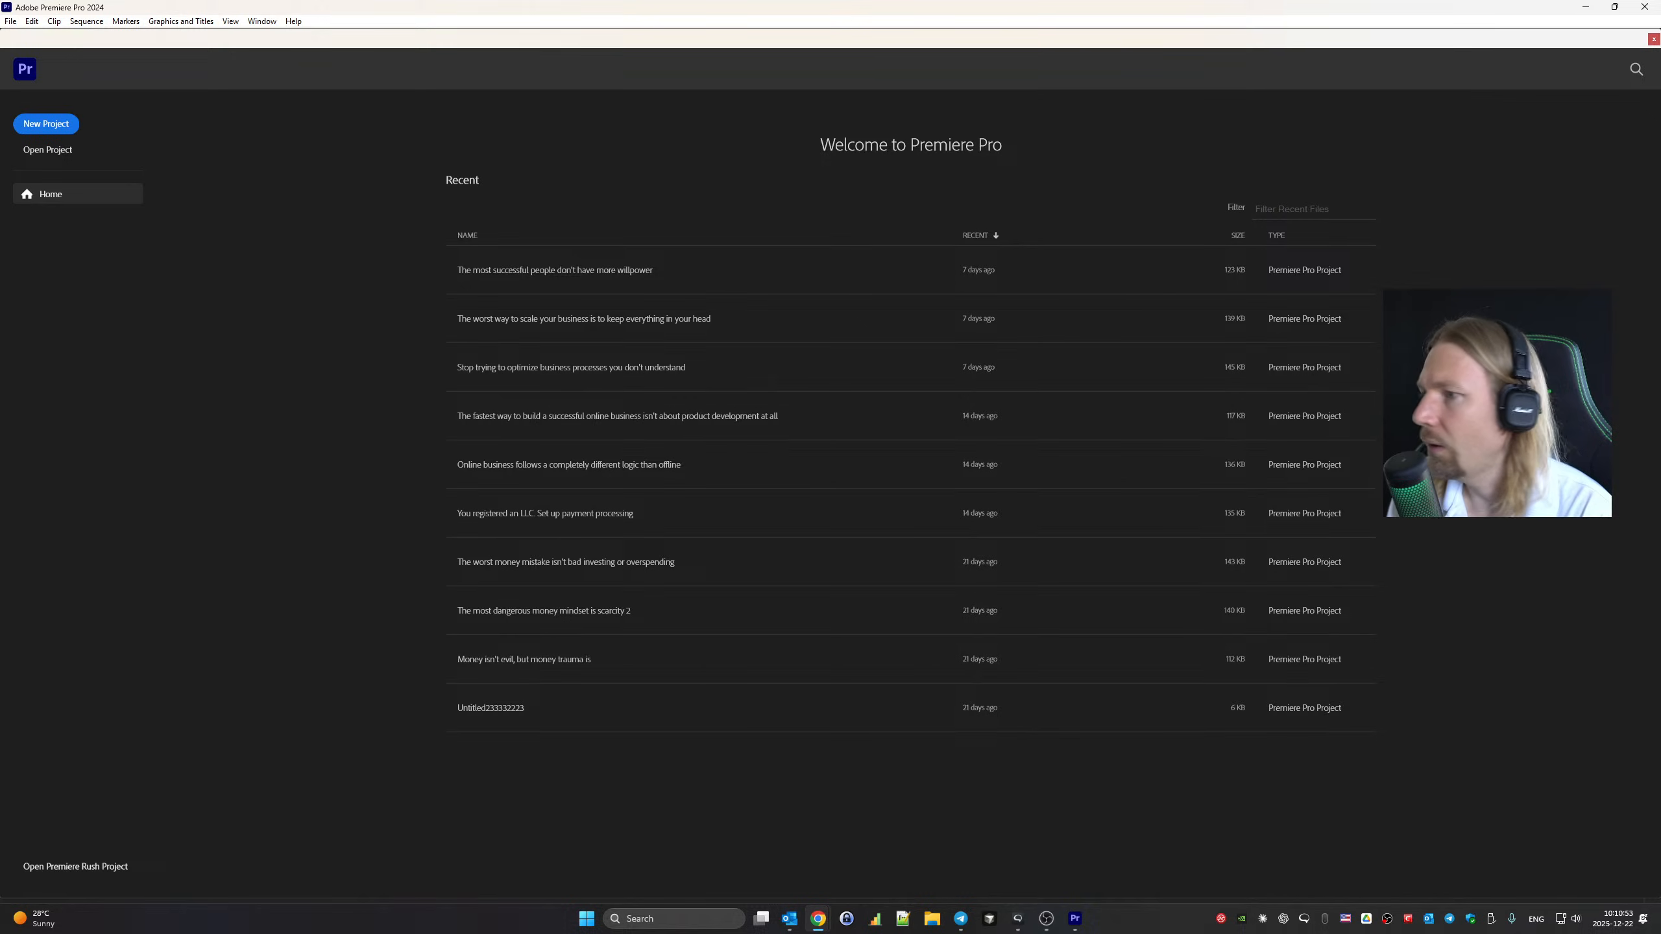
mouse_move(817, 927)
left_click(817, 846)
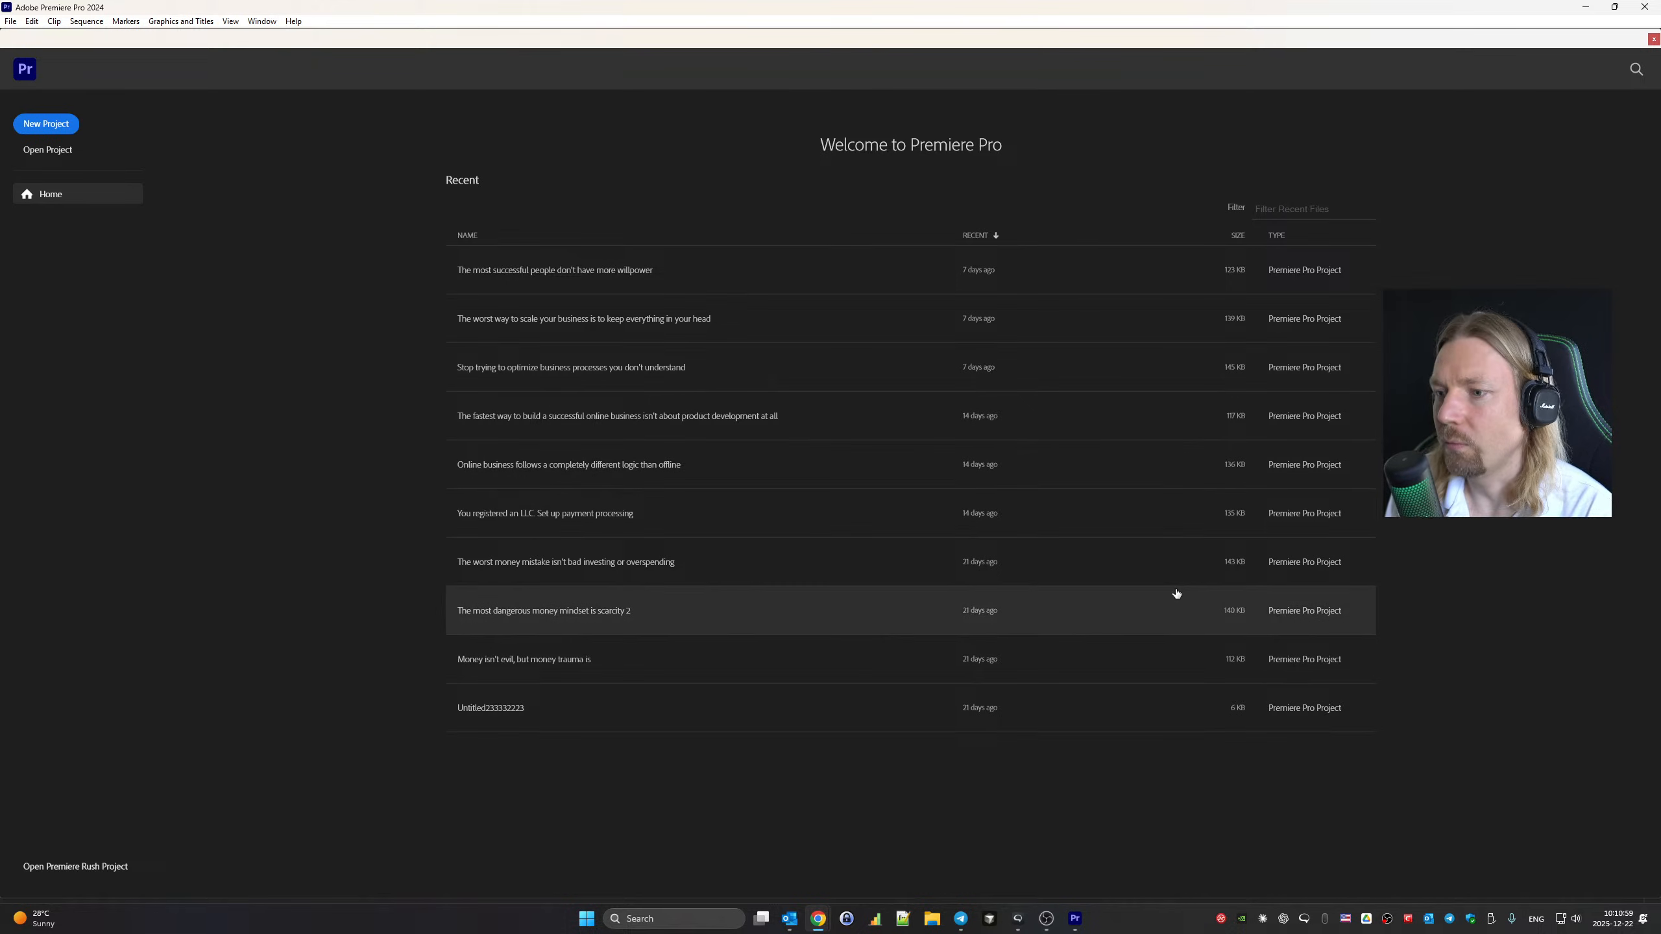
left_click(1019, 919)
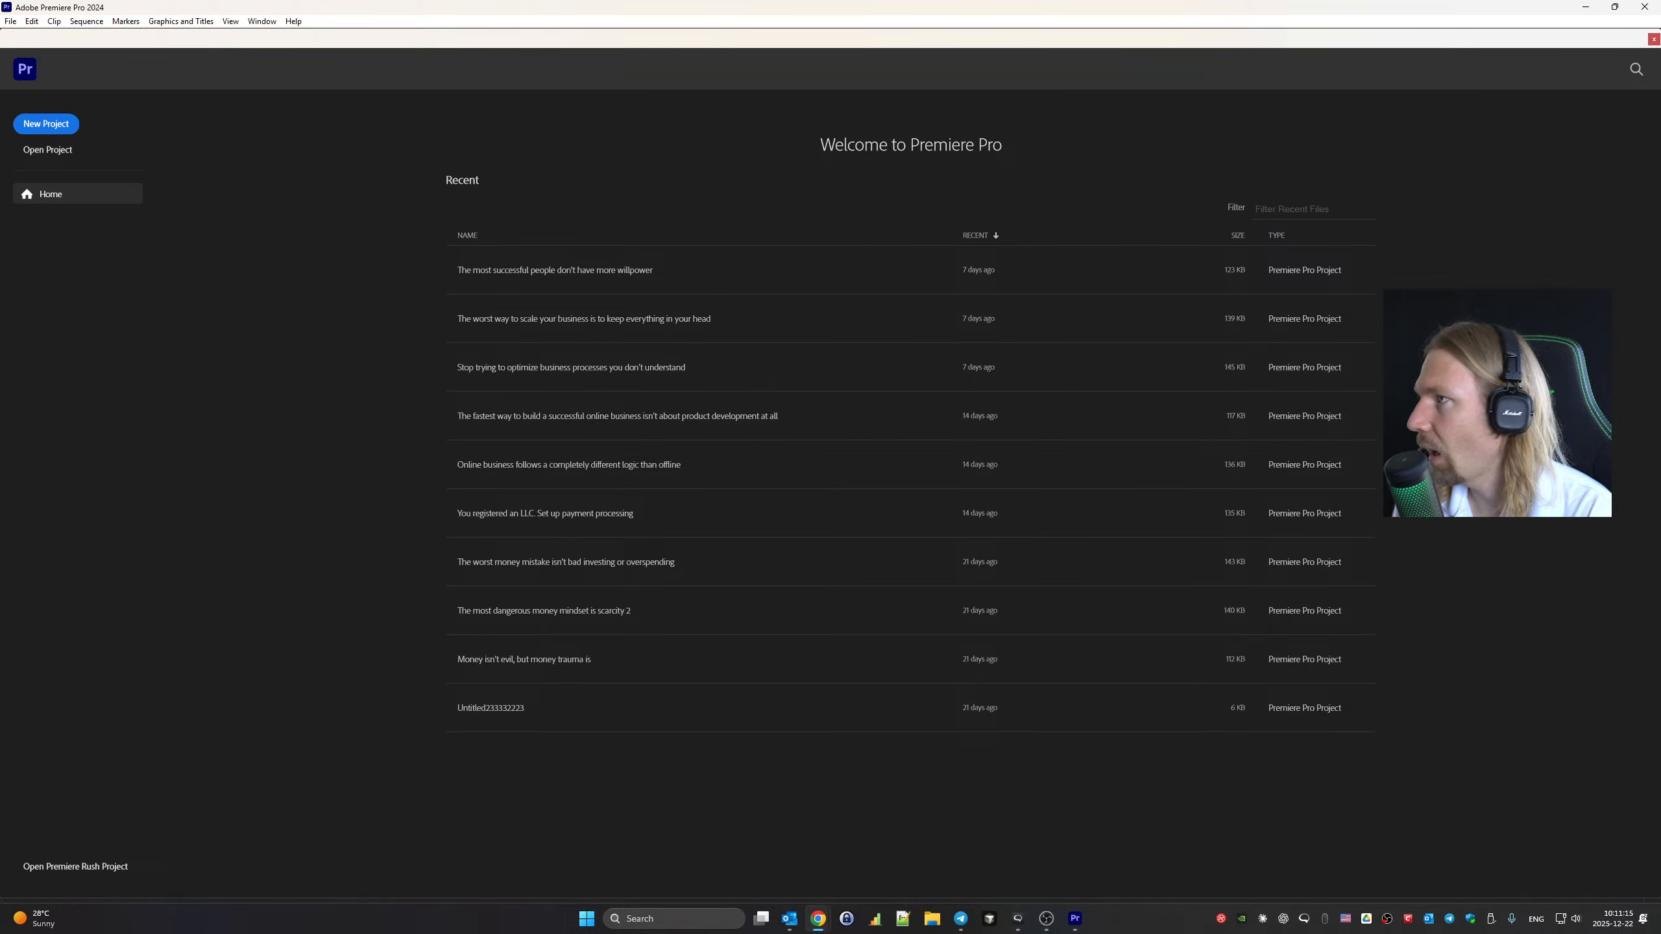
mouse_move(818, 918)
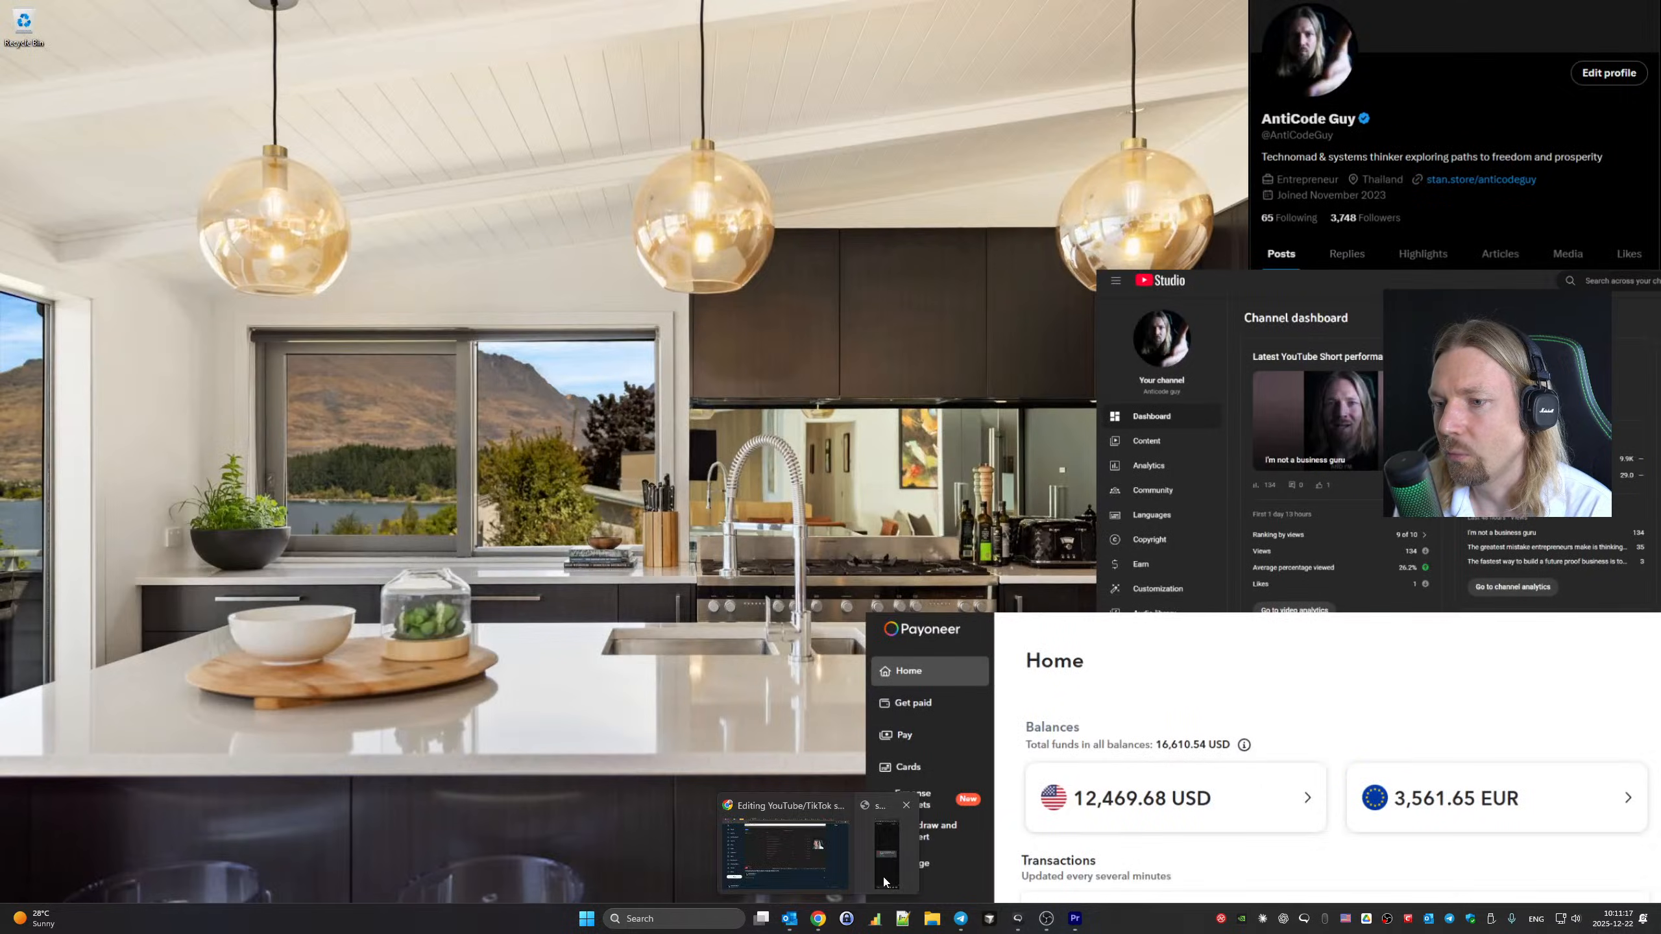
left_click(883, 877)
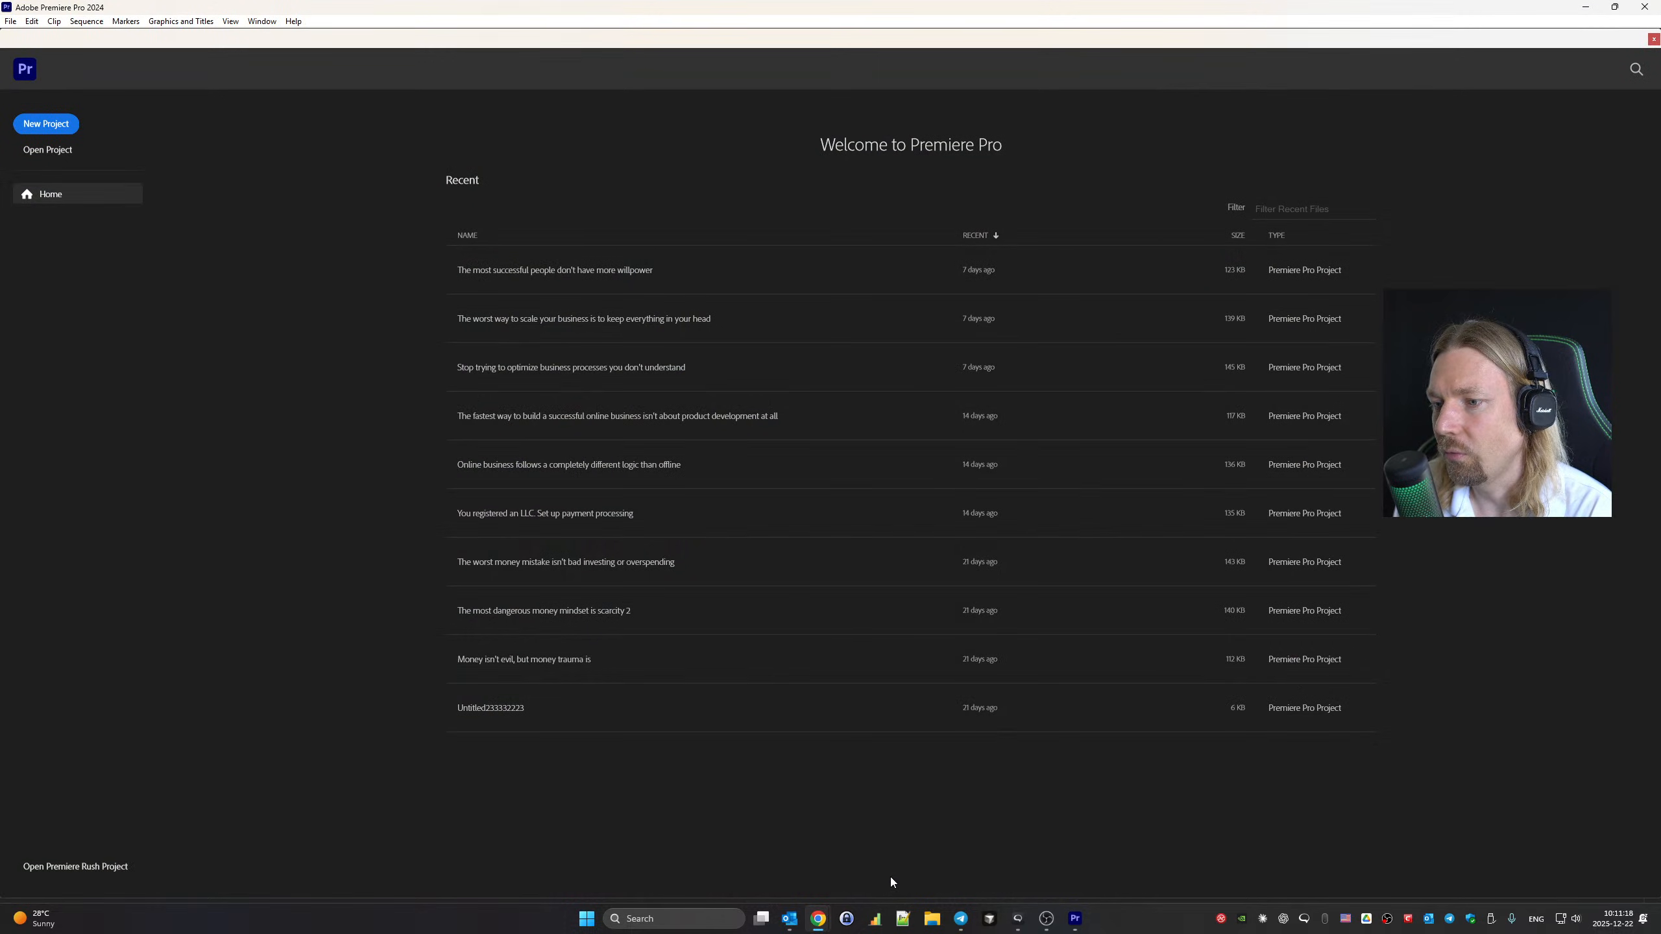
left_click(1020, 920)
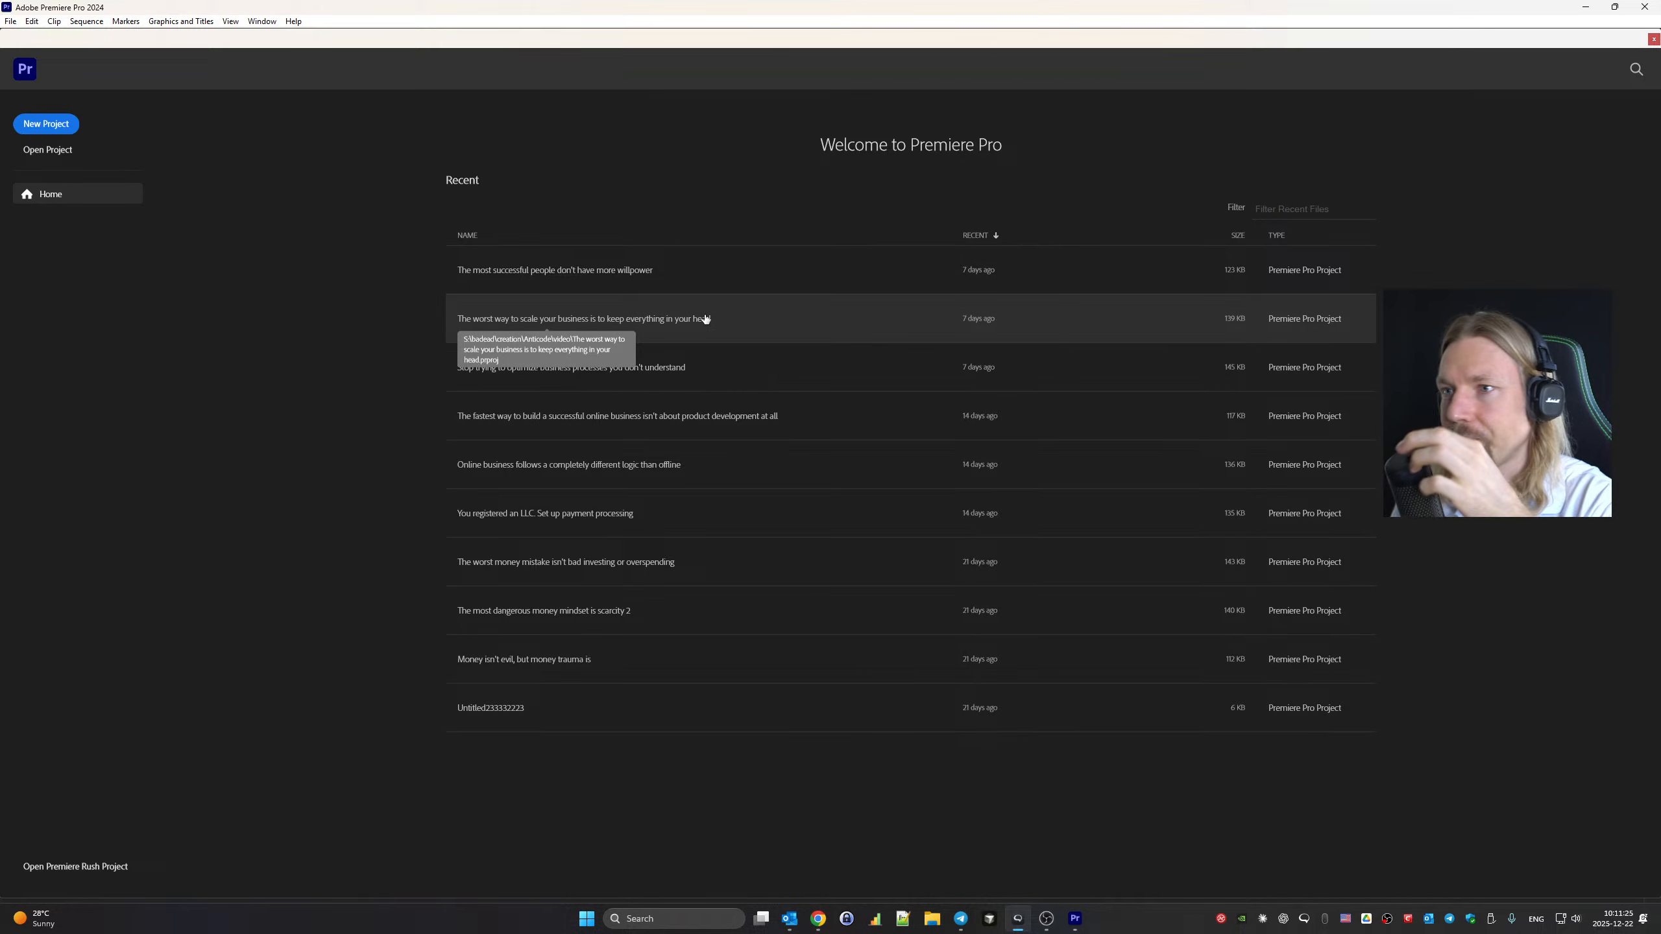
Start a new project and search the import files for "for motivation or the"
left_click(62, 123)
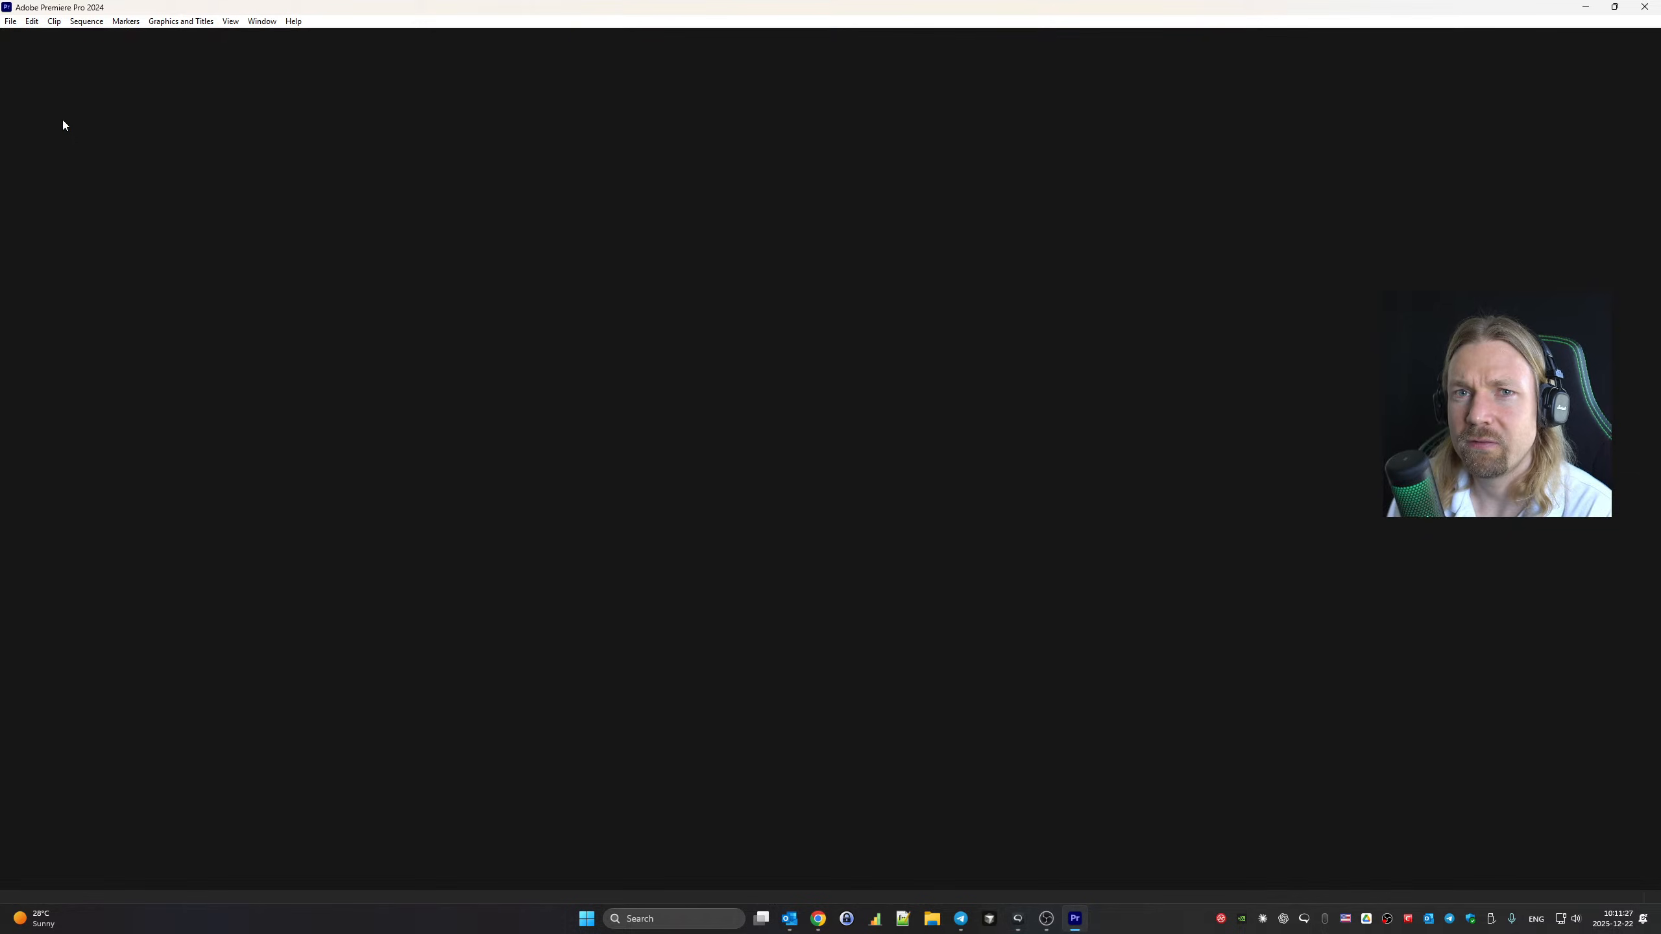
left_click(1017, 918)
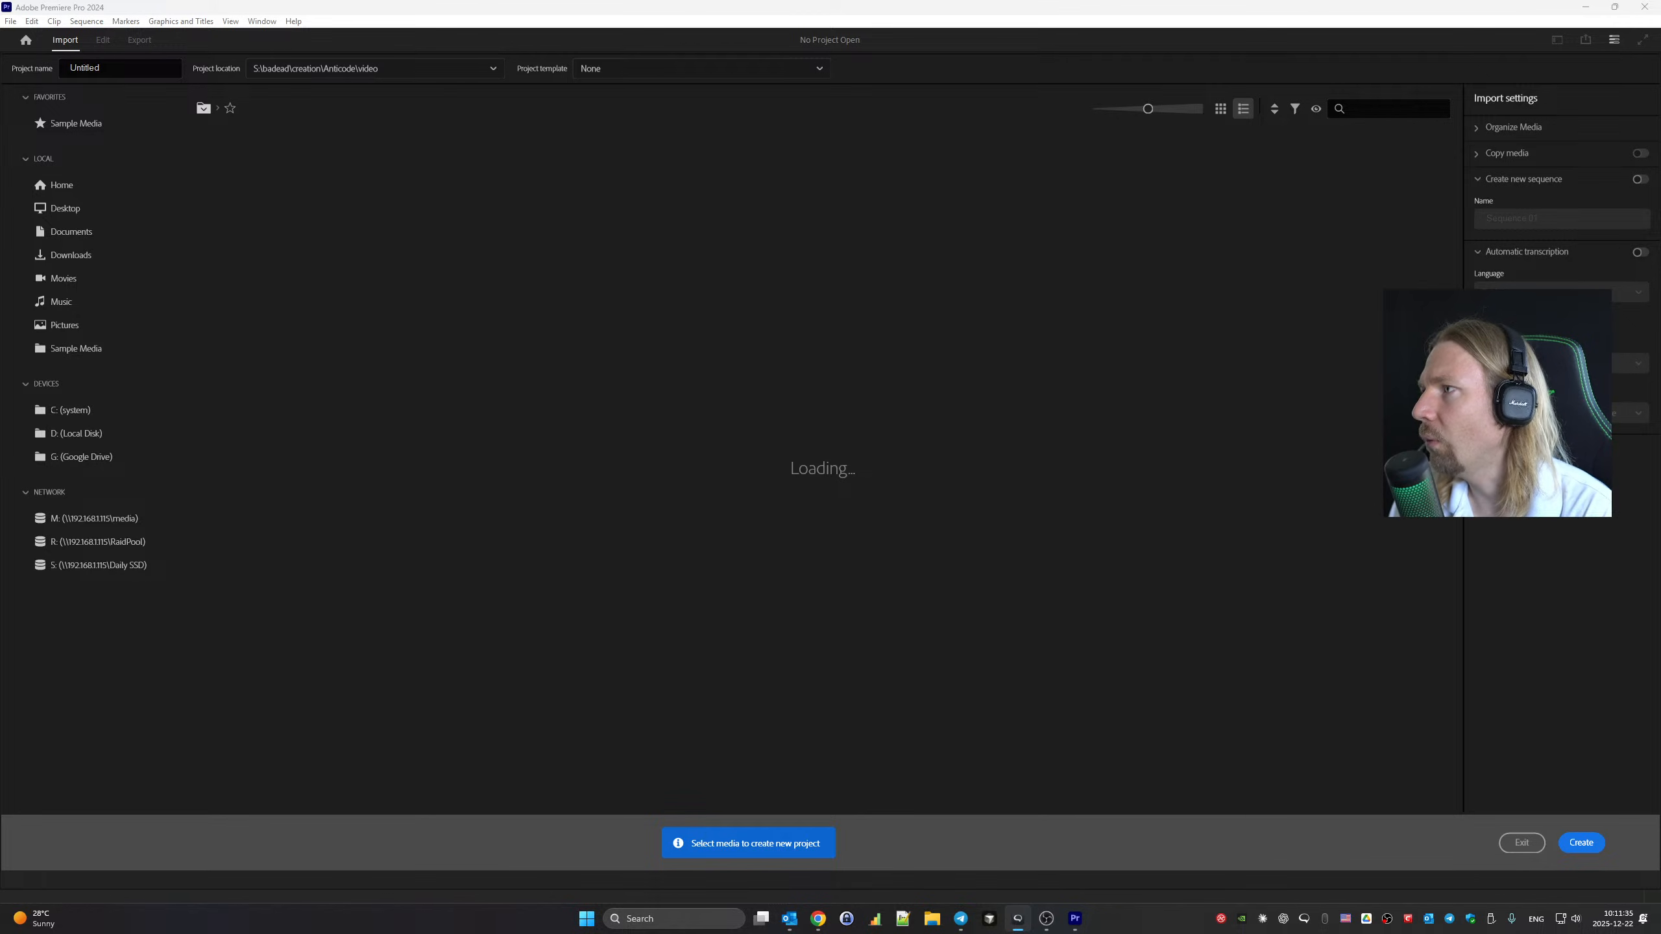
left_click(1403, 102)
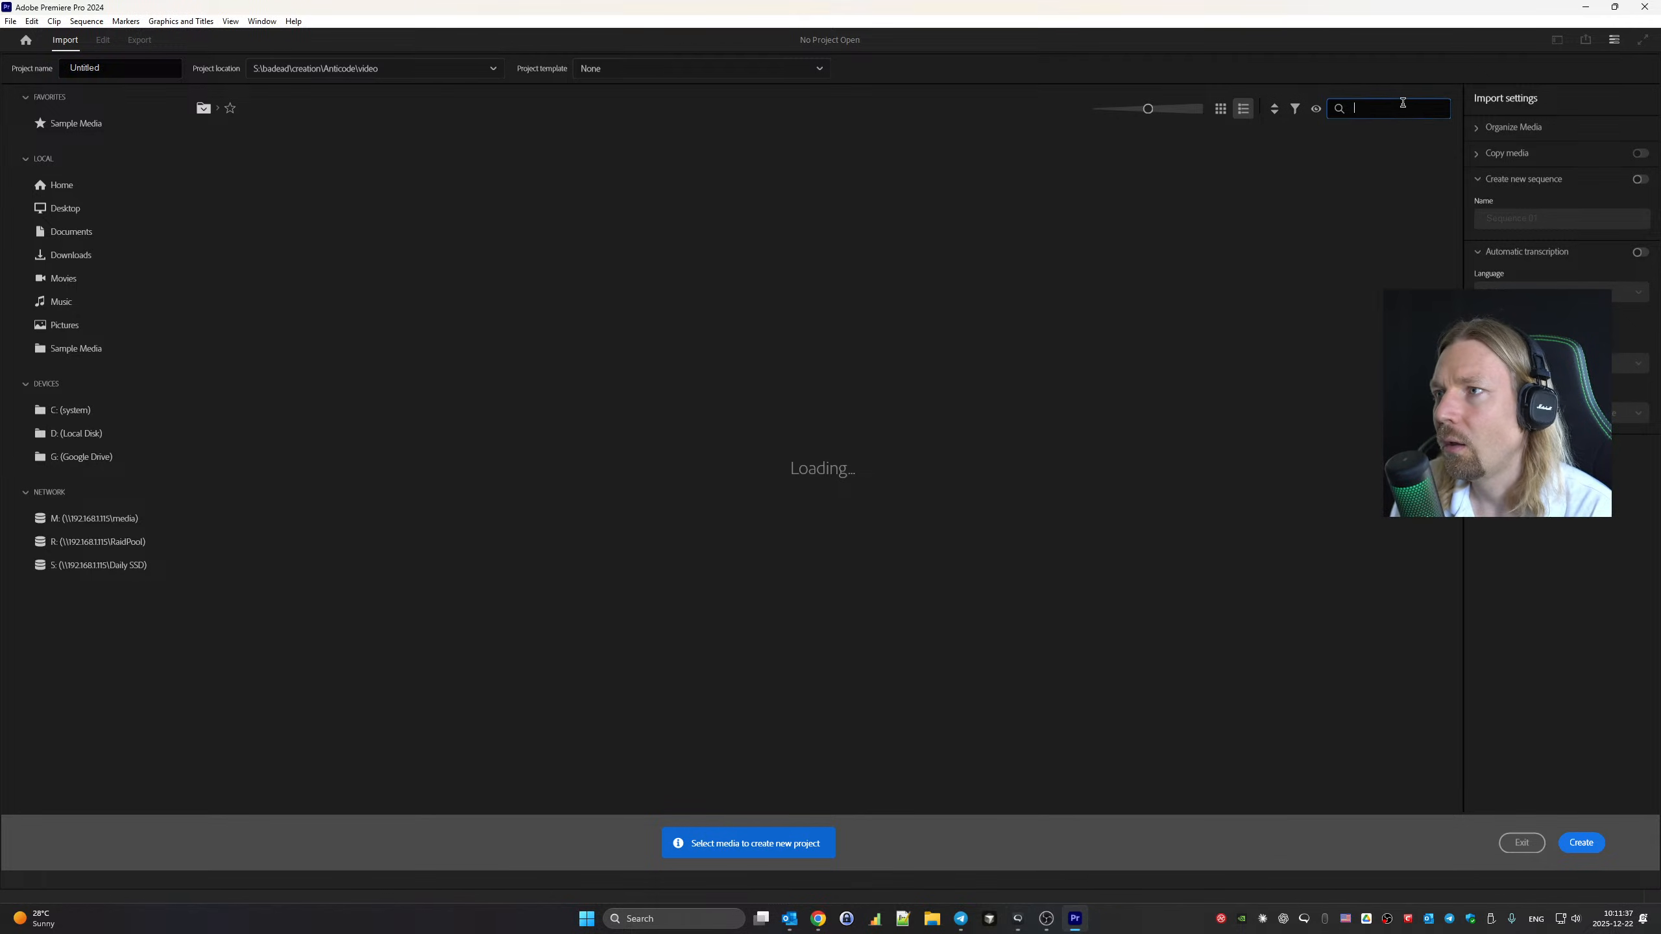
type("for motivation or the")
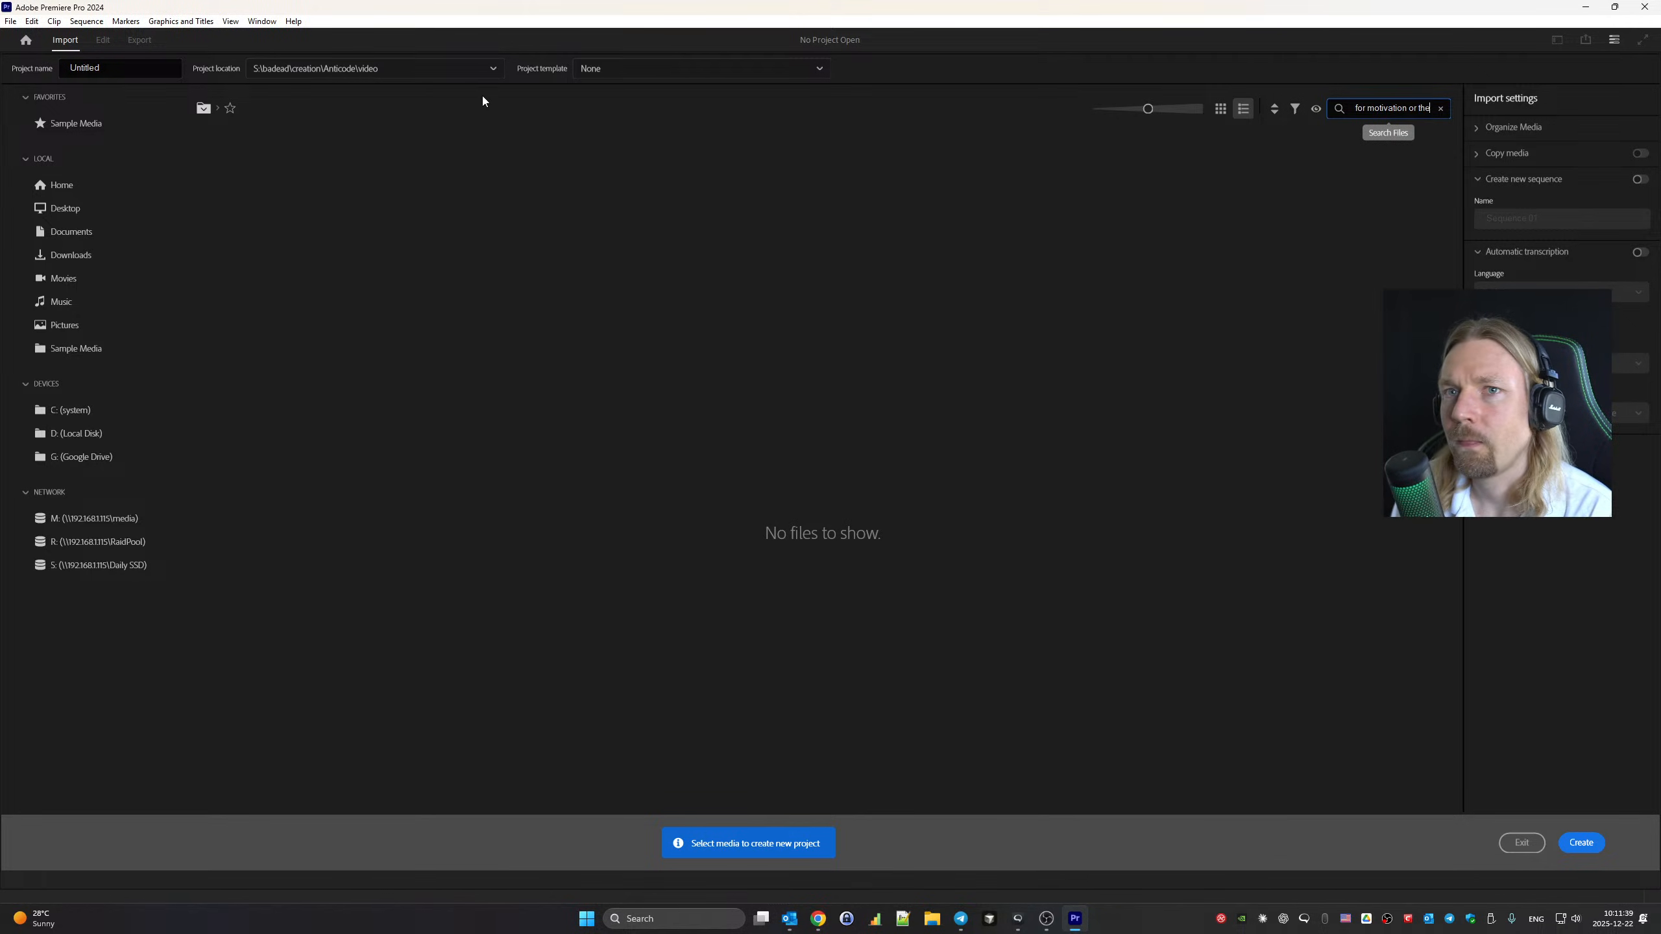
Set the project name to the partial title ending in "waiting for motivation or the"
left_click(154, 68)
key("ctrl+a")
type("waiting for motivation or the")
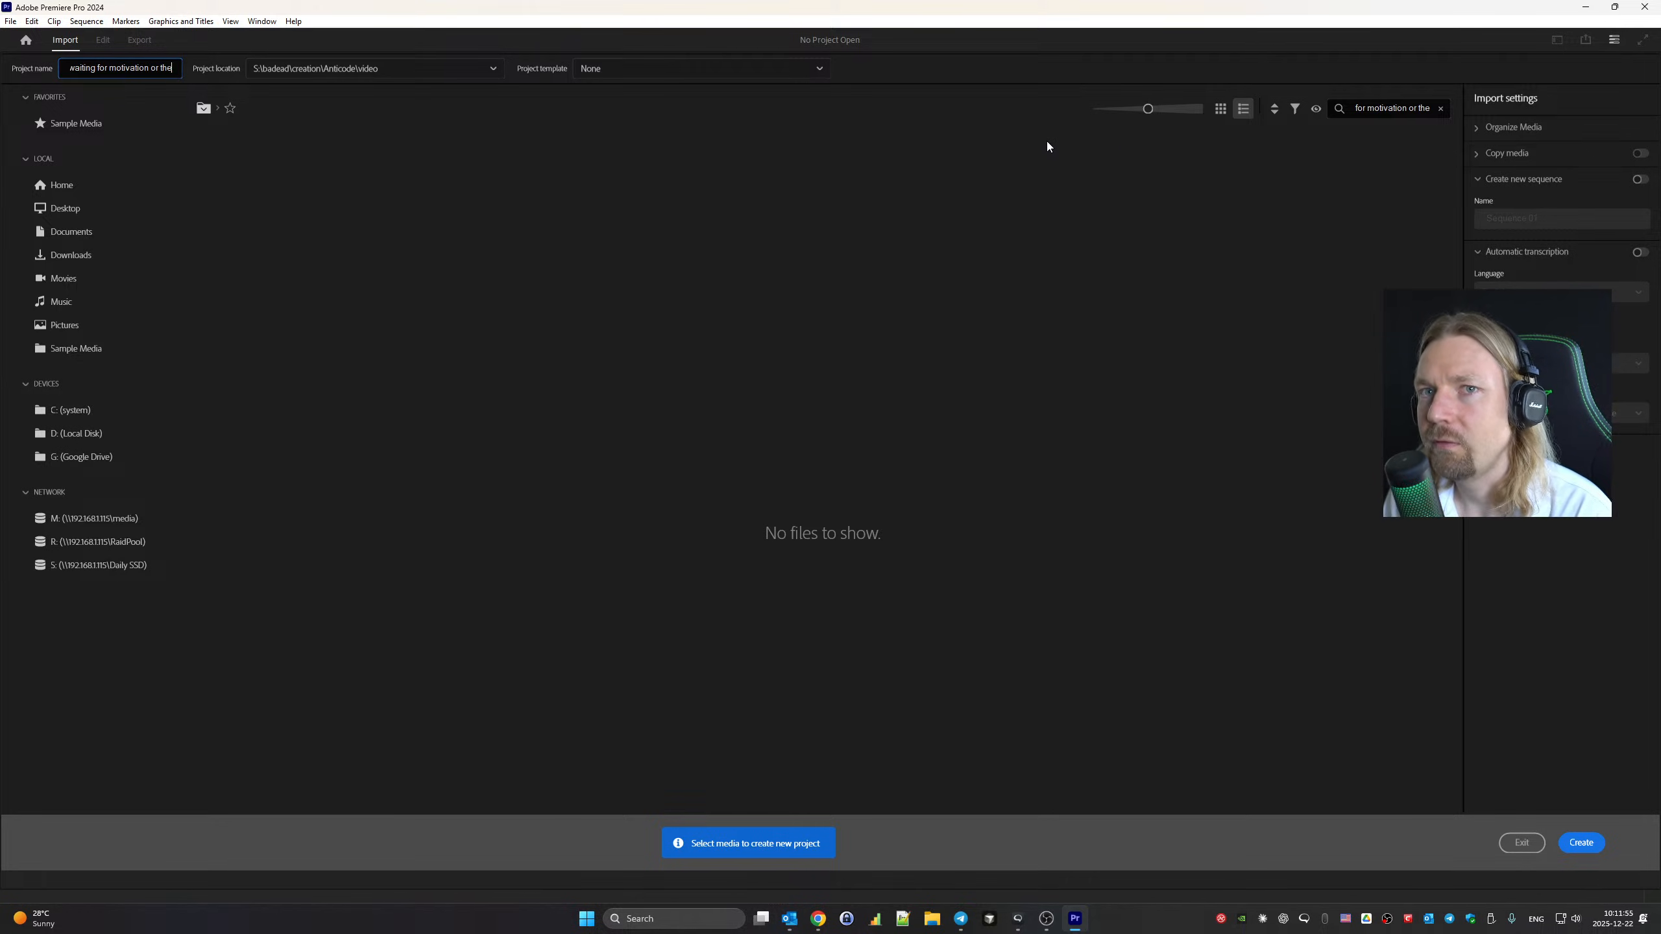
key("alt+Tab")
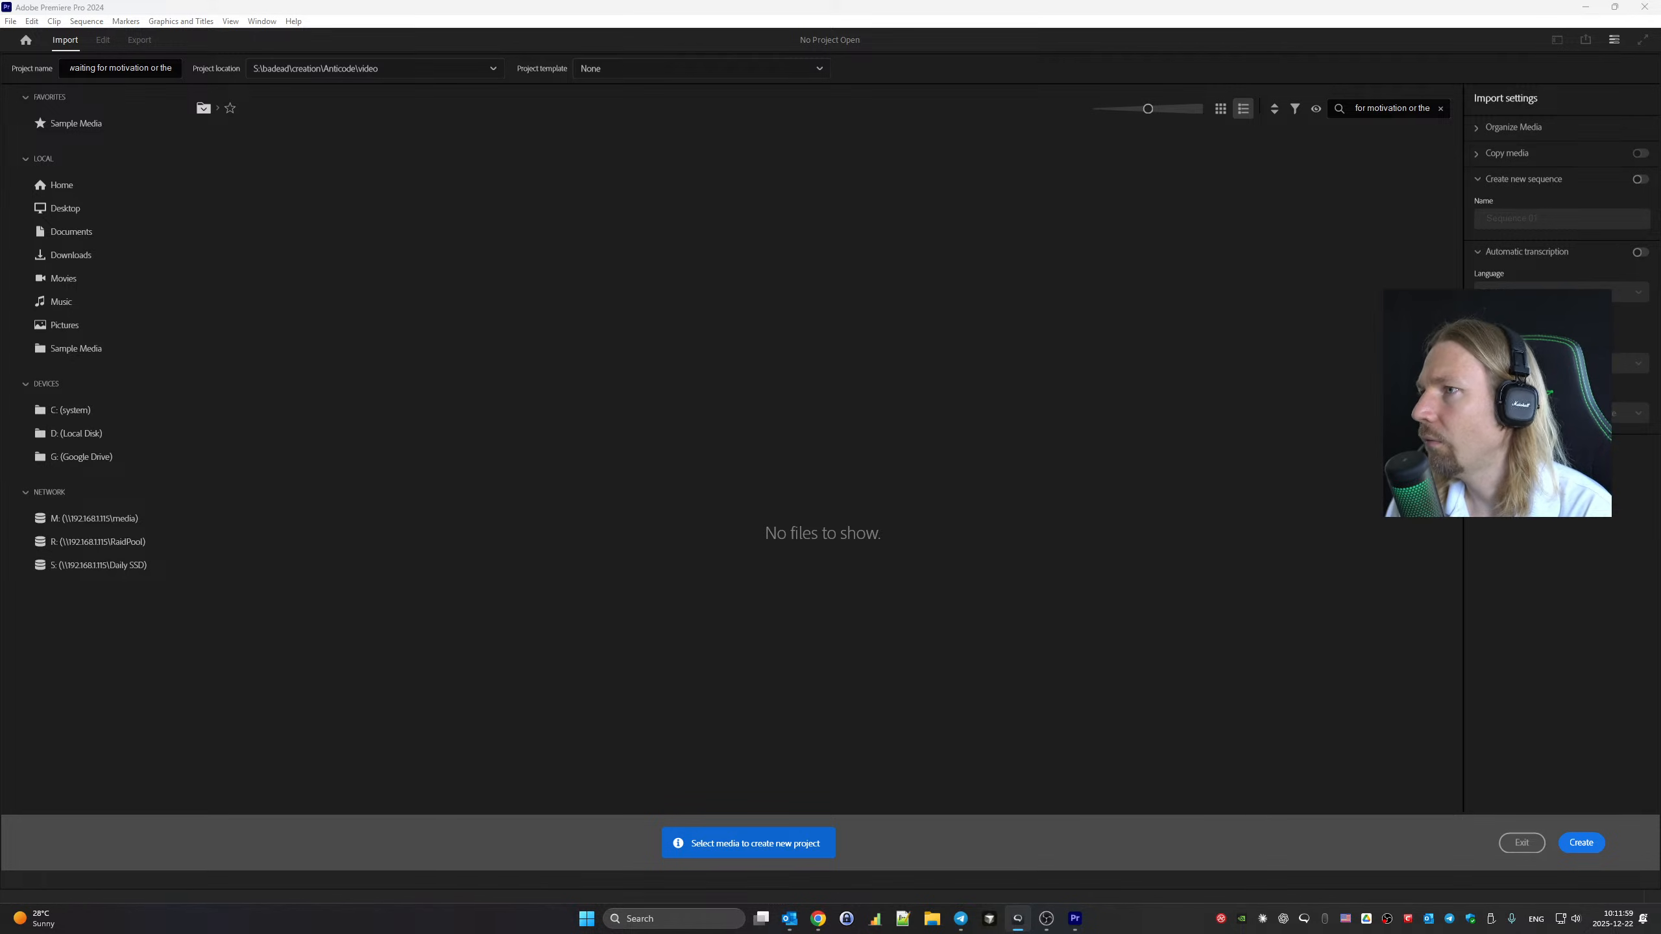
key("alt+Tab")
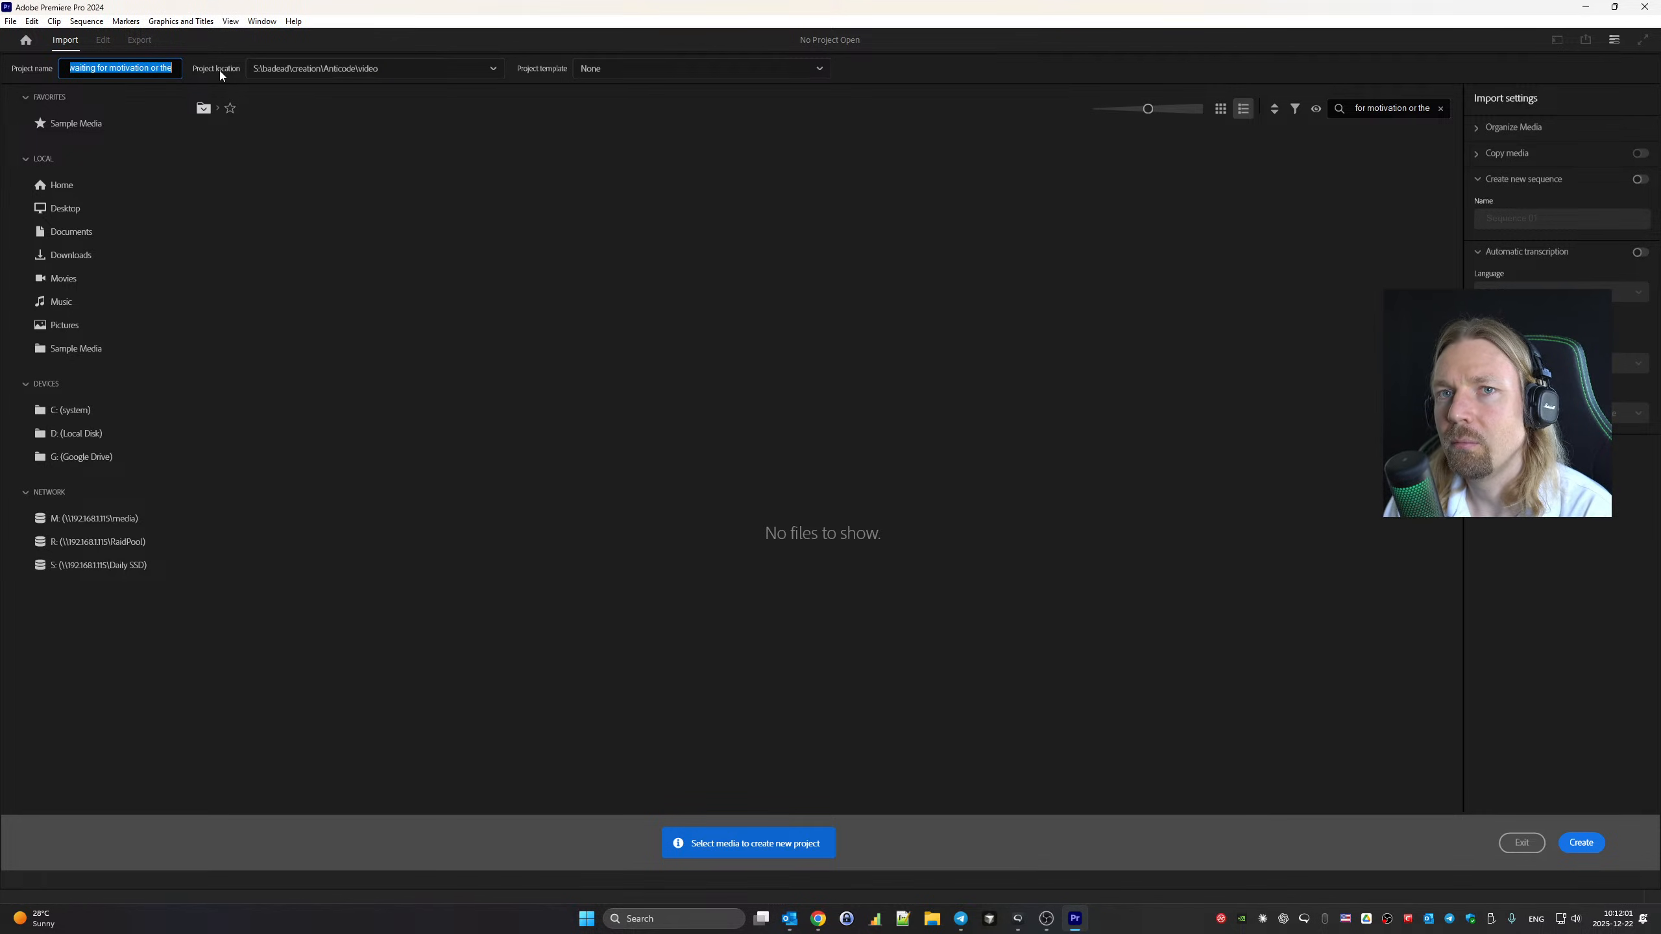
Name the project "The worst way to build habits is waiting for motivation or the perfect time", without quotation marks or final period
type("vation or the \"perfect time.\"")
key("BackSpace")
key("BackSpace")
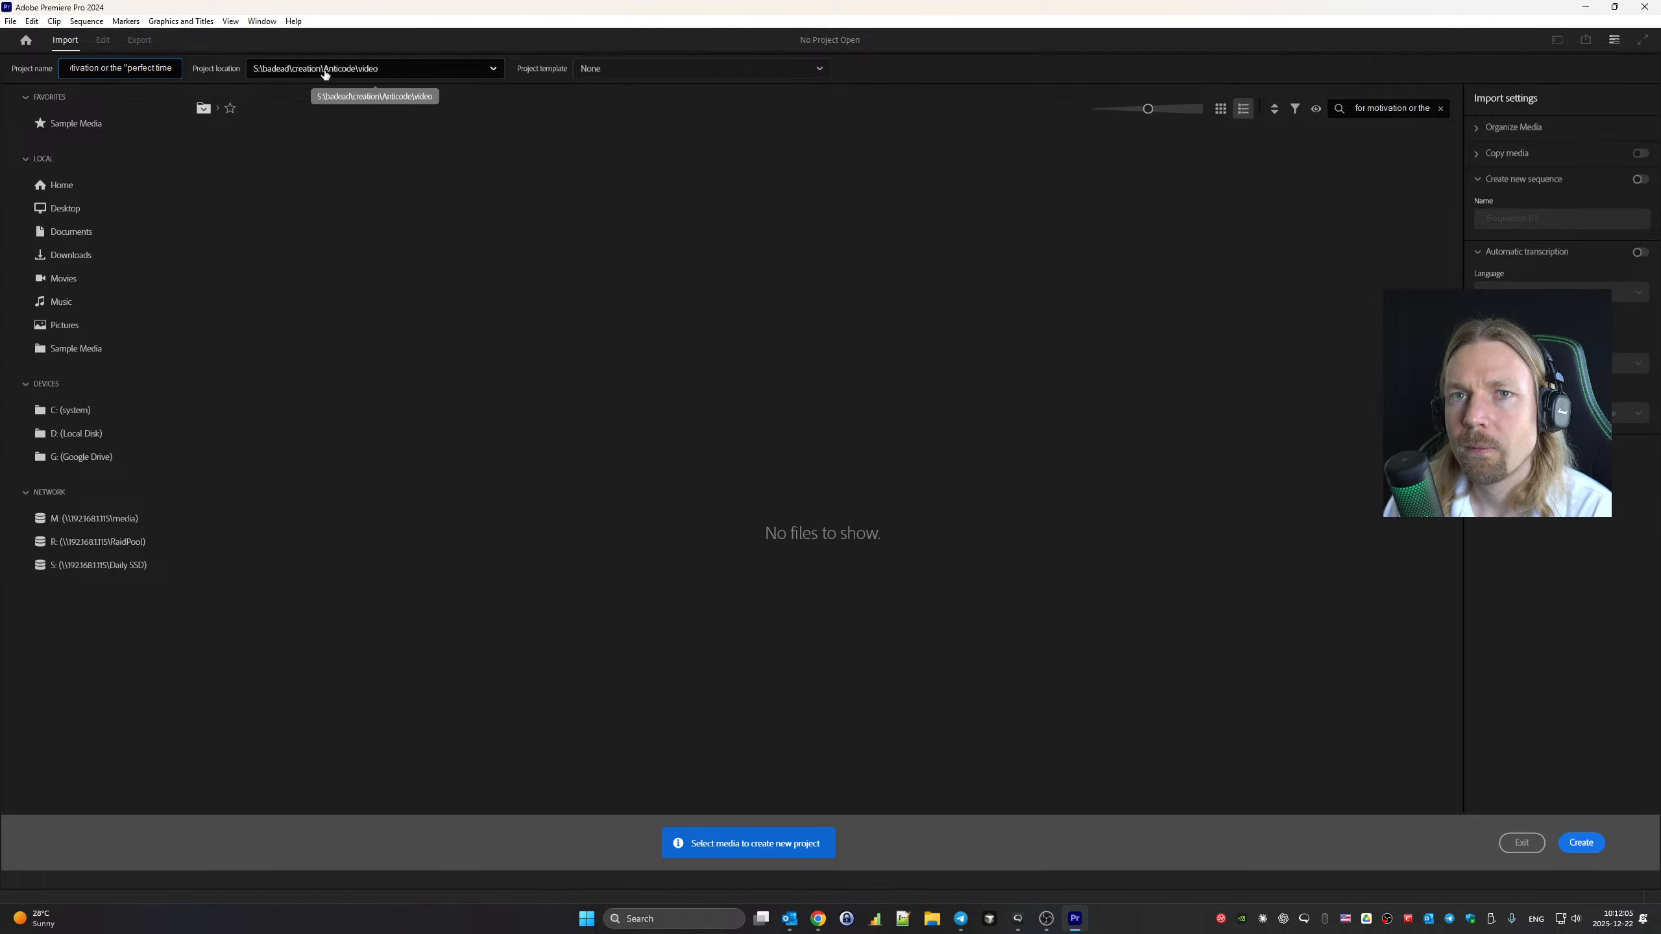
key("ctrl+Left")
key("ctrl+Left")
key("BackSpace")
key("Home")
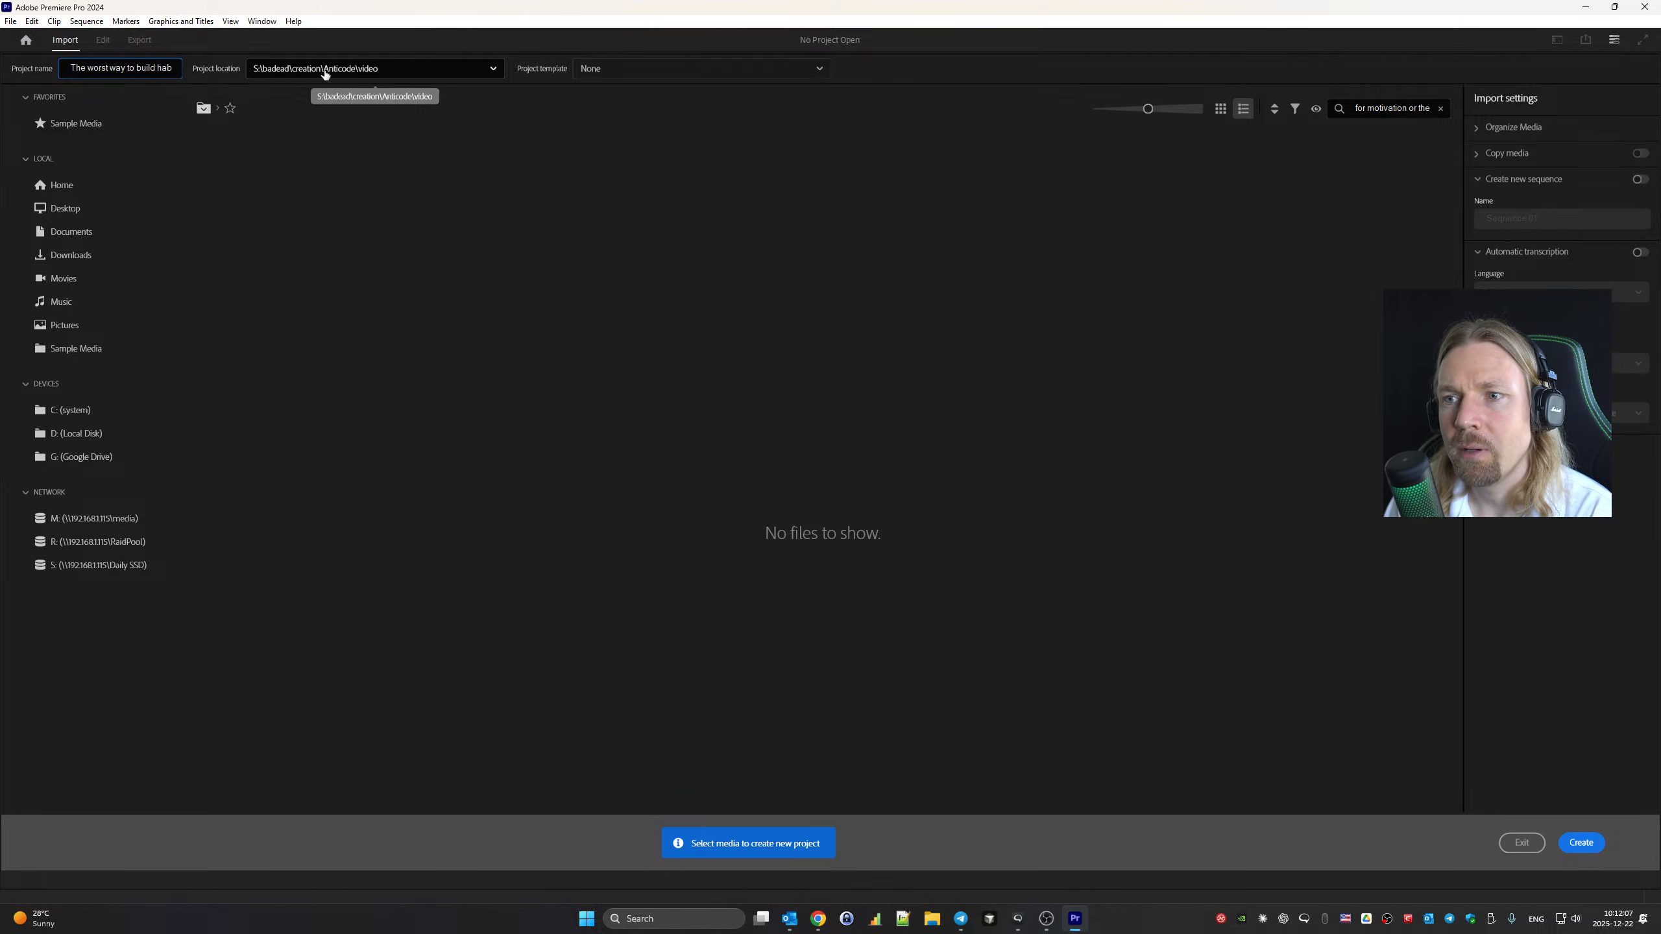
key("End")
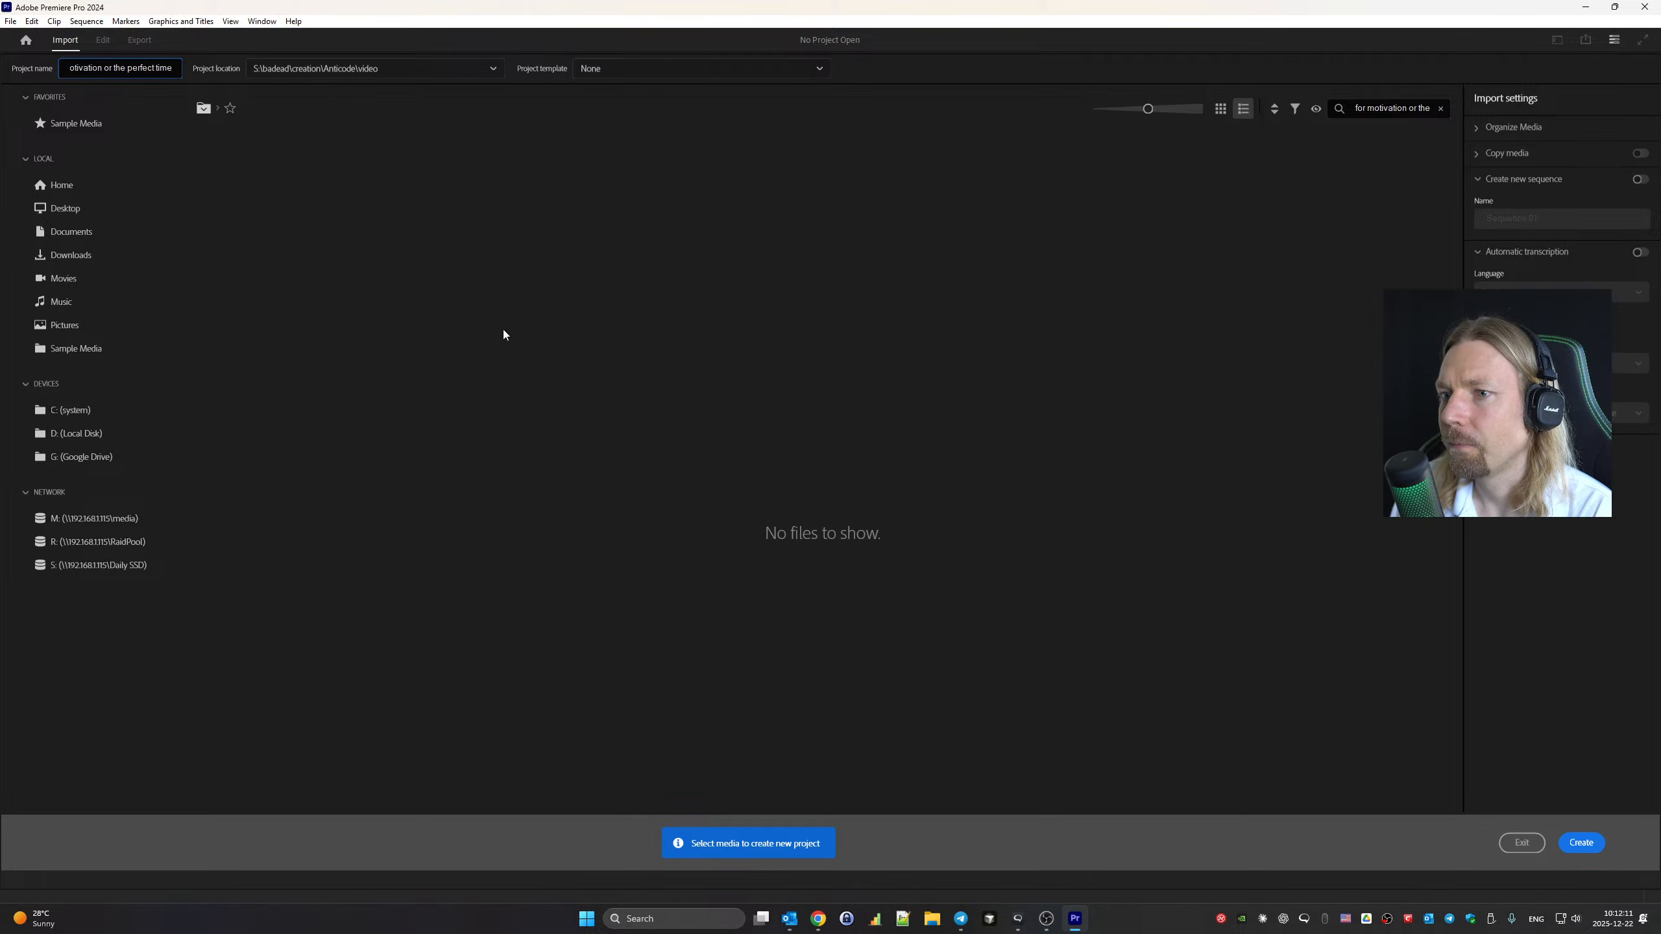
Choose the MP4 version of the habits video in the media/videos/OBS folder and create the project with it
left_click(542, 362)
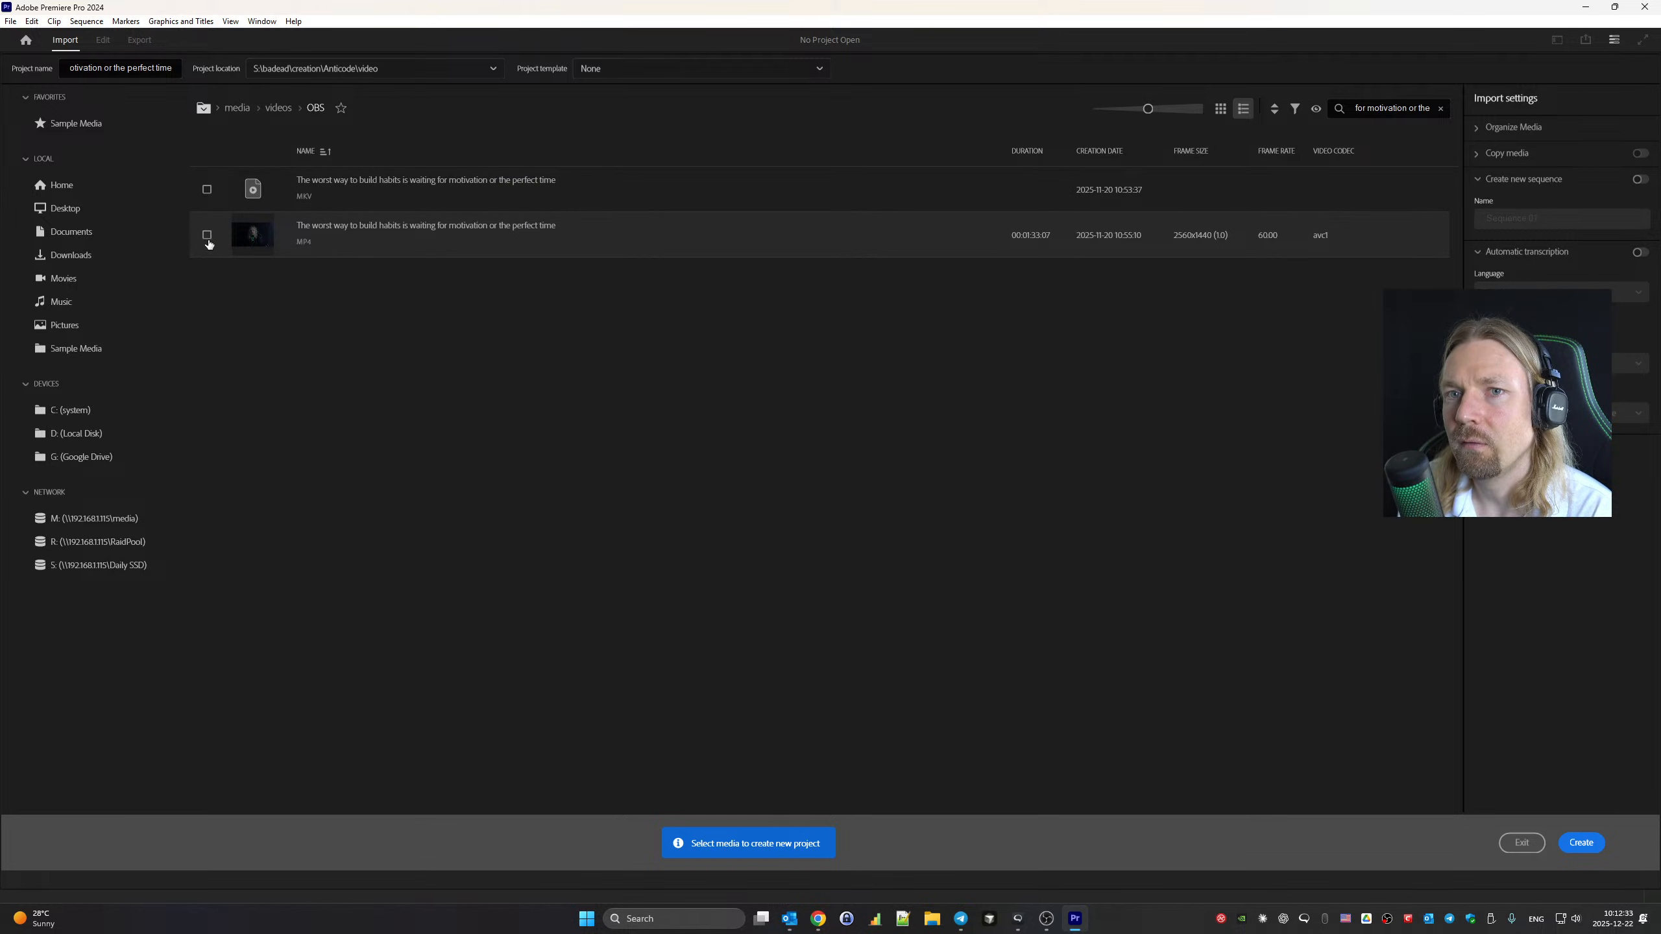
left_click(207, 234)
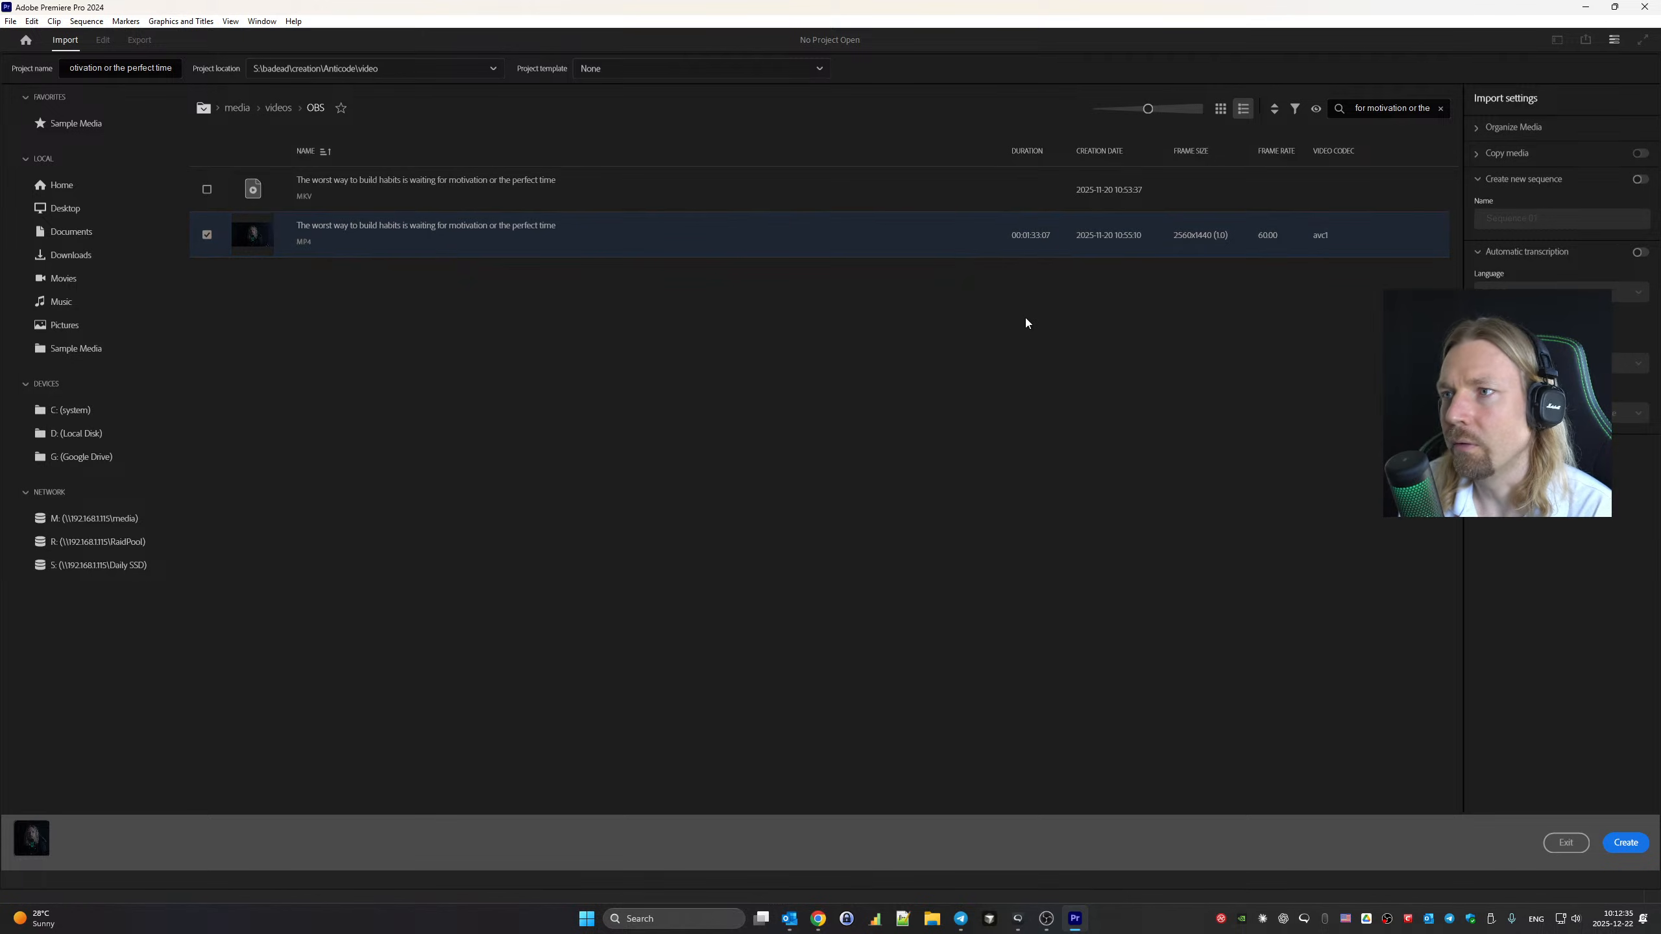
left_click(1618, 844)
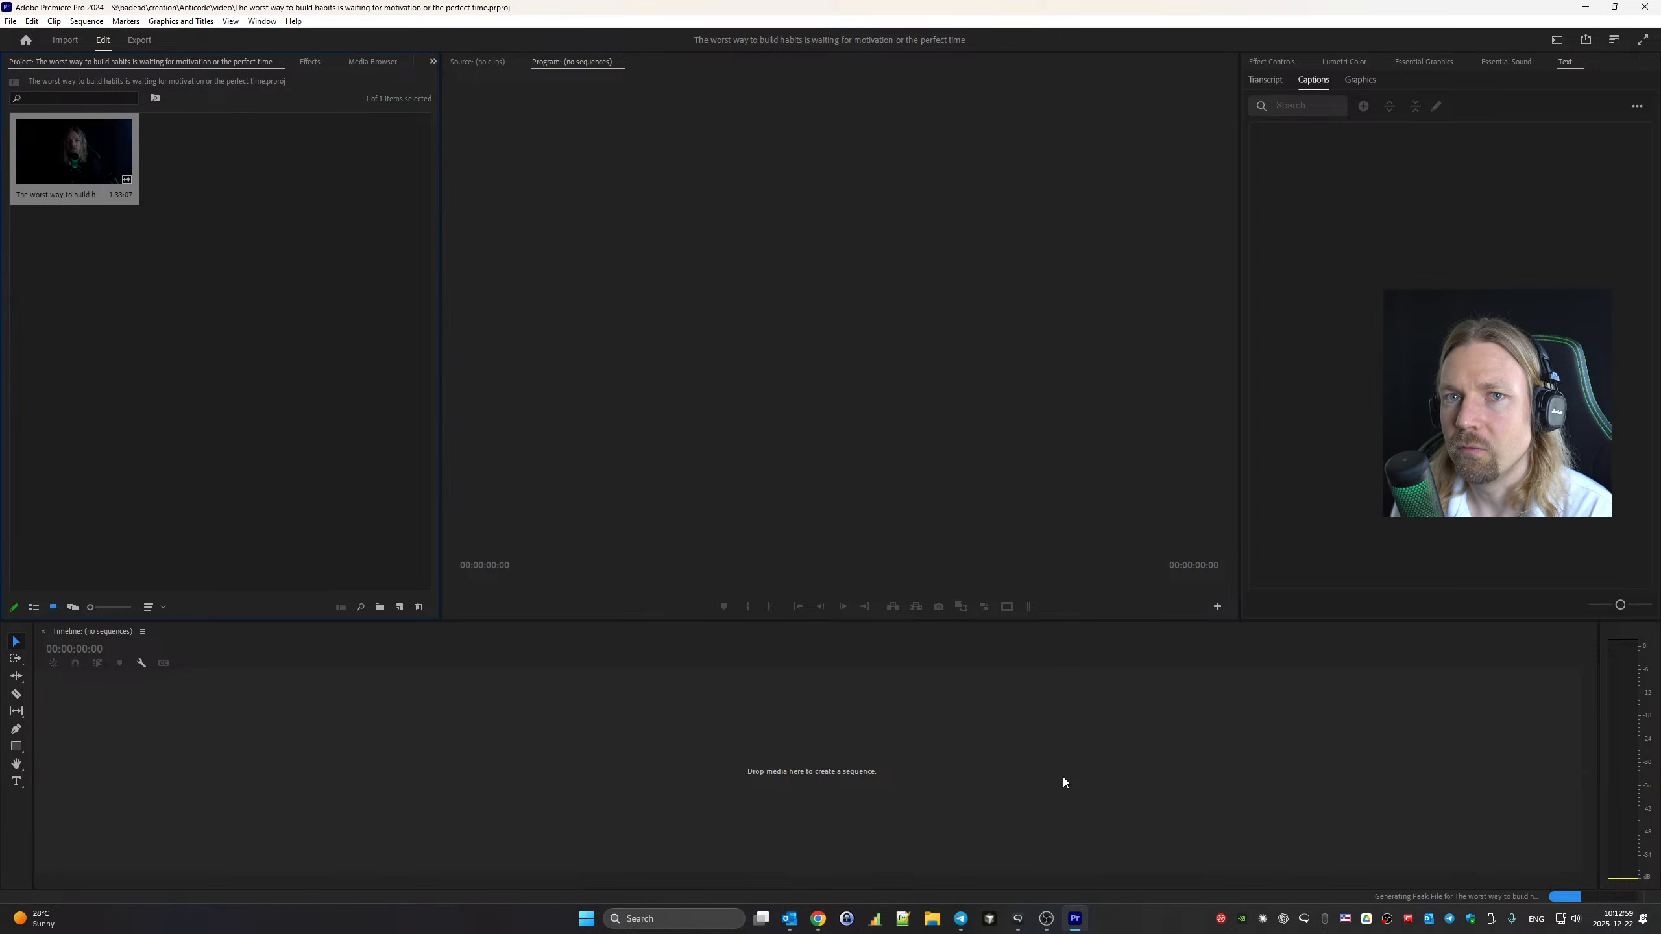
Create a sequence from the custom Shorts OBS preset and place the habits video at its start on V1
right_click(236, 358)
mouse_move(343, 419)
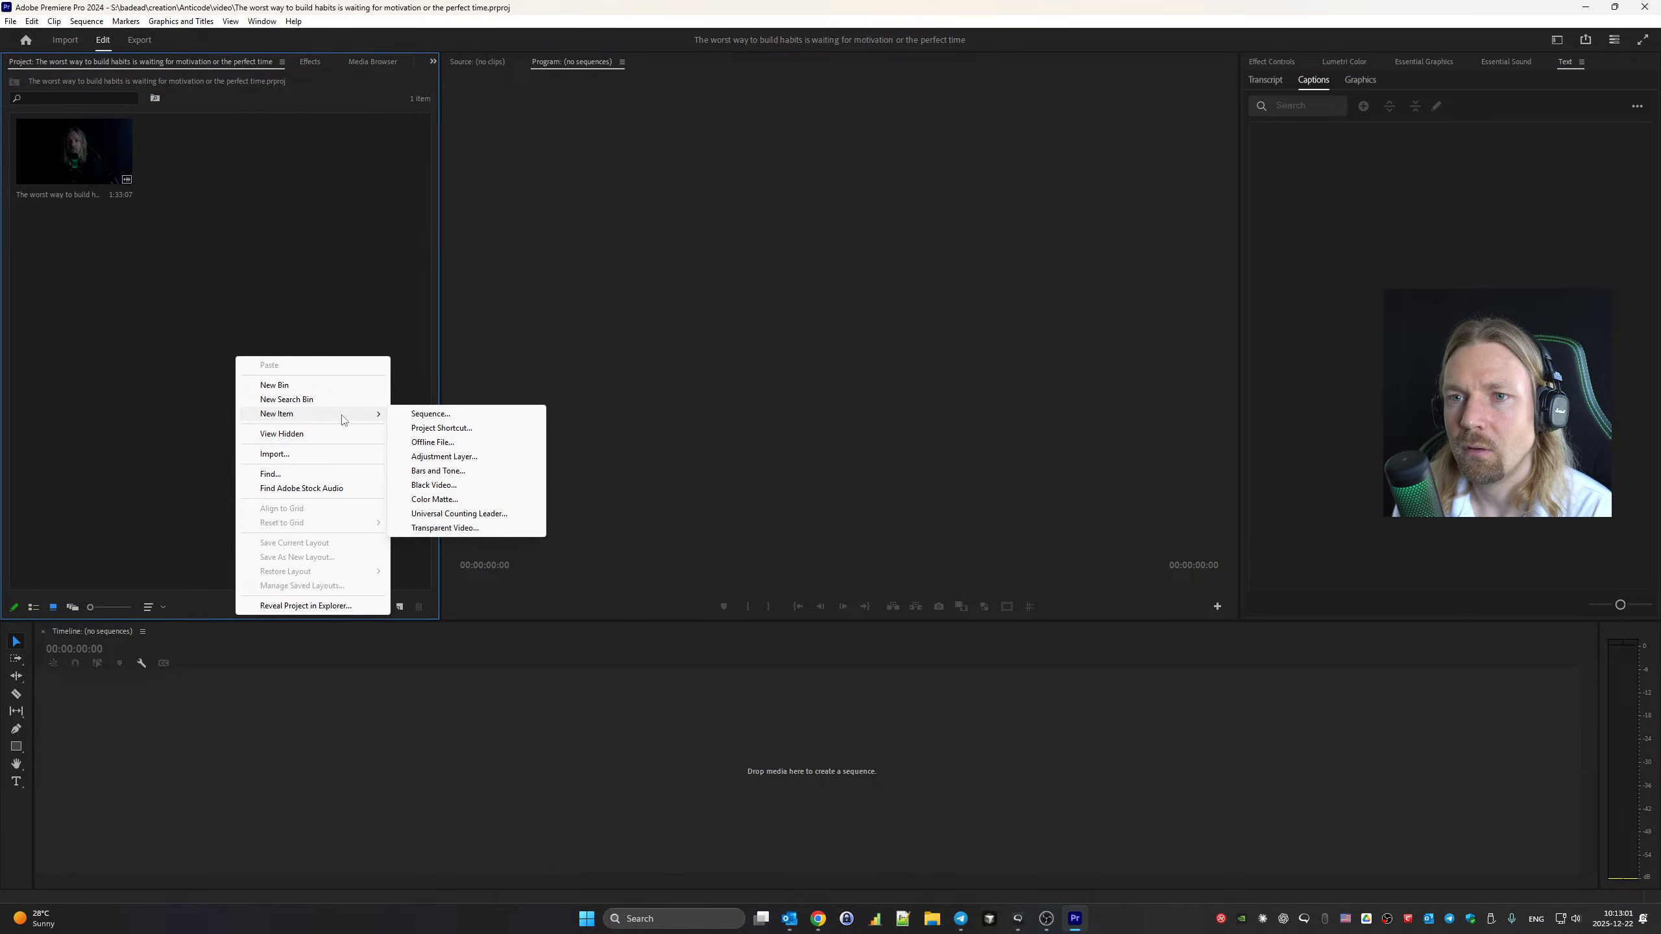
left_click(422, 413)
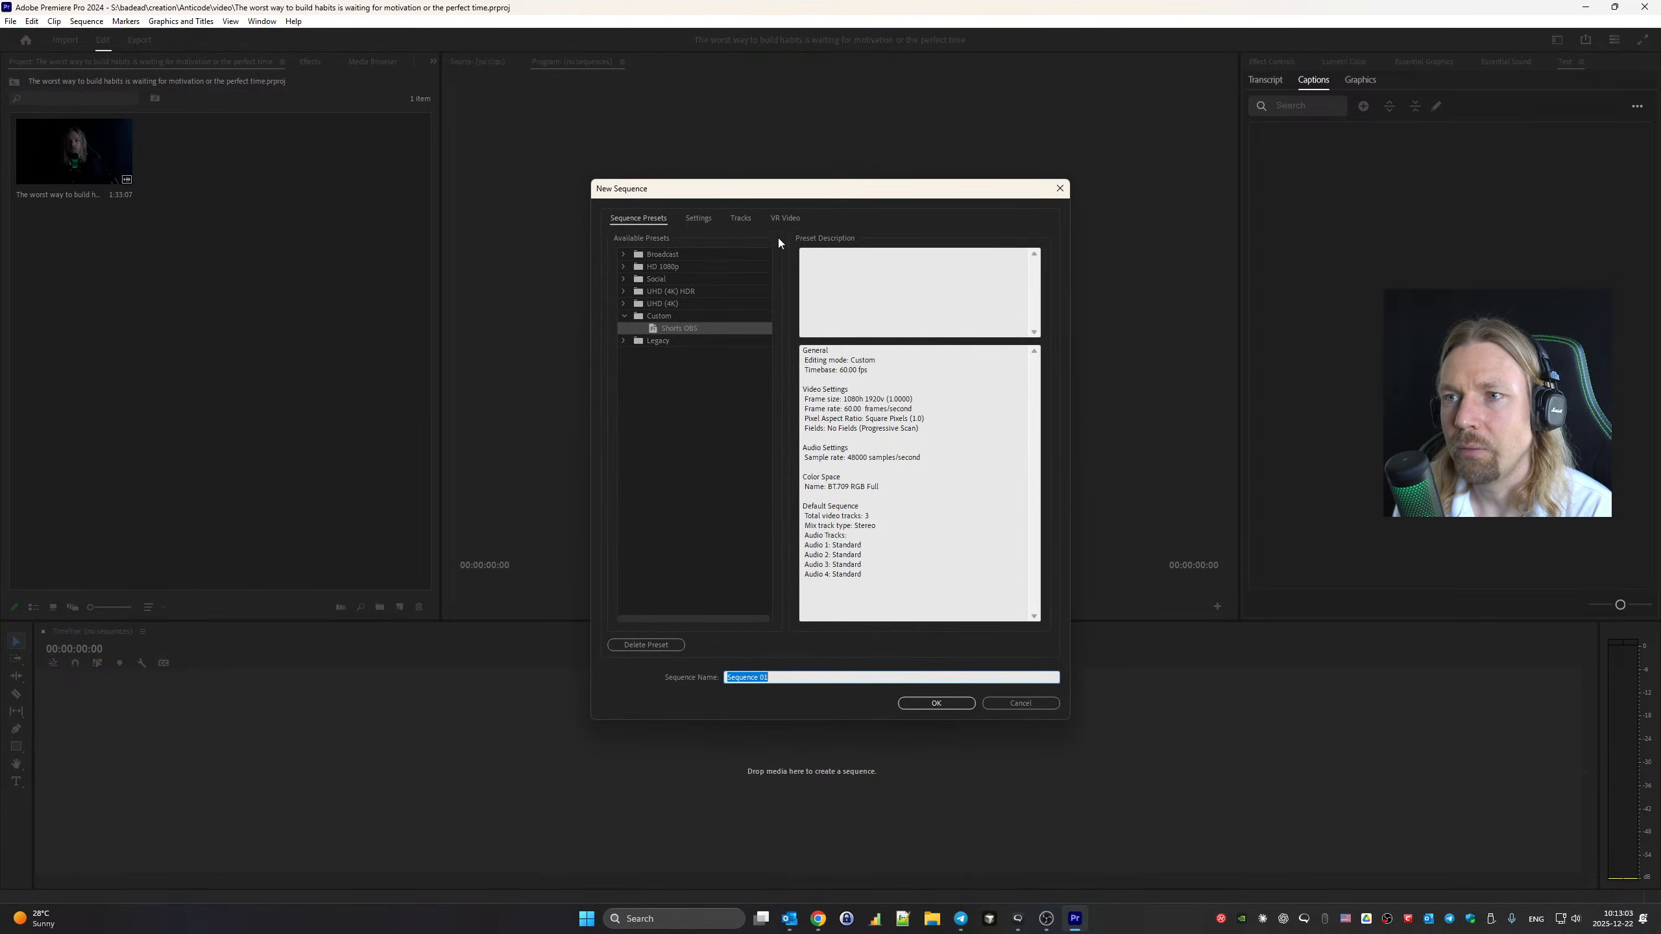
left_click(935, 704)
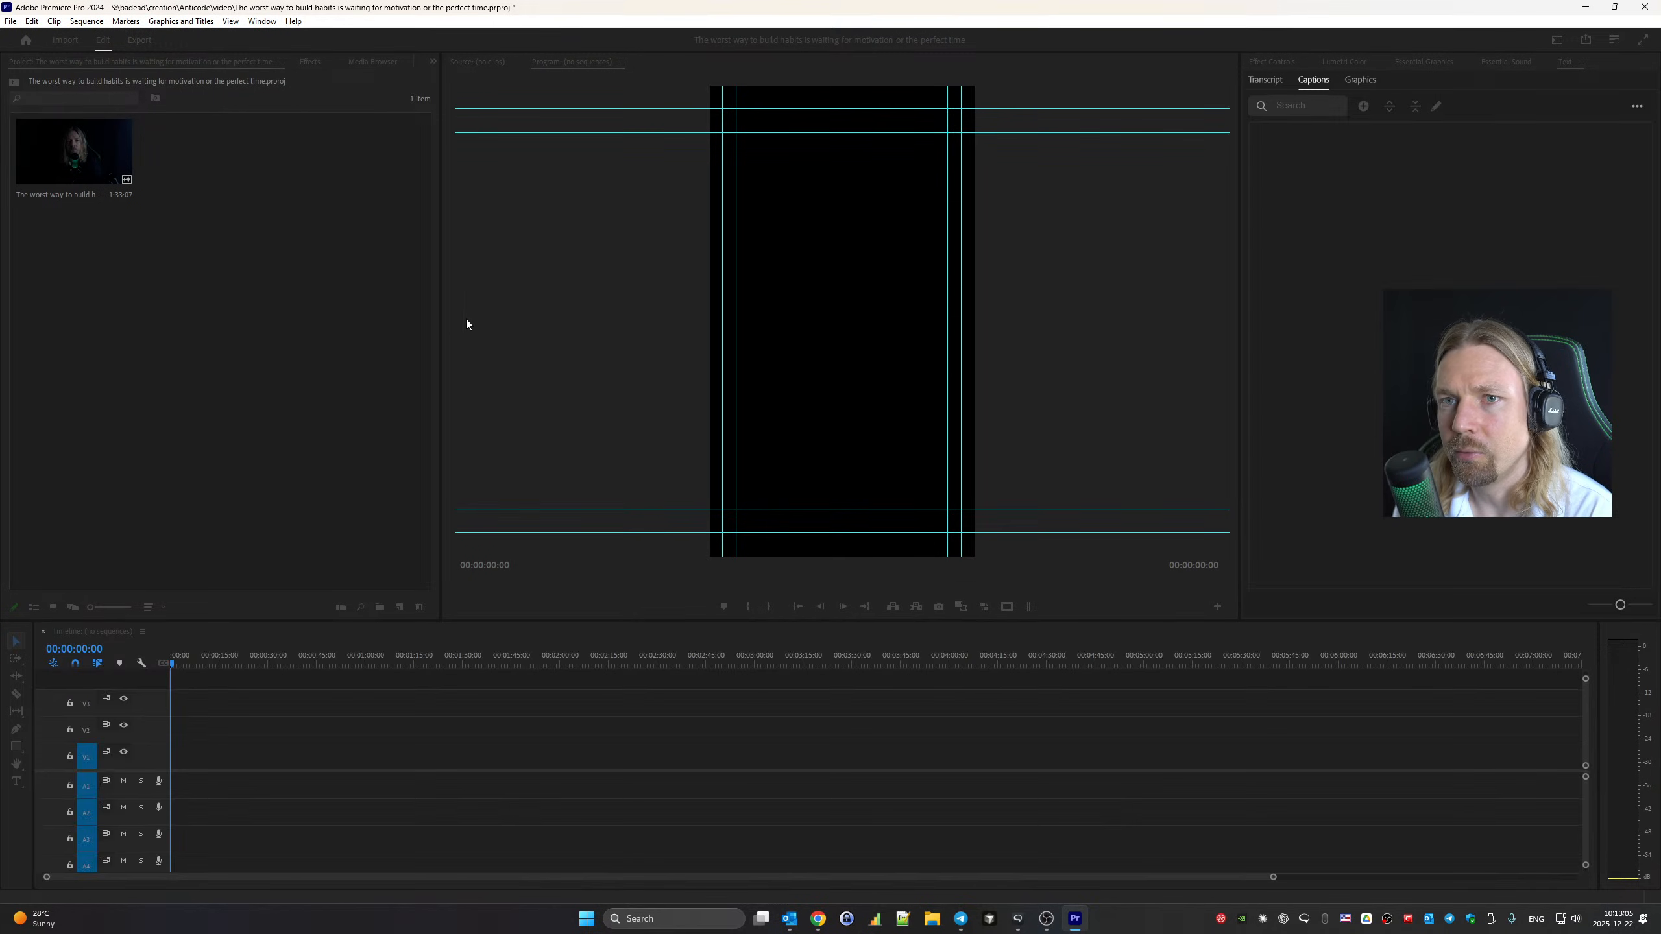
left_click_drag(128, 312, 190, 753)
left_click(920, 487)
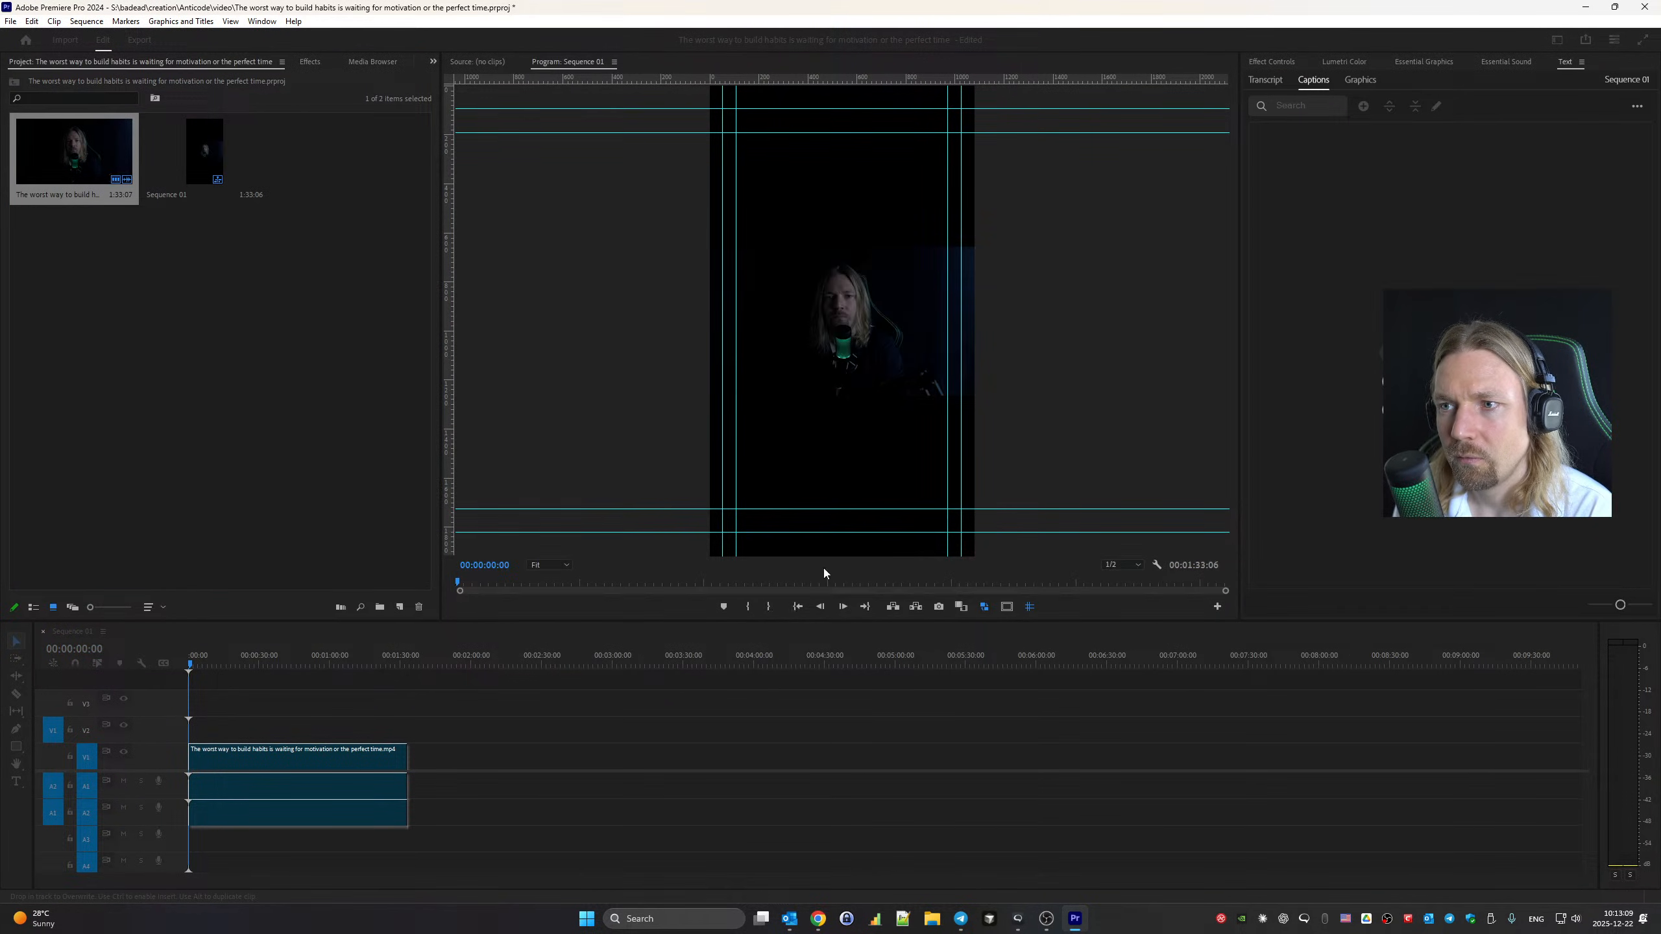
Unlink the clip's video and audio, and delete its second audio track on A2
right_click(301, 751)
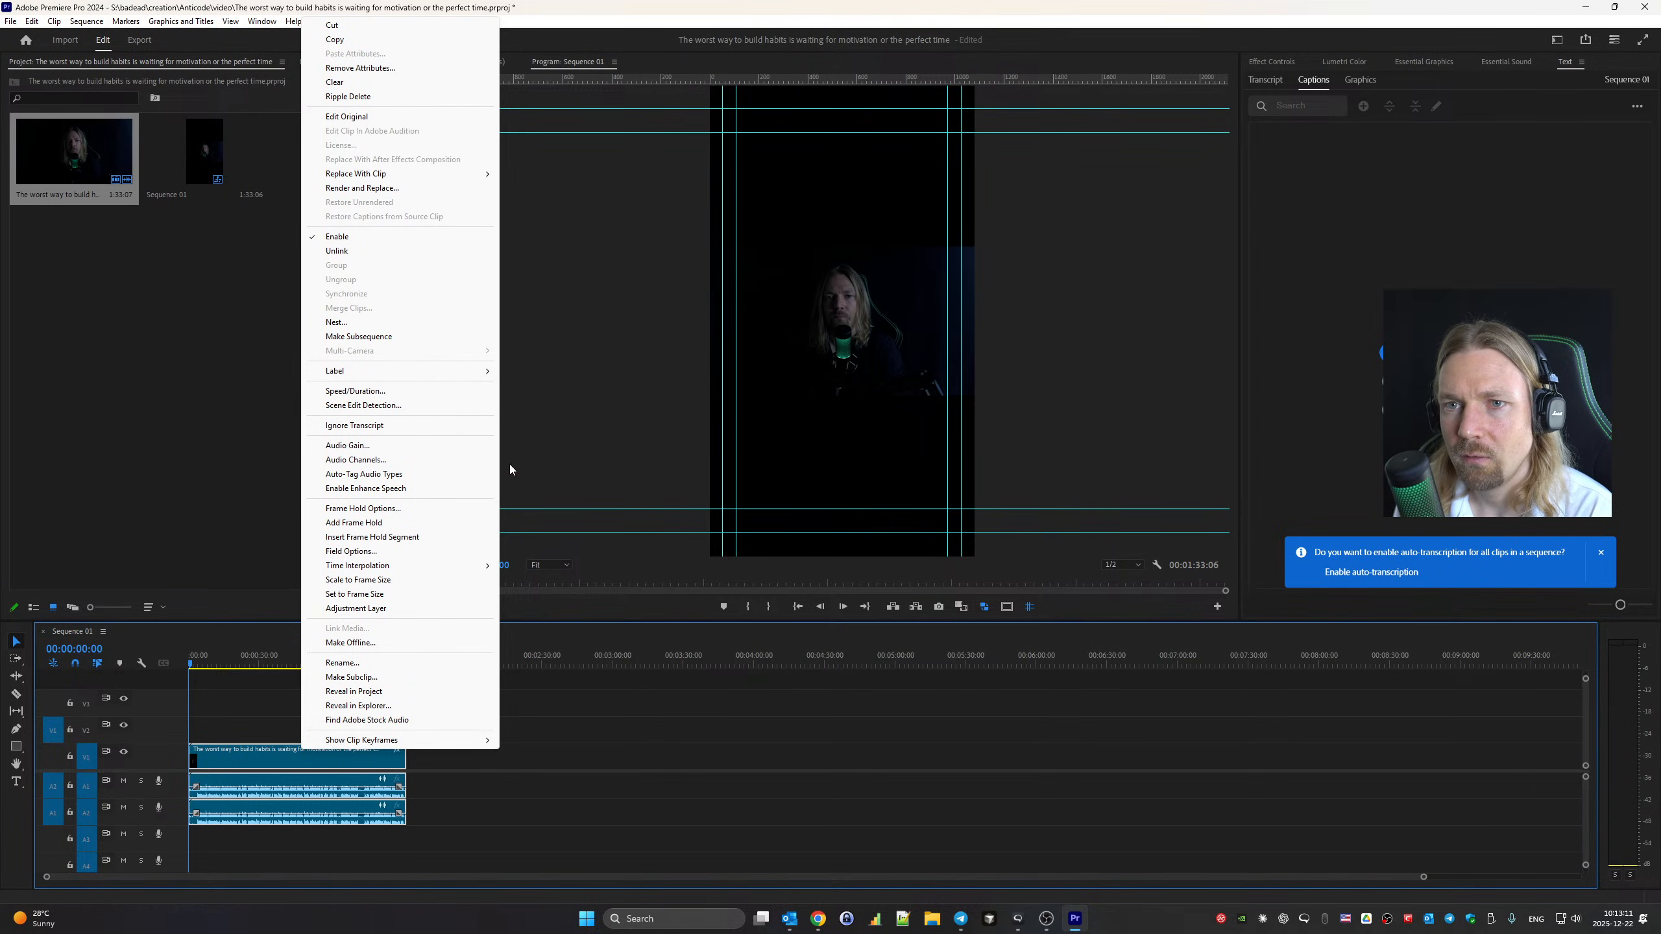
left_click(366, 251)
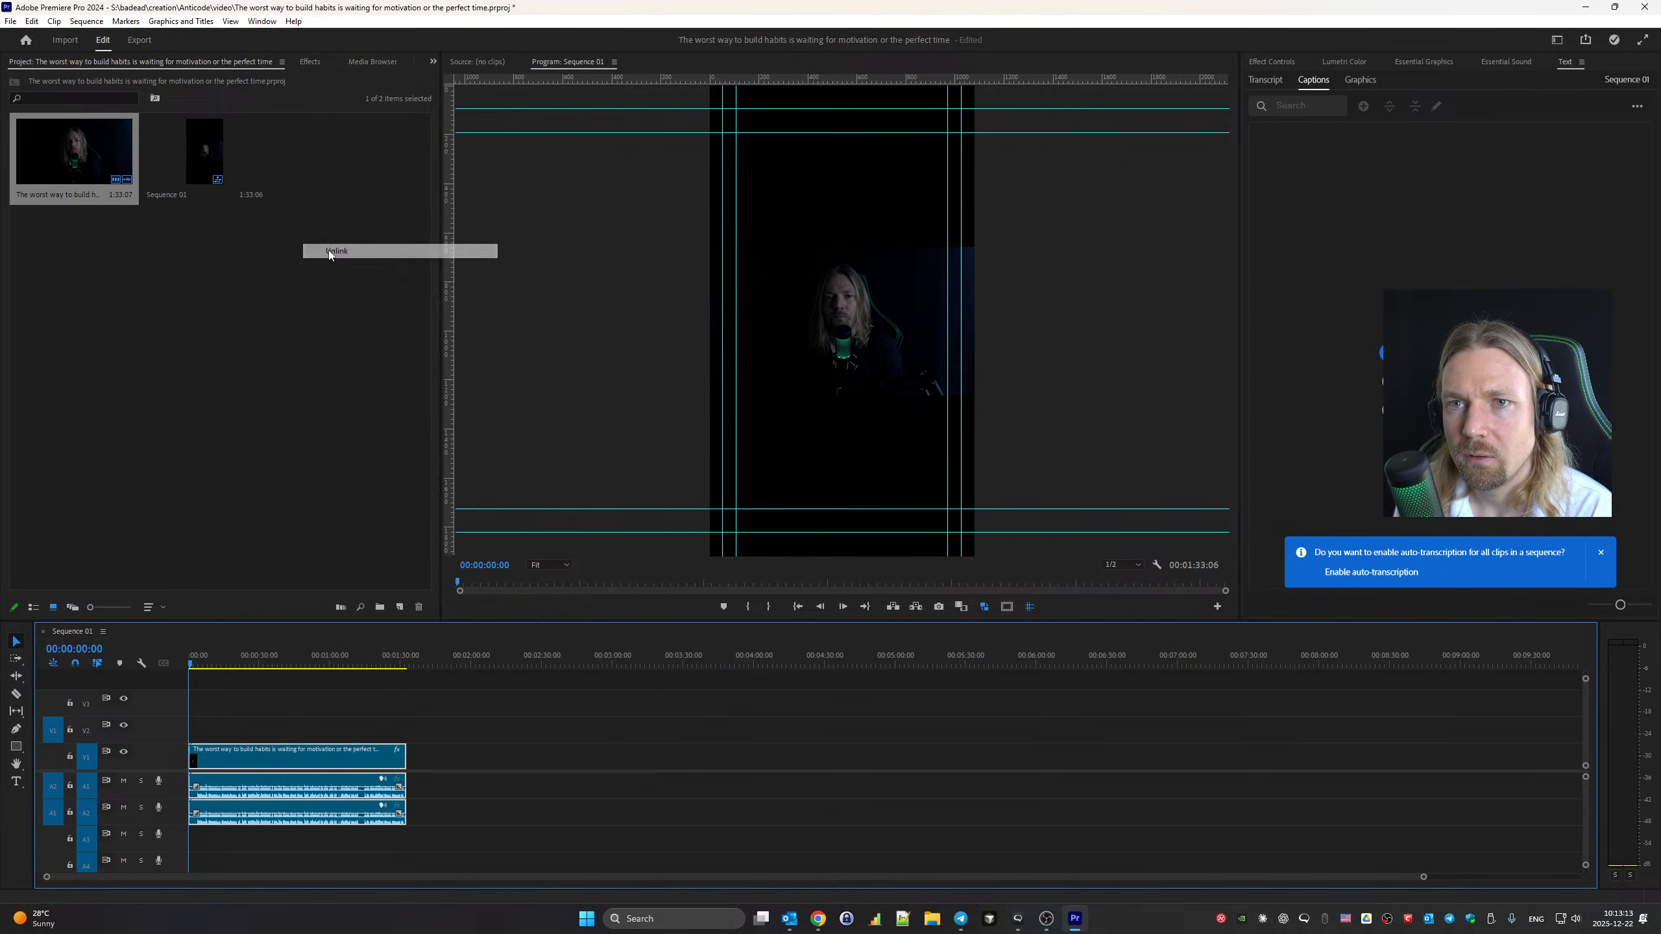
left_click(430, 835)
left_click_drag(427, 804, 311, 847)
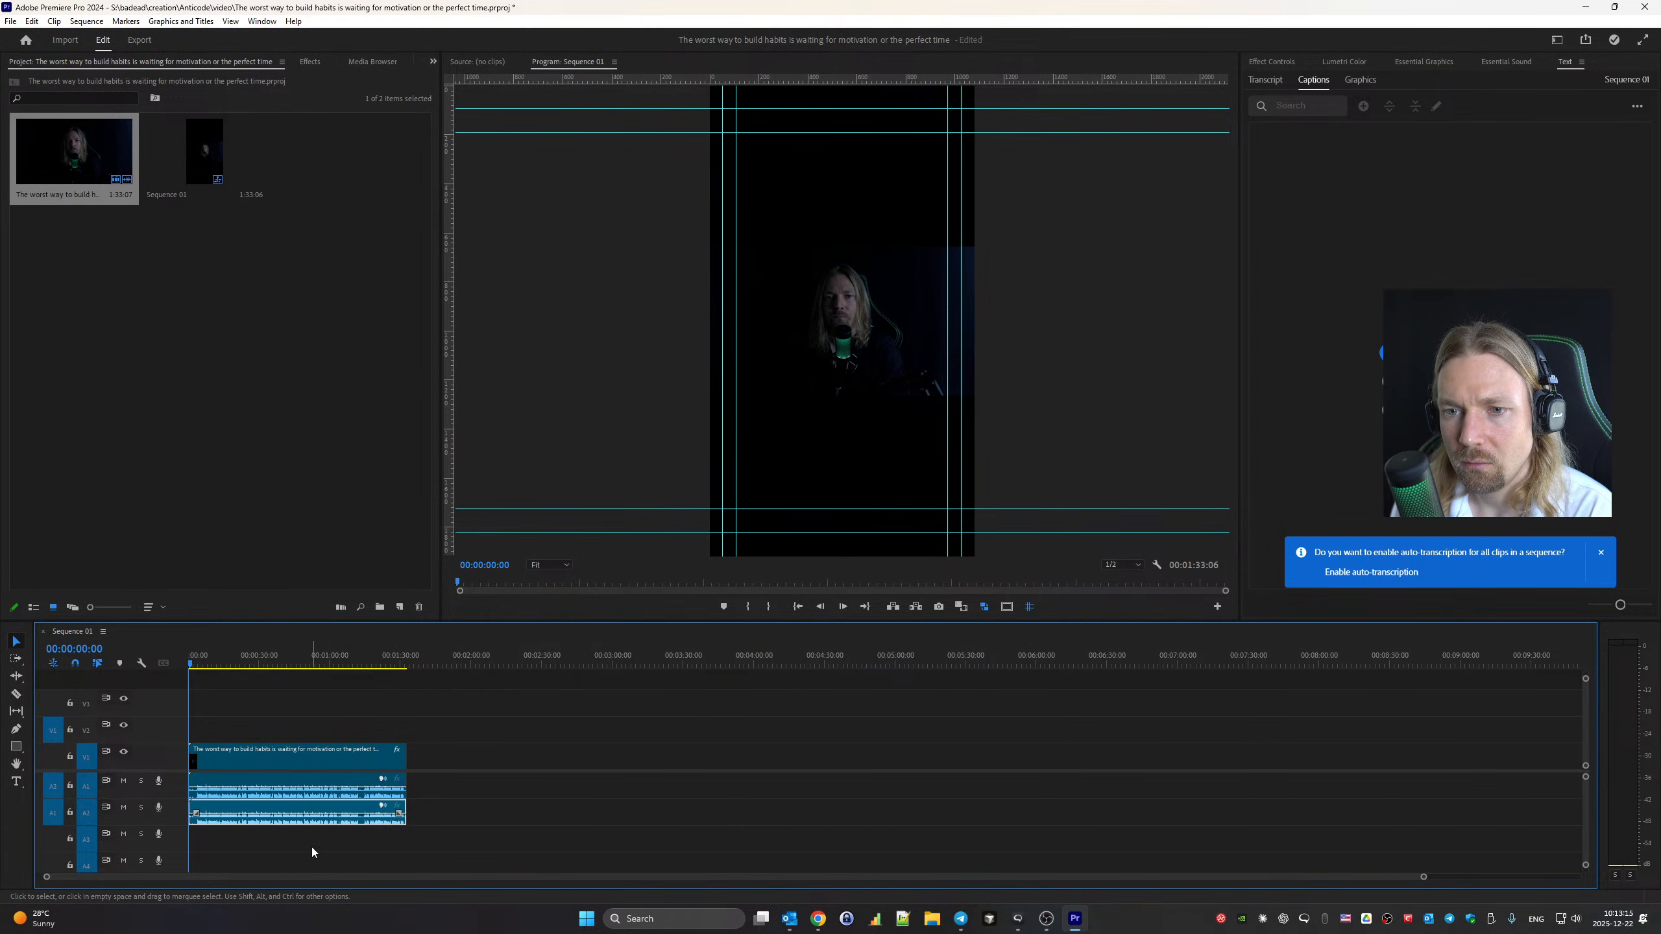
key("Delete")
Link the video clip on V1 with the remaining audio on A1
left_click_drag(450, 838, 323, 717)
right_click(311, 747)
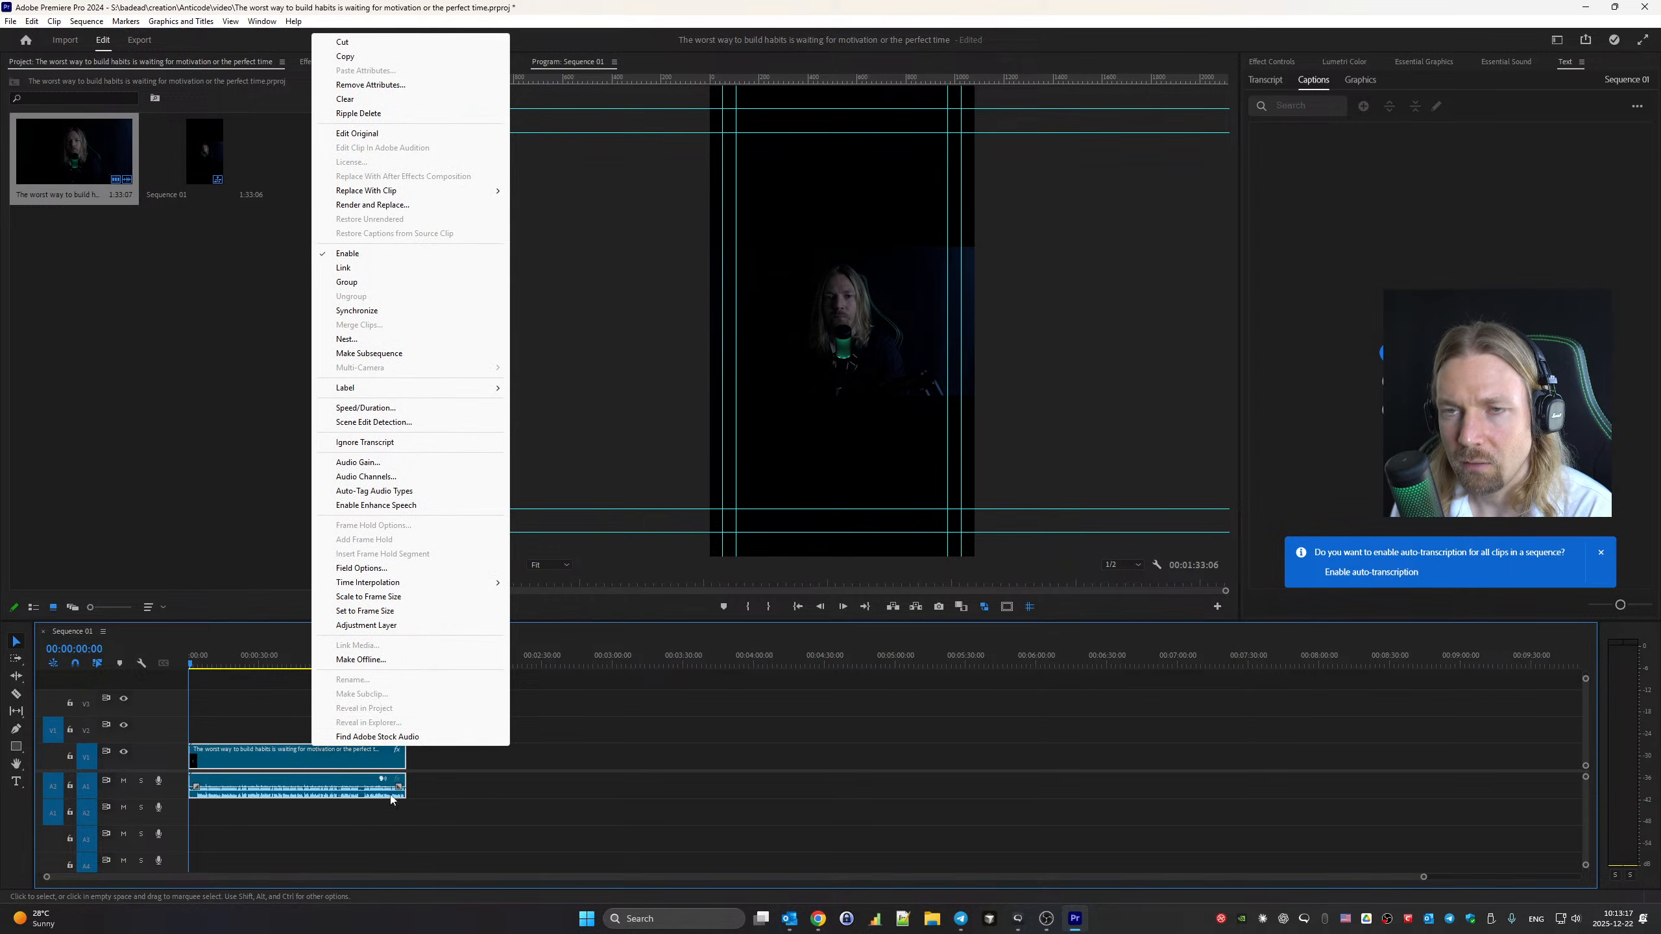
left_click(375, 267)
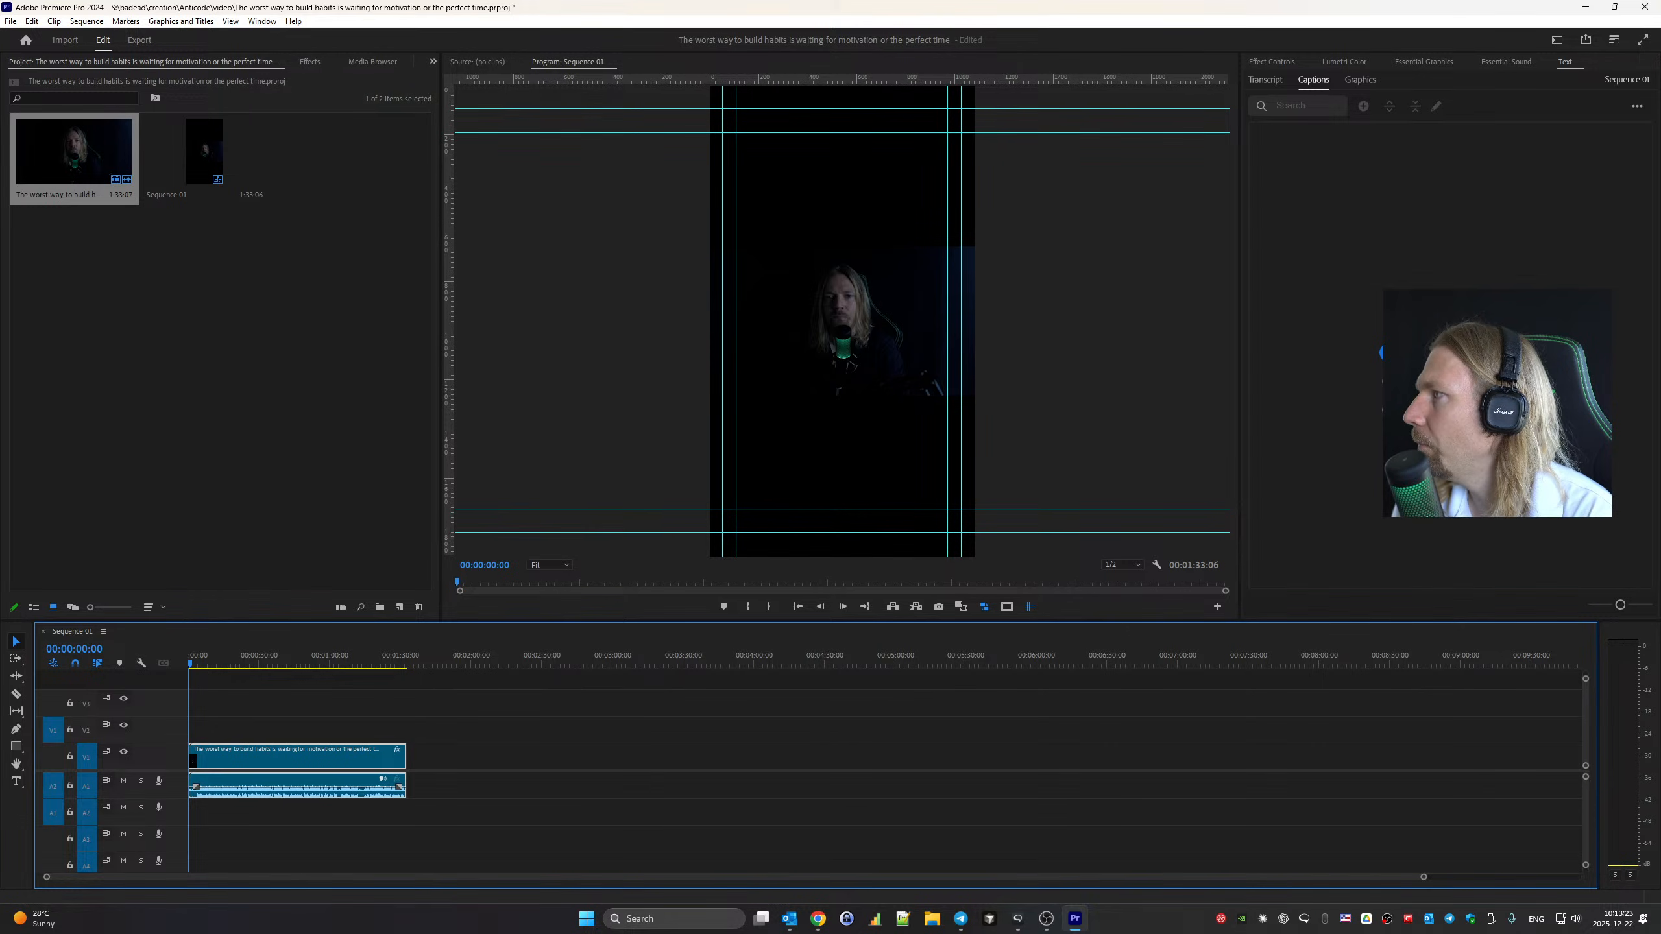
key("alt+Tab")
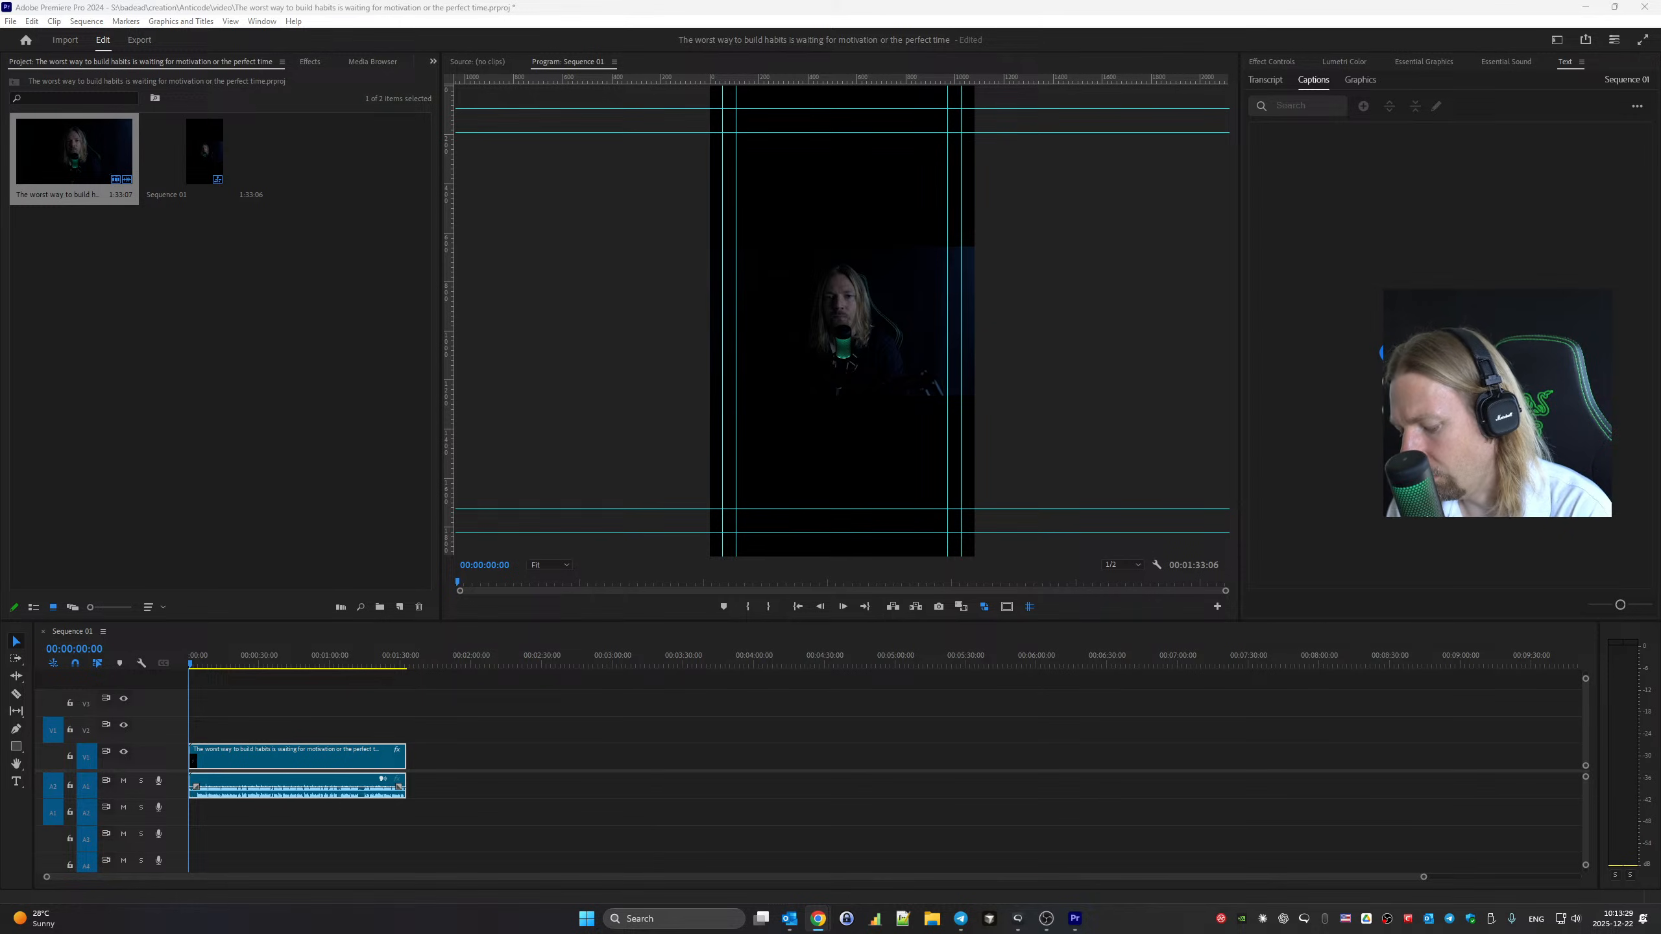
key("alt+shift")
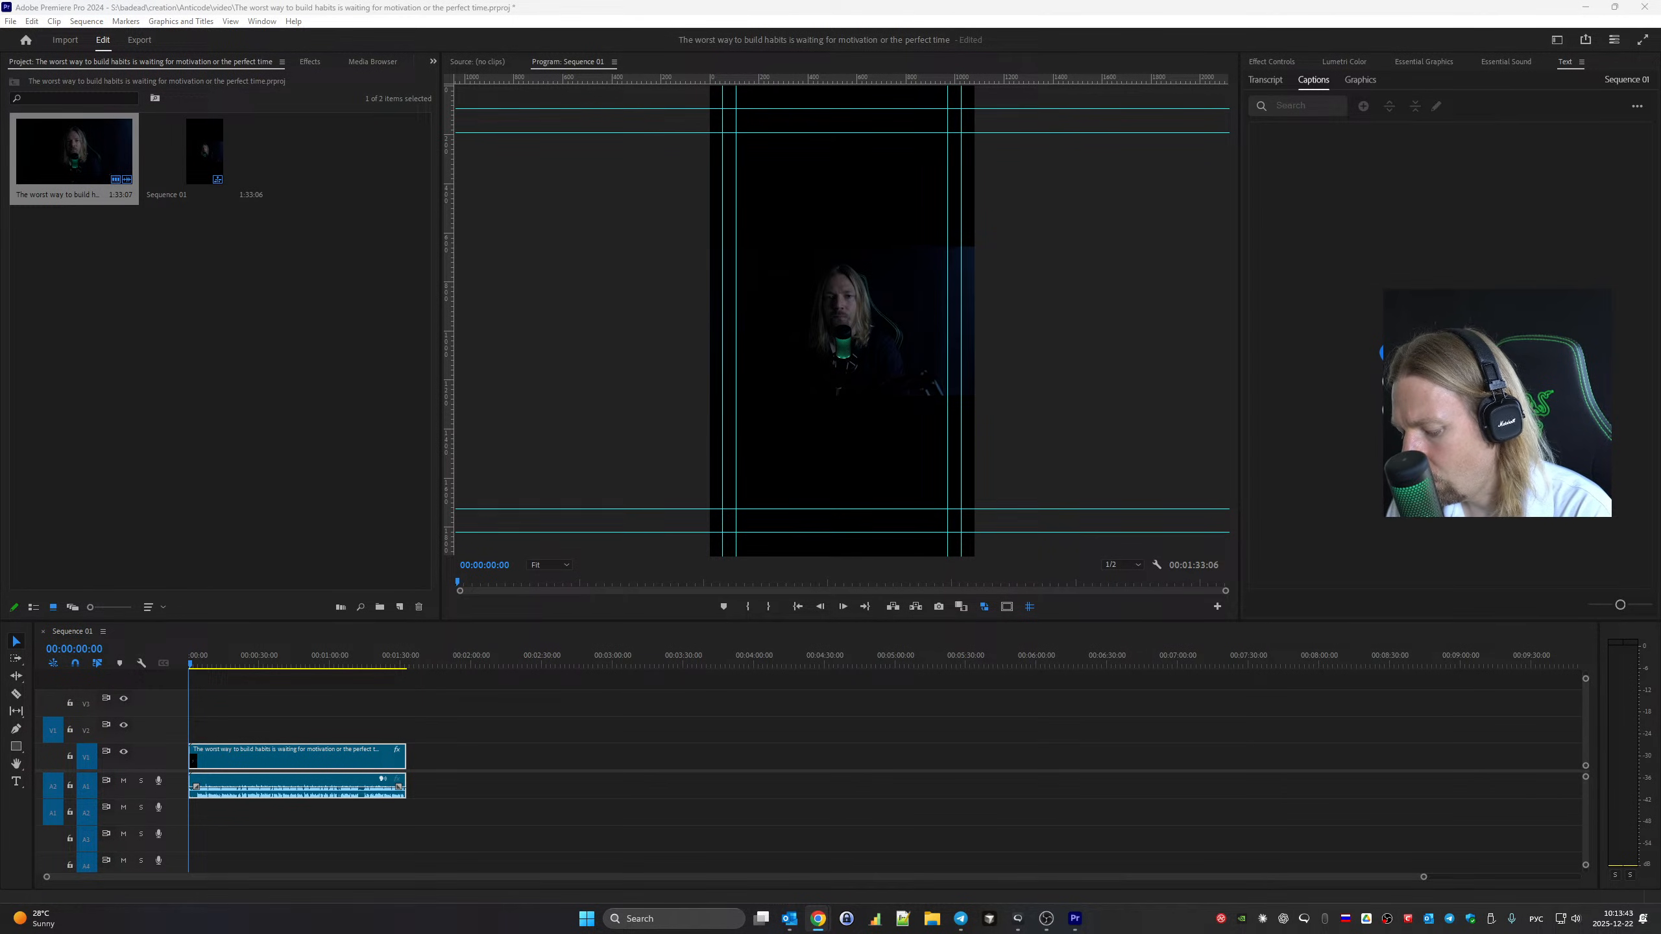
key("alt+shift")
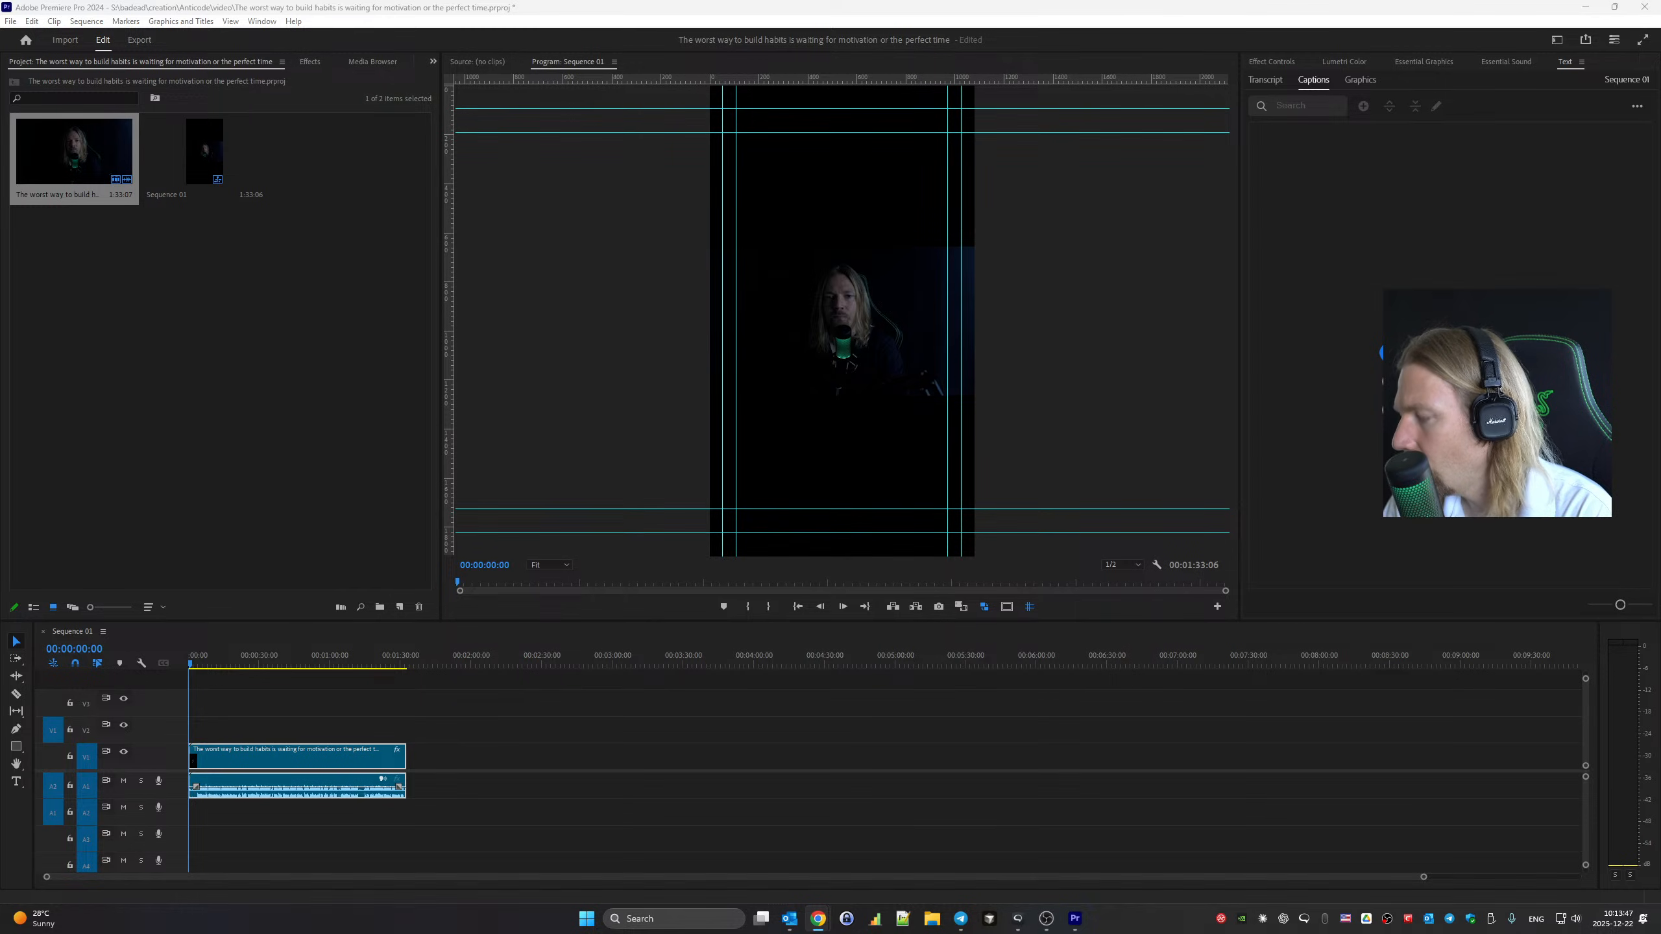
key("Scroll_Lock")
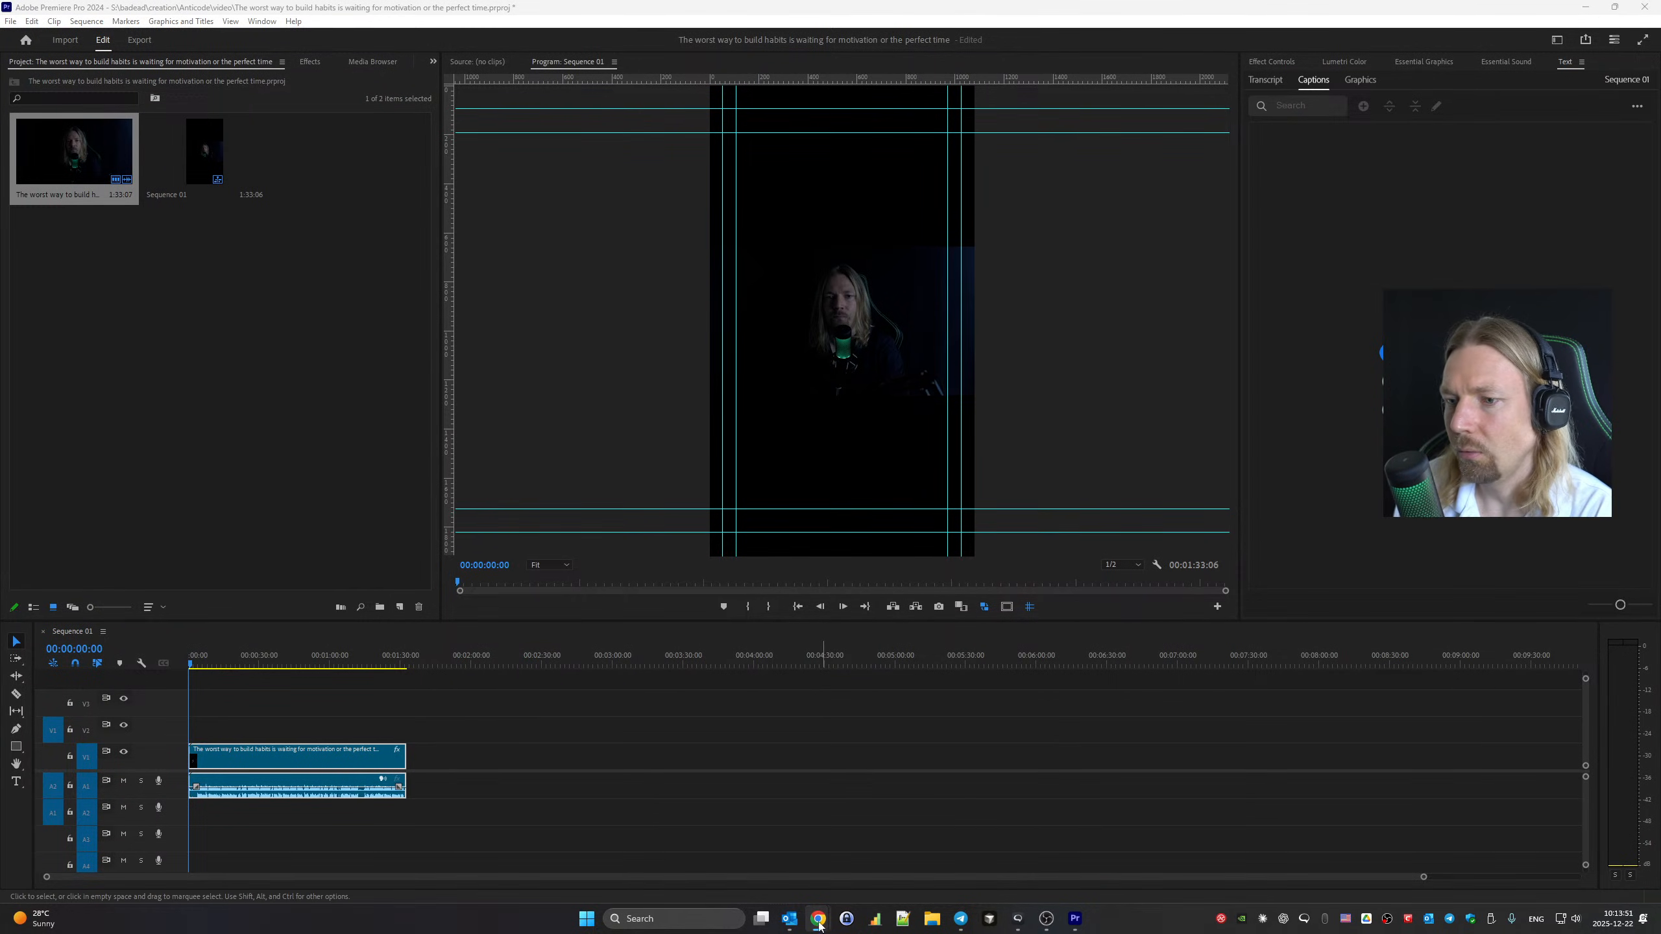
Enlarge the timeline scale to examine the linked clip over its full length
scroll(473, 694, "down", 1)
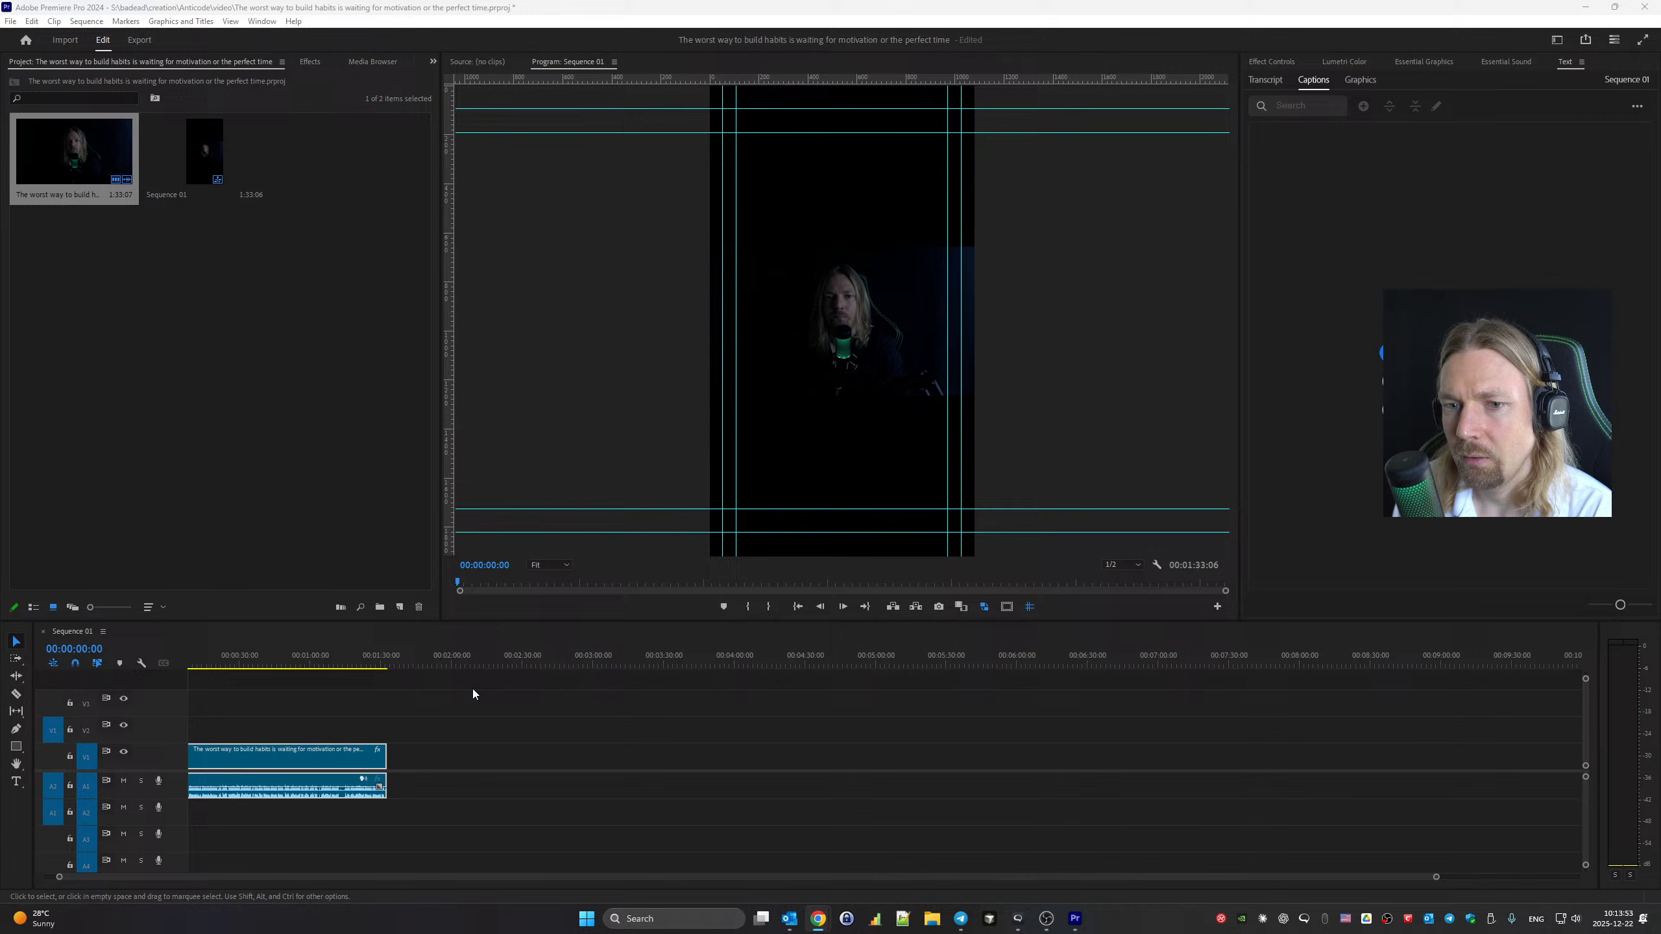
scroll(470, 790, "up", 1)
left_click(466, 789)
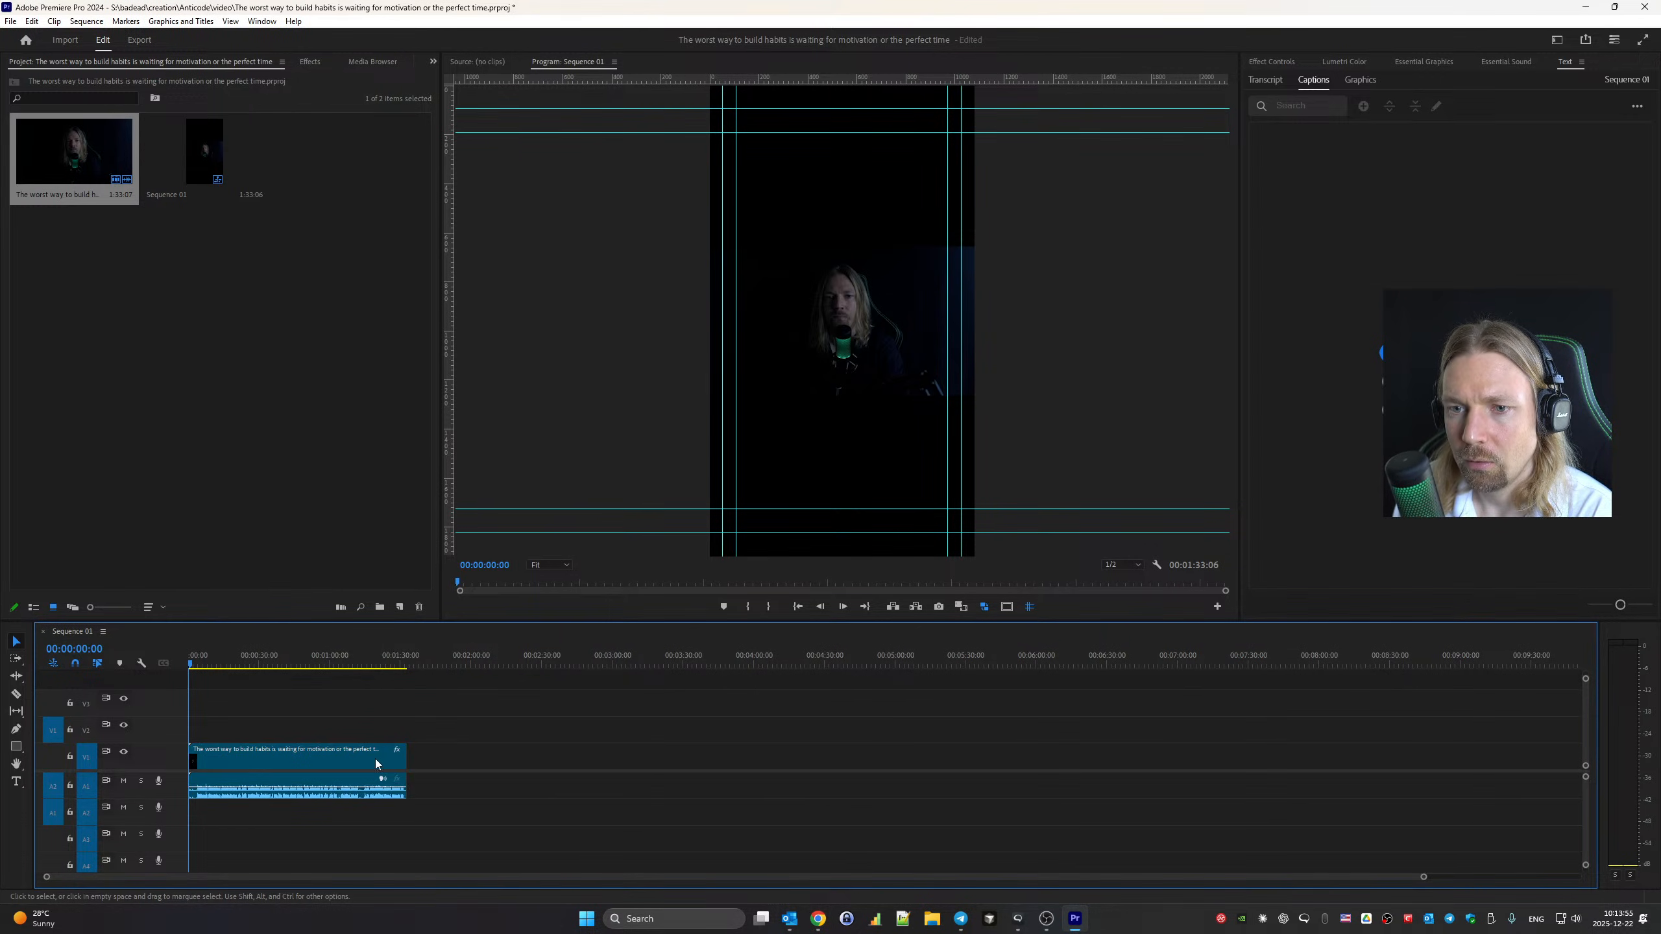
mouse_move(375, 759)
left_mouse_down()
mouse_move(437, 756)
mouse_move(360, 758)
left_mouse_up()
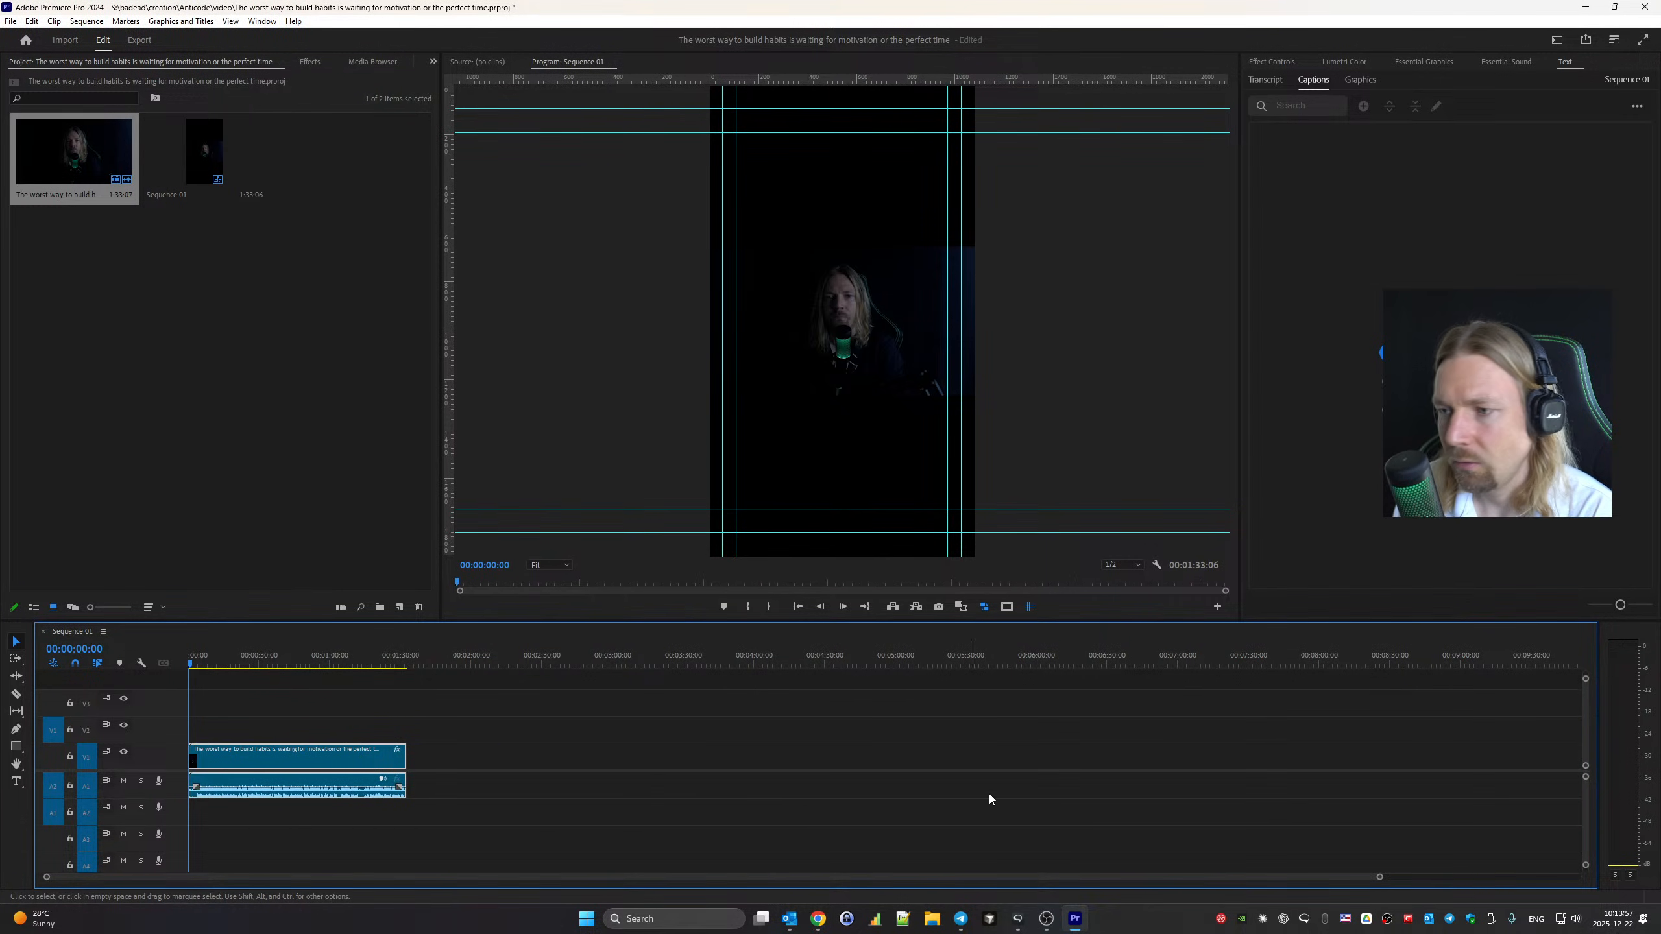
left_click_drag(1379, 880, 1033, 878)
left_click(832, 862)
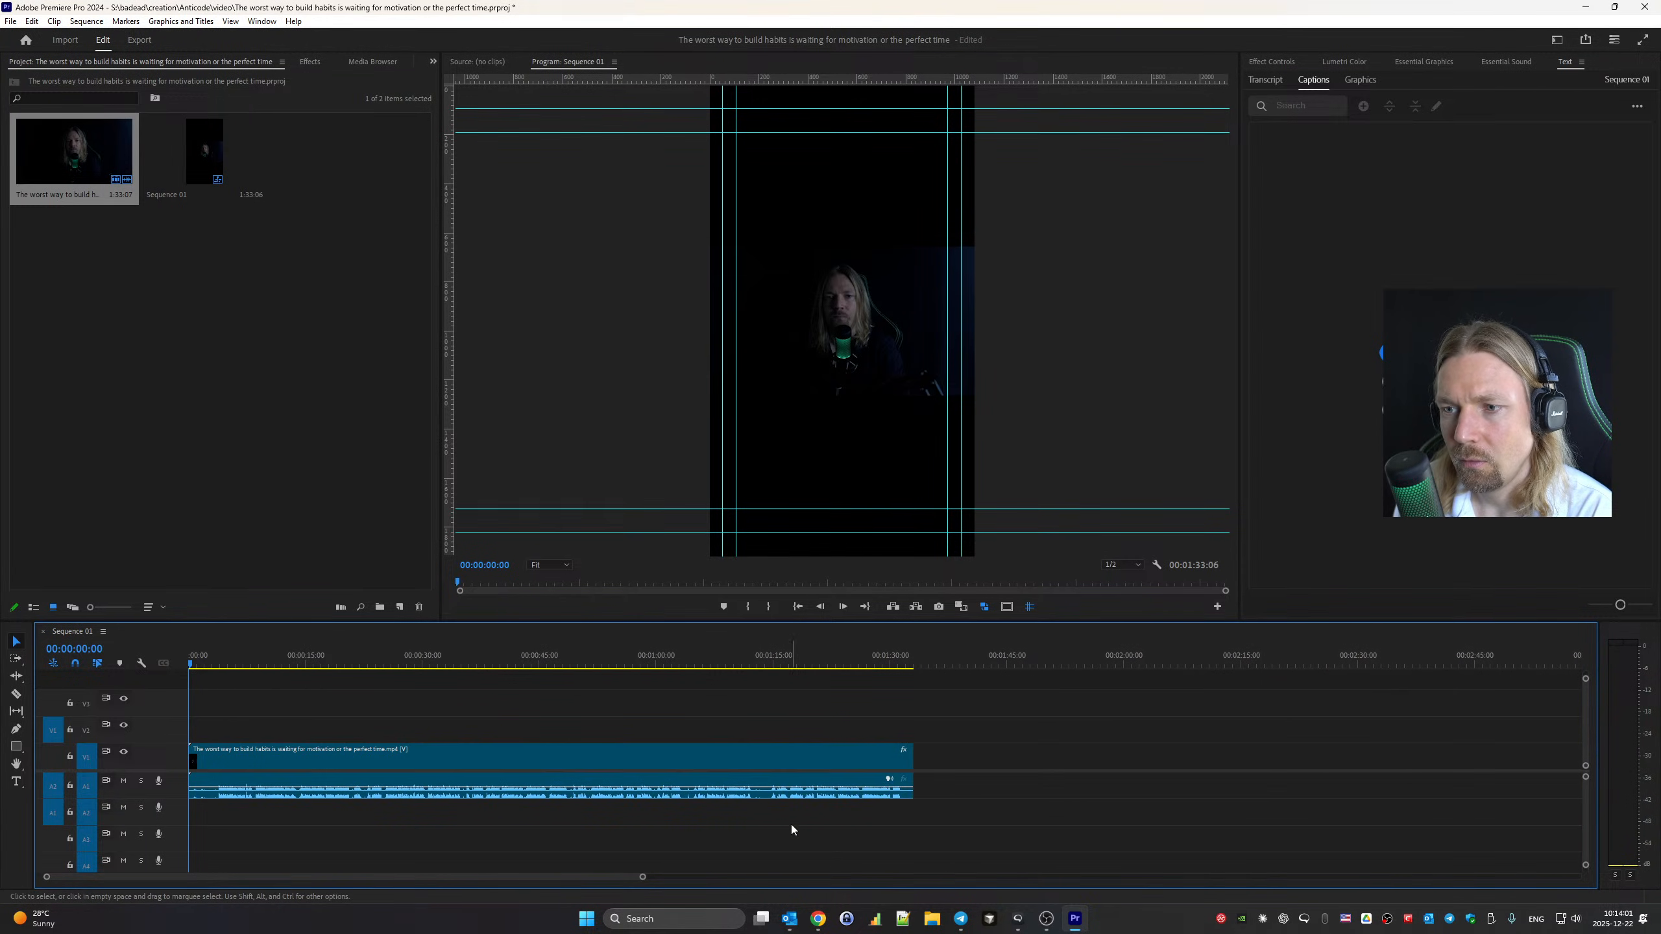
Set the Scale of the linked talking-head clip to 134 so the speaker fills the vertical frame
left_click_drag(641, 880, 494, 877)
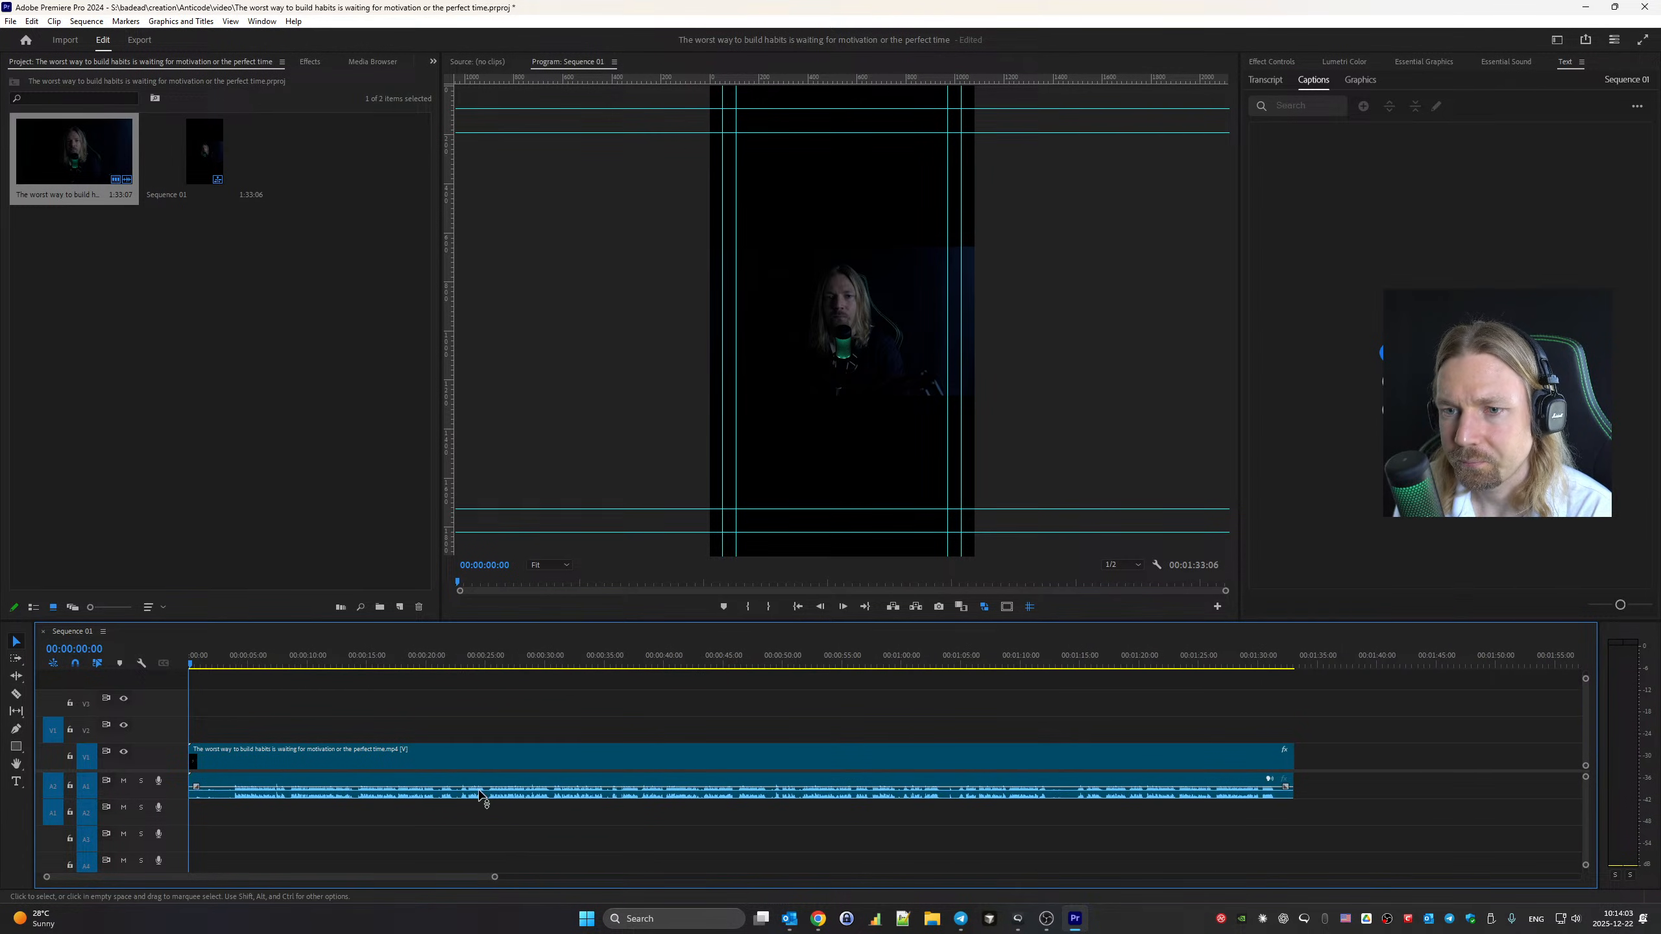
left_click(450, 751)
left_click(1274, 60)
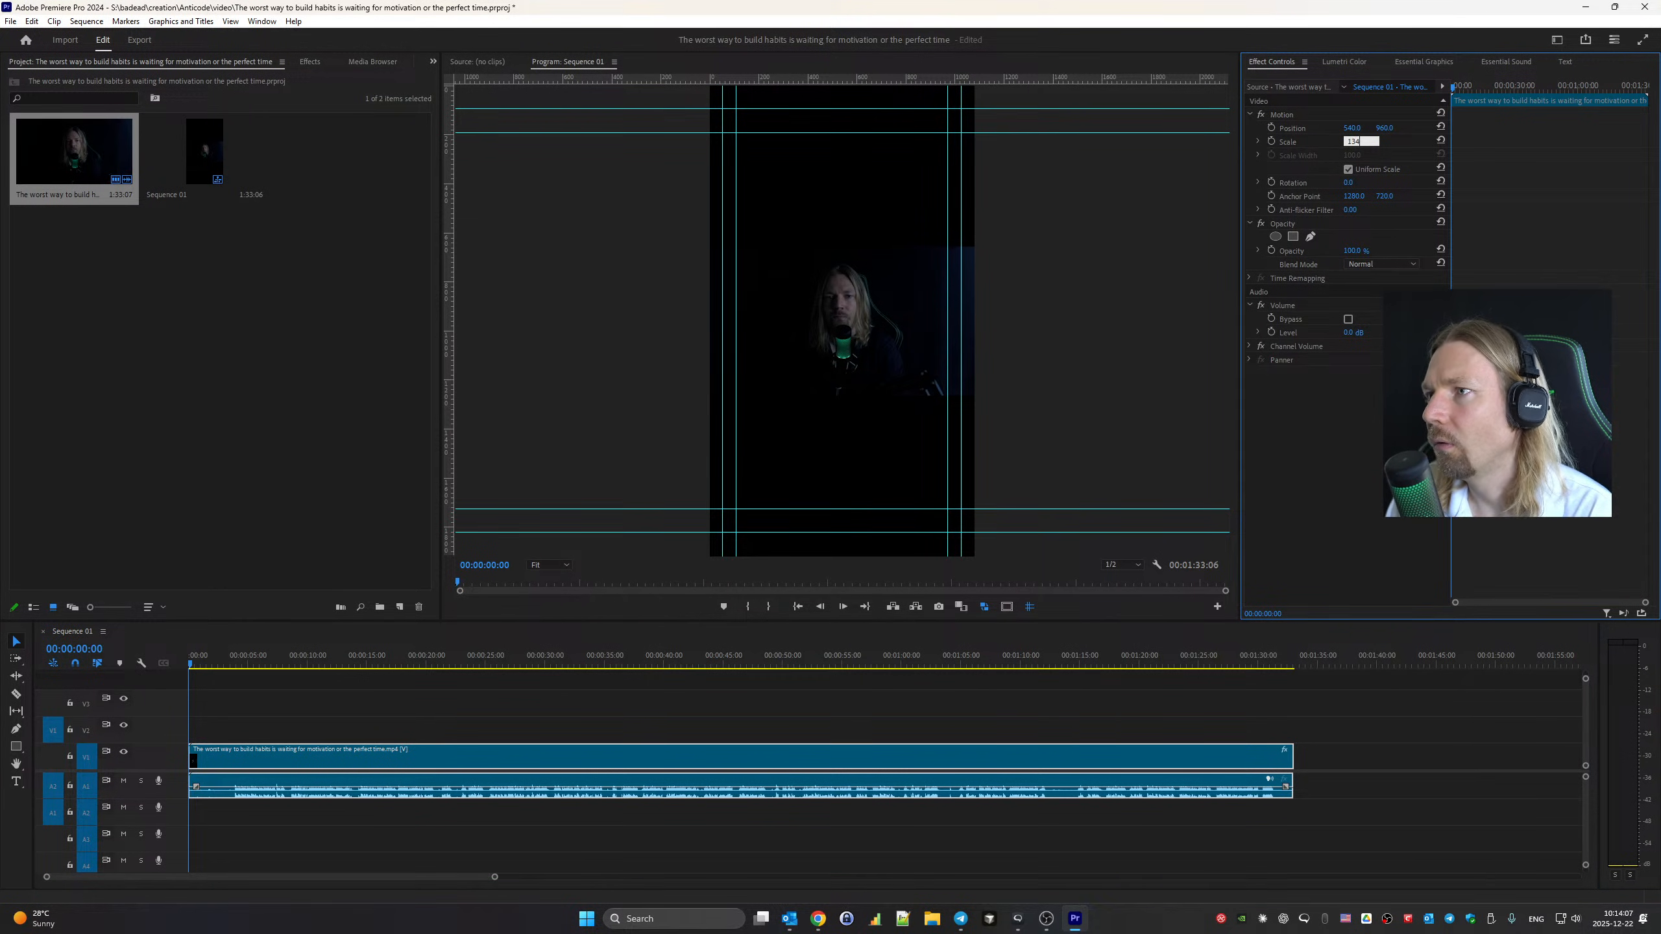
type("134")
key("Return")
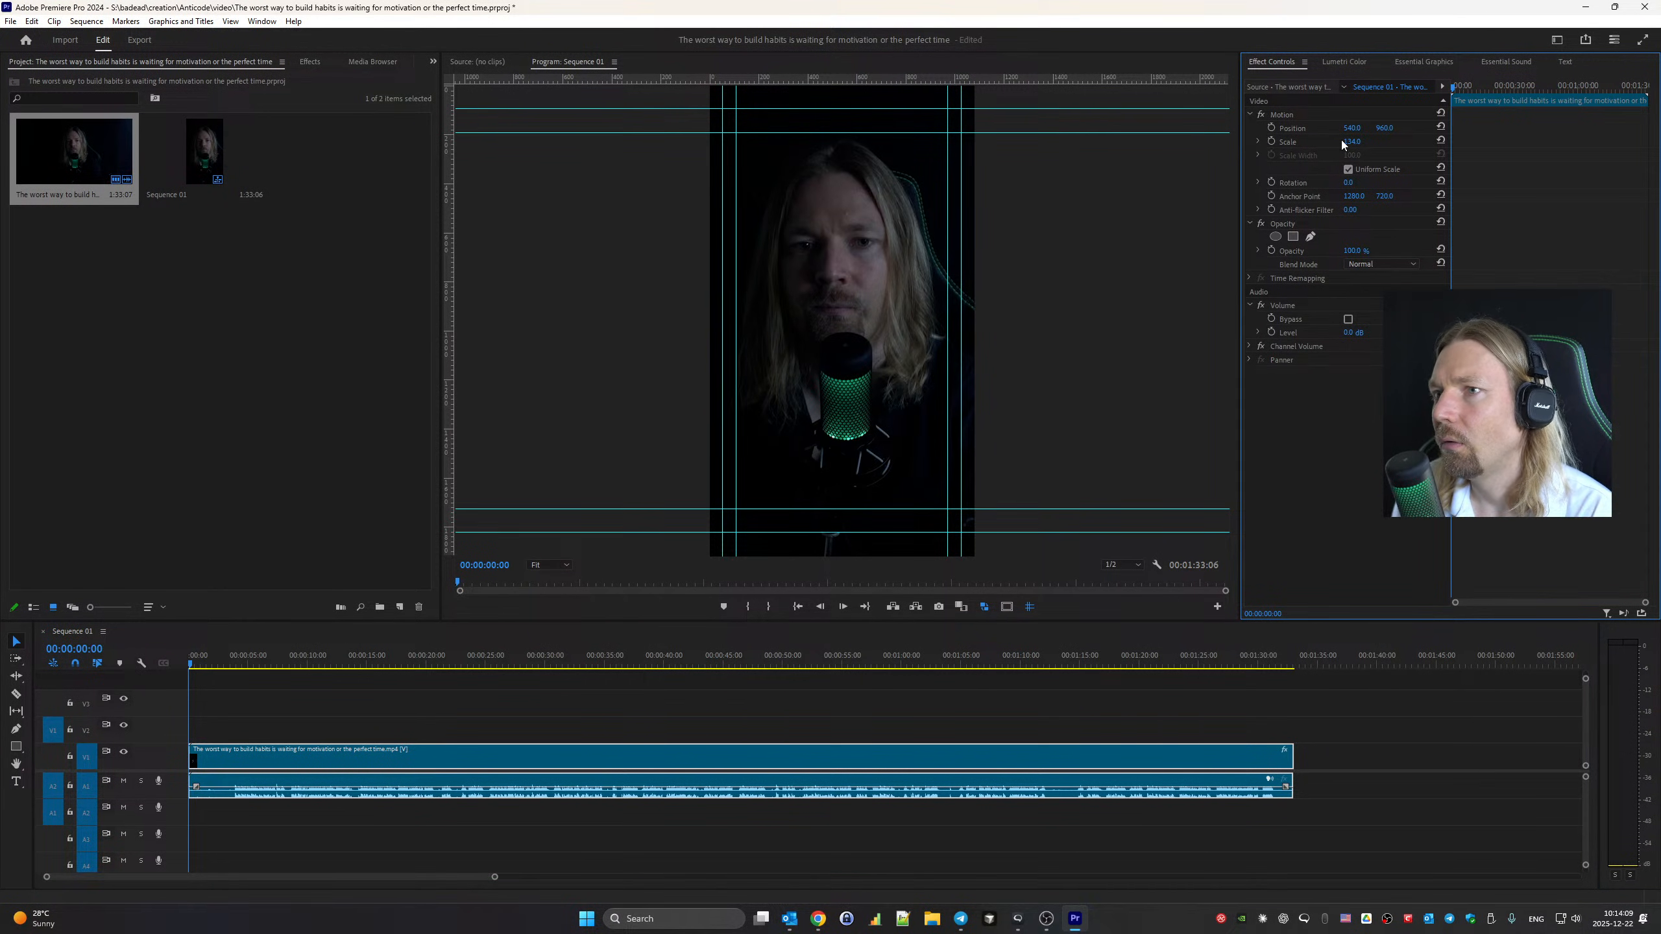
Check the framing along the clip, ripple-trim about 3.5 seconds of silence from its beginning, and return the playhead to the sequence start
left_click_drag(236, 656, 1015, 676)
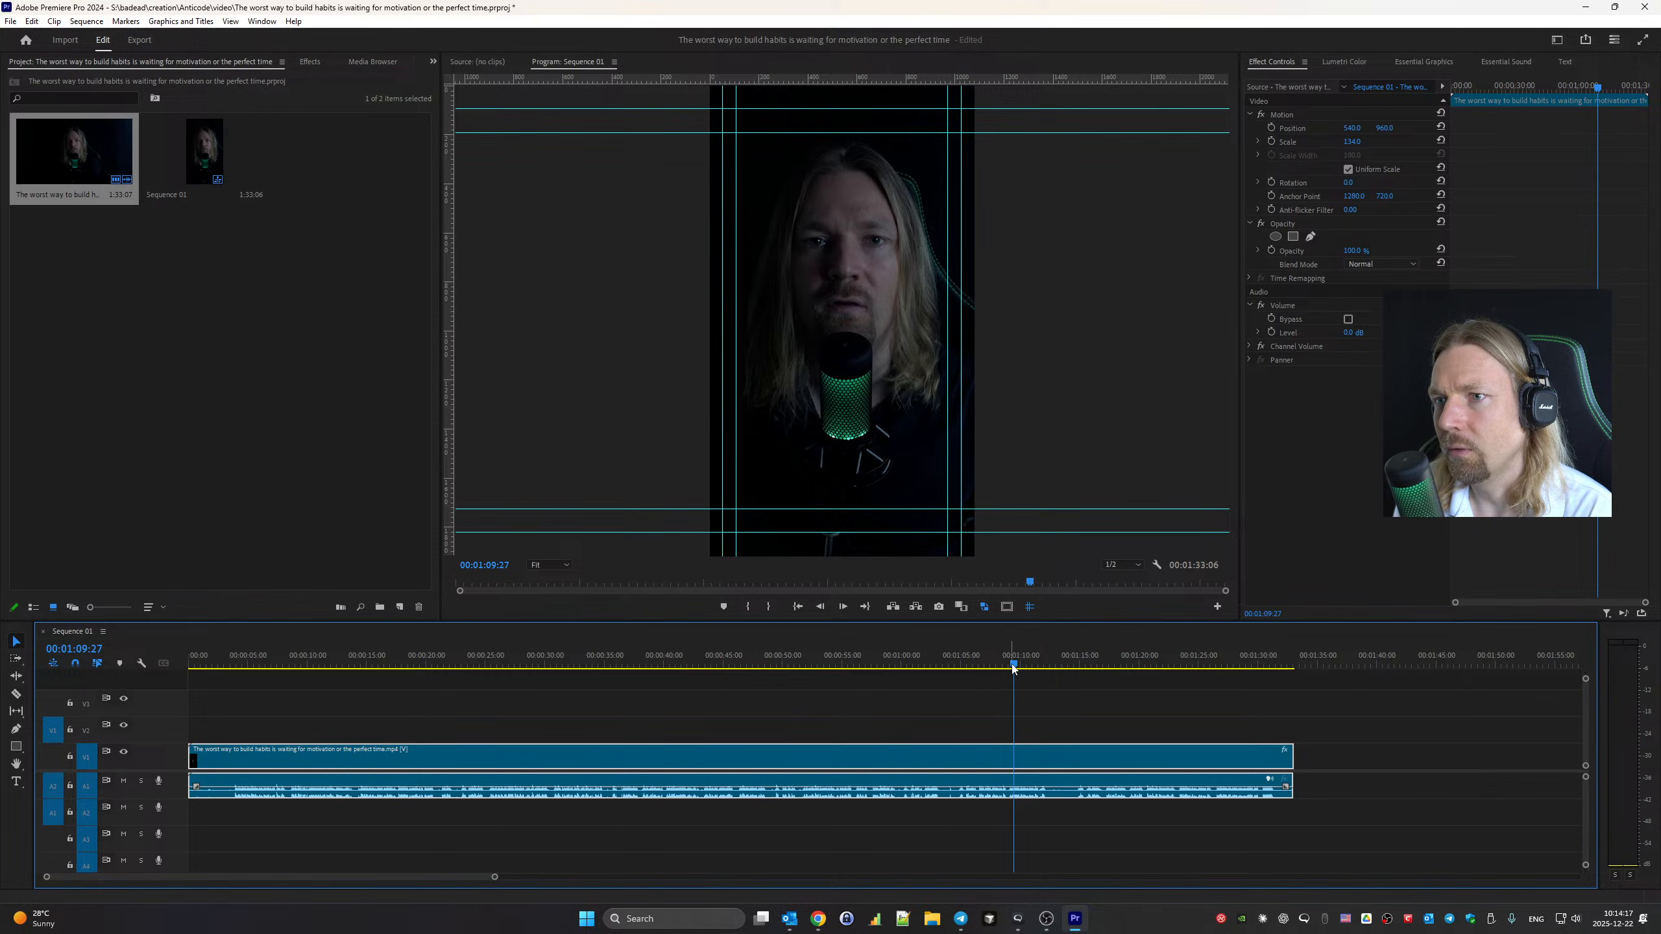
left_click_drag(1012, 667, 472, 686)
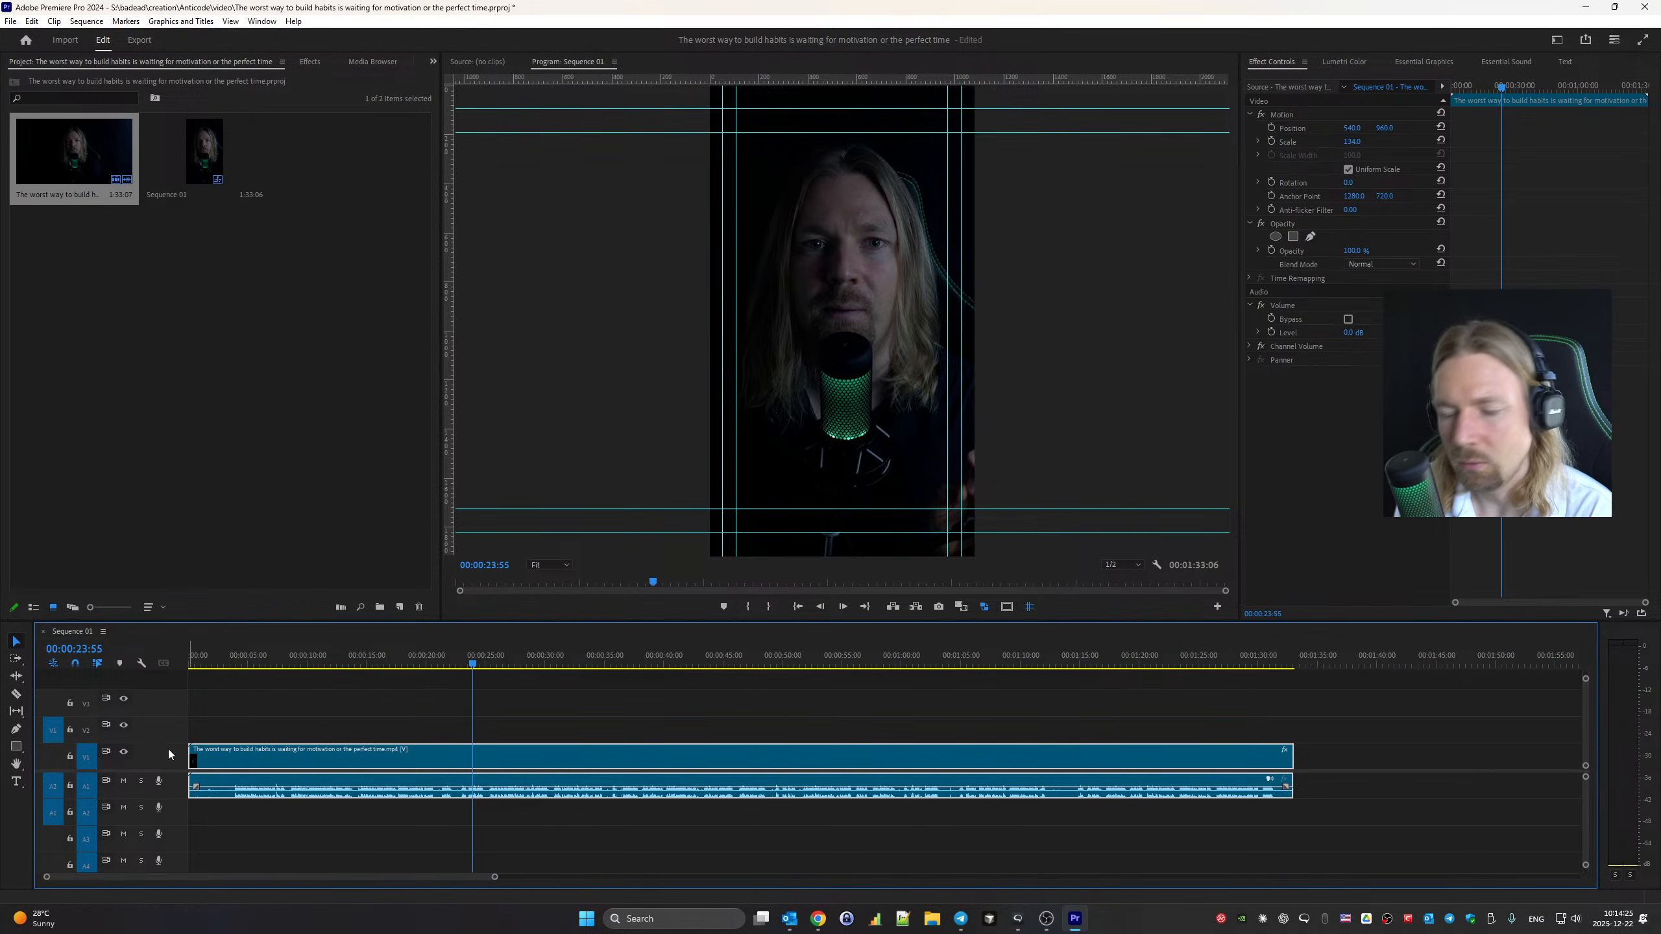
left_click_drag(193, 762, 232, 777)
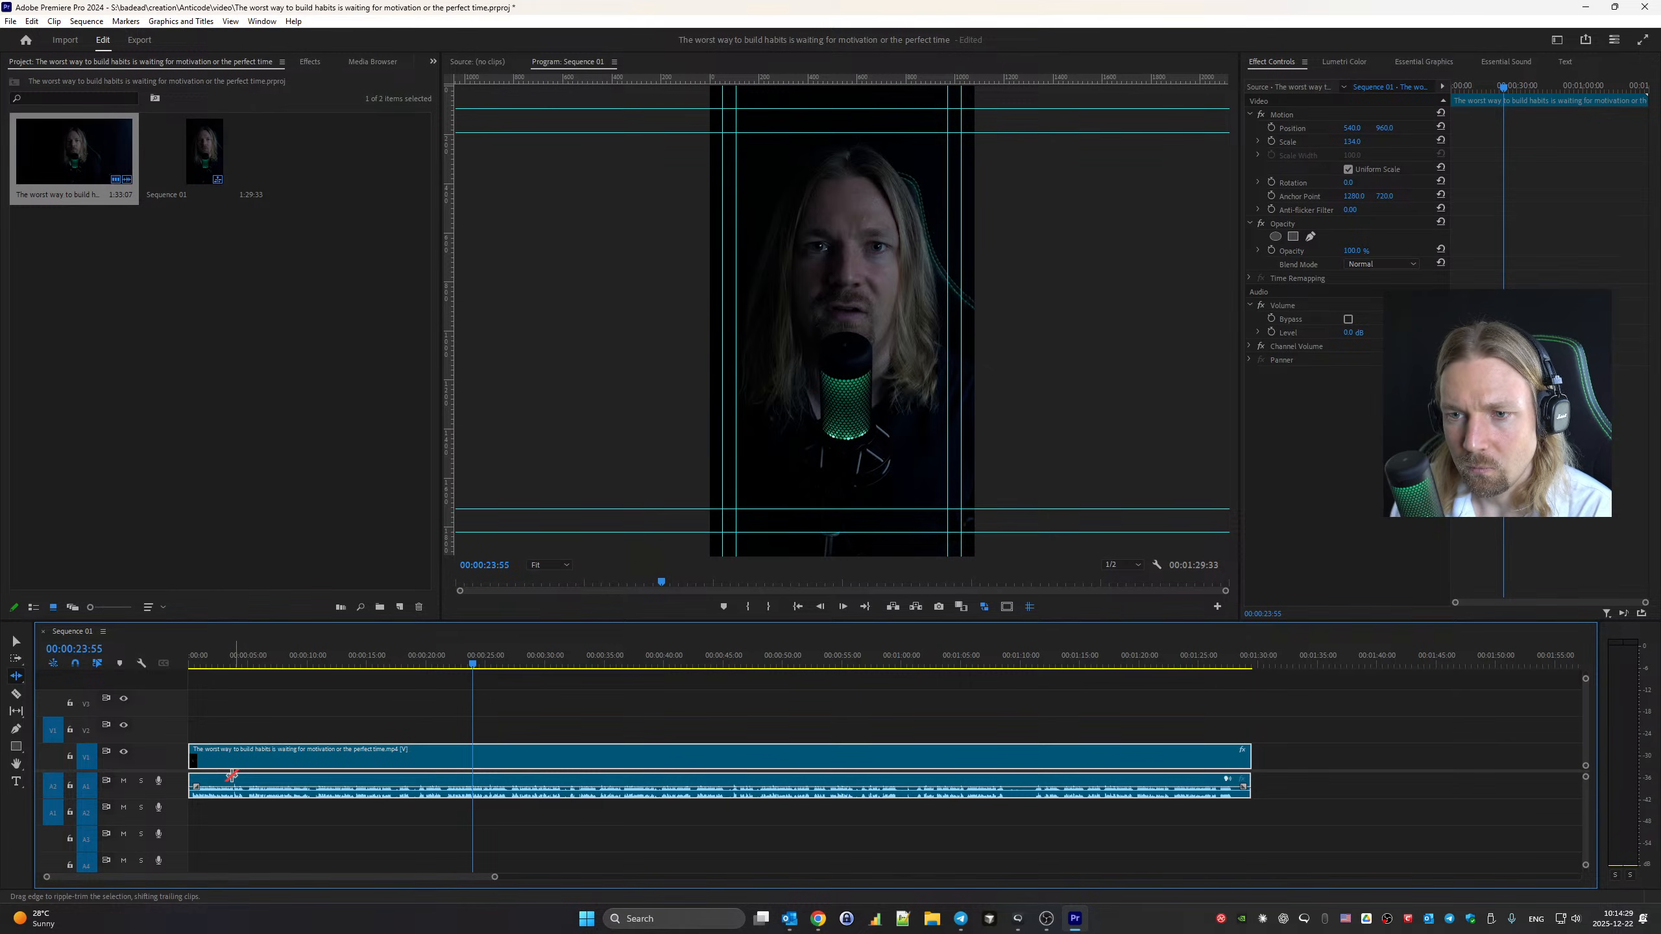
key("Home")
Play the sequence and razor the clip at the speech pauses near 4.8, 10.5 and 17.4 seconds
key("c")
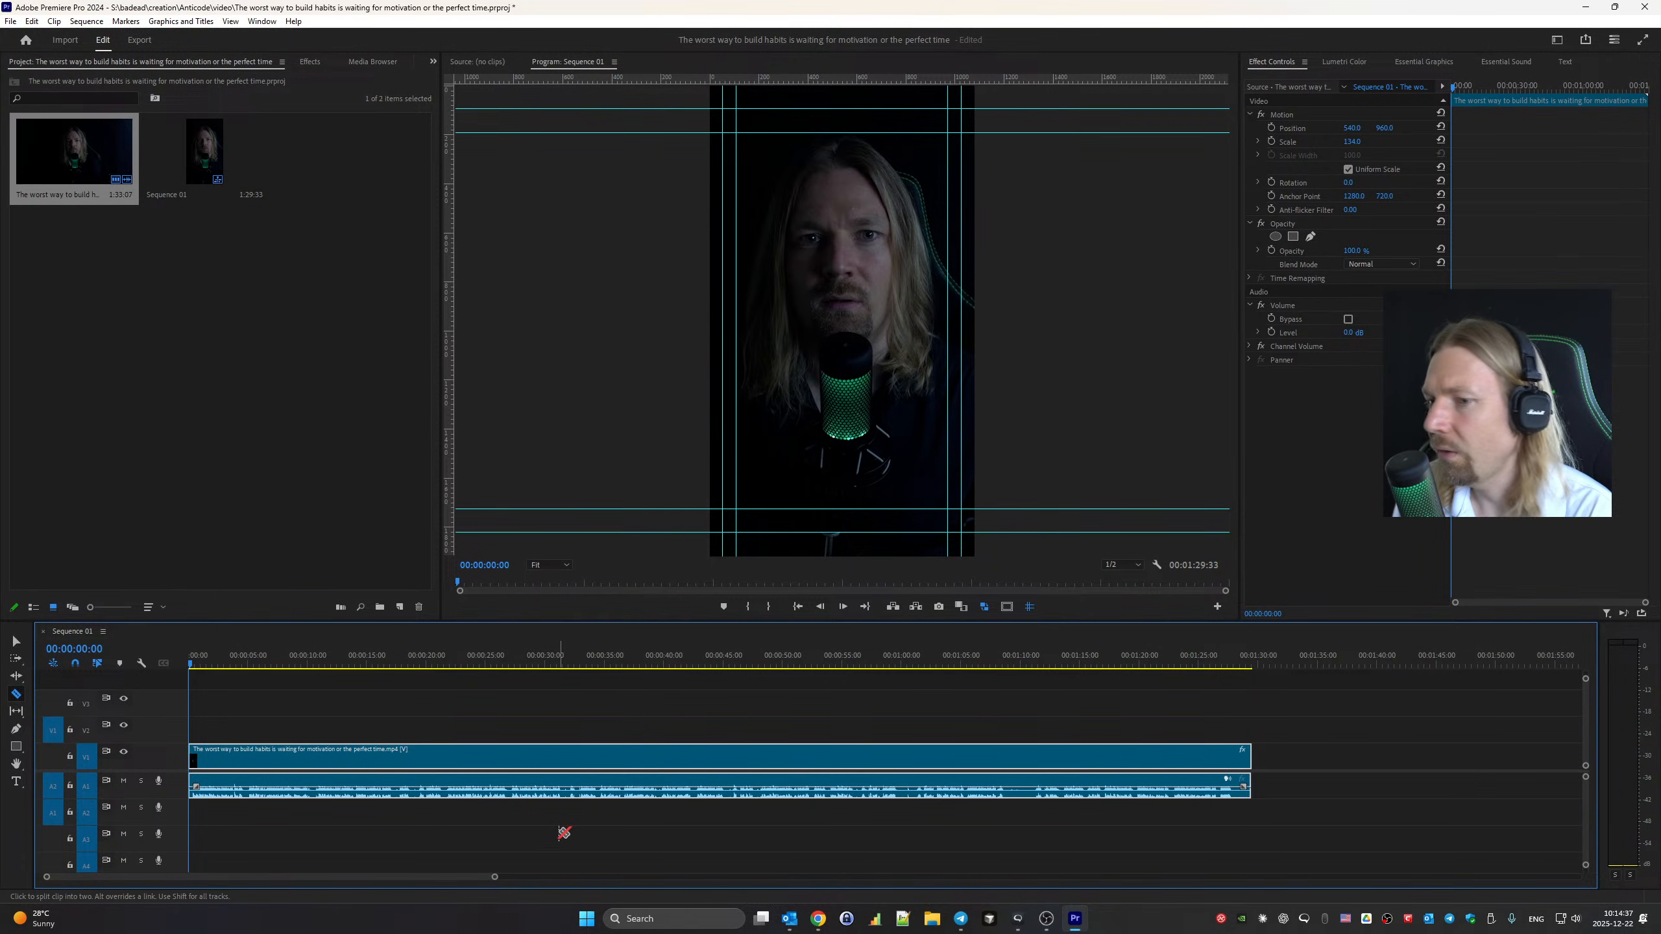
left_click_drag(495, 878, 436, 878)
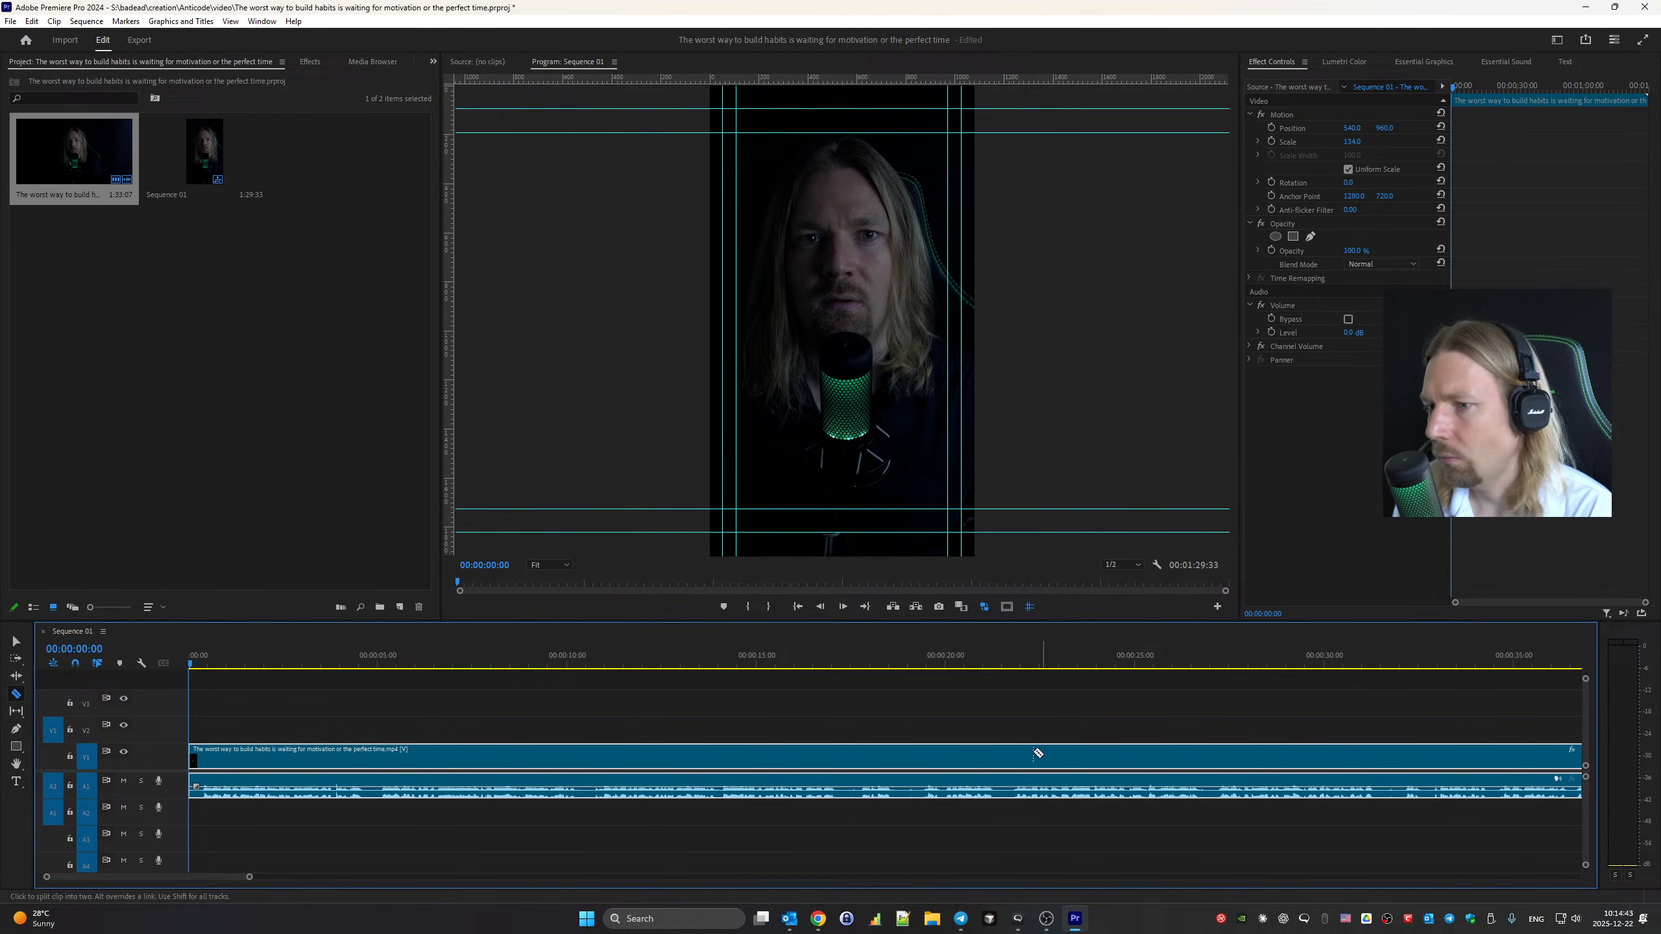
left_click(1016, 927)
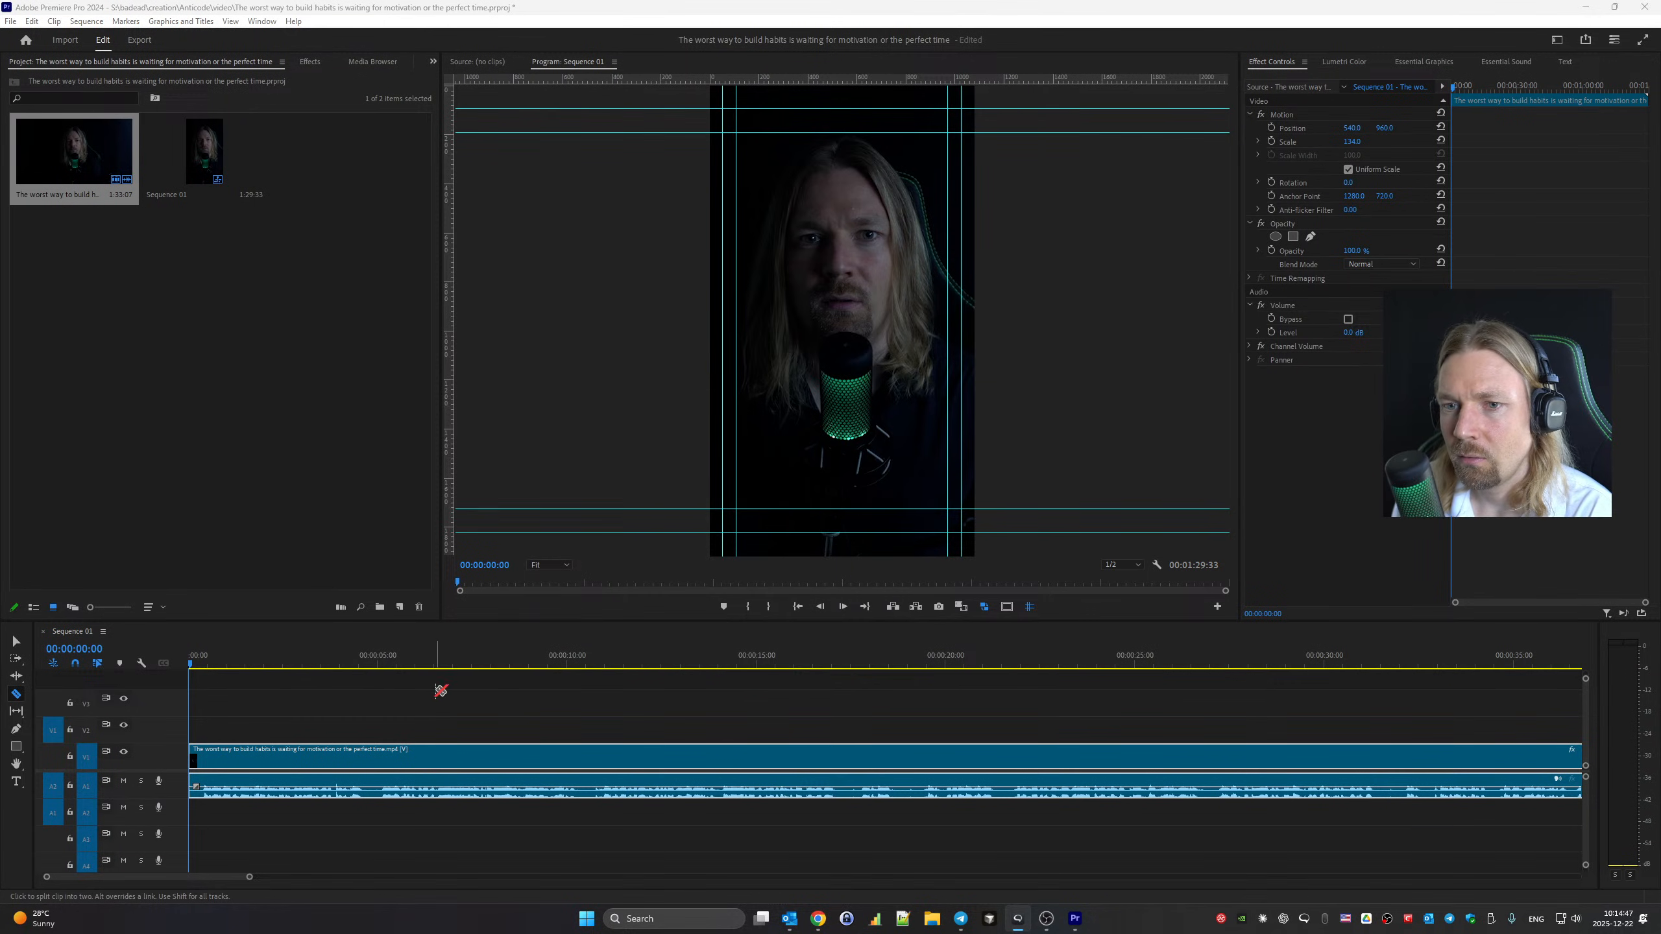
left_click(413, 638)
key("space")
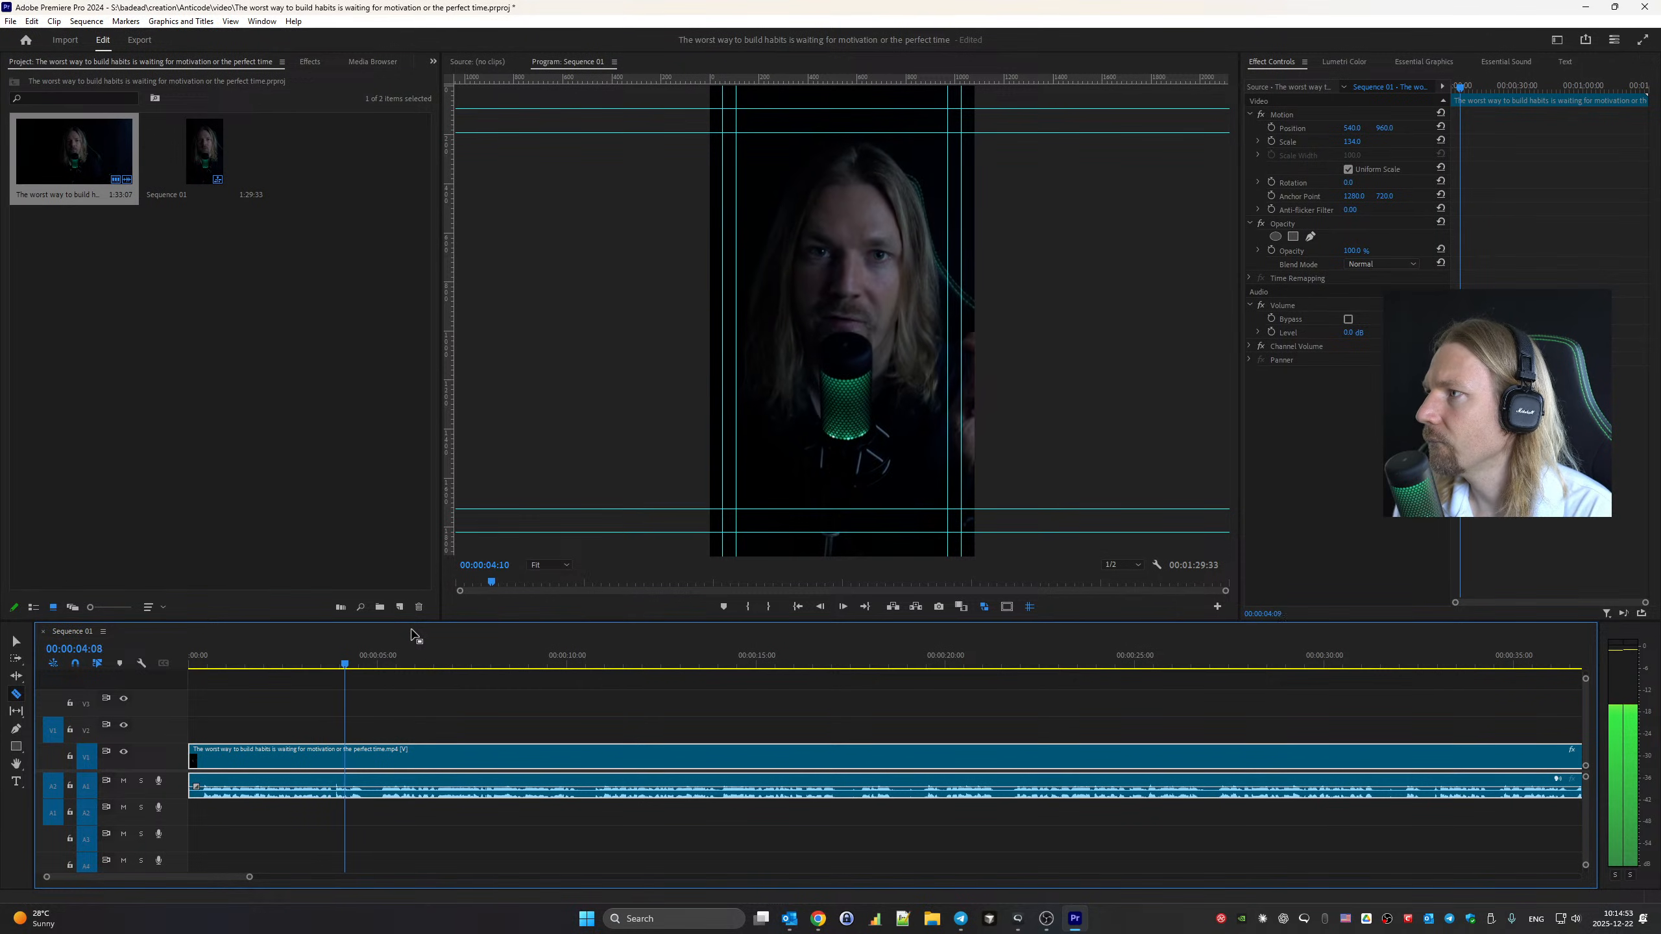
left_click(370, 757)
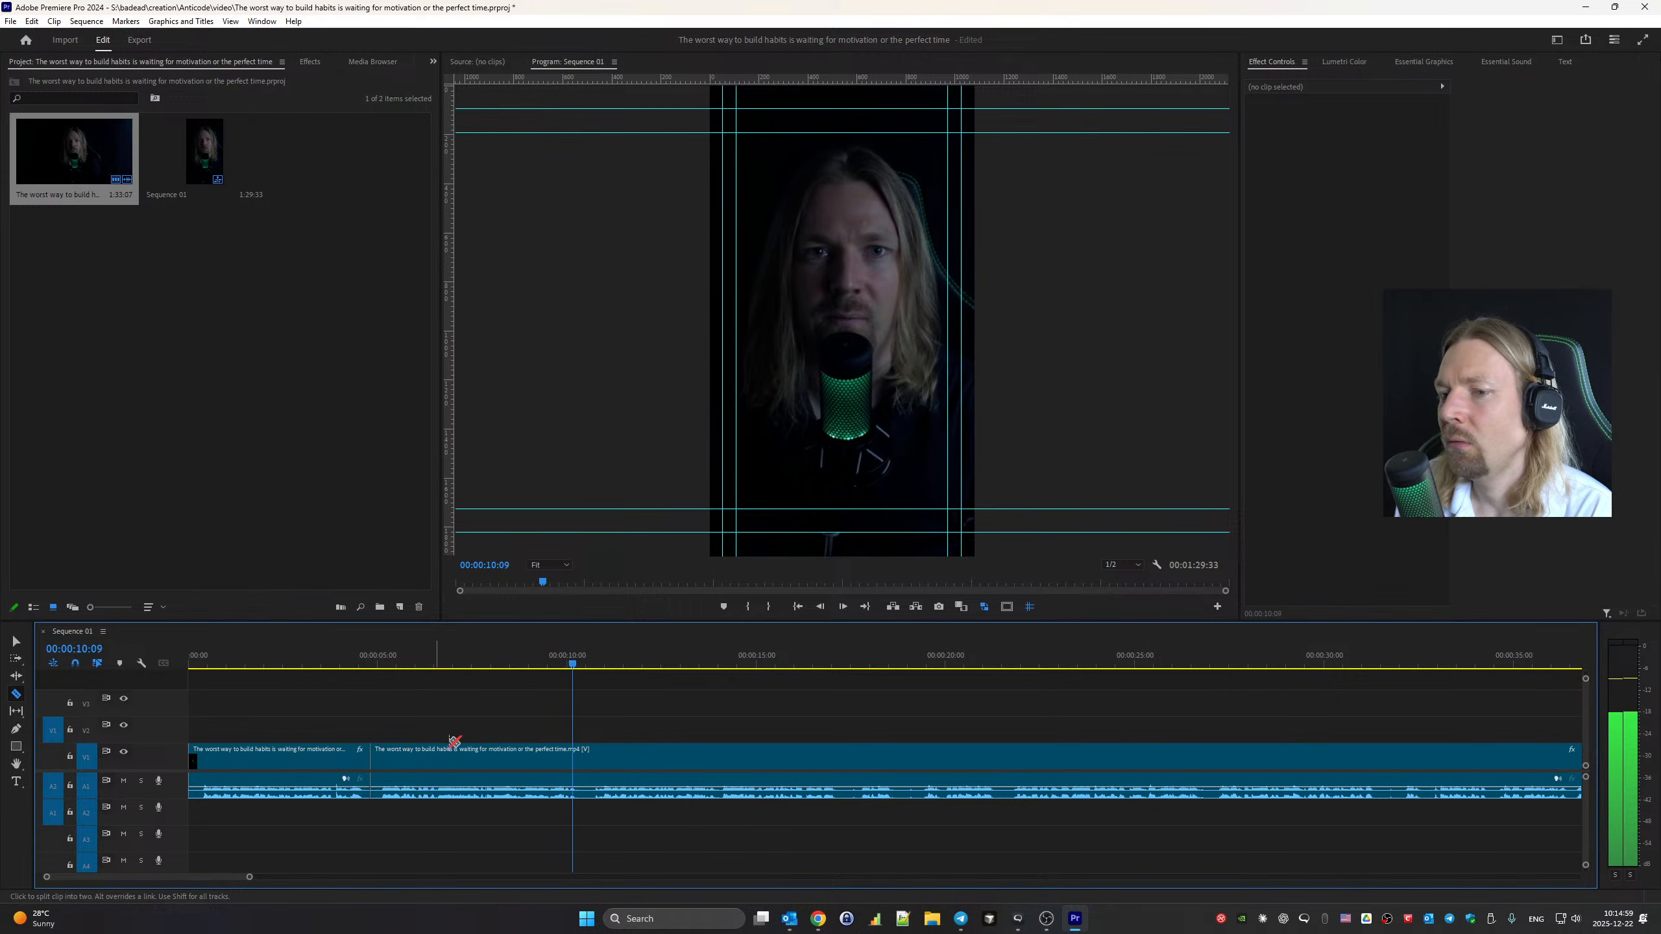
left_click(586, 754)
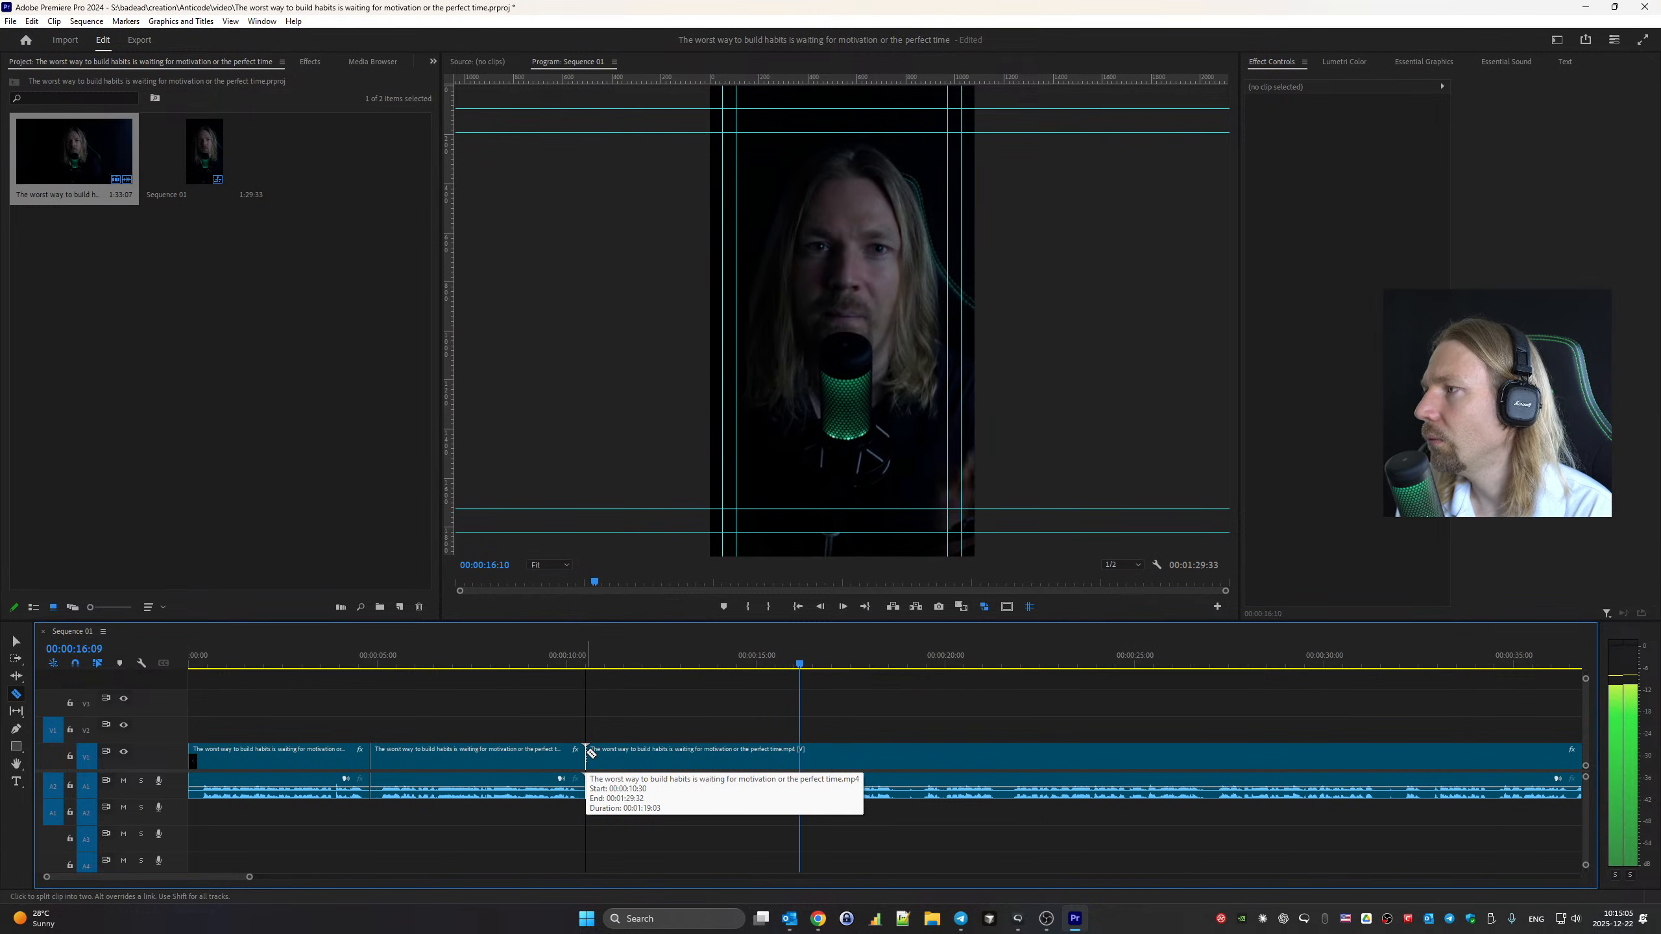
left_click(849, 756)
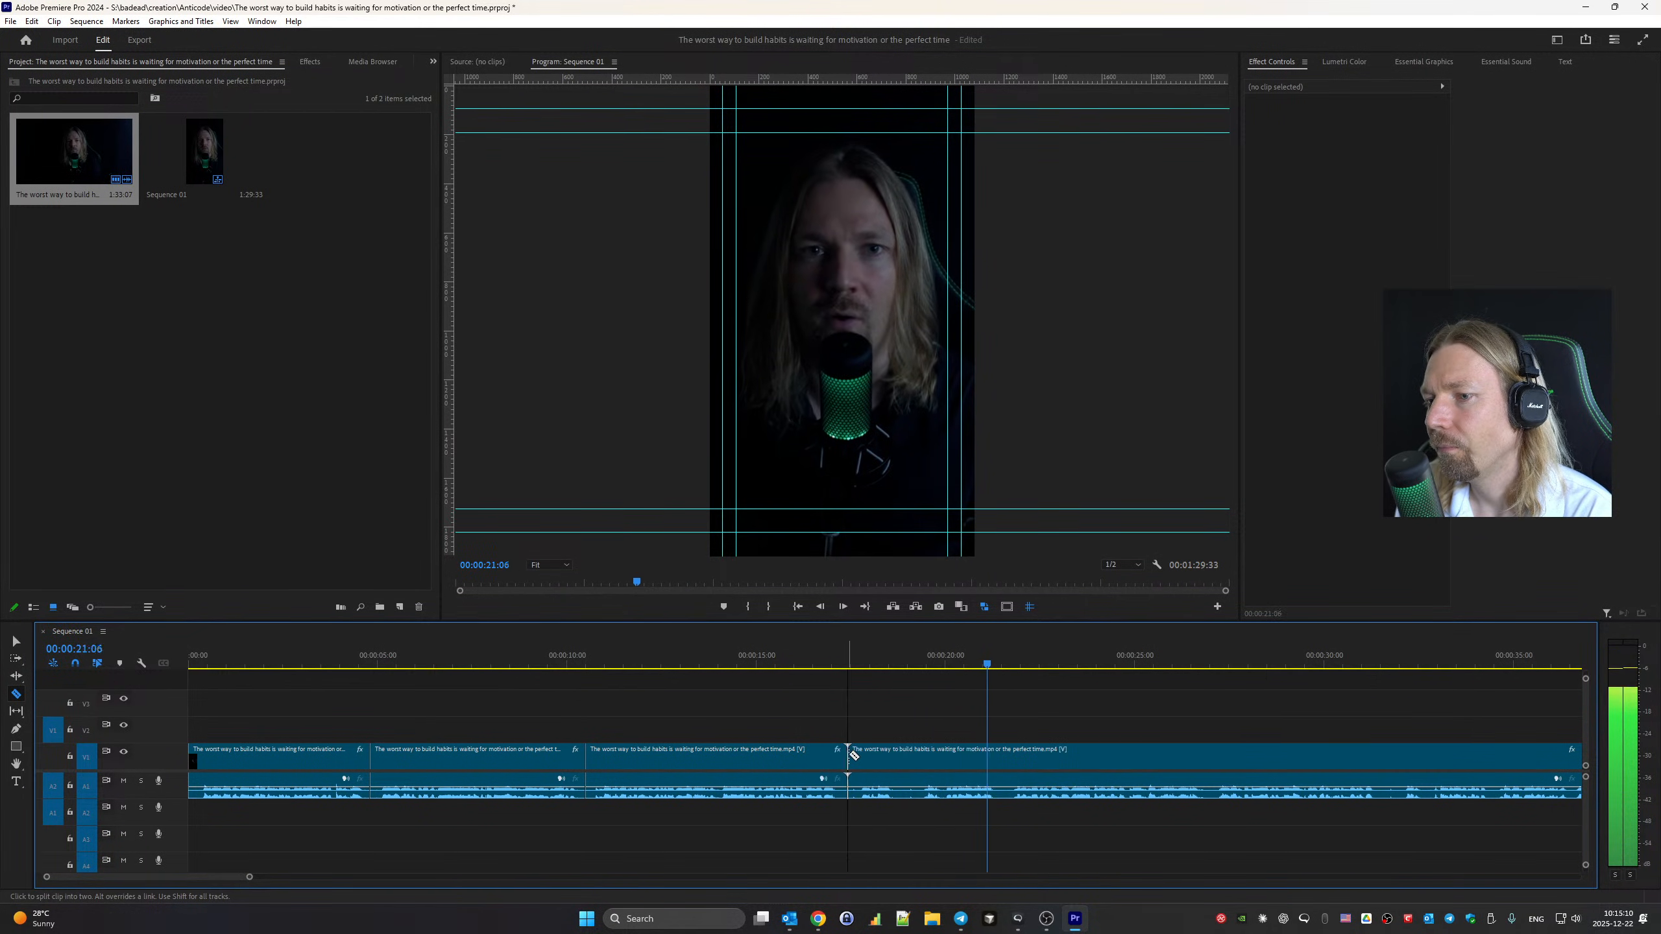
Split the remaining clip at the speech pauses near 19, 21.5 and 27 seconds
left_click(909, 758)
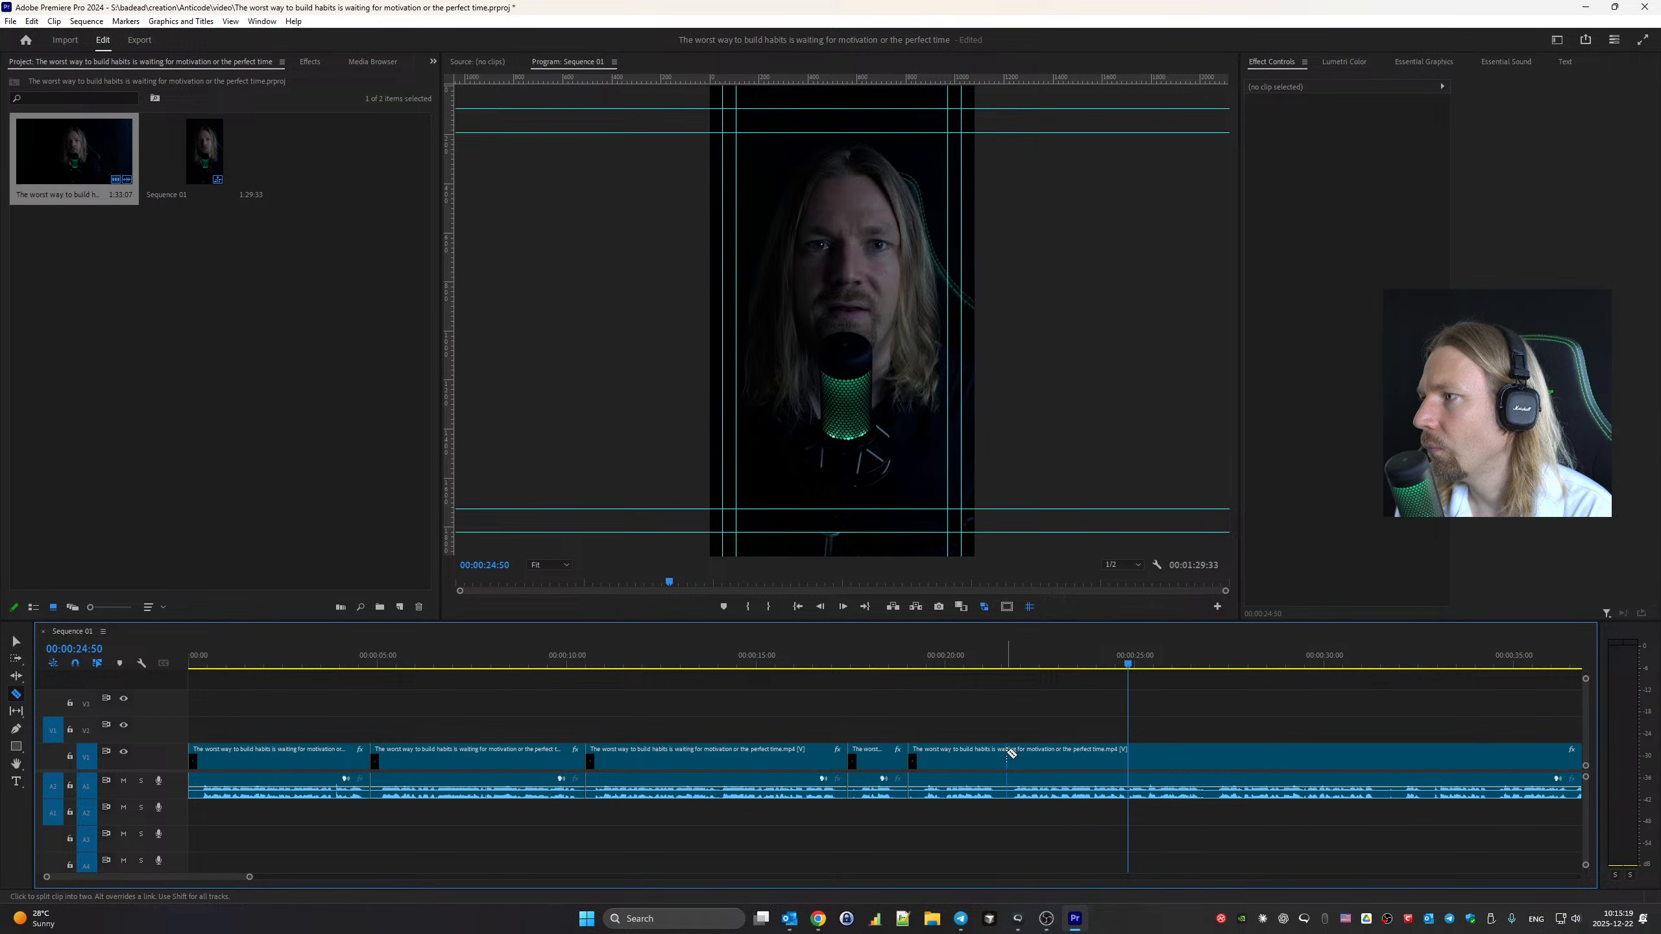
key("space")
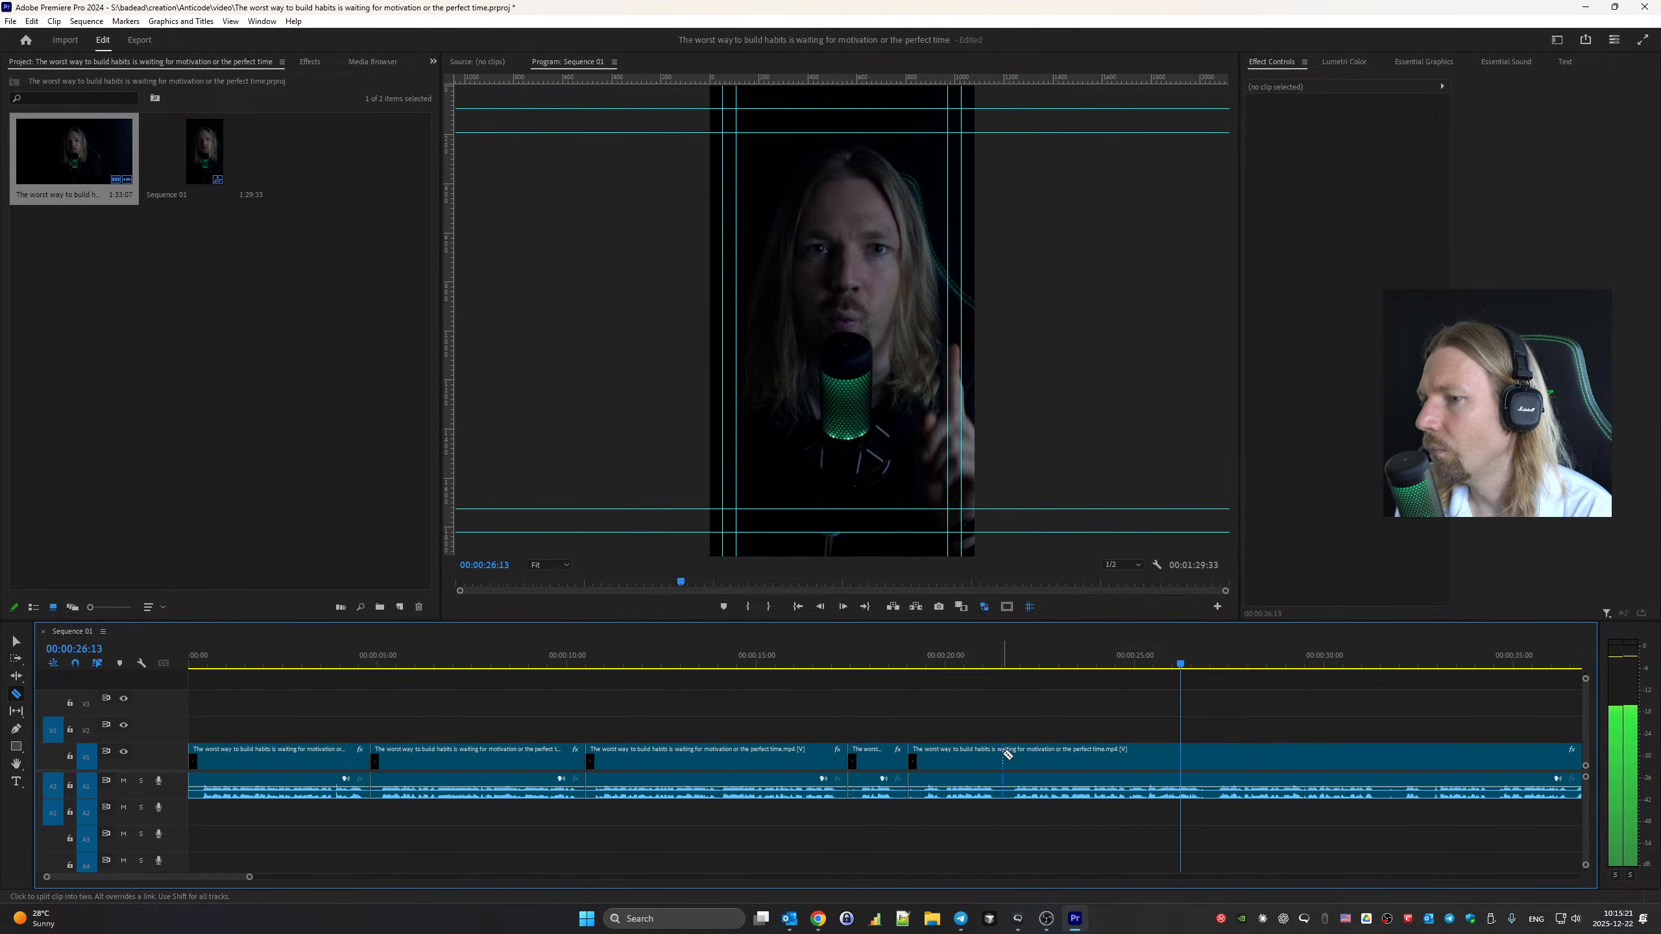
left_click(1005, 753)
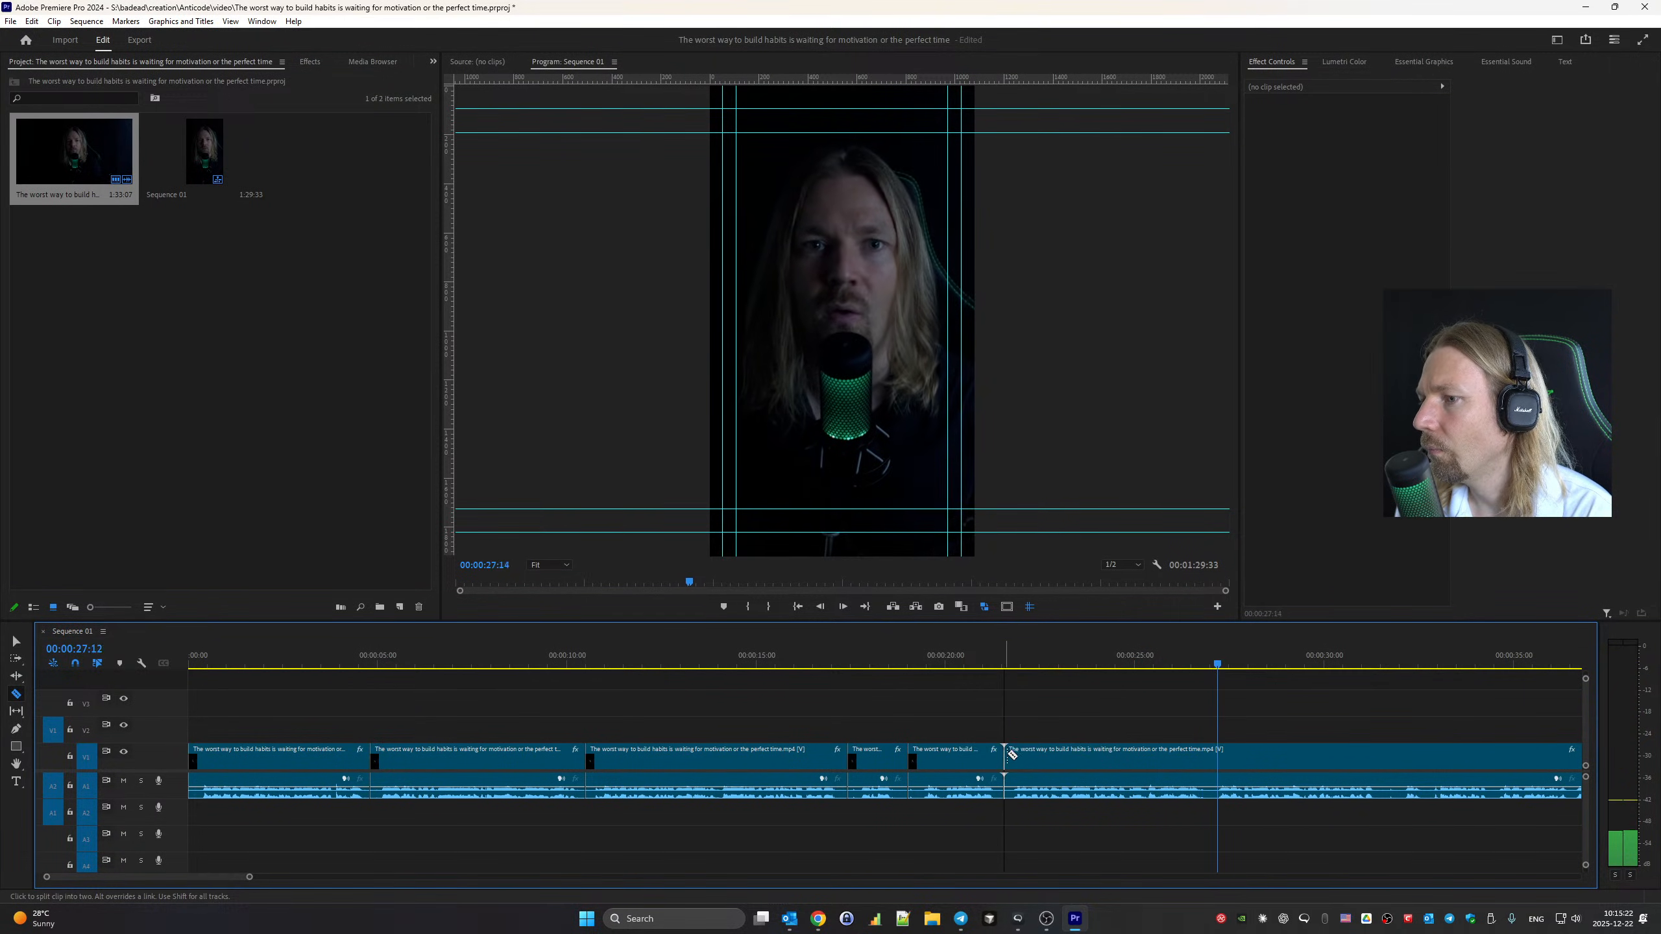
left_click(1211, 752)
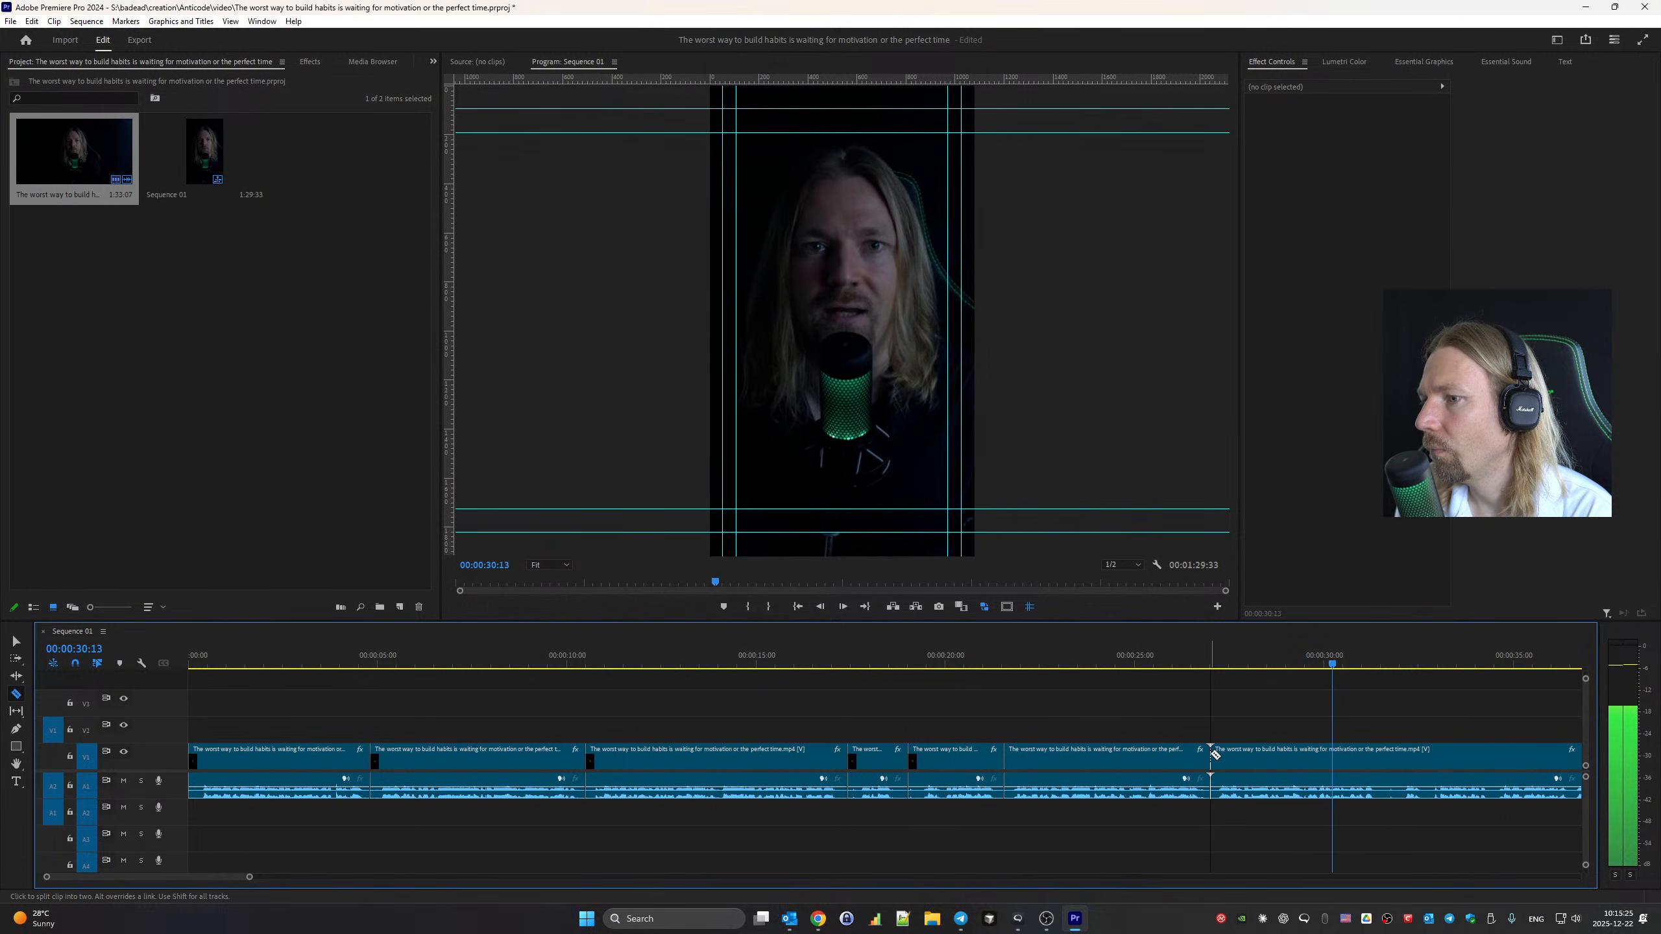
Split the remaining clip at the speech pauses near 31.8, 34.4 and 39.7 seconds
scroll(1088, 772, "down", 3)
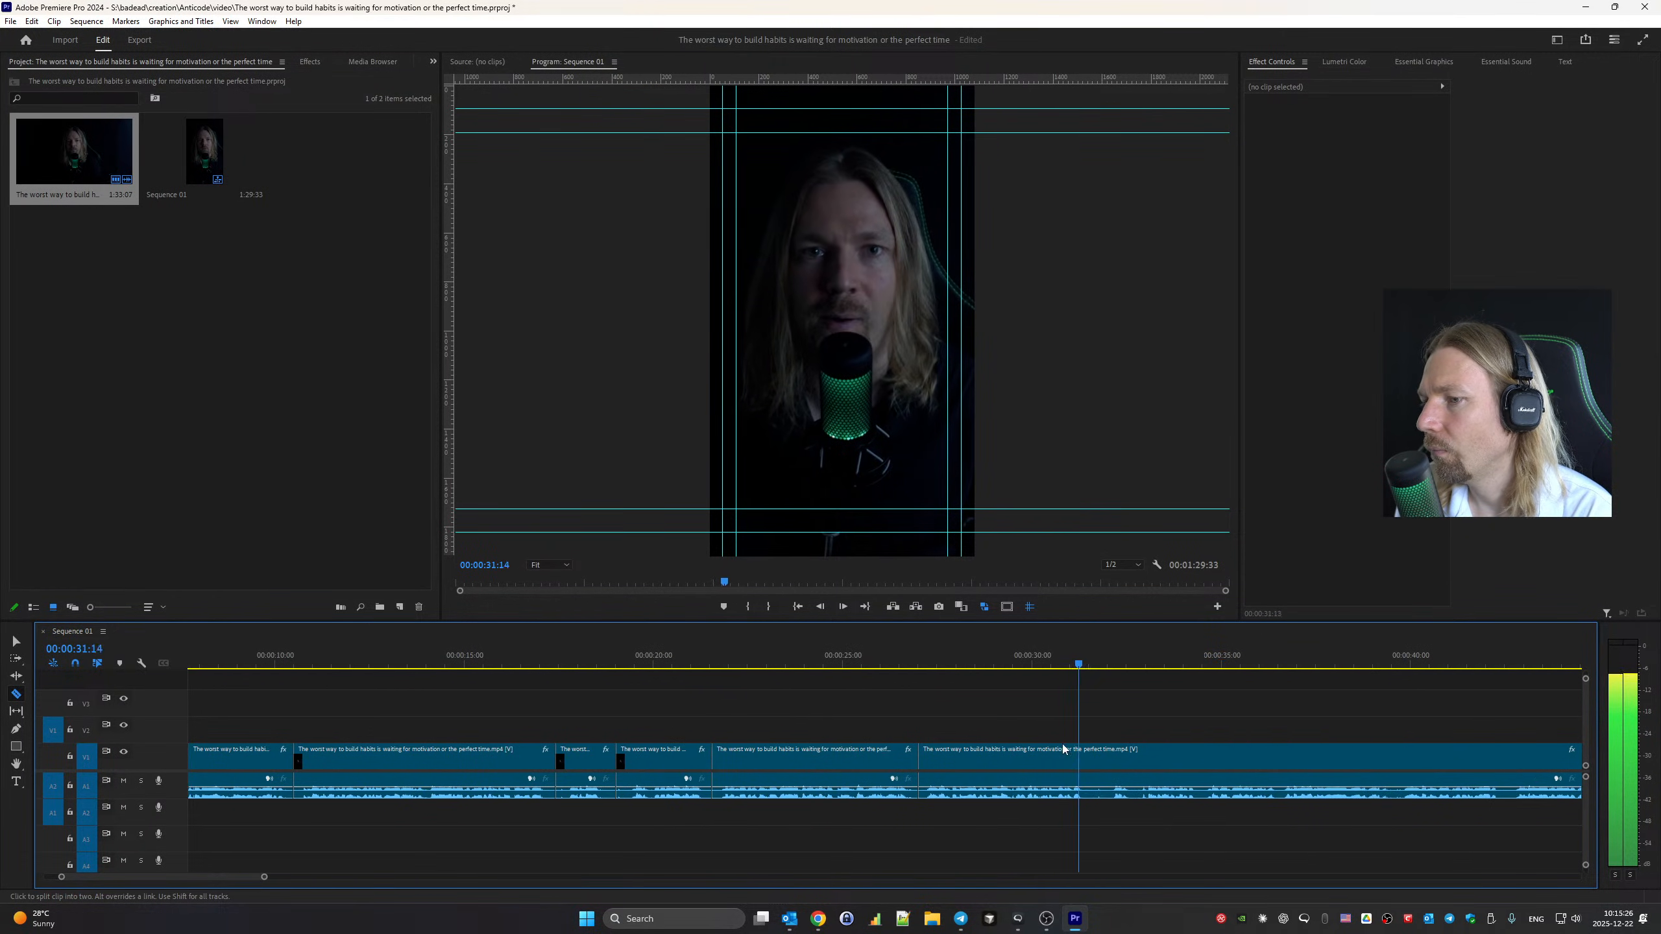
left_click(1101, 757)
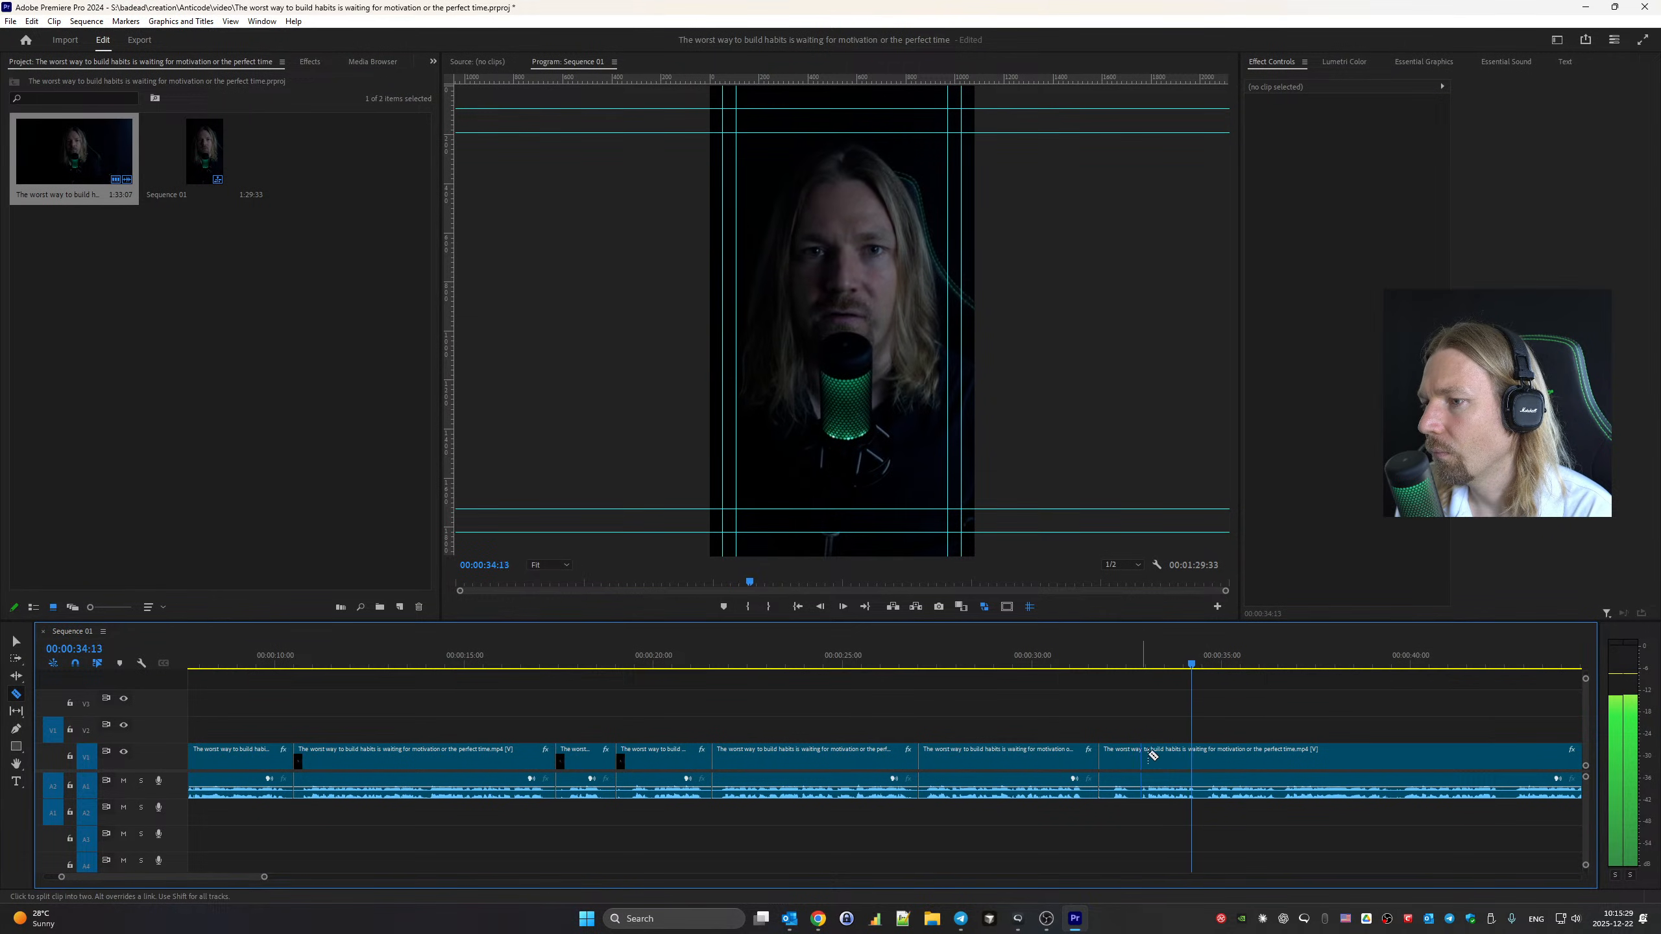
left_click(1201, 756)
scroll(841, 802, "down", 3)
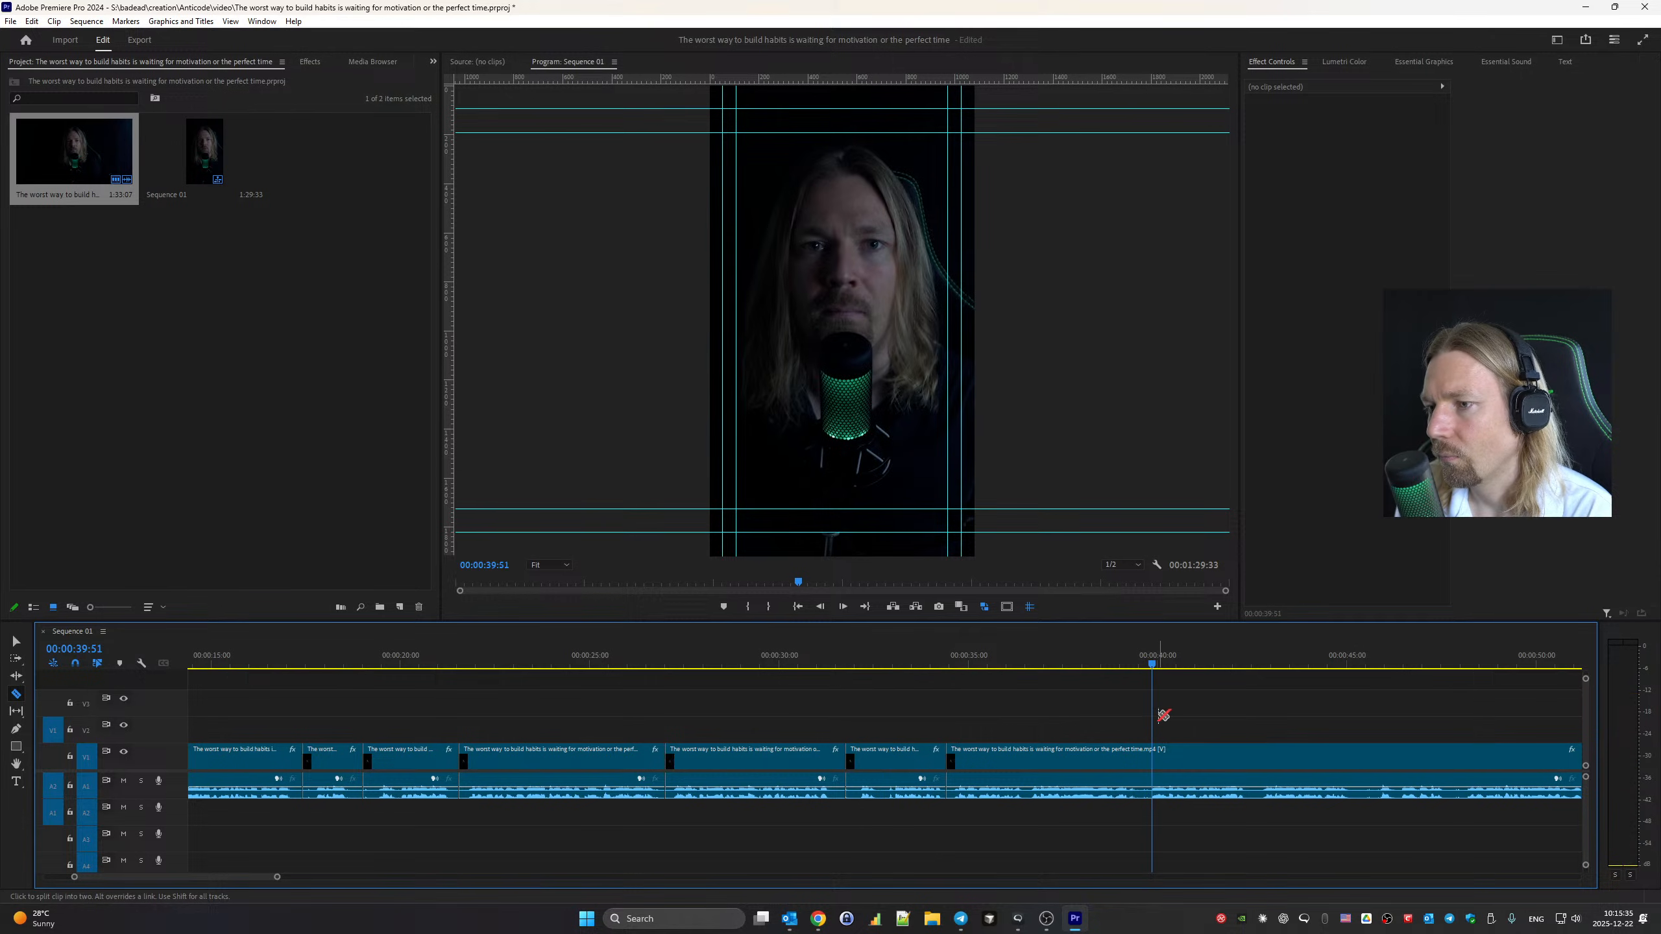
left_click(1145, 754)
Split the remaining clip at the speech pauses near 42.5, 45.5 and 48 seconds
scroll(736, 760, "down", 5)
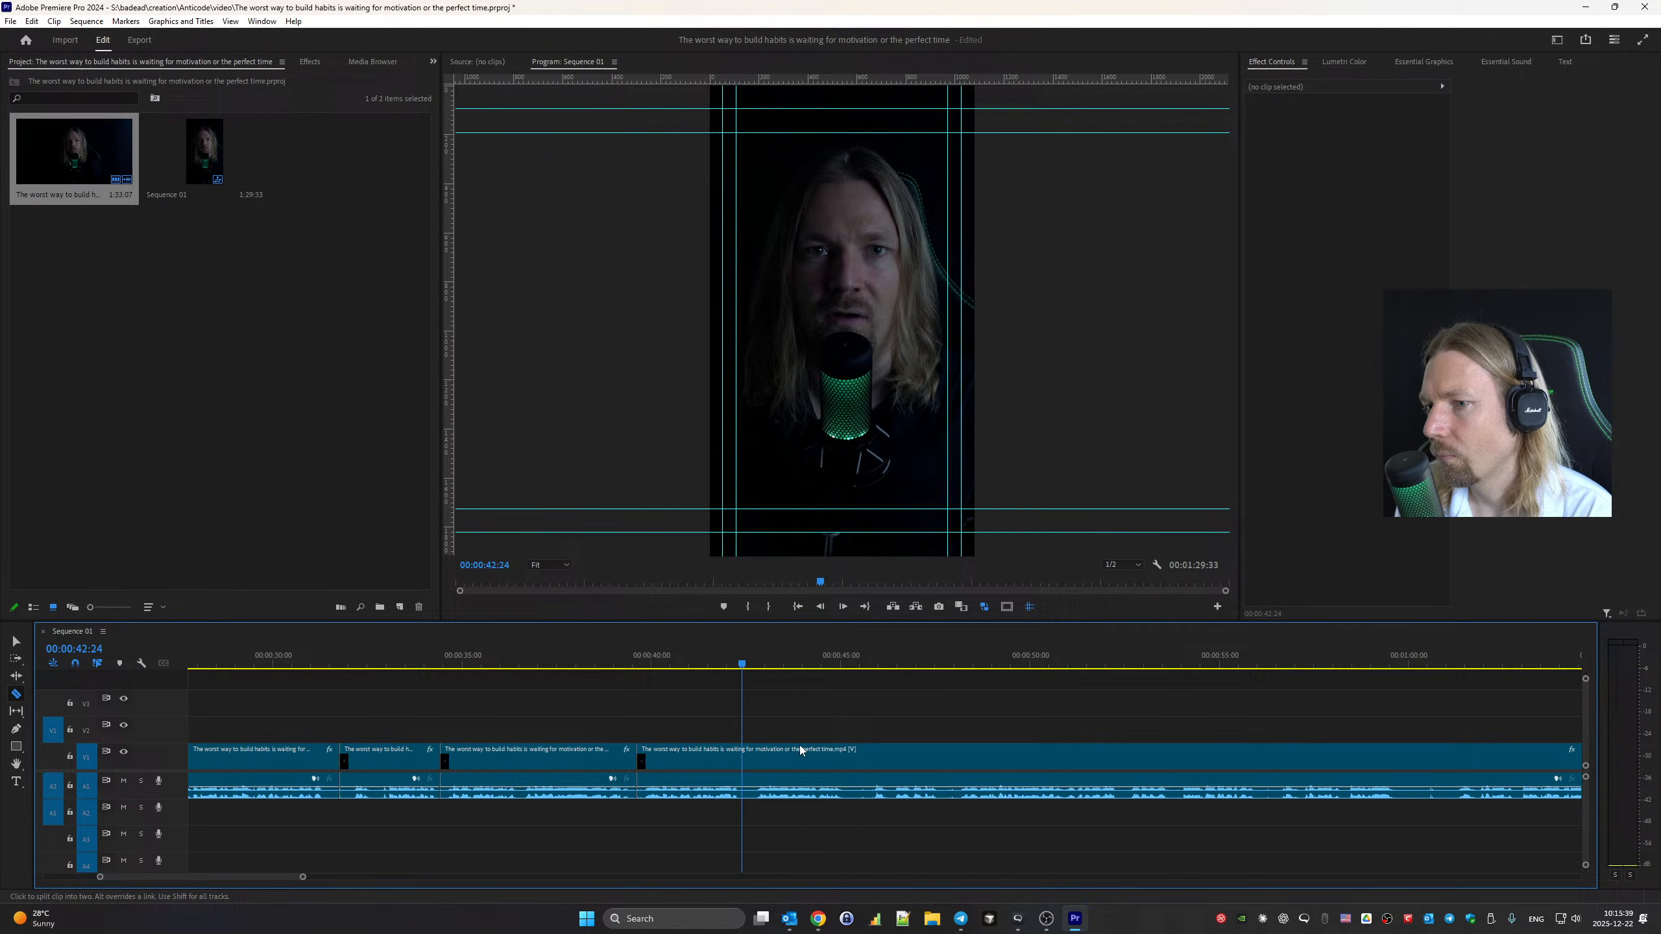
left_click(749, 759)
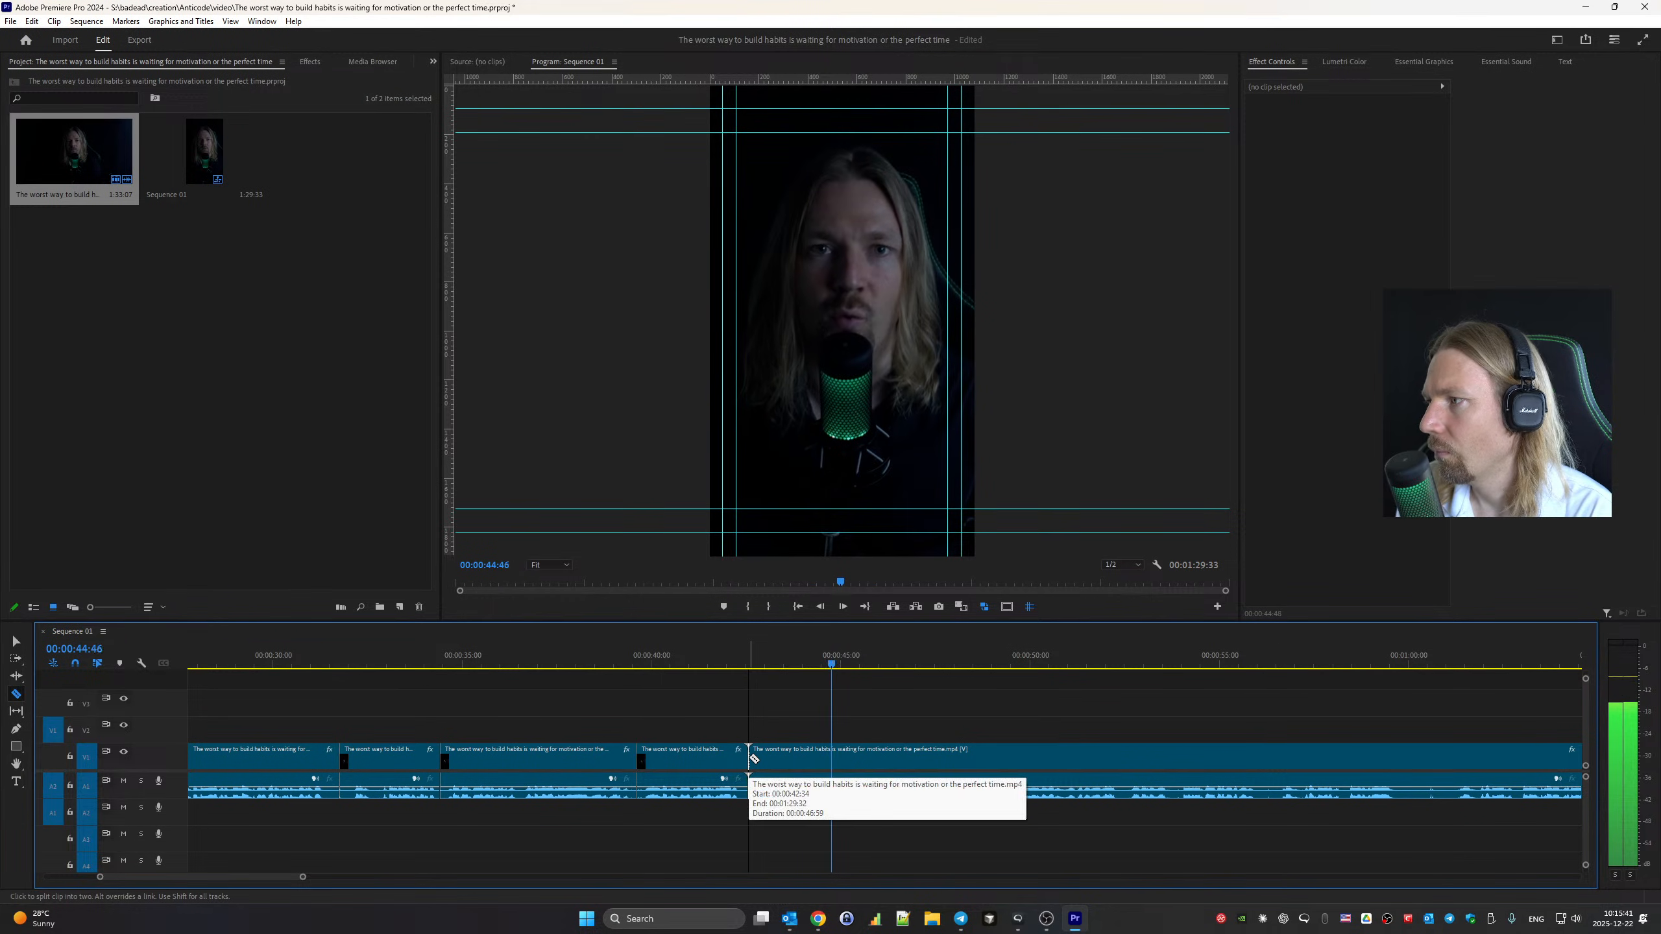
left_click(860, 759)
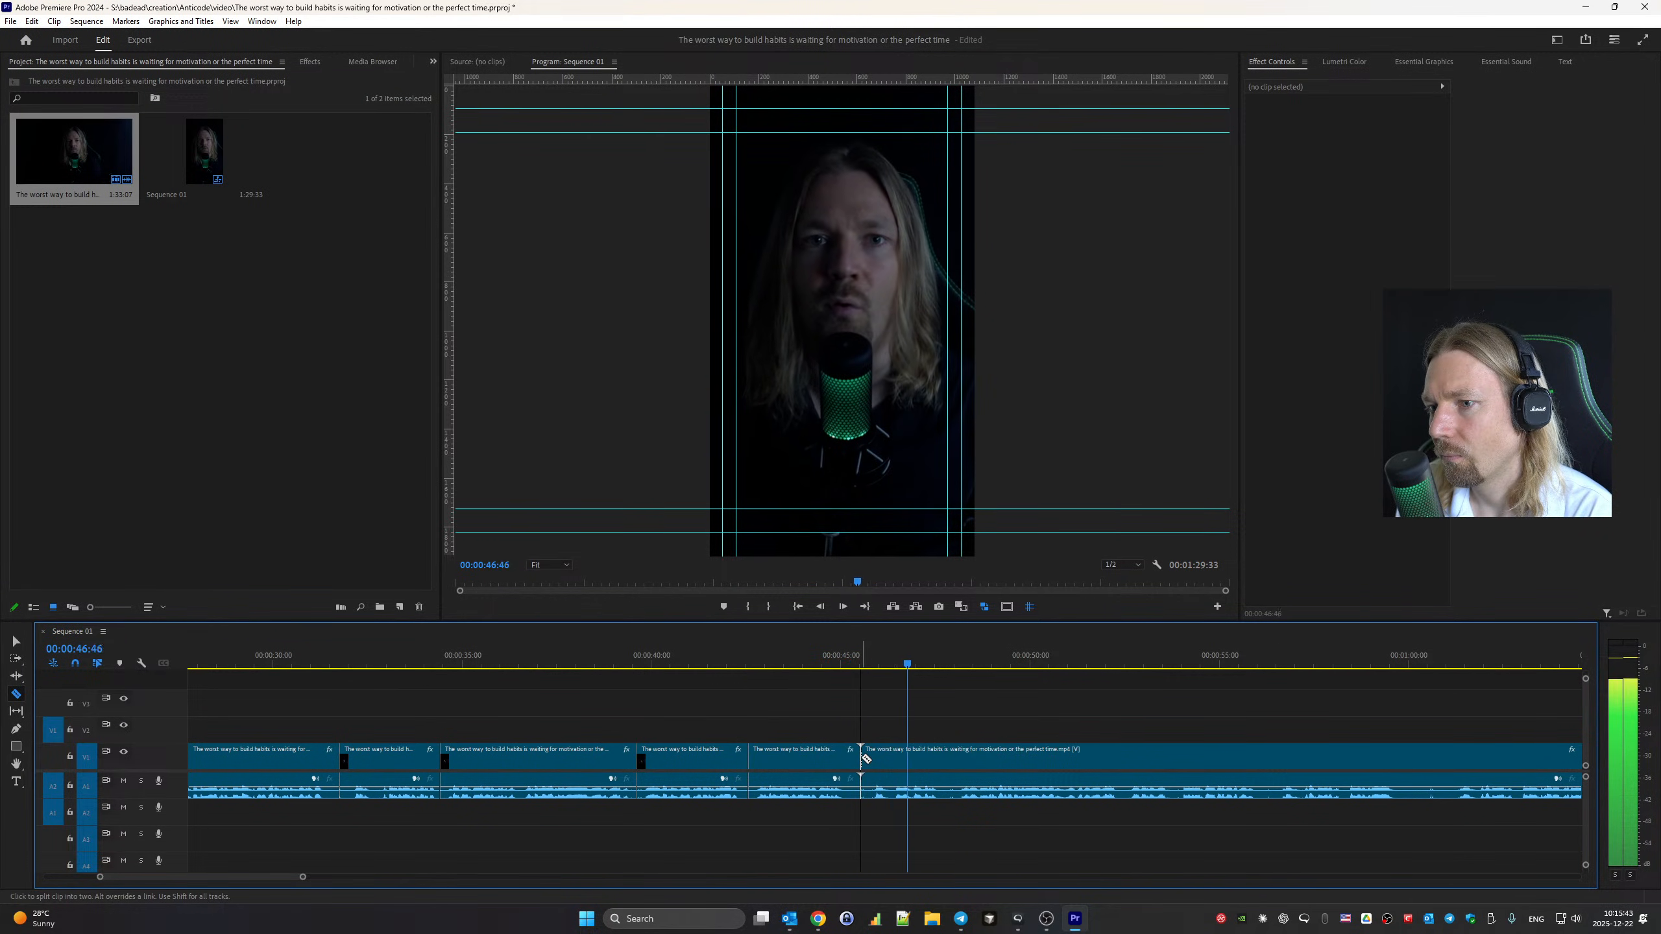
left_click(949, 759)
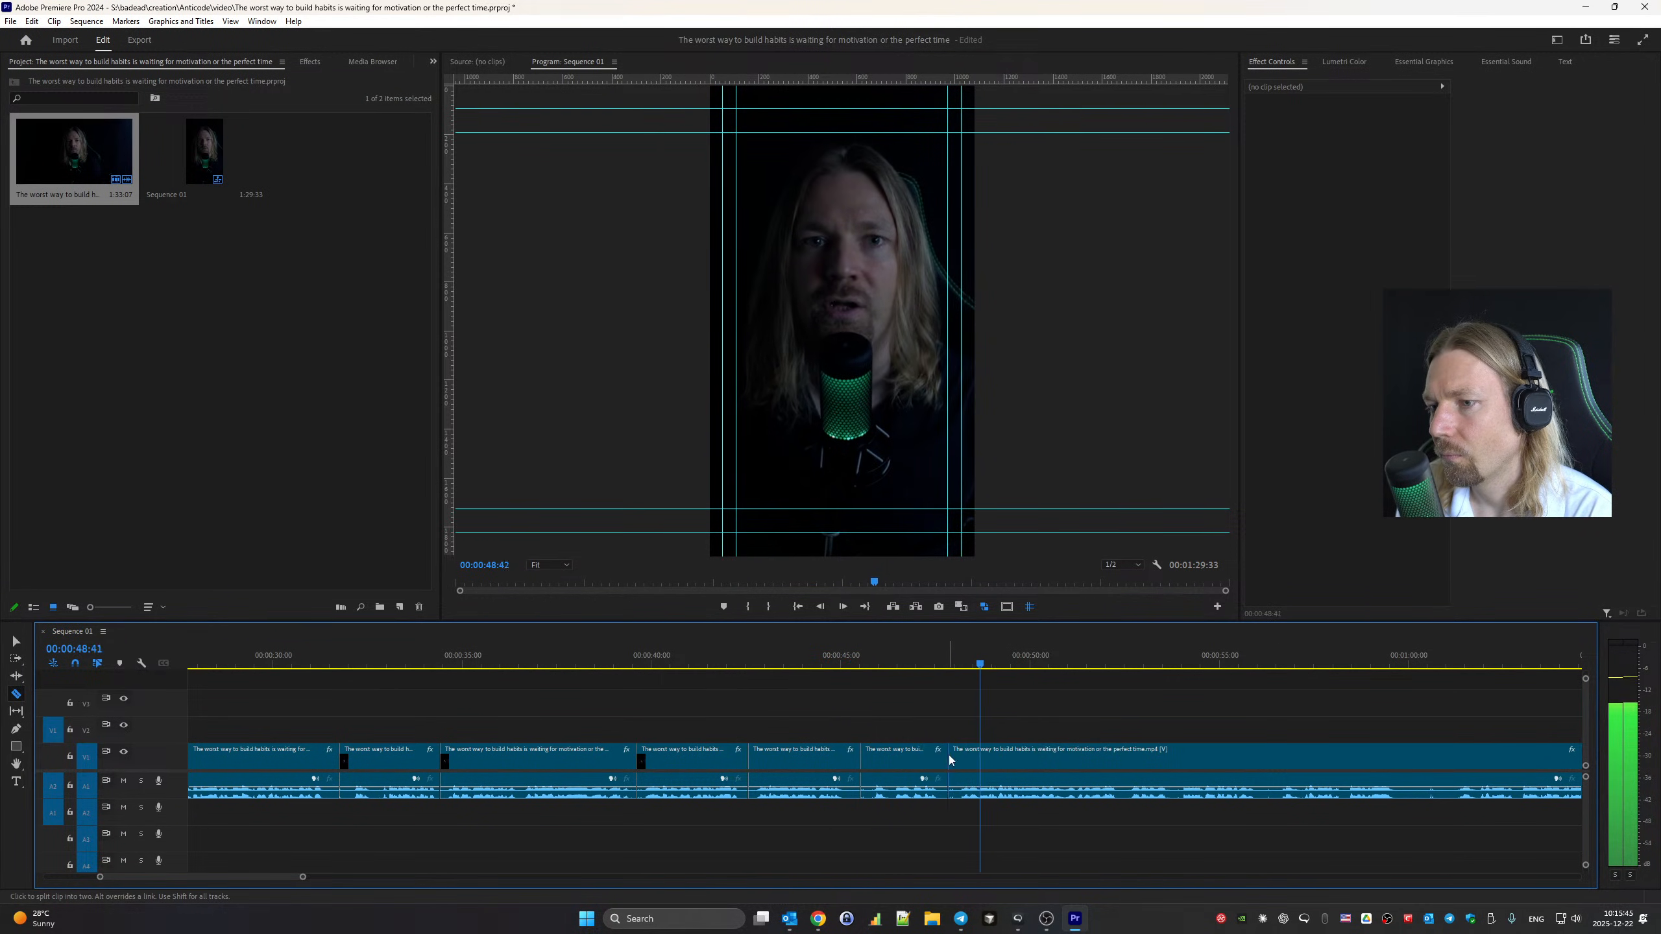
Replay the passage around 50 seconds and split the clip near 52.5, 54 and 56.3 seconds
scroll(877, 769, "down", 6)
scroll(877, 769, "down", 4)
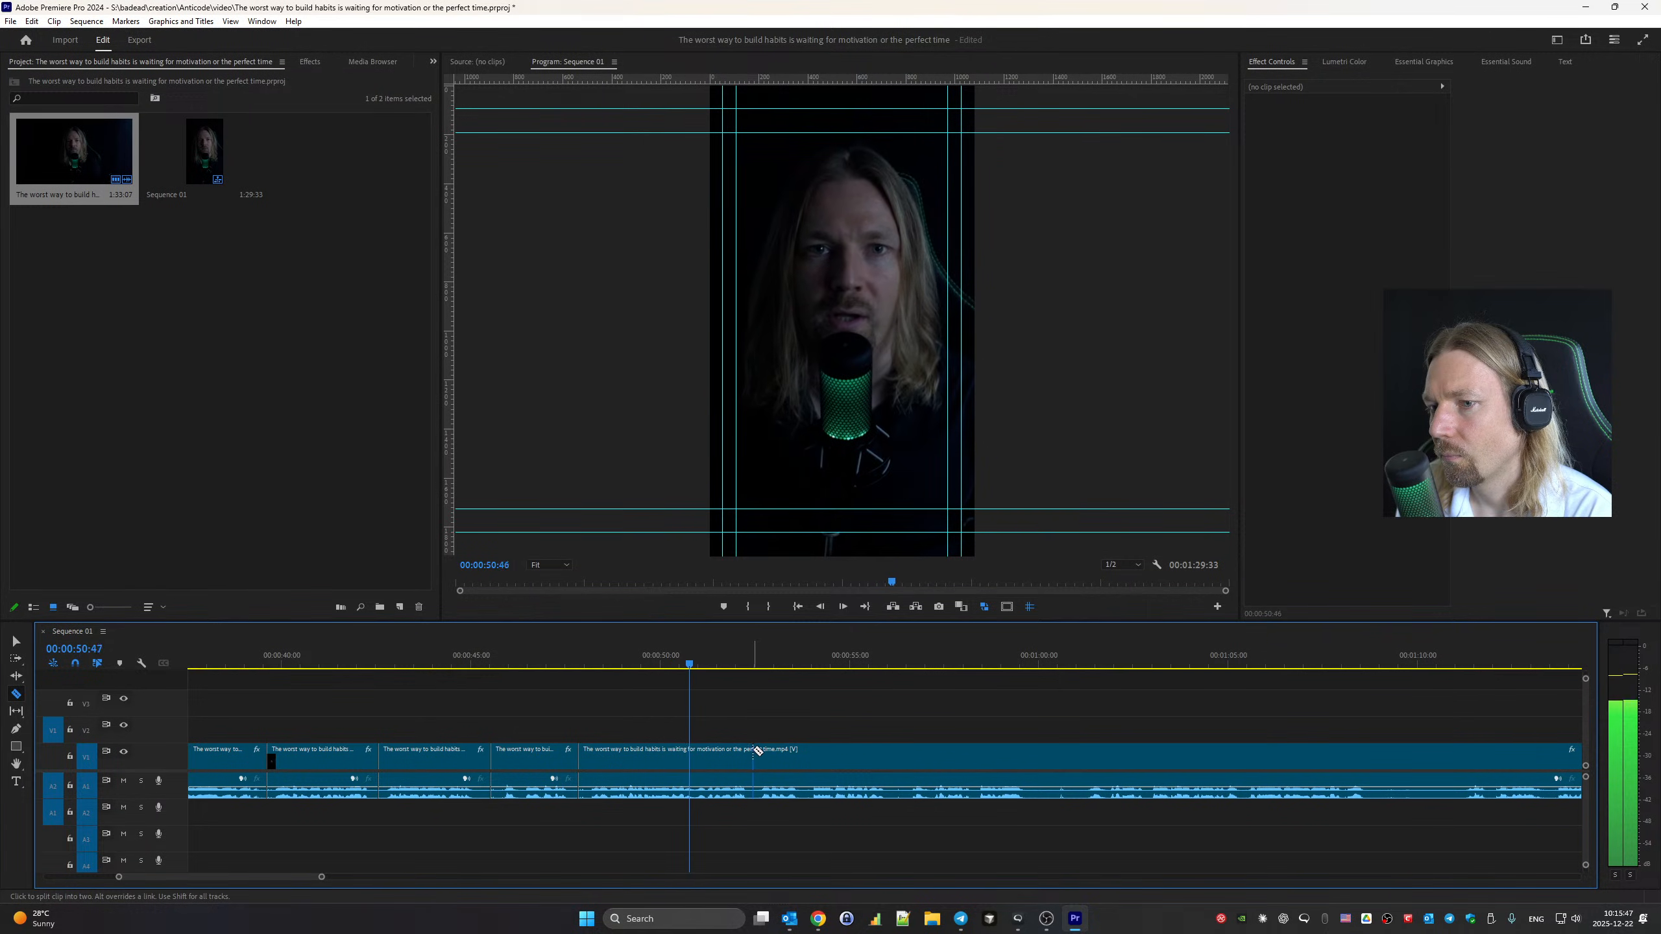
key("space")
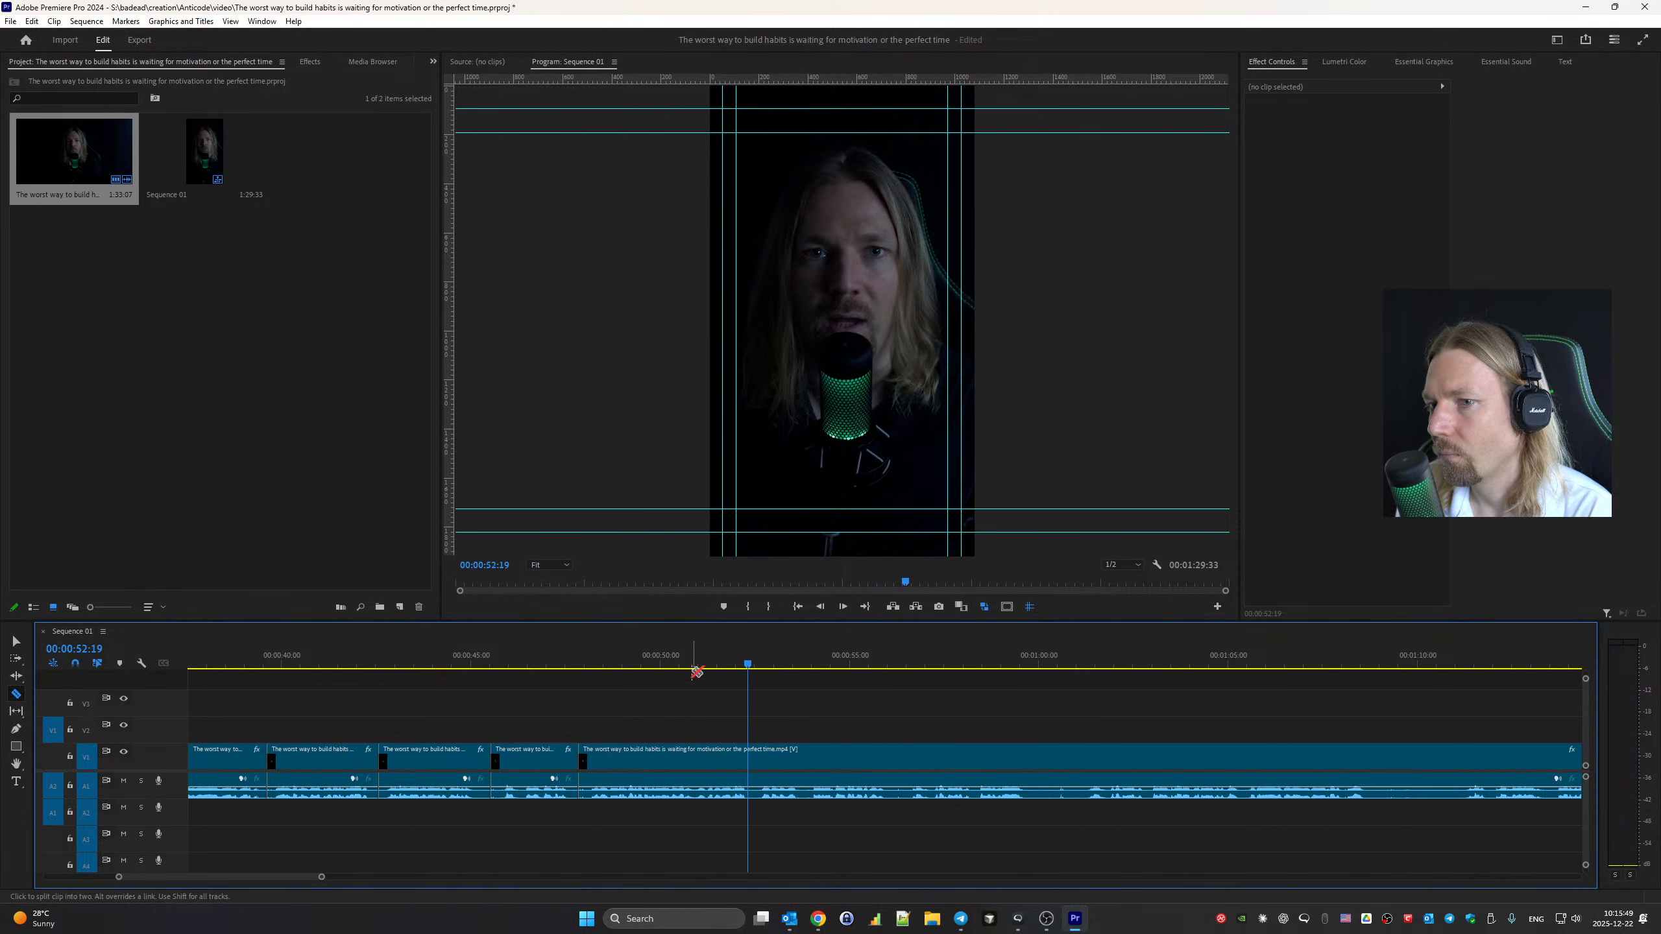
left_click(678, 660)
key("space")
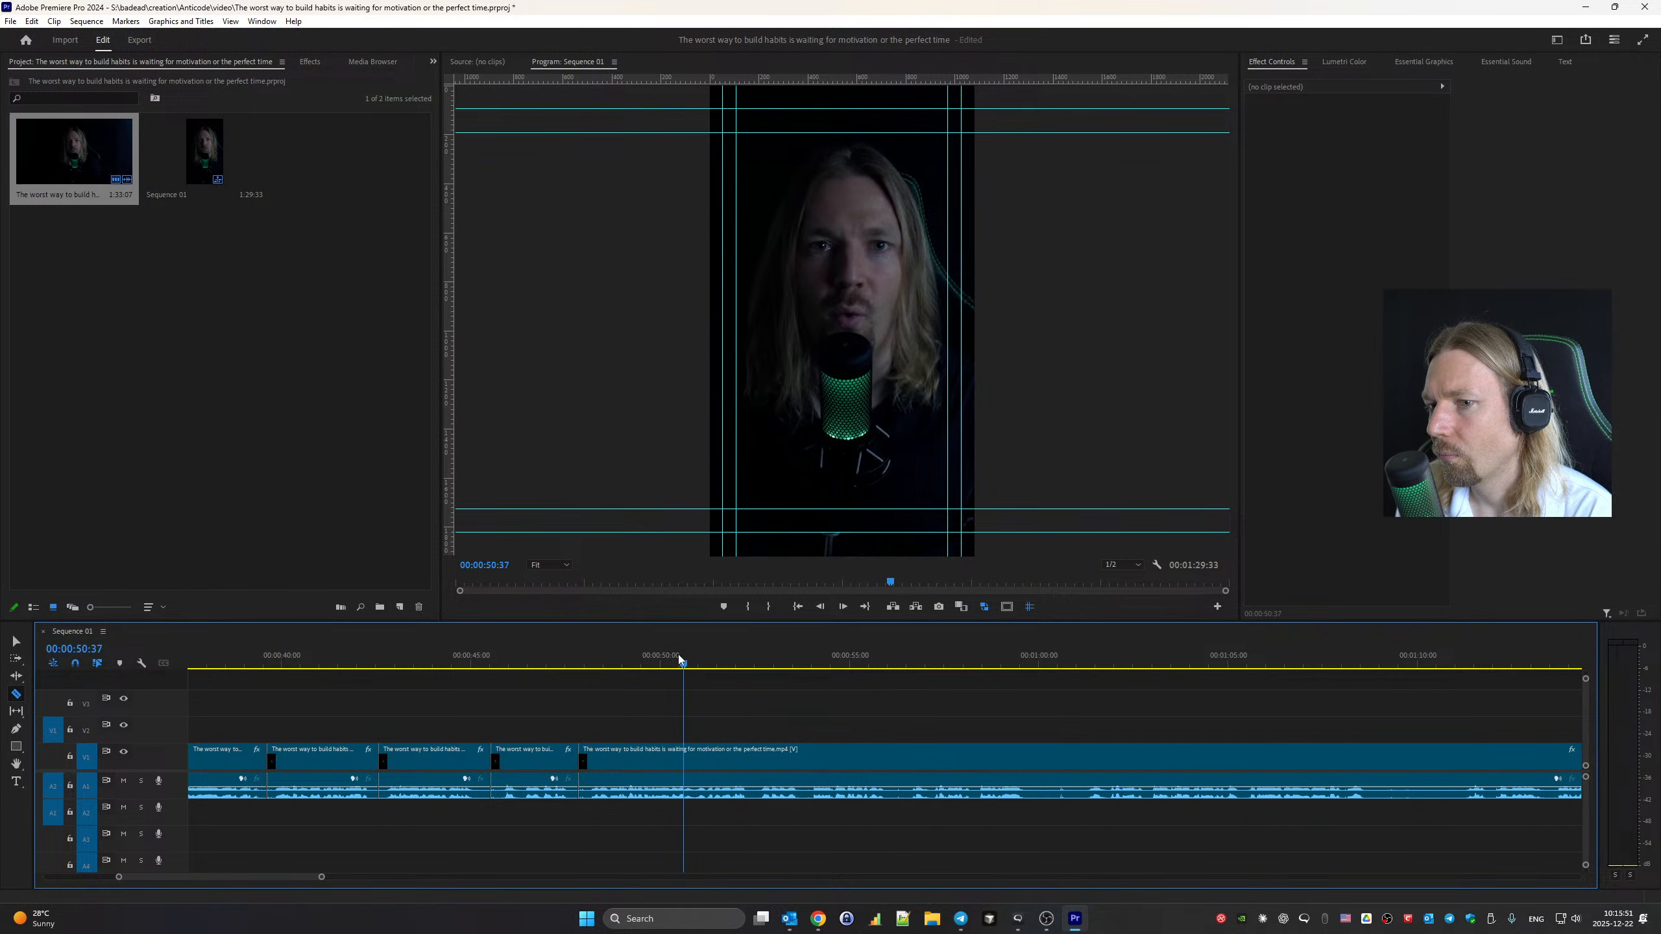
left_click(757, 758)
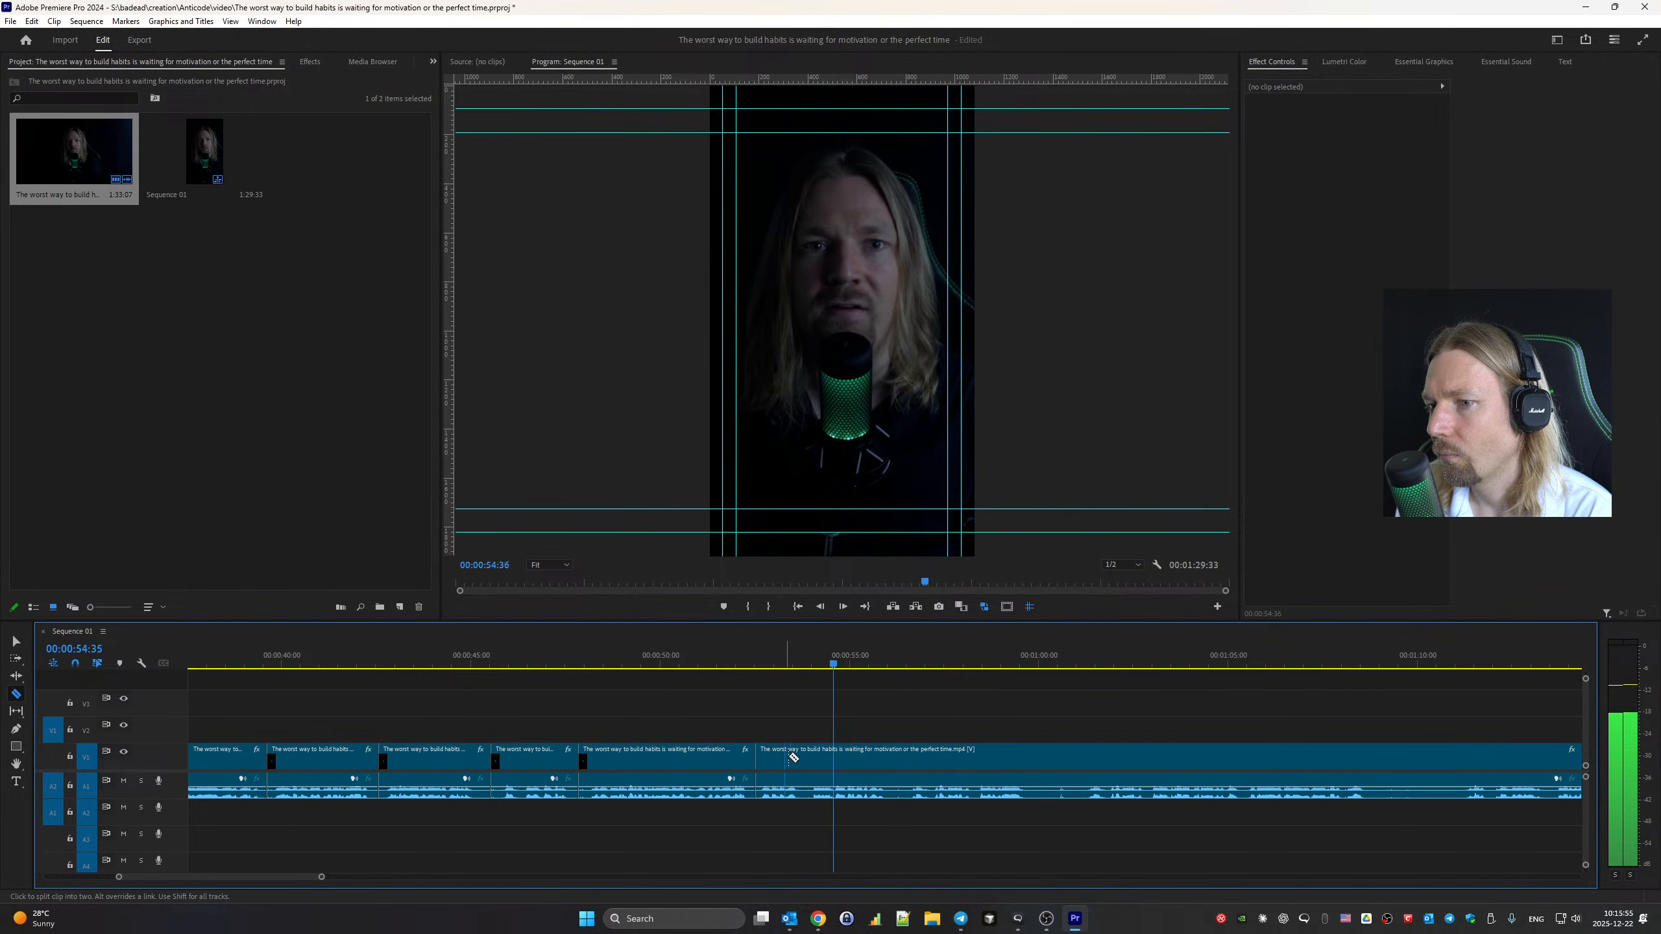
left_click(807, 758)
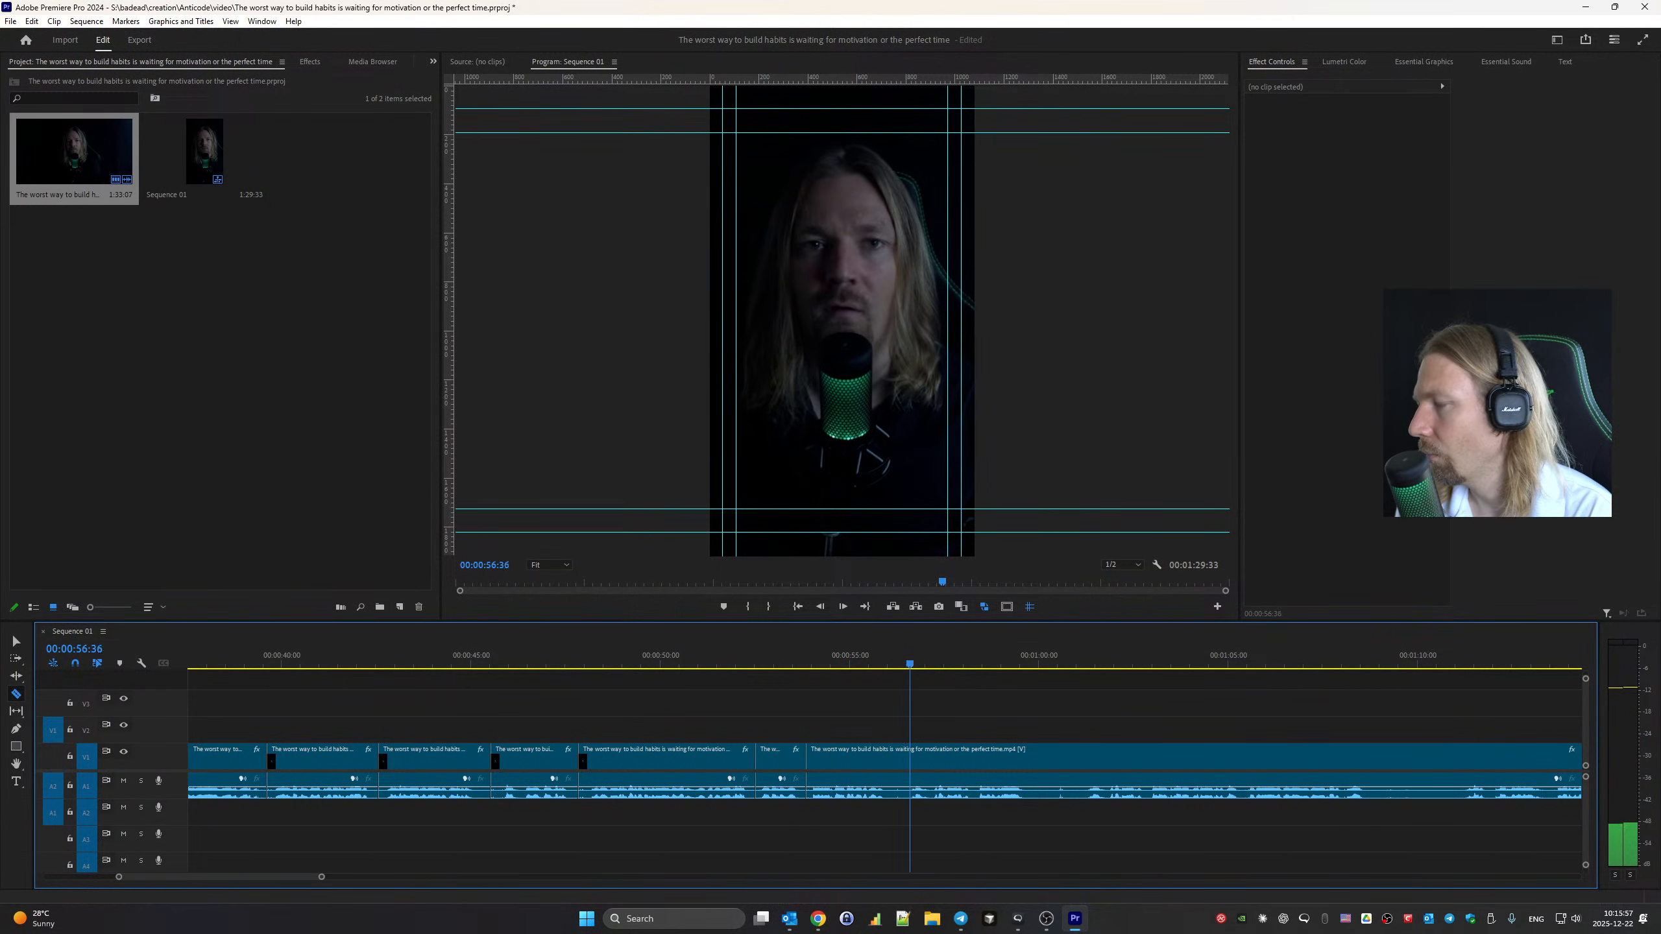
left_click(898, 756)
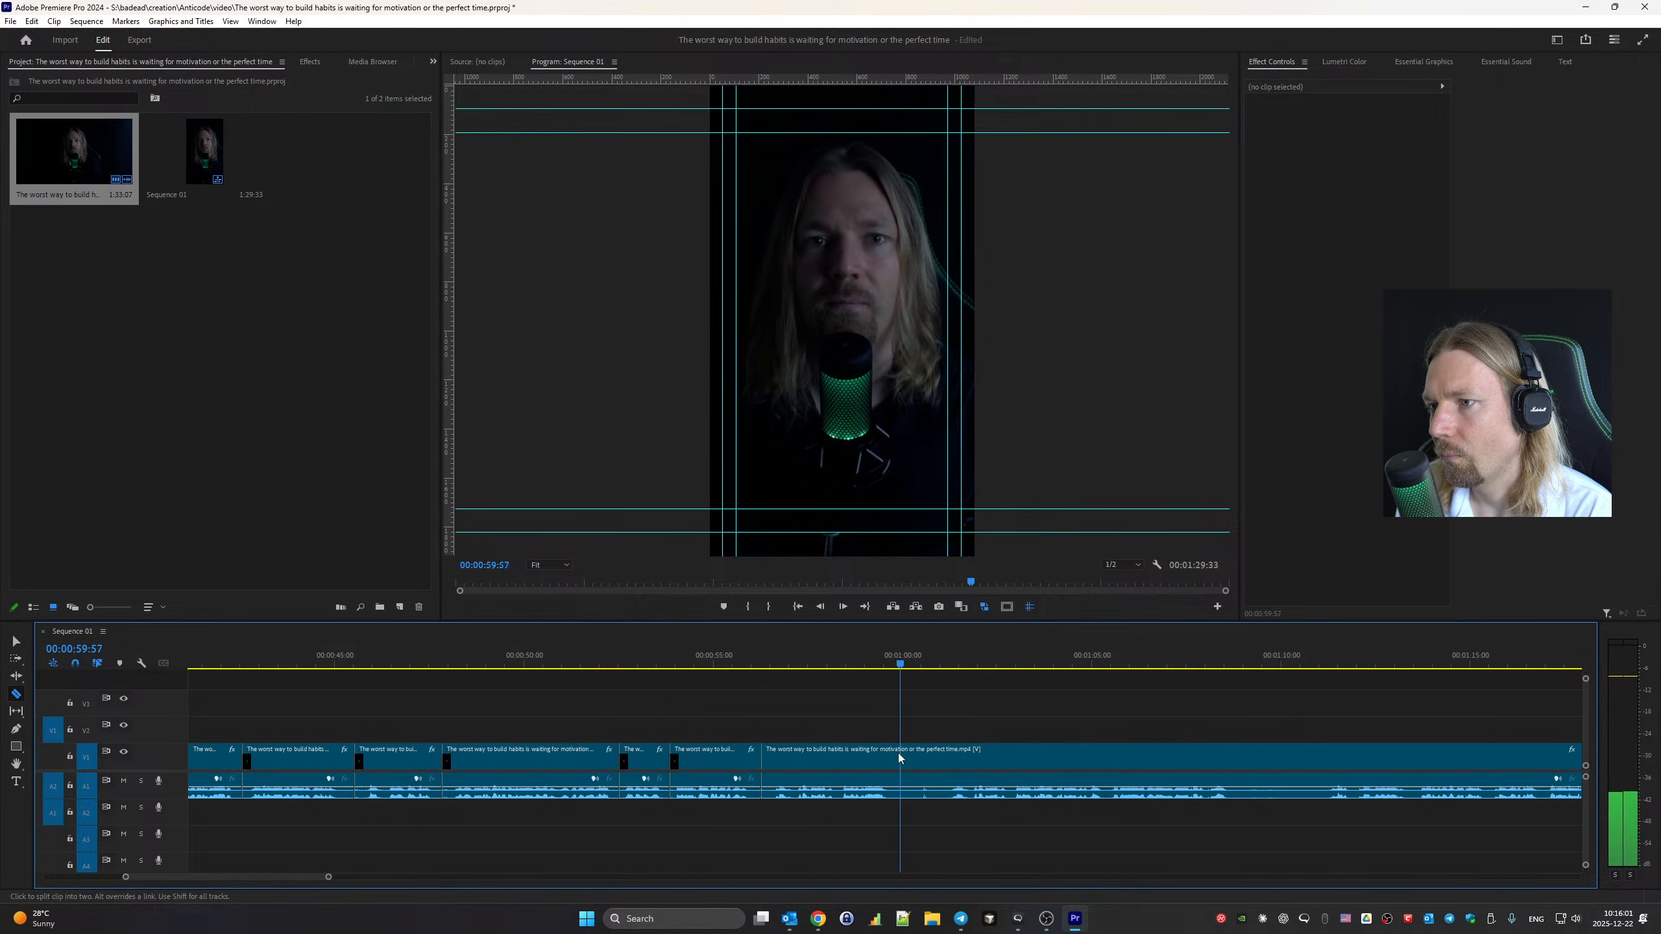
Replay from about 56 seconds, split the clip near 1:01, and ripple-delete the segment between the last two cuts
left_click(762, 660)
key("space")
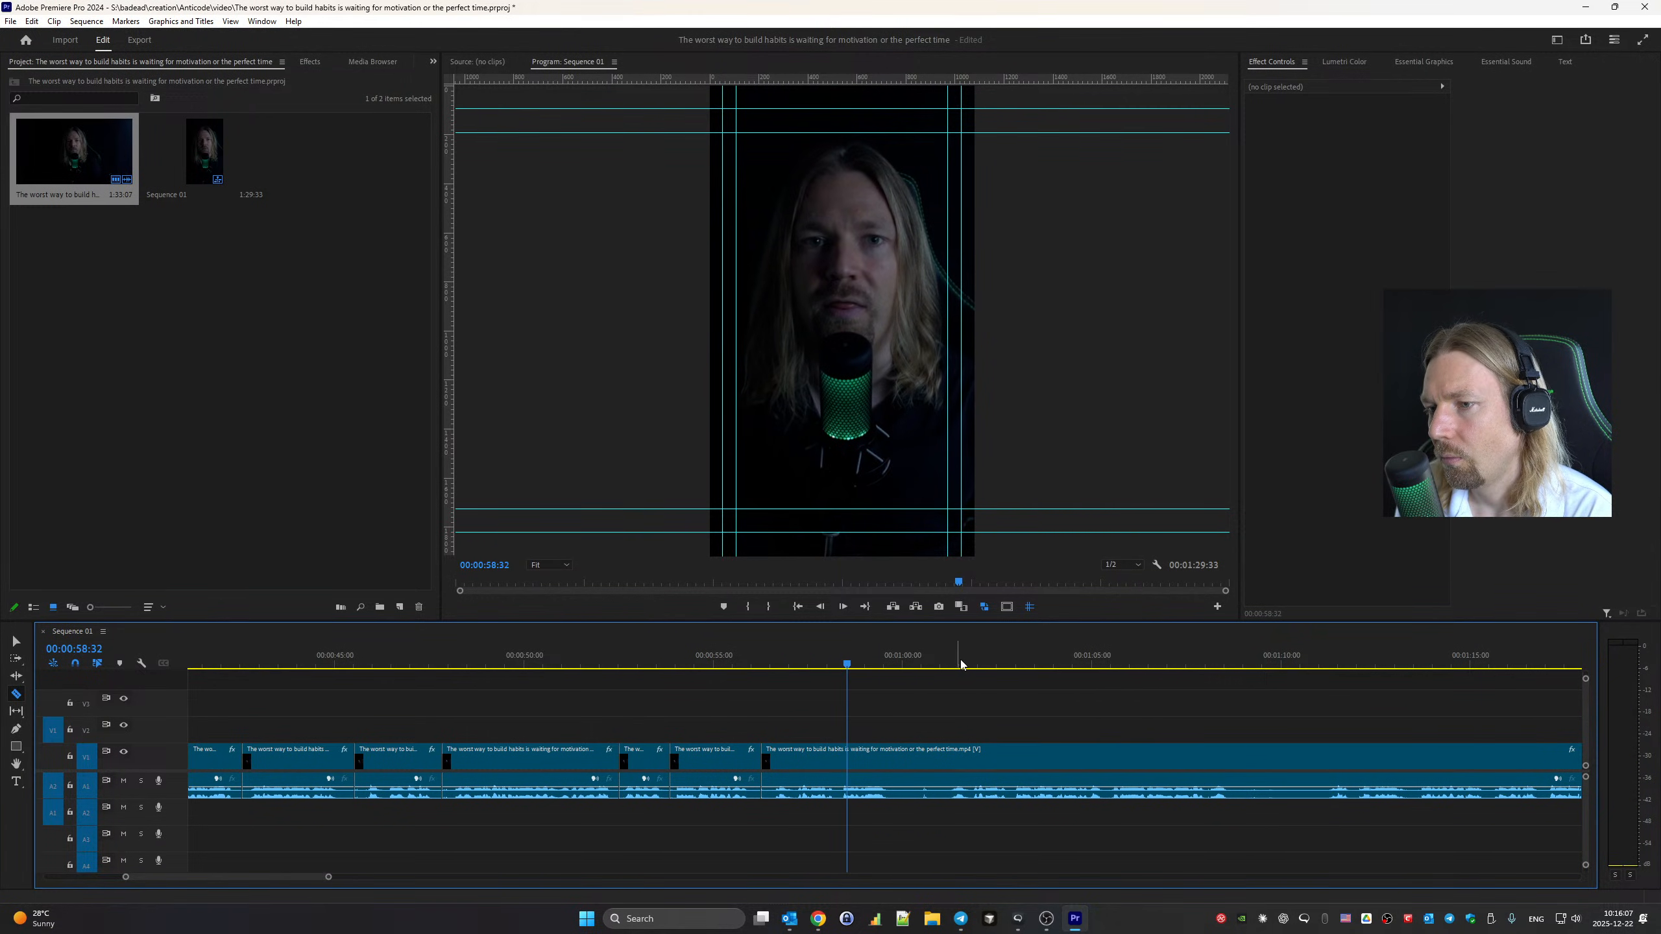
left_click(946, 758)
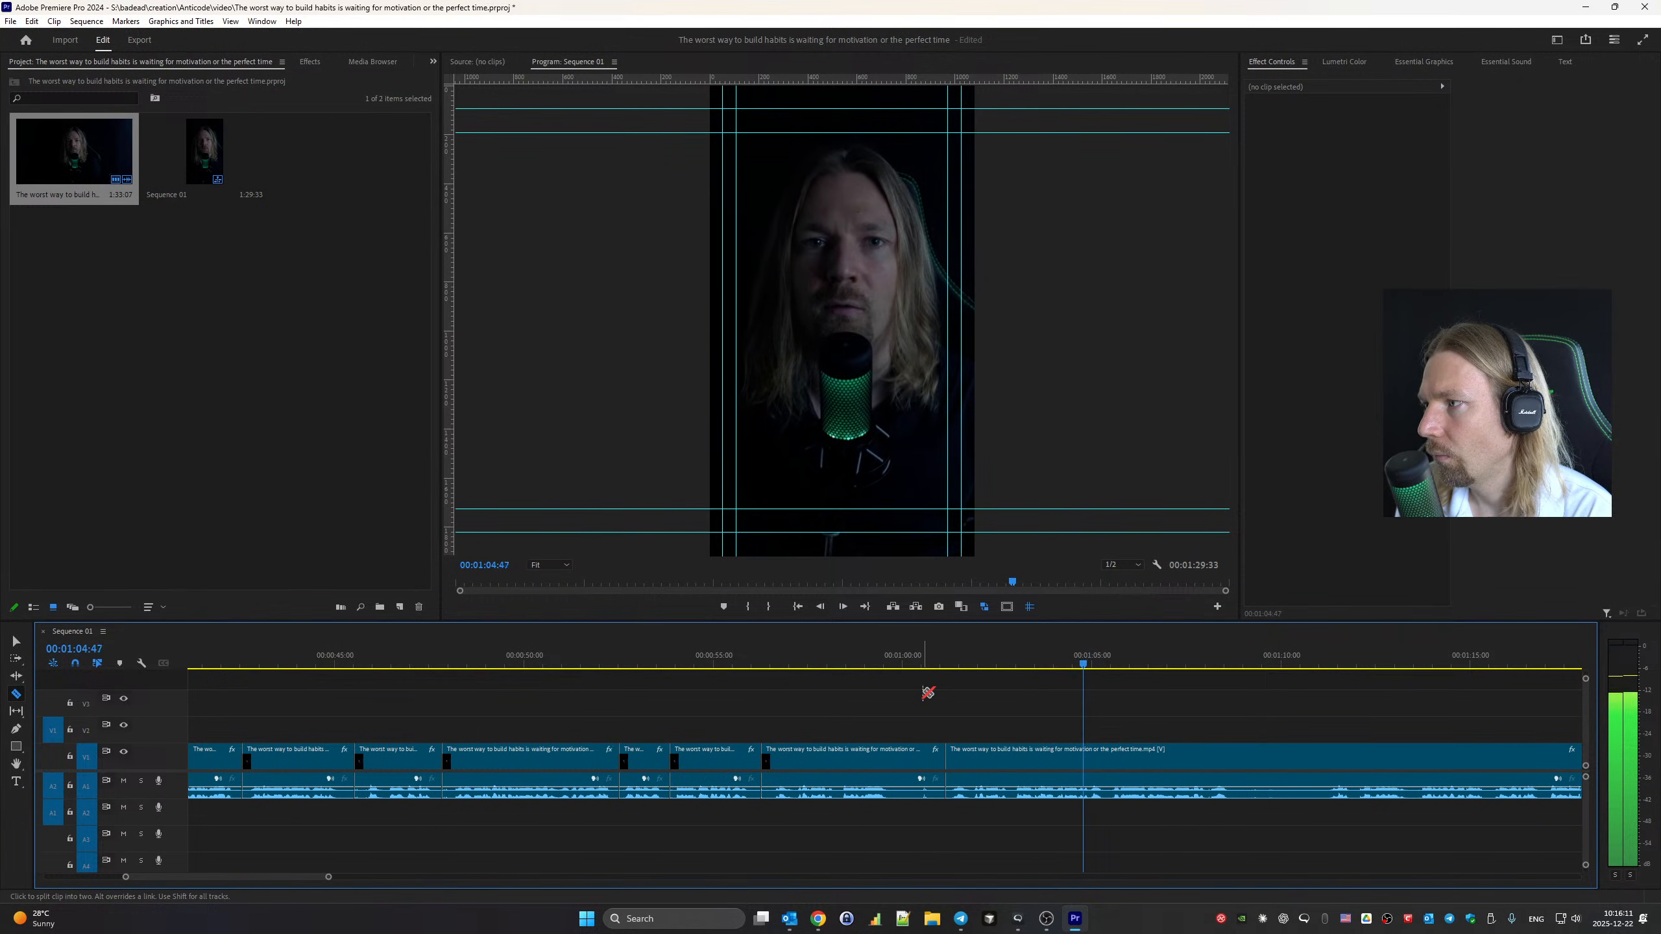
key("v")
left_click(823, 780)
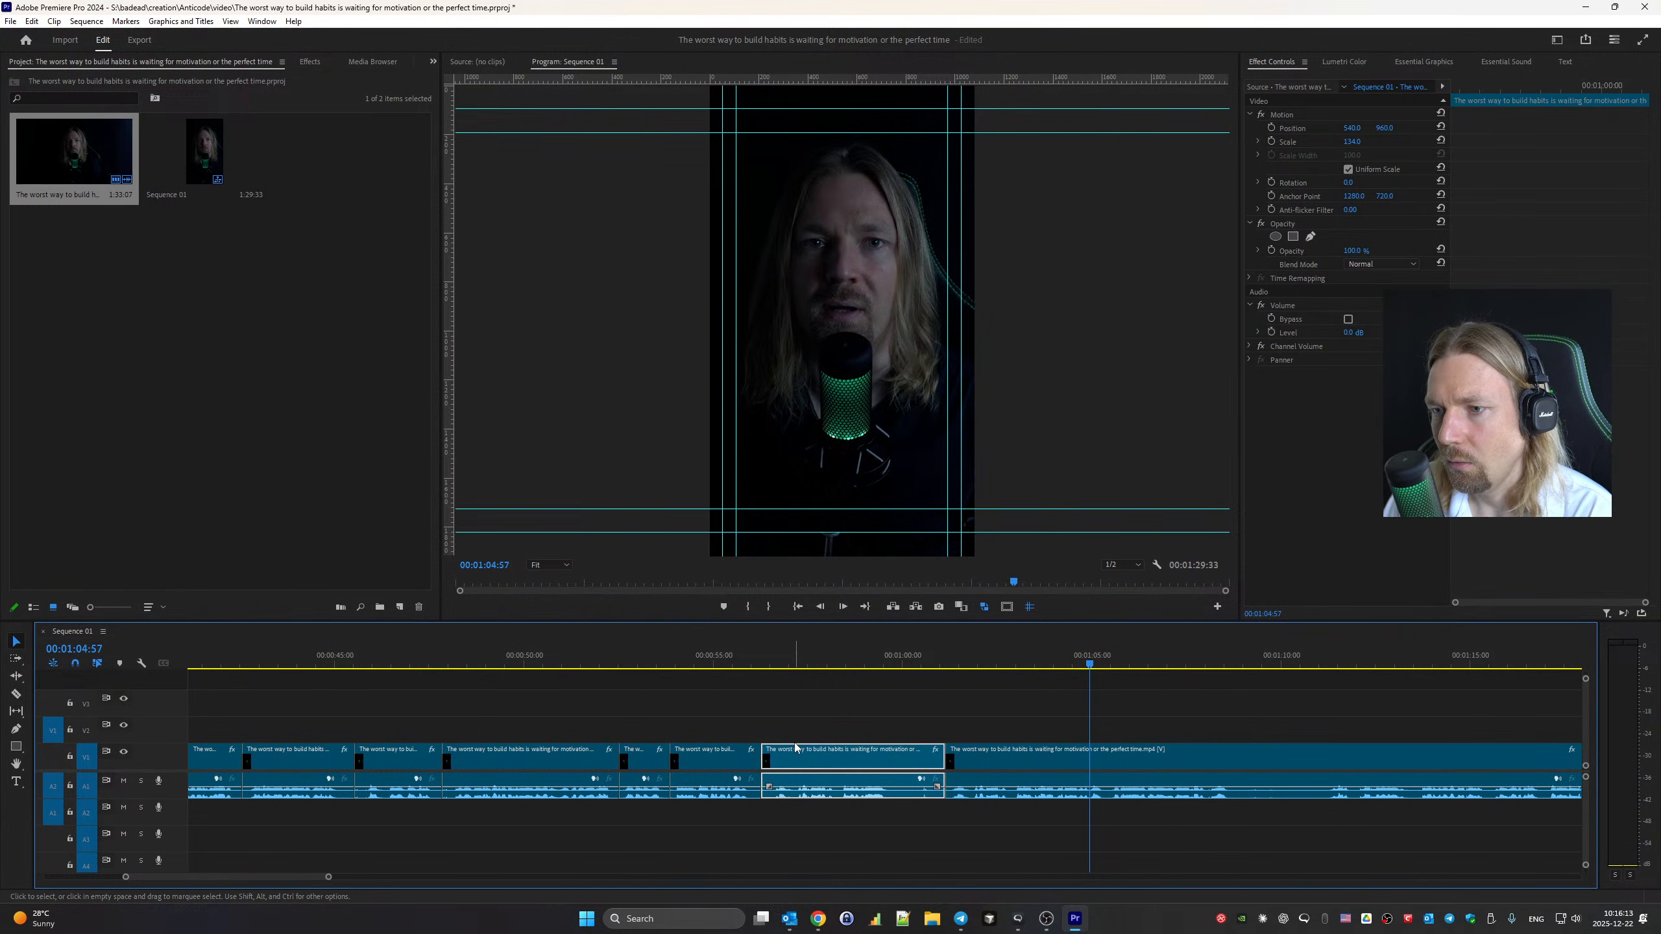
key("shift+Delete")
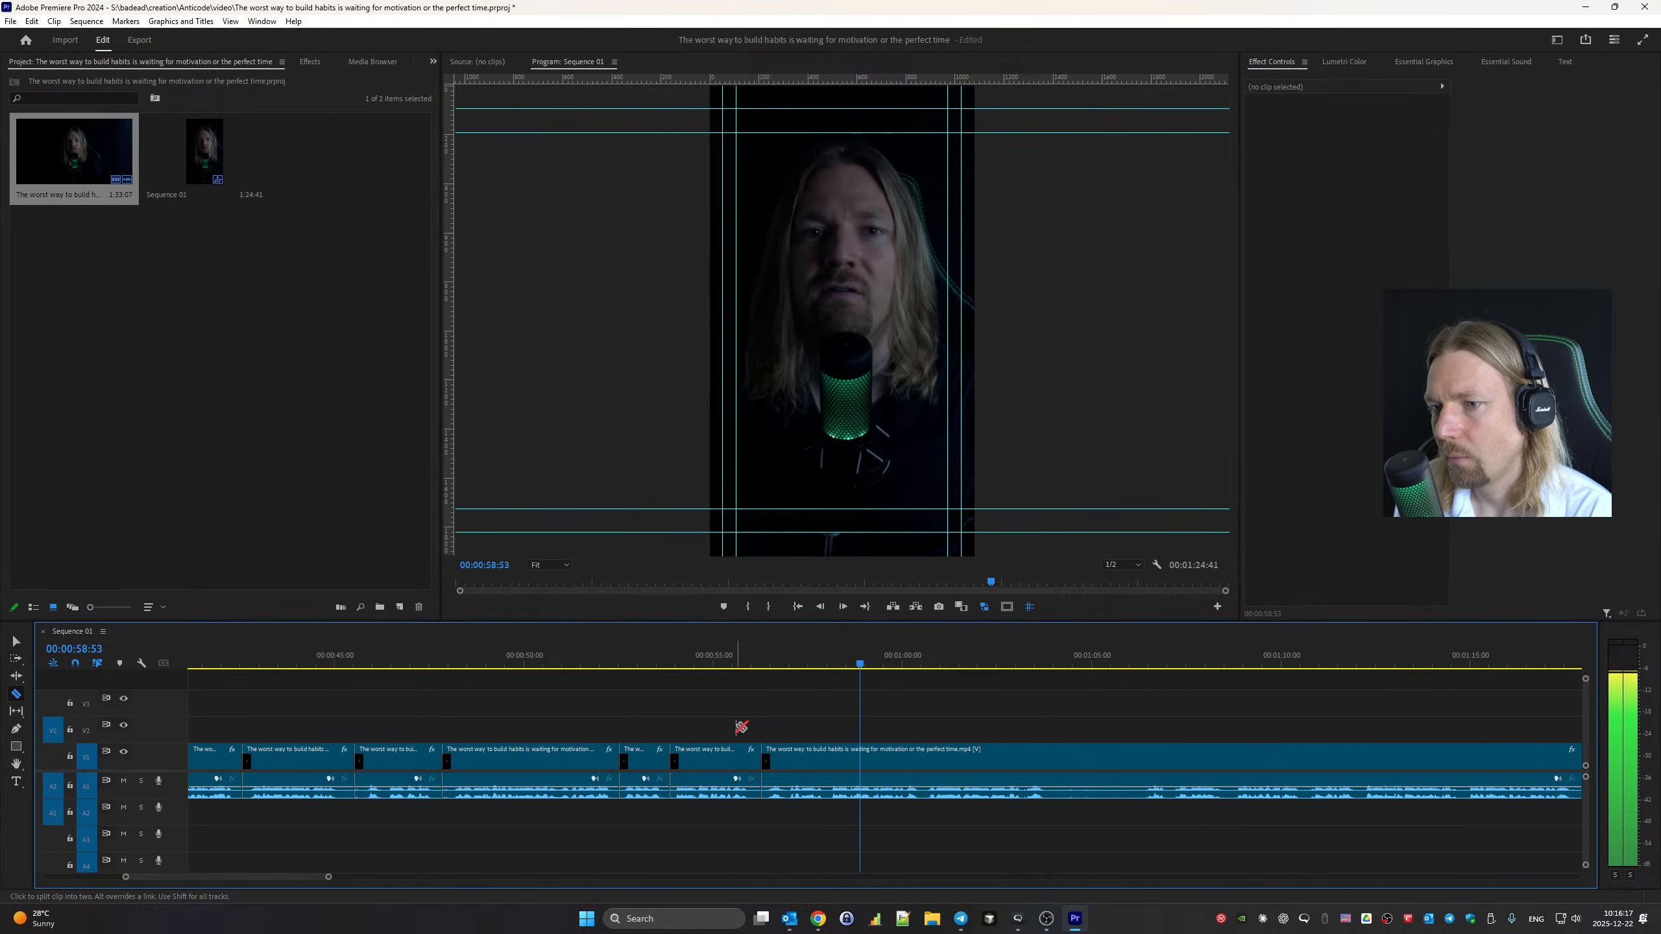
key("c")
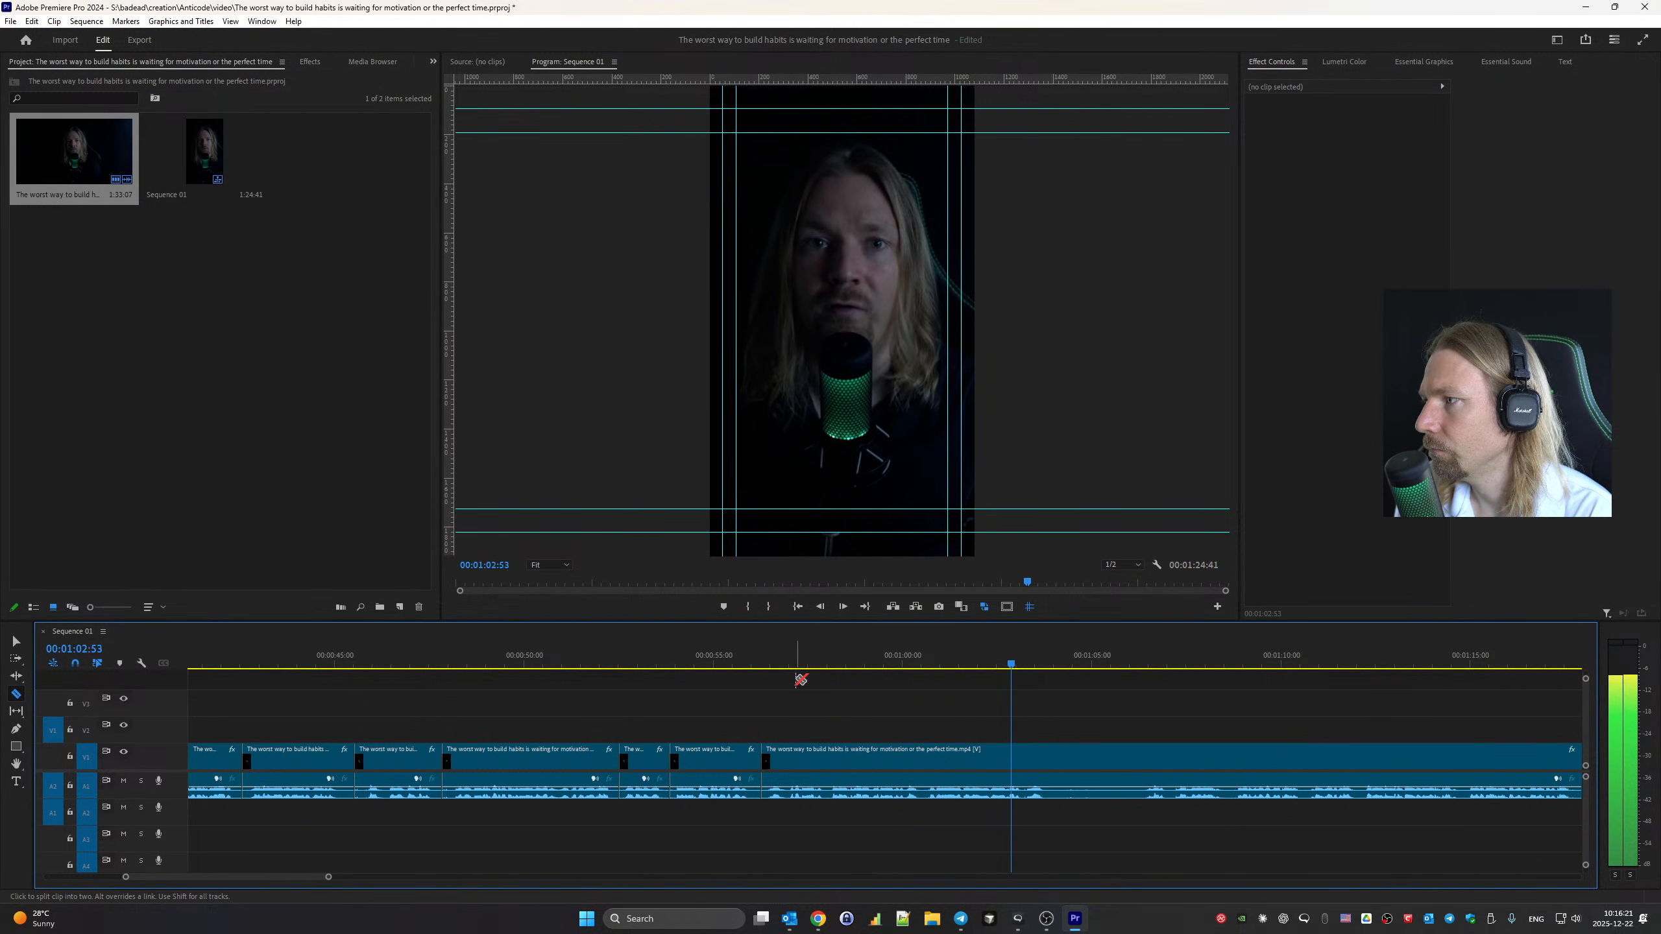
Split the remaining clip near 1:04 and 1:06.3, ripple-delete the segment between these cuts, and resume playback
left_click(1053, 756)
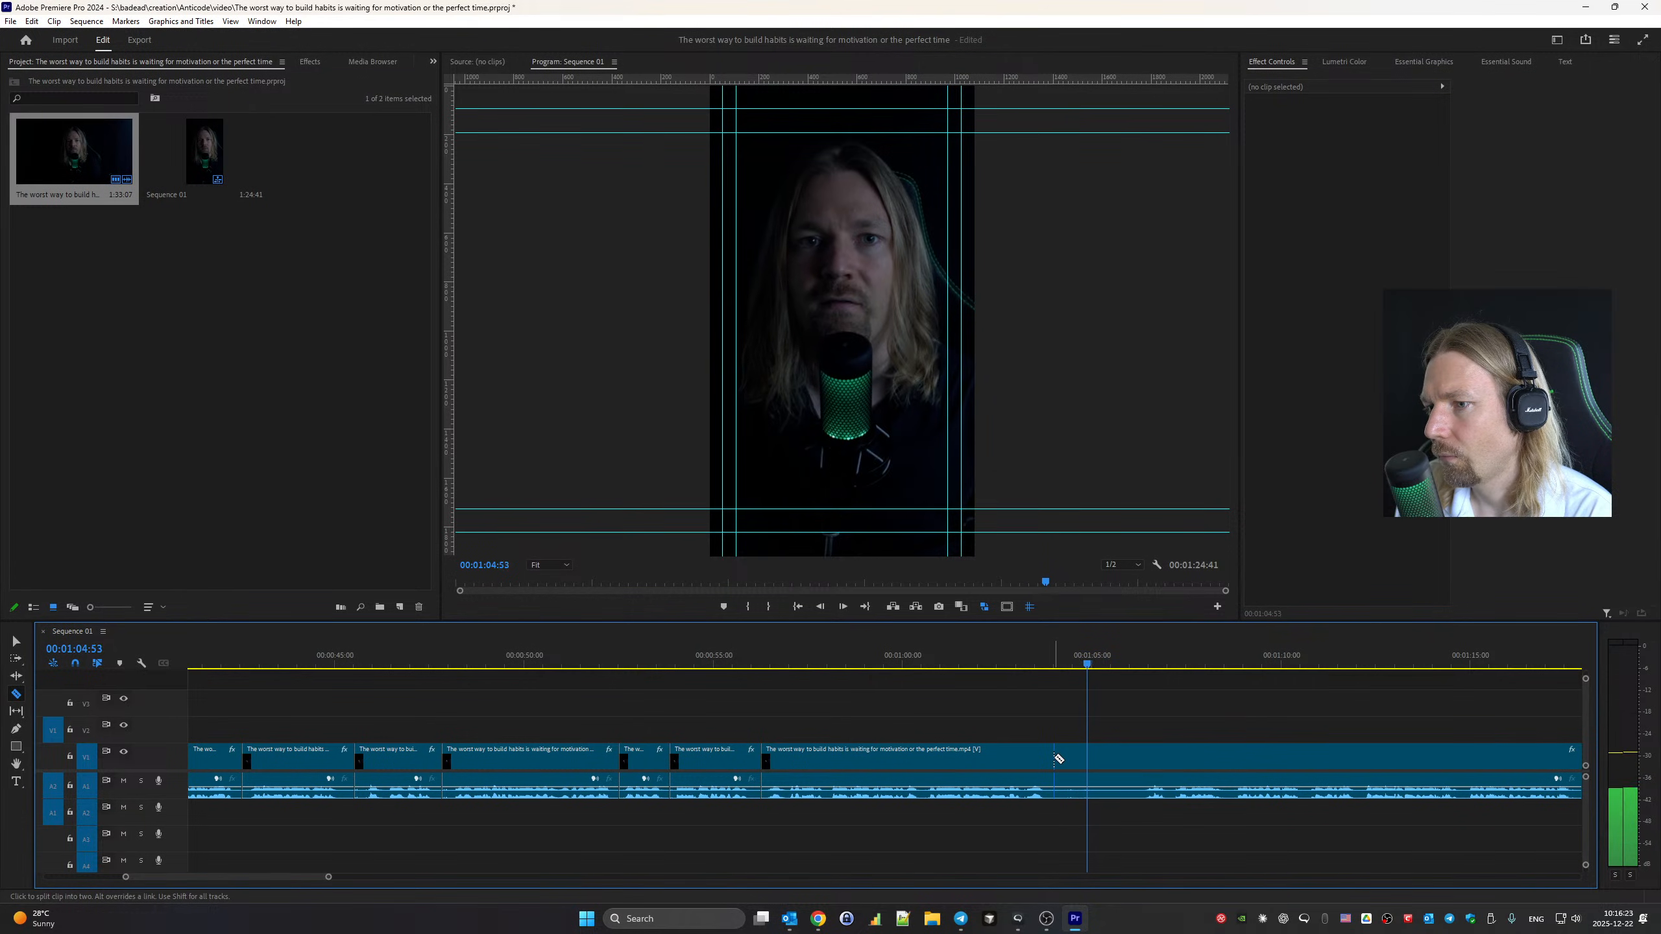
left_click(1141, 754)
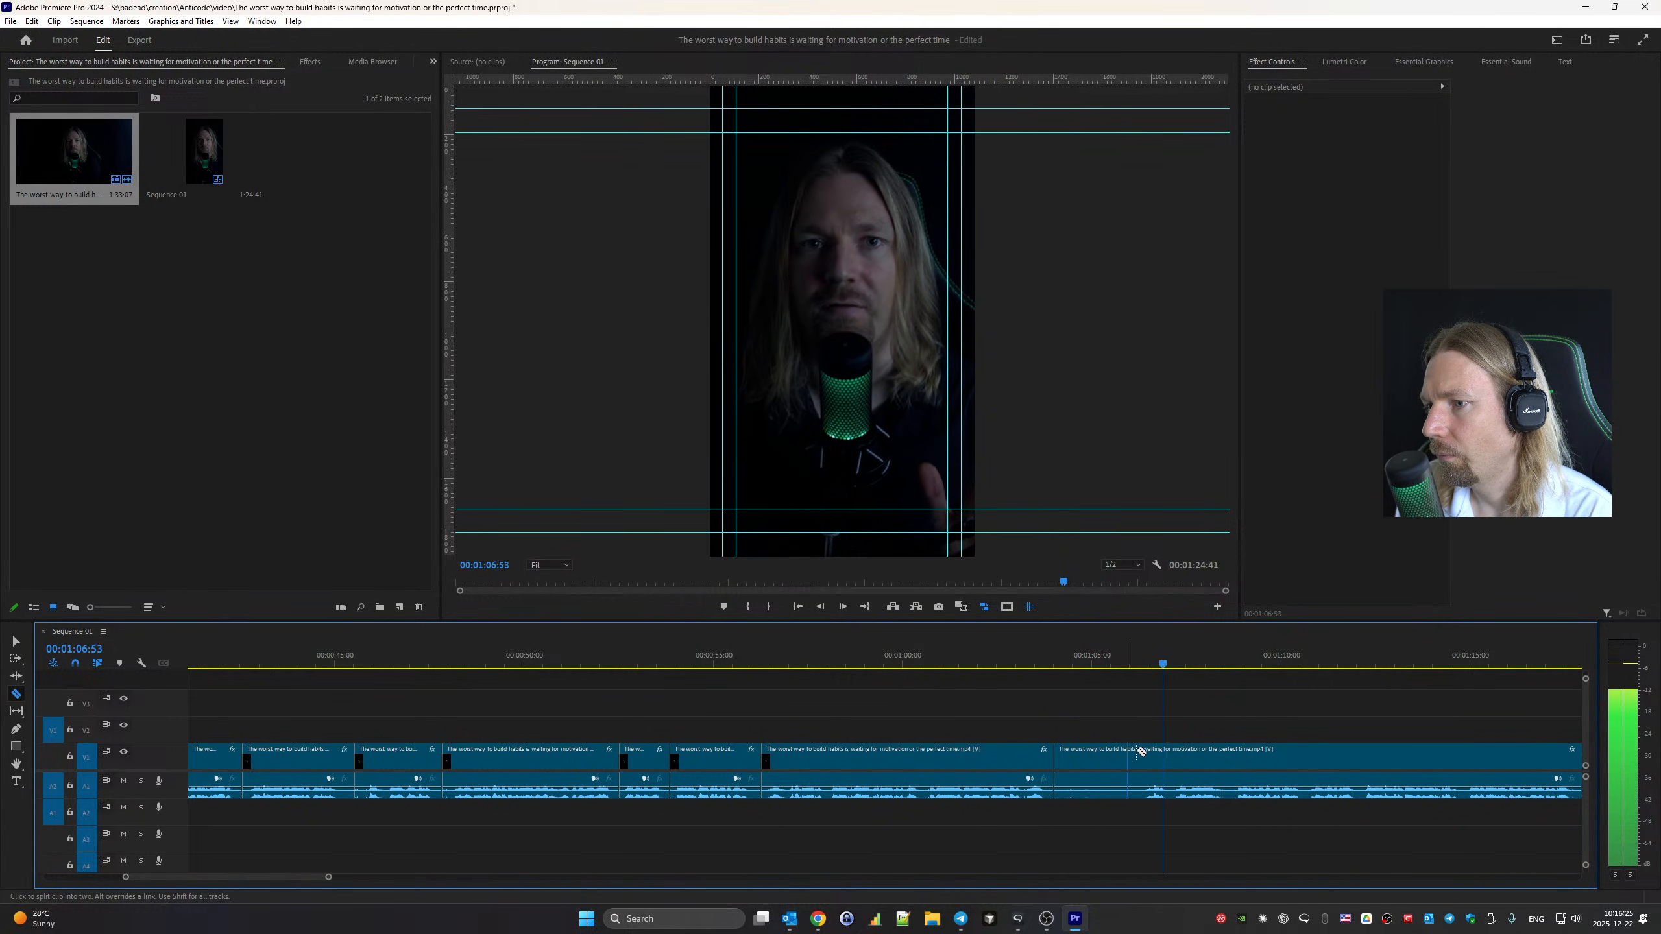
key("space")
key("v")
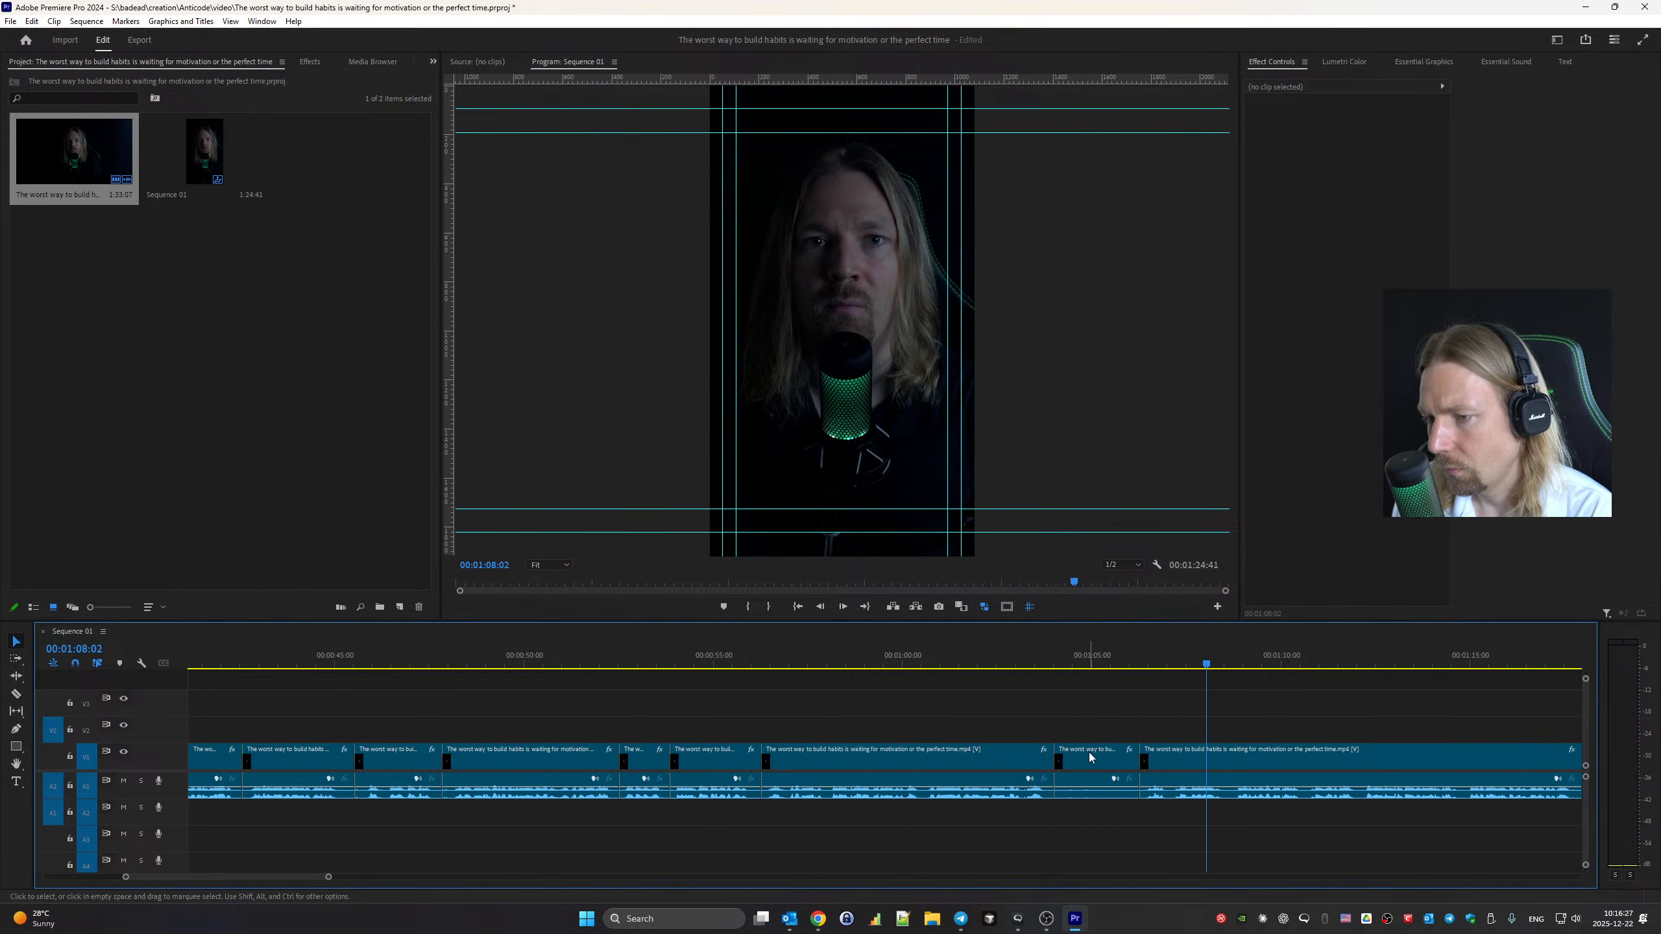
left_click(1084, 759)
key("shift+Delete")
key("space")
Split the remaining clip at the speech pauses near 1:06.5, 1:08.4, 1:09.8 and 1:12.6
key("c")
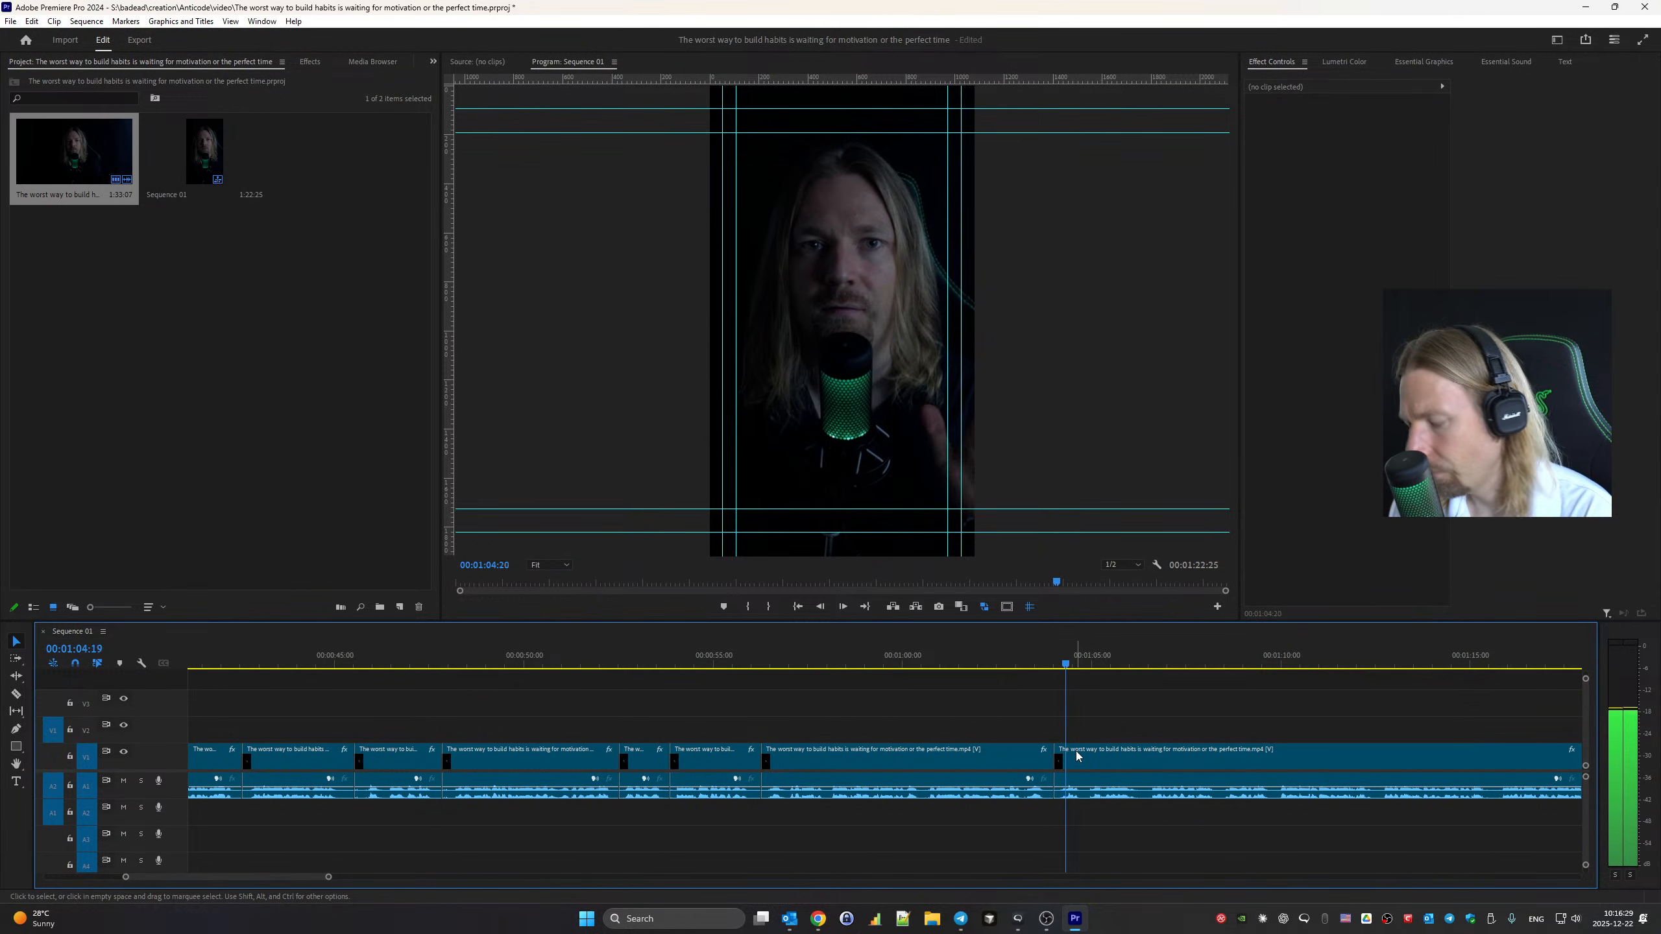
scroll(921, 796, "down", 8)
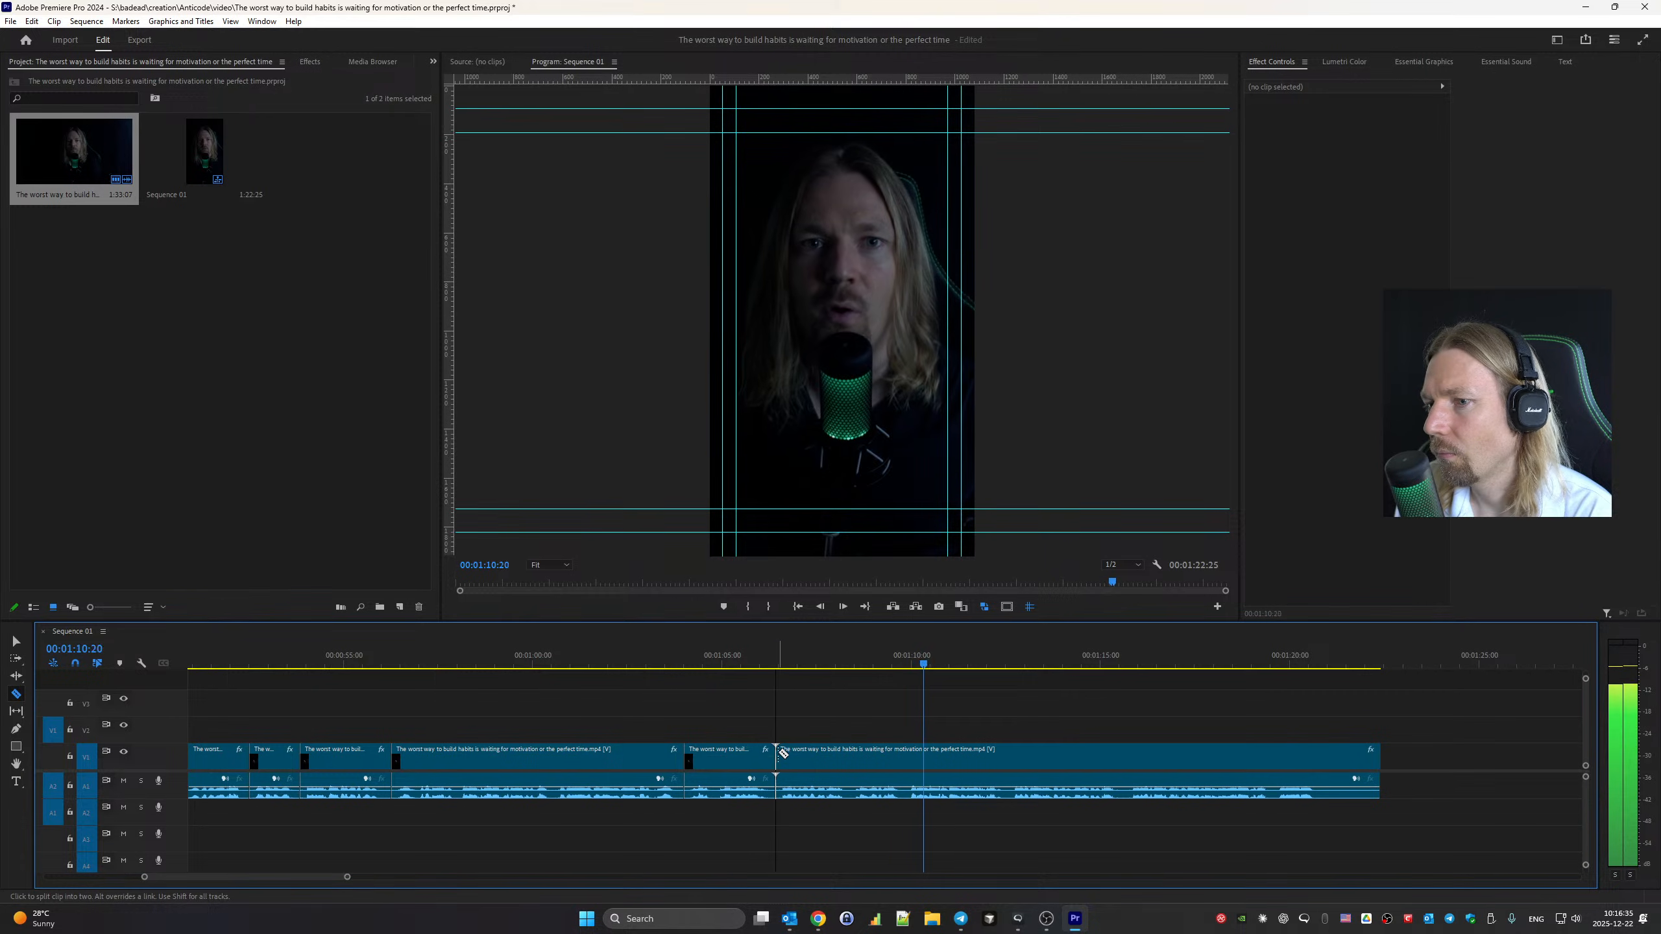
left_click(777, 754)
left_click(854, 751)
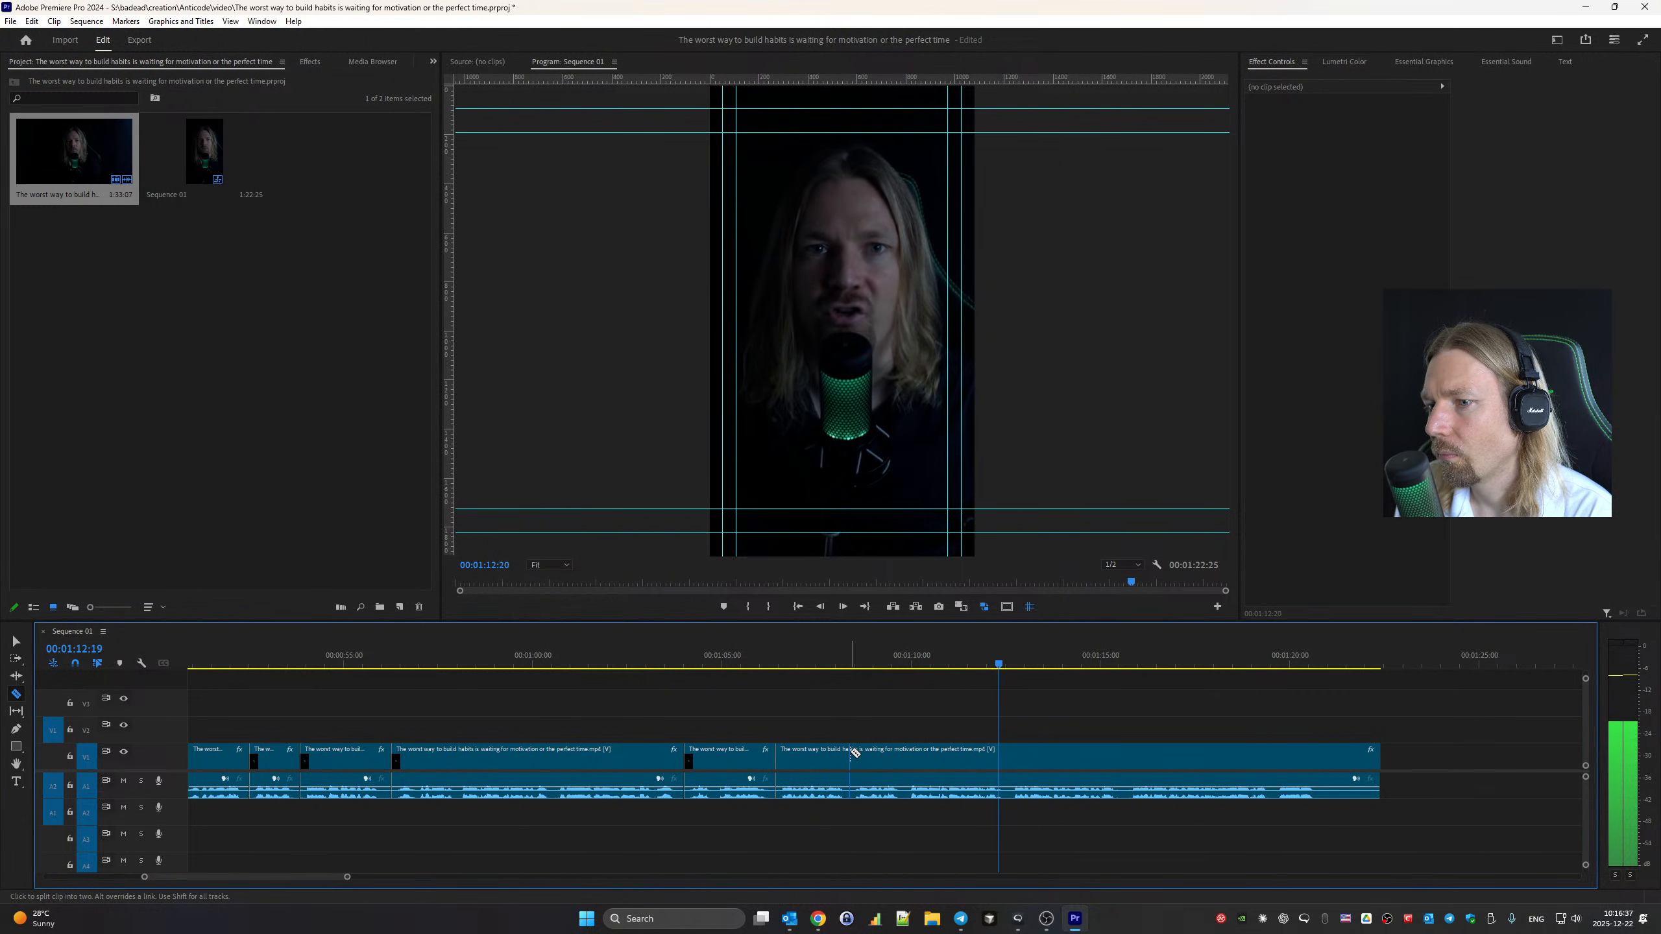
left_click(905, 754)
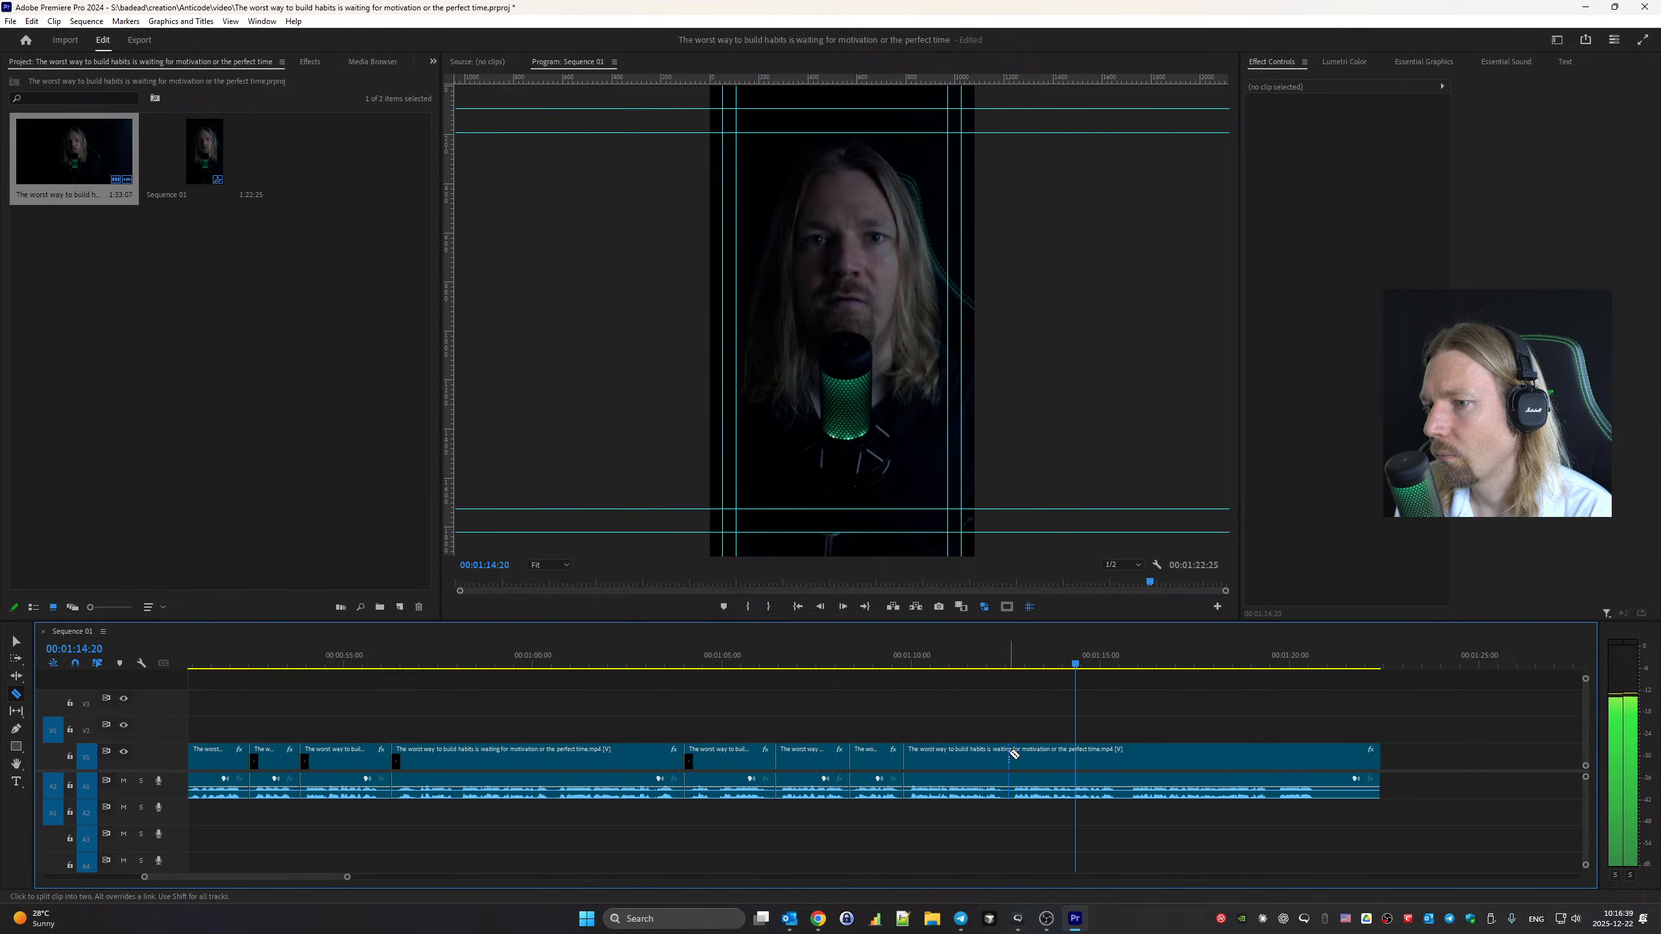
left_click(1010, 754)
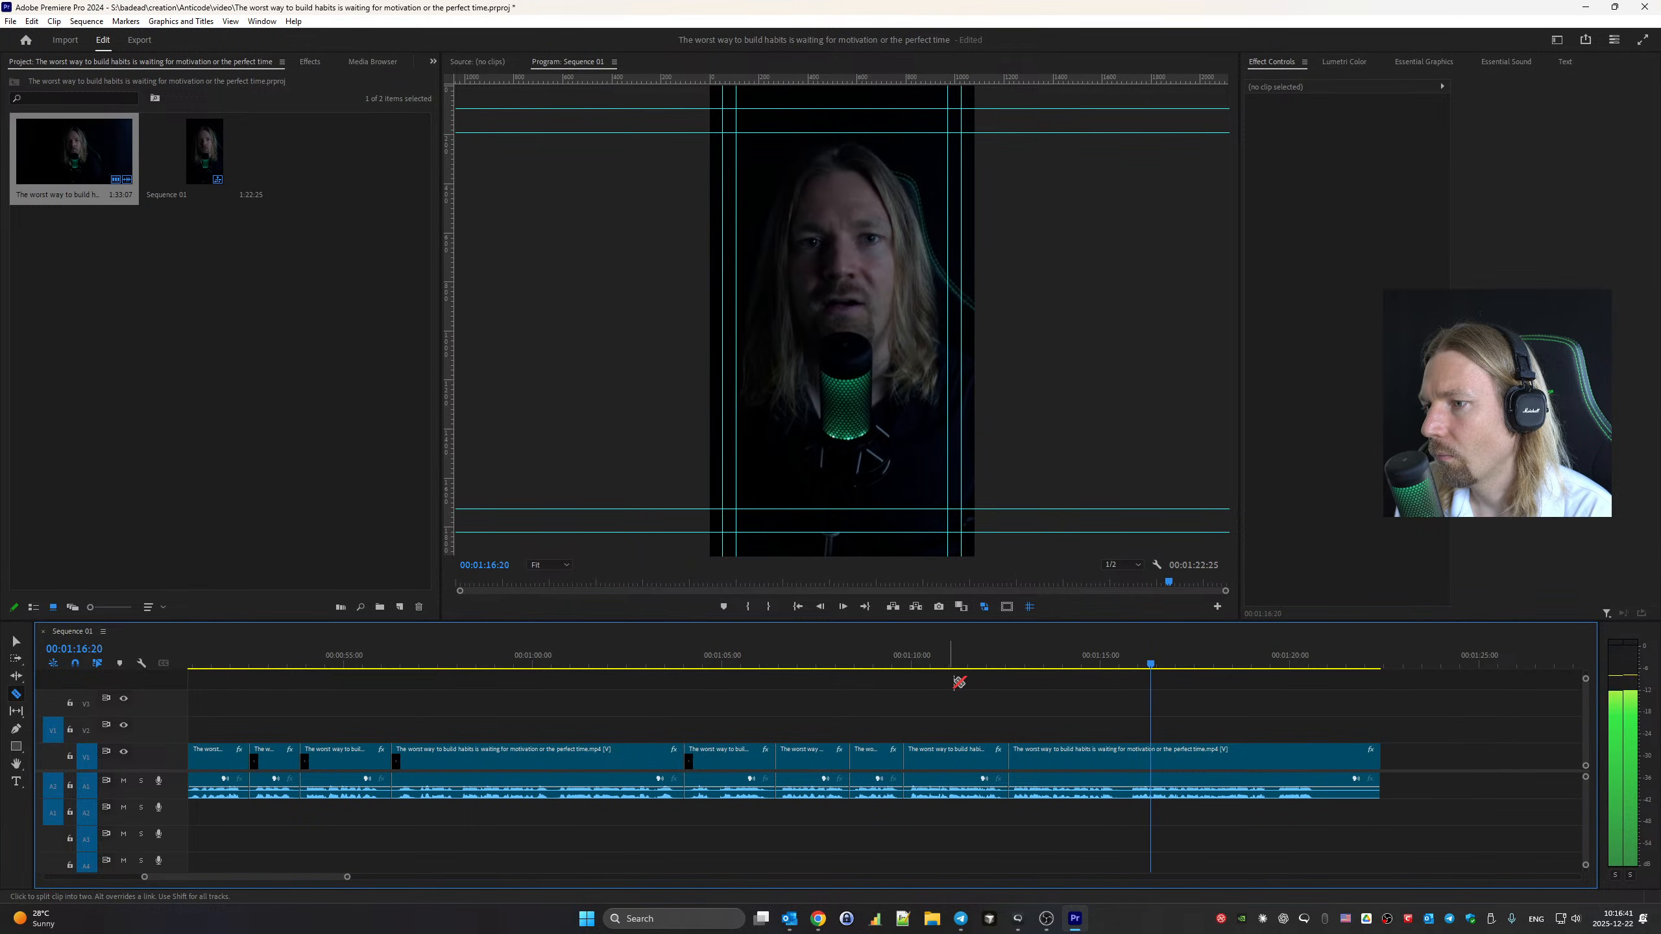
Split the last clip near 1:20.9, delete the leftover tail, and go to the end of the sequence
left_click(1324, 753)
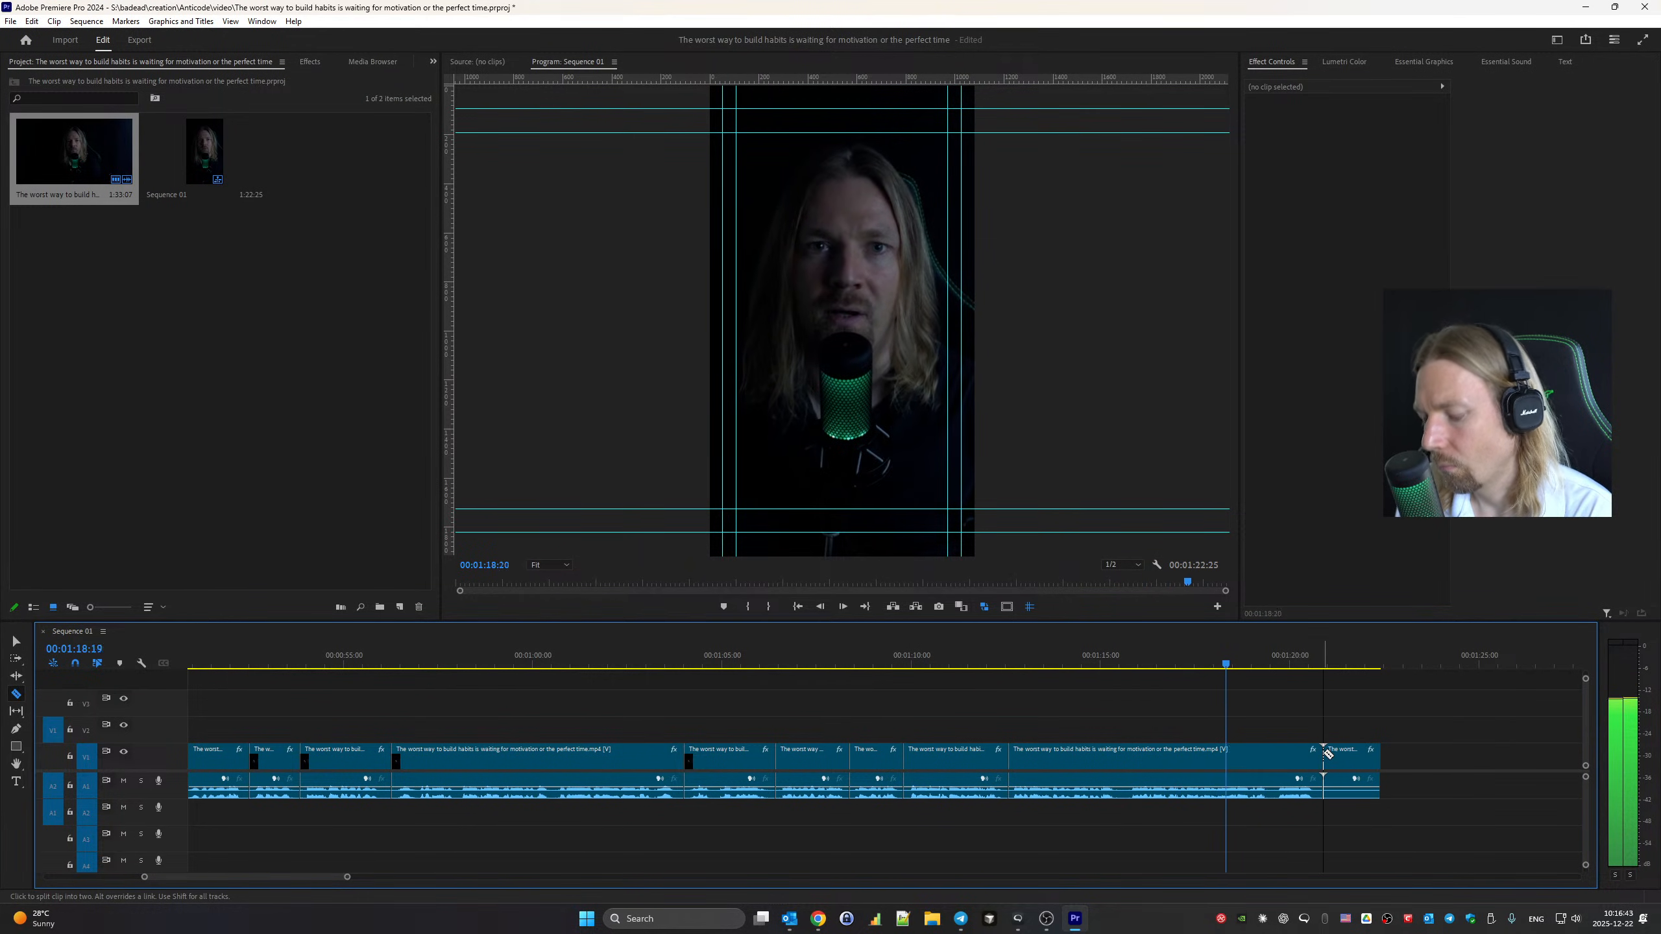
key("v")
left_click(1347, 758)
key("Delete")
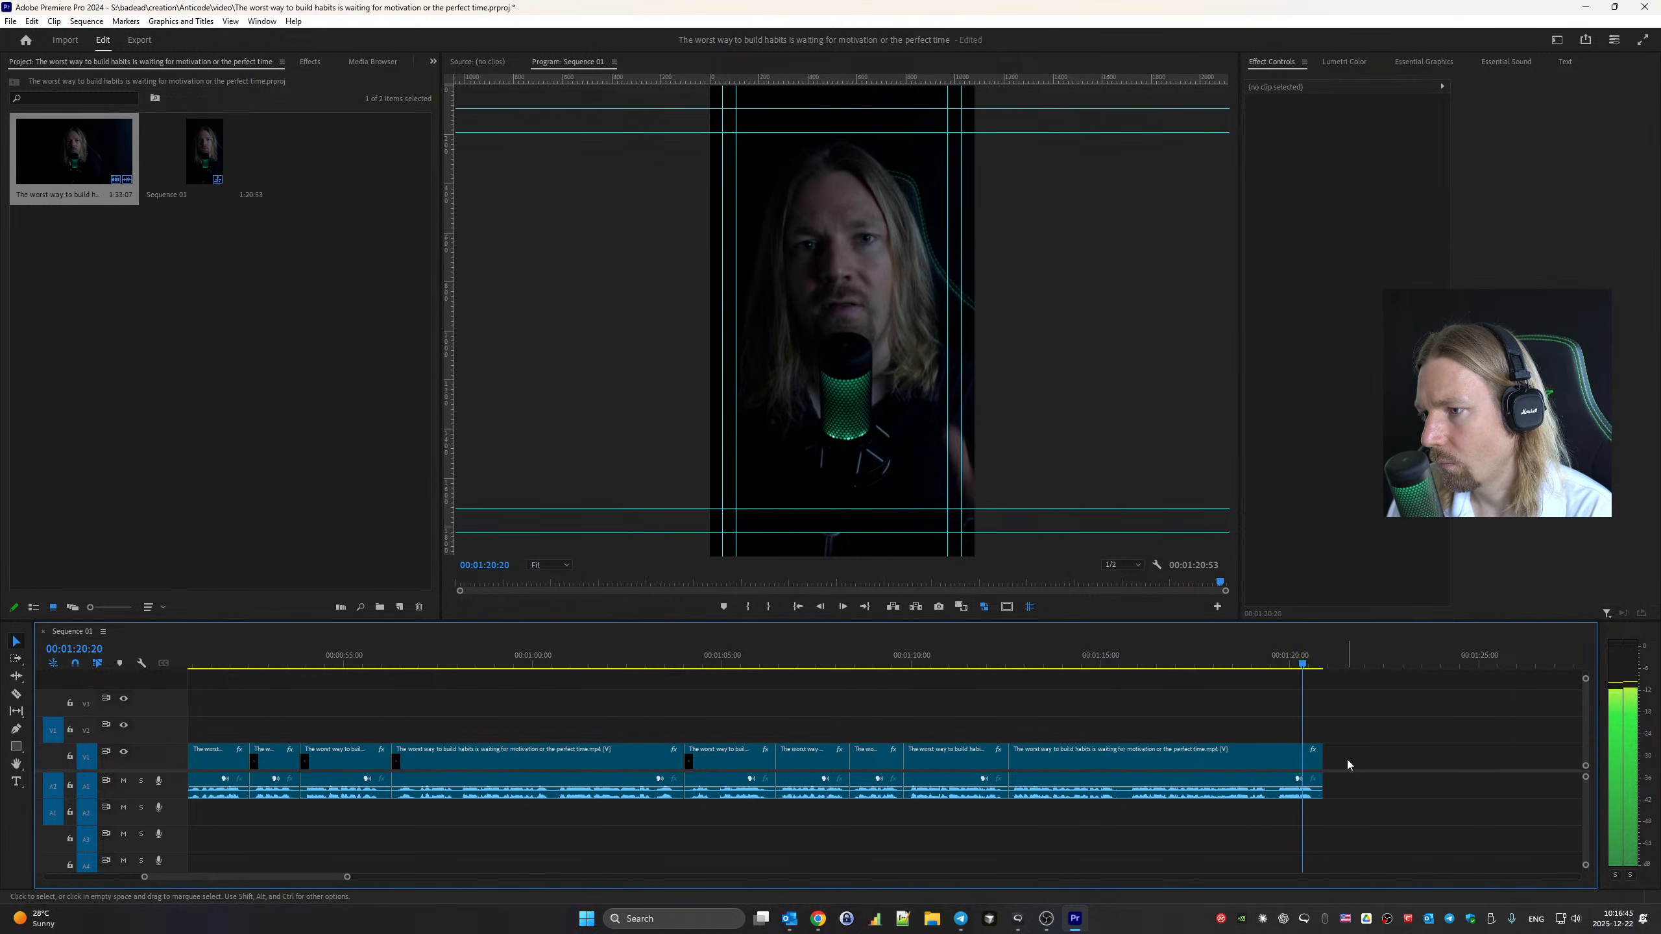
key("End")
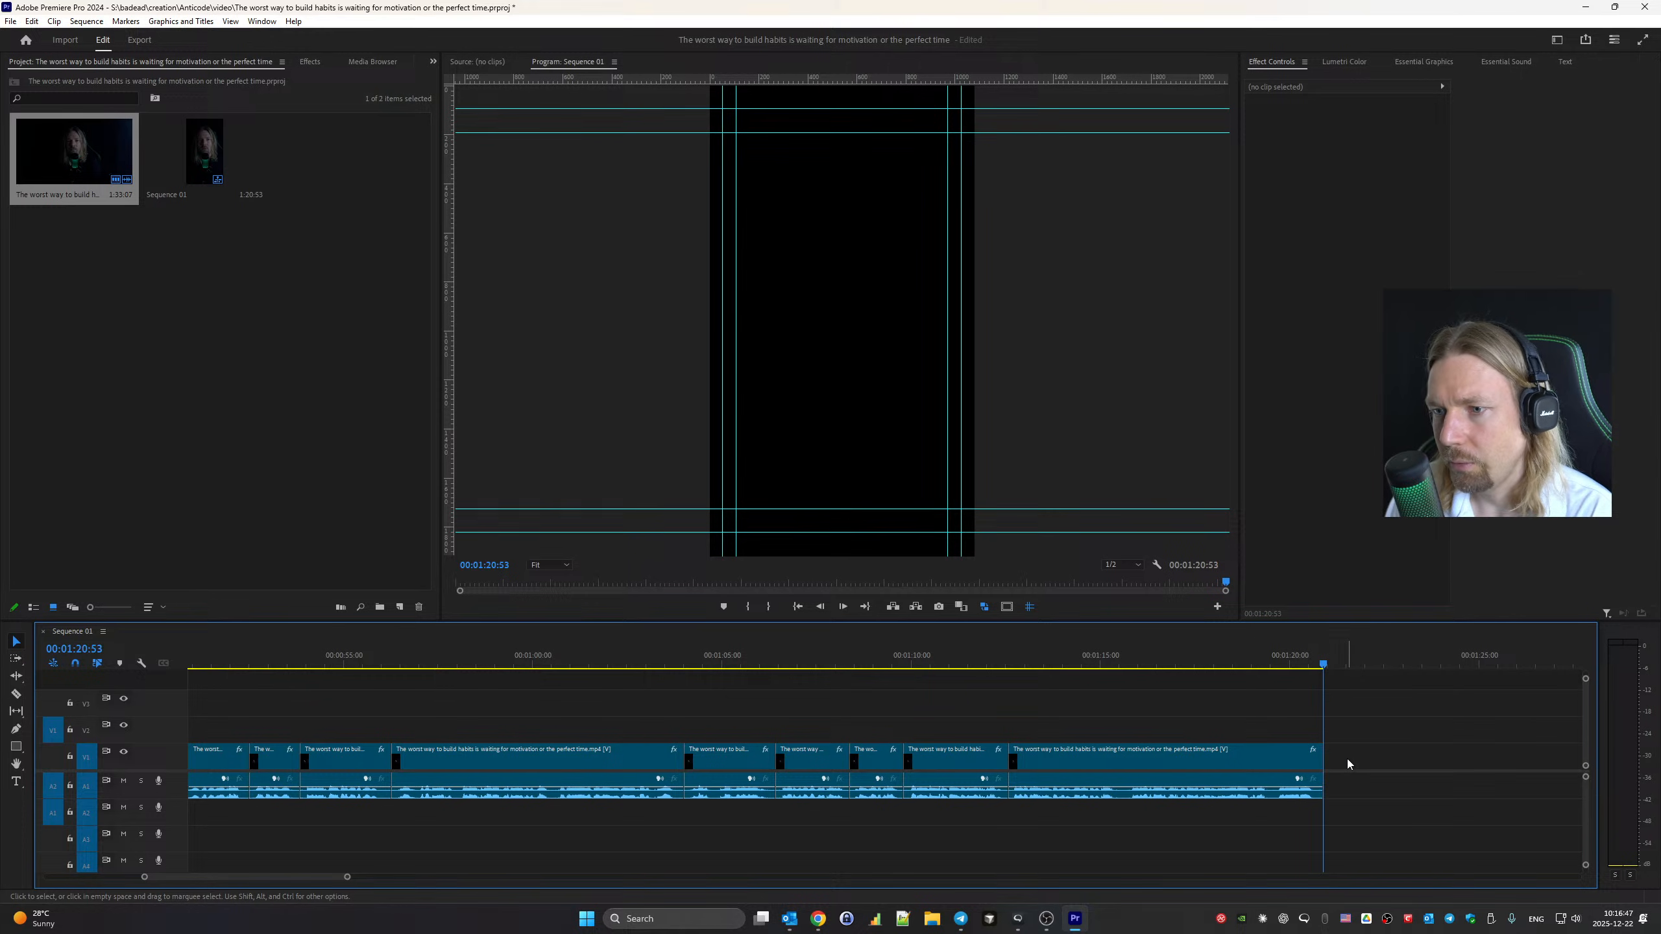
Ripple-trim about 25 frames of silence from the start of the first clip and play the opening
key("Home")
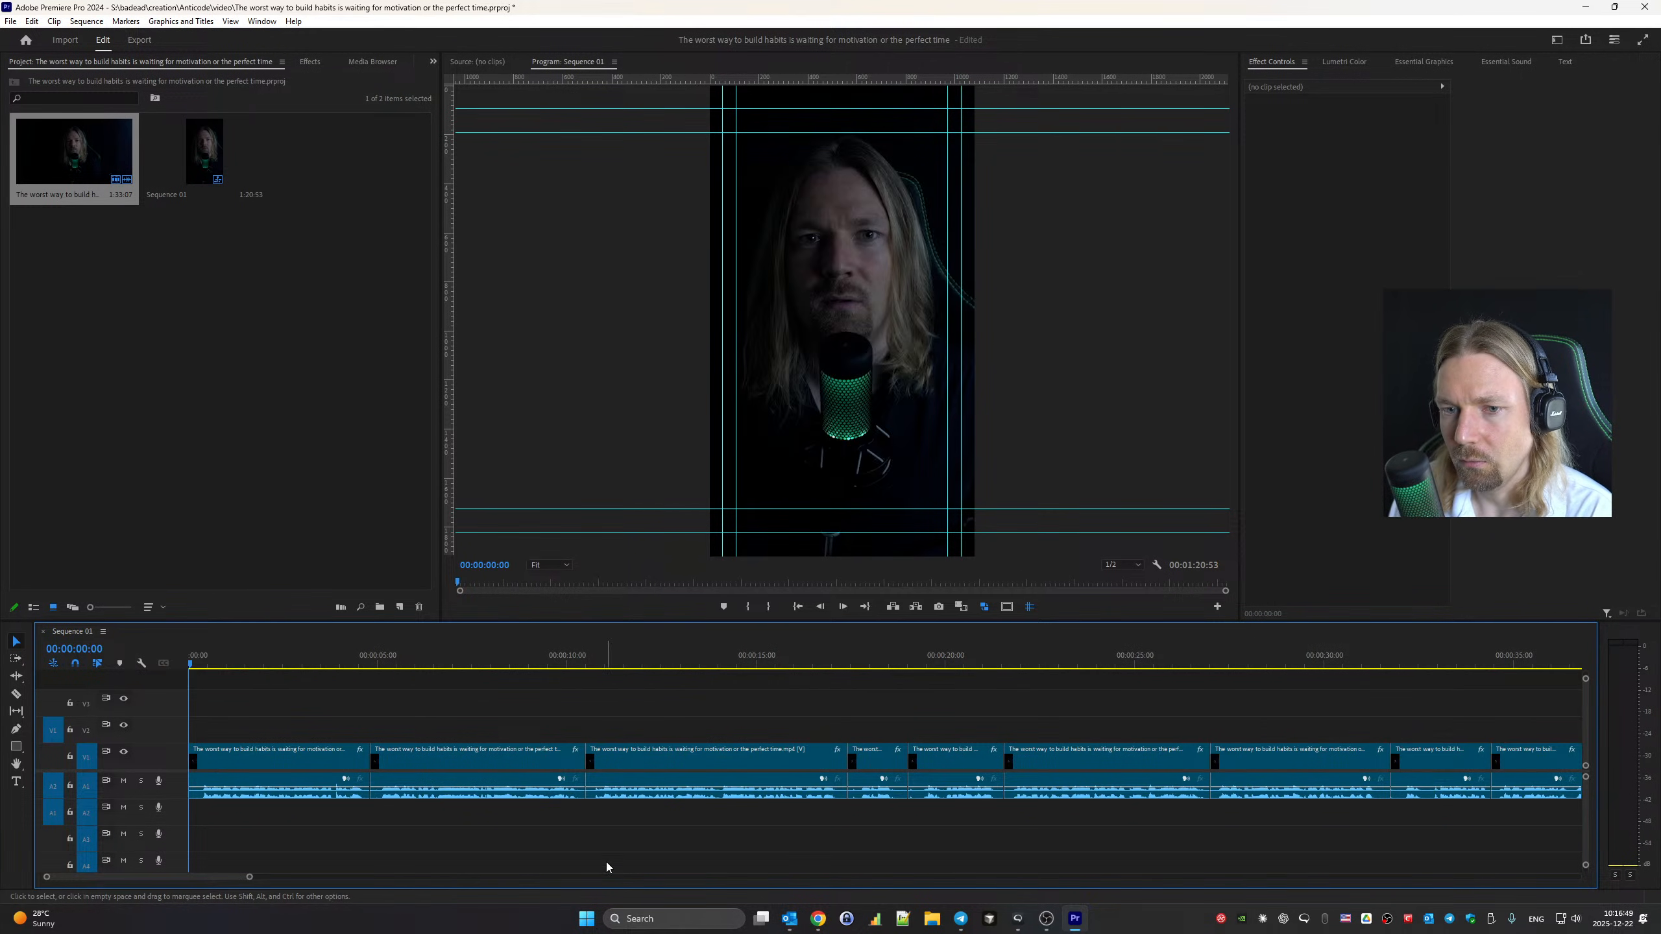
left_click_drag(250, 880, 196, 880)
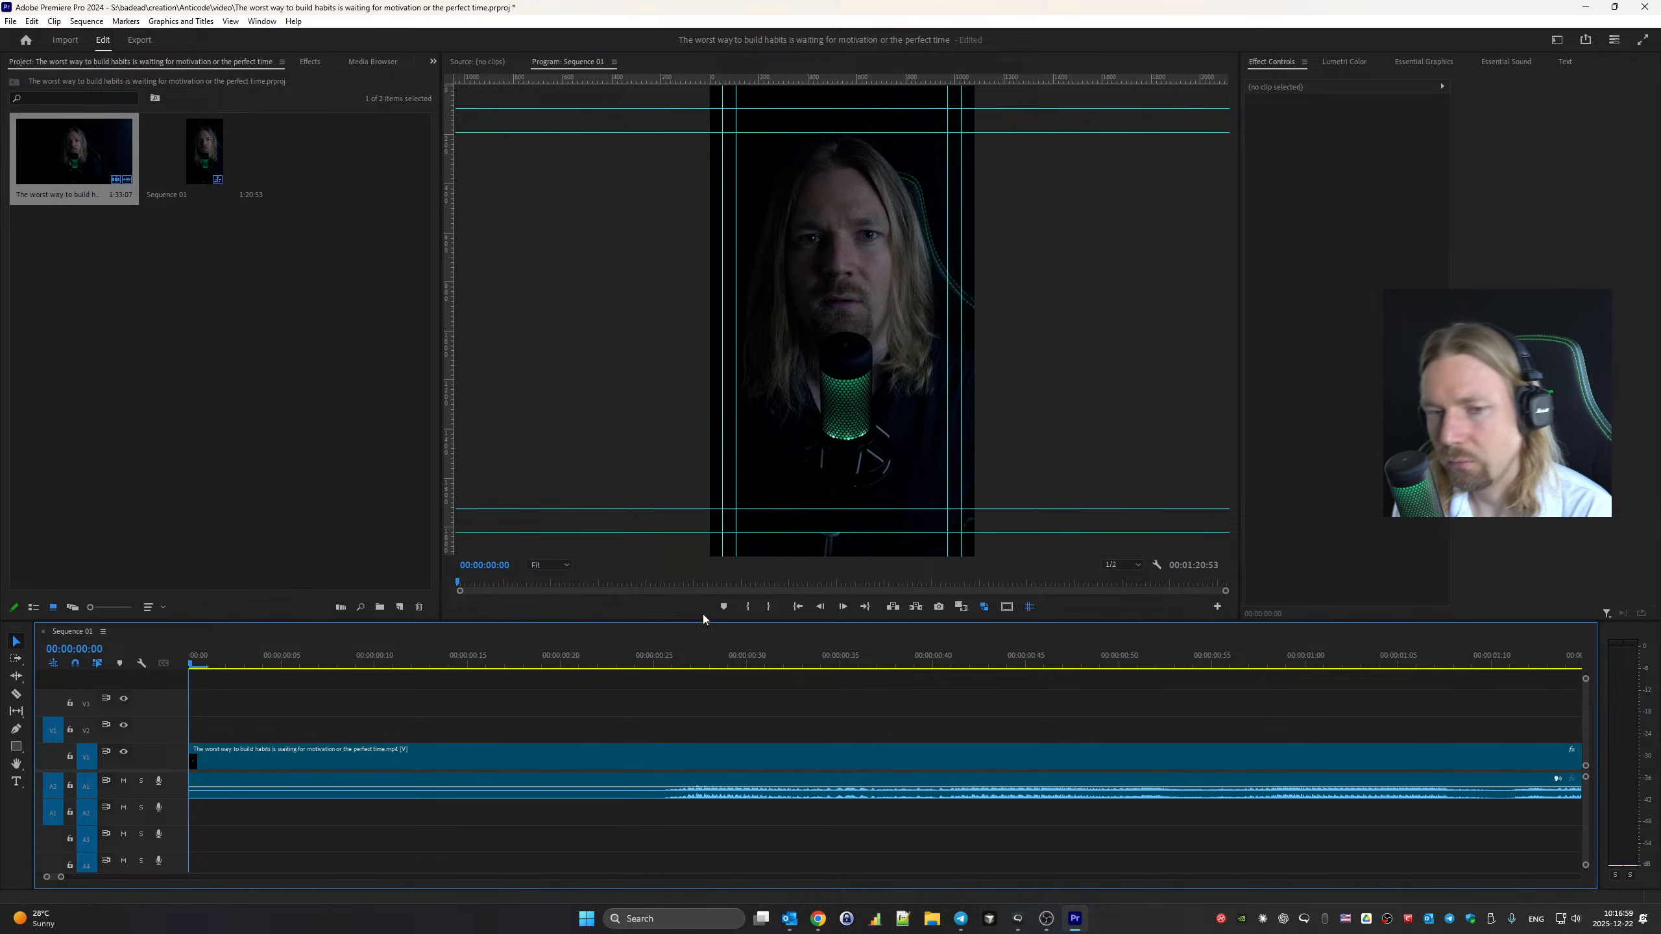
key("b")
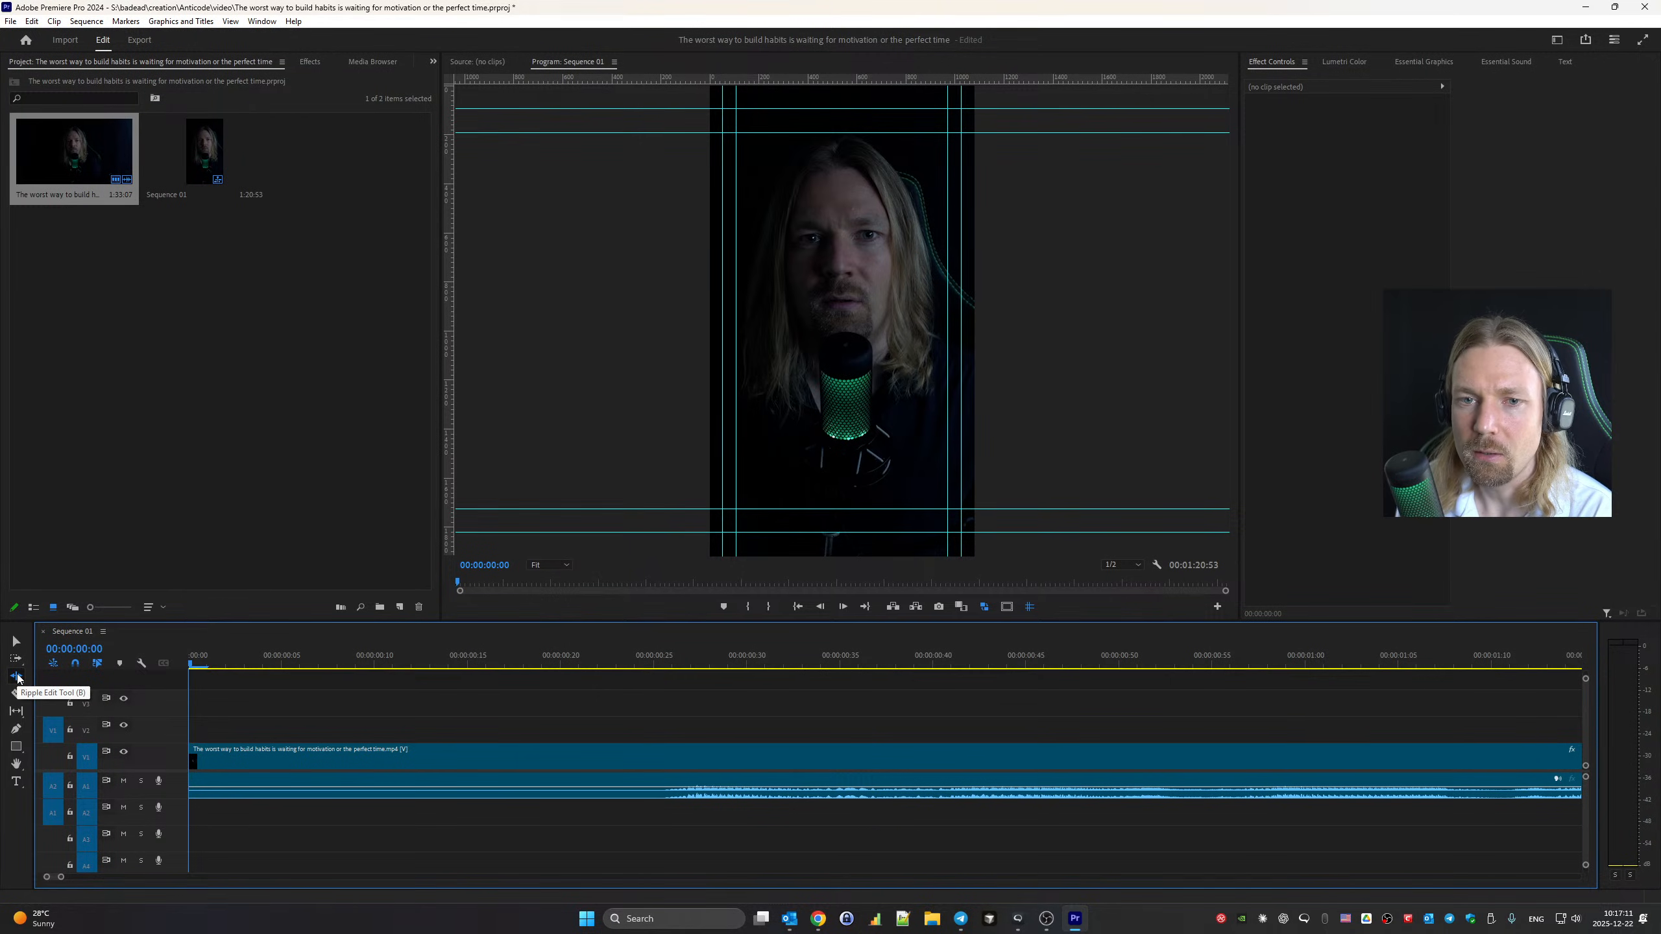
left_click_drag(194, 756, 649, 824)
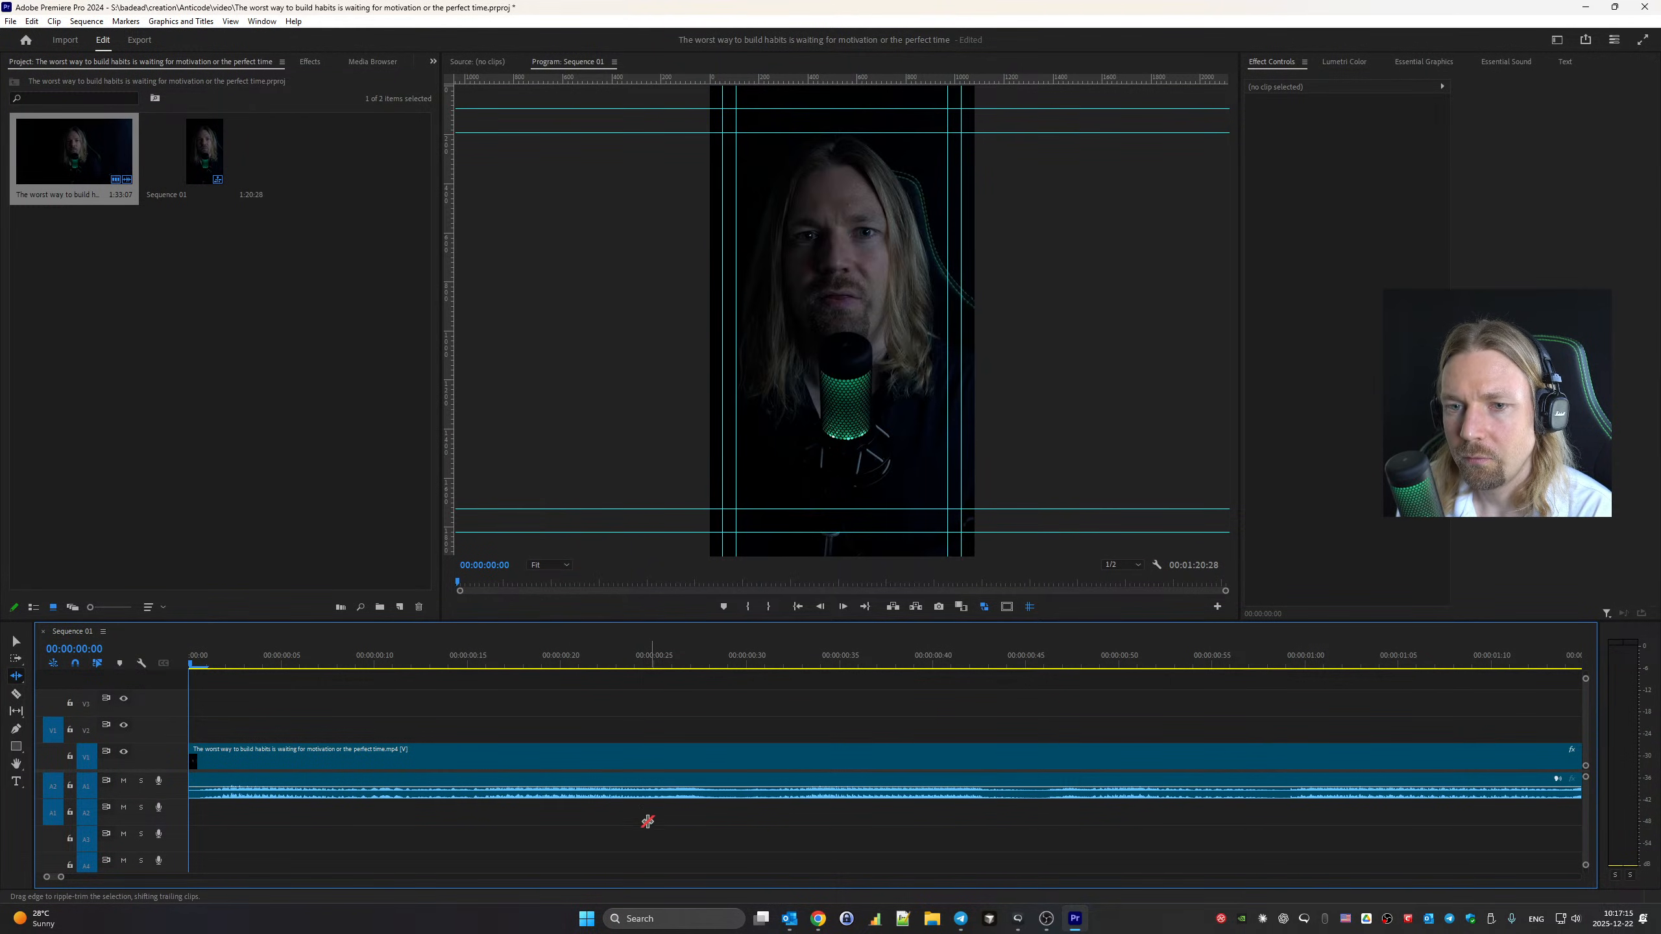
key("space")
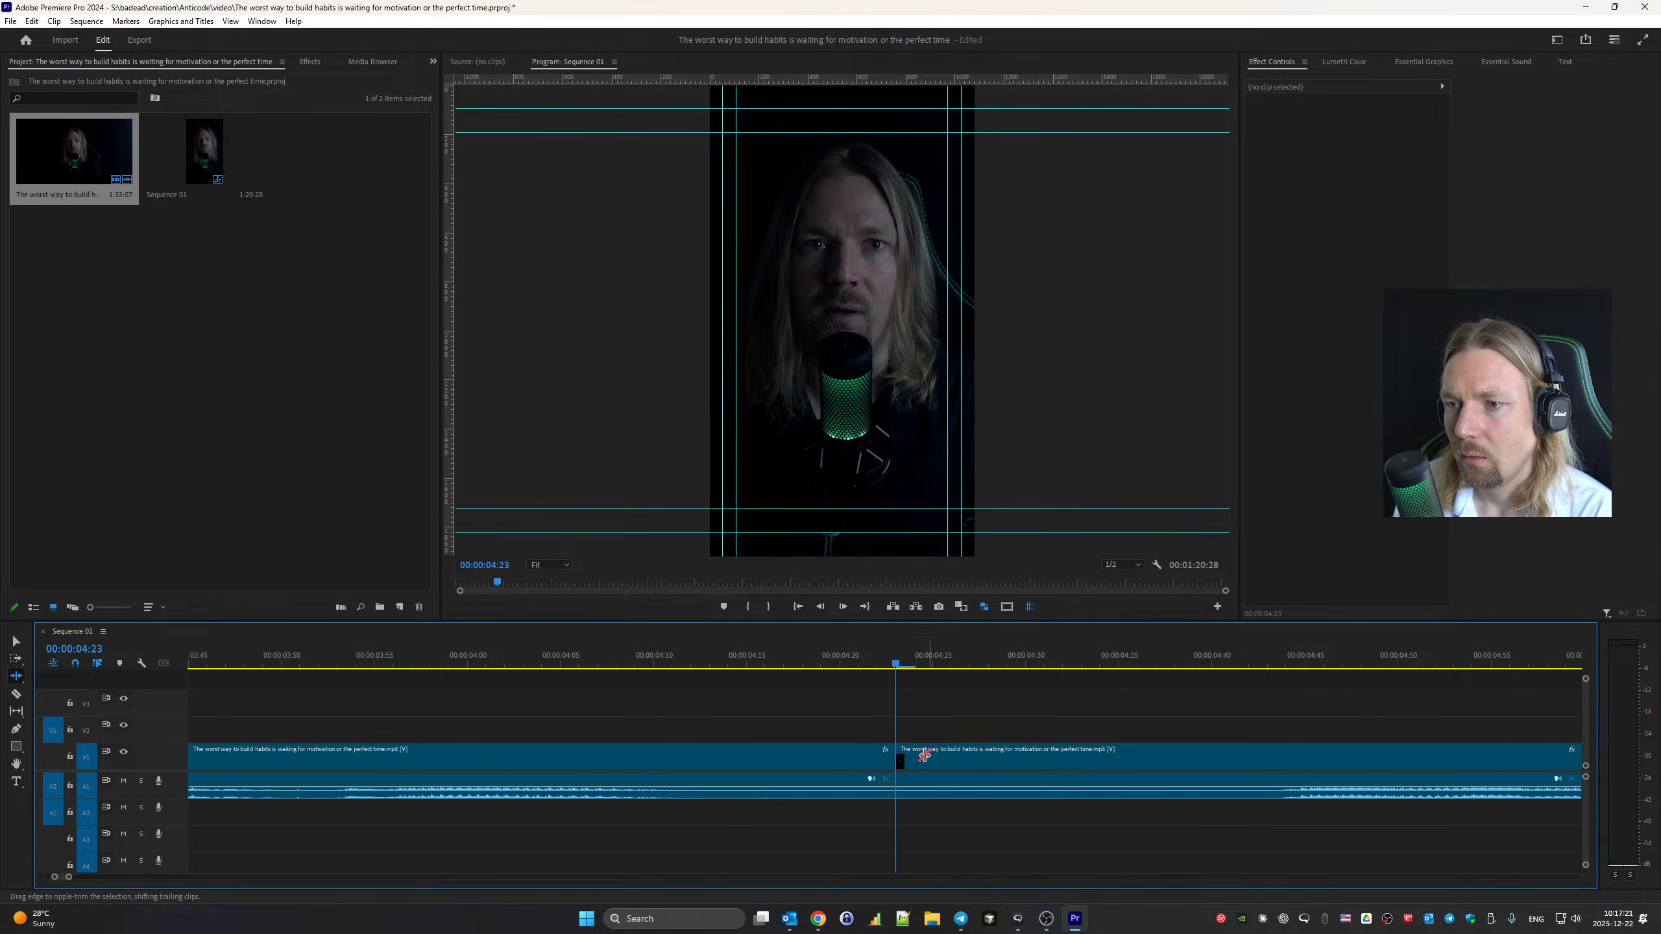
Ripple-trim the silence around the cut near 4 seconds, about 15 frames after it and 9 frames before it, and replay the transition
left_click_drag(902, 756, 1181, 757)
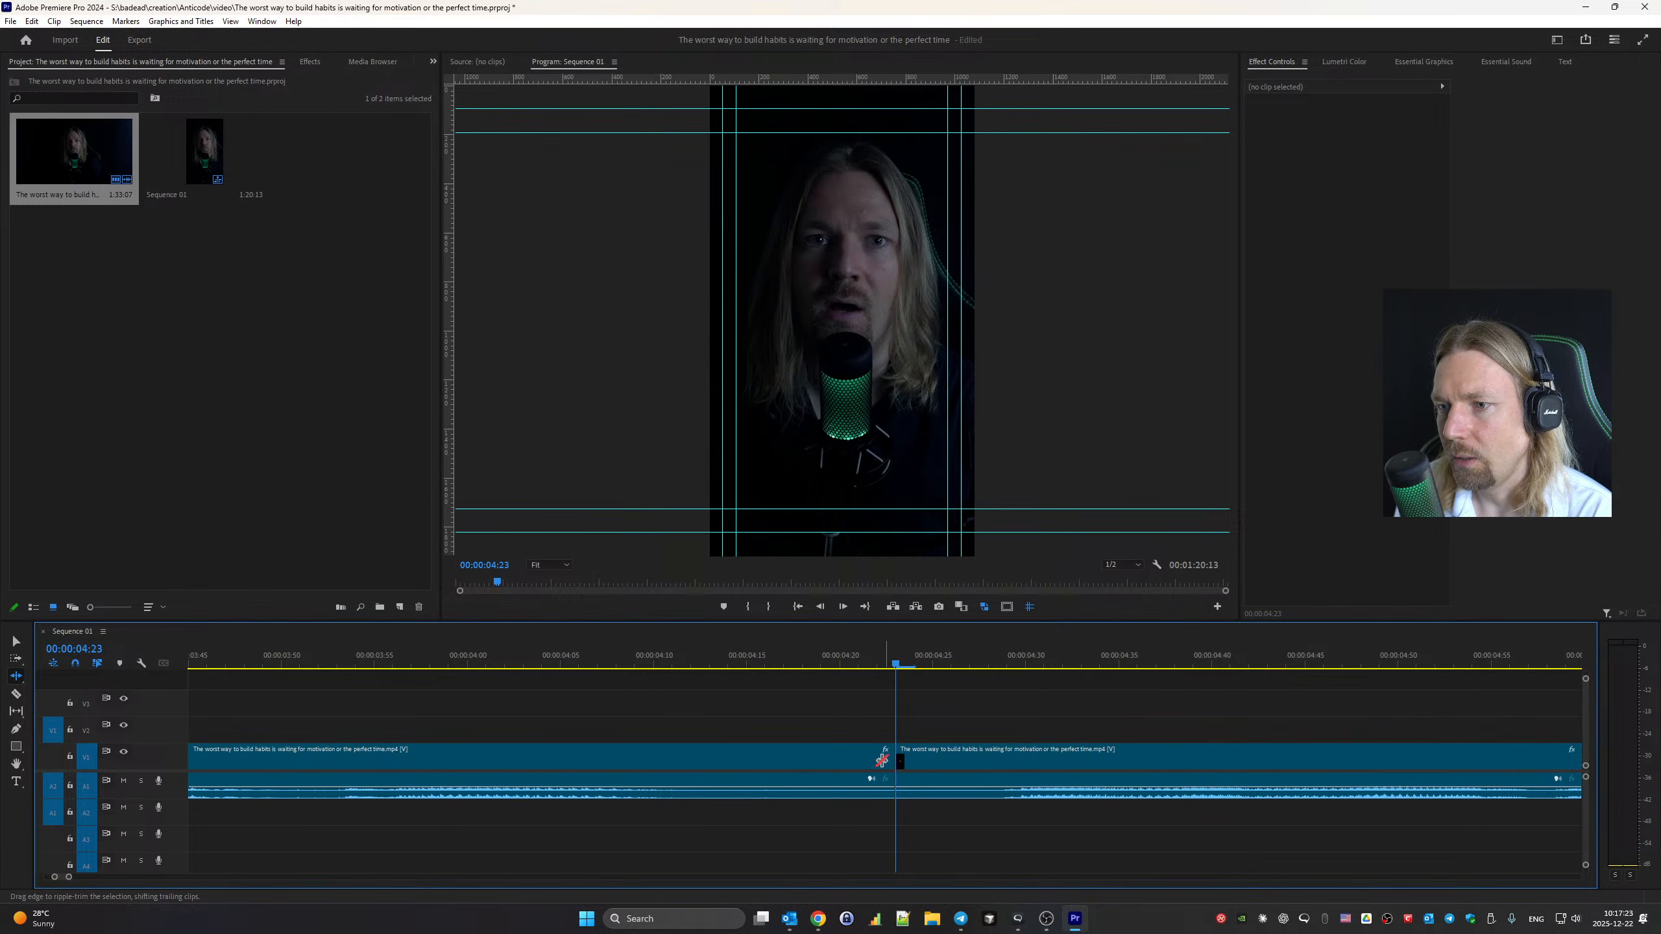
left_click_drag(891, 766, 749, 762)
scroll(938, 757, "up", 5)
left_click(217, 648)
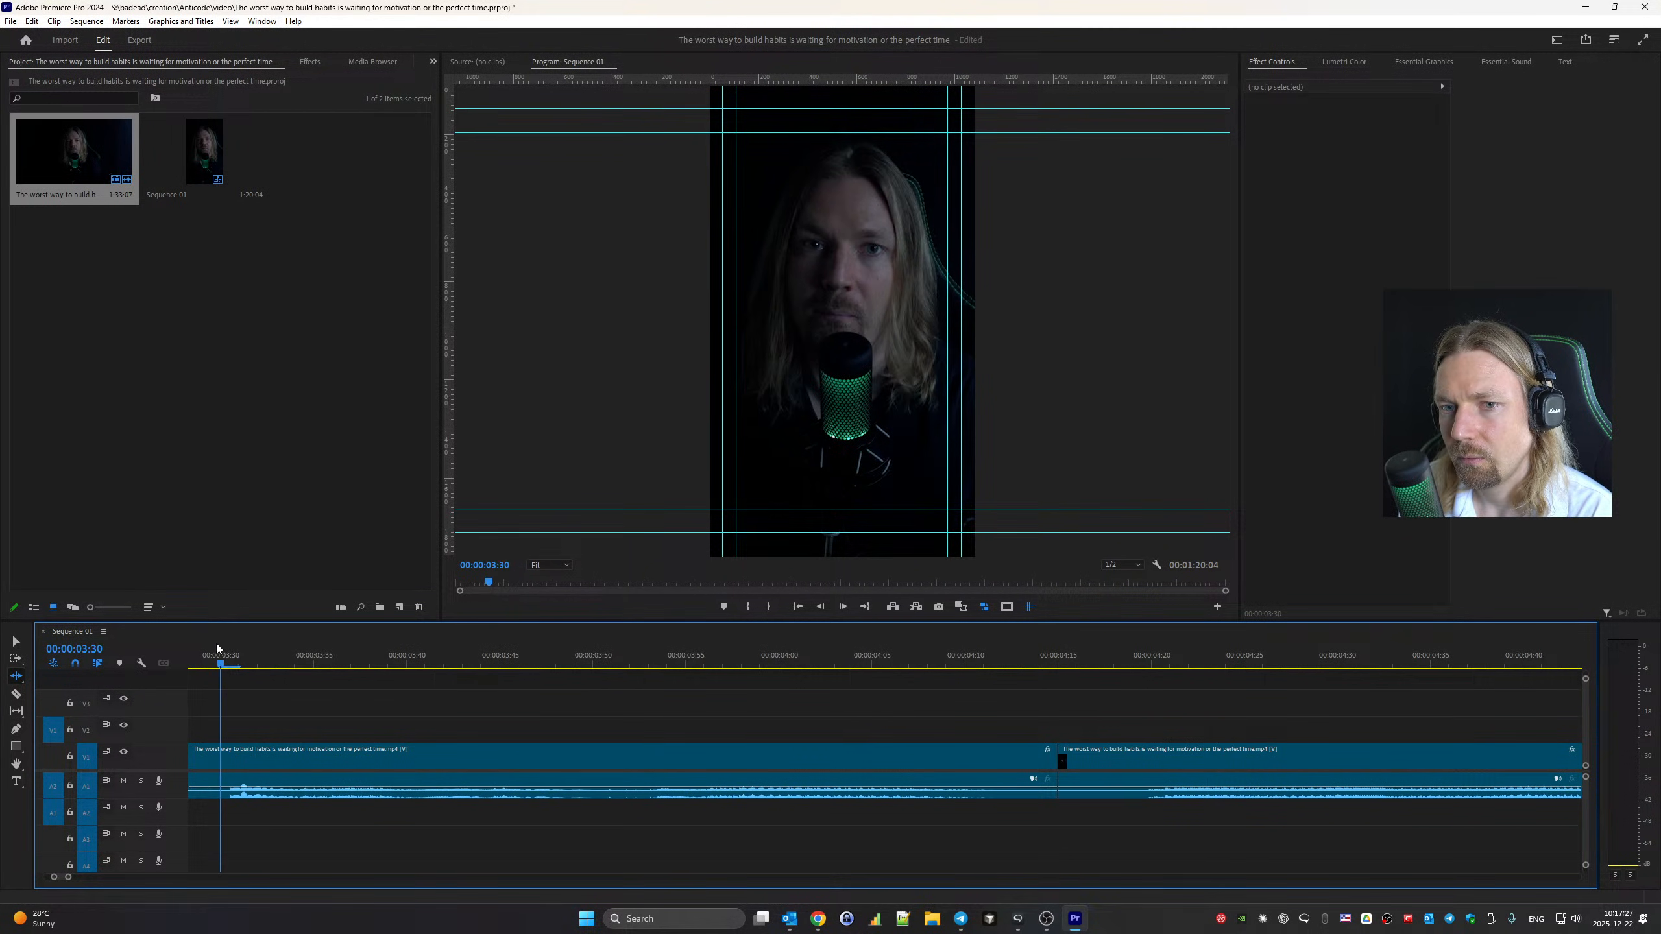
key("space")
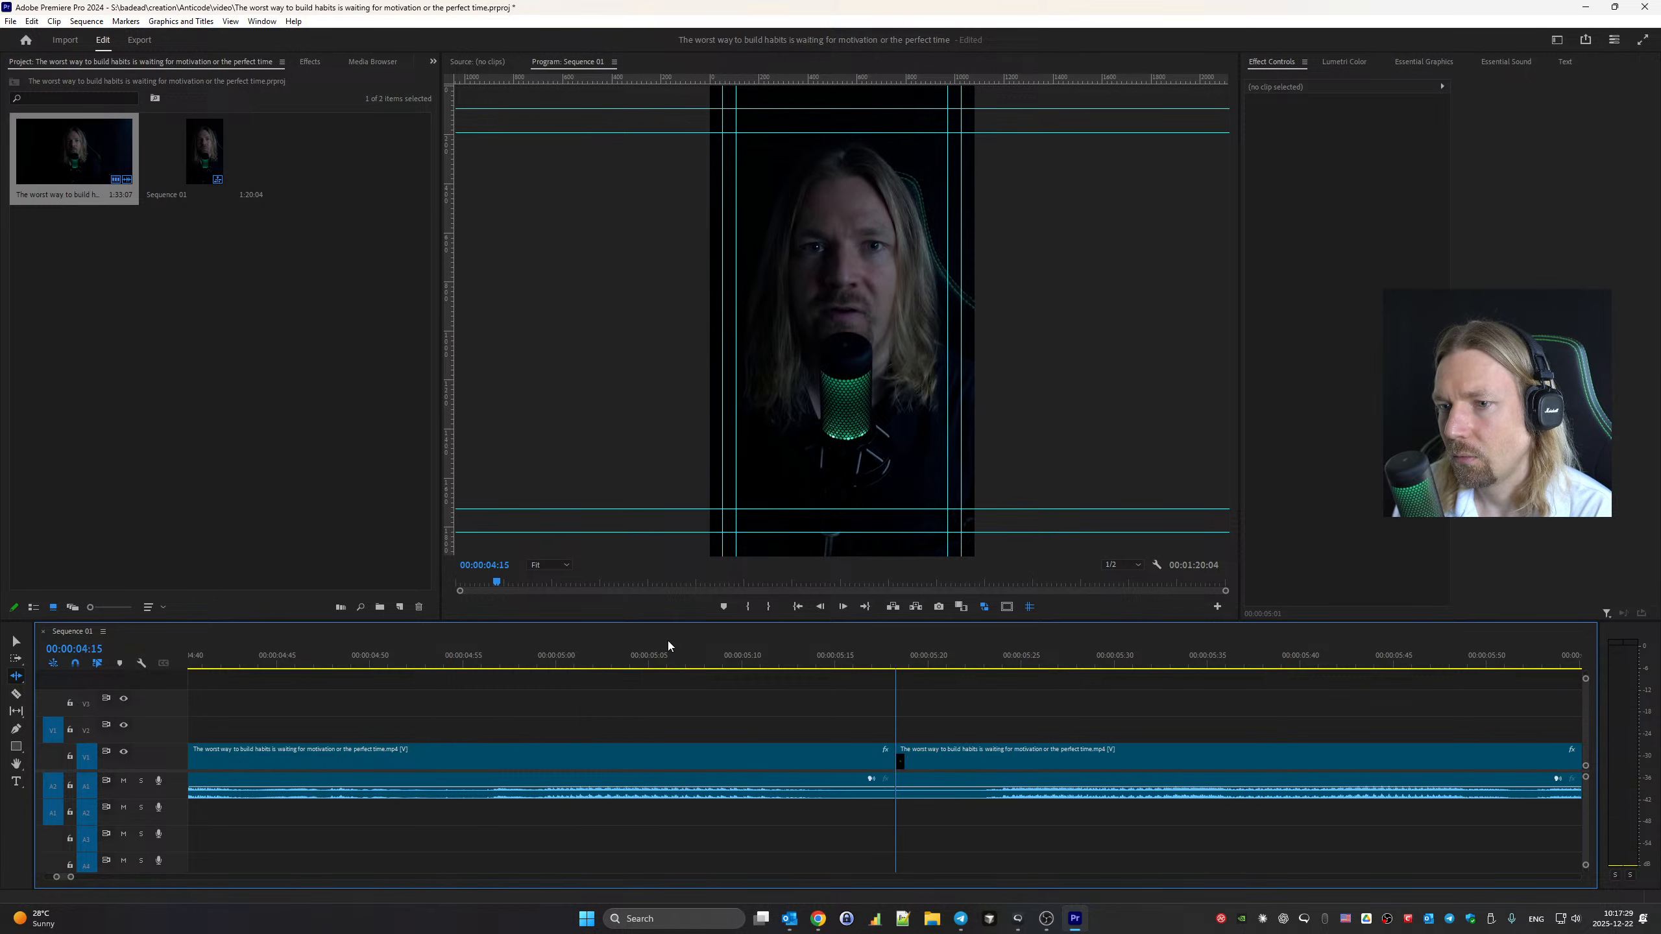
scroll(693, 704, "up", 5)
key("space")
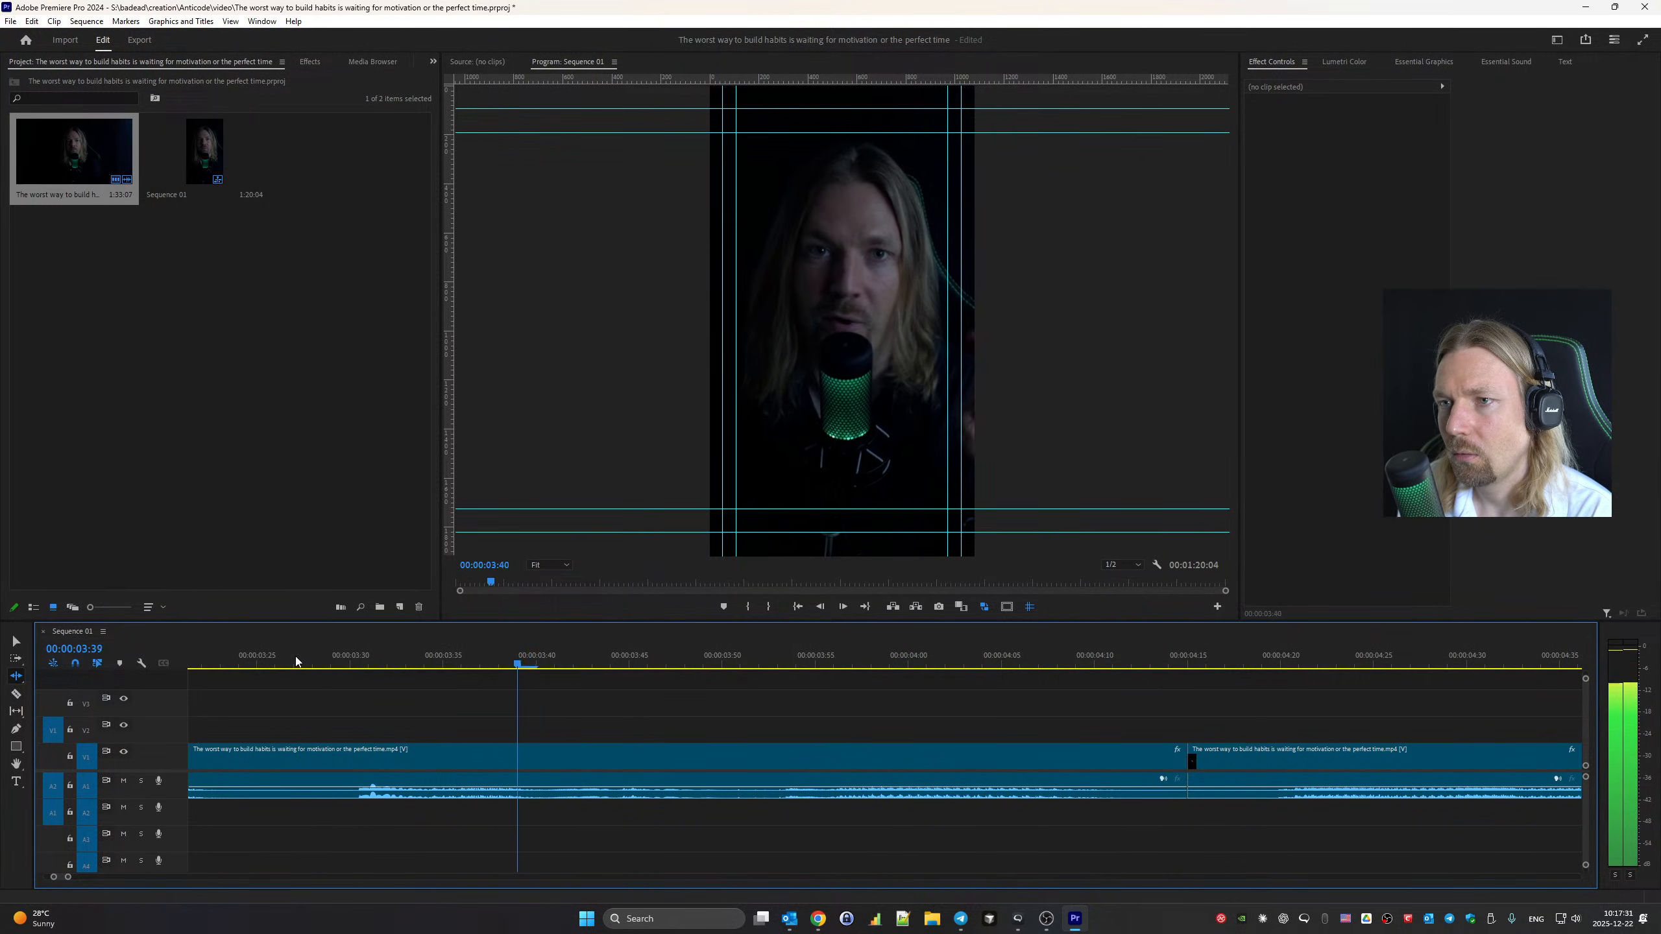
key("space")
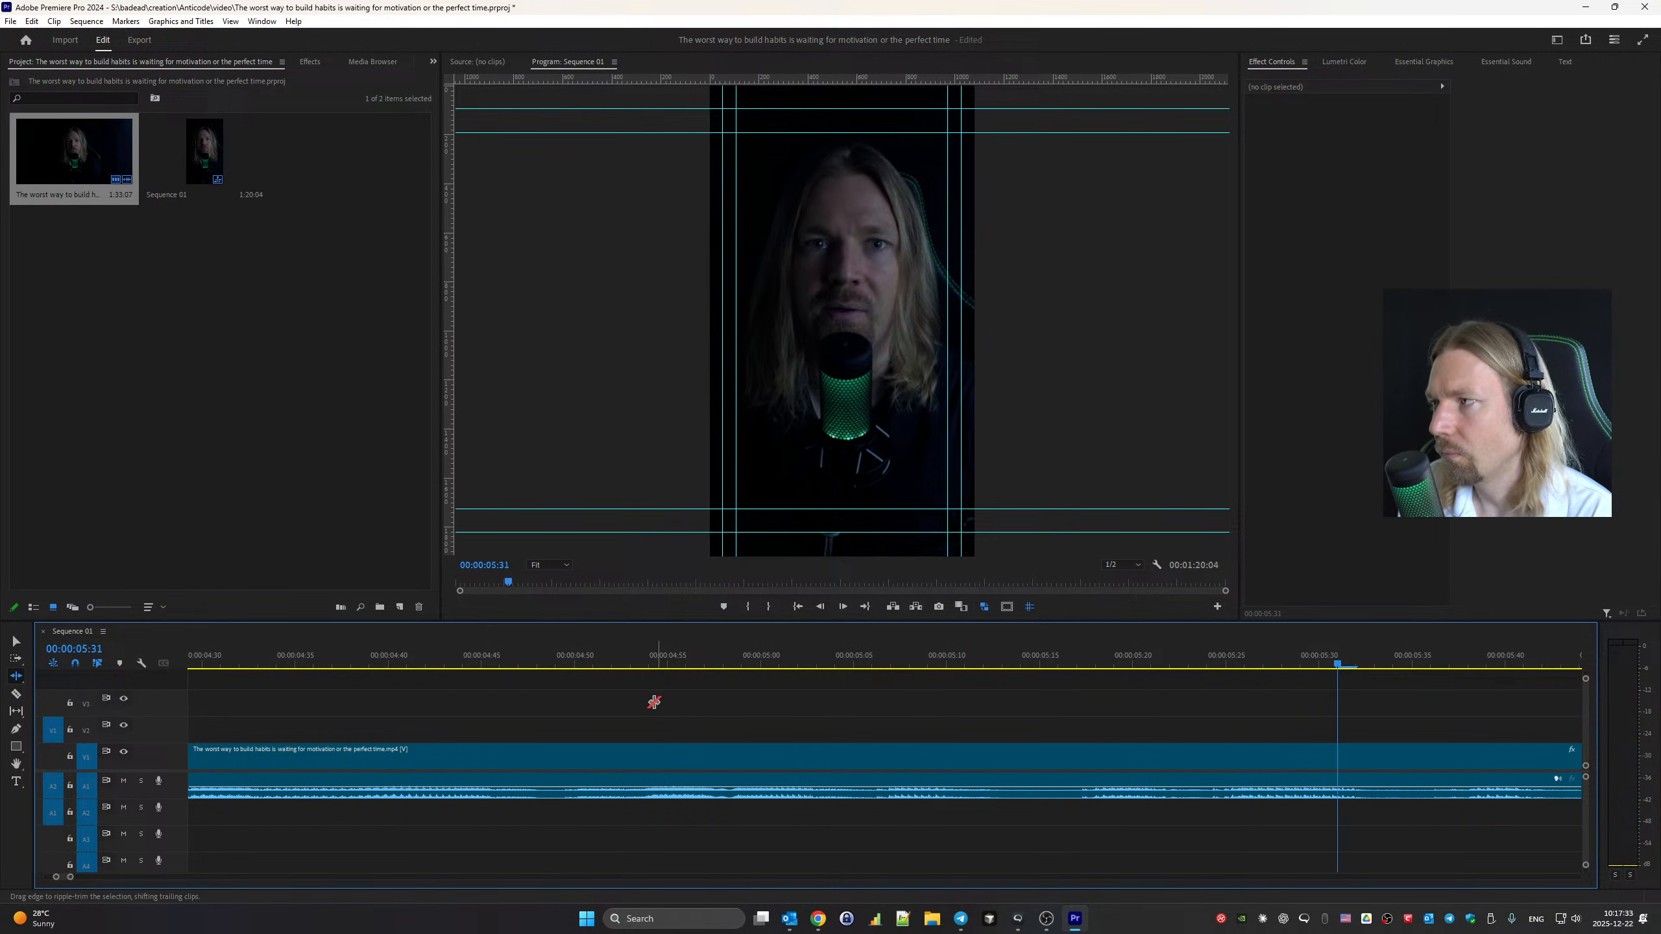
Ripple-trim about 24 frames of silence around the cut between the second and third clips near 9.5 seconds and replay it
key("Down")
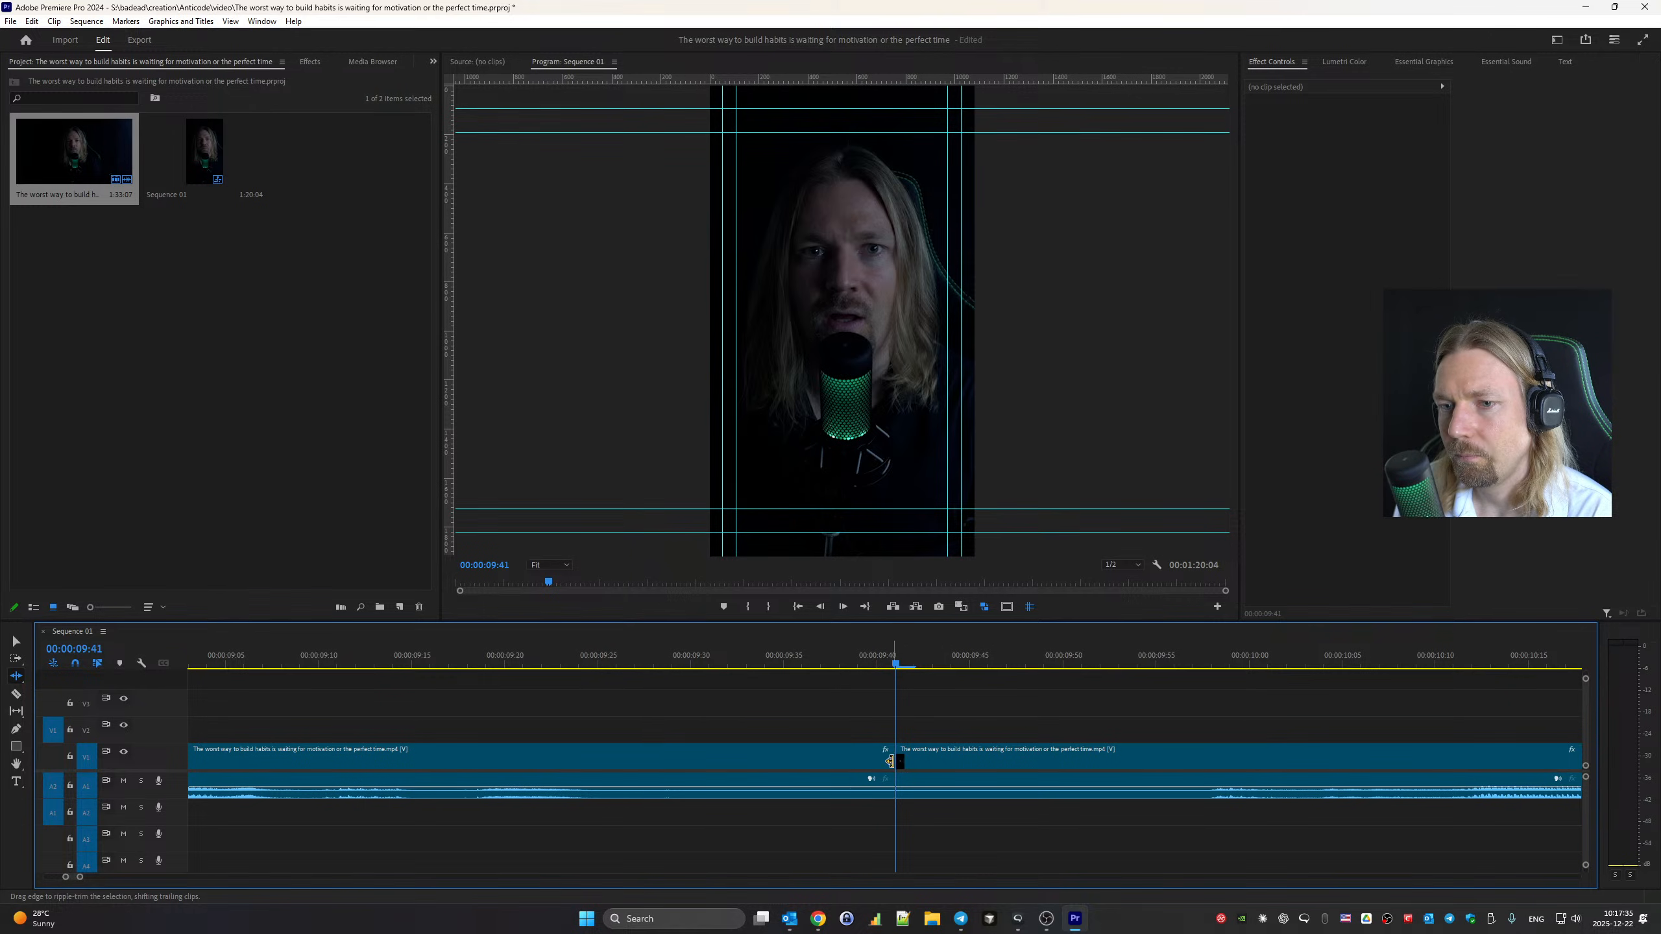
left_click_drag(890, 761, 831, 760)
scroll(866, 791, "up", 2)
scroll(749, 783, "up", 4)
left_click(216, 663)
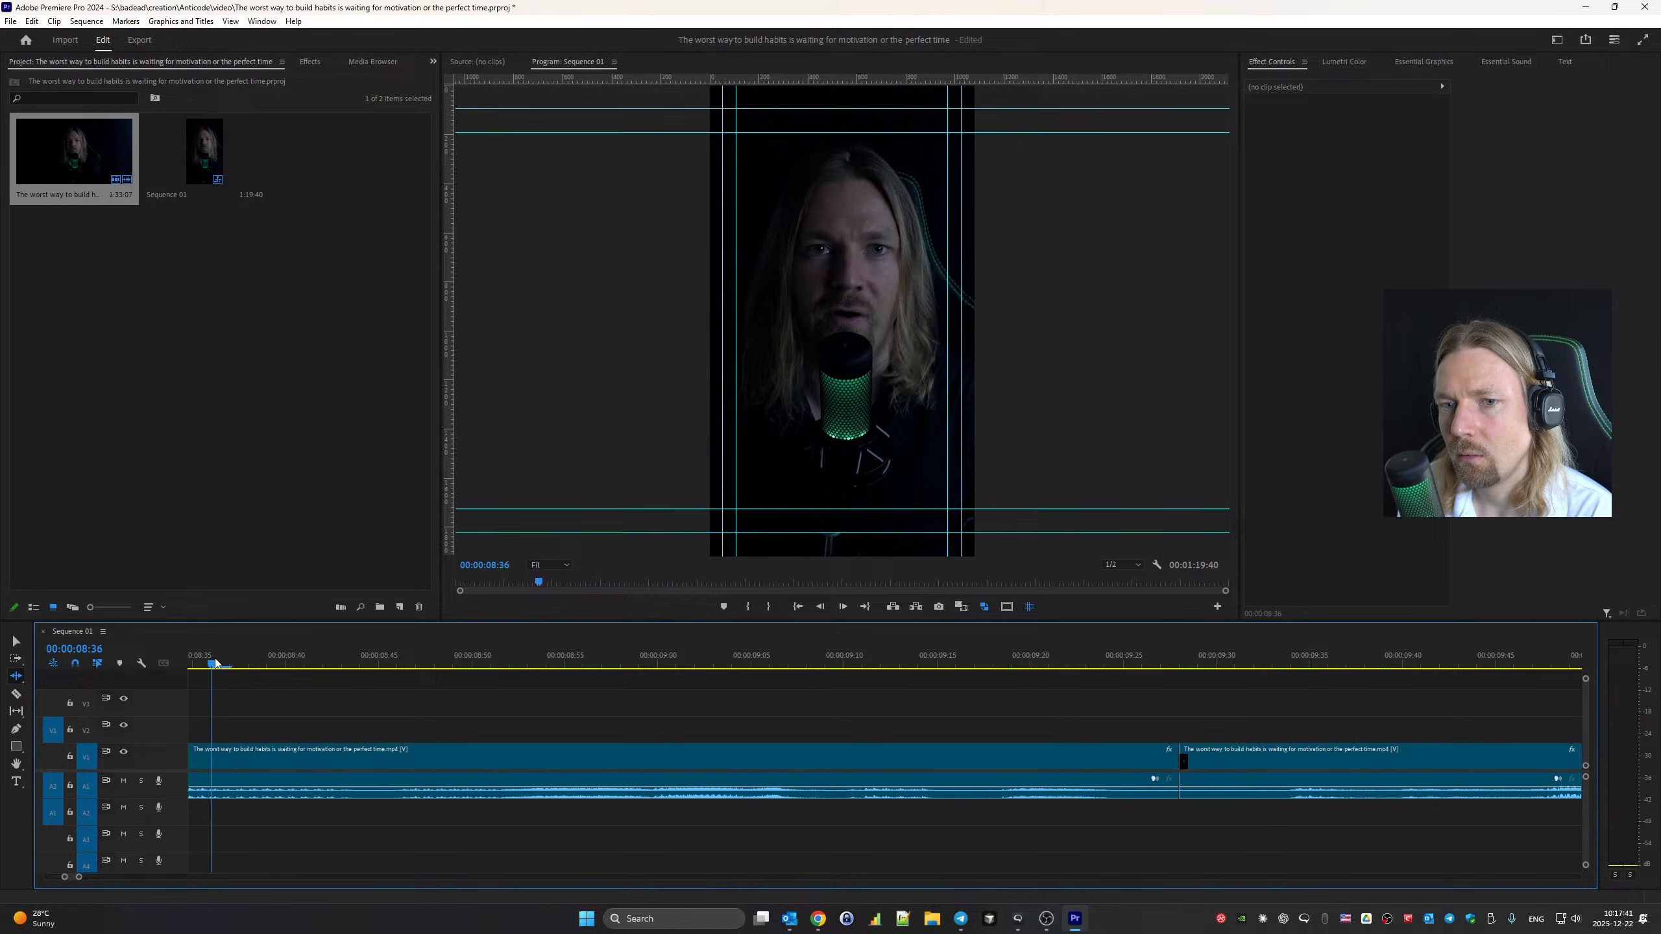
key("space")
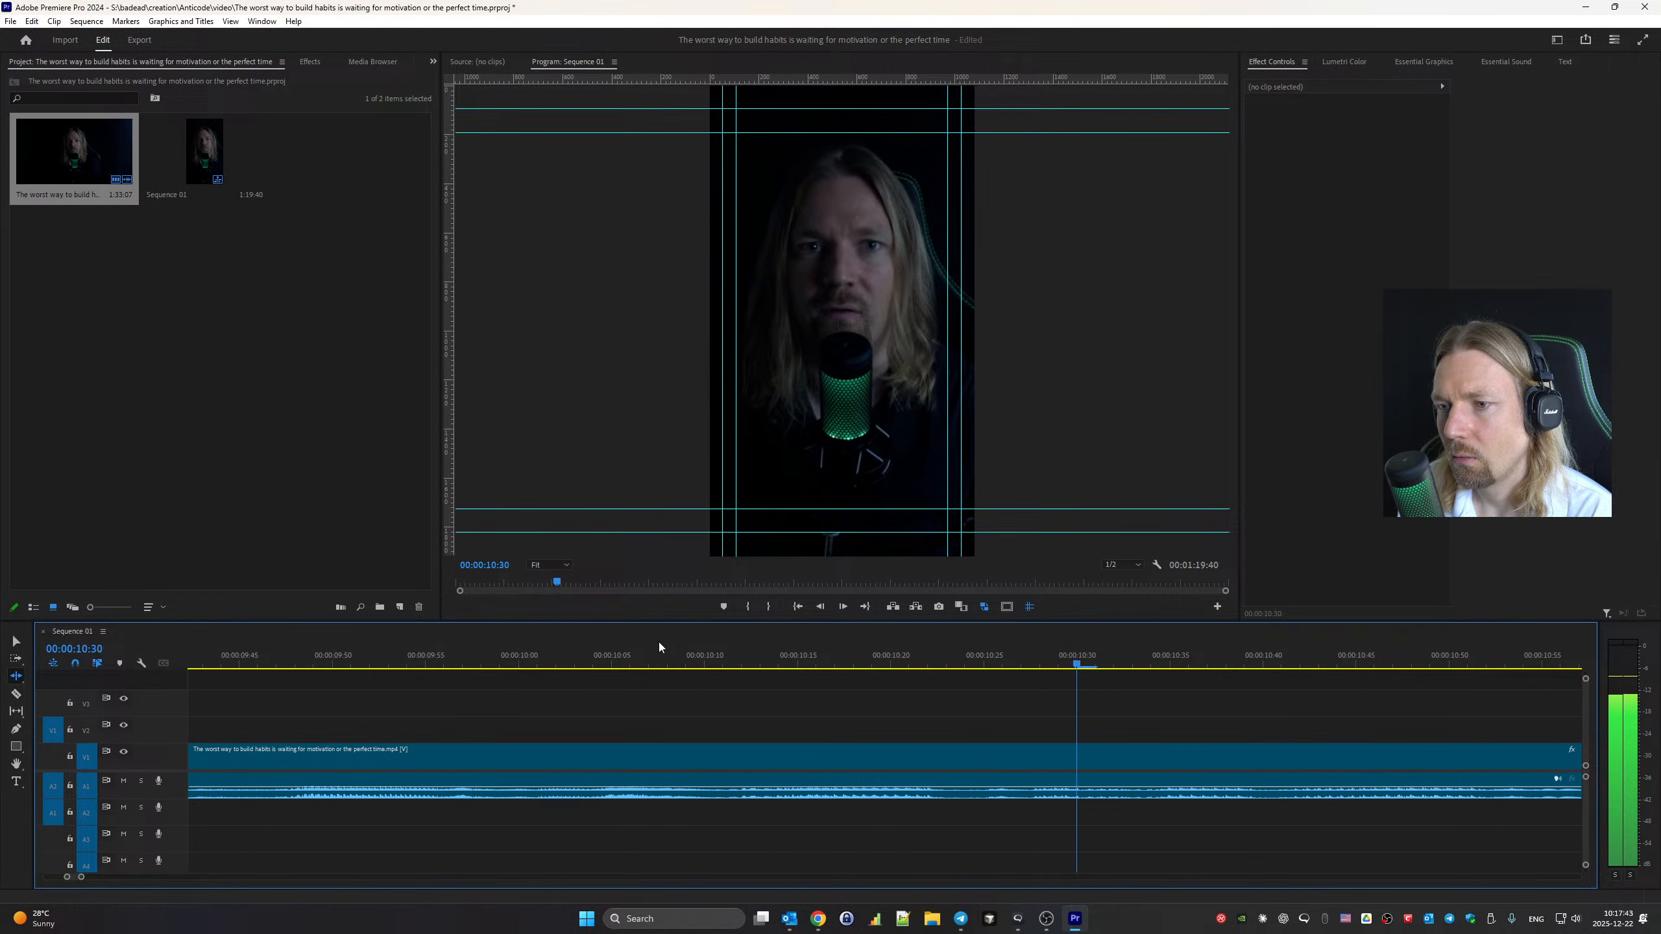
Ripple-trim another 3 frames from the start of the third clip and replay the transition
key("Up")
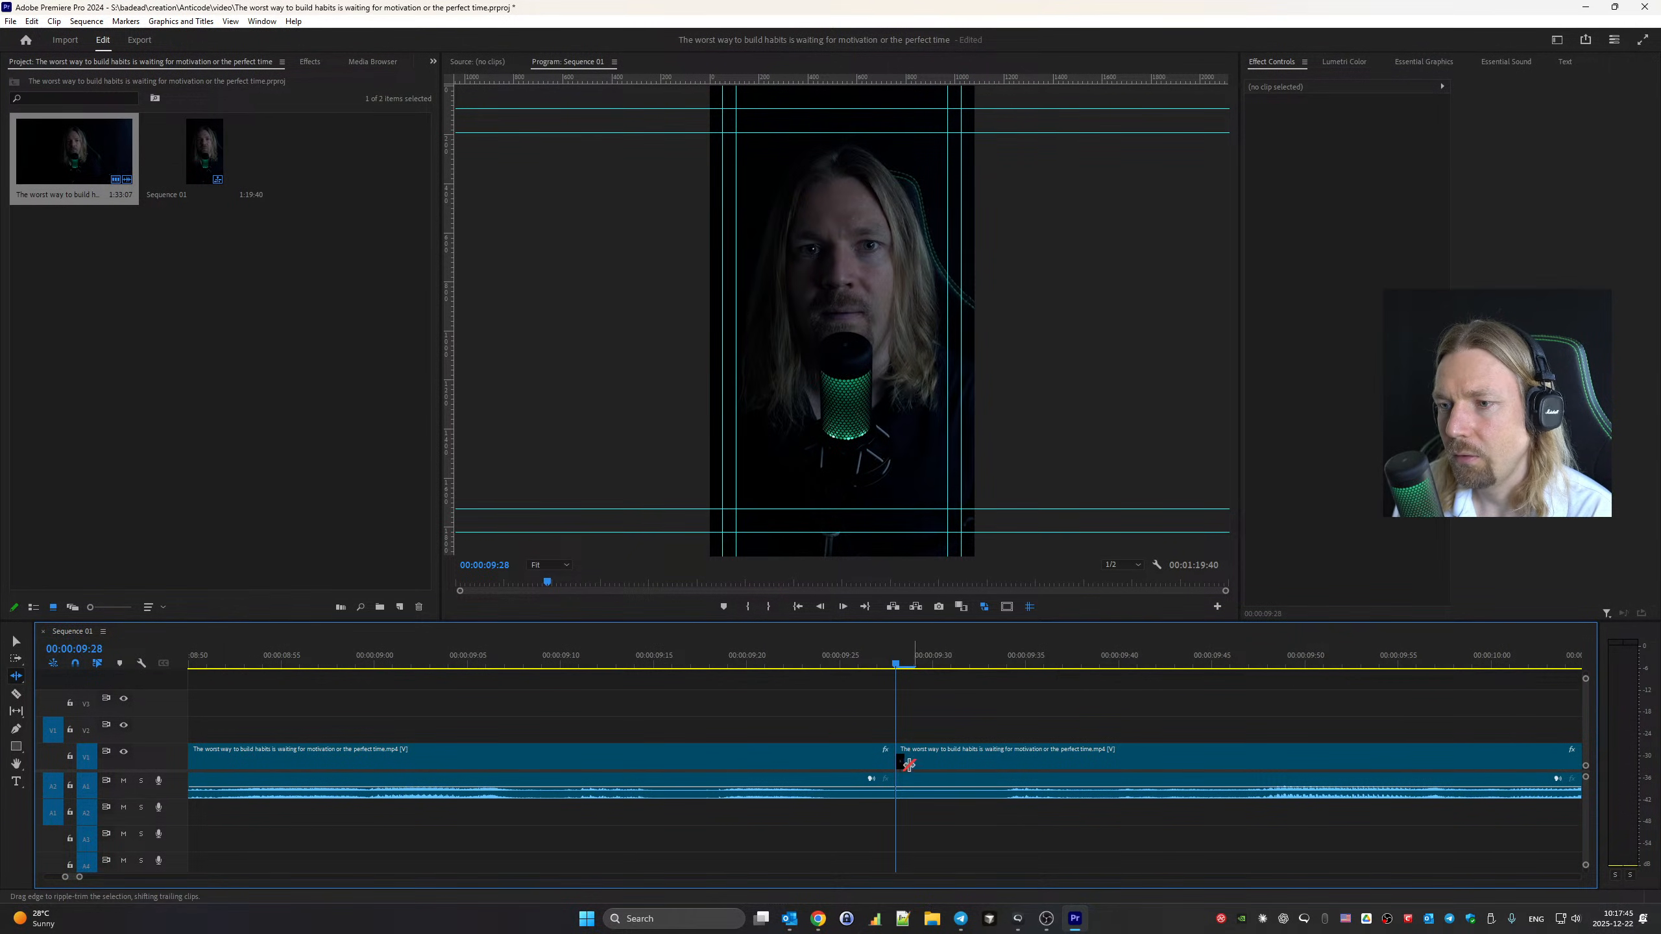
left_click_drag(901, 756, 956, 762)
scroll(961, 763, "up", 5)
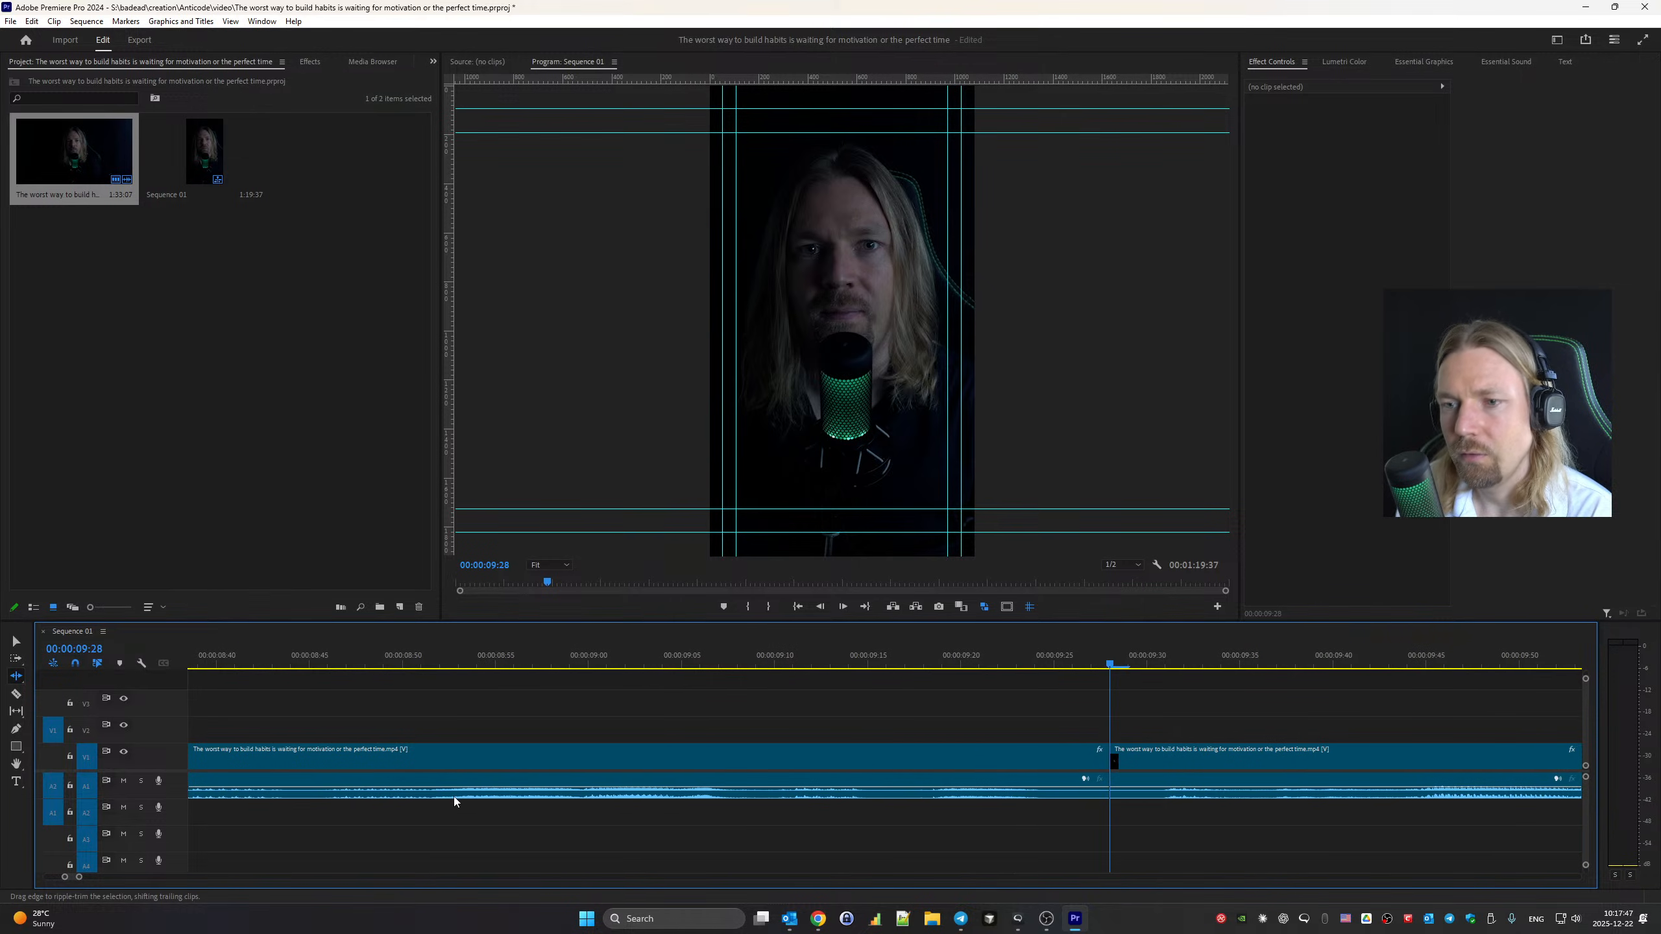
left_click(235, 660)
key("space")
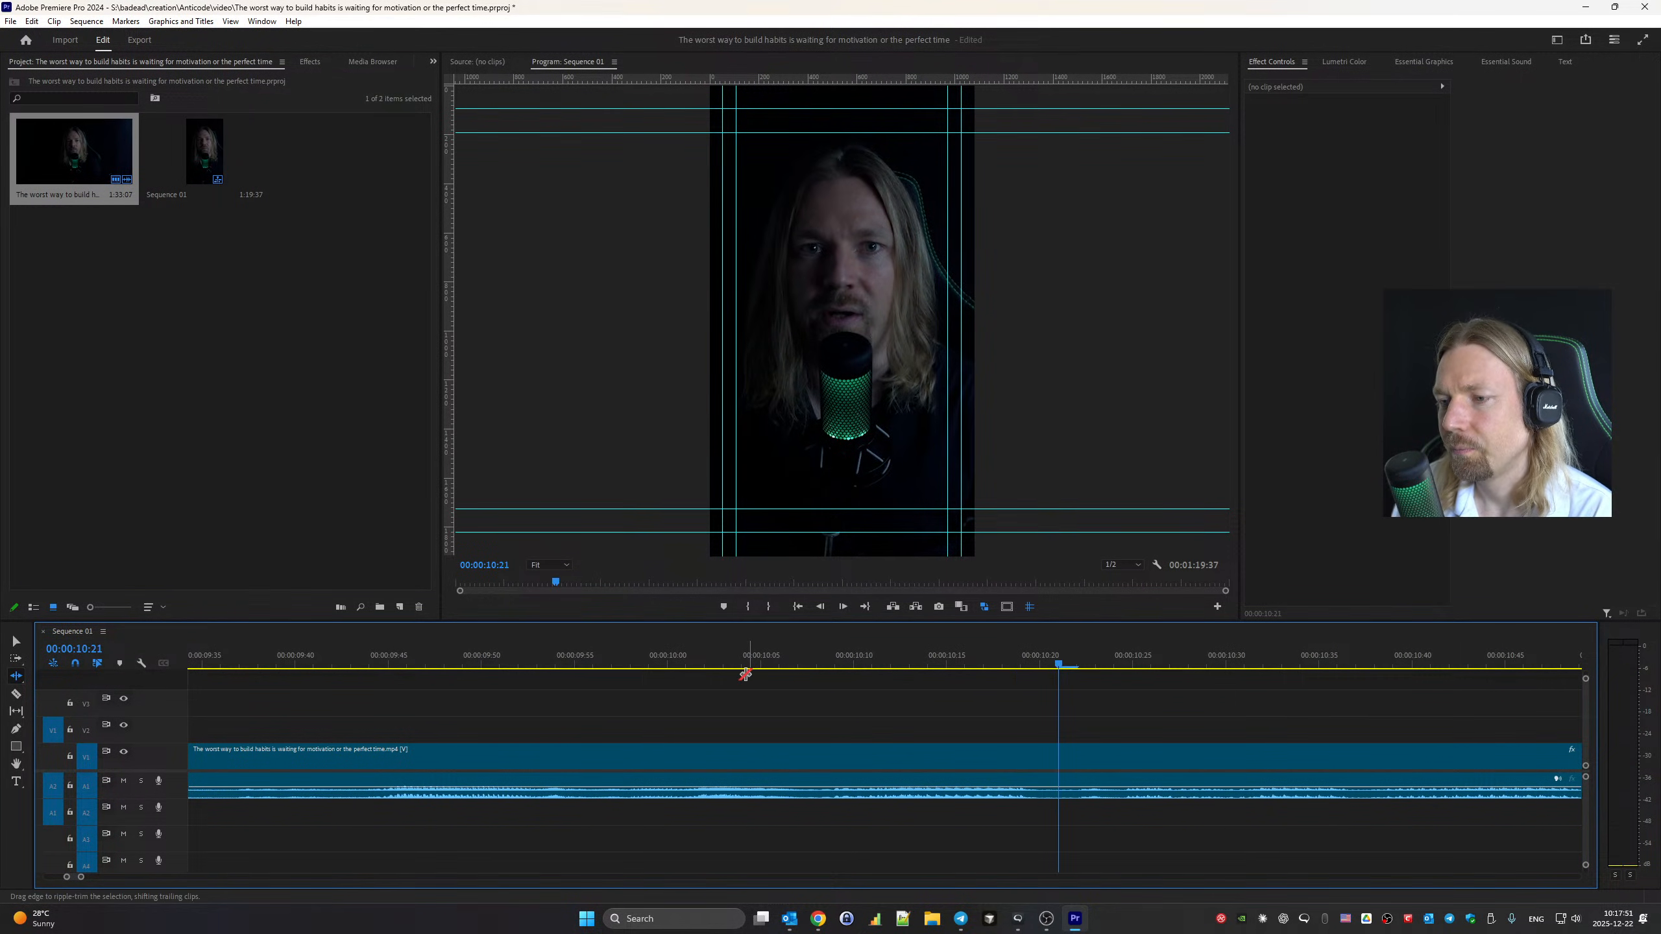
Ripple-trim about 25 frames of silence around the cut near 16 seconds and replay the transition
key("Down")
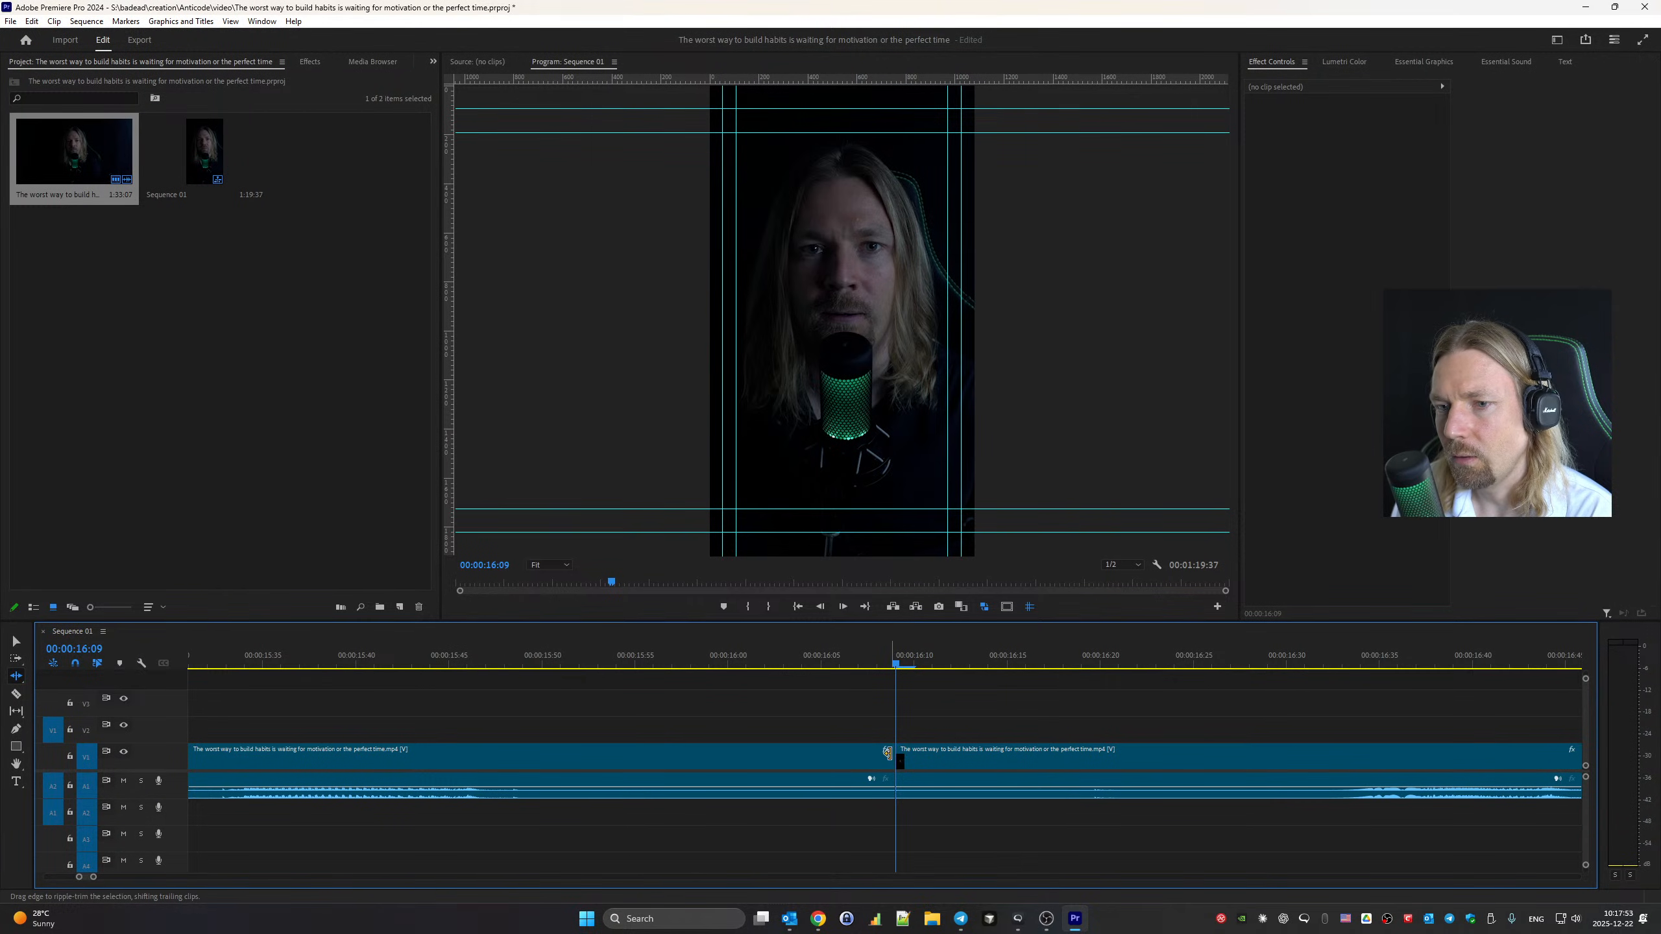
left_click_drag(888, 753, 788, 763)
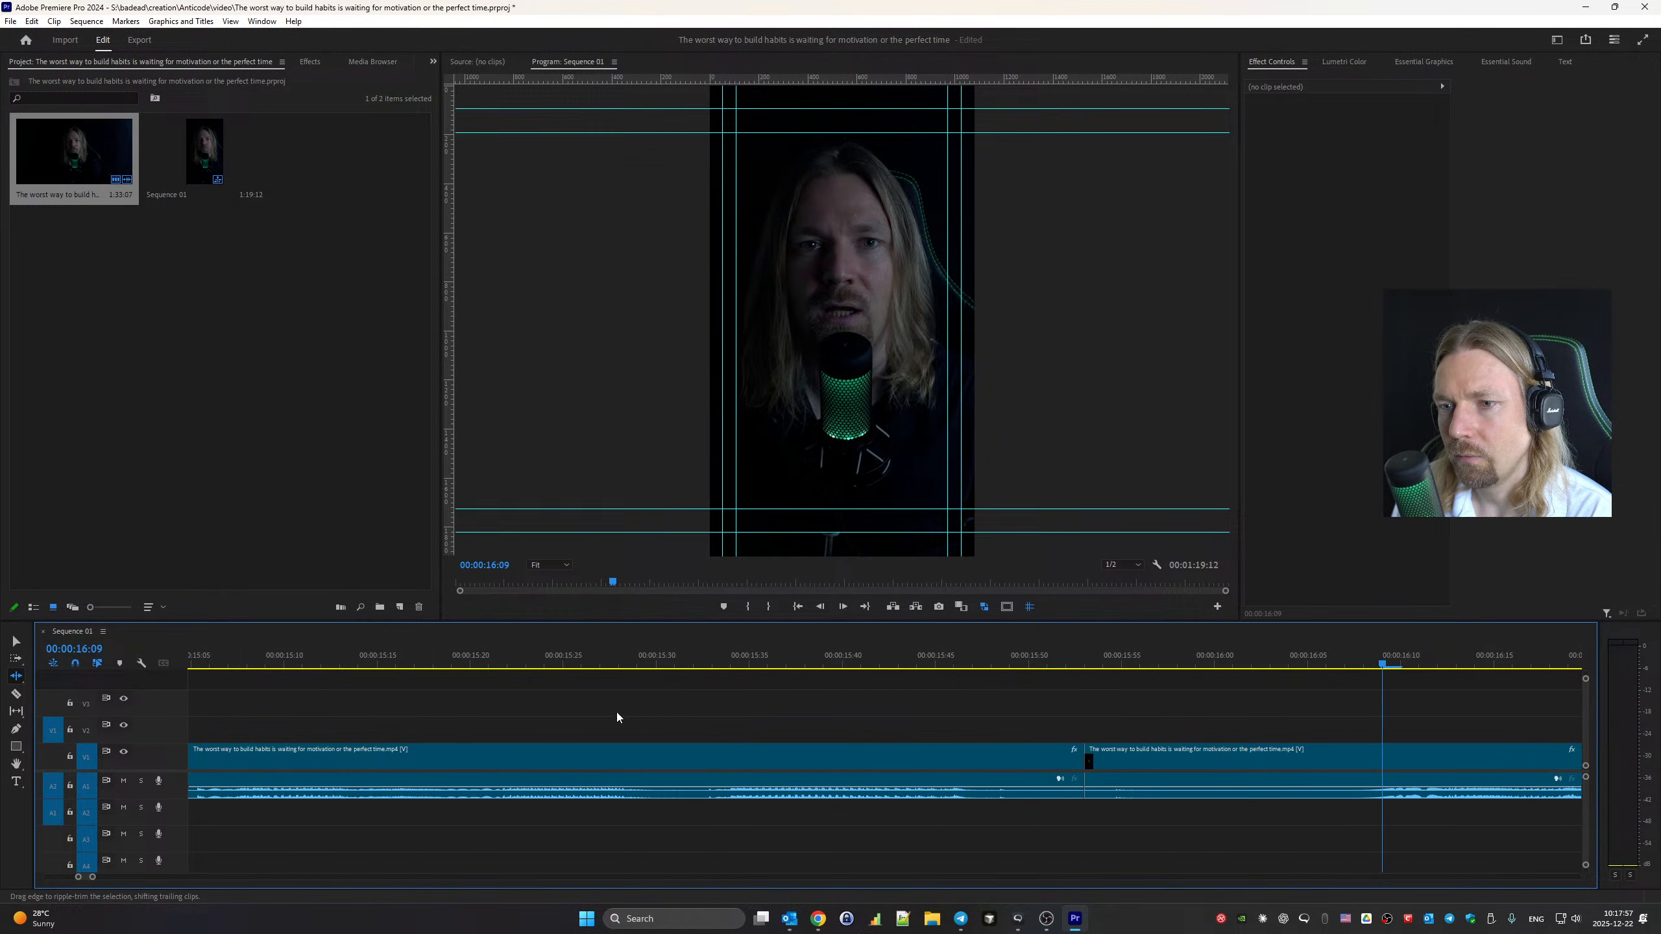
left_click(236, 657)
key("space")
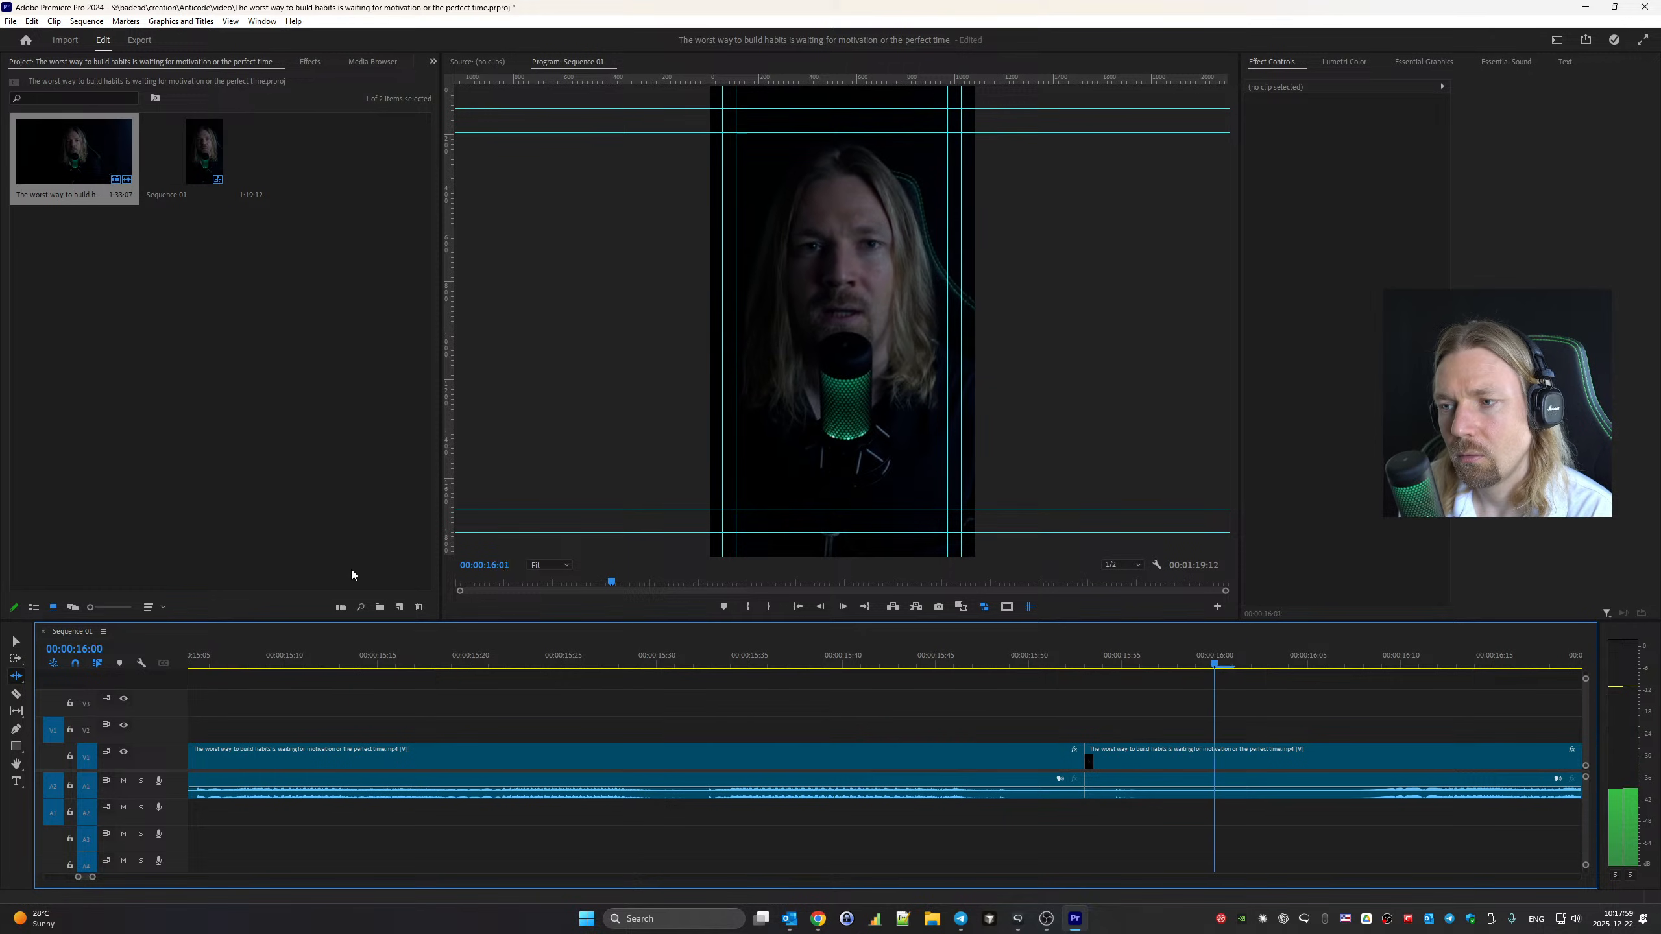
Ripple-trim about 11 more frames from the start of the clip after the cut near 16 seconds and replay the passage
key("Up")
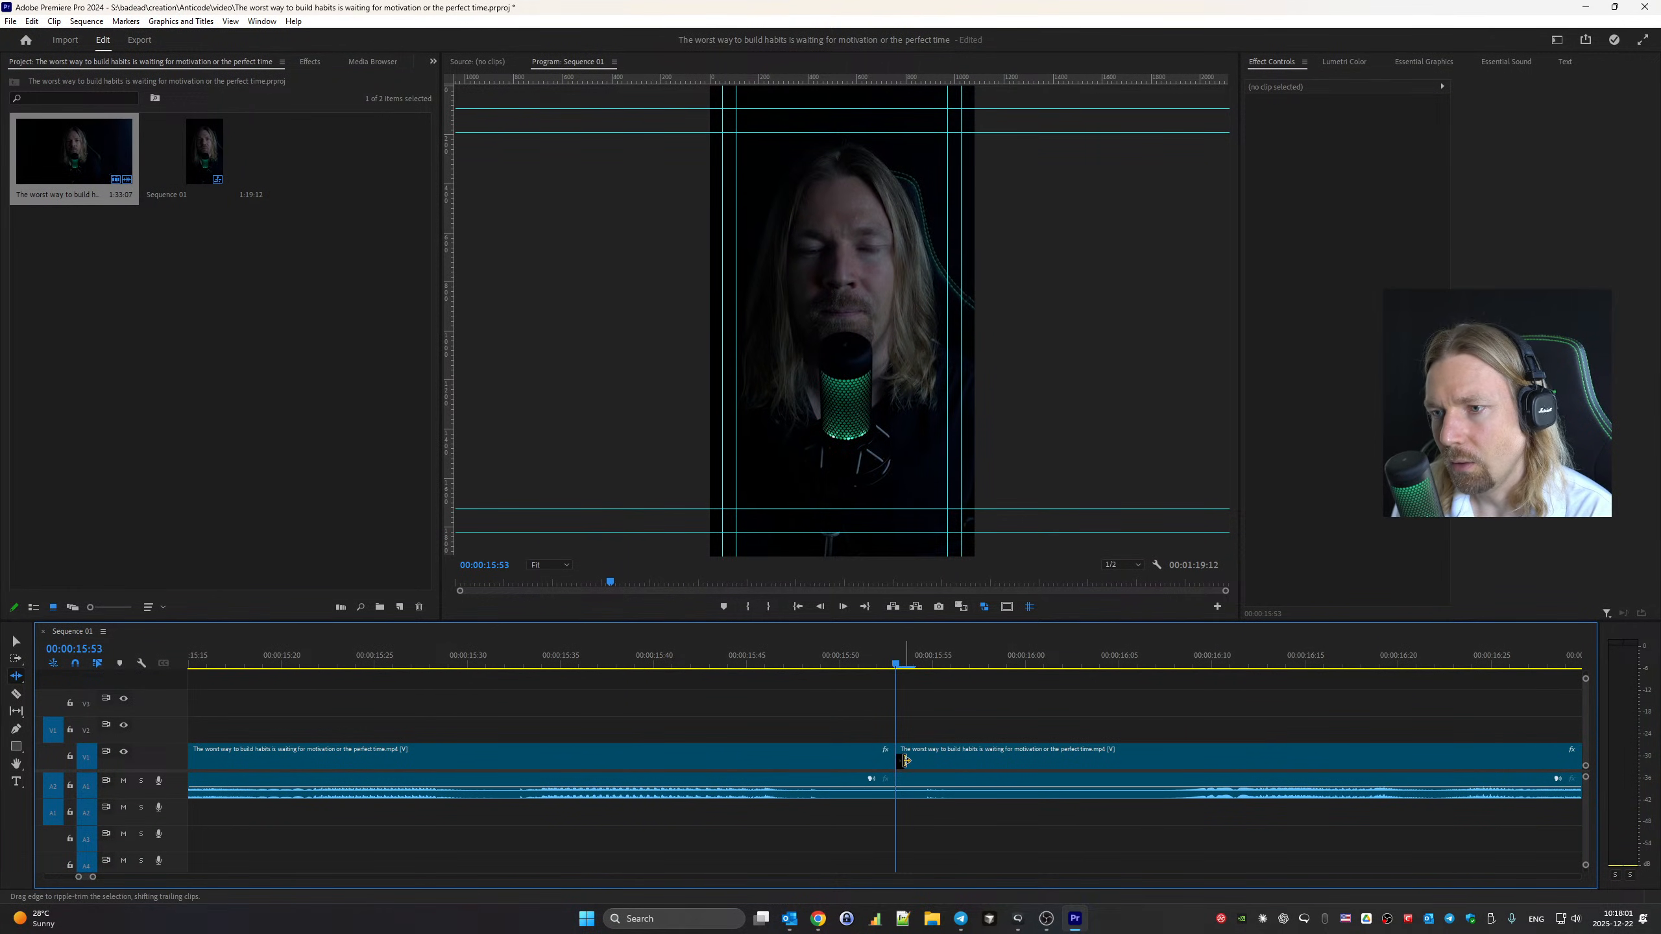
left_click_drag(906, 760, 1100, 760)
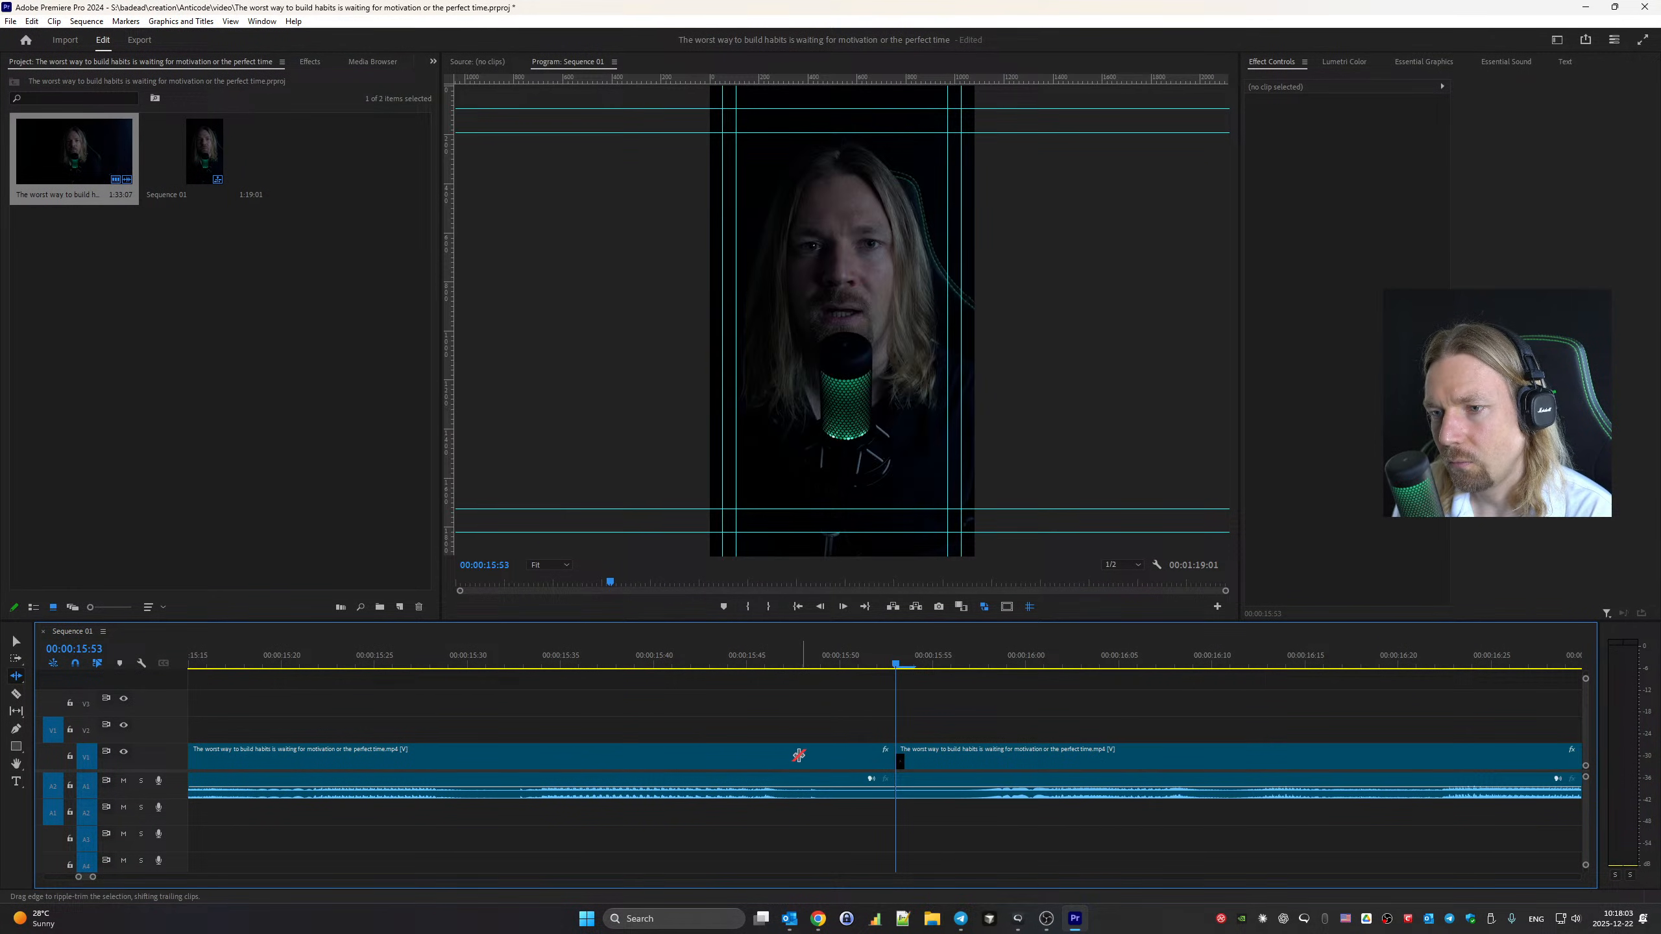
key("space")
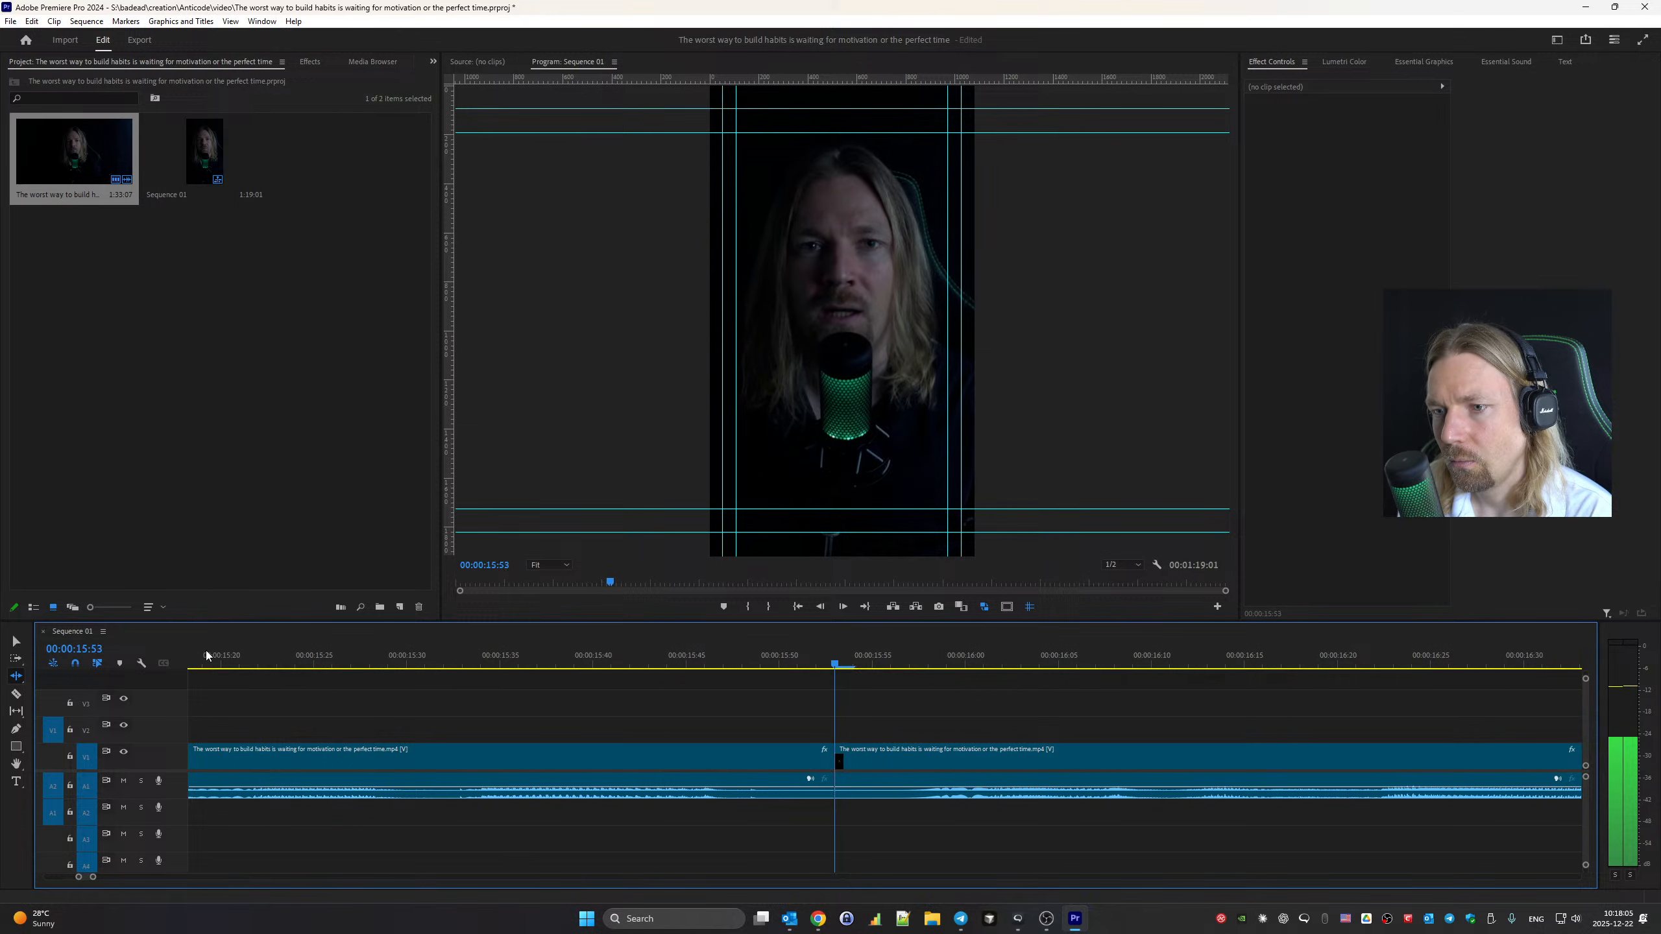
key("Up")
scroll(638, 746, "up", 5)
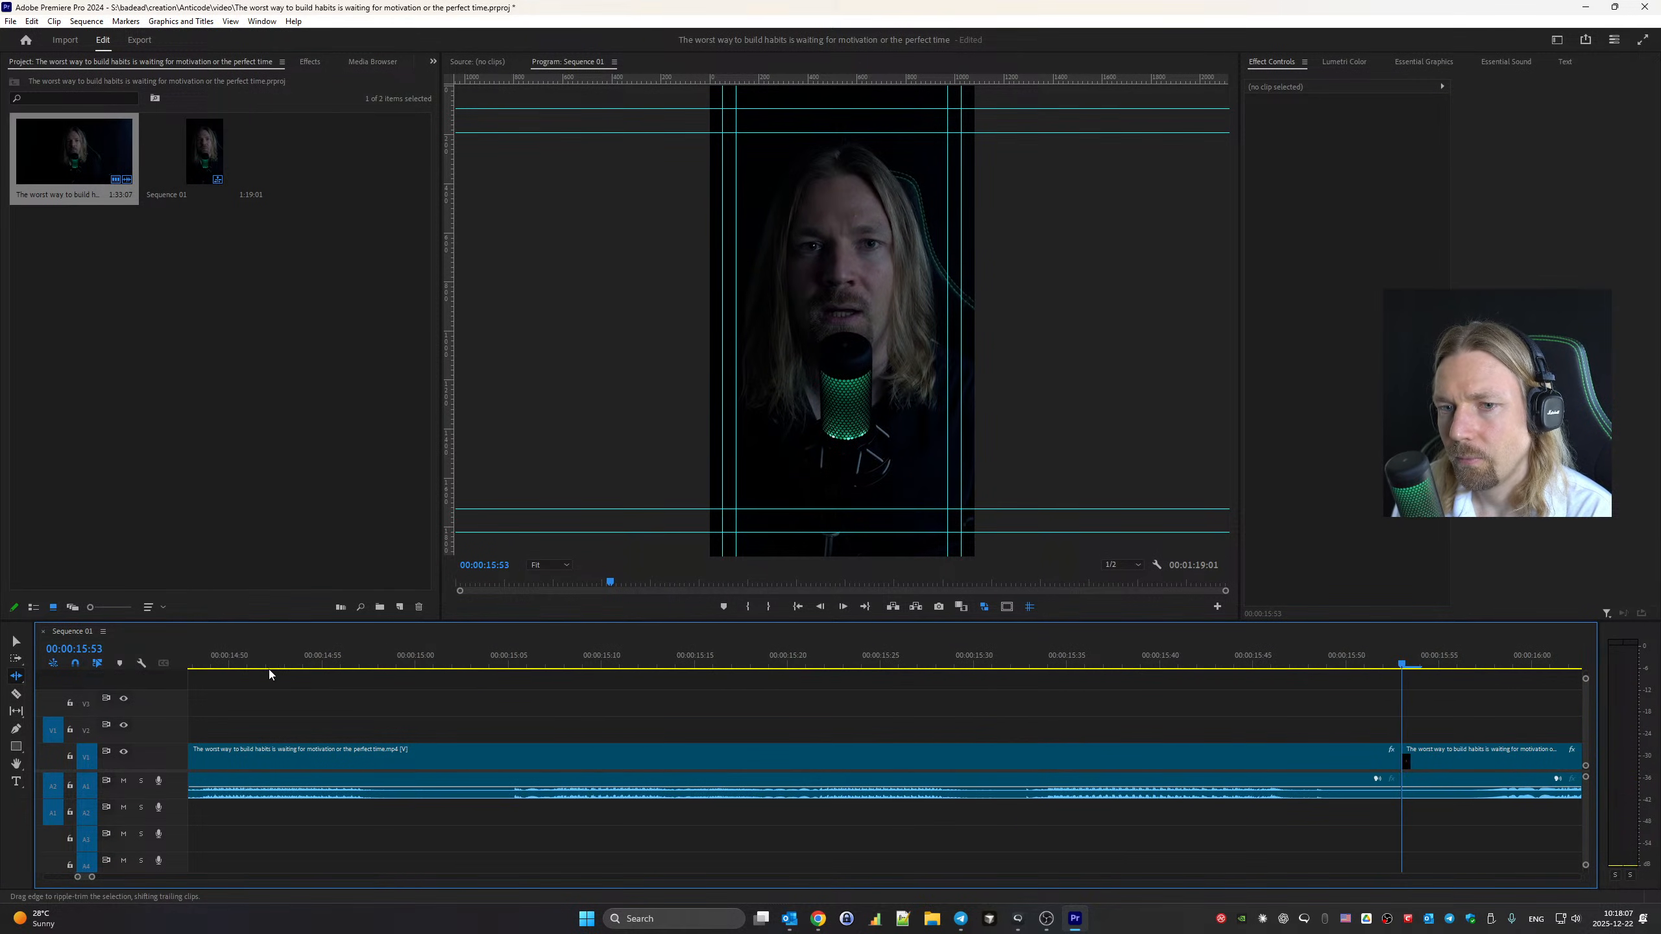
left_click(213, 661)
key("space")
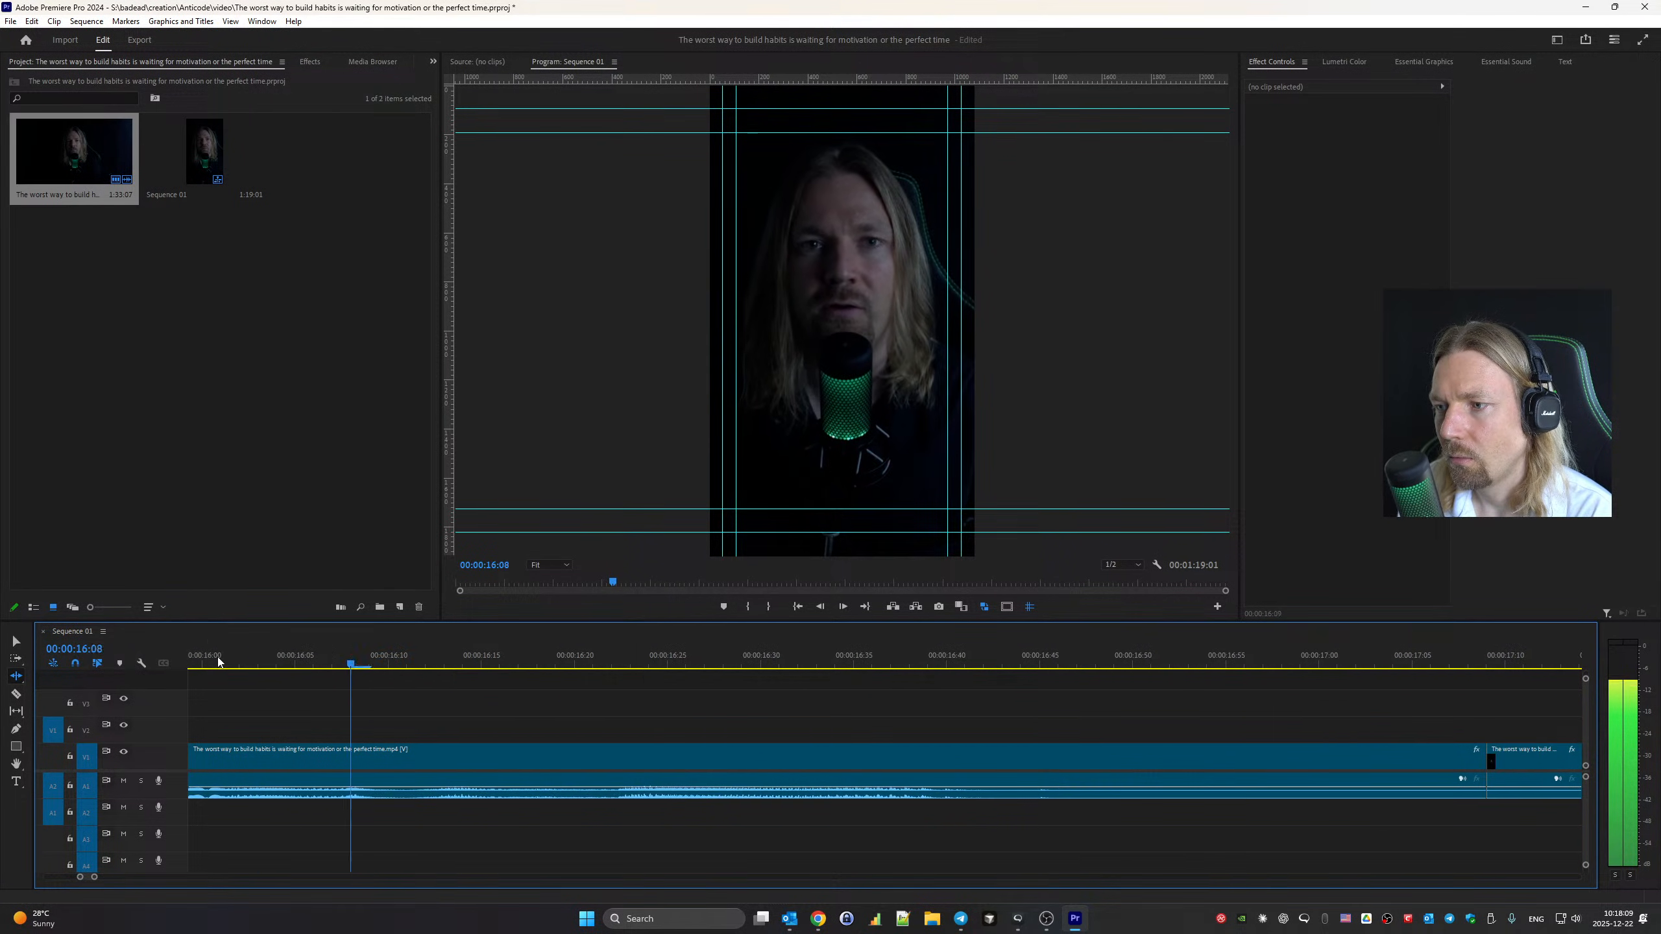
key("Up")
left_click_drag(886, 760, 806, 761)
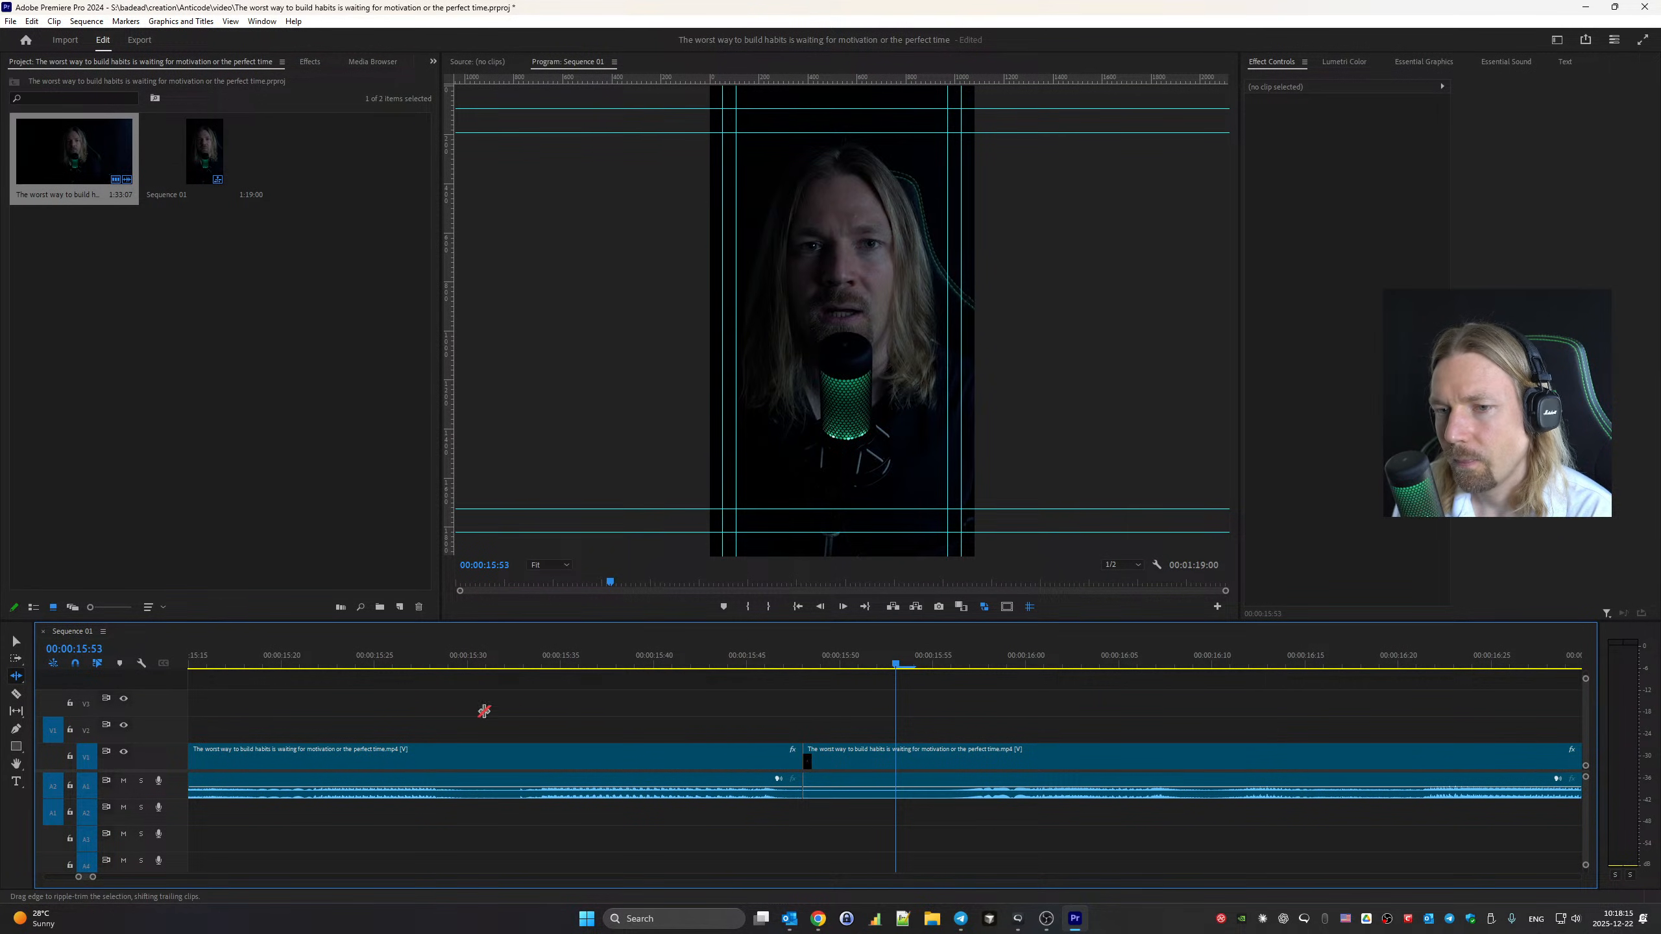
key("space")
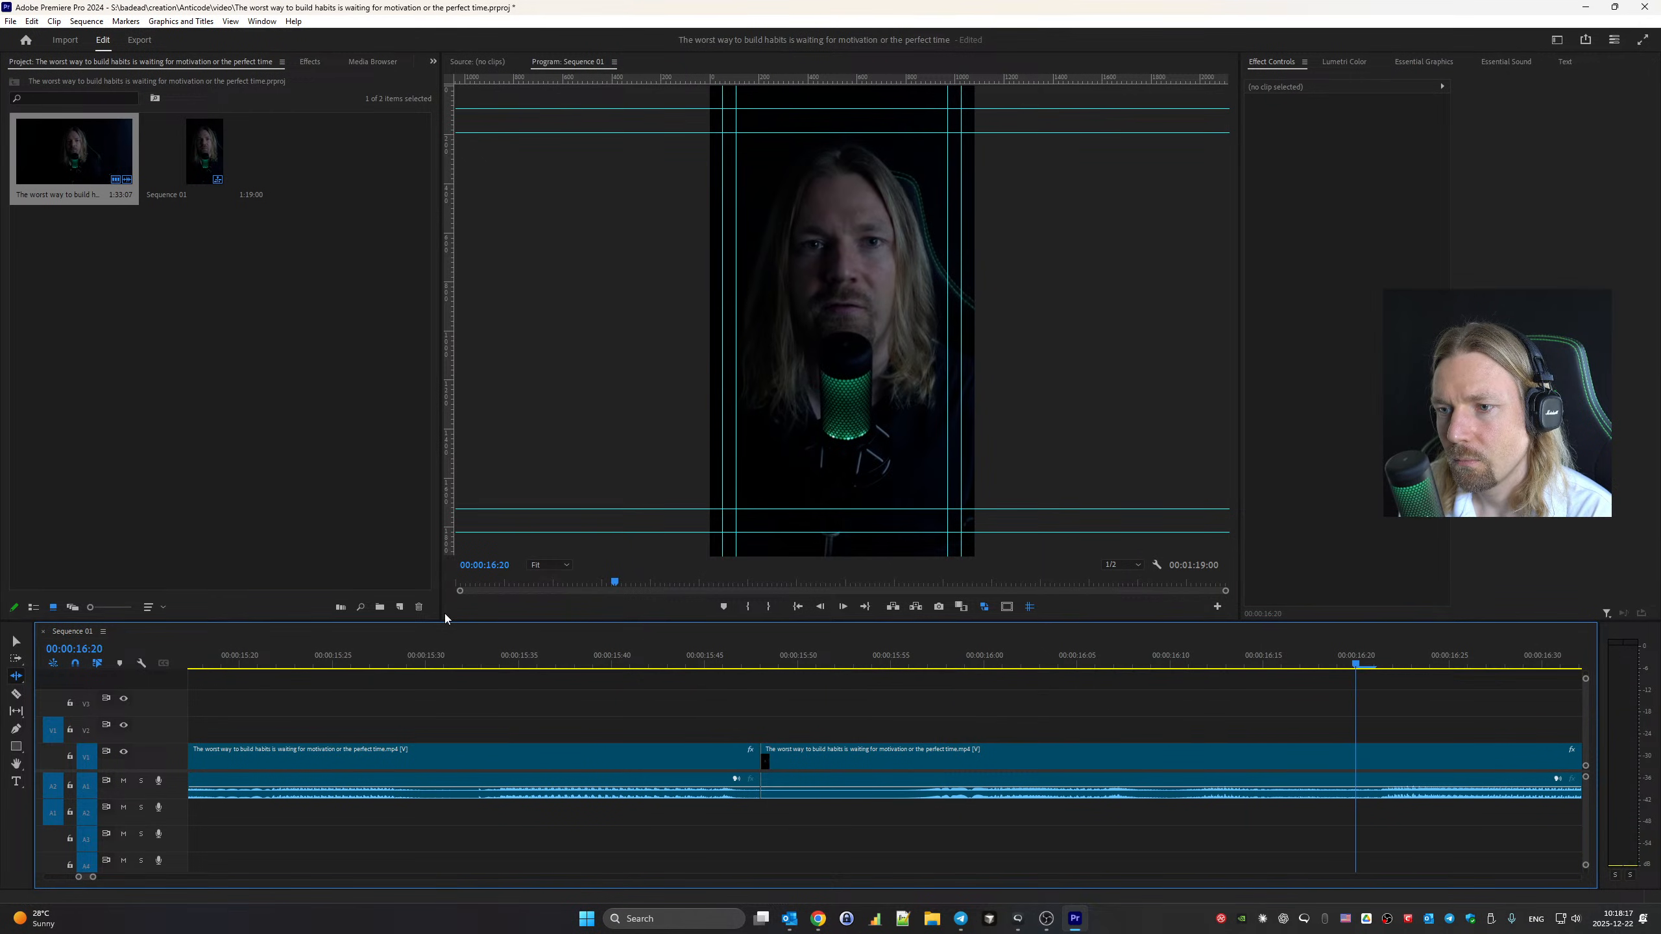
key("Up")
key("ctrl+z")
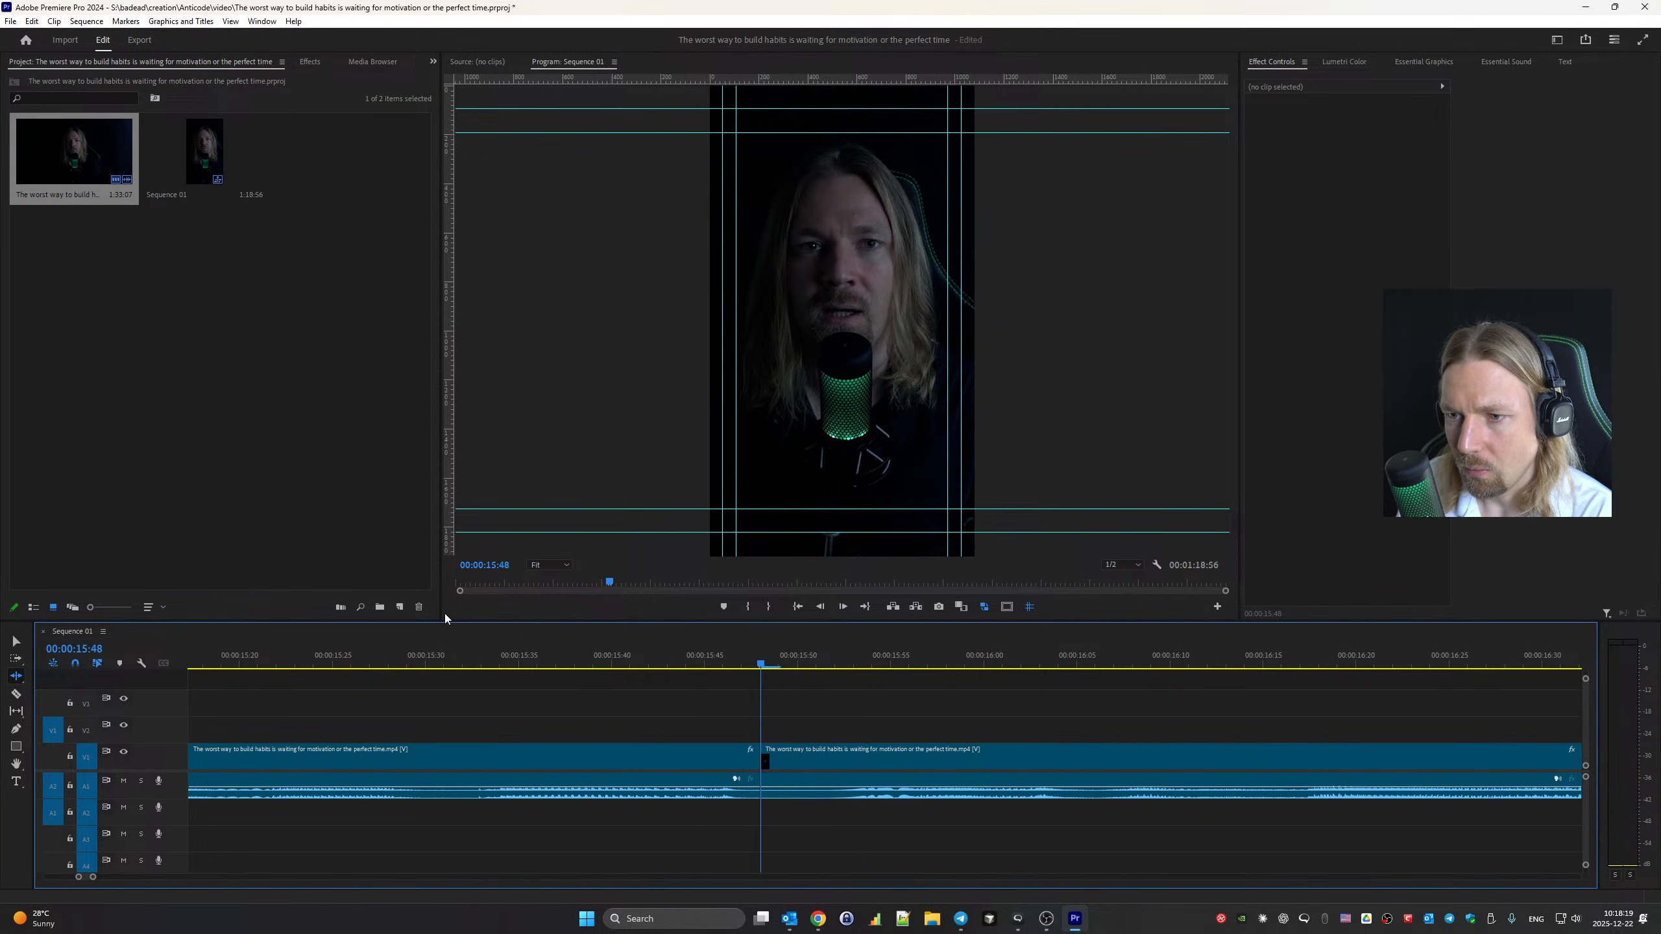
key("ctrl+z")
scroll(584, 718, "up", 1)
scroll(584, 722, "up", 2)
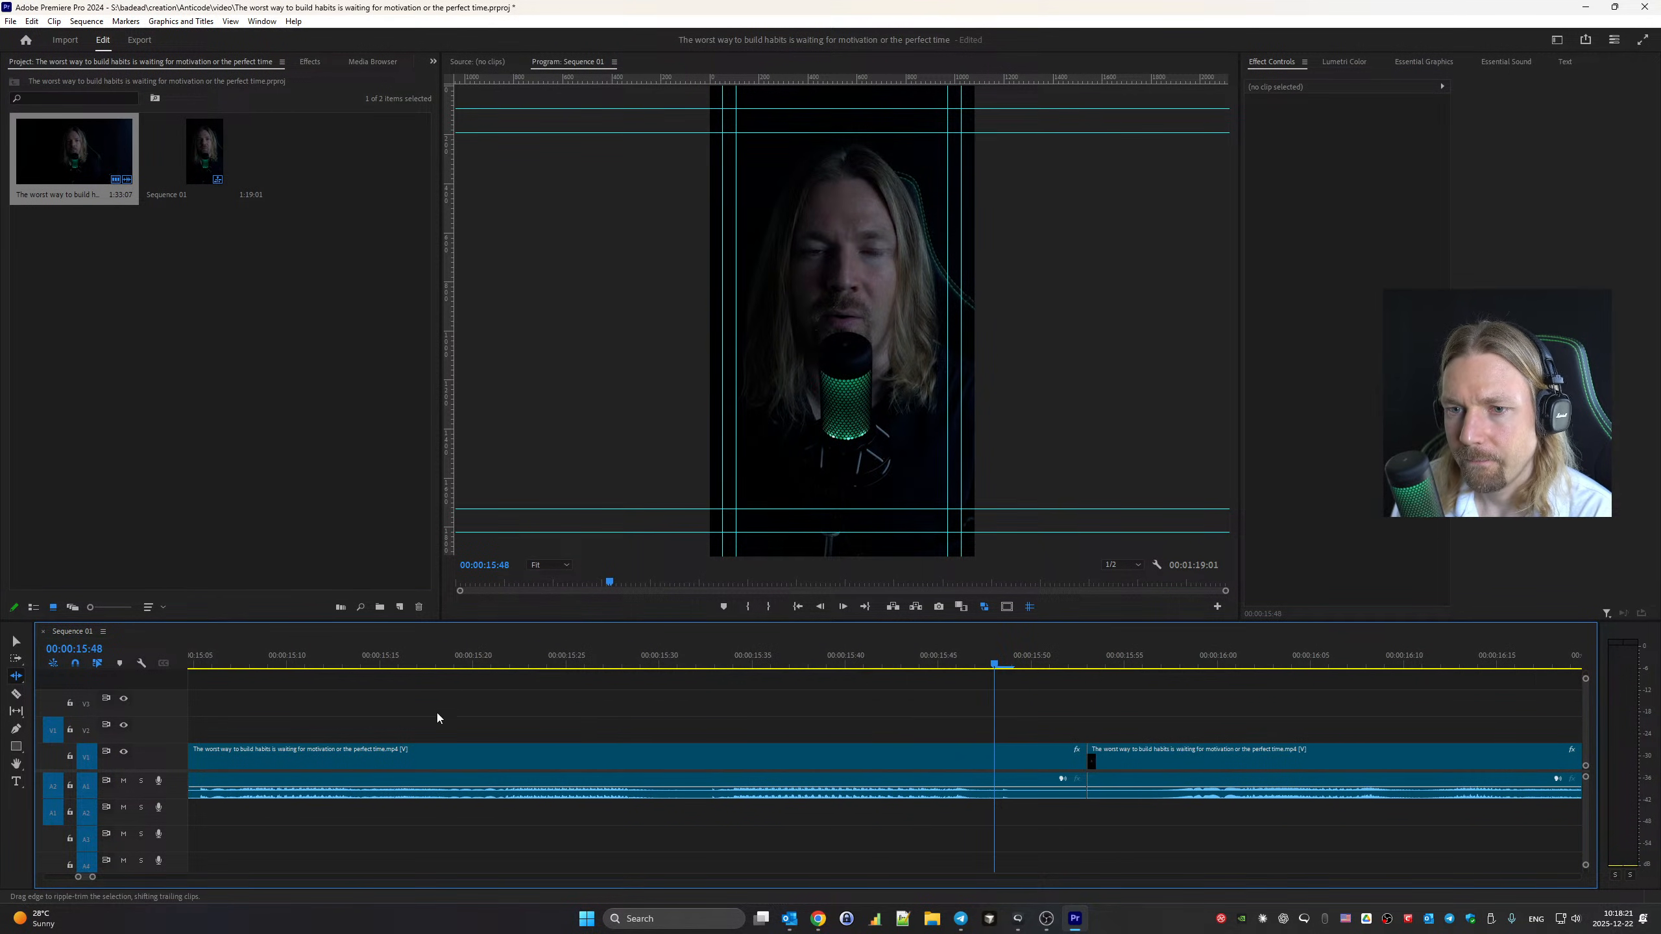
key("space")
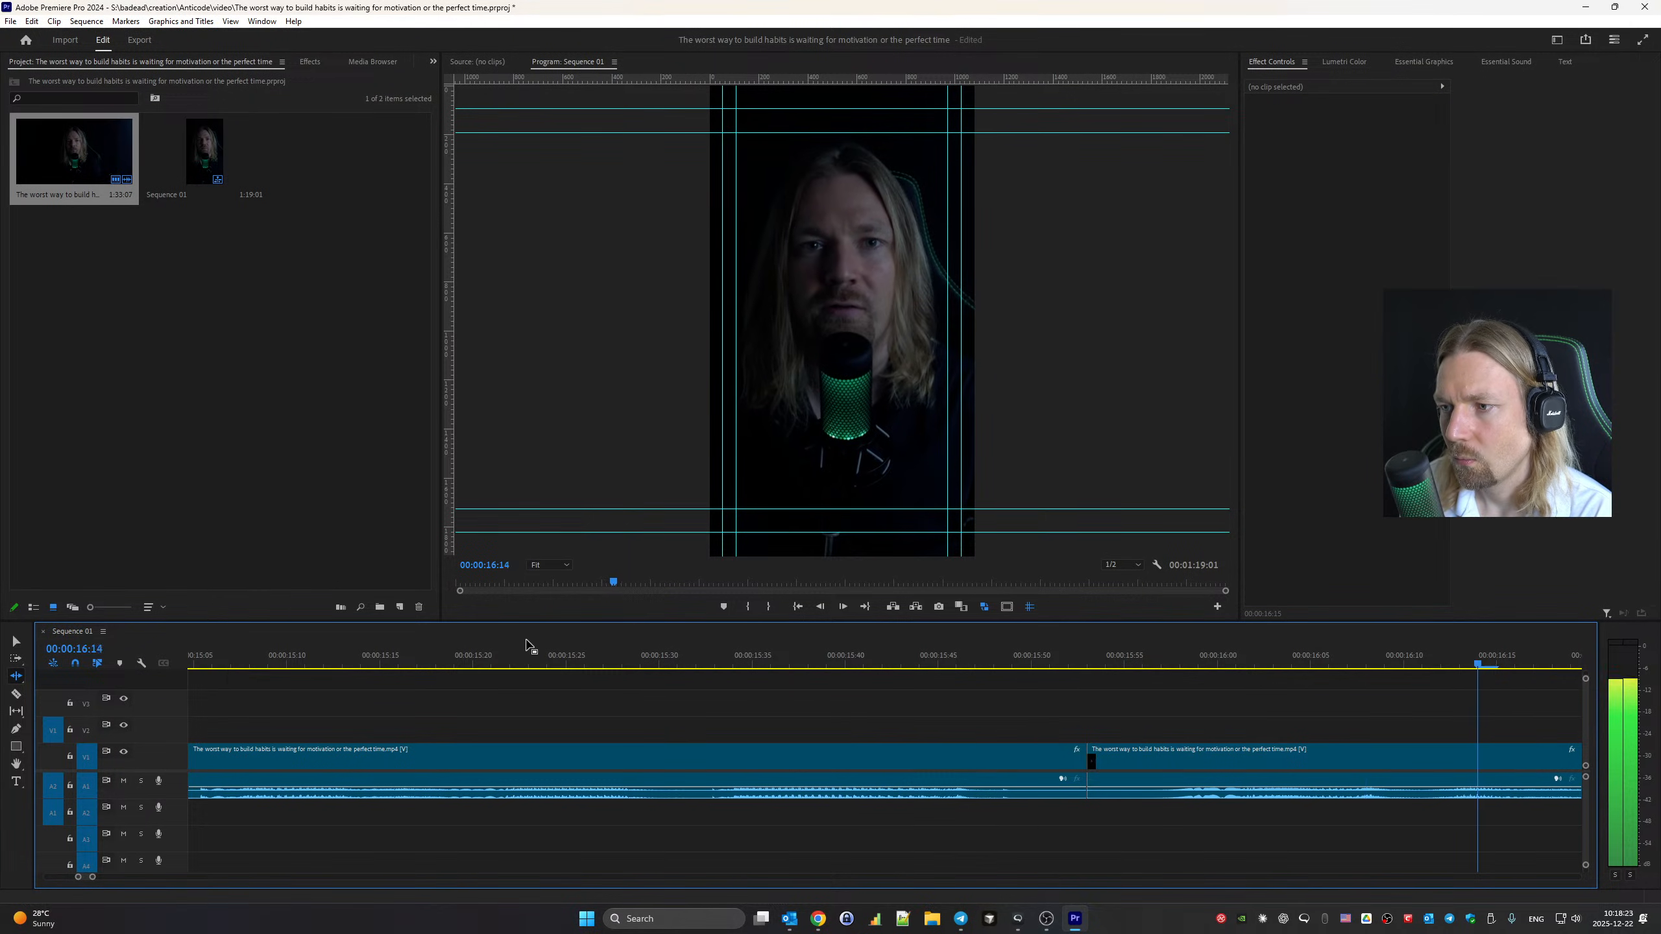
key("space")
Ripple-trim about 41 frames of silence around the cut near 17 seconds and replay the transition
scroll(735, 719, "down", 1)
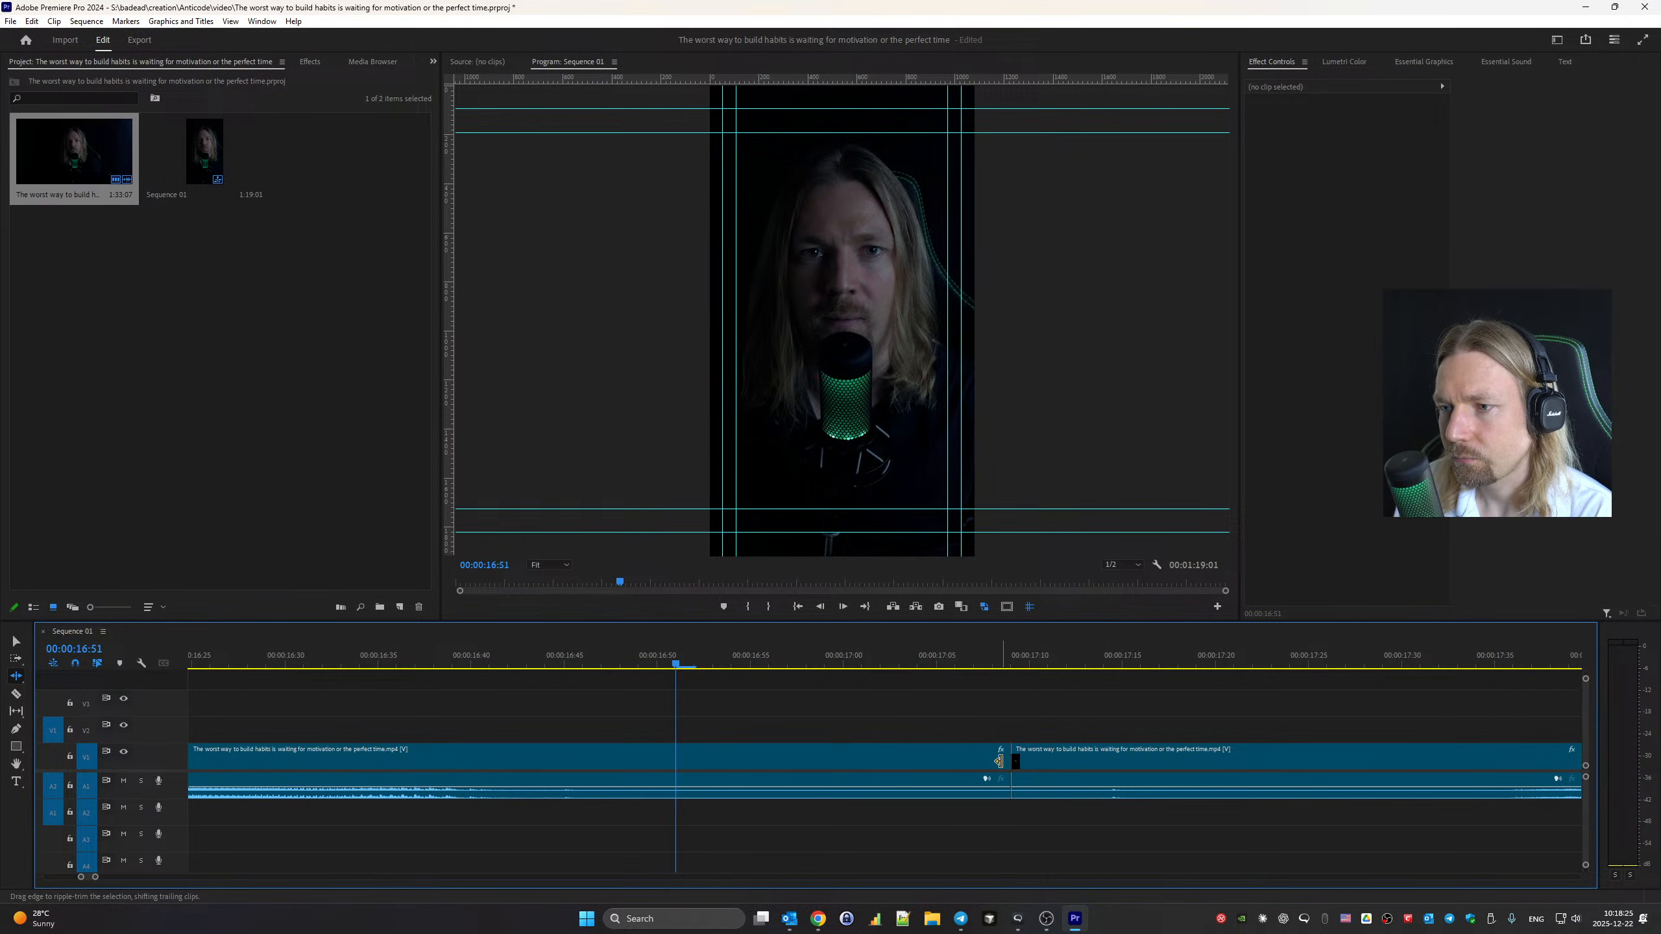
left_click_drag(999, 762, 961, 760)
scroll(679, 764, "up", 1)
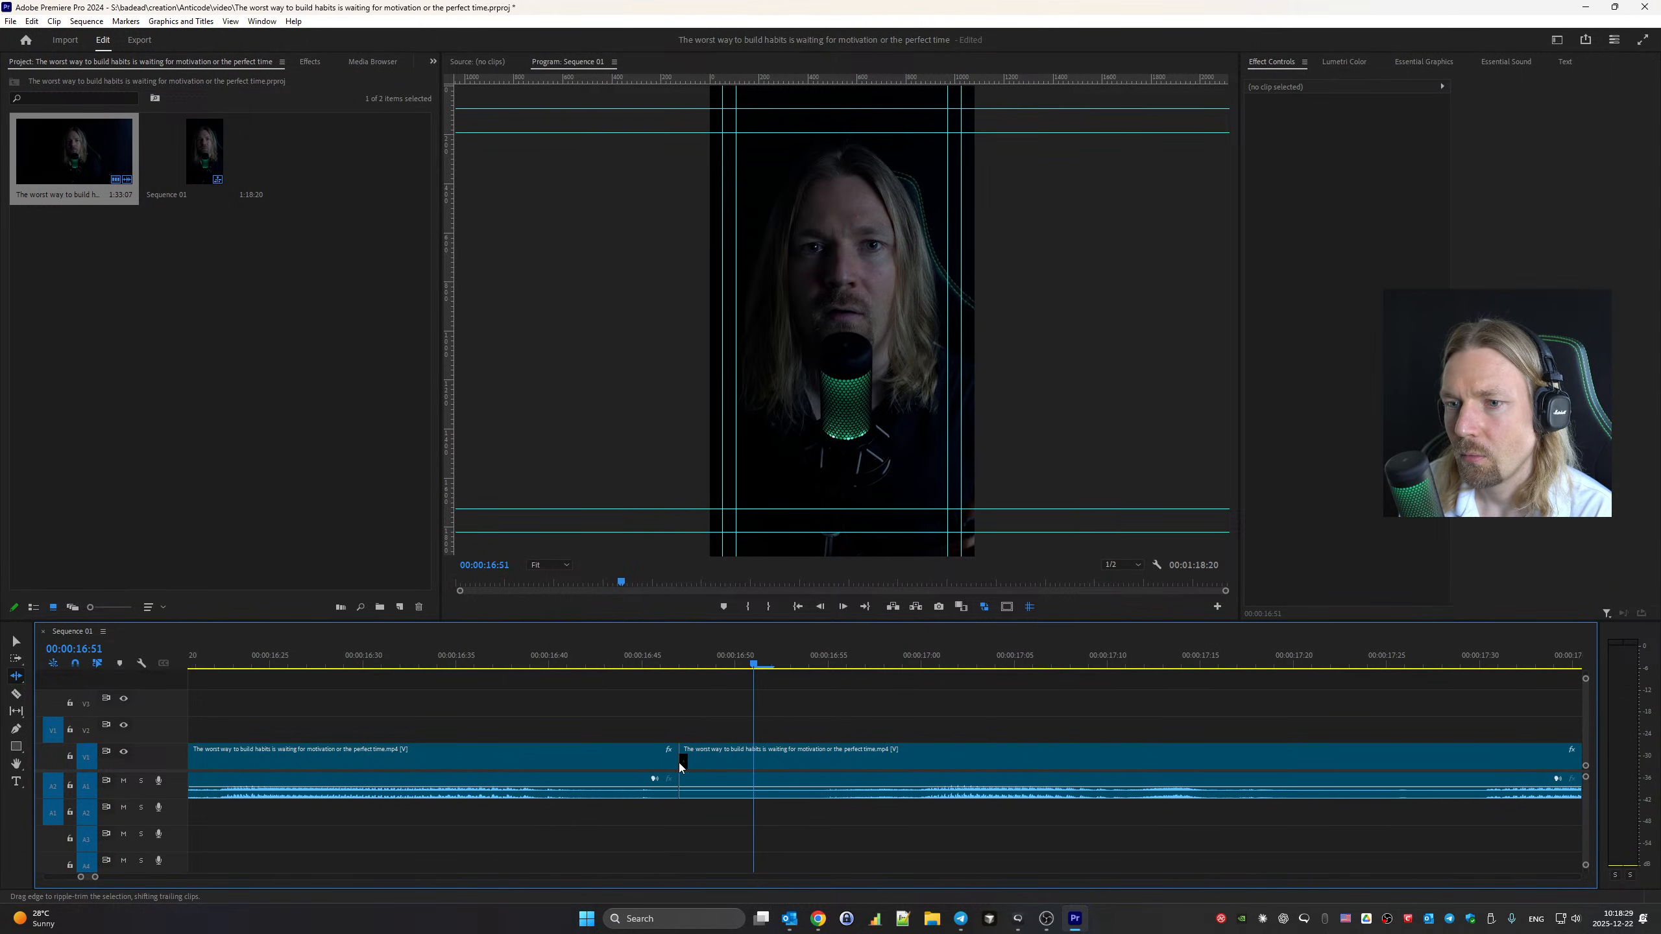
scroll(327, 686, "up", 3)
key("space")
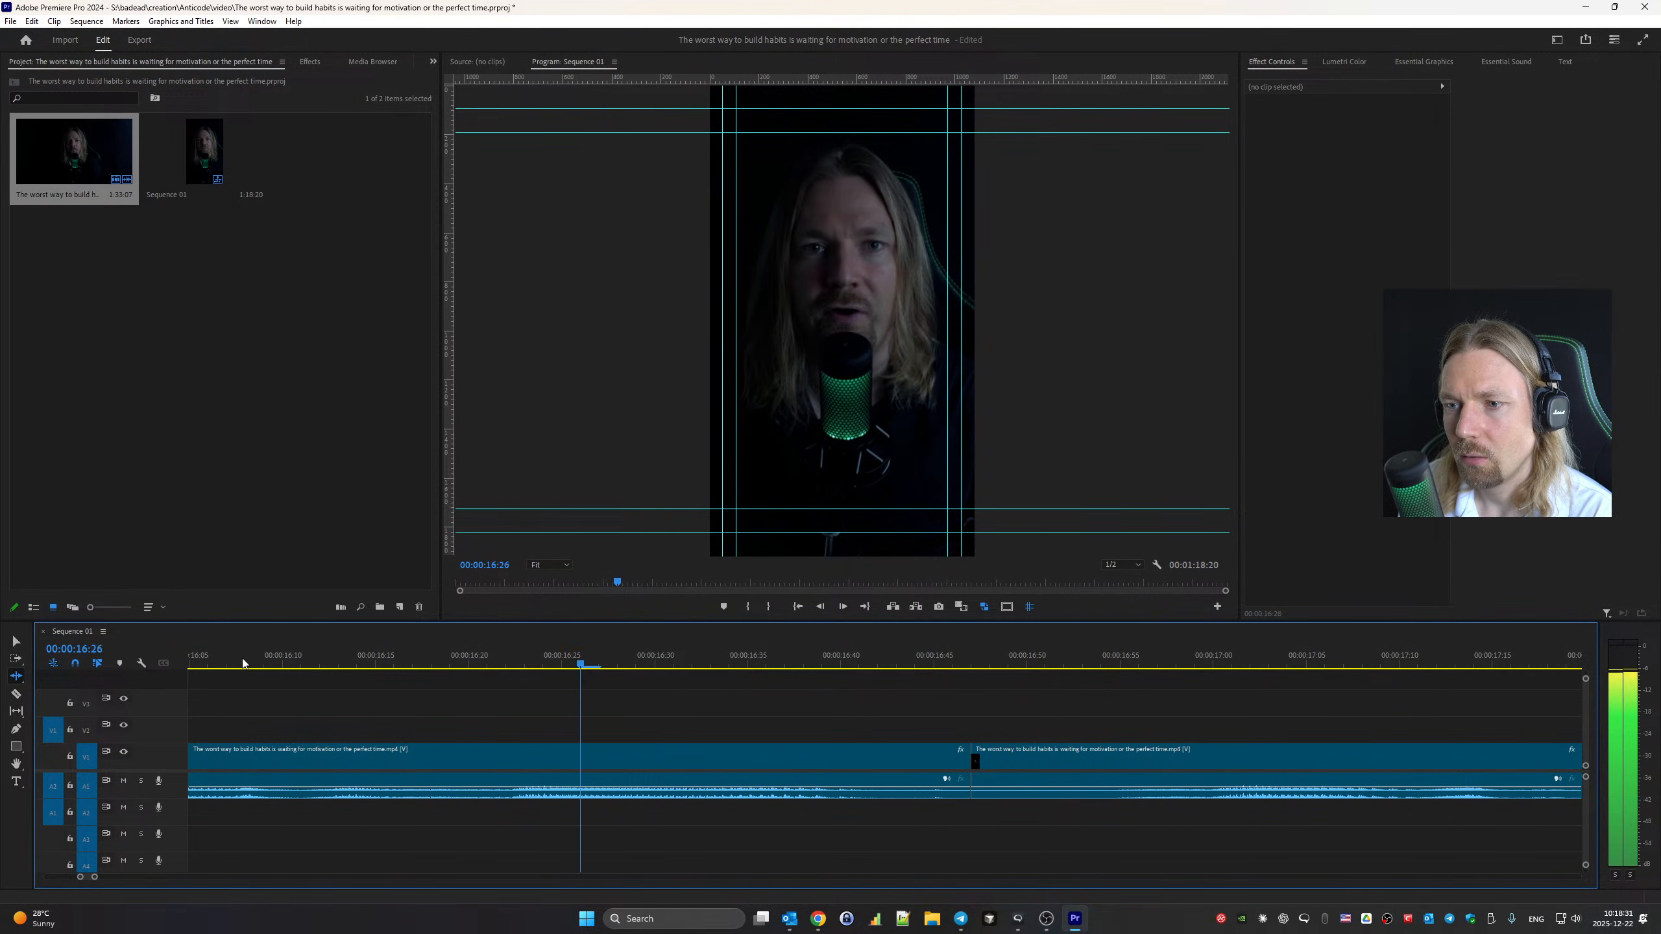
Ripple-trim another 4 frames from the start of the clip after the cut near 17 seconds and replay the passage
key("Up")
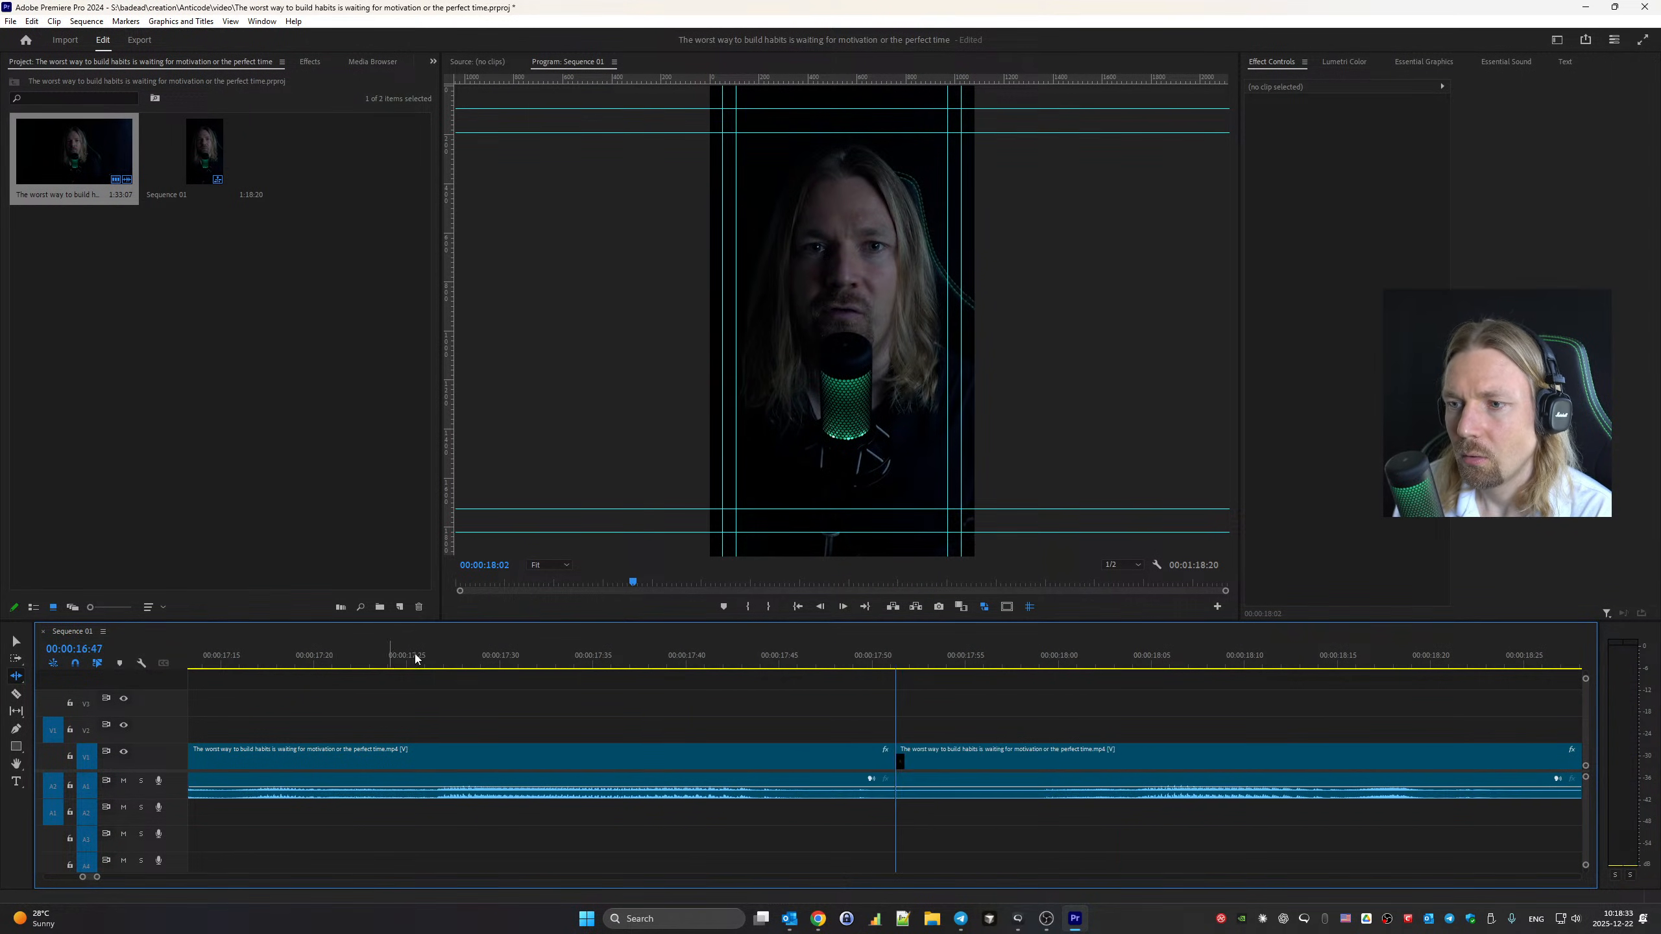
left_click_drag(905, 757, 967, 757)
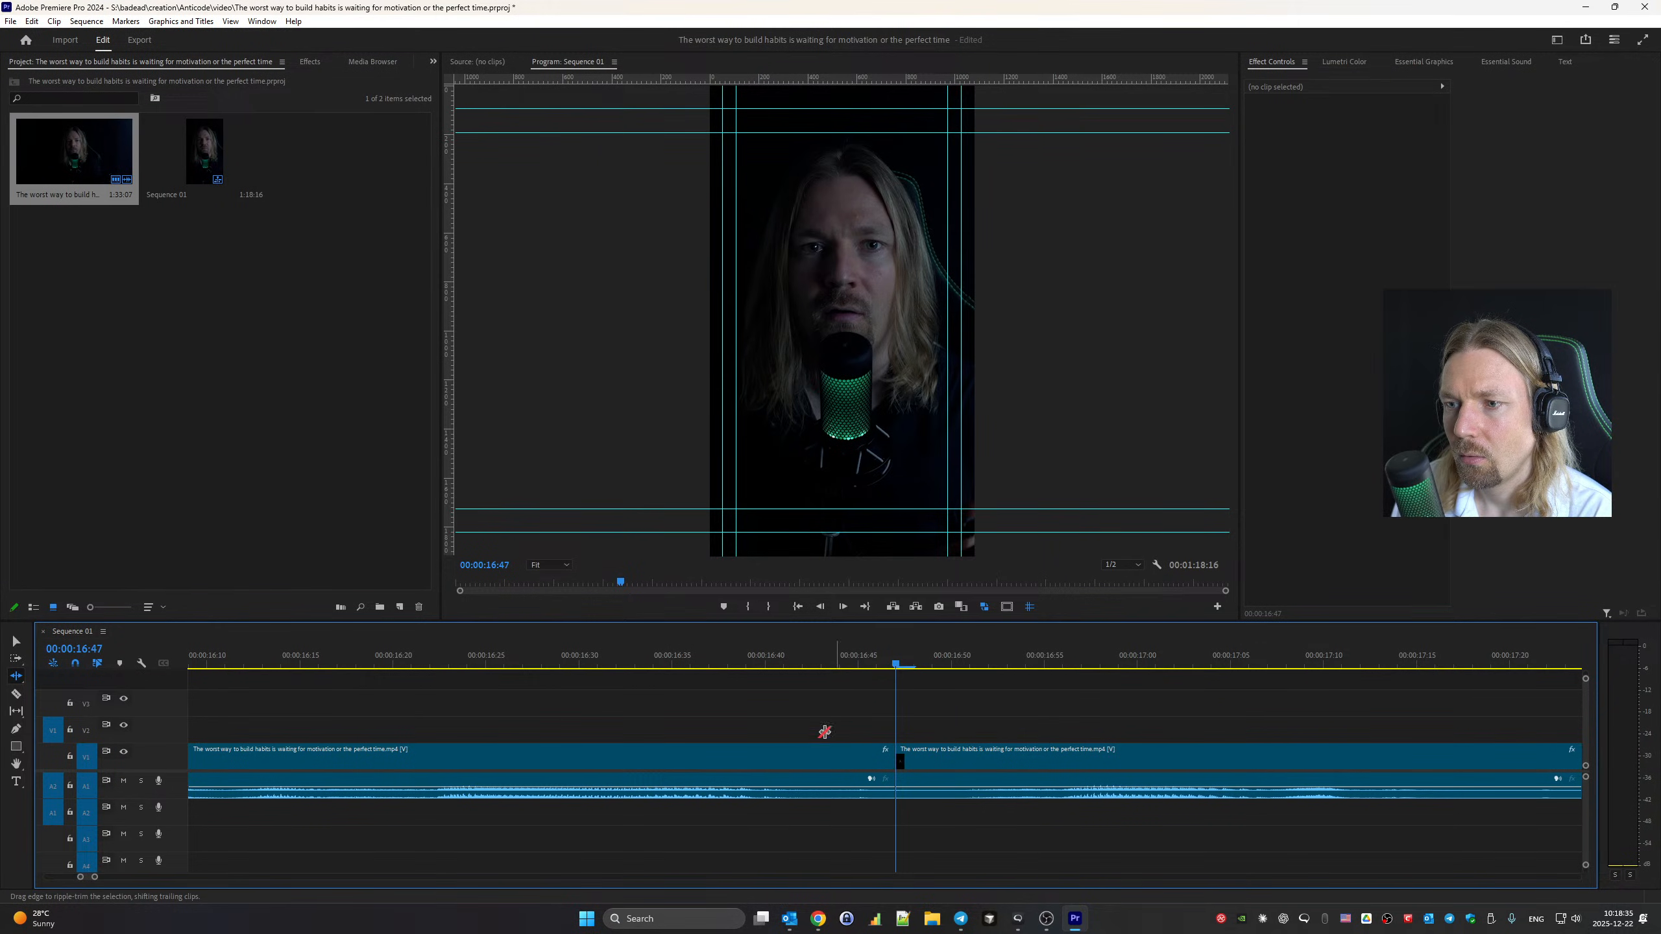
scroll(765, 749, "up", 5)
left_click(434, 664)
key("space")
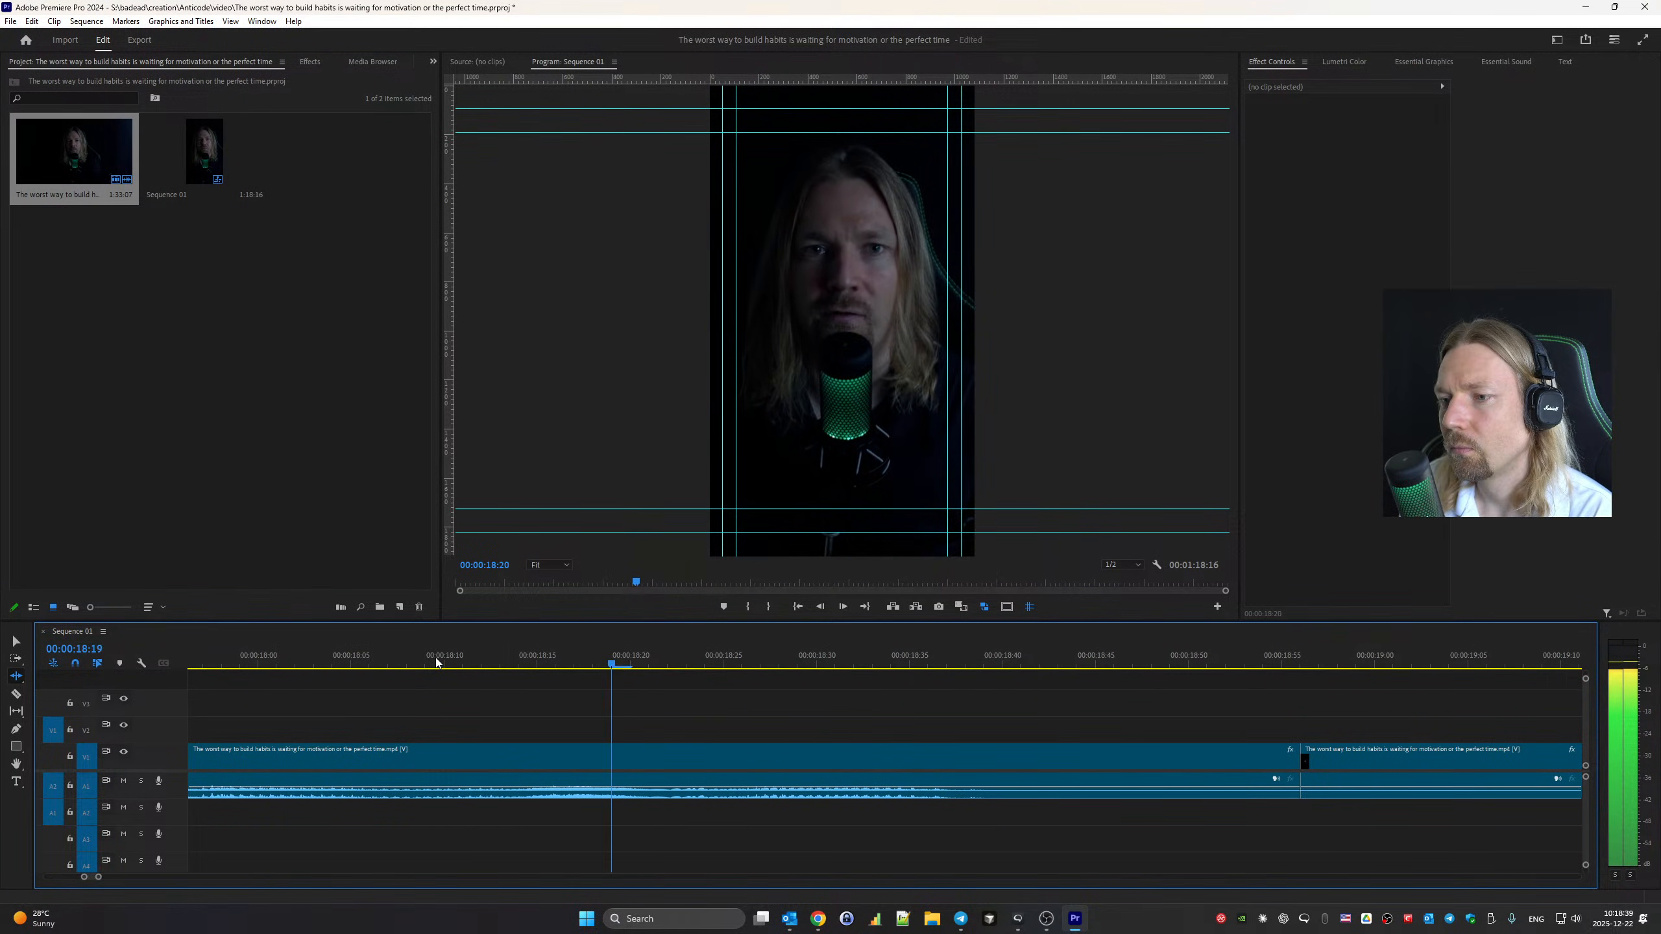
Ripple-trim about 27 frames of silence around the cut near 19 seconds and replay the transition
key("space")
scroll(678, 759, "down", 3)
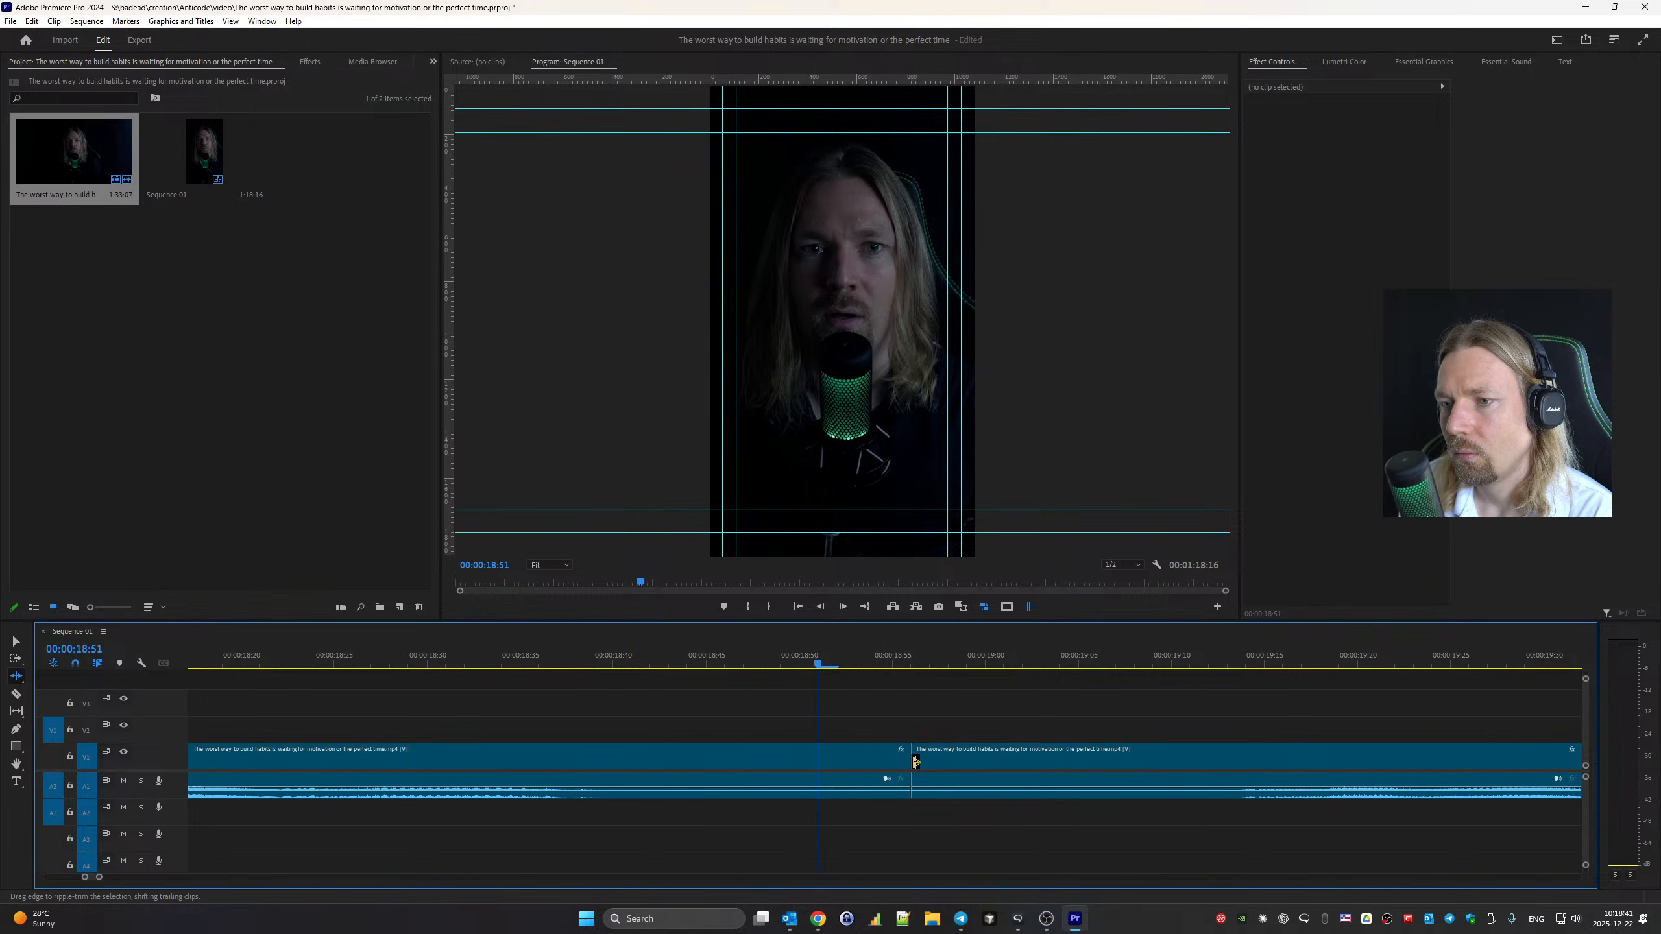
left_click_drag(906, 762, 851, 751)
scroll(851, 750, "up", 4)
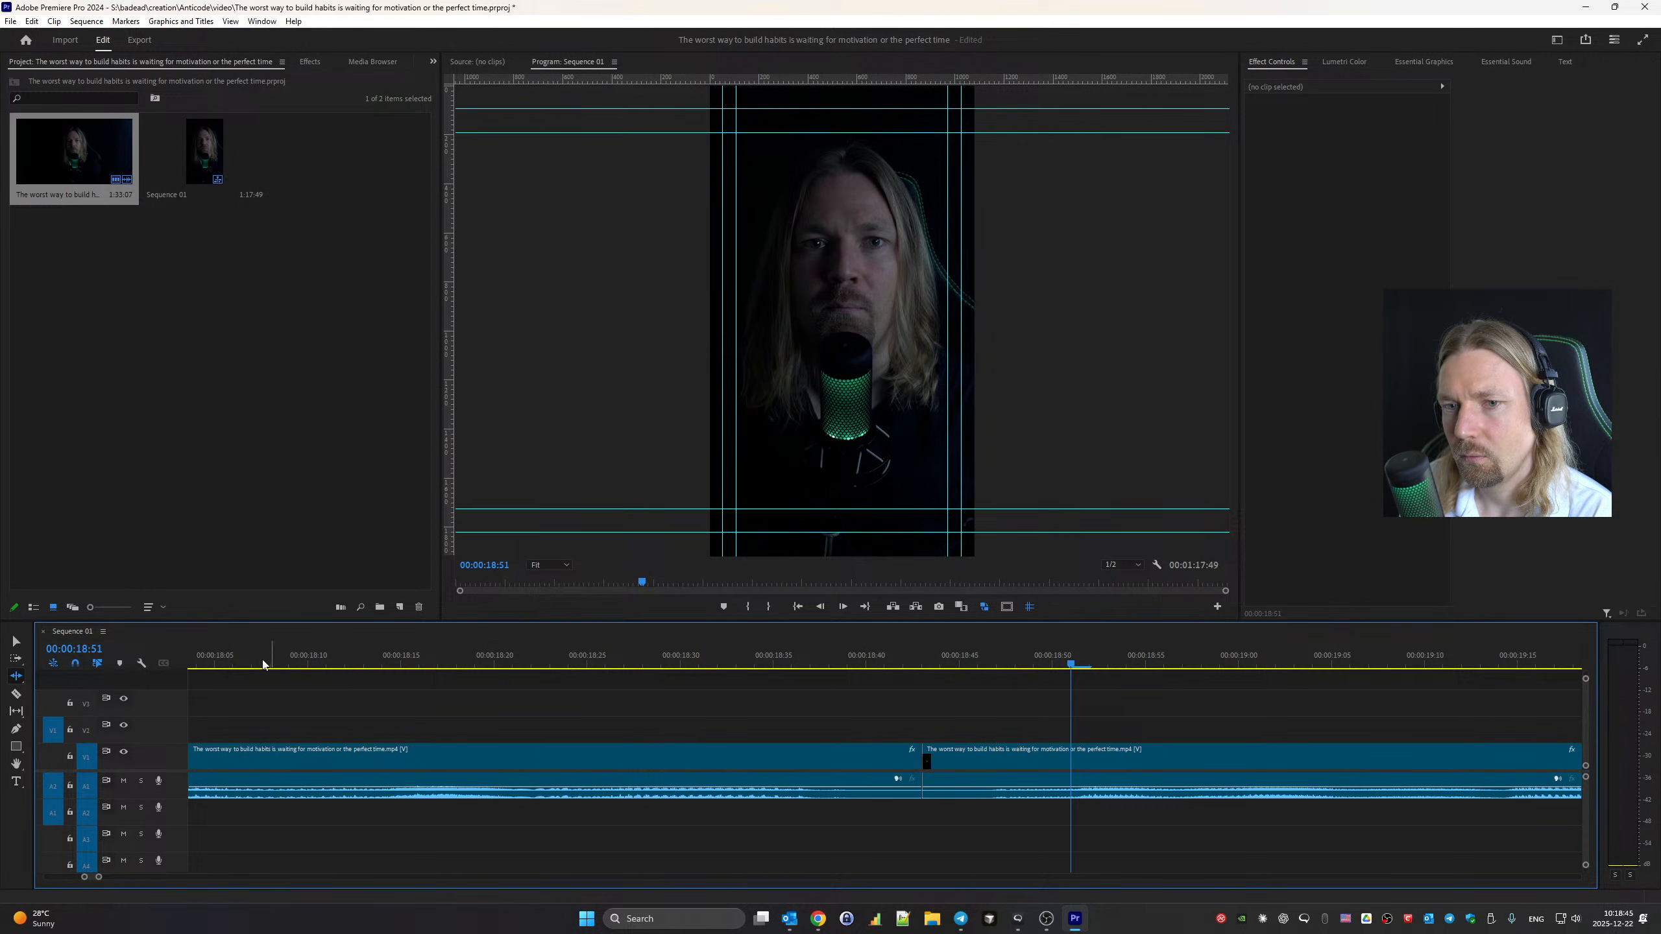
key("space")
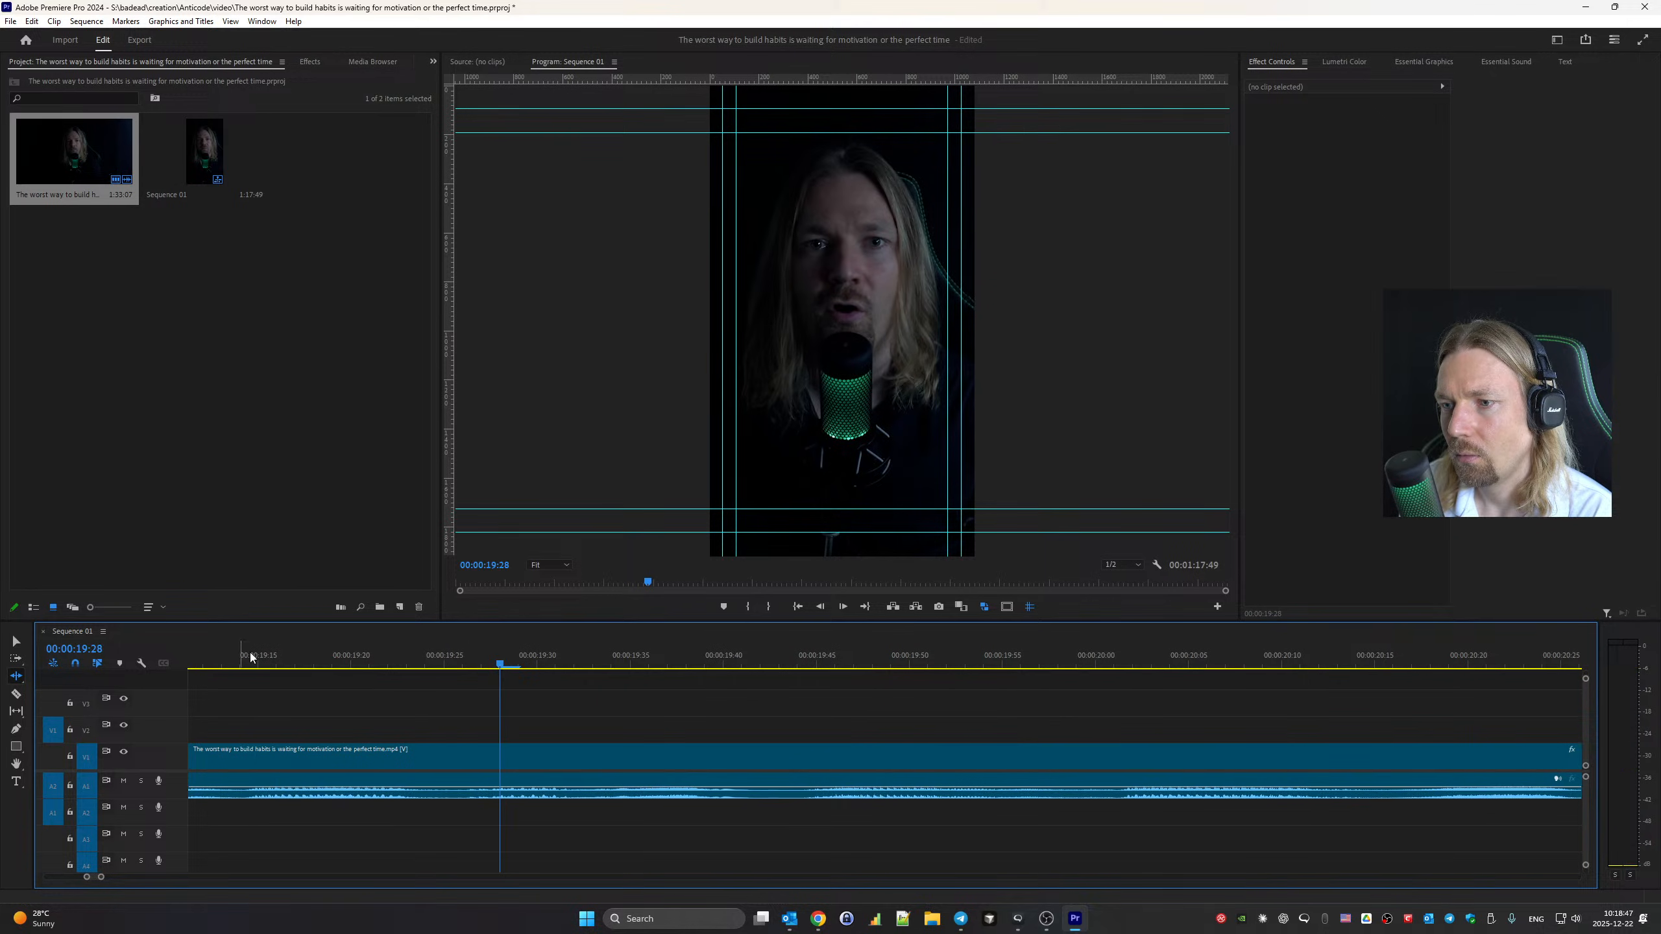
Ripple-trim another 2 frames from the end of the clip before the cut near 19 seconds and replay the passage
key("Up")
left_click_drag(1107, 758, 1071, 756)
scroll(854, 740, "up", 3)
key("space")
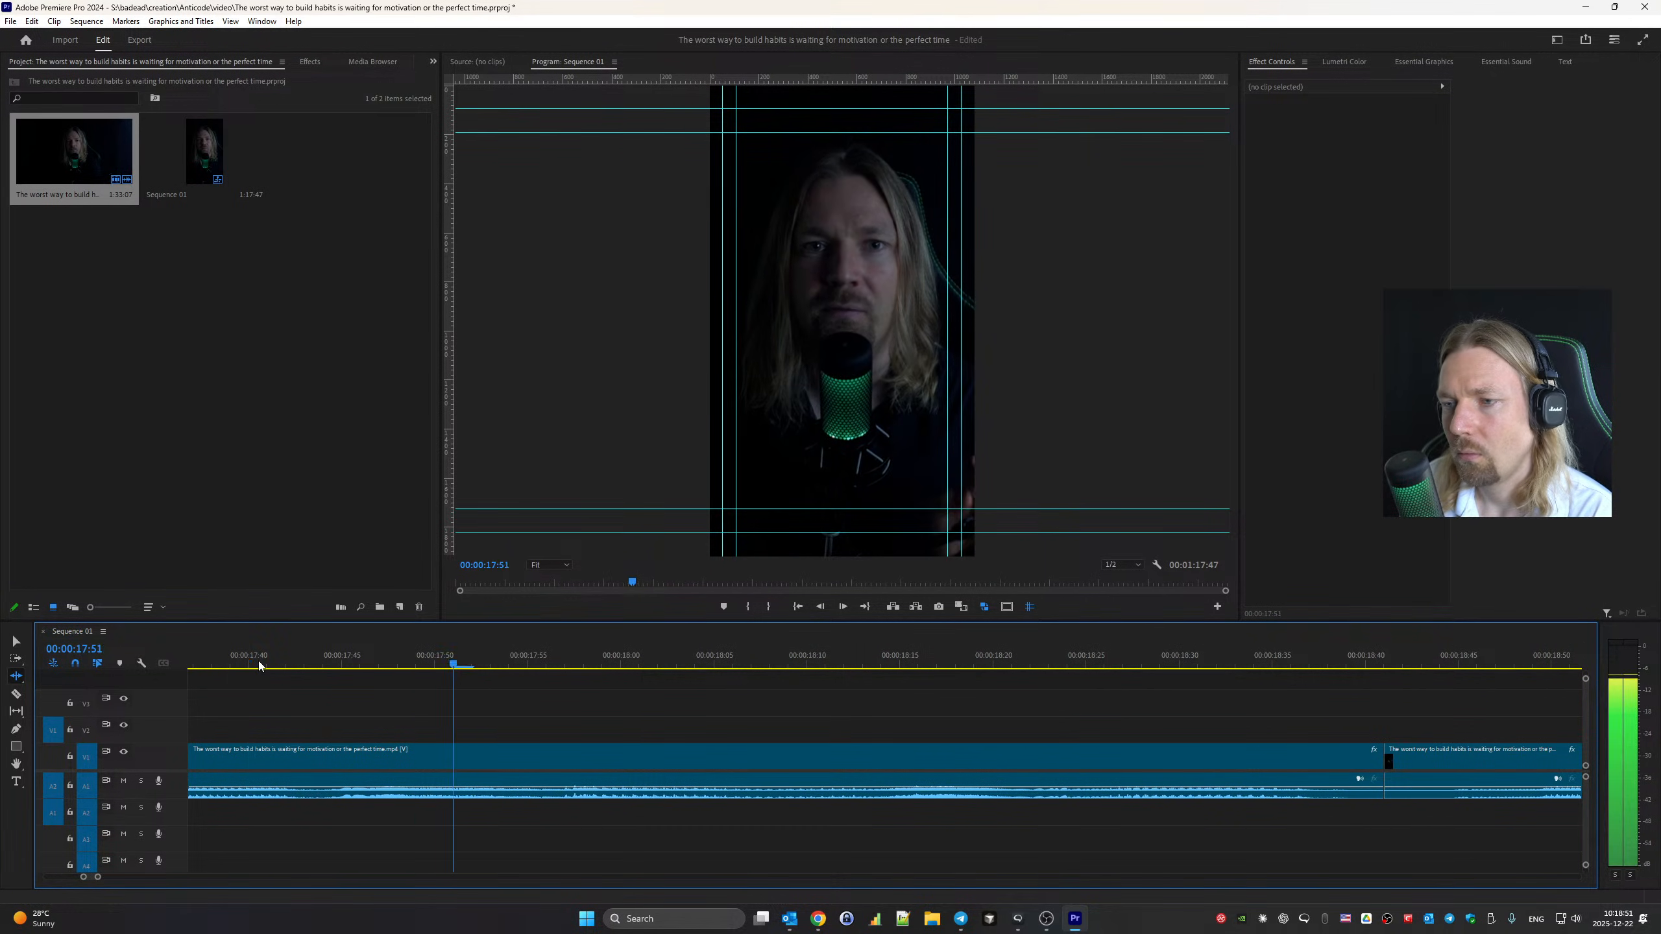
Ripple-trim about 12 frames after and 6 frames before the cut near 24 seconds and replay the transition
key("Down")
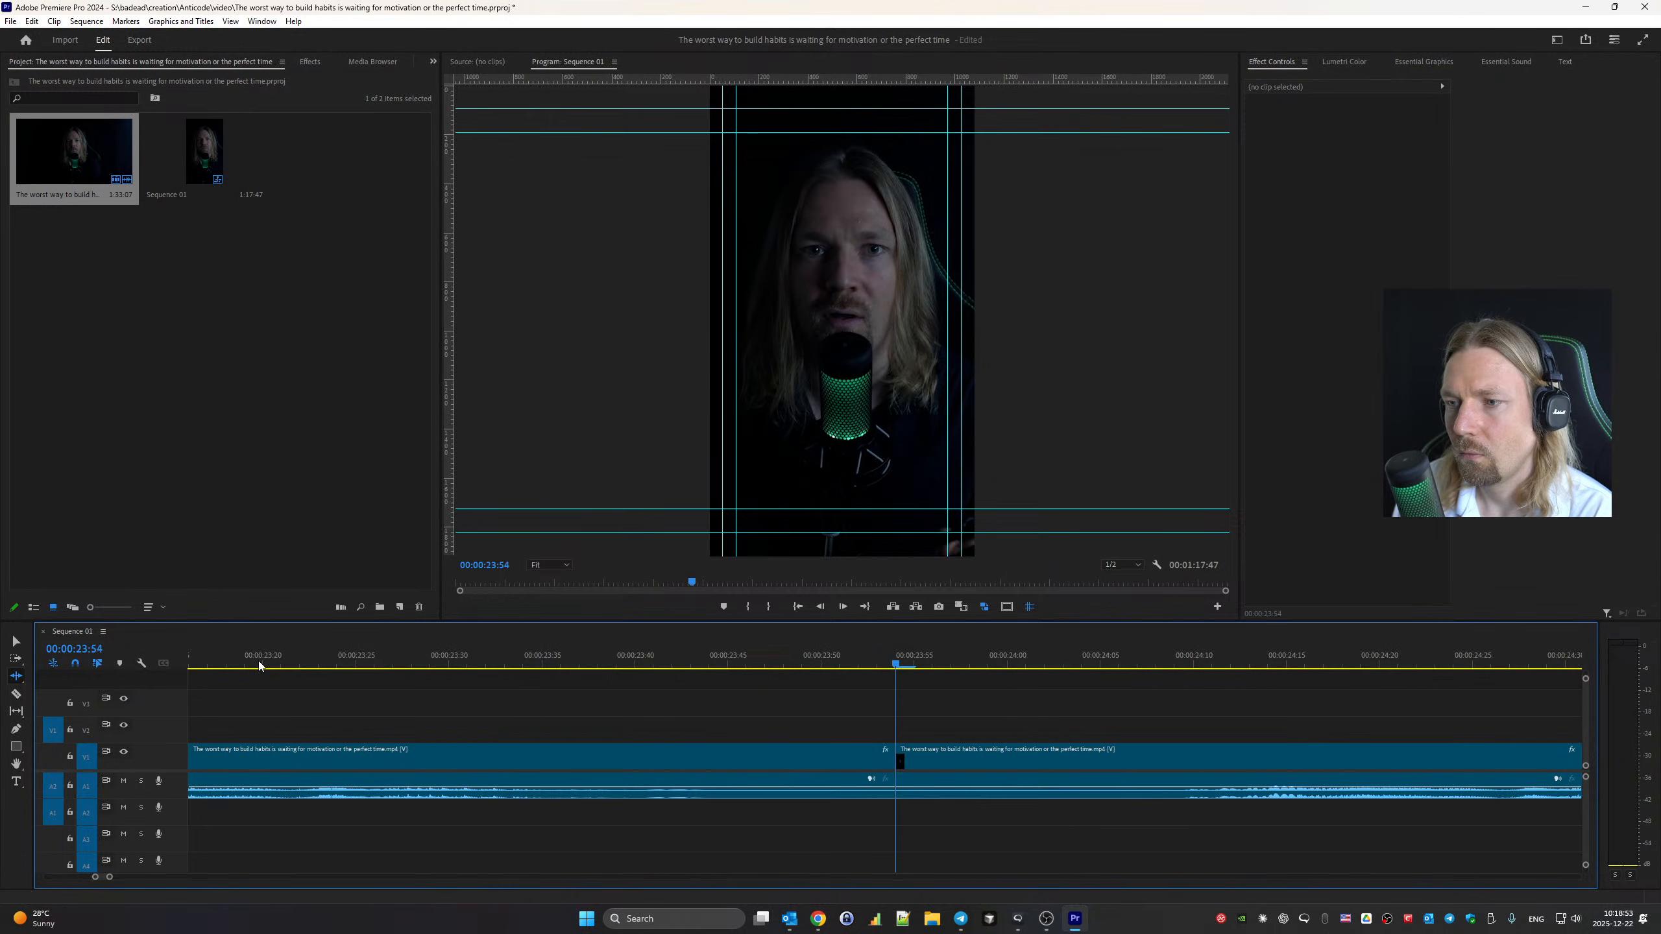
left_click_drag(903, 768, 1118, 772)
left_click_drag(889, 766, 775, 772)
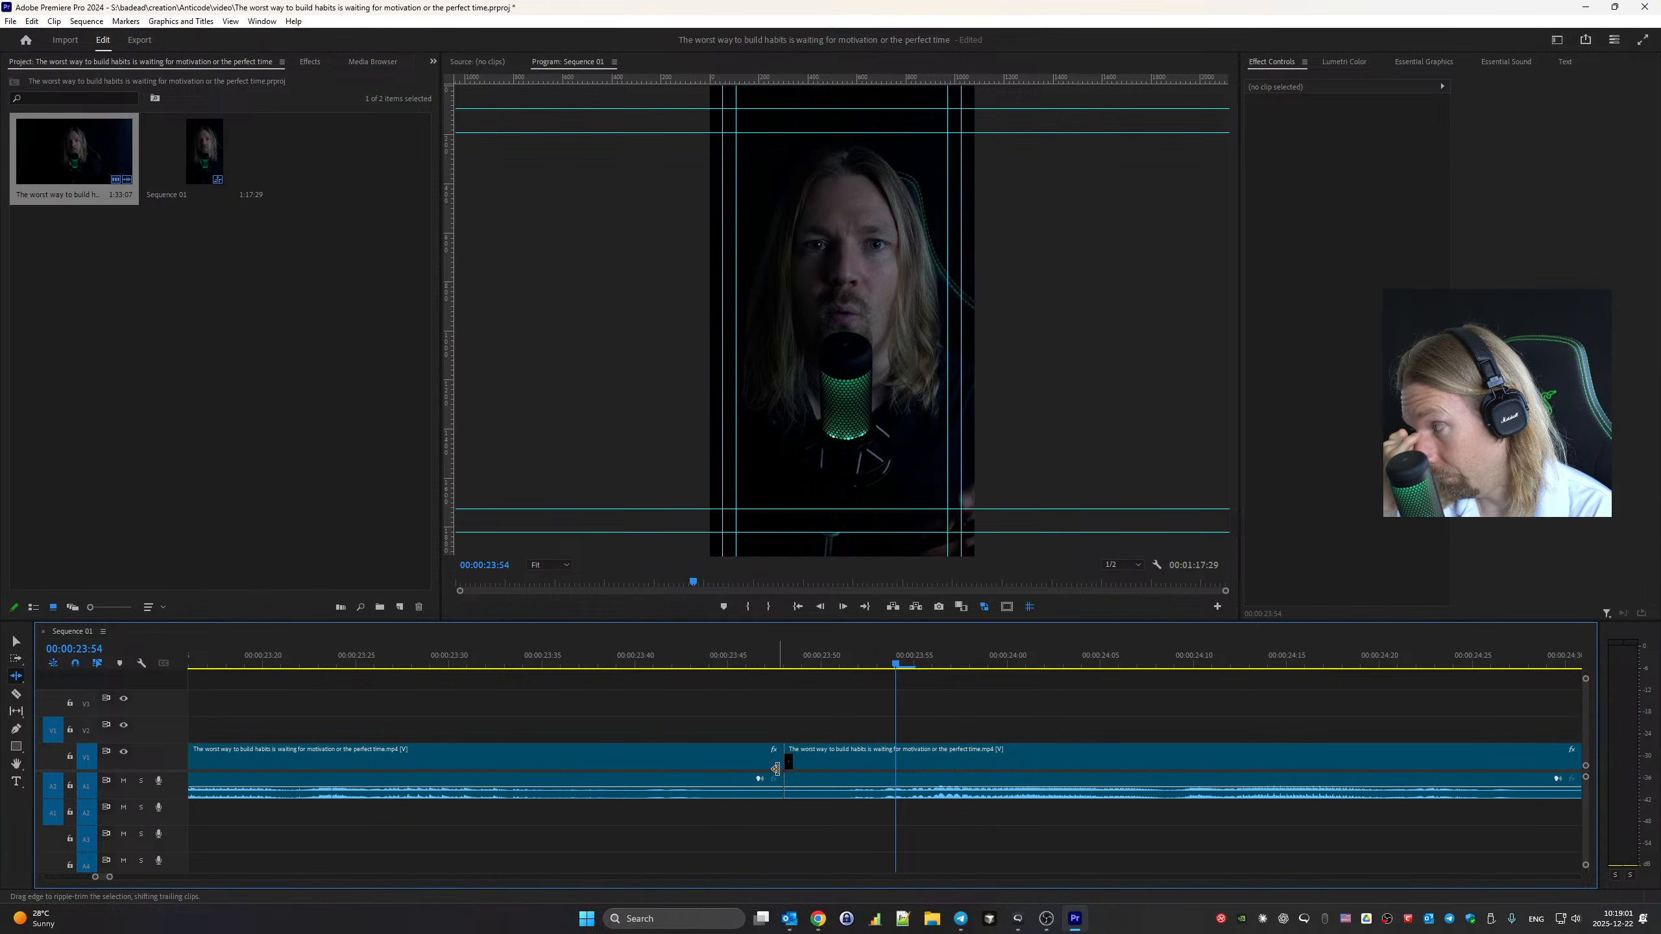
scroll(504, 782, "up", 2)
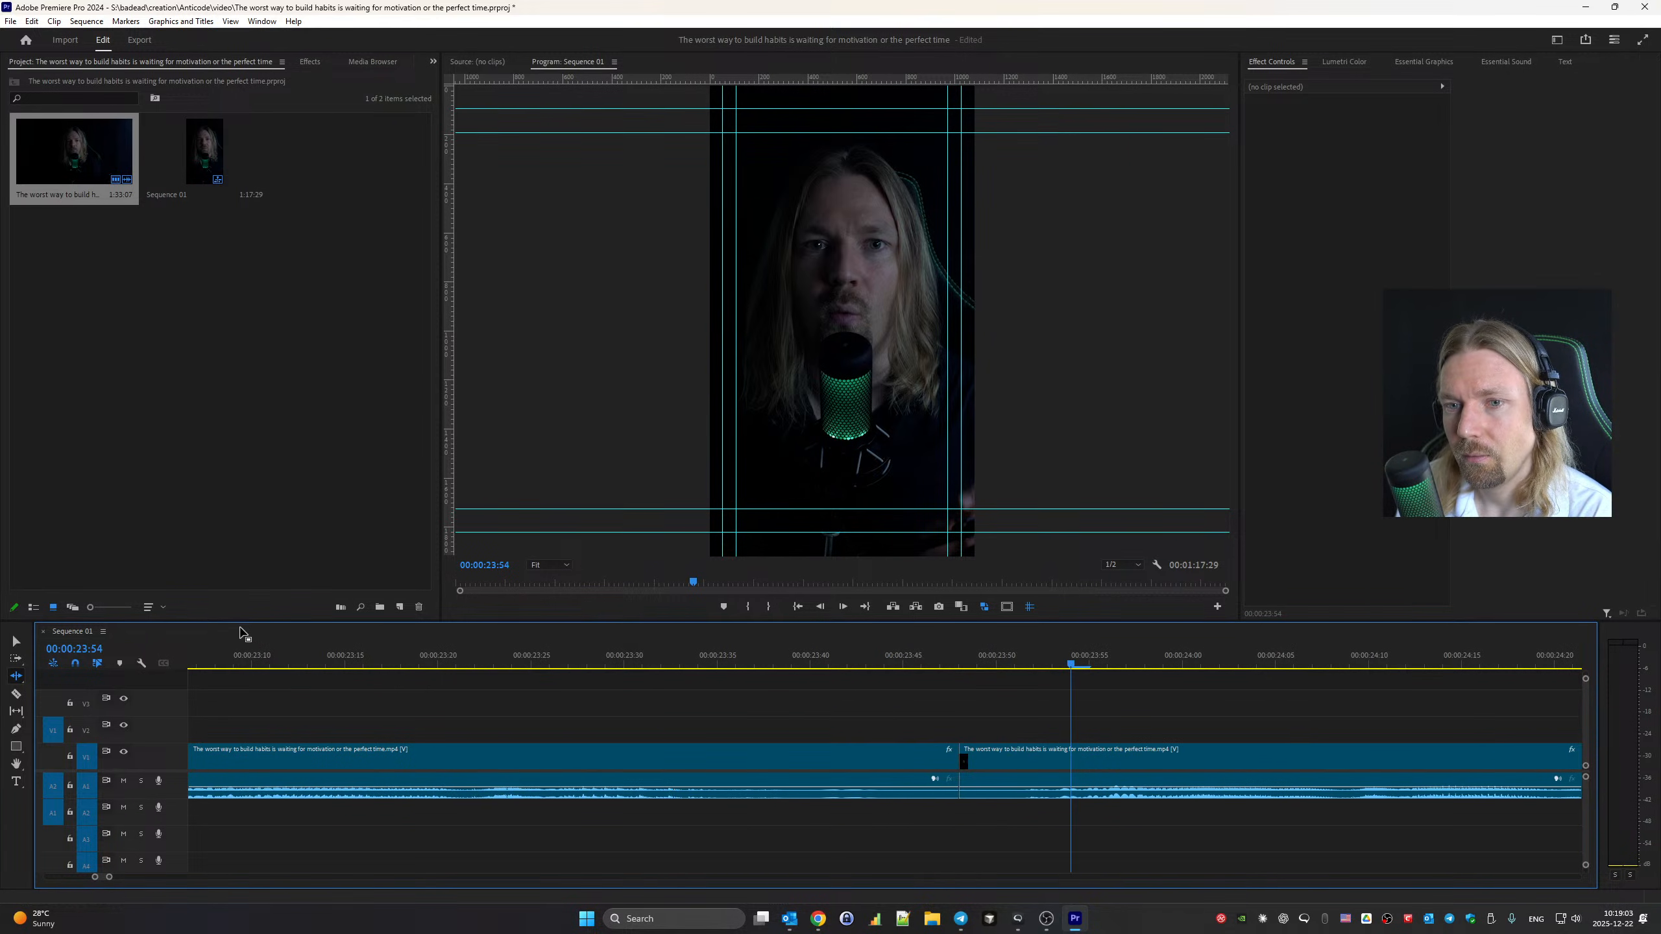
left_click(223, 649)
key("space")
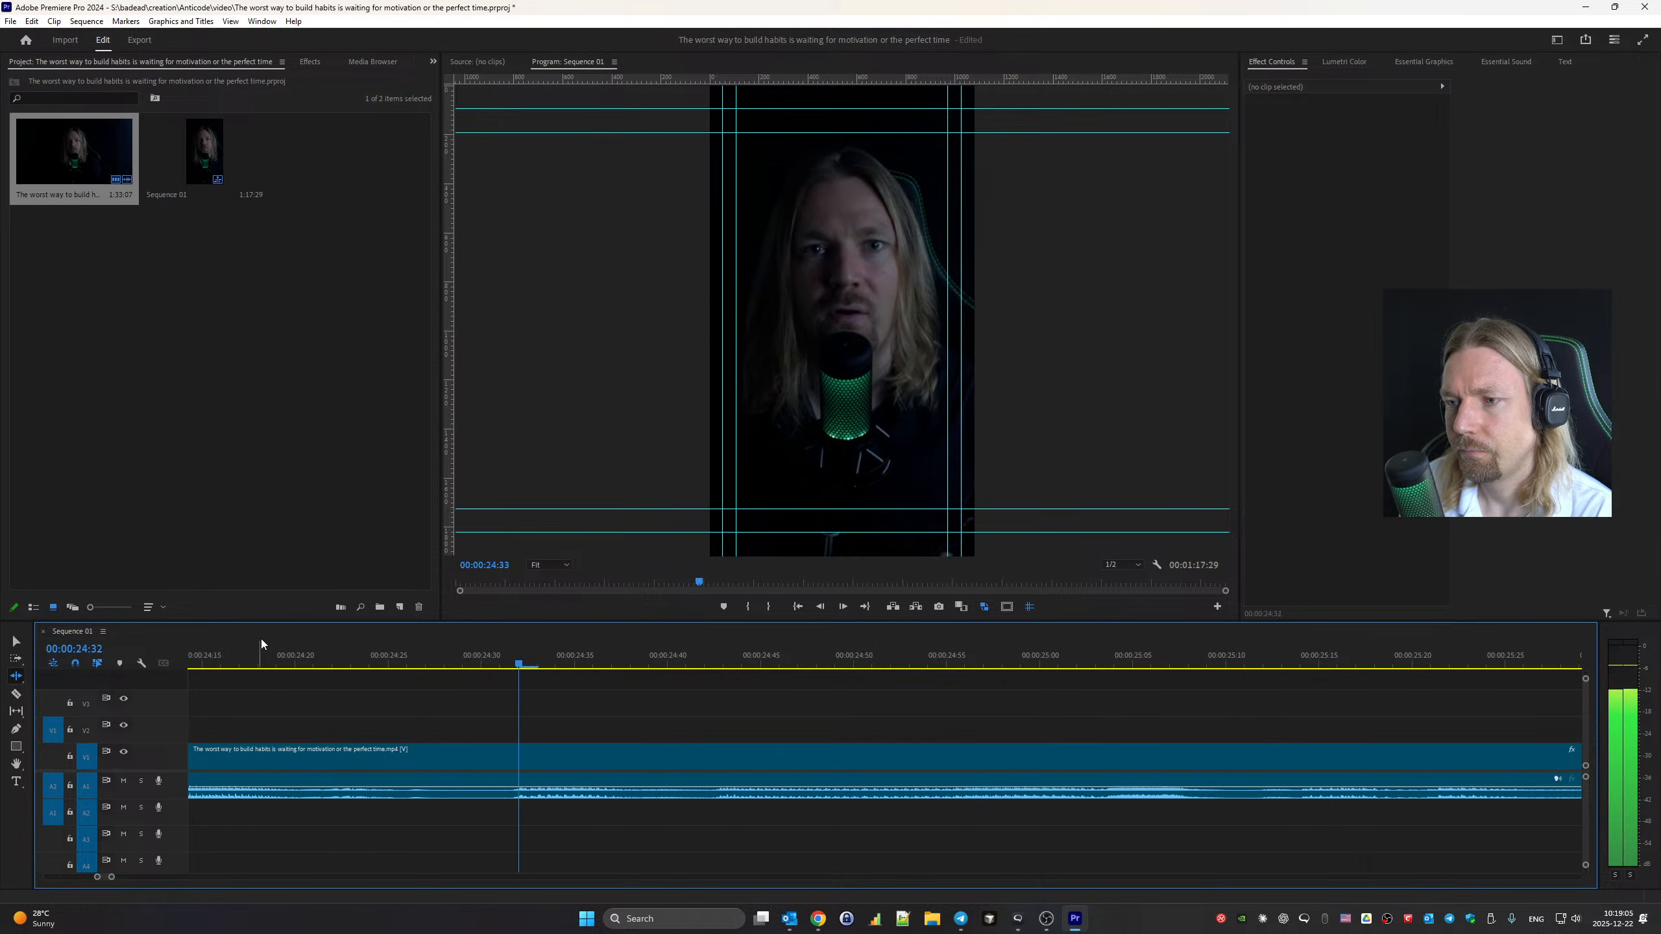
Ripple-trim about 23 frames of silence from each side of the cut near 28 seconds and replay the transition
key("Down")
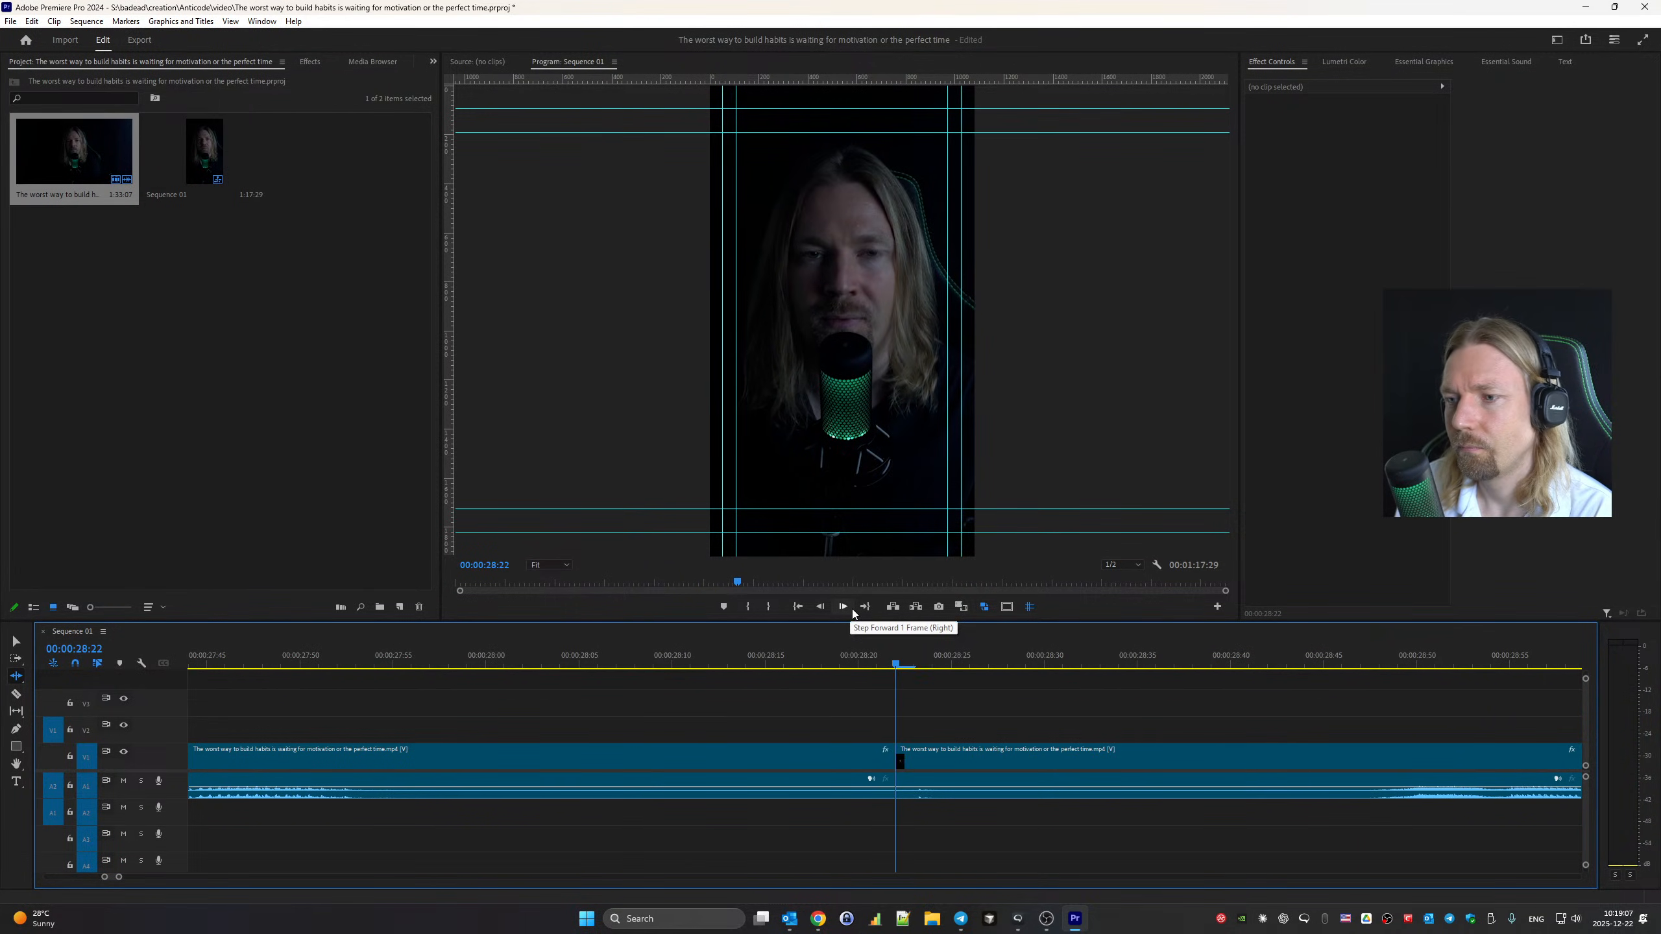
left_click_drag(898, 760, 1293, 756)
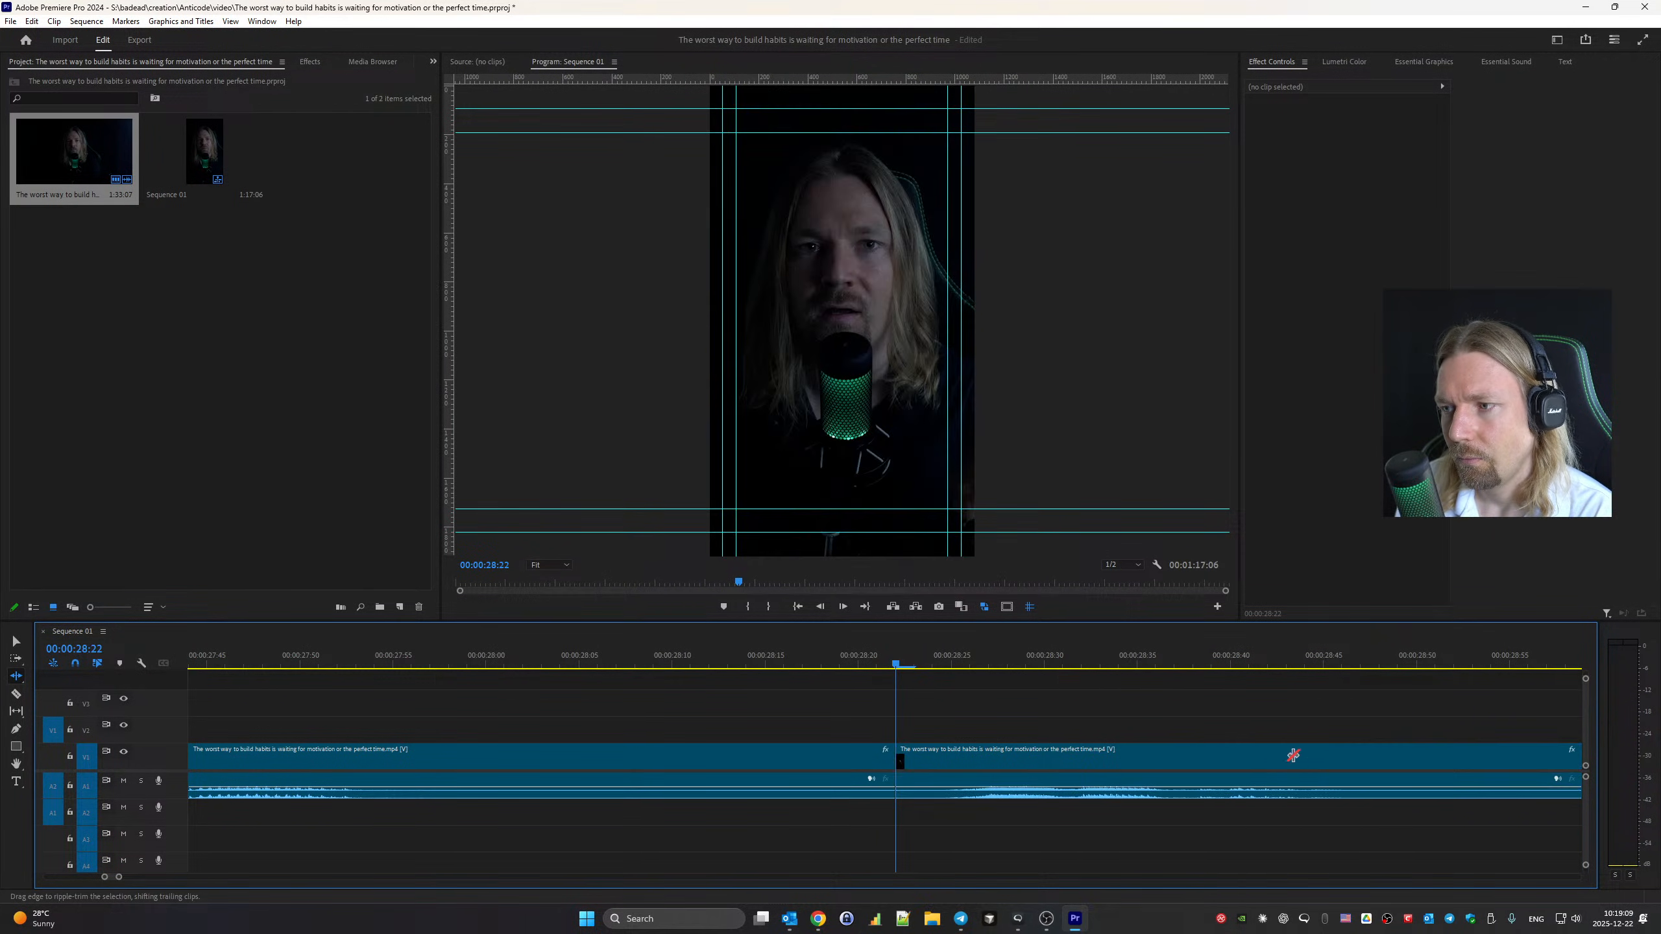
left_click_drag(885, 761, 468, 757)
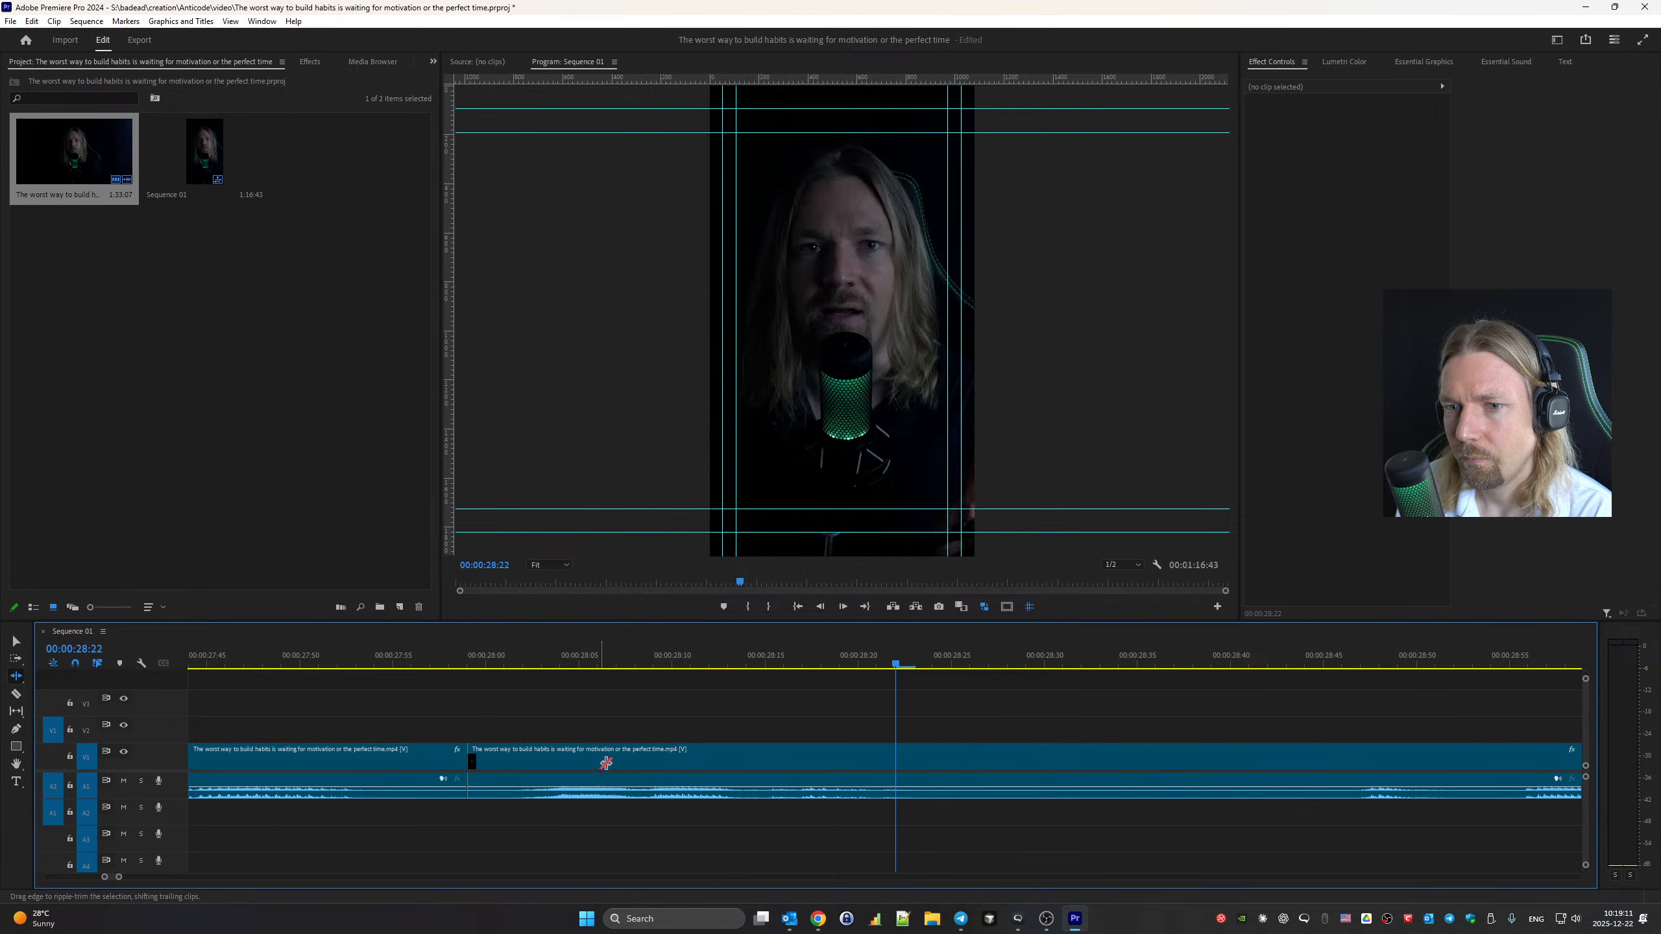
scroll(608, 755, "up", 5)
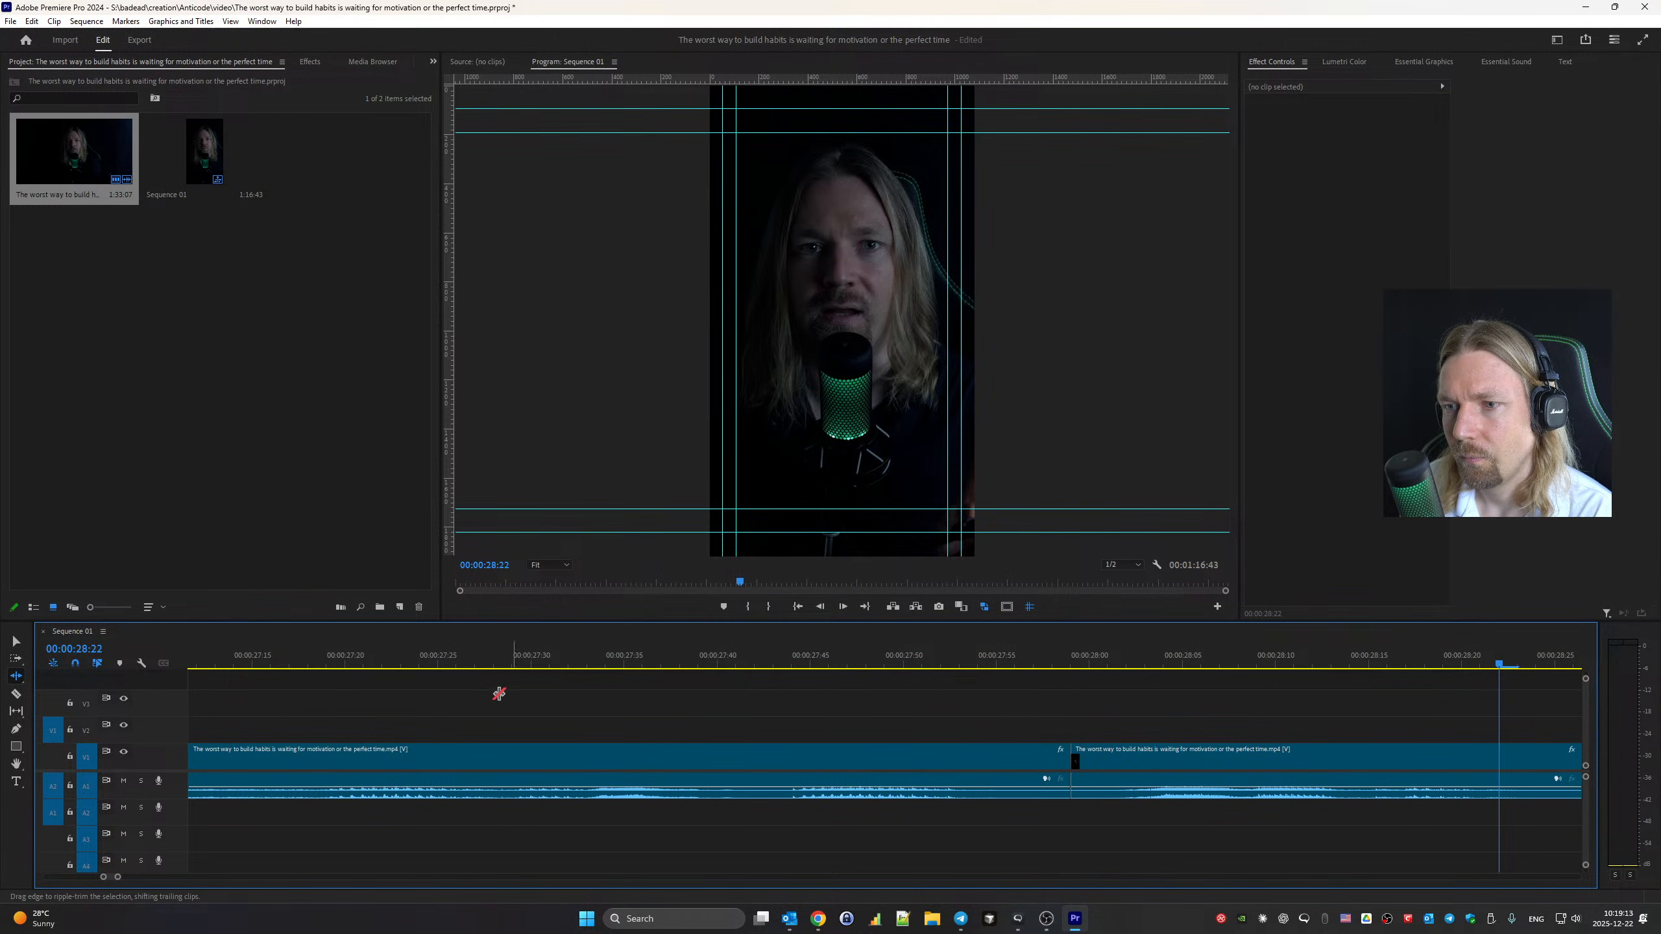
left_click(347, 667)
key("space")
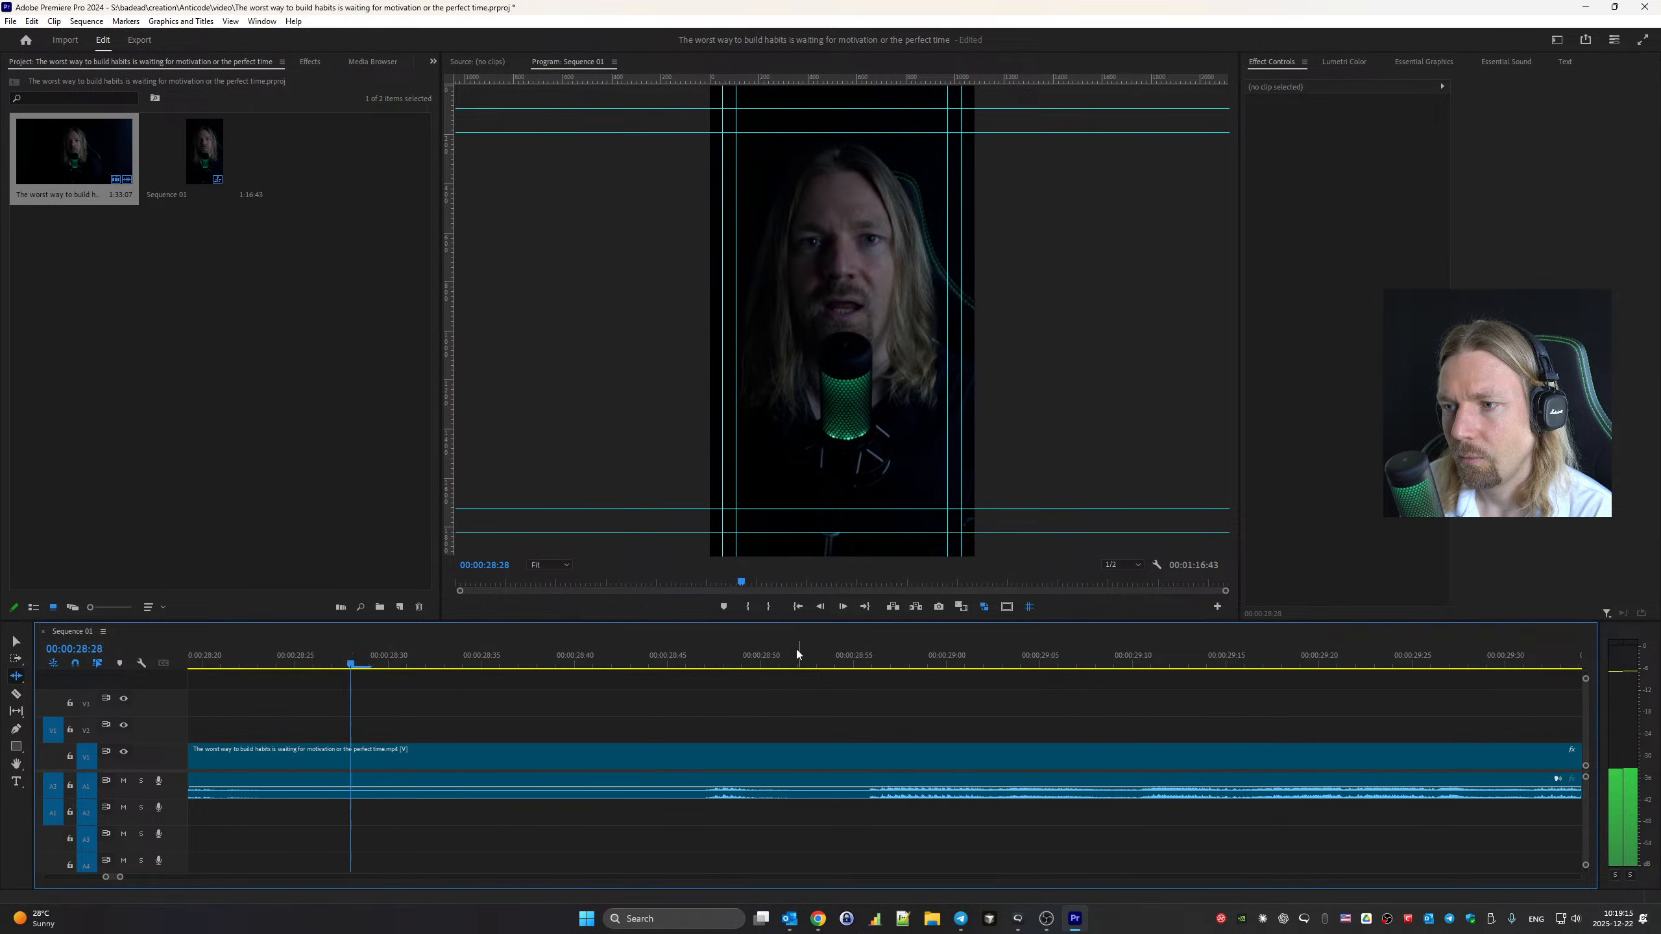
key("space")
key("Up")
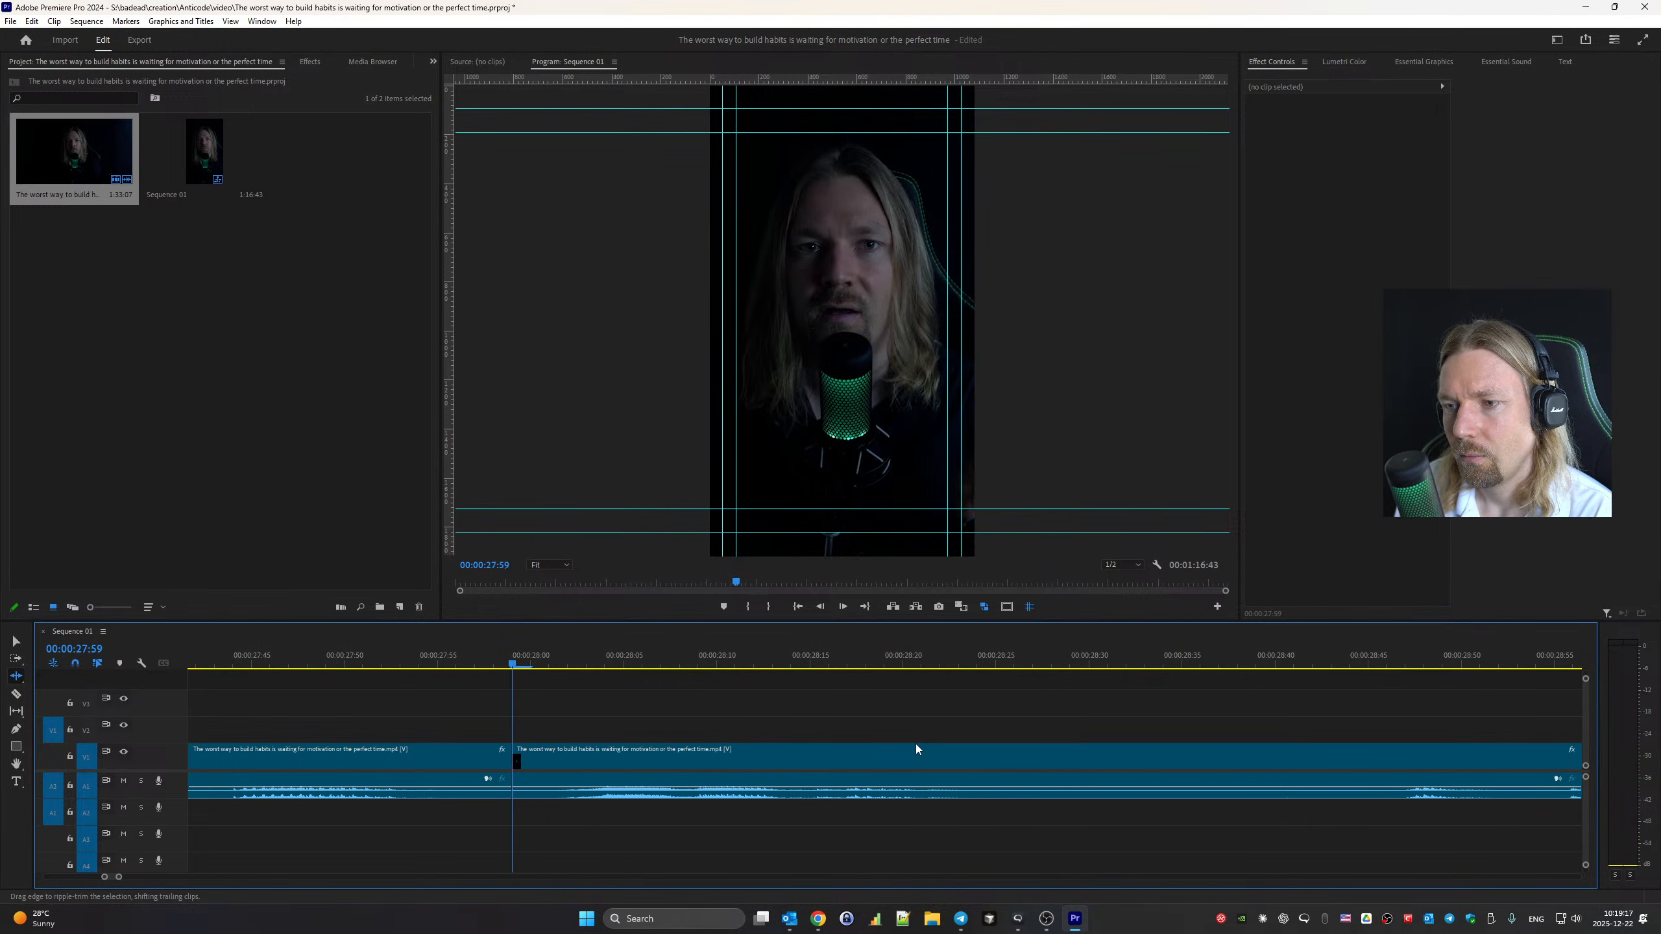
scroll(916, 744, "up", 3)
key("space")
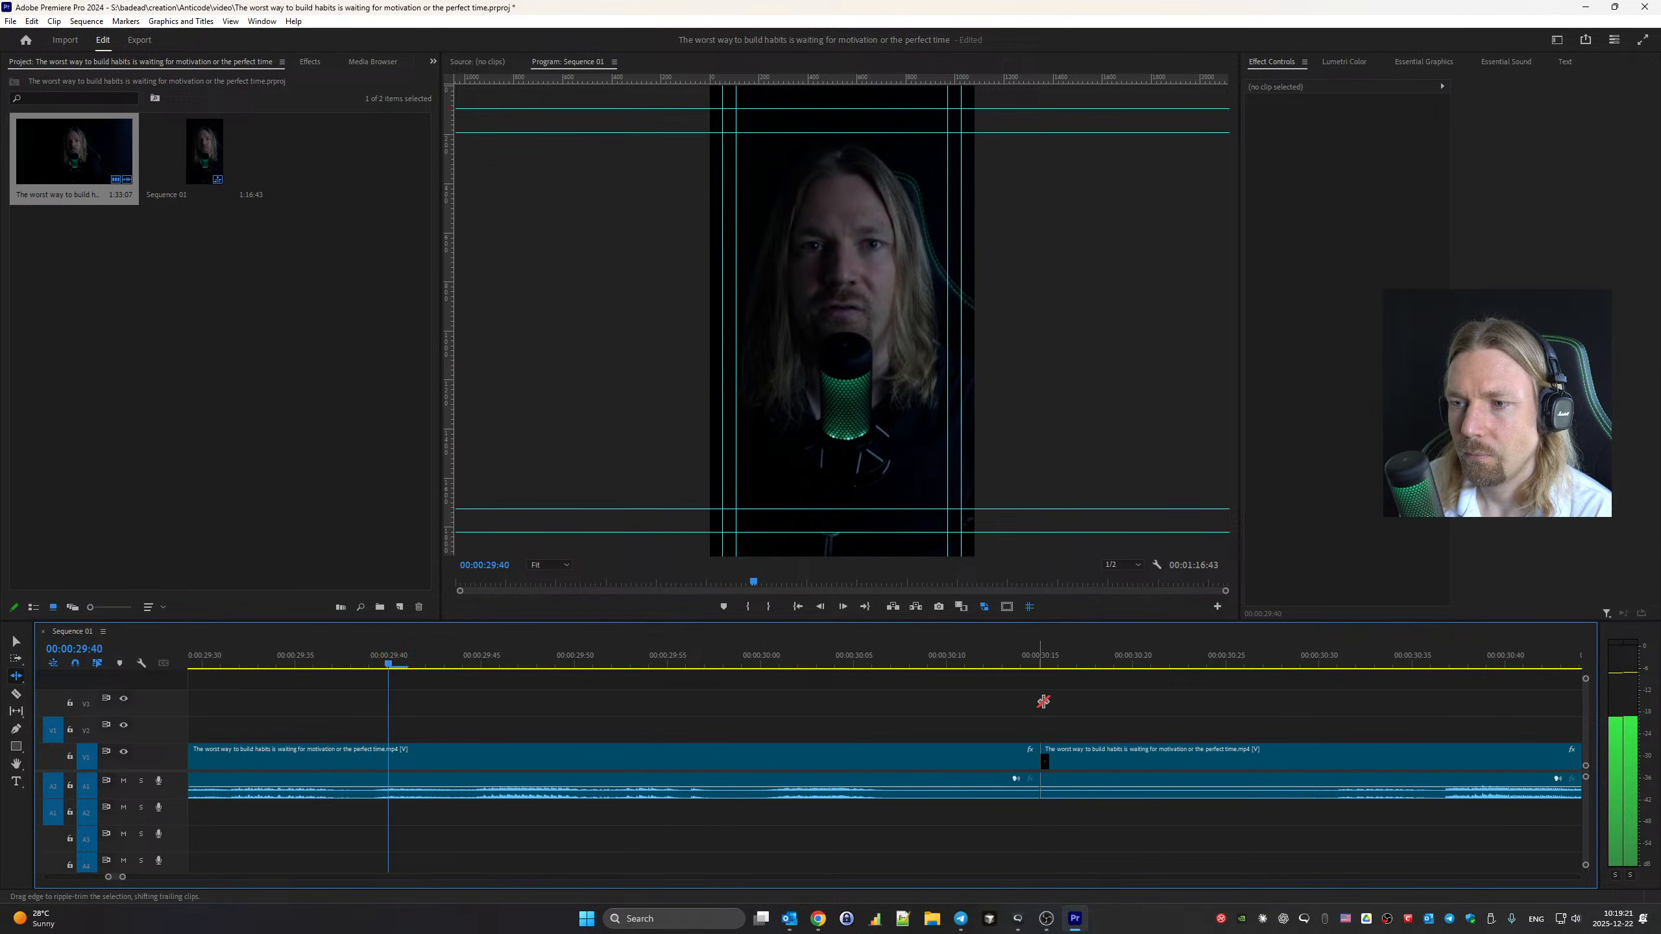
Ripple-trim about 11 frames after and 2 frames before the cut near 30 seconds and replay the transition
key("space")
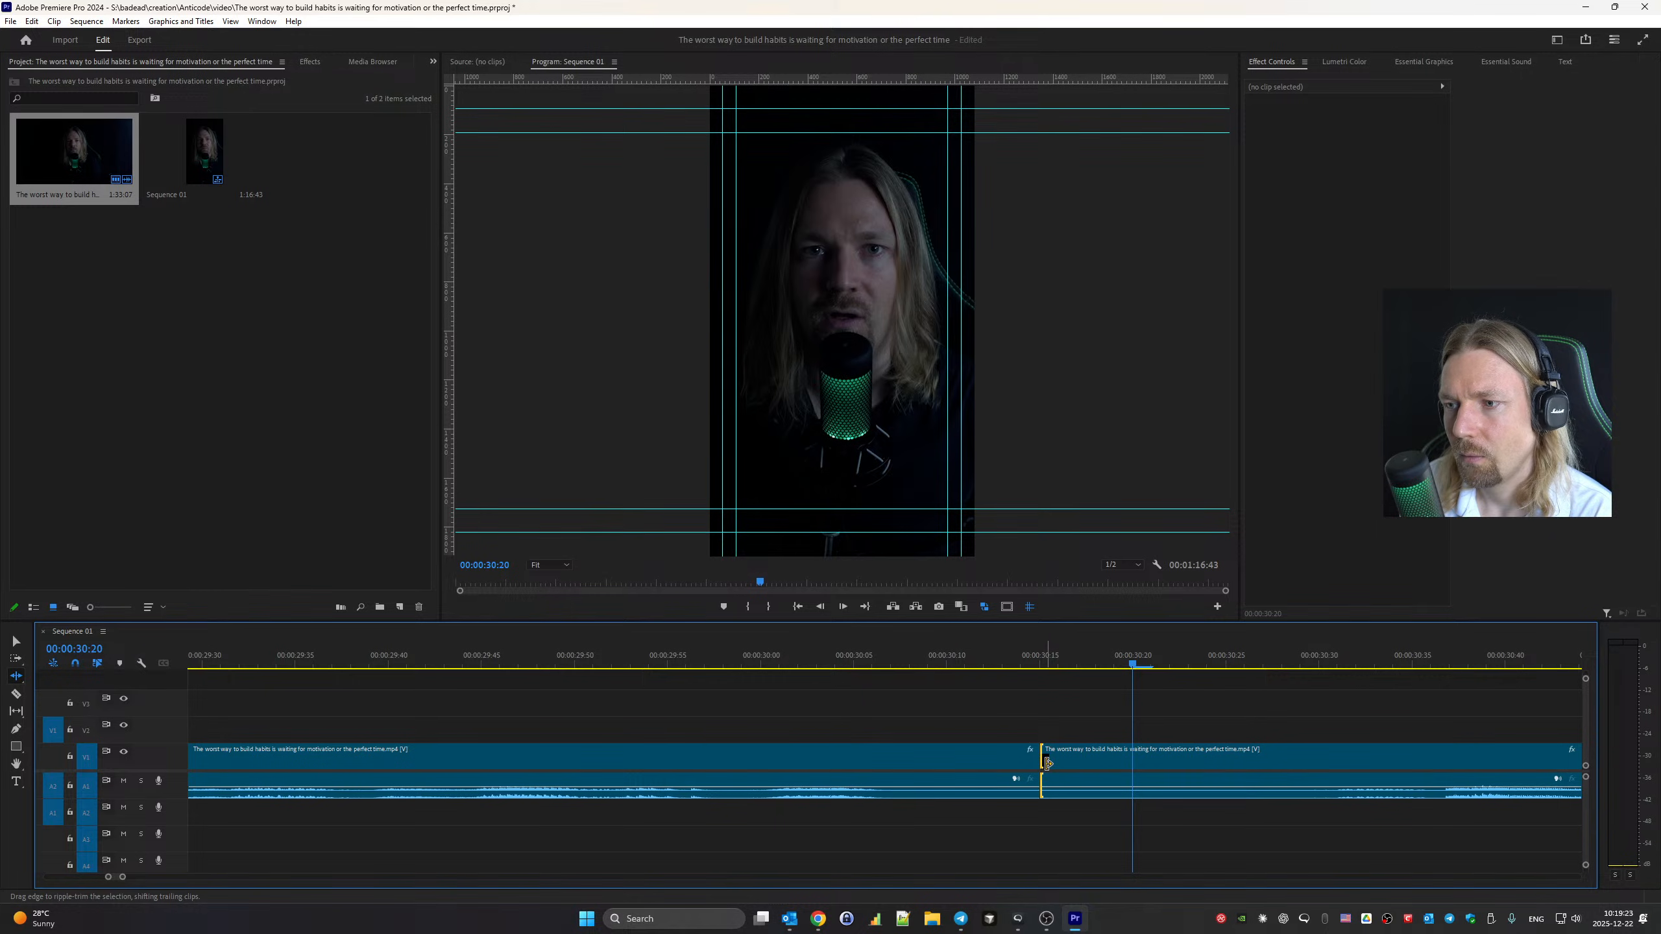
left_click_drag(1046, 762, 1253, 766)
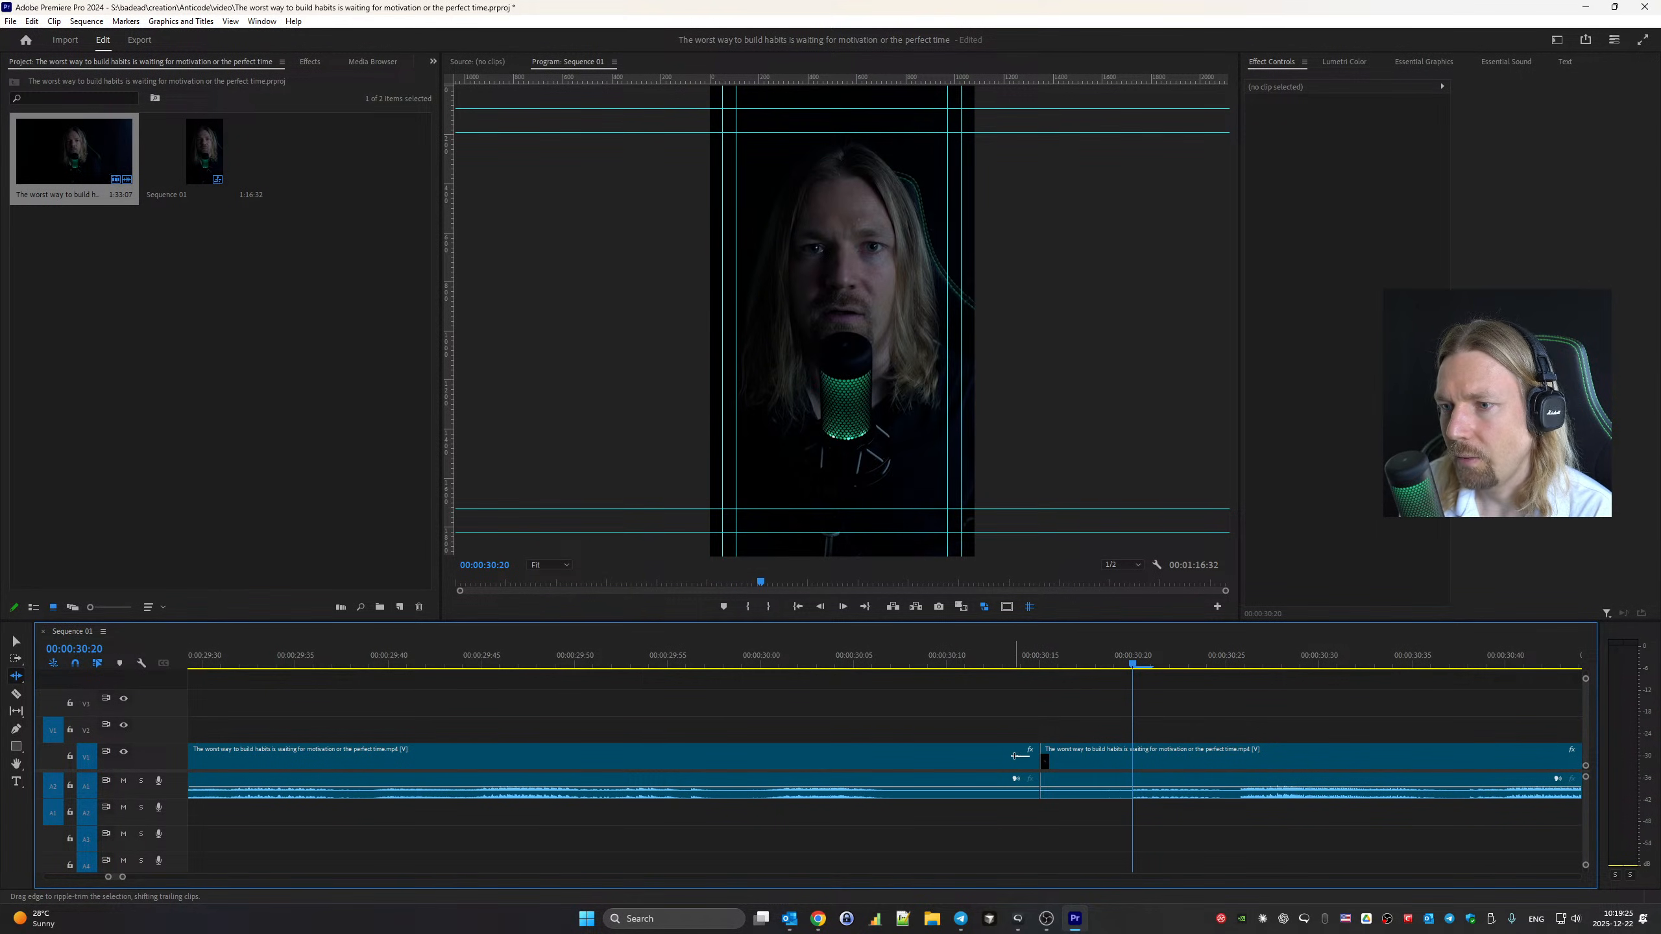
left_click_drag(1028, 759, 995, 760)
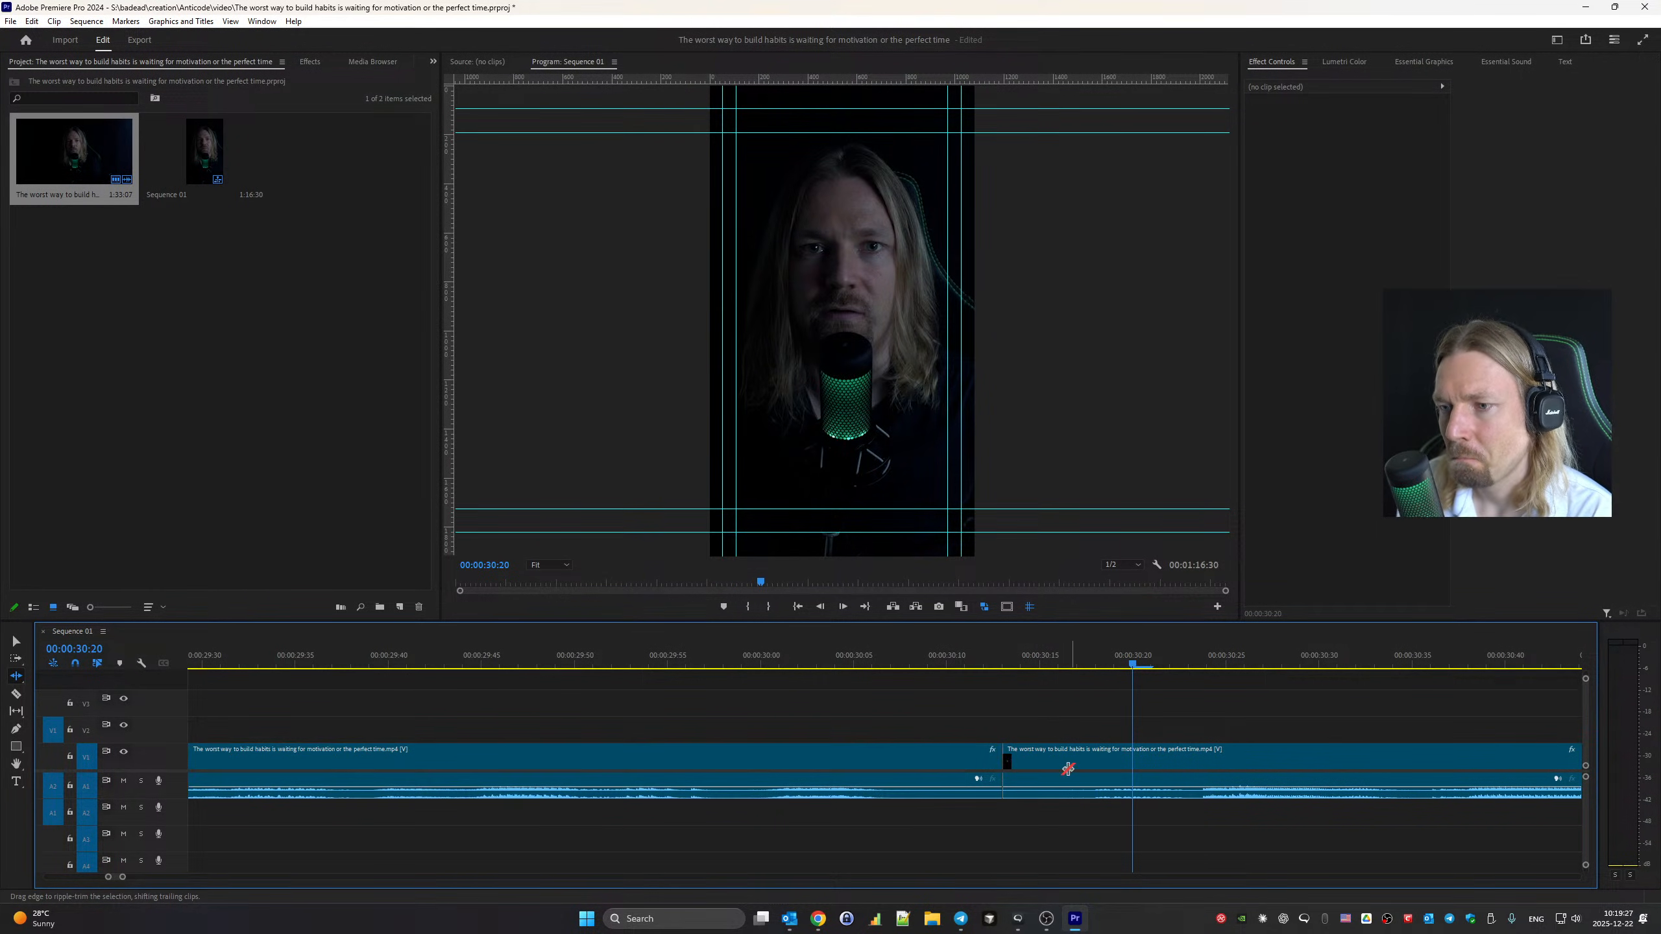
scroll(1072, 770, "up", 5)
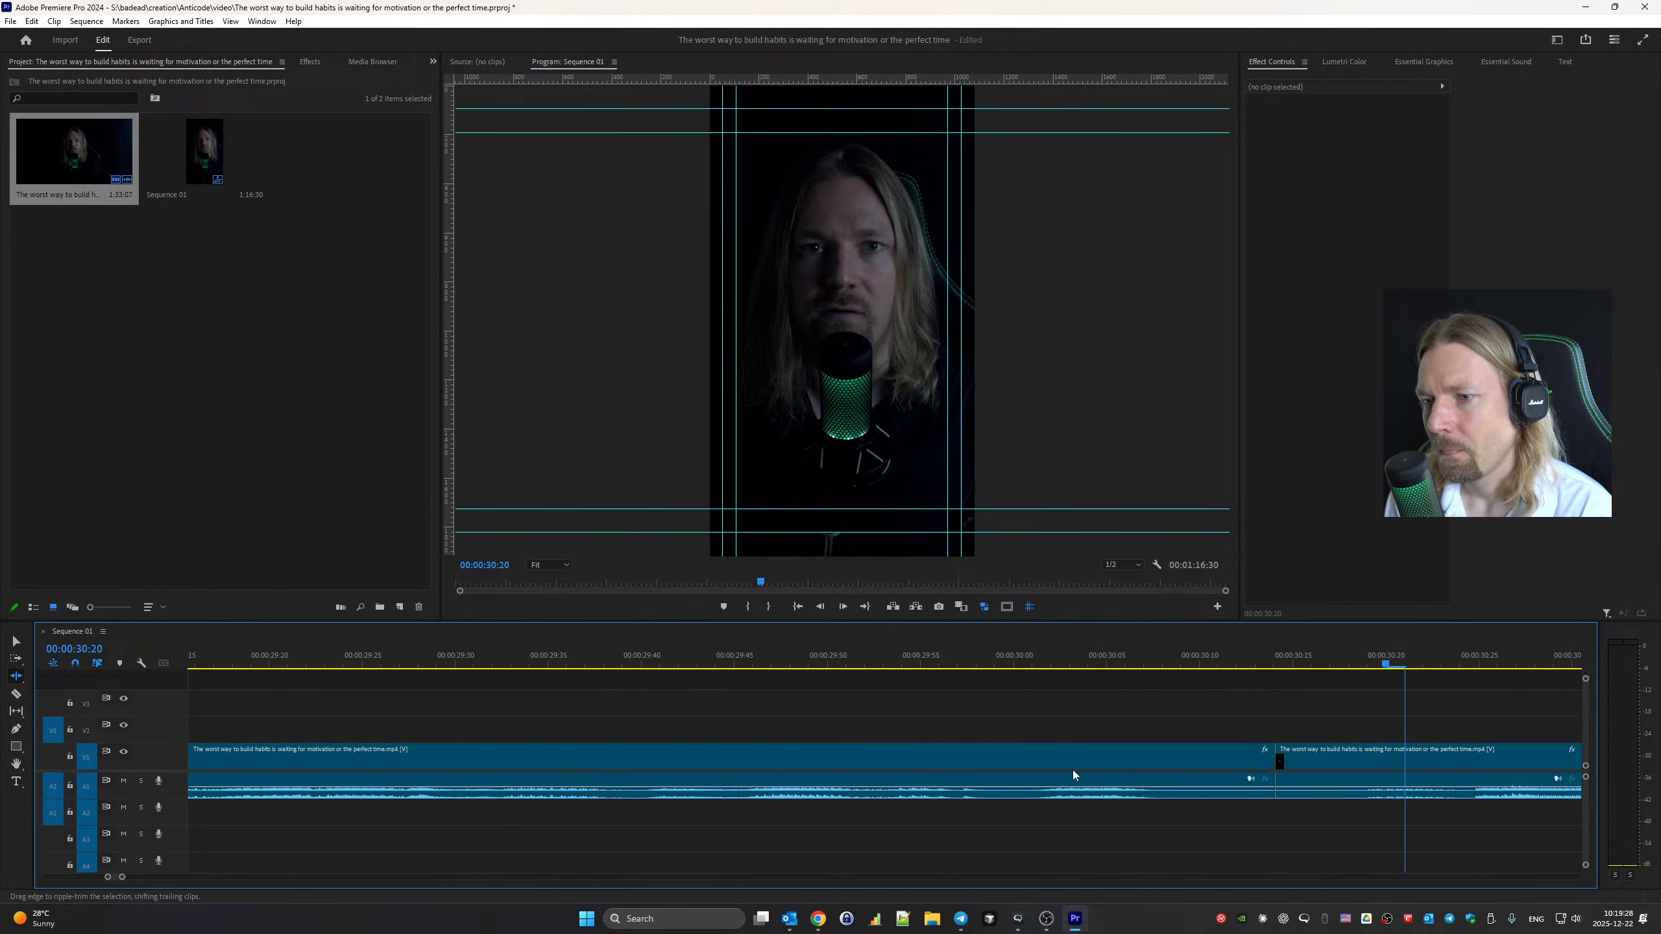
left_click(409, 657)
key("space")
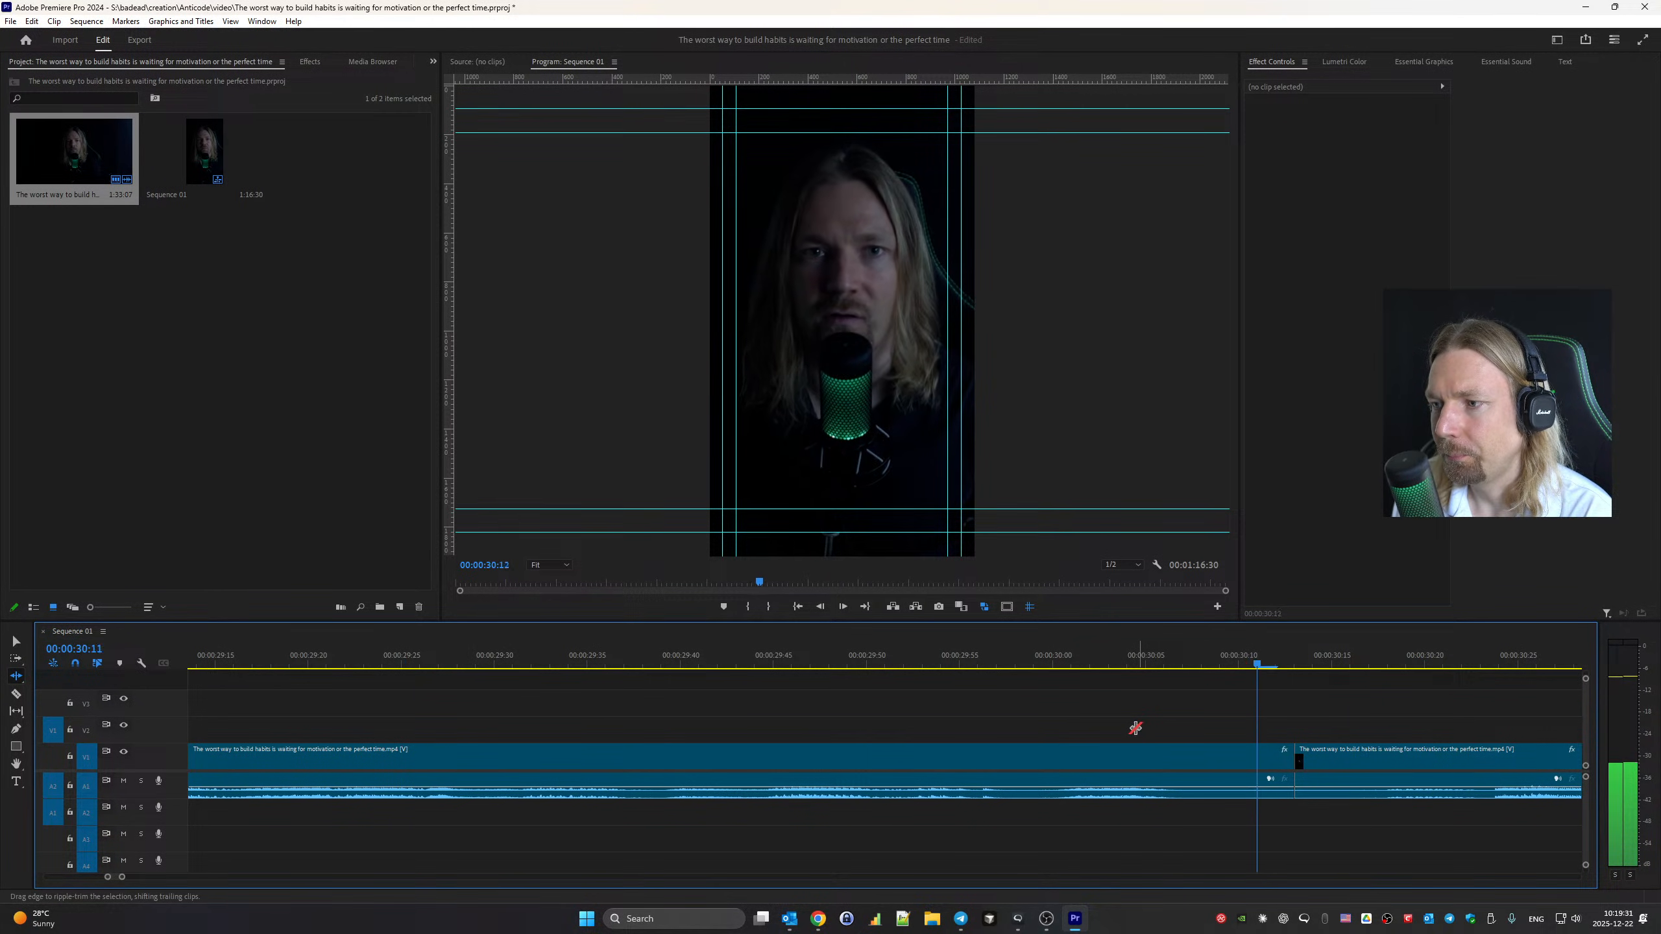
Ripple-trim another 3 frames around the cut near 30 seconds and replay the passage
key("Up")
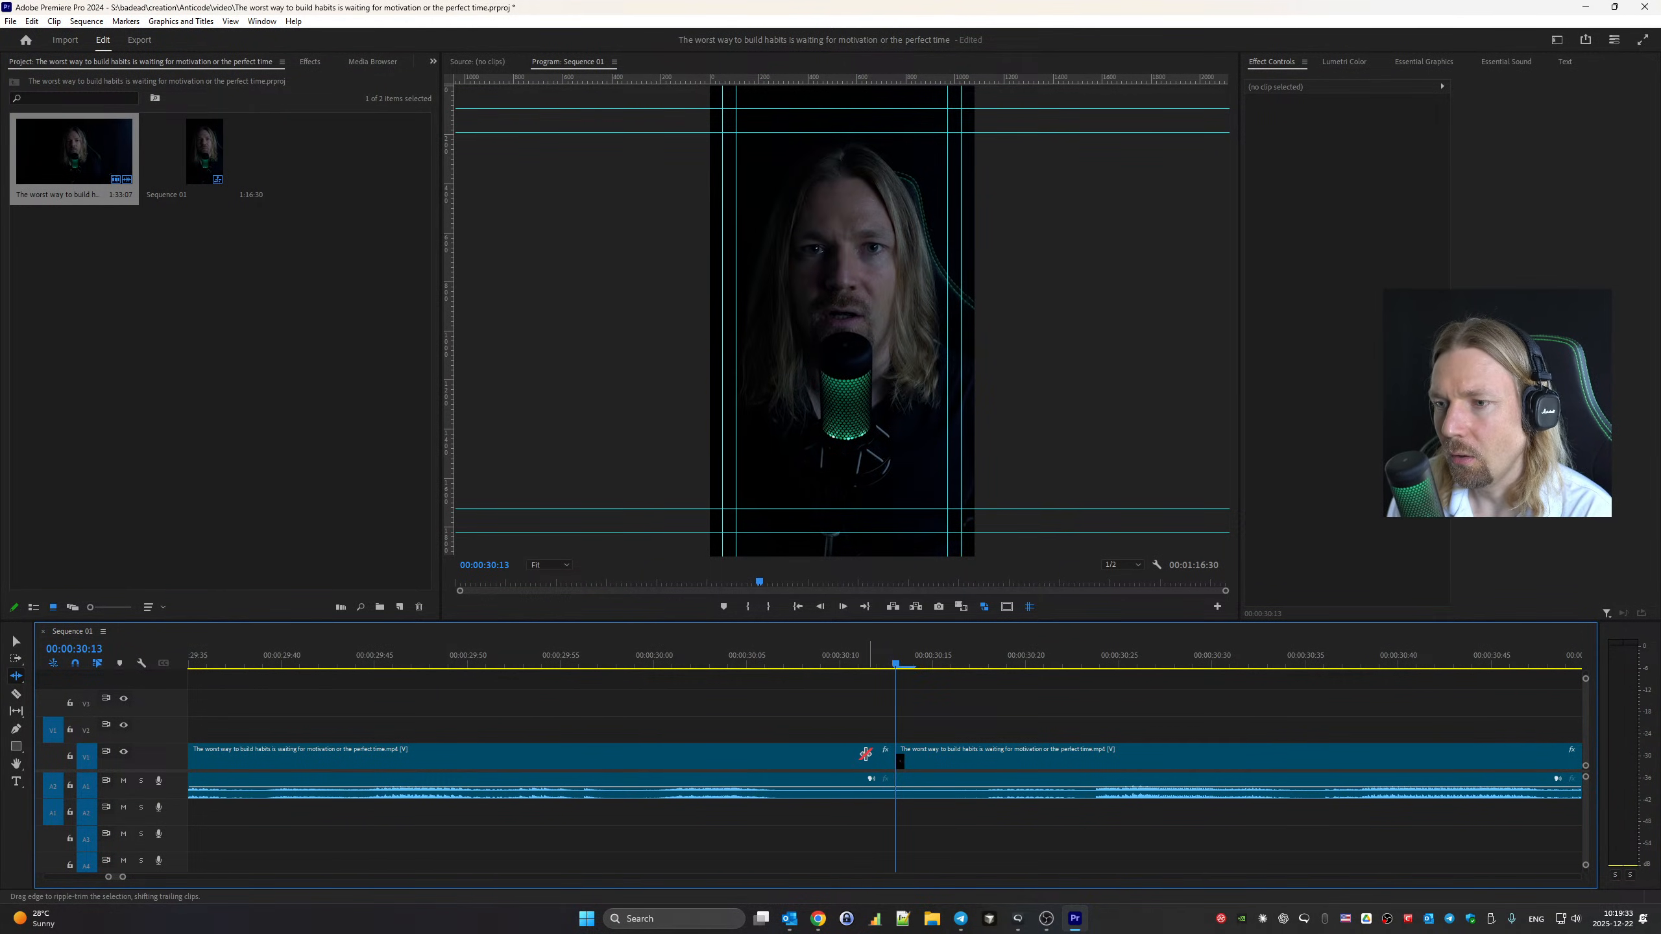
mouse_move(887, 760)
left_mouse_down()
mouse_move(842, 758)
mouse_move(881, 760)
left_mouse_up()
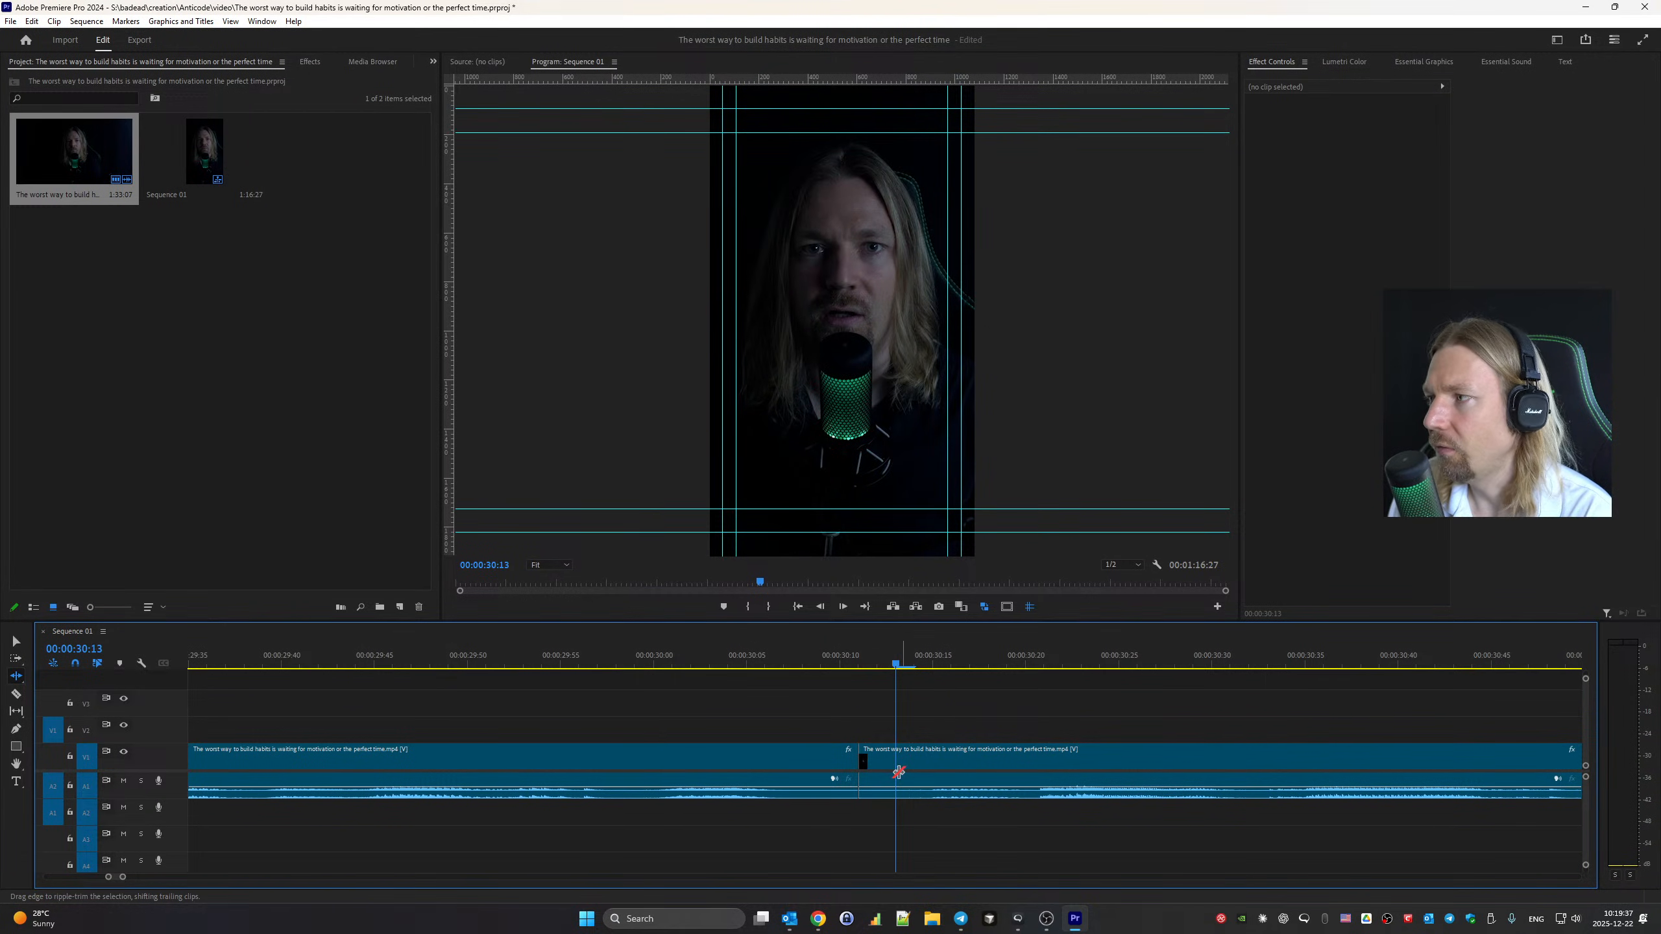
scroll(900, 774, "up", 10)
left_click(362, 654)
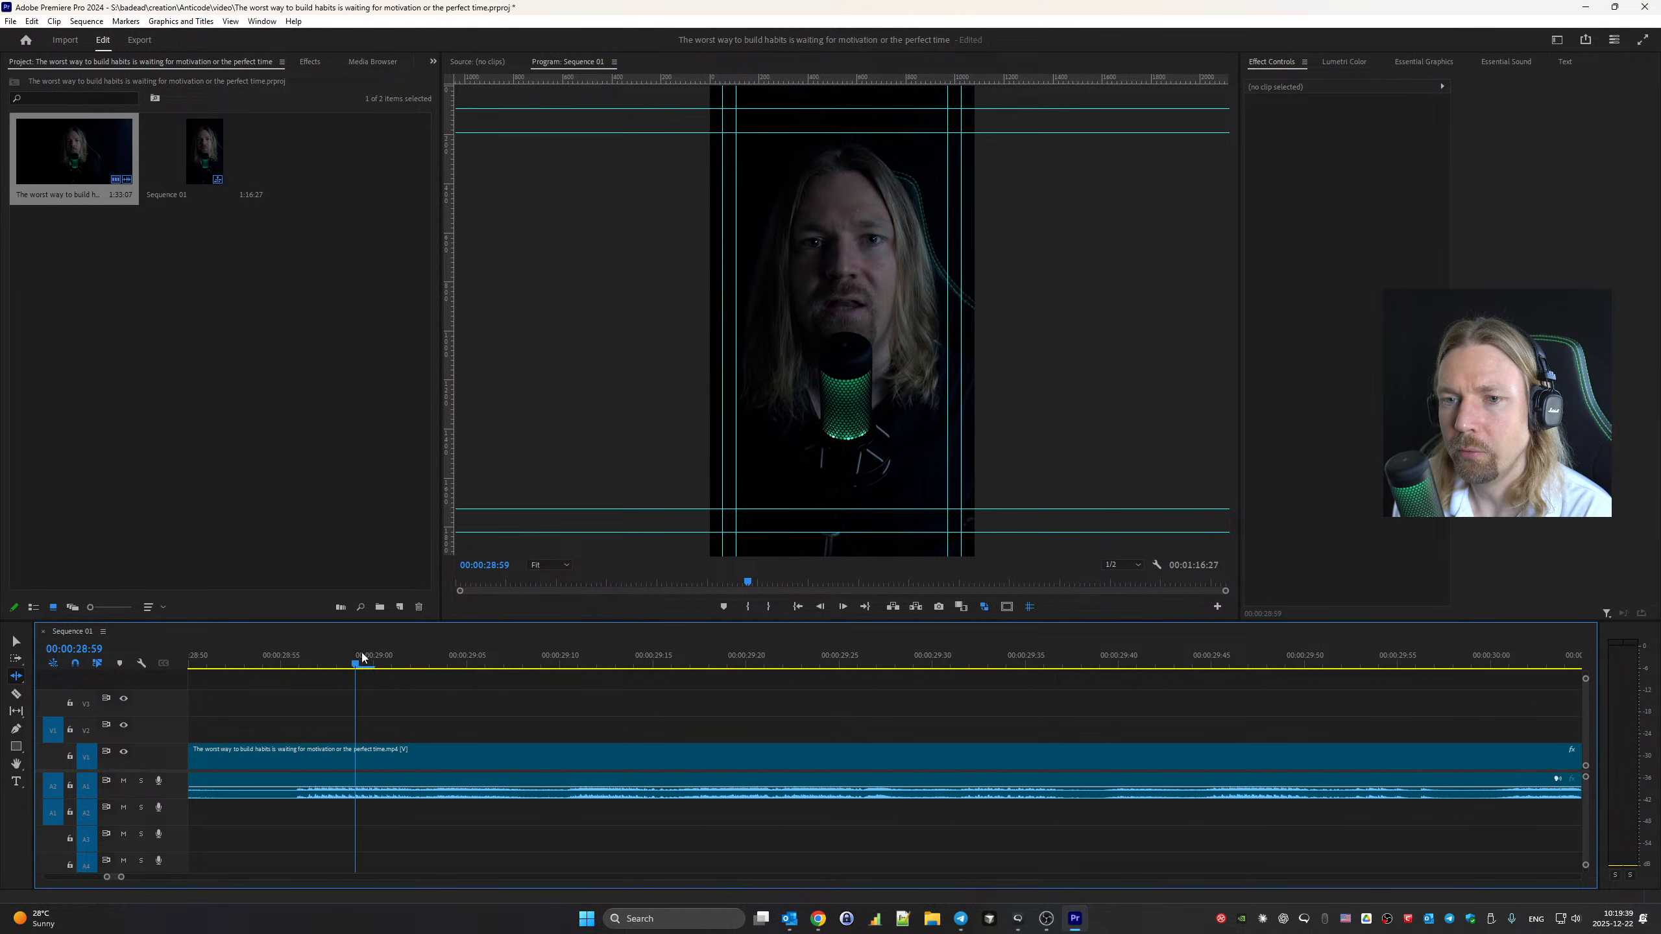
key("space")
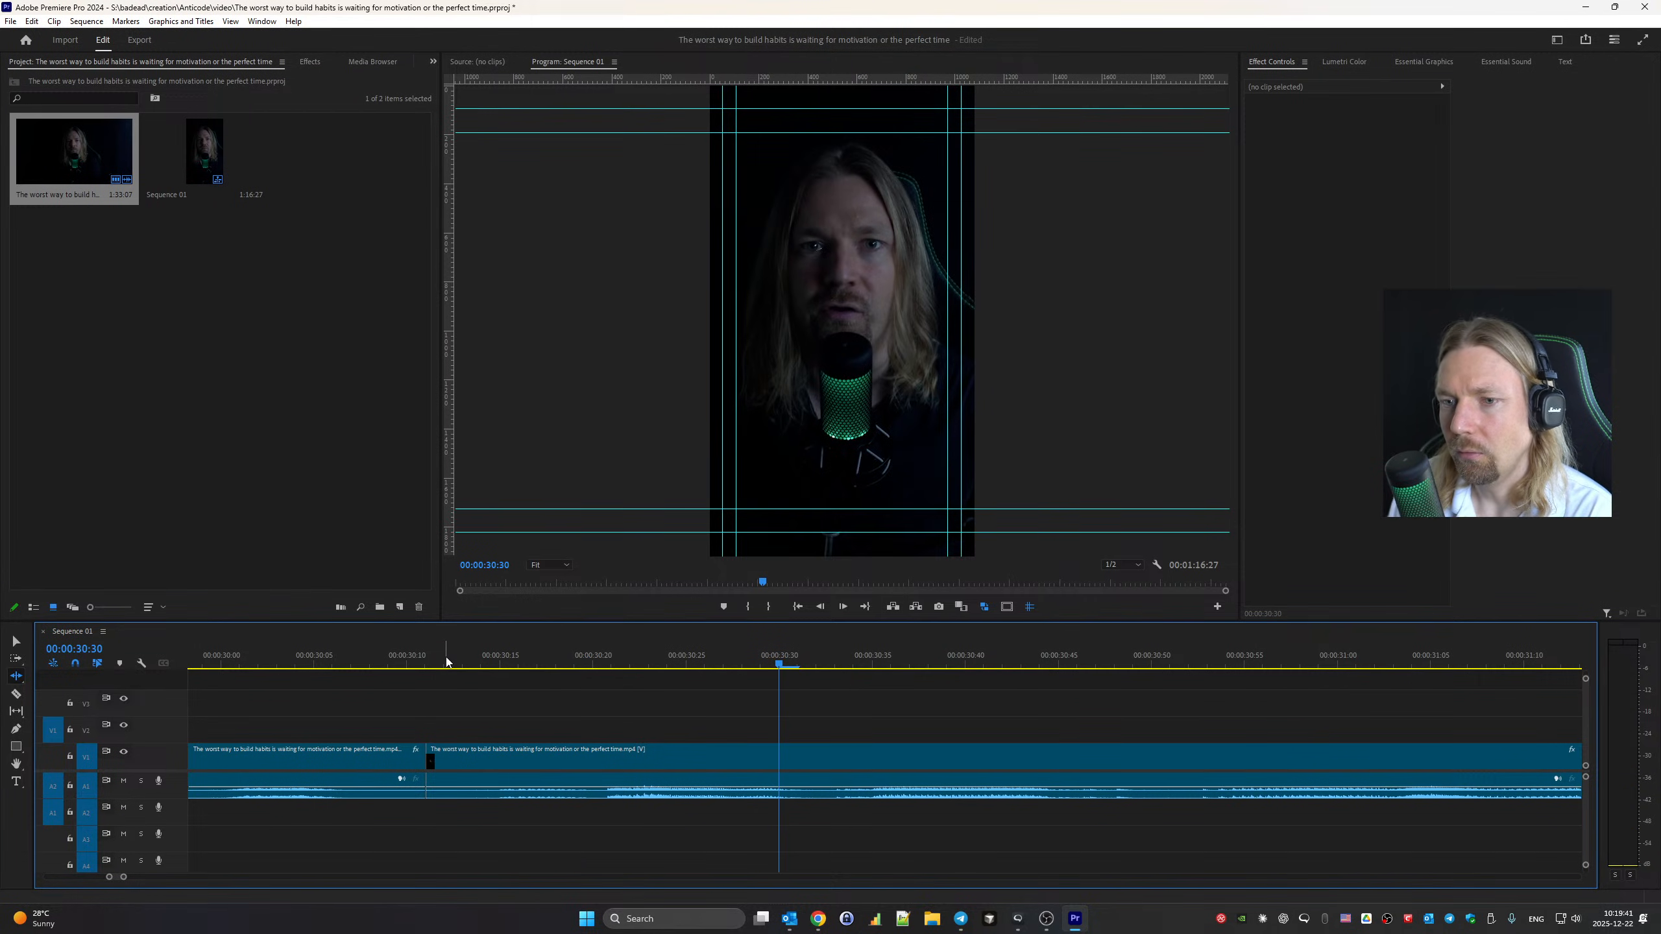
Ripple-trim about 9 frames before and 8 frames after the cut near 35 seconds and replay the transition
key("Down")
left_click_drag(891, 762, 722, 762)
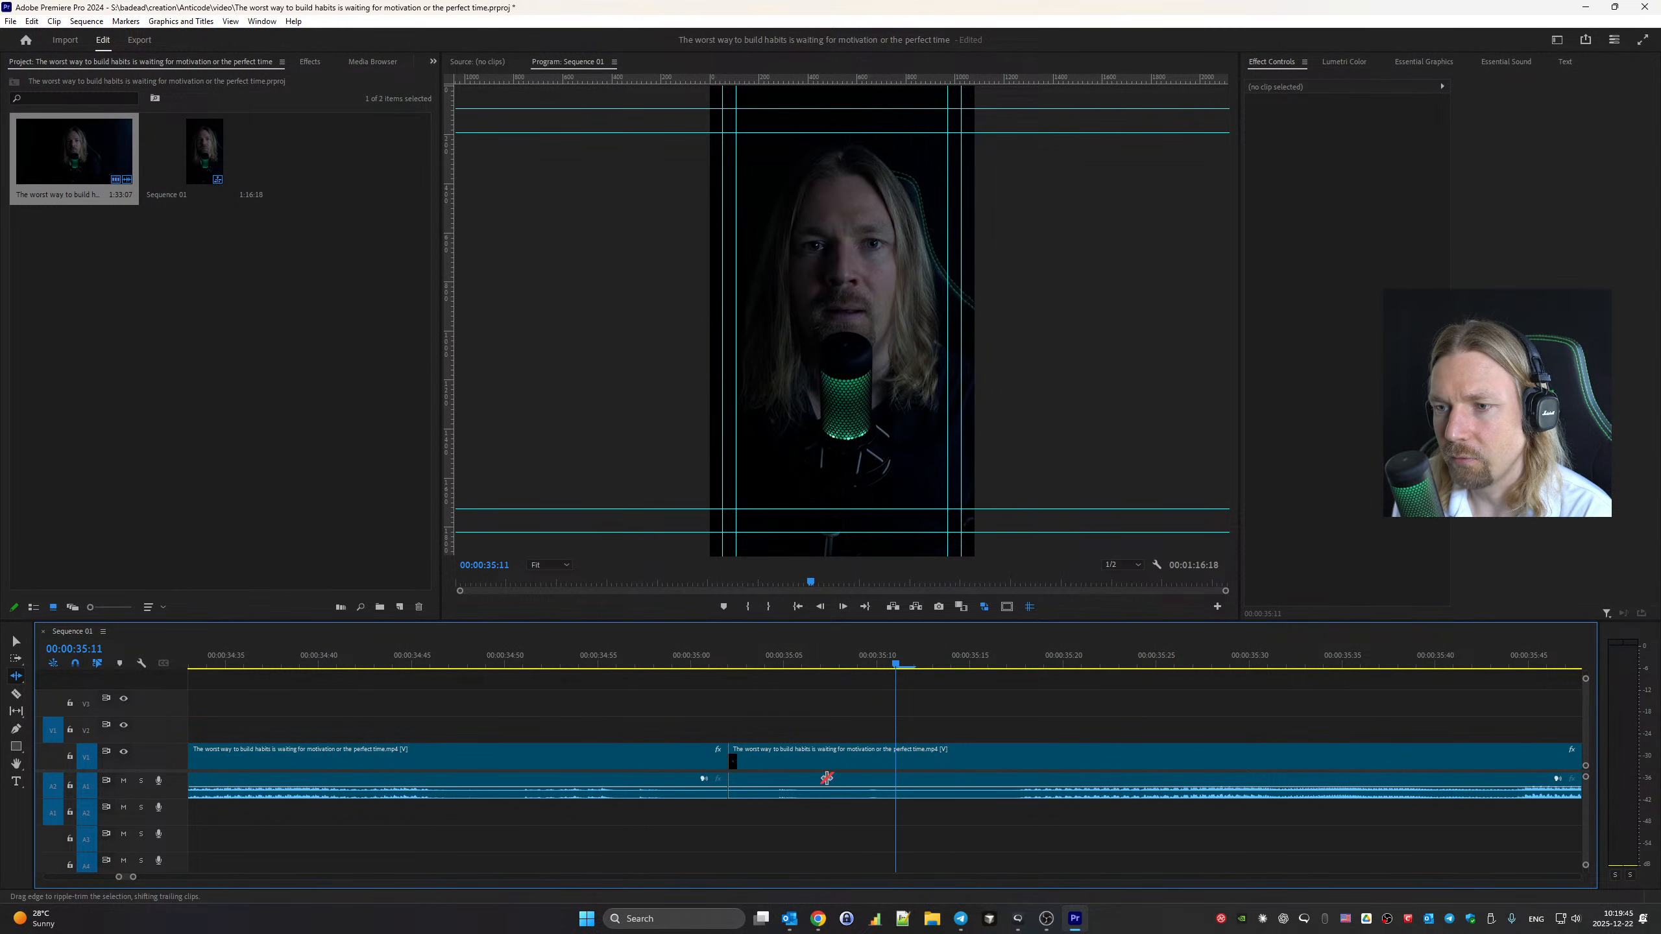
left_click_drag(739, 762, 892, 763)
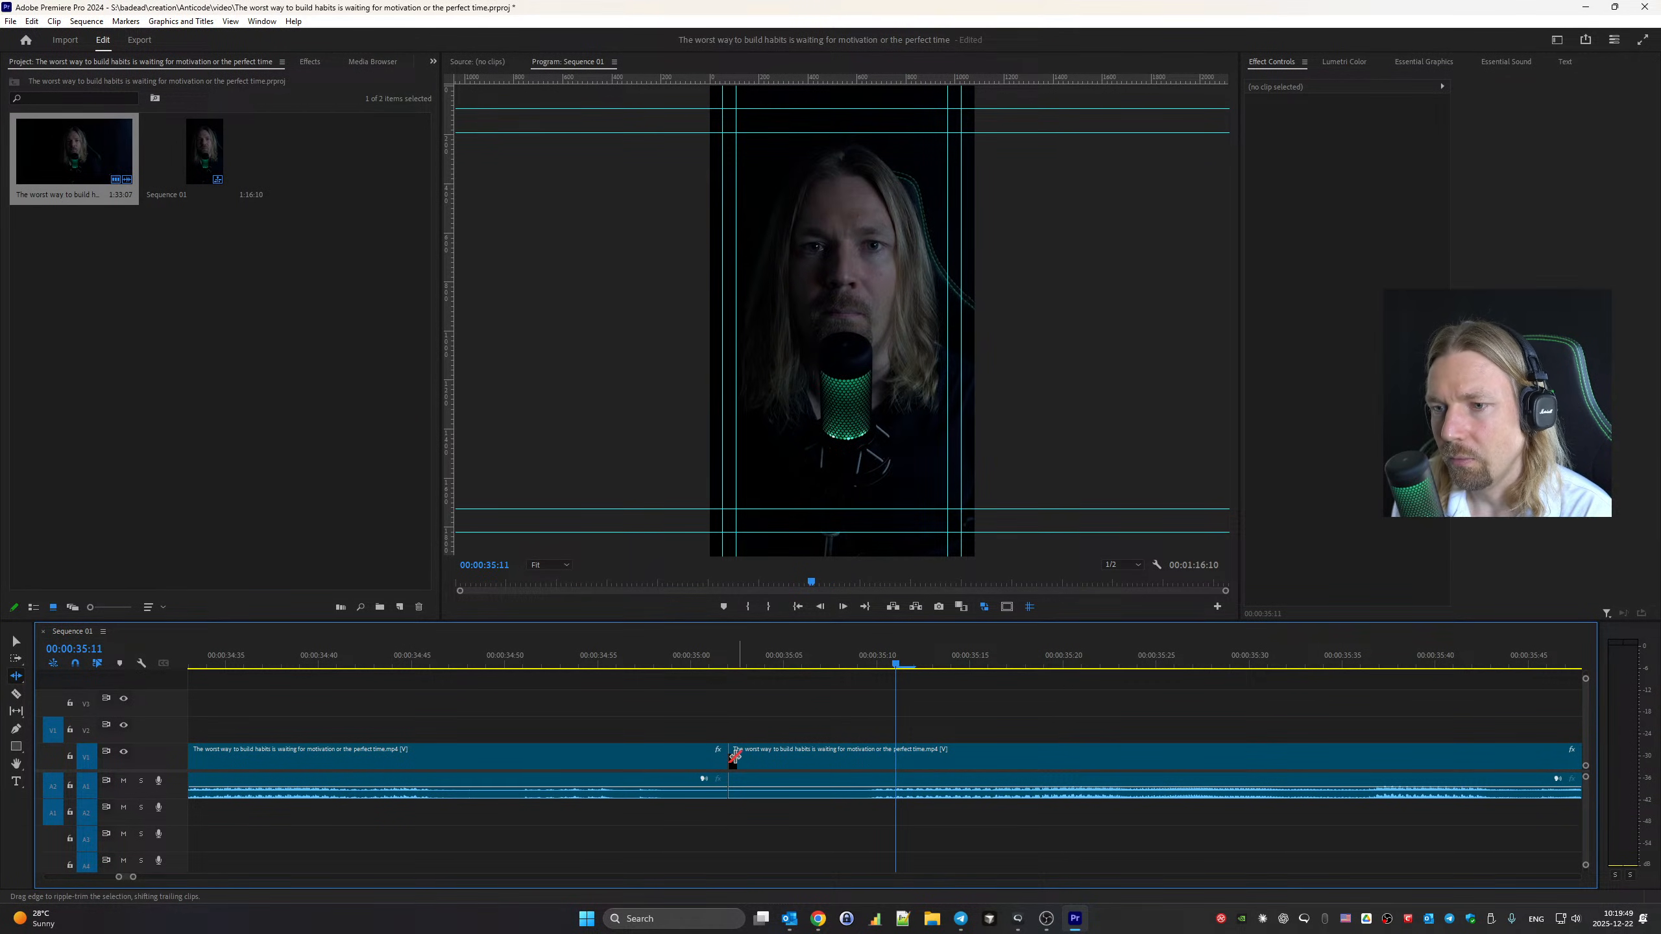
scroll(673, 724, "up", 4)
left_click(301, 657)
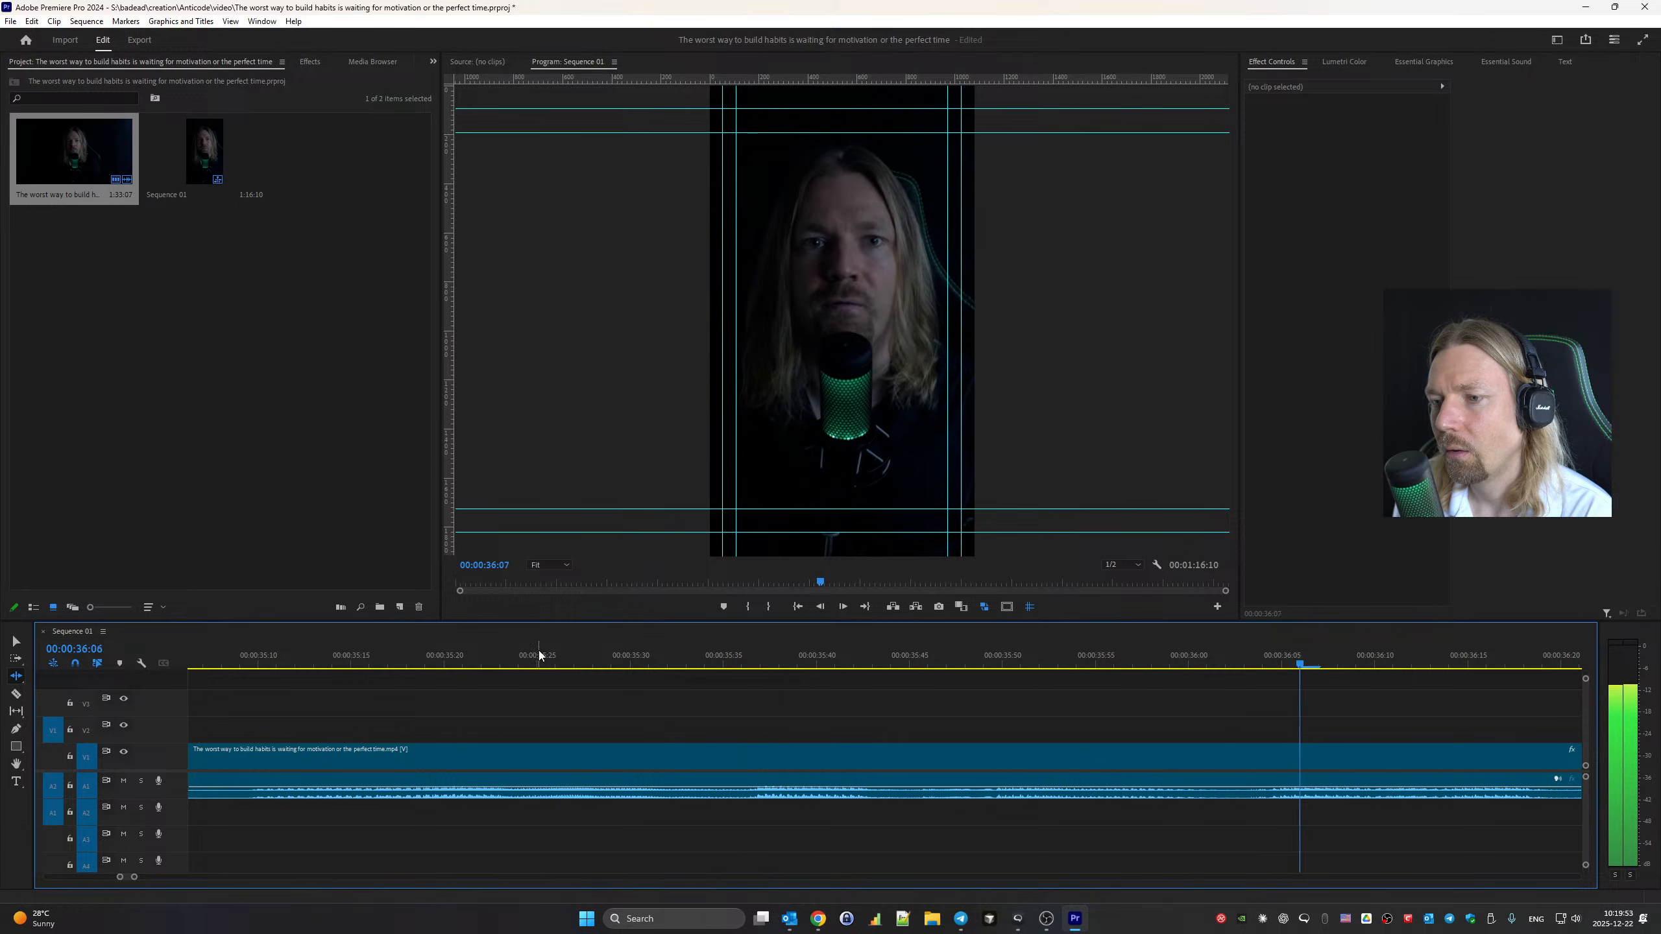
key("space")
Ripple-trim about 24 frames in total around the cut between 36 and 38 seconds and replay the passage
key("ctrl+k")
left_click_drag(902, 762, 792, 794)
left_click_drag(1188, 761, 1159, 757)
key("space")
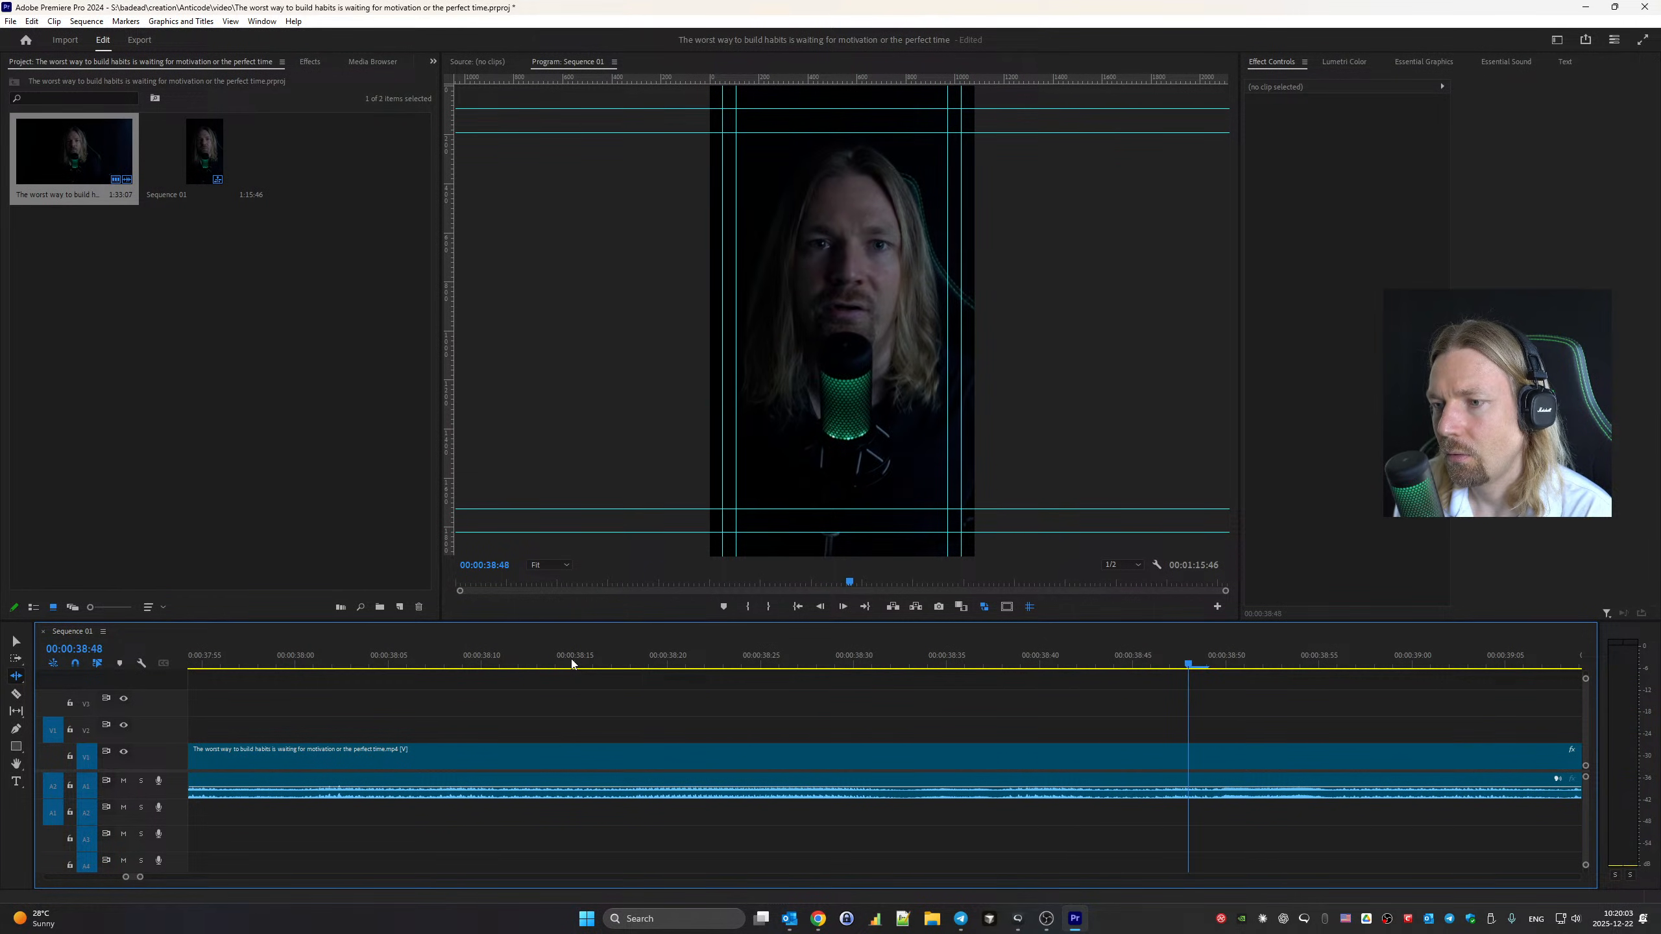
Ripple-trim about 21 frames of silence from each side of the cut near 40 seconds and replay the transition
key("ctrl+k")
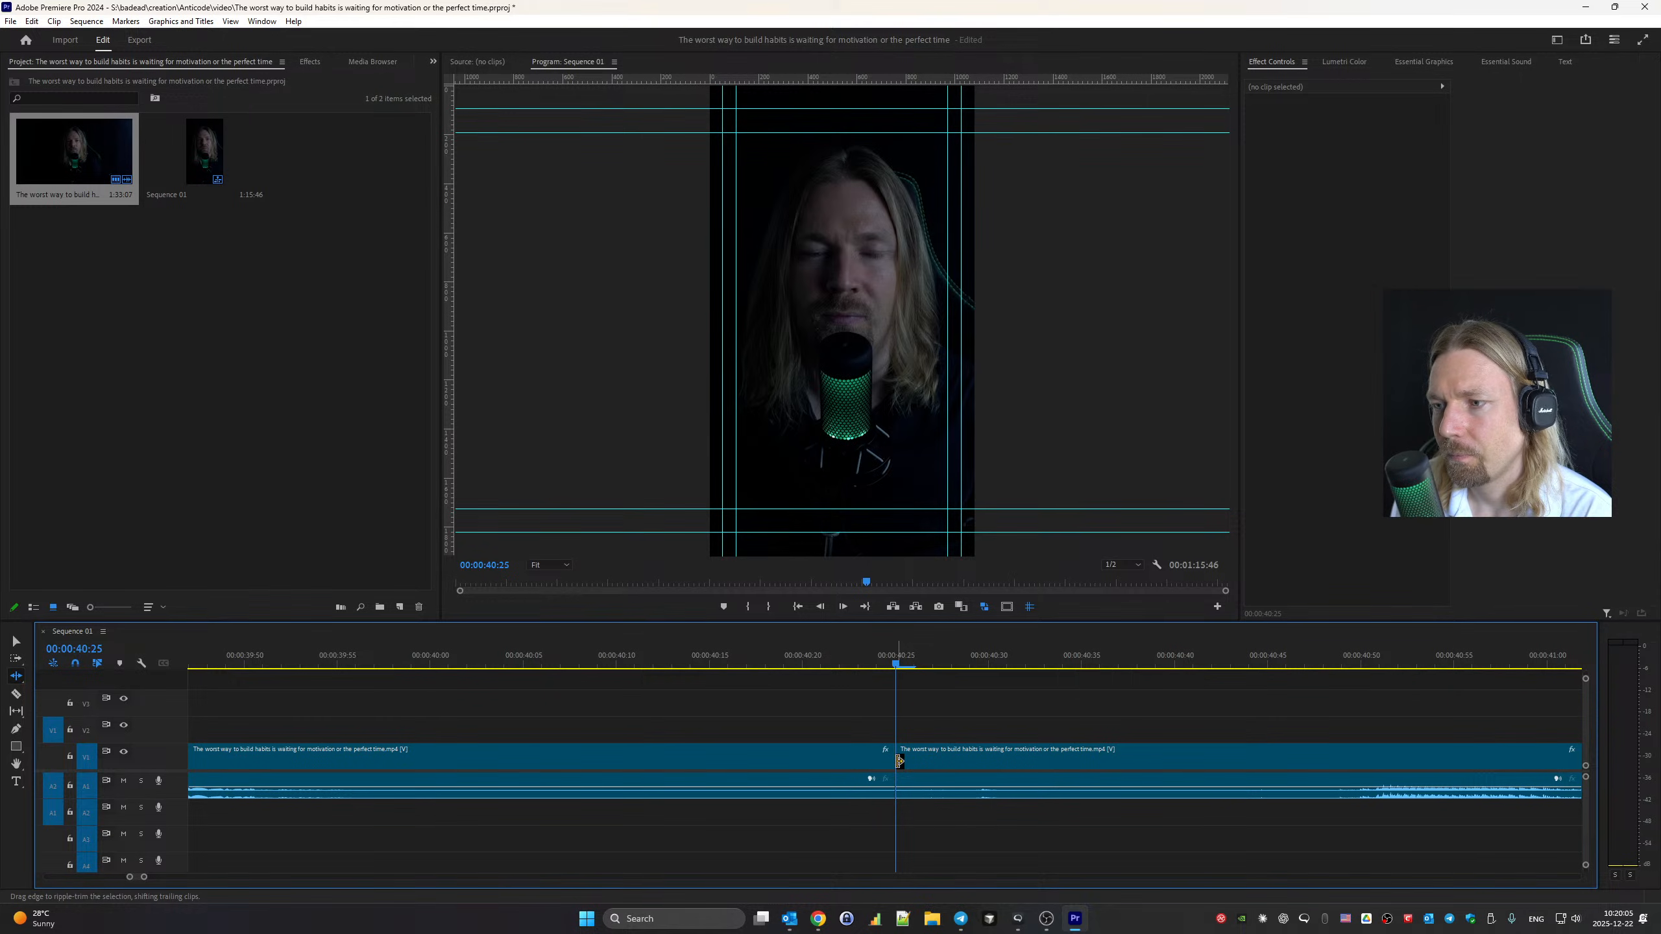
left_click_drag(898, 761, 1281, 759)
left_click_drag(885, 754, 486, 758)
key("space")
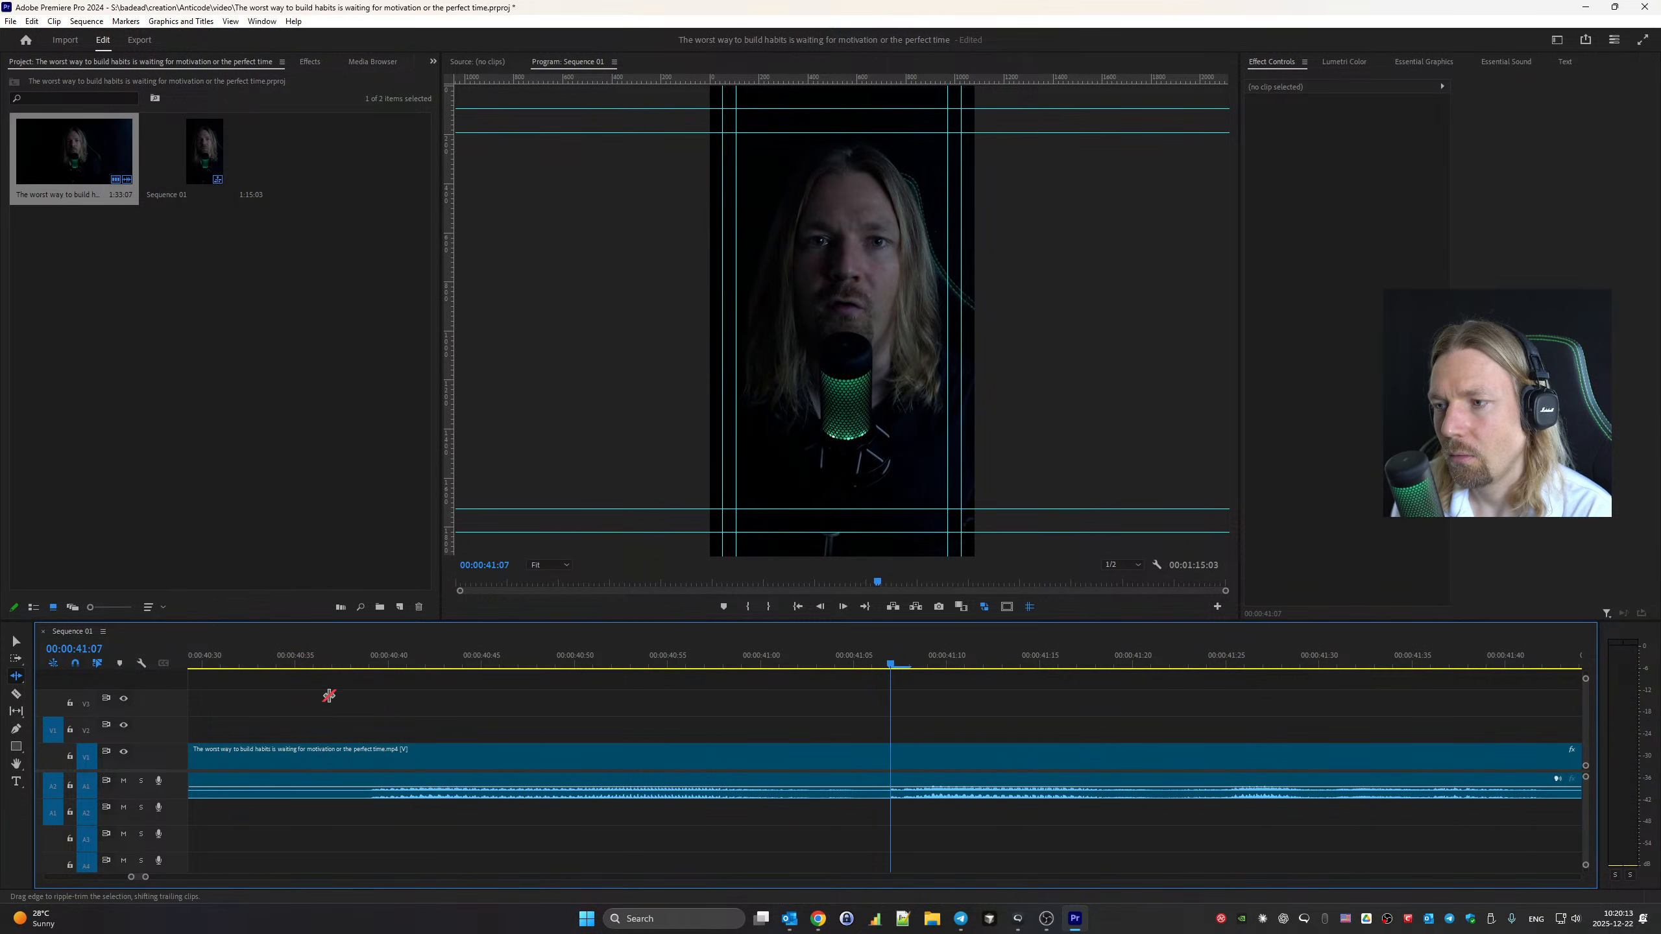
Ripple-trim about 18 frames after and 12 frames before the cut near 42 seconds and replay the transition
left_click_drag(903, 761, 1246, 758)
left_click_drag(887, 765, 671, 760)
scroll(730, 766, "up", 5)
left_click(239, 661)
key("space")
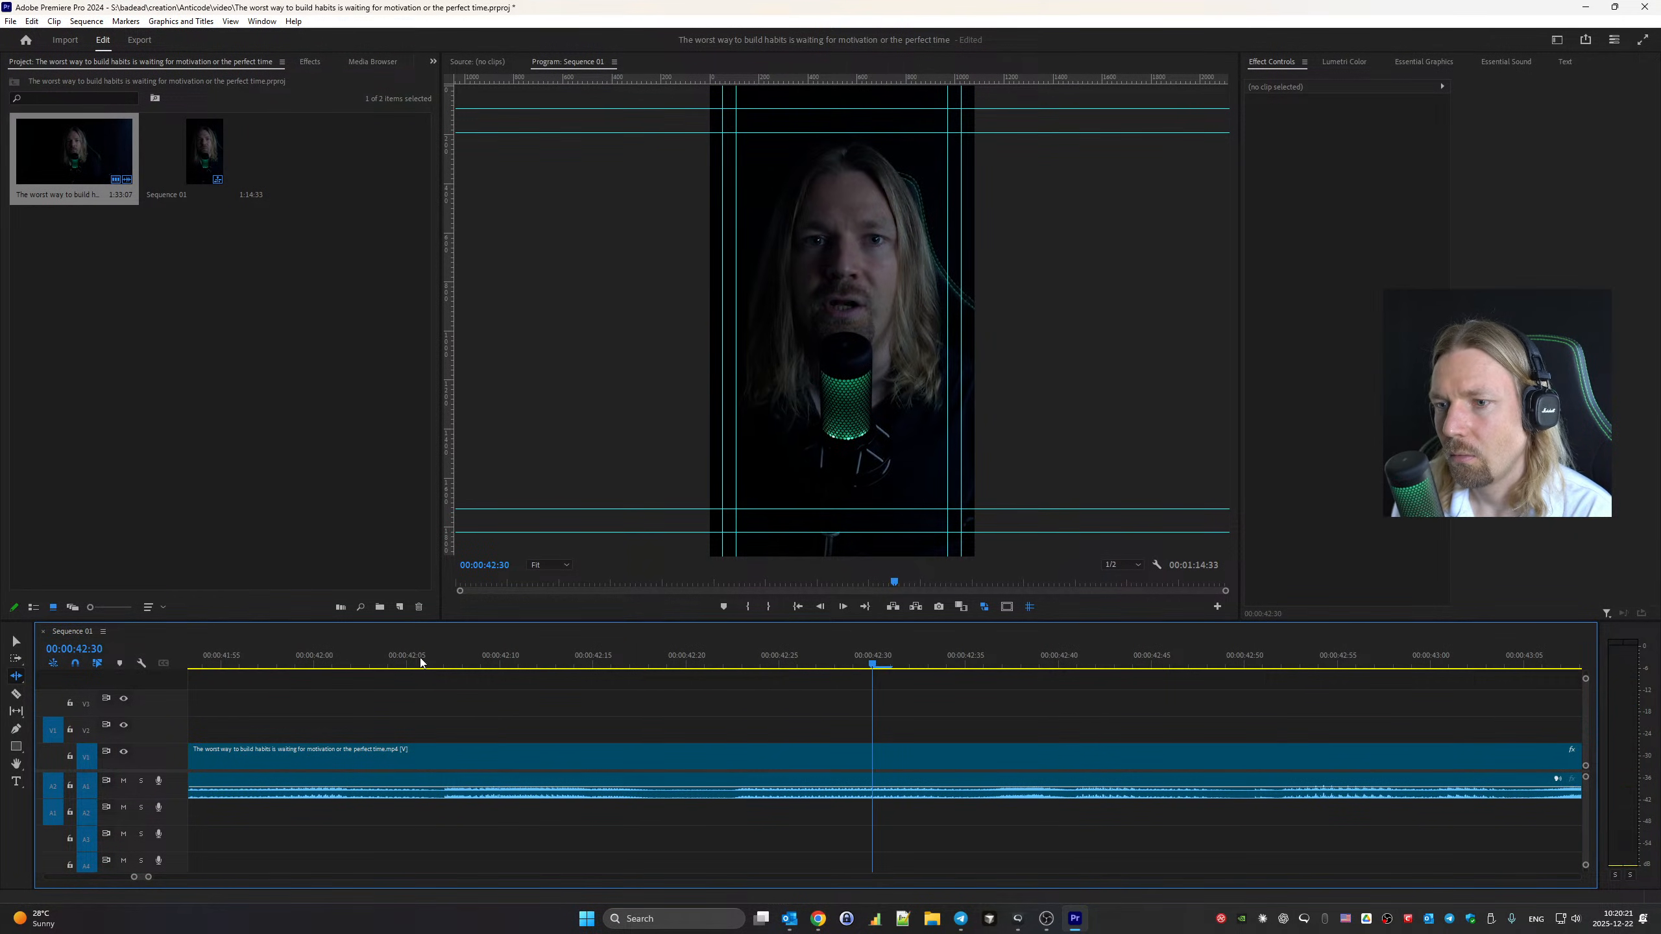
Ripple-trim 1 more frame before the cut near 42 seconds and replay the passage
key("Up")
left_click_drag(889, 767, 864, 763)
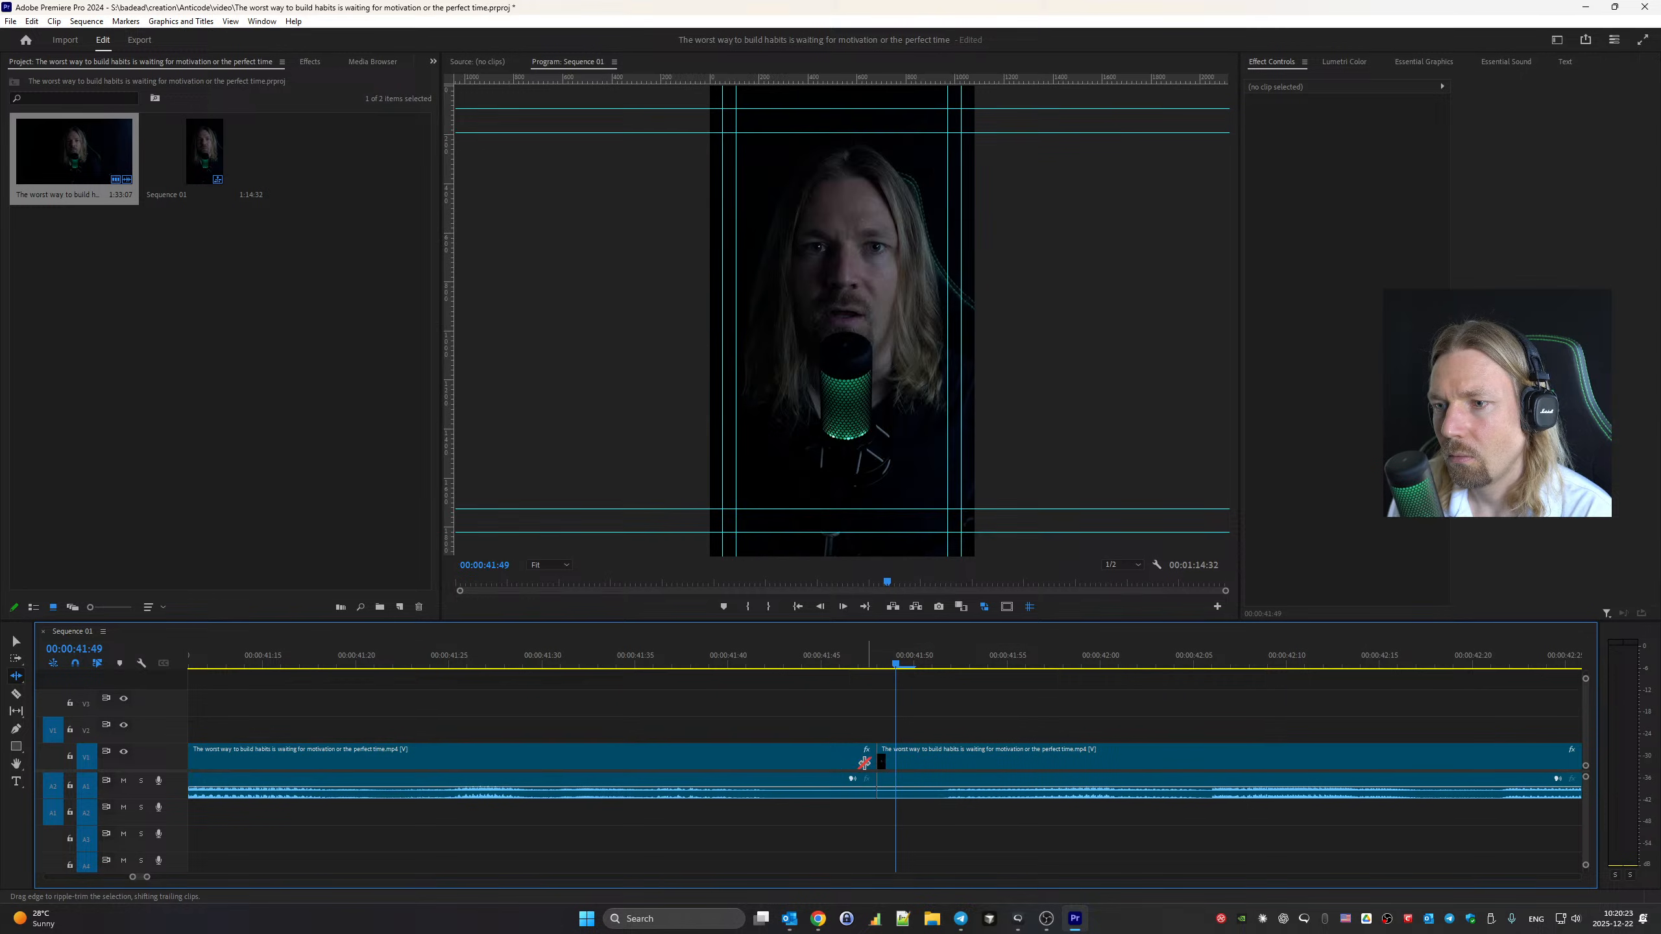
scroll(808, 765, "left", 5)
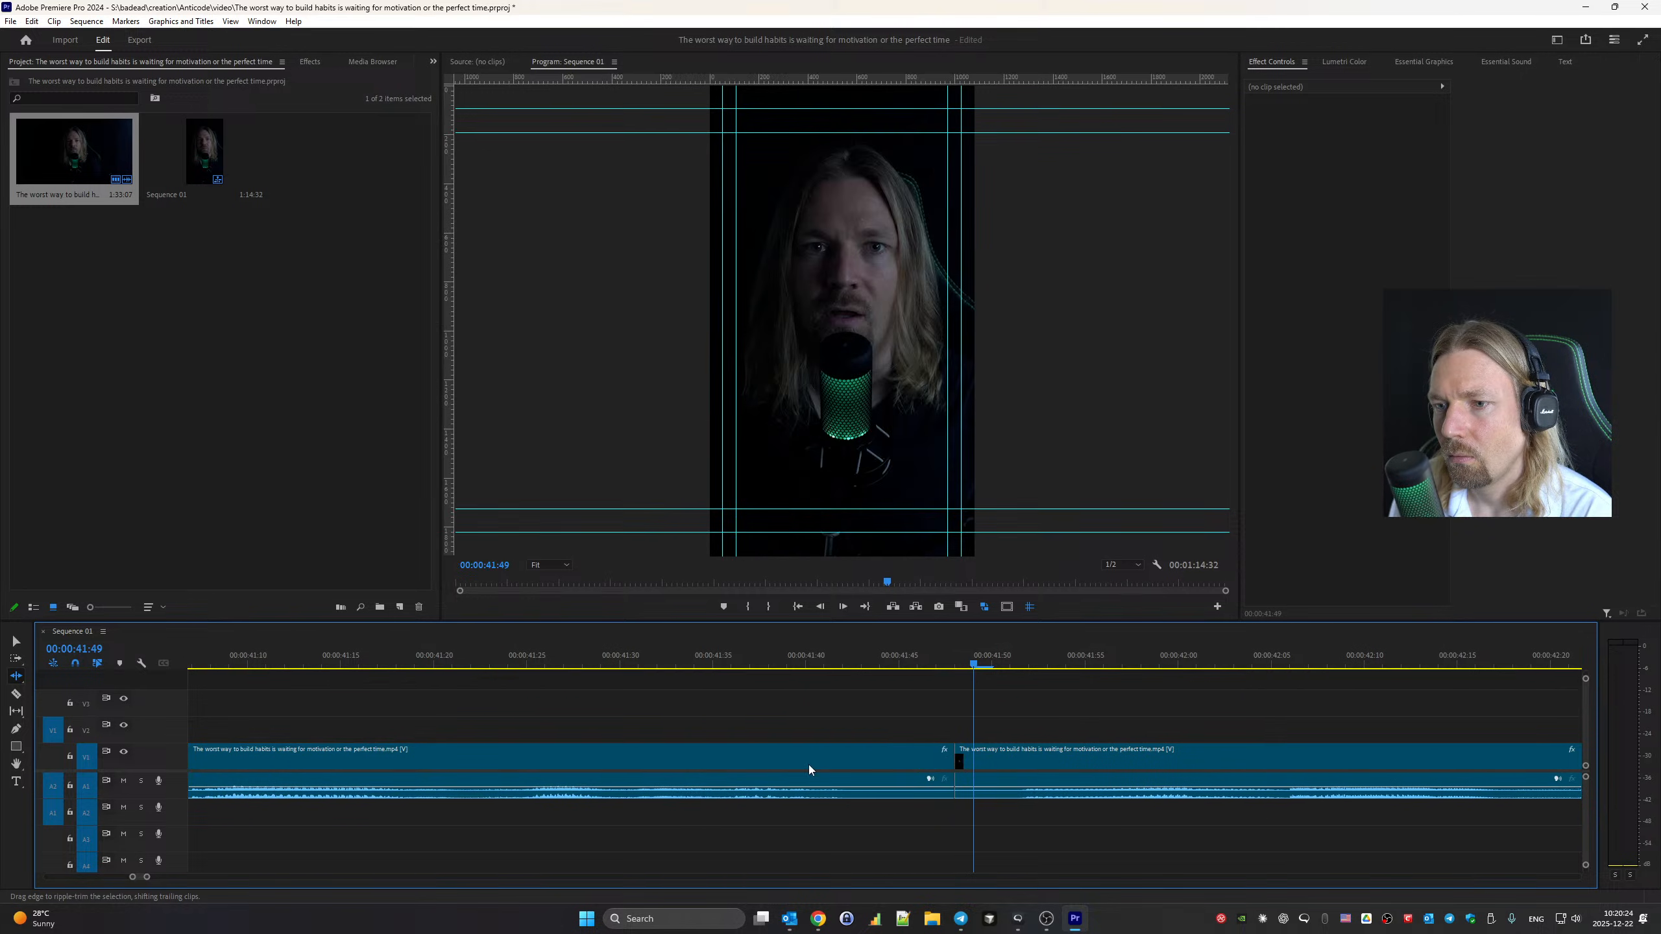
left_click(204, 656)
key("space")
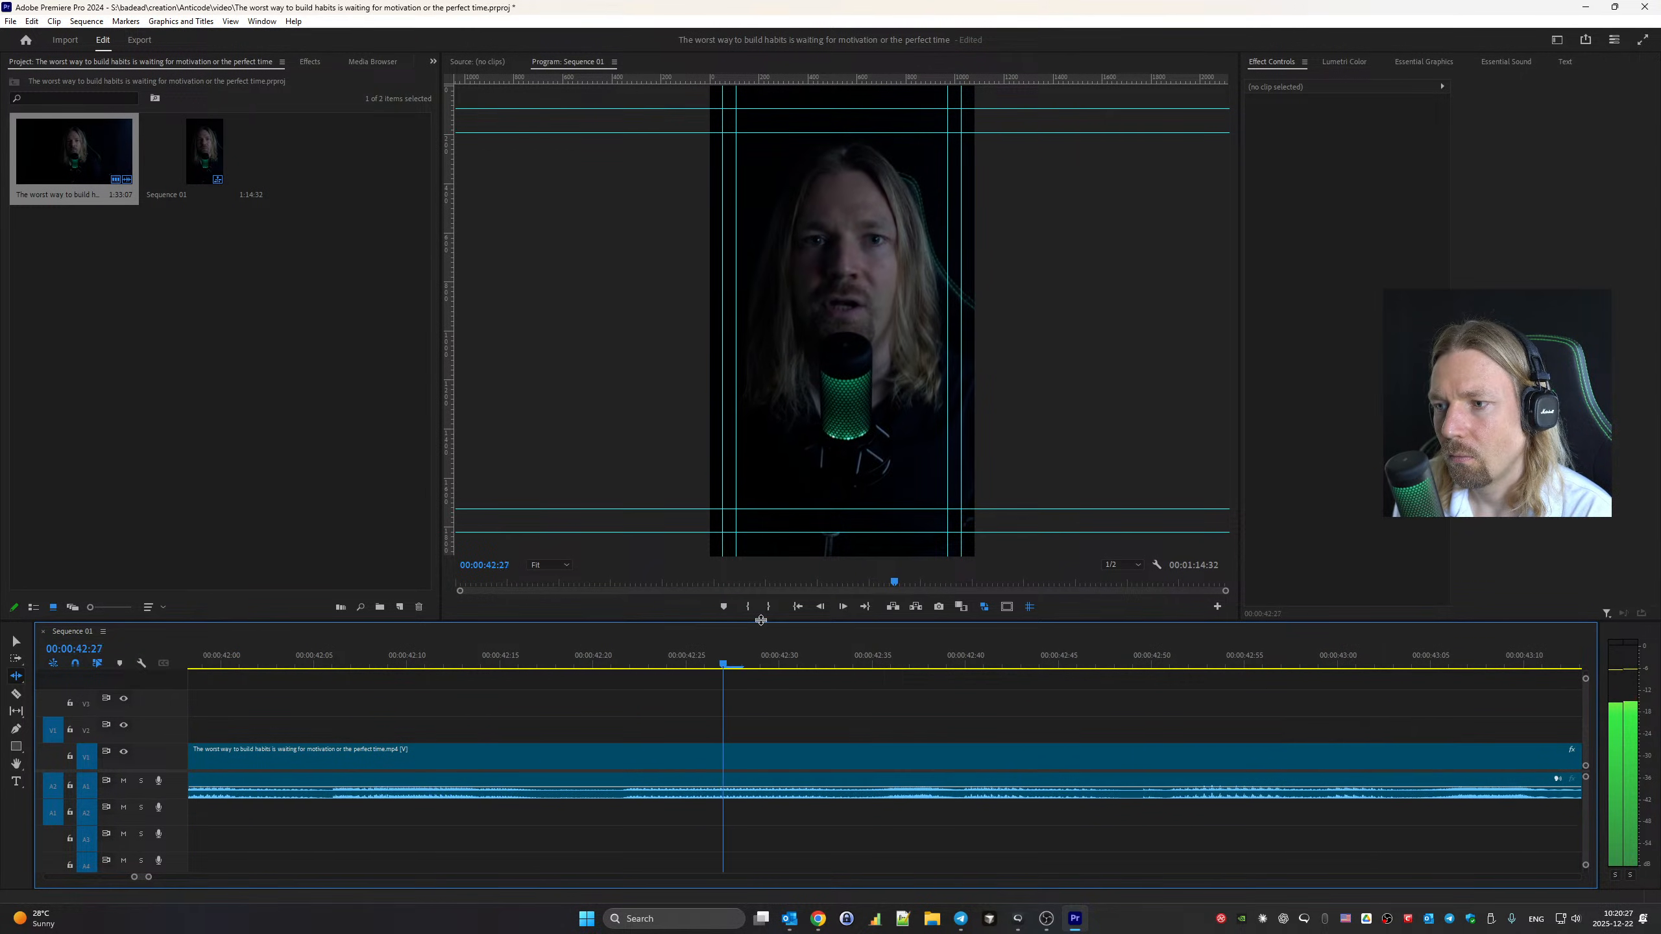
Ripple-trim about 10 frames before and 6 frames after the cut near 46 seconds and replay the transition
key("Down")
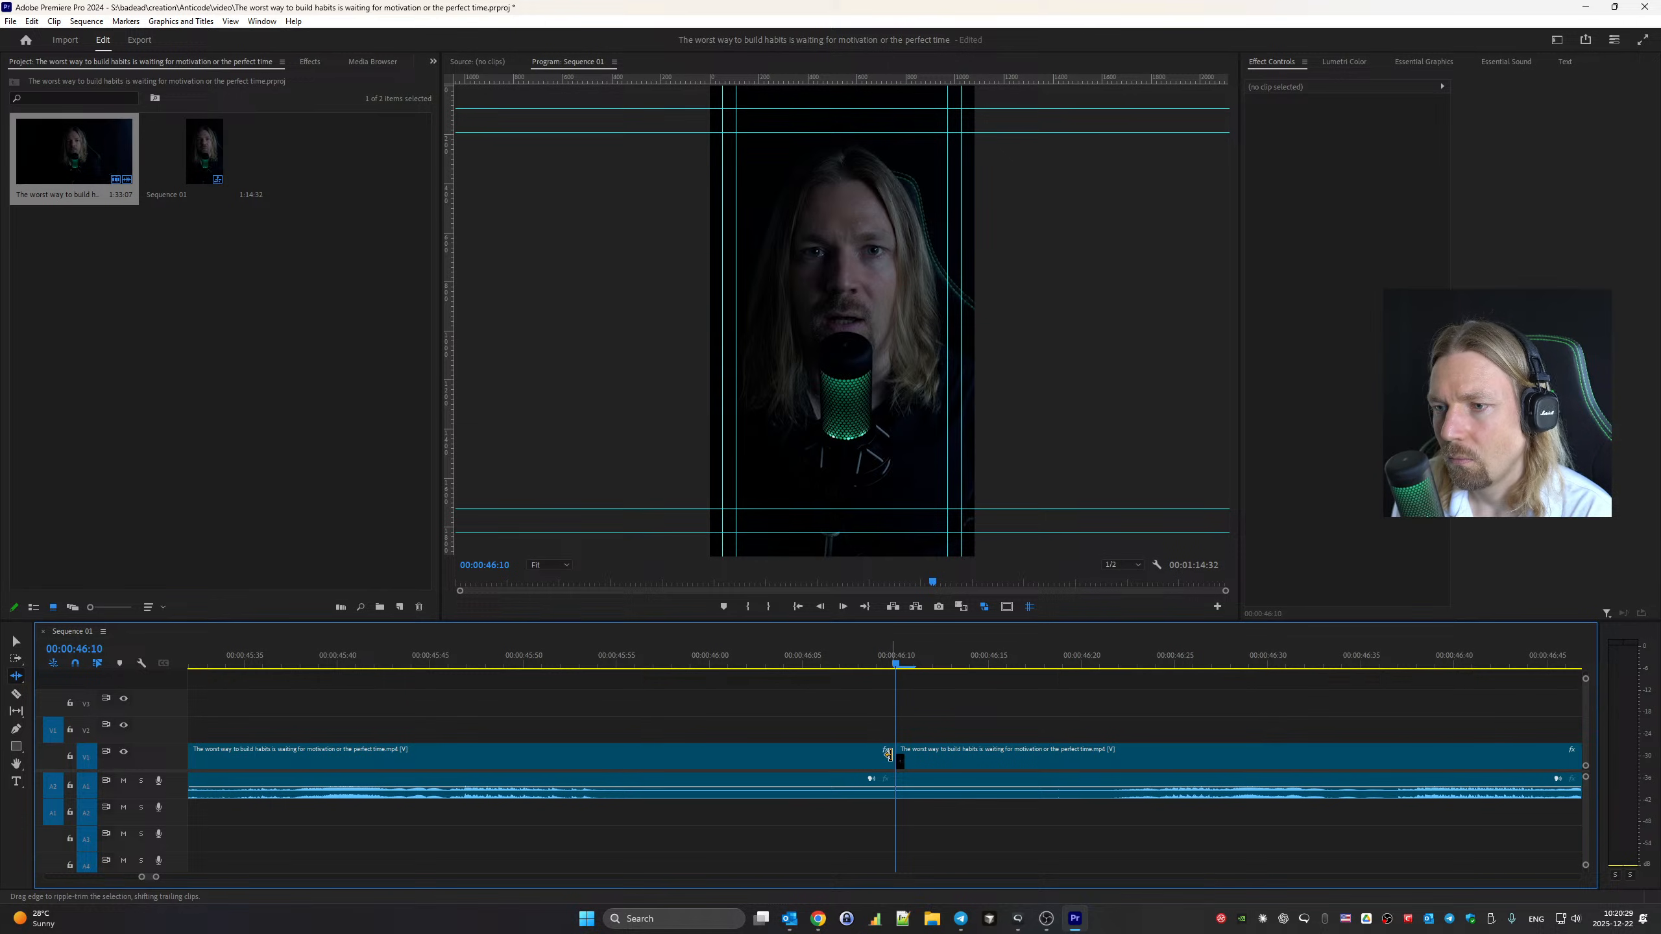
left_click_drag(889, 754, 828, 757)
scroll(888, 757, "up", 4)
left_click(245, 651)
key("space")
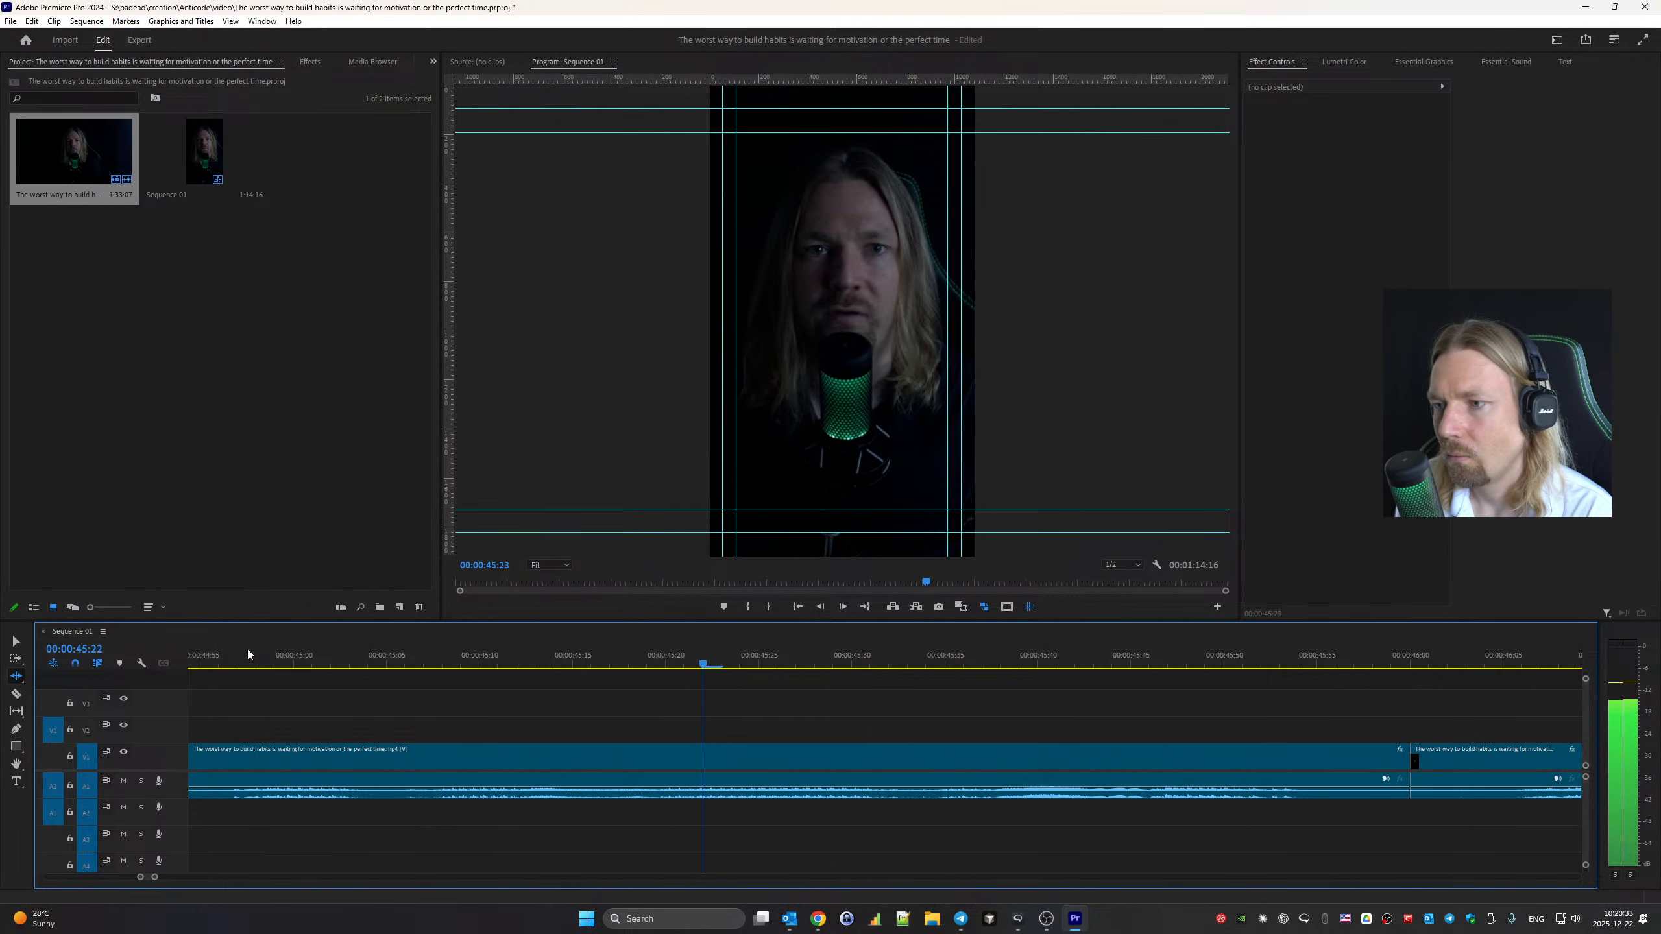
Ripple-trim another 3 frames before the cut near 46 seconds and replay the passage
key("Up")
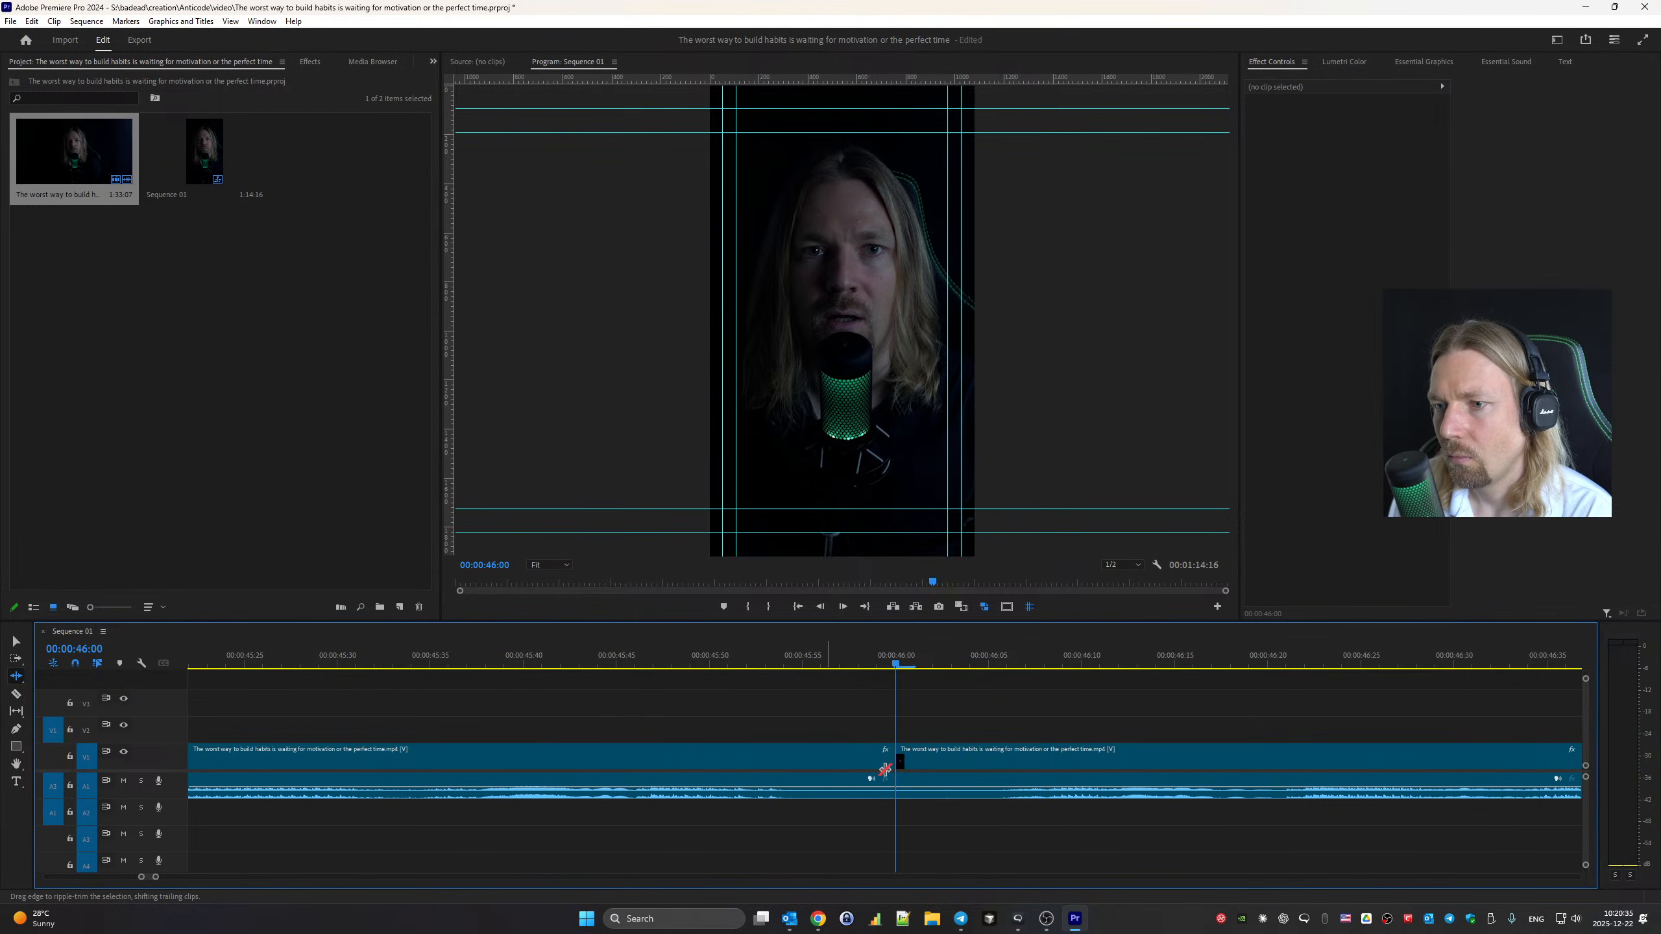
left_click_drag(887, 765, 834, 761)
scroll(543, 699, "up", 4)
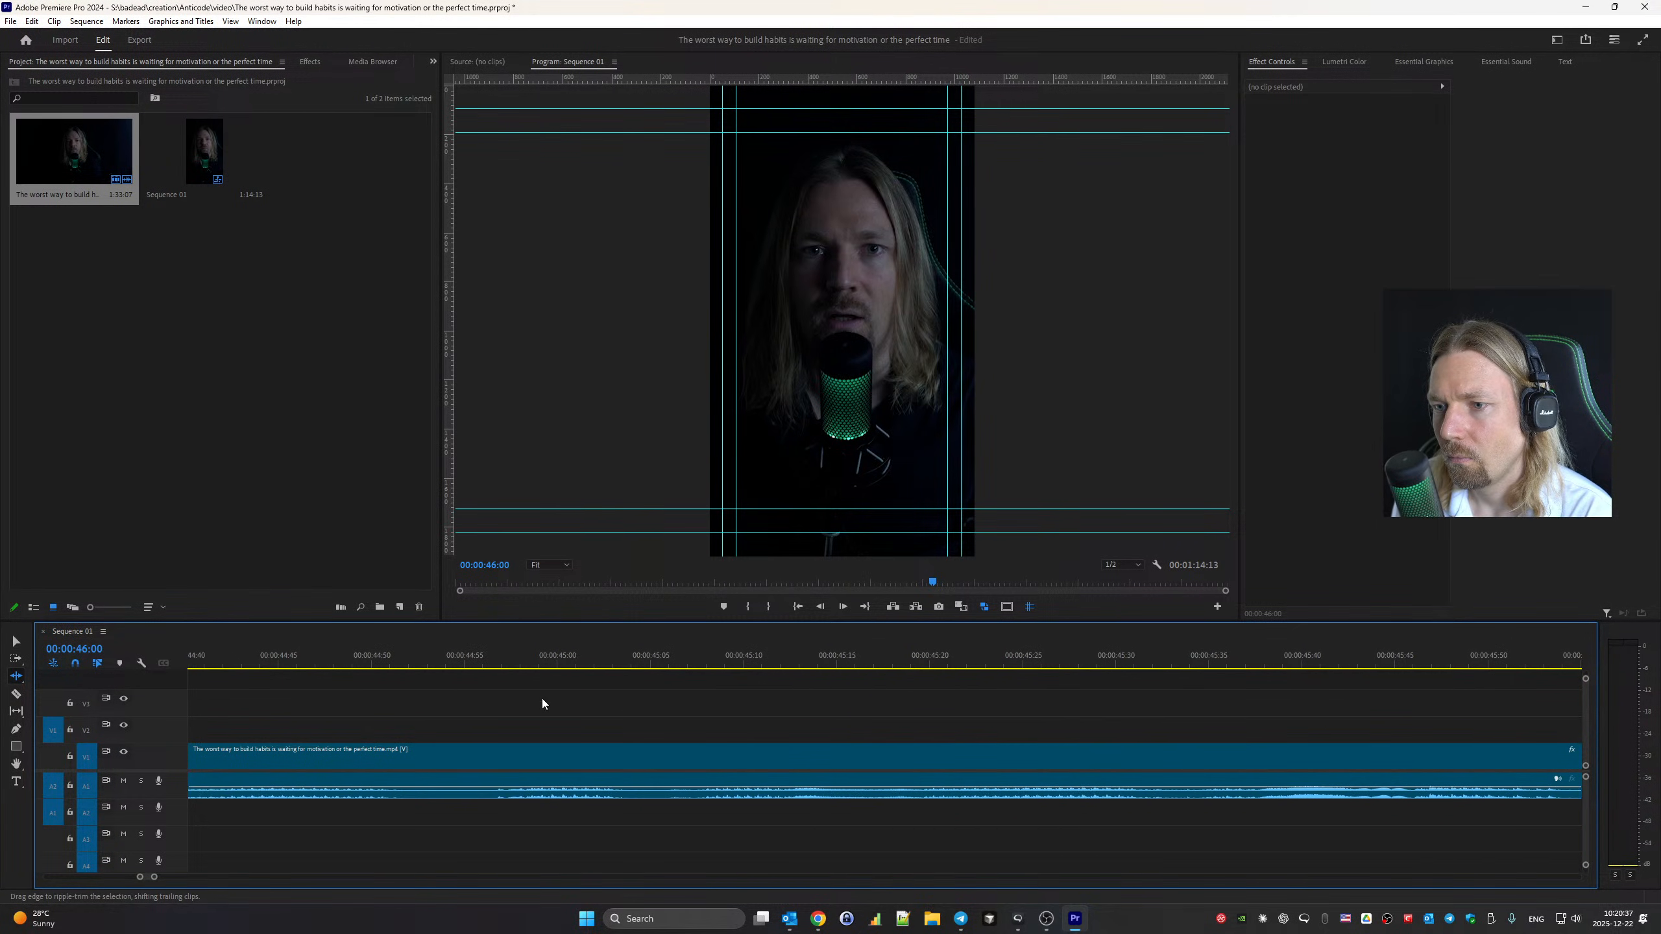
key("space")
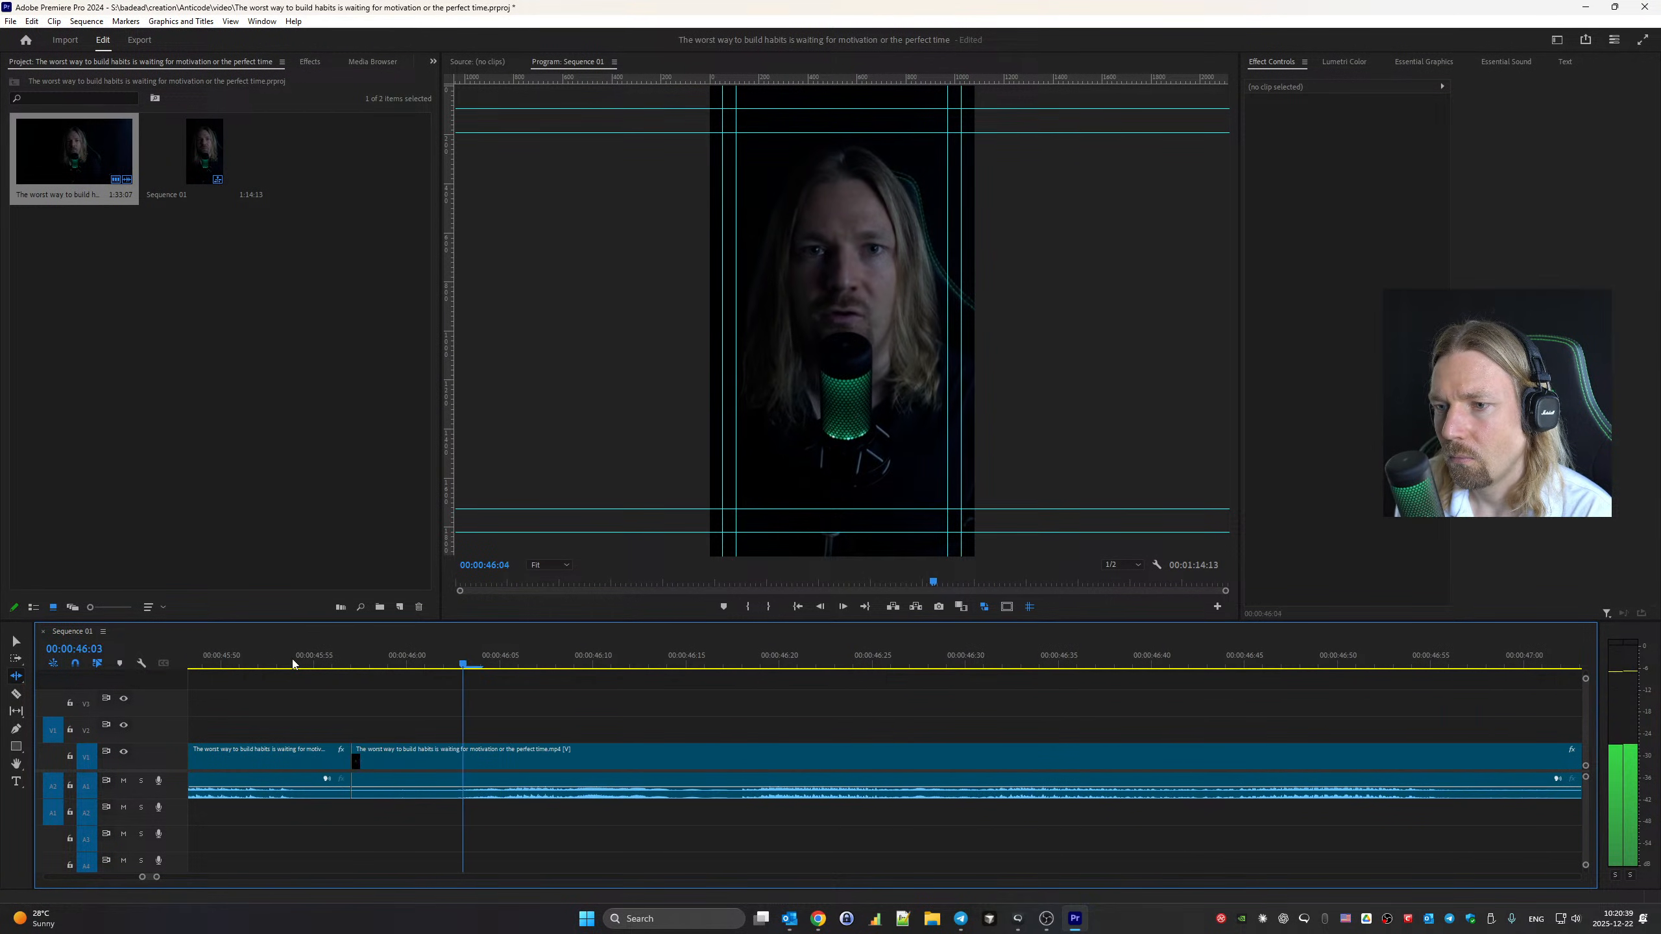
Ripple-trim about 13 frames before and 6 frames after the cut near 47 seconds and replay the transition
key("space")
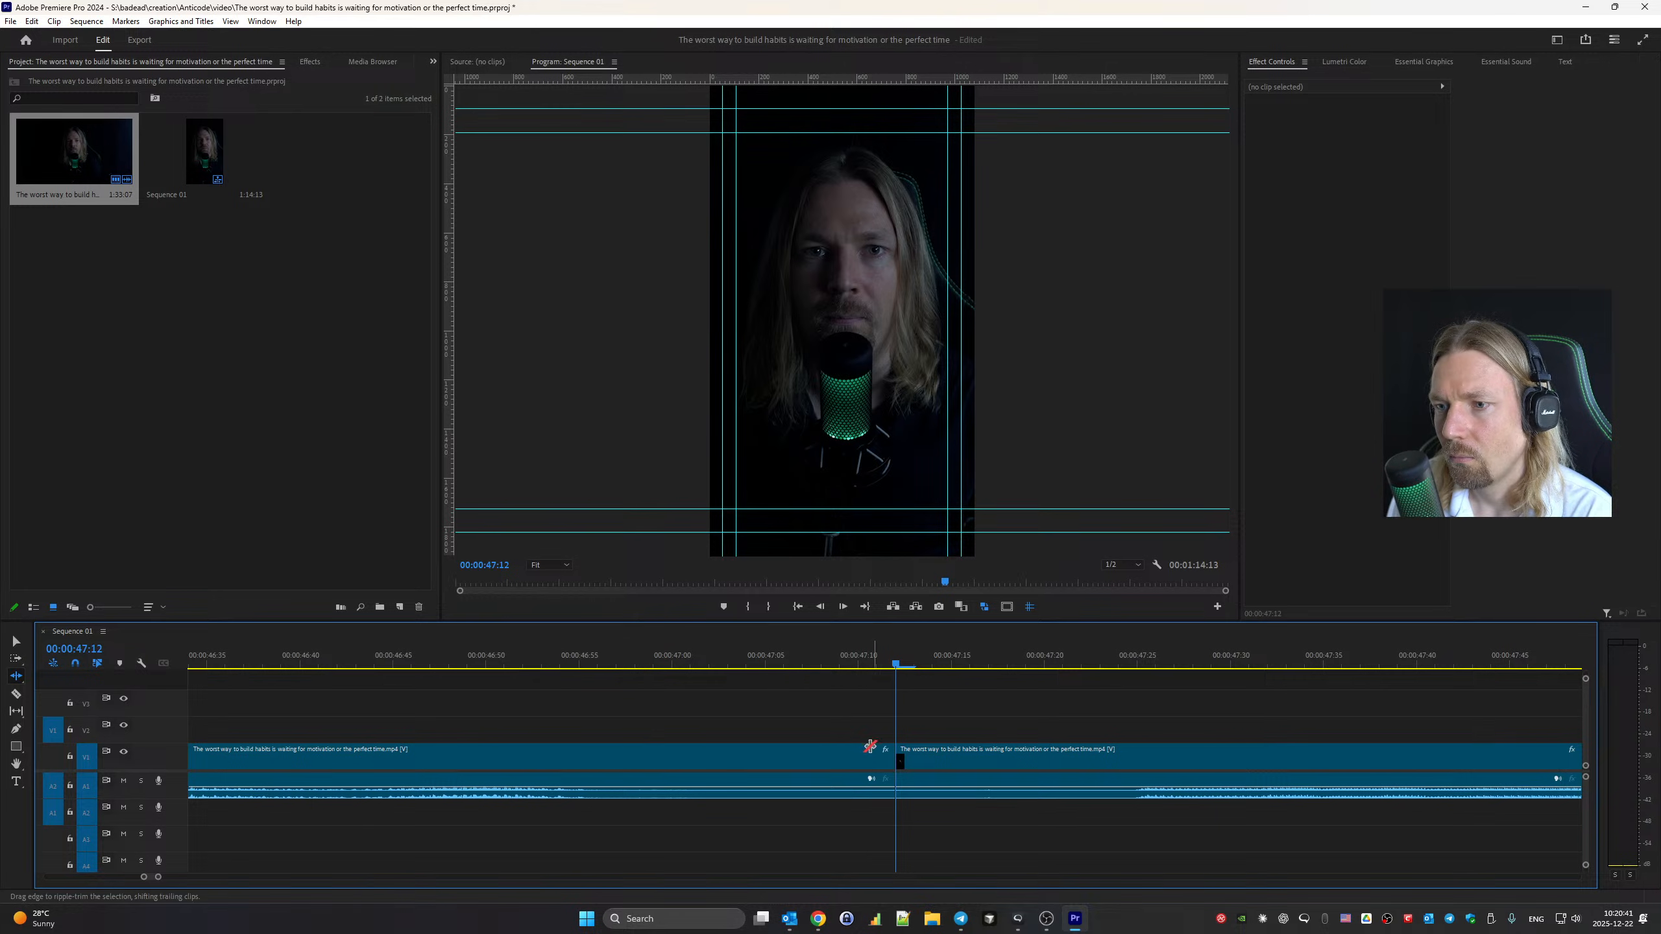
left_click_drag(885, 758, 764, 763)
scroll(792, 764, "up", 10)
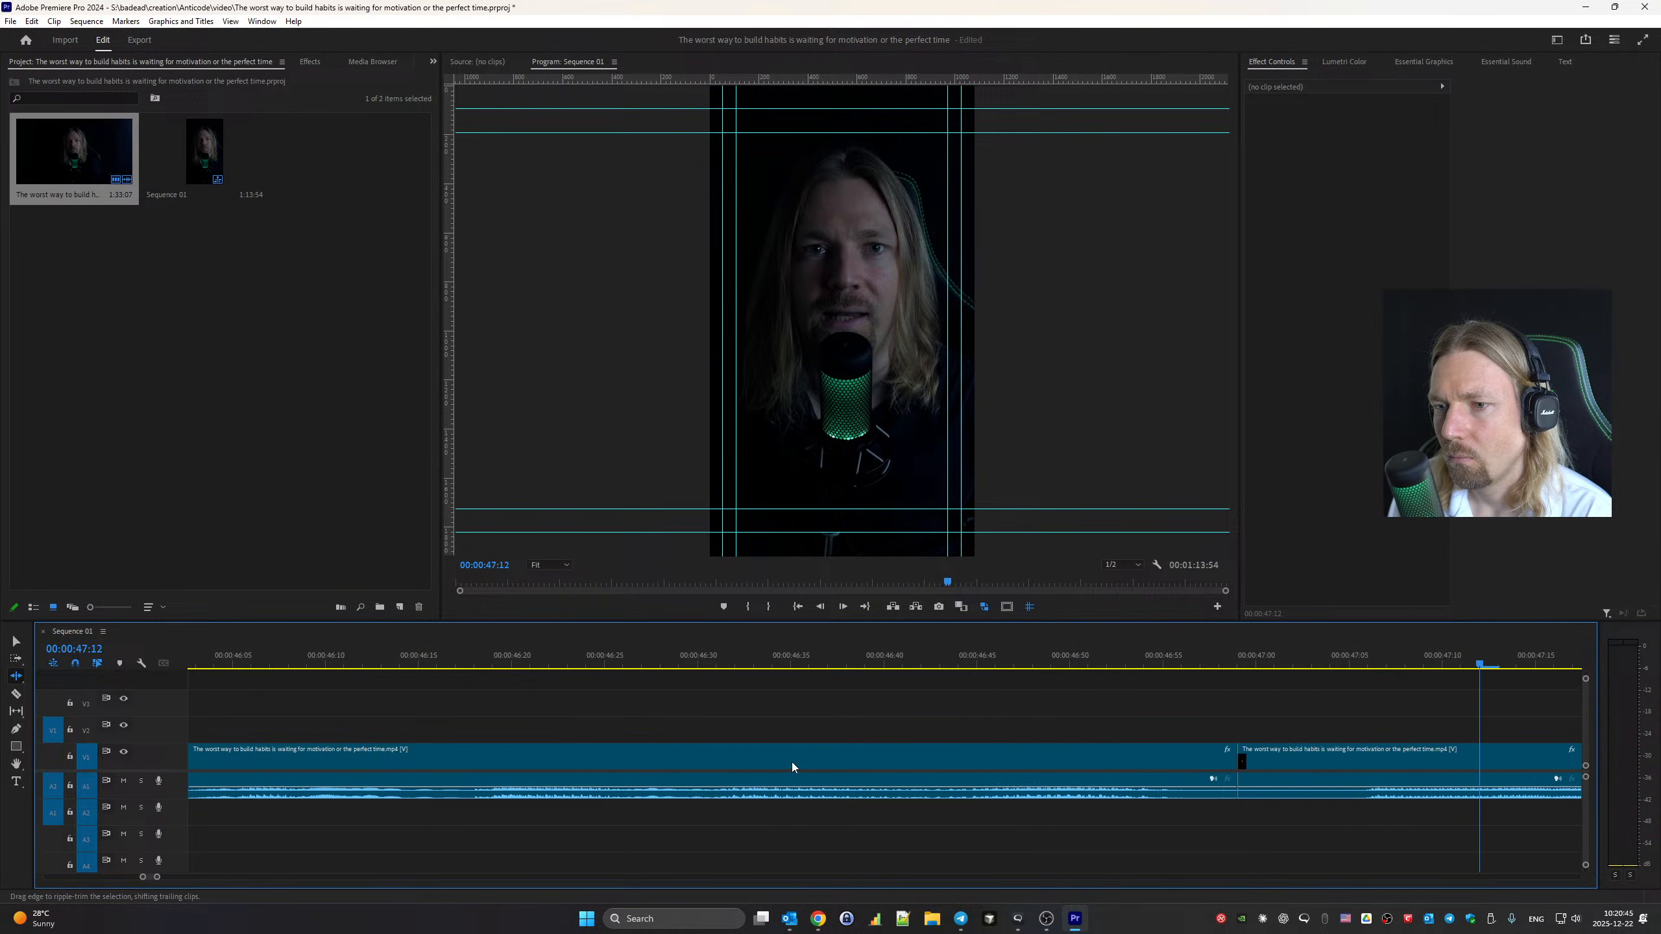
left_click(293, 664)
key("space")
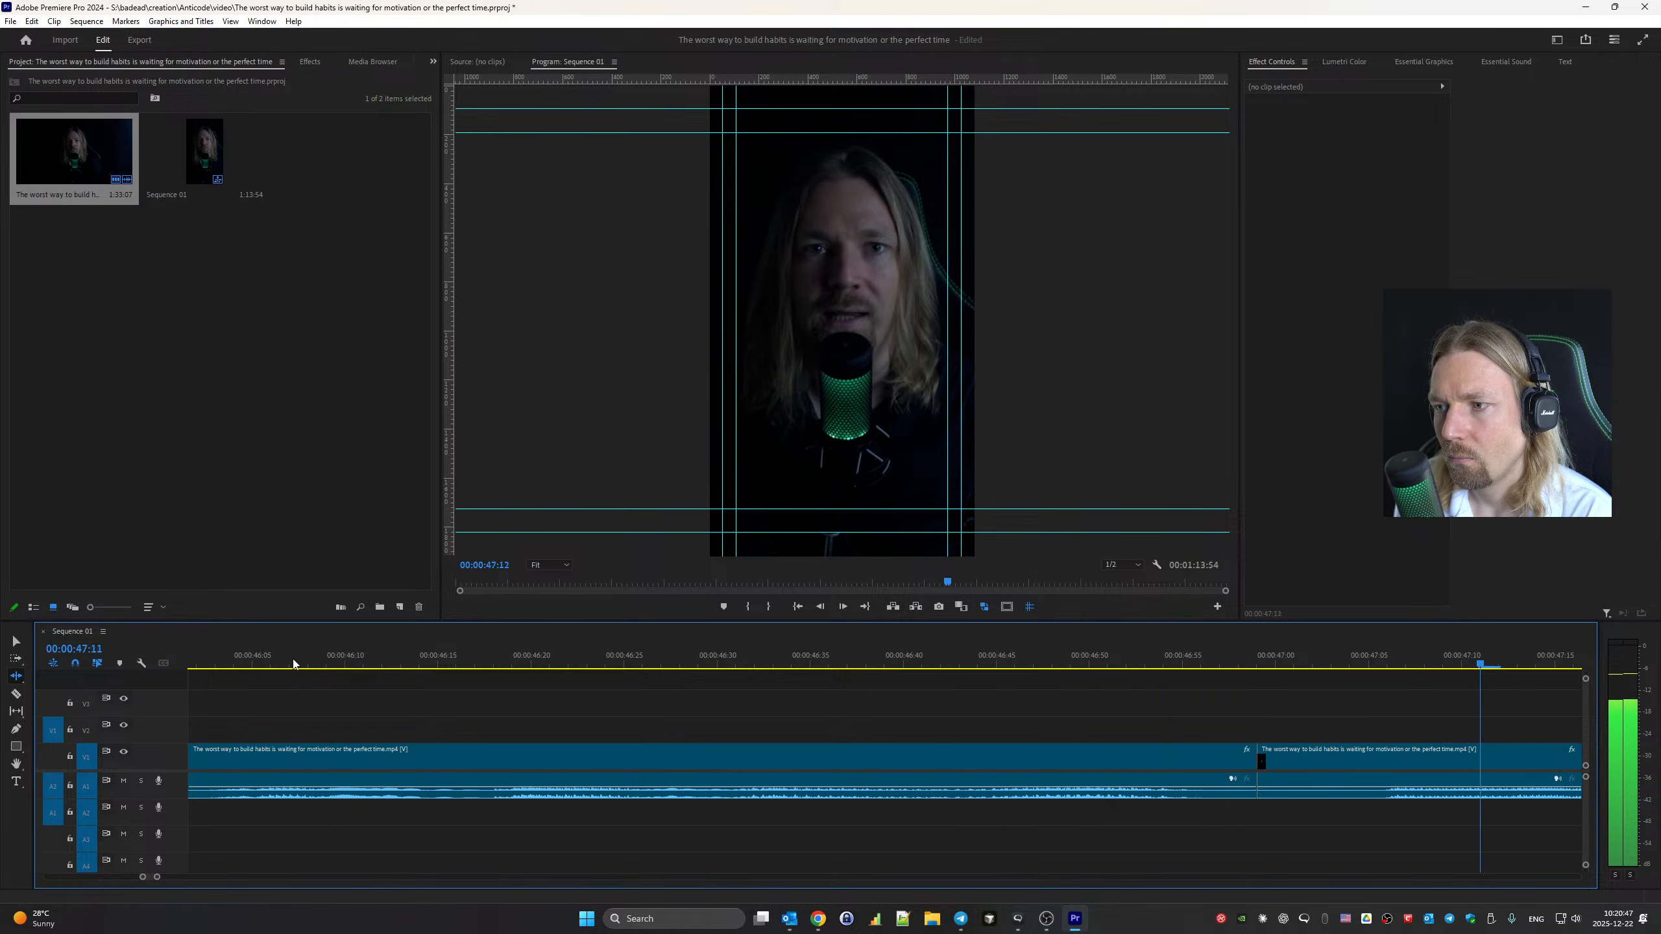
Ripple-trim 1 more frame after the cut near 47 seconds and replay the passage
key("Up")
left_click_drag(901, 767, 903, 766)
scroll(696, 728, "up", 5)
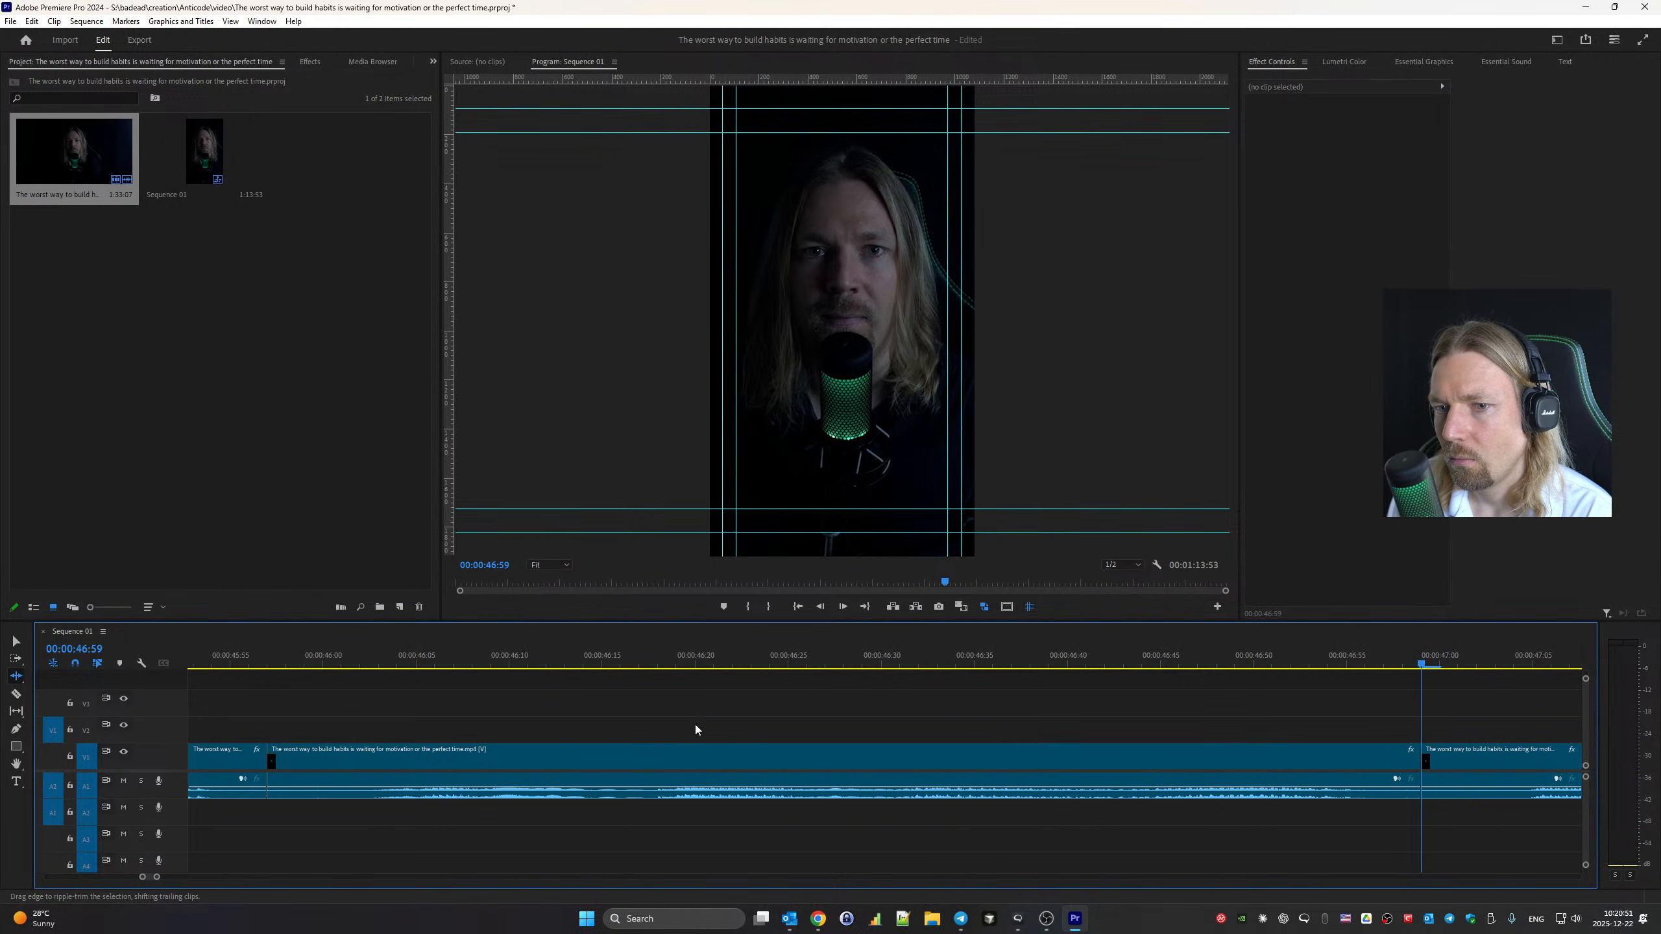
left_click(334, 669)
key("space")
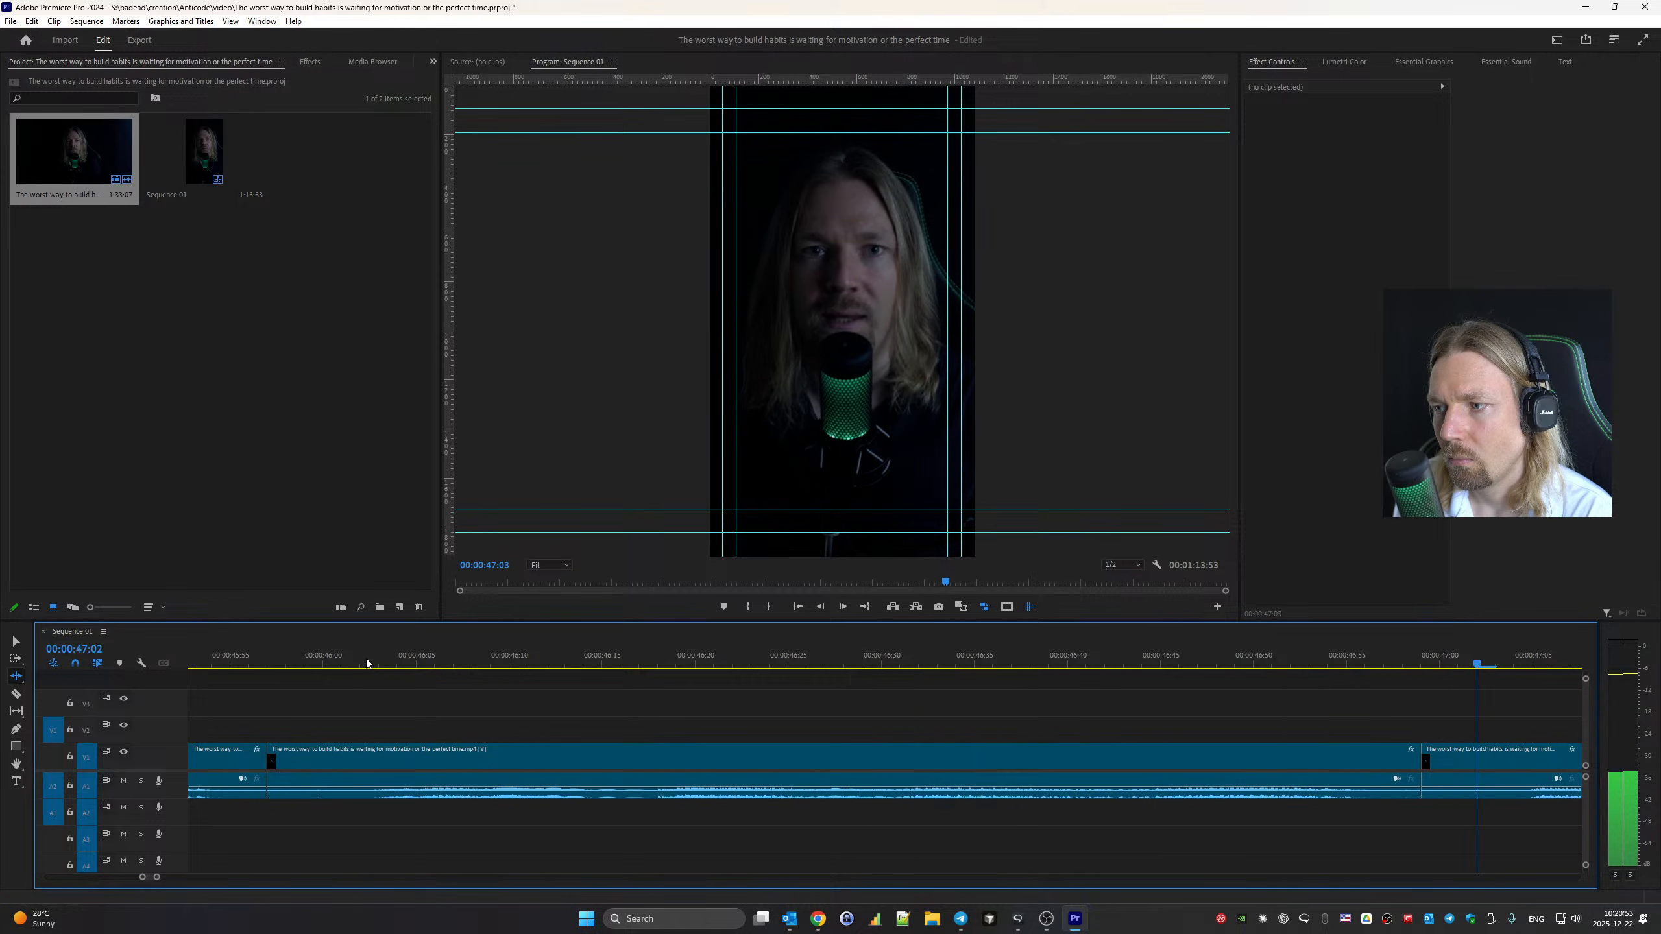
Ripple-trim about 15 frames before and 8 frames after the cut near 49 seconds and replay the transition
key("ctrl+k")
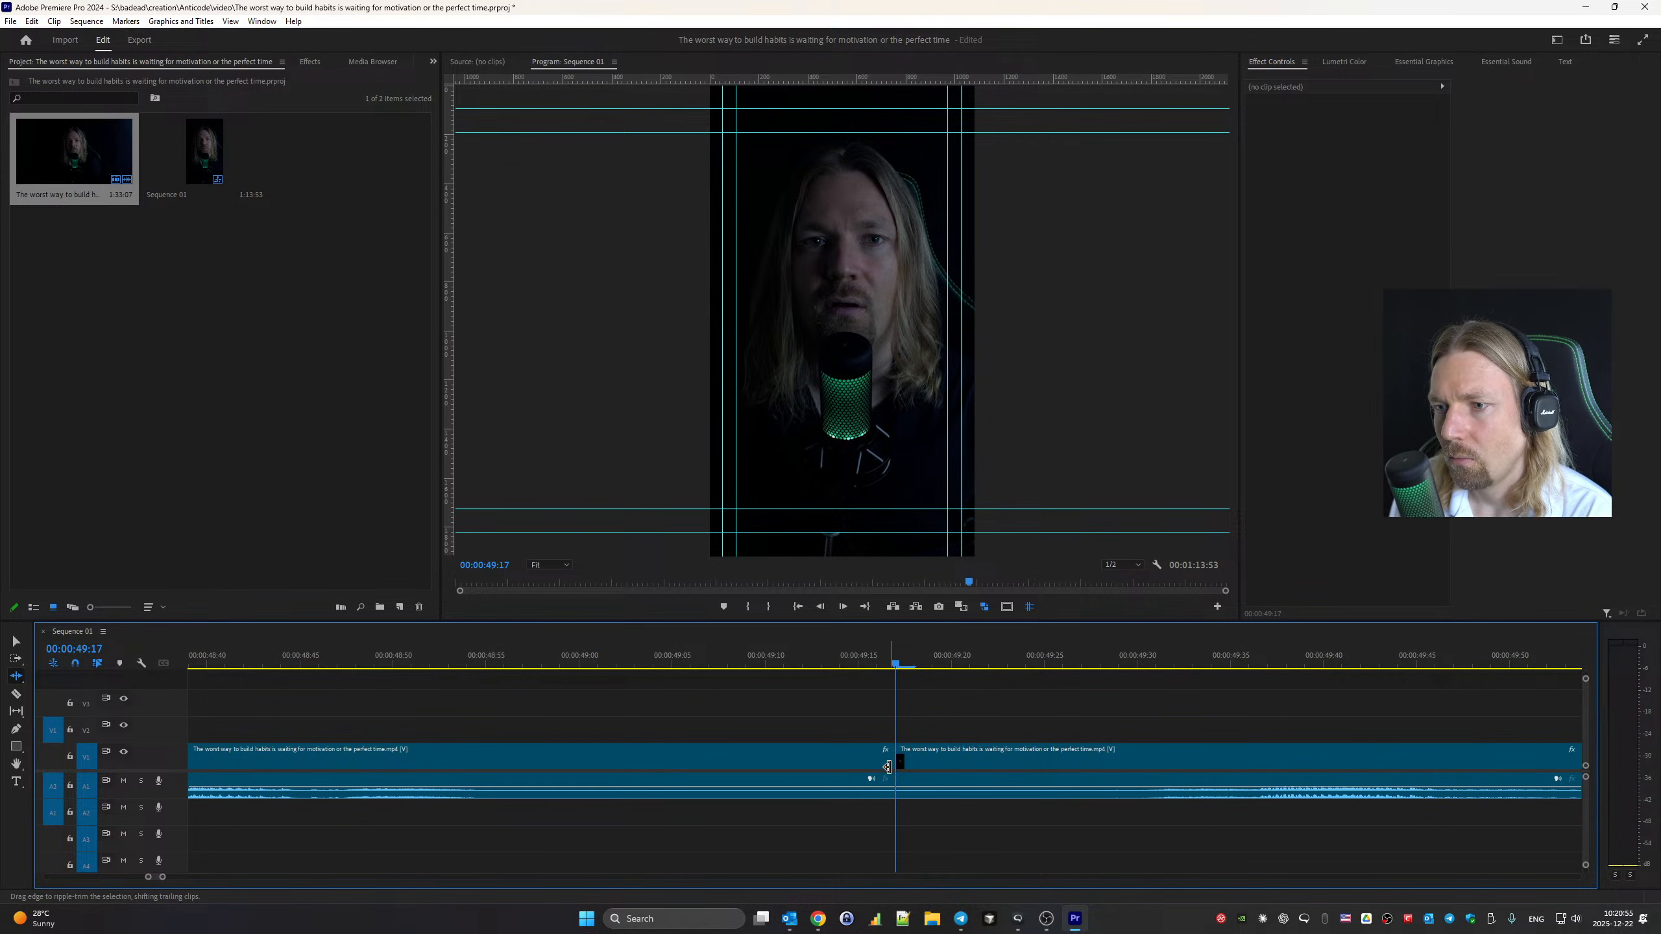
left_click_drag(887, 767, 803, 754)
left_click_drag(921, 764, 849, 765)
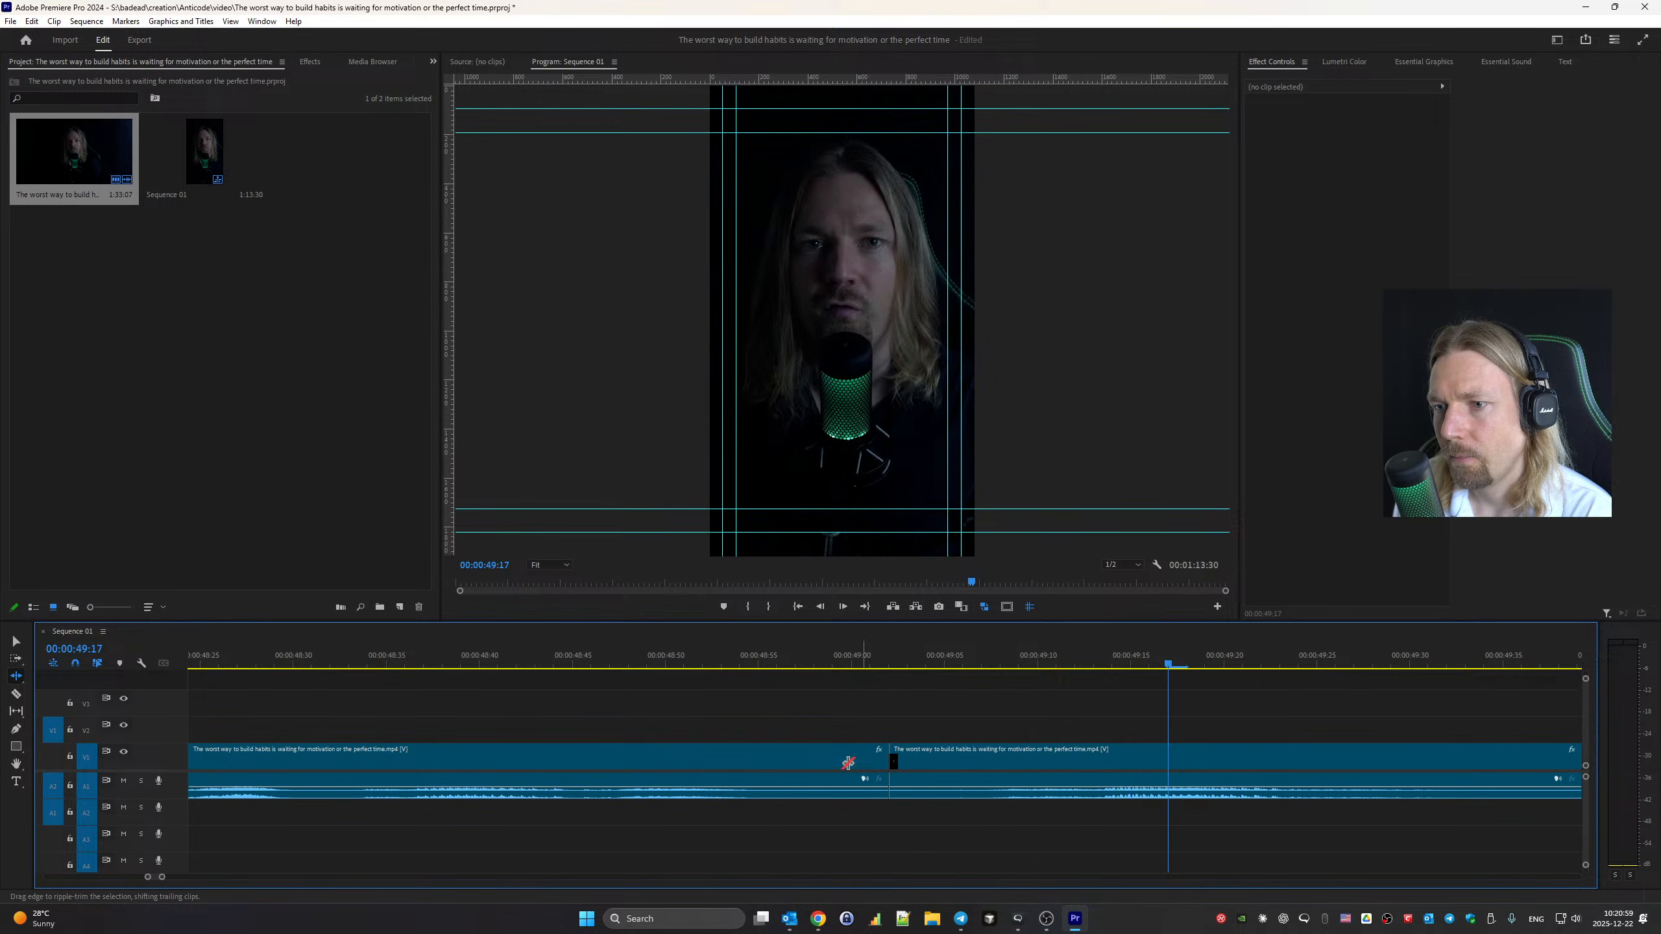
key("space")
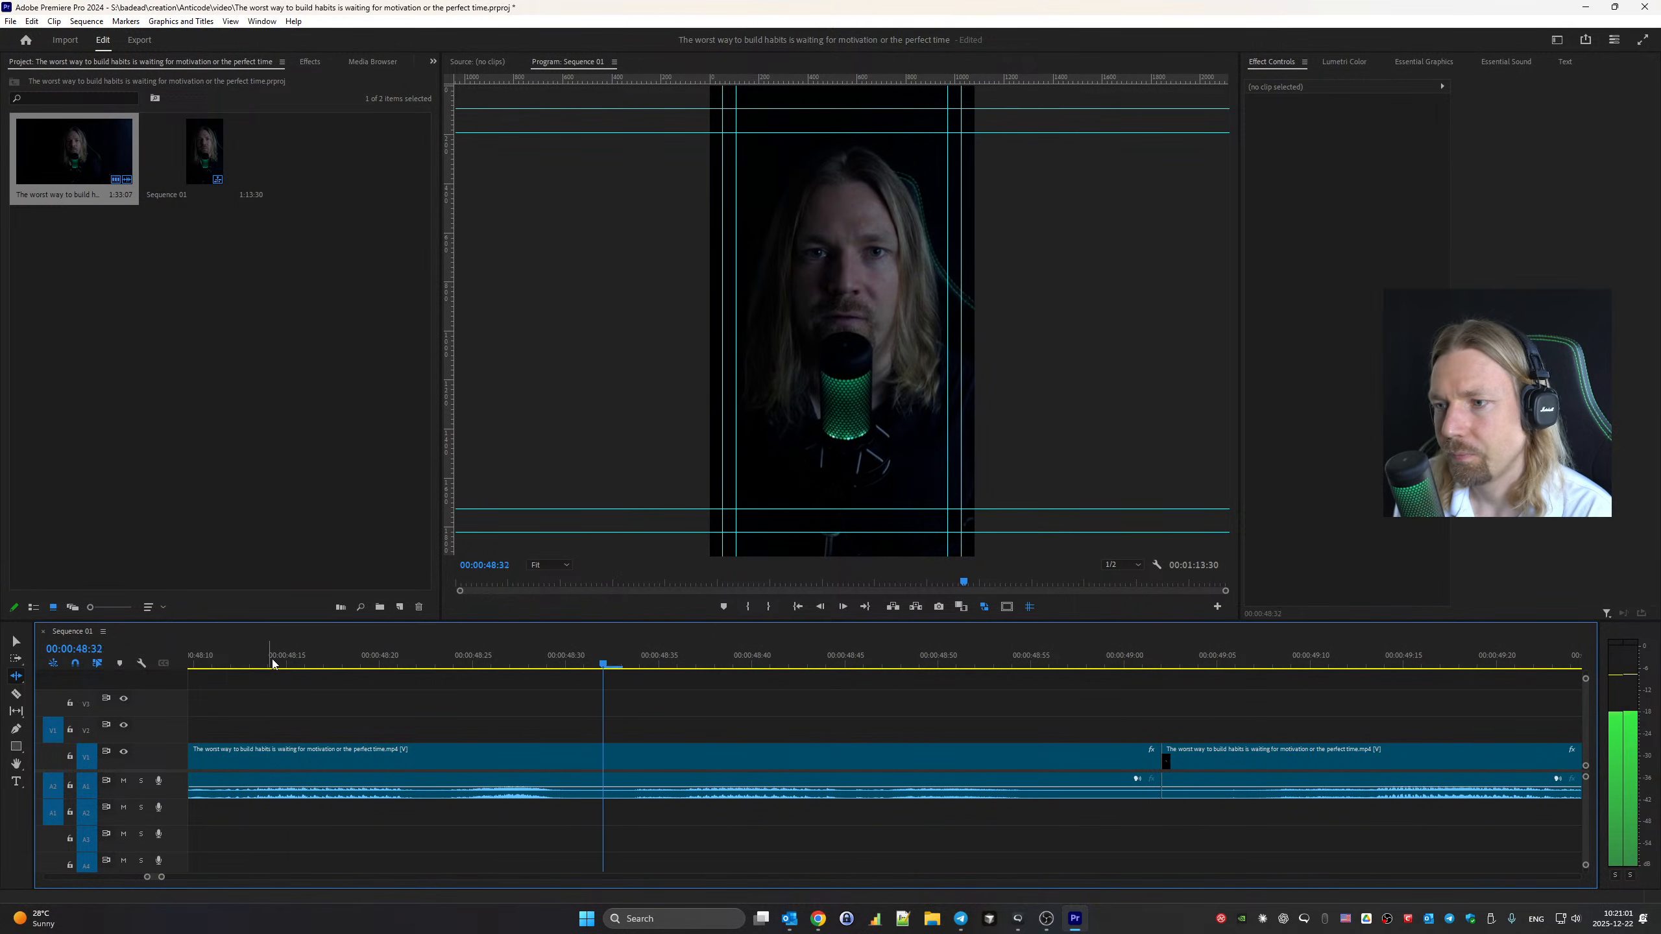
key("space")
Ripple-trim another 2 frames after the cut near 49 seconds and replay the passage
key("Up")
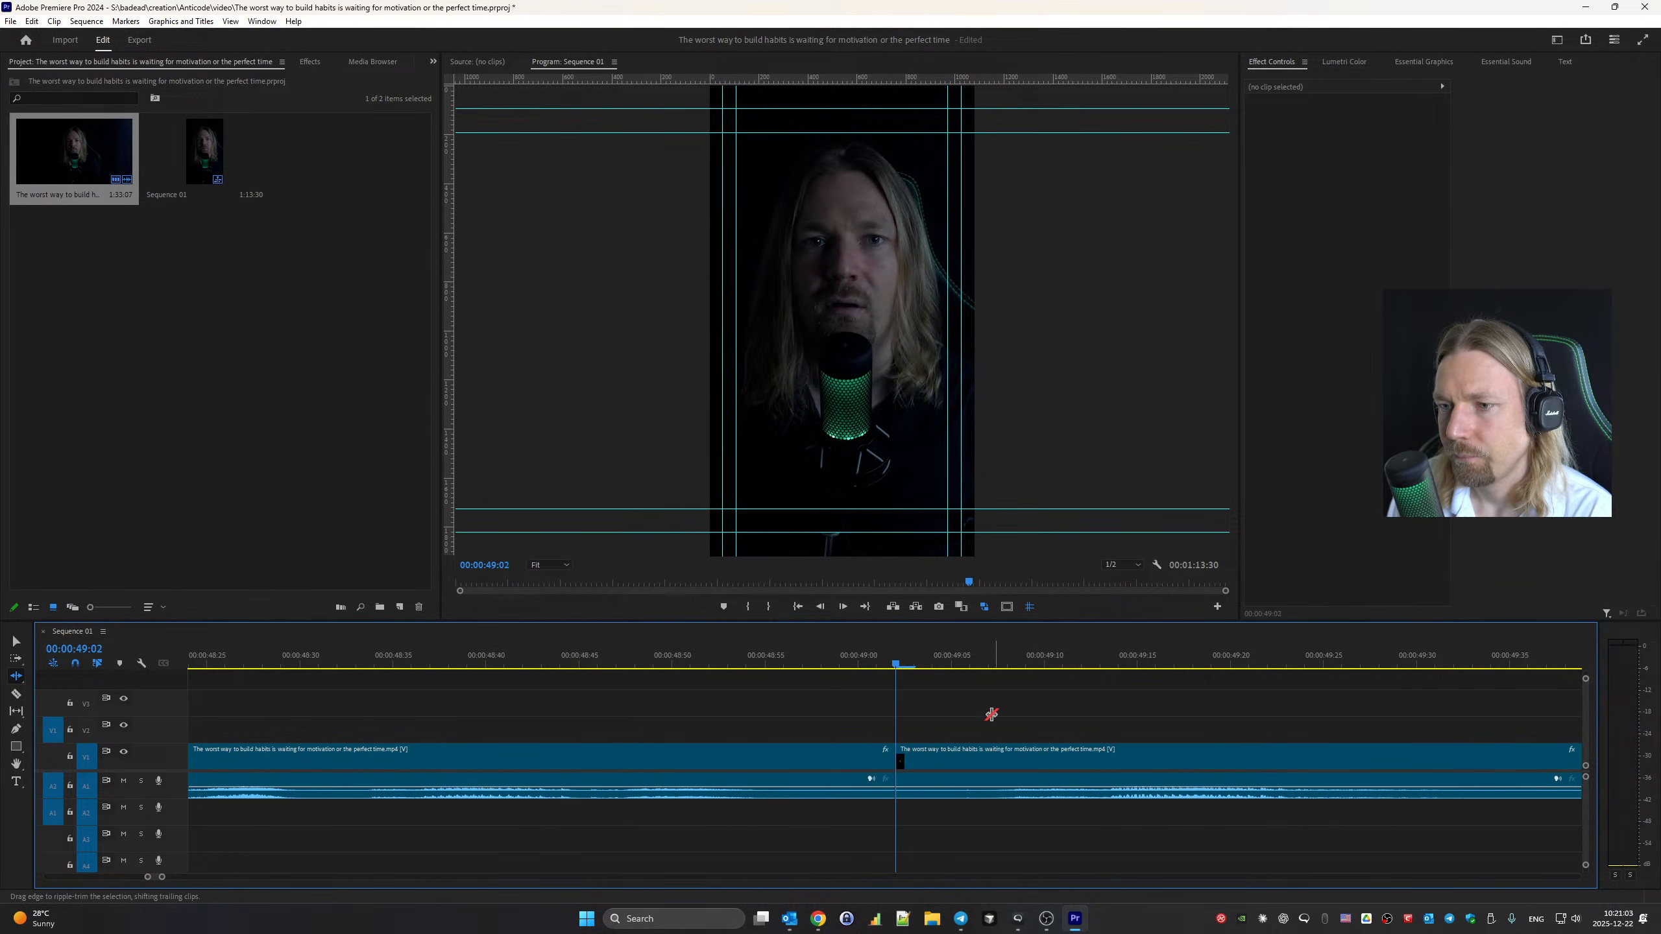
mouse_move(903, 764)
left_mouse_down()
mouse_move(991, 764)
mouse_move(932, 762)
left_mouse_up()
scroll(970, 762, "up", 4)
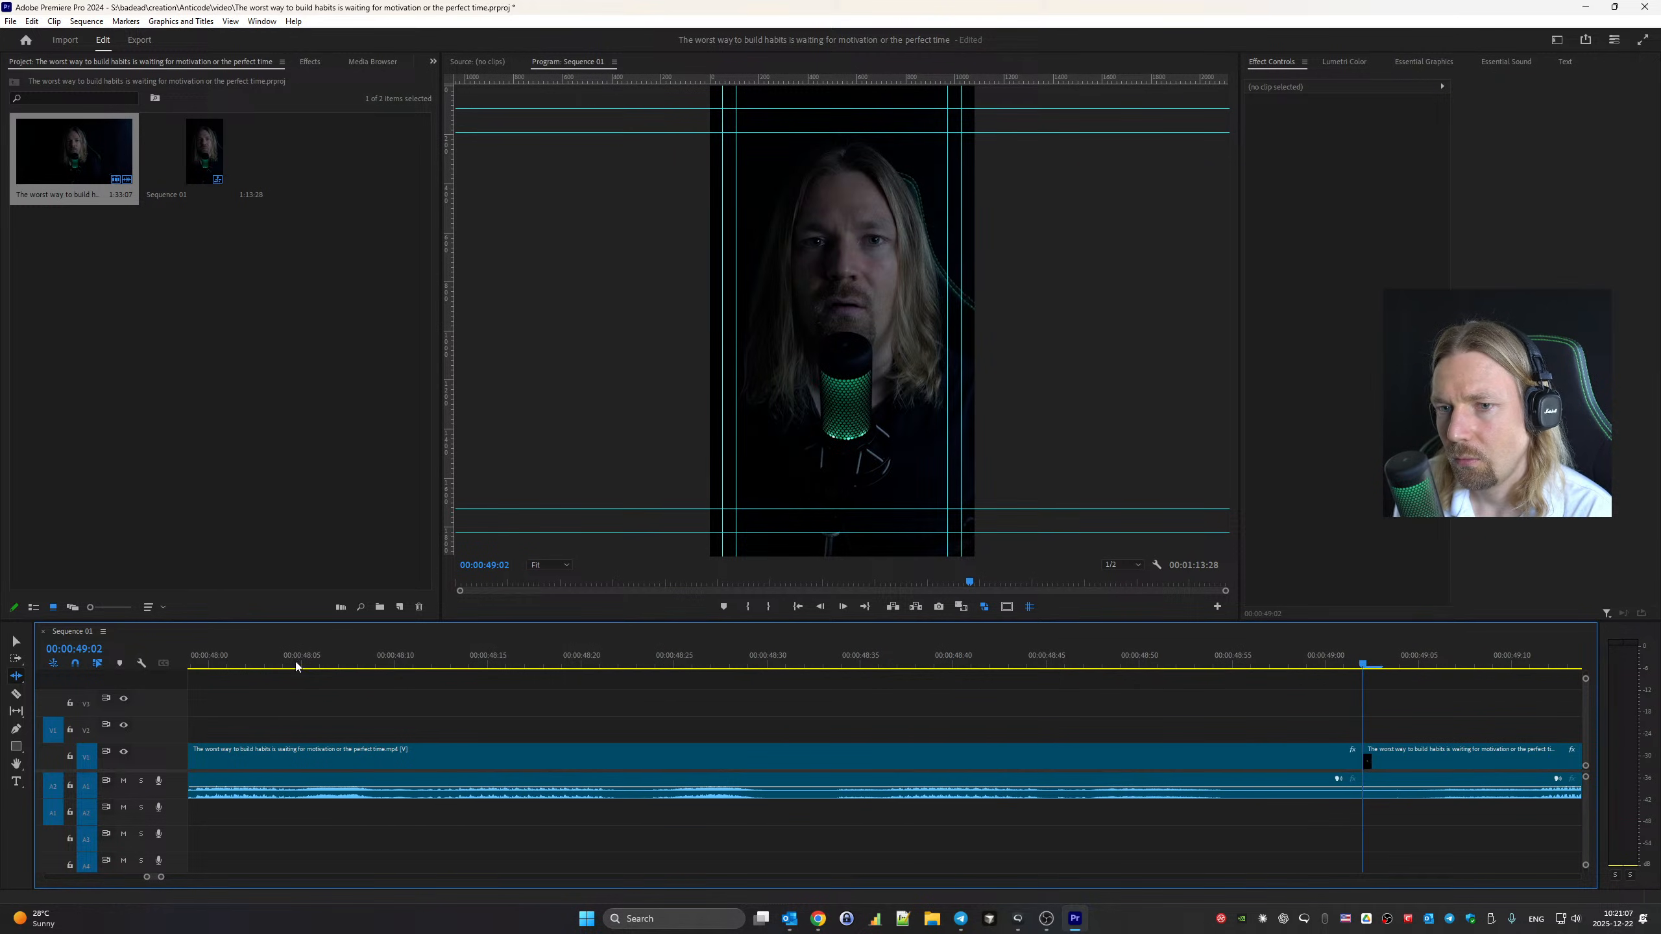
key("space")
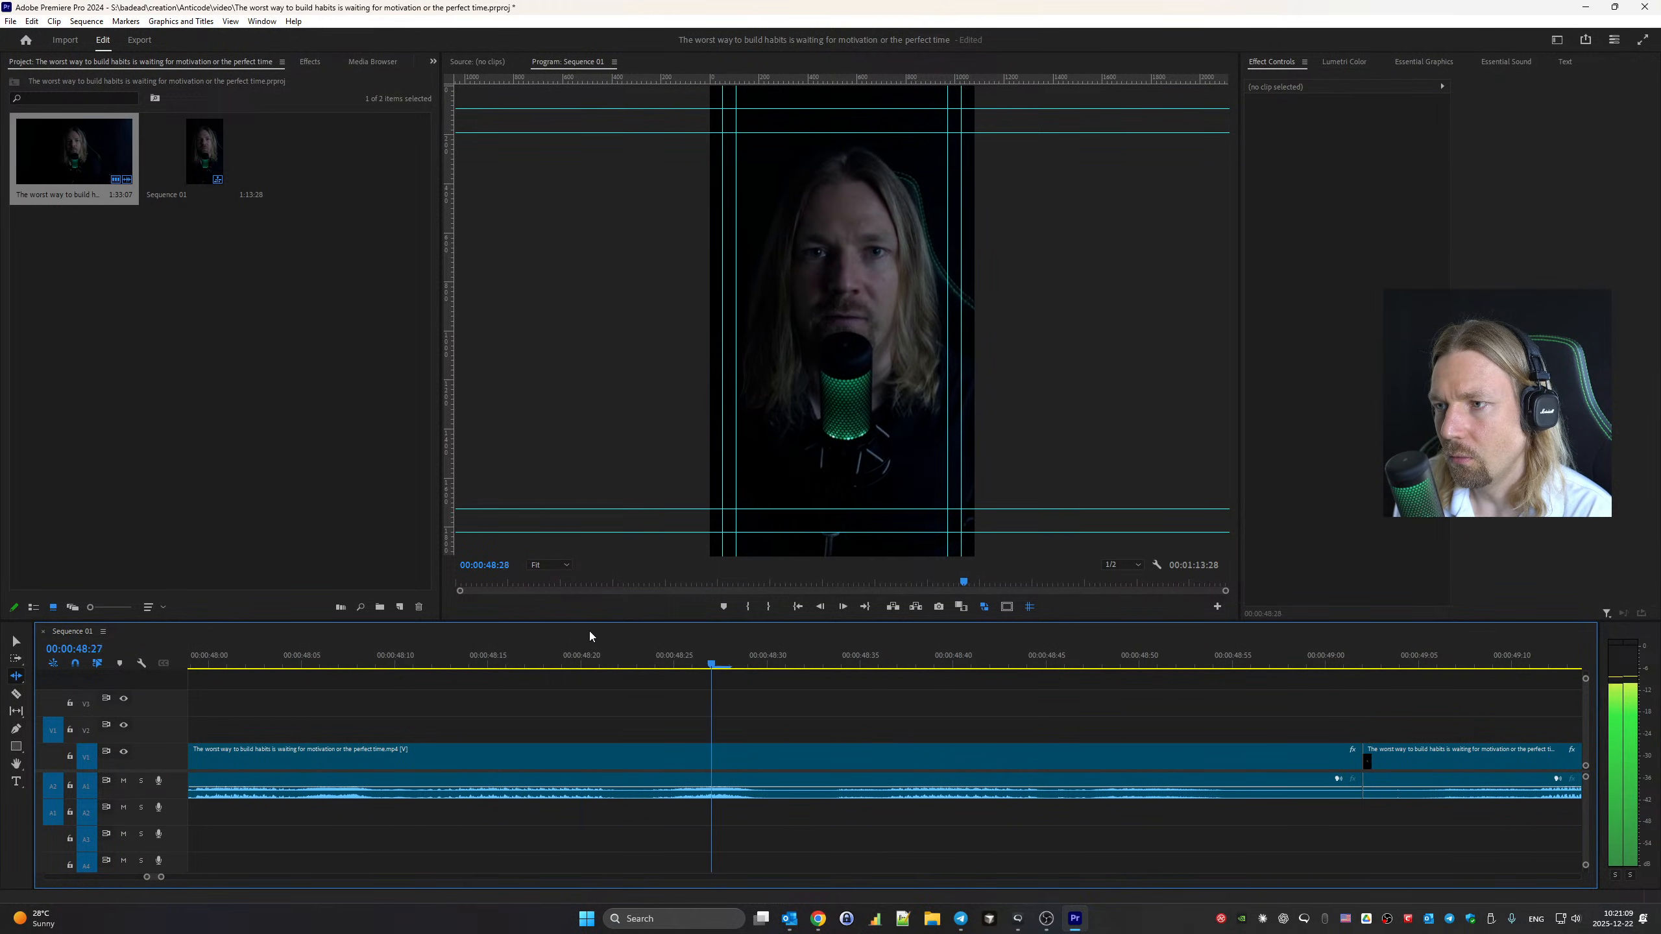
key("space")
Ripple-trim another 4 frames before the cut near 47 seconds and replay the footage from about 48 seconds
key("Up")
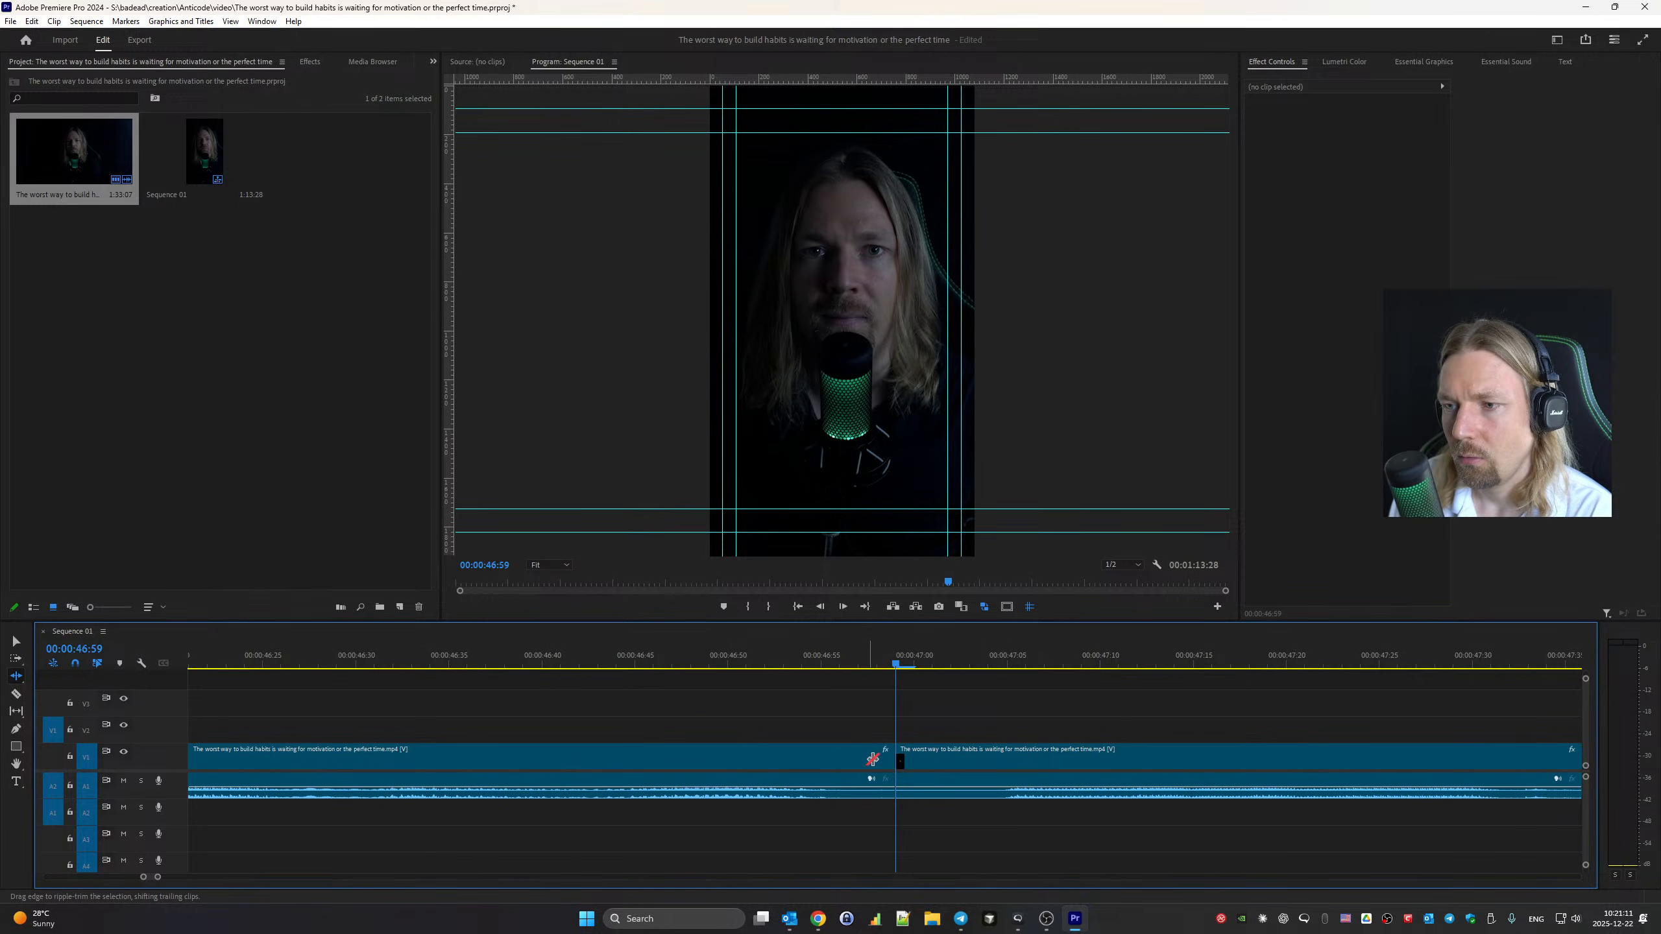
left_click_drag(888, 761, 811, 760)
scroll(923, 791, "up", 4)
left_click(230, 666)
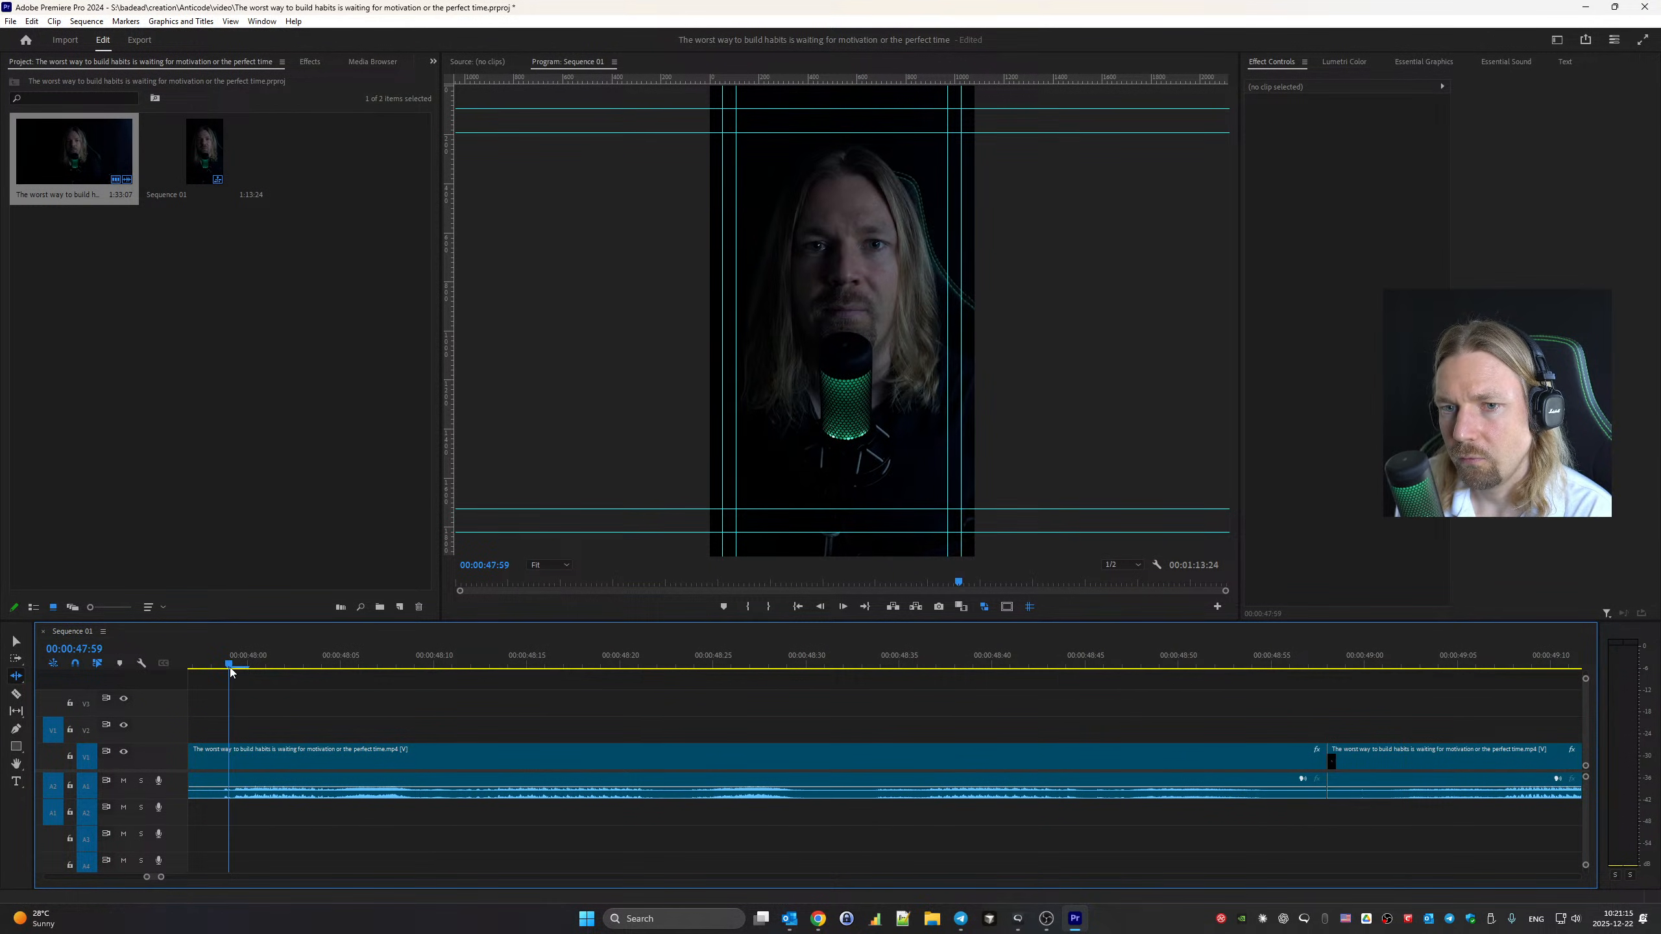
key("space")
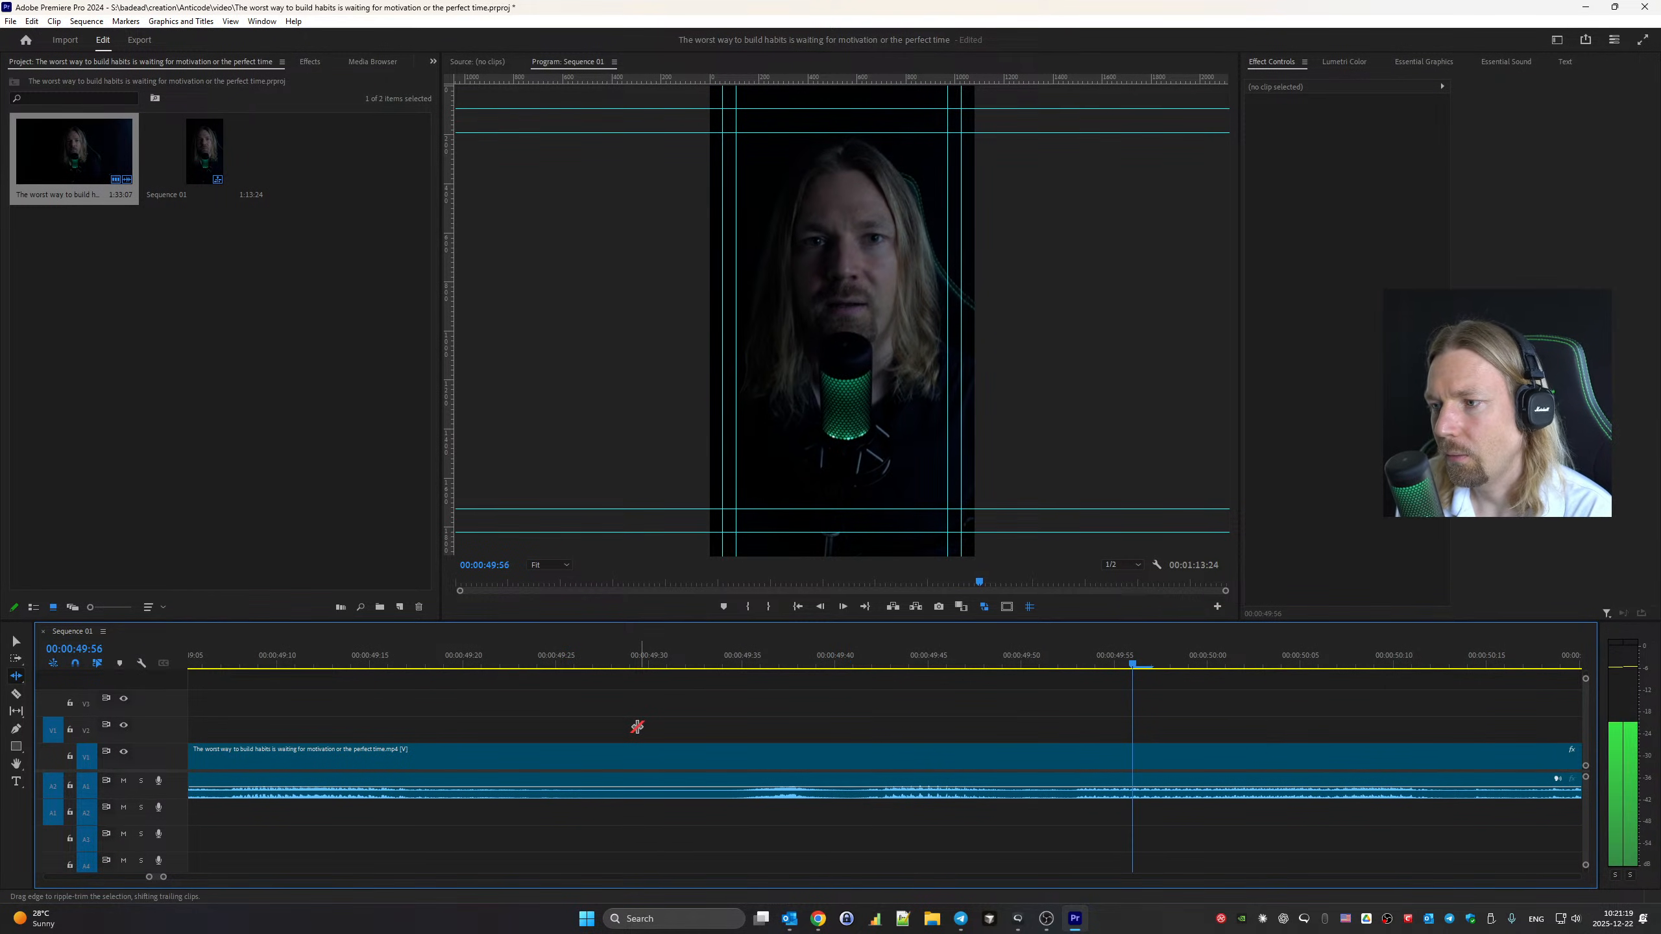
Ripple-trim about 12 frames before and 8 frames after the cut near 56 seconds and play the footage that follows
key("Down")
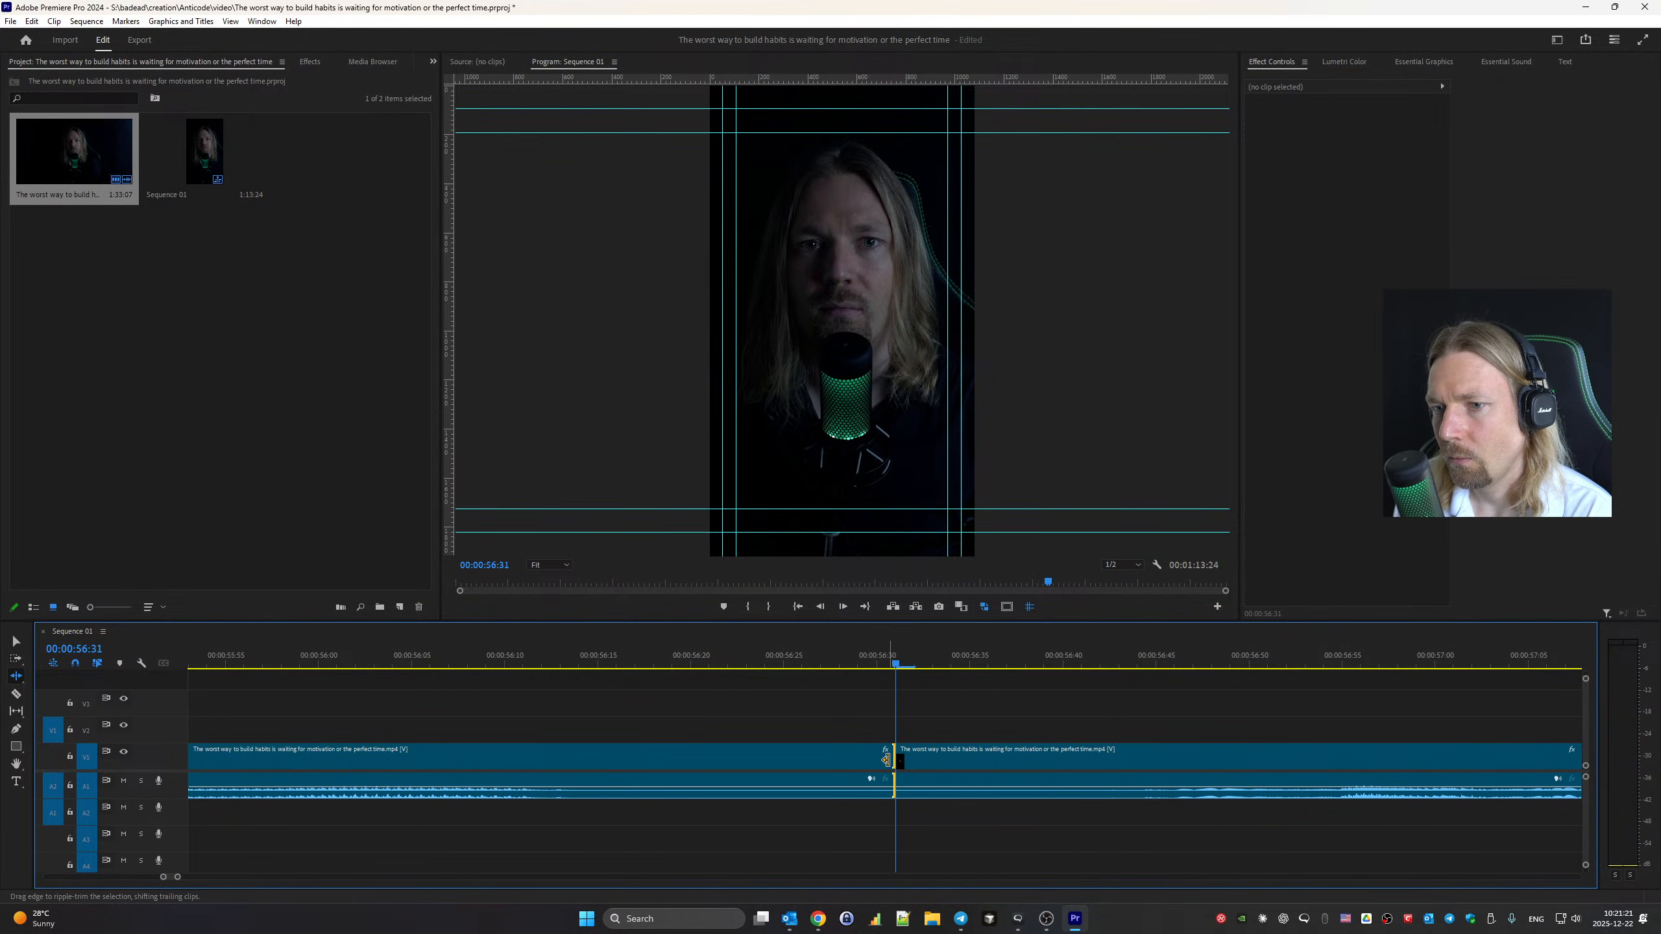
left_click_drag(886, 760, 817, 765)
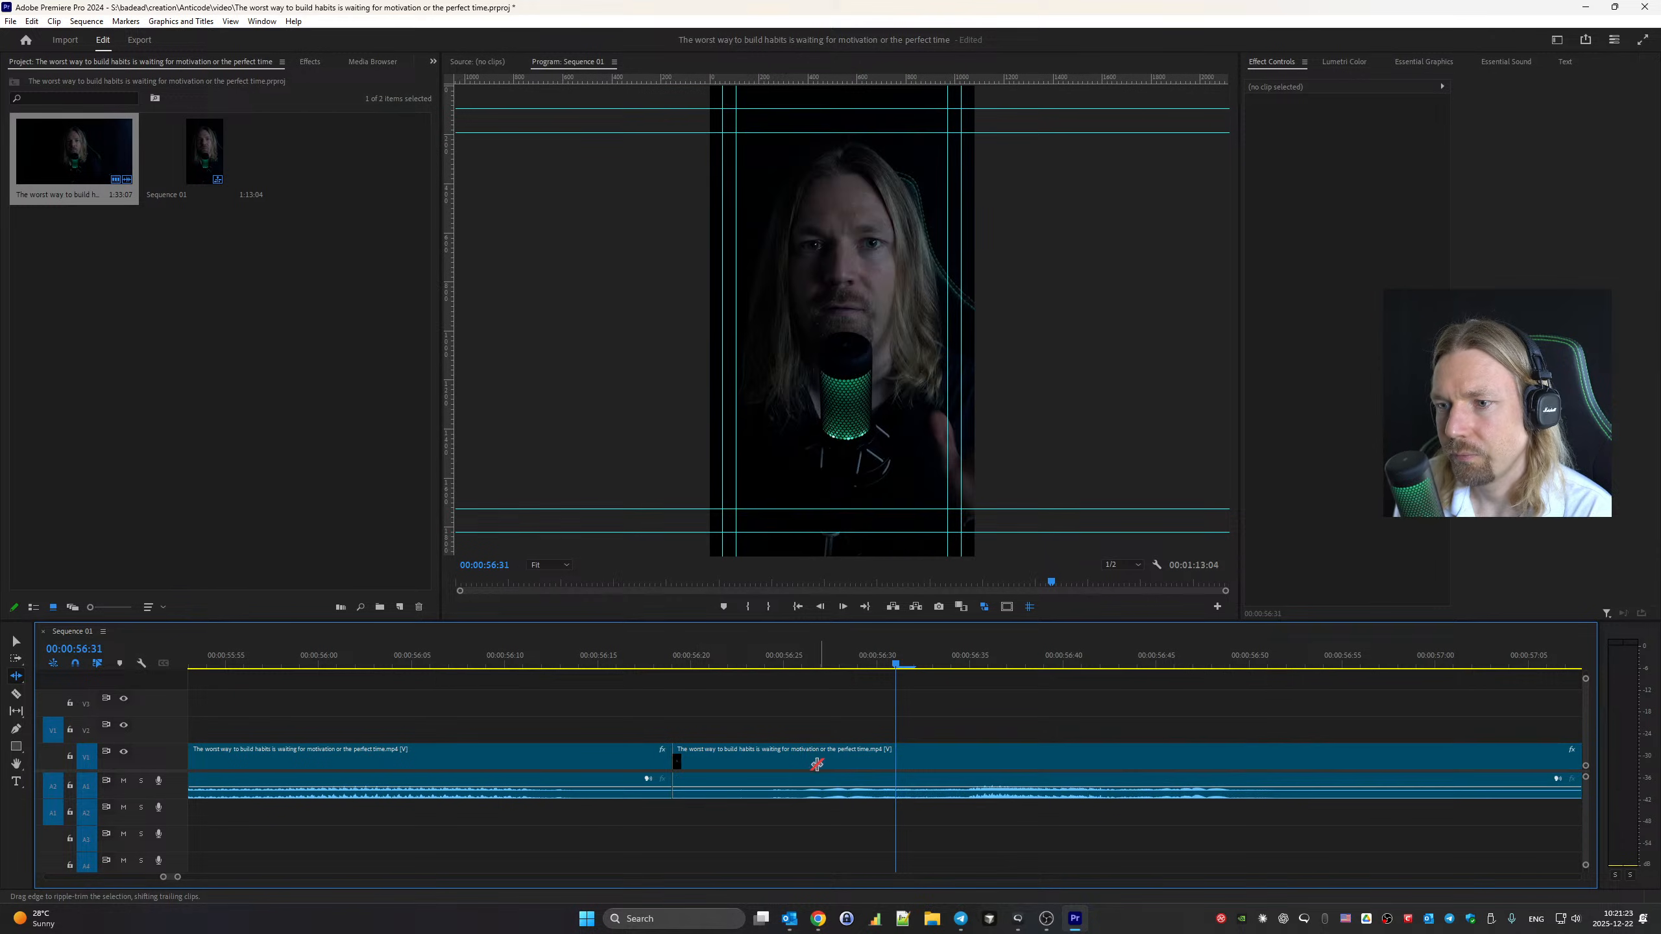
scroll(778, 766, "up", 5)
key("space")
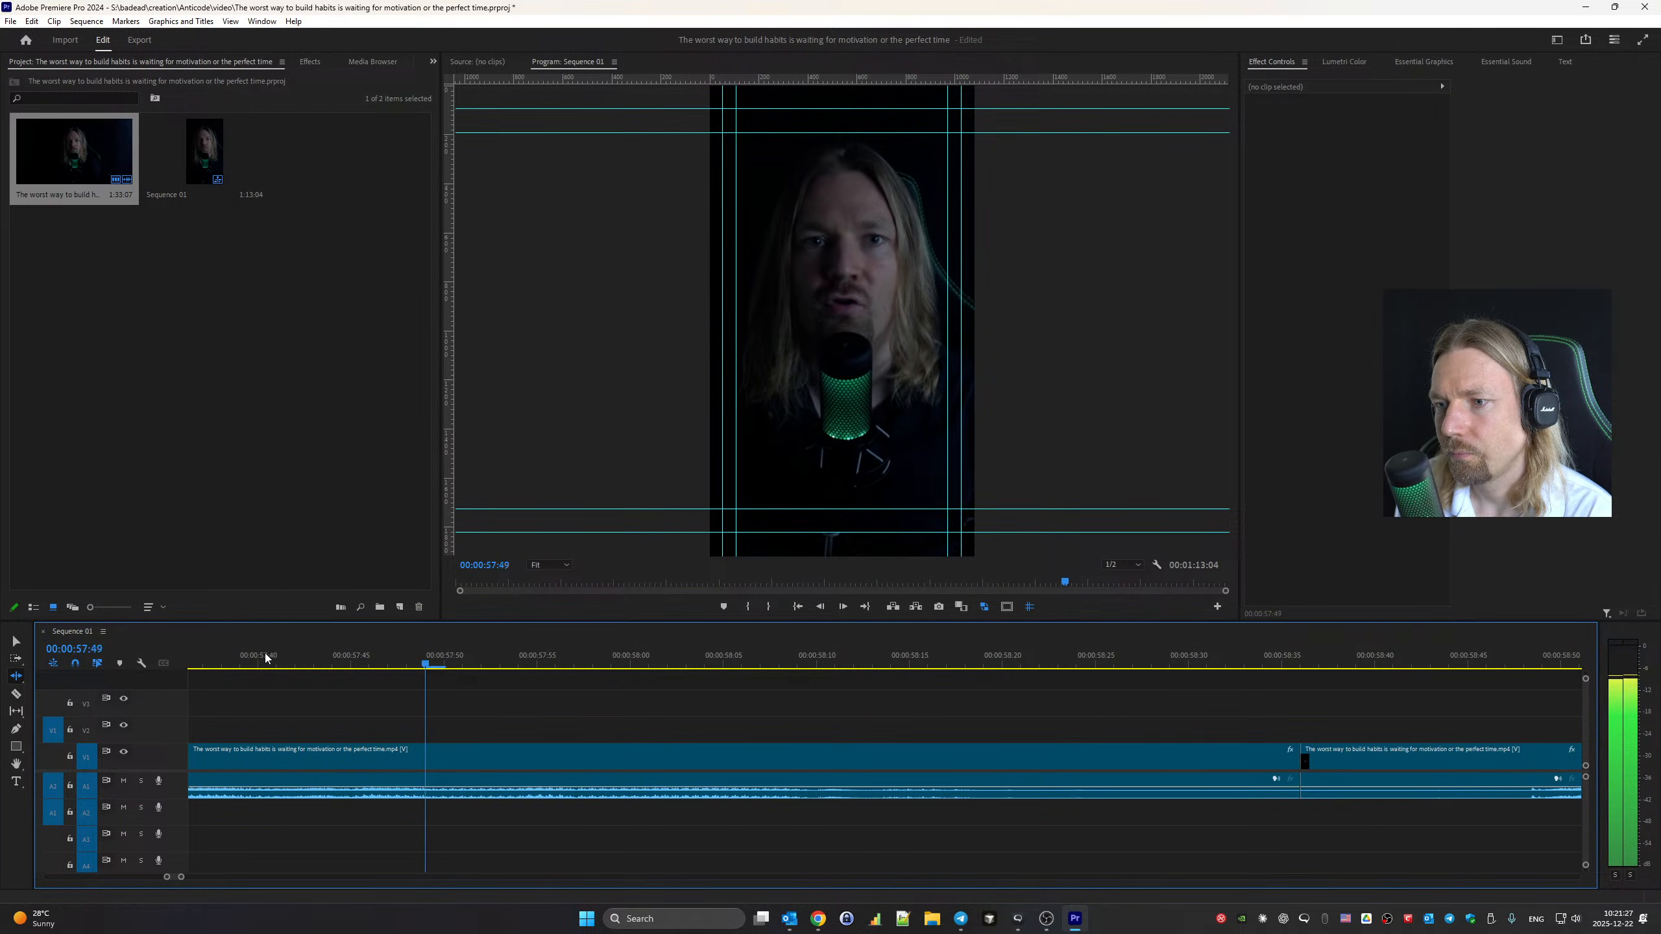
Ripple-trim about 7 frames before and 8 frames after the cut near 58 seconds and replay the transition
scroll(981, 733, "down", 3)
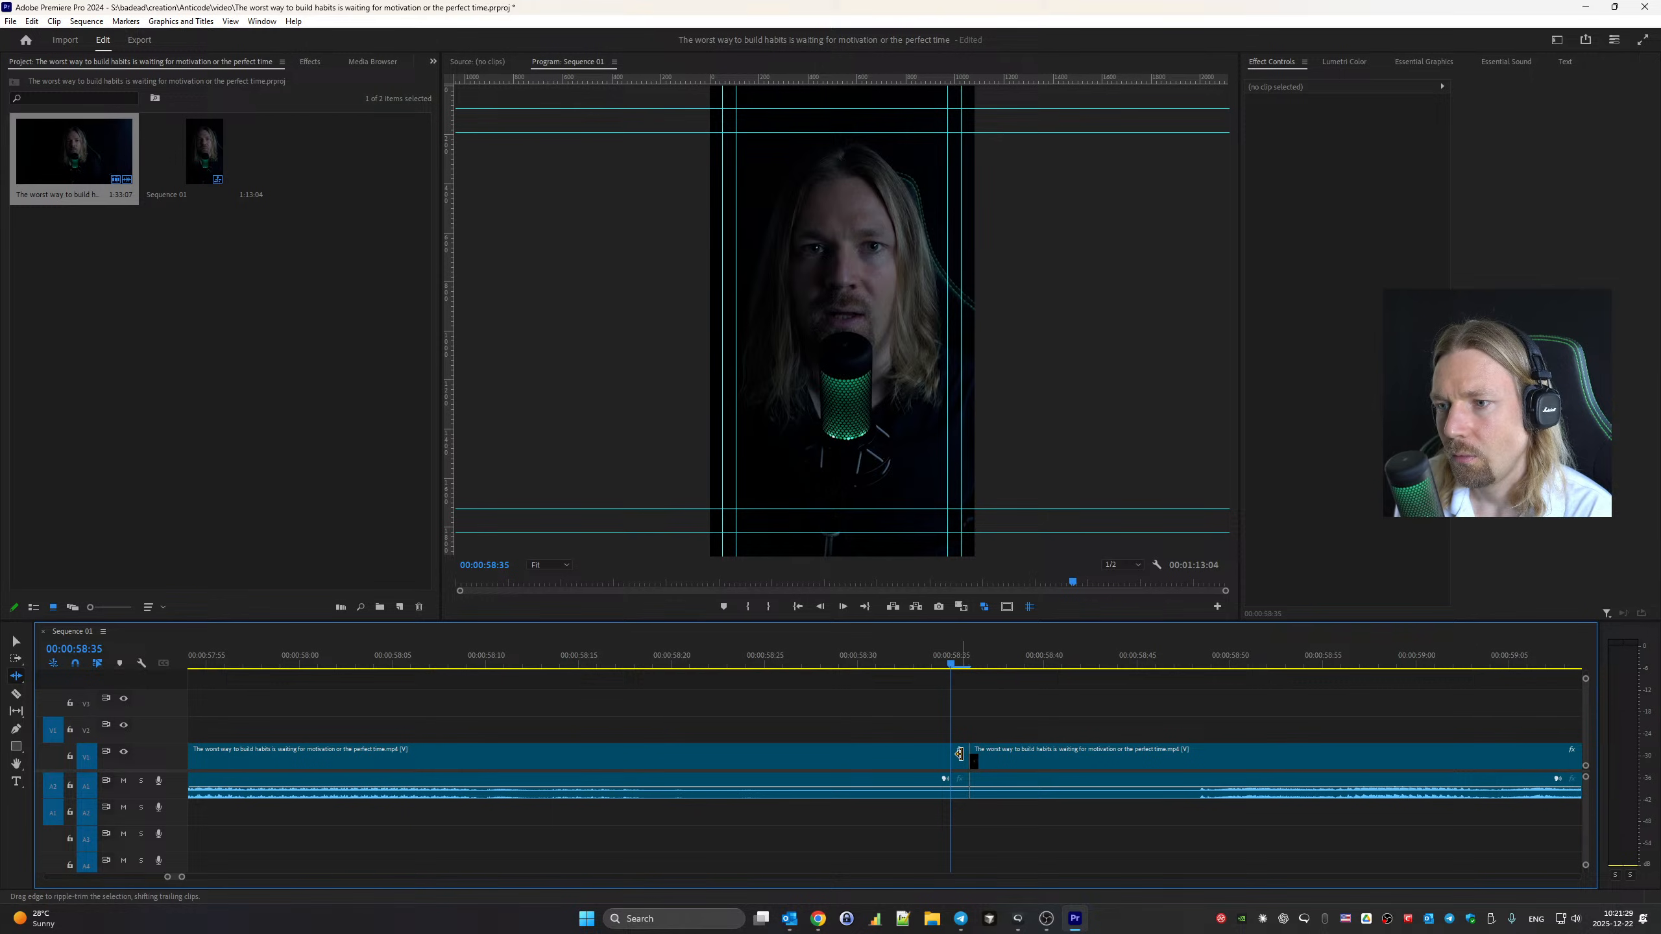
left_click_drag(960, 754, 855, 758)
scroll(895, 761, "up", 4)
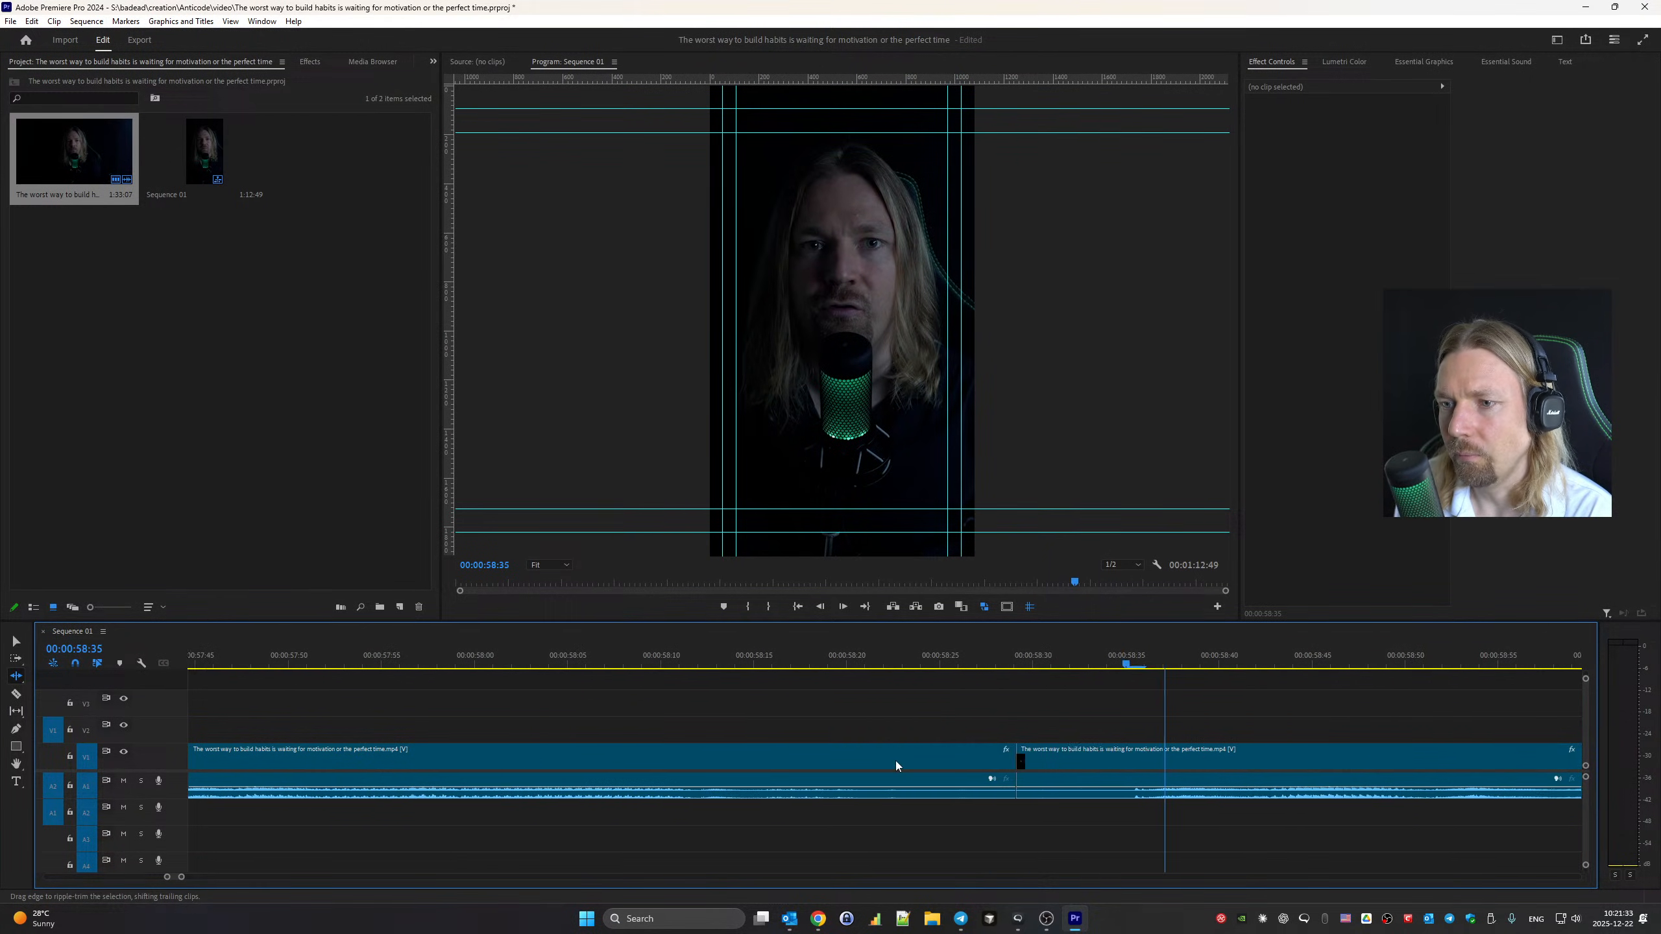
left_click(236, 663)
key("space")
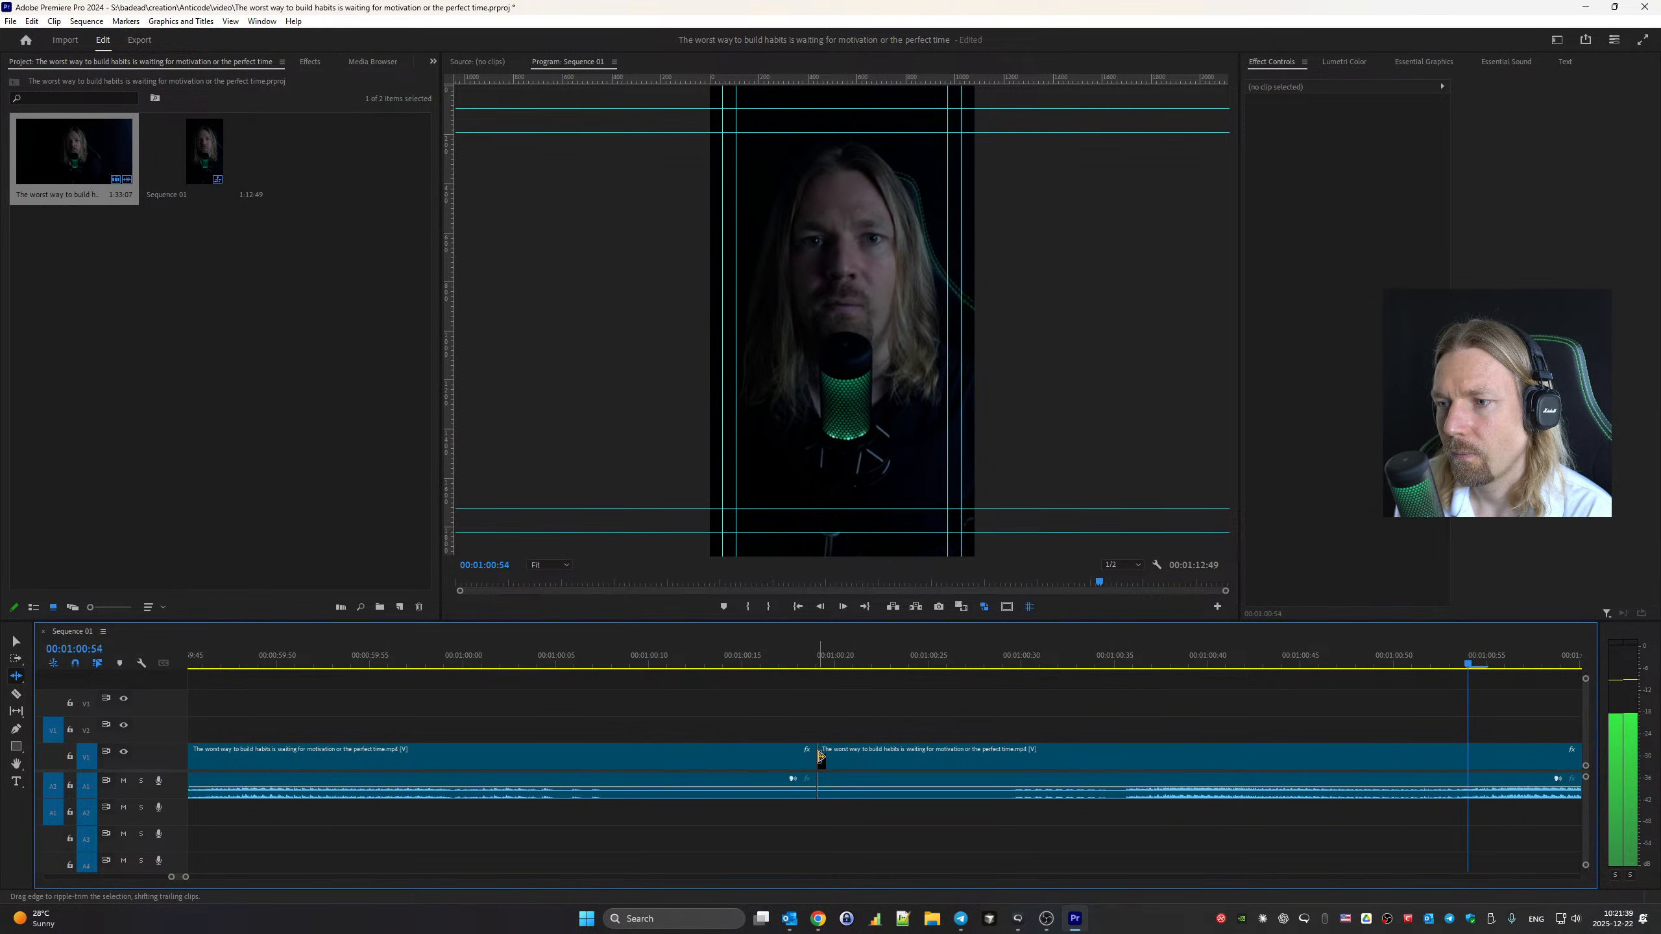
Ripple-trim about 5 frames before and 4 frames after the cut near 1:01 and play the footage that follows
key("space")
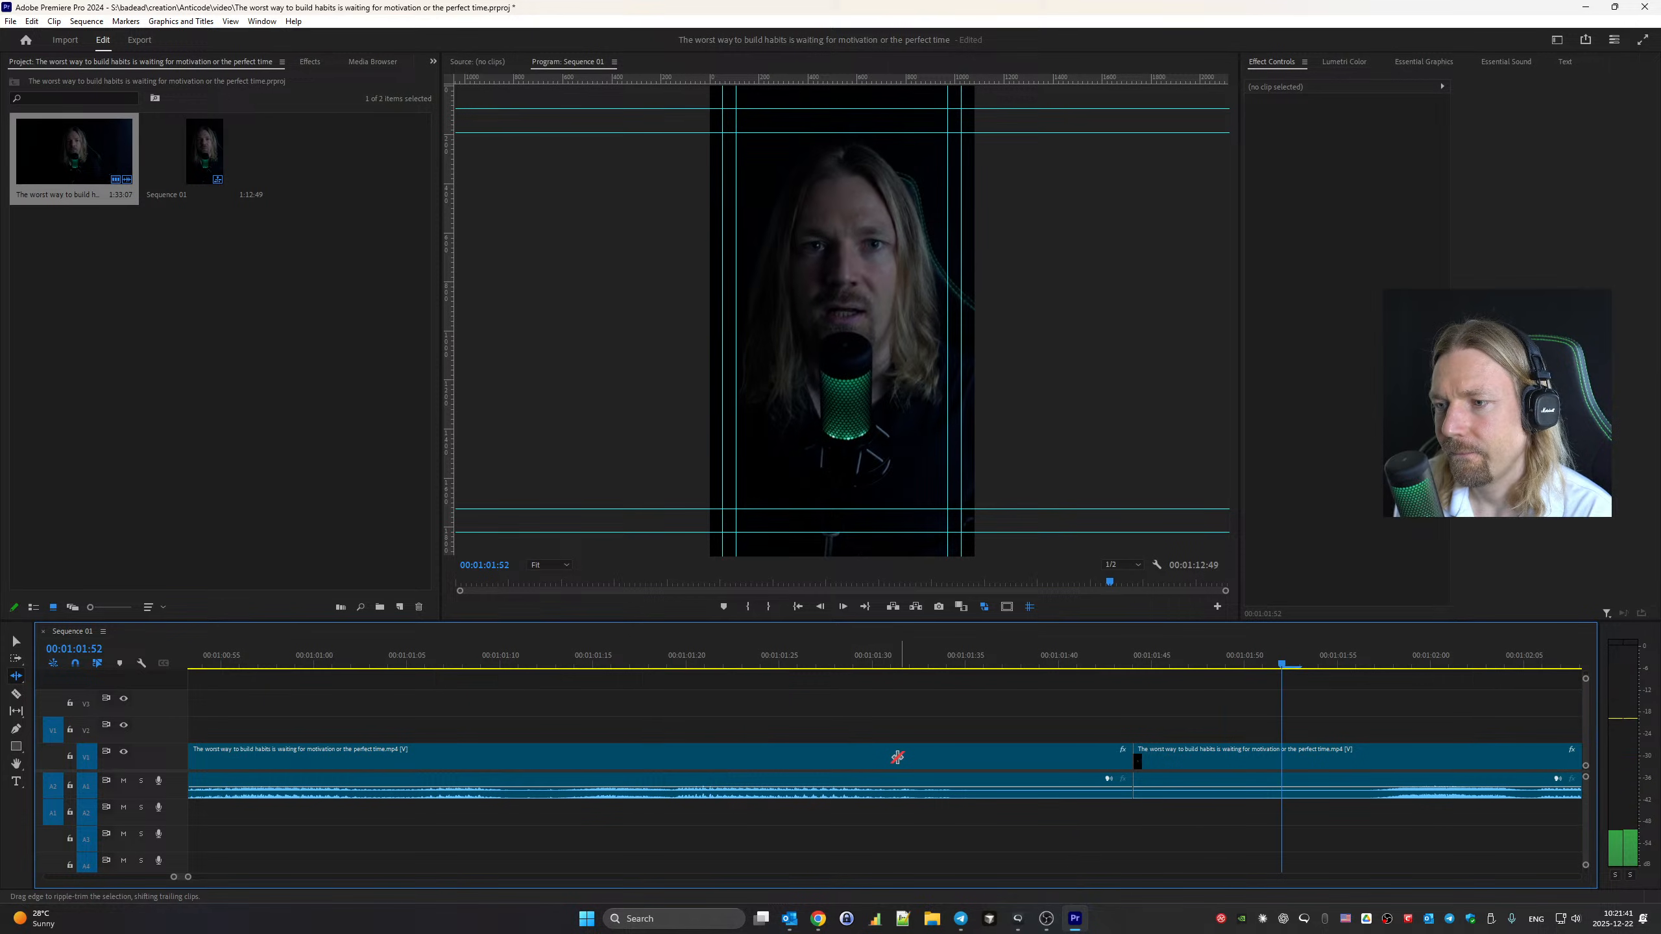
left_click_drag(1126, 757, 1040, 759)
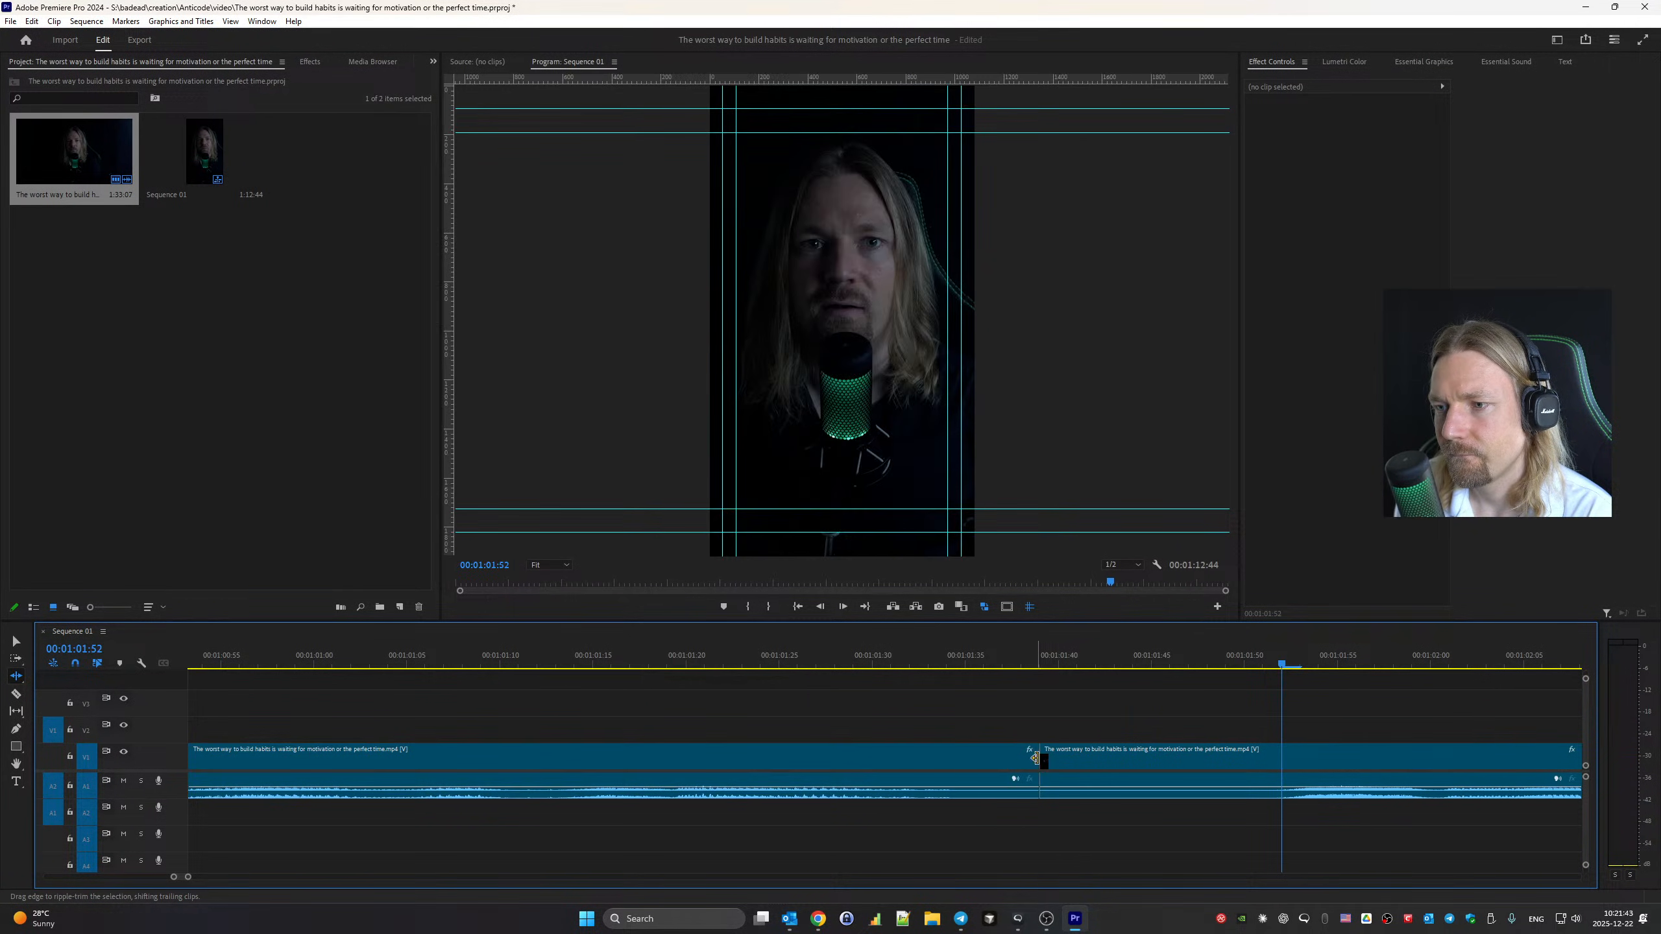
left_click(1045, 758)
key("space")
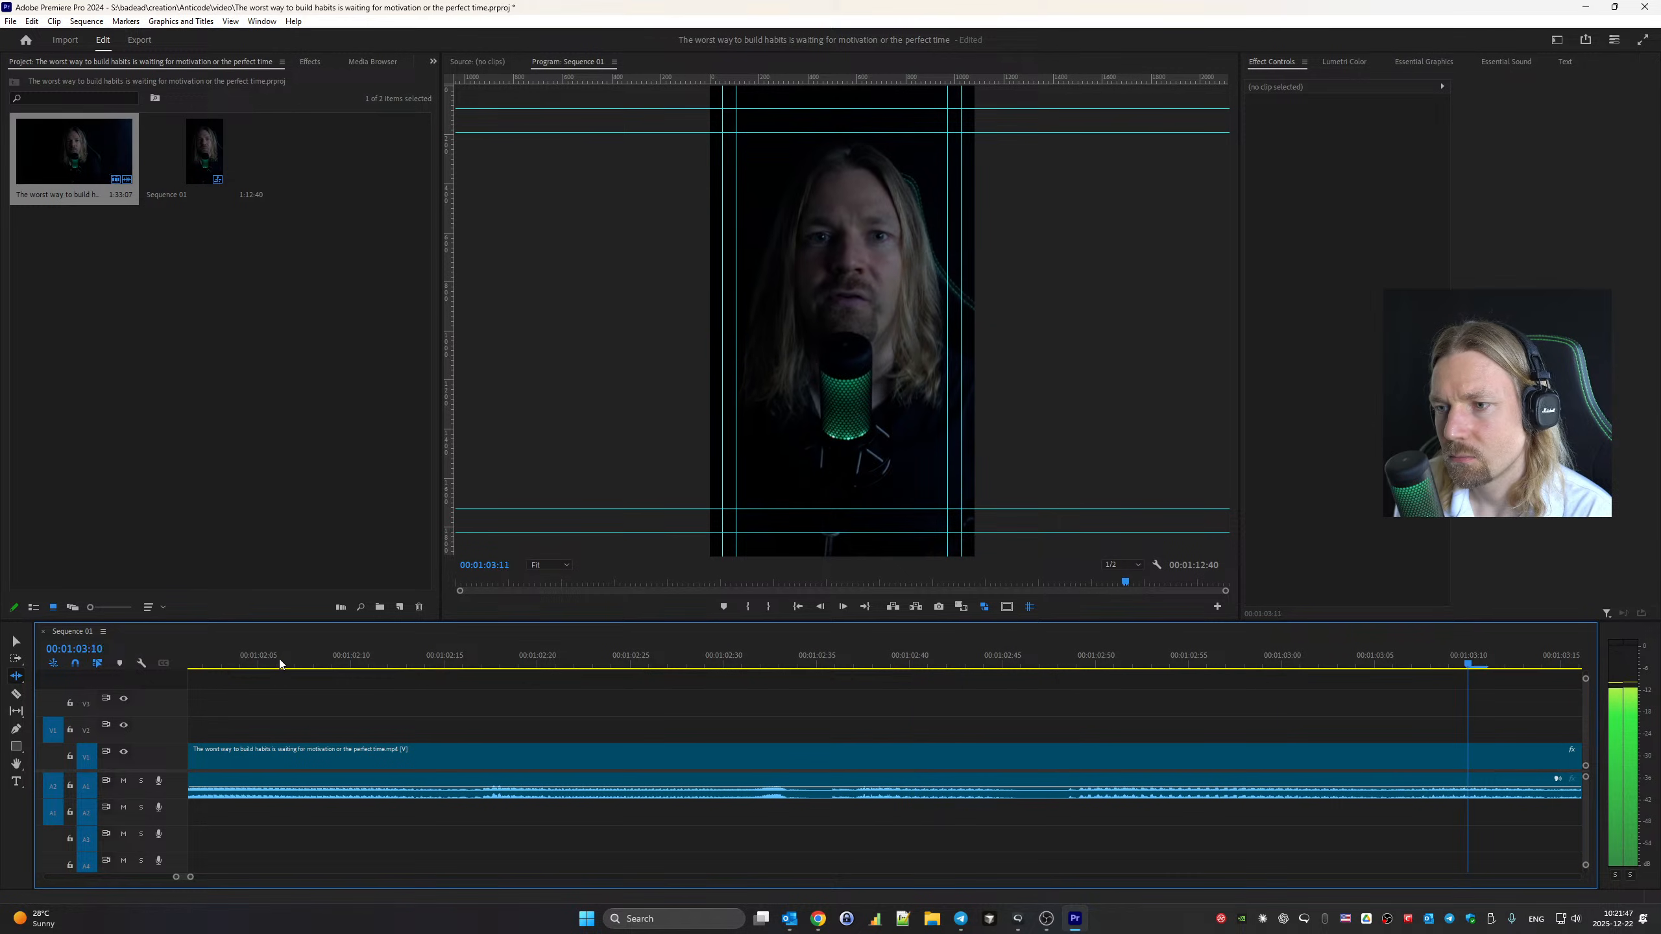
Ripple-trim about 13 frames of silence at the cut near 1:04 and replay the transition from about 1:03
key("space")
scroll(691, 759, "down", 5)
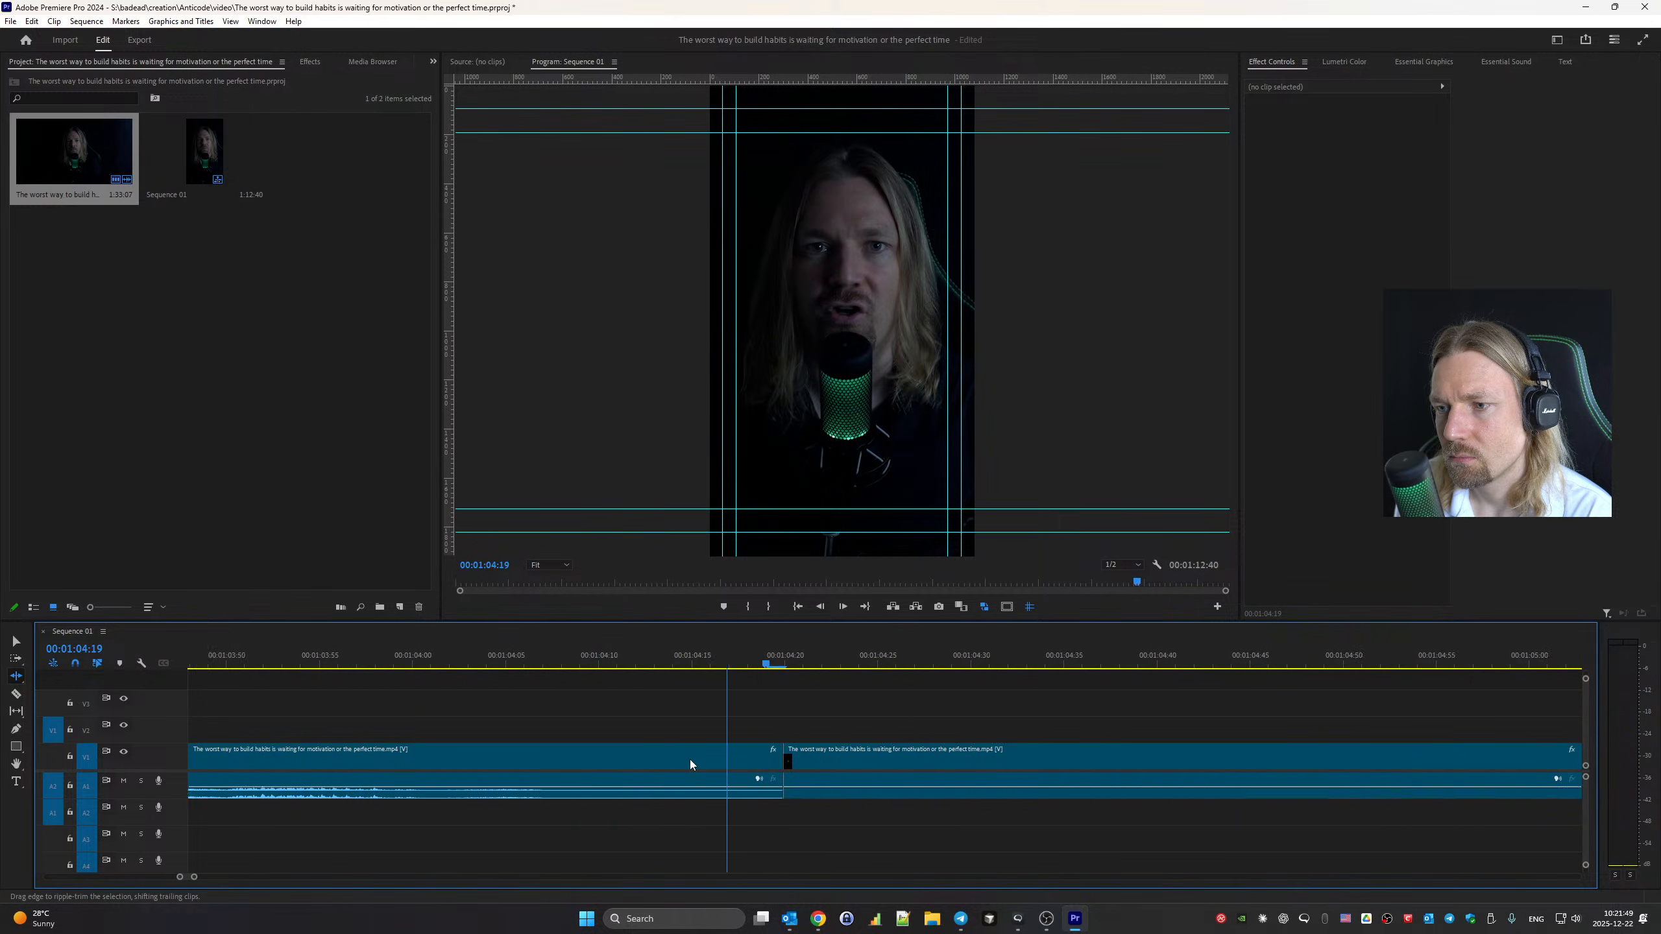
key("space")
key("space")
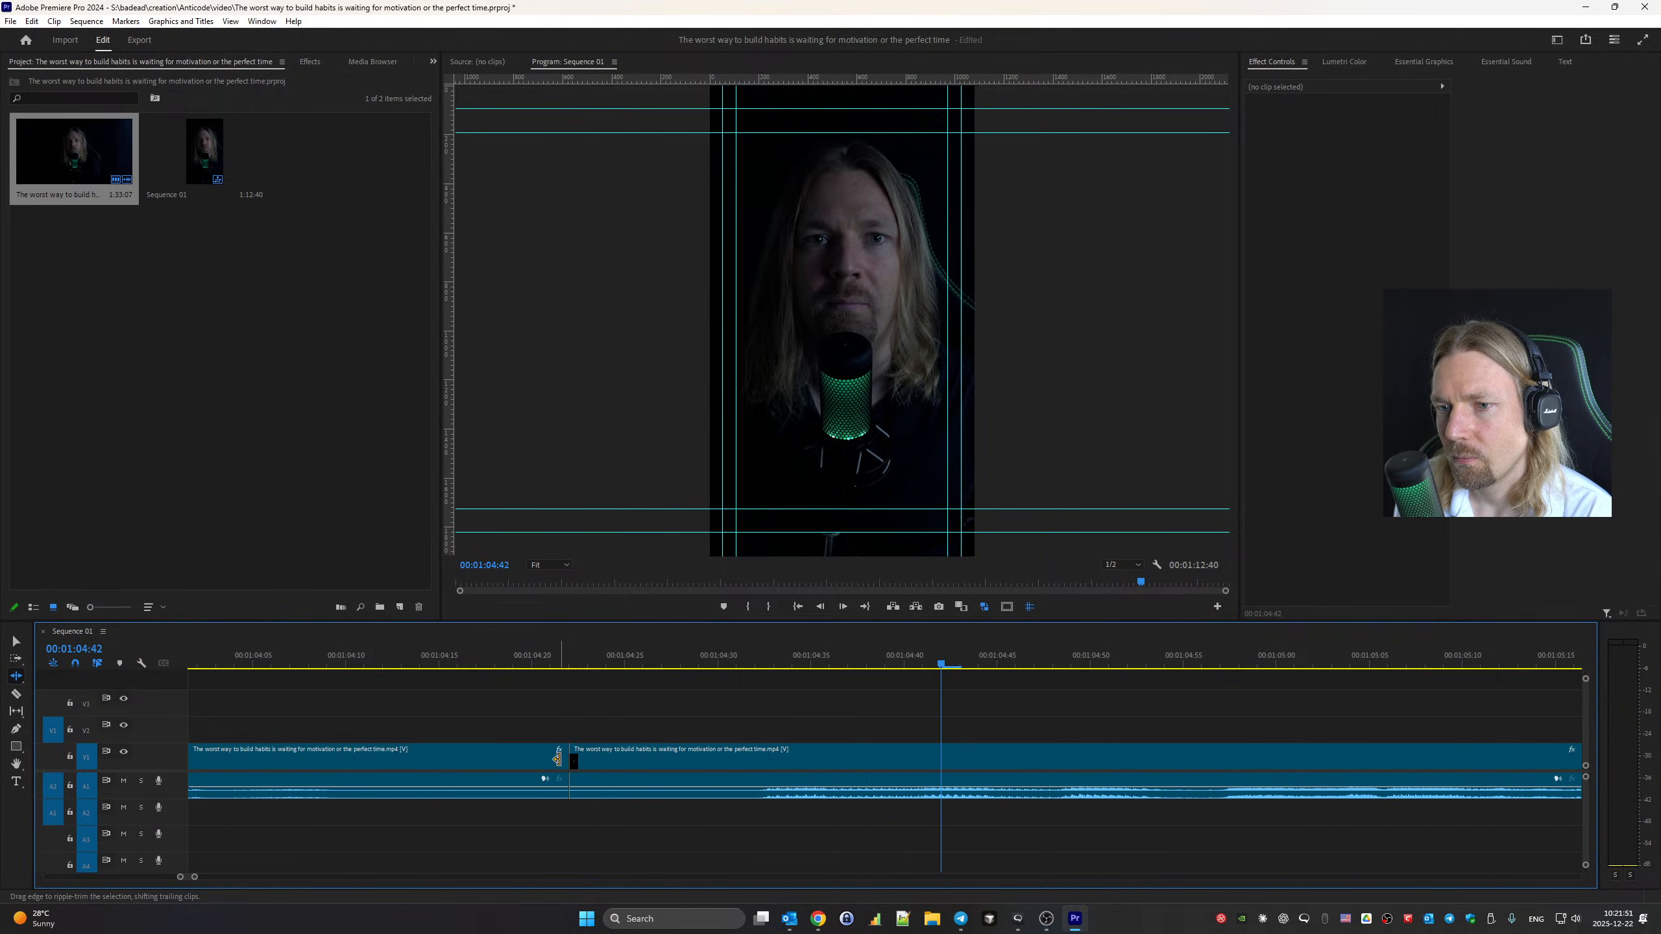
mouse_move(561, 760)
left_mouse_down()
mouse_move(431, 758)
mouse_move(559, 765)
left_mouse_up()
scroll(710, 735, "up", 5)
left_click(307, 663)
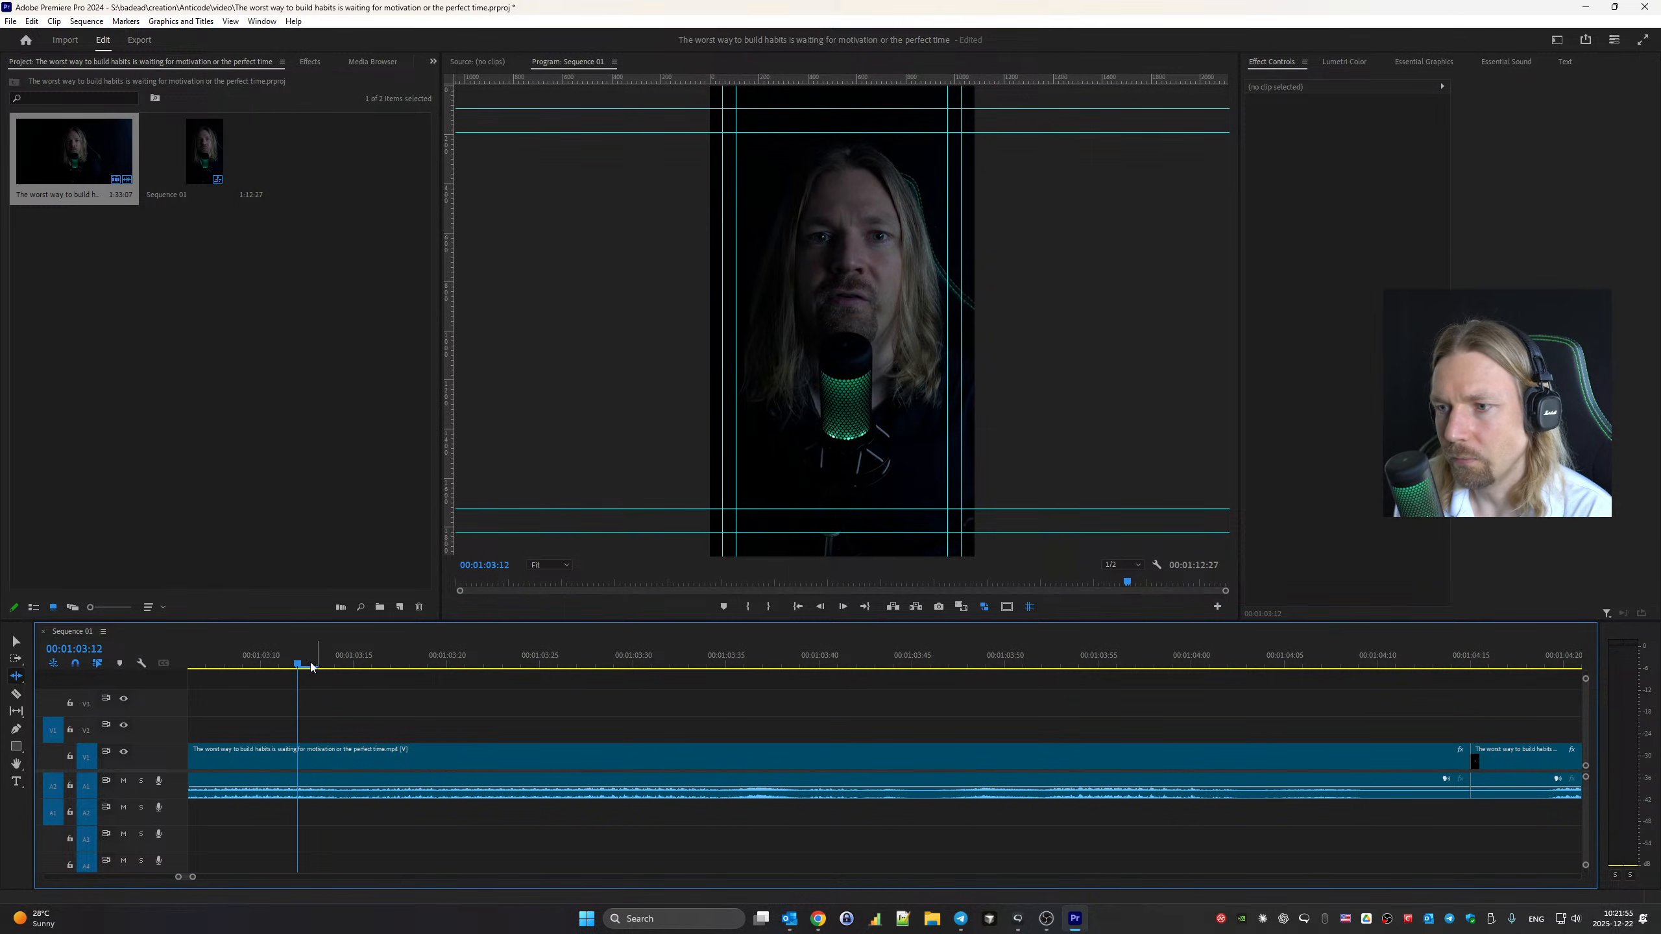
key("space")
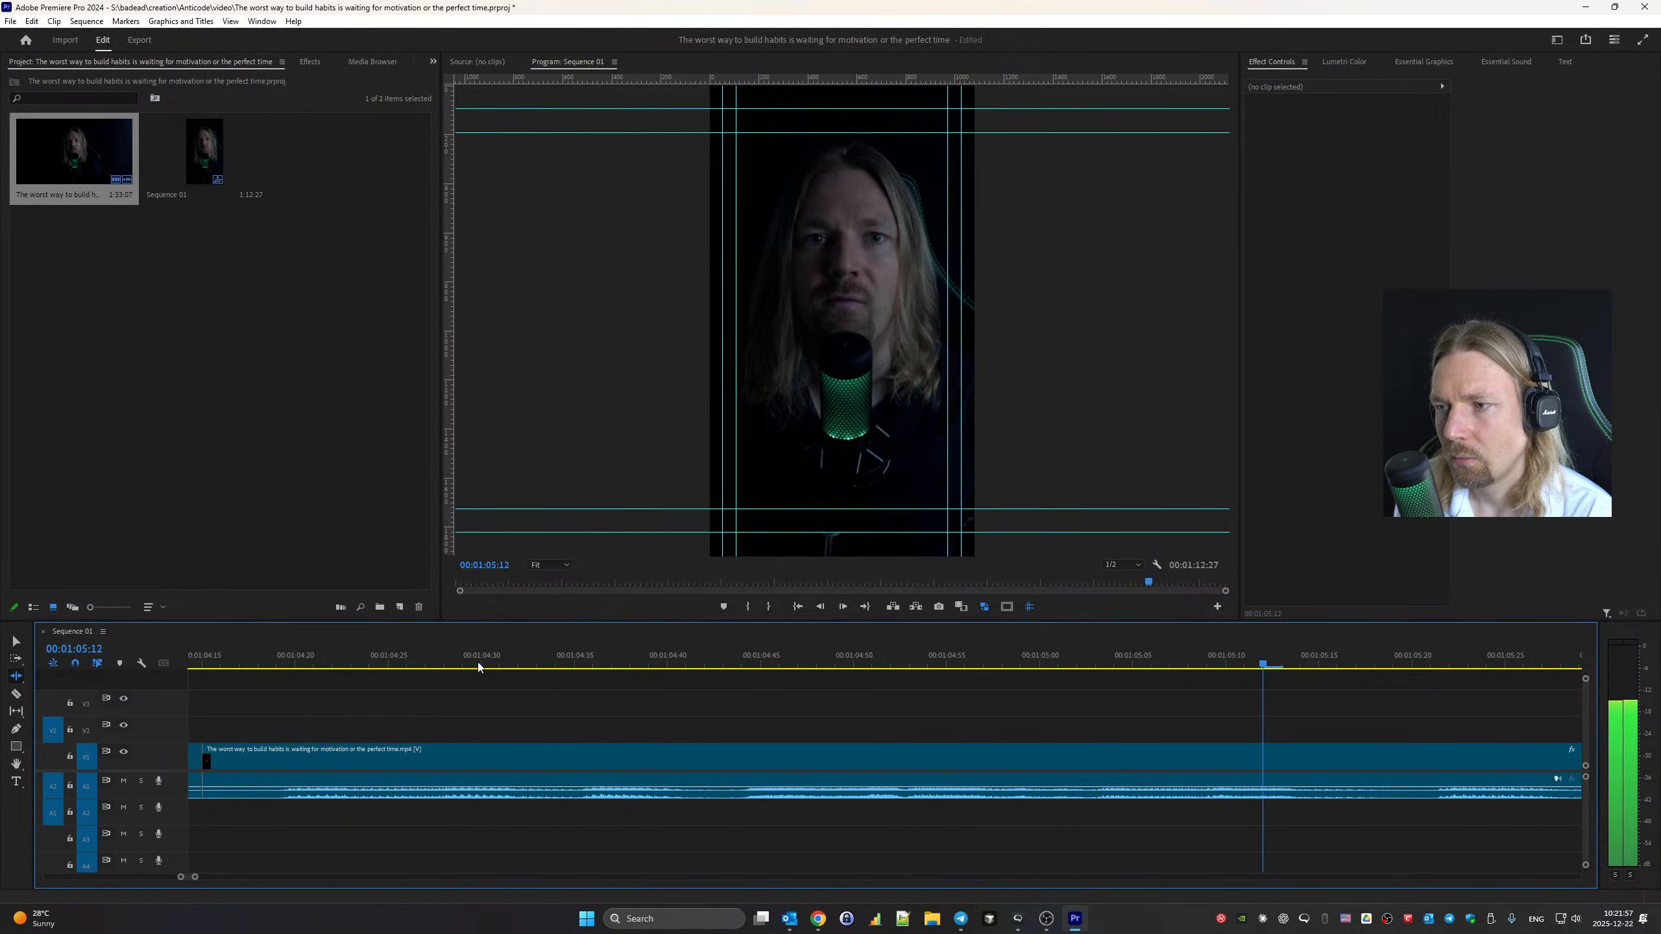
Play the ending of the sequence and trim about 12 frames off the end of the last clip, to 00:01:12:15
key("End")
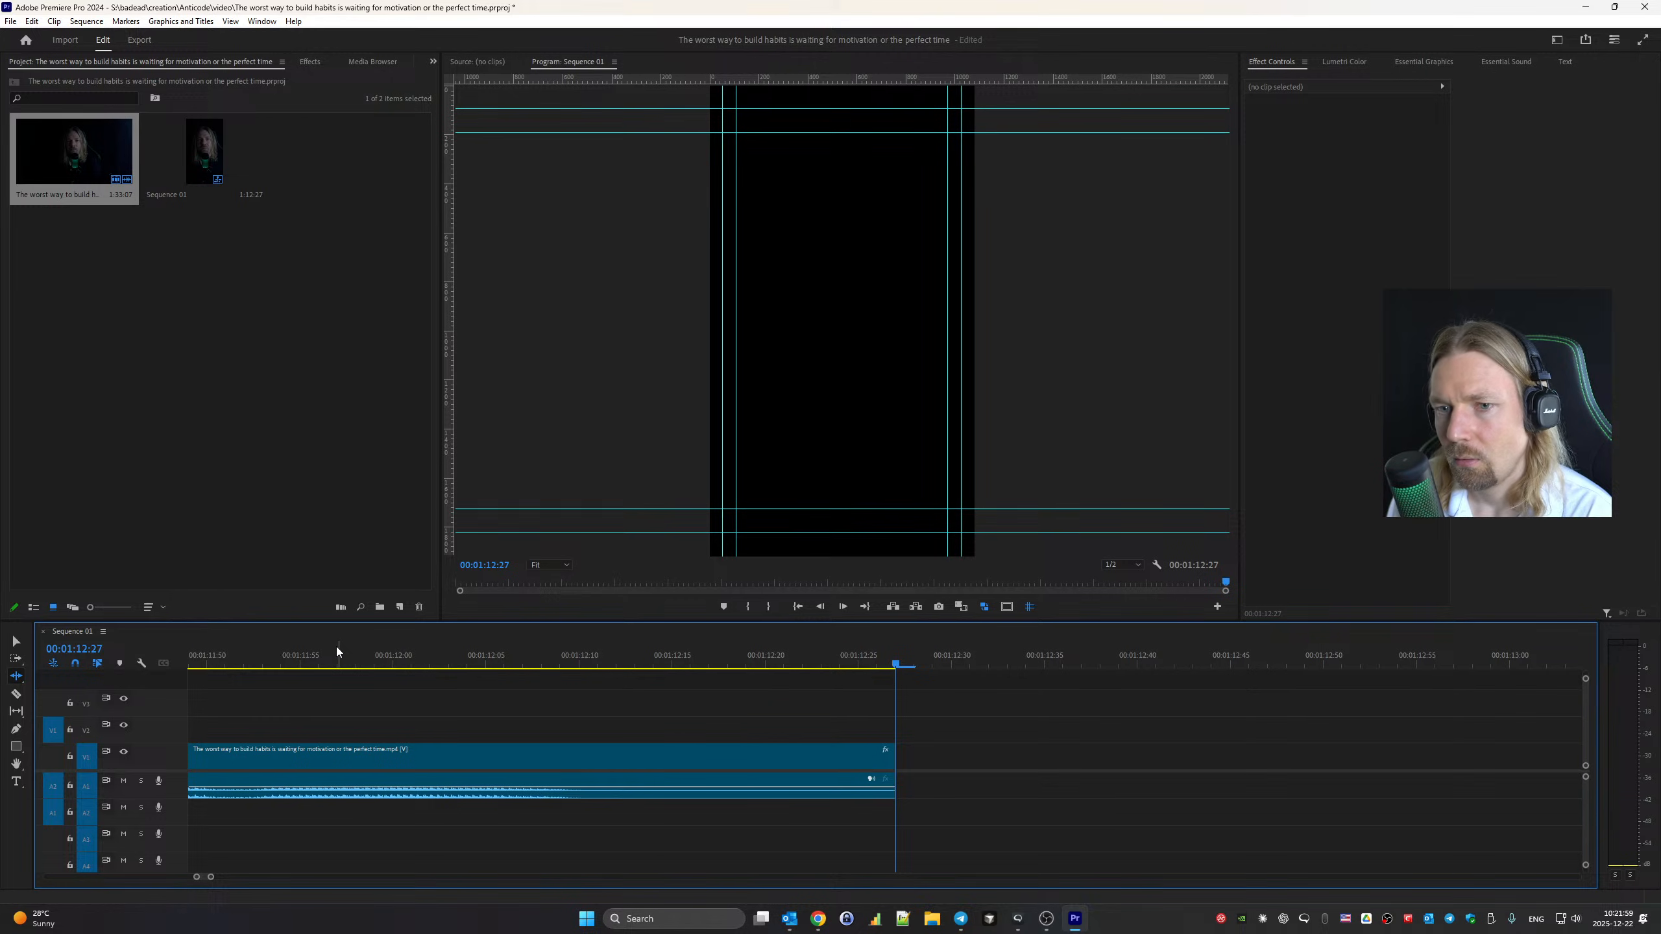
left_click(266, 657)
key("space")
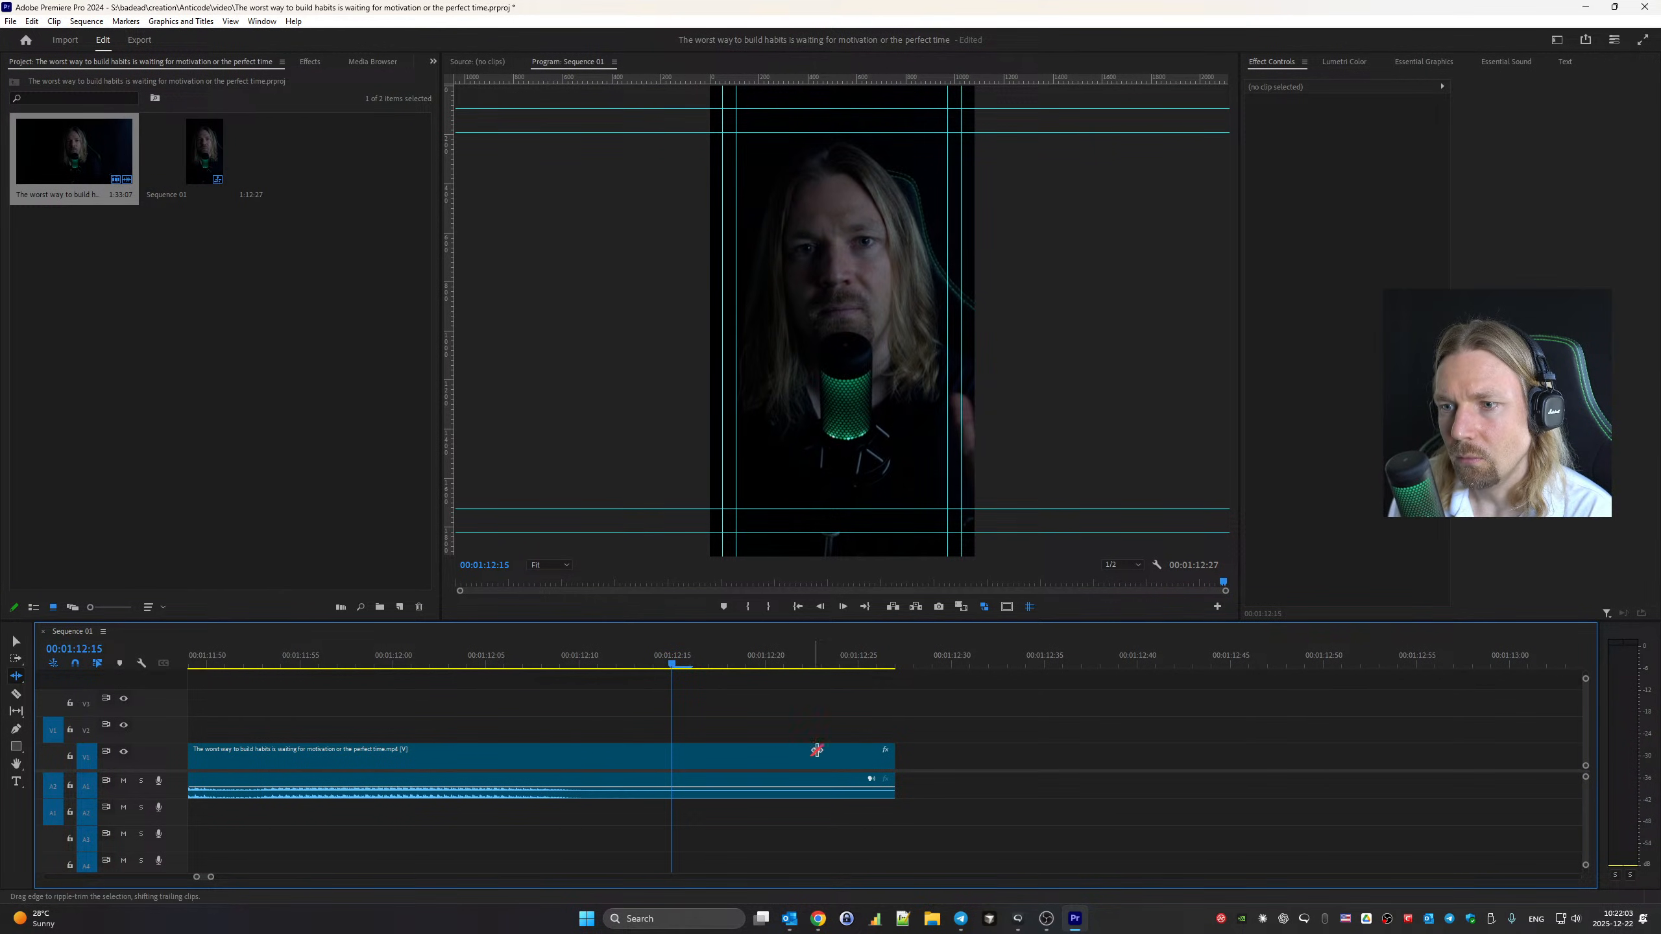
left_click_drag(882, 763, 662, 757)
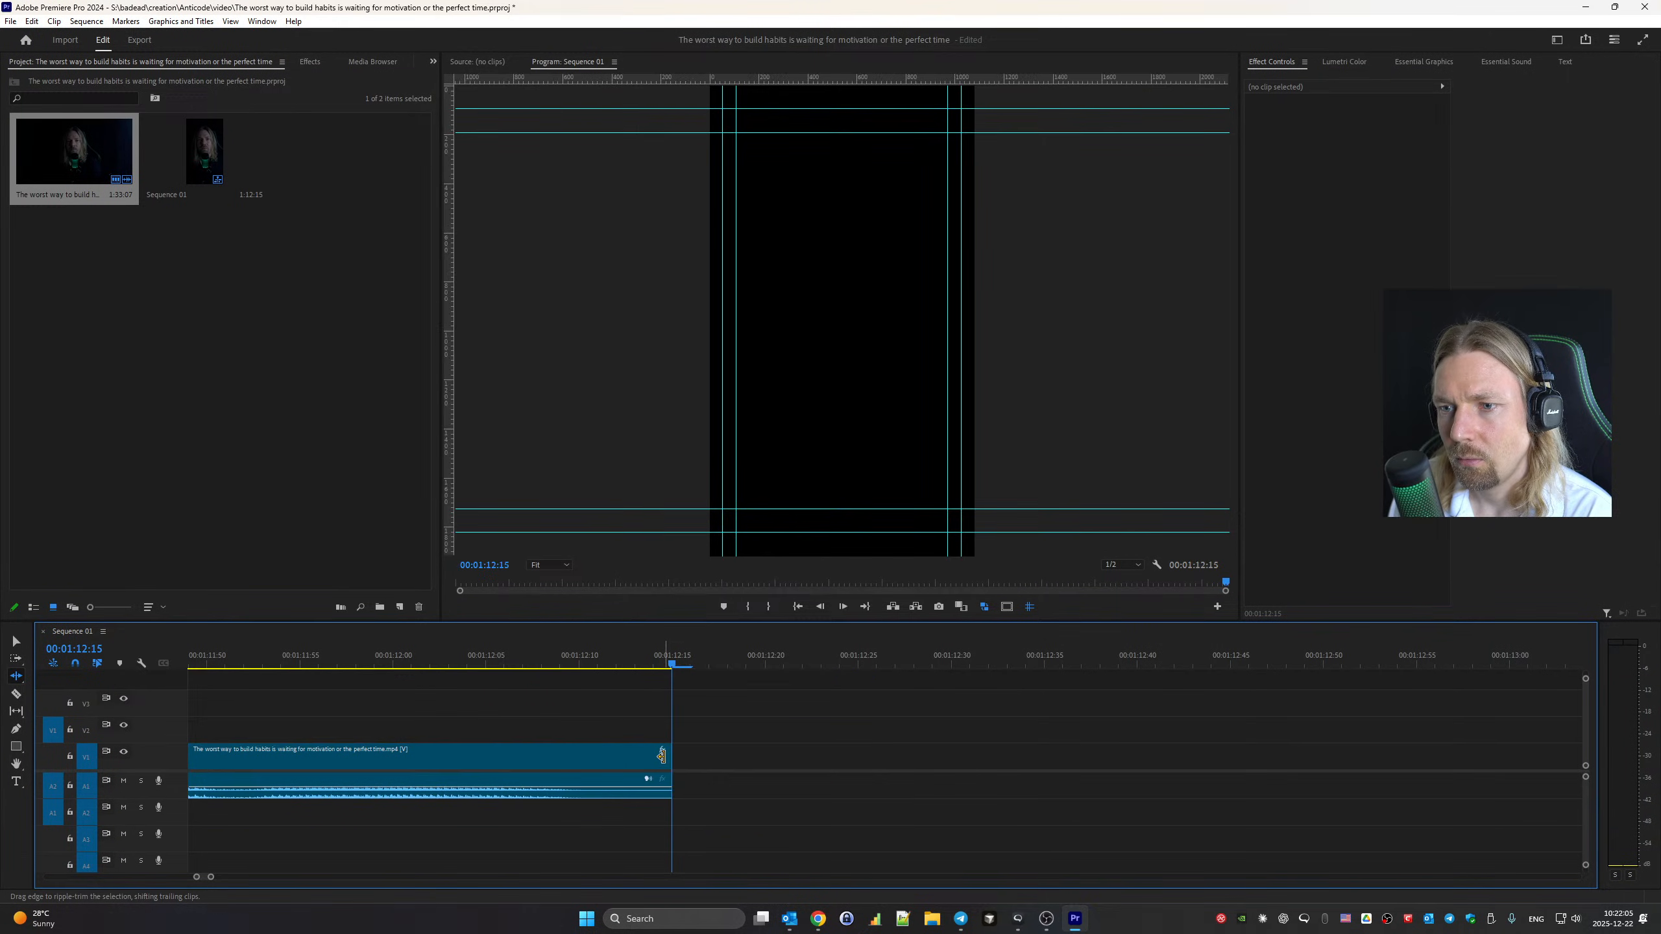
Review the trimmed sequence by playing from about 28, 40 and 49 seconds, and return the playhead to the start
key("backslash")
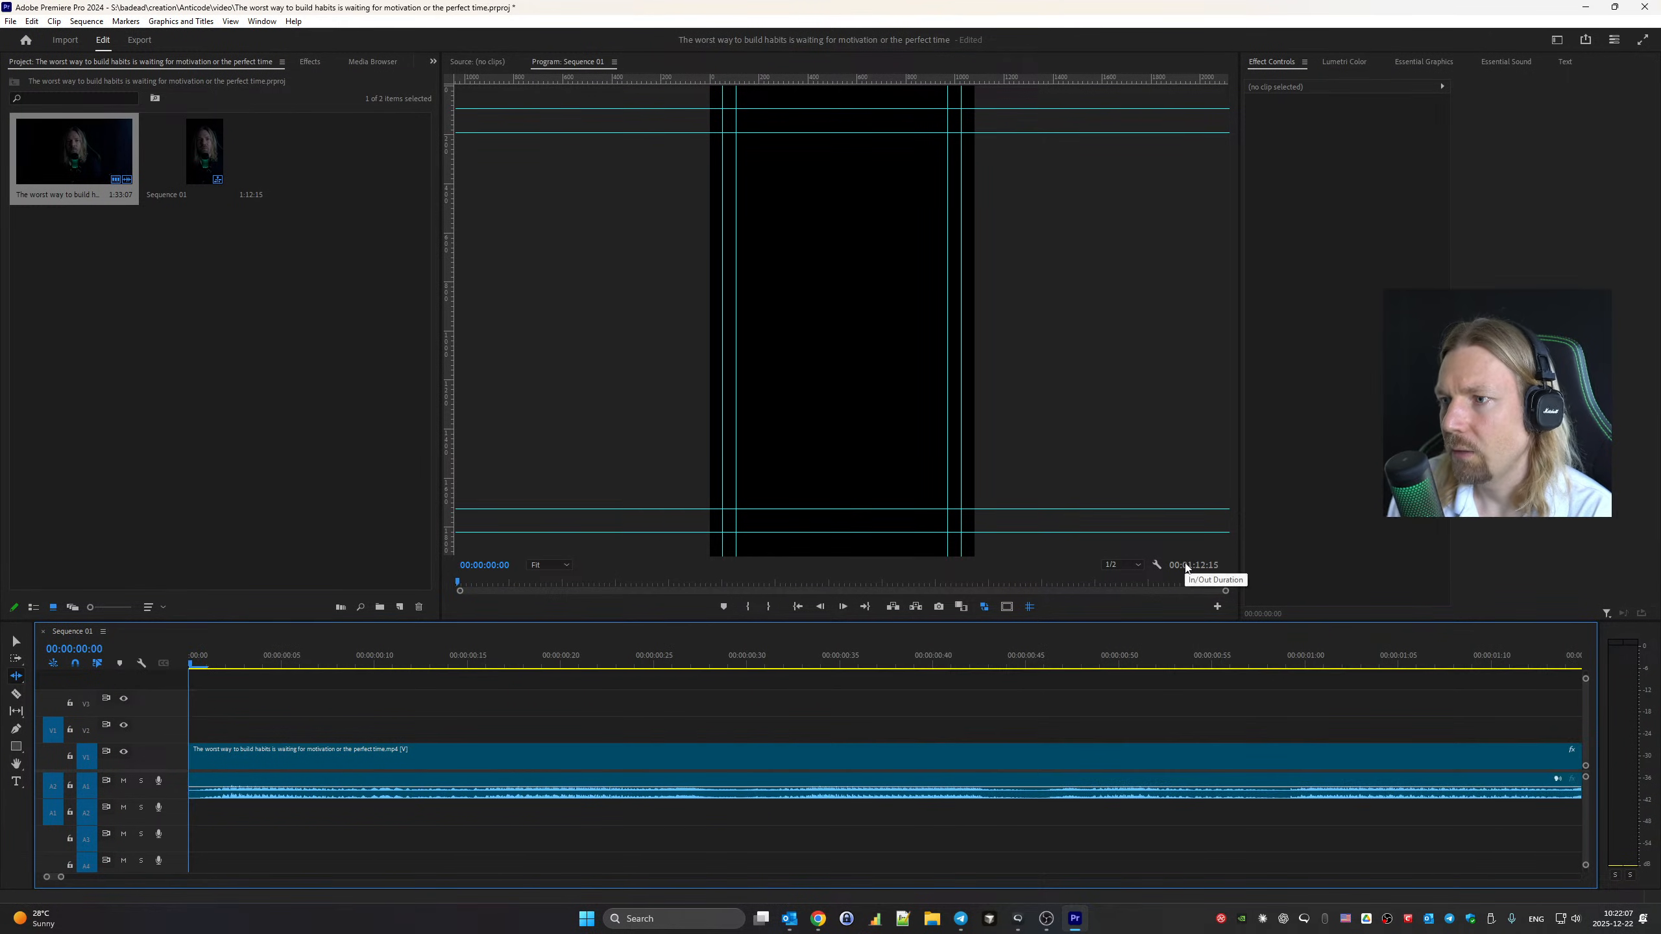
key("Home")
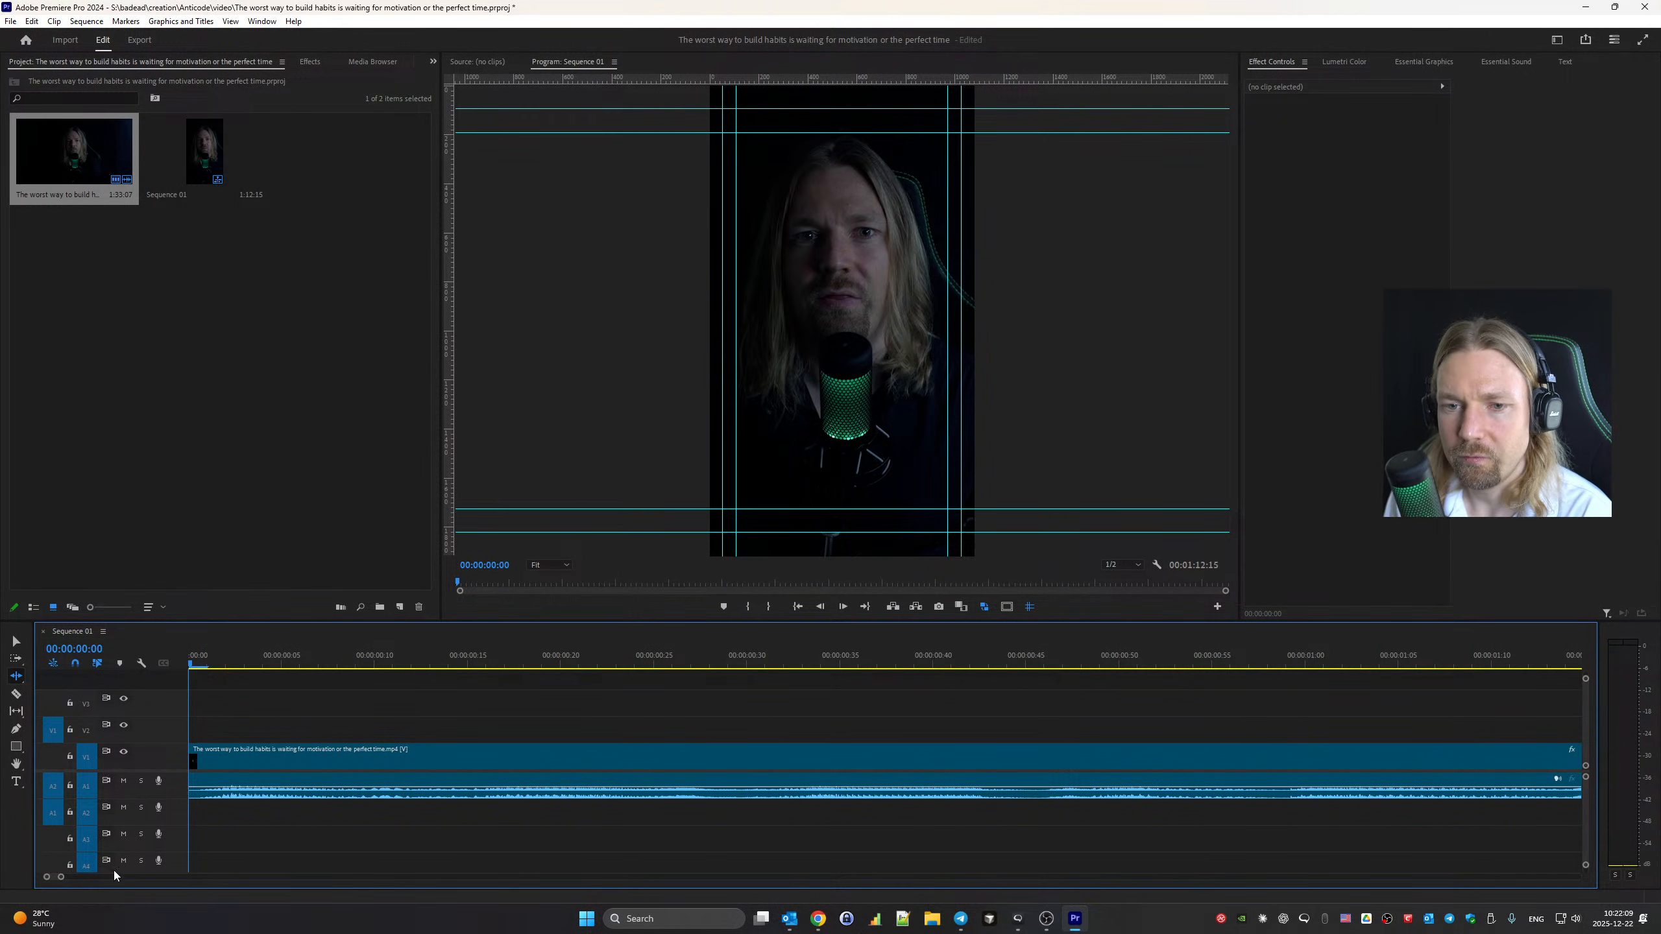
left_click_drag(64, 878, 371, 901)
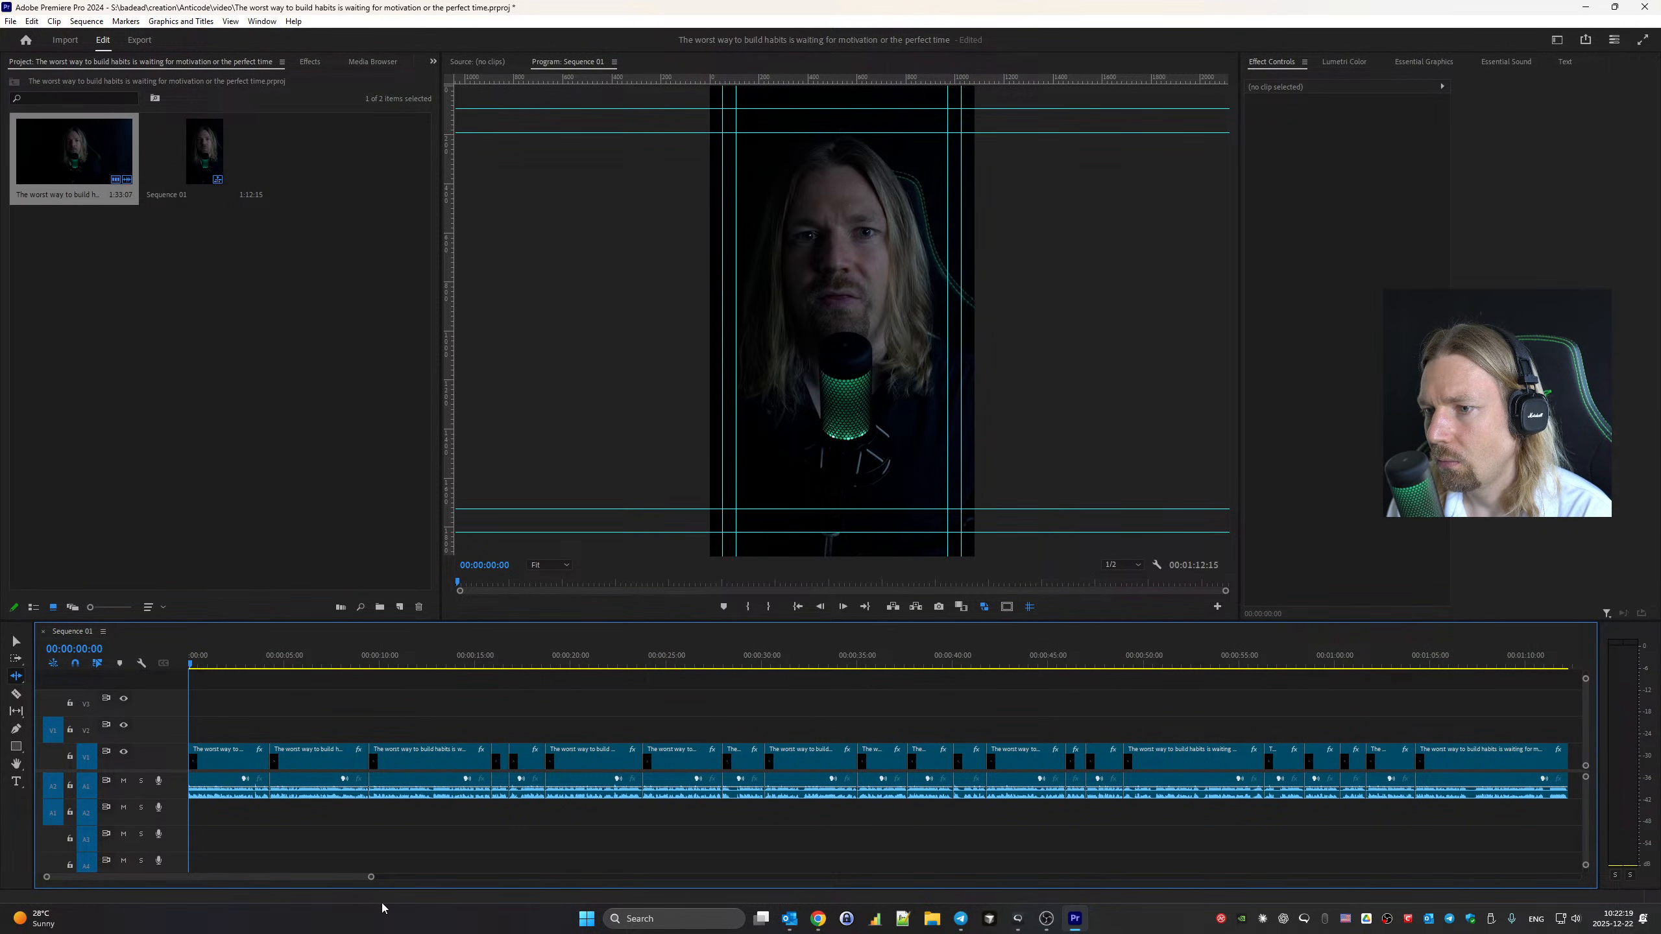
left_click(719, 666)
key("space")
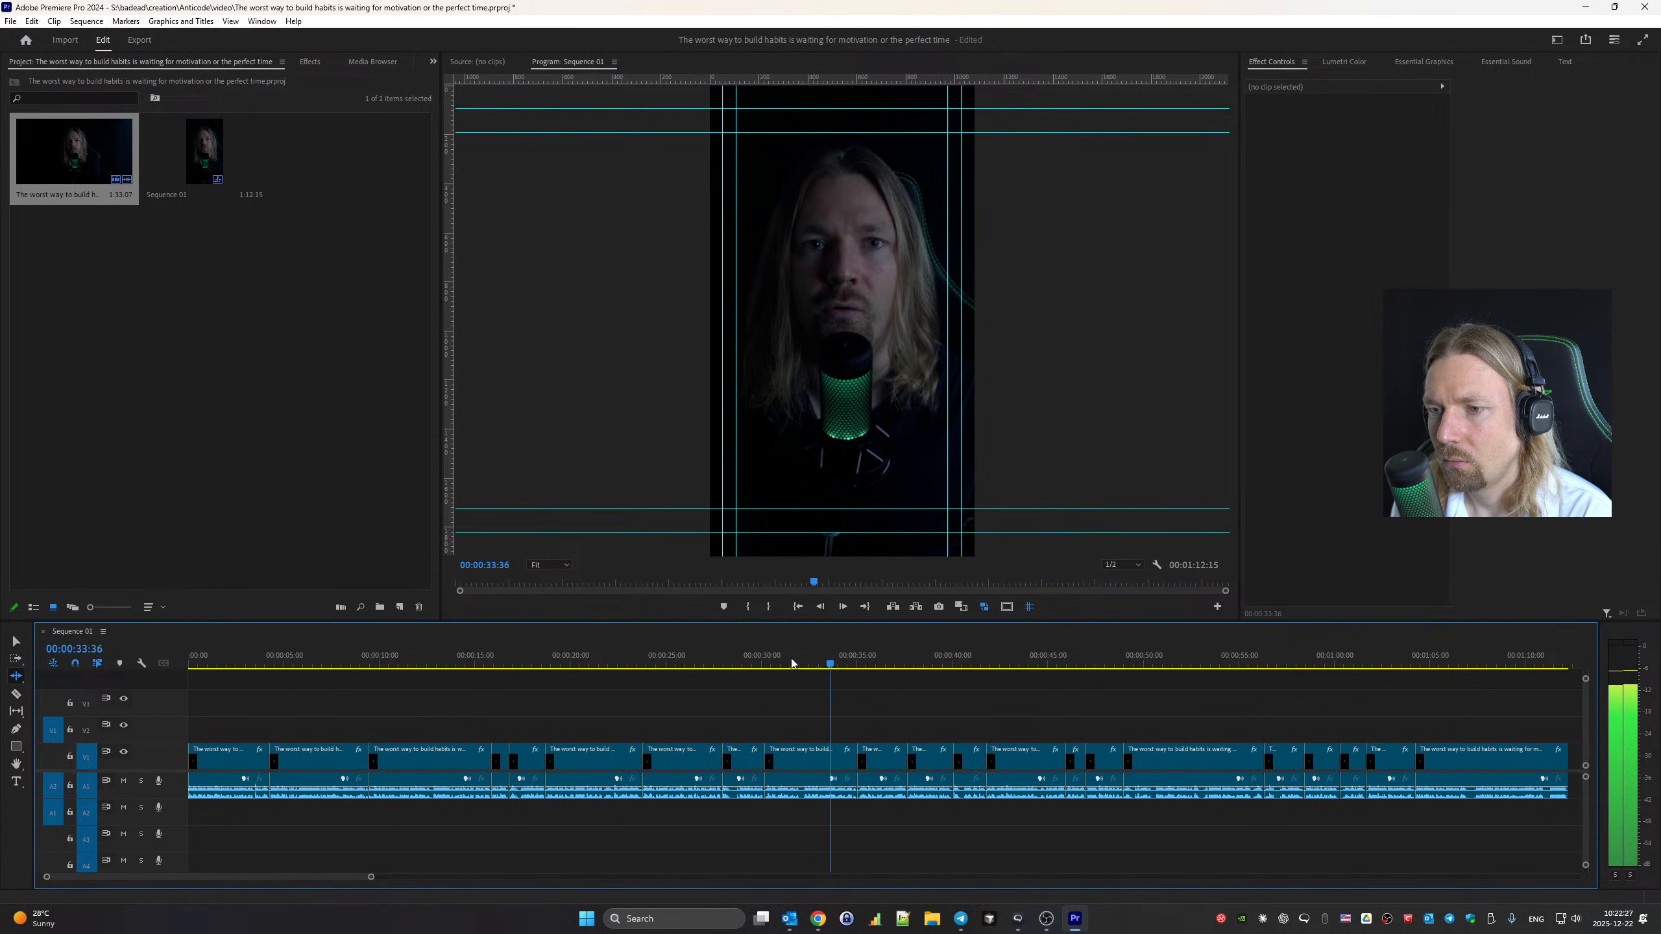
left_click(947, 667)
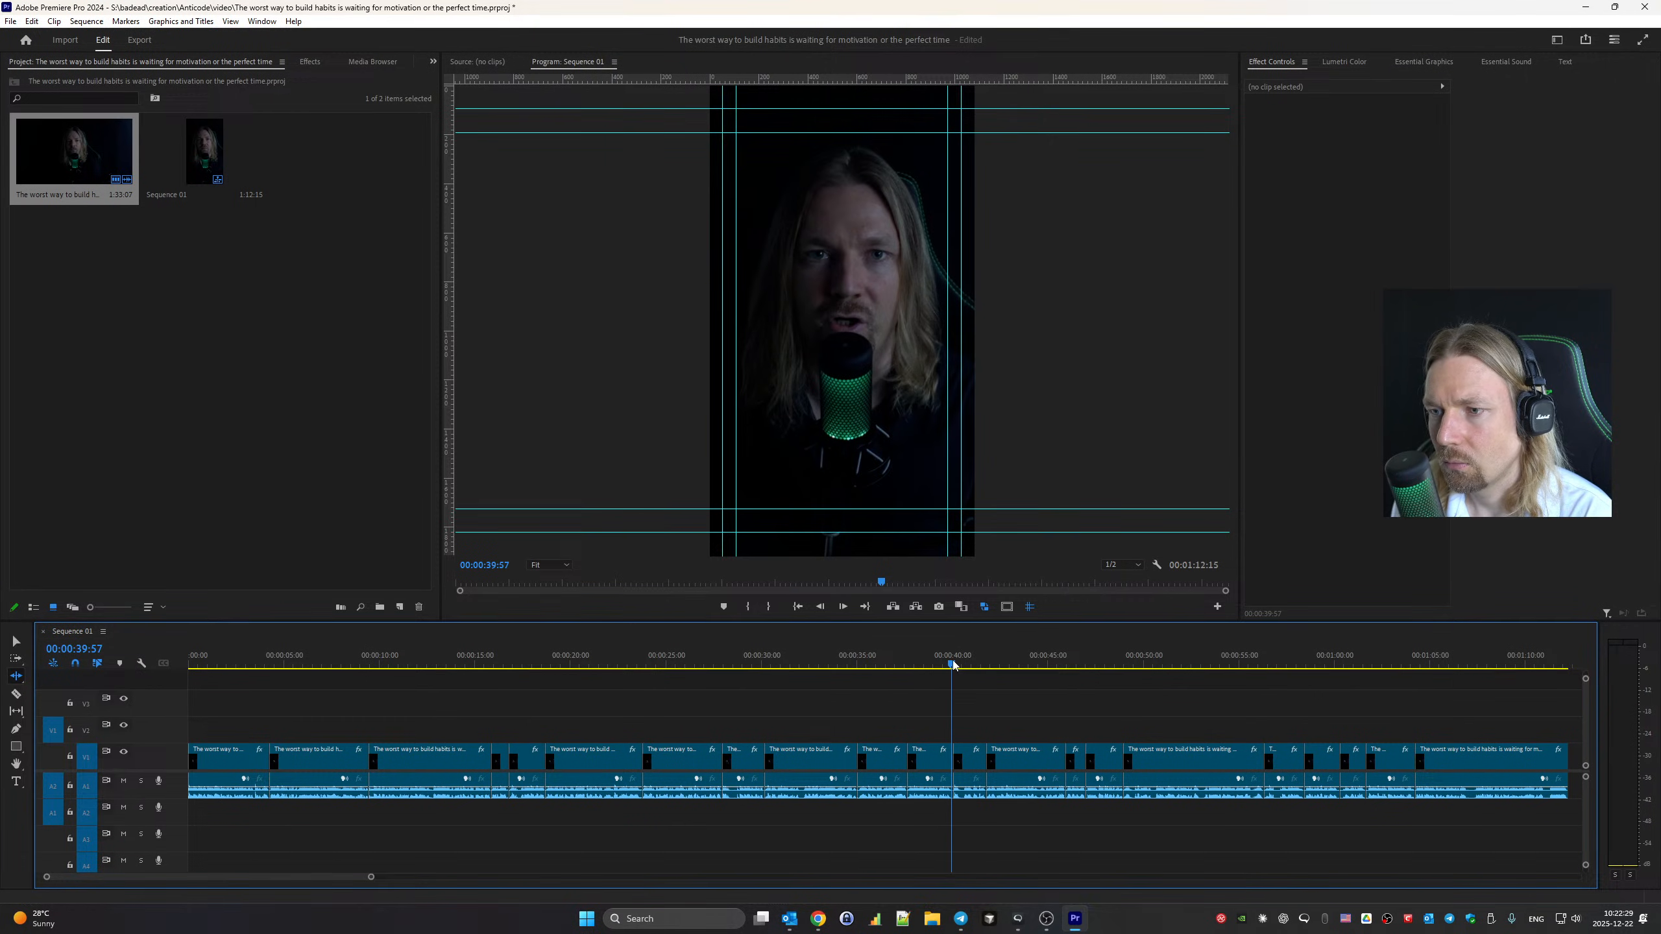
left_click(1130, 664)
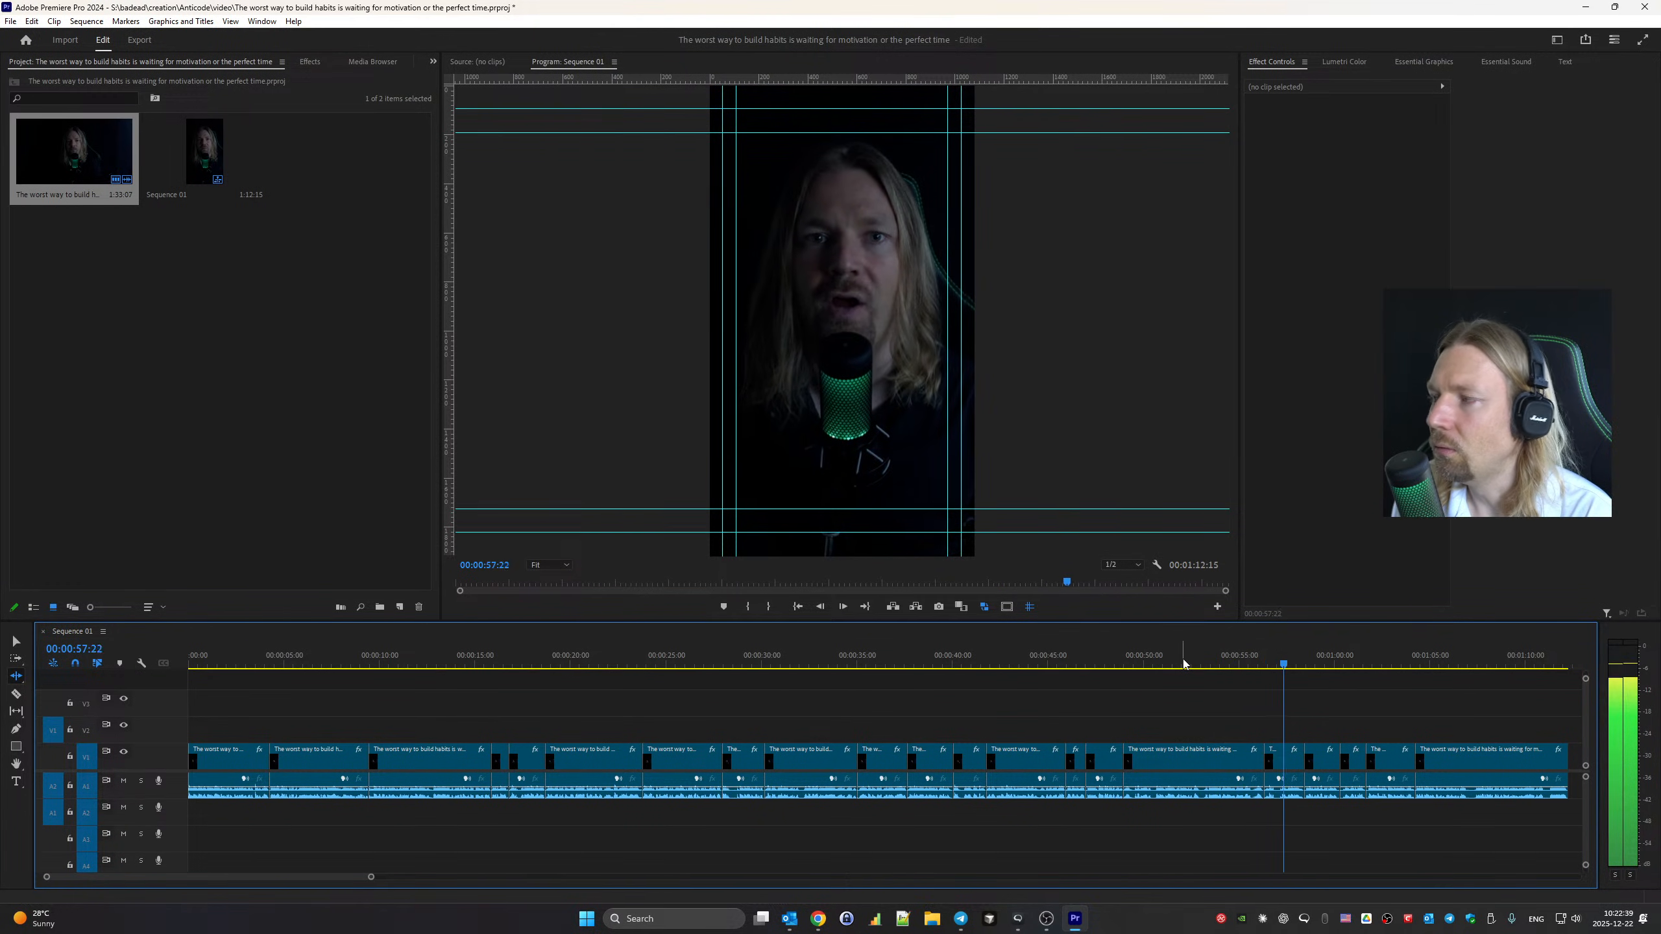
key("space")
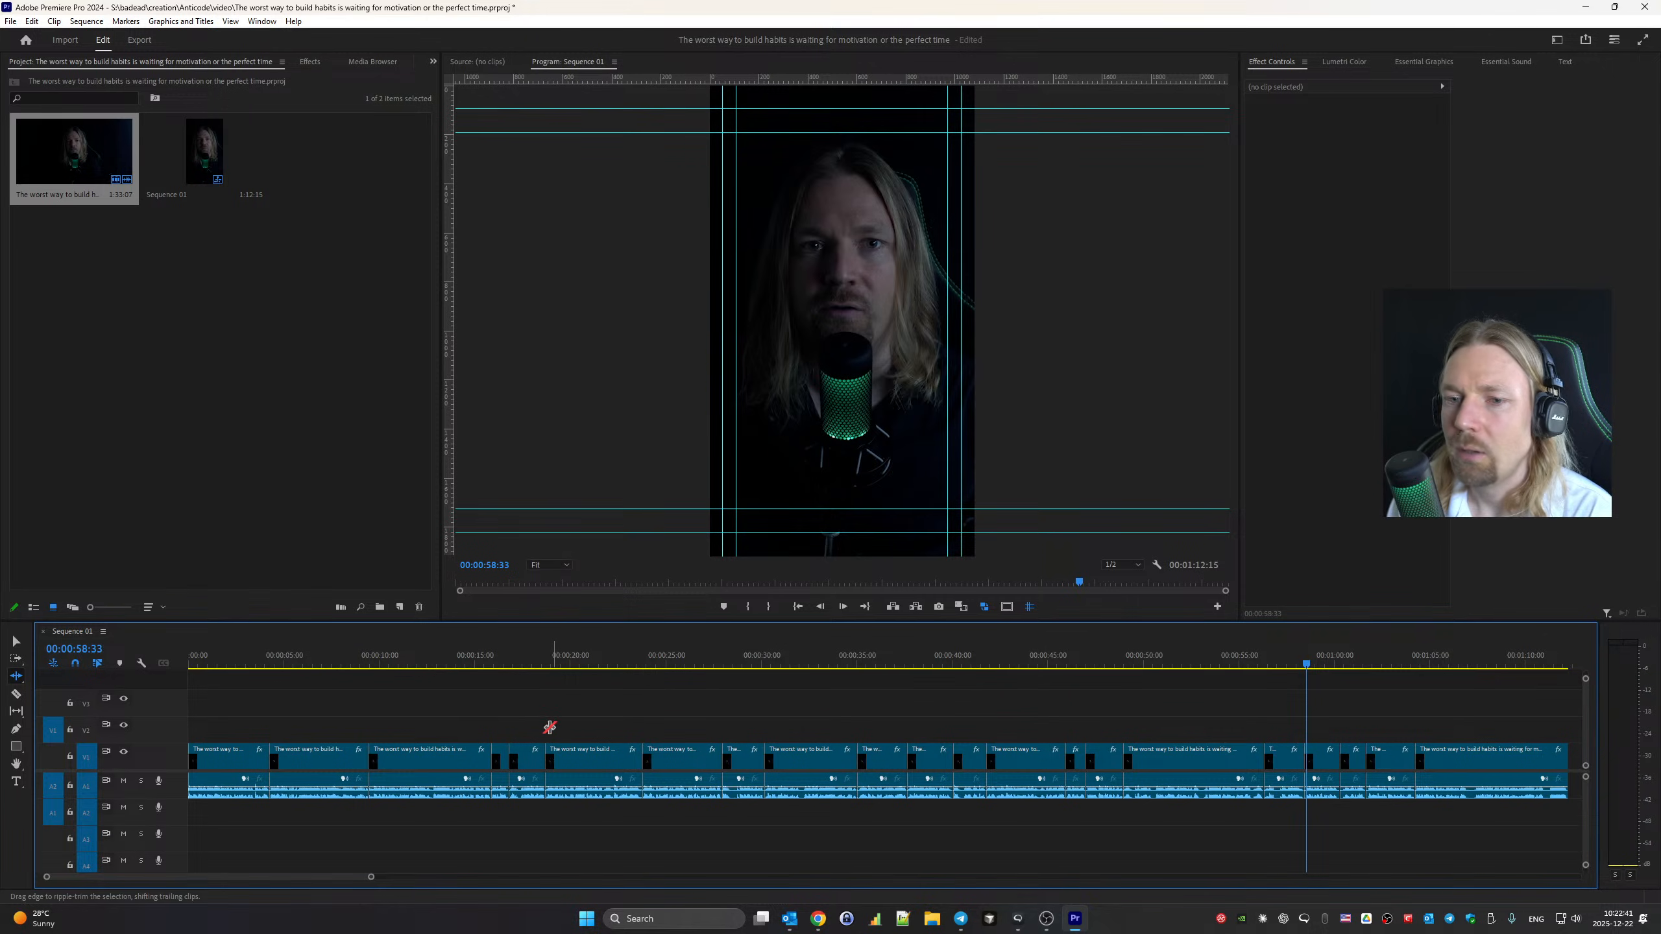
key("Home")
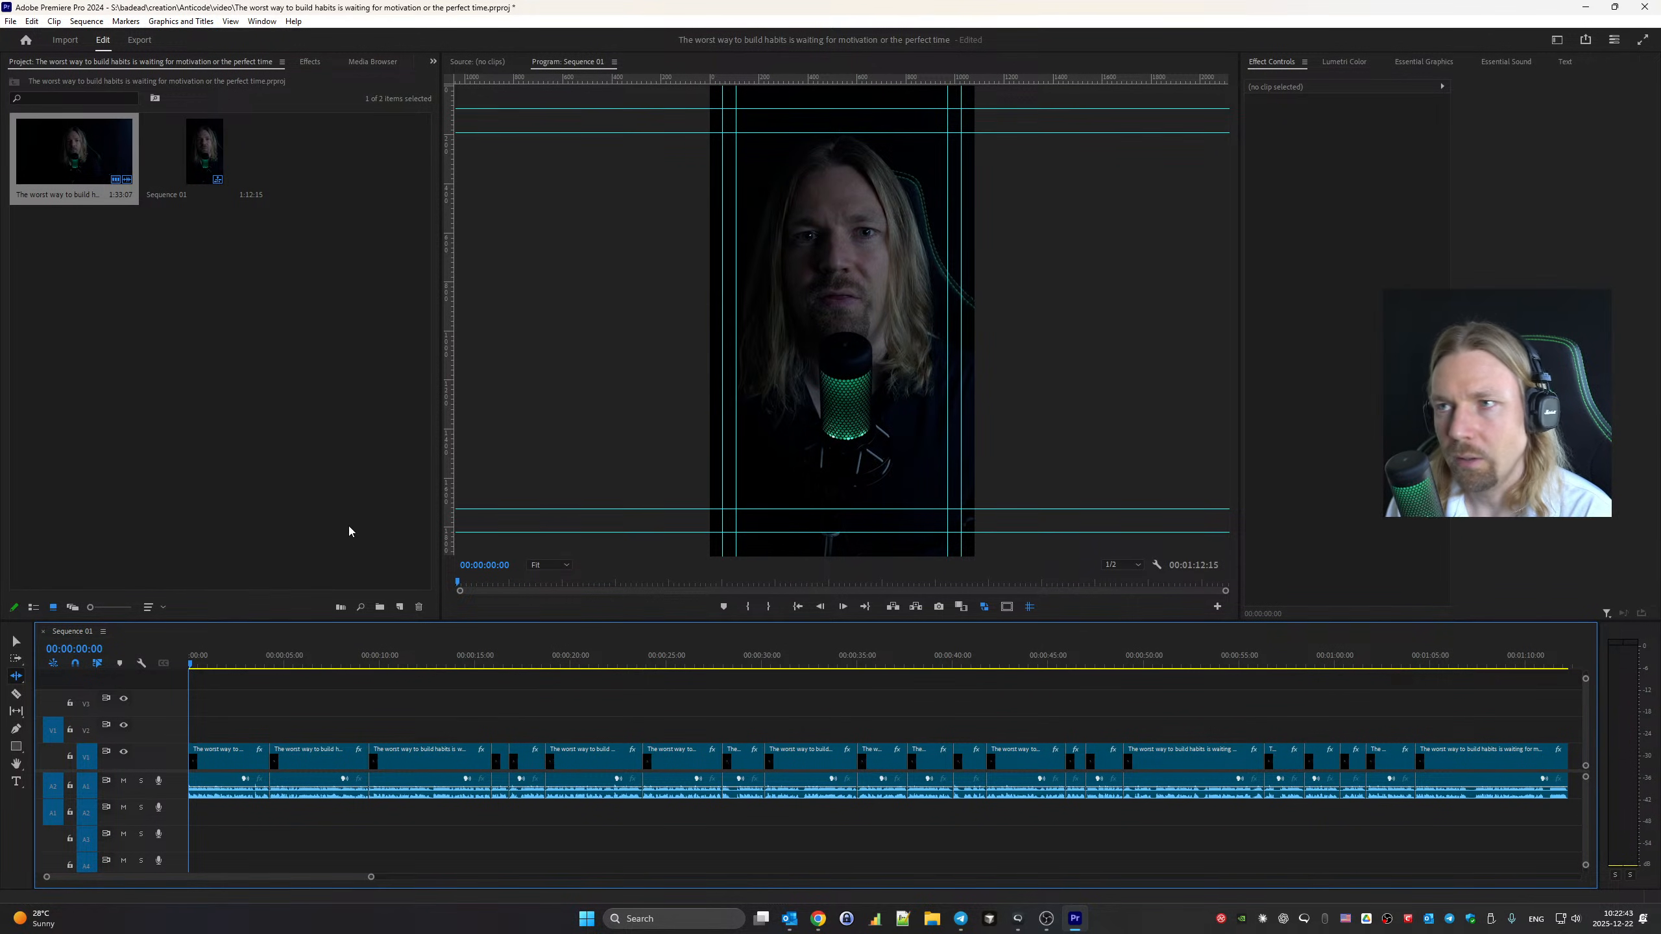
Generate the speech transcript of Sequence 01
left_click(1570, 61)
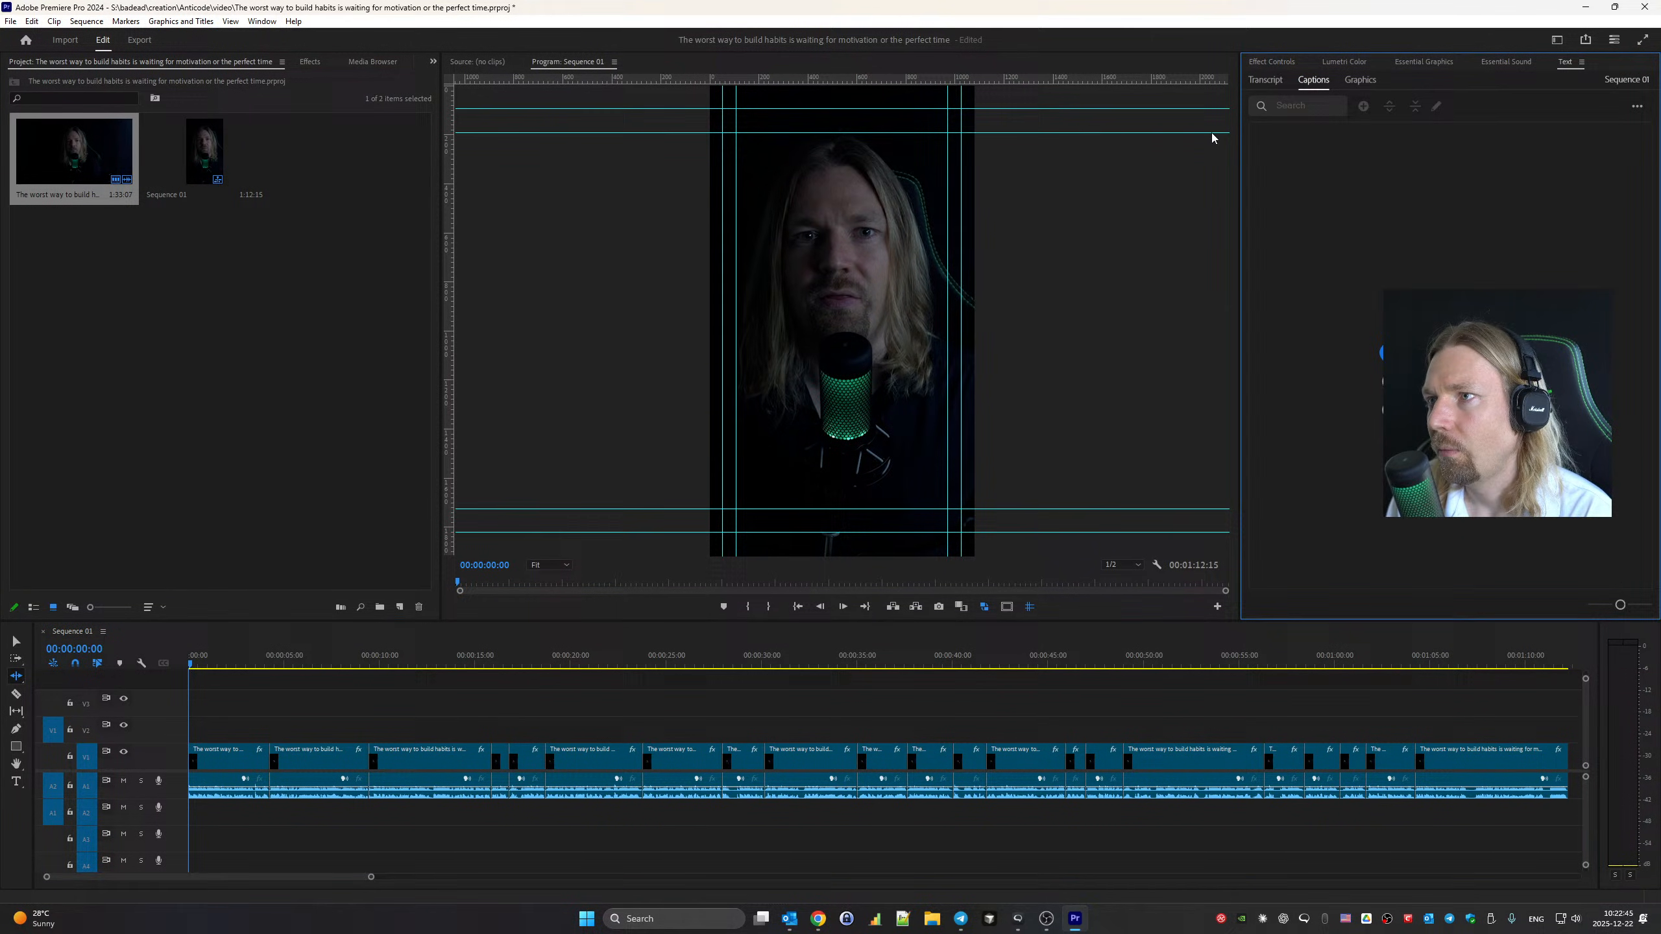
left_click(1266, 80)
left_click(1608, 139)
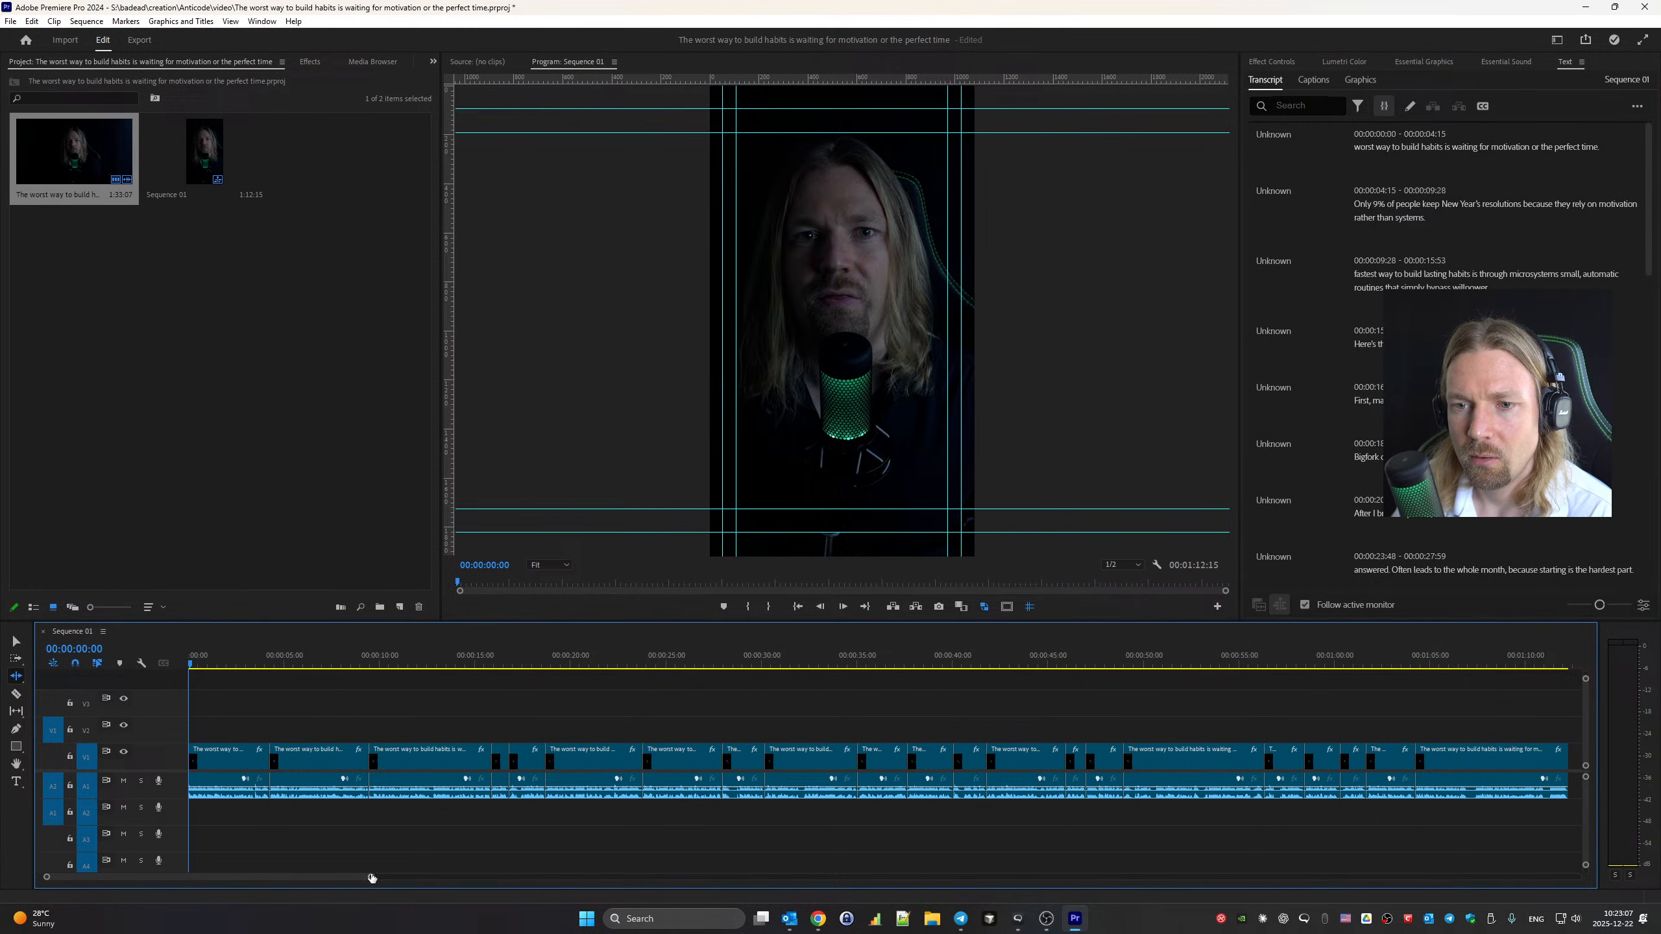
Ripple-extend the start of the first clip by one frame to restore the opening word "The" in the transcript
left_click_drag(371, 878, 123, 877)
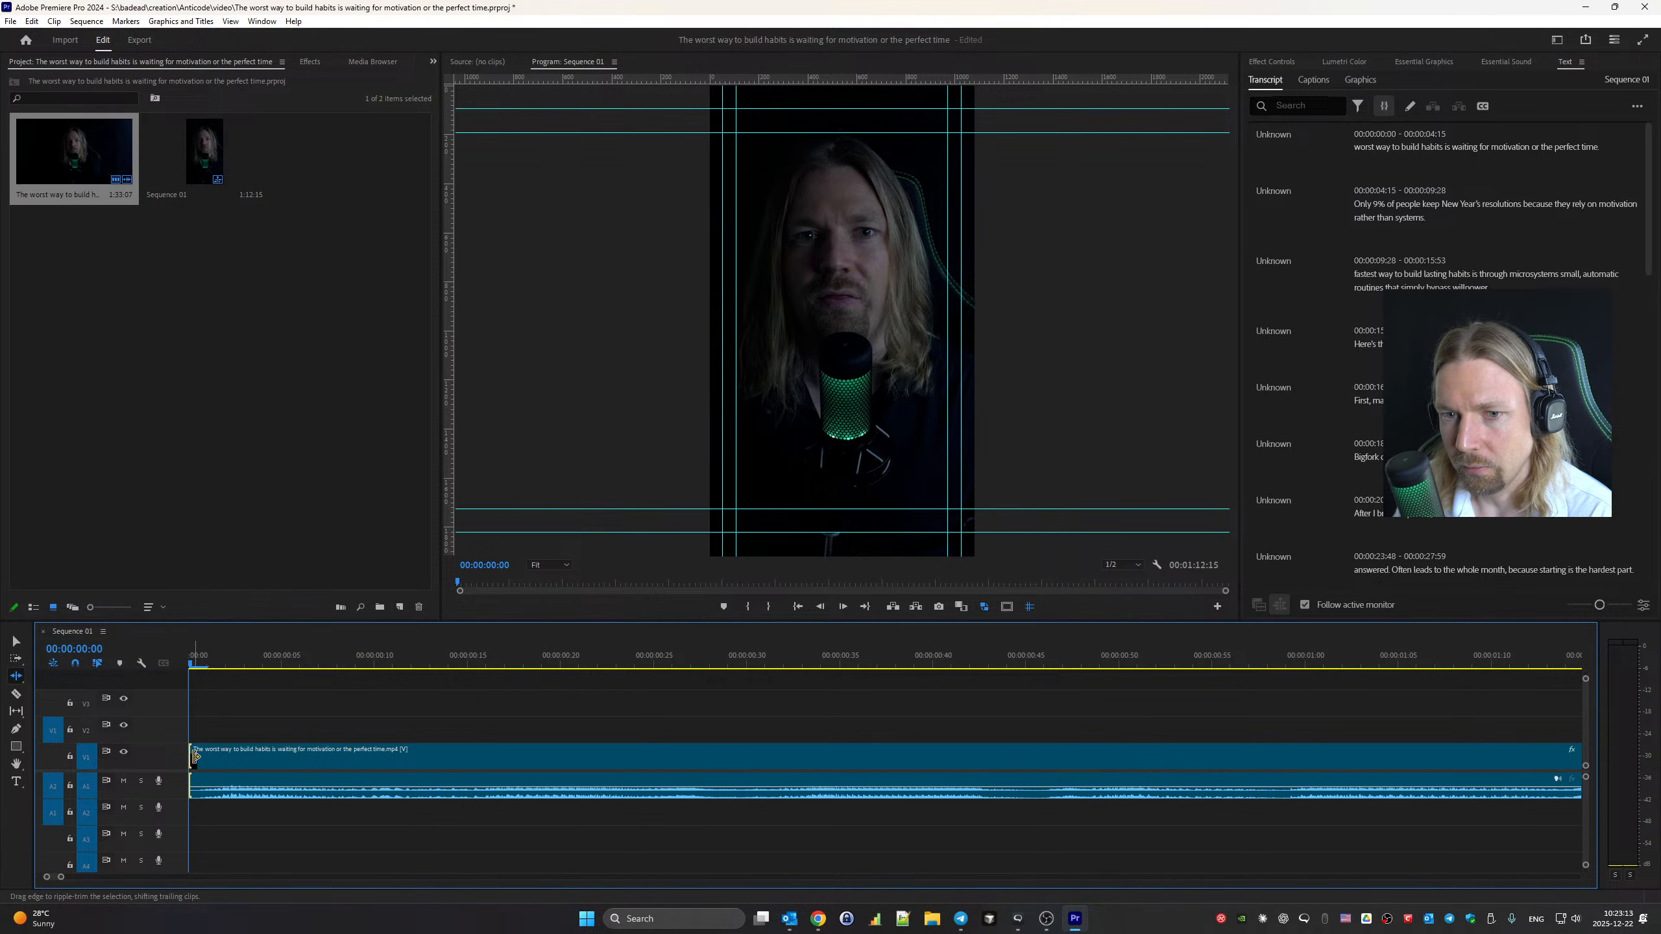
left_click_drag(194, 757, 180, 757)
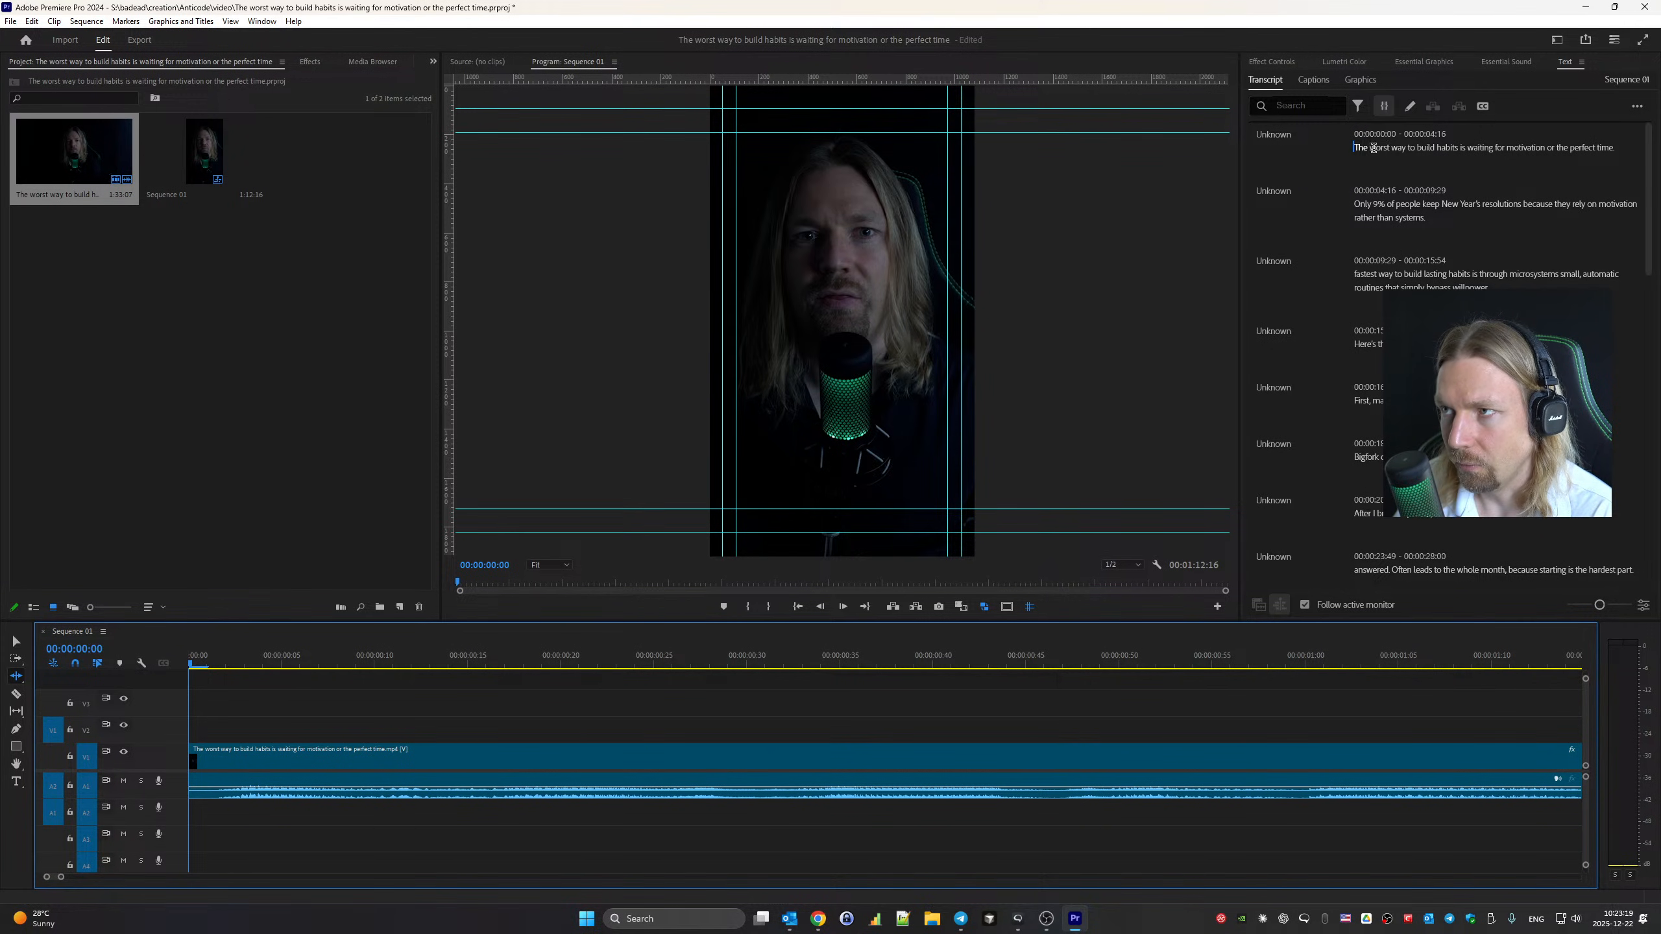
scroll(973, 417, "up", 1)
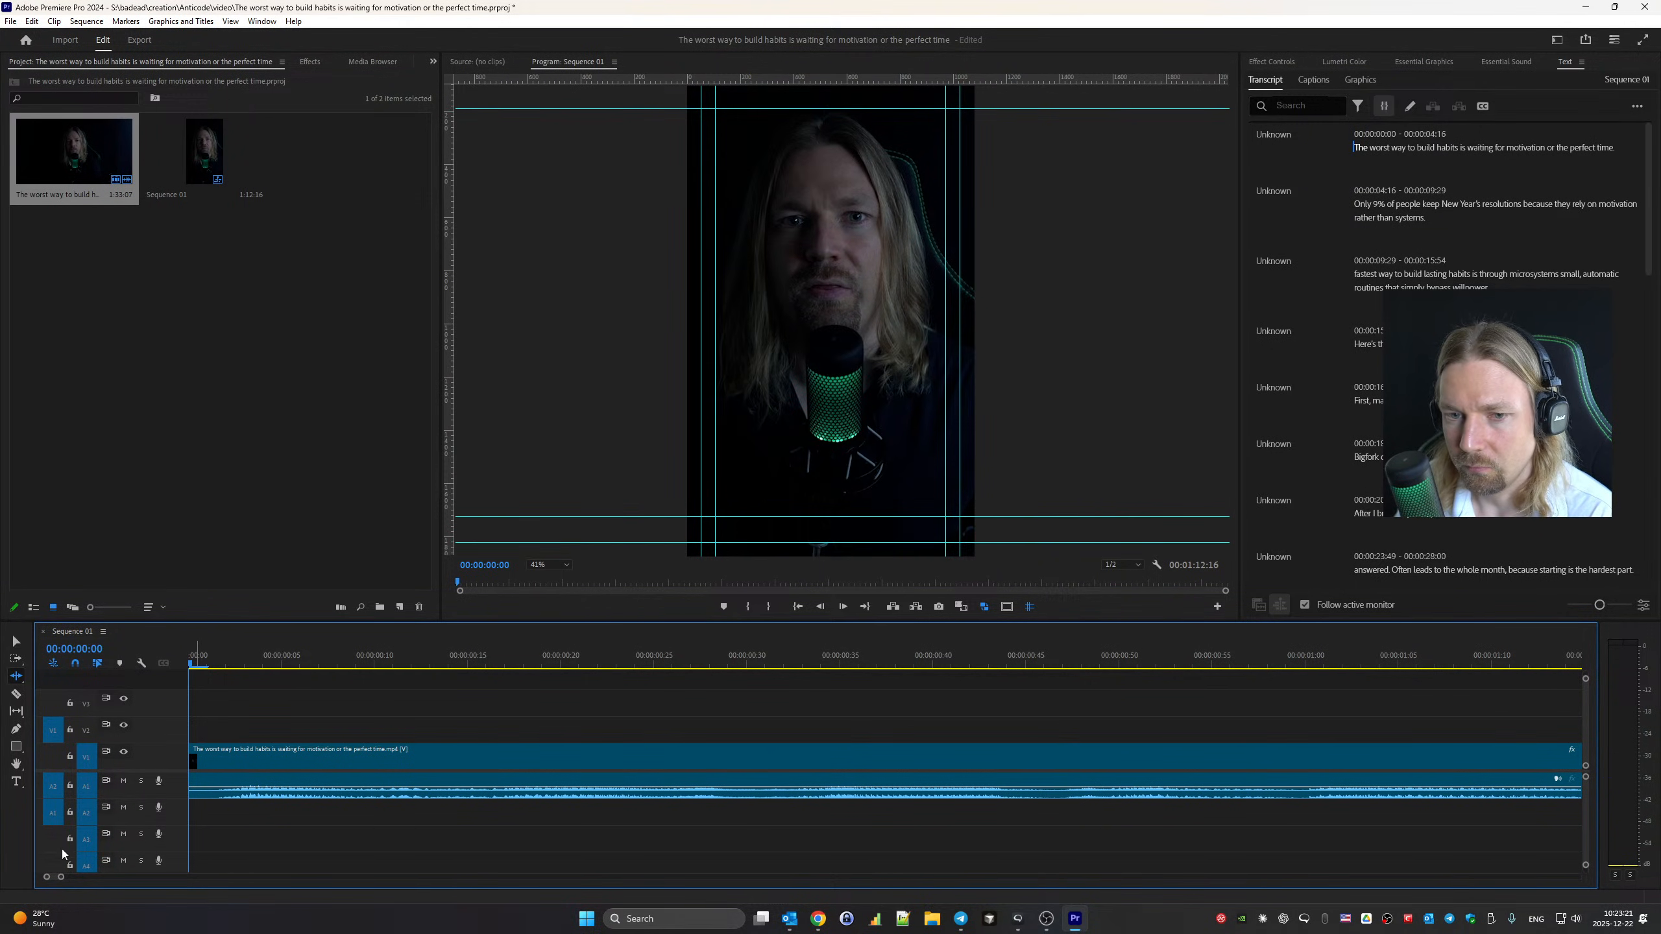
Play the sequence from the start to about 10 seconds, checking the speech against the transcript
left_click_drag(62, 877, 210, 877)
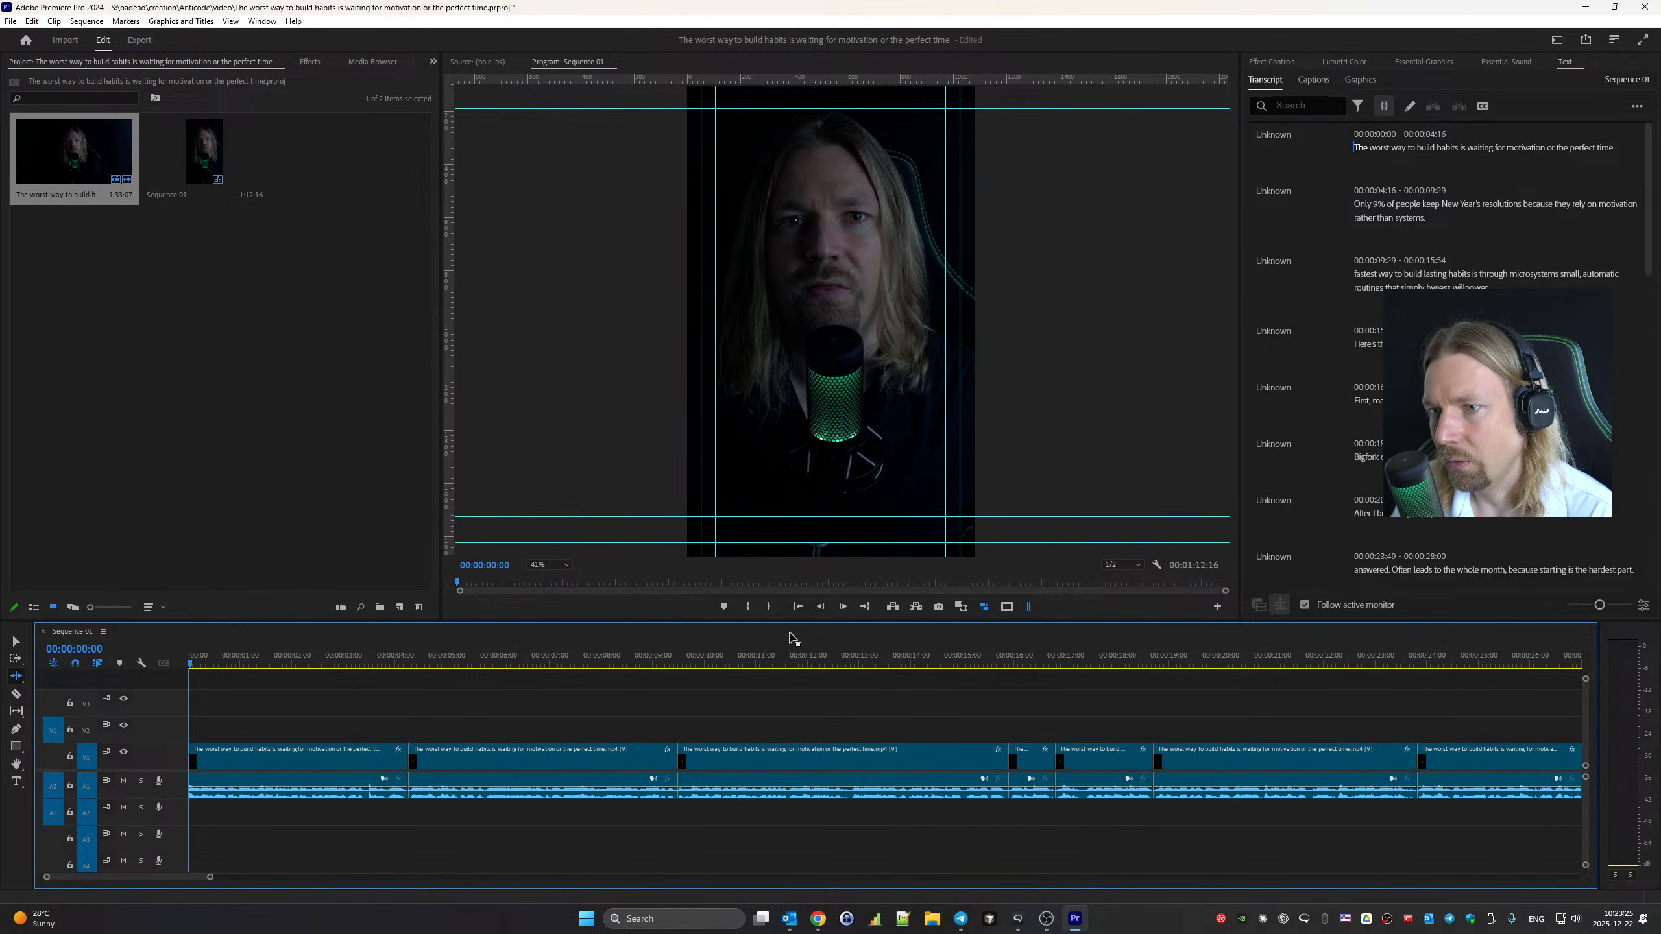
key("space")
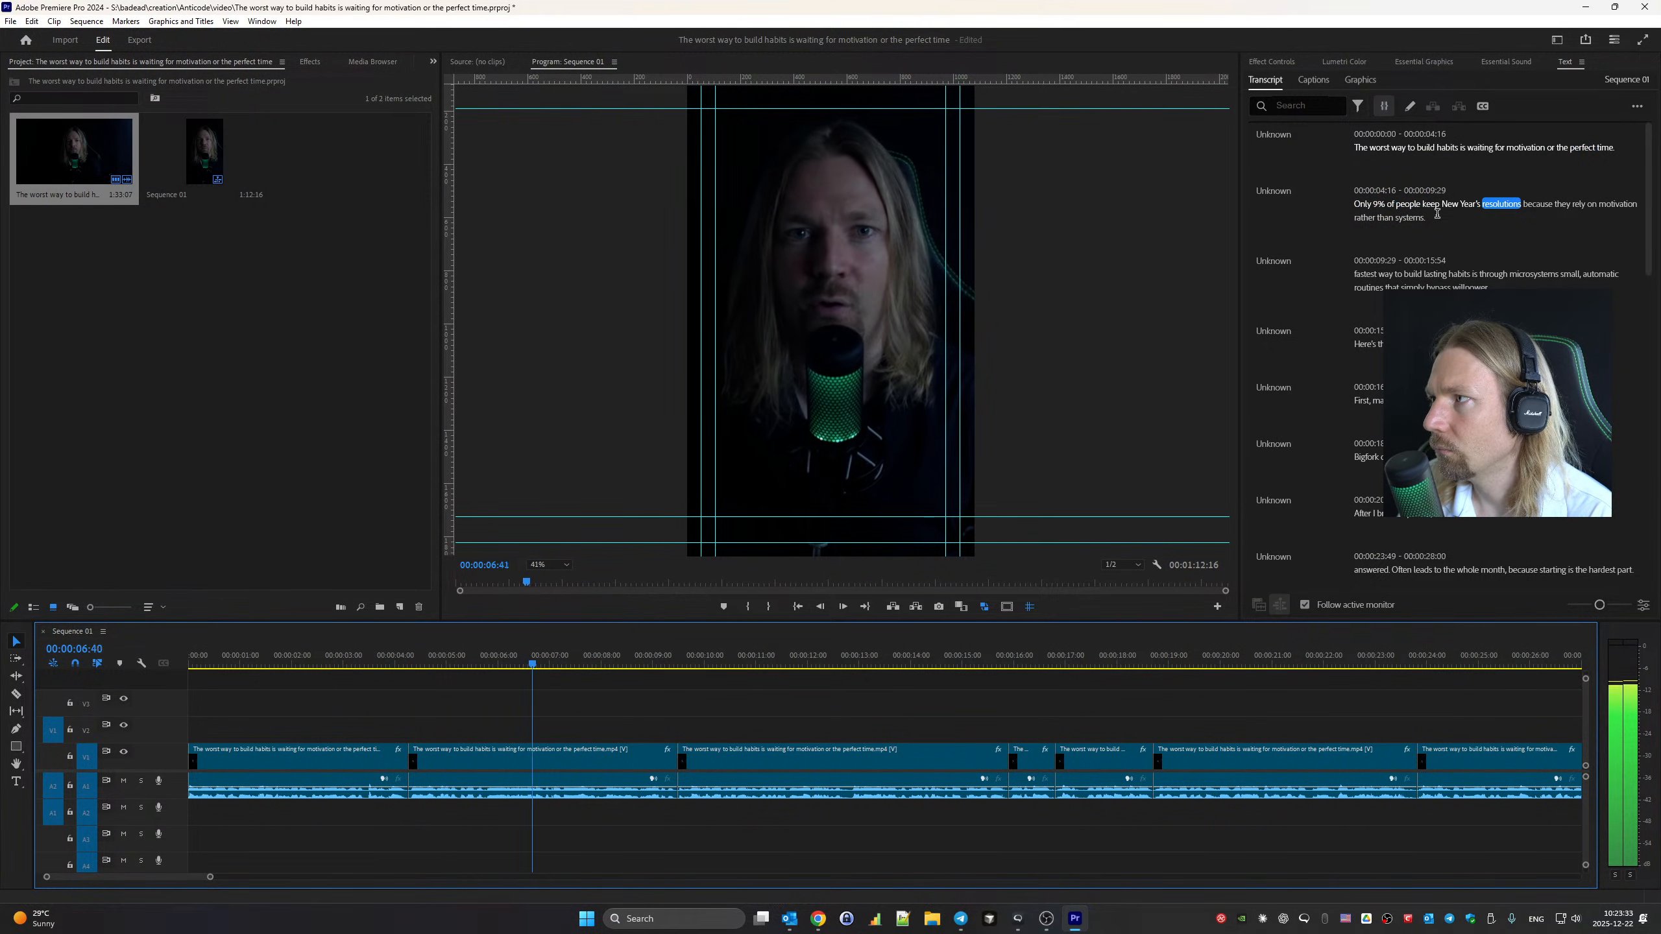
key("space")
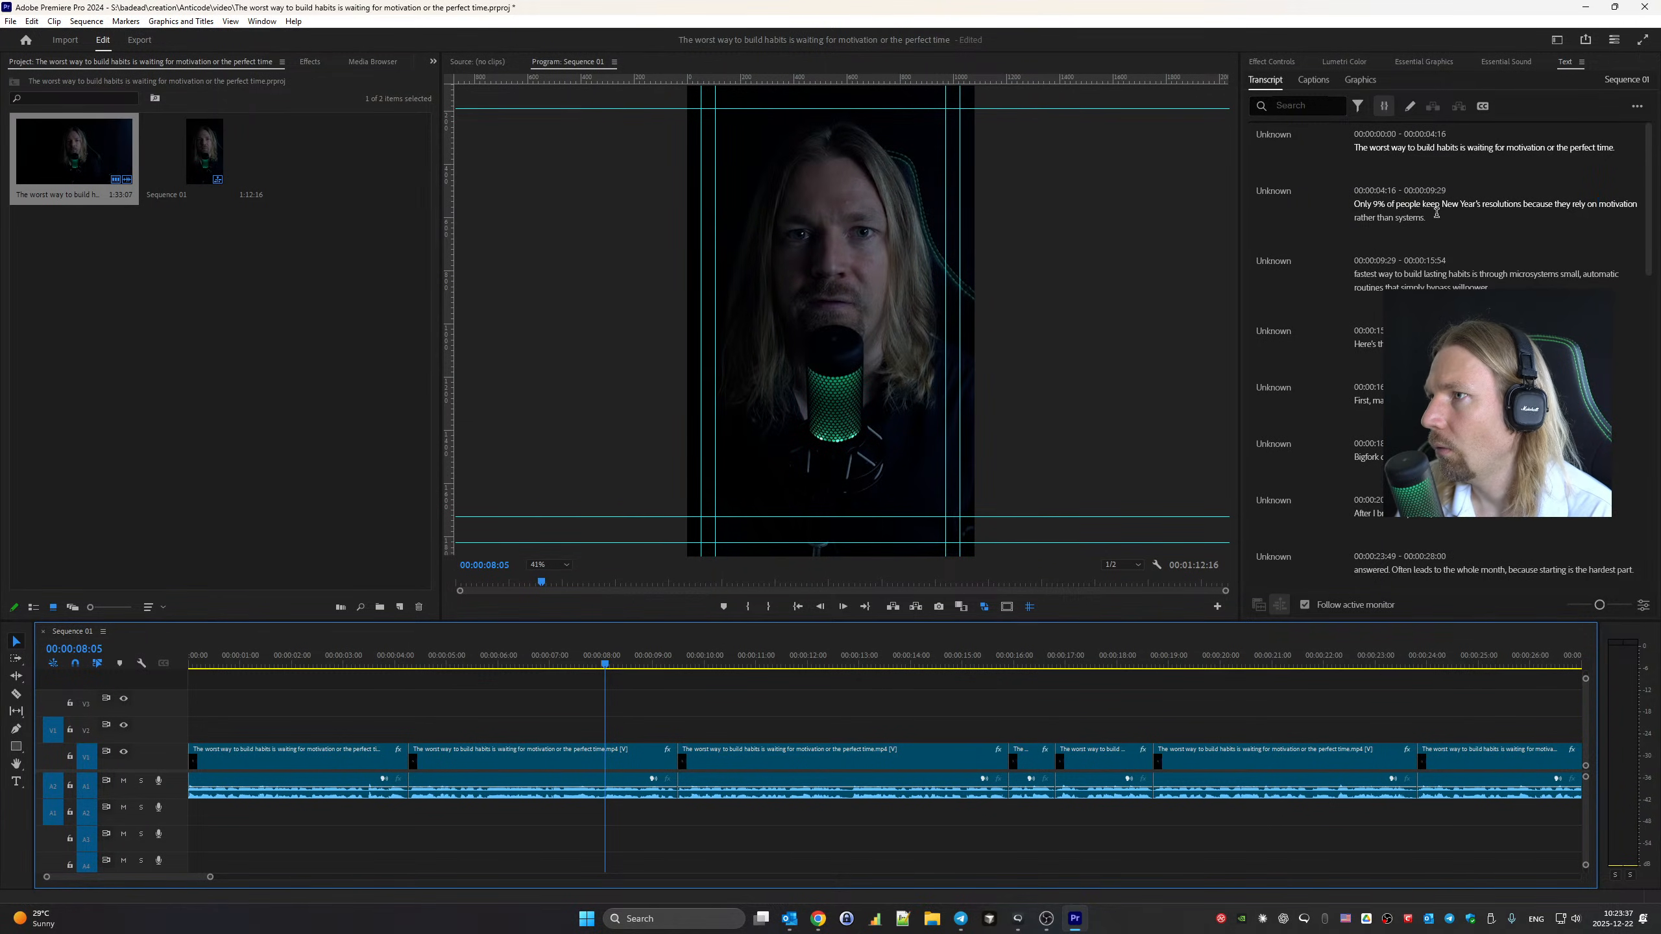
key("space")
key("space")
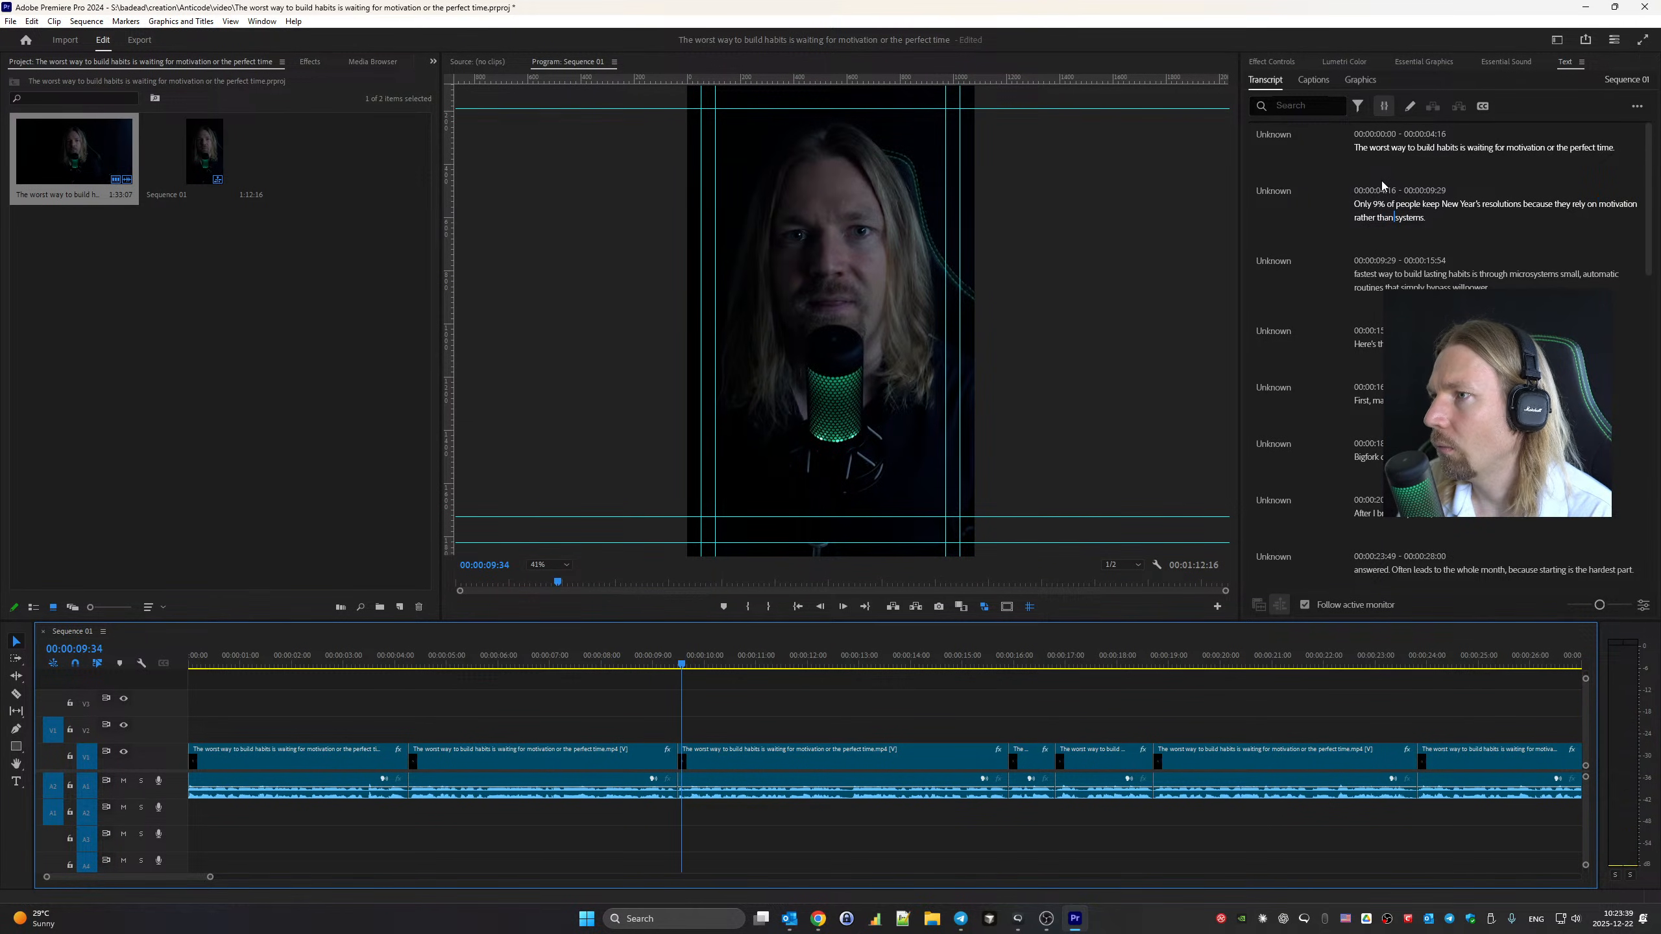
key("space")
key("space")
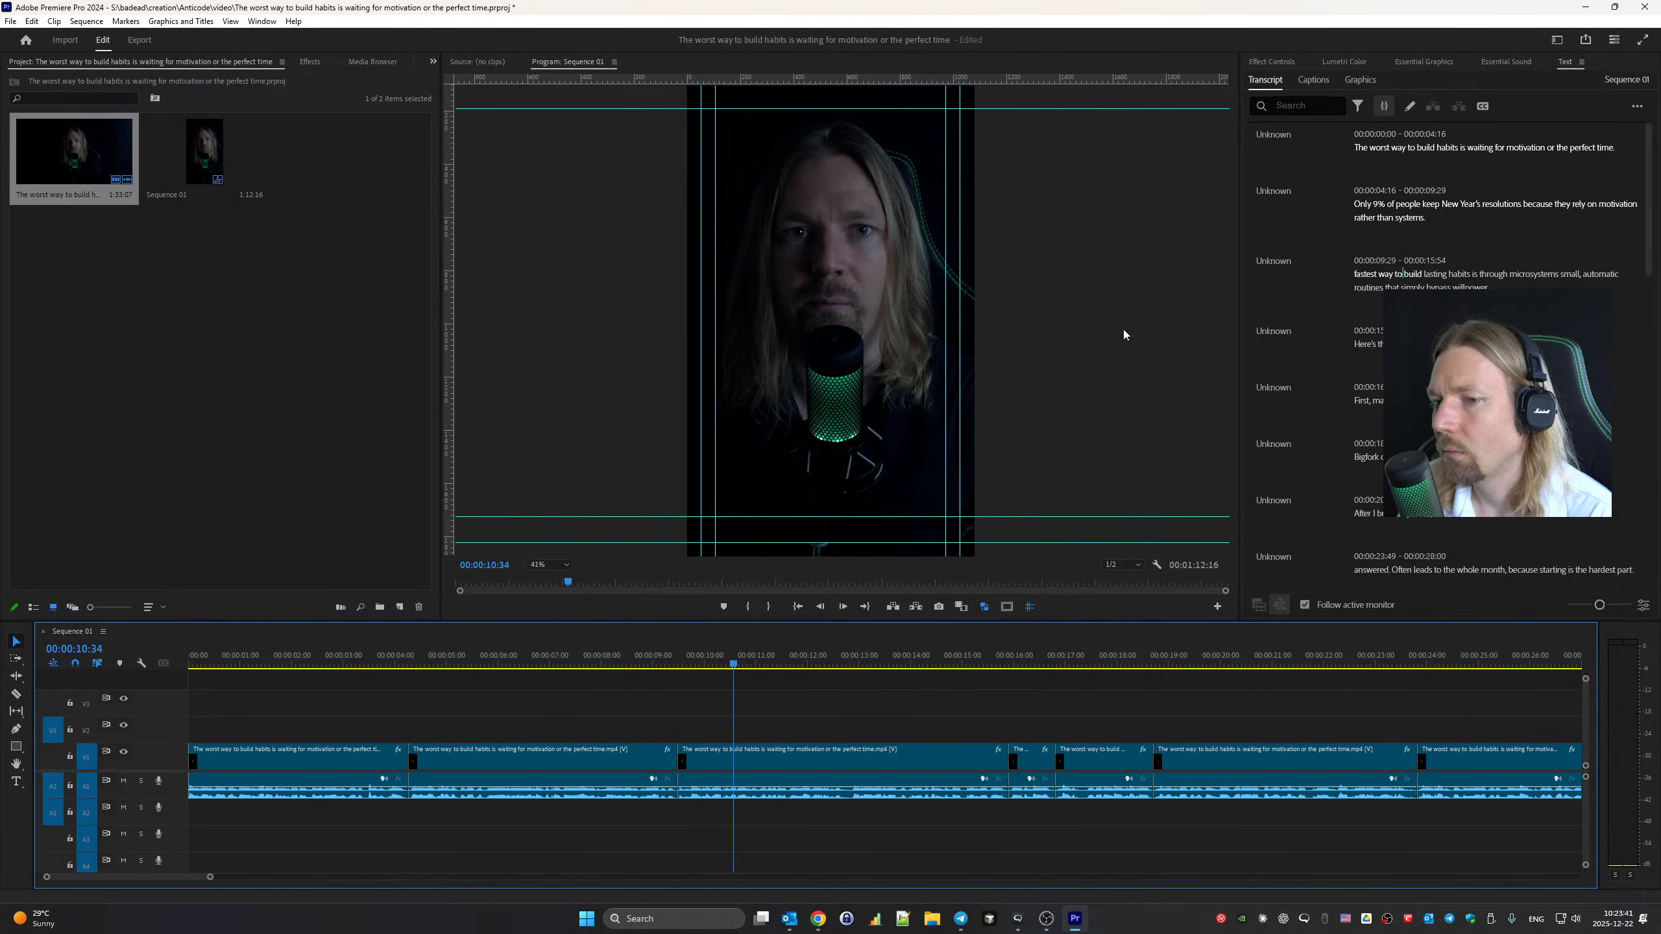
Ripple-extend the start of the clip at 00:00:09:29 by one frame to restore "The" before "fastest way" in the transcript
key("Up")
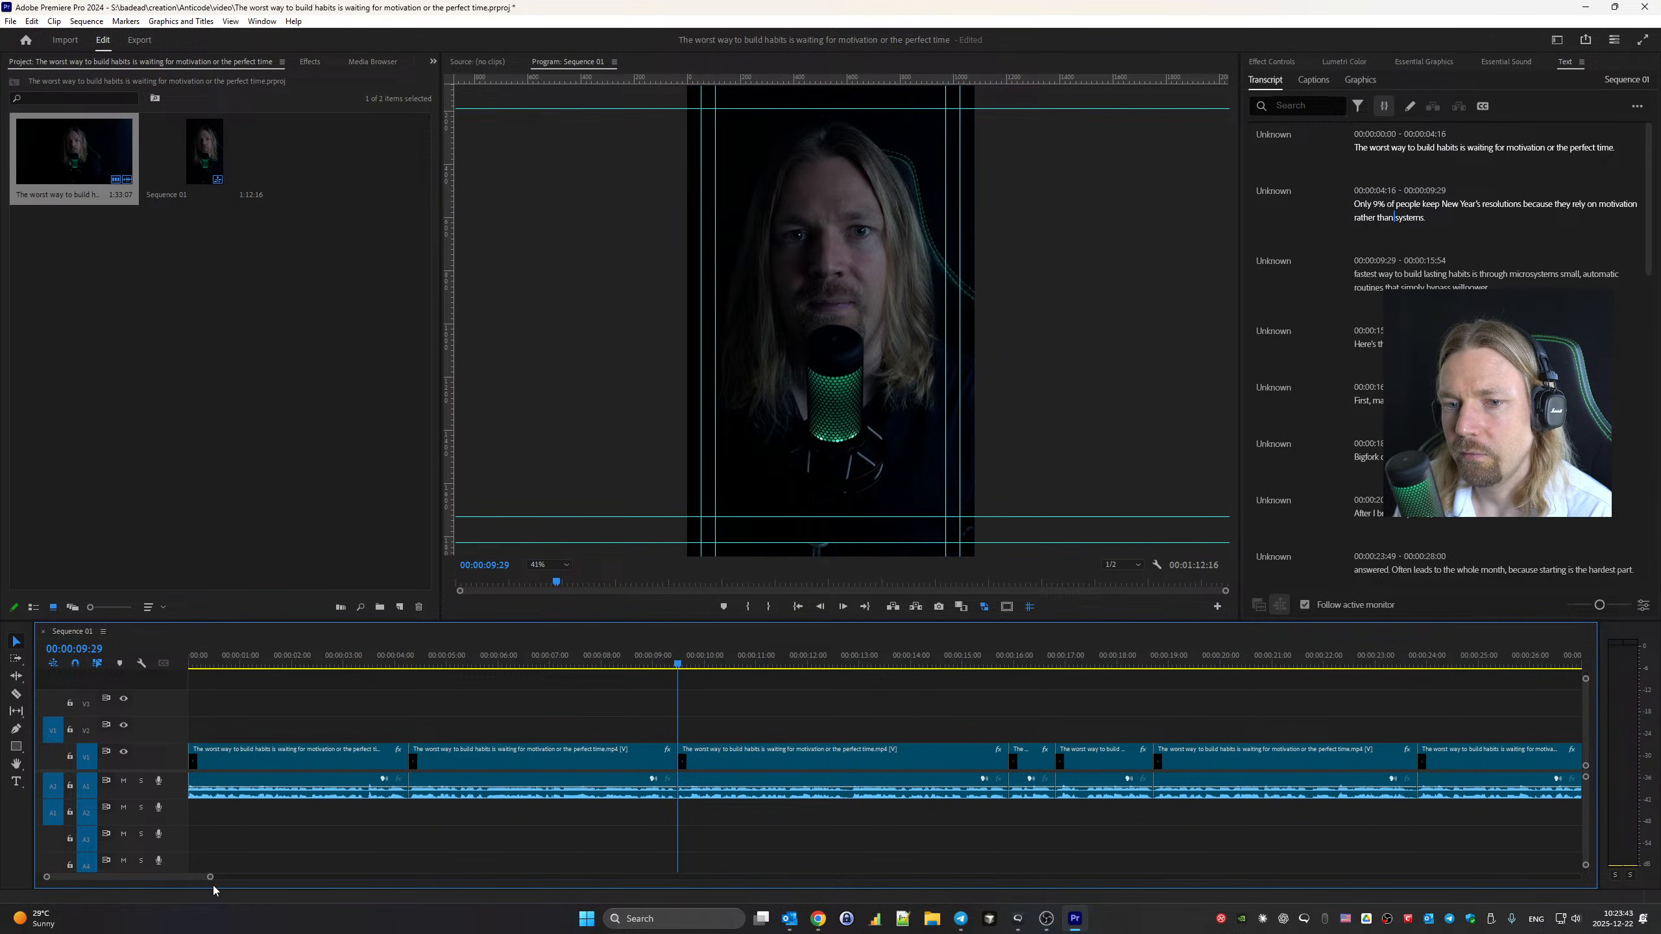
left_click_drag(210, 878, 118, 879)
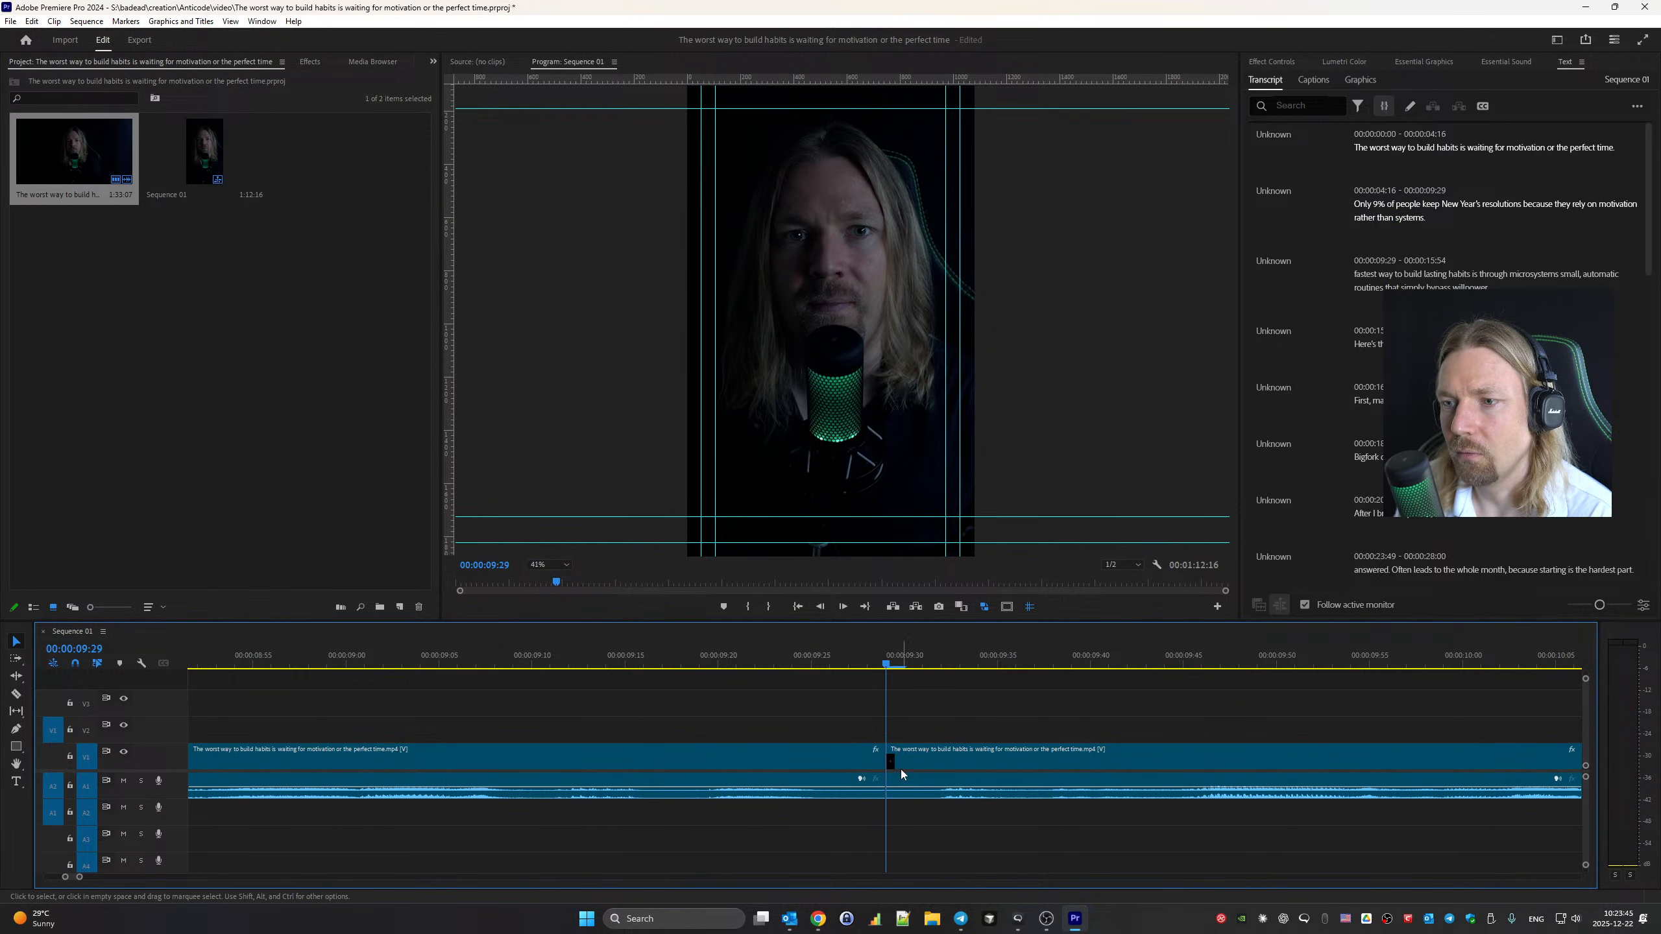
key("b")
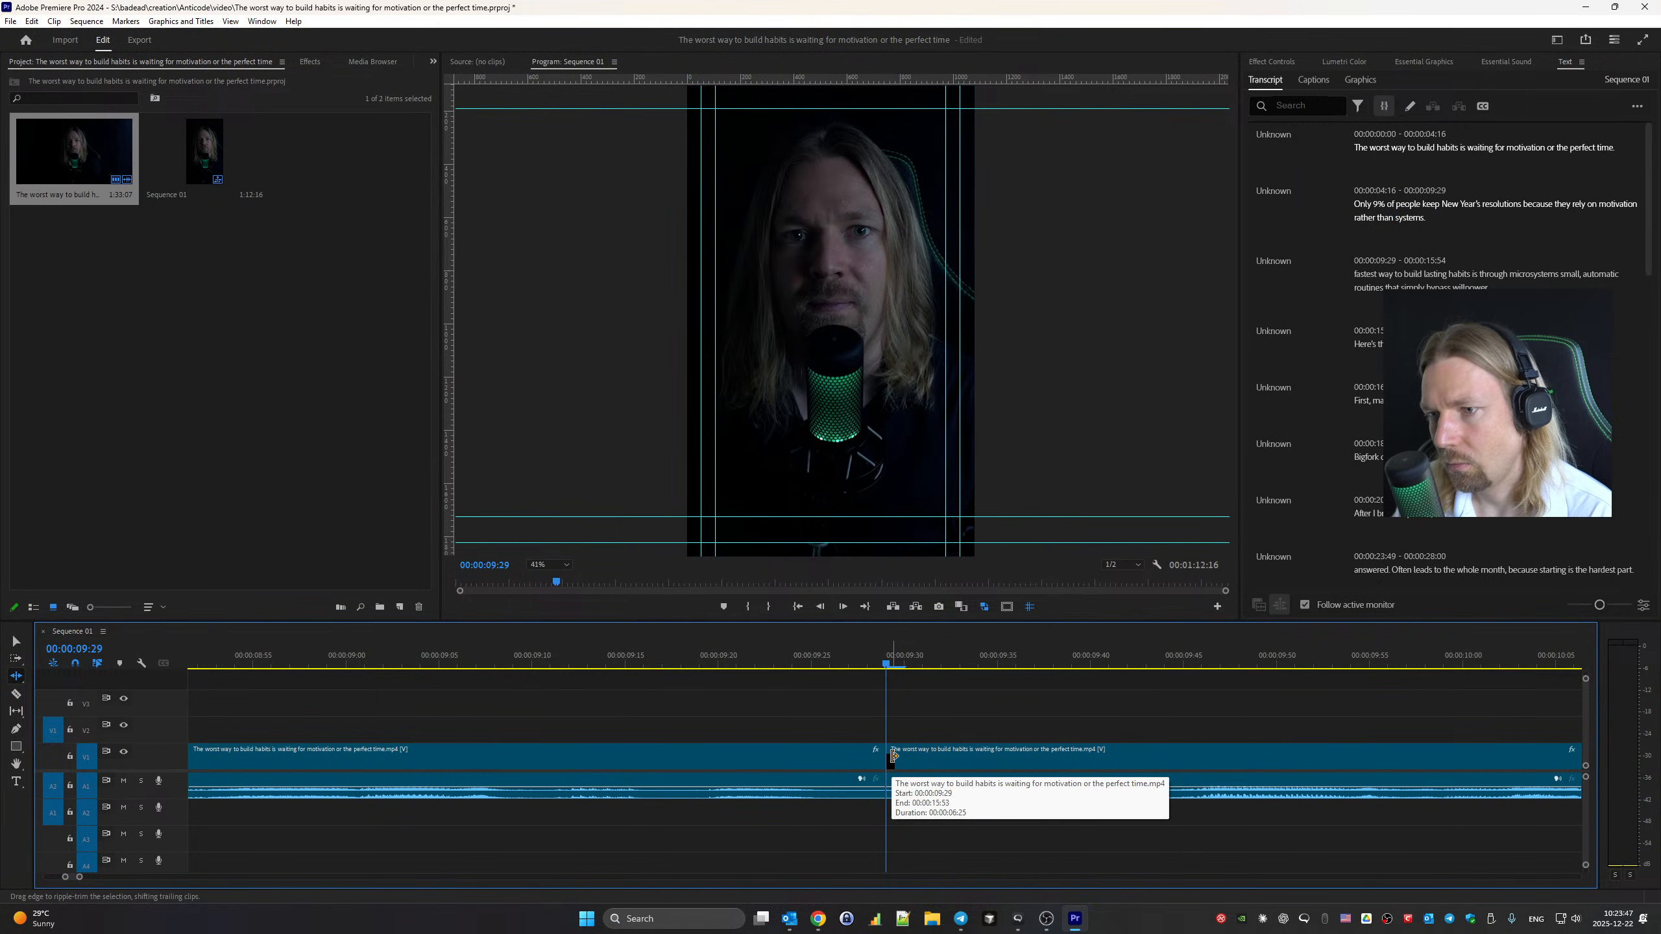
left_click_drag(887, 757, 877, 756)
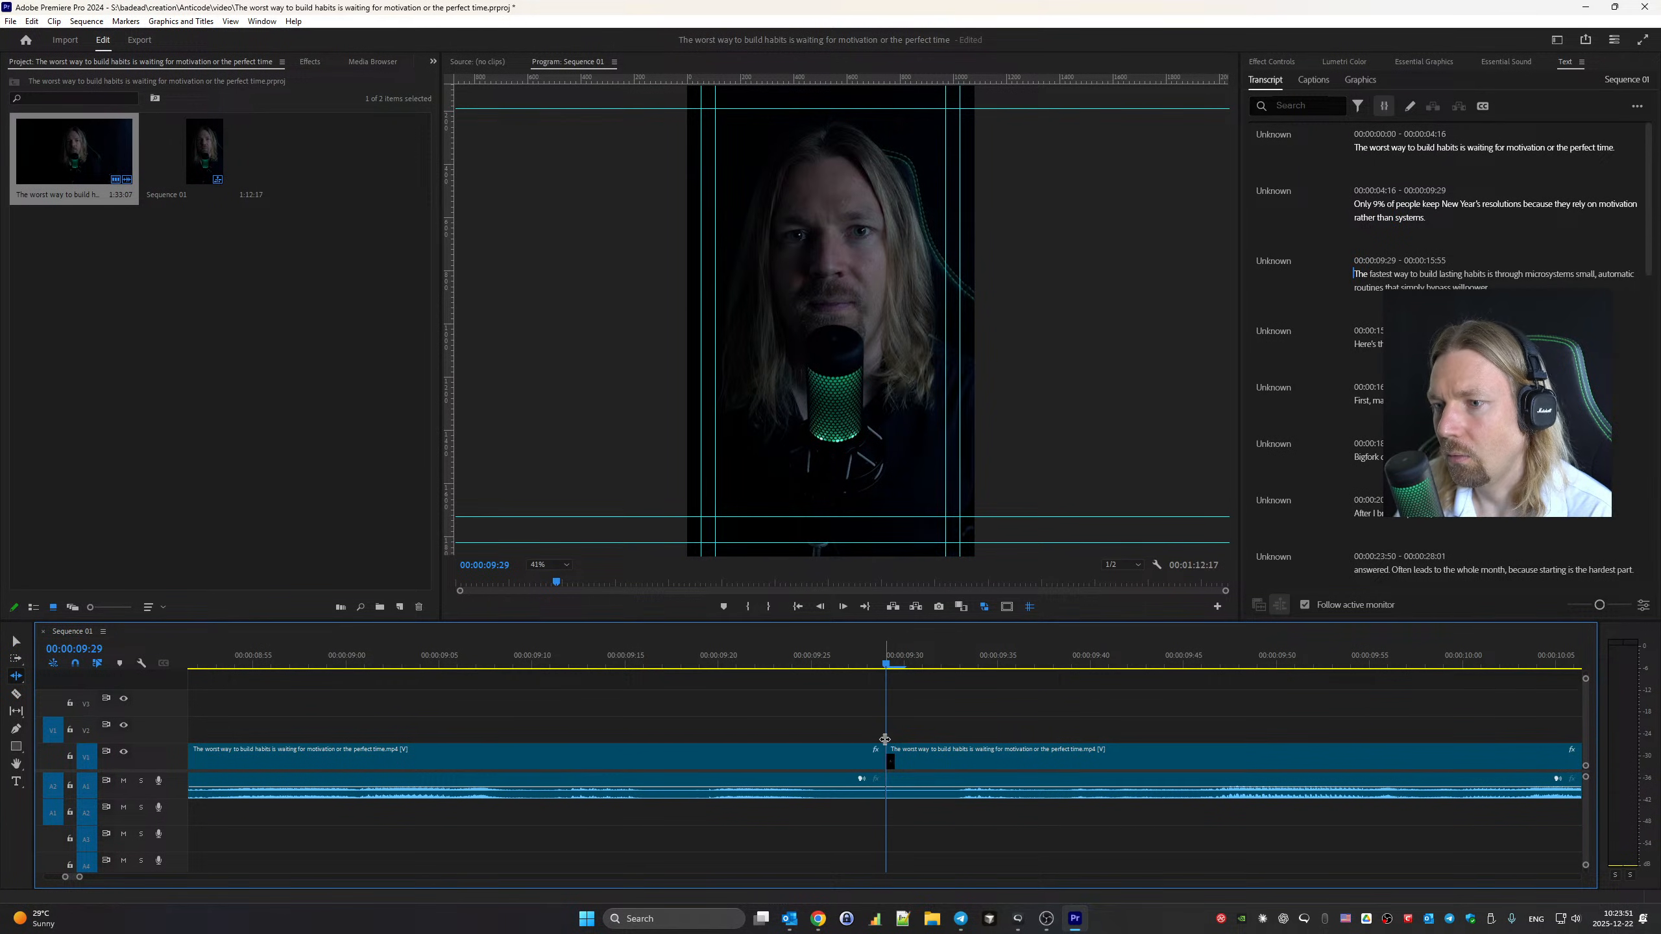
Change "microsystems" to "micro-systems" in the transcript segment starting at 00:00:09:29
key("space")
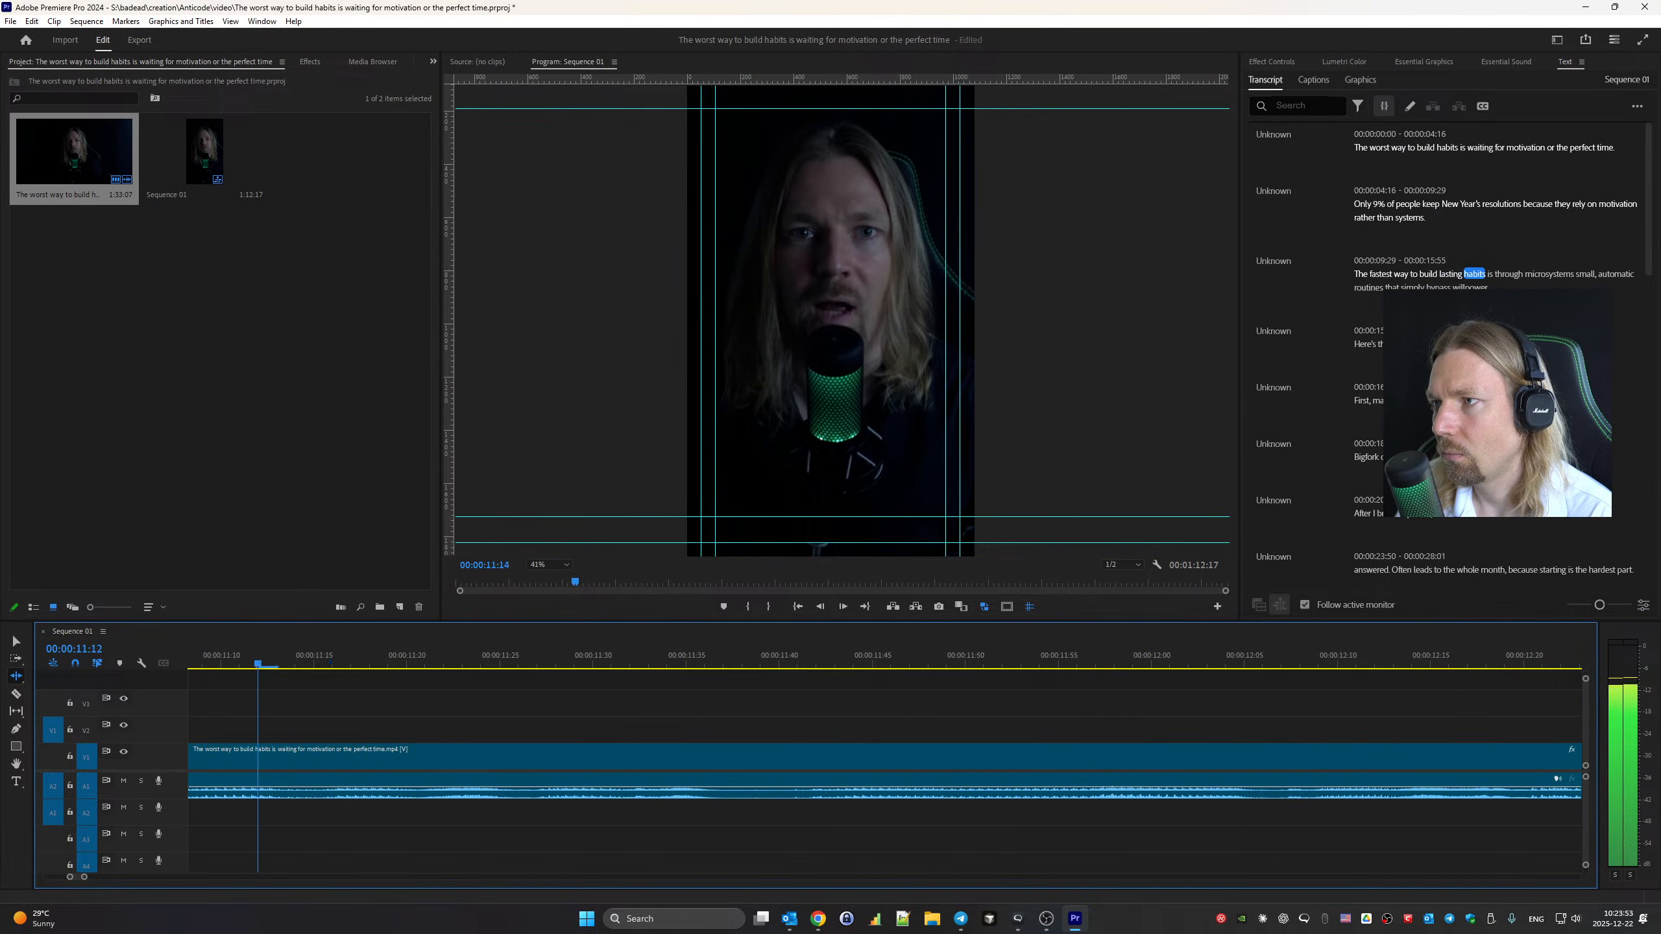
key("space")
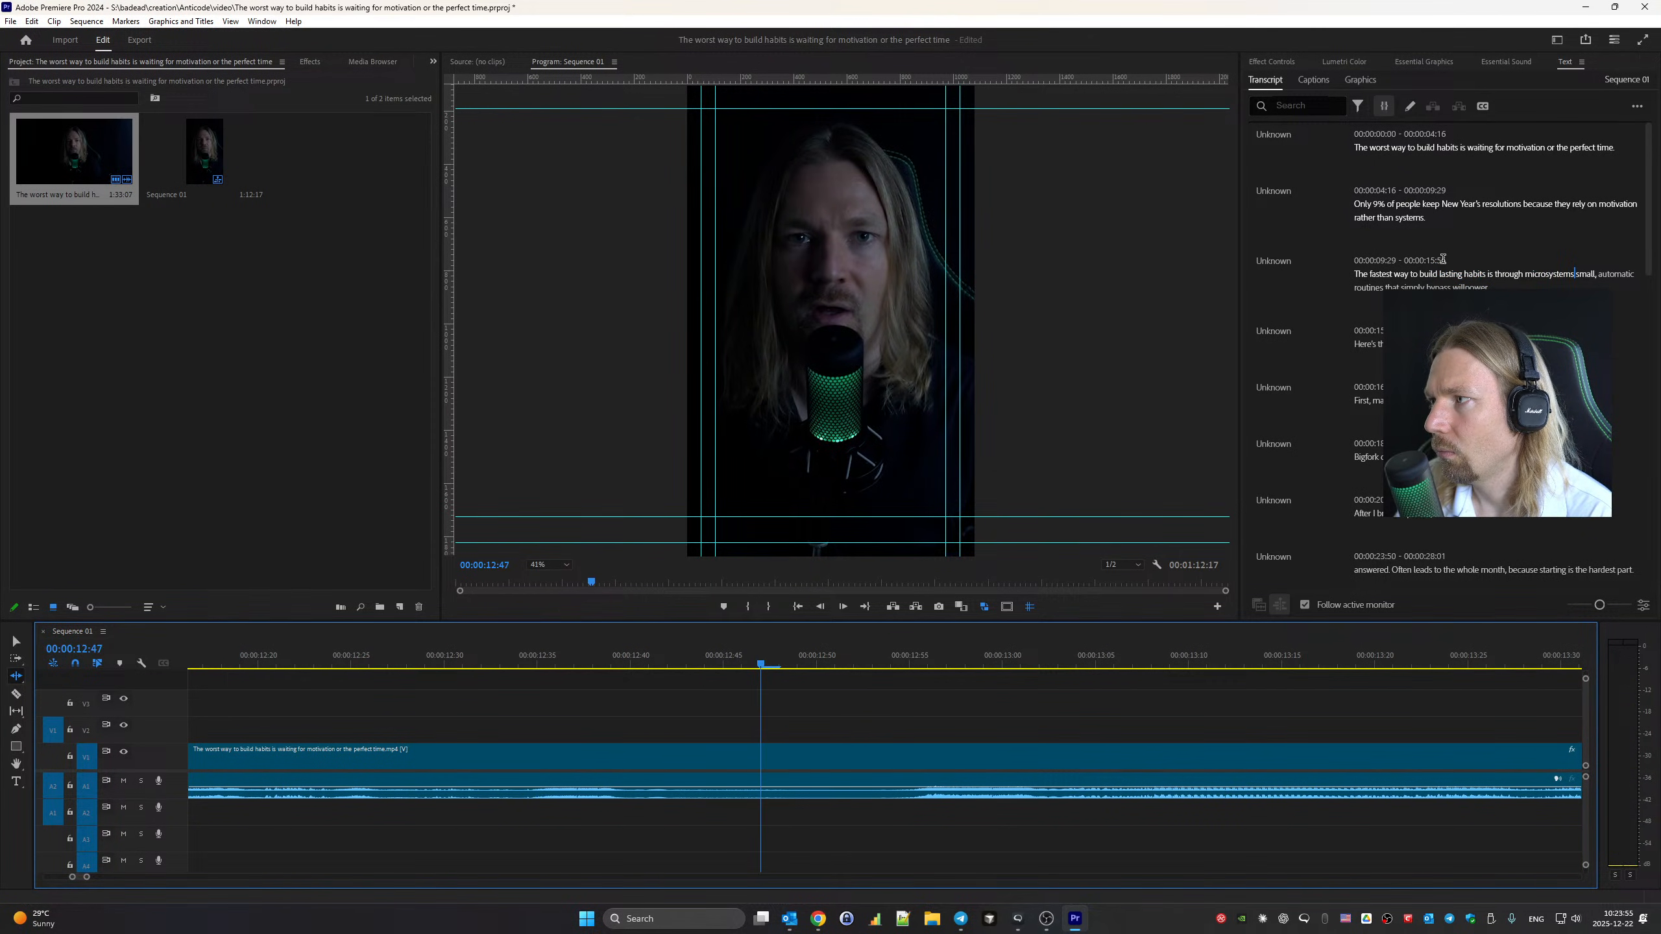
double_click(1547, 275)
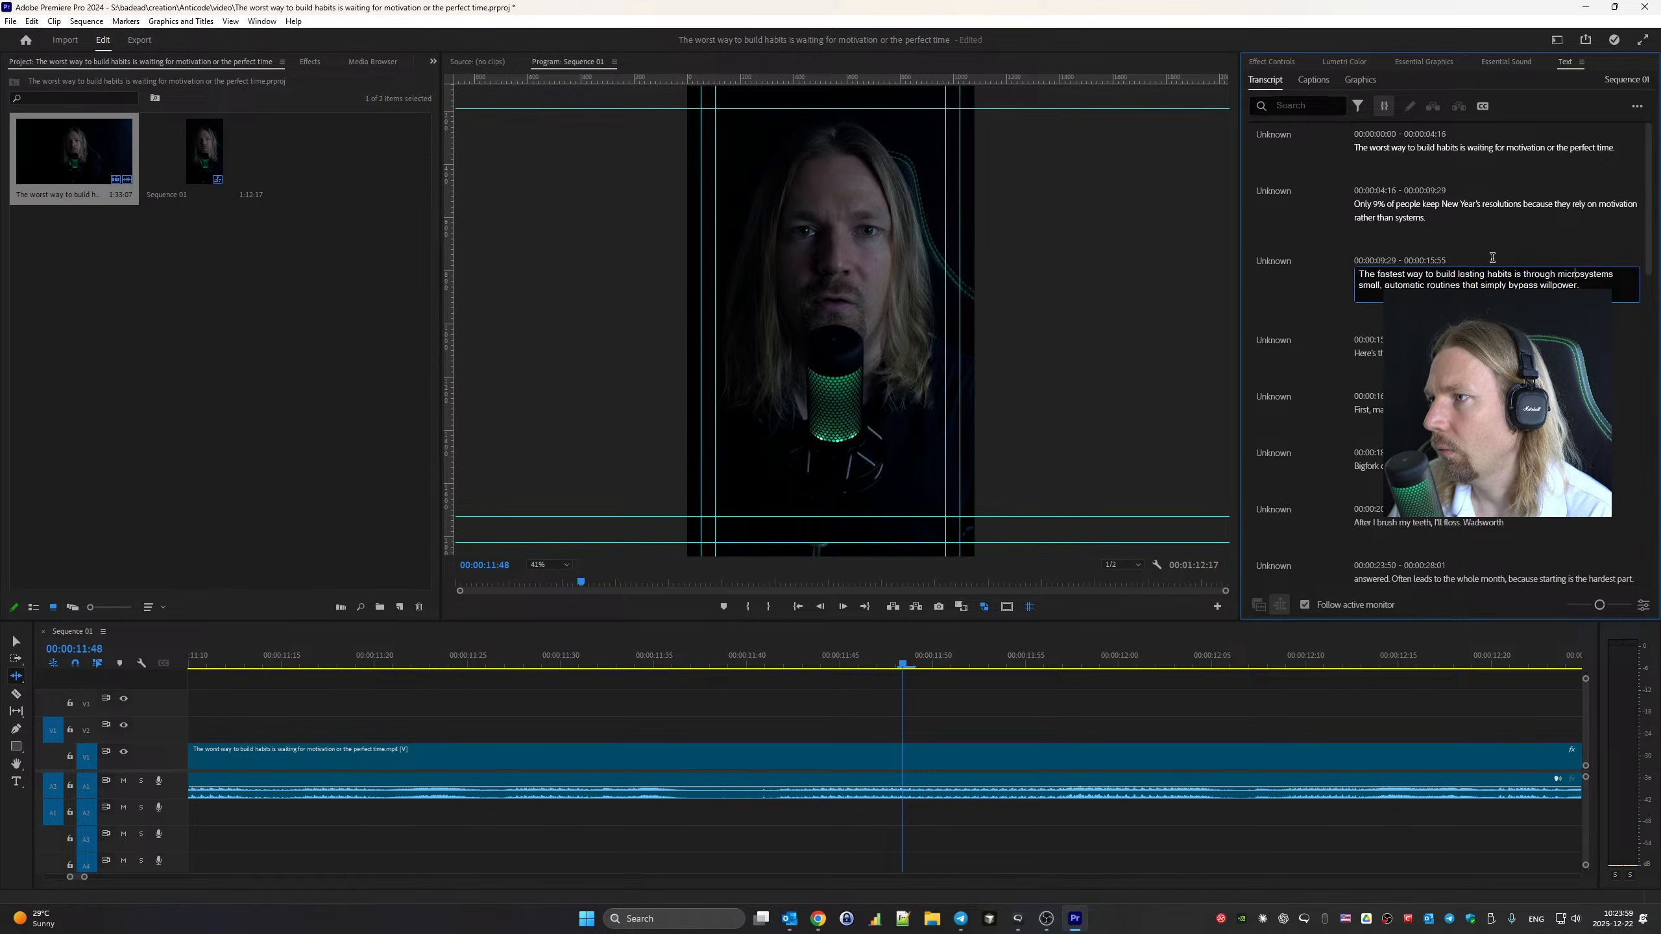
Check the transcript segment beginning with "First," against the speech and correct it to read "First, make it absurdly small"
key("space")
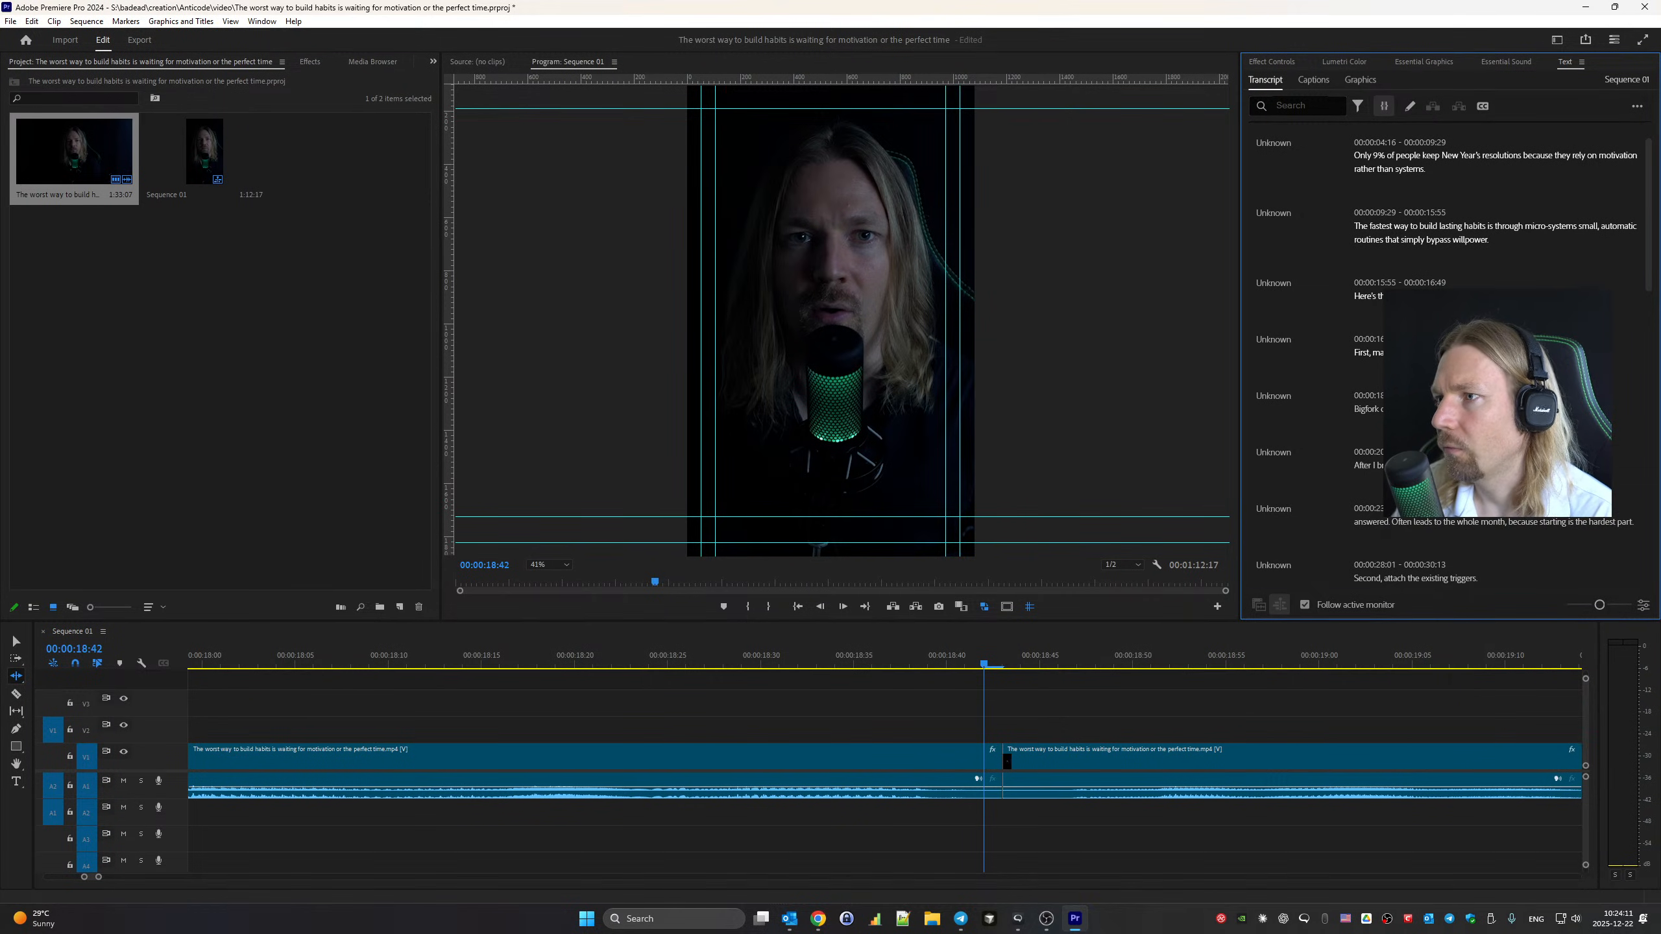
double_click(1388, 355)
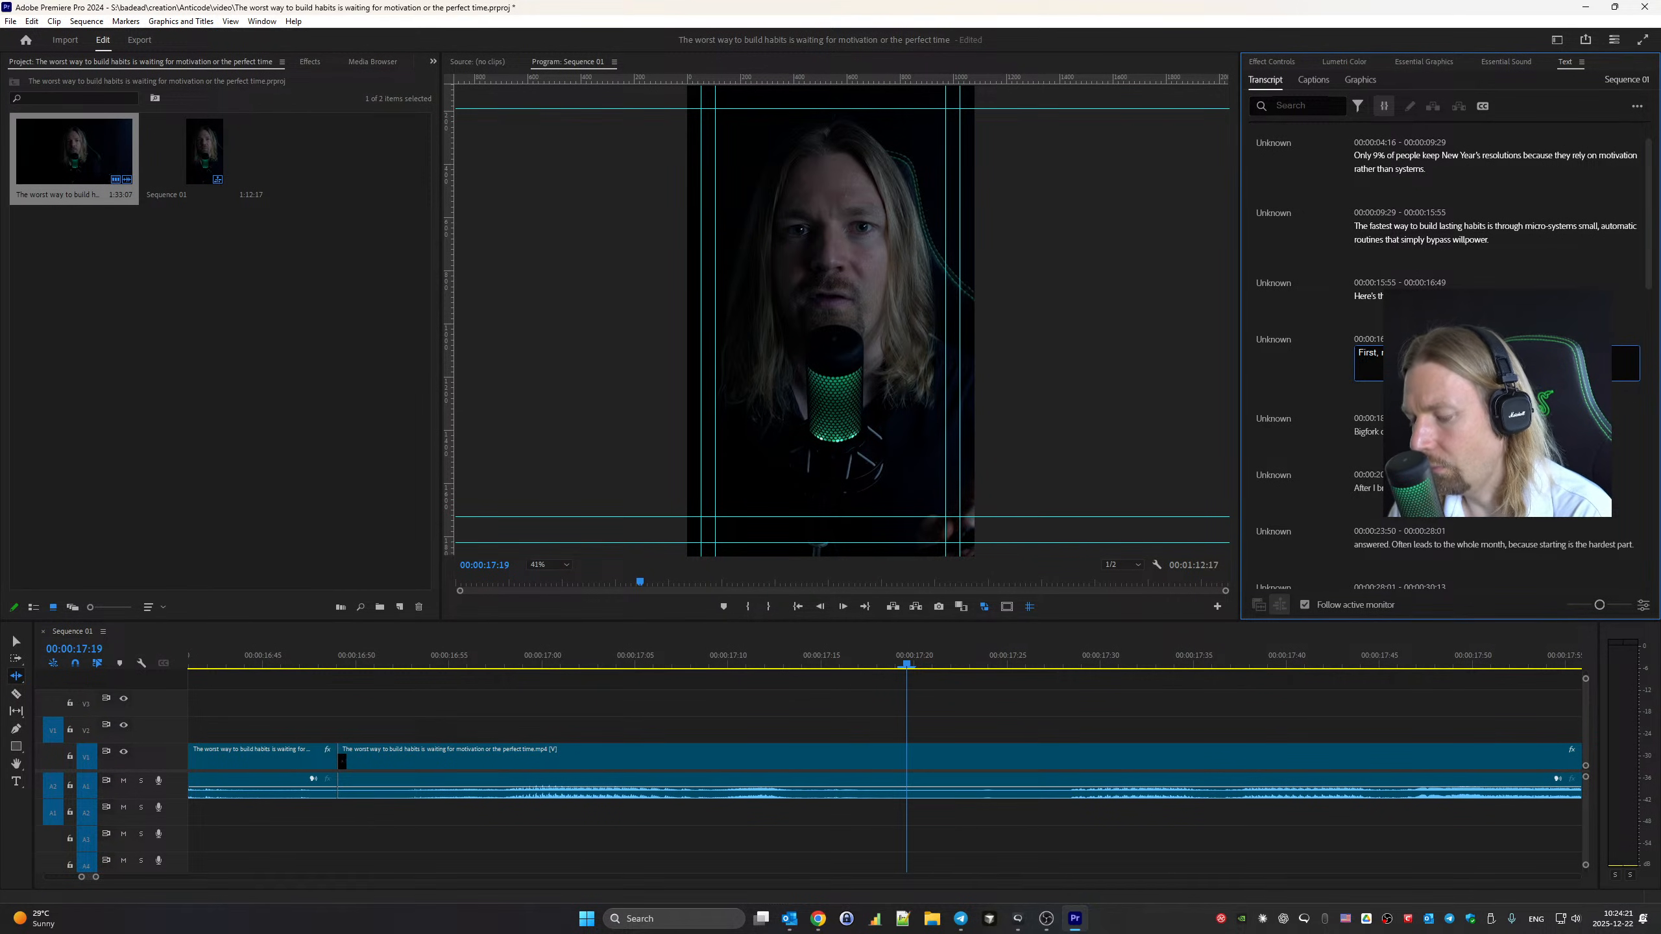
left_click(1285, 382)
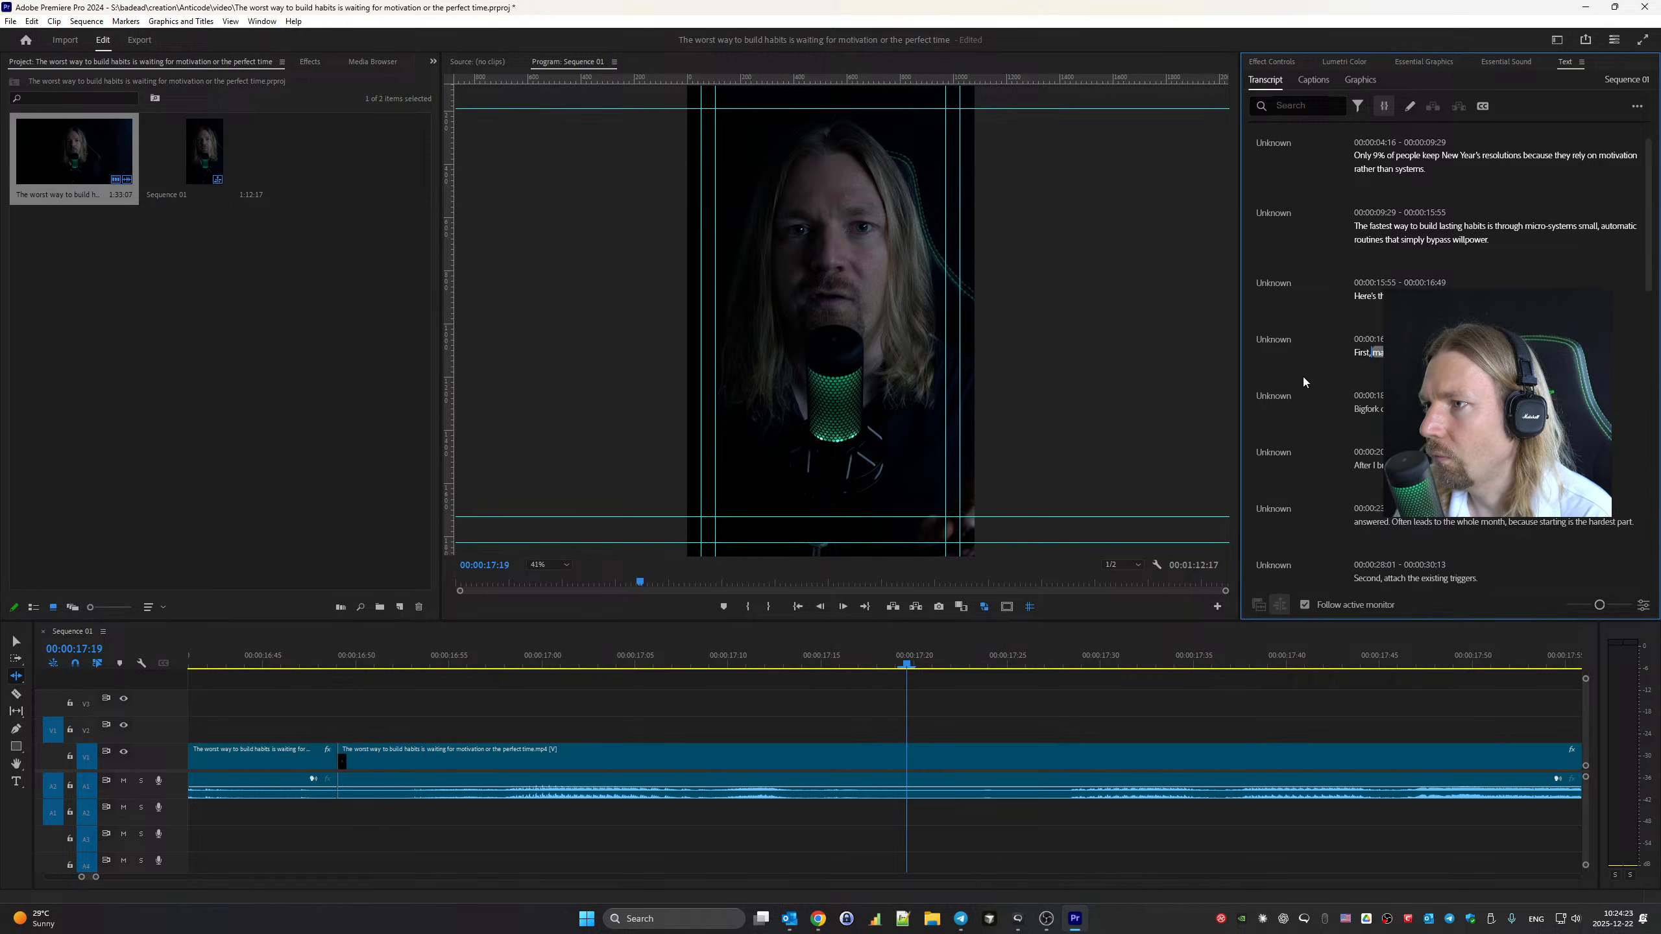
key("space")
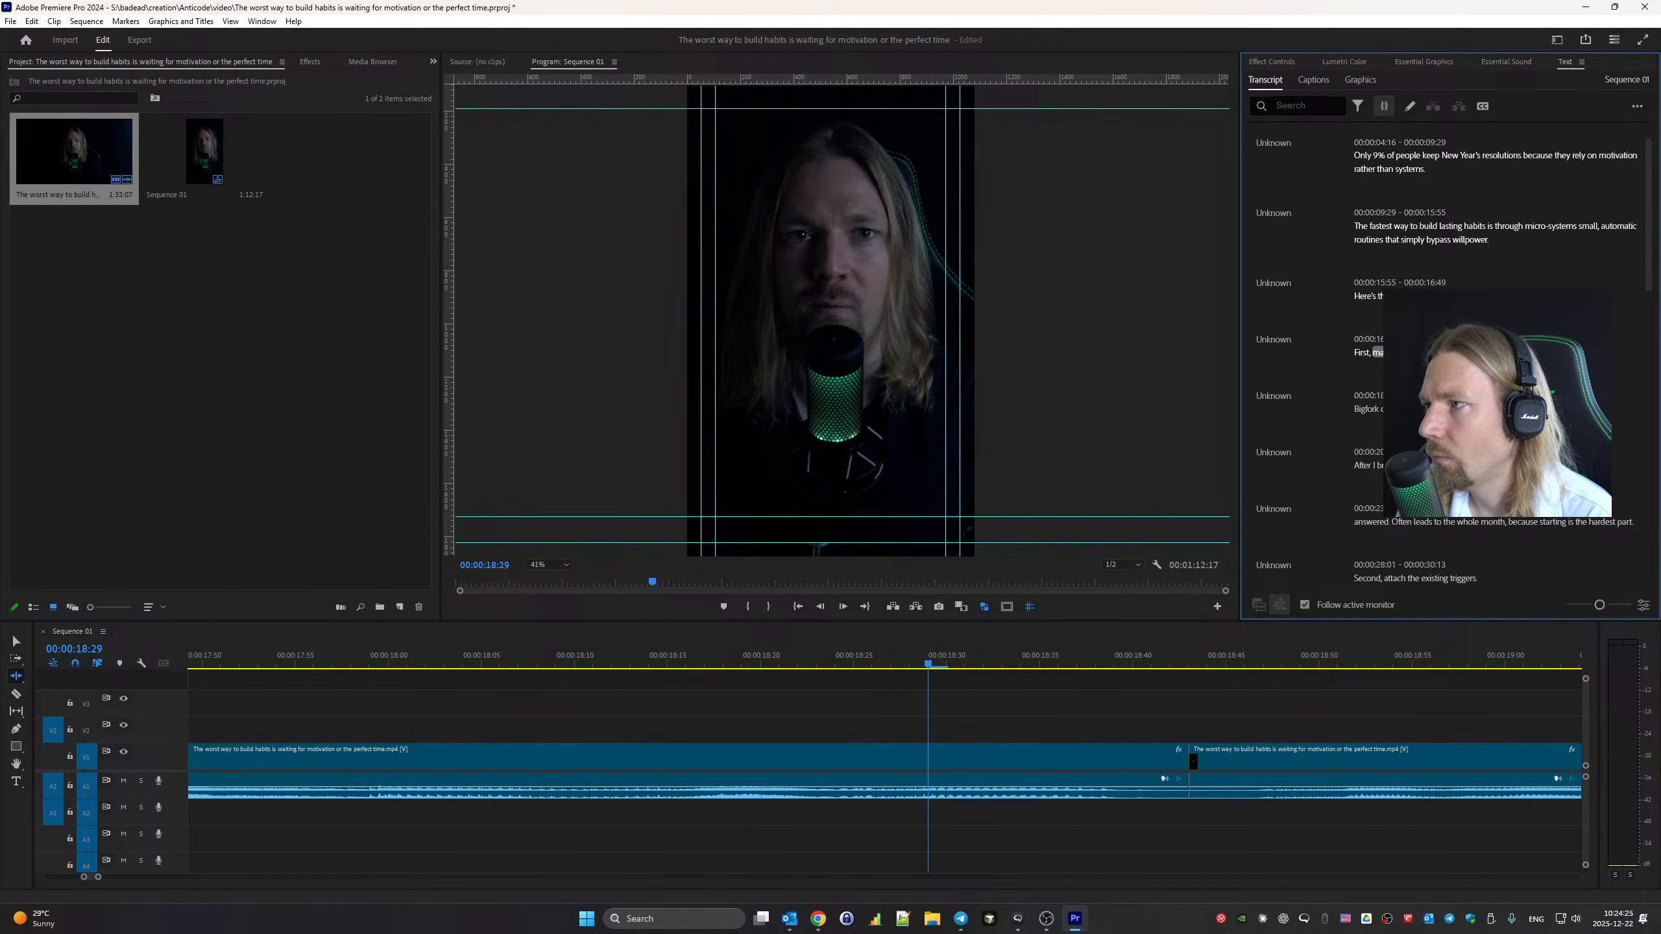
double_click(1400, 353)
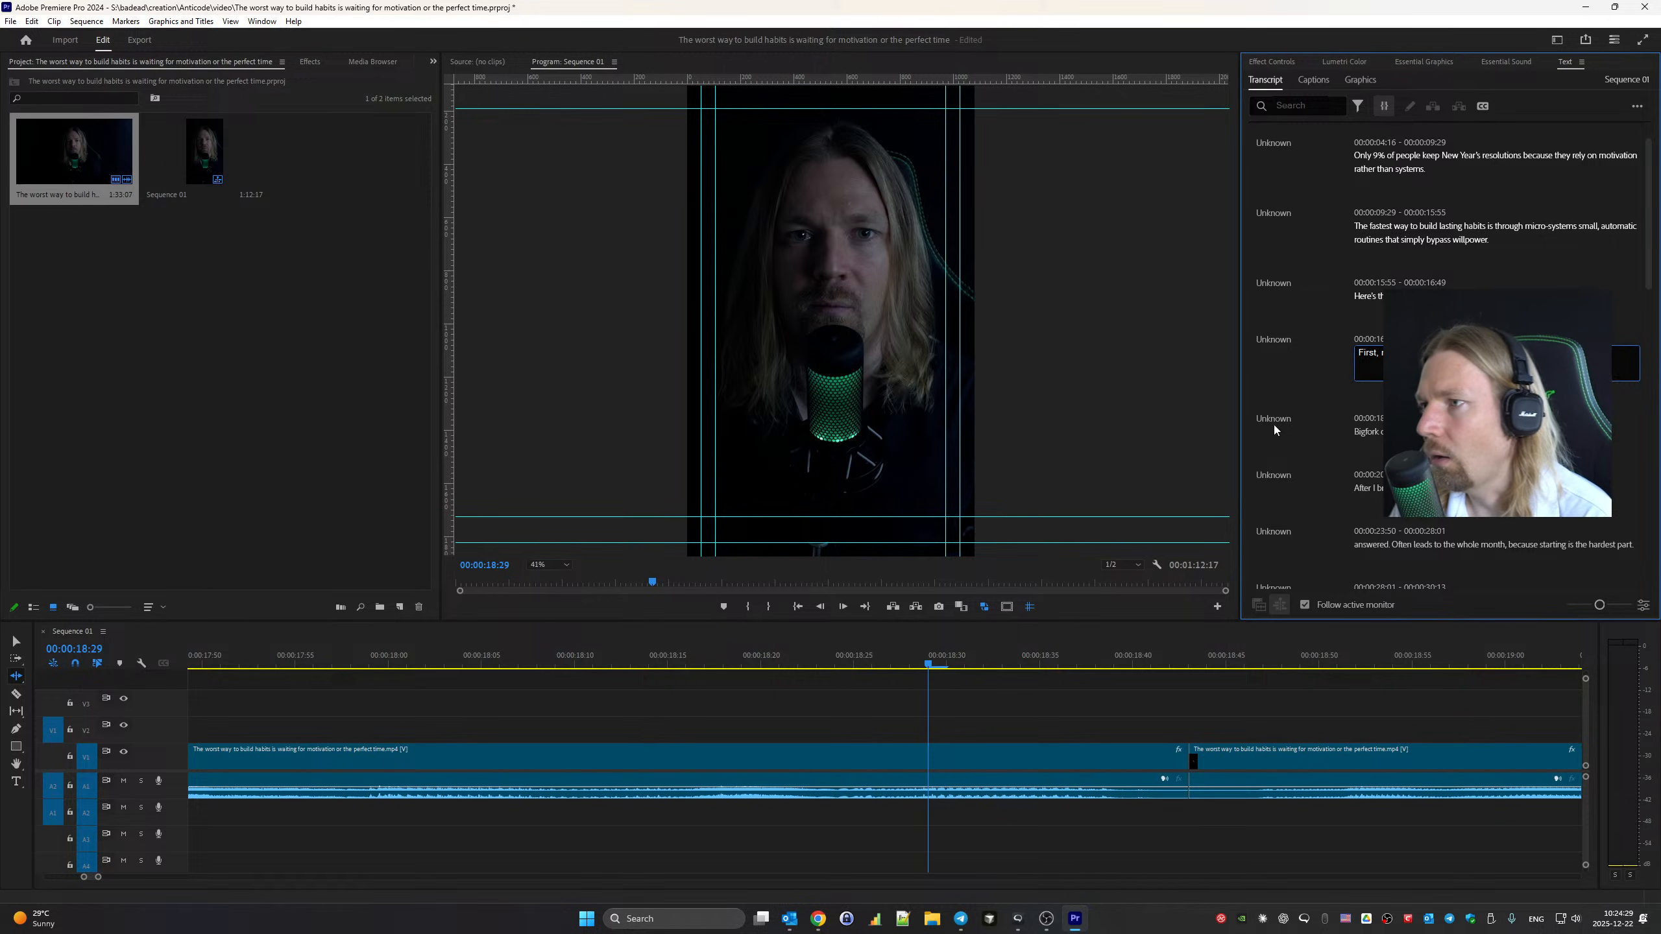
left_click(1283, 364)
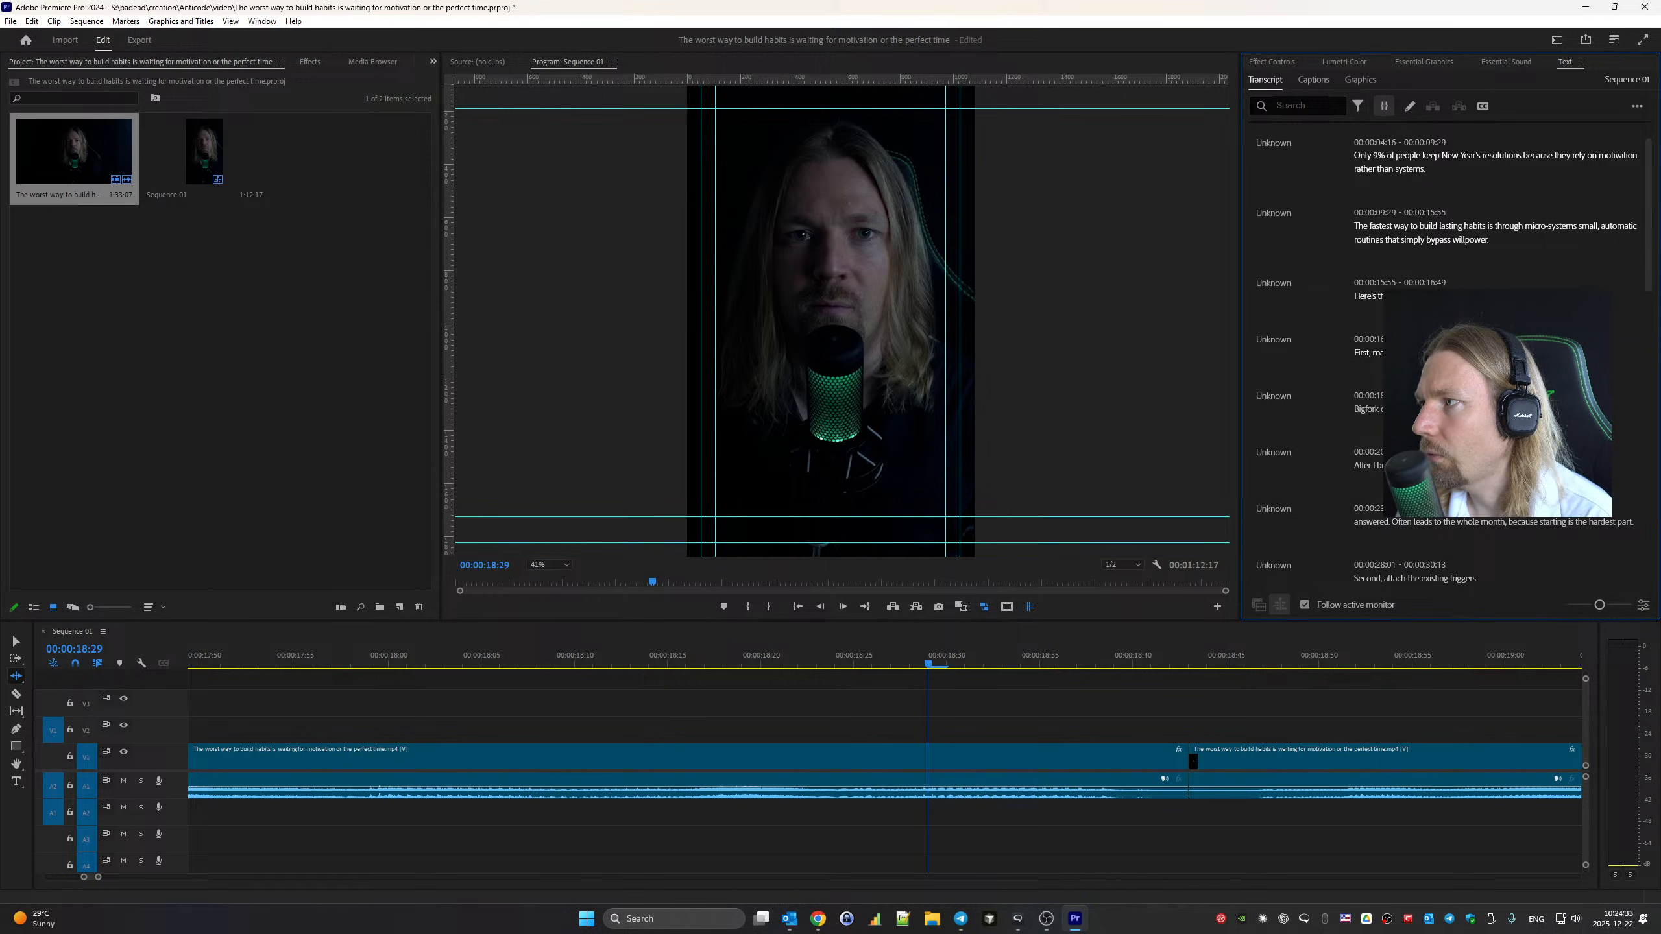
Correct the transcript segment beginning with "Bigfork" to read "BJ Fogg of Stanford says.", checking it against the speech
key("space")
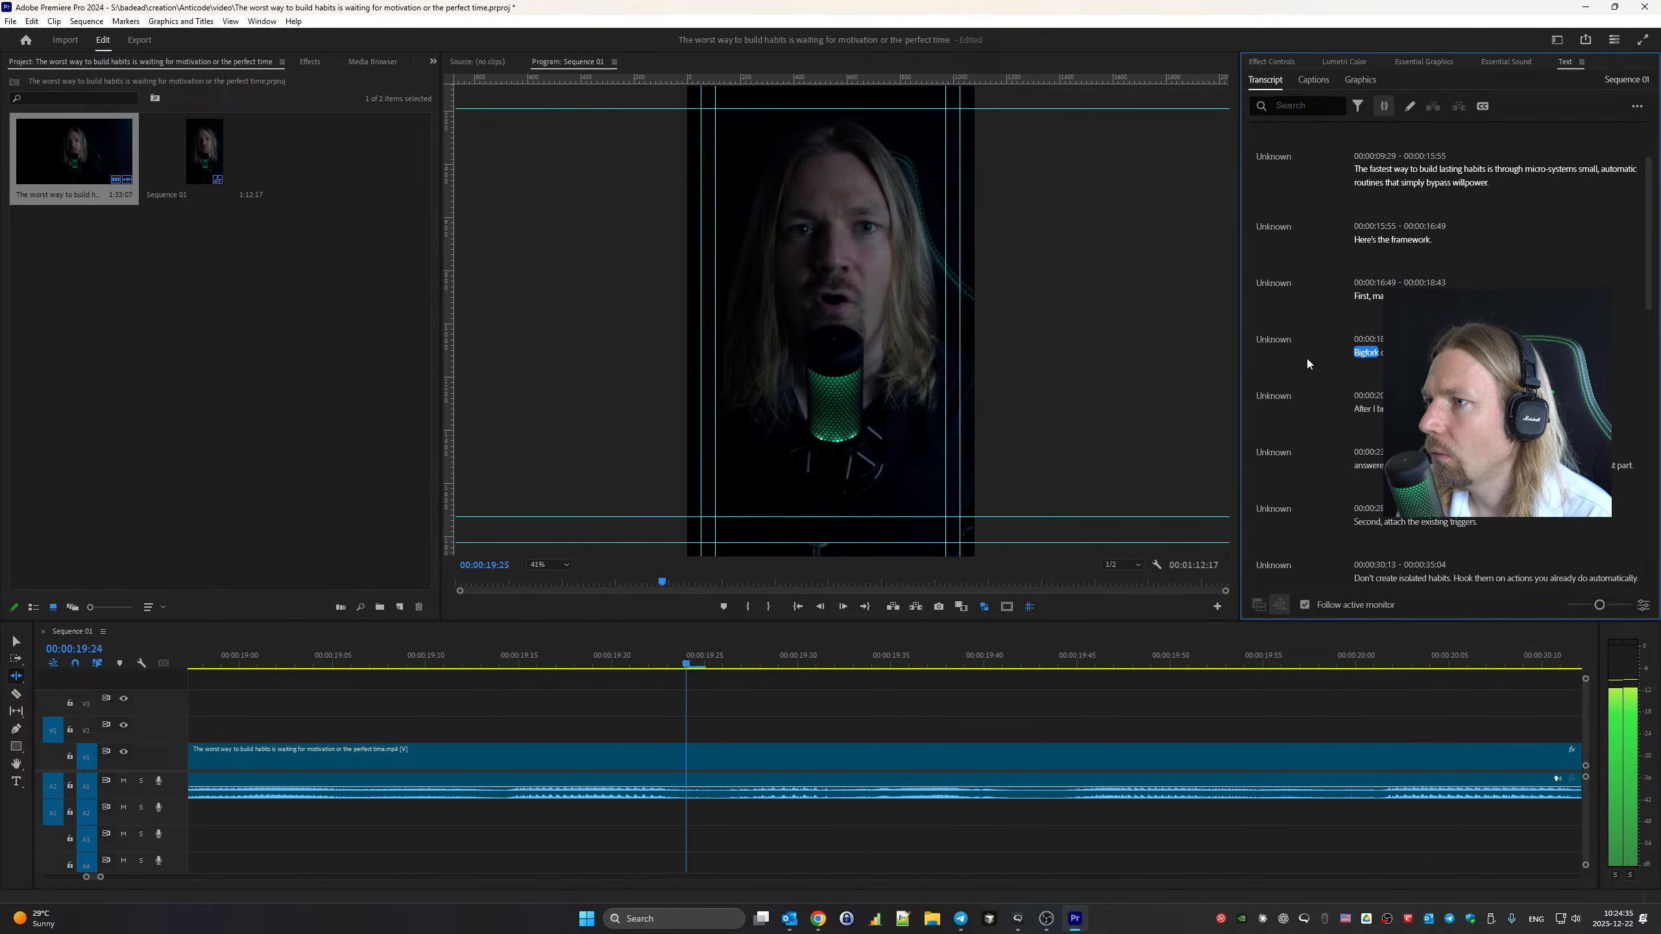
key("space")
double_click(1406, 353)
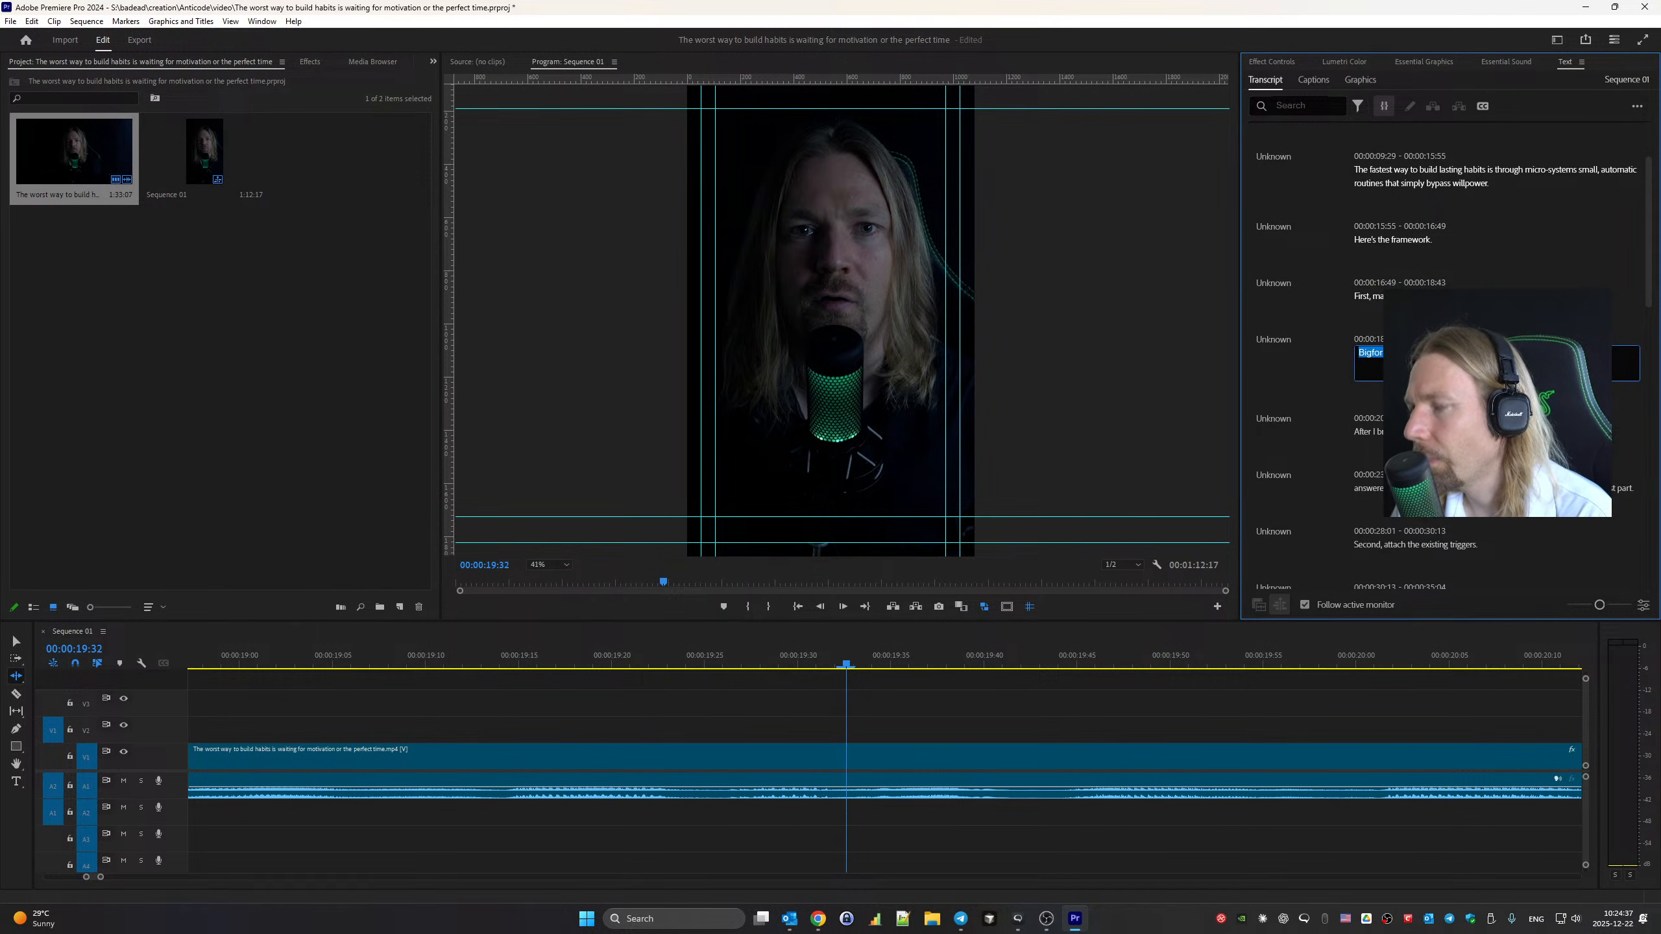
type("BJ")
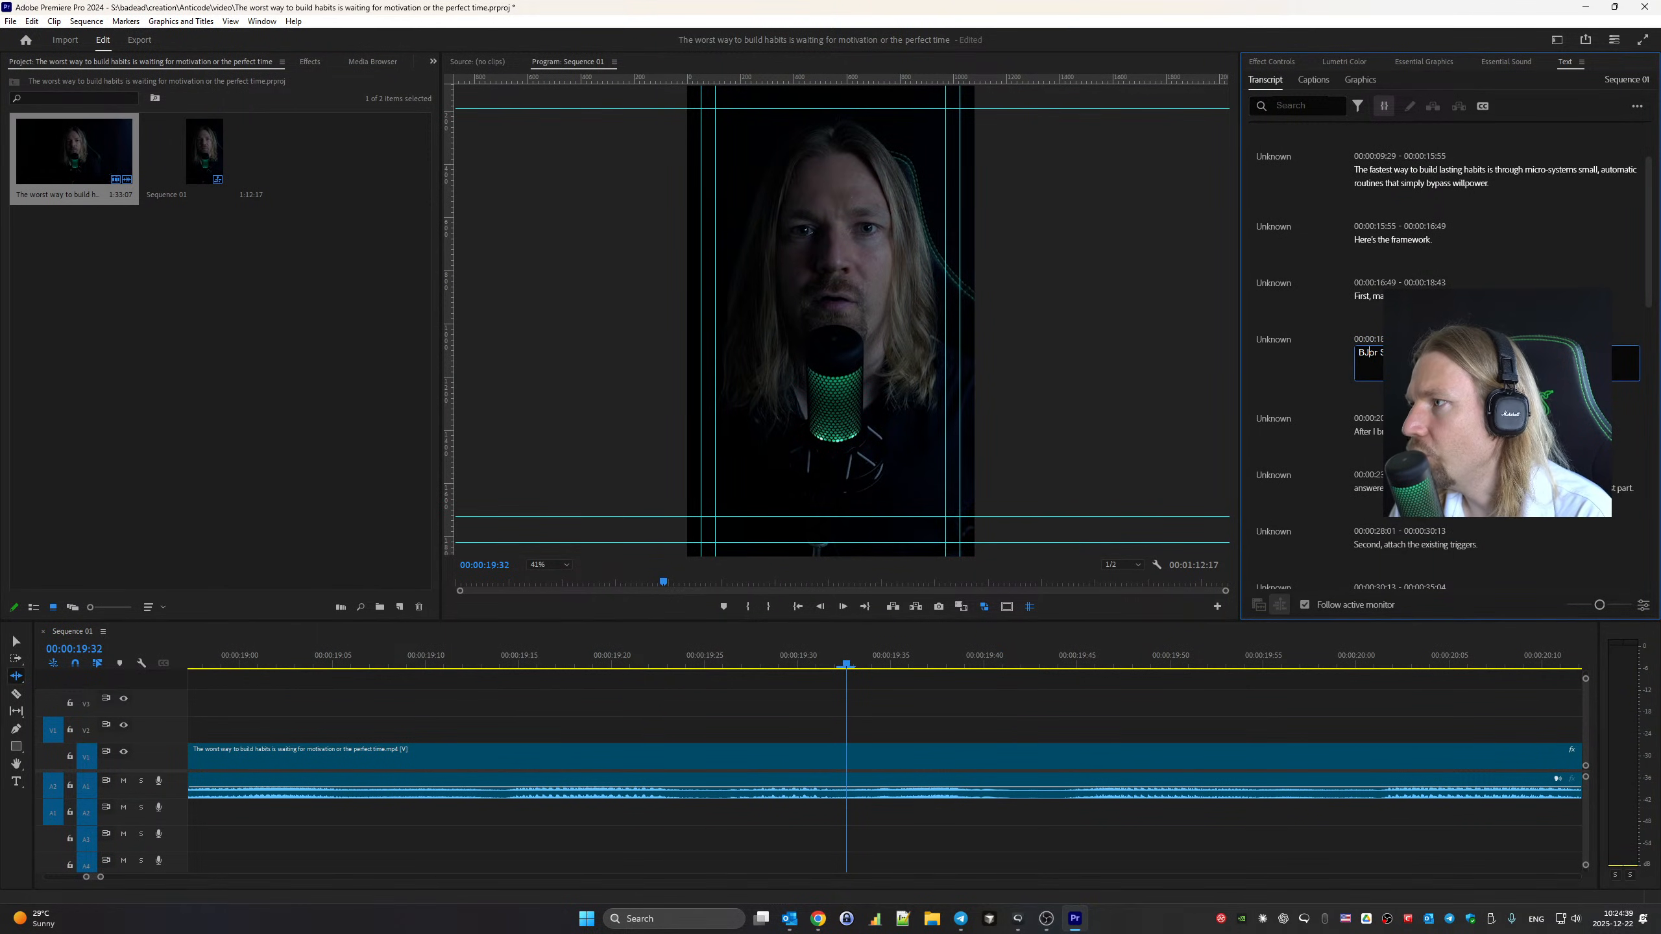
type(" Fo")
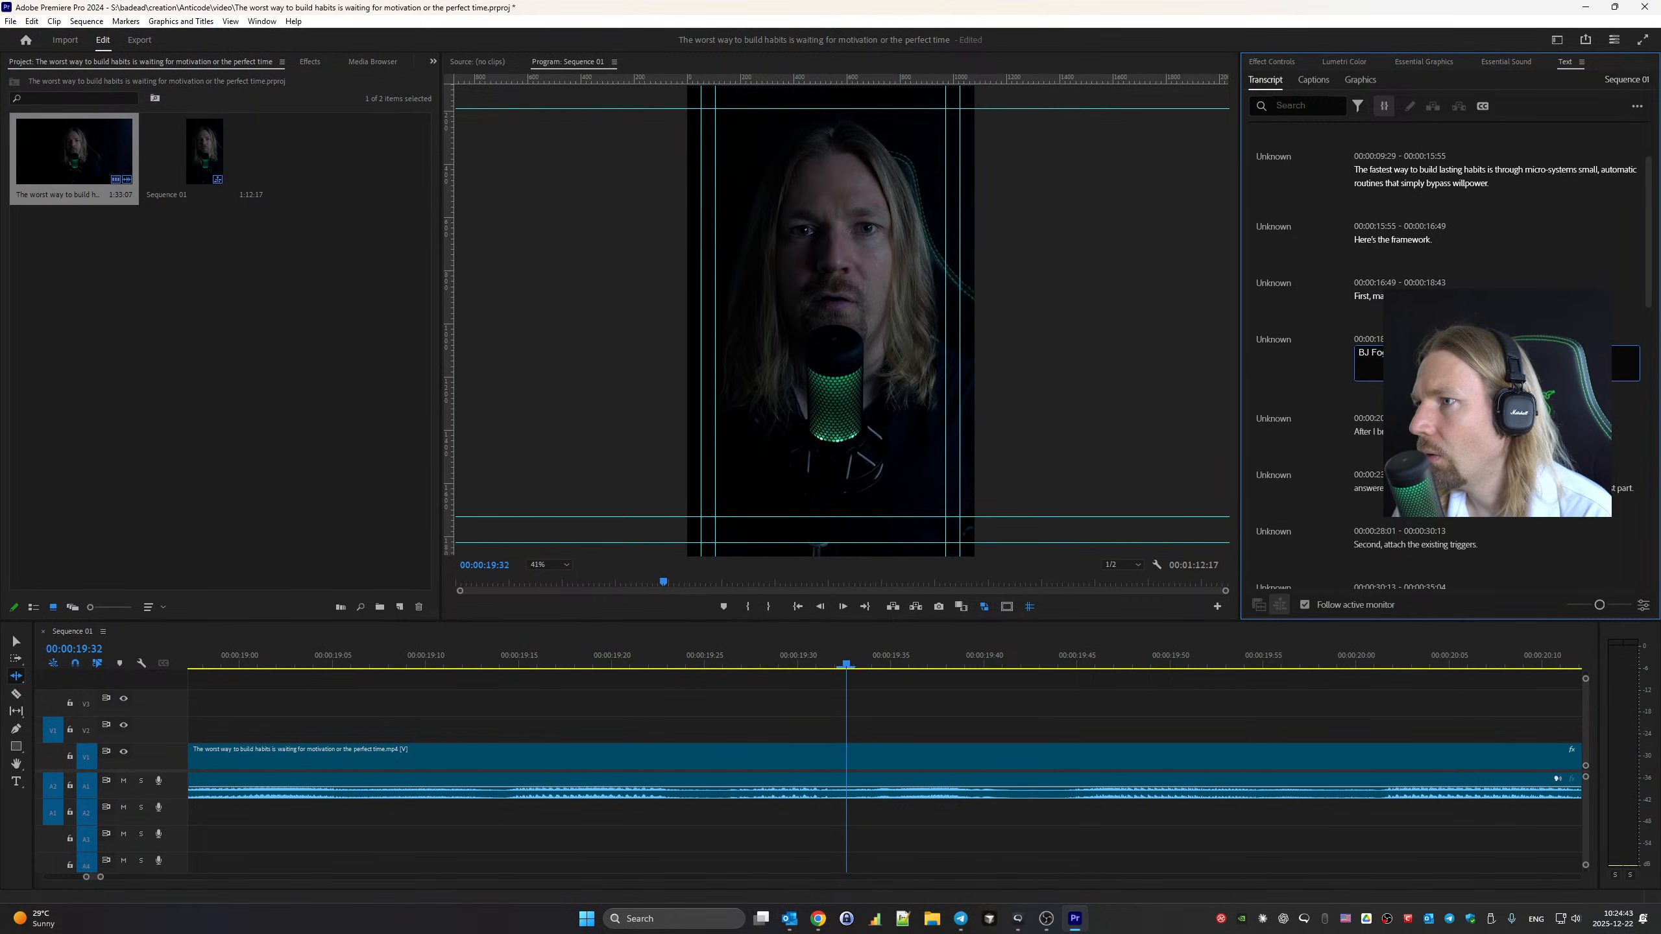
left_click(1281, 380)
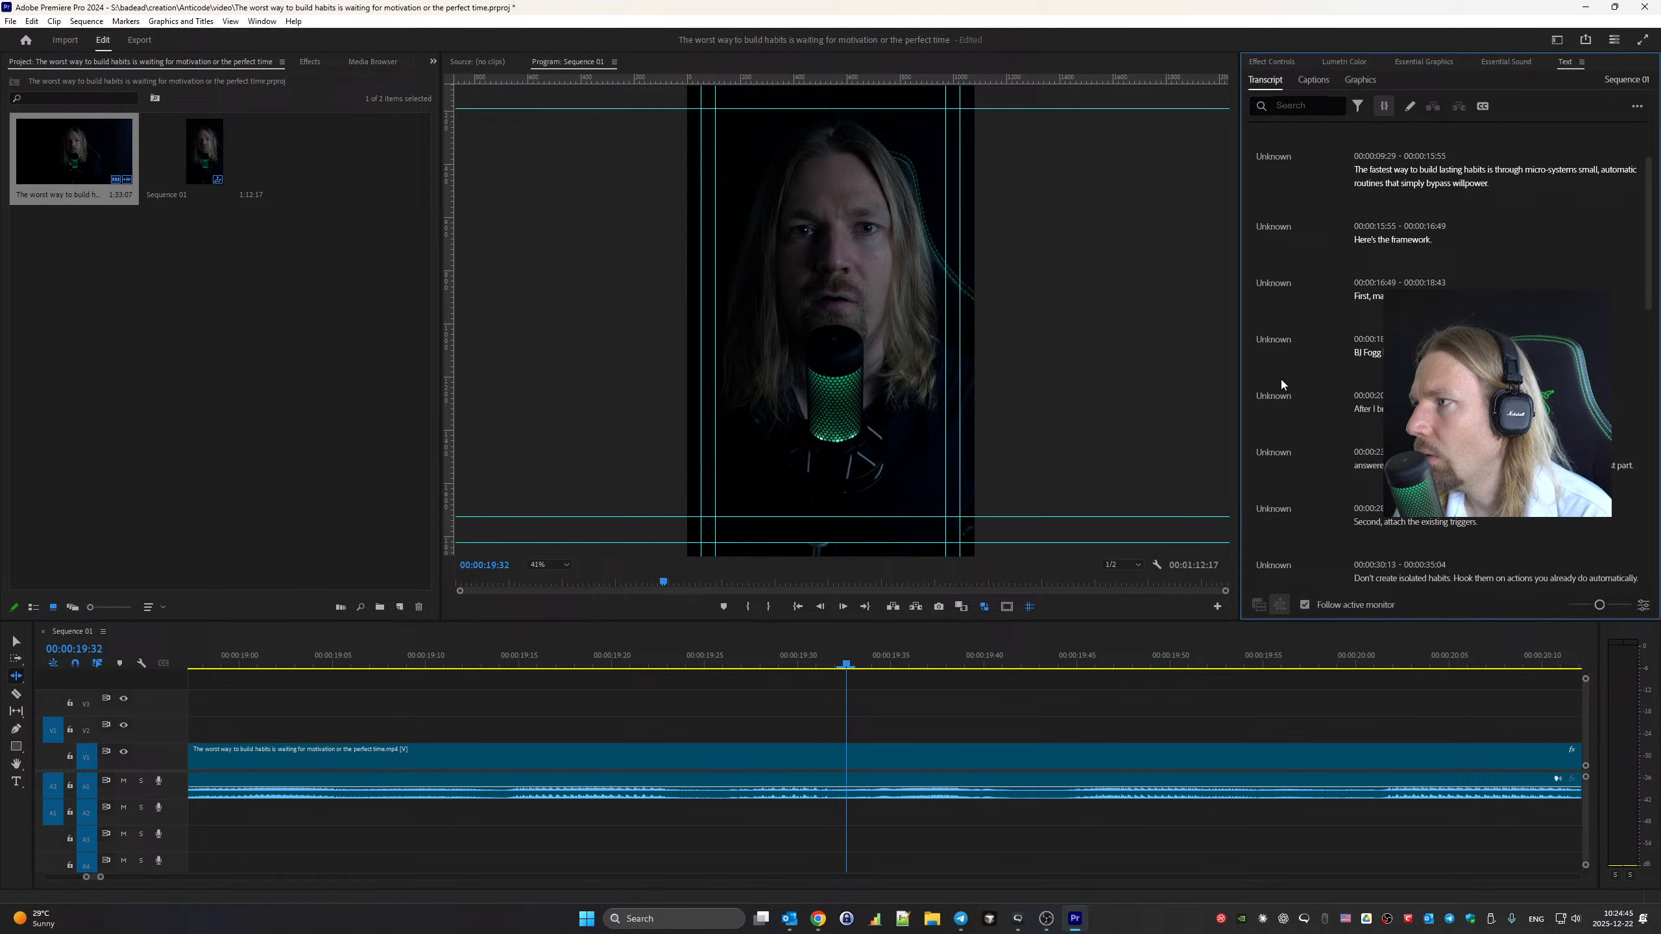
left_click(1362, 350)
key("space")
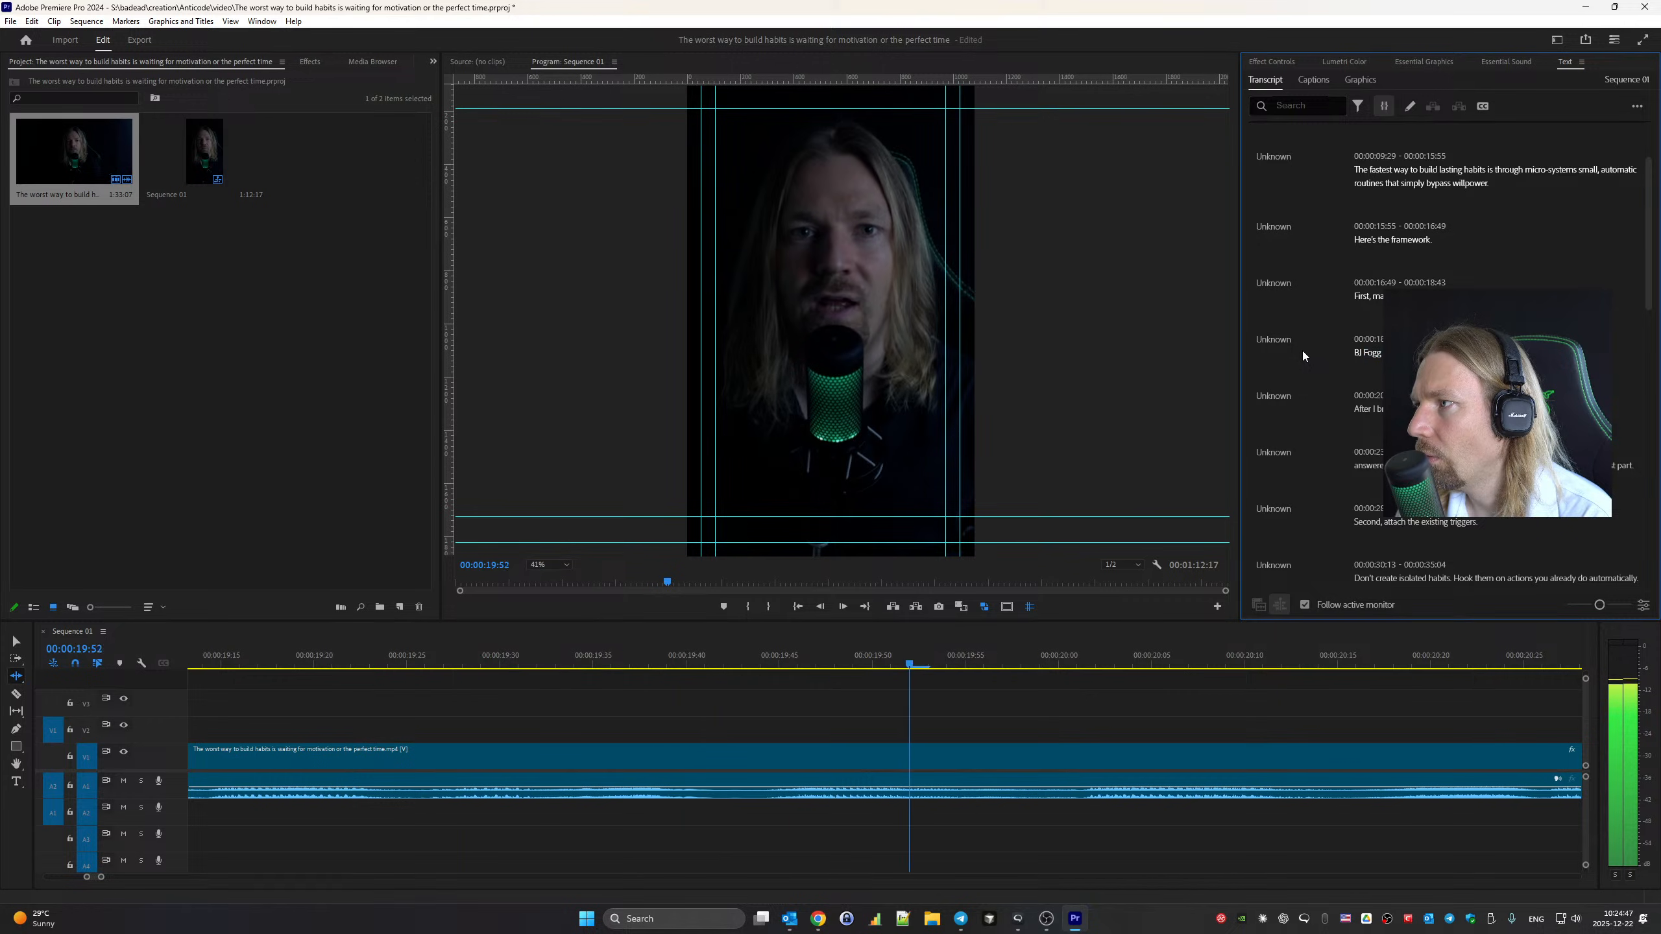
double_click(1380, 353)
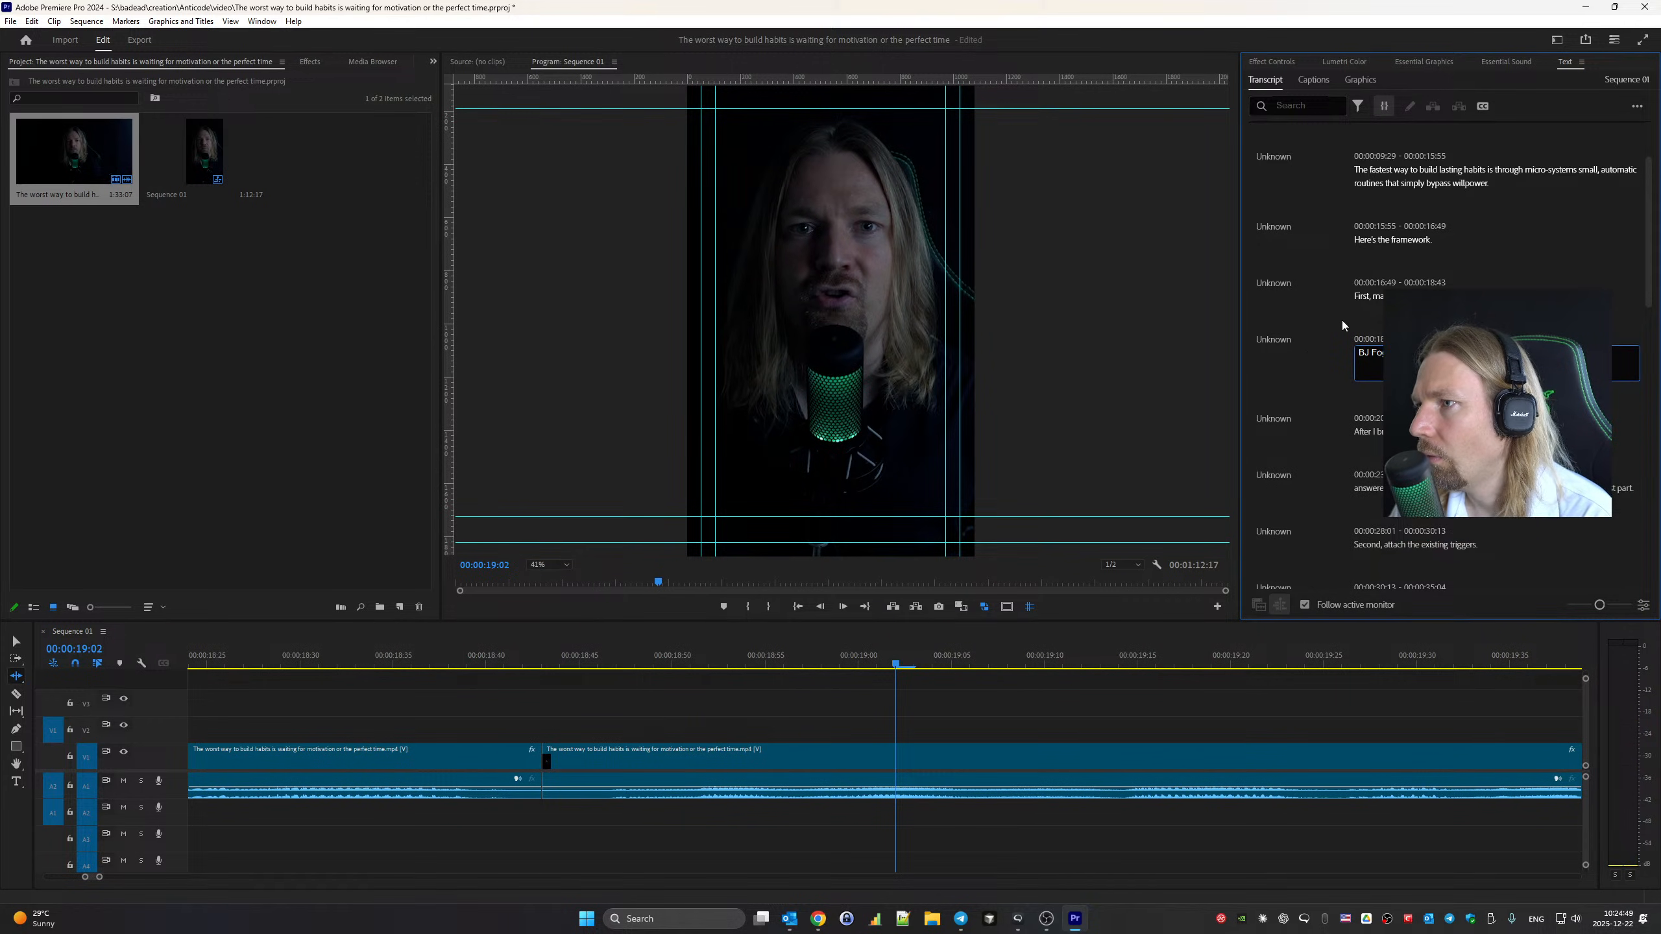
left_click(1283, 367)
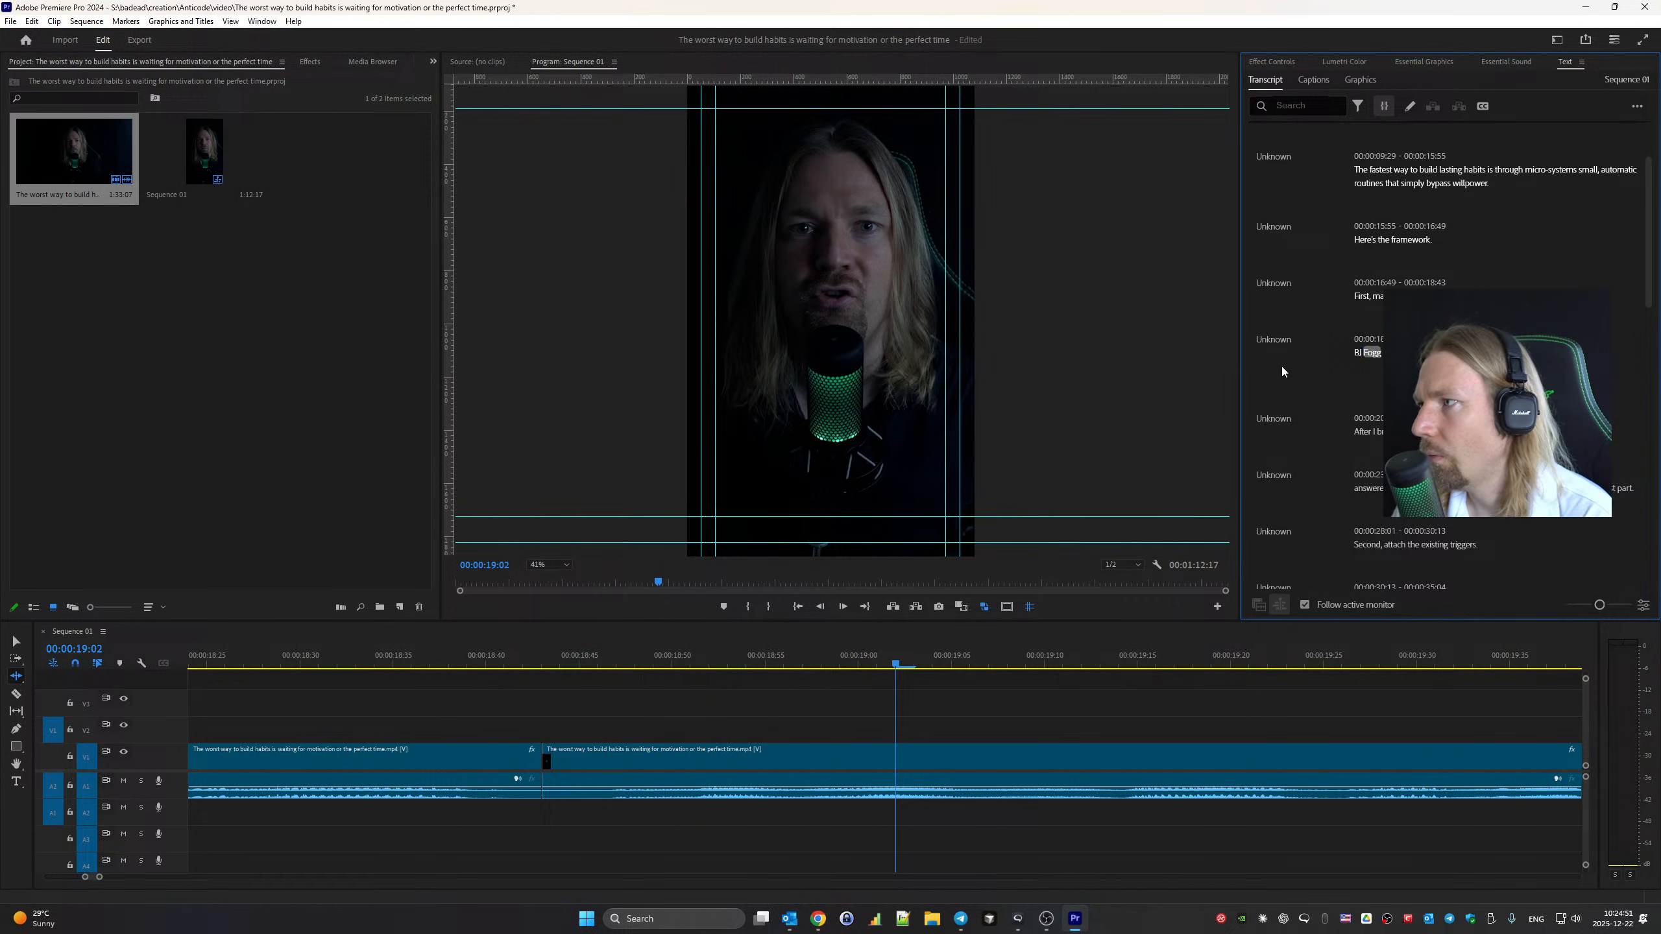
Replace "Wadsworth" with "one tooth" at the end of the transcript segment starting at 00:00:20:46
key("space")
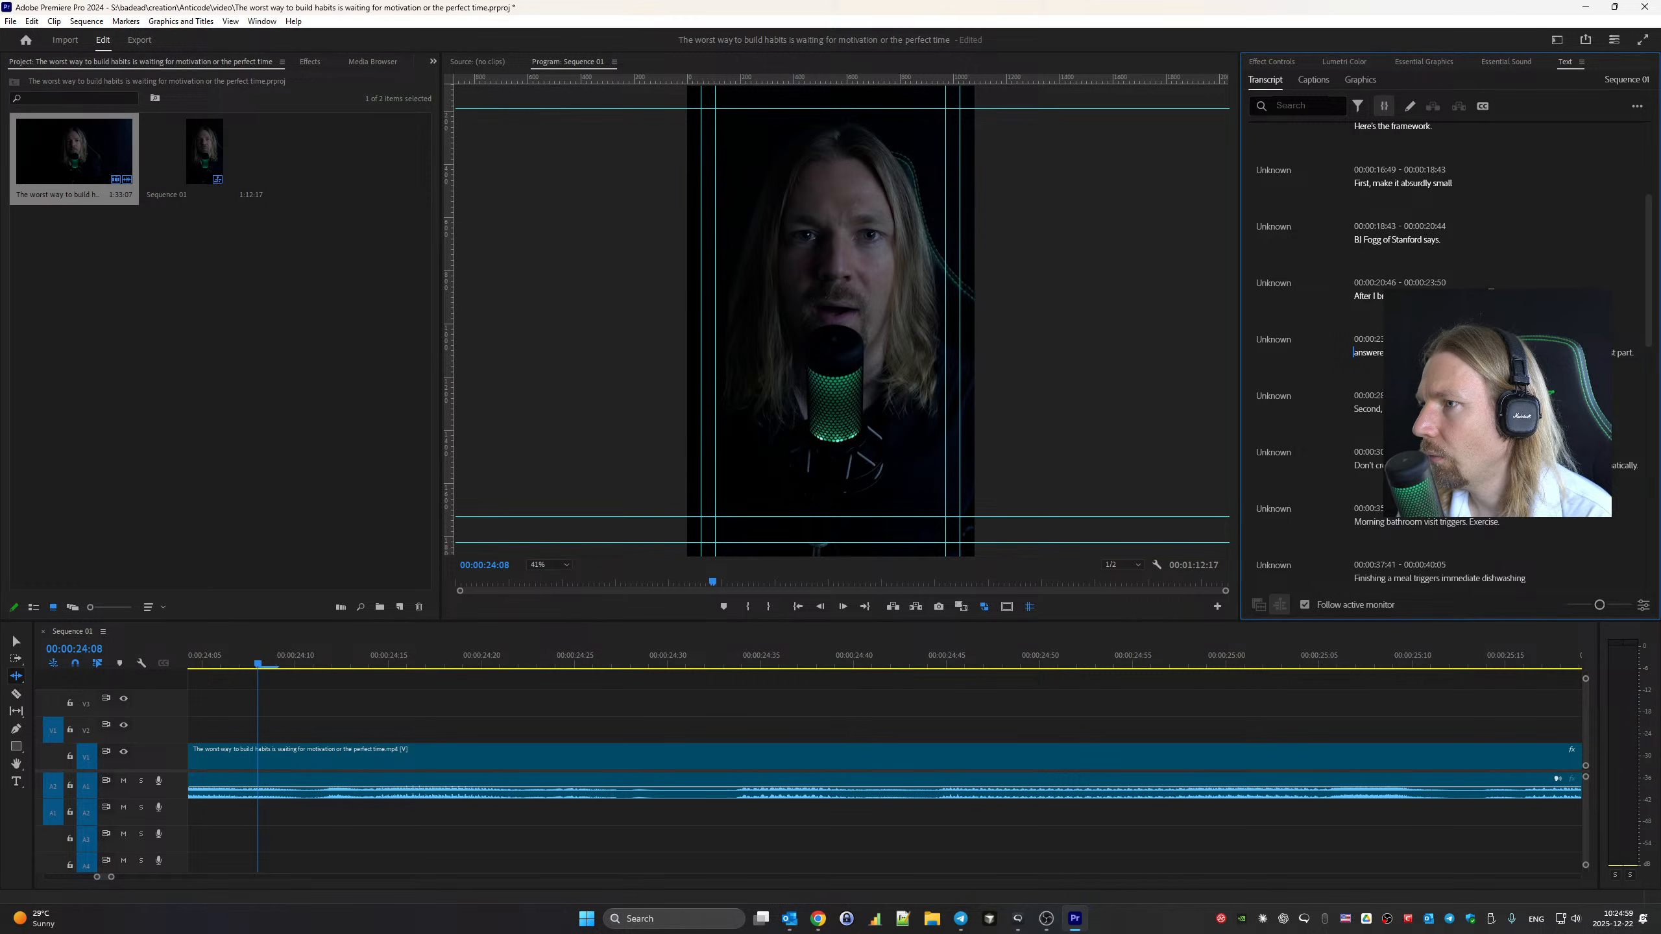
left_click(1417, 292)
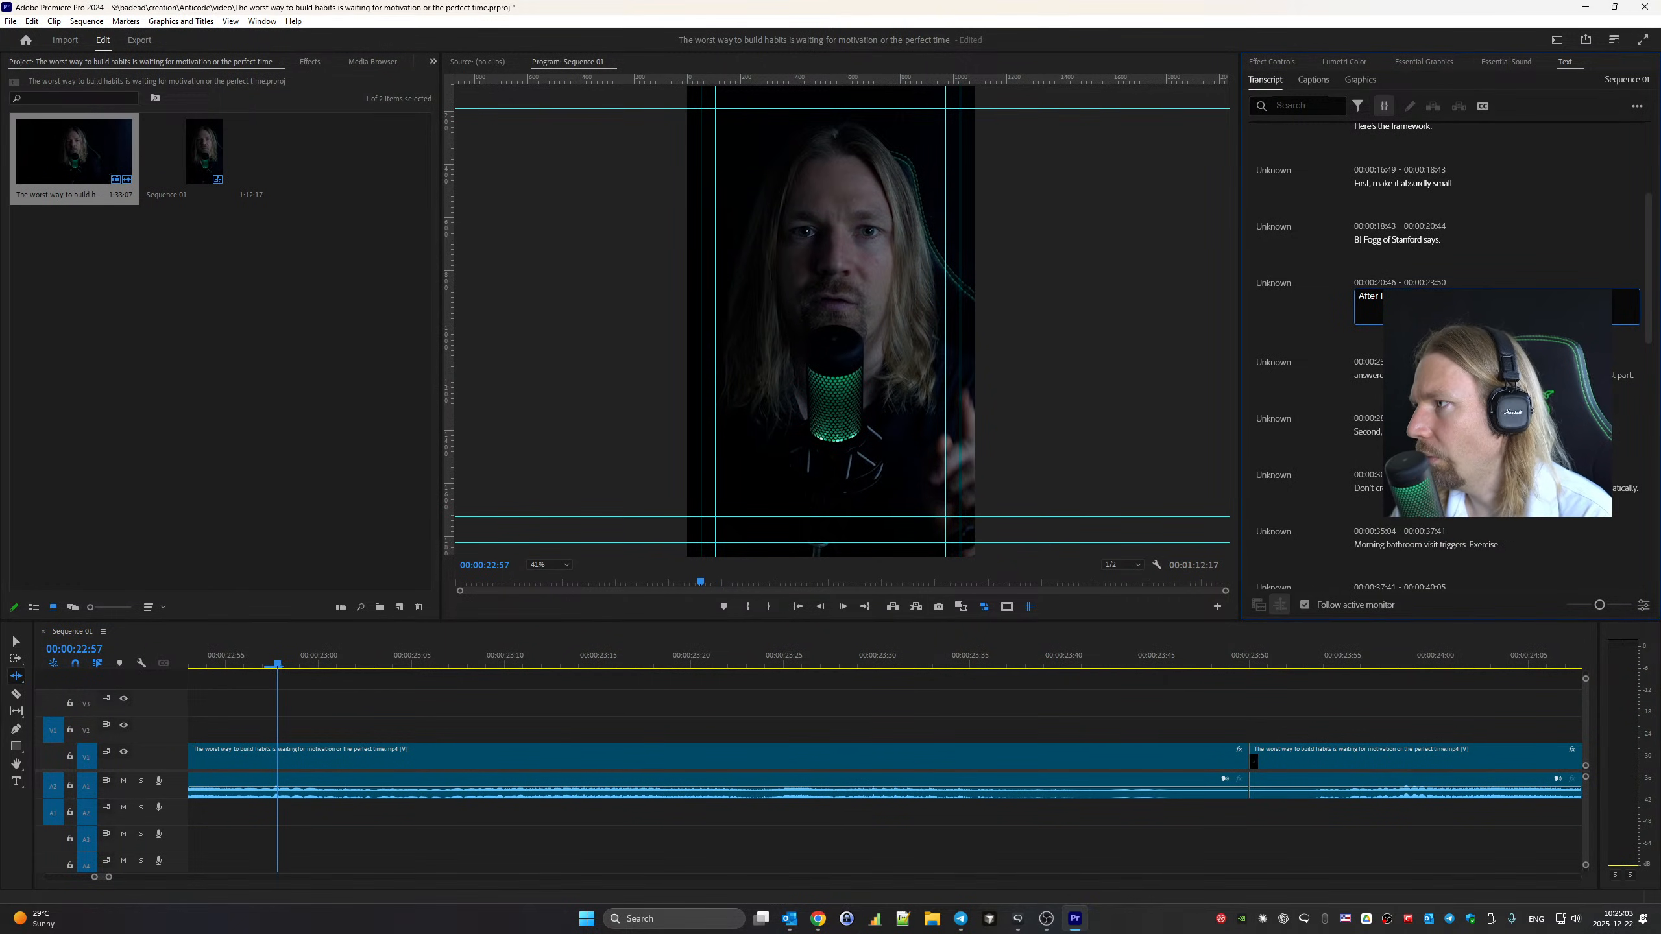
left_click(1323, 341)
Replace "answered" with "one tooth" at the start of the transcript segment at 00:00:23:50, checking it against the speech
left_click(1368, 353)
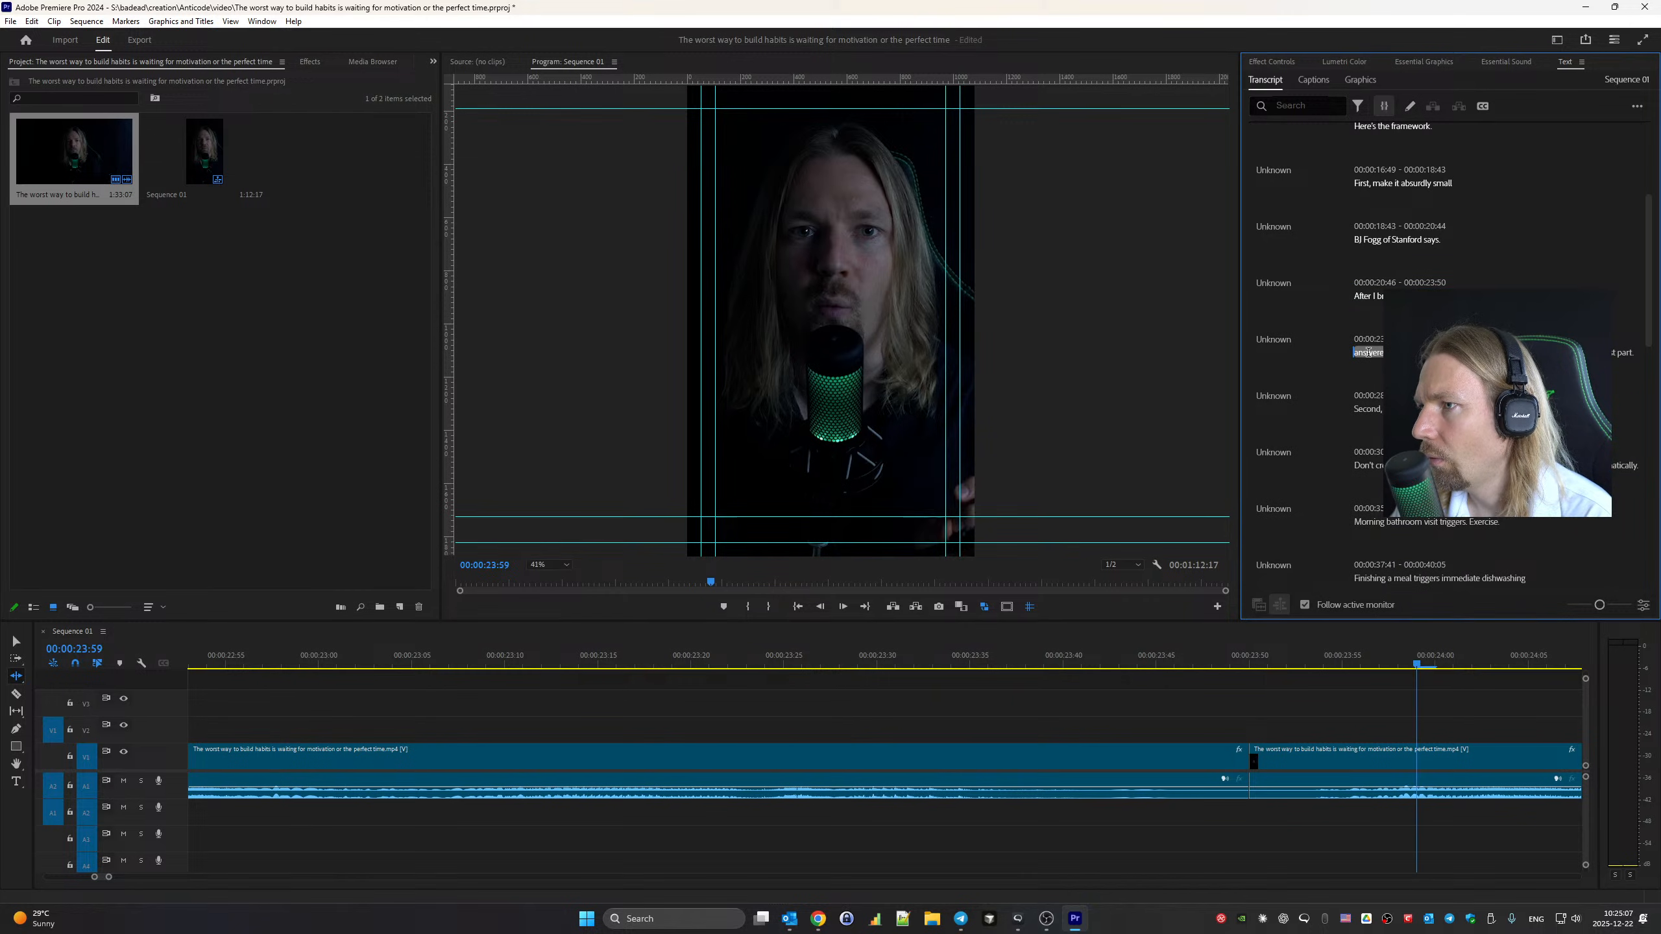
left_click(1376, 296)
key("space")
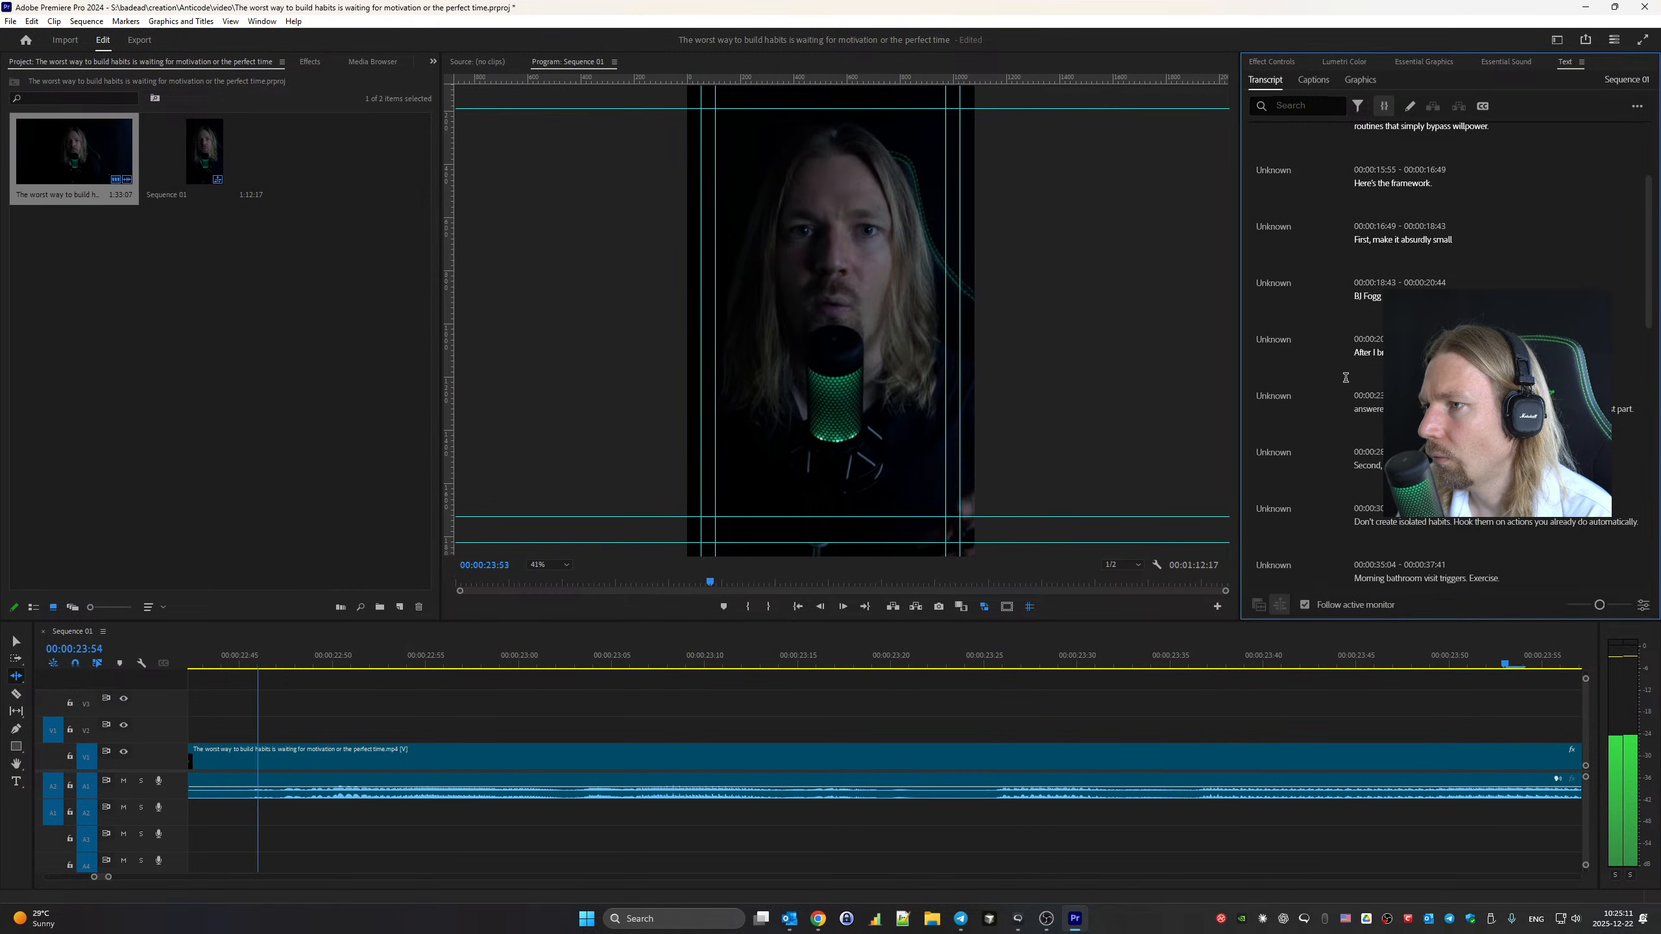
double_click(1365, 353)
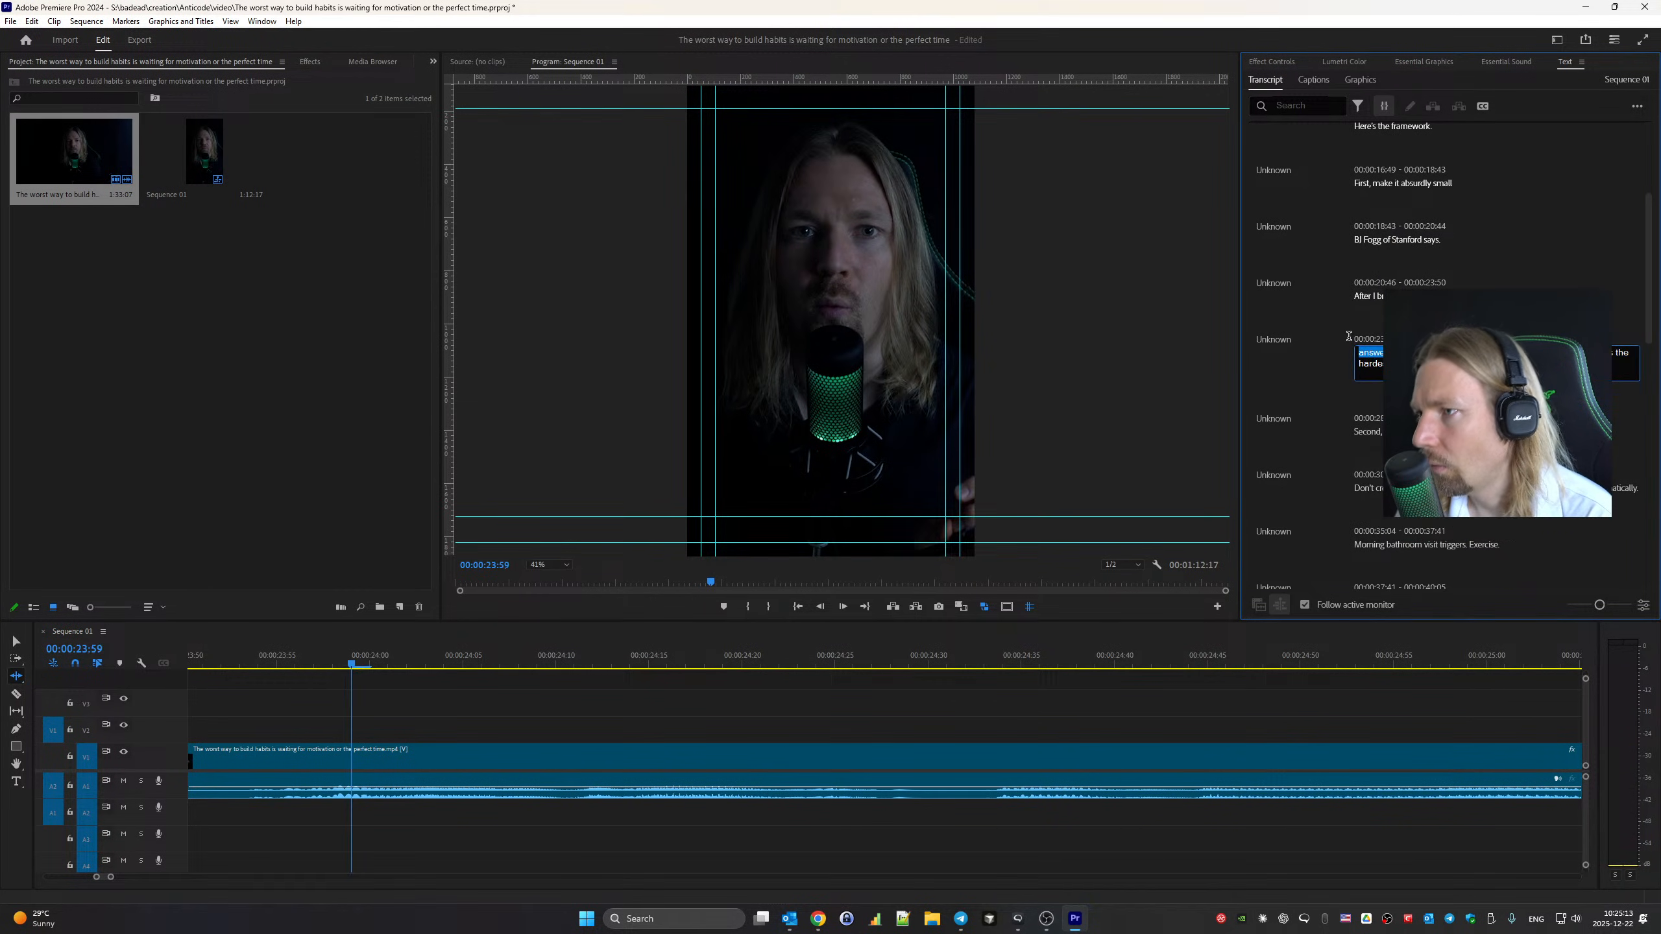
type("one to")
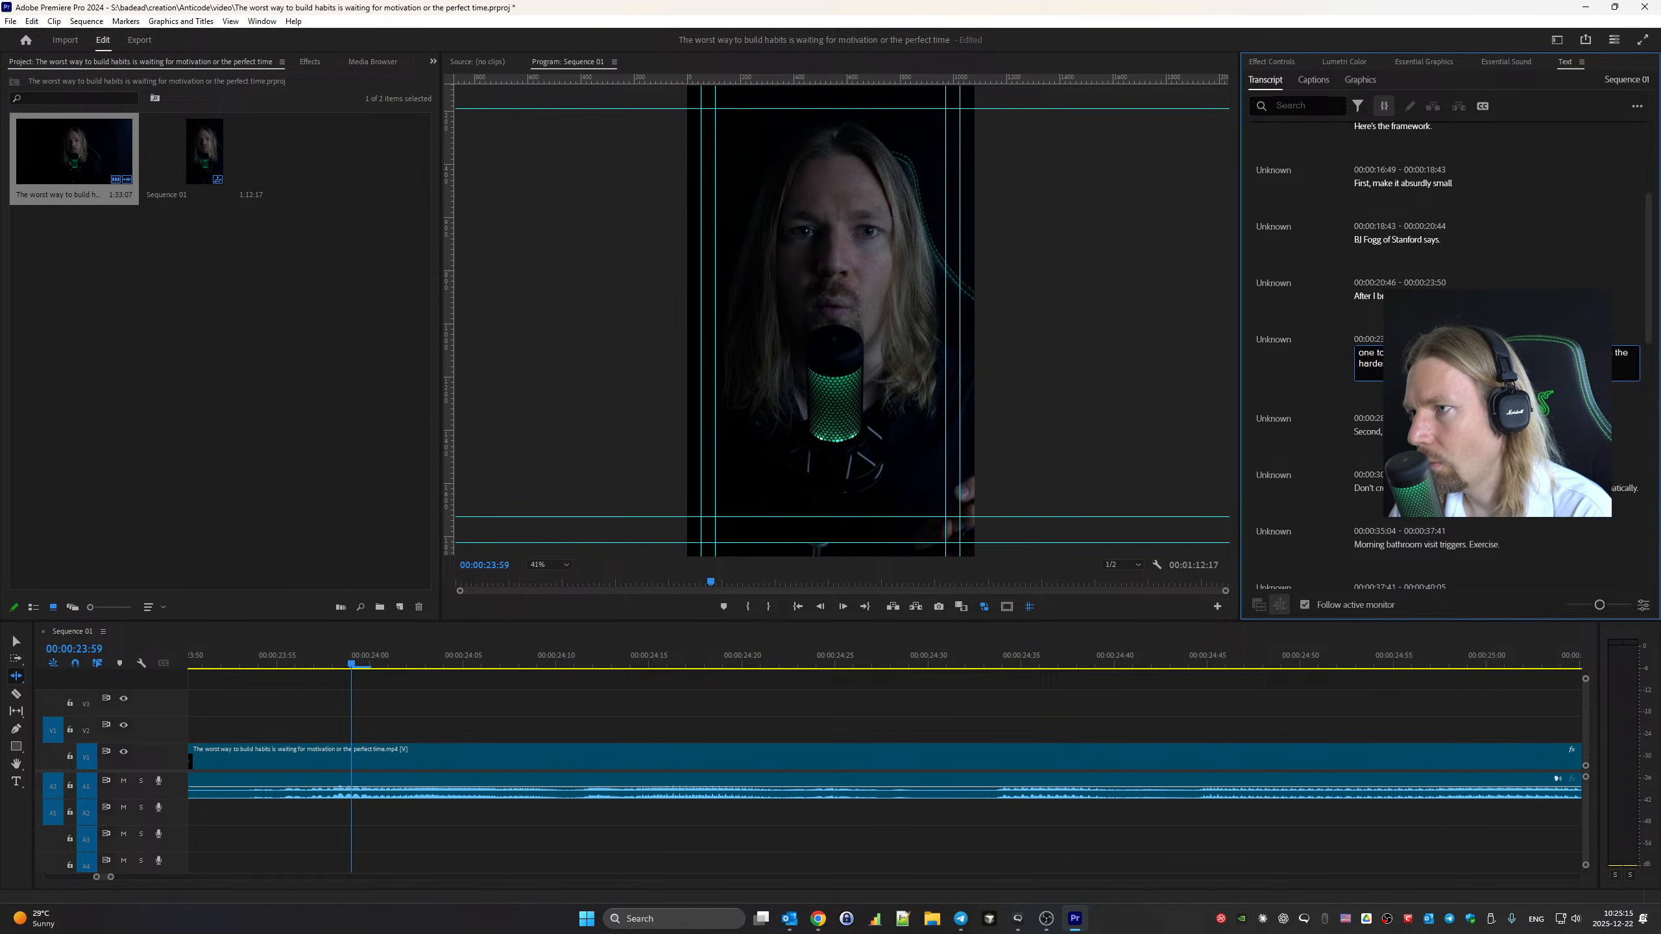
left_click(1334, 357)
Correct the transcript segment at 00:00:28:01 to read "Second, attach to existing triggers."
key("space")
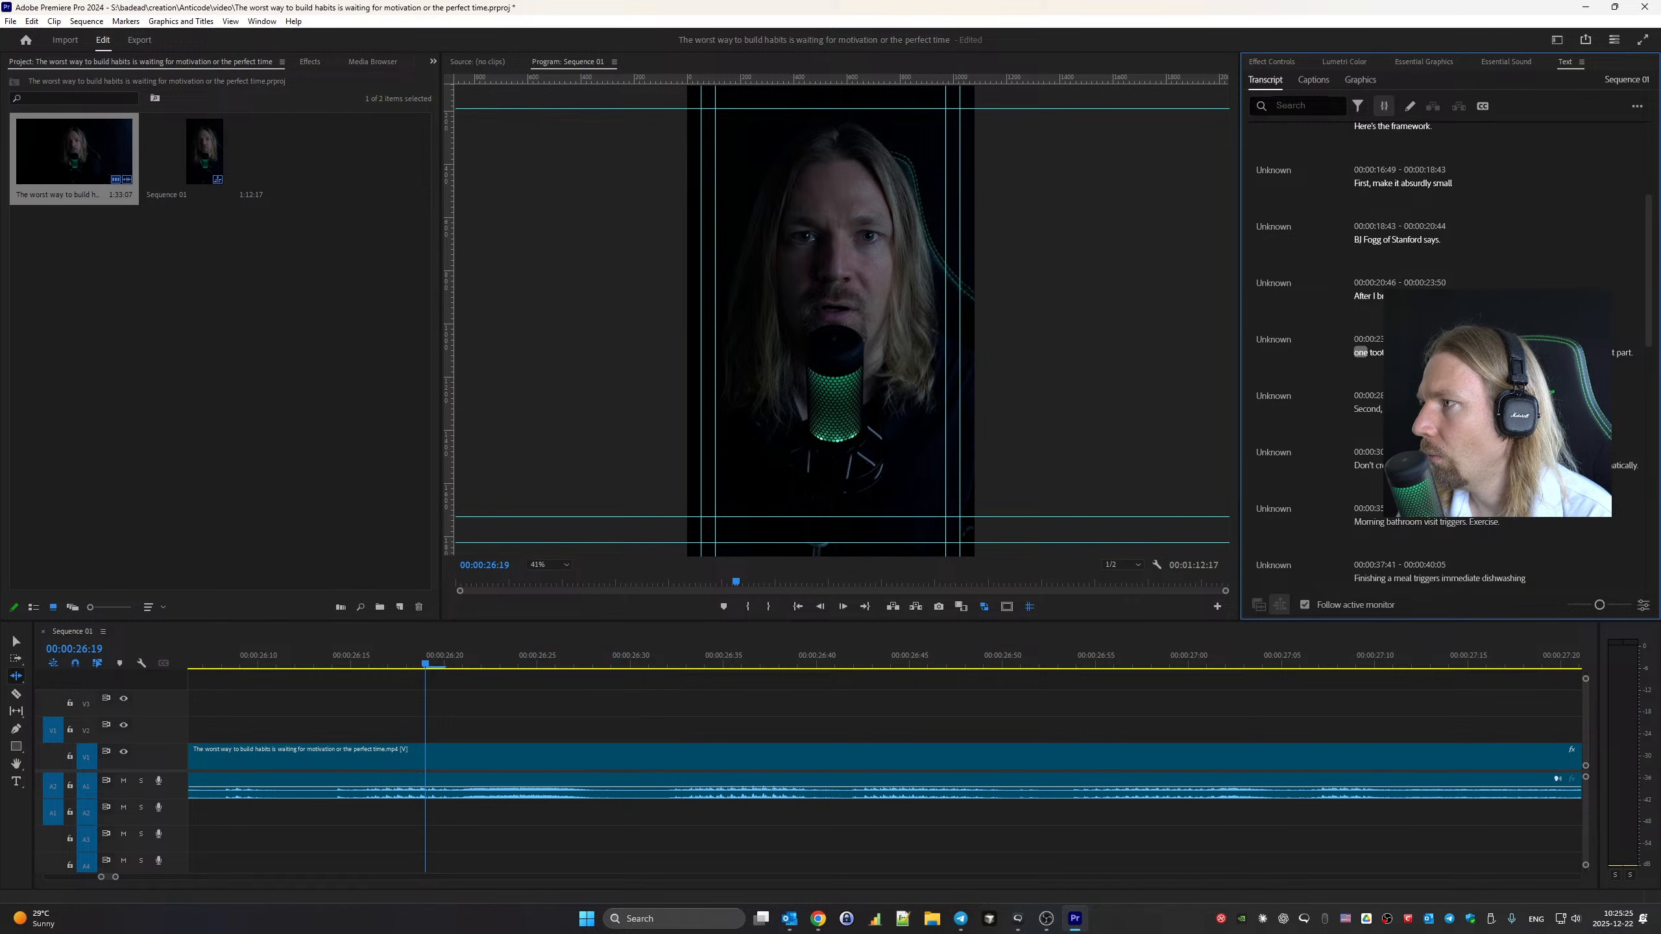
left_click(1059, 759)
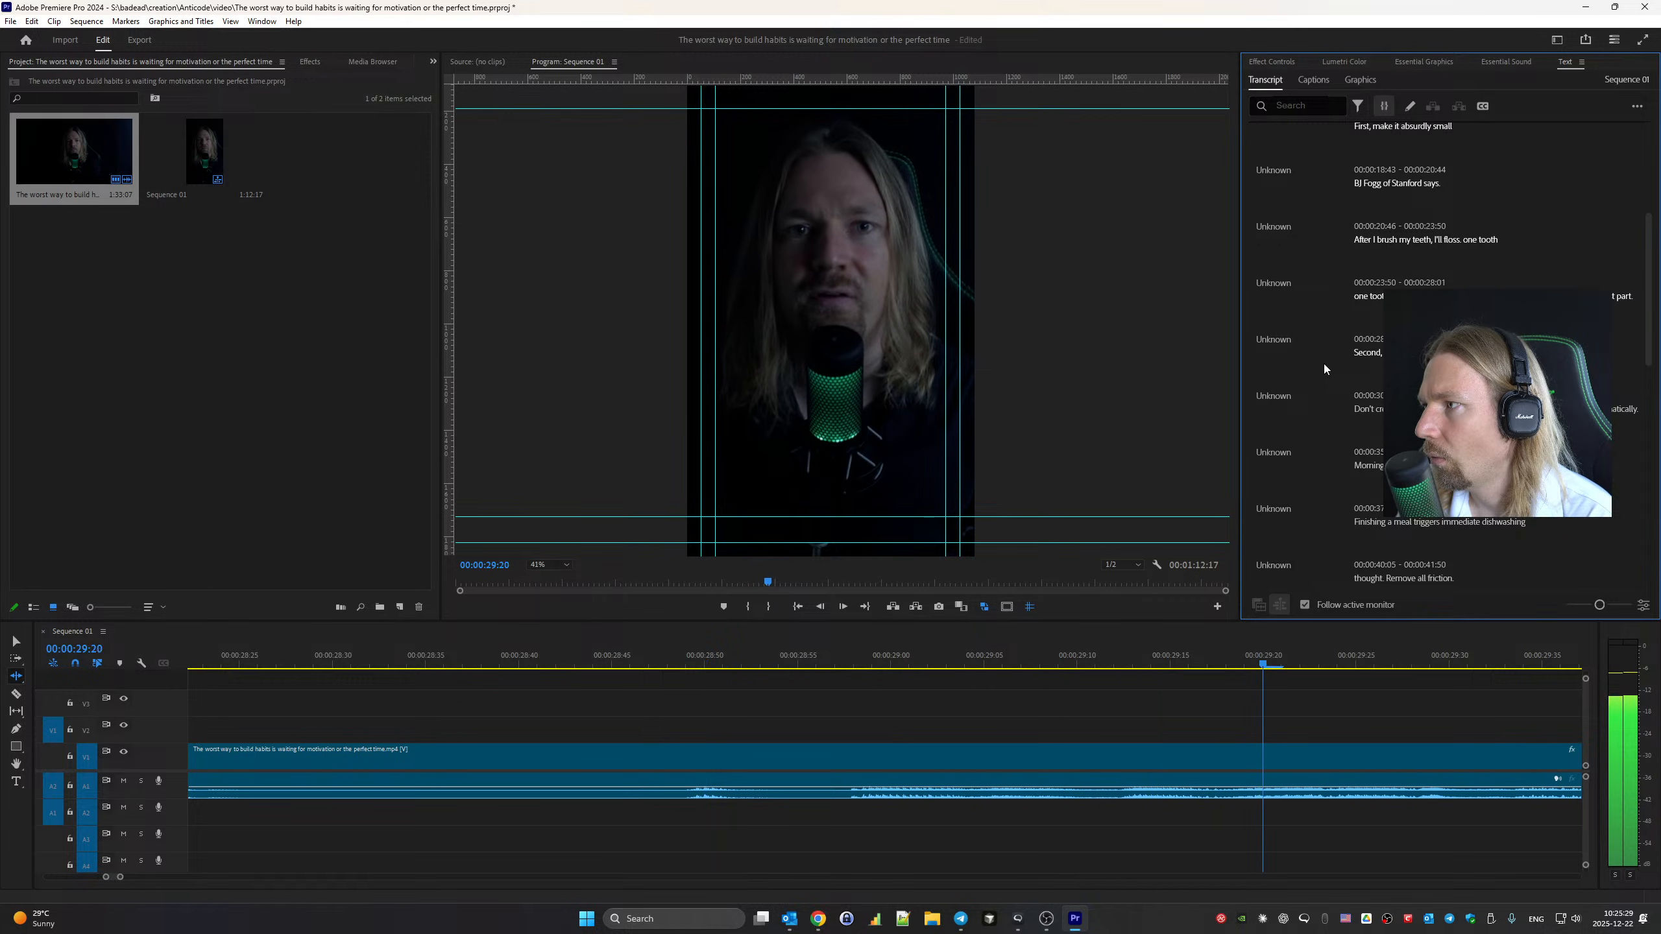
key("space")
left_click(1413, 296)
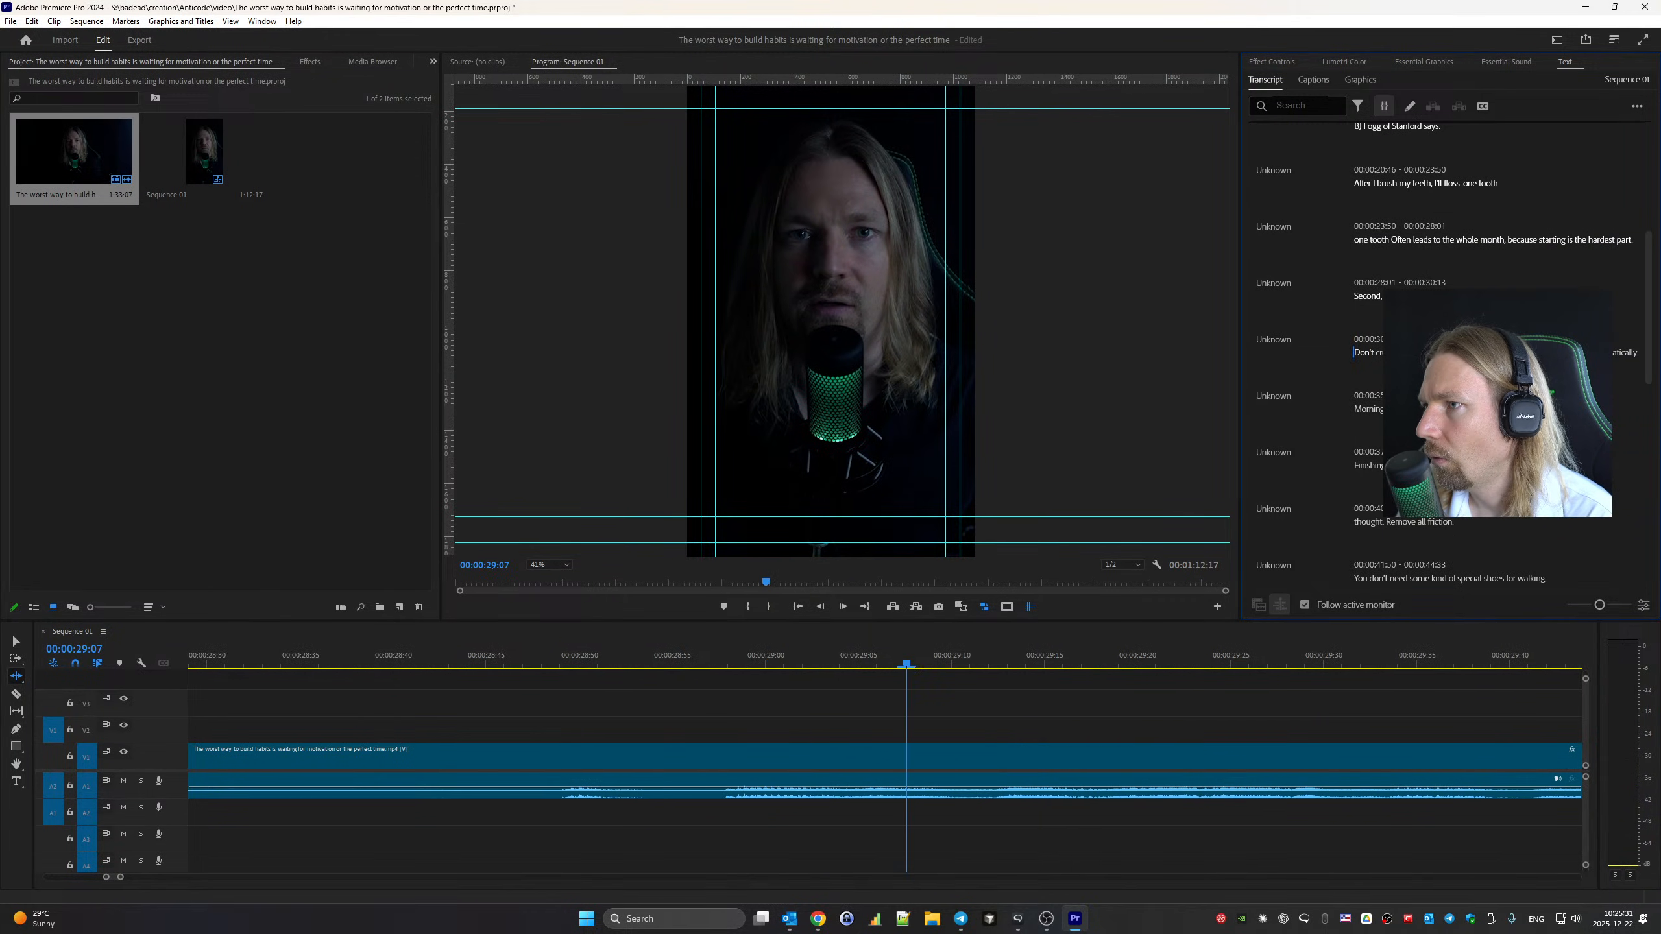
double_click(1361, 295)
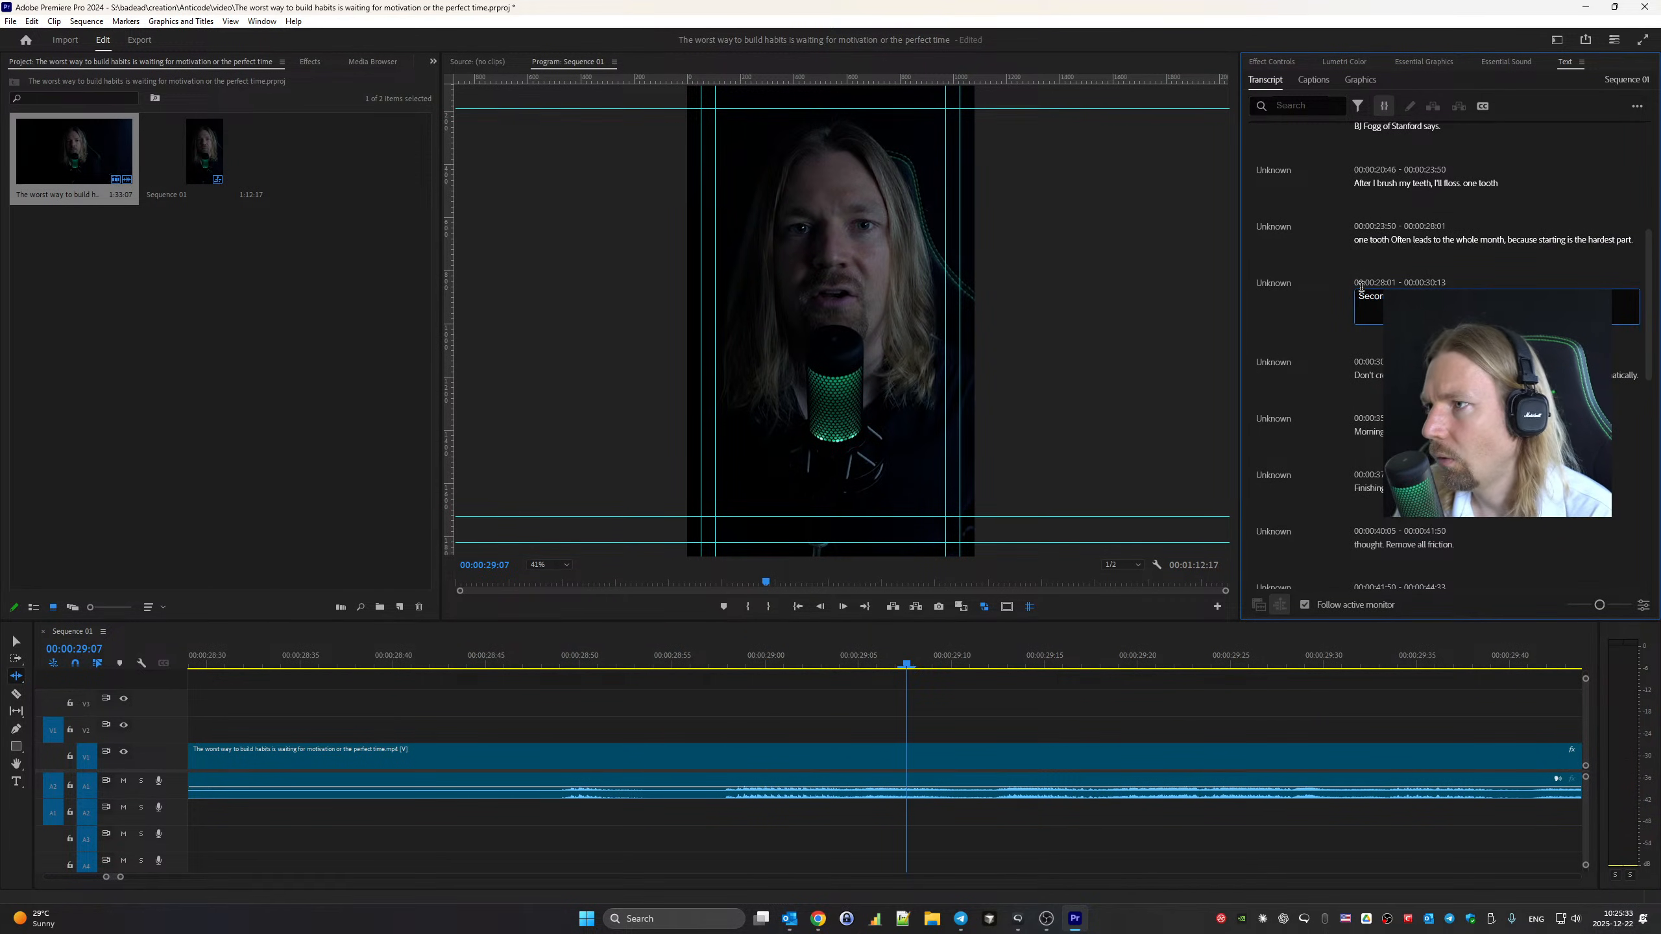
left_click(1339, 322)
Change "Hook them on actions" to "Hook them to actions" in the transcript segment starting at 00:00:30:13
key("space")
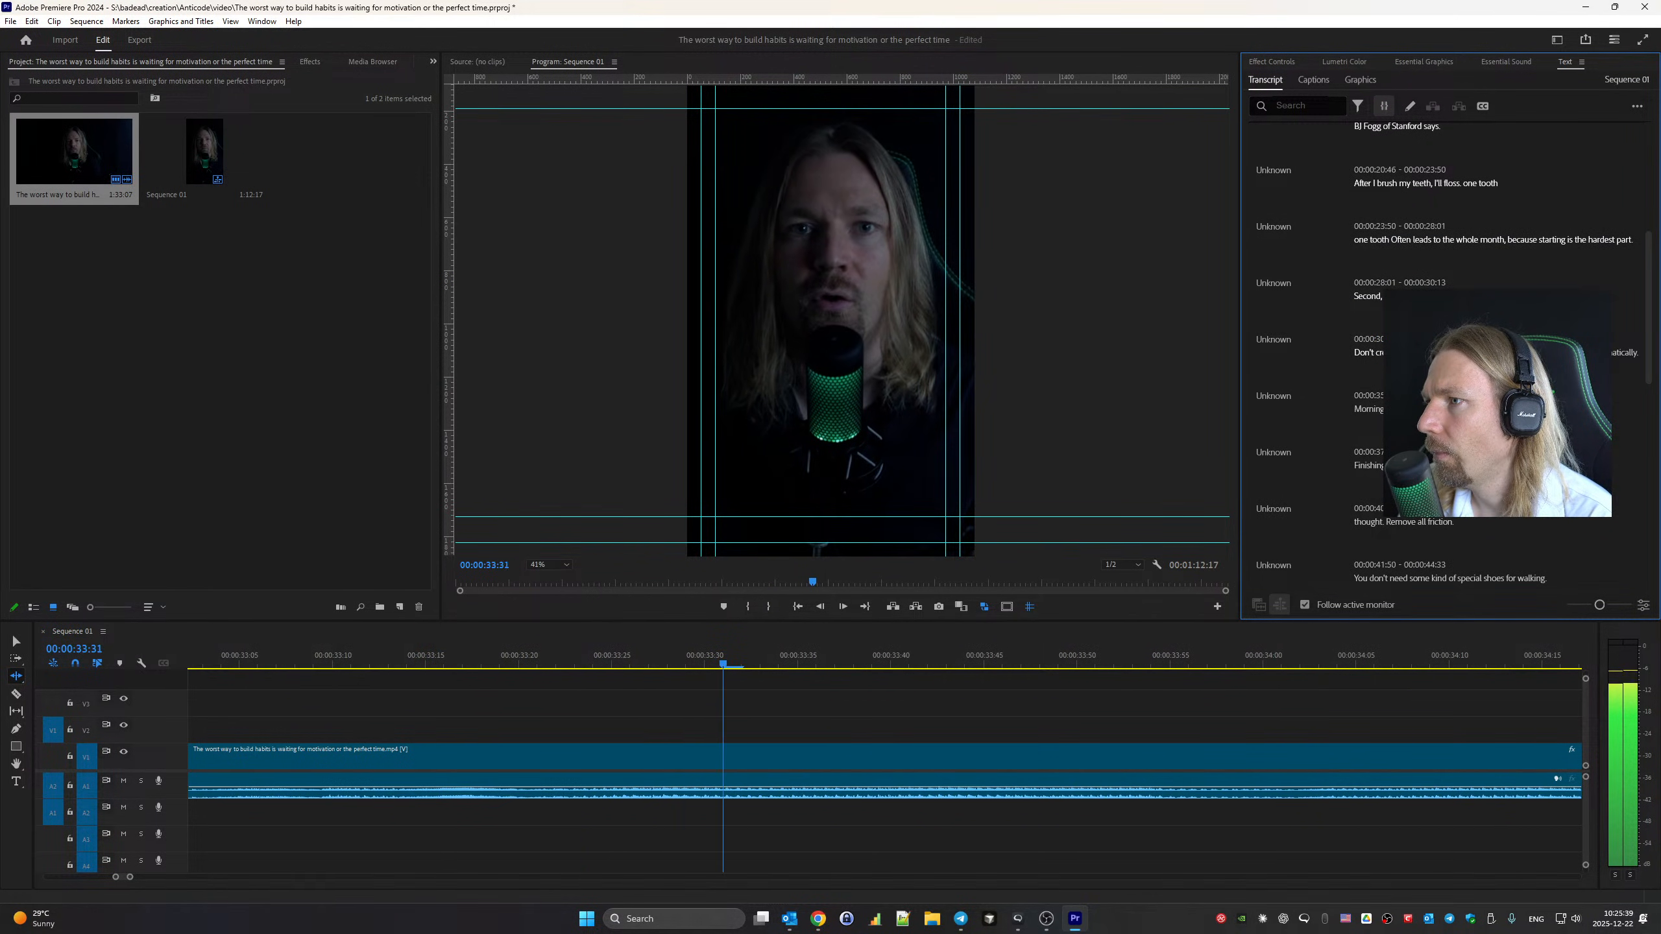
key("space")
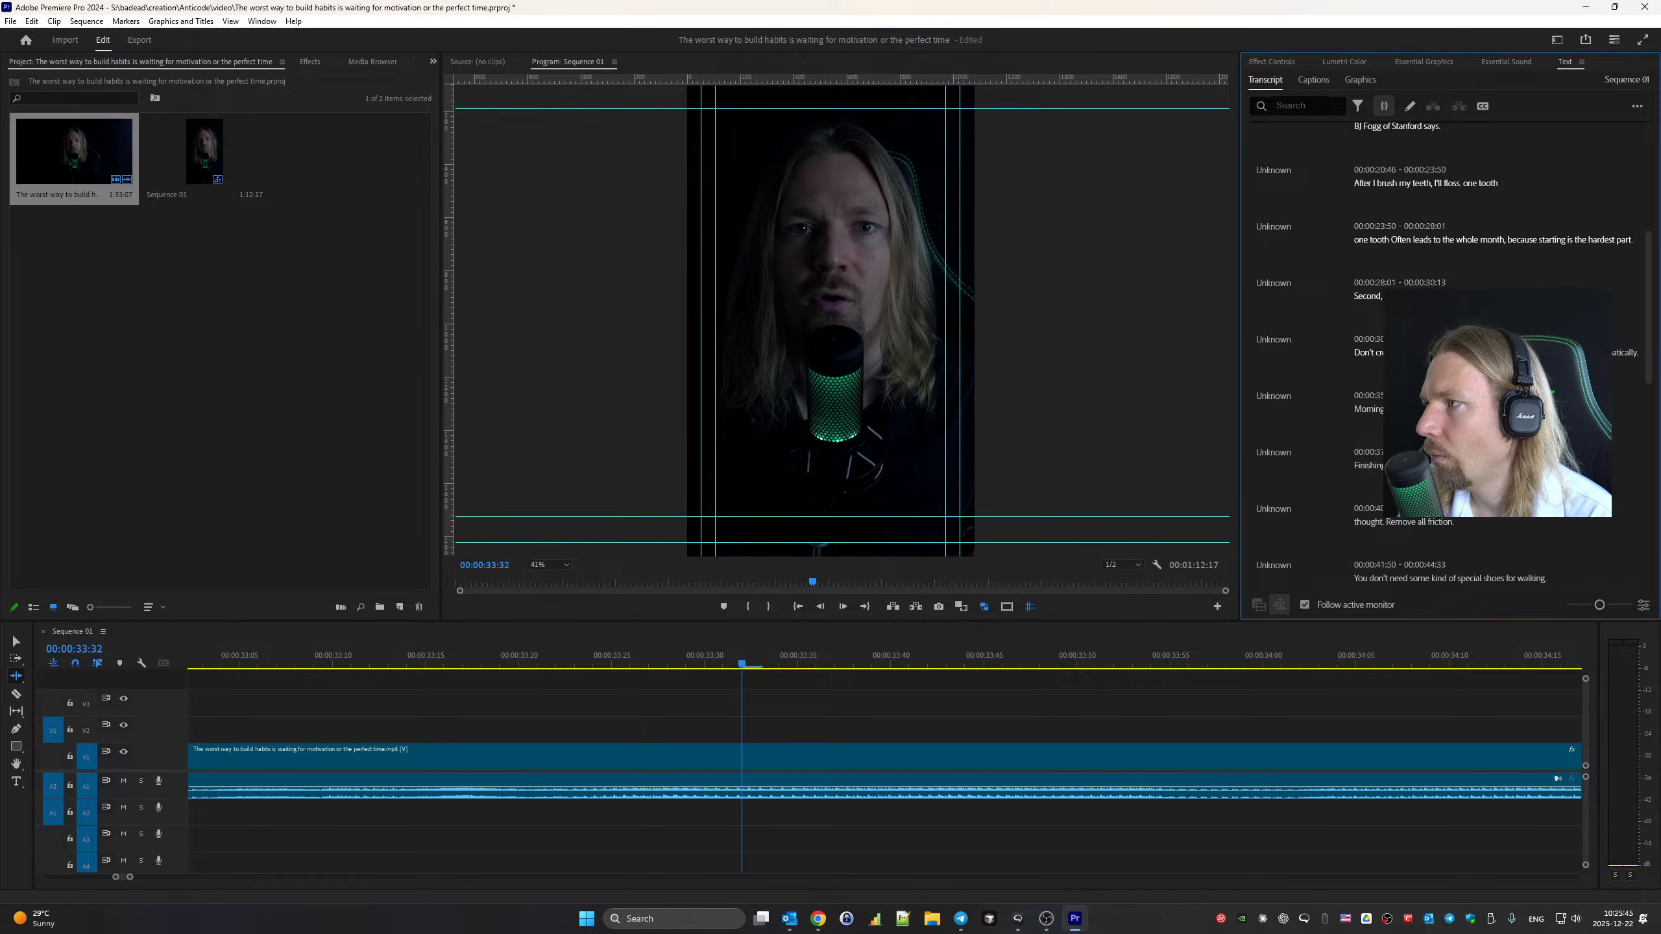
double_click(1494, 353)
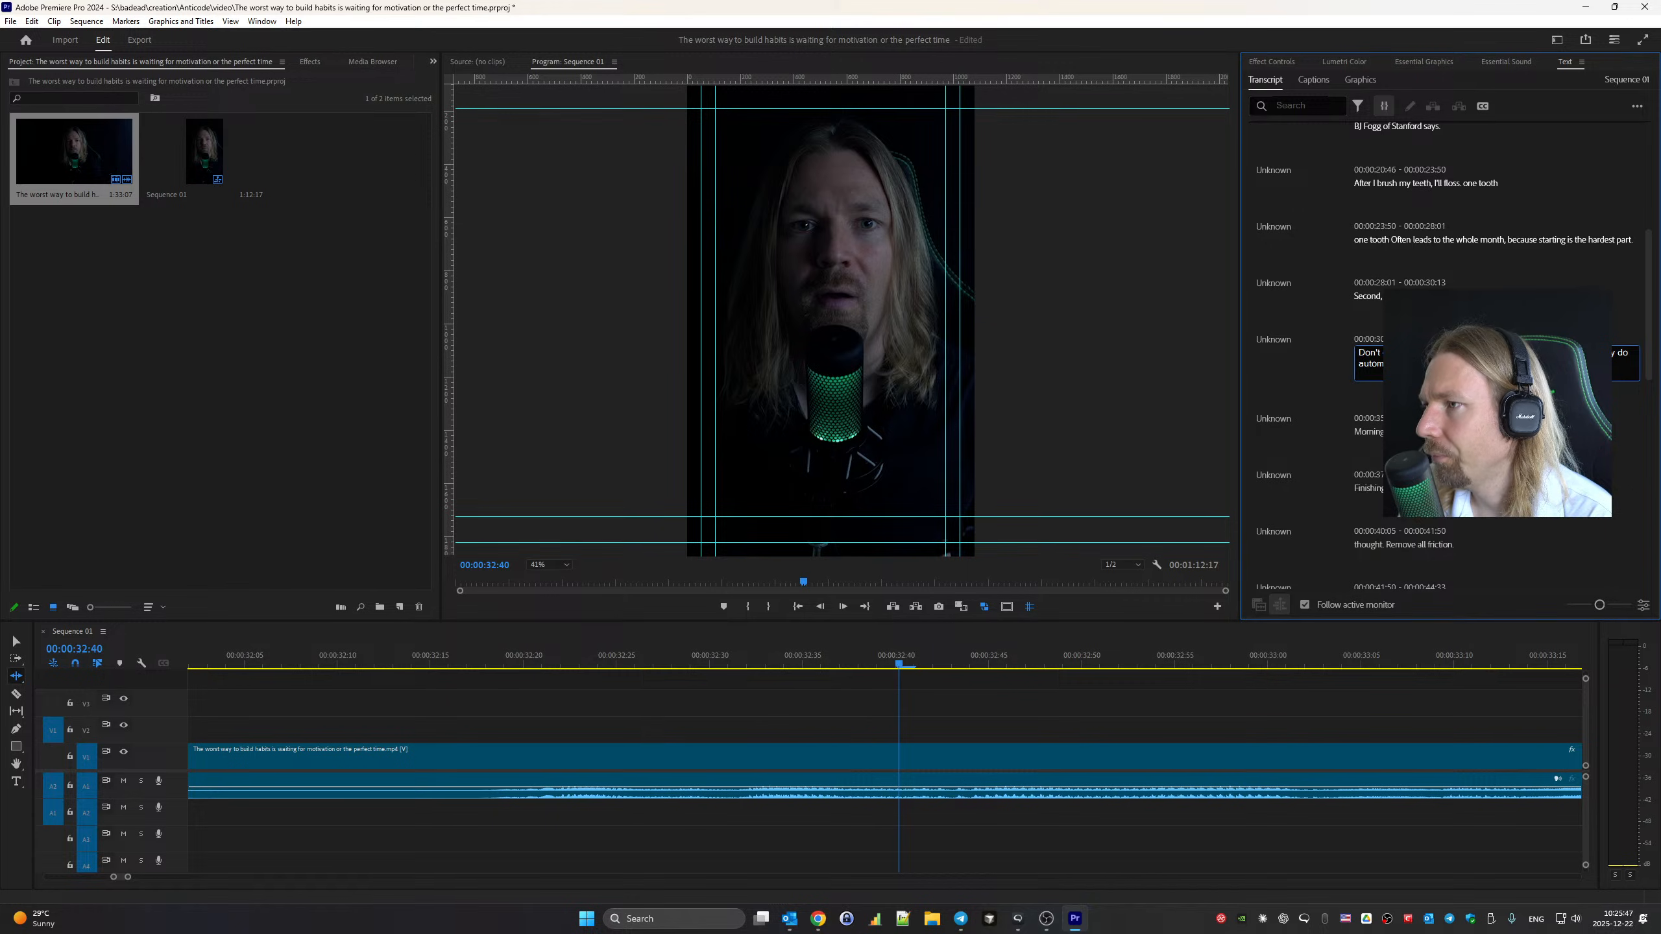
left_click(1262, 378)
Play the speech on from 00:00:32:40 and change the opening word of the transcript segment at 00:00:49:00 to "forth"
key("space")
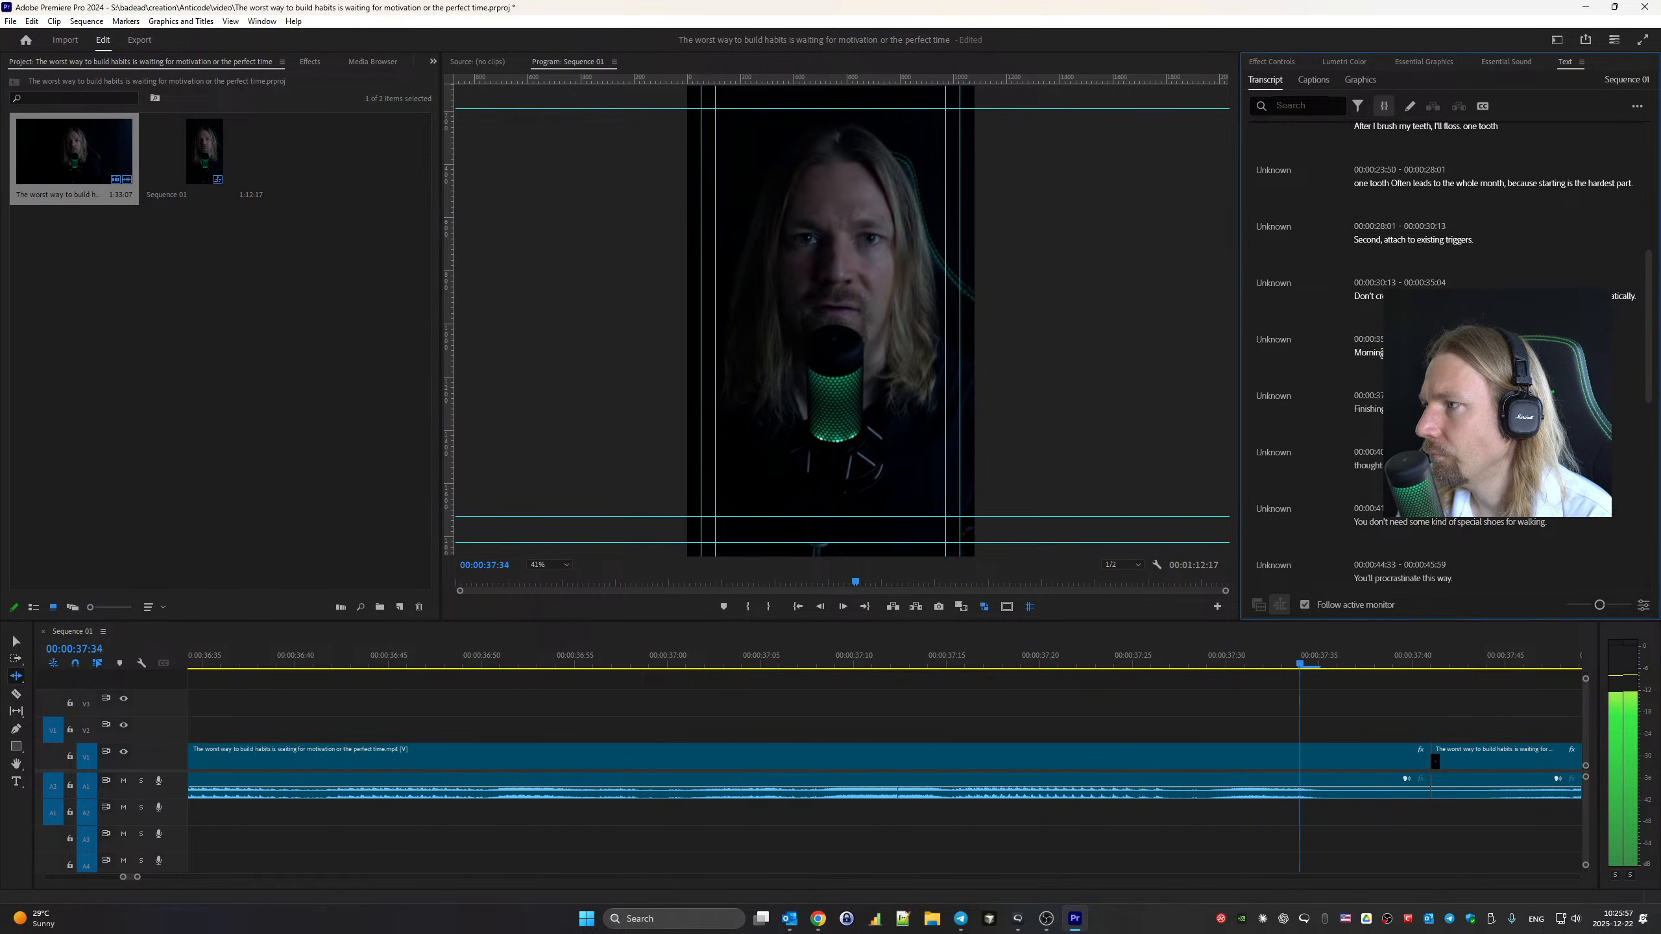
key("space")
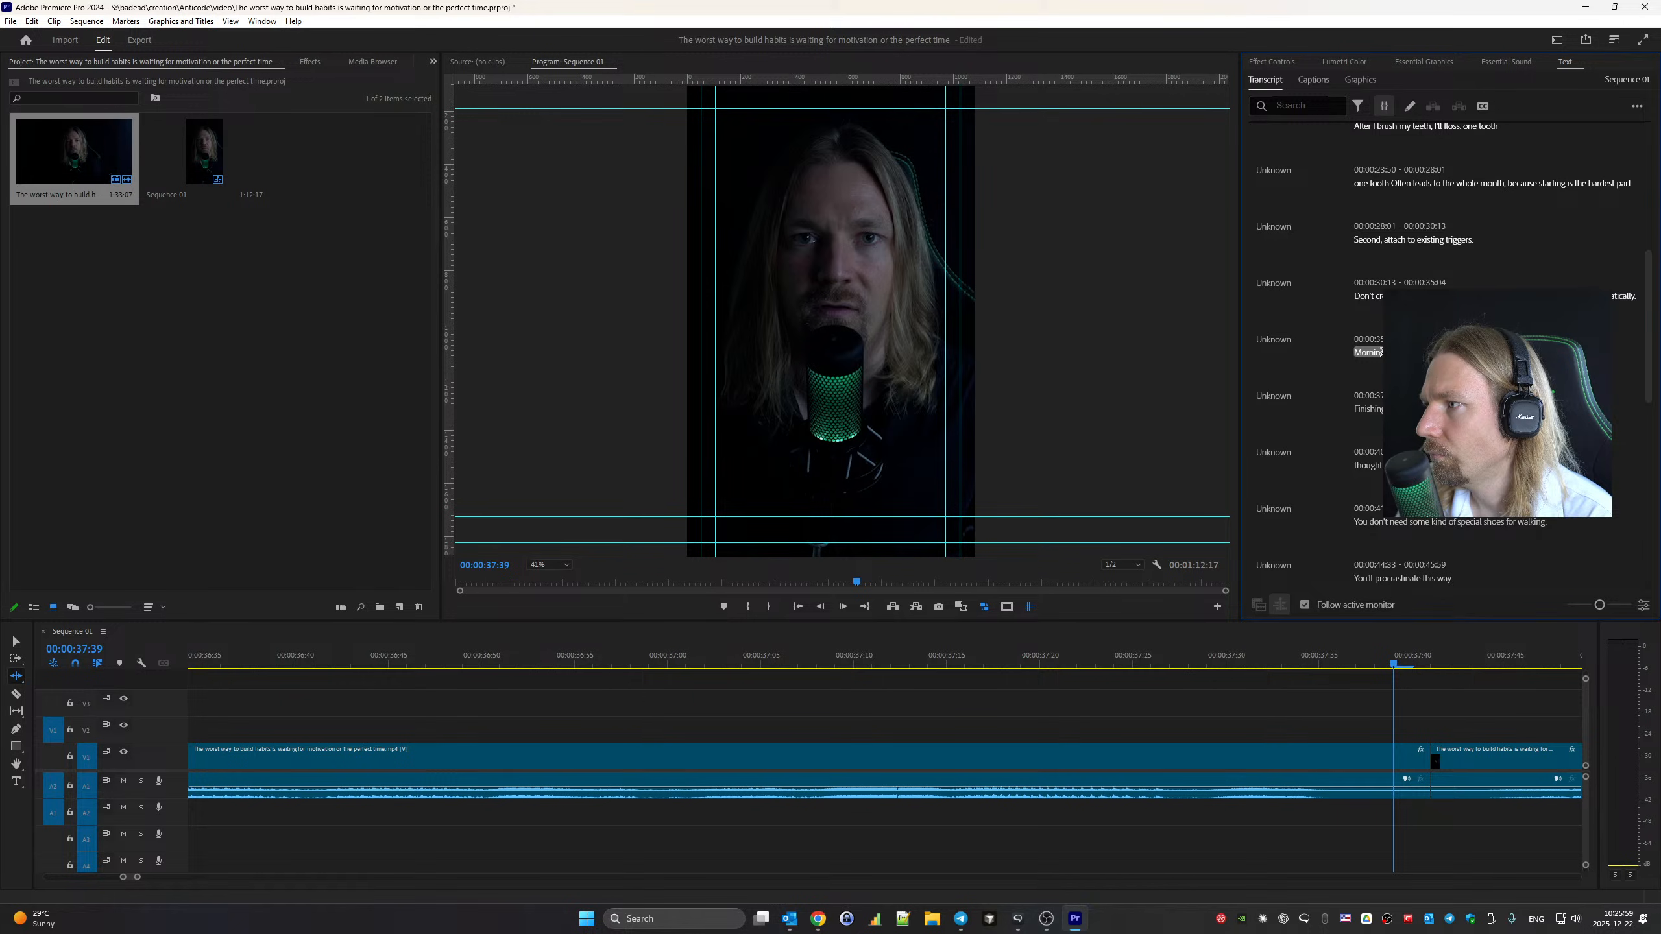
key("space")
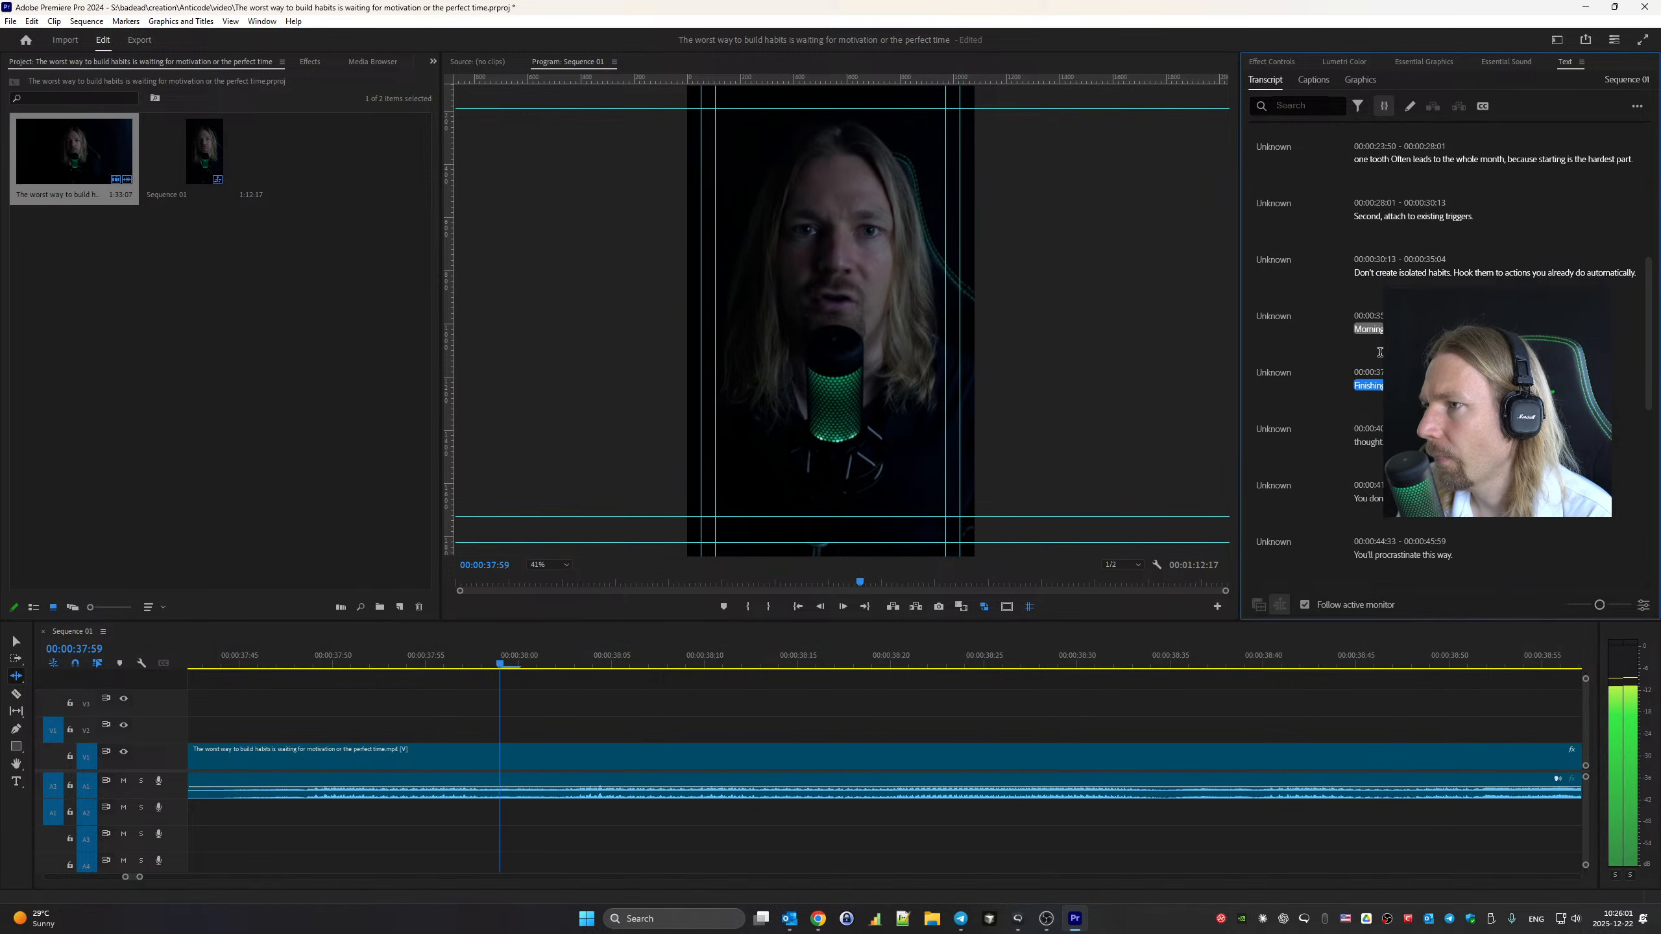
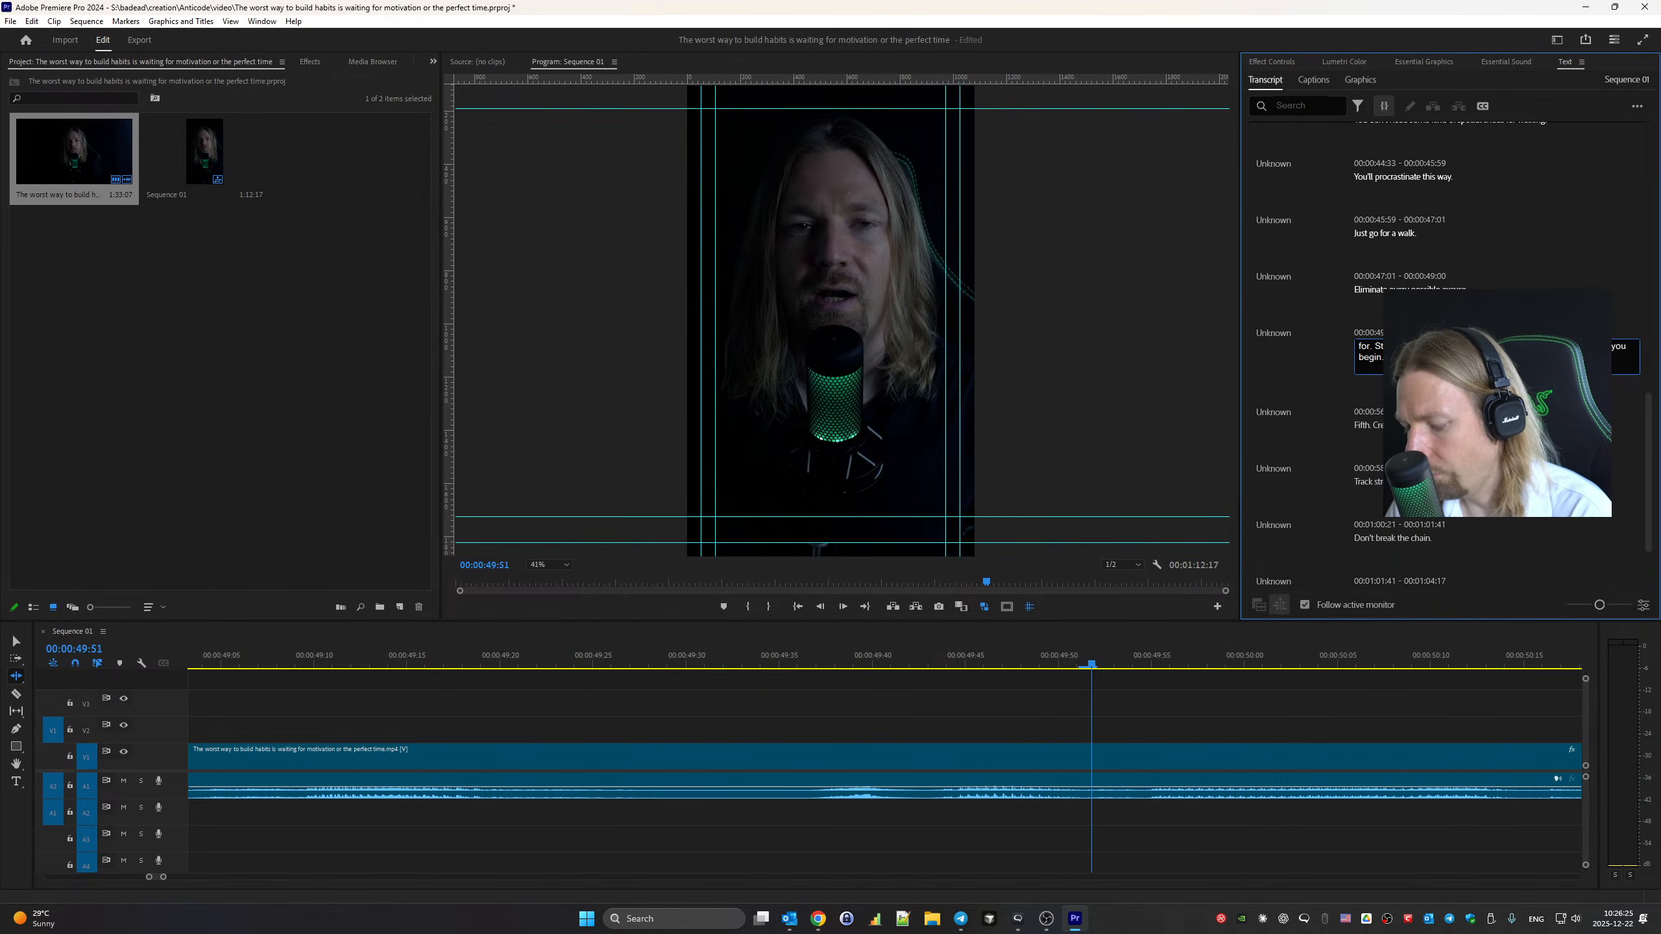
type("thj")
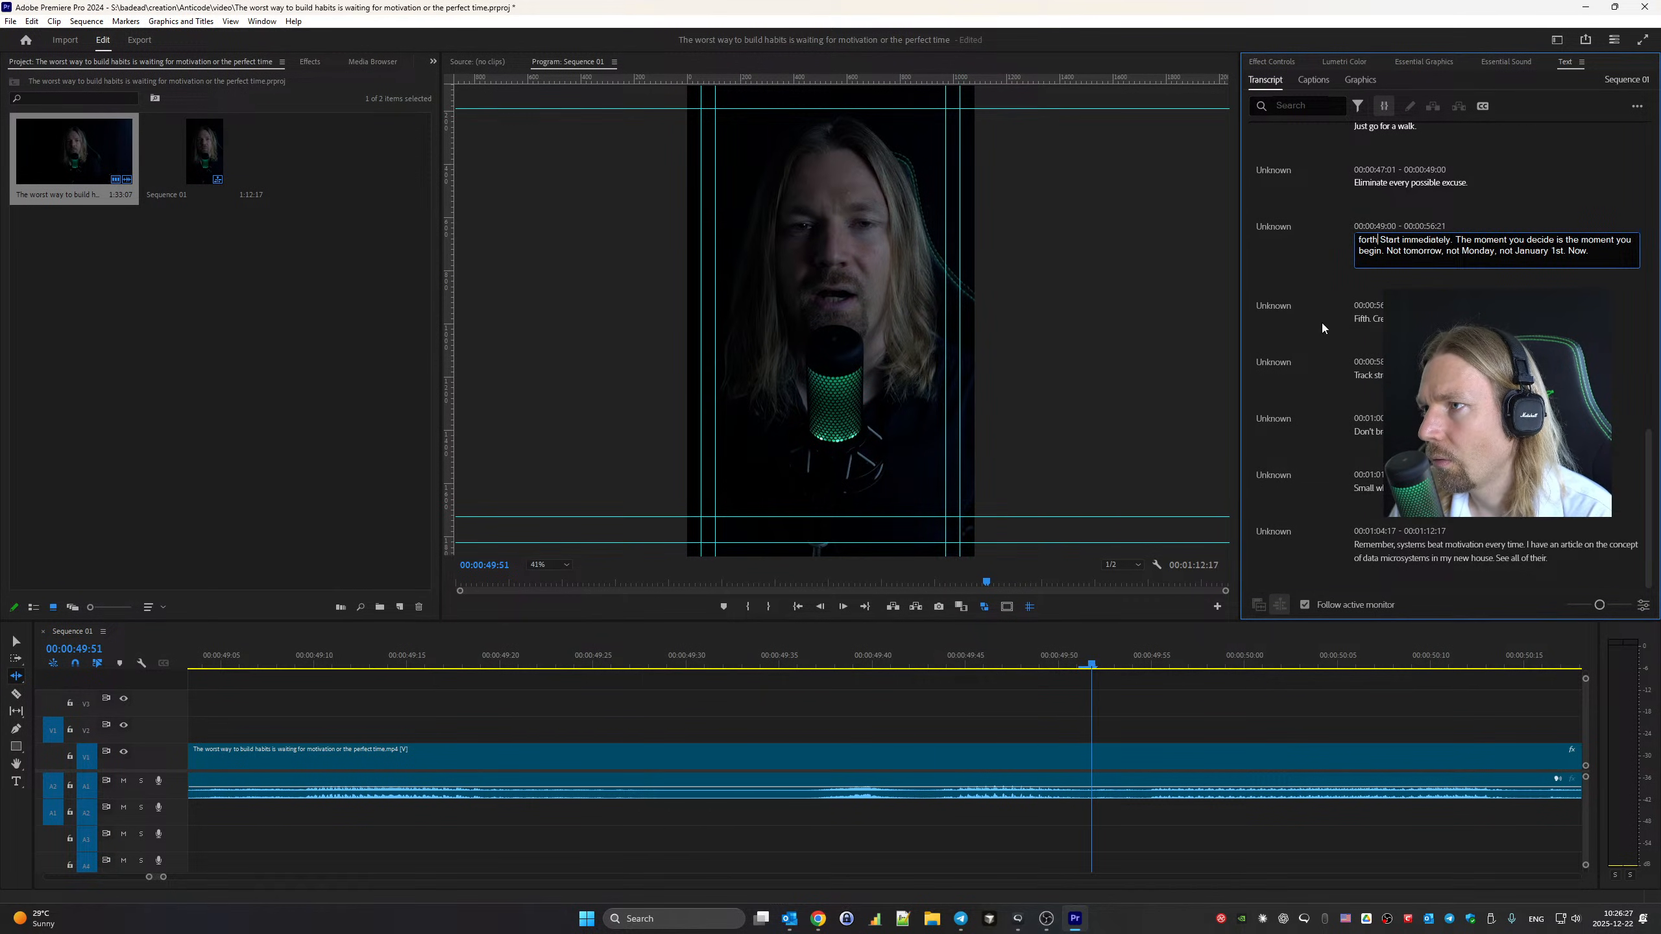
left_click(1298, 273)
key("space")
key("space")
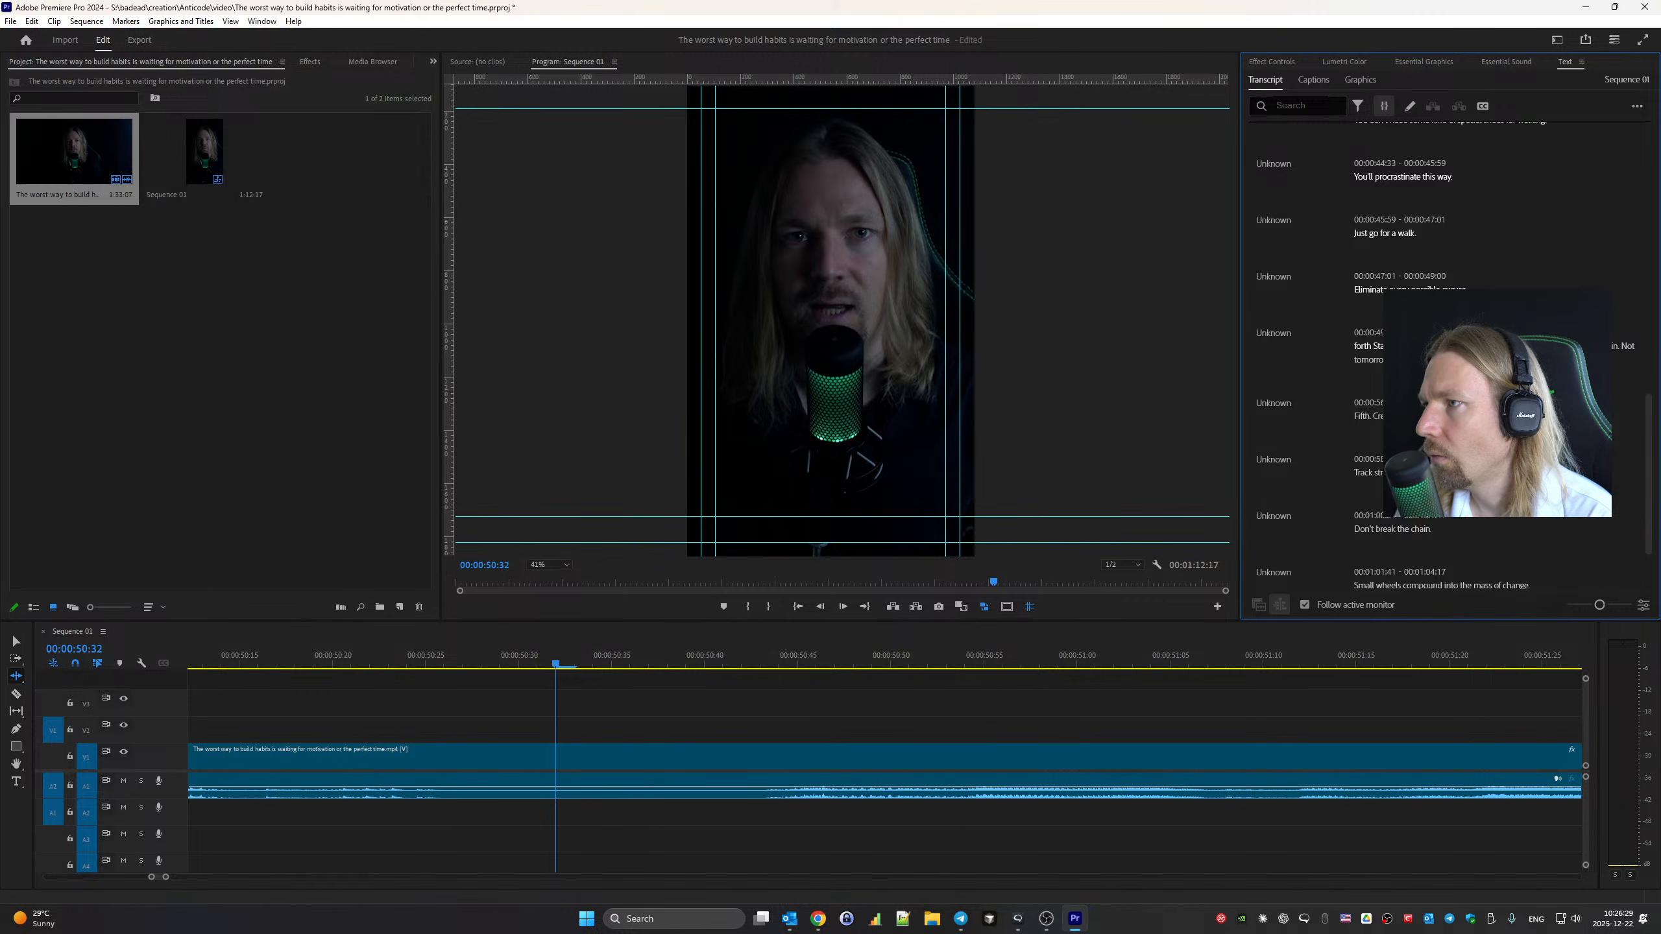
Check the transcript against the speech from 00:00:50:32 and edit the segment beginning with "Track"
key("space")
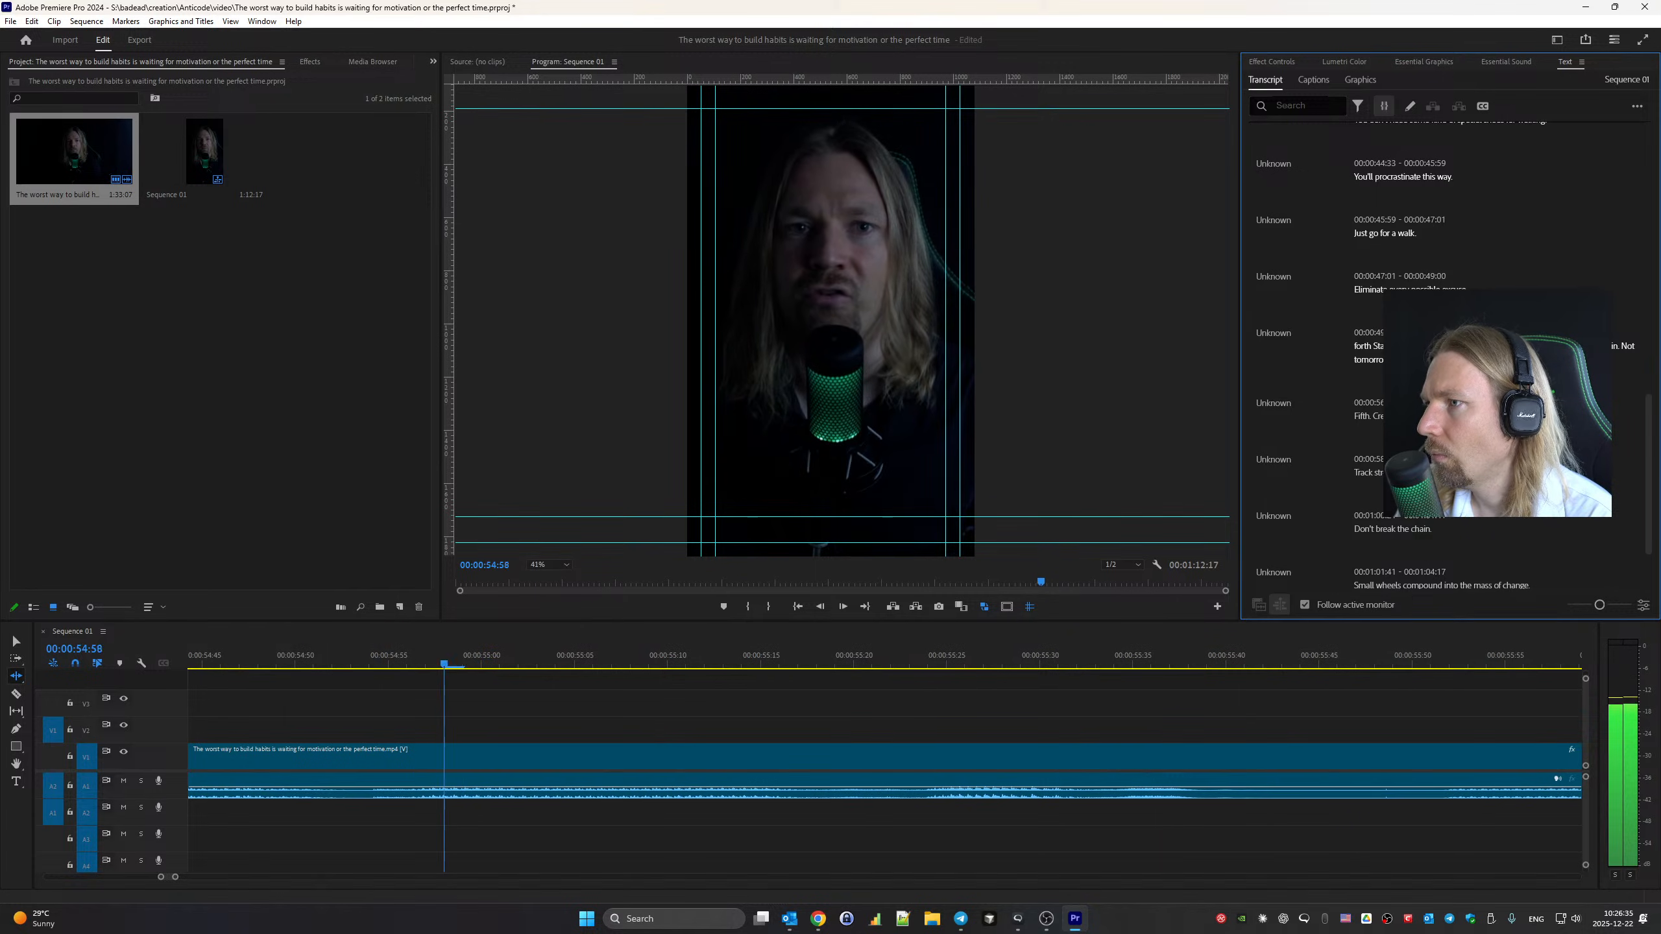
key("ctrl+k")
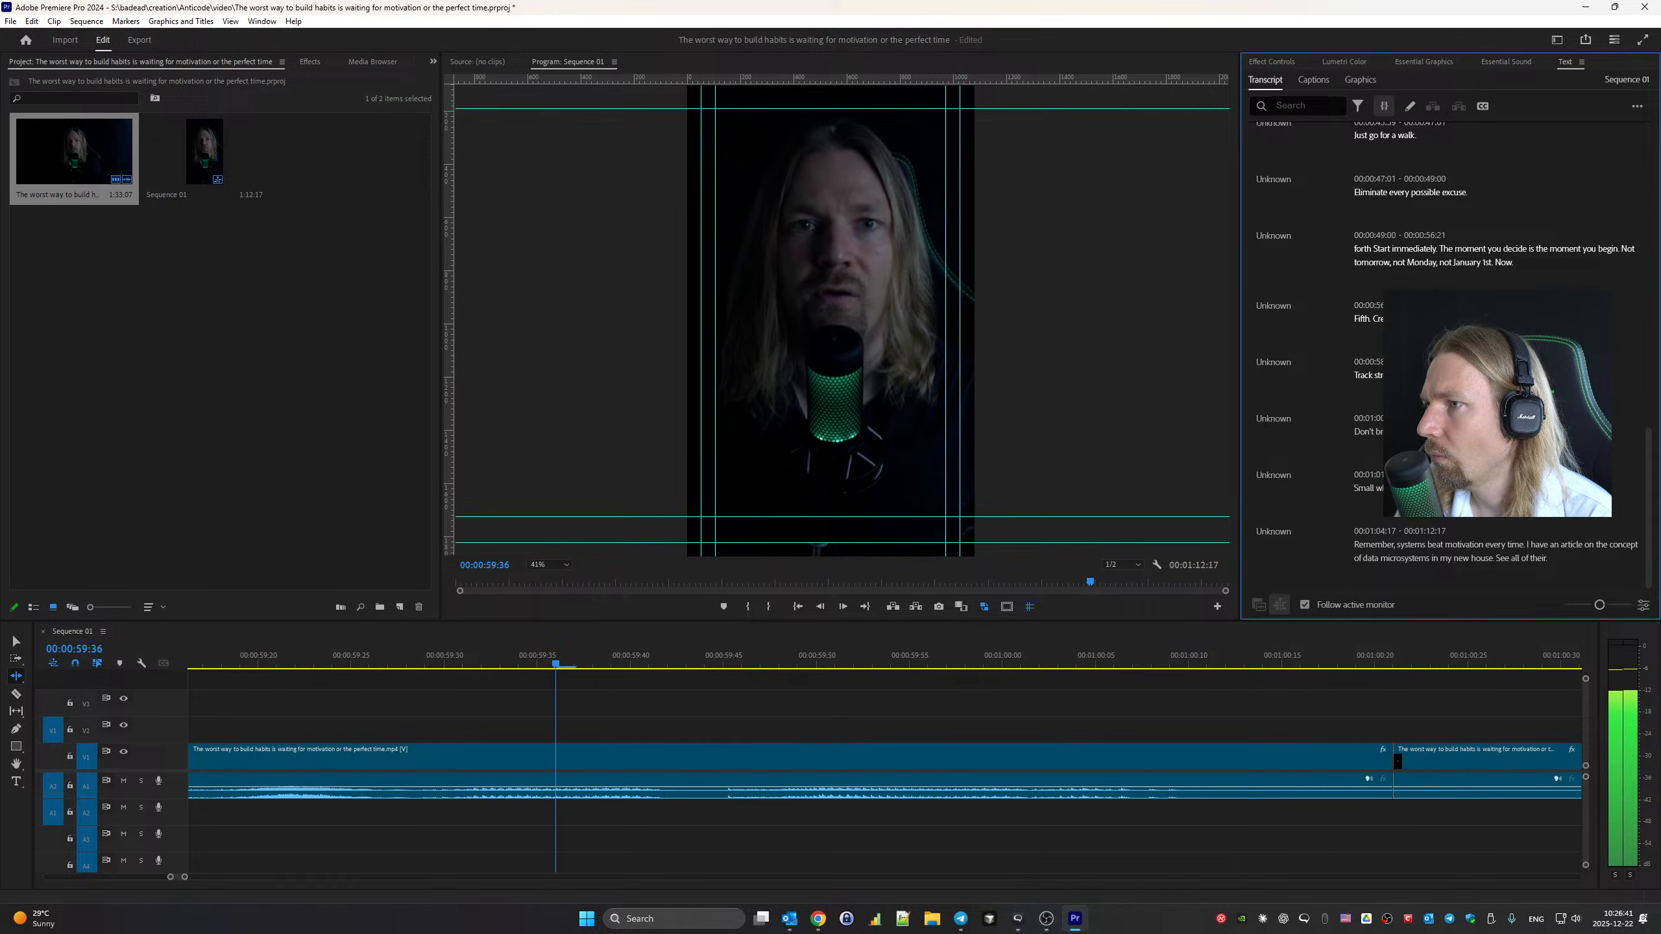
key("space")
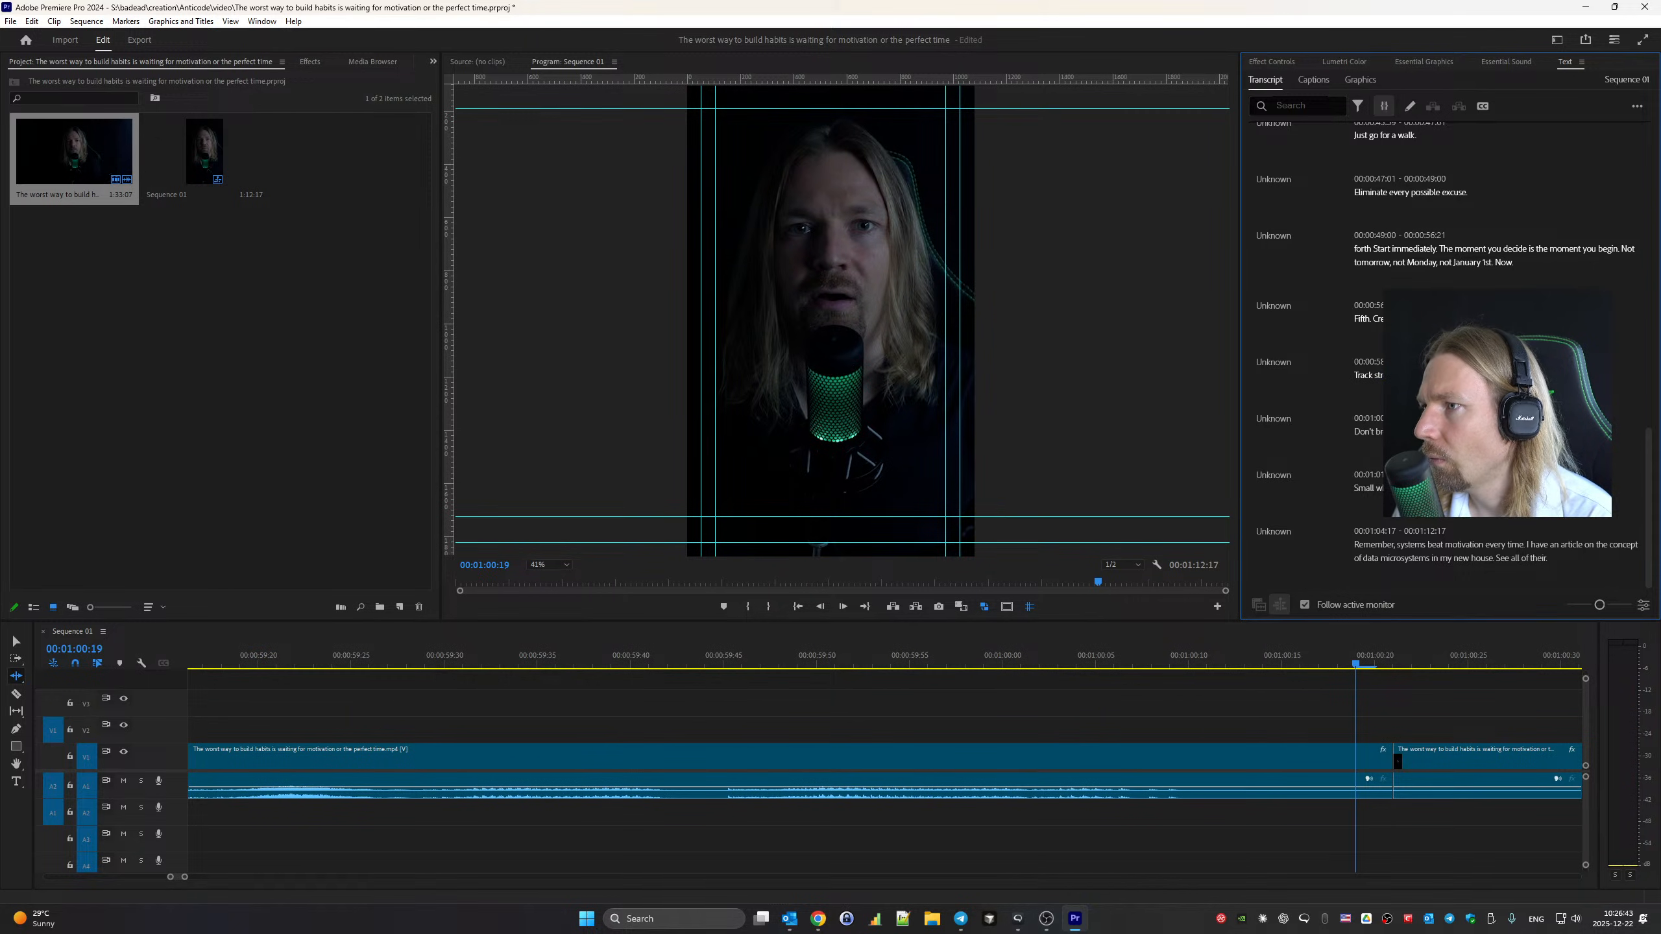
double_click(1426, 375)
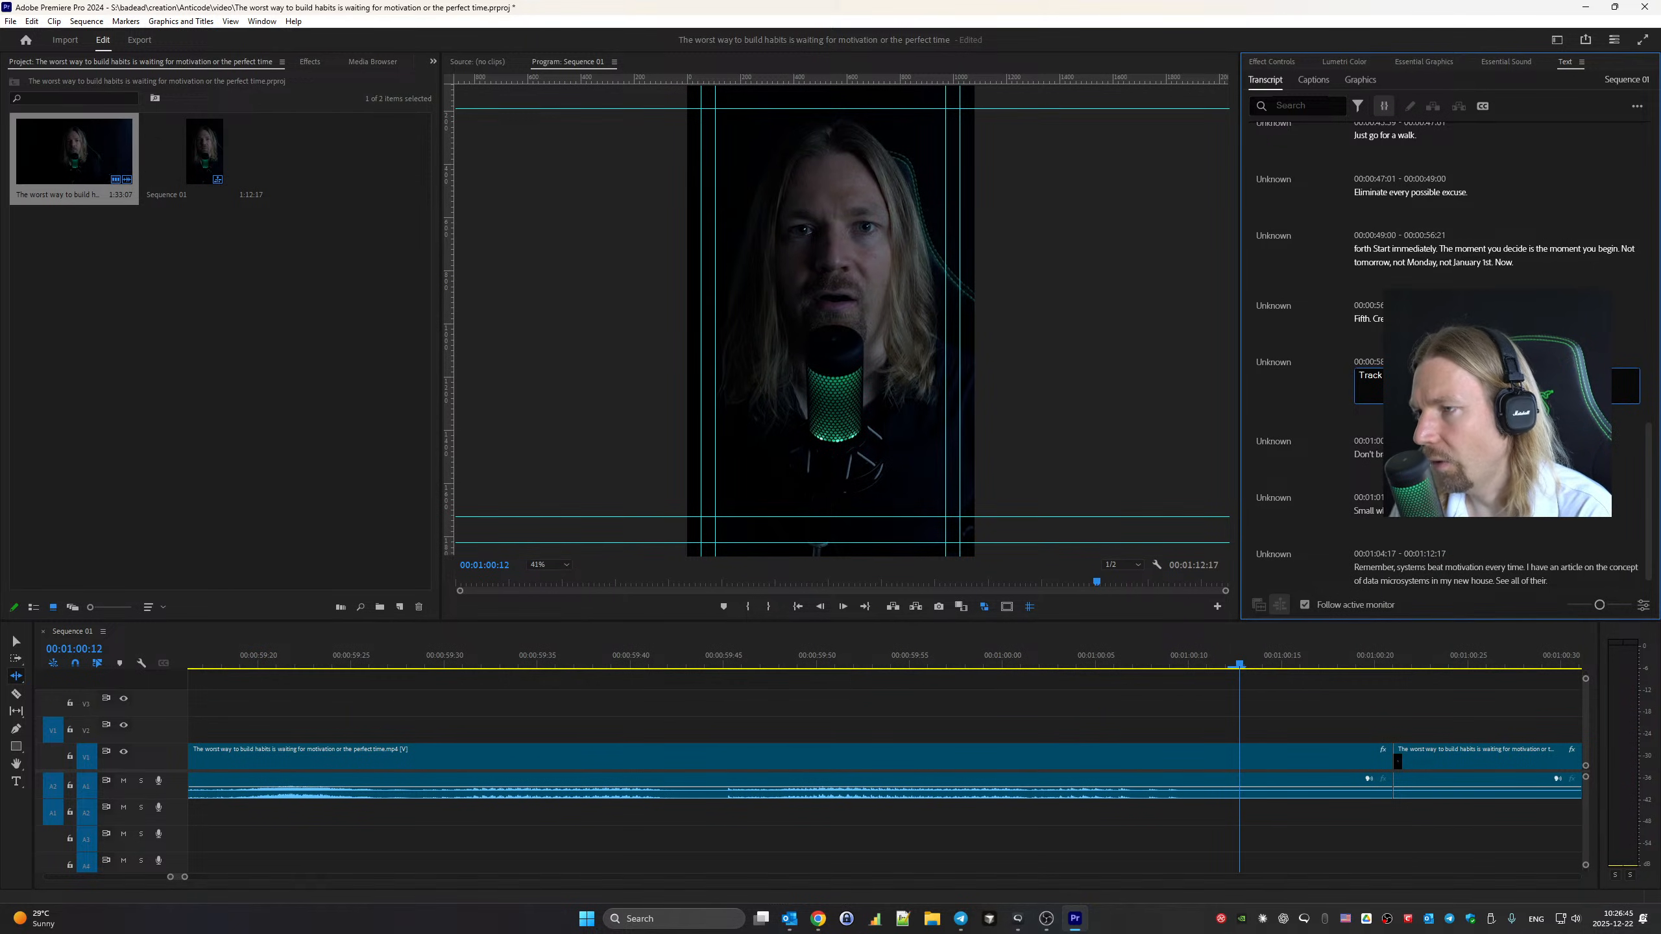
left_click(1301, 421)
key("space")
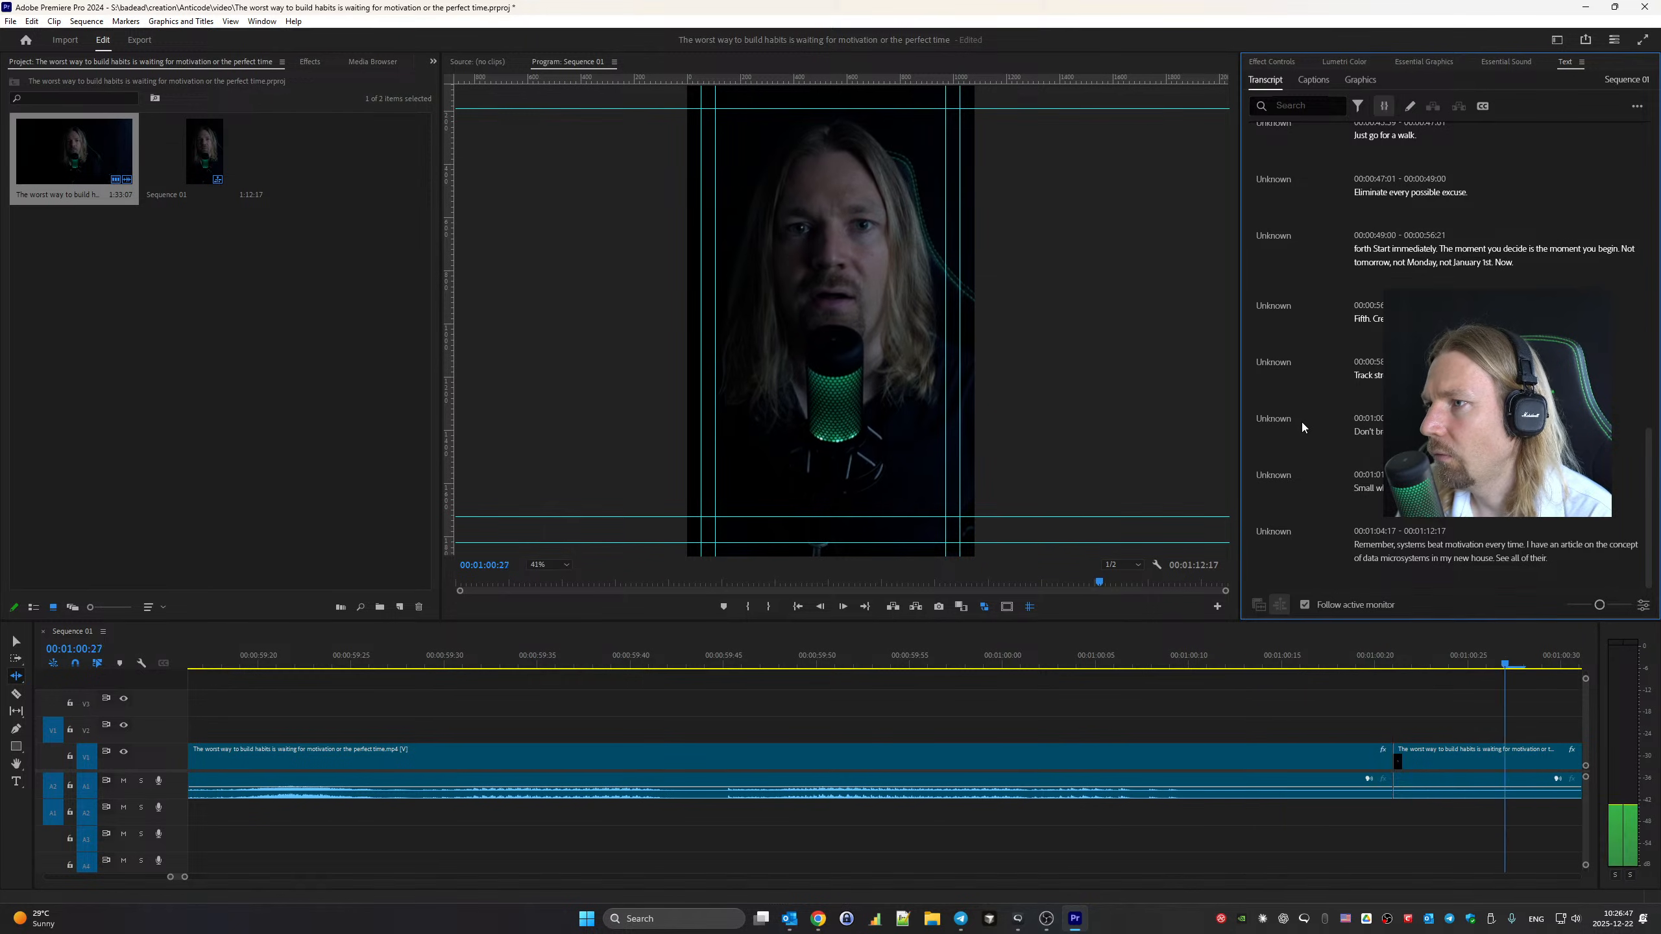
left_click(1361, 374)
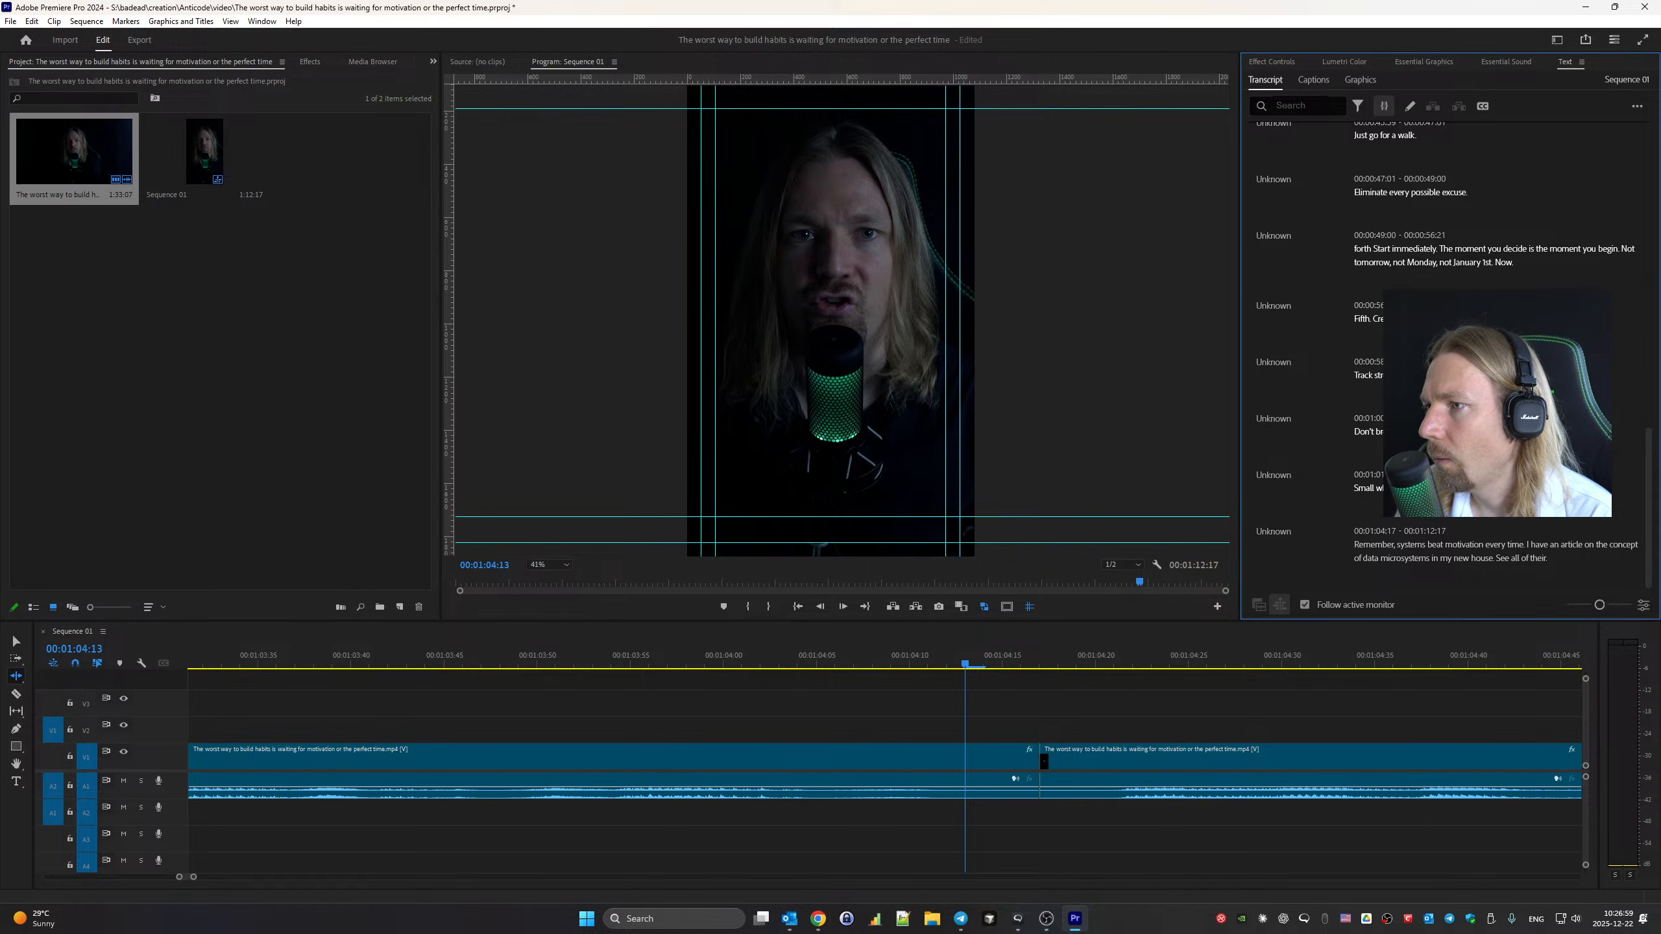
Edit the wording of the transcript segment starting at 00:01:01:41 and play on to the following segment
double_click(1478, 488)
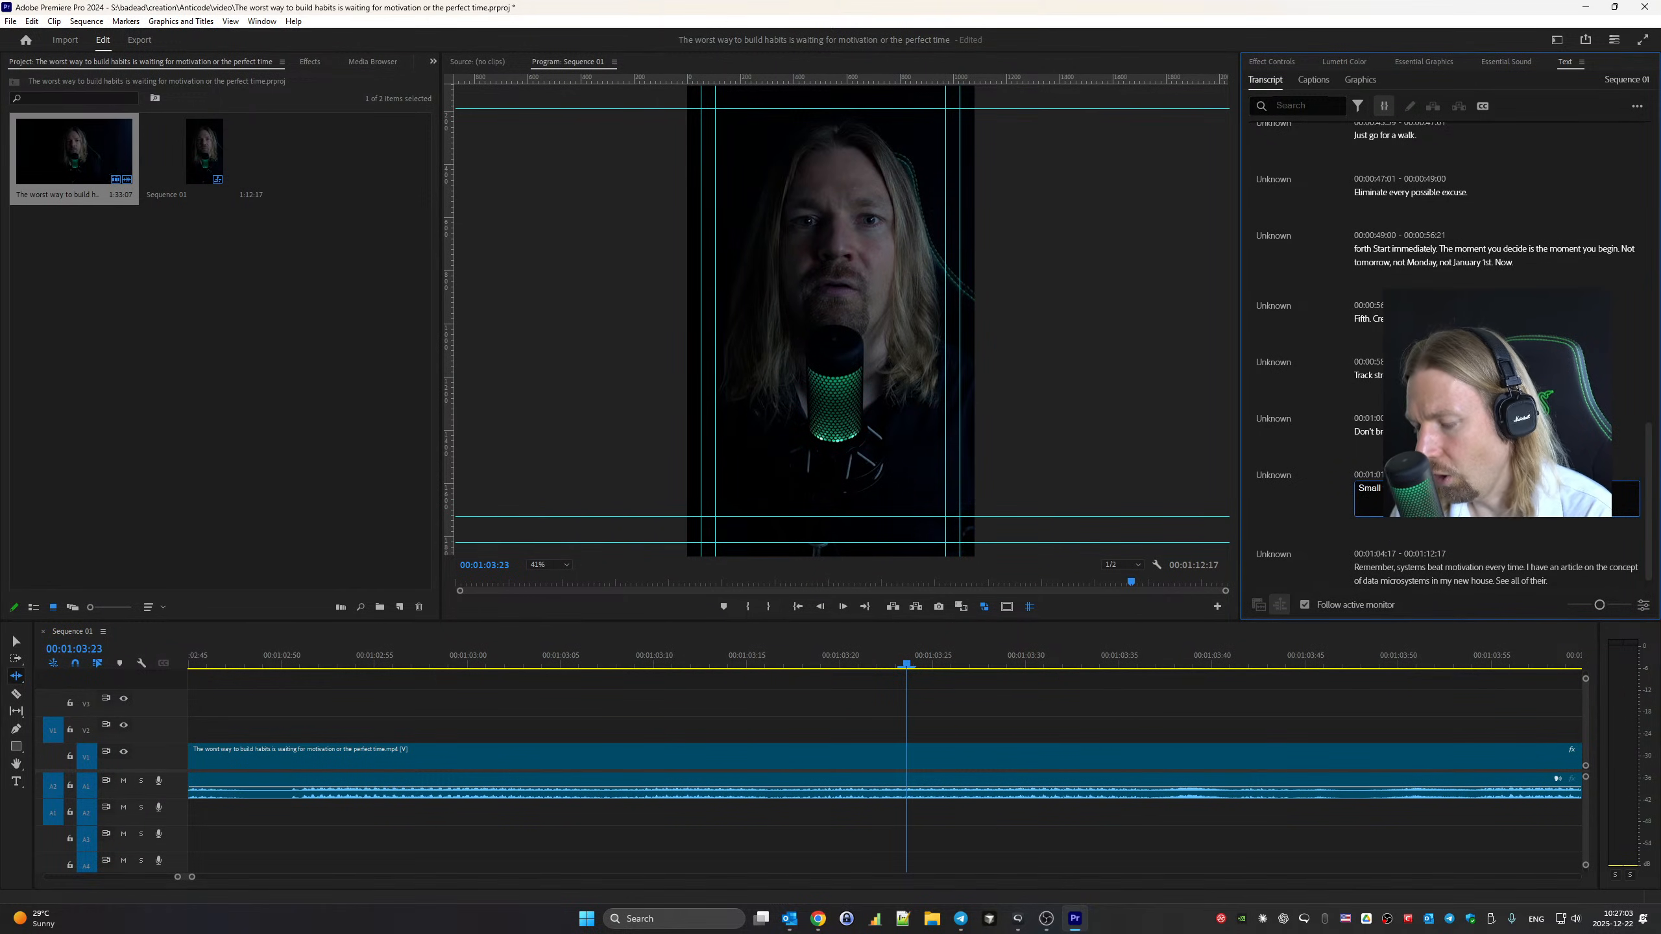
left_click(1304, 473)
key("space")
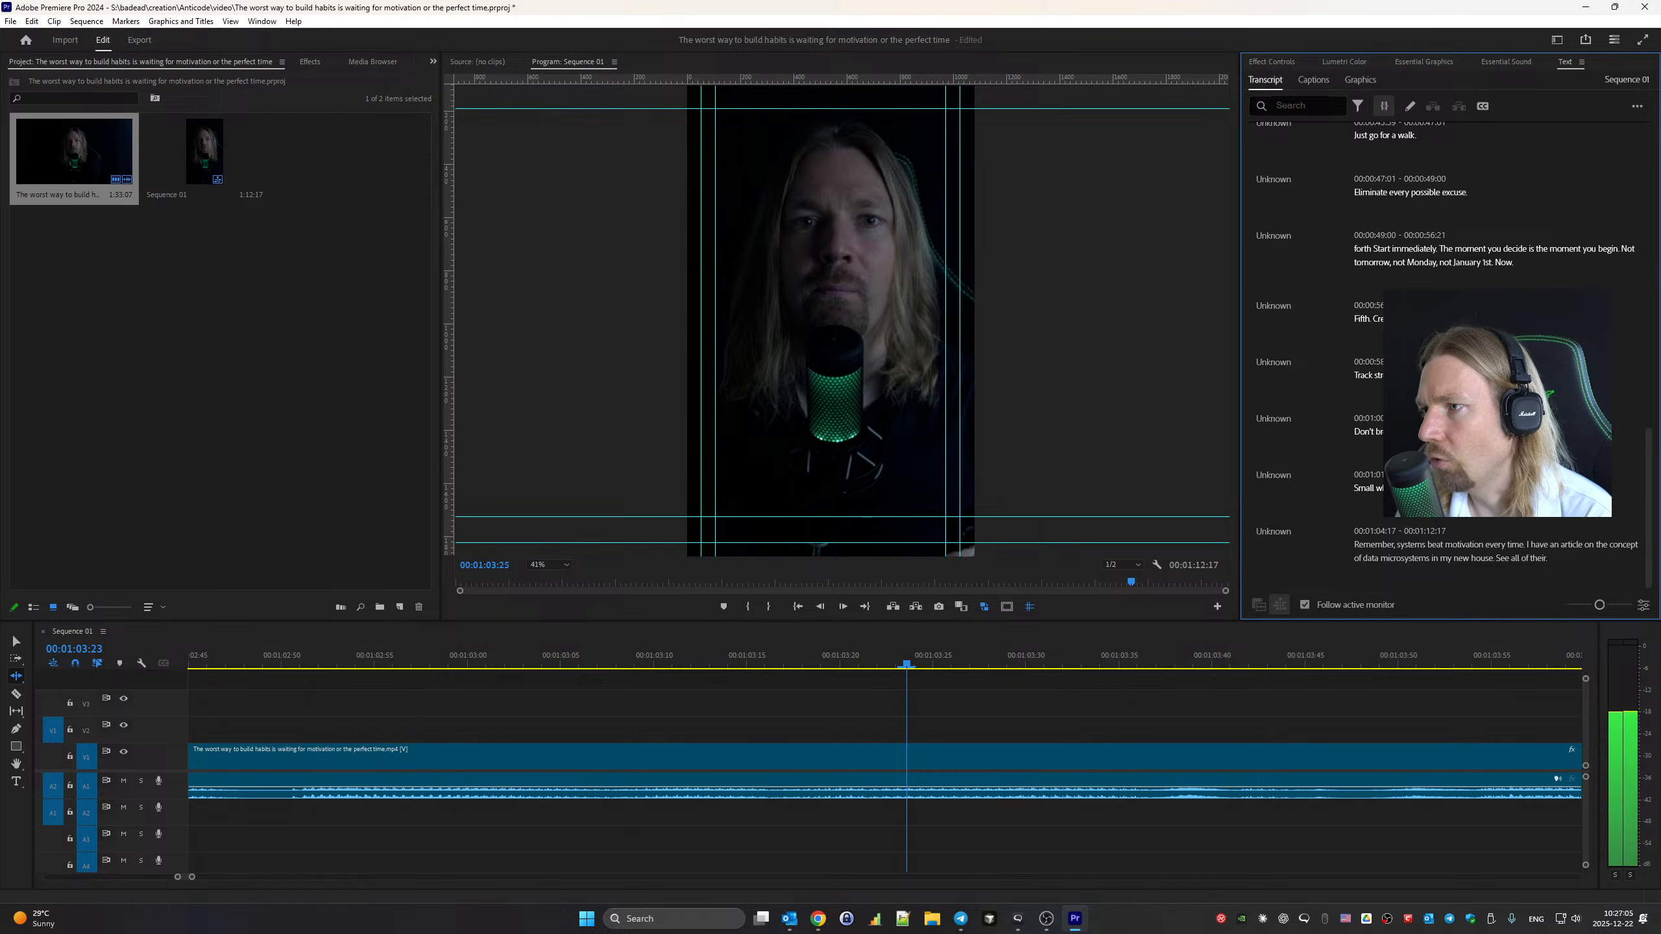
key("space")
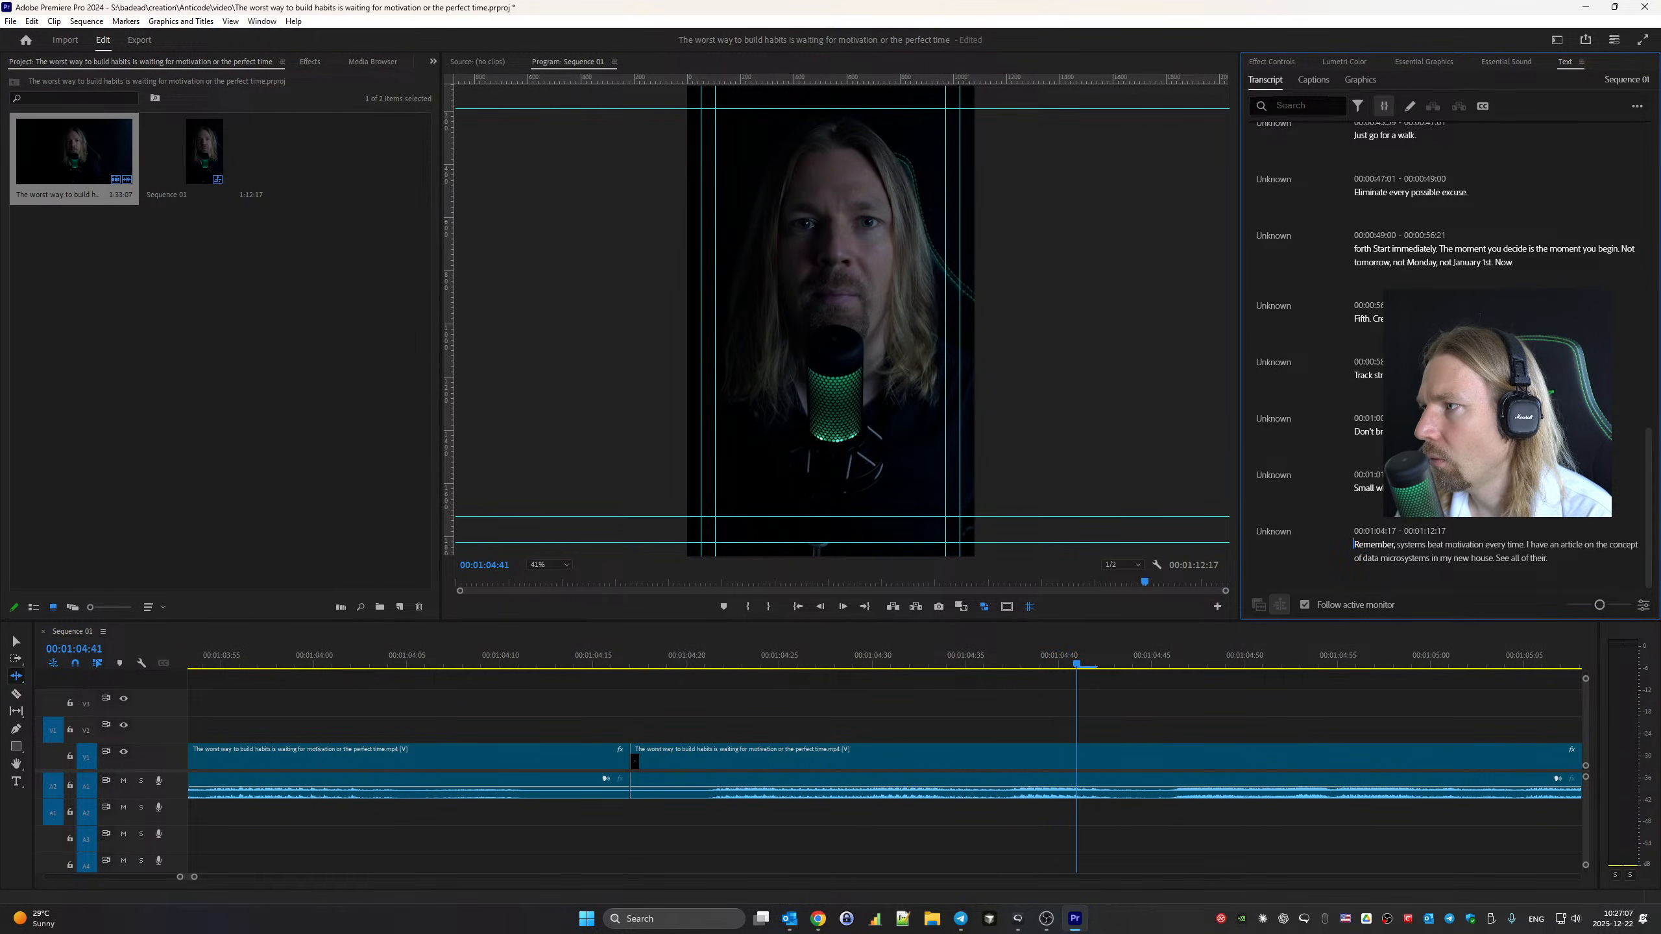
Change "microsystems" to "micro-systems" and "new house" to "newsletter" in the last transcript segment, checking it against the speech
key("space")
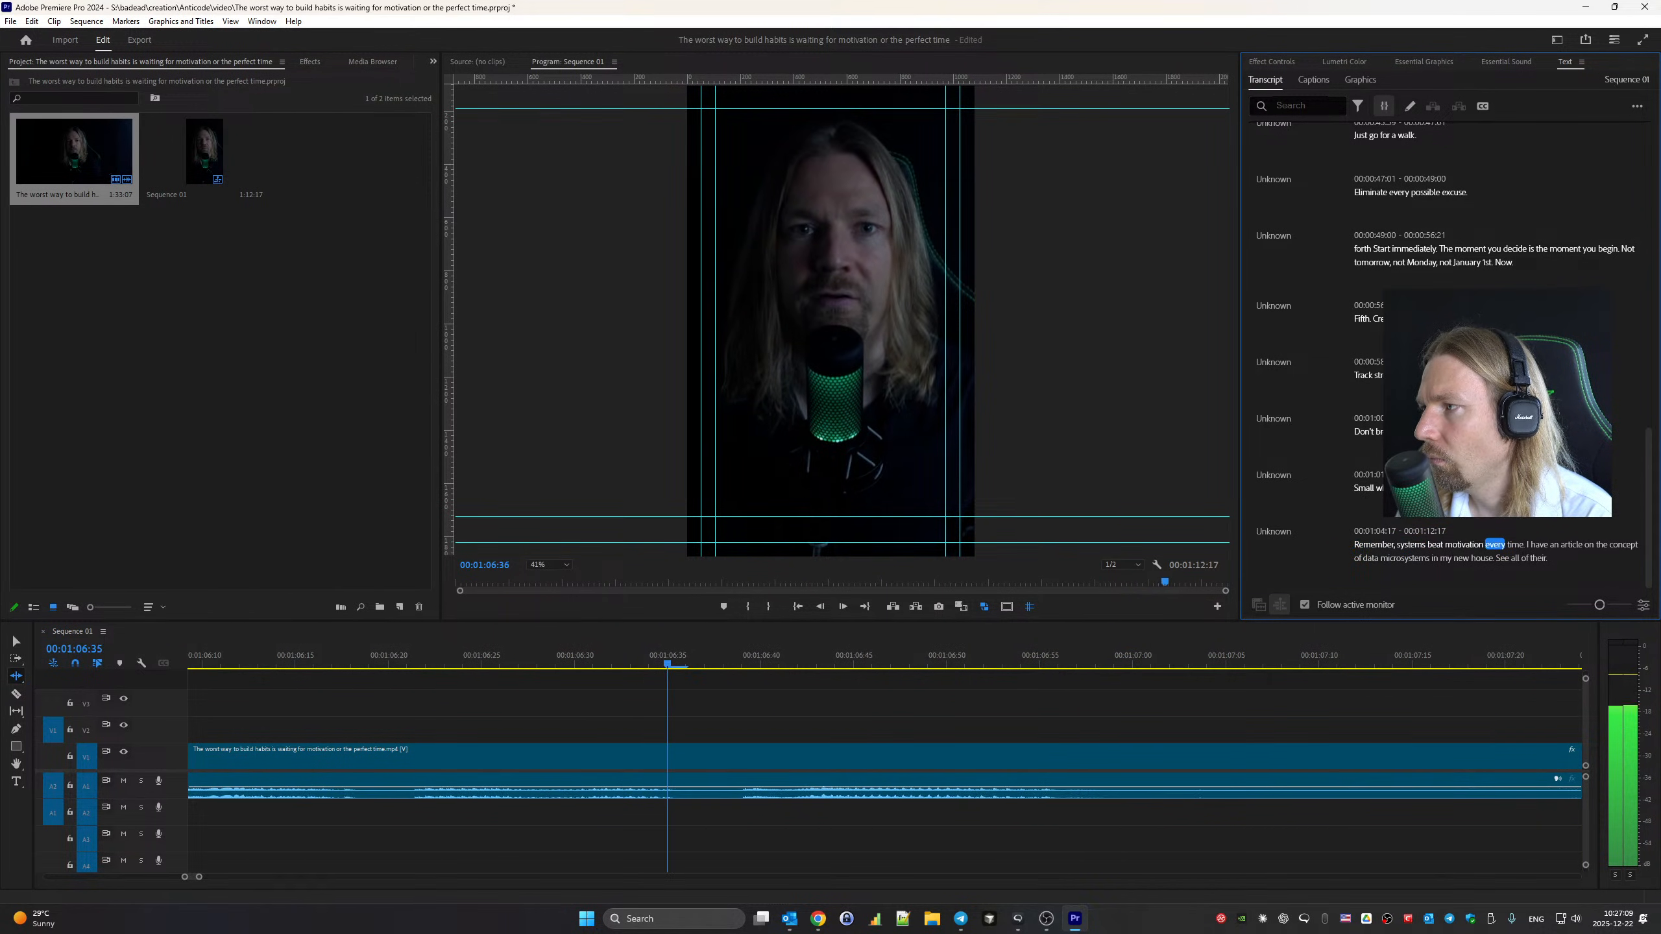
key("space")
key("space")
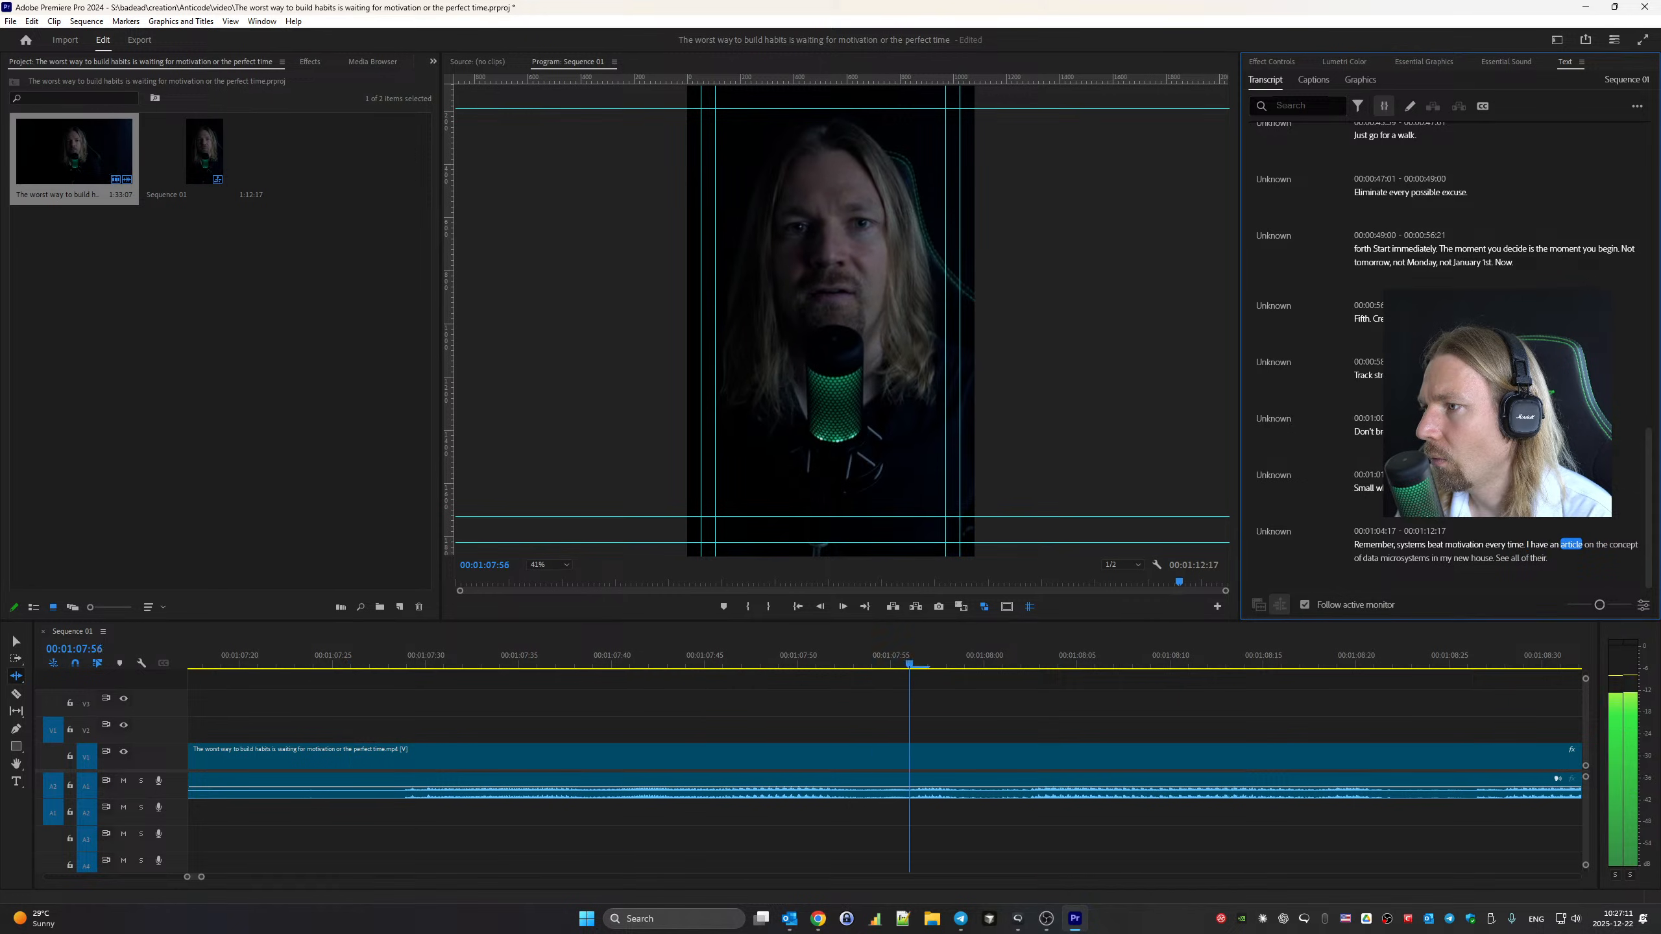
key("space")
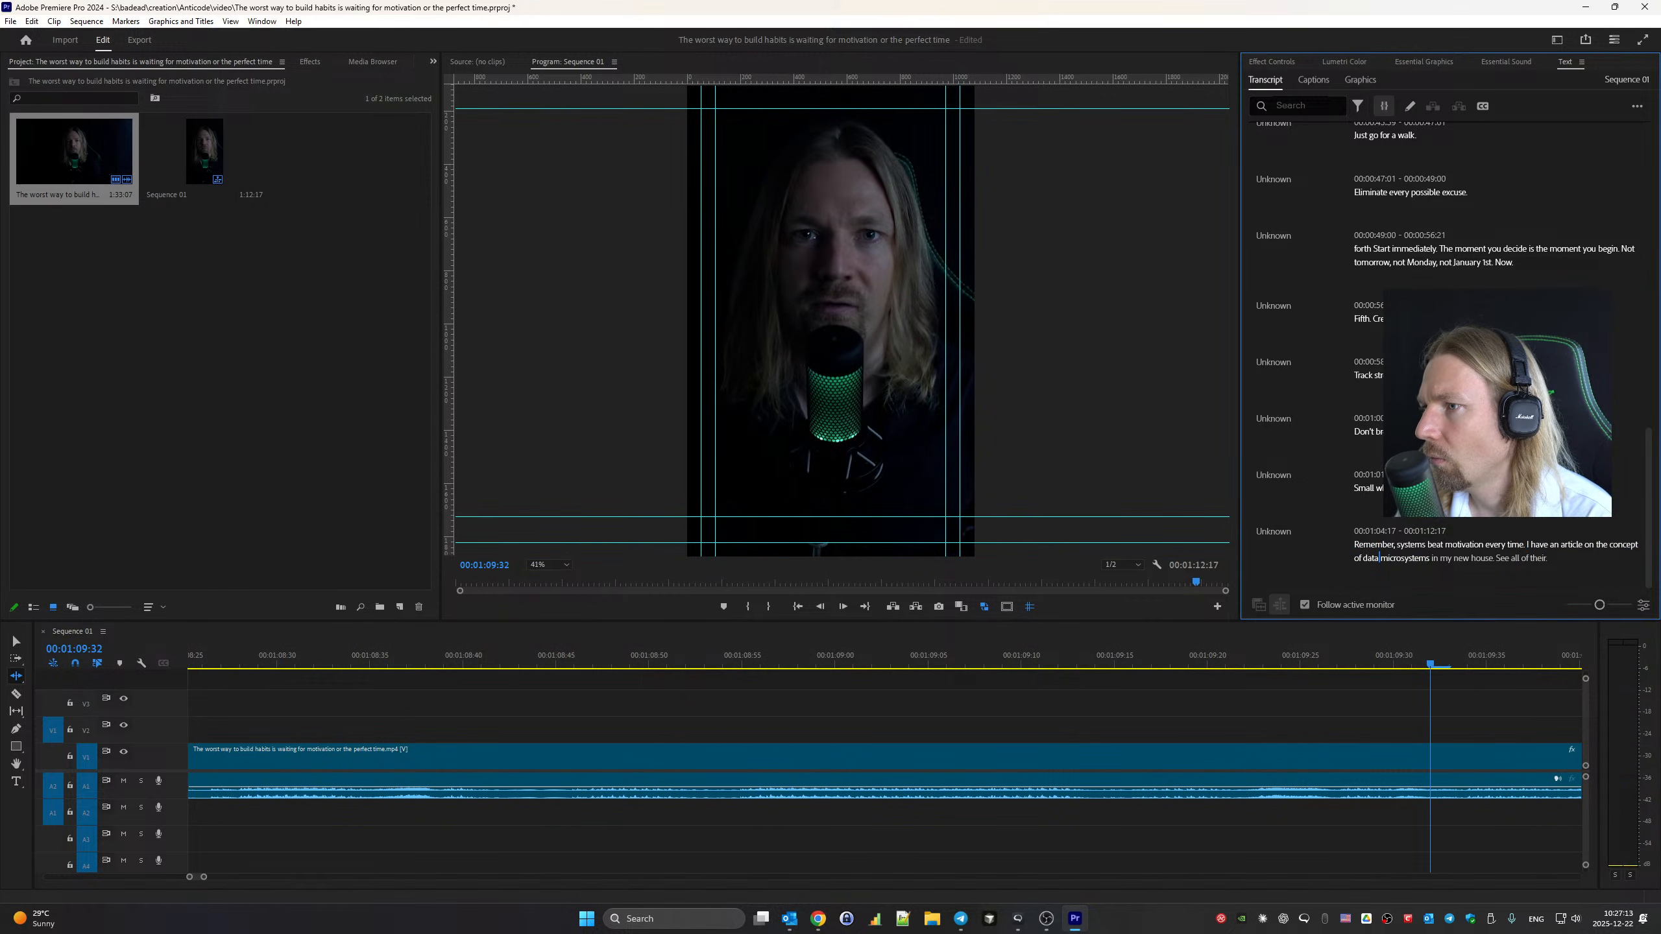
key("space")
double_click(1412, 558)
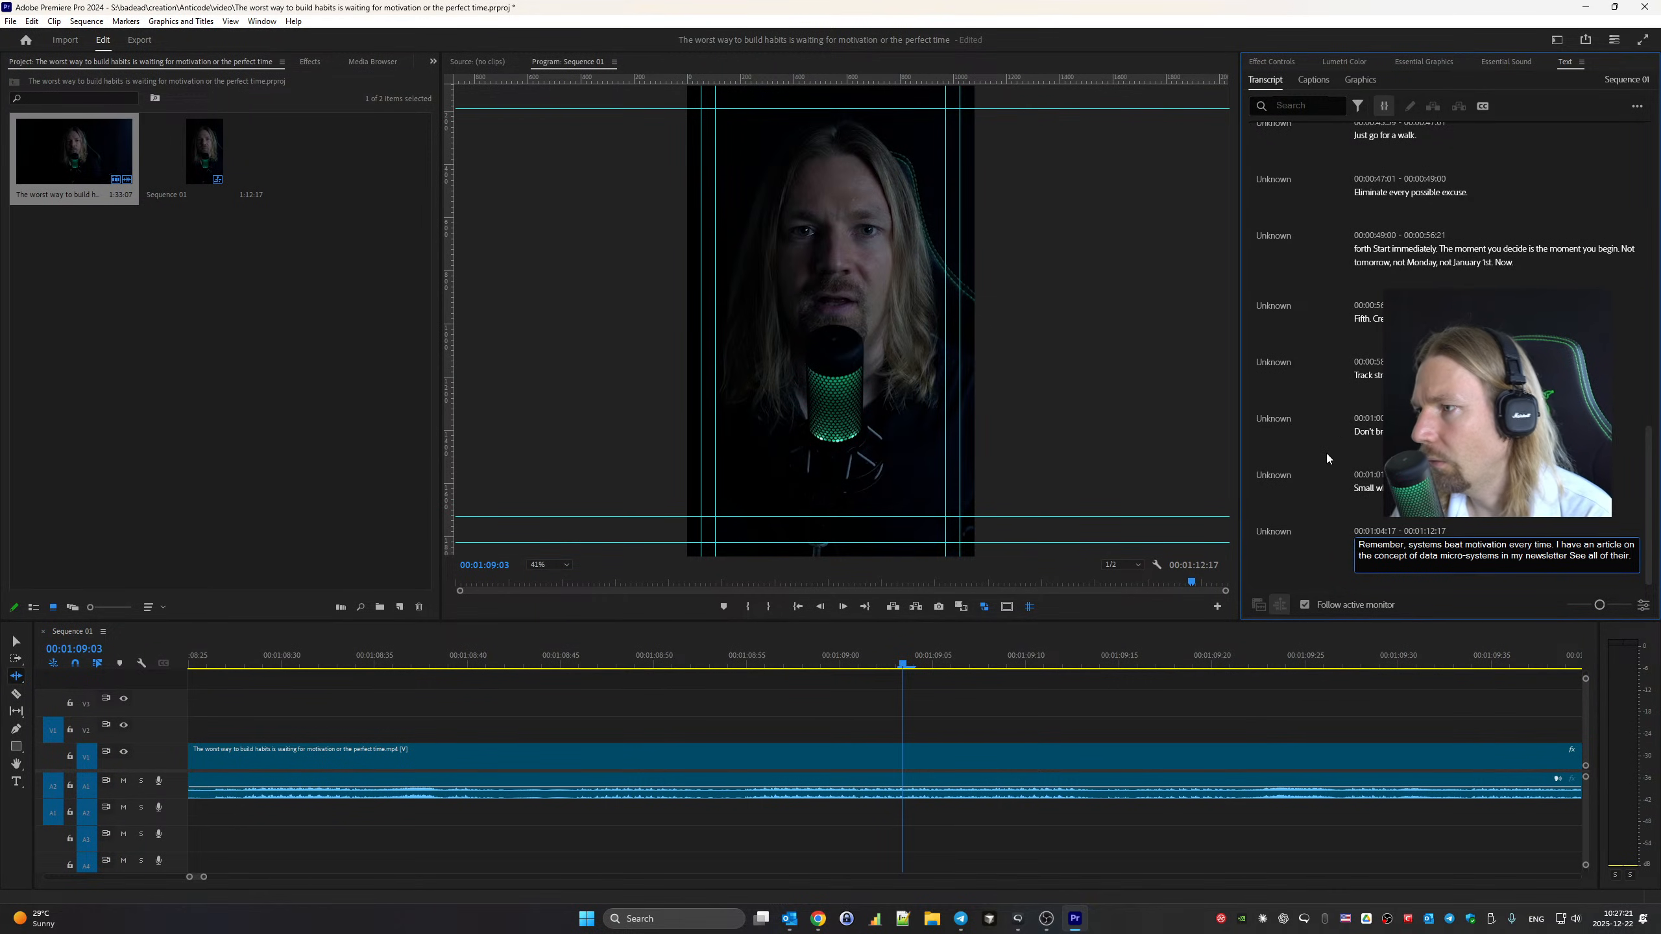
Replace "all of their" with "you over there" at the end of the last transcript segment and play it back
key("ctrl+Right")
key("ctrl+shift+Right")
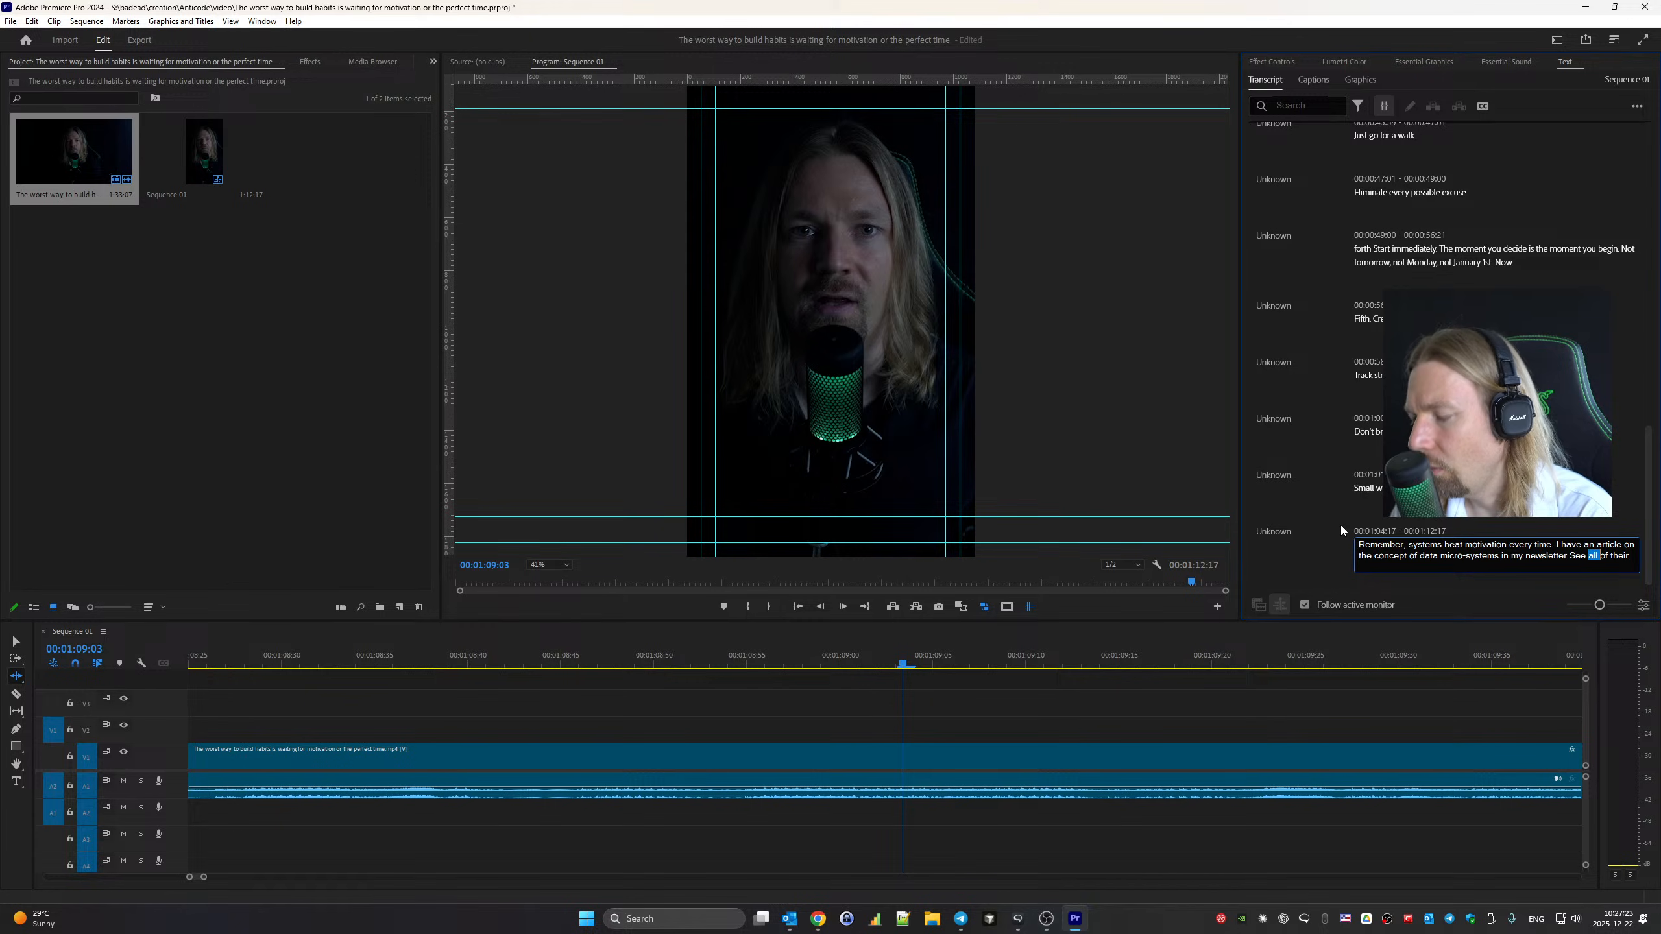
type("you")
key("shift+End")
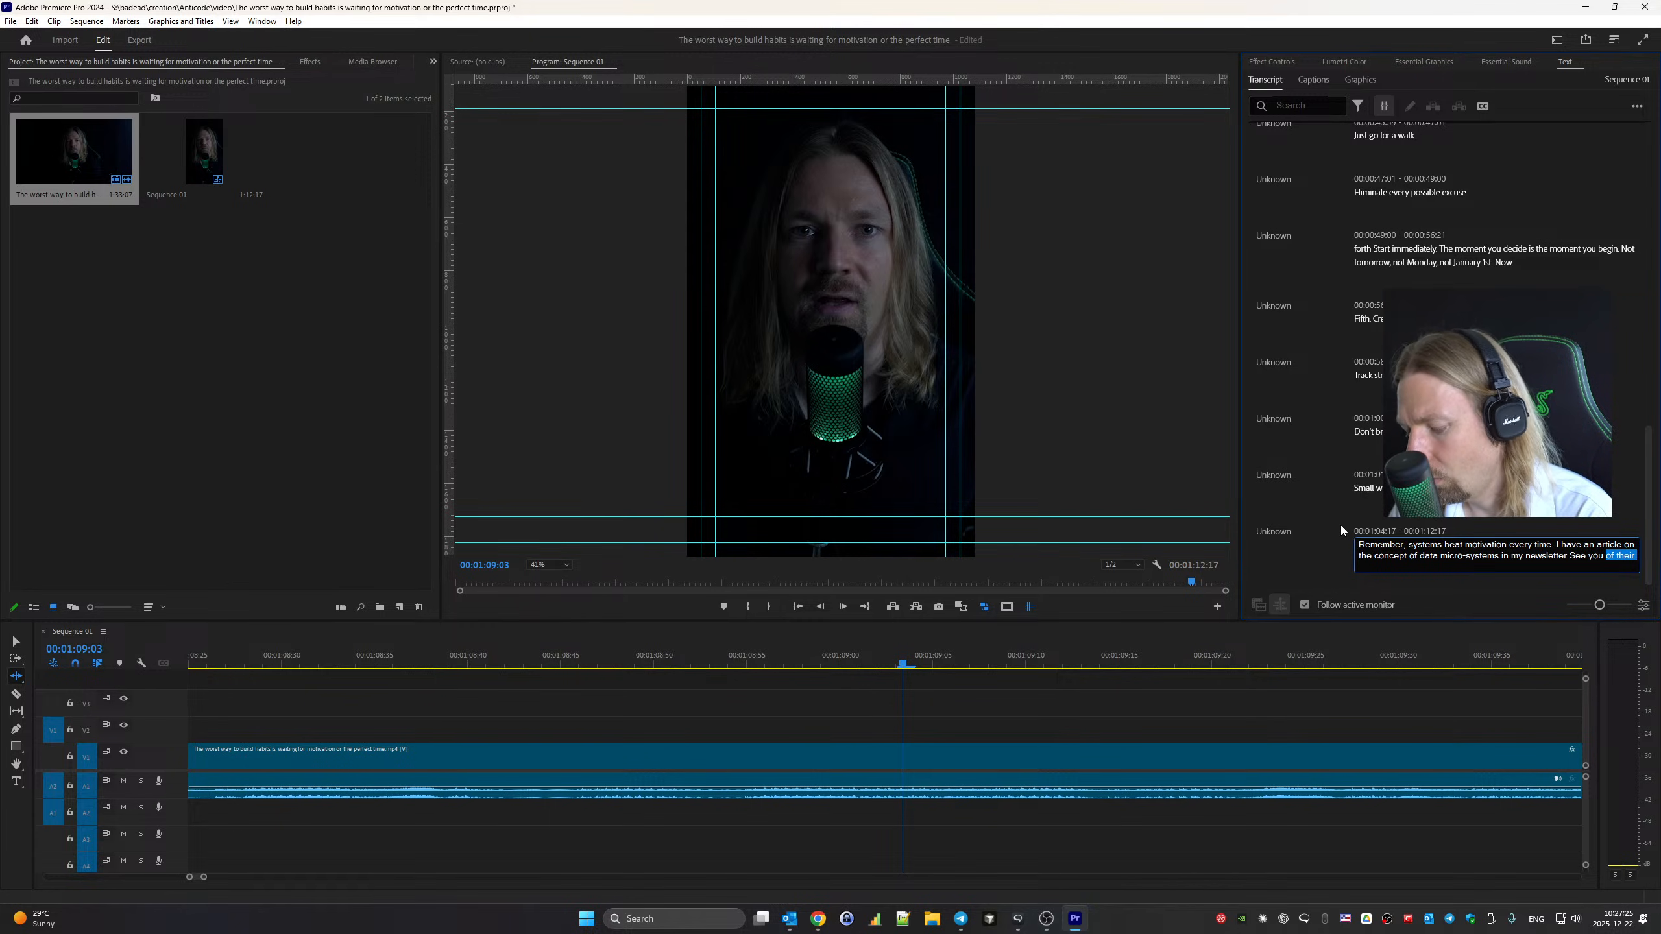
type("over there")
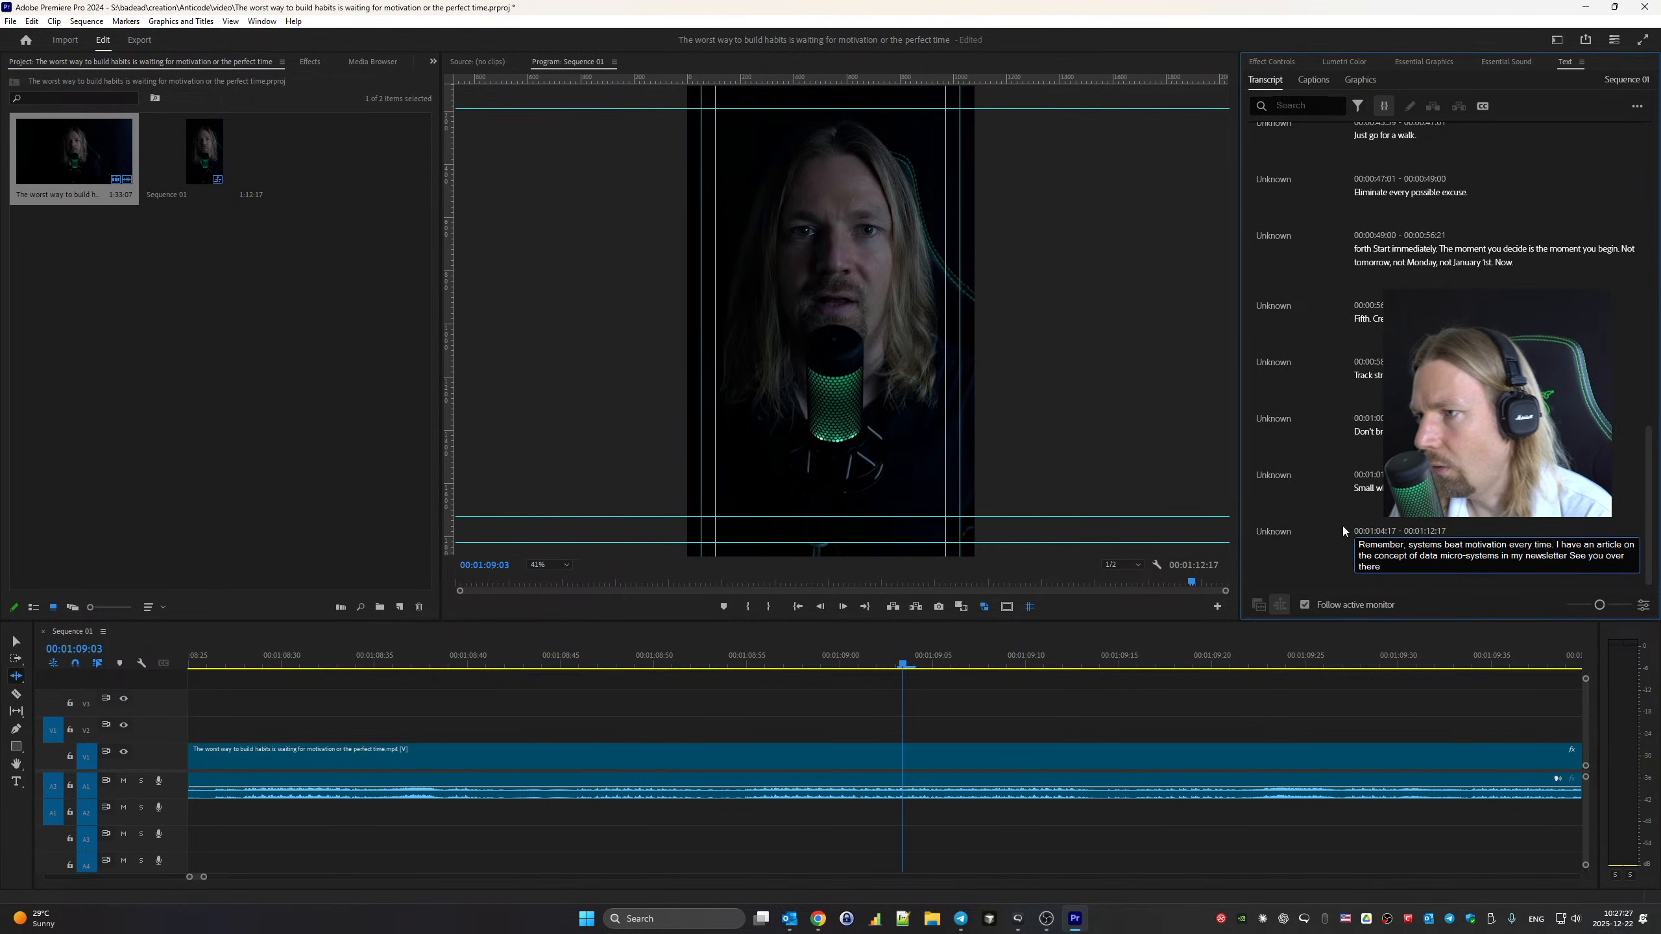
left_click(1372, 532)
key("space")
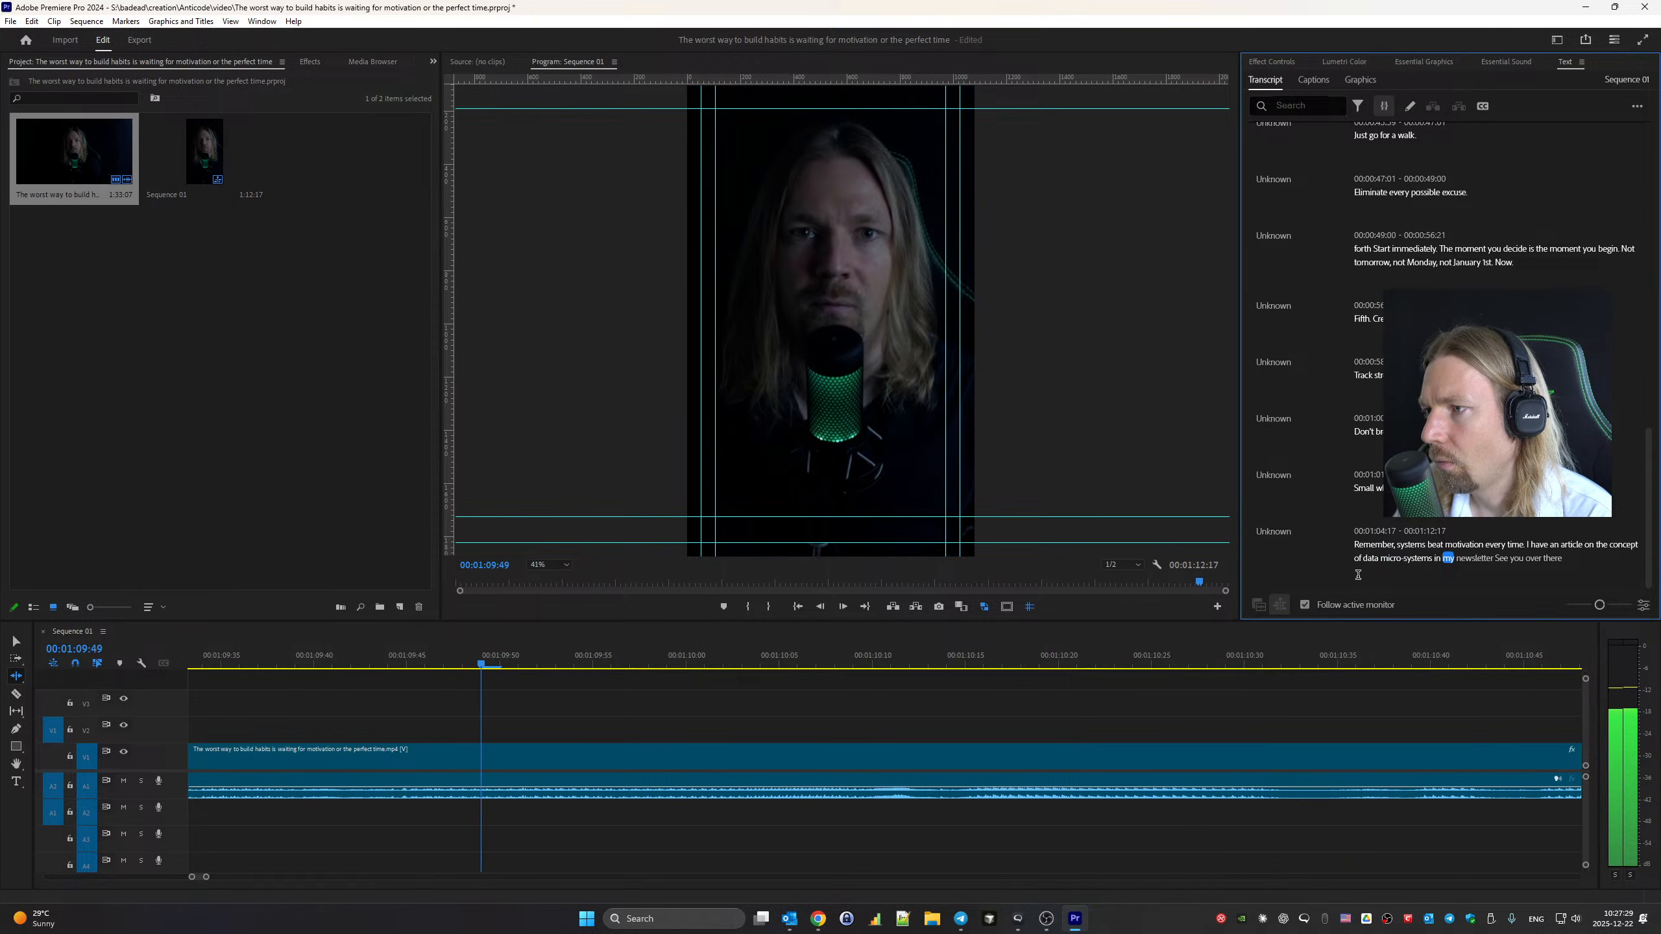
Insert "check it out" after "newsletter" in the last transcript segment and play it through to the end
key("space")
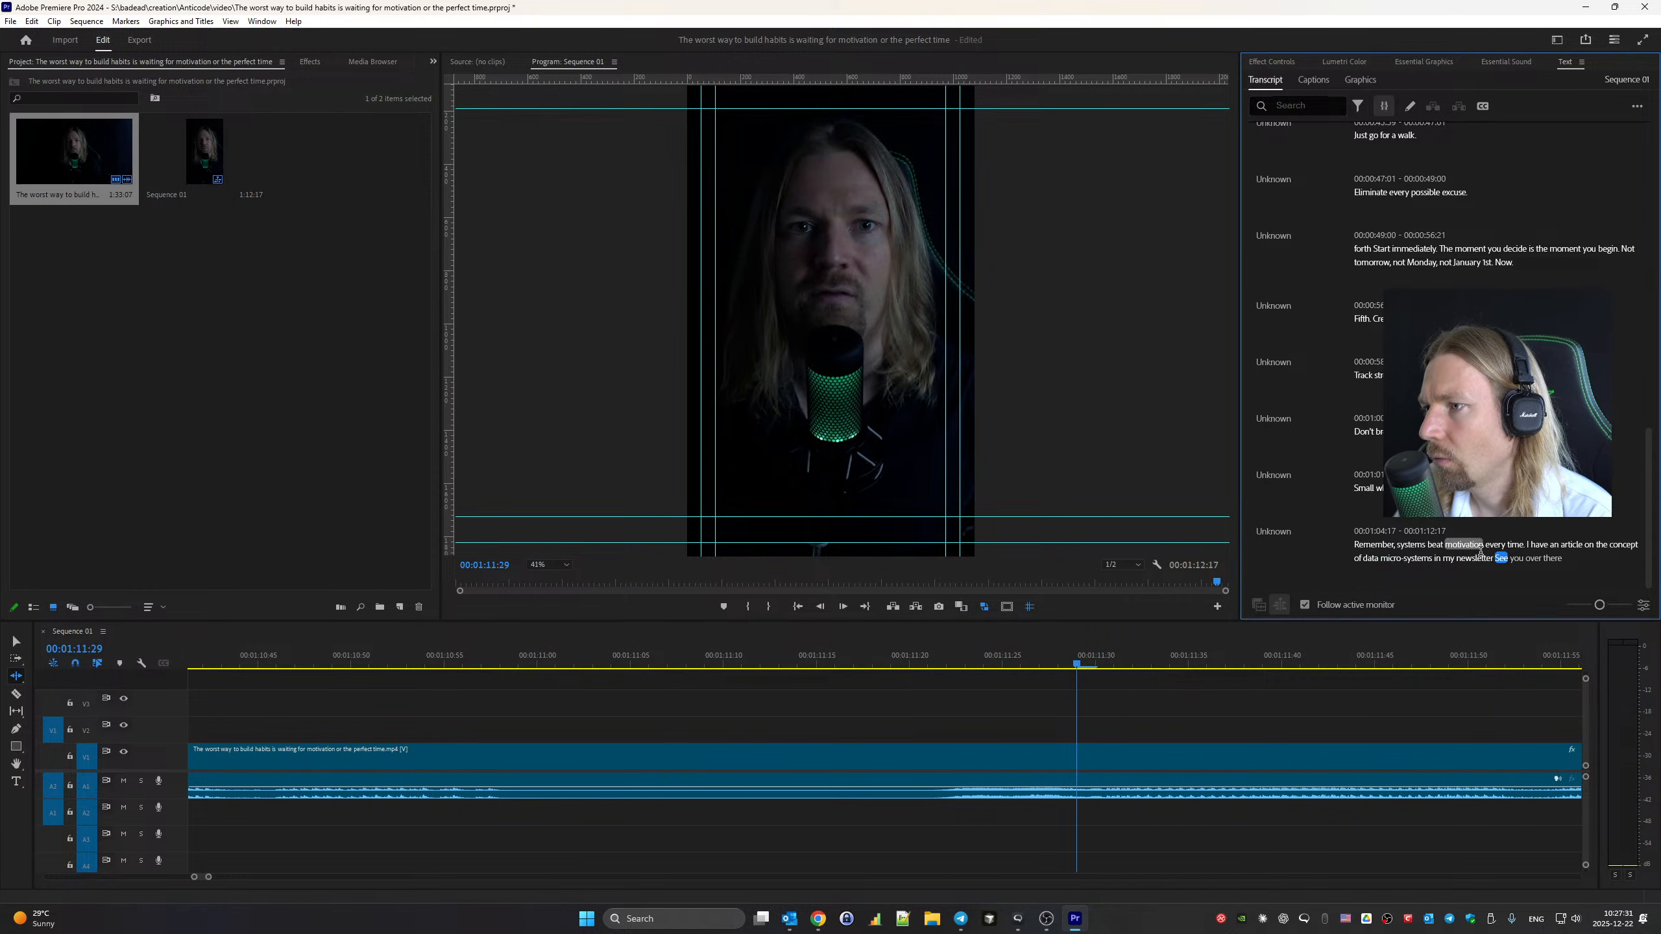
double_click(1473, 558)
type("check it out")
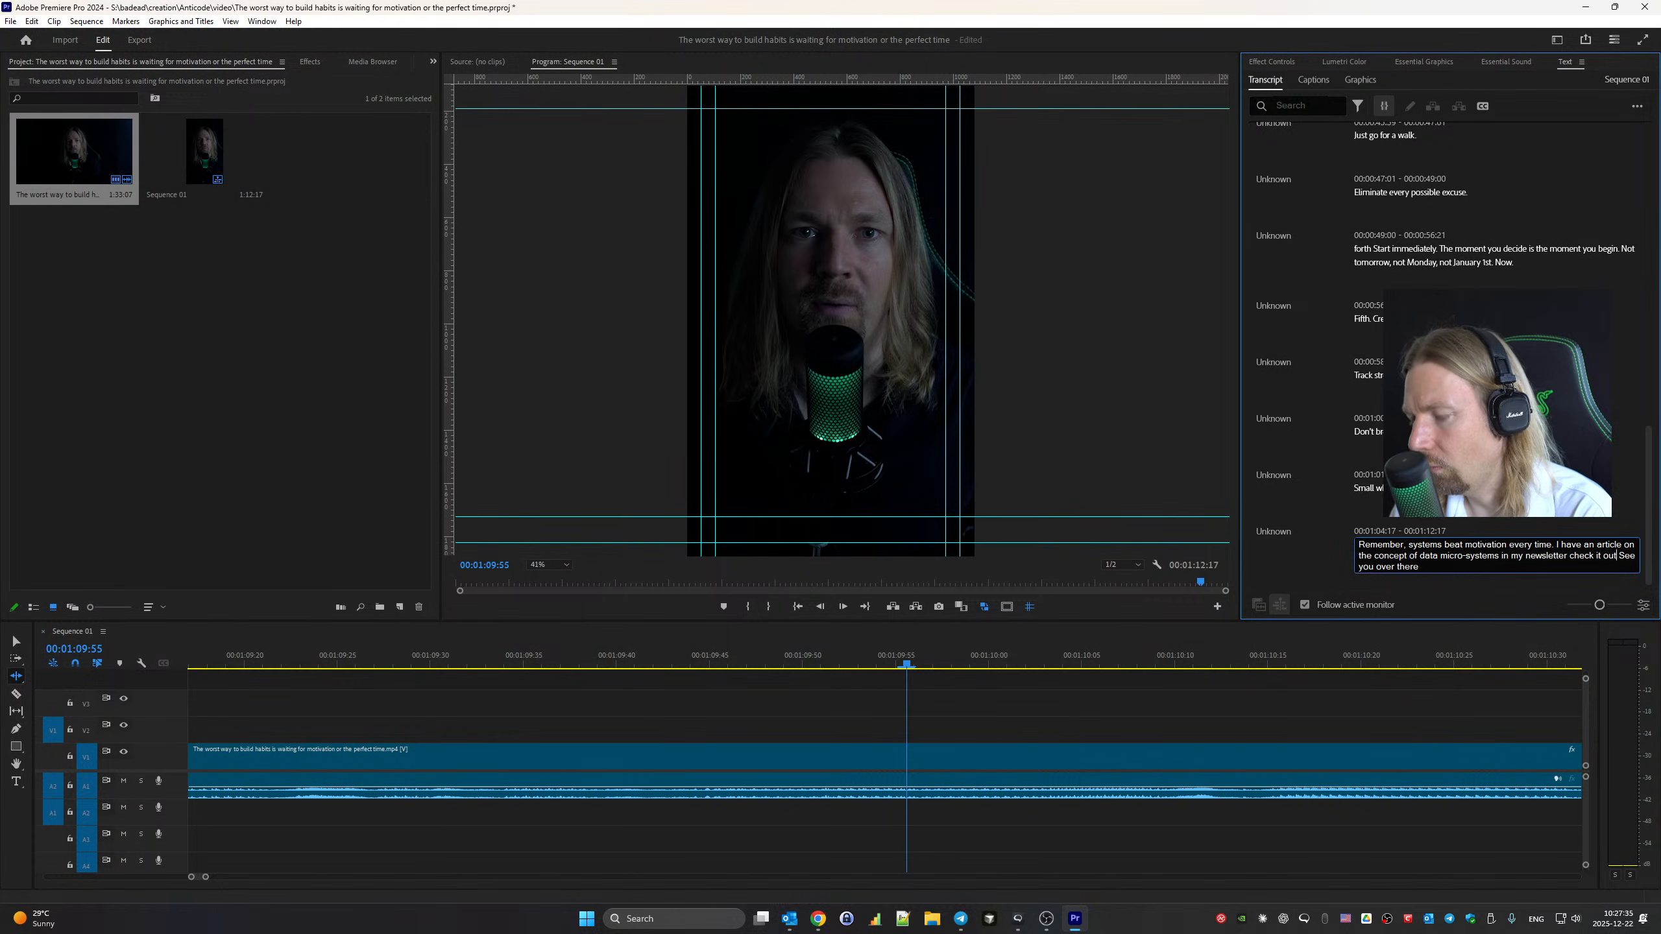
key("Escape")
key("space")
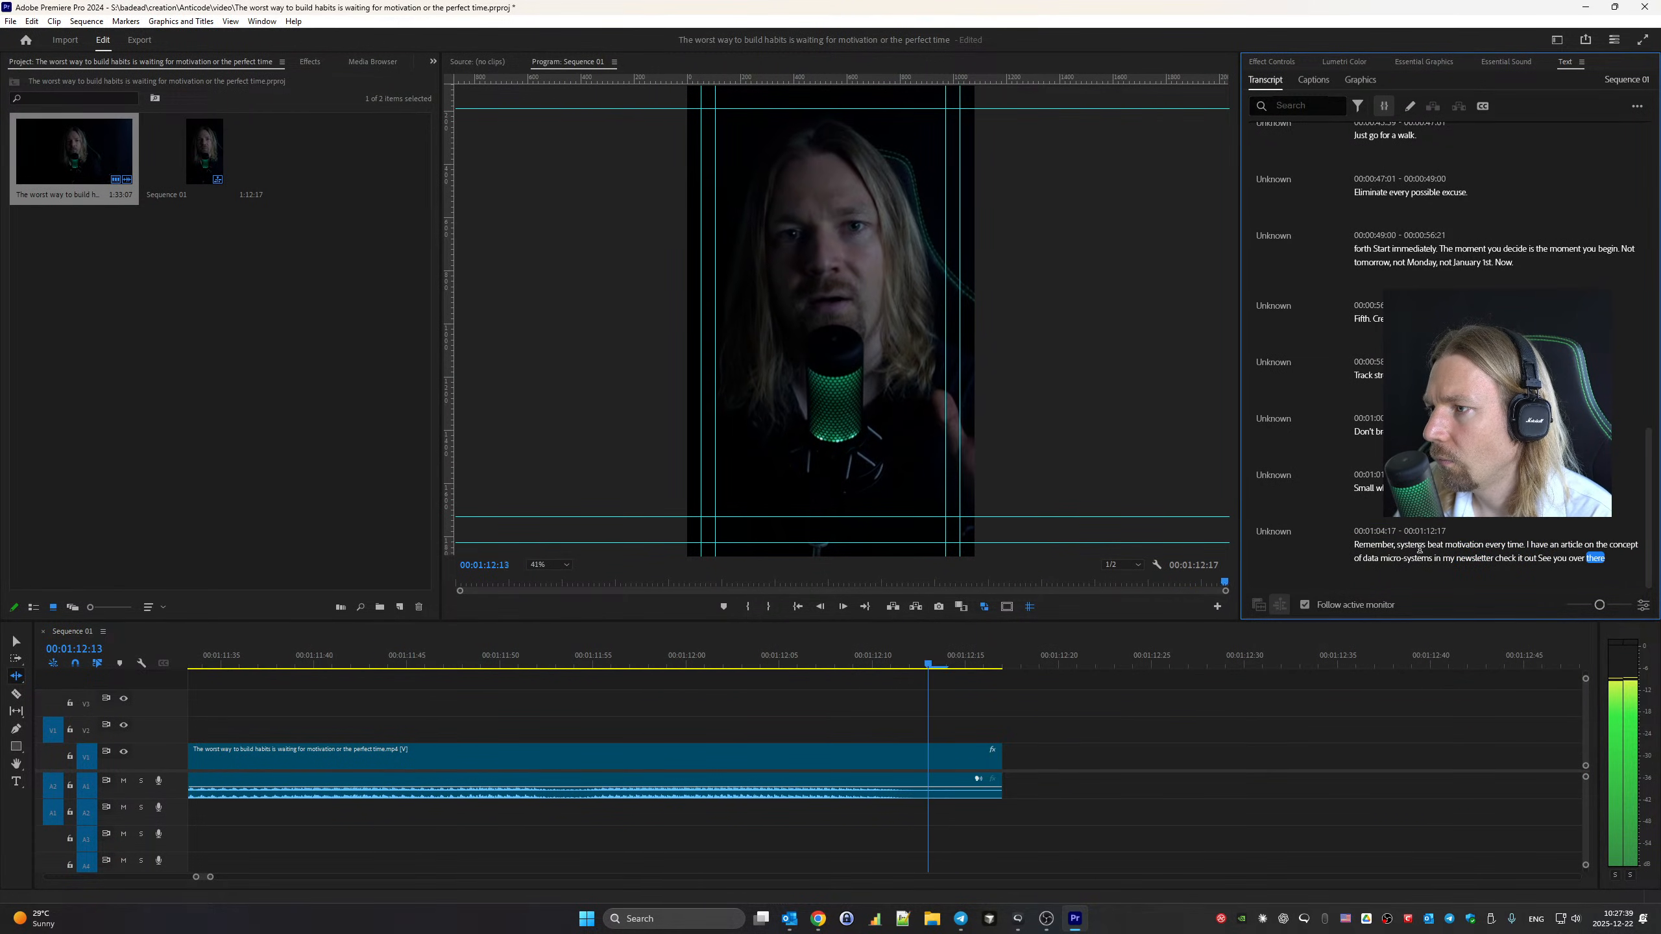
Return the playhead to the start of the sequence and fit the whole edit in the timeline
key("Up")
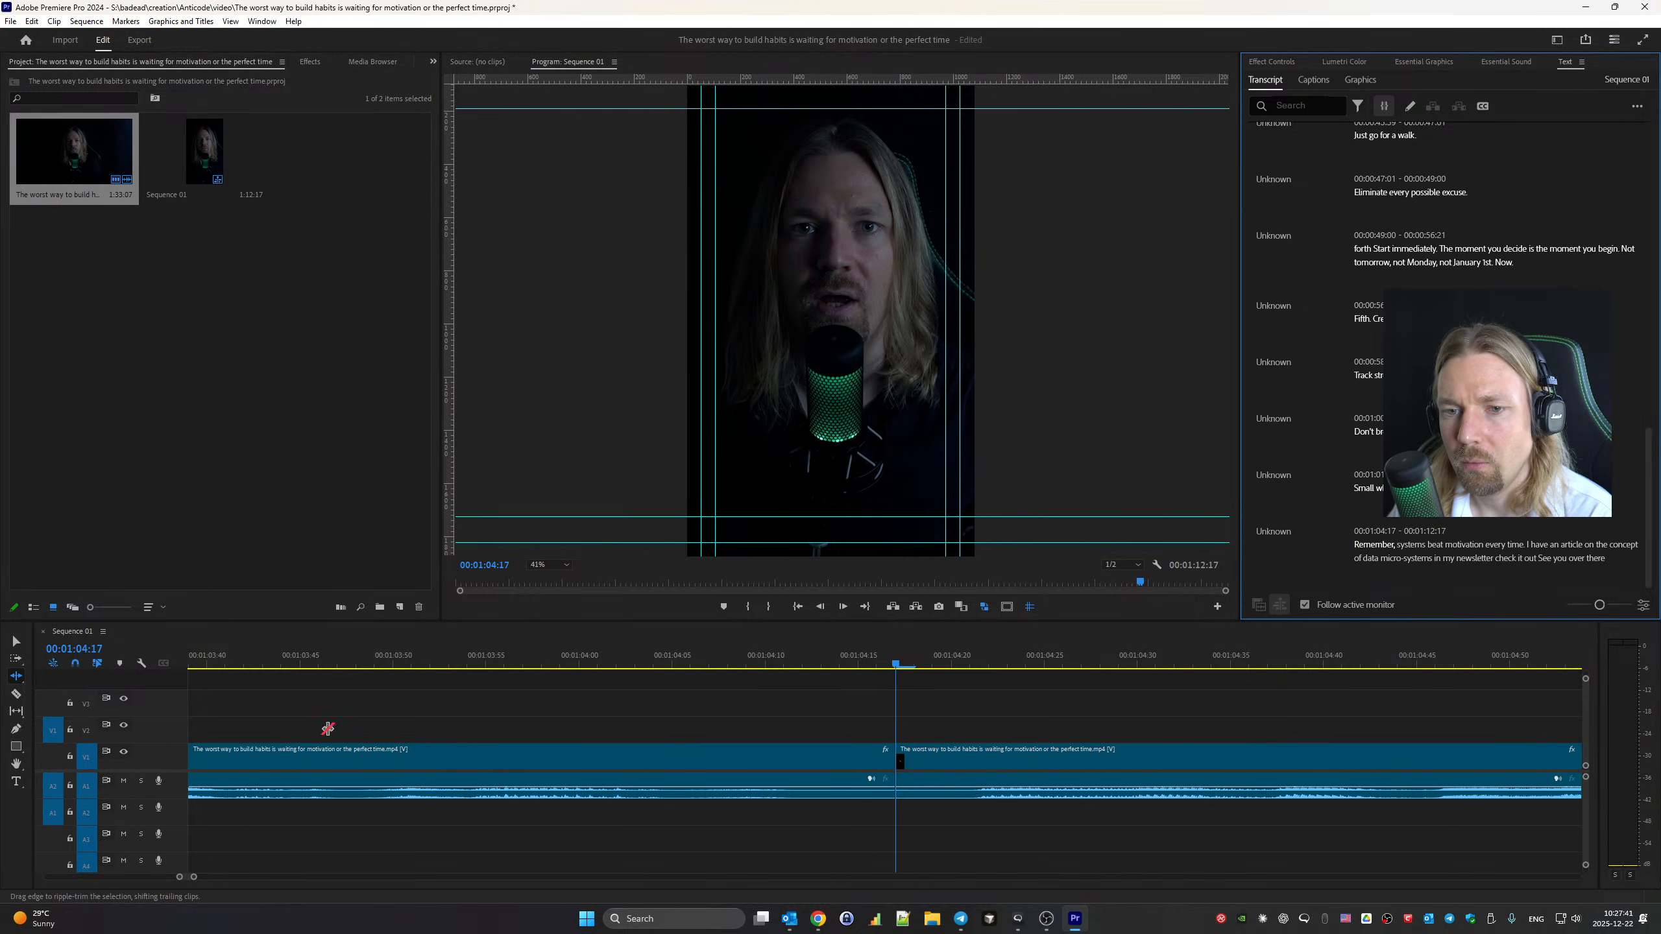
left_click(375, 665)
key("Home")
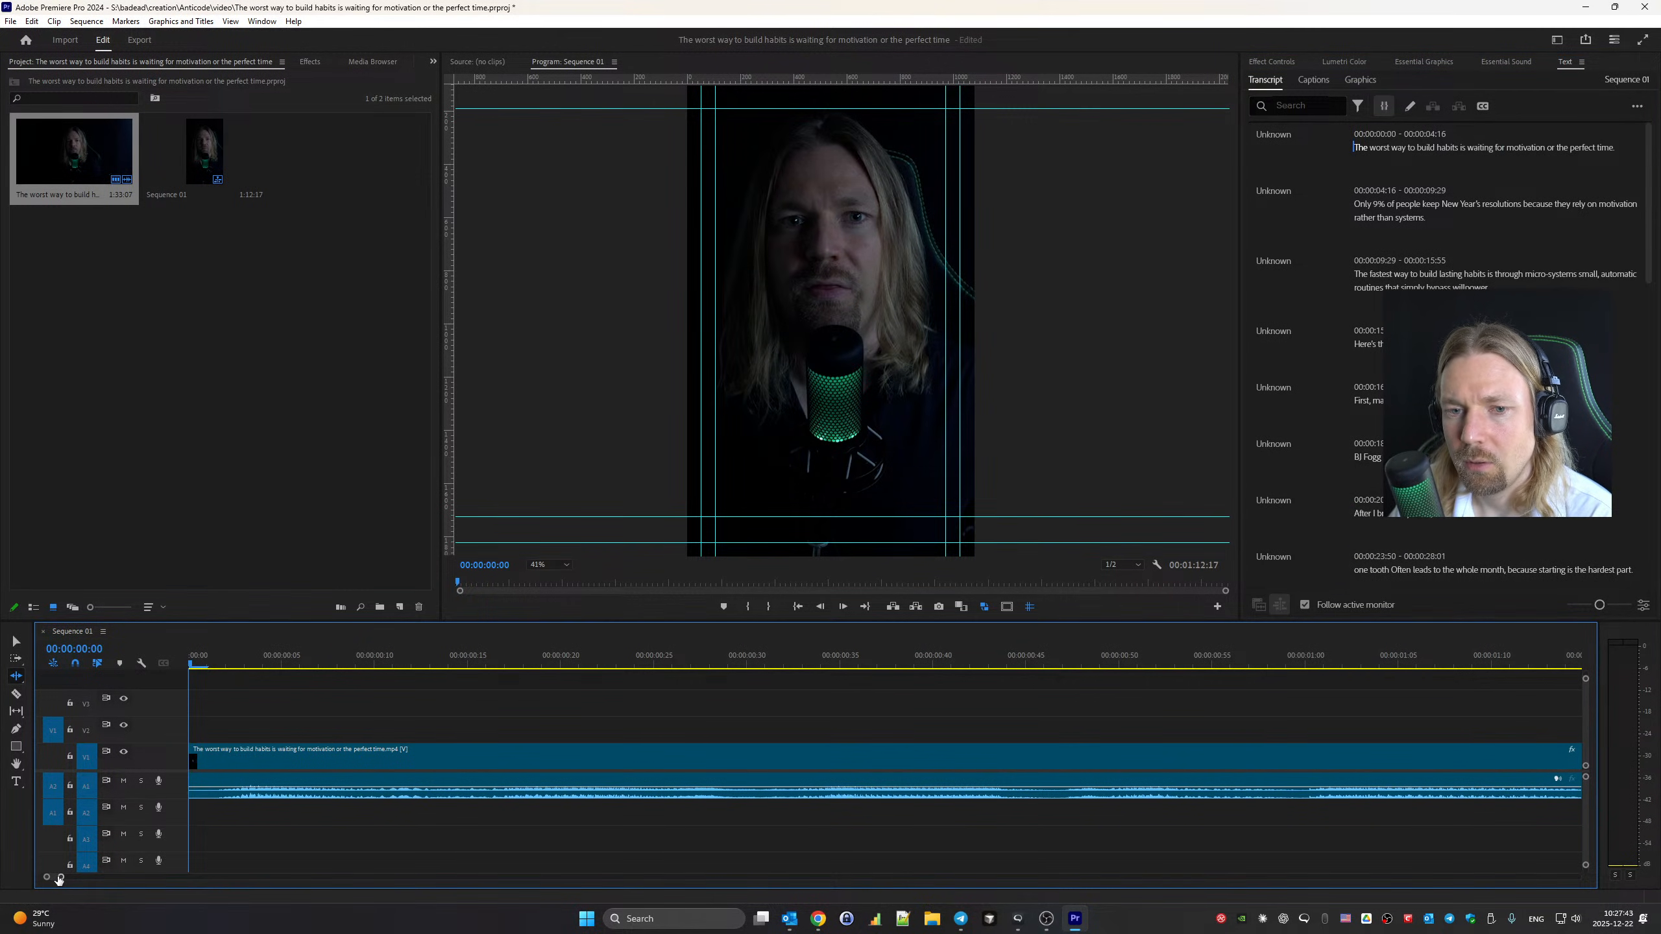
left_click_drag(59, 880, 393, 890)
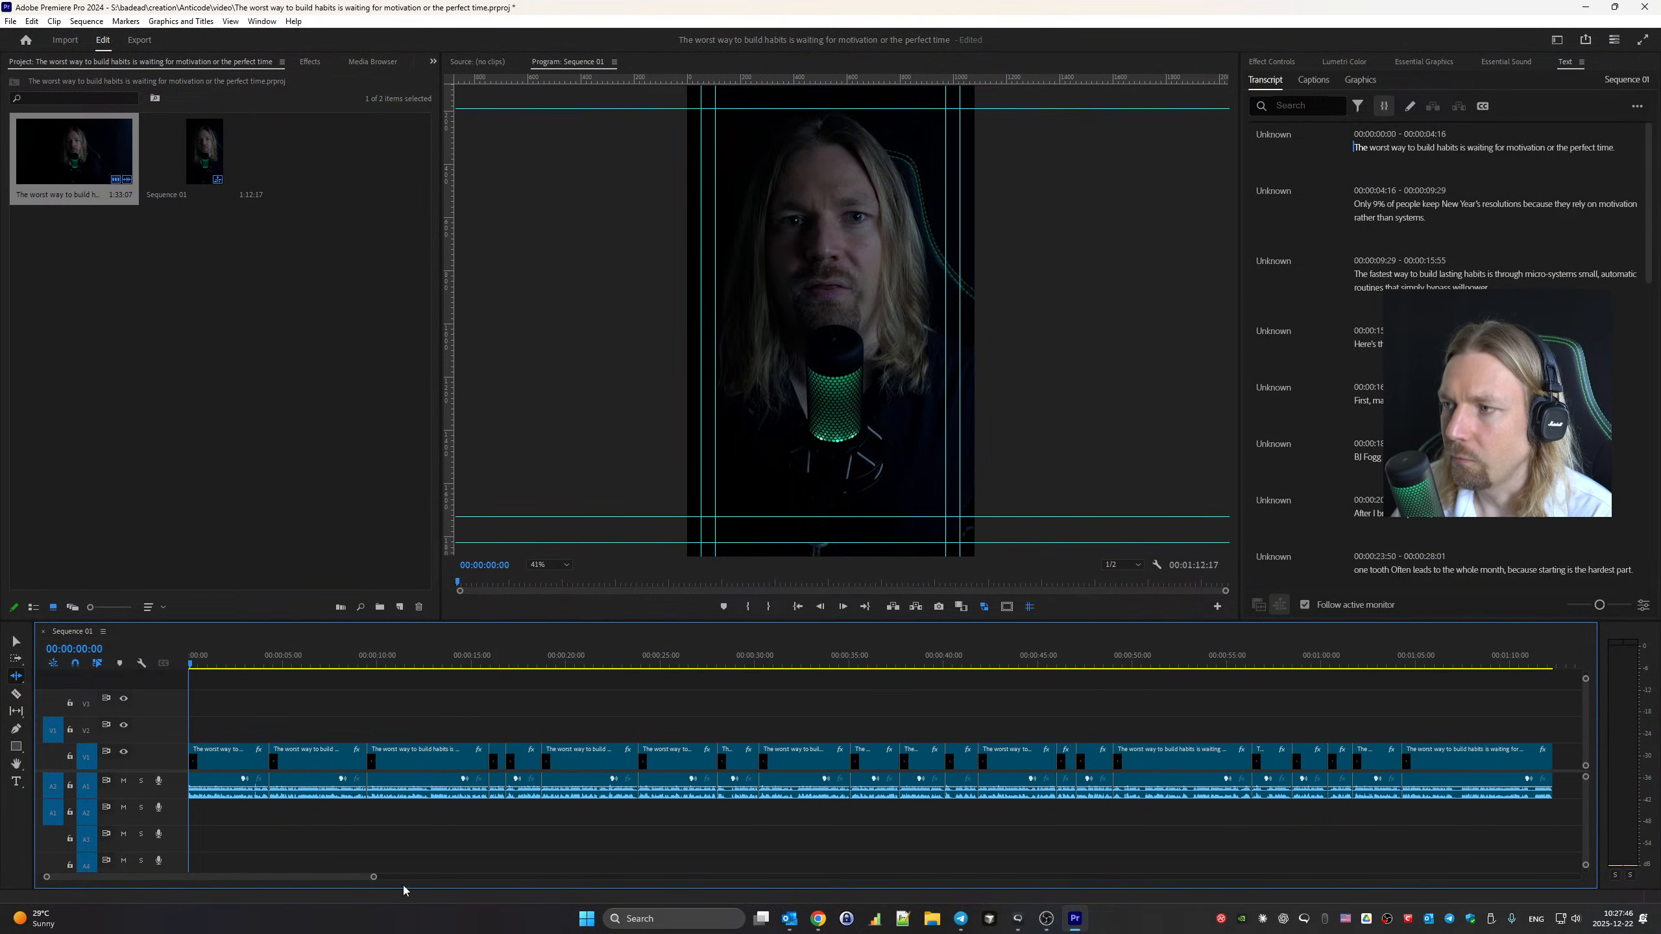
Create subtitle captions from the transcript with a reduced maximum length in characters and the shortest minimum duration
left_click(1310, 82)
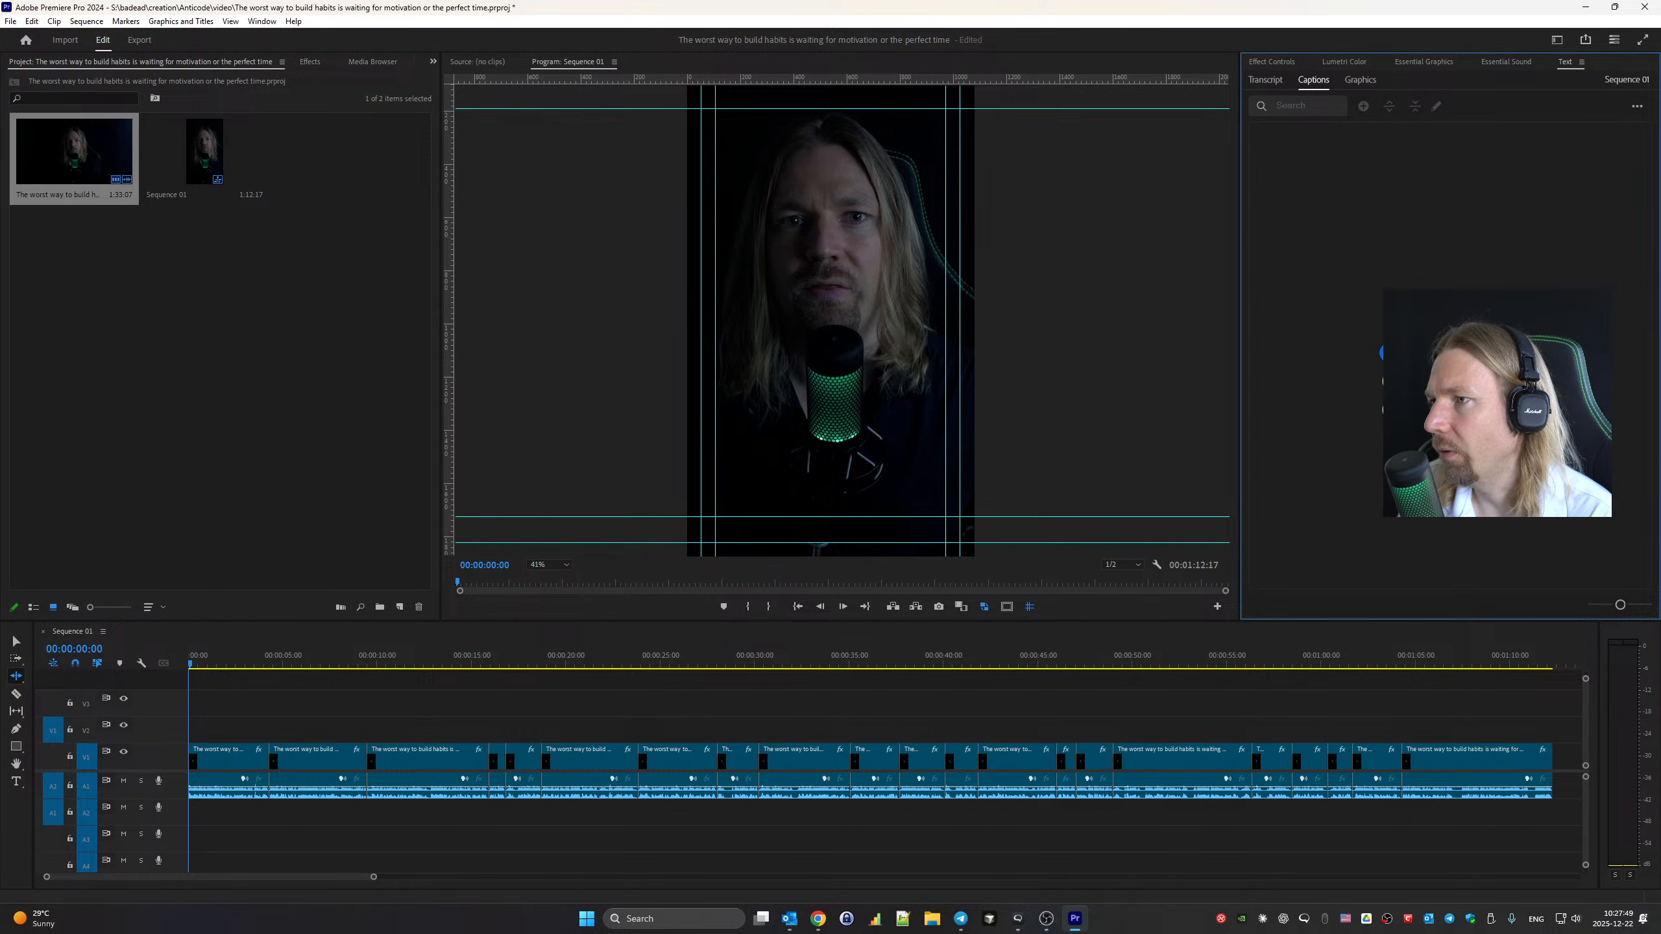
left_click(791, 466)
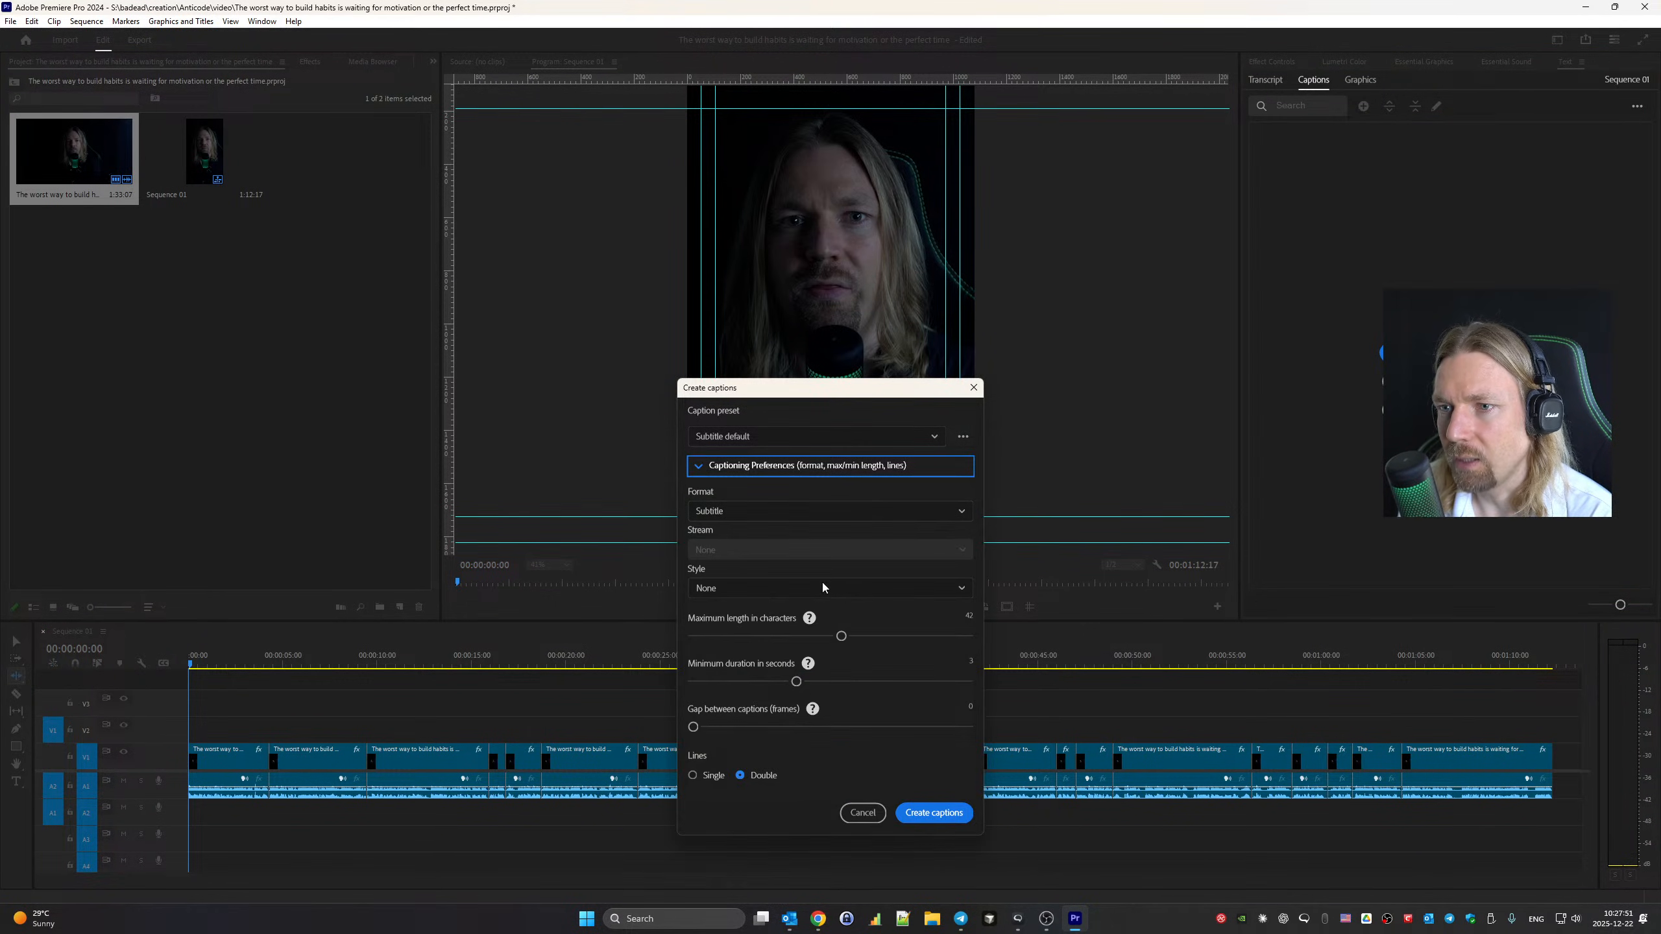
left_click_drag(839, 634, 689, 652)
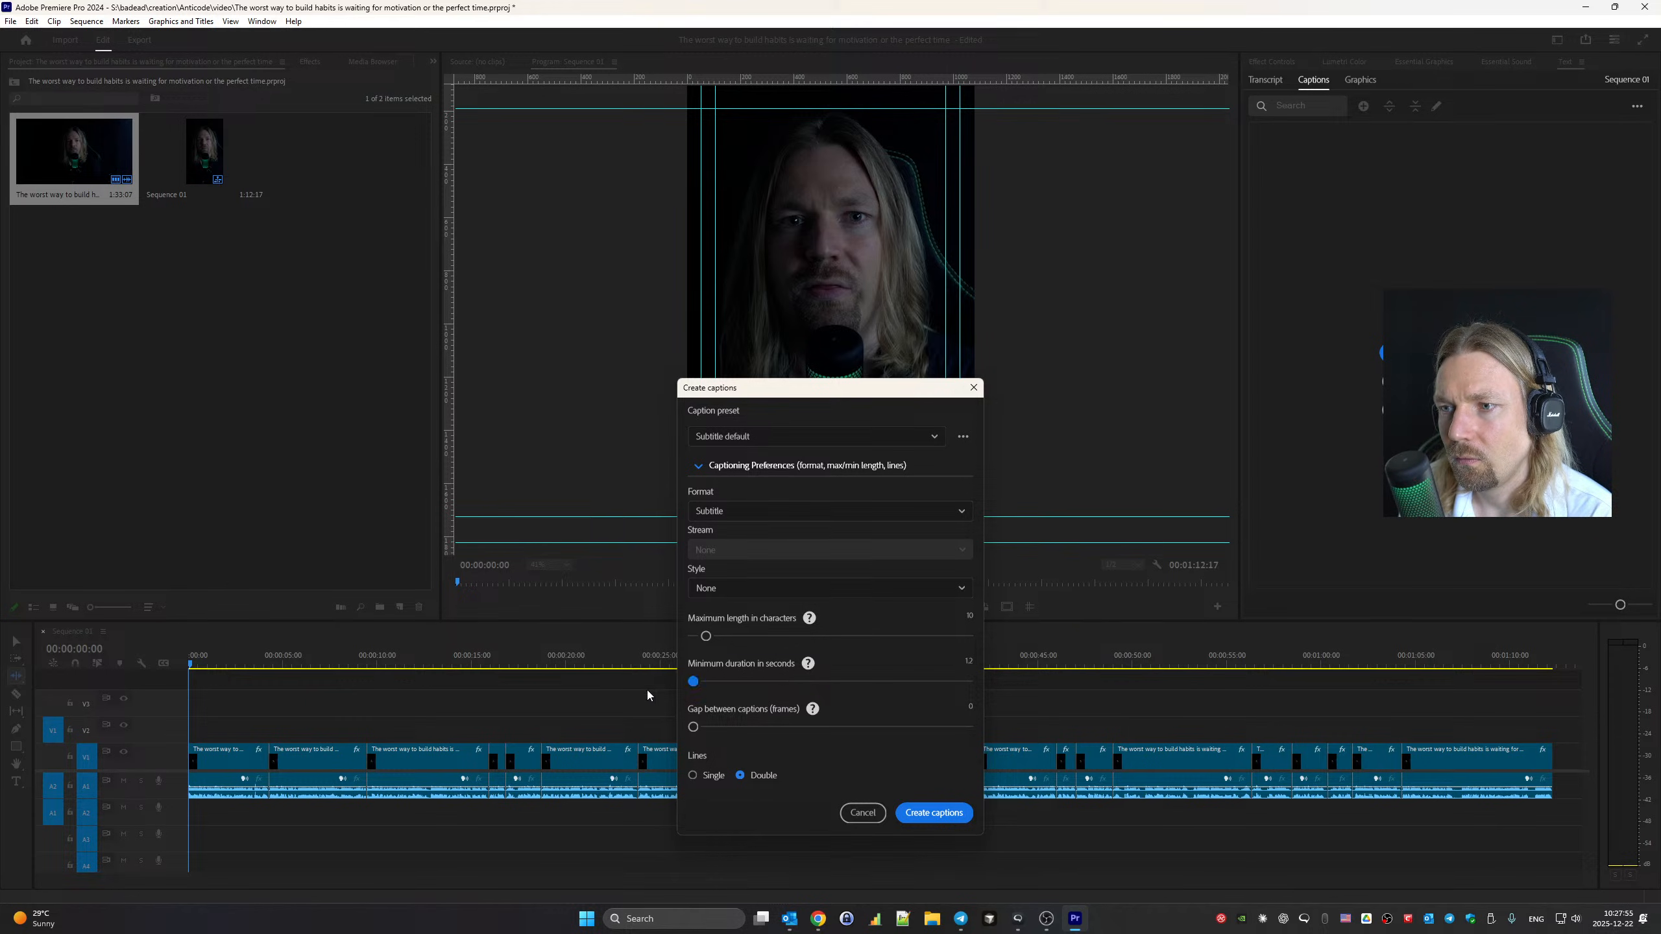
left_click(933, 812)
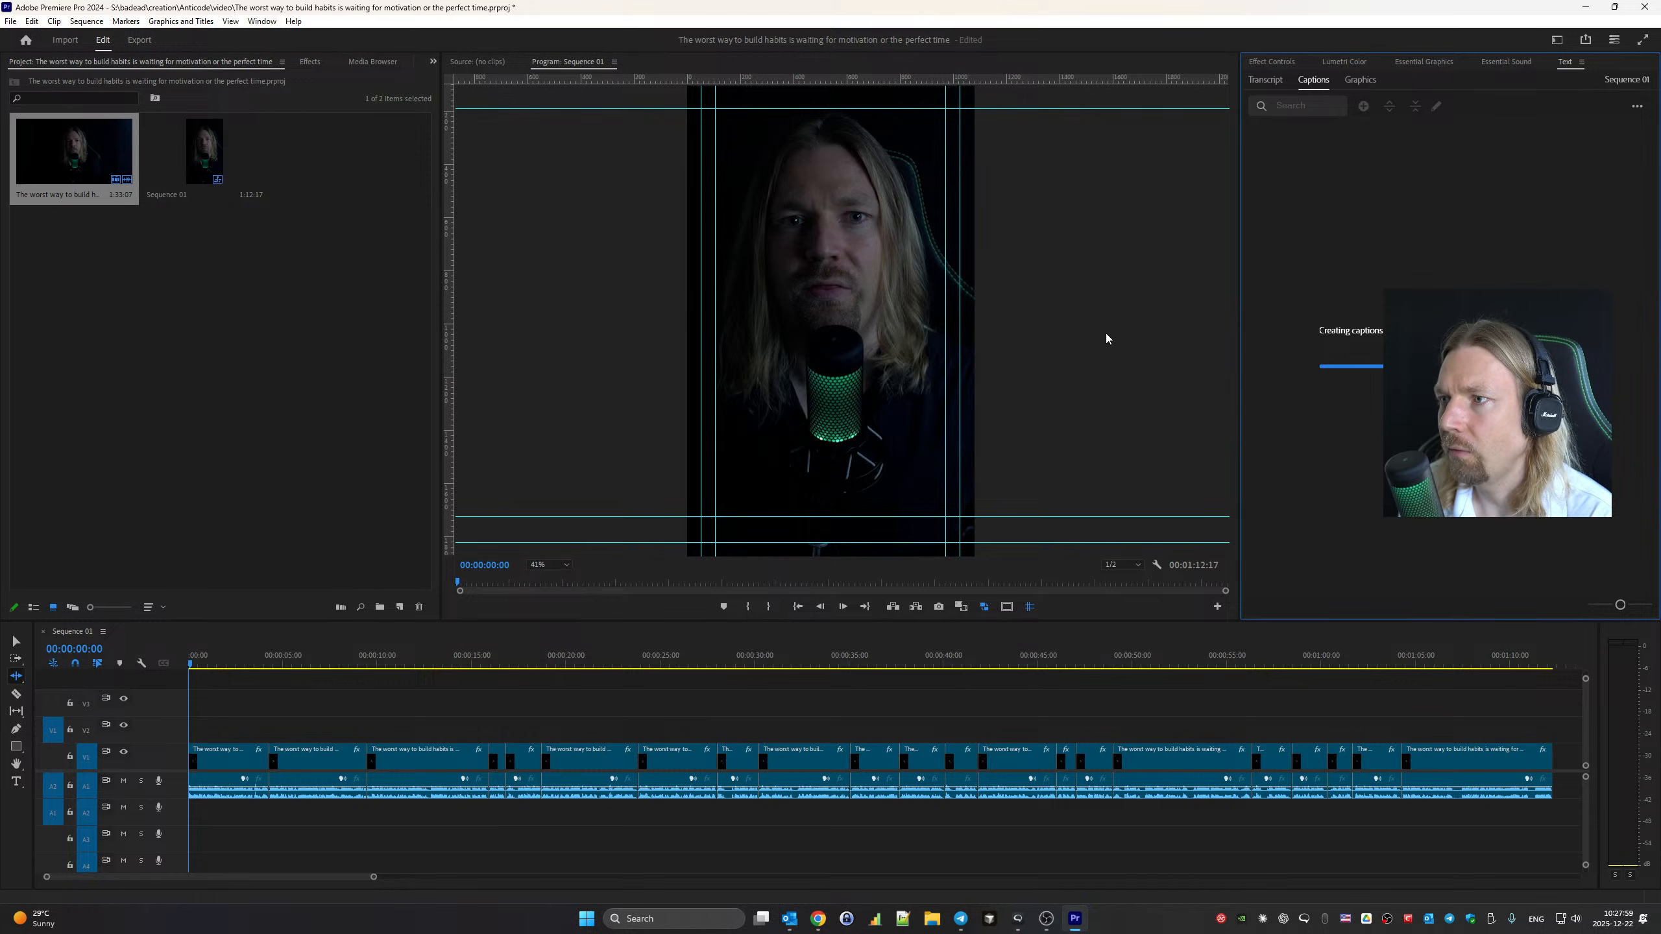
Find every comma in the captions and replace them all with nothing
left_click(1317, 104)
type(",")
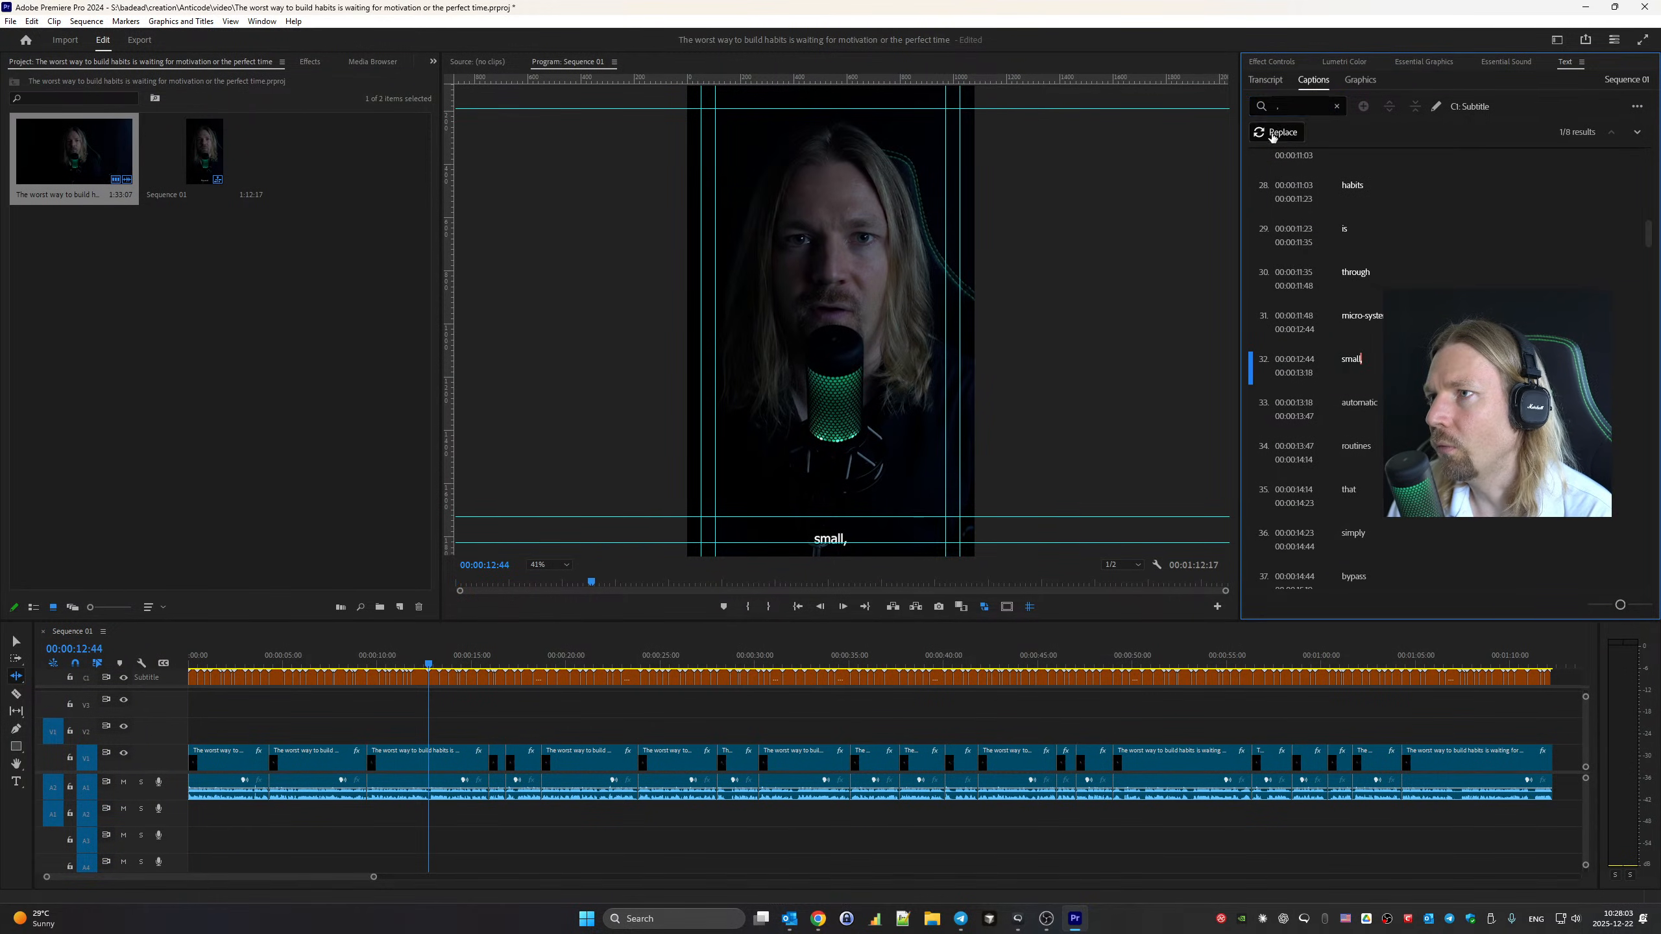
left_click(1272, 135)
left_click(1564, 157)
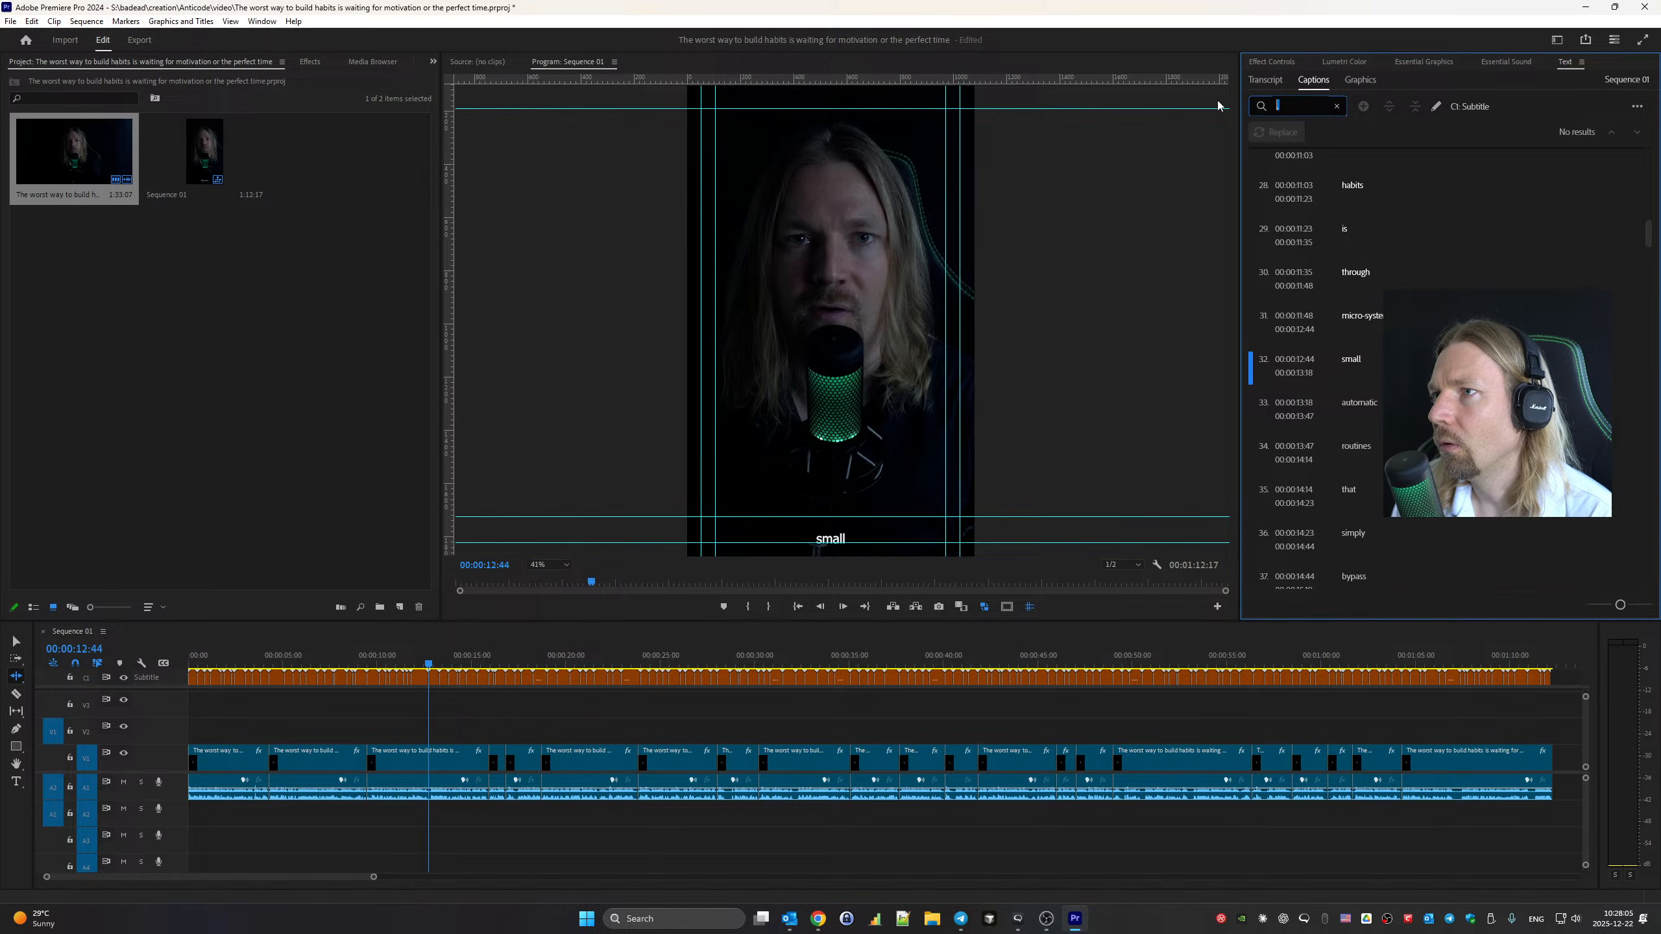
Search the captions for remaining periods and clear the search
type(".")
left_click(1562, 159)
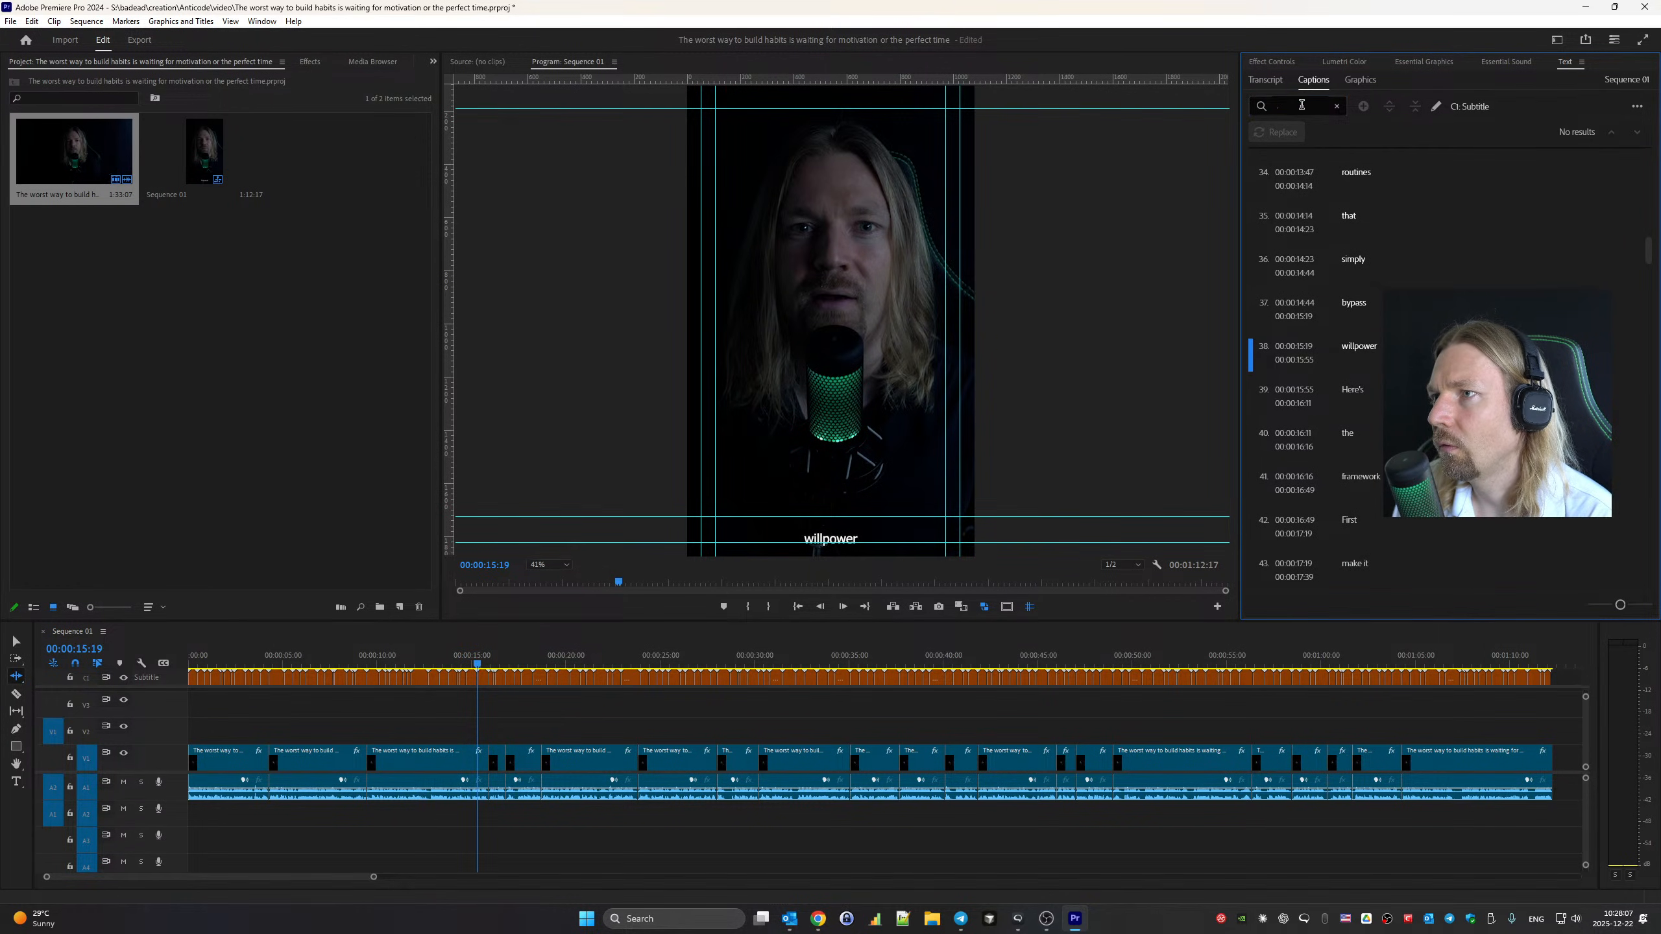
key("BackSpace")
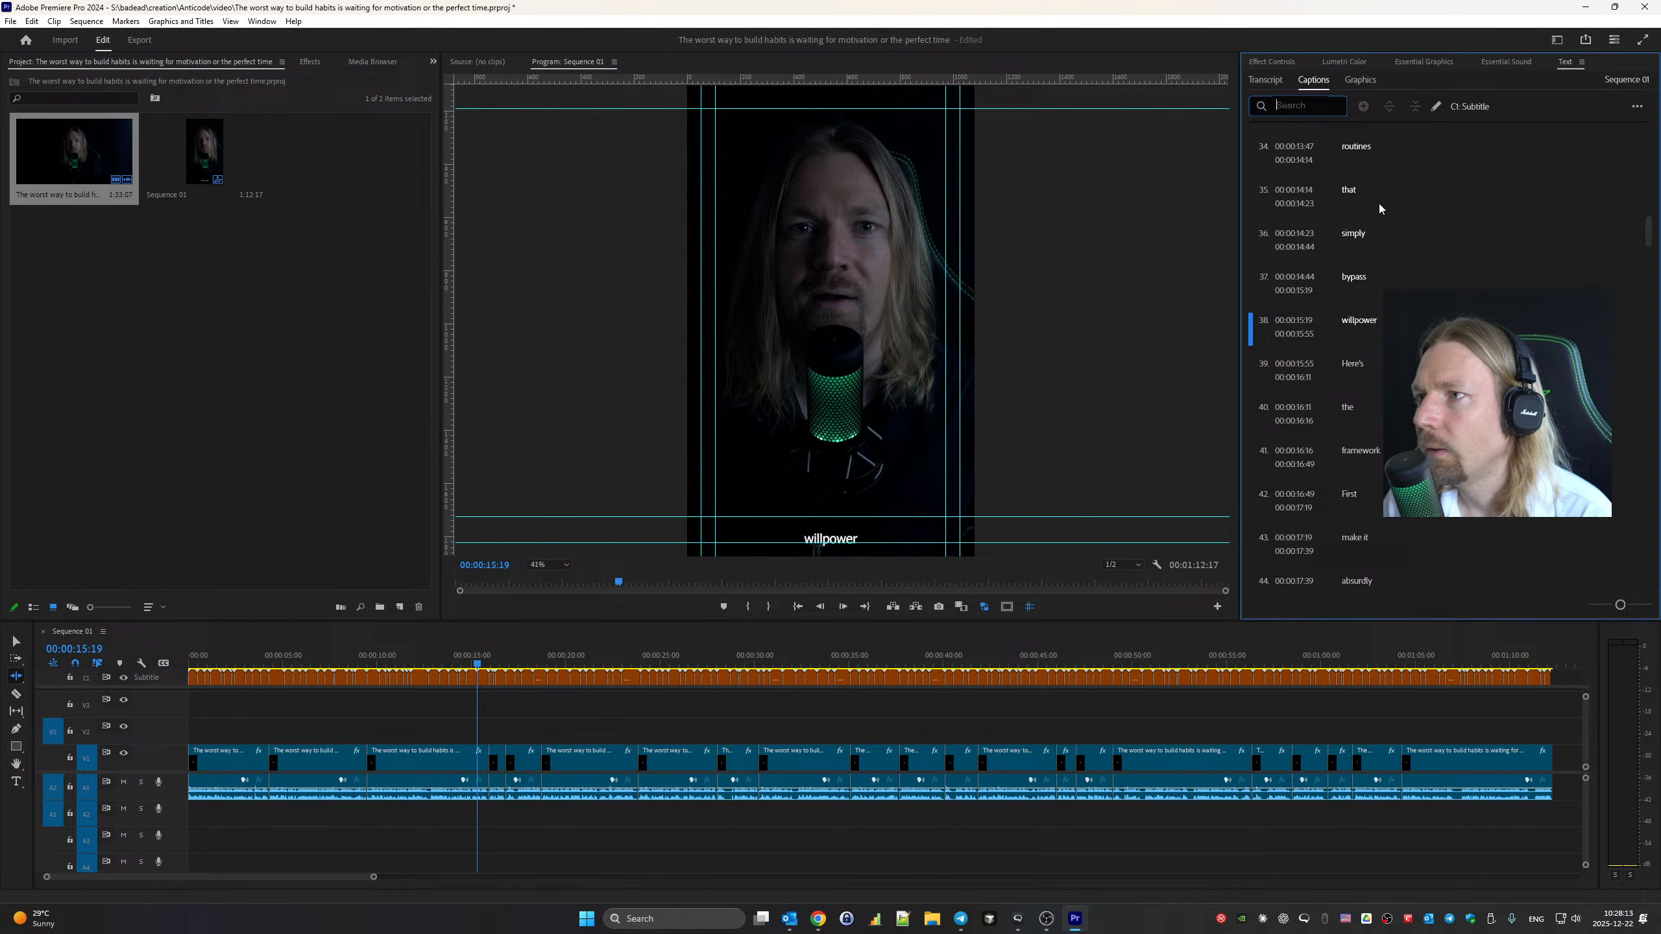
Set the second saved "AG" text style as the track style for the subtitle captions
left_click(1407, 242)
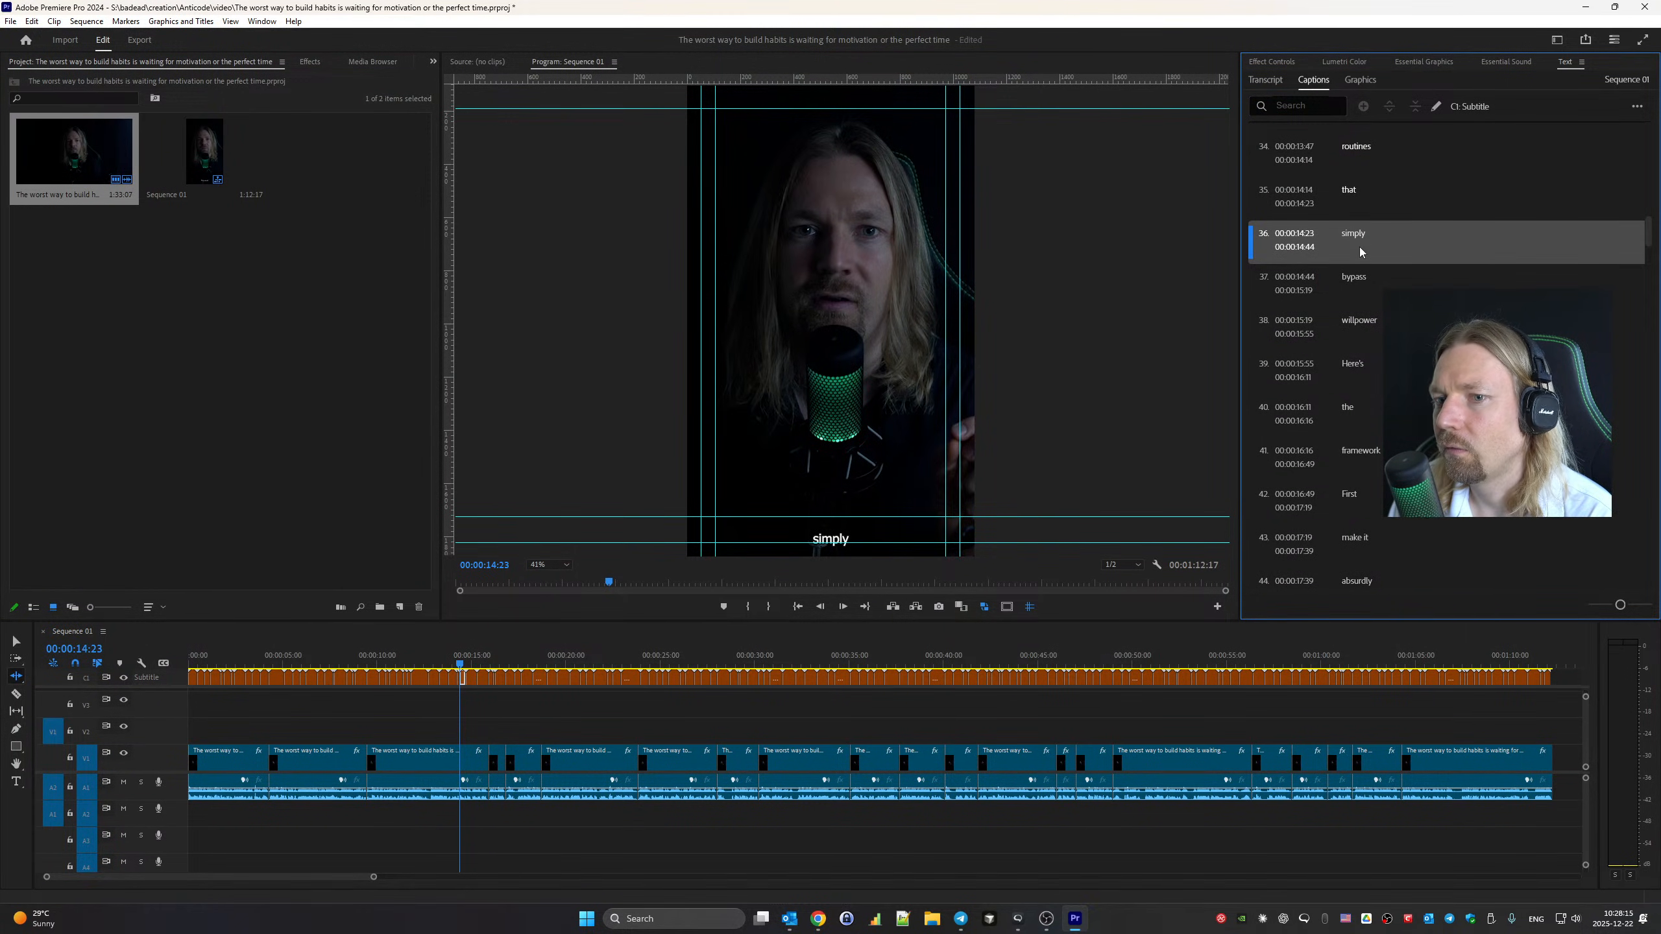
left_click(1433, 62)
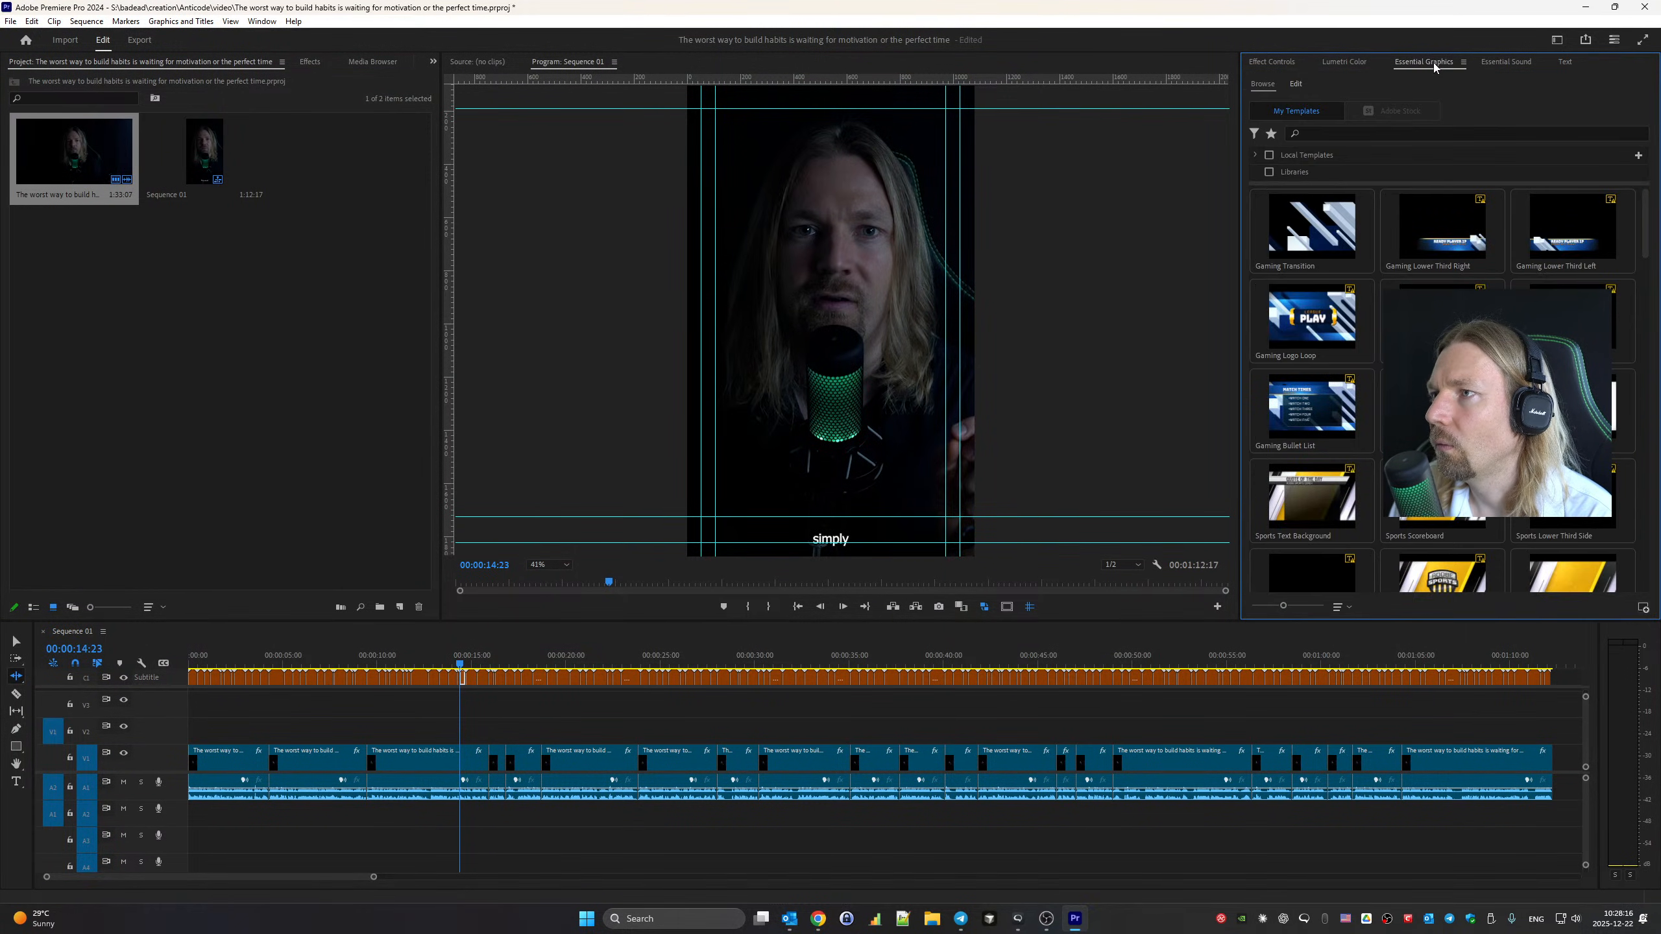
left_click(1298, 90)
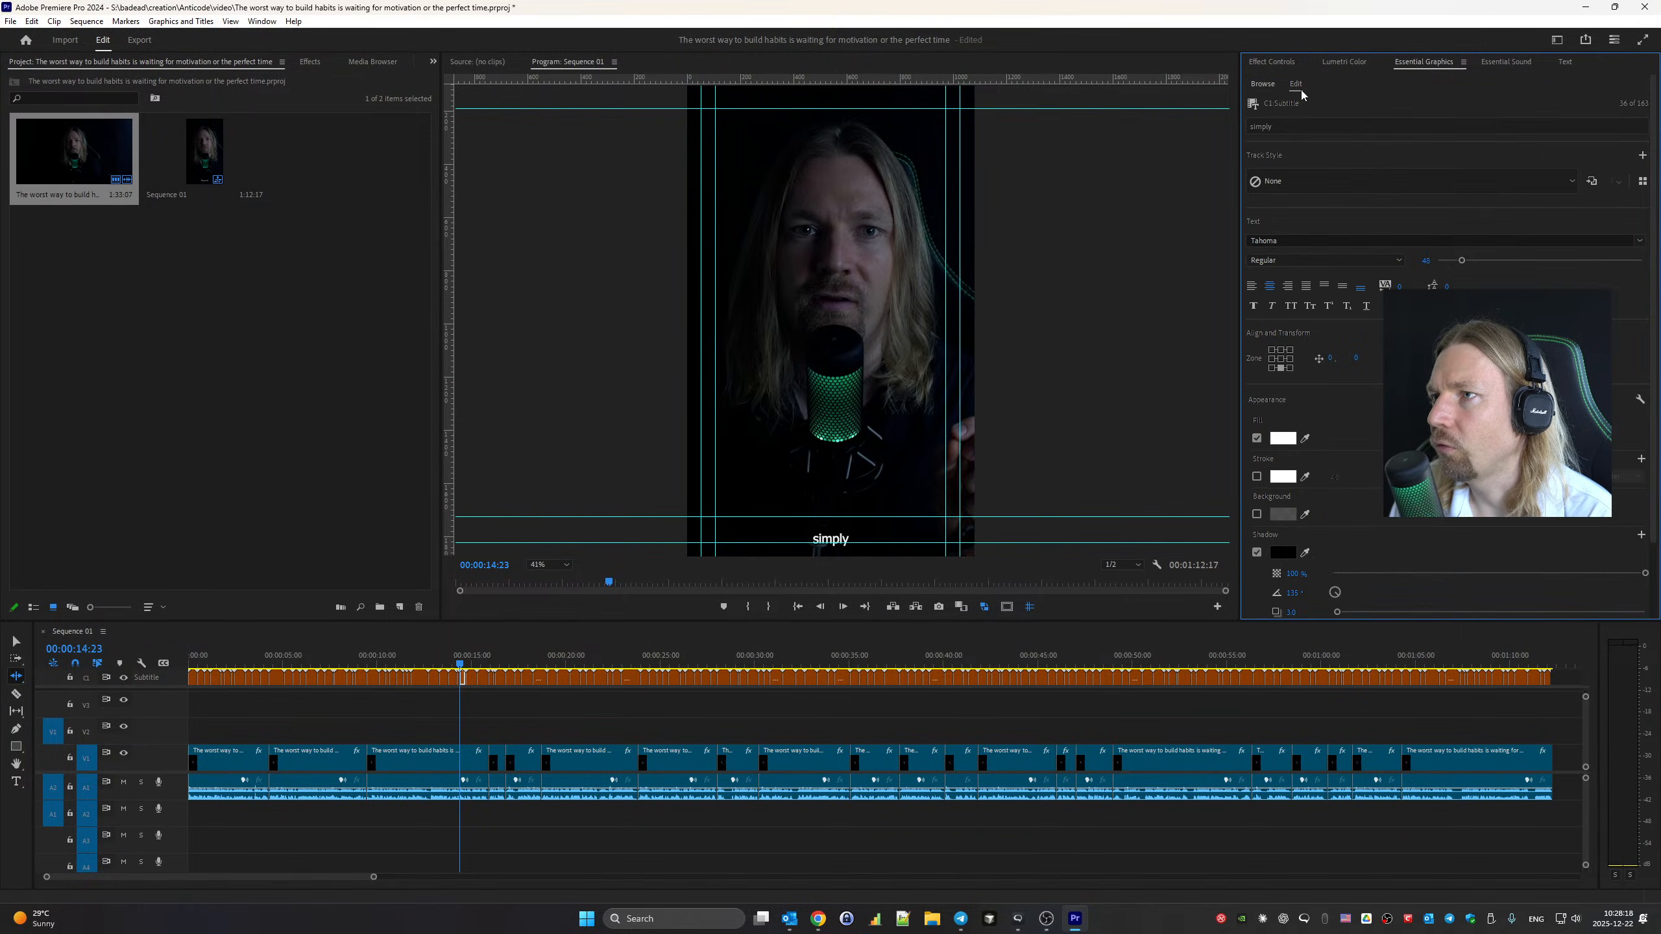
left_click(1642, 185)
right_click(1341, 172)
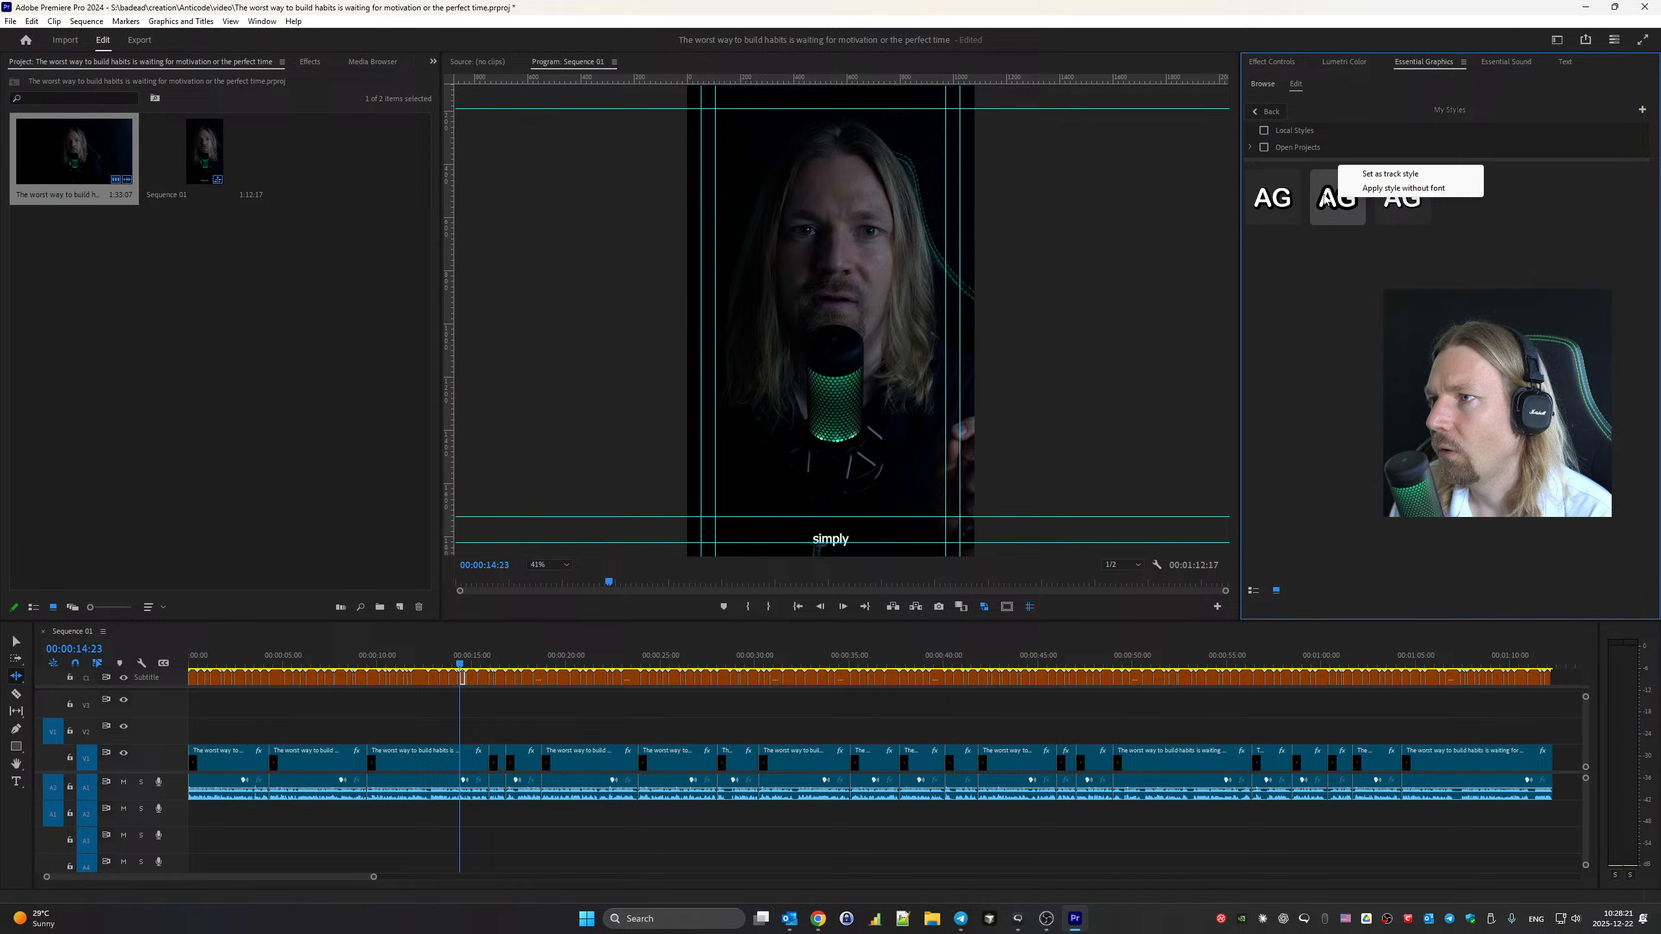
left_click(1363, 174)
Play the first seconds of the sequence from the start to check the restyled captions
left_click(567, 695)
key("Home")
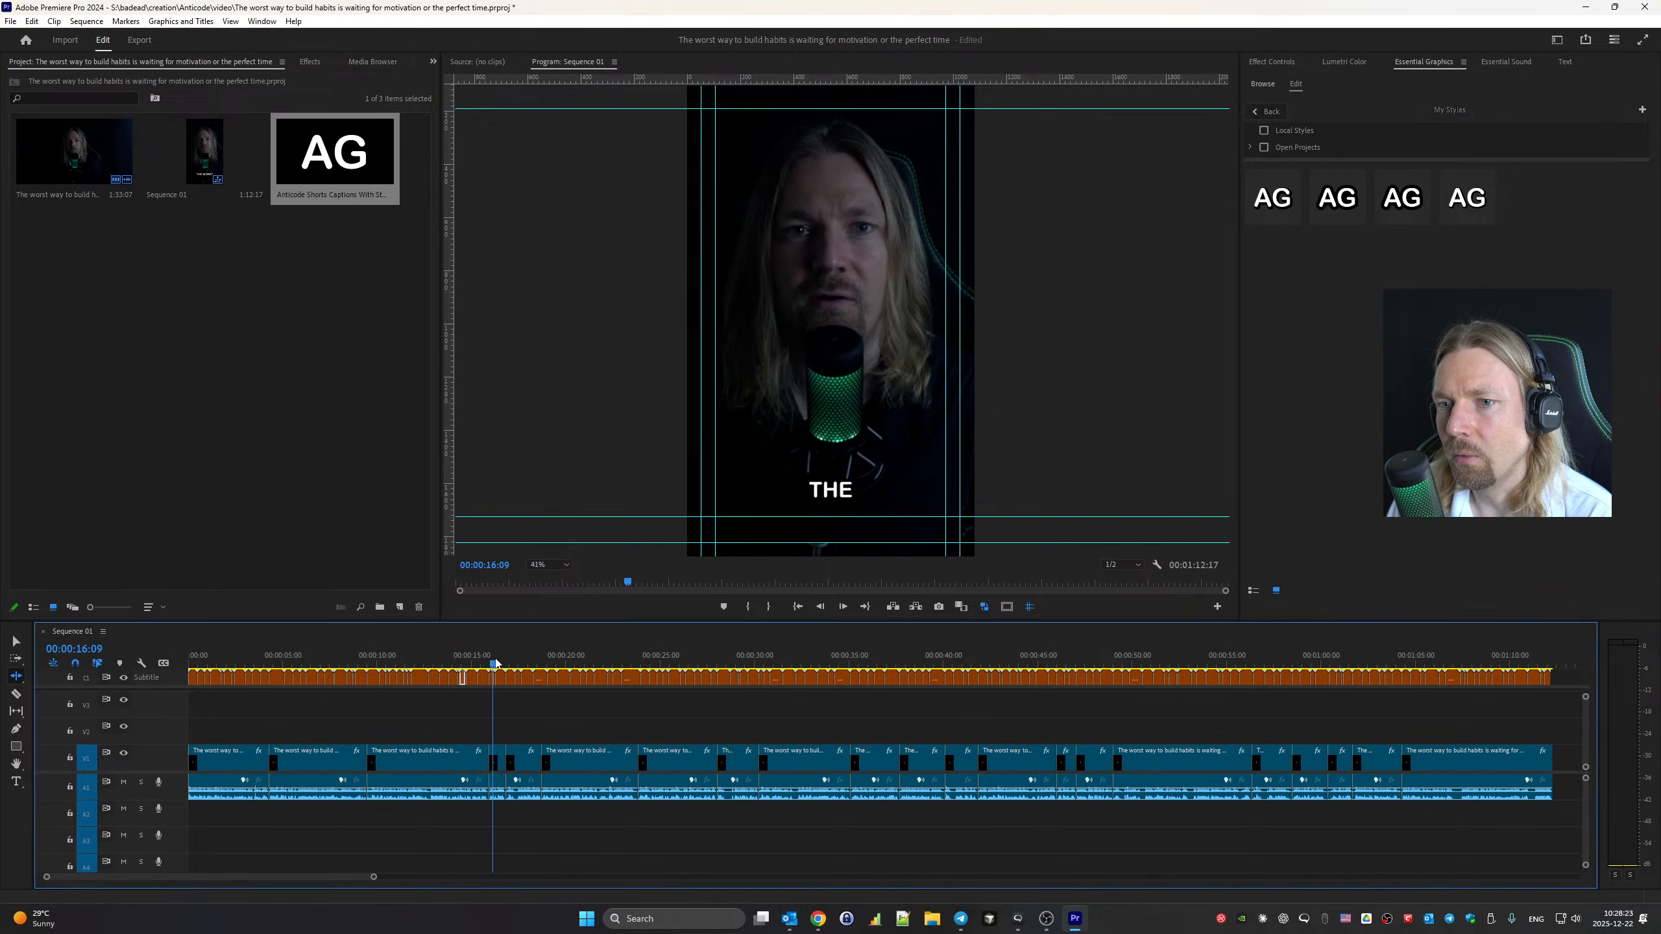
key("space")
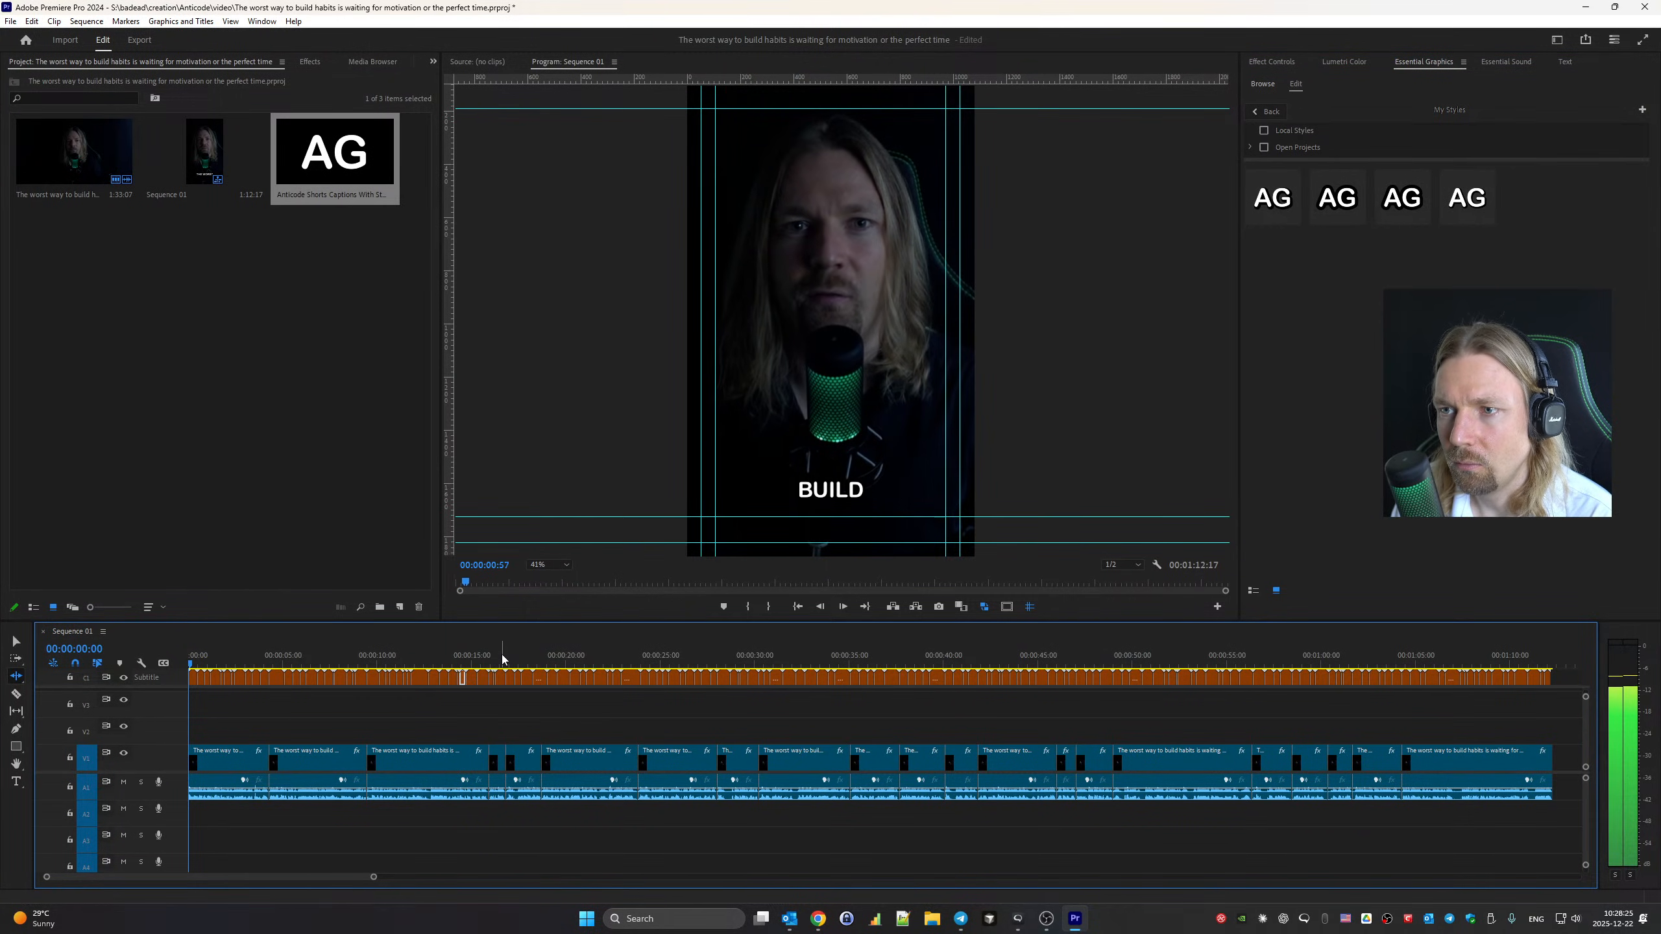
key("space")
Create a 1080 x 1920, 60 fps adjustment layer and place it on the track above the video clips at the sequence start
right_click(255, 295)
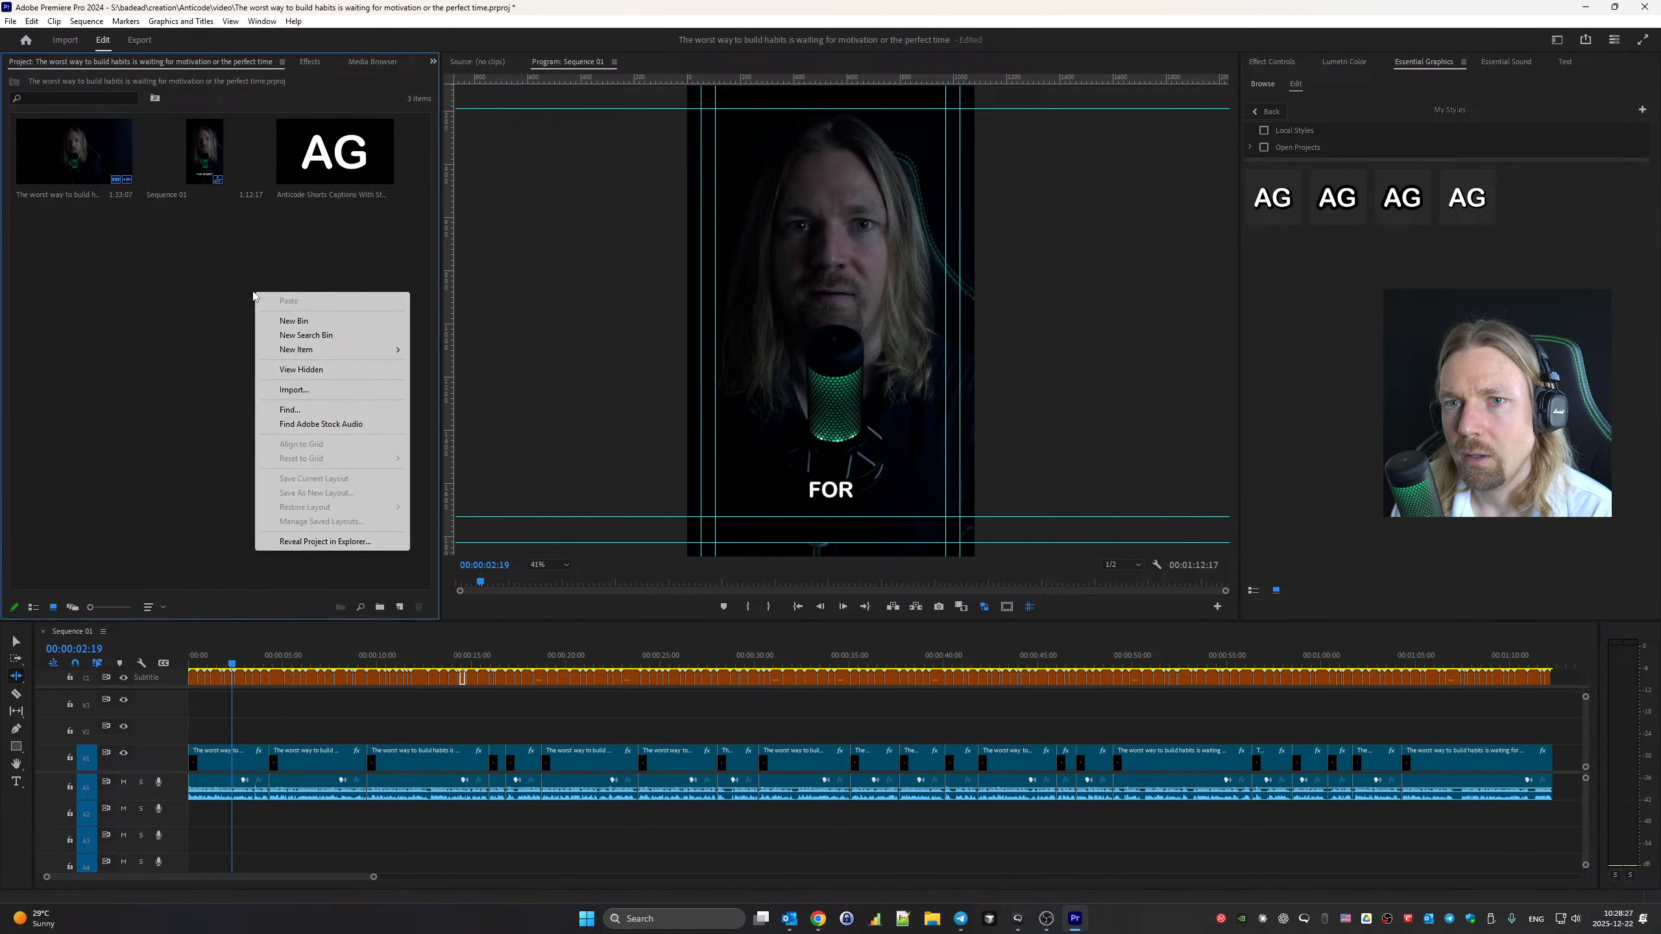
mouse_move(356, 358)
left_click(513, 393)
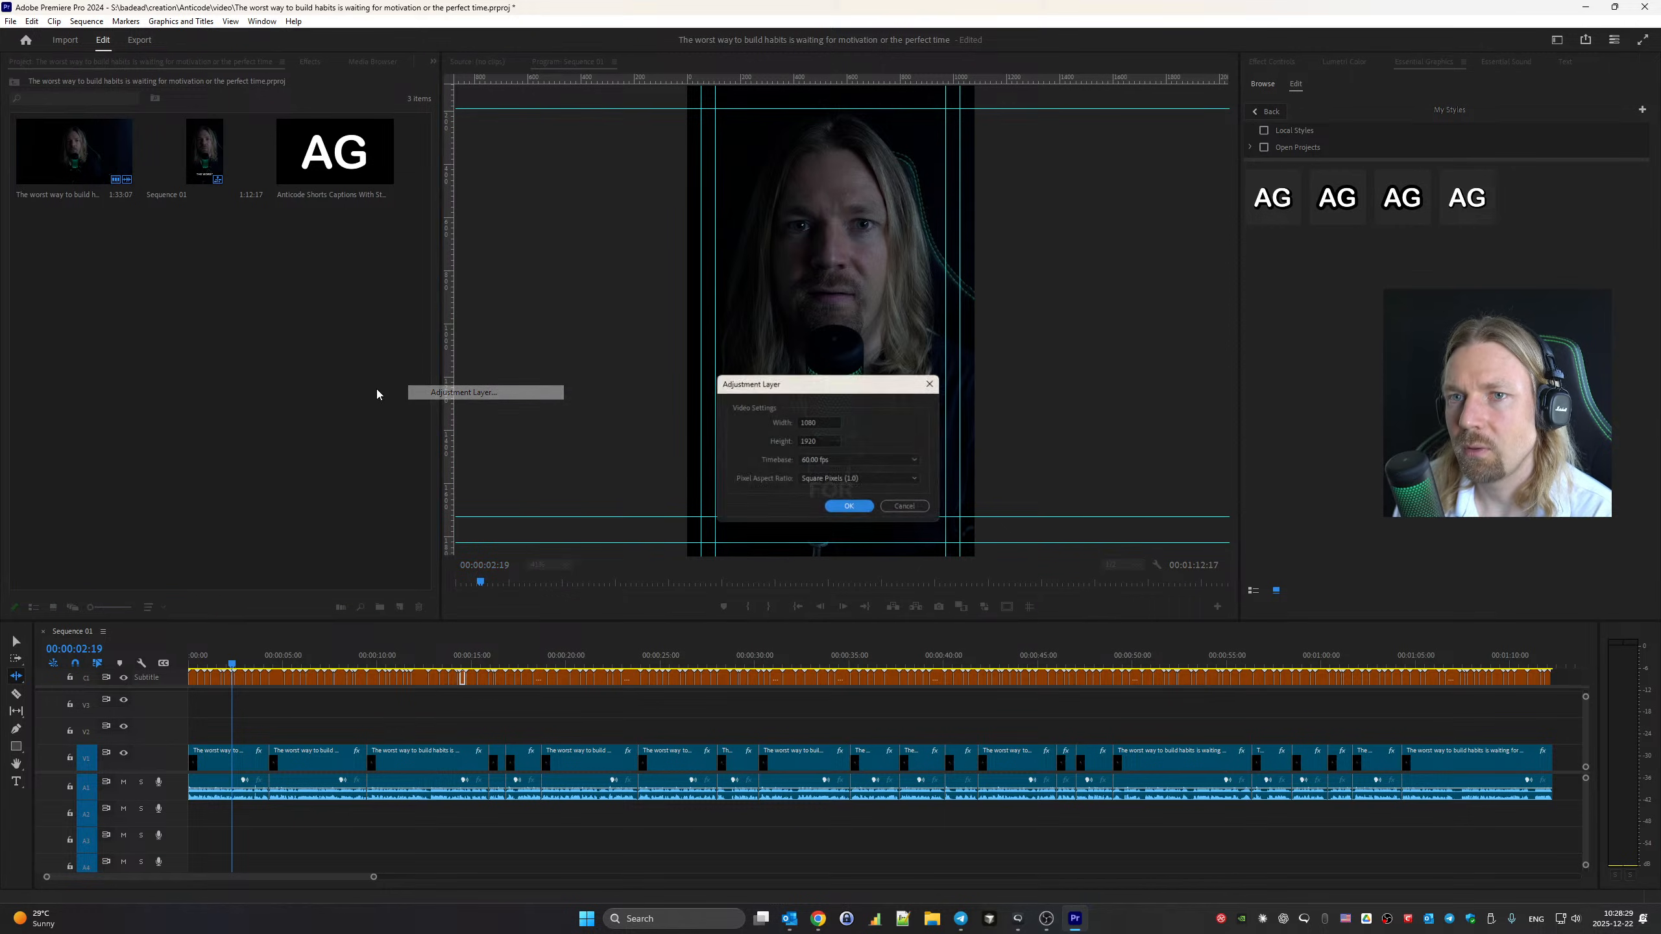
key("Return")
left_click_drag(378, 144, 164, 730)
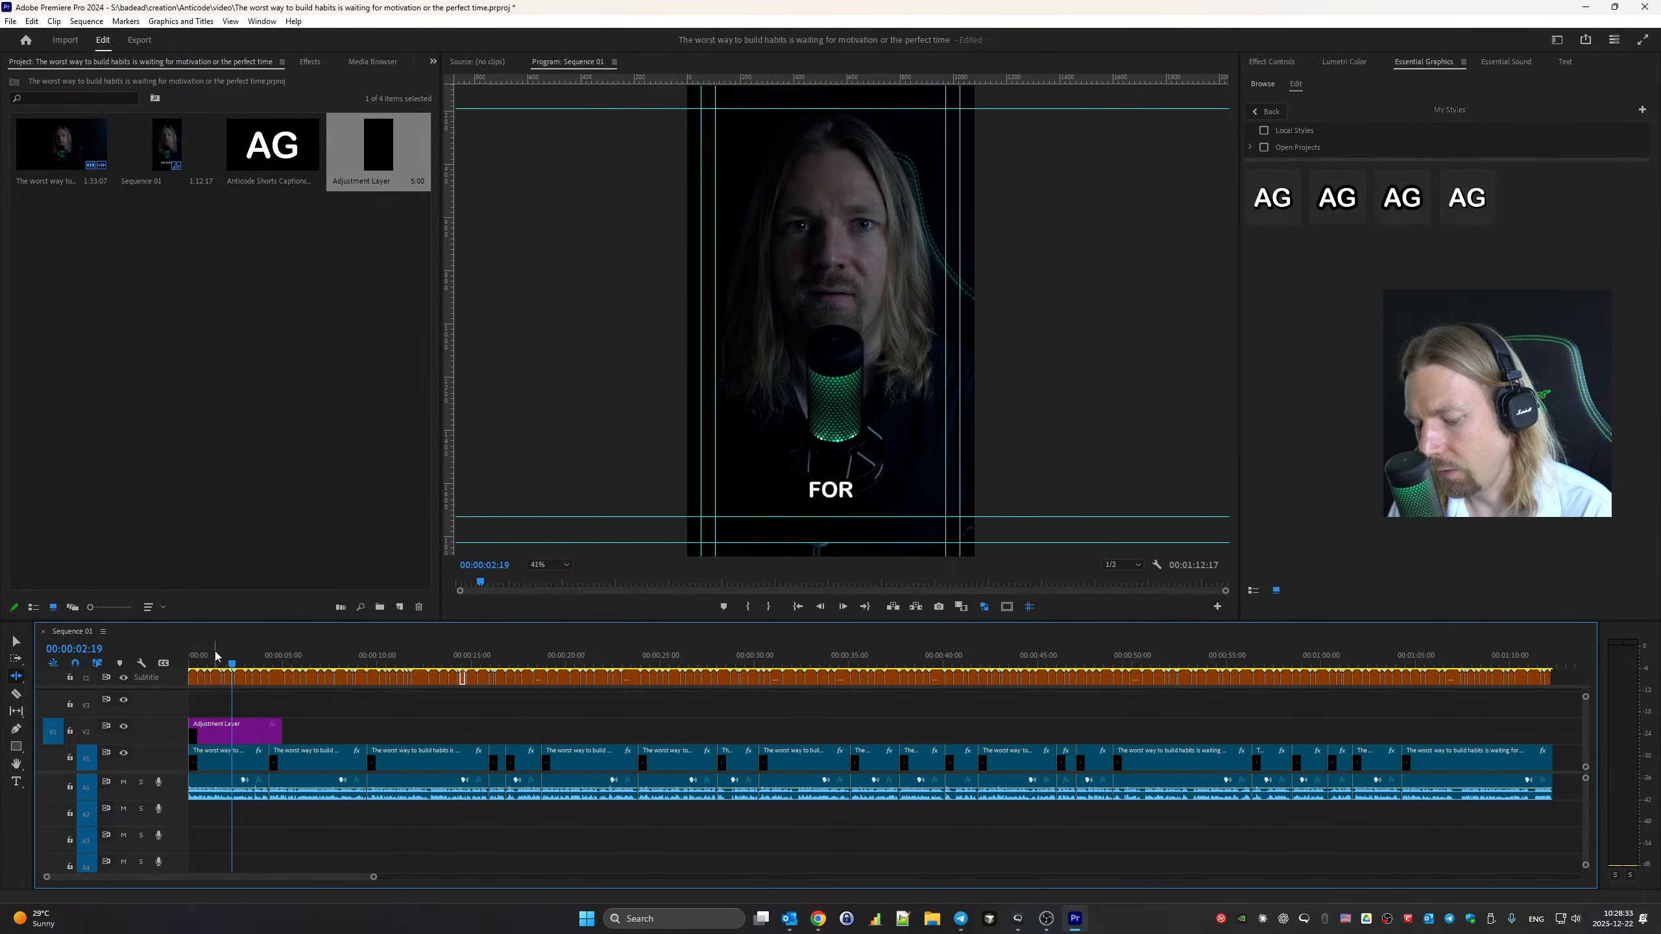
Extend the adjustment layer to the end of the last clip and return the playhead to the sequence start
key("v")
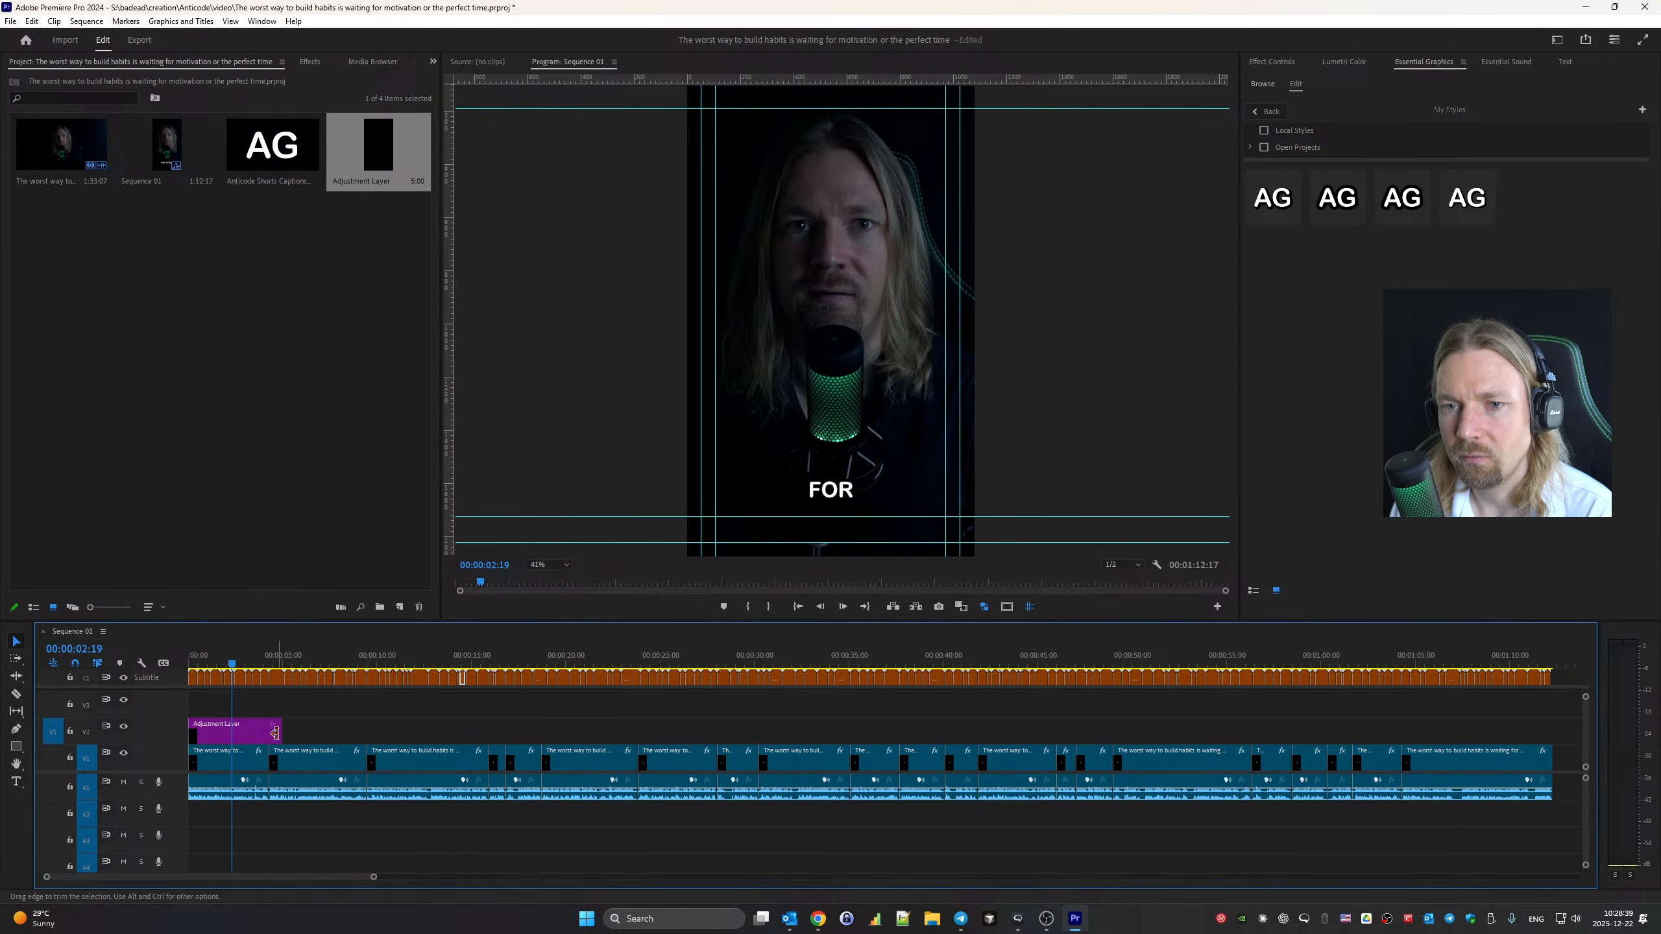
left_click_drag(274, 733, 1547, 842)
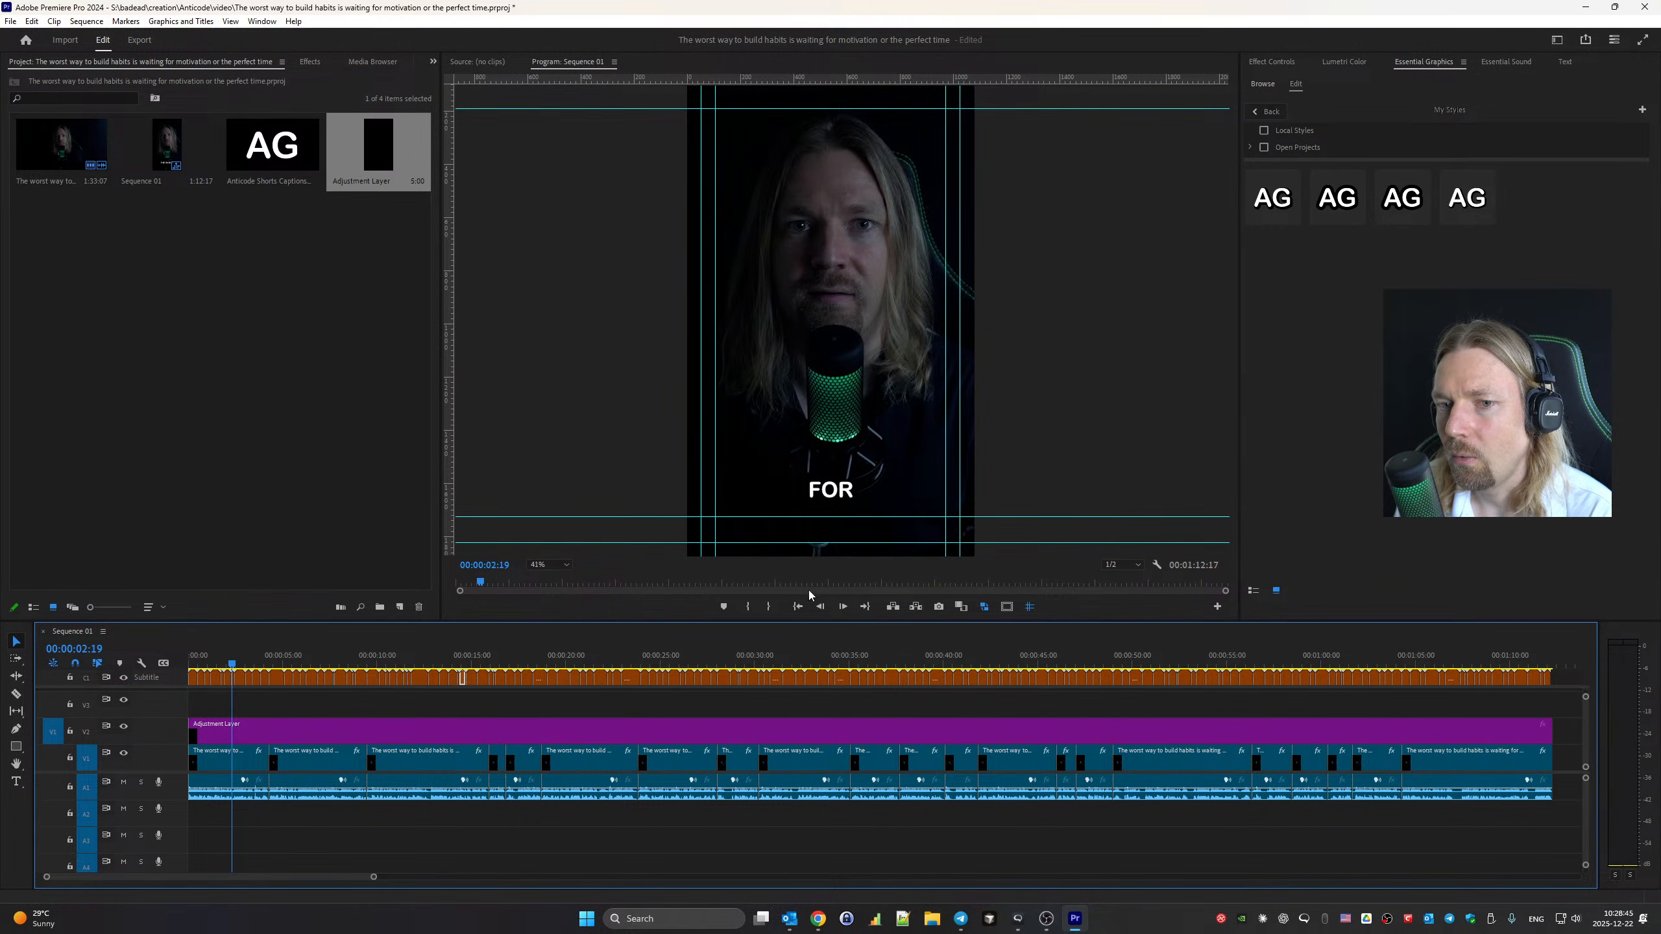
left_click(241, 661)
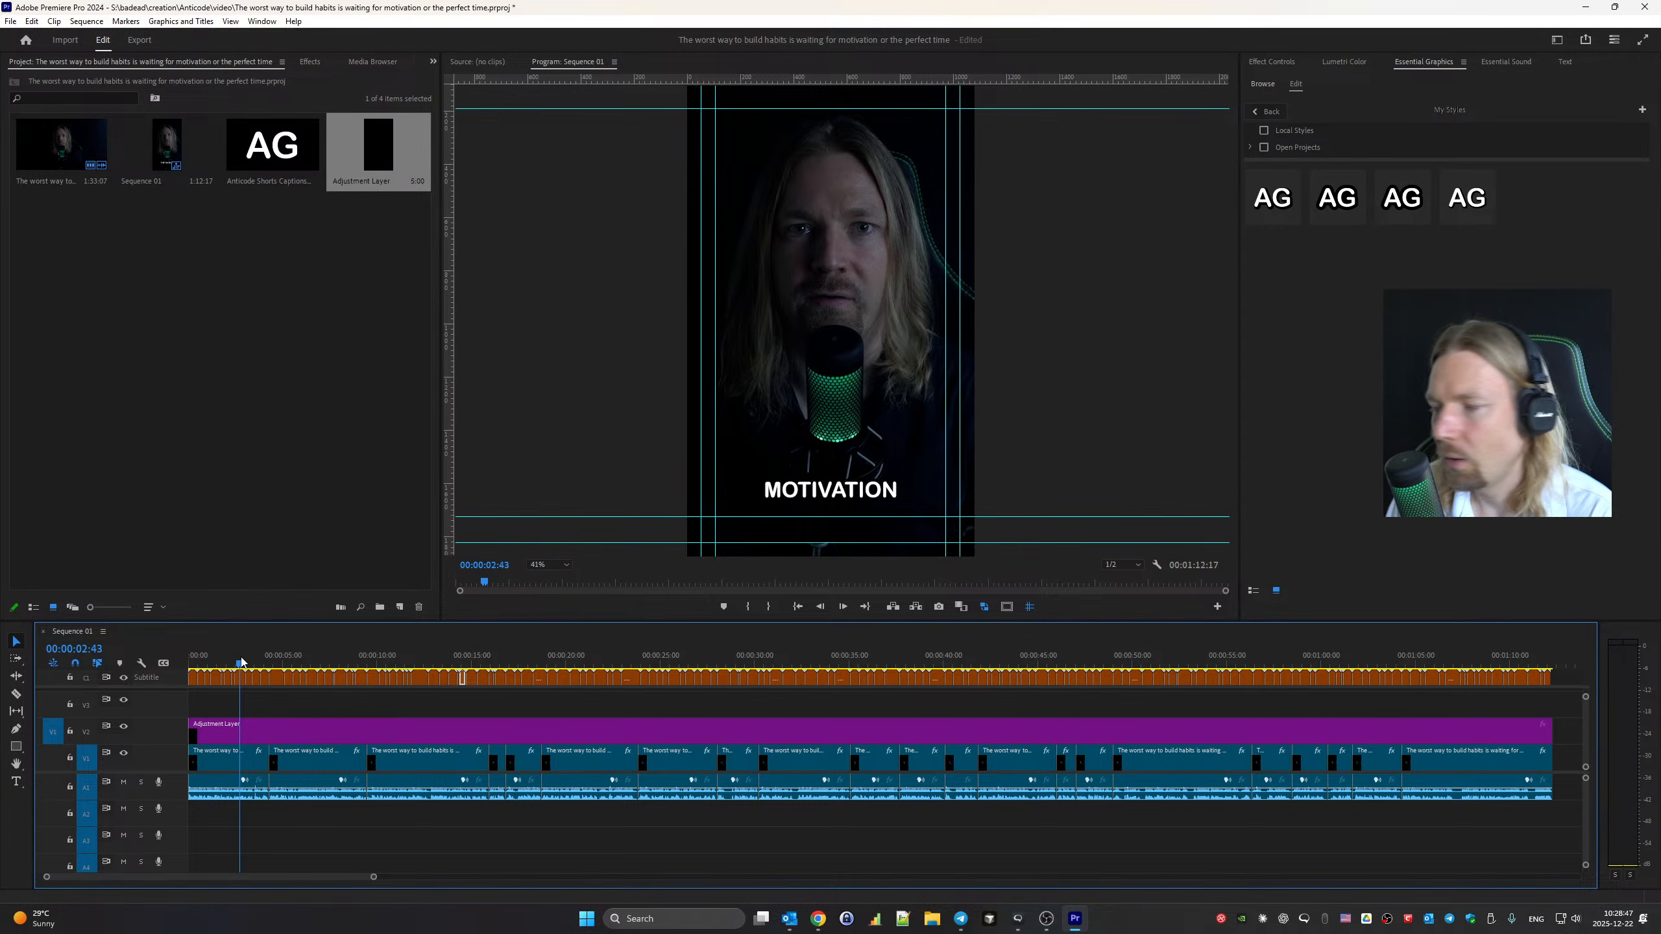
key("Home")
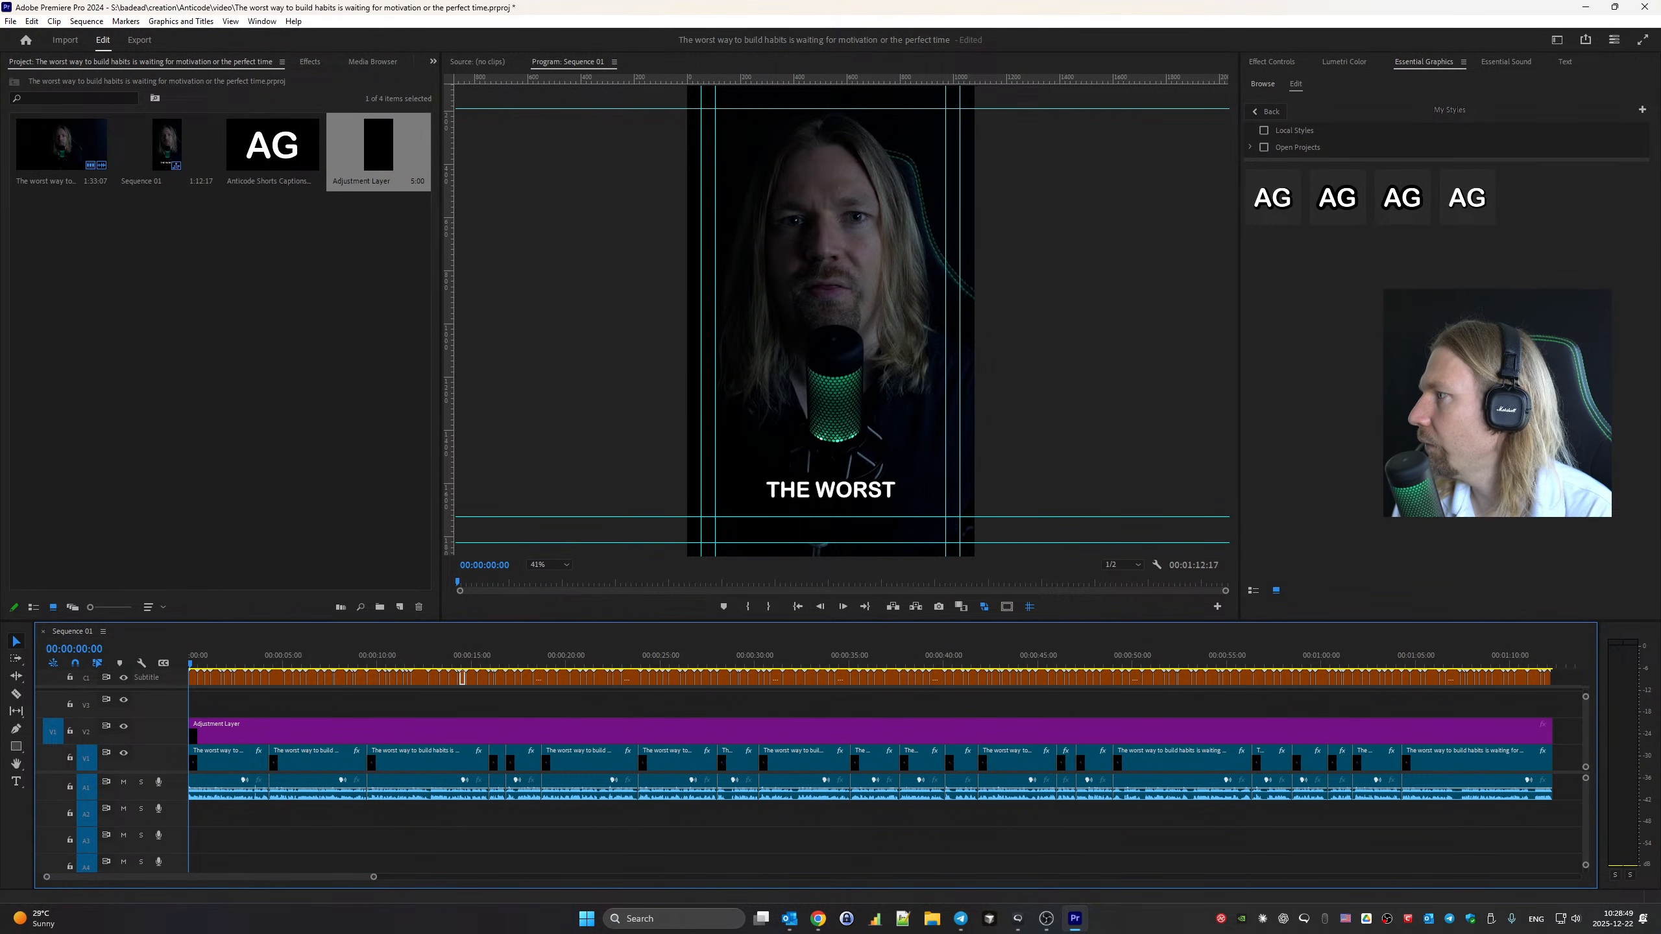
Bring the browser window with the Pexels free stock videos page onto this screen
key("alt+Tab")
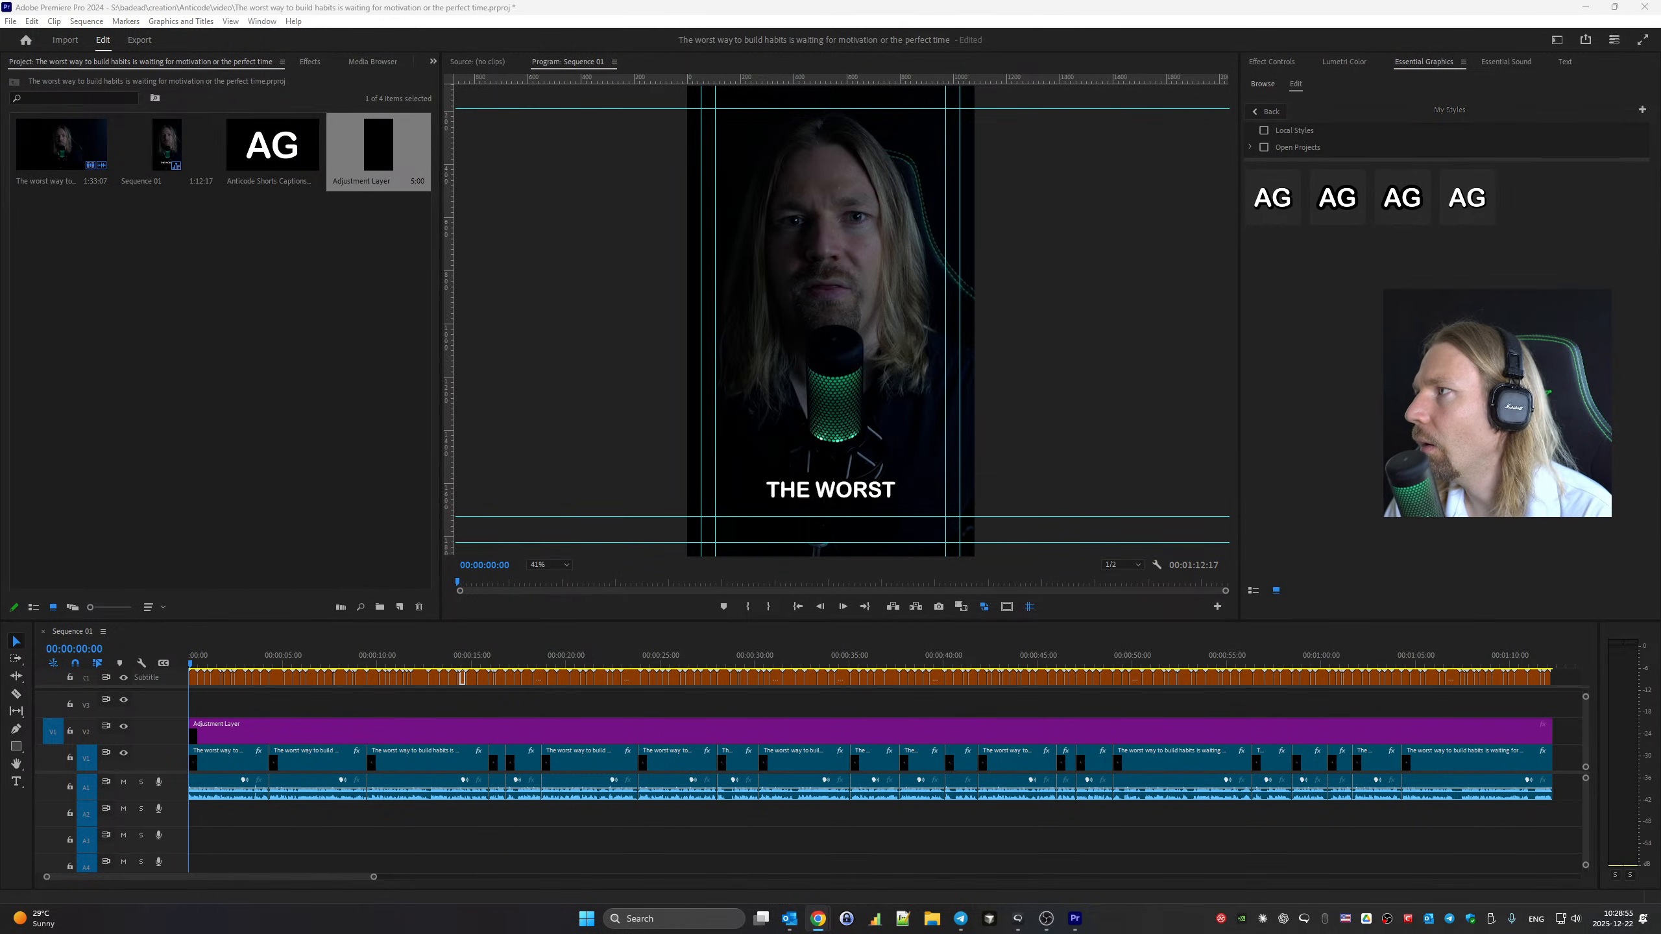
left_click_drag(1660, 458, 1001, 2)
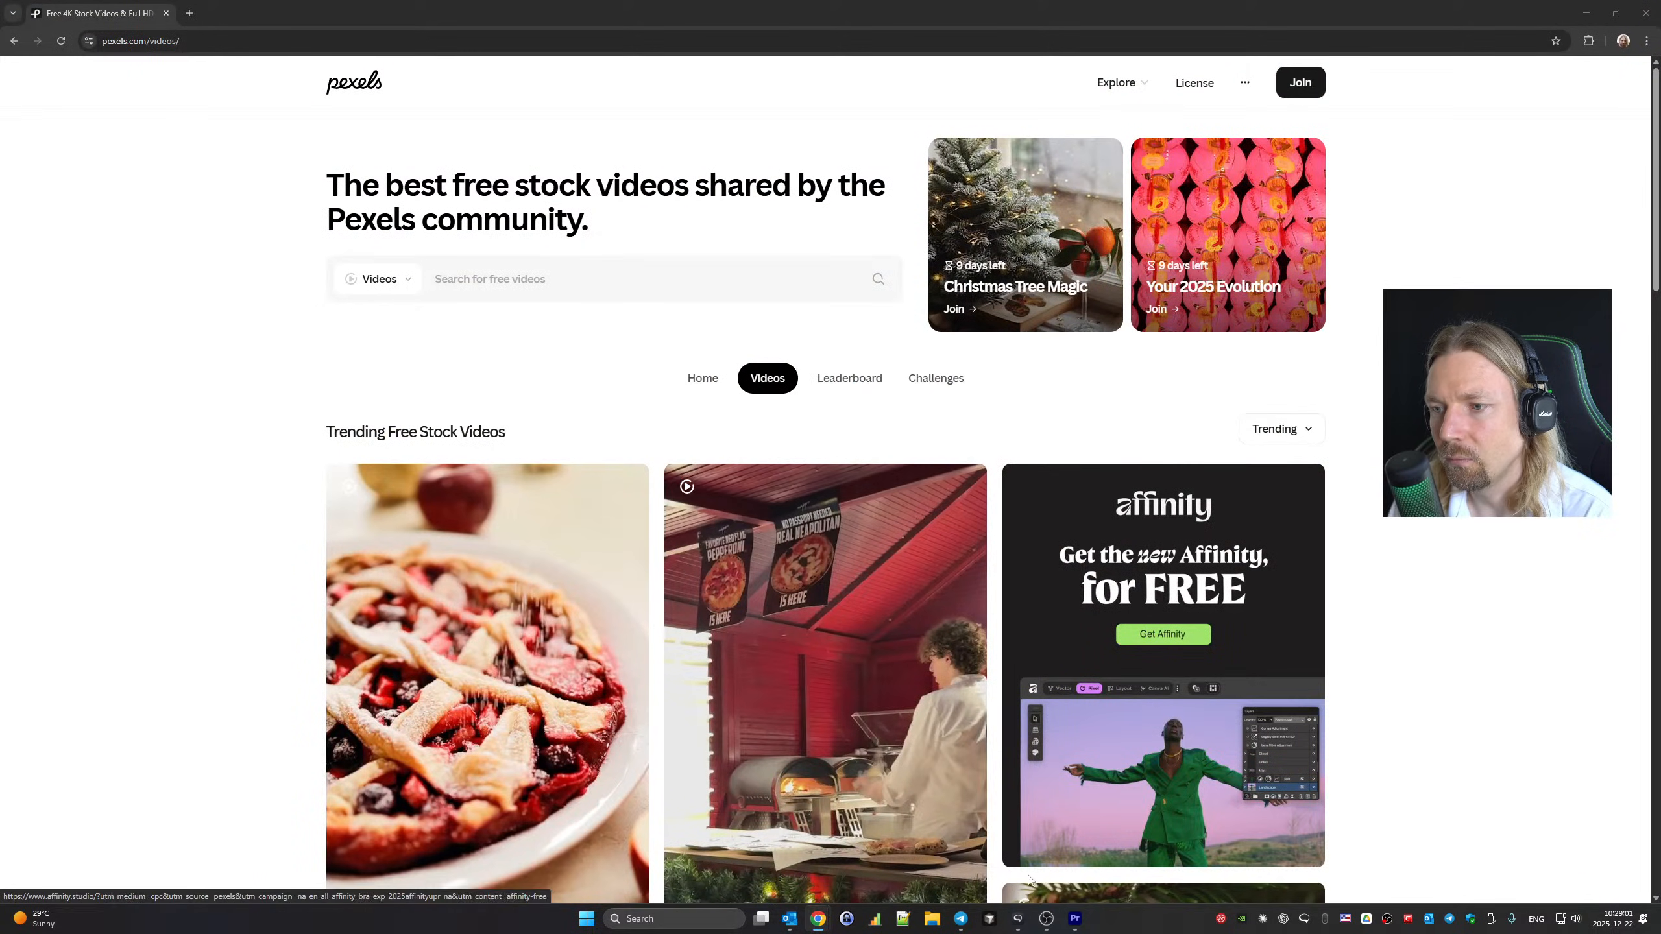
left_click(1016, 919)
left_click(1334, 724)
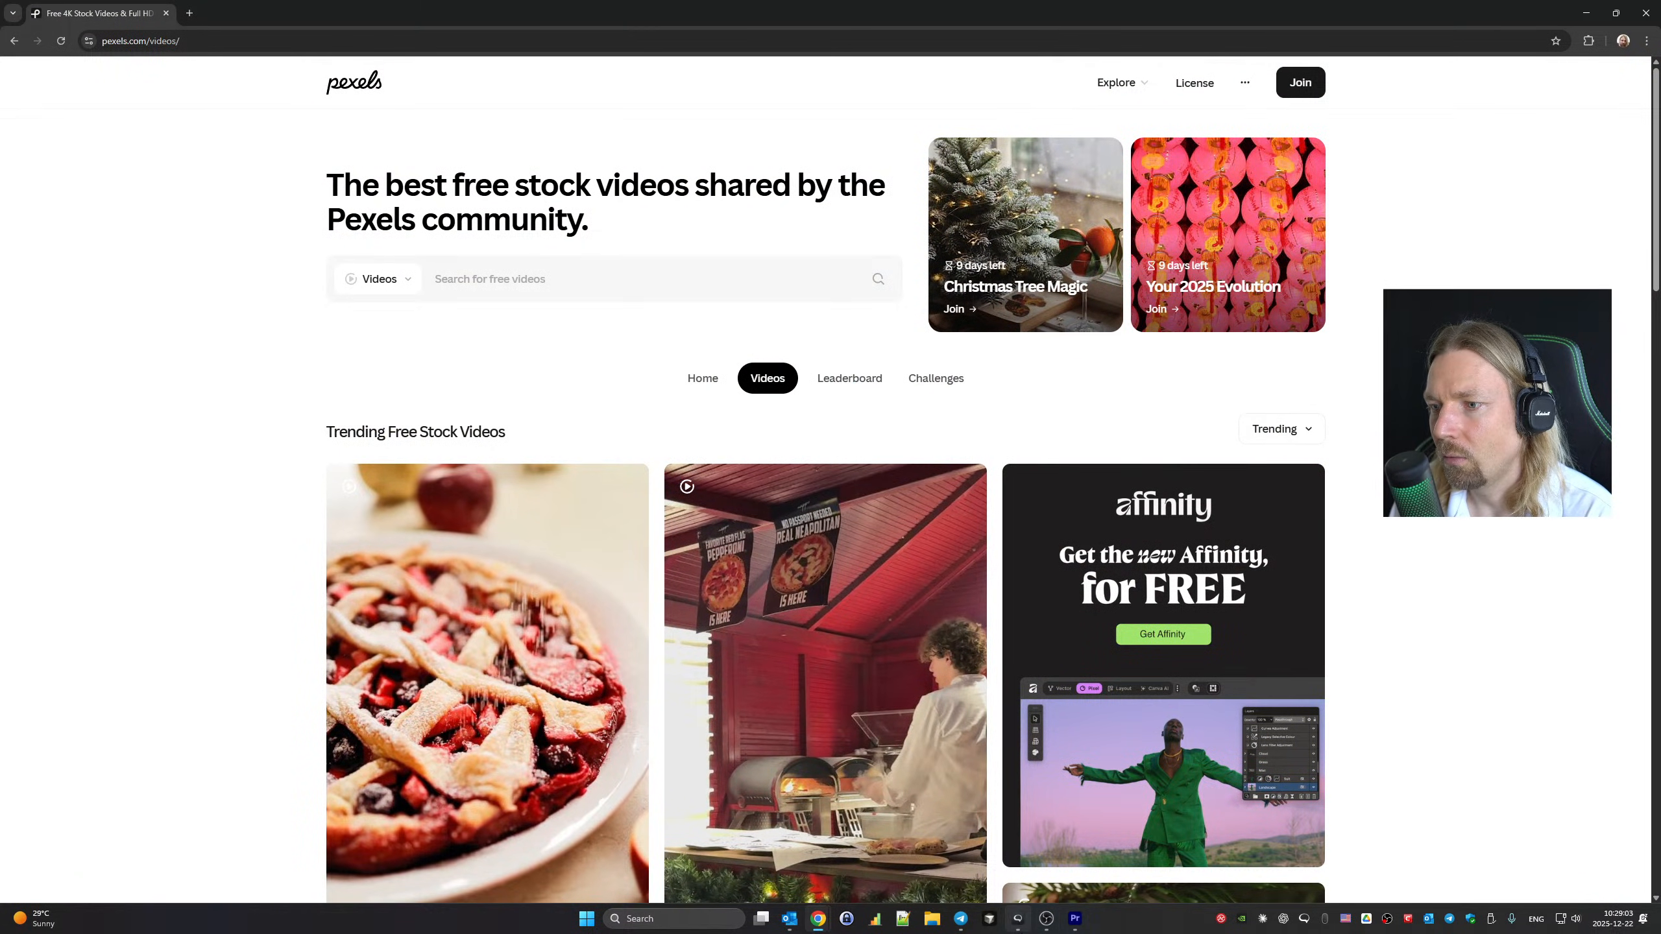
Switch back to Premiere Pro, play the opening lines, and return the playhead to the sequence start
left_click(1075, 919)
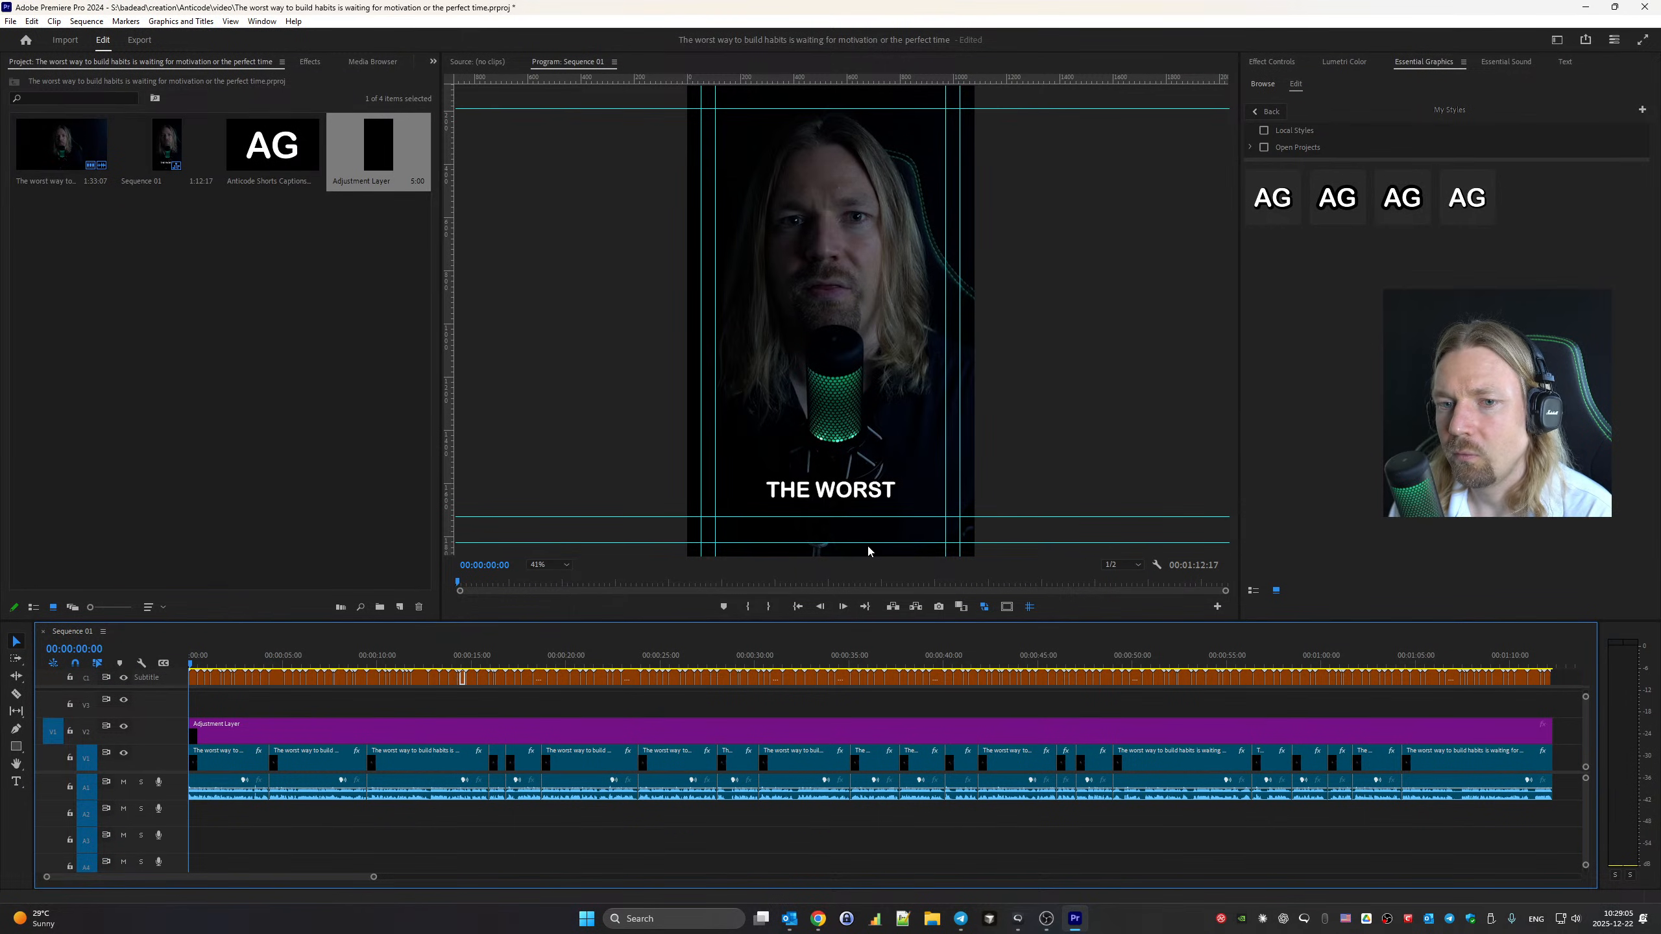
key("space")
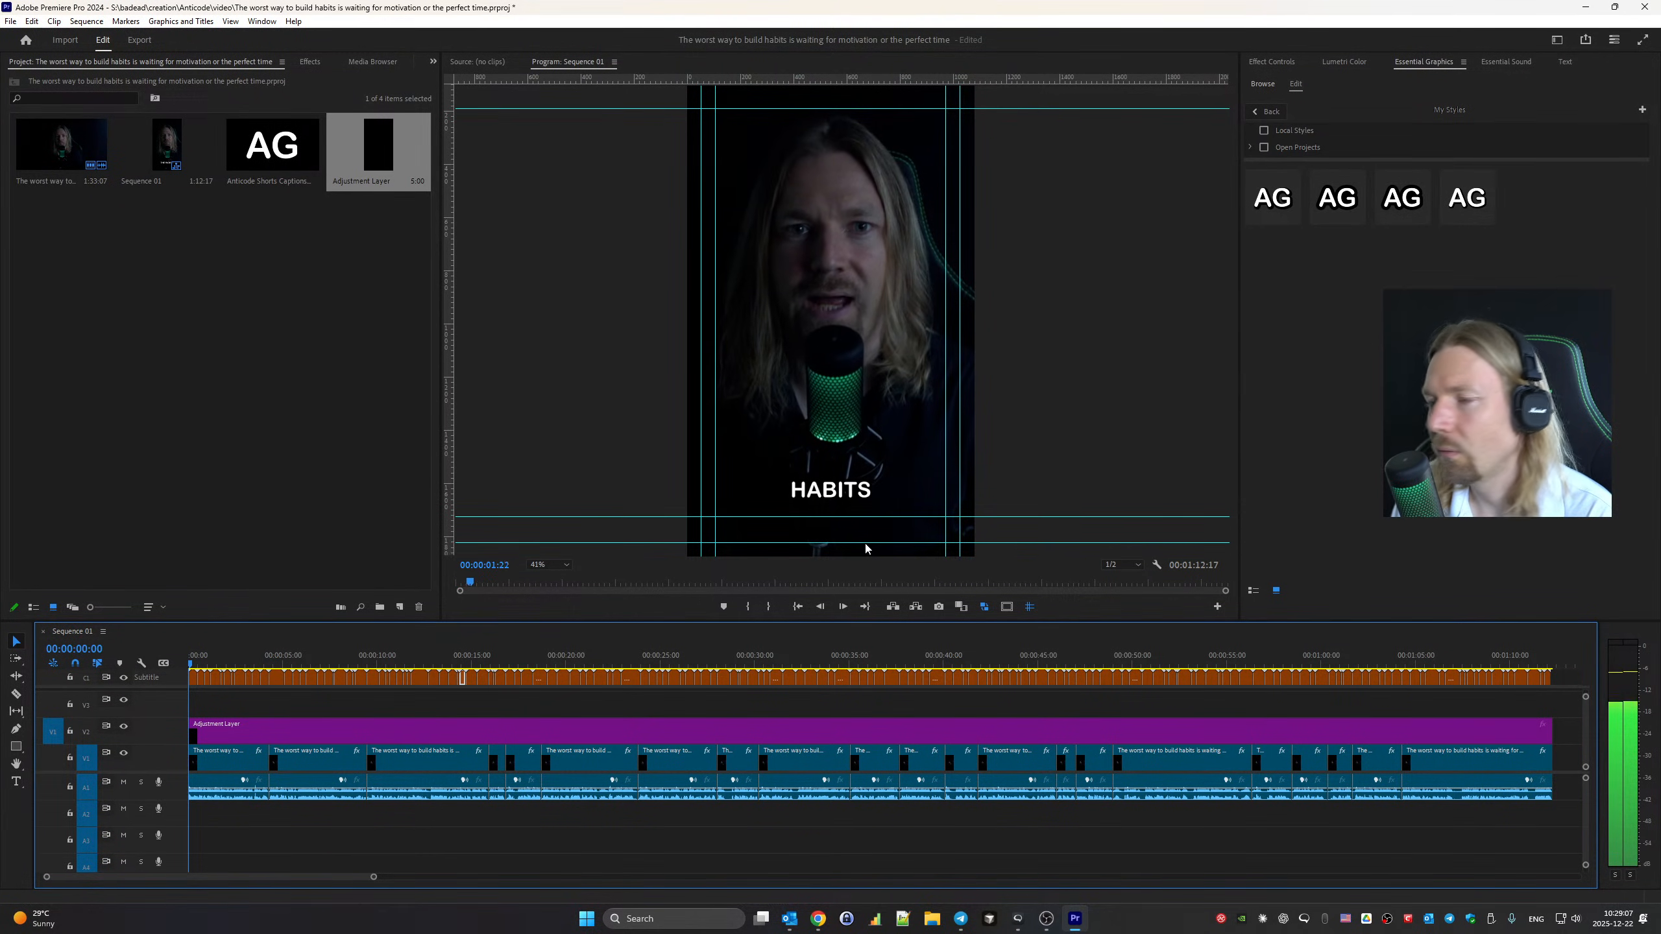
left_click(232, 651)
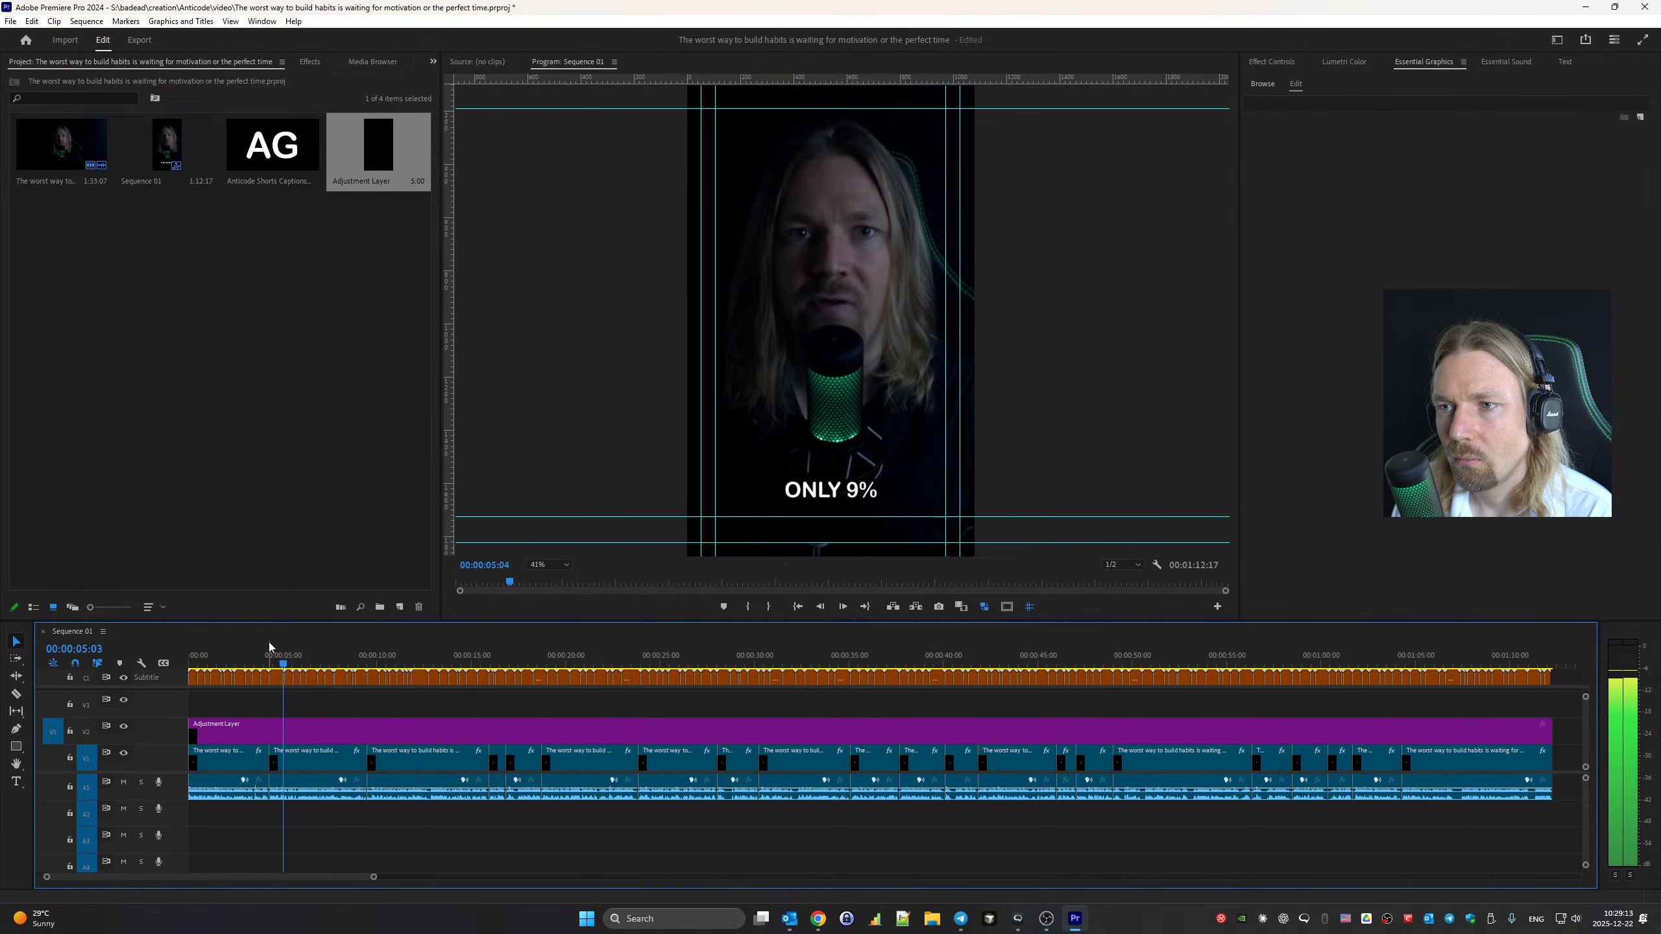
key("space")
left_click_drag(200, 665, 187, 667)
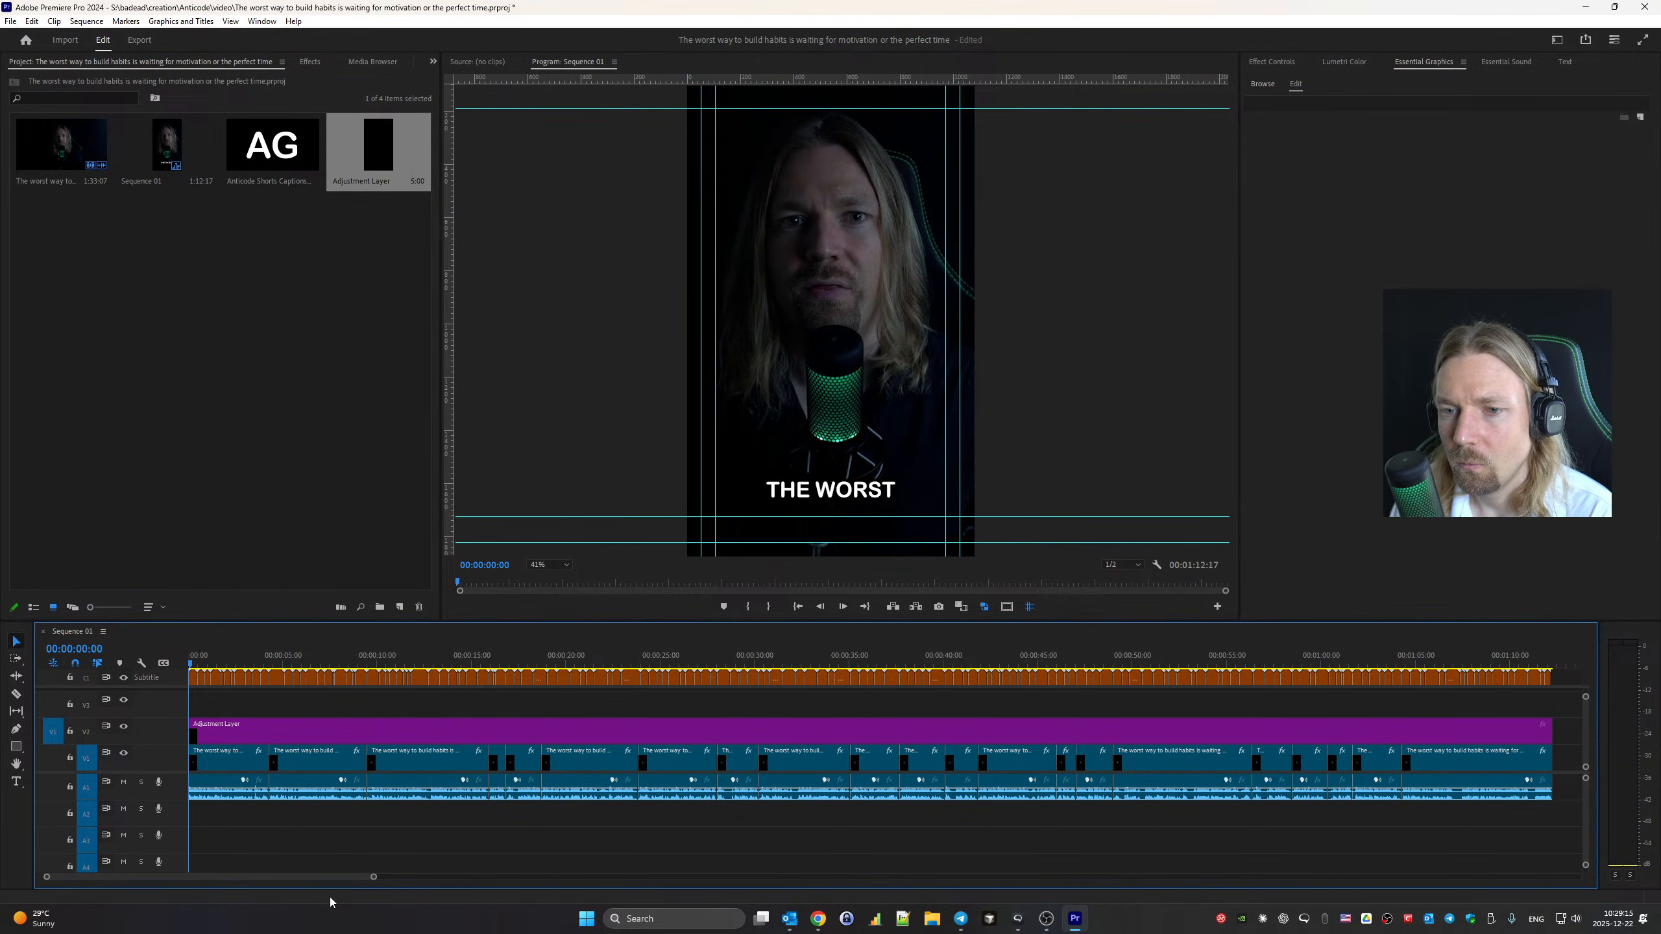
Play the edit up to "the fastest" and replay the opening line from the start up to "waiting"
left_click_drag(375, 879, 298, 876)
key("space")
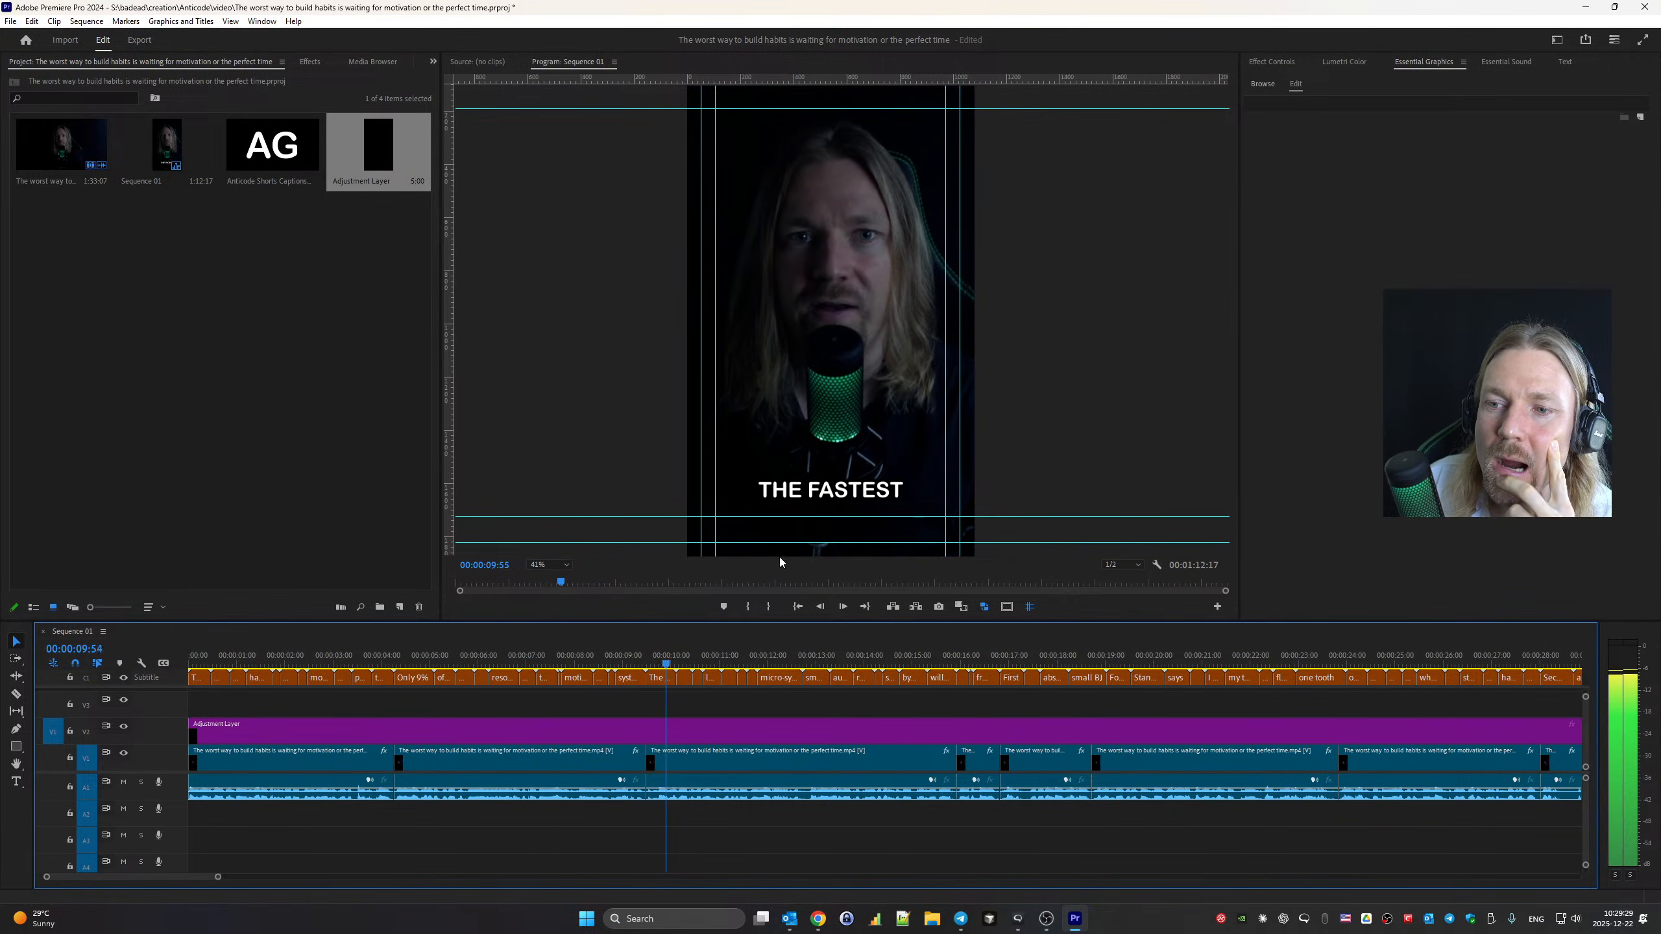
key("space")
key("Home")
key("space")
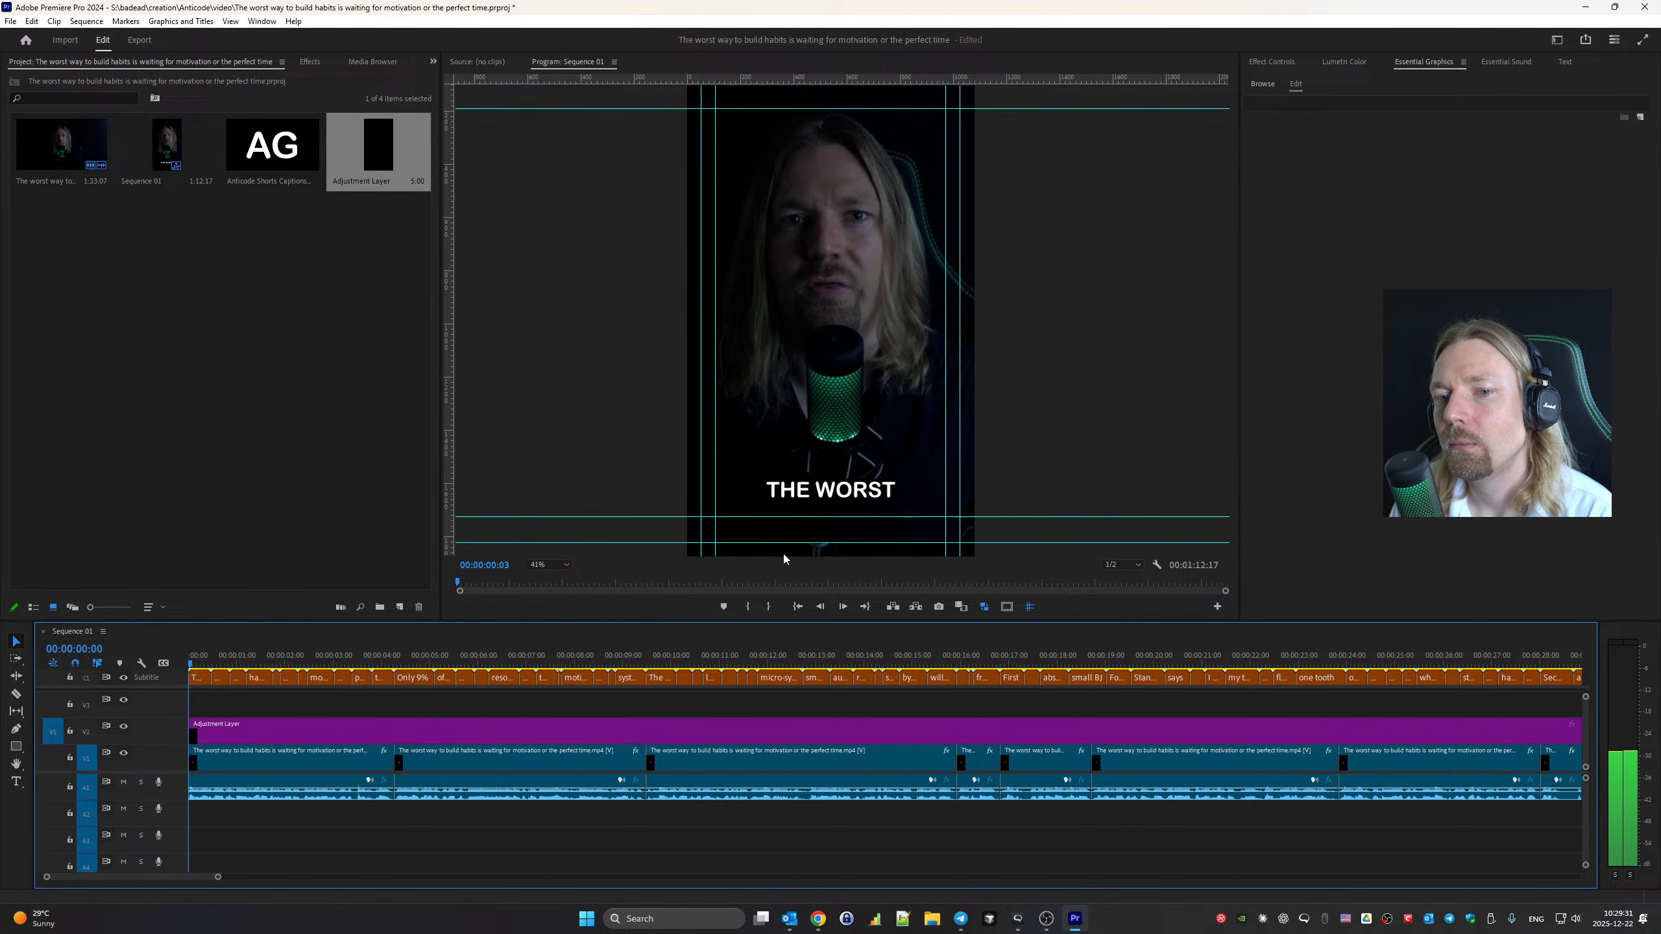
key("space")
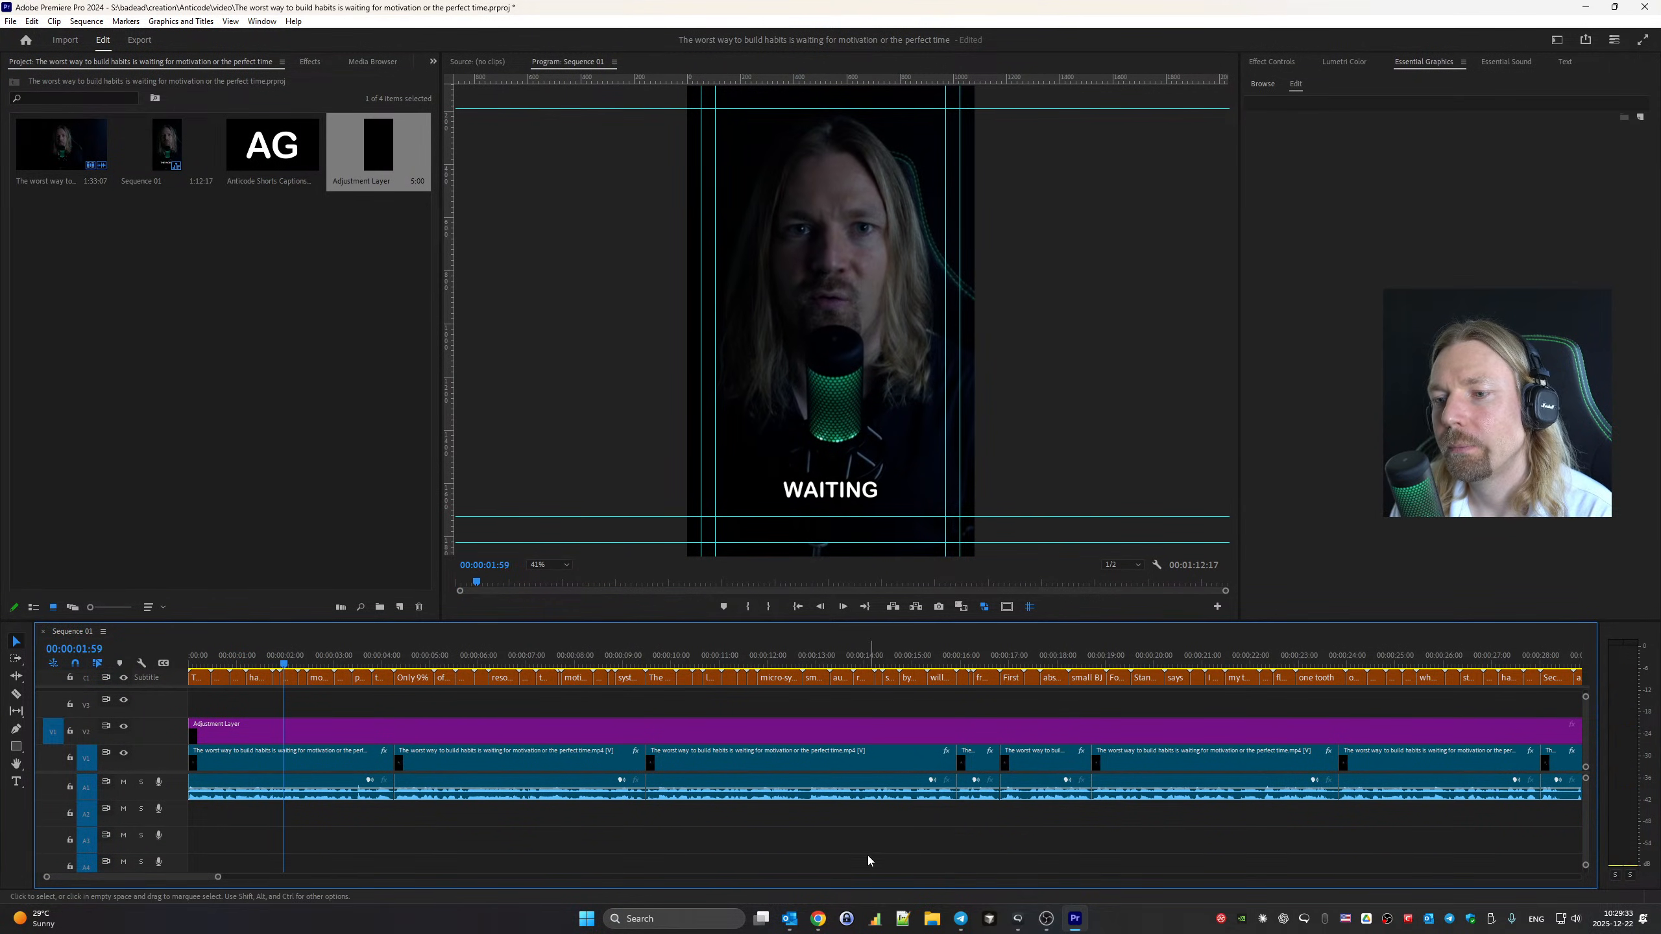
Switch to the browser with the Pexels free stock videos page
left_click(818, 919)
left_click(905, 864)
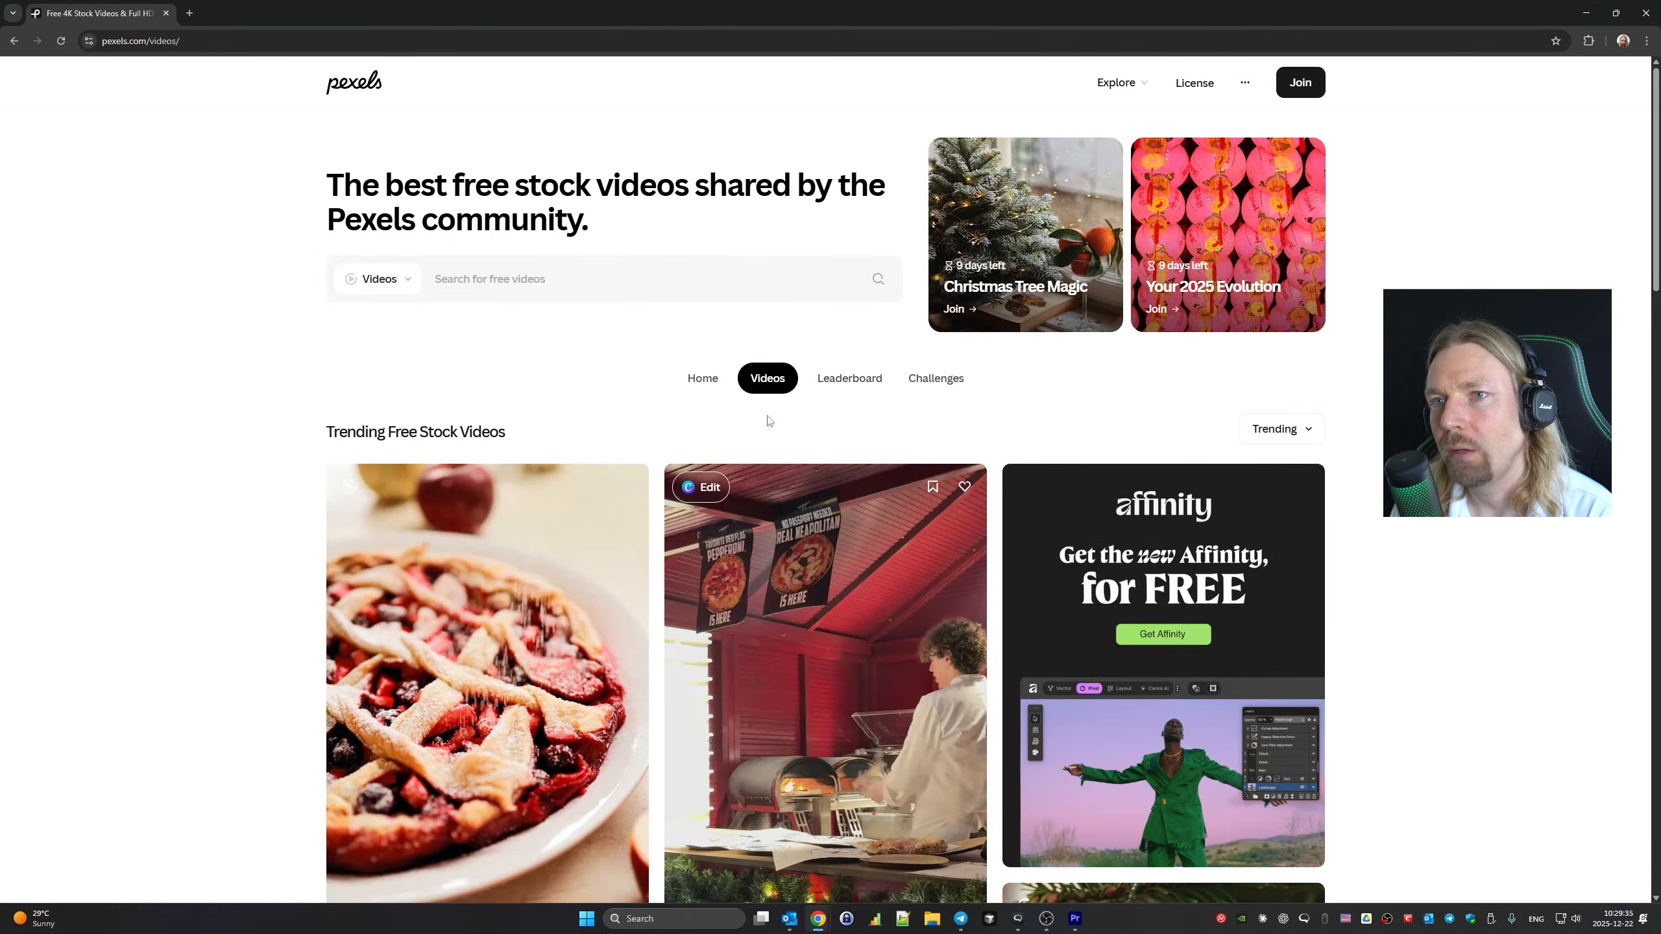
left_click(533, 288)
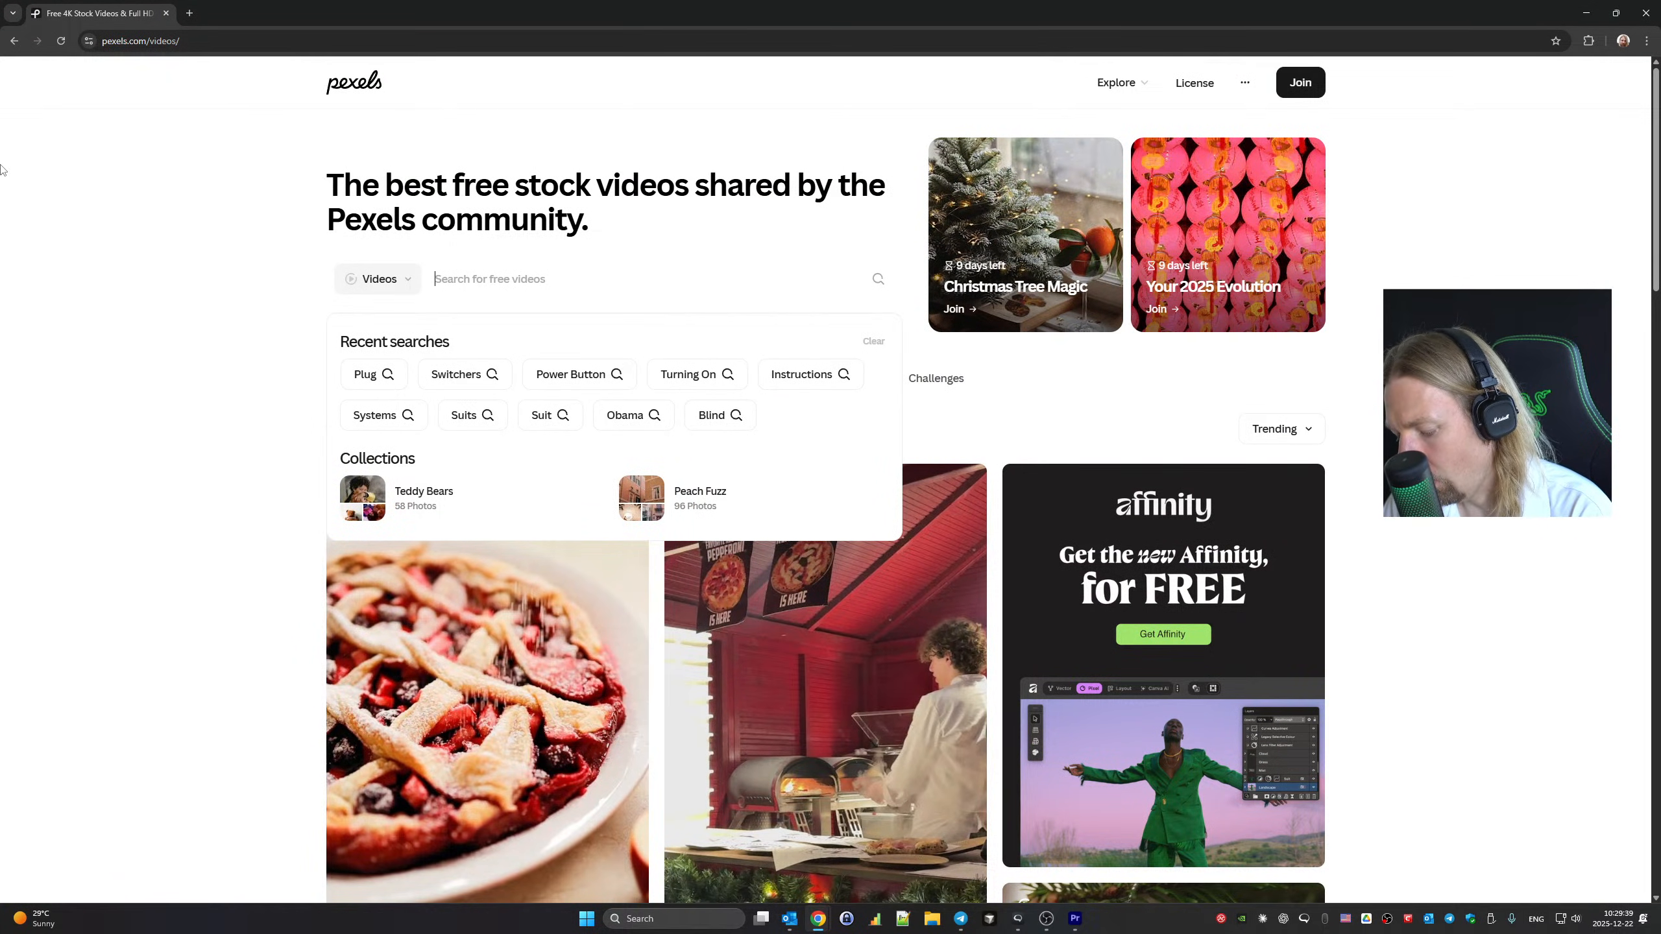
type("habis")
key("Return")
key("ctrl+a")
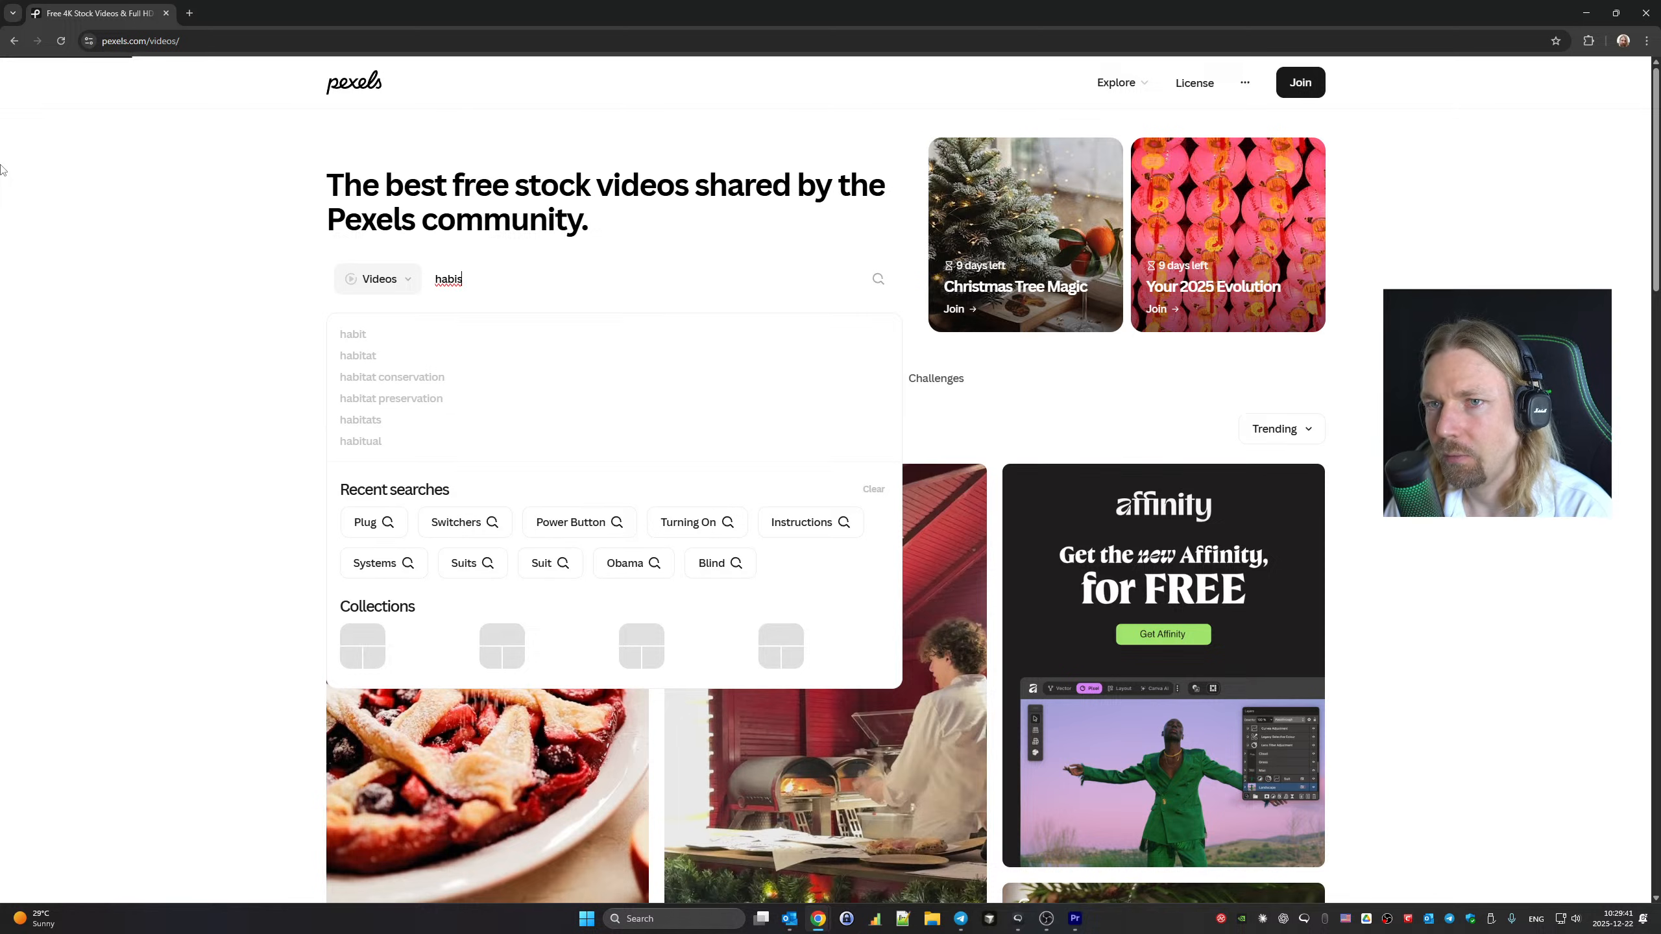
type("habith")
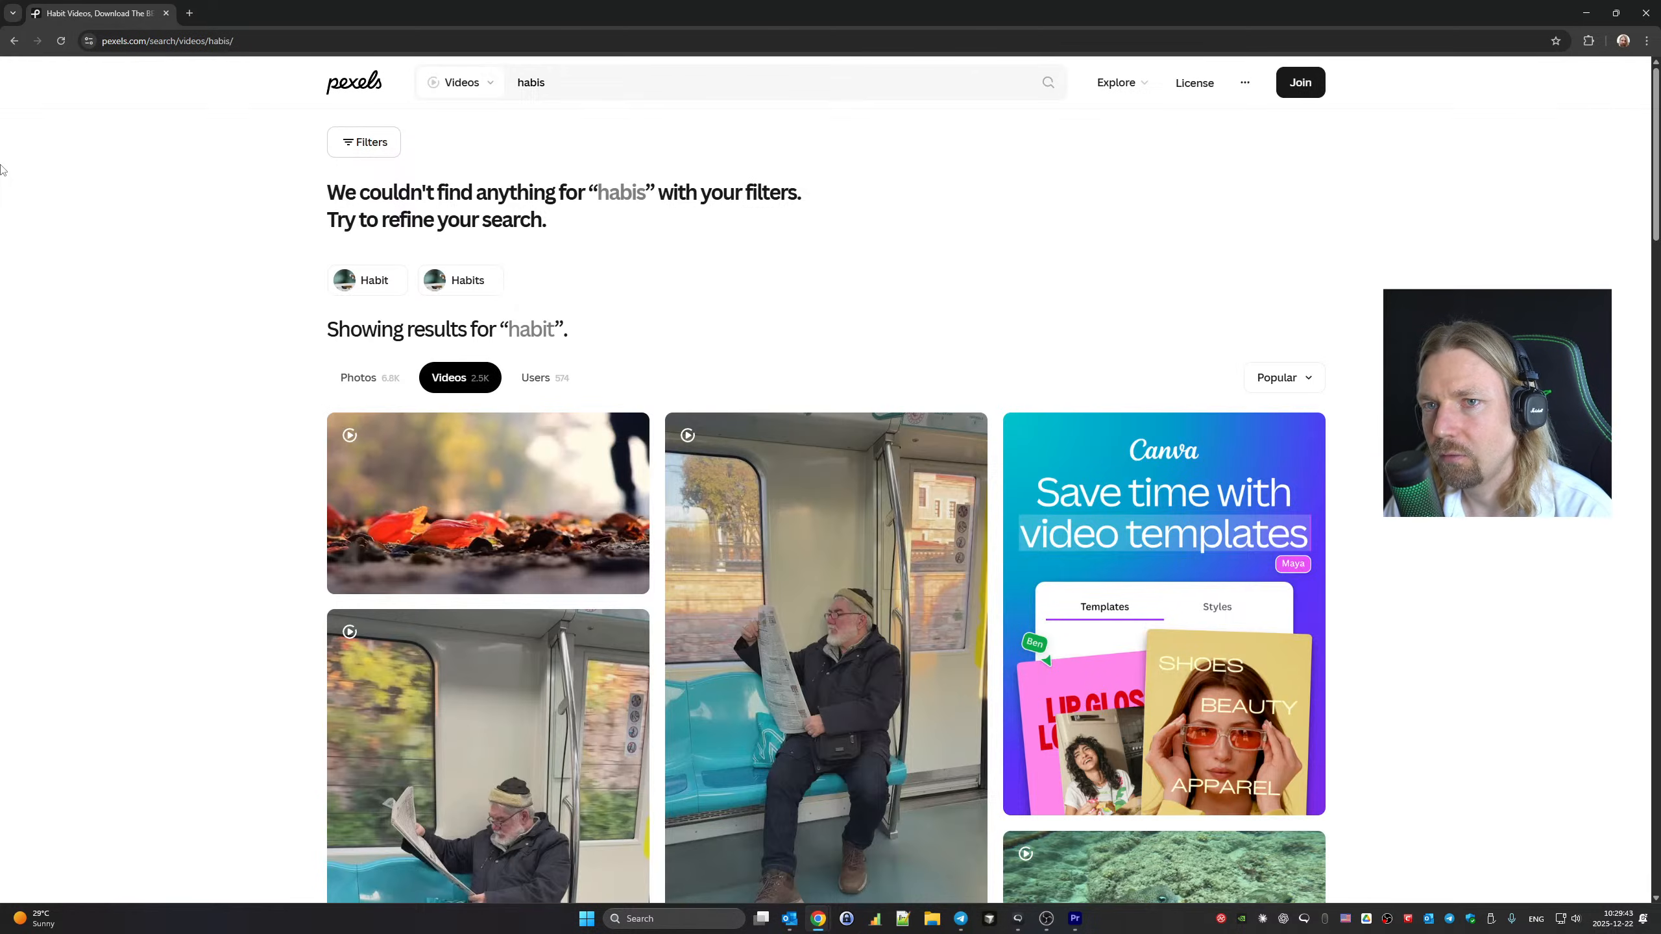
Search the Pexels videos for "habit"
left_click(651, 84)
type("habit")
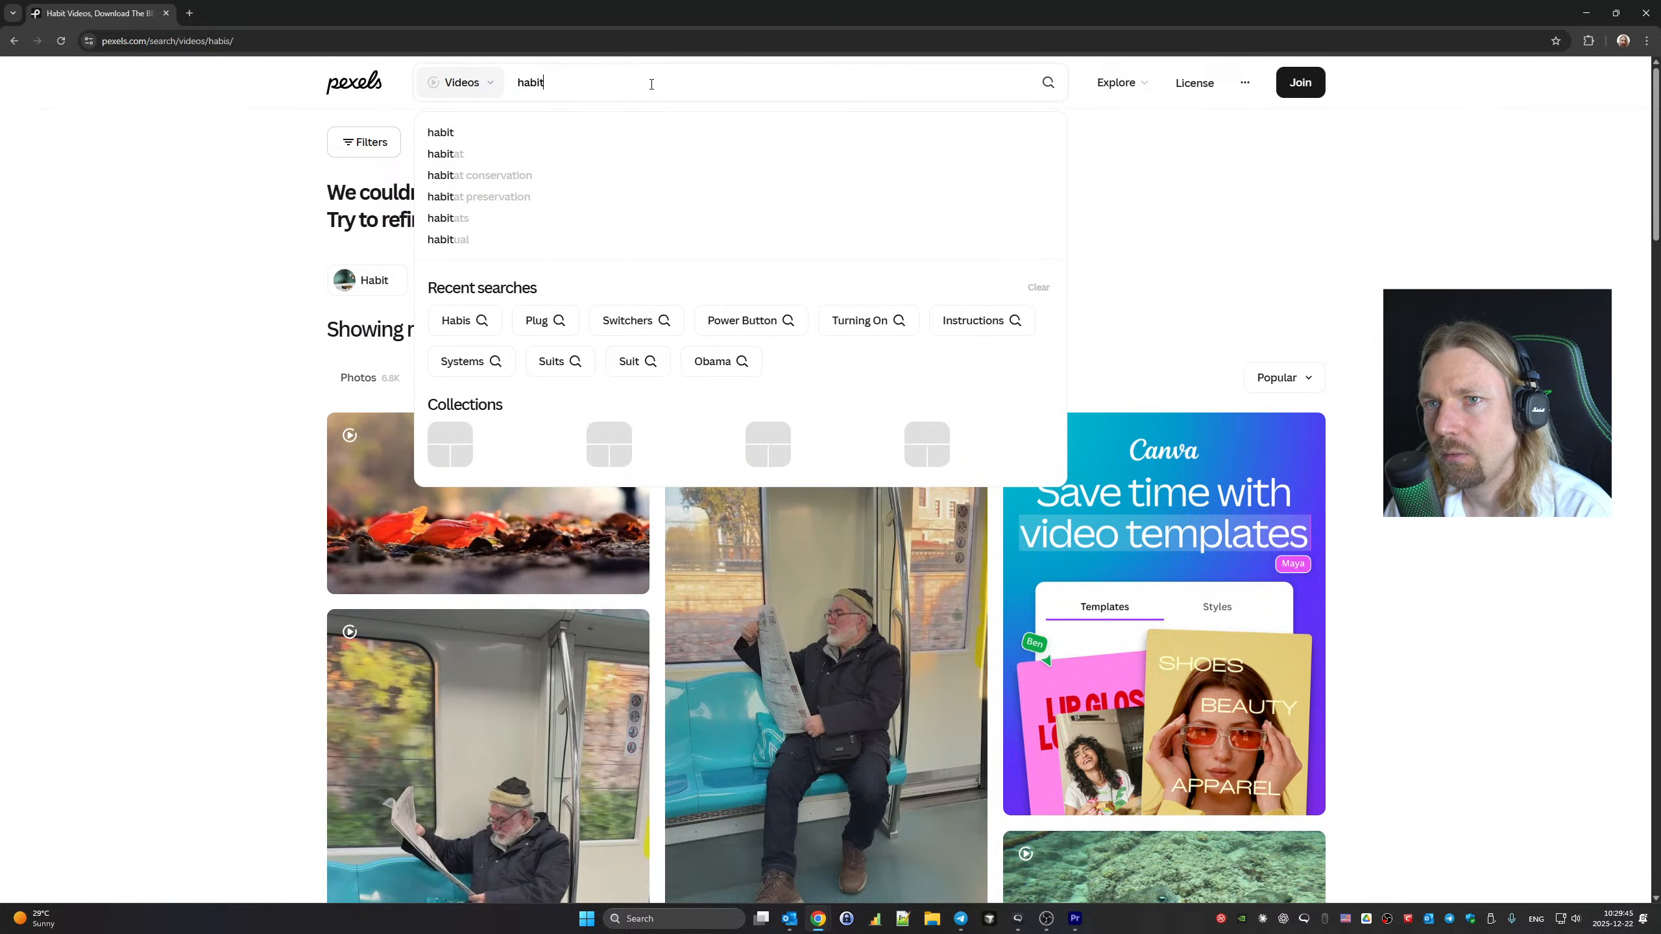
type("s")
key("BackSpace")
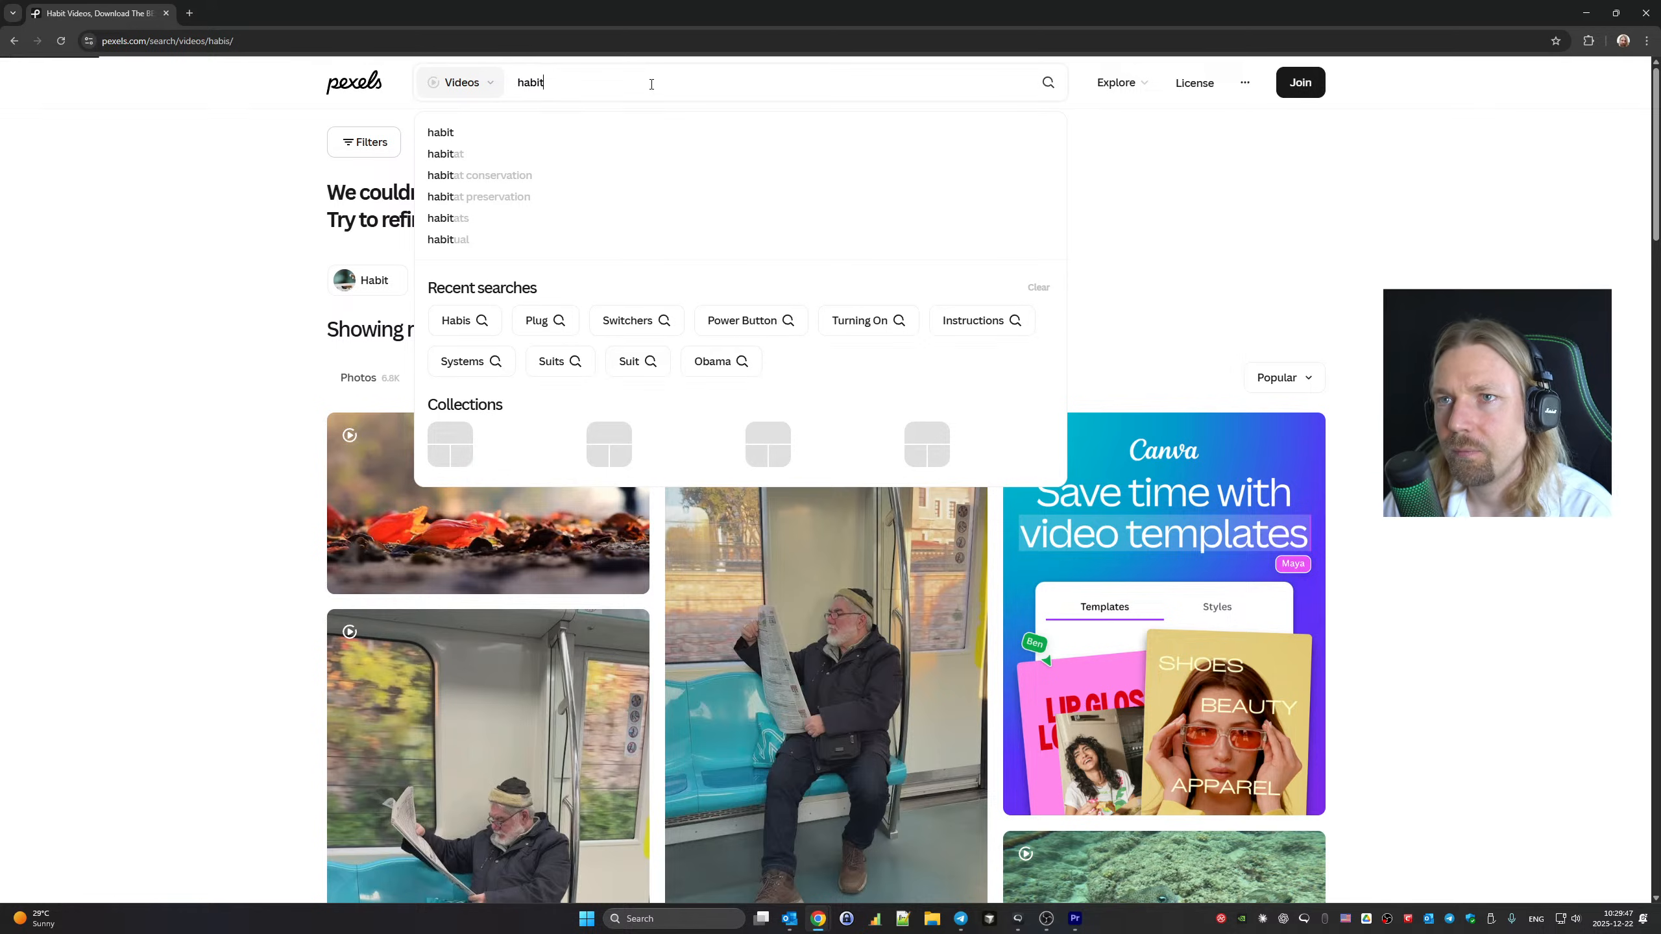
key("Return")
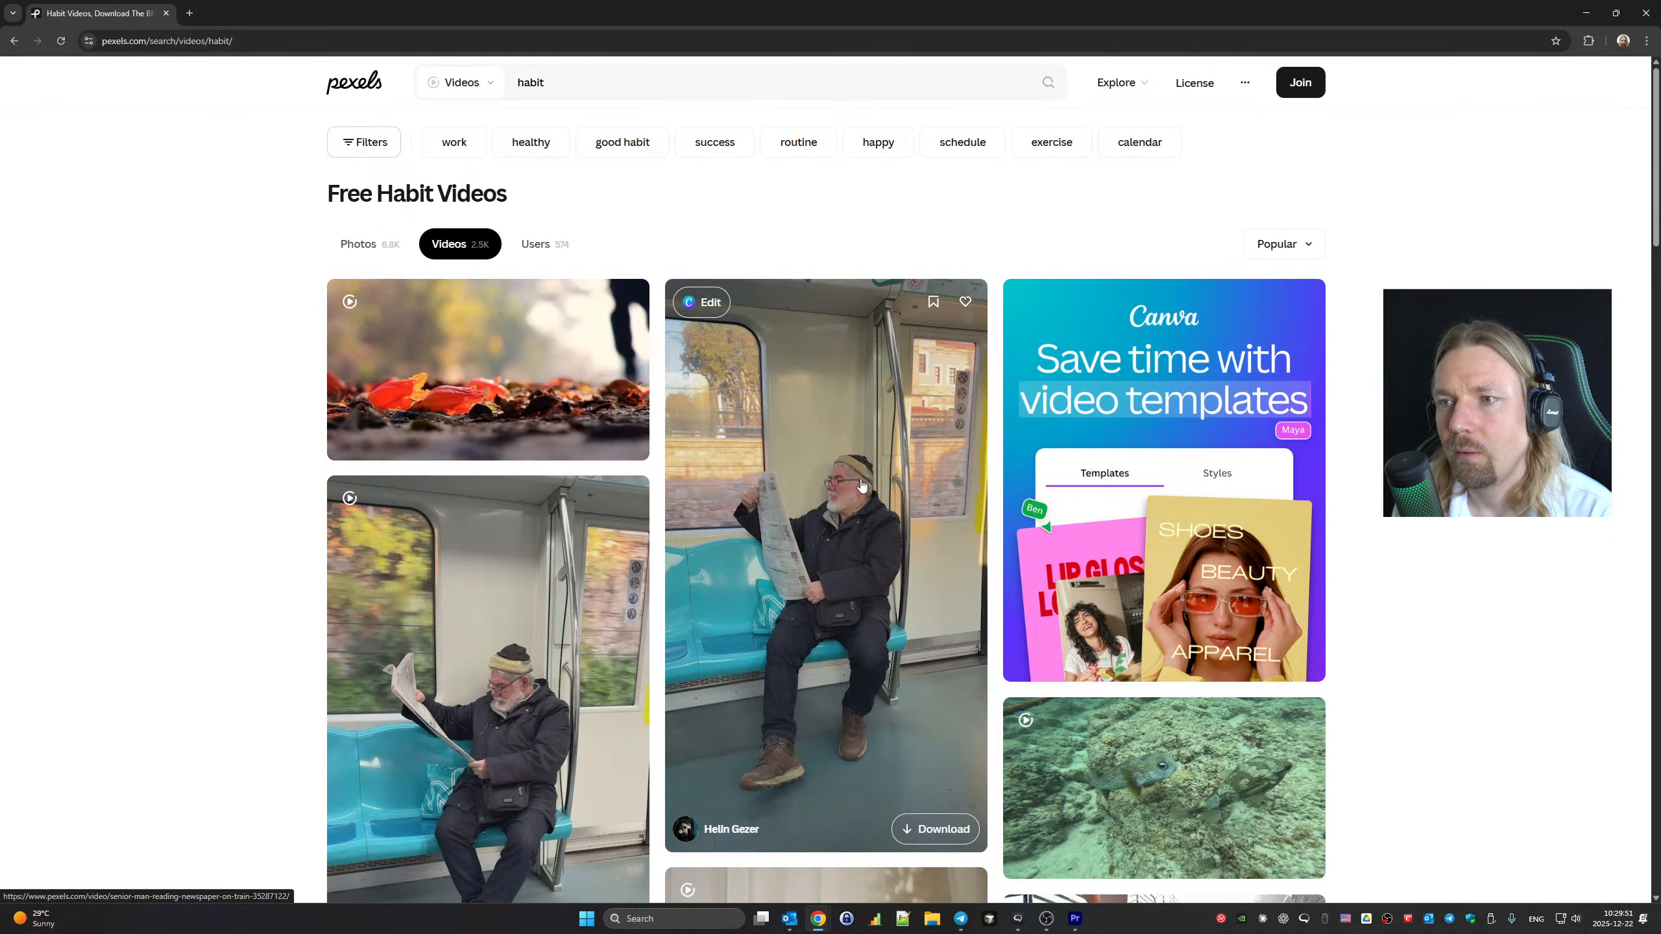
Browse the "habit" video results for stock footage that suits the opening line about building habits
scroll(860, 486, "down", 5)
scroll(860, 486, "down", 9)
scroll(856, 484, "down", 1)
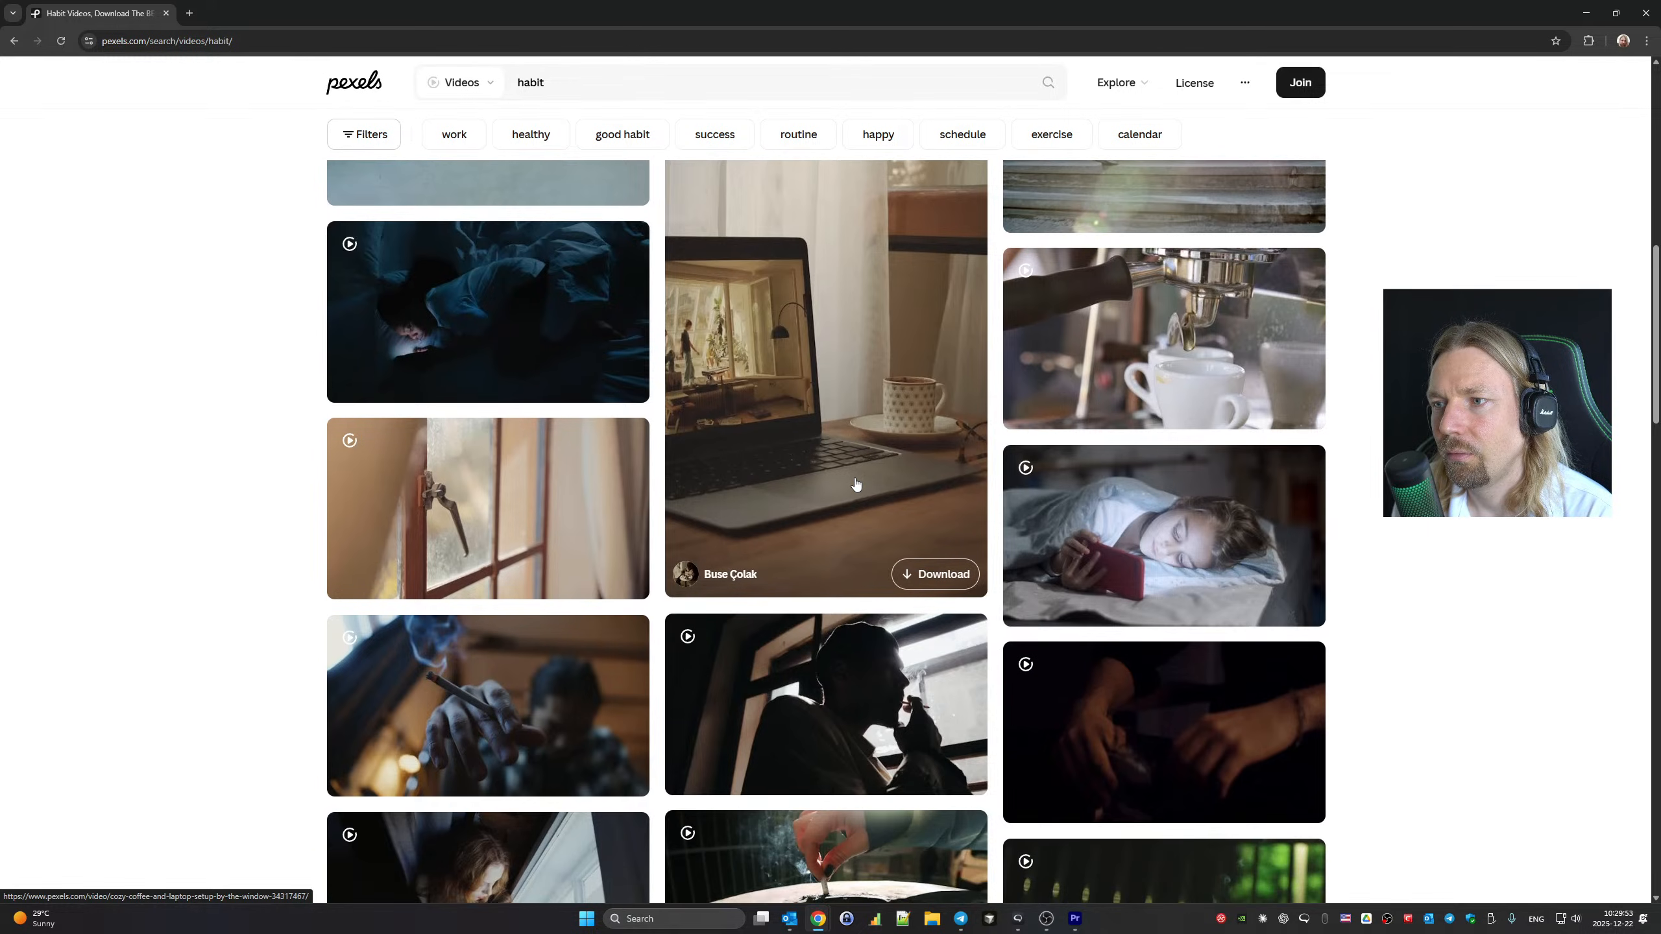
scroll(856, 484, "down", 5)
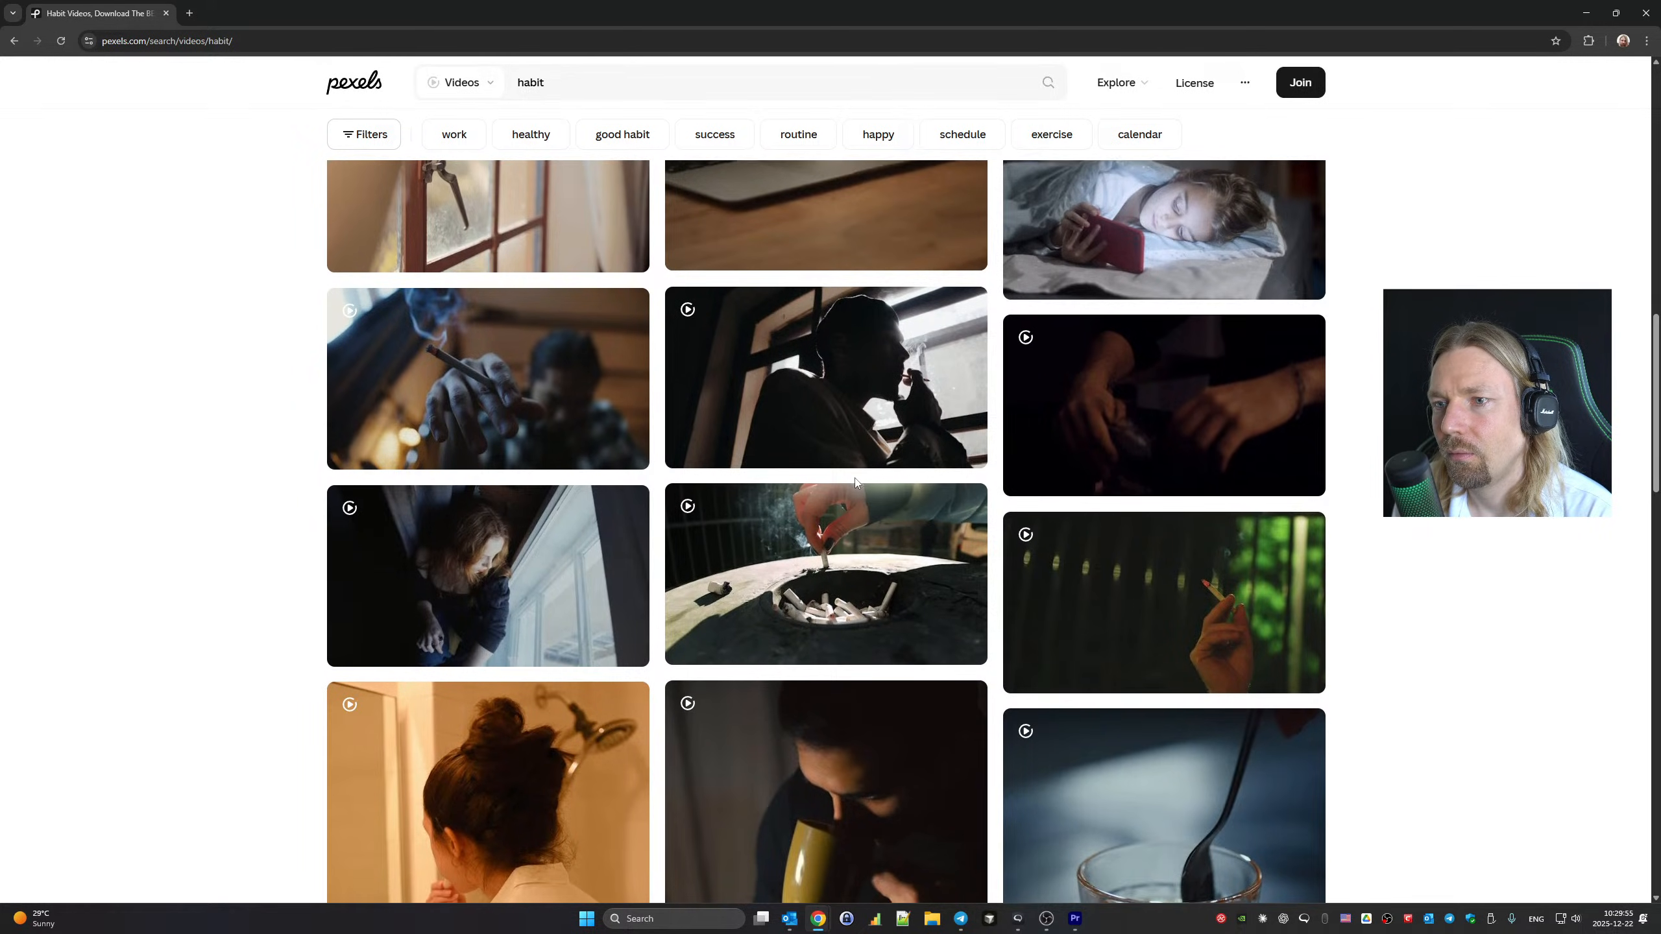
scroll(856, 484, "down", 3)
scroll(856, 484, "down", 3)
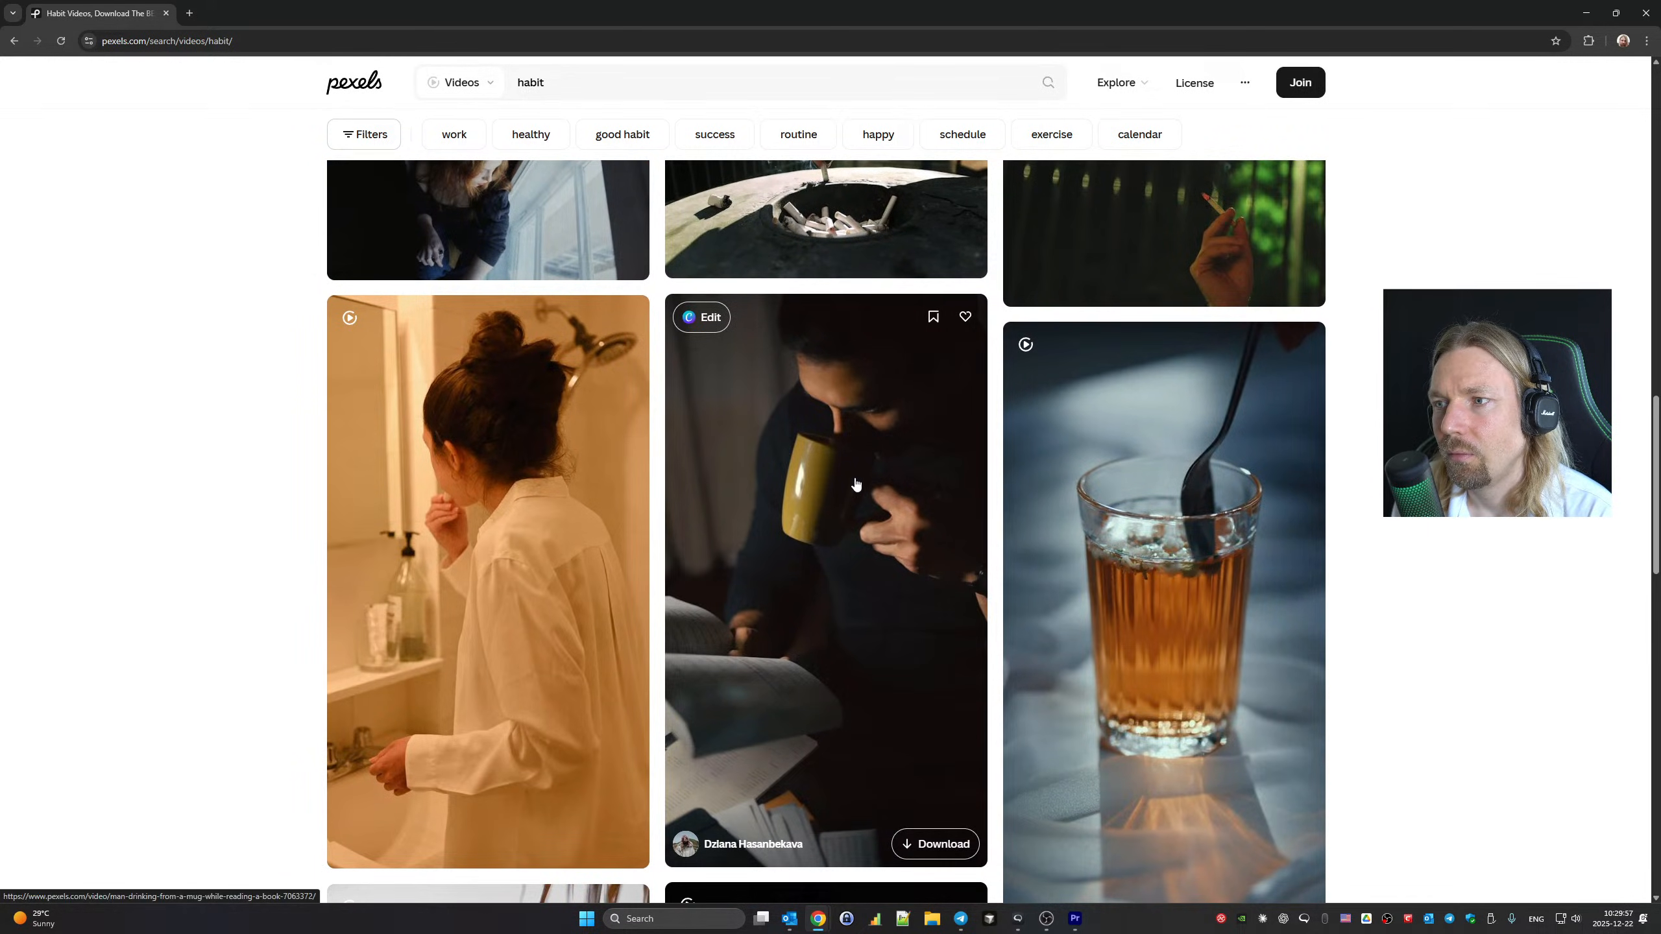
scroll(856, 485, "down", 5)
scroll(856, 484, "down", 4)
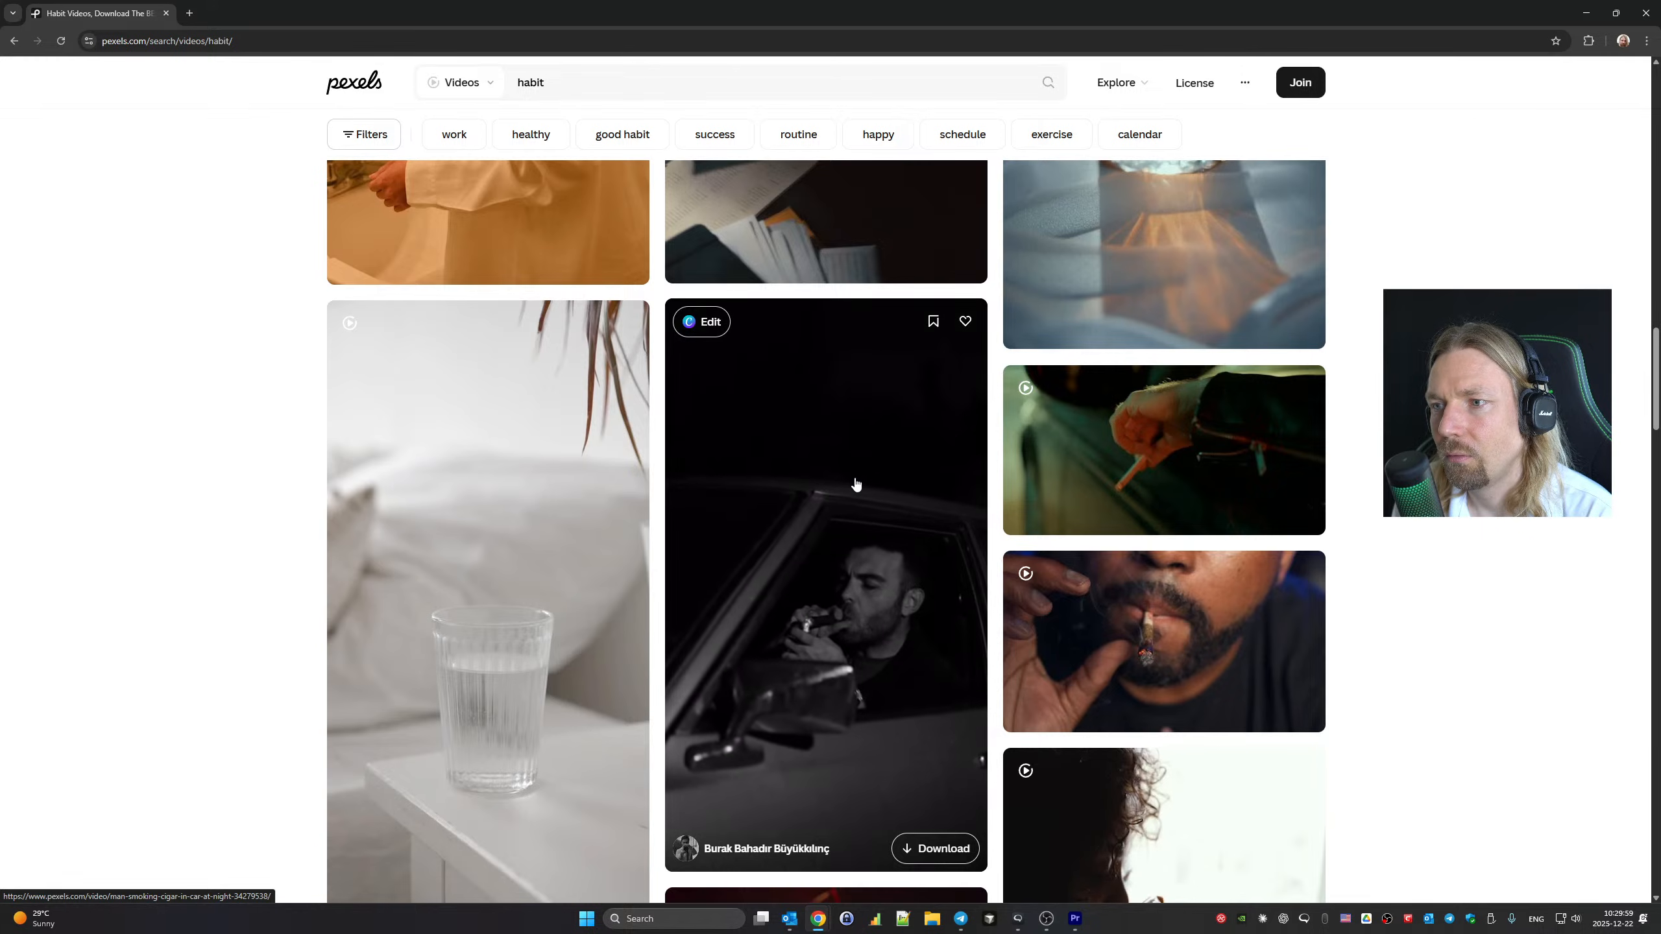
Look through the "habit" video search results for footage that suits the short about building habits
scroll(855, 484, "down", 3)
scroll(856, 484, "down", 5)
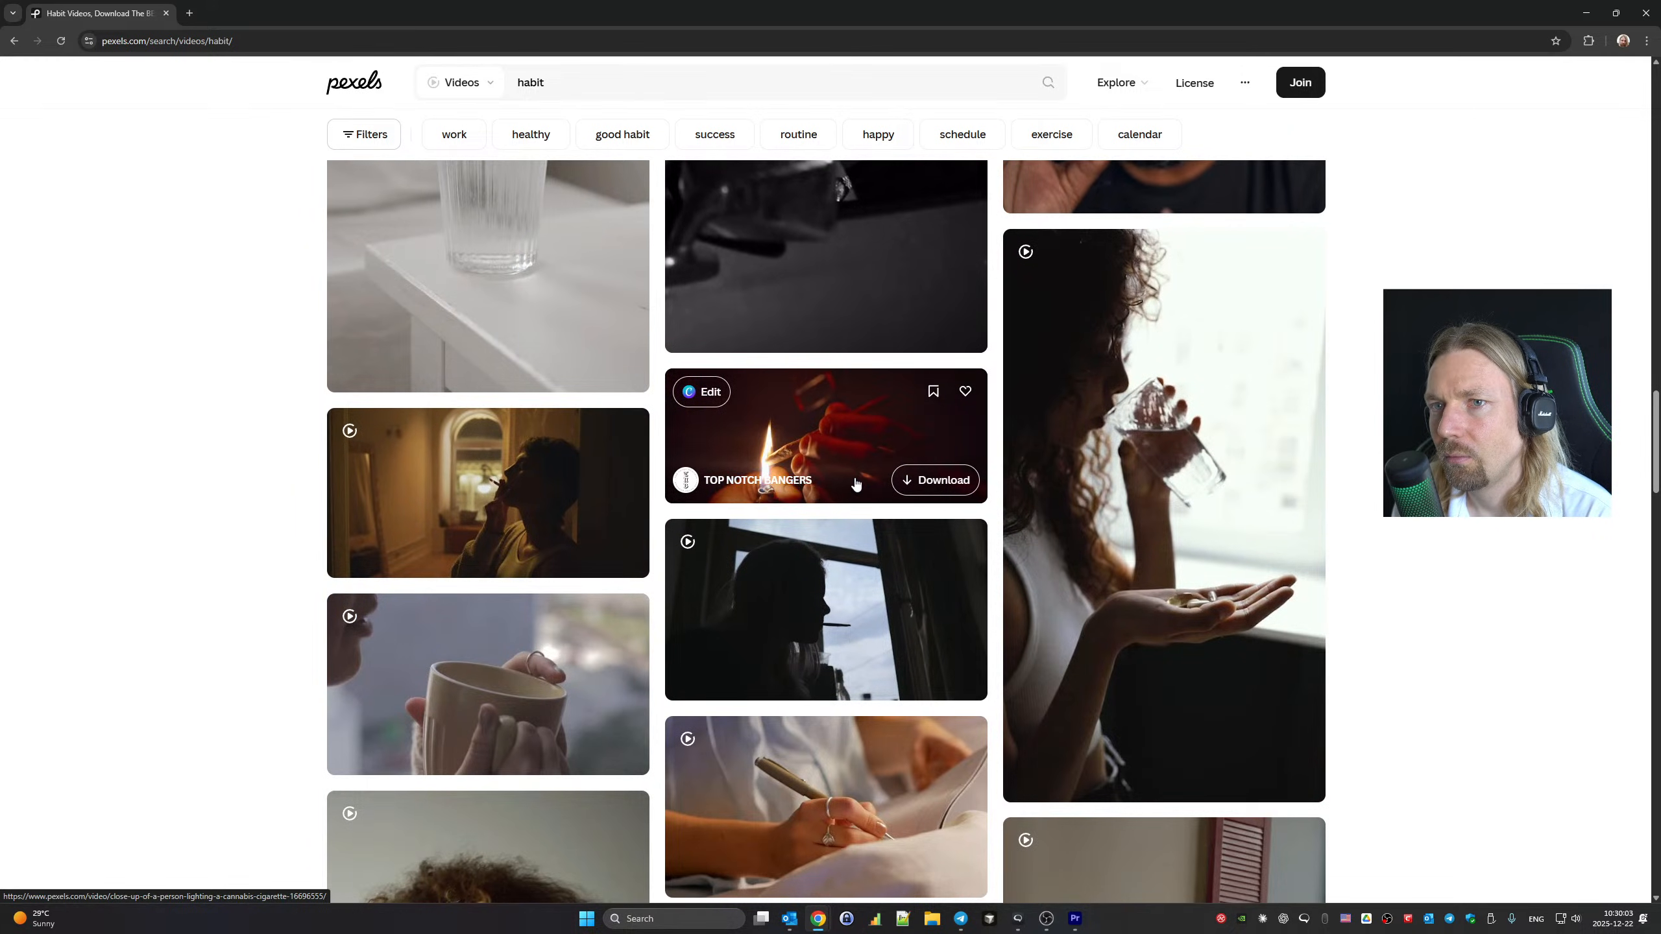
scroll(856, 484, "down", 7)
scroll(856, 484, "down", 4)
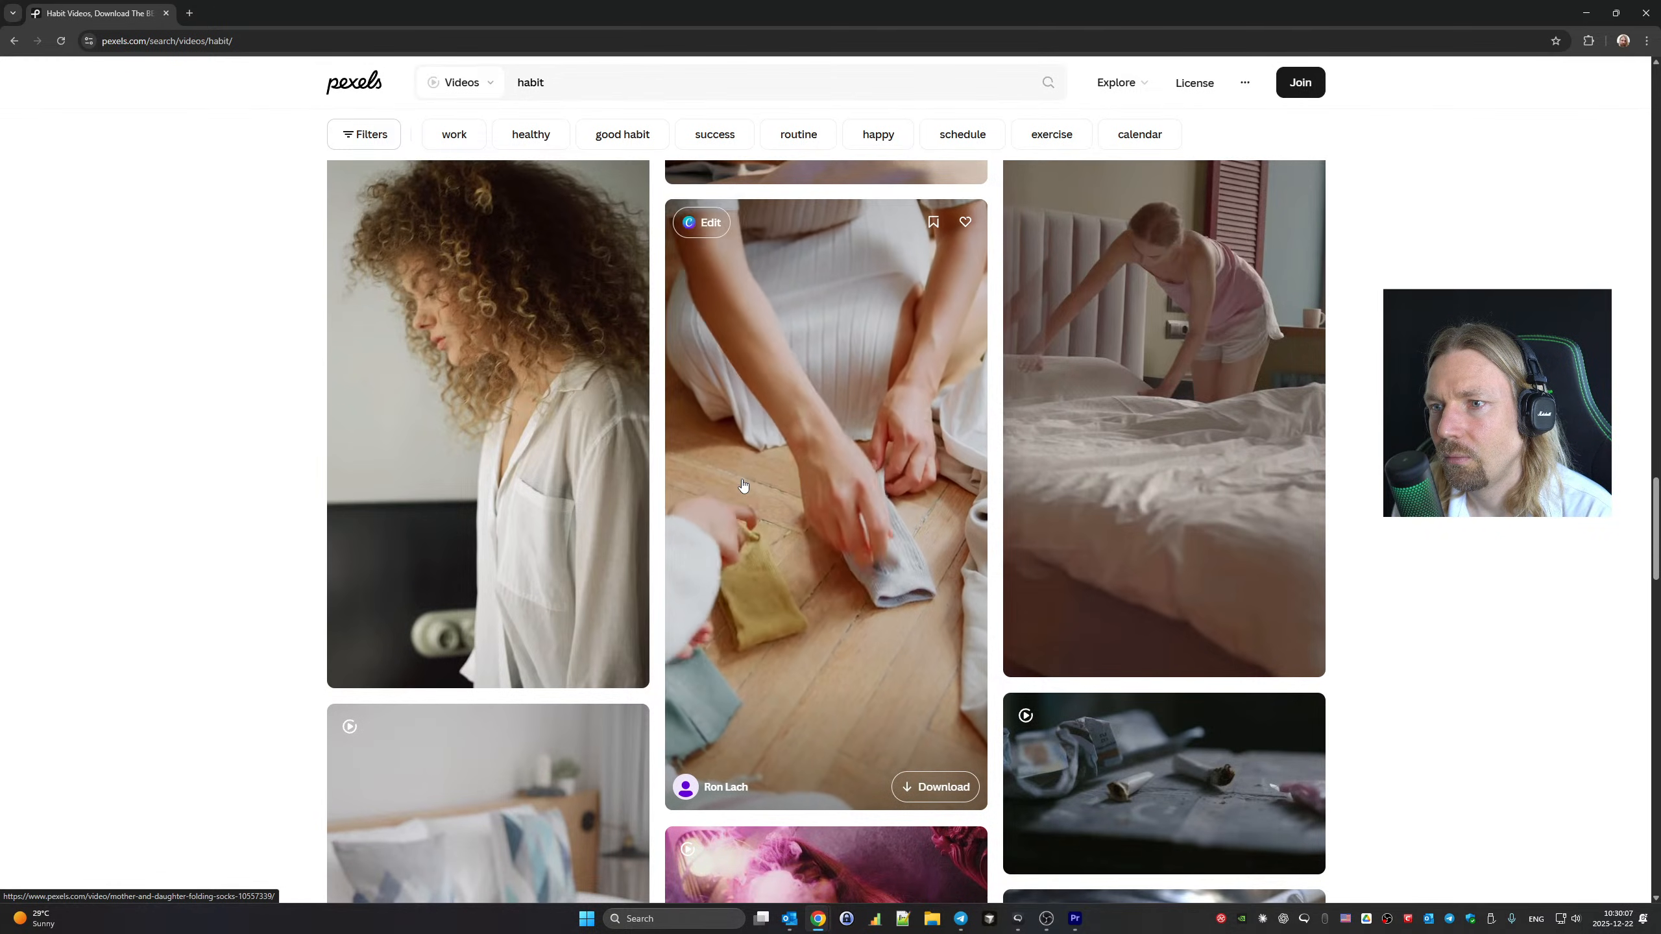
scroll(743, 484, "down", 8)
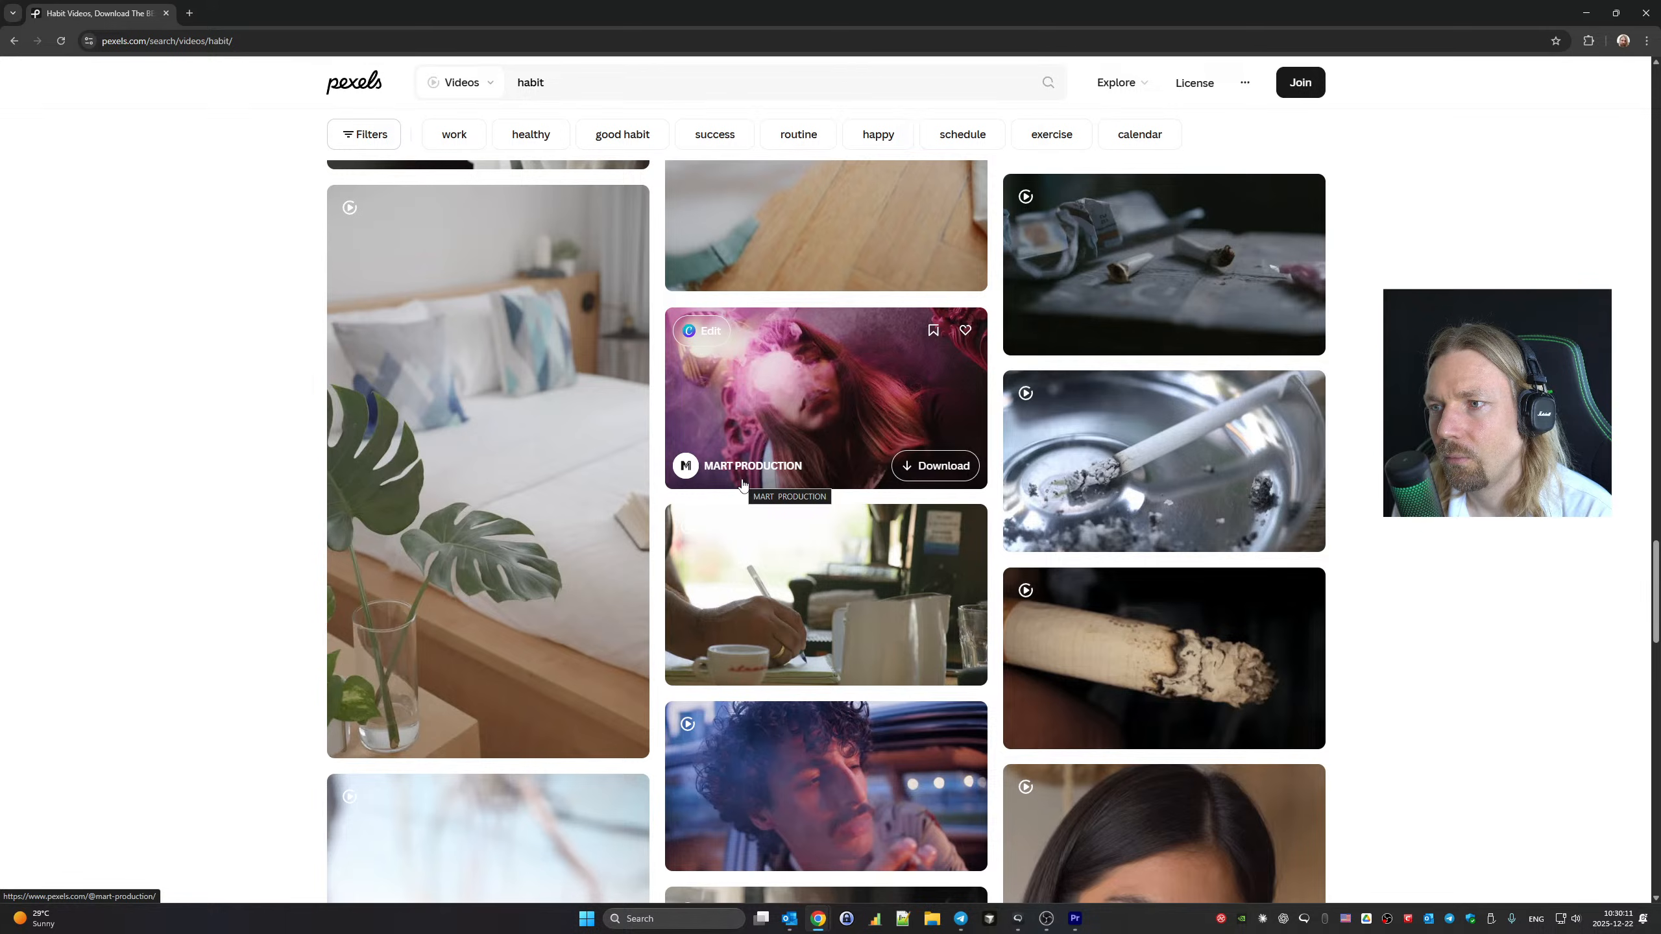
scroll(743, 484, "down", 6)
scroll(743, 484, "down", 5)
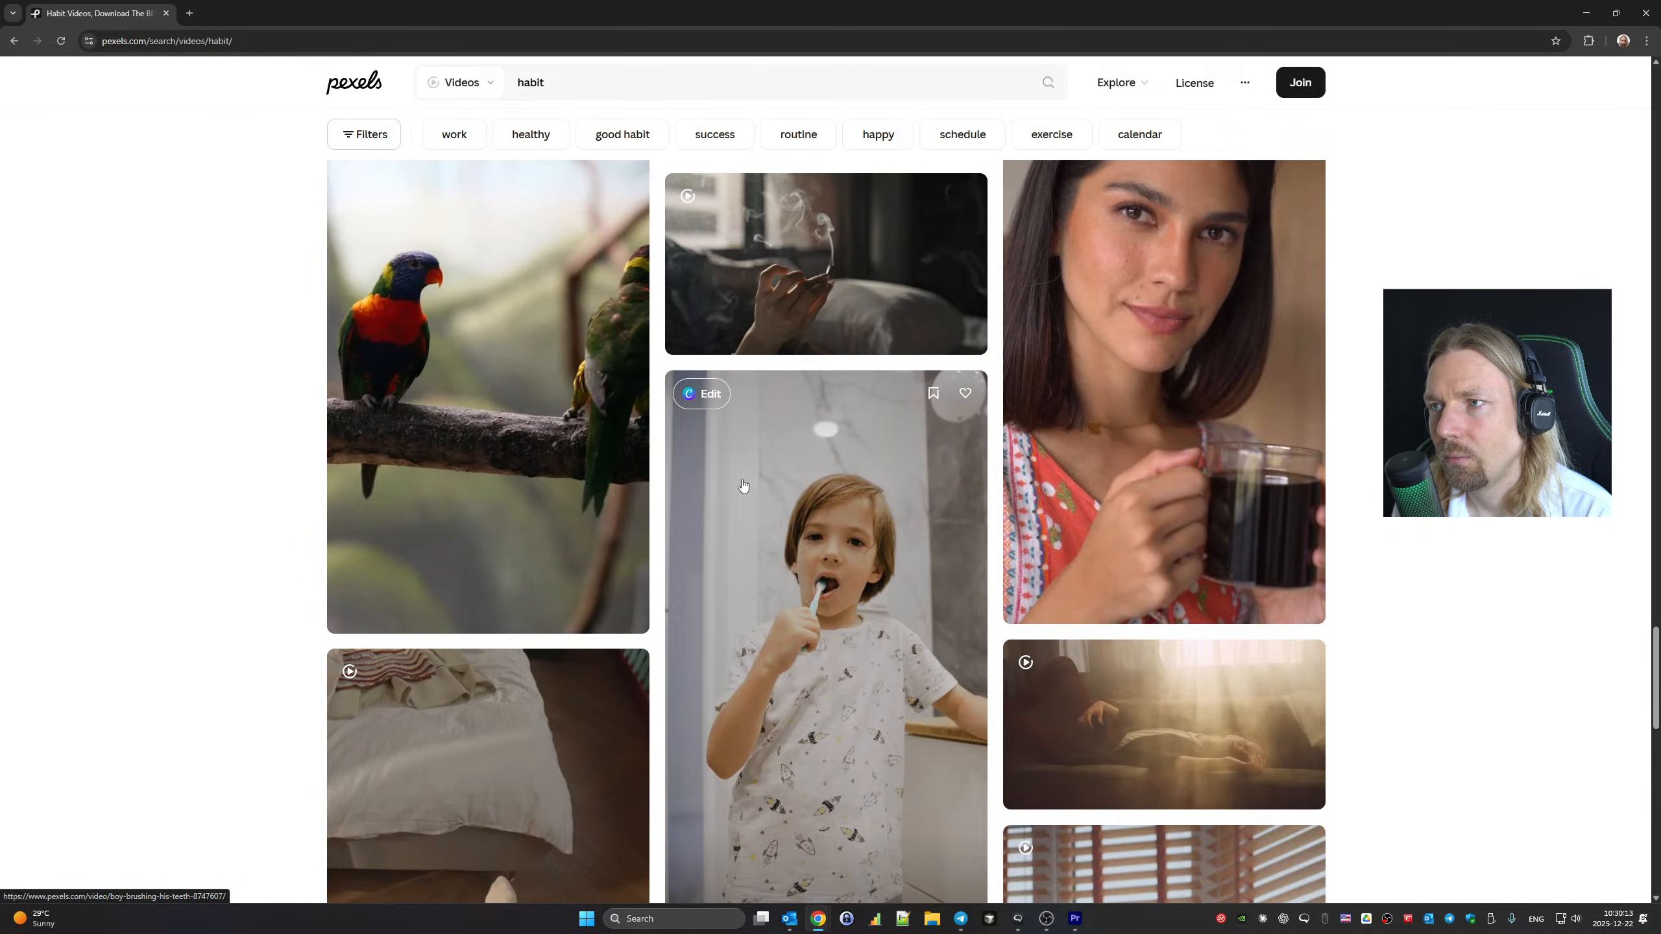
scroll(743, 484, "down", 6)
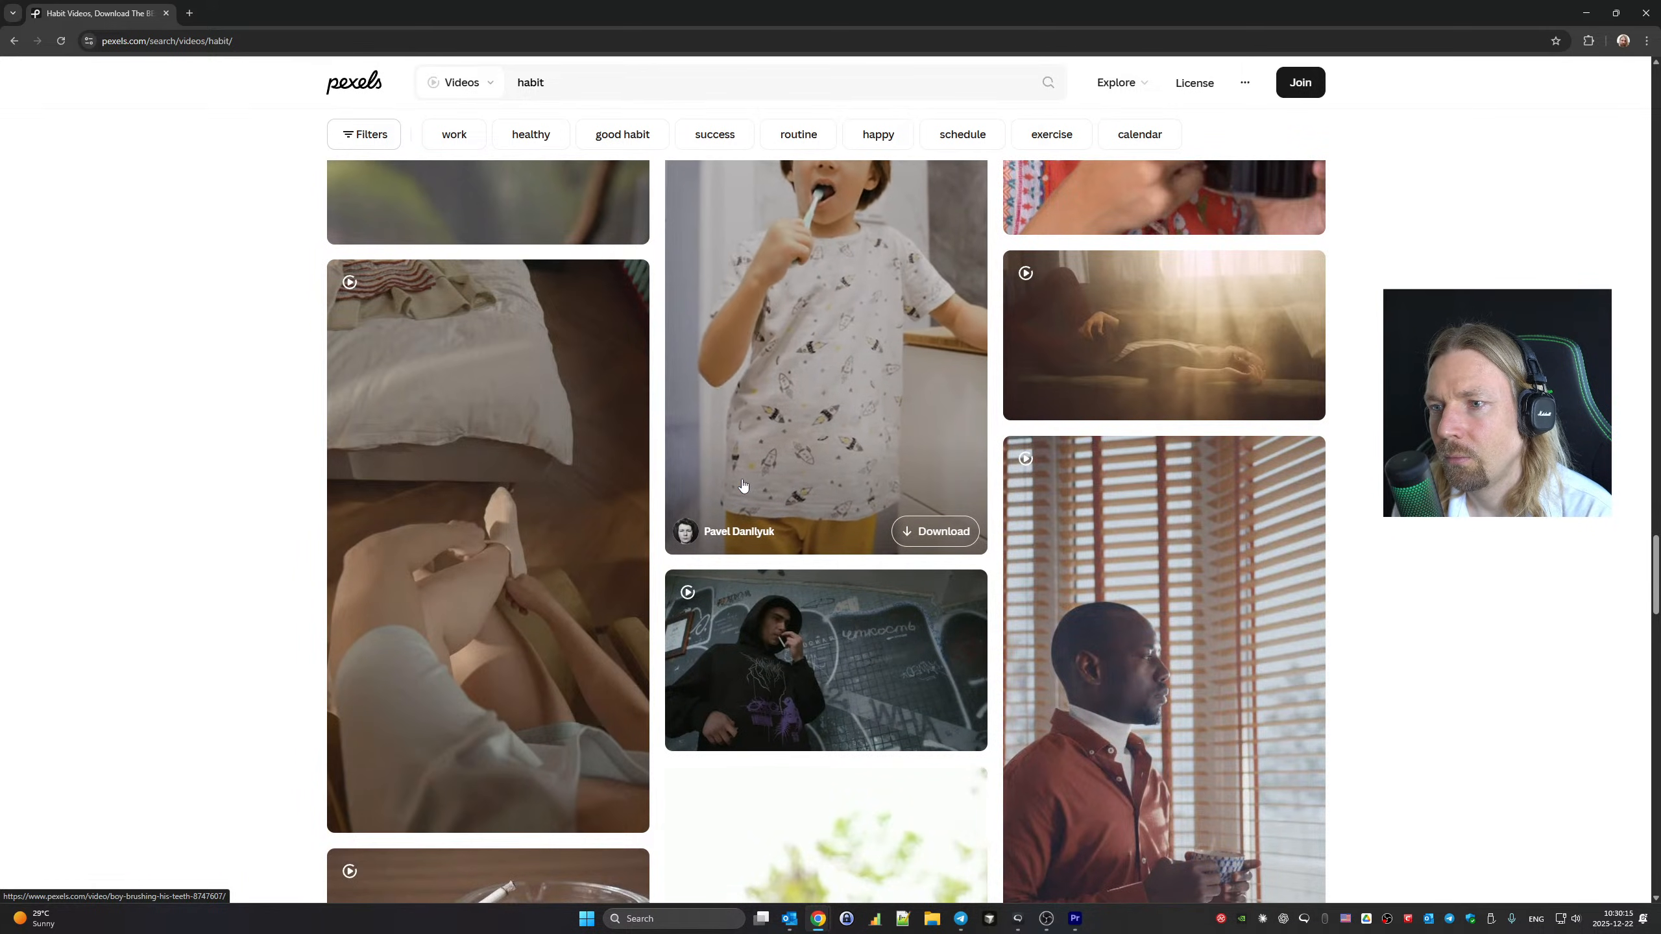
scroll(743, 485, "down", 6)
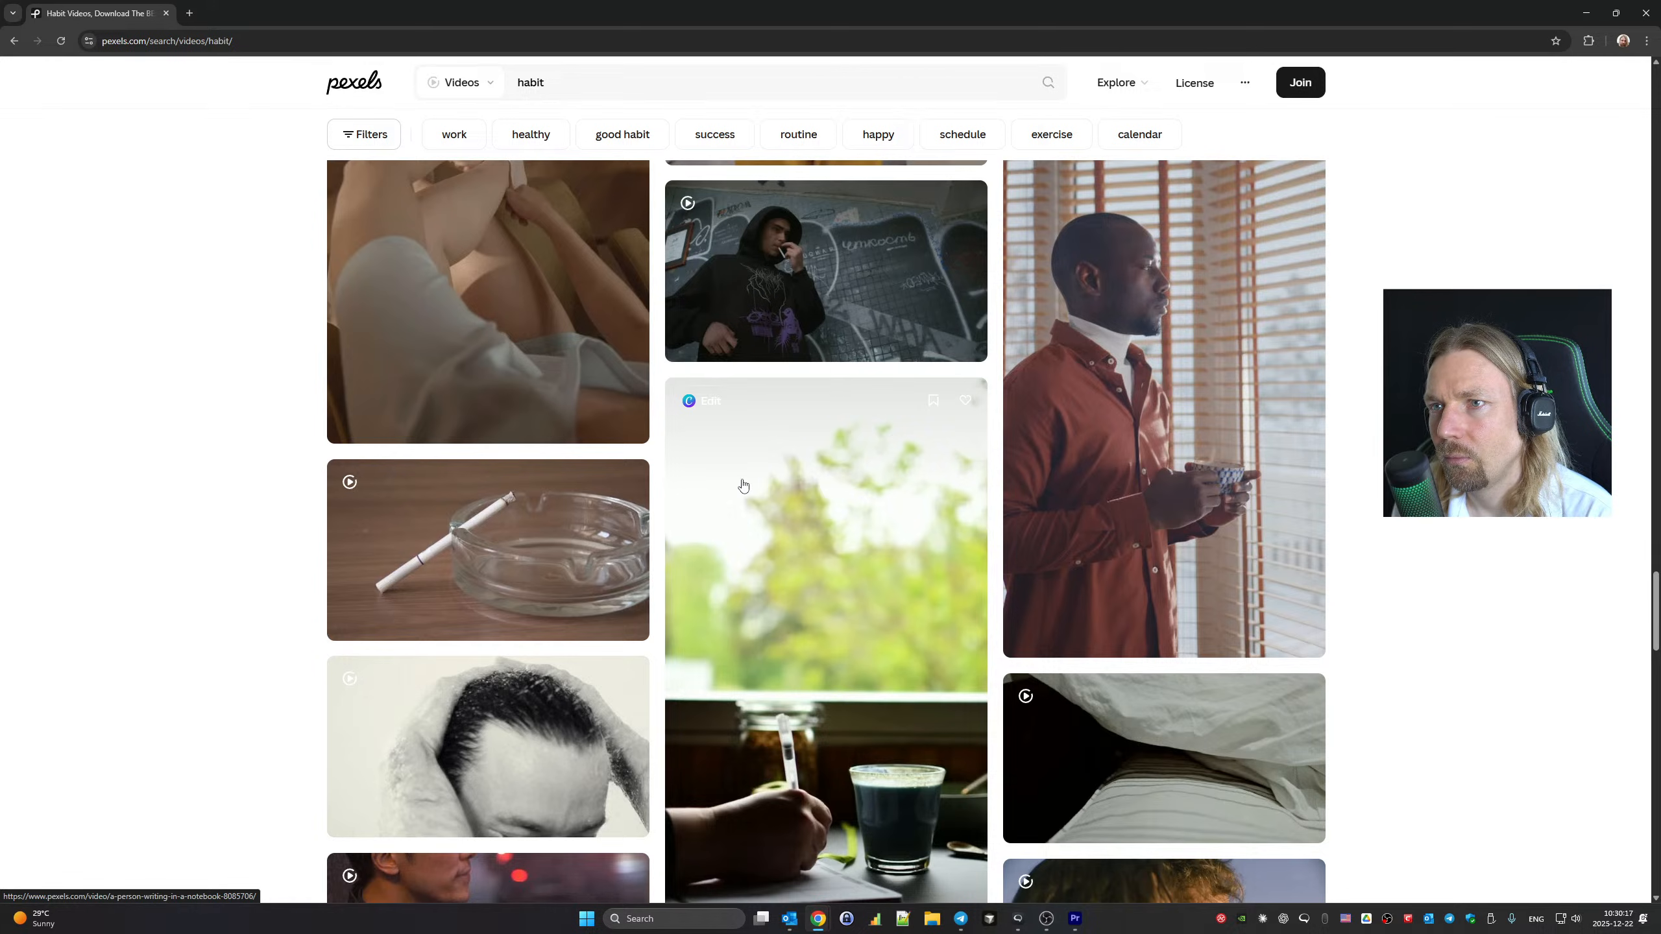
scroll(743, 484, "down", 4)
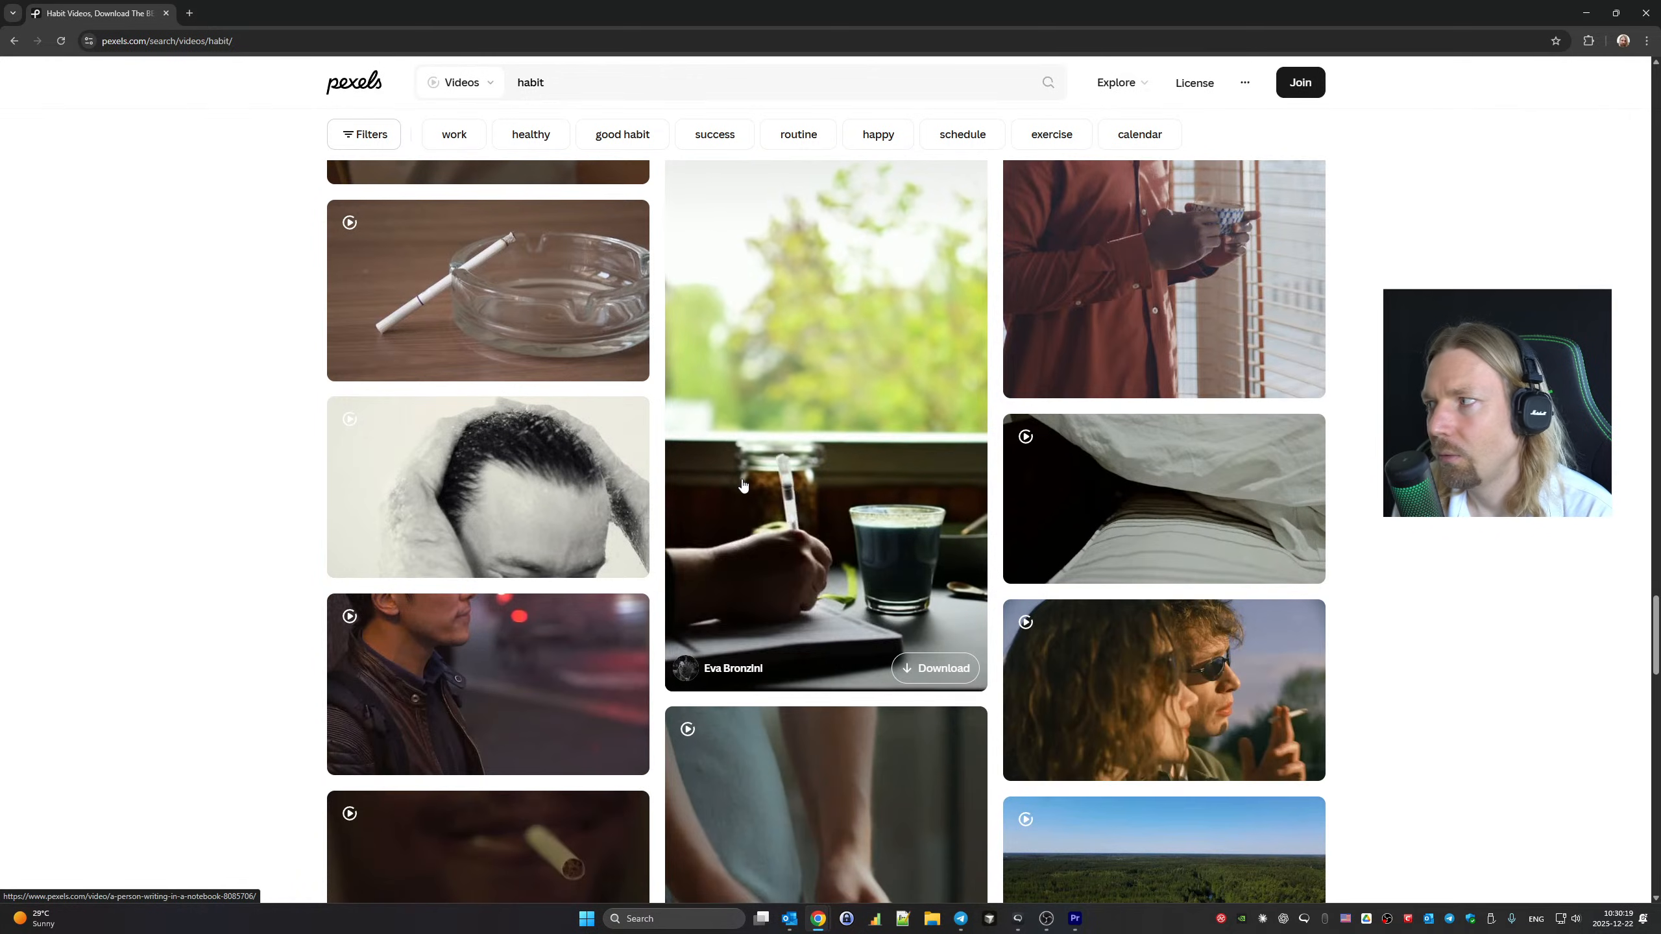
scroll(743, 484, "down", 6)
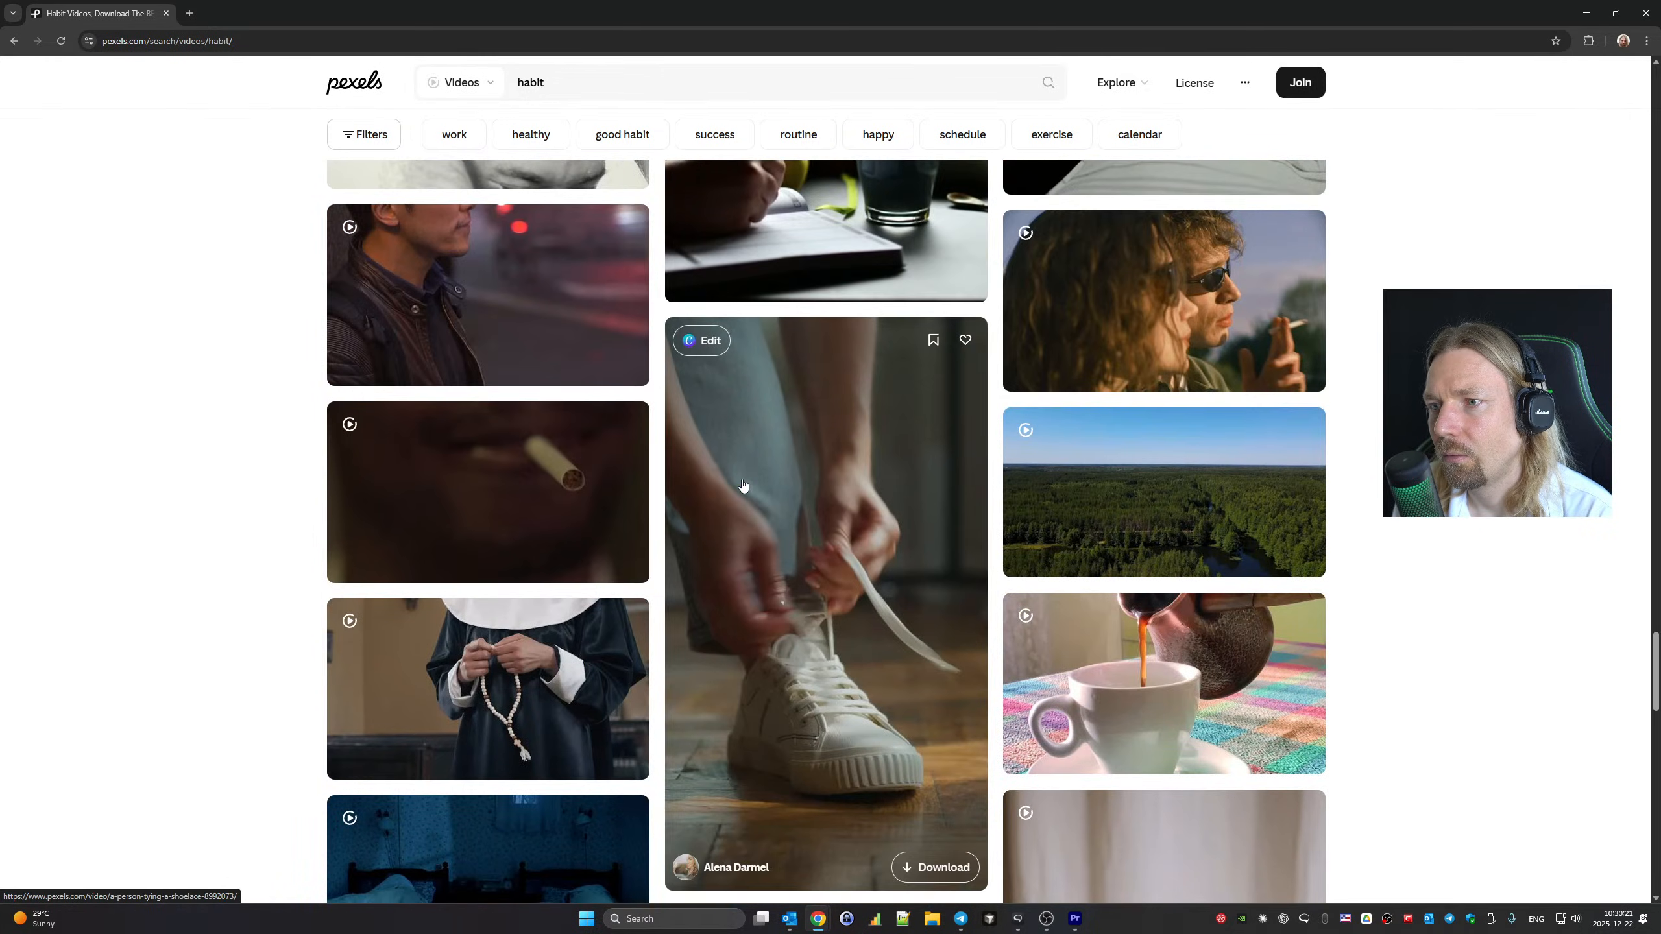
scroll(743, 484, "down", 8)
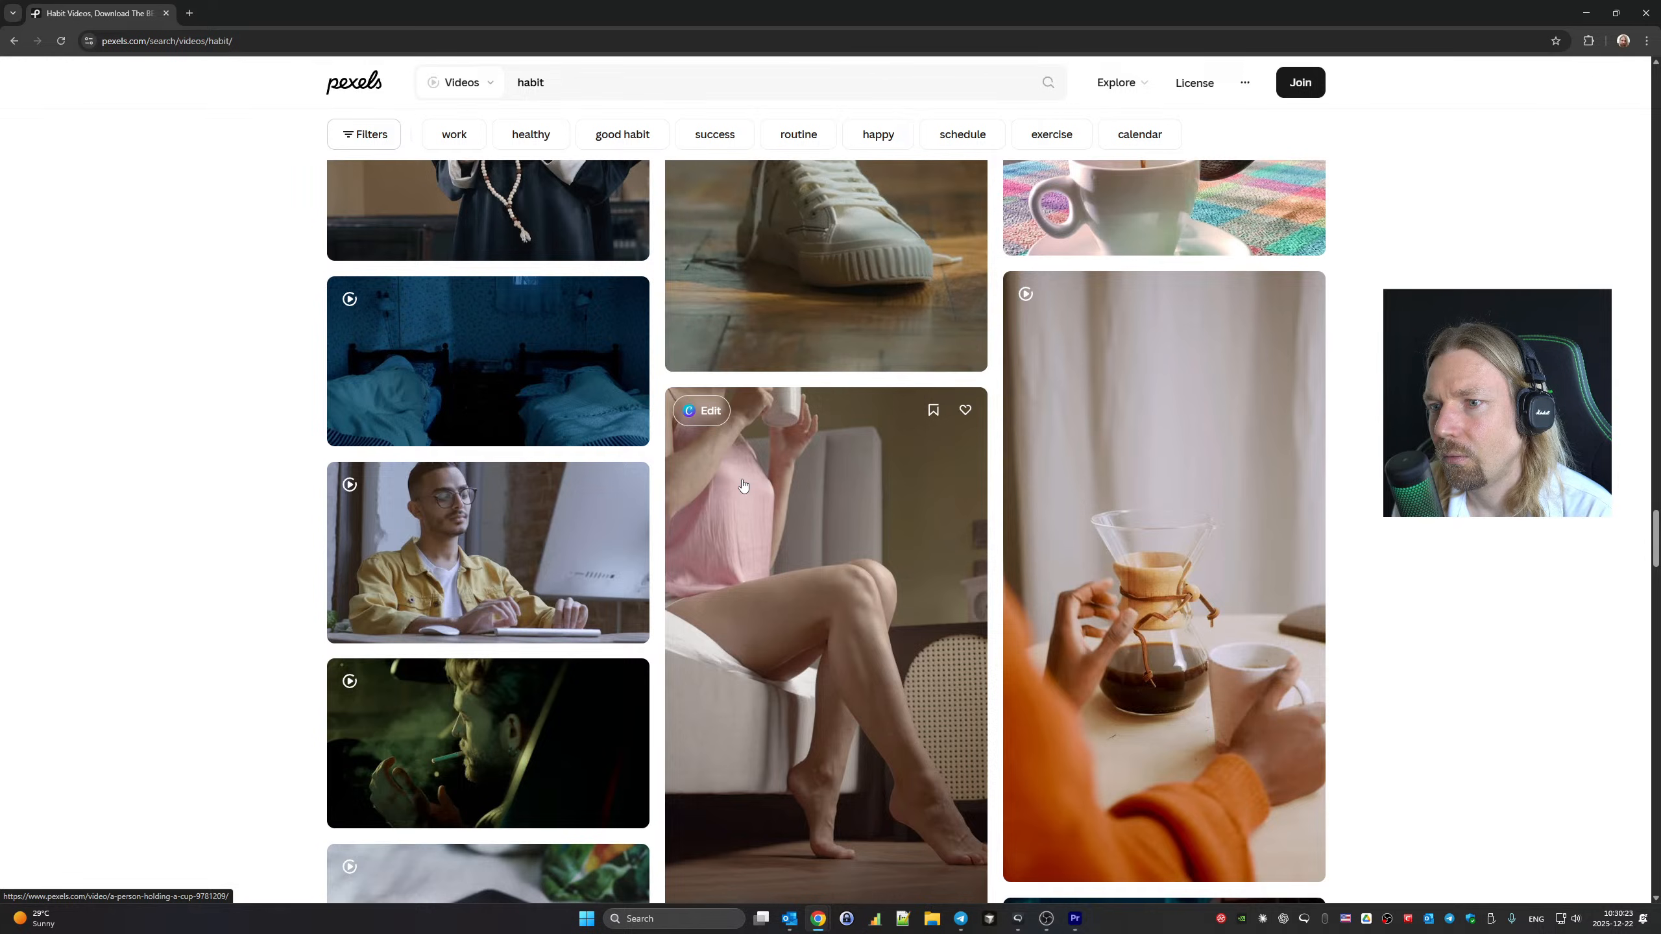
scroll(743, 484, "down", 7)
scroll(743, 484, "down", 5)
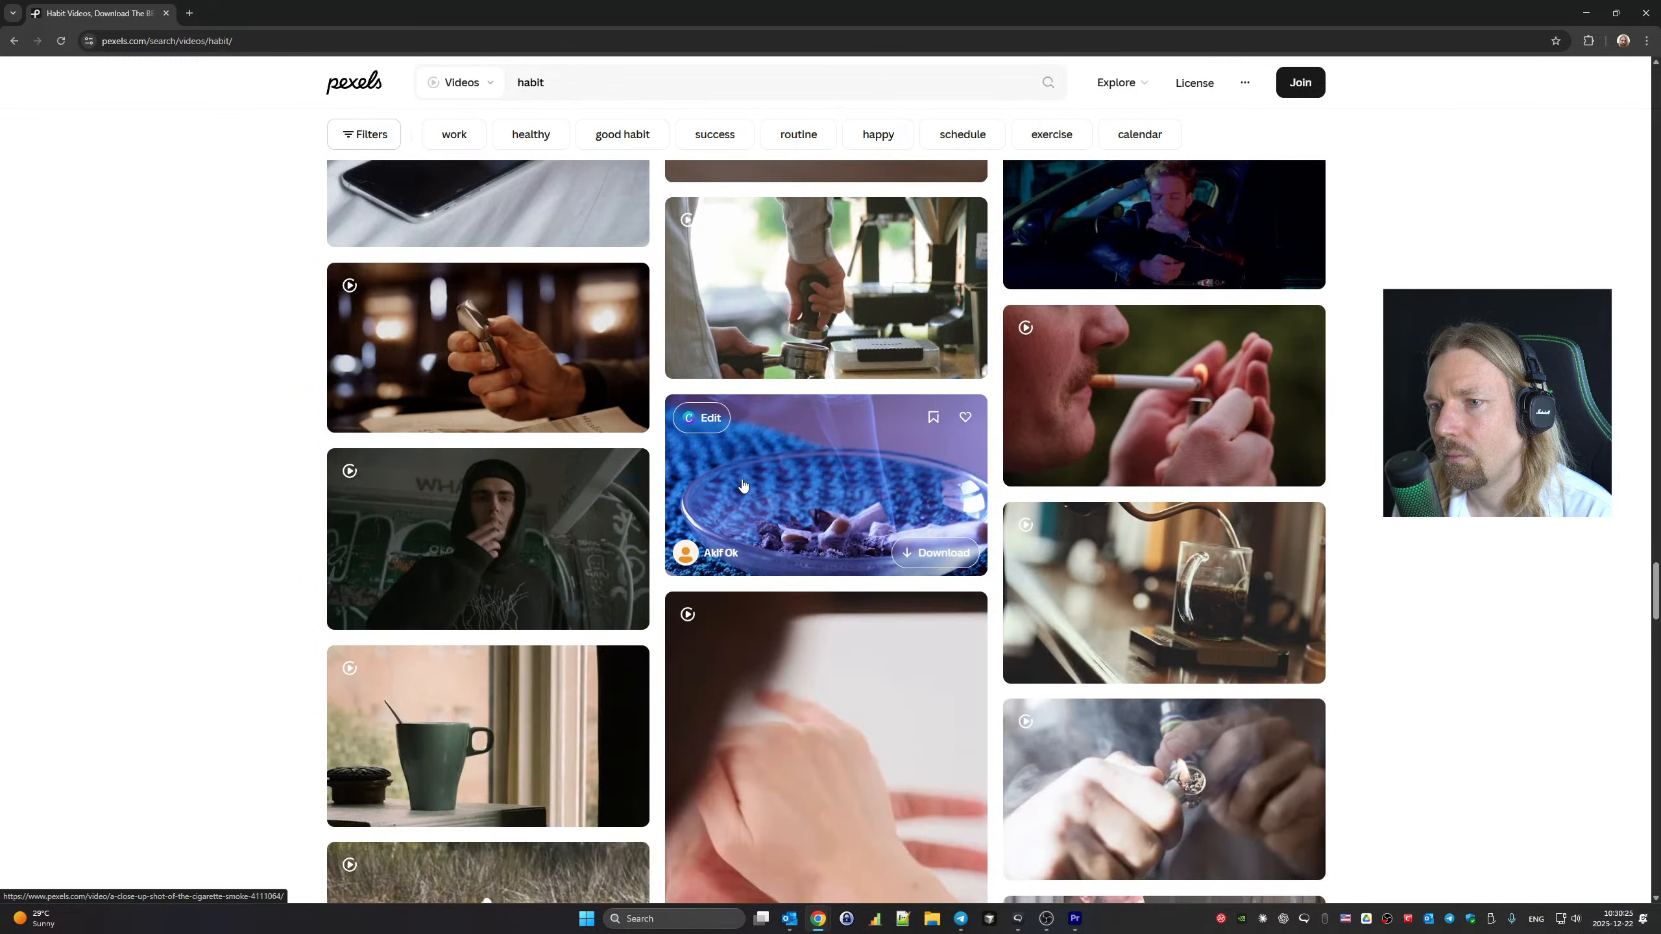
scroll(743, 484, "down", 6)
scroll(743, 484, "down", 9)
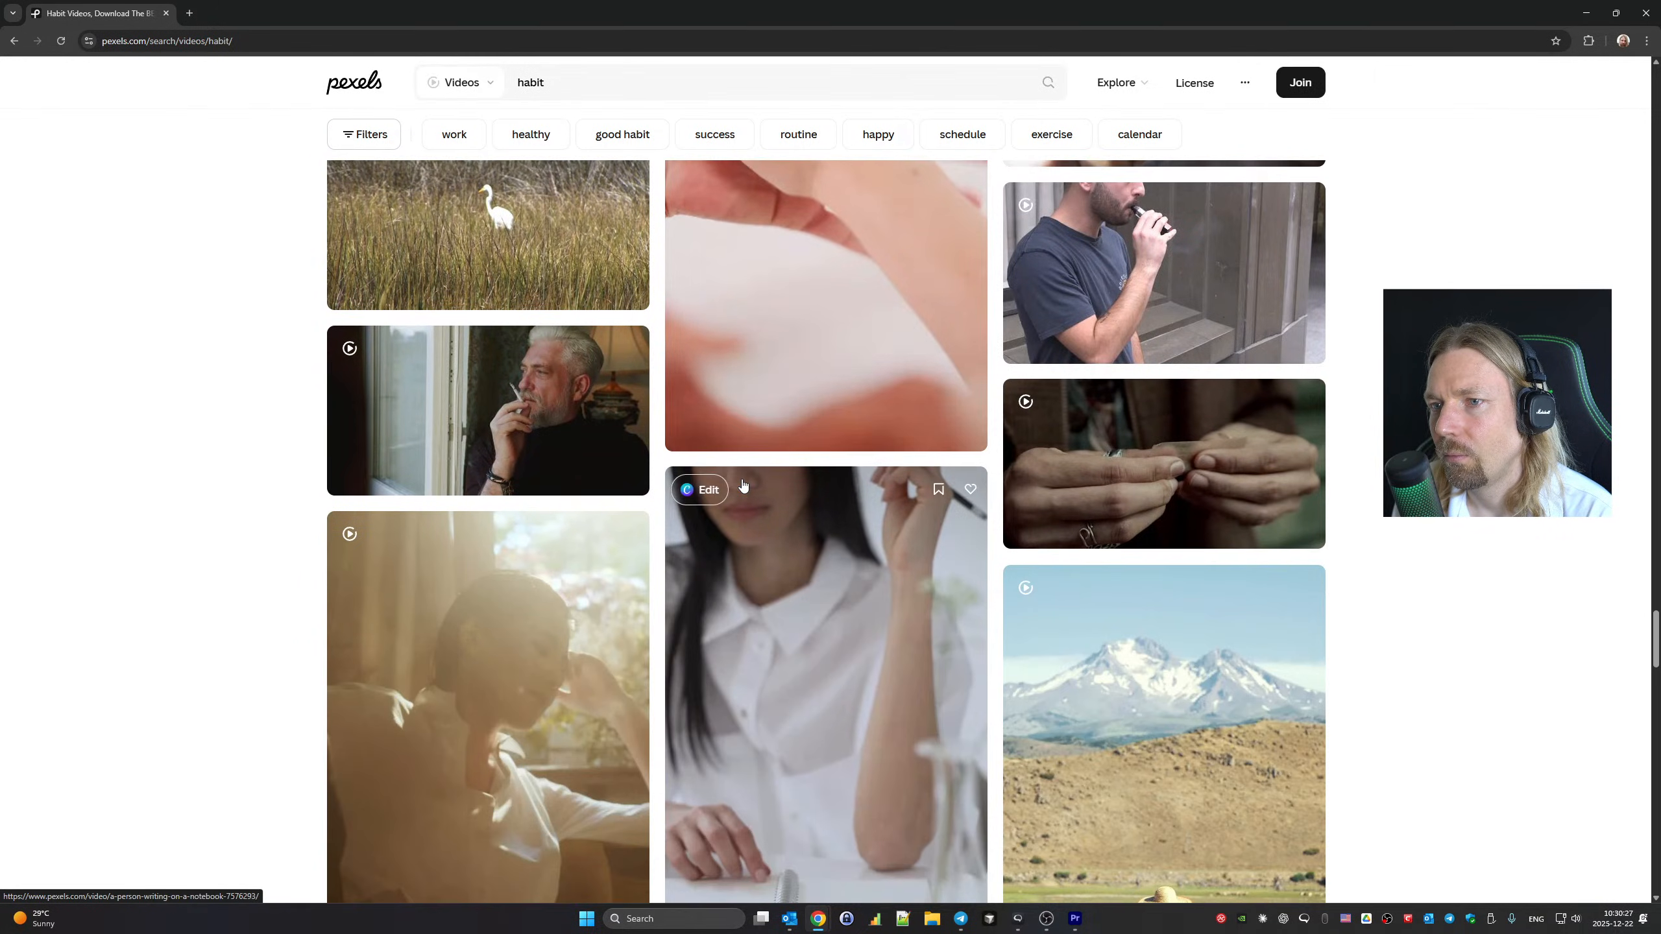
scroll(743, 484, "down", 3)
scroll(743, 484, "down", 4)
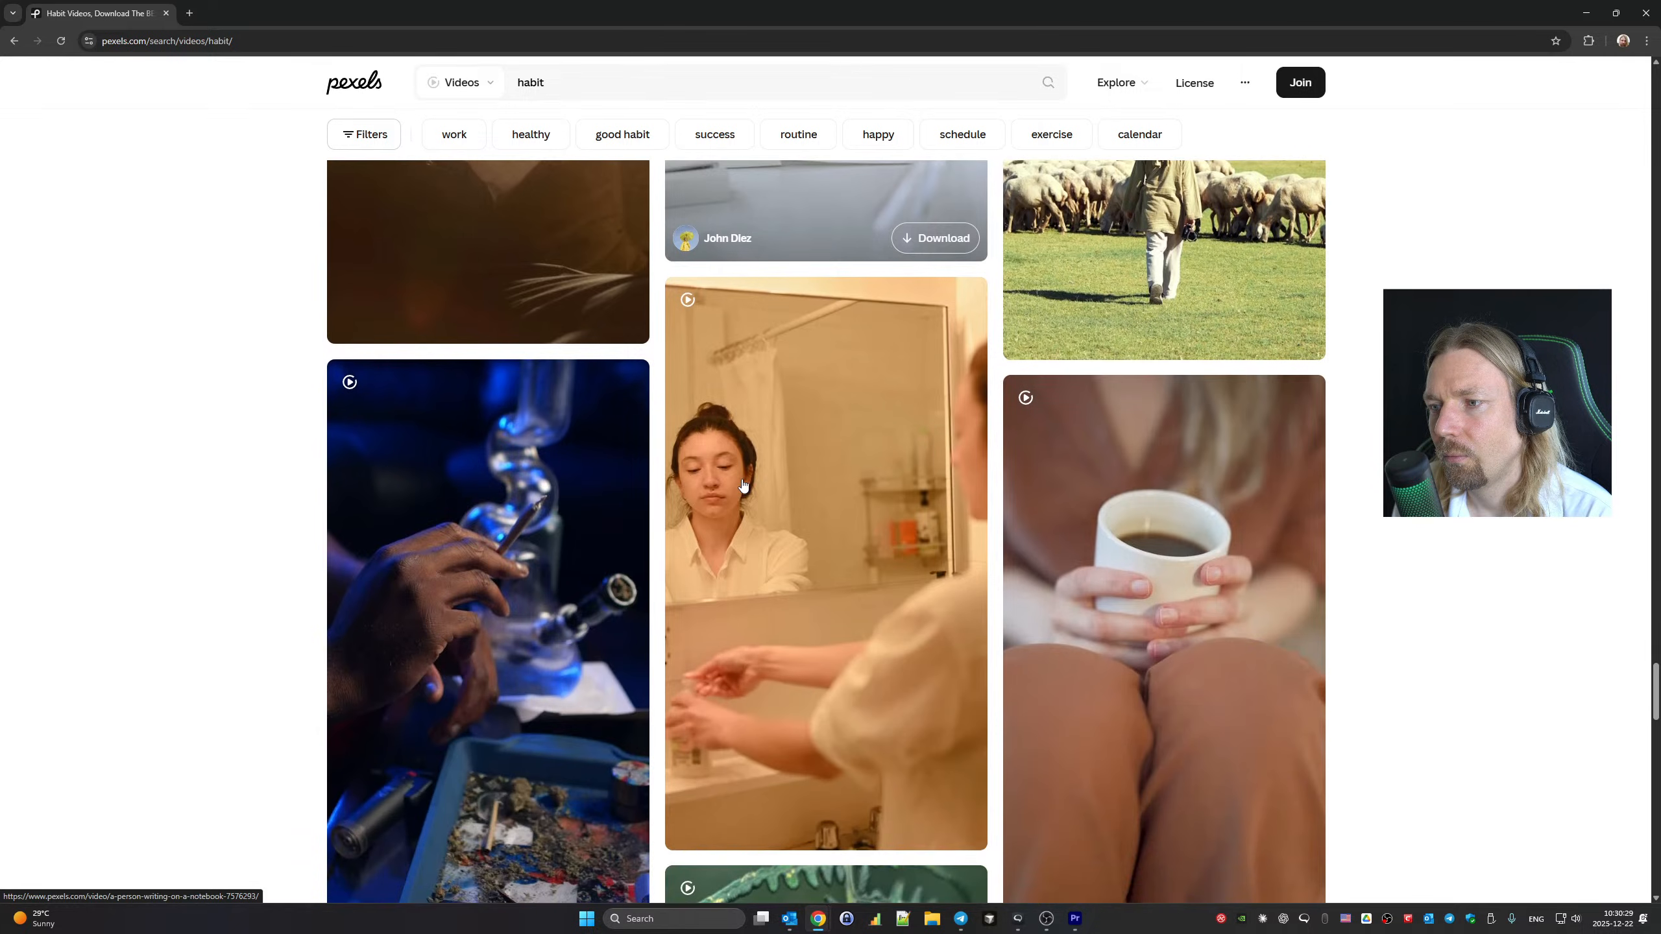
scroll(743, 484, "down", 6)
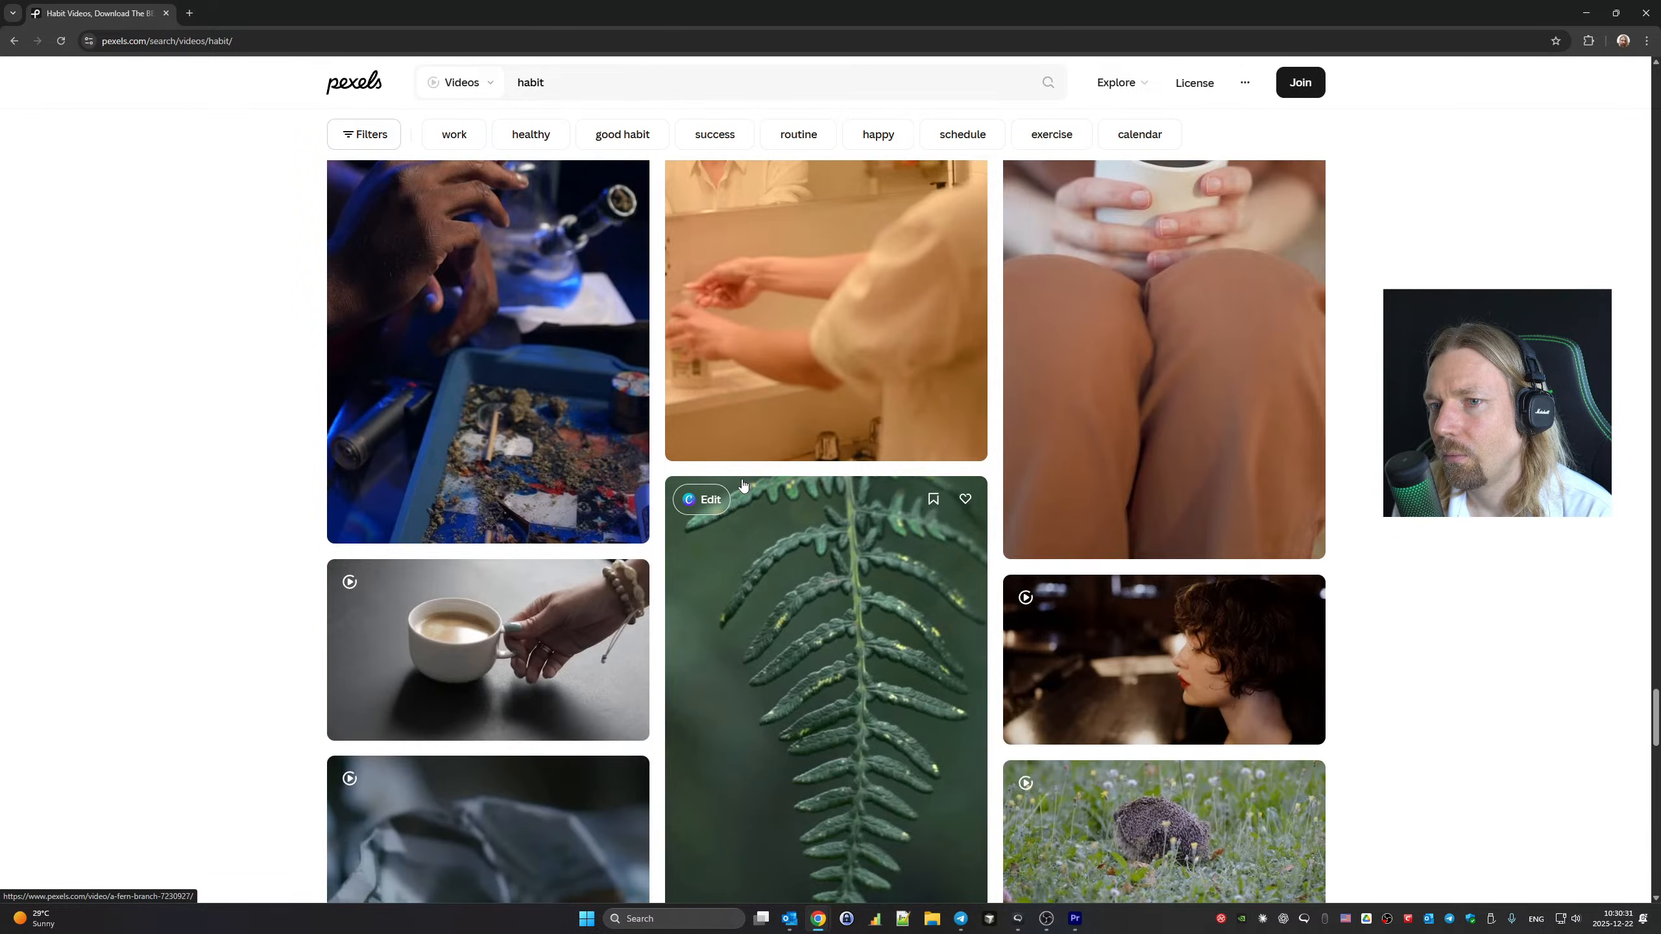
scroll(743, 484, "down", 3)
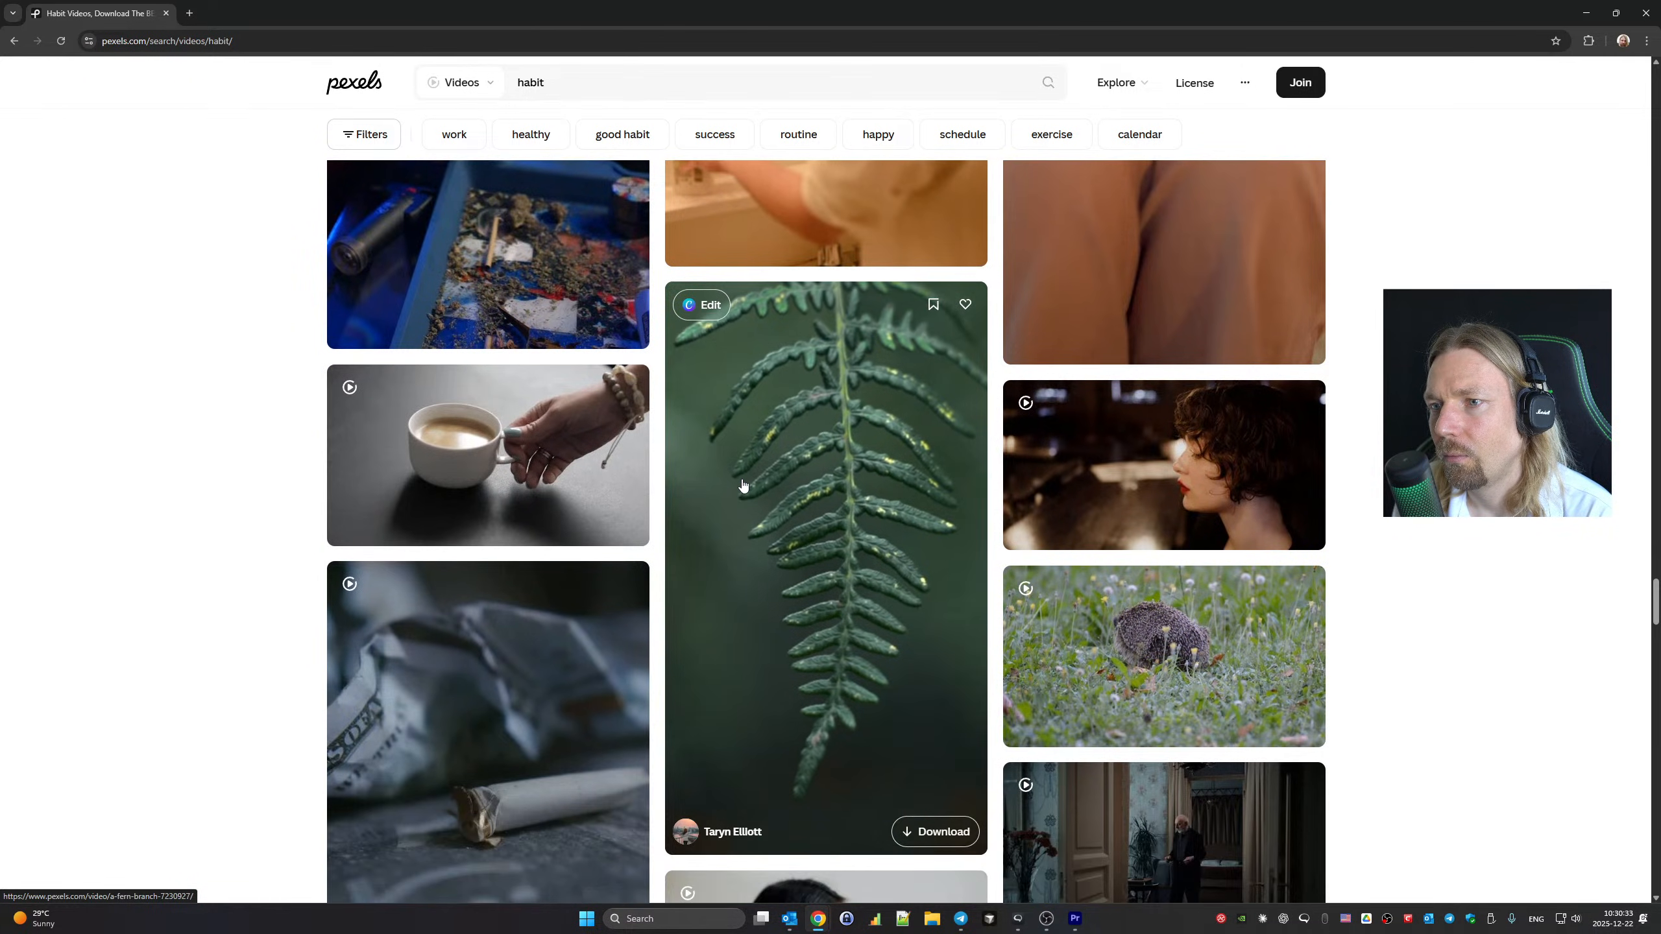
scroll(743, 484, "down", 4)
scroll(743, 484, "down", 5)
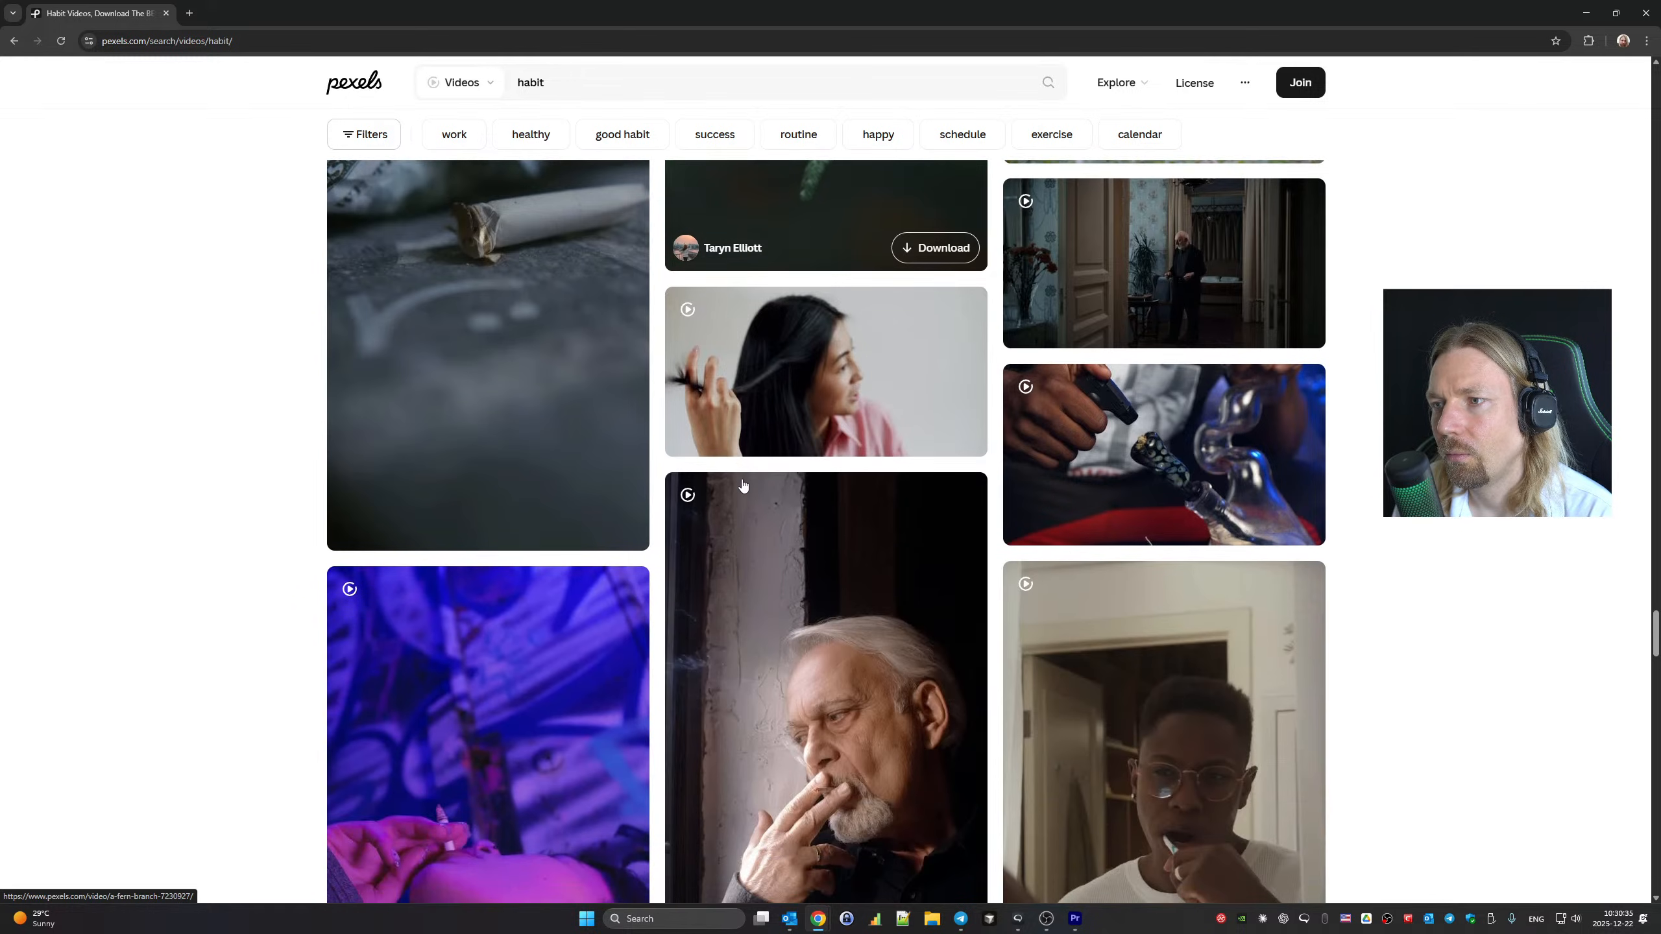
scroll(743, 485, "down", 4)
scroll(743, 484, "down", 3)
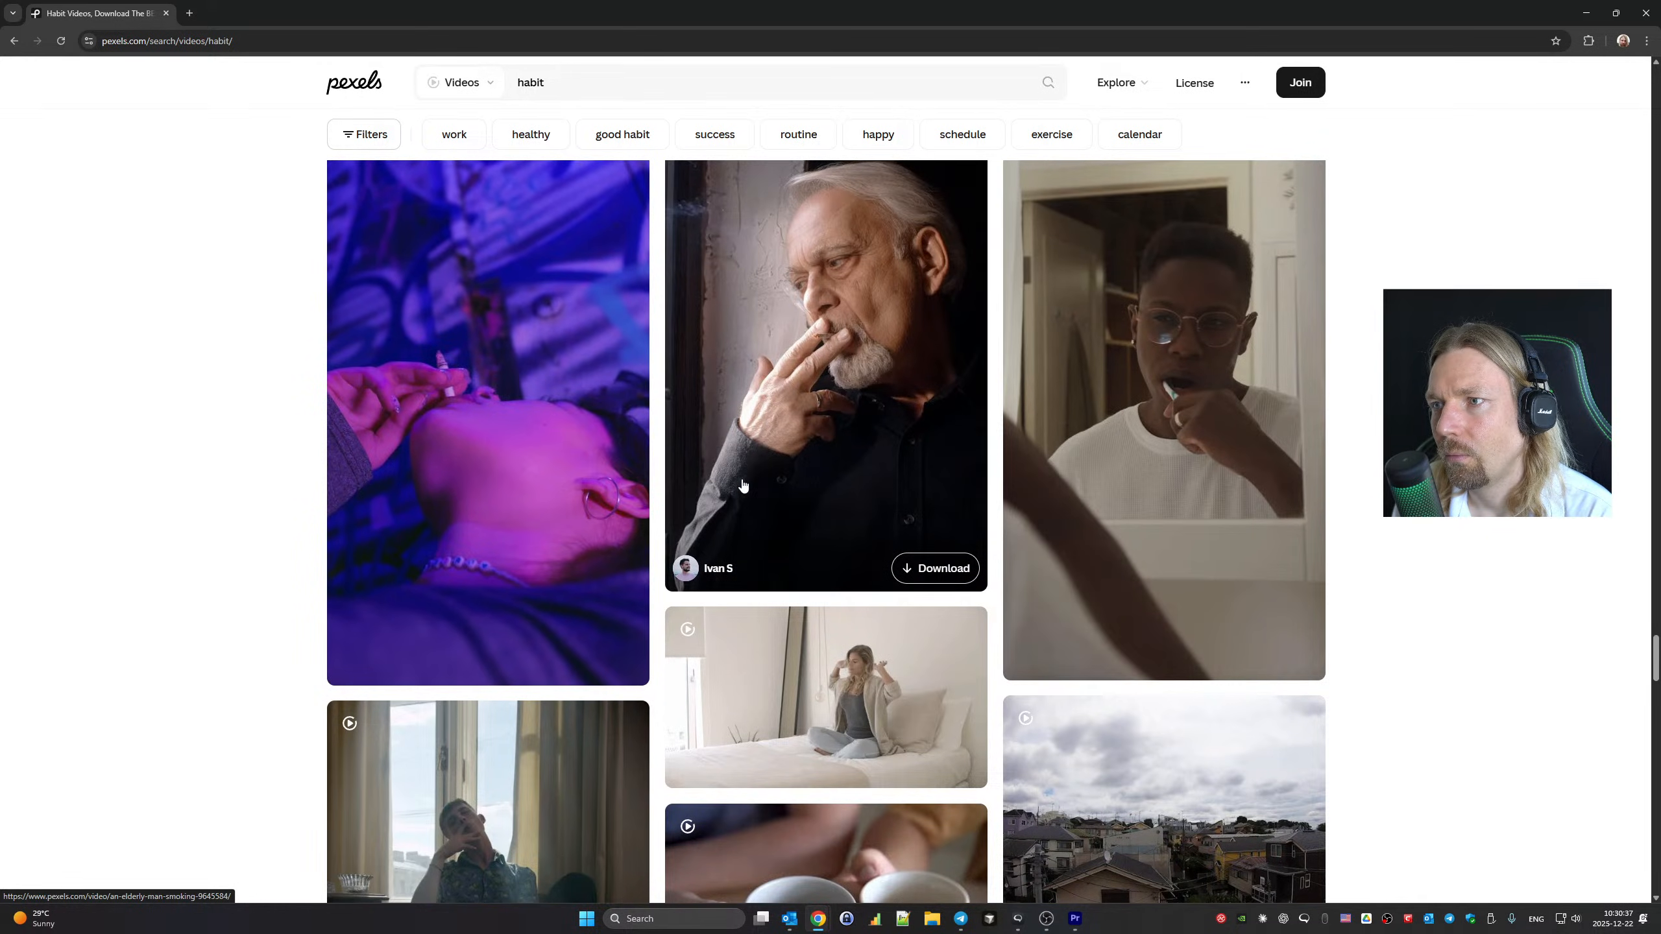
scroll(743, 484, "up", 1)
scroll(743, 484, "down", 15)
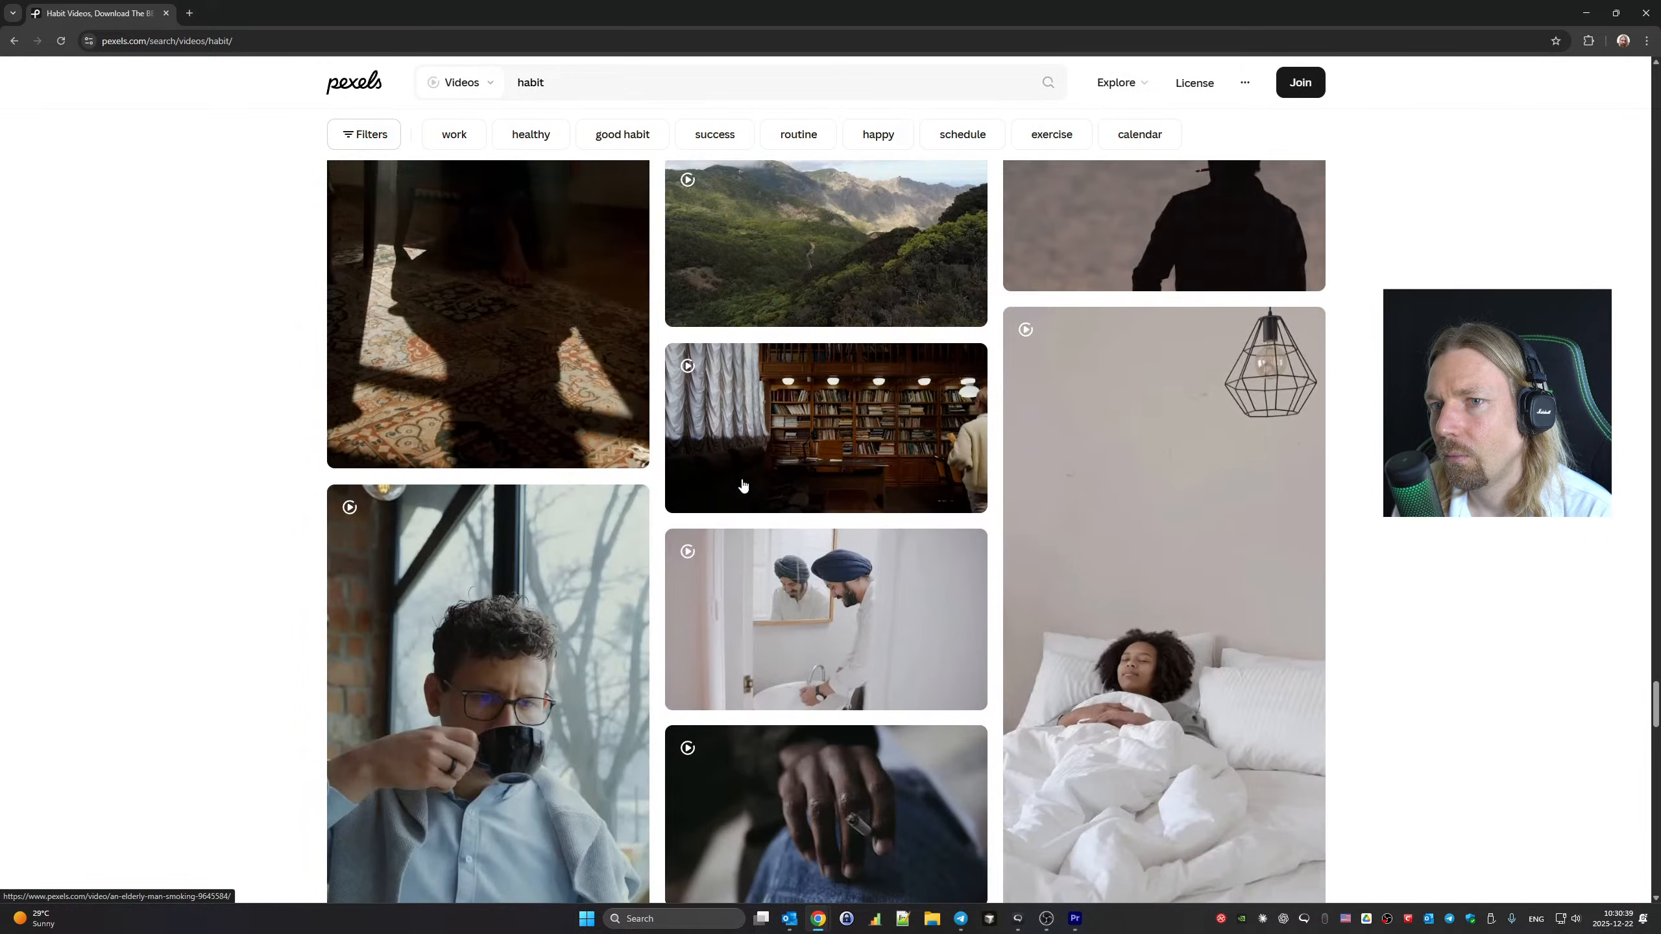
scroll(743, 484, "down", 6)
scroll(743, 485, "down", 15)
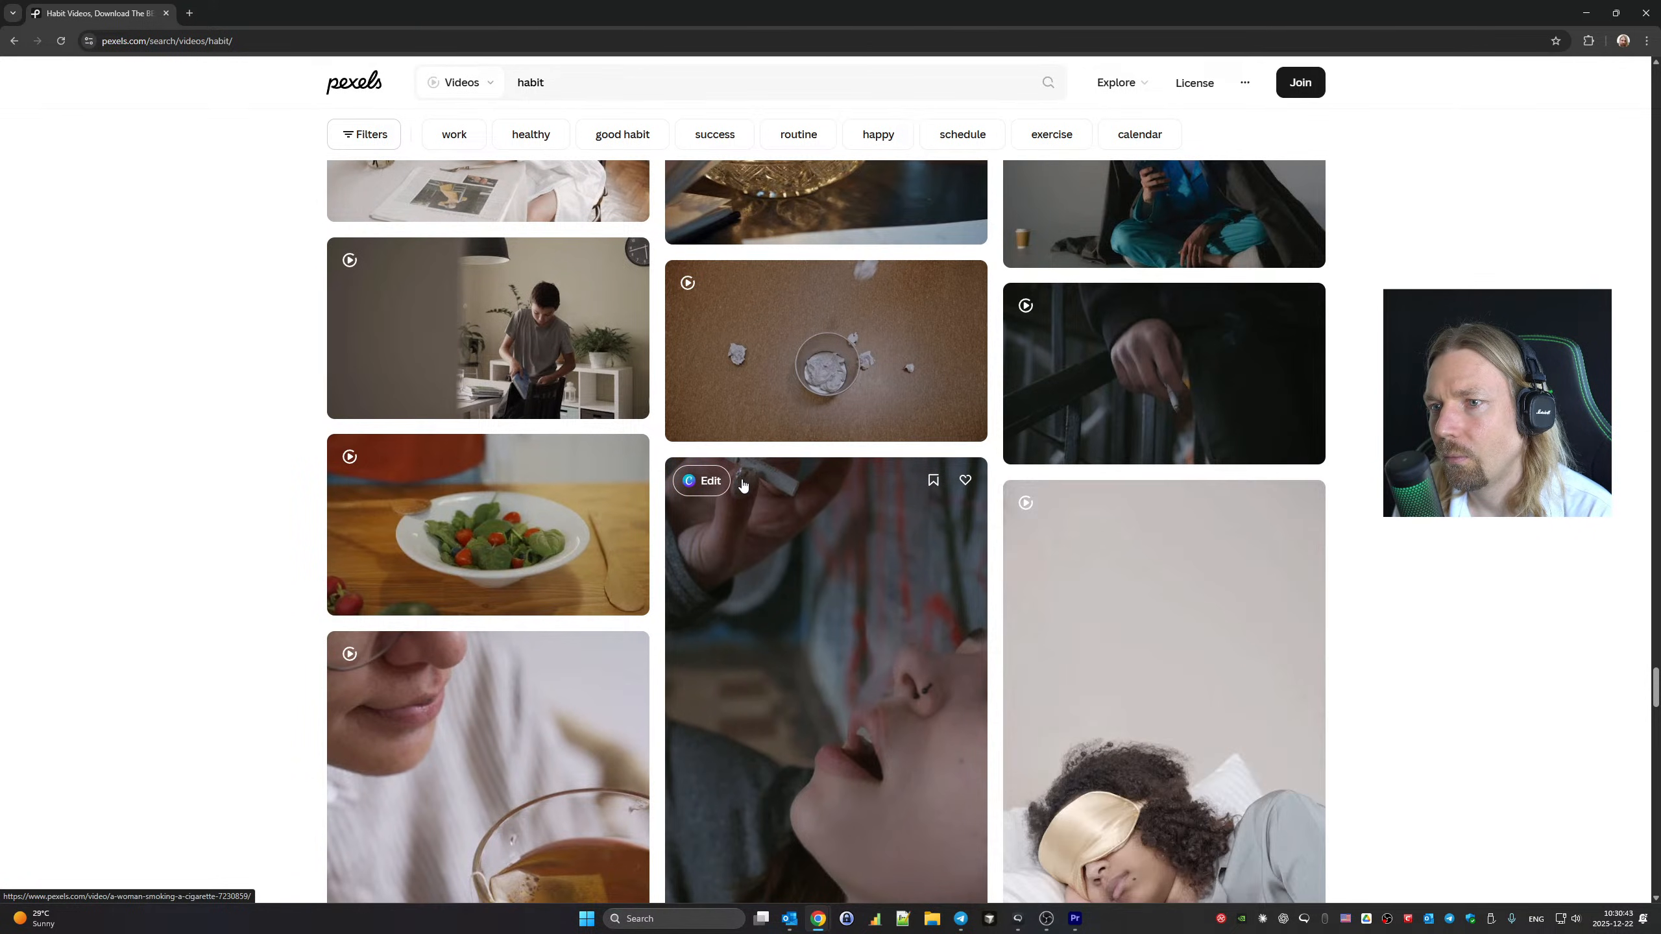
scroll(742, 485, "down", 5)
scroll(743, 485, "down", 14)
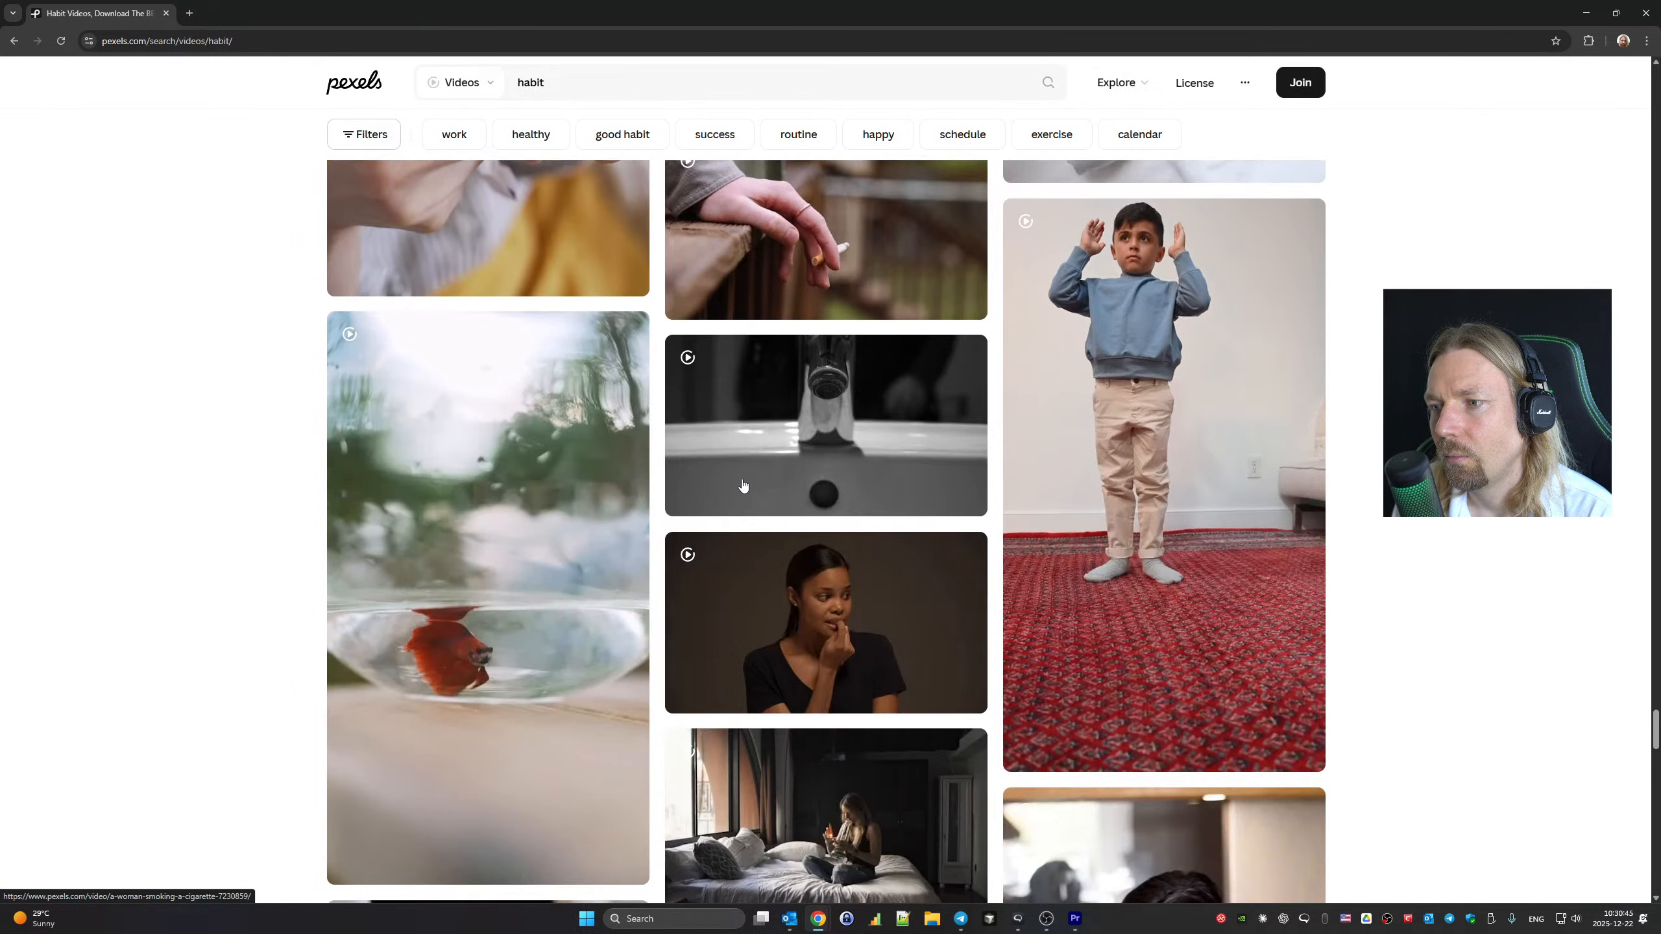
scroll(743, 485, "down", 20)
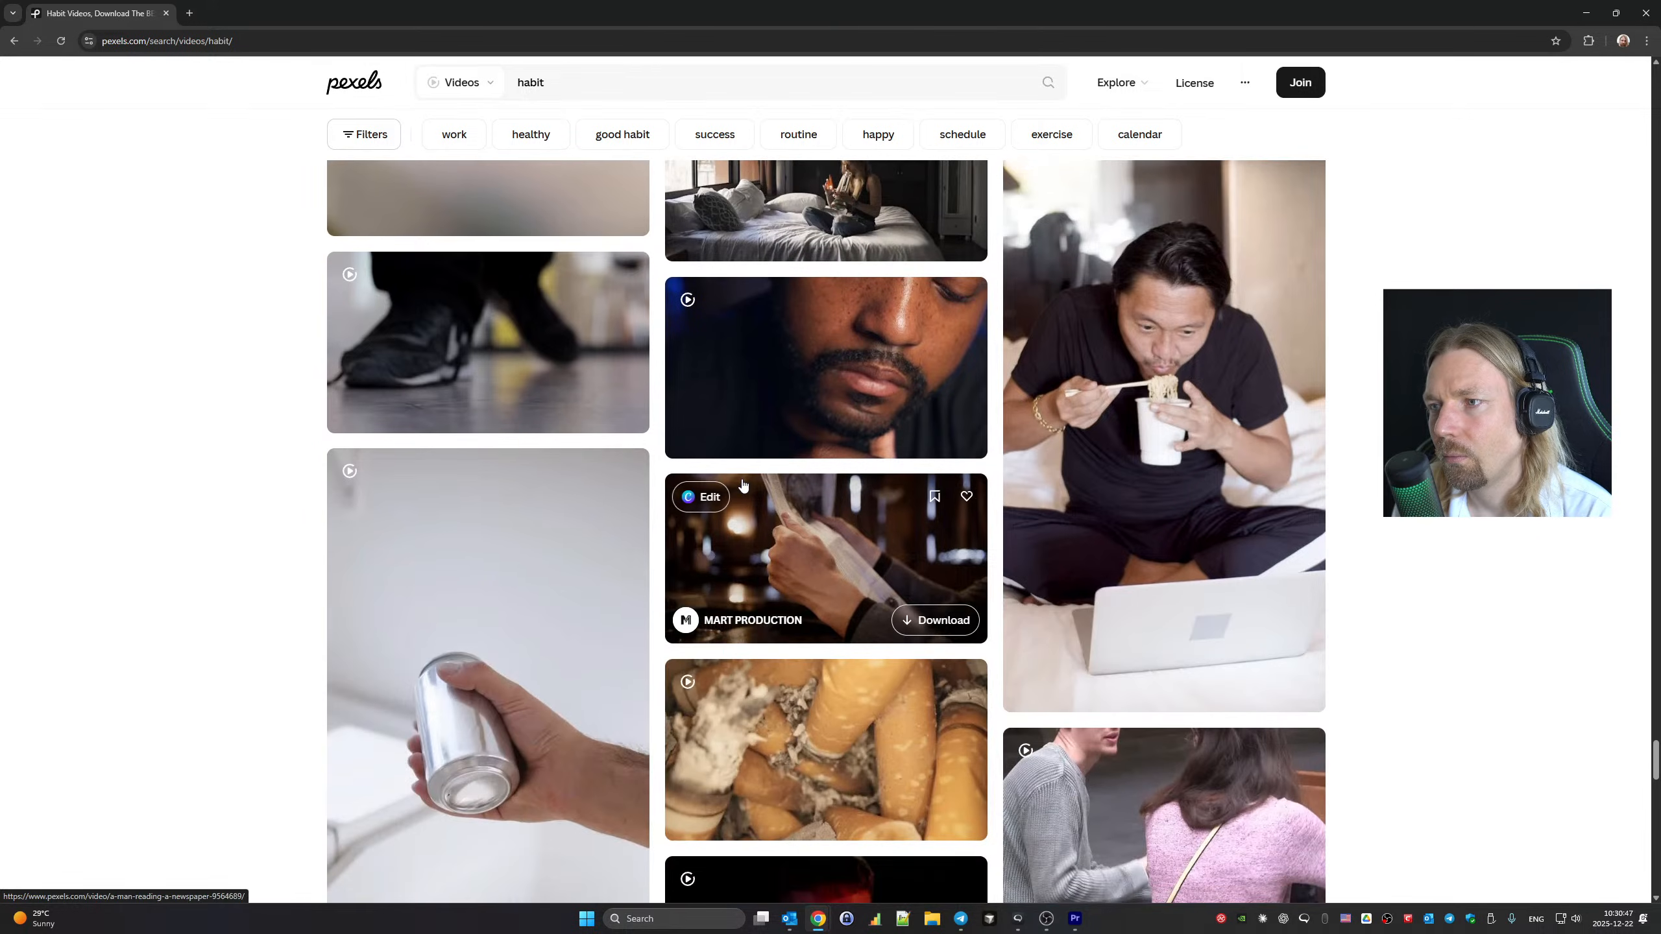
scroll(743, 485, "down", 15)
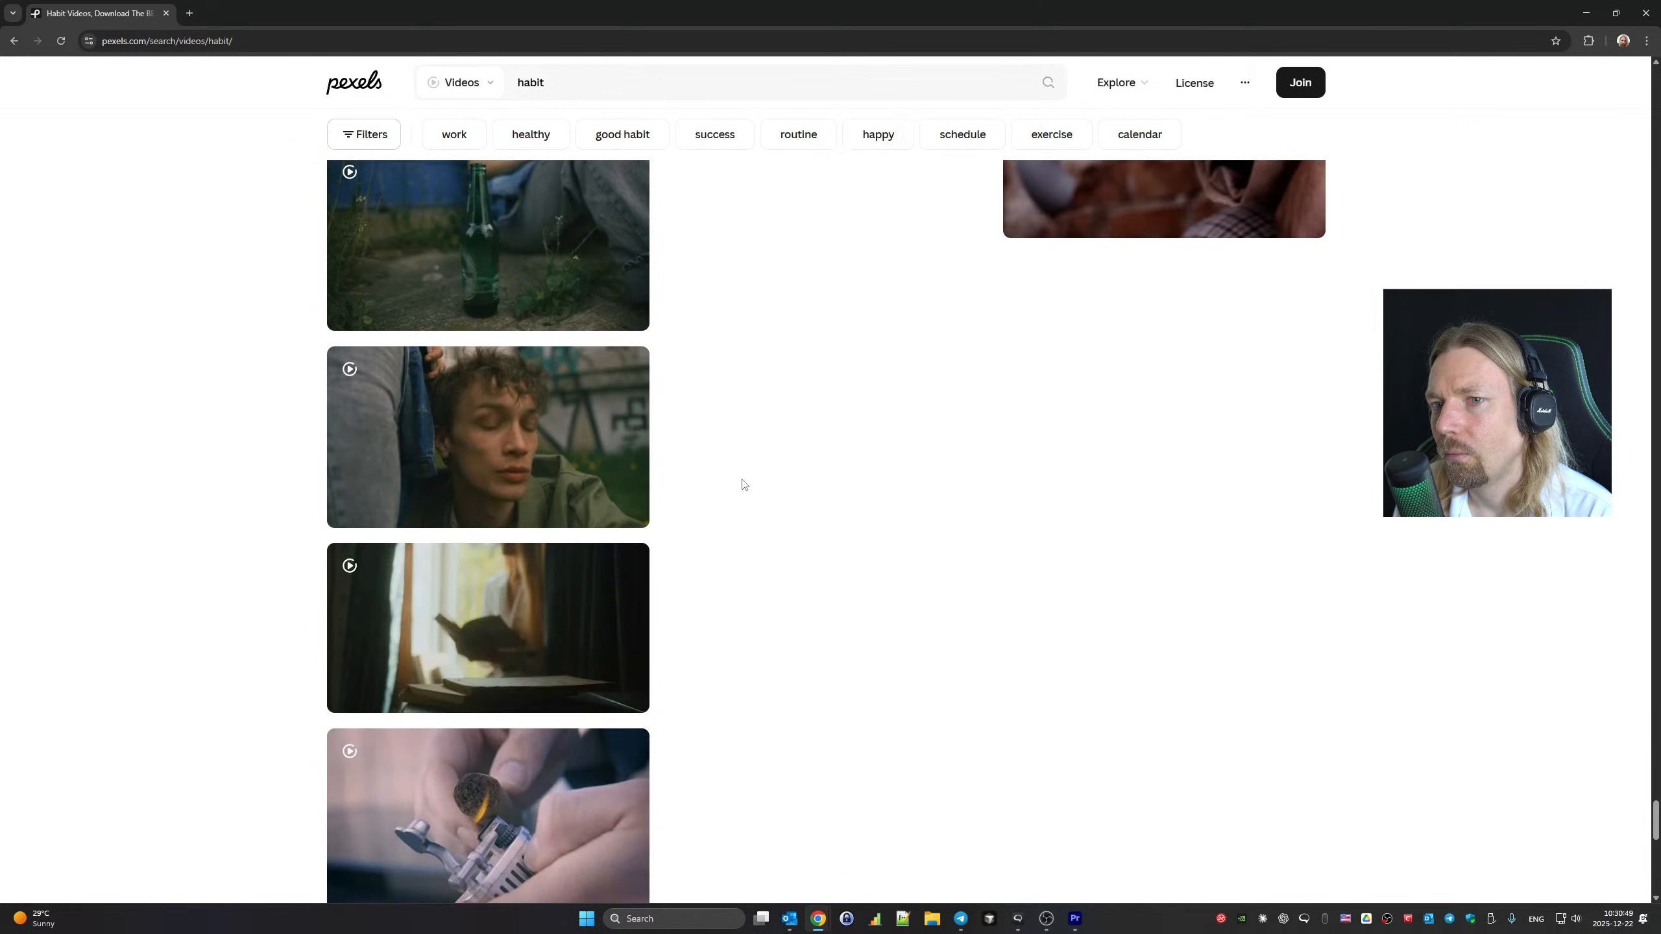
scroll(743, 484, "down", 10)
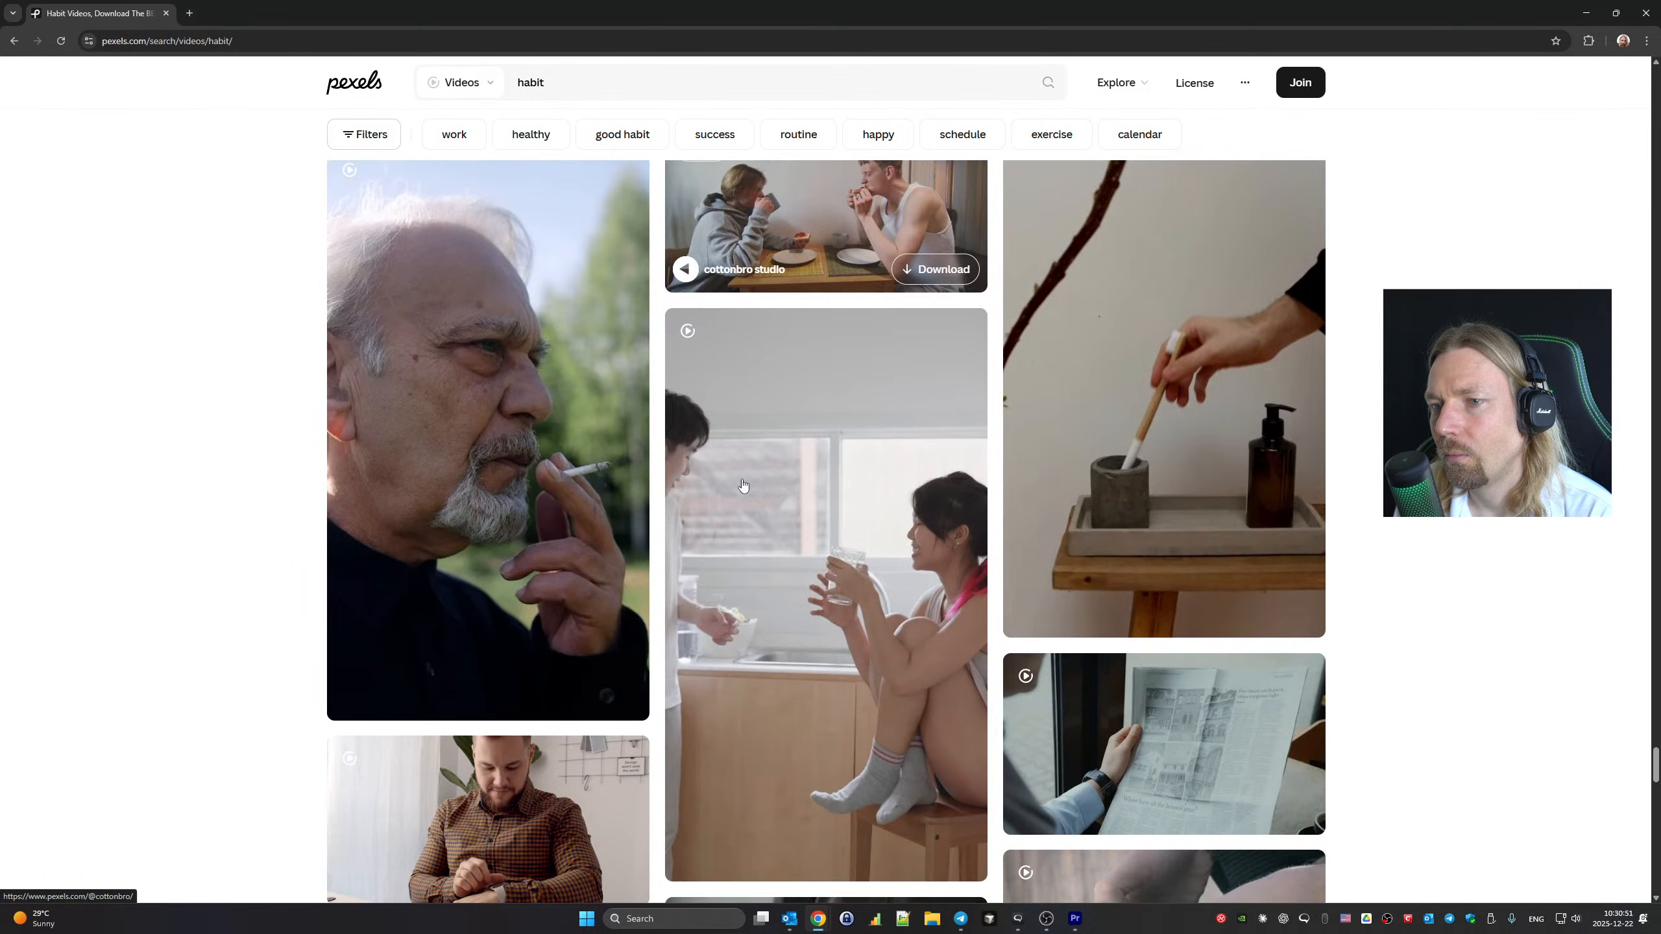
scroll(743, 485, "down", 5)
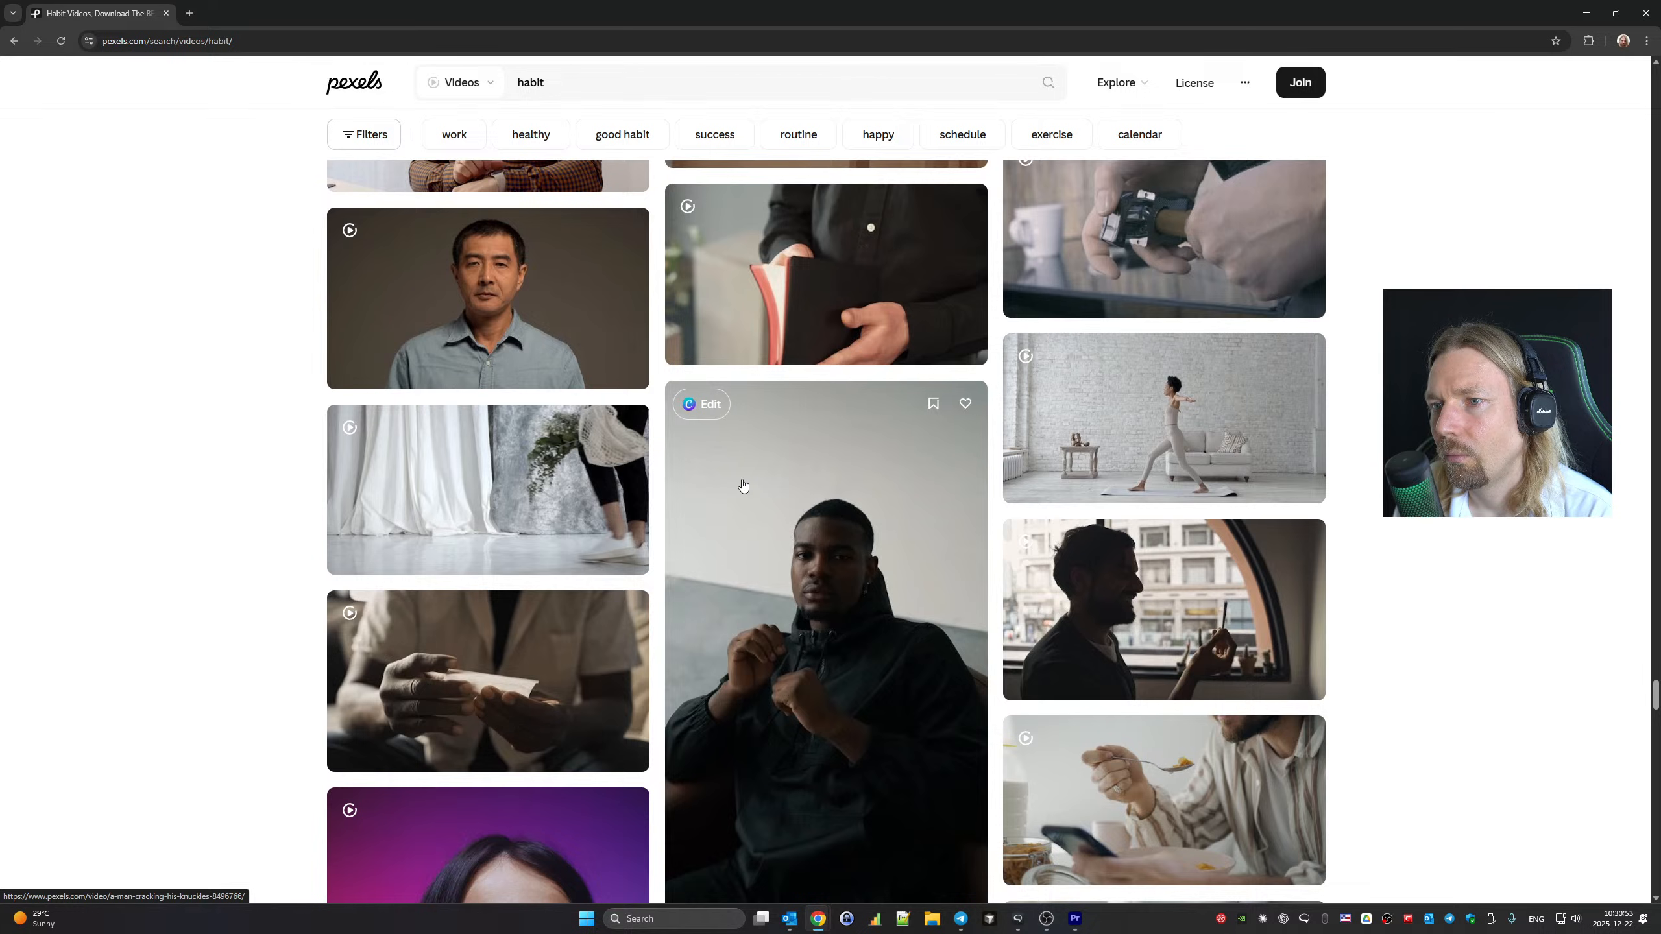
scroll(743, 484, "down", 8)
scroll(743, 484, "down", 5)
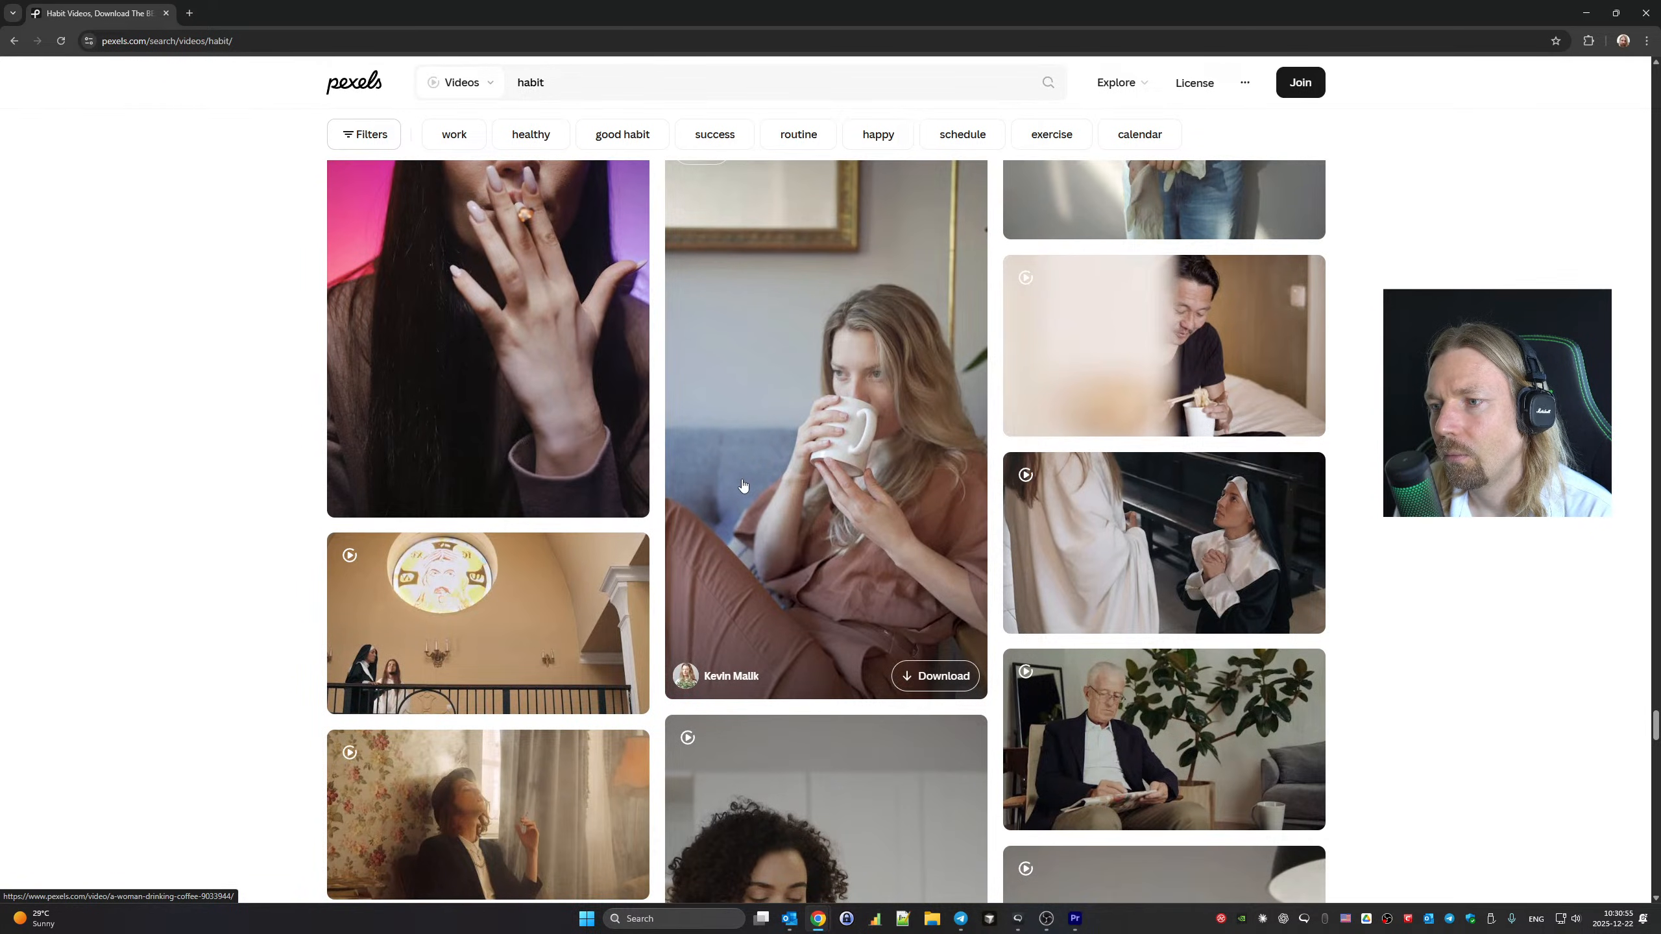
scroll(743, 485, "down", 10)
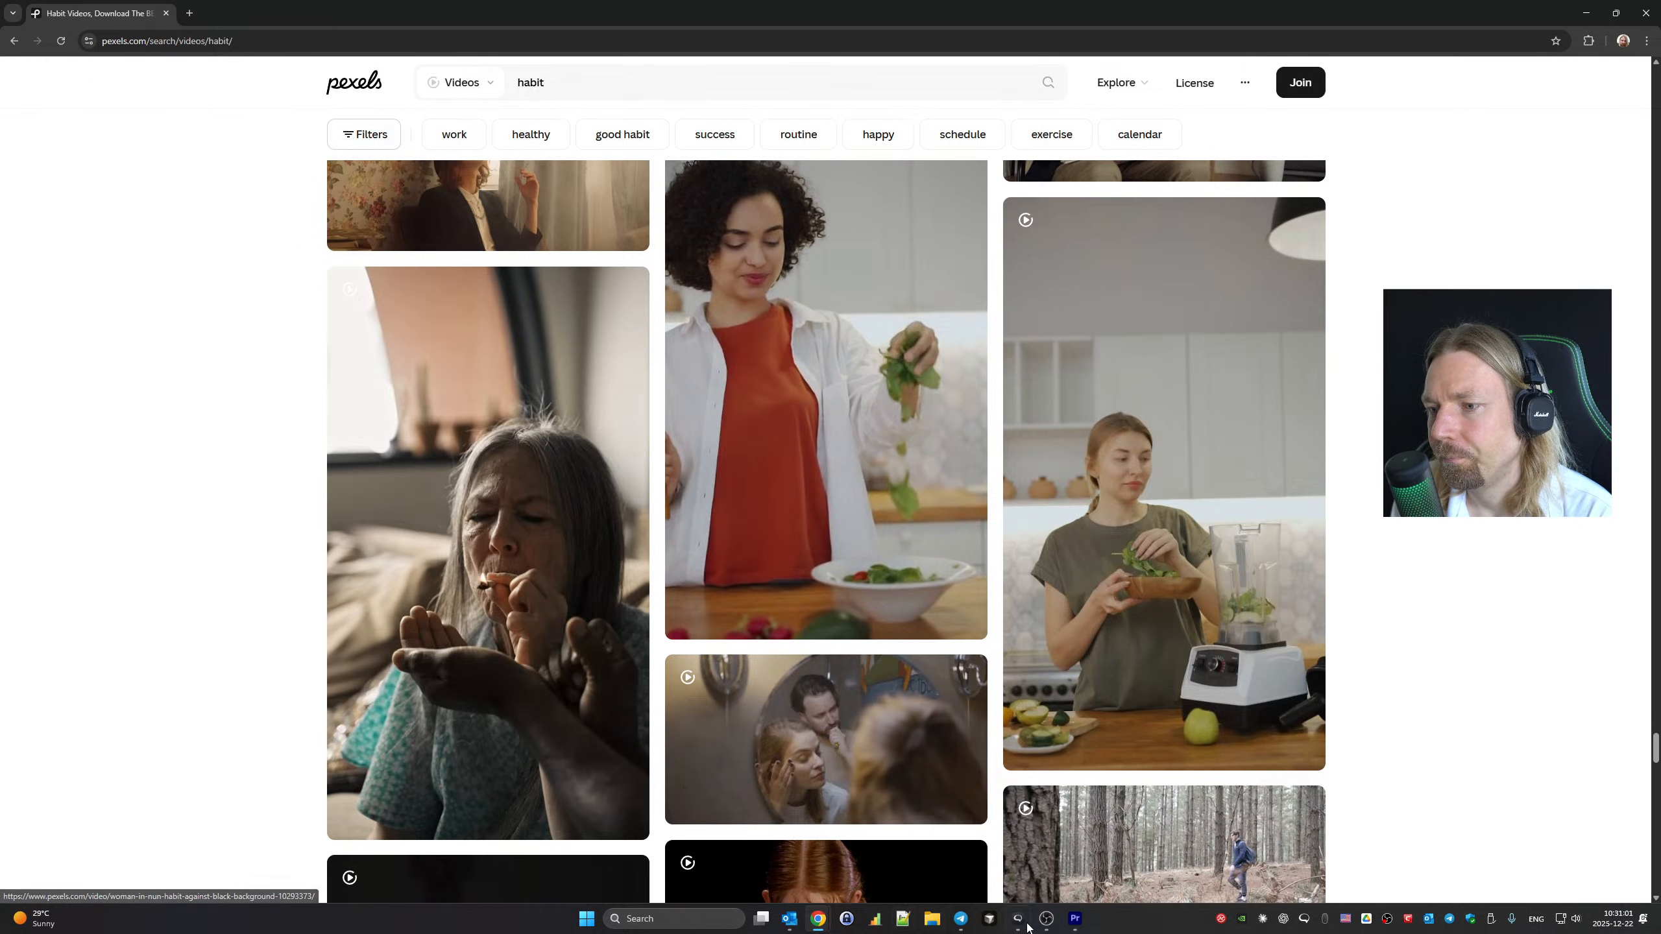
Switch to Premiere Pro and play the sequence from 00:00:01:59 to about 00:00:04:13 to review the opening line
left_click(1080, 924)
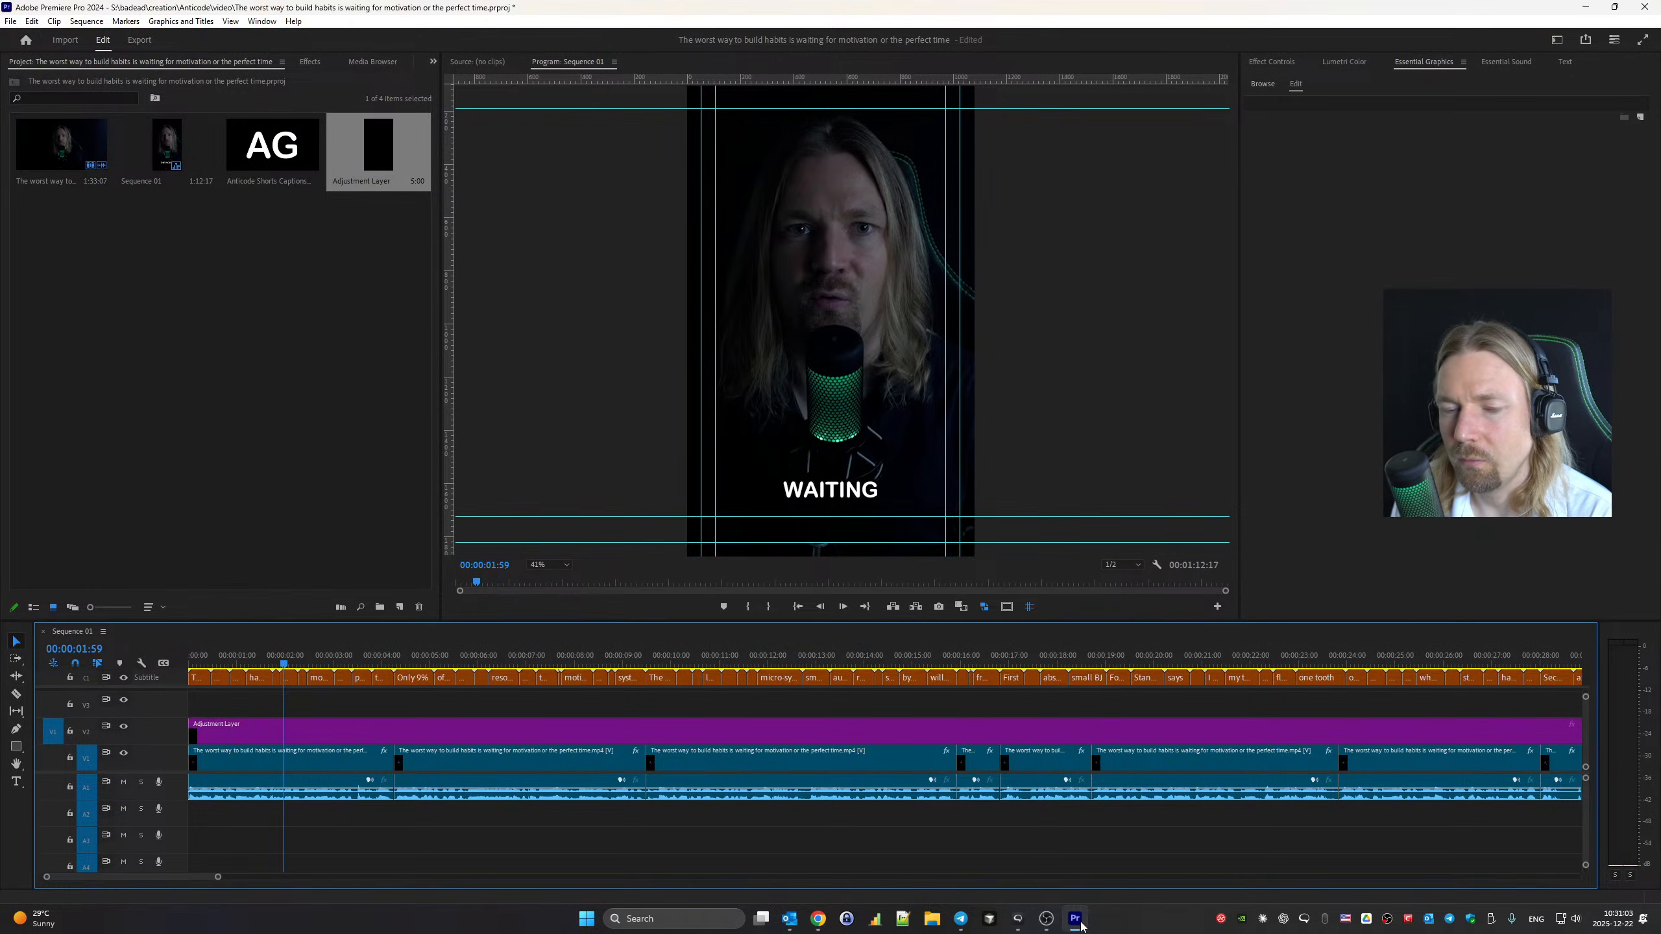
key("space")
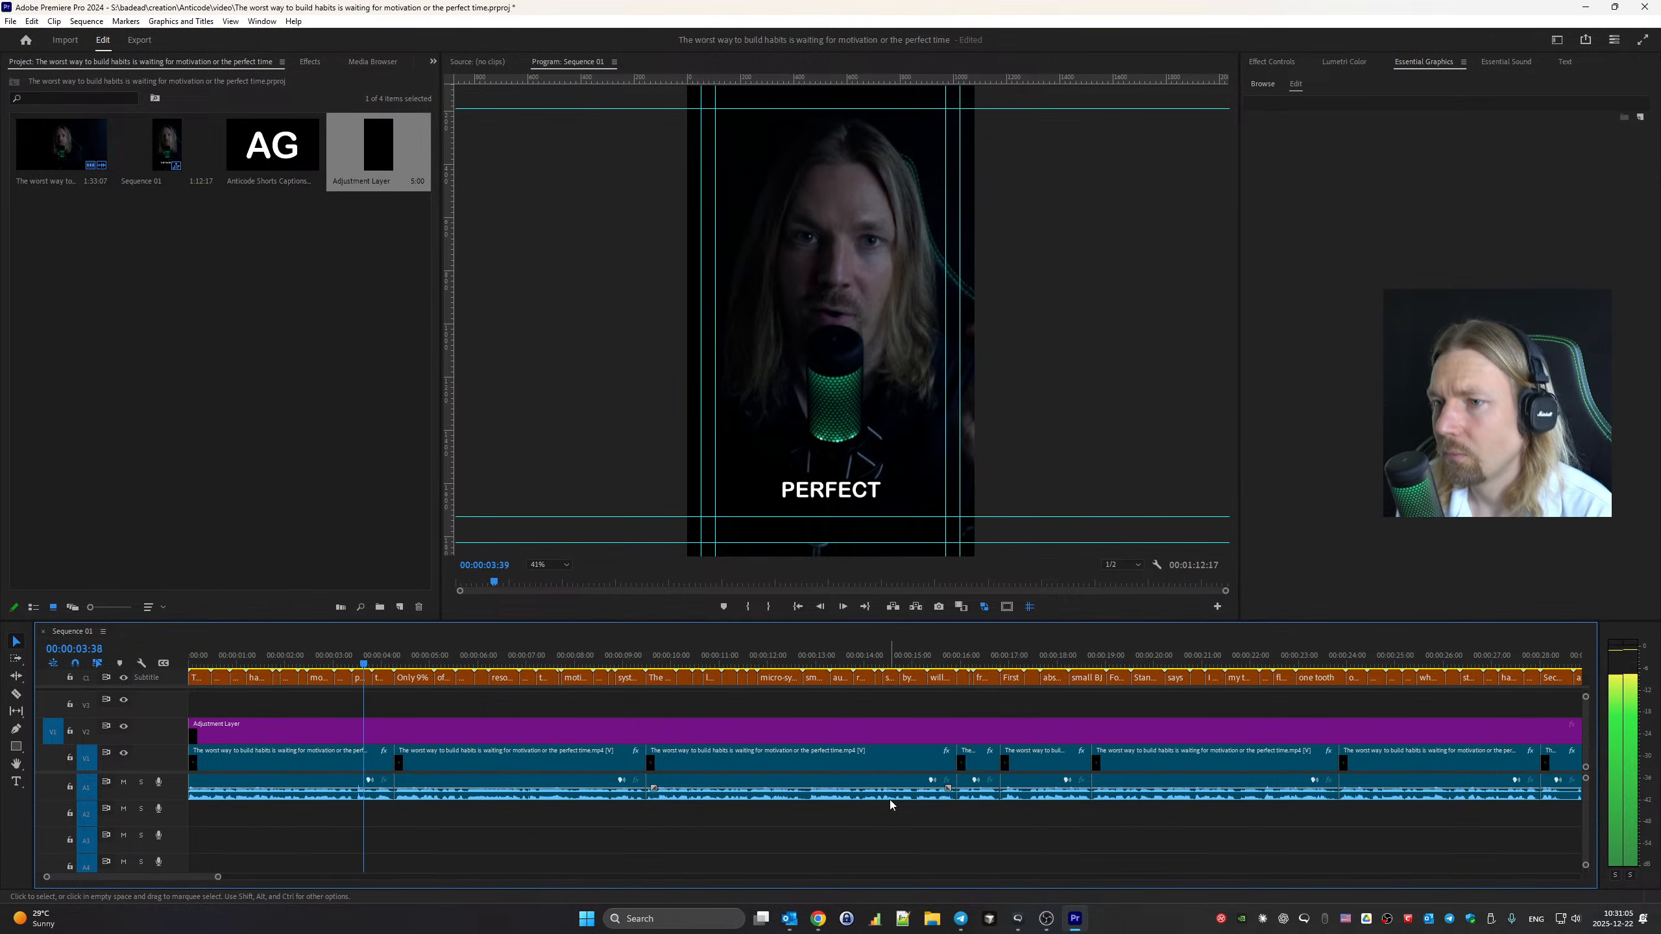
key("space")
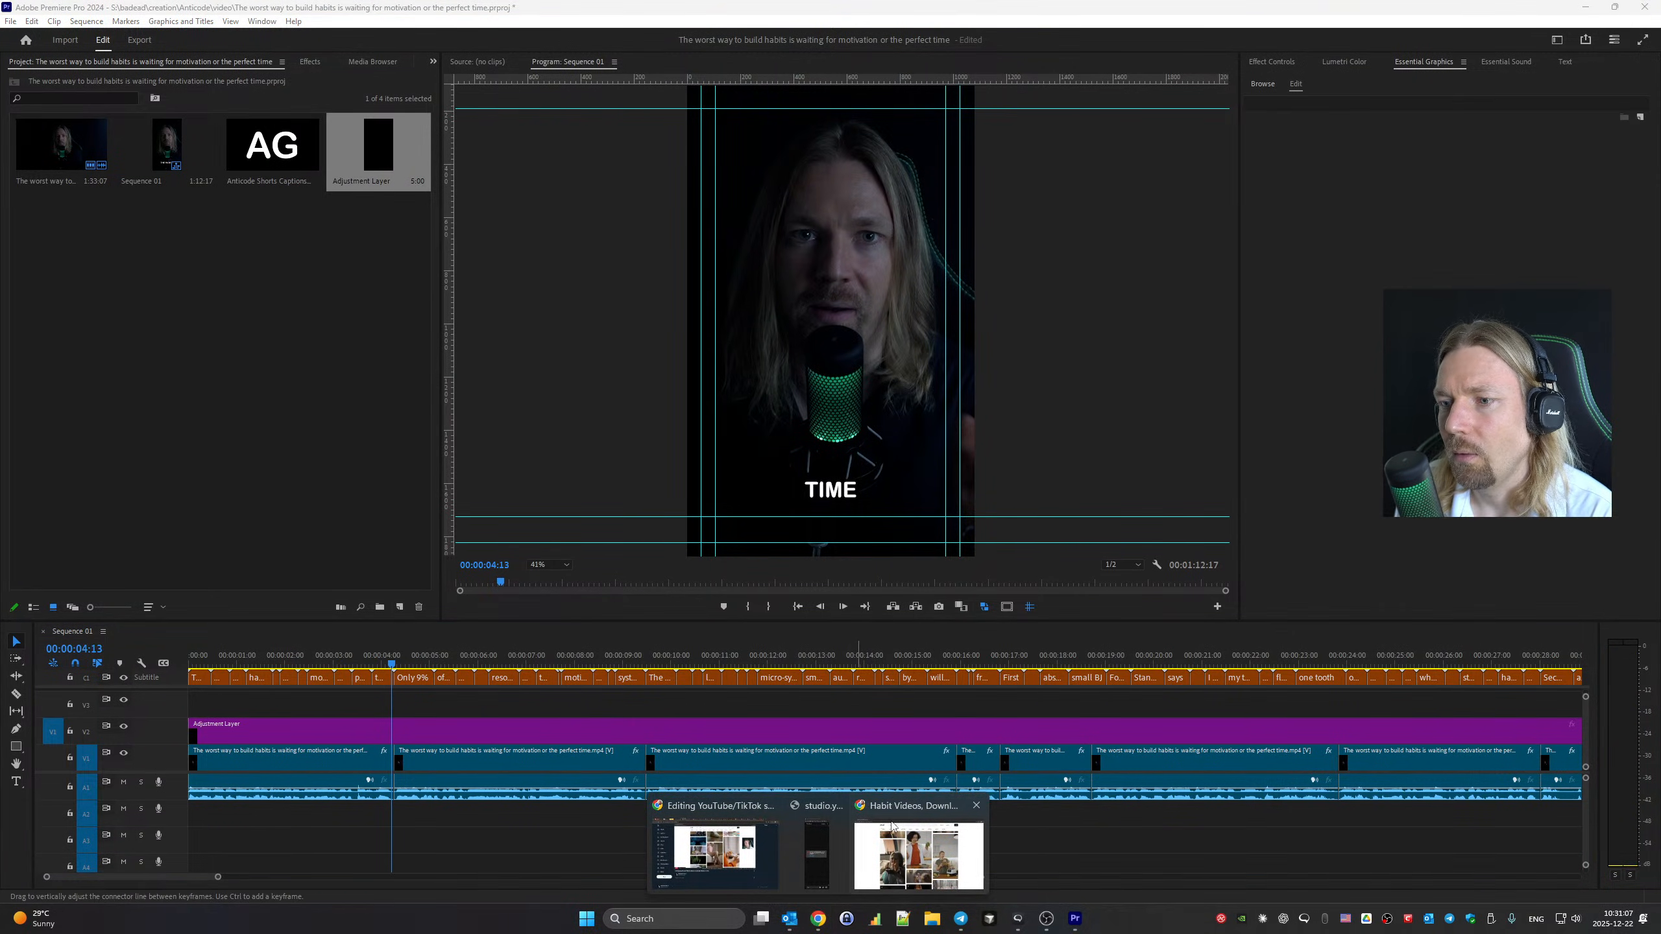
Switch back to Pexels in the browser and search its videos for "motivation"
left_click(895, 827)
left_click_drag(645, 76, 434, 108)
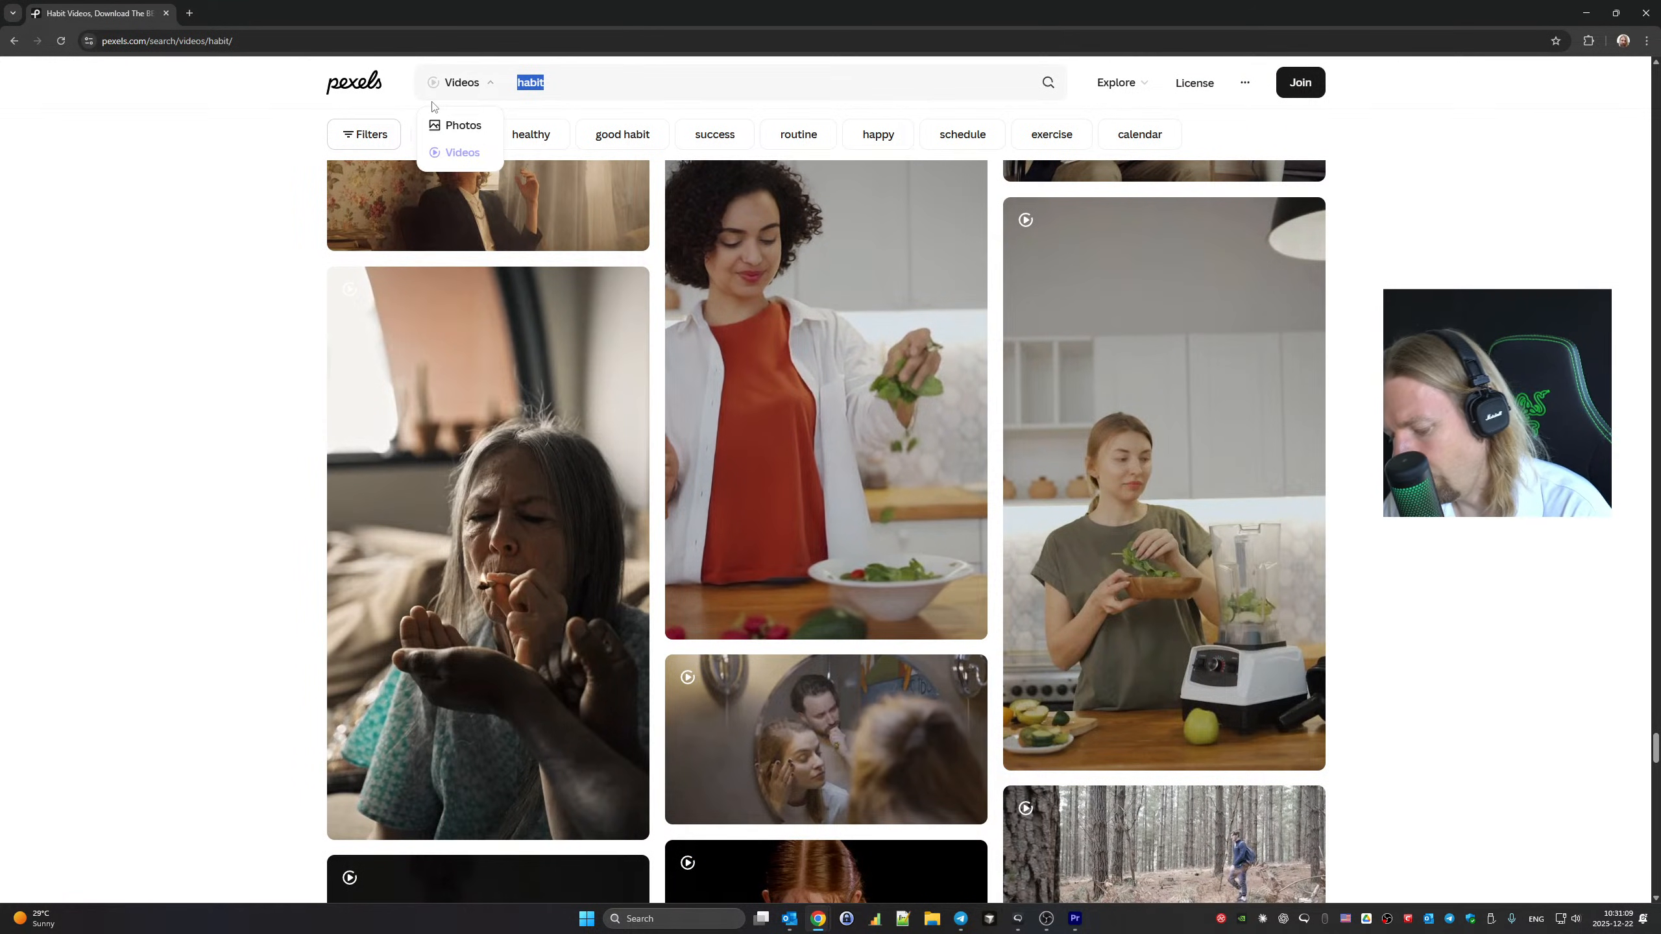
type("motivation")
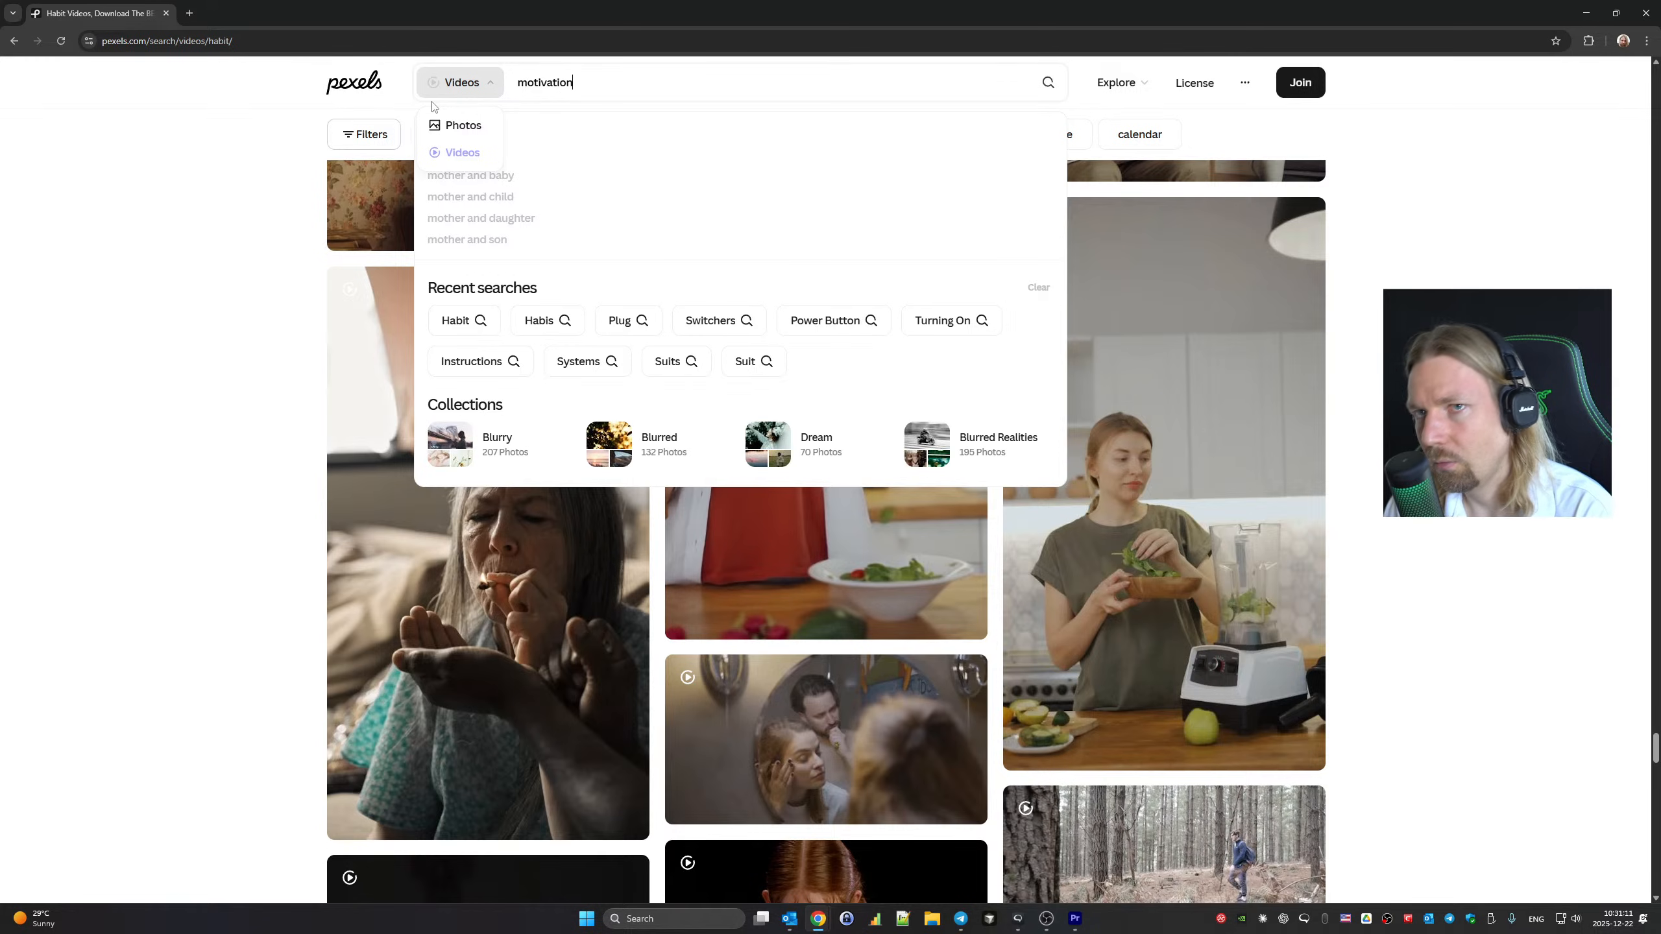
key("Return")
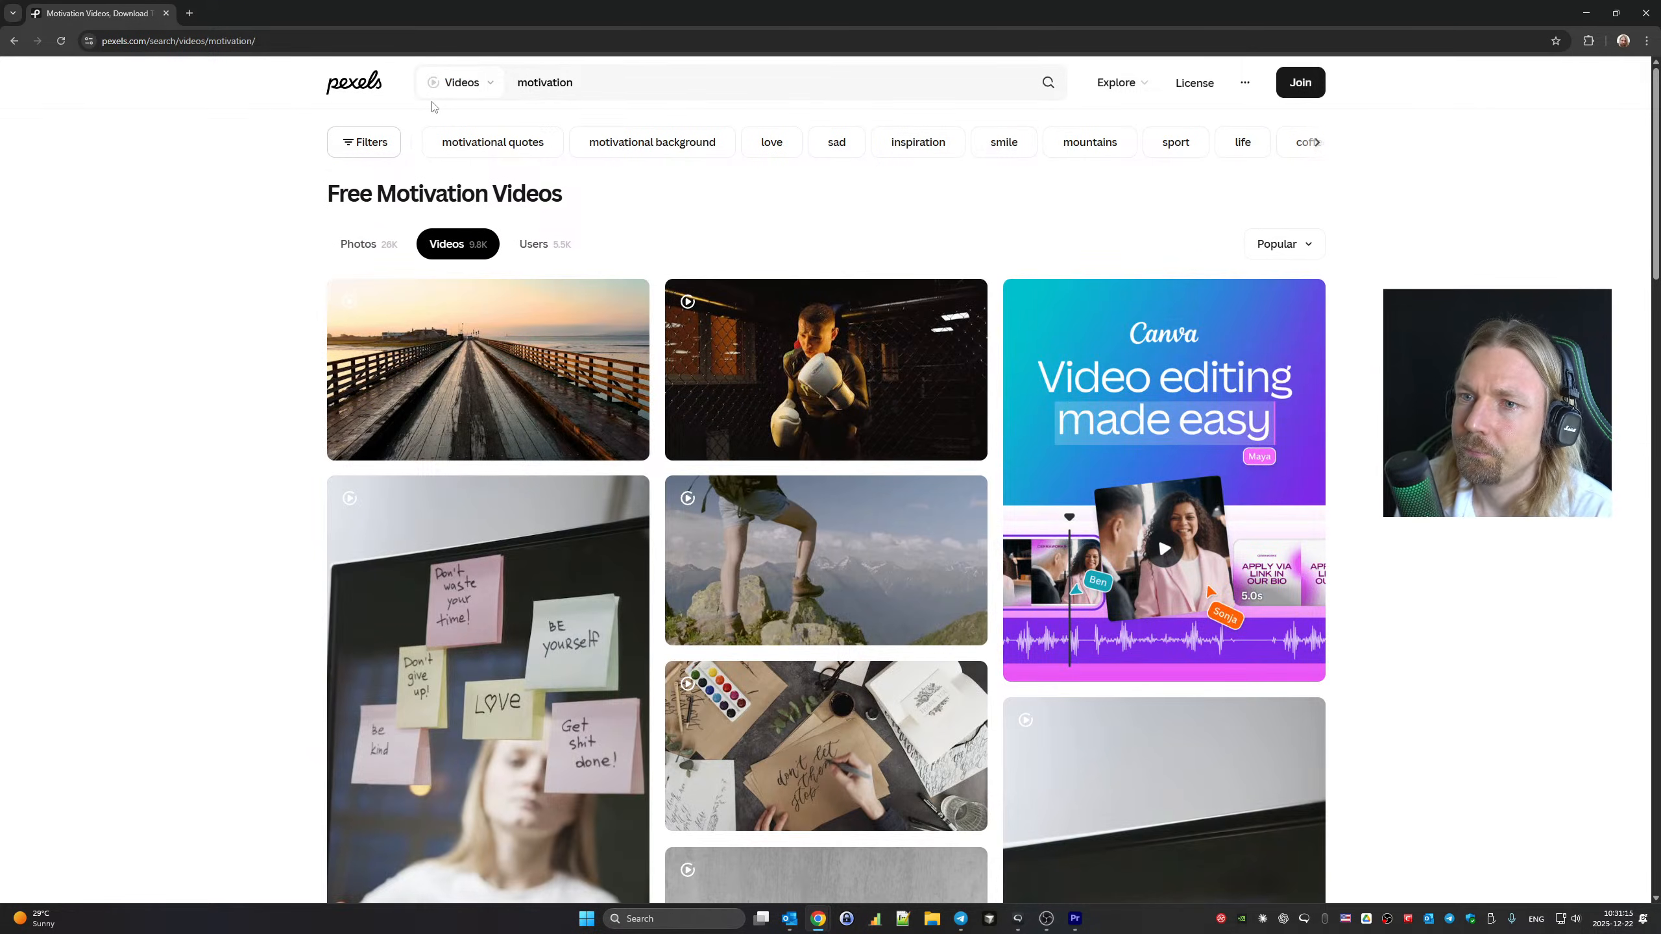
Look through the "motivation" video search results for footage that suits the short about building habits
scroll(631, 322, "down", 8)
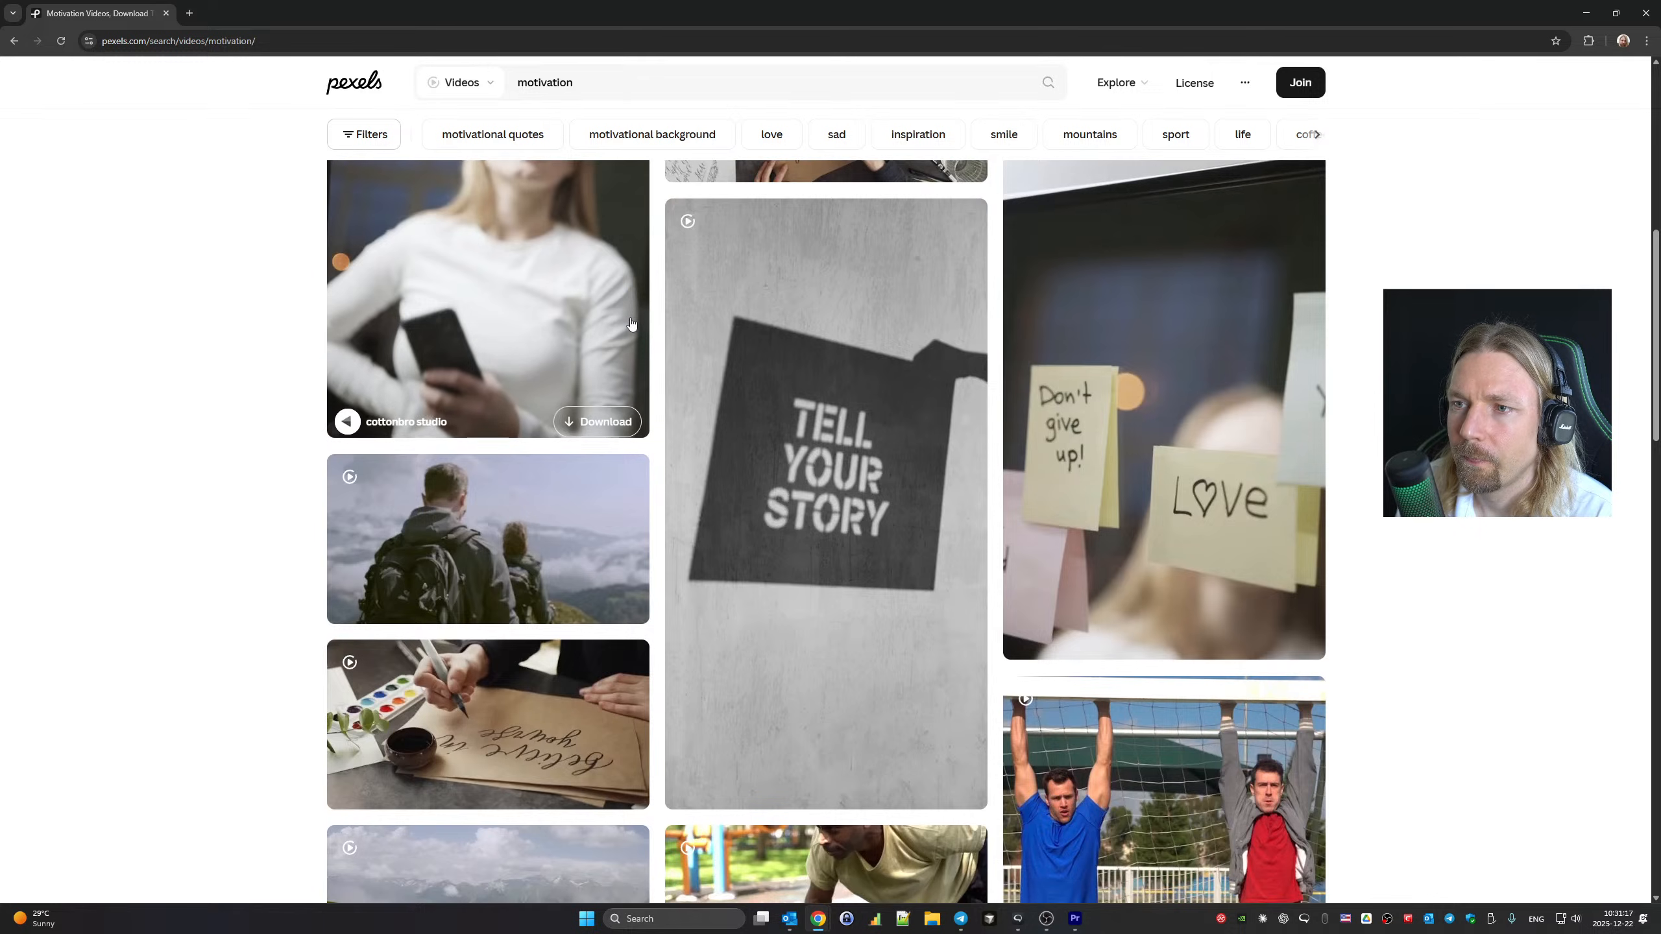
scroll(686, 331, "down", 5)
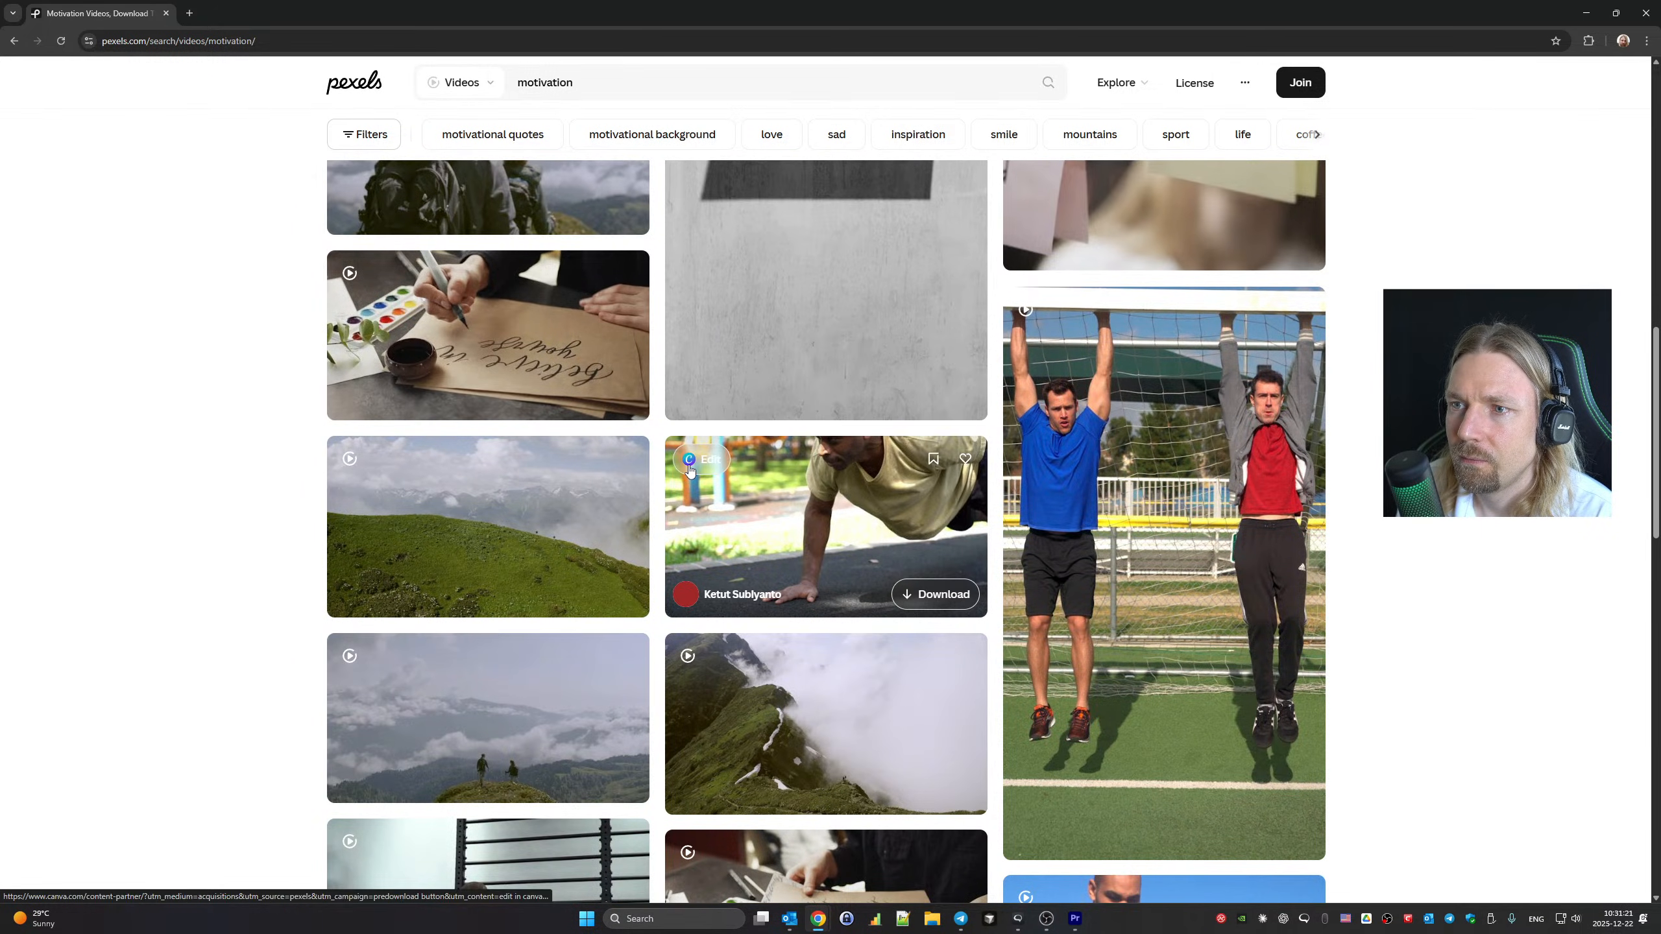
scroll(691, 469, "down", 7)
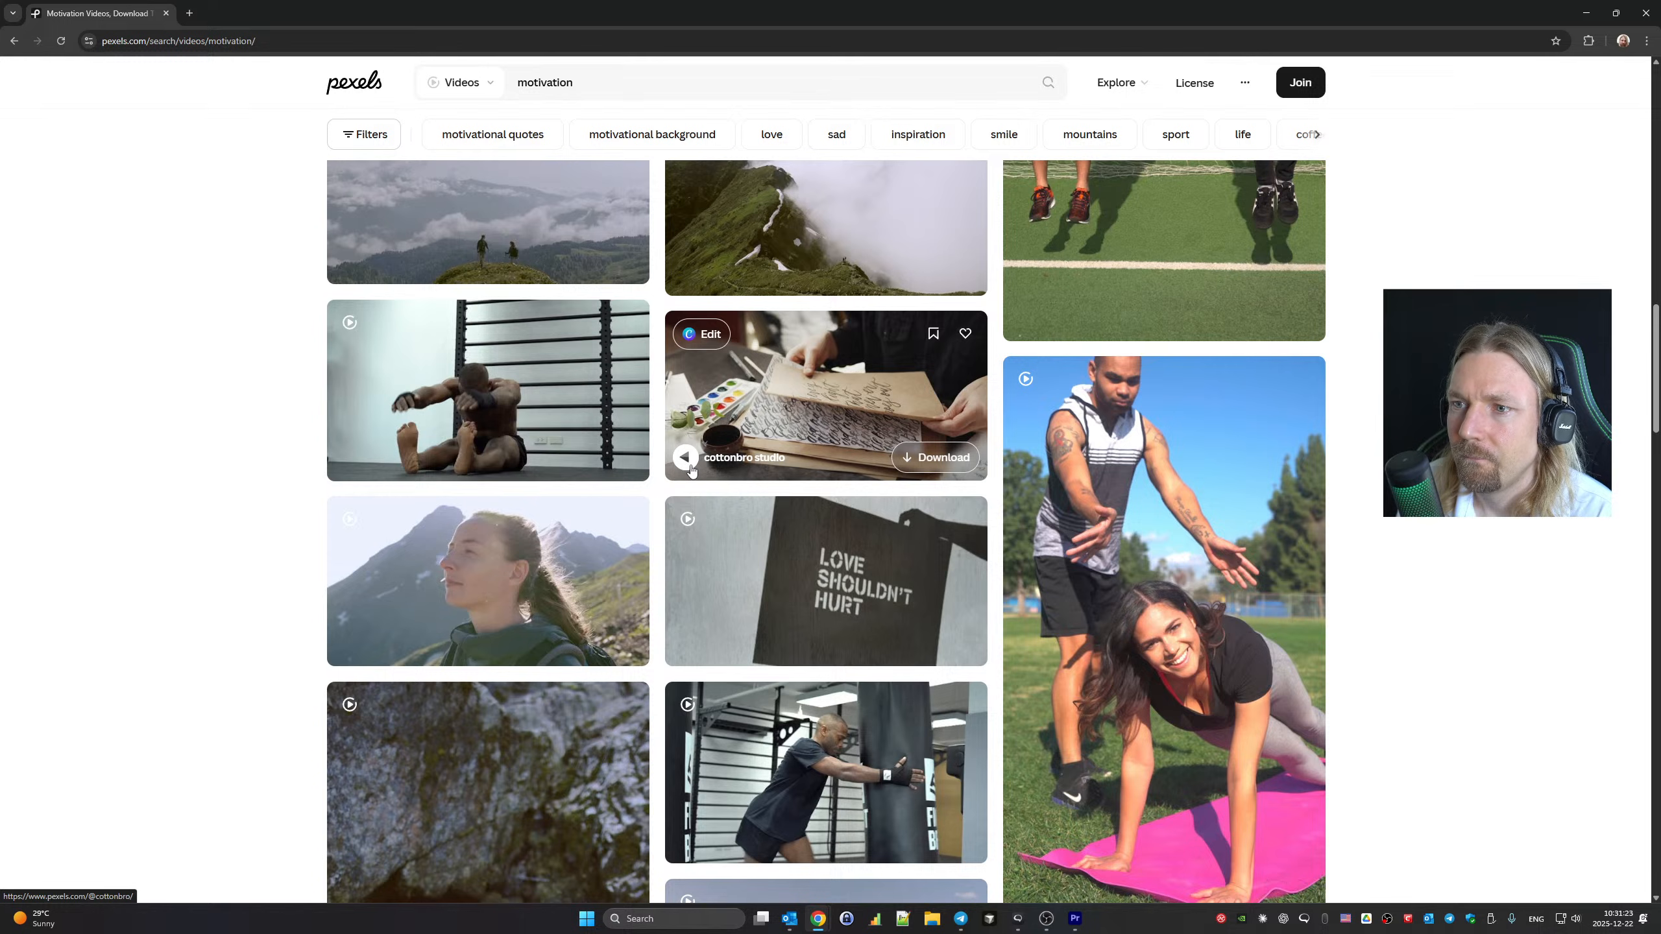
scroll(691, 469, "down", 5)
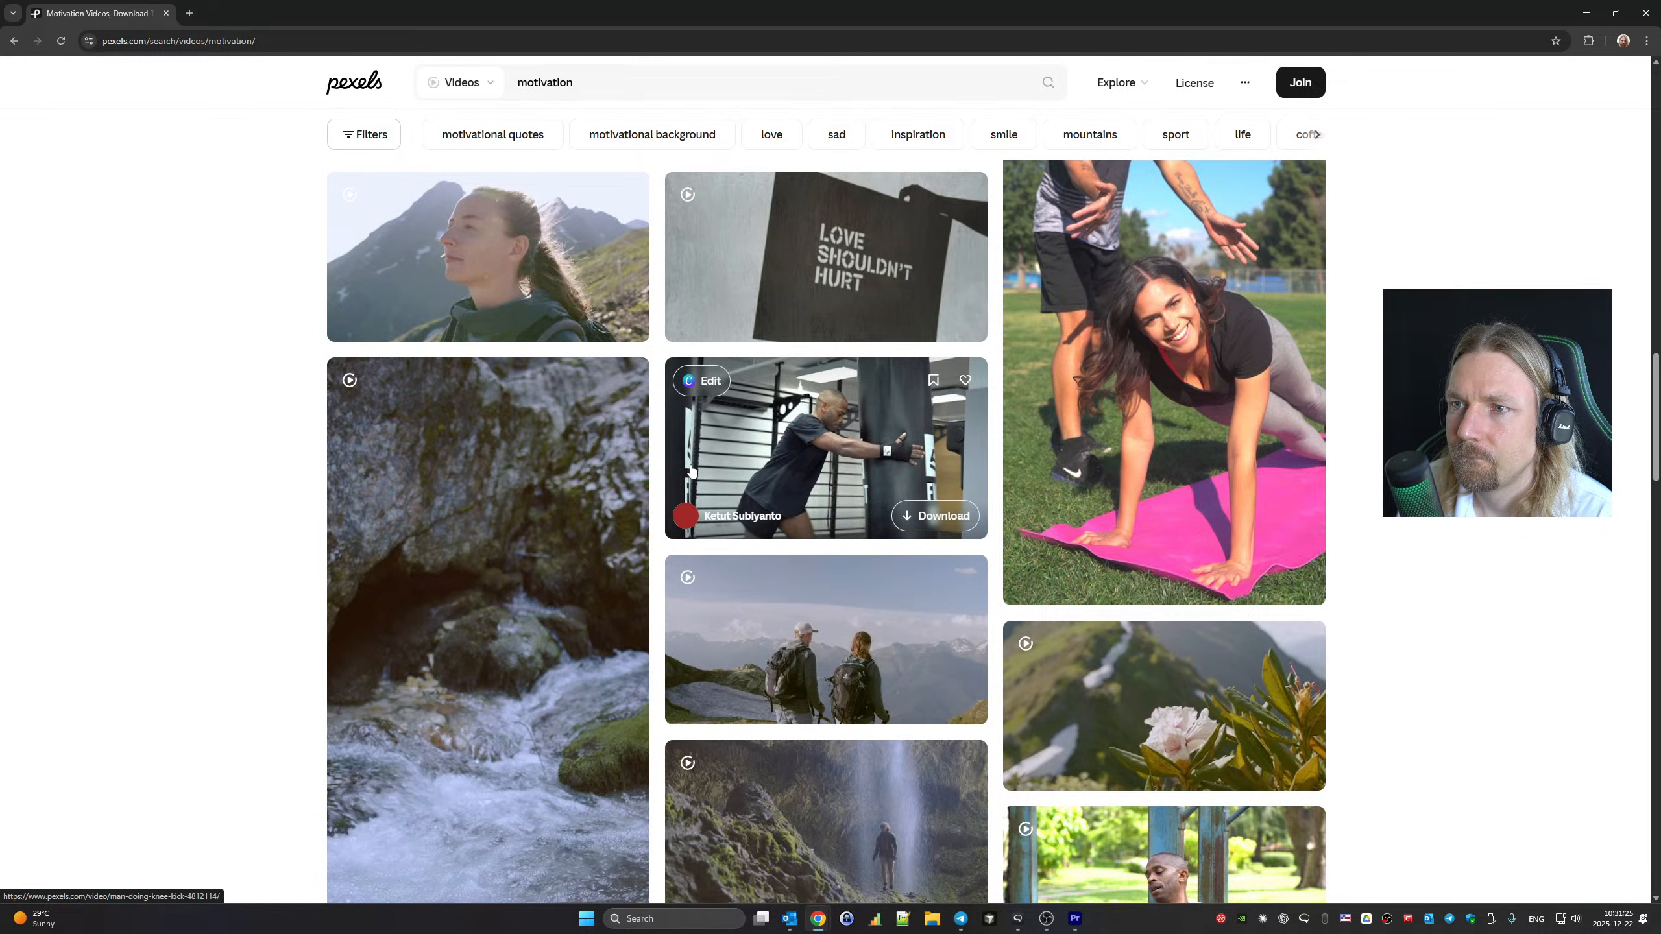
scroll(691, 469, "down", 10)
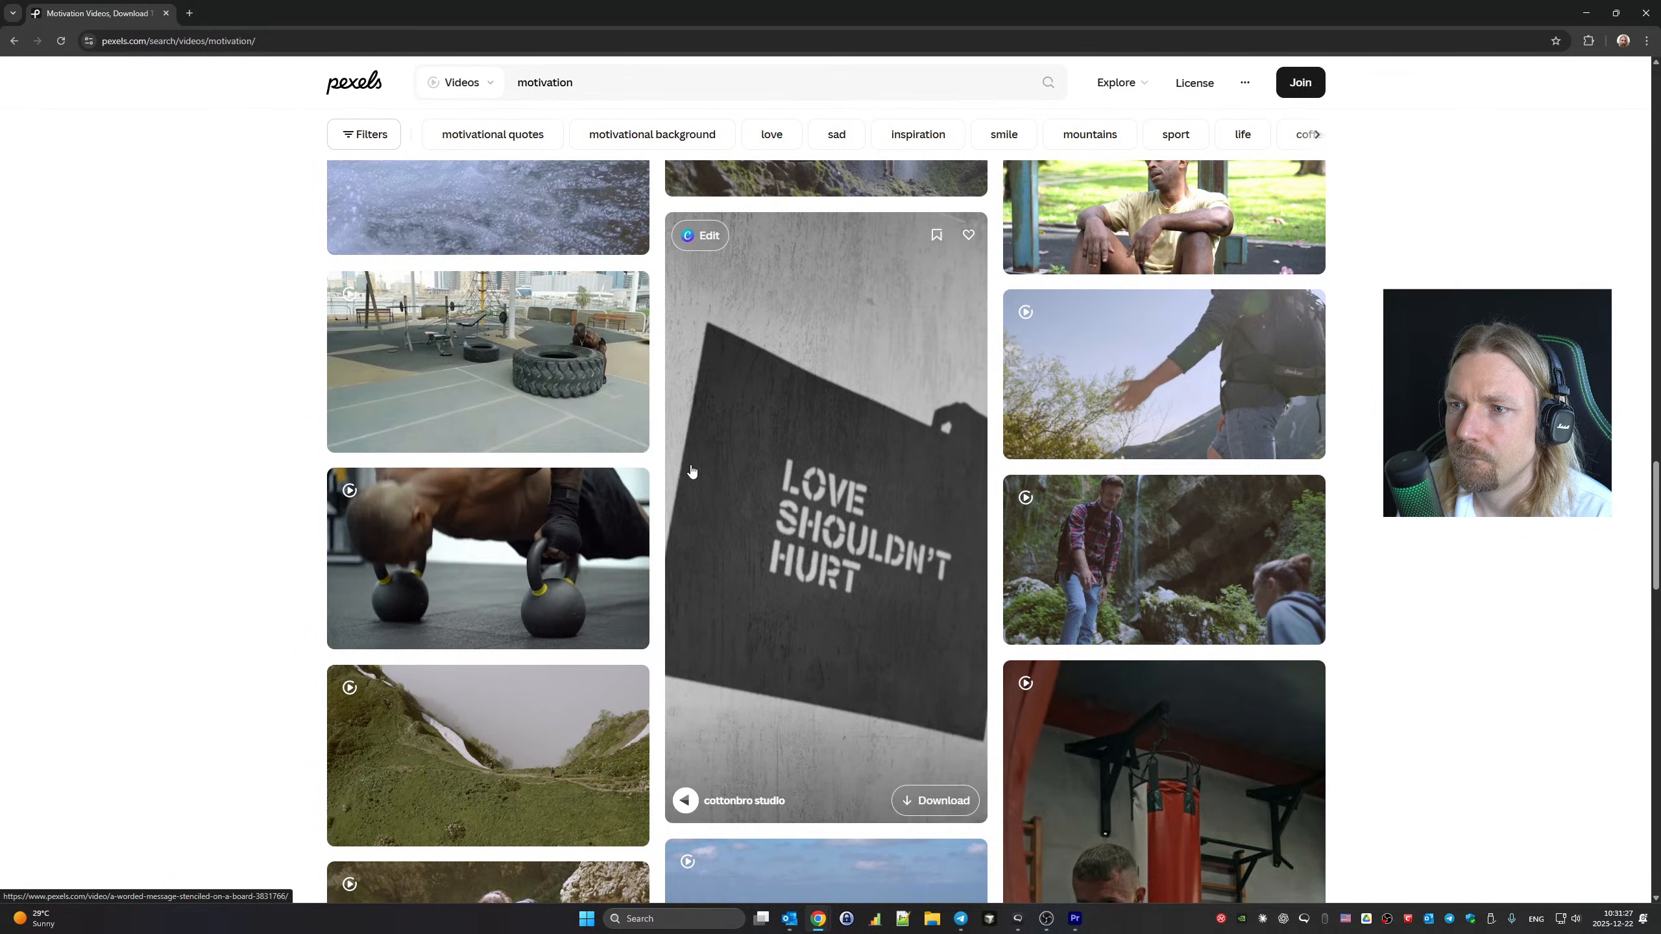
scroll(691, 471, "down", 6)
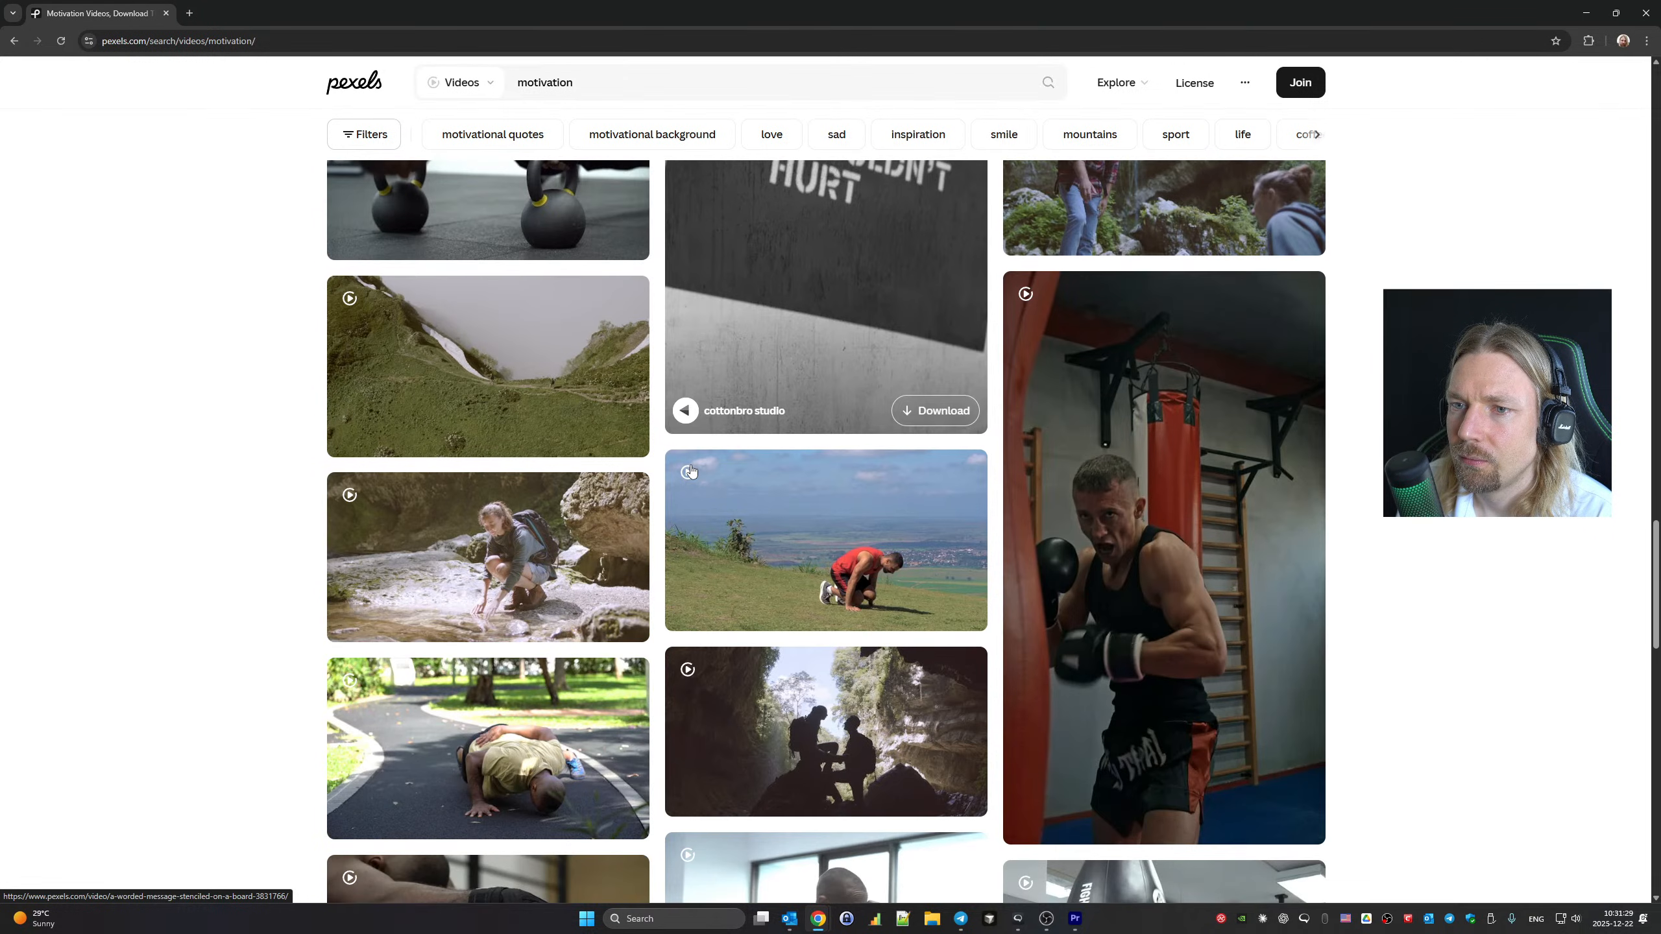
scroll(691, 470, "down", 15)
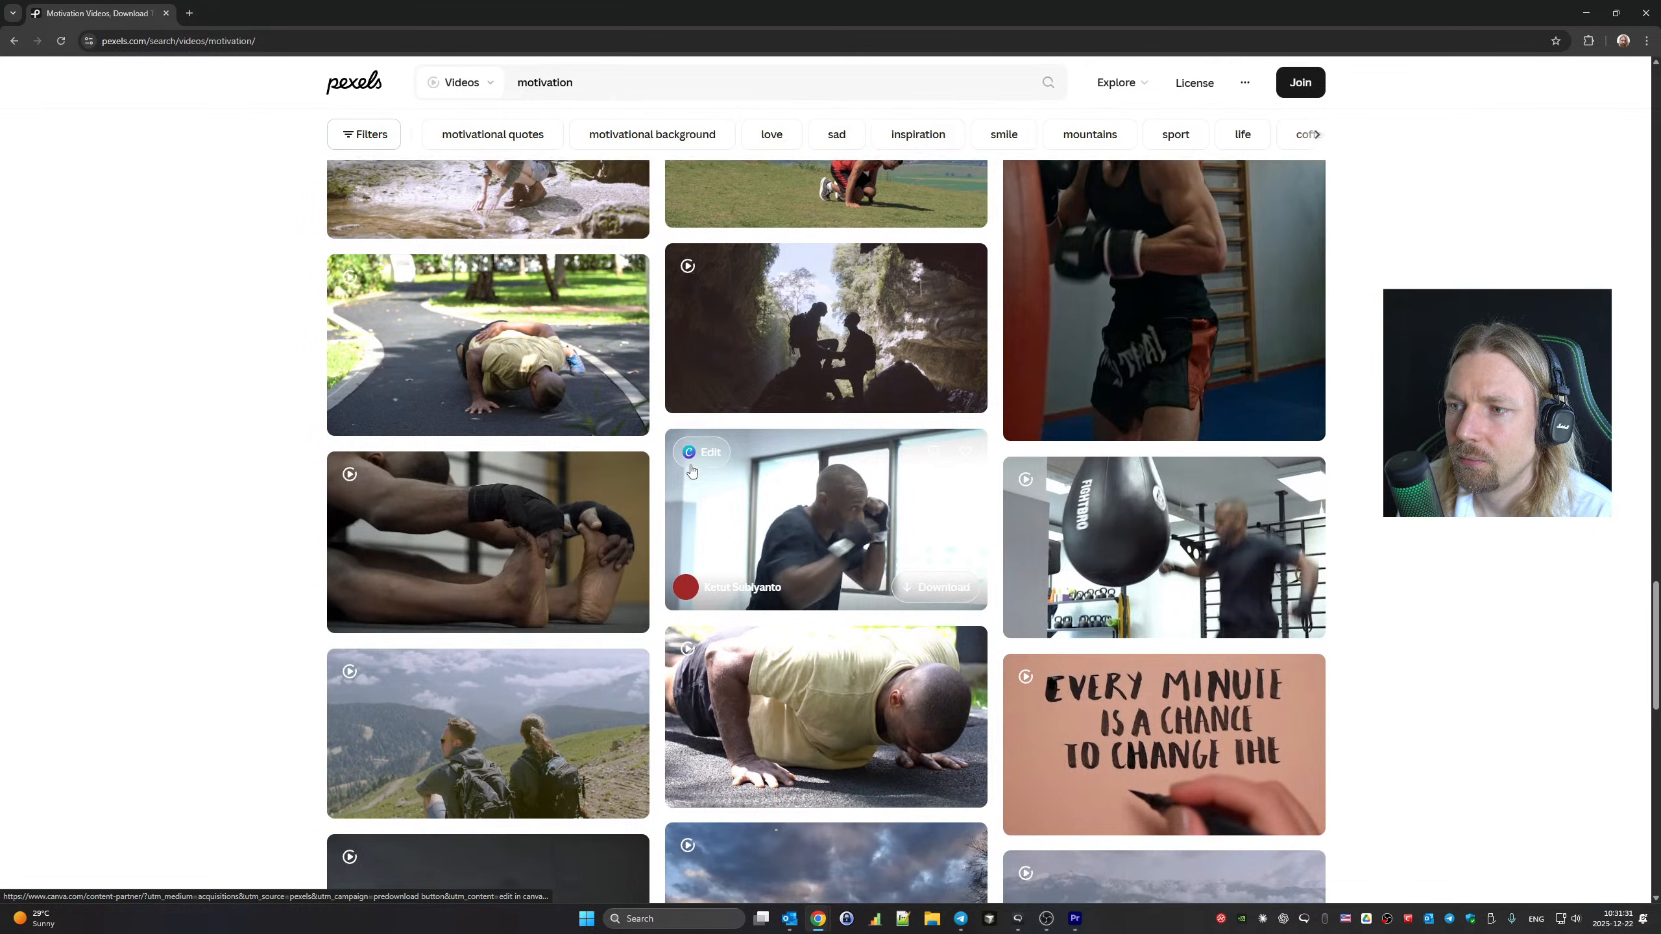
scroll(691, 470, "down", 10)
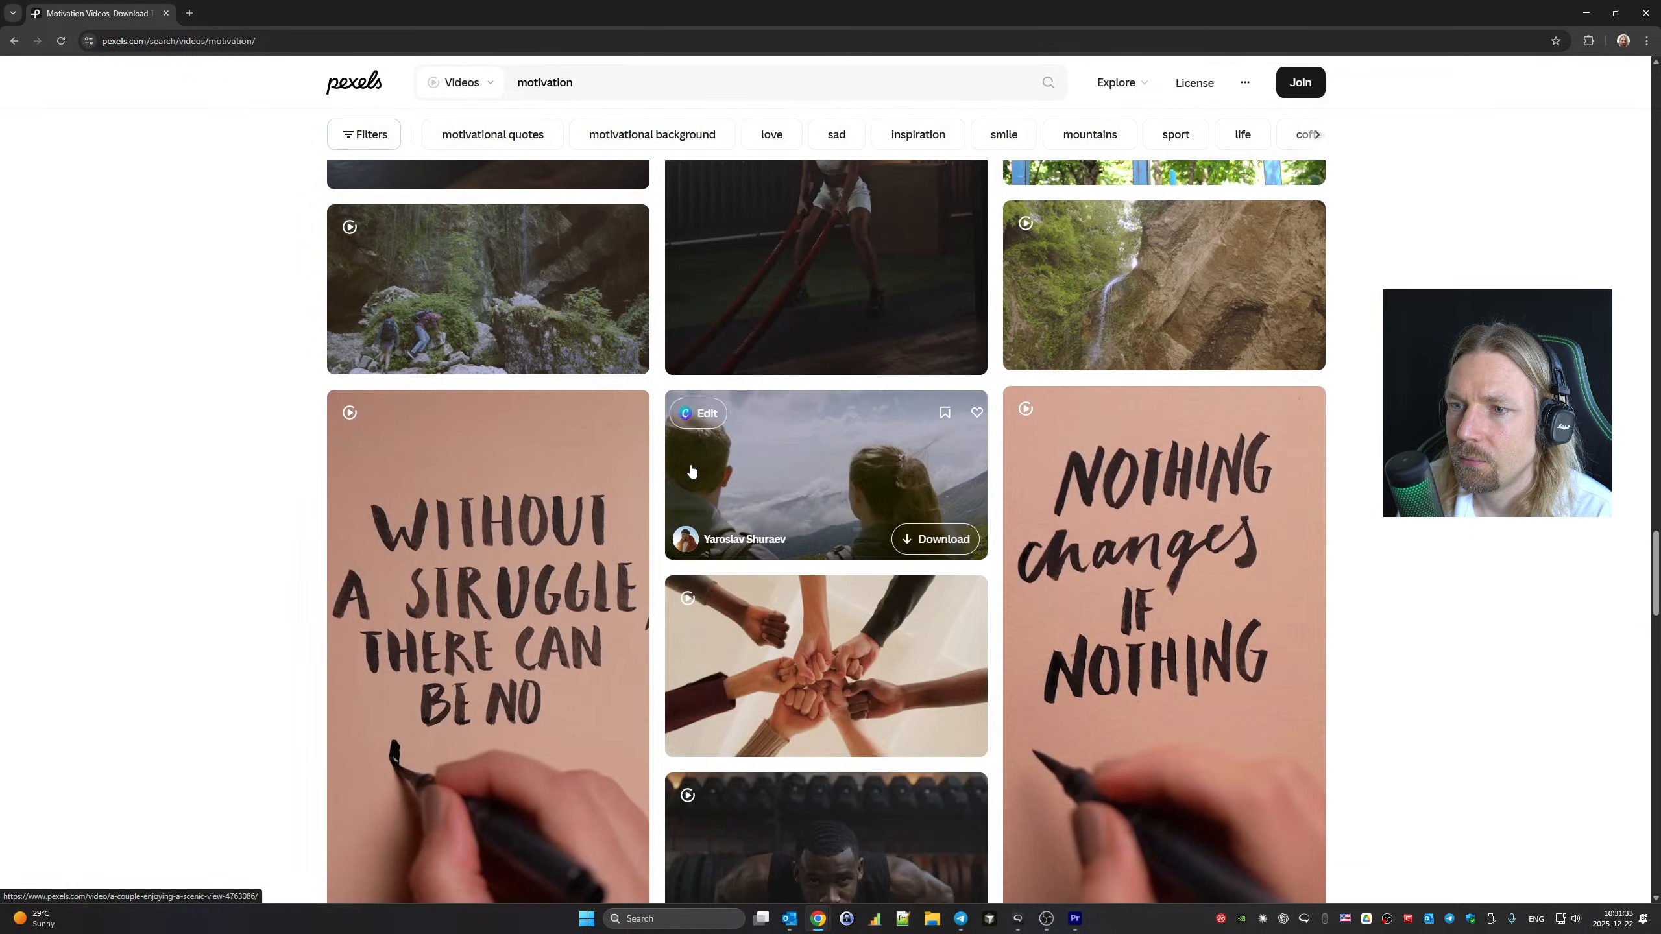
scroll(691, 470, "down", 8)
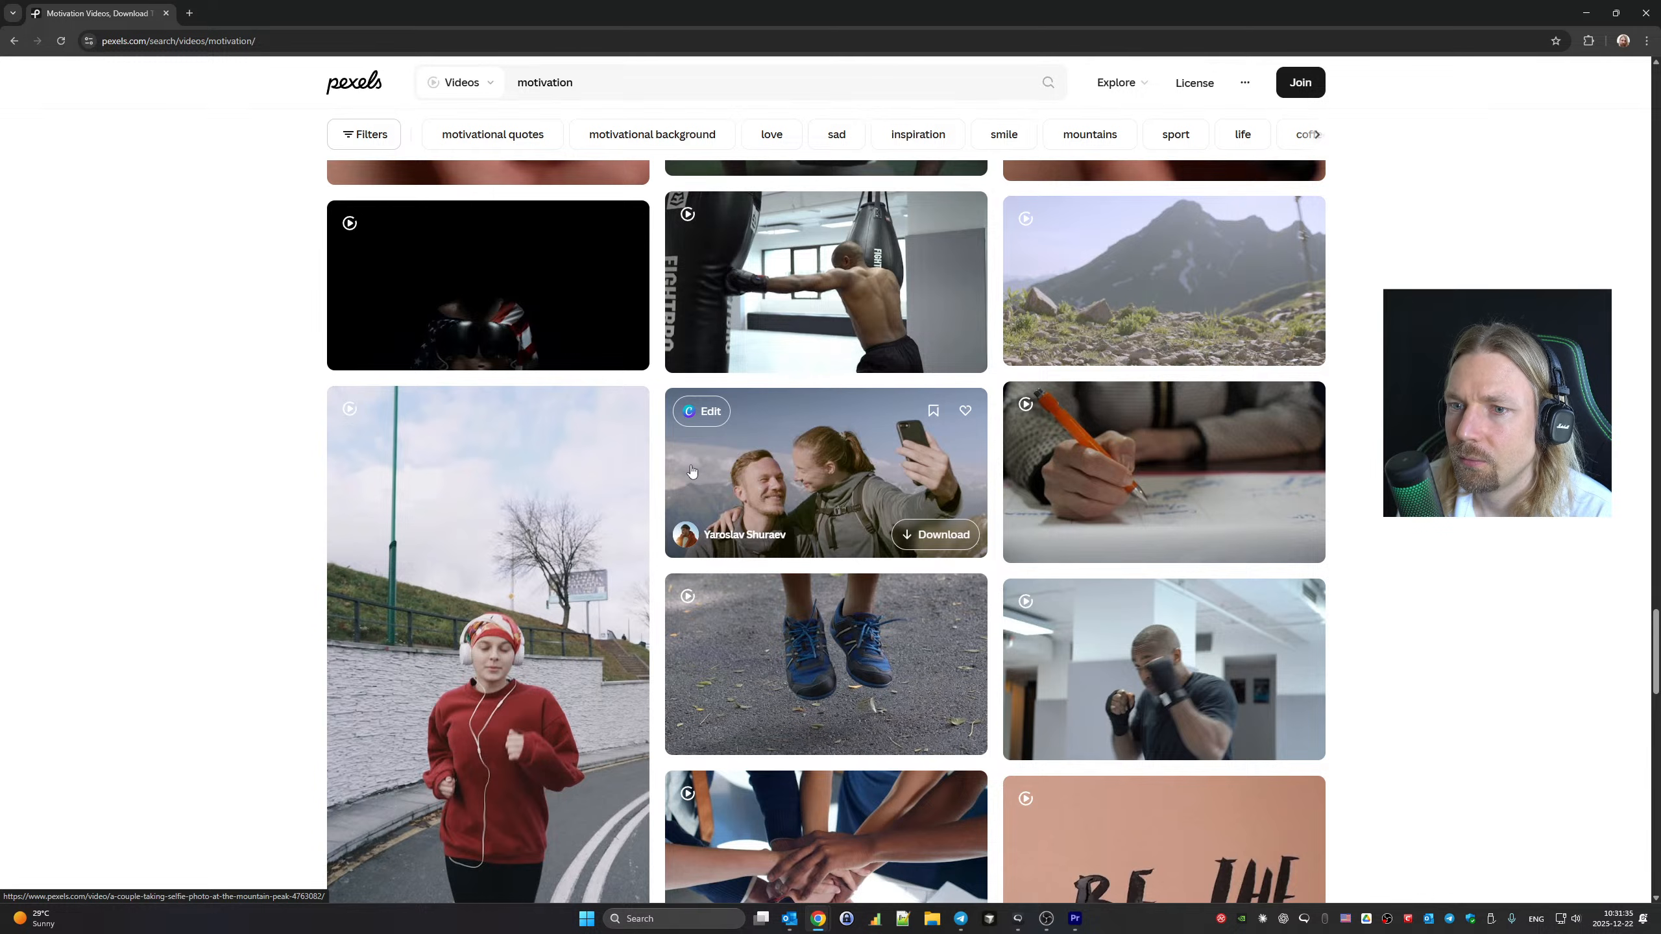
scroll(692, 470, "down", 4)
scroll(691, 470, "down", 6)
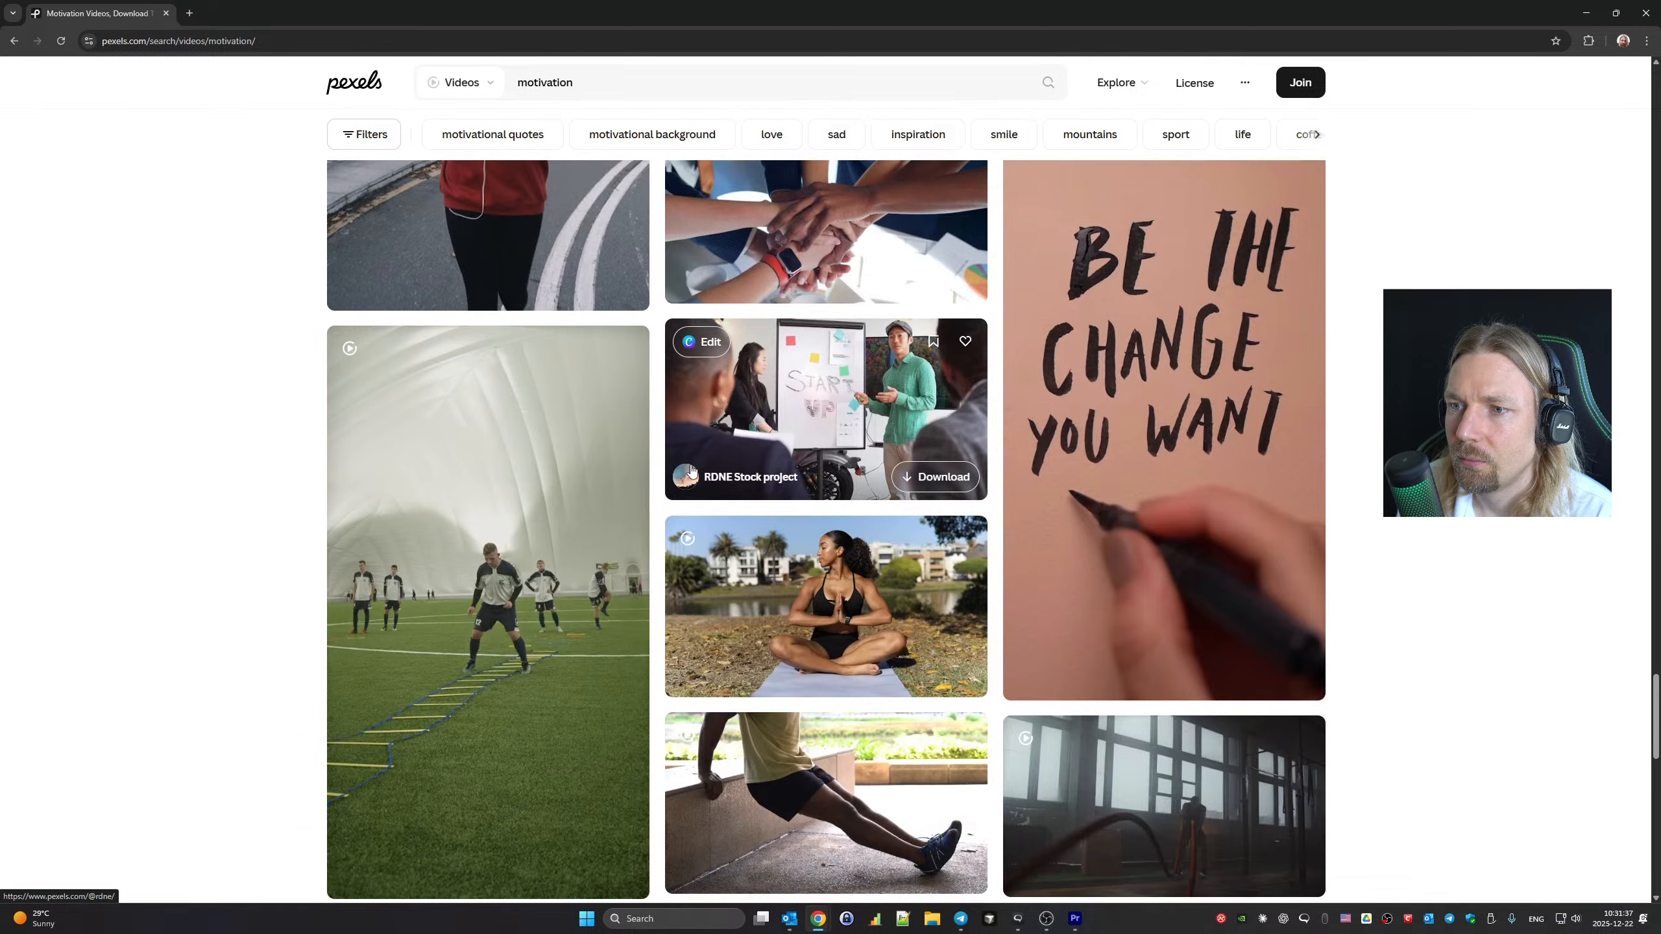
scroll(691, 471, "down", 8)
scroll(691, 470, "down", 8)
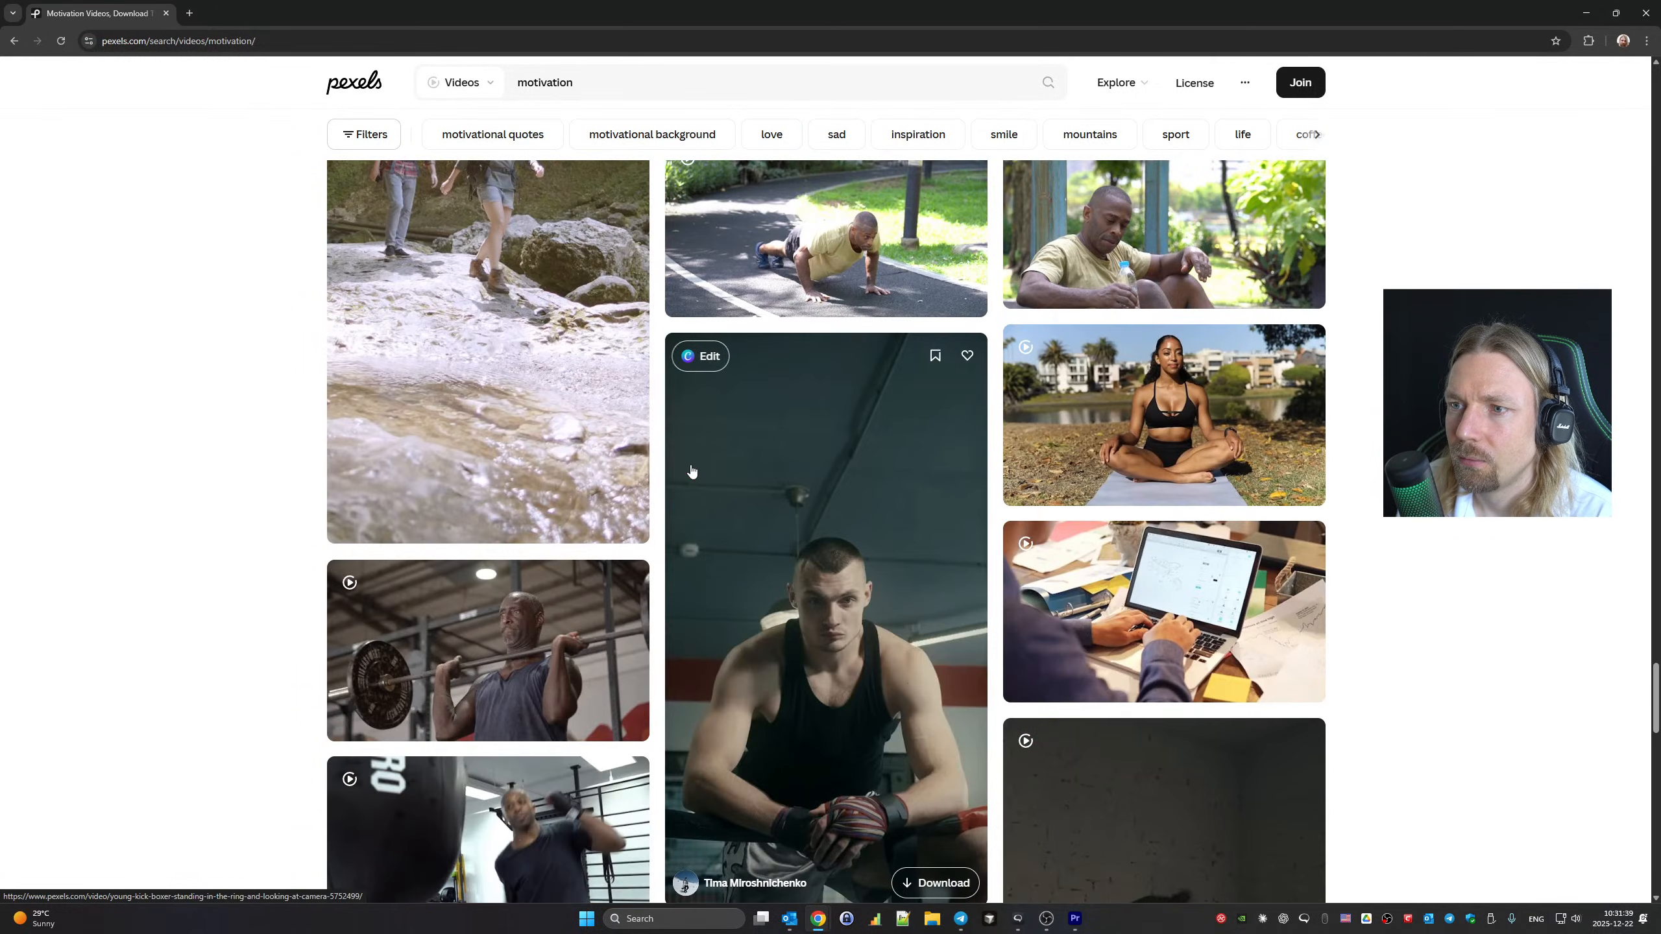
scroll(691, 470, "down", 7)
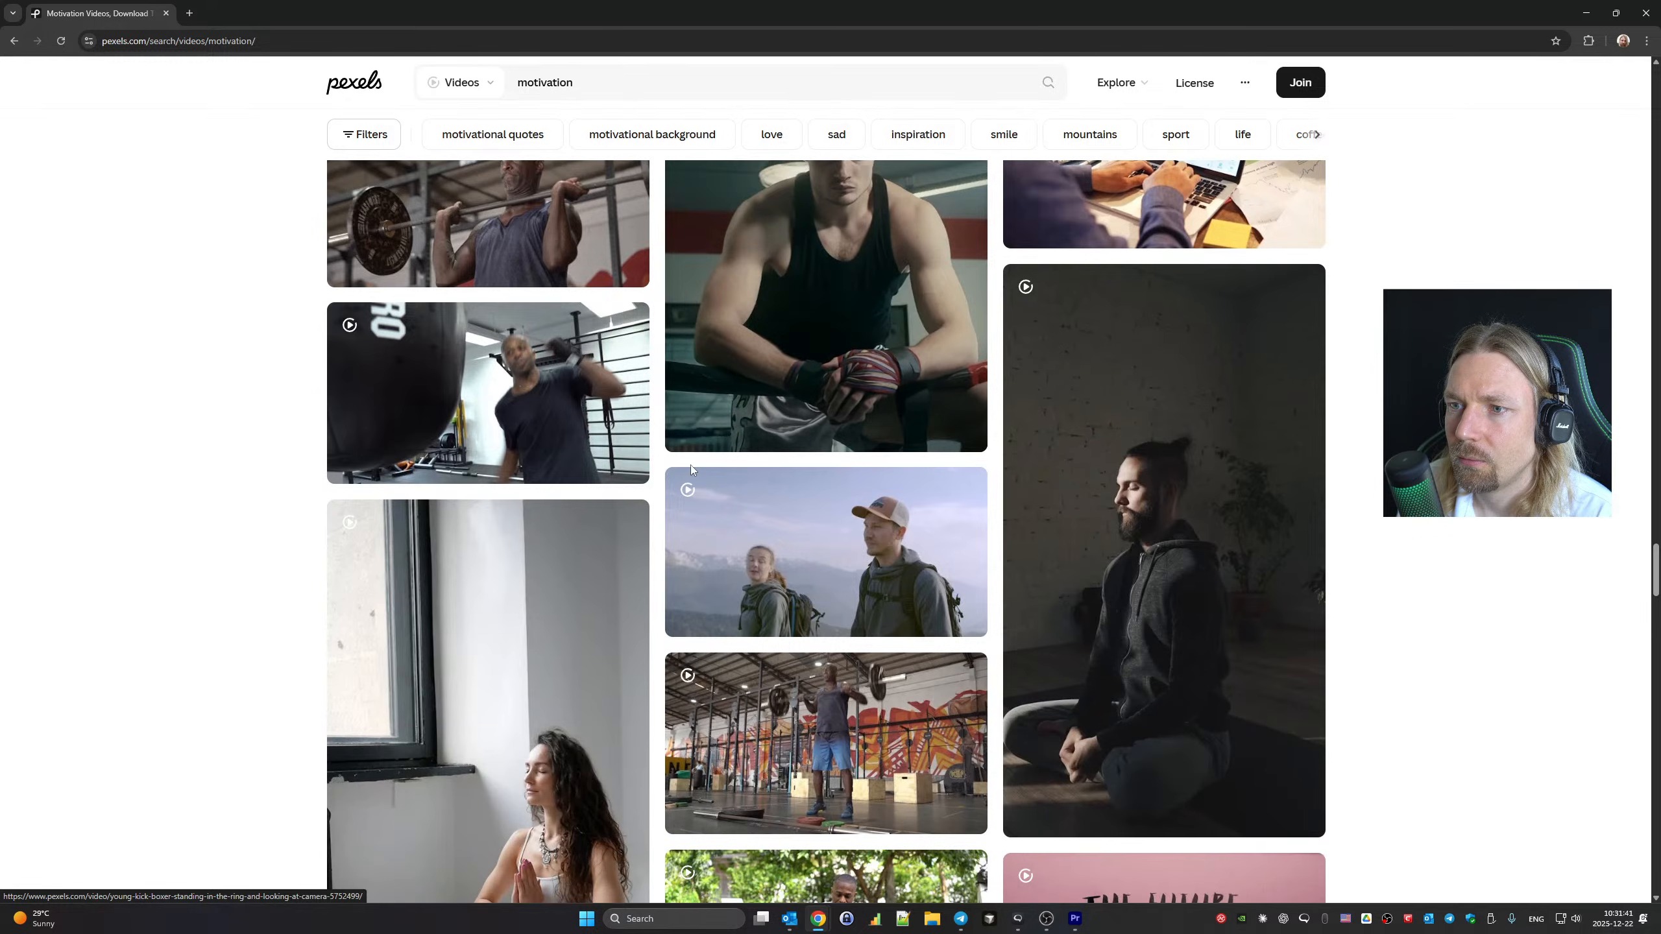
scroll(690, 469, "down", 8)
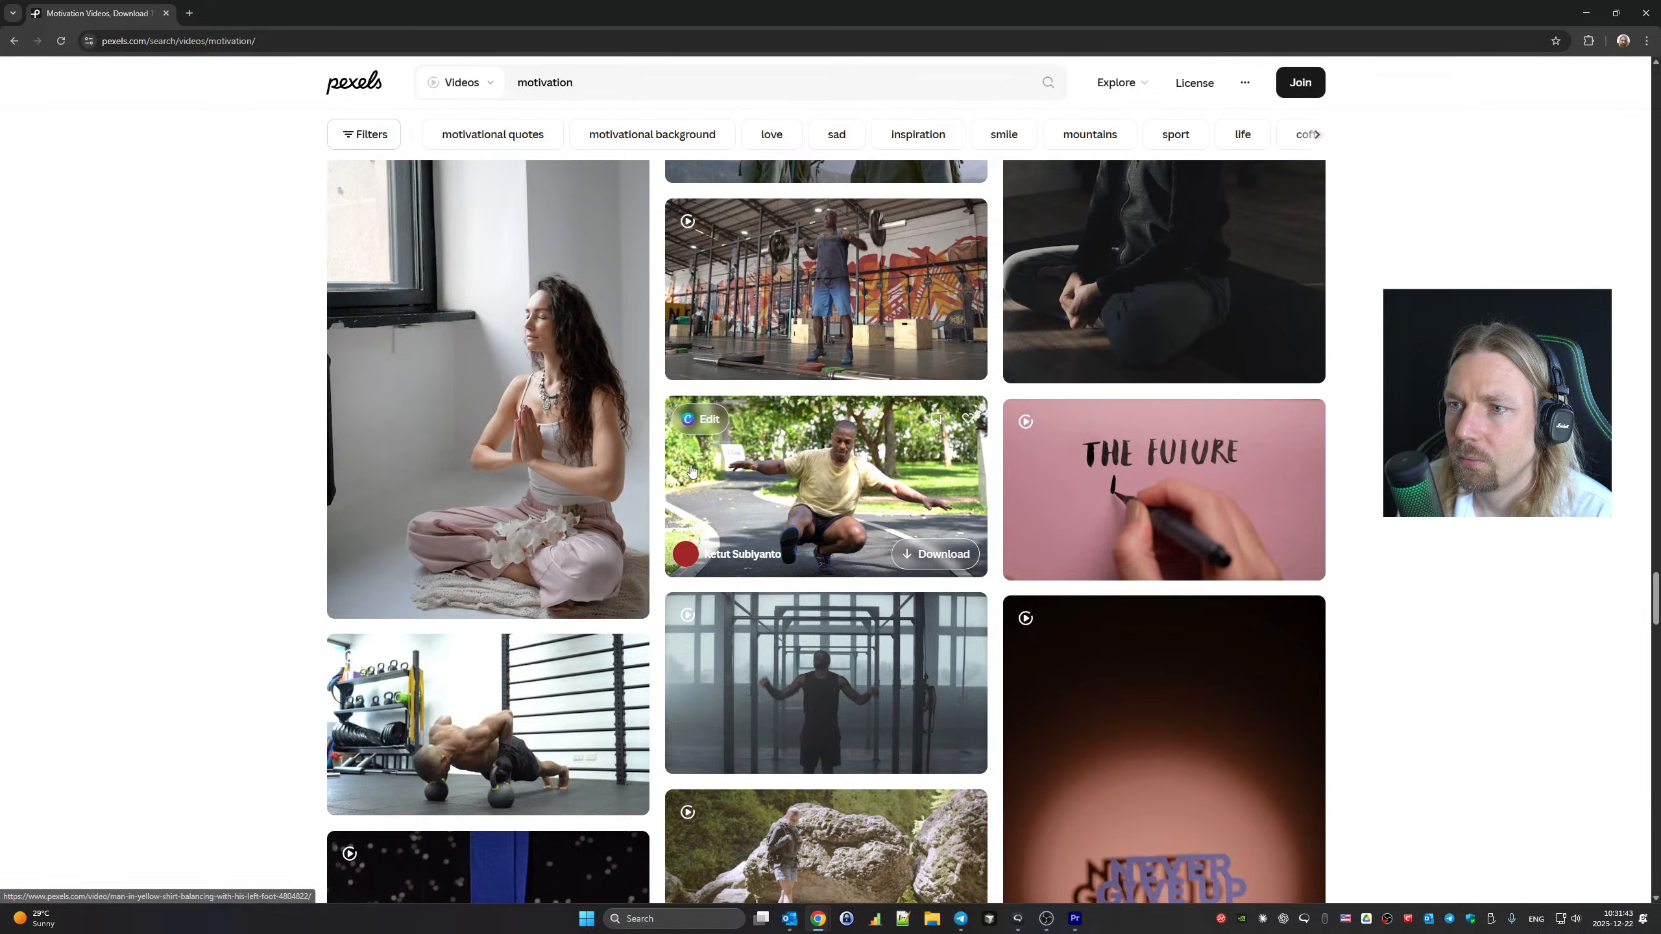
scroll(691, 470, "down", 5)
scroll(691, 469, "down", 5)
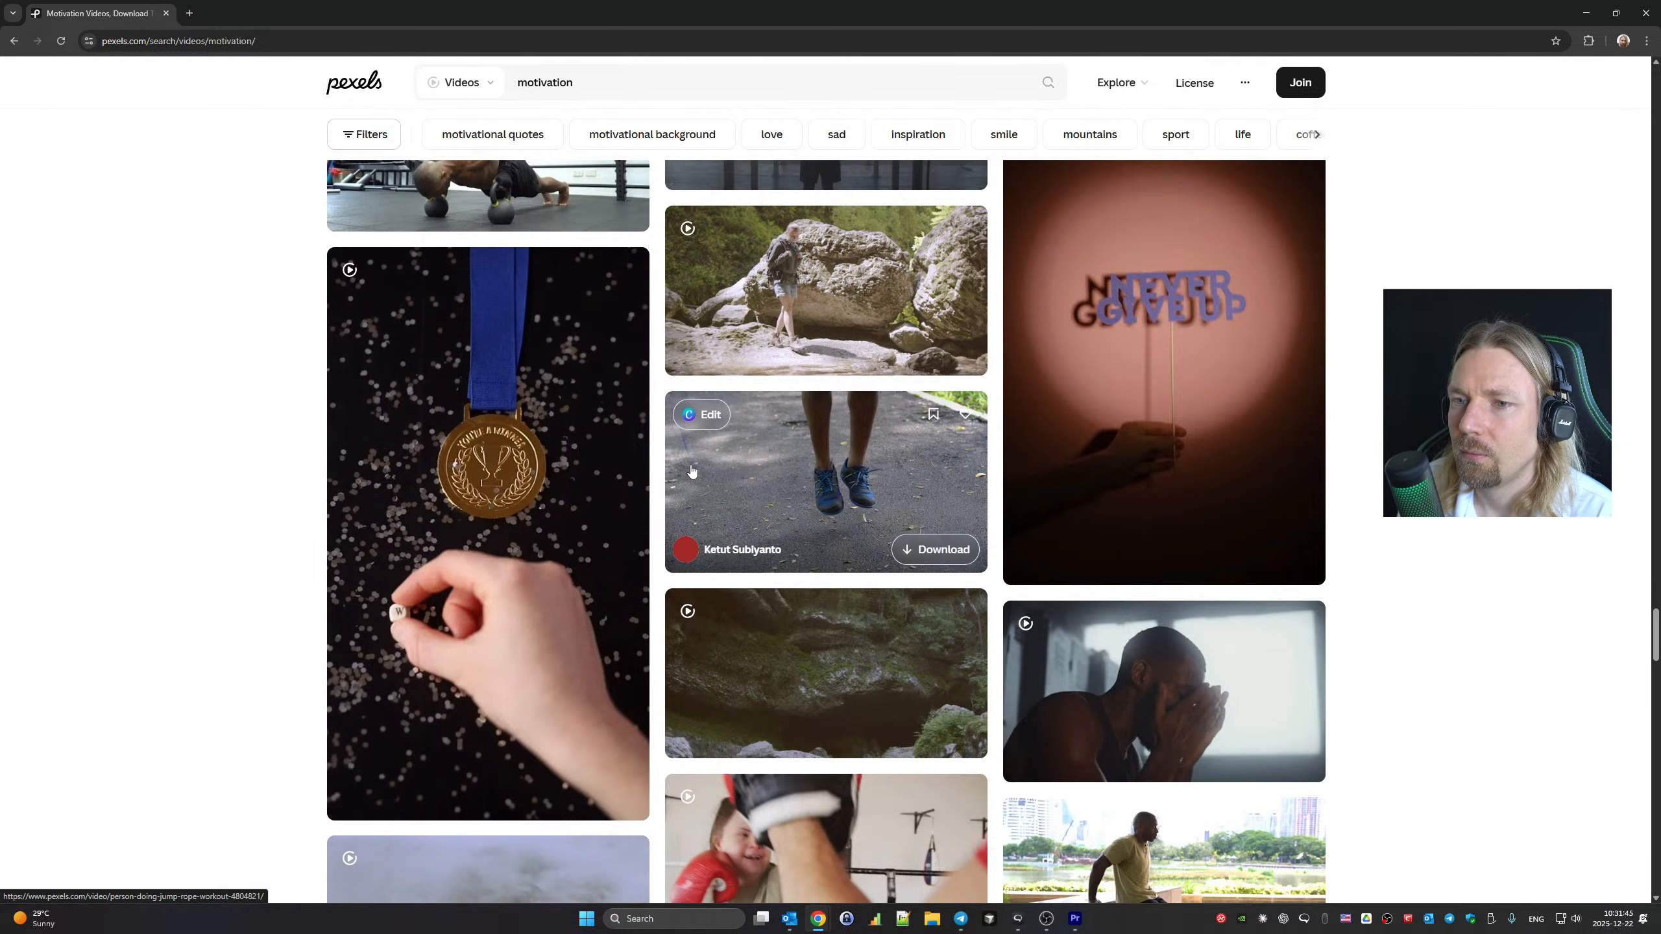
scroll(691, 470, "down", 5)
scroll(691, 470, "down", 7)
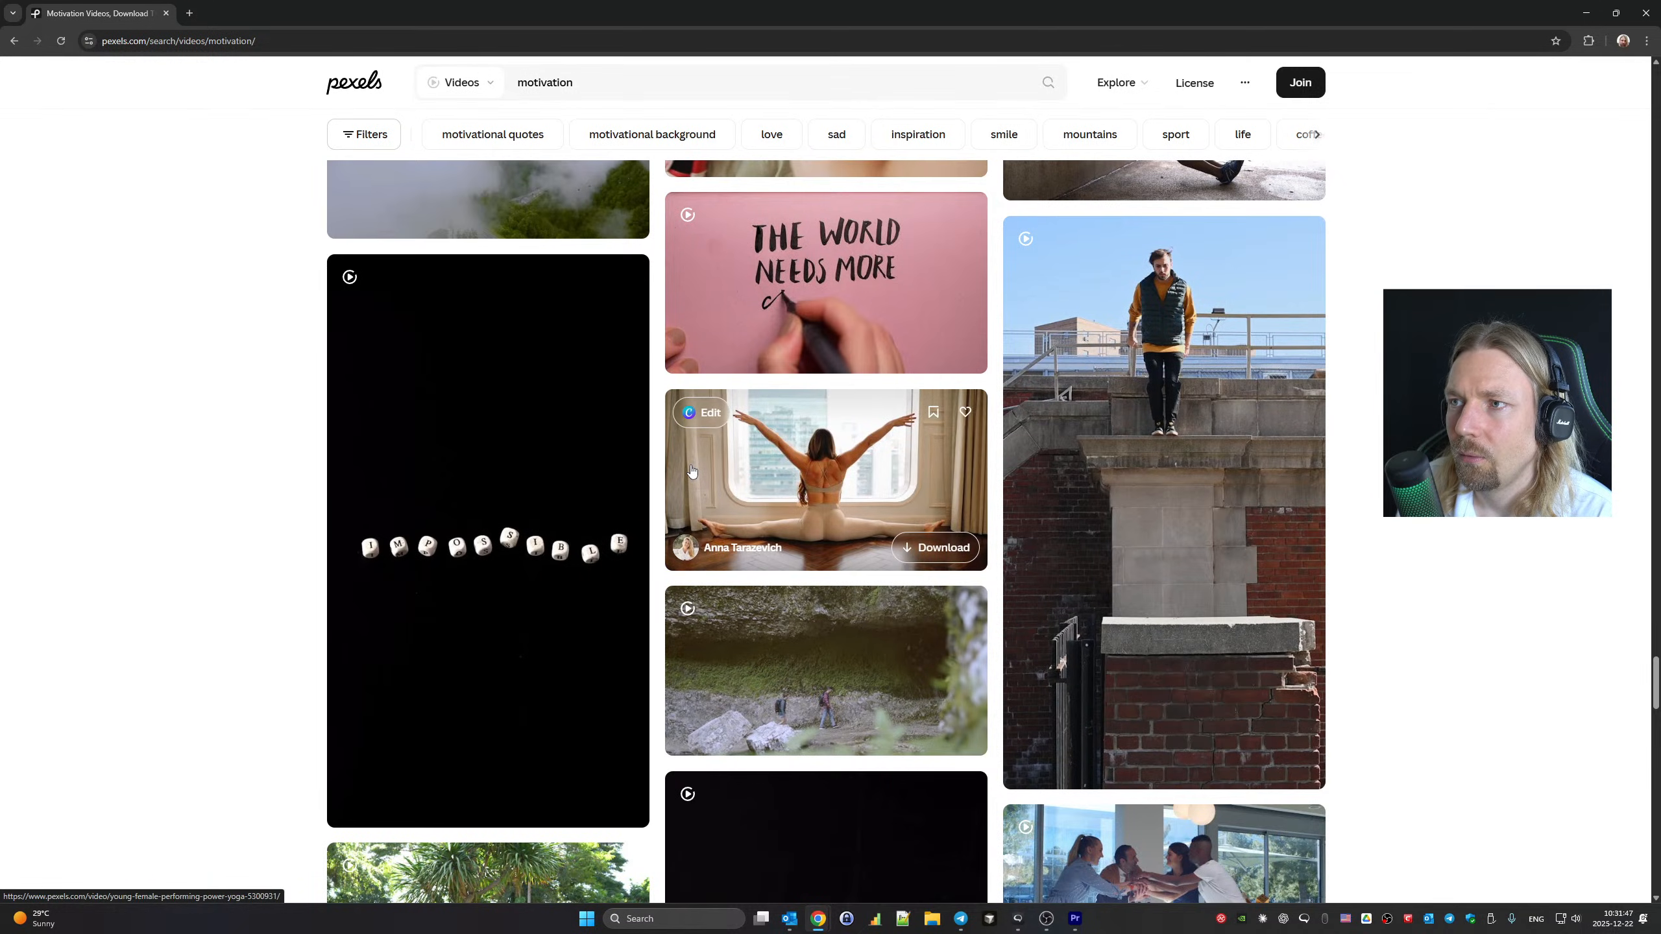
scroll(691, 470, "down", 6)
scroll(691, 471, "down", 12)
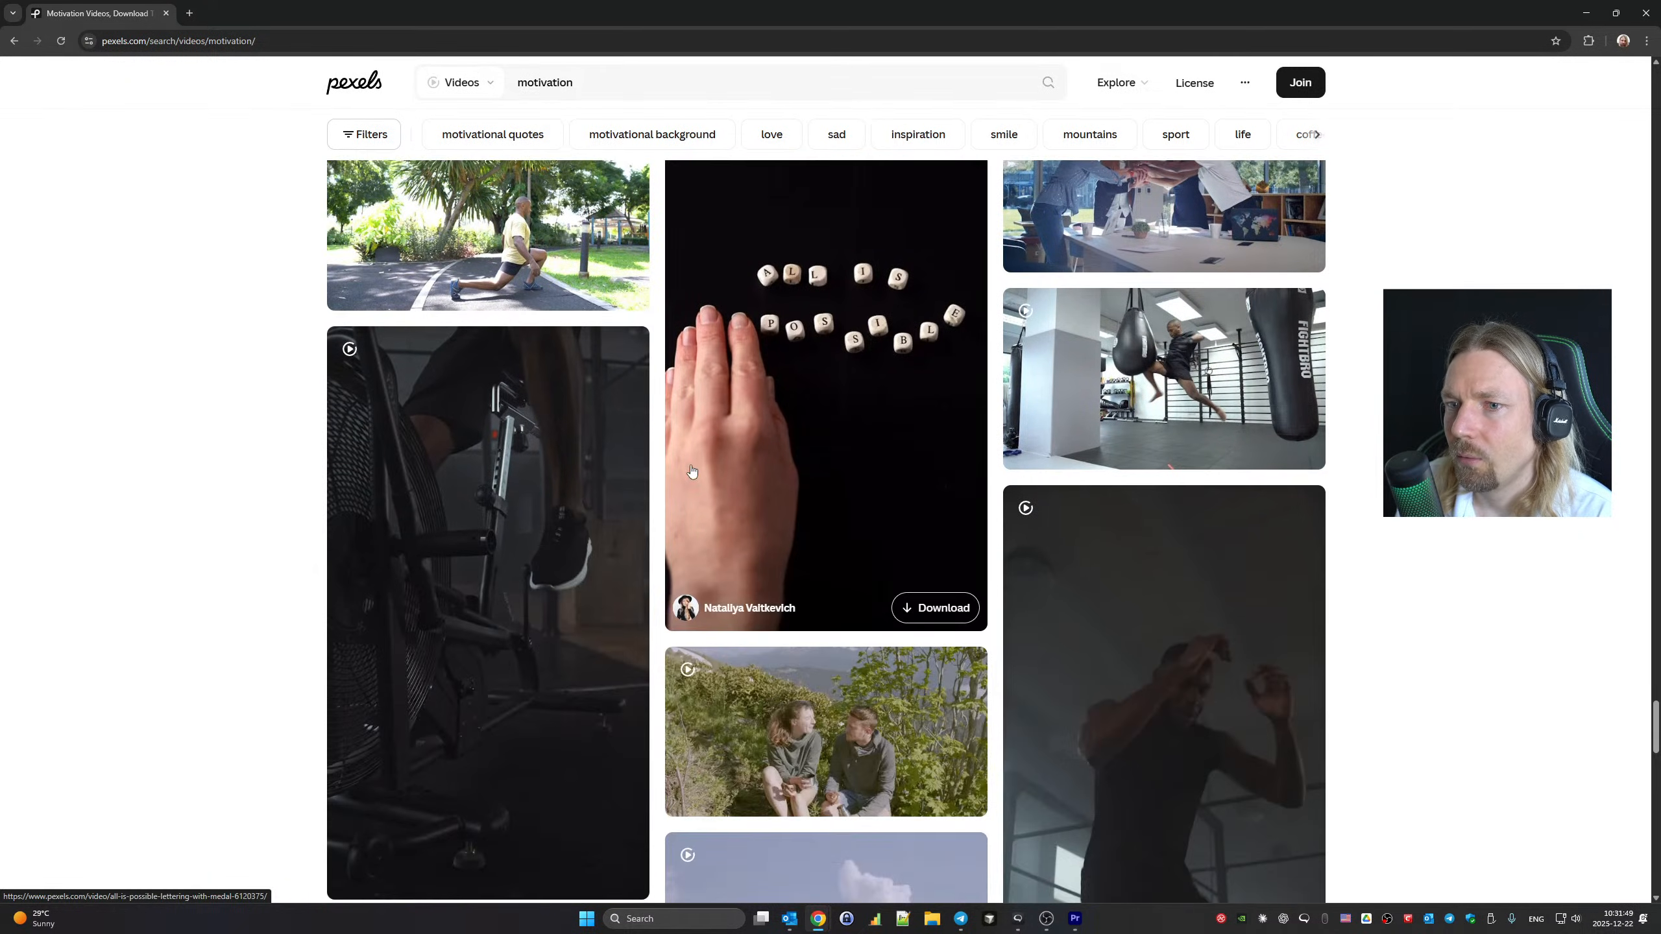
scroll(691, 470, "down", 4)
scroll(691, 470, "down", 10)
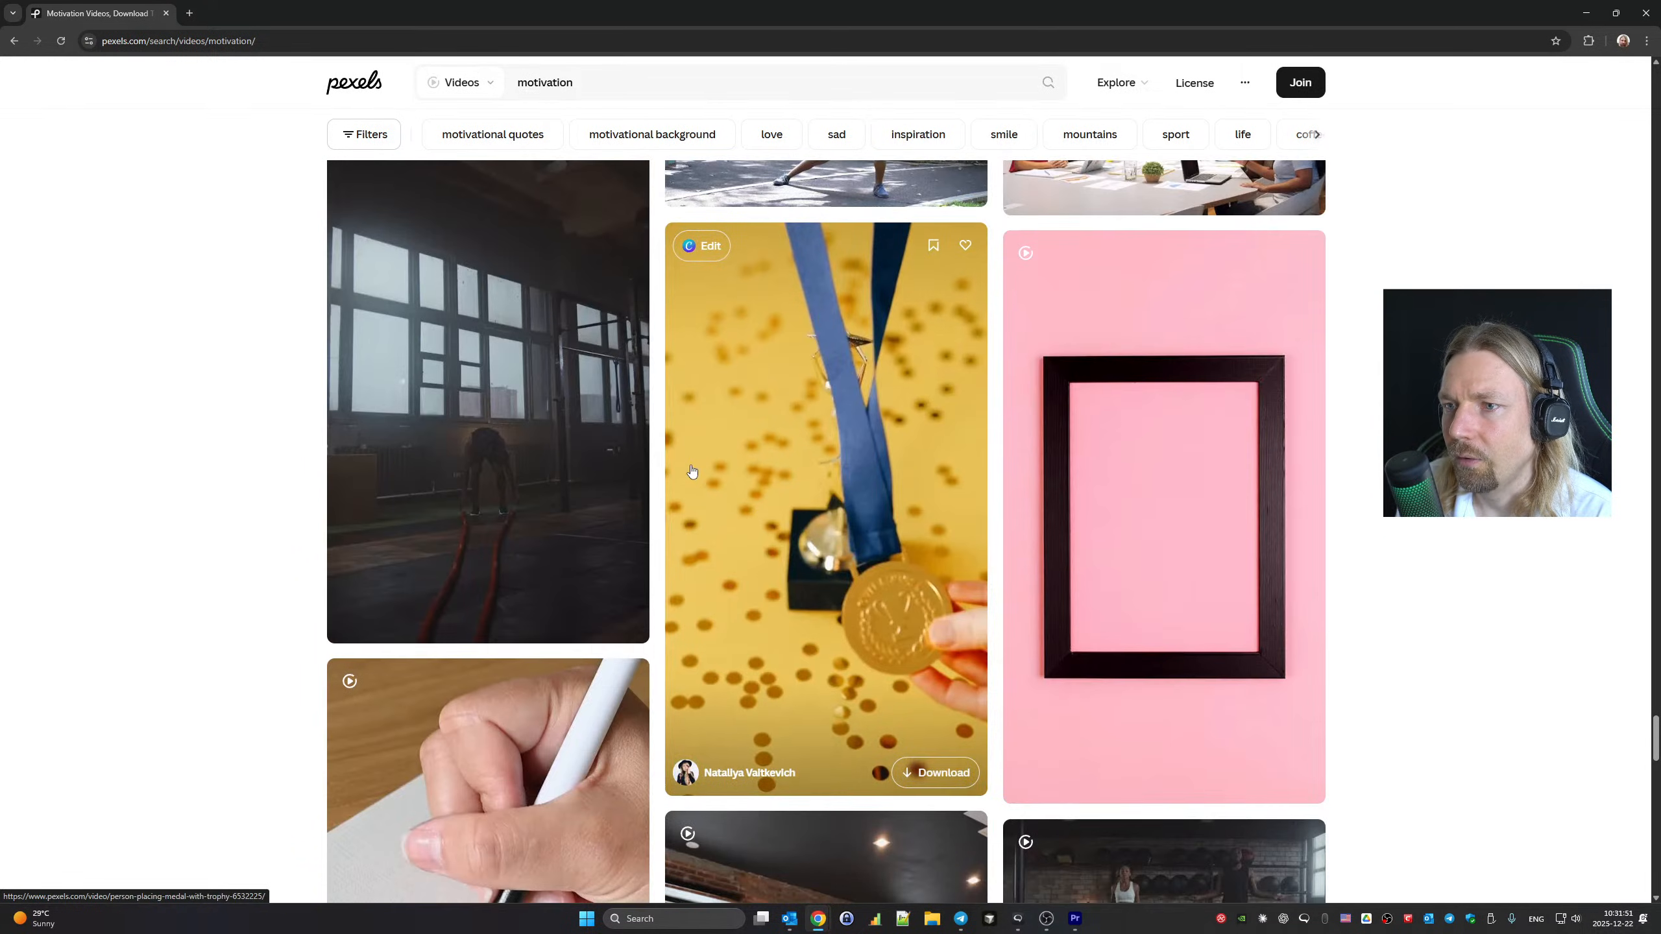
scroll(790, 790, "down", 18)
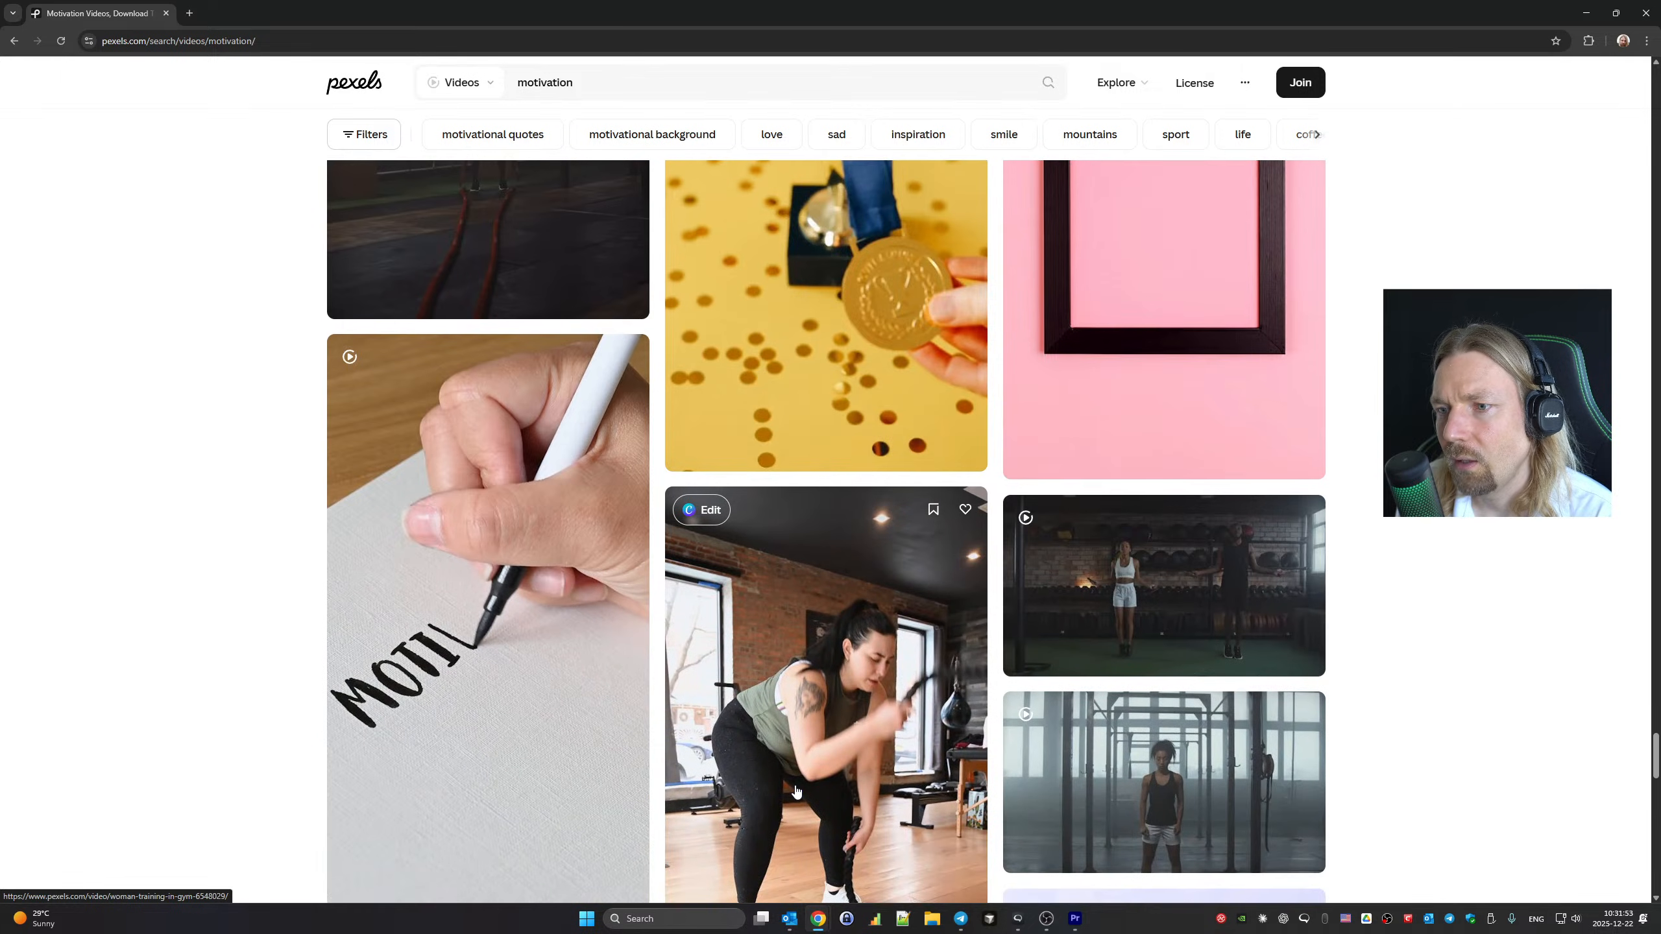
scroll(796, 792, "down", 20)
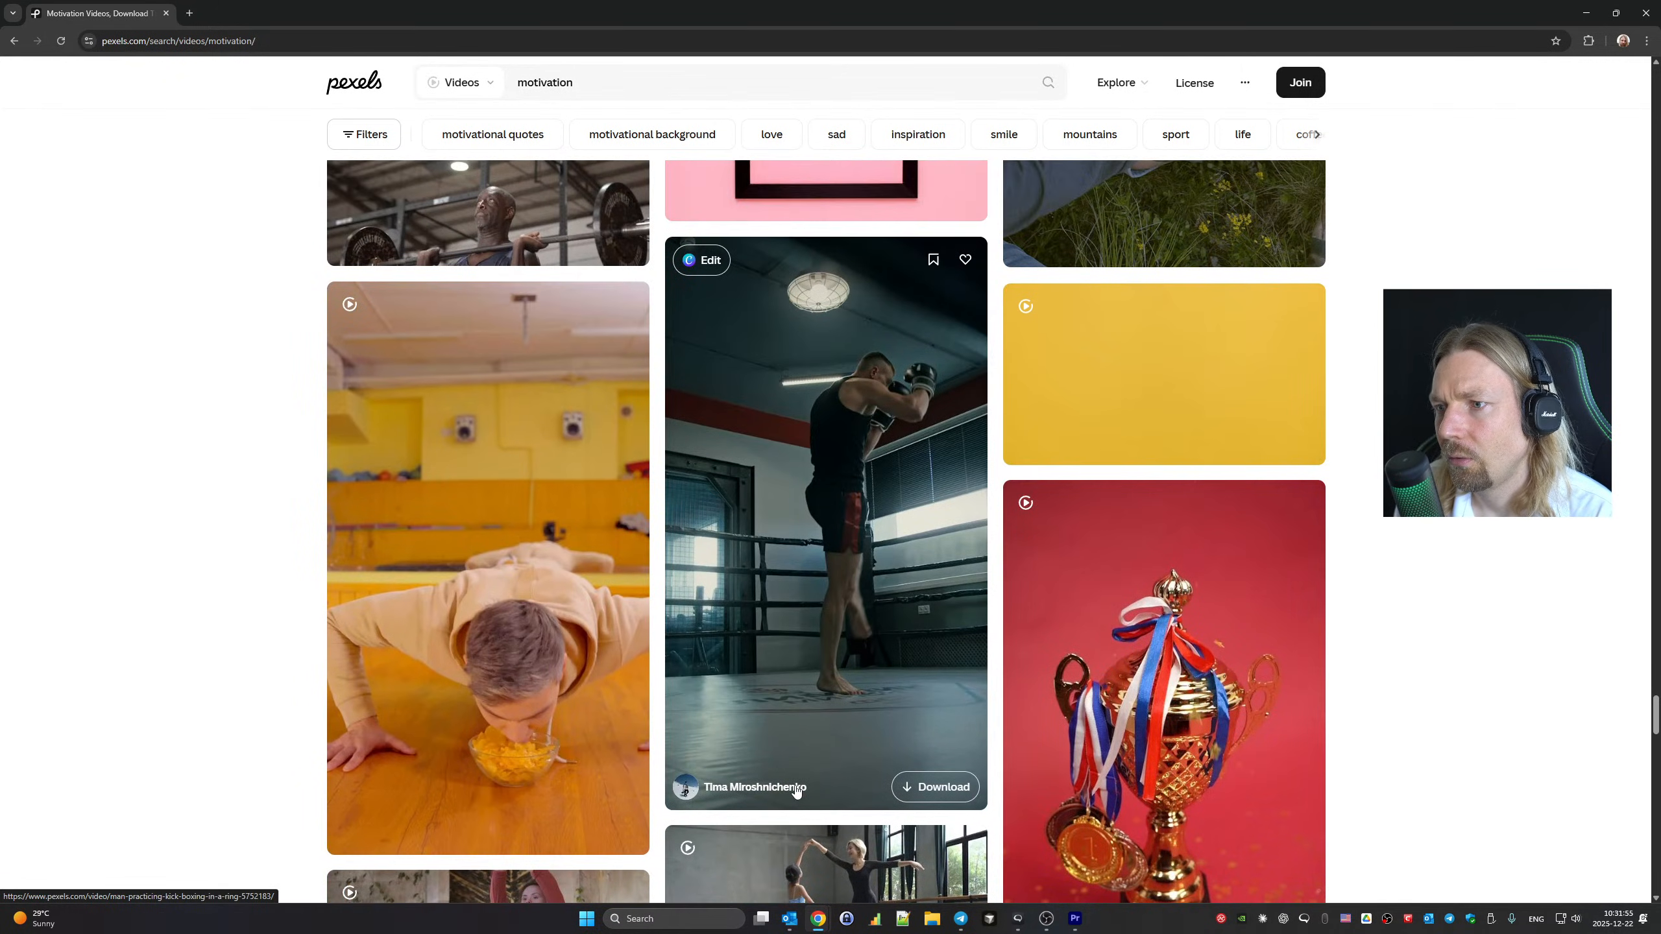
scroll(918, 891, "down", 5)
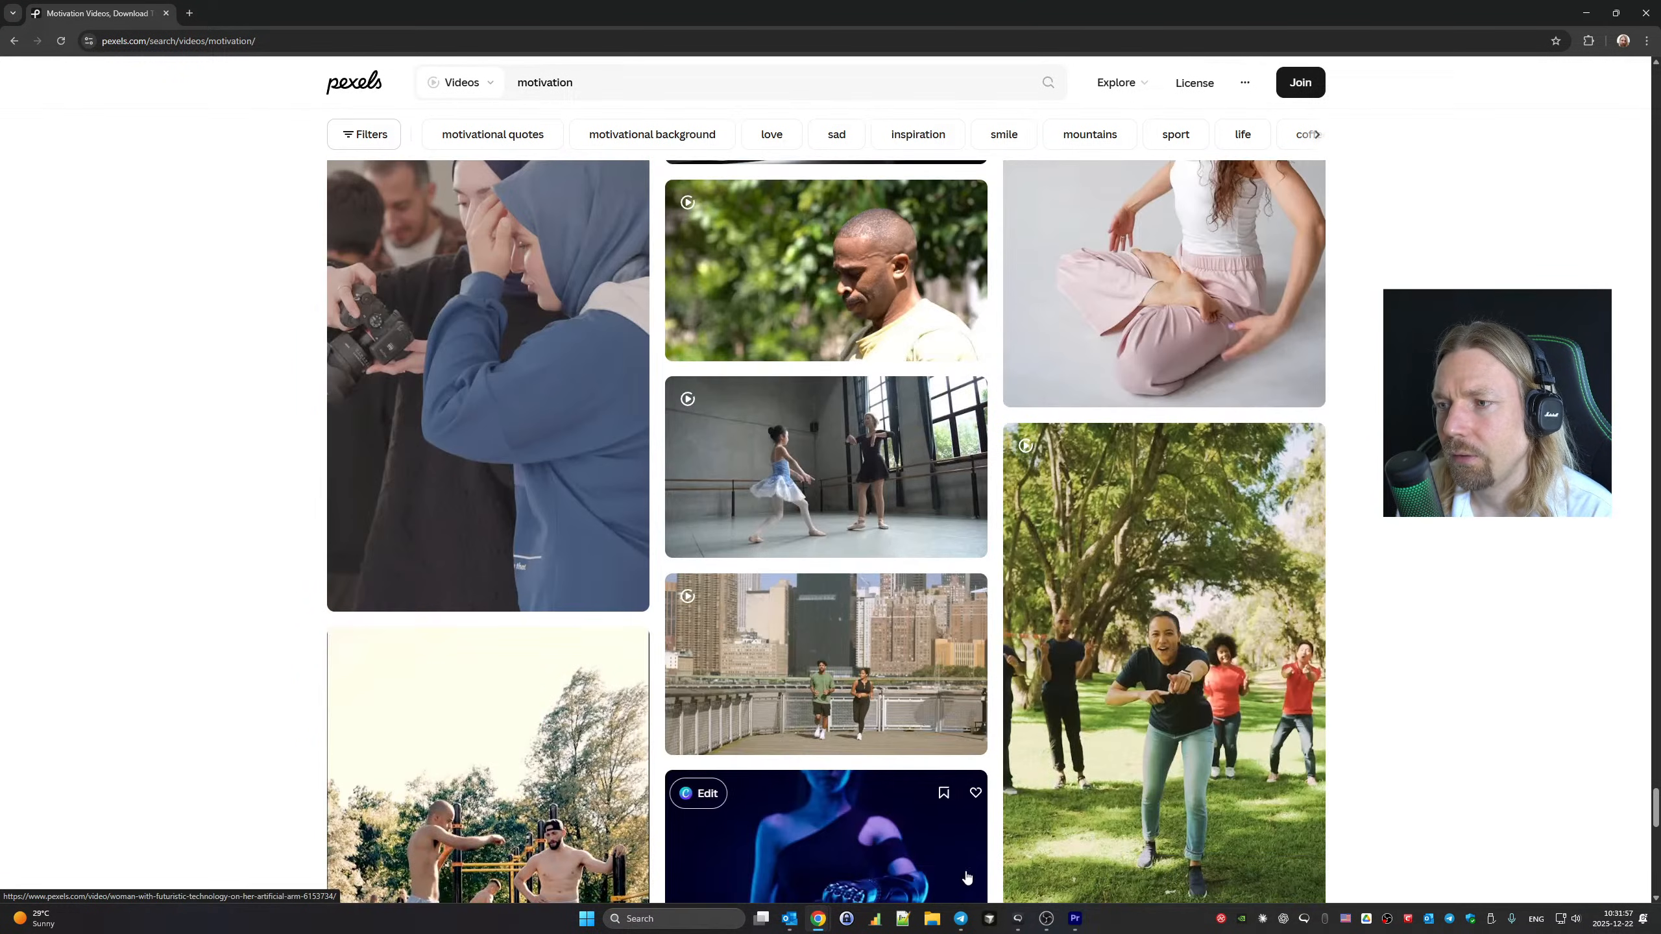
Switch to Premiere Pro and play the sequence on to about 00:00:09:29 to review the next spoken lines
left_click(1075, 919)
key("space")
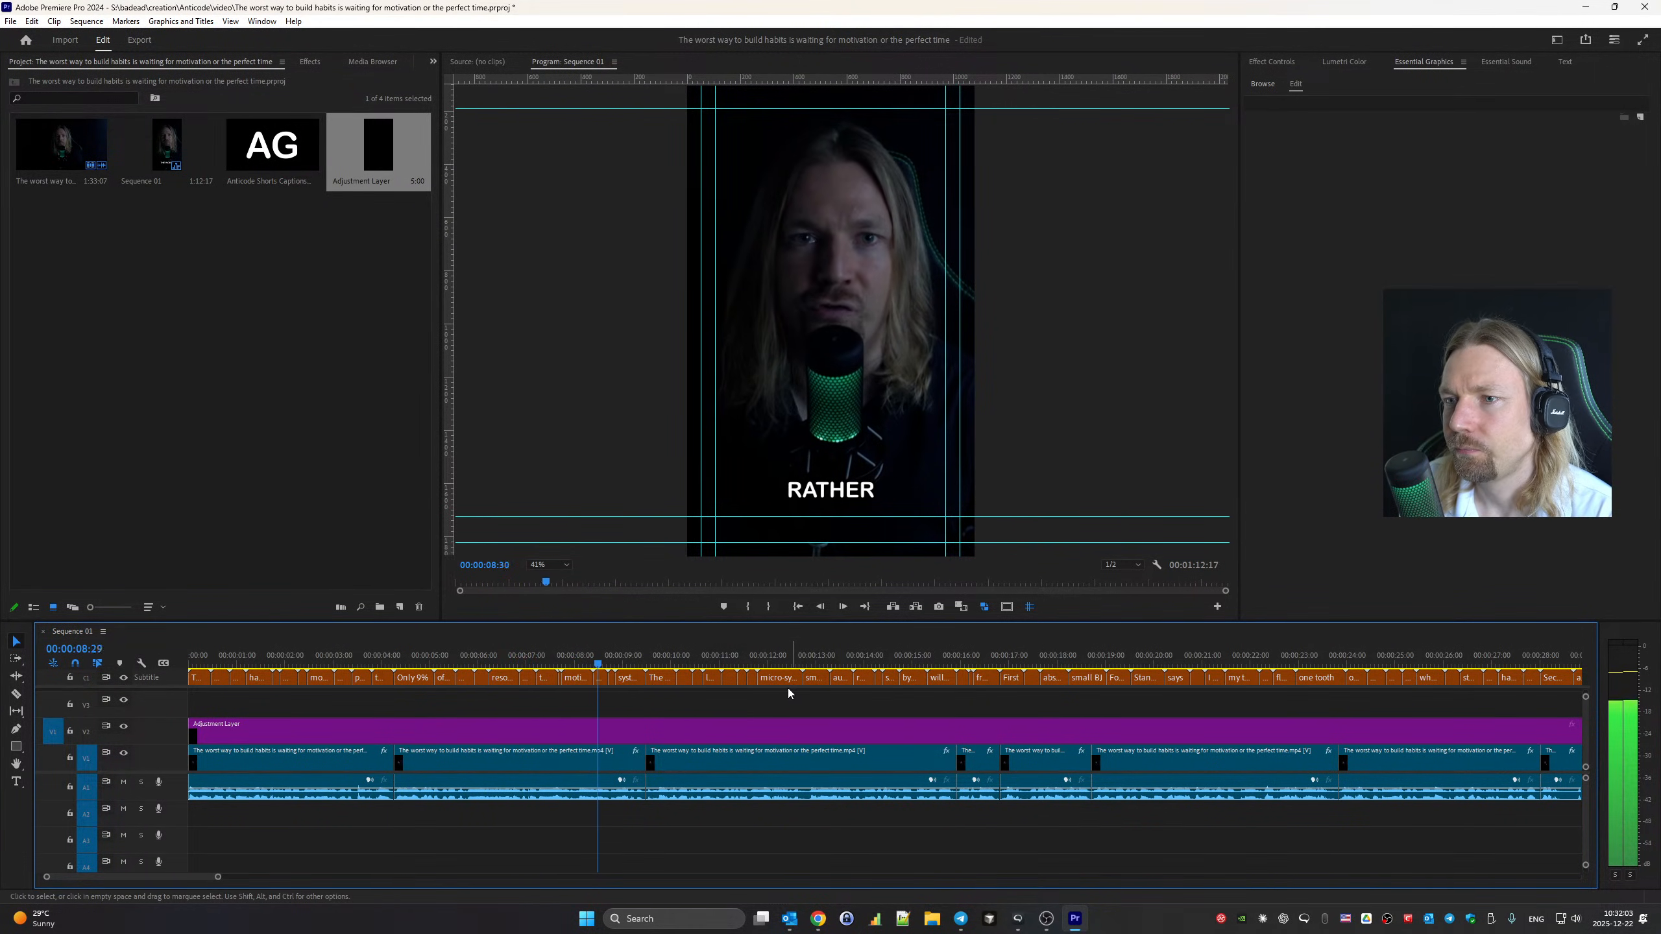
key("space")
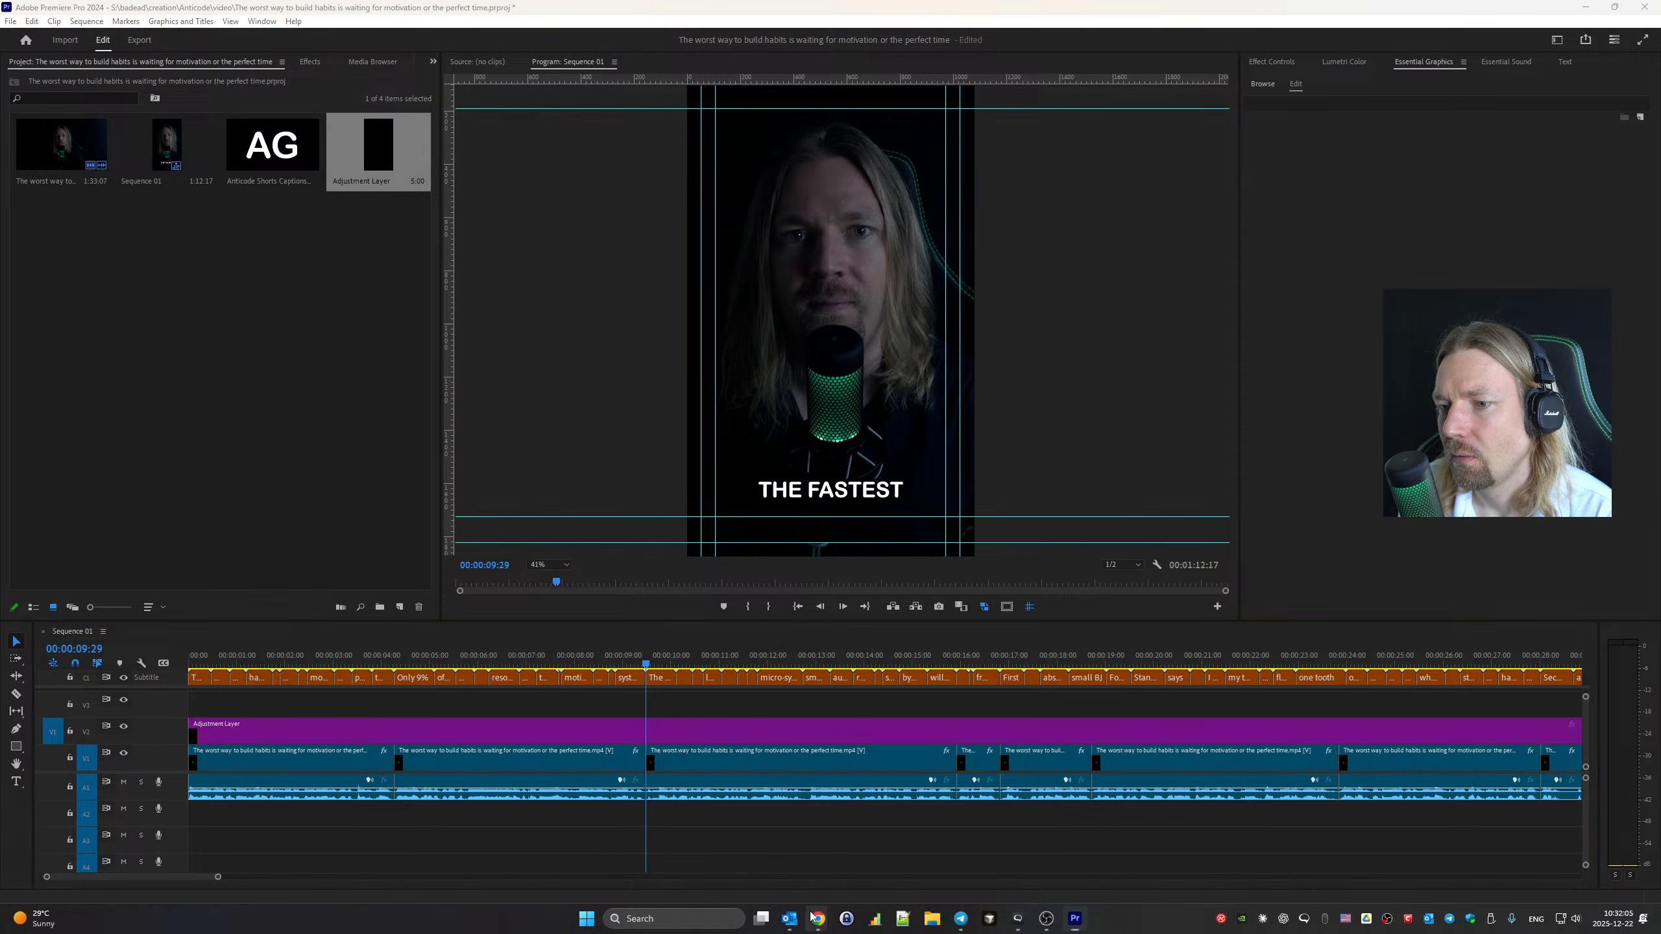
Switch back to Pexels in the browser and search its videos for "resolutions"
mouse_move(818, 919)
left_click(742, 848)
scroll(736, 201, "up", 20)
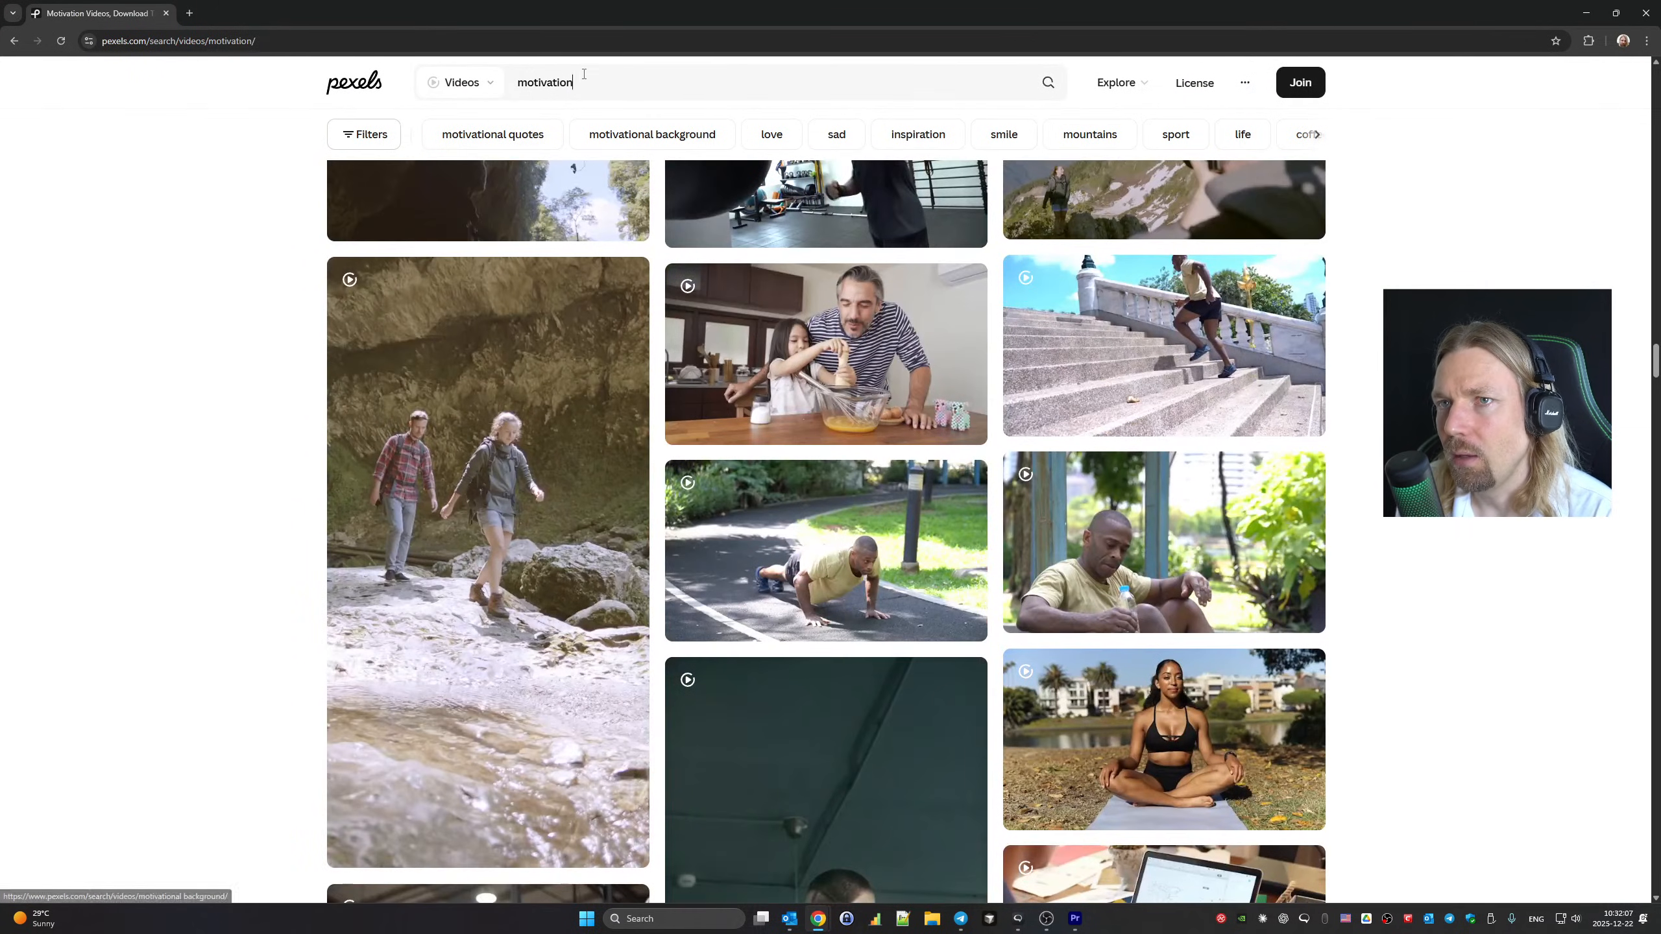
left_click_drag(582, 80, 405, 91)
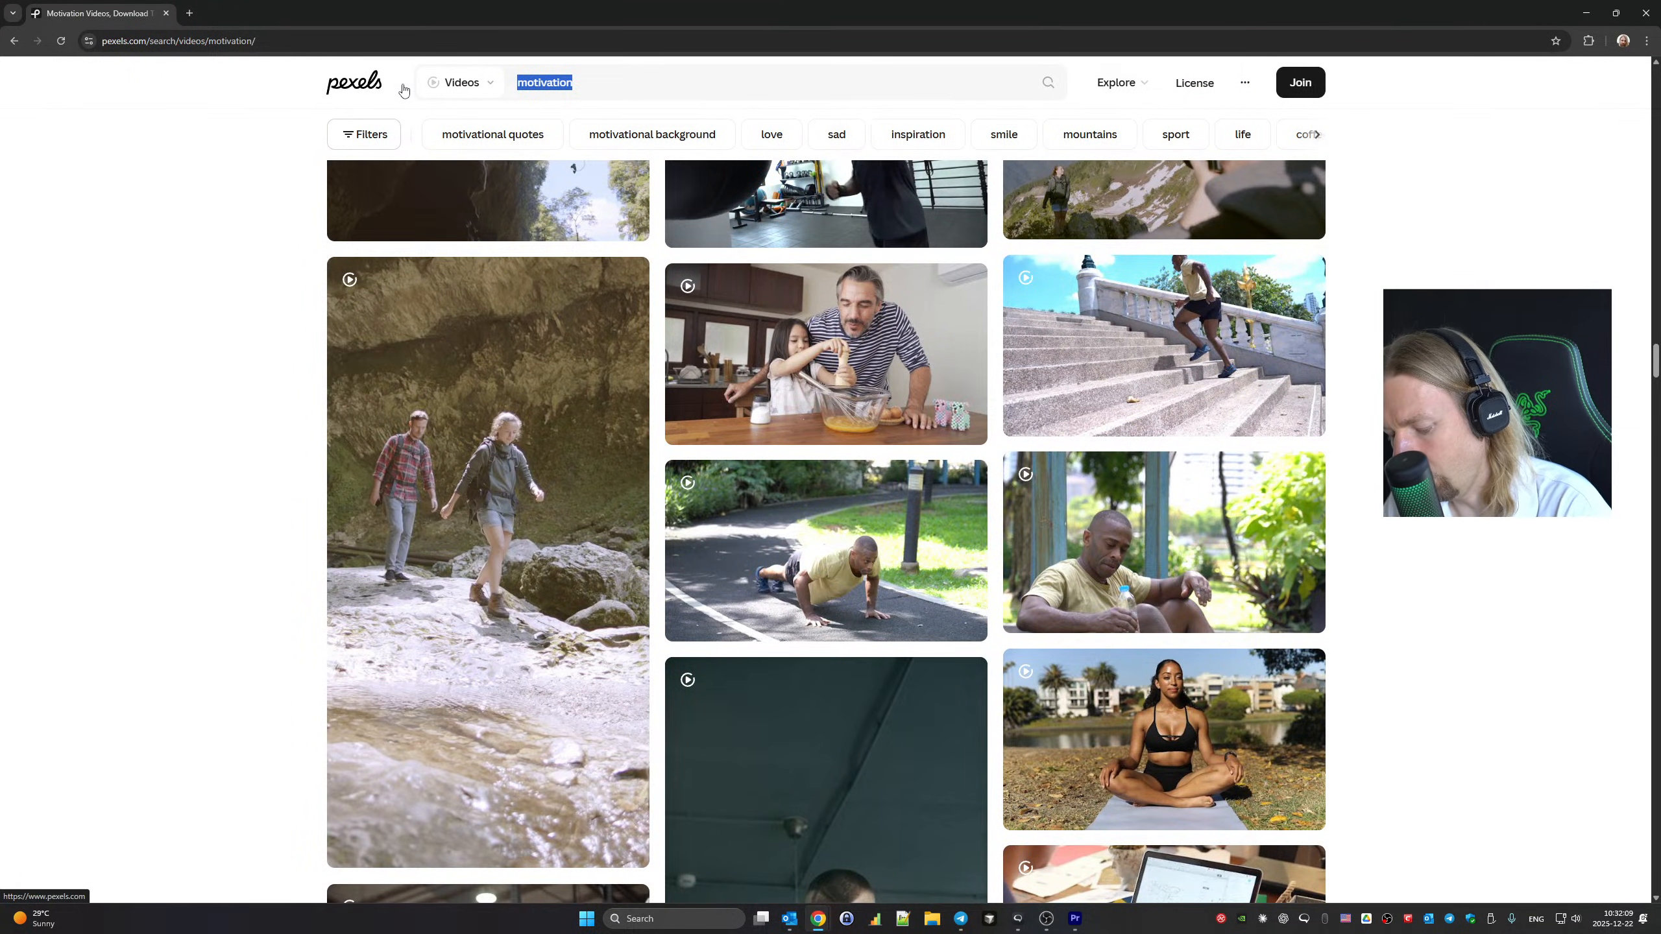
type("resolu")
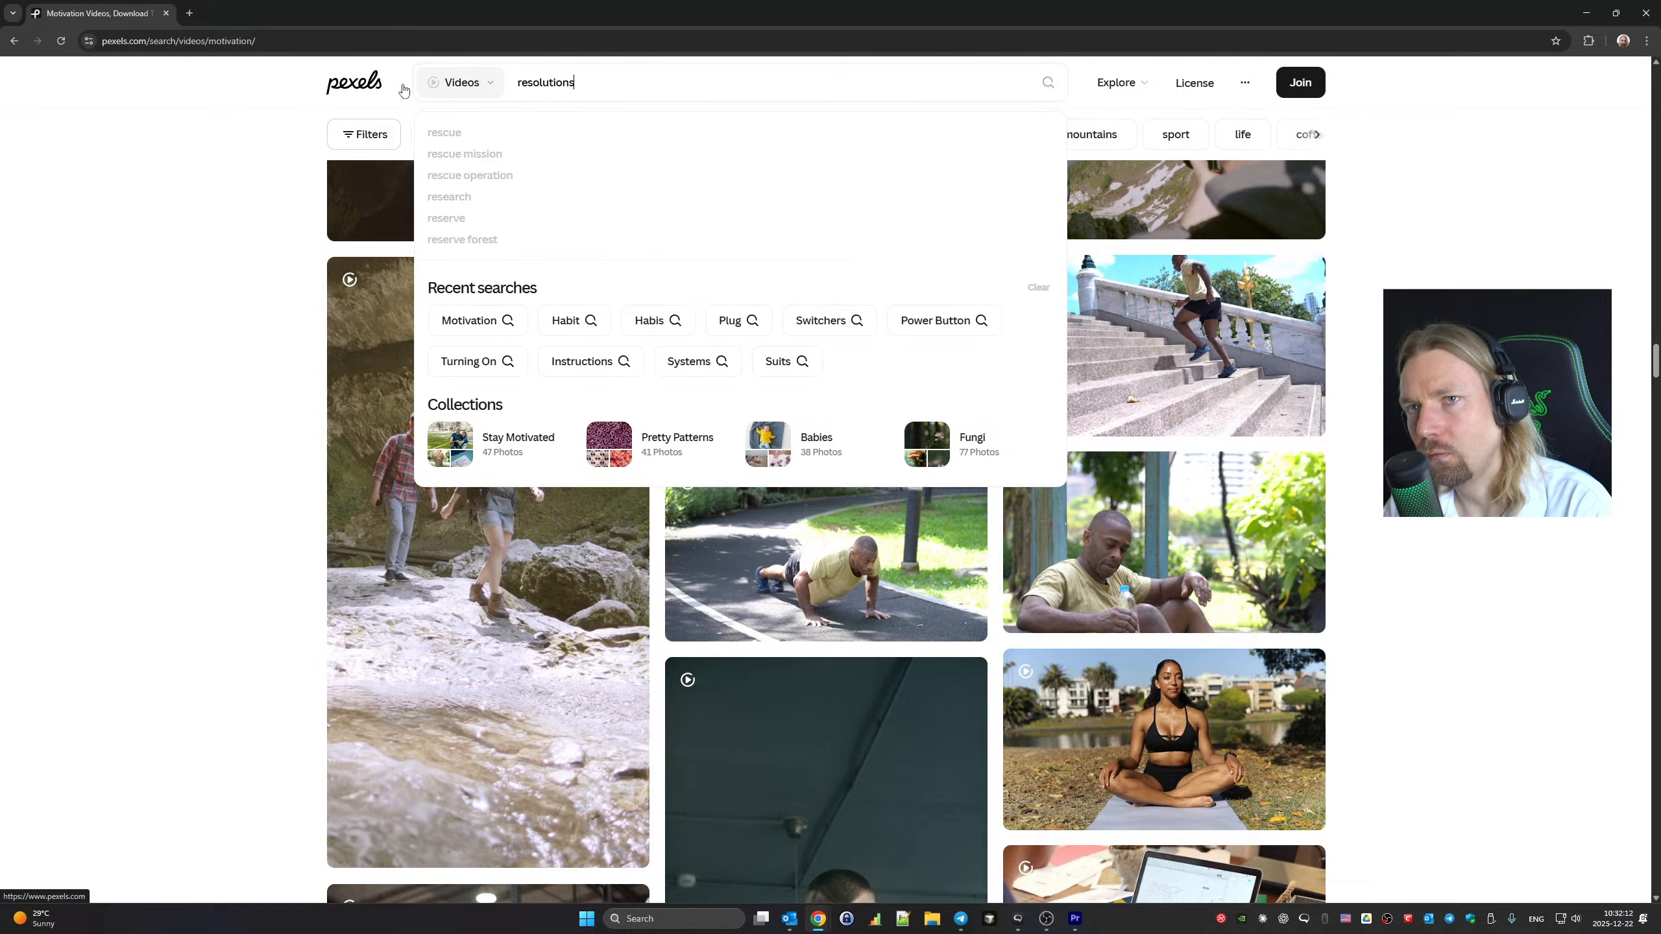
key("Return")
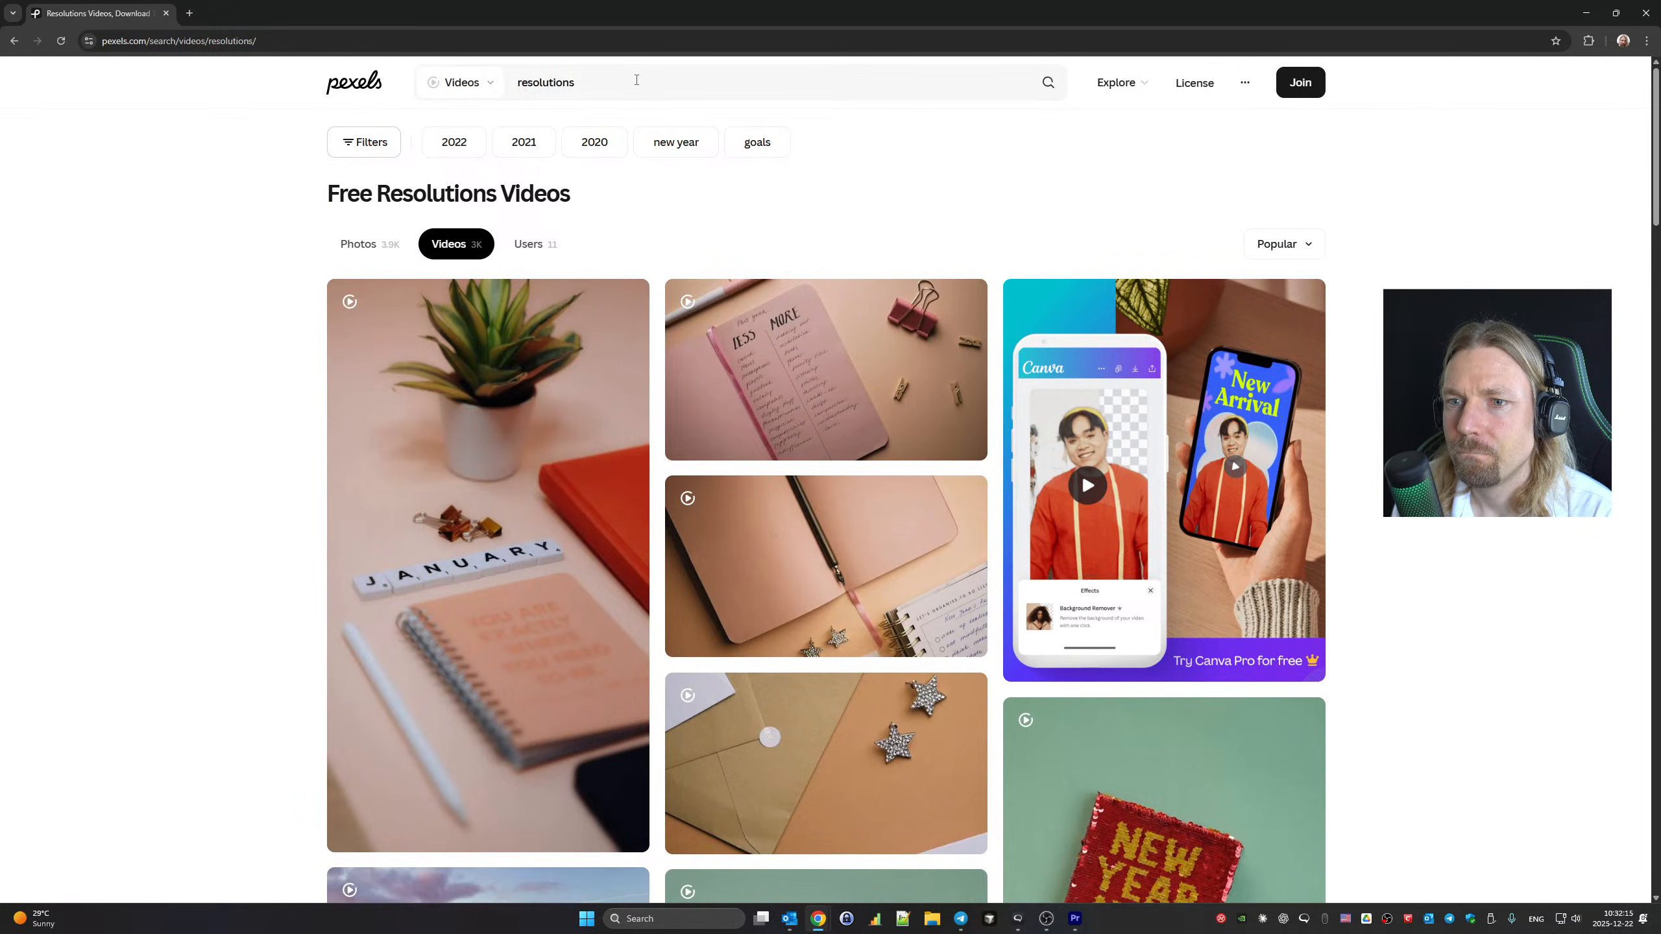
Compare the "resolutions" videos and download the vertical clip with the plant, the JANUARY letter tiles and the notebook
mouse_move(501, 406)
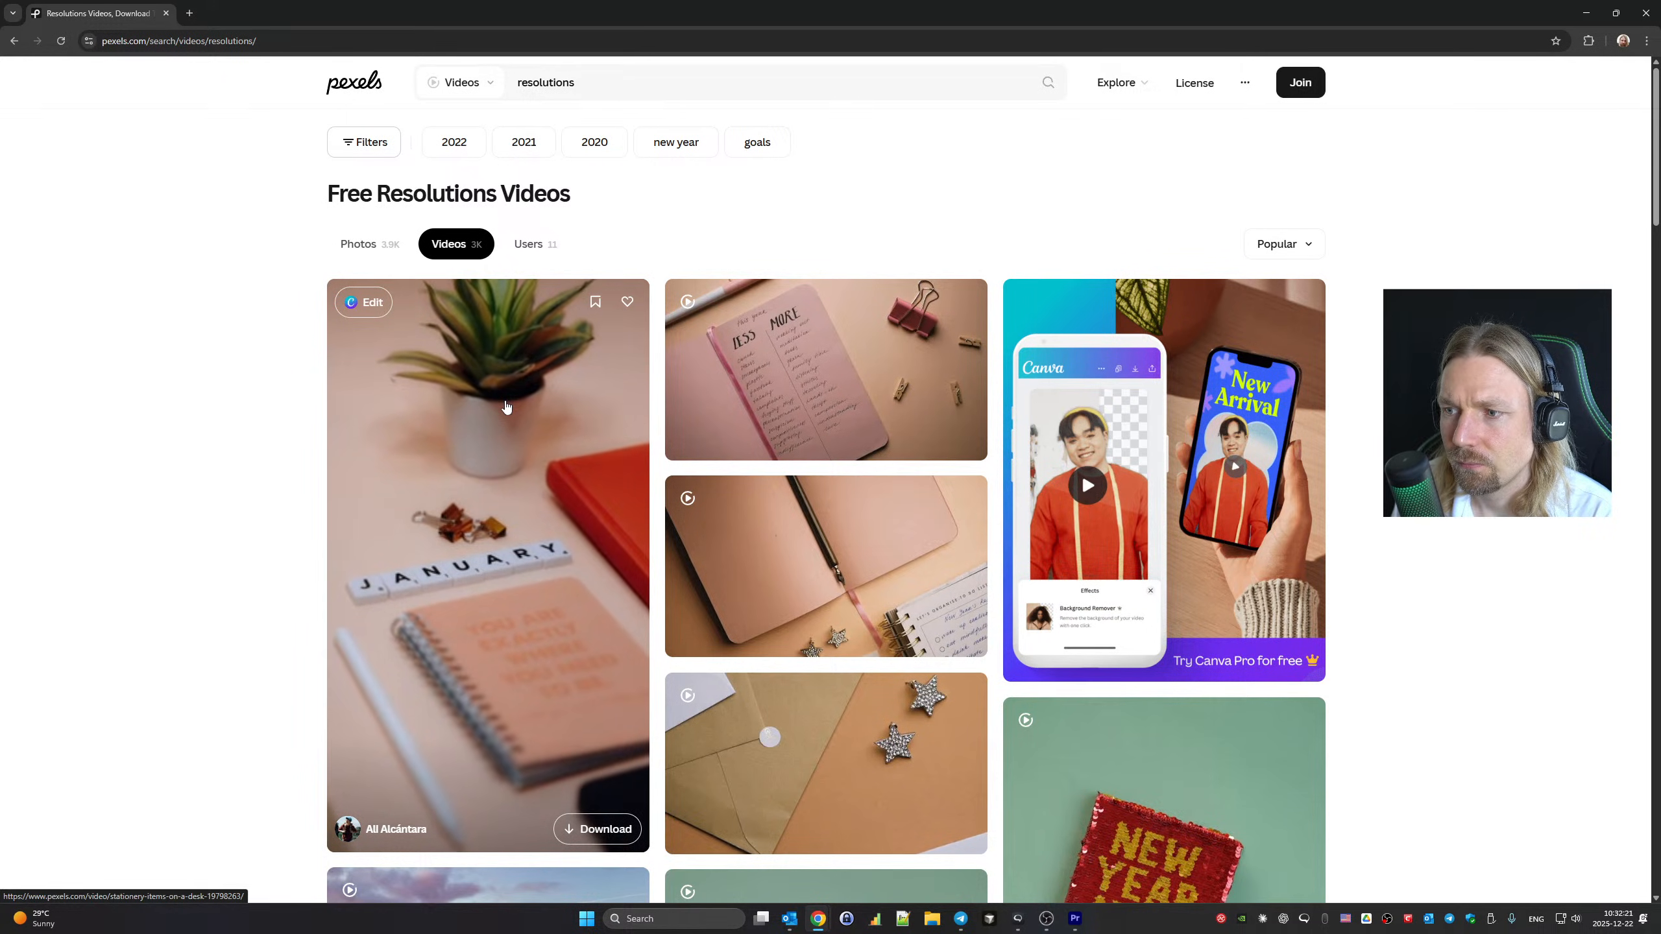
mouse_move(712, 407)
scroll(763, 401, "down", 5)
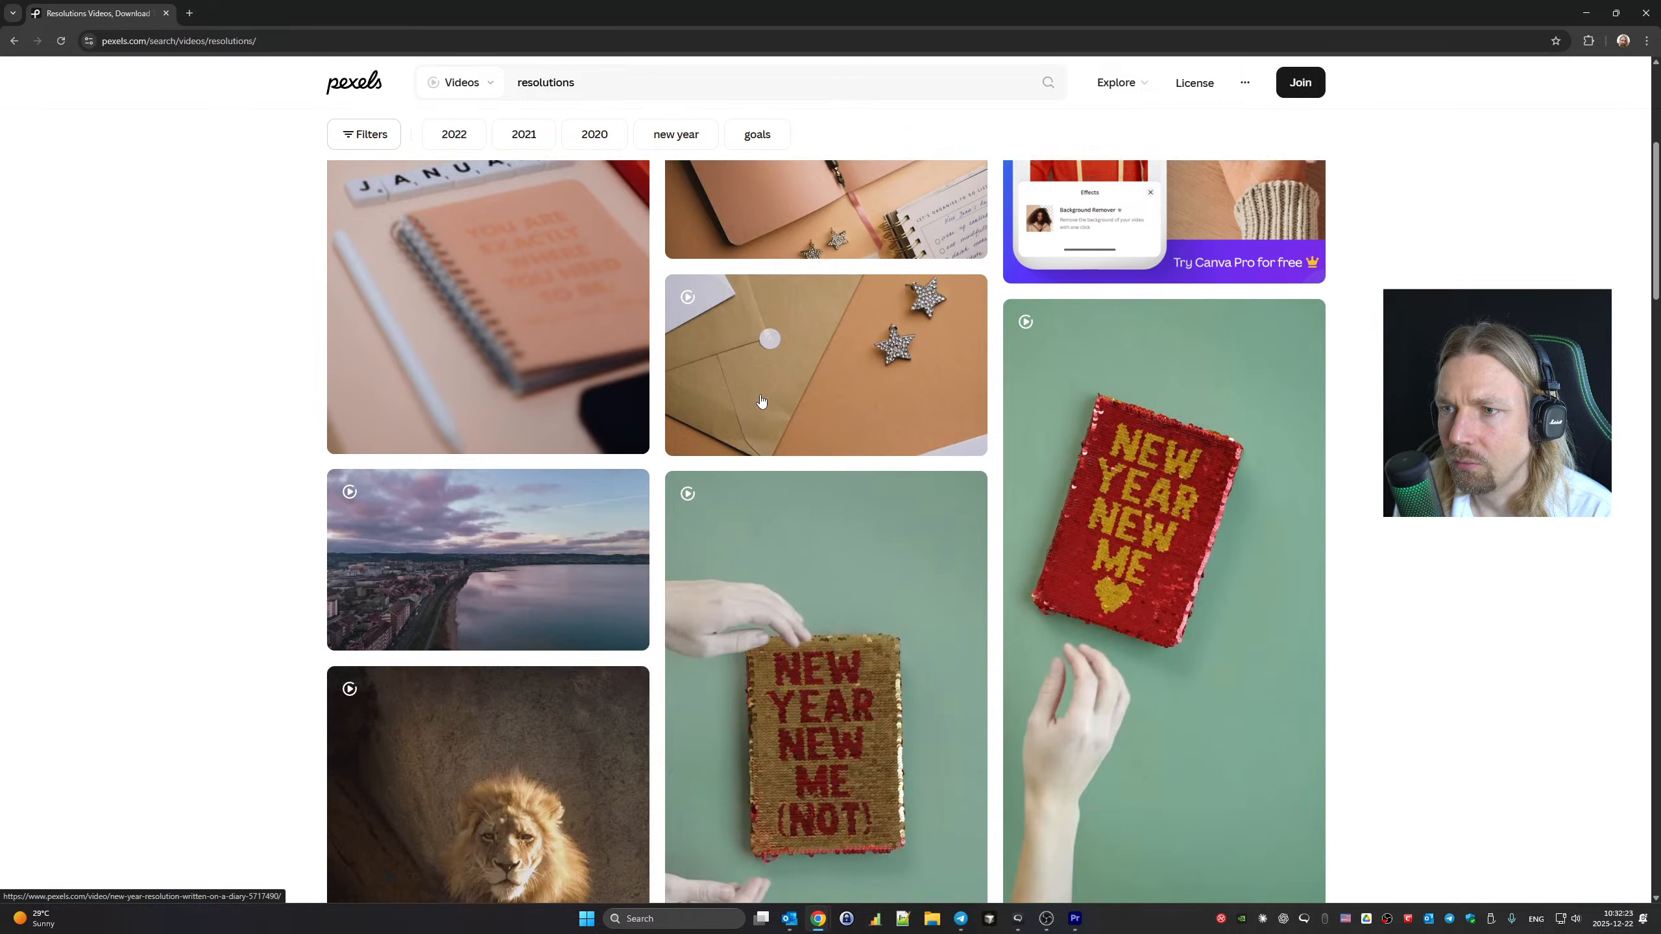
mouse_move(740, 528)
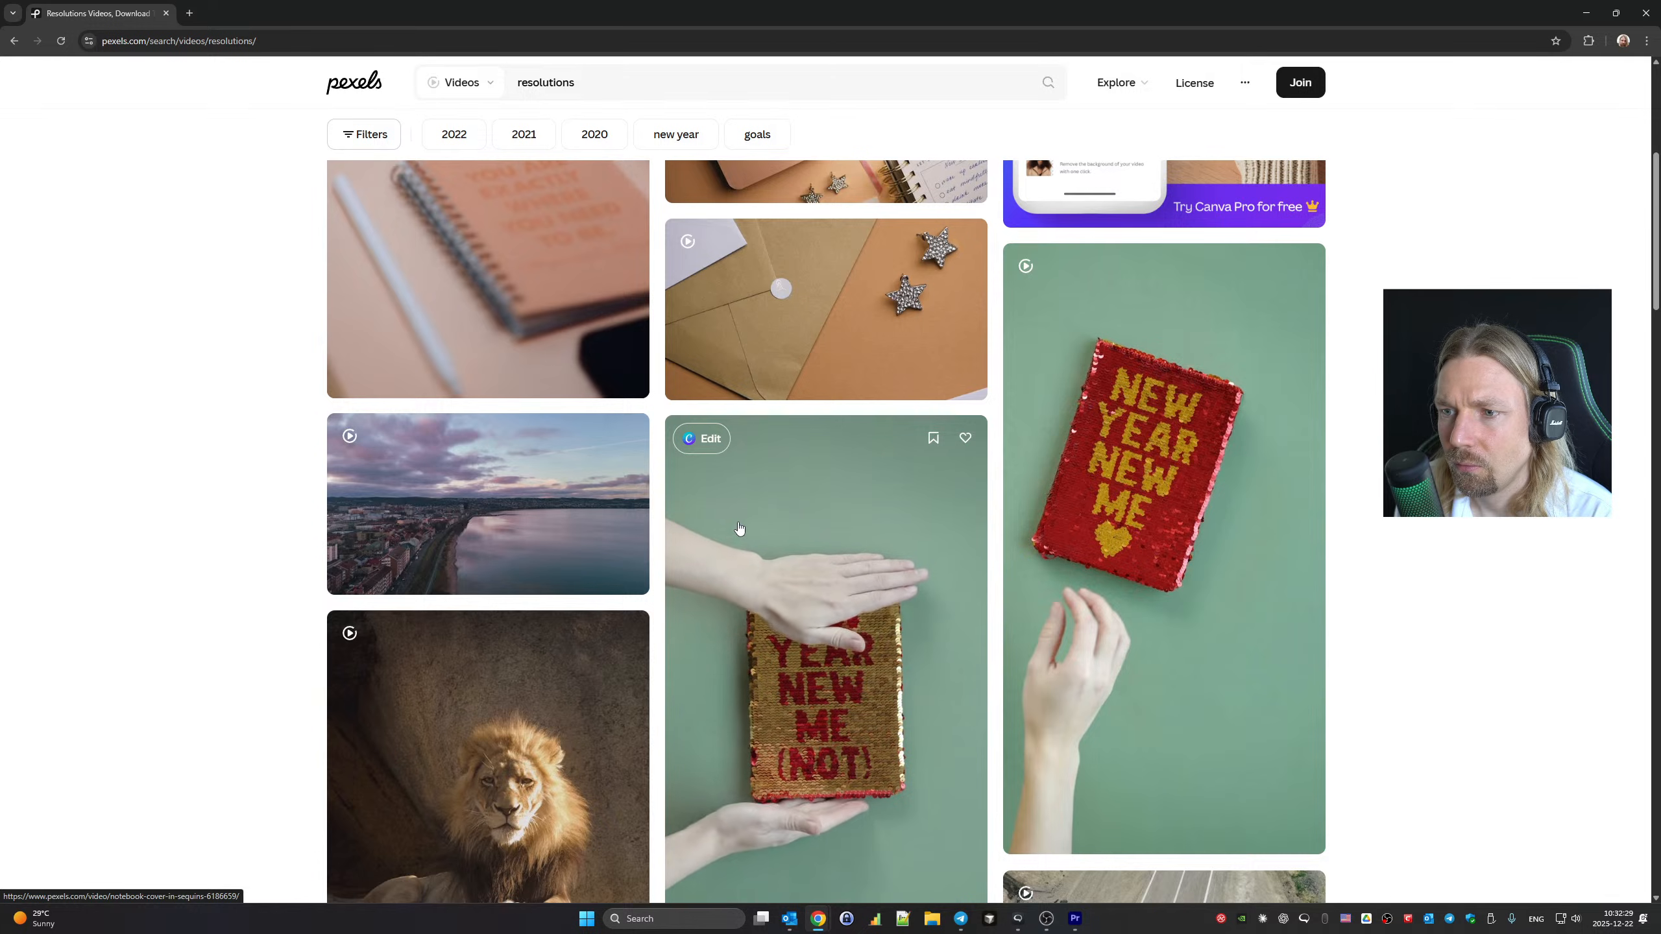
scroll(739, 527, "down", 6)
scroll(739, 527, "down", 15)
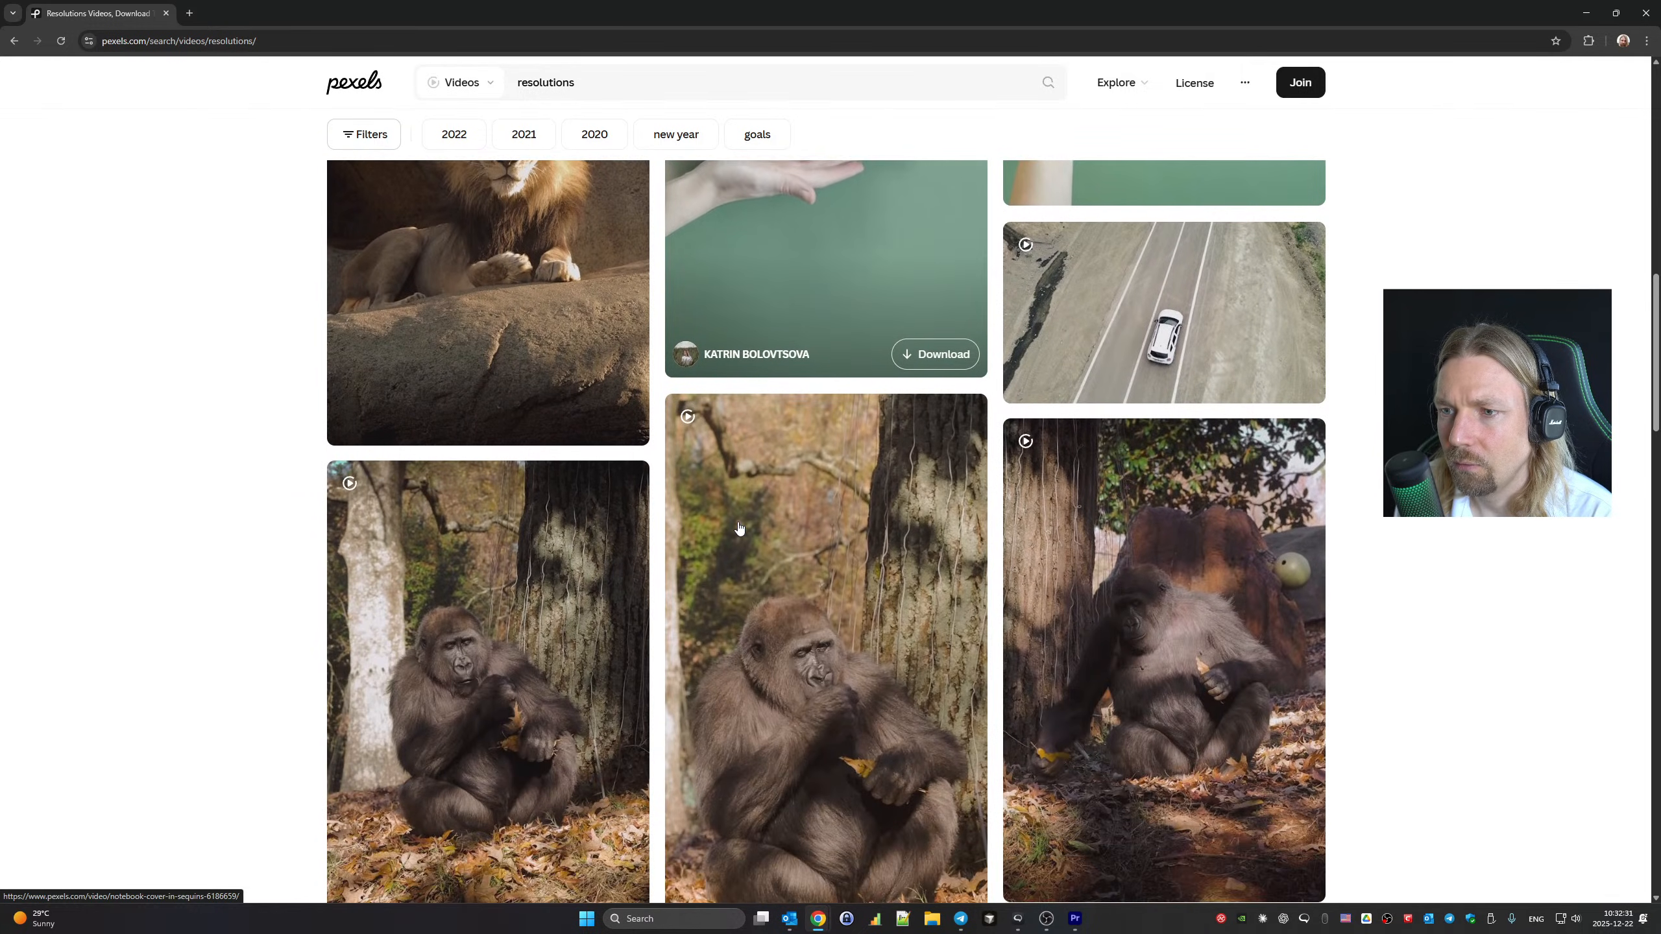
scroll(739, 529, "down", 7)
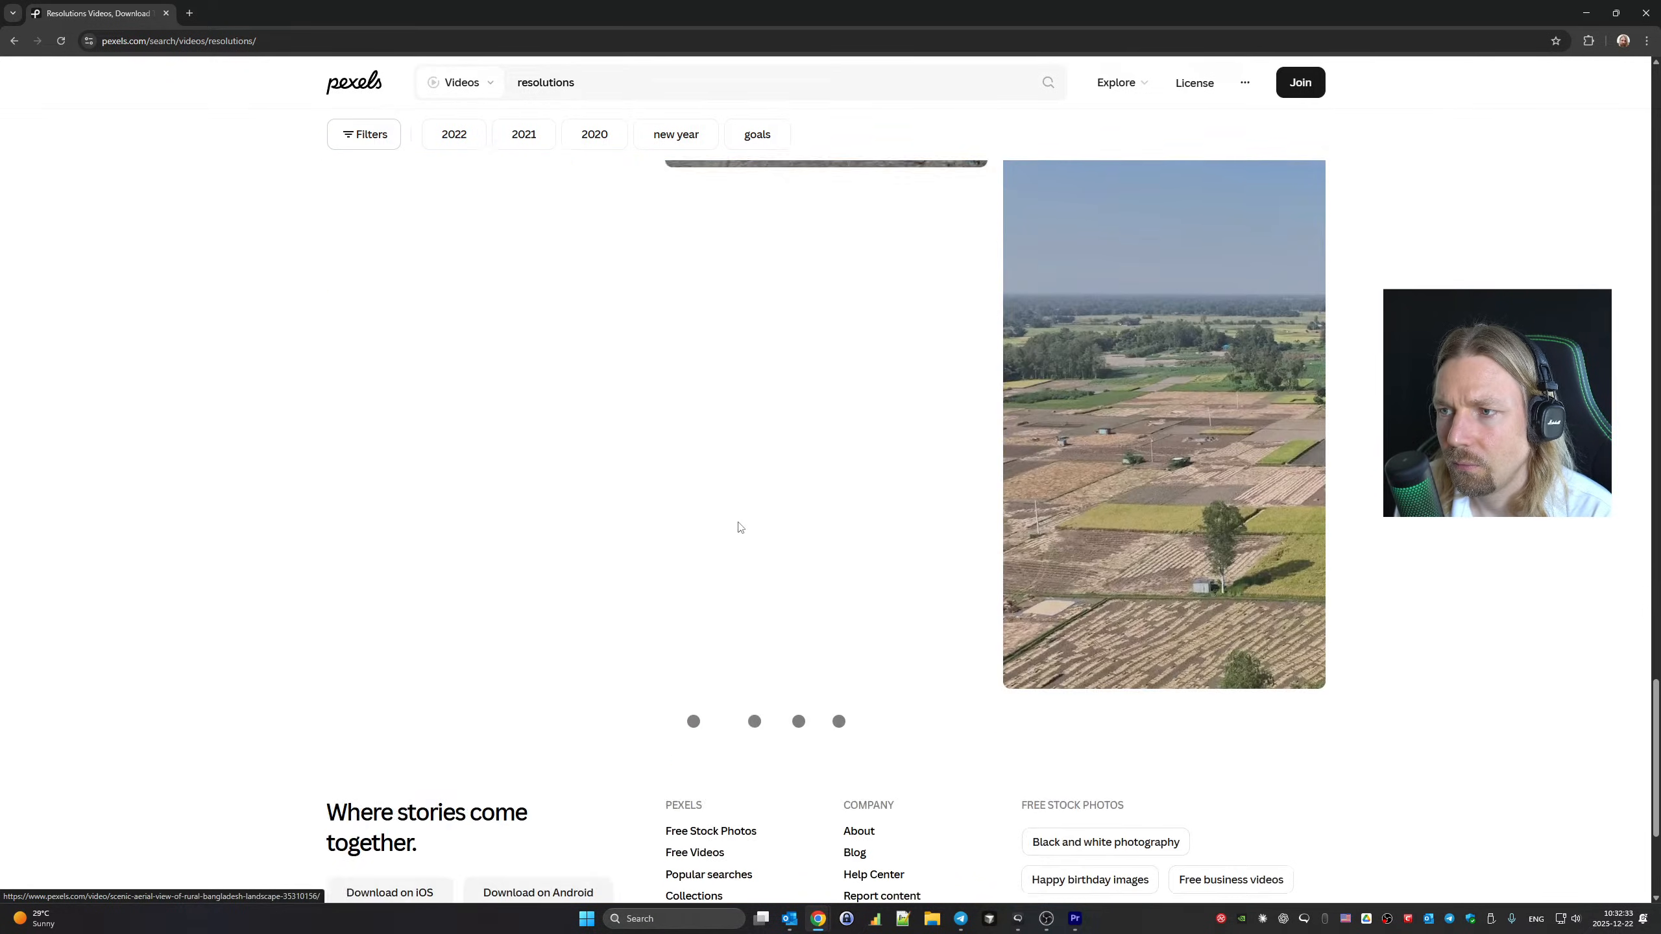
scroll(739, 529, "up", 20)
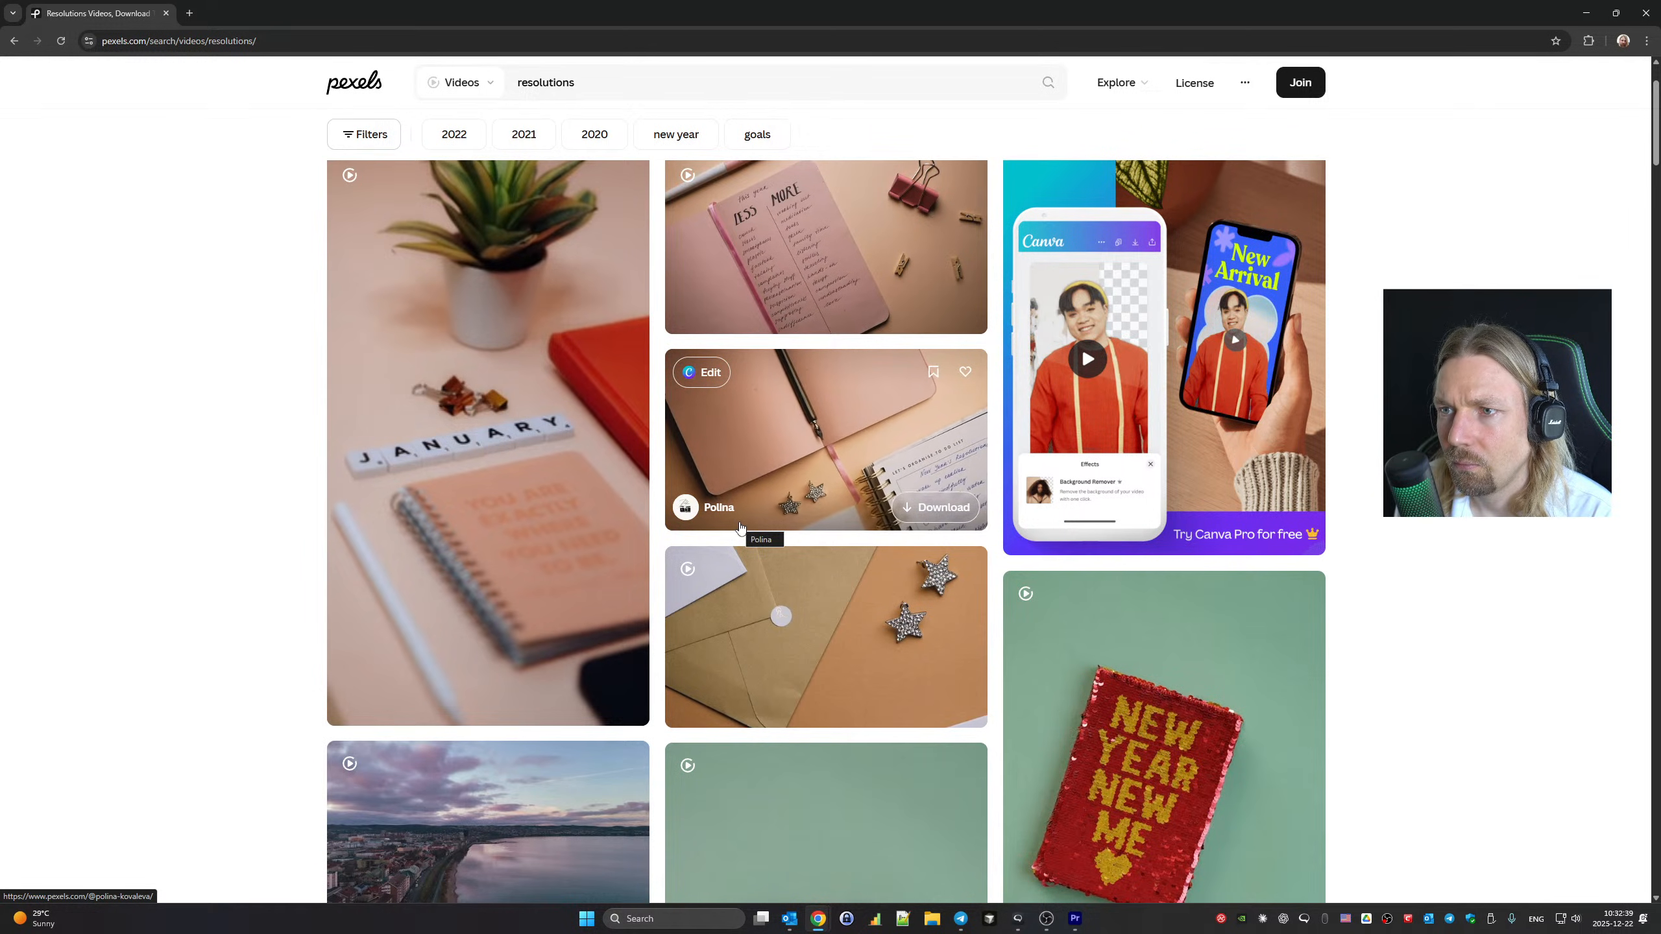
scroll(740, 527, "up", 1)
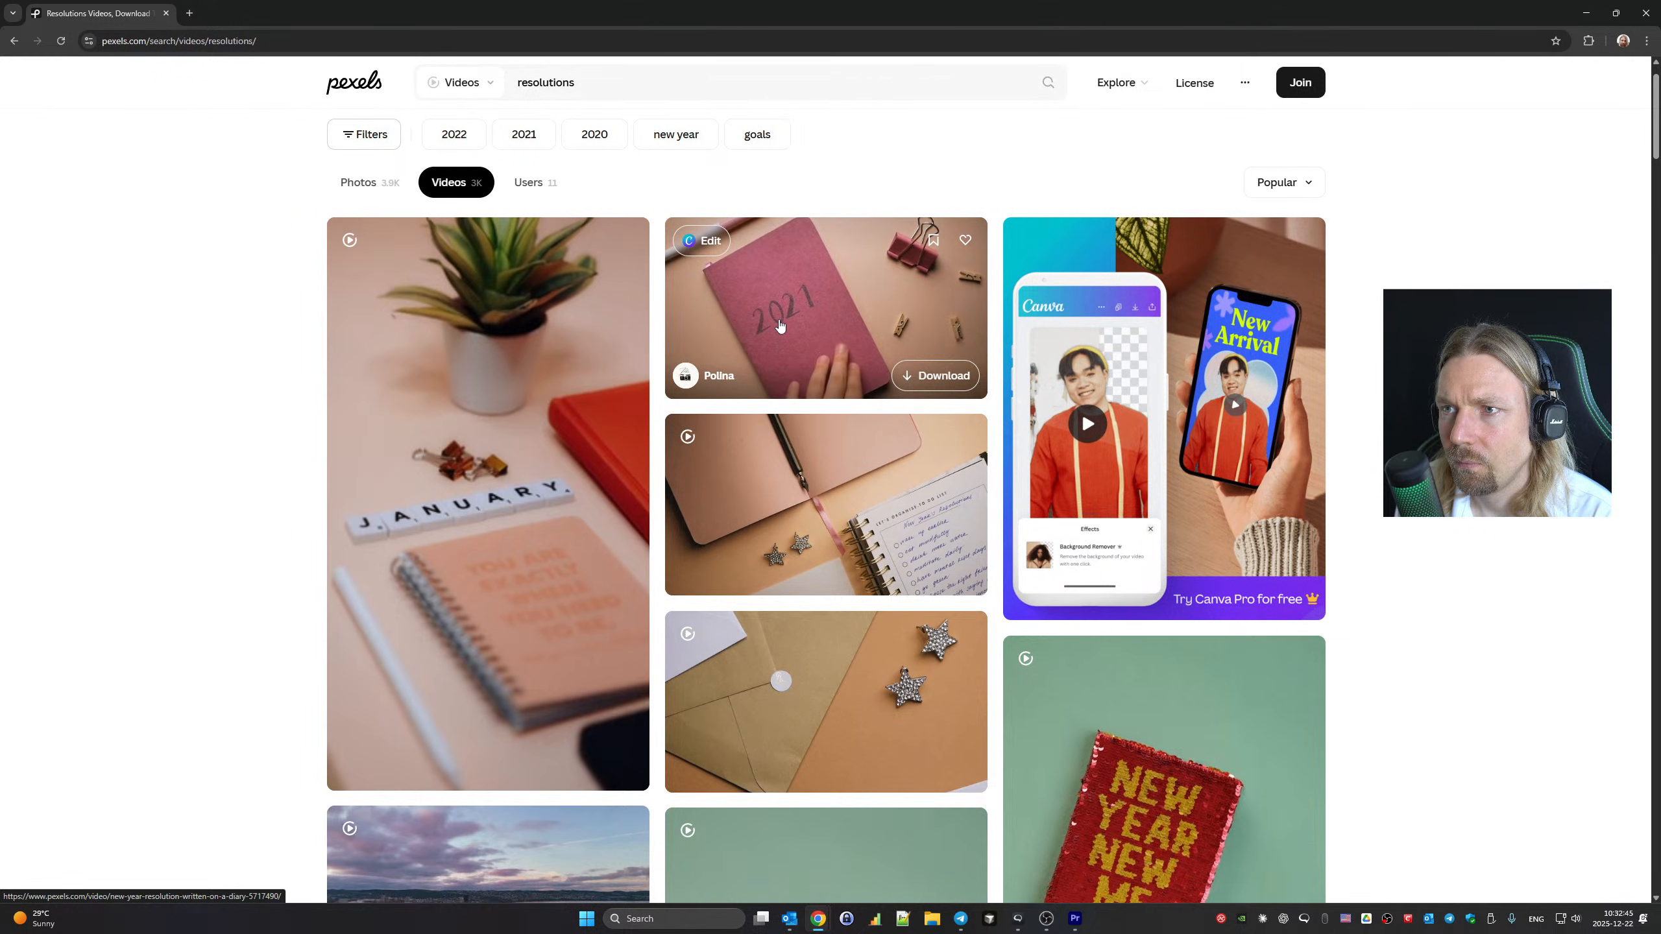
mouse_move(492, 628)
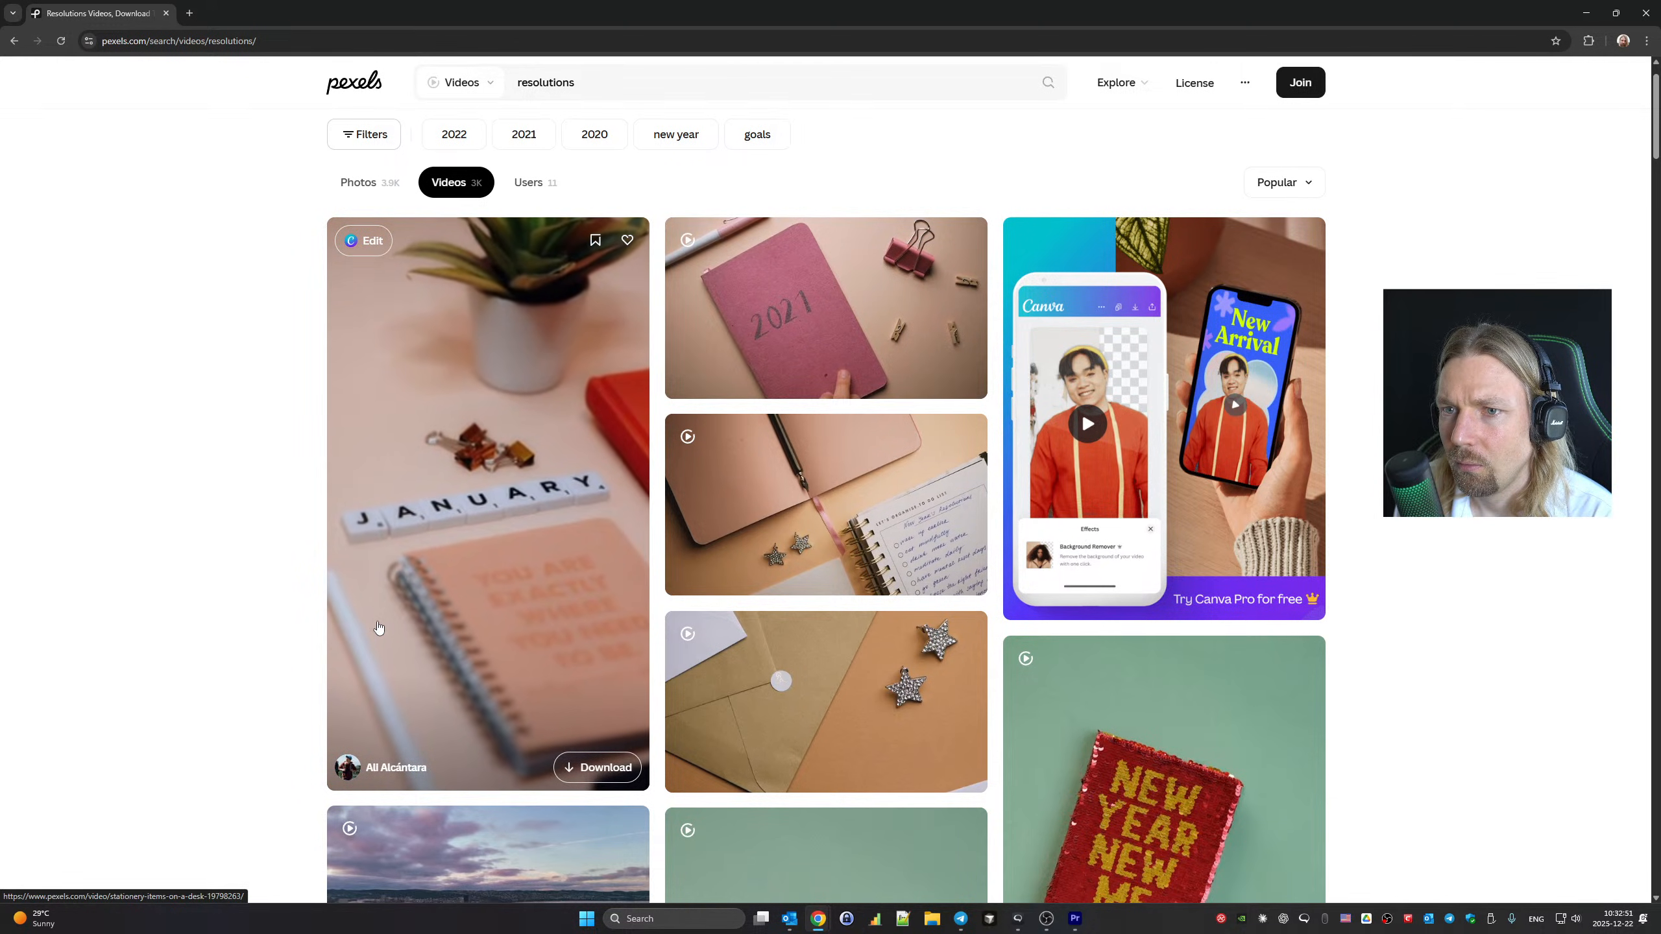
left_click(591, 774)
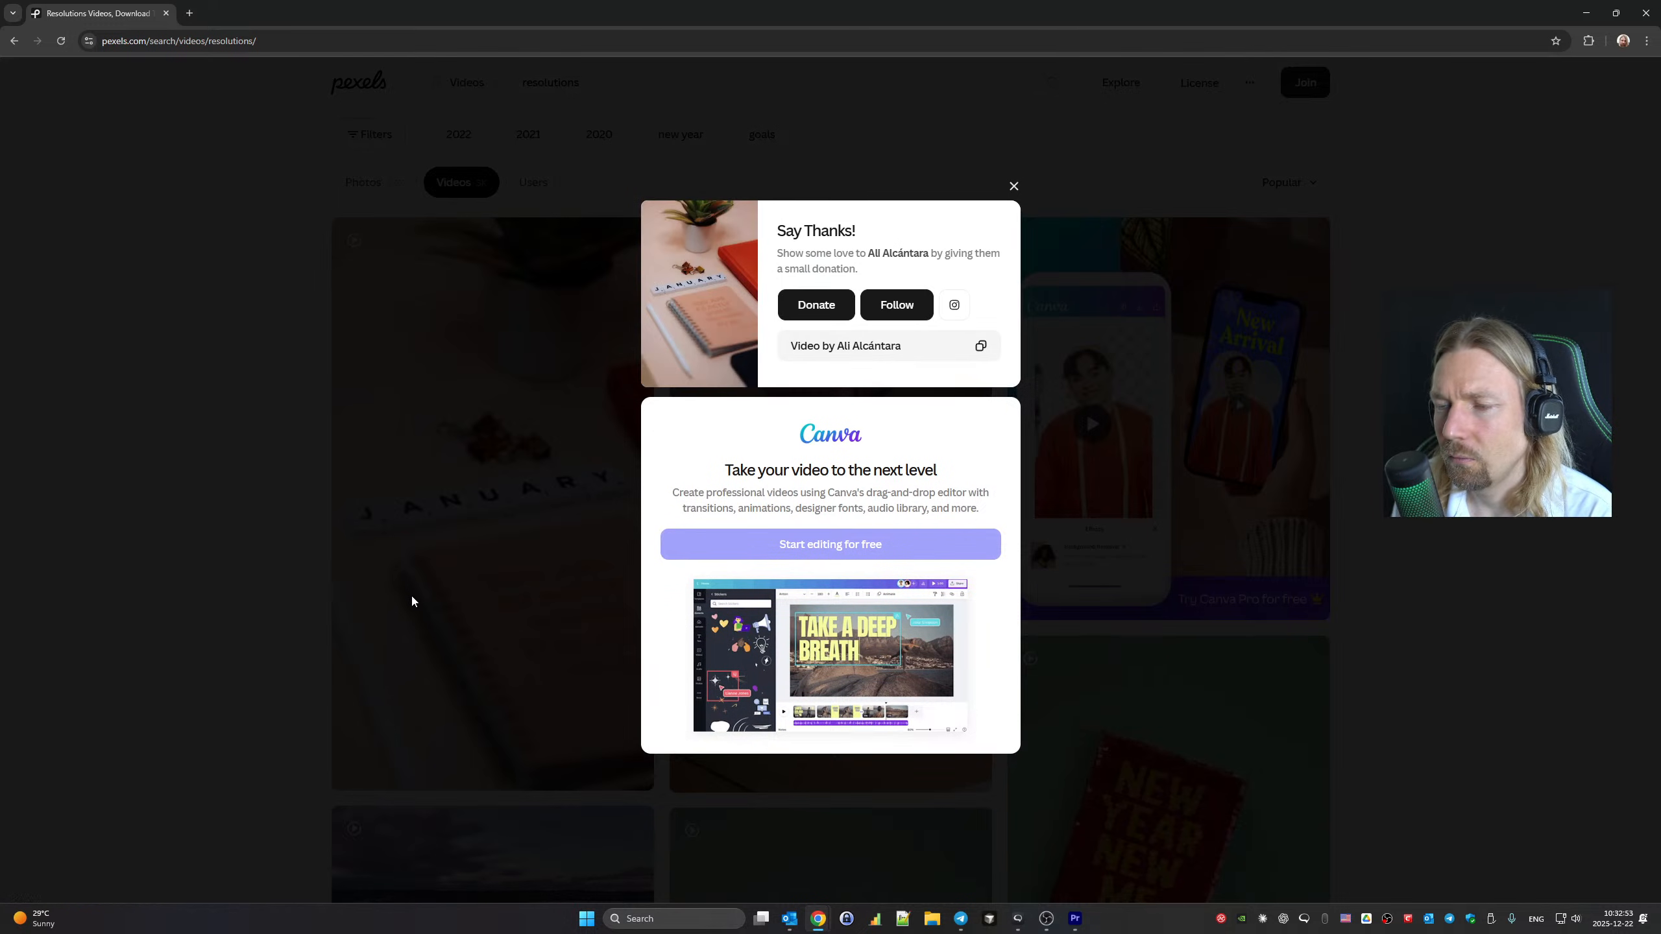
Switch to Premiere Pro and place the downloaded JANUARY notebook clip on the track above the adjustment layer, starting at 00:00:04:16
left_click(411, 597)
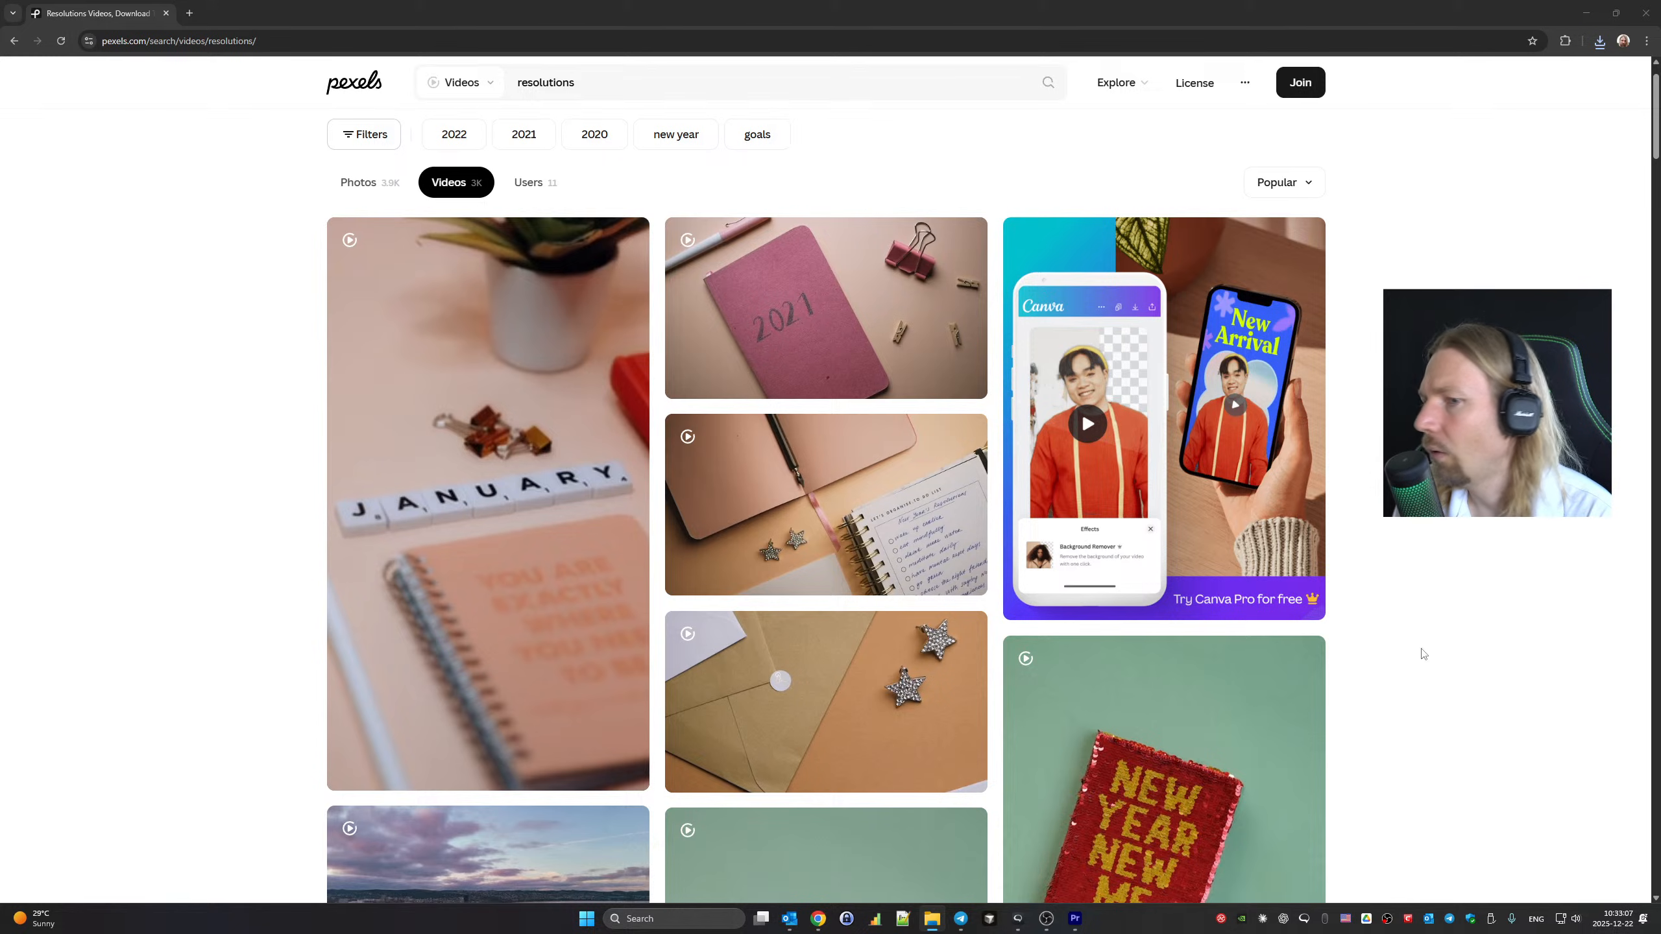
right_click(933, 928)
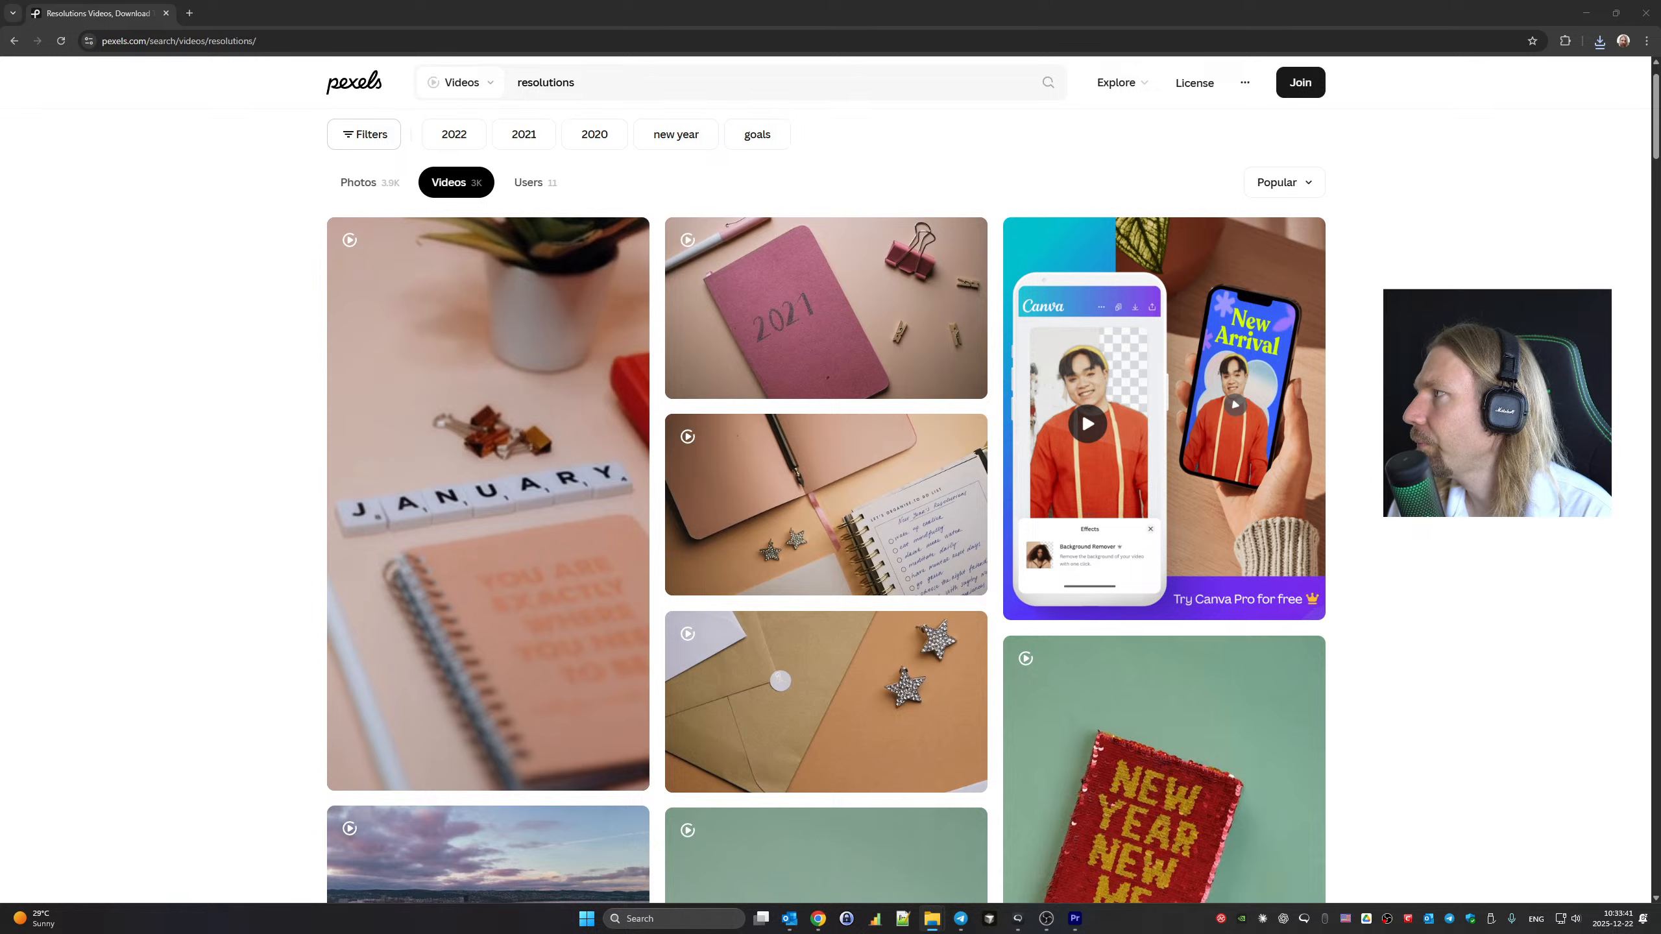
scroll(1085, 747, "up", 1)
left_click(1075, 919)
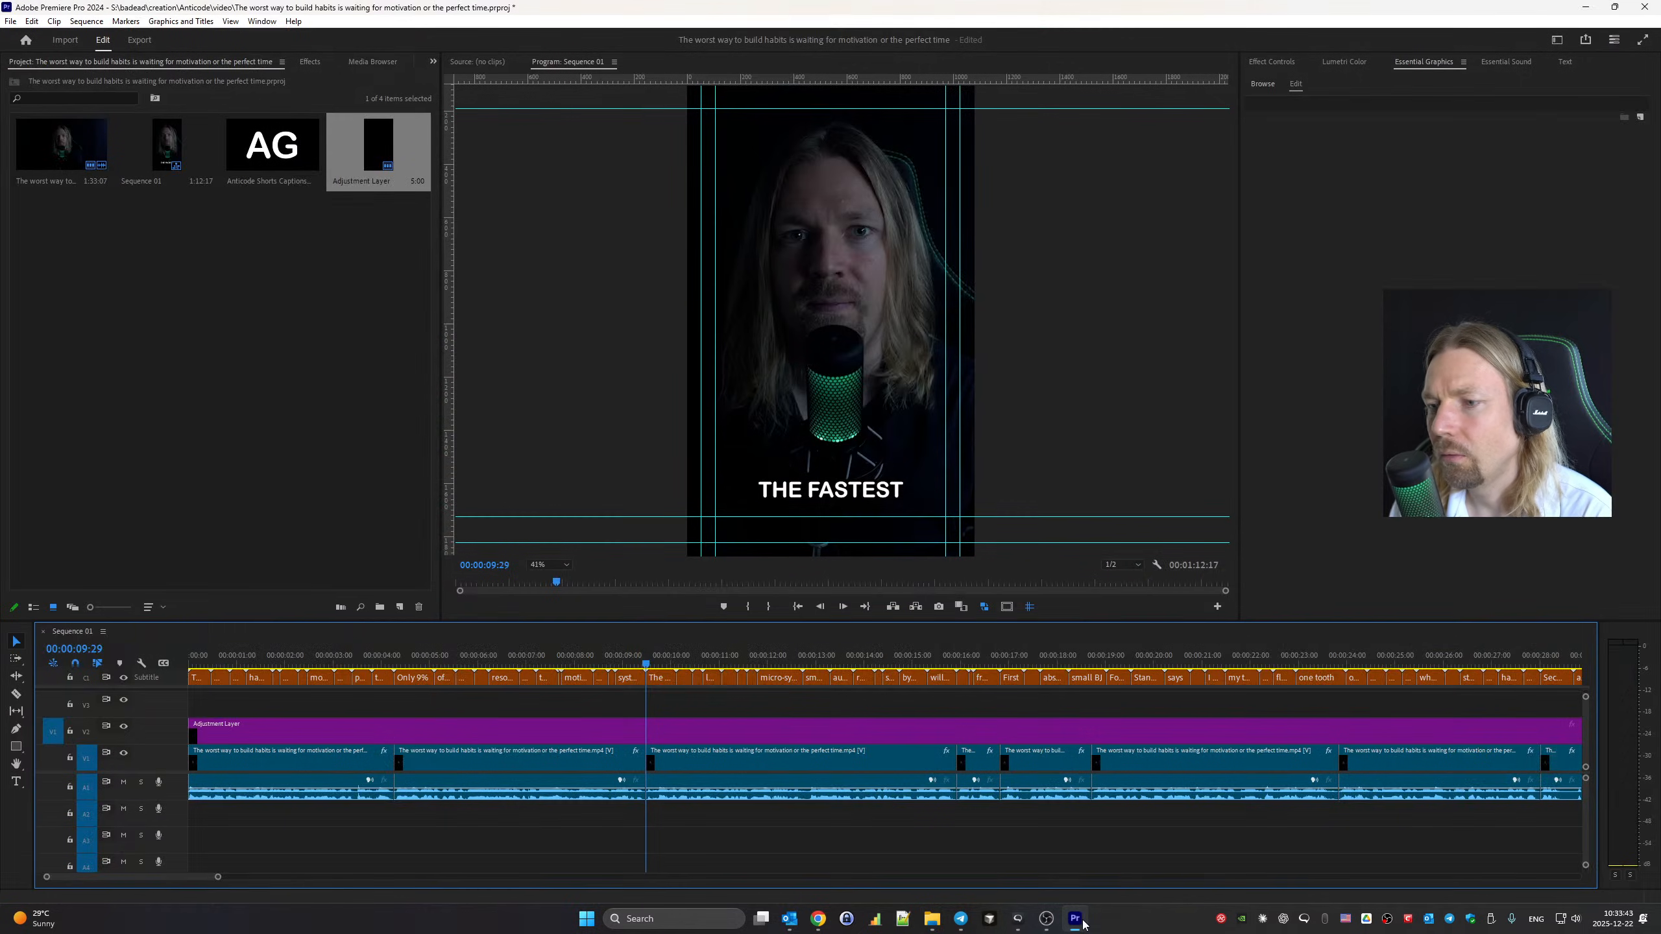
key("Up")
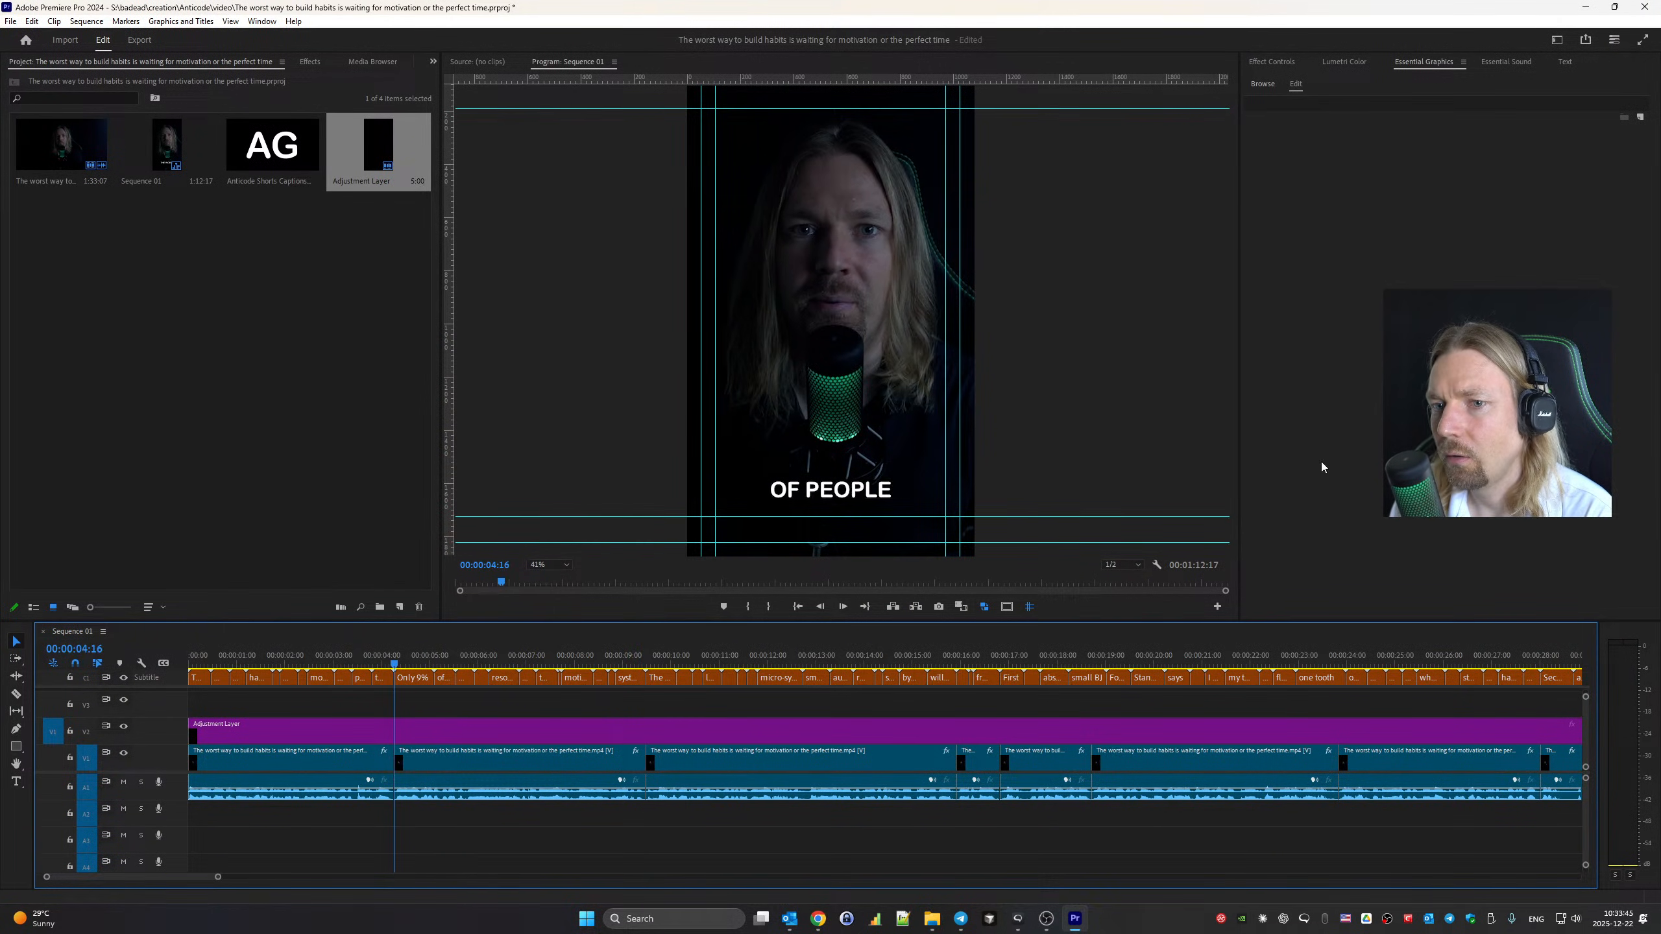
left_click_drag(1098, 654, 399, 706)
Play back the JANUARY notebook clip, split it at the cut near 00:00:09:29 and delete the part after that cut
key("space")
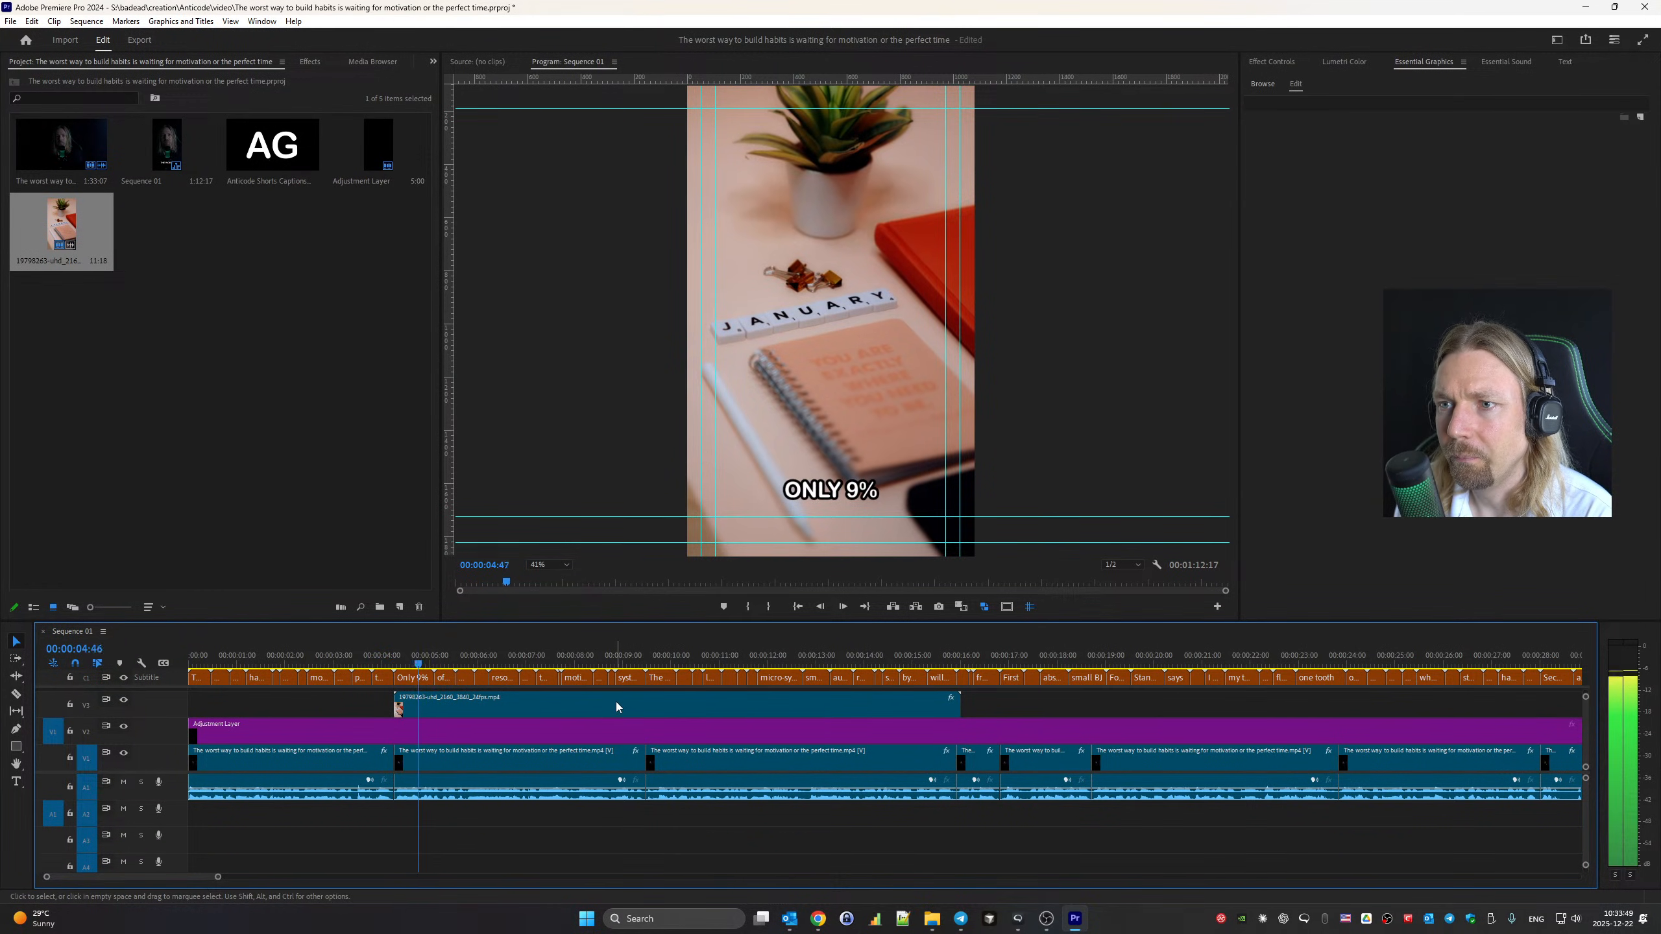
key("c")
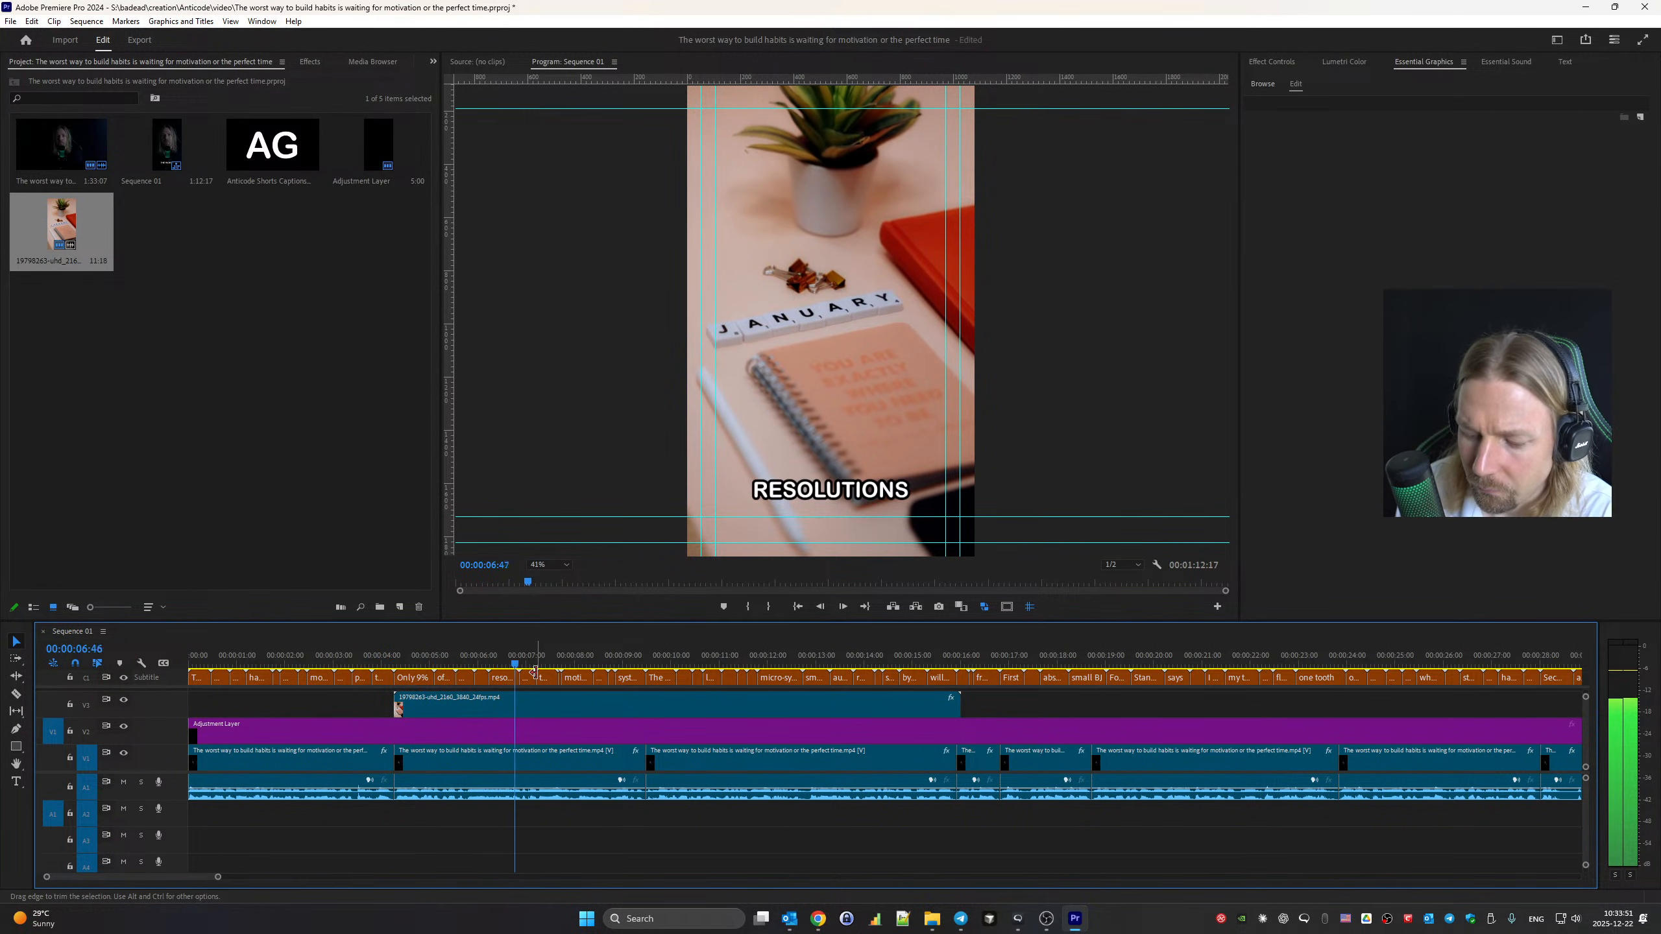
left_click(644, 701)
key("v")
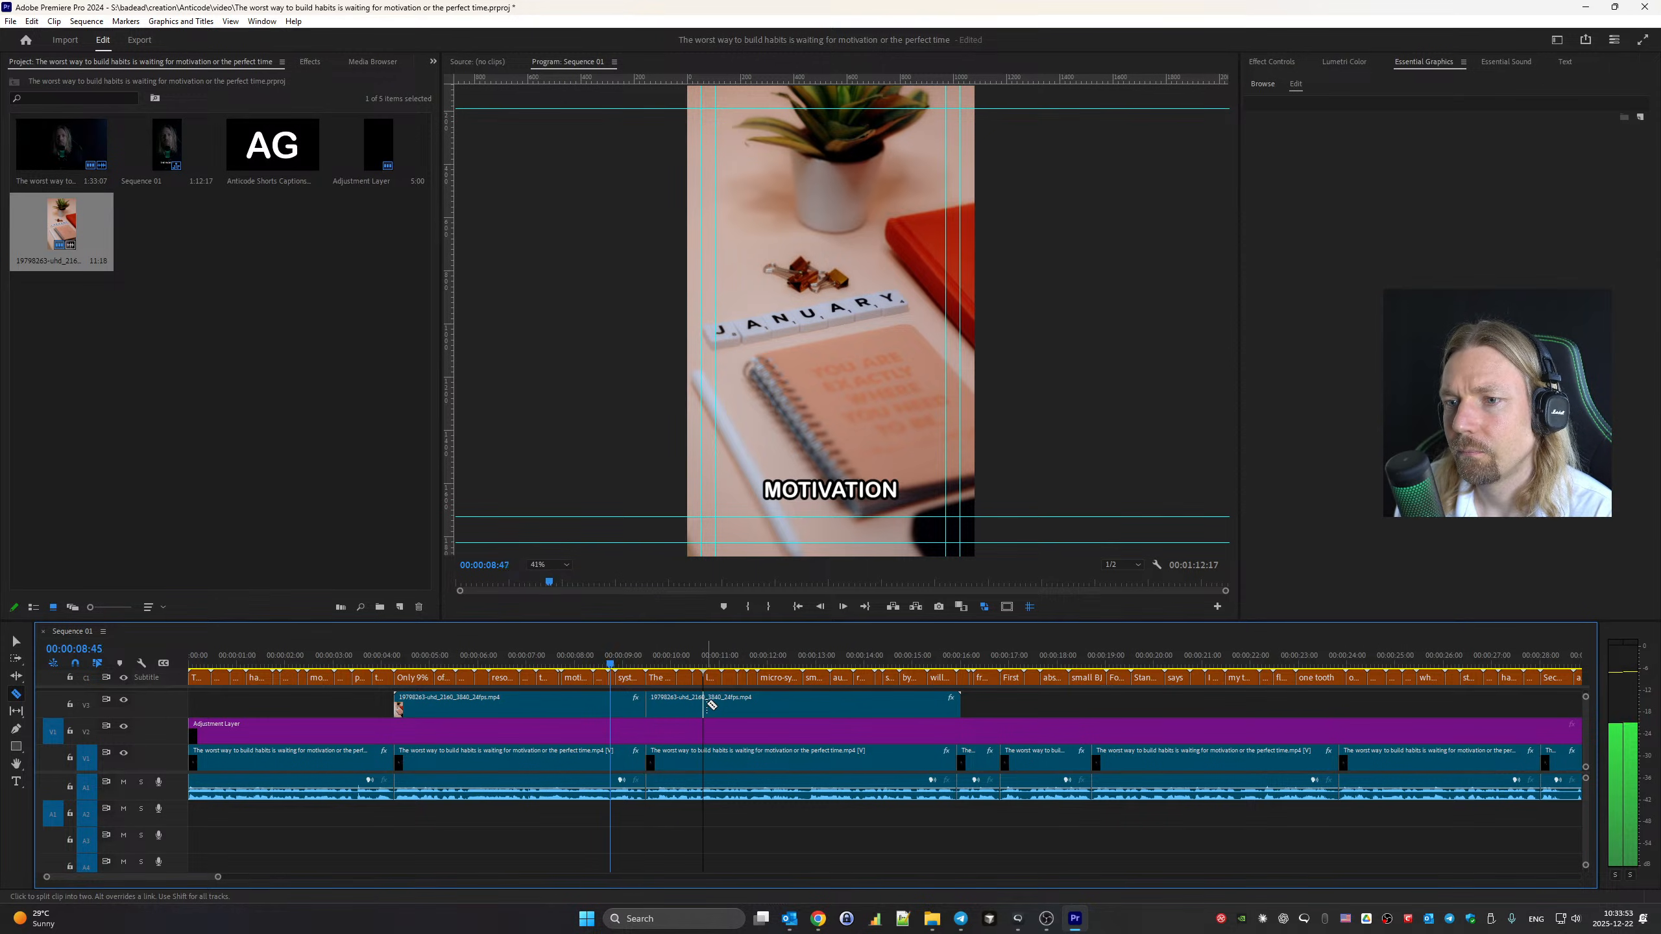
left_click(732, 704)
key("Delete")
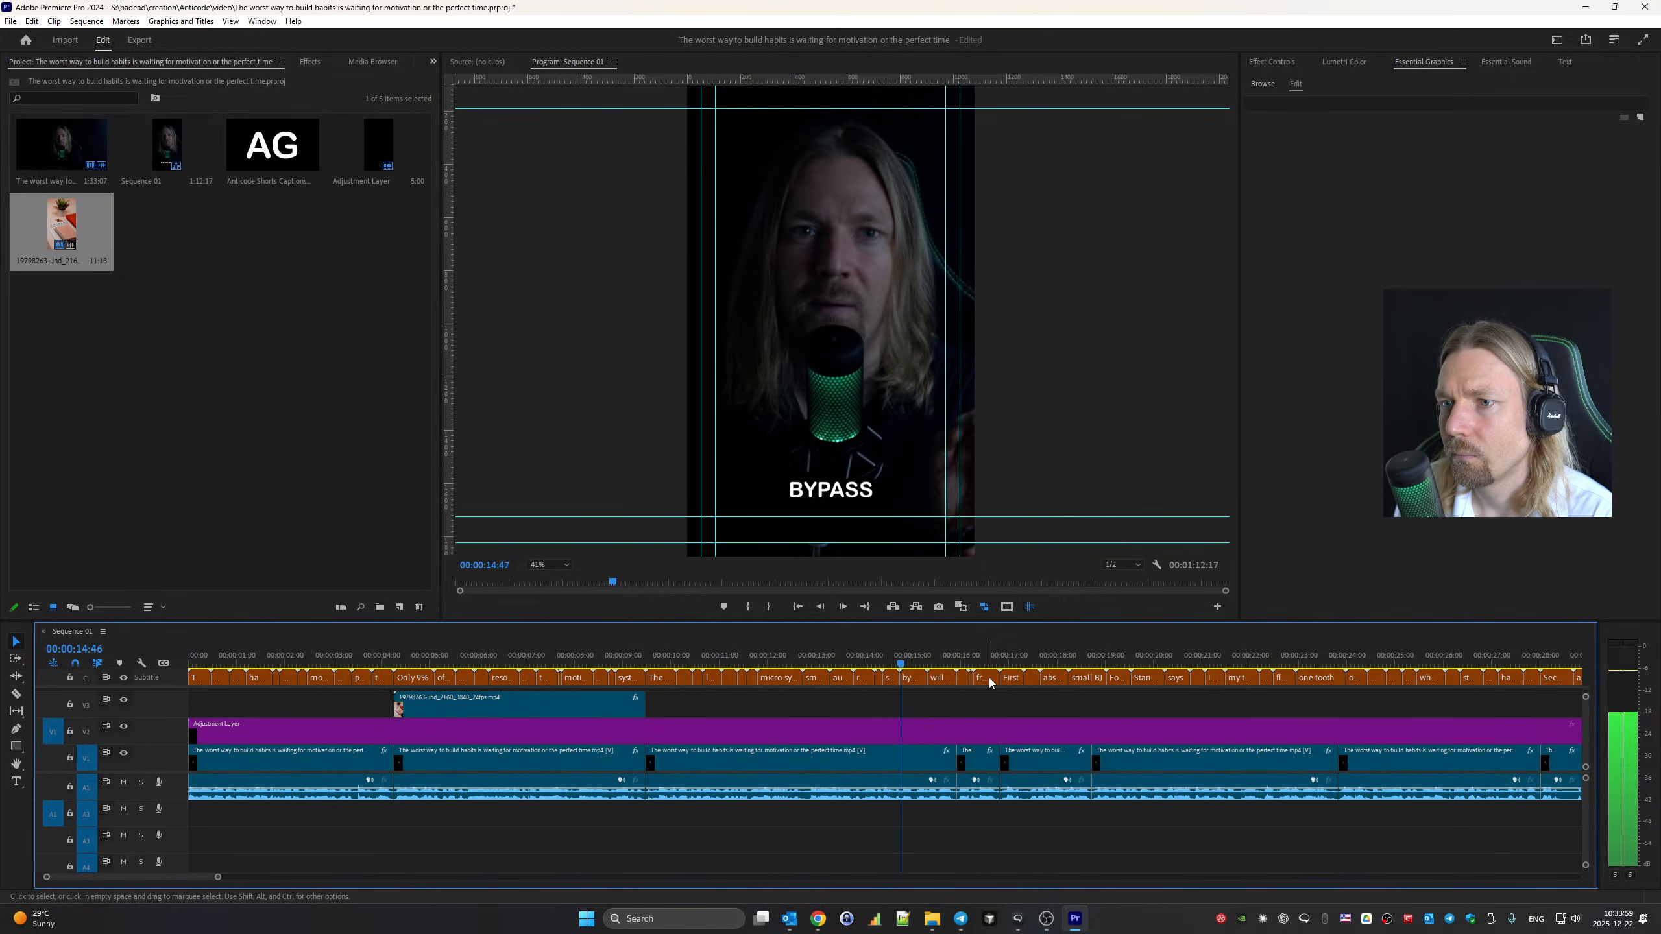
Play the sequence on to about 00:00:19:25, replaying the lines about bypassing willpower to review the speech and captions
left_click(989, 678)
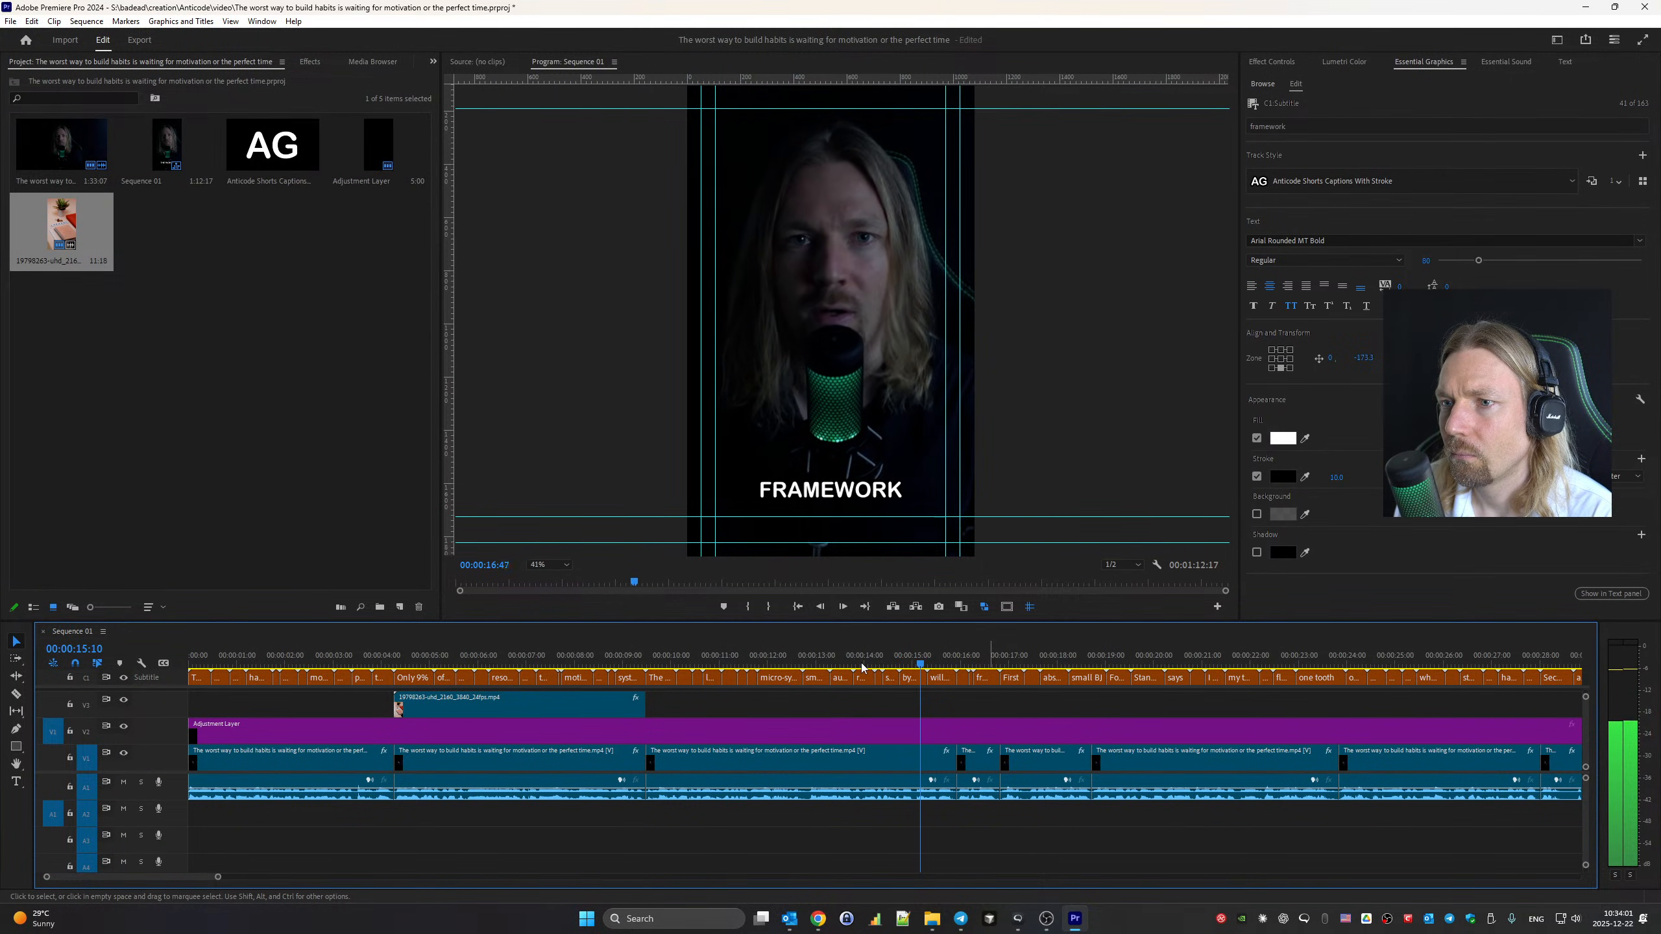
key("space")
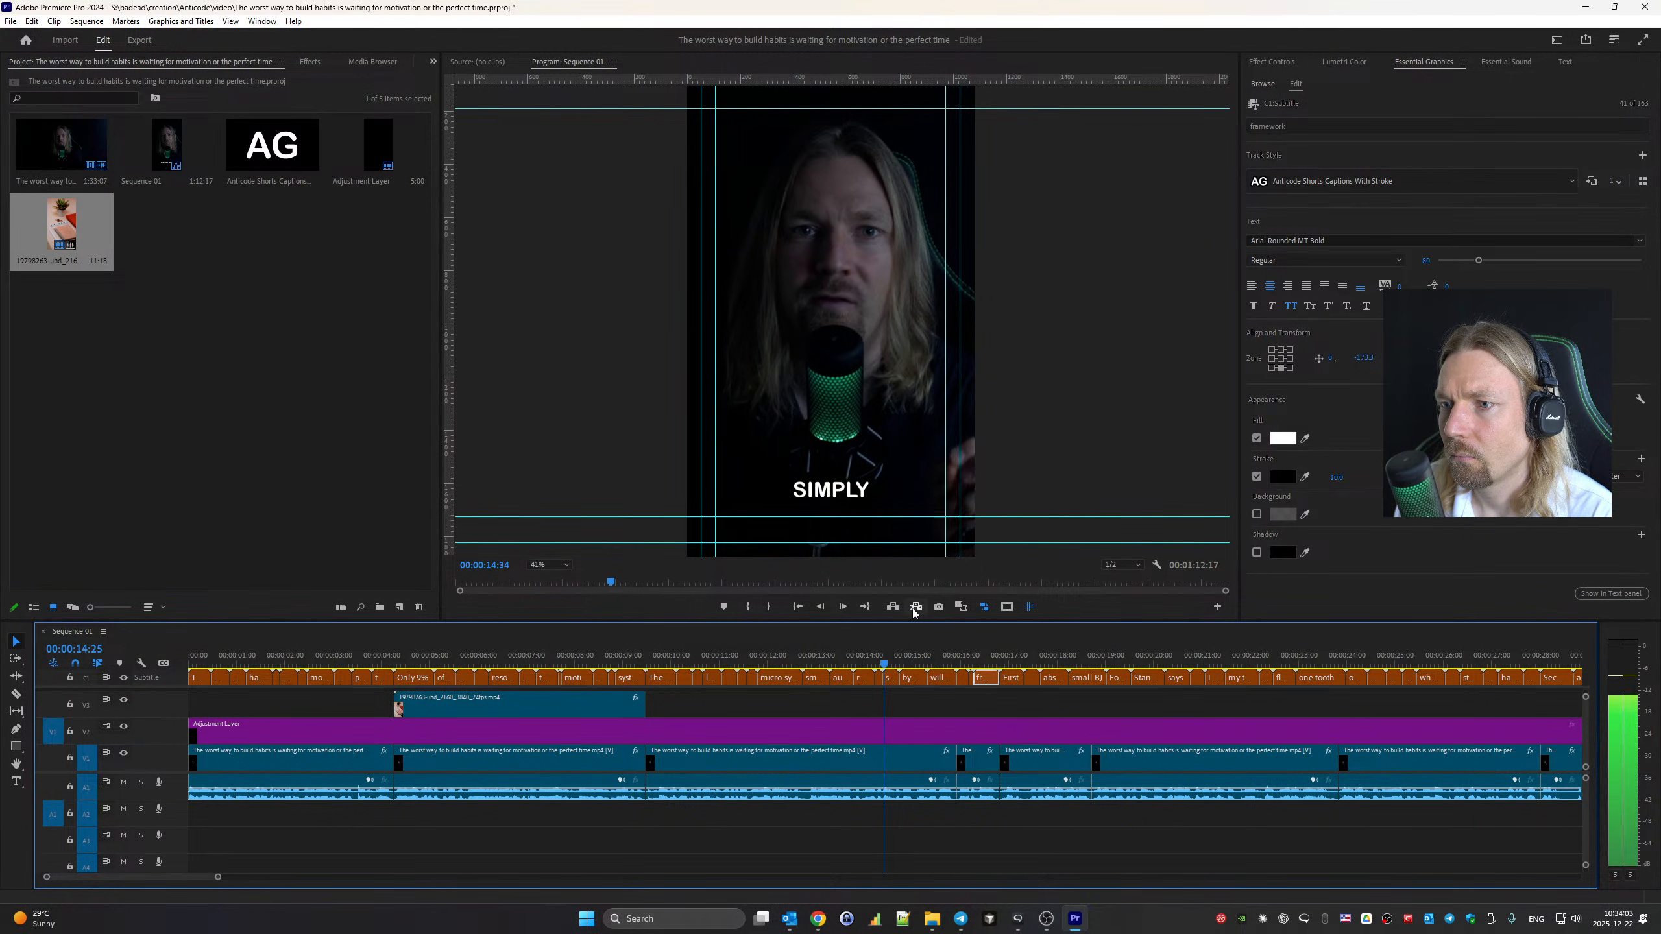
left_click(1271, 62)
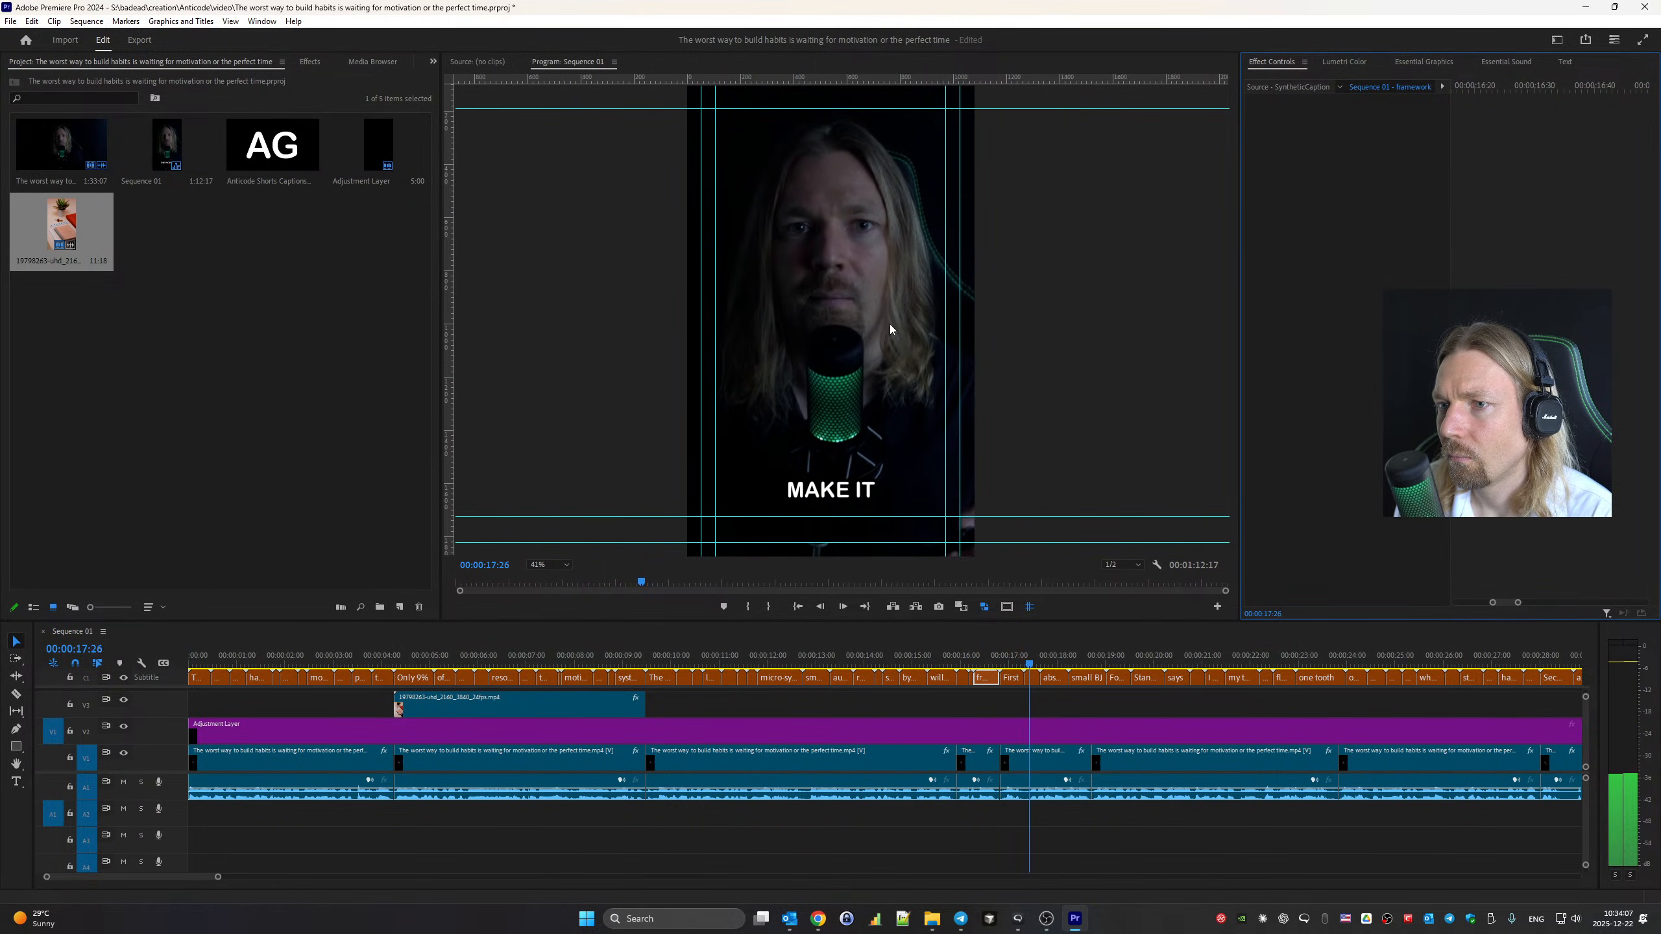
key("space")
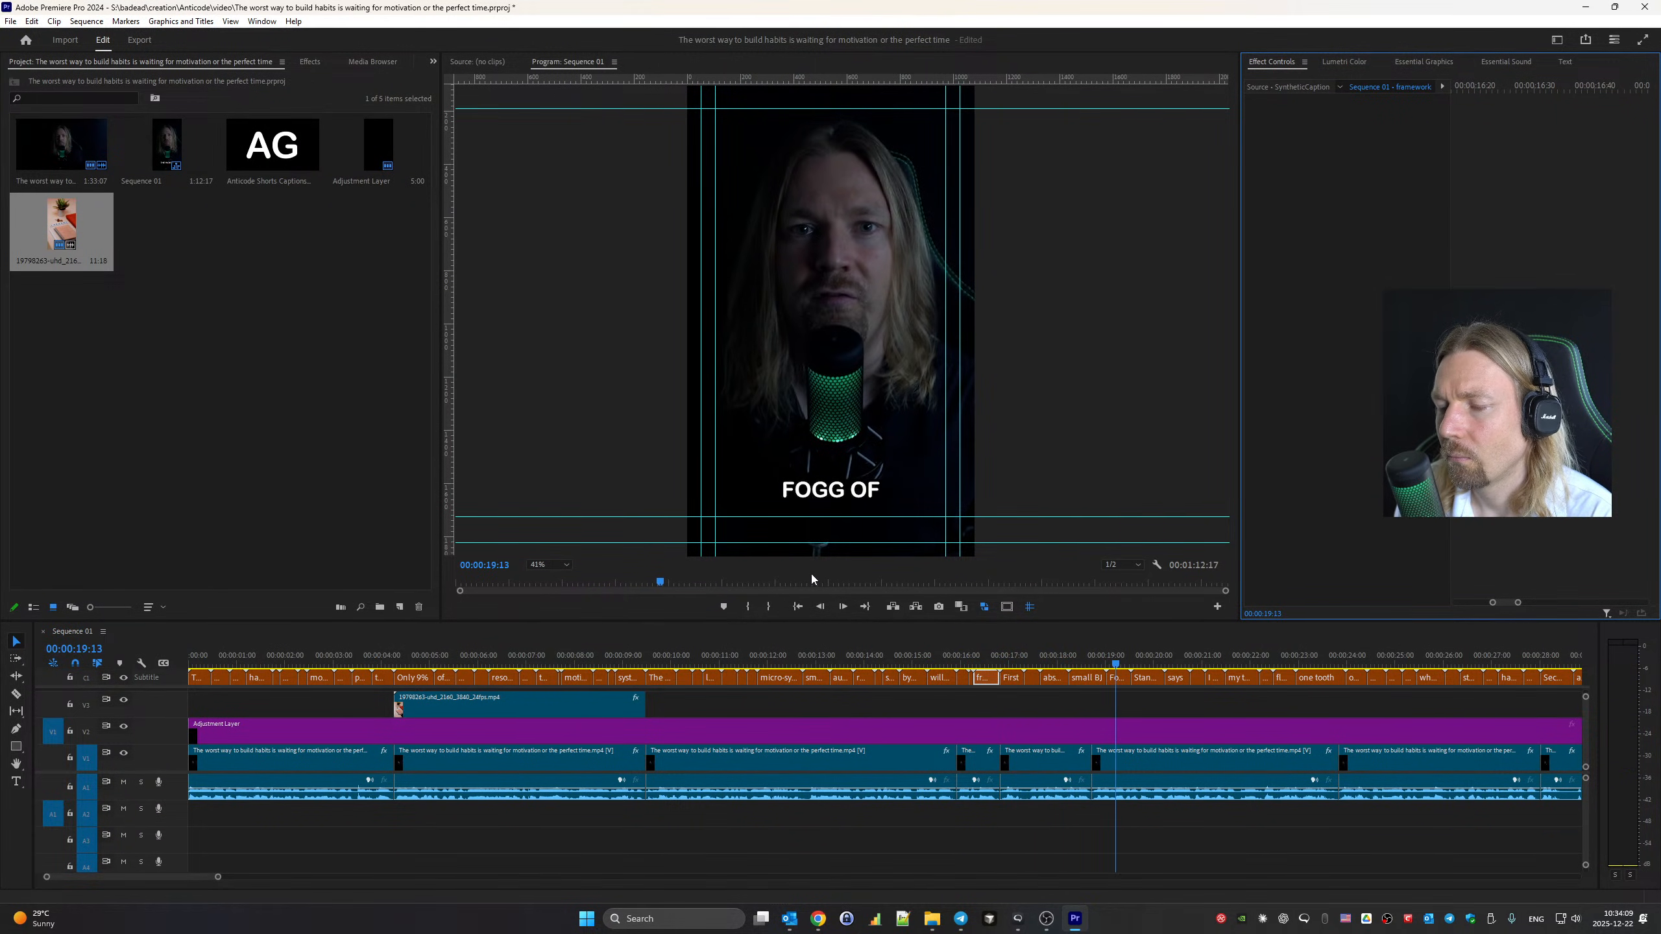
left_click(811, 664)
left_click(781, 664)
key("space")
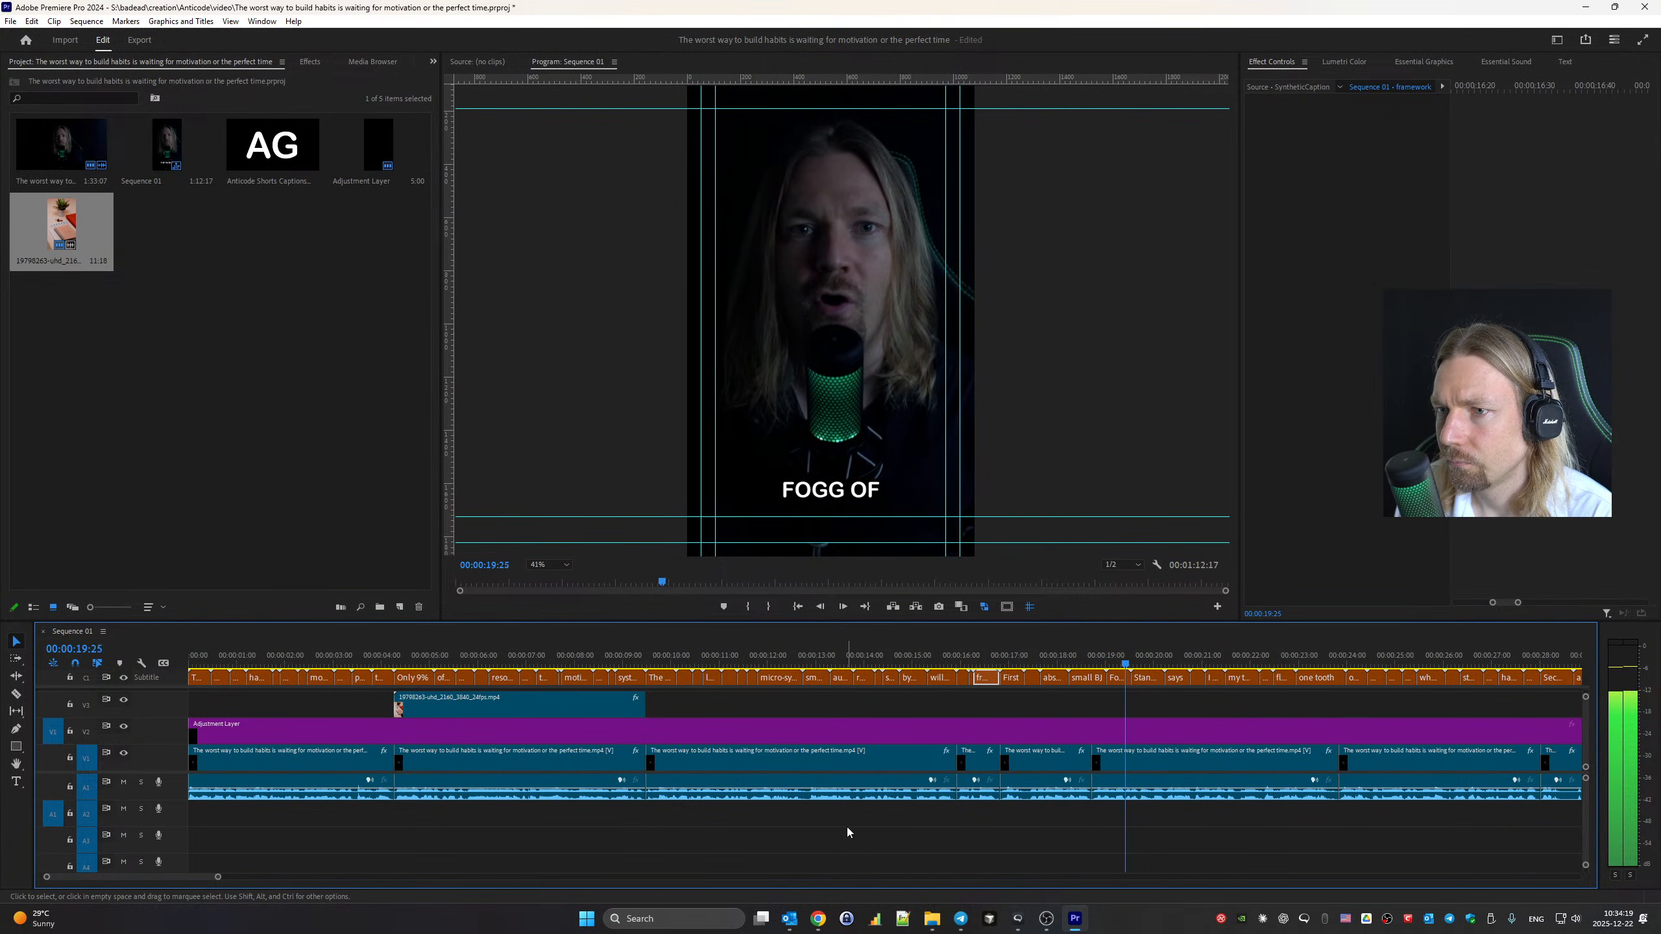
Split the "small BJ" caption on the subtitle track at 00:00:18:43
left_click(1087, 654)
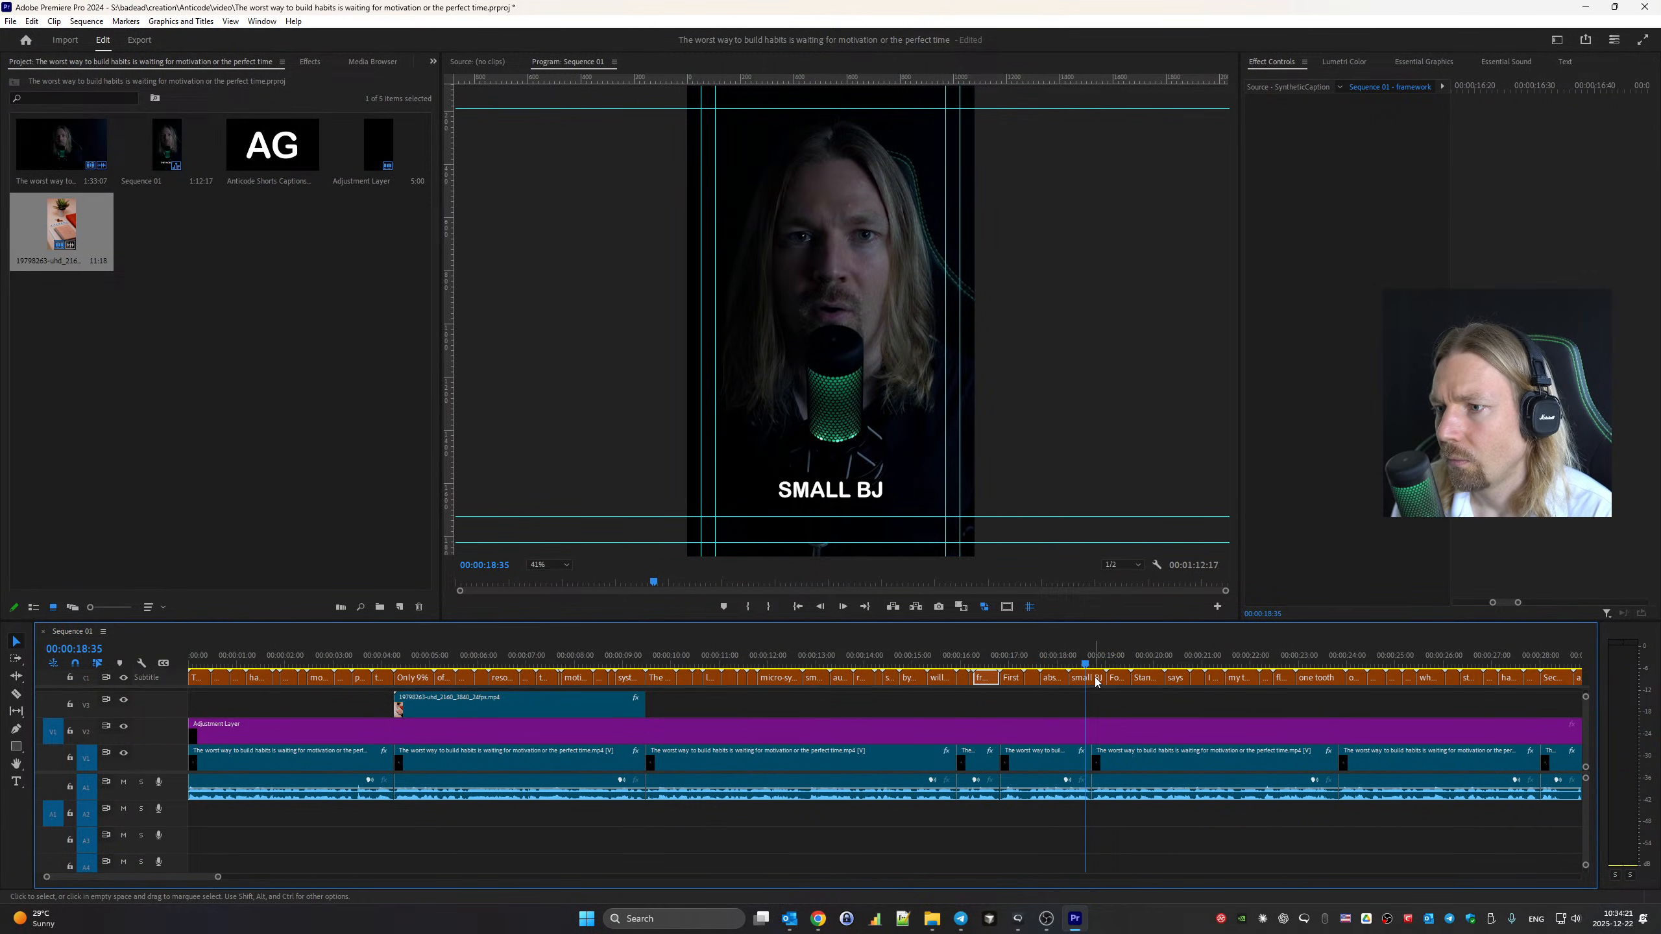
key("Down")
key("c")
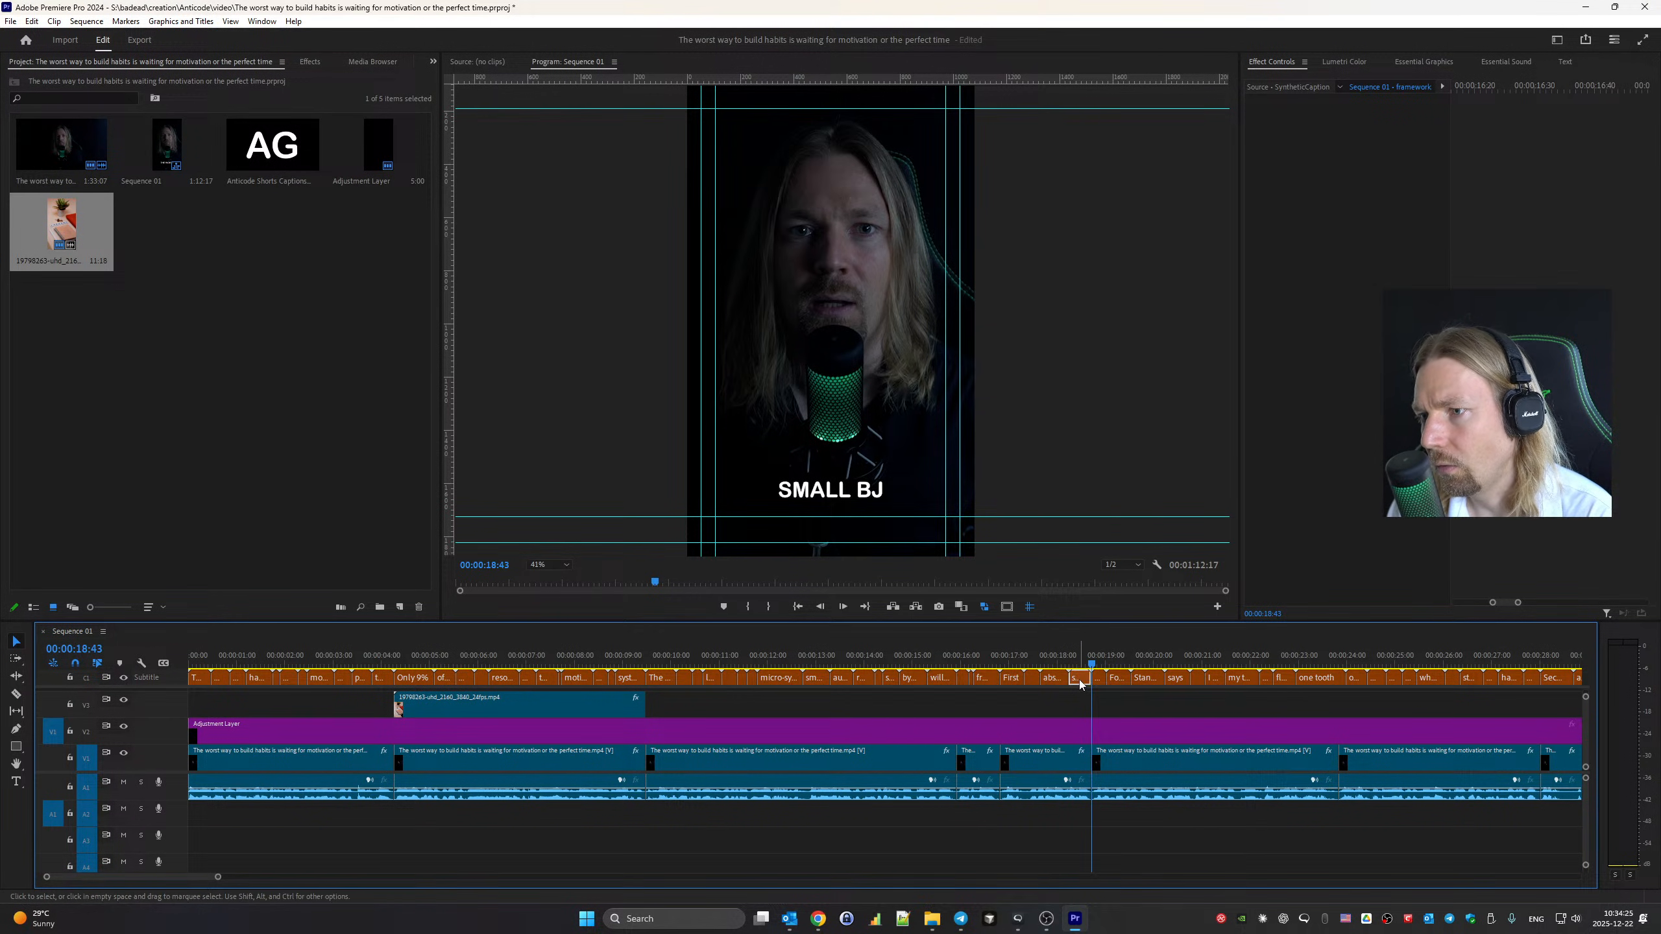
Edit the two split captions so the first reads "small" and the second reads "BJ Fogg"
left_click(1565, 62)
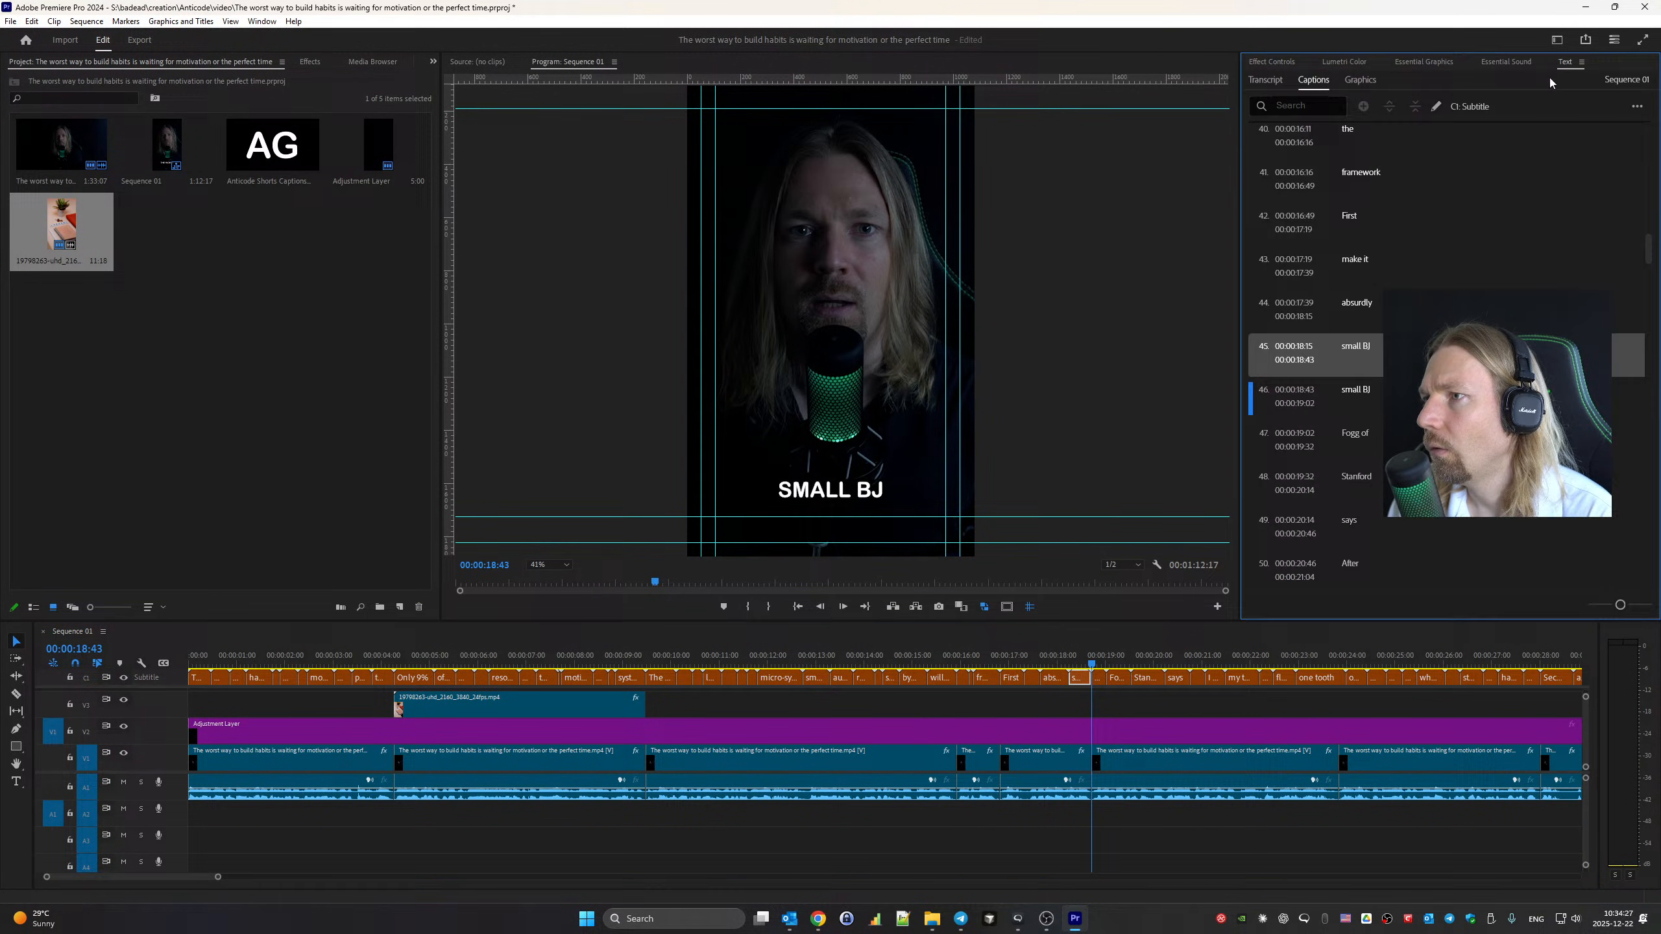
left_click(1366, 364)
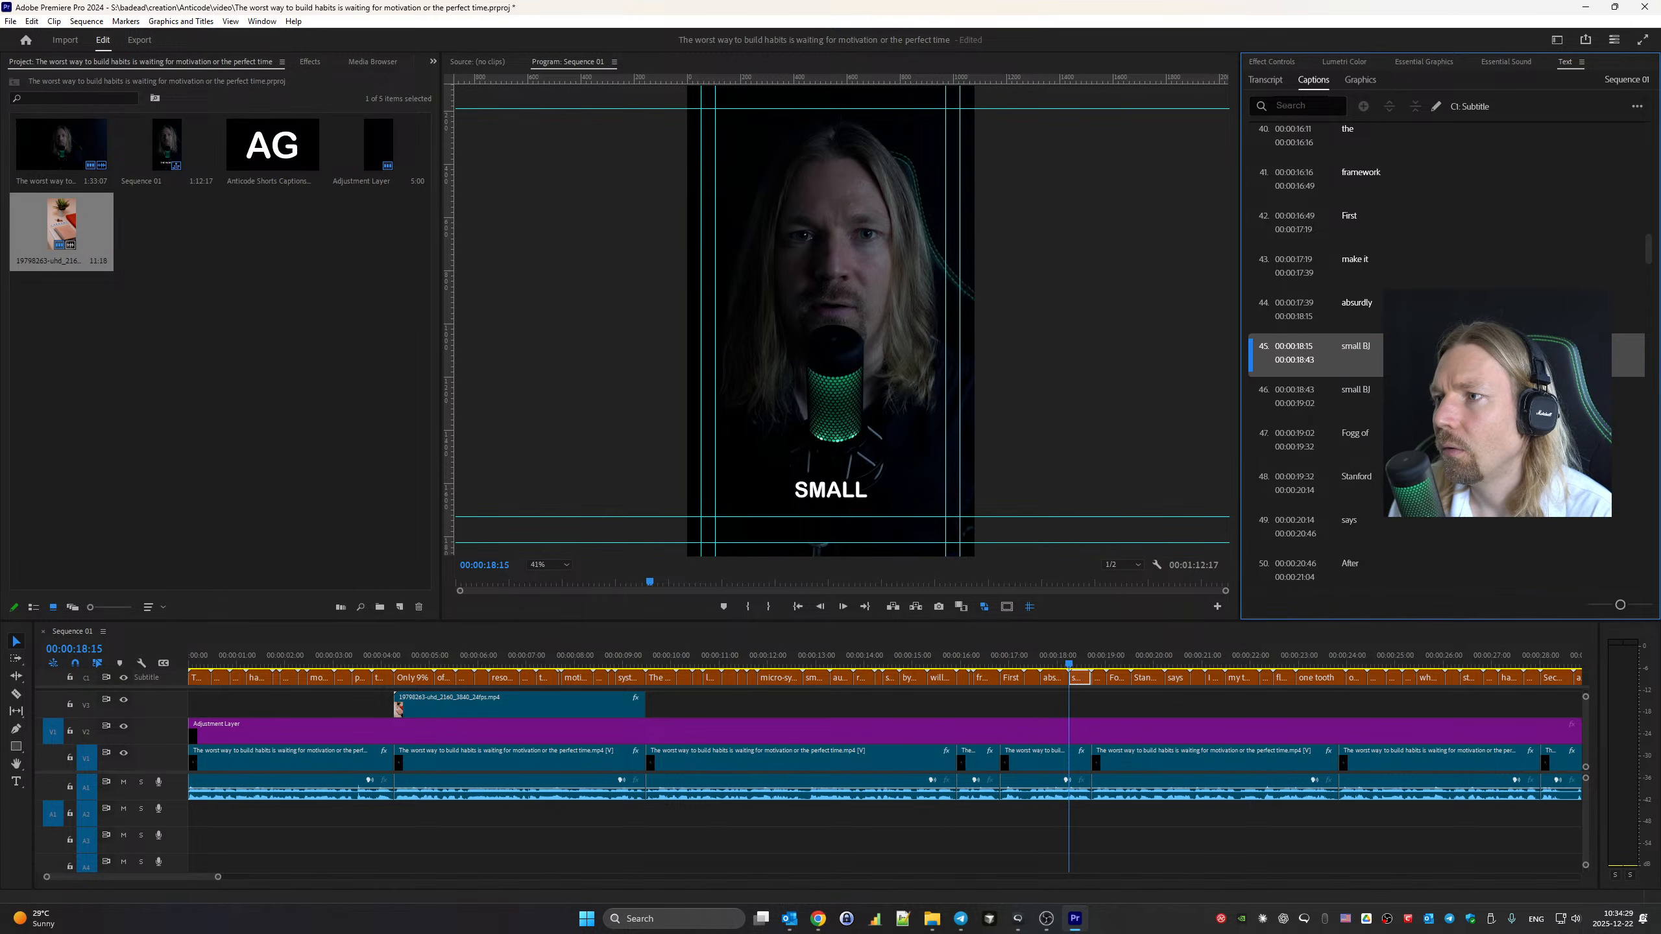
left_click(1386, 441)
double_click(1385, 395)
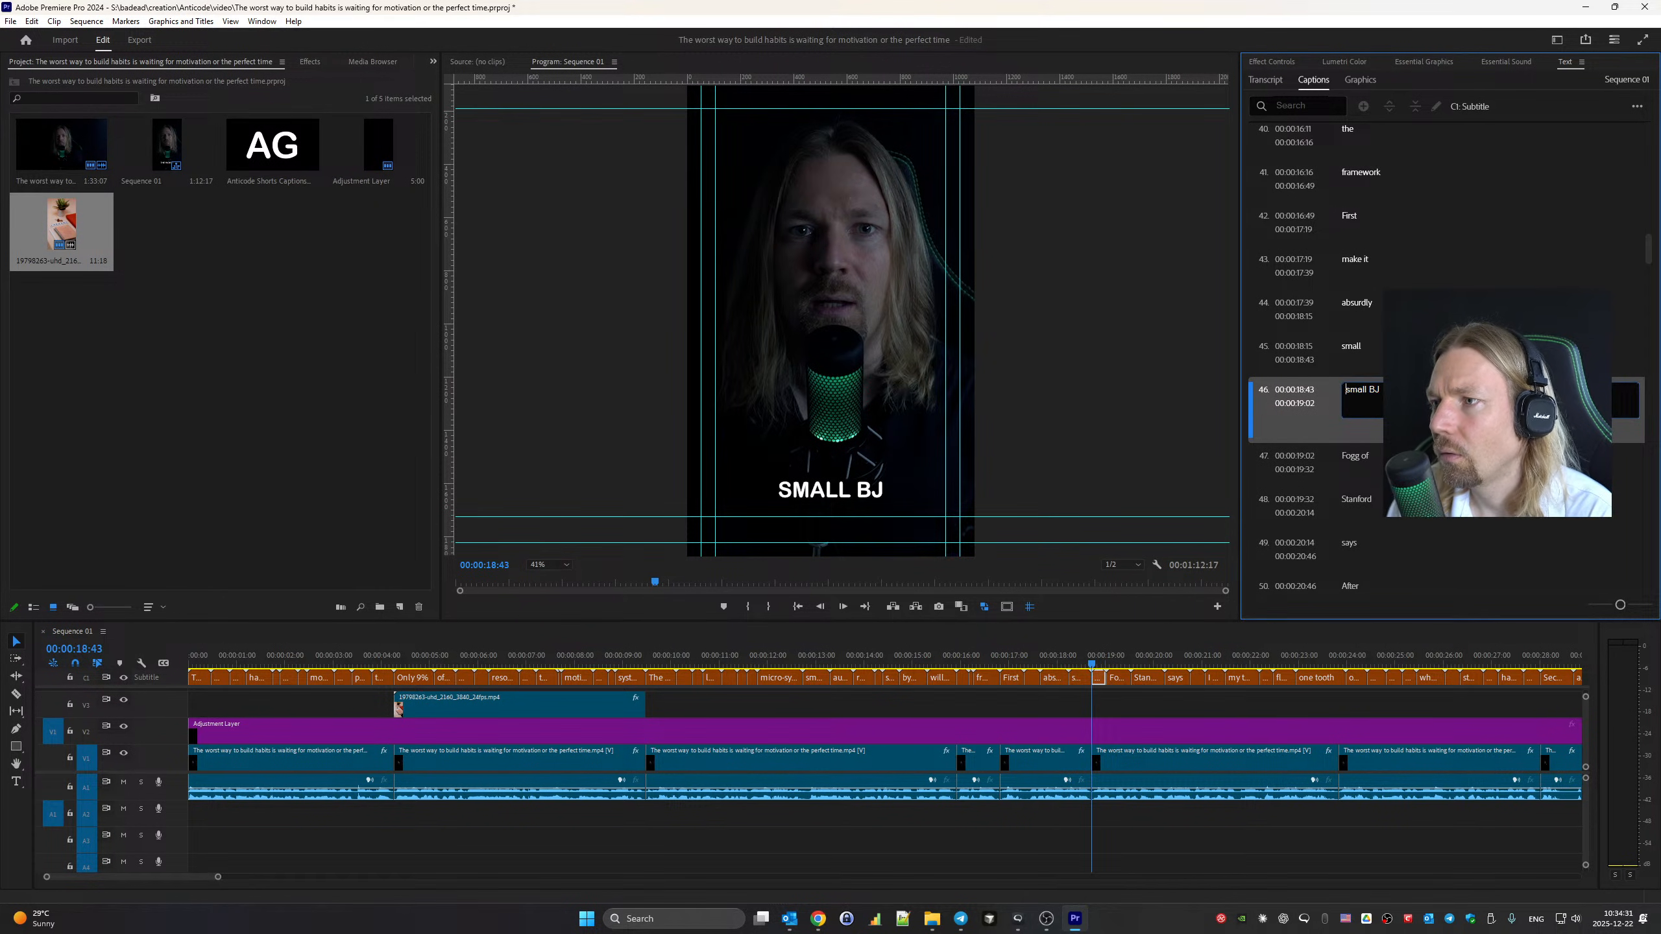
left_click(1390, 495)
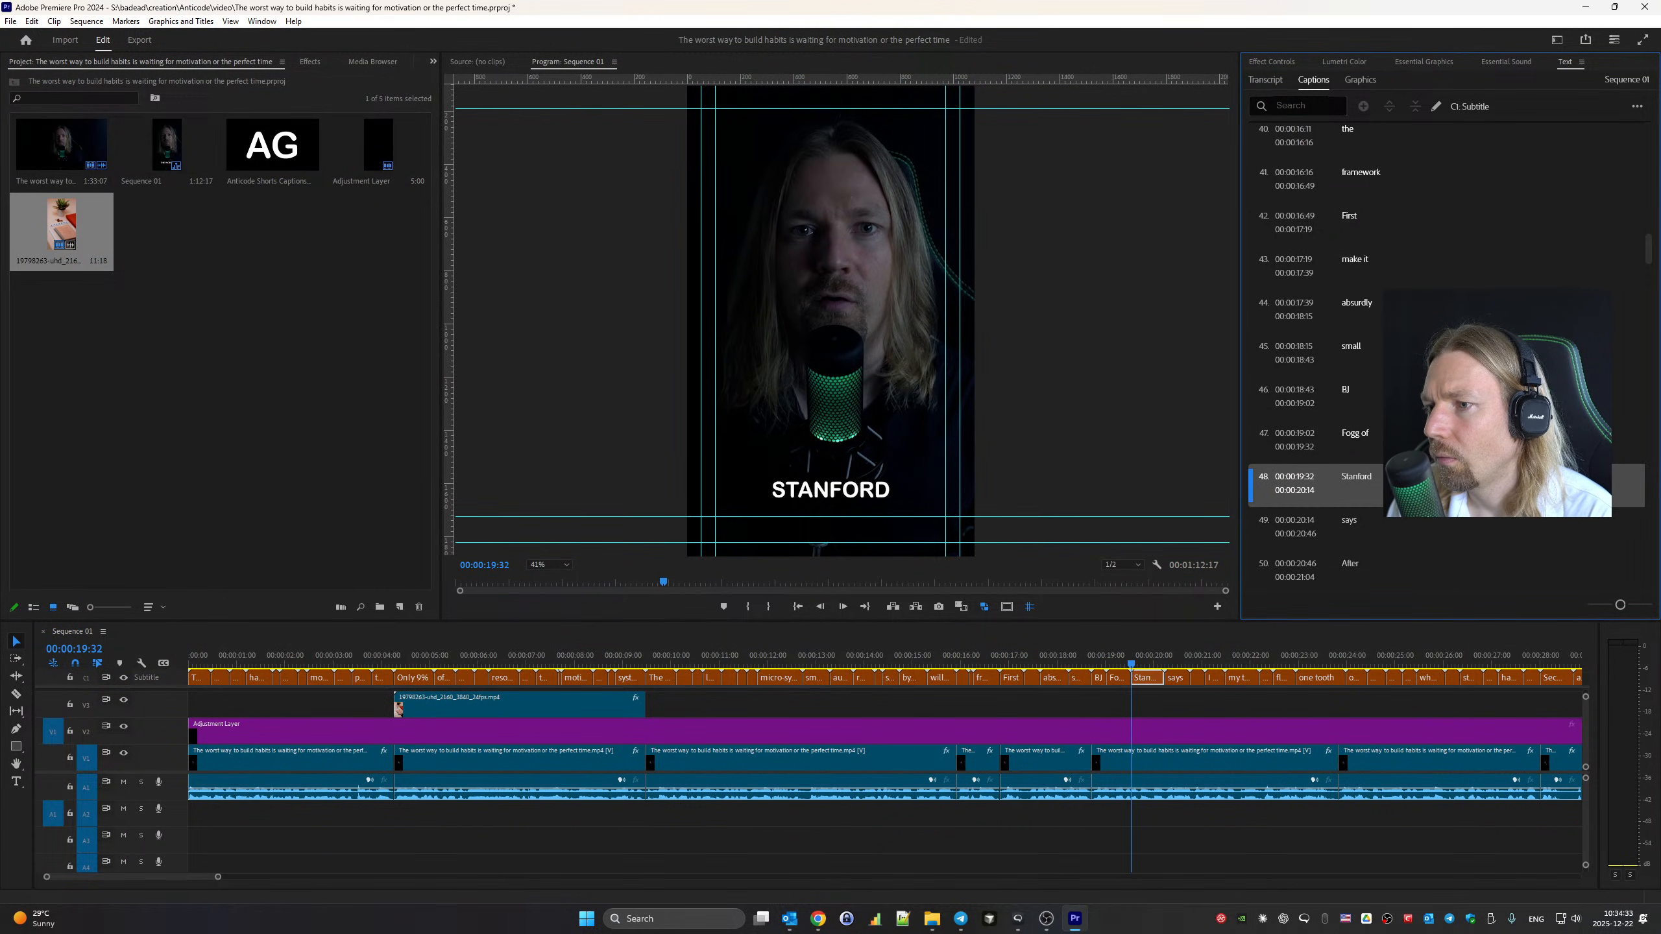
left_click(1382, 435)
double_click(1367, 393)
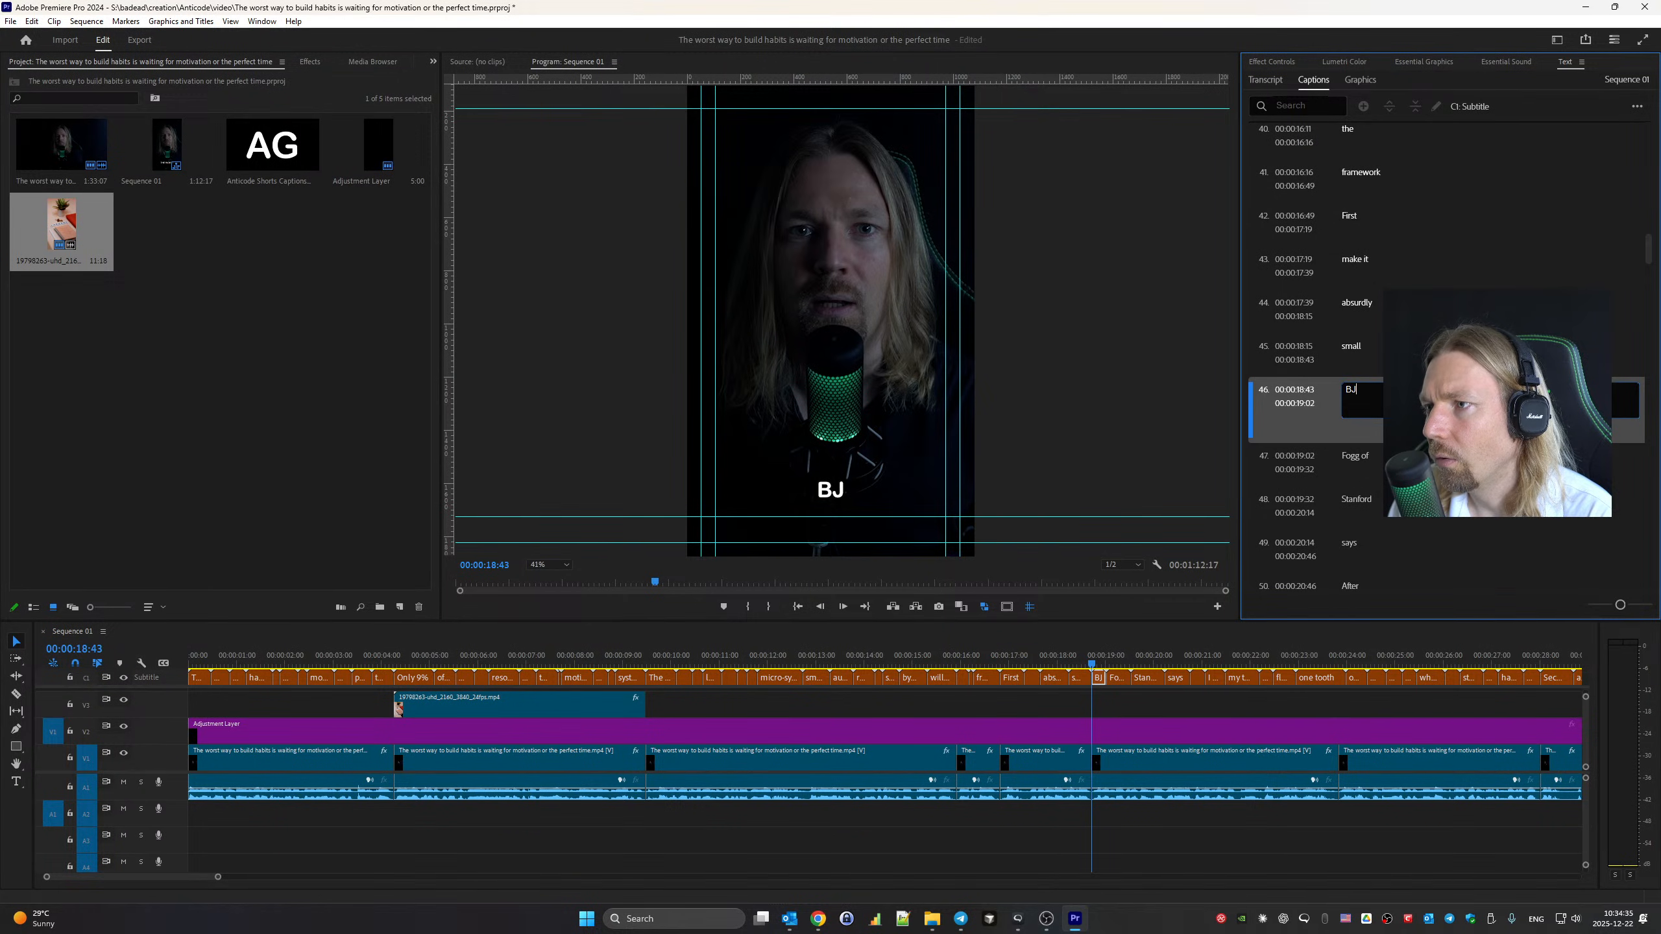
type("Fogg")
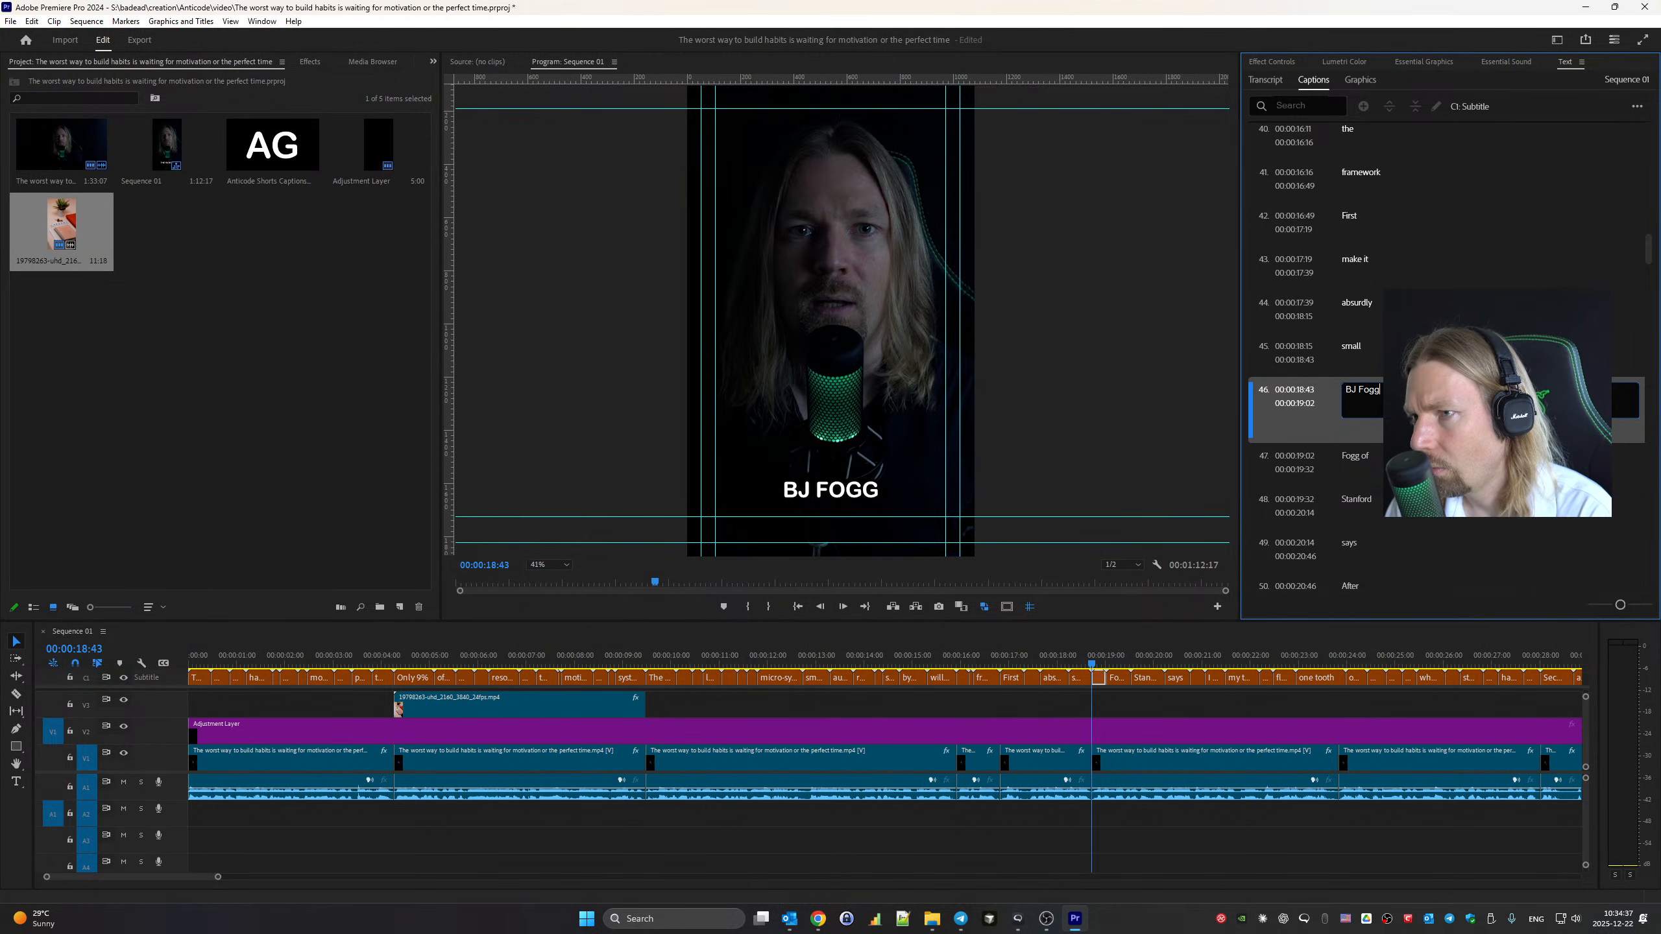
left_click(1360, 449)
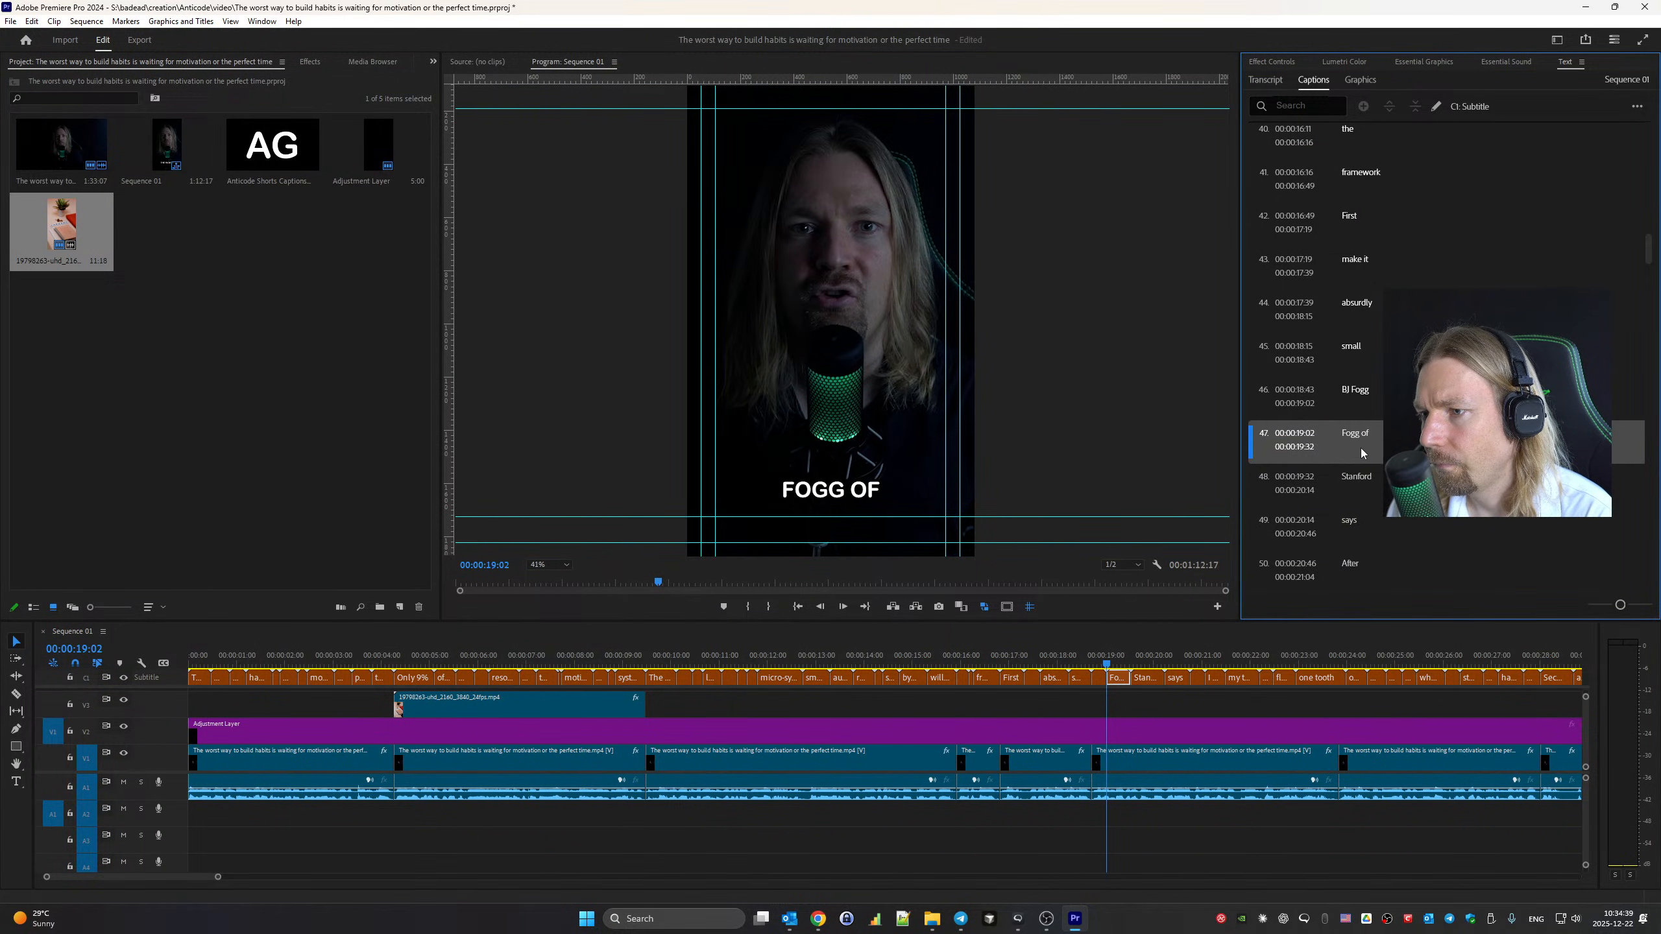
Delete the "Fogg of" caption, extend the "BJ Fogg" caption to the start of "Stanford" at 00:00:19:32, and play it back
key("space")
left_click(1076, 665)
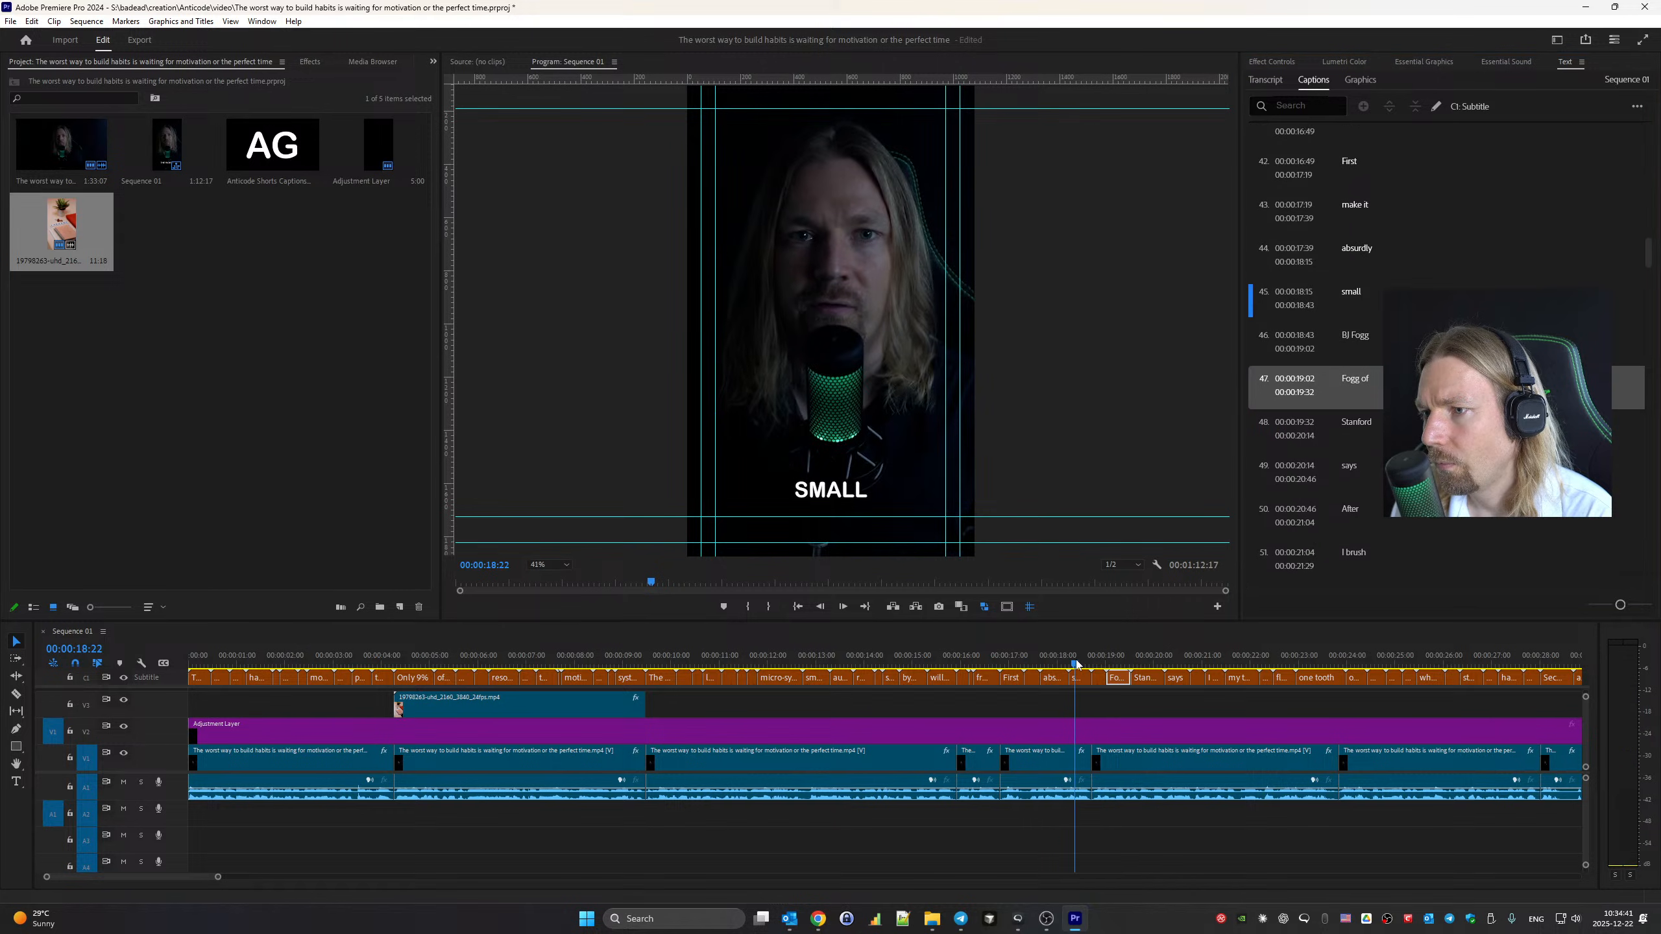
key("space")
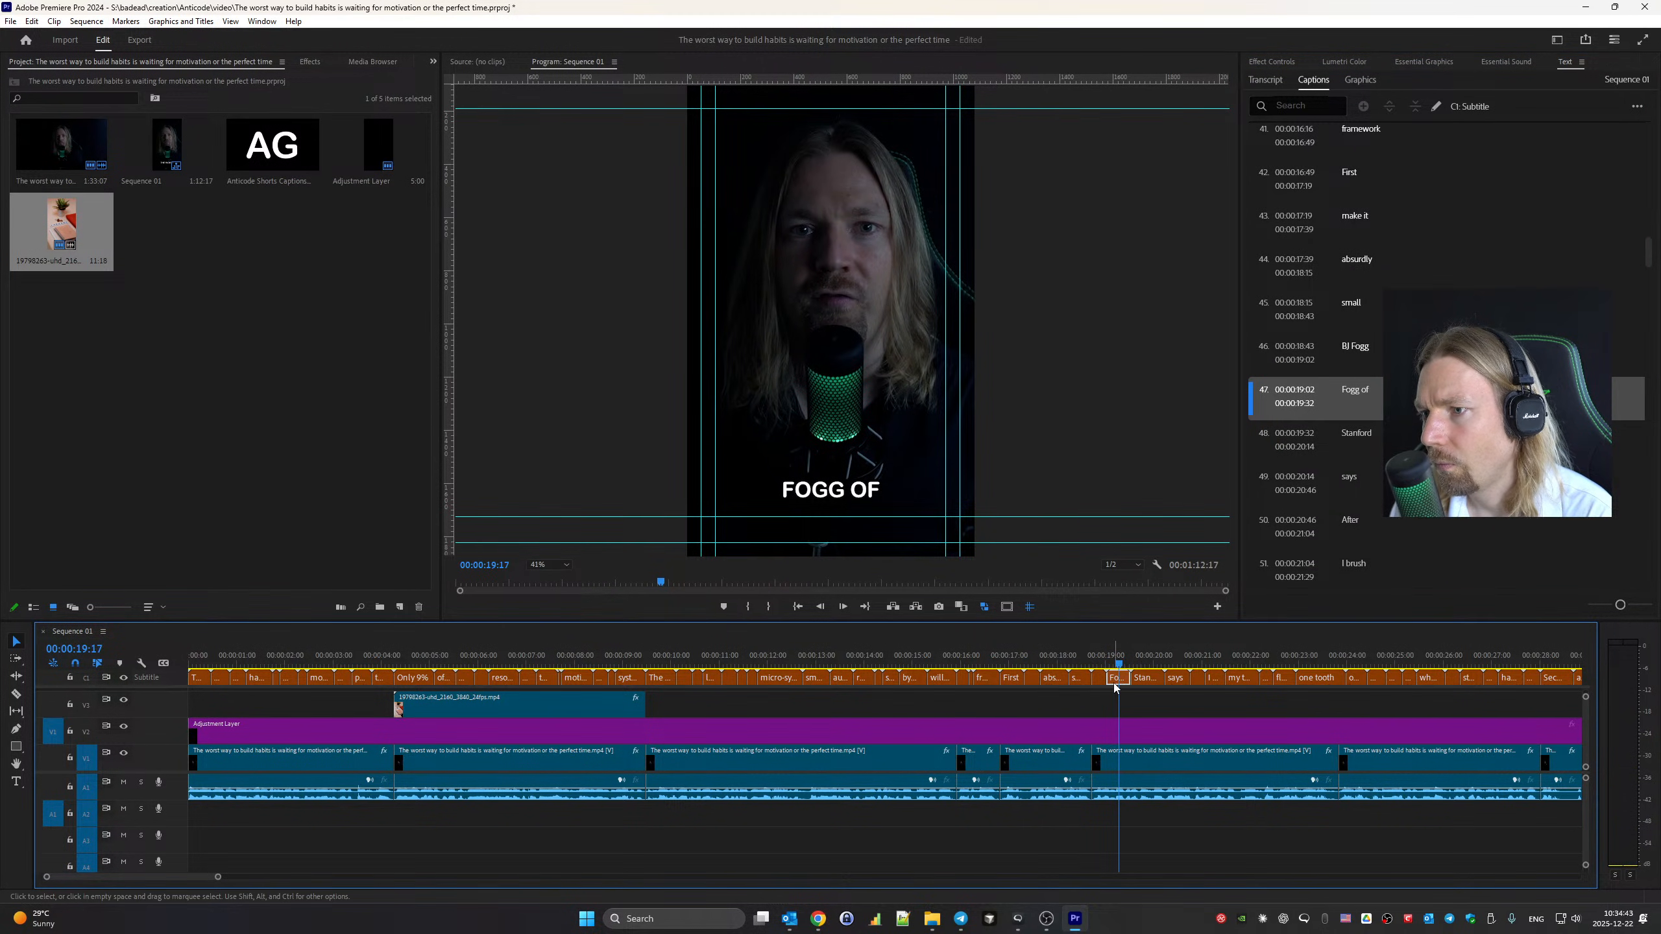
key("Delete")
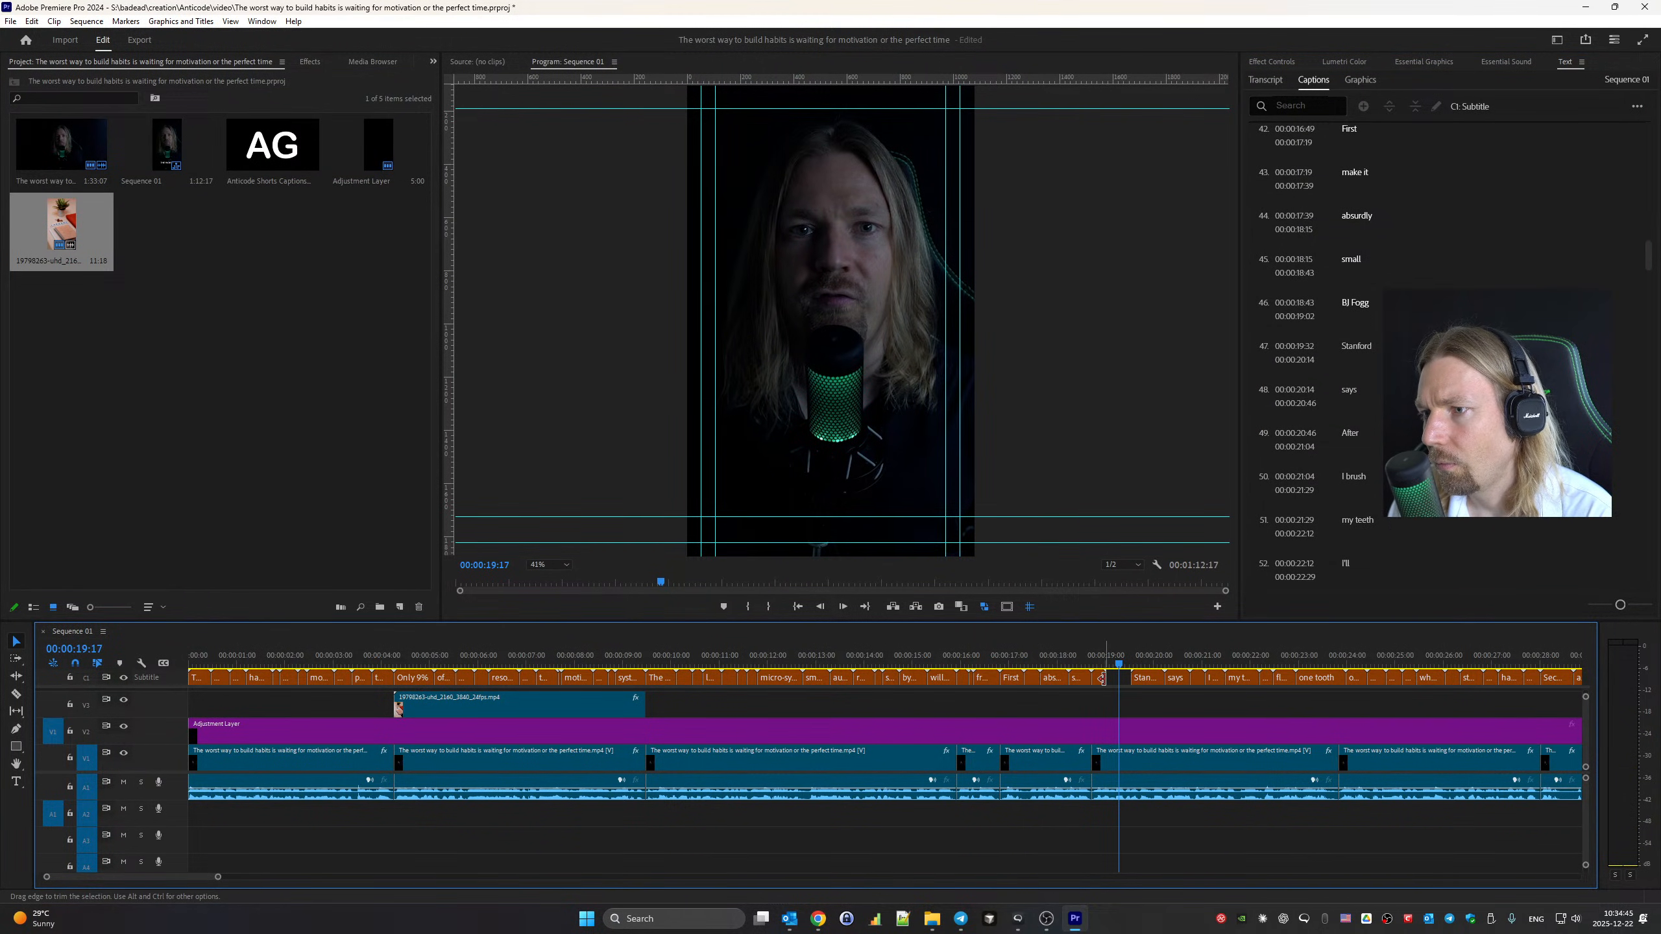
left_click_drag(1105, 679, 1127, 679)
left_click(1077, 652)
key("space")
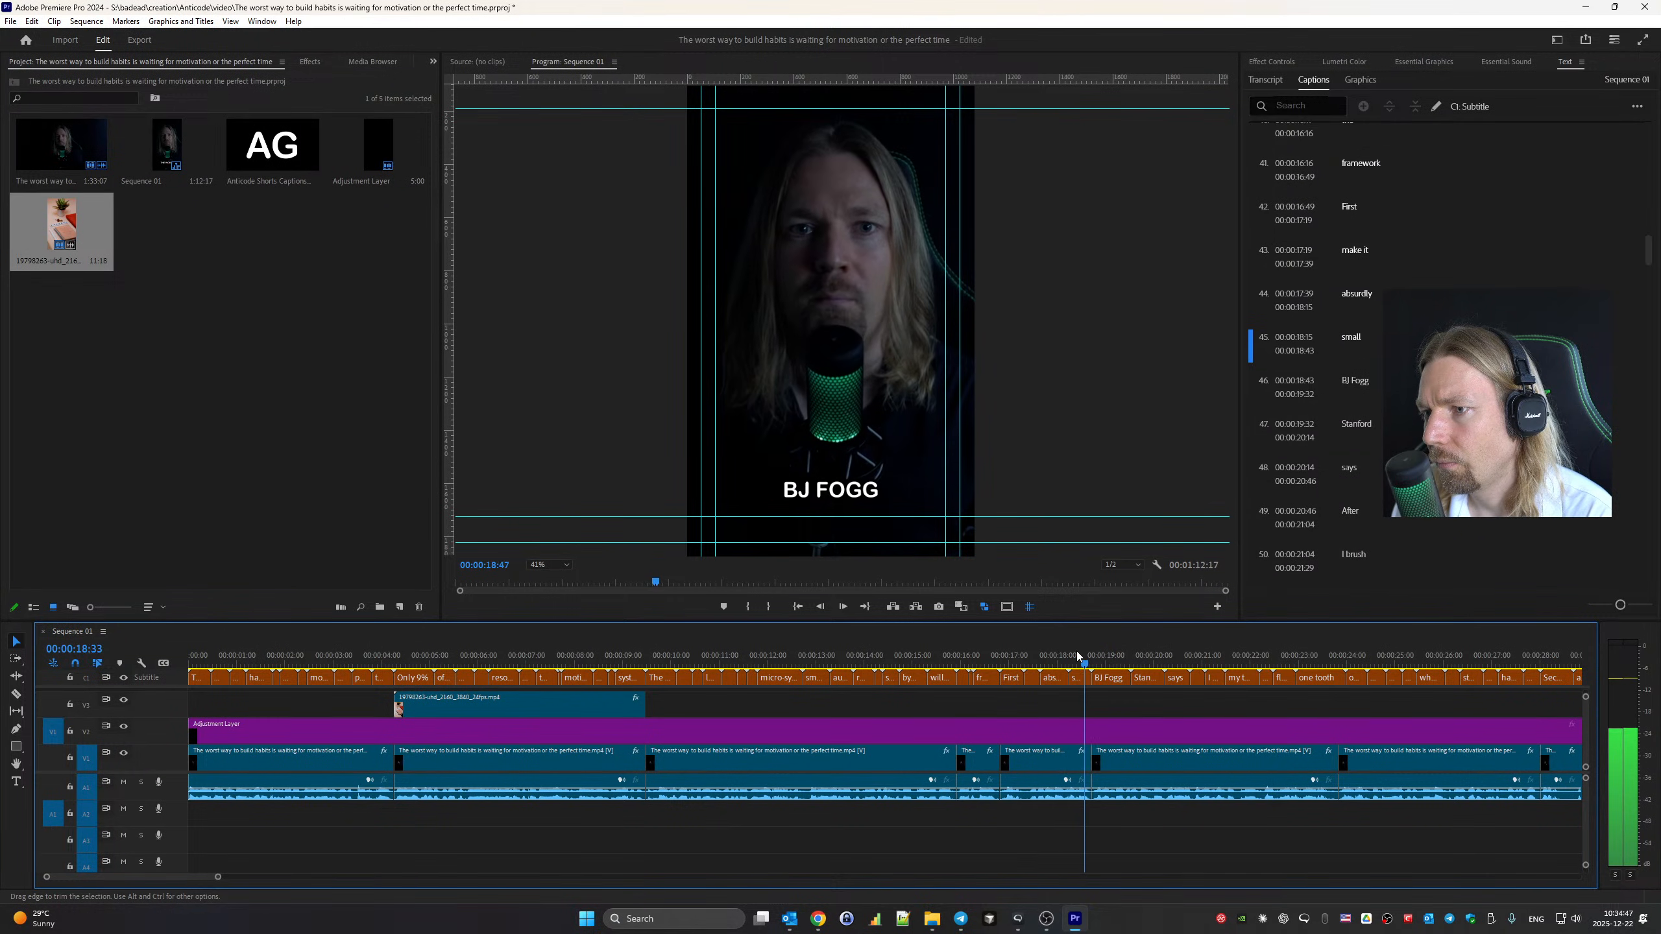
key("space")
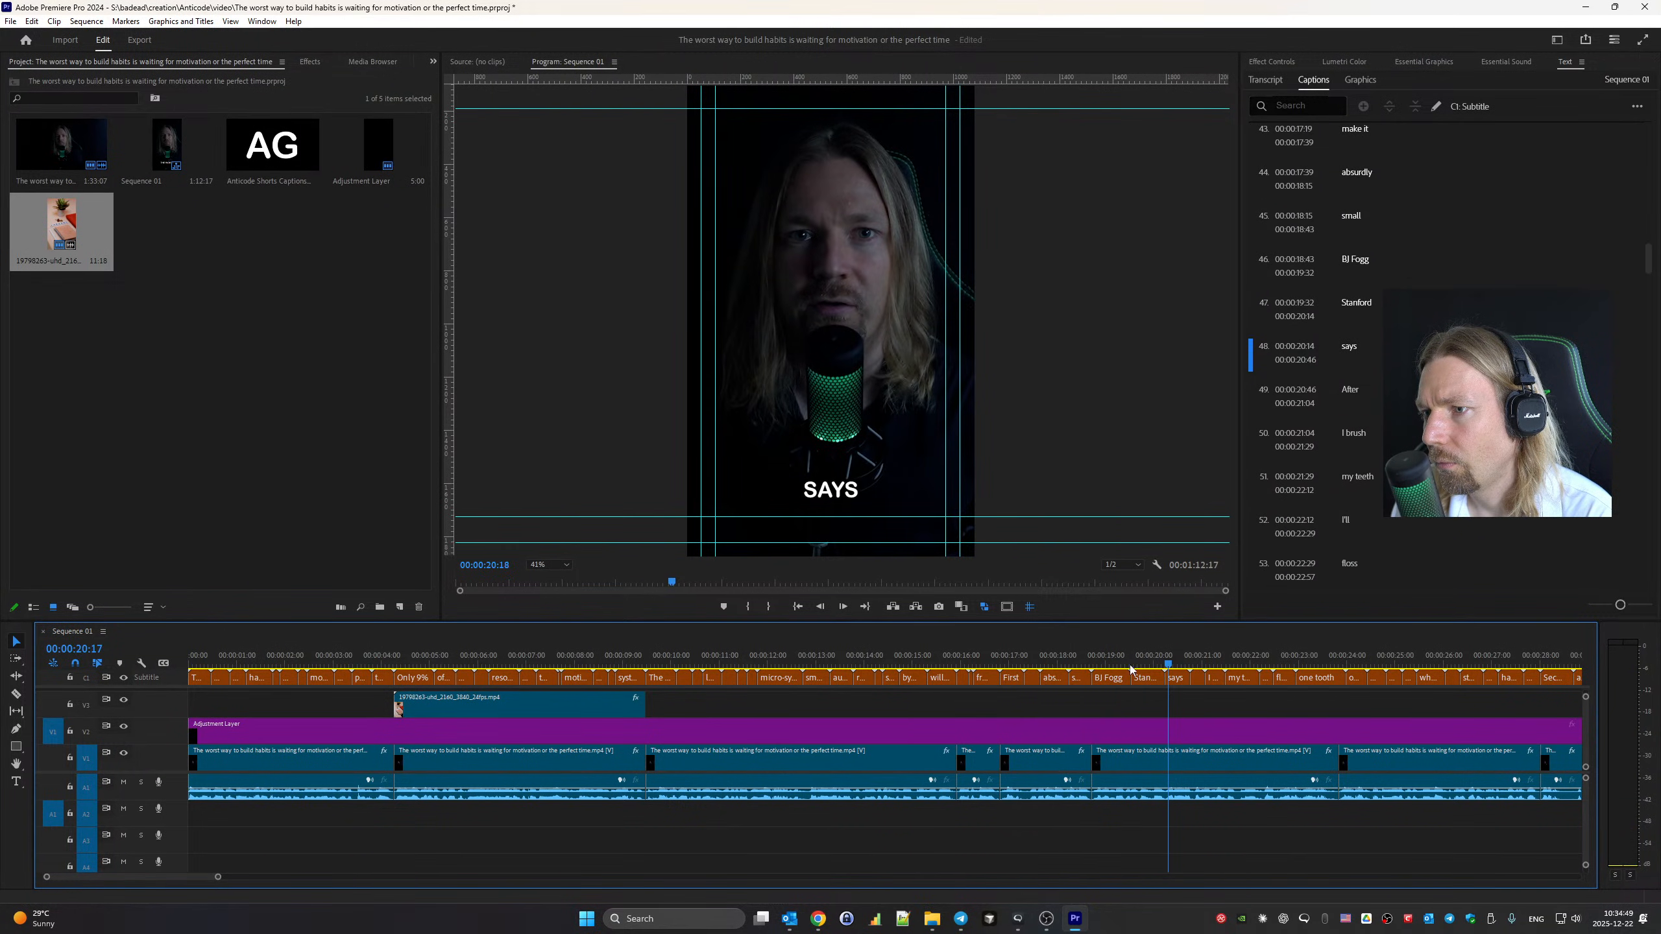
Change the "Stanford" caption to "of Stanford" and play the captions from "small" onward to check them
key("Up")
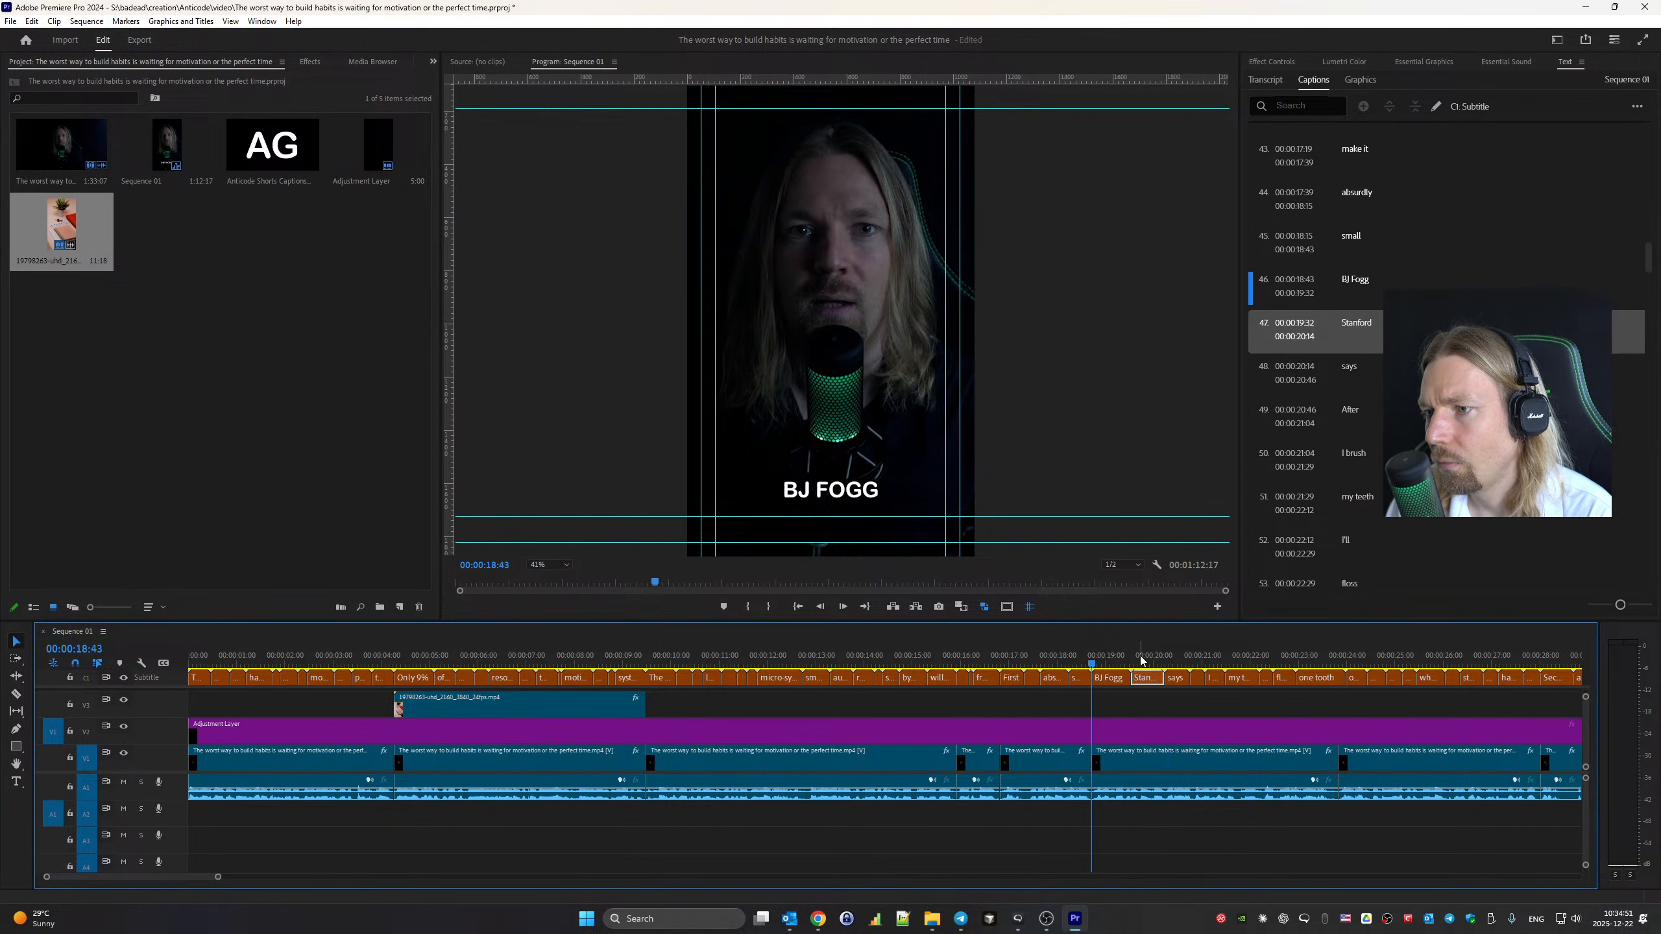
double_click(1375, 404)
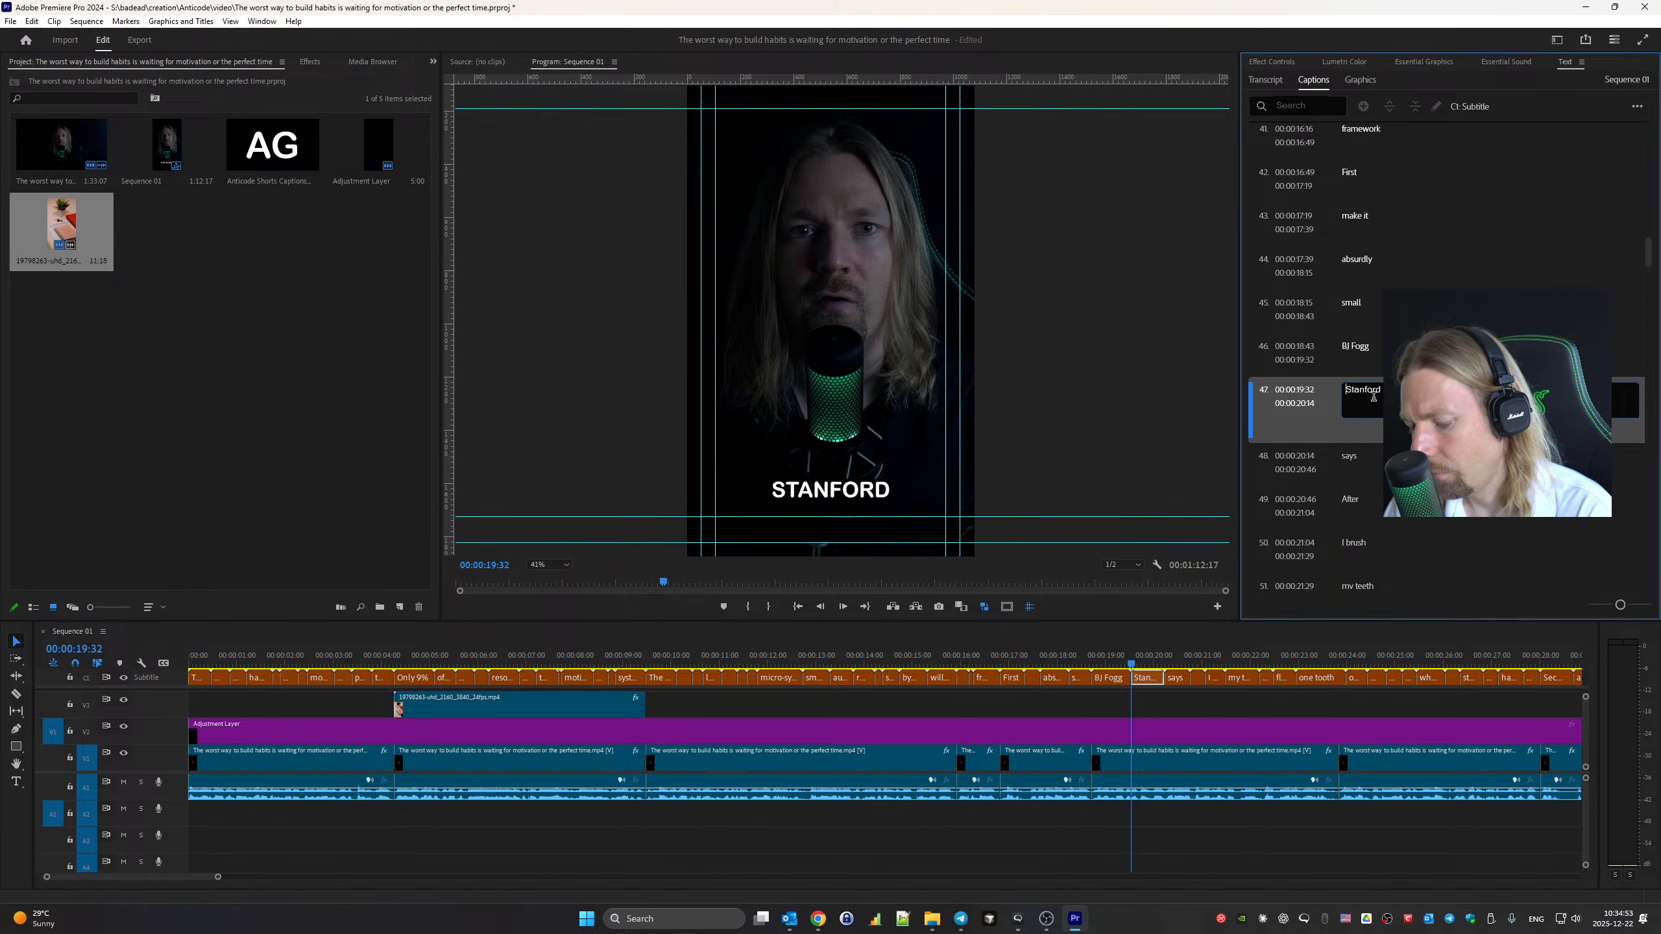
key("Home")
type("of")
left_click(1355, 354)
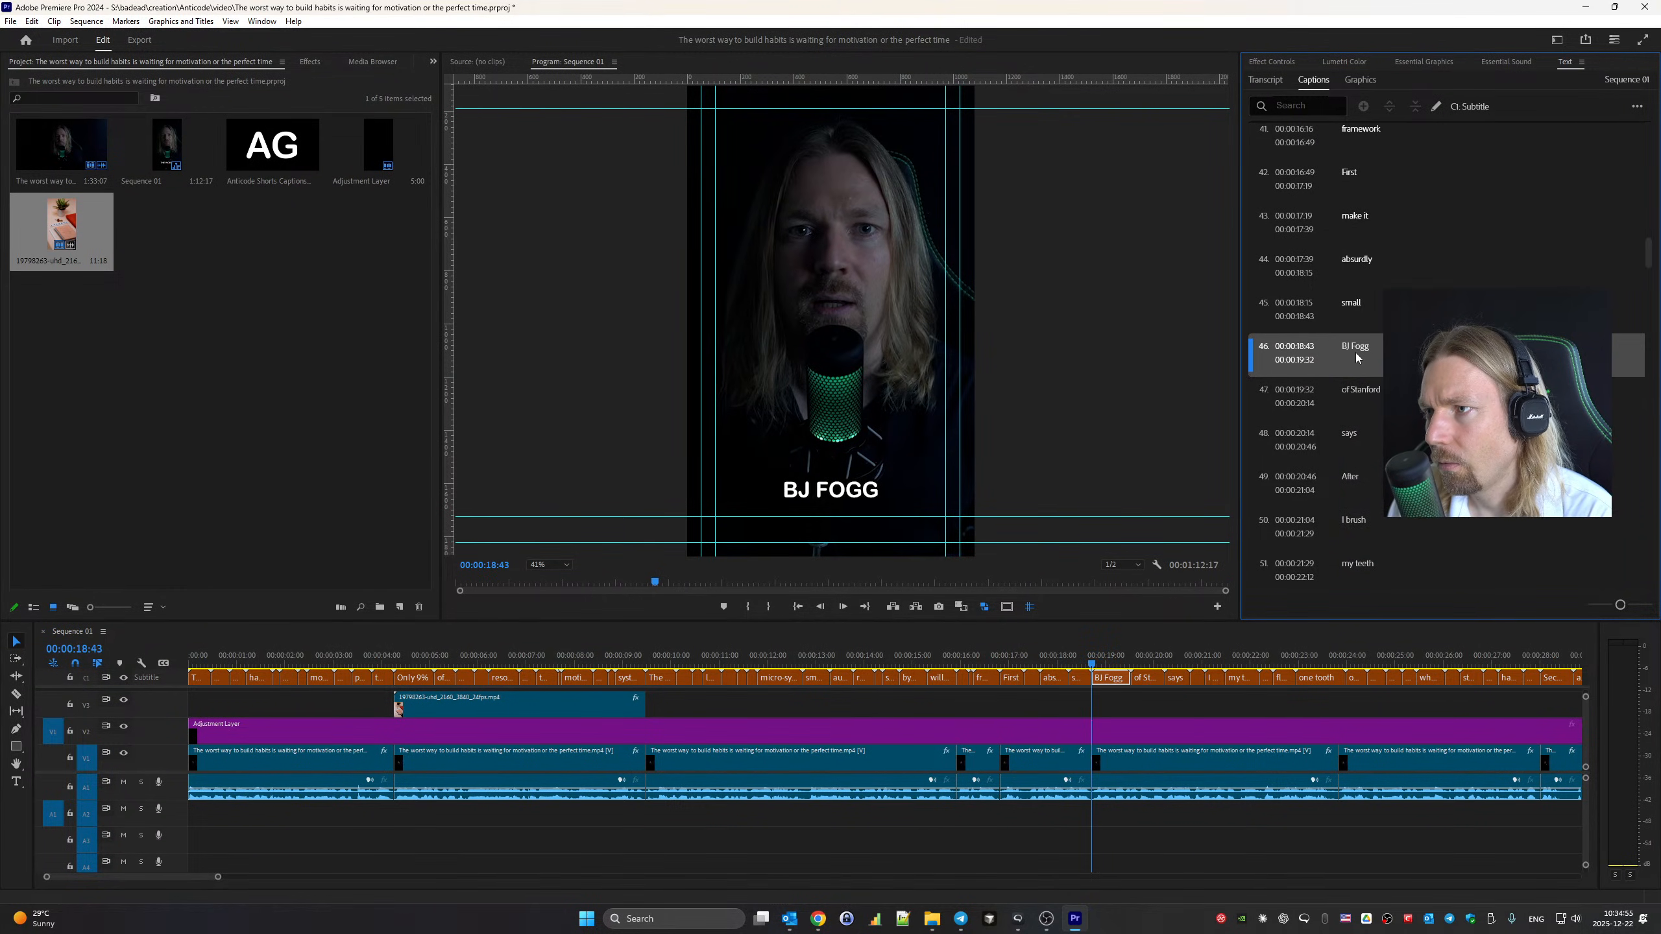
left_click(1351, 310)
key("space")
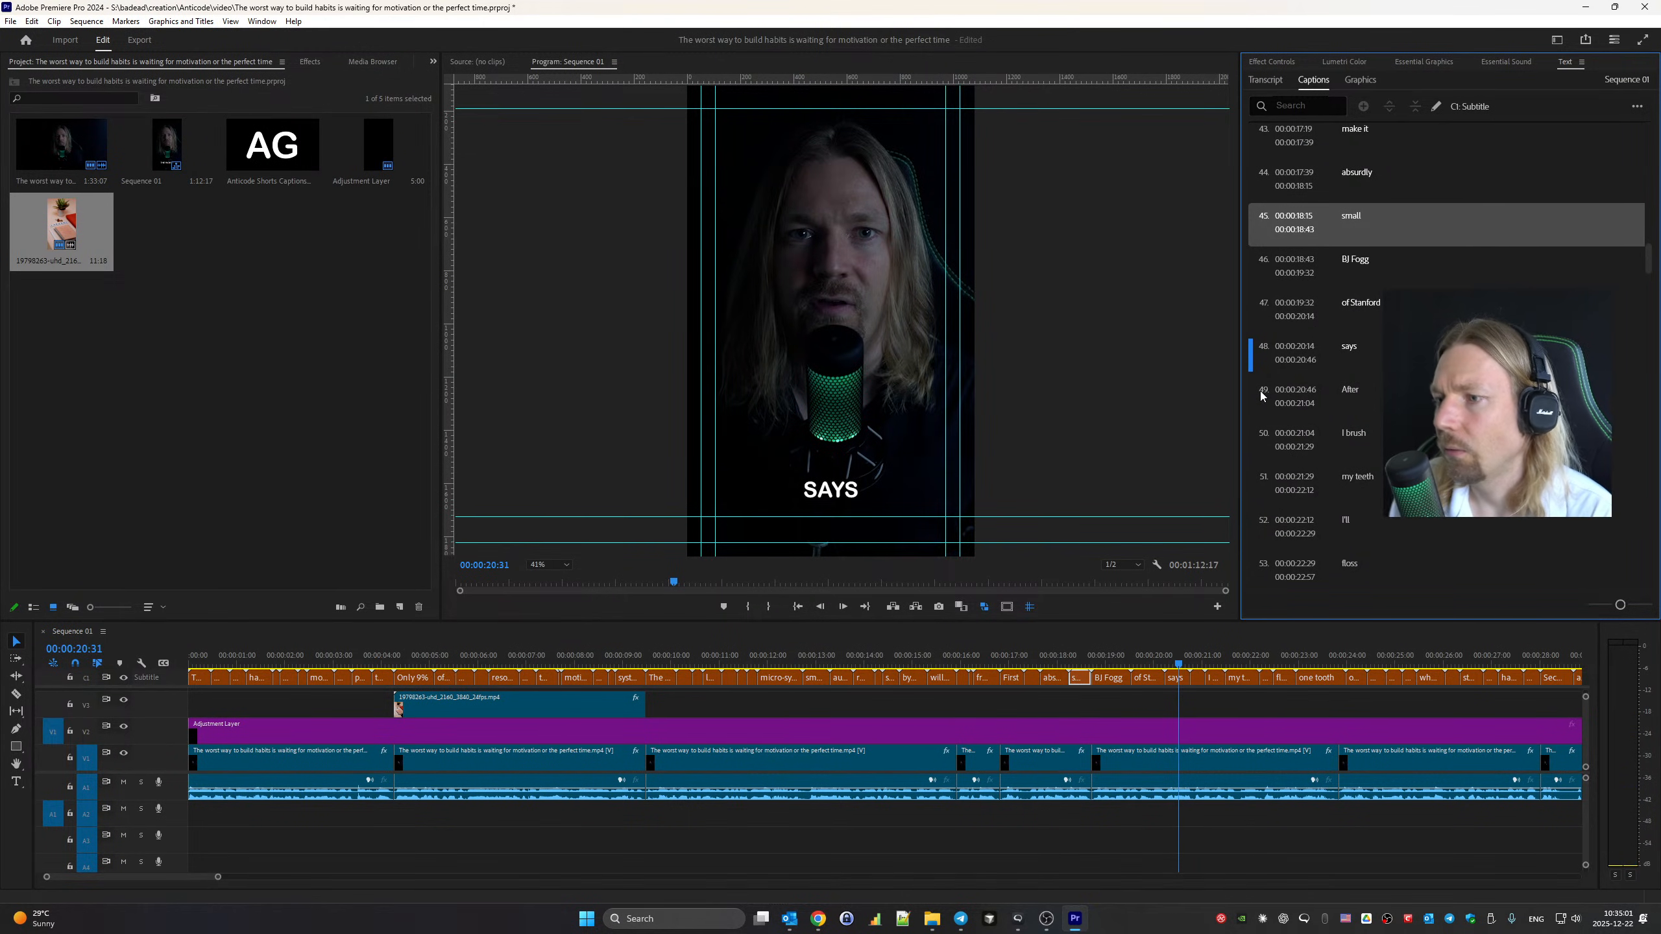
Go back to about 00:00:14:25 and review the lines about bypassing willpower up to 00:00:15:55
left_click(961, 648)
left_click(886, 651)
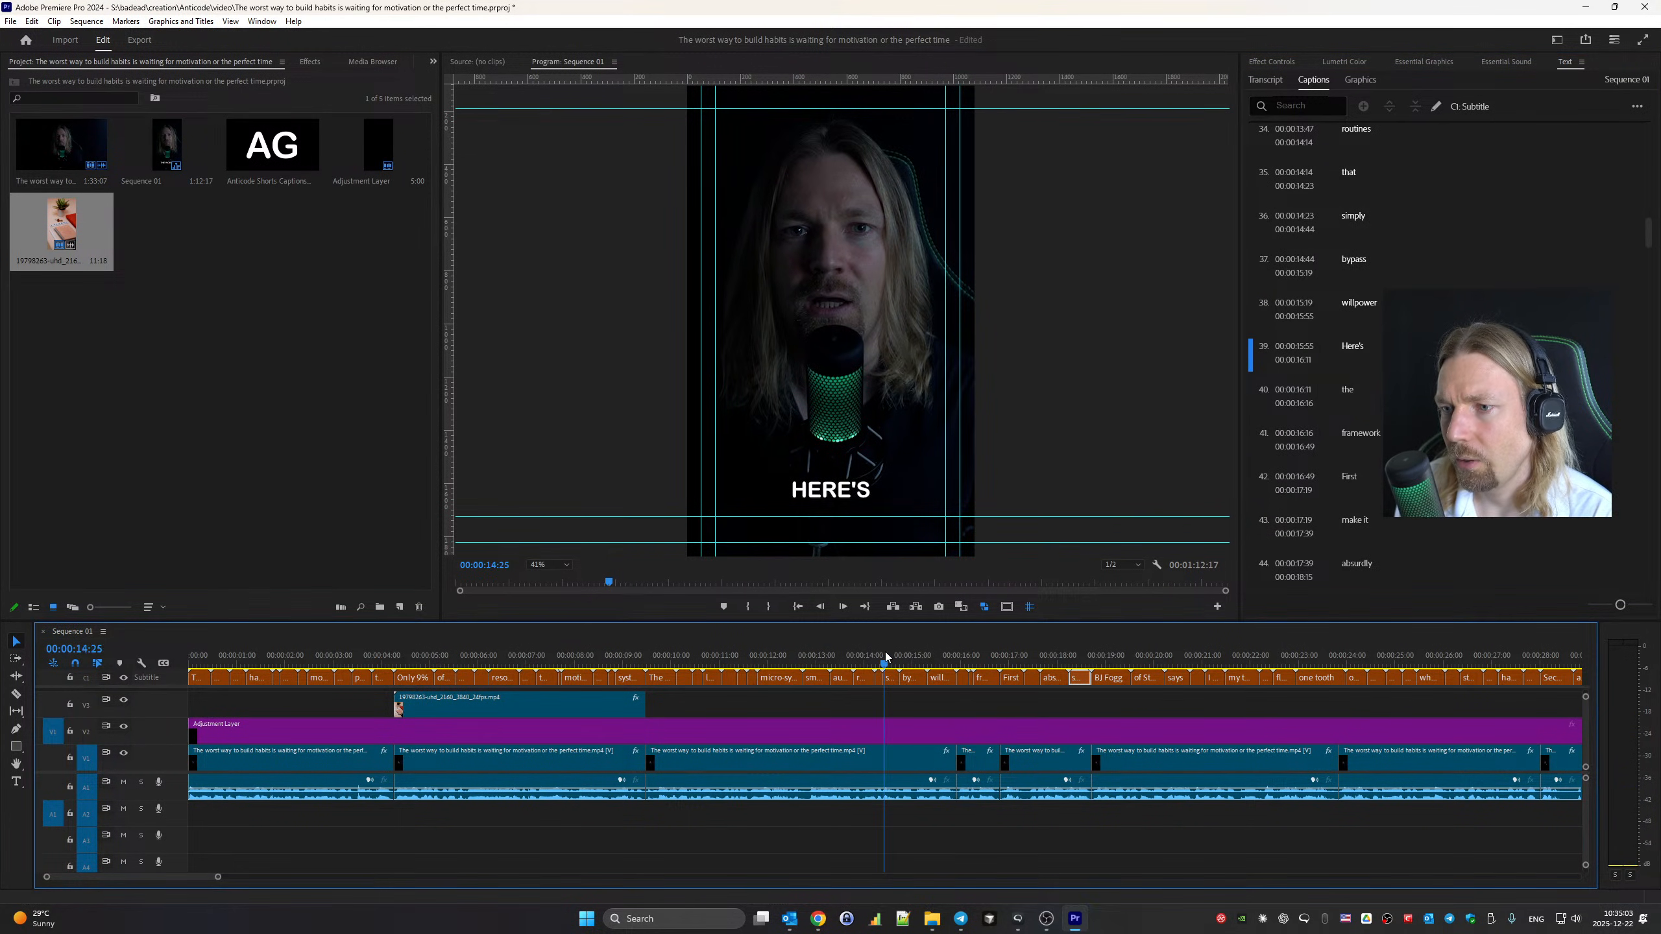
left_click(797, 643)
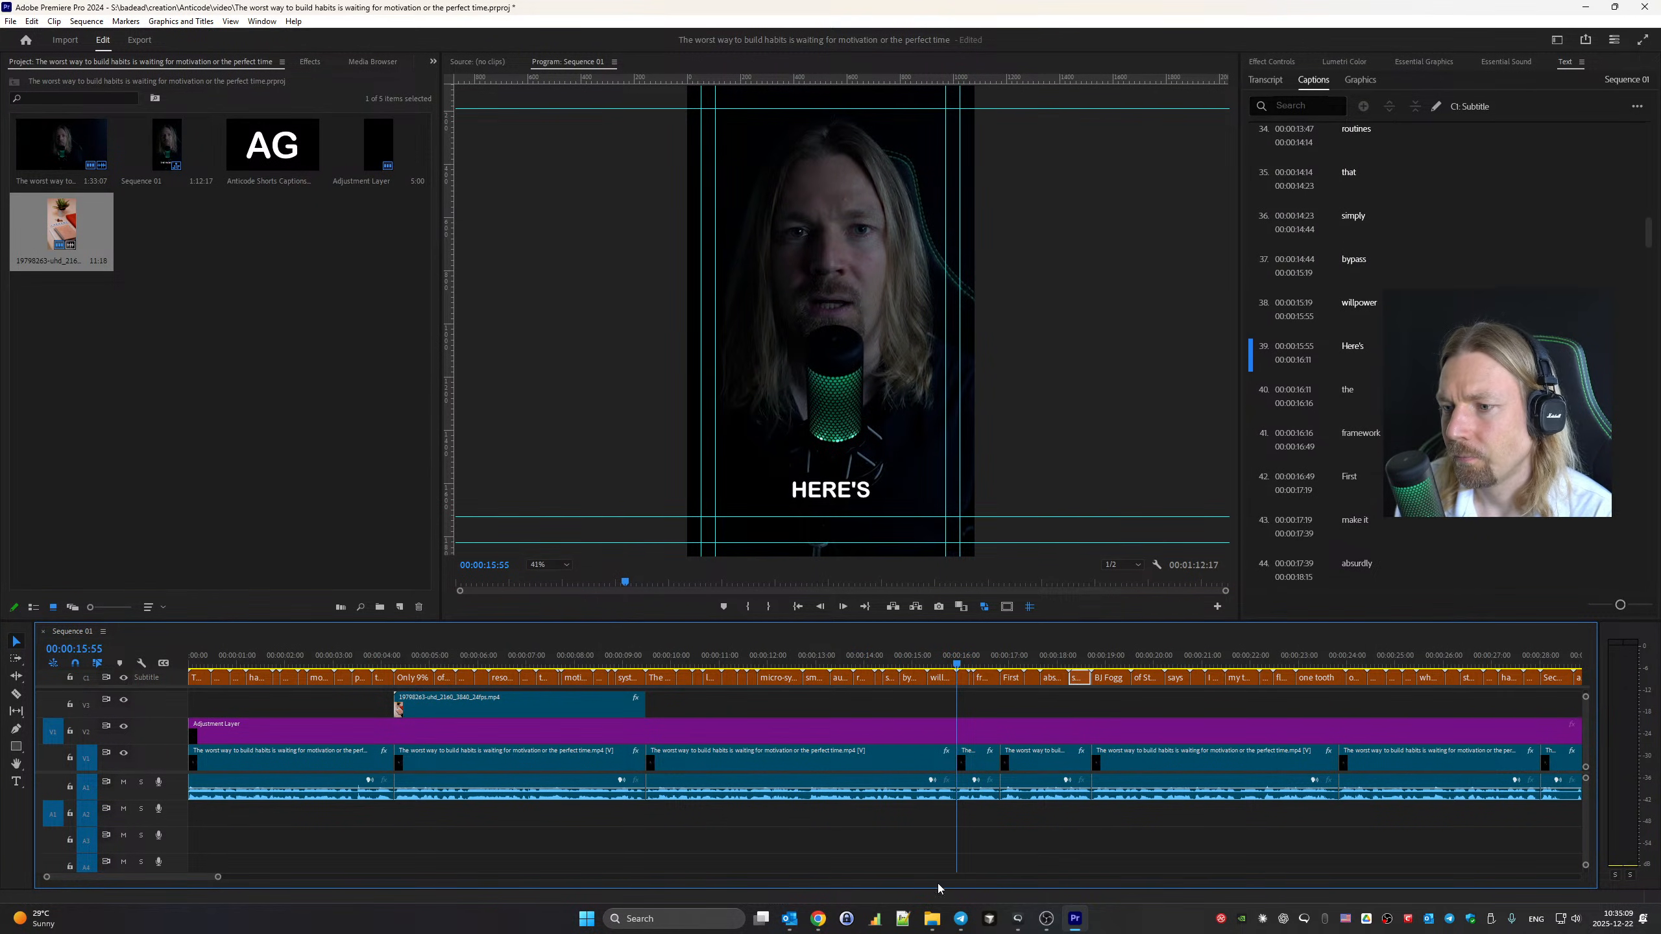
Switch to the Pexels page in the browser and search its videos for "willpower"
mouse_move(817, 922)
left_click(919, 857)
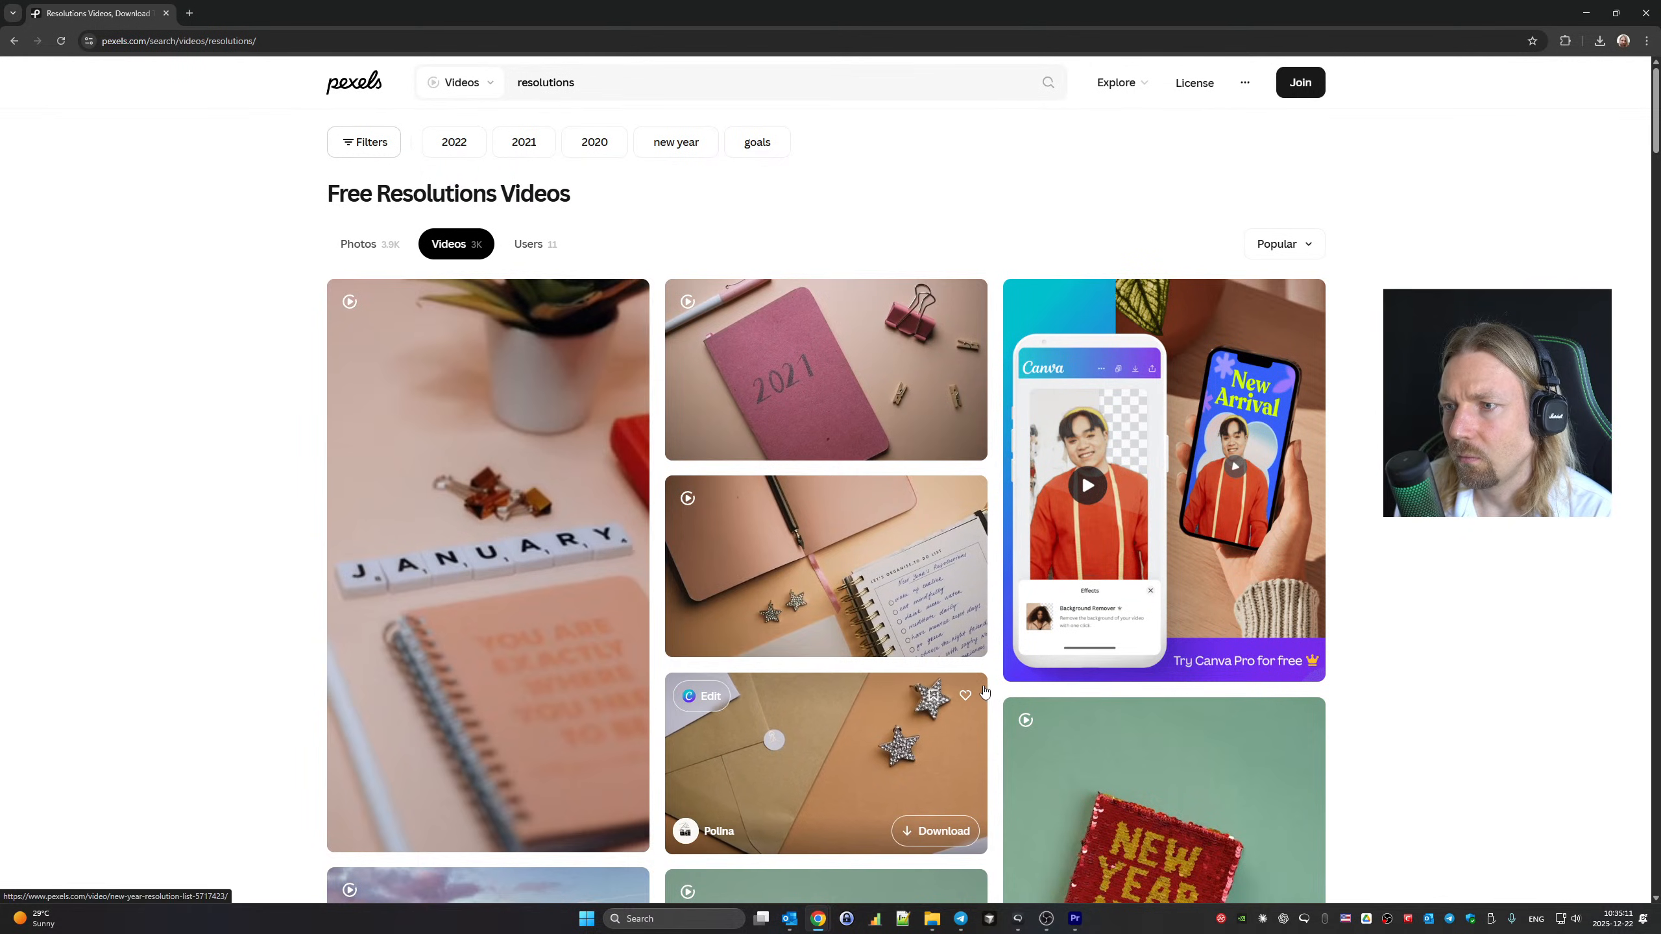
left_click(481, 95)
type("wi")
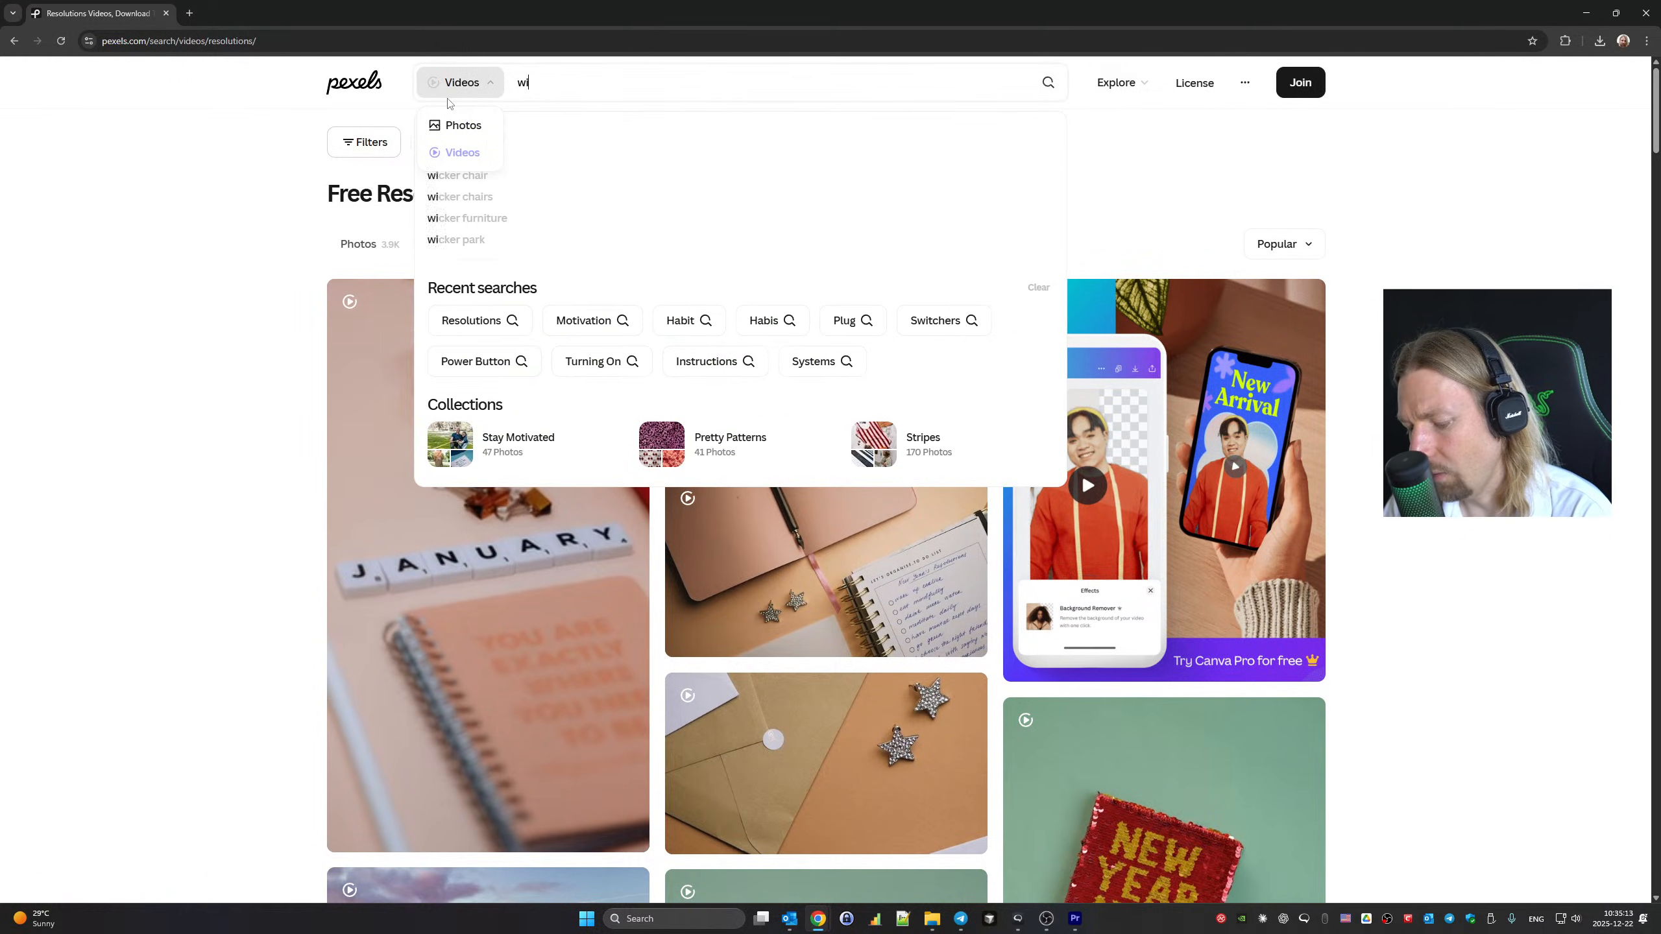
type("llpower")
key("Return")
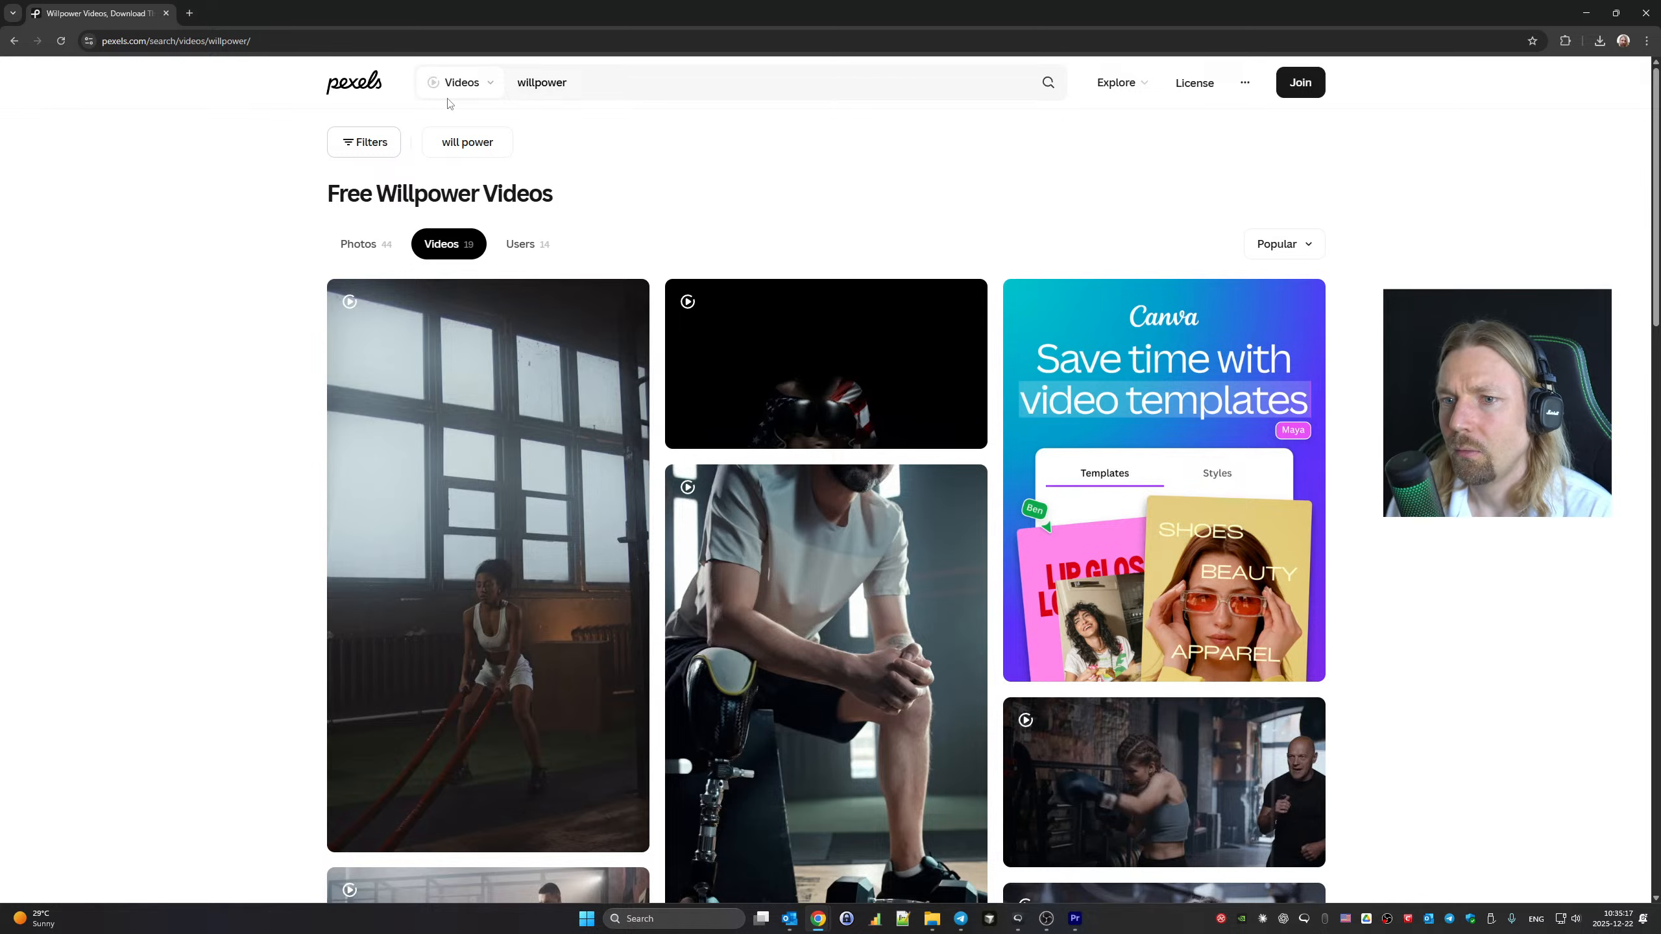
Examine the willpower video results from start to end for a vertical clip that suits the line about bypassing willpower
scroll(420, 237, "down", 4)
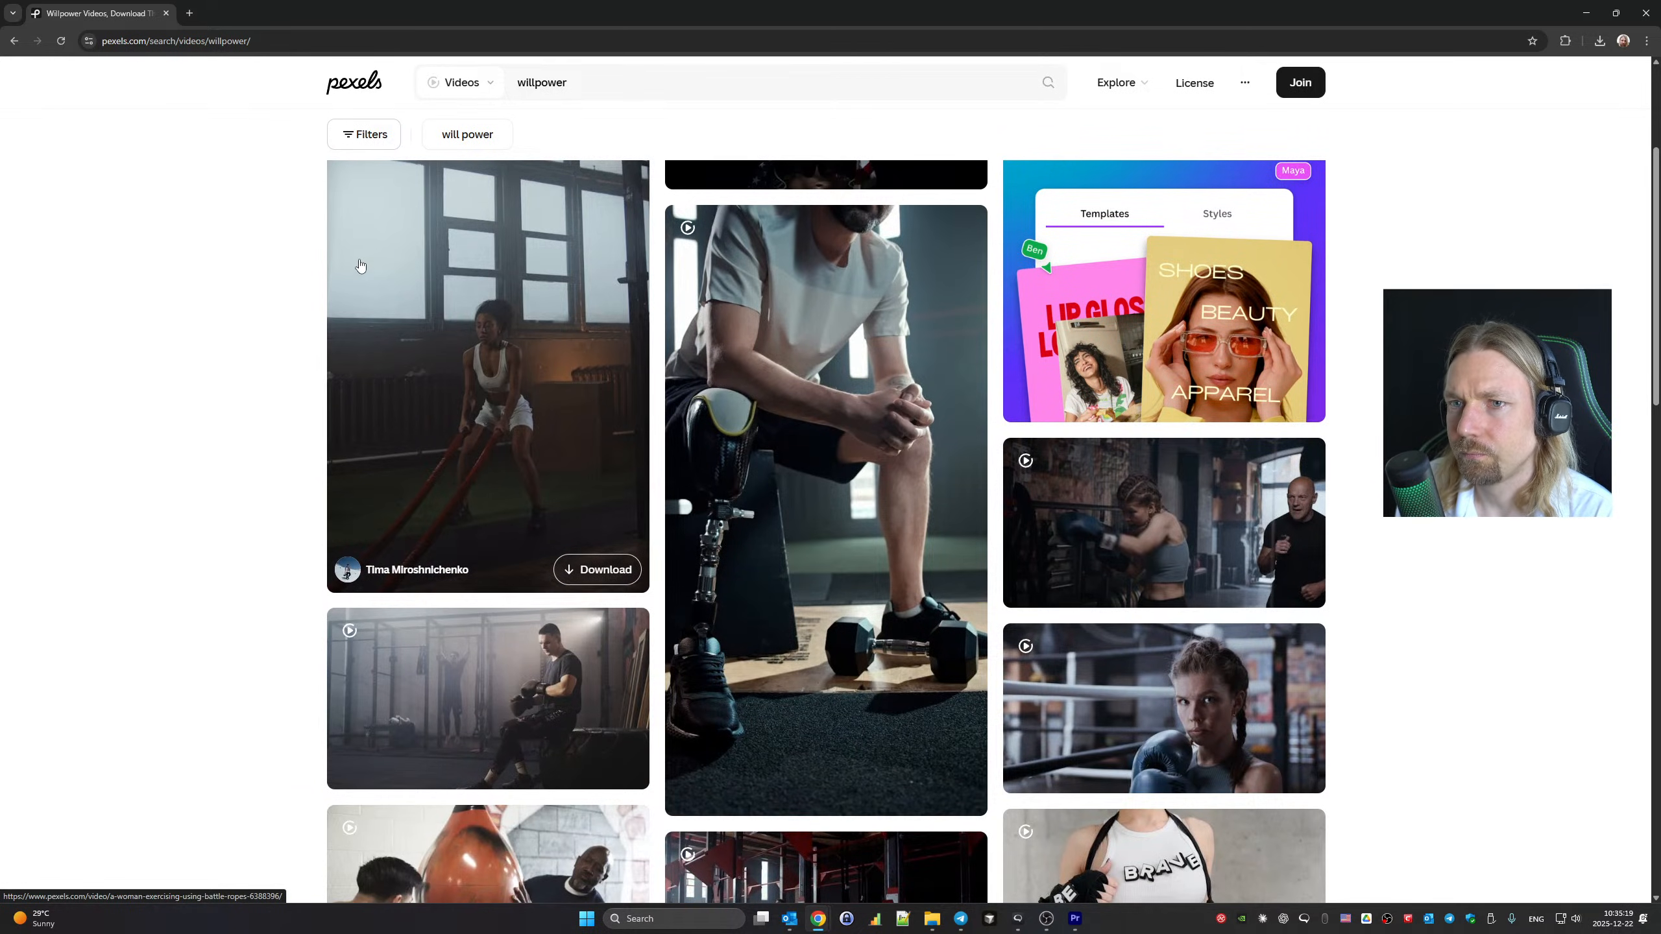
scroll(366, 276, "down", 6)
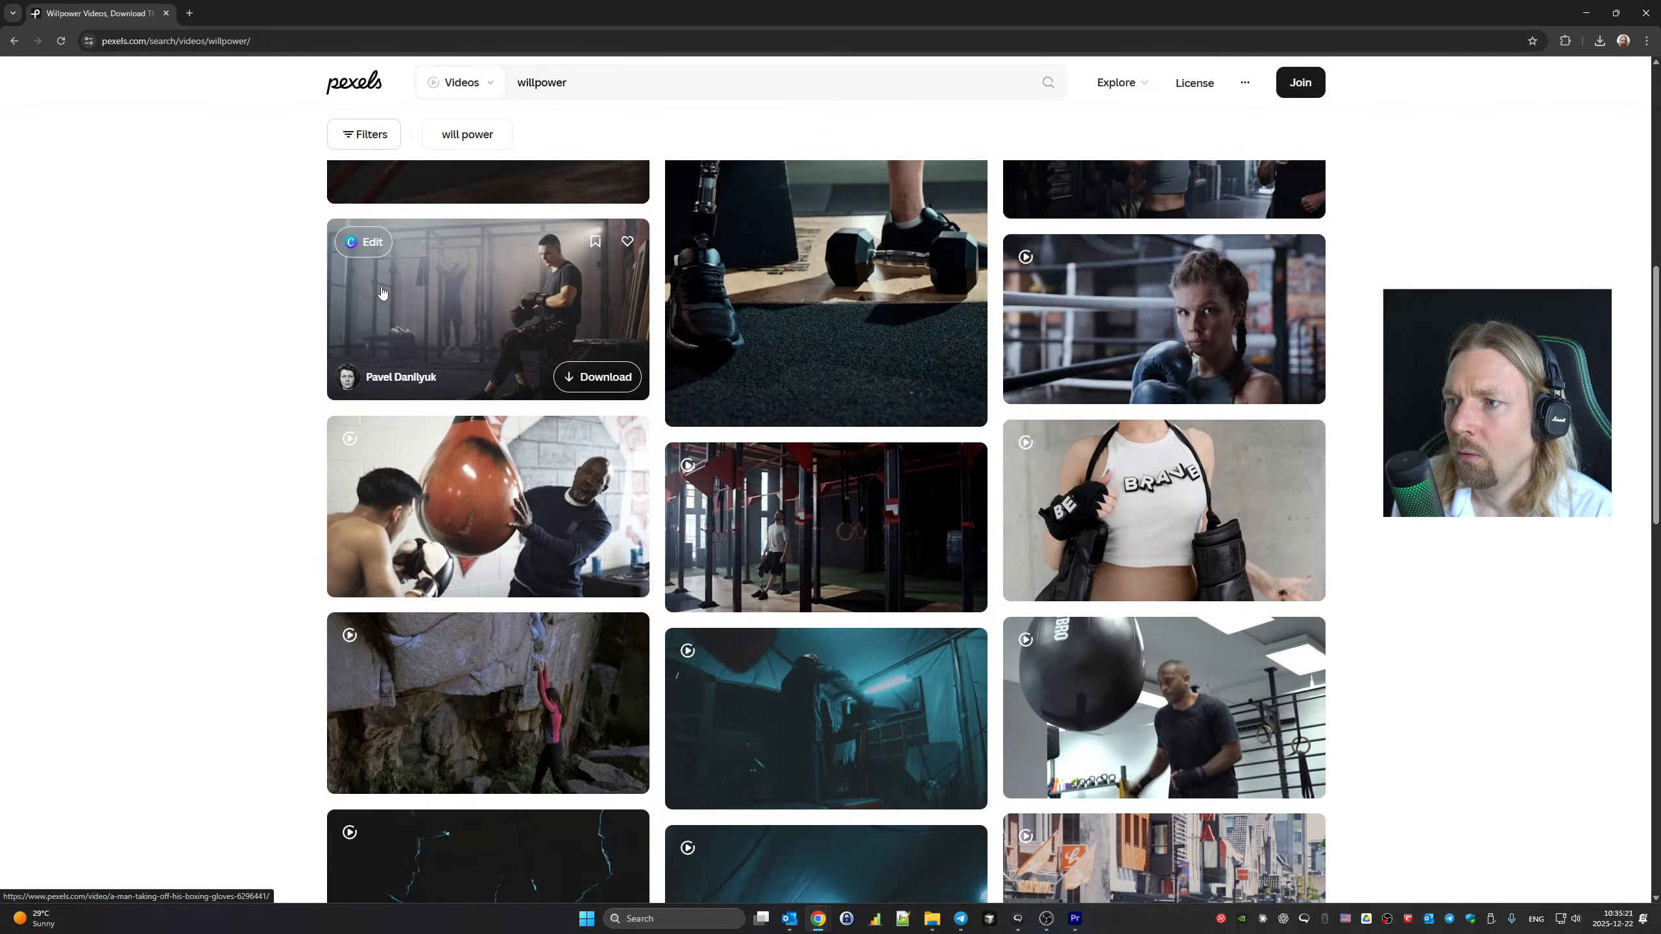
scroll(383, 292, "down", 10)
scroll(382, 293, "down", 3)
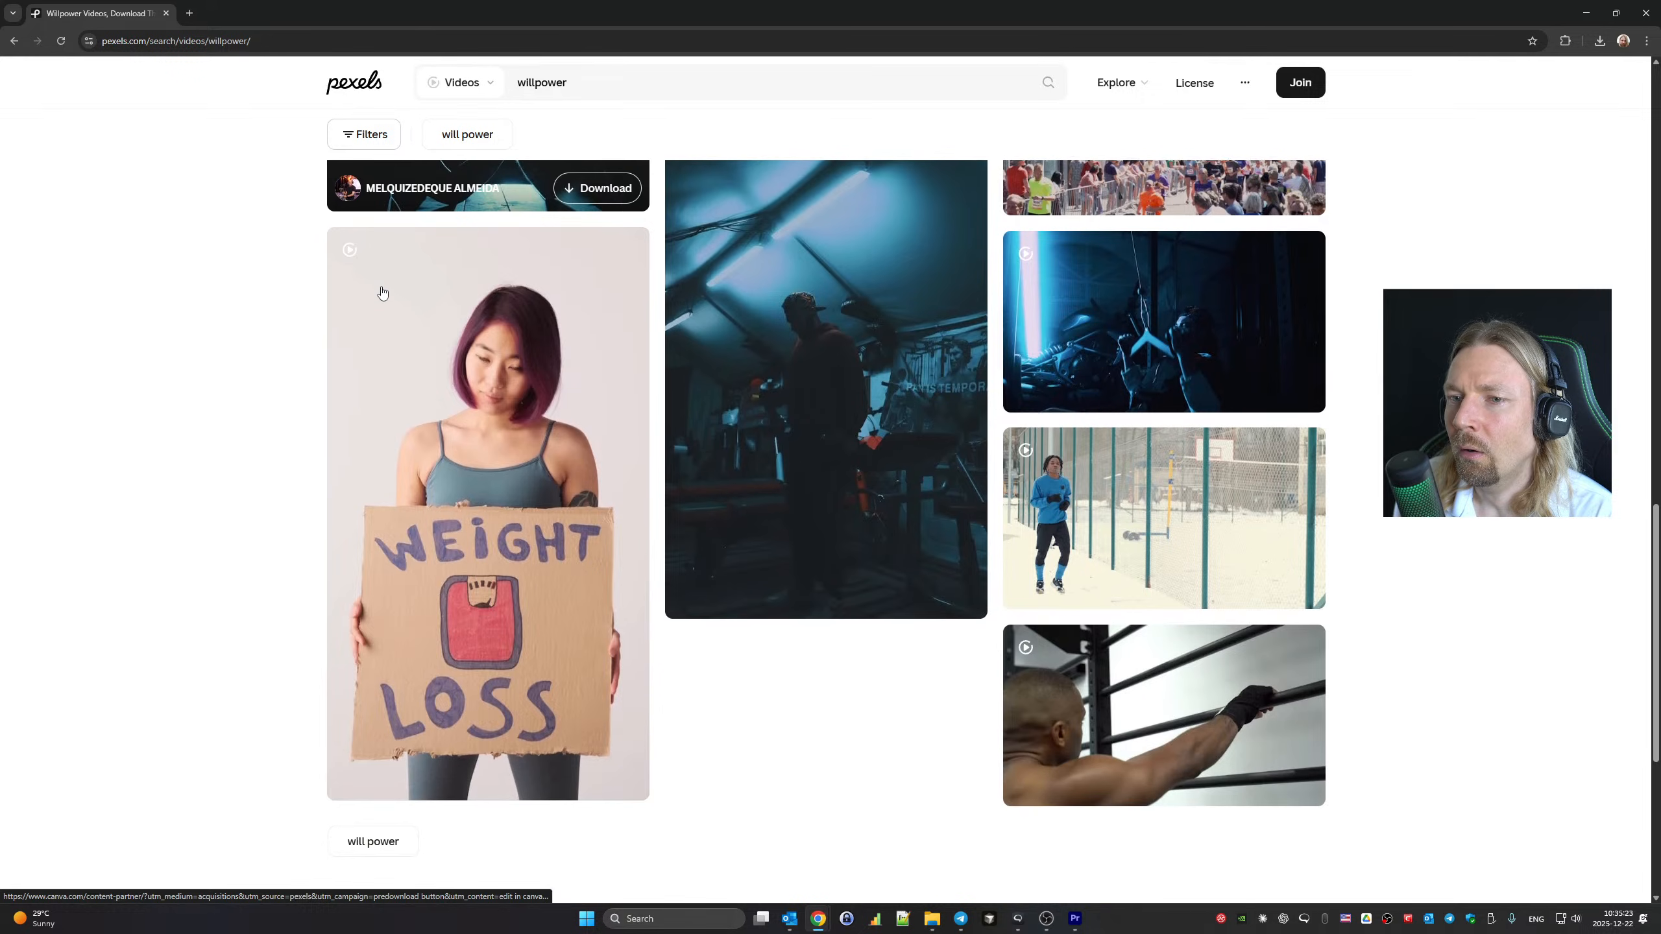
scroll(383, 293, "down", 4)
scroll(383, 293, "down", 2)
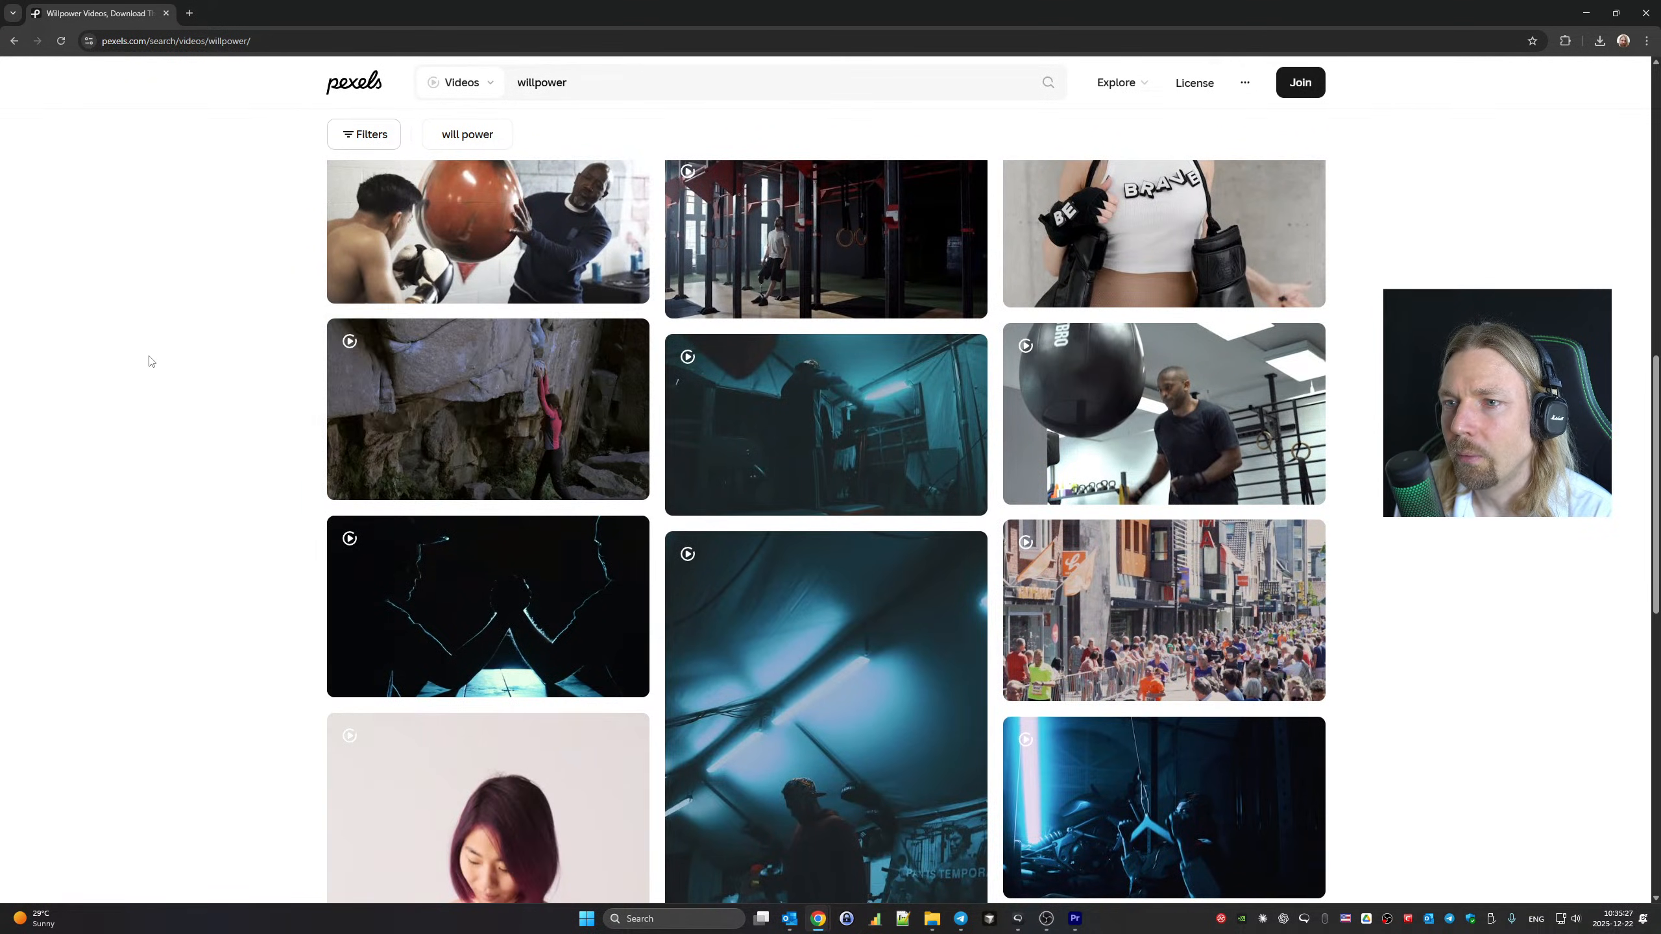
scroll(248, 371, "up", 7)
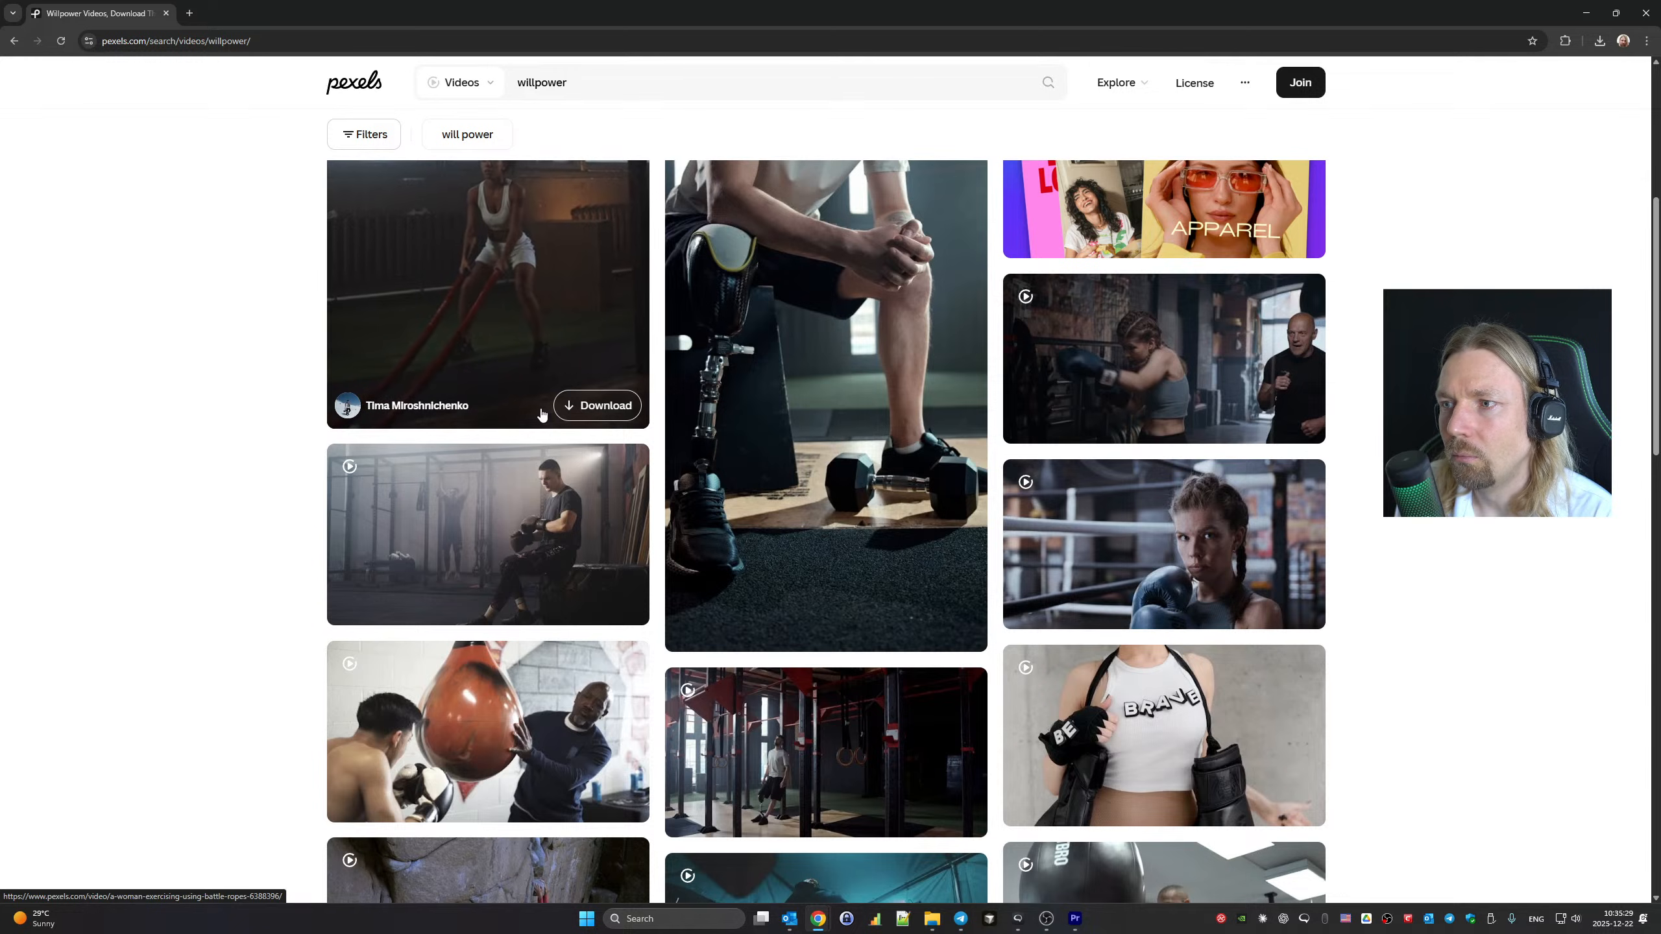
scroll(542, 413, "up", 4)
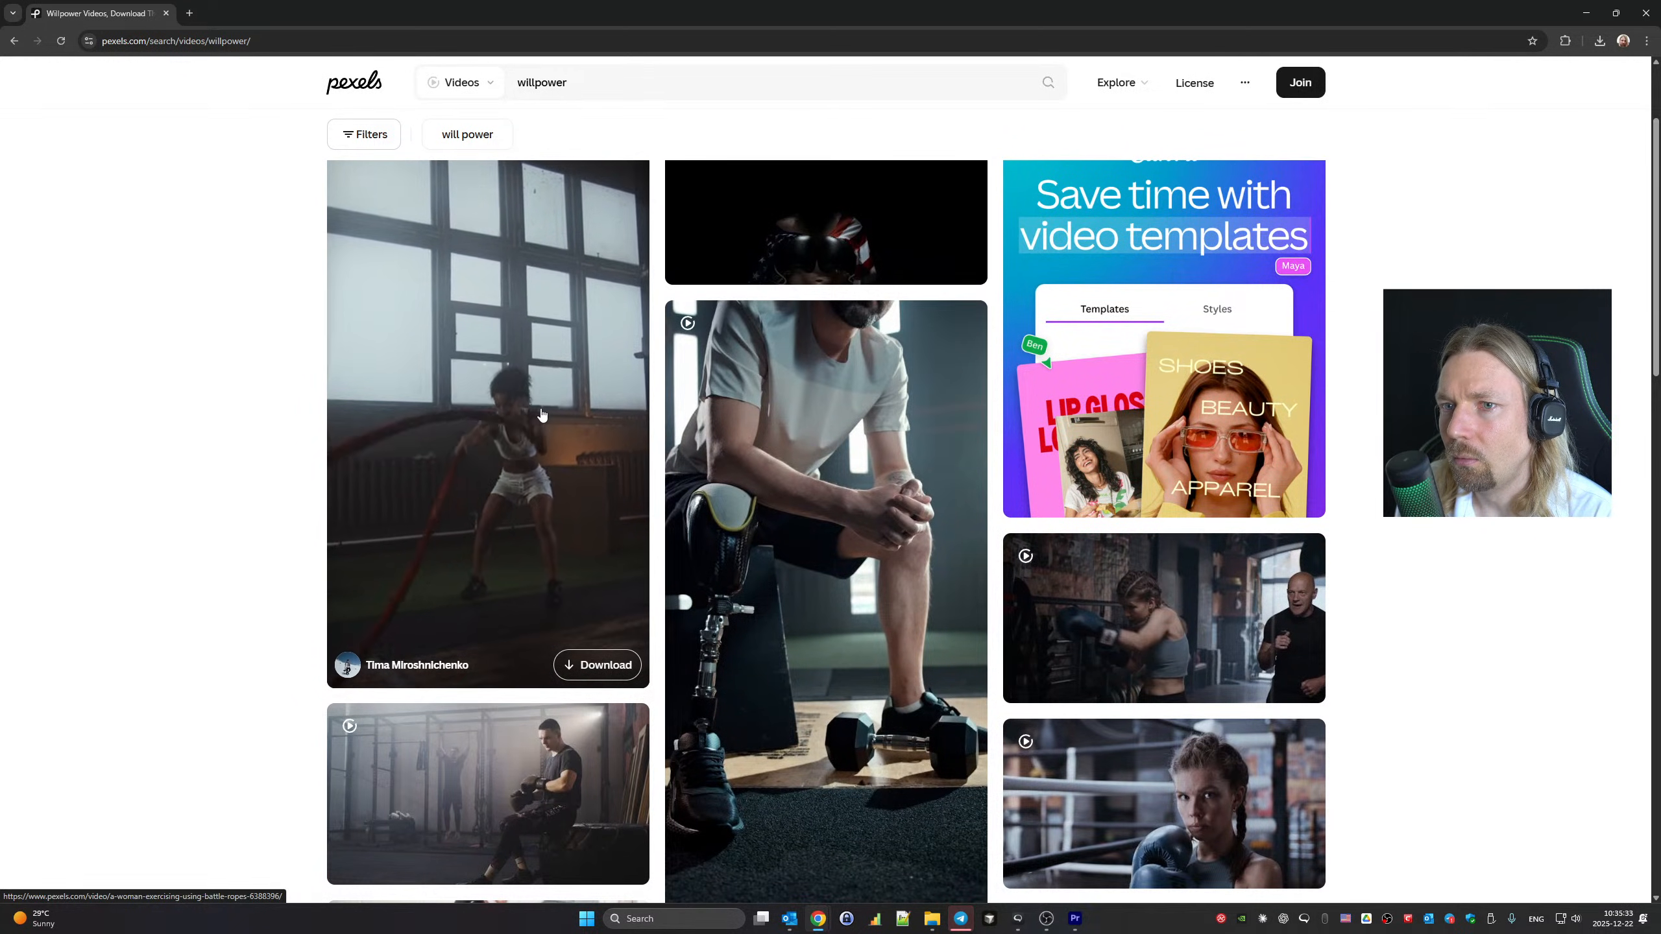
scroll(541, 413, "down", 12)
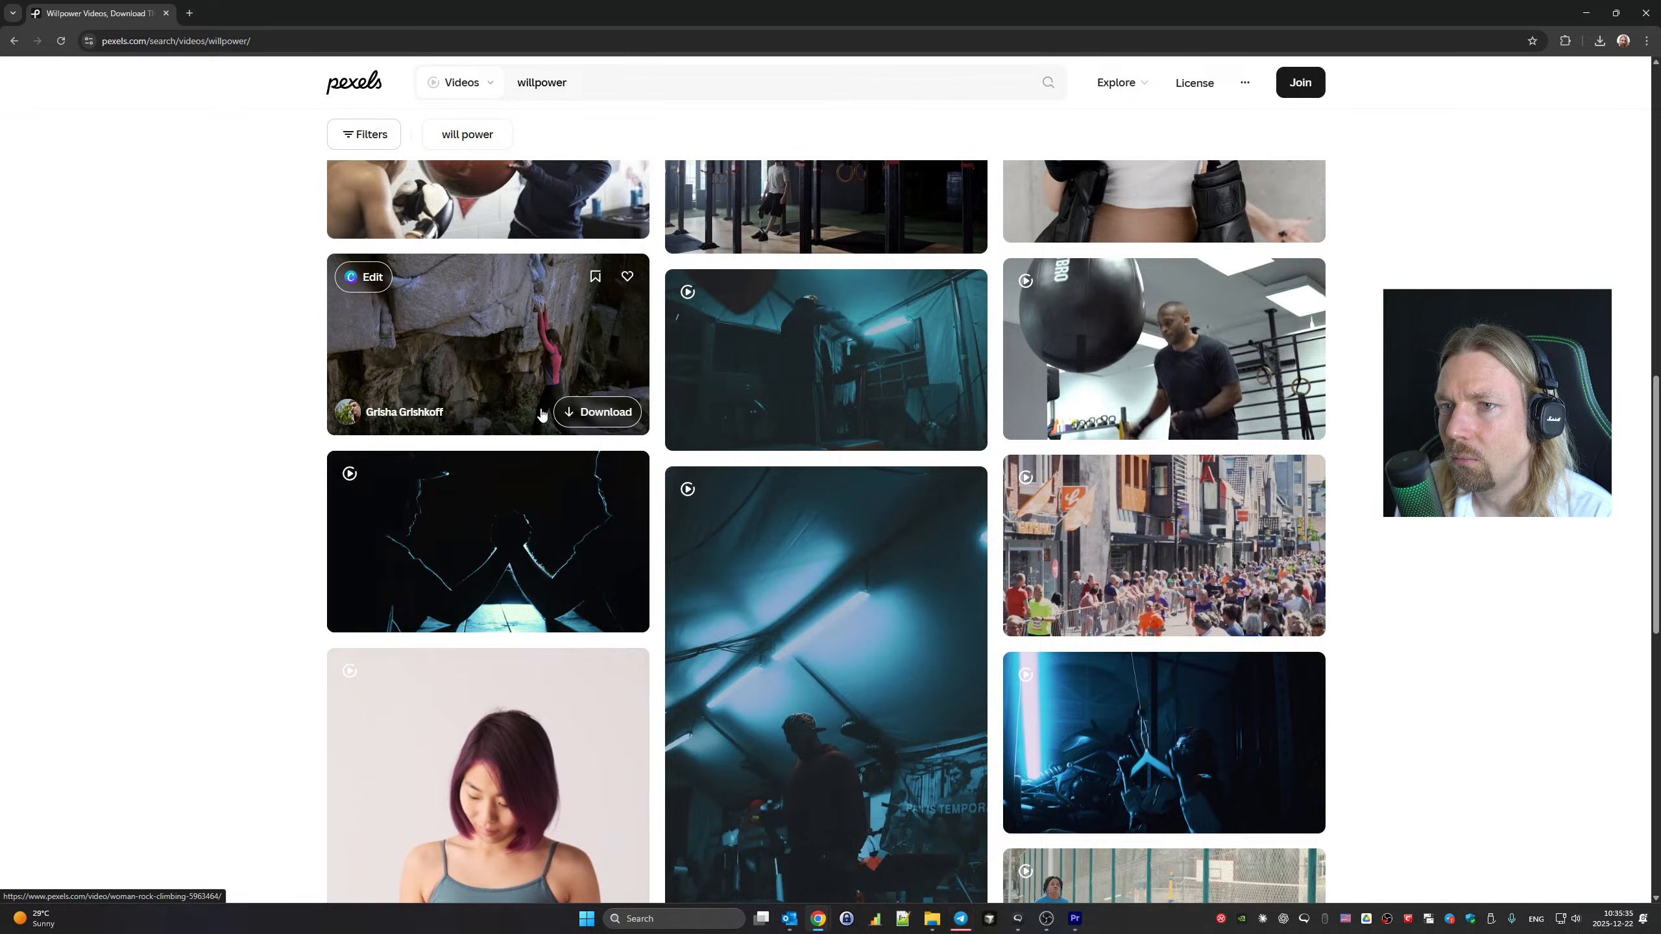
scroll(542, 413, "down", 6)
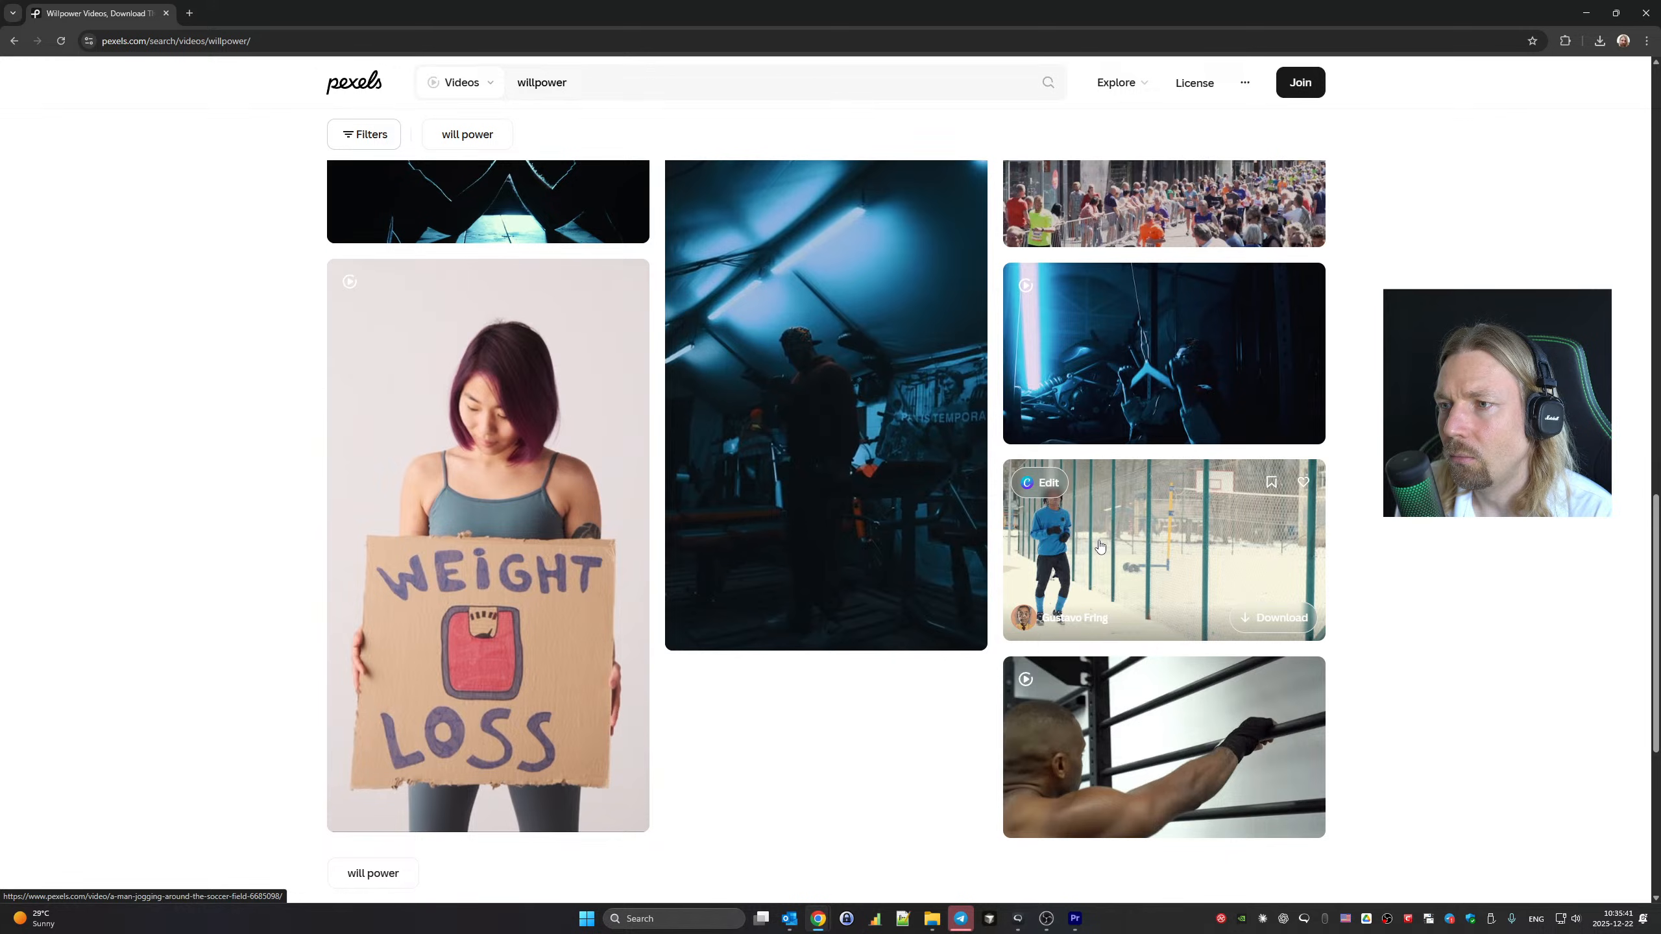
scroll(1098, 544, "up", 10)
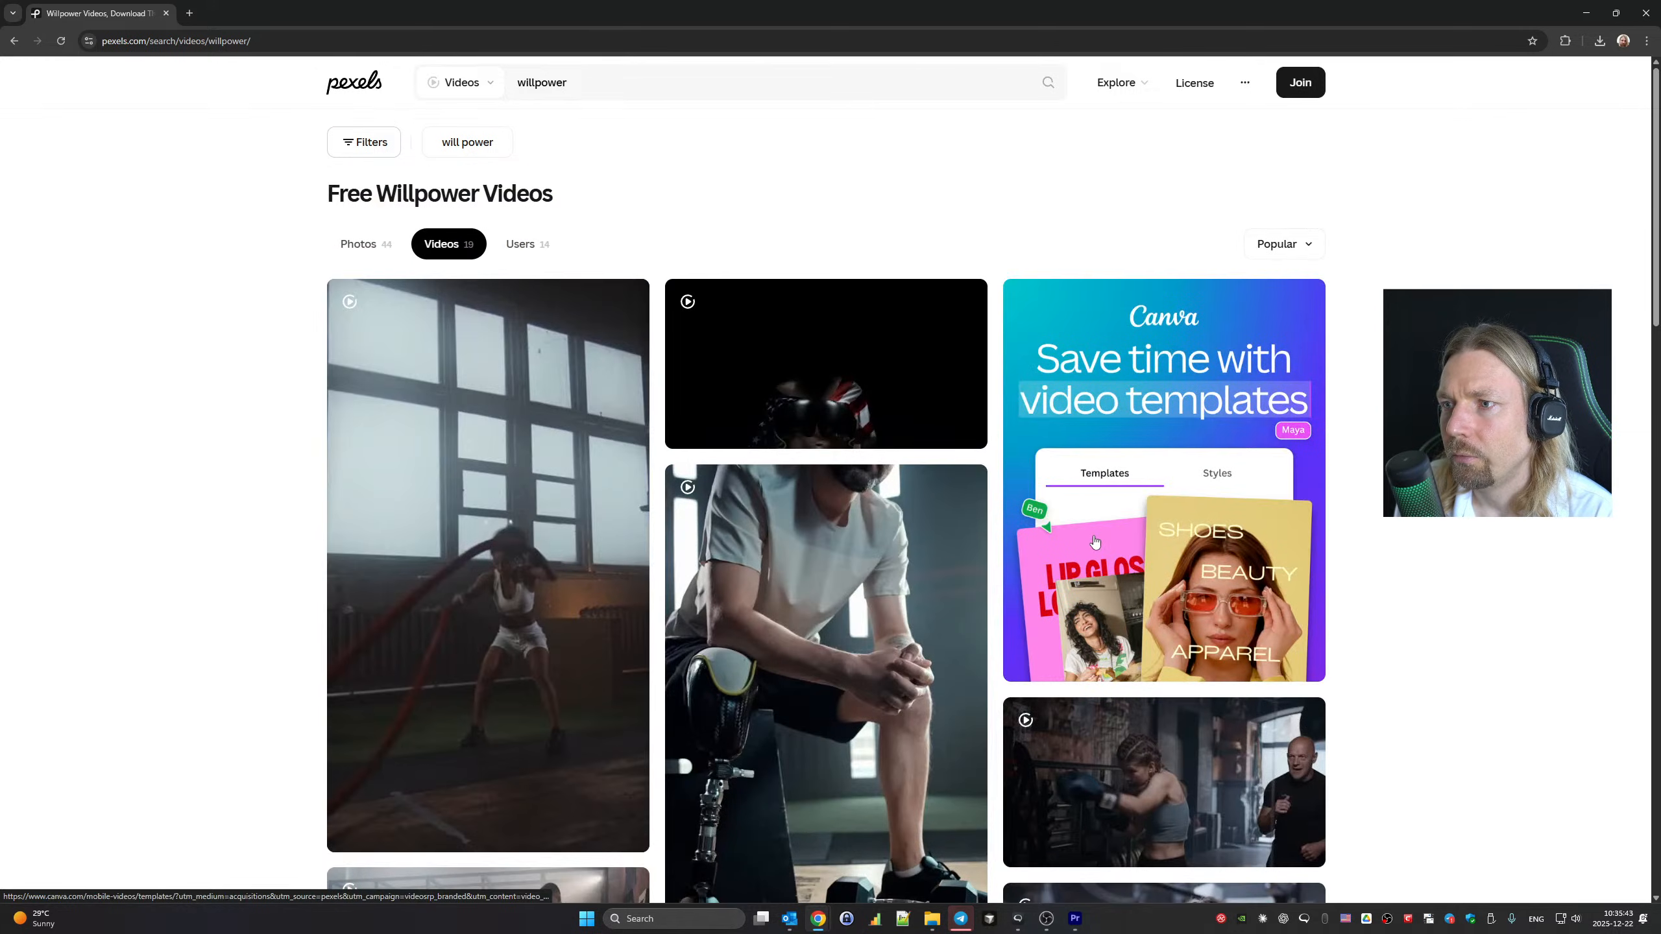
scroll(784, 550, "down", 10)
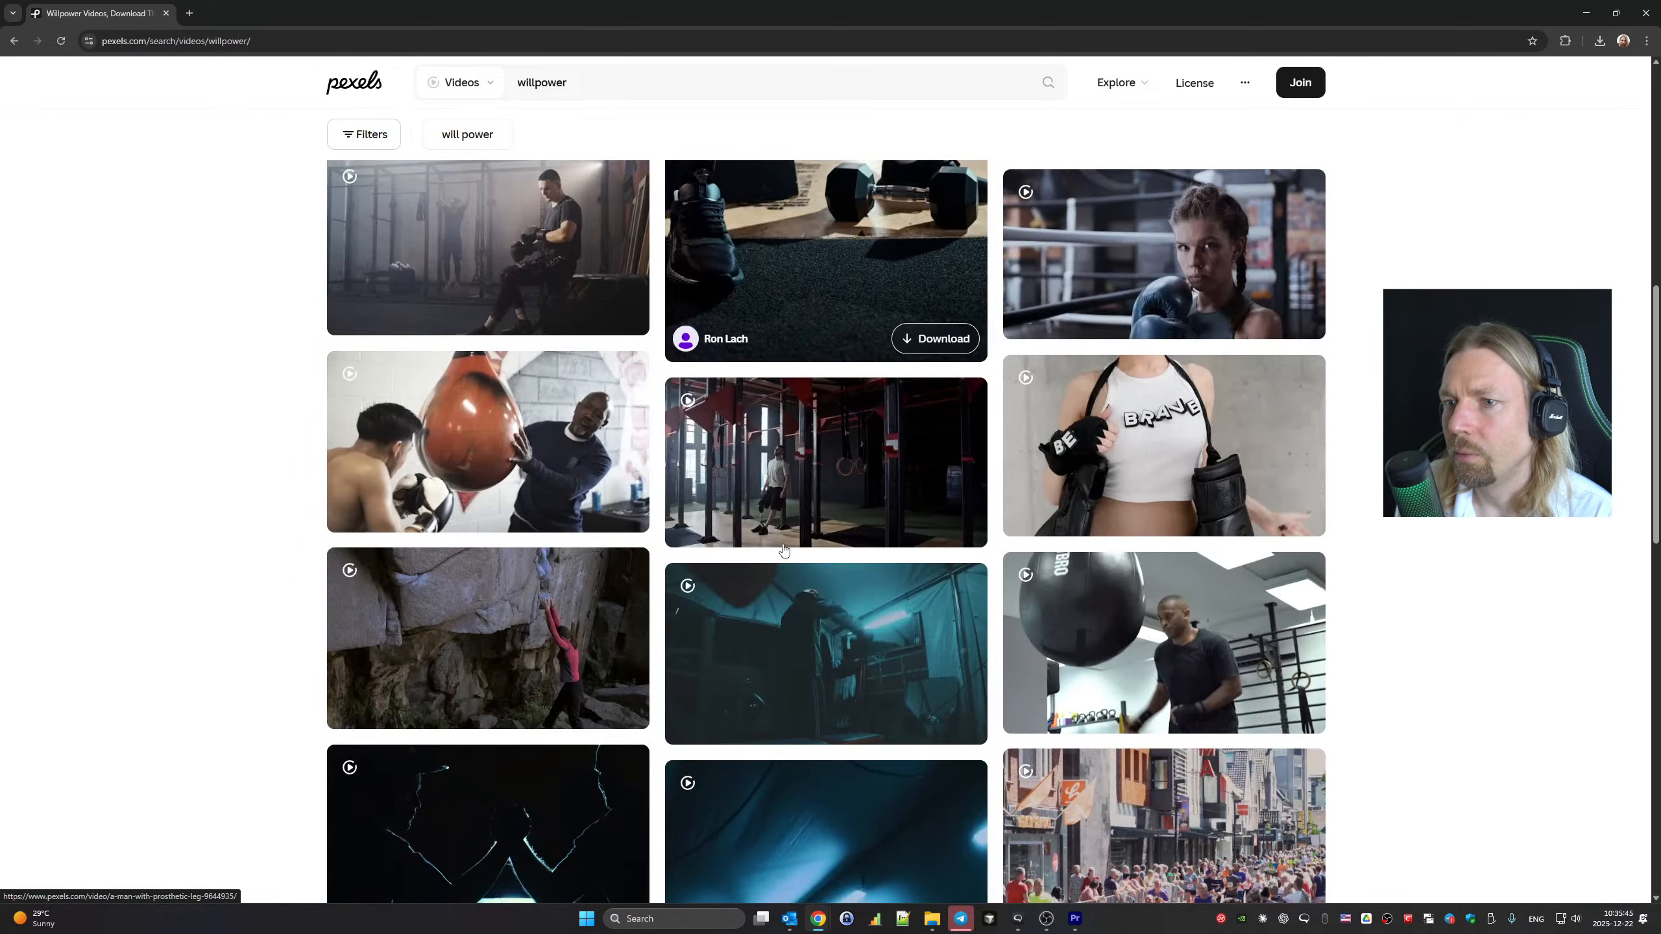
scroll(784, 549, "down", 8)
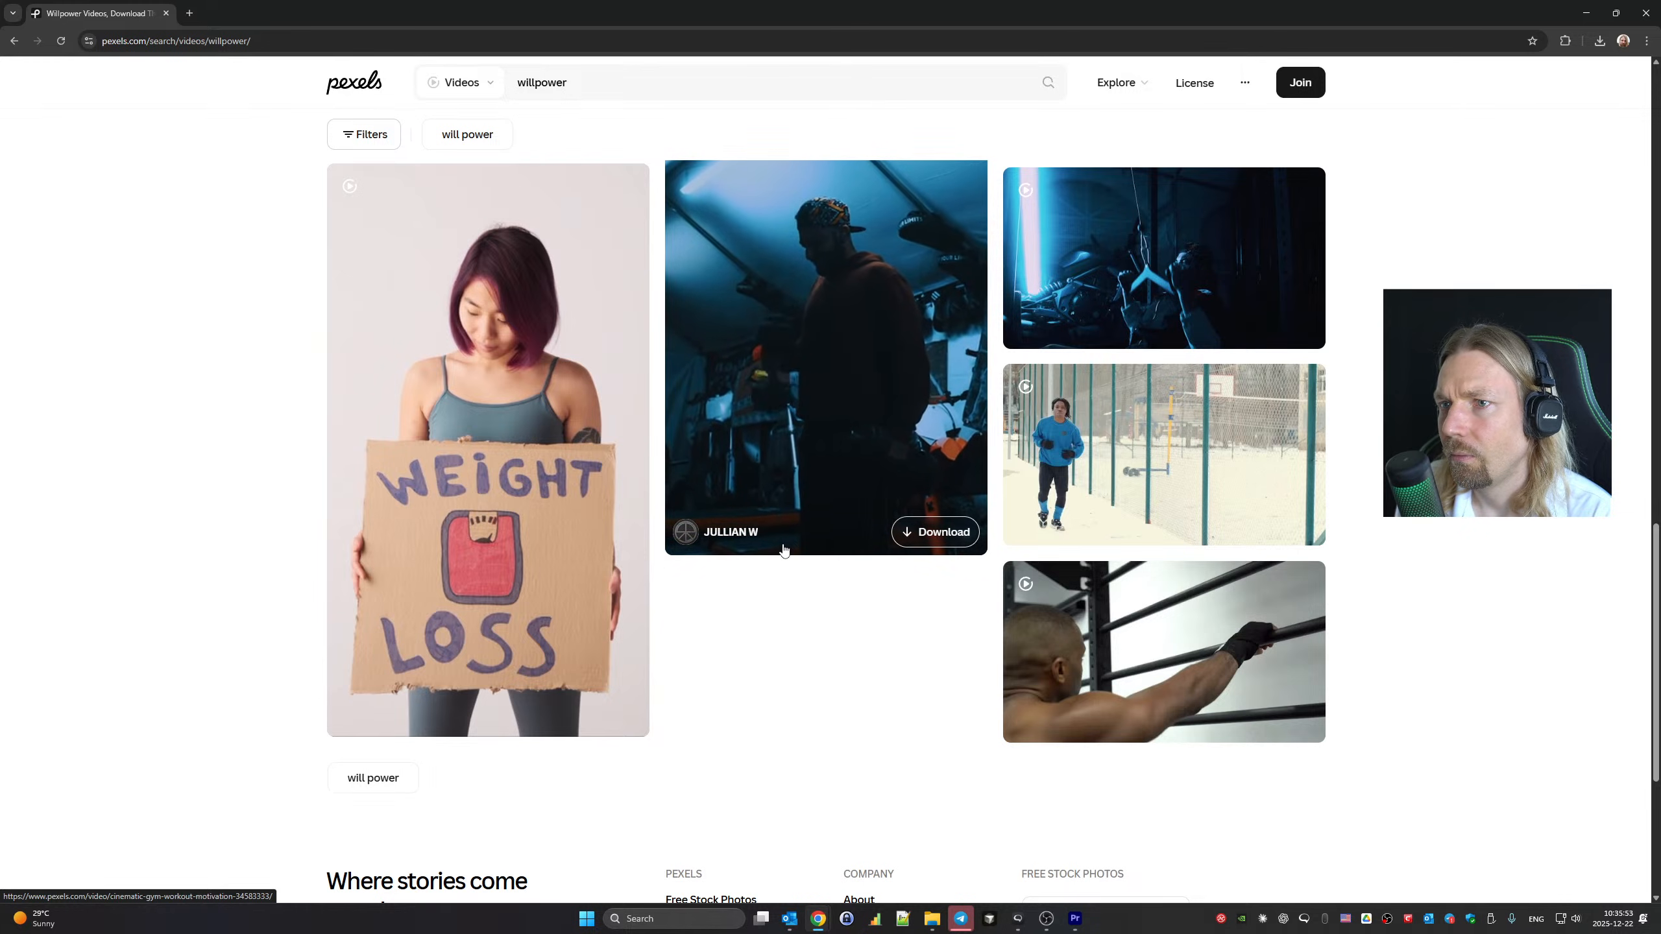
scroll(784, 550, "up", 6)
scroll(784, 549, "down", 5)
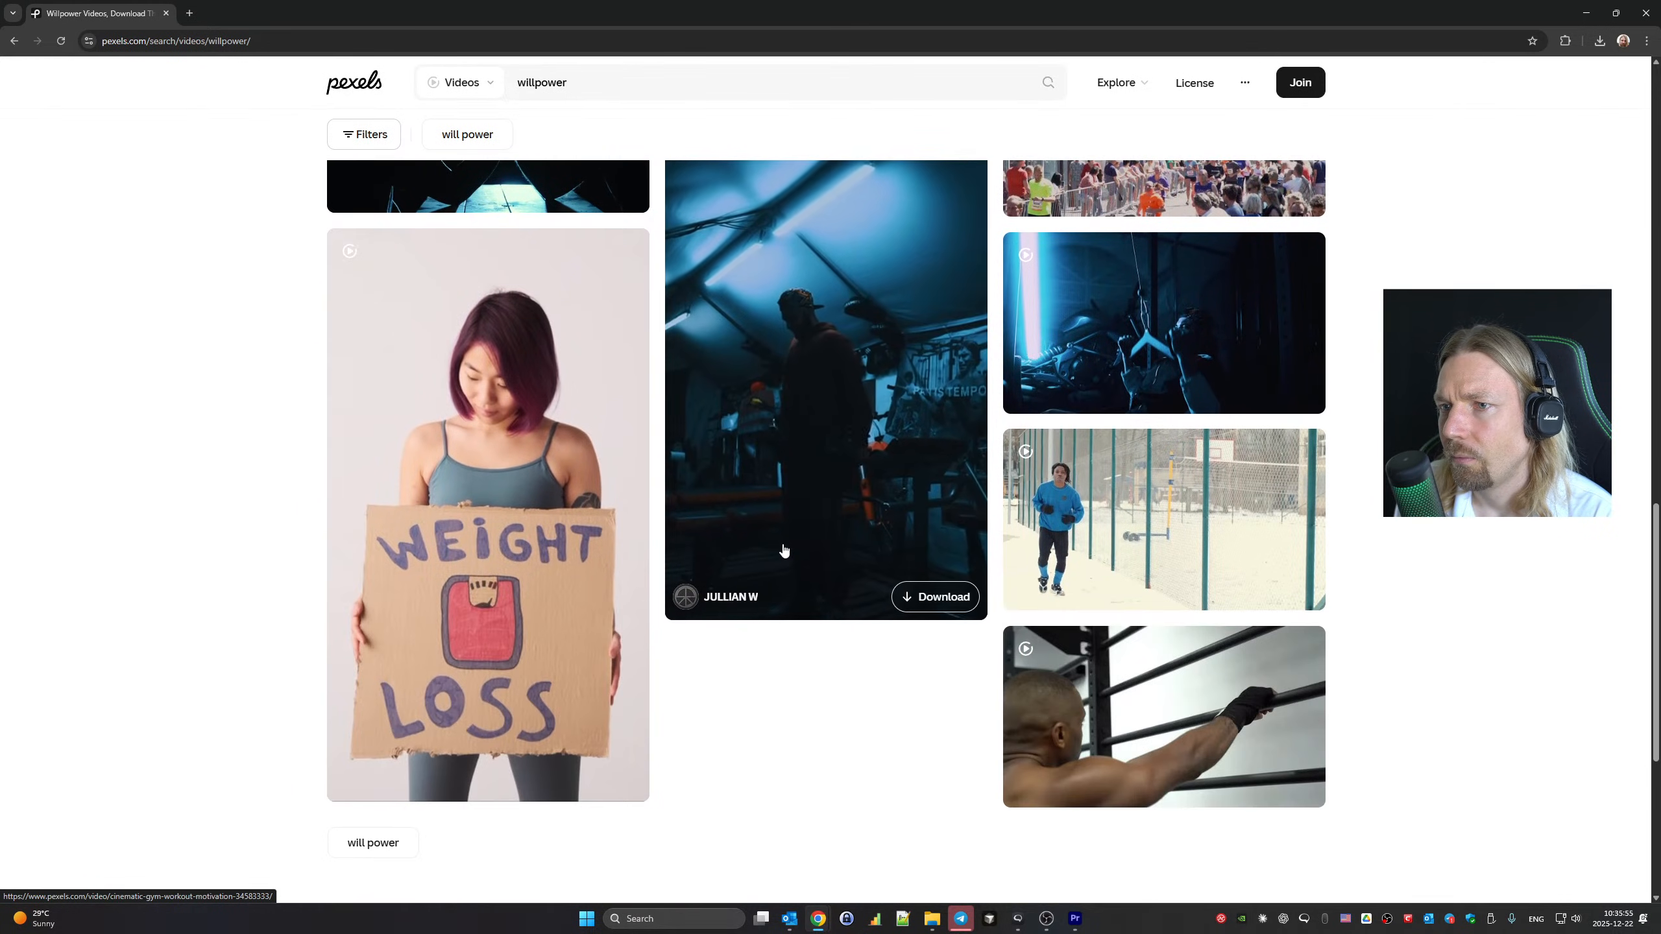
Switch to Premiere Pro, play the sequence from 00:00:15:55 through "absurdly", and go back to 00:00:17:15
left_click(1075, 918)
key("space")
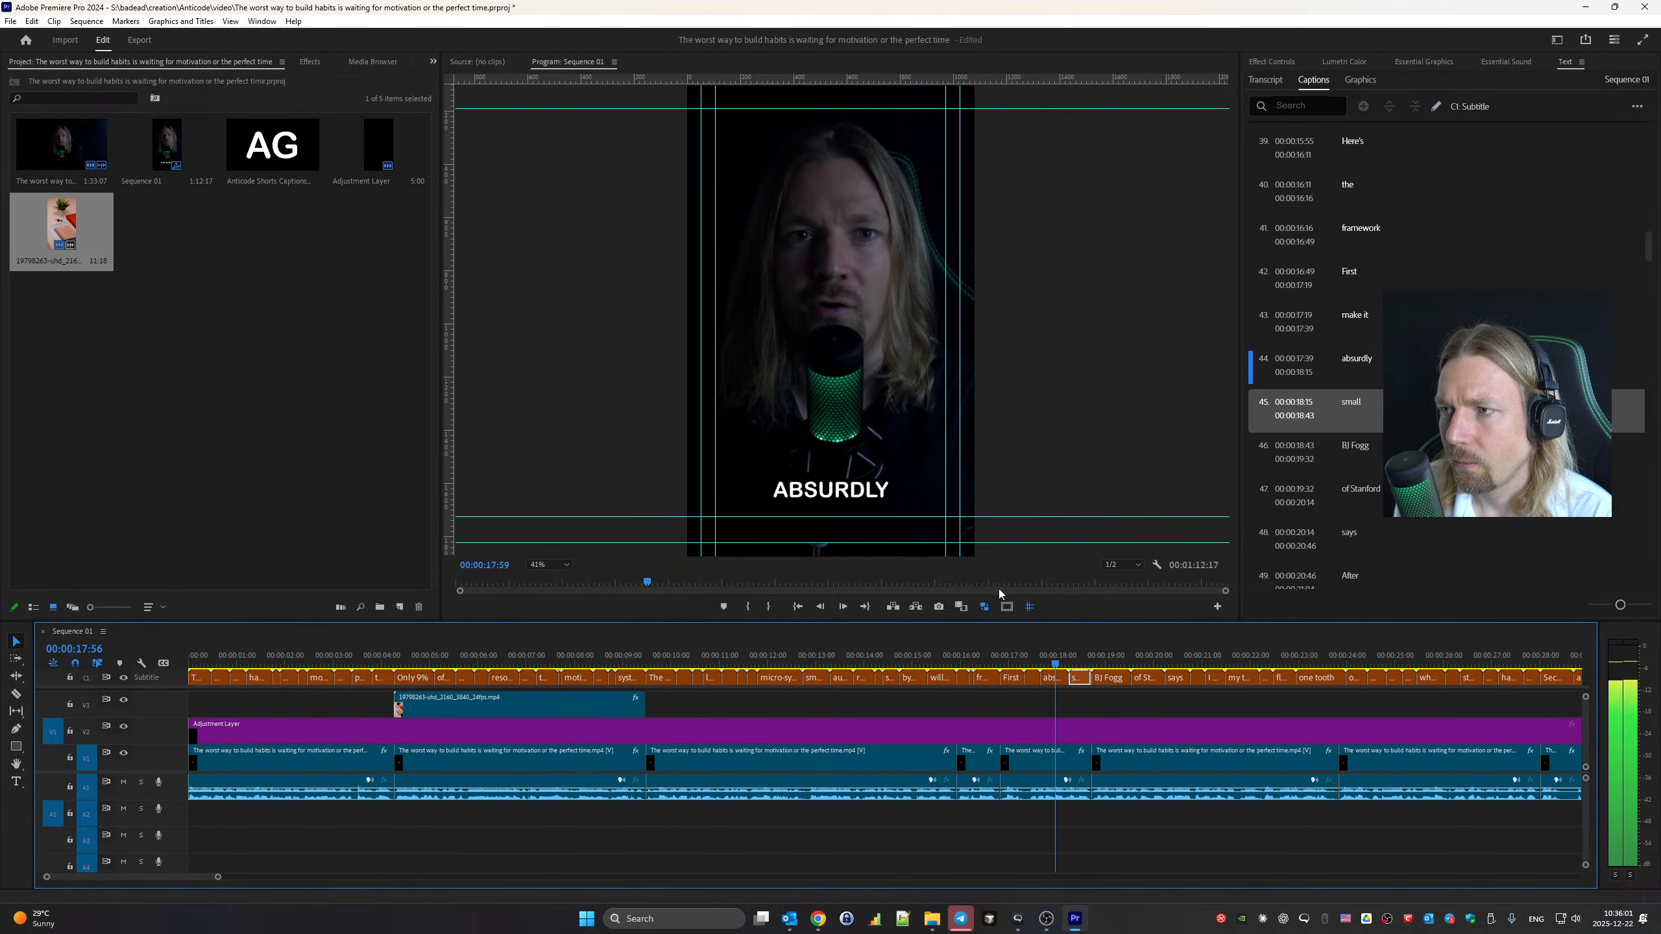
left_click_drag(1040, 646, 1023, 645)
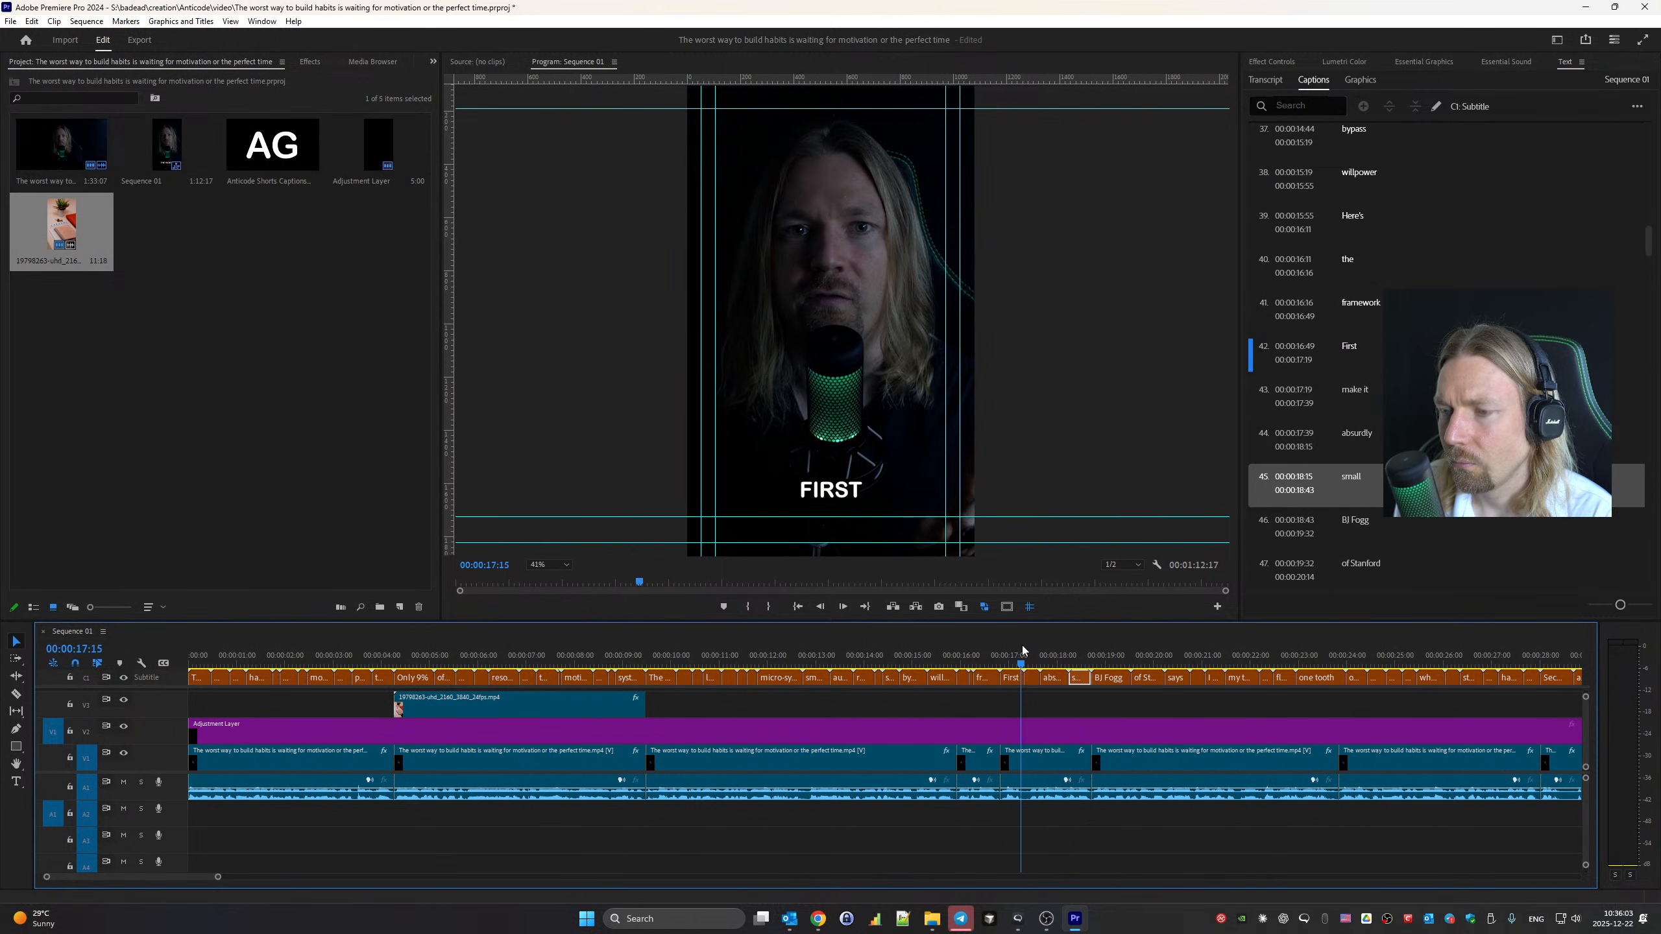
Return to the Pexels willpower results and download the vertical video of the man in a cap in the dark blue-lit gym
mouse_move(816, 920)
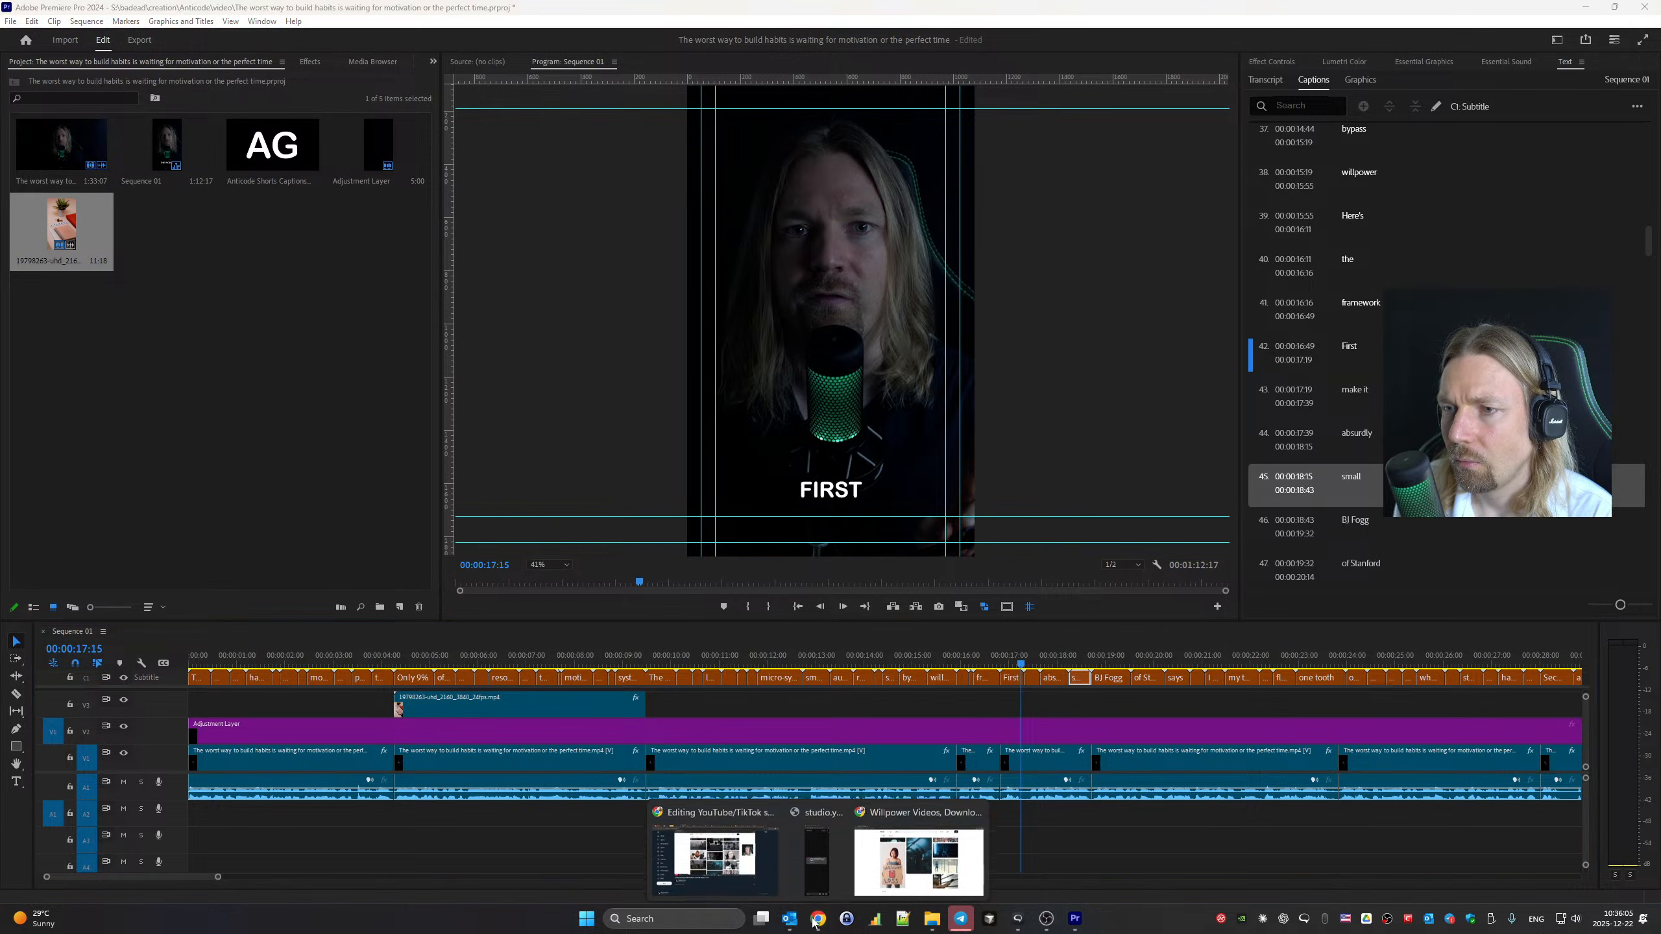
left_click(908, 874)
left_click(937, 591)
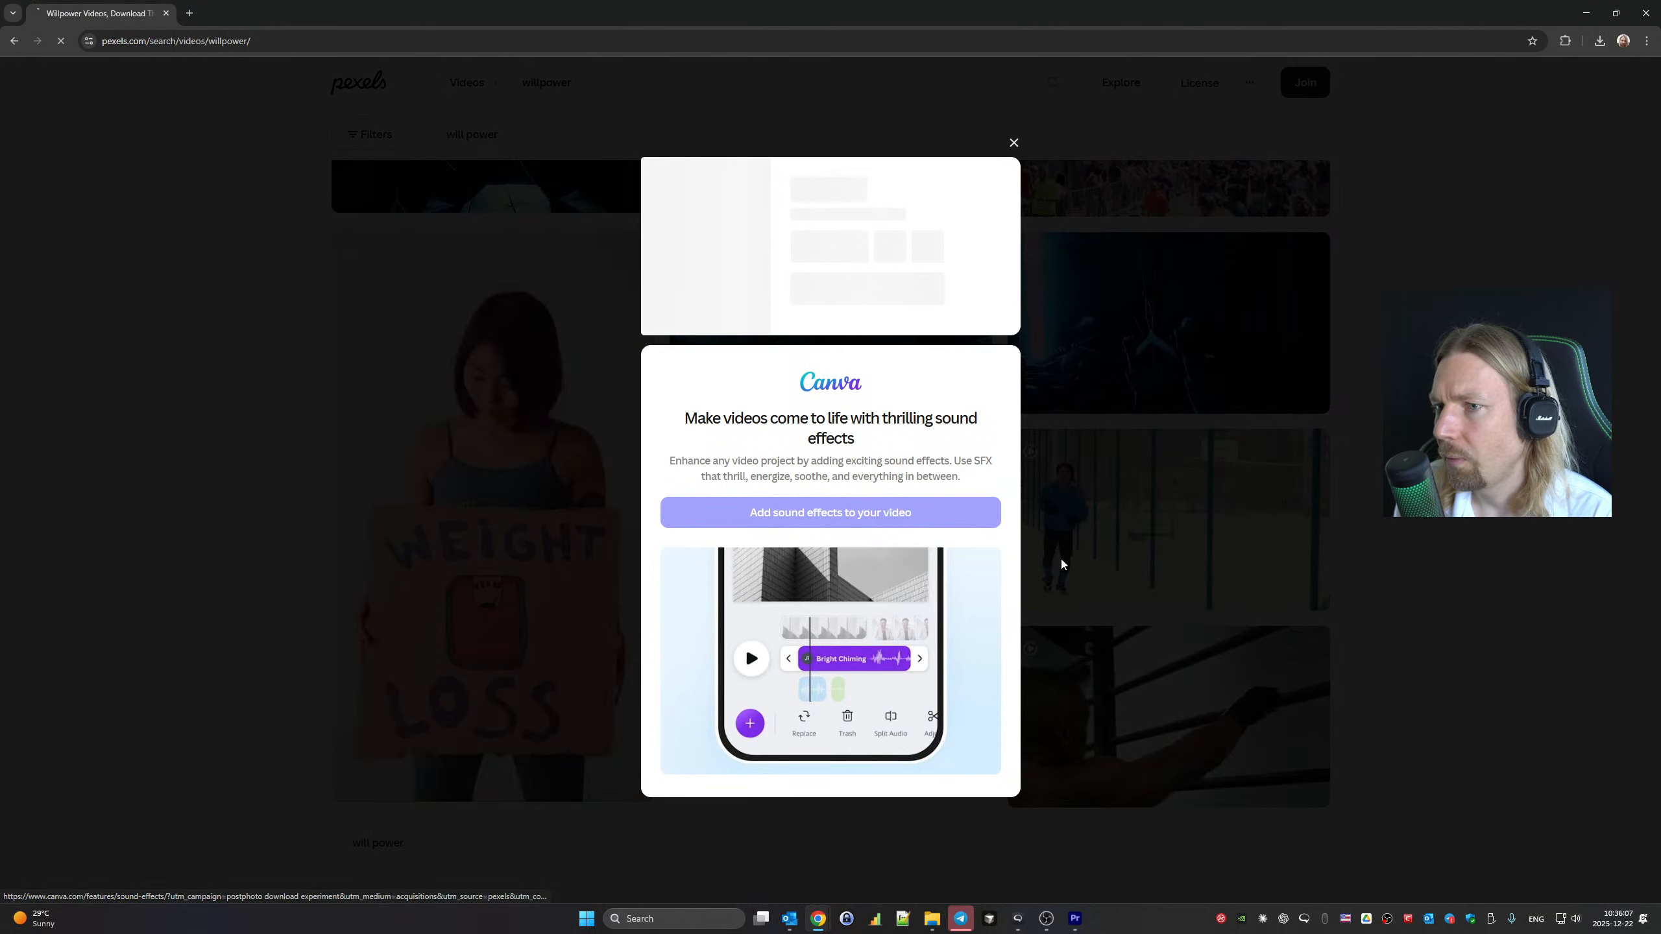
left_click(1060, 556)
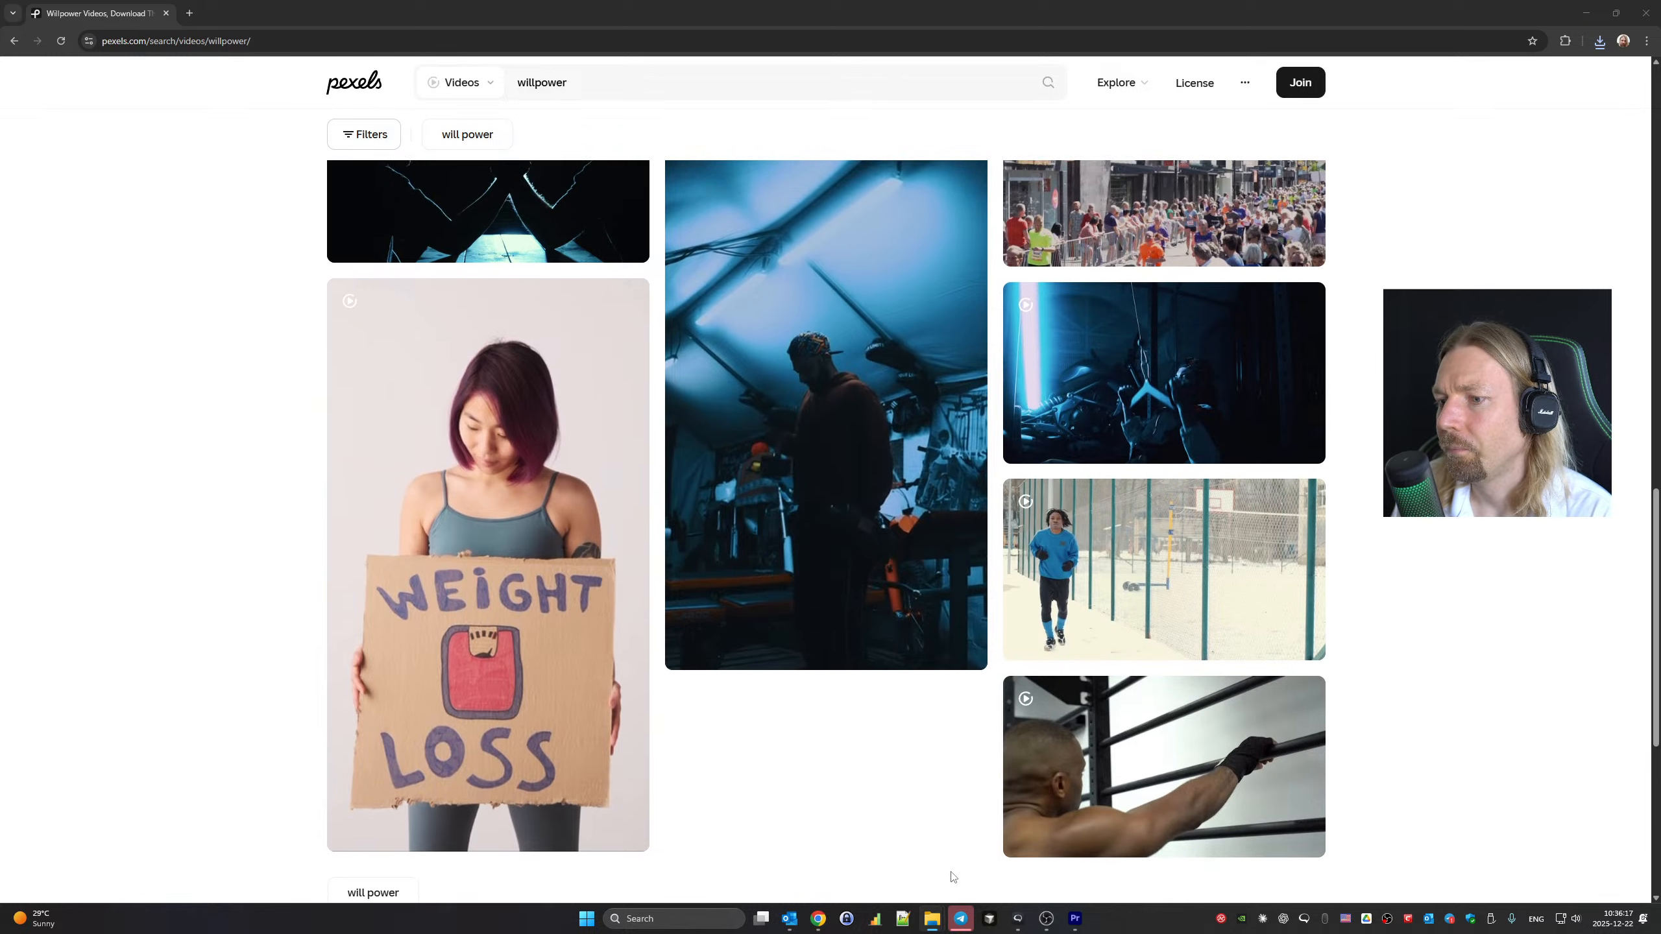
In Premiere Pro, play from about 00:00:11:42, target the caption track, and set the playhead to the start of "routines" at 00:00:13:47
left_click(1075, 920)
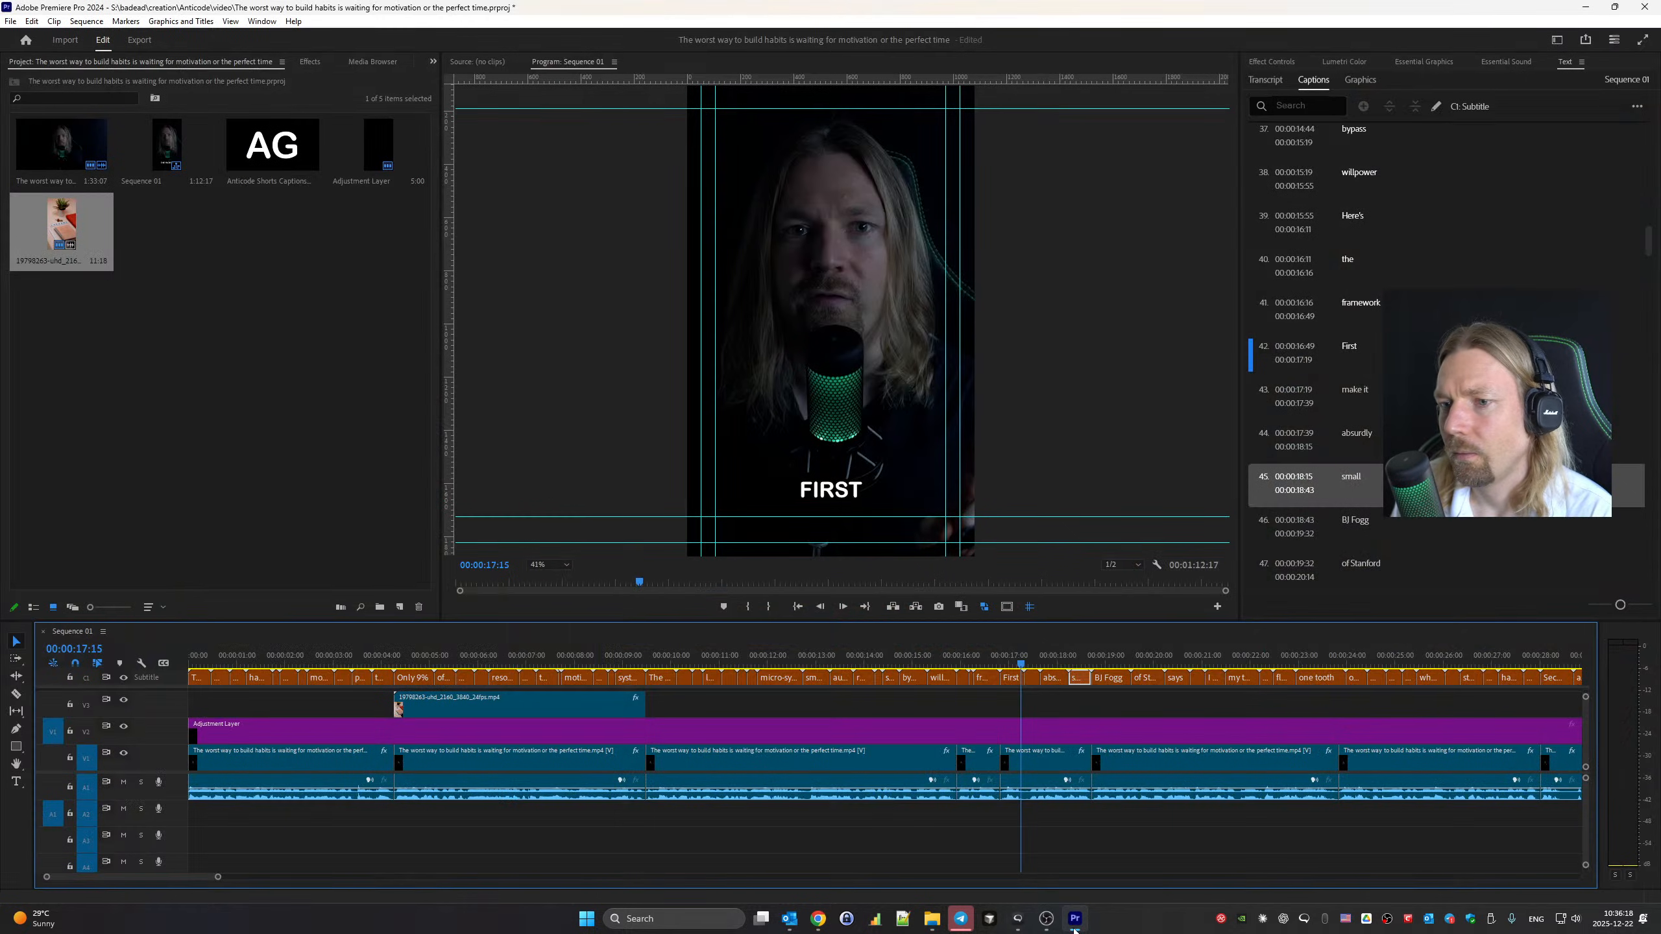
left_click(756, 654)
key("space")
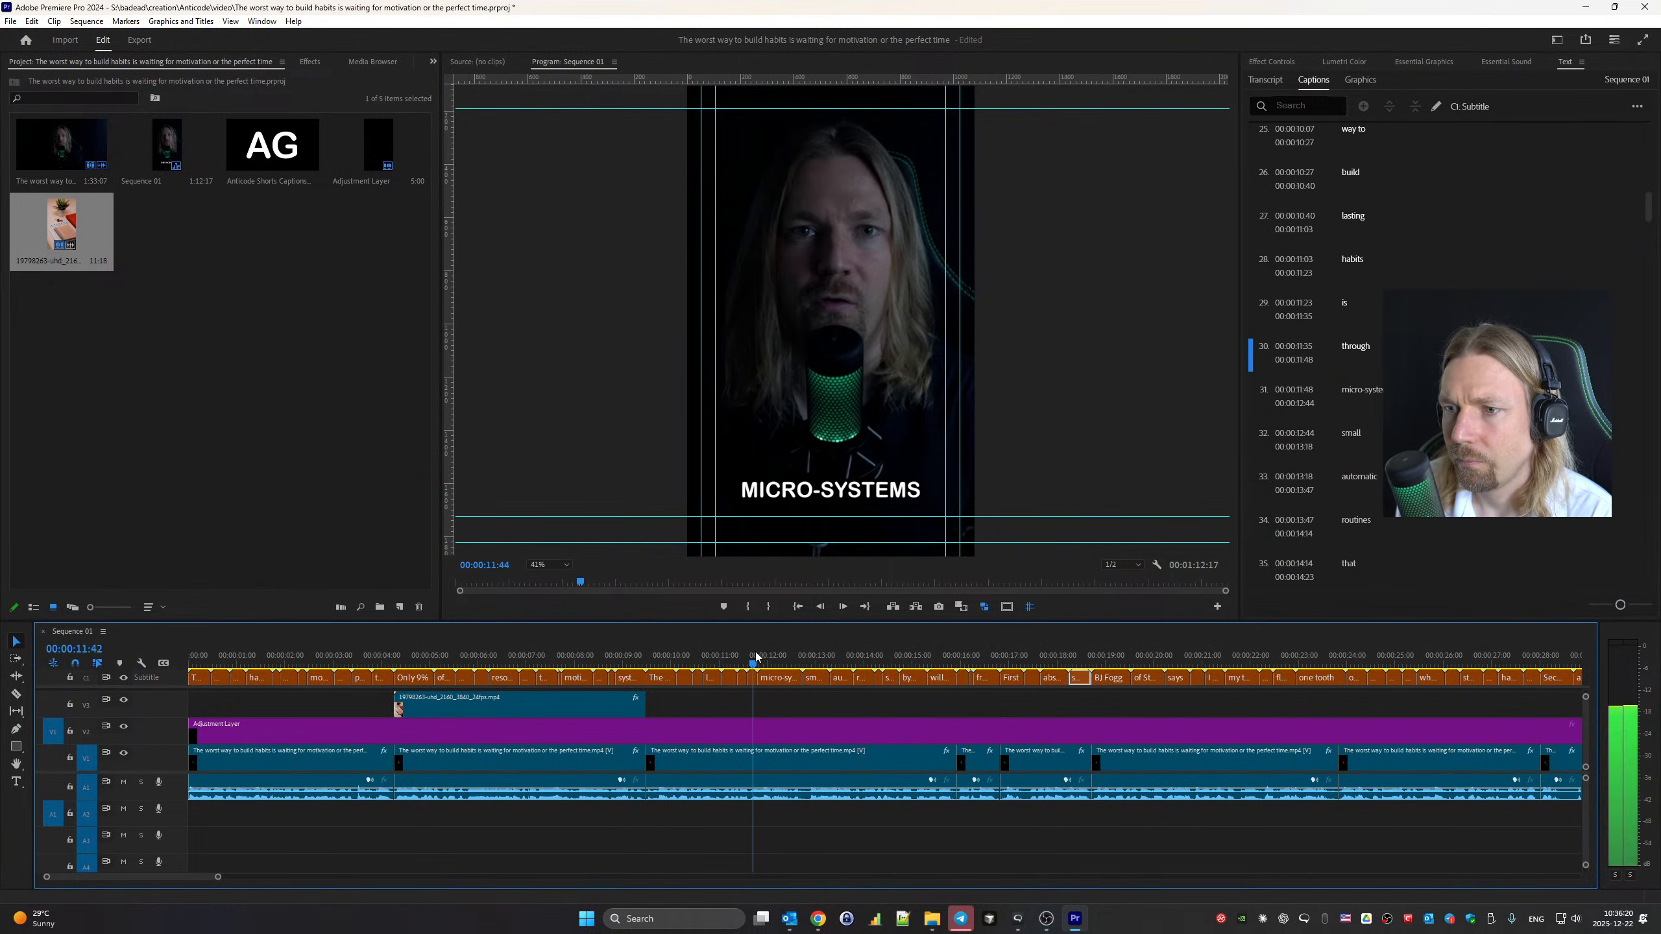
left_click(862, 656)
left_click(85, 680)
key("Up")
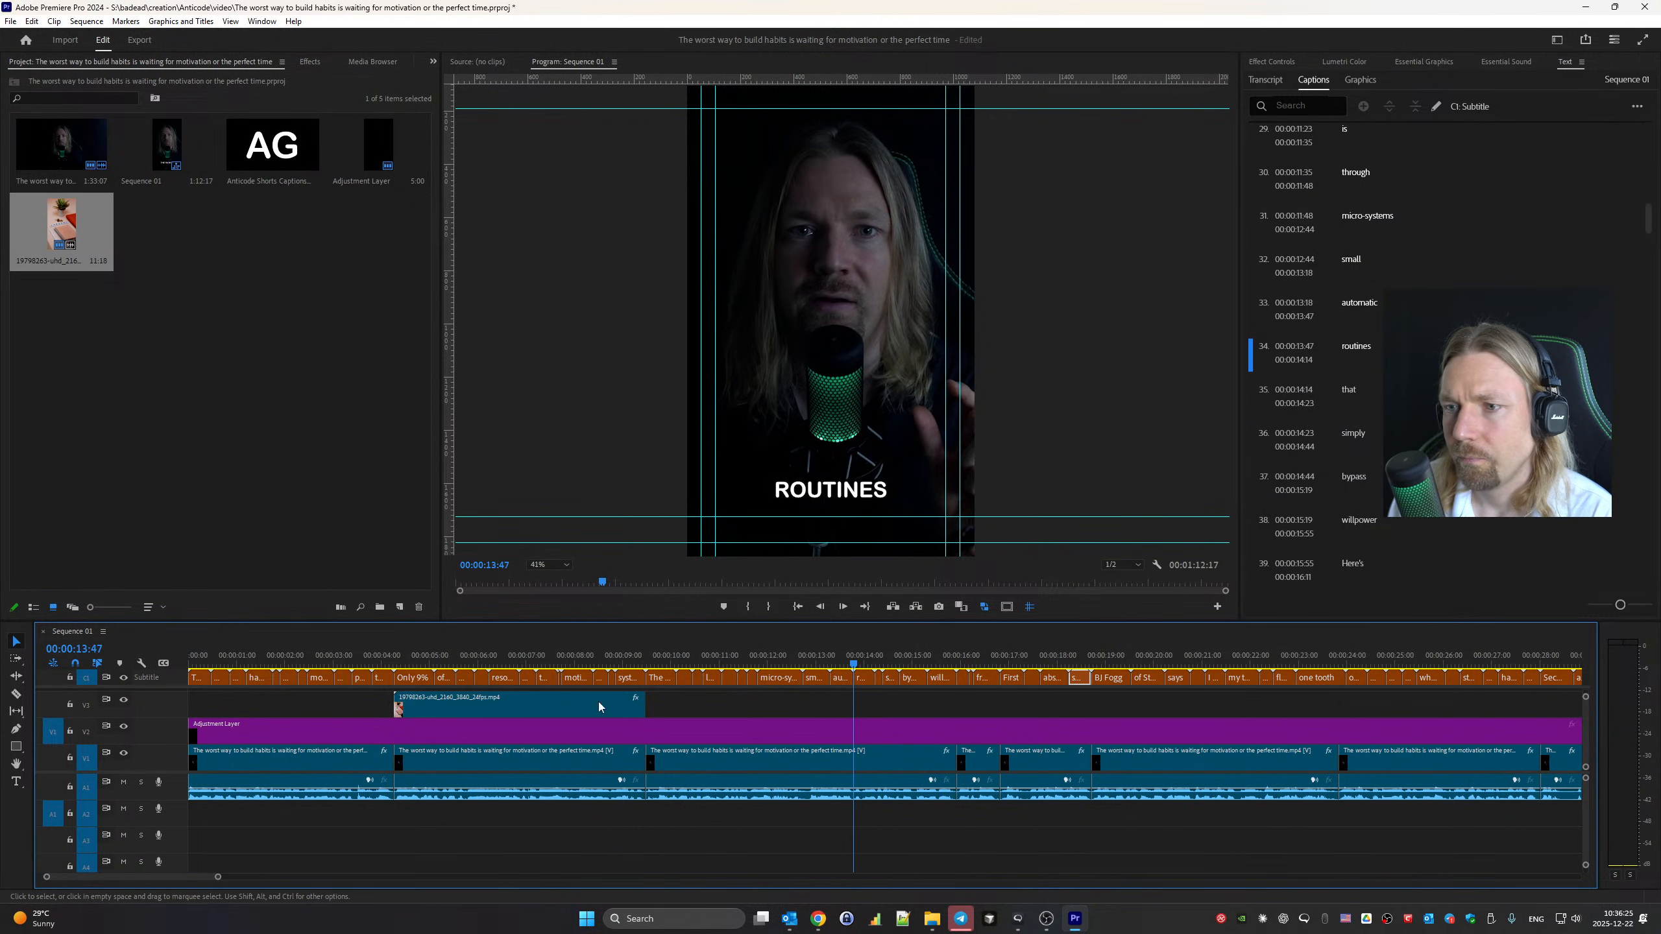
Place the downloaded gym clip above the adjustment layer at 00:00:13:47, cut it at 00:00:15:55, and delete the remainder
key("super+e")
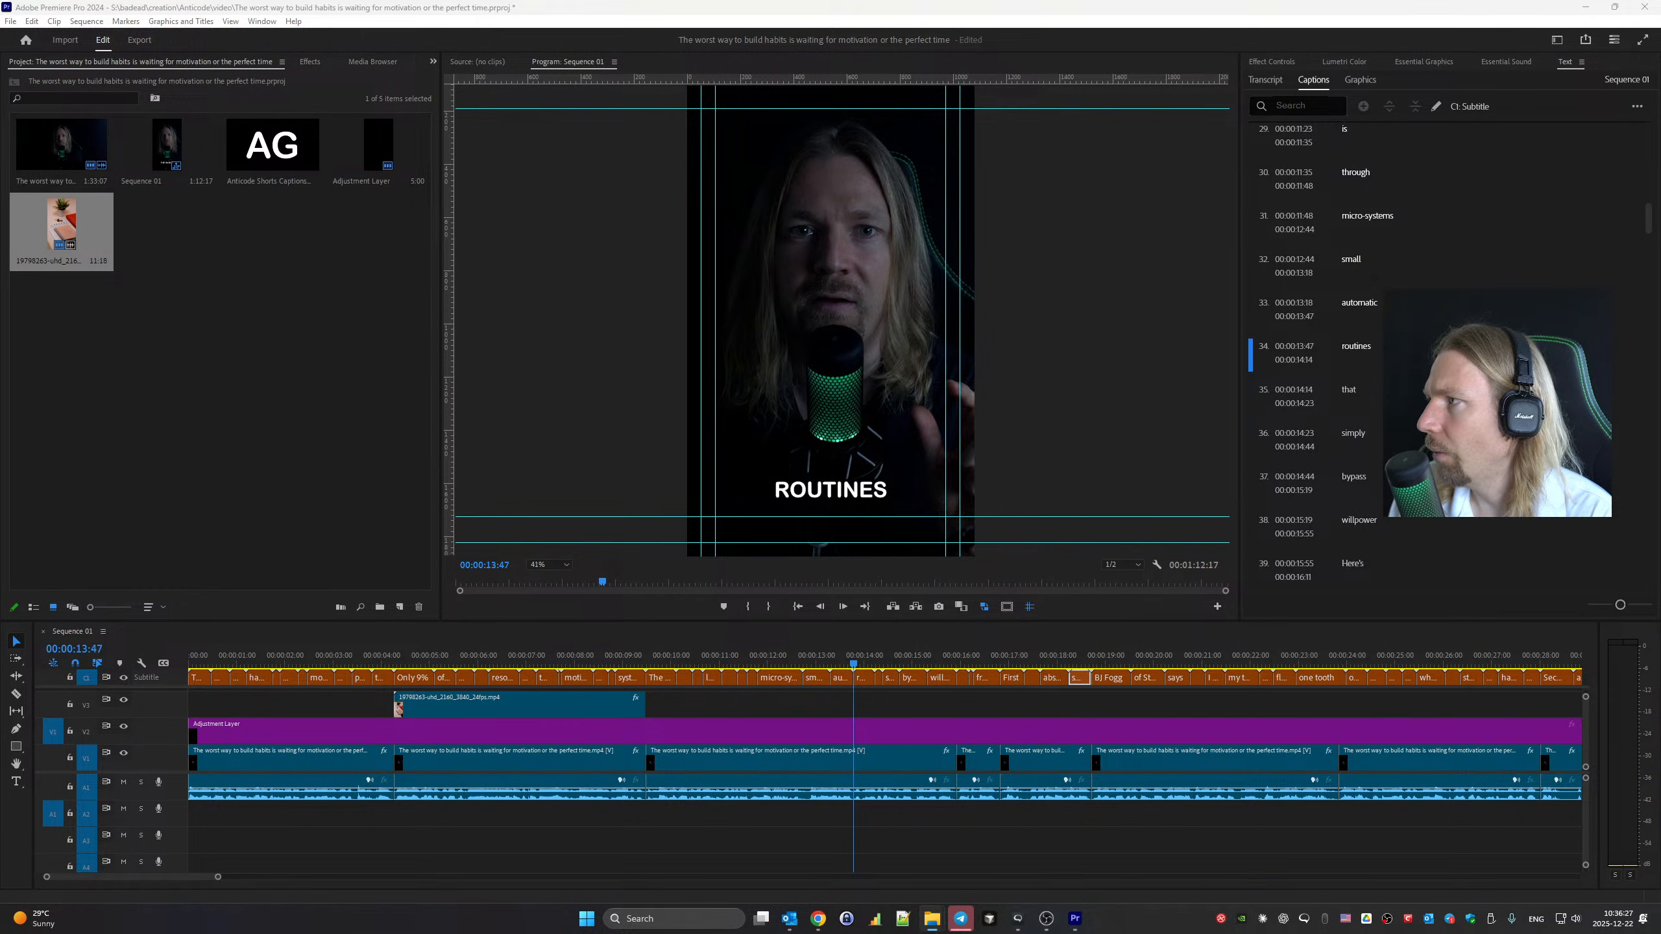
left_click_drag(1039, 678, 857, 705)
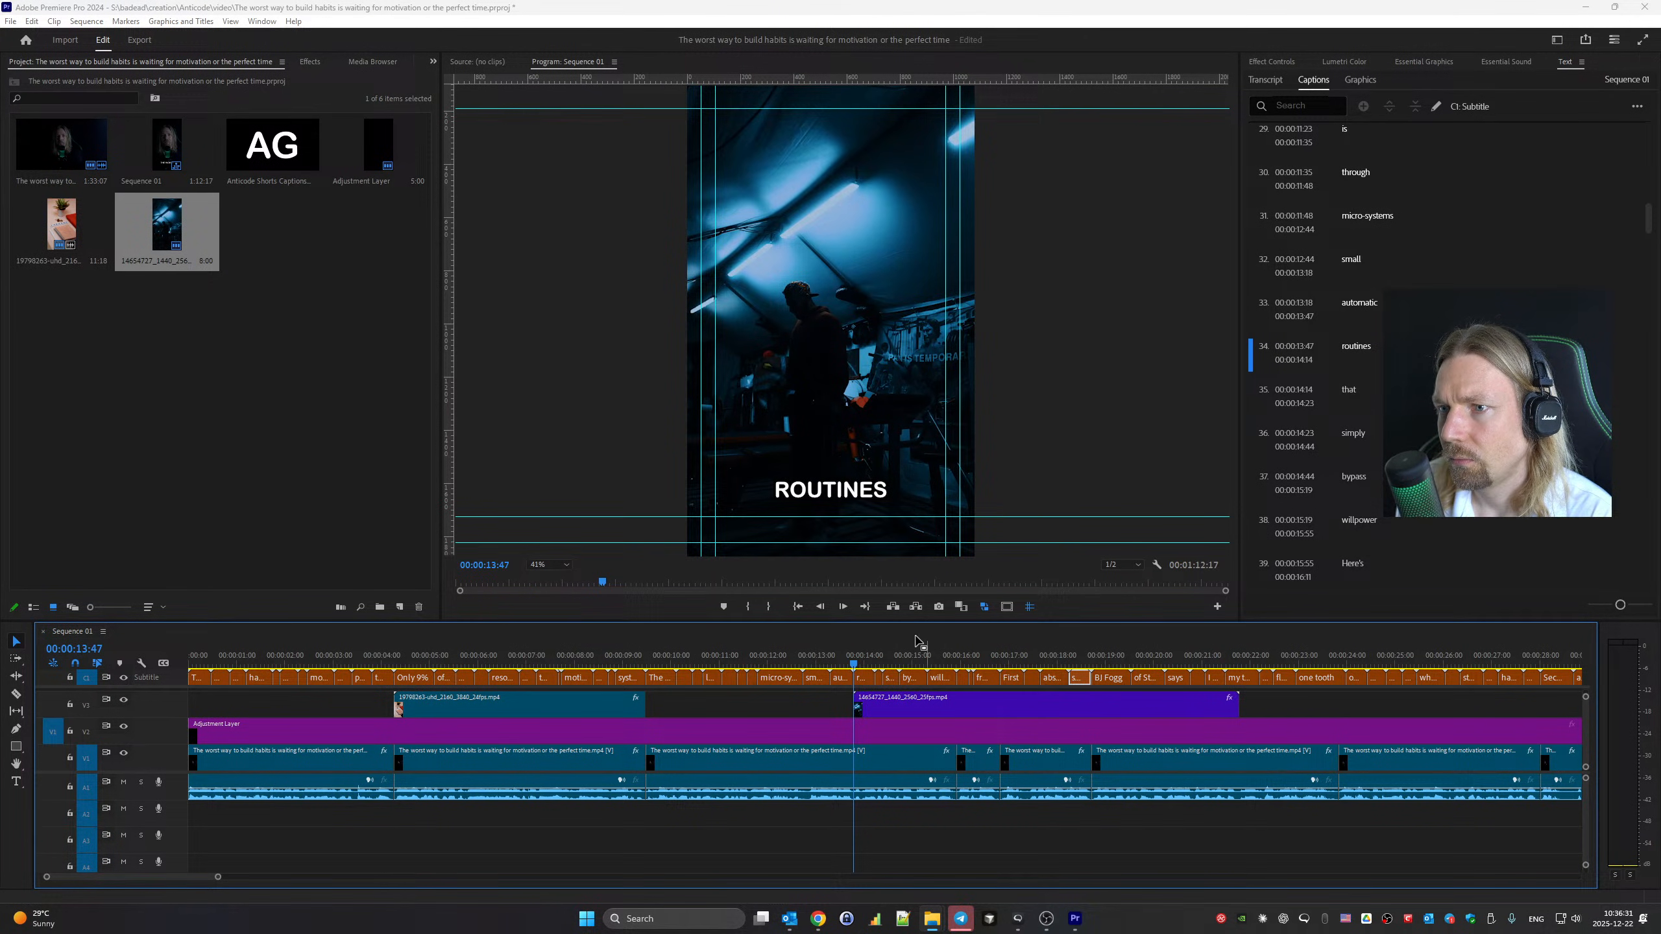
key("space")
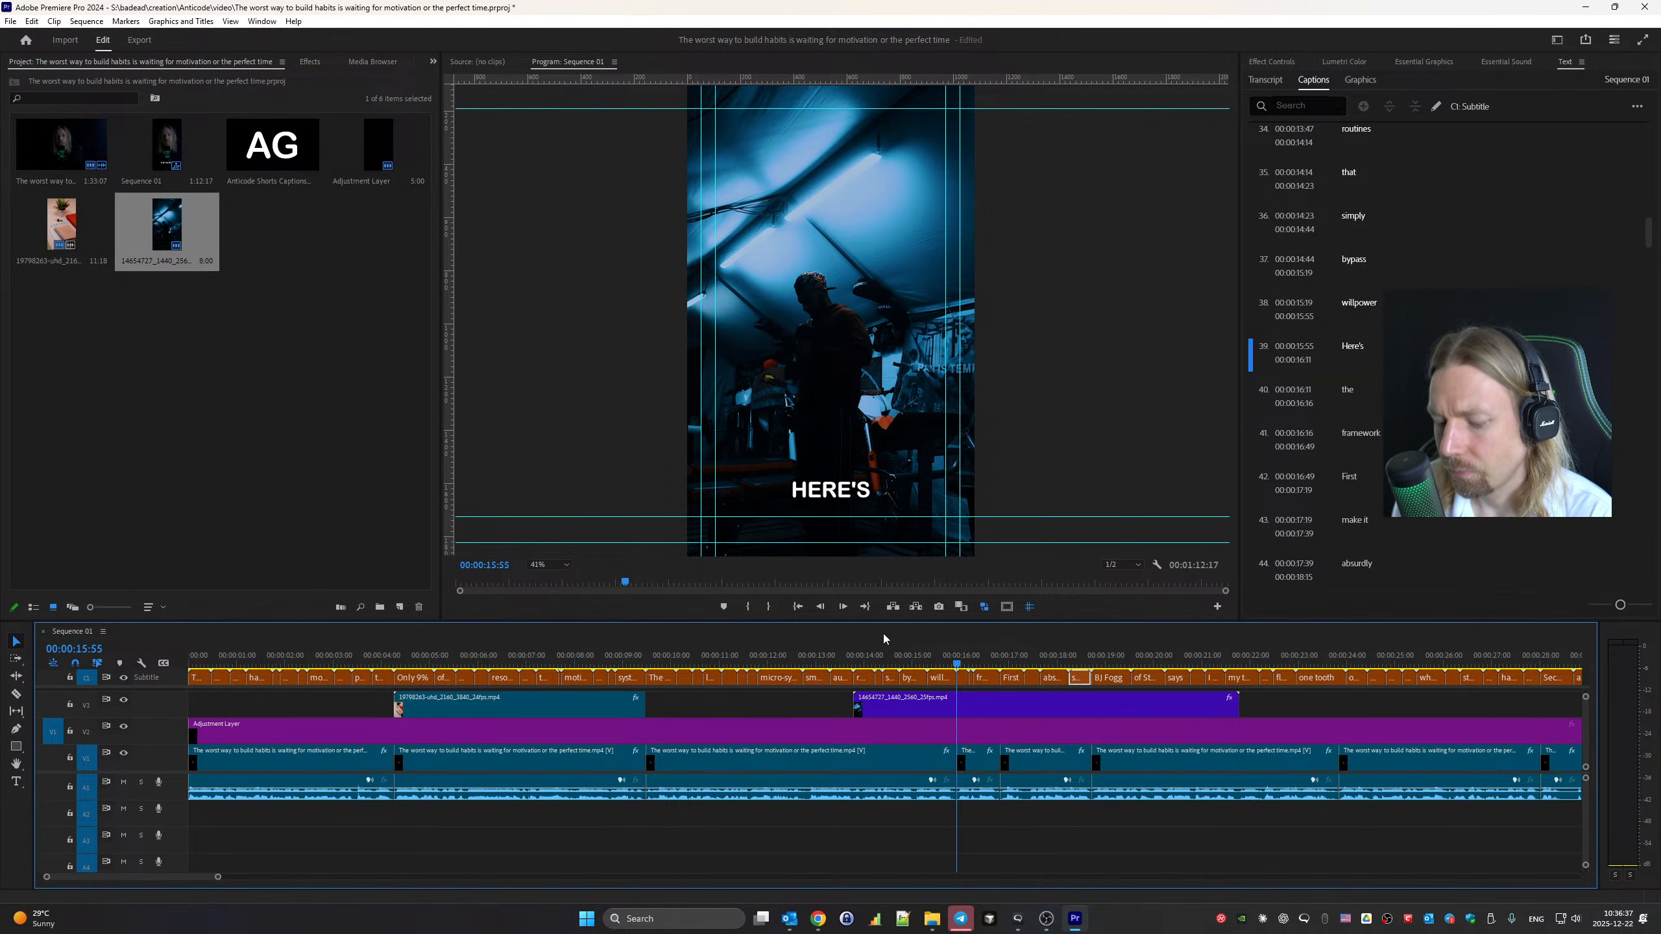
key("c")
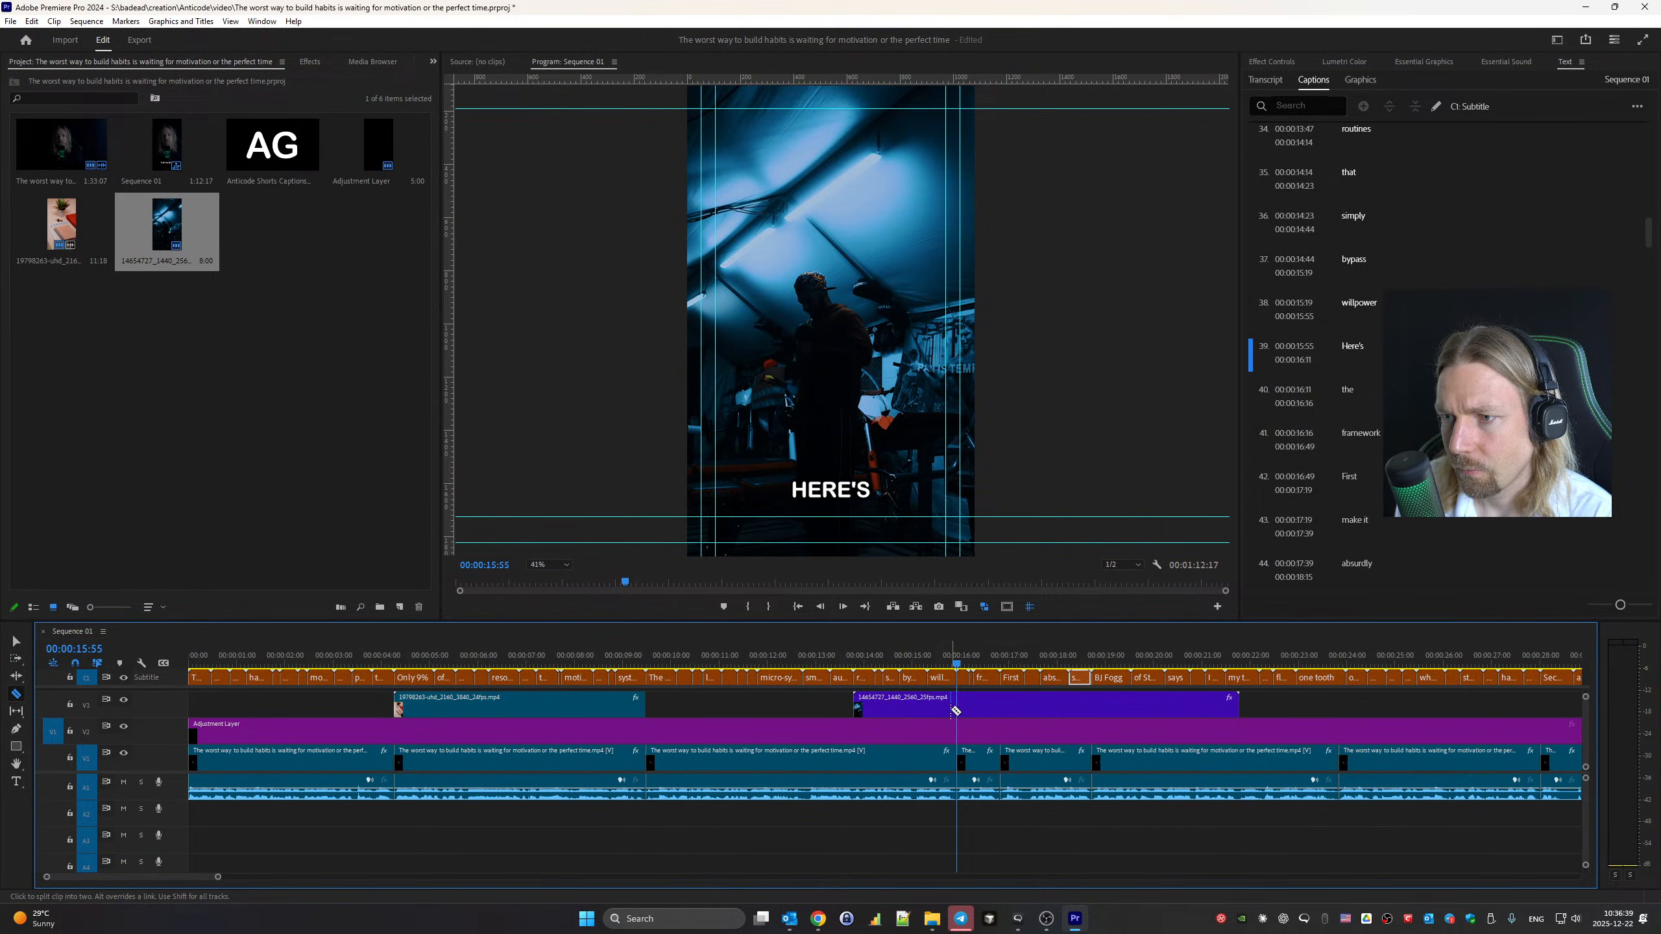
key("space")
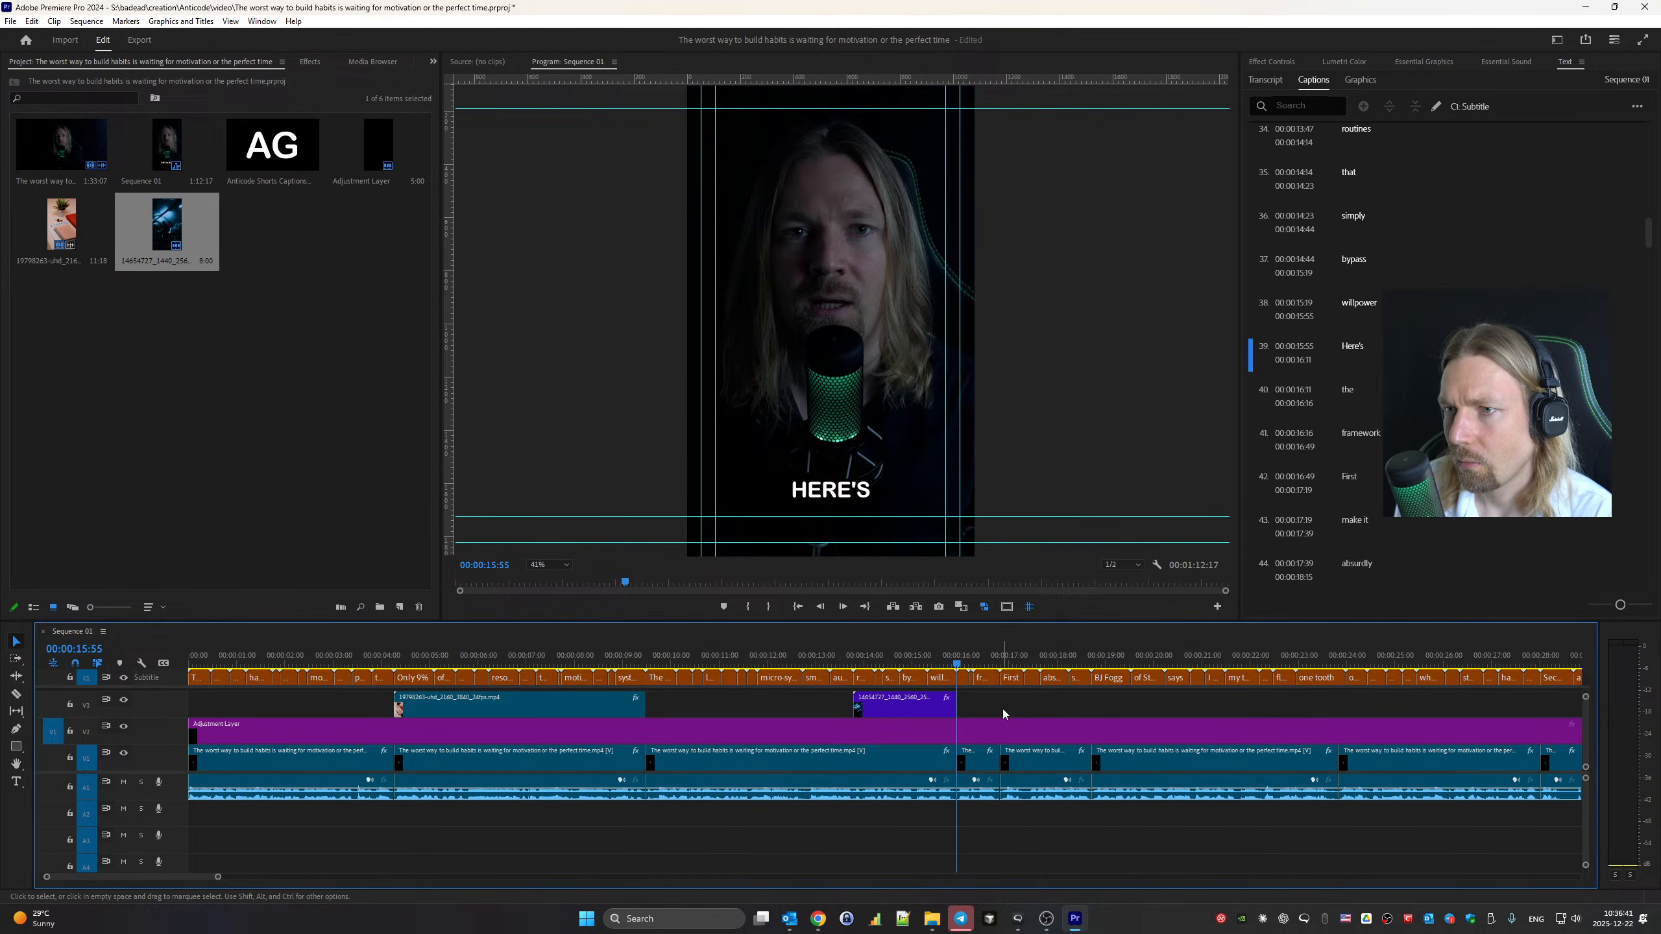
Set the sequence playhead near the "First" caption at about 00:00:16:55, switch to Pexels in Chrome, and search videos for "chunks"
left_click(1008, 665)
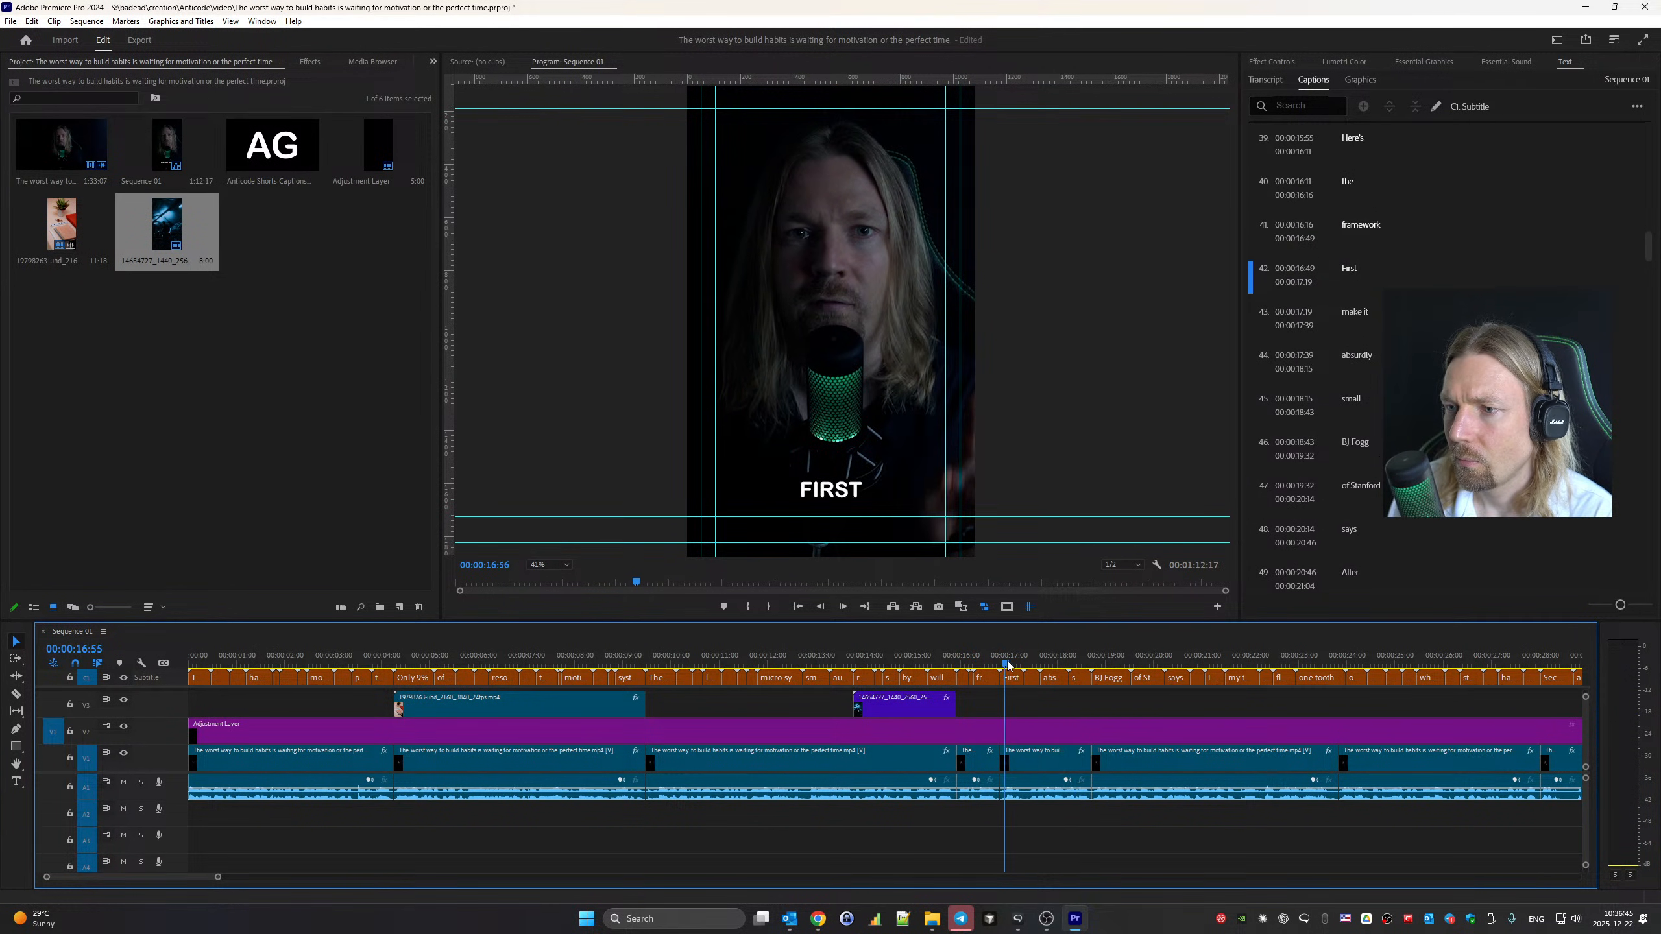
mouse_move(817, 918)
left_click(889, 894)
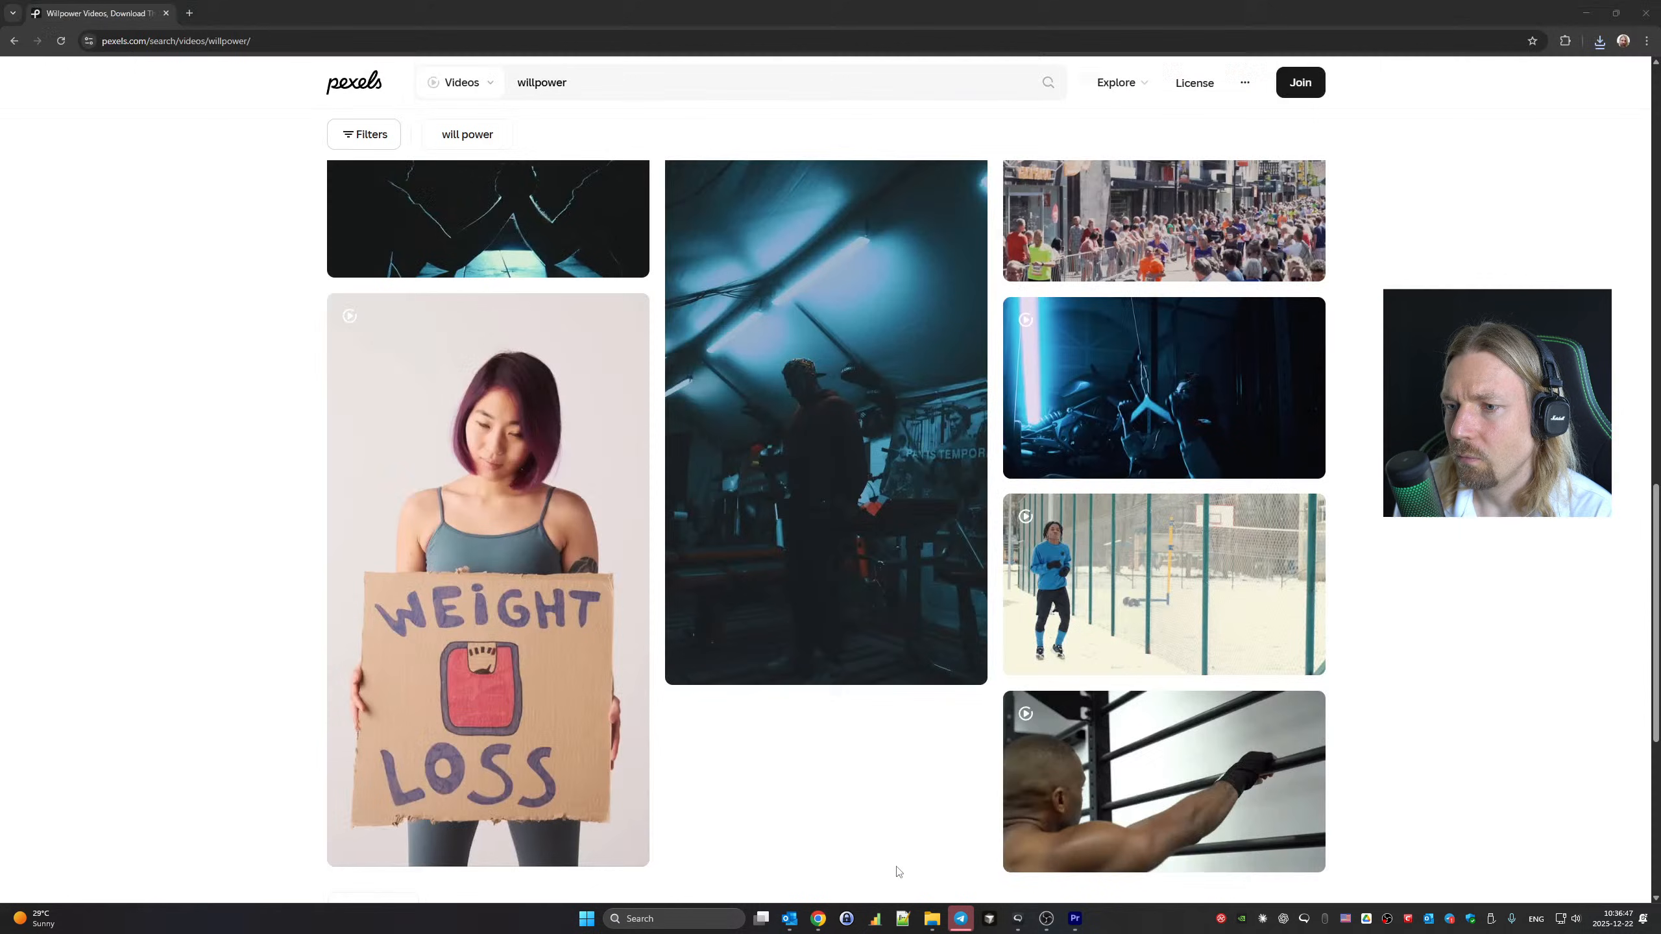
mouse_move(891, 573)
scroll(805, 332, "up", 10)
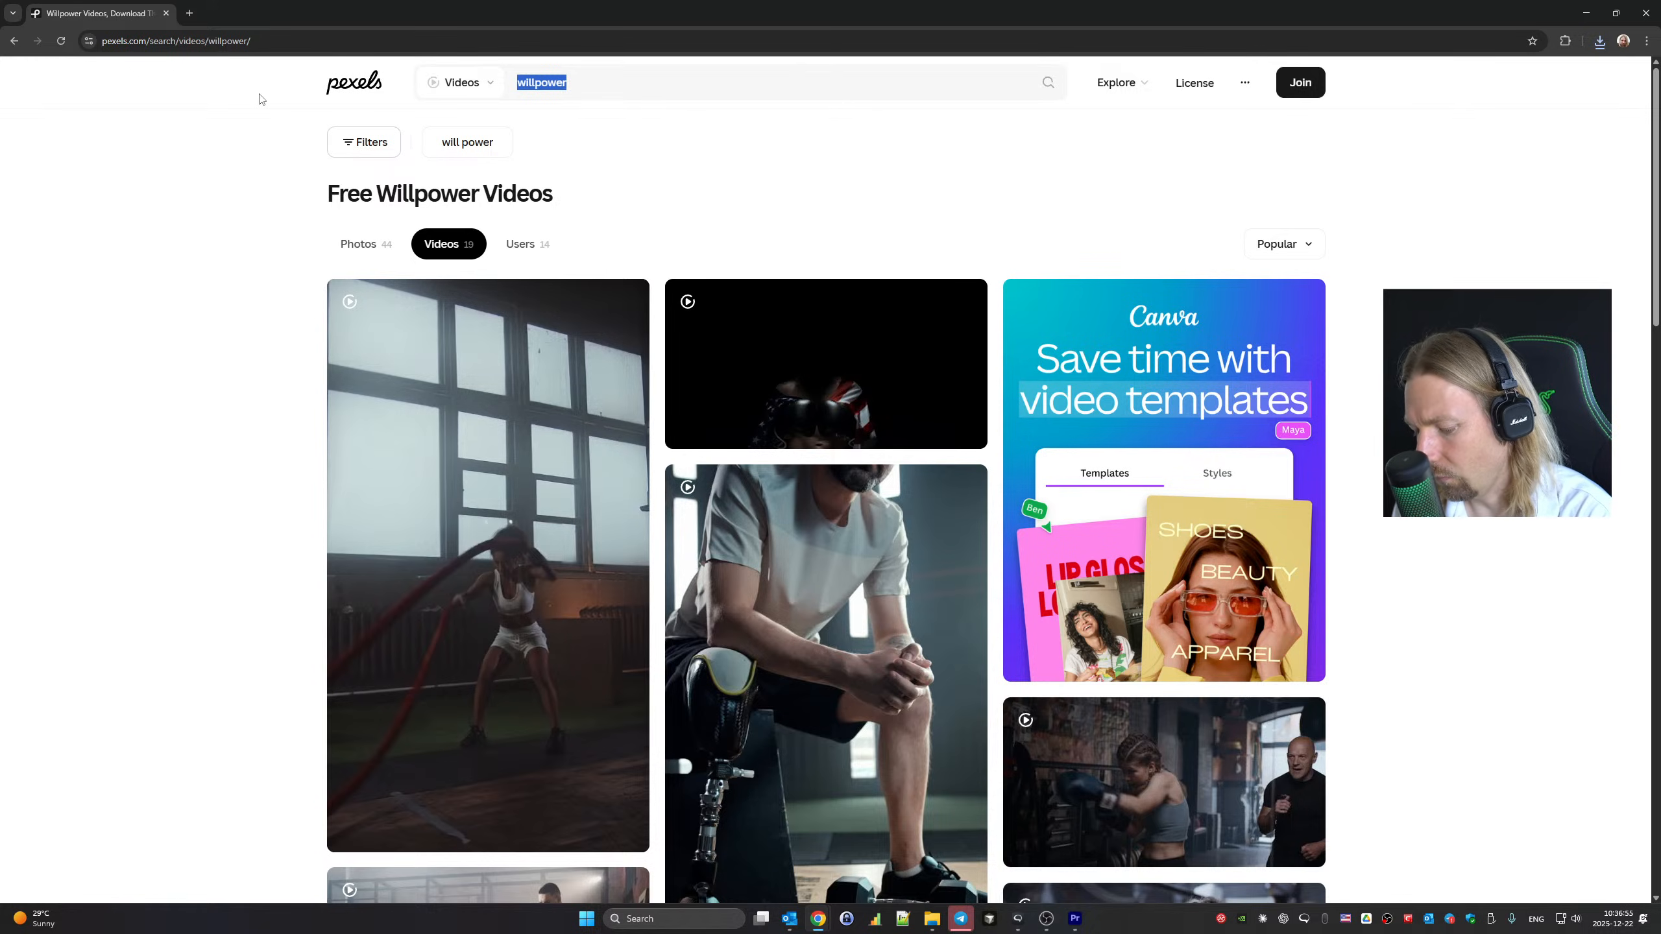
type("chunks")
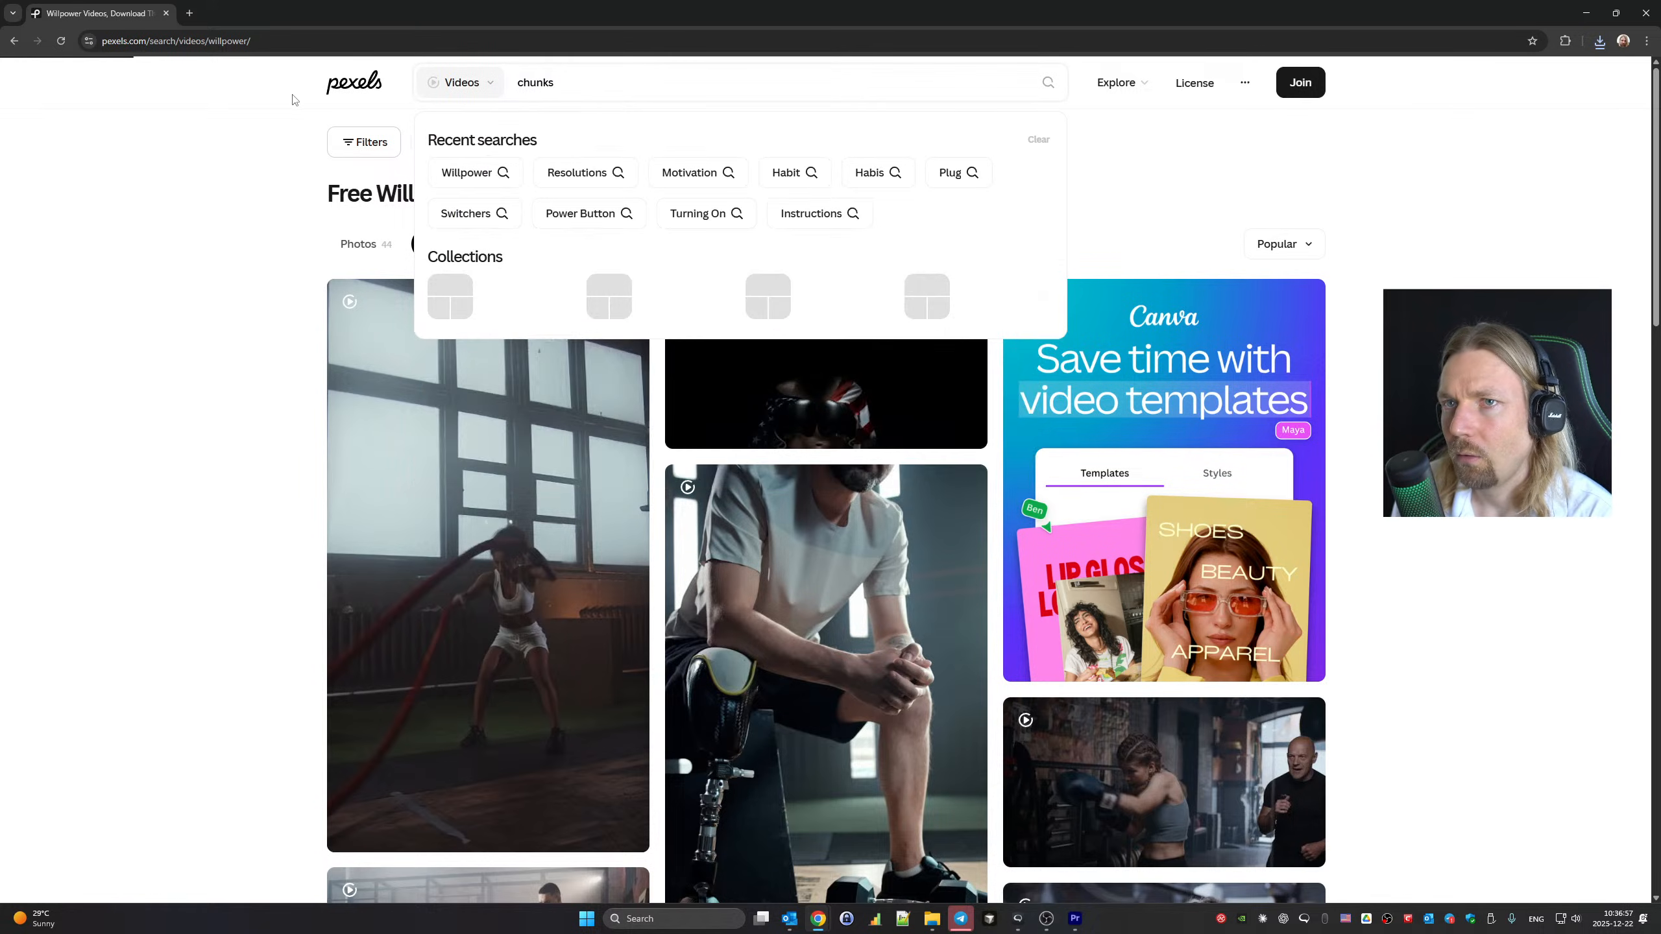
key("Return")
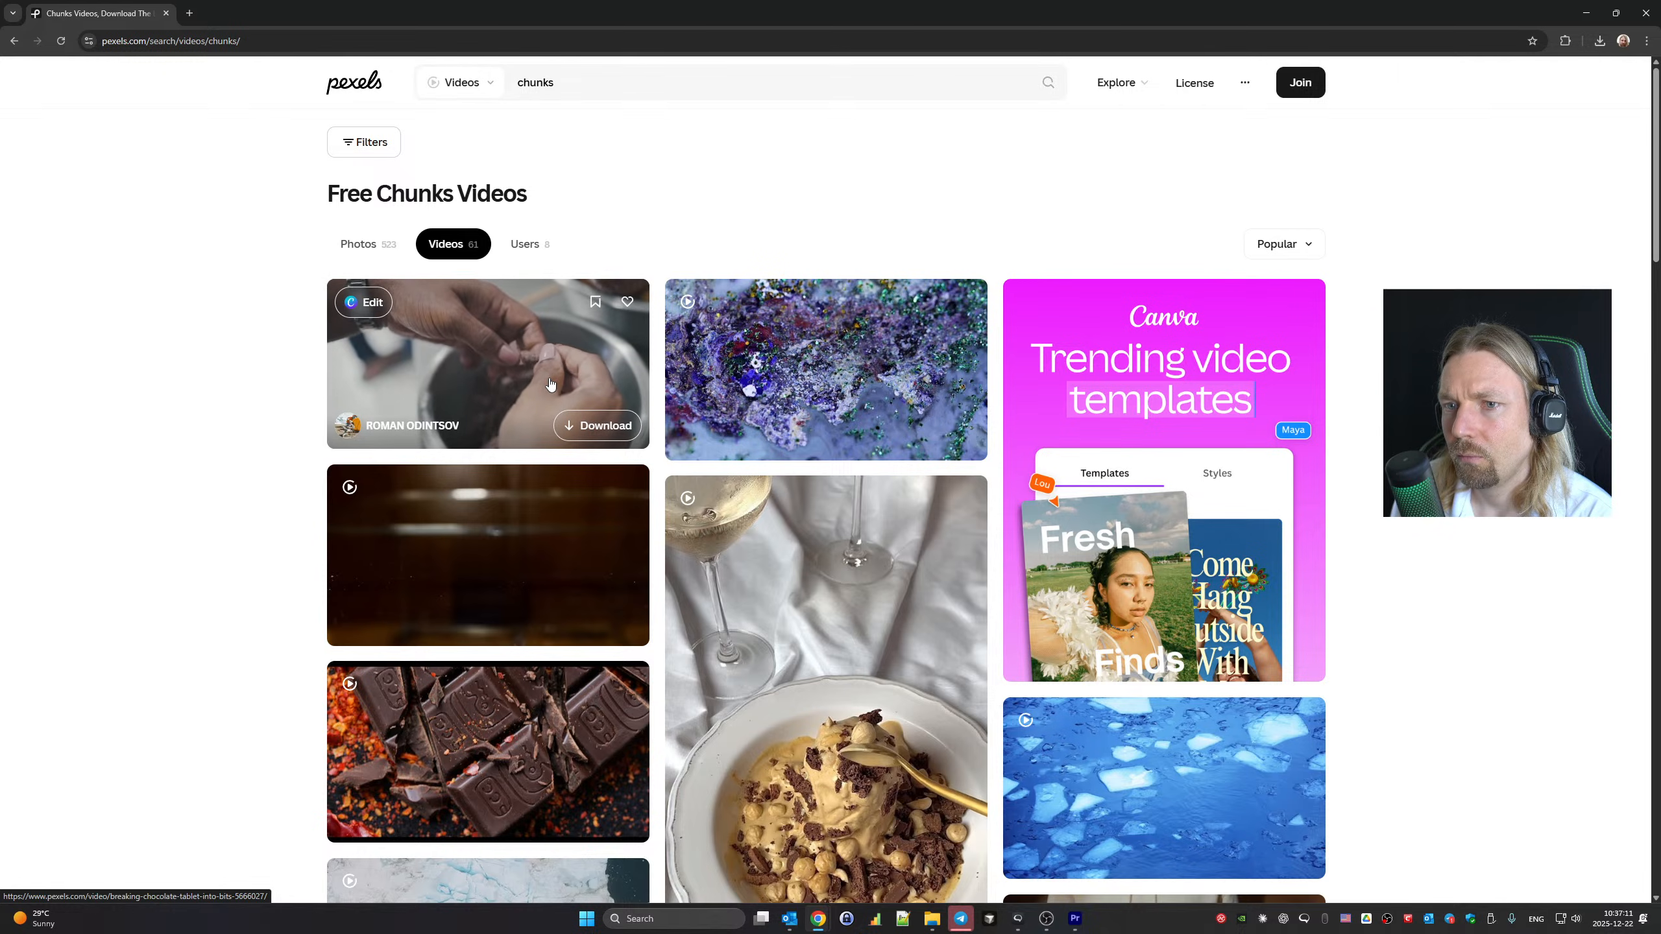
Look through the "chunks" video results for footage that fits the line about making it small
scroll(550, 384, "down", 6)
scroll(550, 384, "down", 4)
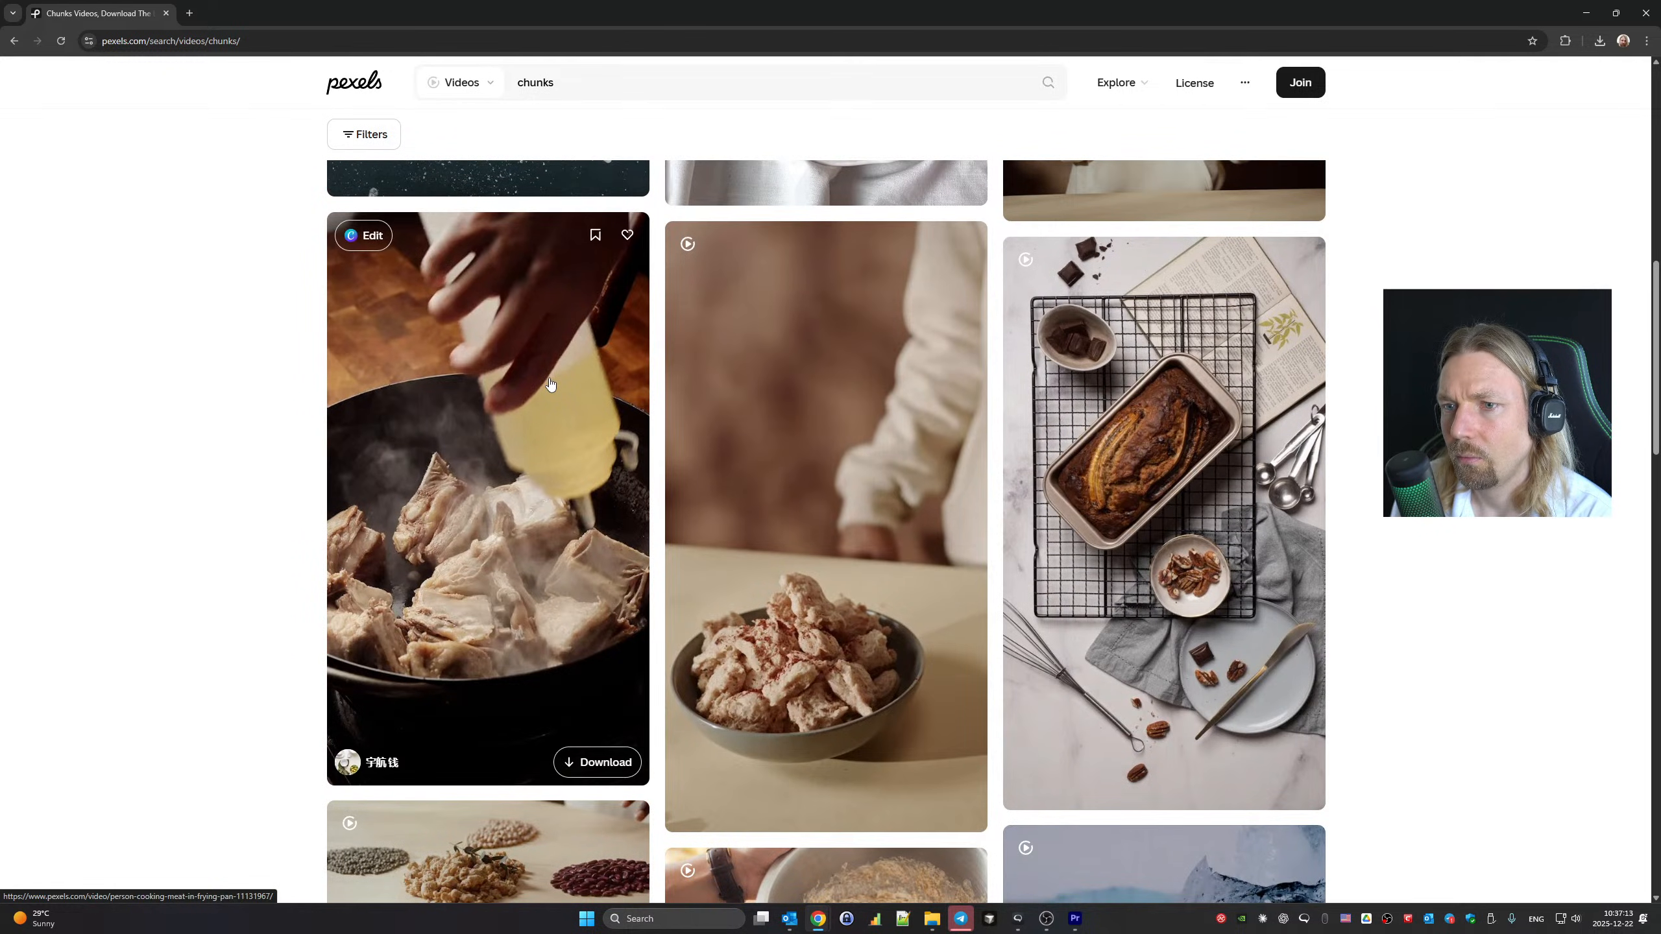
scroll(550, 384, "down", 5)
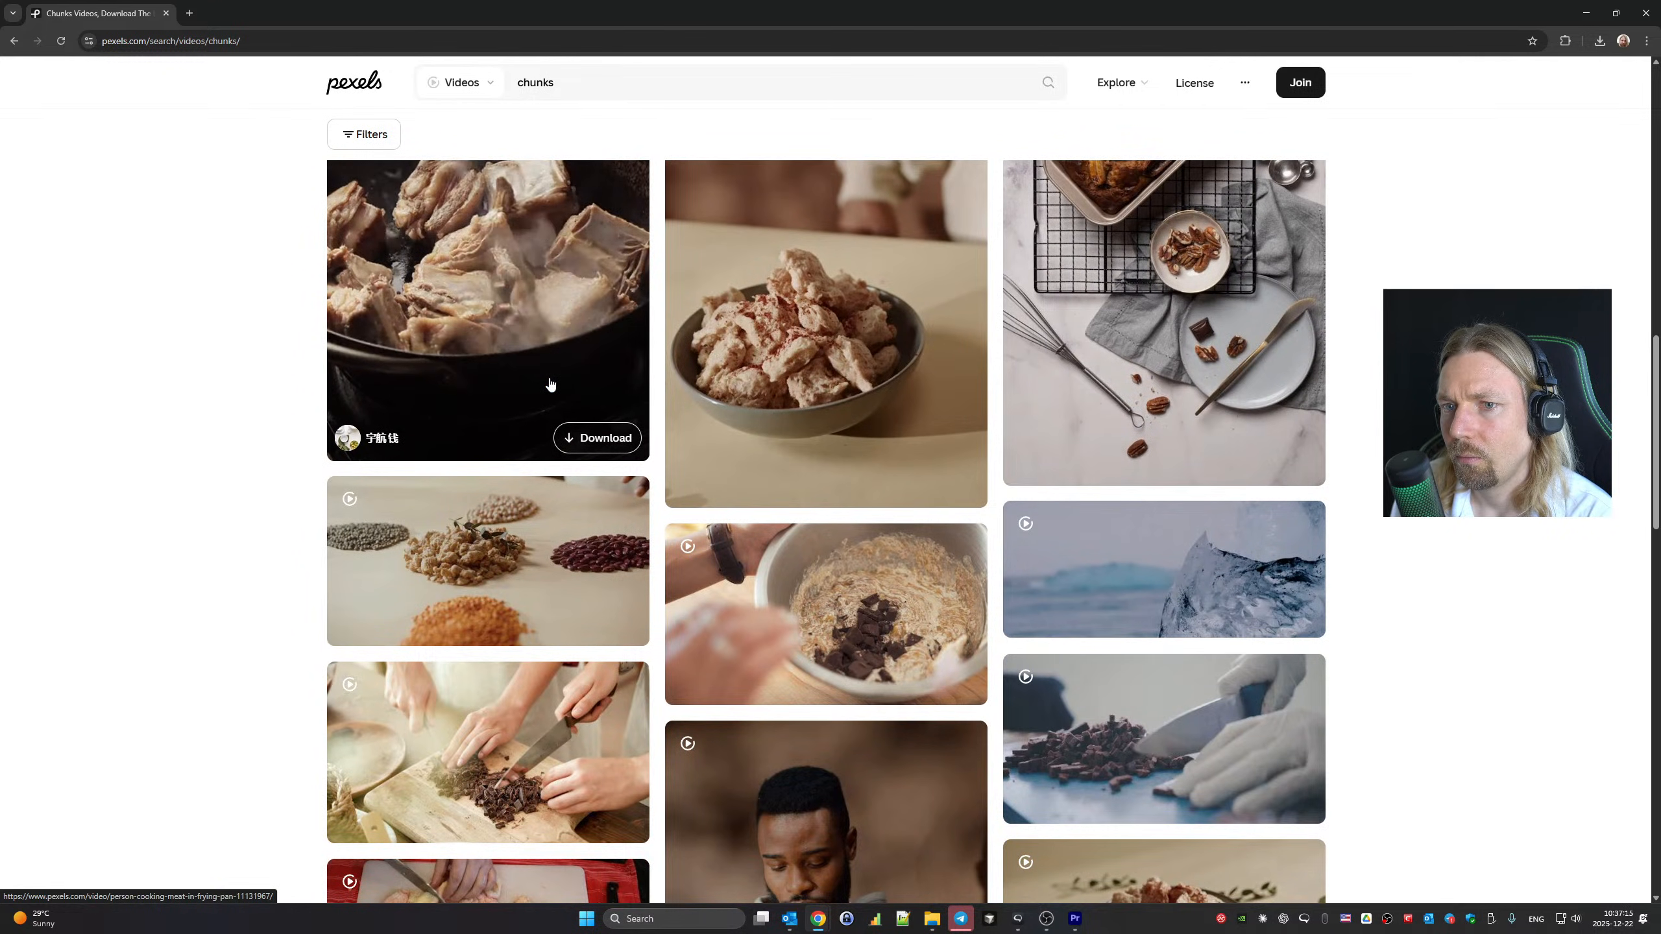
scroll(551, 384, "down", 1)
scroll(550, 384, "down", 5)
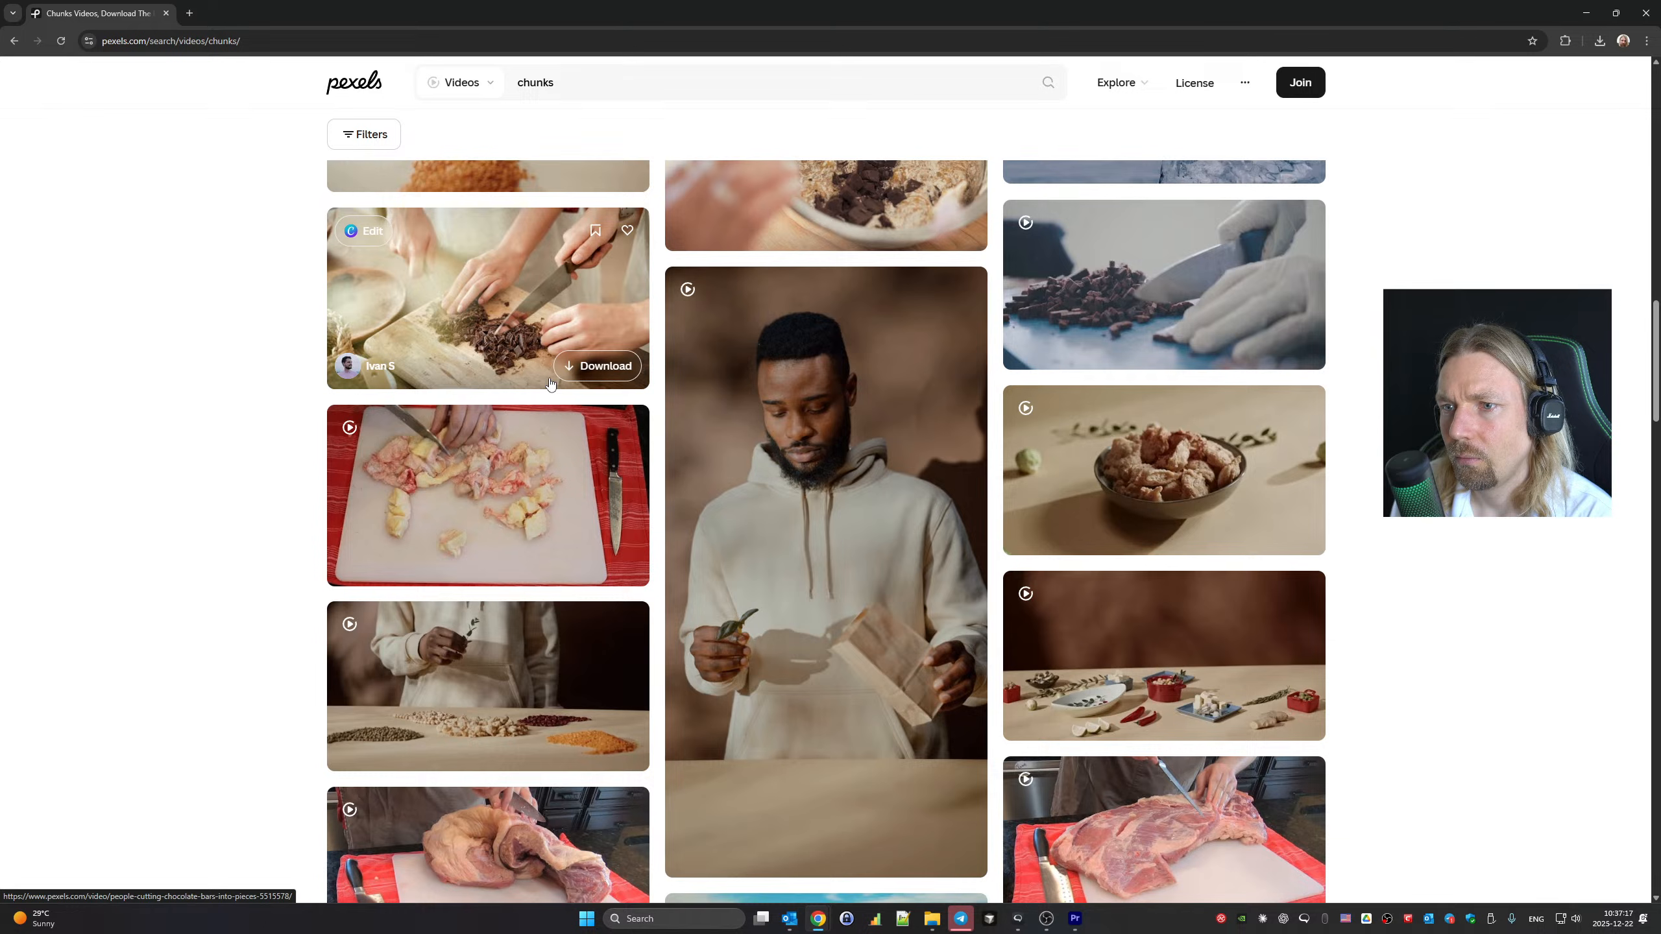
scroll(550, 384, "down", 7)
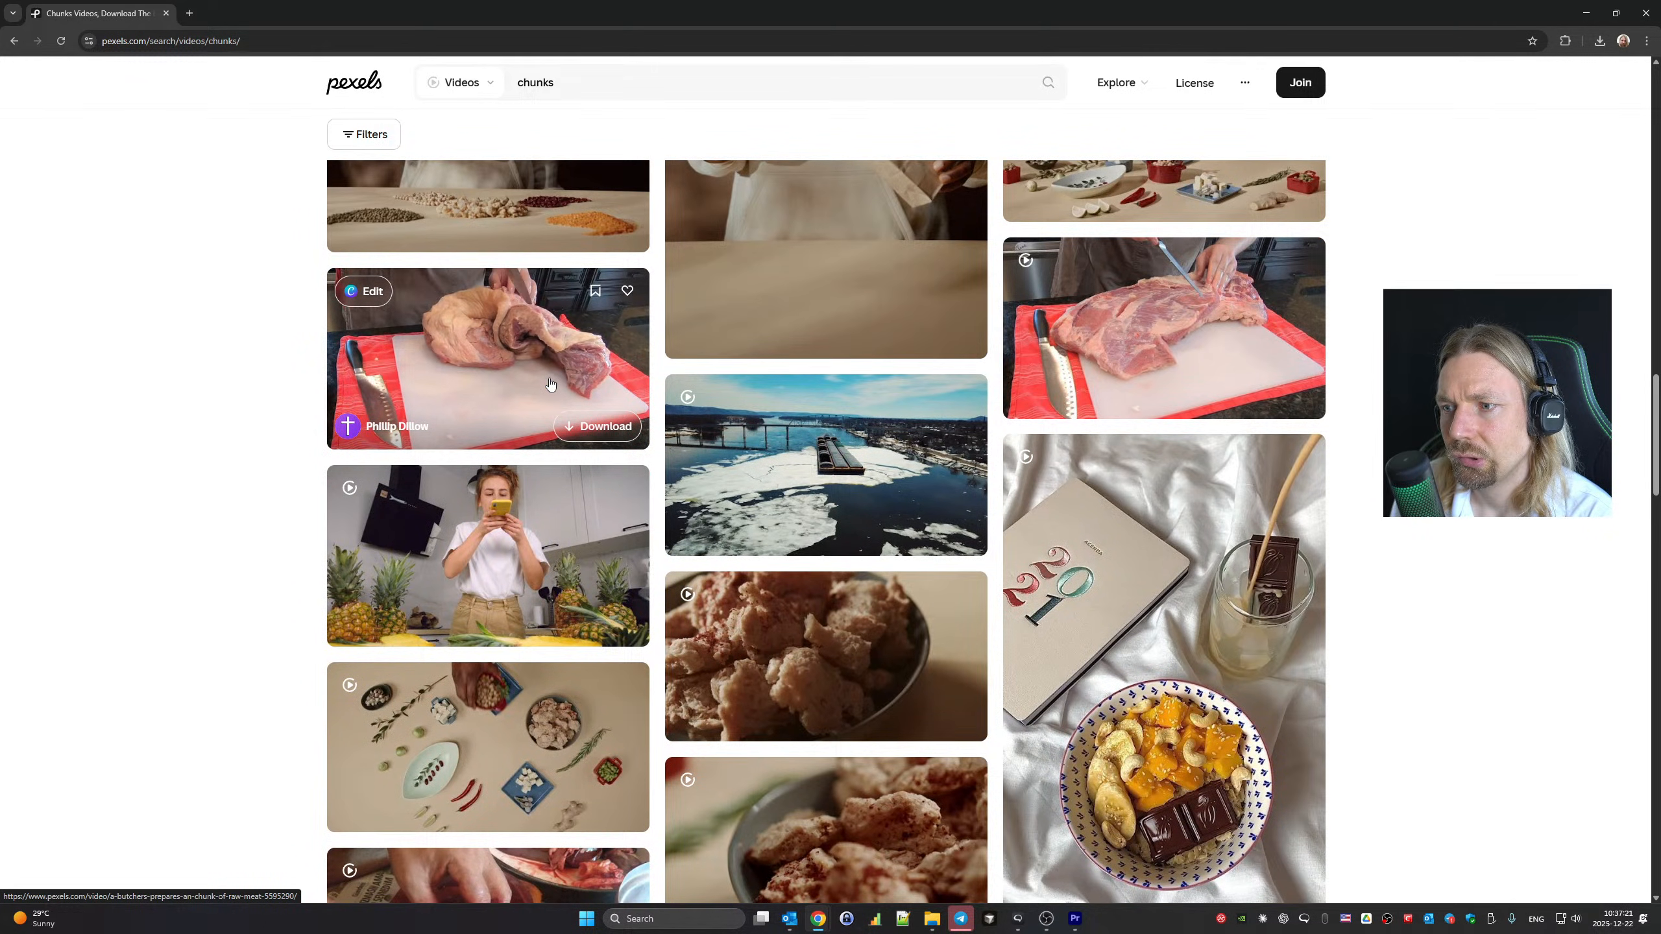
scroll(550, 385, "down", 4)
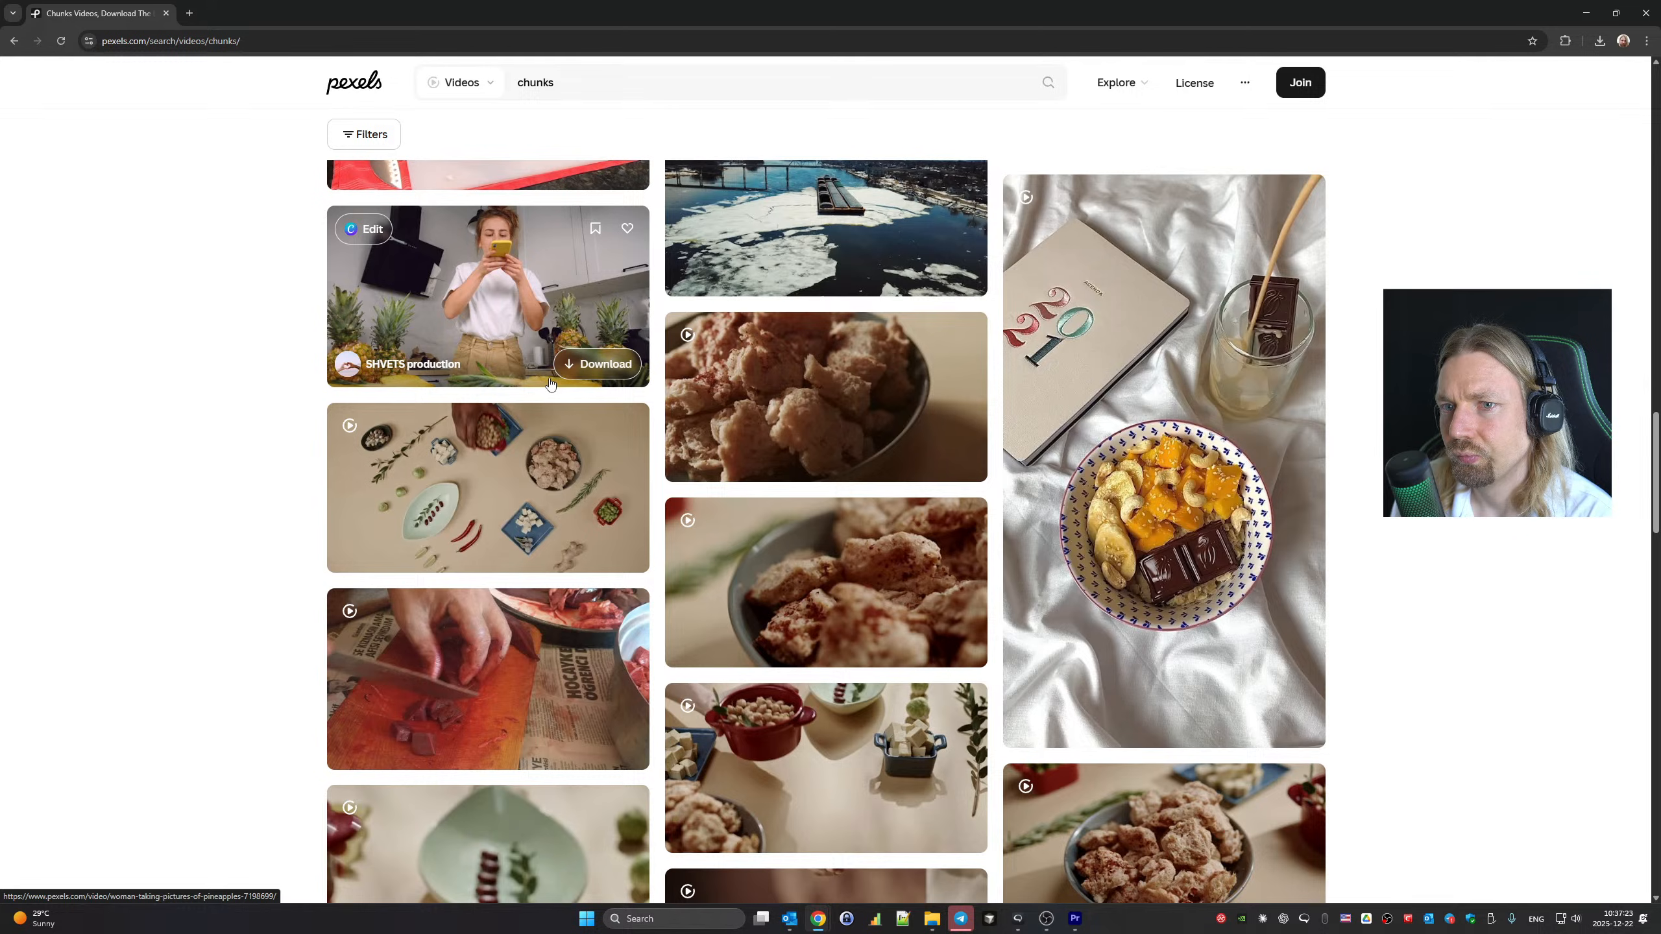
scroll(550, 384, "down", 15)
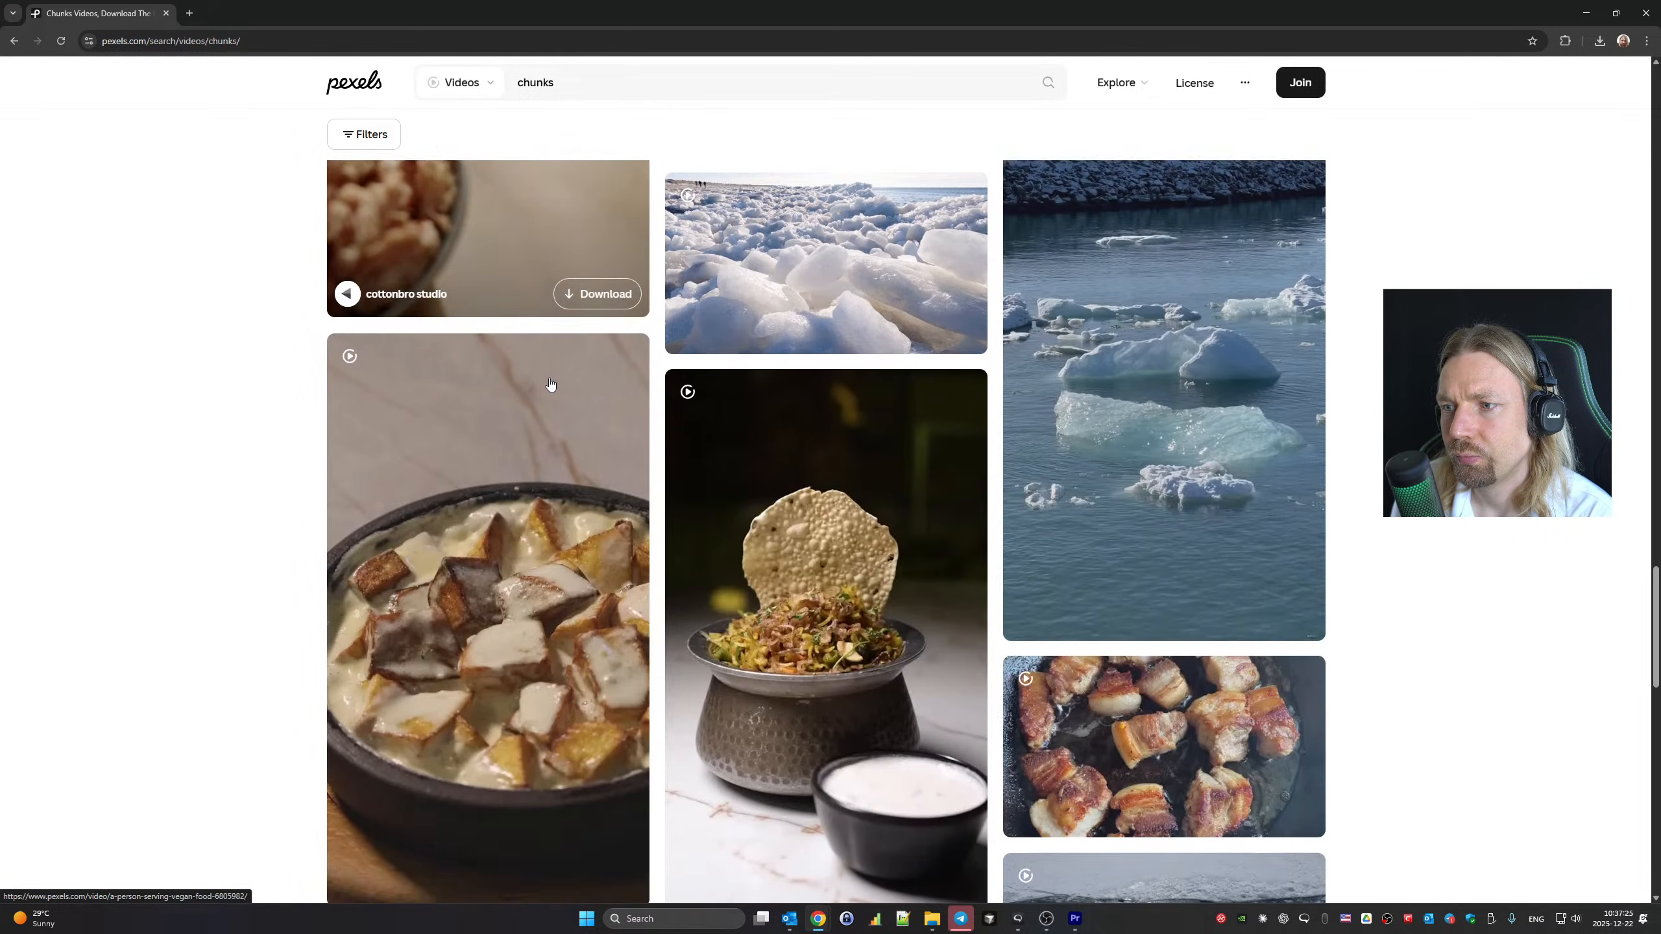
scroll(550, 384, "down", 1)
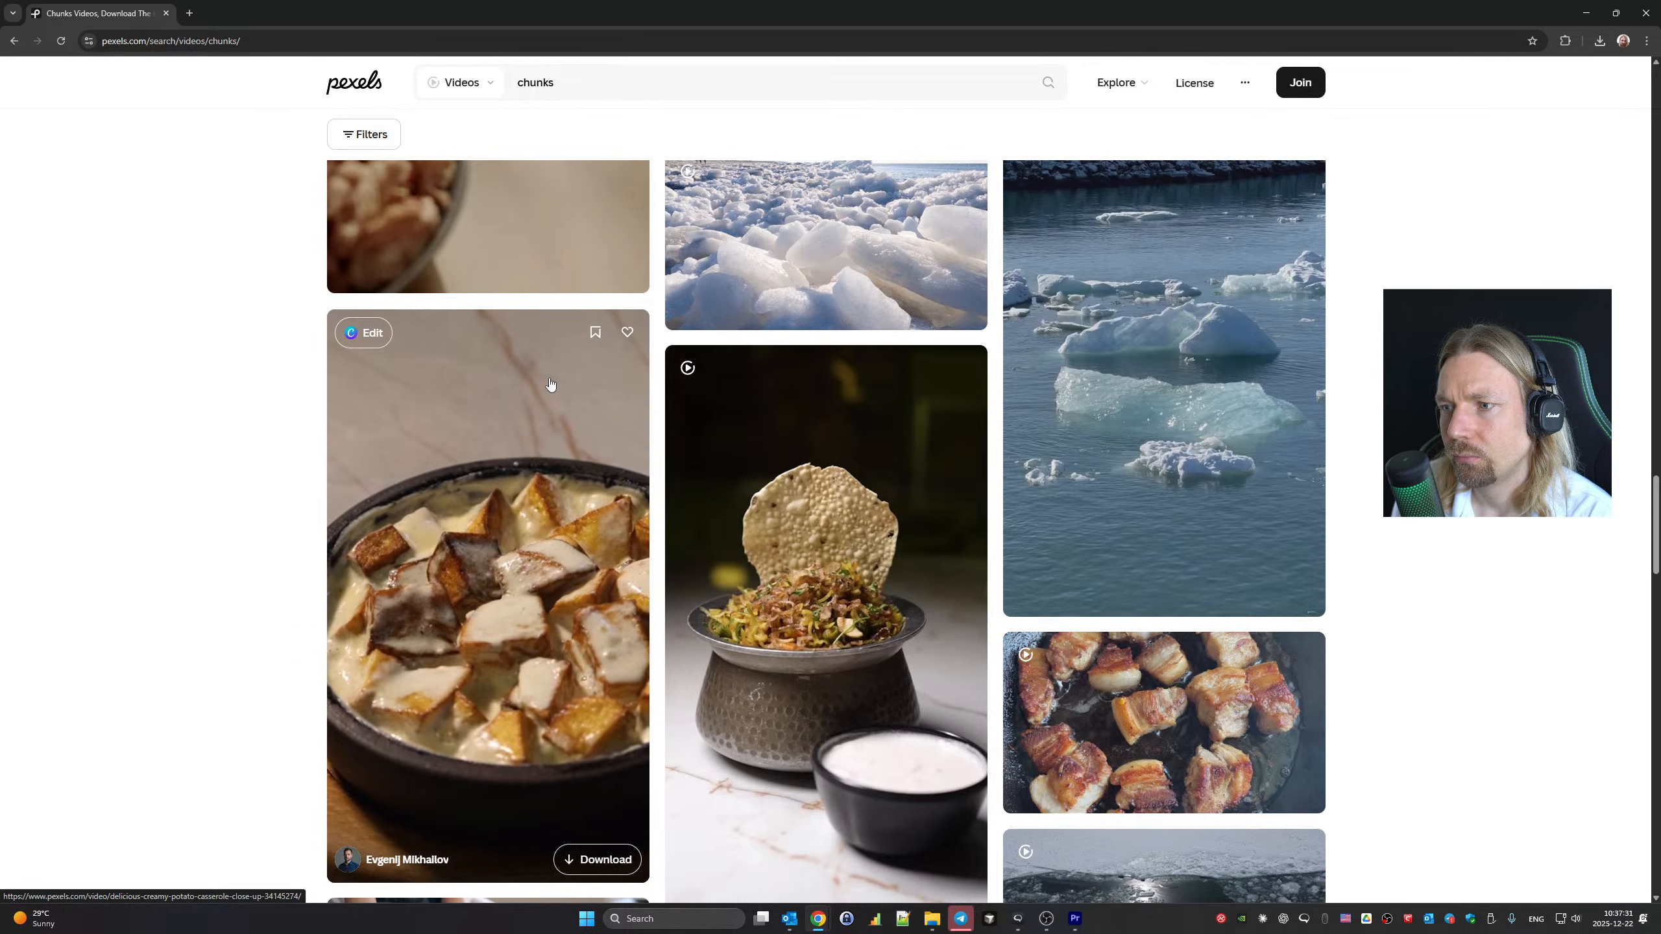
scroll(550, 384, "down", 9)
scroll(550, 384, "down", 8)
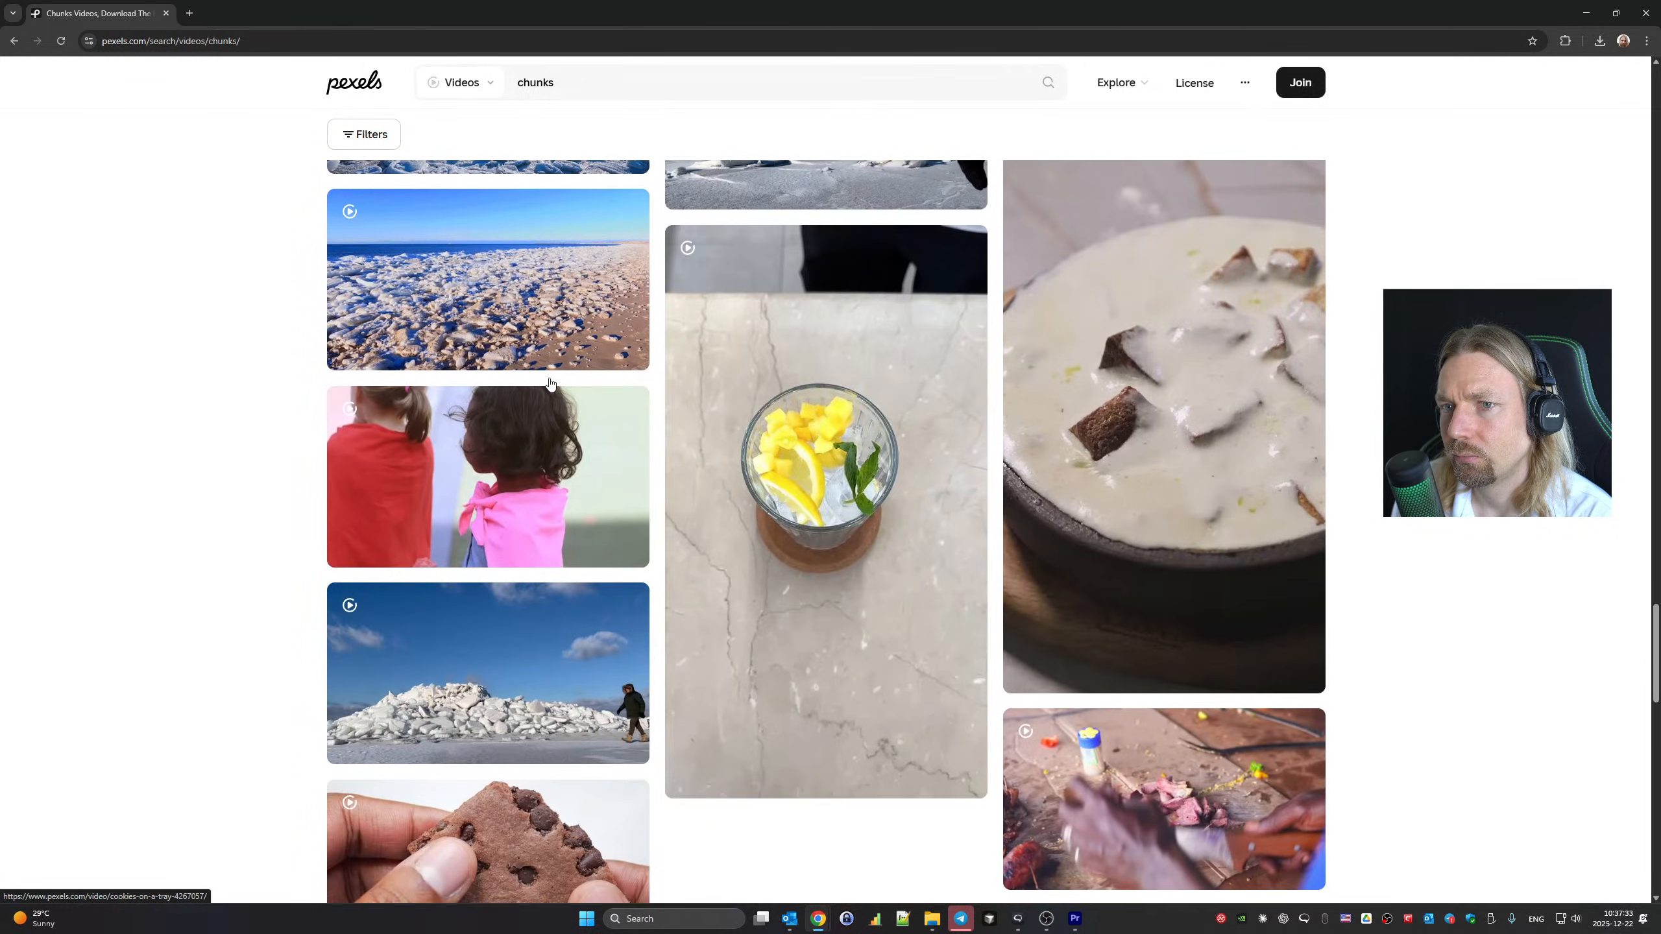
scroll(550, 384, "down", 8)
scroll(550, 384, "down", 10)
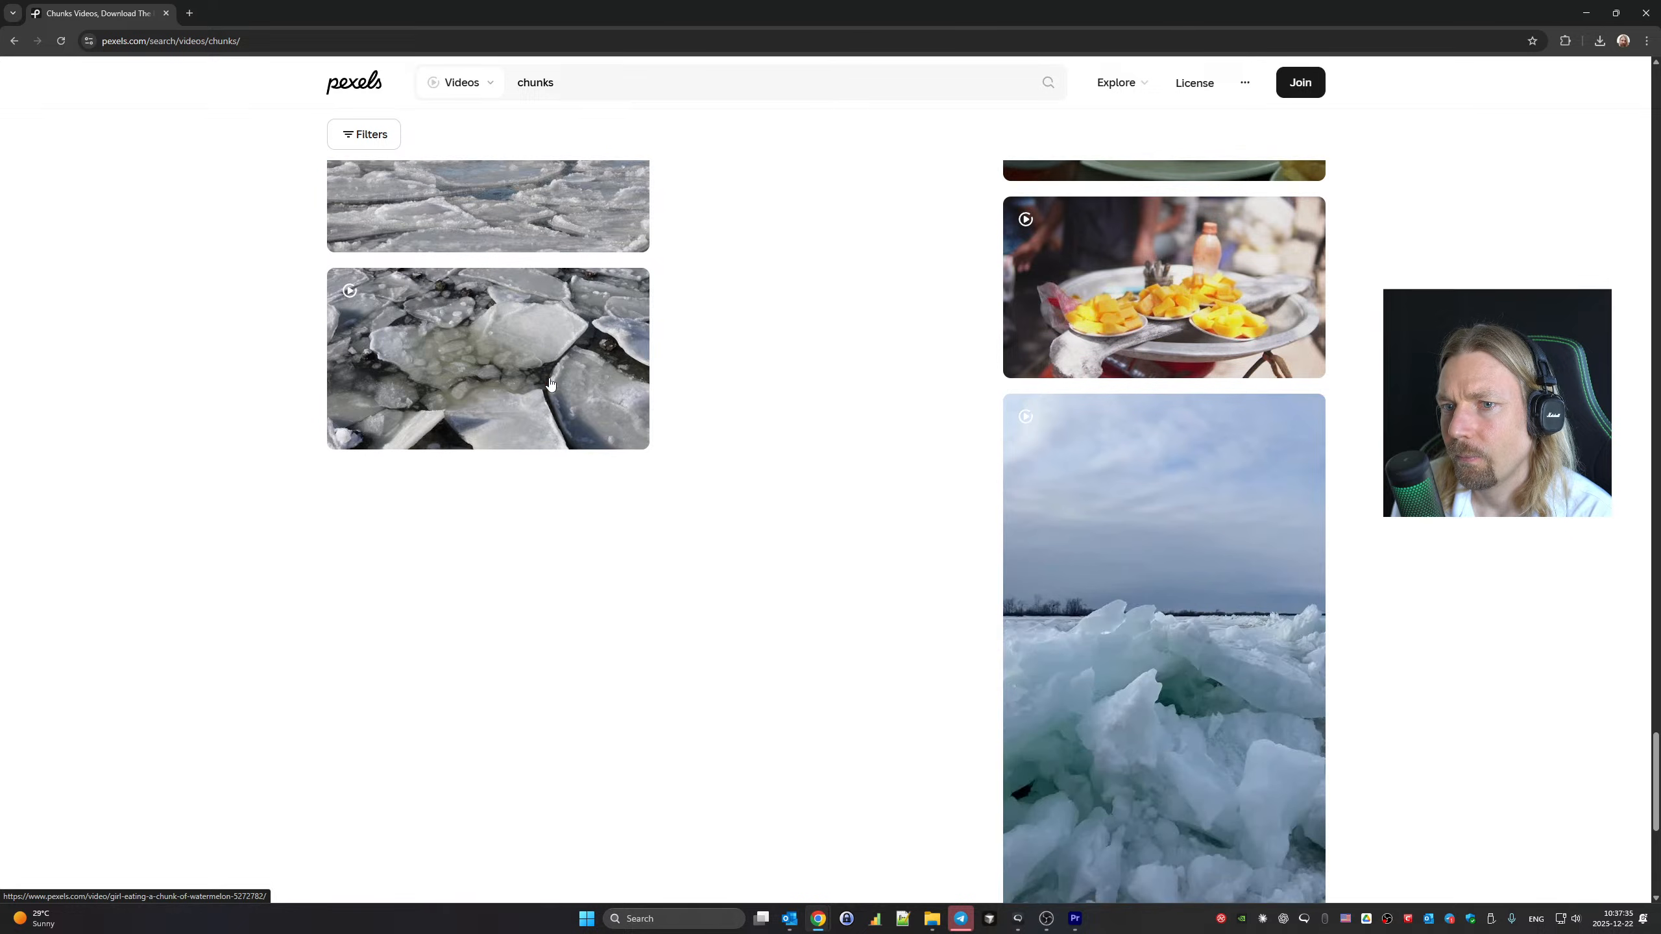
scroll(553, 384, "up", 20)
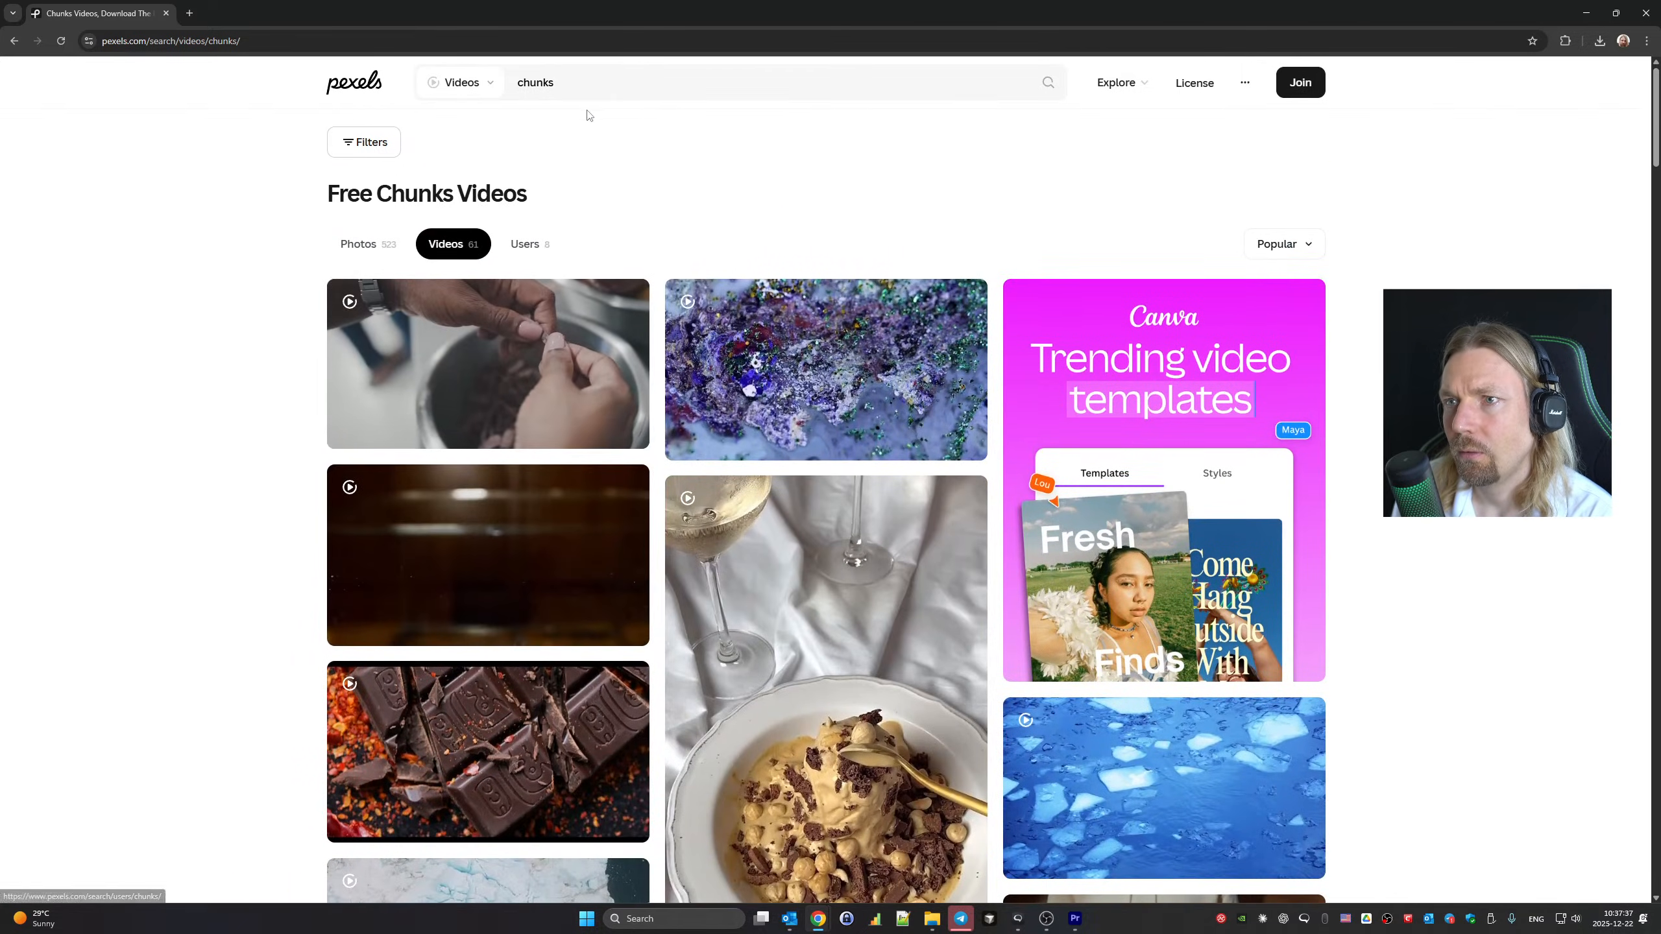
Search the Pexels videos for "list" instead
type("lio")
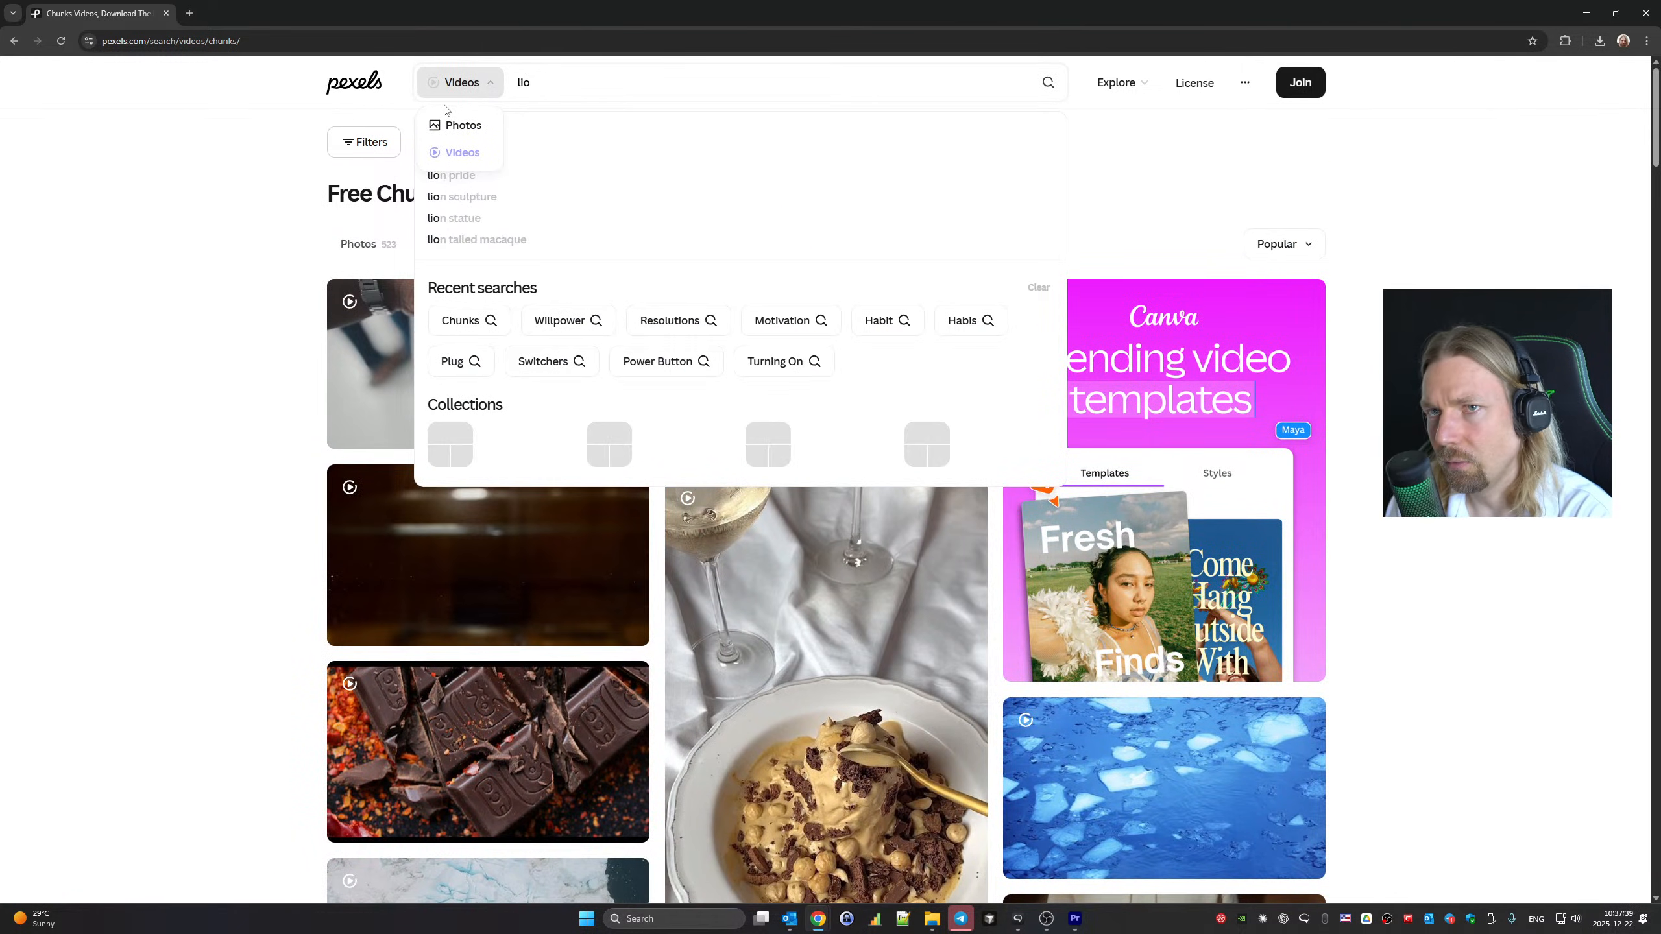
type("t")
key("Return")
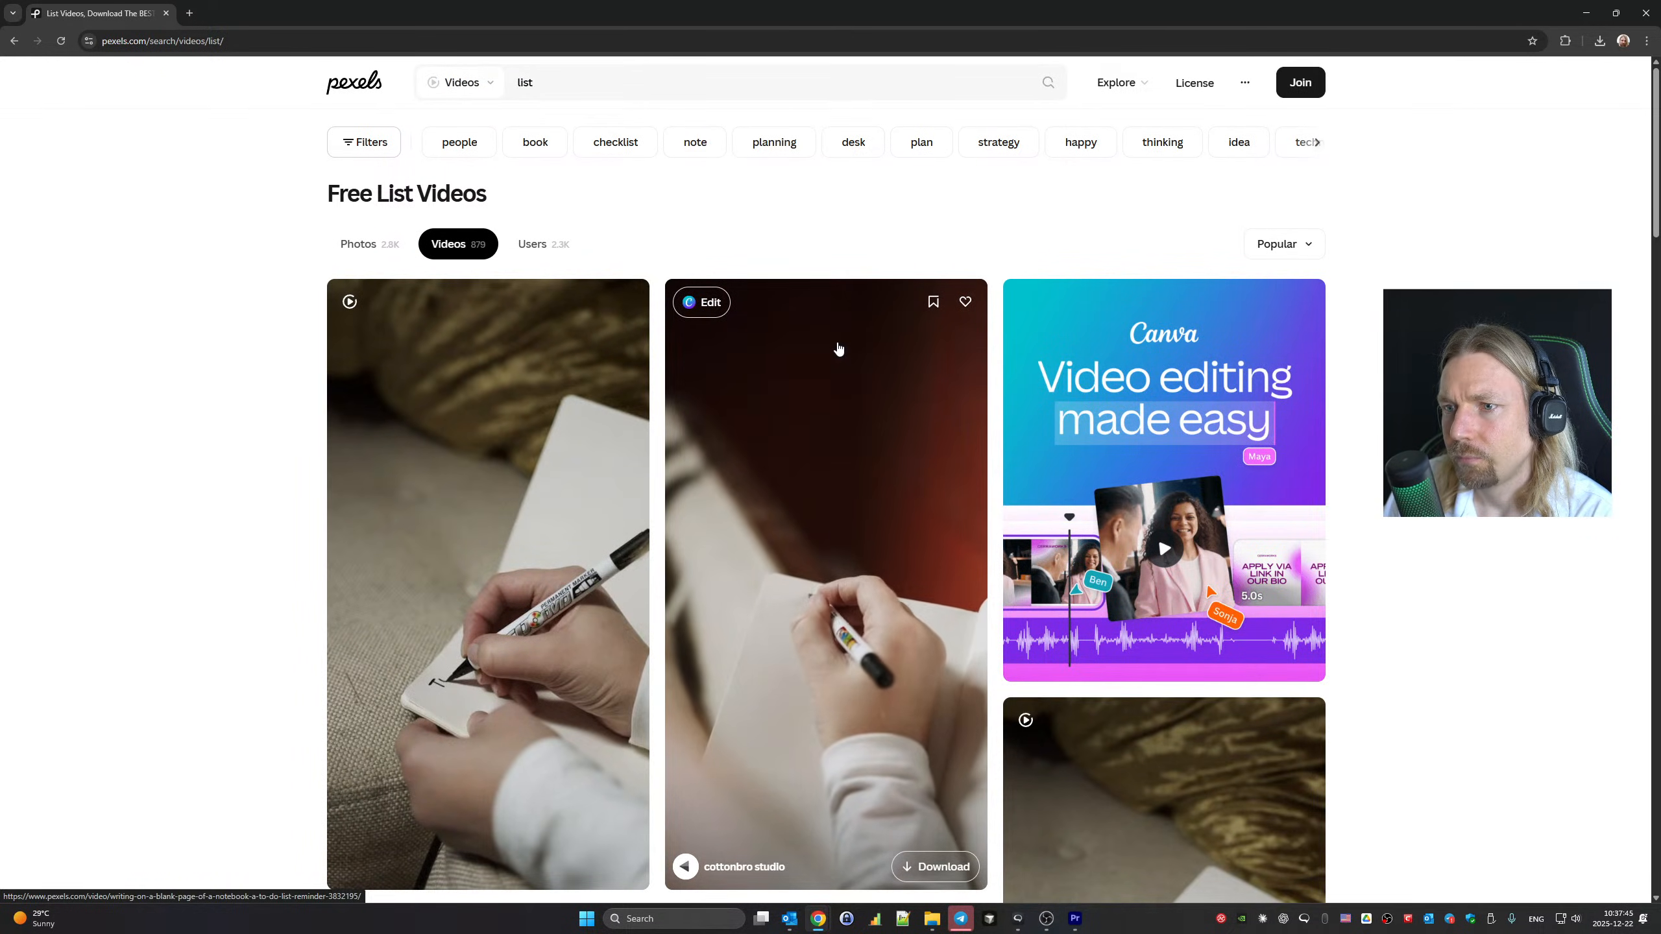
Browse the "list" video results for a vertical clip of someone writing a list
scroll(839, 348, "down", 7)
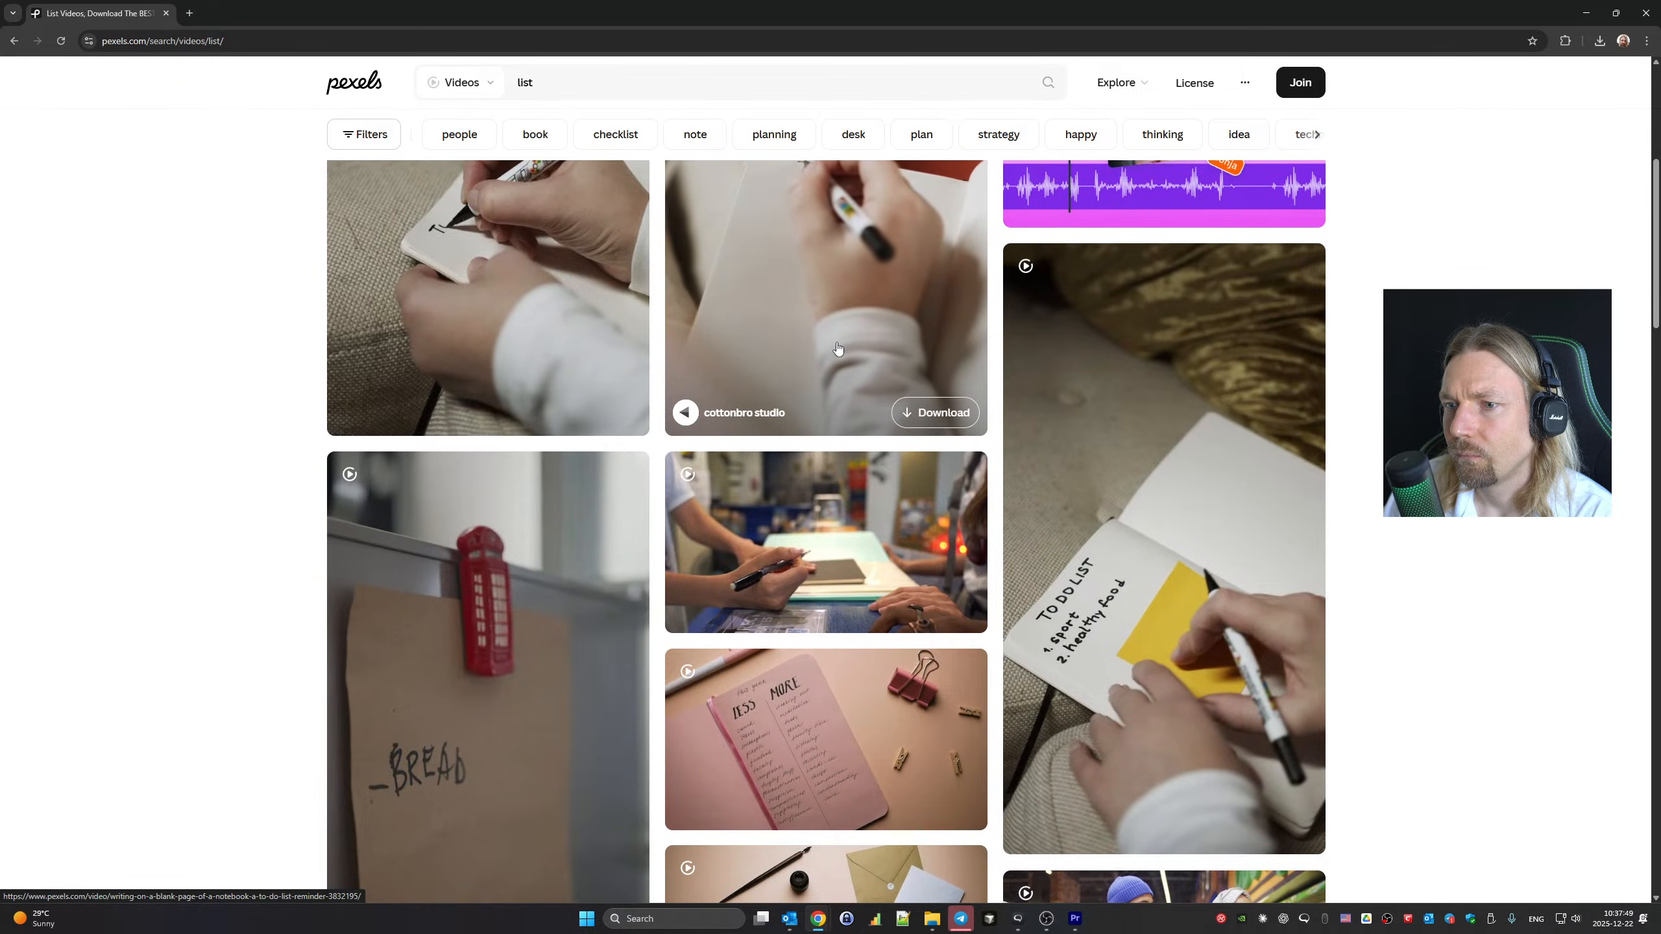
scroll(839, 348, "down", 6)
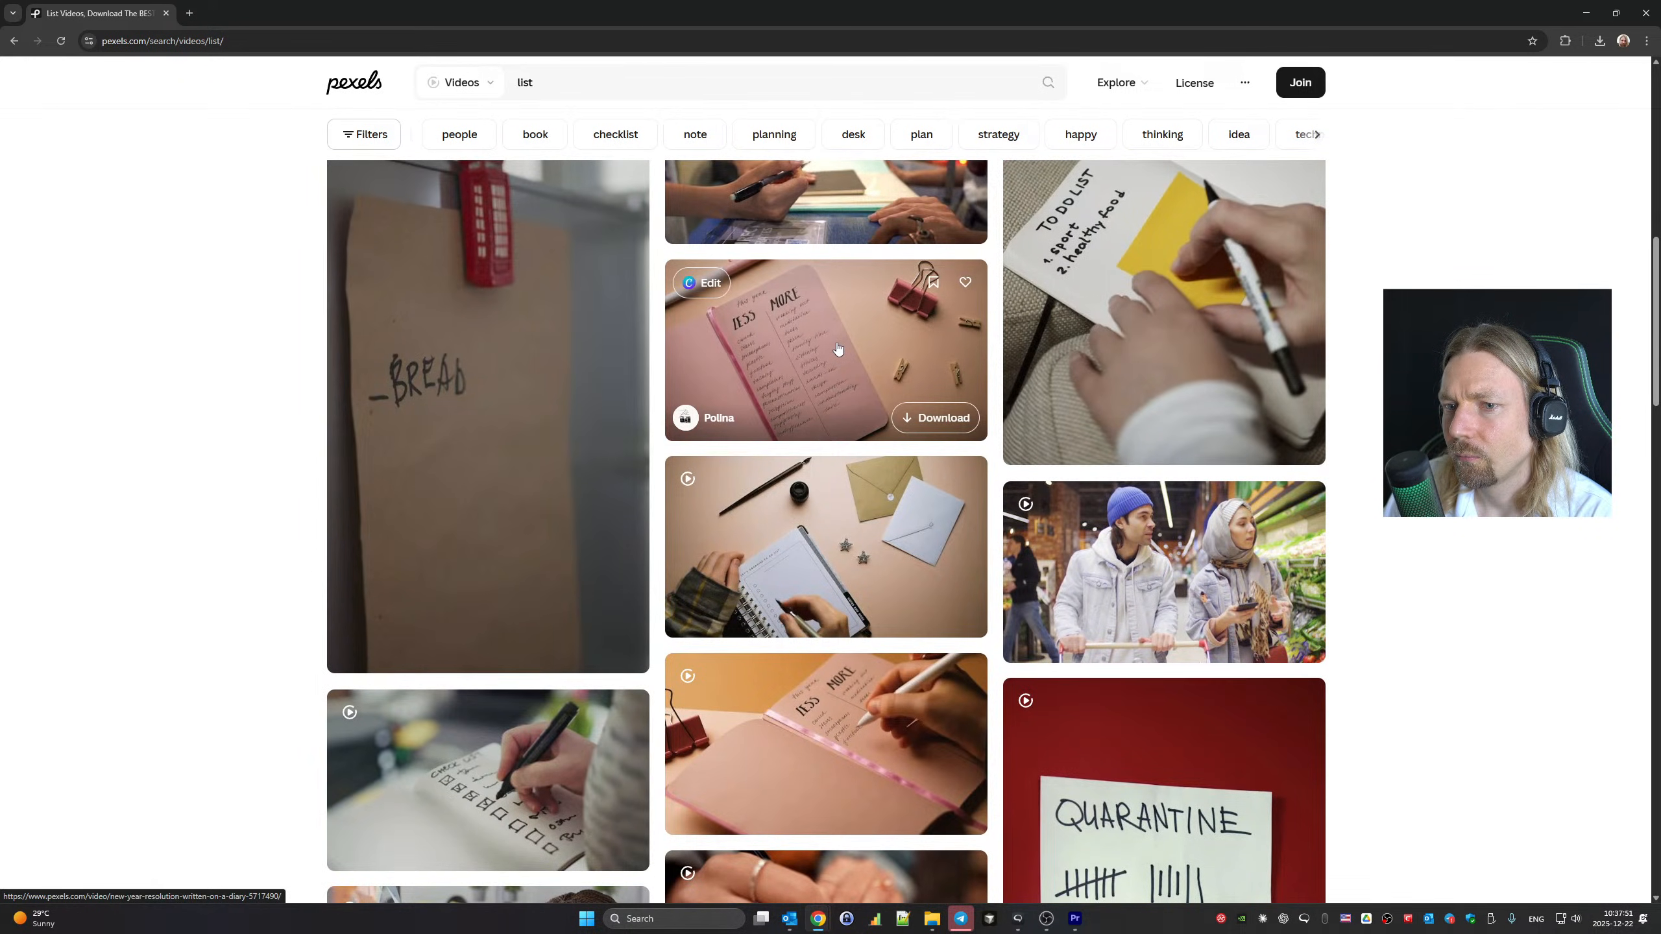
scroll(838, 348, "down", 6)
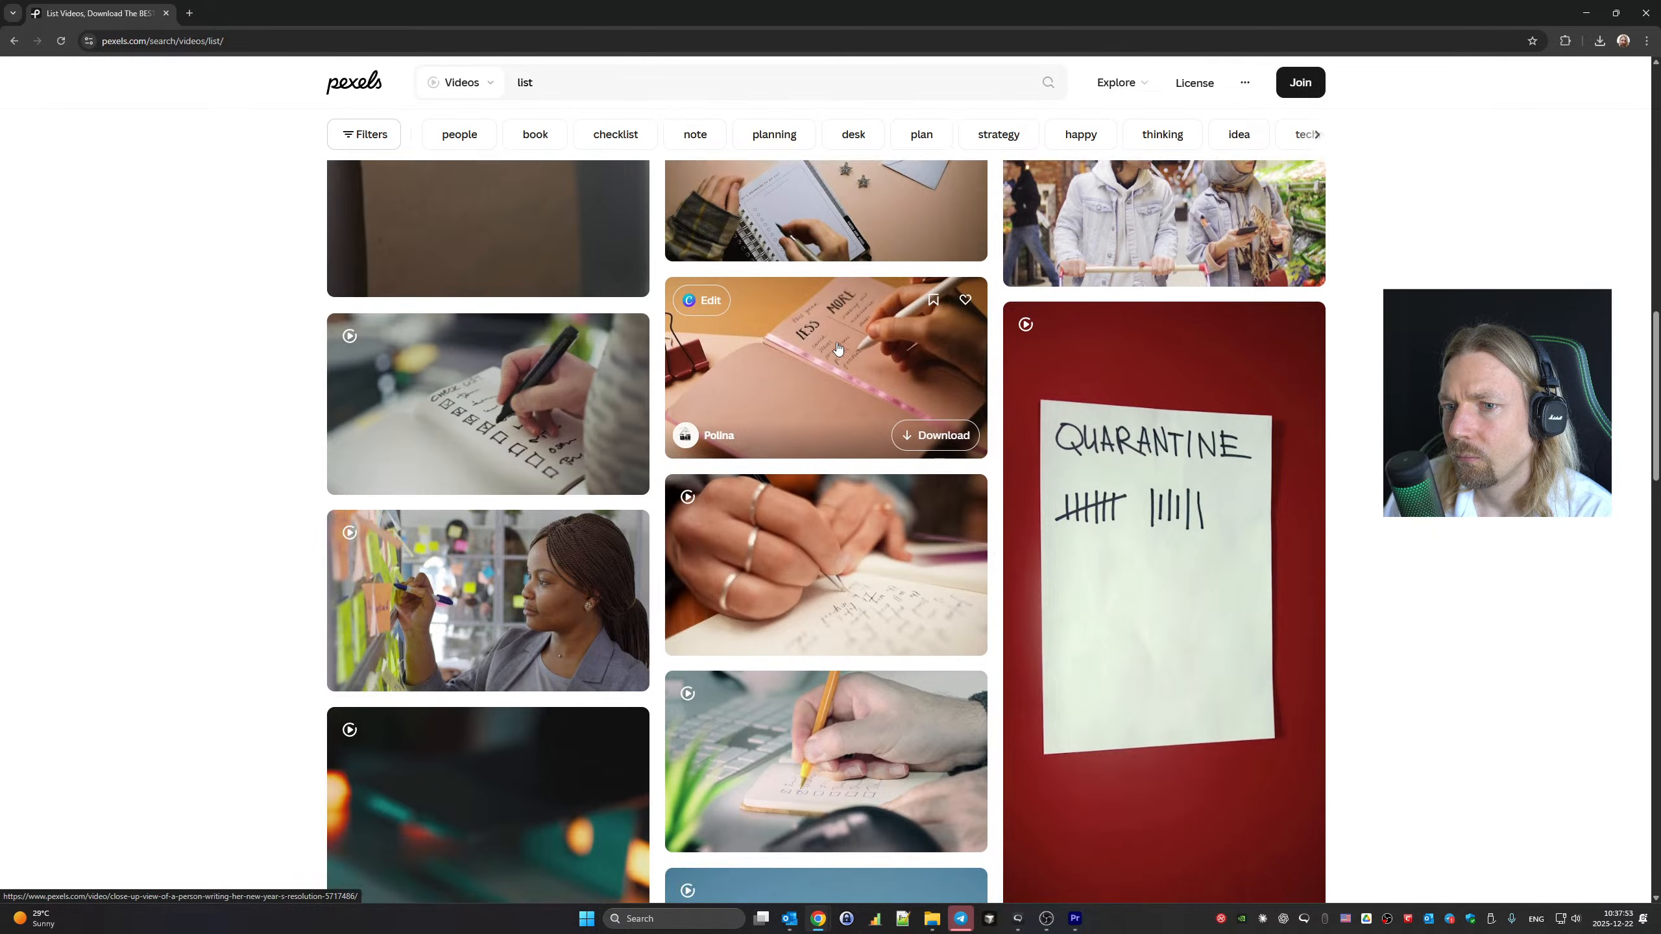
scroll(838, 348, "down", 15)
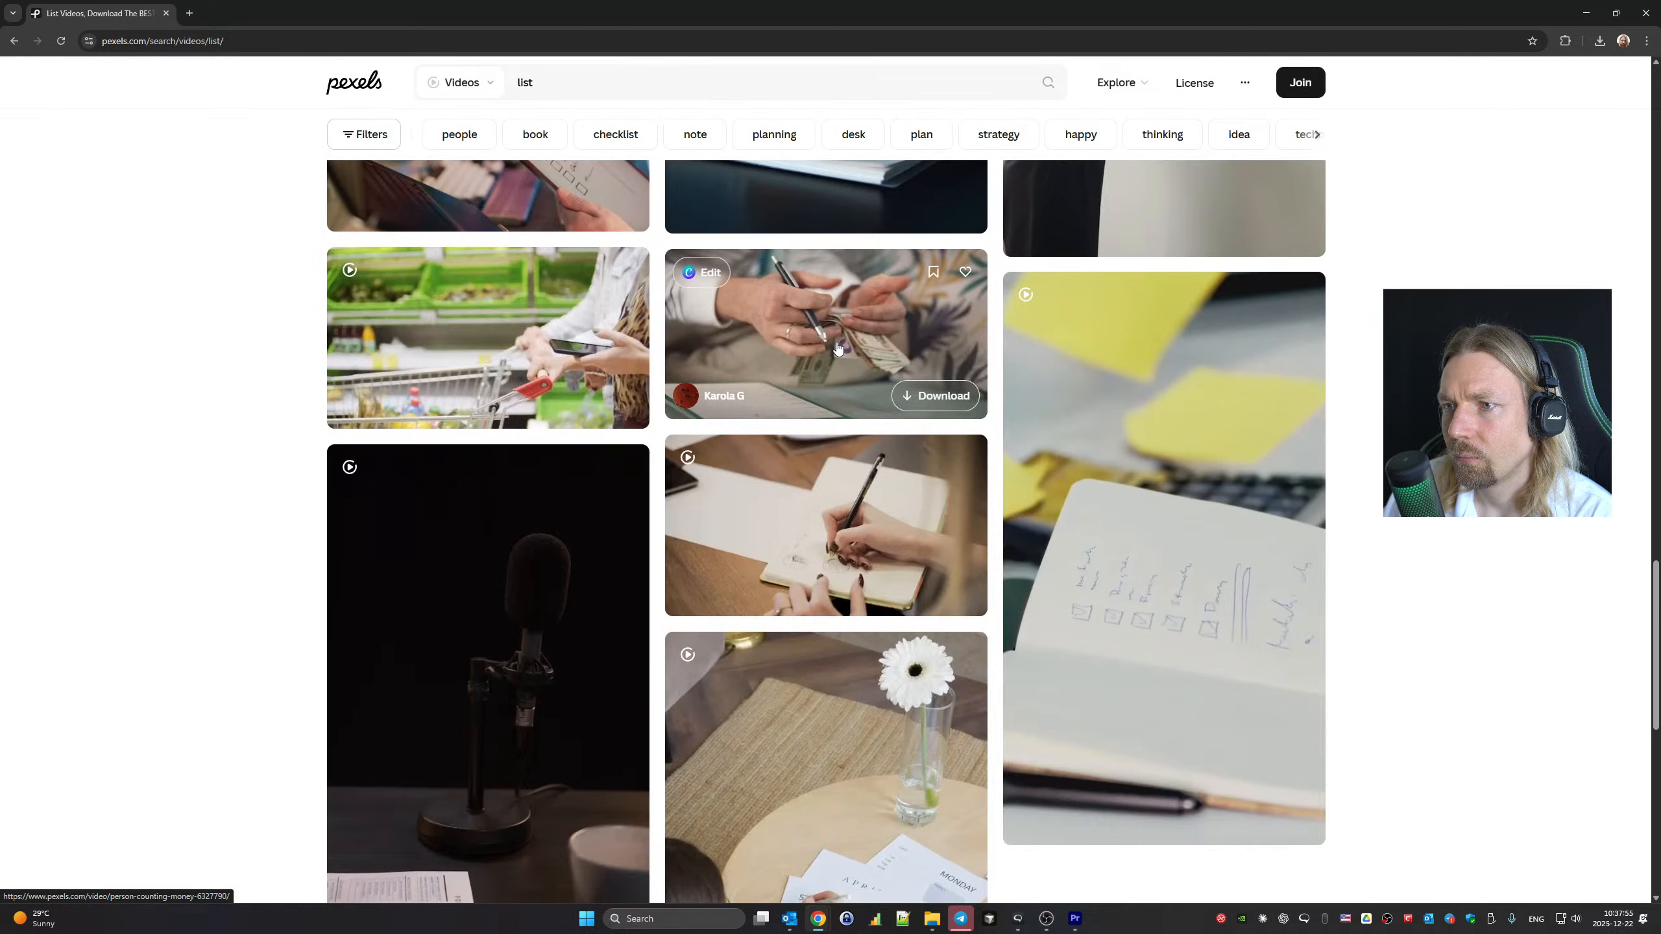
scroll(838, 348, "down", 5)
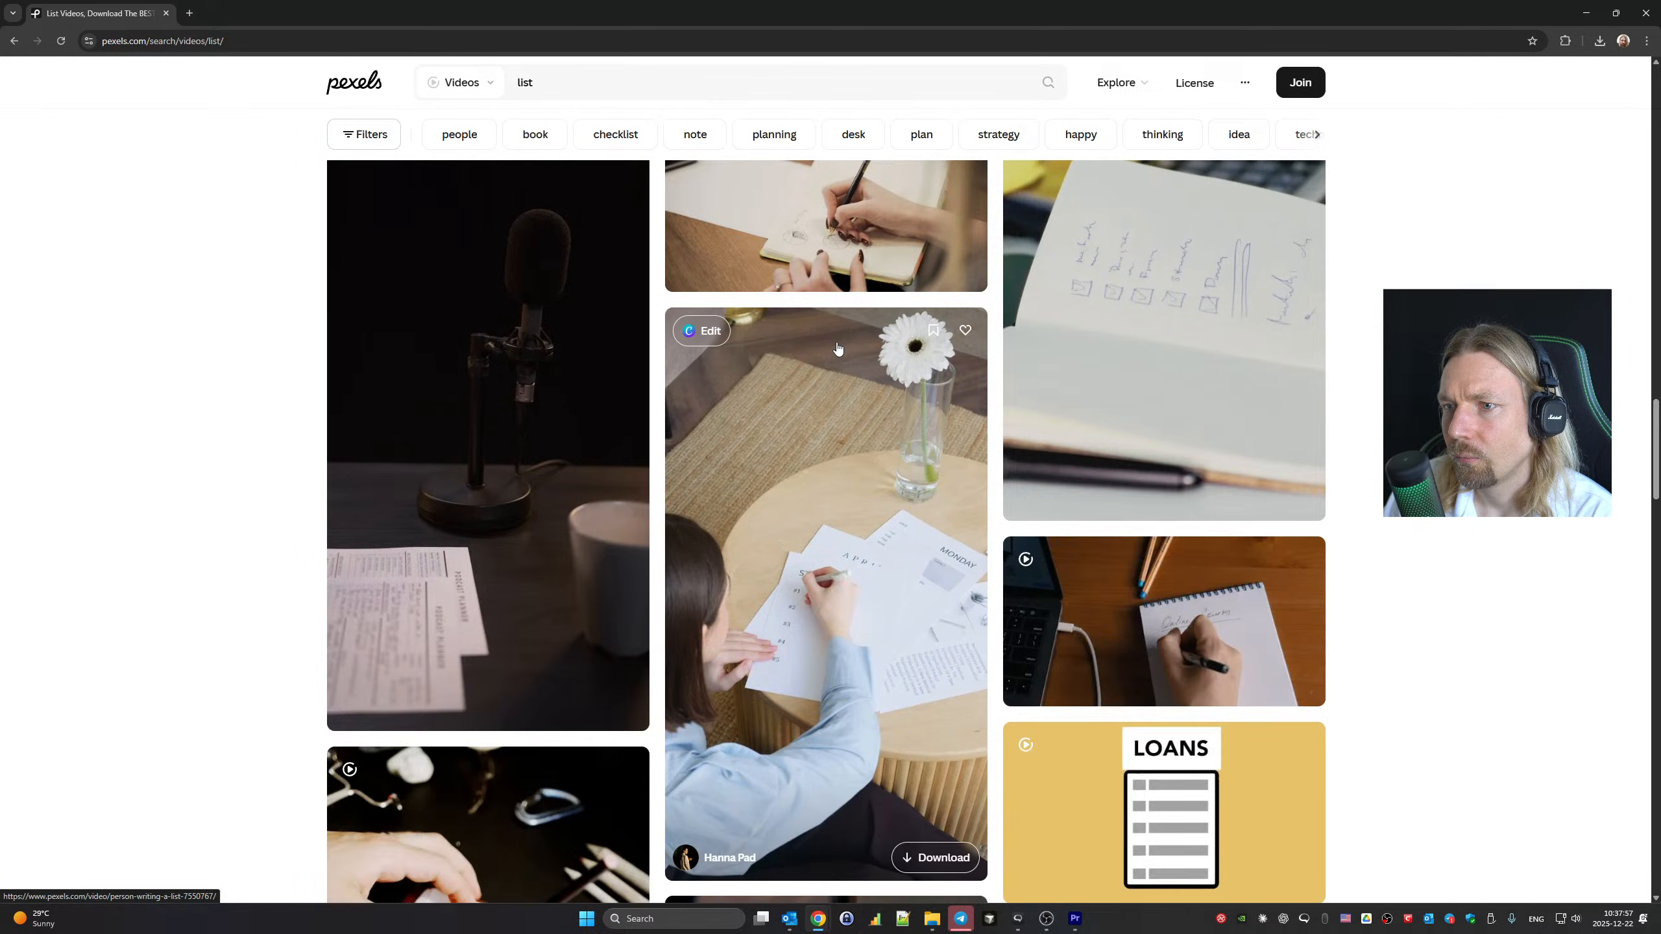
scroll(838, 348, "down", 8)
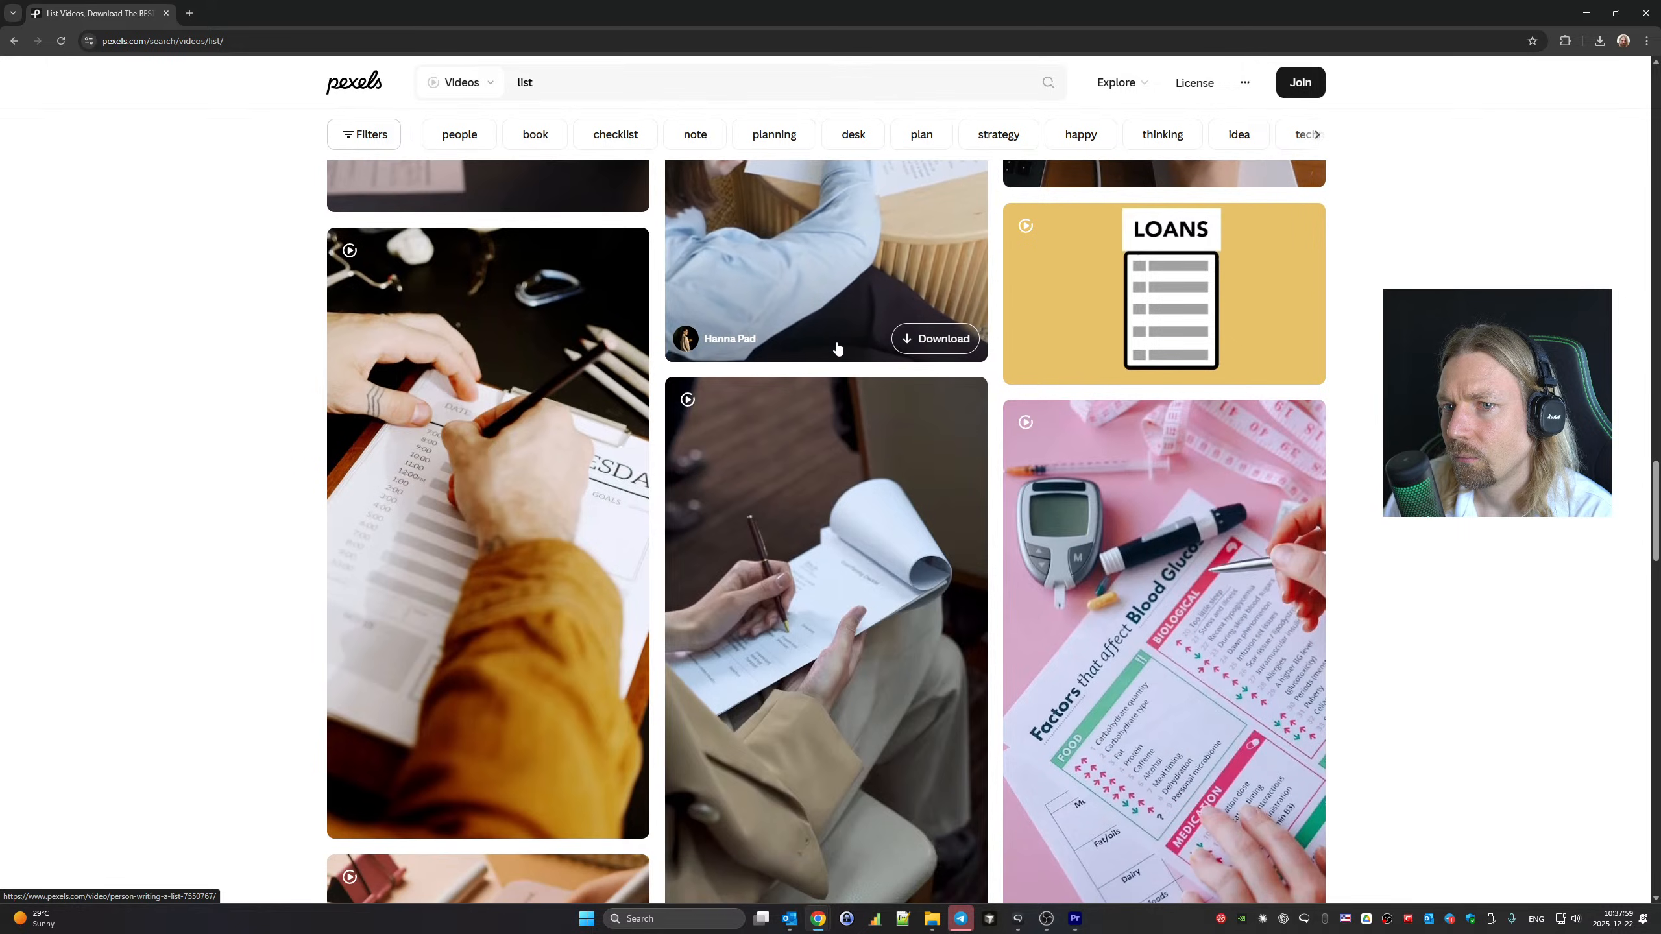
scroll(838, 348, "down", 9)
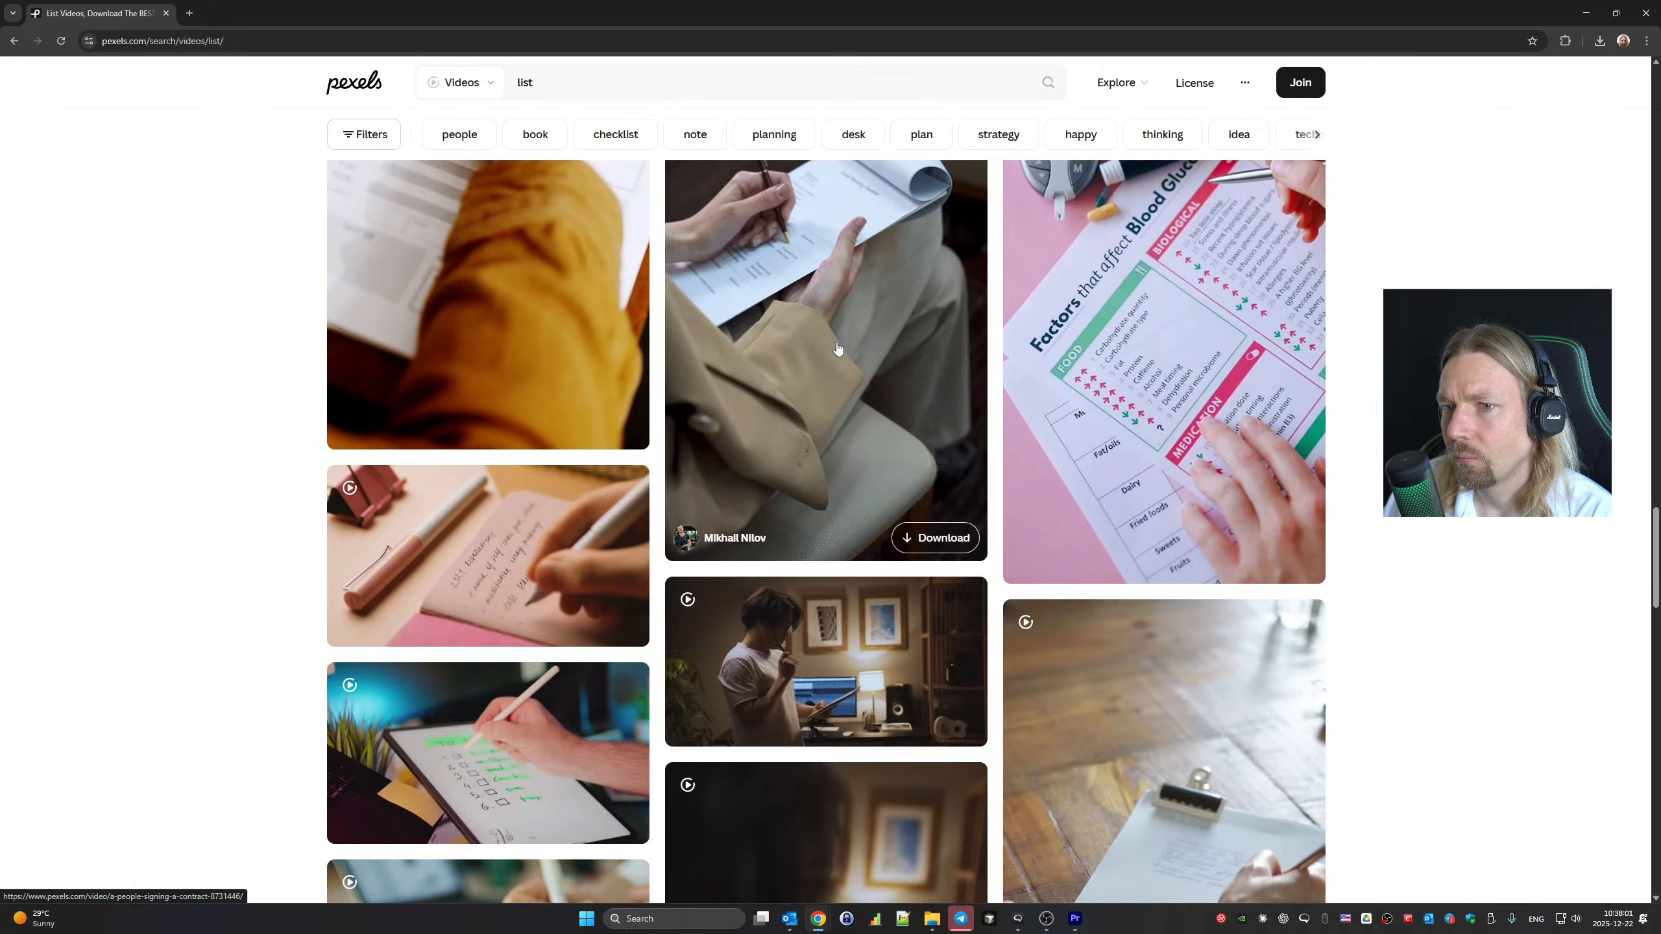
scroll(838, 347, "down", 8)
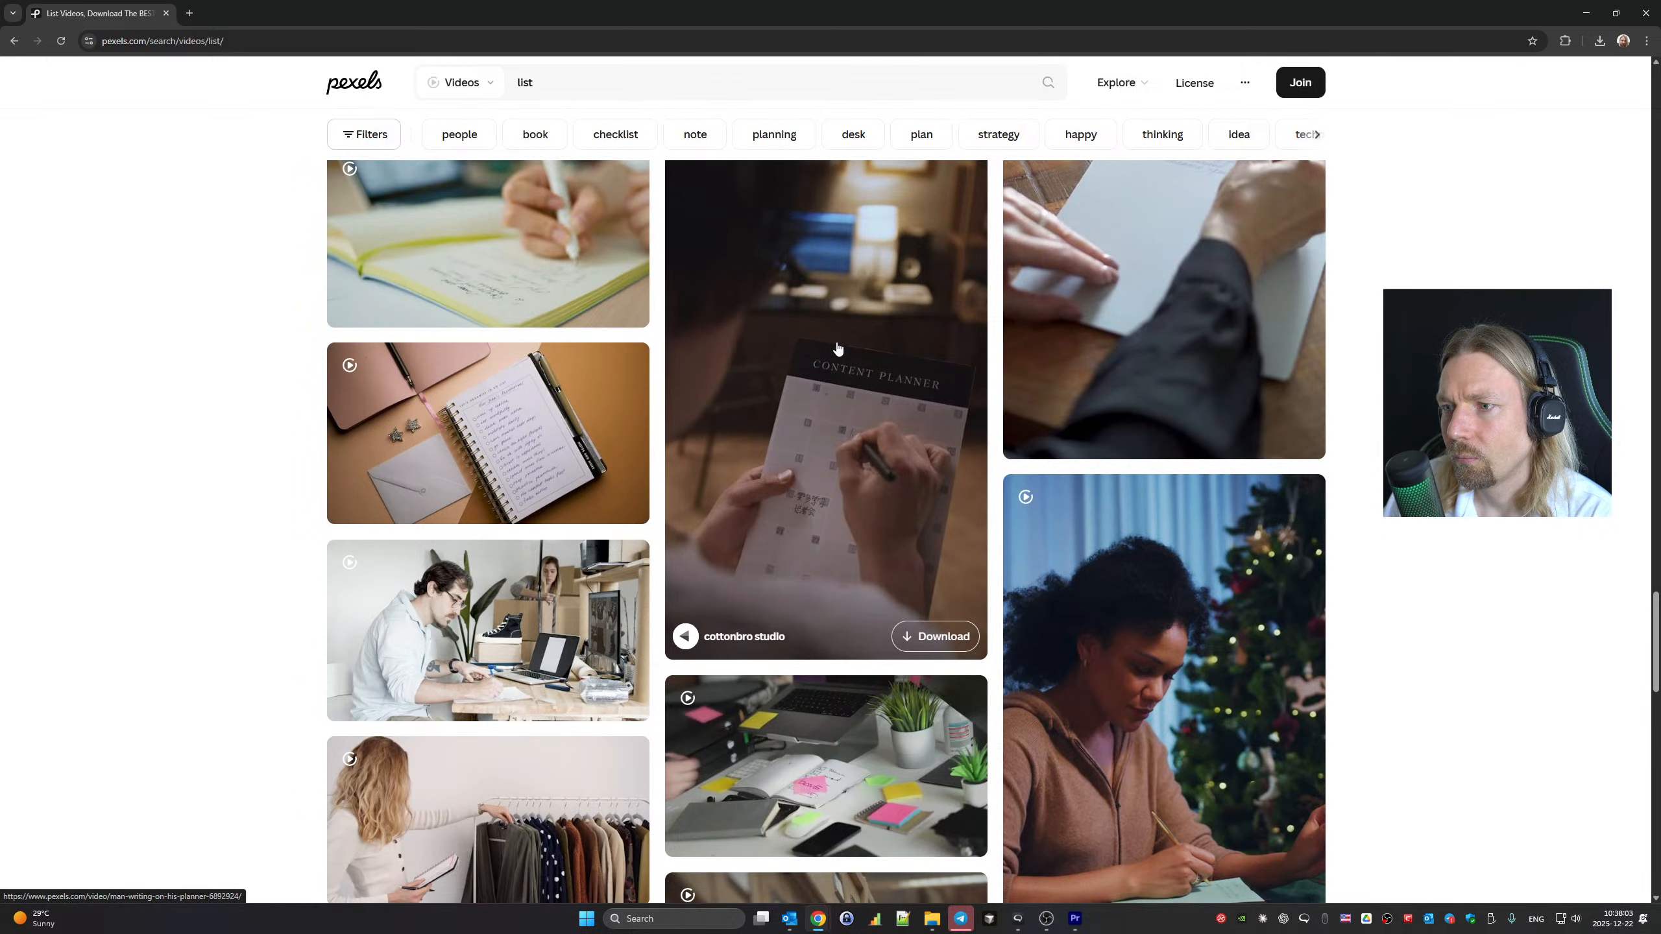
scroll(838, 348, "down", 7)
Download the vertical video of a hand writing "To do" in a notebook from the first "list" results
scroll(838, 348, "up", 20)
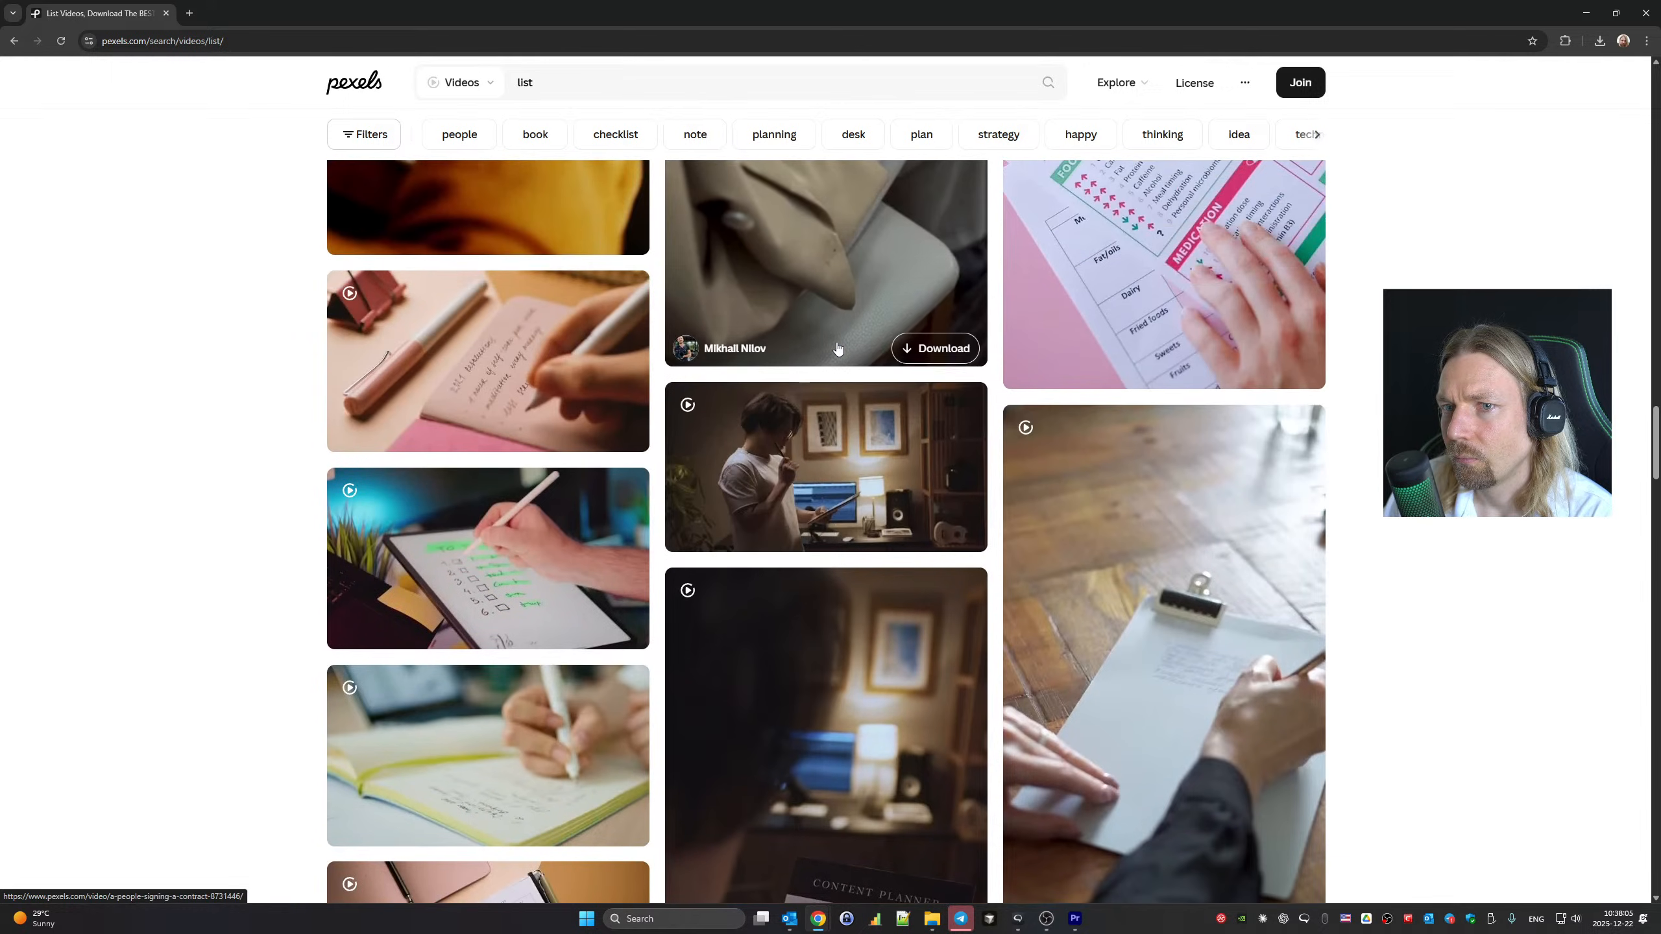
scroll(834, 348, "up", 15)
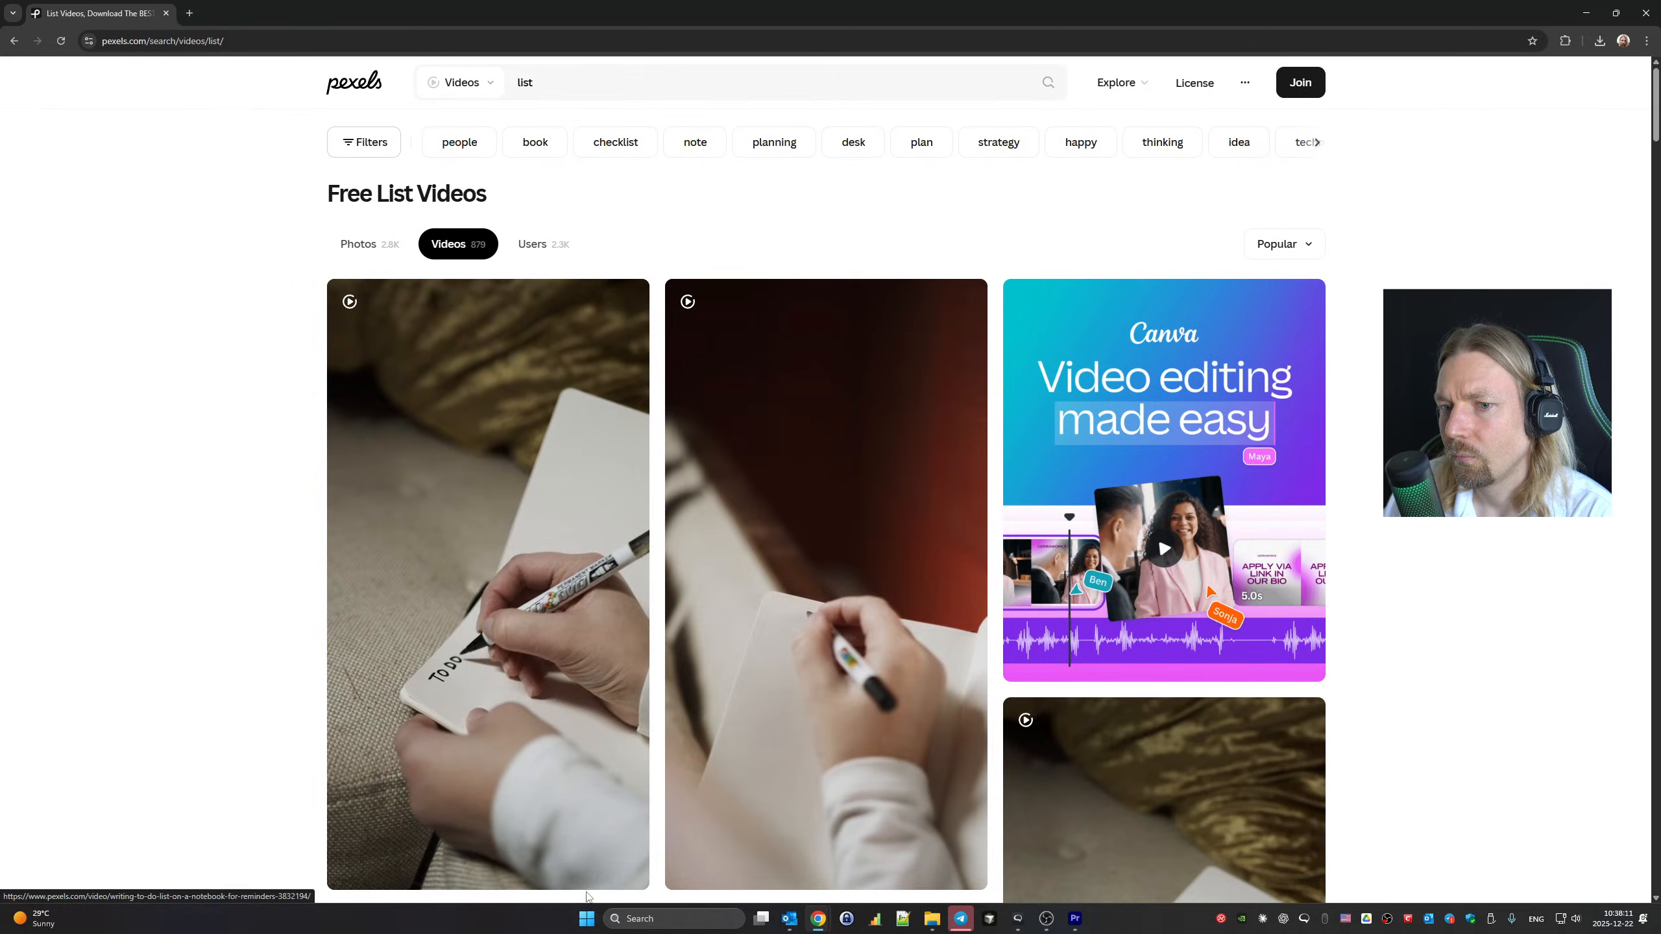
left_click(620, 533)
left_click(1329, 469)
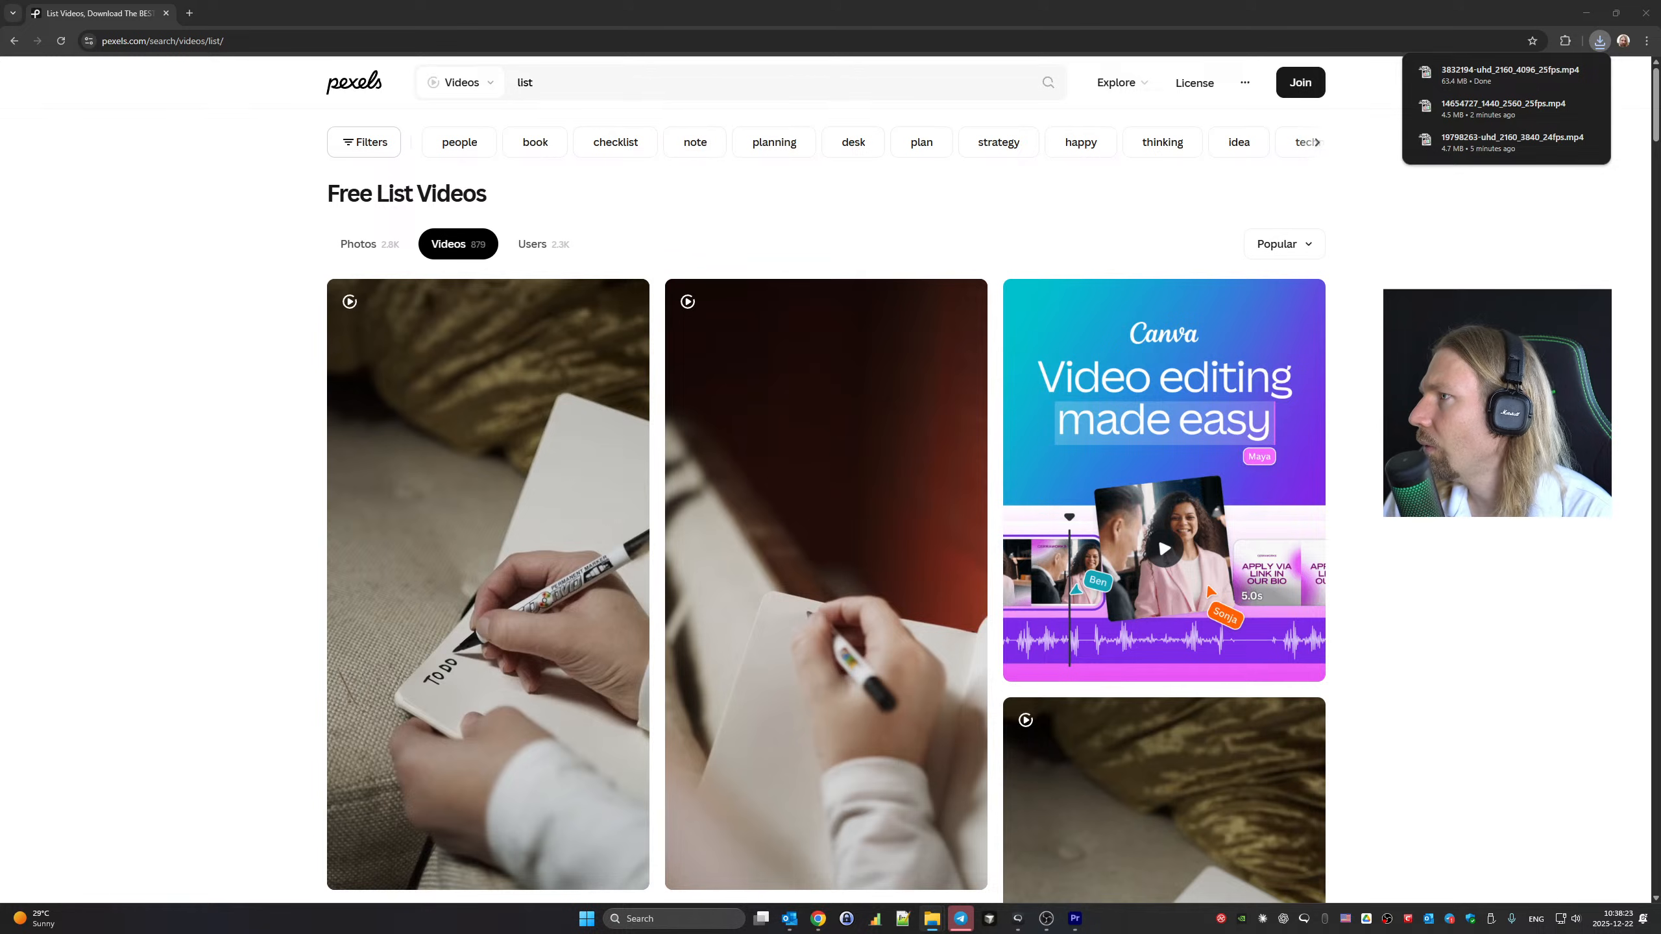
Switch to Premiere Pro and place the downloaded to-do list video above the adjustment layer, directly after the gym clip
left_click(1088, 928)
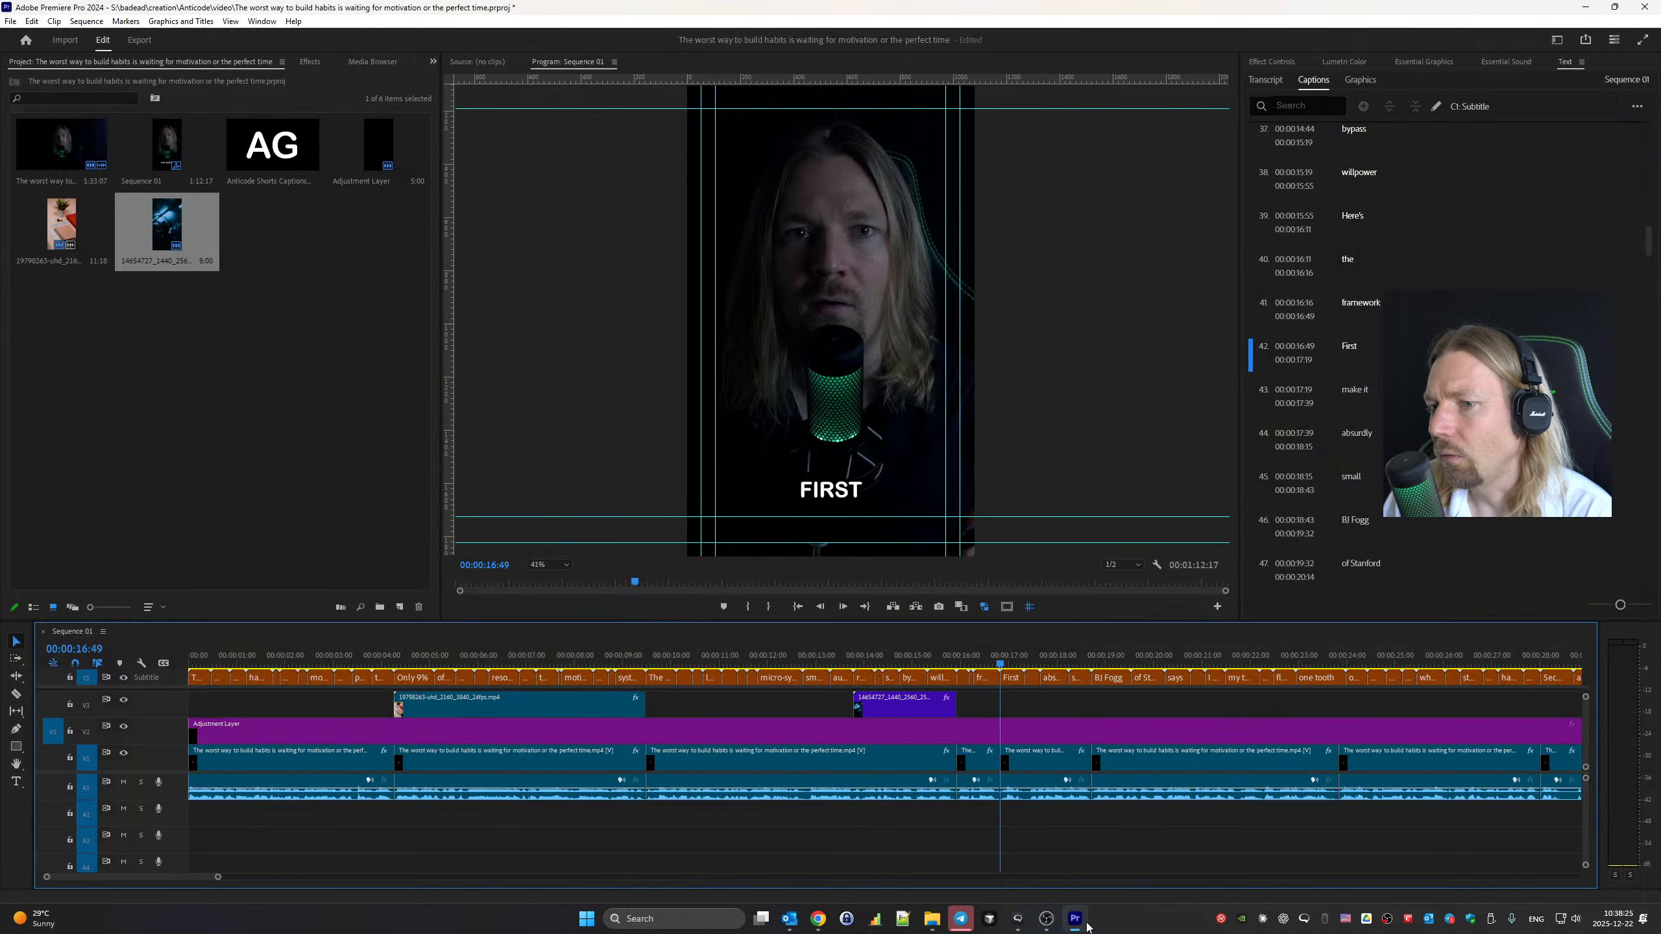
left_click(960, 923)
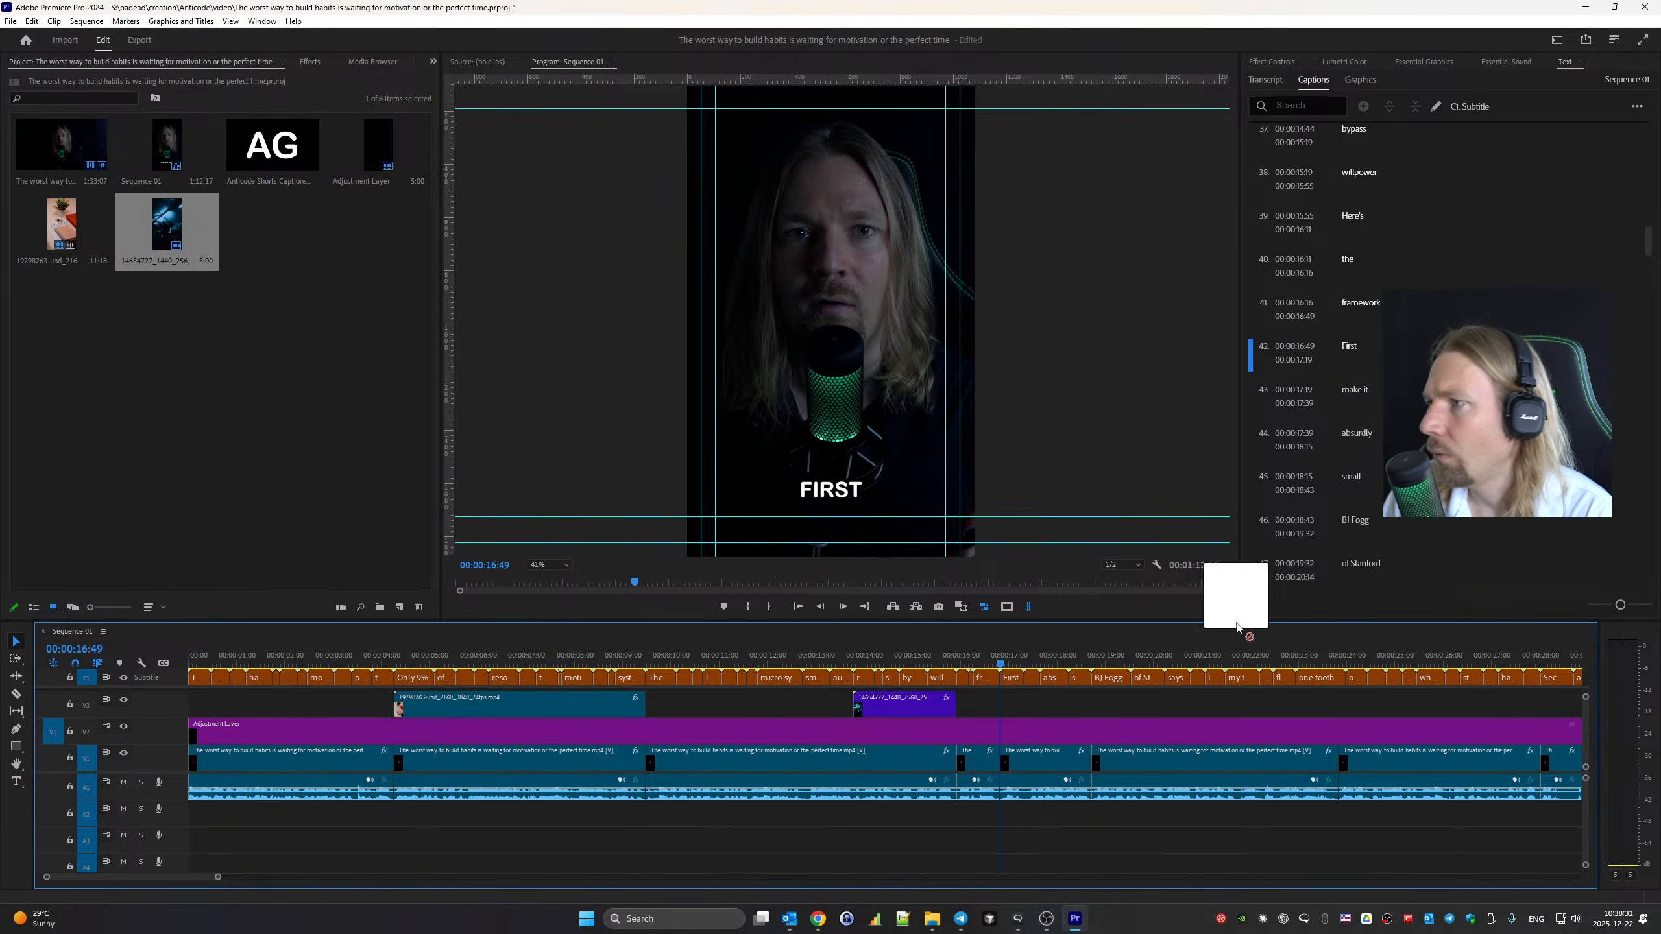
left_click_drag(1235, 627, 960, 704)
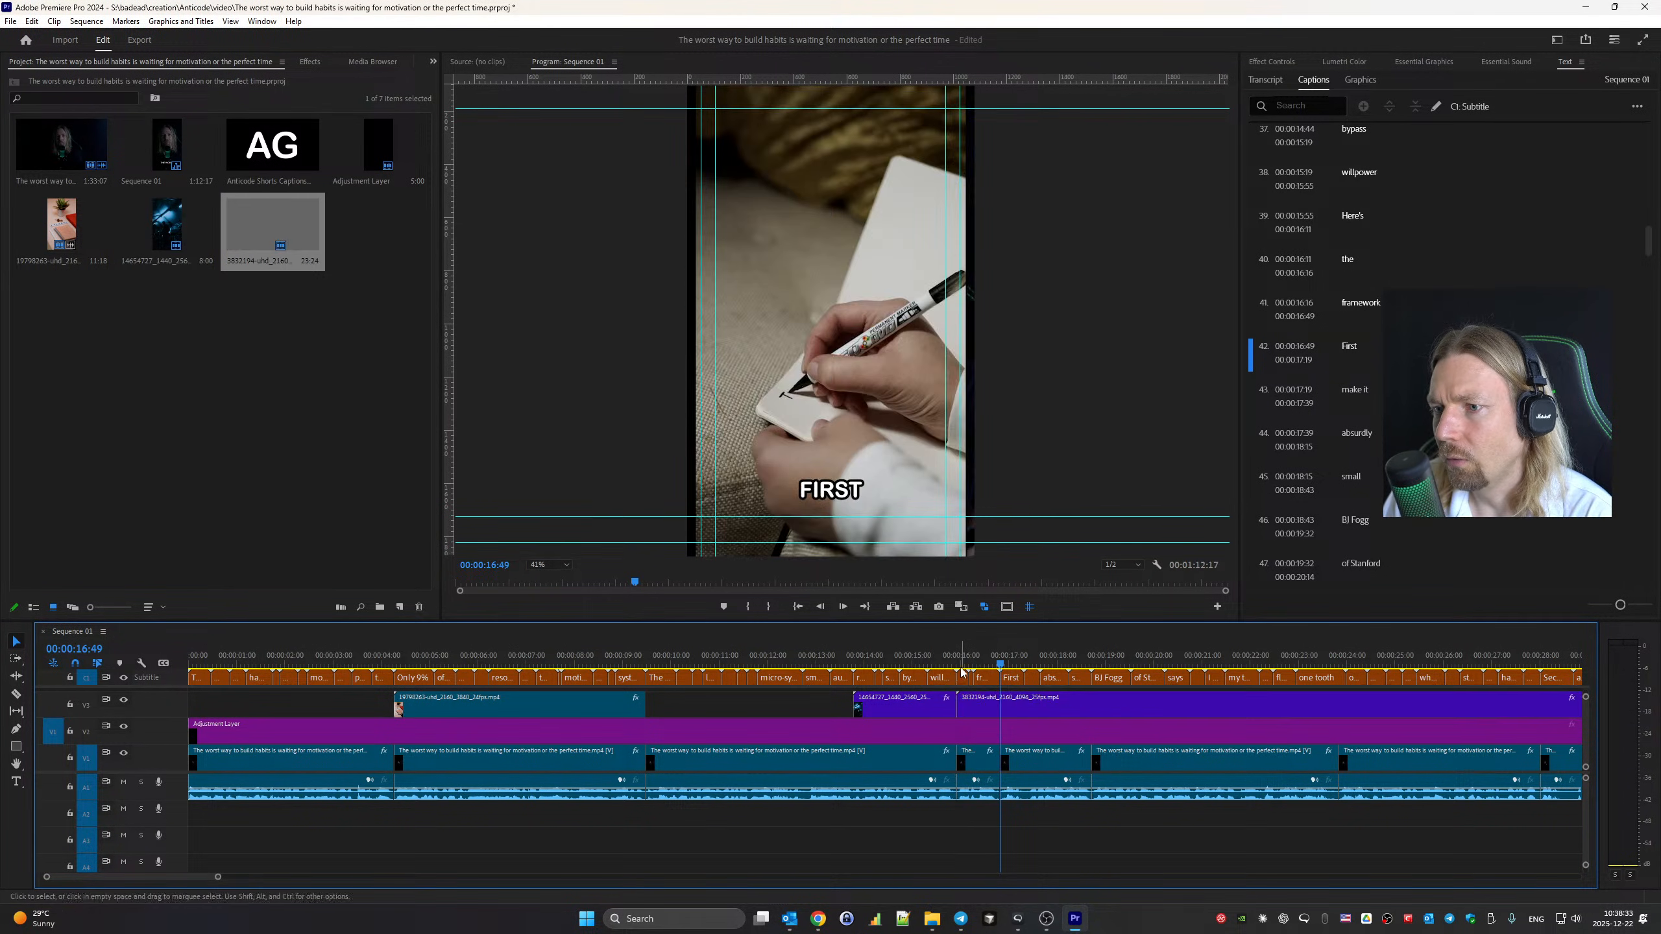
Play from about 00:00:15:55, shift the to-do clip's start to the "First" caption at 00:00:16:49, and play through "absurdly"
left_click(960, 656)
key("space")
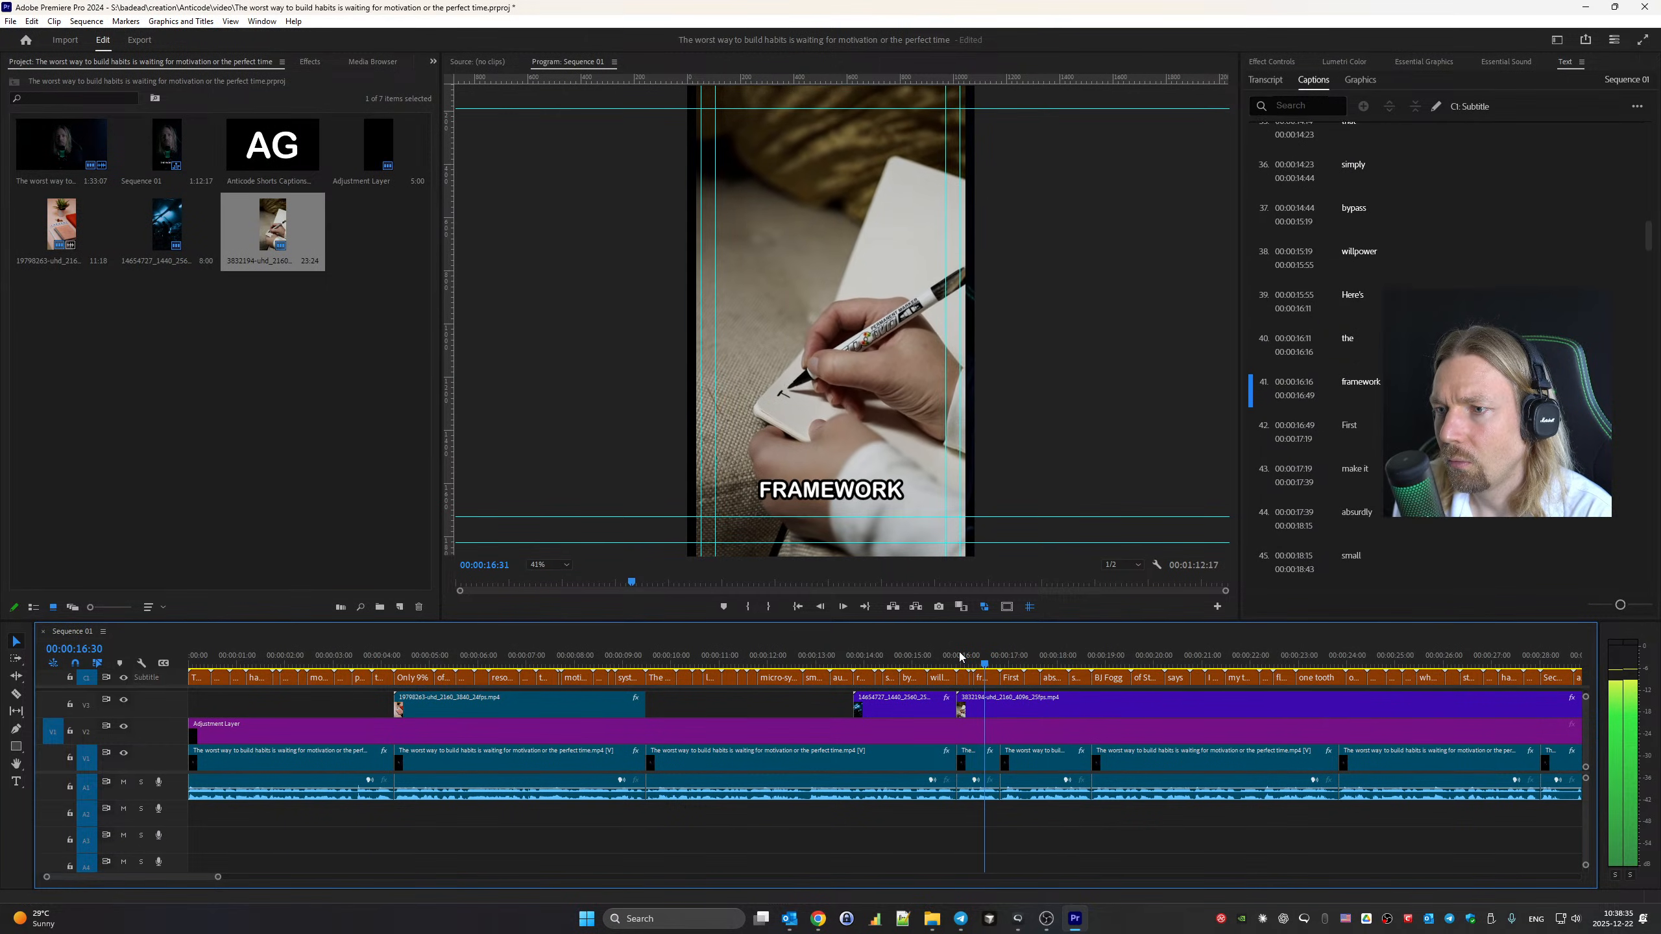
mouse_move(1002, 708)
left_mouse_down()
mouse_move(1017, 712)
mouse_move(1001, 705)
left_mouse_up()
key("space")
key("space")
key("space")
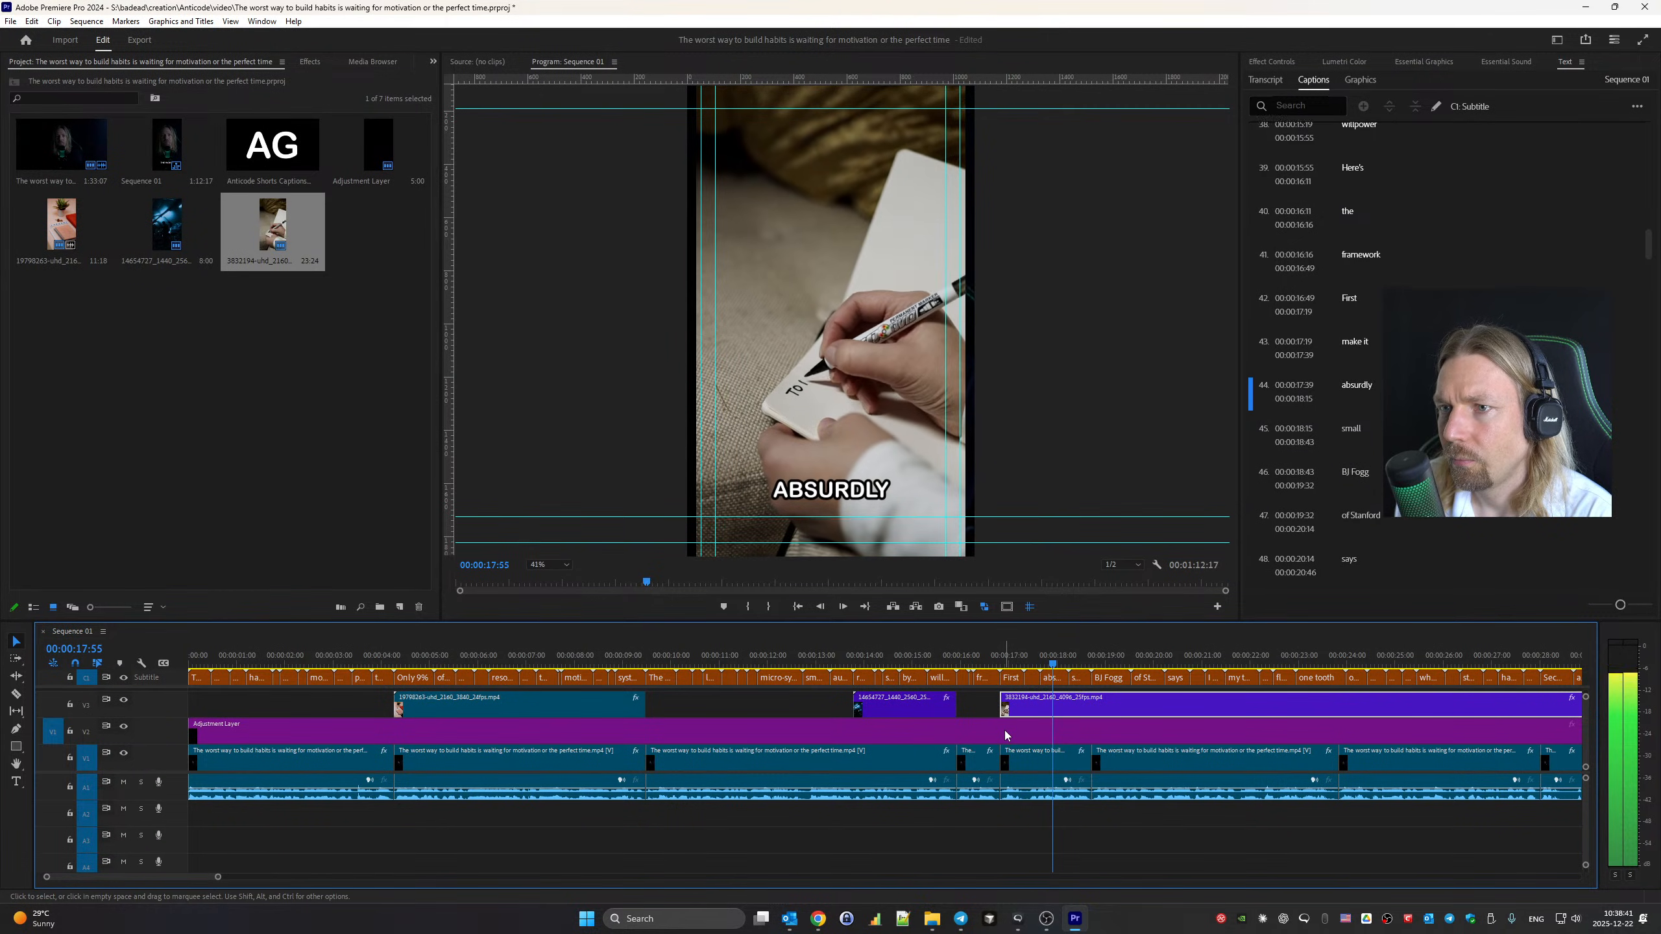
Cut the to-do clip at 00:00:18:43, where the "BJ Fogg" caption starts, and delete the remainder
key("Up")
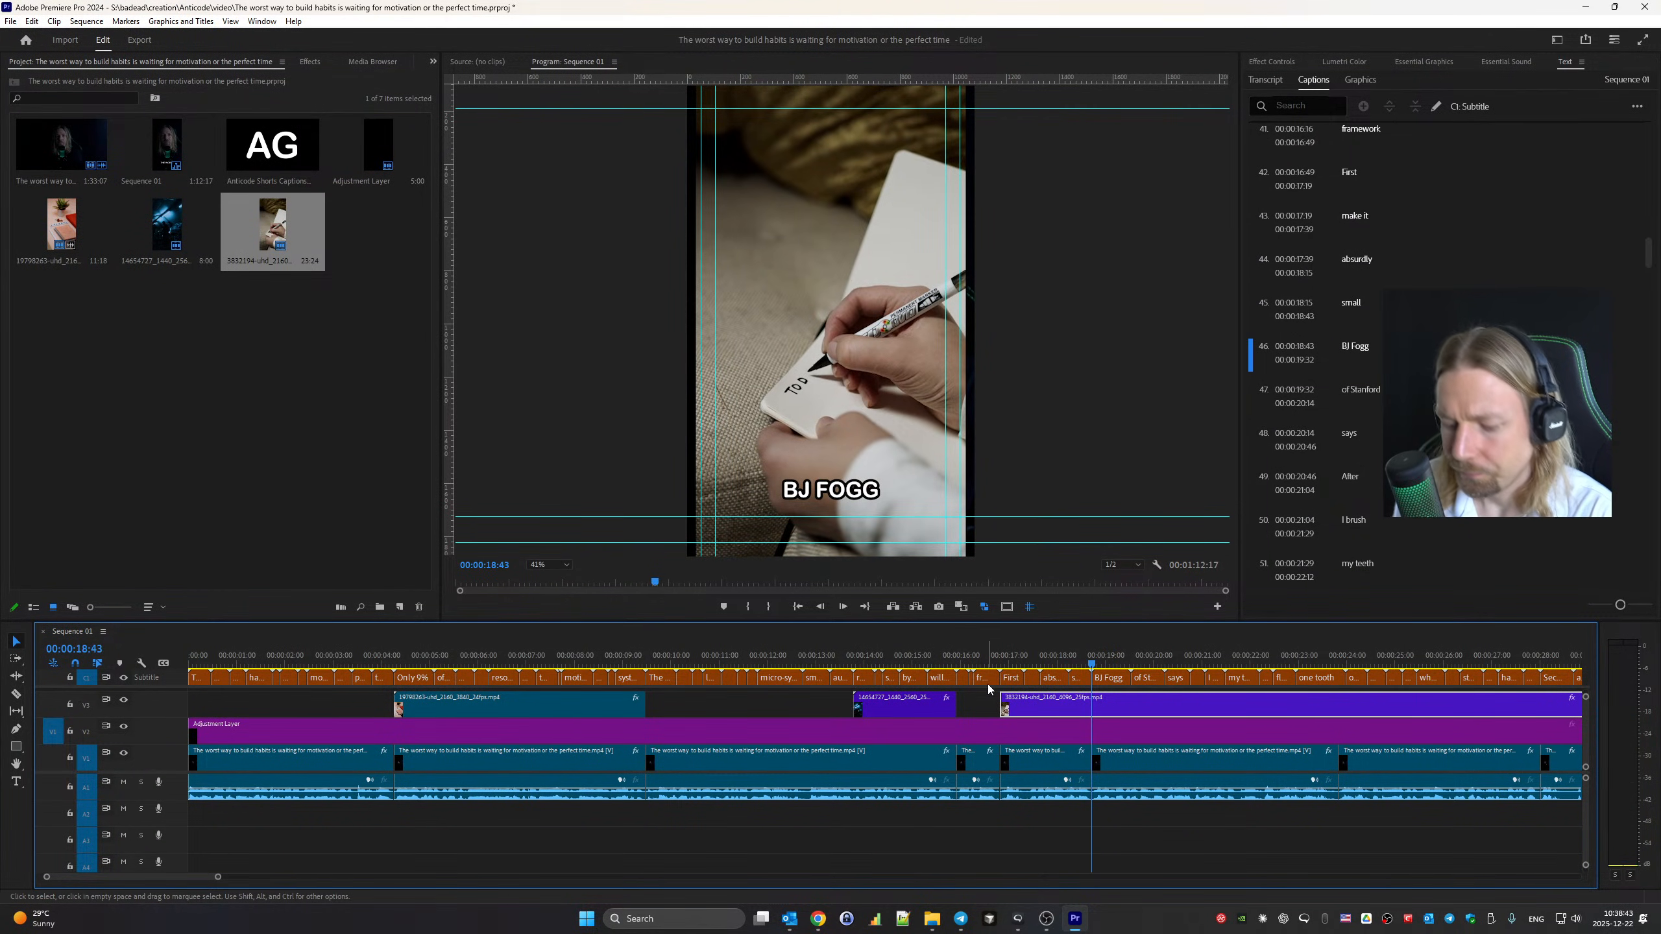
left_click(1089, 707)
key("v")
left_click(1174, 705)
key("Delete")
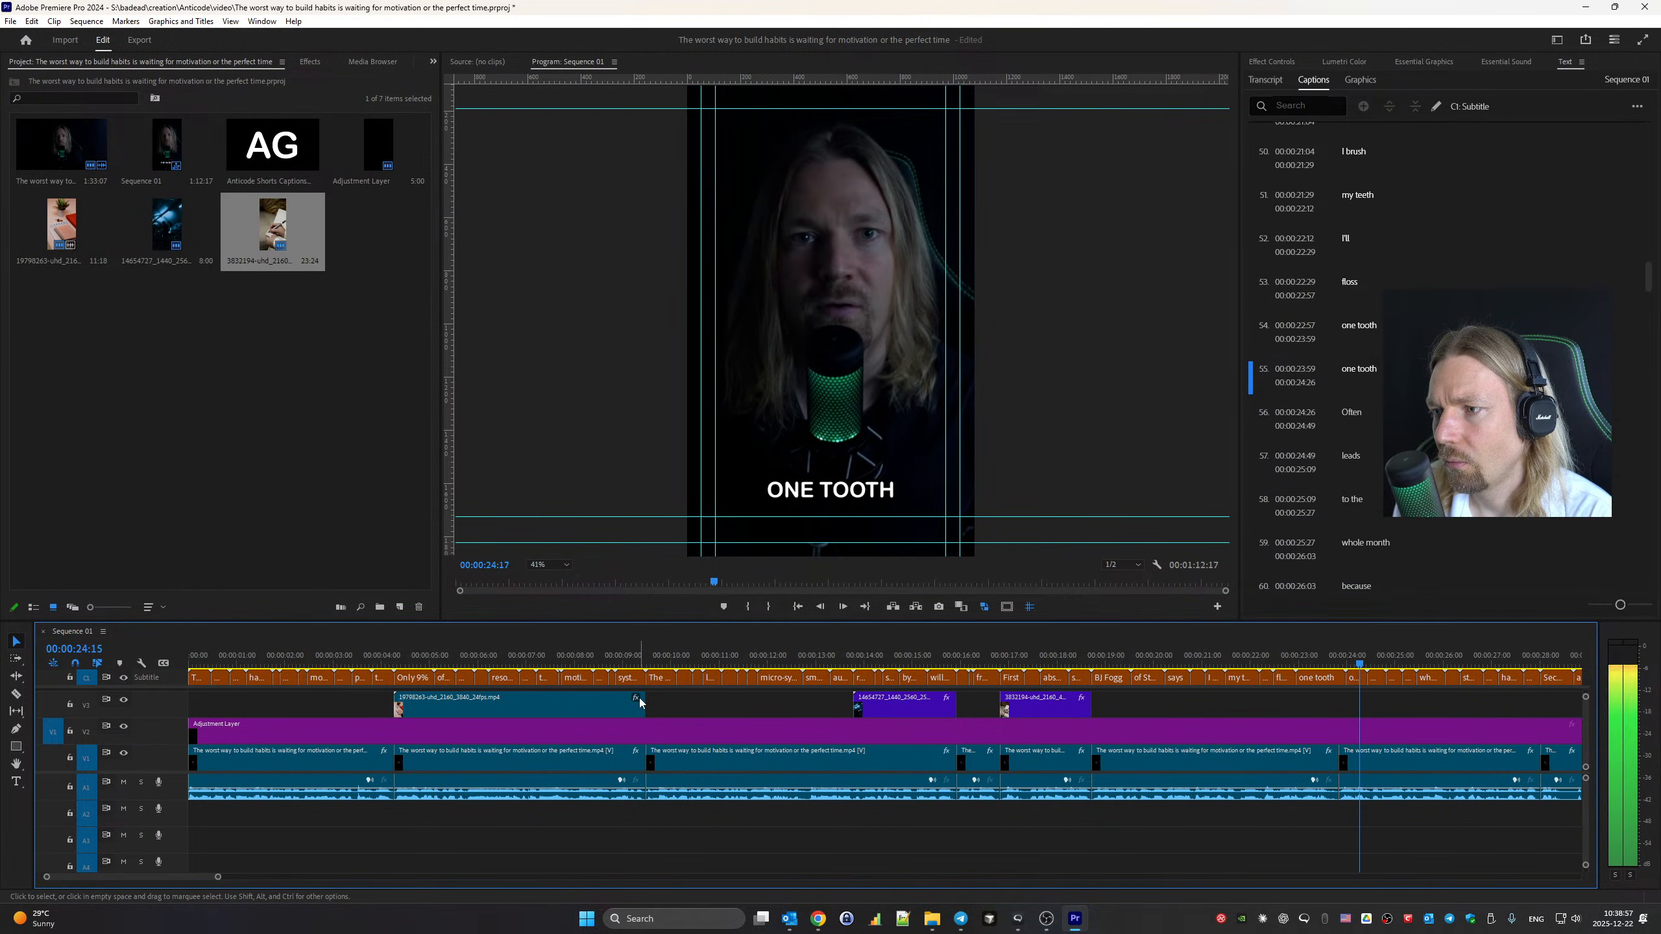
Play on to the "leads" caption, switch to Pexels in Chrome and search the videos for "floss"
key("space")
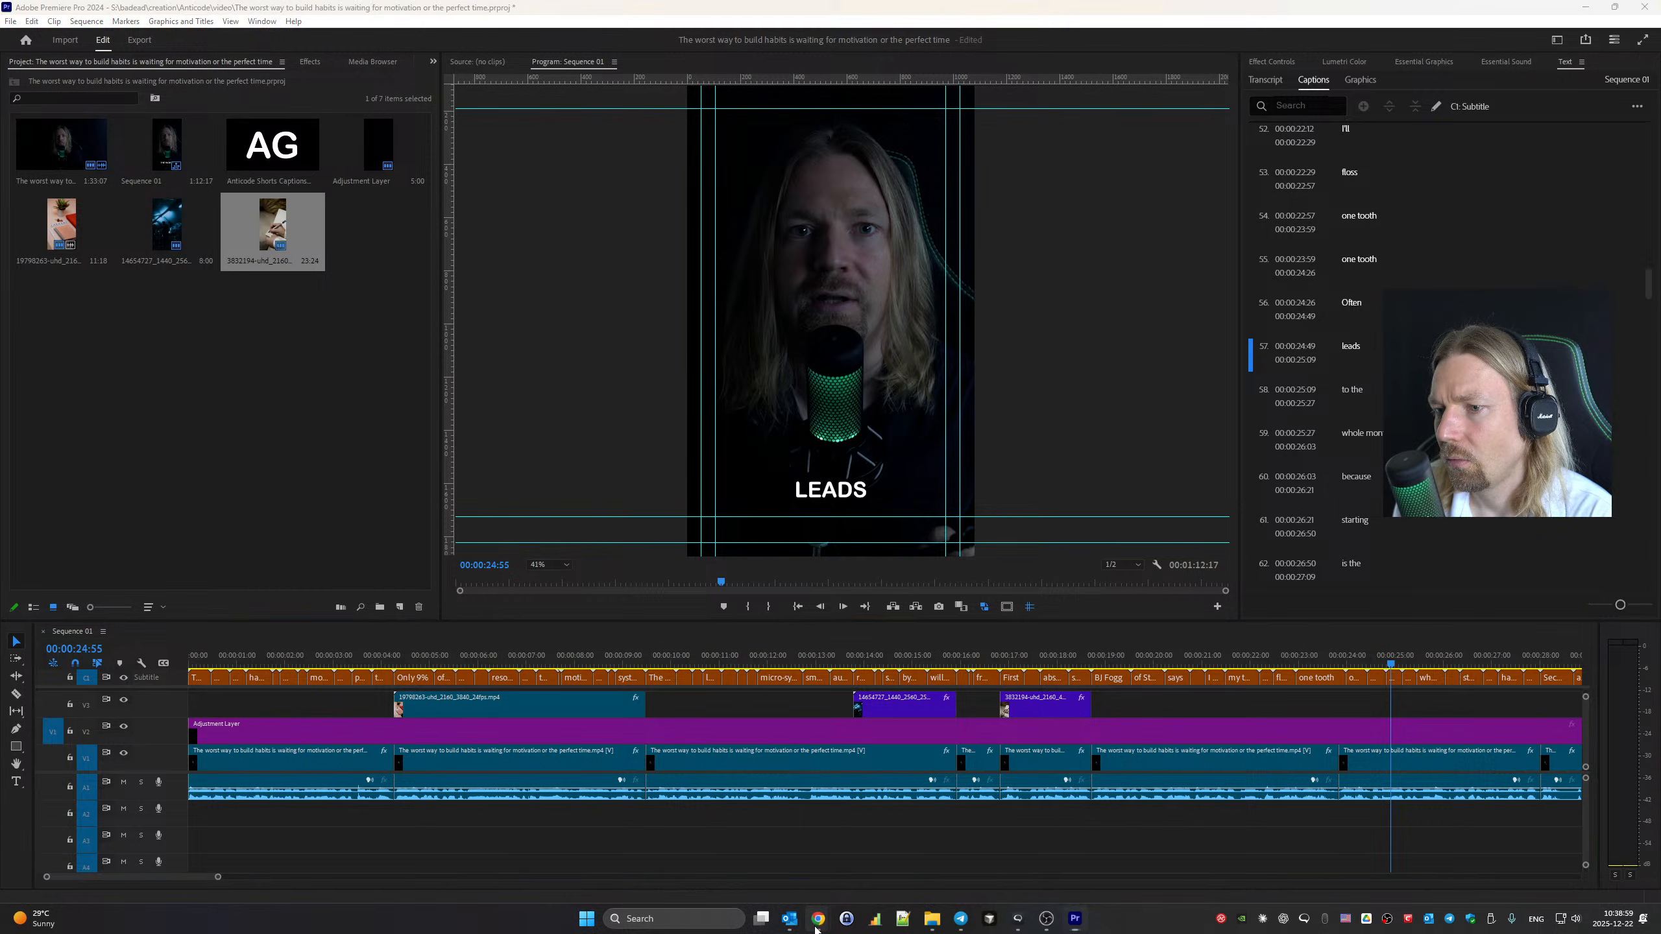
mouse_move(818, 919)
left_click(715, 851)
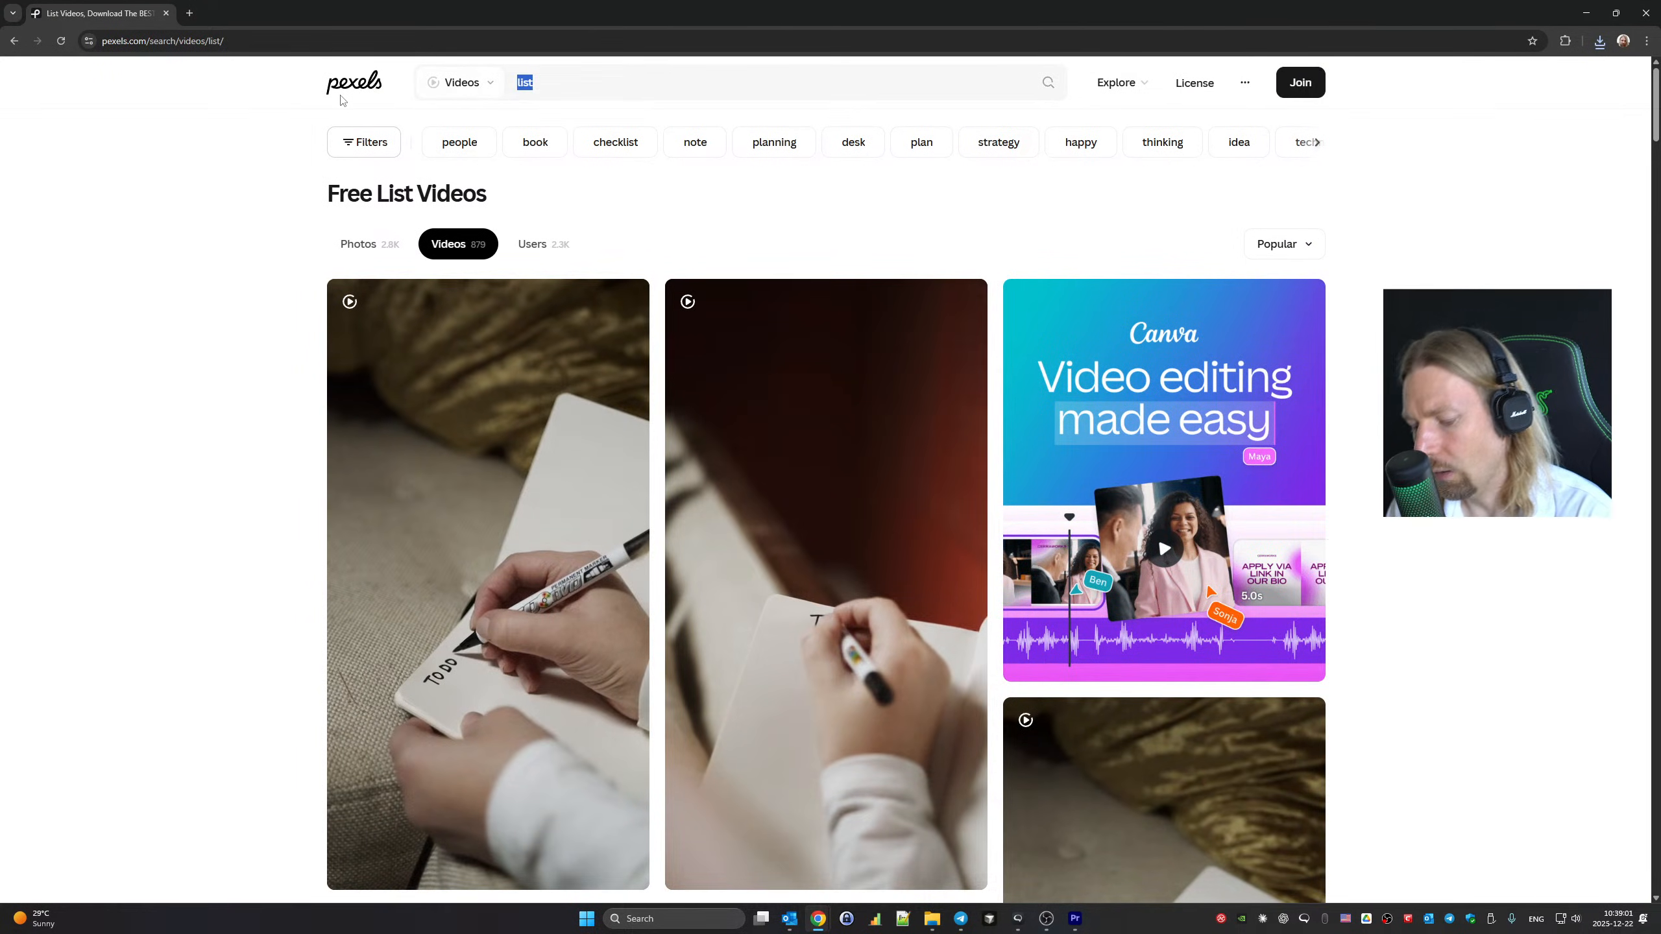
type("floss")
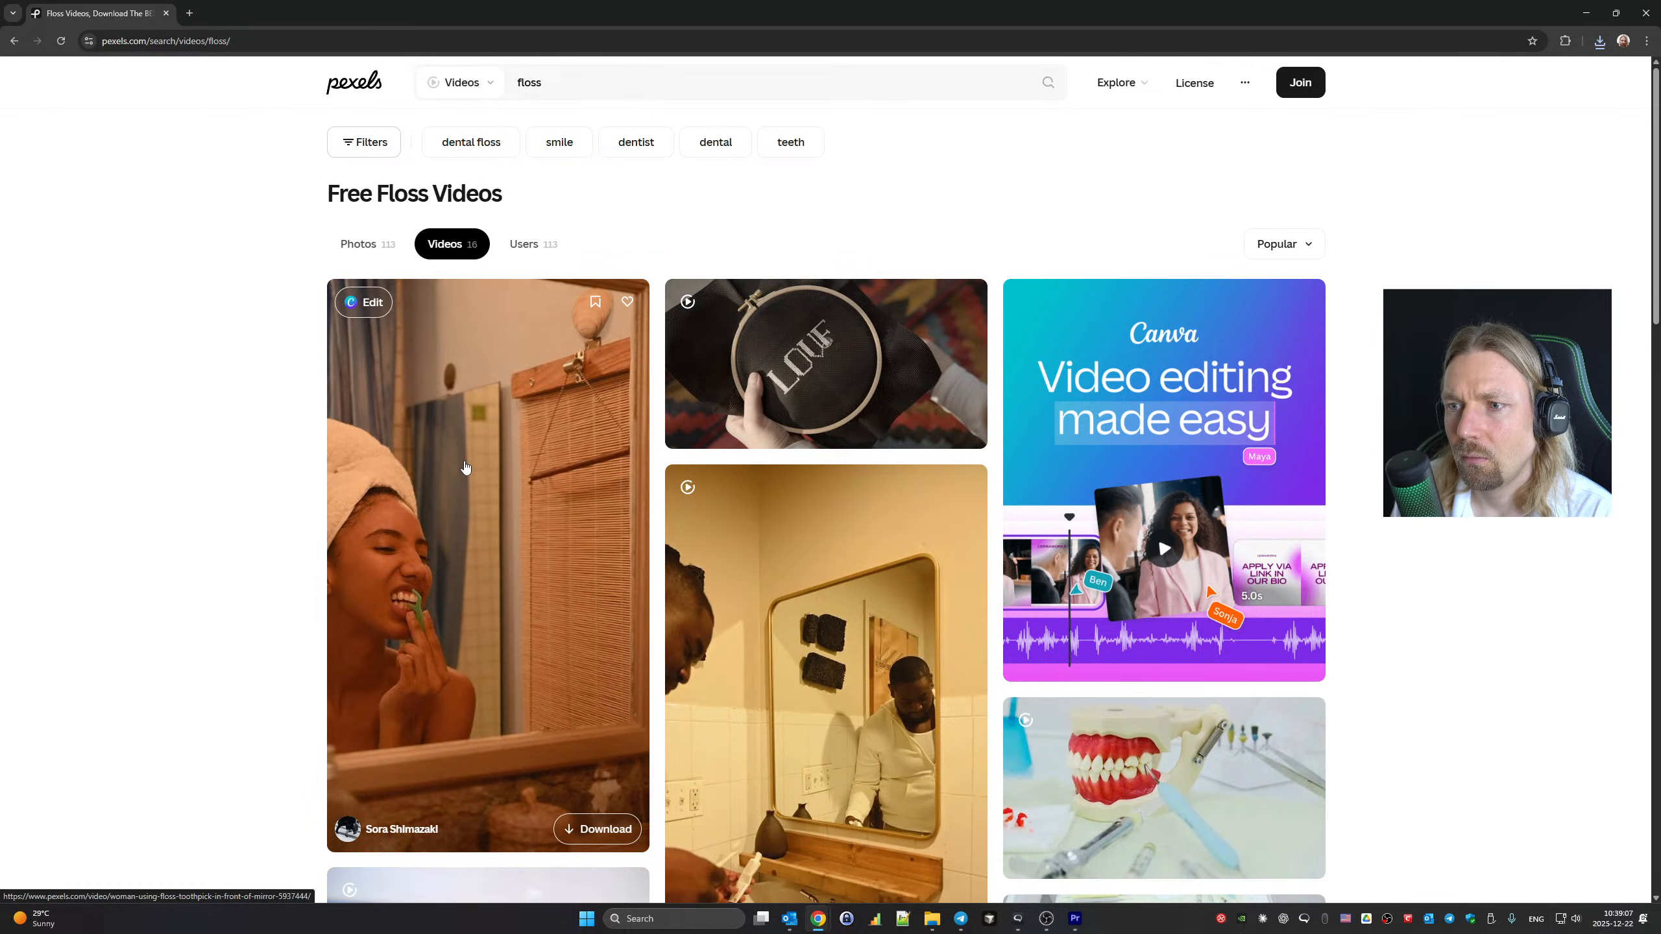
Browse the "floss" results and download the vertical video of a woman in a towel flossing at a mirror
scroll(773, 354, "down", 5)
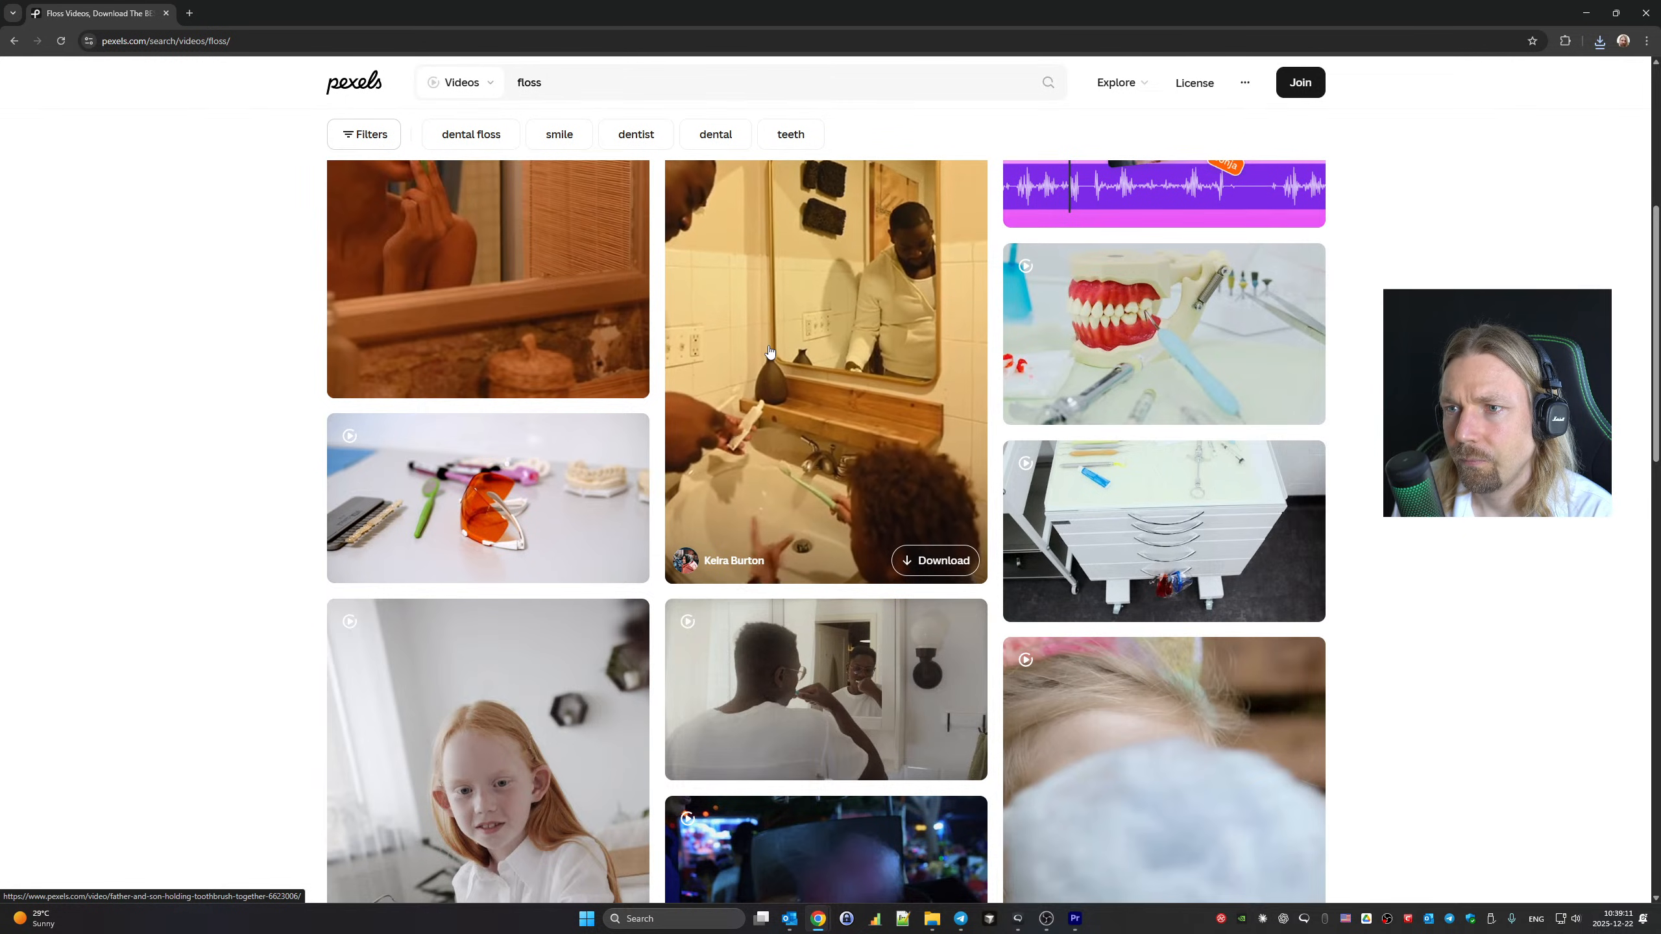
scroll(769, 351, "down", 5)
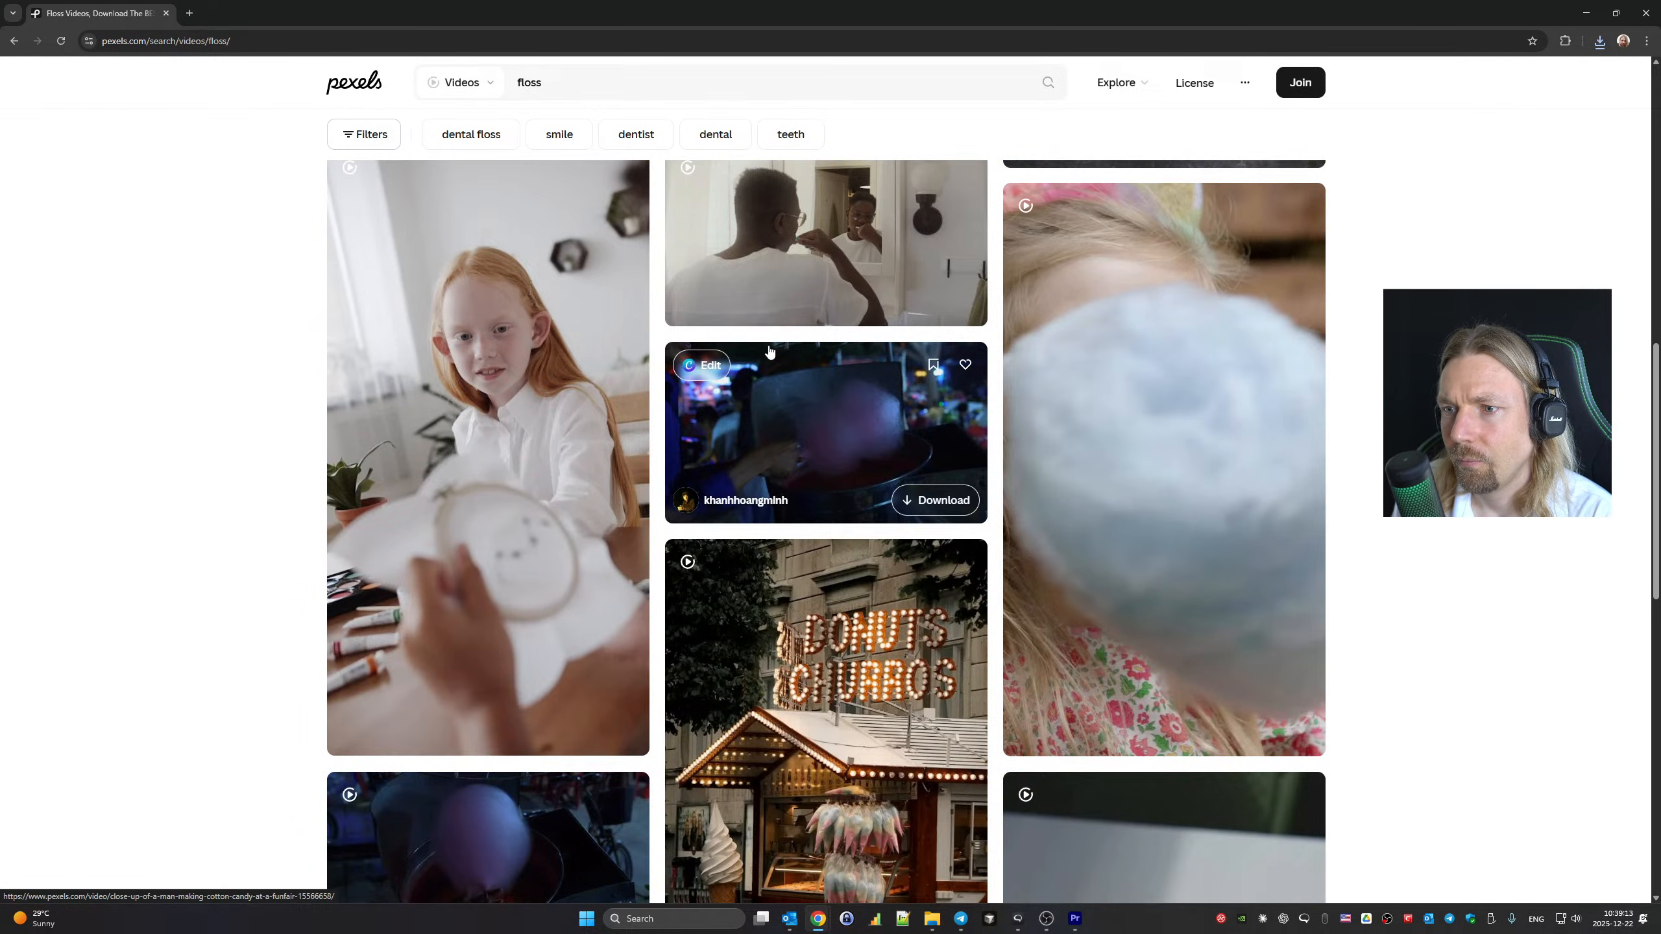
scroll(769, 352, "down", 4)
scroll(769, 352, "down", 3)
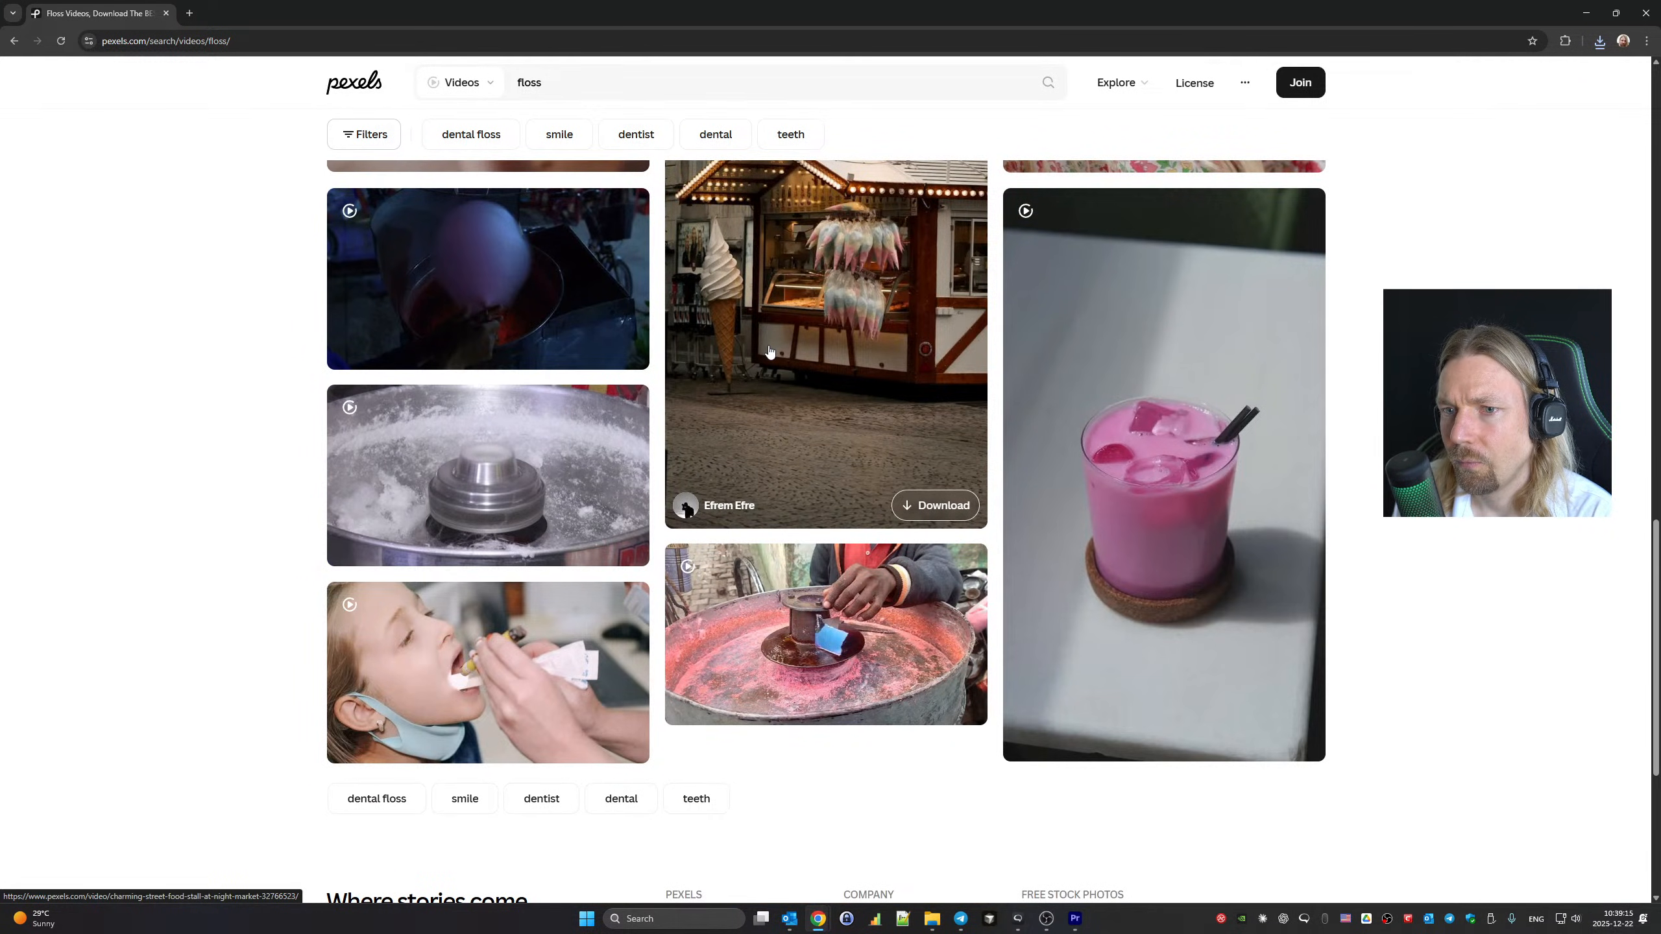
scroll(769, 352, "up", 2)
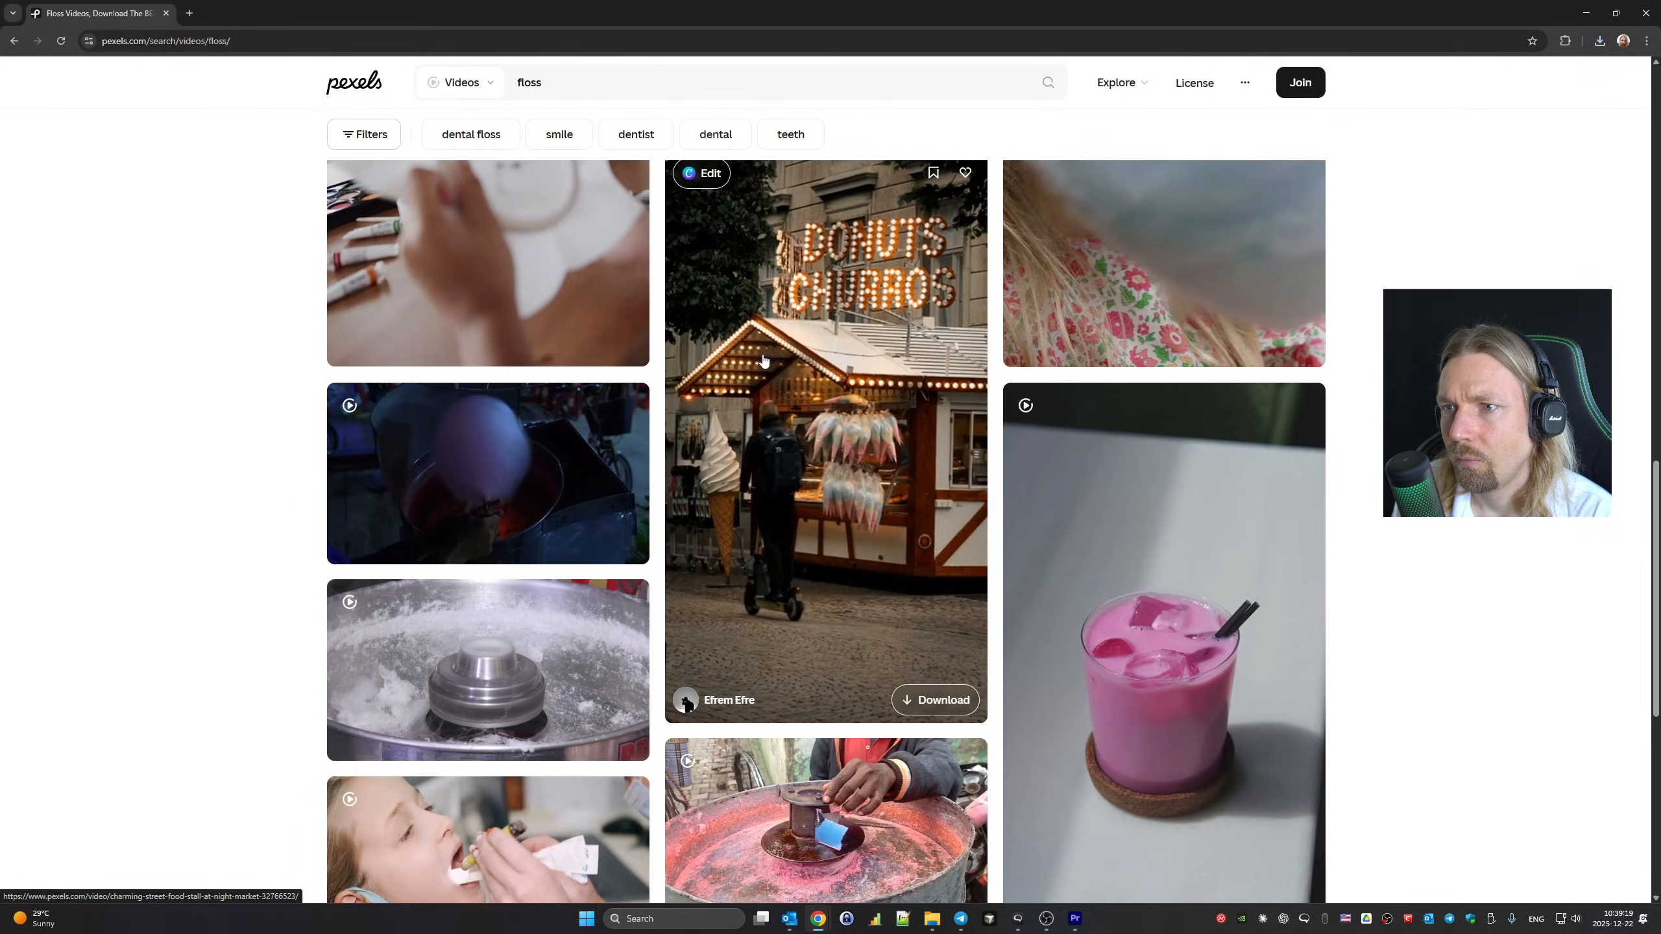
scroll(764, 360, "up", 6)
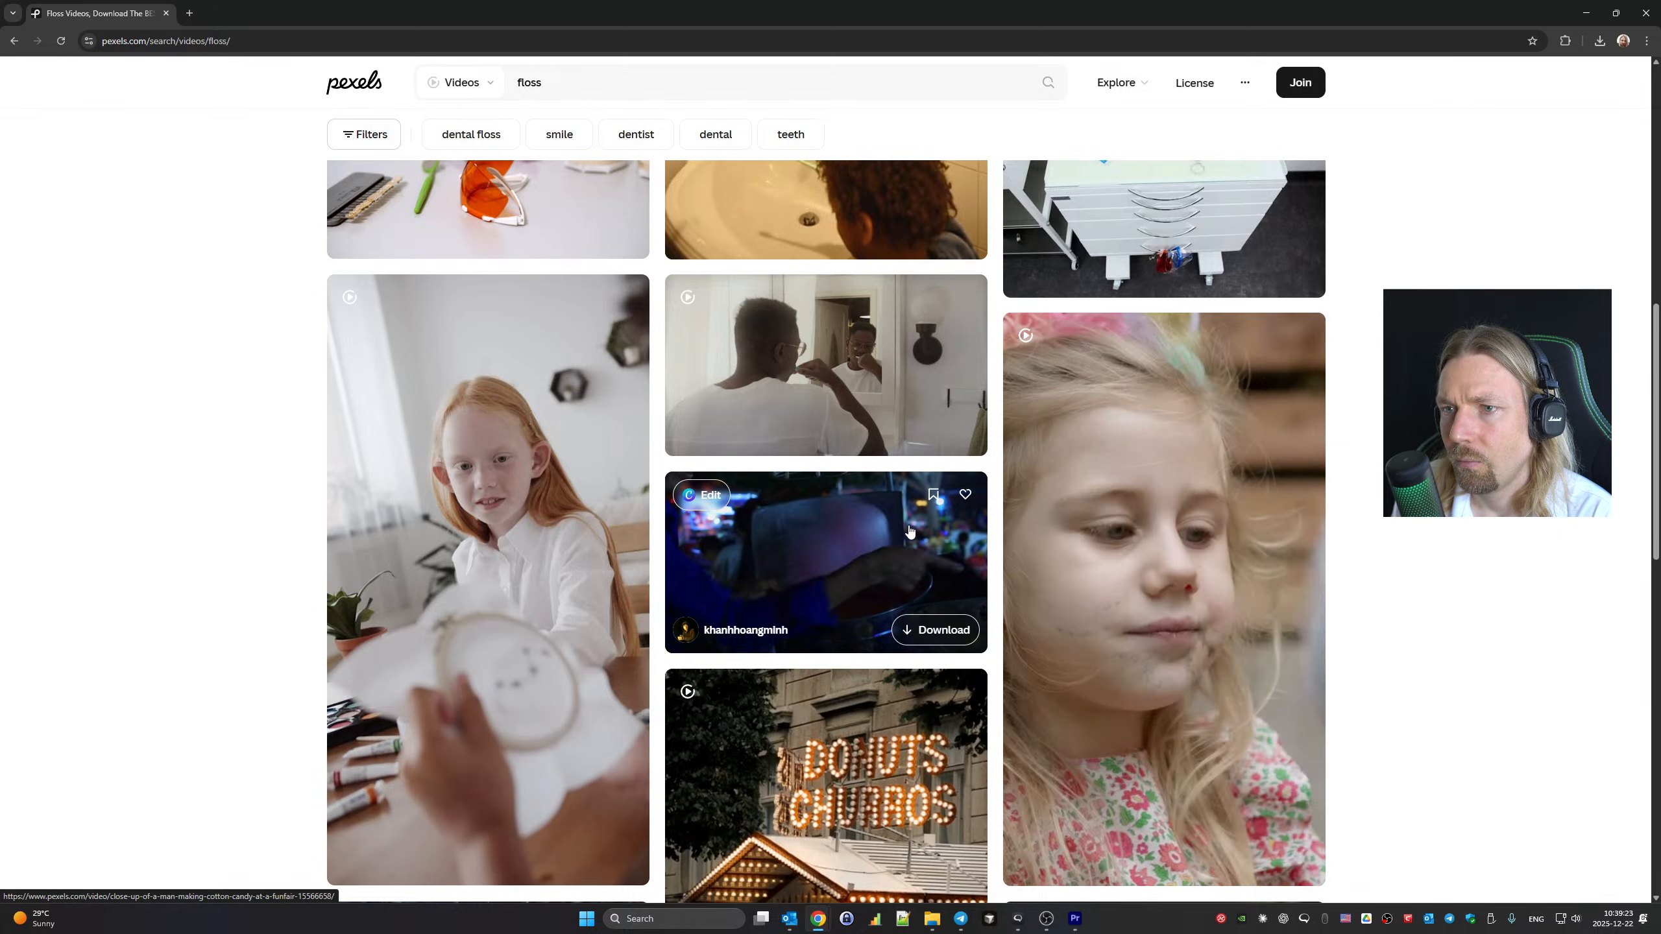
scroll(907, 528, "up", 3)
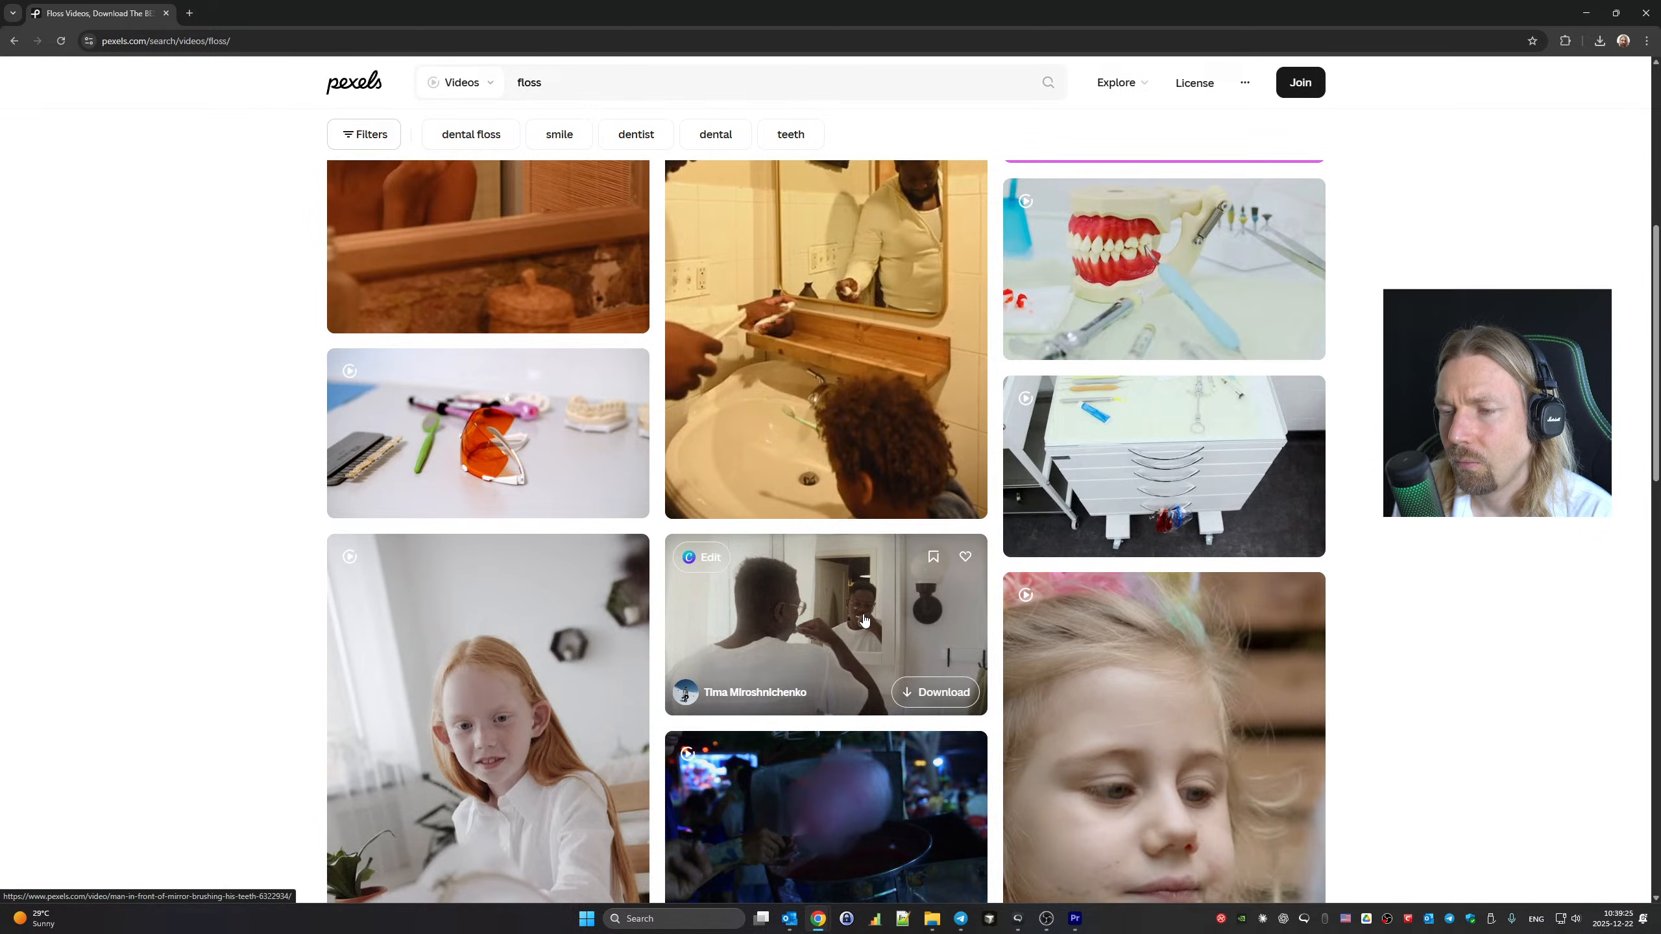
scroll(863, 619, "up", 6)
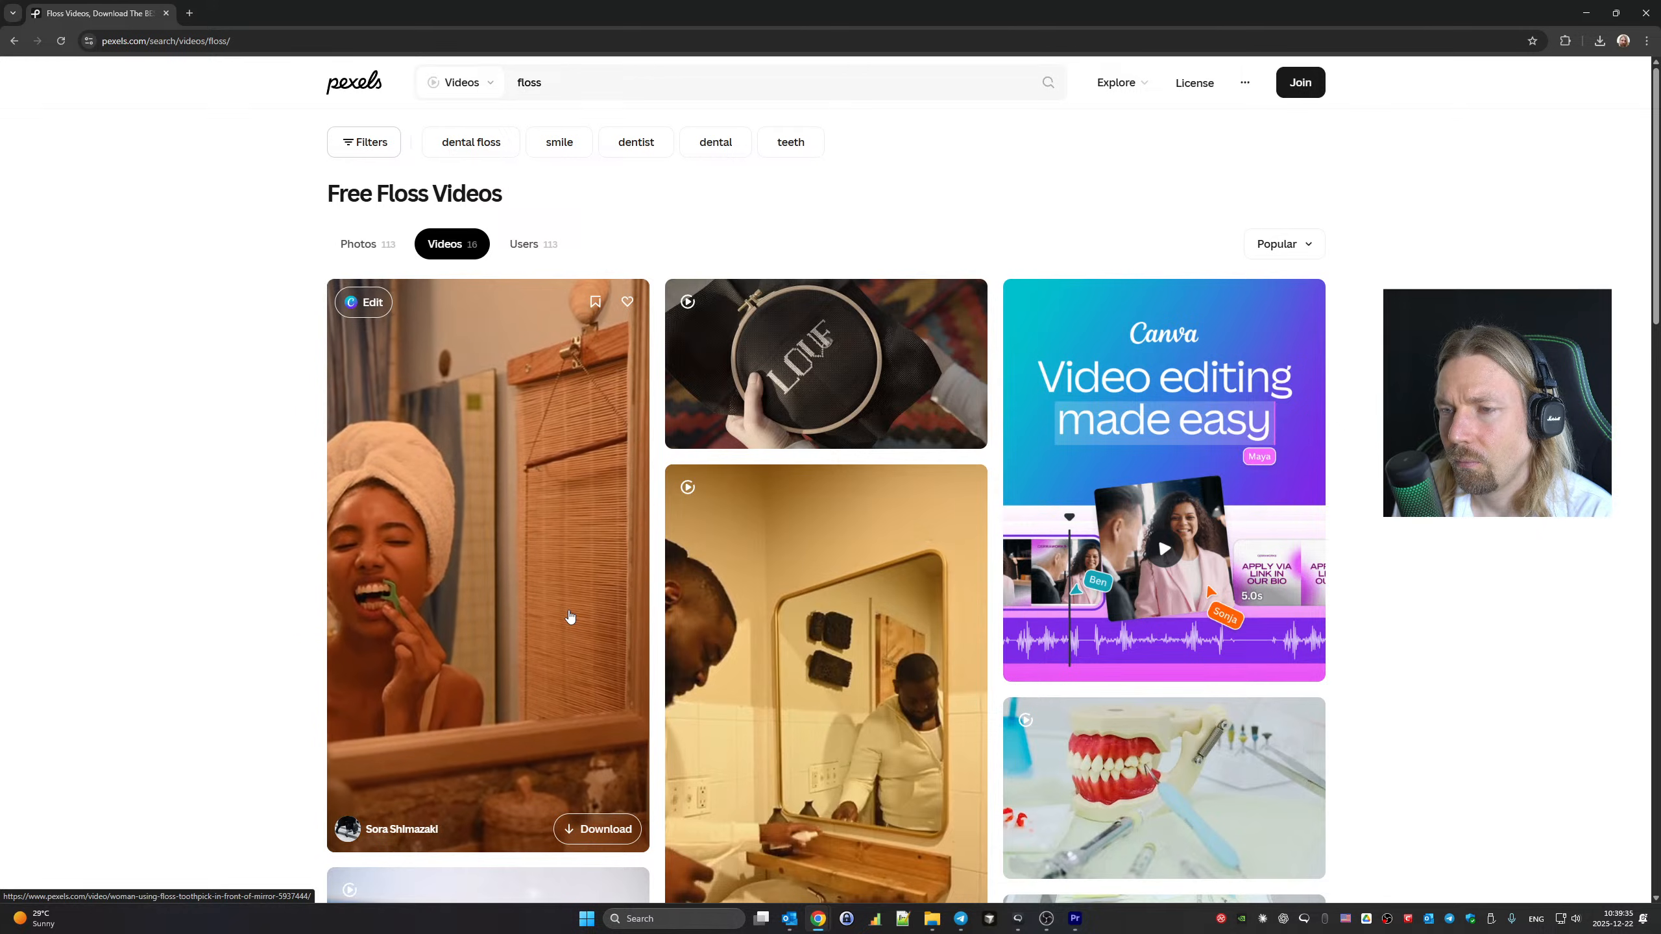
left_click(577, 831)
left_click(271, 653)
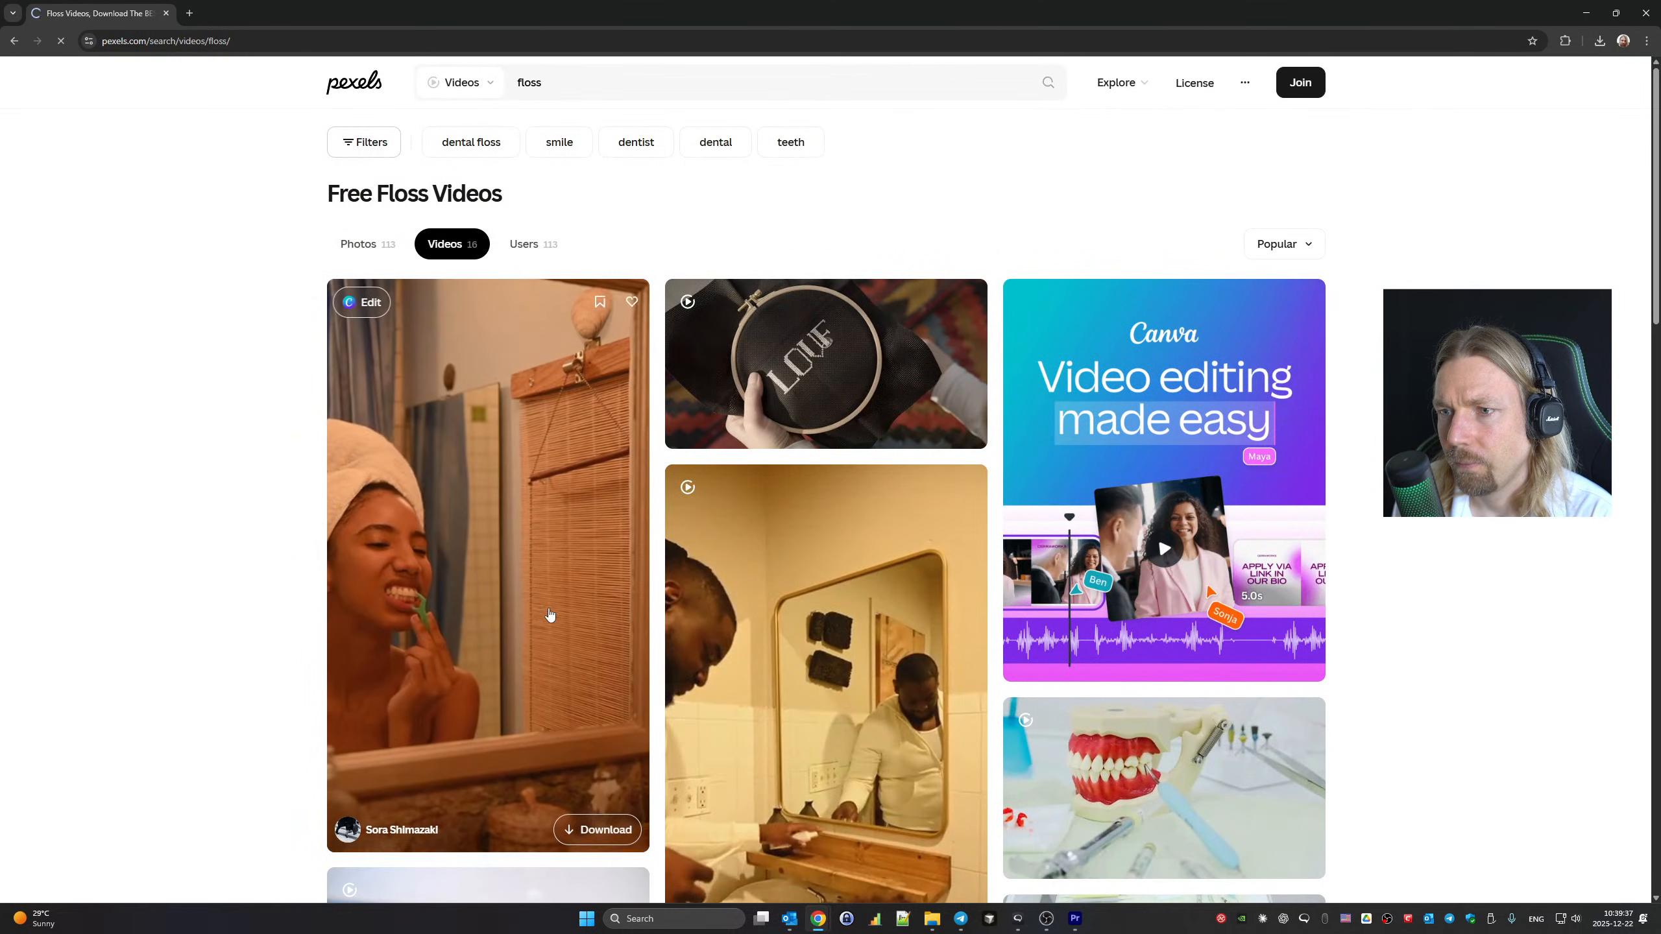
scroll(553, 608, "down", 6)
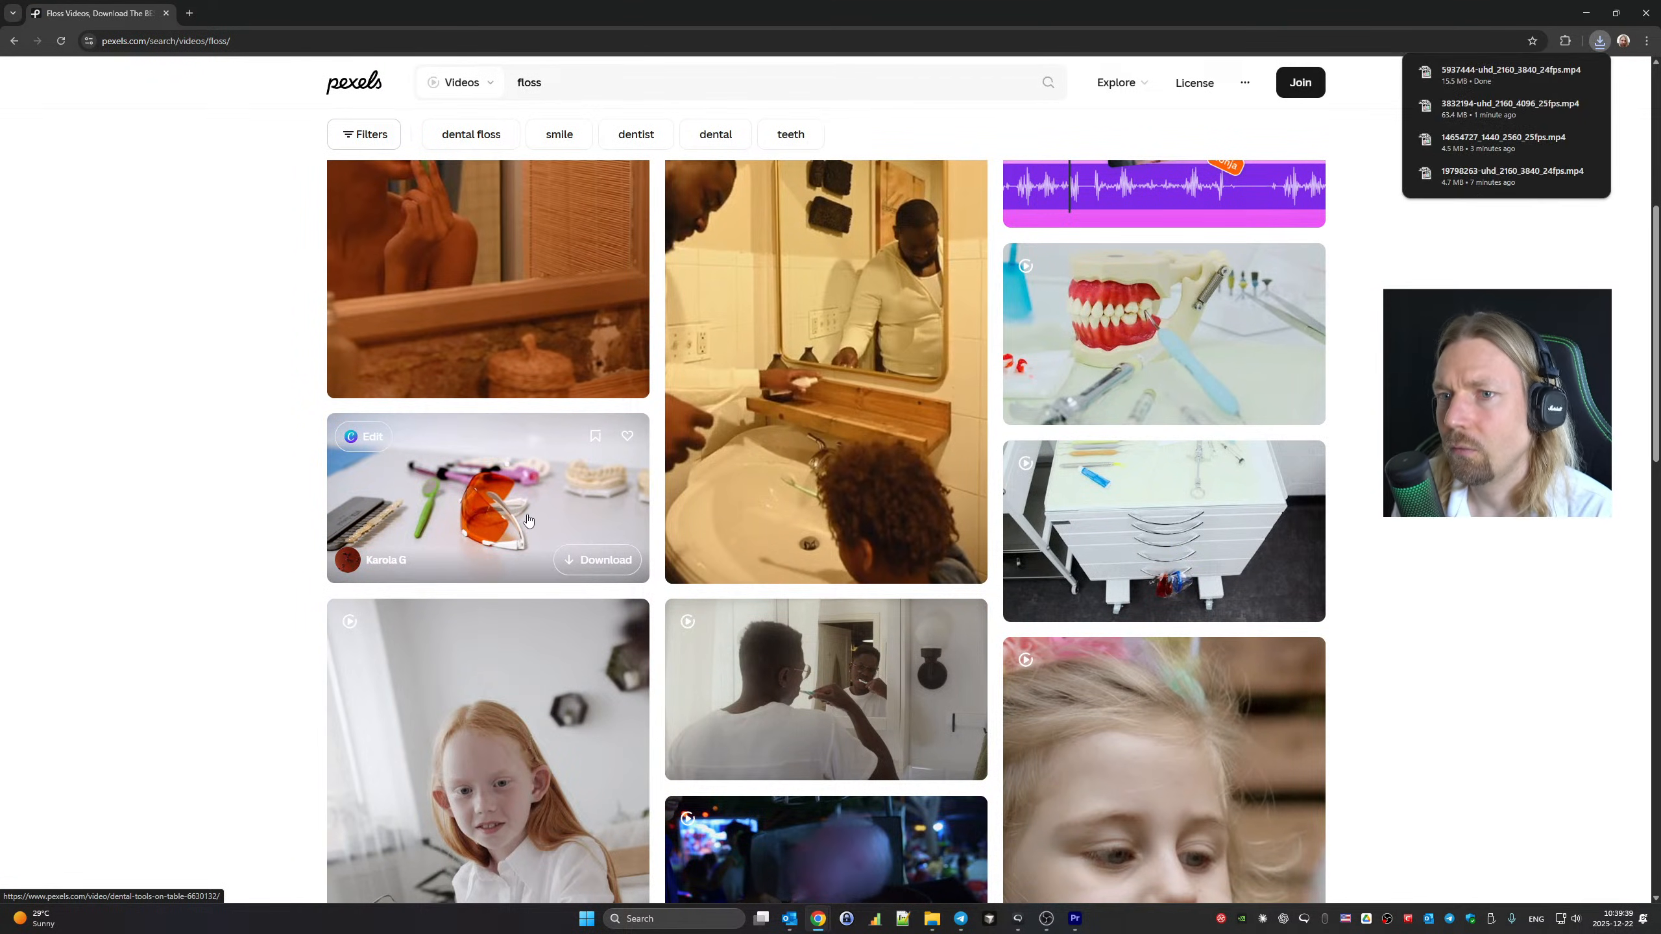
scroll(528, 519, "up", 6)
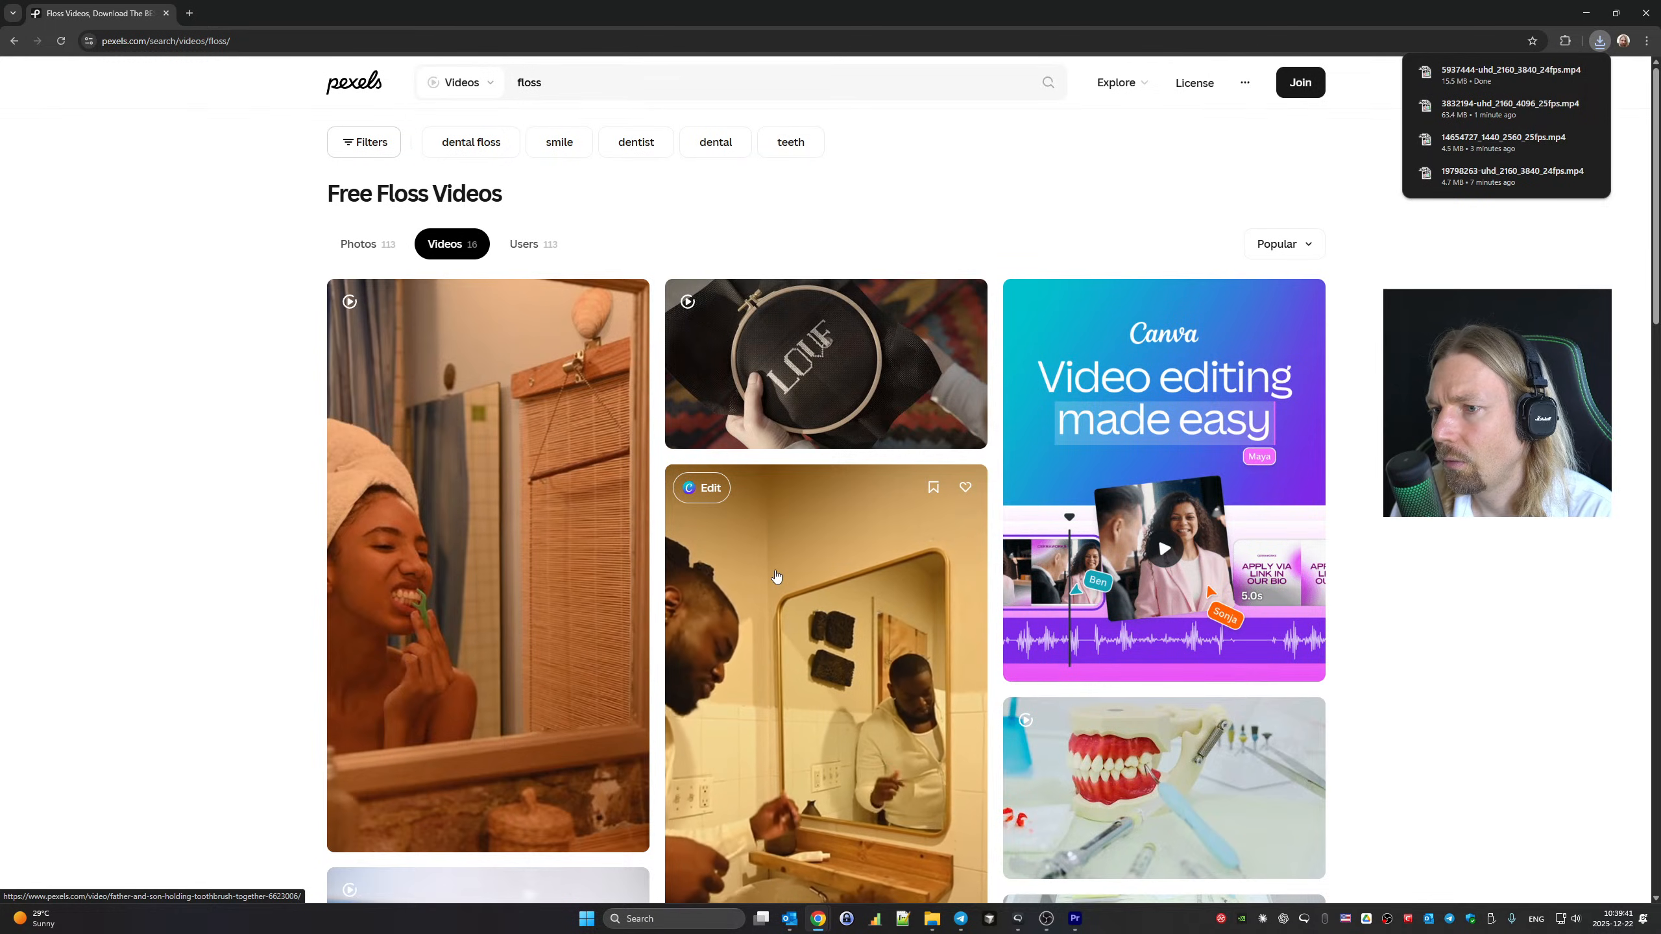
scroll(776, 575, "down", 4)
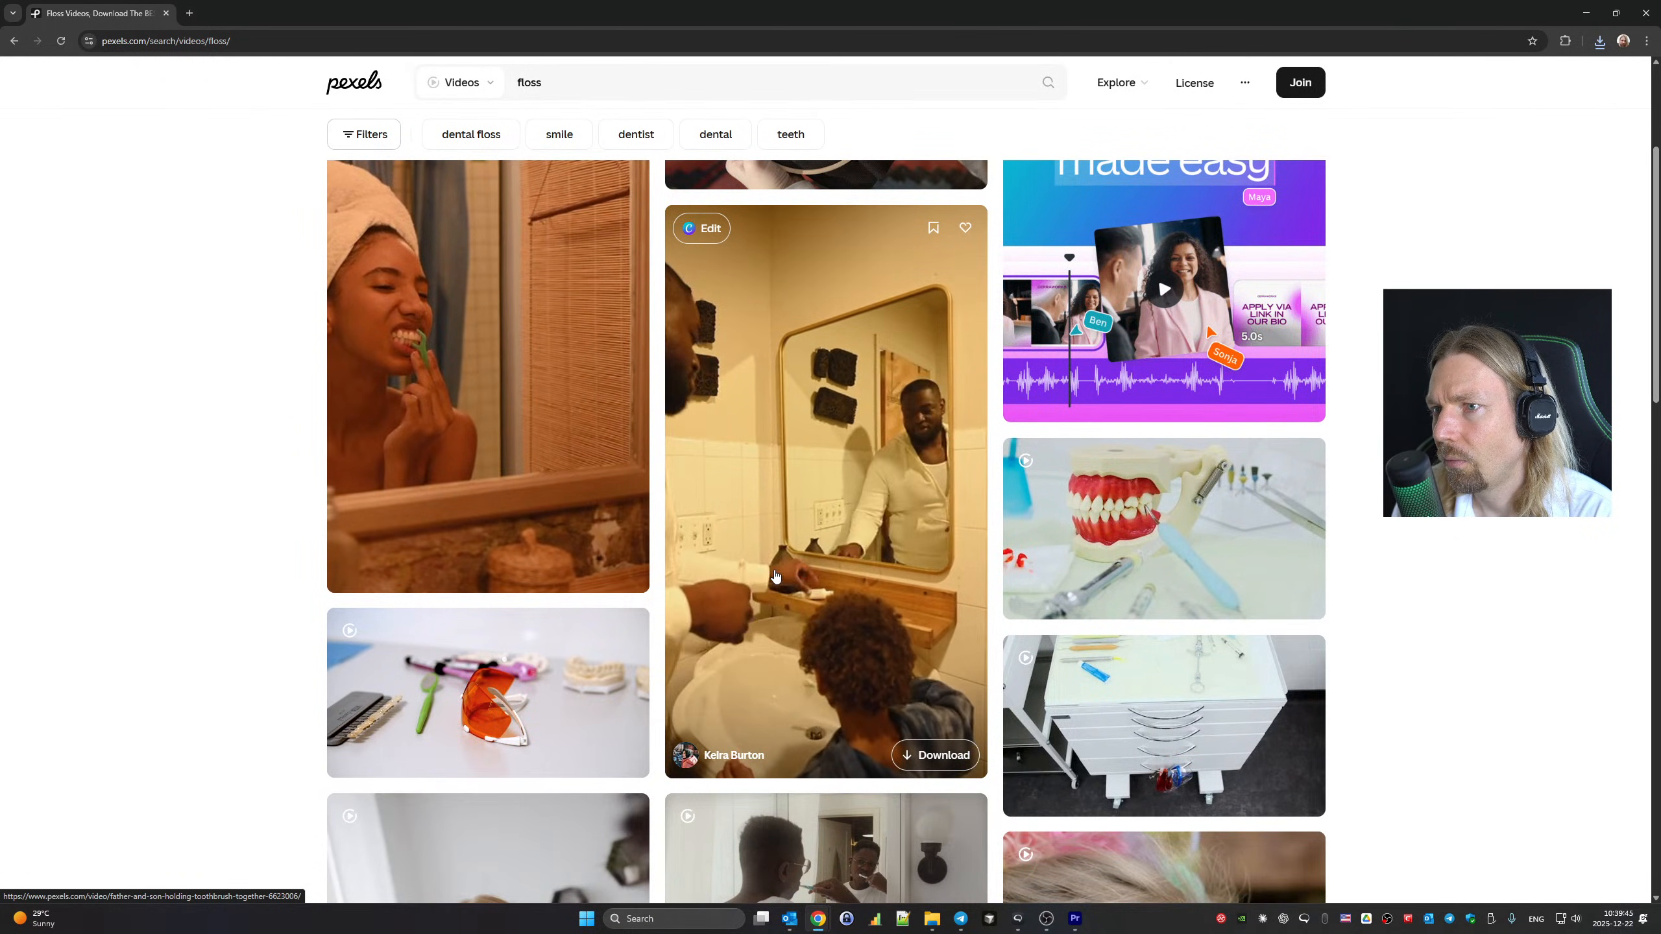
scroll(777, 576, "up", 4)
Switch to Premiere Pro and place the downloaded flossing video above the adjustment layer, directly after the to-do clip at the "BJ Fogg" caption
left_click(931, 918)
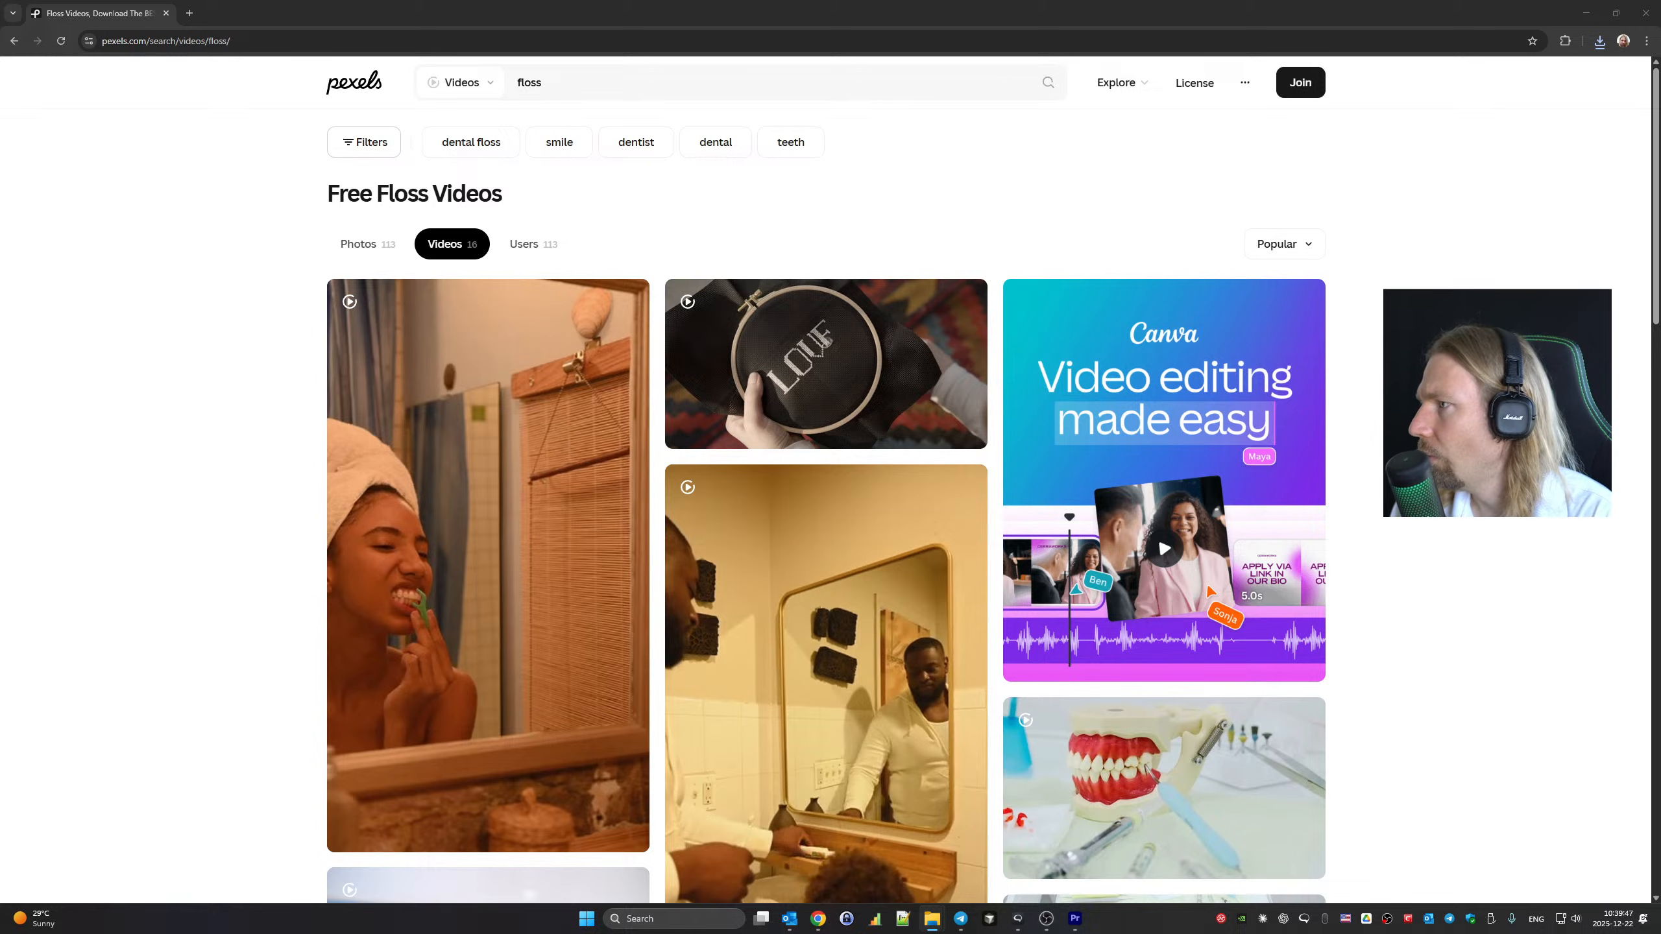
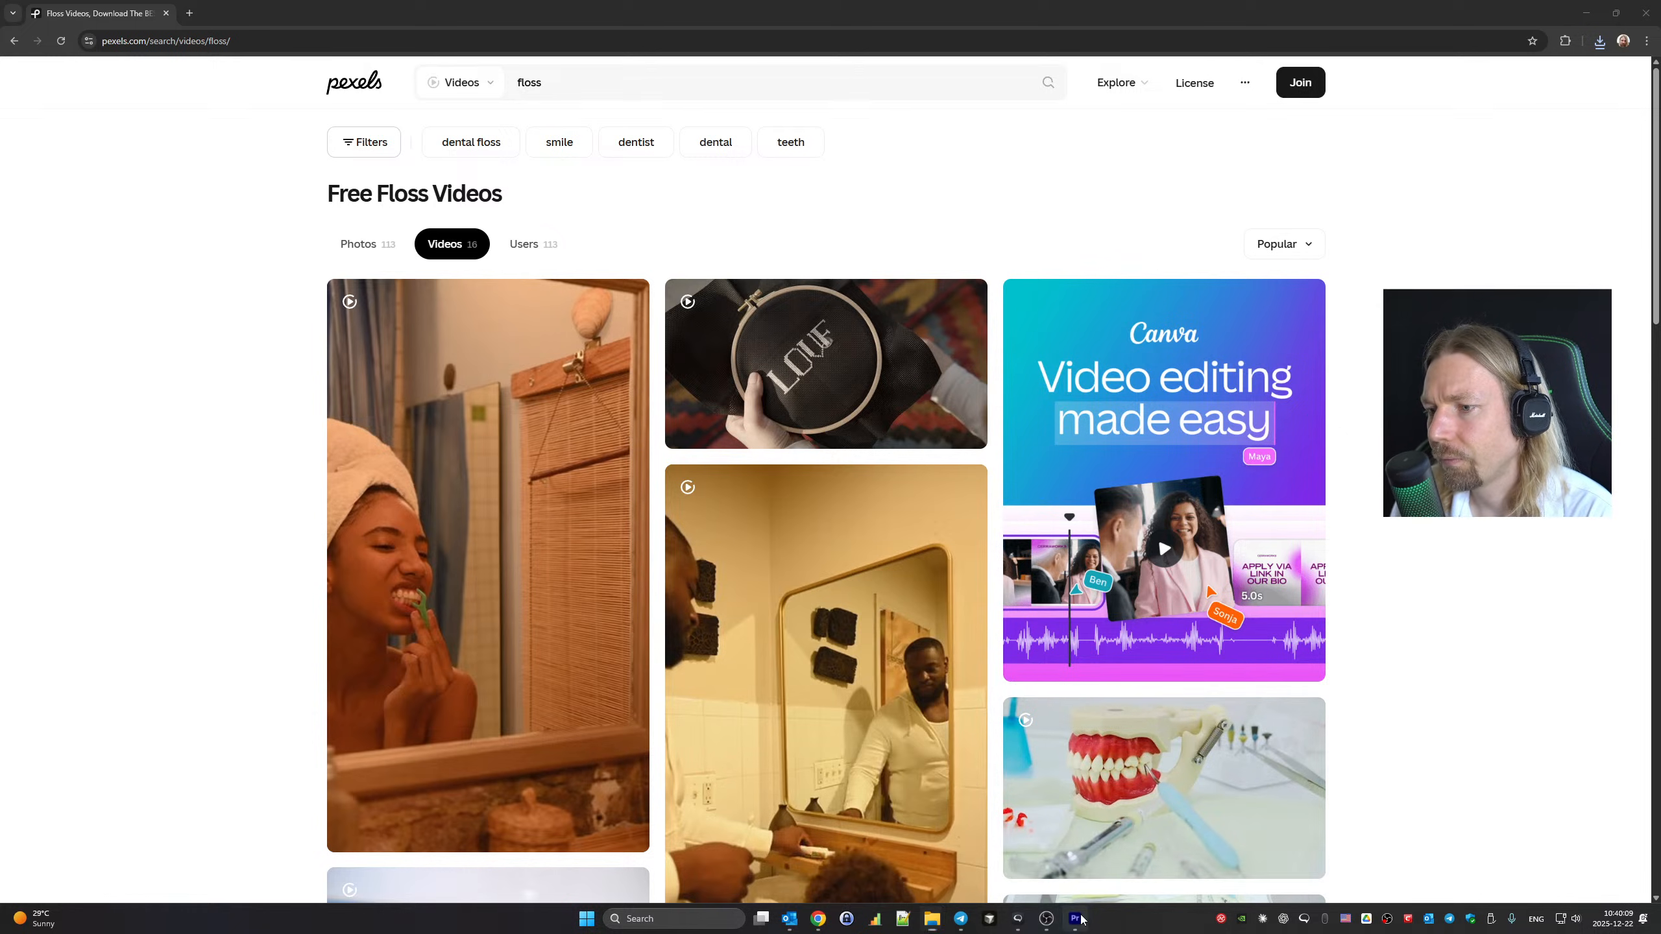
key("alt+Tab")
left_click(1230, 656)
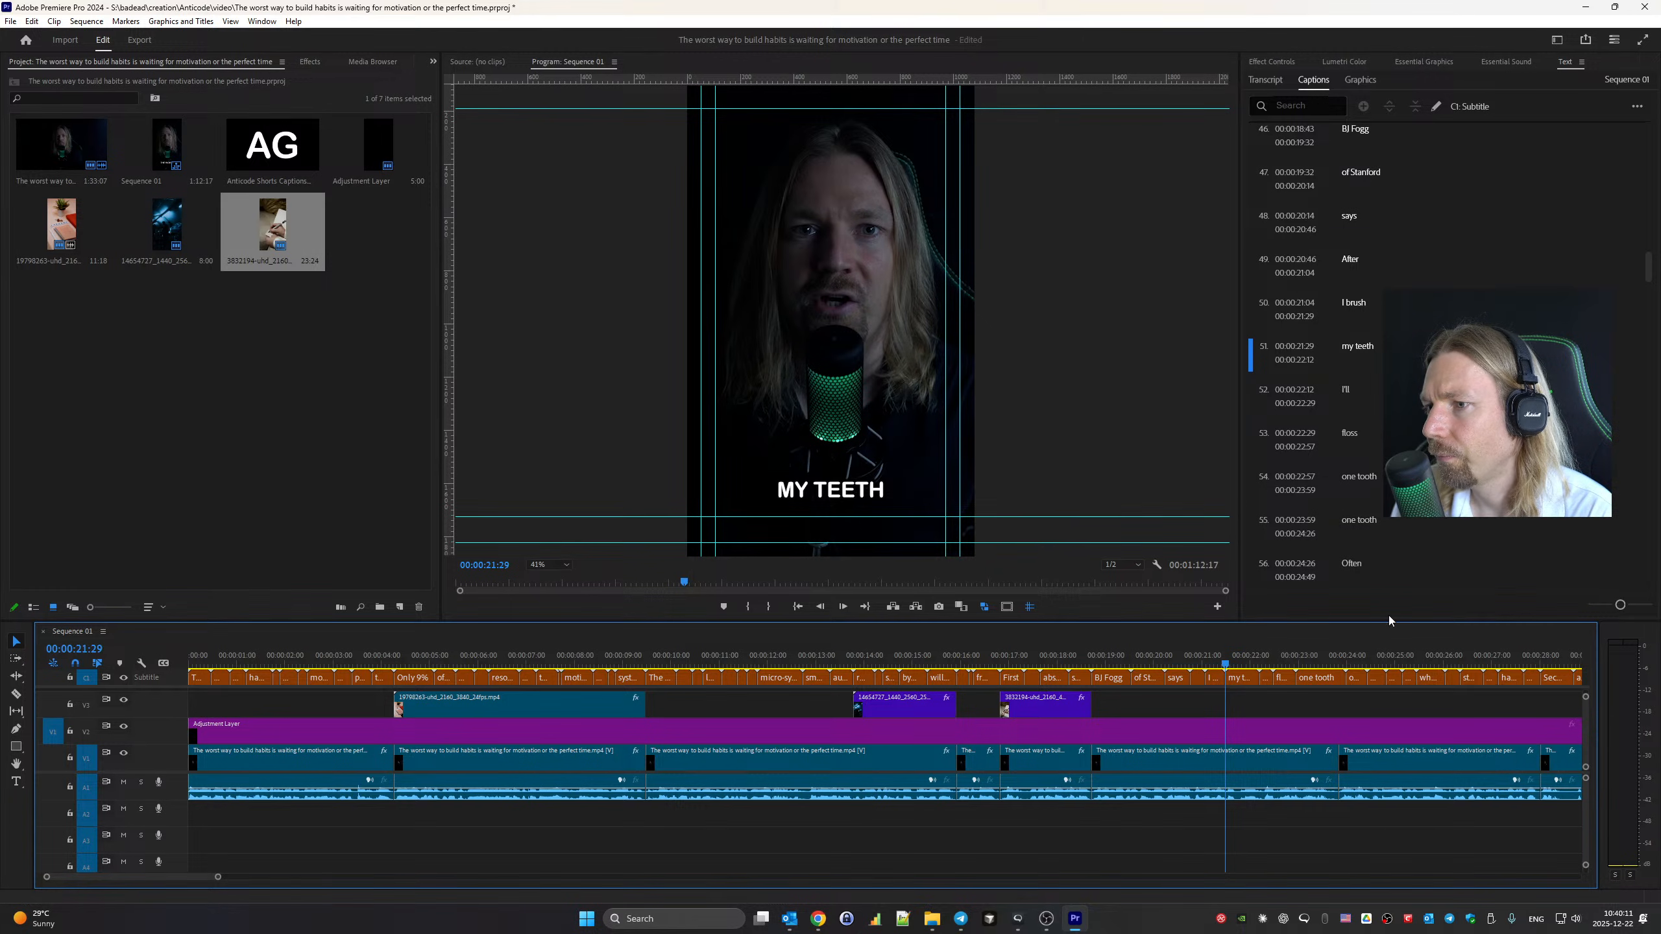
left_click_drag(1127, 623, 1094, 699)
left_click(1092, 665)
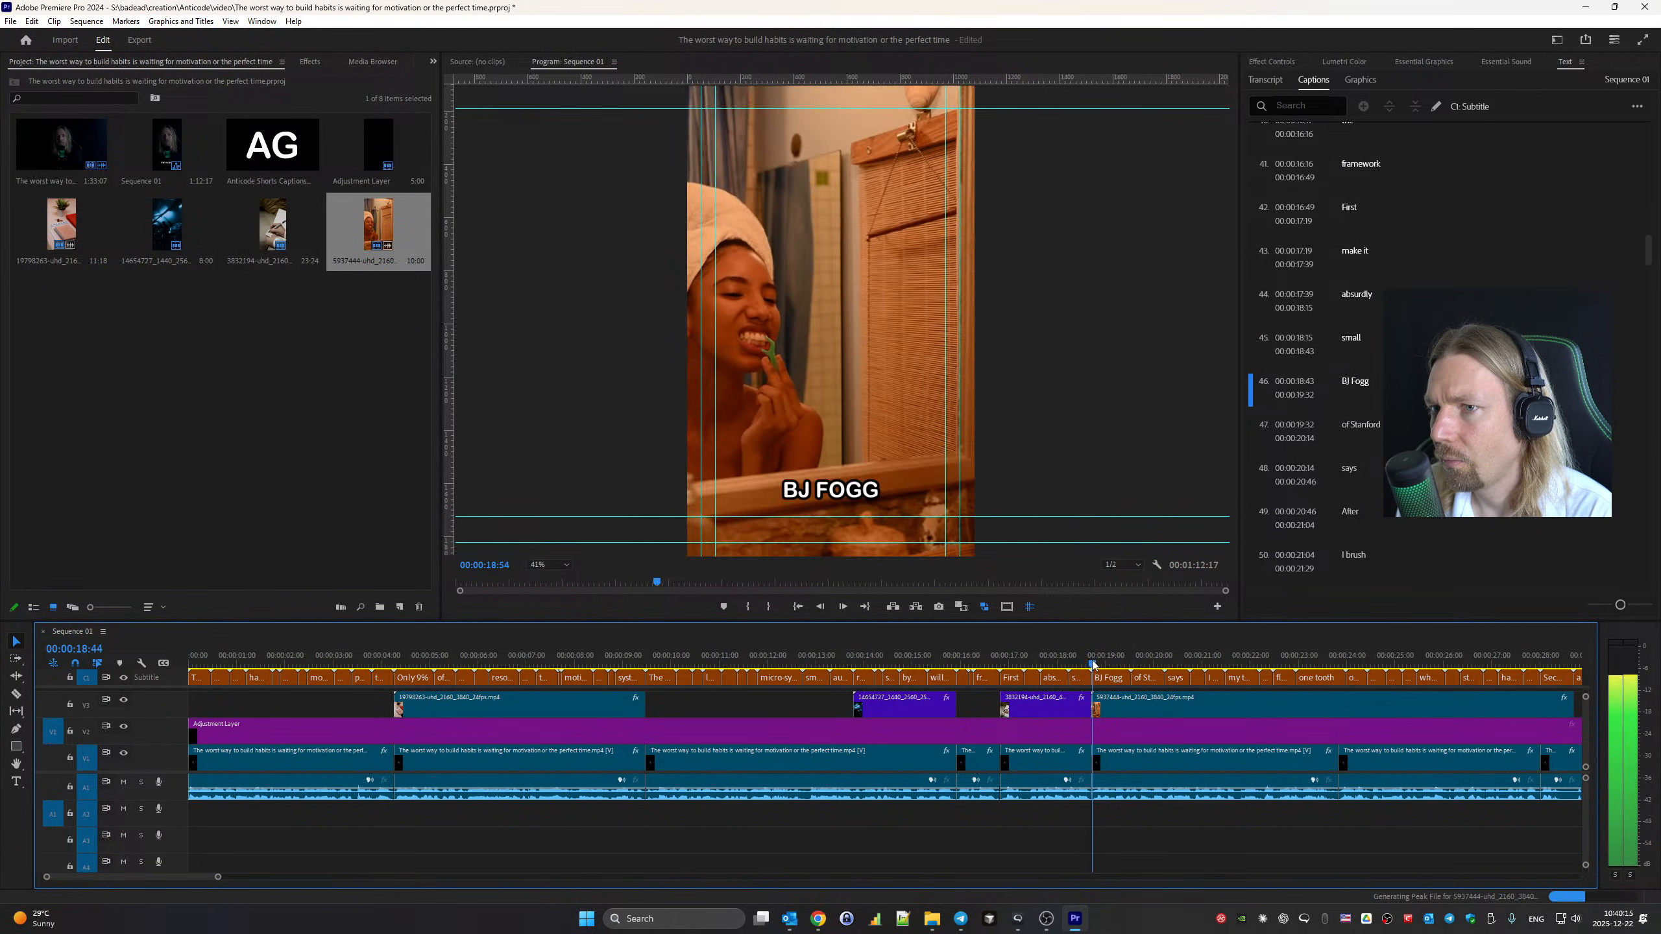
Play back the to-do list clip and set its scale to 50
left_click(1060, 660)
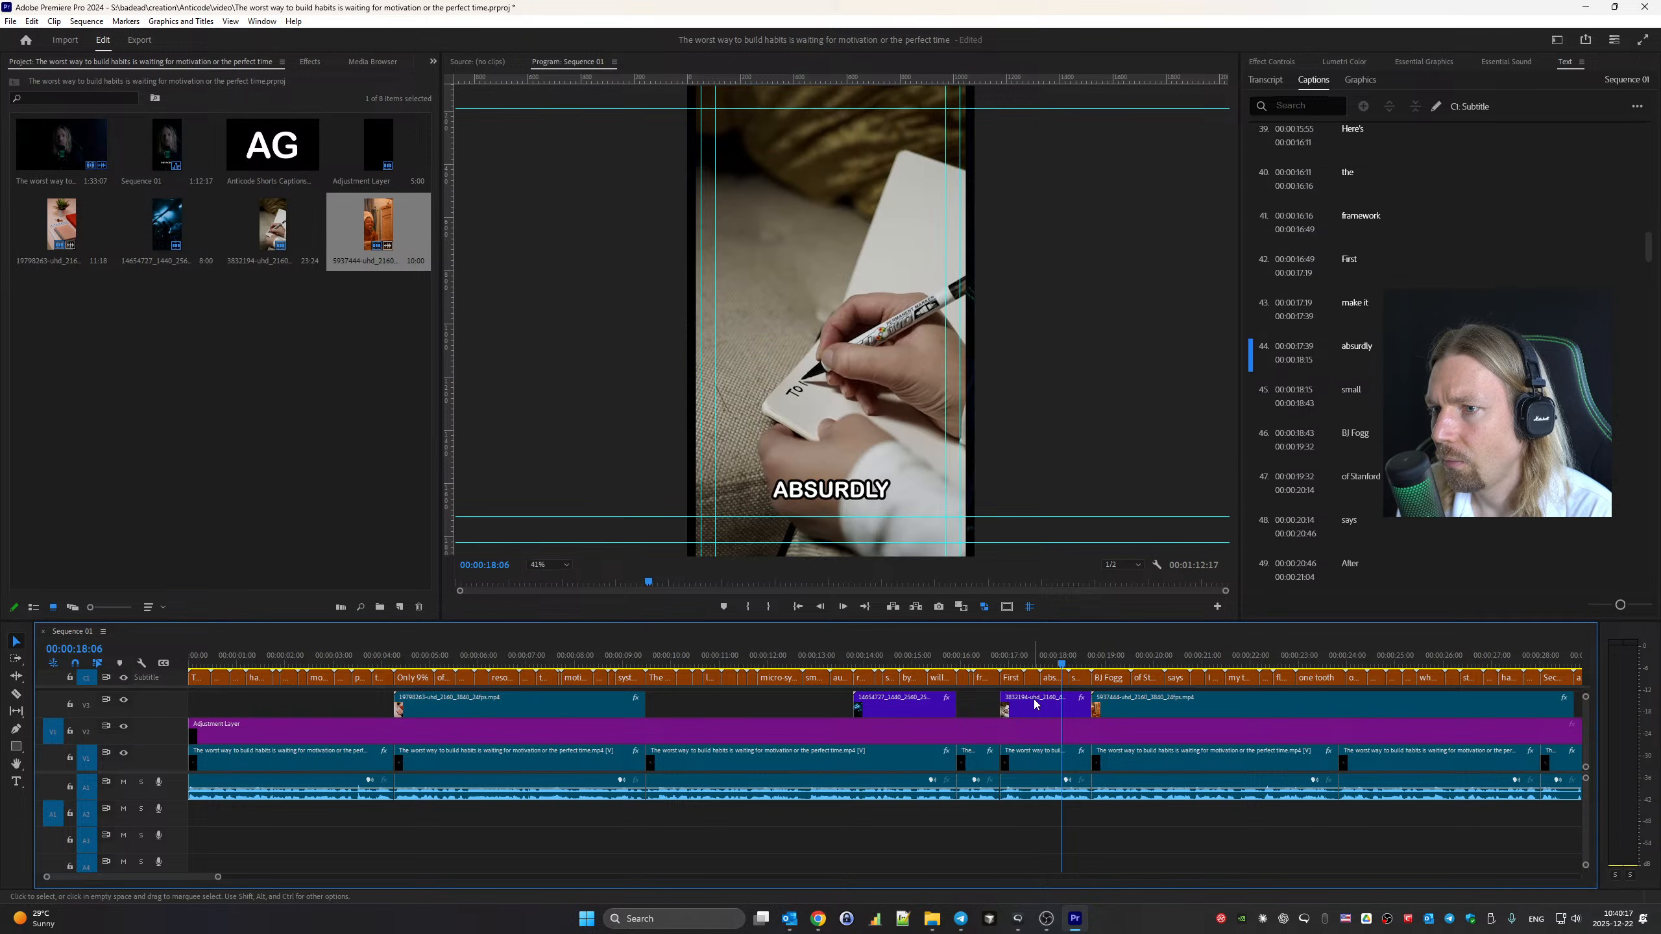
key("space")
left_click(1036, 706)
key("space")
left_click_drag(1089, 655, 1033, 657)
left_click(1256, 62)
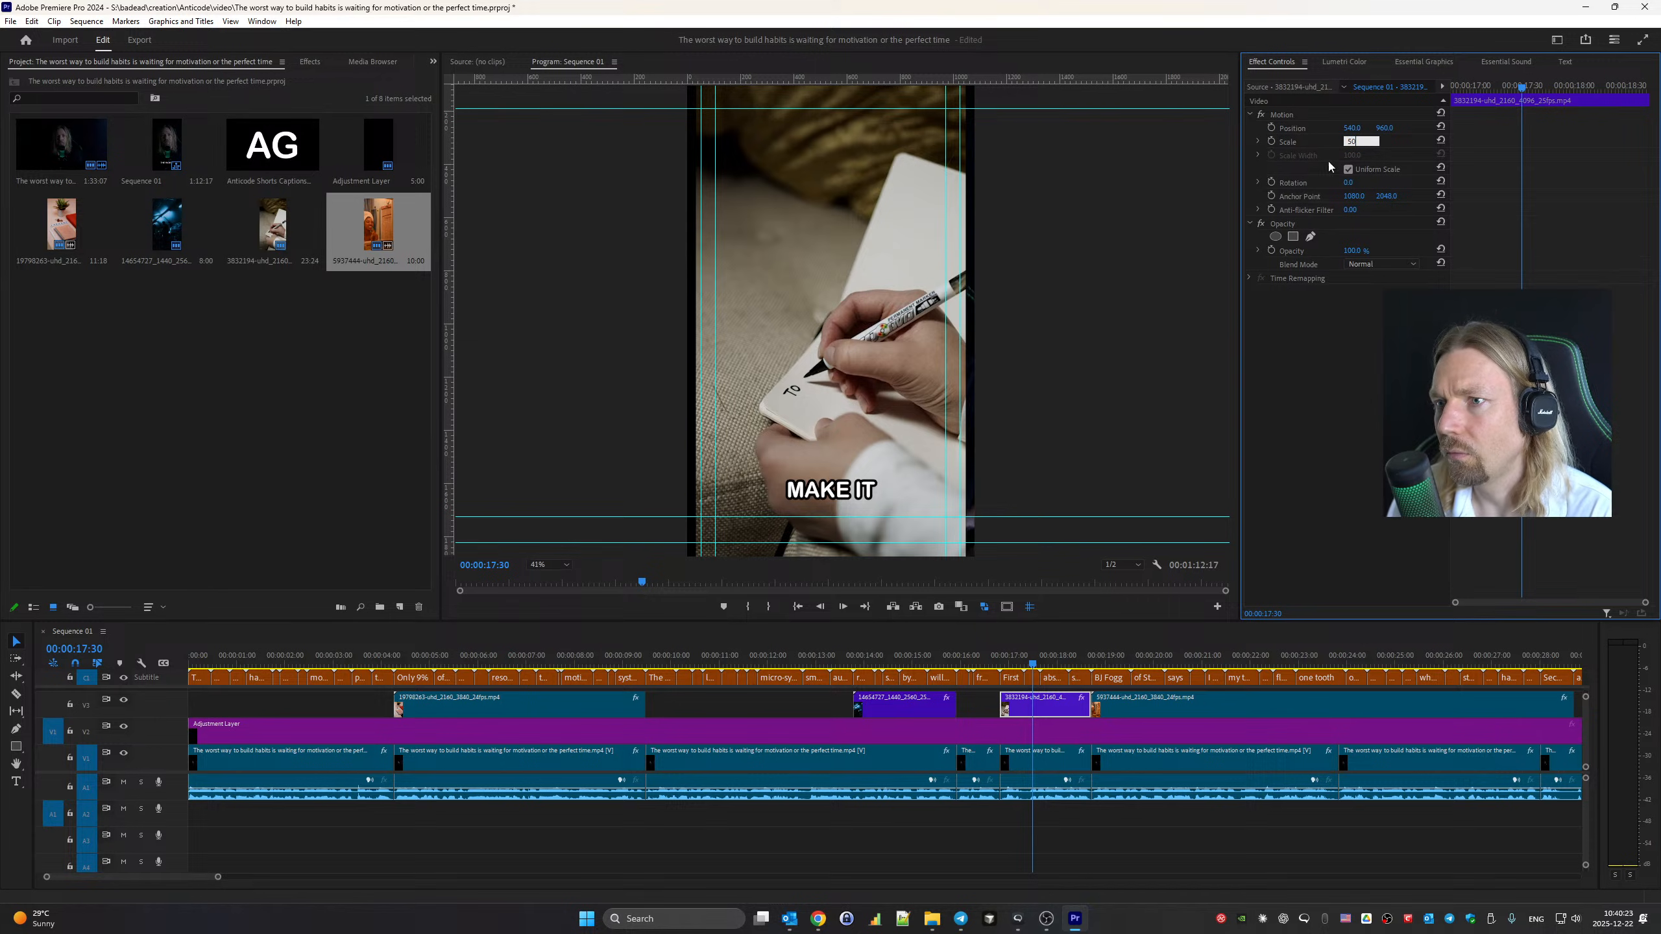
key("Return")
Play through the flossing clip, cut it at 00:00:23:50 where the talking-head footage is split, and delete the remainder
key("space")
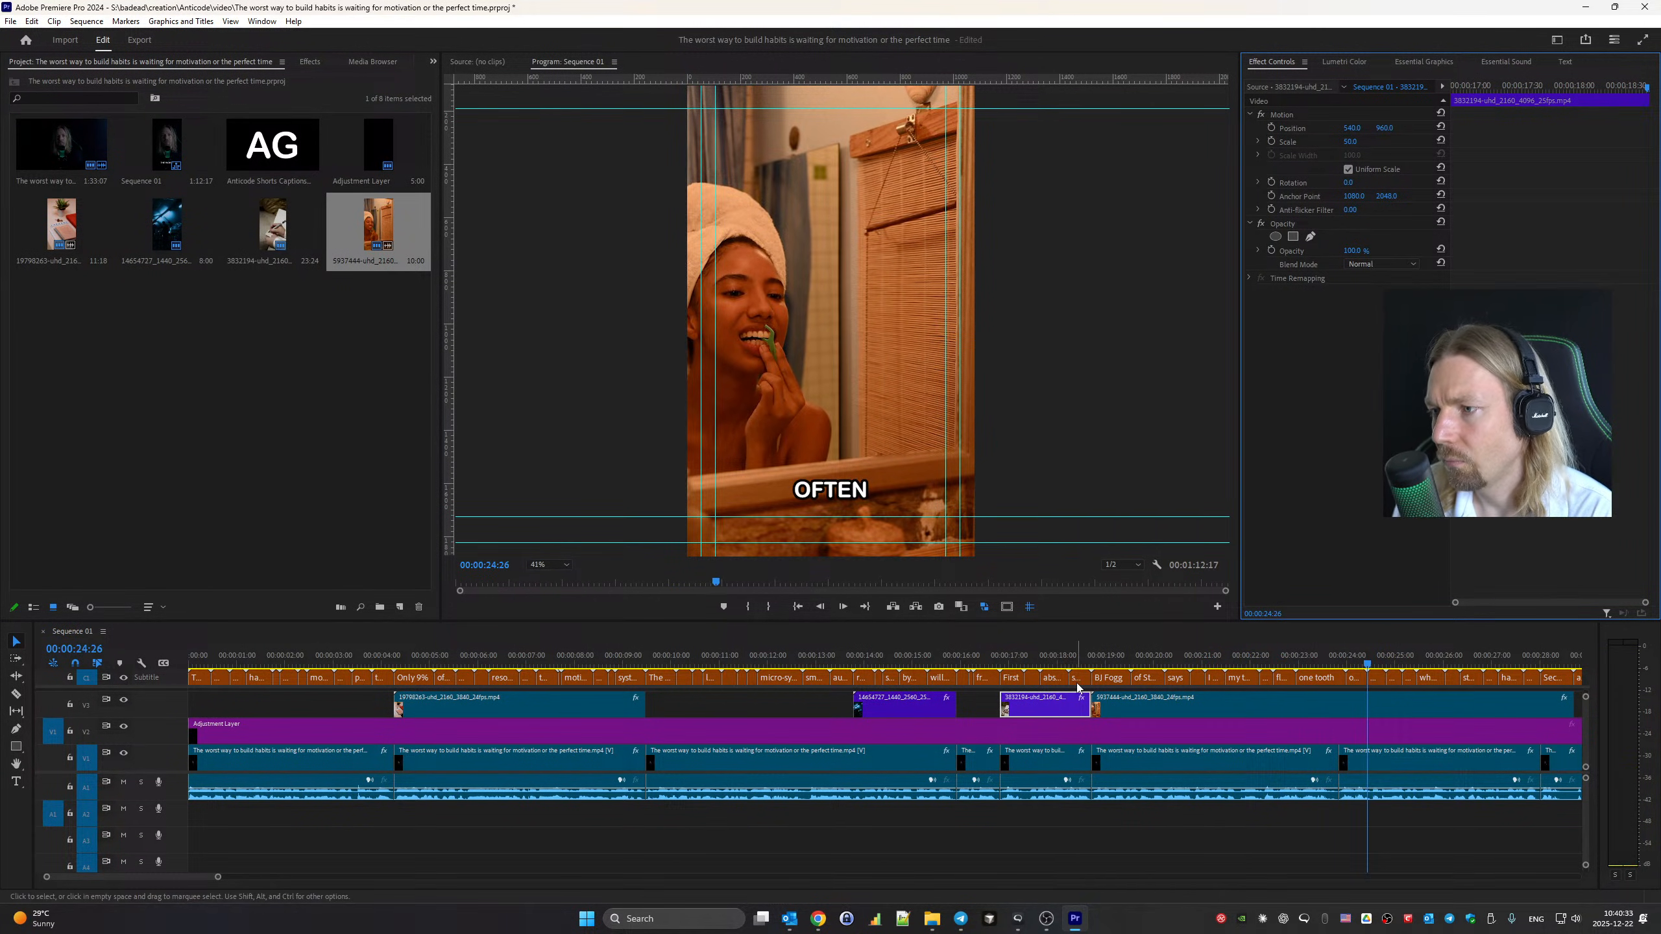
key("Up")
key("Up")
key("c")
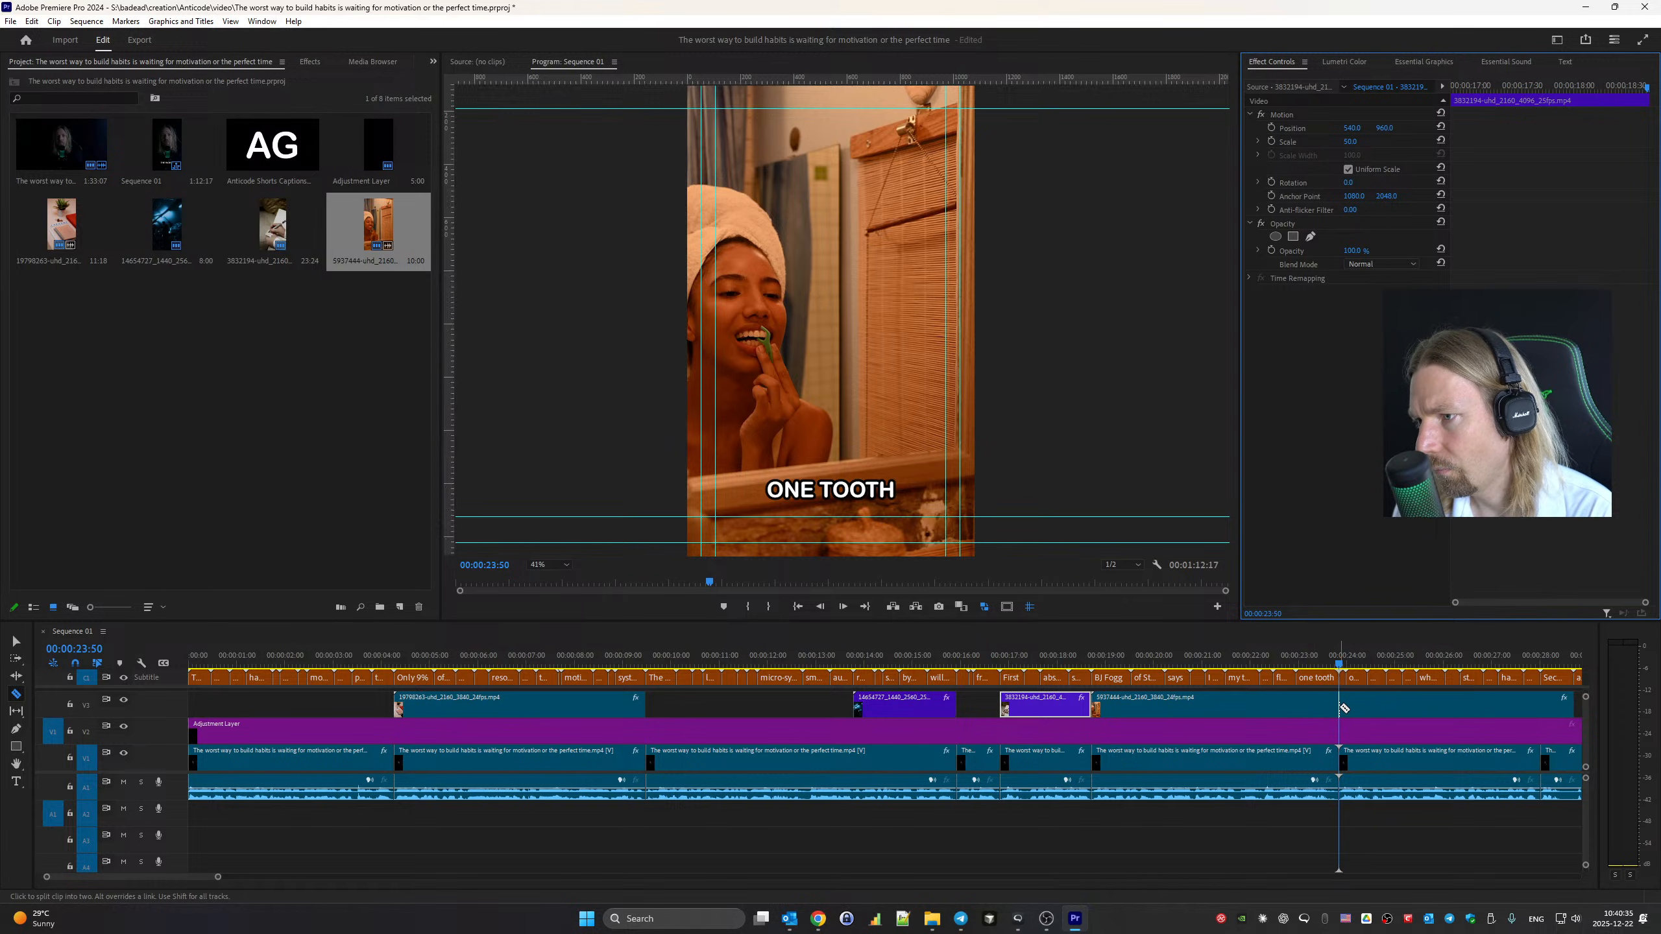
left_click(1340, 706)
key("v")
left_click(1357, 707)
key("Delete")
Play on to "existing", move the flossing clip to start at 00:00:23:50, and trim its end to where the "Second" caption starts
key("space")
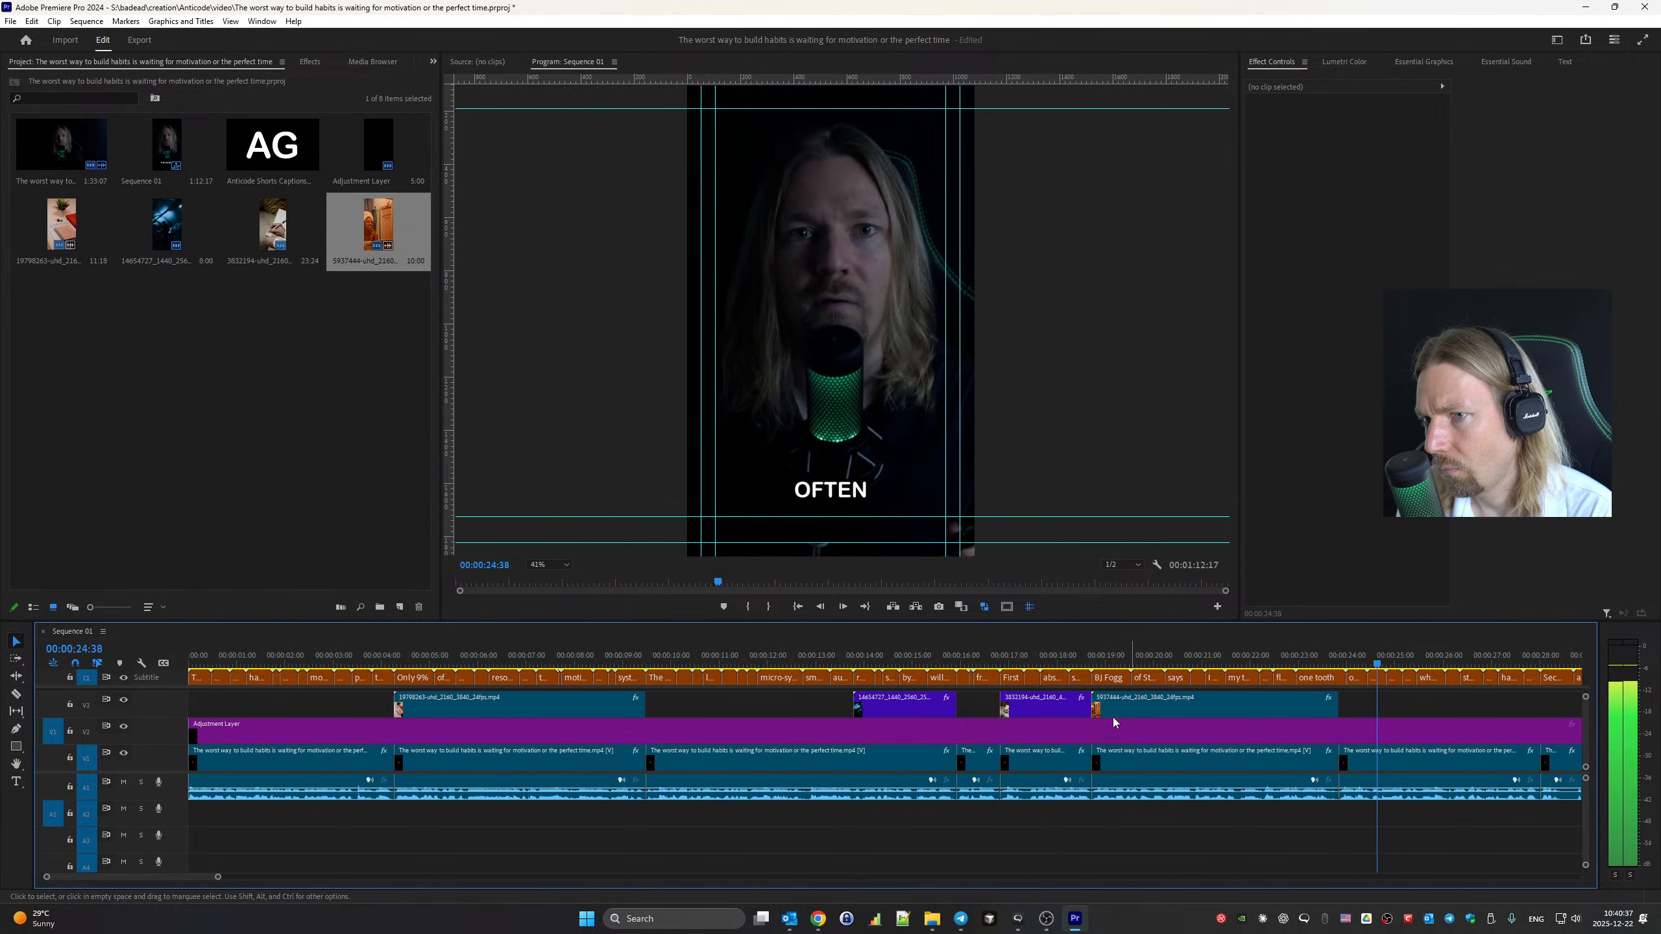
scroll(1114, 716, "down", 4)
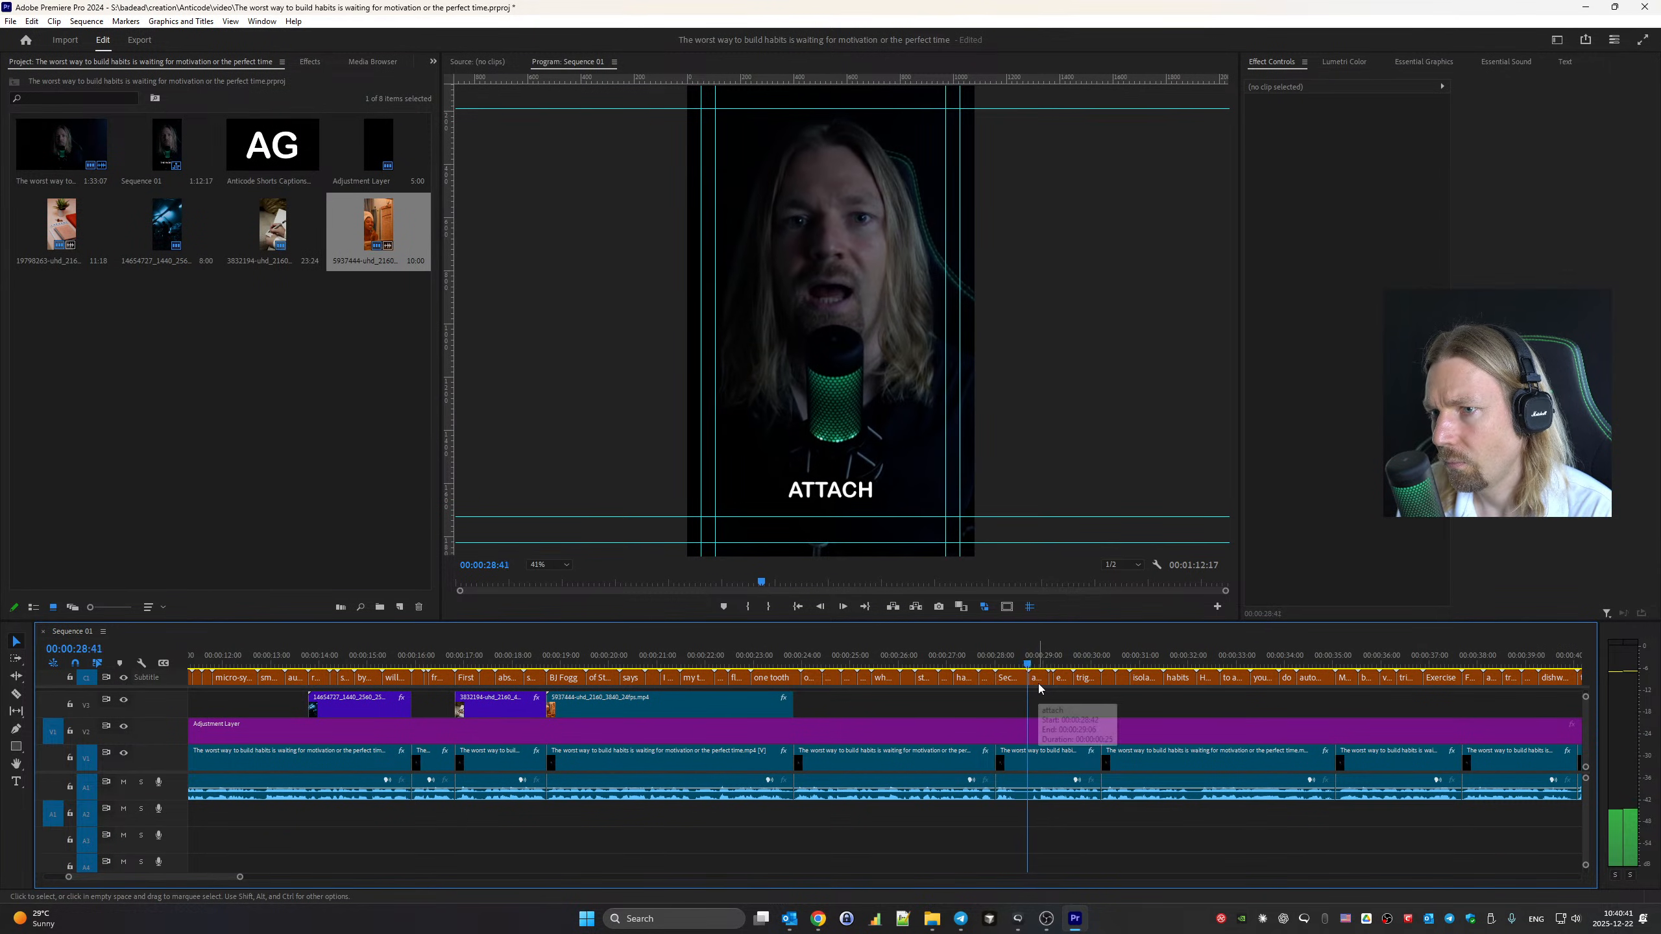
left_click(1014, 648)
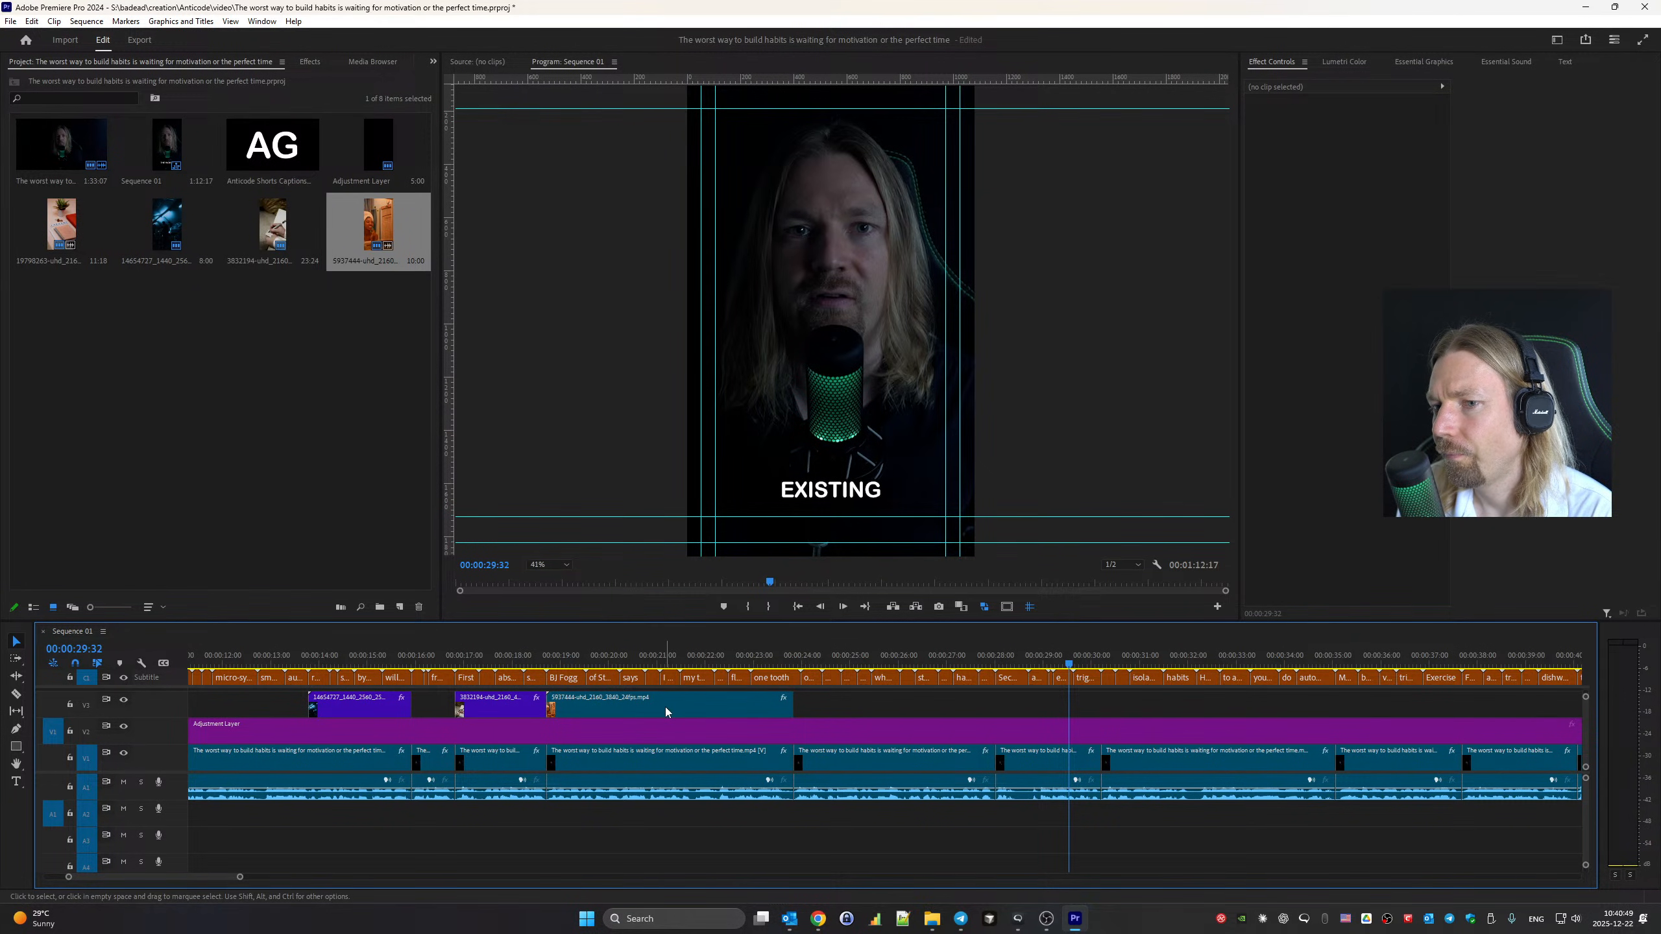
left_click_drag(665, 707, 898, 706)
left_click_drag(1029, 705, 994, 706)
Play the spoken line from "Second" through "attach" and "existing triggers" to judge which footage it needs
key("space")
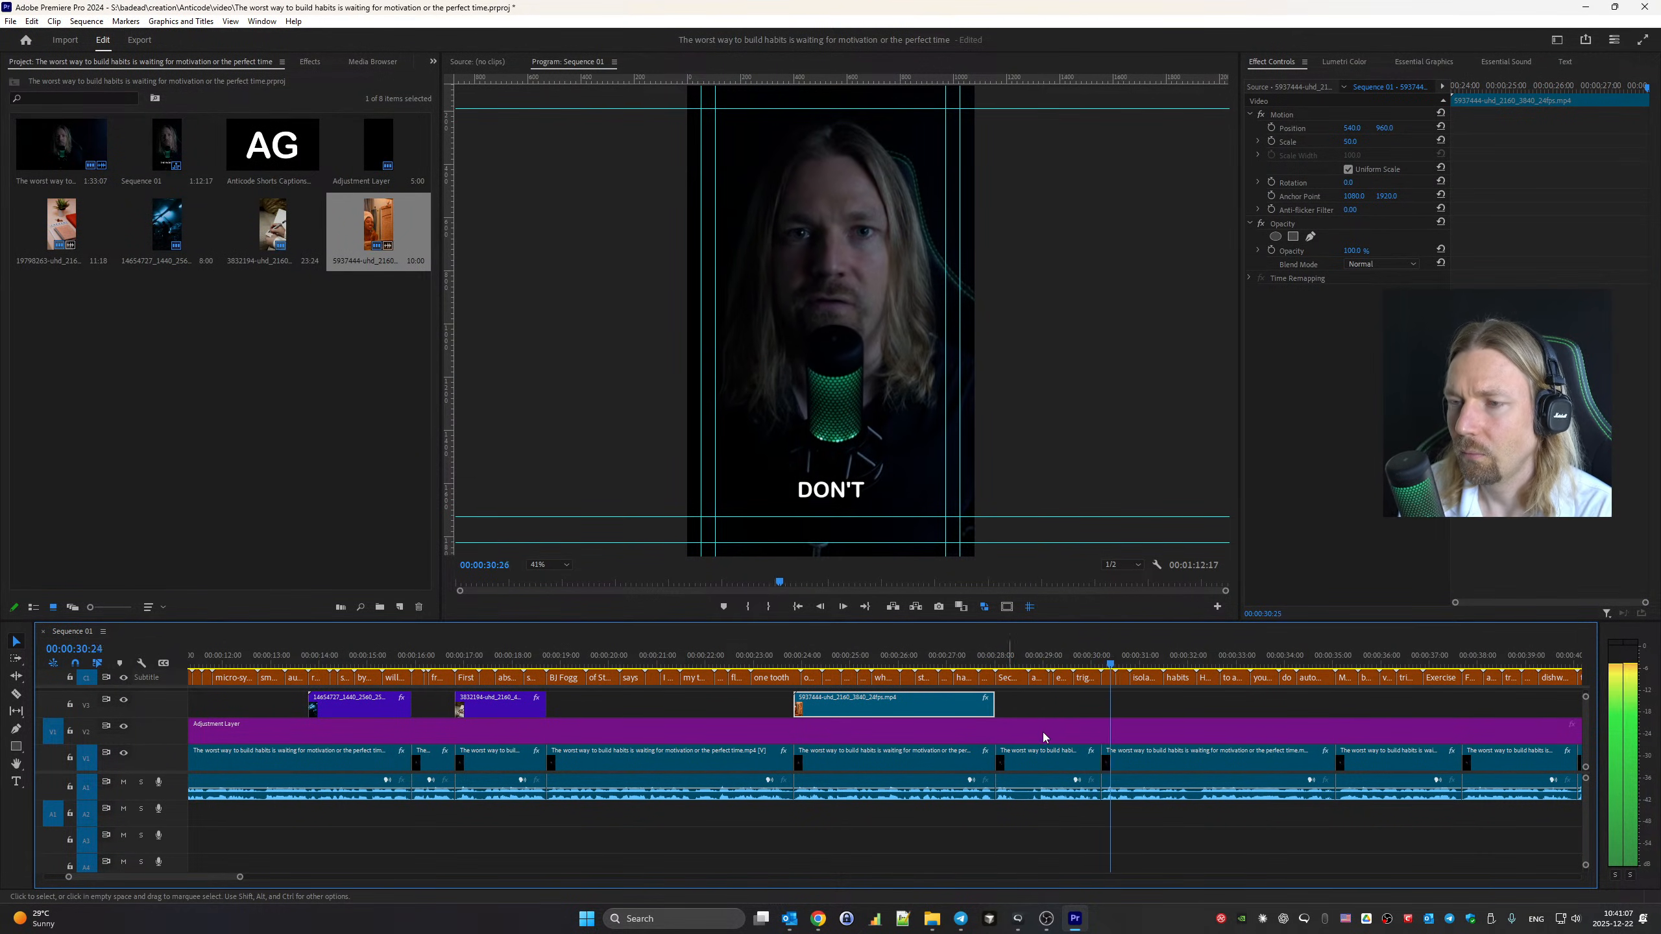
scroll(1053, 732, "down", 5)
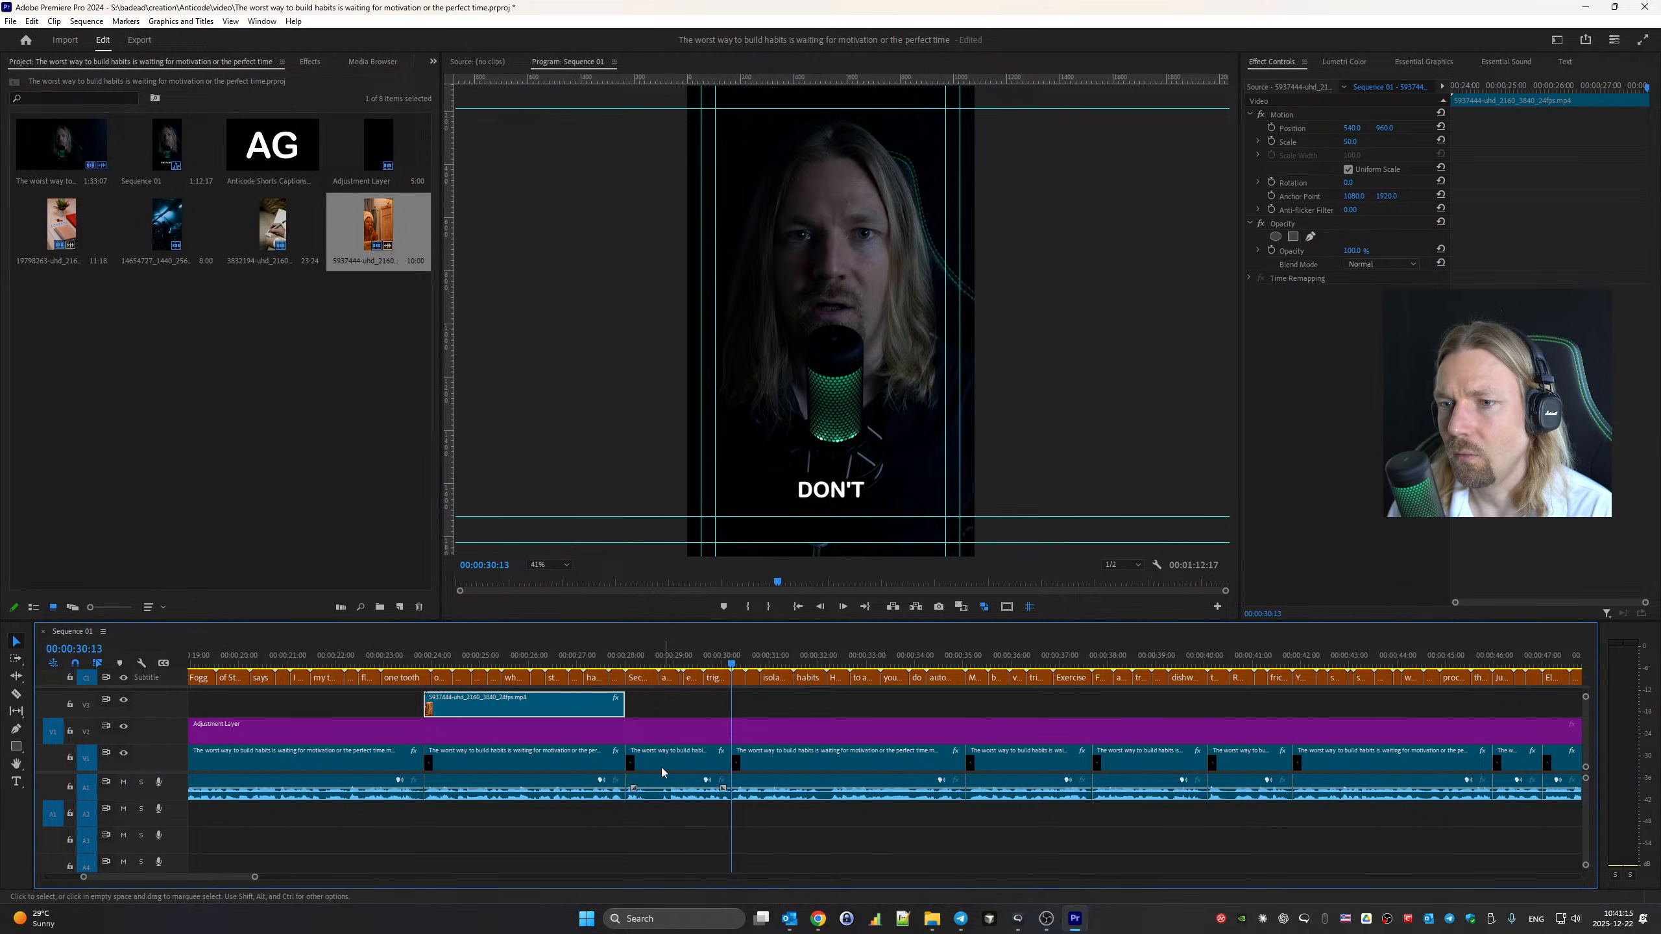
key("space")
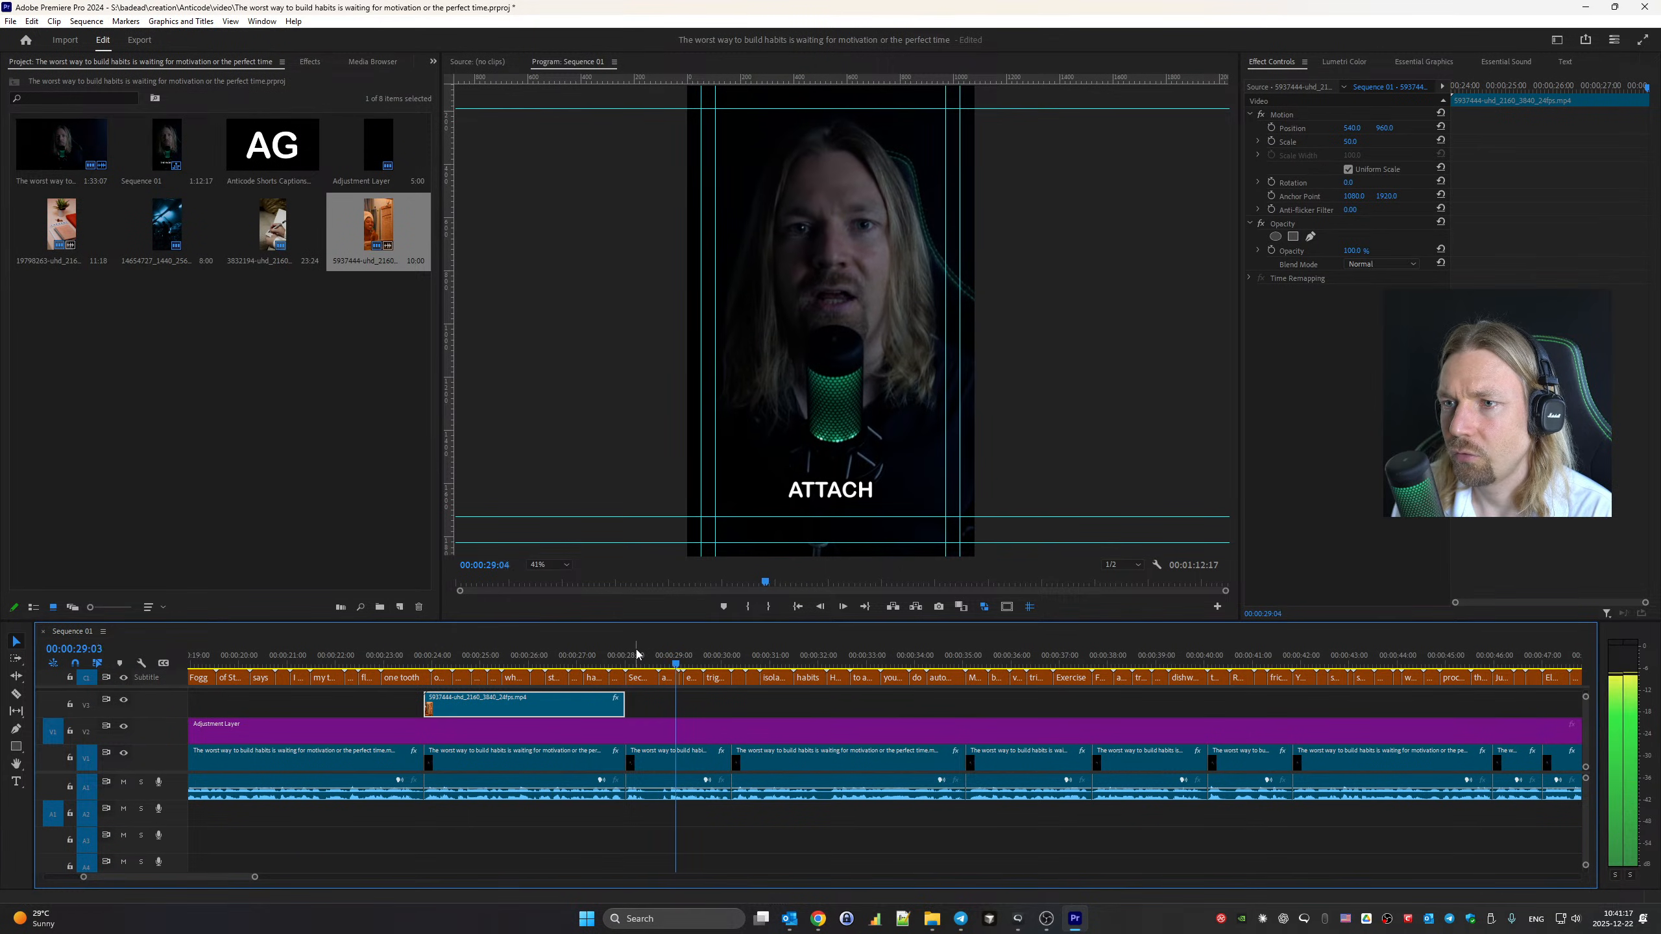
left_click_drag(636, 653, 685, 662)
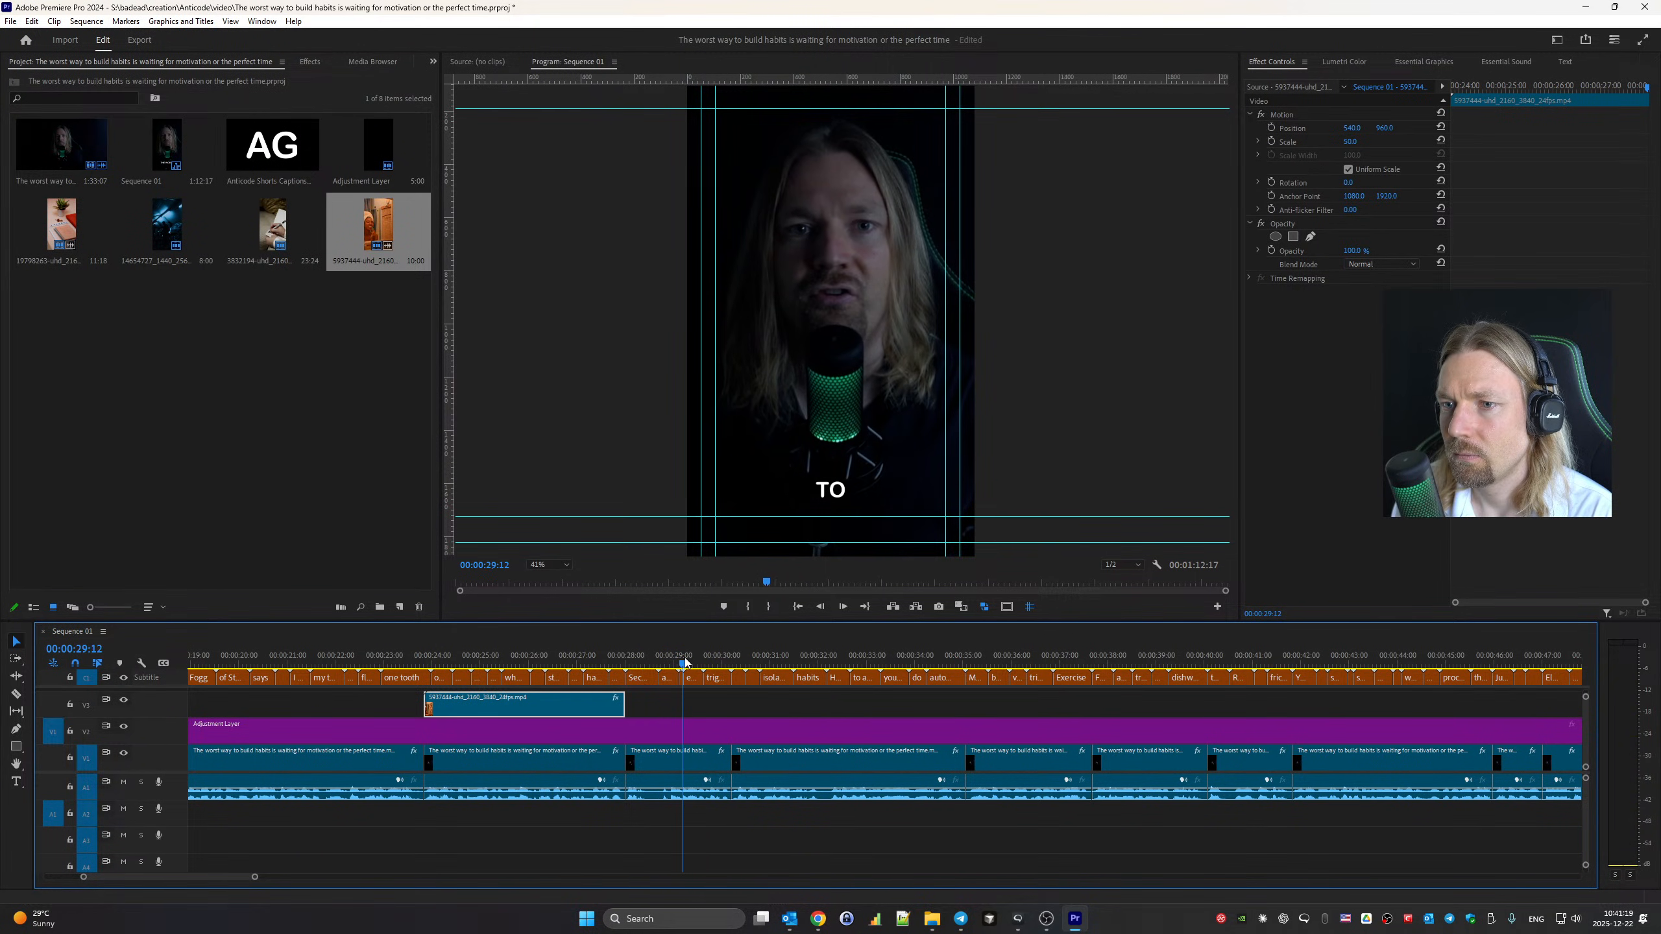
key("space")
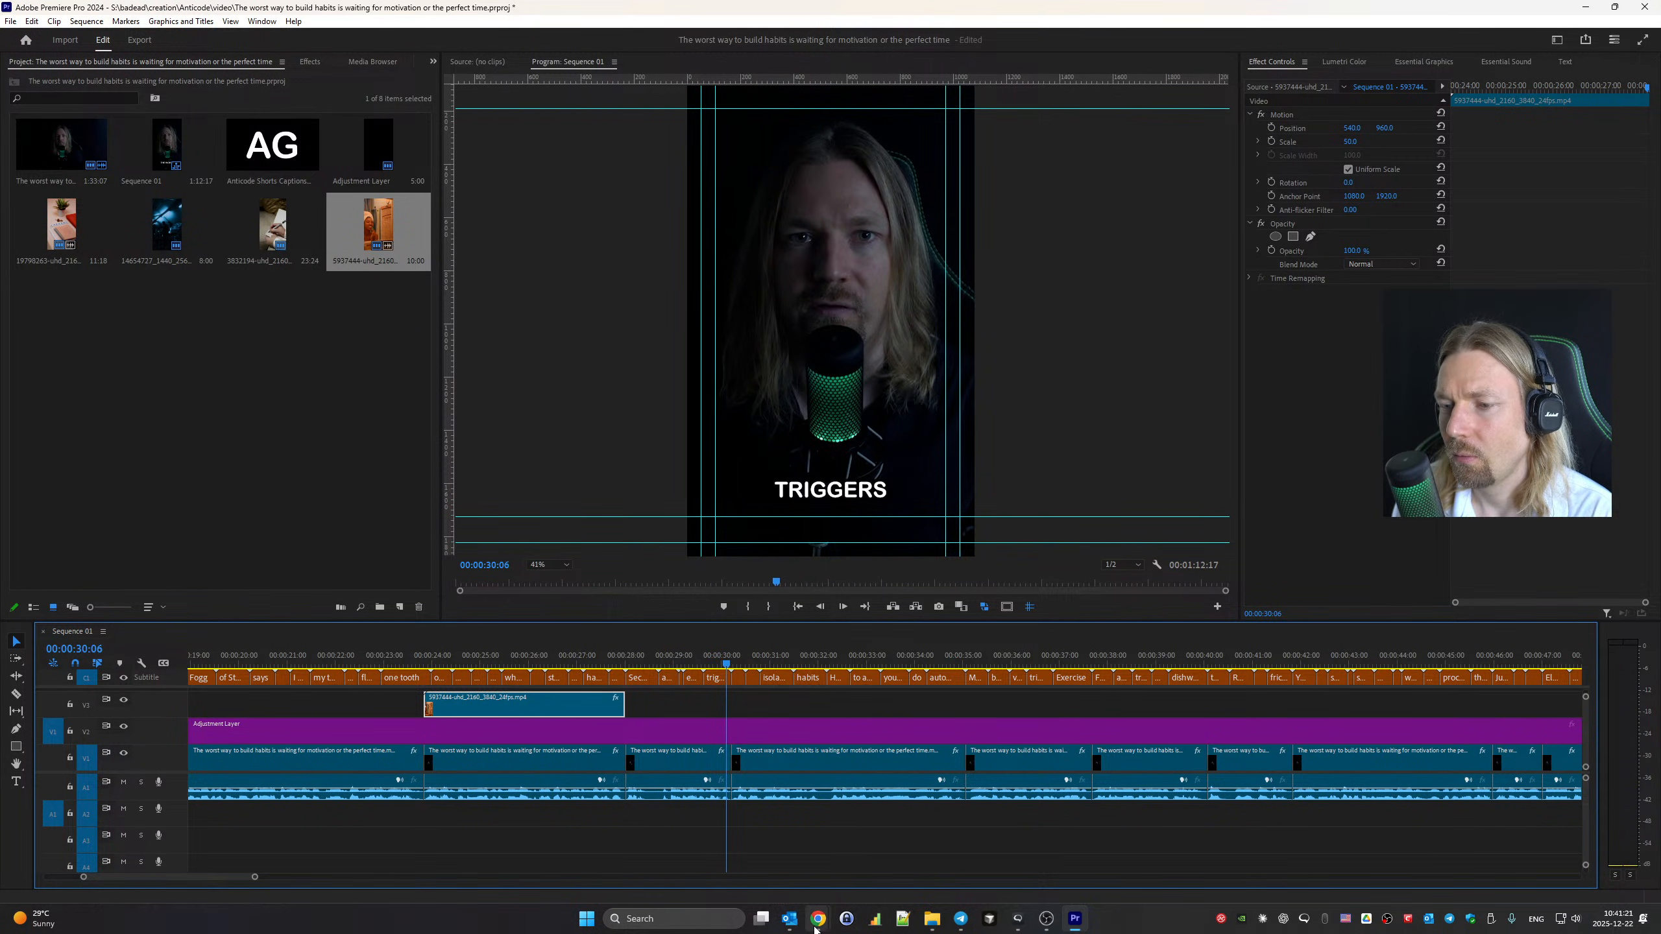
Switch to Chrome and look through the "floss" video results again for another suitable clip
mouse_move(815, 930)
left_click(739, 851)
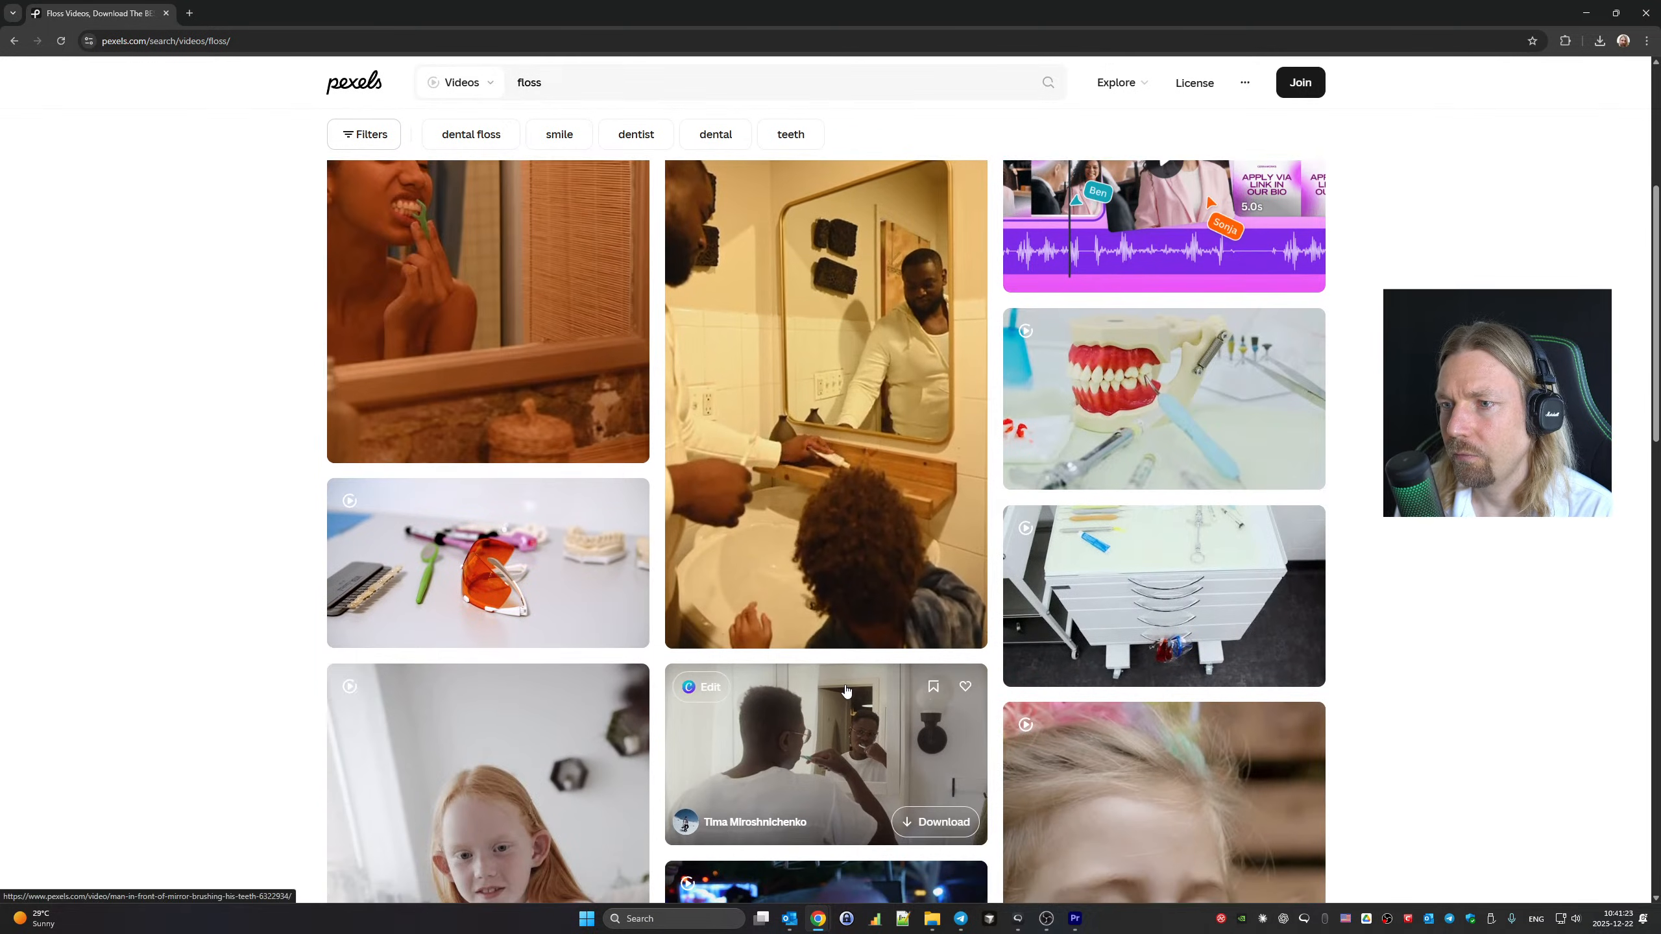
scroll(846, 692, "down", 11)
scroll(596, 531, "up", 17)
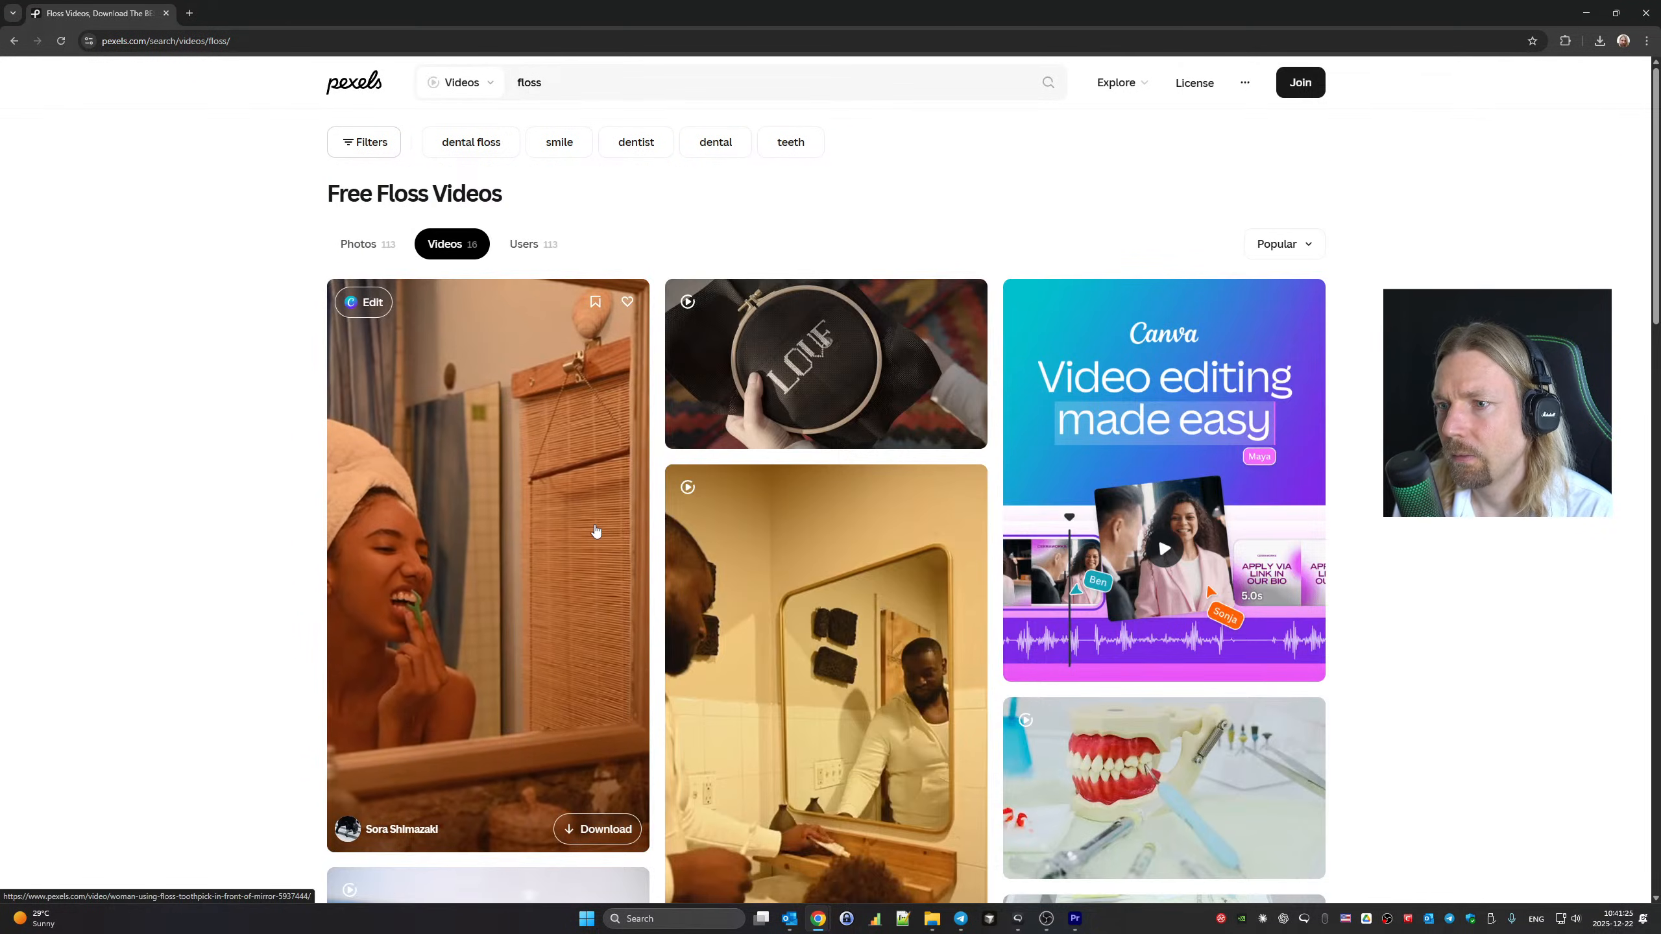
scroll(778, 407, "down", 12)
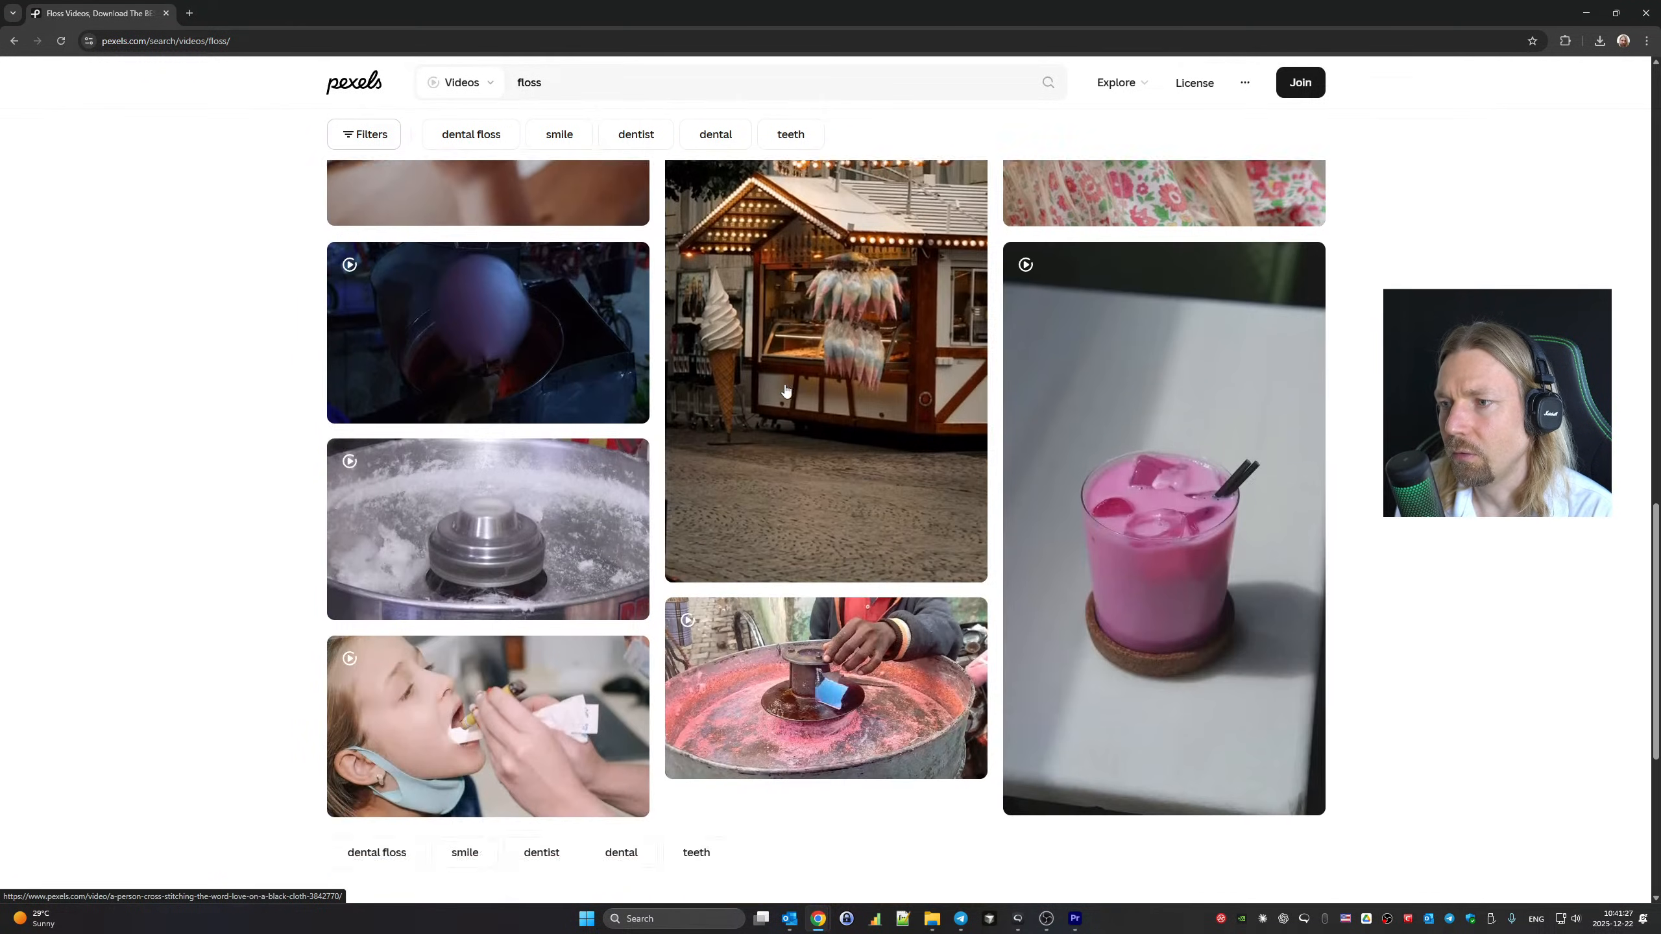
scroll(785, 391, "down", 5)
scroll(784, 390, "up", 20)
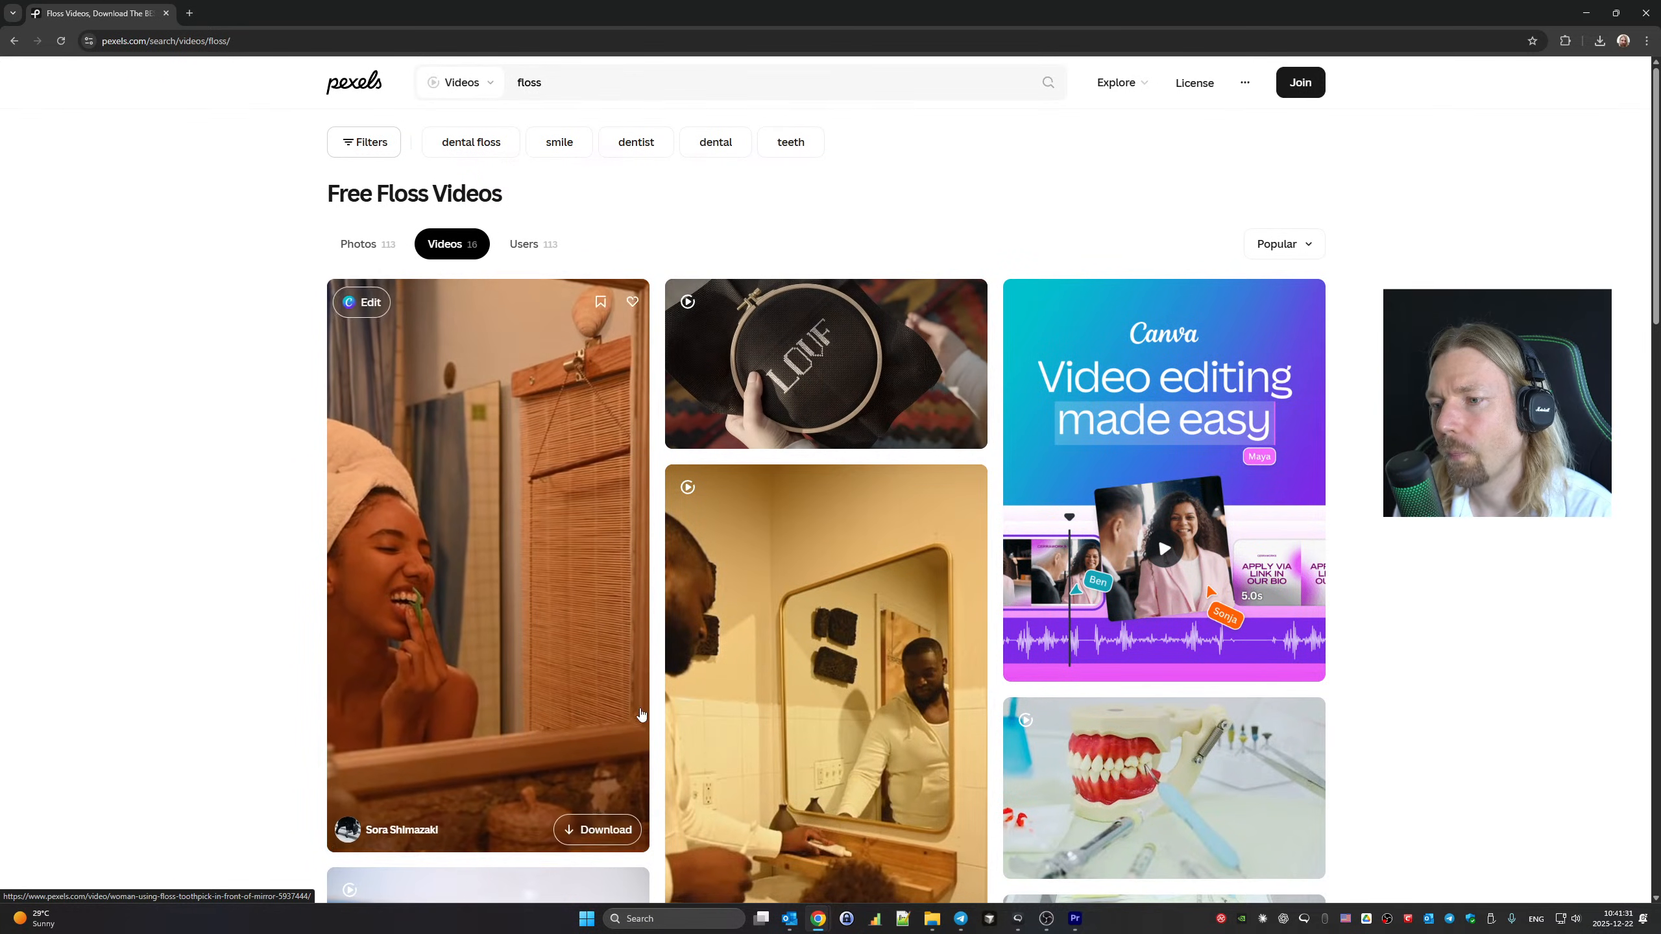
Switch to Premiere Pro, play the spoken line through "already" and "automatically", and return the playhead to 00:00:30:13
left_click(1071, 916)
key("space")
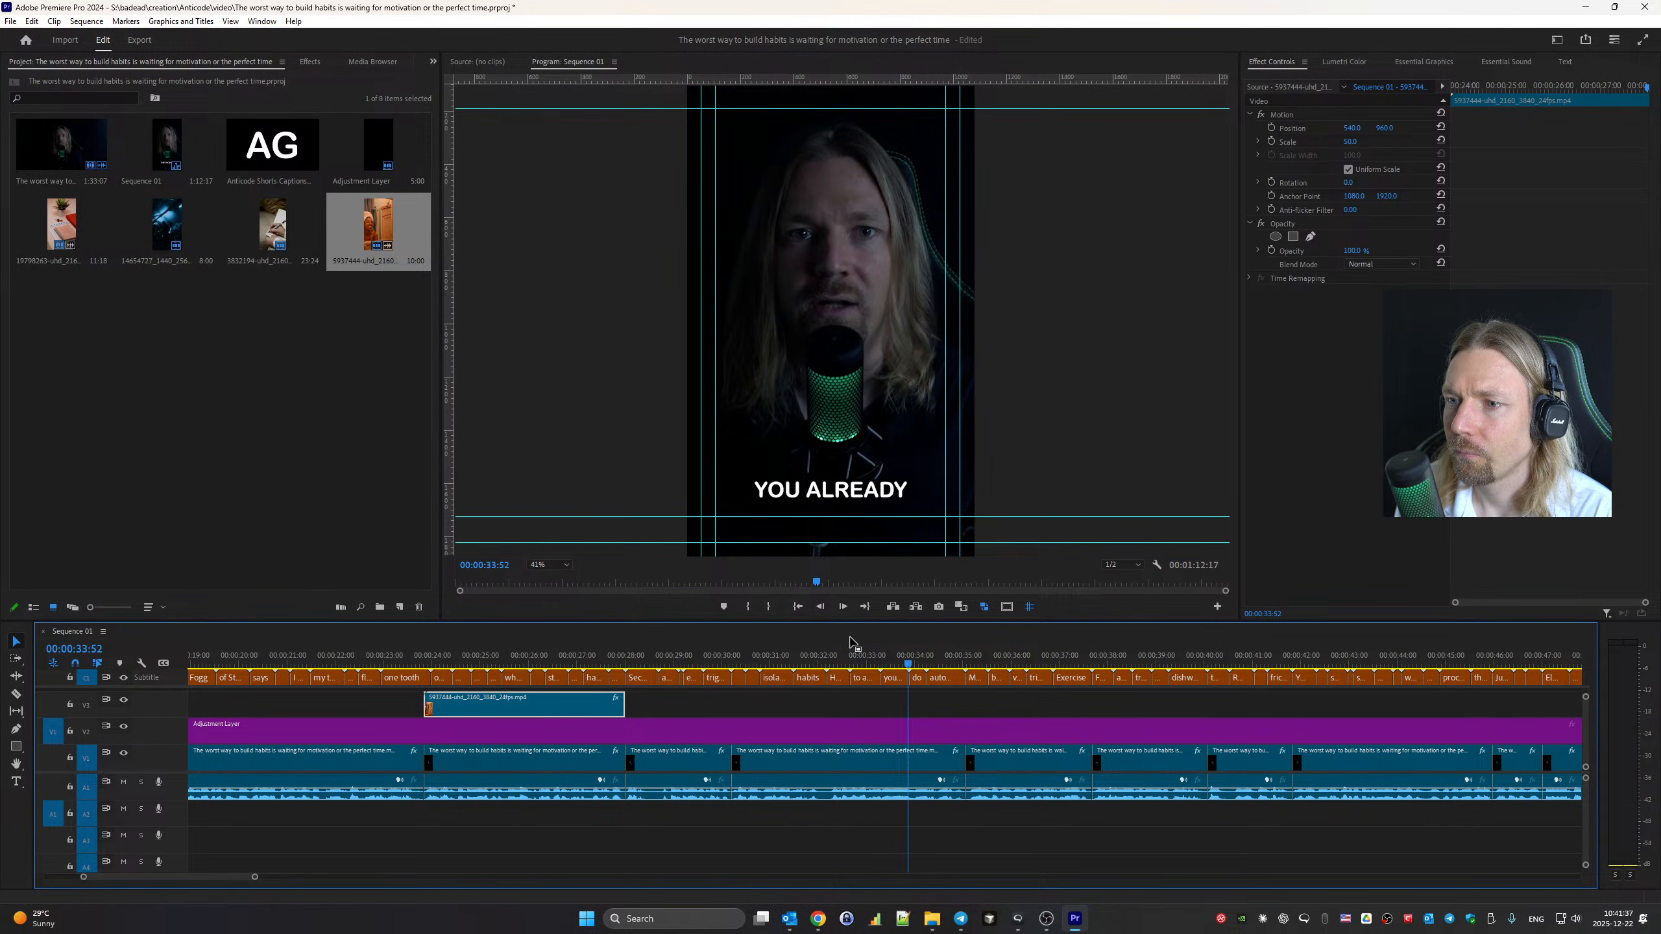
key("space")
key("space")
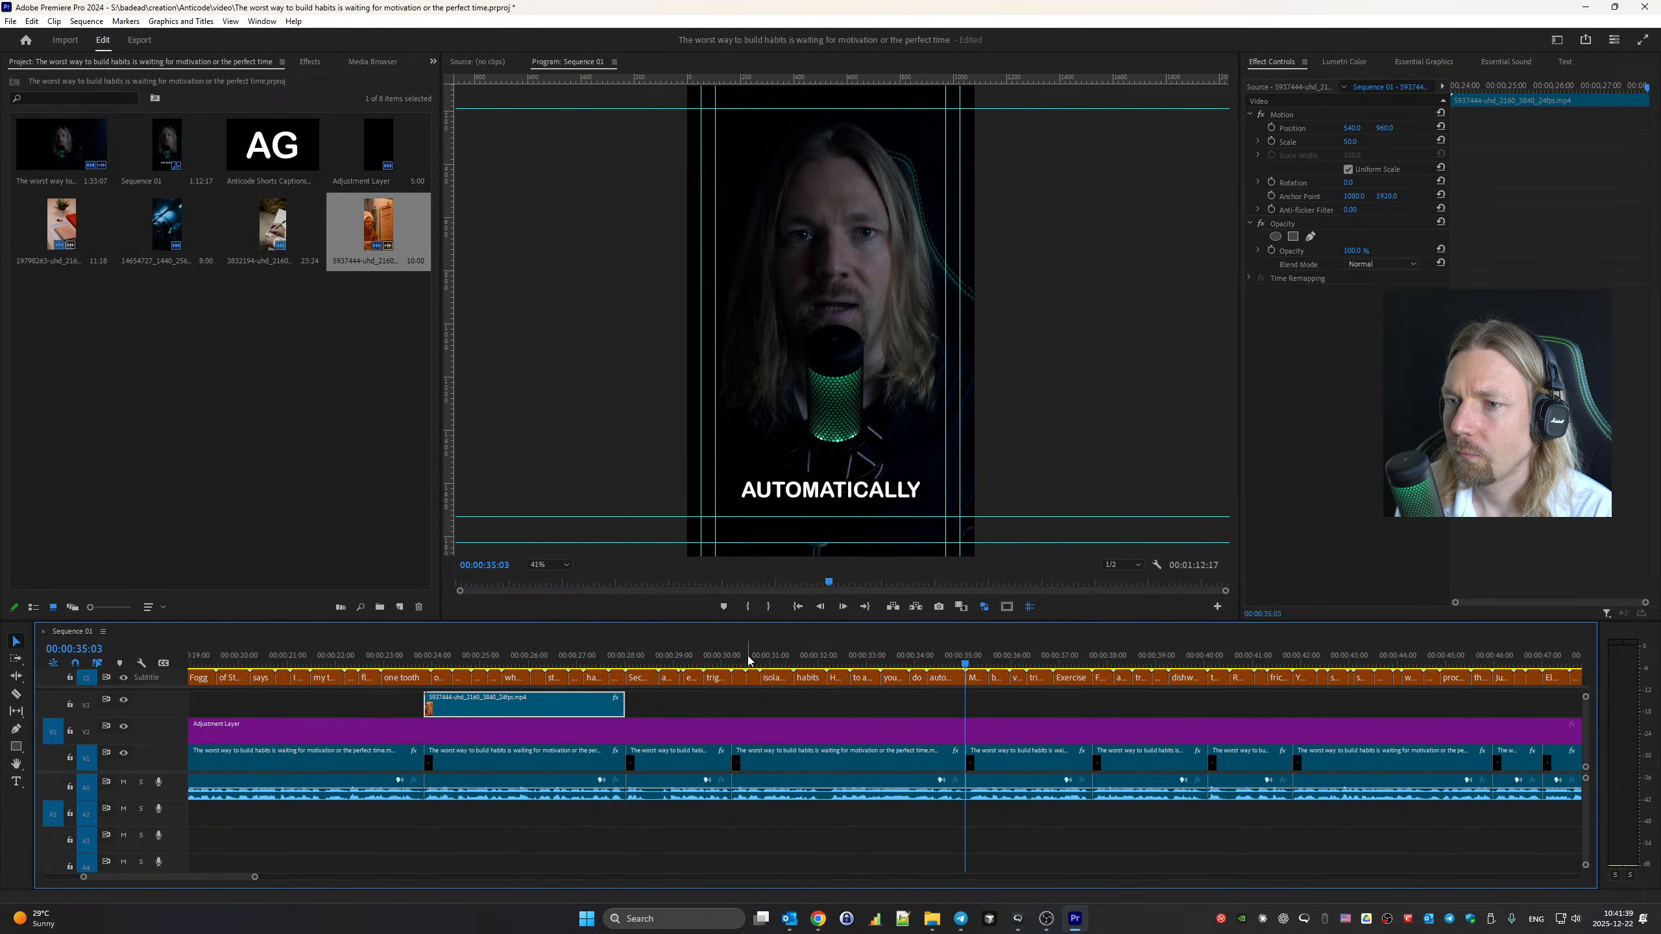
left_click(746, 662)
Switch to Chrome, skim the "floss" results once more, and search the Pexels videos for "shoes"
mouse_move(818, 918)
left_click(916, 851)
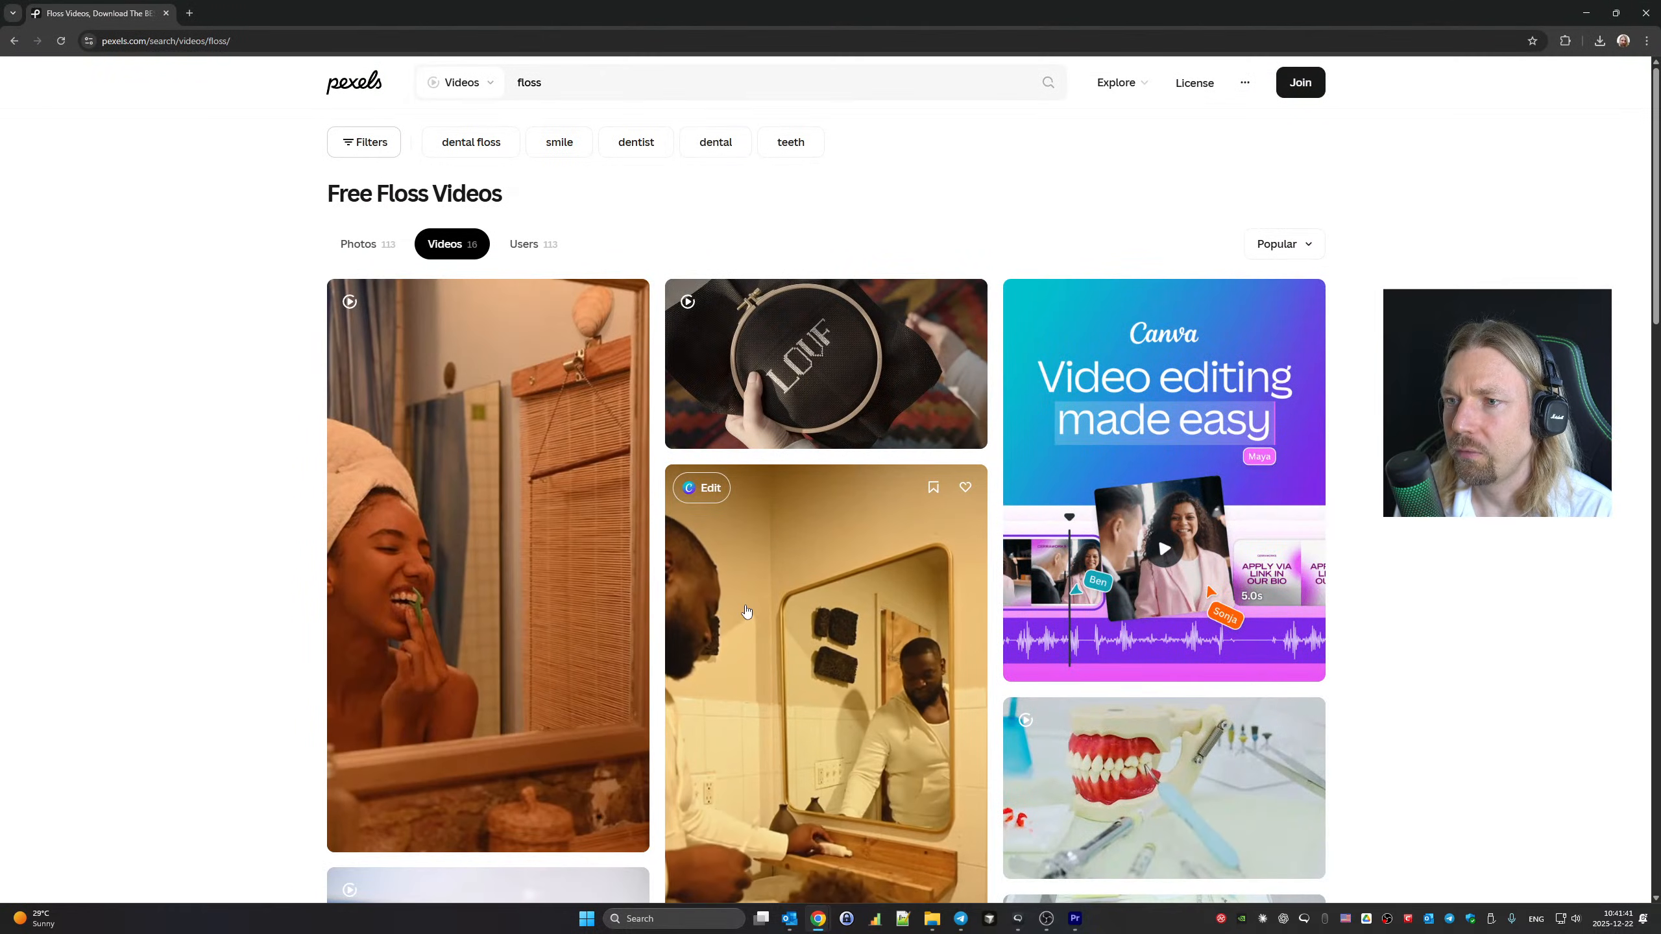
scroll(758, 609, "down", 15)
scroll(758, 609, "up", 15)
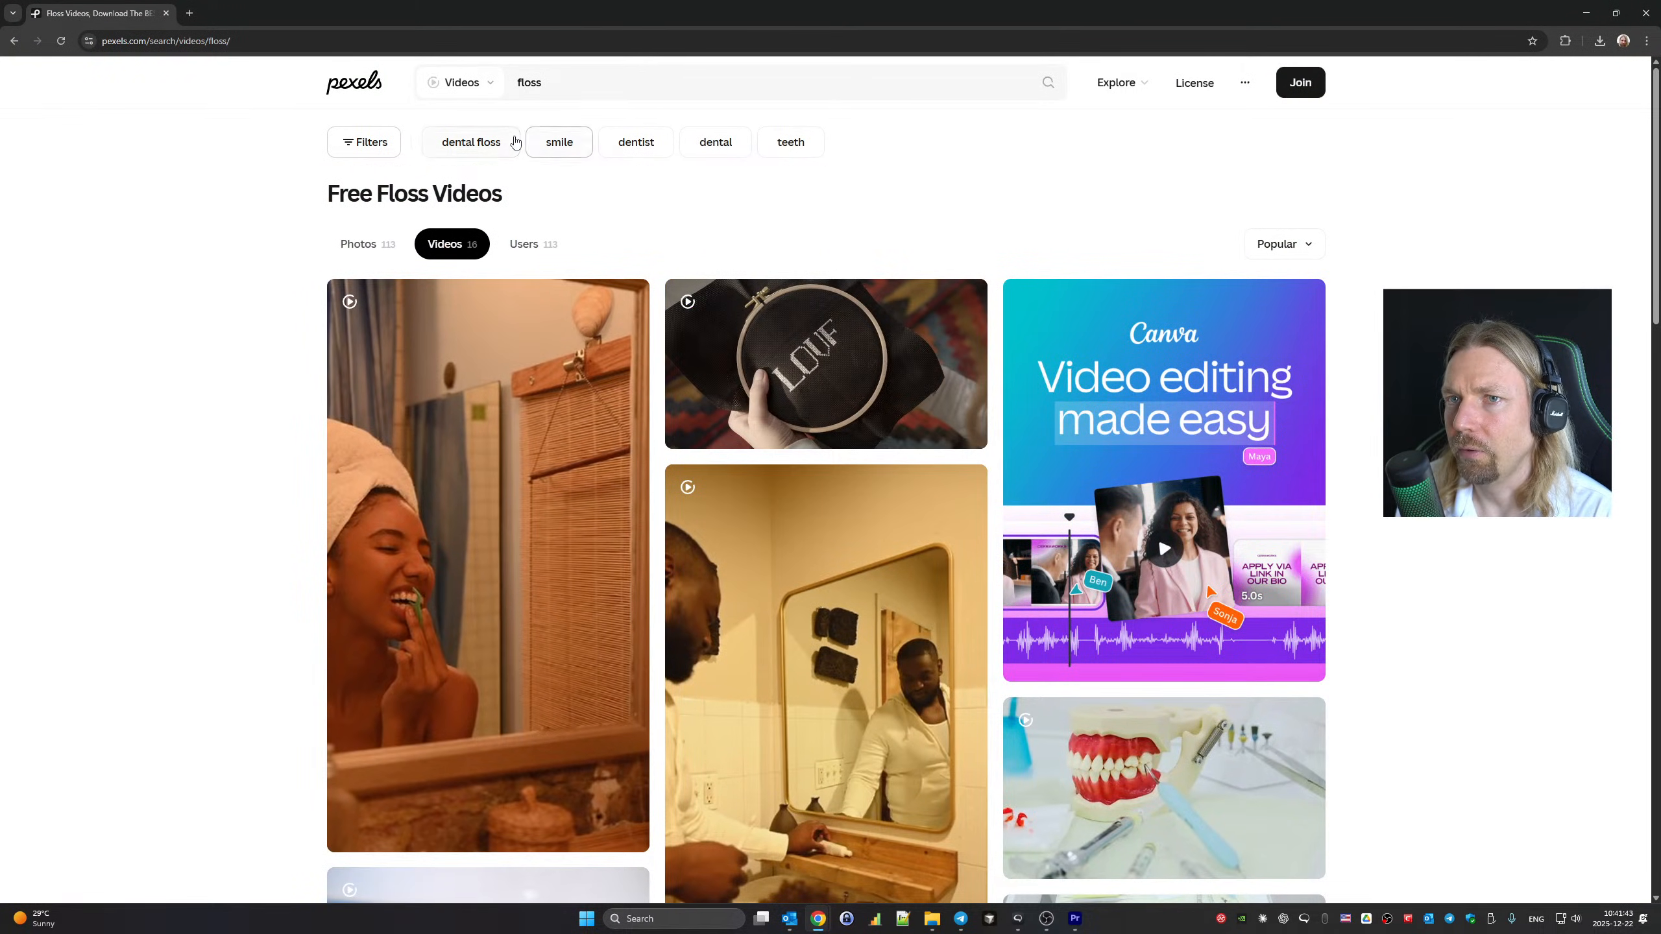
left_click(1000, 76)
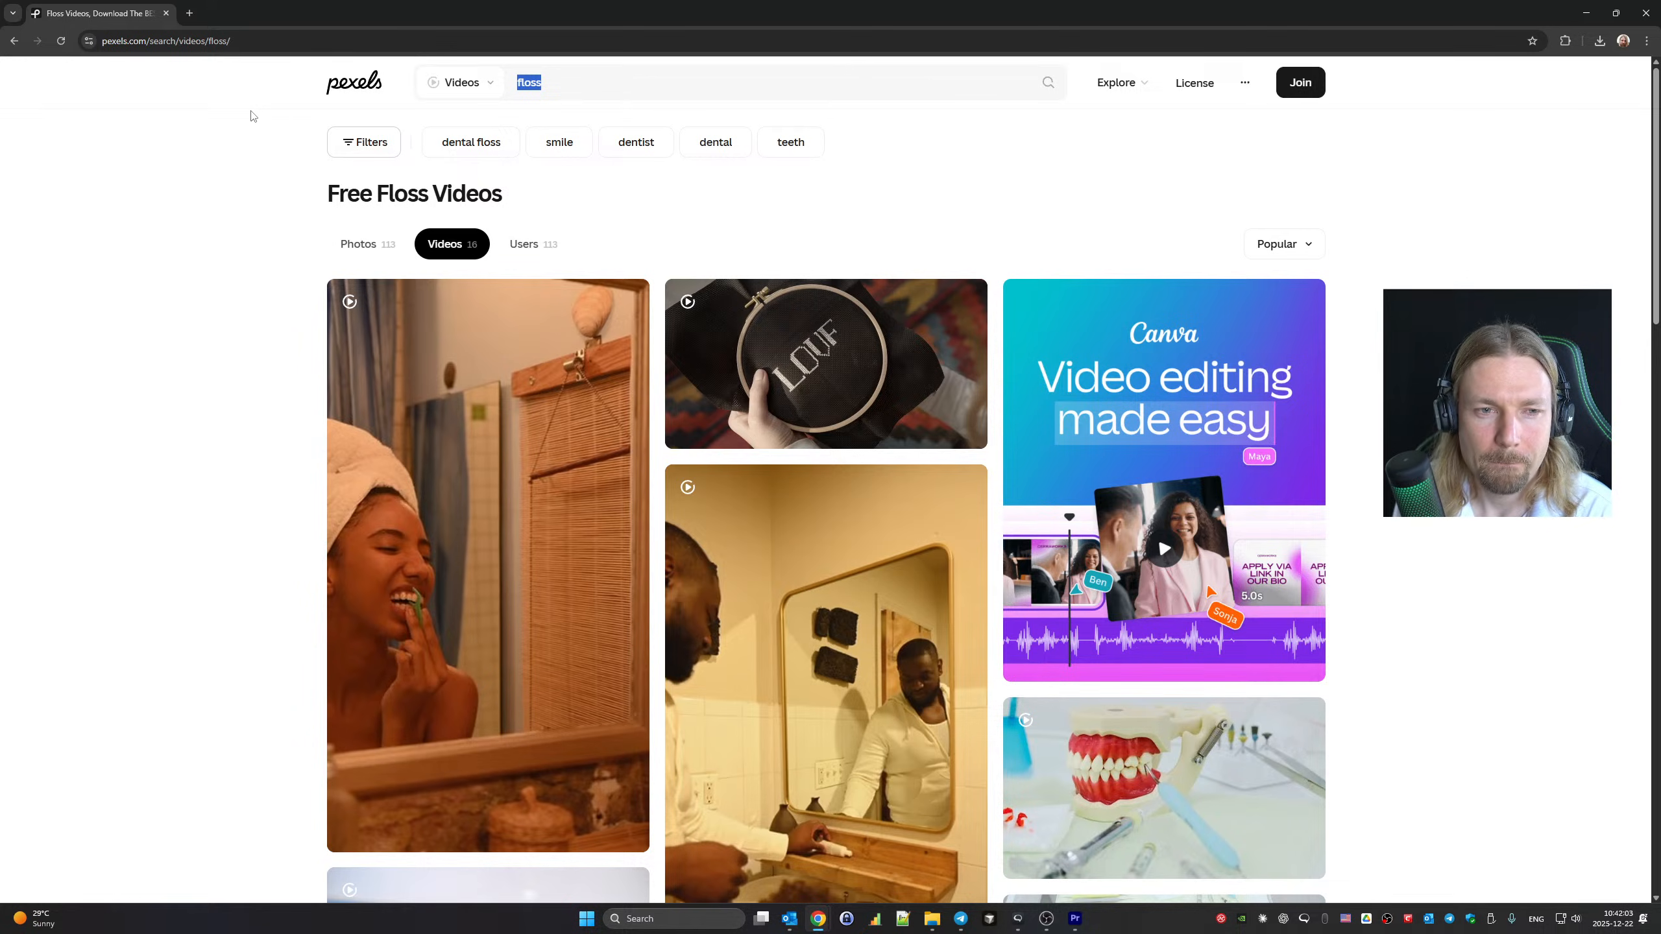
type("shoes")
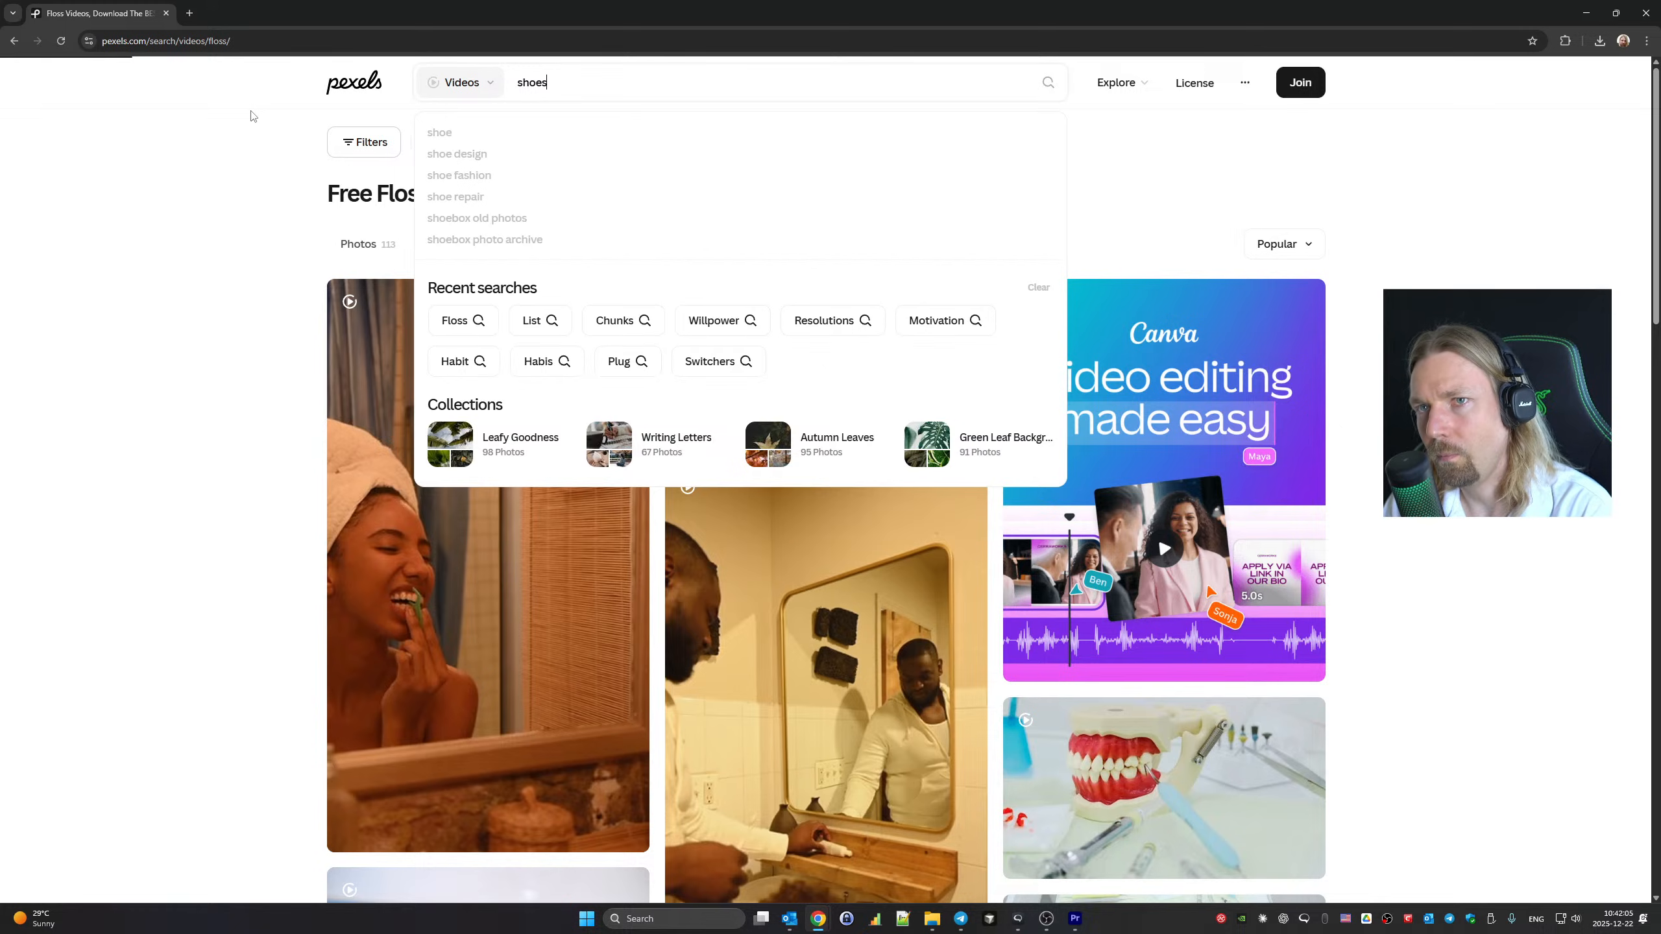
key("Return")
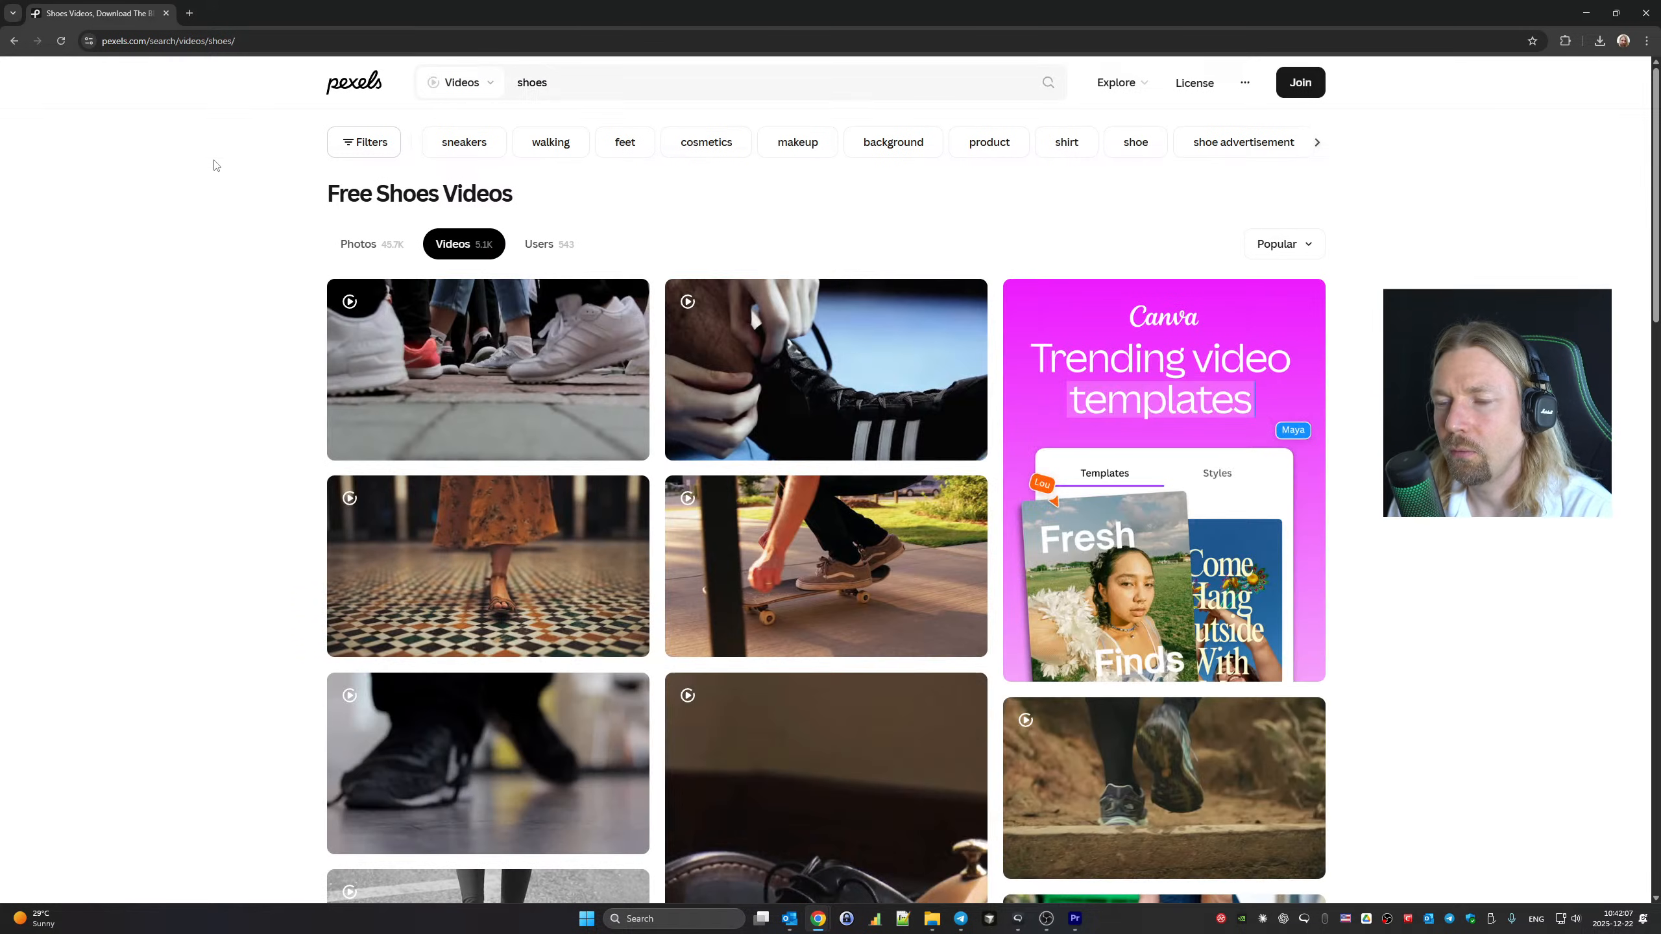
Look through the "shoes" video results and download the vertical clip of the young woman tying her shoelace
scroll(808, 368, "down", 8)
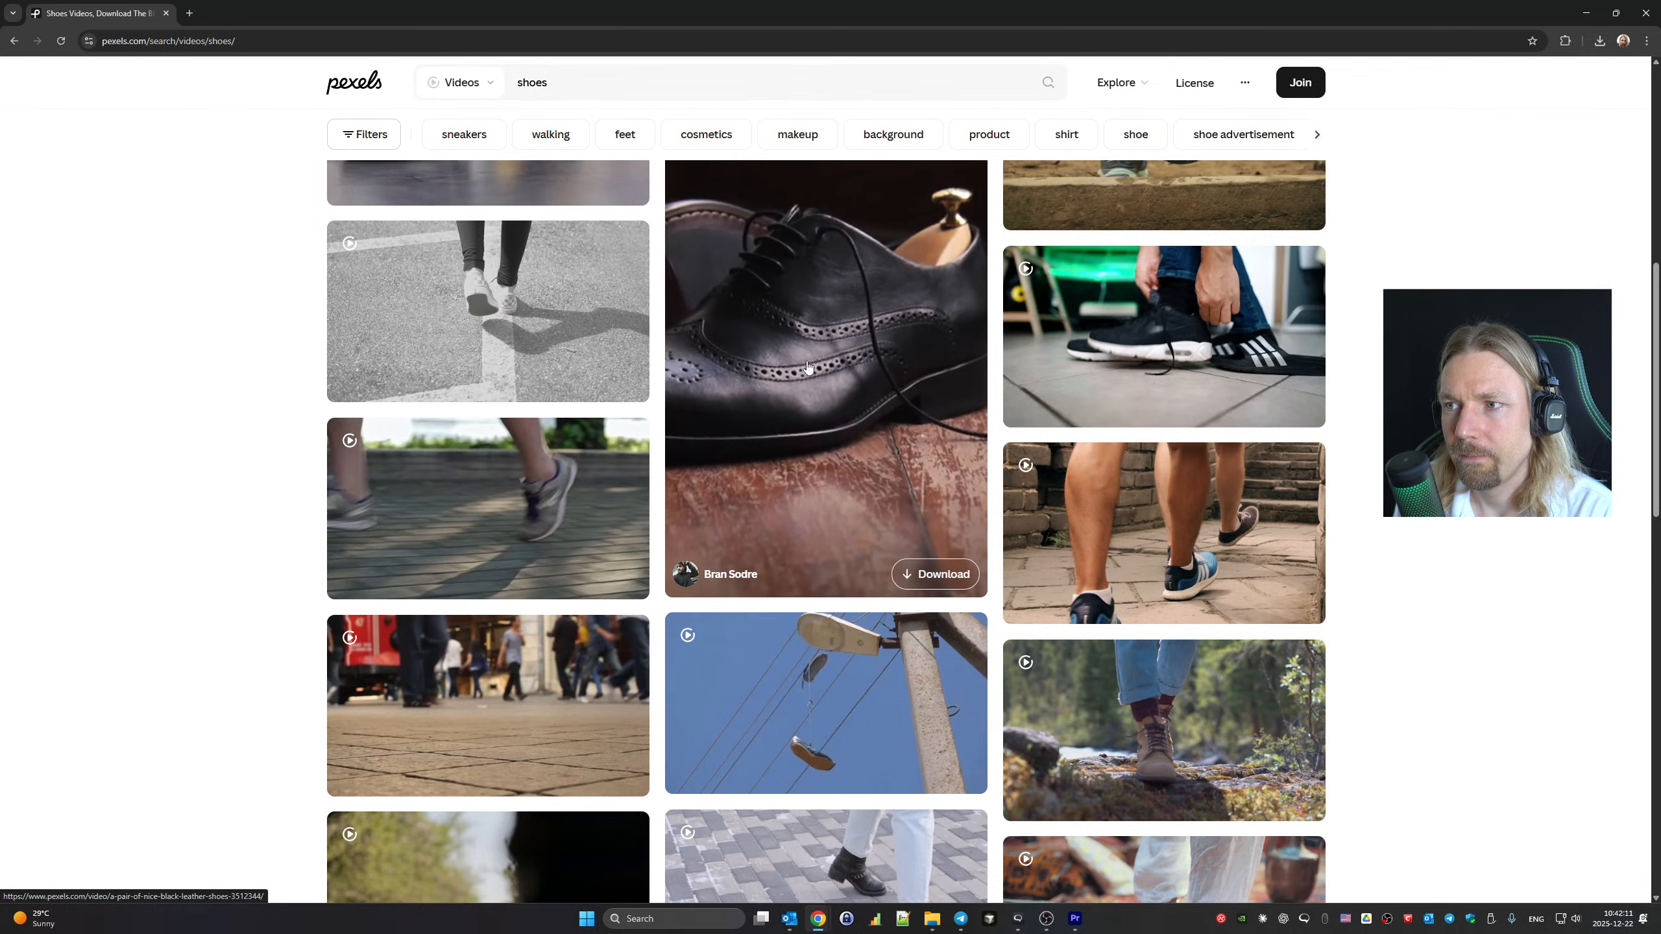
scroll(809, 368, "down", 10)
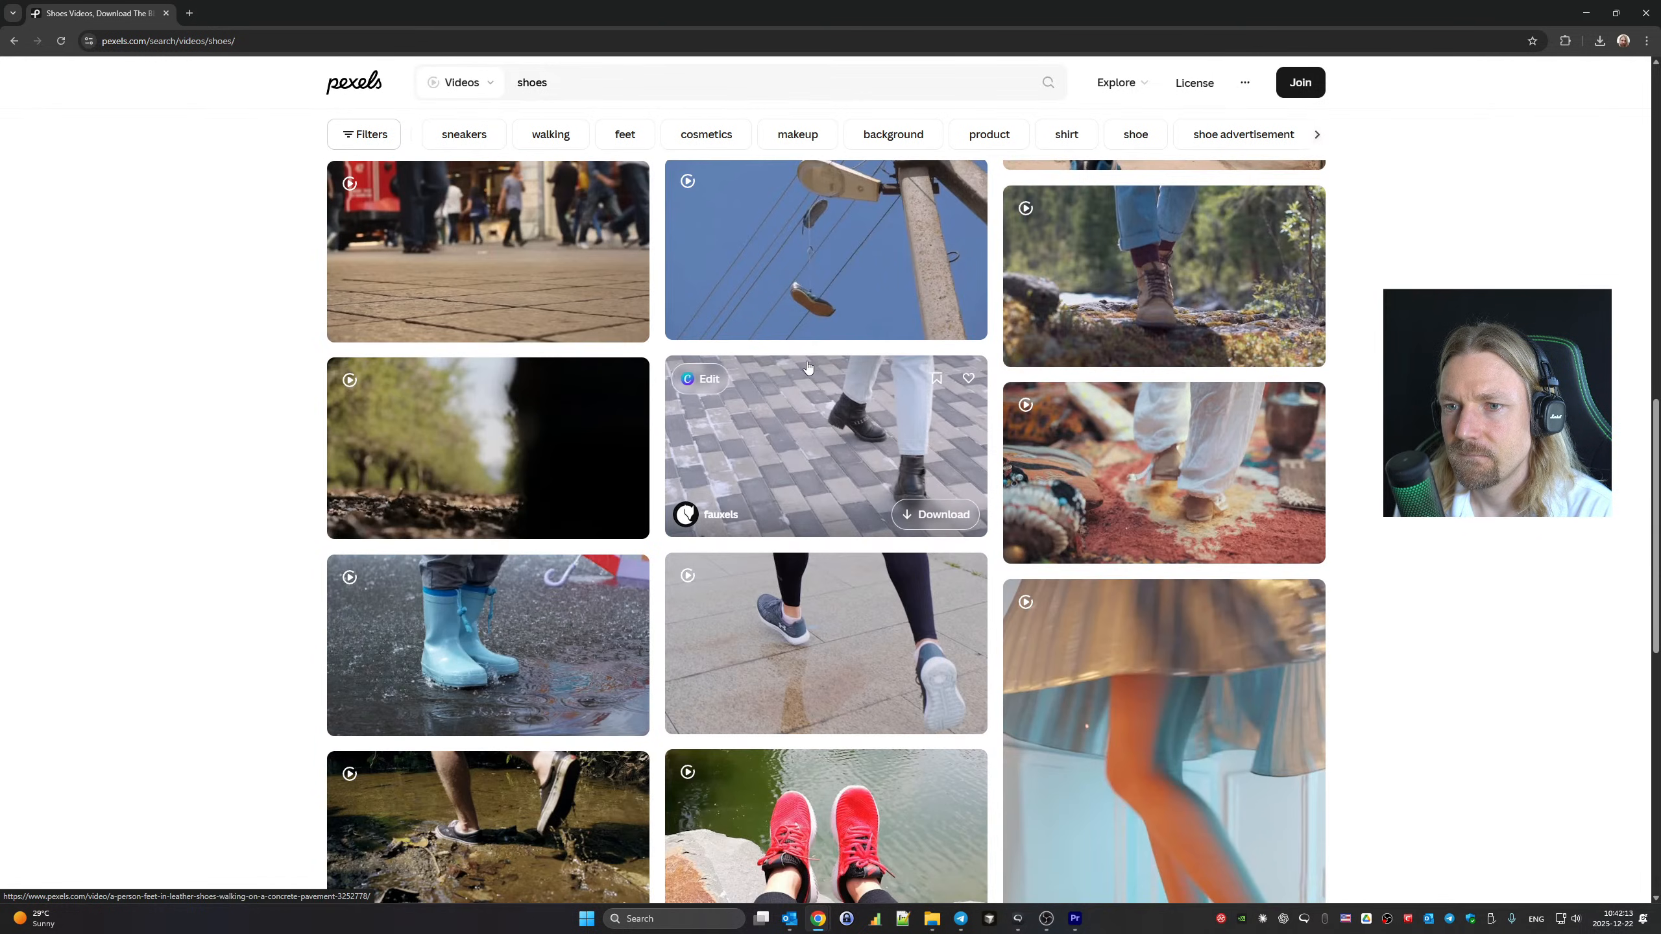
scroll(809, 368, "down", 10)
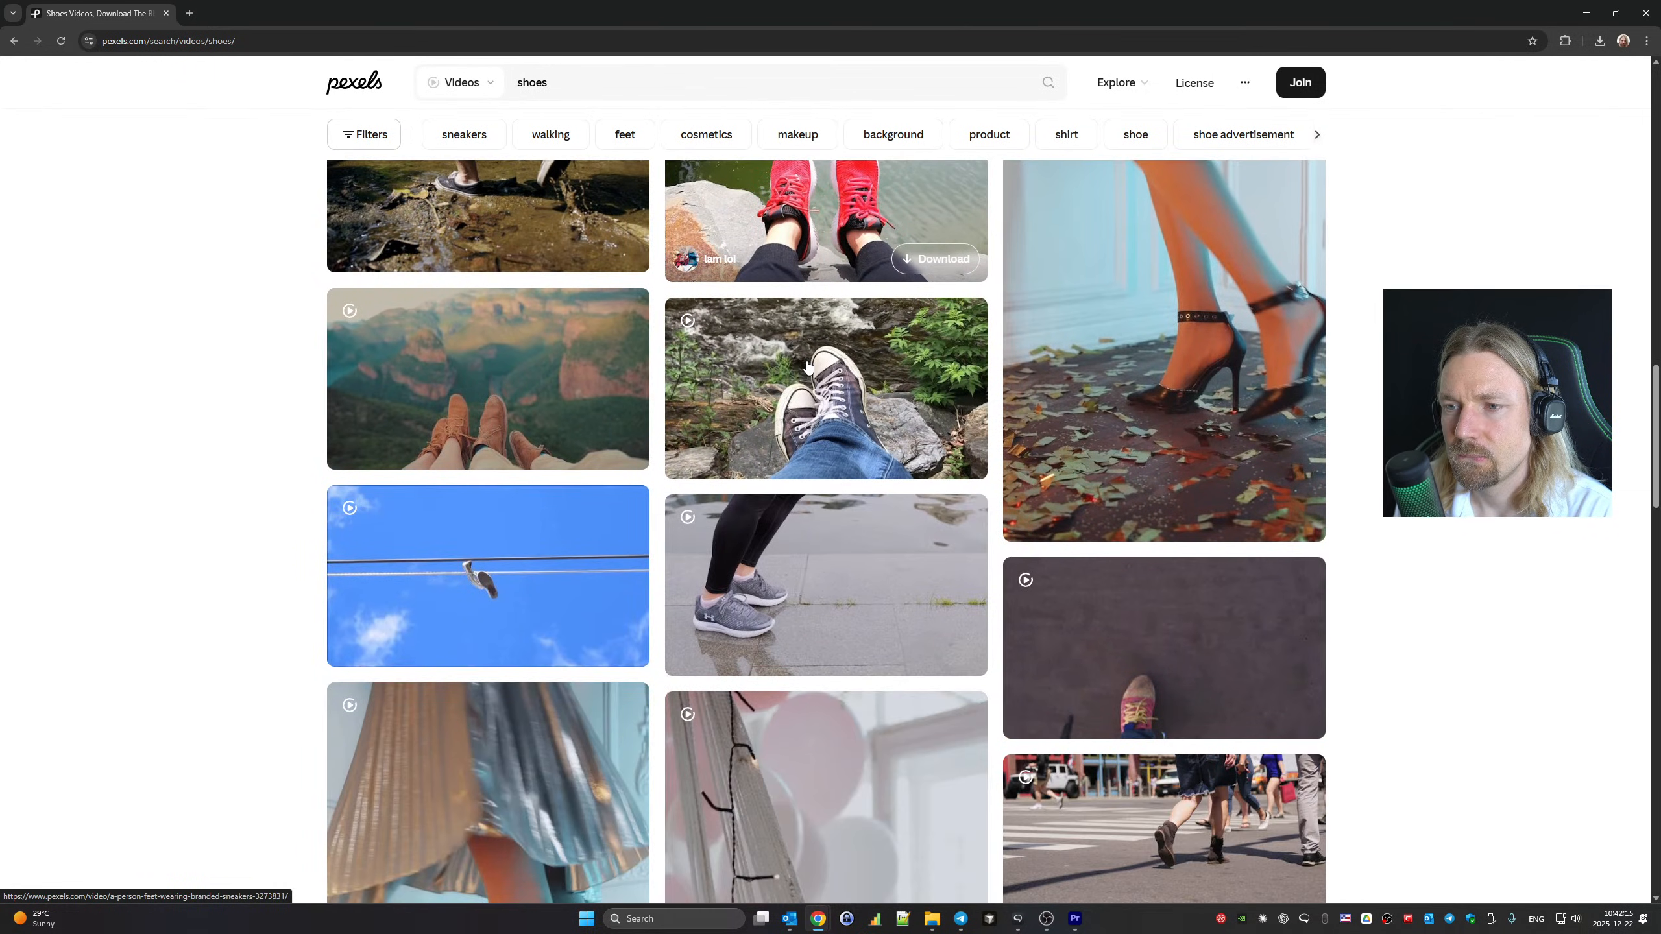
scroll(808, 368, "down", 7)
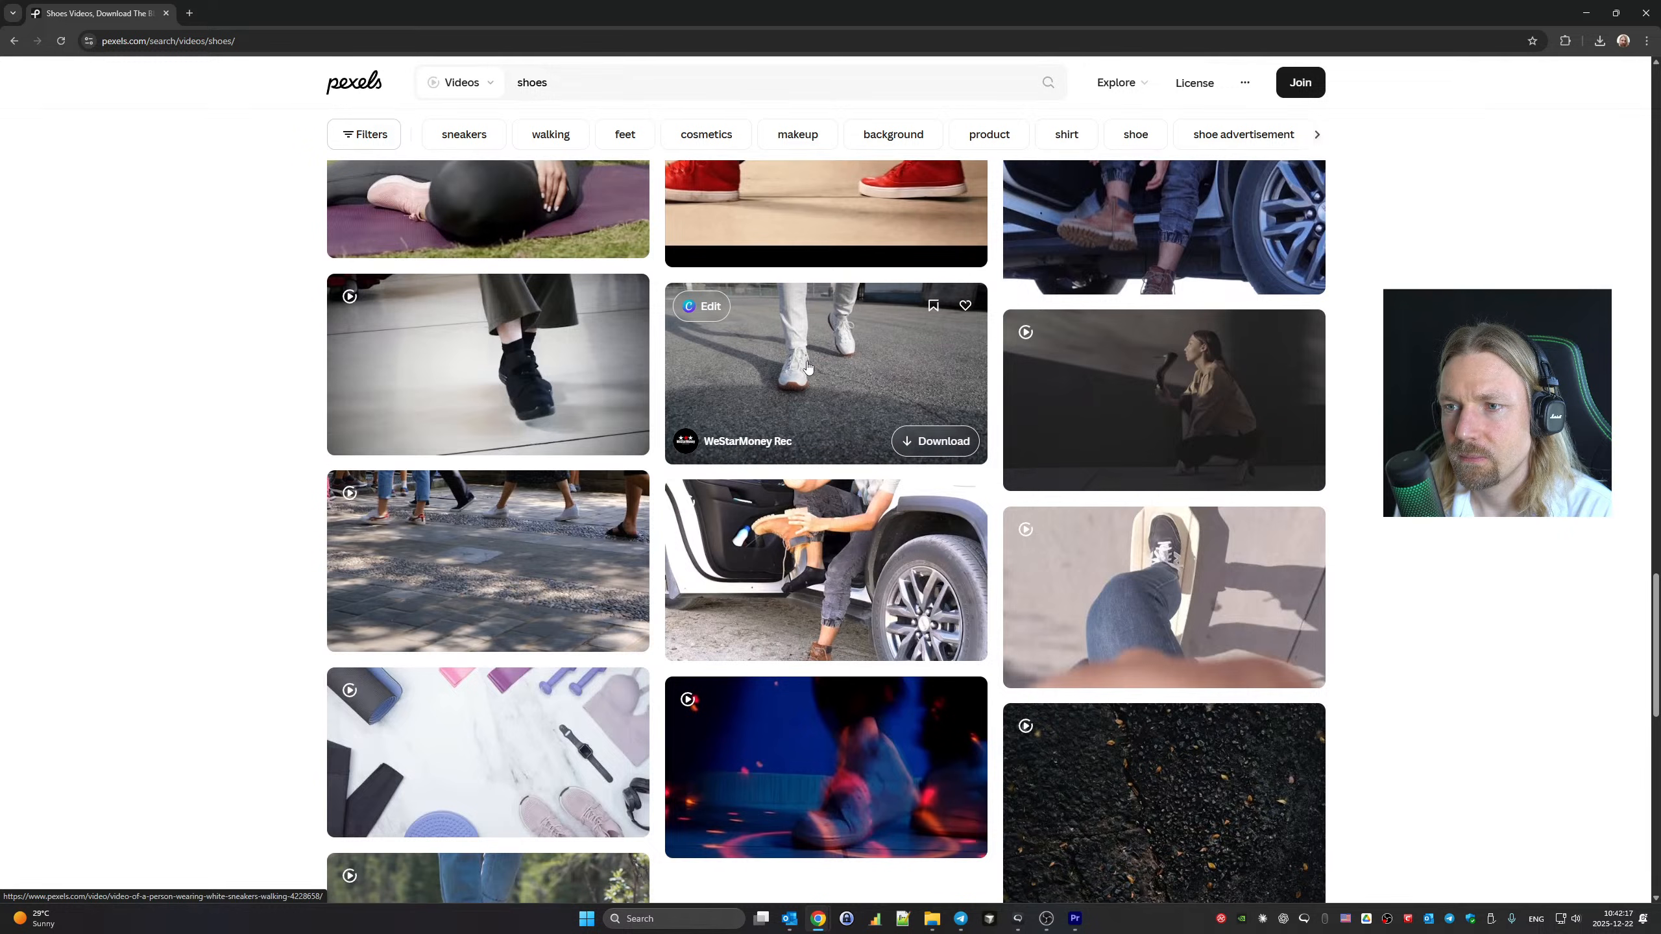
scroll(808, 368, "down", 7)
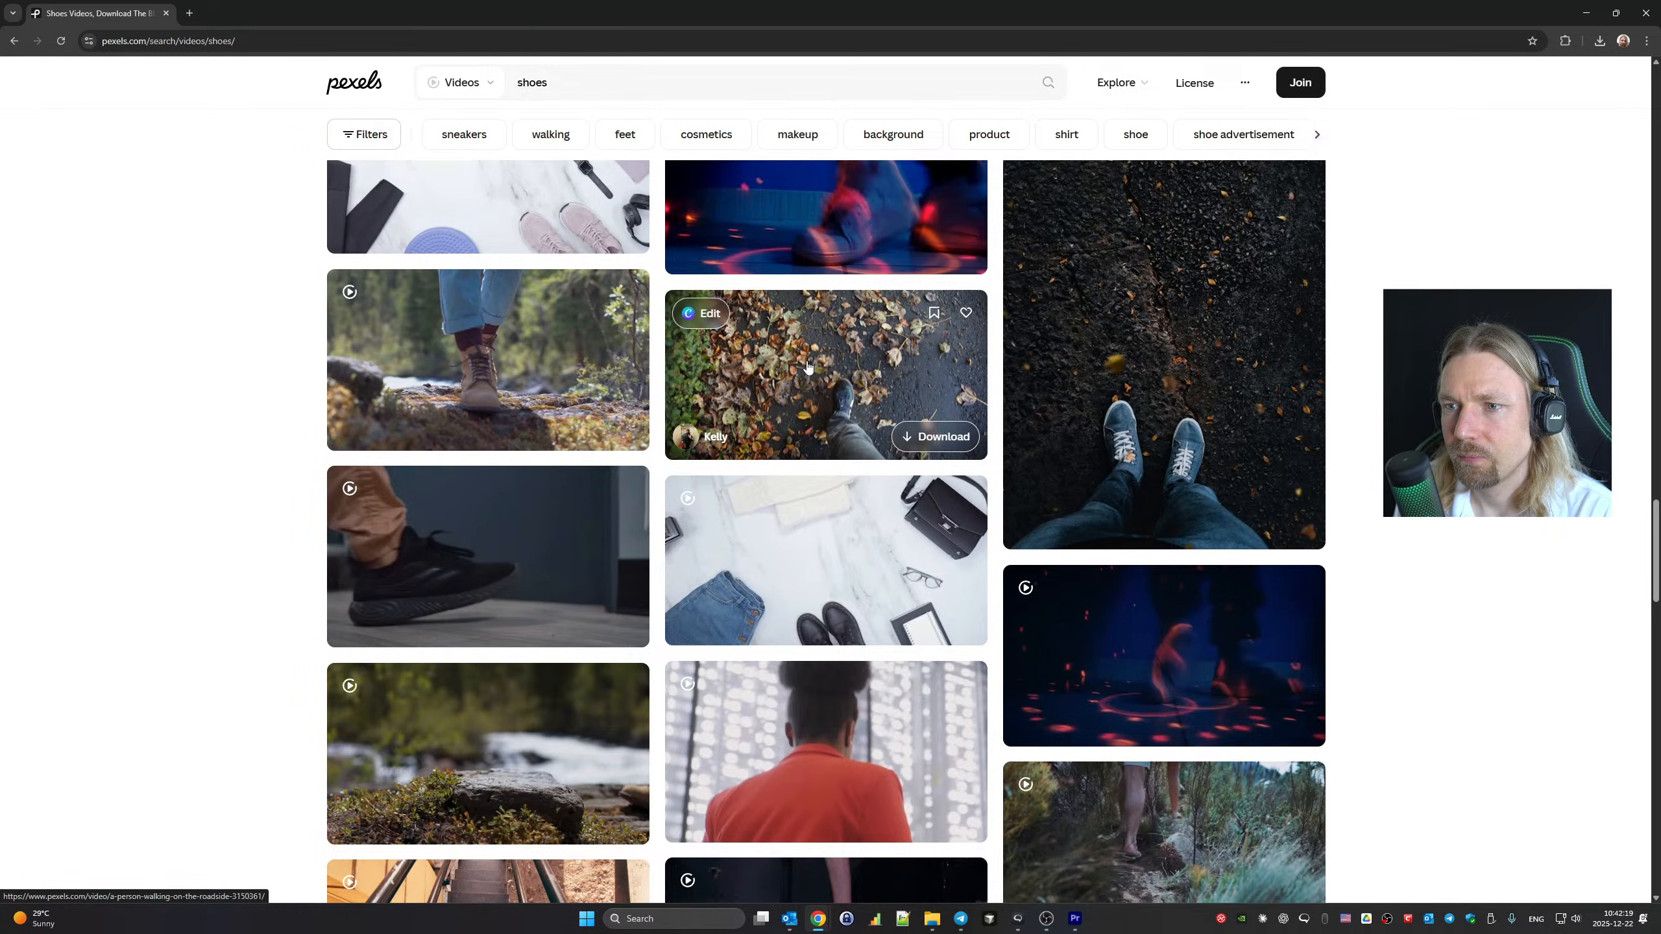
scroll(808, 367, "down", 4)
scroll(809, 367, "down", 12)
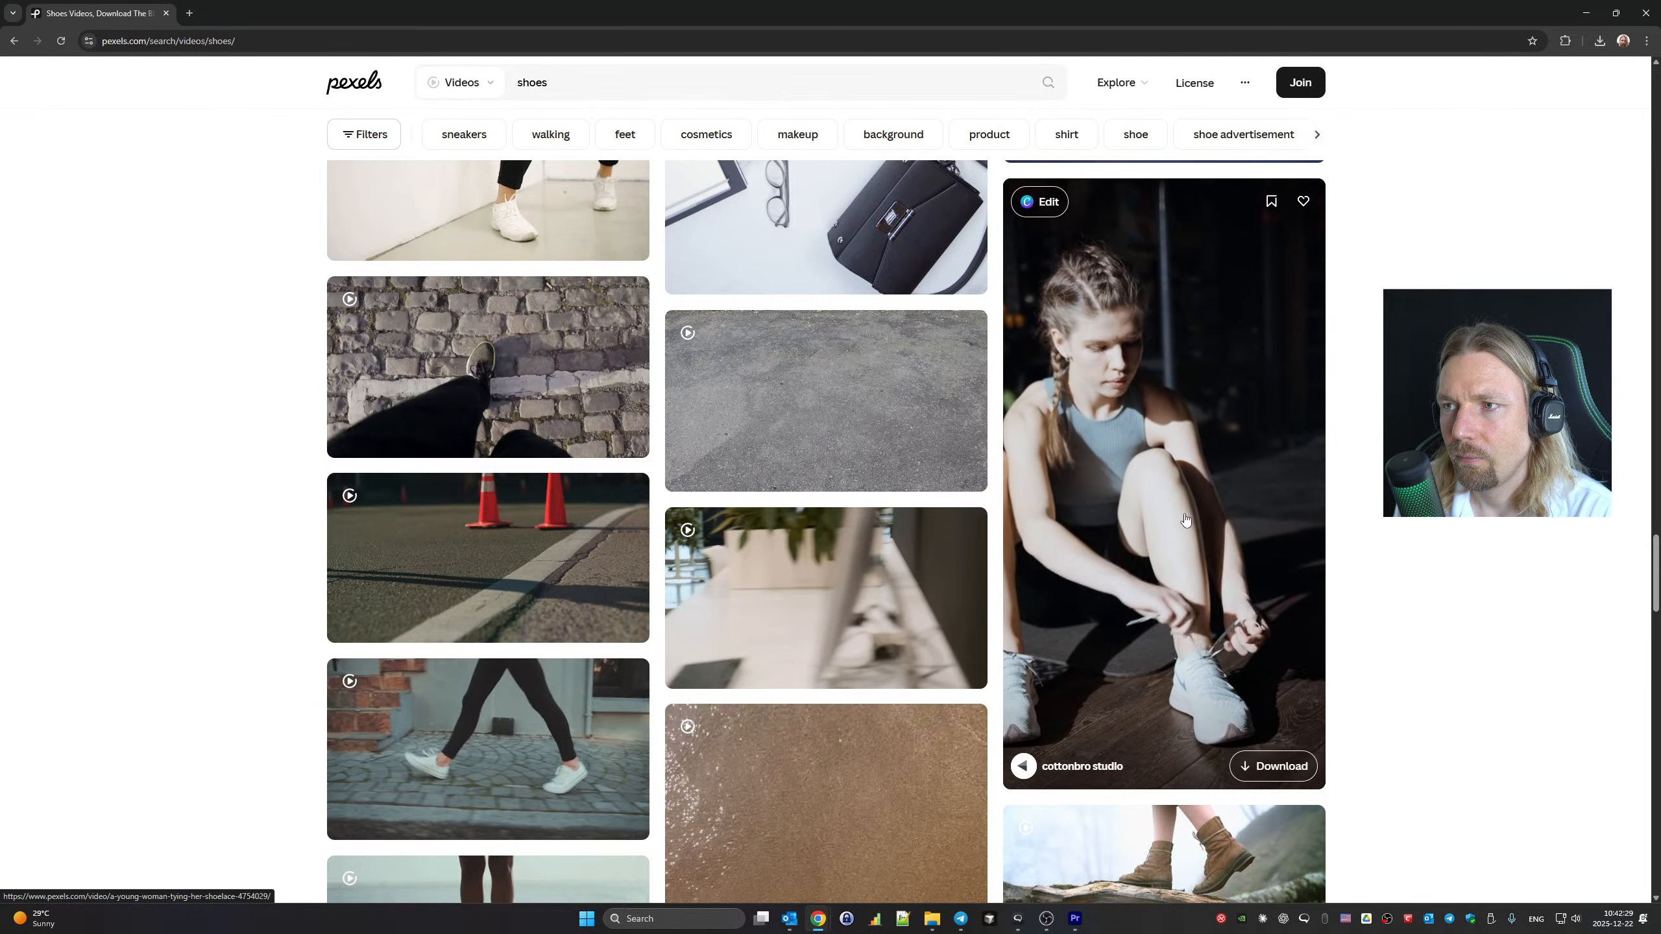
left_click(1282, 764)
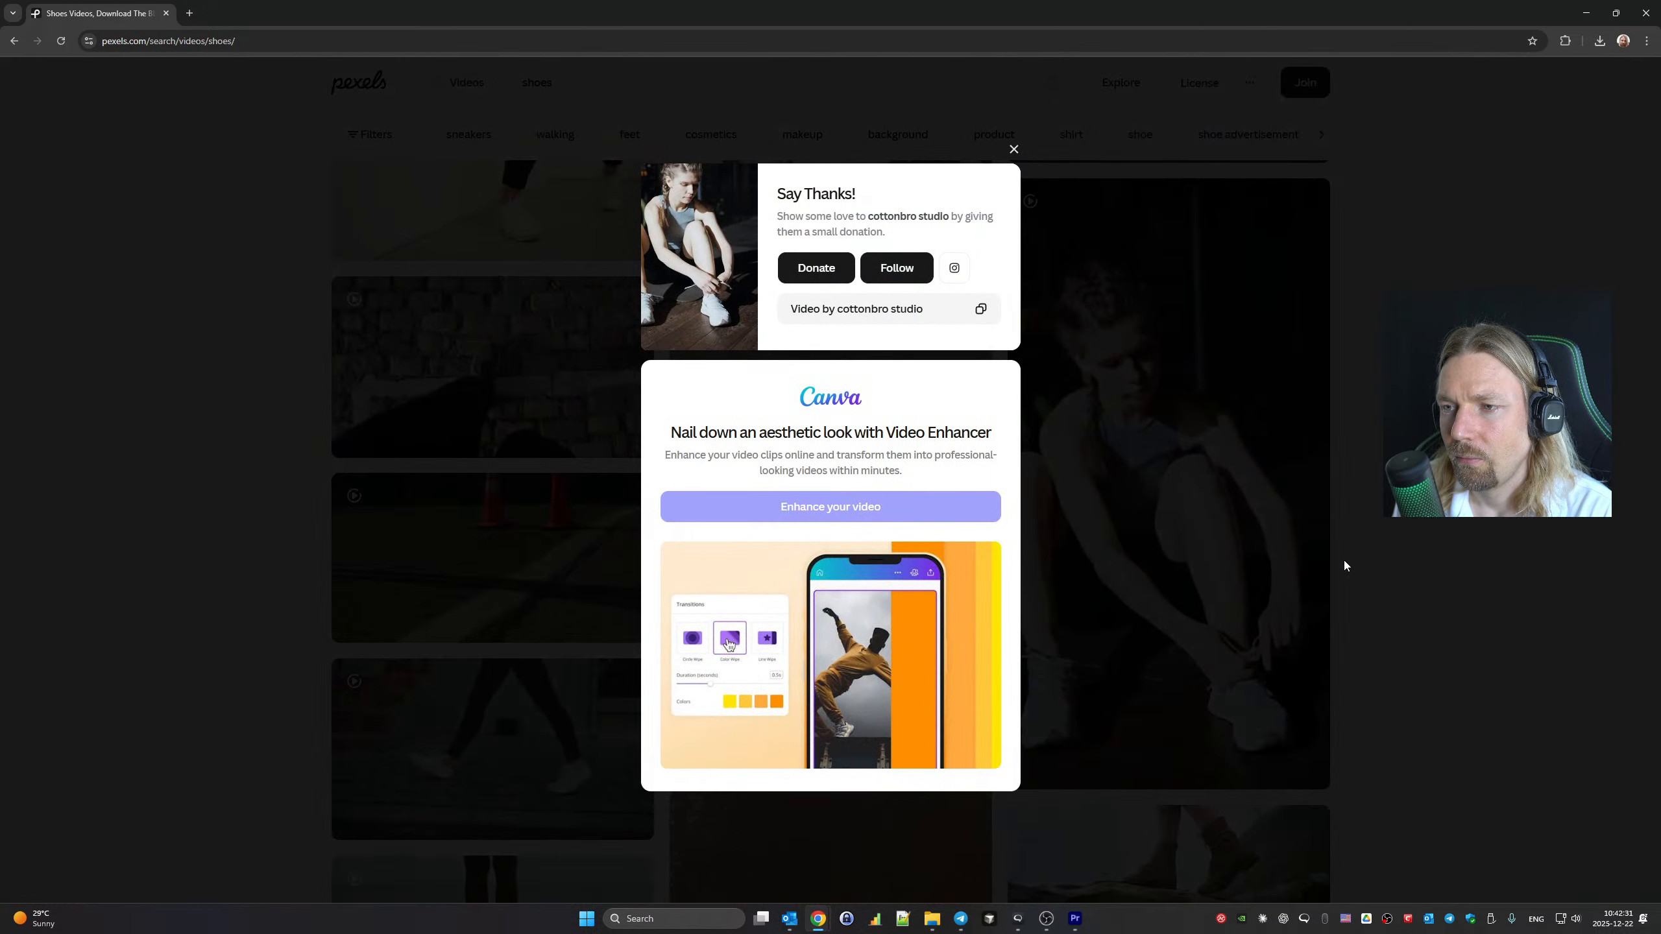
left_click(1342, 557)
scroll(1242, 516, "down", 10)
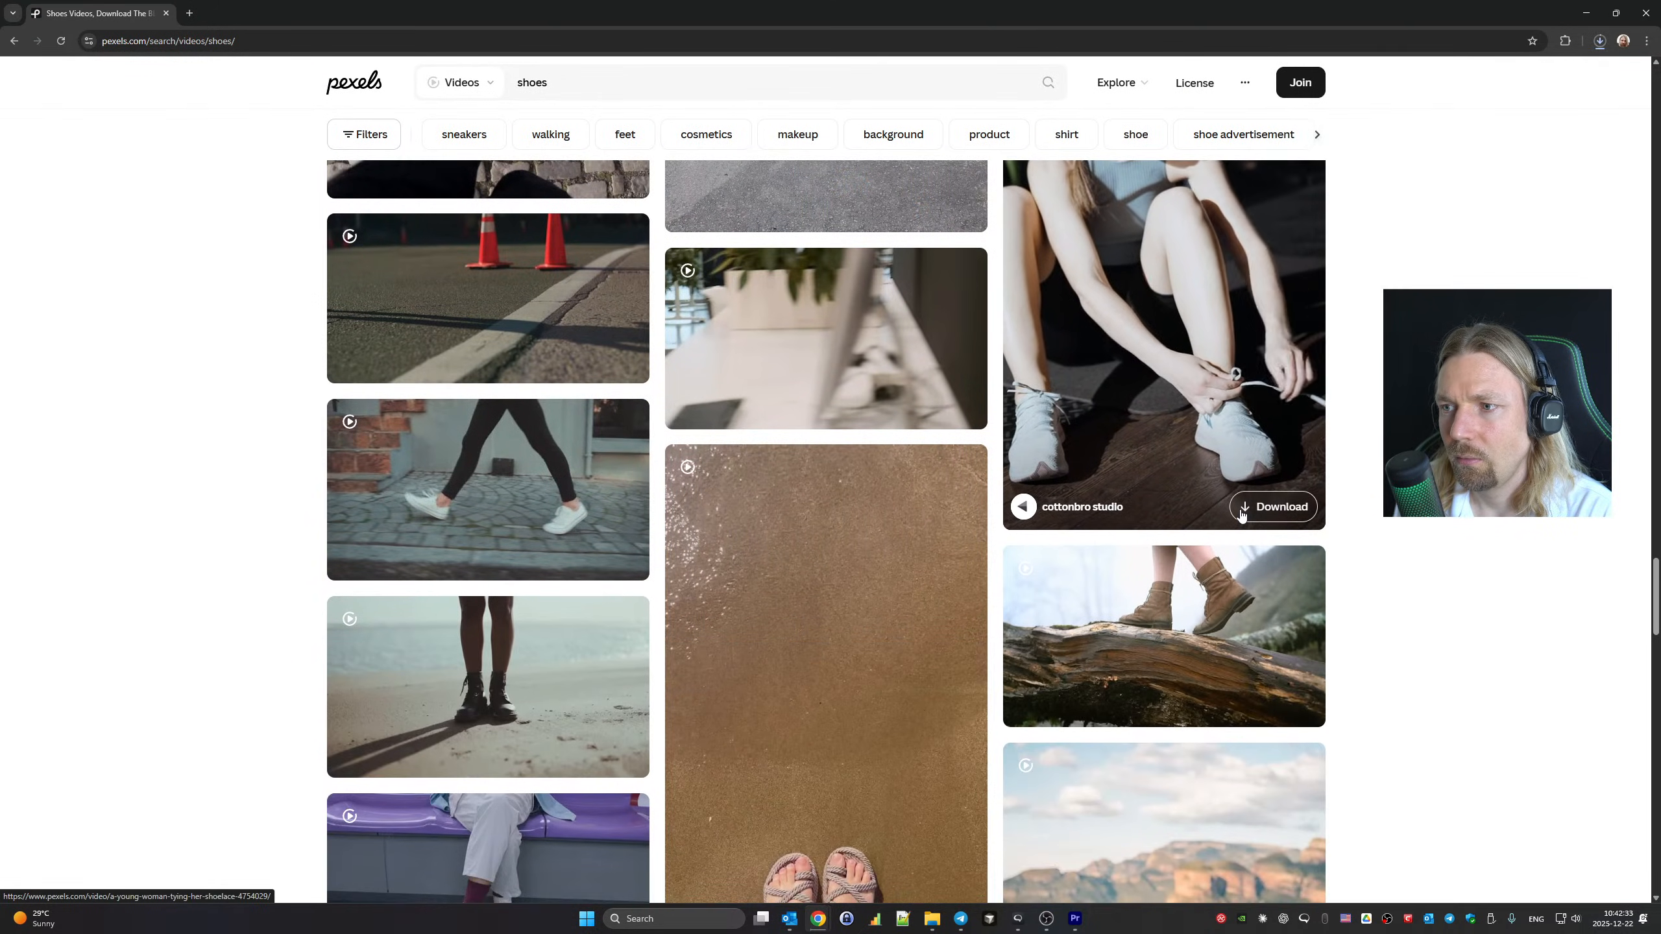
scroll(1242, 517, "down", 5)
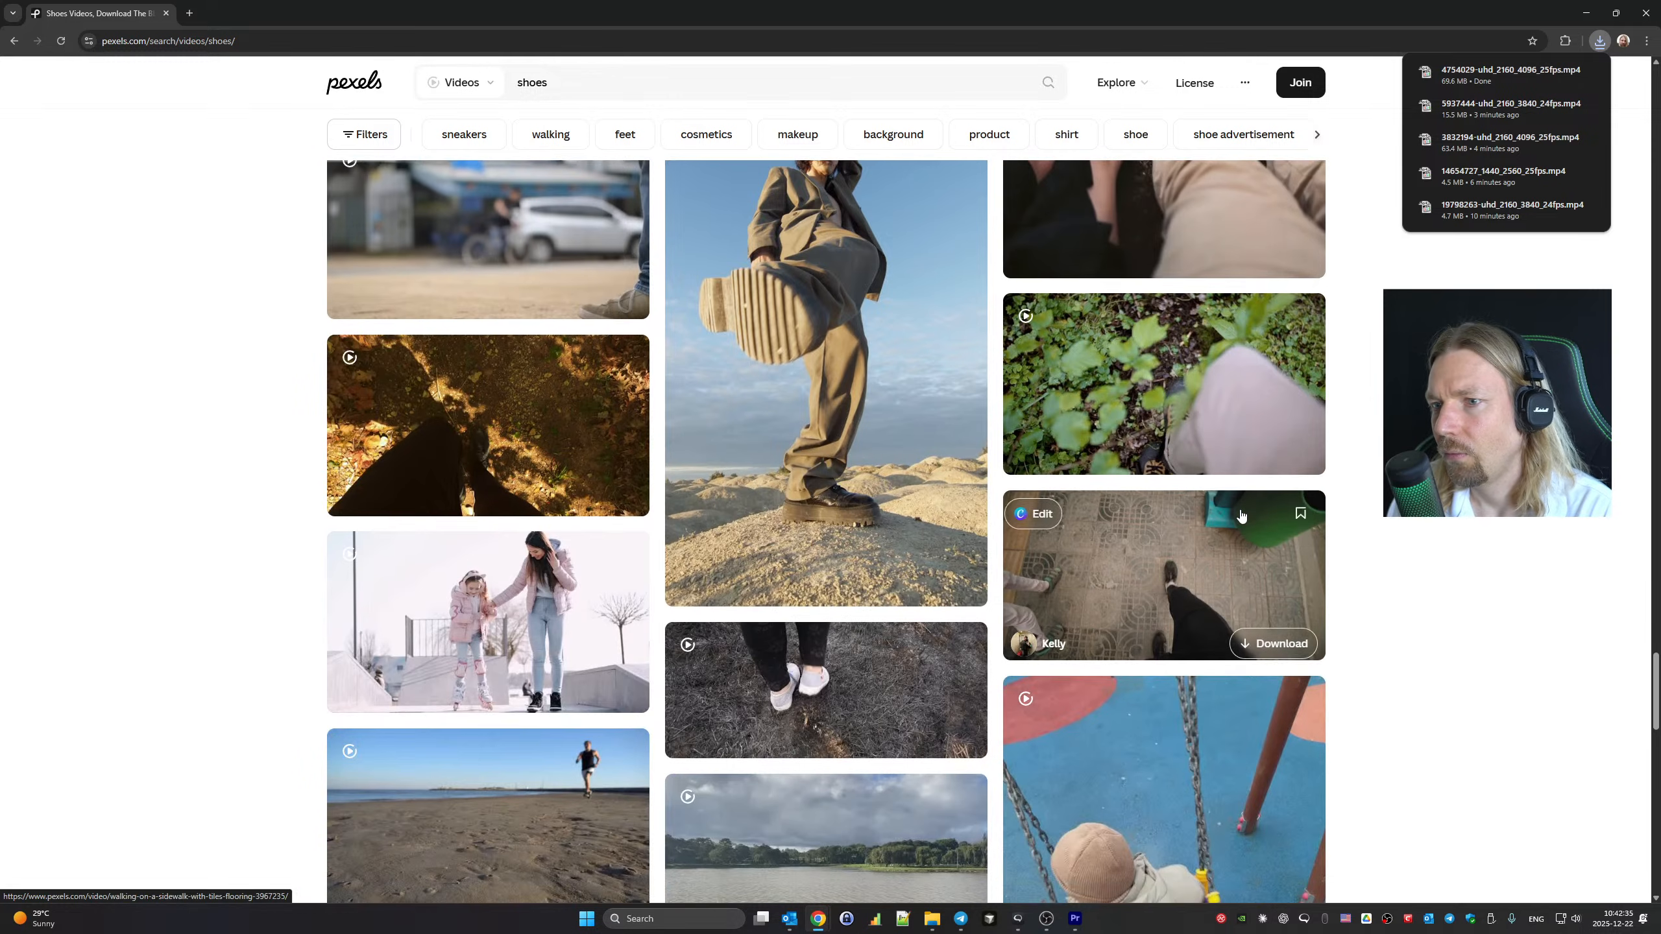
scroll(1241, 516, "down", 5)
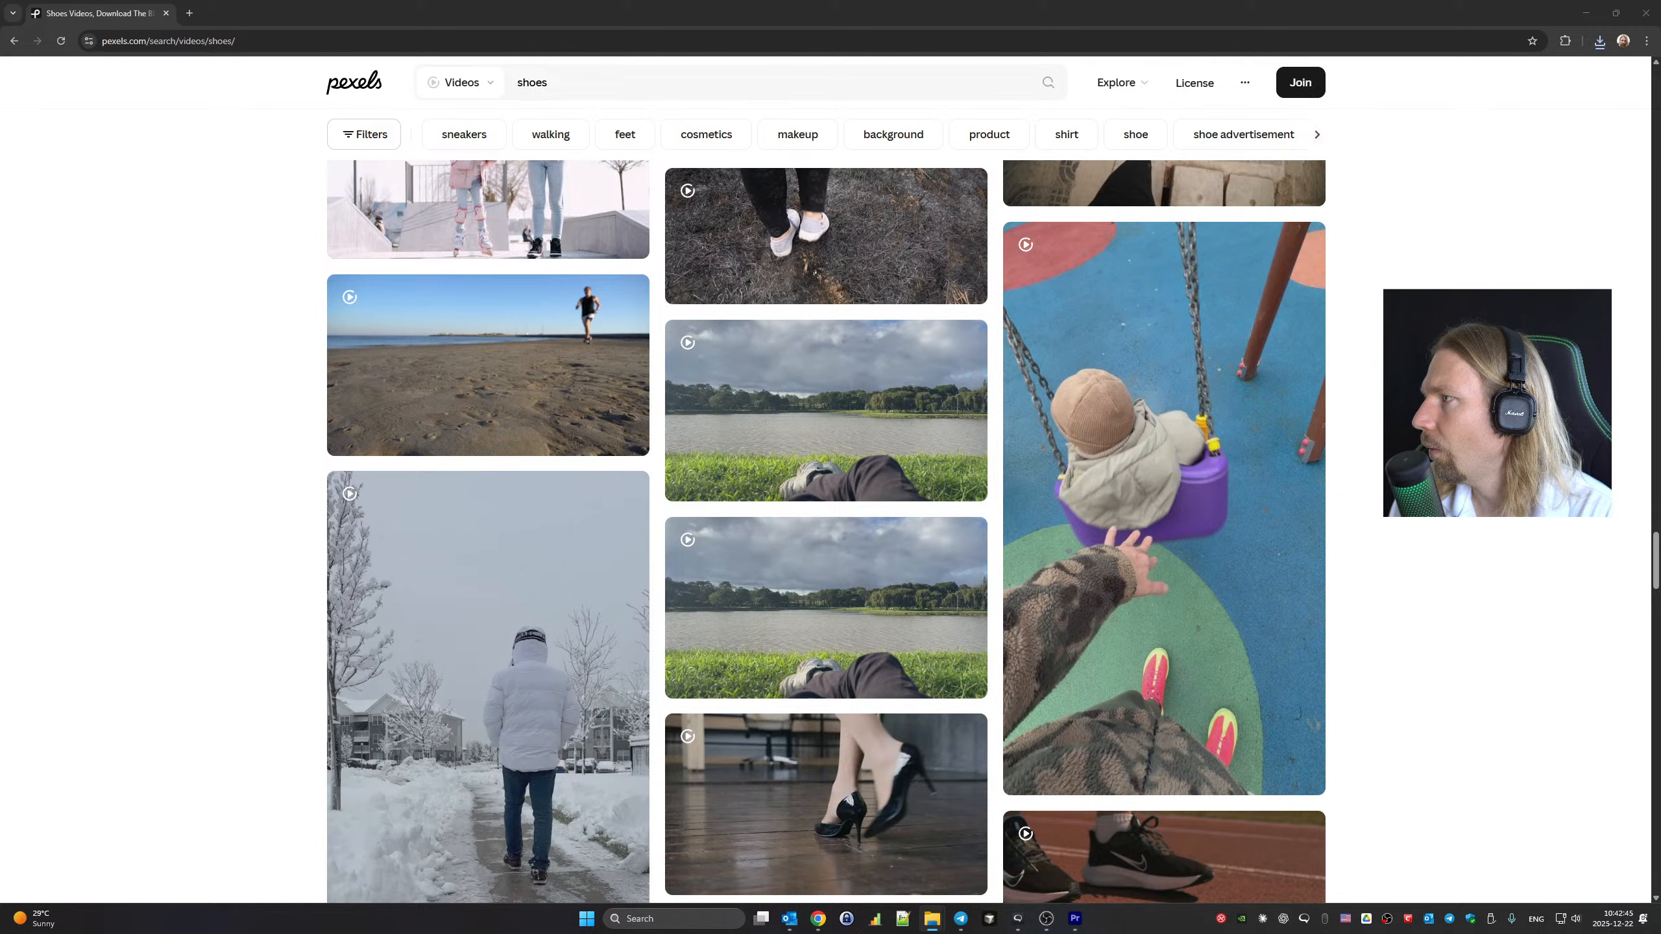
Switch to Premiere Pro, place the downloaded shoelace clip at 00:00:30:13 on the flossing clip's track, and set its scale to 50
left_click(1076, 920)
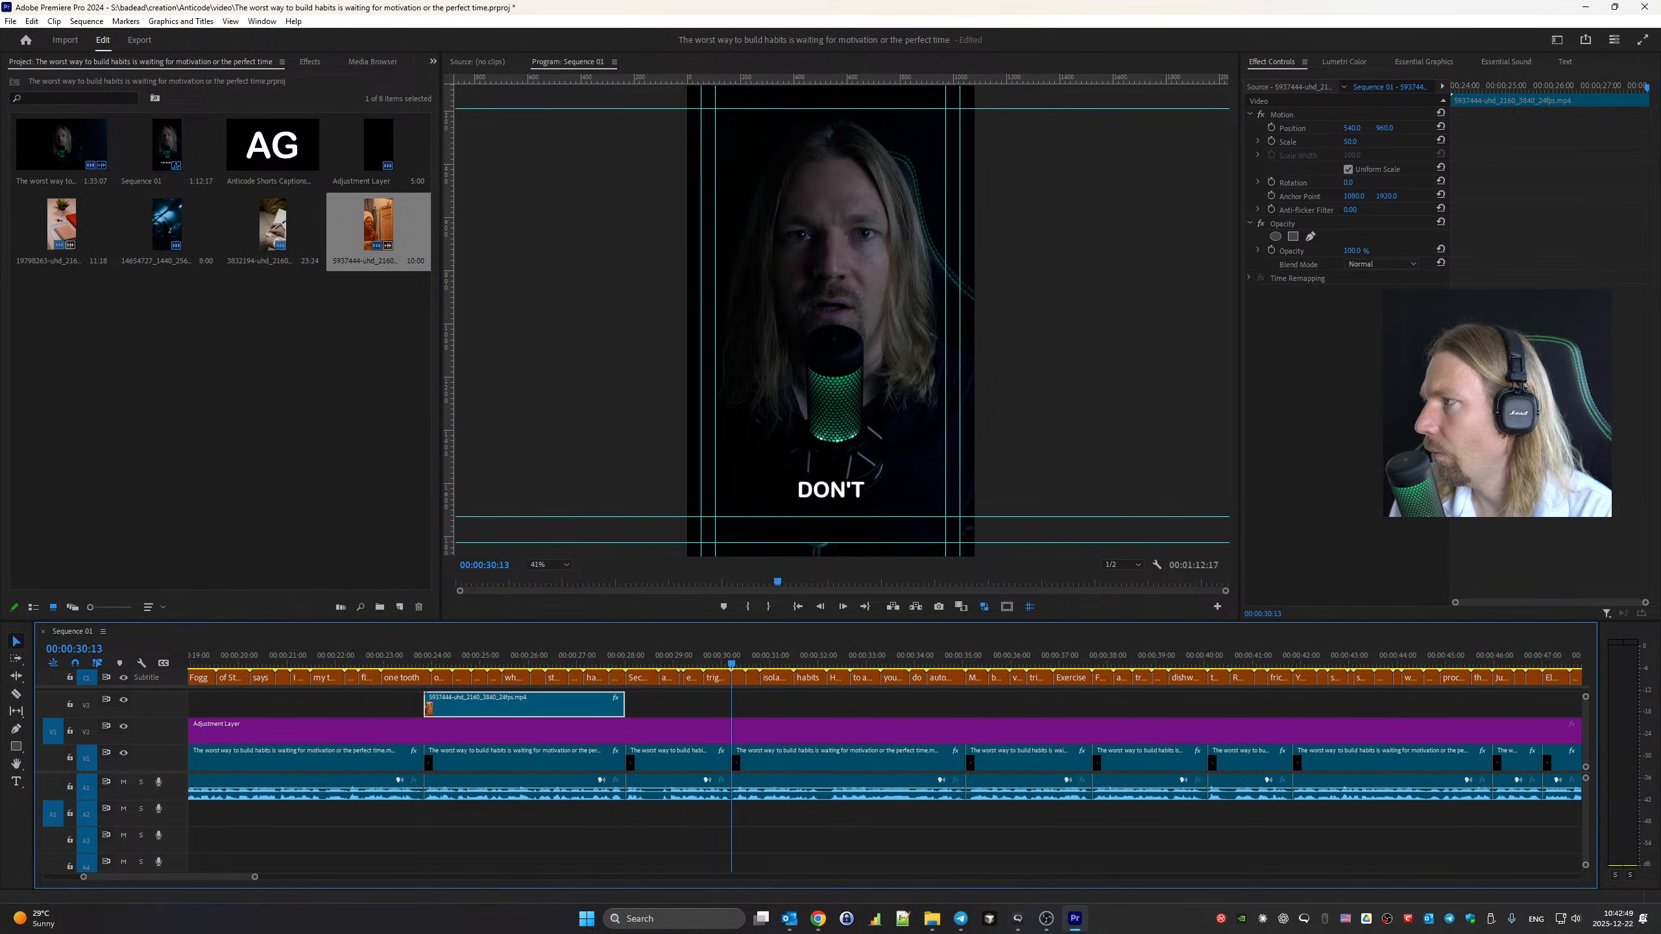
left_click_drag(1076, 913, 730, 700)
key("space")
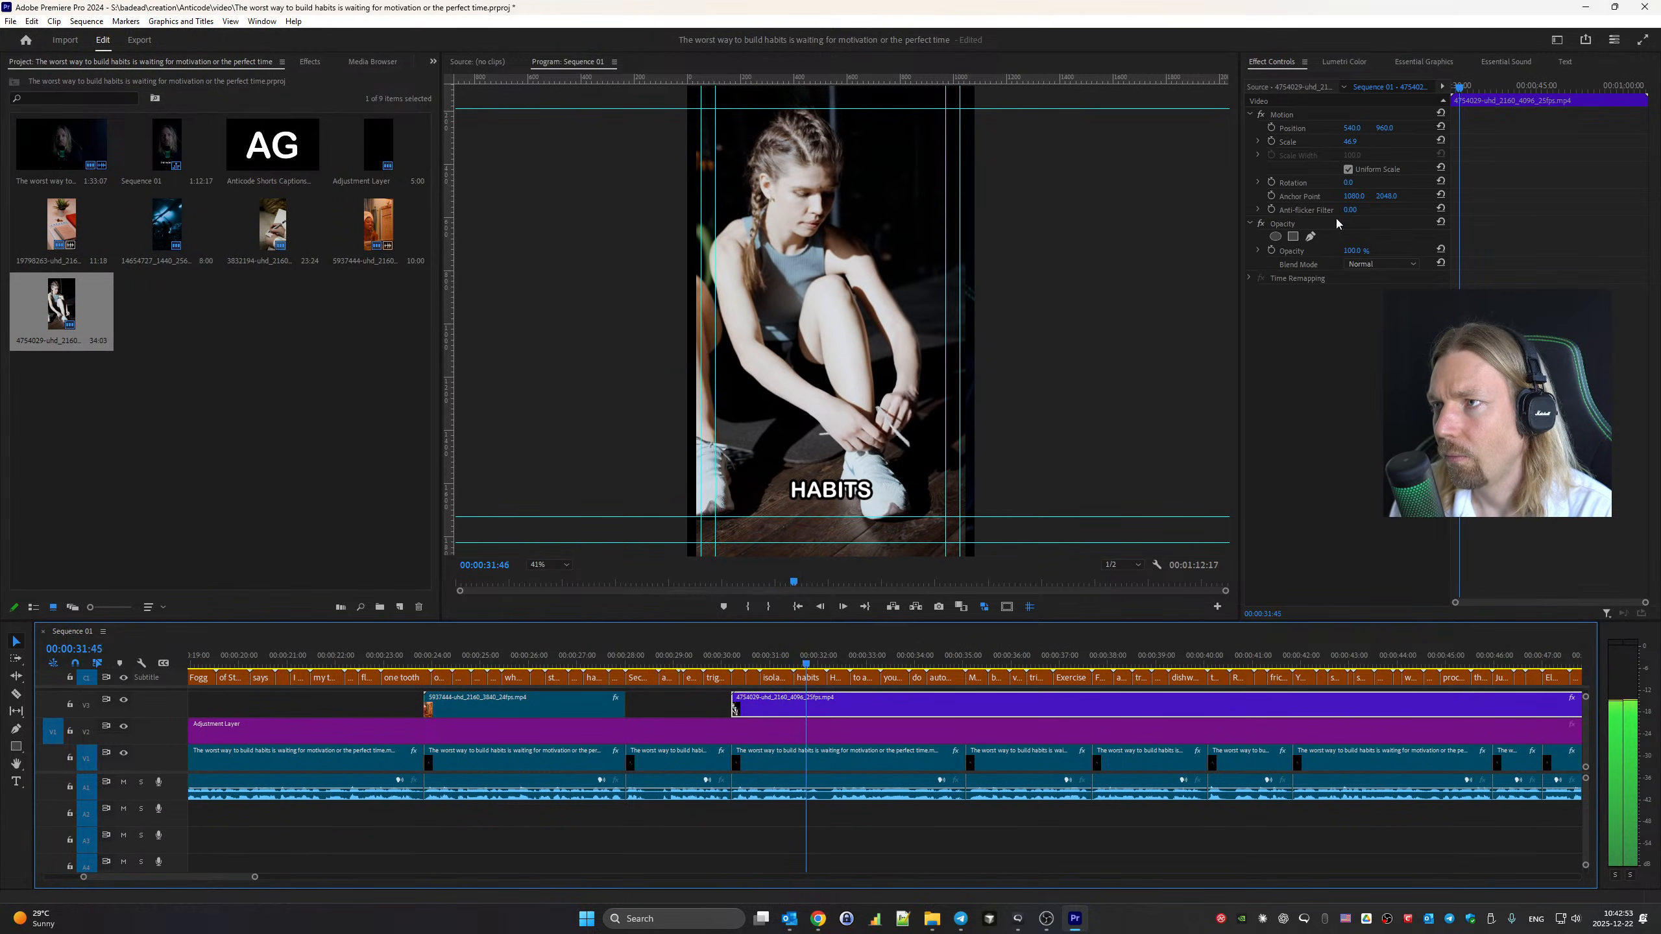
left_click(1351, 143)
type("50")
key("Return")
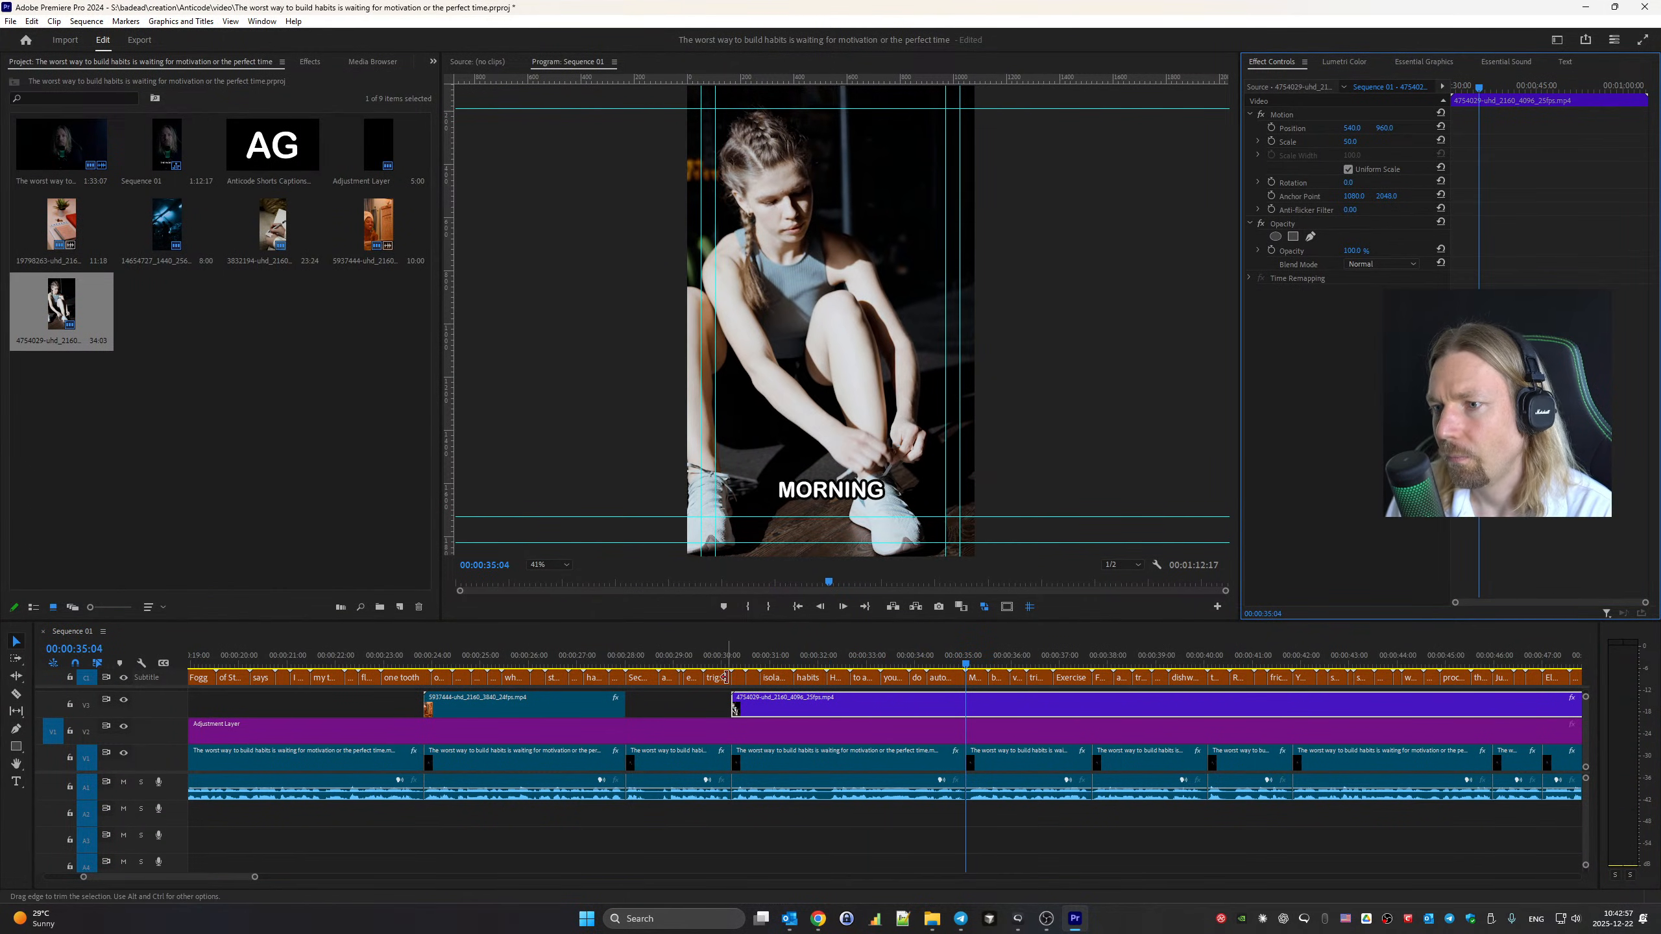
Cut the shoelace clip at 00:00:35:04, delete the remainder, and play the following line through "visit" and "finishing"
left_click(964, 694)
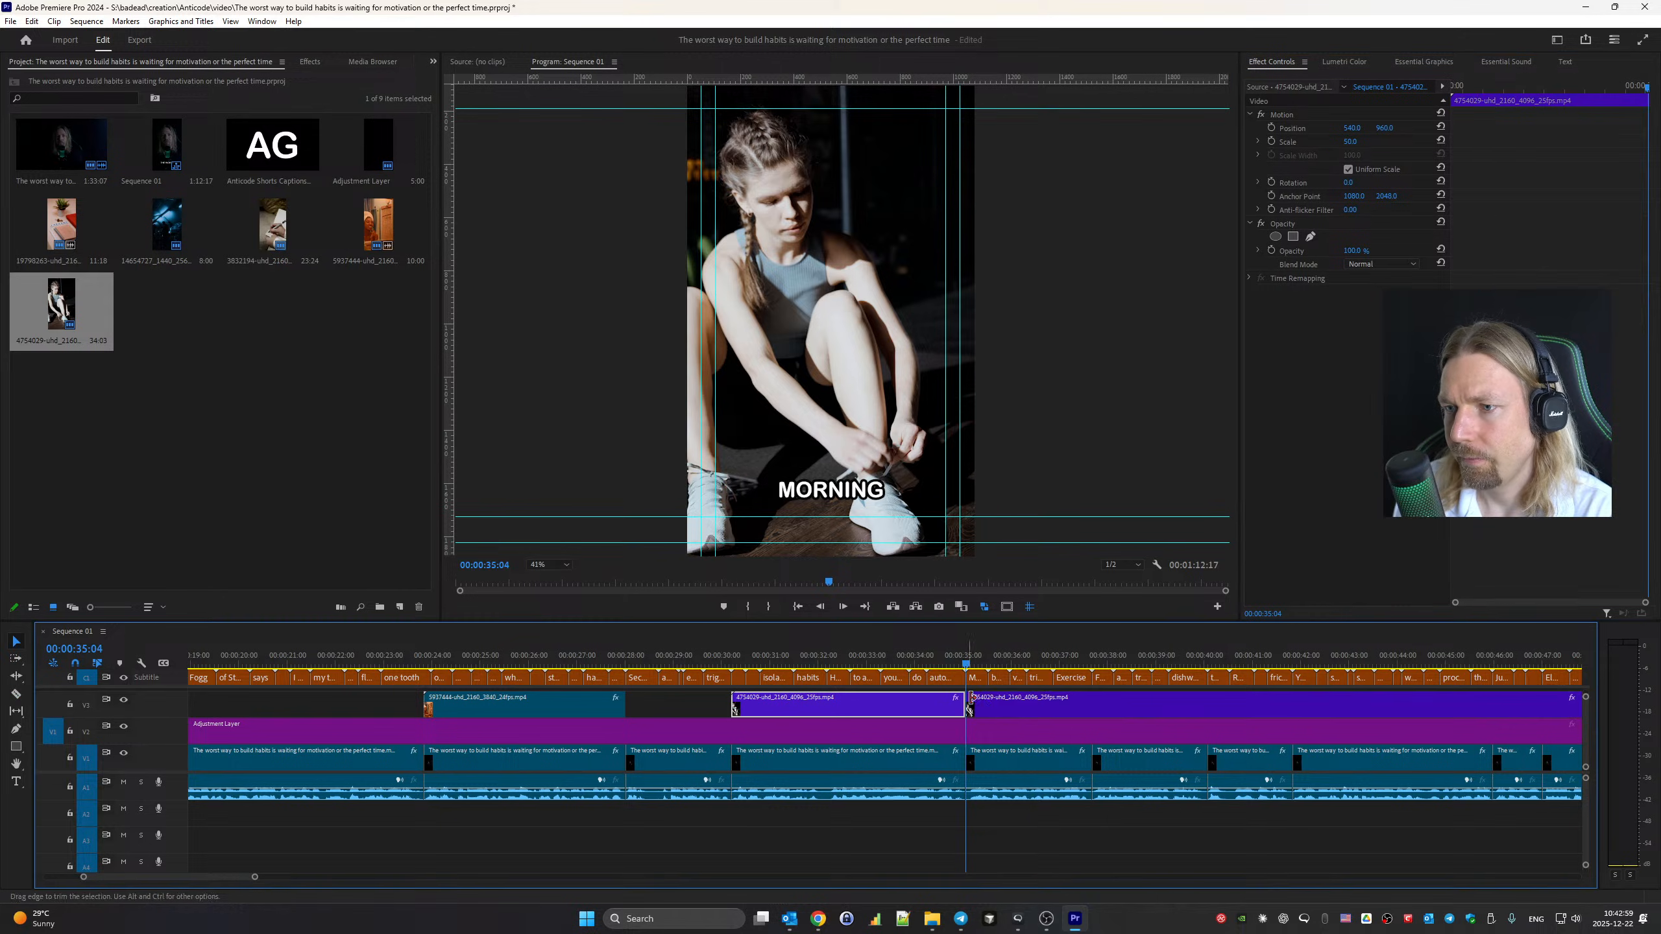
key("v")
left_click(1002, 702)
key("Delete")
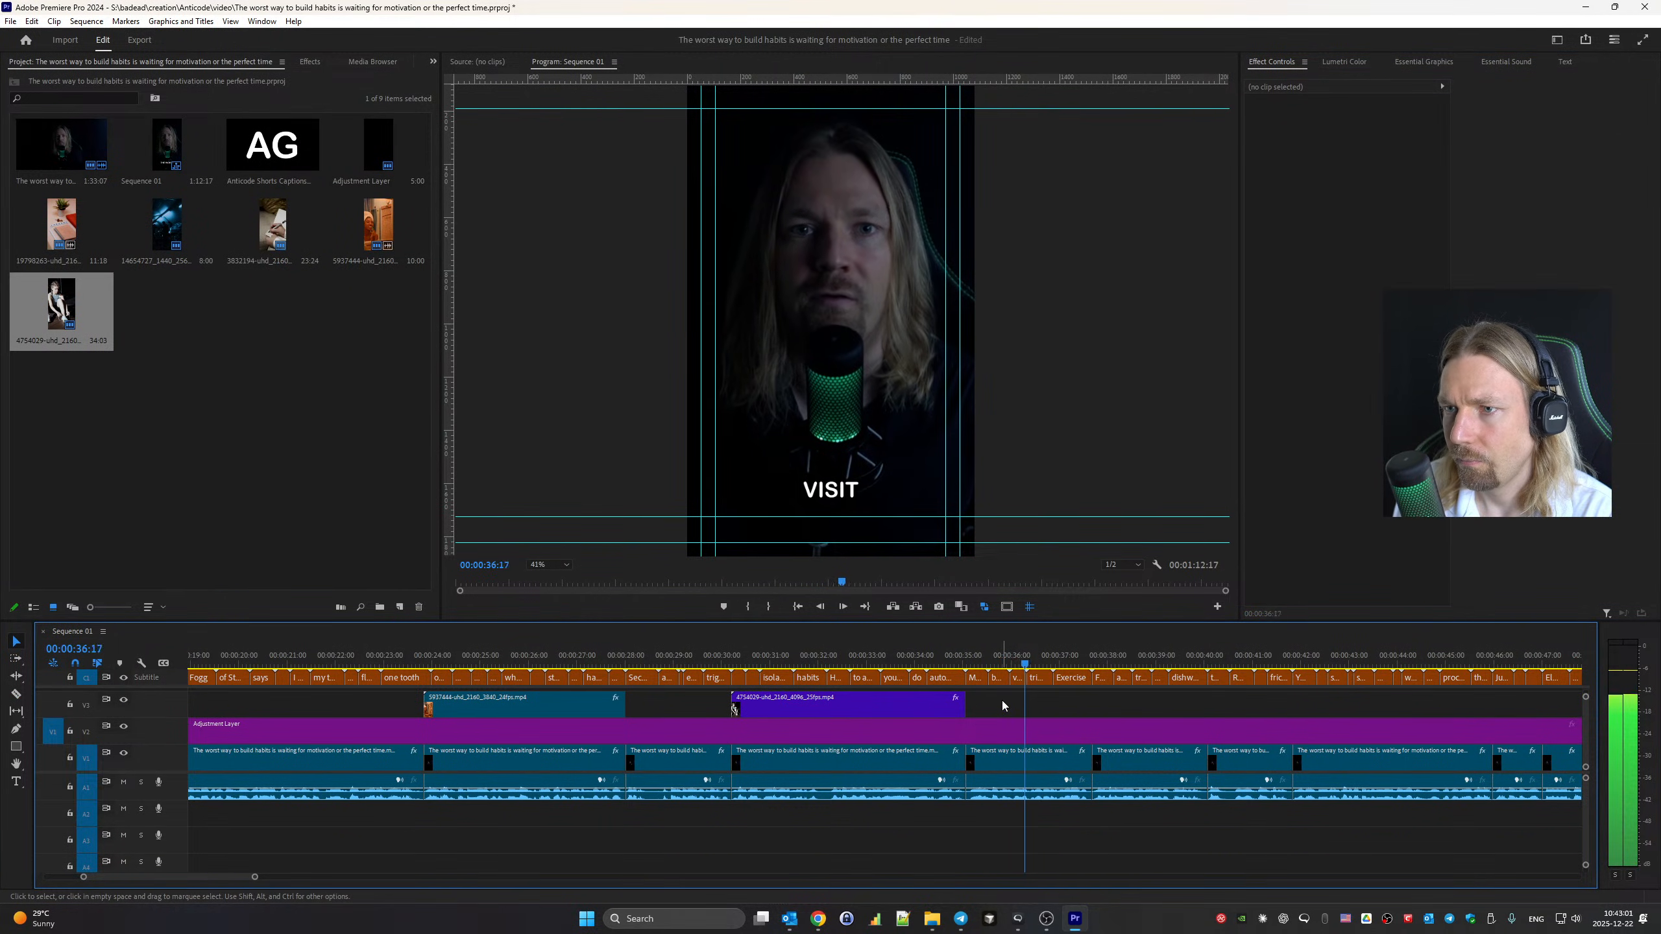
key("space")
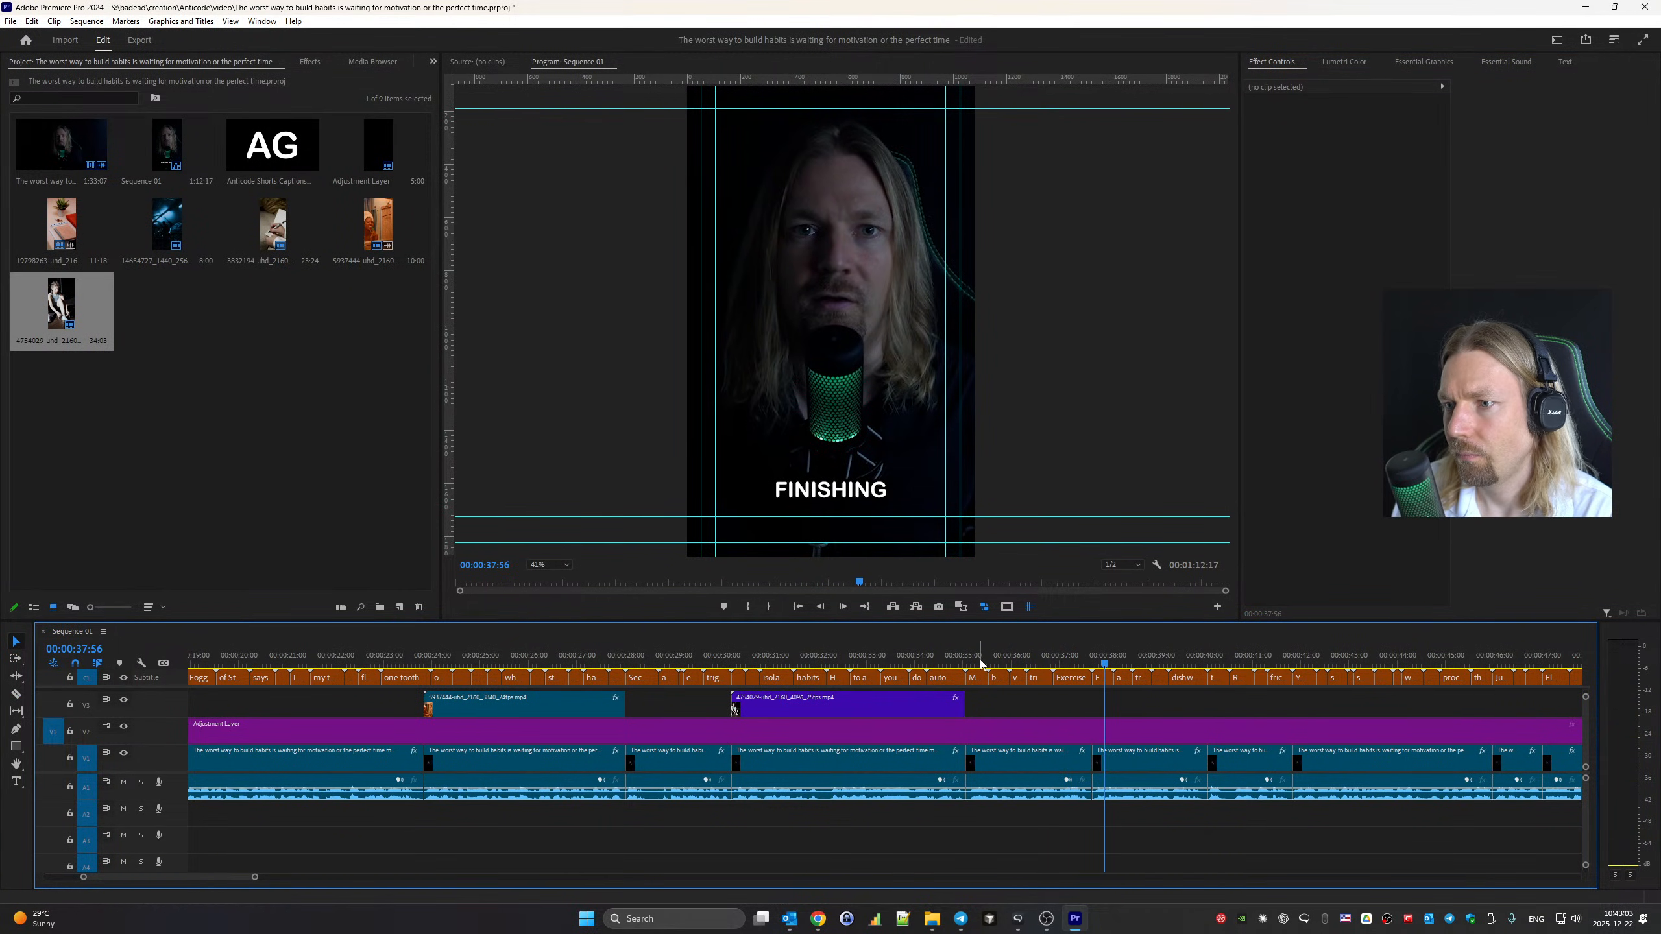
left_click(980, 663)
Switch to Chrome, search the Pexels videos for "exercise", and look through the results for a suitable clip
left_click(812, 925)
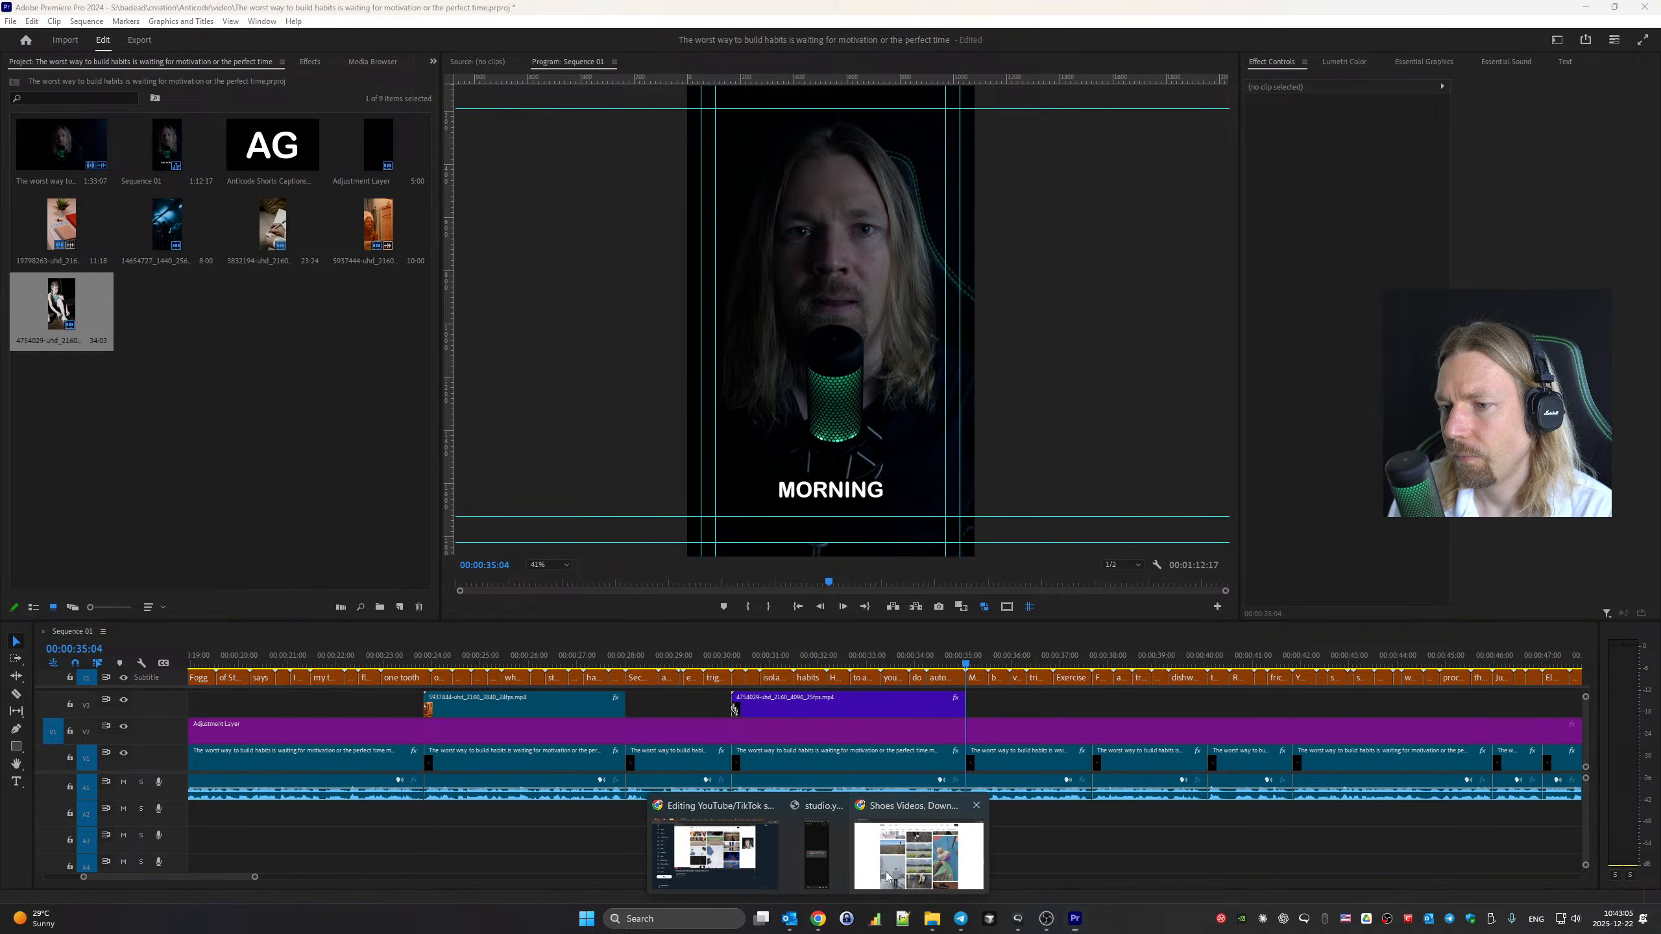
left_click(915, 849)
scroll(842, 438, "up", 10)
left_click_drag(570, 85, 420, 89)
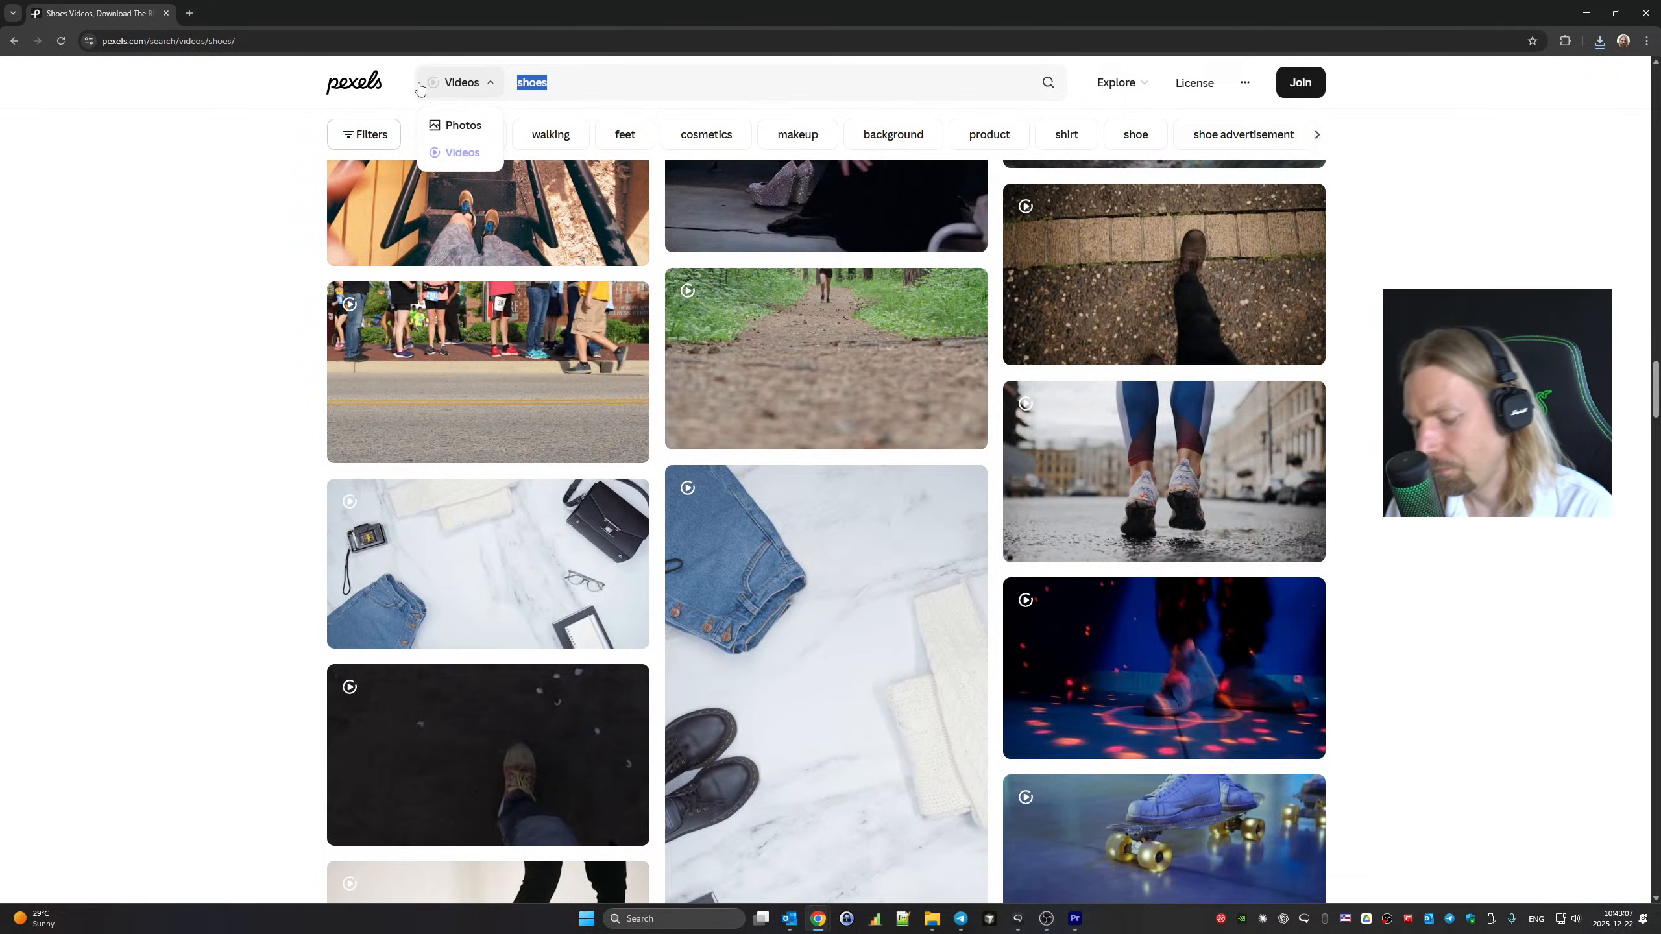
type("exer")
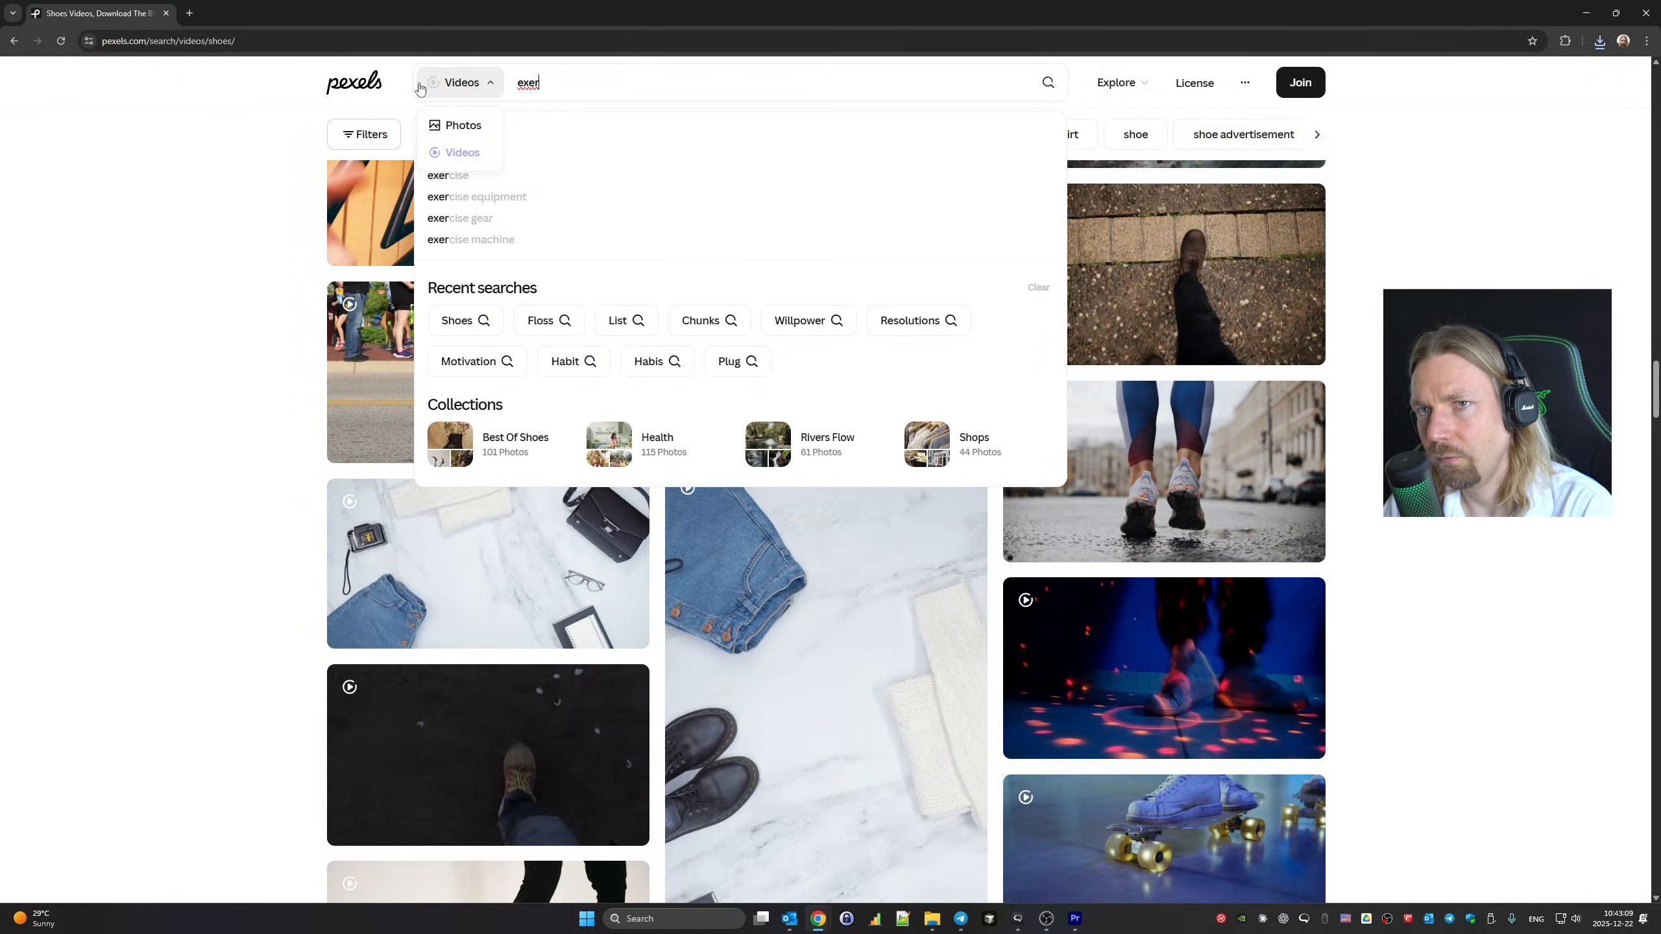
left_click(438, 177)
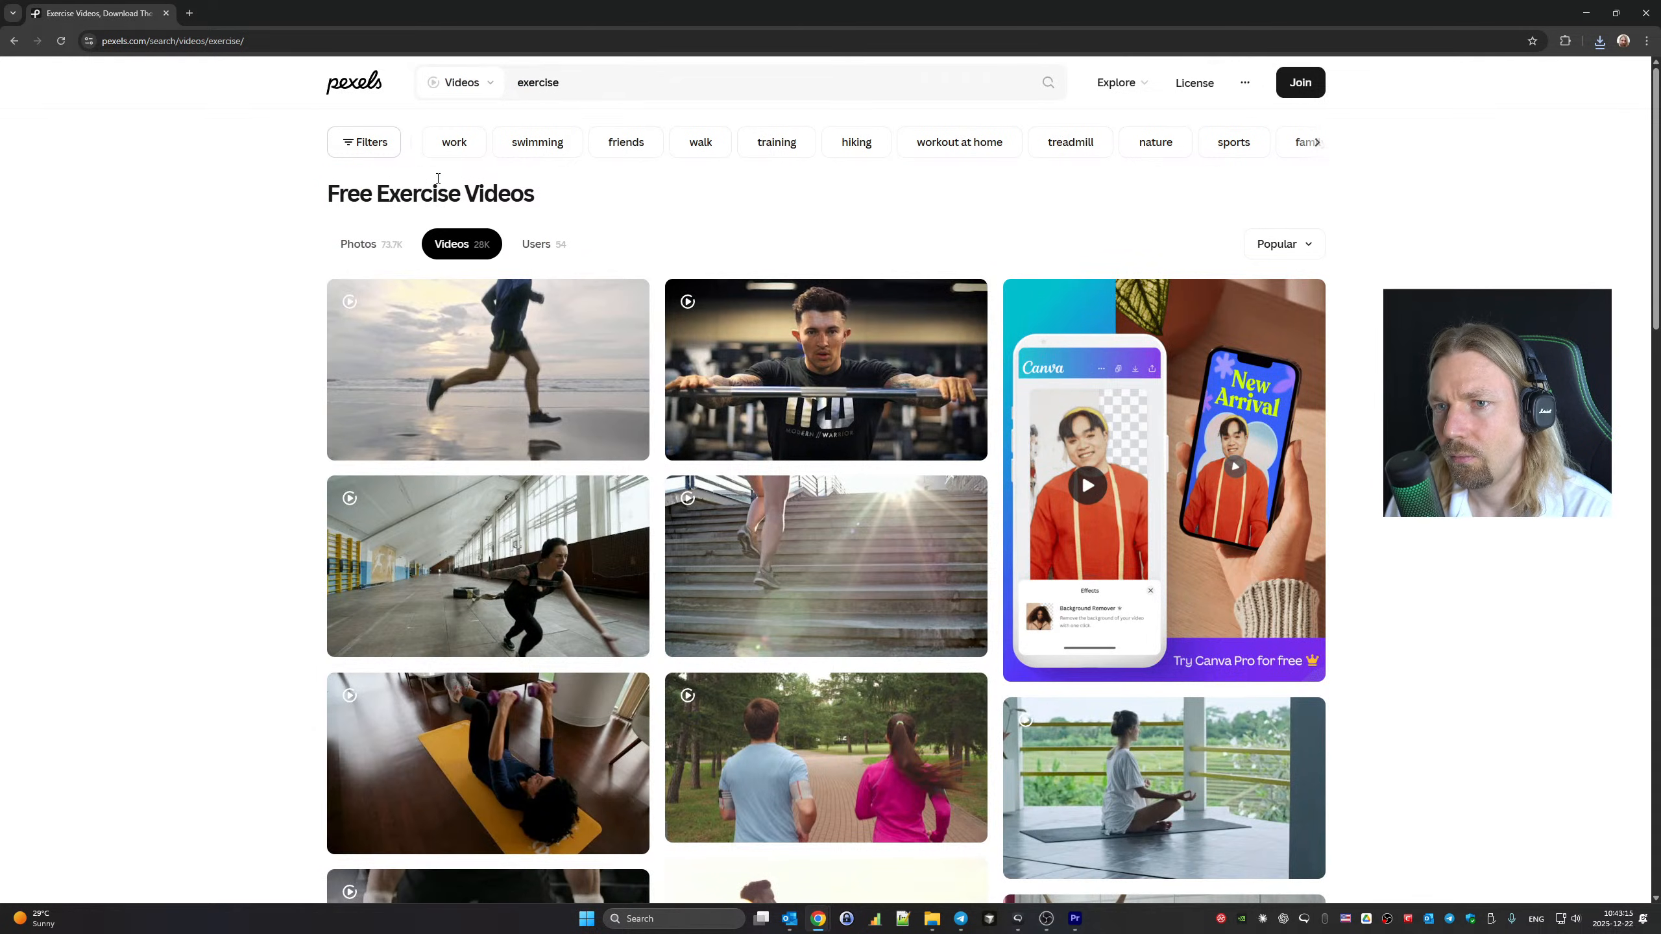
scroll(769, 318, "down", 8)
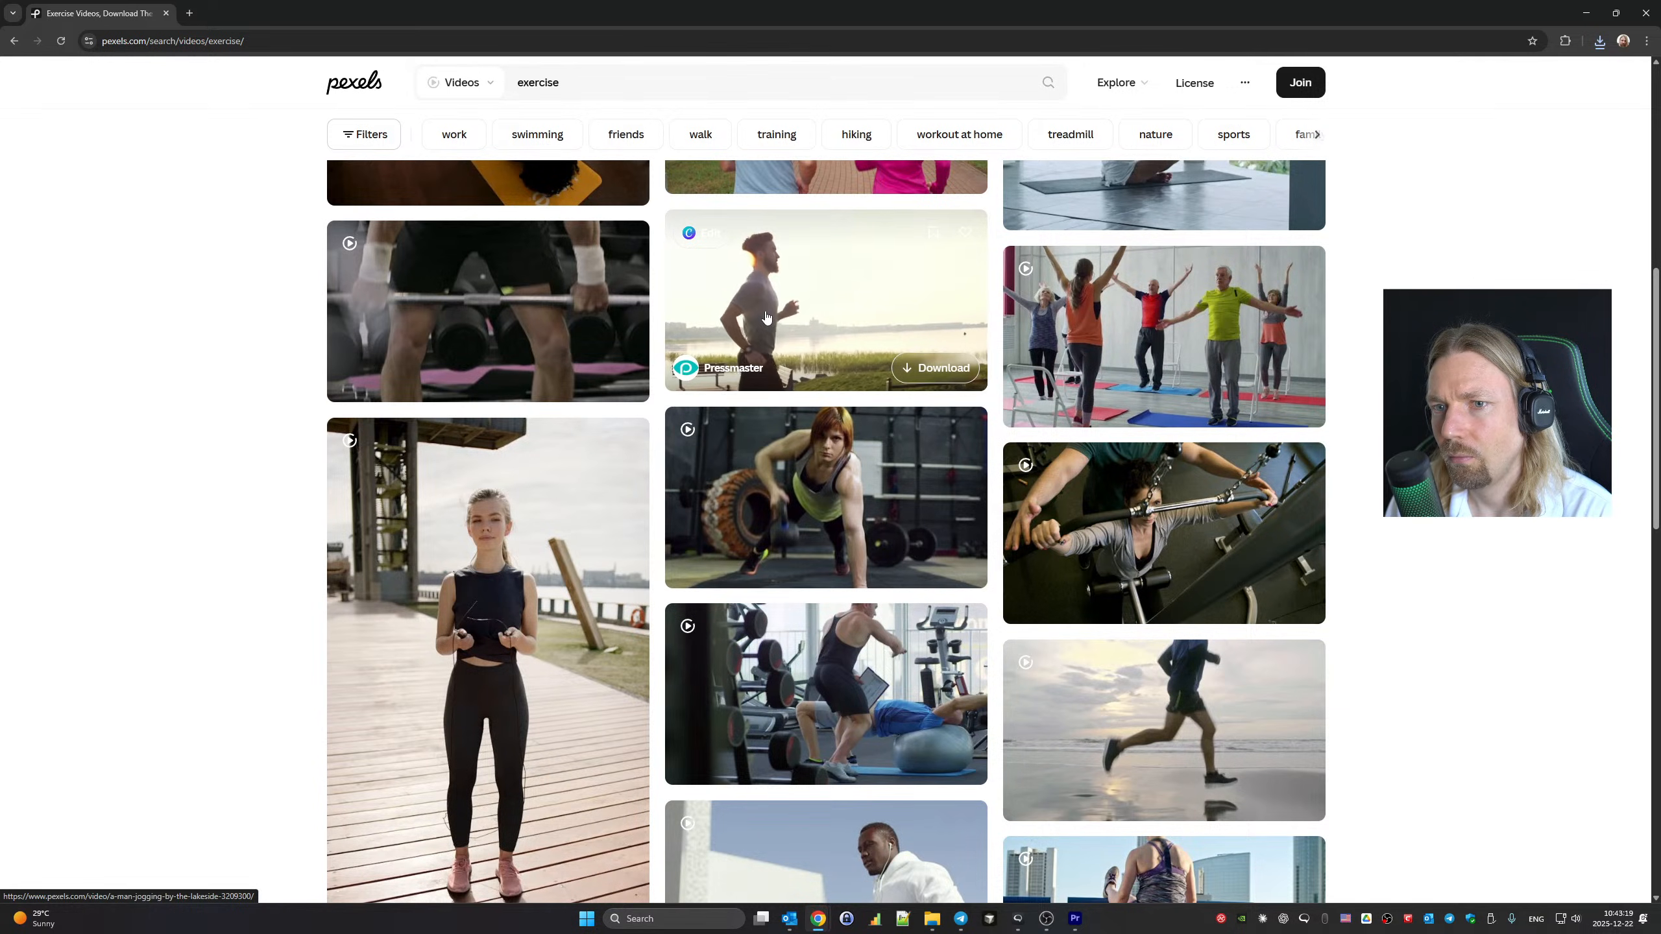
scroll(501, 501, "down", 5)
scroll(707, 477, "up", 13)
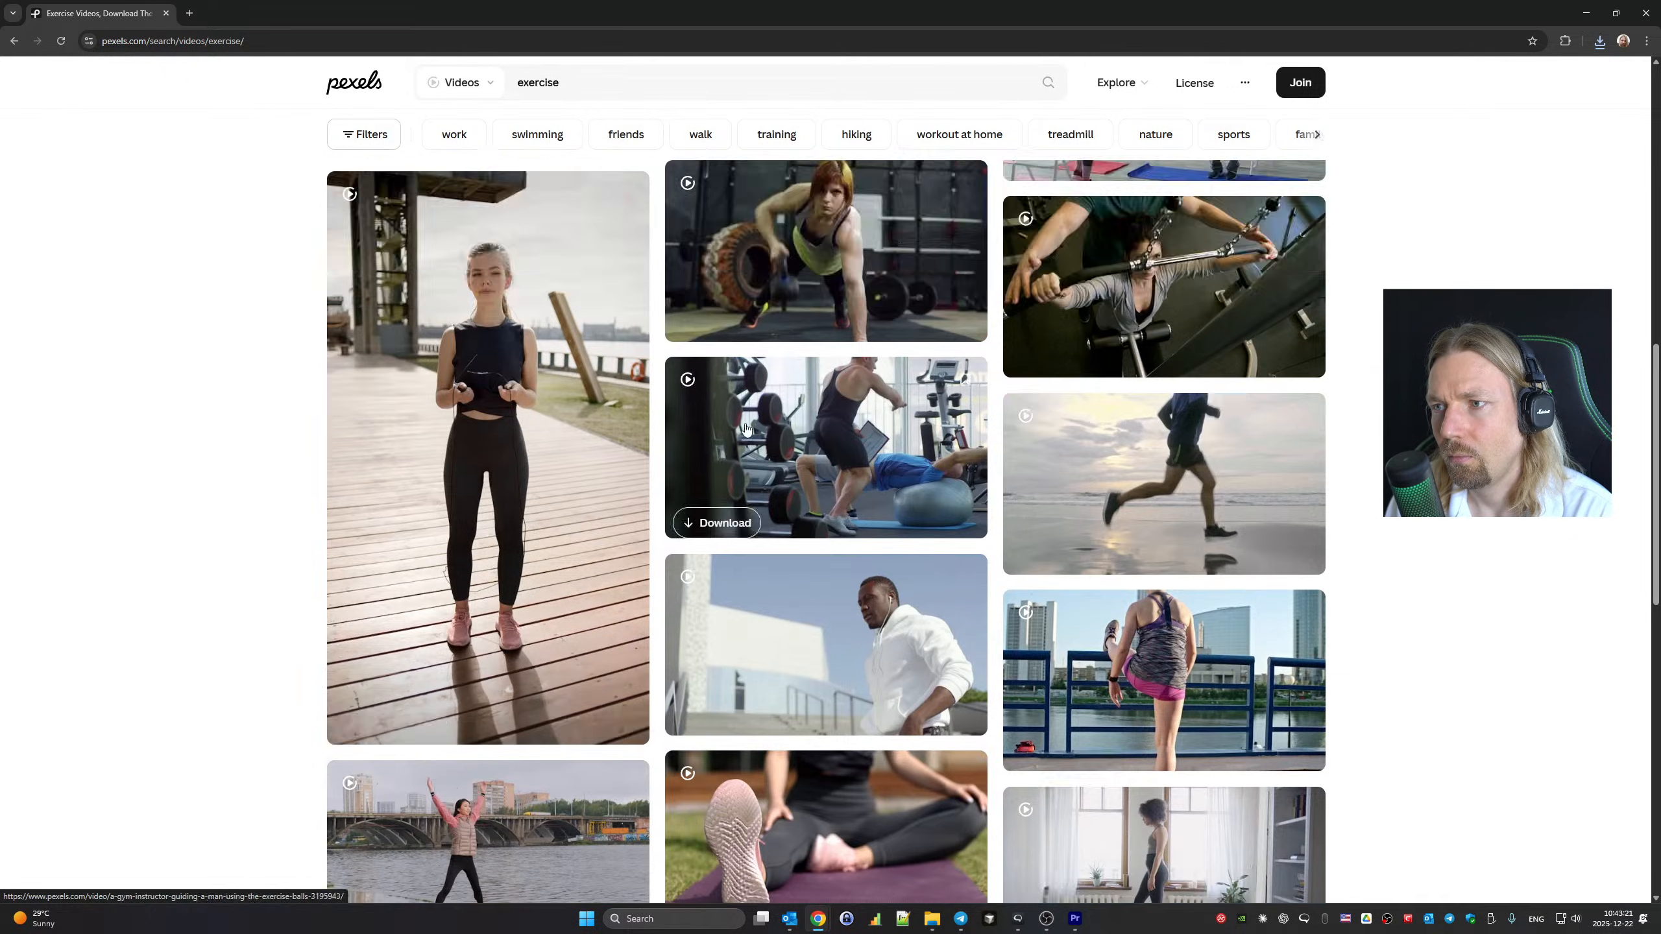
Search the Pexels videos for "bathroom" and look through the results for a suitable vertical clip
left_click_drag(576, 87, 404, 93)
type("bathroom")
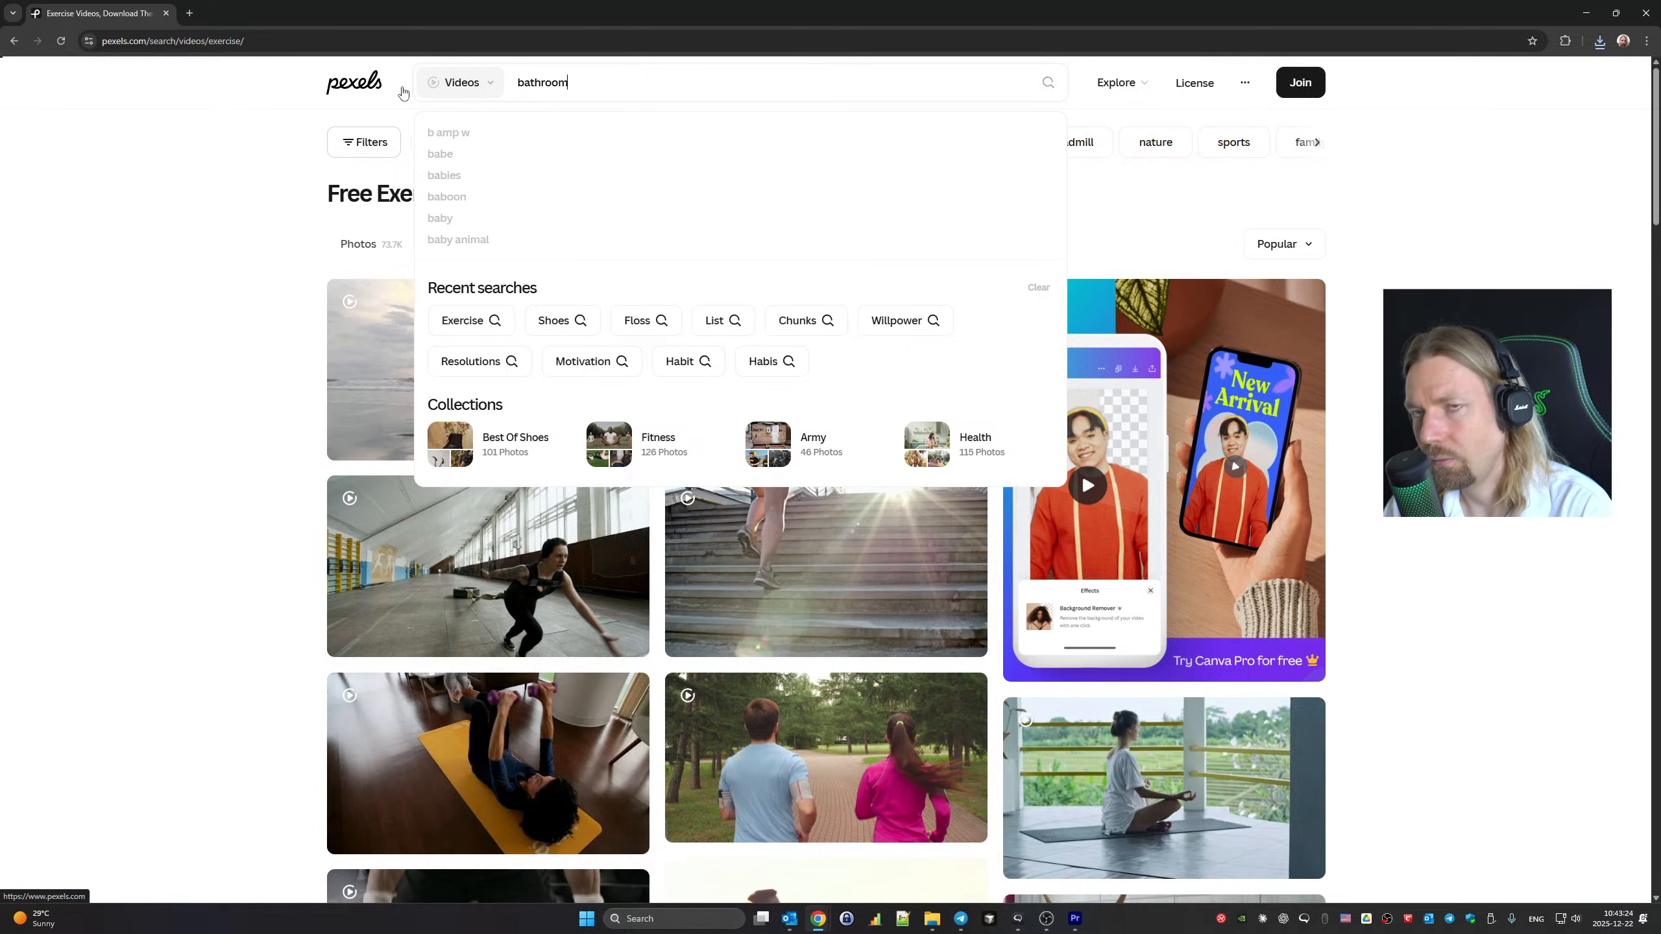
key("Return")
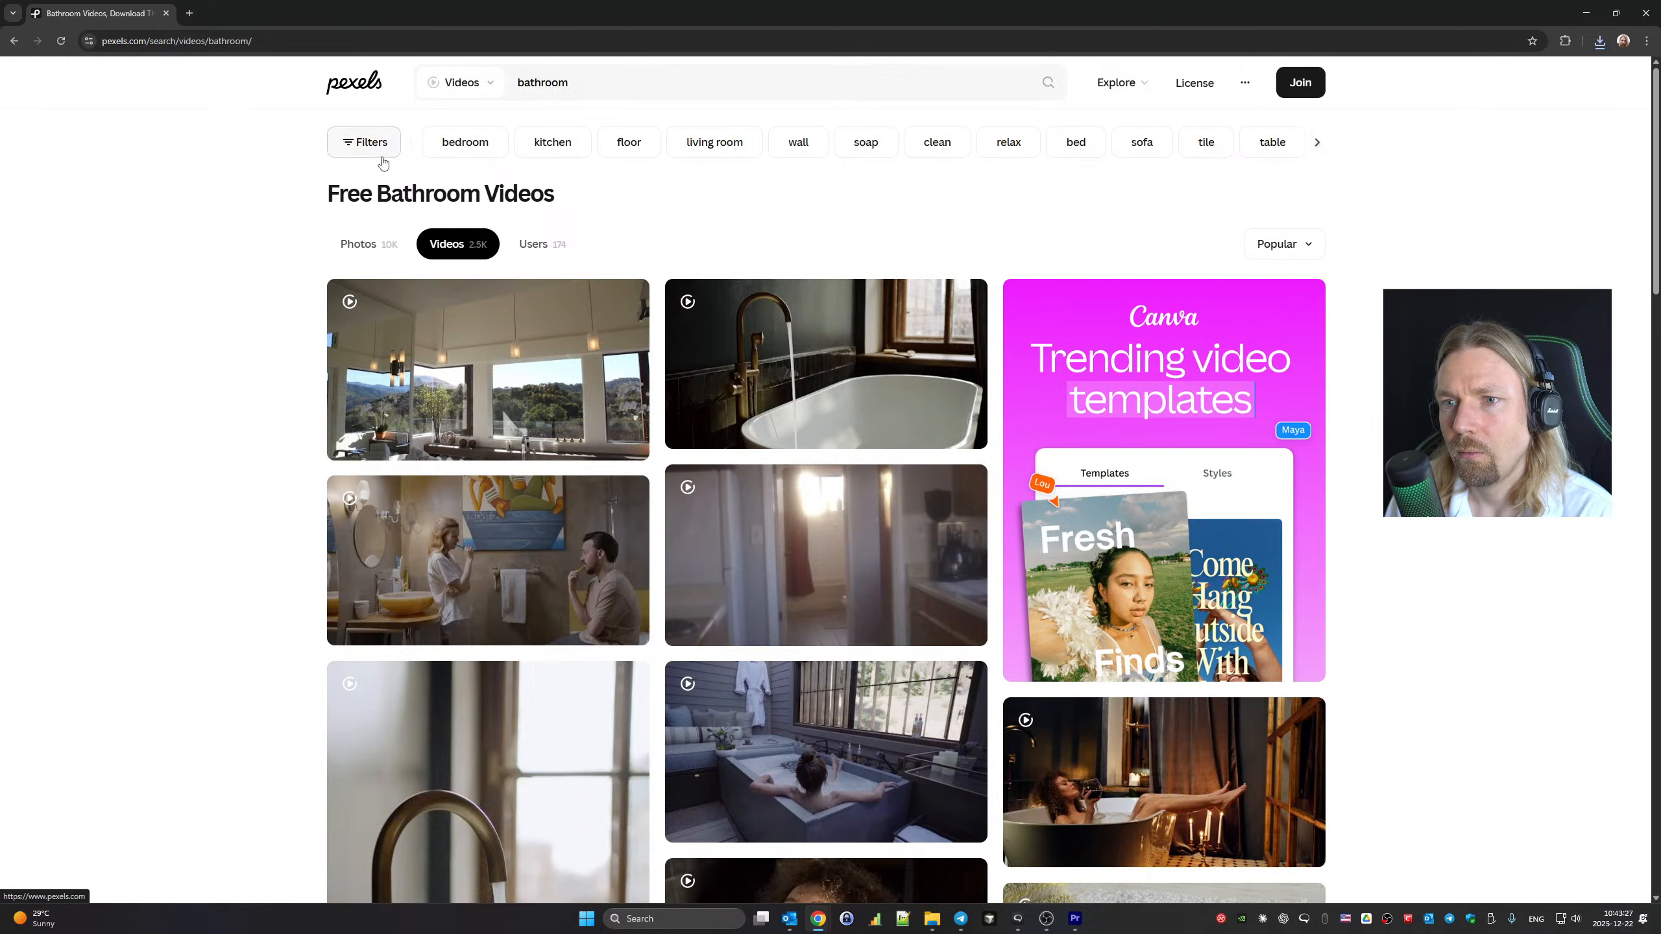
scroll(672, 347, "down", 7)
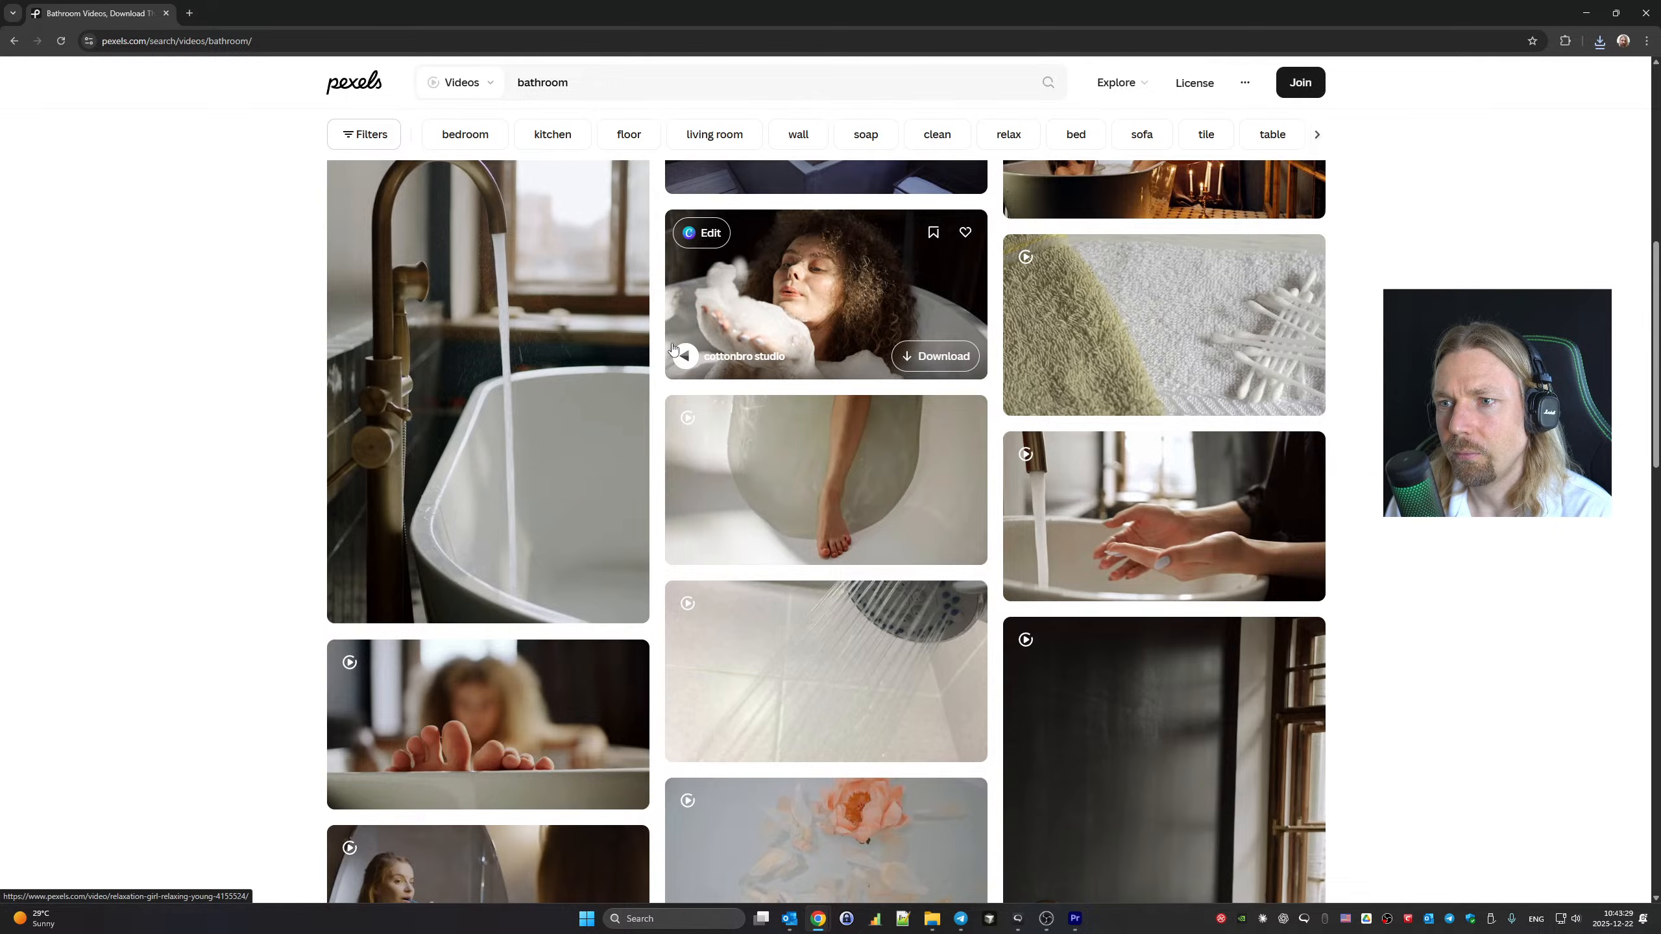
scroll(673, 348, "down", 2)
scroll(672, 348, "down", 4)
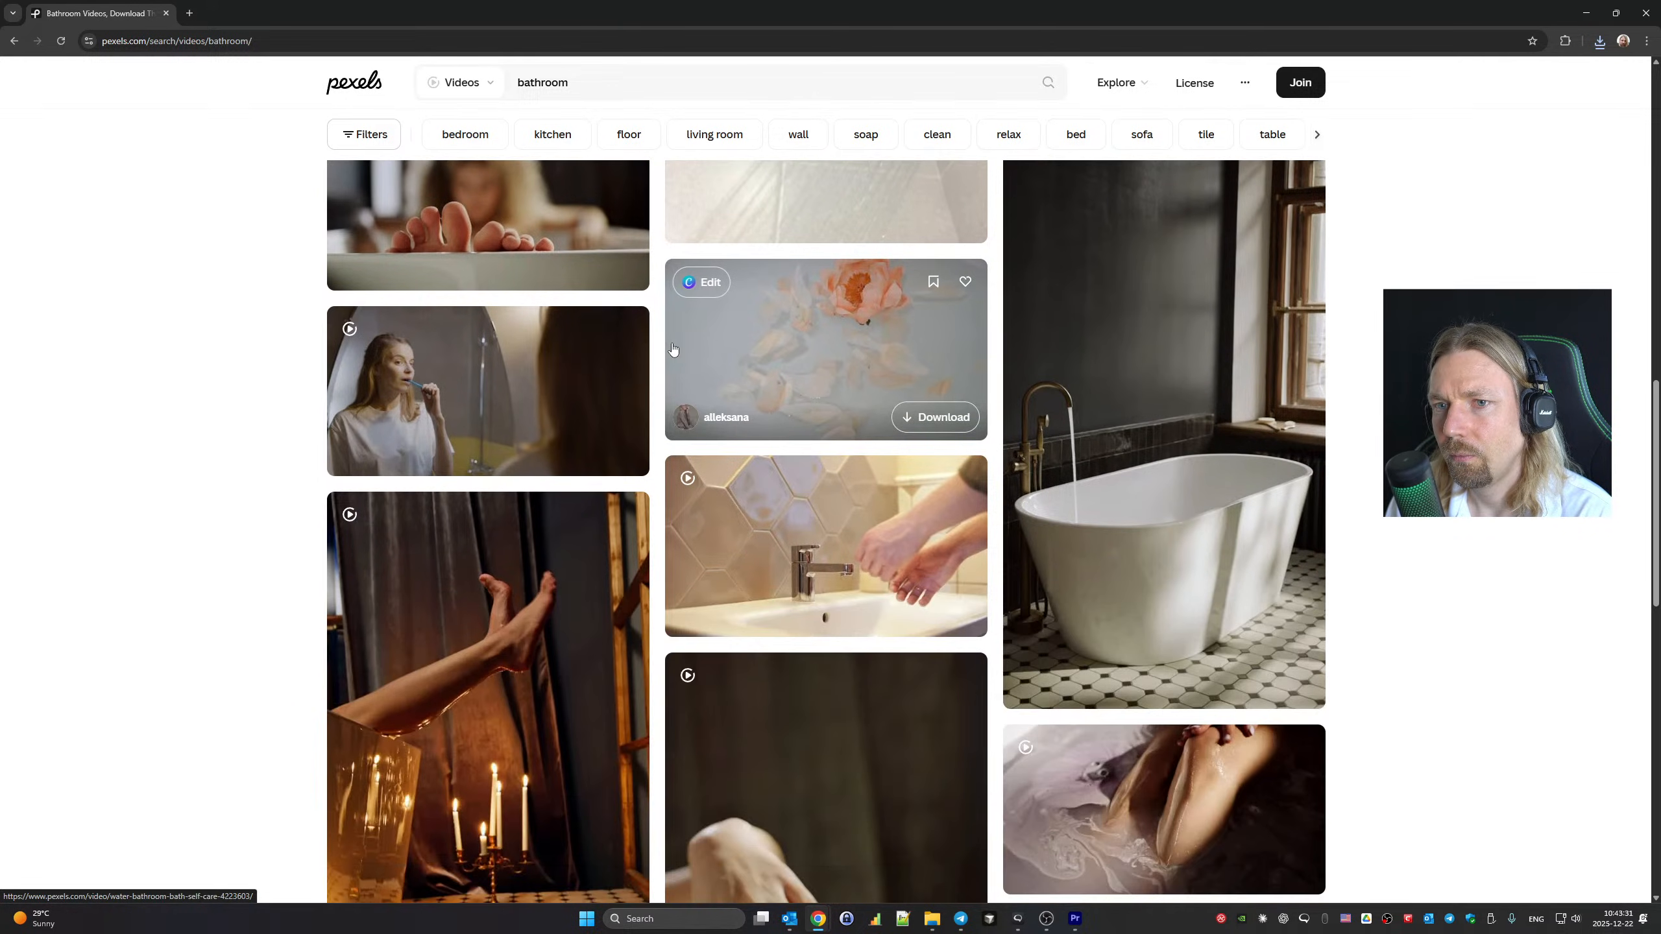
scroll(672, 347, "down", 6)
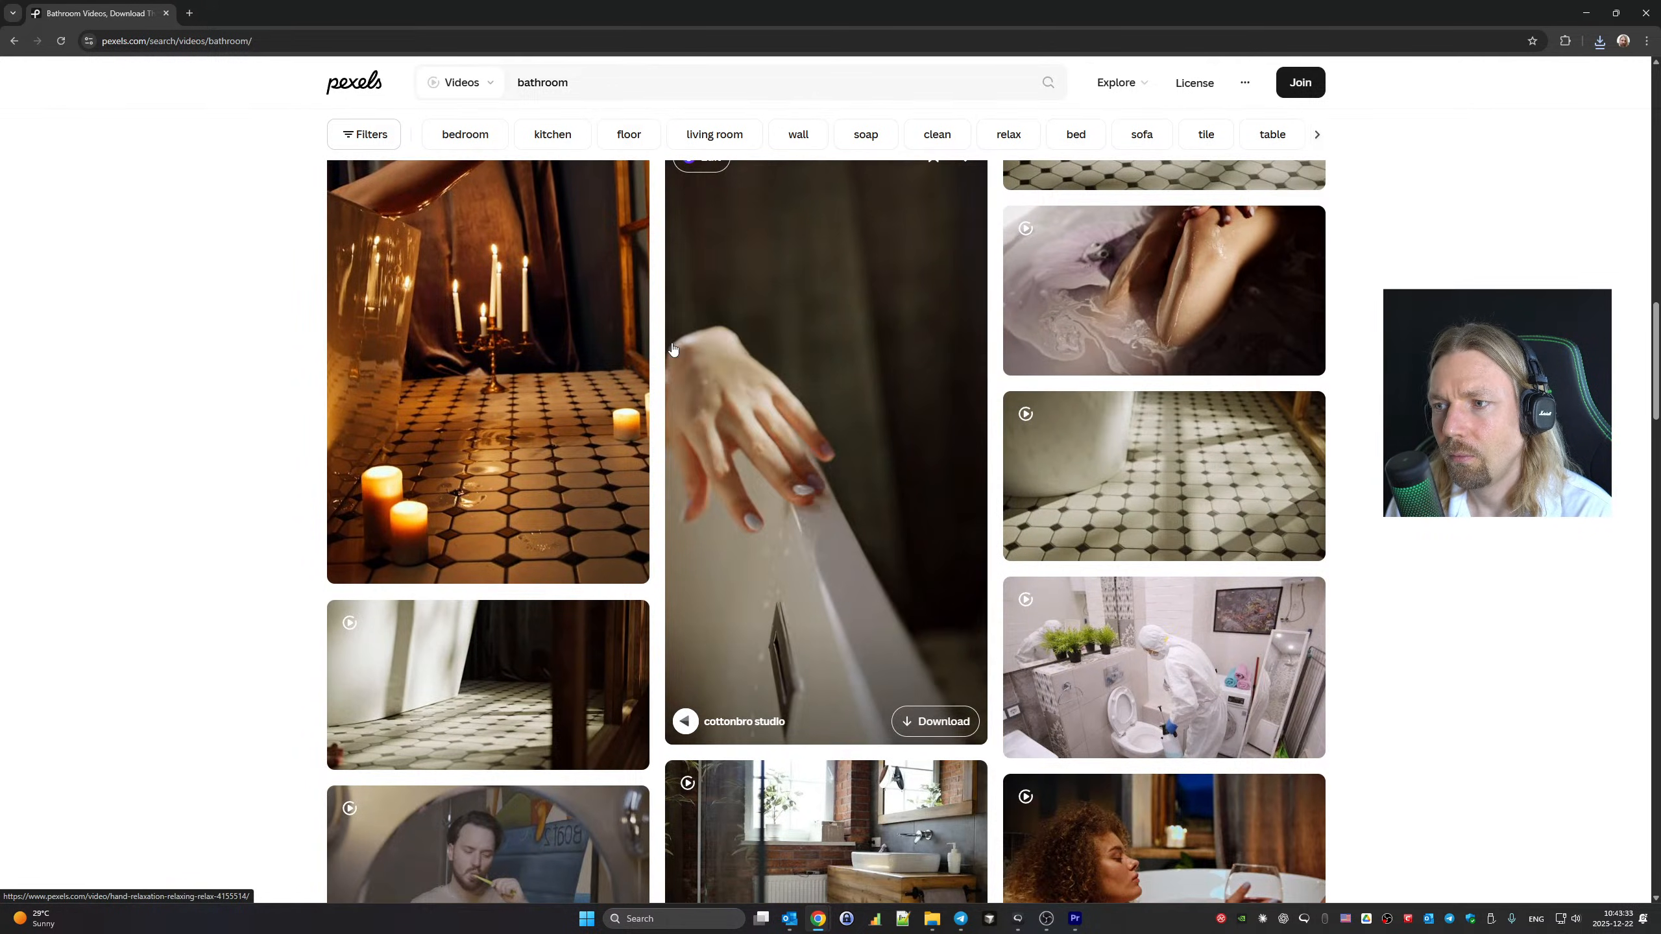
scroll(673, 347, "down", 8)
scroll(672, 347, "down", 9)
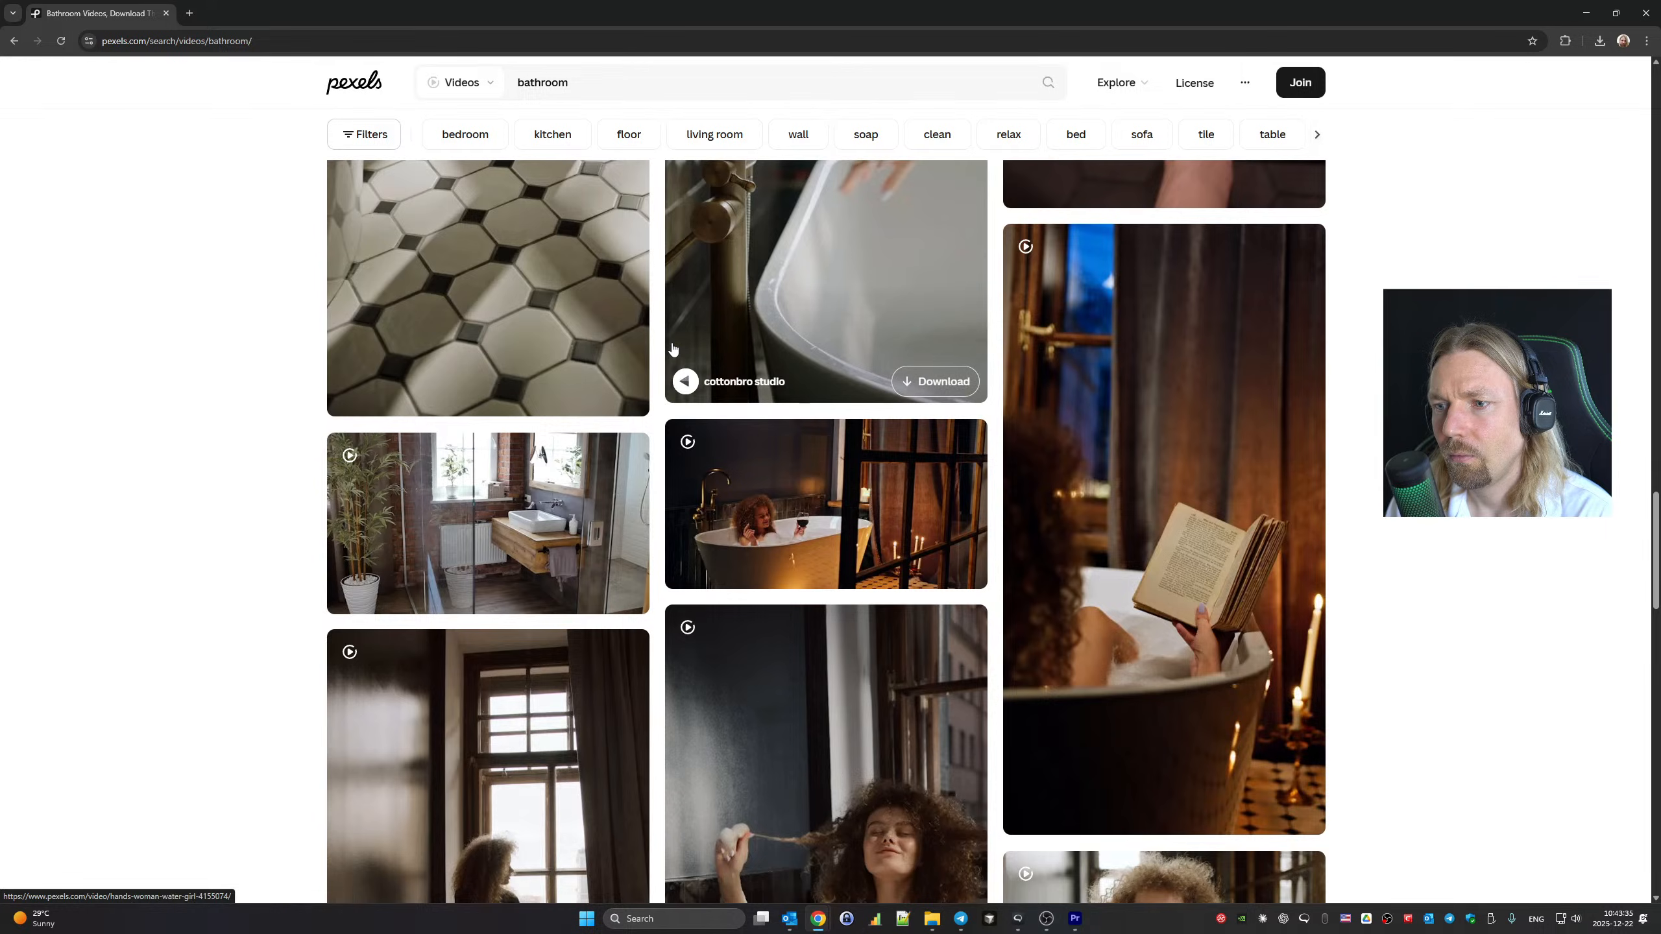
scroll(673, 348, "down", 10)
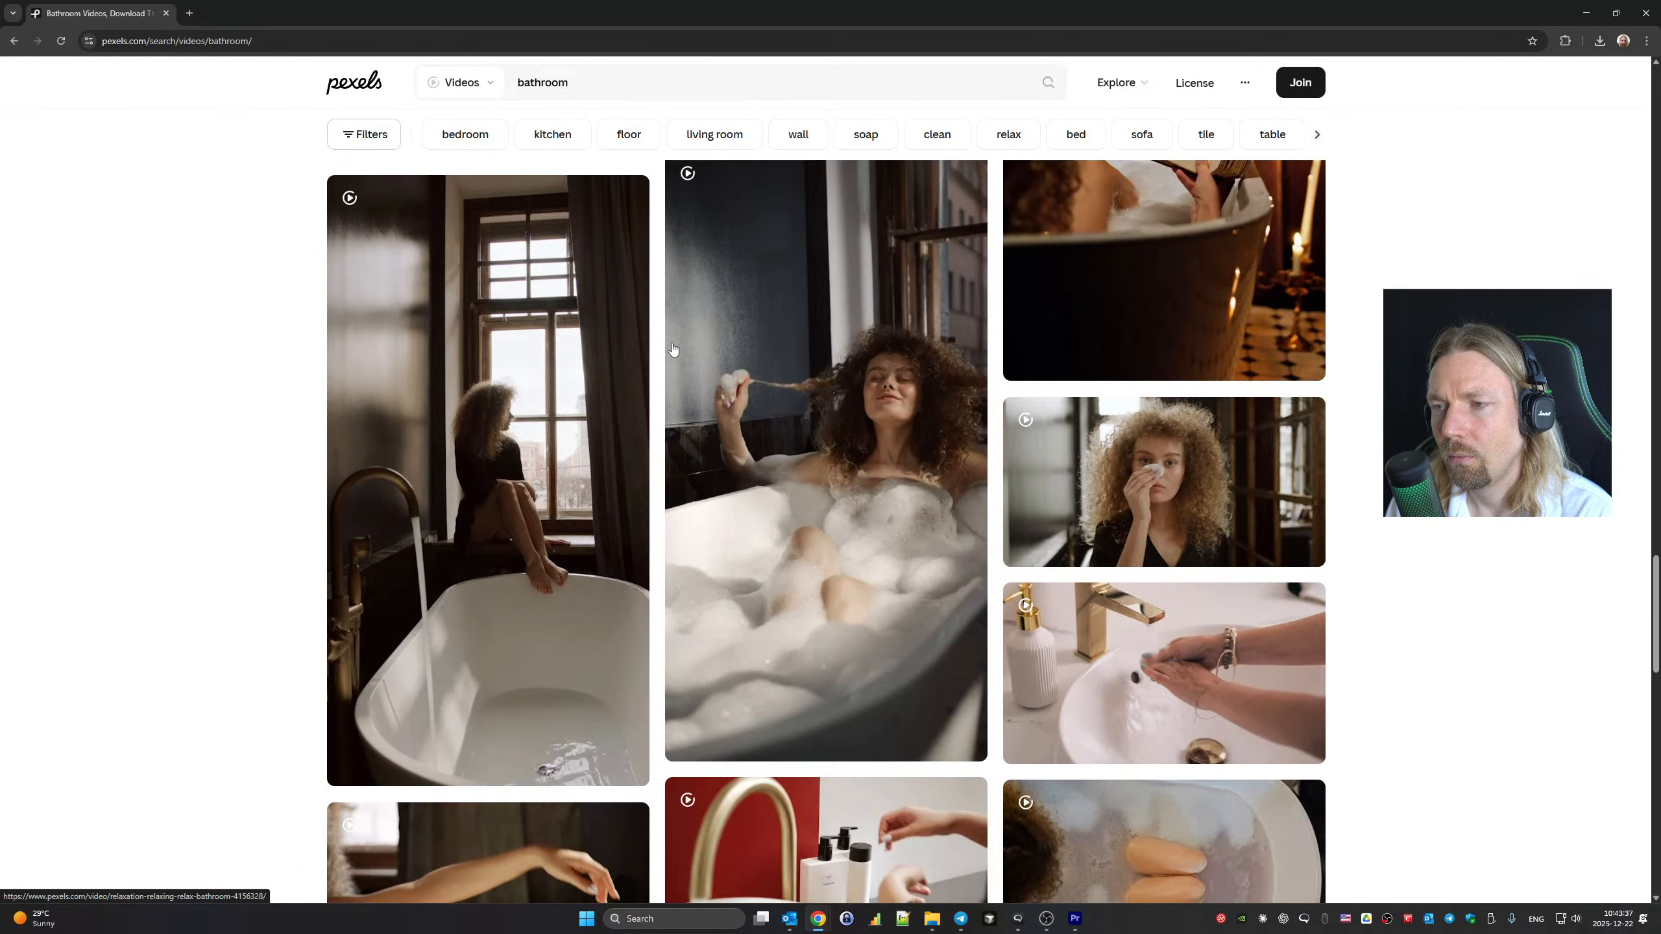
scroll(672, 347, "down", 10)
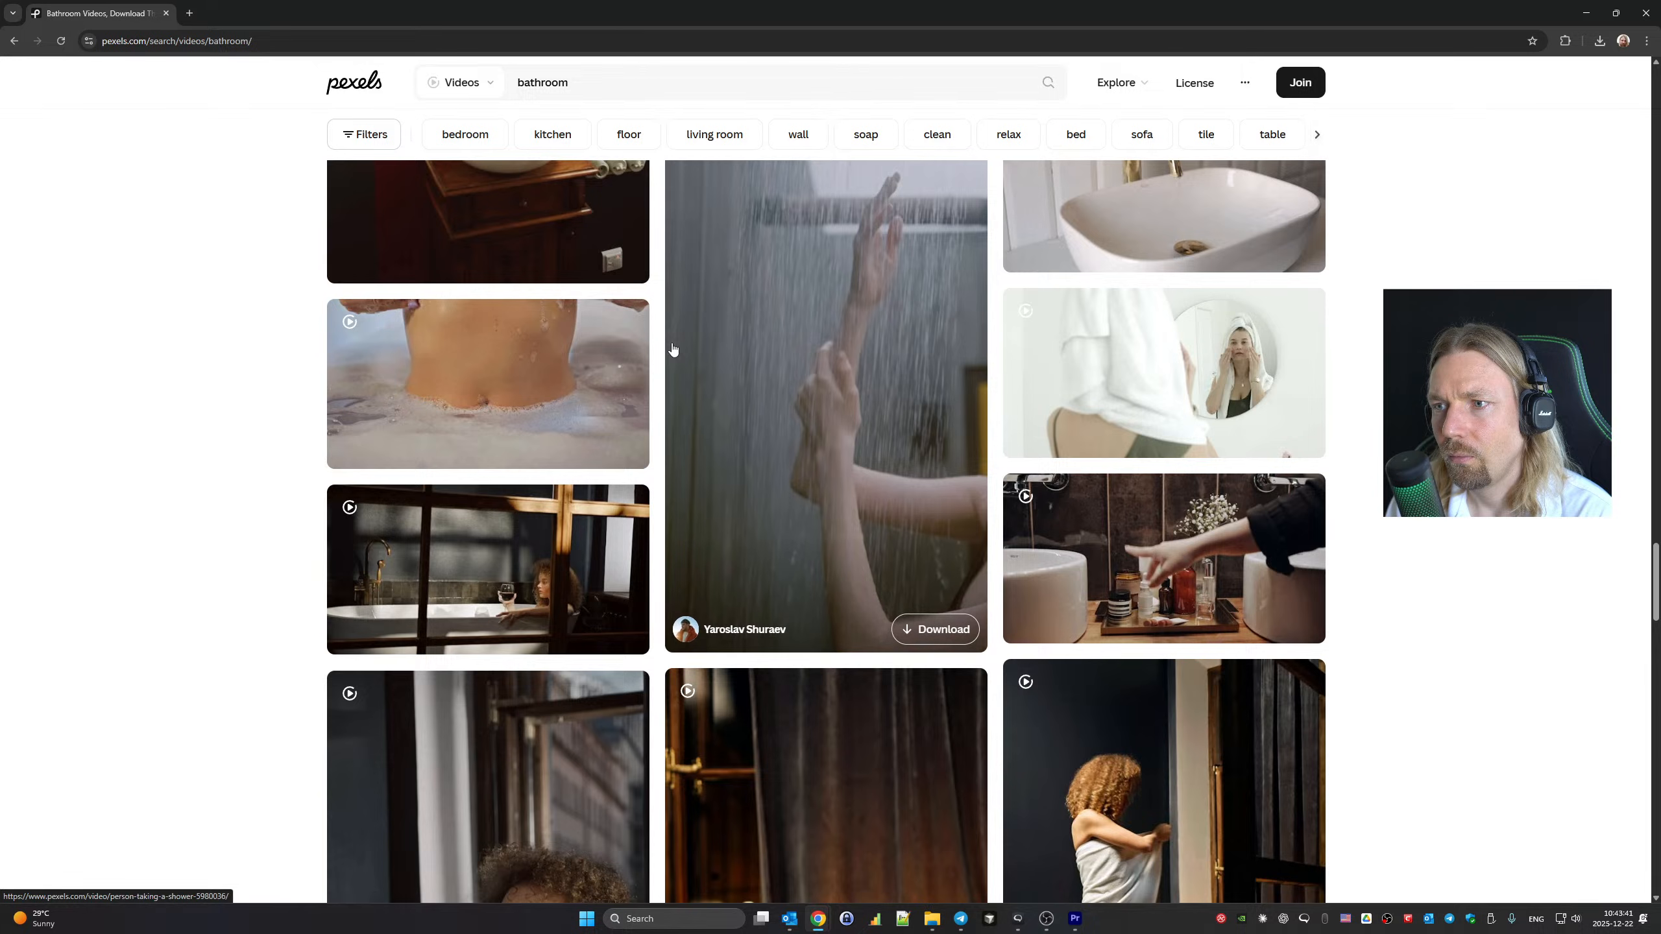
scroll(672, 350, "down", 10)
scroll(673, 347, "down", 10)
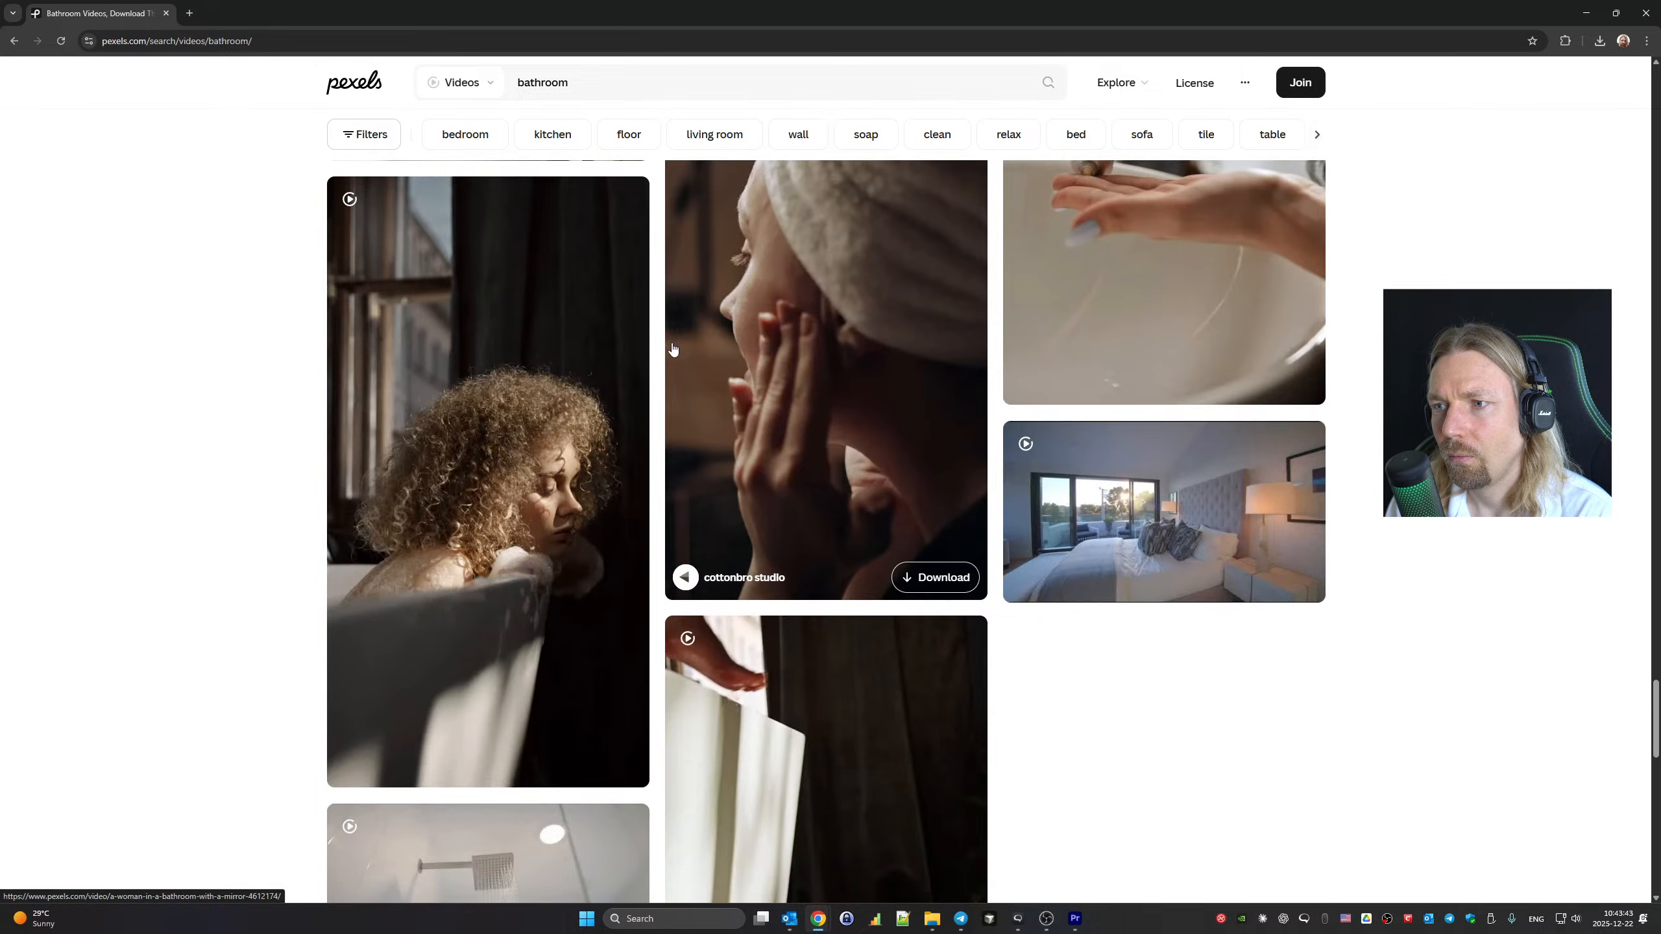
scroll(672, 348, "down", 10)
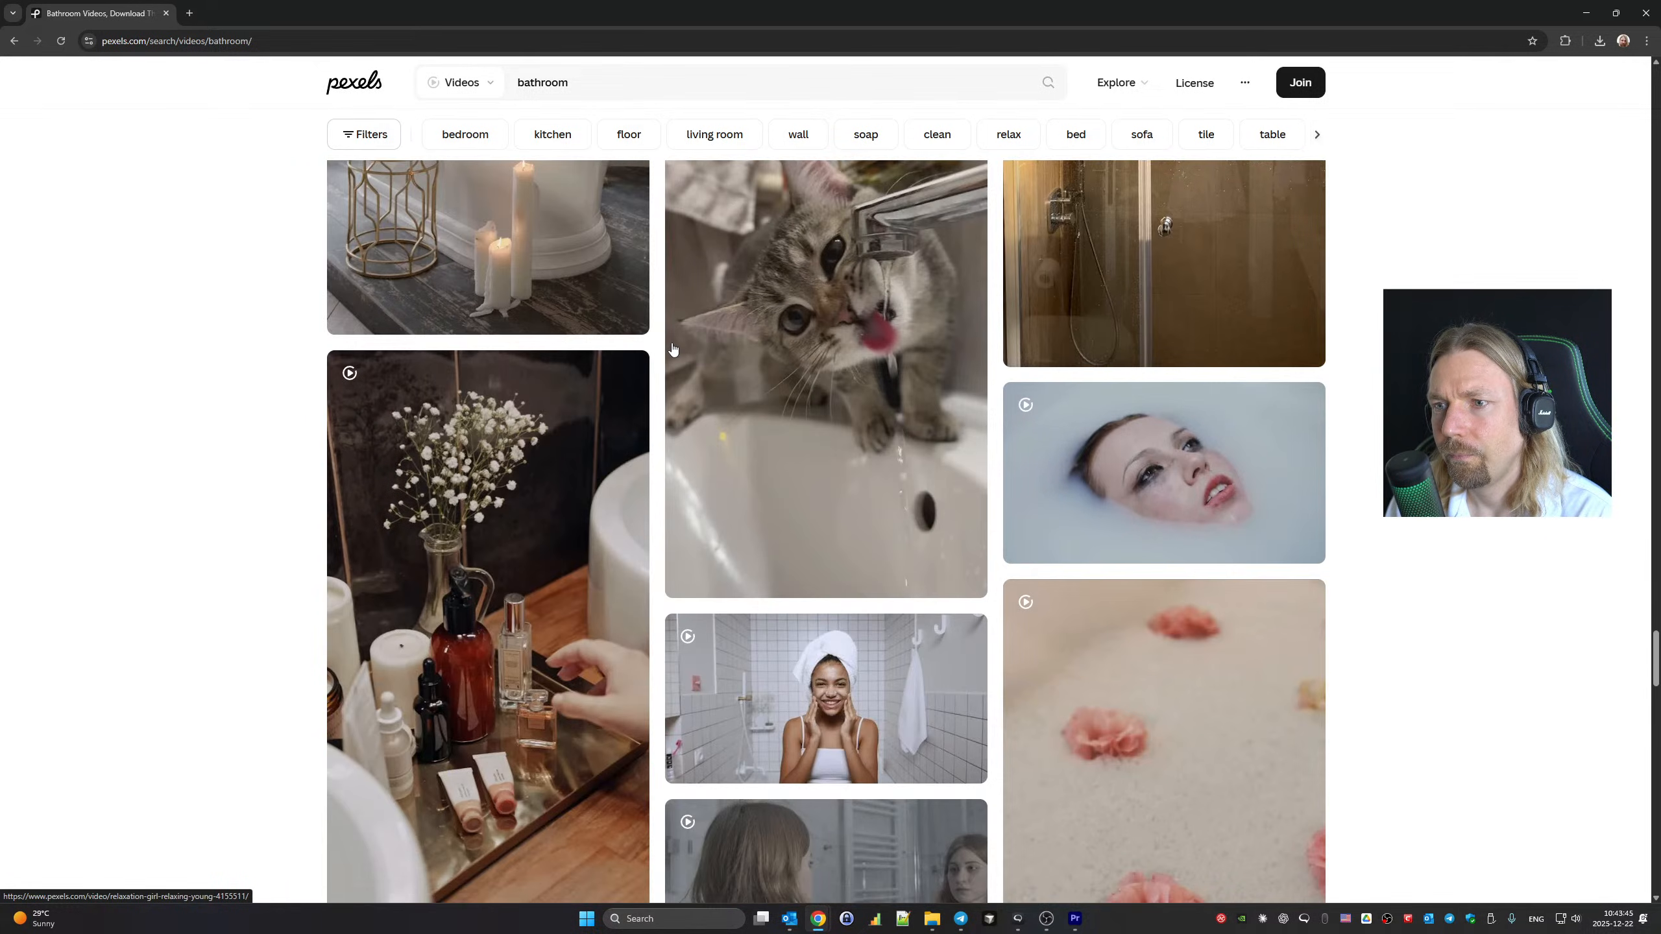
scroll(673, 350, "down", 6)
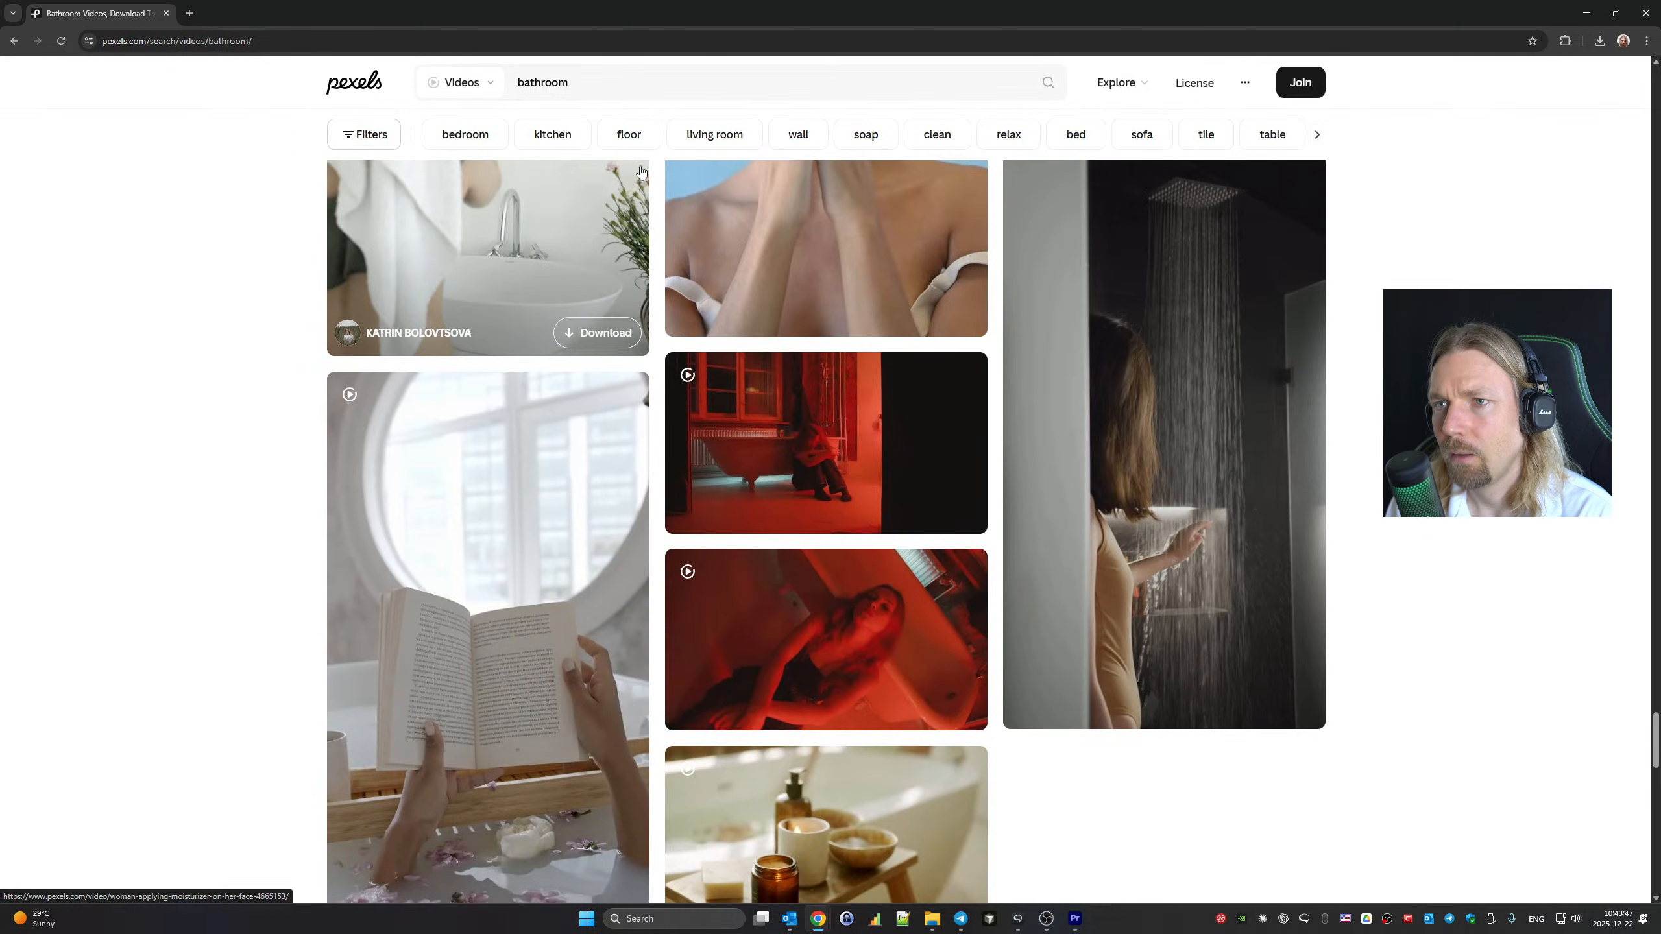
Search the Pexels videos for "toilet" and look through the results for a suitable vertical clip
double_click(542, 81)
left_click(454, 83)
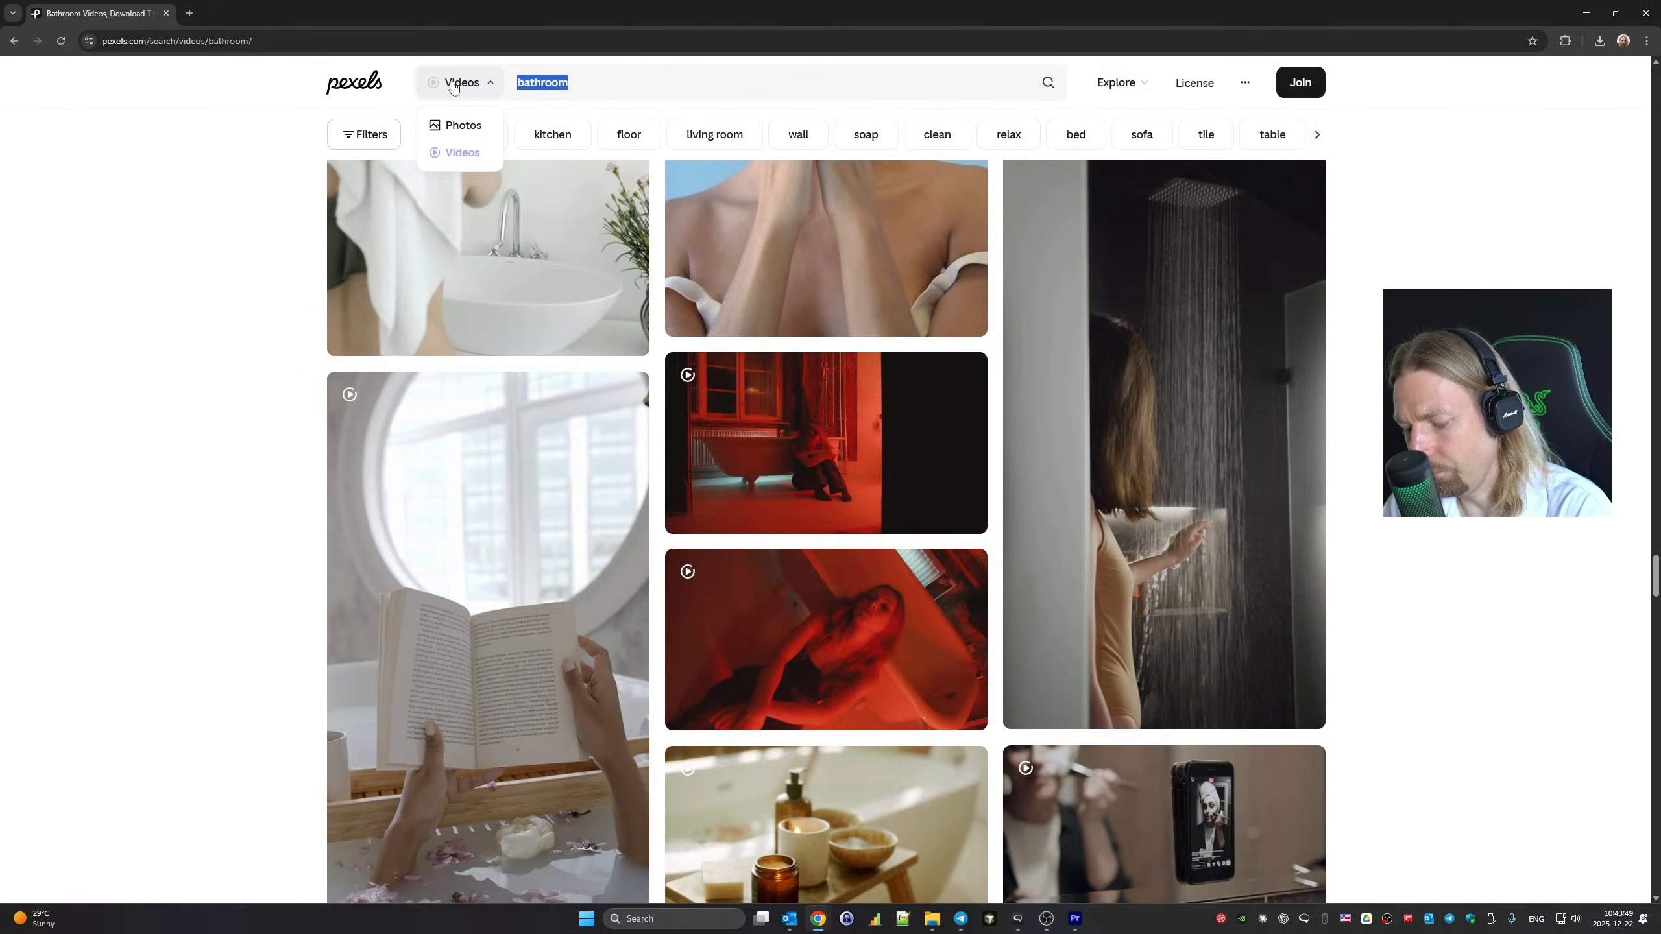
type("toilet")
key("Return")
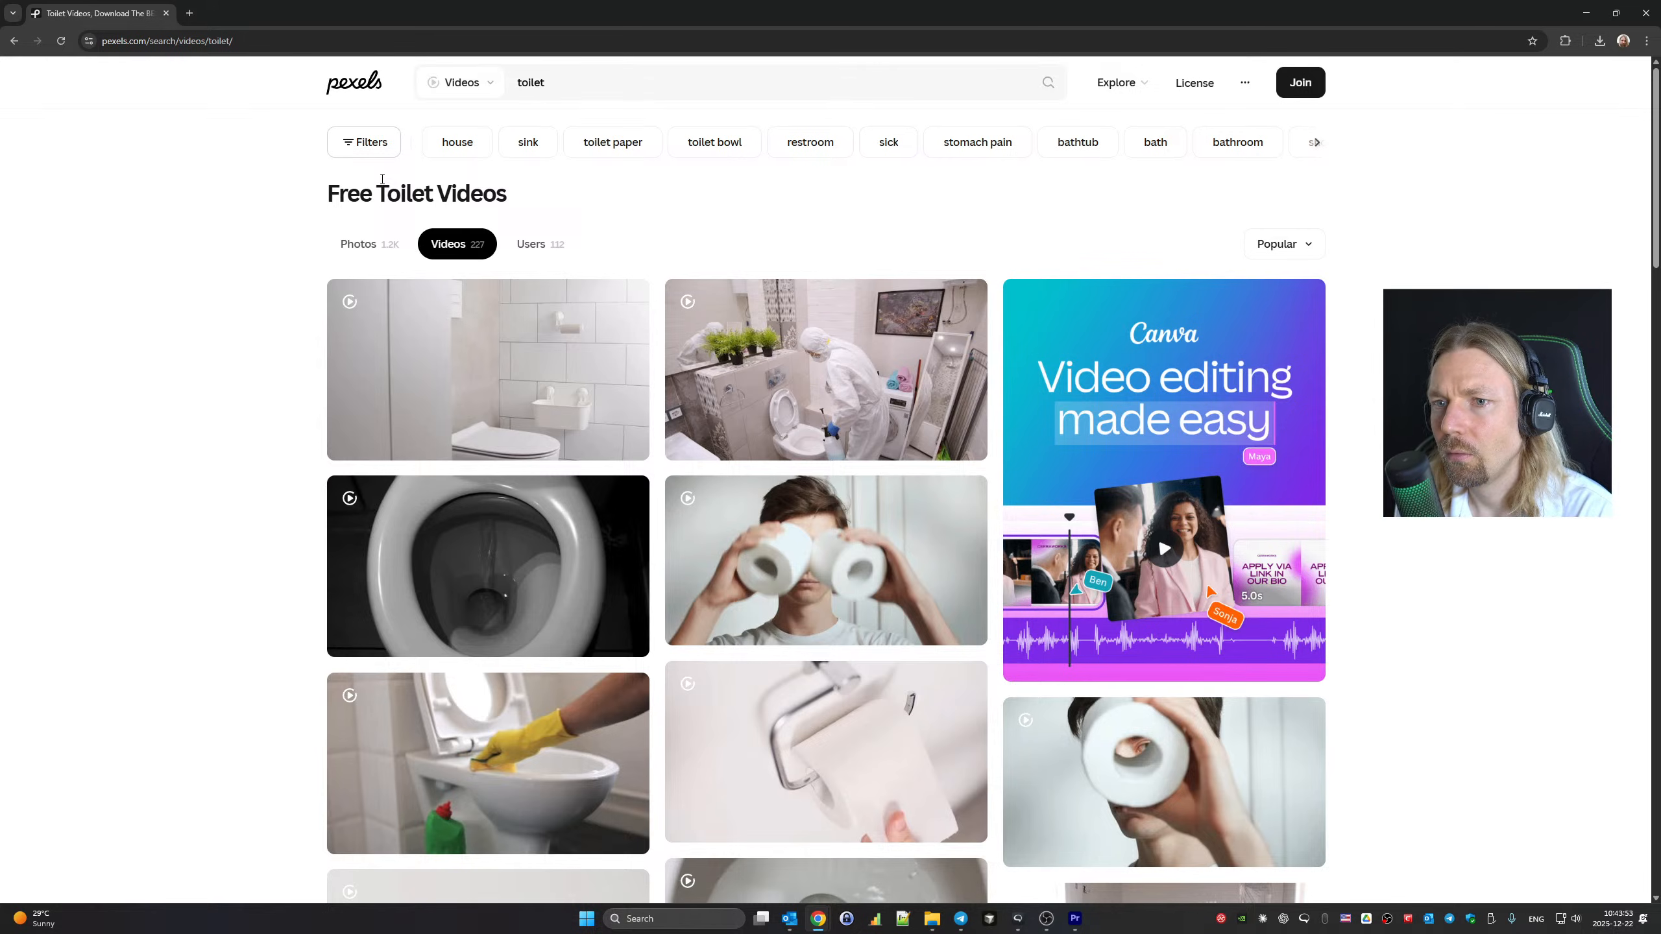
scroll(584, 295, "down", 8)
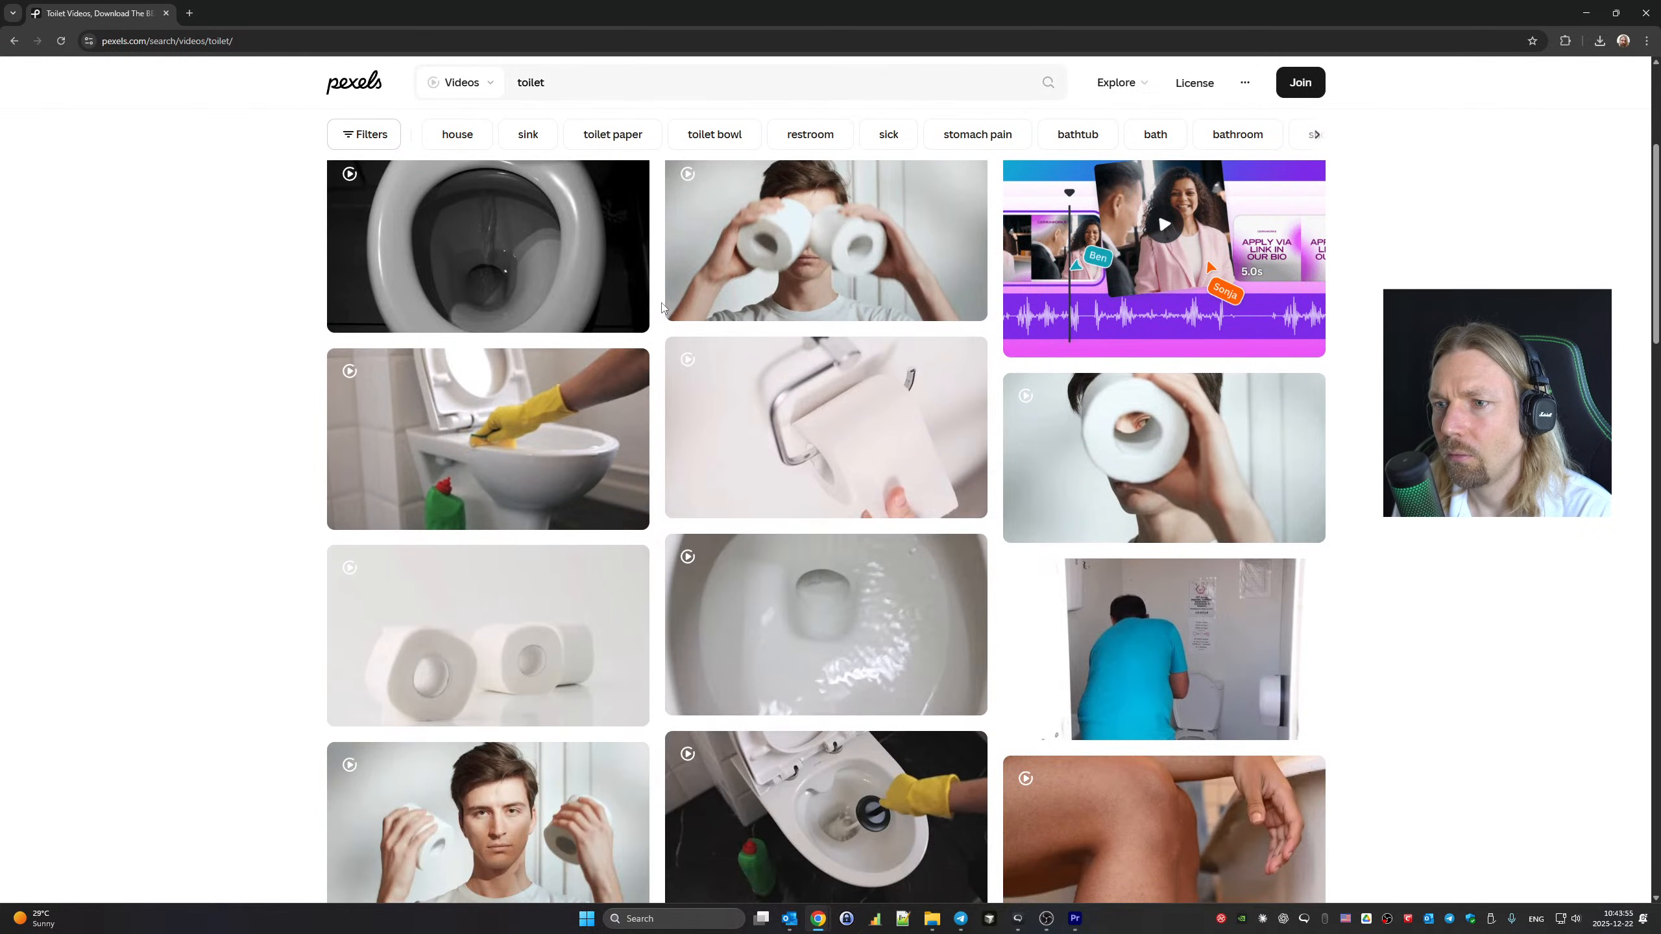
scroll(662, 308, "down", 4)
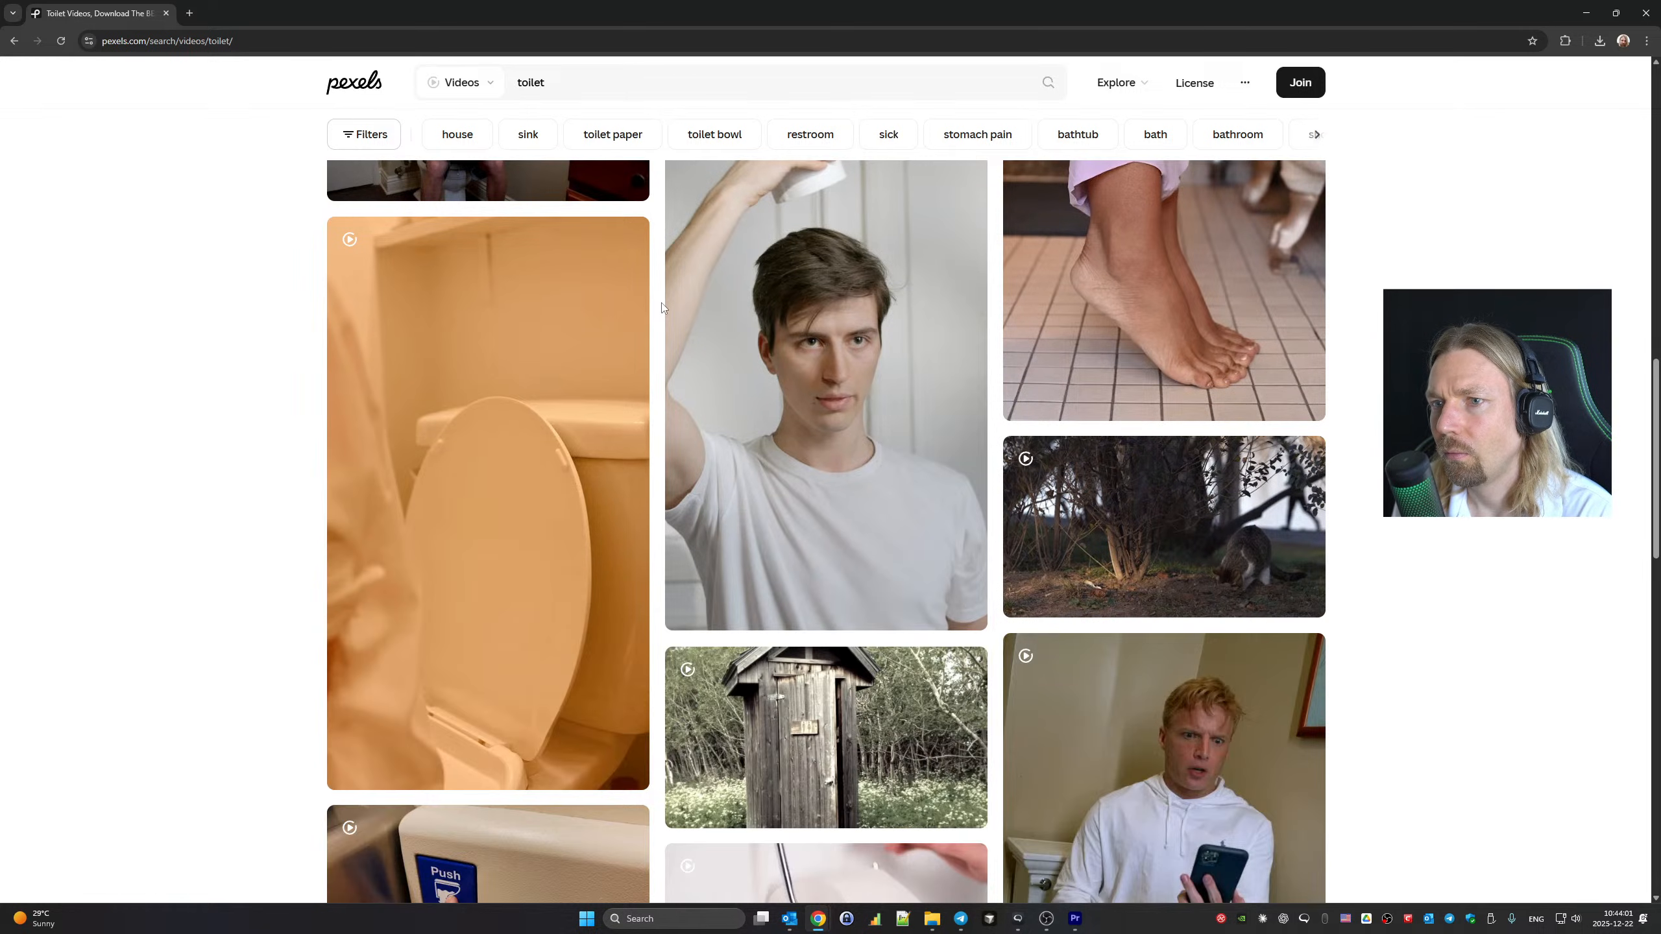
Compare the vertical toilet clips and download the one showing bare legs and feet on the tiled bathroom floor
mouse_move(1181, 345)
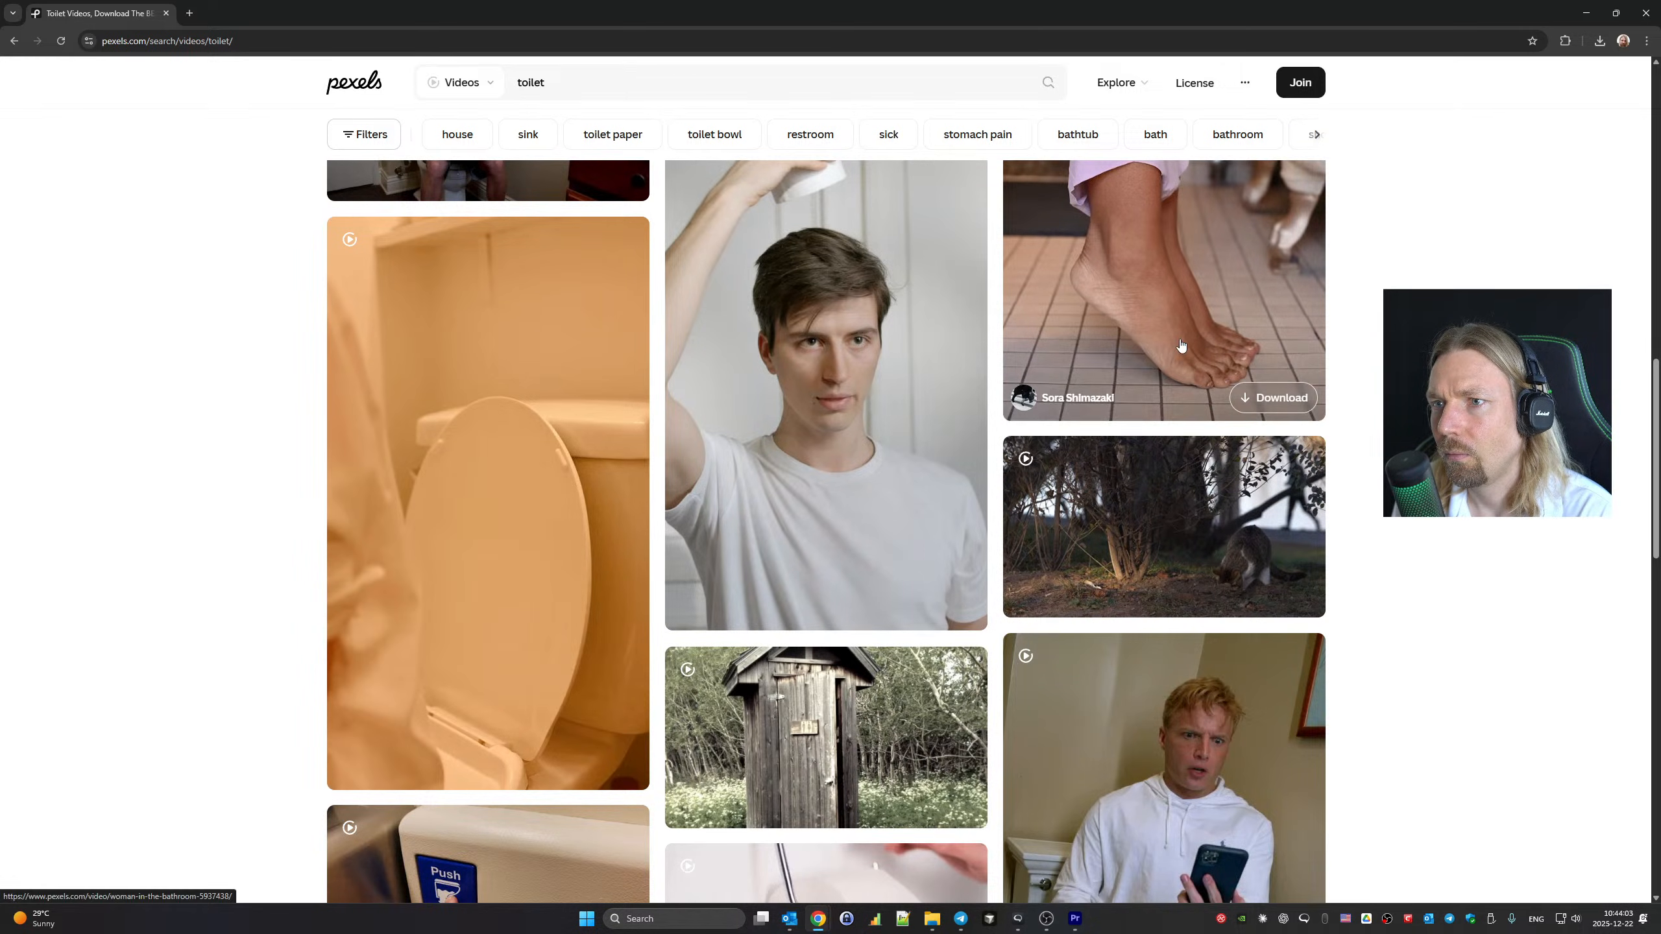
scroll(1198, 339, "up", 4)
scroll(1196, 393, "down", 8)
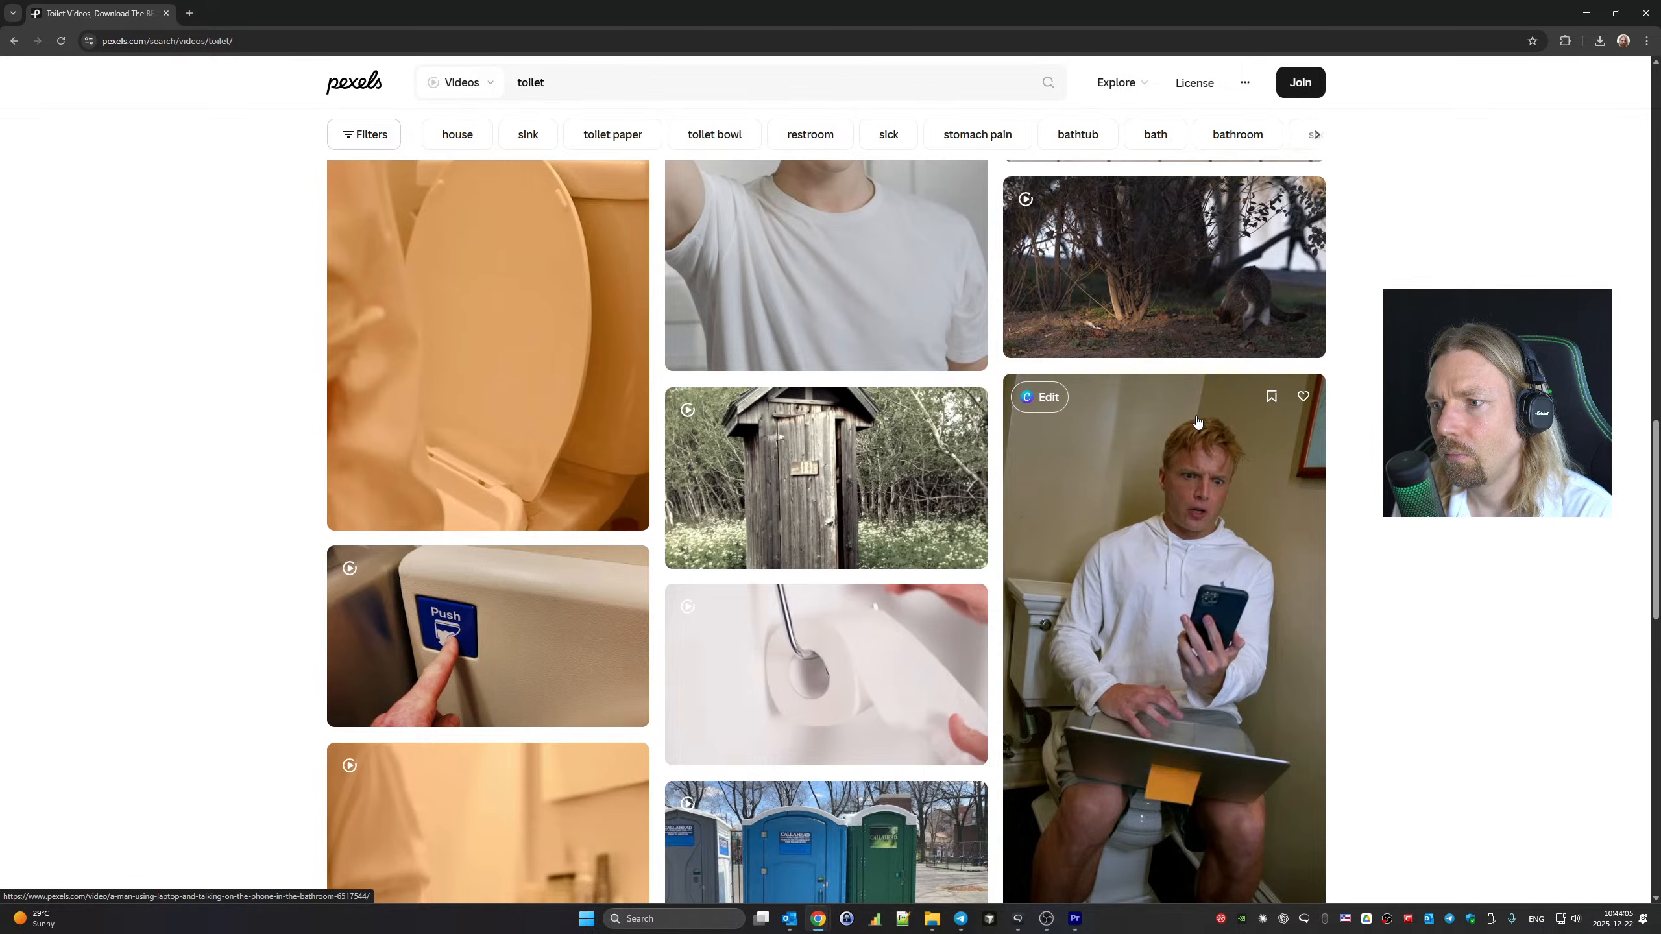
scroll(1196, 421, "up", 15)
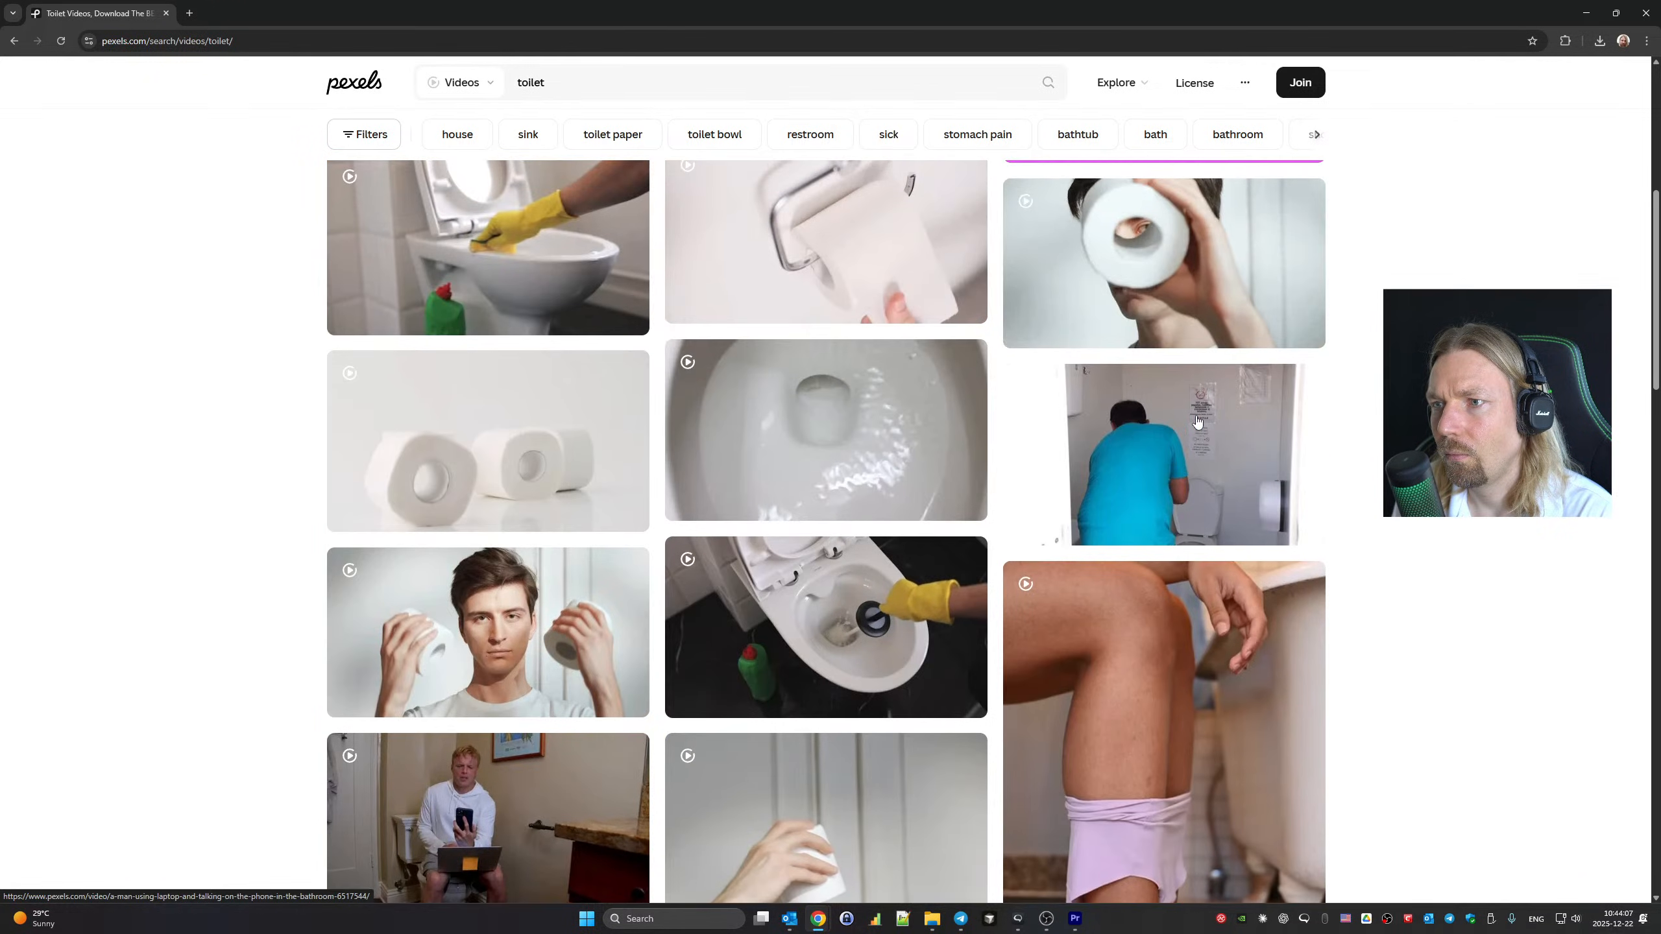
scroll(1197, 503, "down", 8)
left_click(1273, 592)
left_click(1273, 583)
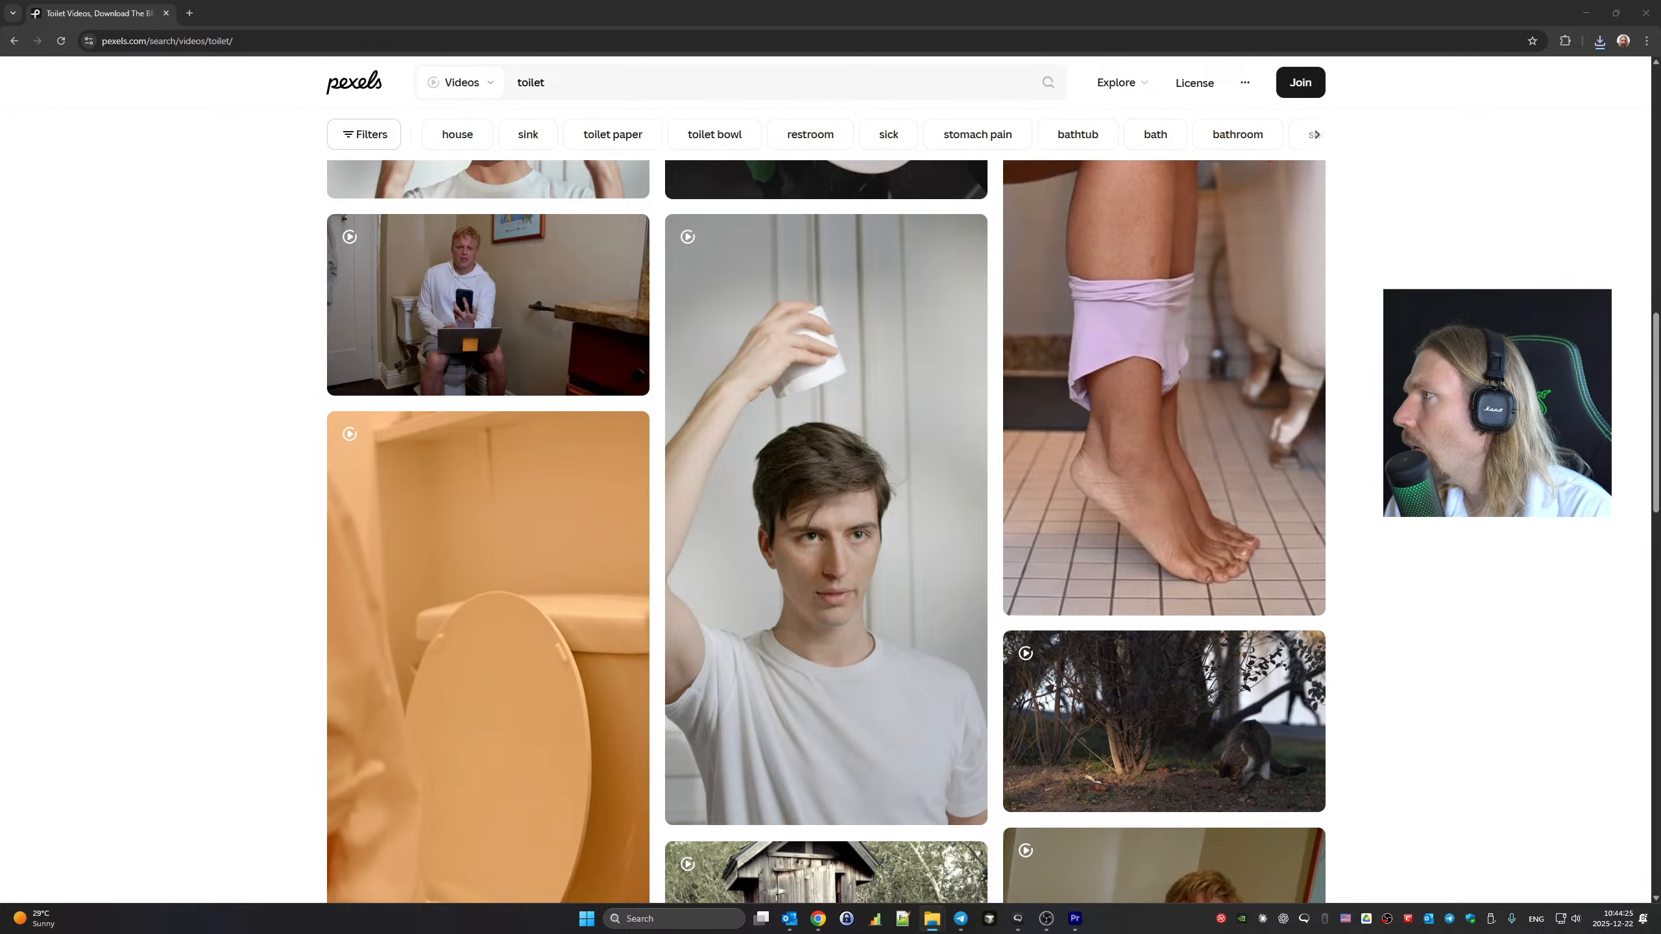
Switch to Premiere Pro, place the downloaded bathroom clip at 00:00:35:04 right after the shoelace clip, and trim its end to 00:00:36:20
left_click(1076, 918)
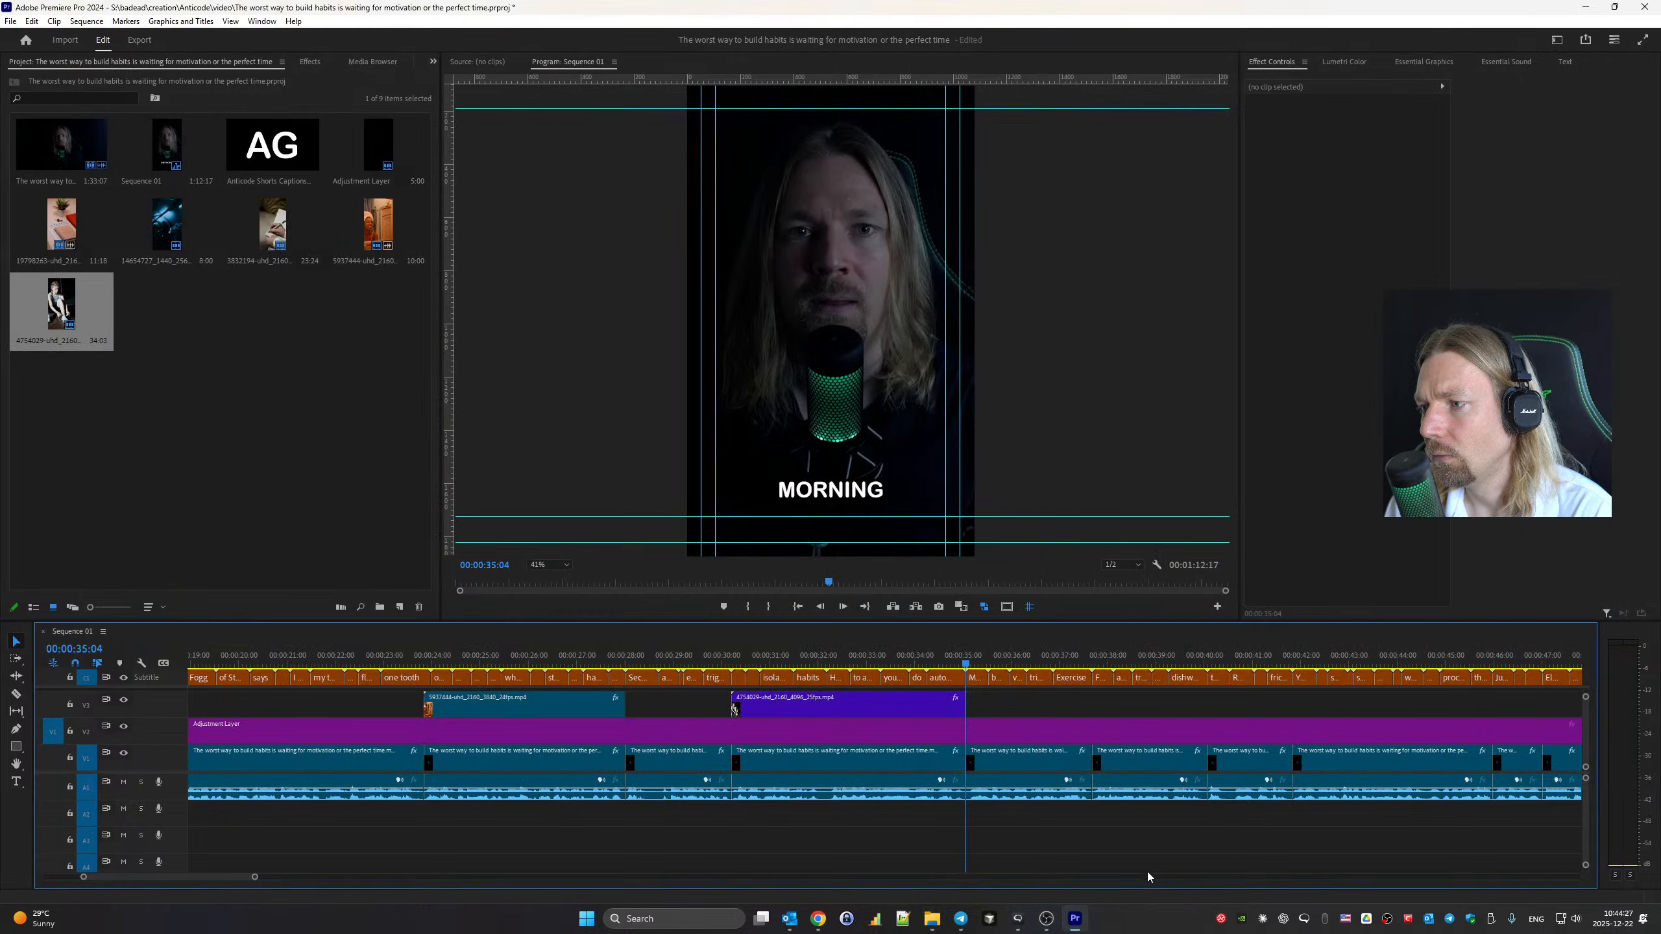
left_click_drag(734, 710, 983, 697)
key("space")
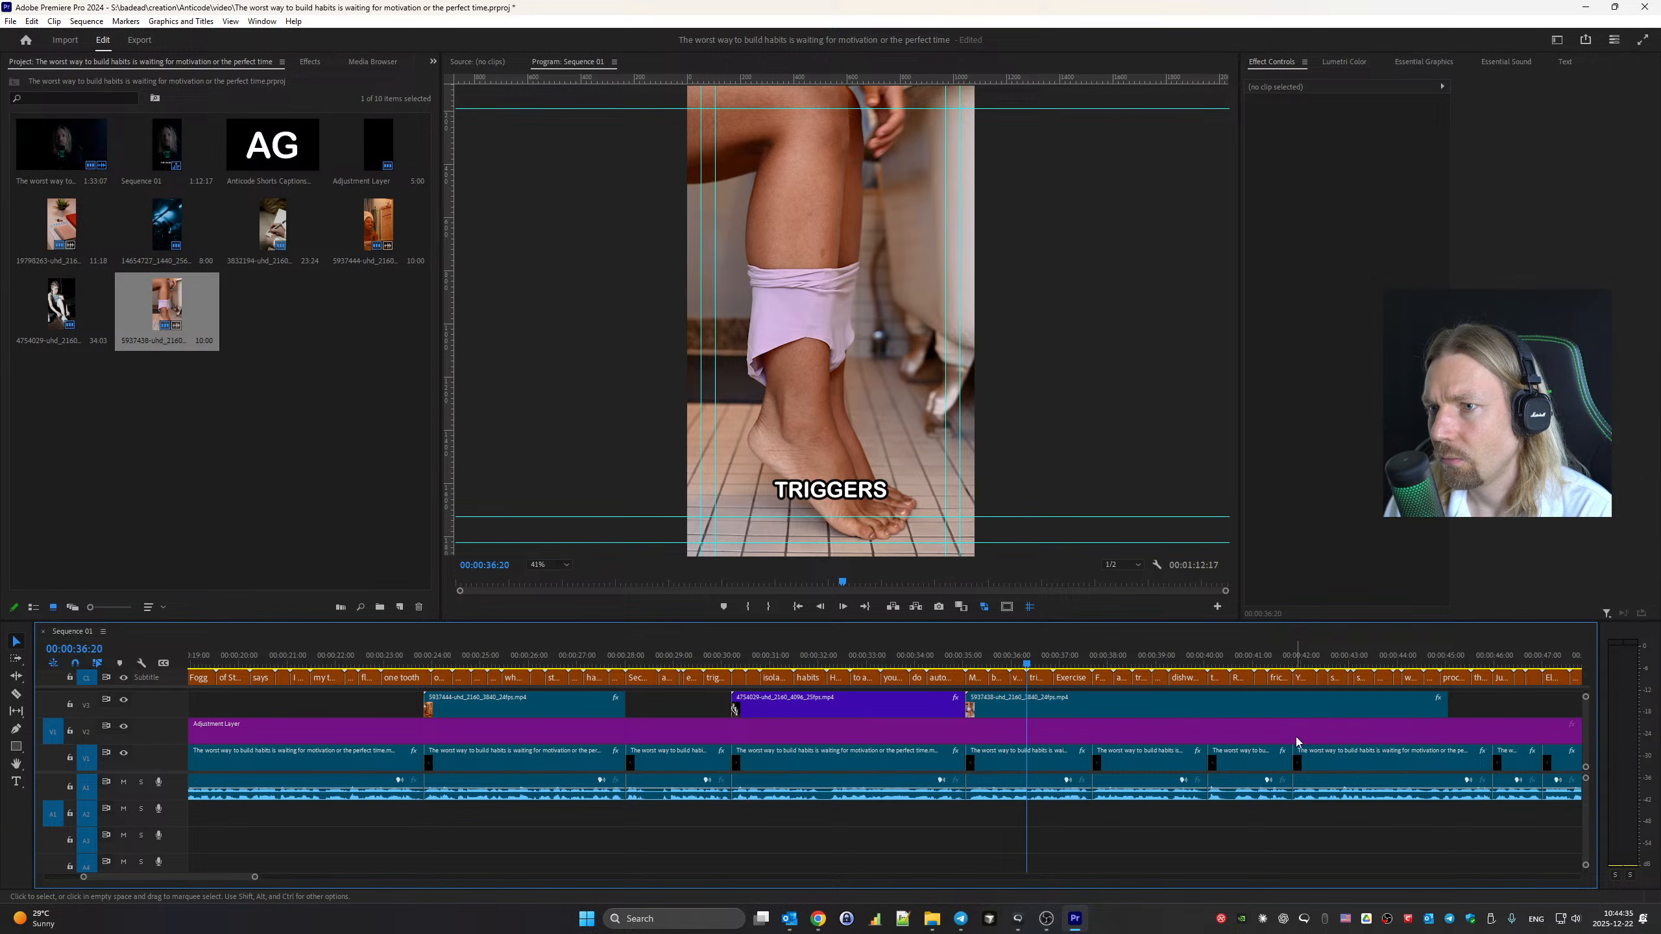
left_click_drag(1441, 703, 1023, 706)
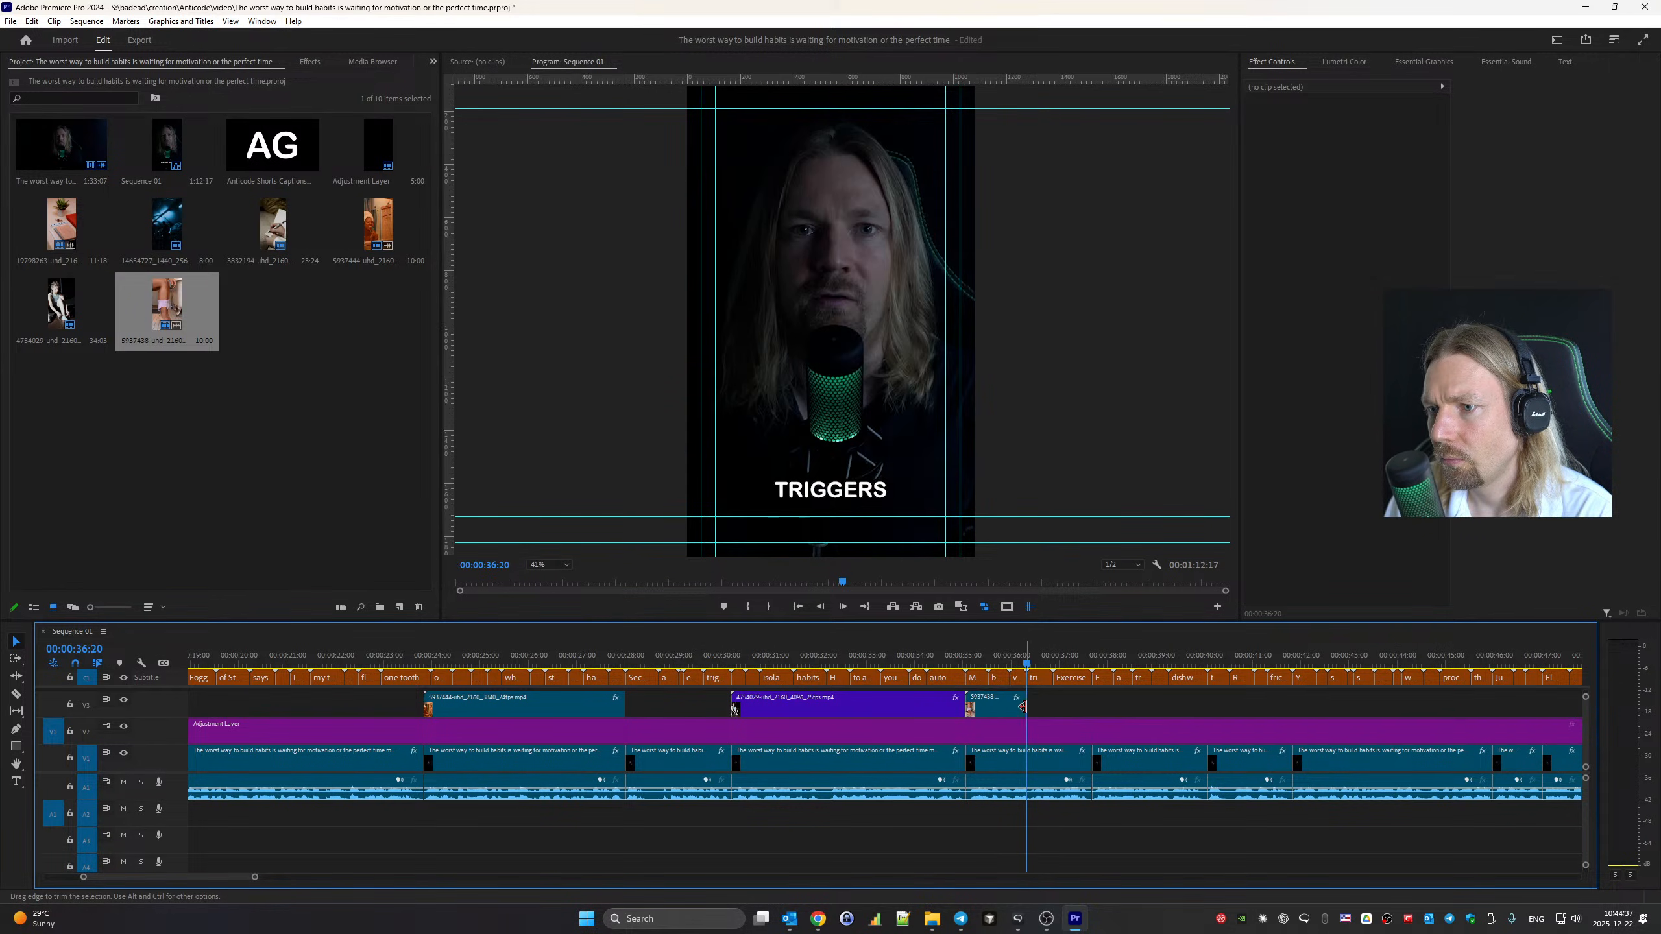
Switch to Chrome, return to the "exercise" video results, and download the vertical clip of the woman with the jump rope
mouse_move(818, 922)
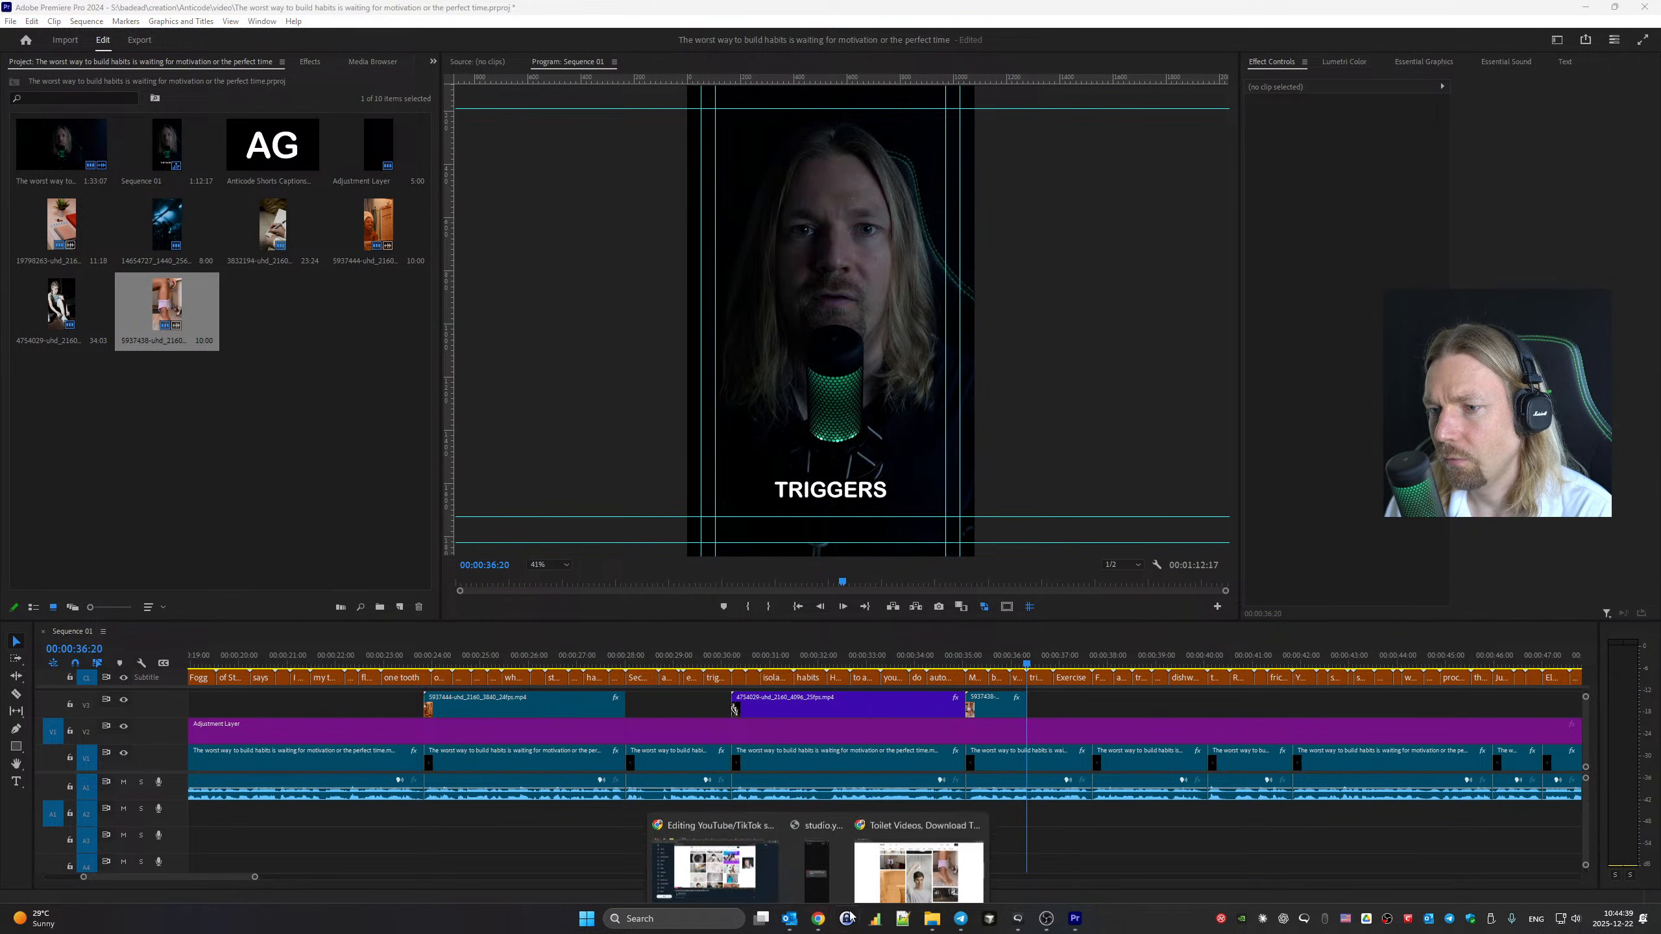
left_click(945, 867)
left_click(12, 42)
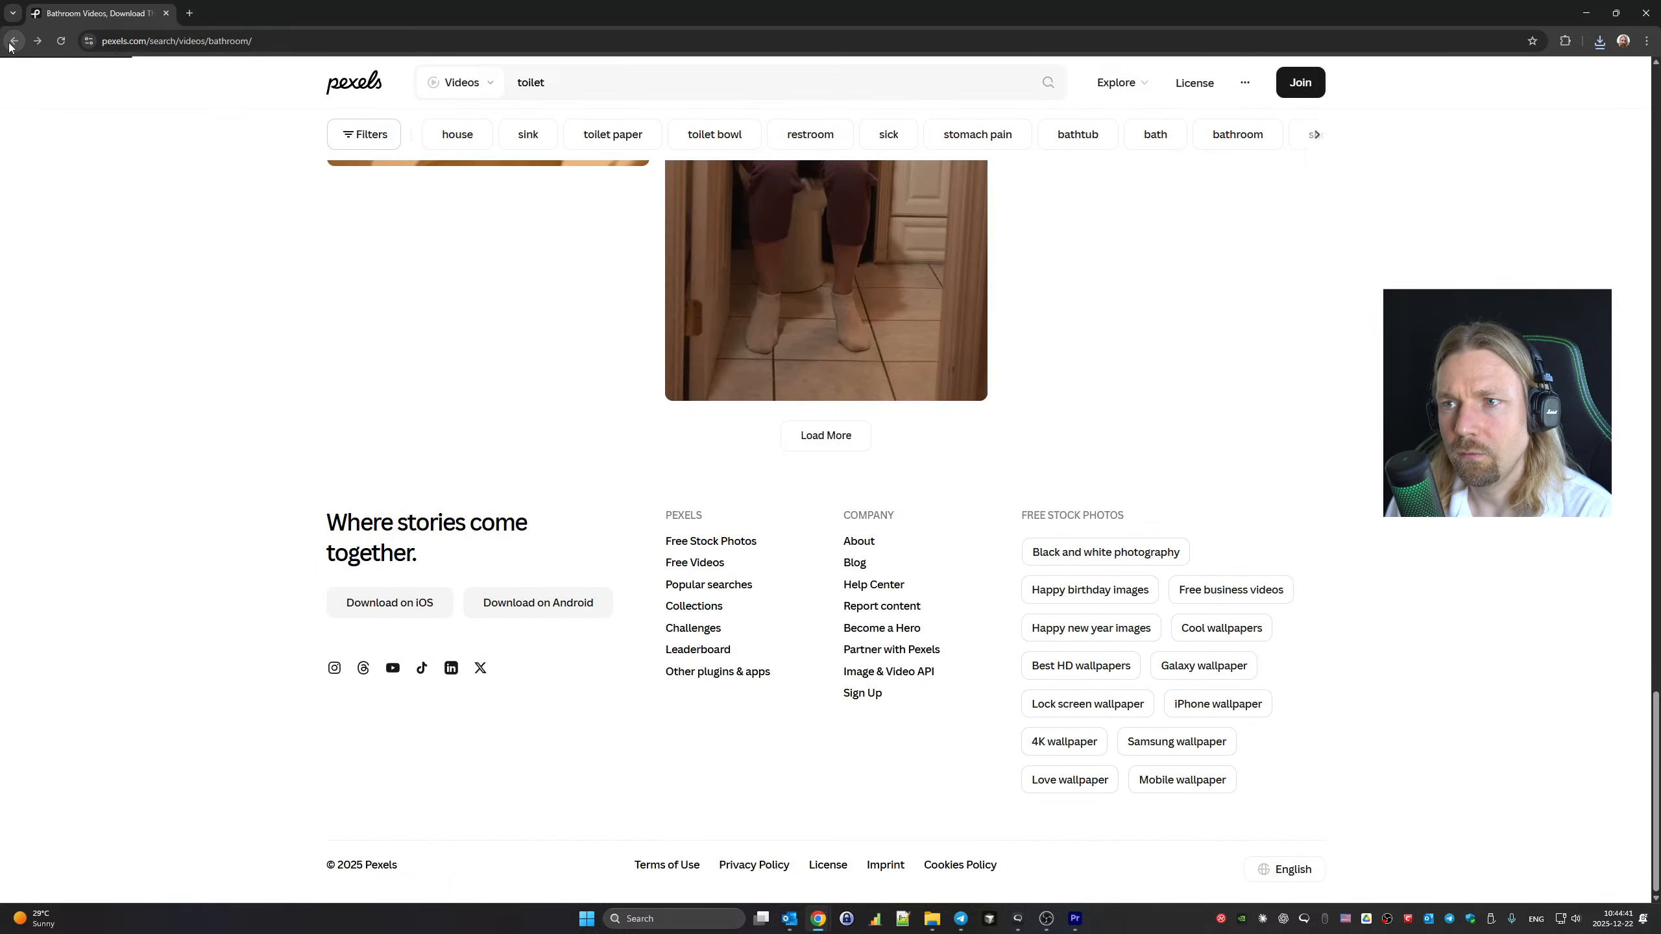
left_click(14, 42)
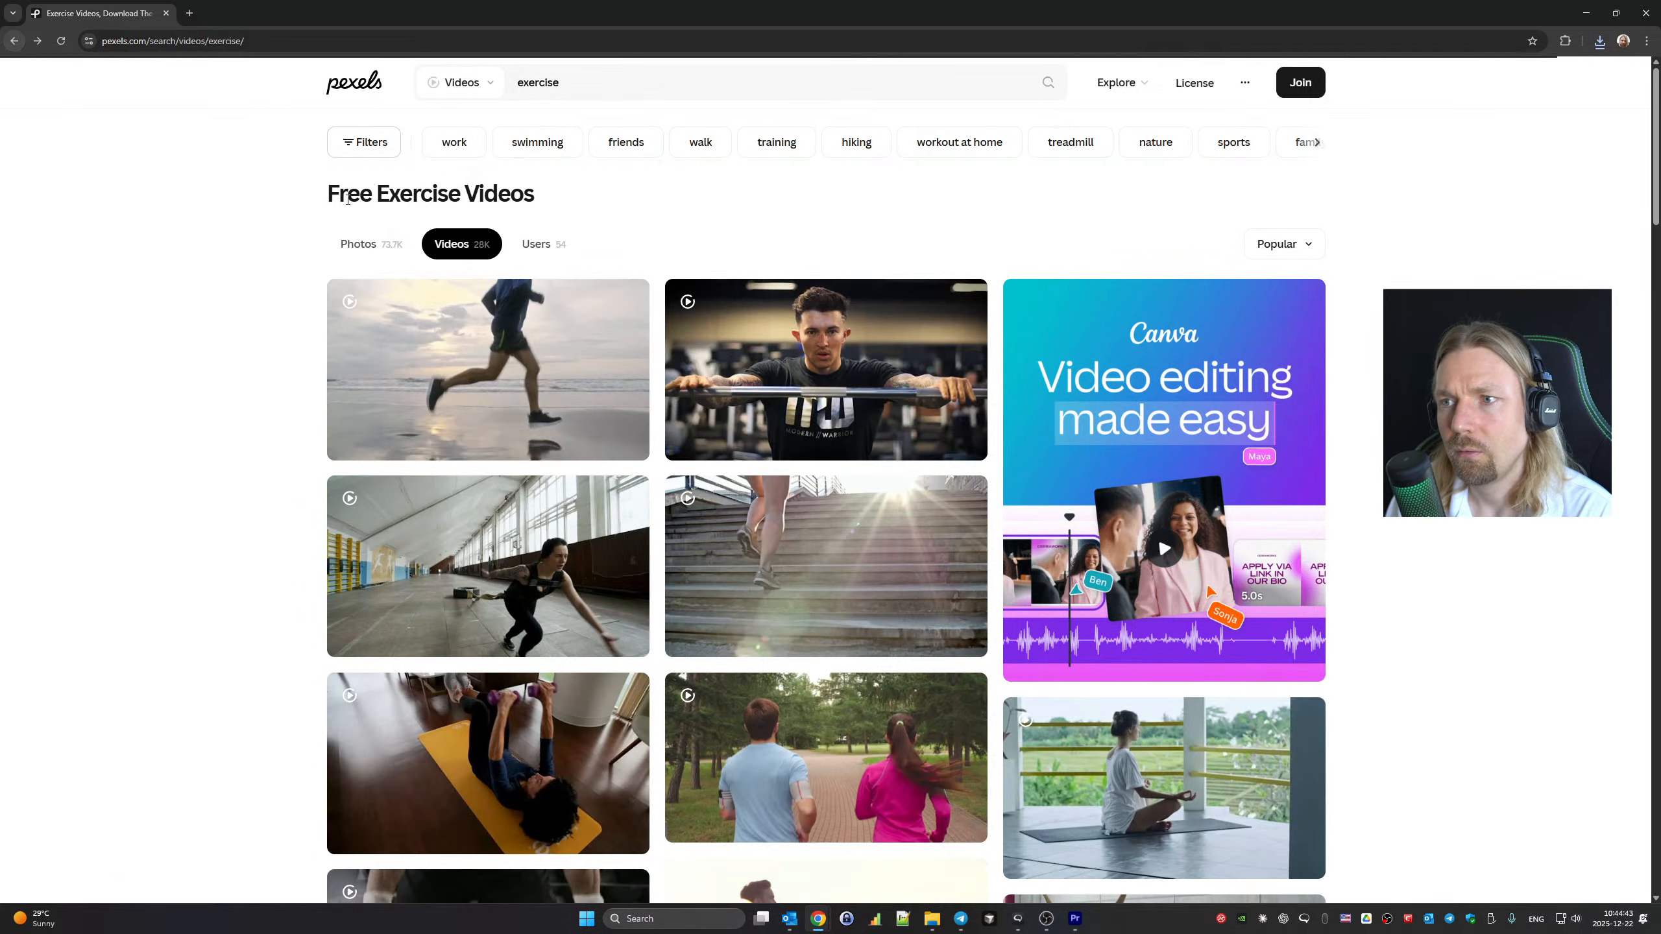
scroll(652, 353, "down", 8)
mouse_move(611, 844)
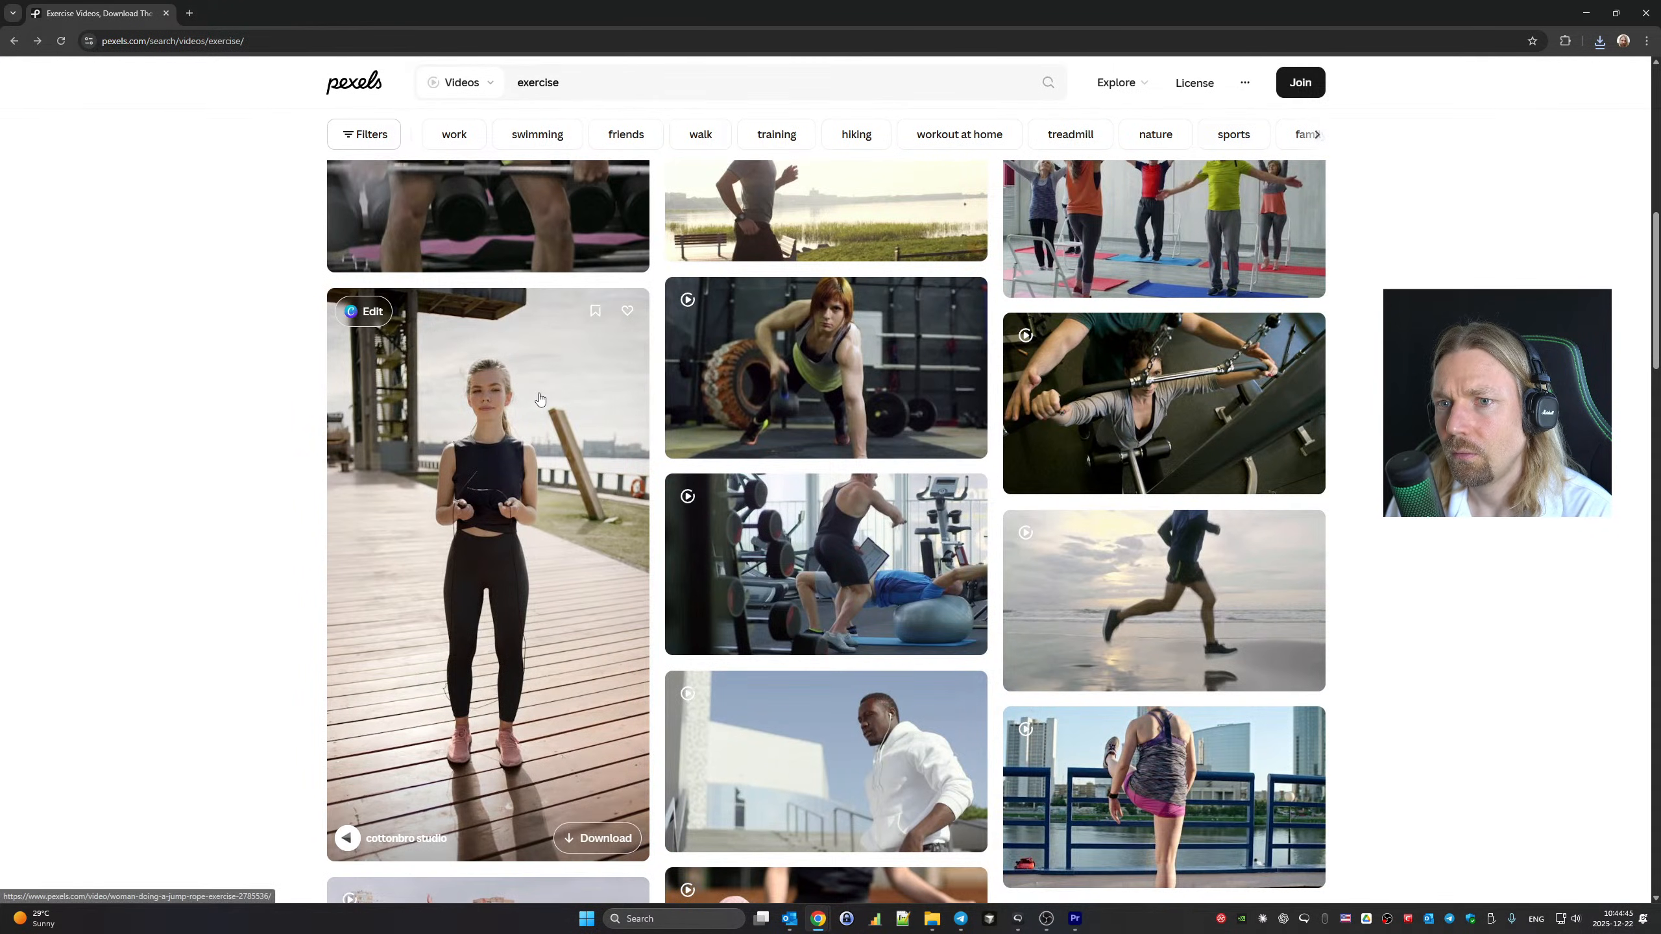
left_click(611, 839)
left_click(284, 575)
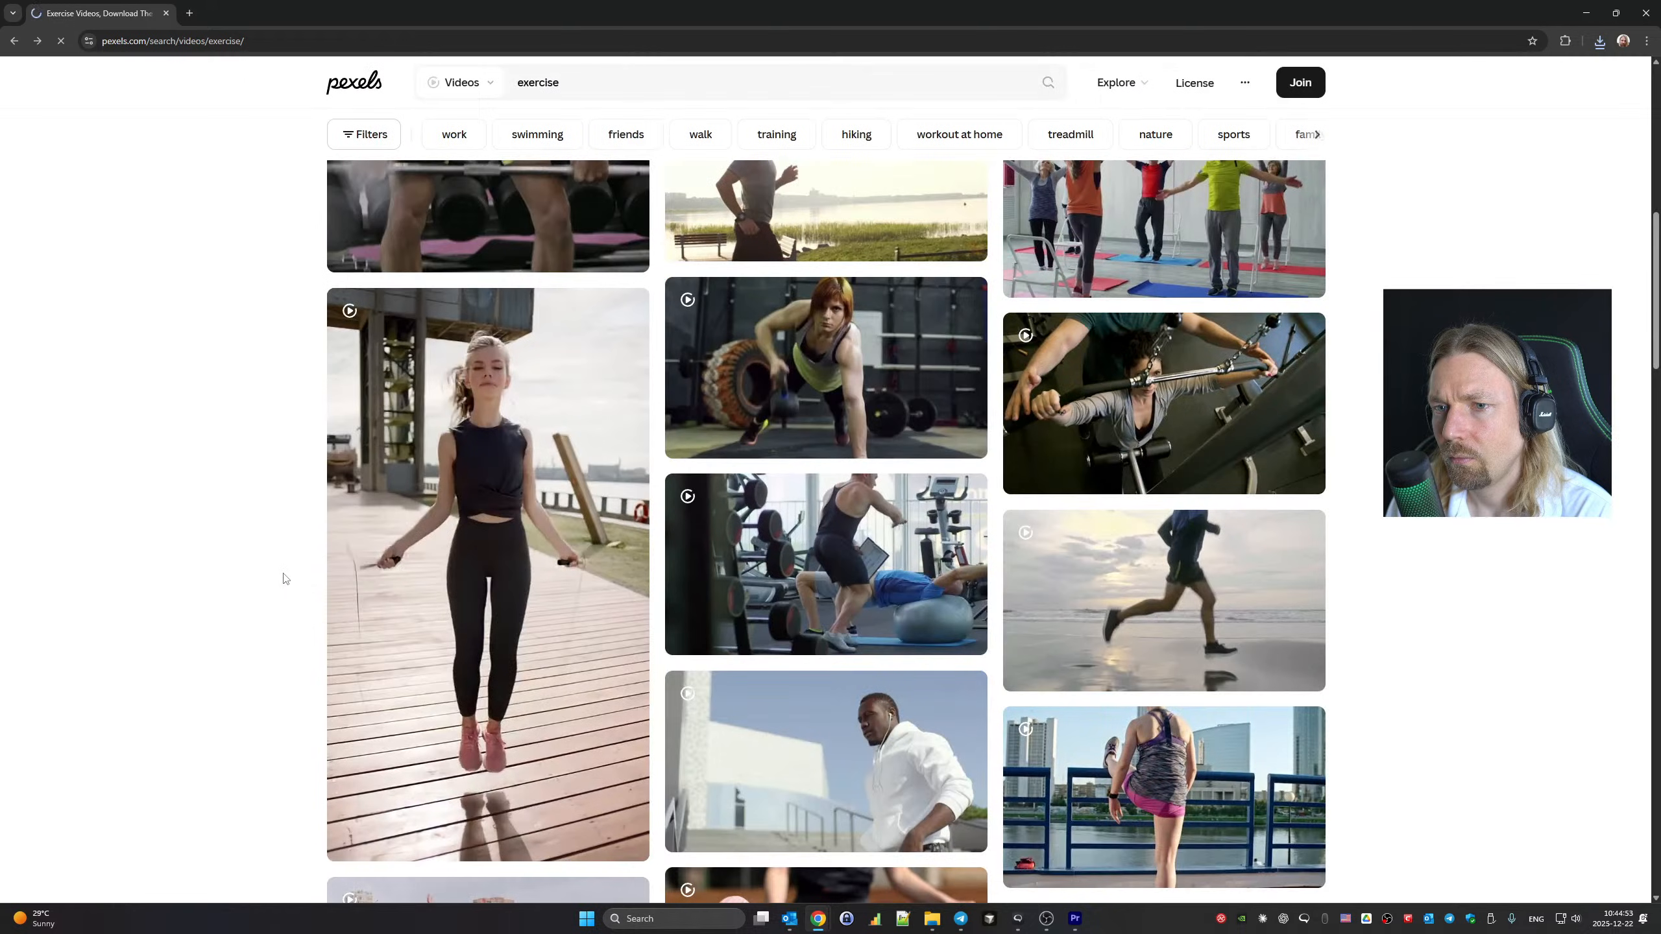
Look through further "exercise" video results for other vertical workout clips
scroll(203, 545, "down", 15)
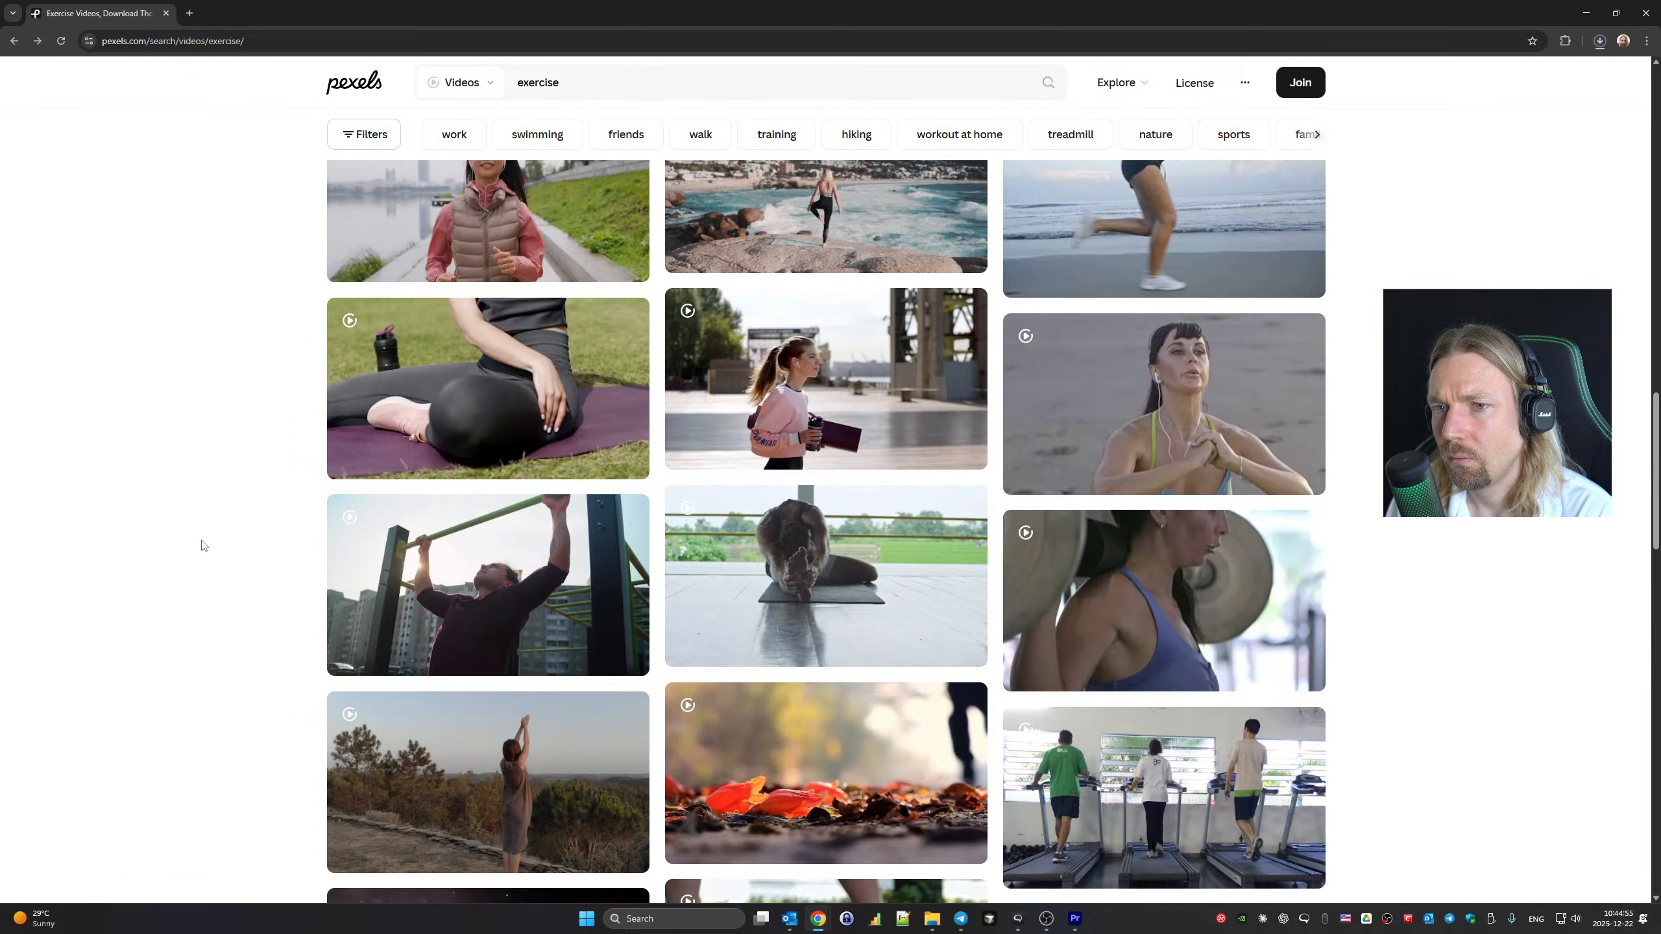
scroll(202, 545, "down", 10)
scroll(202, 545, "down", 6)
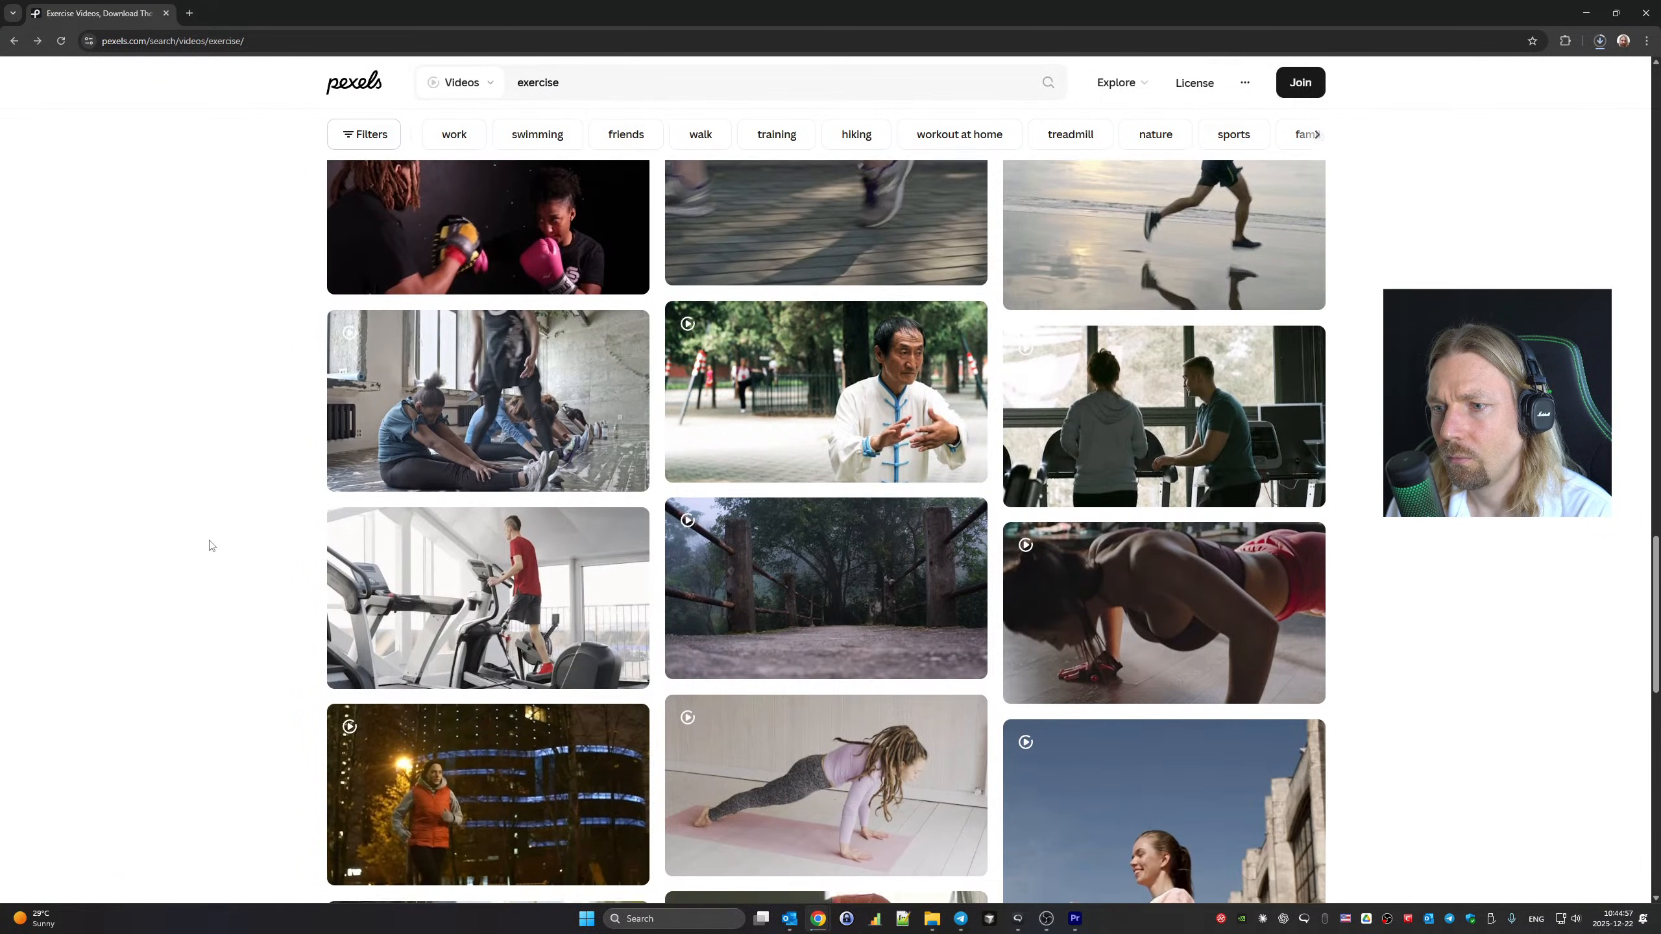
mouse_move(1216, 444)
scroll(1217, 443, "down", 5)
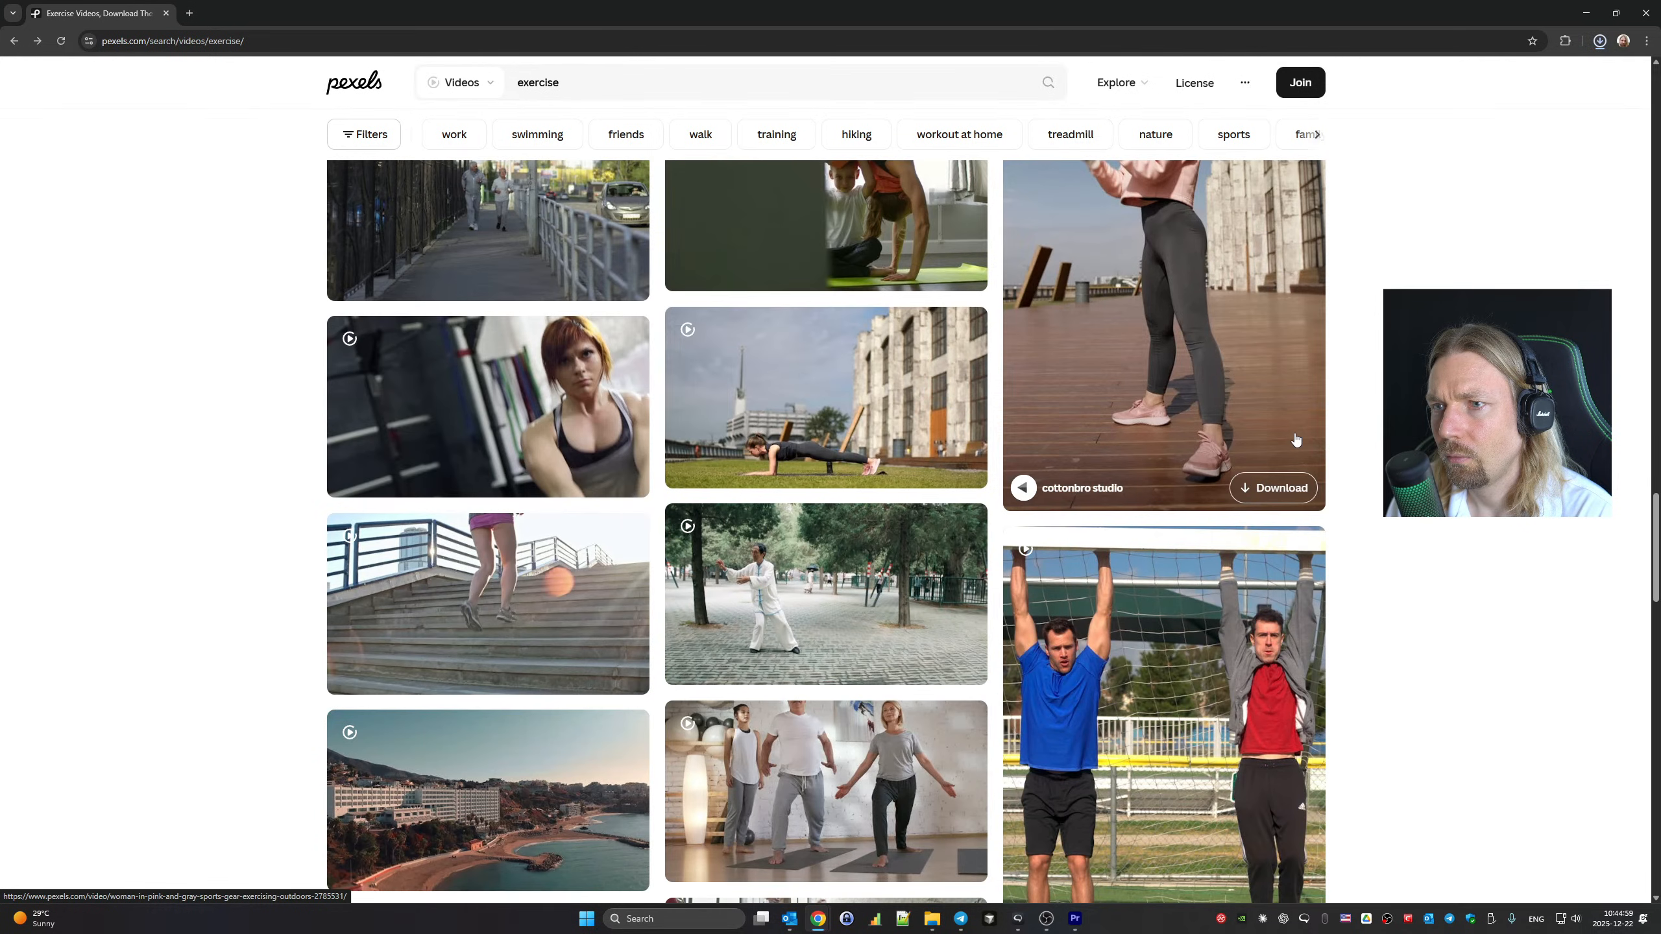
scroll(1297, 442, "down", 4)
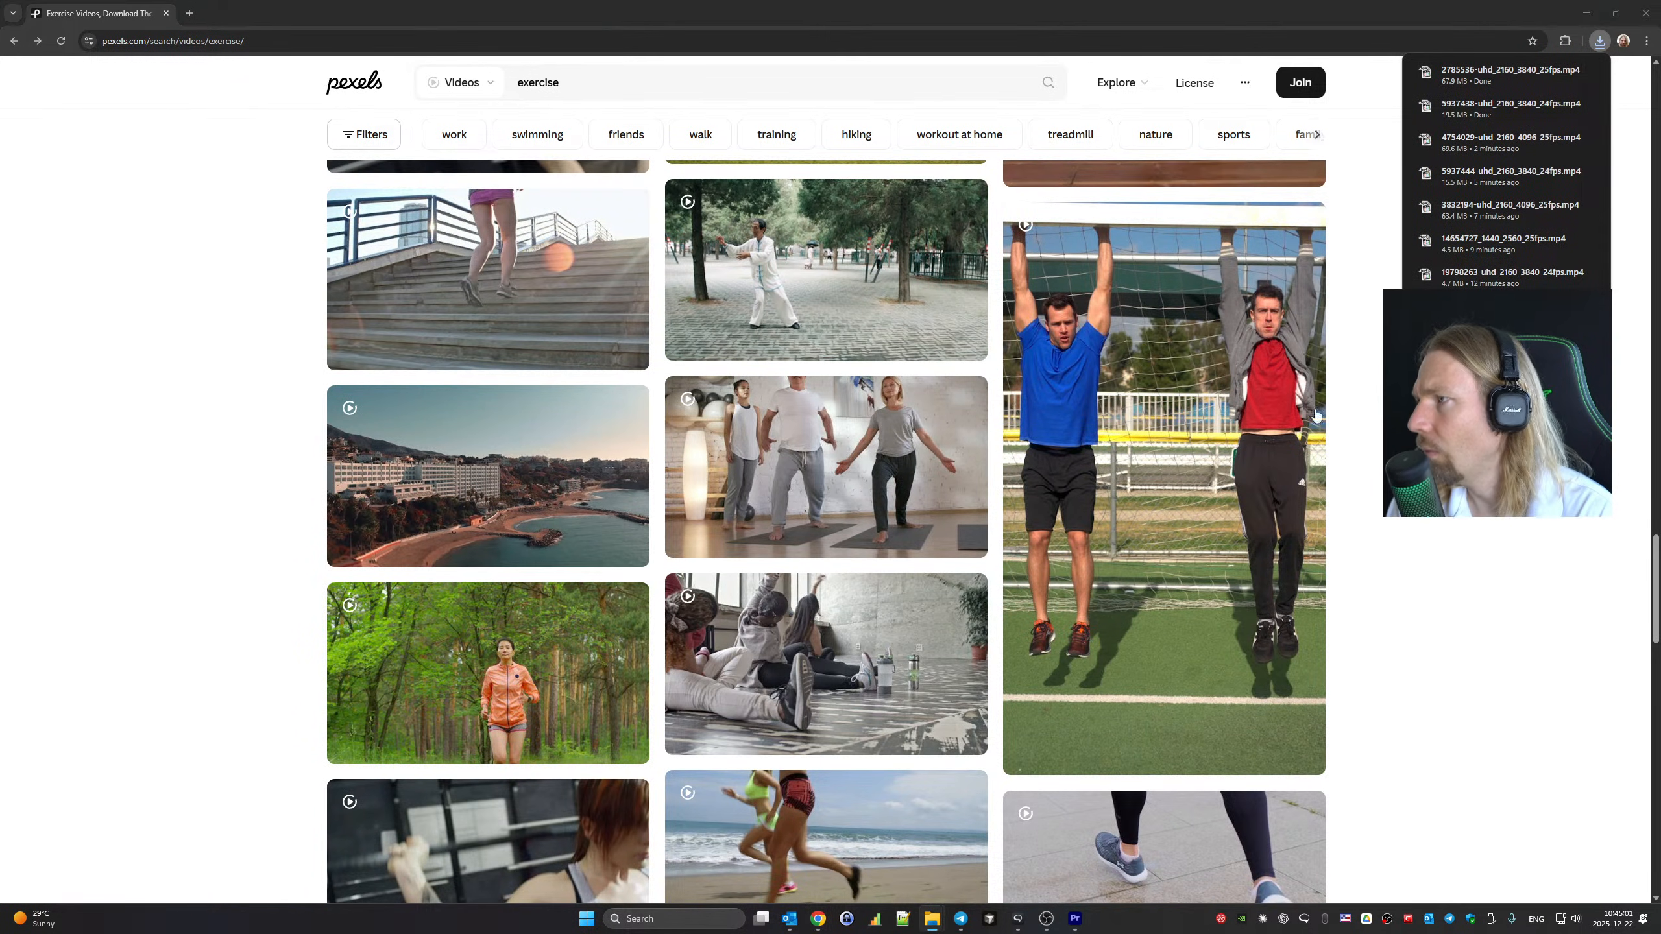
mouse_move(1292, 412)
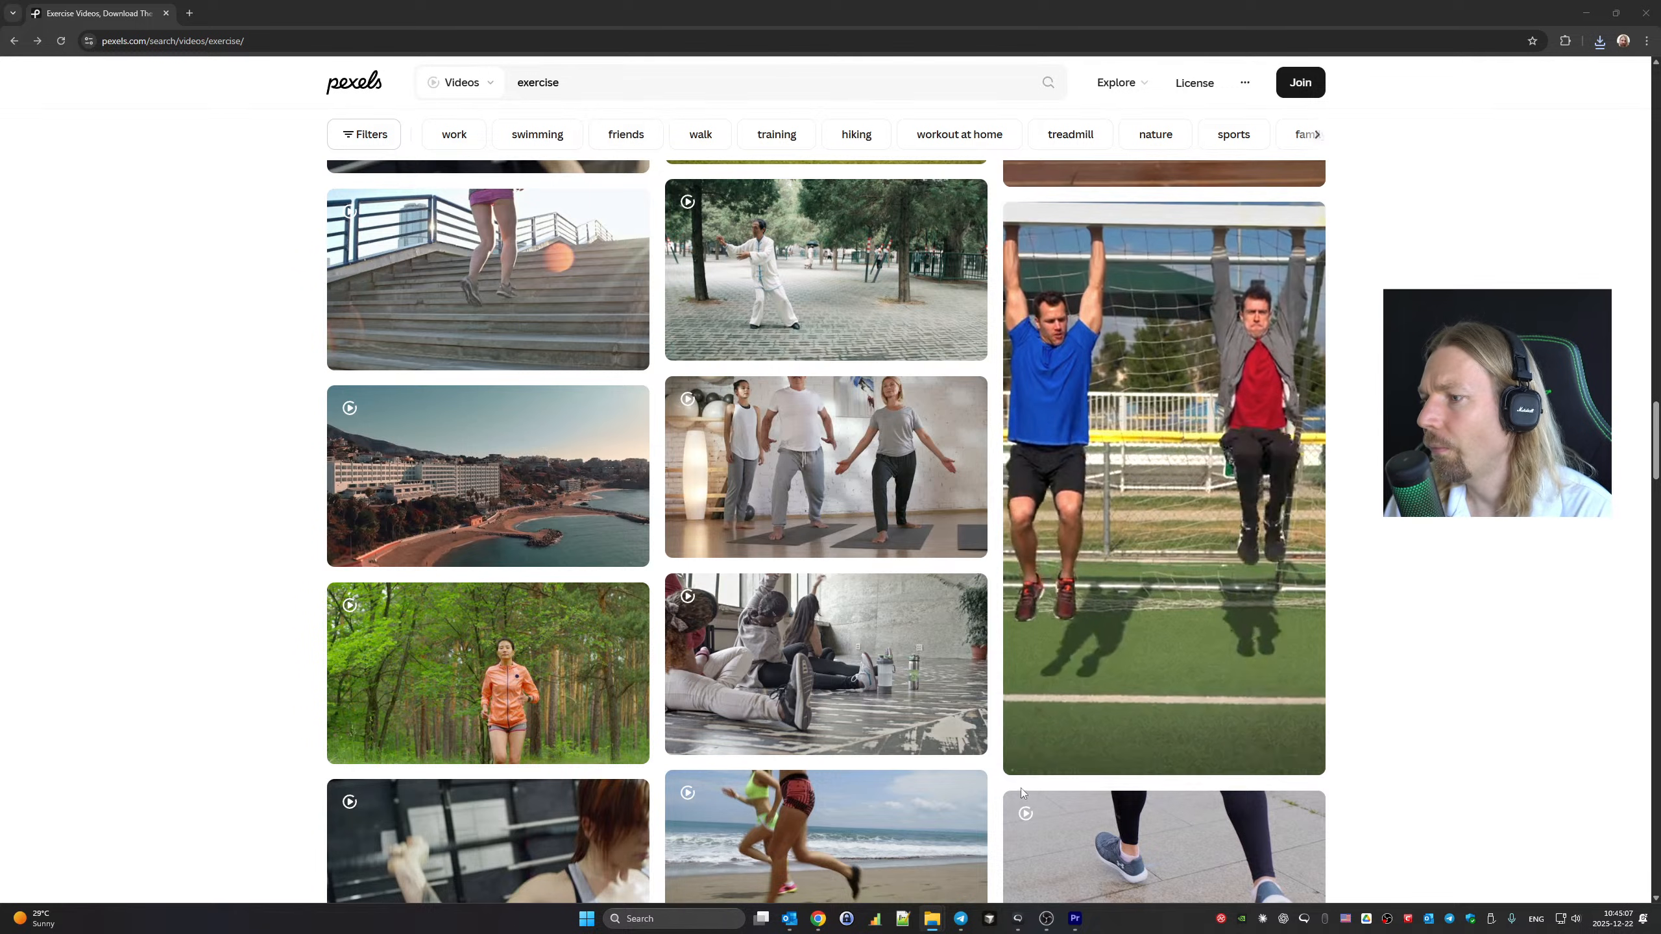
Switch to Premiere Pro, place the downloaded jump-rope clip under the "Exercise" caption on the bathroom clip's track, and unlink its audio
left_click(1078, 919)
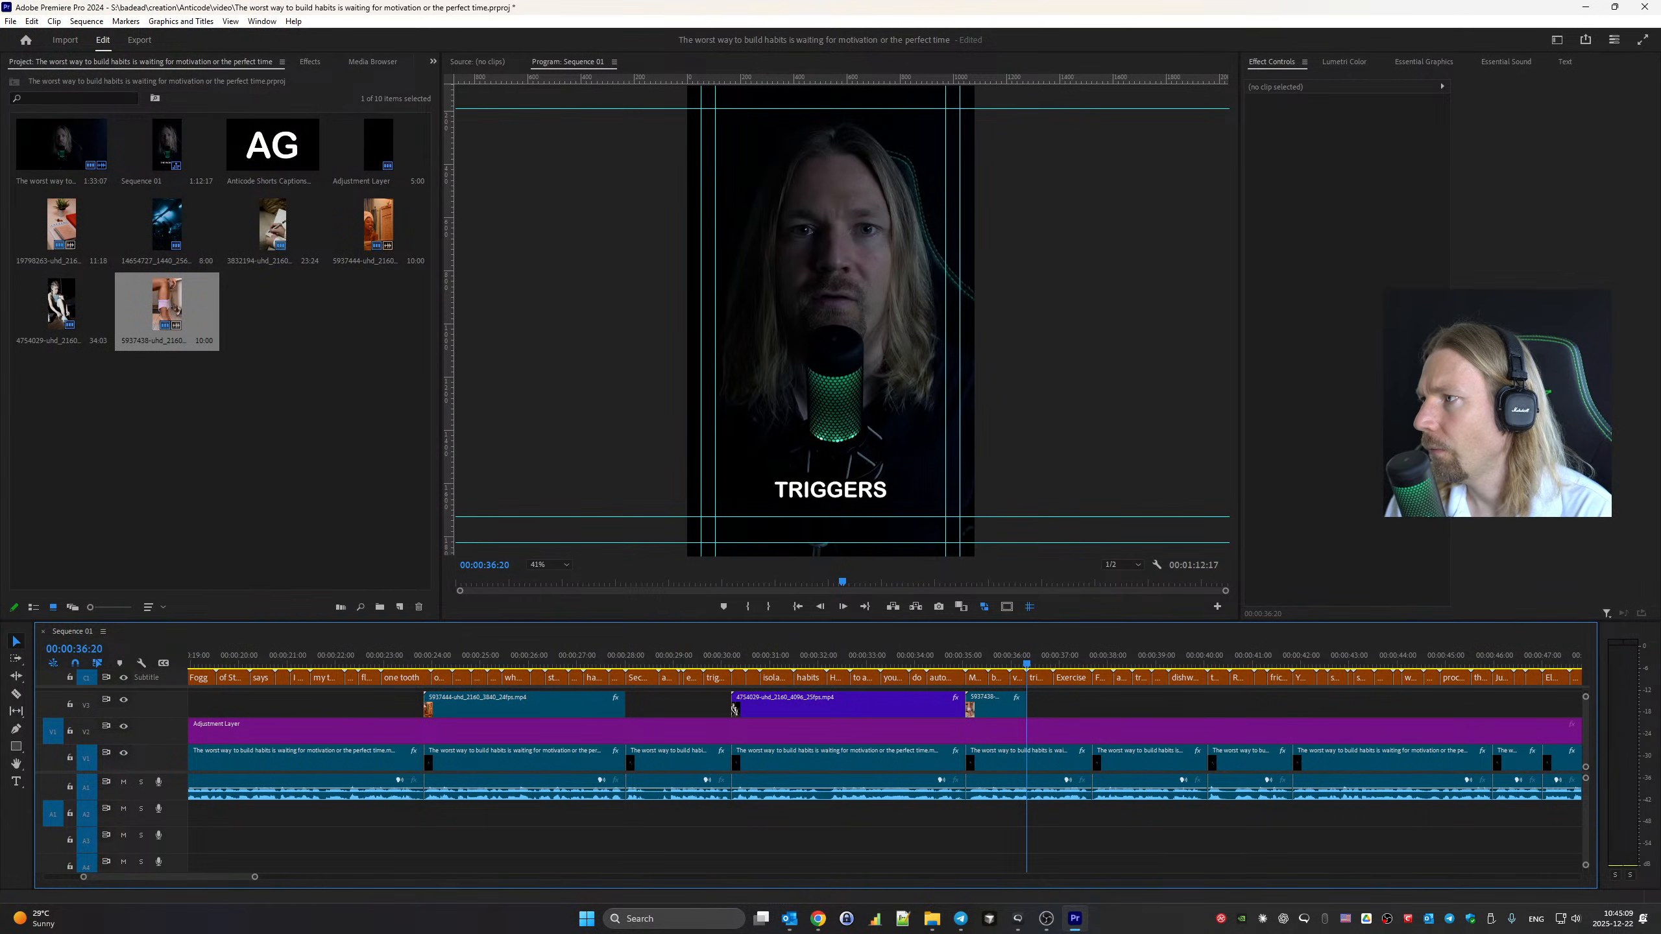
left_click_drag(1266, 657, 1048, 704)
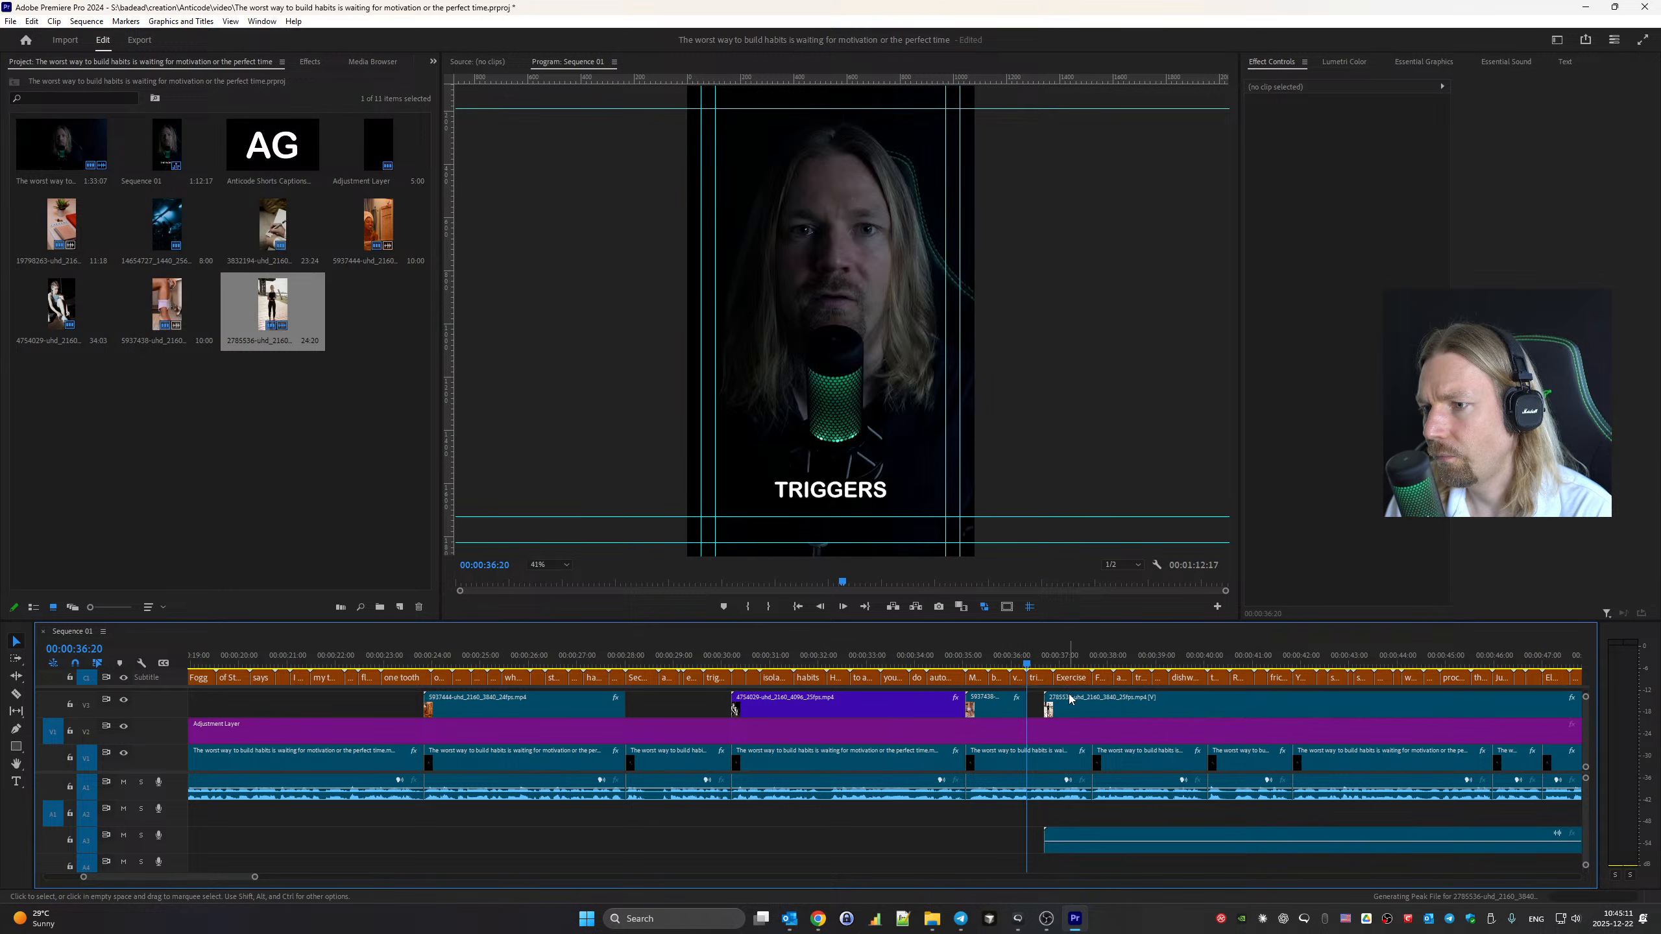
right_click(1070, 699)
left_click(1104, 405)
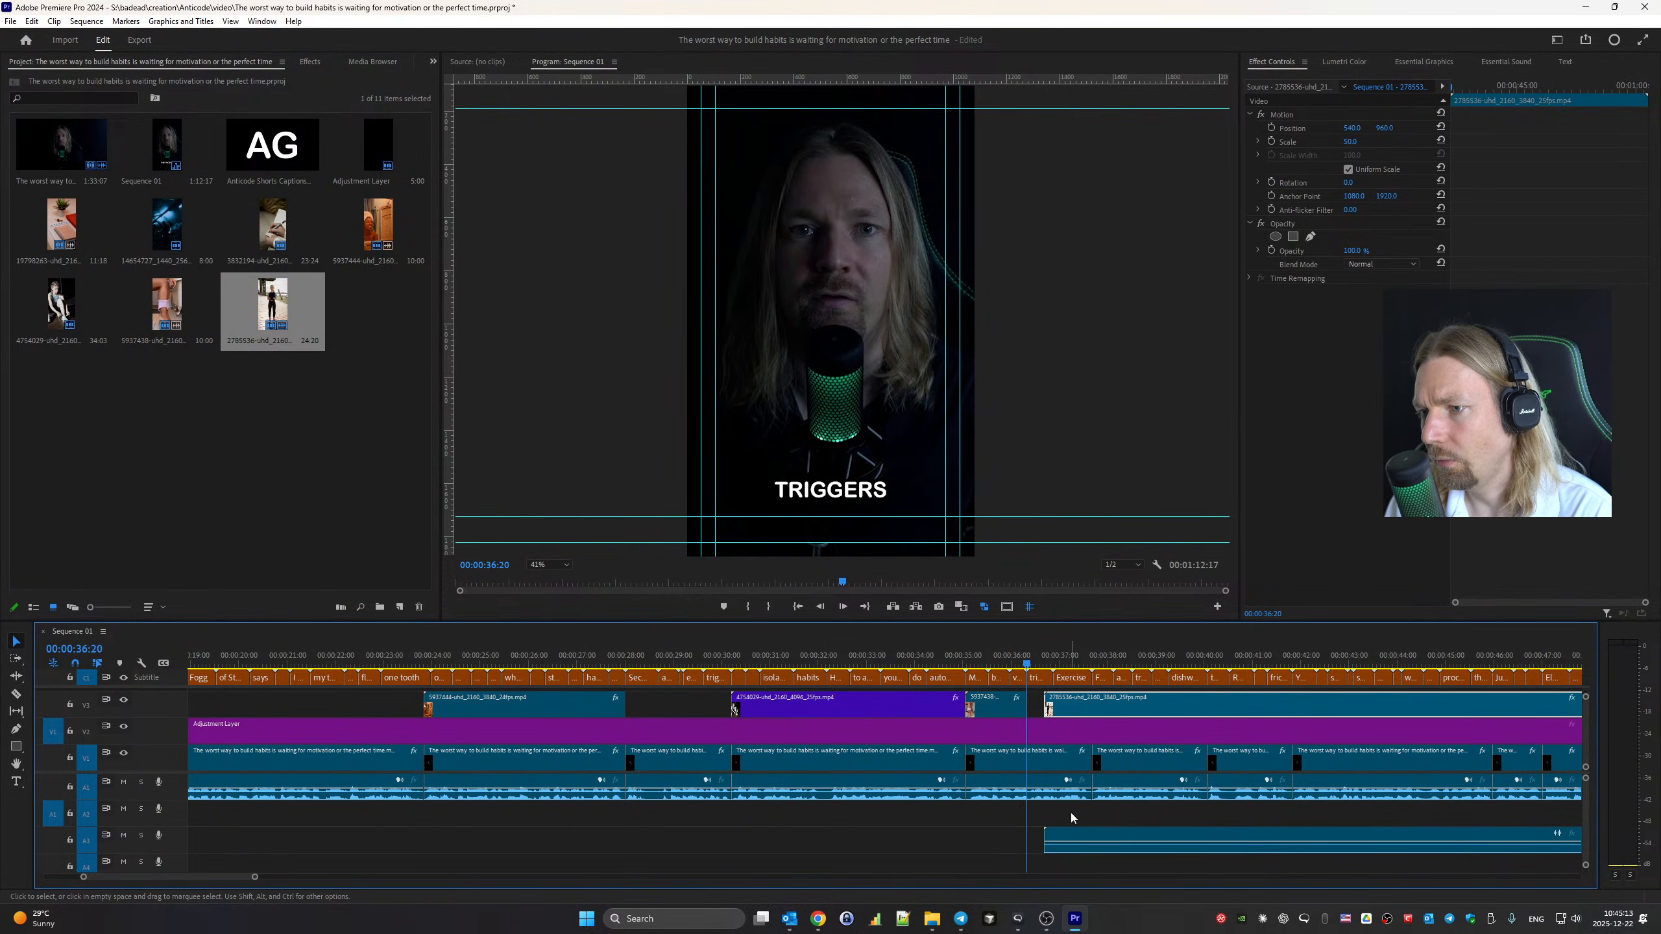
Delete the jump-rope clip's unlinked audio, move its video to 00:00:36:20 right after the bathroom clip, and play the section
left_click(1139, 846)
key("Delete")
left_click(1097, 702)
left_click_drag(1056, 653, 1155, 654)
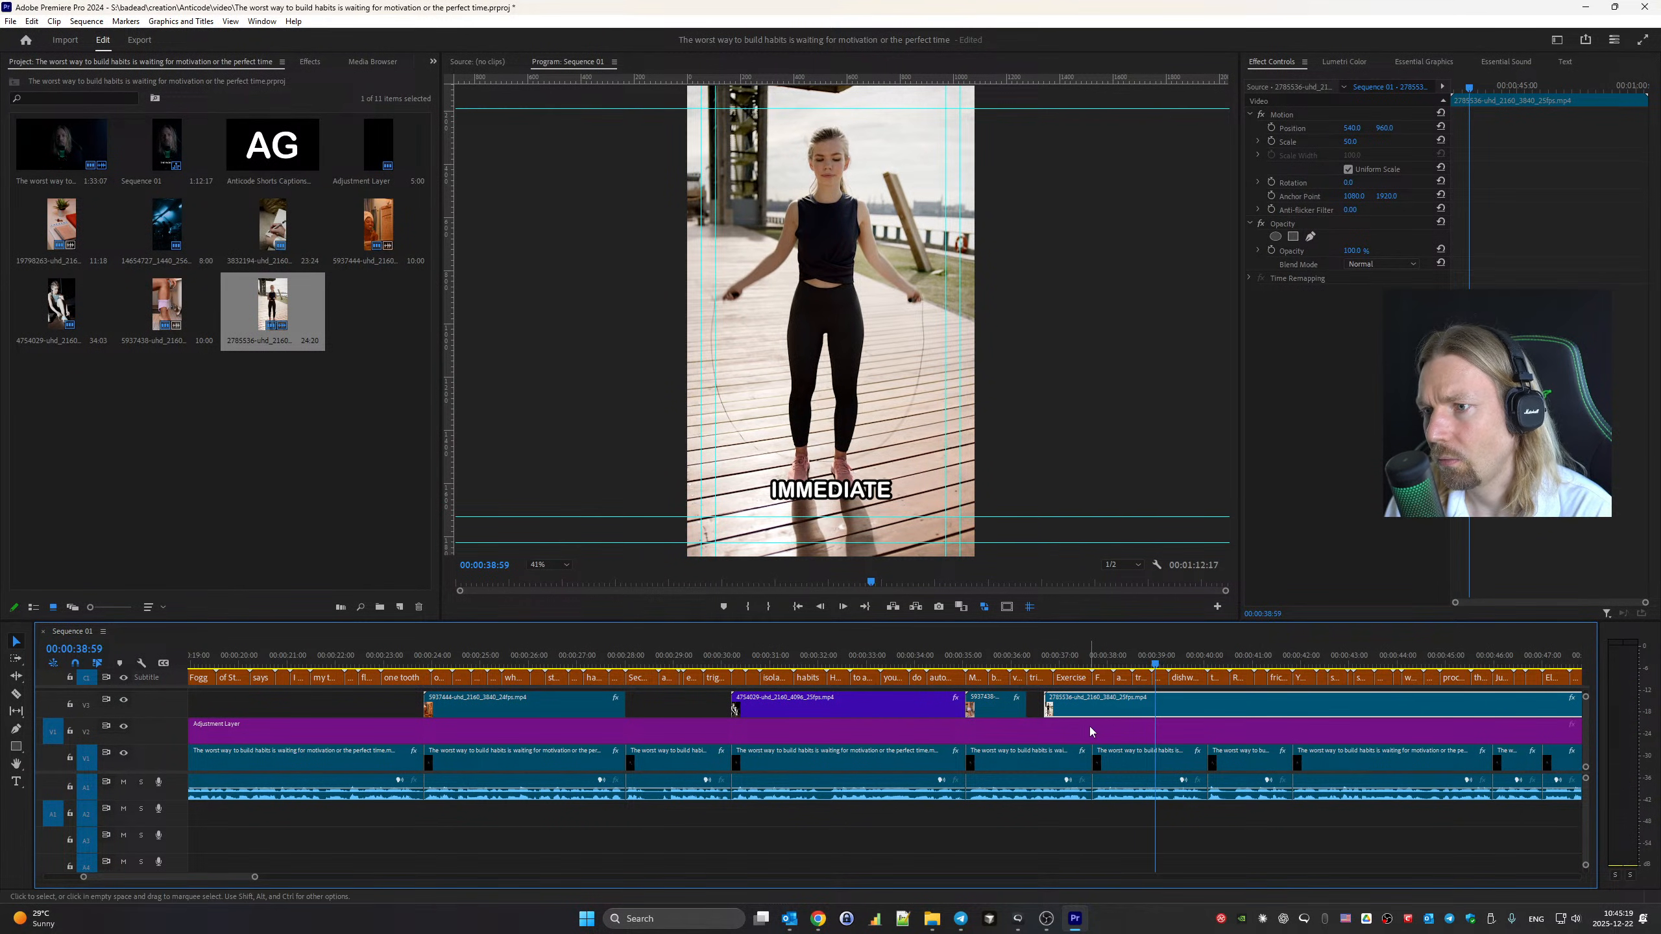
mouse_move(1049, 708)
left_mouse_down()
mouse_move(1158, 712)
mouse_move(1067, 706)
left_mouse_up()
left_click(1013, 654)
key("space")
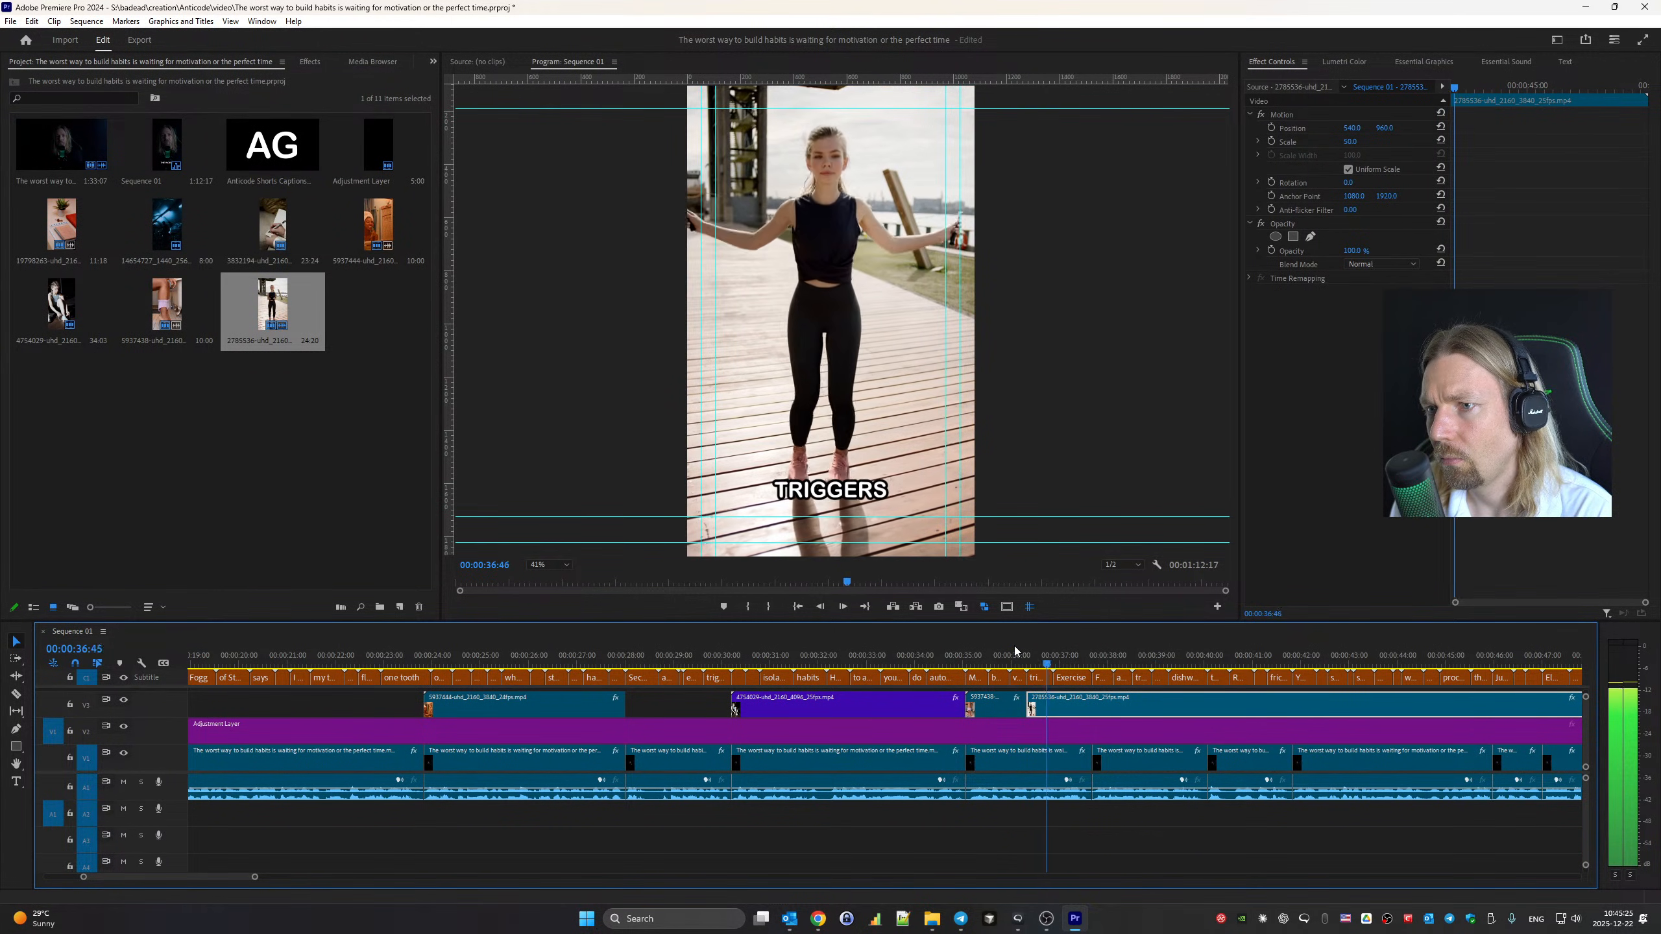
Move the playhead to 00:00:37:41 and set the sequence preview's zoom level to Fit
key("Up")
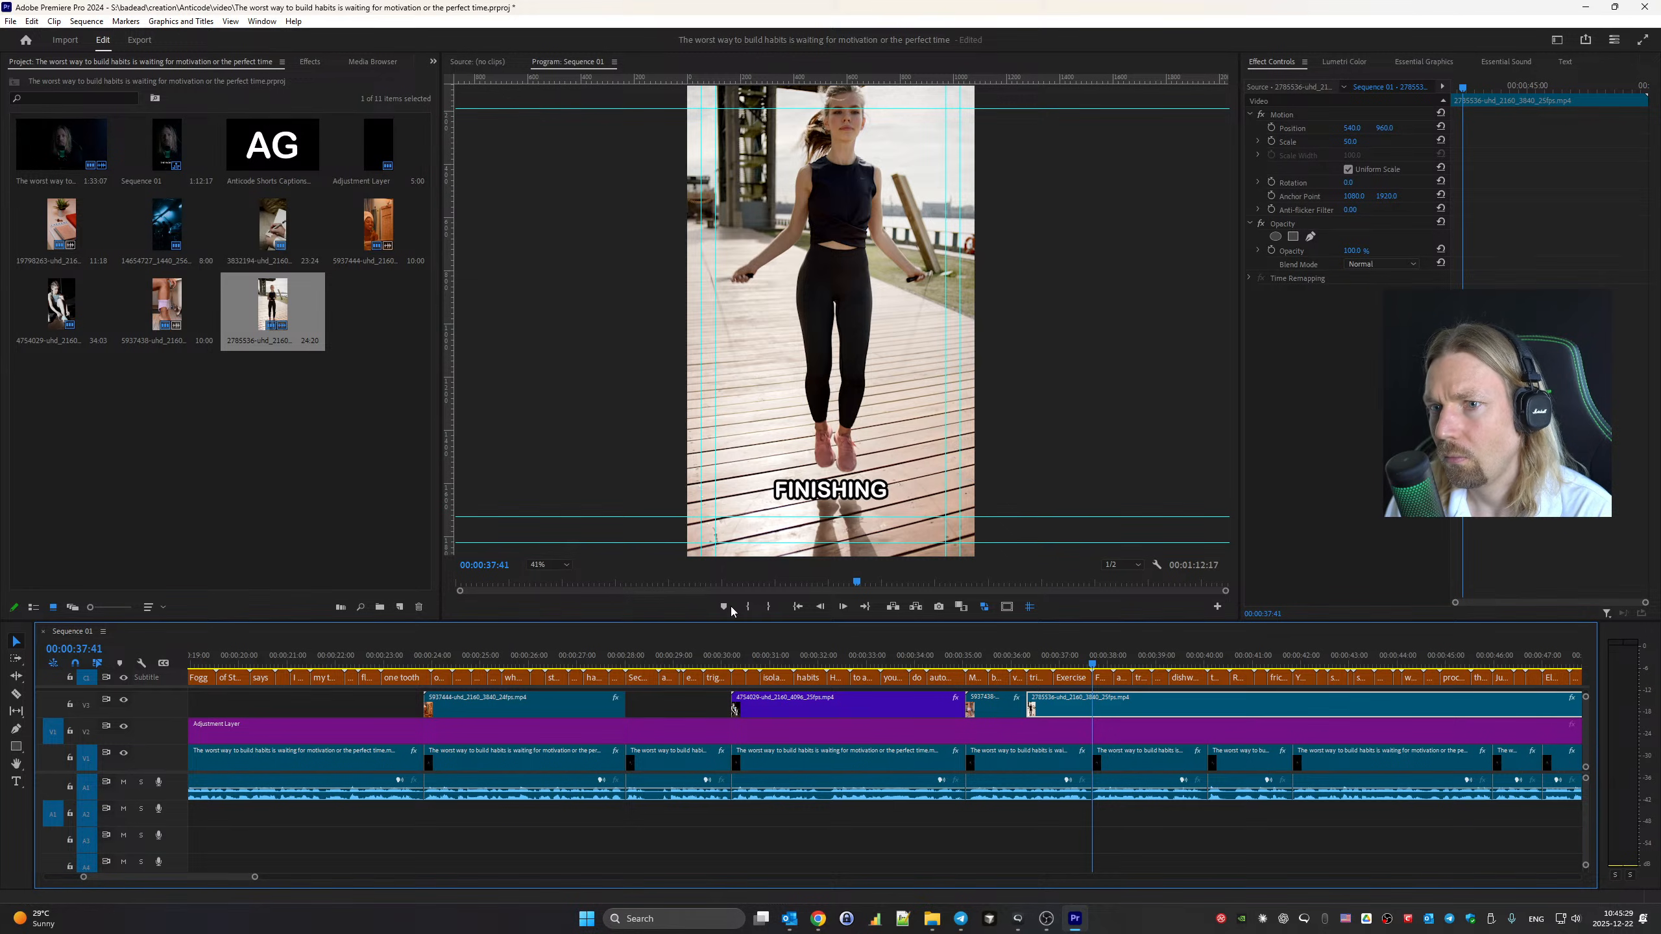
left_click(552, 565)
left_click(563, 578)
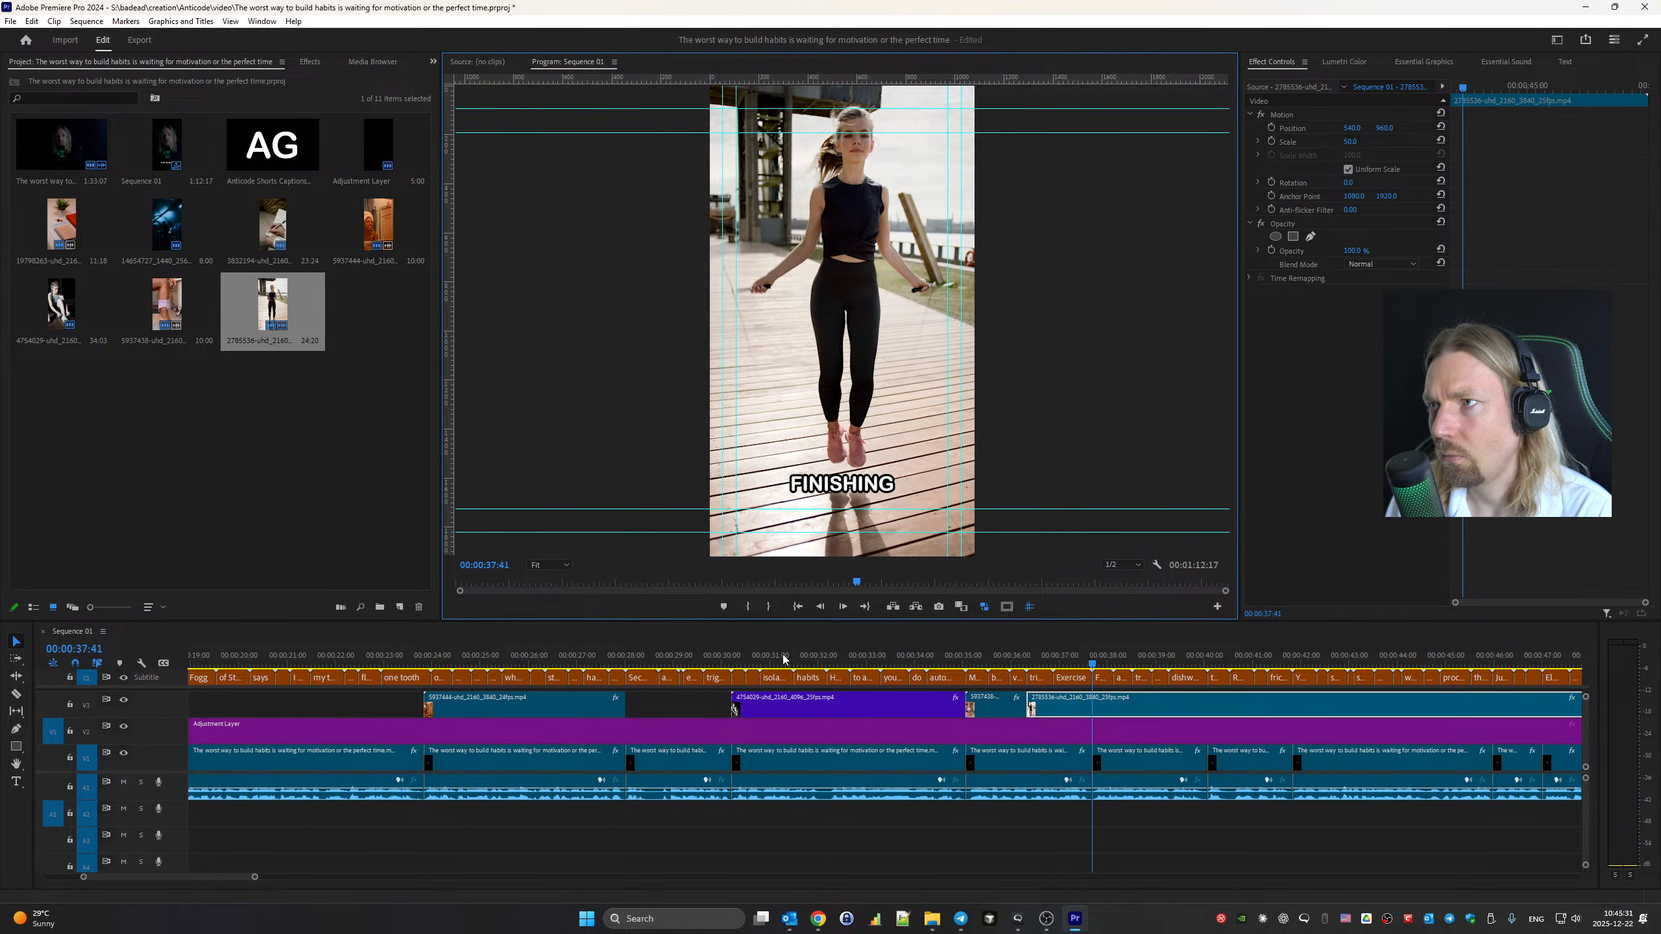
Split the jump-rope clip at 00:00:37:41, delete the part after the cut, and return the playhead to the cut after playback
left_click(1093, 704)
key("v")
left_click(1109, 707)
key("Delete")
key("space")
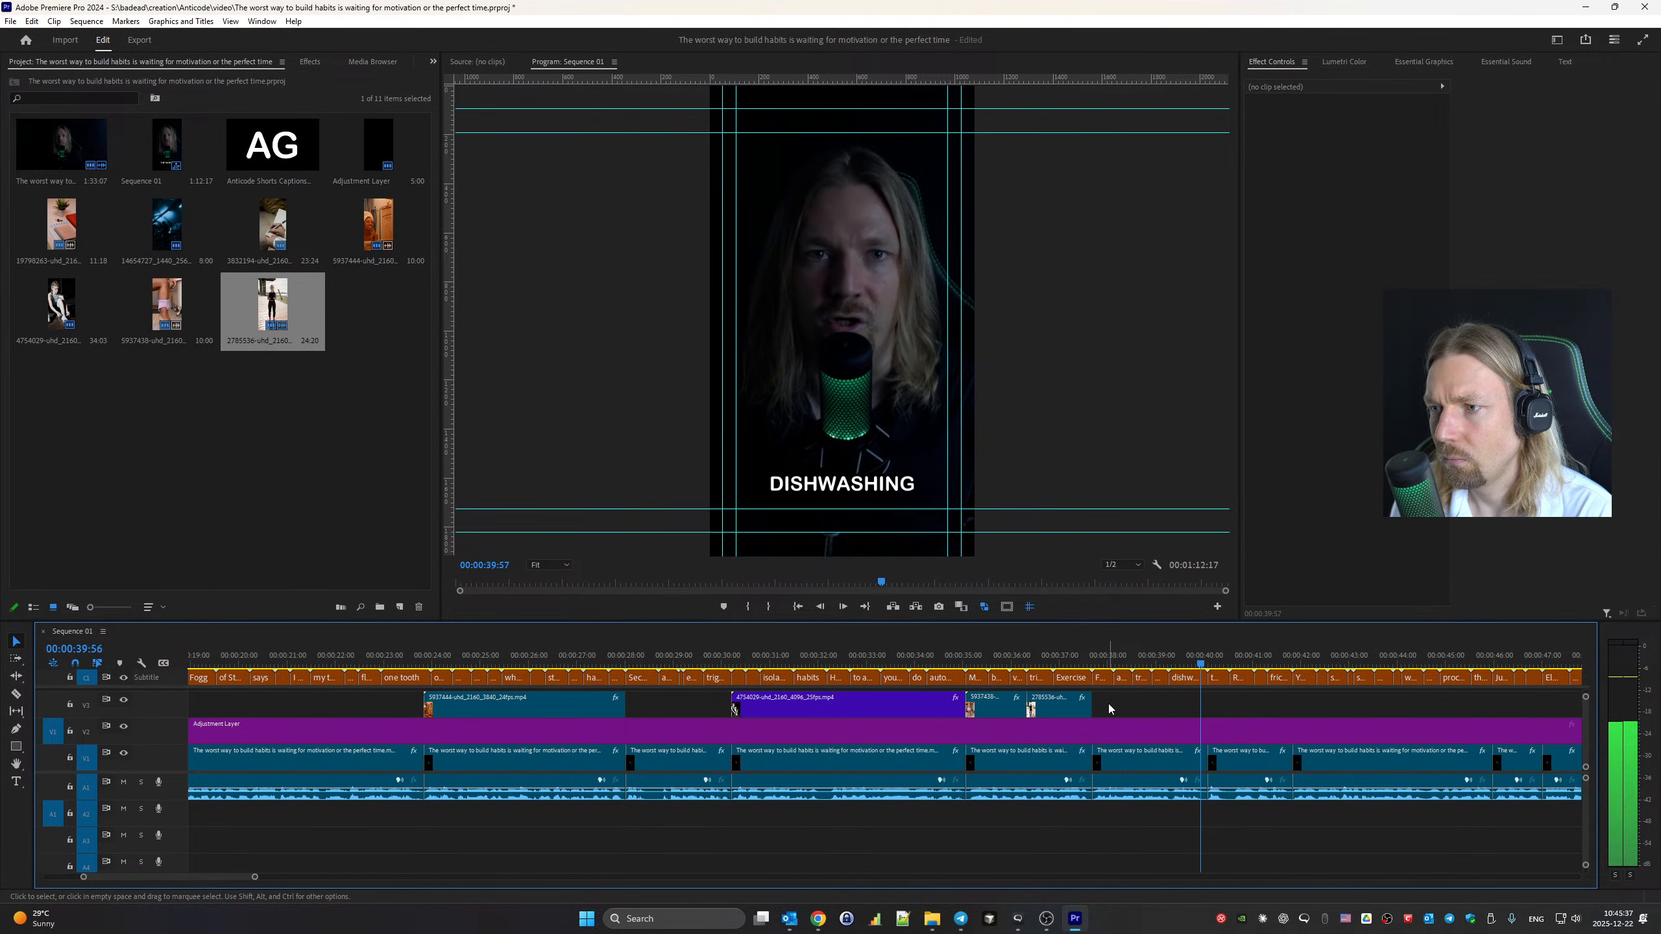
left_click(1109, 652)
left_click_drag(1109, 651, 1092, 653)
Switch to Chrome and search Pexels videos for "meal"
mouse_move(814, 918)
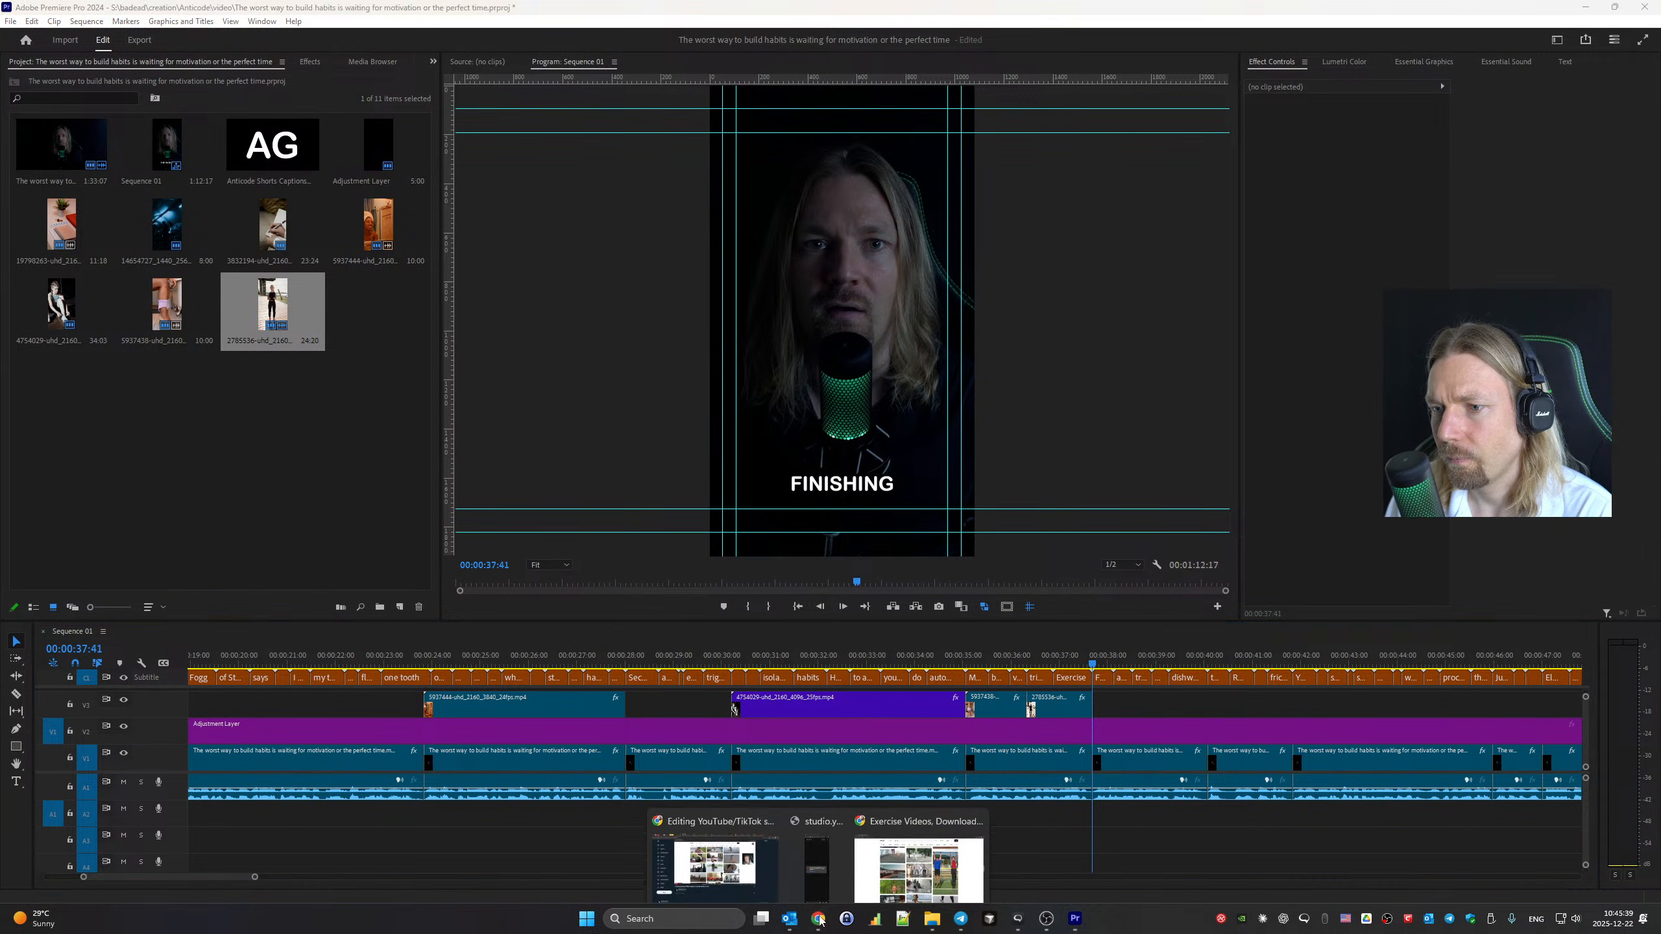
left_click(920, 875)
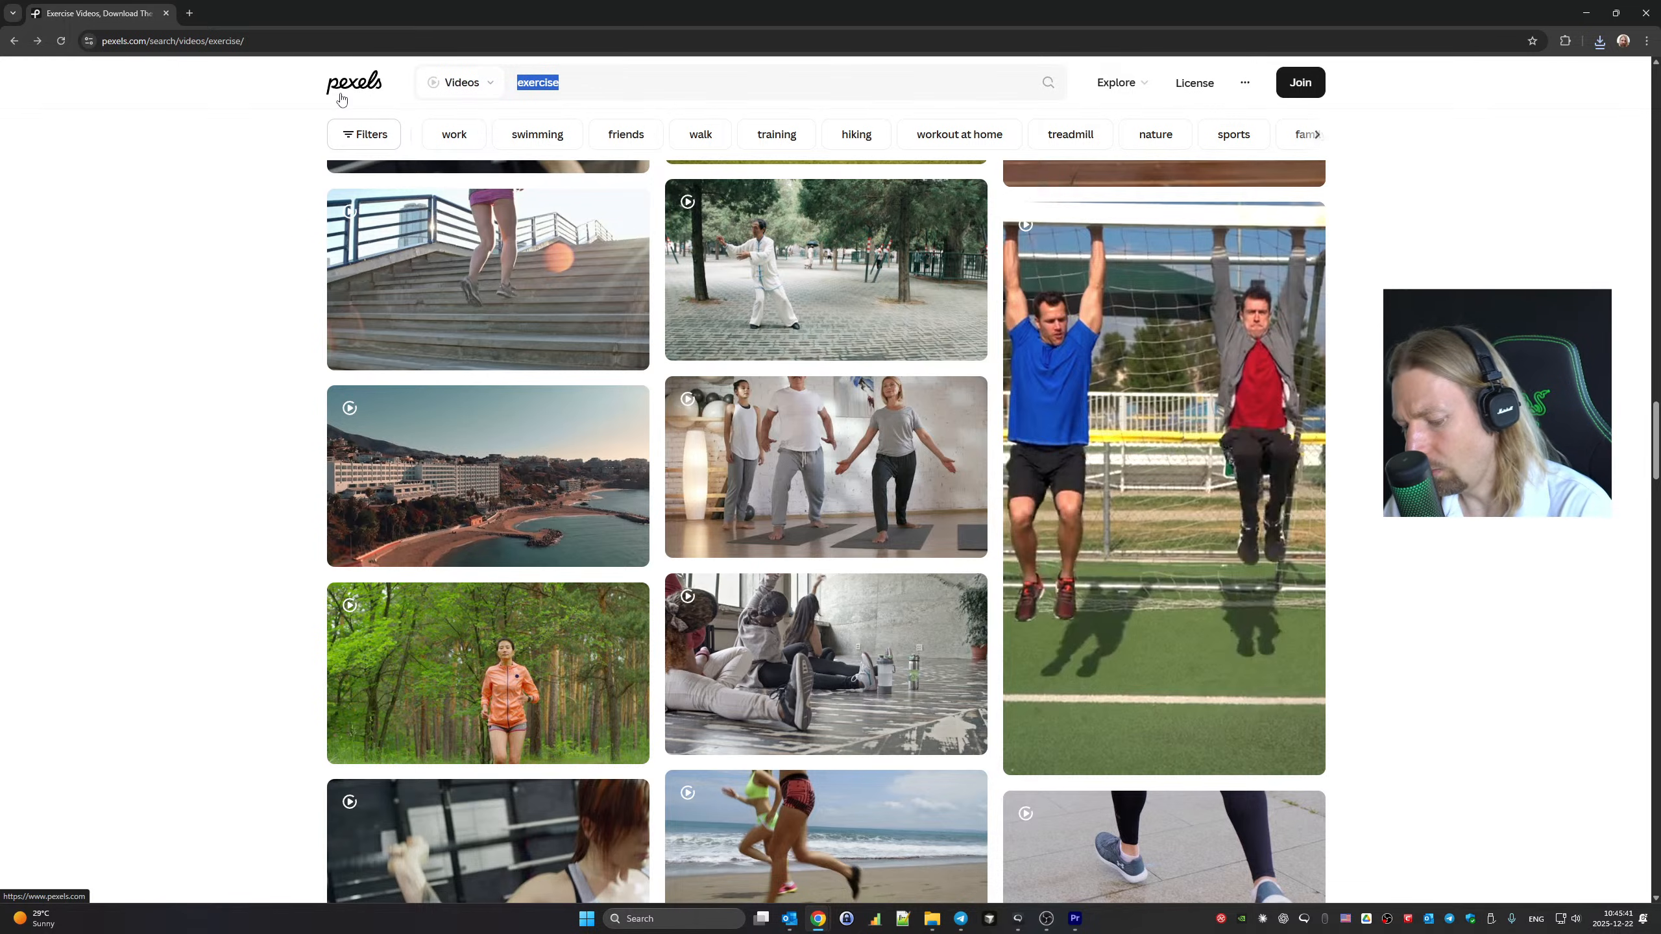
type("meal")
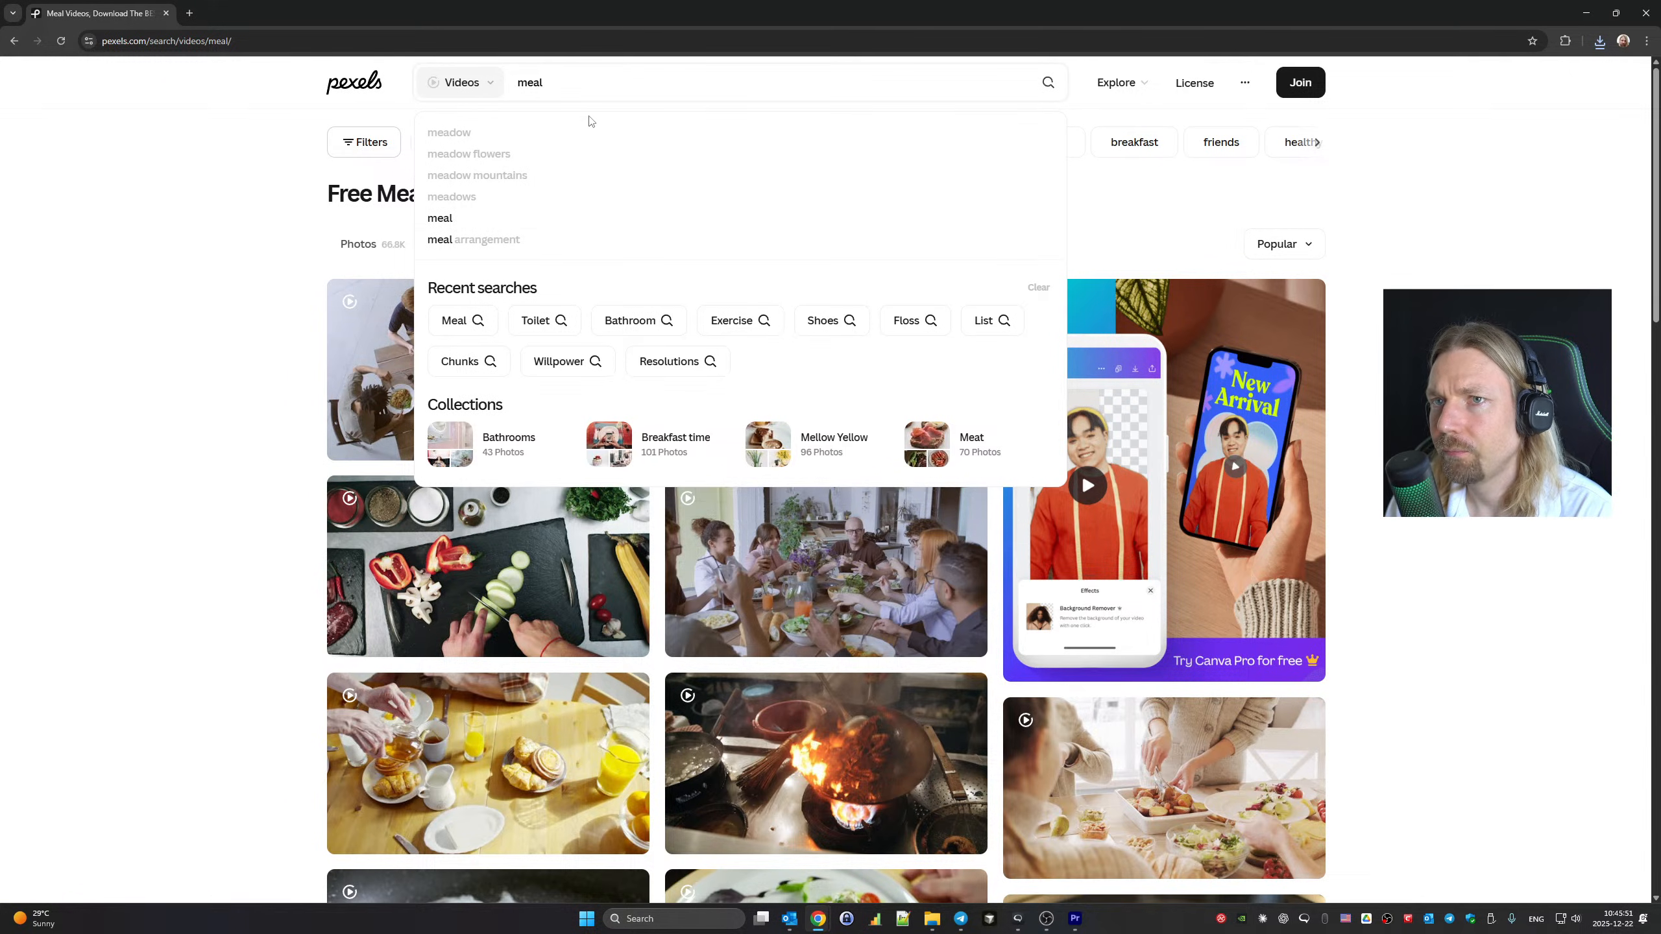
left_click(1127, 196)
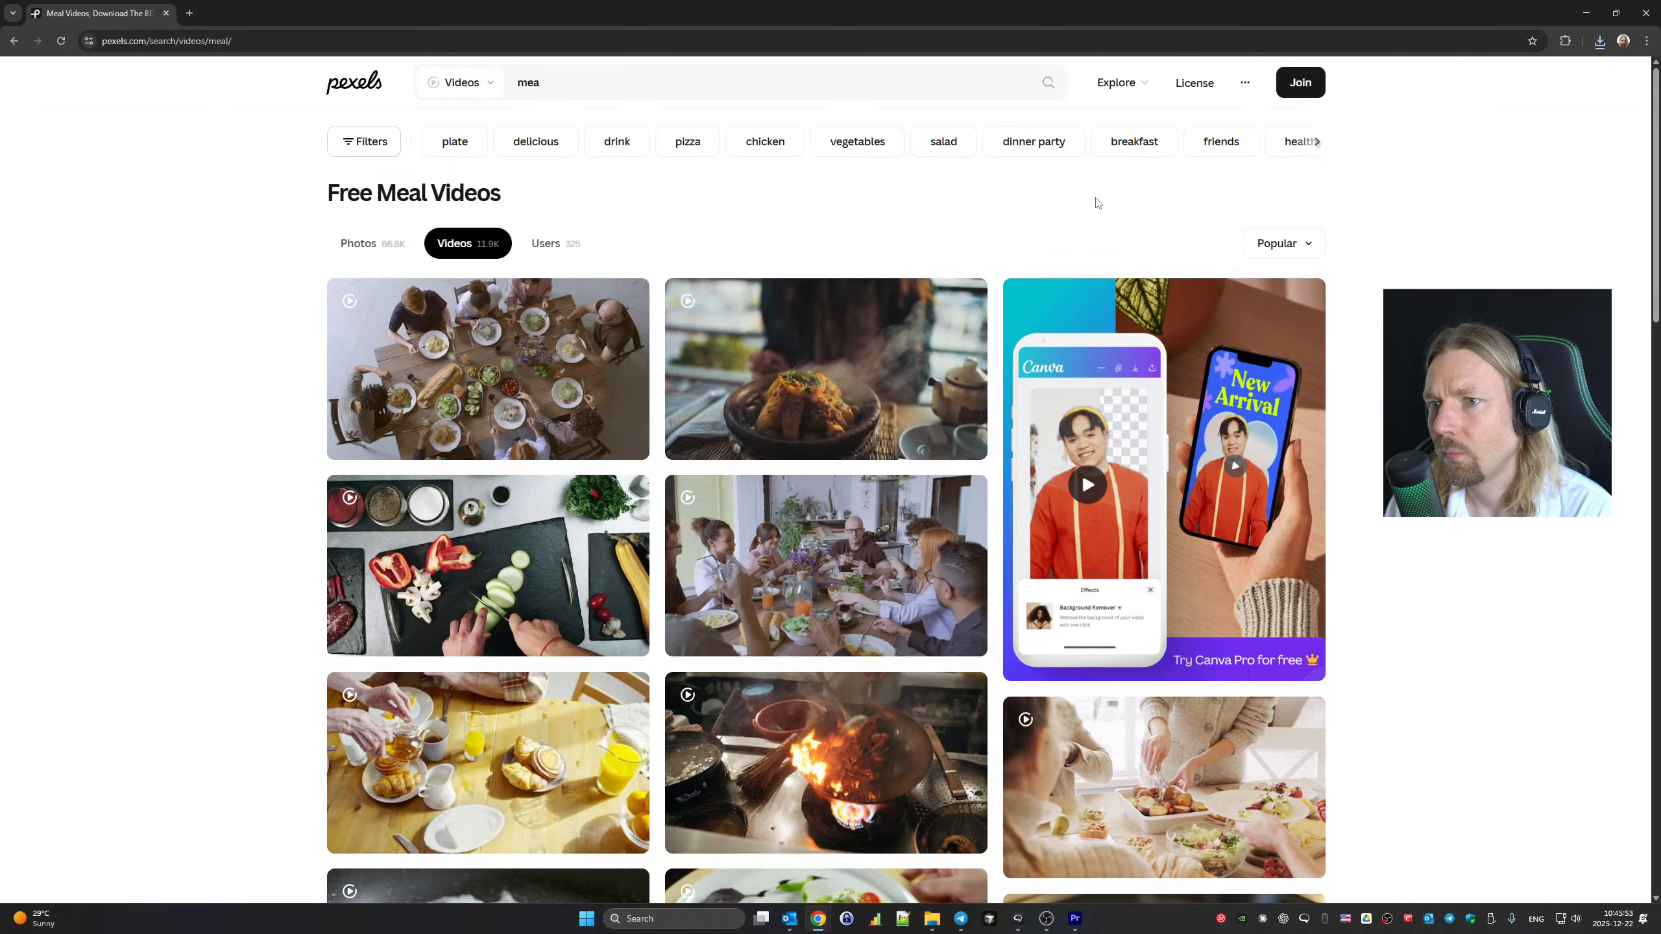
Look through the "meal" video results for a vertical clip that fits the line about finishing a meal
scroll(1097, 204, "down", 10)
scroll(1092, 209, "down", 10)
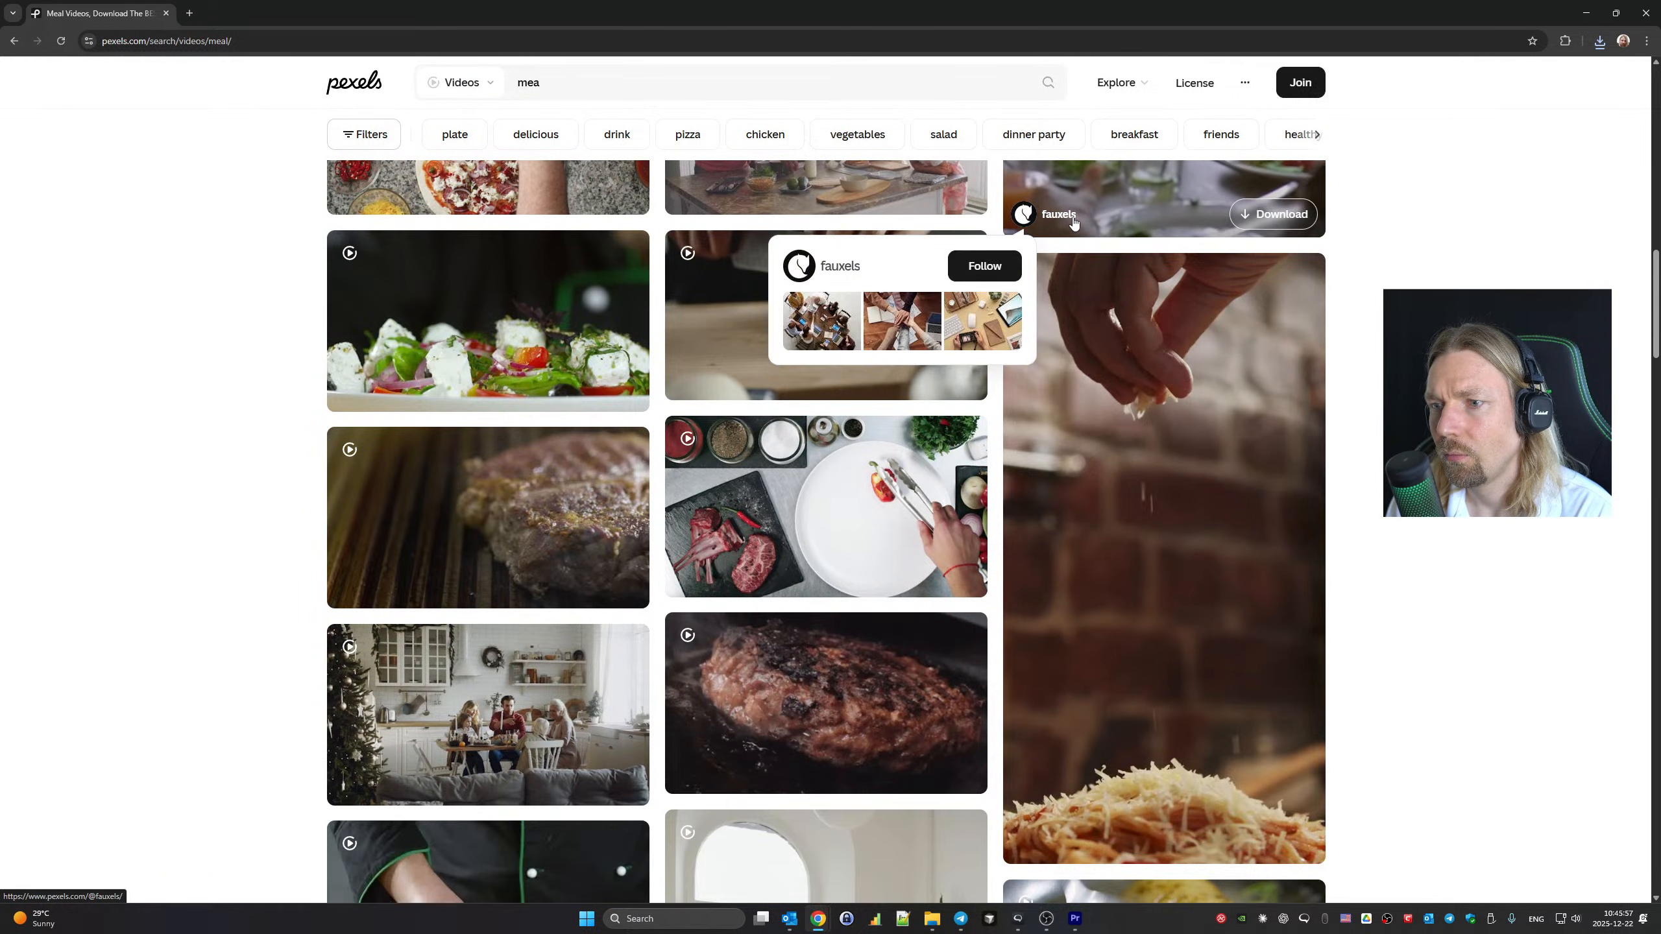
scroll(1073, 224, "down", 10)
scroll(1073, 223, "down", 5)
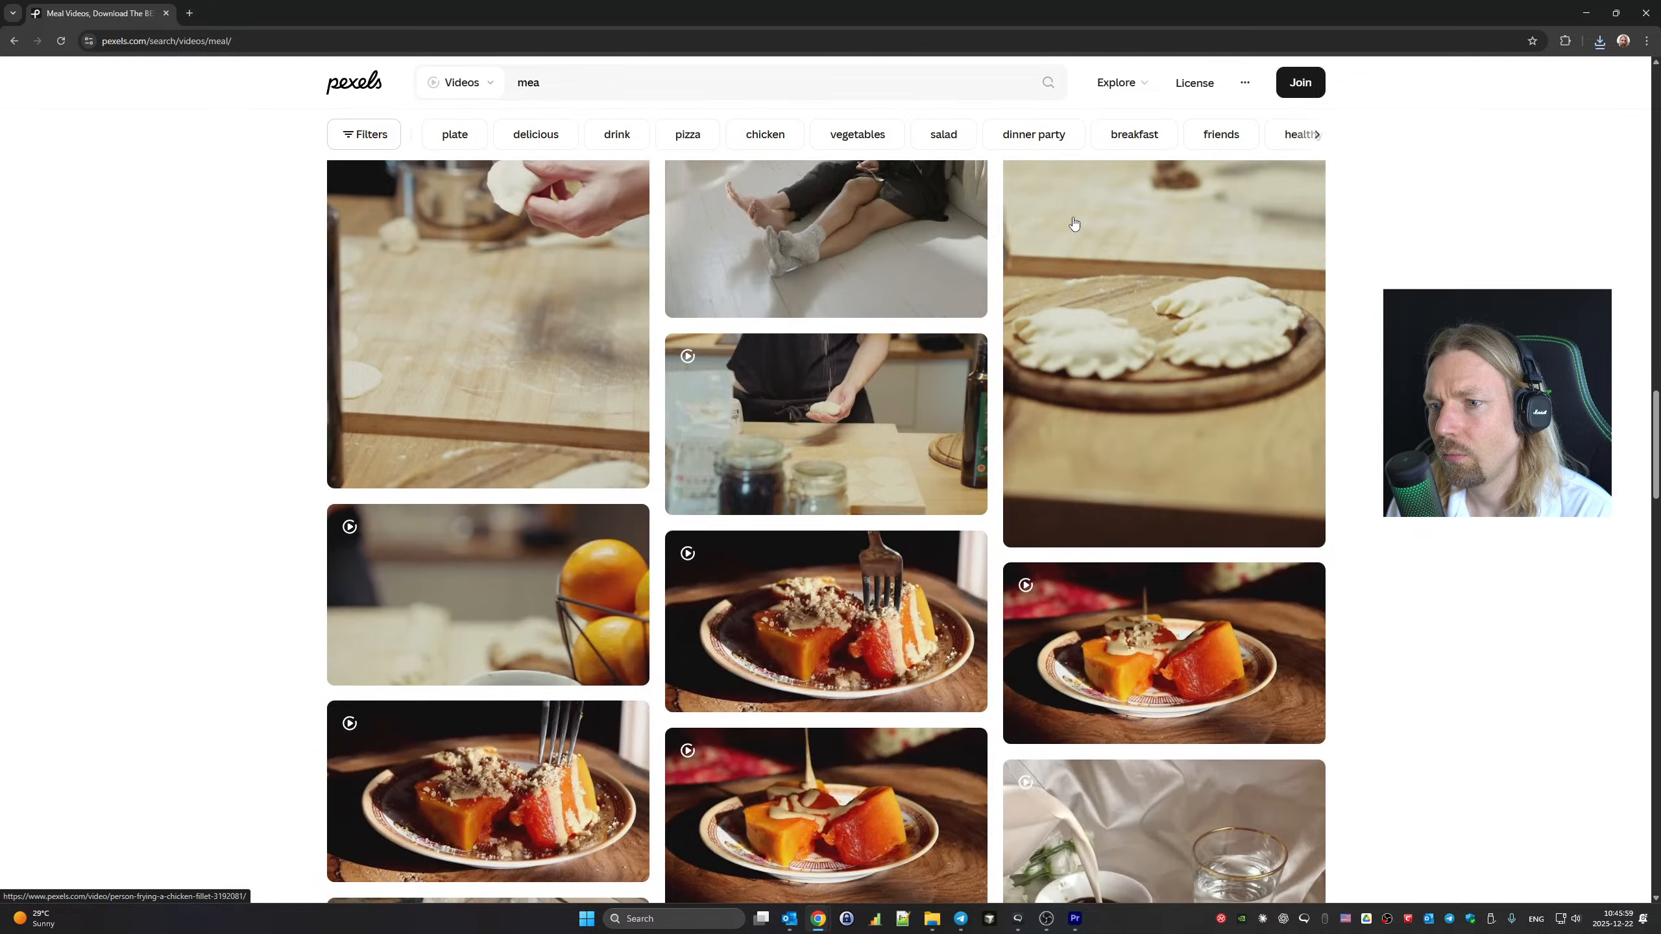
scroll(1073, 223, "down", 7)
scroll(1073, 223, "down", 5)
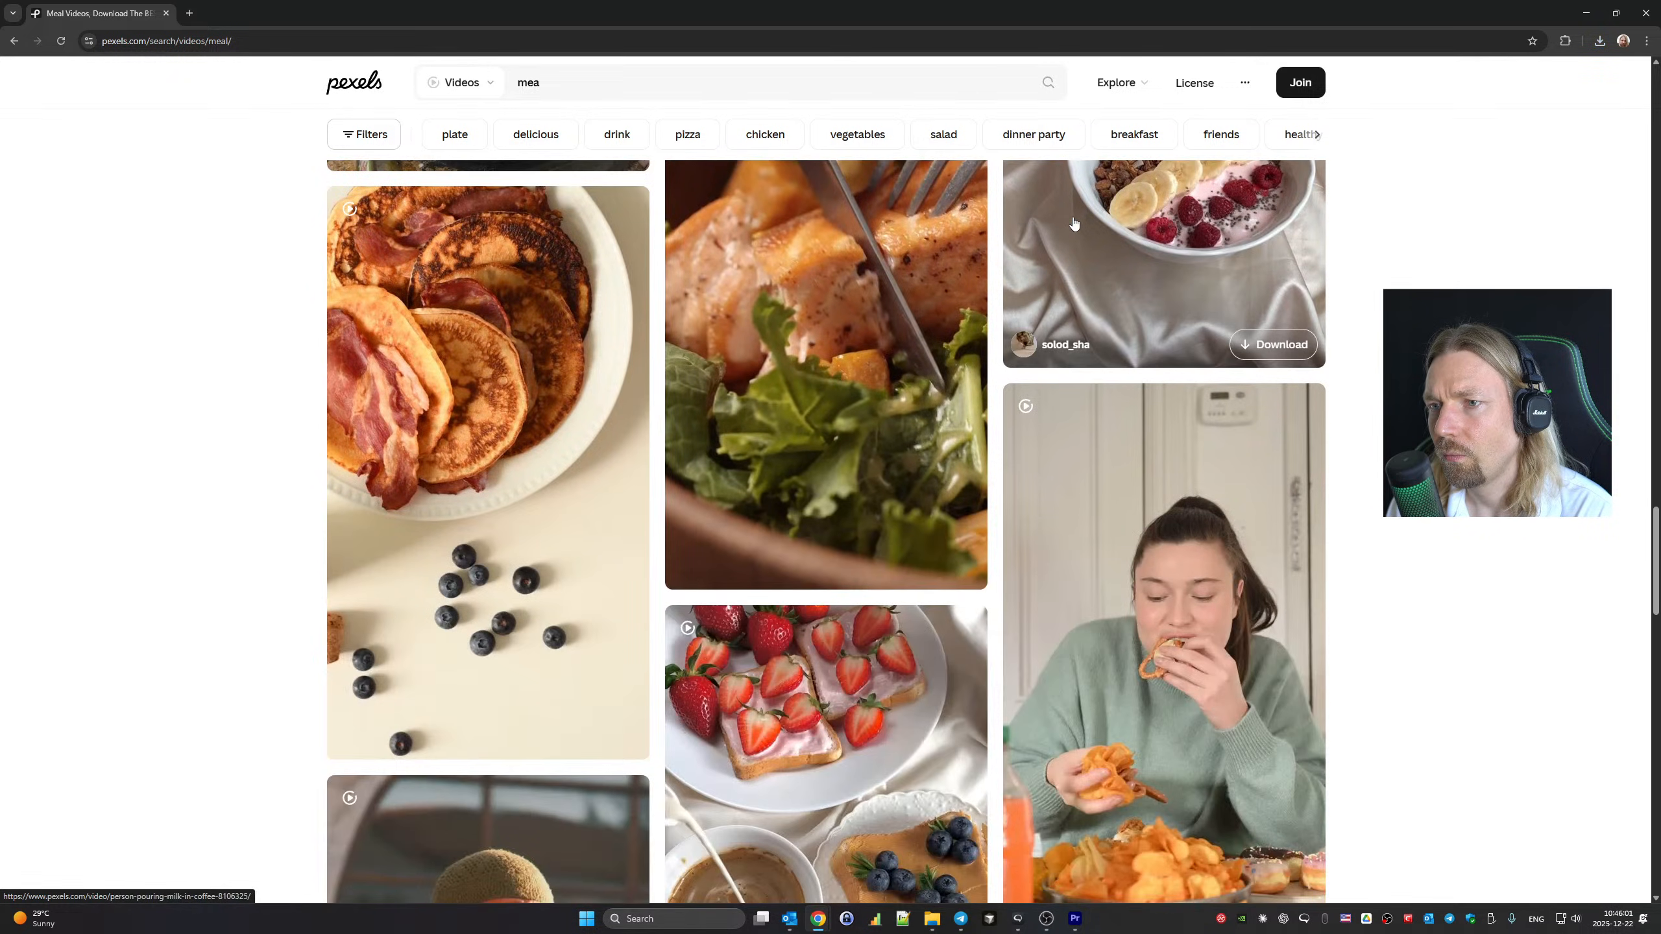
scroll(1074, 223, "down", 4)
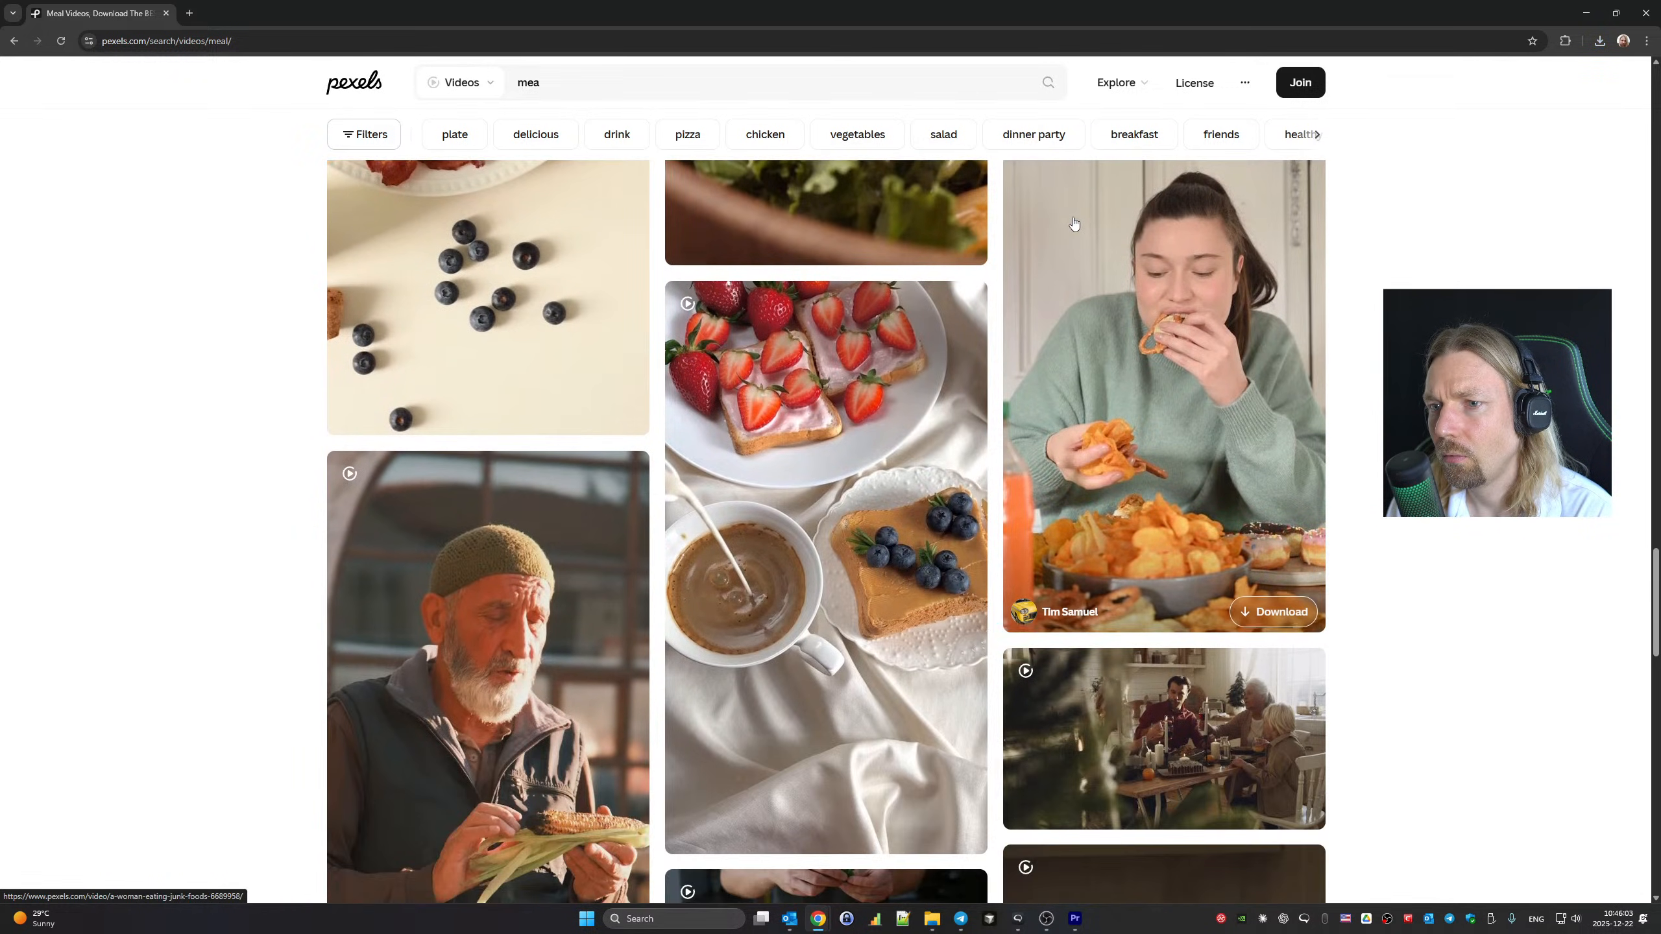
scroll(1073, 223, "down", 6)
scroll(1073, 223, "down", 15)
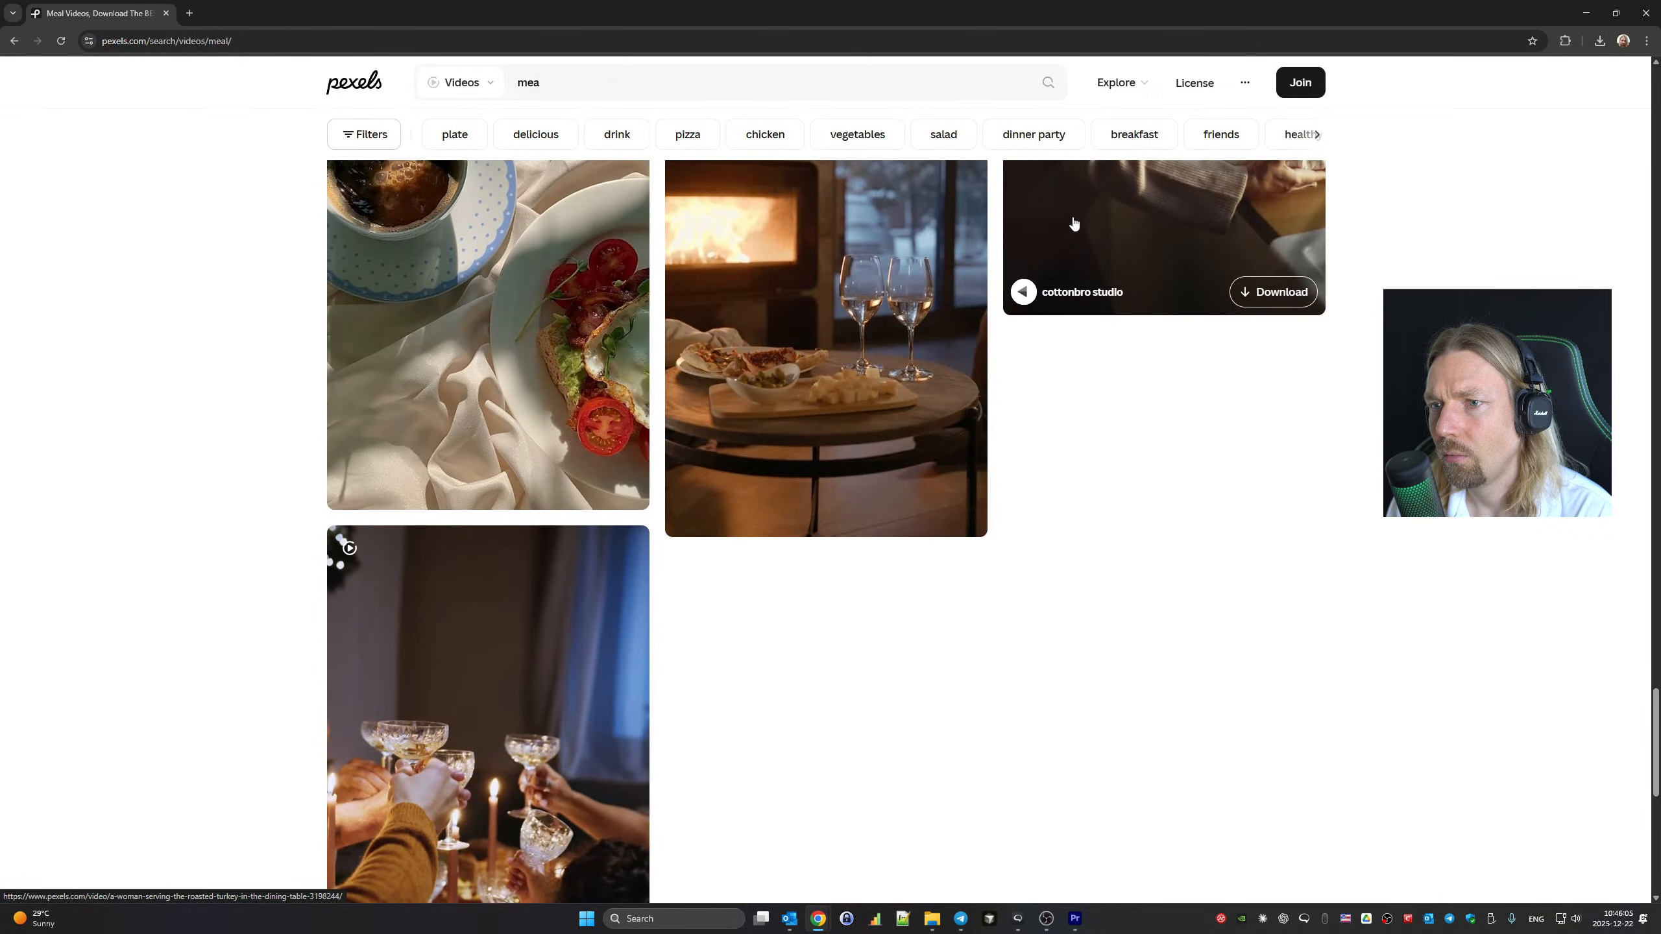
scroll(1073, 224, "down", 5)
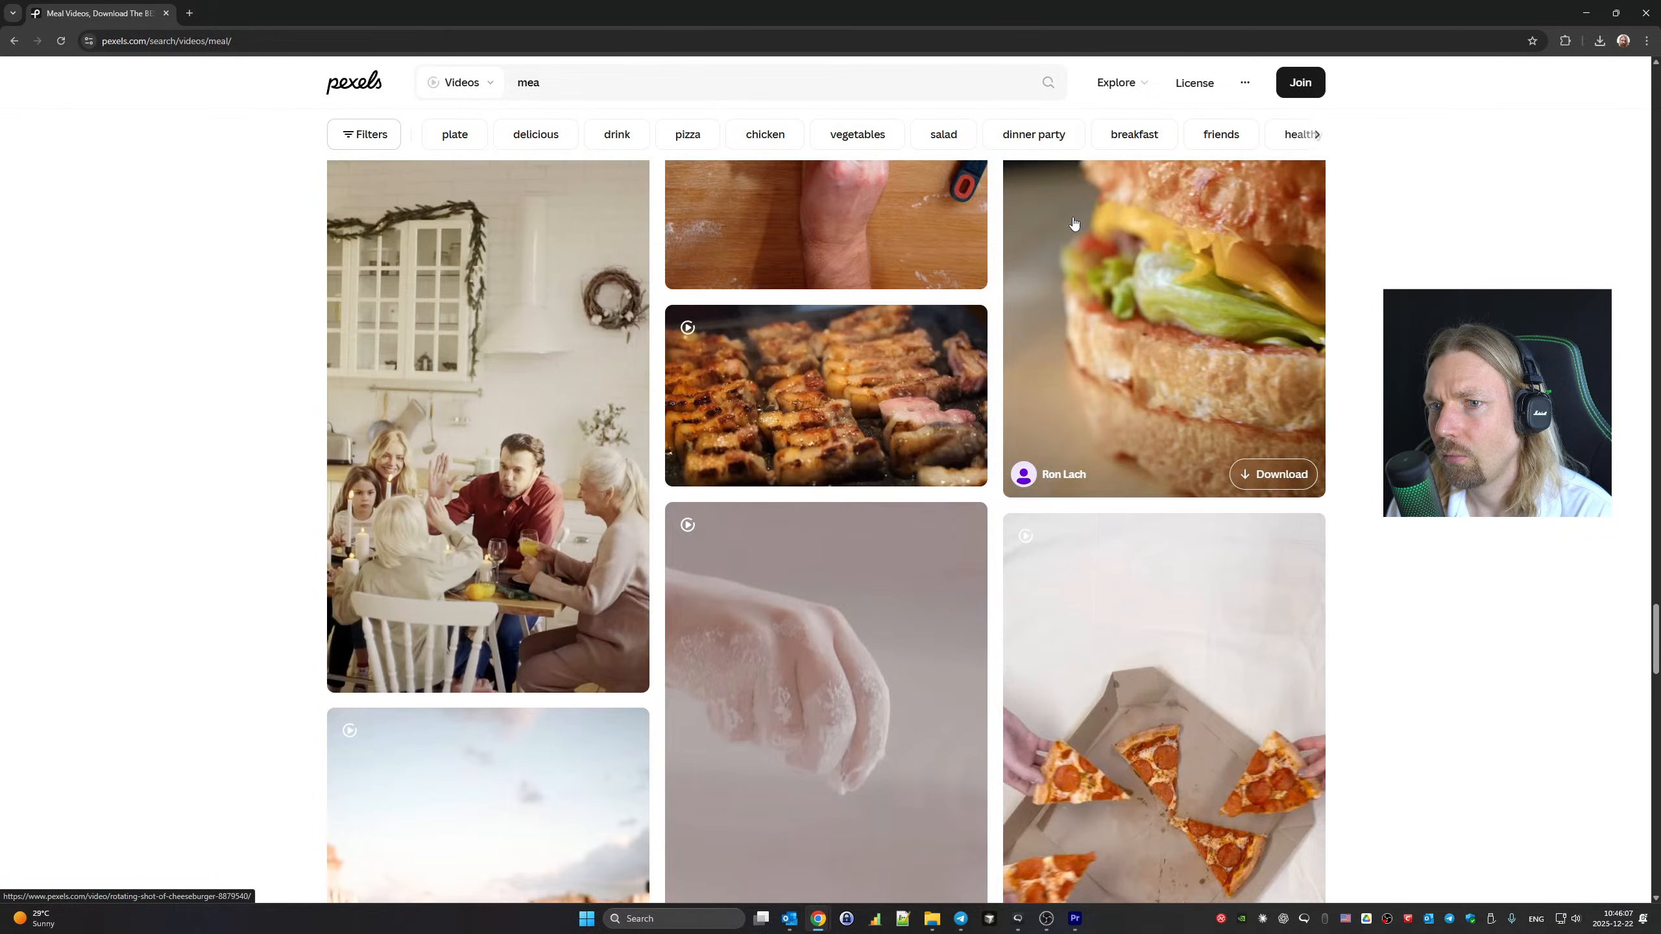
scroll(1074, 223, "down", 12)
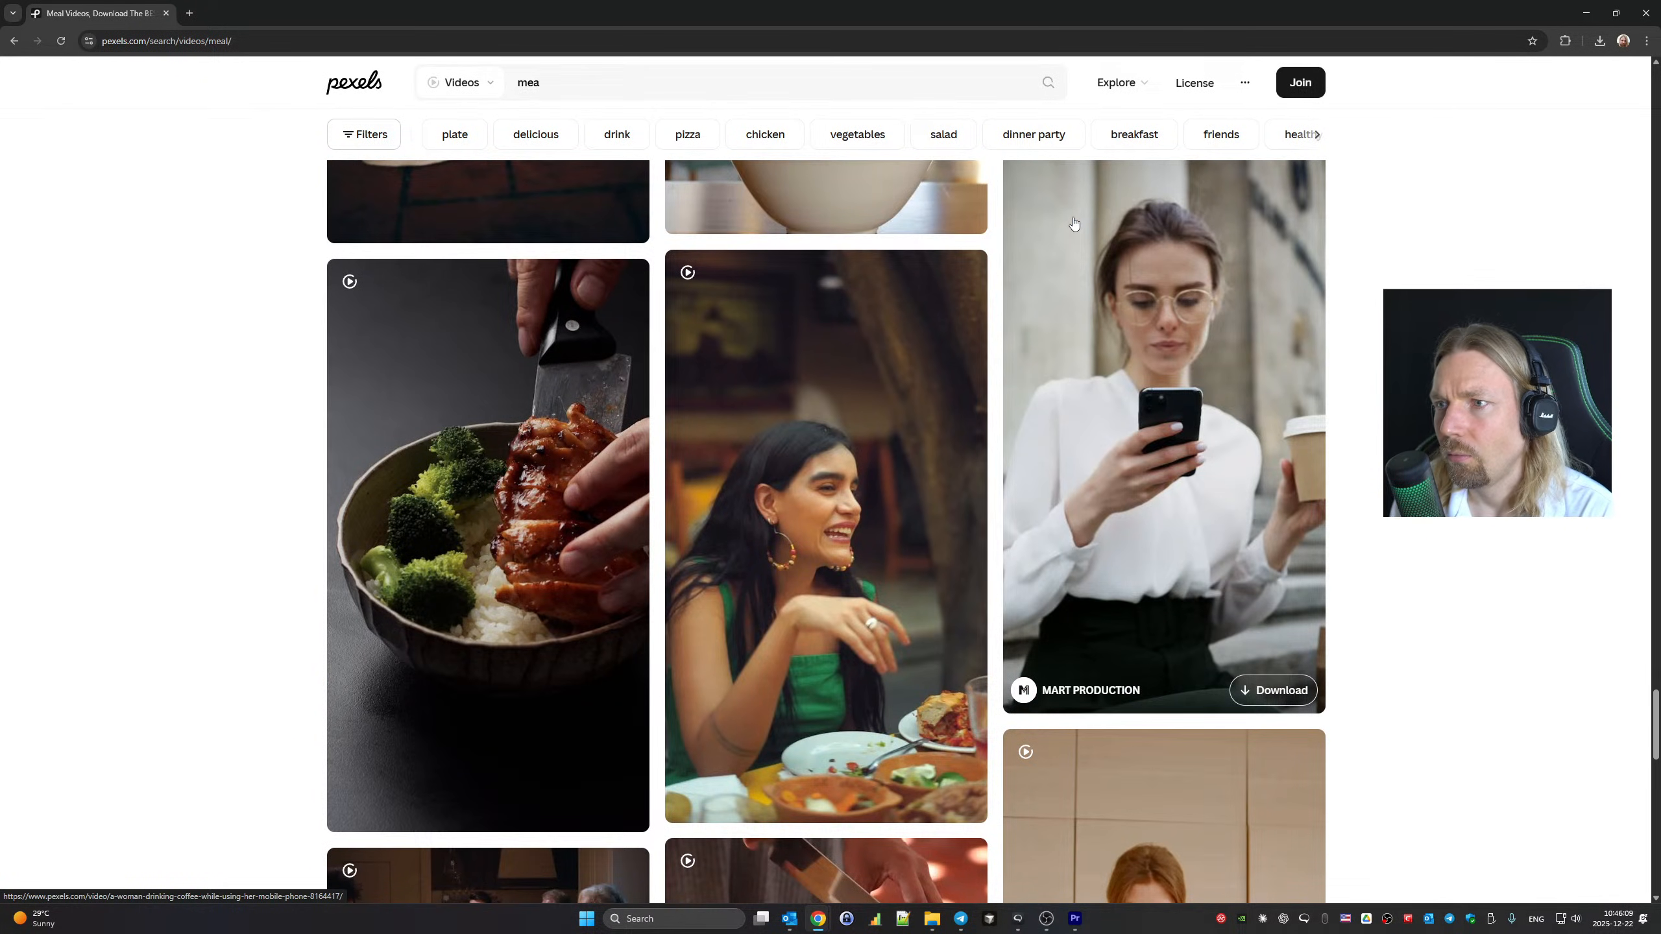
scroll(1074, 223, "down", 12)
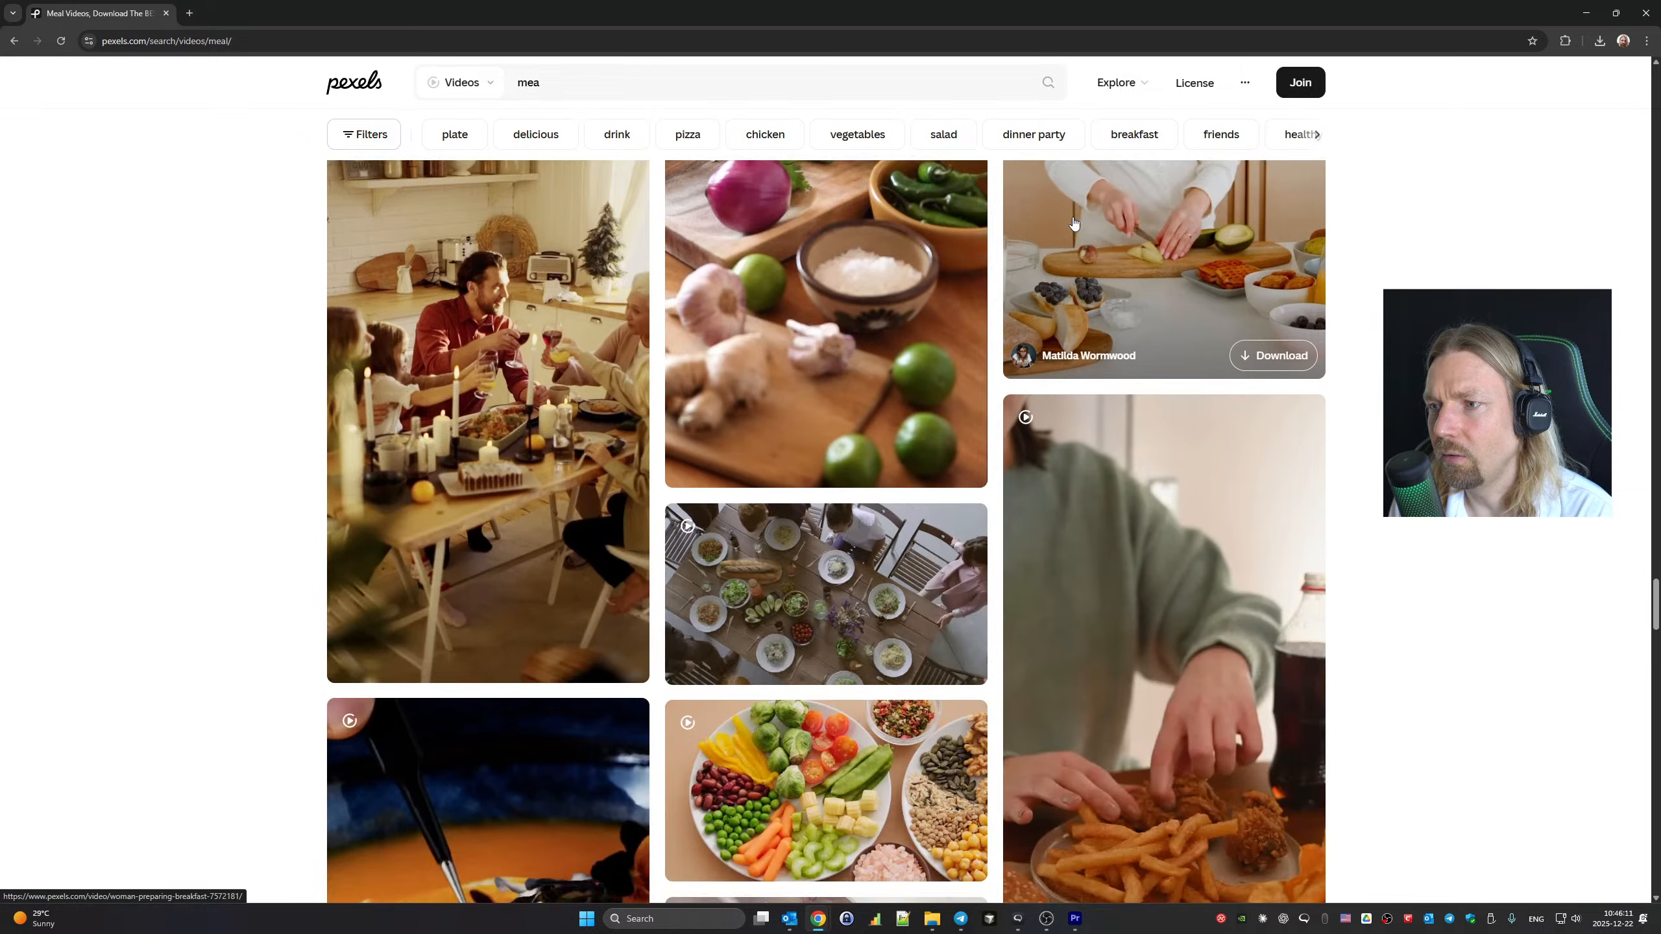
scroll(1073, 224, "down", 11)
scroll(1073, 223, "down", 6)
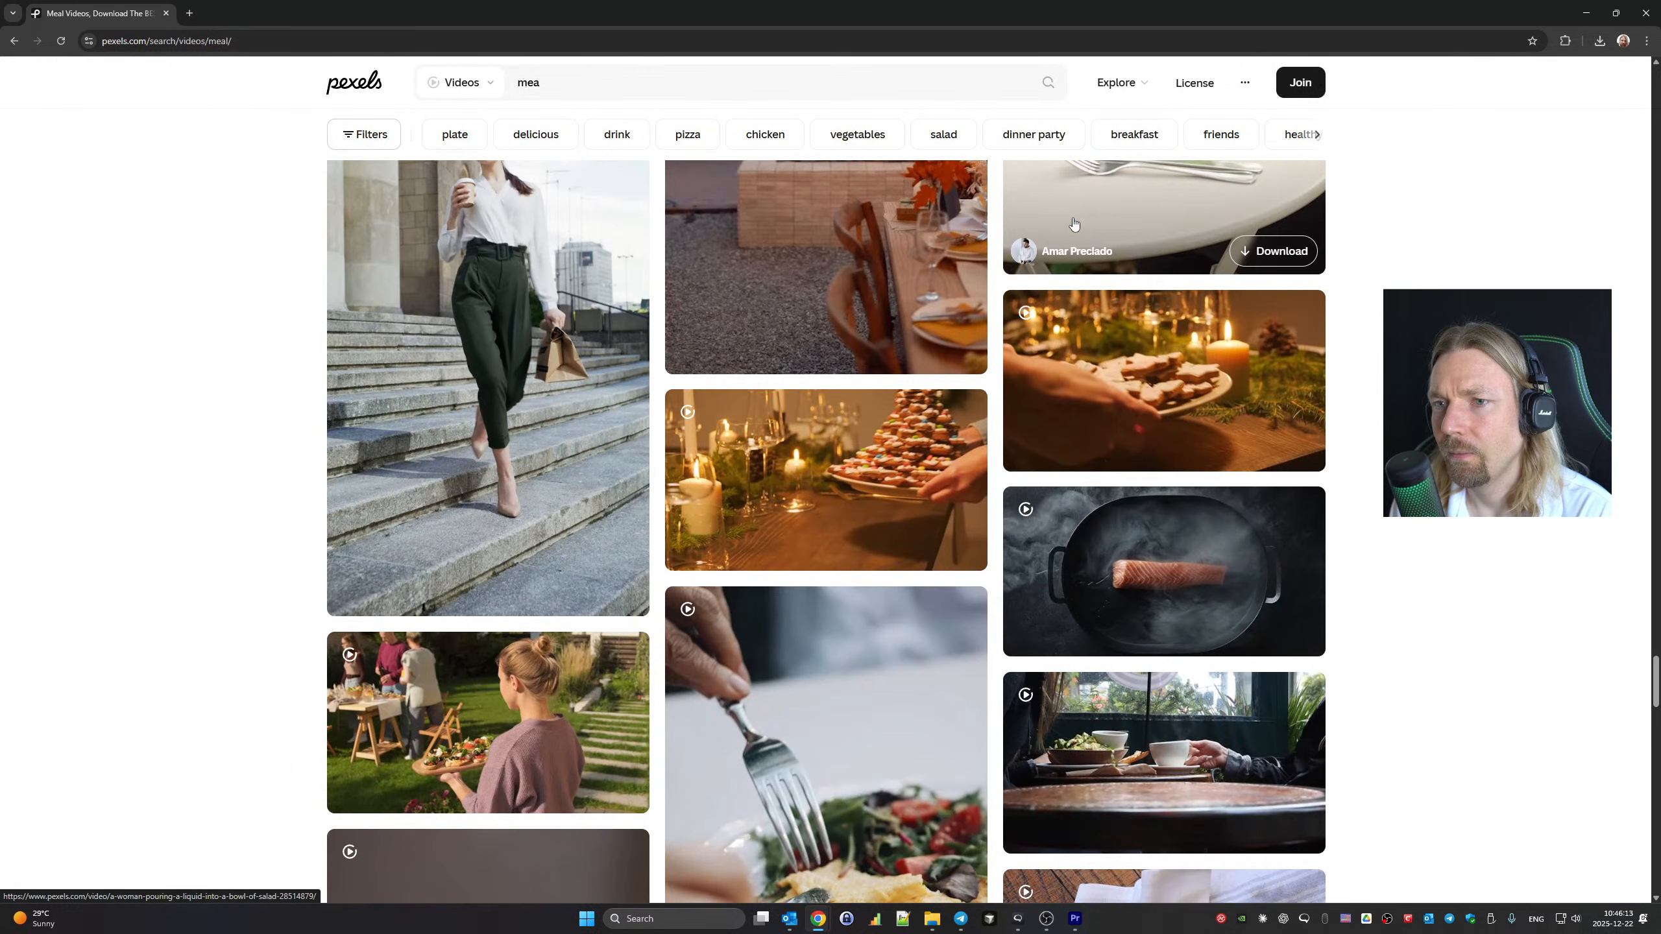
scroll(1073, 223, "down", 5)
scroll(1073, 223, "down", 1)
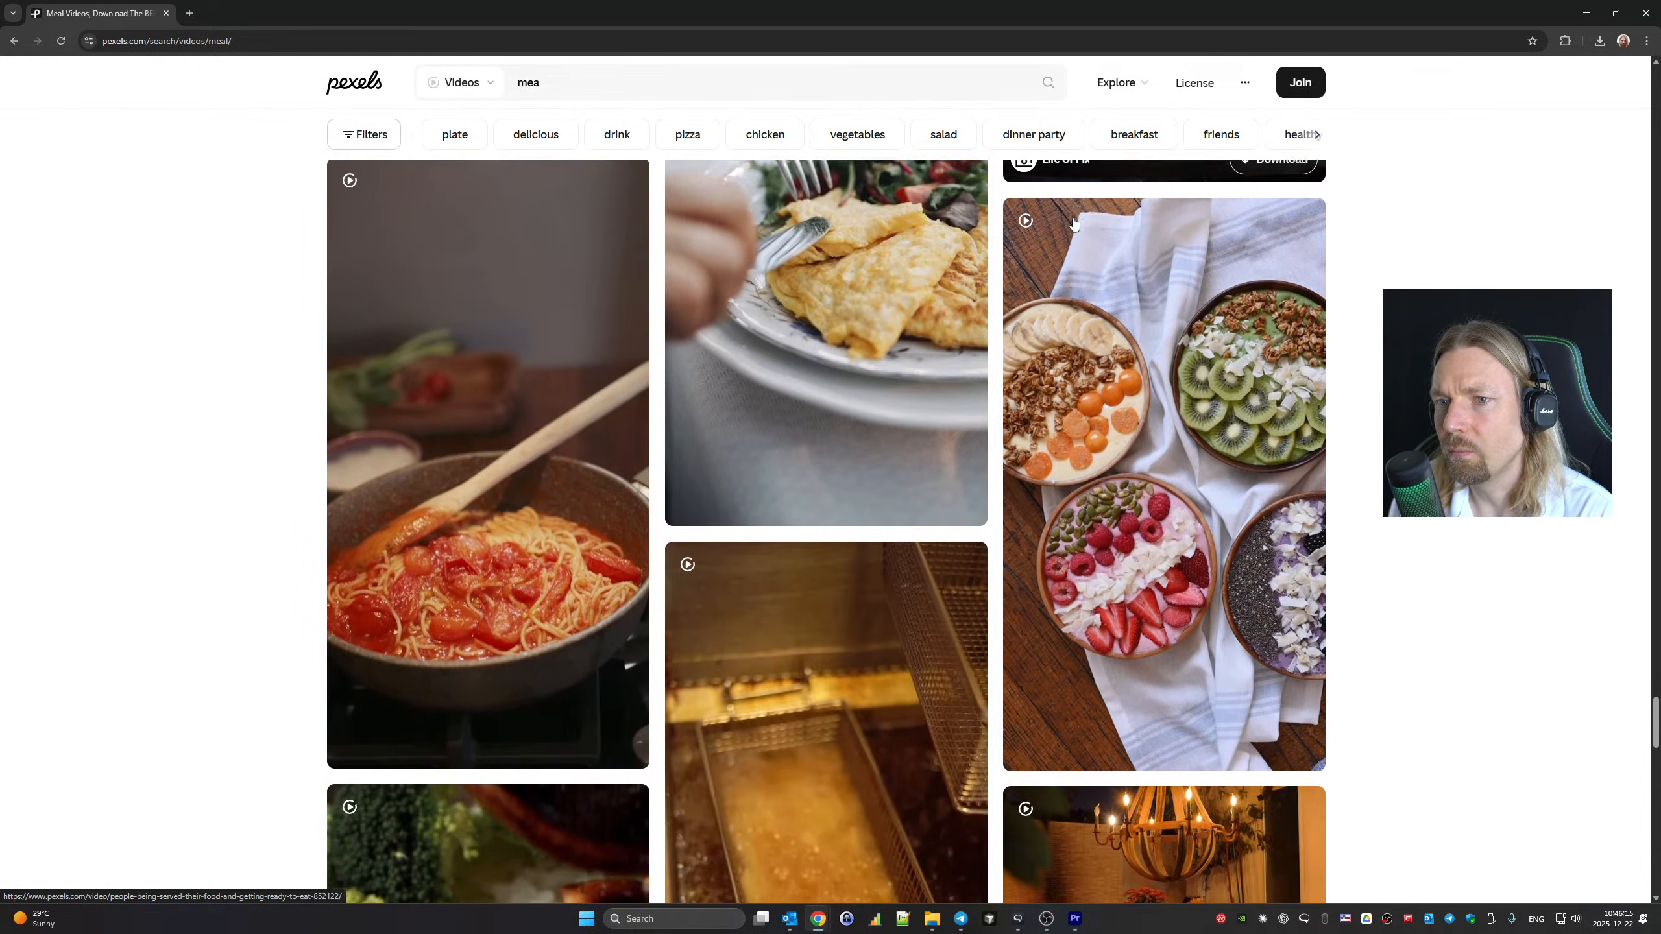
scroll(1073, 224, "down", 9)
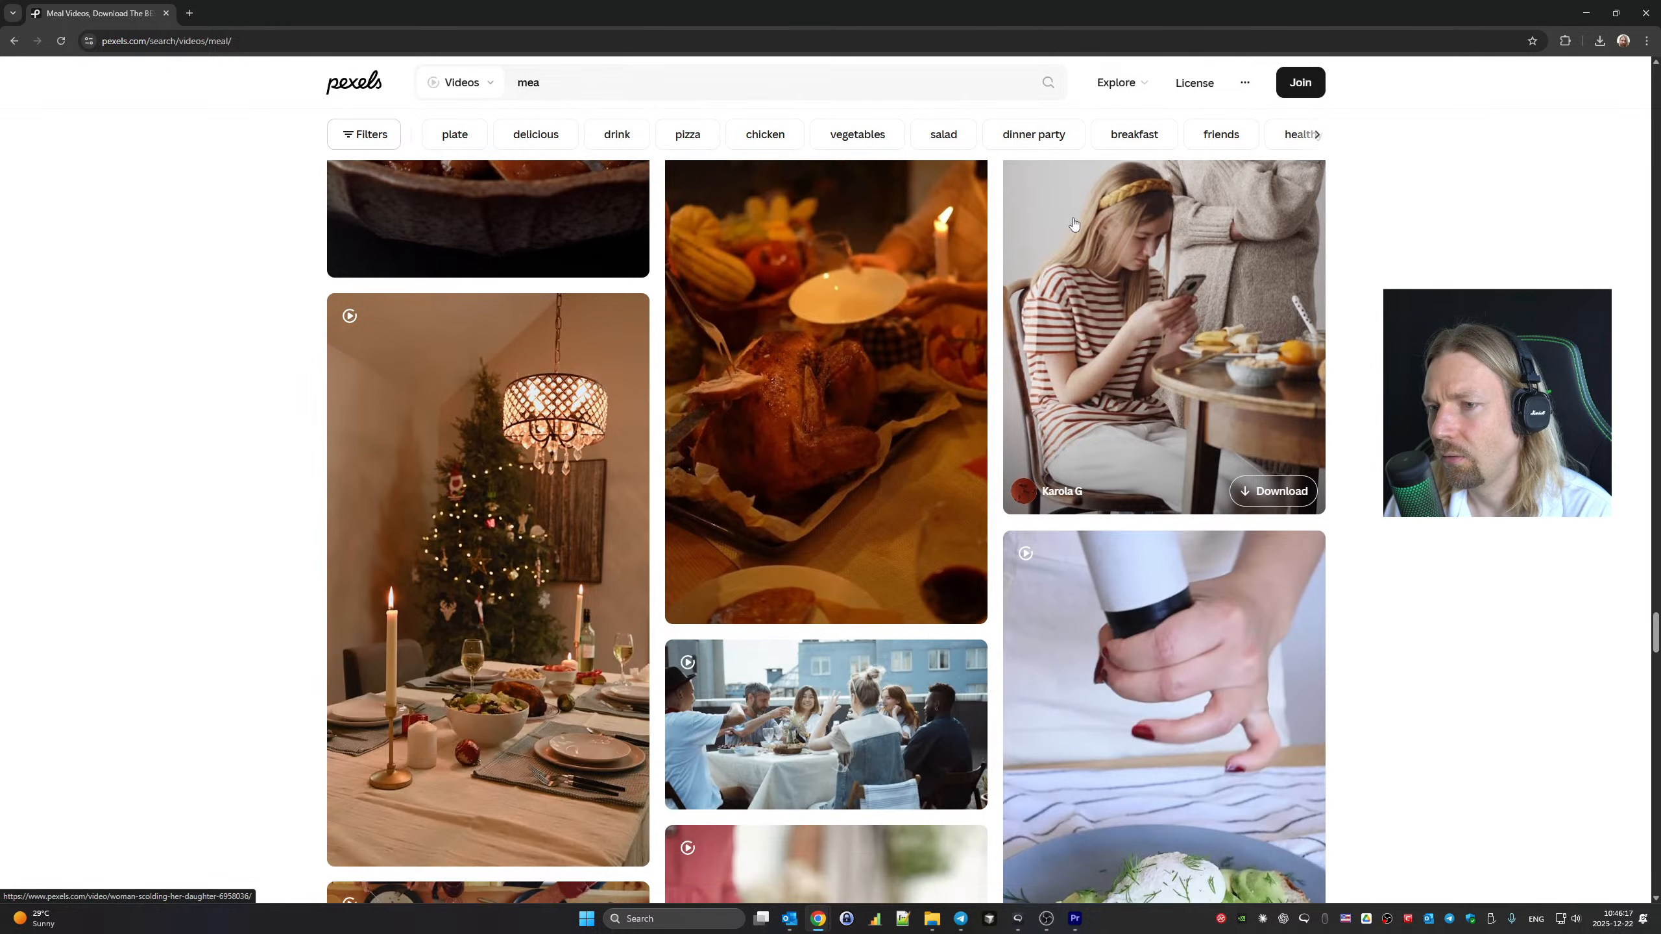
scroll(1073, 223, "down", 3)
scroll(1073, 223, "down", 3)
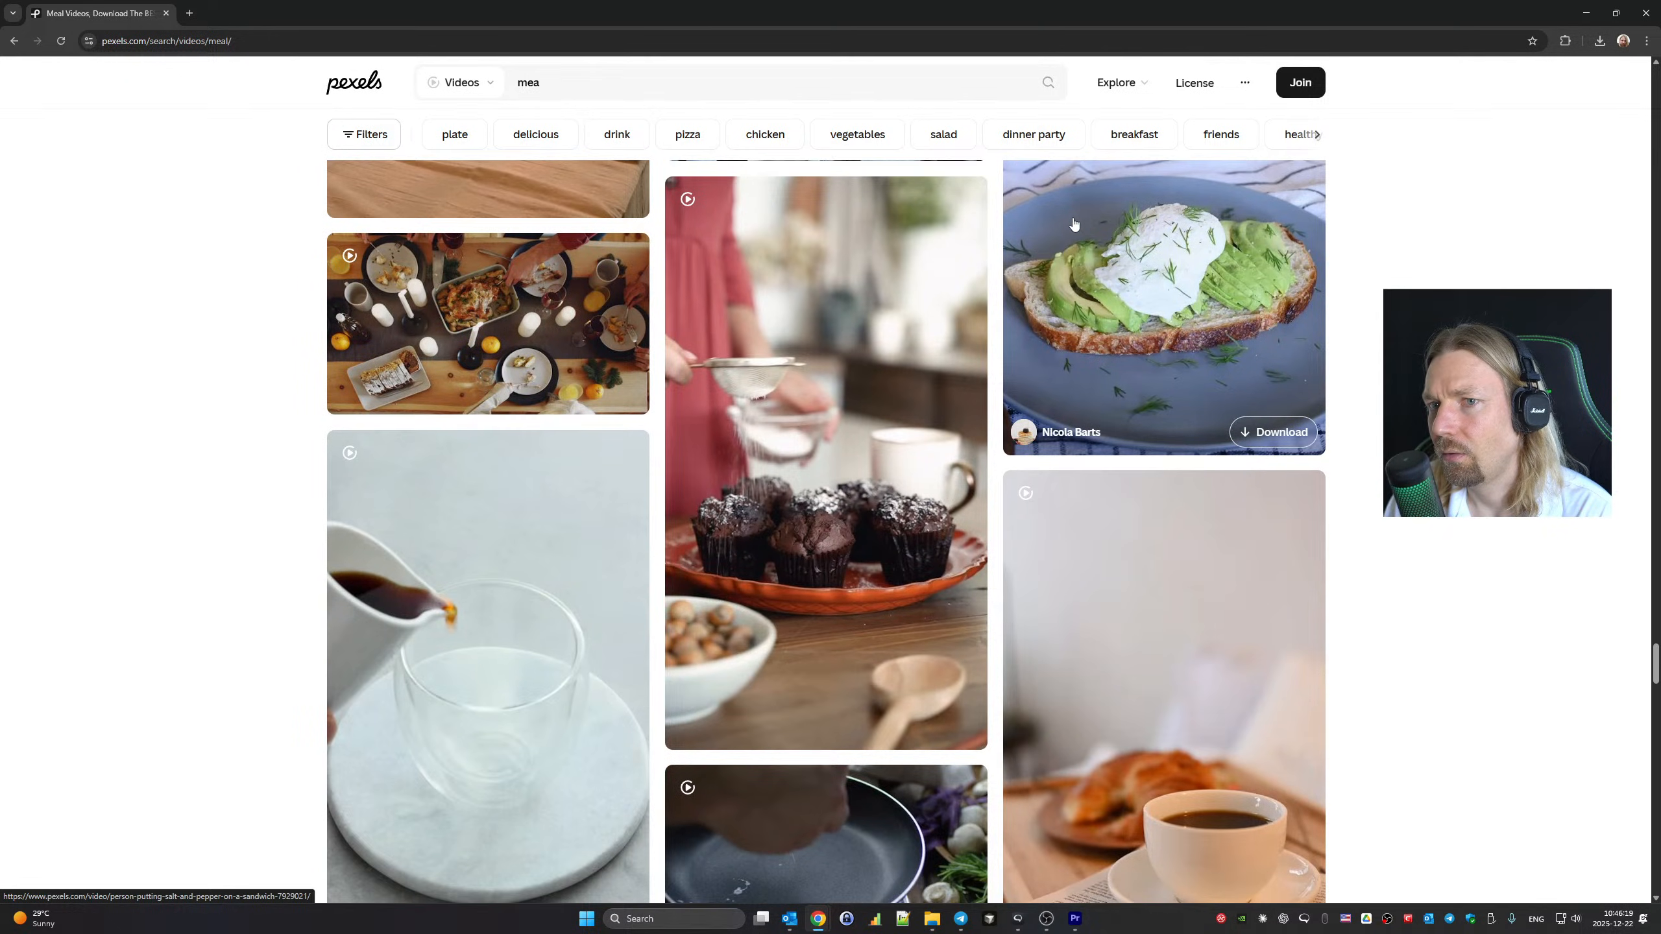
scroll(1073, 223, "down", 8)
scroll(1073, 223, "down", 3)
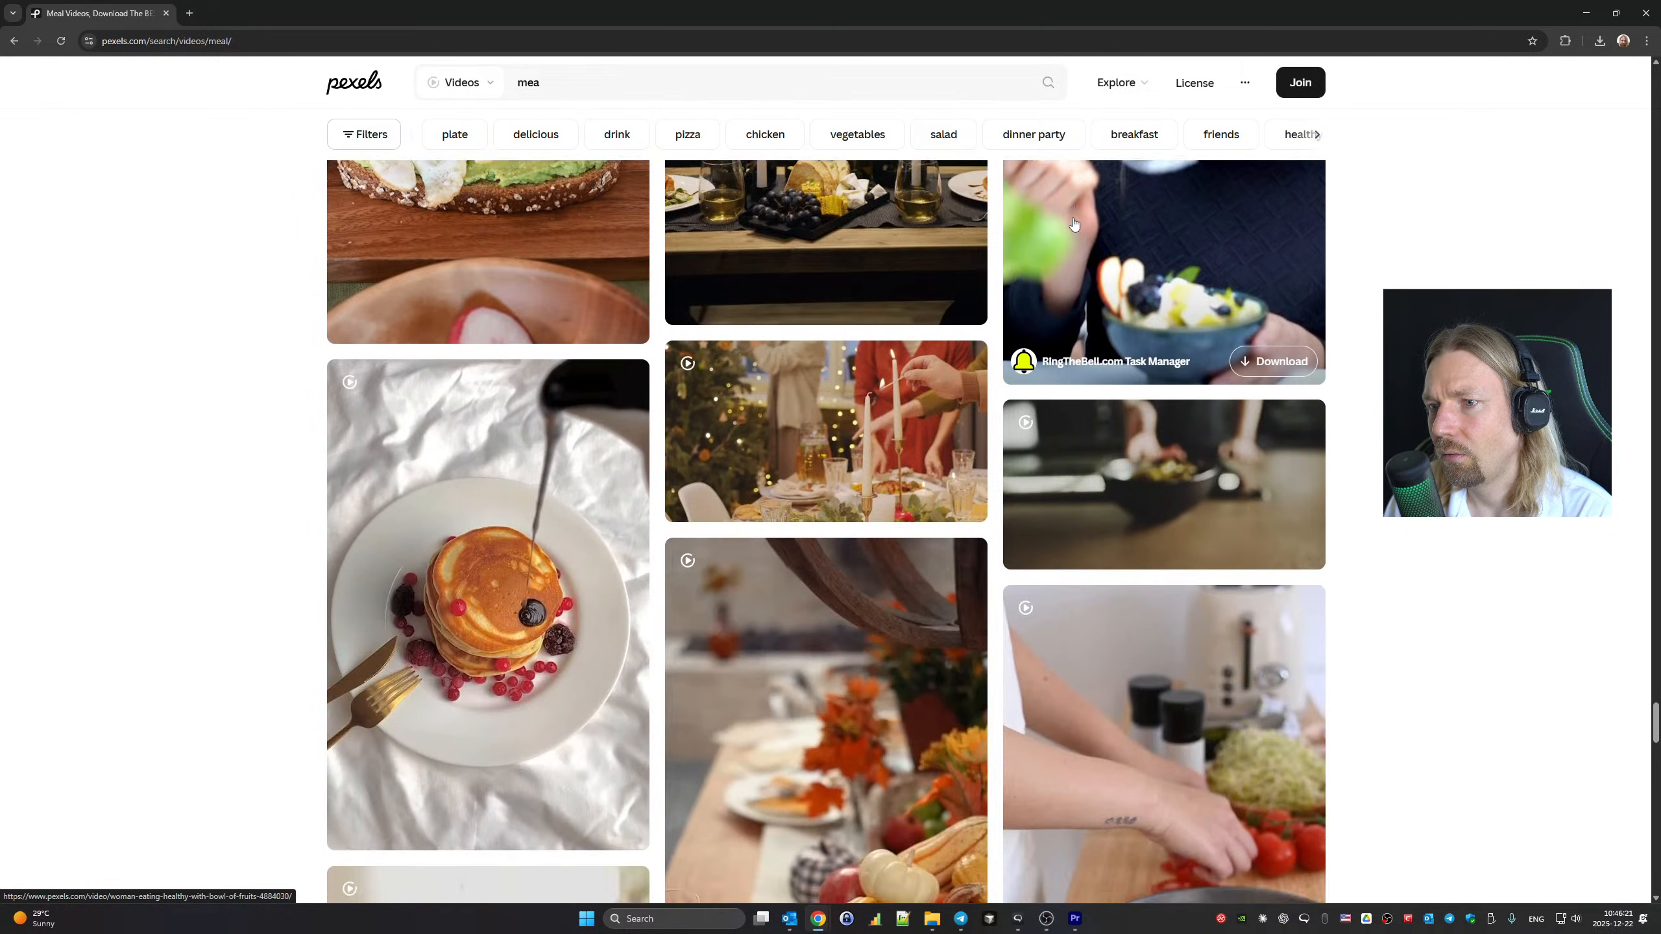
scroll(1073, 223, "down", 3)
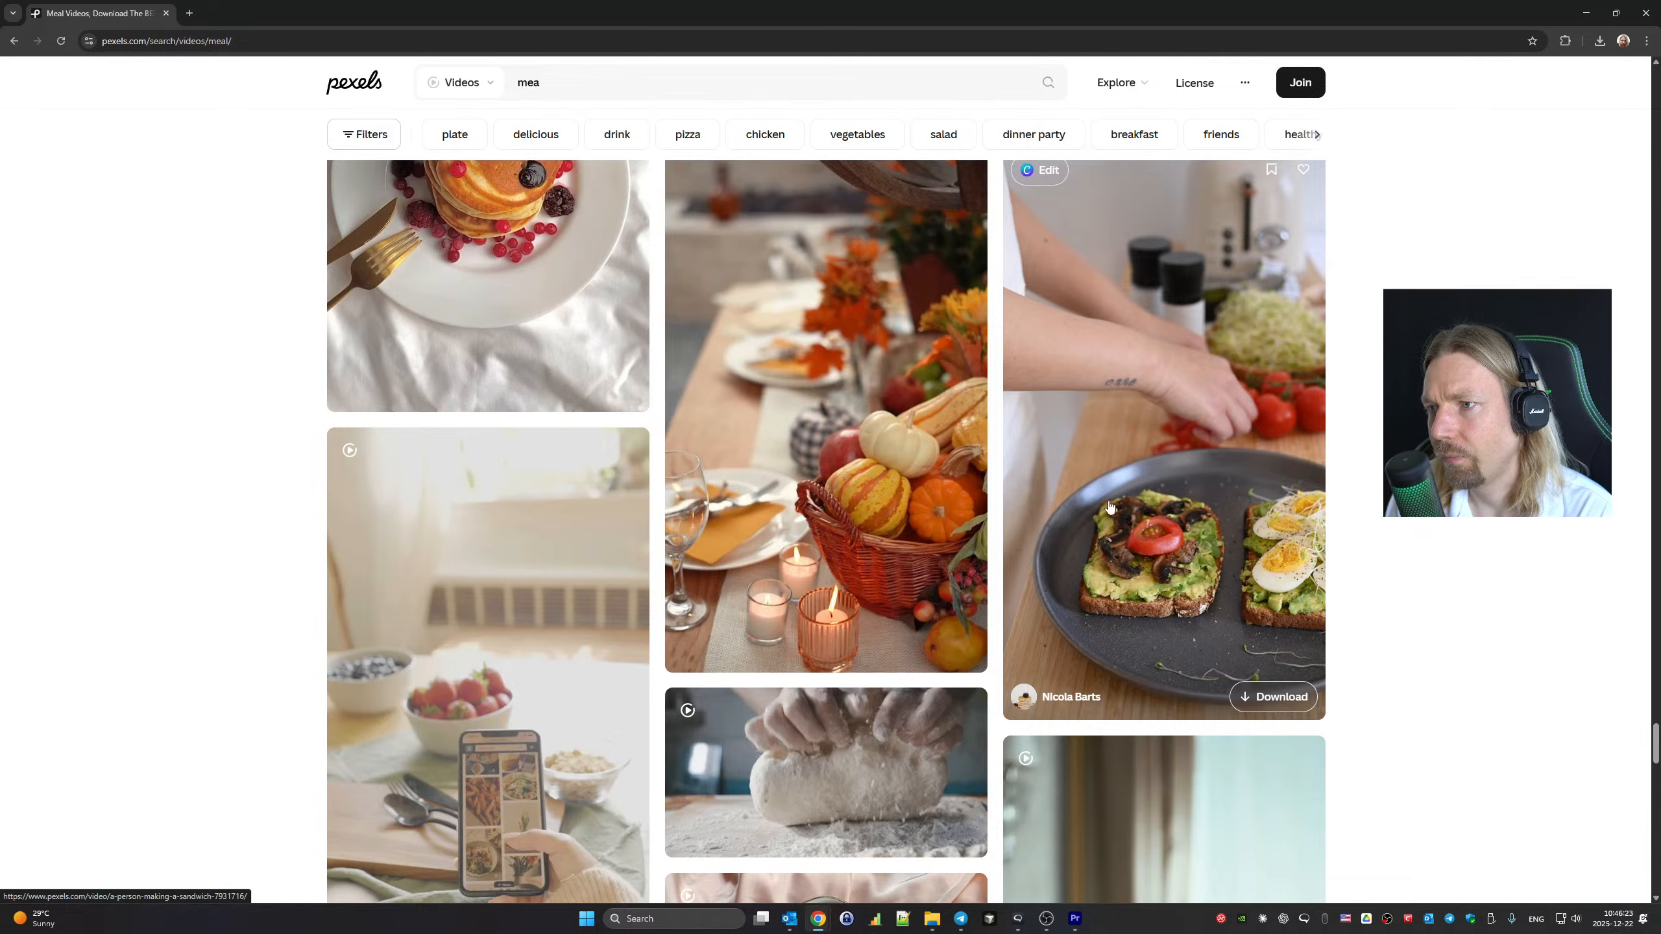
Download the vertical clip of hands preparing avocado toast with tomatoes and close the download pop-up
left_click(1272, 697)
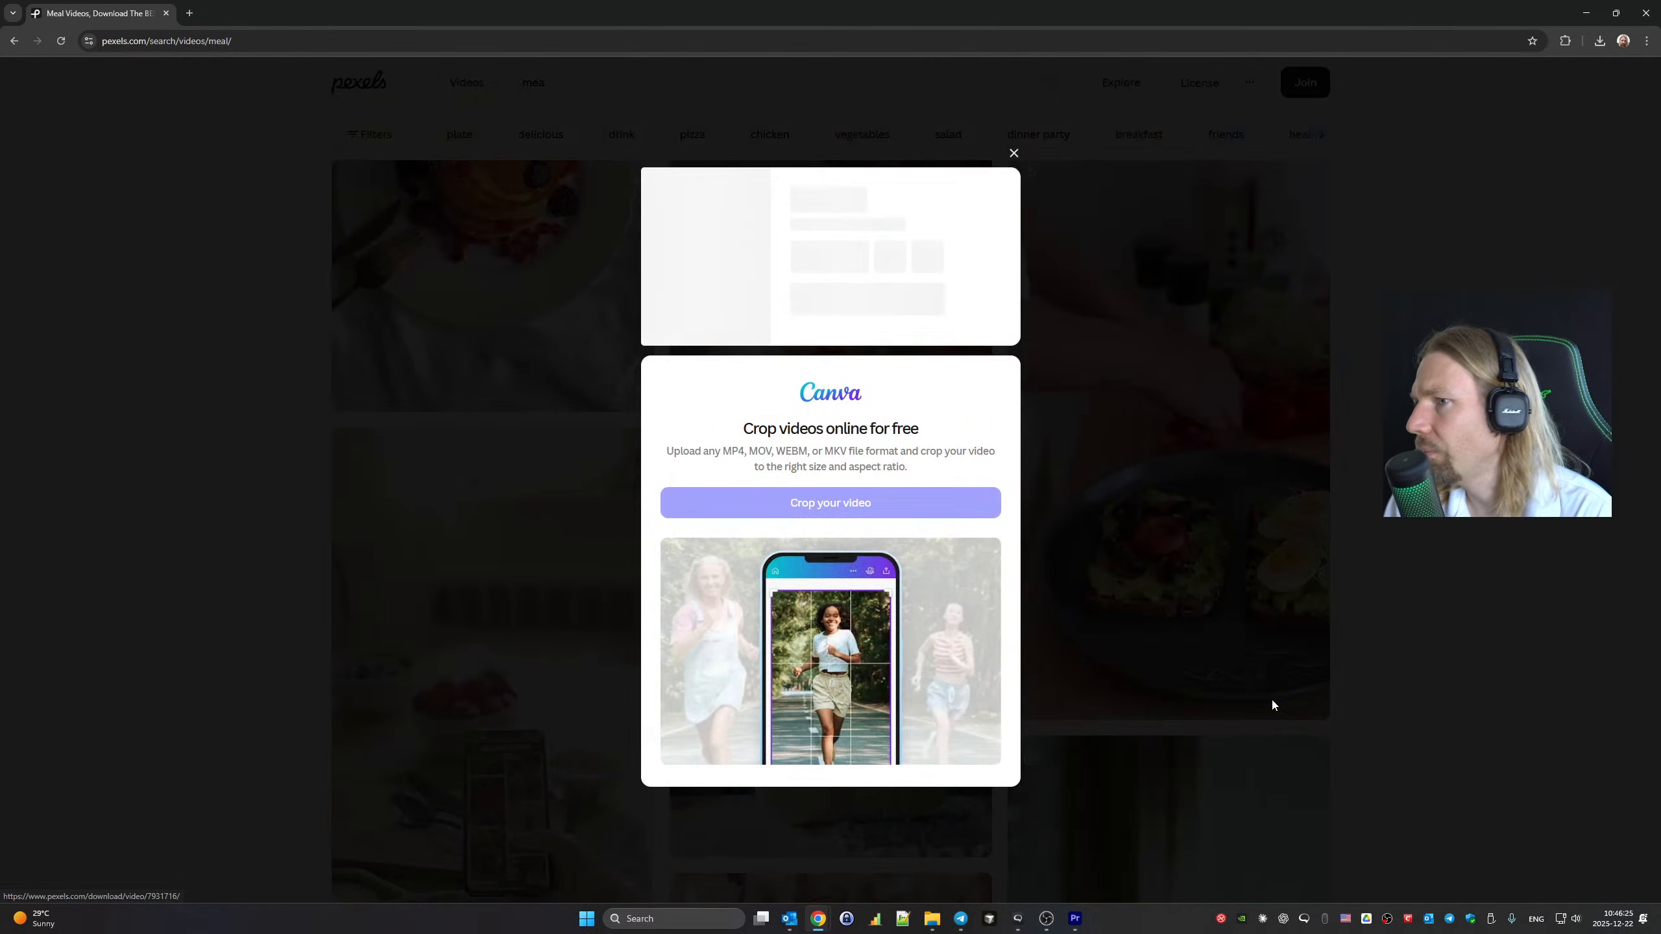
left_click(1278, 517)
scroll(1232, 505, "down", 3)
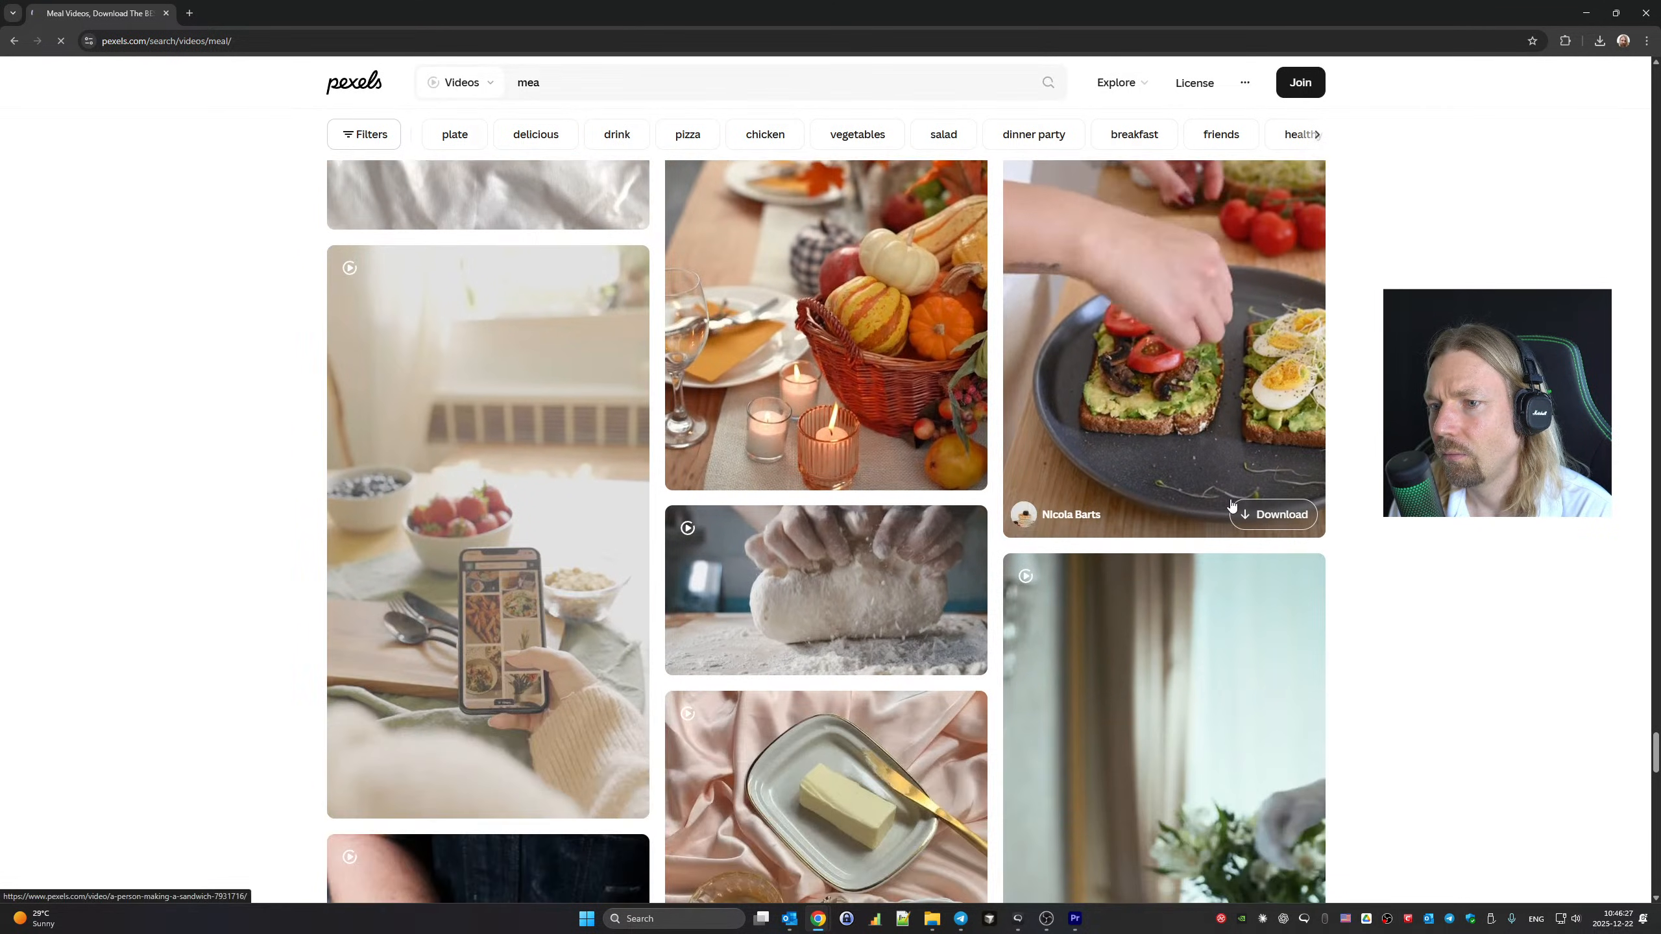
scroll(1232, 505, "down", 3)
scroll(1232, 505, "up", 6)
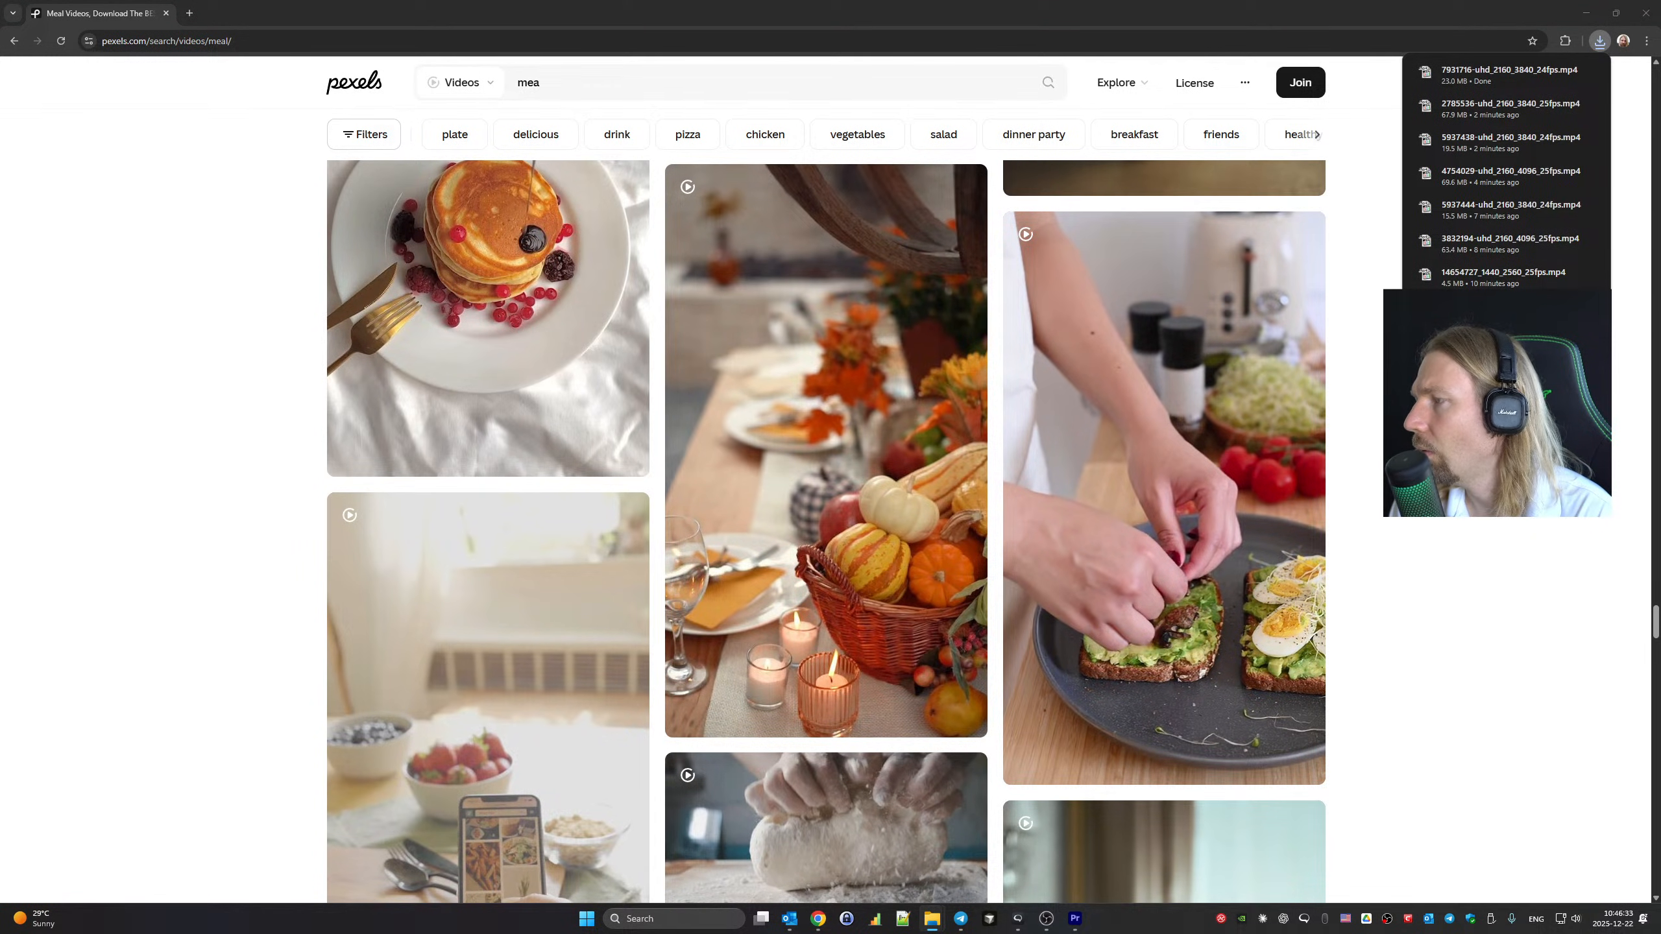
scroll(976, 349, "down", 2)
Switch to Premiere Pro, place the downloaded avocado-toast clip at 00:00:37:41 right after the jump-rope clip, and play it
left_click(1075, 919)
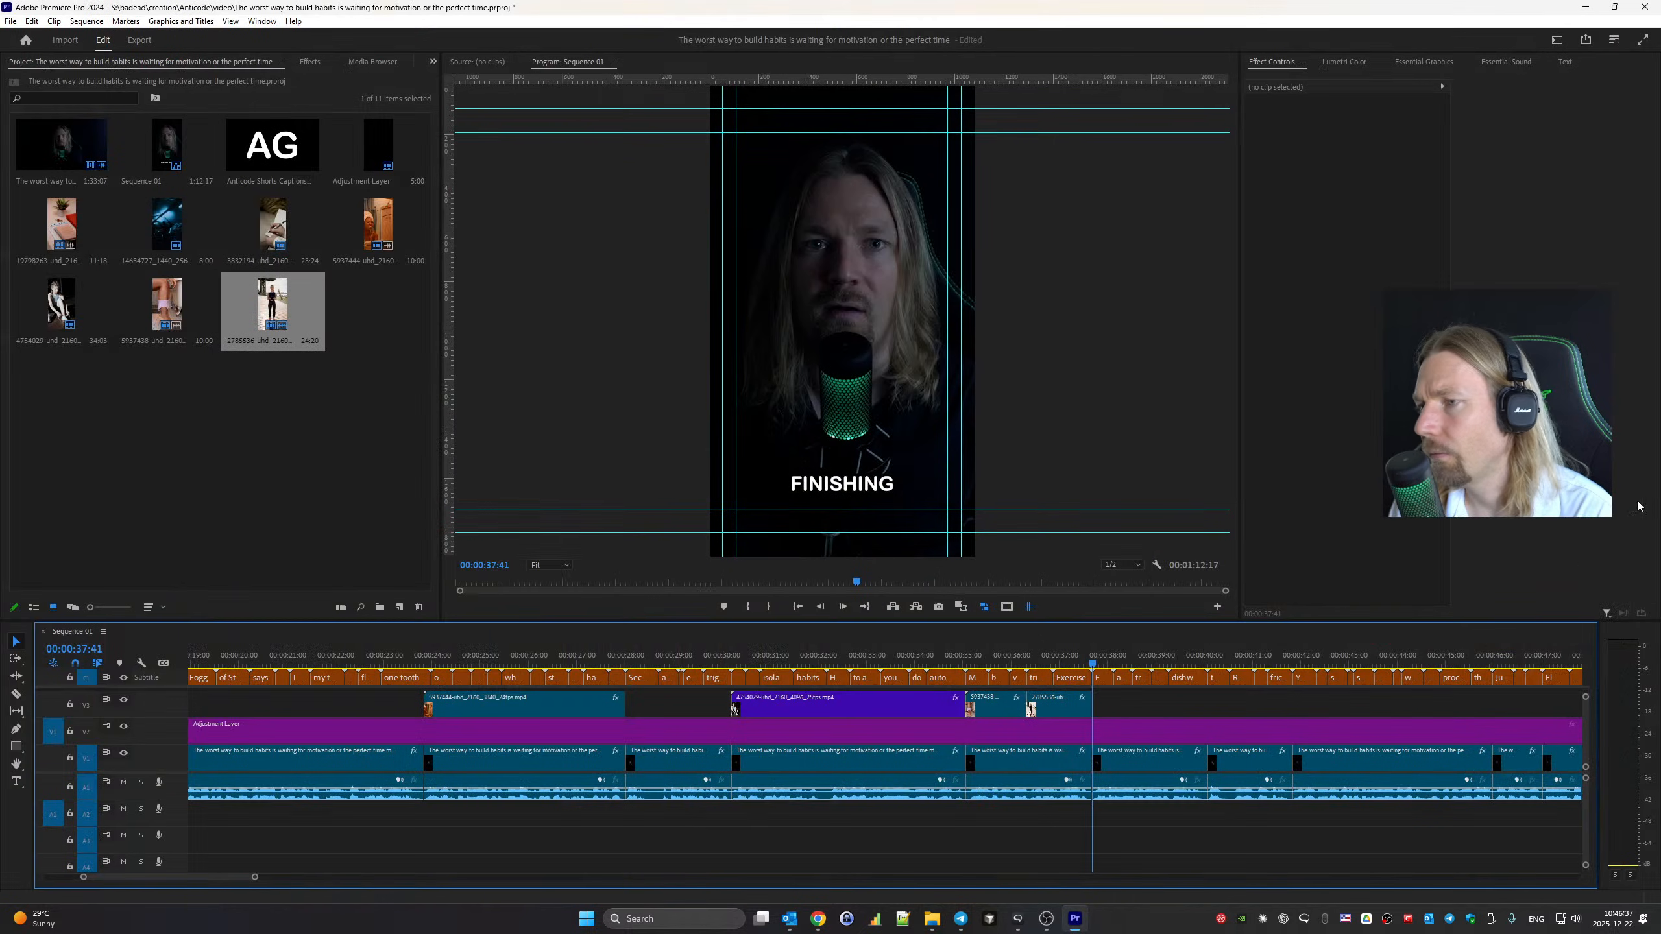
left_click_drag(1074, 919, 1099, 703)
key("space")
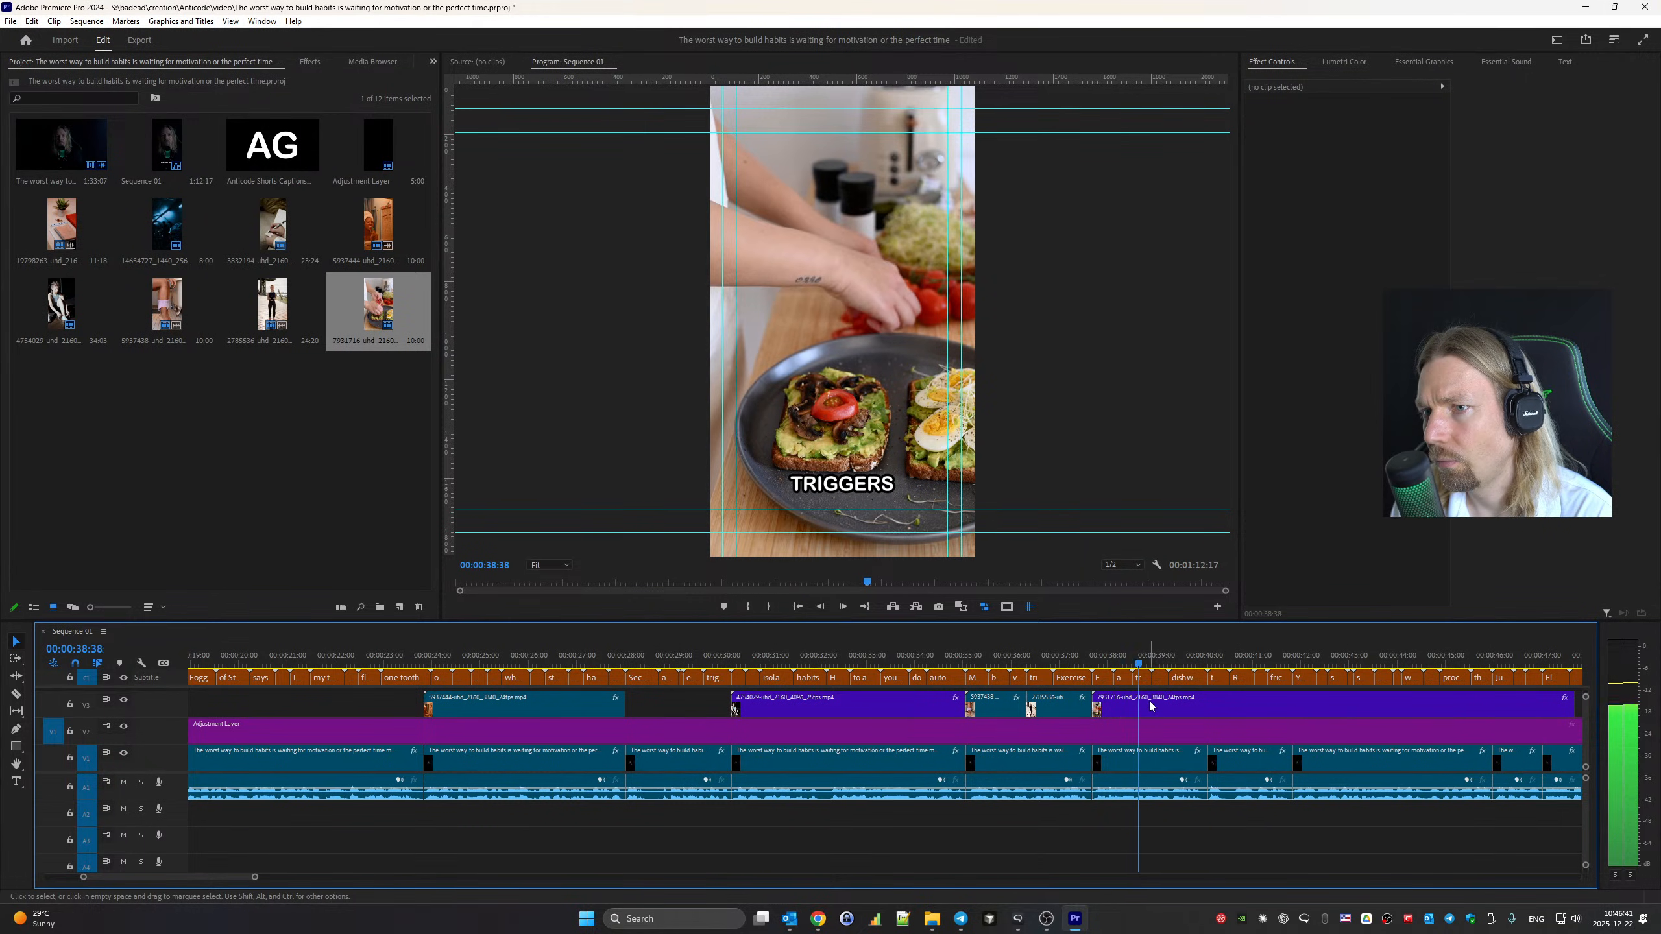
key("space")
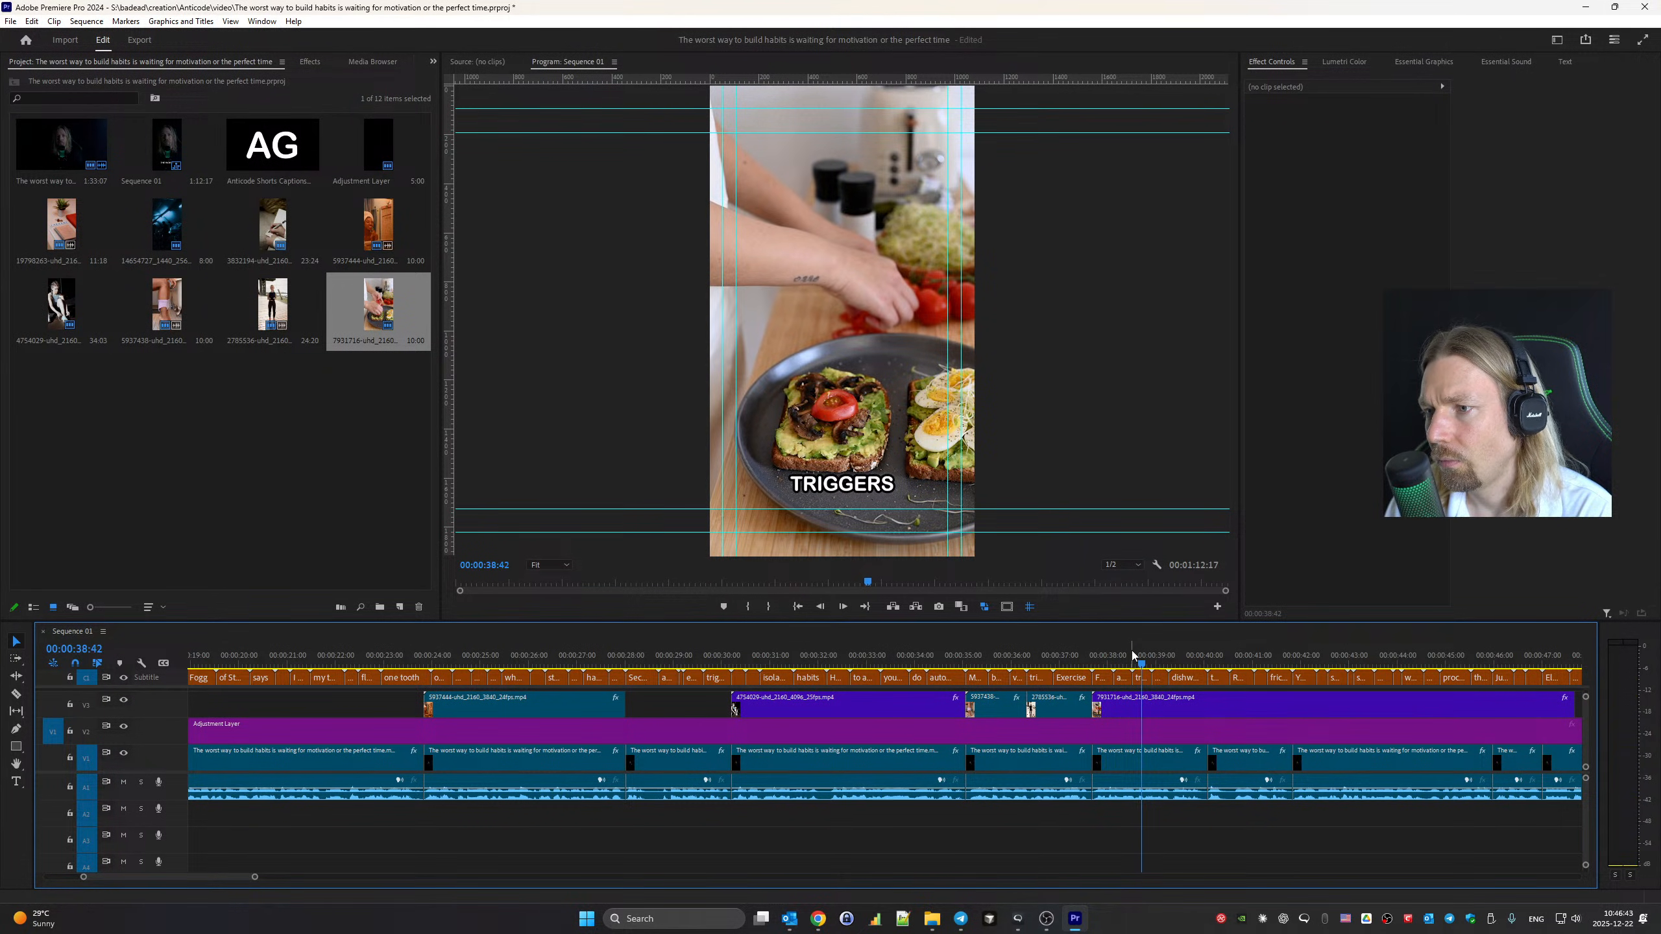
Split the avocado-toast clip at 00:00:38:48 and delete the part after the cut
left_click_drag(1142, 665, 1147, 671)
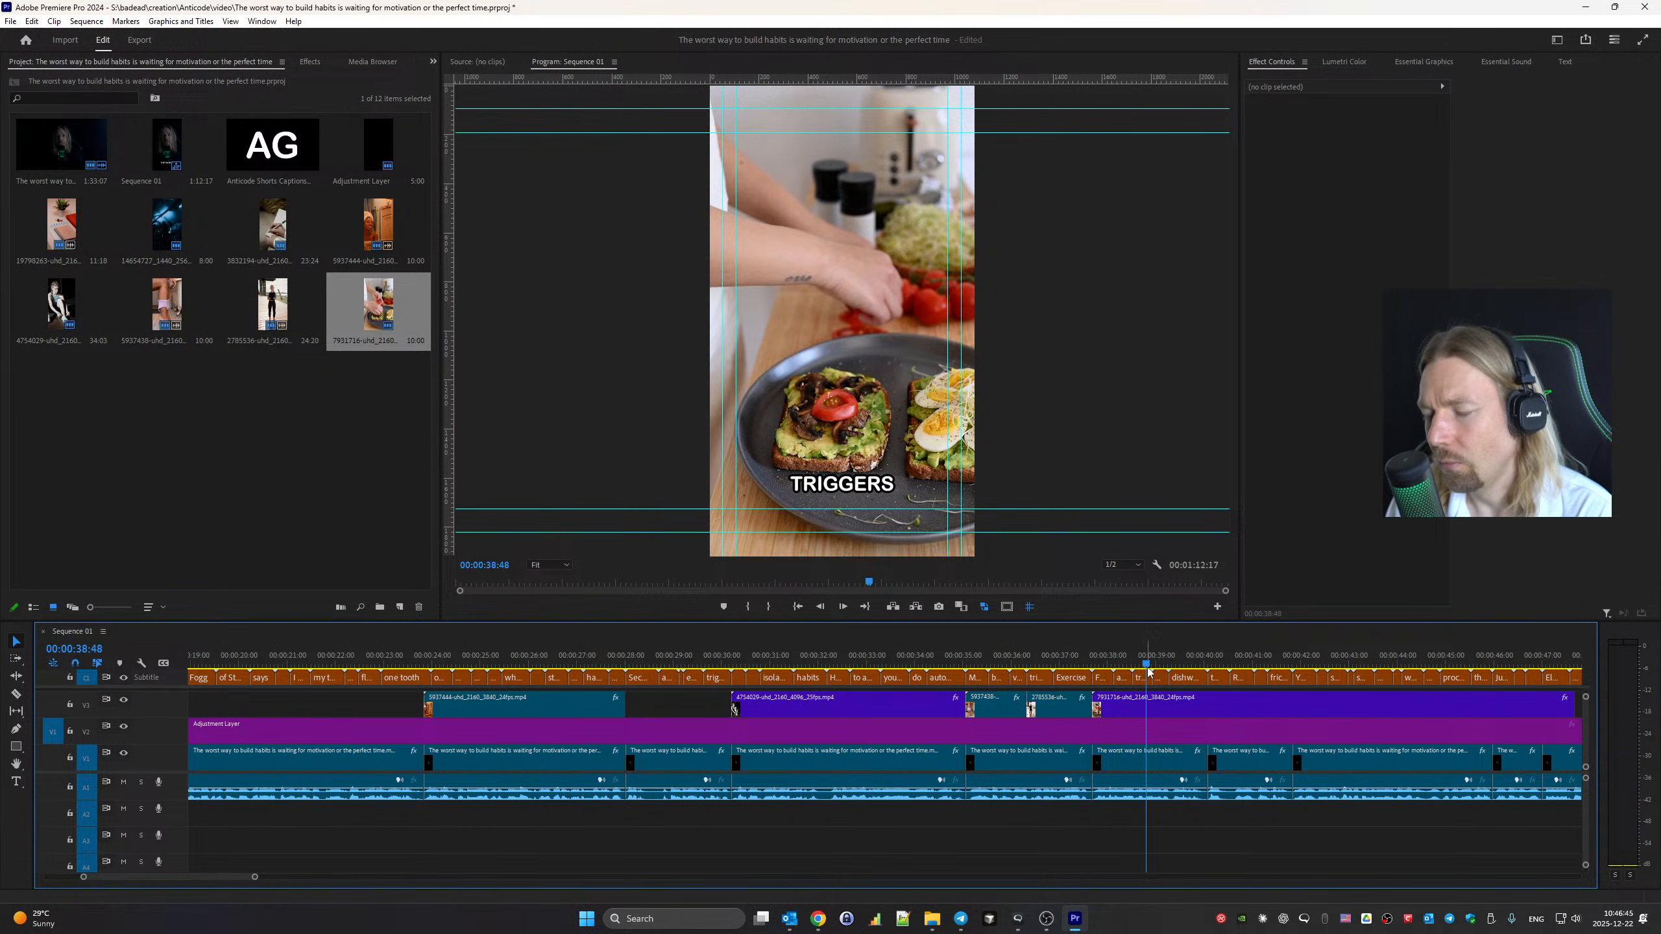
key("c")
left_click(1147, 705)
key("v")
left_click(1166, 706)
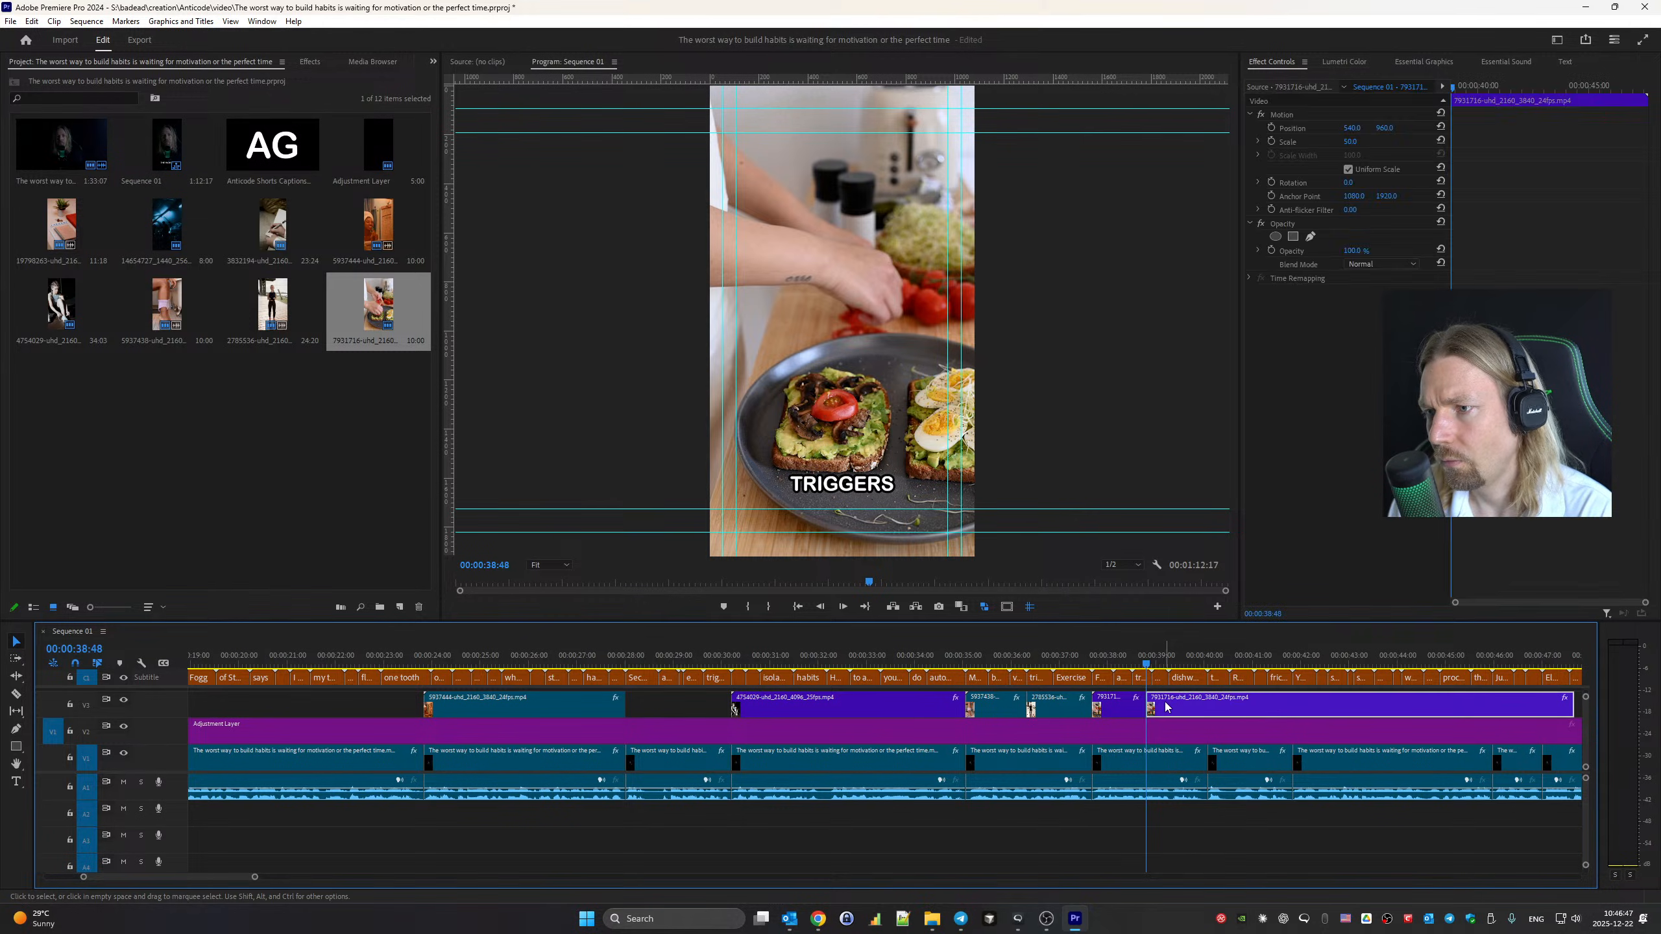
key("Delete")
Switch to Pexels in the browser and search its videos for "dish washing"
mouse_move(818, 918)
left_click(726, 857)
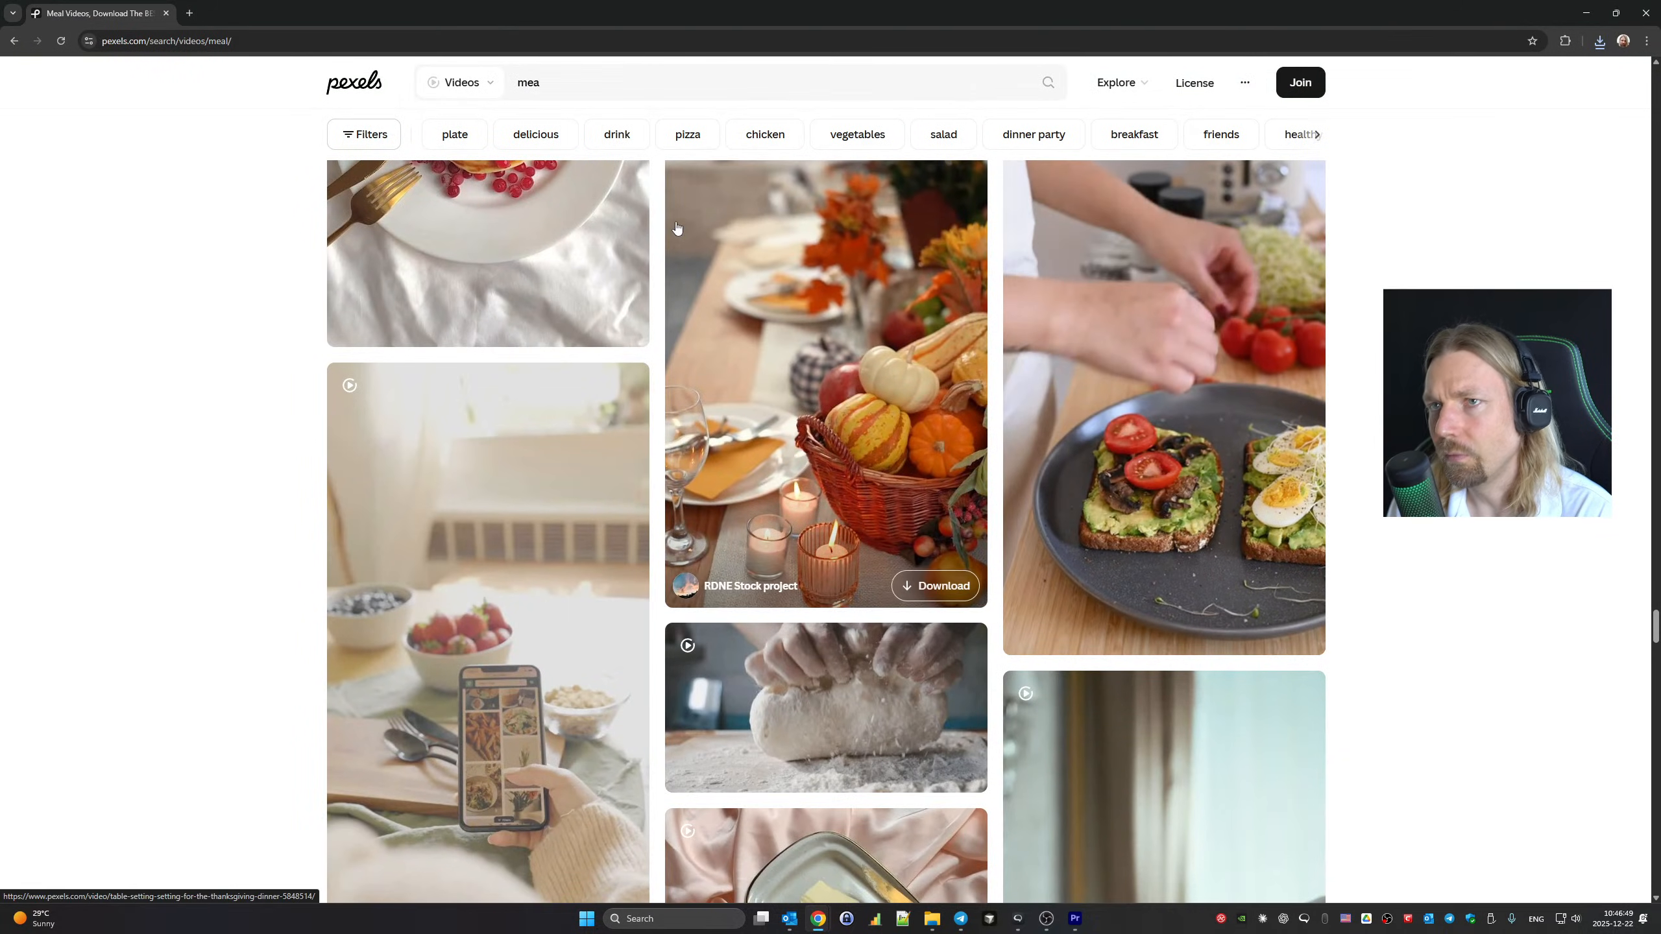
left_click_drag(575, 92, 411, 97)
type("dish")
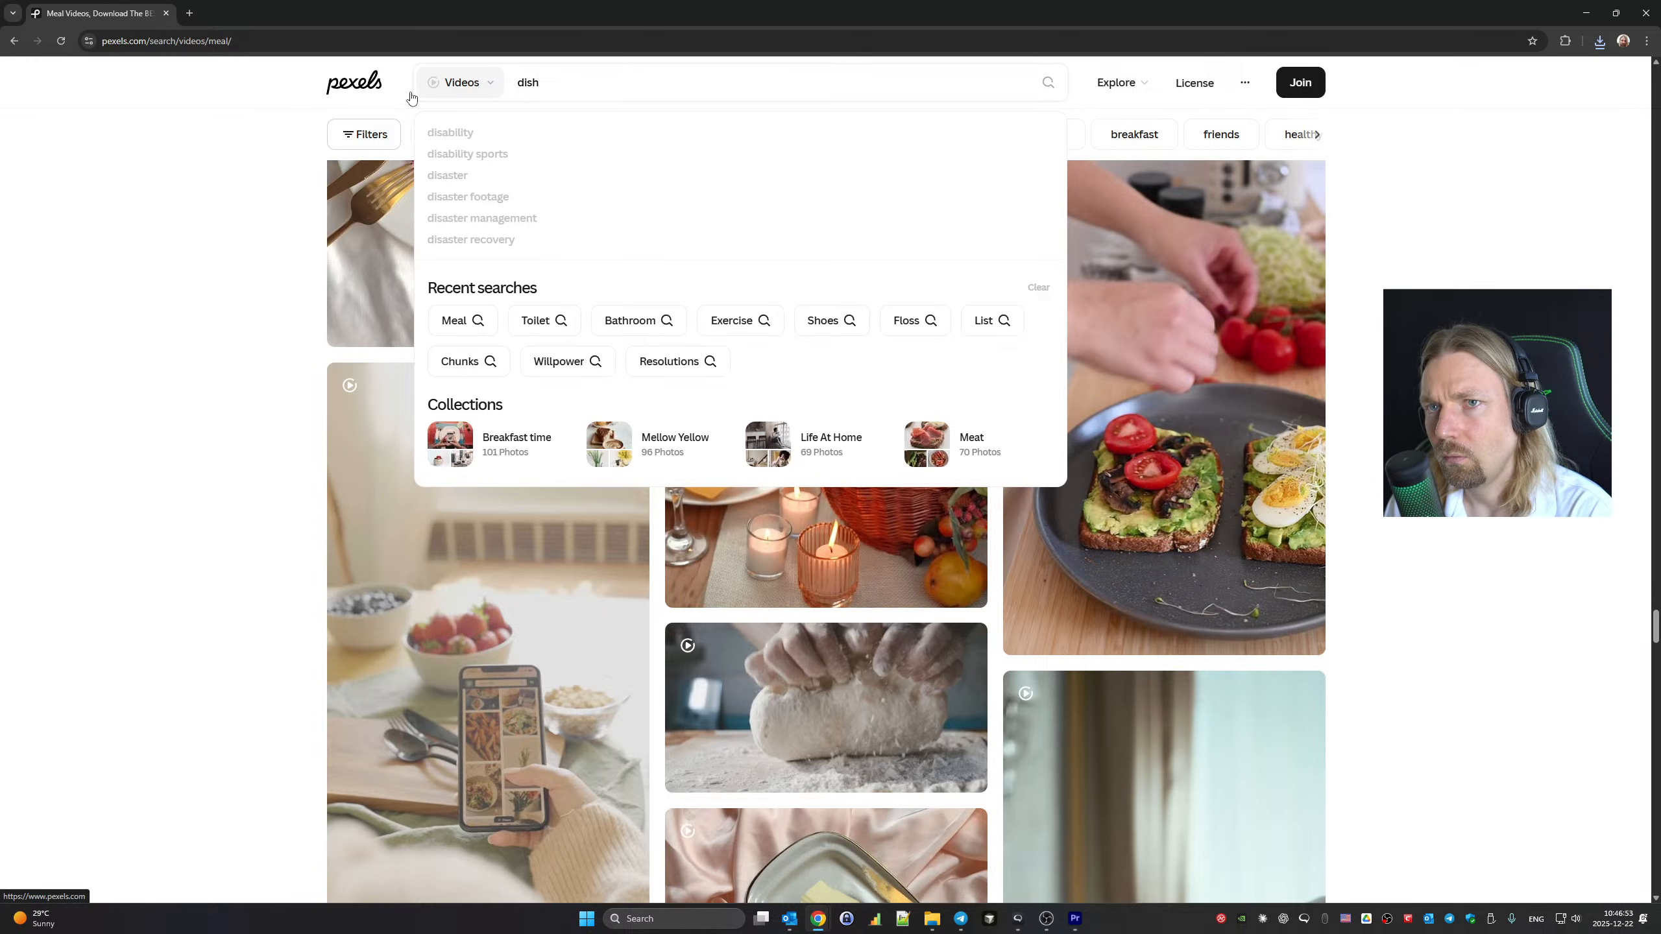
type(" wa")
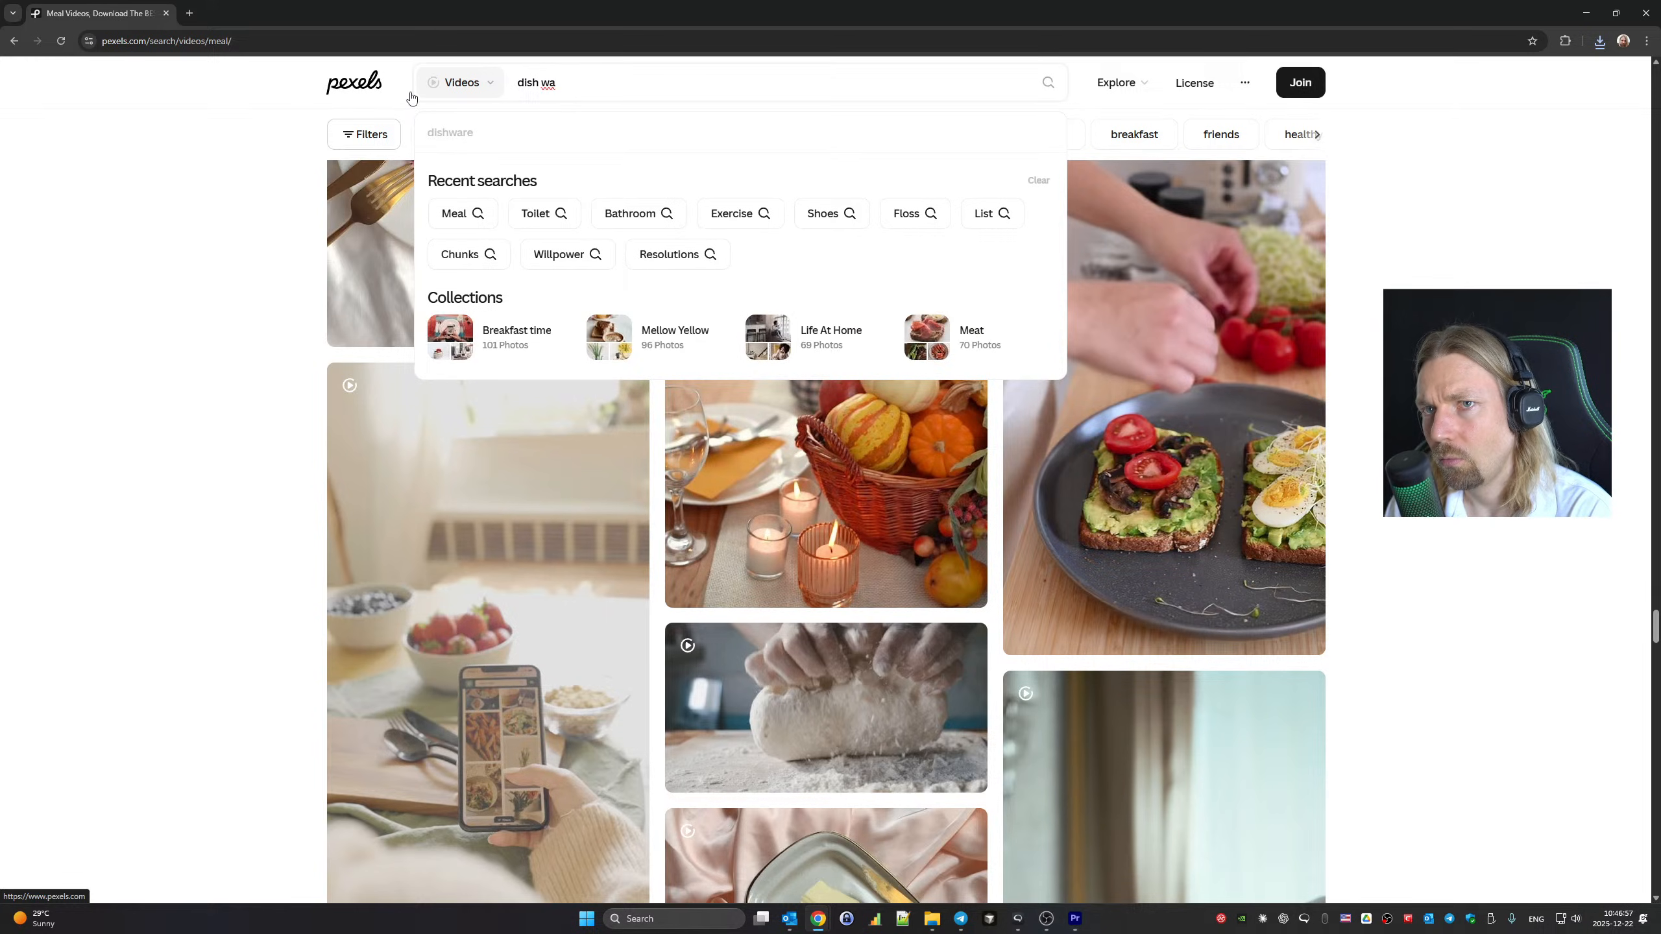
type("shing")
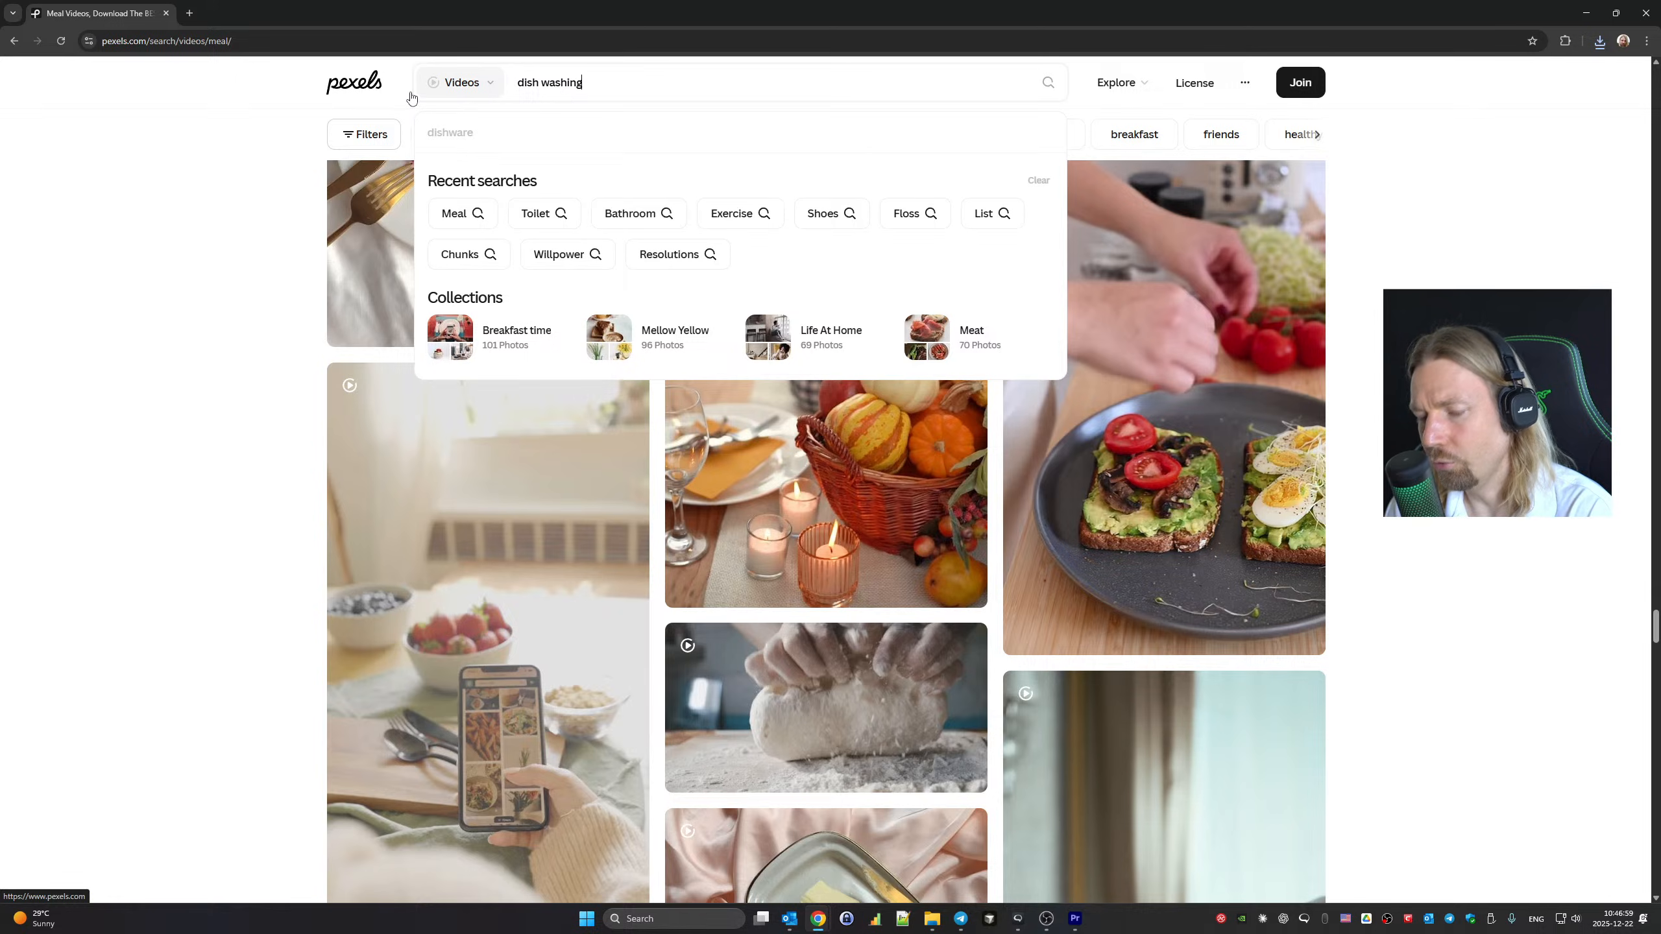
key("Return")
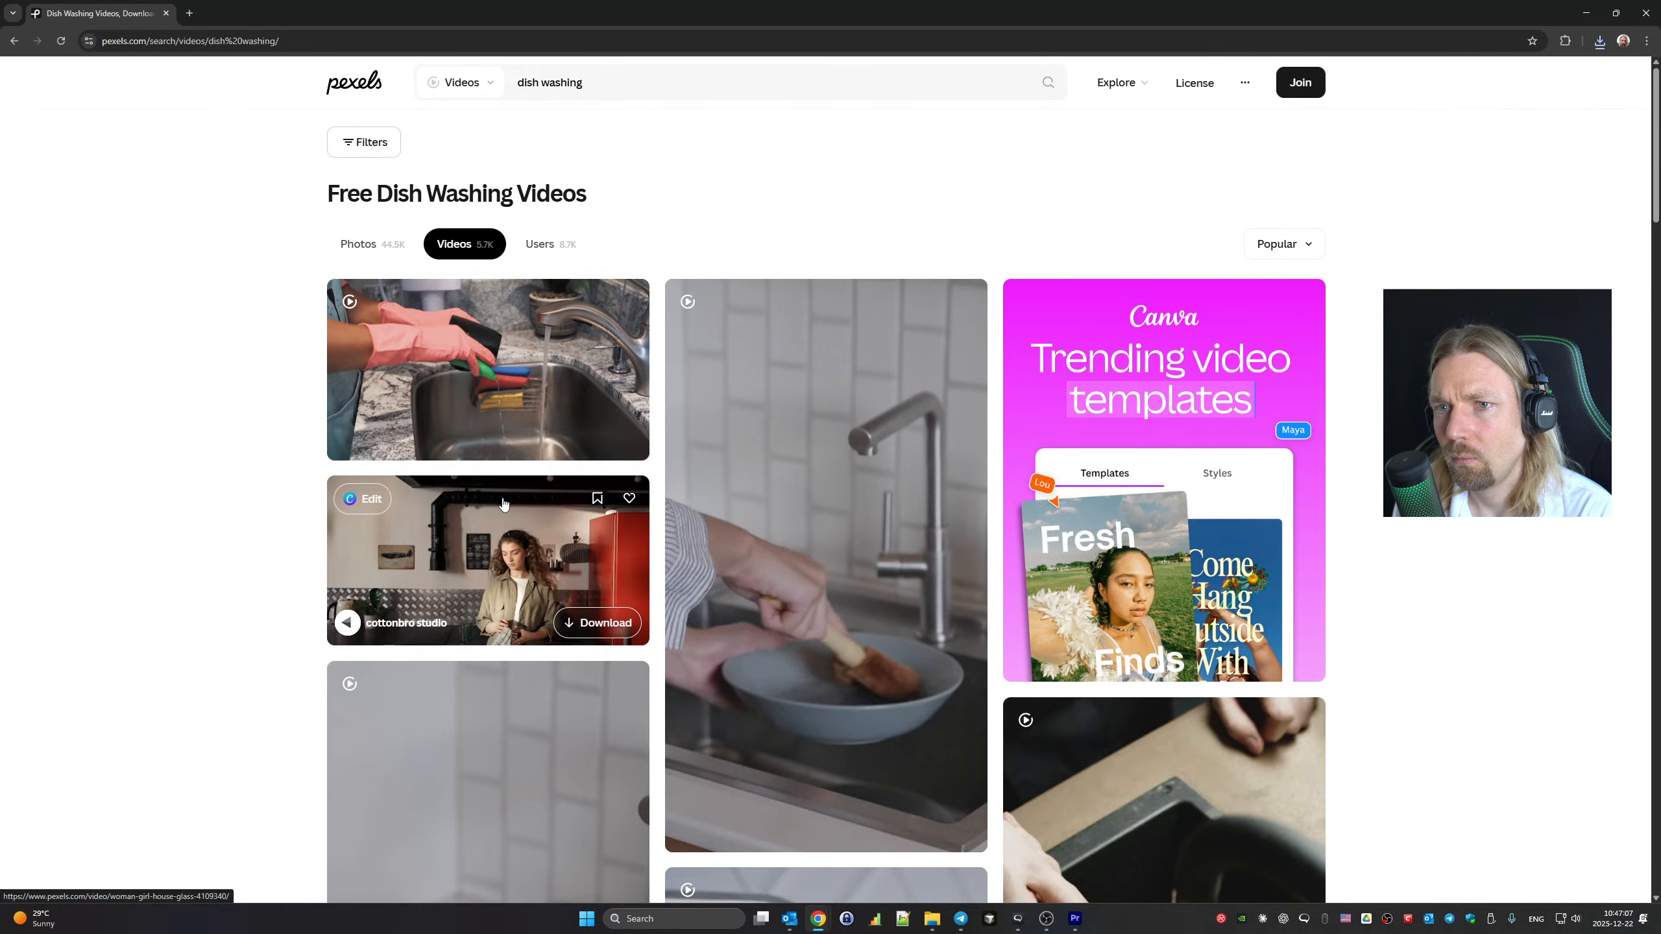
Look through the "dish washing" video results for a vertical clip that fits the line about washing dishes
scroll(492, 461, "down", 5)
scroll(492, 461, "down", 4)
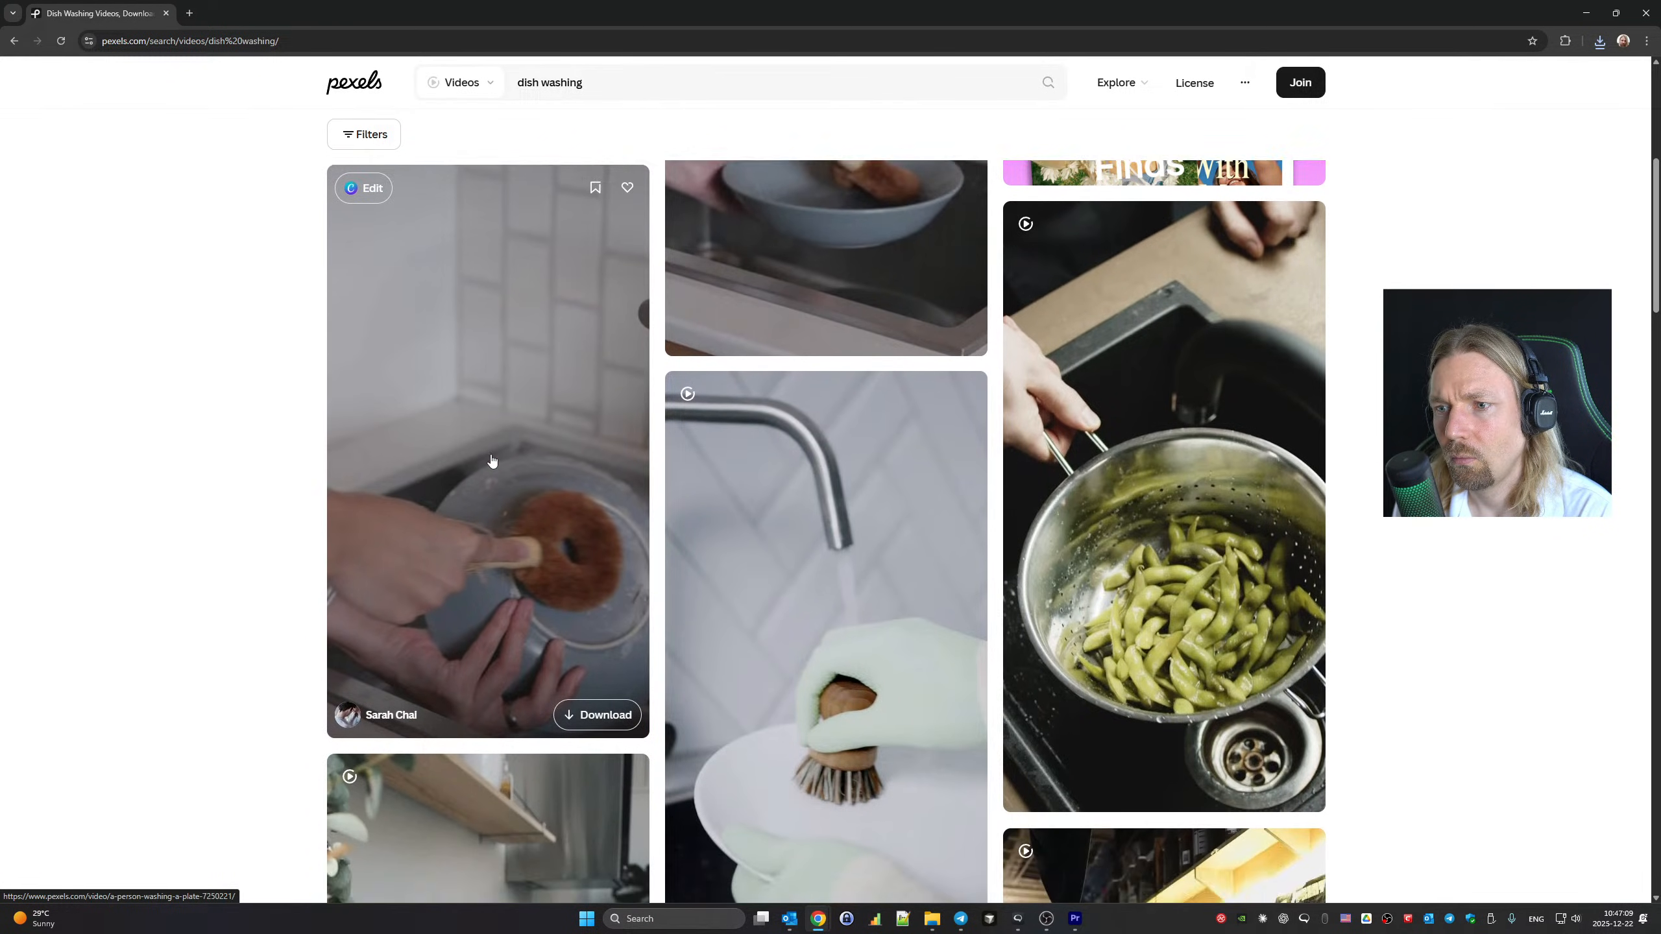
scroll(857, 515, "down", 5)
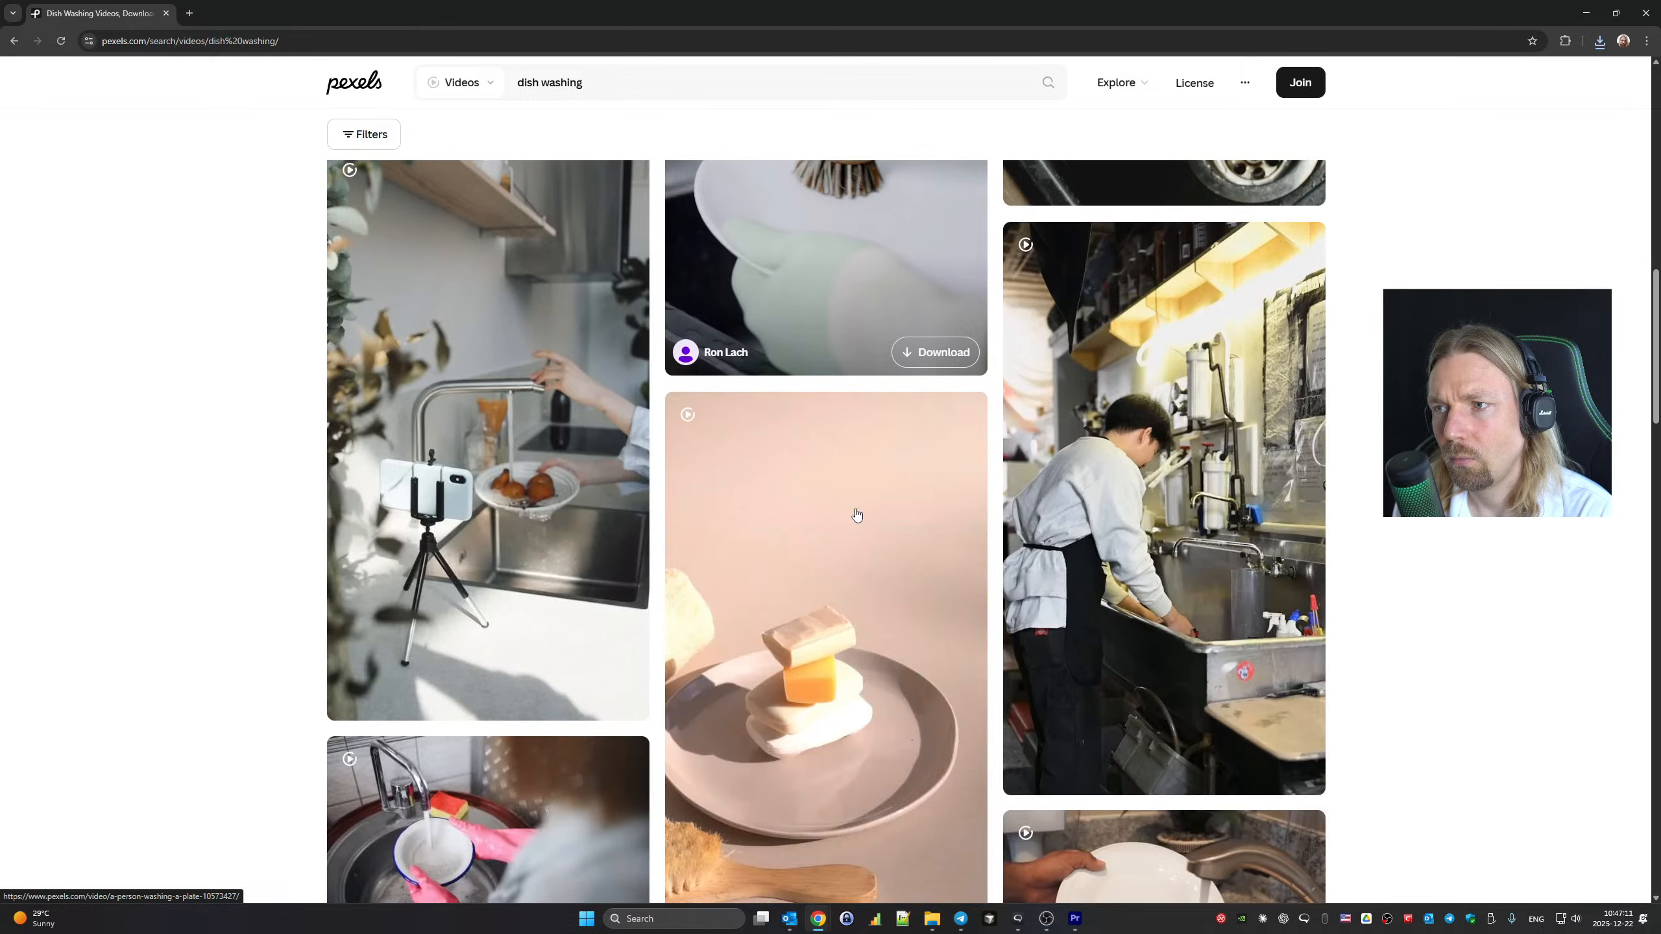
scroll(857, 514, "down", 6)
scroll(856, 514, "down", 9)
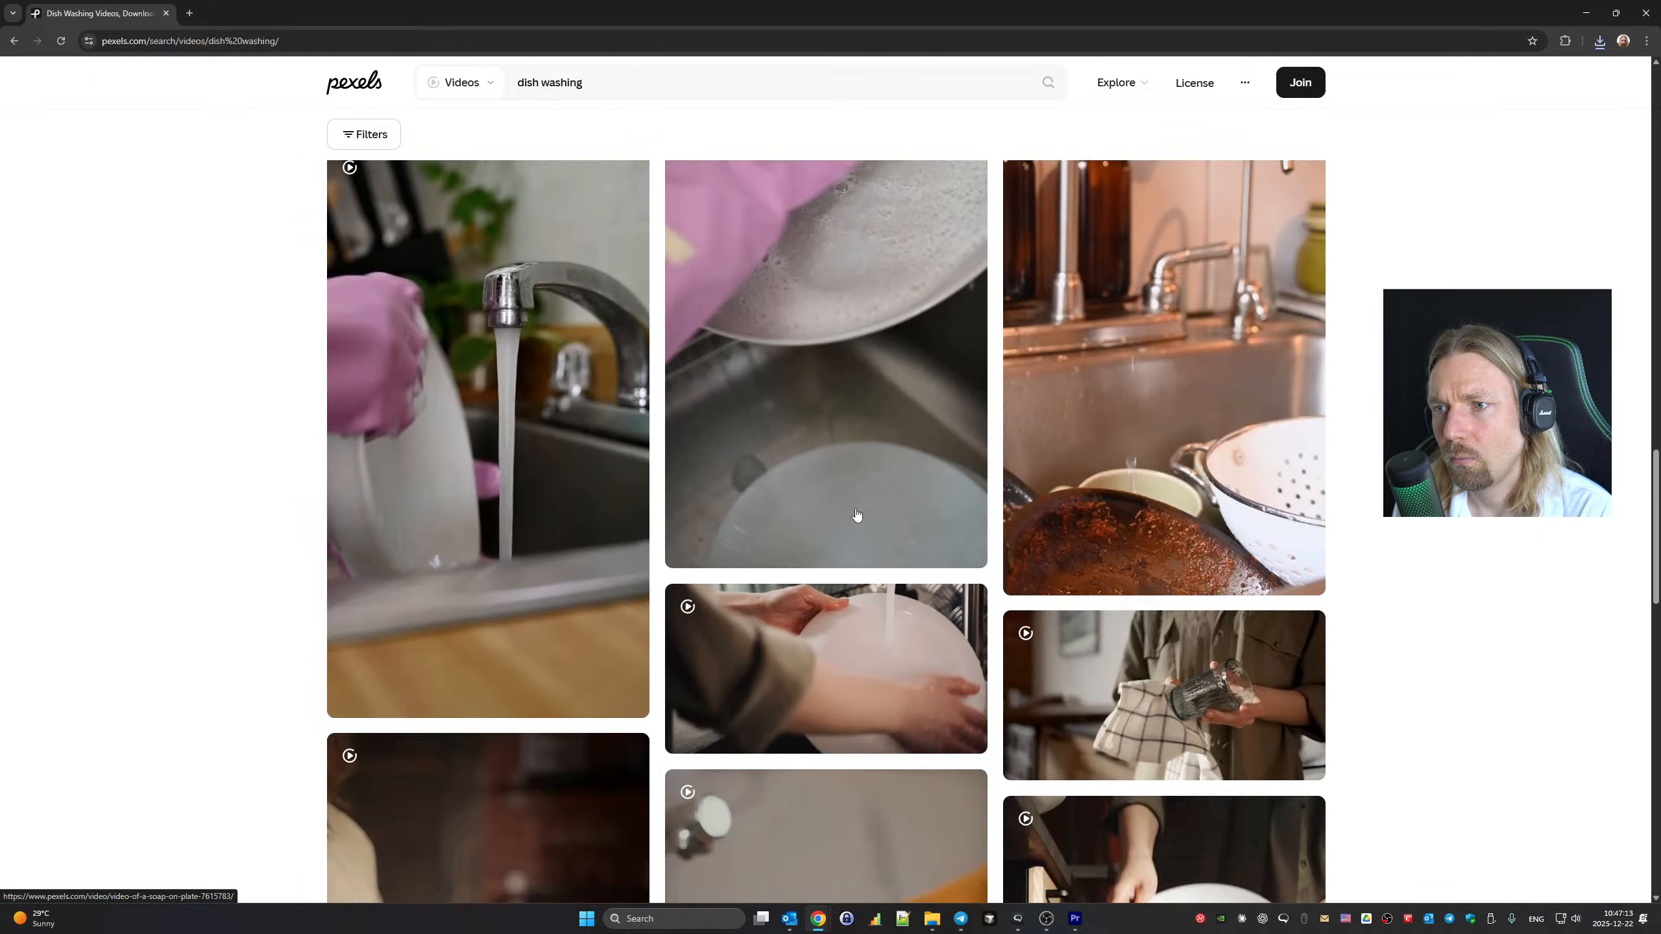
scroll(857, 514, "down", 8)
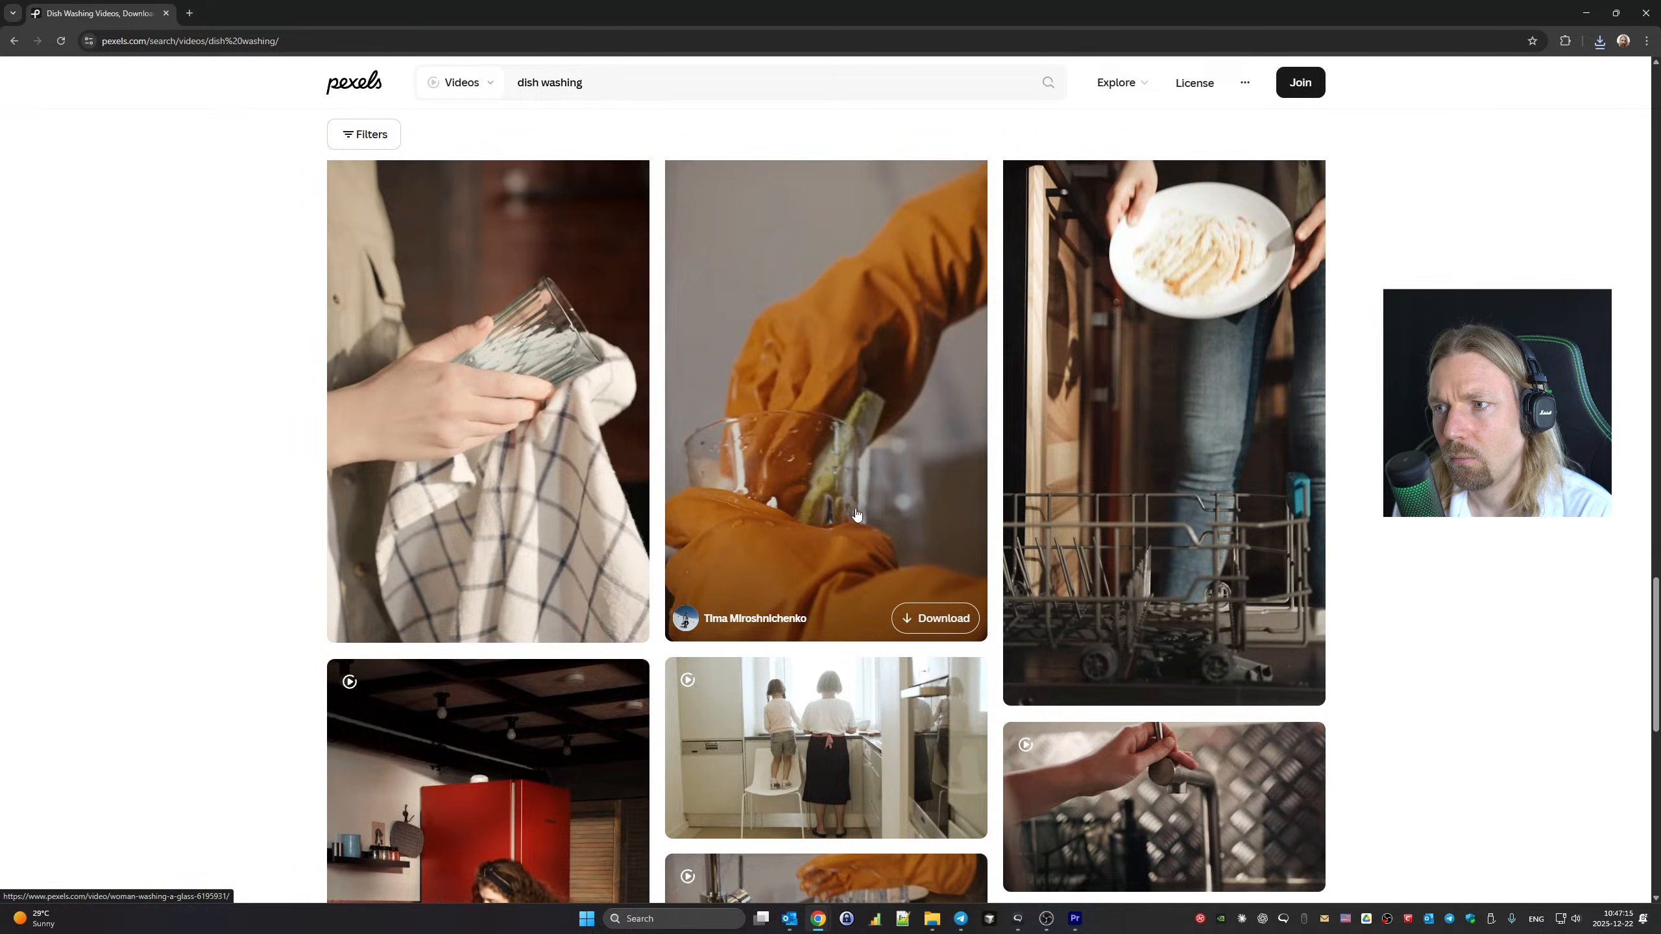
scroll(856, 515, "down", 6)
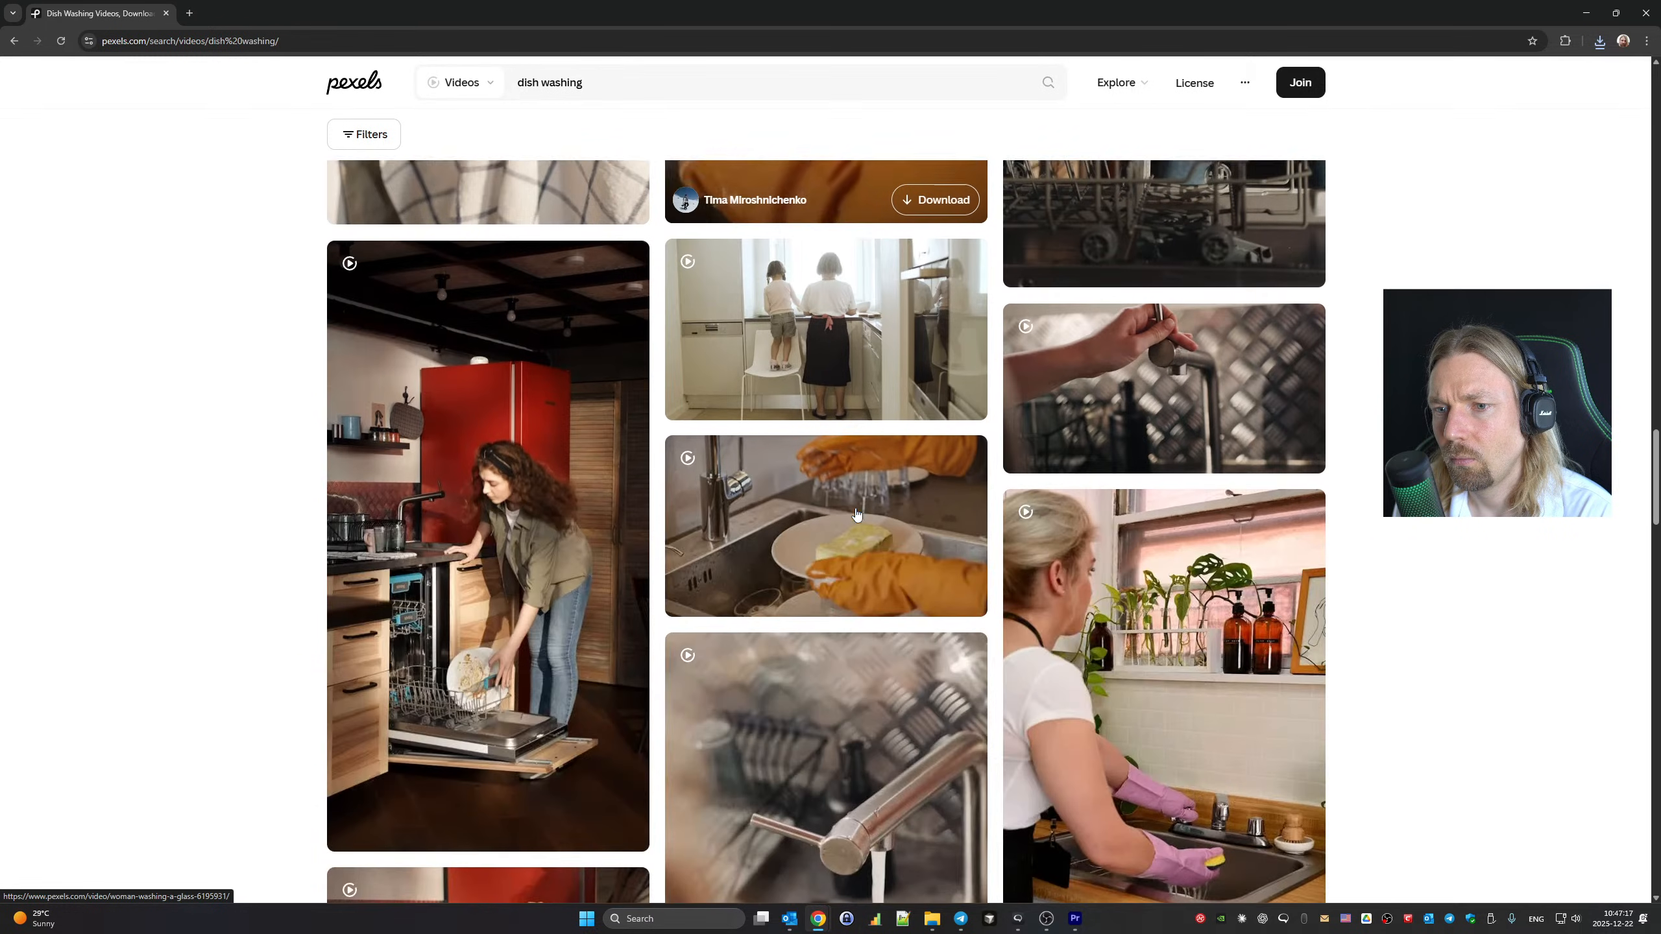
scroll(856, 515, "down", 8)
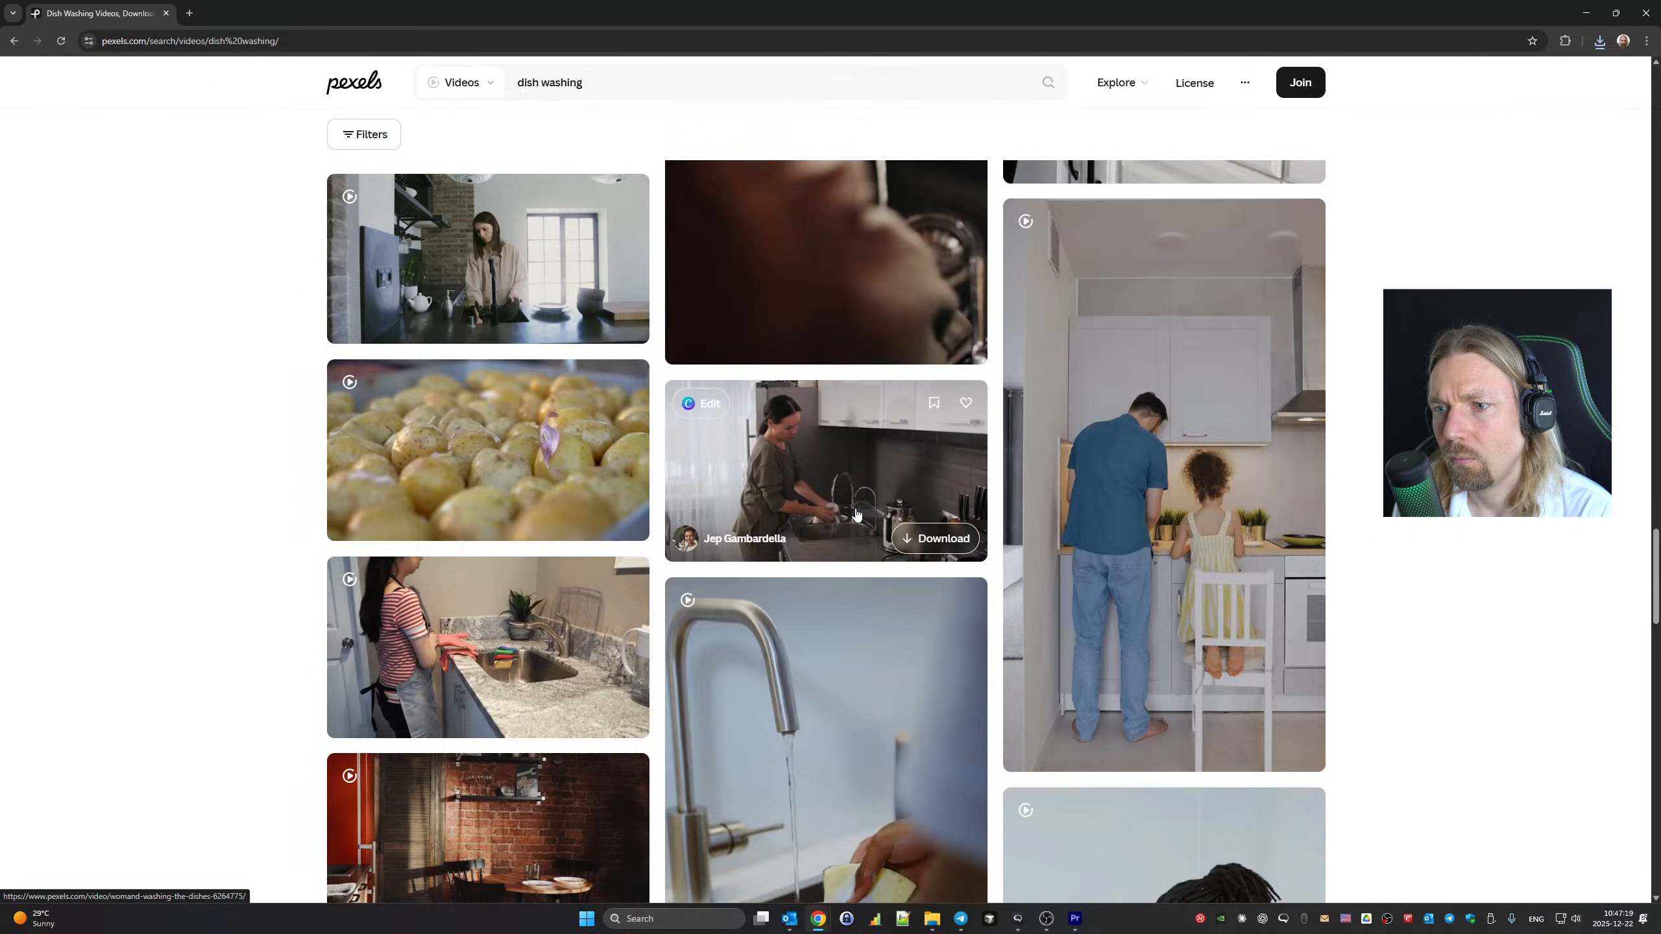
scroll(857, 514, "down", 7)
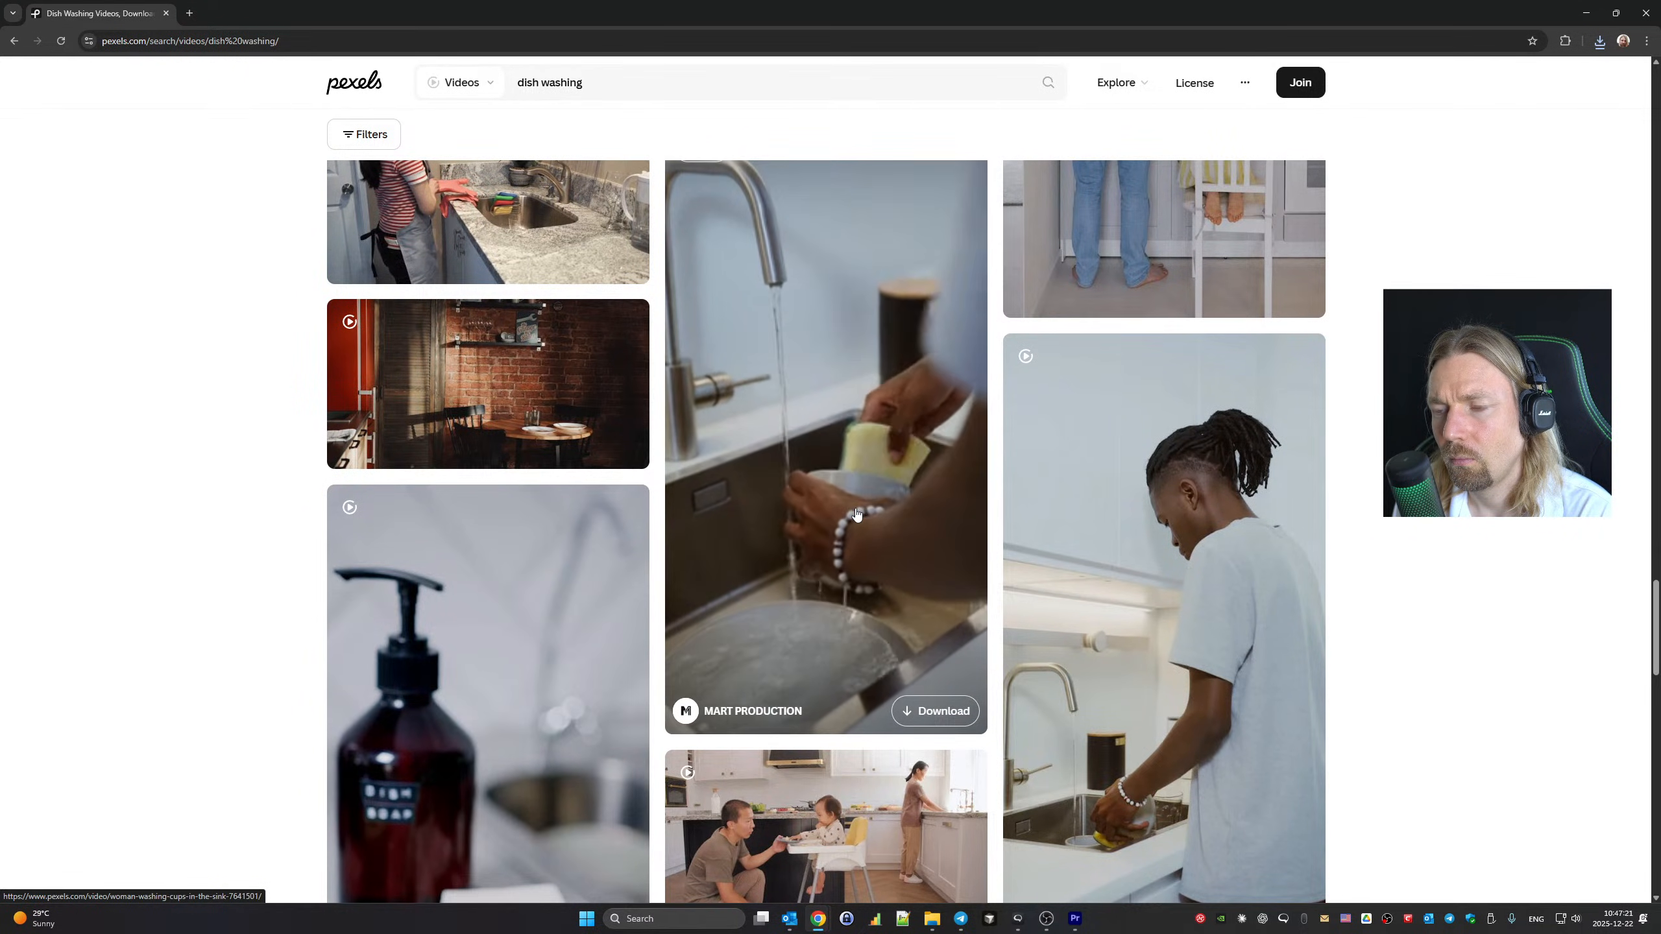
scroll(856, 516, "down", 5)
scroll(857, 516, "down", 4)
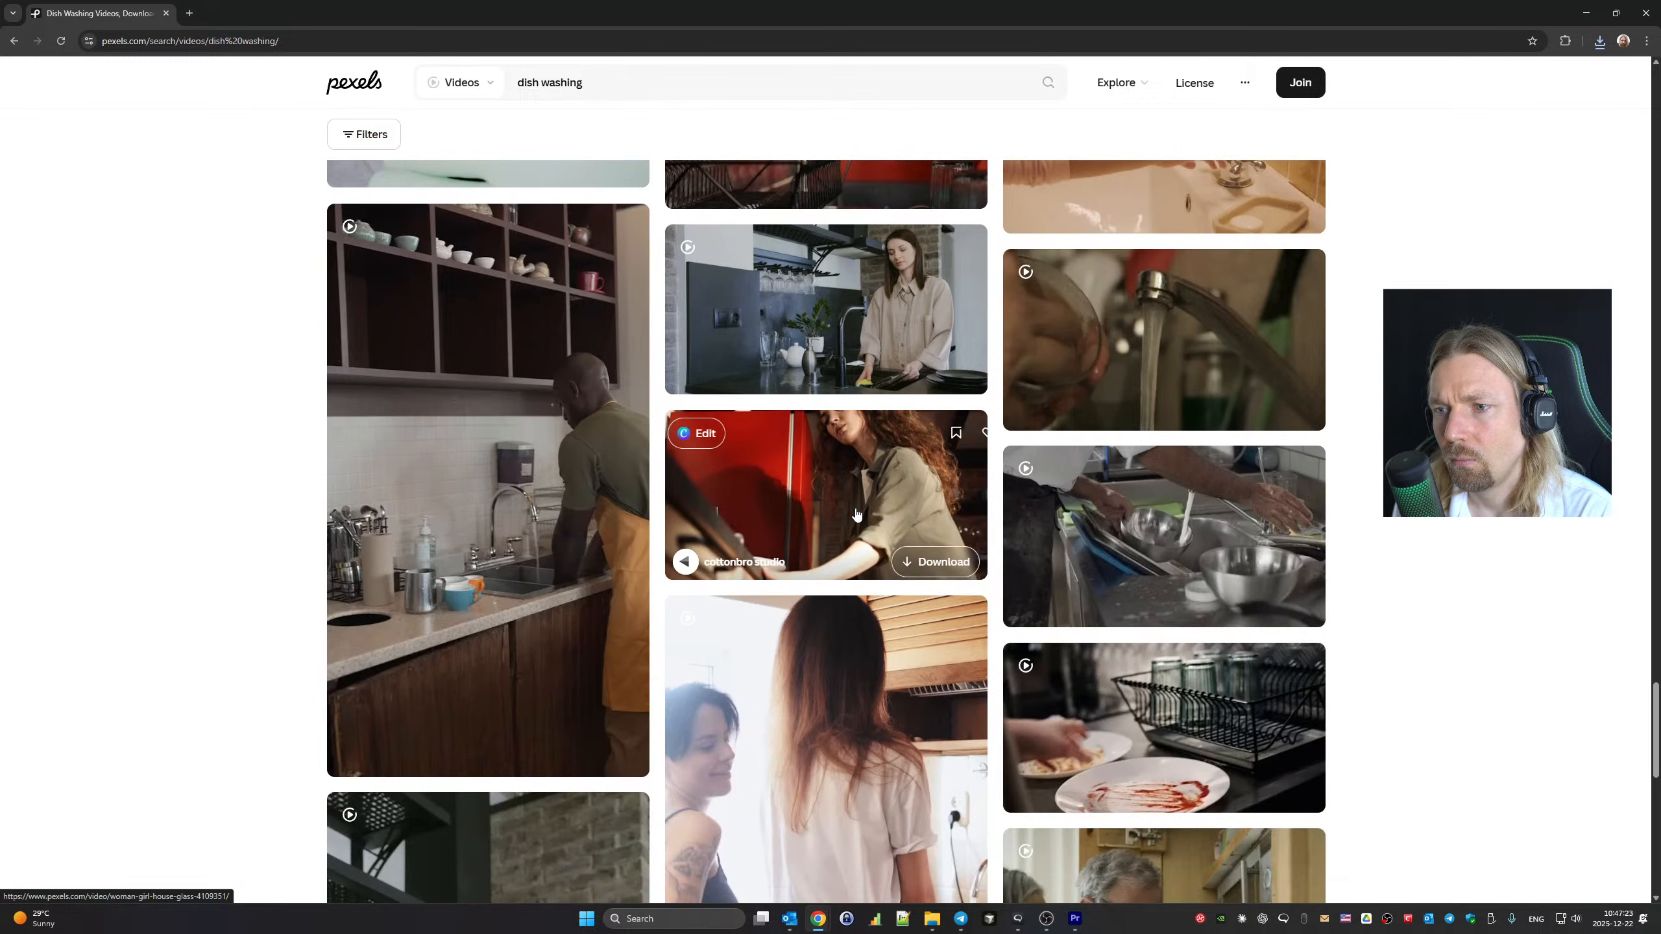
scroll(856, 515, "down", 5)
scroll(857, 517, "up", 10)
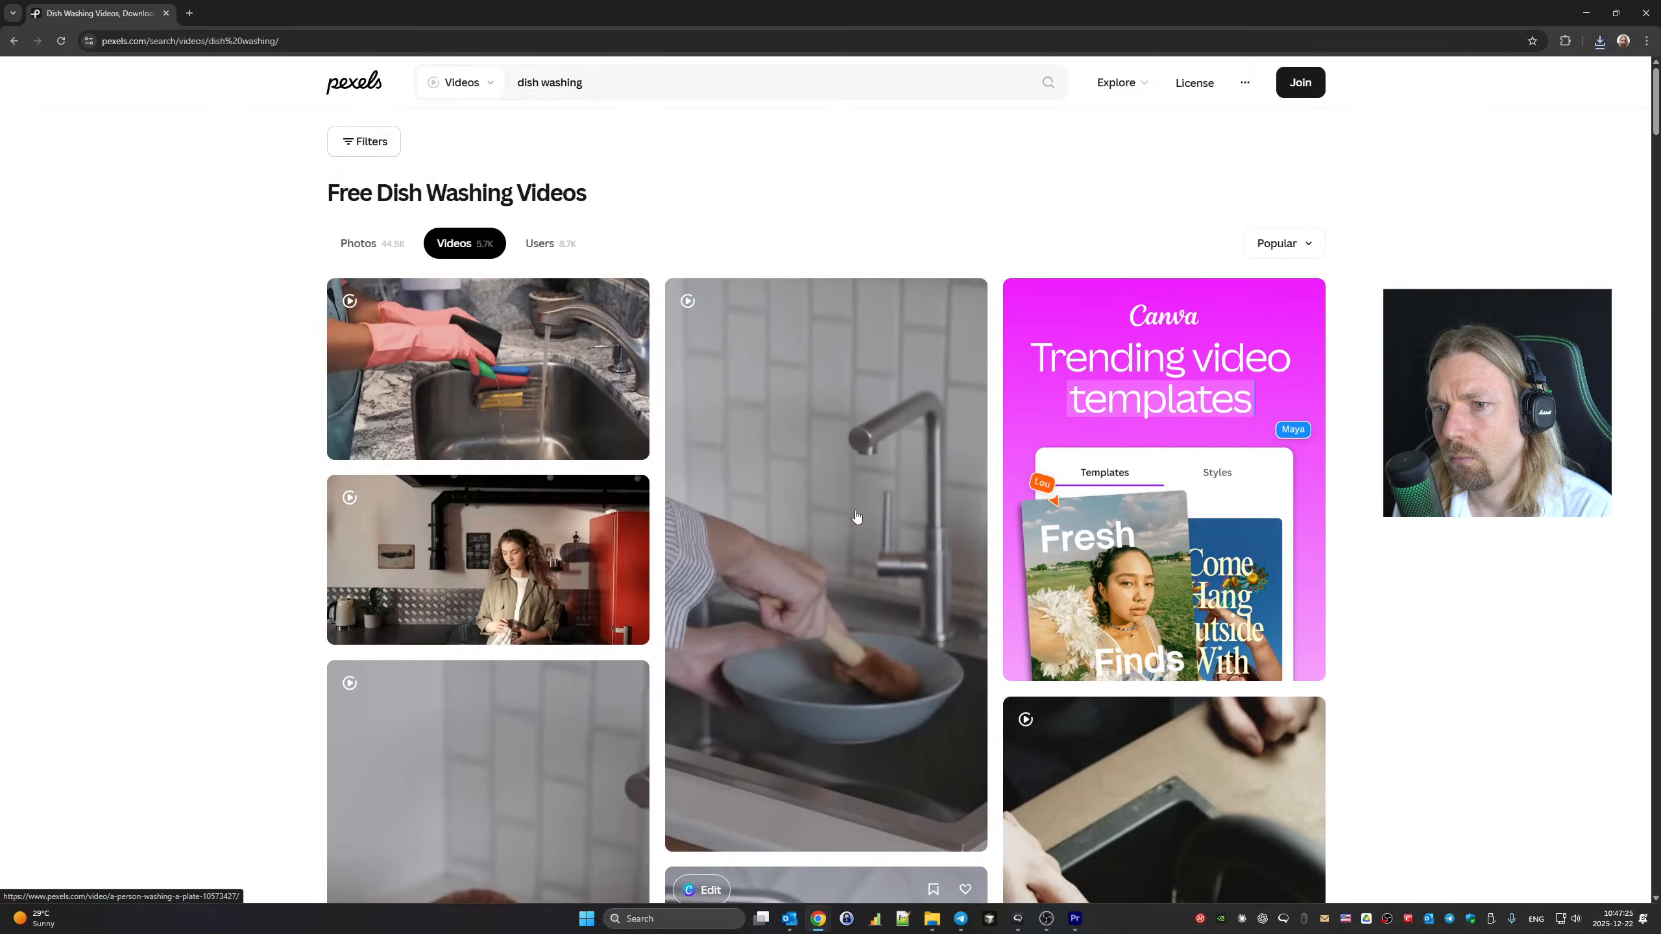
Download the vertical clip of hands scrubbing a grey plate with a round brown brush and close the download pop-up
scroll(857, 517, "down", 8)
mouse_move(535, 502)
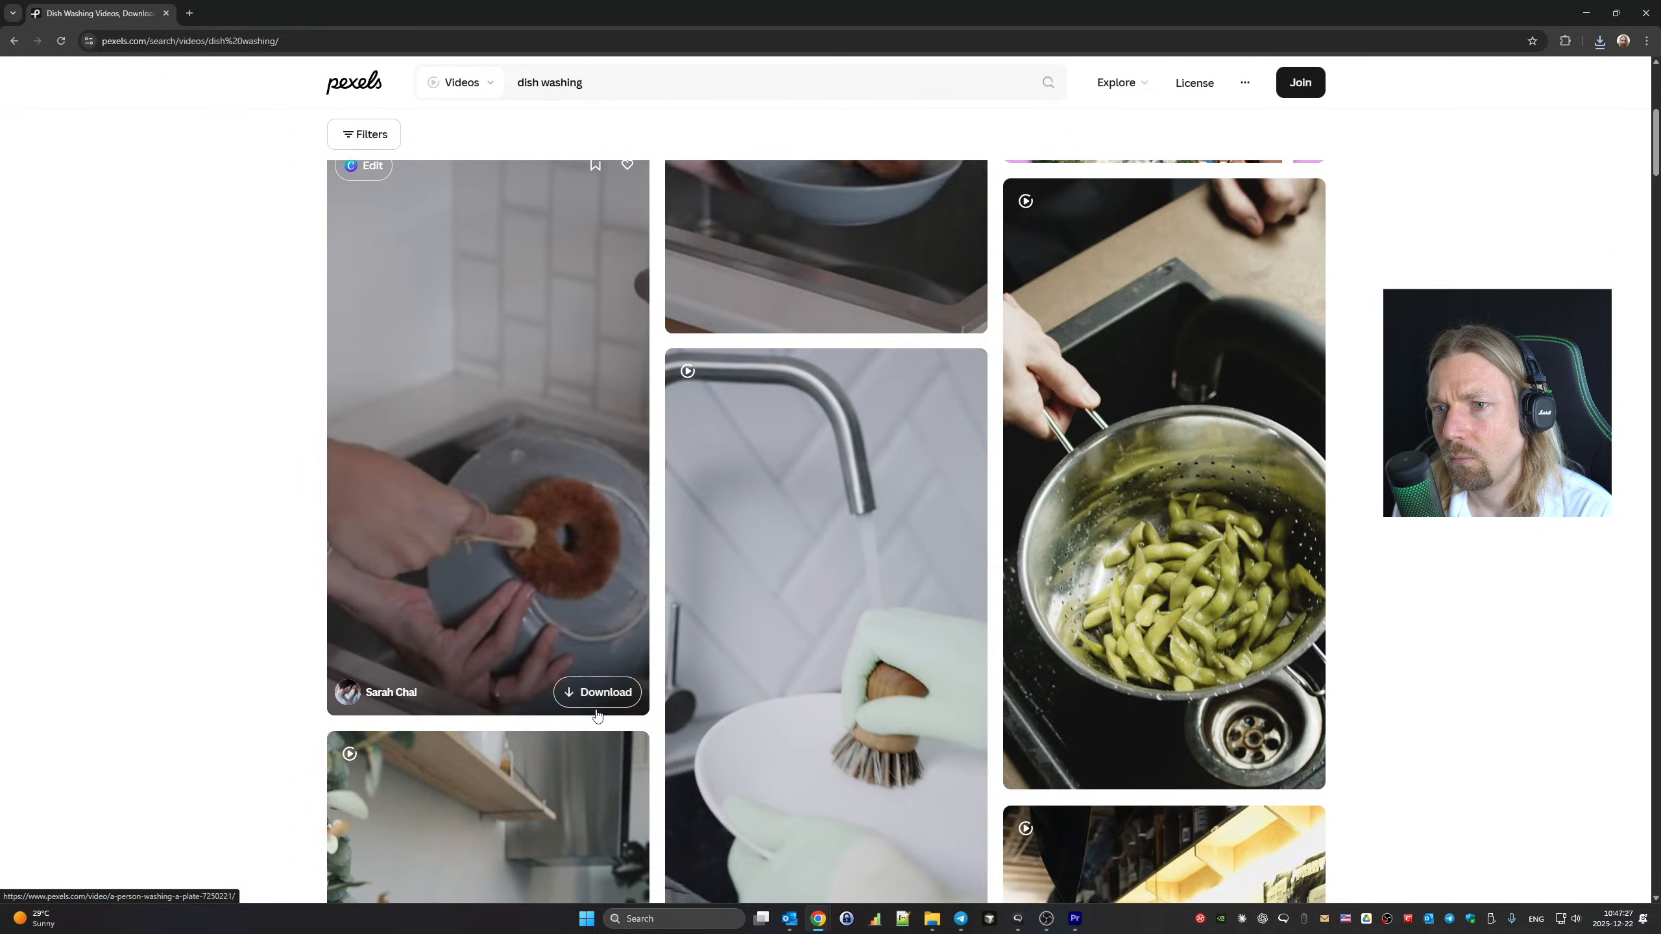
scroll(769, 611, "up", 5)
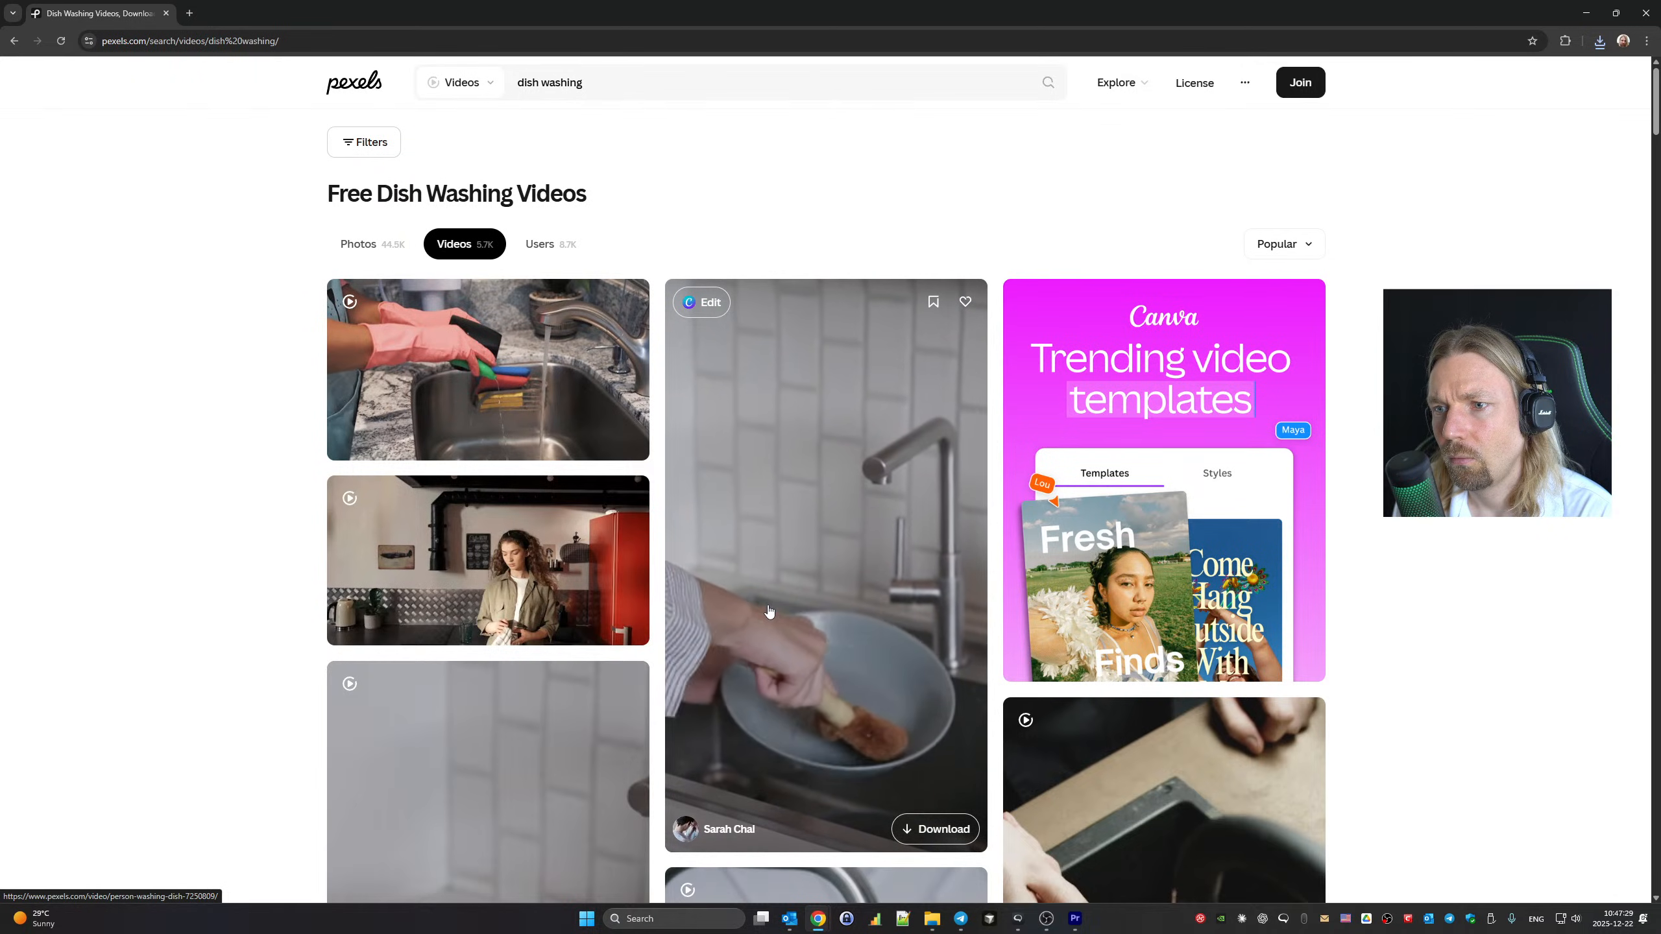
scroll(769, 611, "down", 7)
left_click(608, 758)
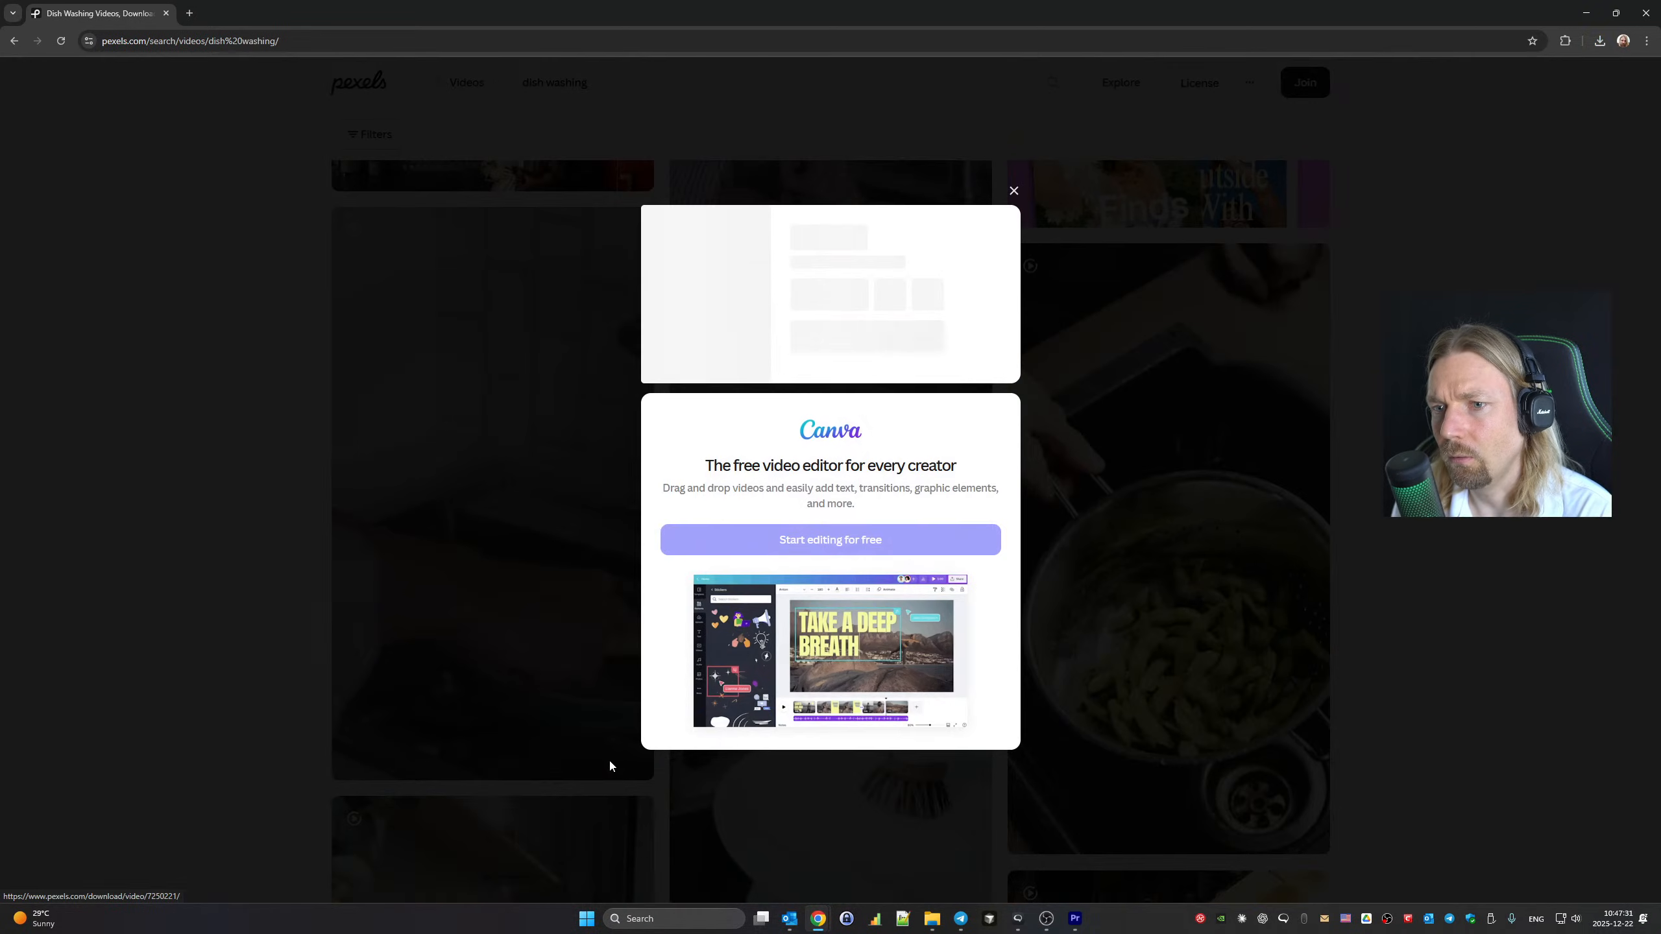
left_click(1222, 534)
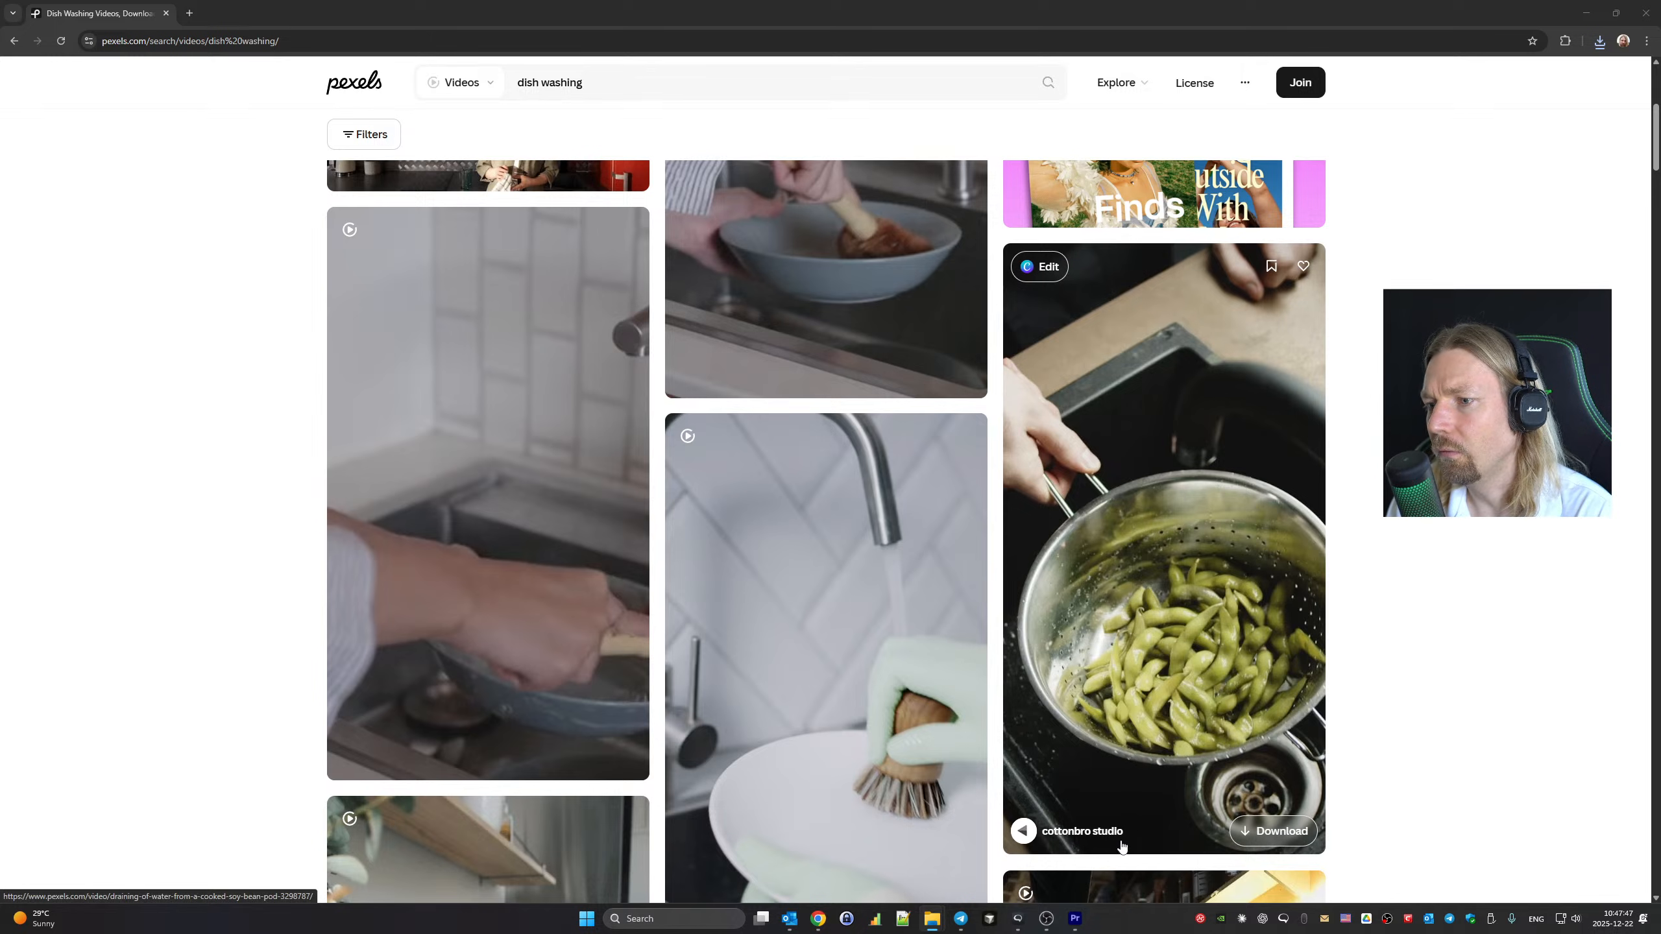
Switch to Premiere Pro and place the downloaded dish washing clip 7250221 above the adjustment layer, starting at 00:00:38:48
left_click(1075, 919)
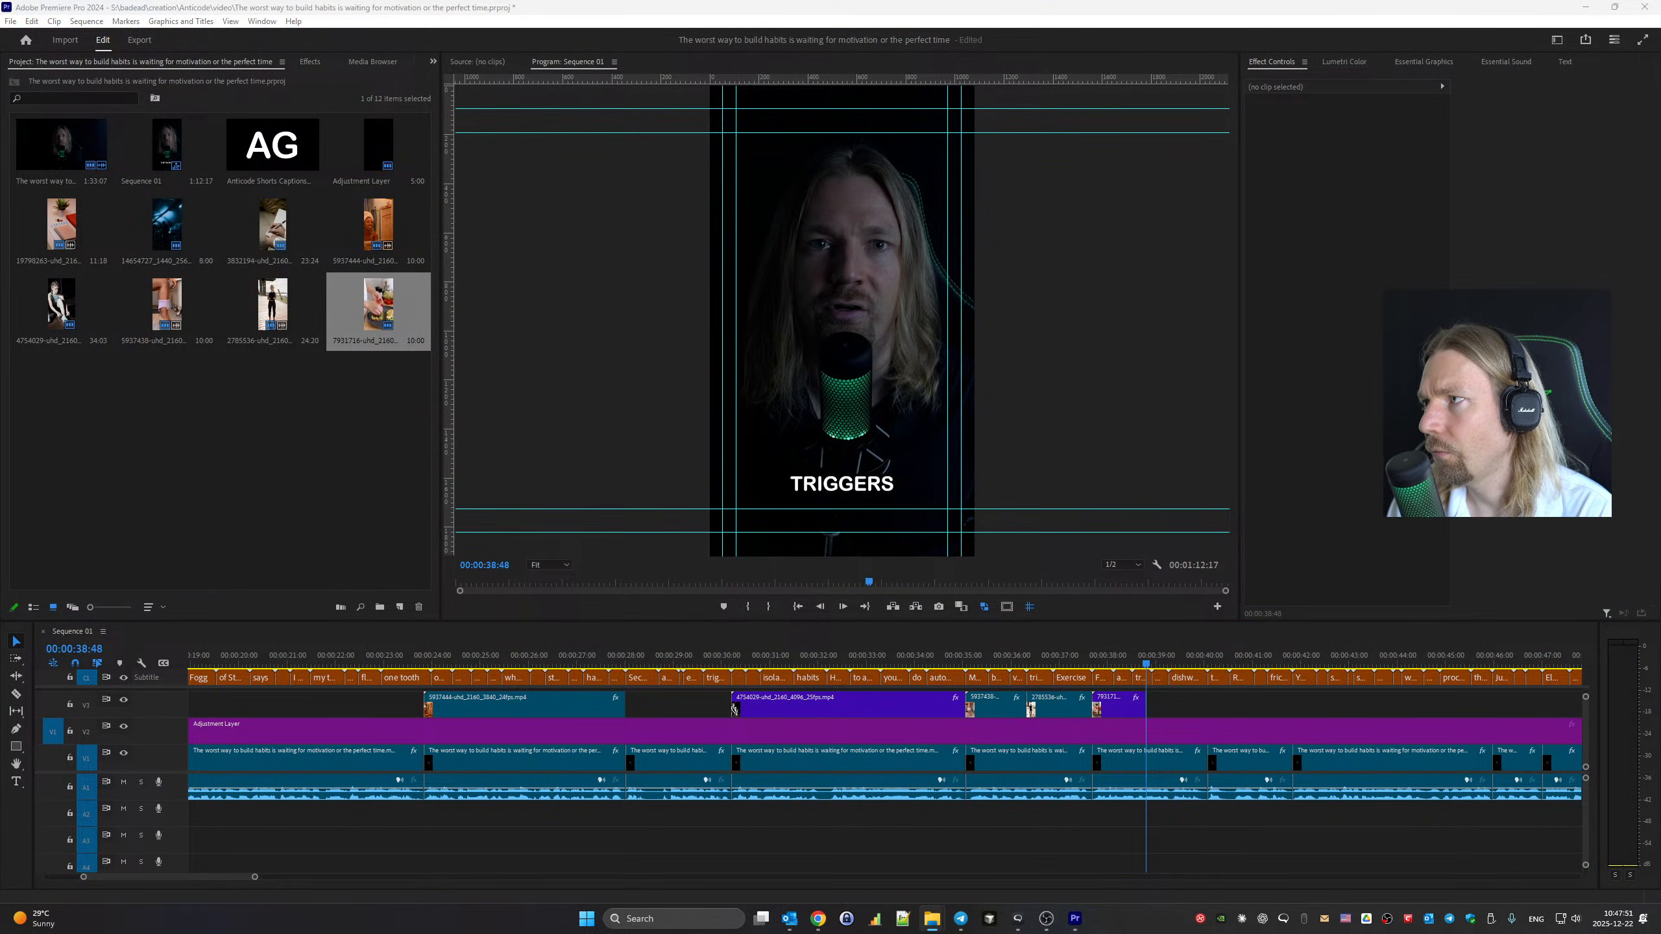
left_click_drag(1262, 684, 1149, 705)
scroll(959, 743, "down", 5)
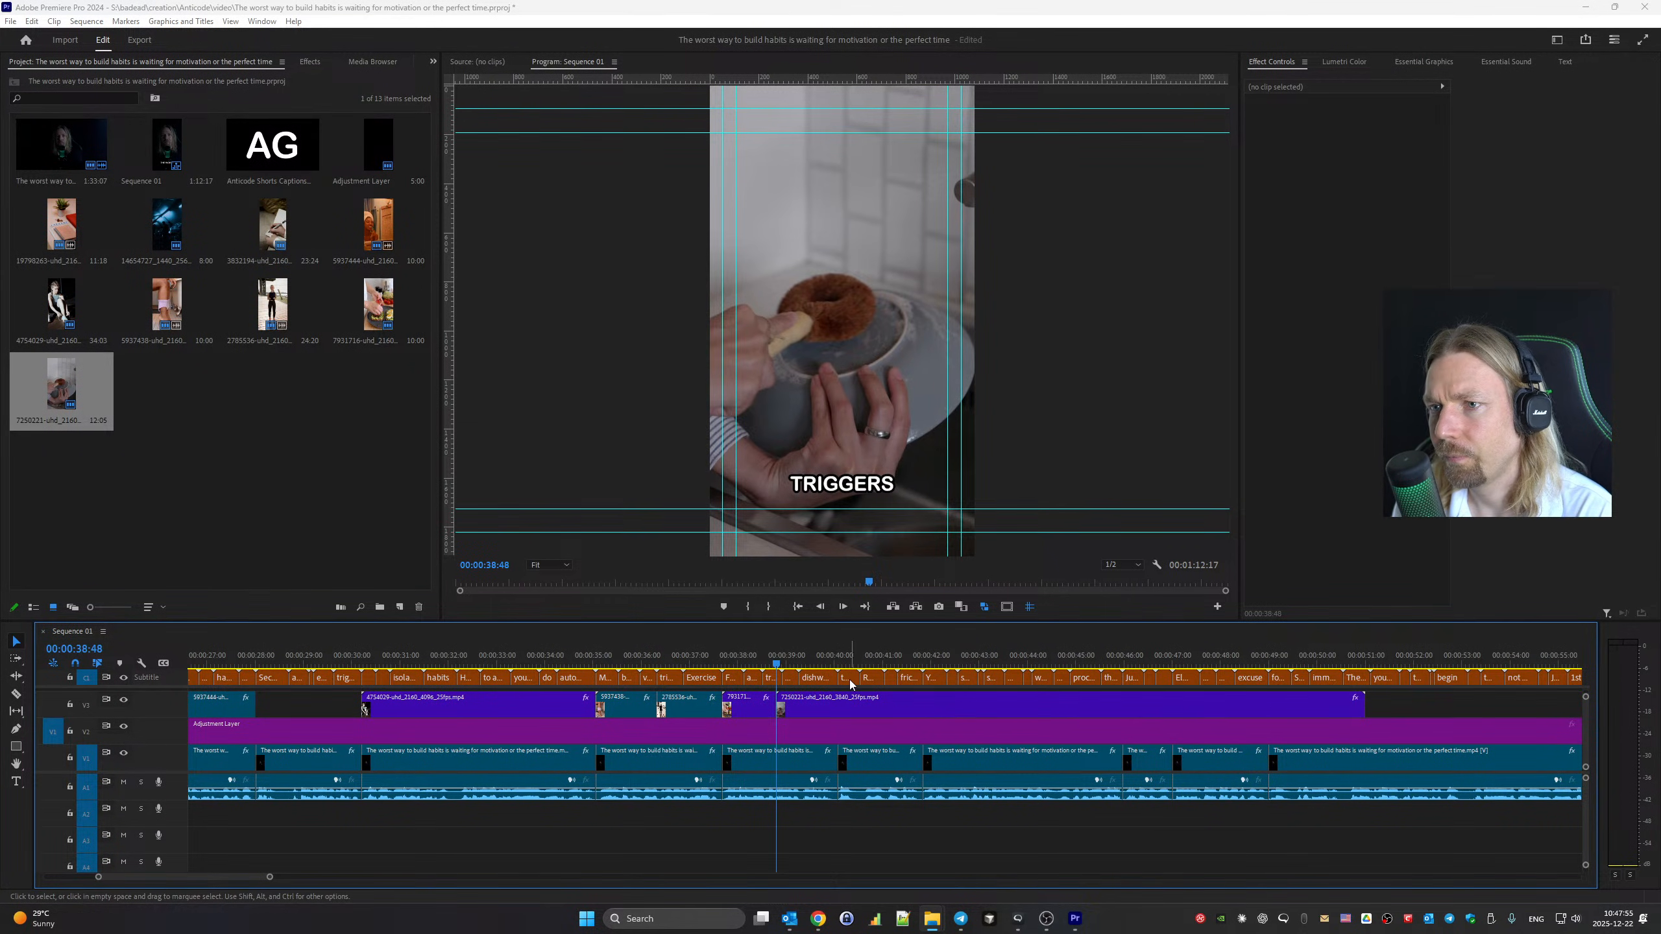
Play the dish washing section, cut the clip at 00:00:40:05 and delete the part after the cut
left_click(769, 648)
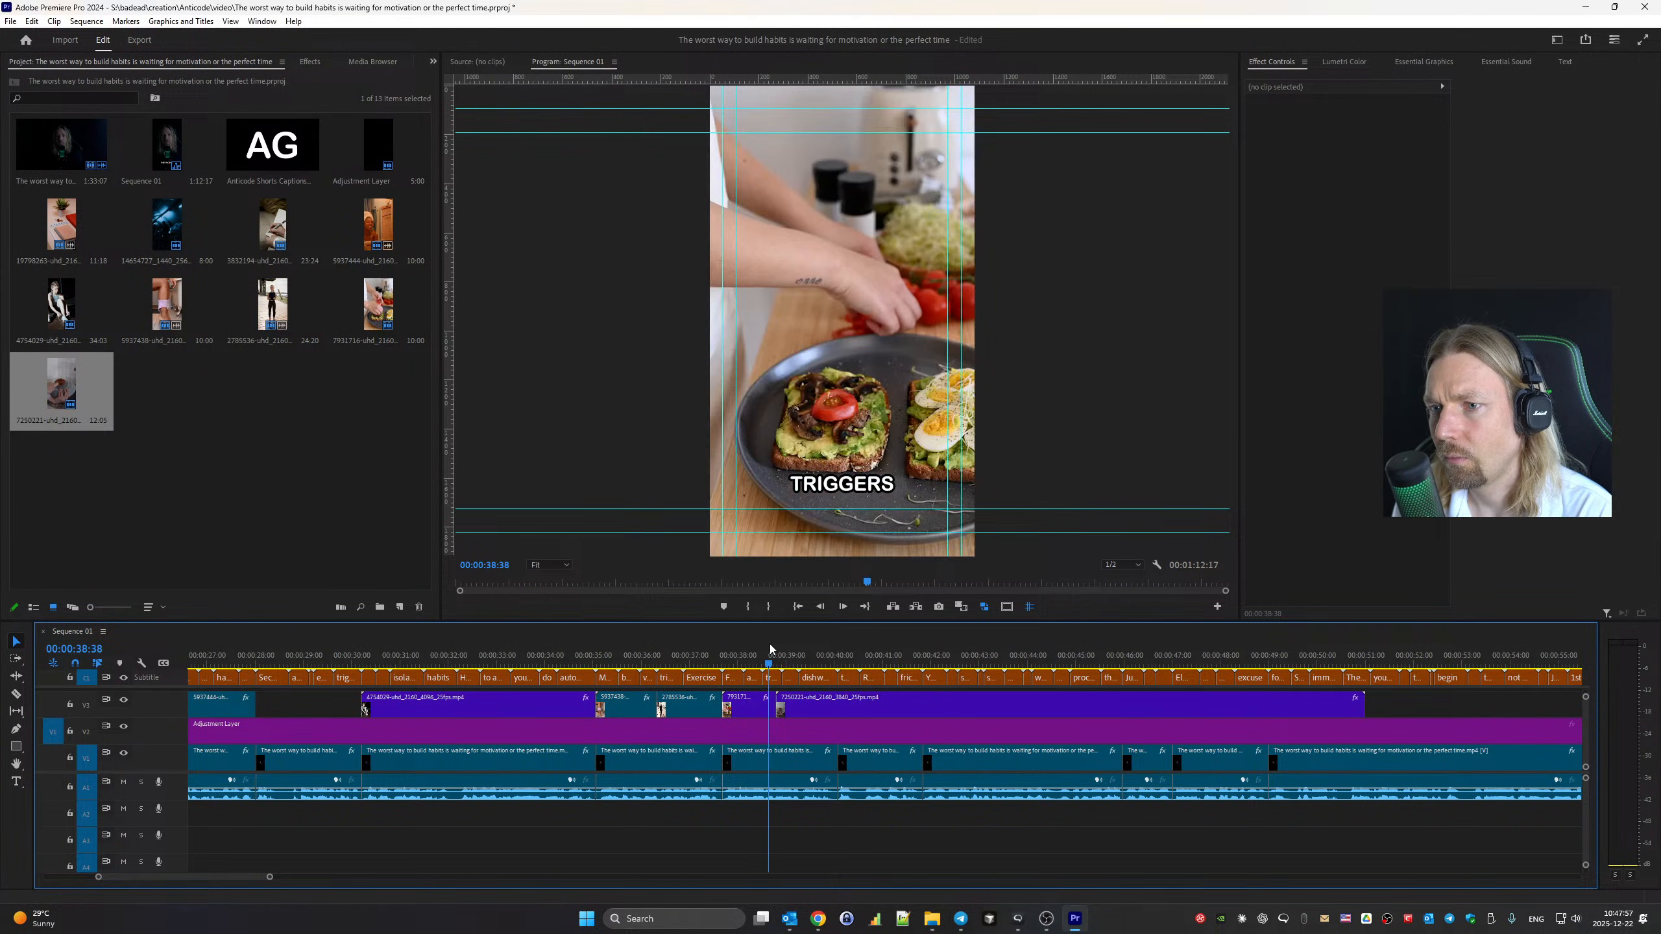
key("space")
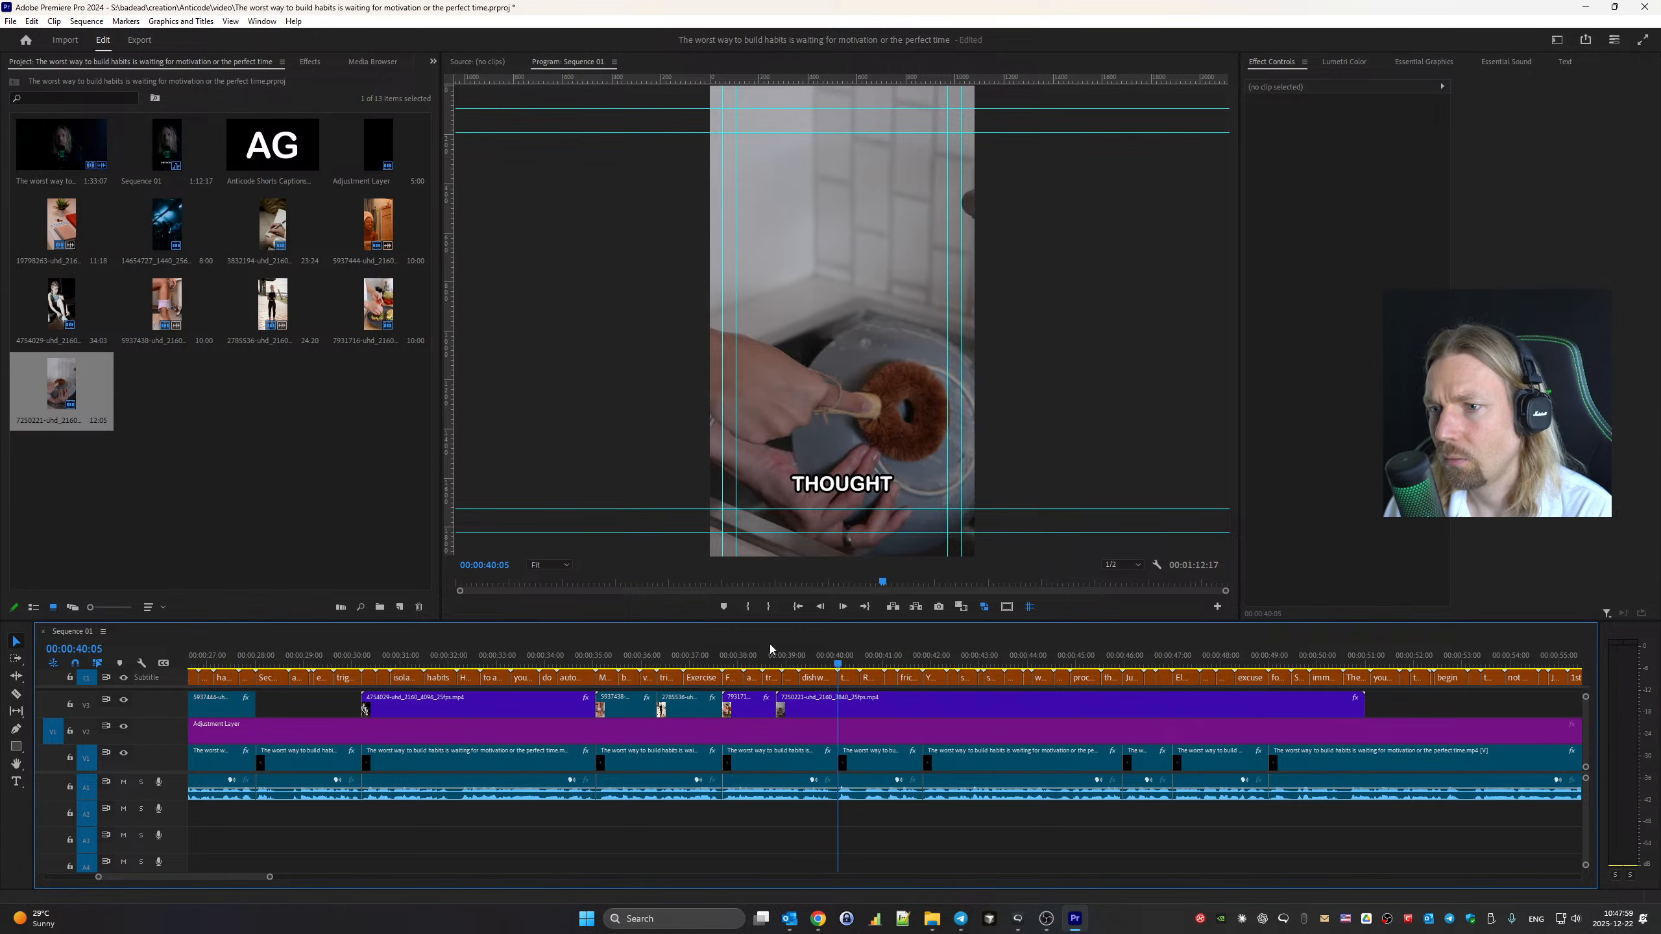
key("c")
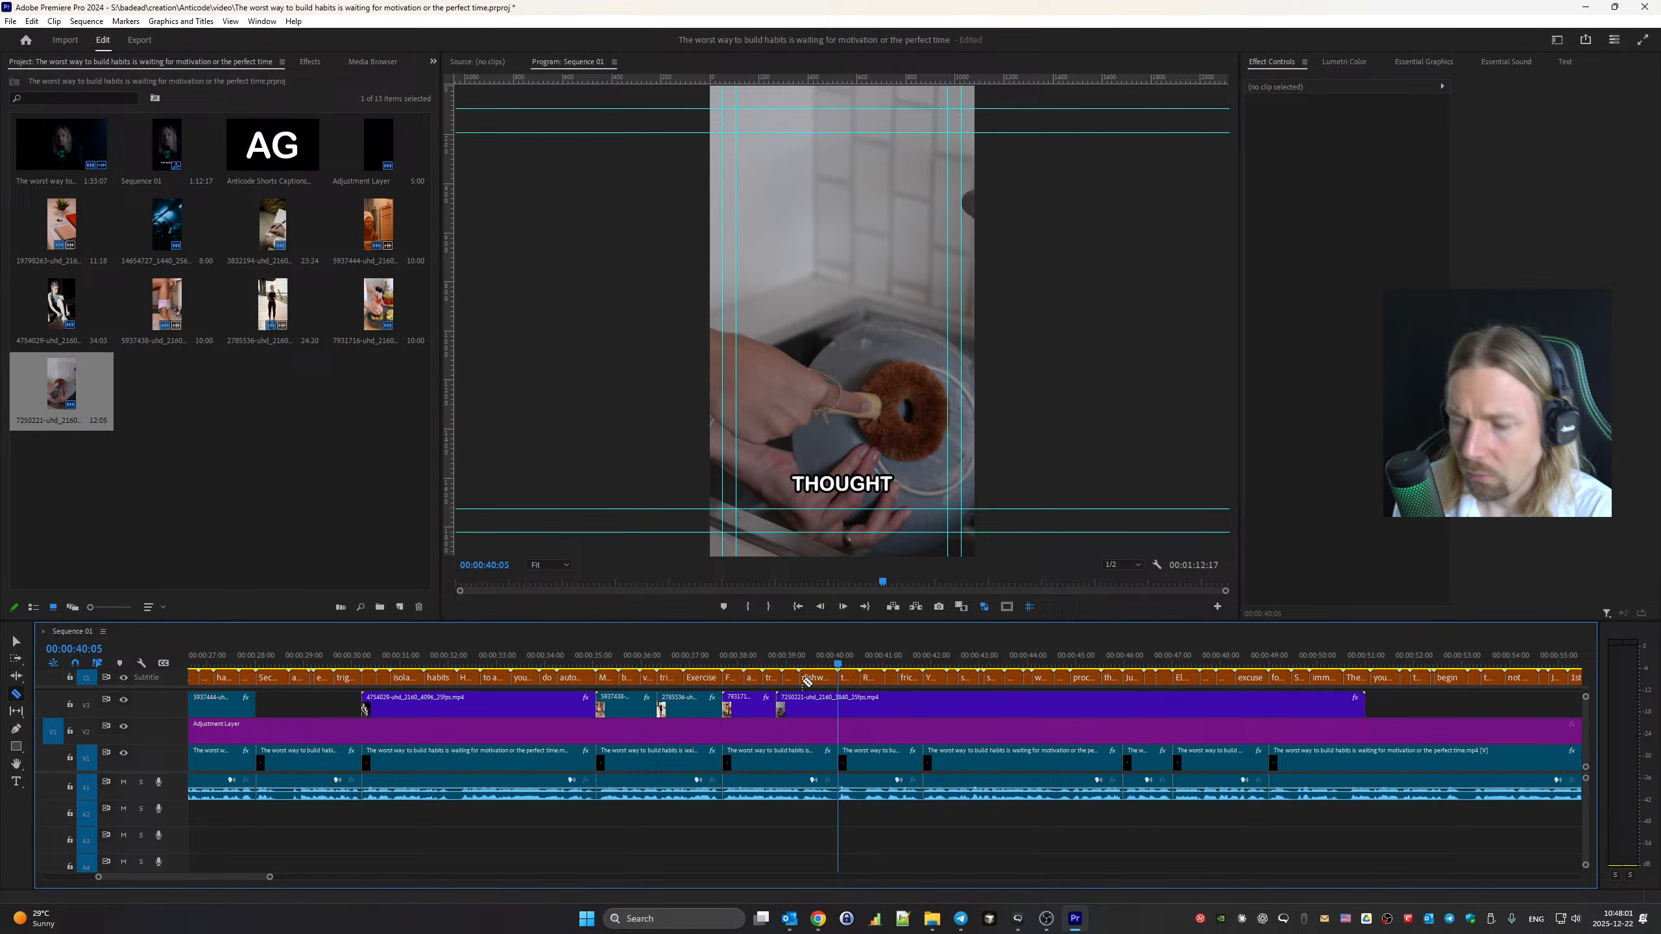
left_click(850, 707)
key("Delete")
key("space")
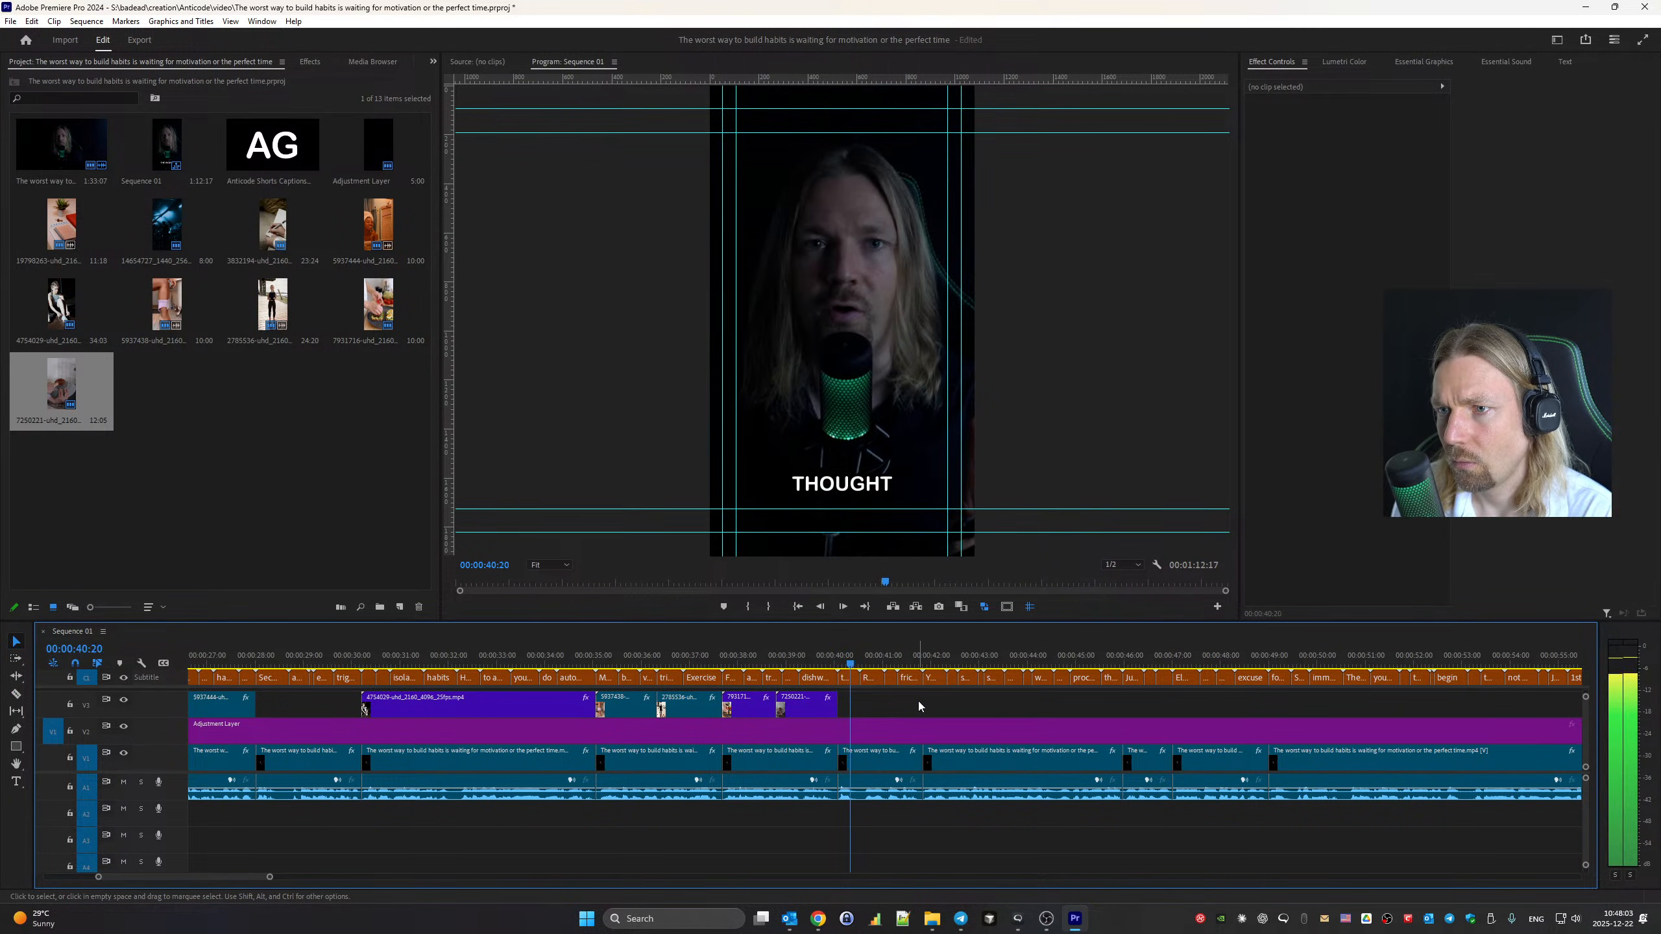
Correct the caption "thought" at 00:00:40:05 to "third" and position the playhead at 00:00:41:50, where "You don't" begins
left_click(852, 656)
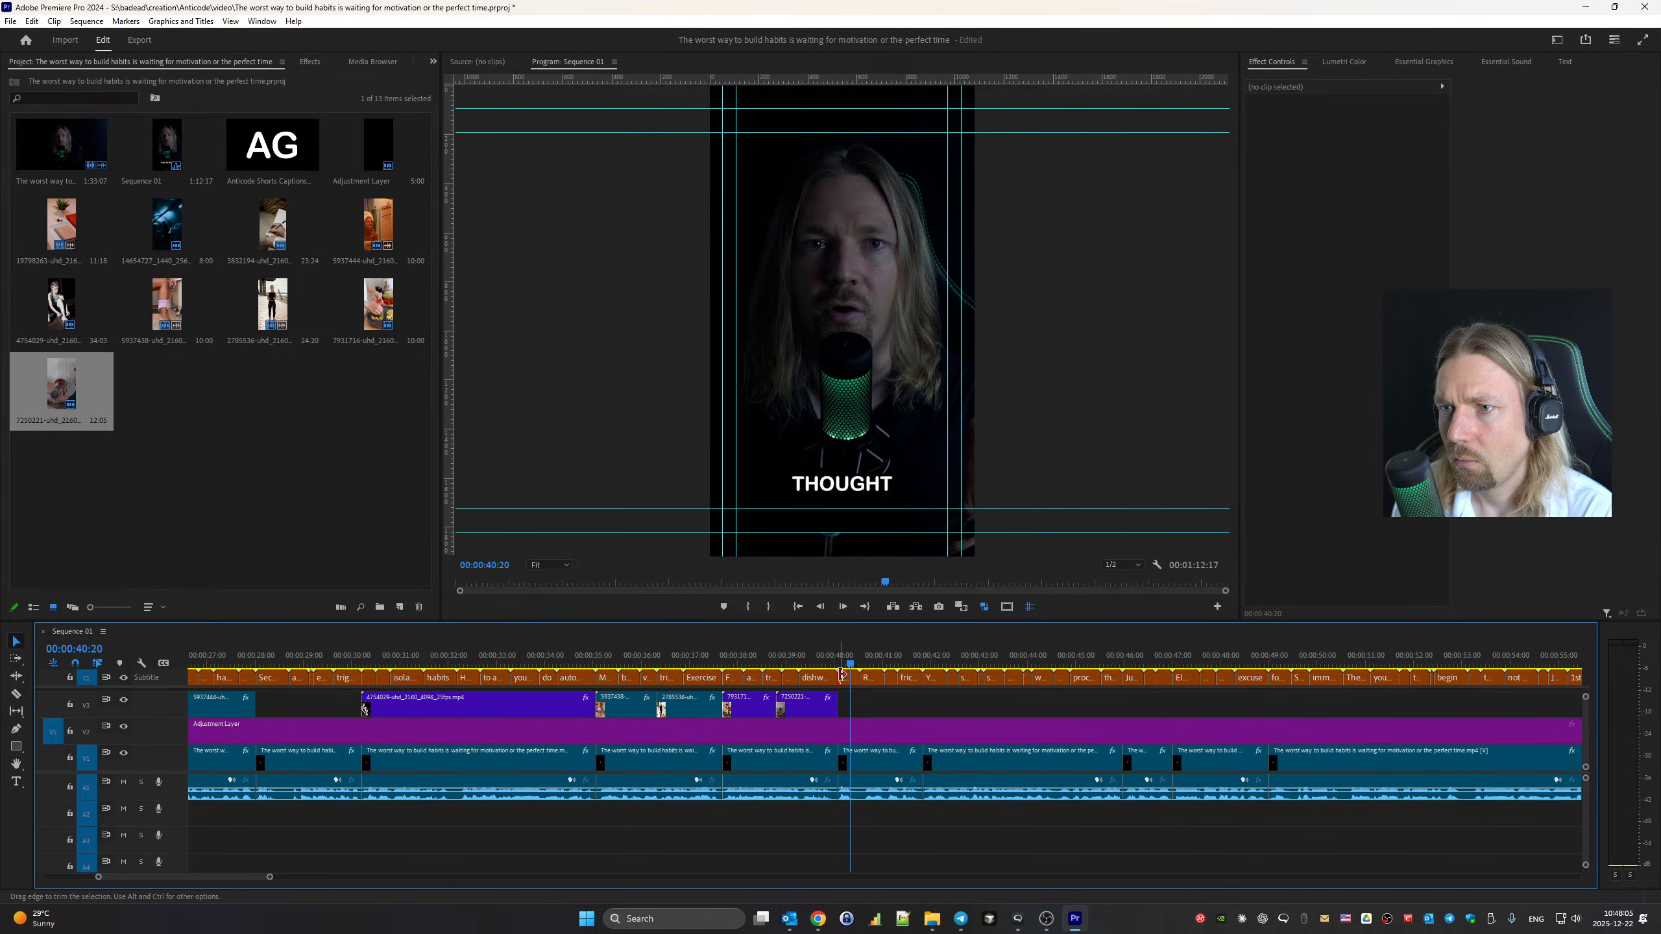
left_click(846, 681)
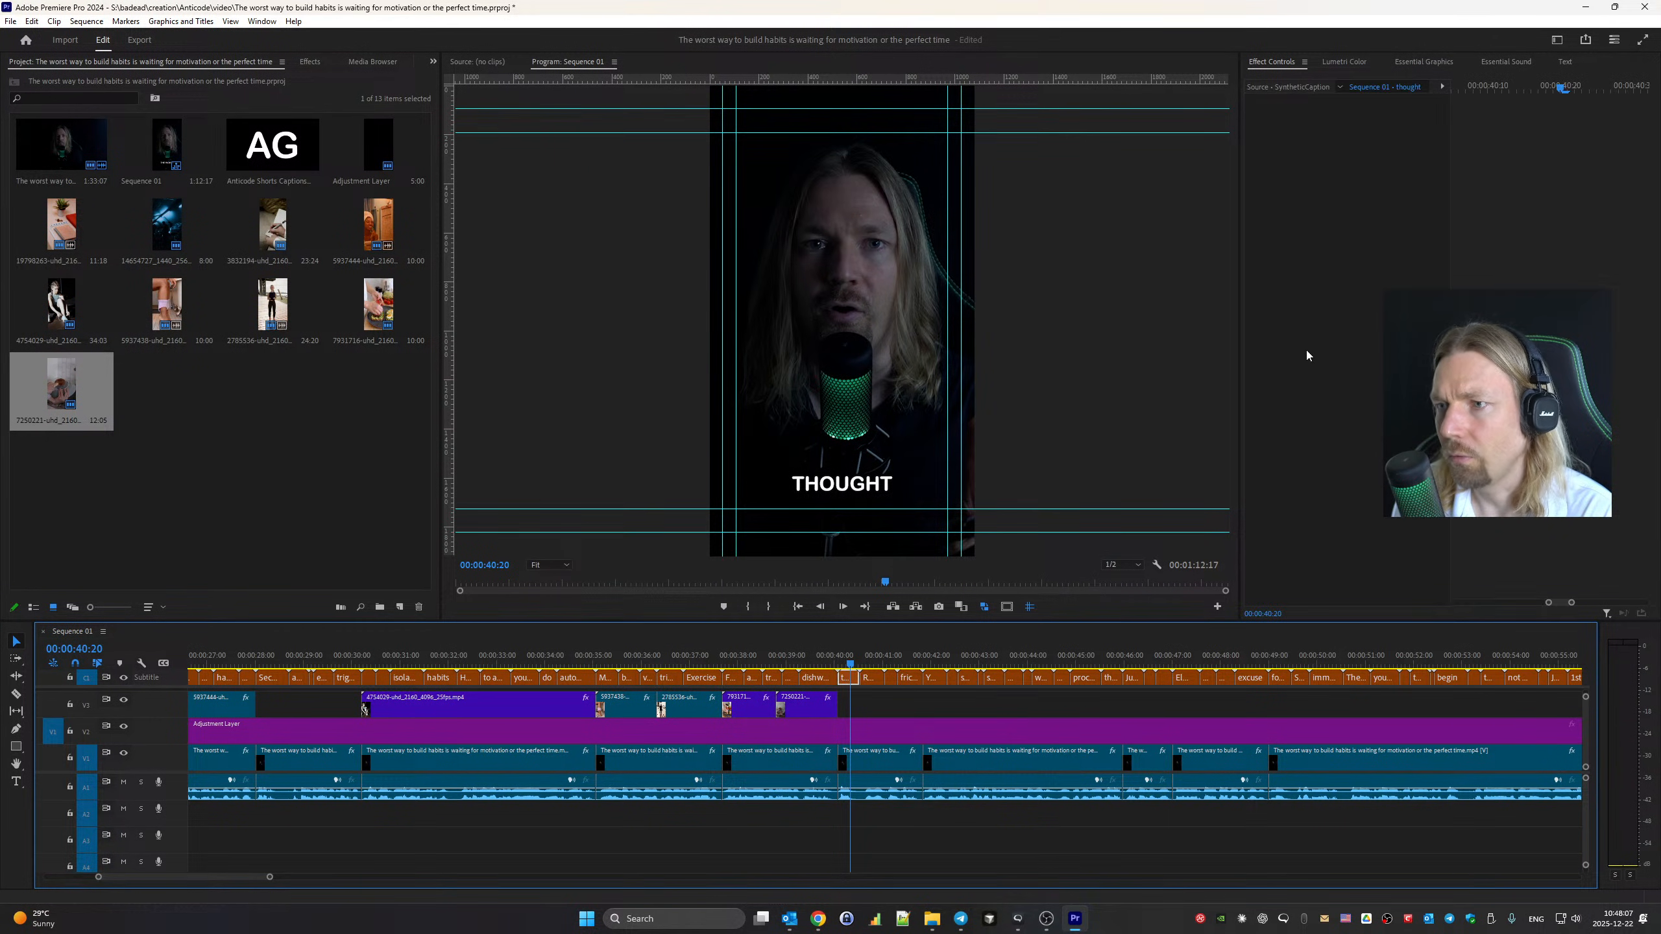
left_click(1565, 61)
left_click(1426, 314)
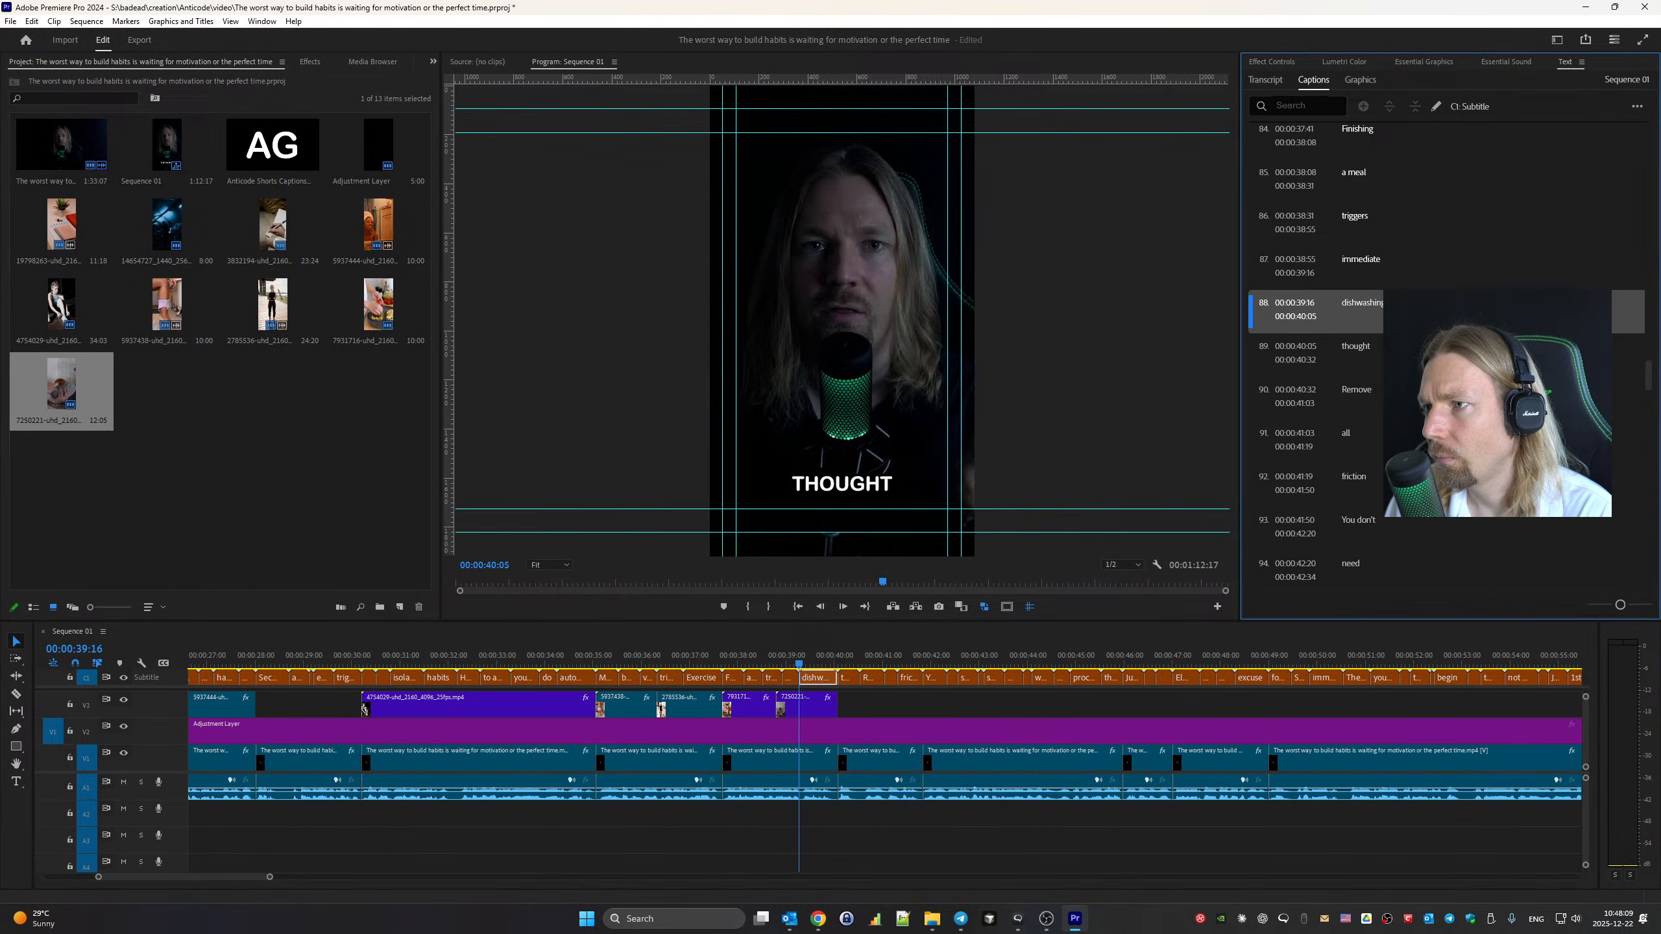
double_click(1426, 346)
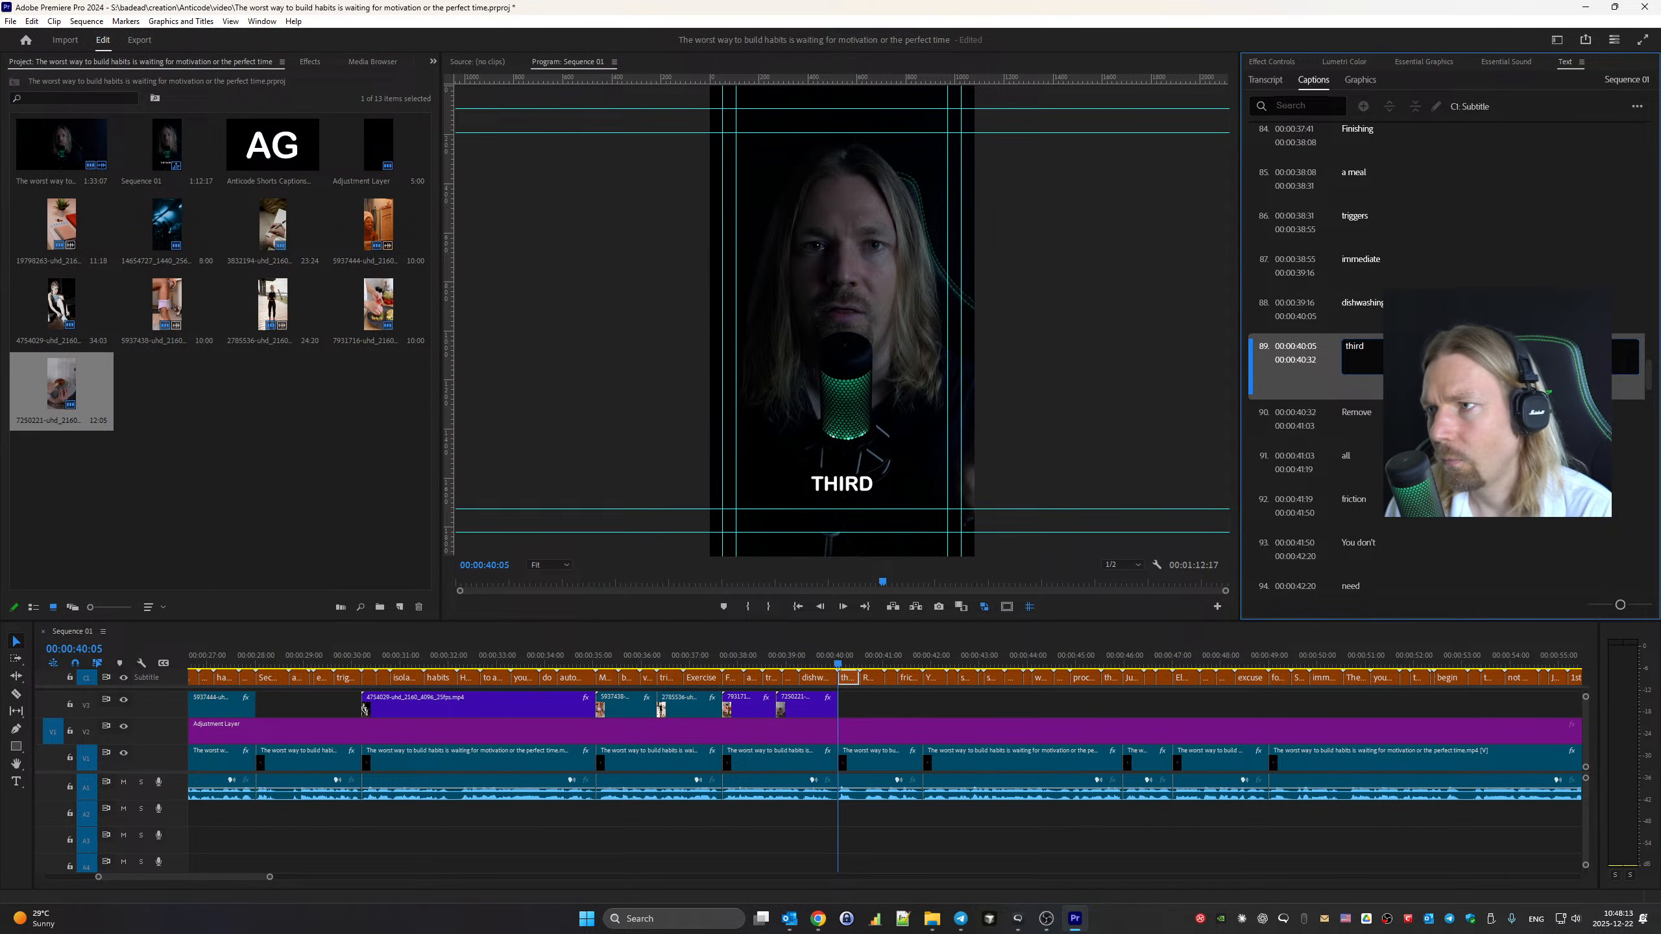
left_click(1426, 314)
key("space")
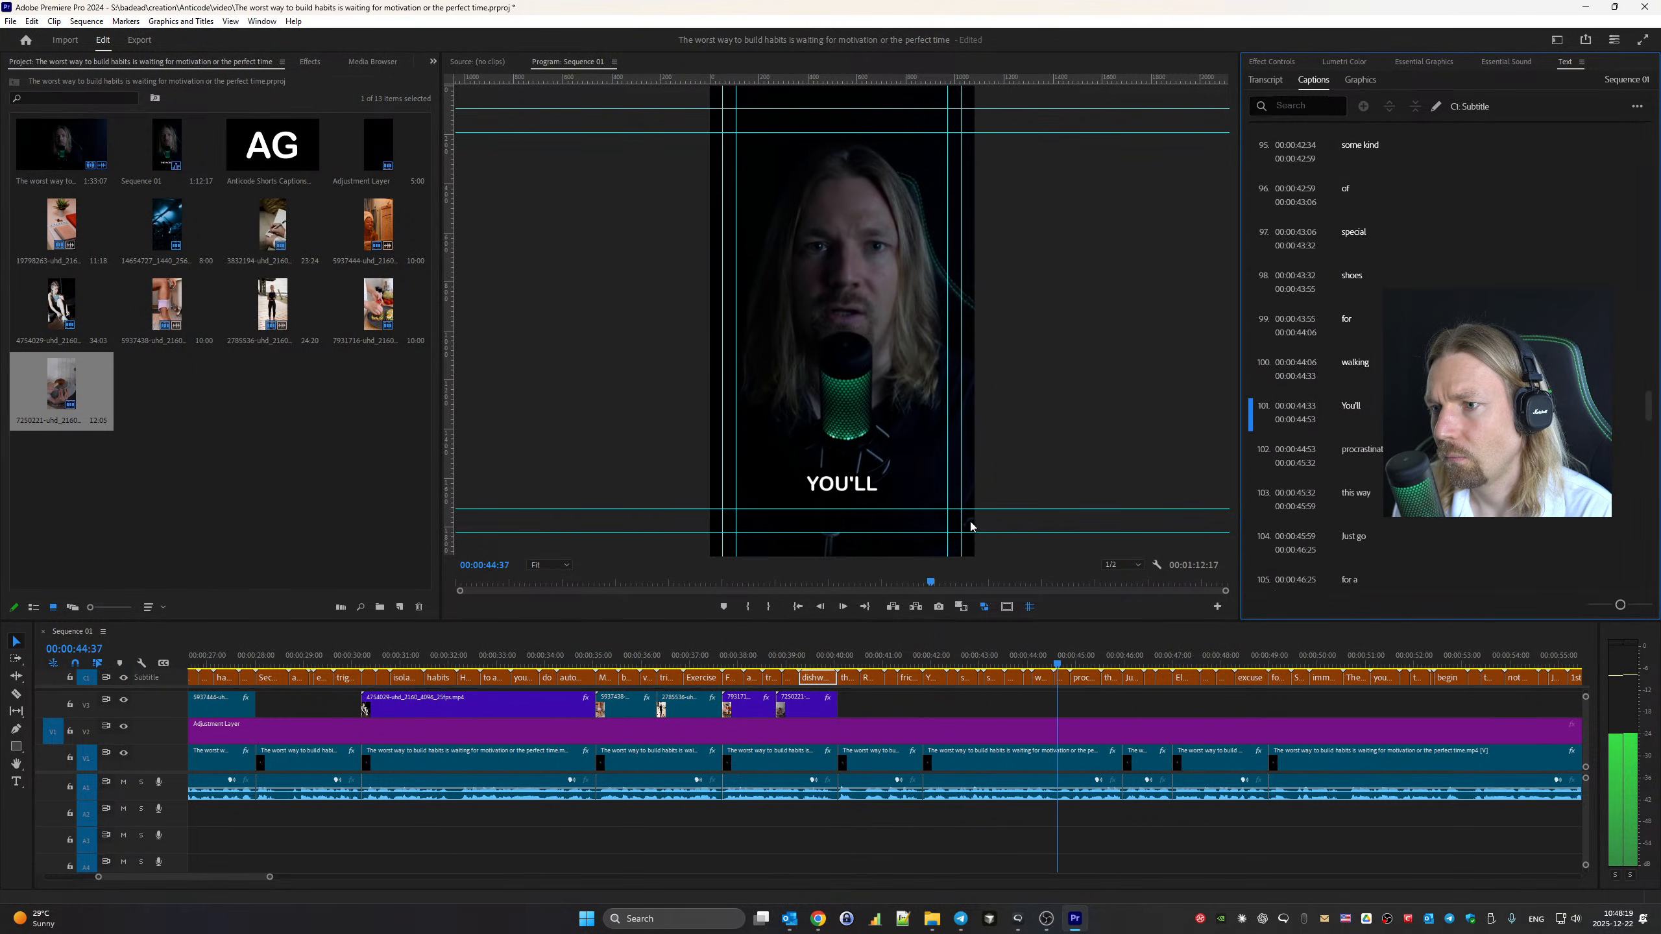
left_click(923, 659)
Switch to Pexels in Chrome, search its videos for "walking" and look through the results
mouse_move(818, 929)
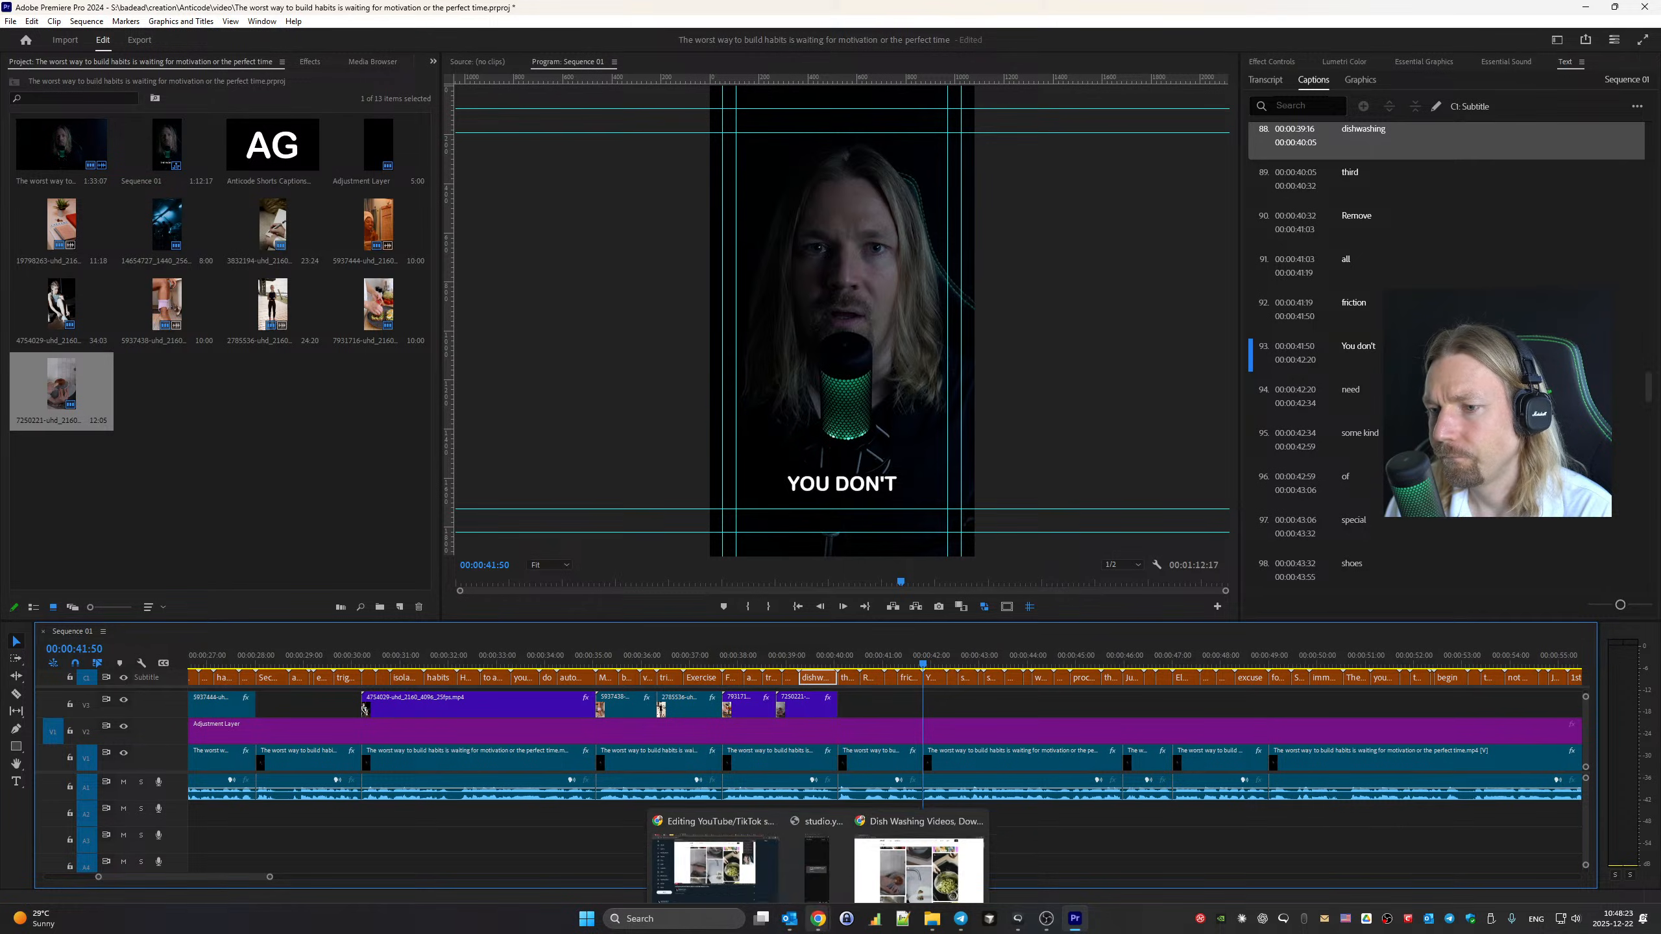
left_click(911, 868)
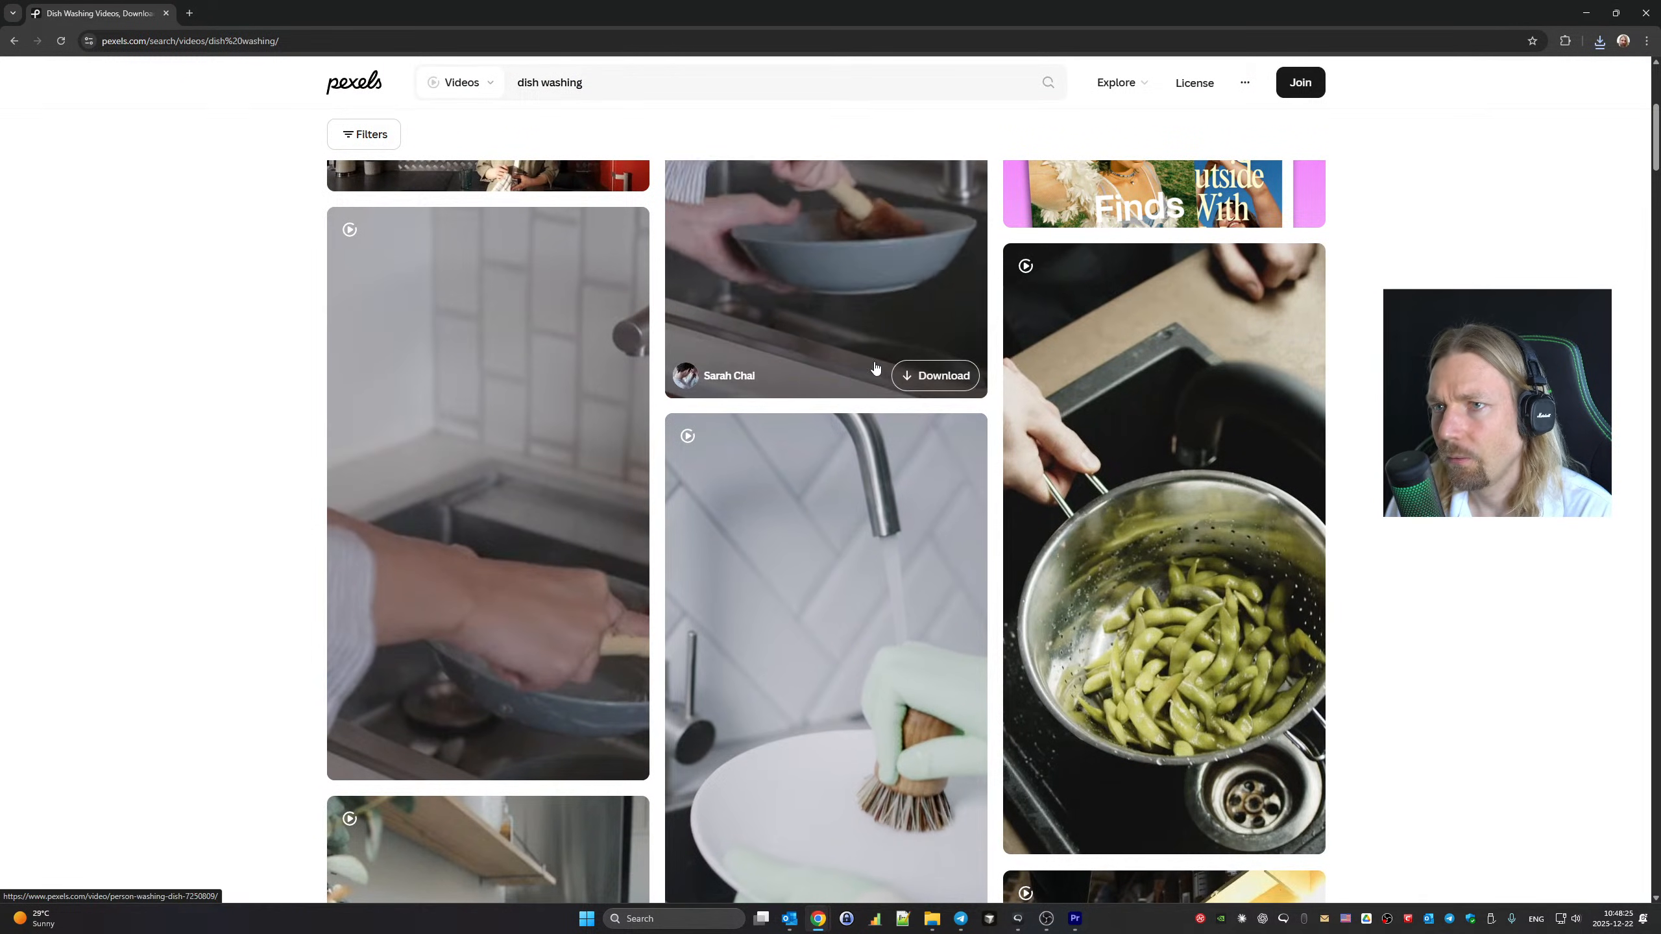
left_click_drag(638, 87, 303, 125)
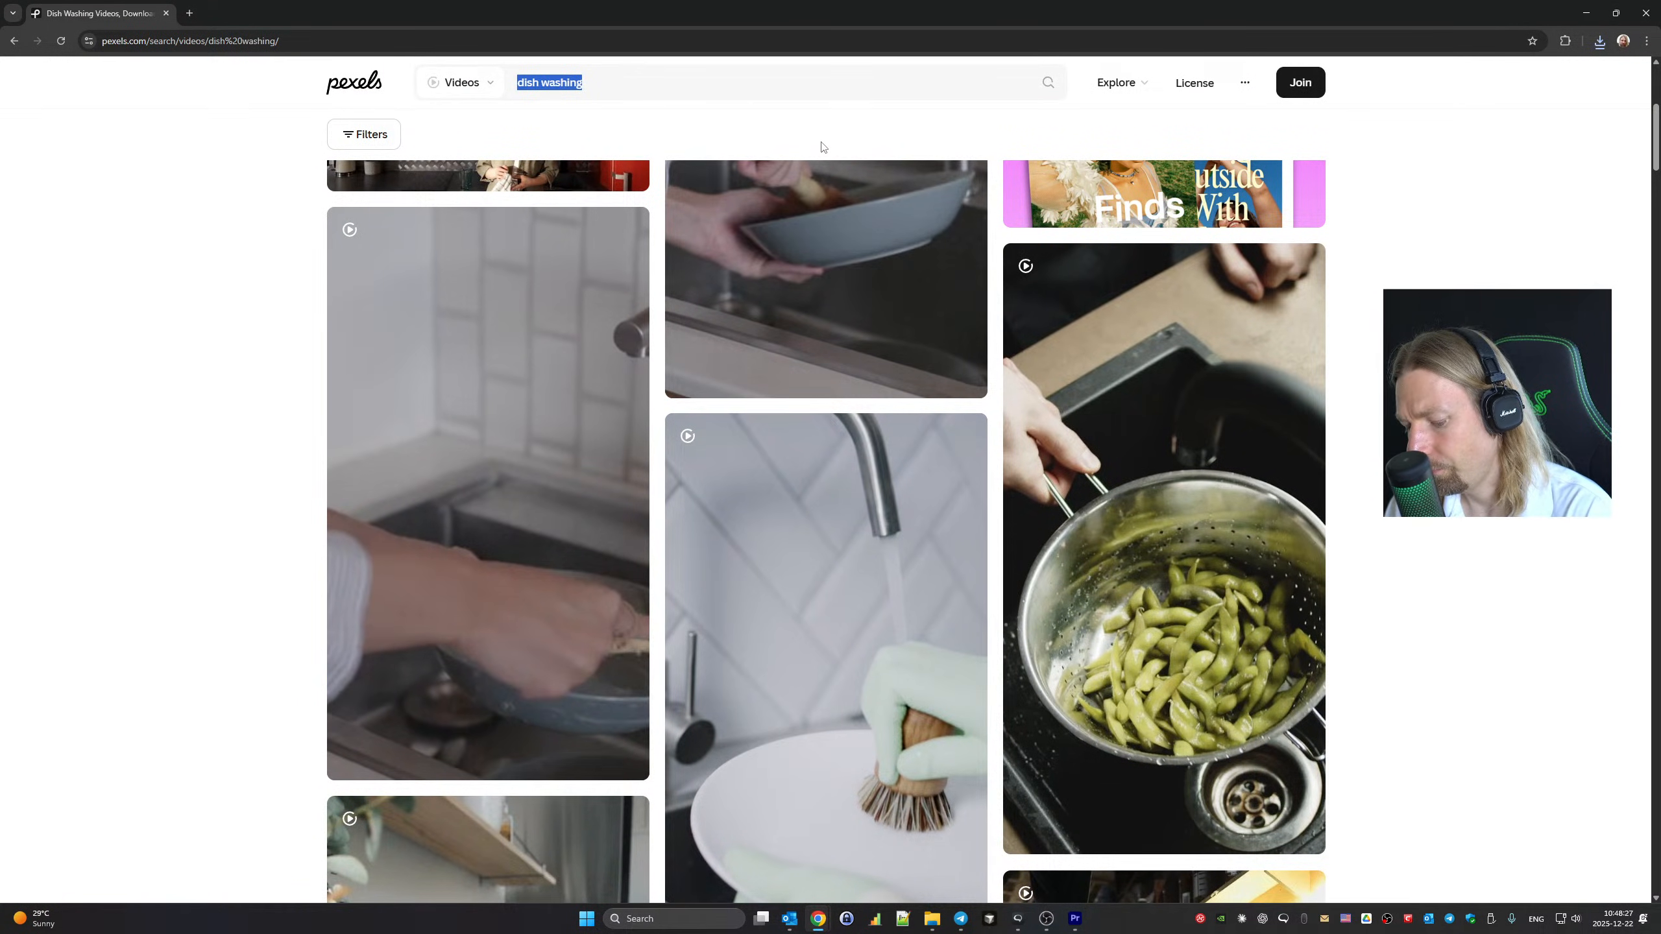
type("walking")
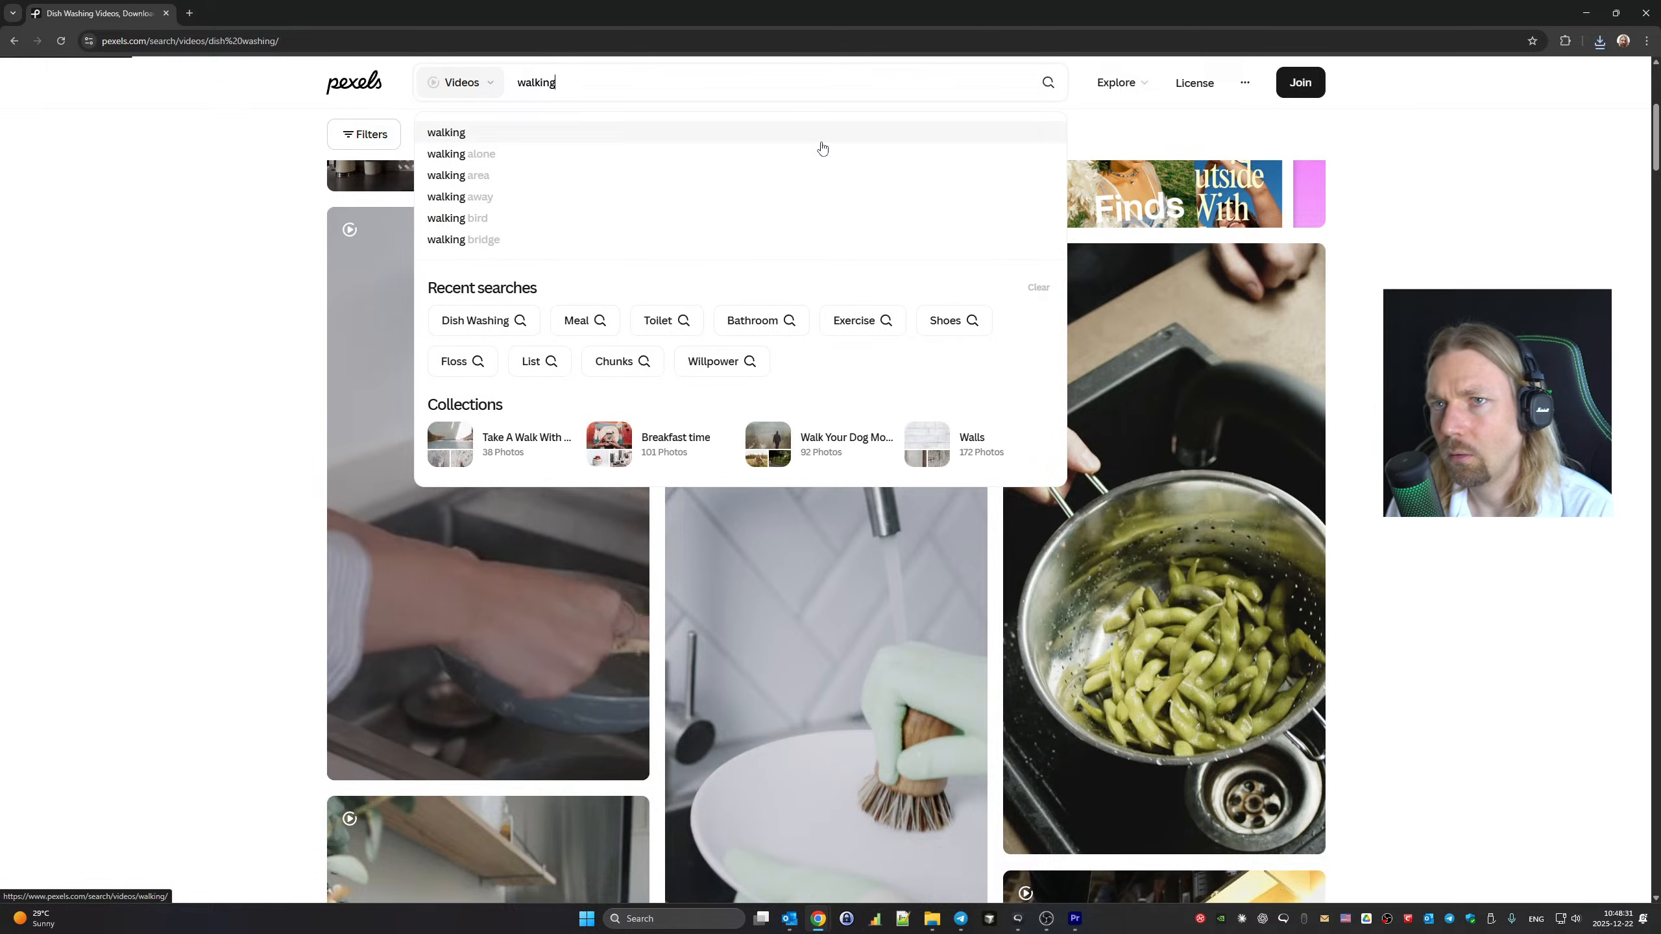
left_click(823, 145)
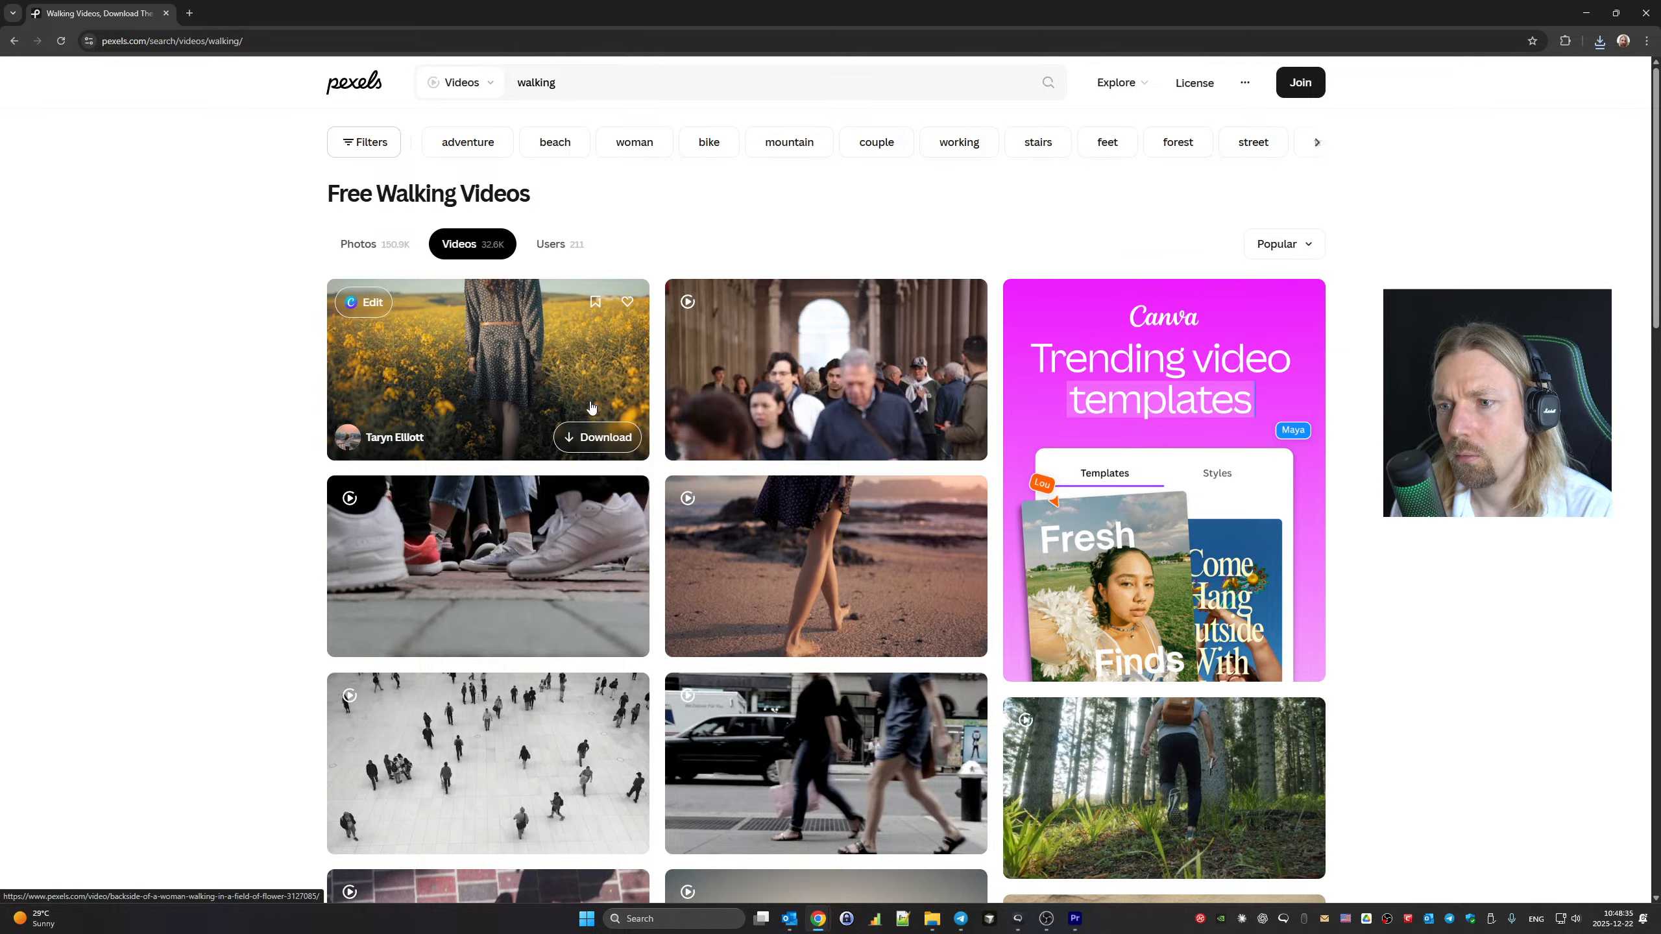
scroll(591, 407, "down", 5)
scroll(590, 406, "down", 15)
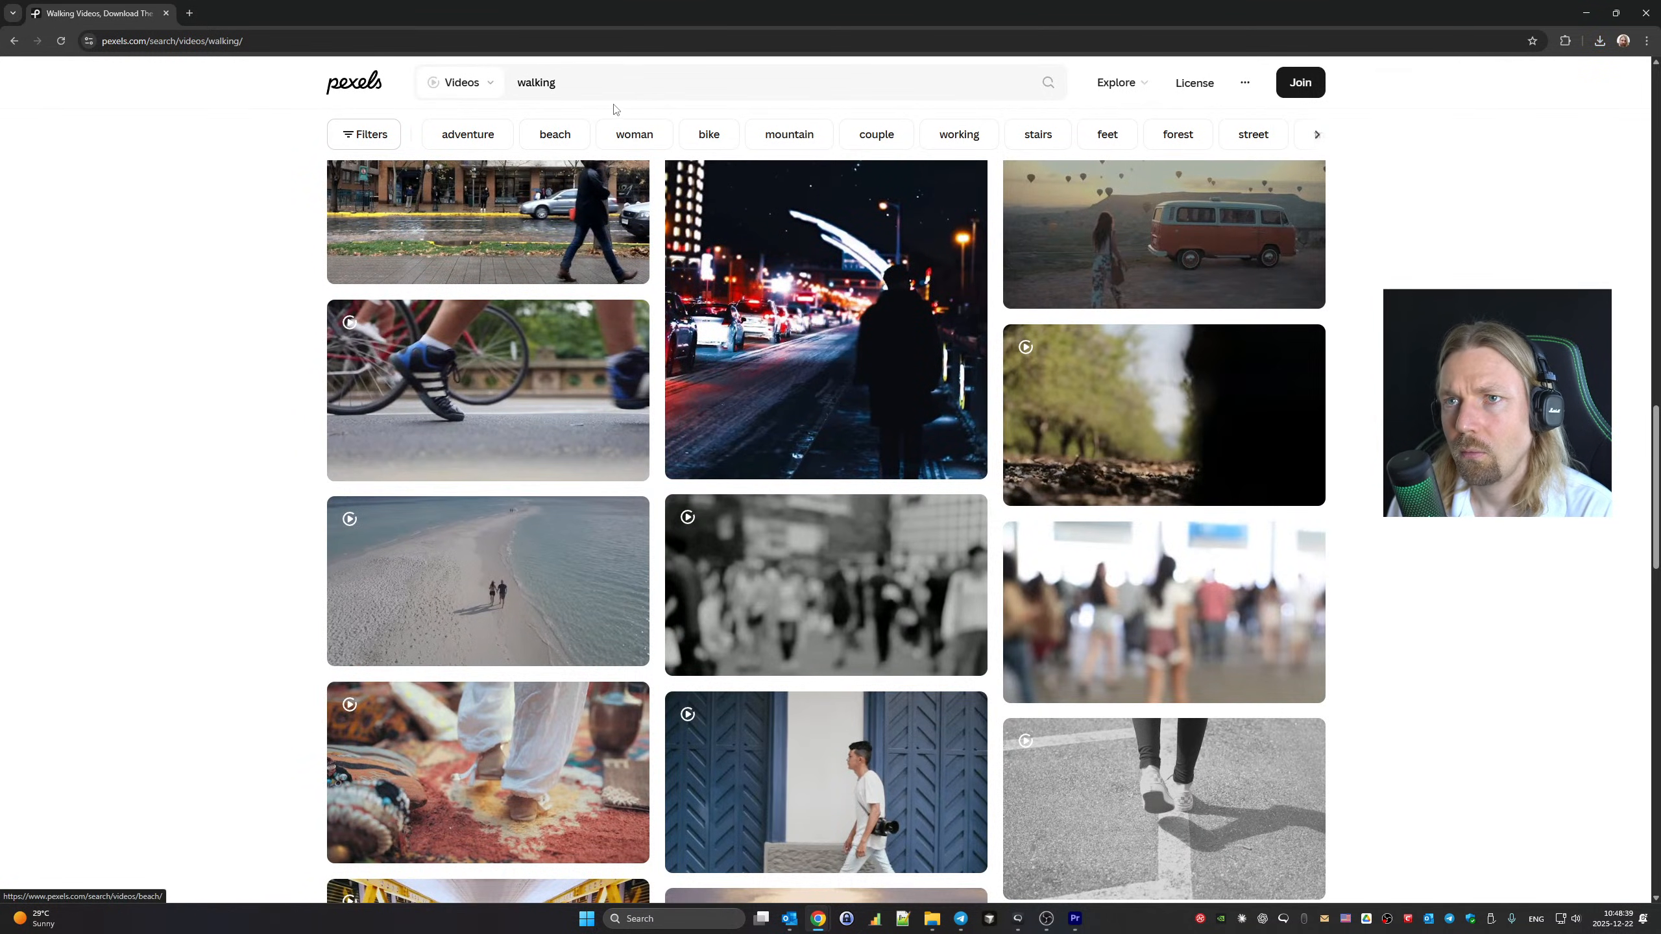
Search the Pexels videos for "shoes" and look through the results for a suitable vertical clip
left_click(568, 85)
type("shoes")
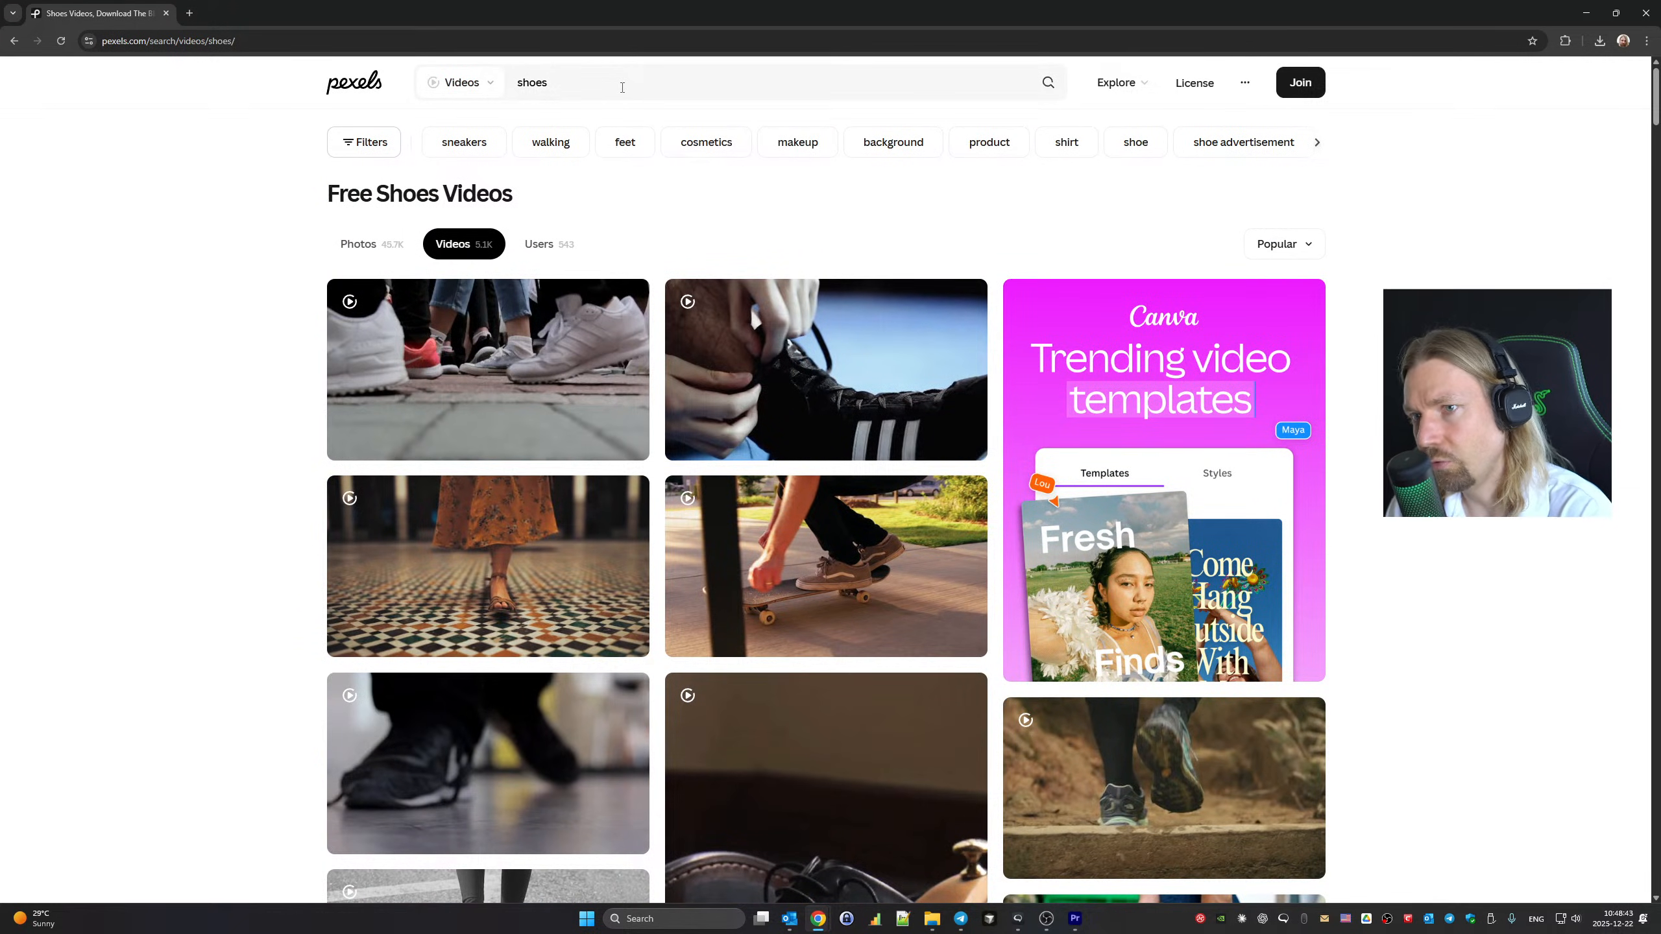
scroll(942, 230, "down", 12)
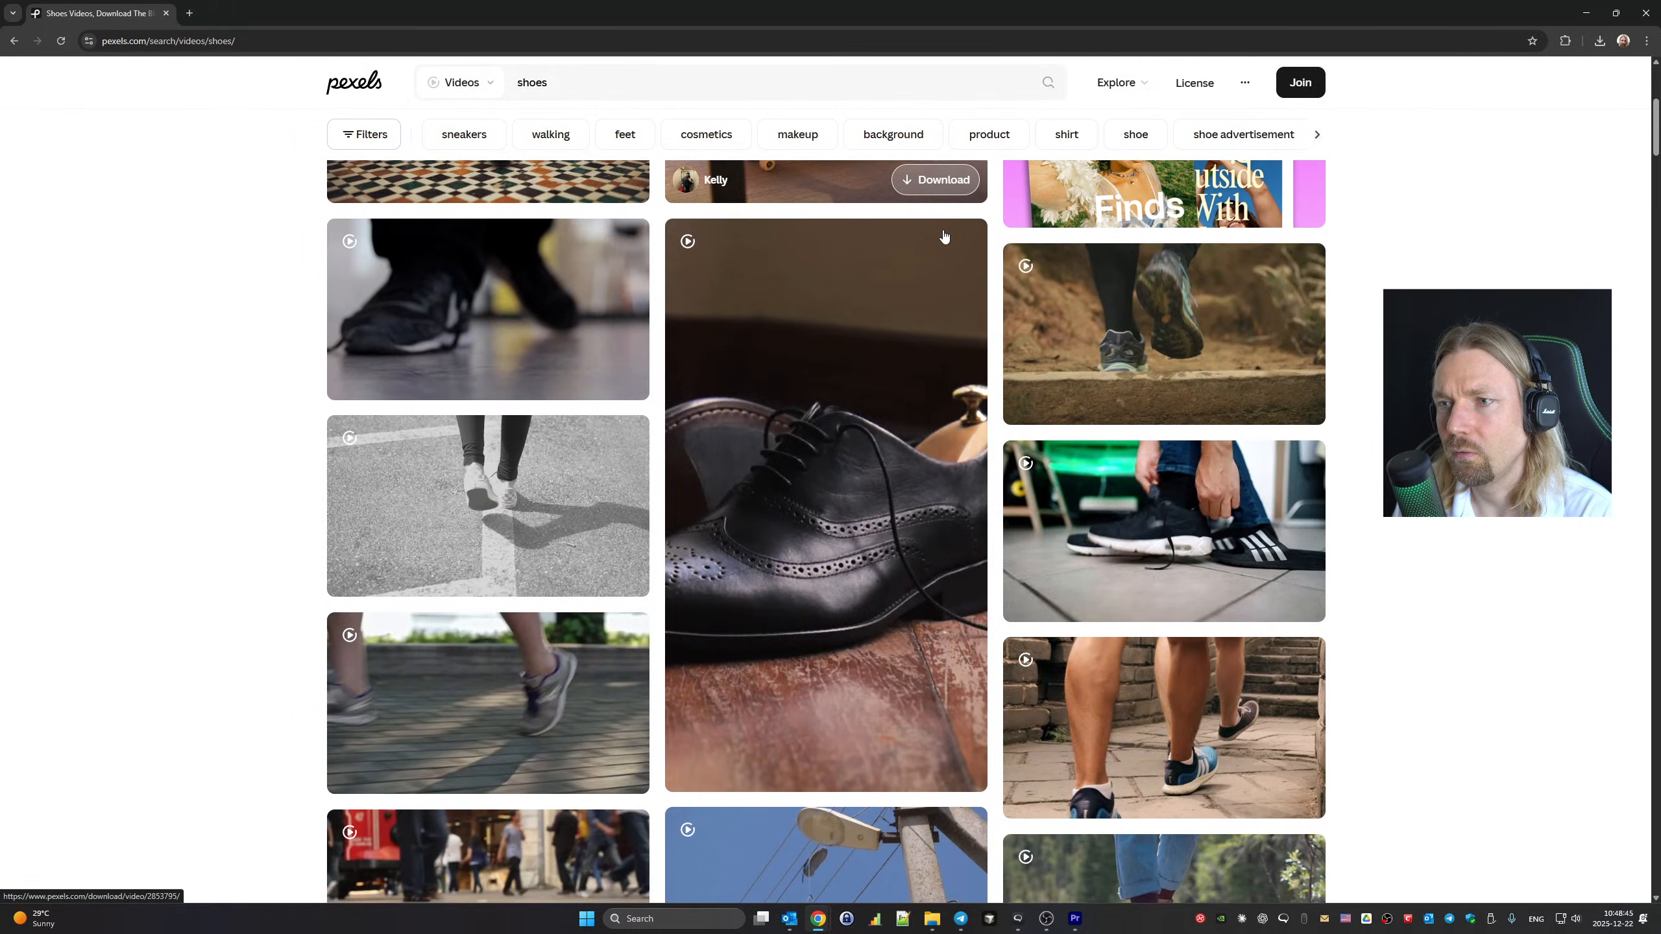
scroll(943, 236, "down", 10)
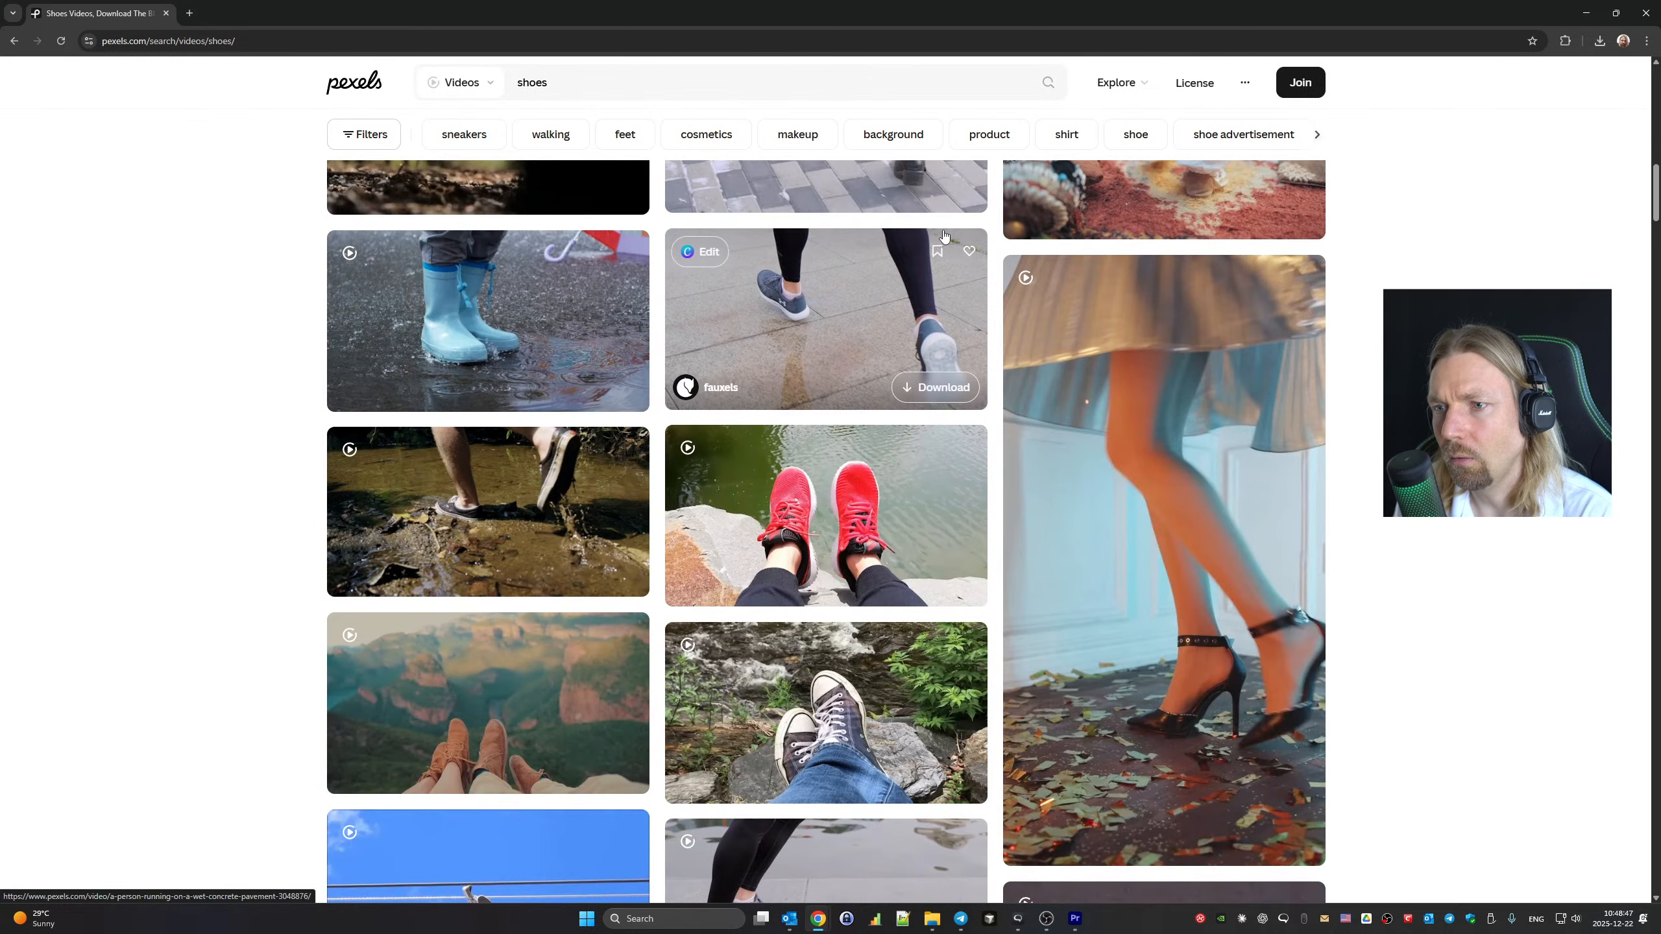
scroll(944, 236, "down", 20)
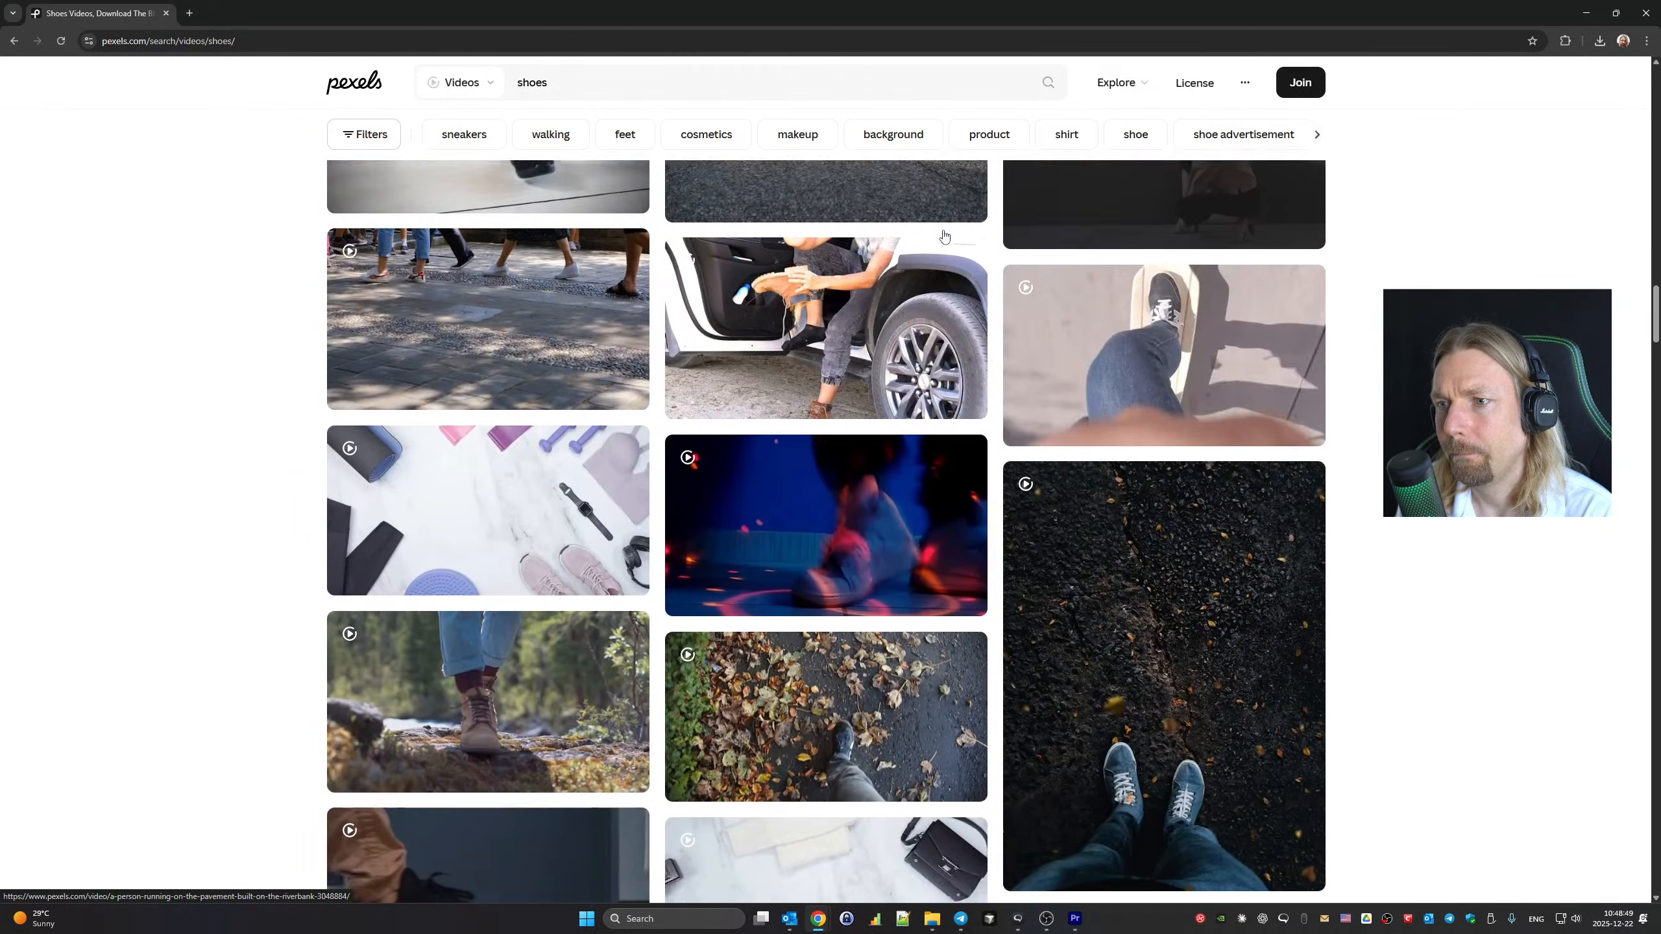
scroll(943, 235, "down", 20)
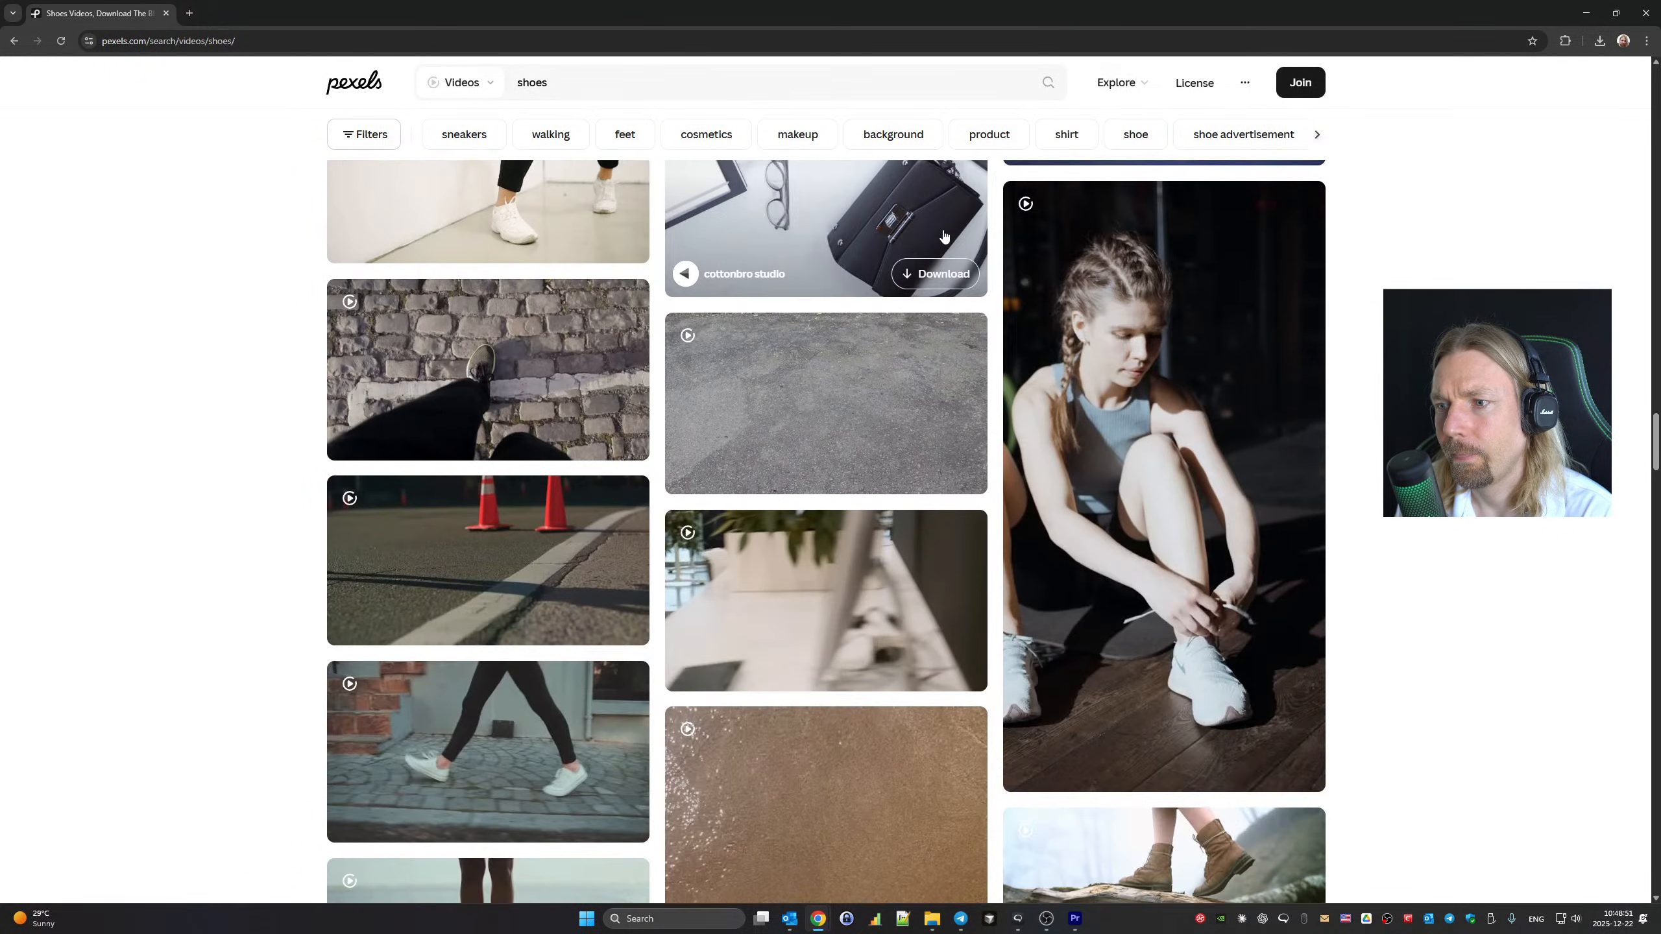
scroll(944, 235, "down", 10)
scroll(944, 235, "down", 6)
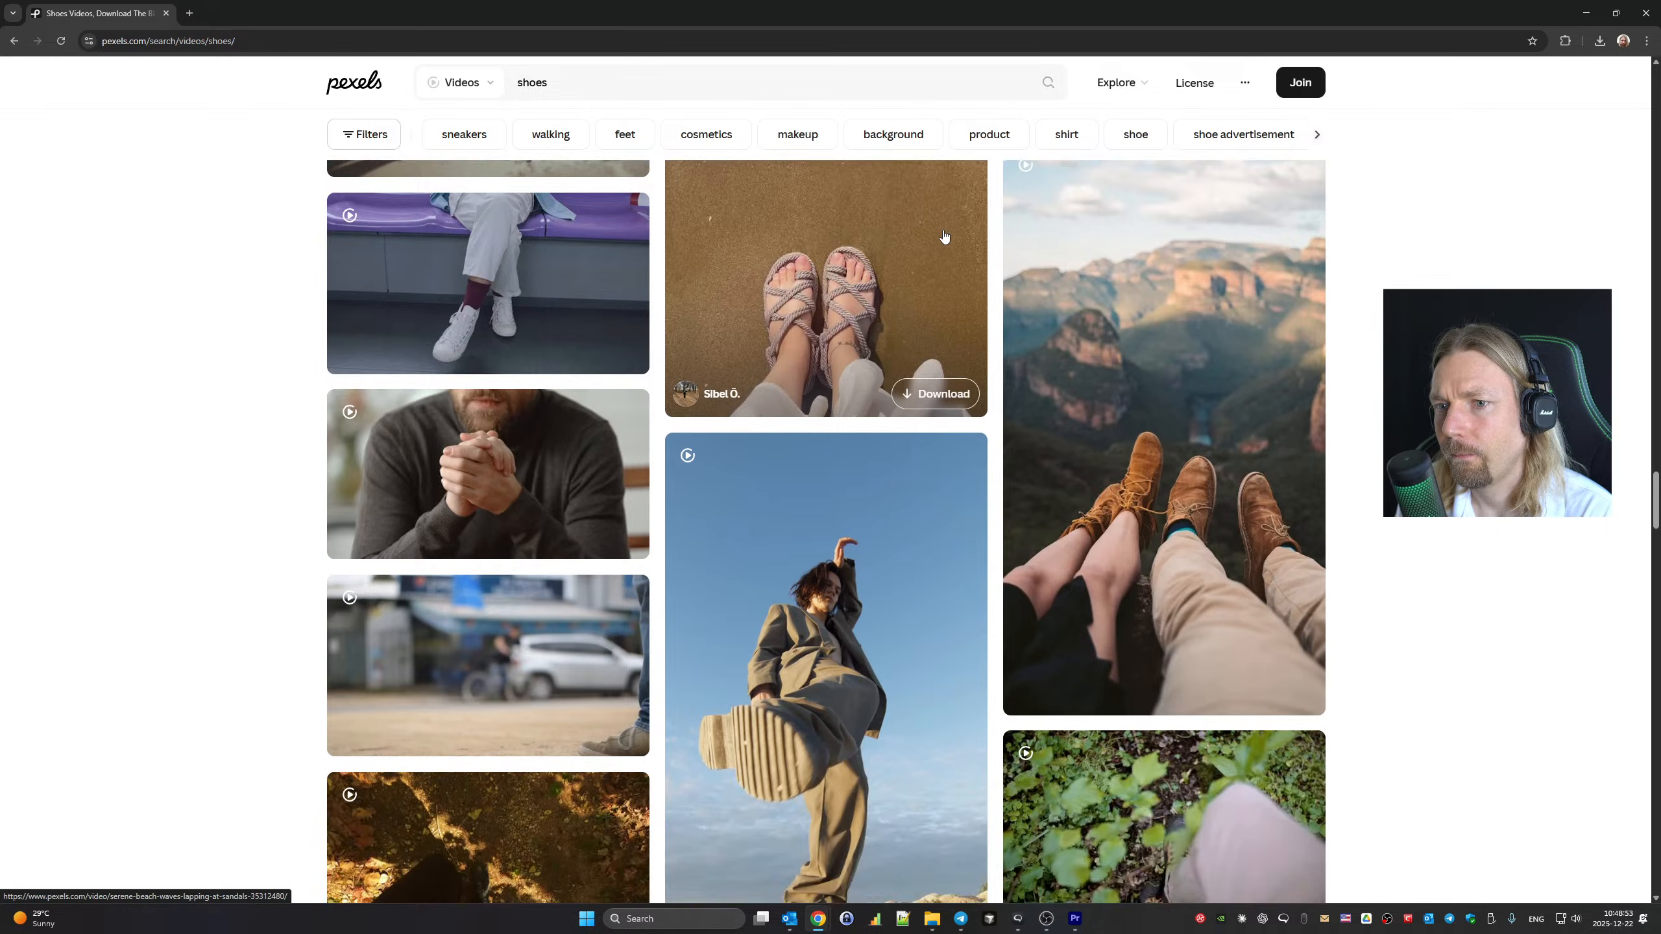
scroll(943, 235, "down", 15)
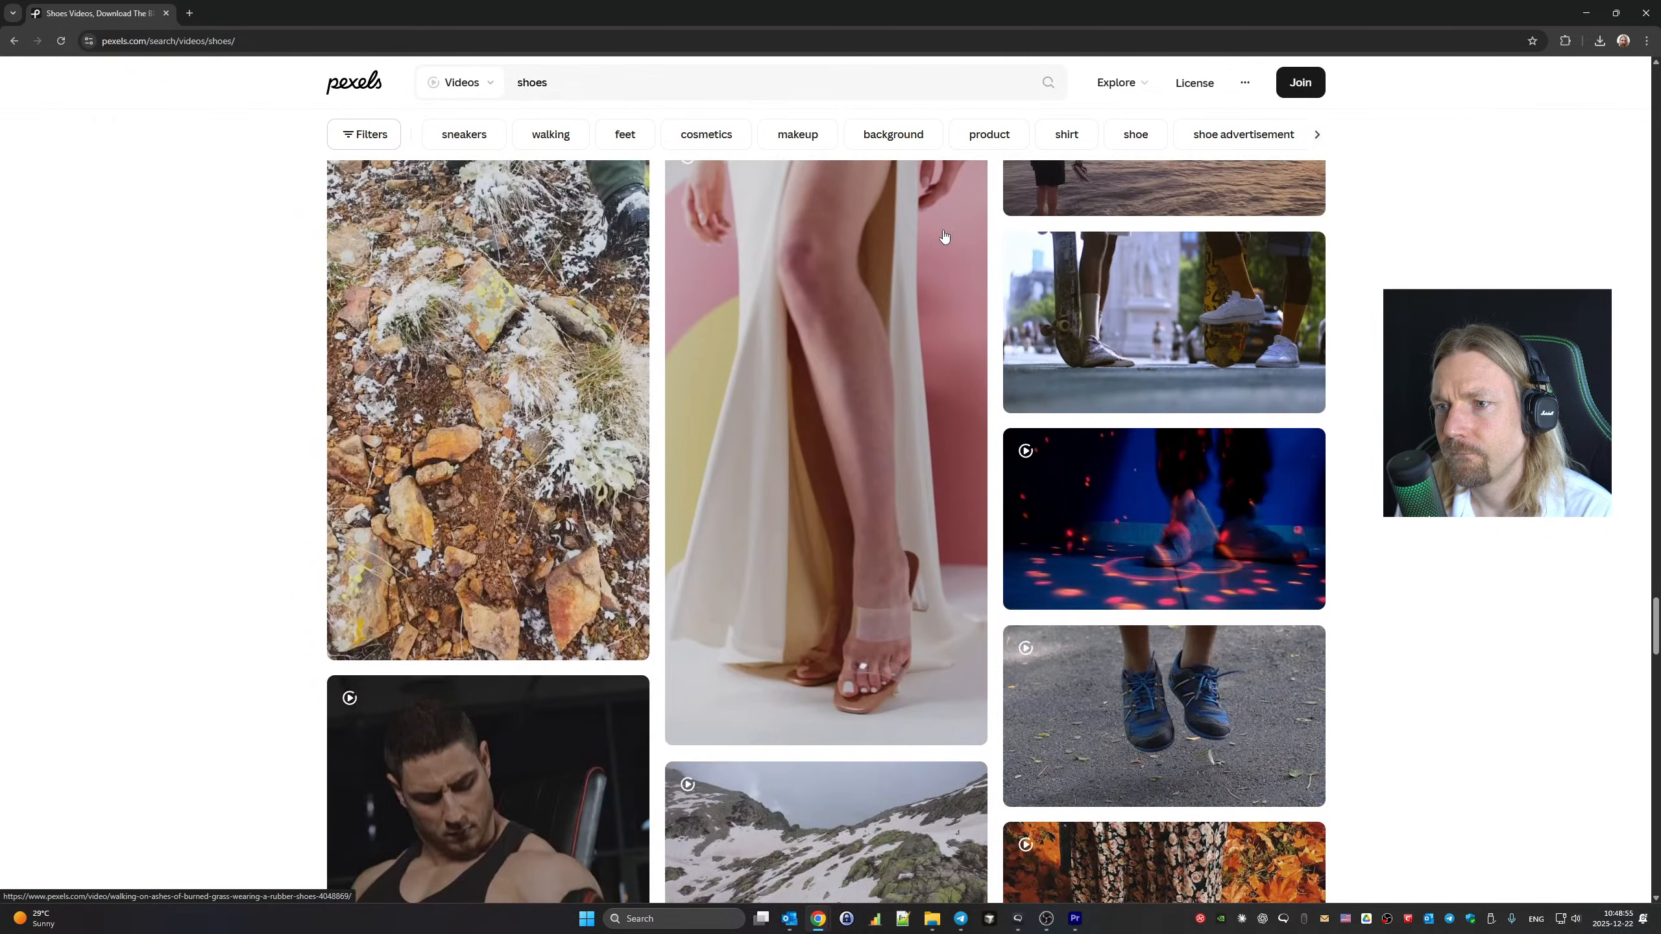
scroll(943, 235, "down", 15)
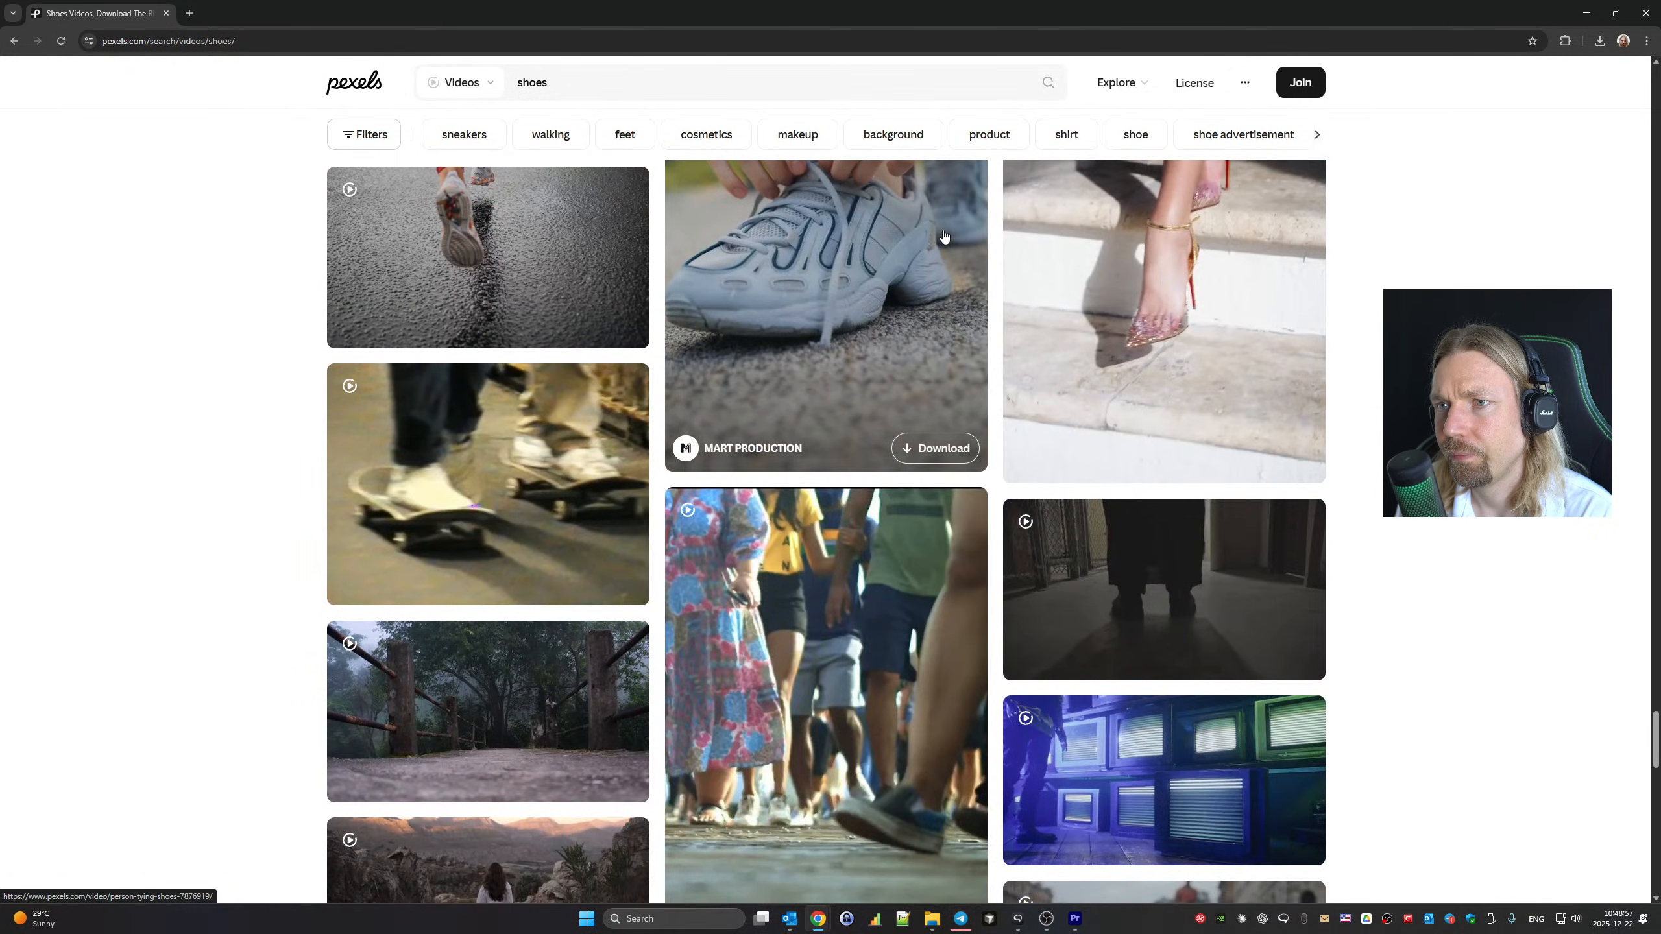
scroll(944, 236, "down", 15)
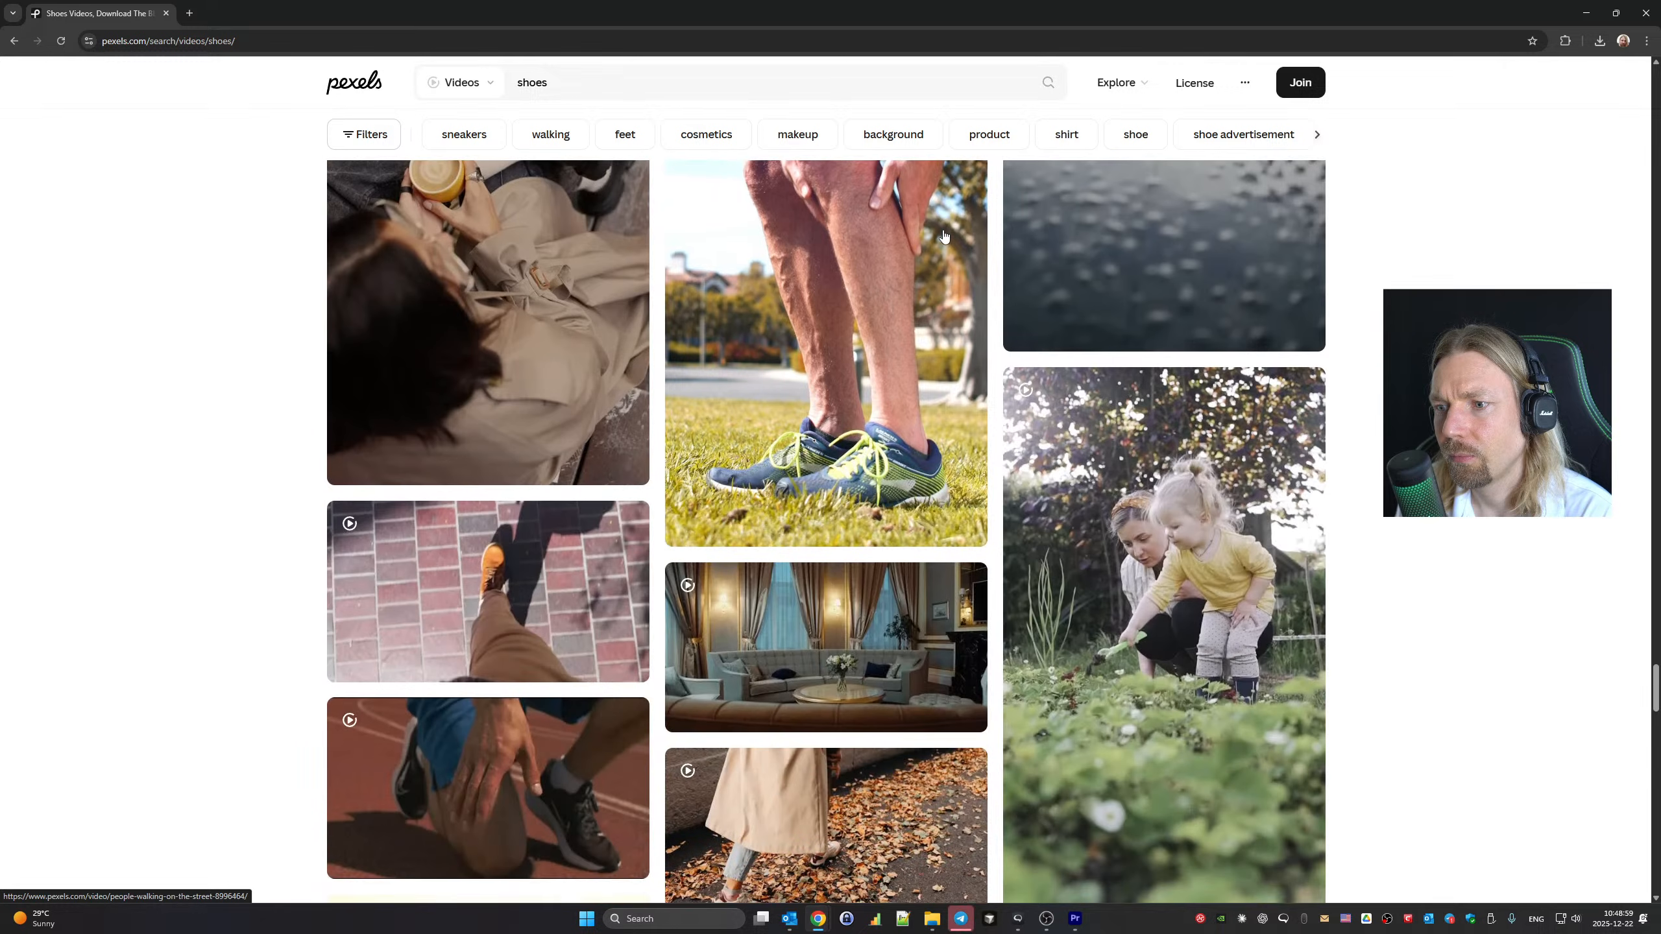
scroll(944, 236, "down", 15)
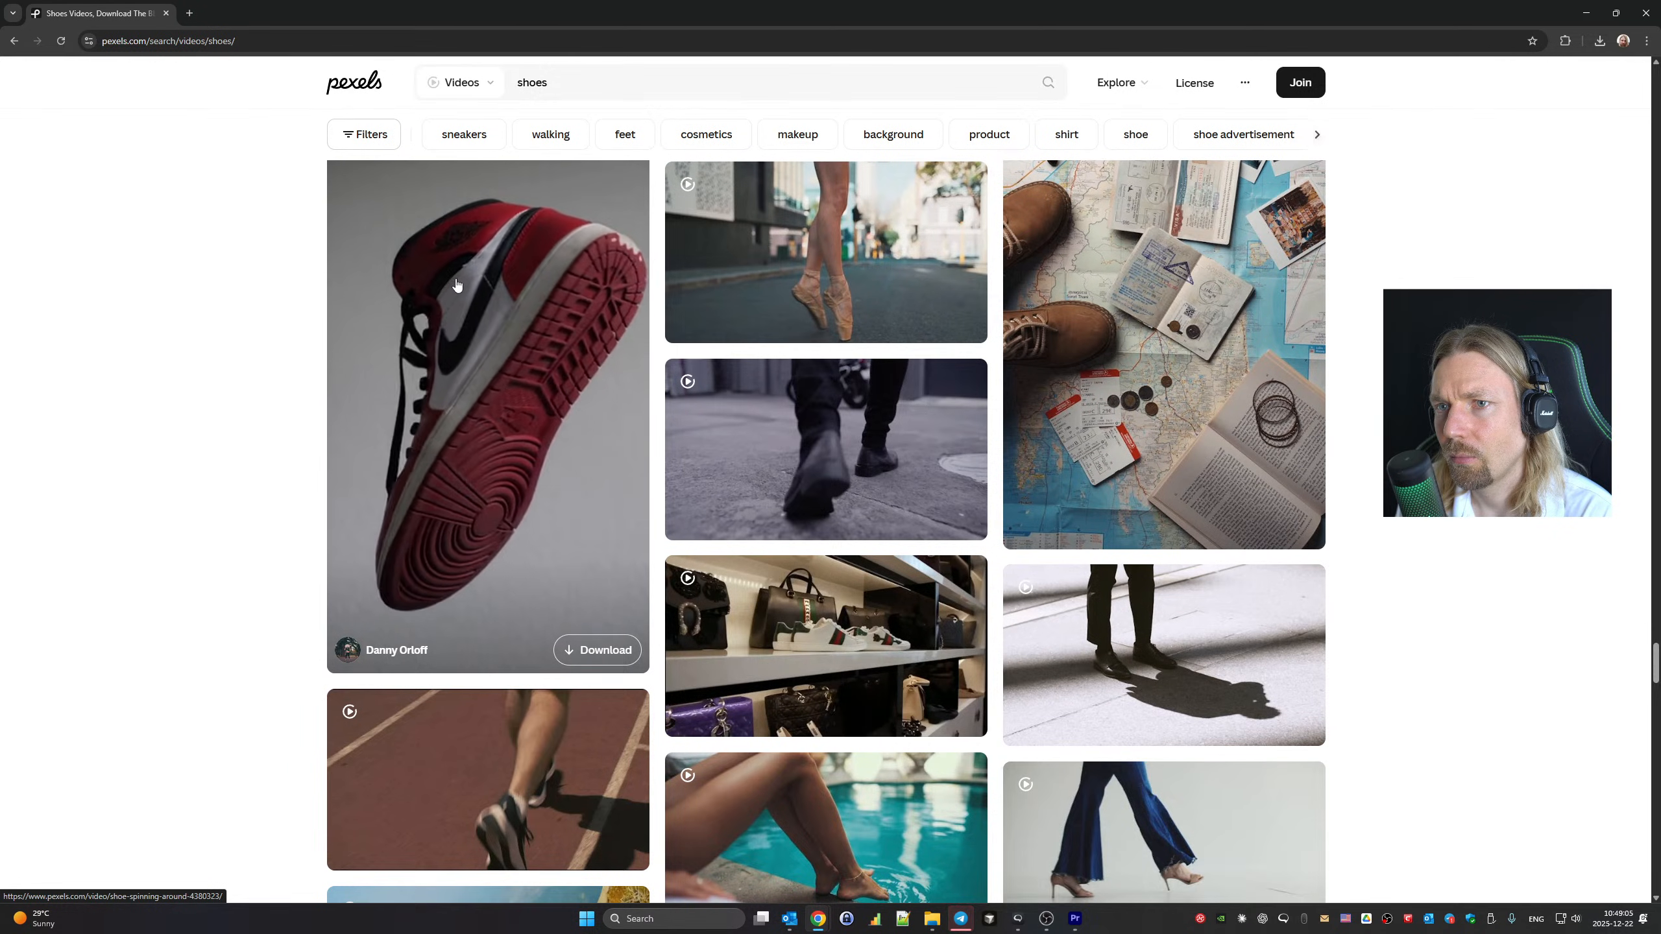
Download the vertical video of the spinning red, white and black sneaker
scroll(362, 384, "up", 5)
scroll(458, 563, "down", 7)
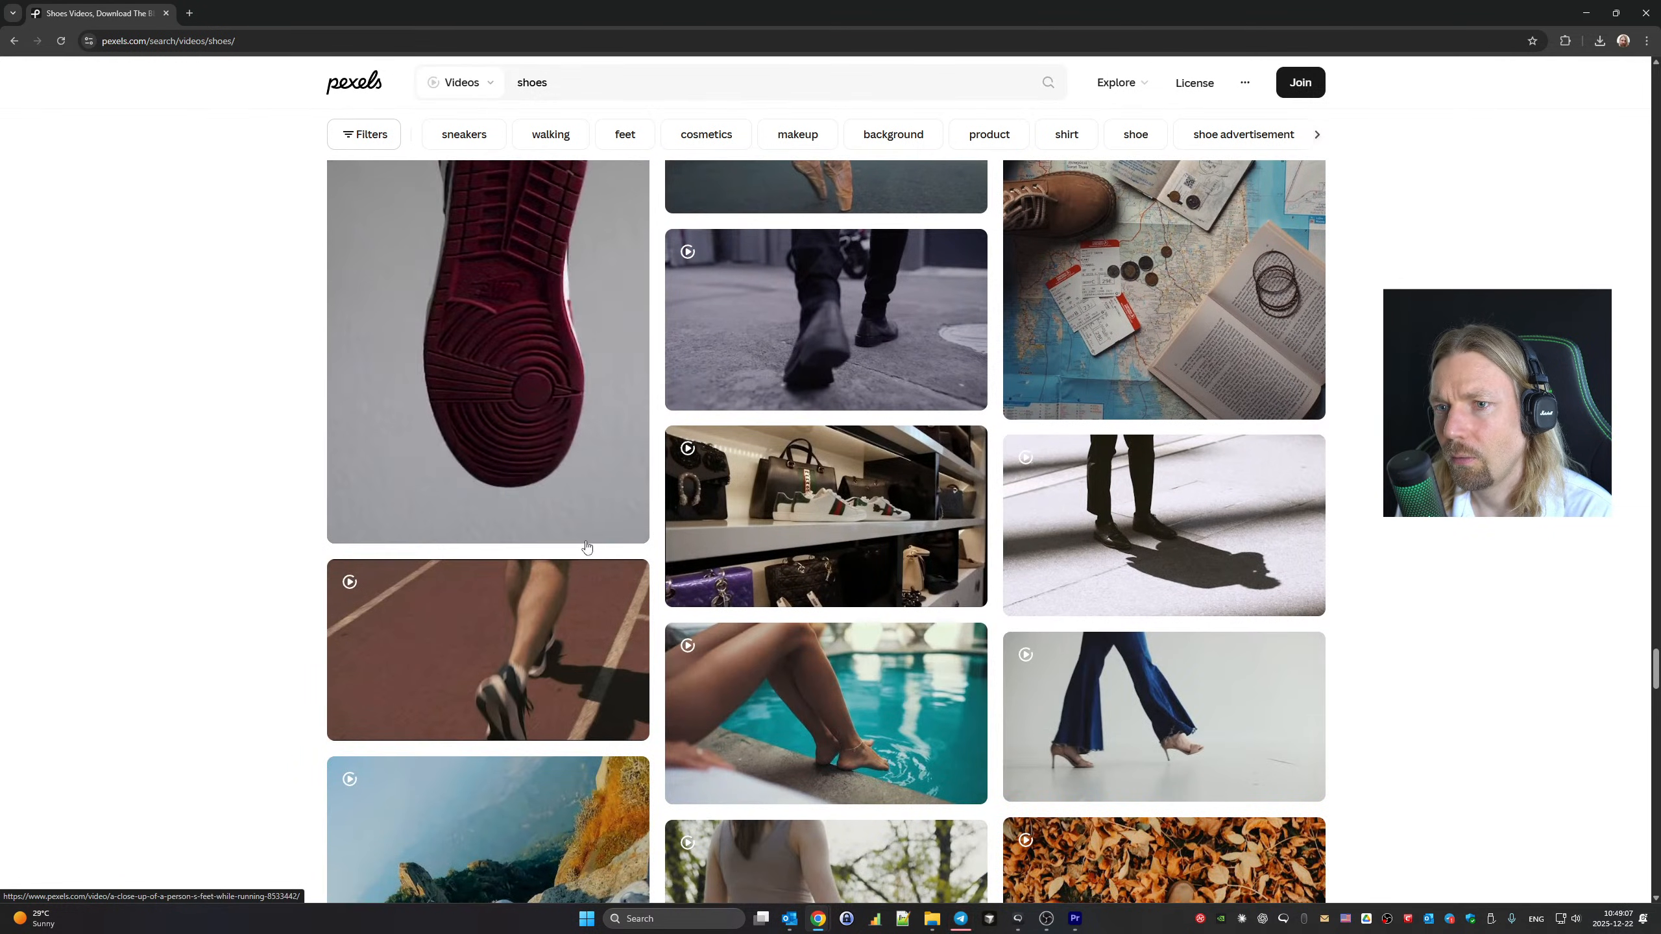
left_click(586, 521)
left_click(358, 521)
scroll(585, 514, "down", 9)
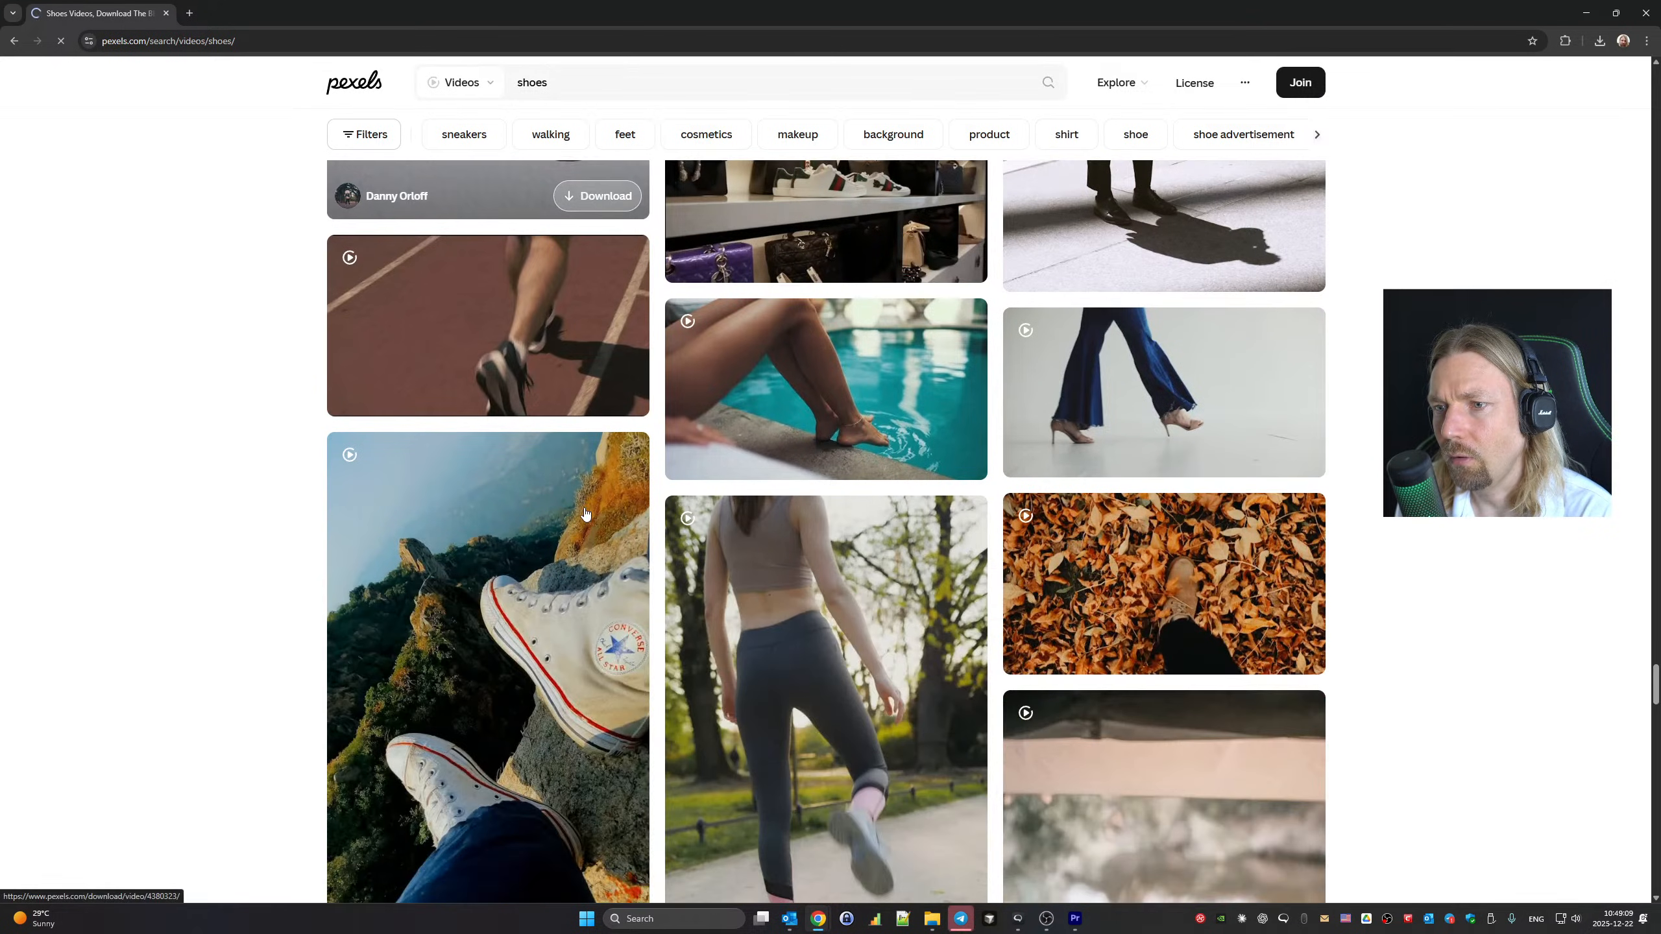
scroll(585, 513, "down", 11)
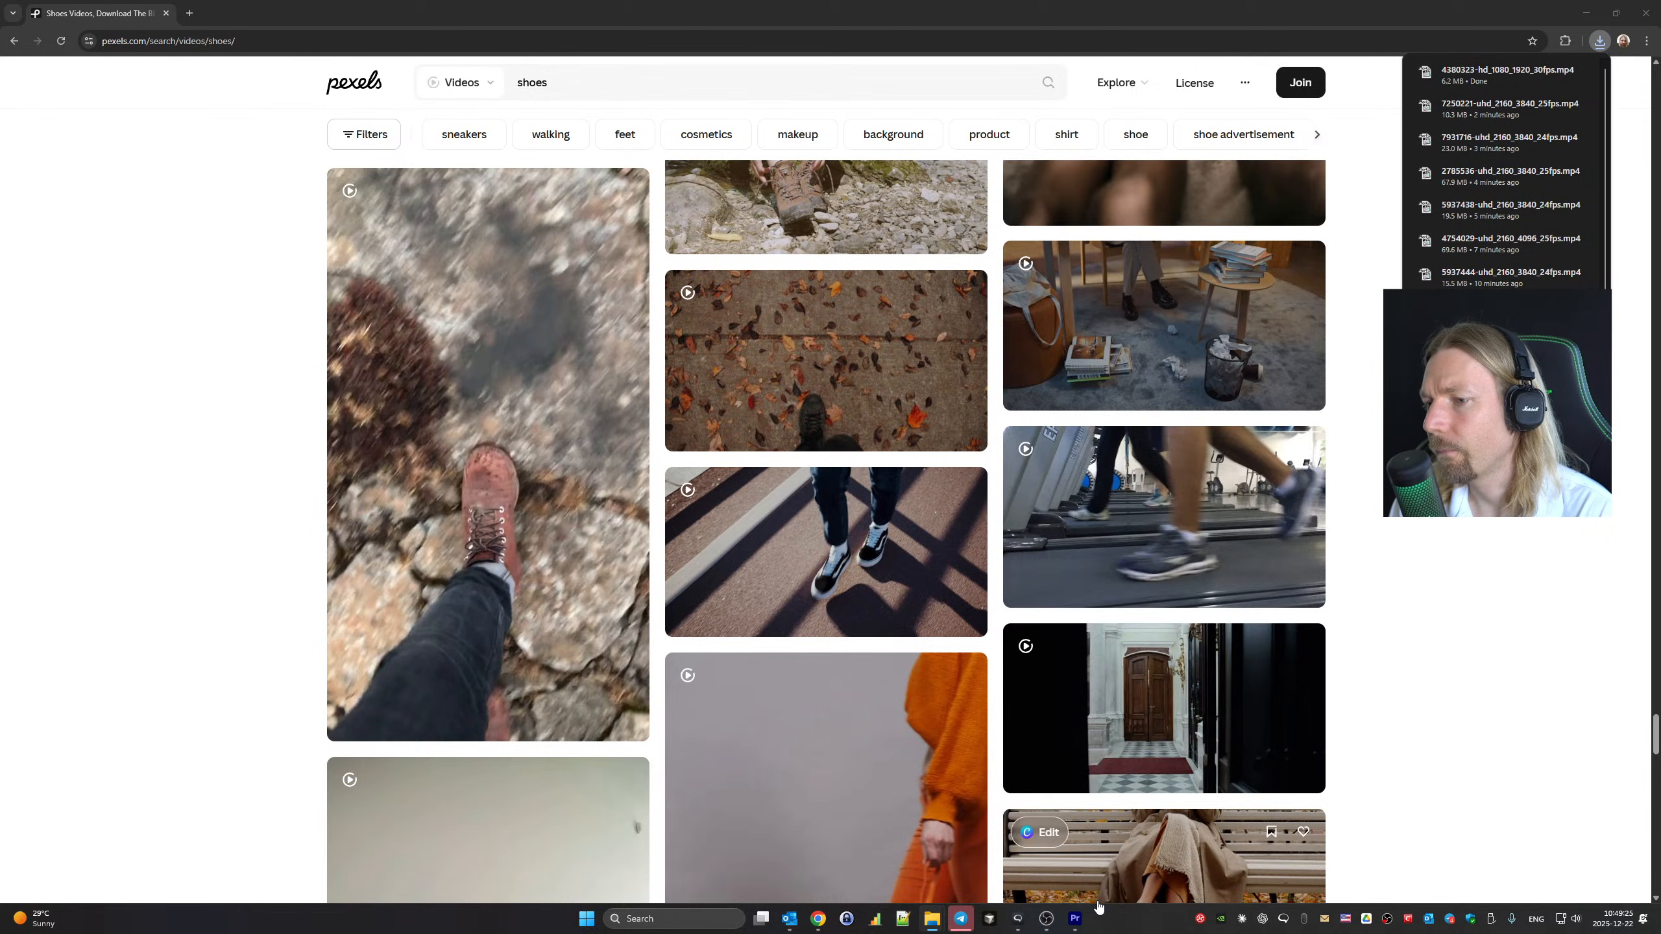
Switch to Premiere Pro, place the sneaker clip above the adjustment layer at 00:00:41:50 and trim its end to 00:00:45:59, where "Just go" begins
left_click(1078, 922)
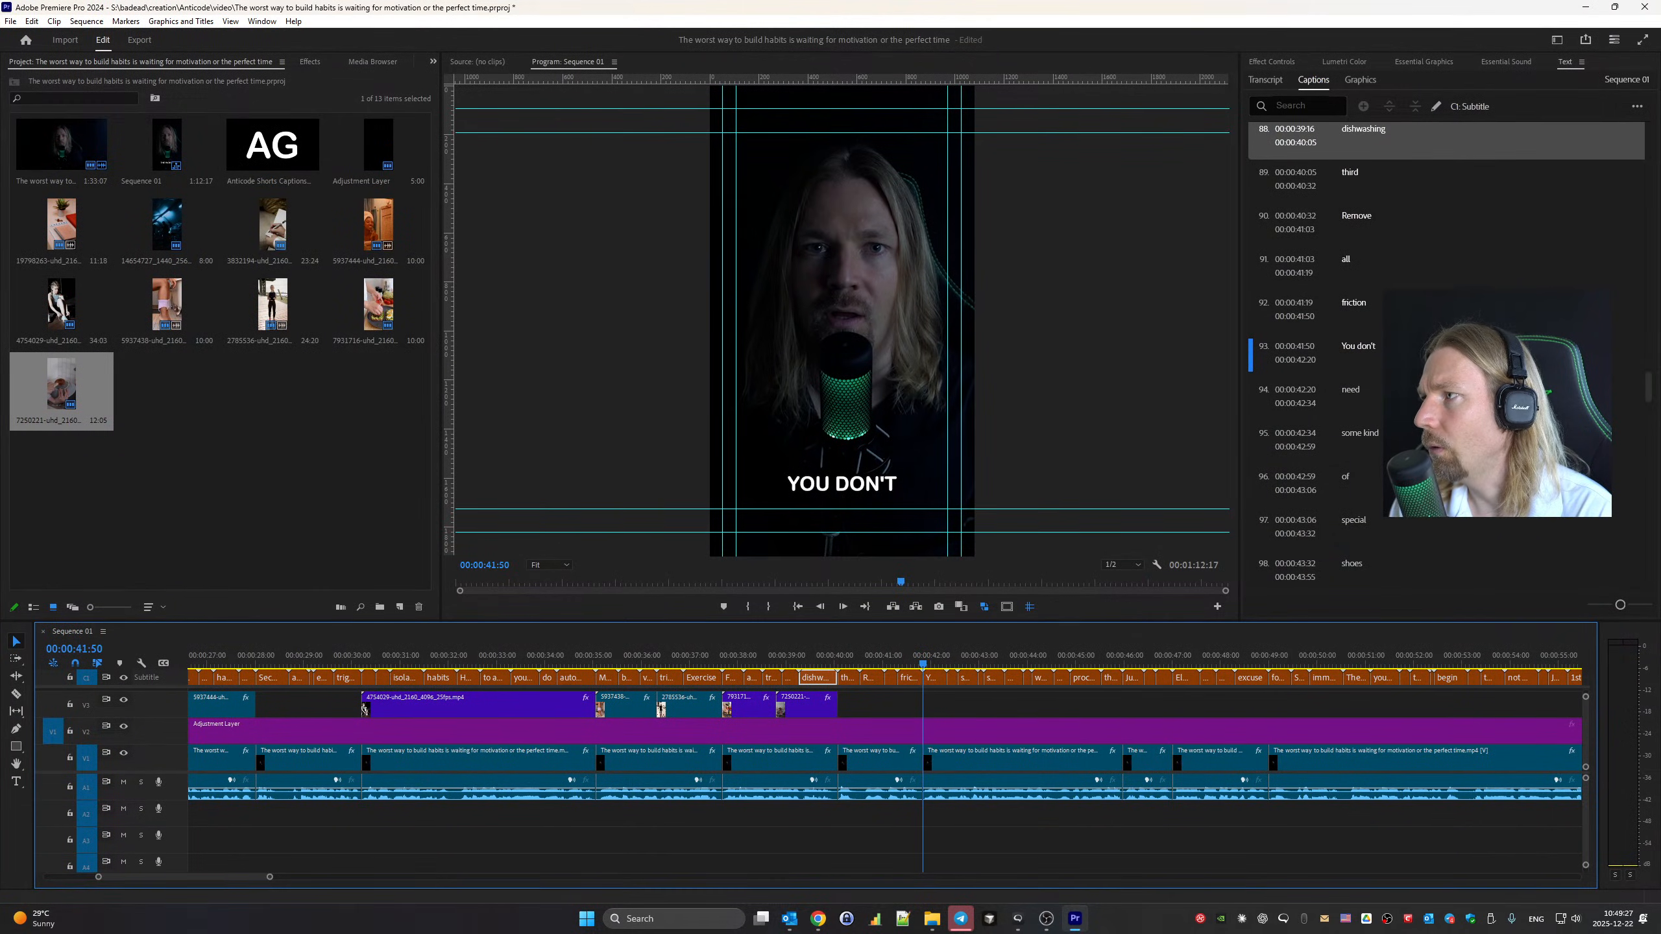
left_click_drag(1075, 919, 960, 704)
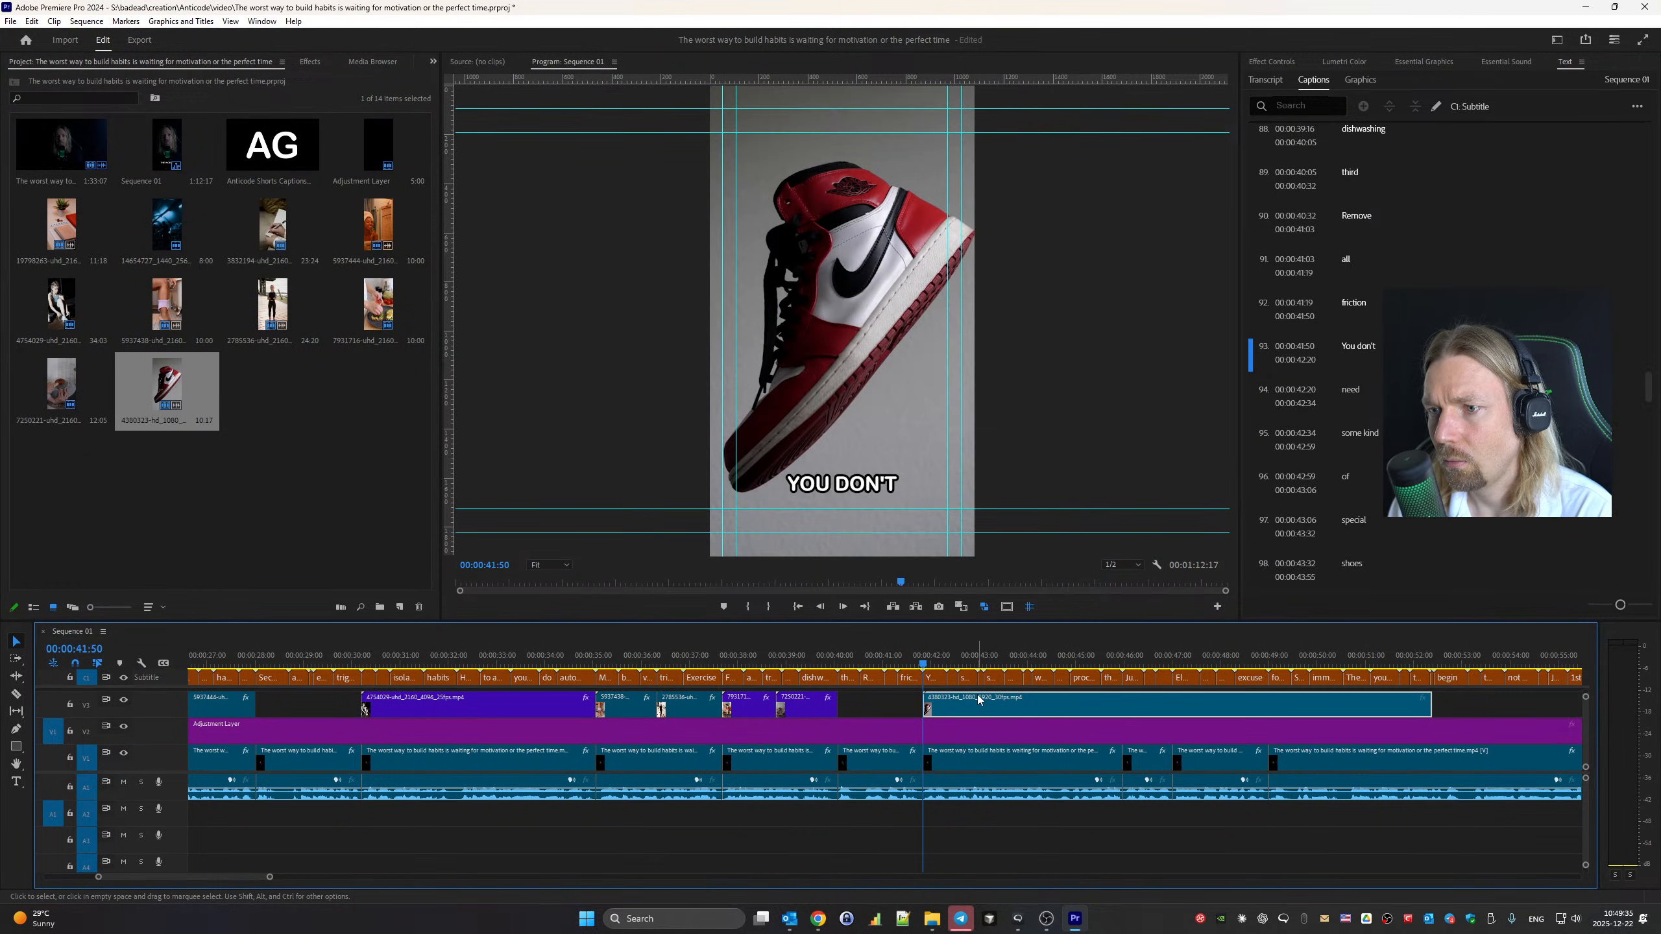
key("space")
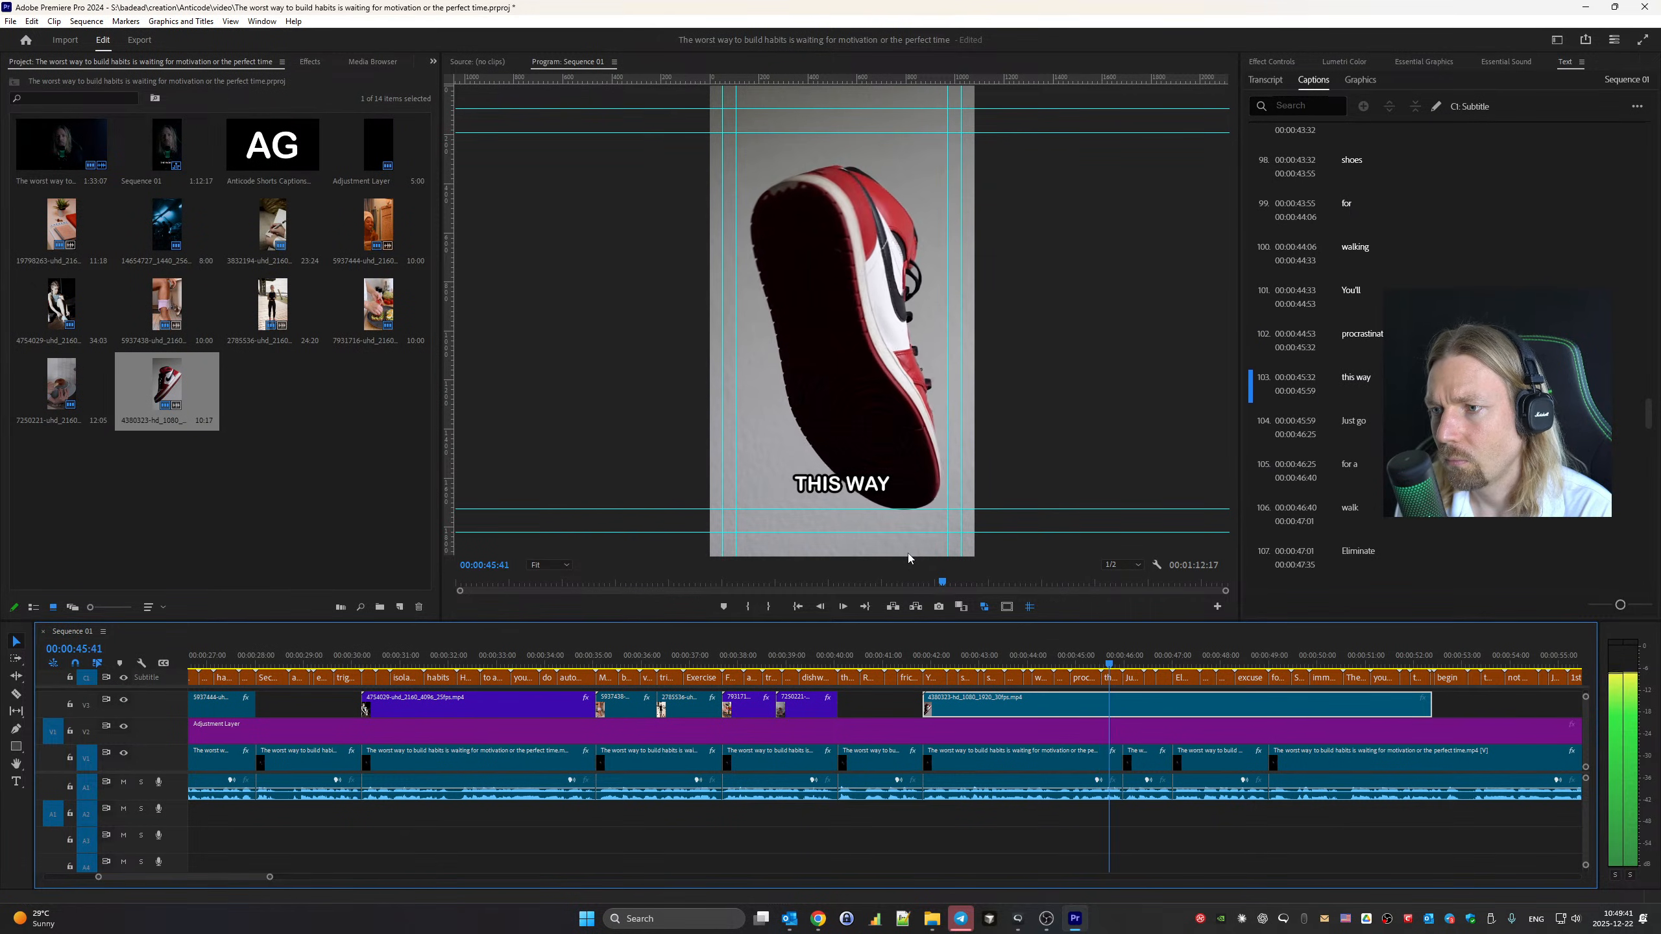
key("Up")
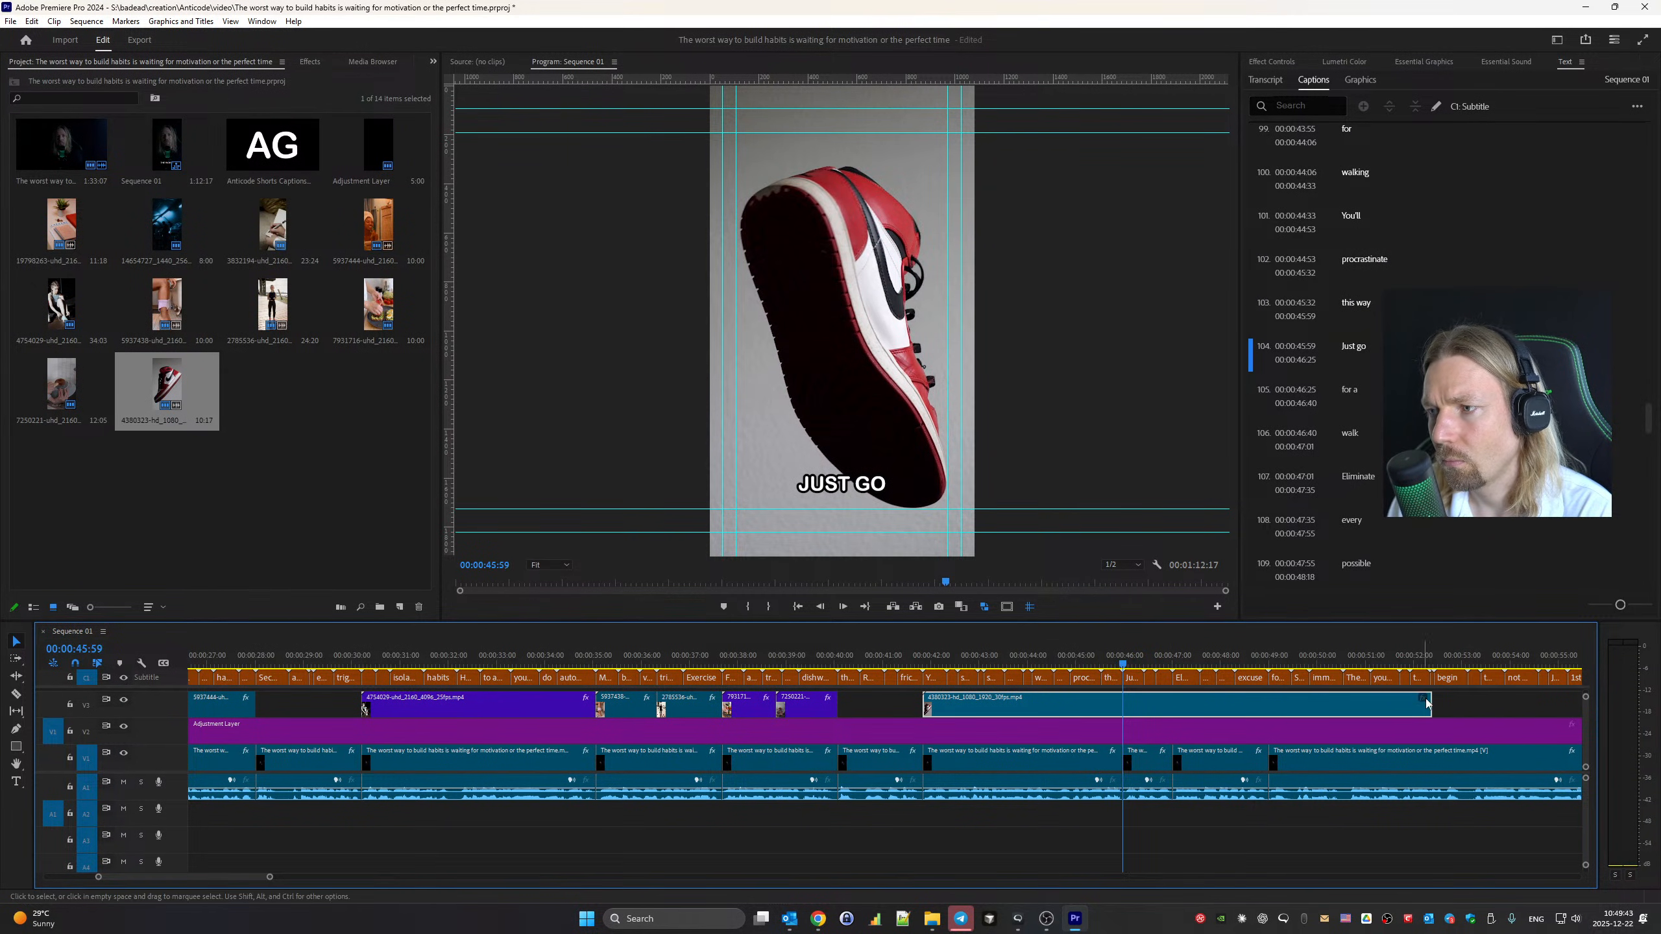
left_click_drag(1427, 703, 1120, 700)
key("space")
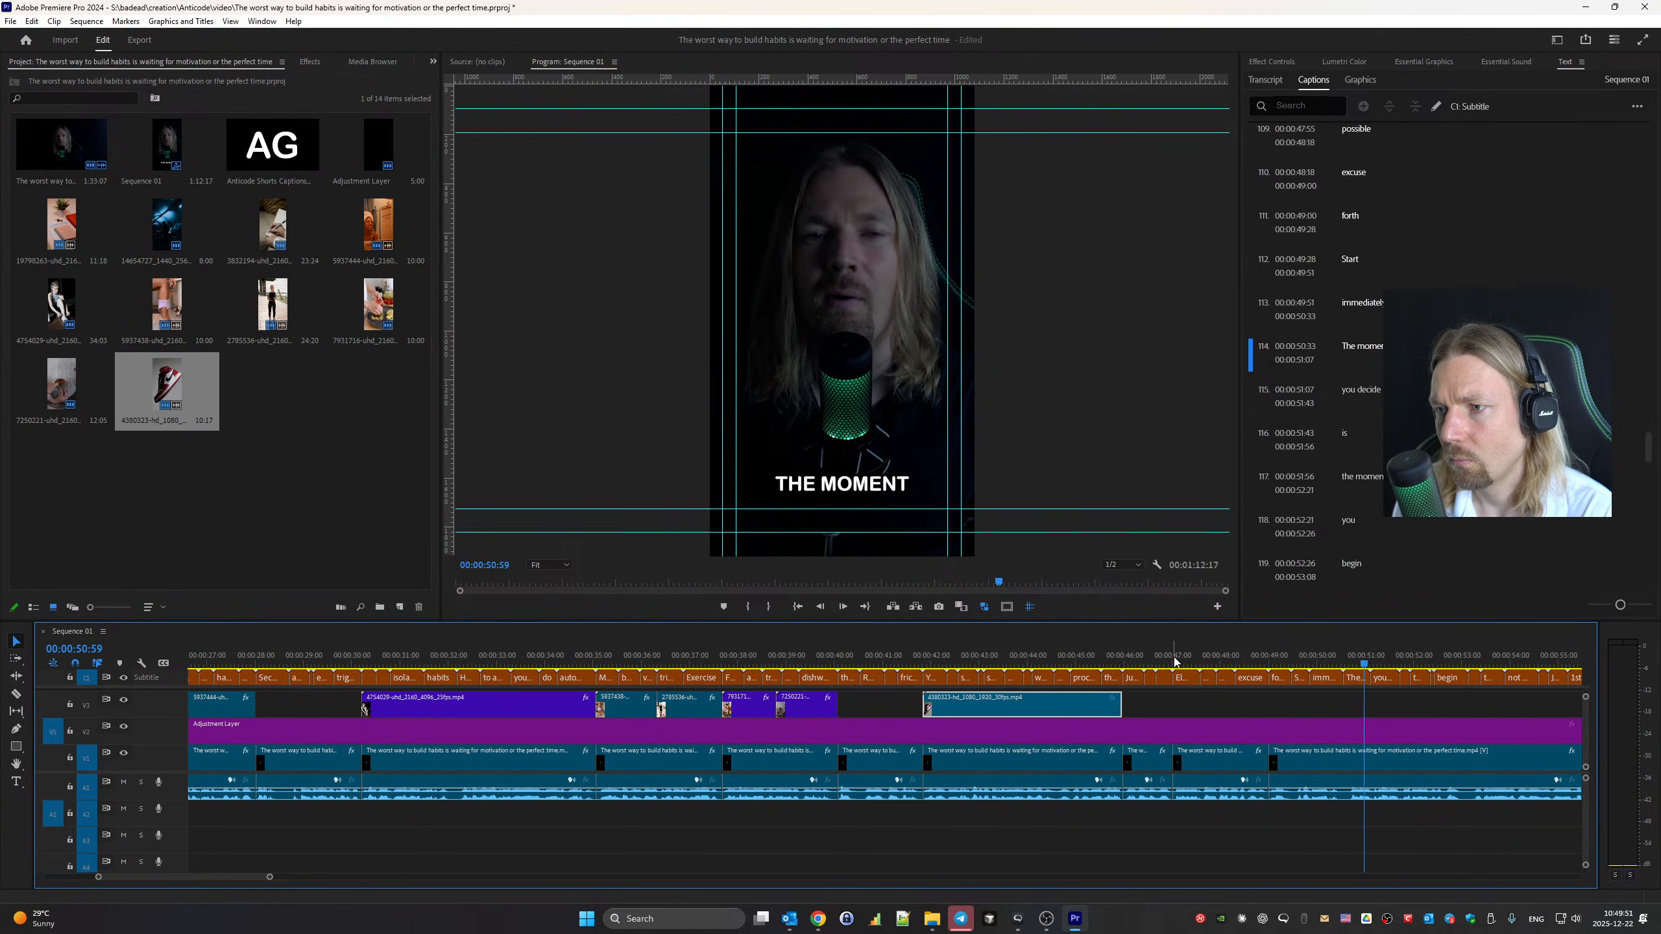
Park the playhead at 00:00:45:59, switch to Pexels in Chrome and look through the "shoes" results for a vertical walking clip
left_click(1150, 654)
key("Up")
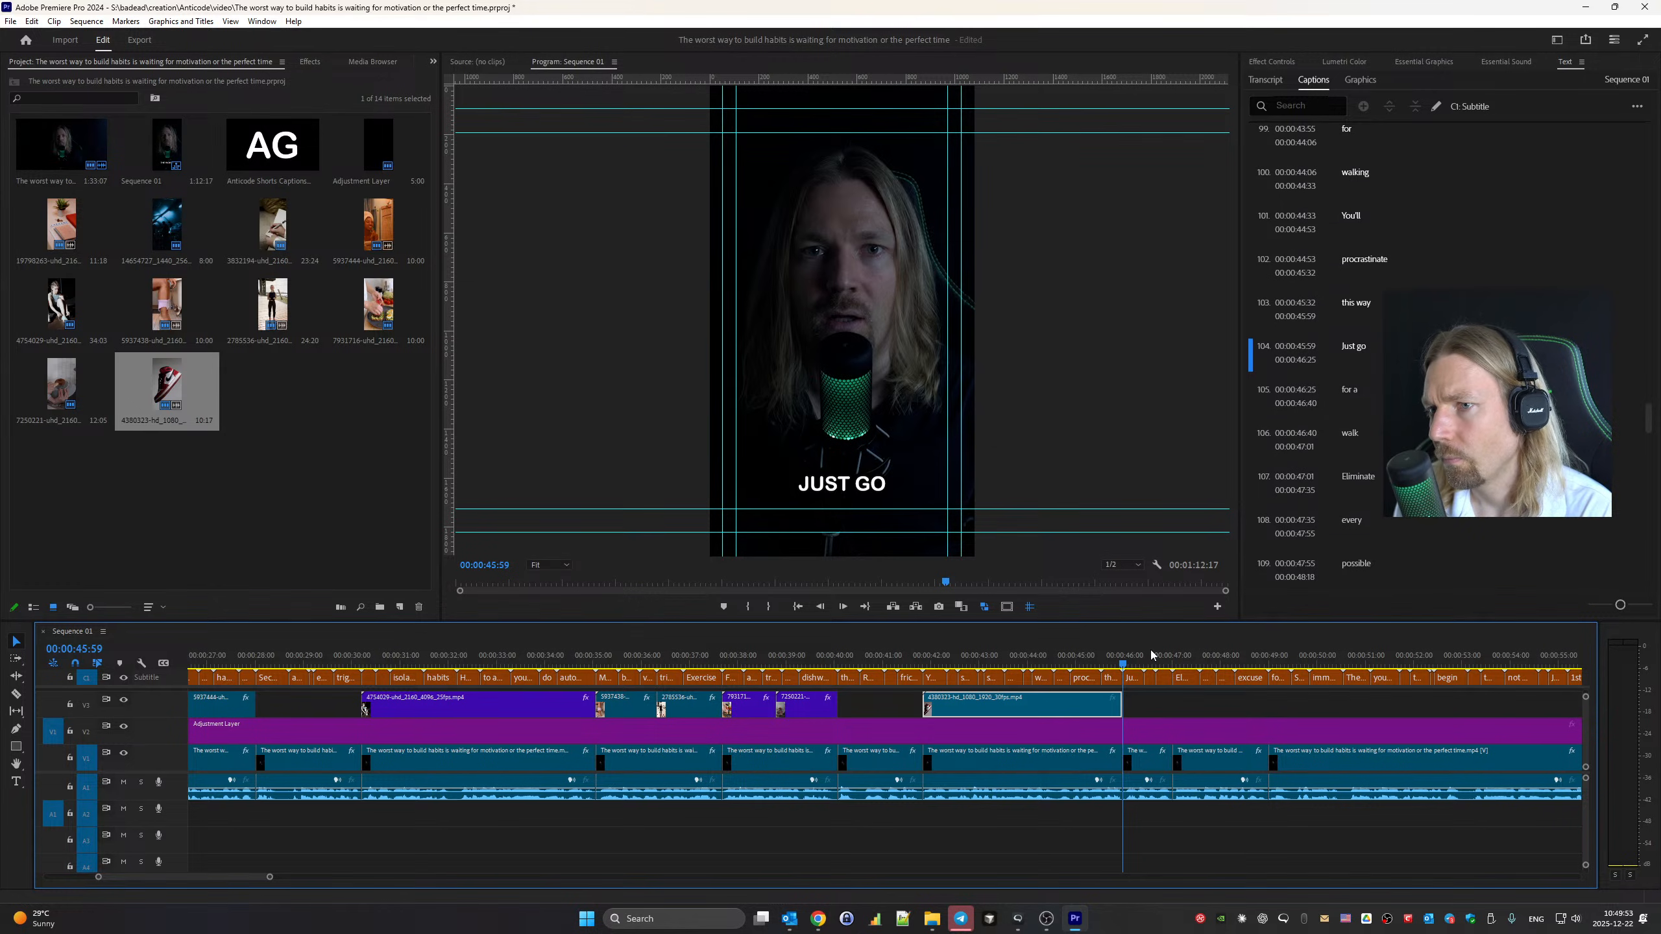
key("alt+Tab")
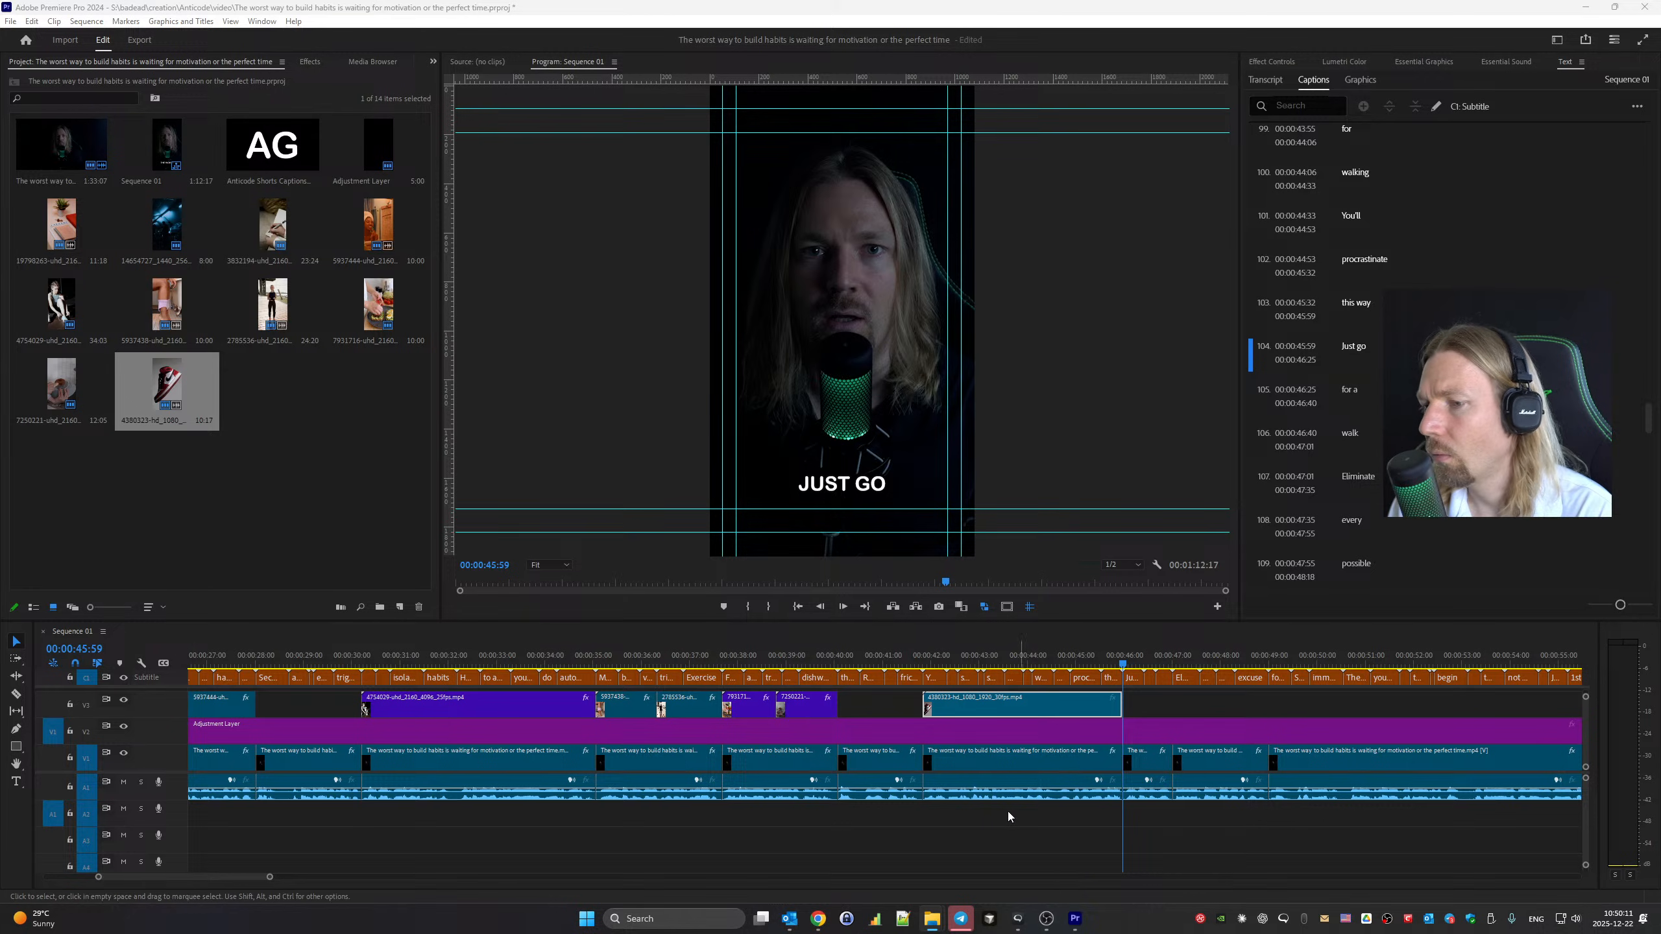
mouse_move(818, 916)
left_click(916, 845)
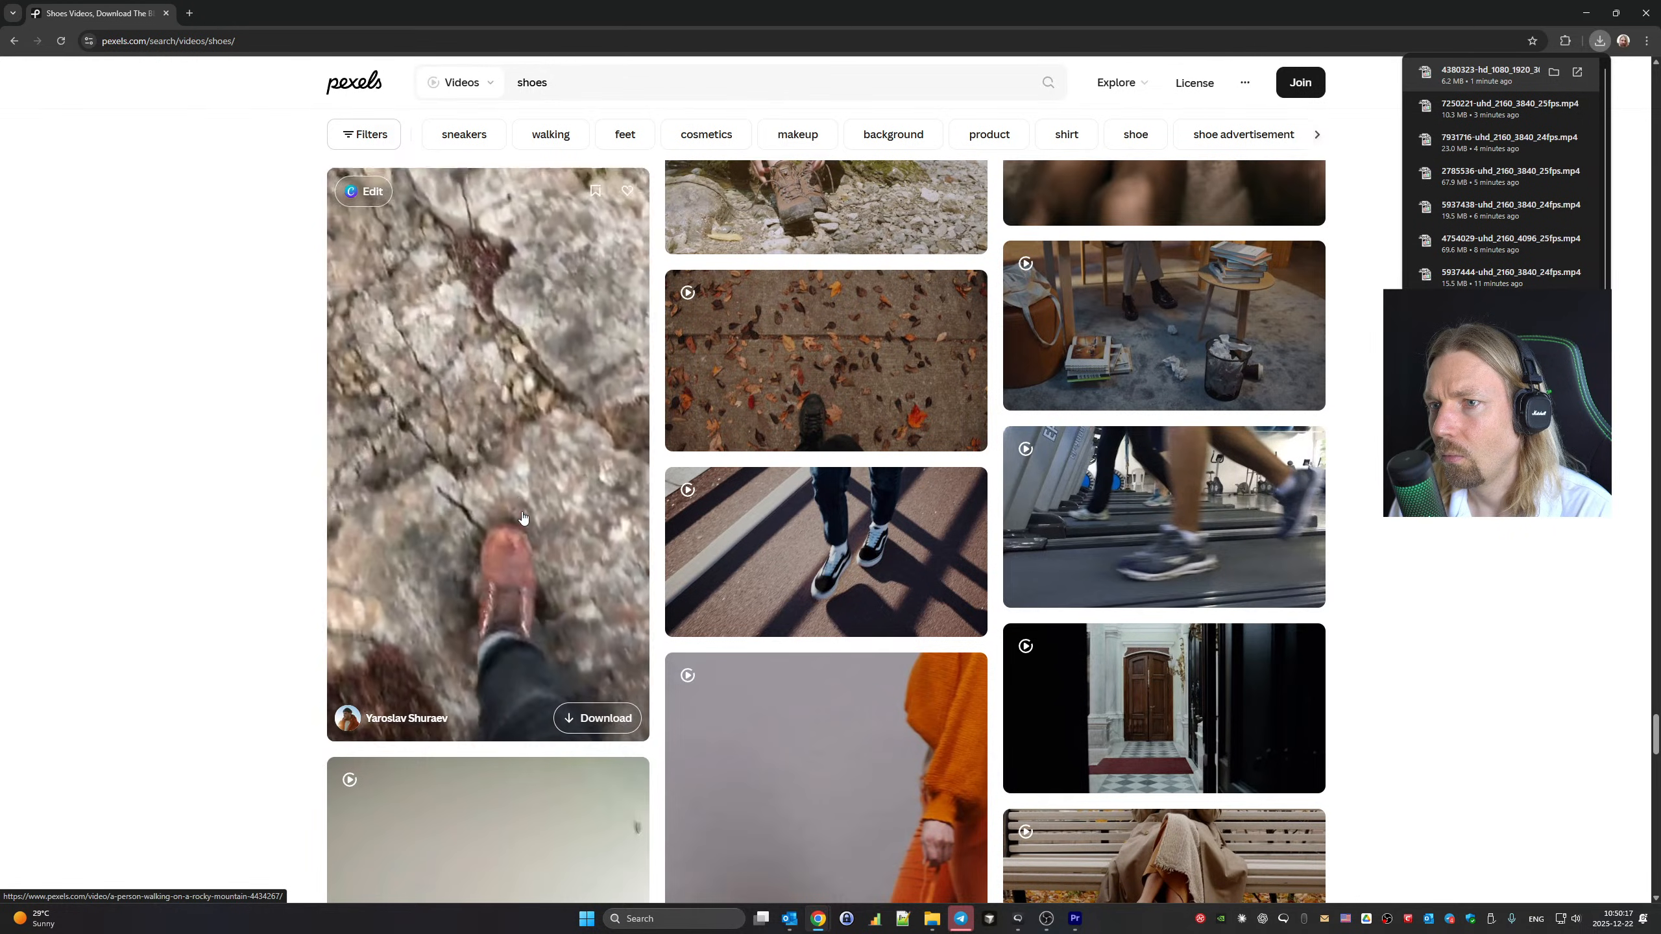
scroll(523, 523, "up", 5)
scroll(524, 532, "up", 8)
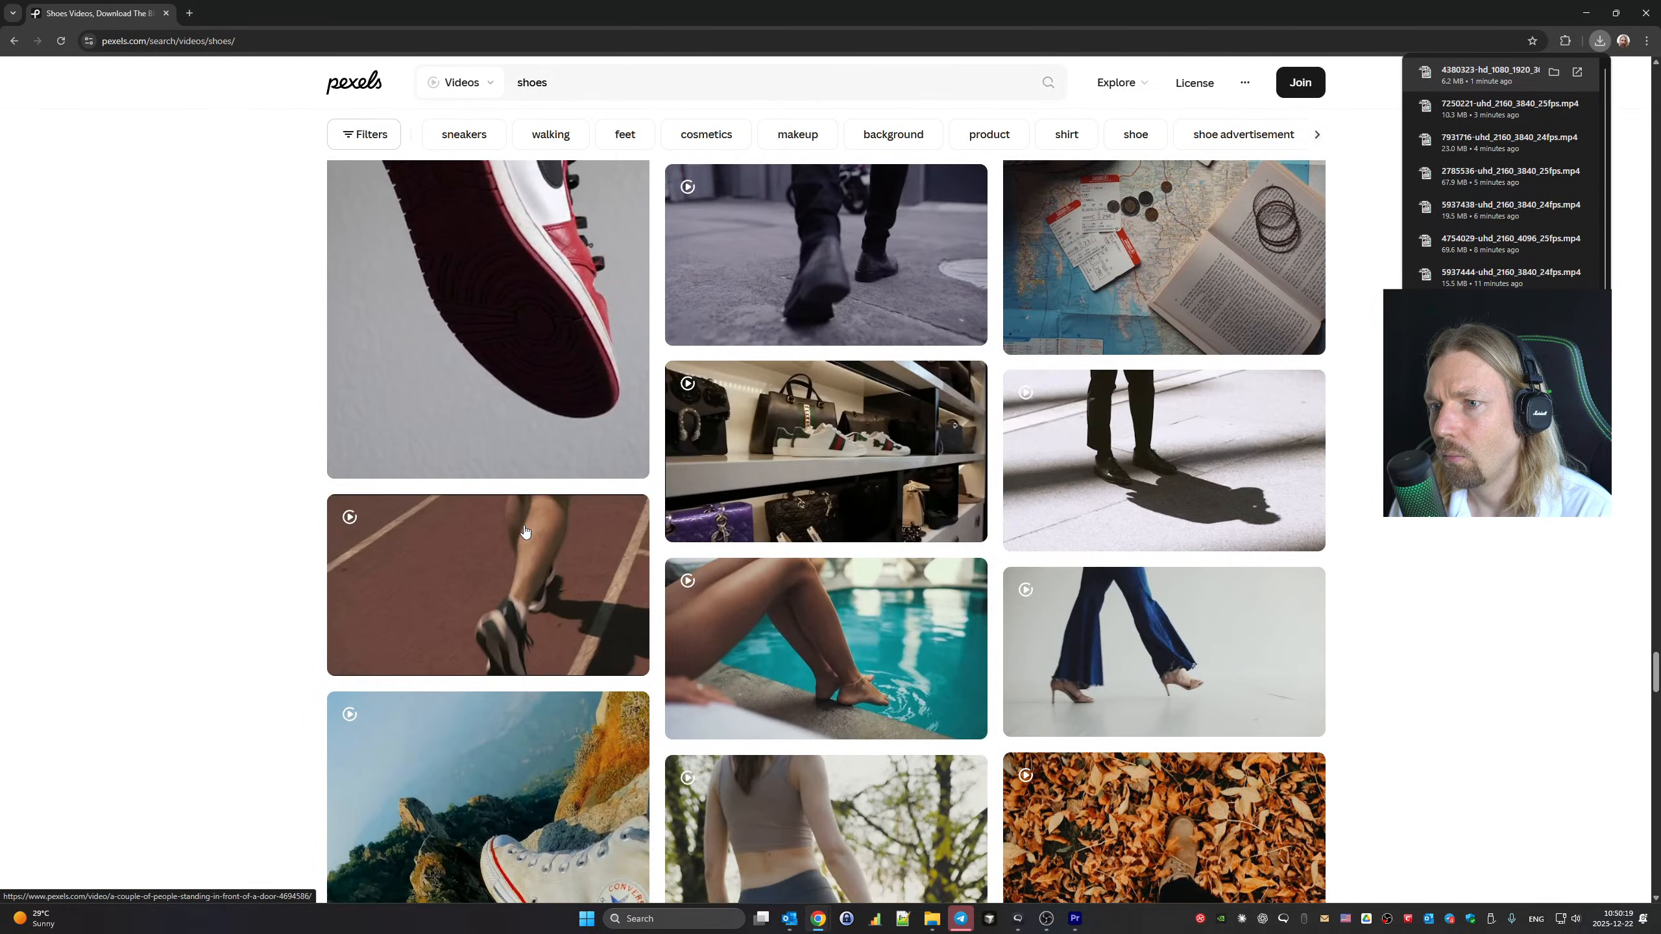
scroll(533, 532, "down", 5)
scroll(543, 532, "up", 8)
scroll(543, 532, "up", 8)
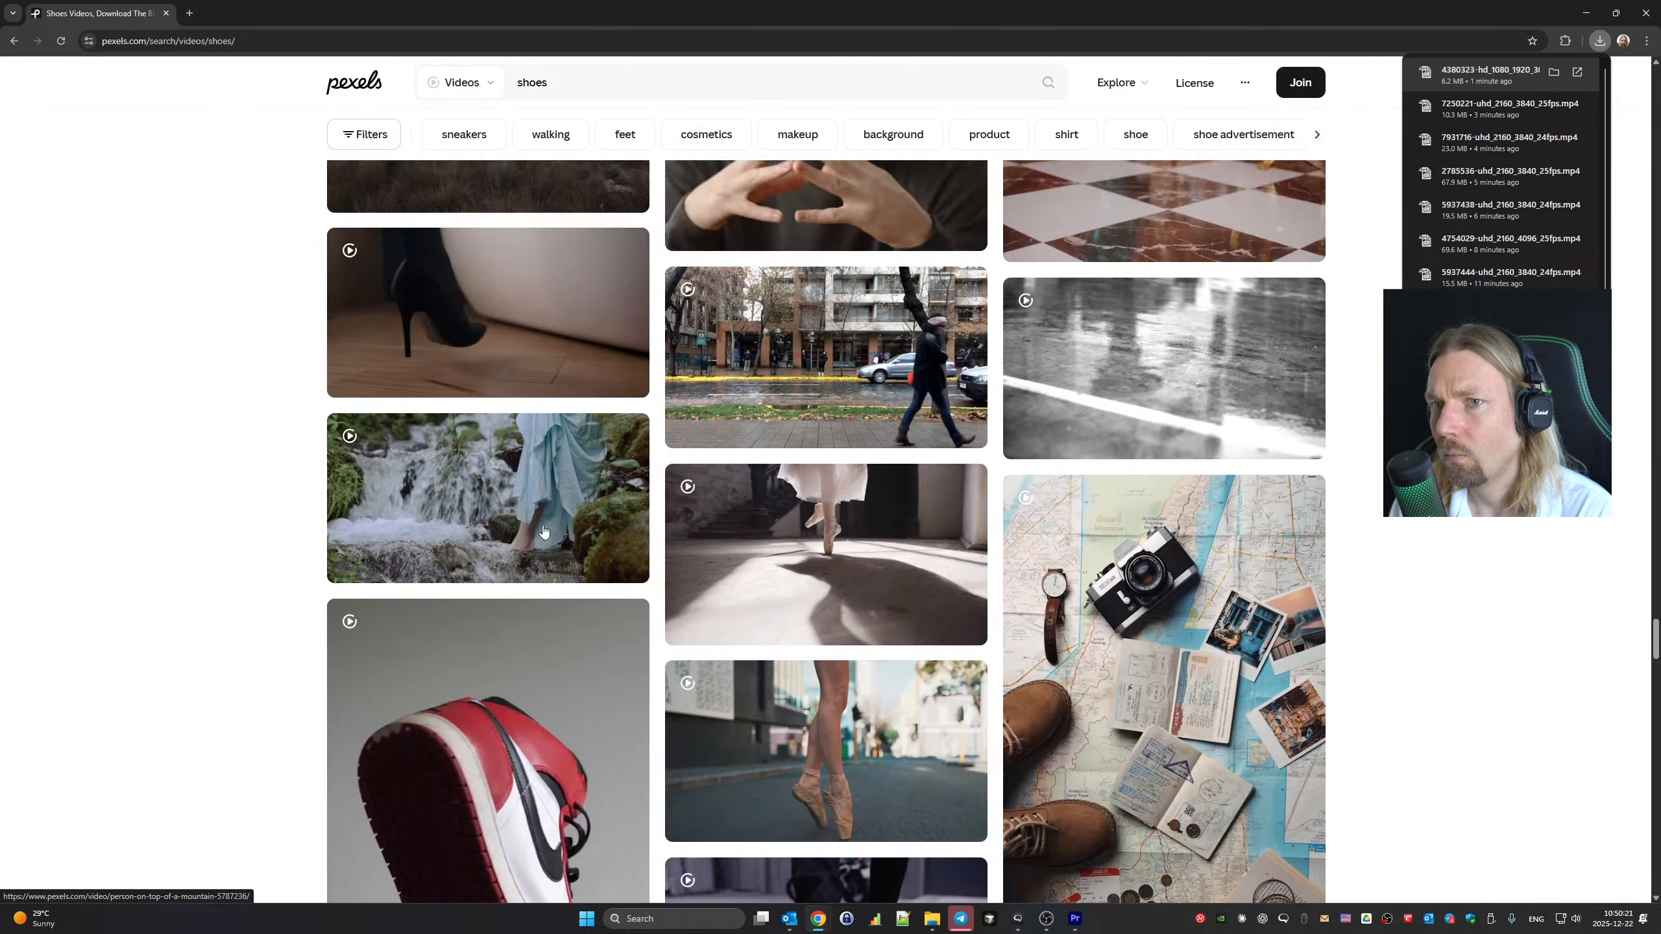
scroll(544, 531, "up", 12)
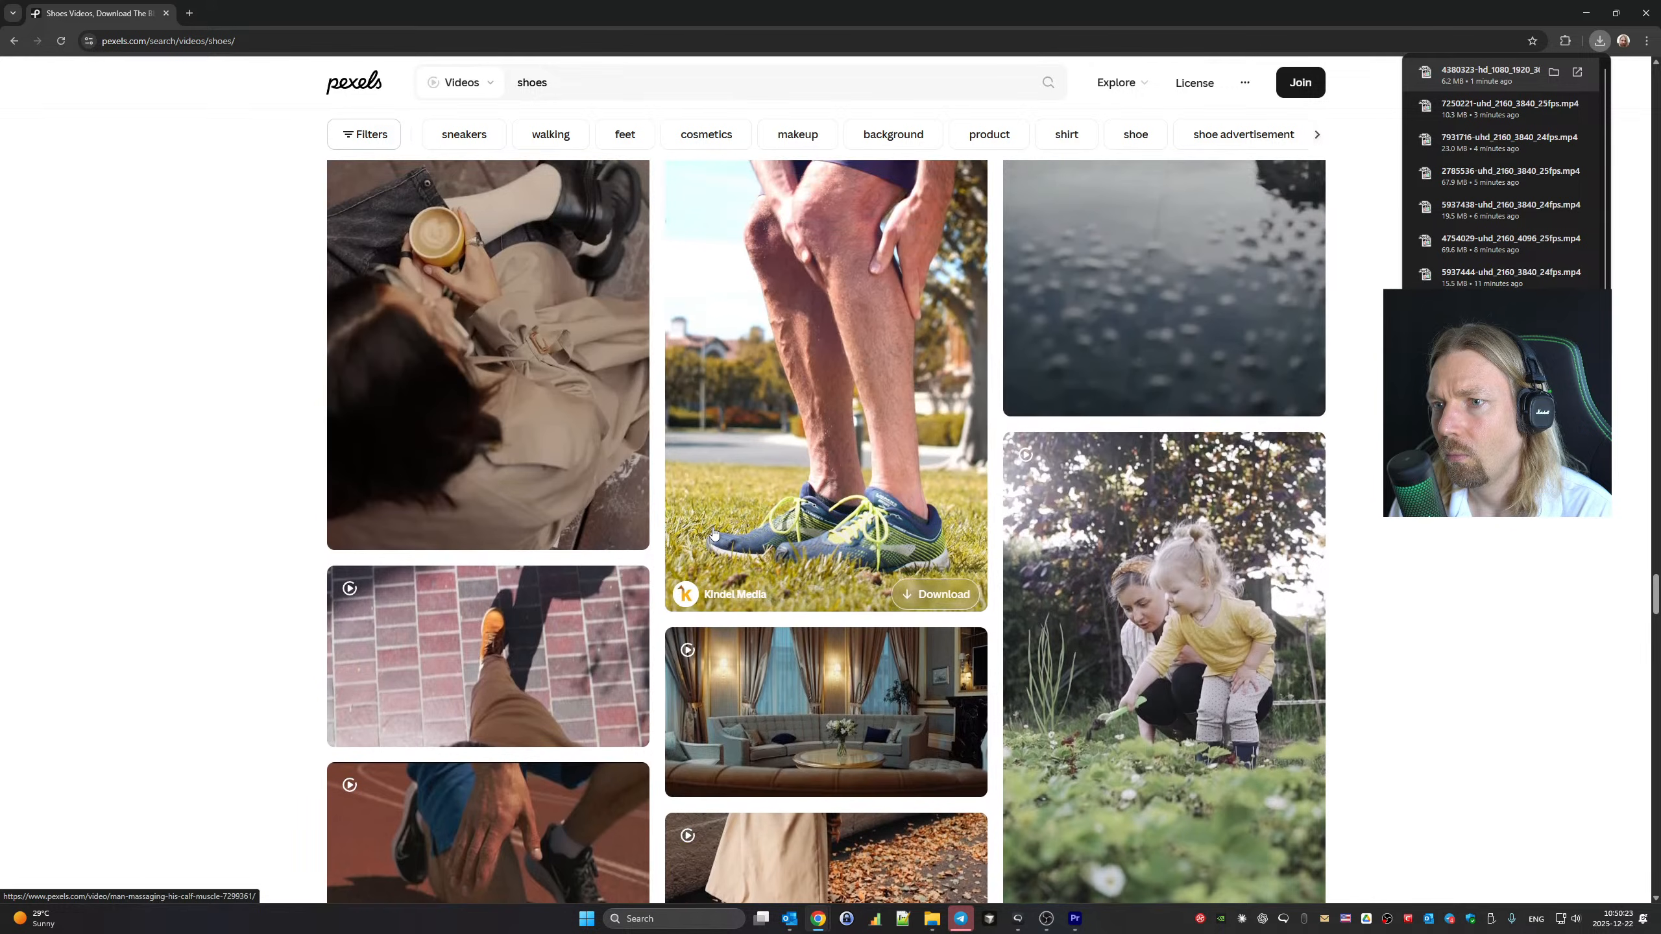
scroll(714, 534, "up", 15)
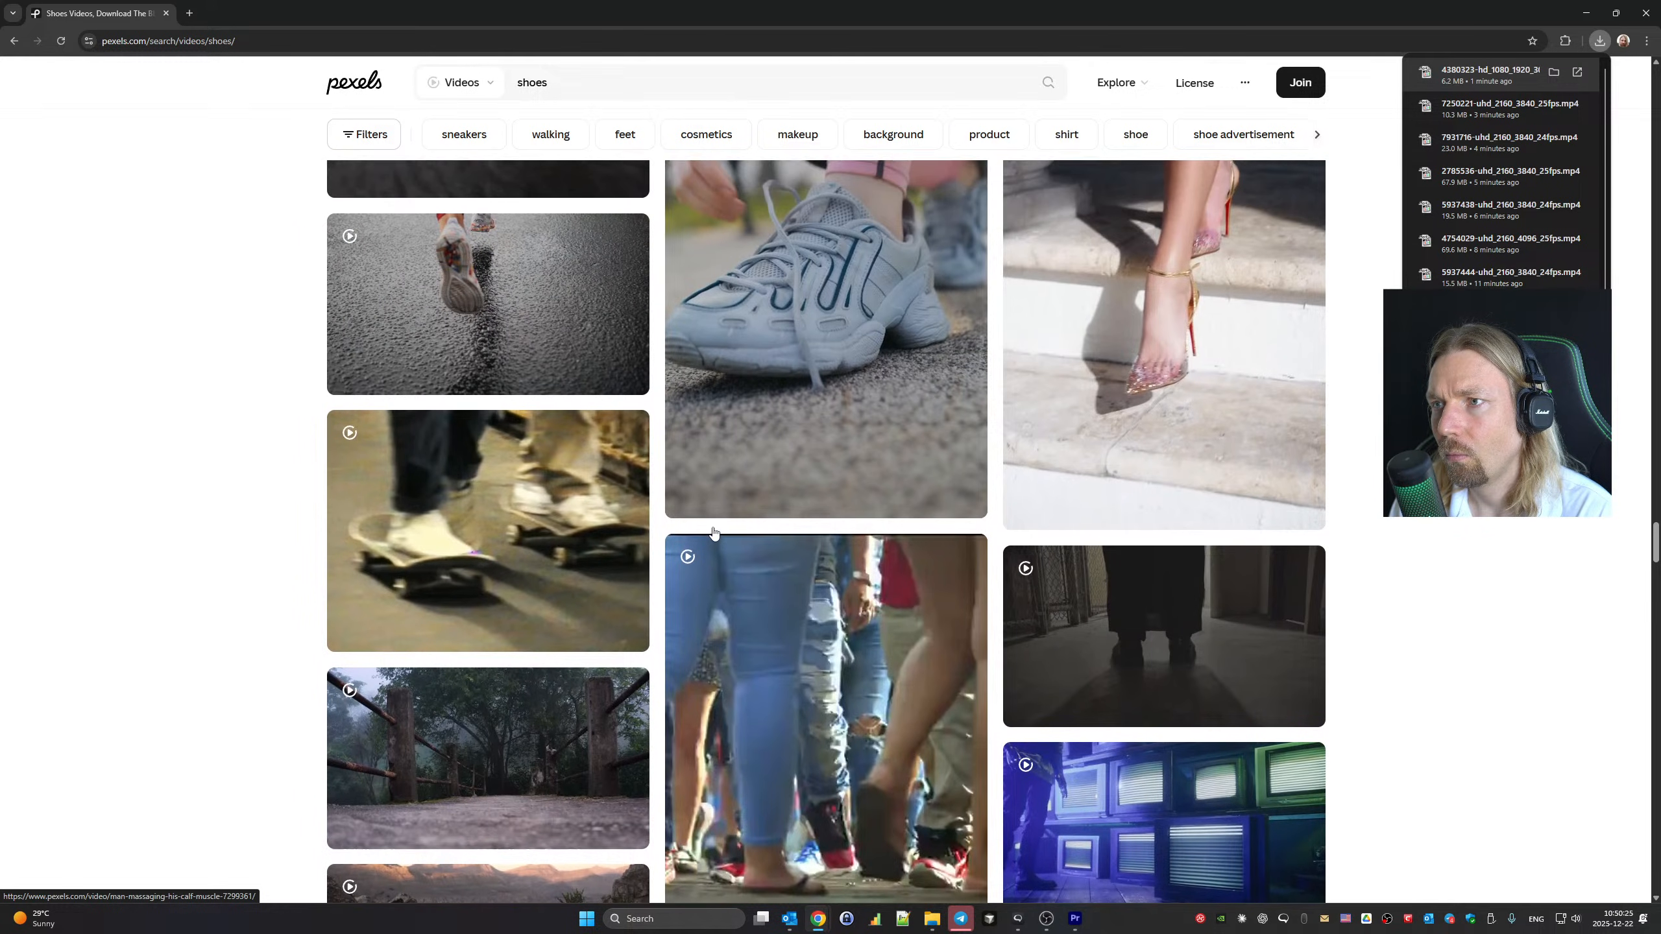
scroll(714, 533, "up", 15)
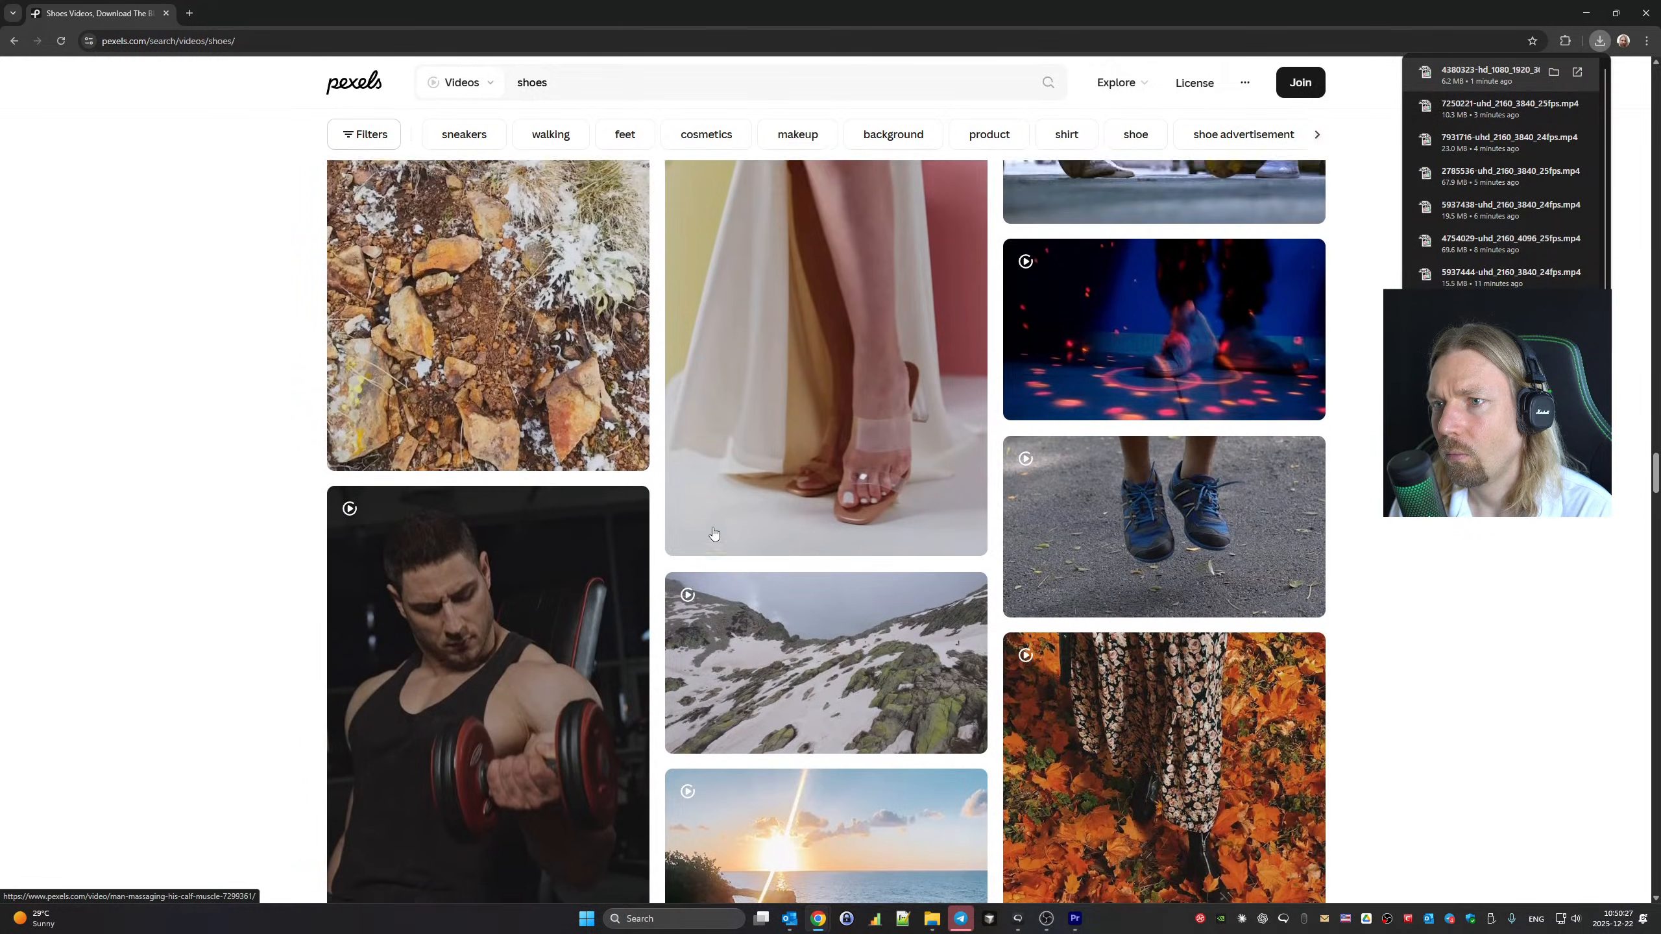
scroll(714, 534, "up", 3)
scroll(713, 533, "down", 10)
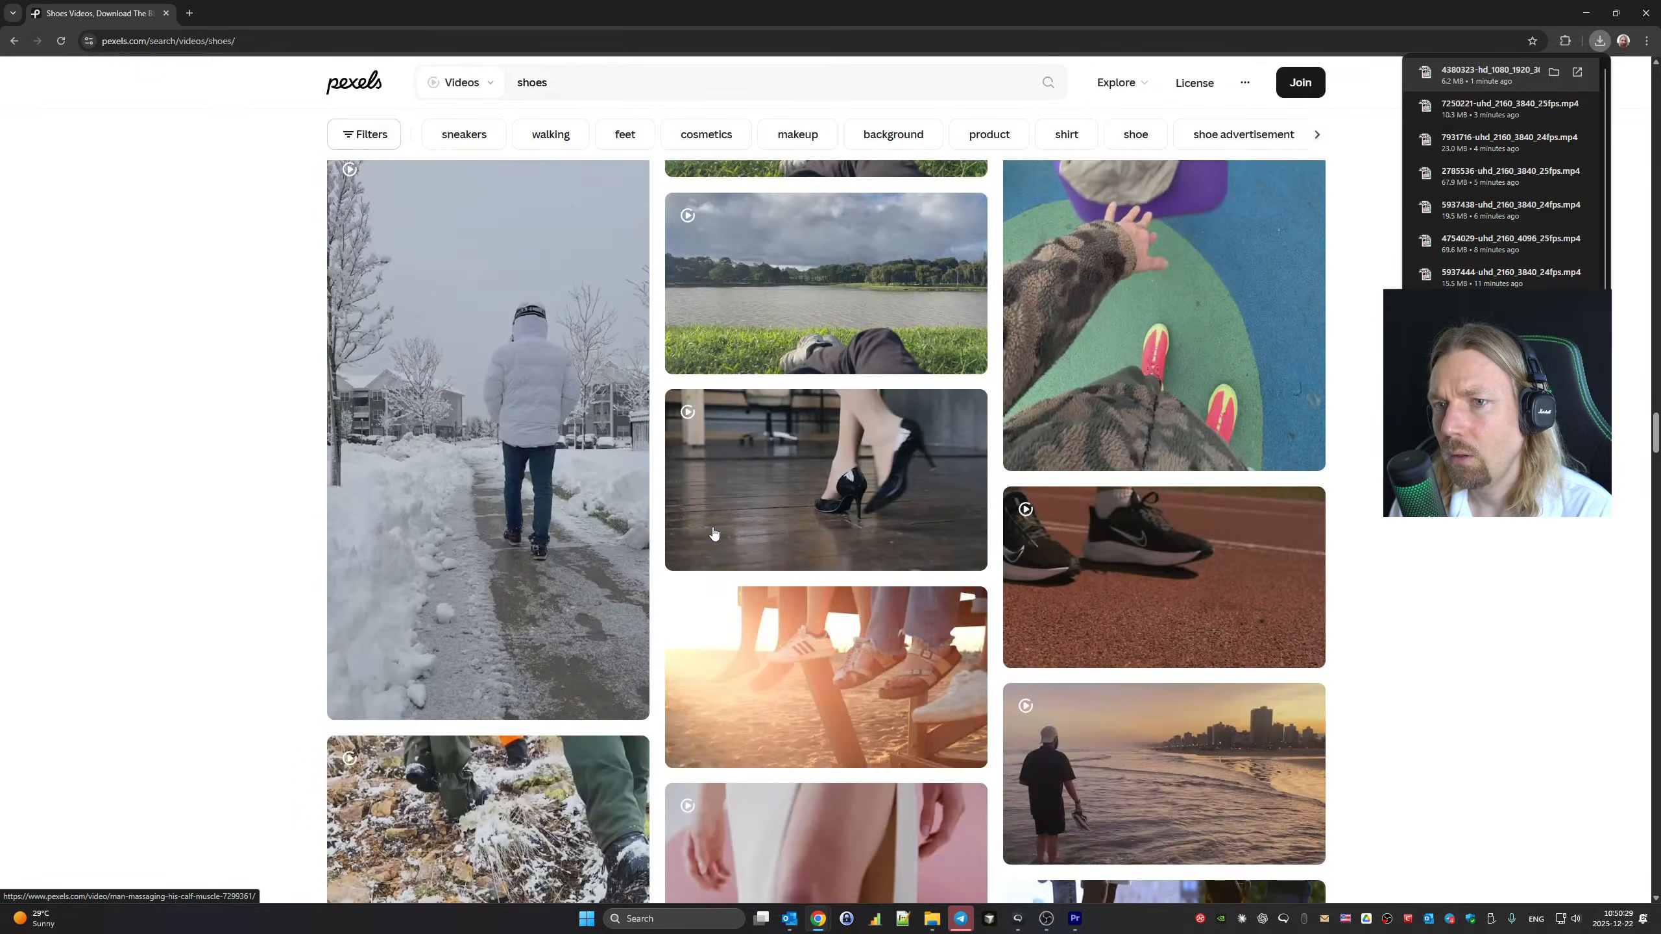
scroll(714, 533, "up", 15)
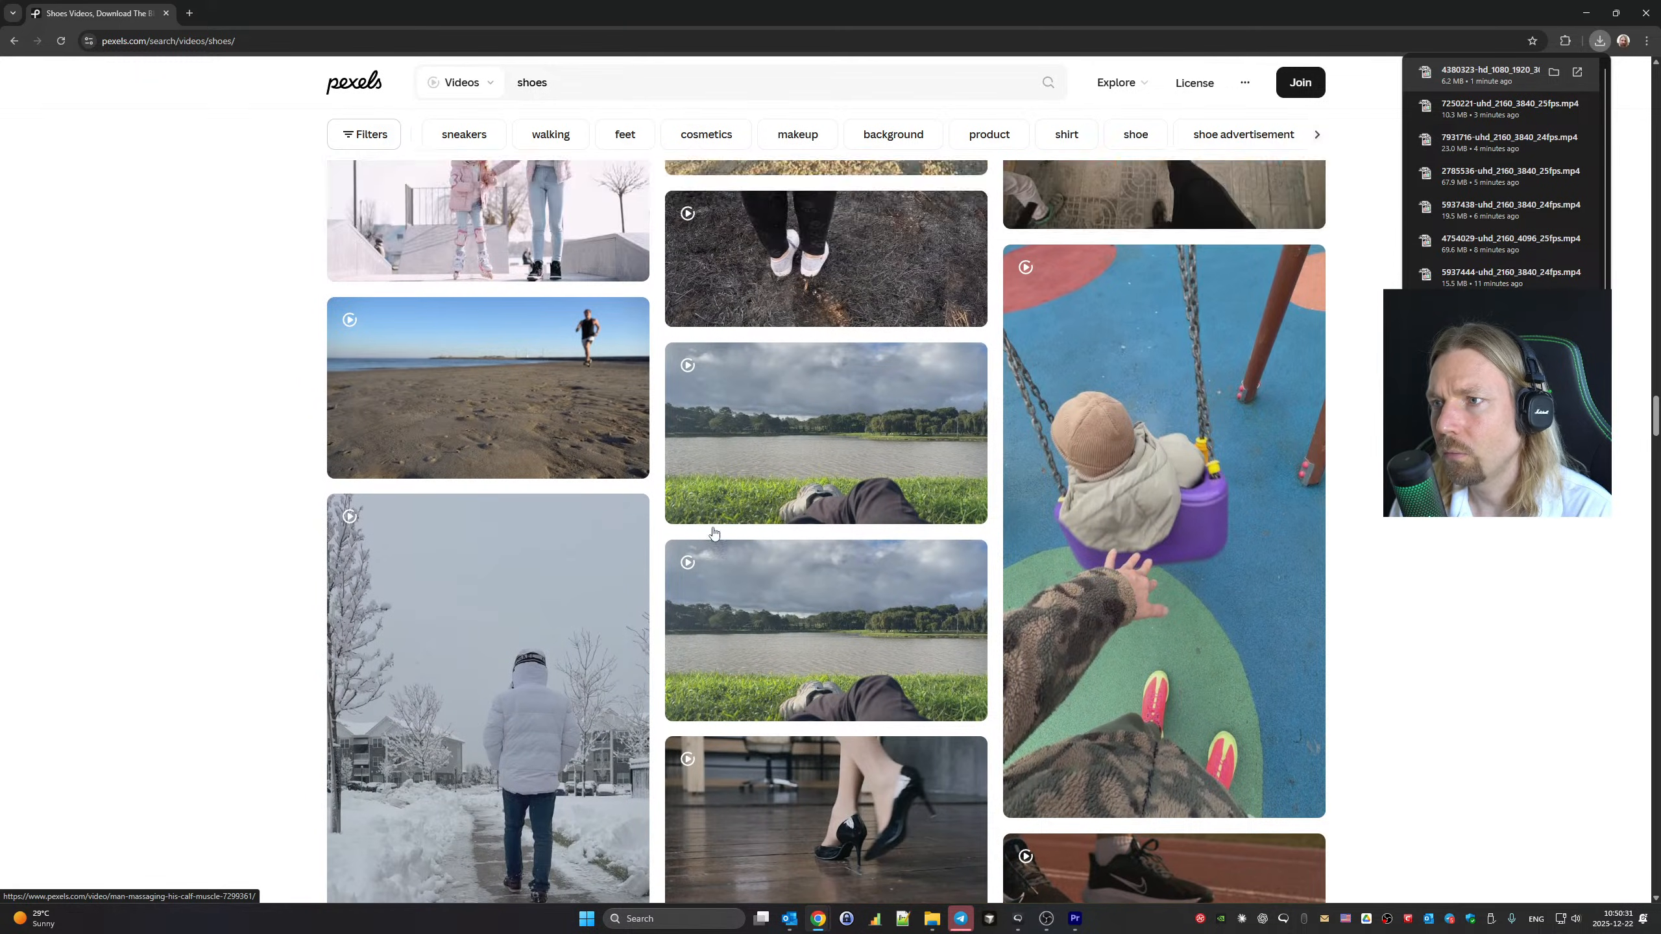
scroll(714, 534, "up", 10)
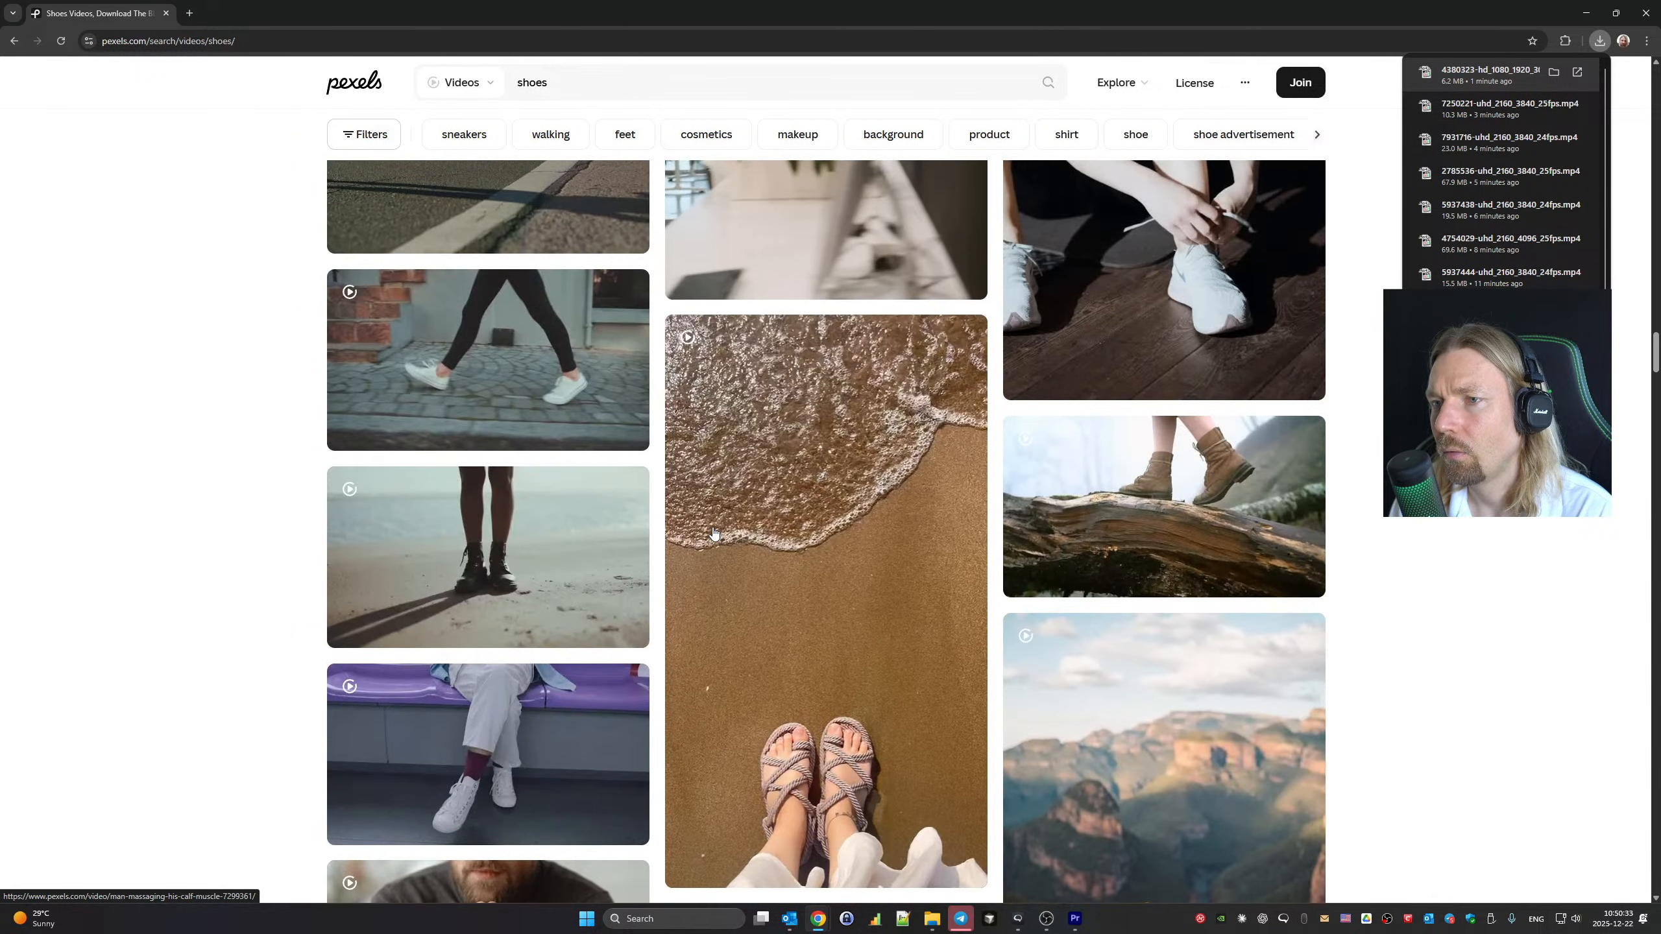
scroll(714, 534, "up", 12)
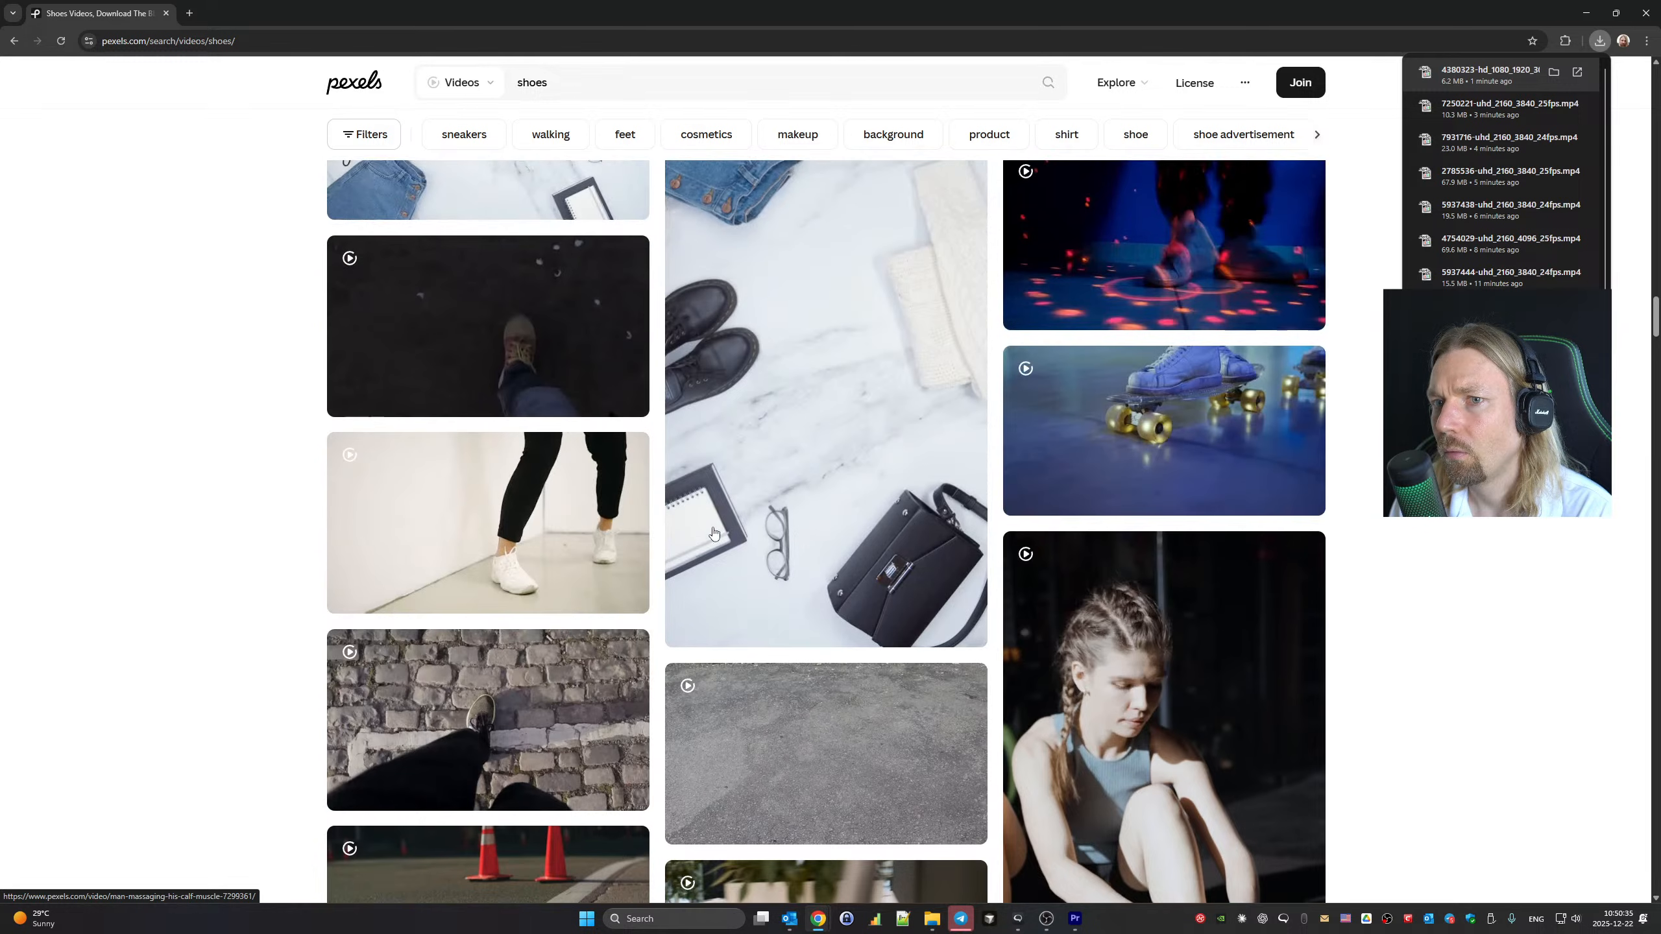
Download the vertical video of the person in a white jacket walking along a snowy path and show the file in its folder
scroll(714, 533, "down", 10)
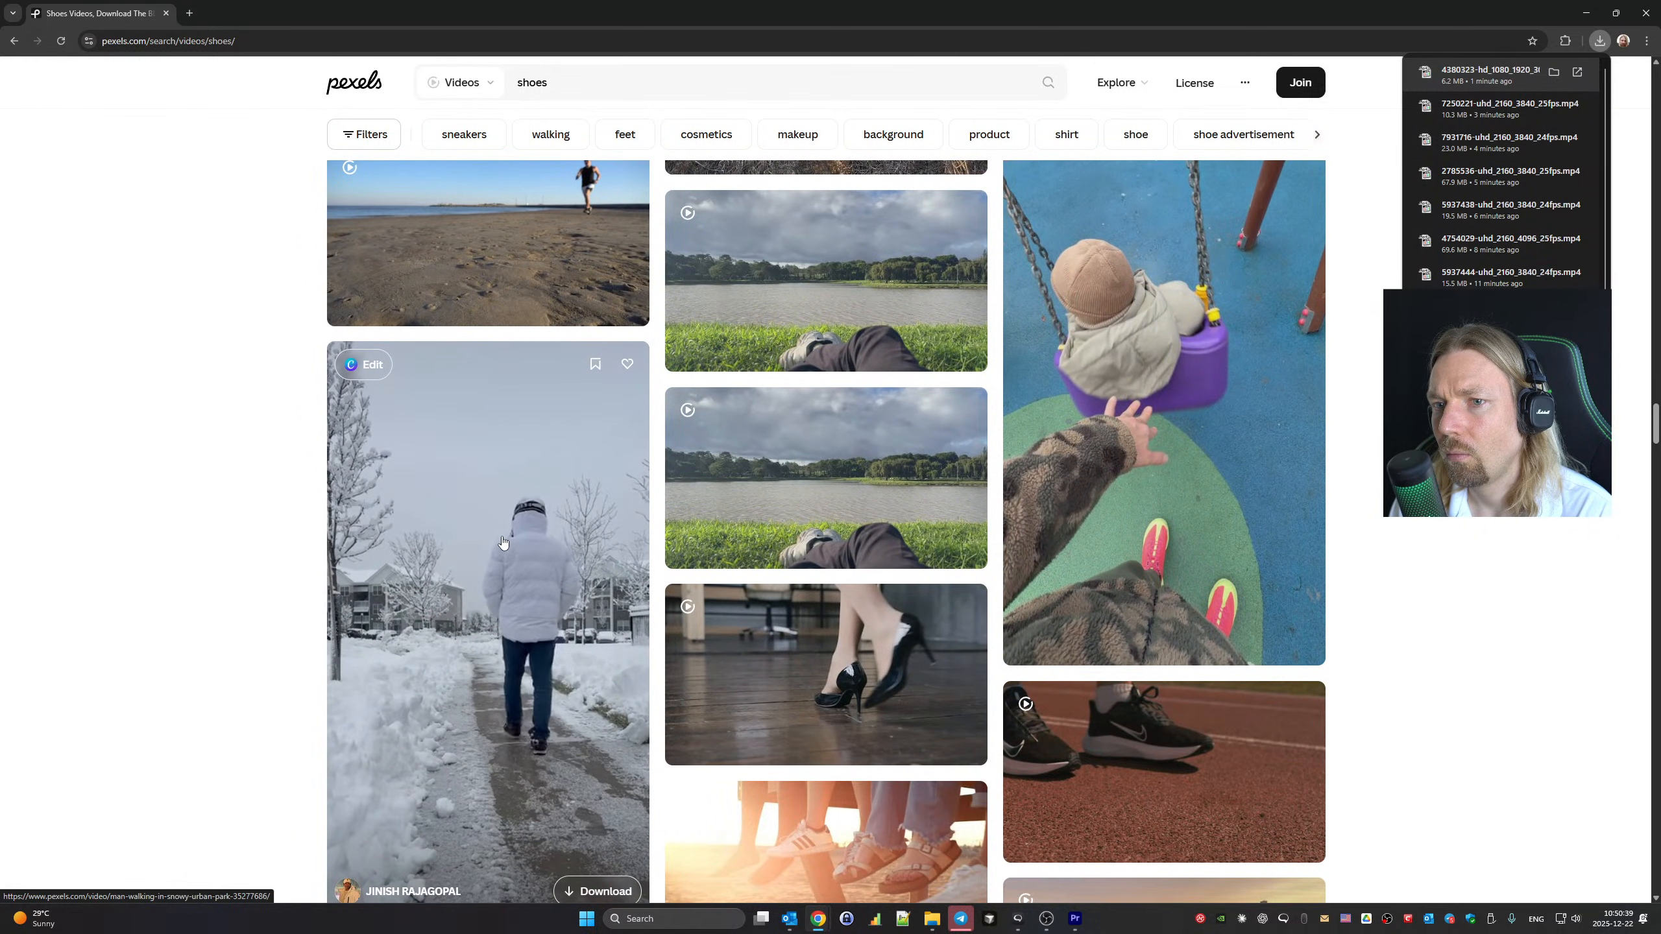
scroll(502, 542, "down", 8)
left_click(593, 377)
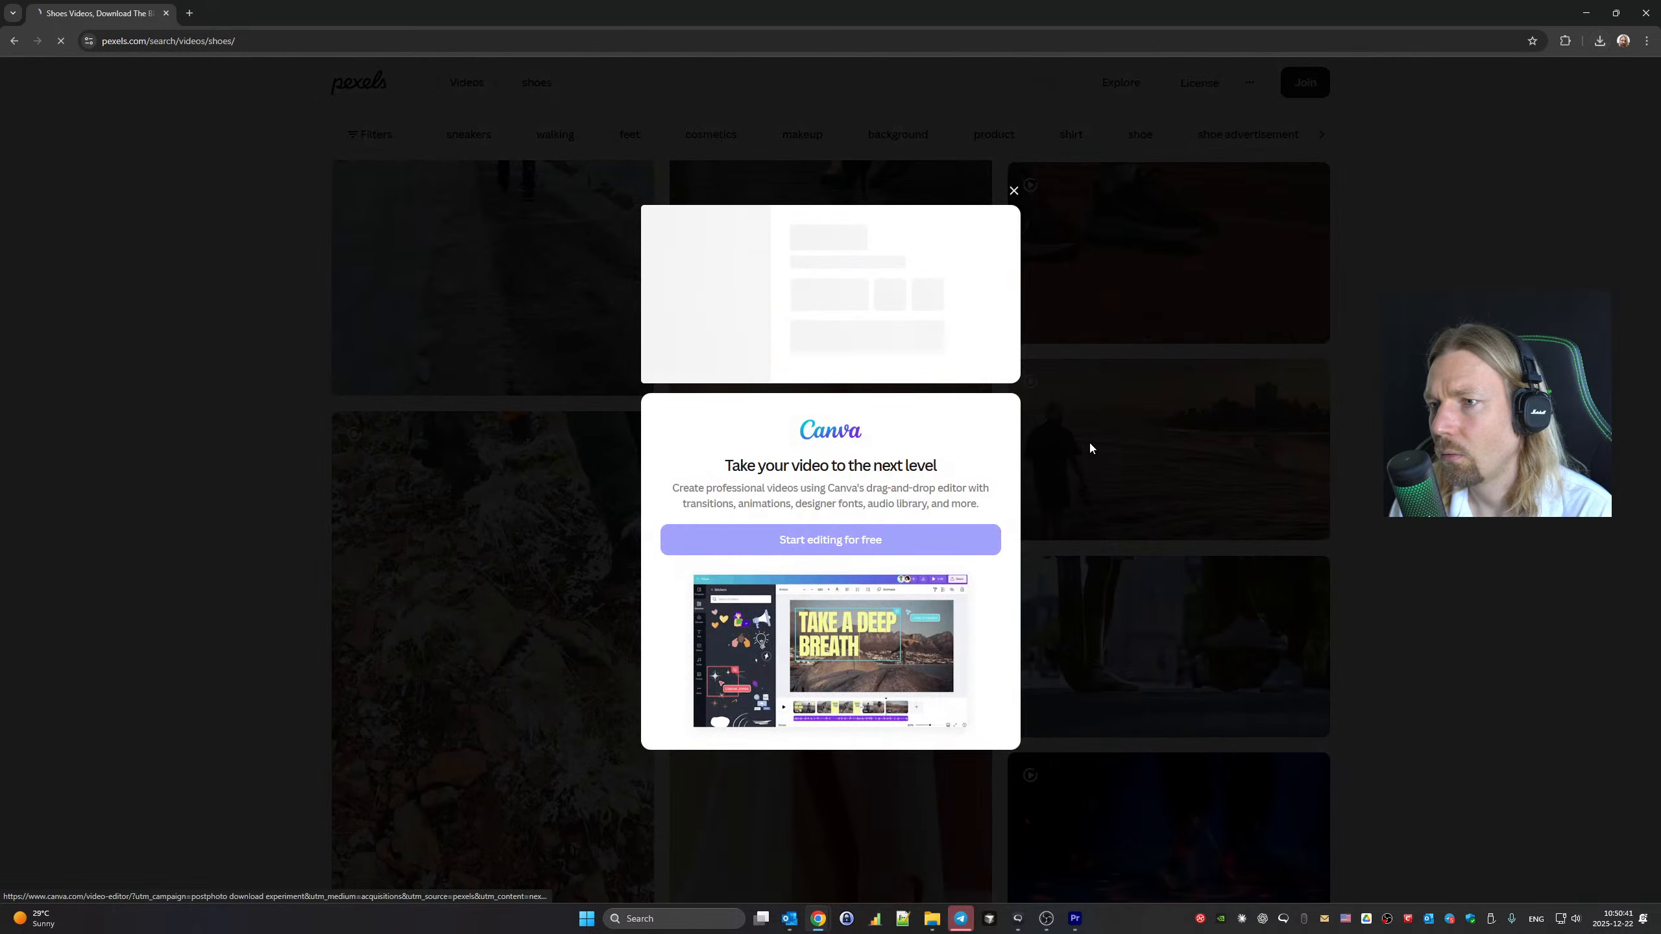
left_click(1086, 445)
scroll(616, 512, "up", 5)
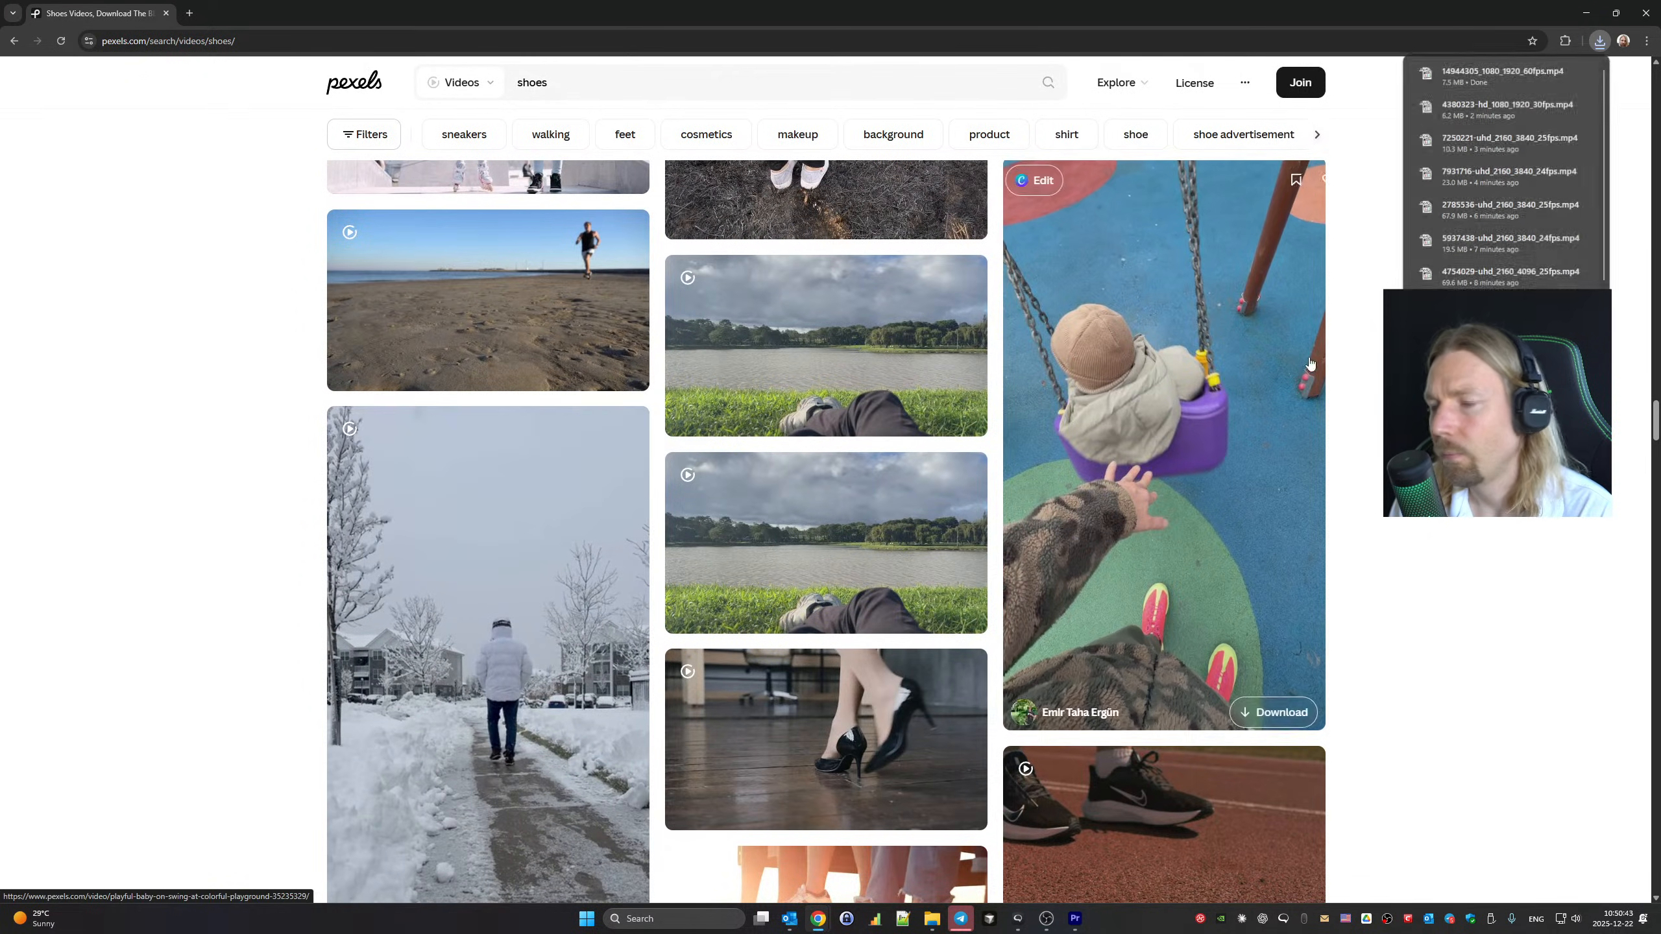
left_click(1558, 75)
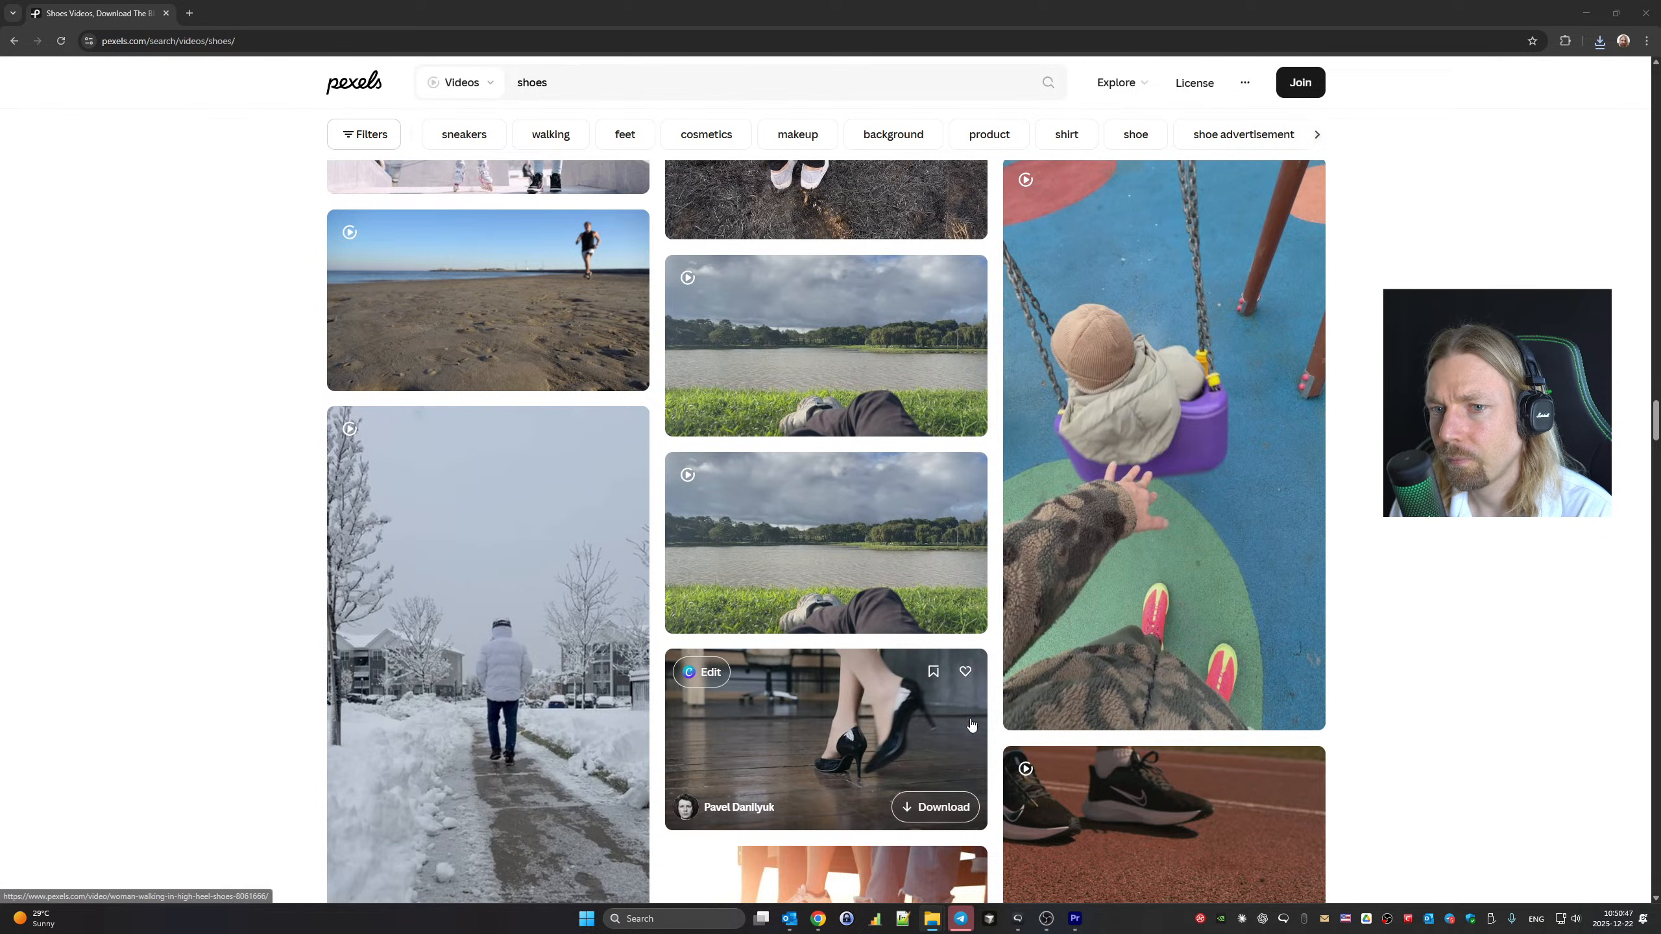
Switch to Premiere Pro and place the downloaded snowy walk clip above the adjustment layer at 00:00:45:59, right after the sneaker clip
left_click(1076, 919)
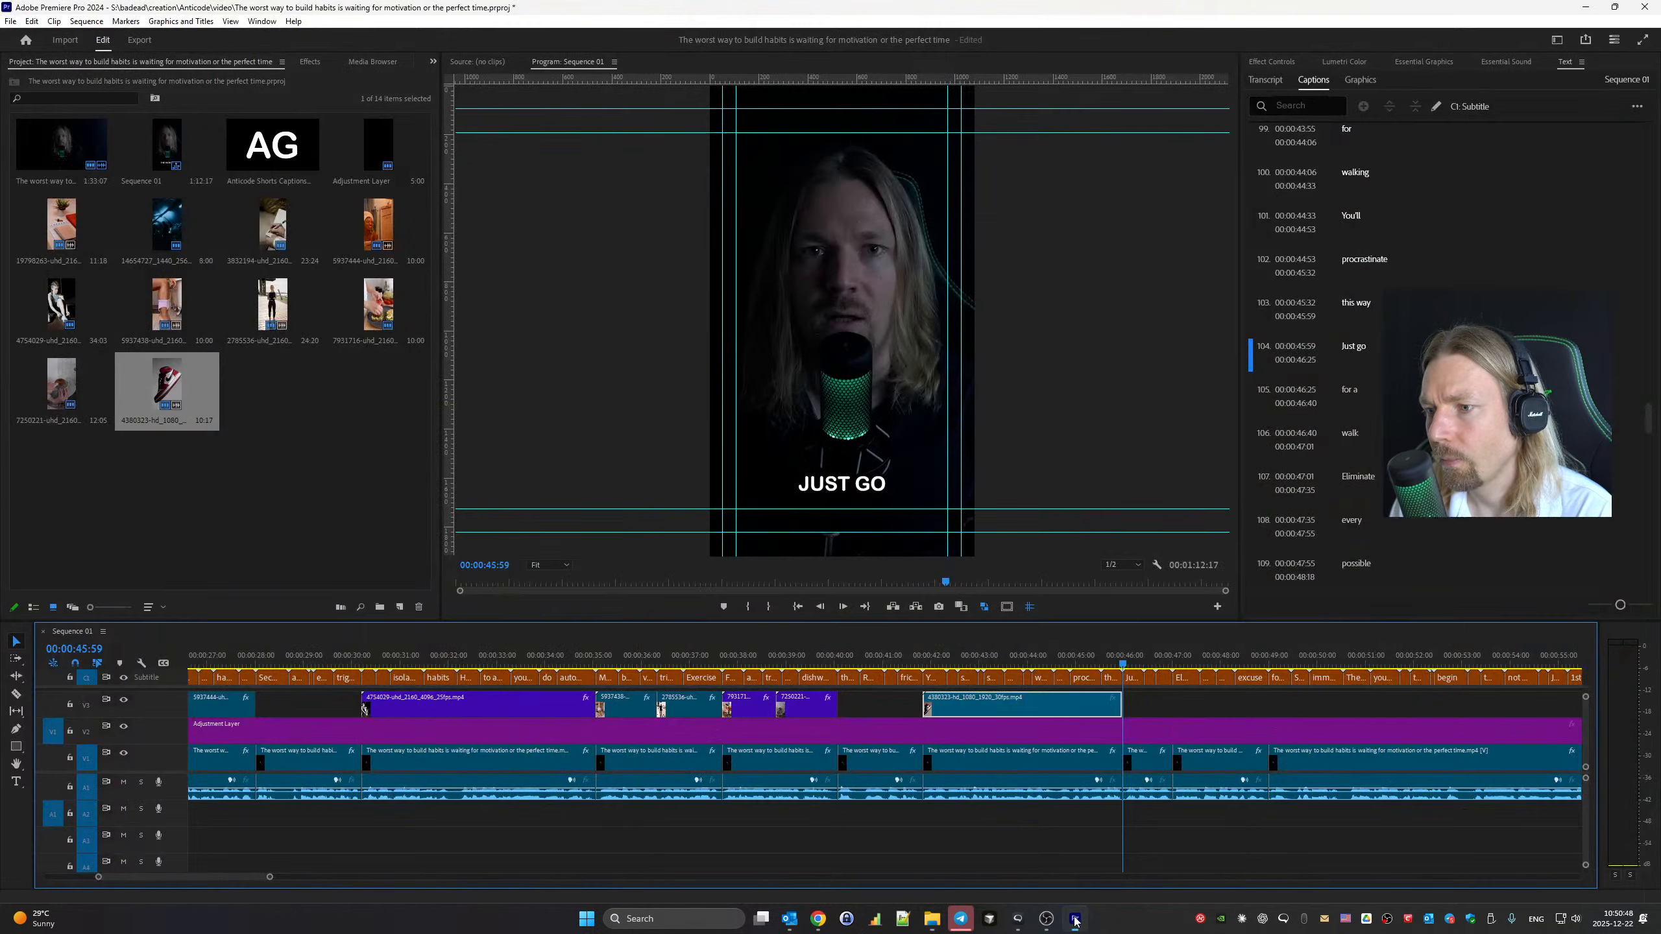
left_click(971, 921)
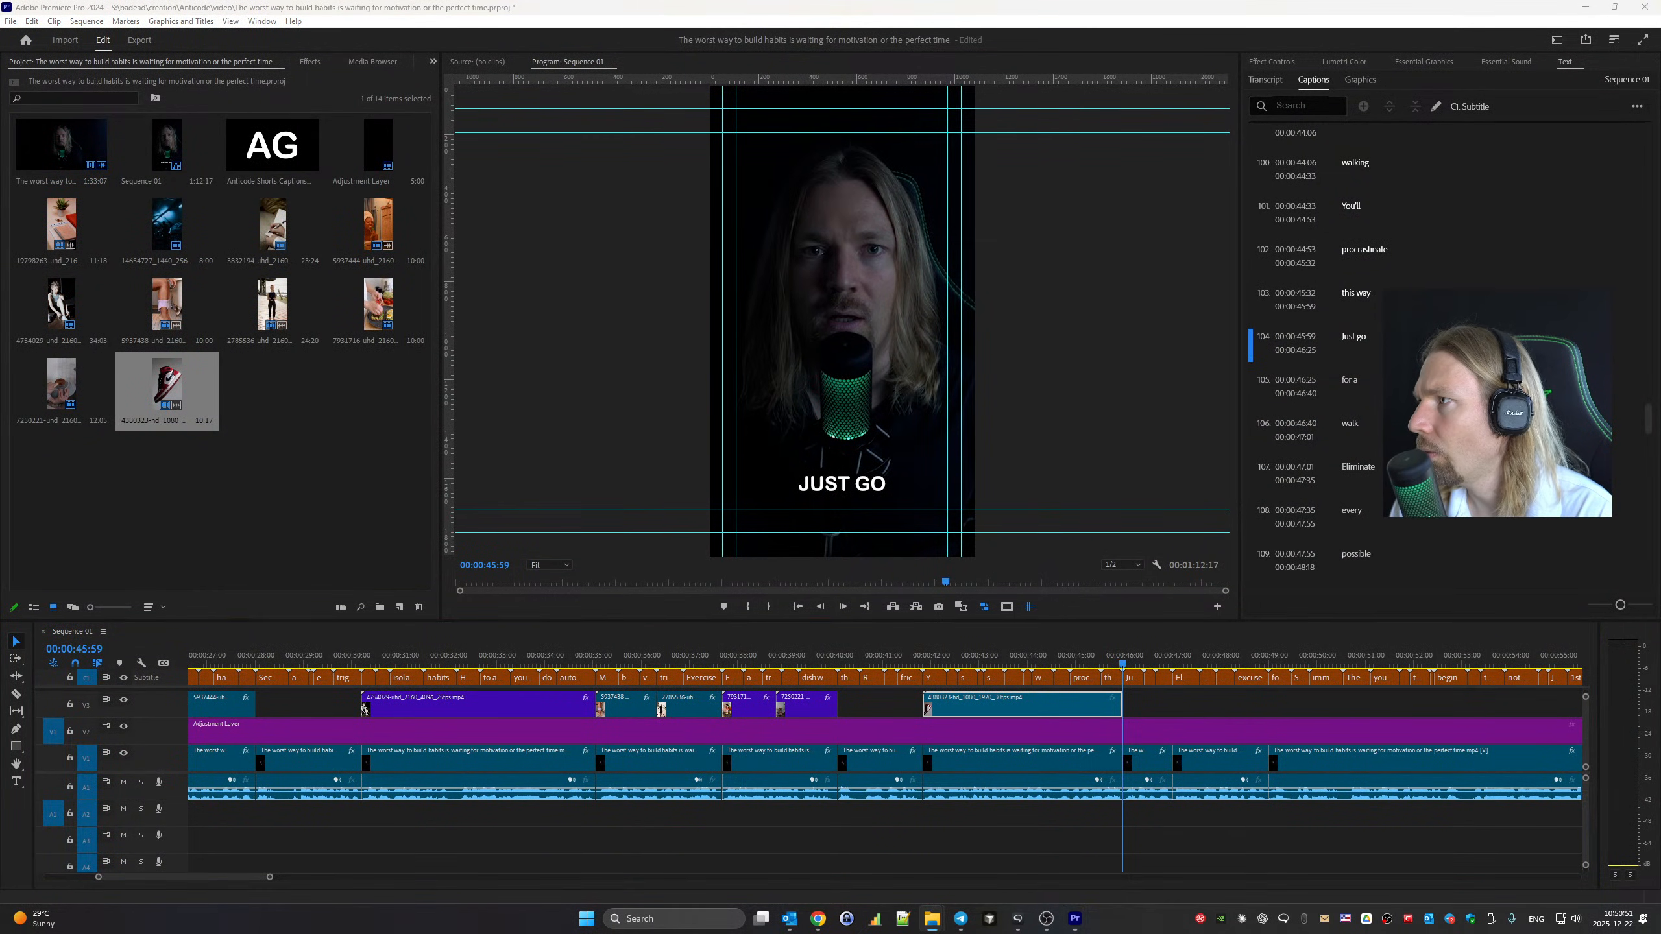
left_click_drag(1302, 615, 1140, 699)
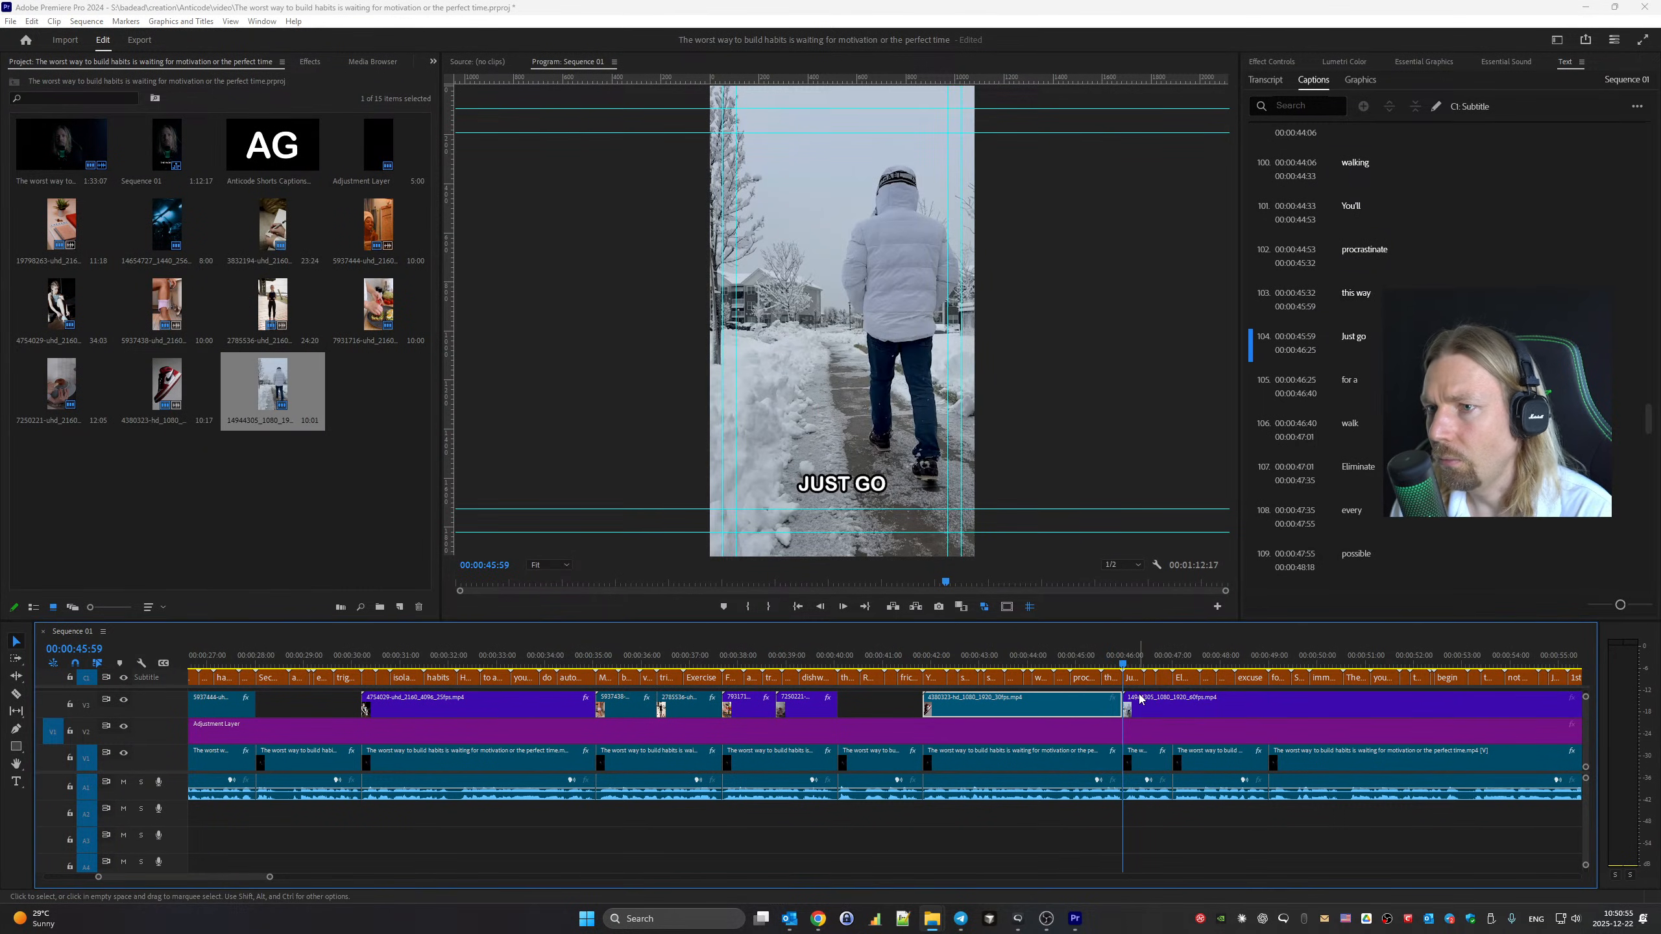
Cut the snowy walk clip at 00:00:47:01, where "Eliminate" begins, and delete the remainder
key("space")
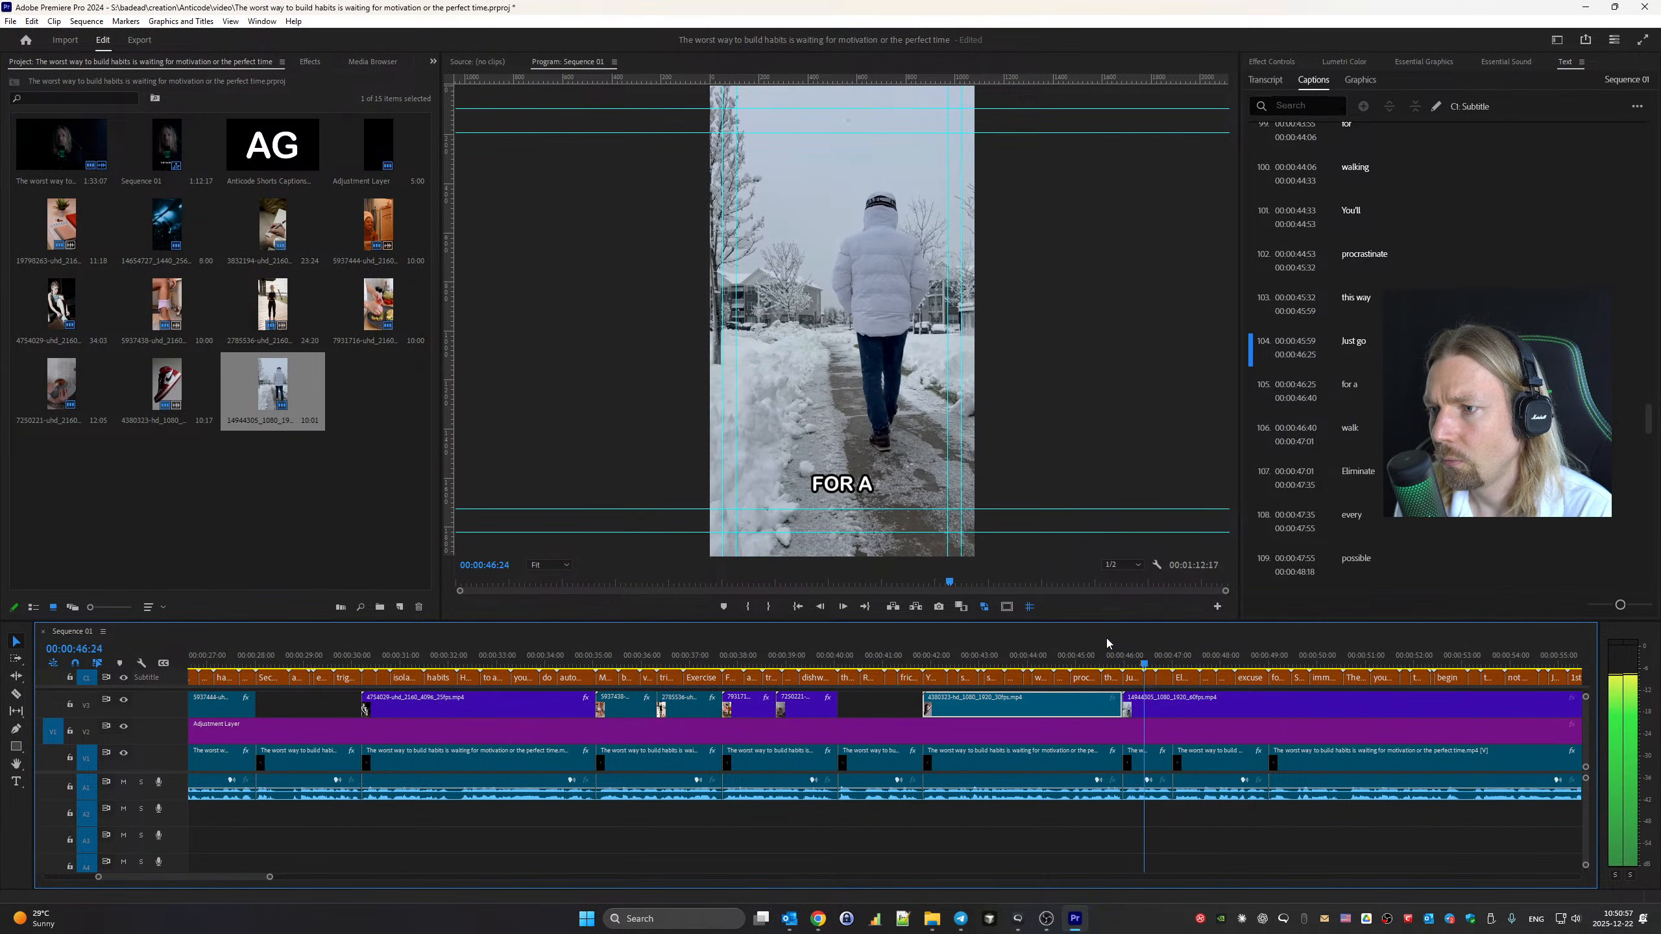
key("Left")
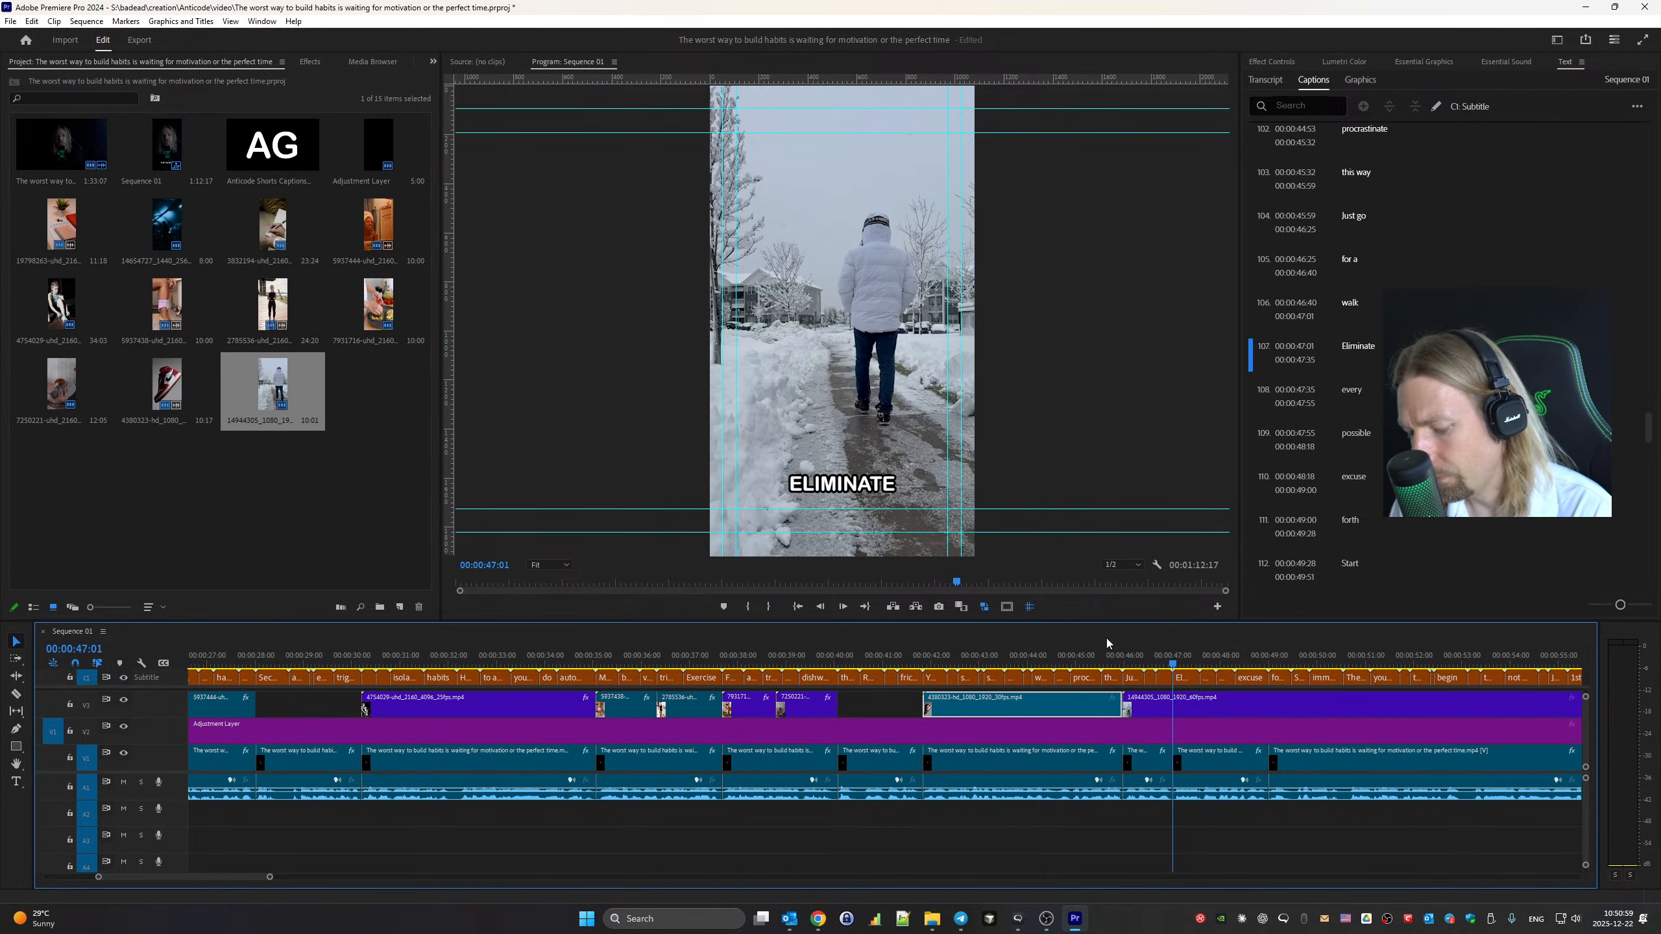
key("c")
left_click(1173, 707)
key("v")
left_click(1202, 710)
key("Delete")
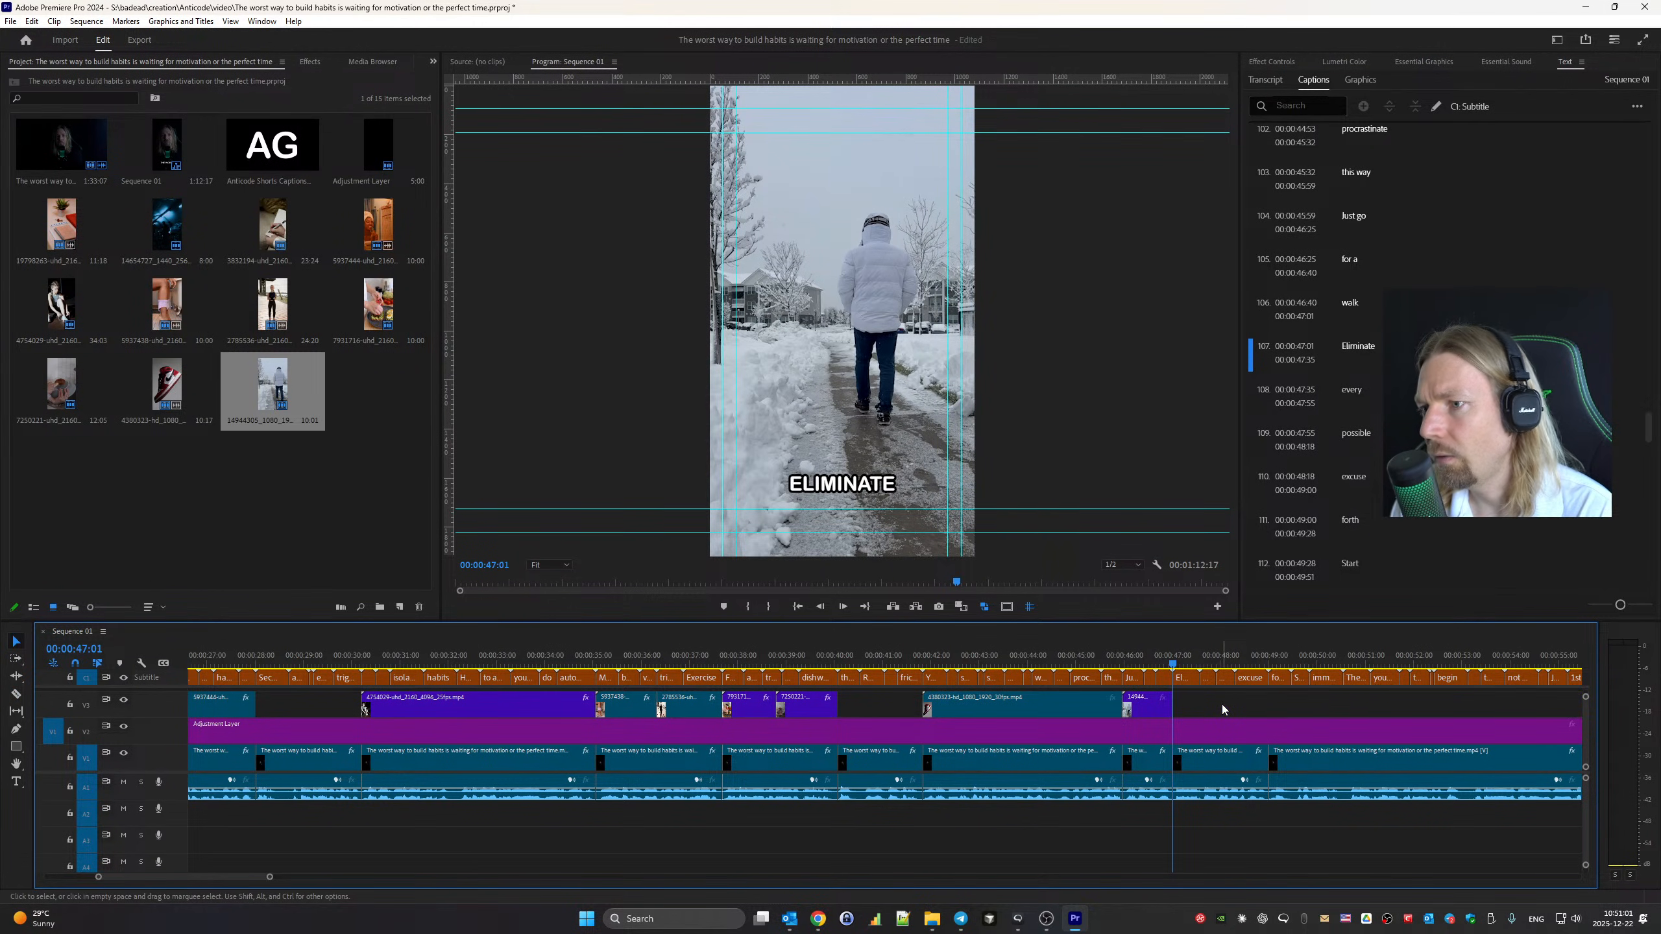
Play back the narration from "Eliminate" onward and park the playhead at 00:00:49:00, at the end of "excuse"
key("space")
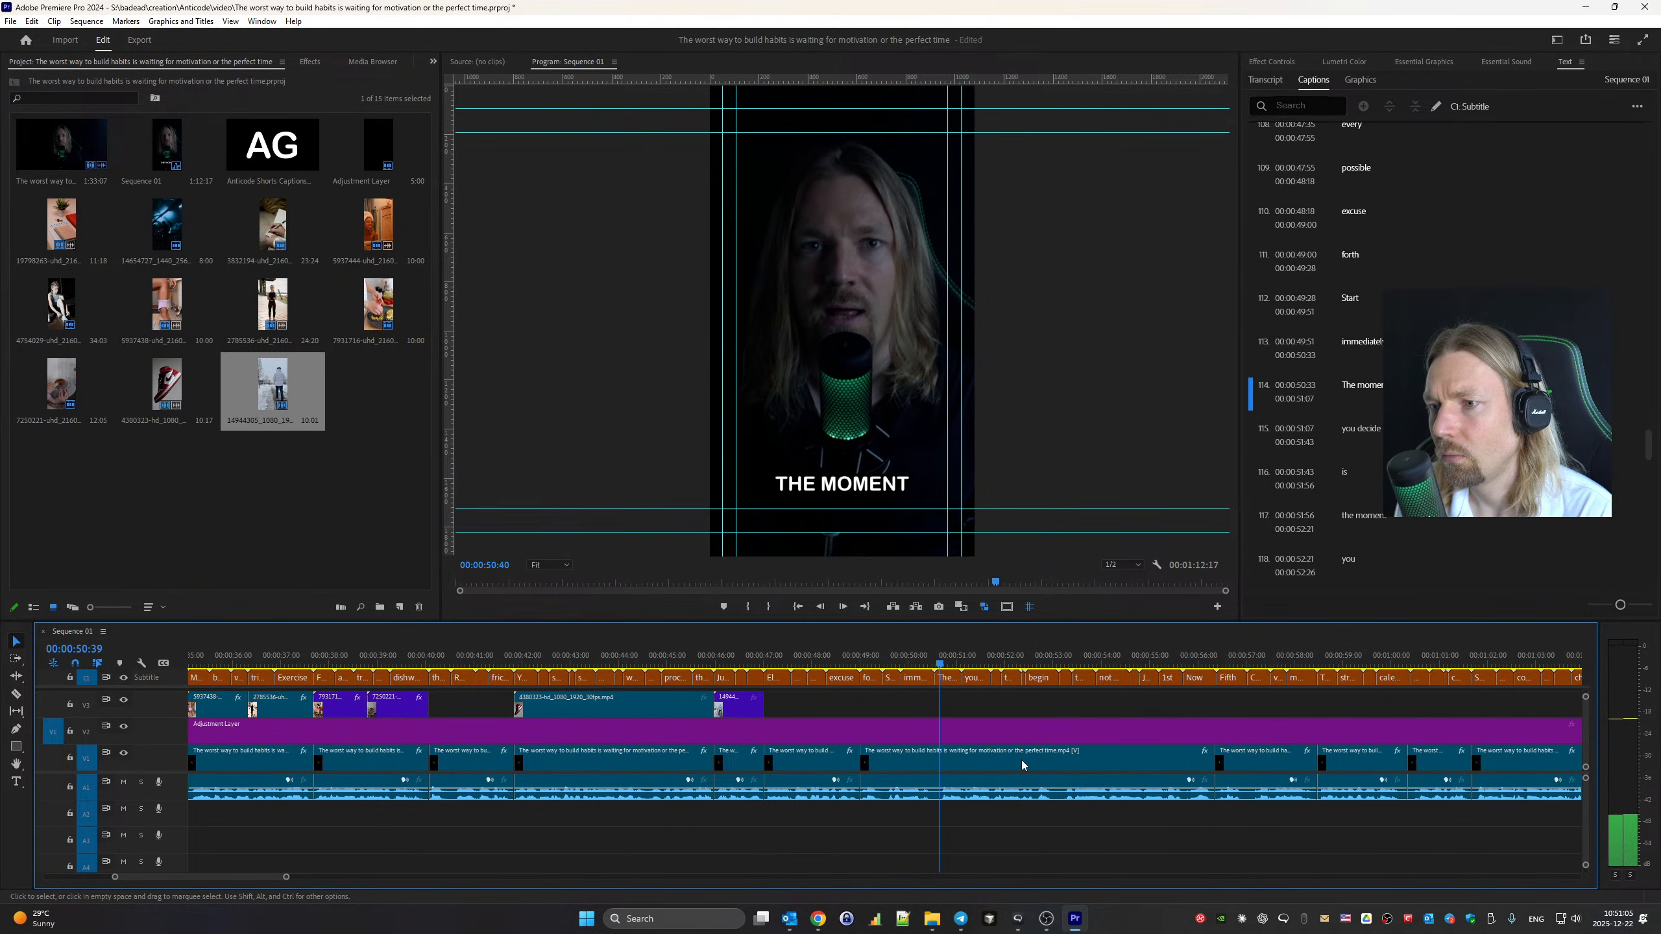
left_click(867, 661)
left_click(761, 651)
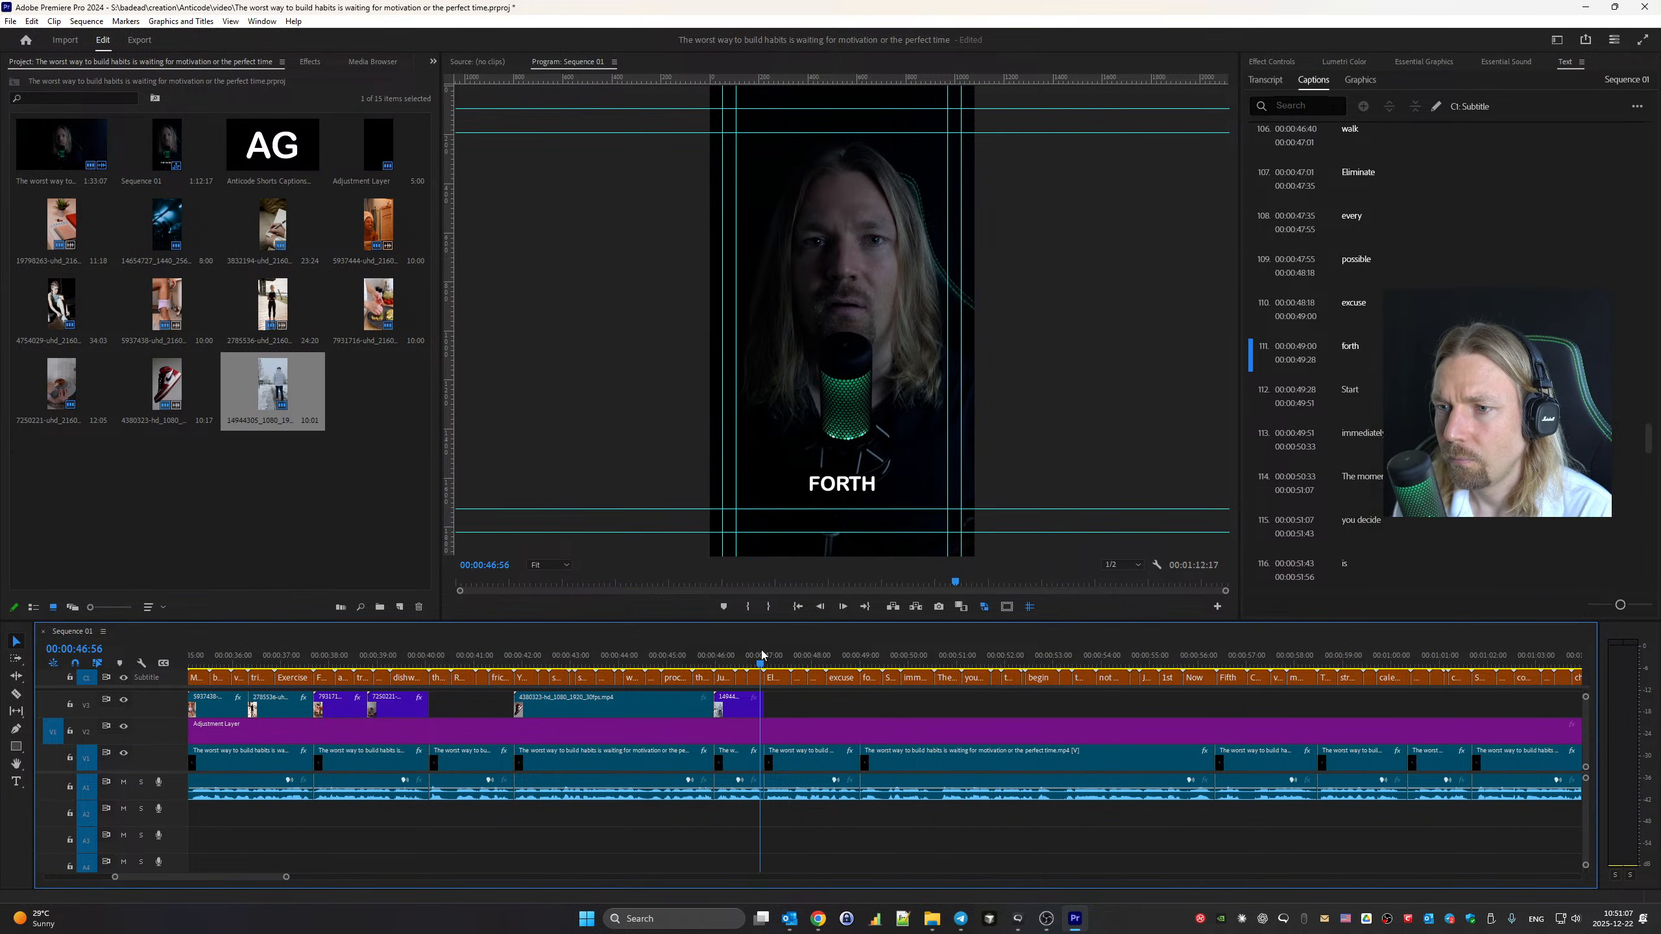
key("space")
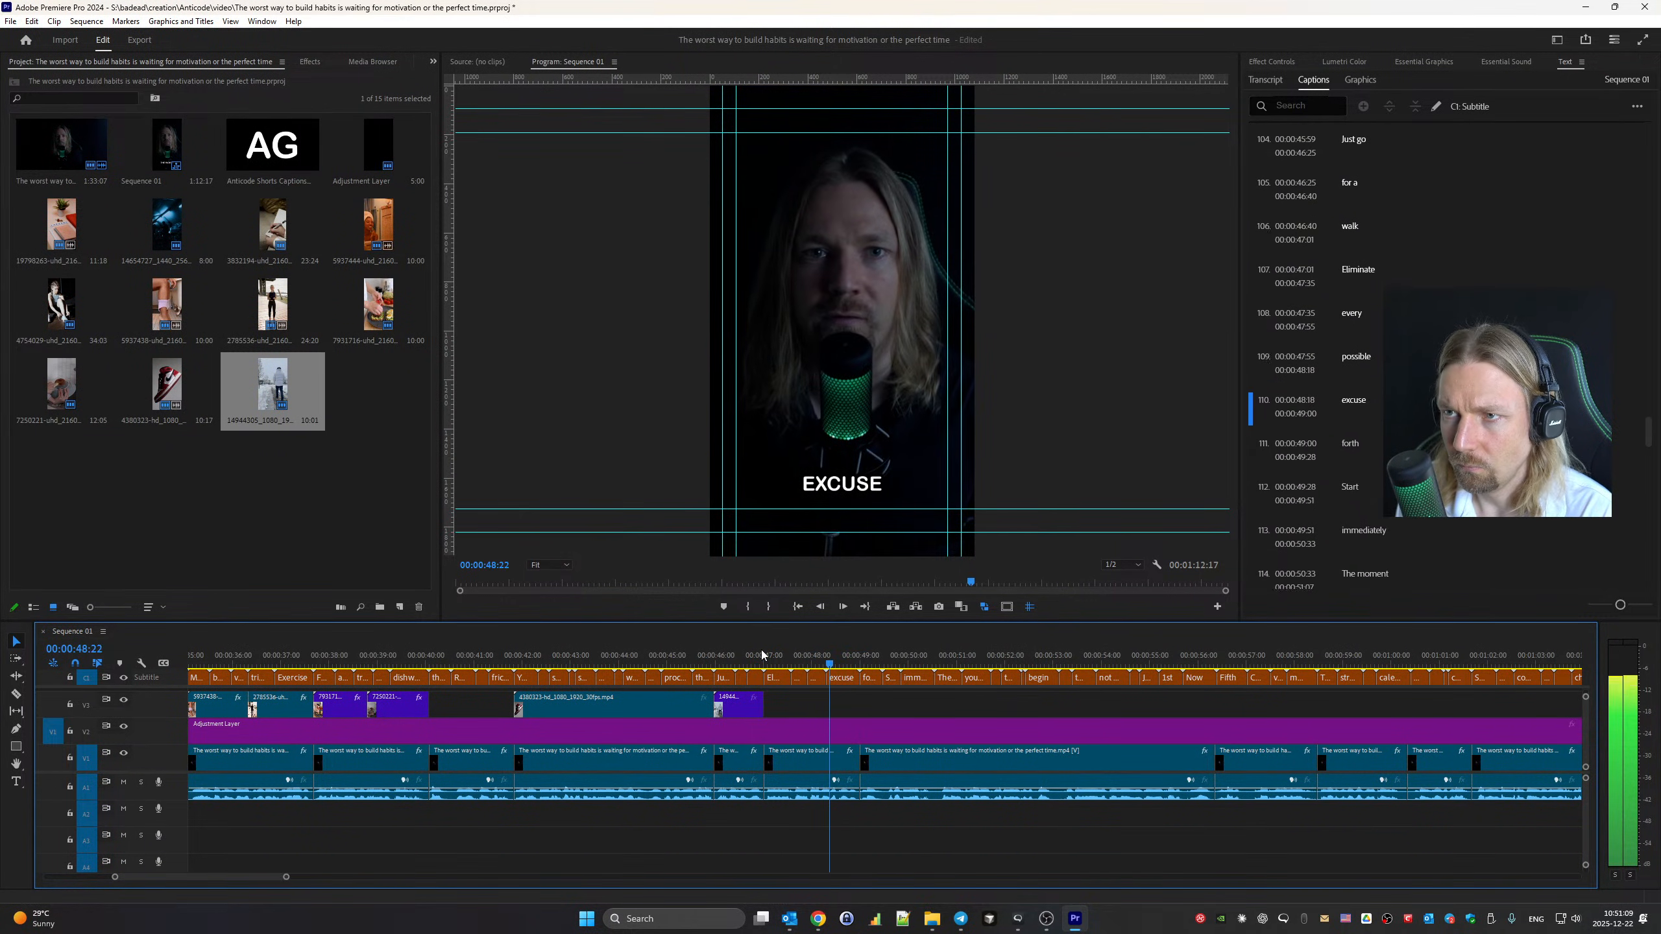
left_click(866, 660)
key("Up")
Switch to Pexels in Chrome, search its videos for "no excuse" and look through the results
mouse_move(818, 919)
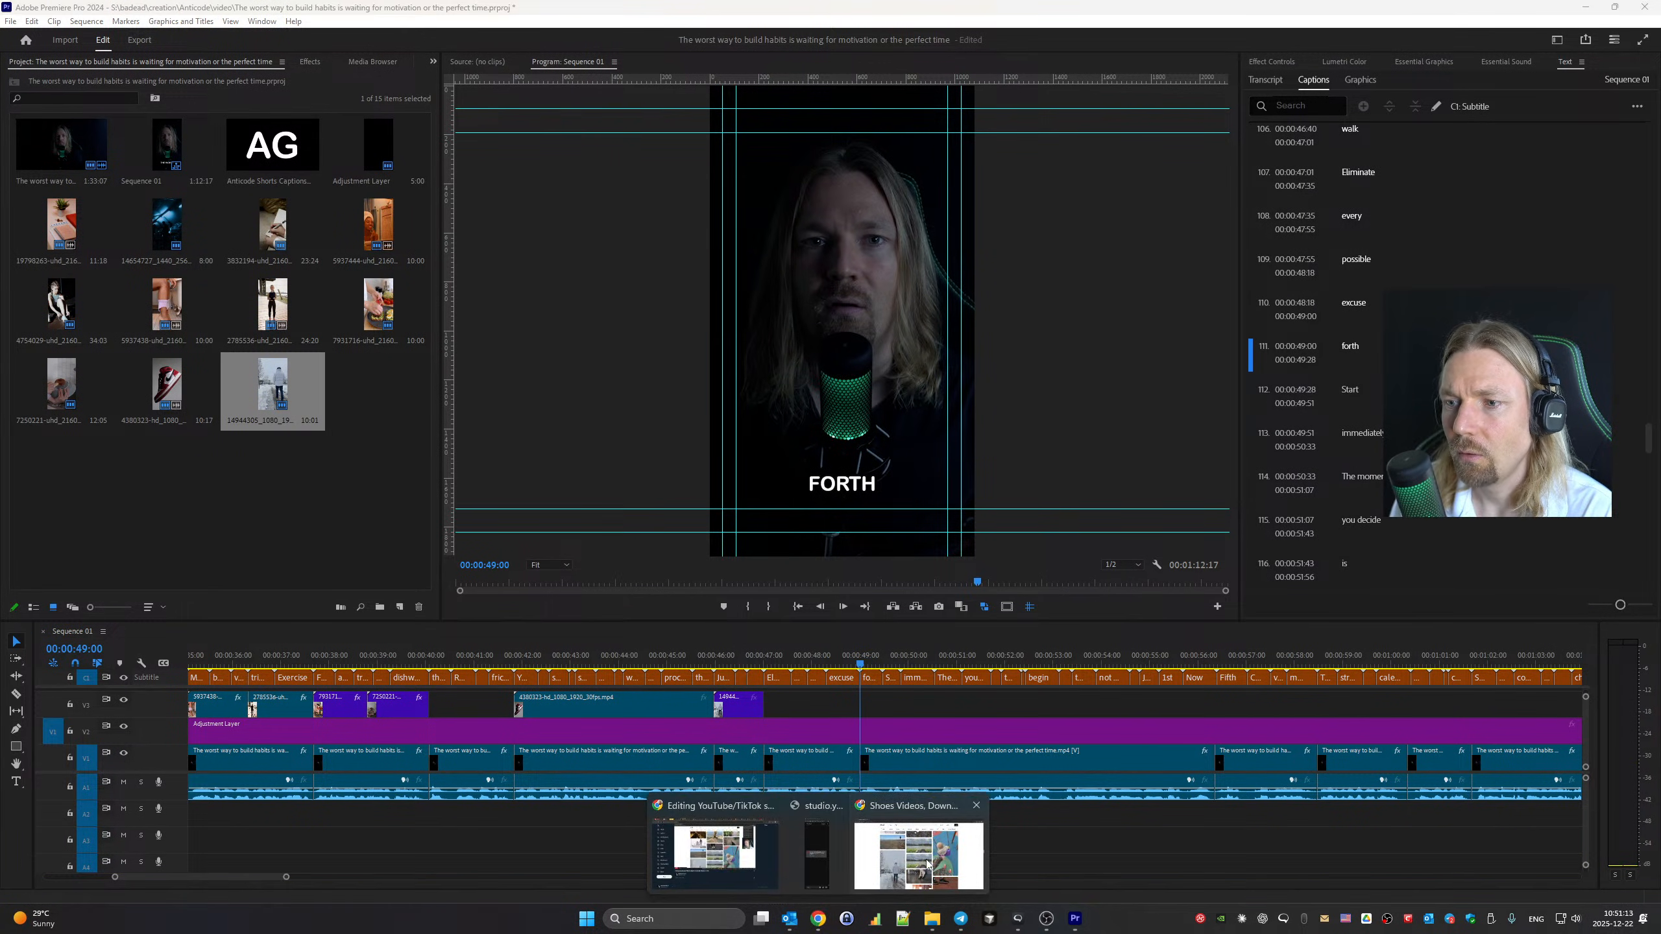
left_click(919, 851)
type("no excuse")
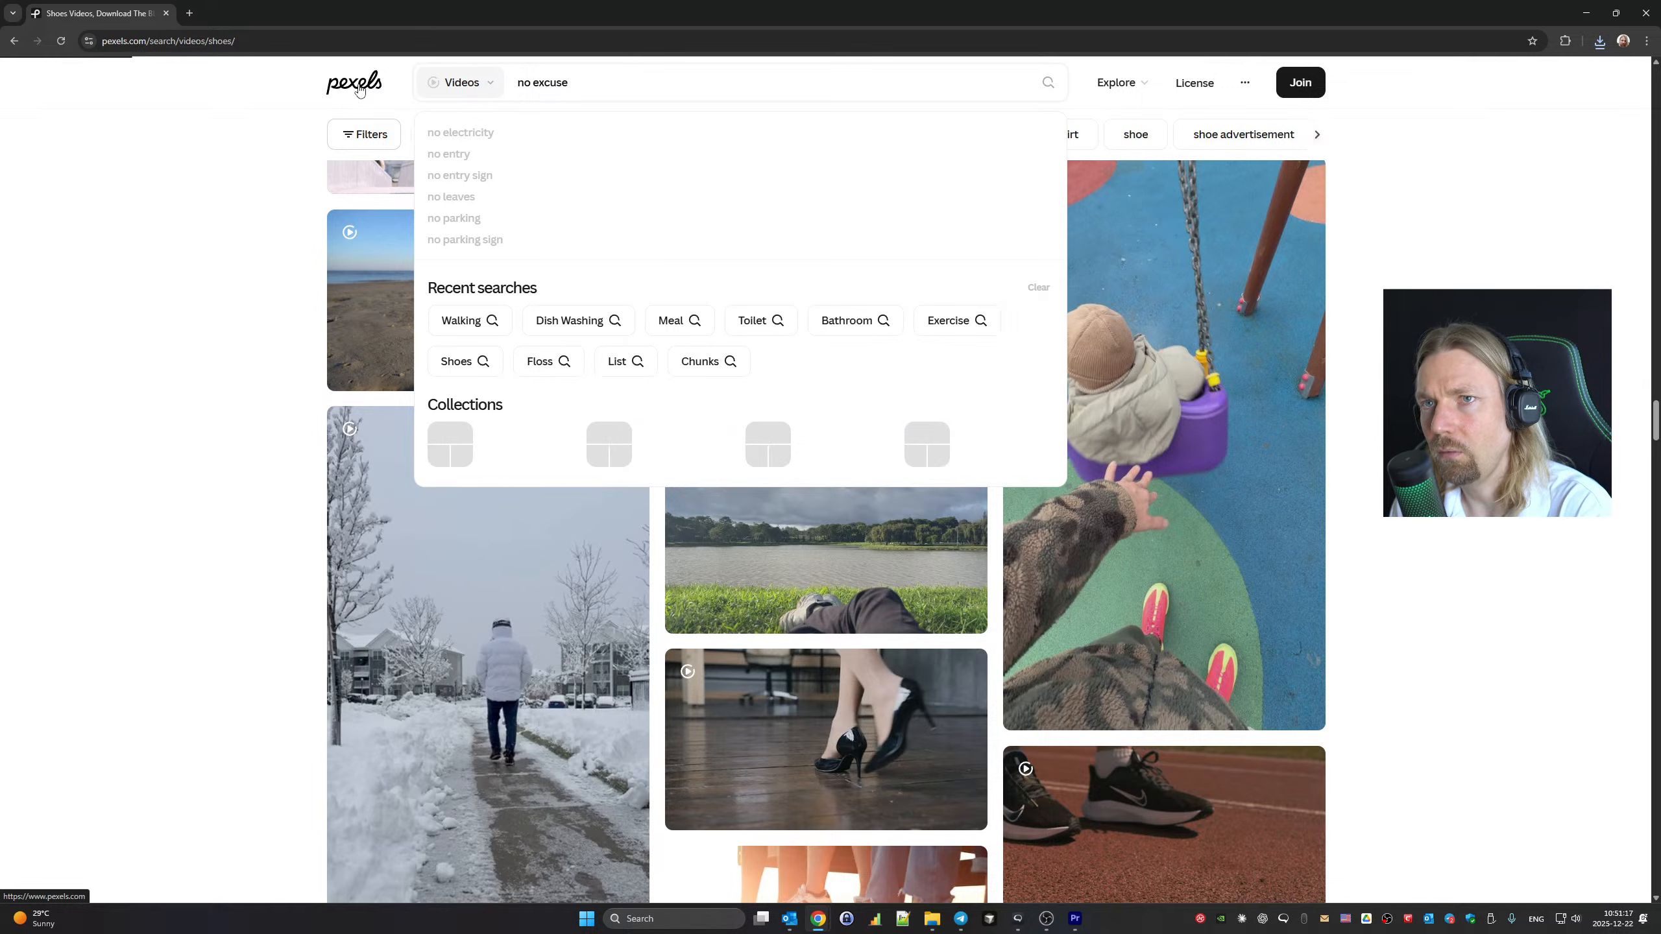
key("Return")
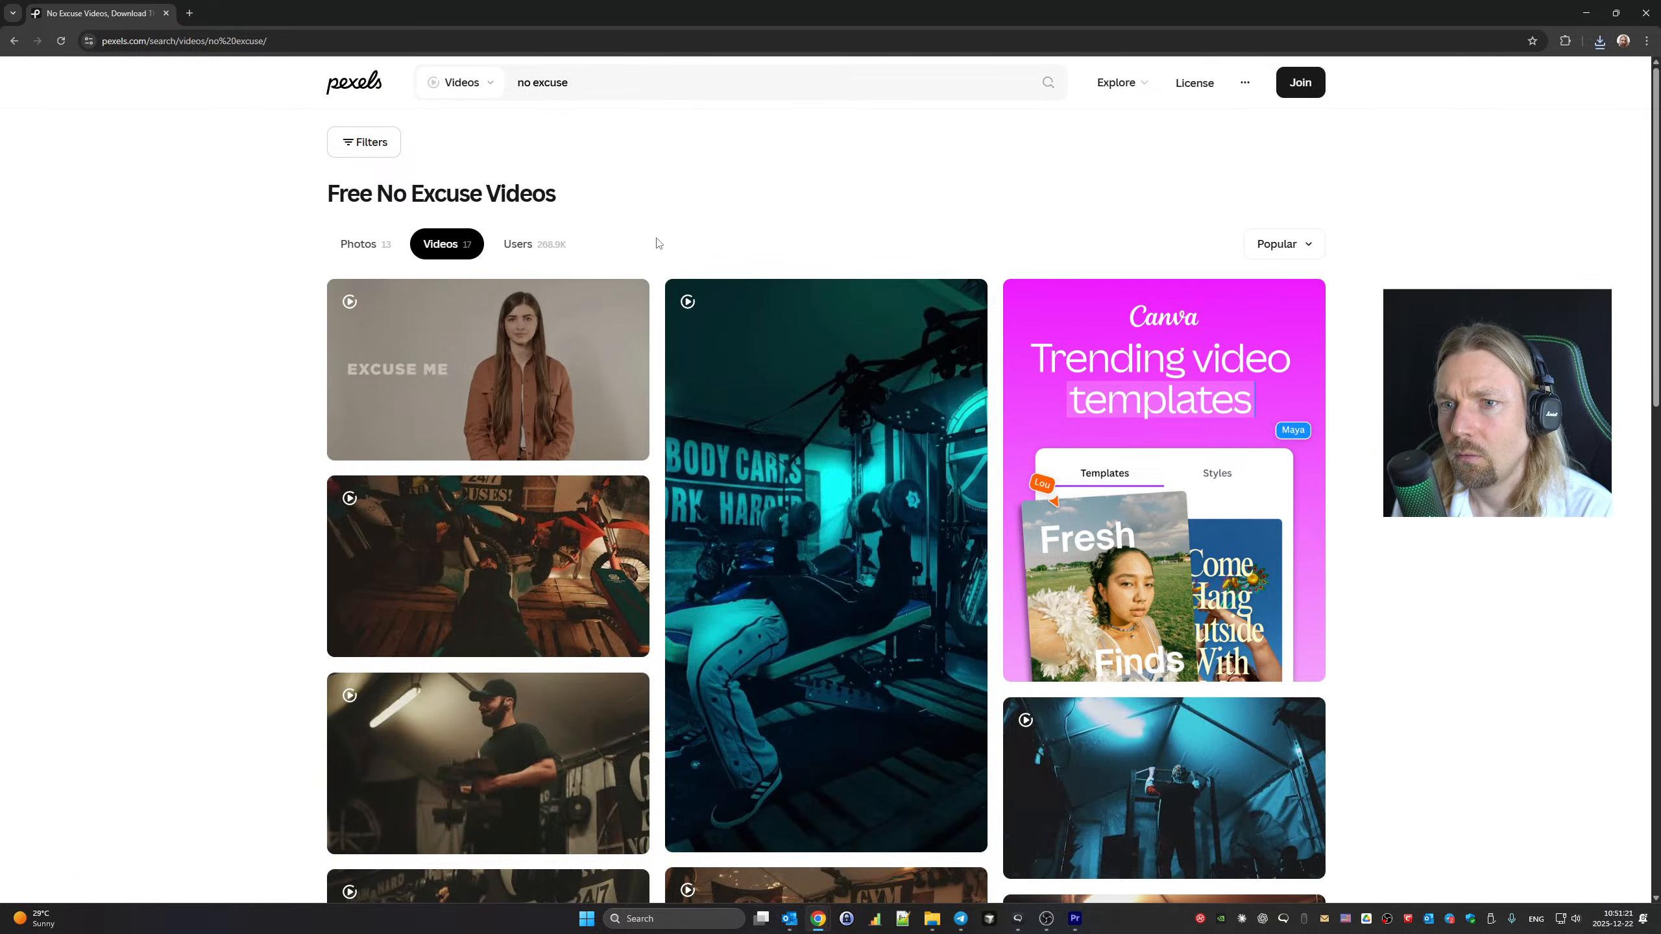
scroll(658, 244, "down", 12)
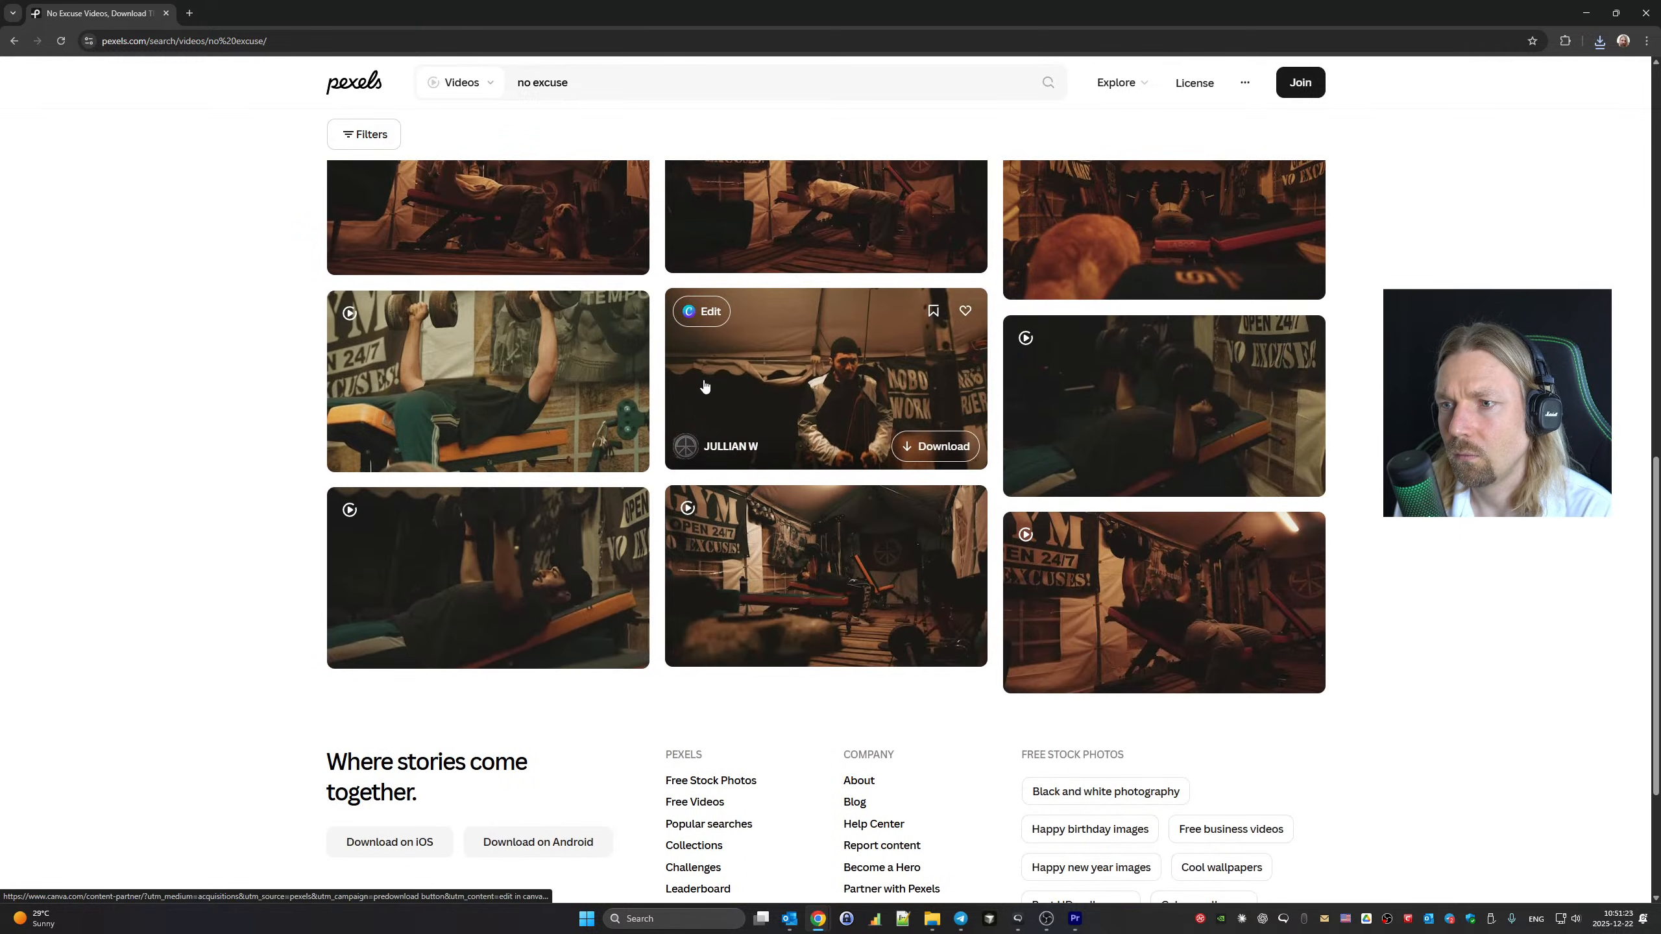
scroll(704, 387, "down", 2)
scroll(704, 388, "up", 15)
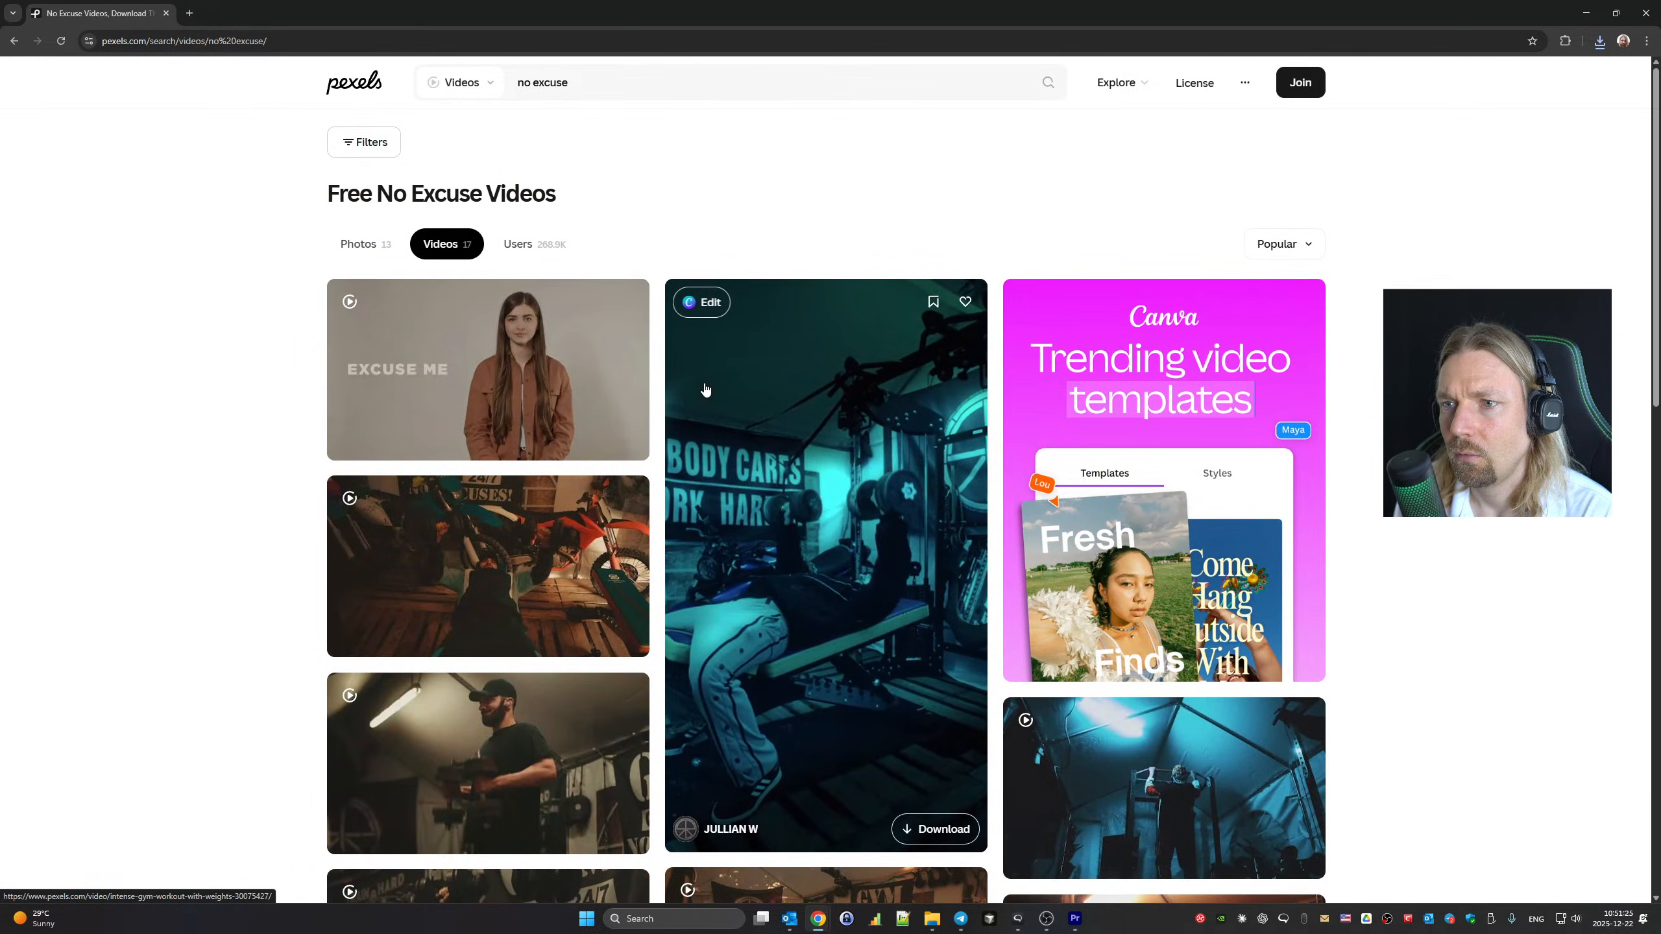
scroll(704, 390, "down", 8)
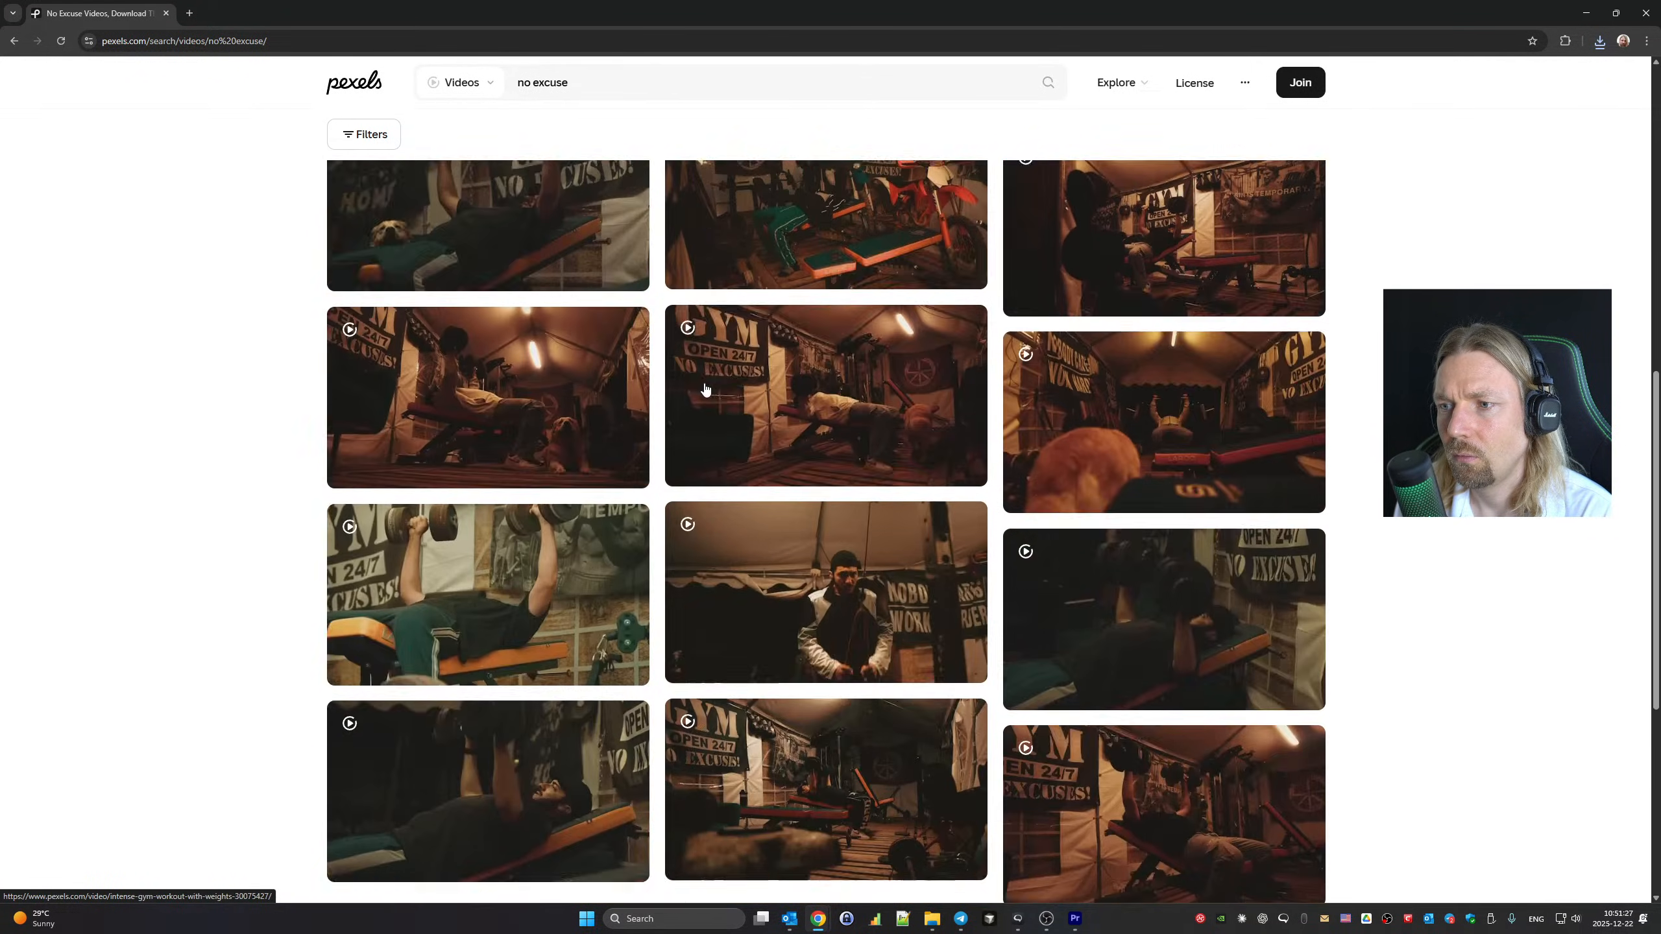
scroll(704, 389, "down", 6)
scroll(704, 389, "up", 15)
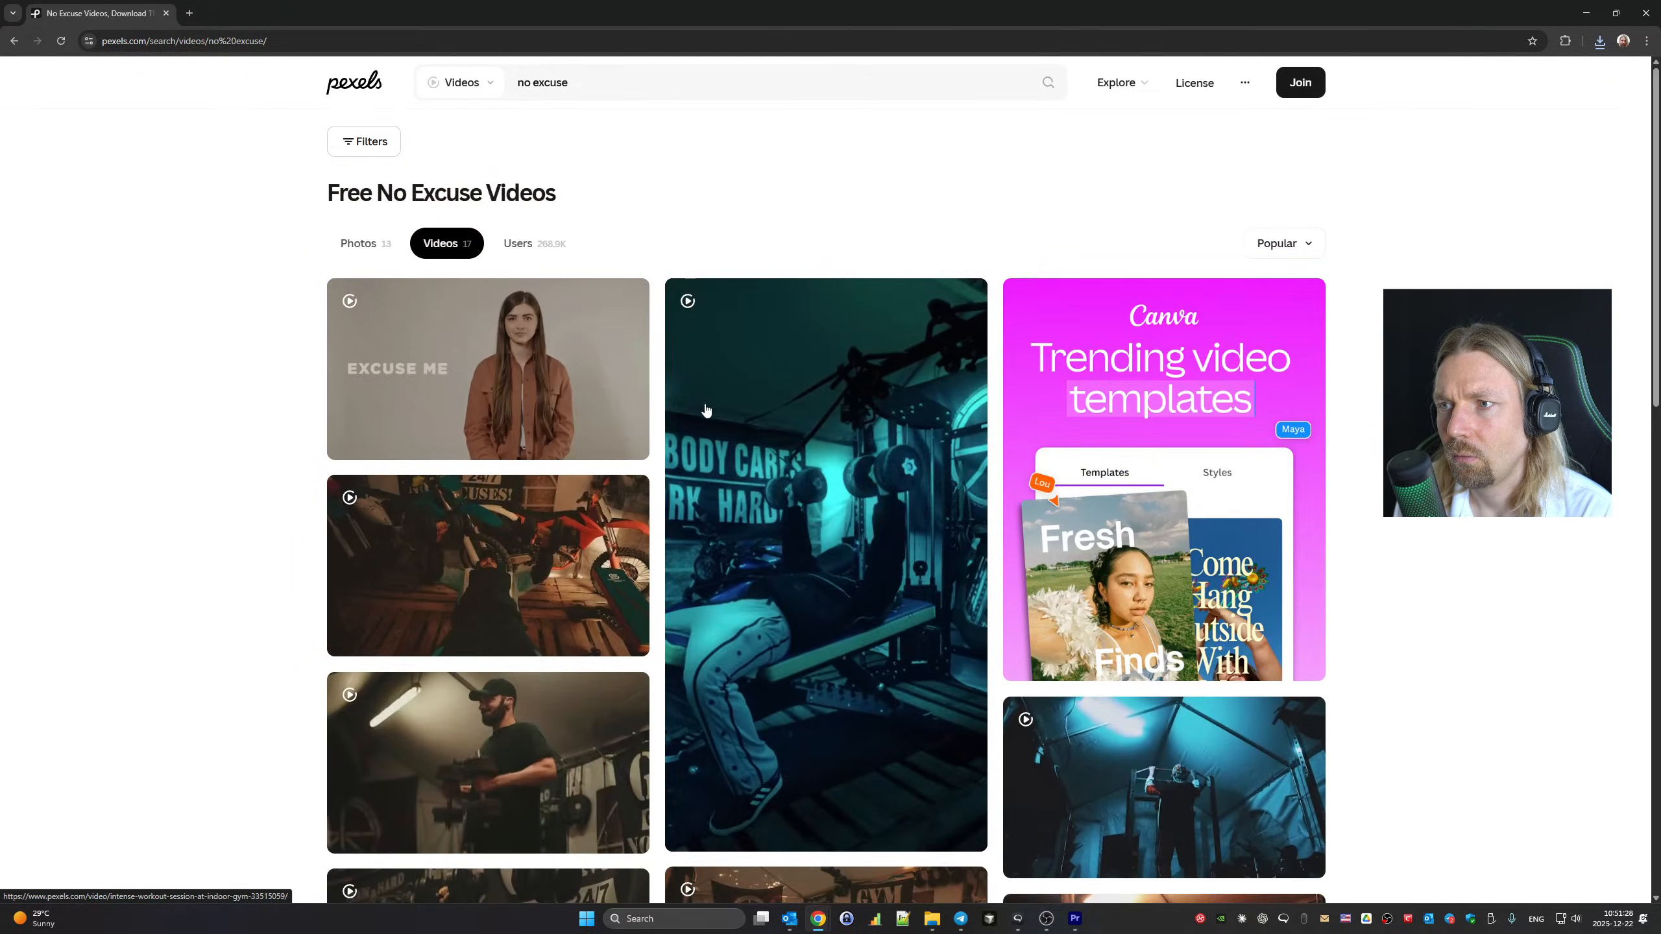
Shorten the Pexels video search to "excuse" and look through the results
double_click(517, 83)
key("Return")
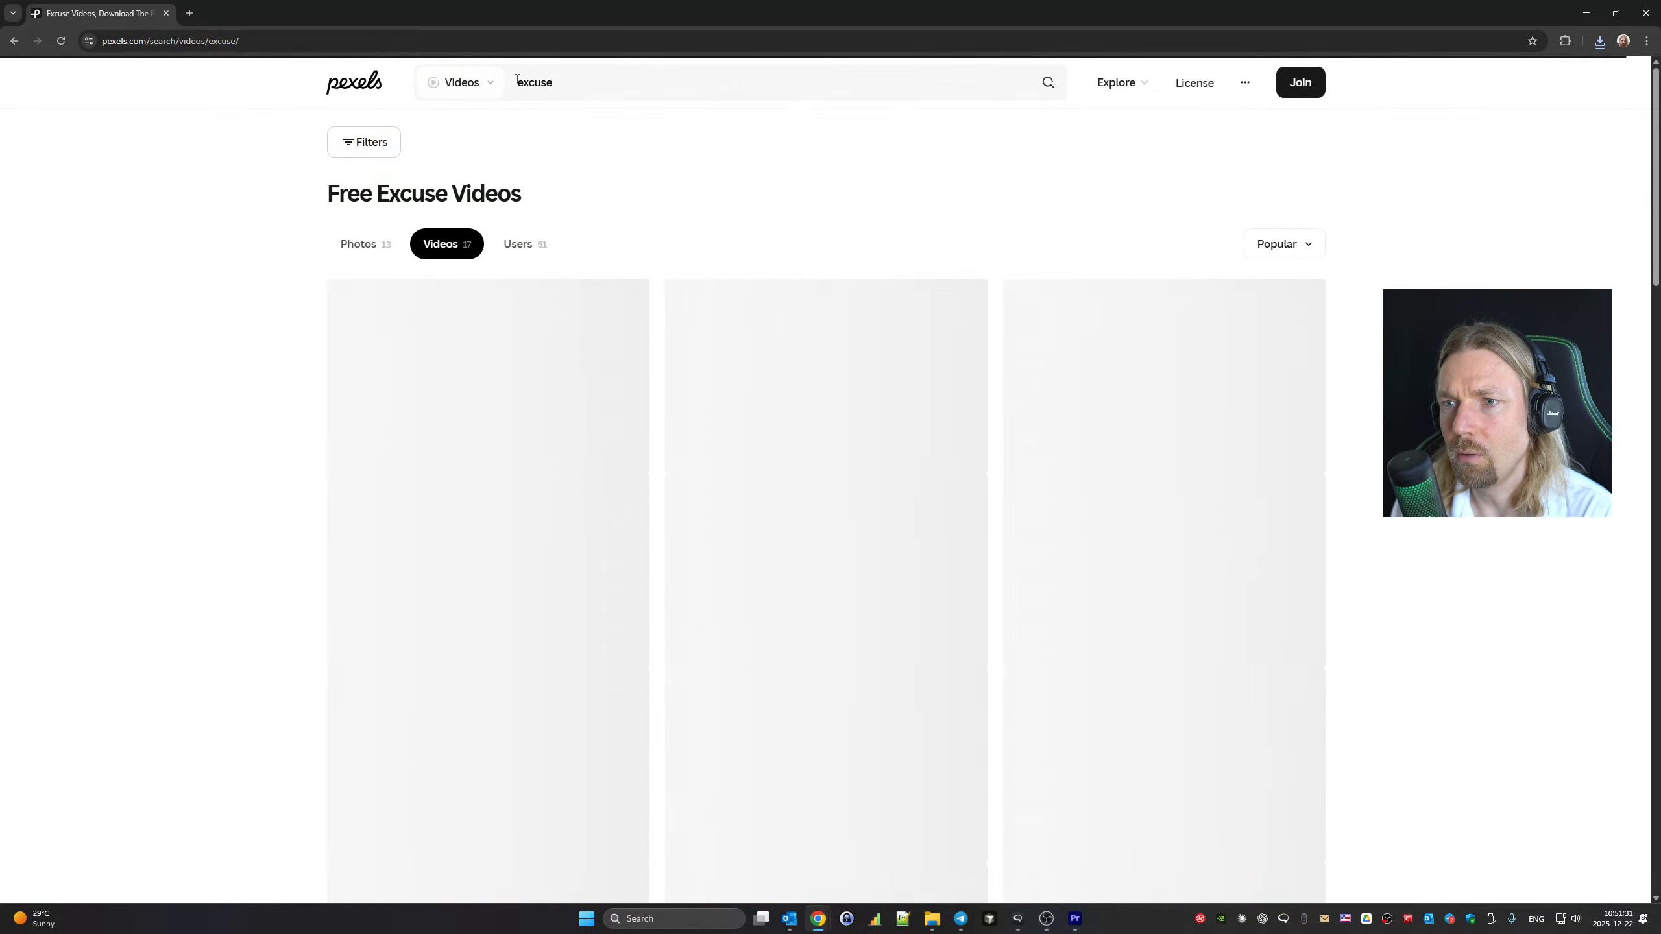
scroll(183, 338, "down", 10)
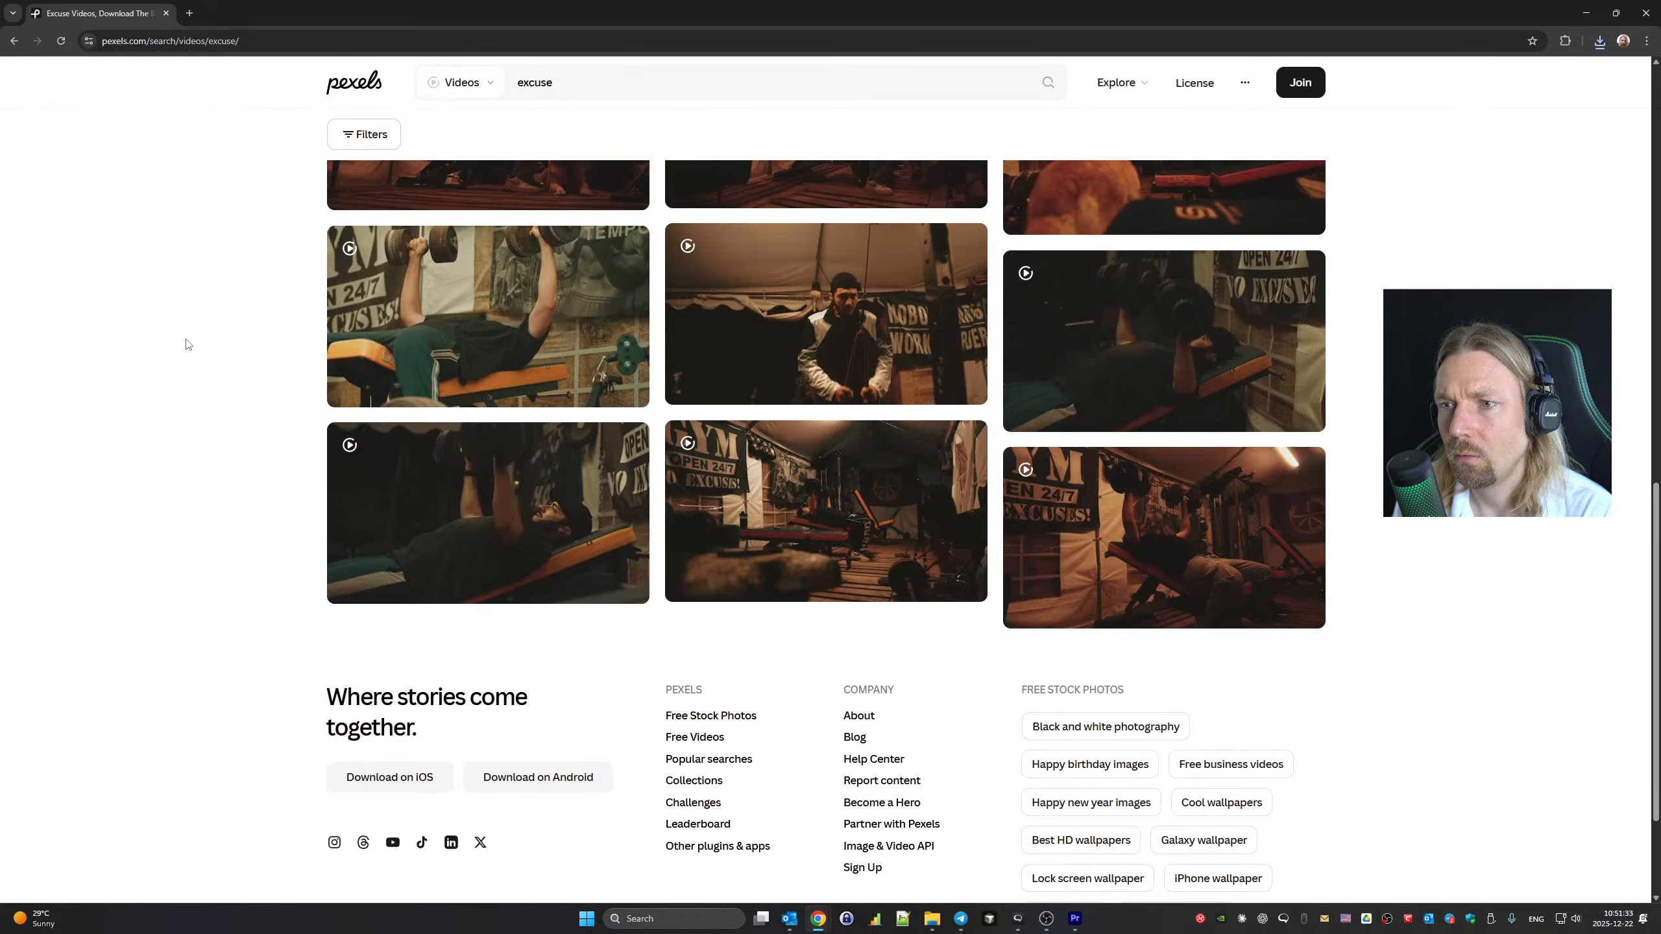
scroll(189, 345, "up", 10)
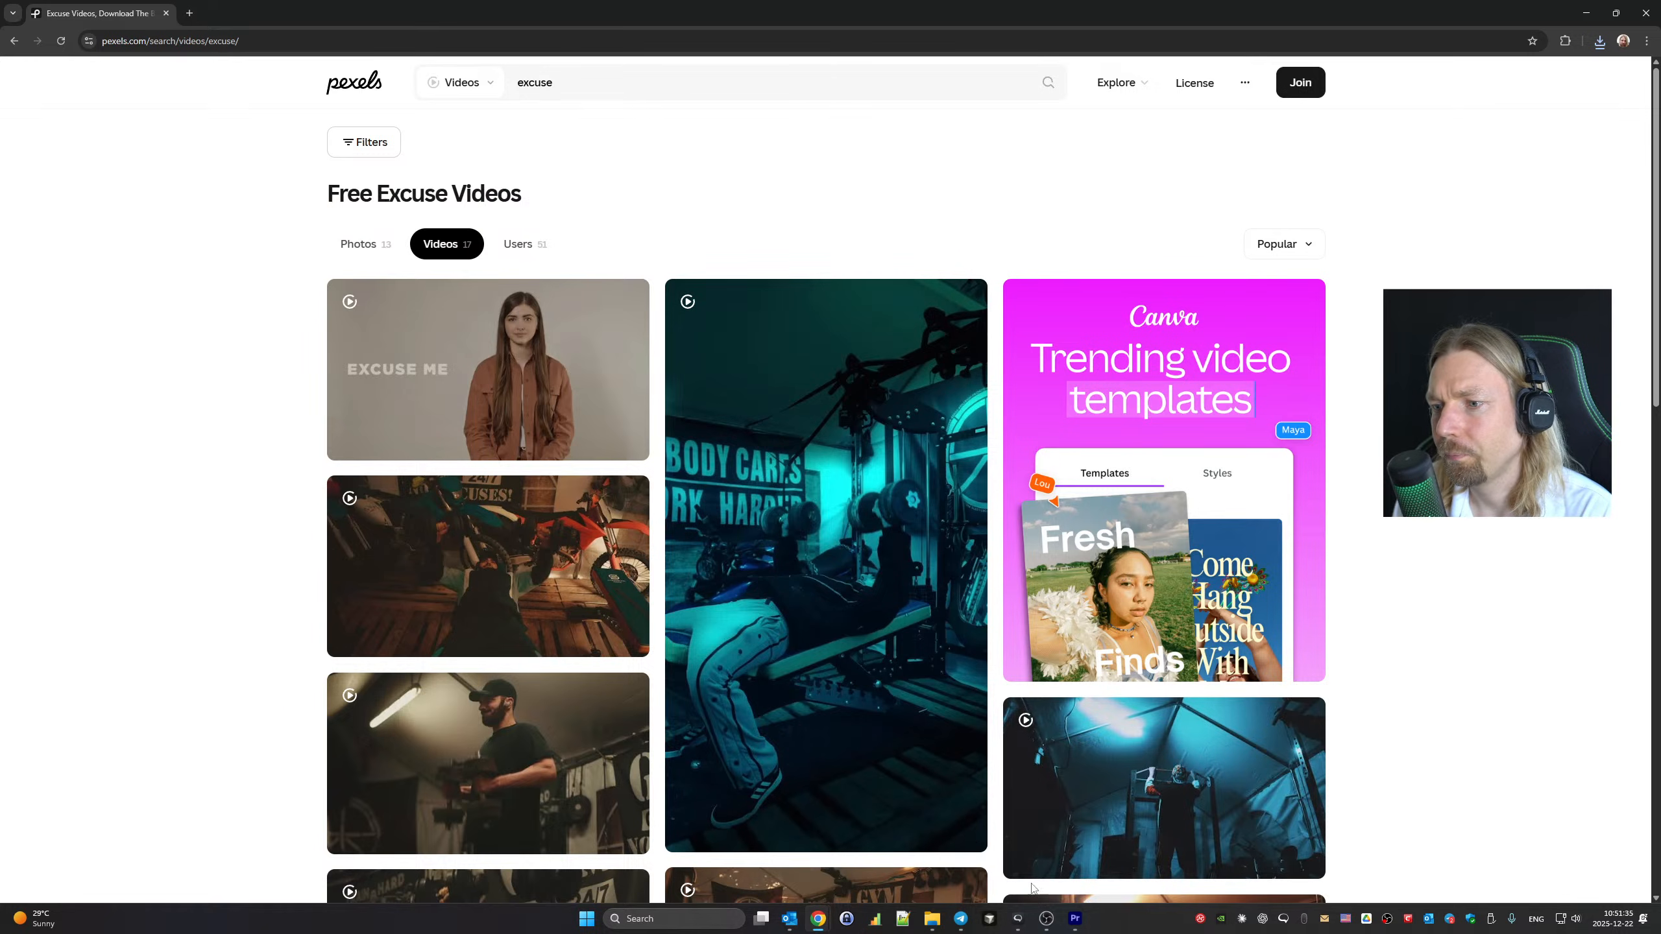
Switch to Premiere Pro, play the narration that follows "excuse" and park the playhead at 00:00:49:00, where "forth" begins
left_click(1076, 919)
key("space")
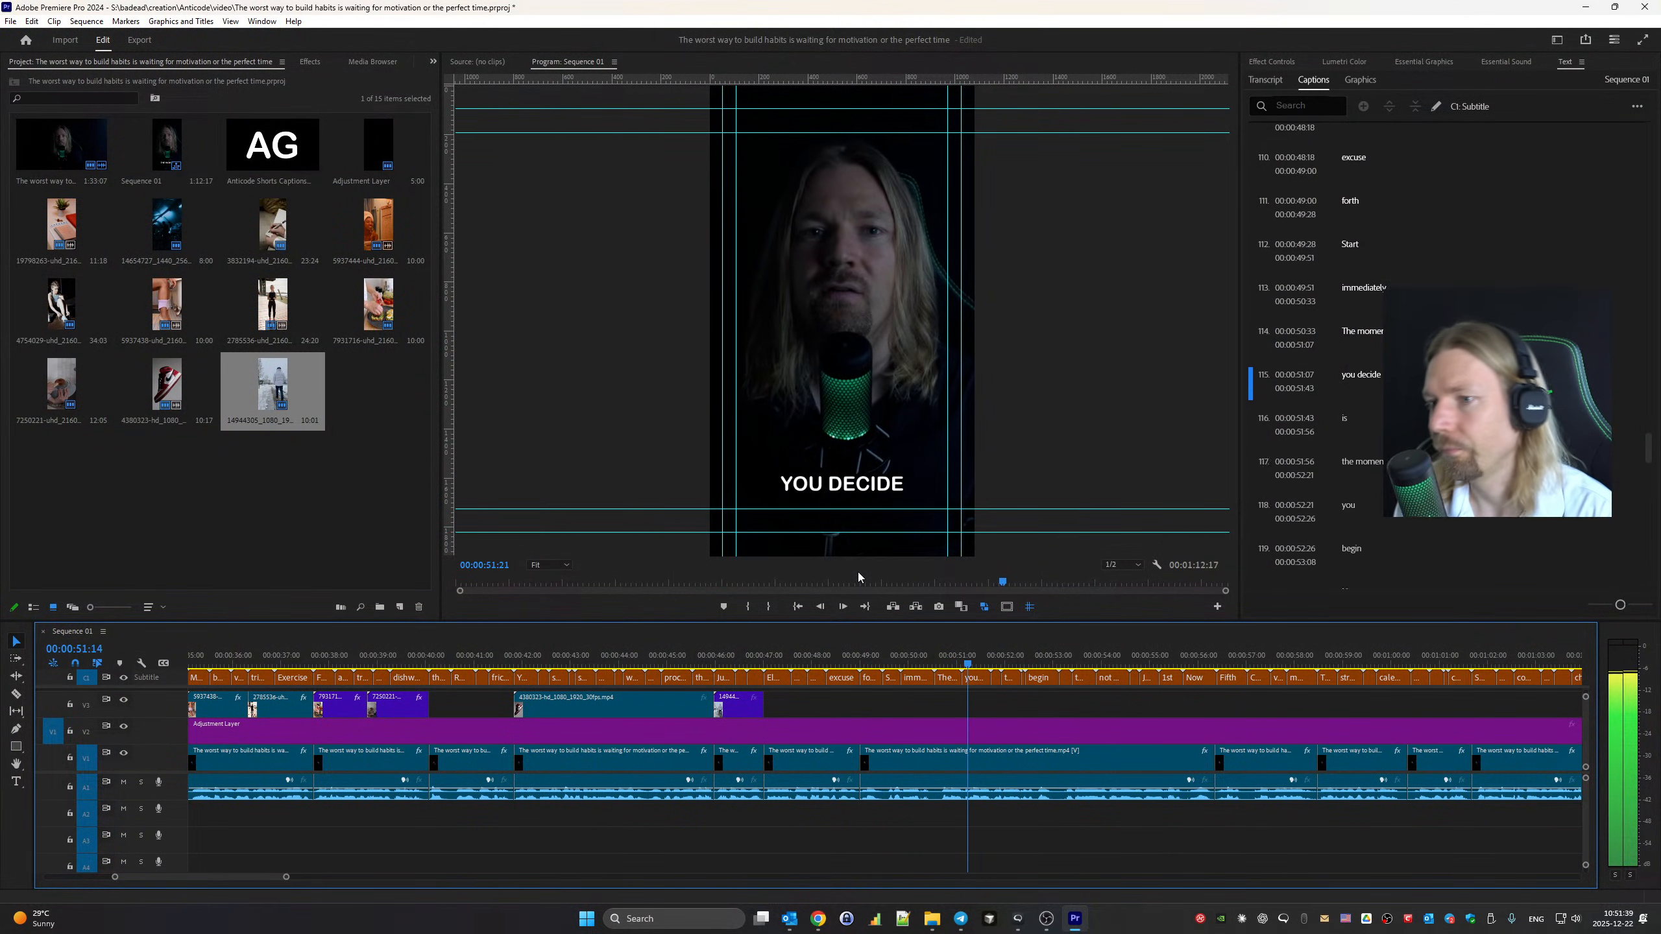
left_click(887, 661)
key("space")
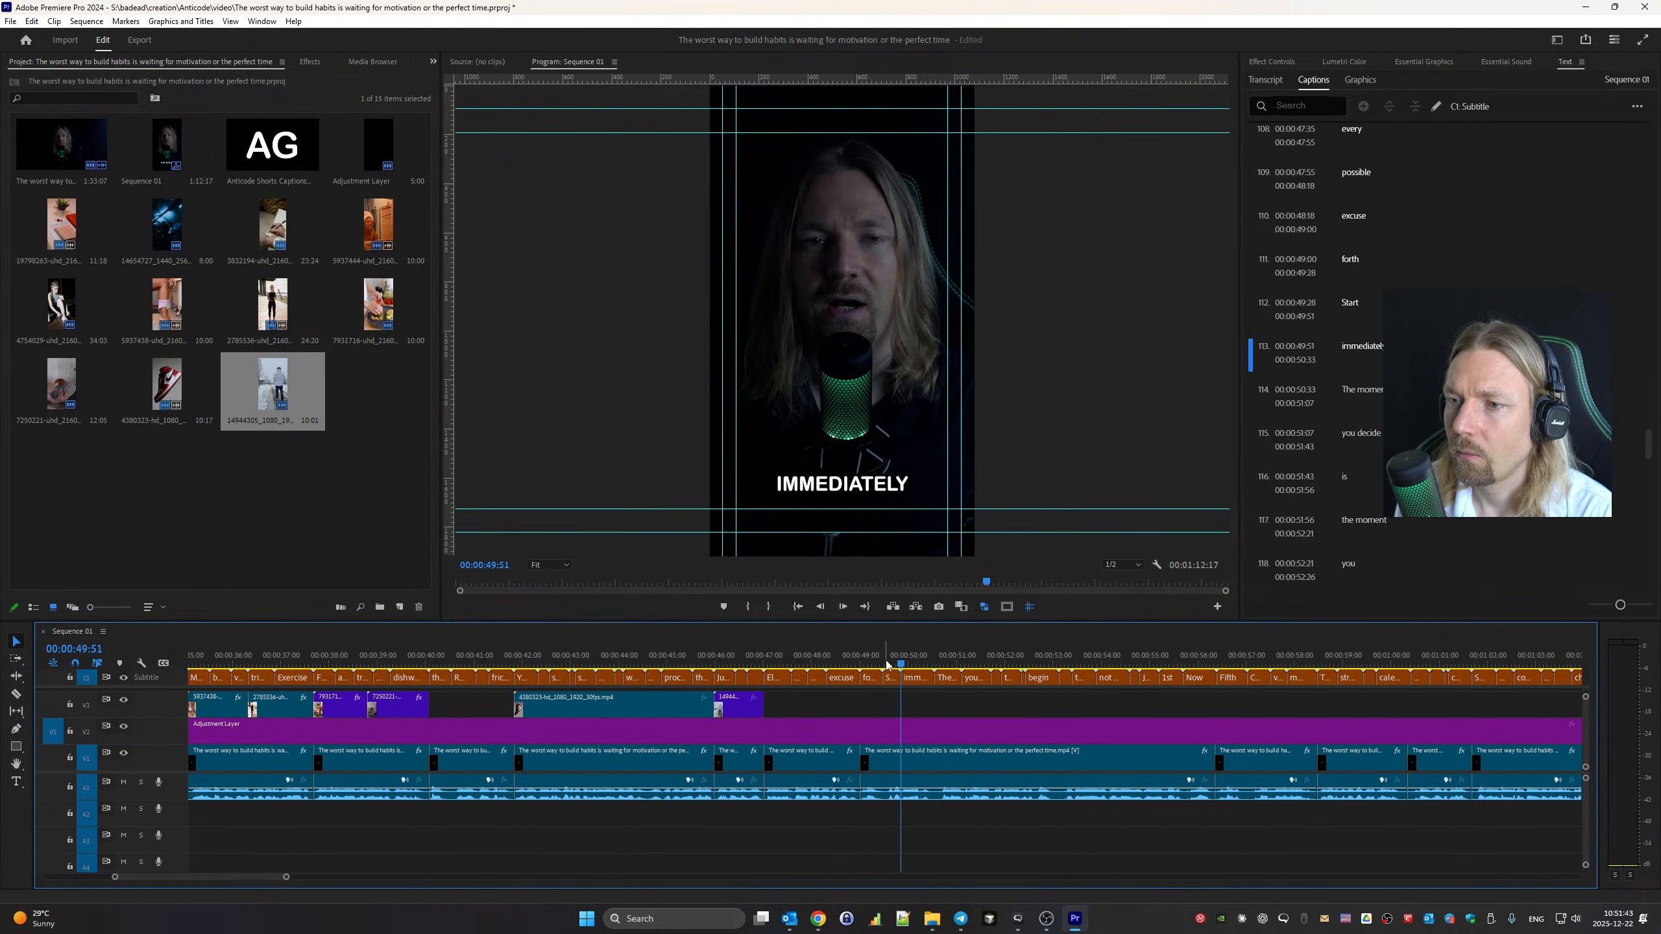
key("Up")
key("Up")
Switch to Pexels in Chrome and search its videos for "start"
mouse_move(818, 919)
left_click(919, 858)
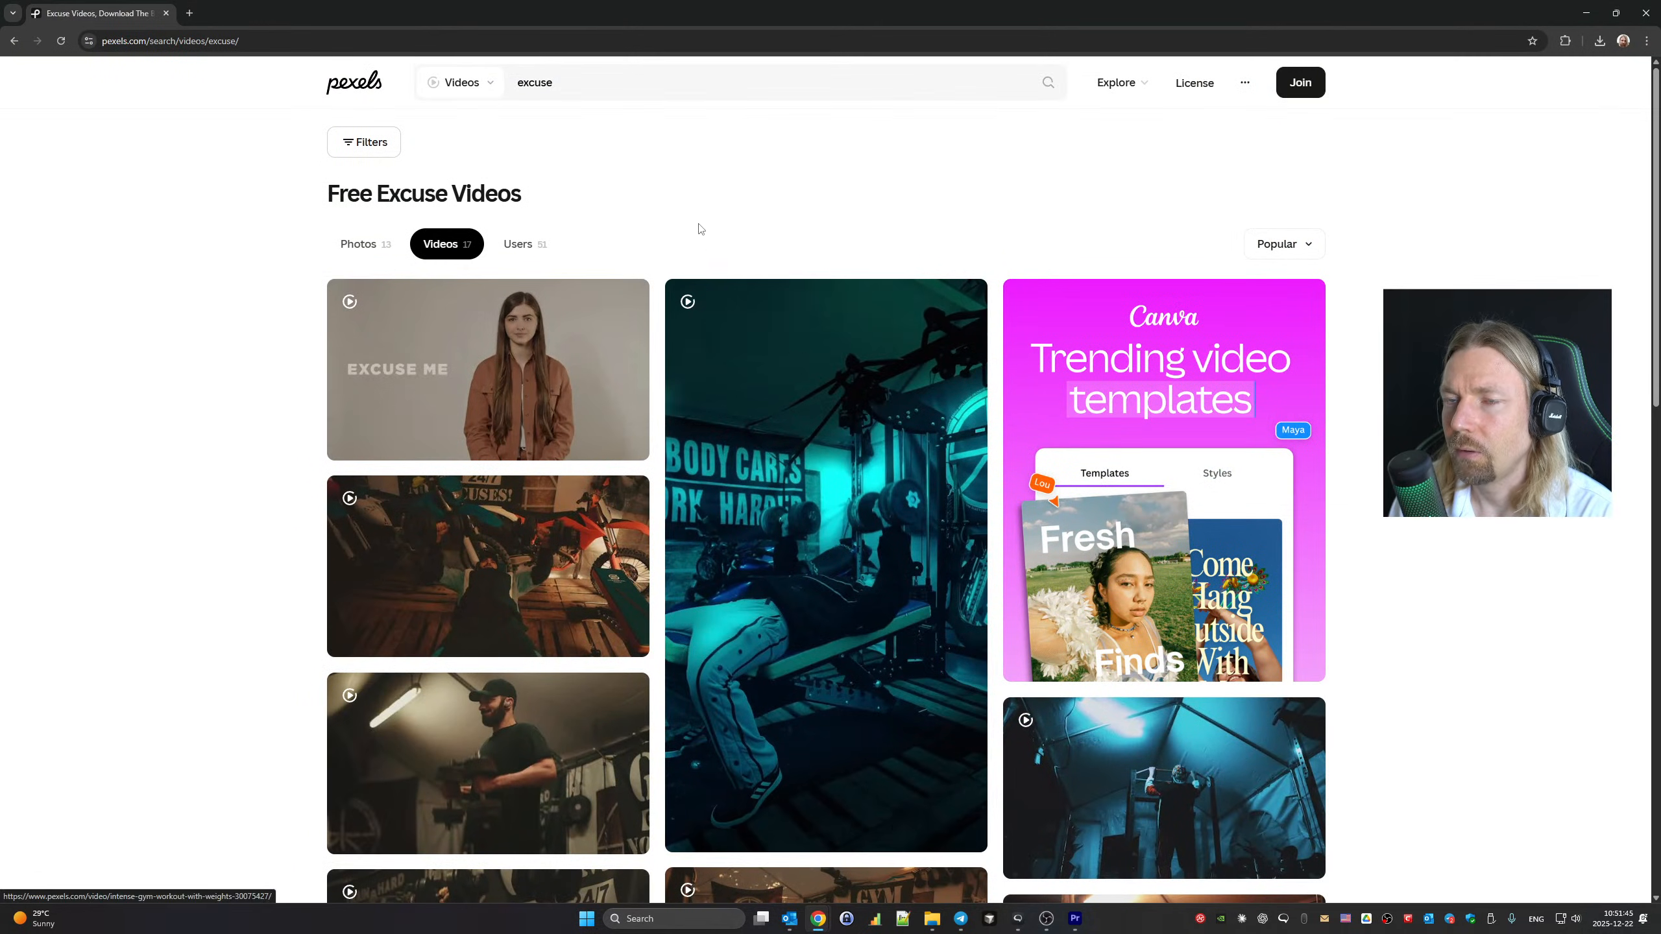
type("start")
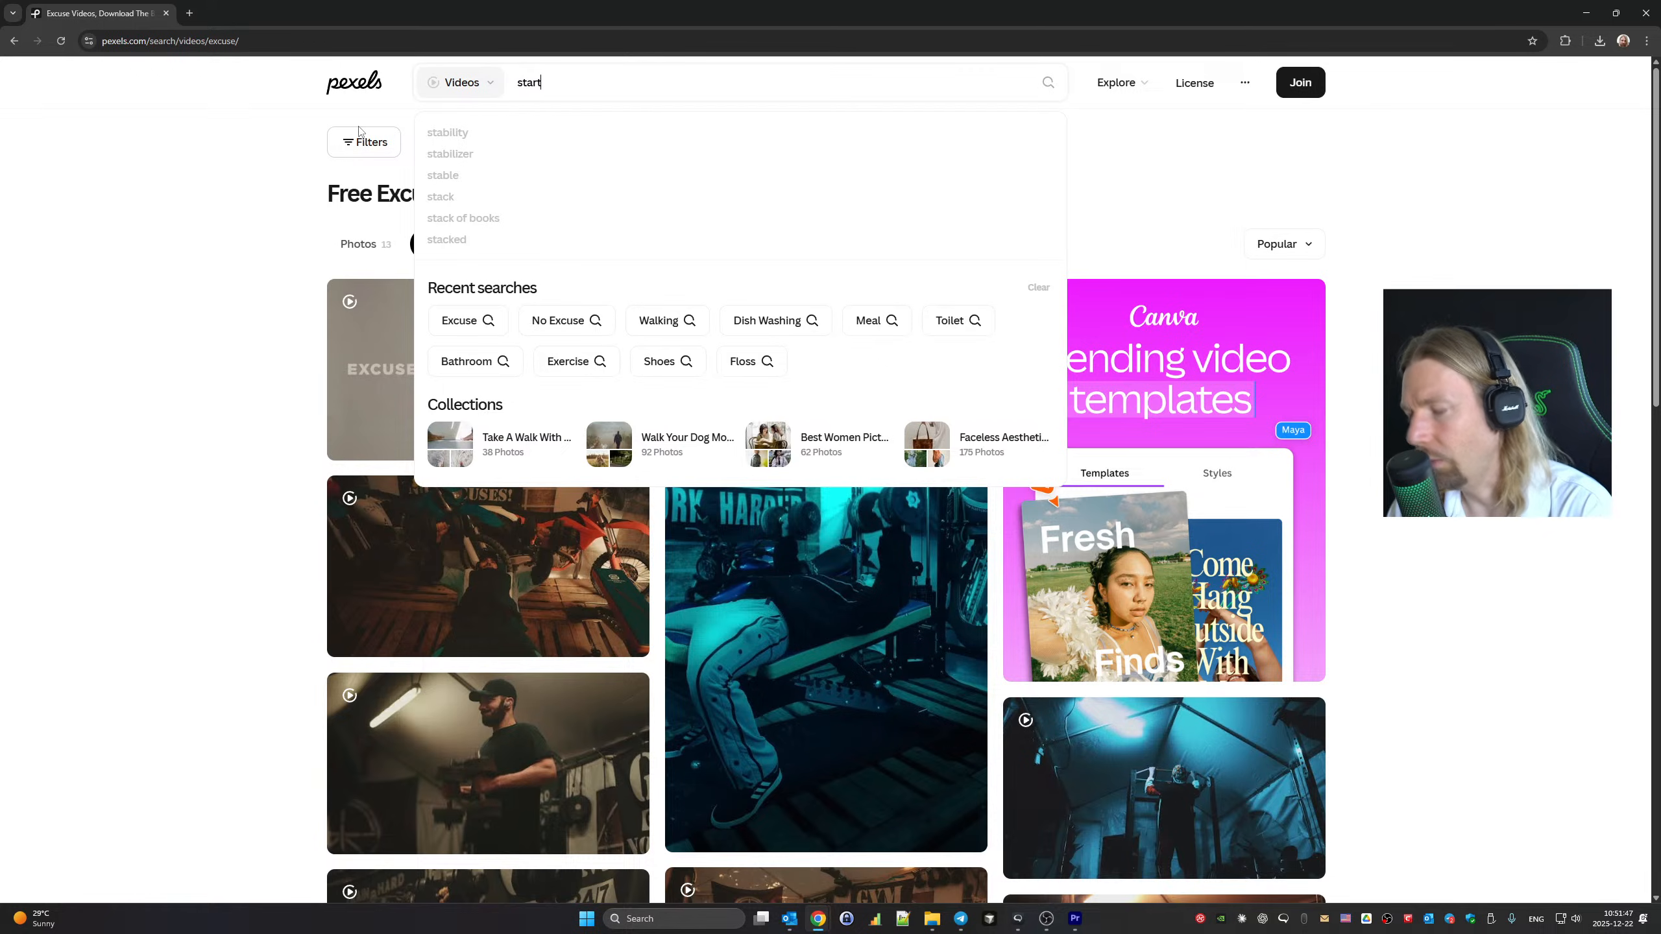
key("Return")
left_click(426, 78)
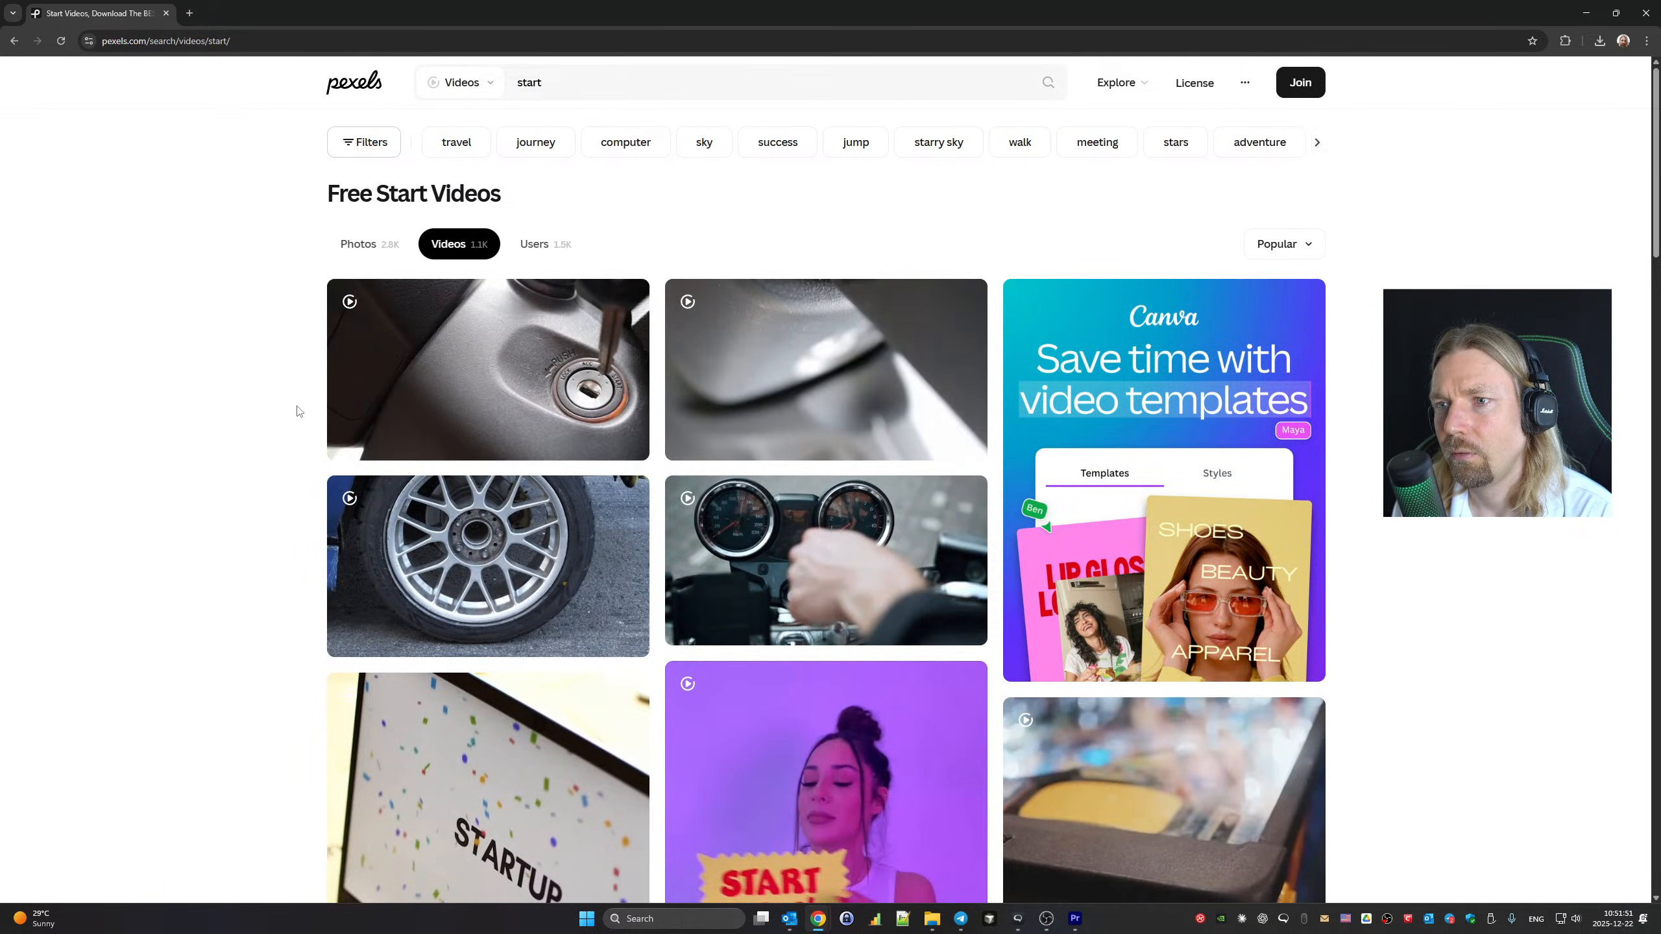
Look through the "start" video results for a vertical clip that suits the narration about starting immediately
scroll(356, 412, "down", 5)
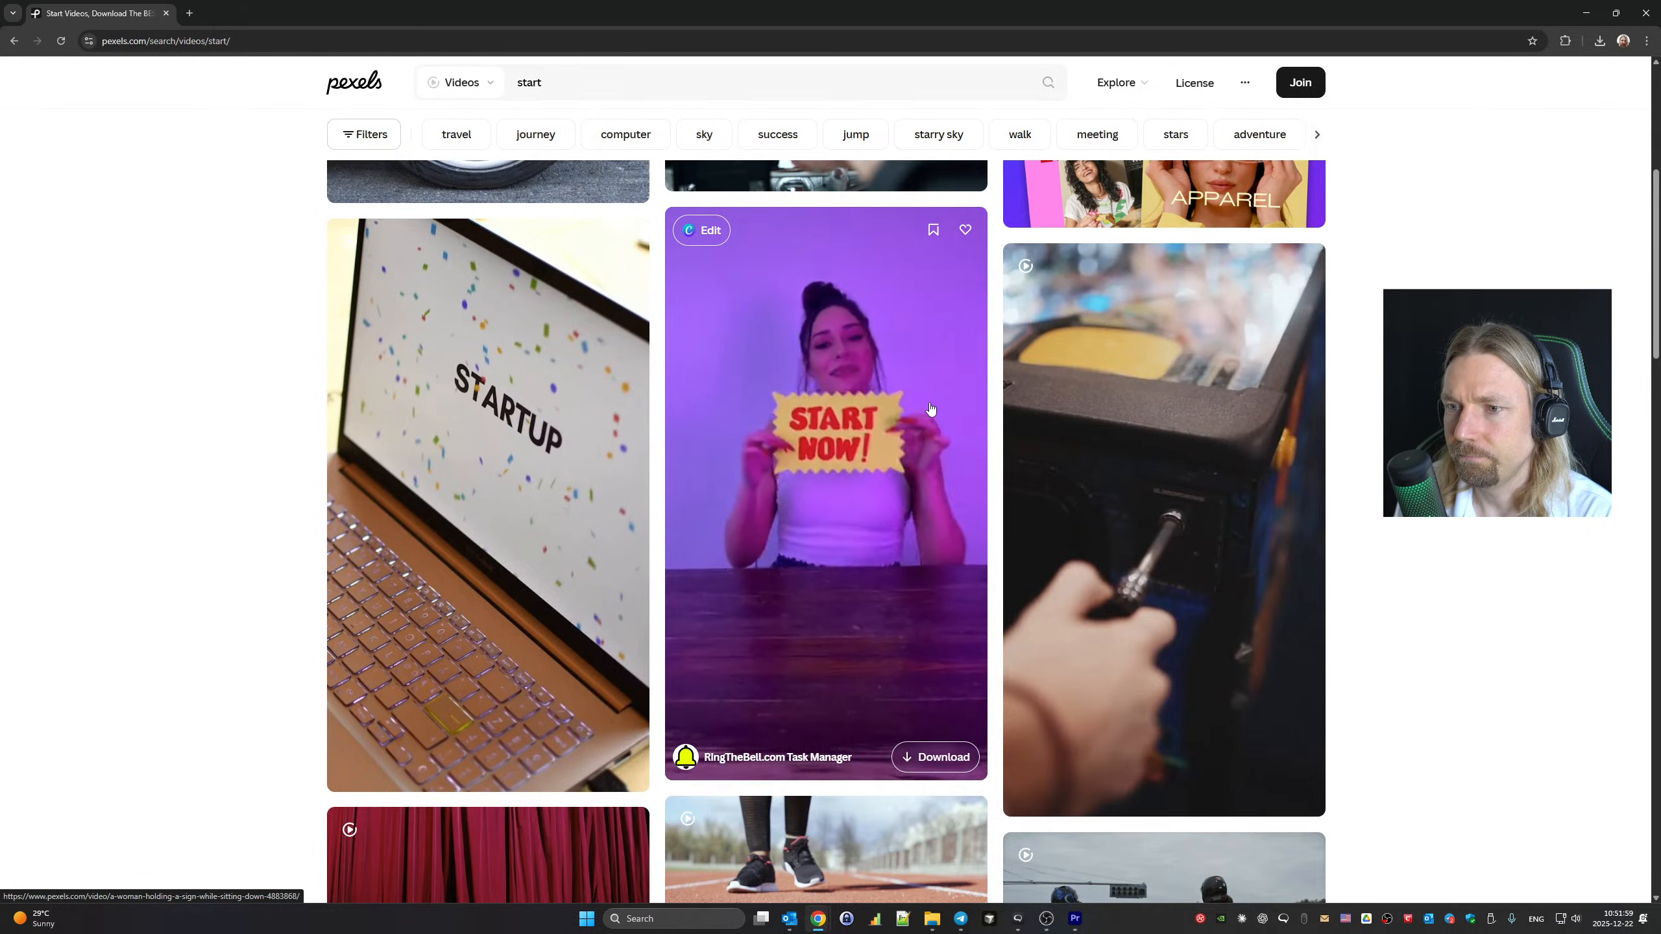
scroll(858, 466, "up", 5)
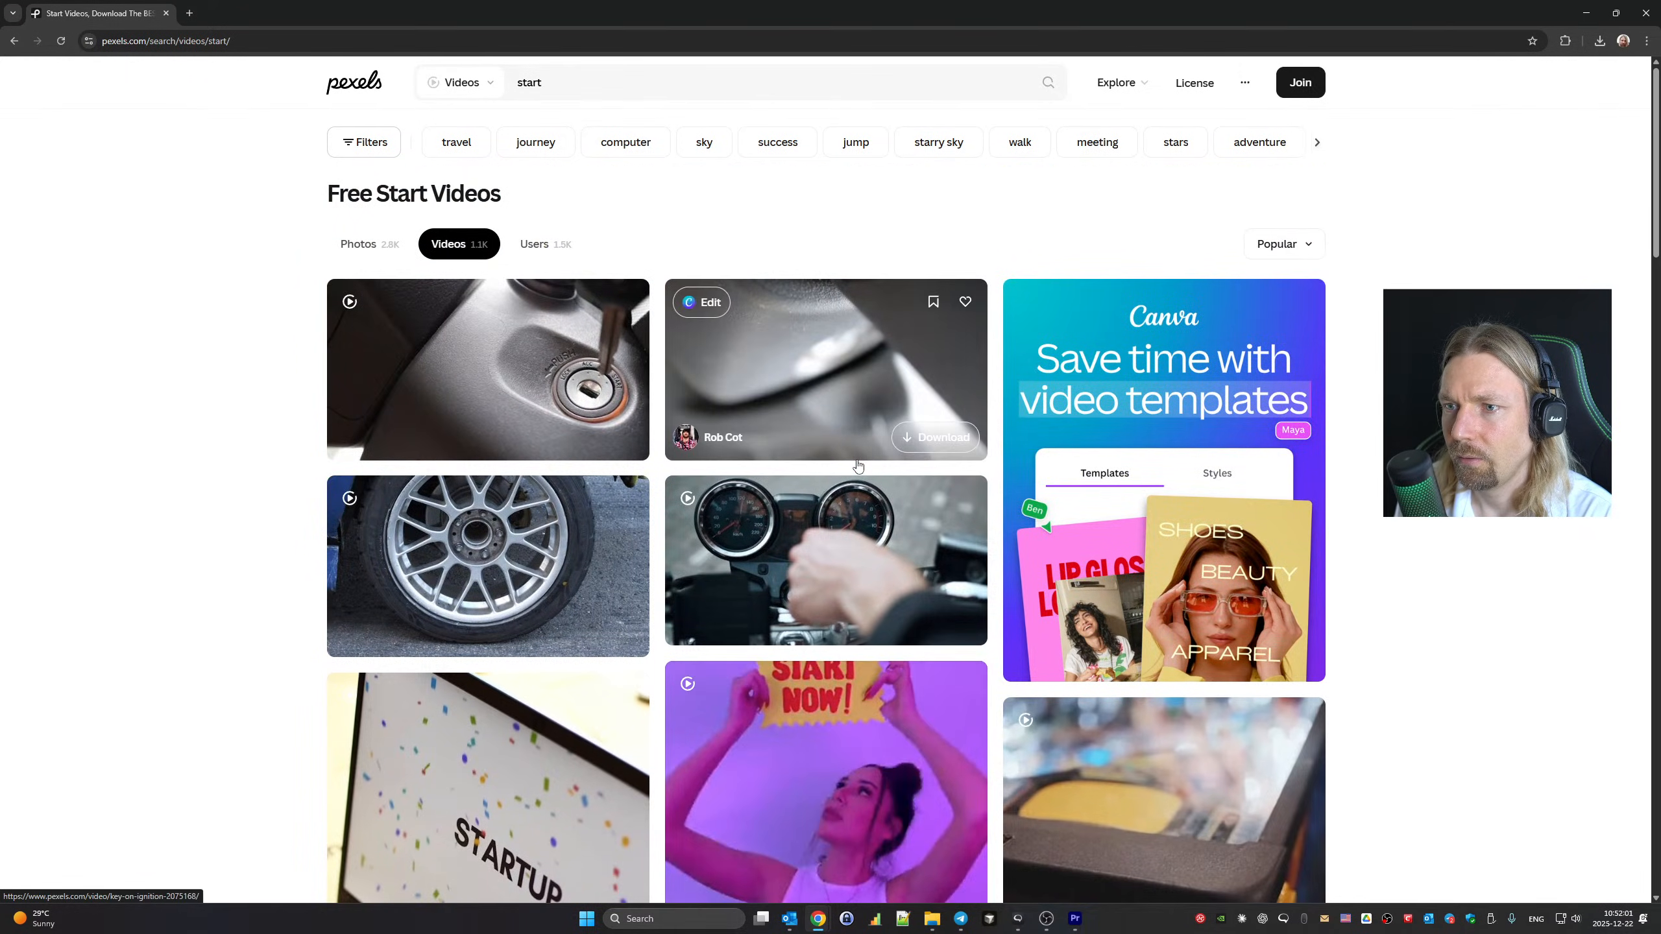
scroll(858, 466, "down", 15)
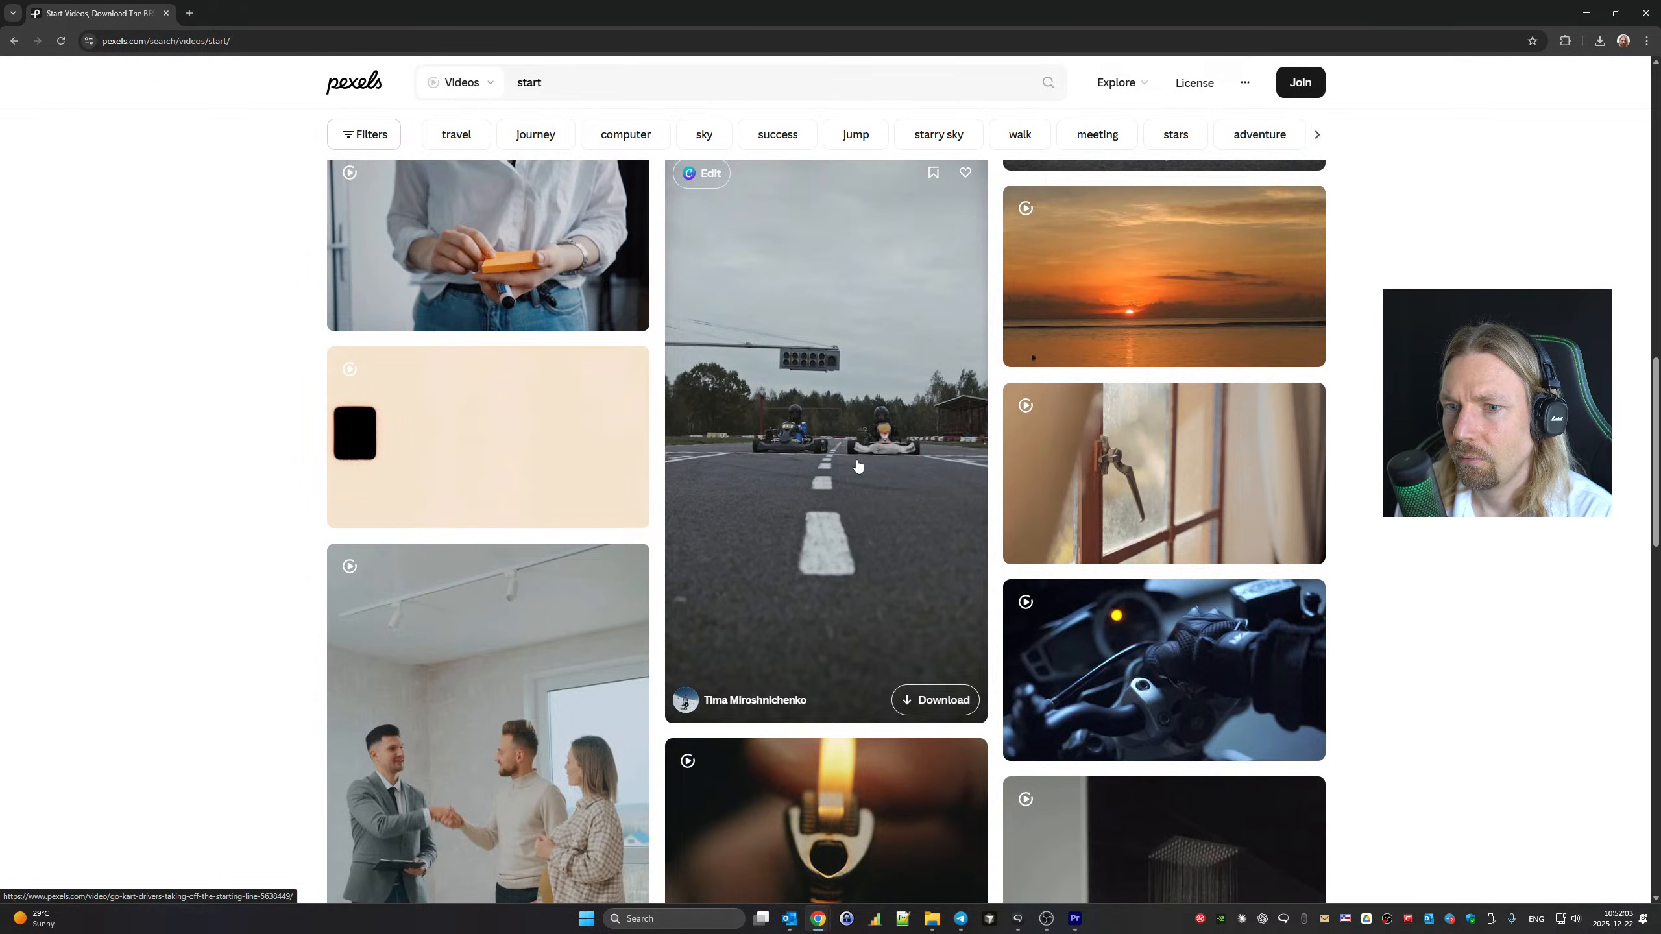
scroll(858, 466, "down", 12)
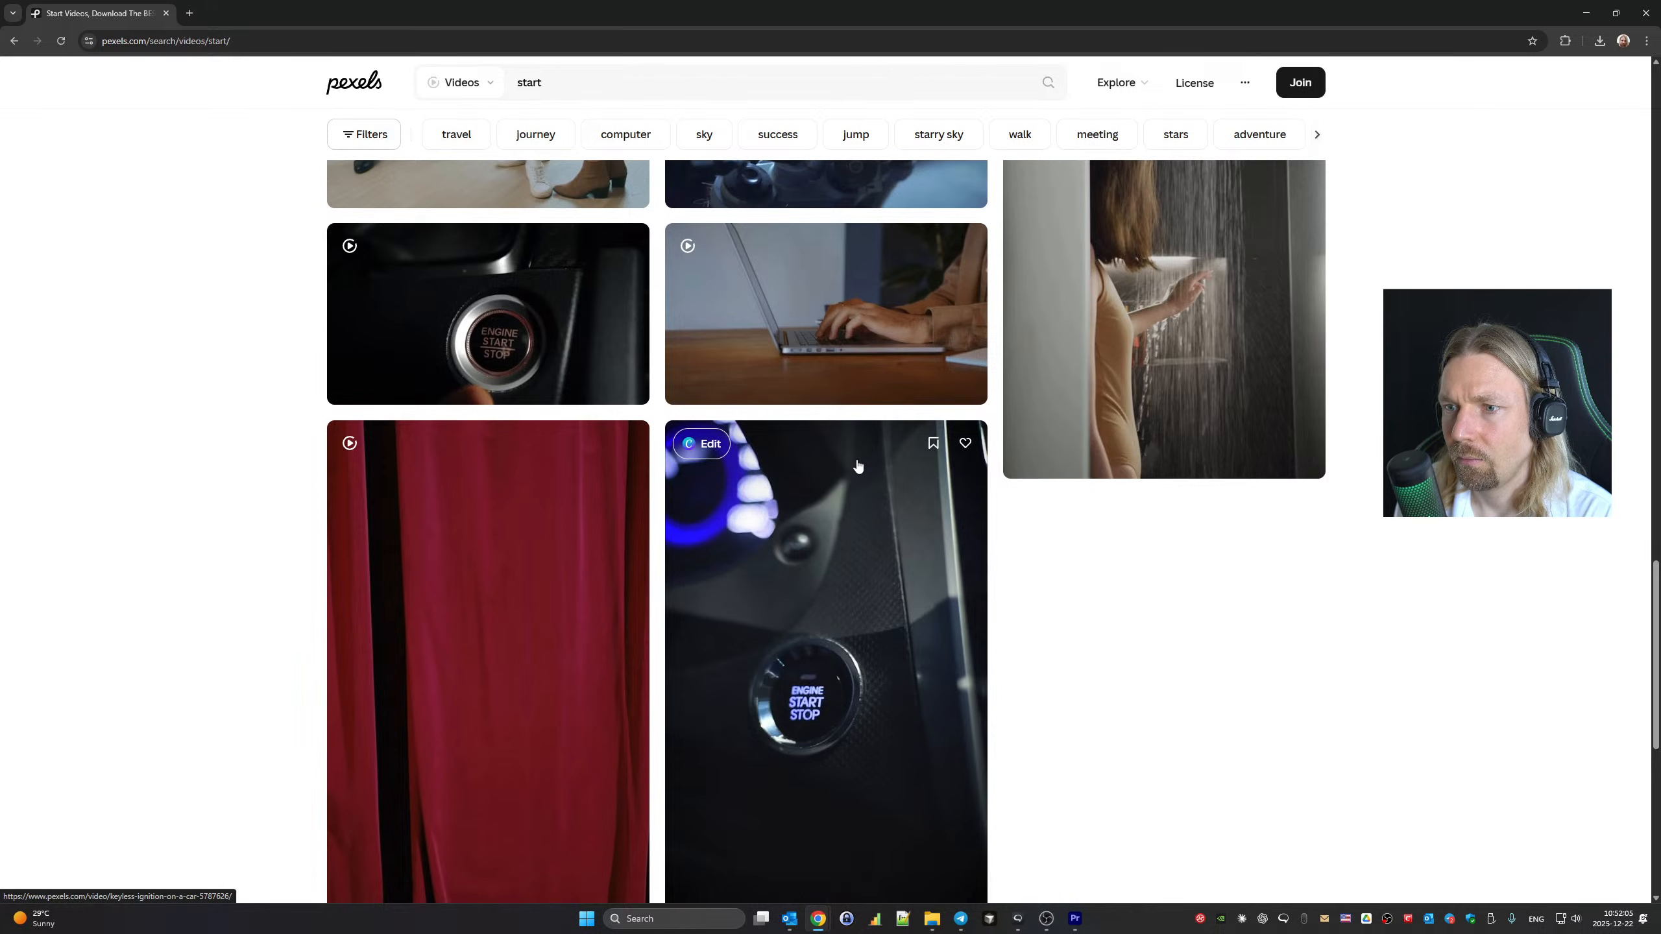
scroll(858, 466, "down", 6)
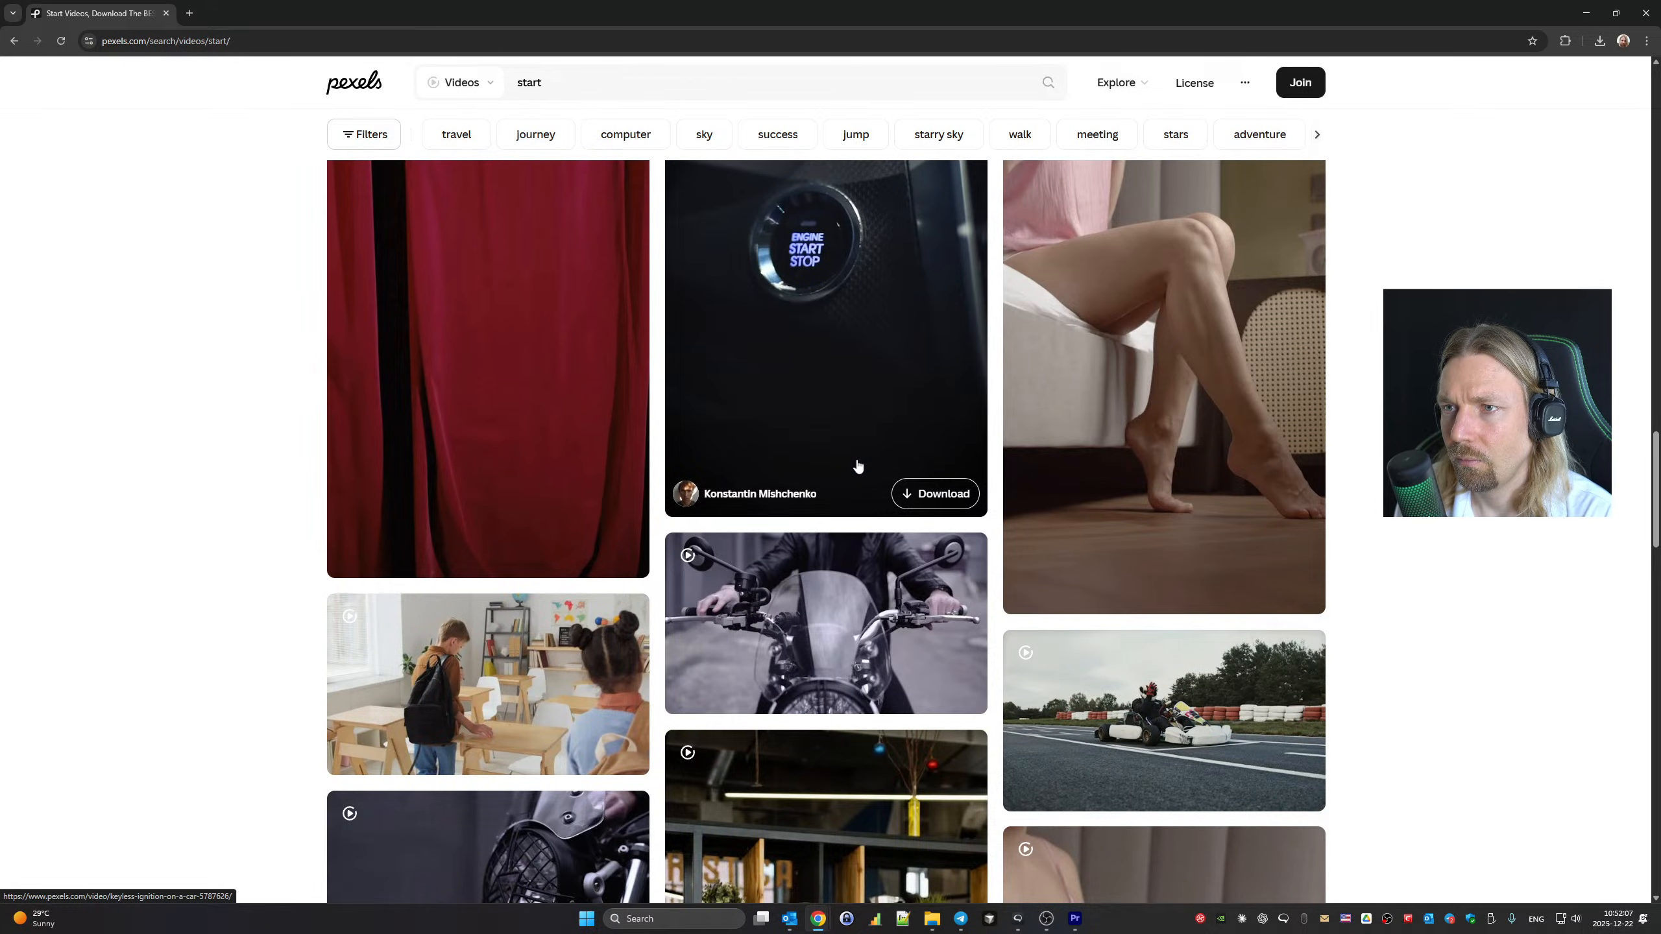
scroll(858, 466, "up", 2)
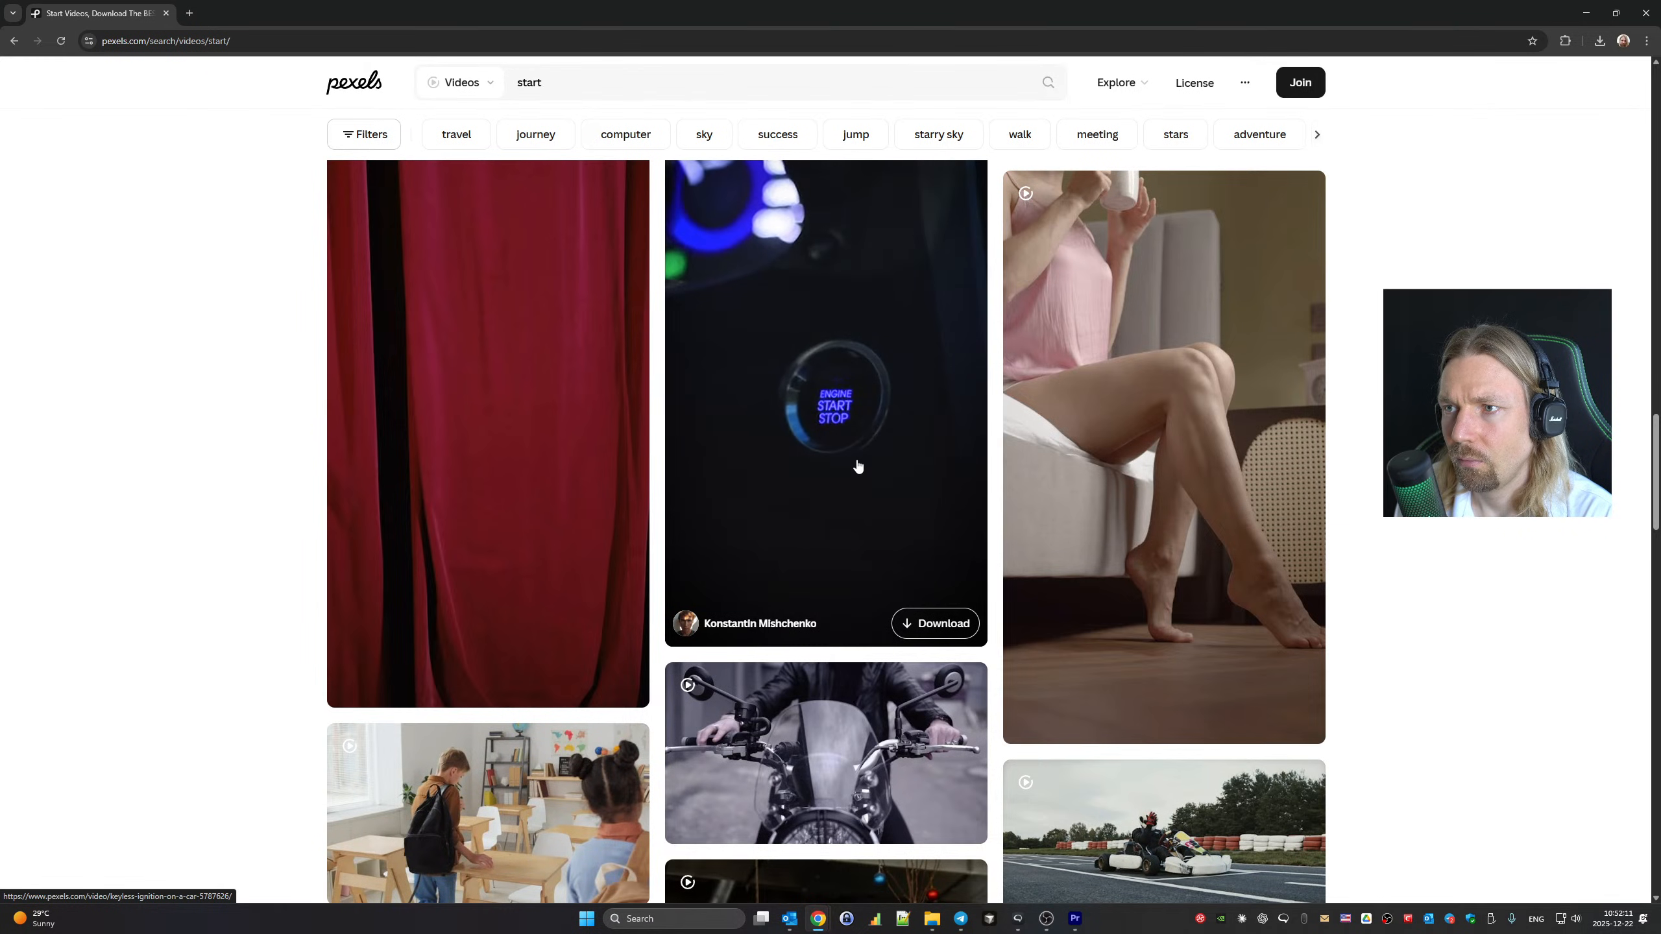
scroll(858, 466, "down", 8)
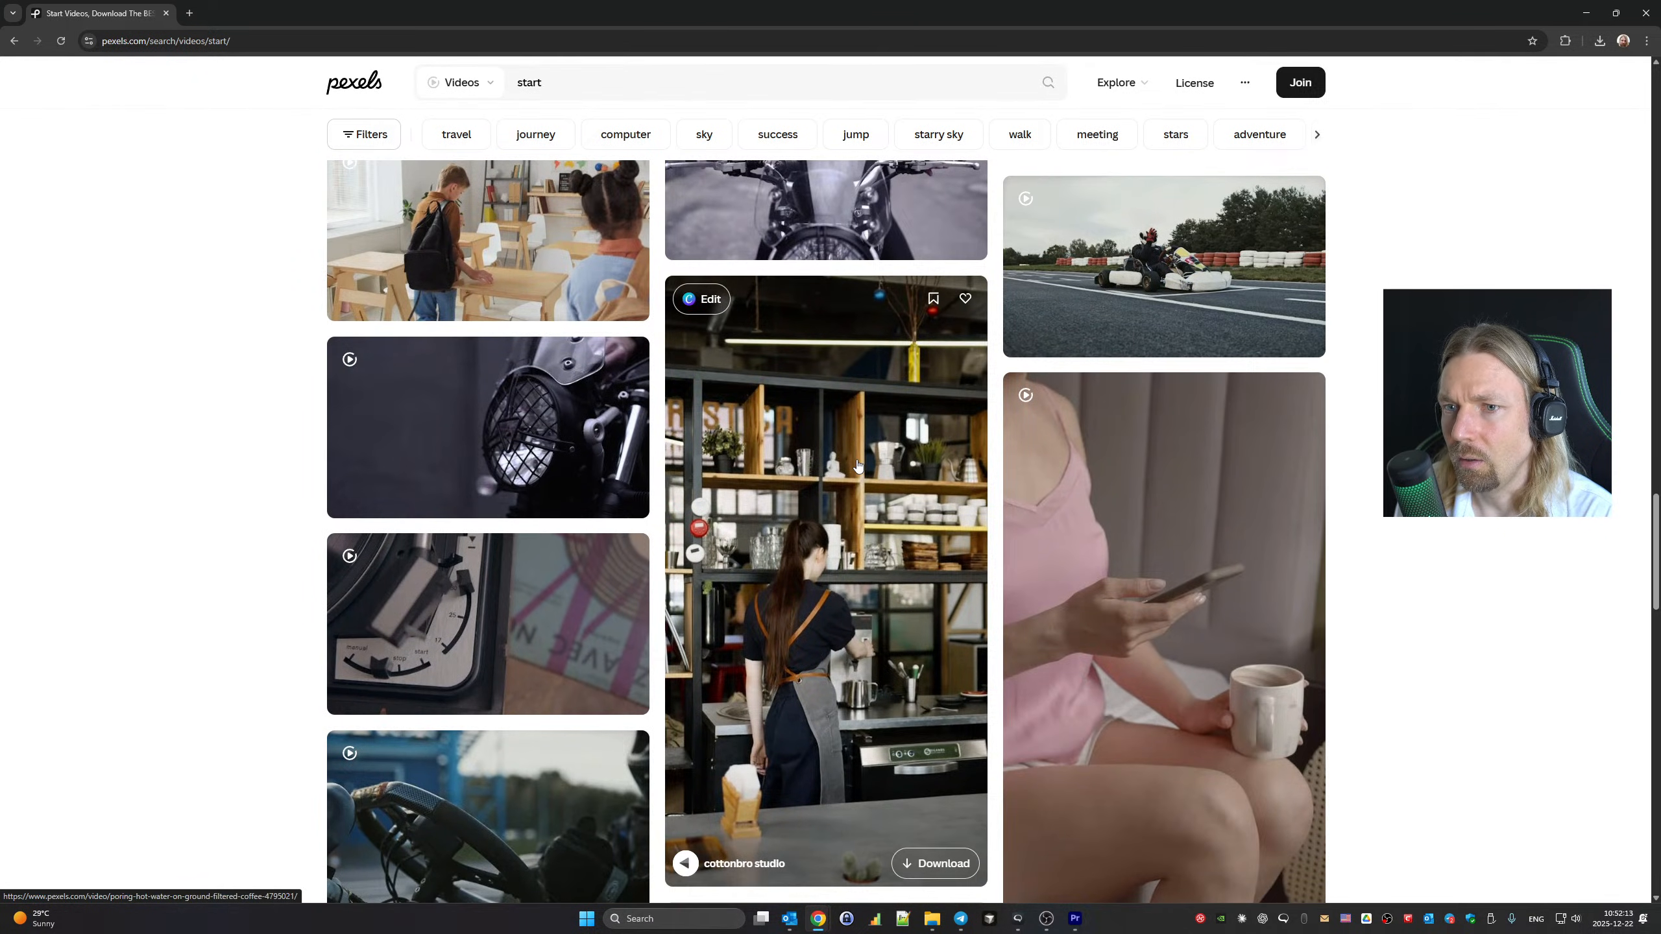
scroll(858, 466, "down", 11)
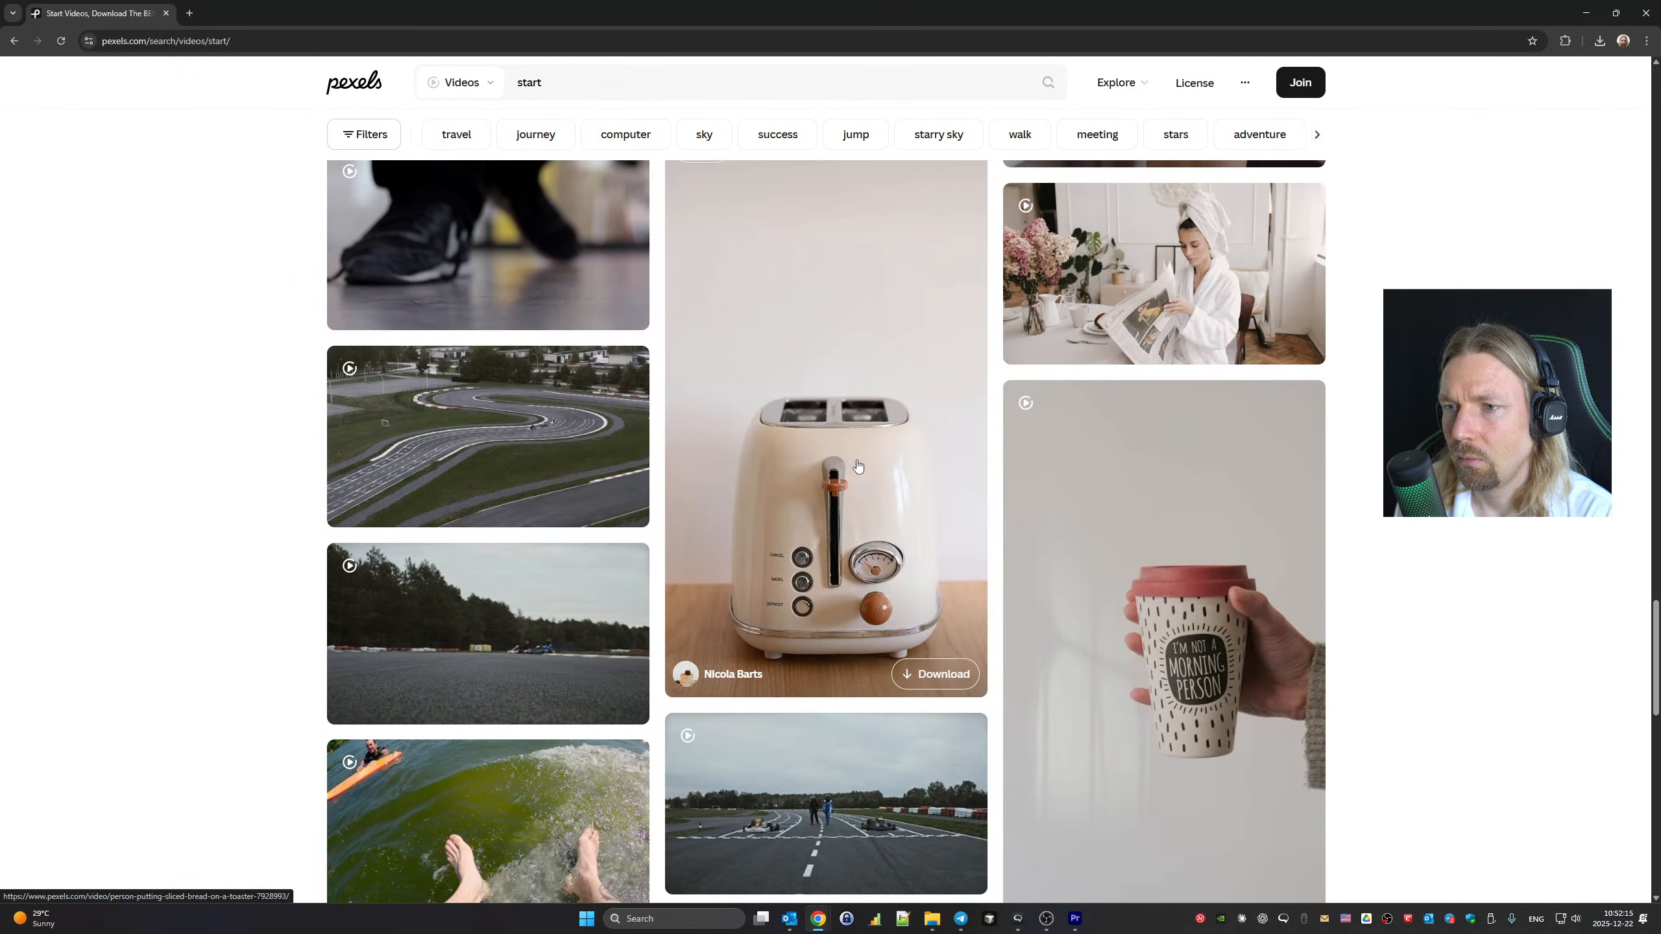
scroll(858, 466, "down", 6)
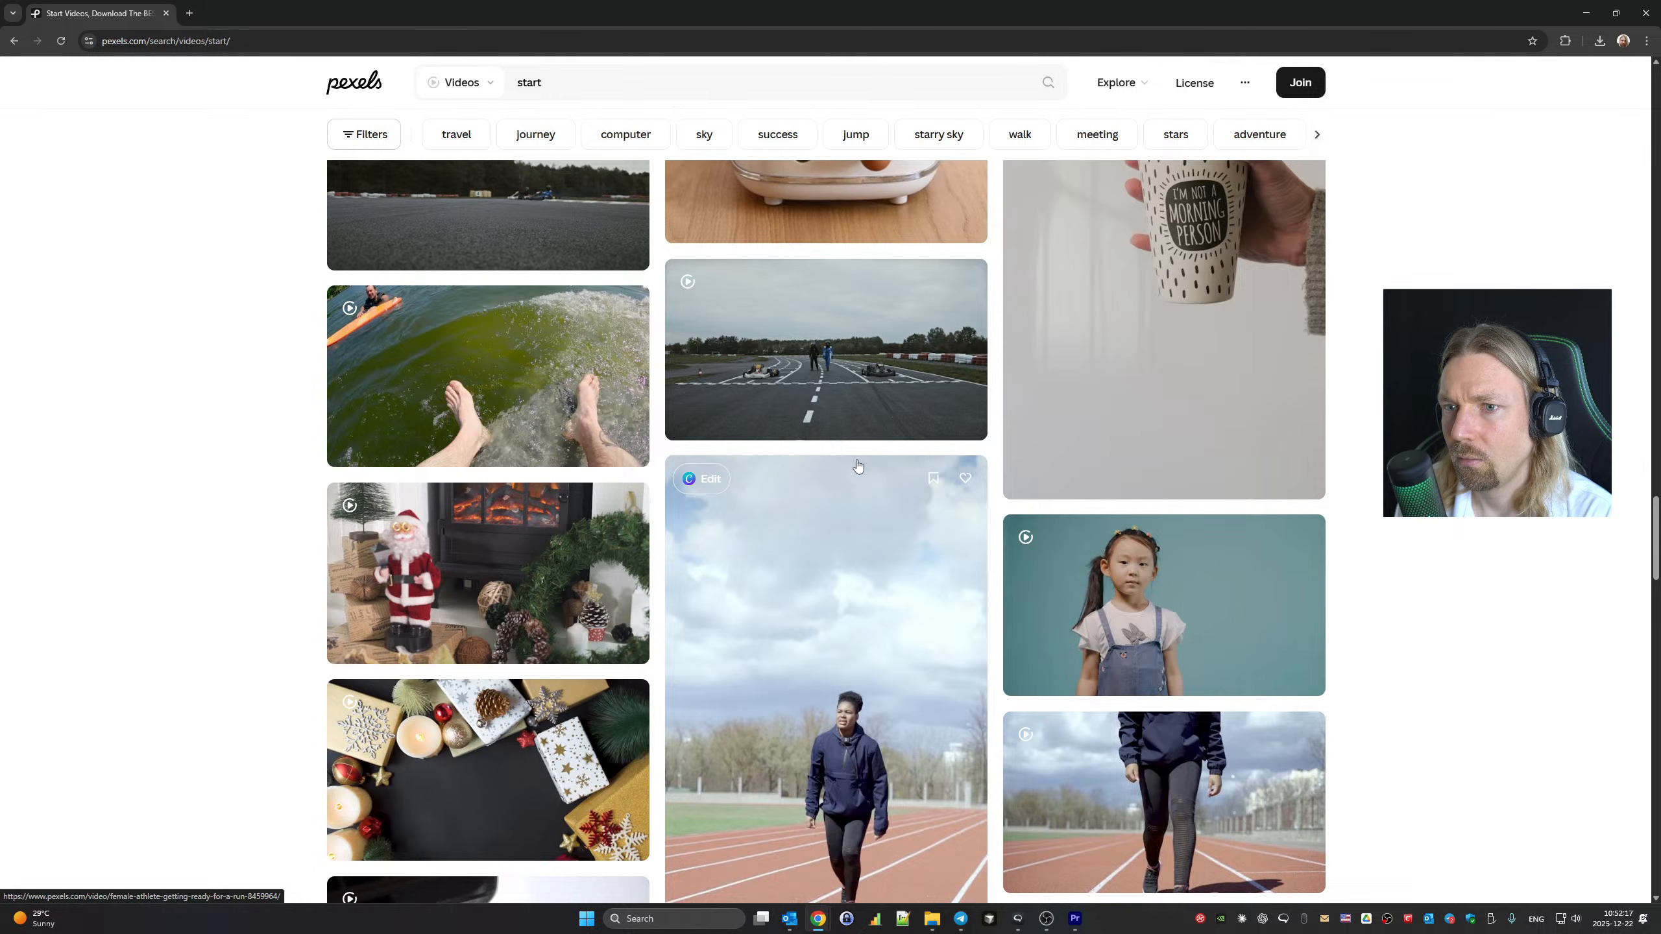
scroll(858, 466, "down", 2)
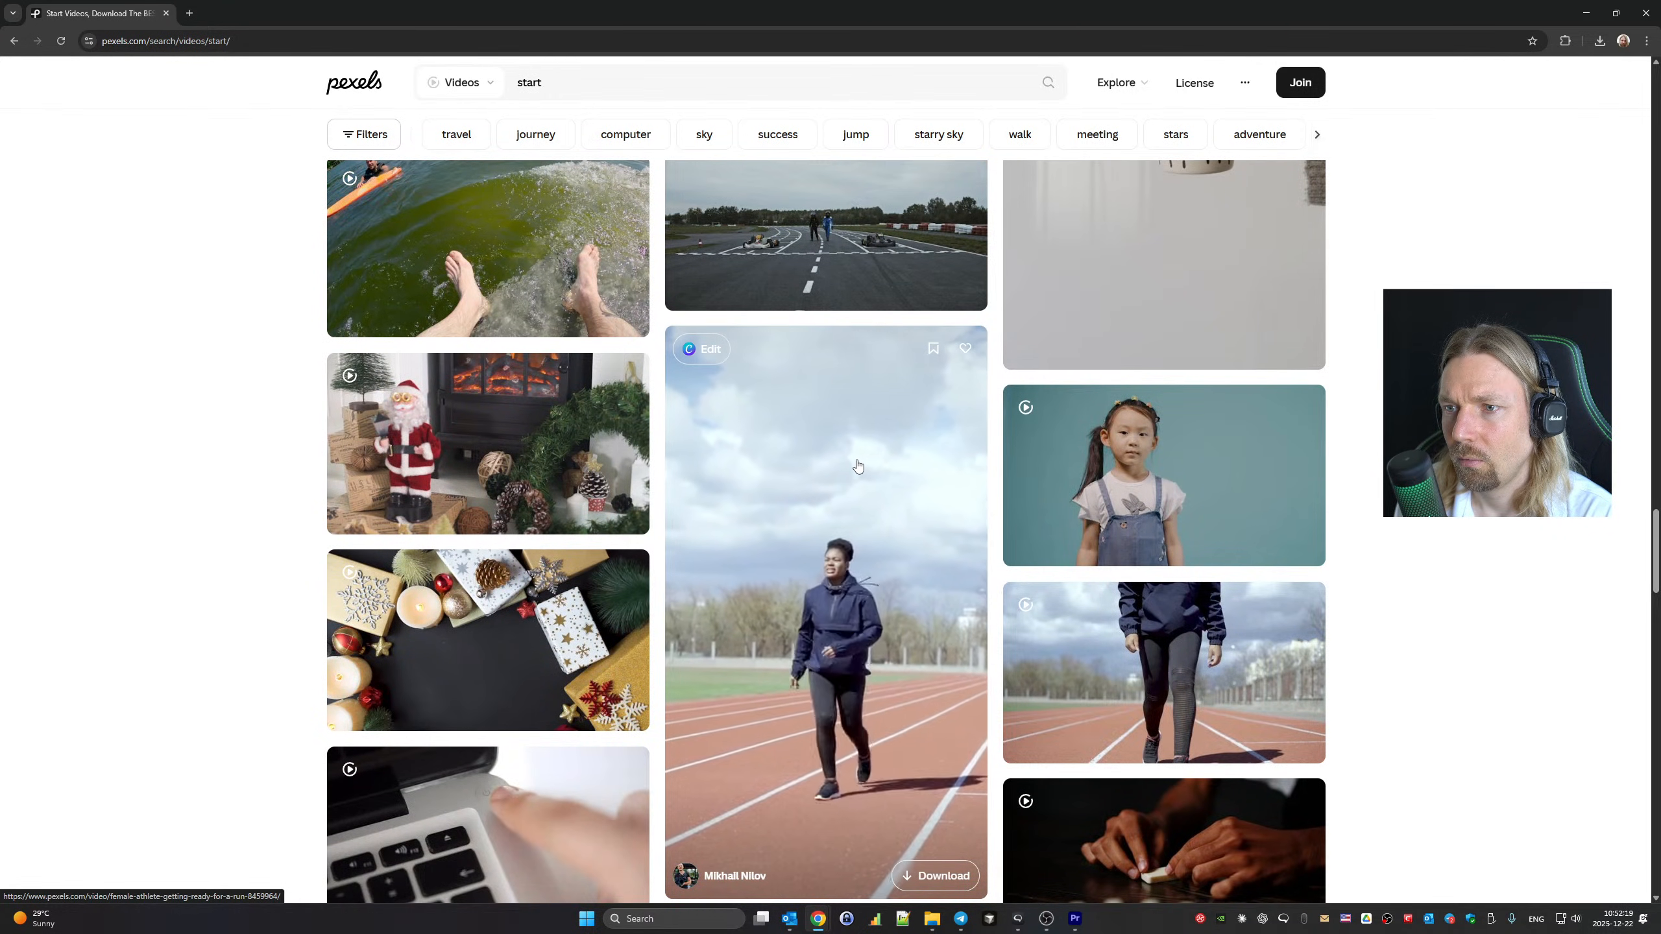
scroll(858, 466, "down", 8)
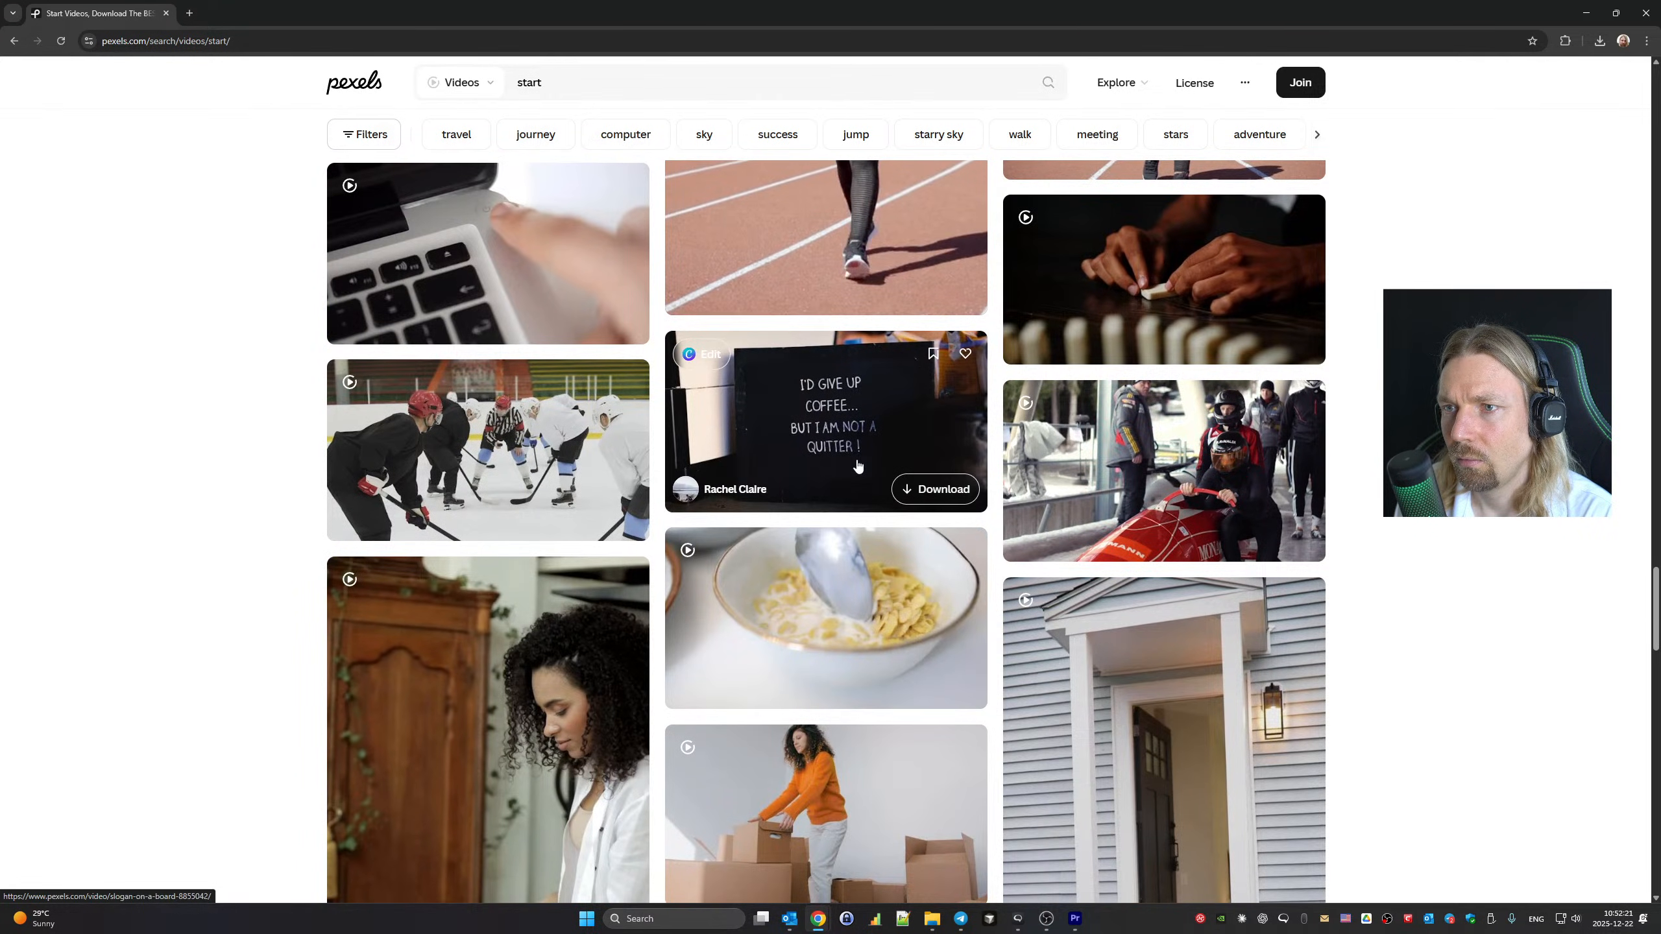
scroll(858, 466, "down", 20)
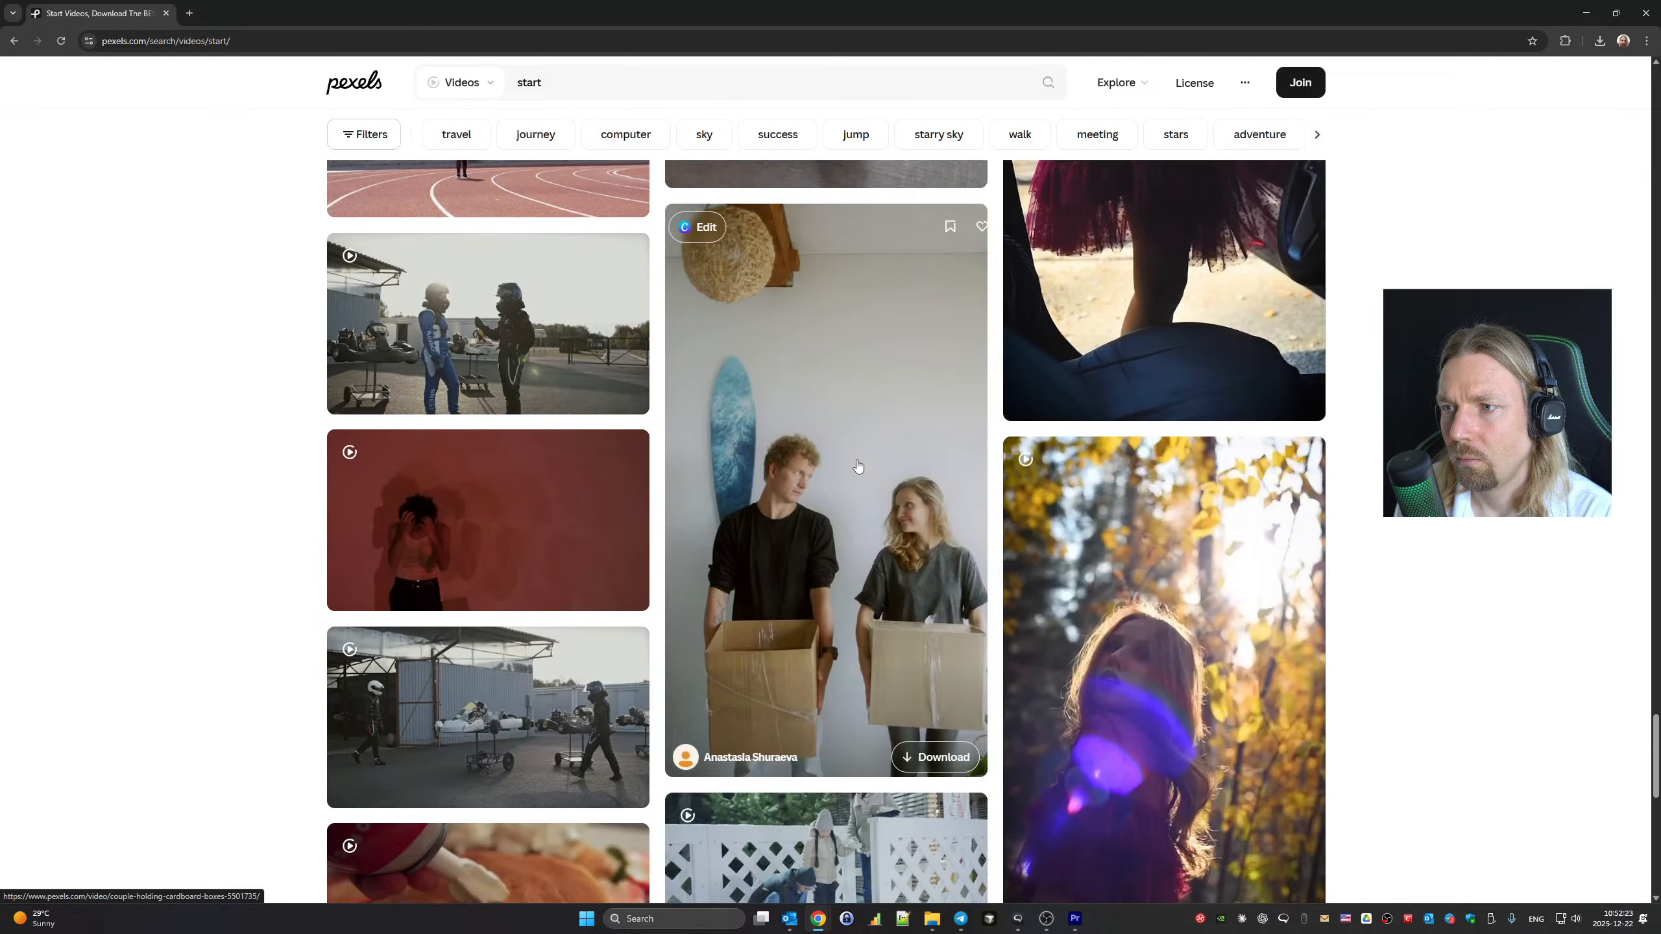
scroll(858, 466, "down", 7)
scroll(857, 466, "down", 8)
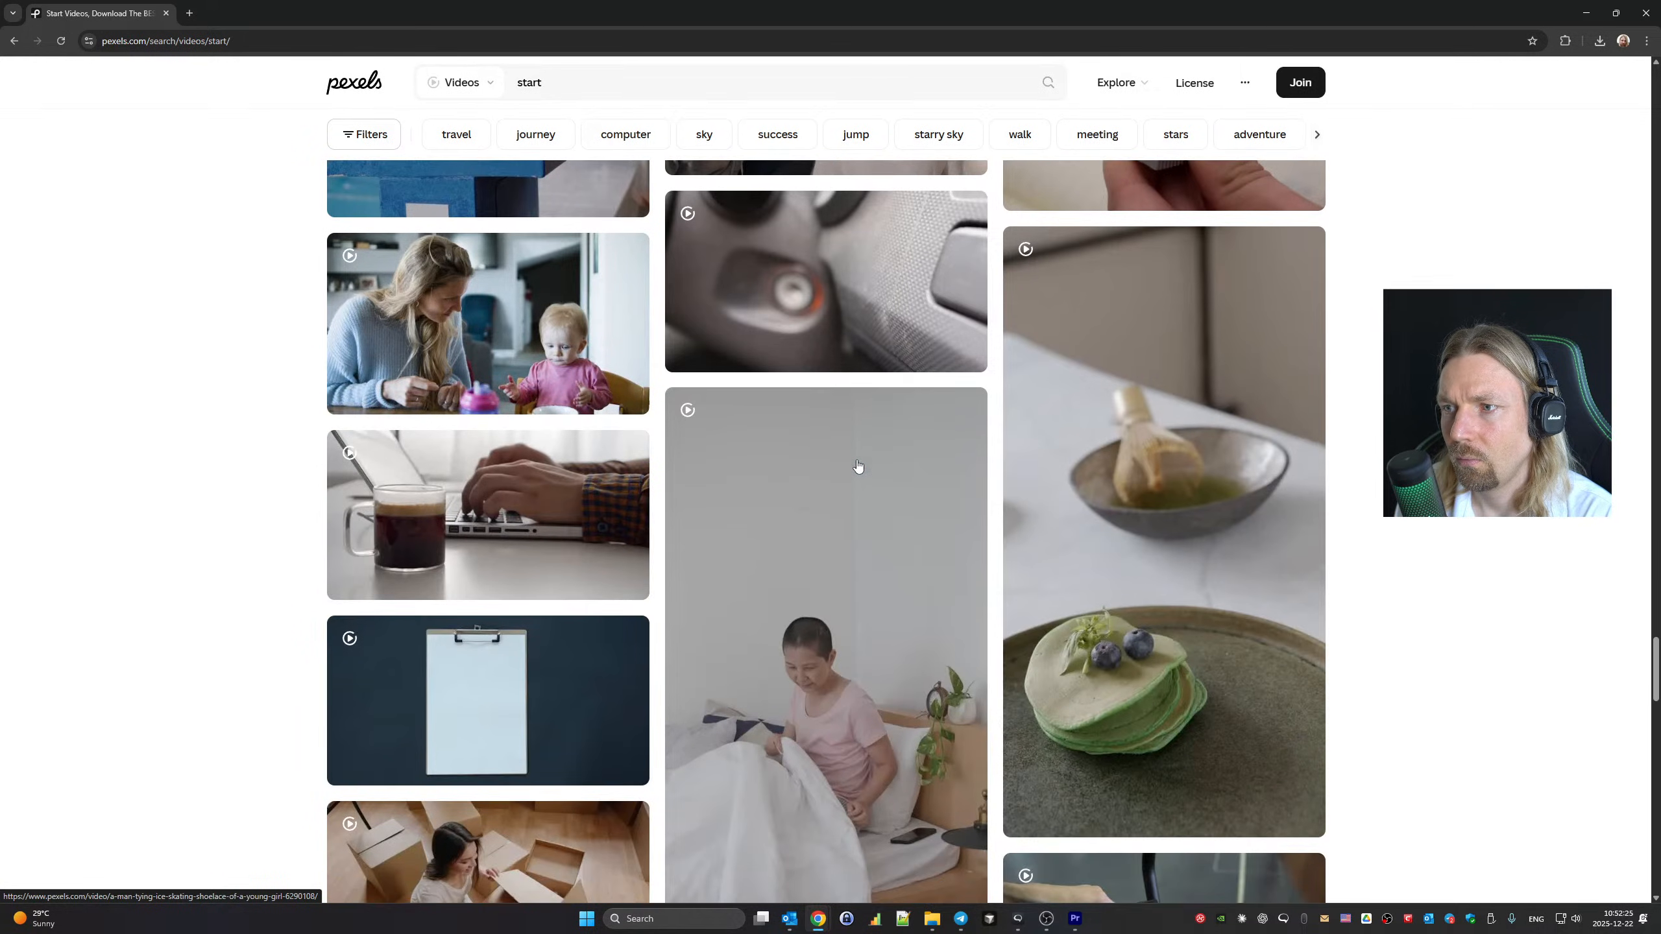
scroll(858, 466, "down", 20)
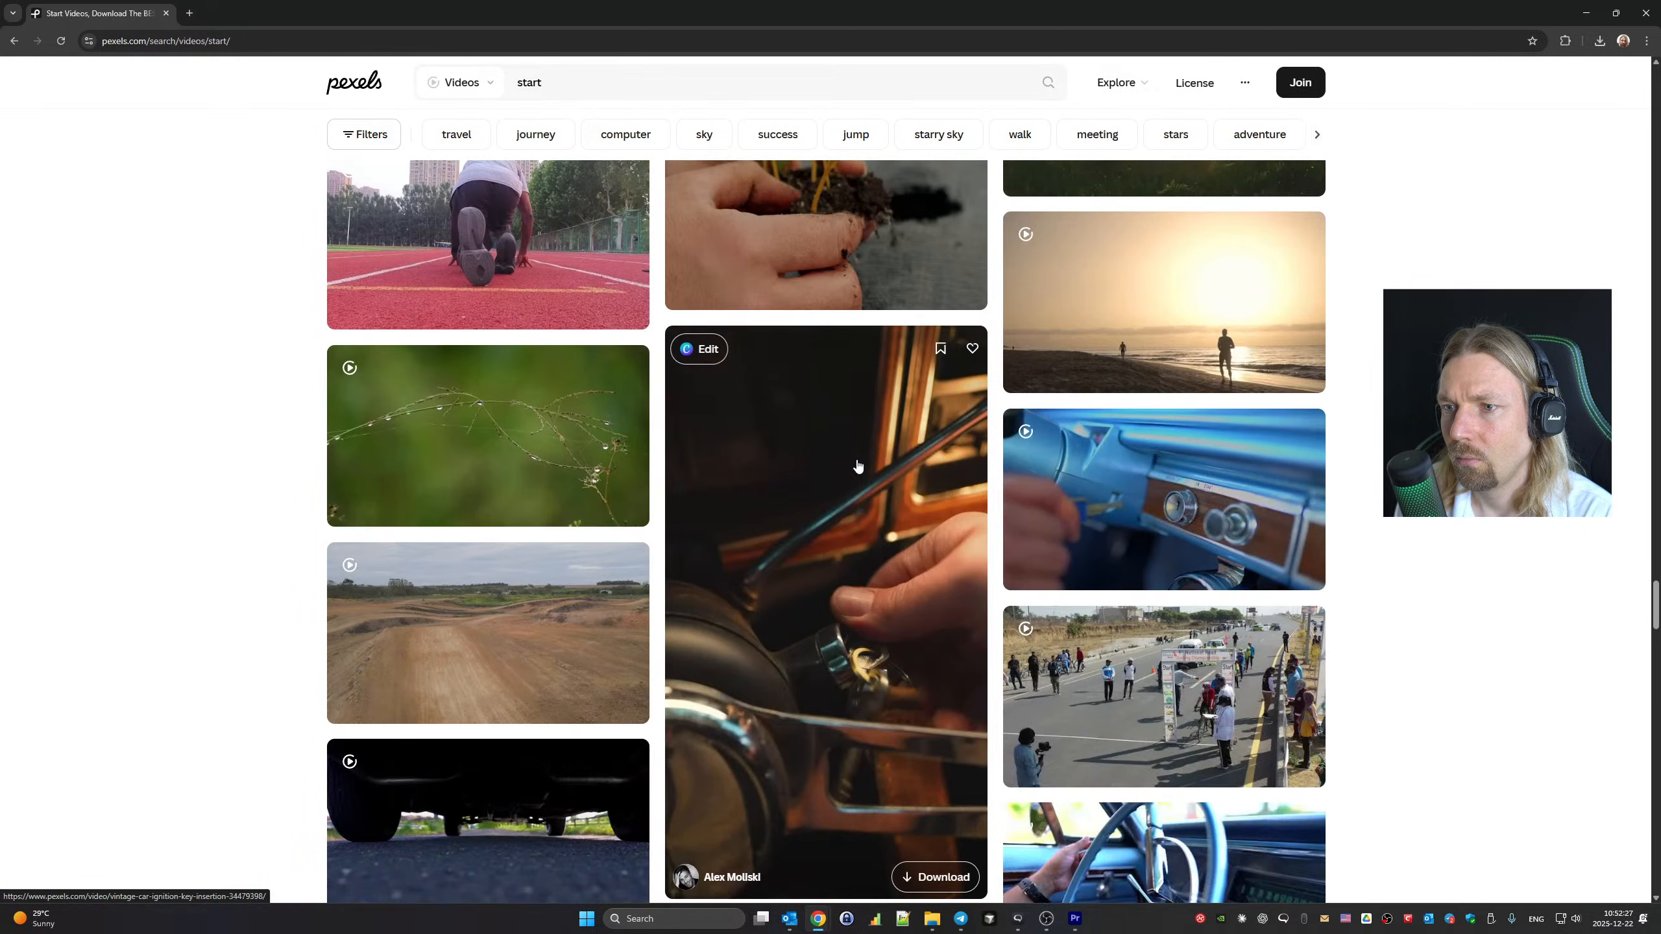
scroll(858, 466, "down", 15)
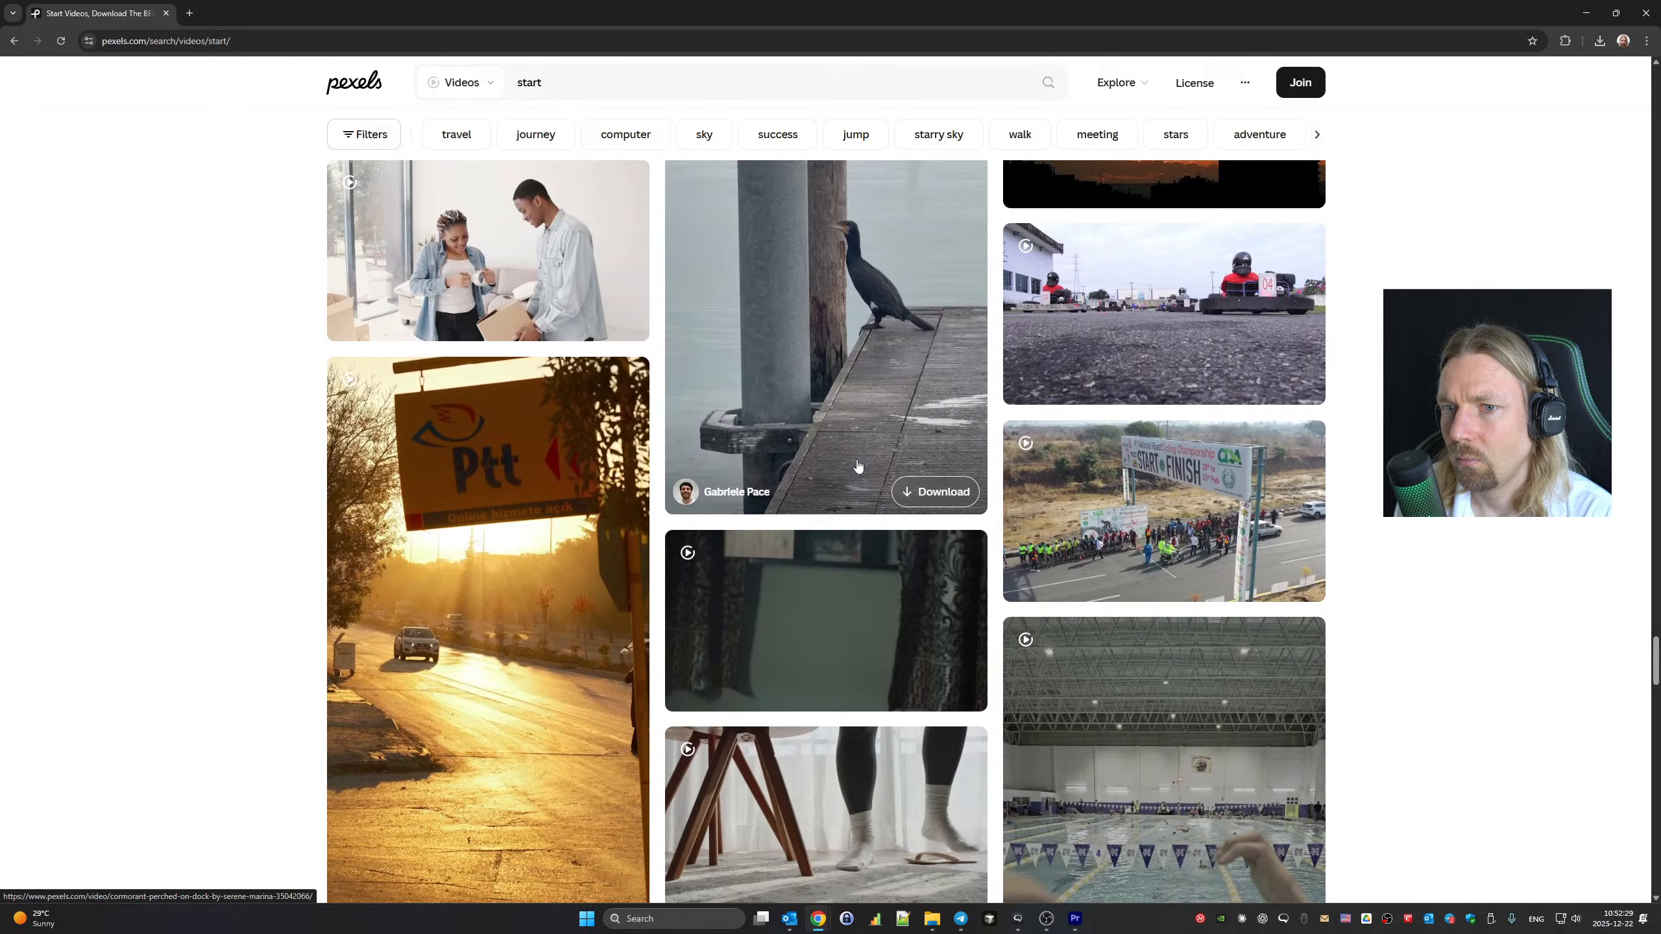
scroll(858, 466, "down", 5)
scroll(858, 466, "down", 10)
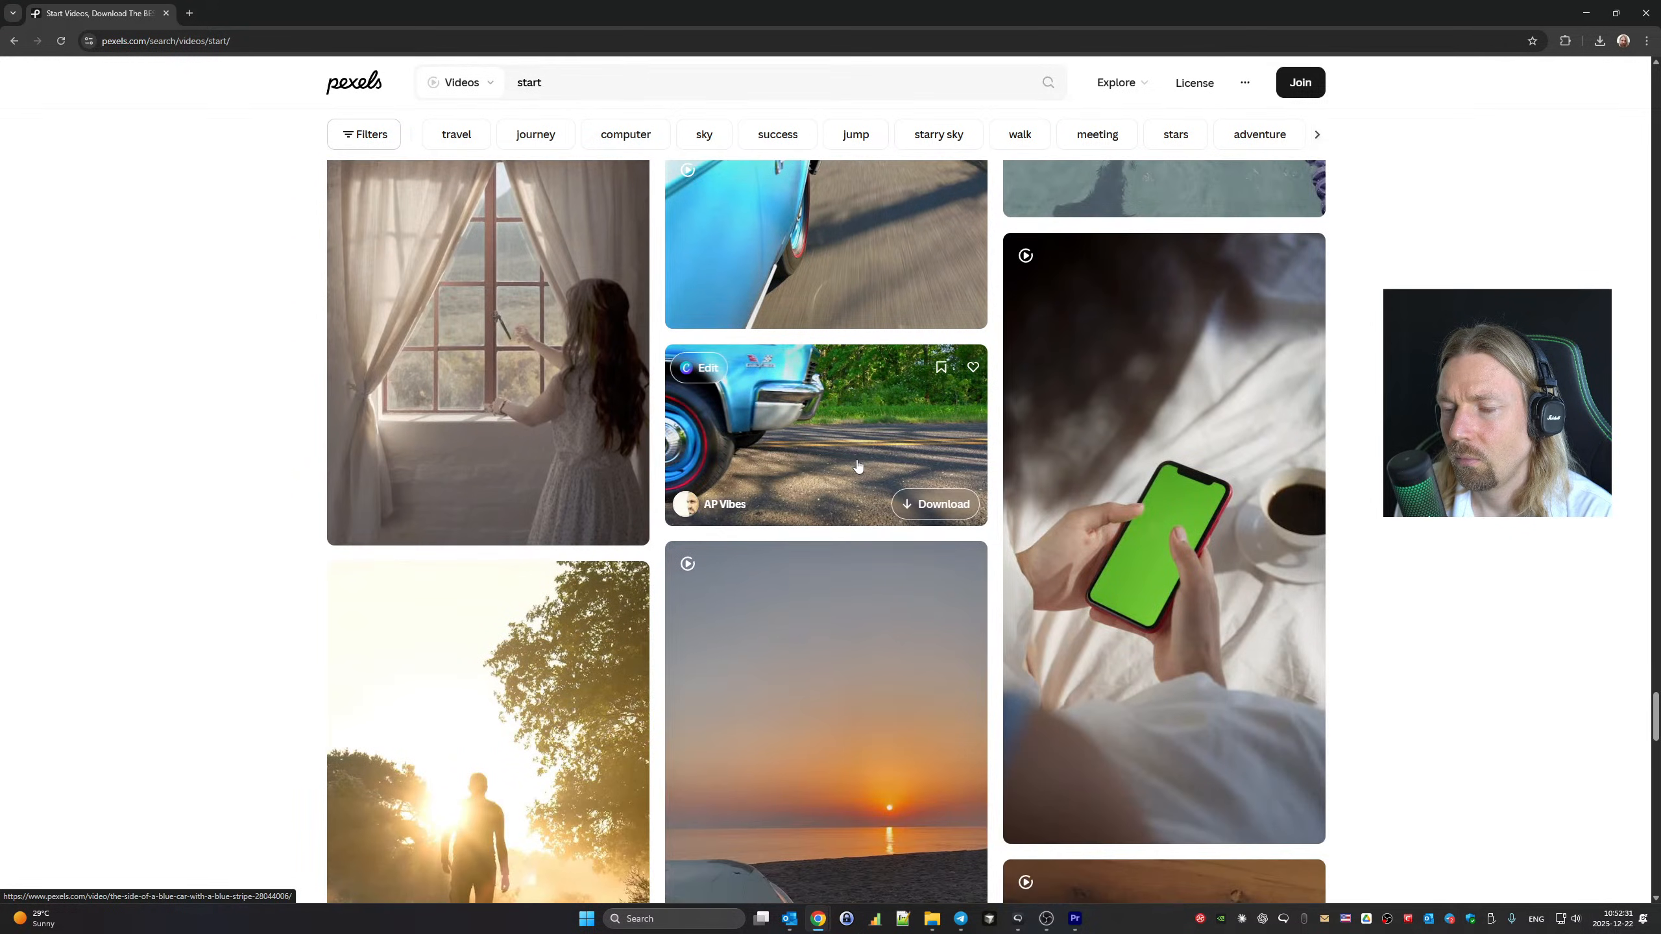
scroll(857, 466, "down", 15)
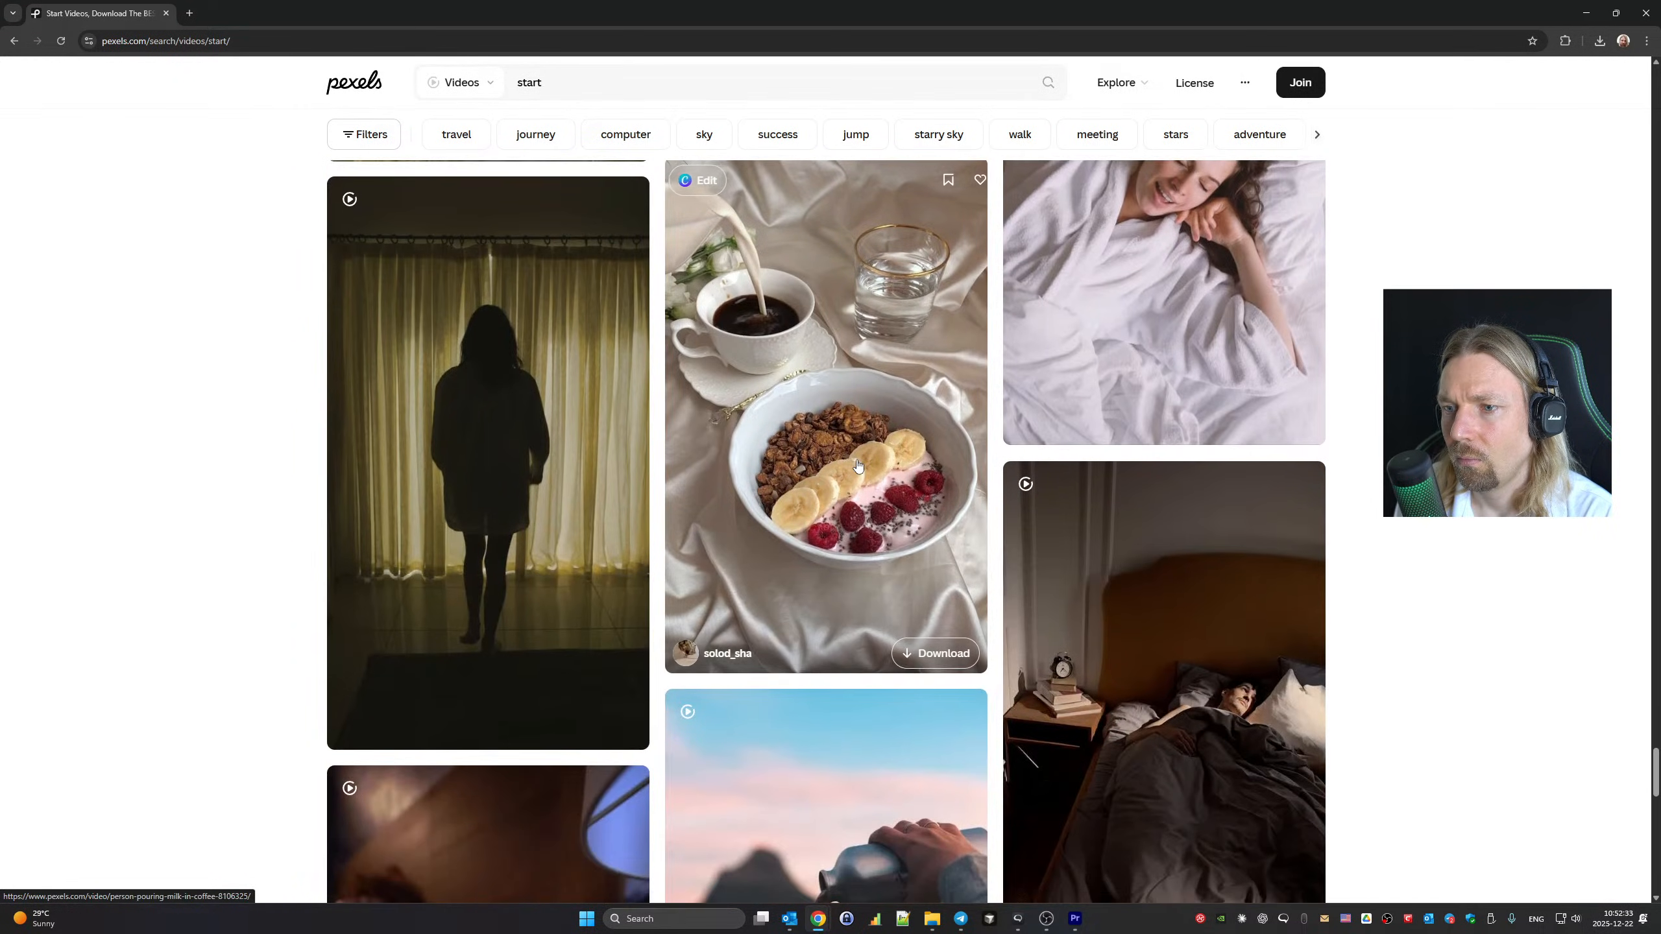
Download the vertical clip of the woman holding a "START NOW!" sign and place it above the adjustment layer at 00:00:49:00 in Premiere Pro
scroll(858, 466, "up", 20)
scroll(863, 524, "down", 6)
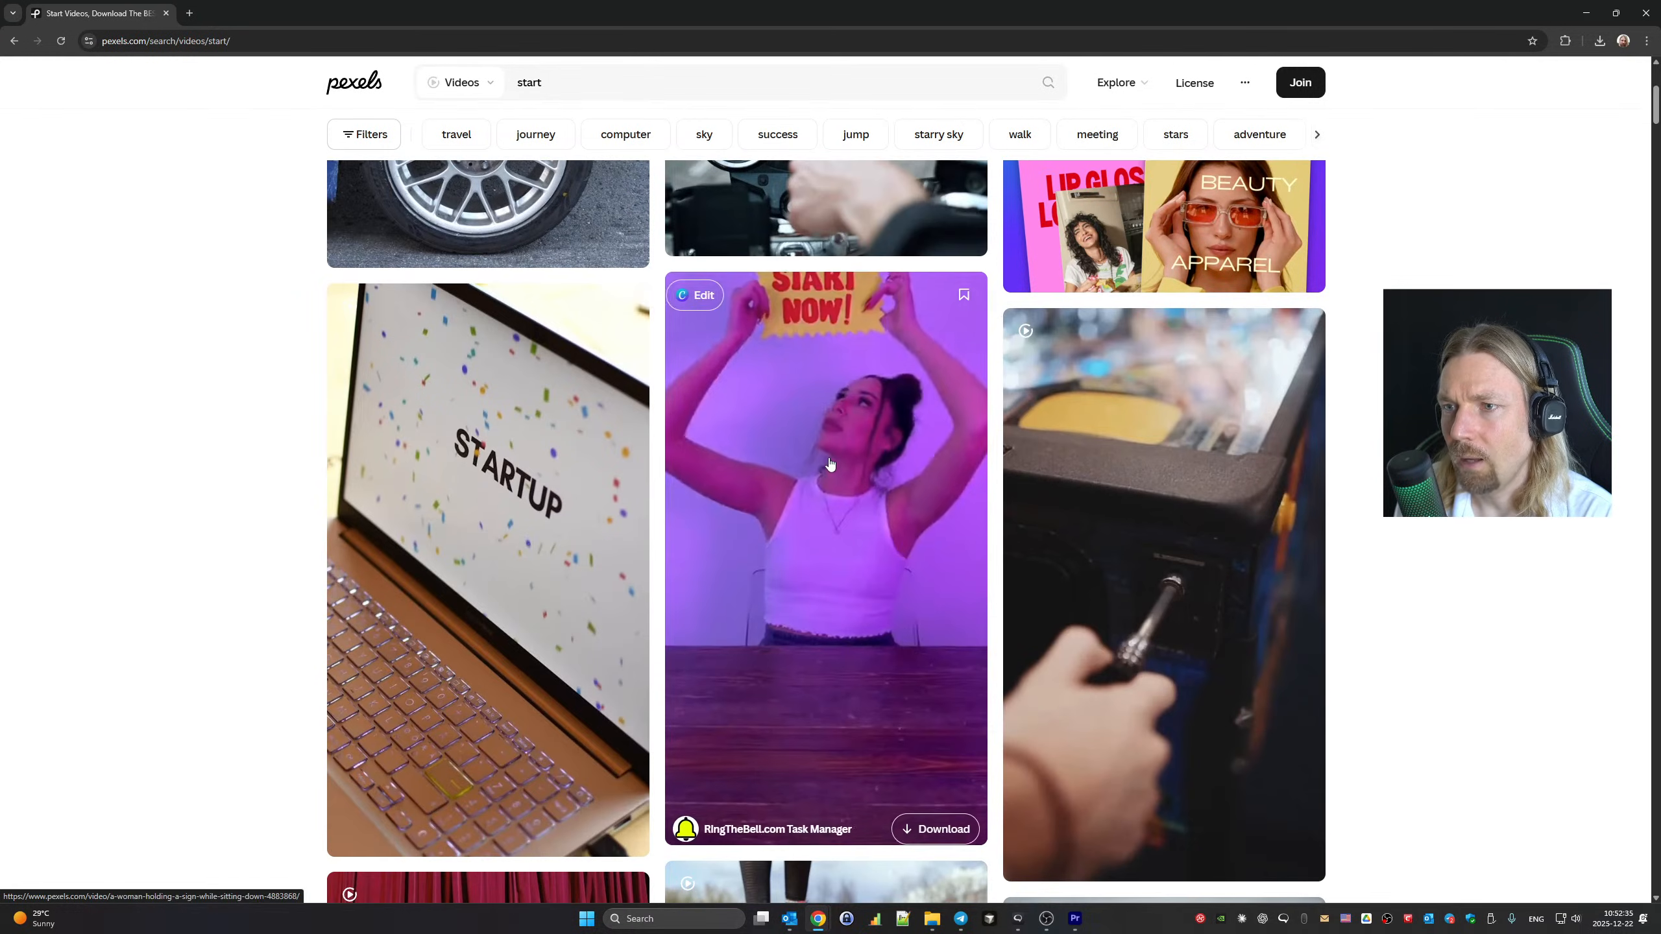
left_click(956, 826)
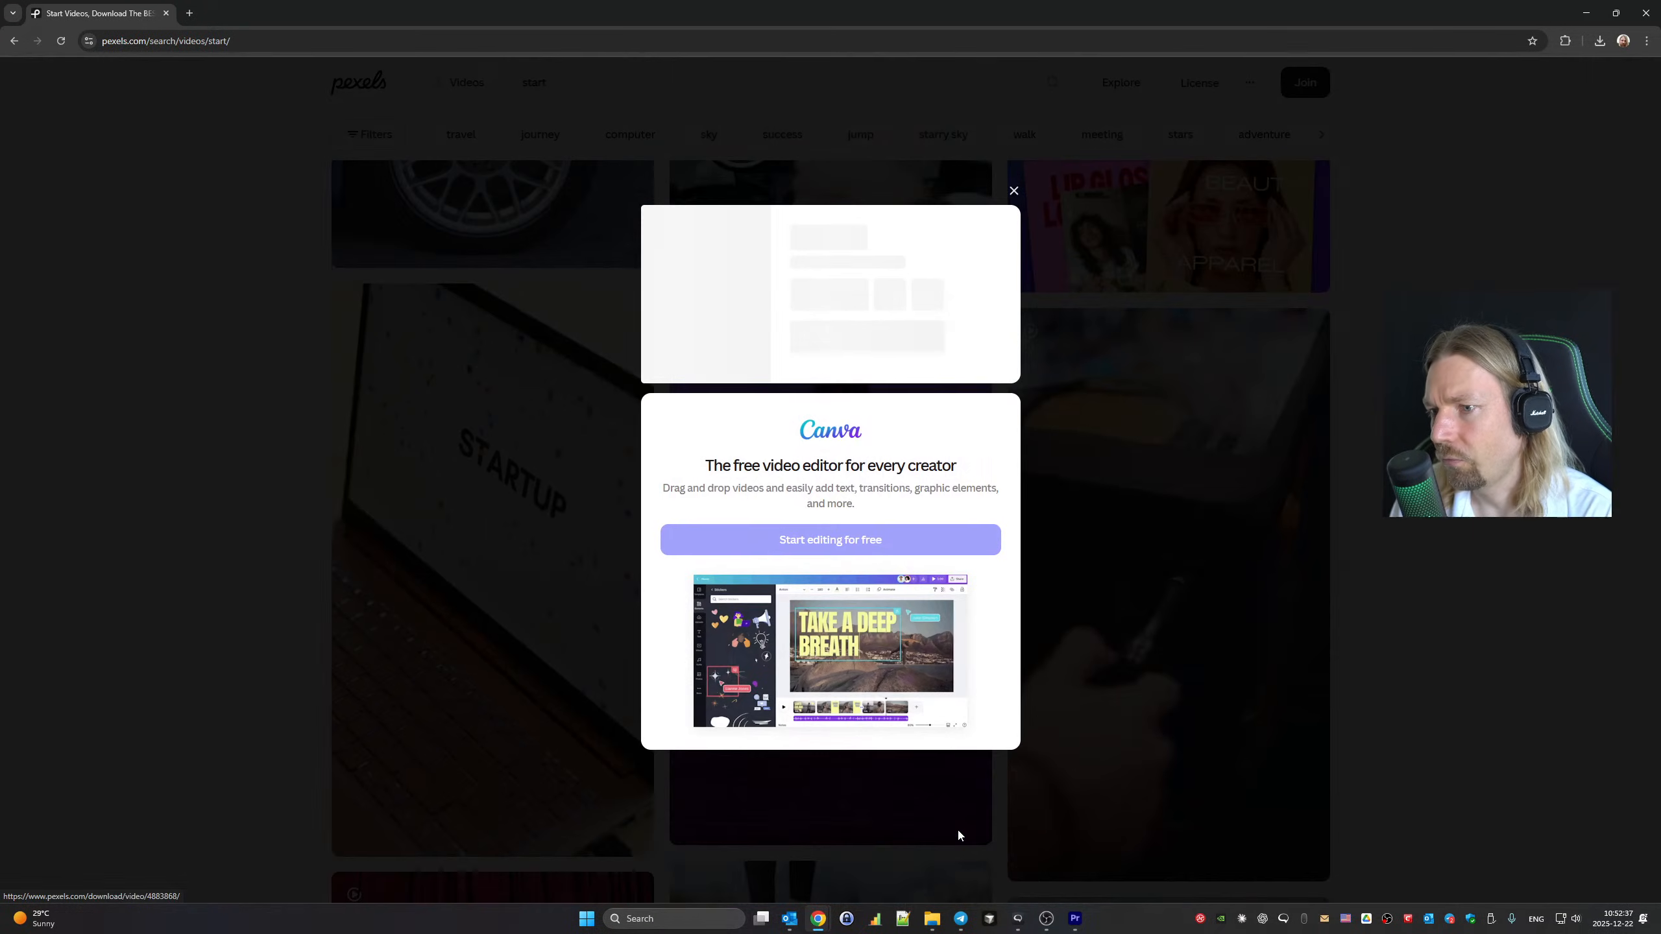
left_click(1249, 698)
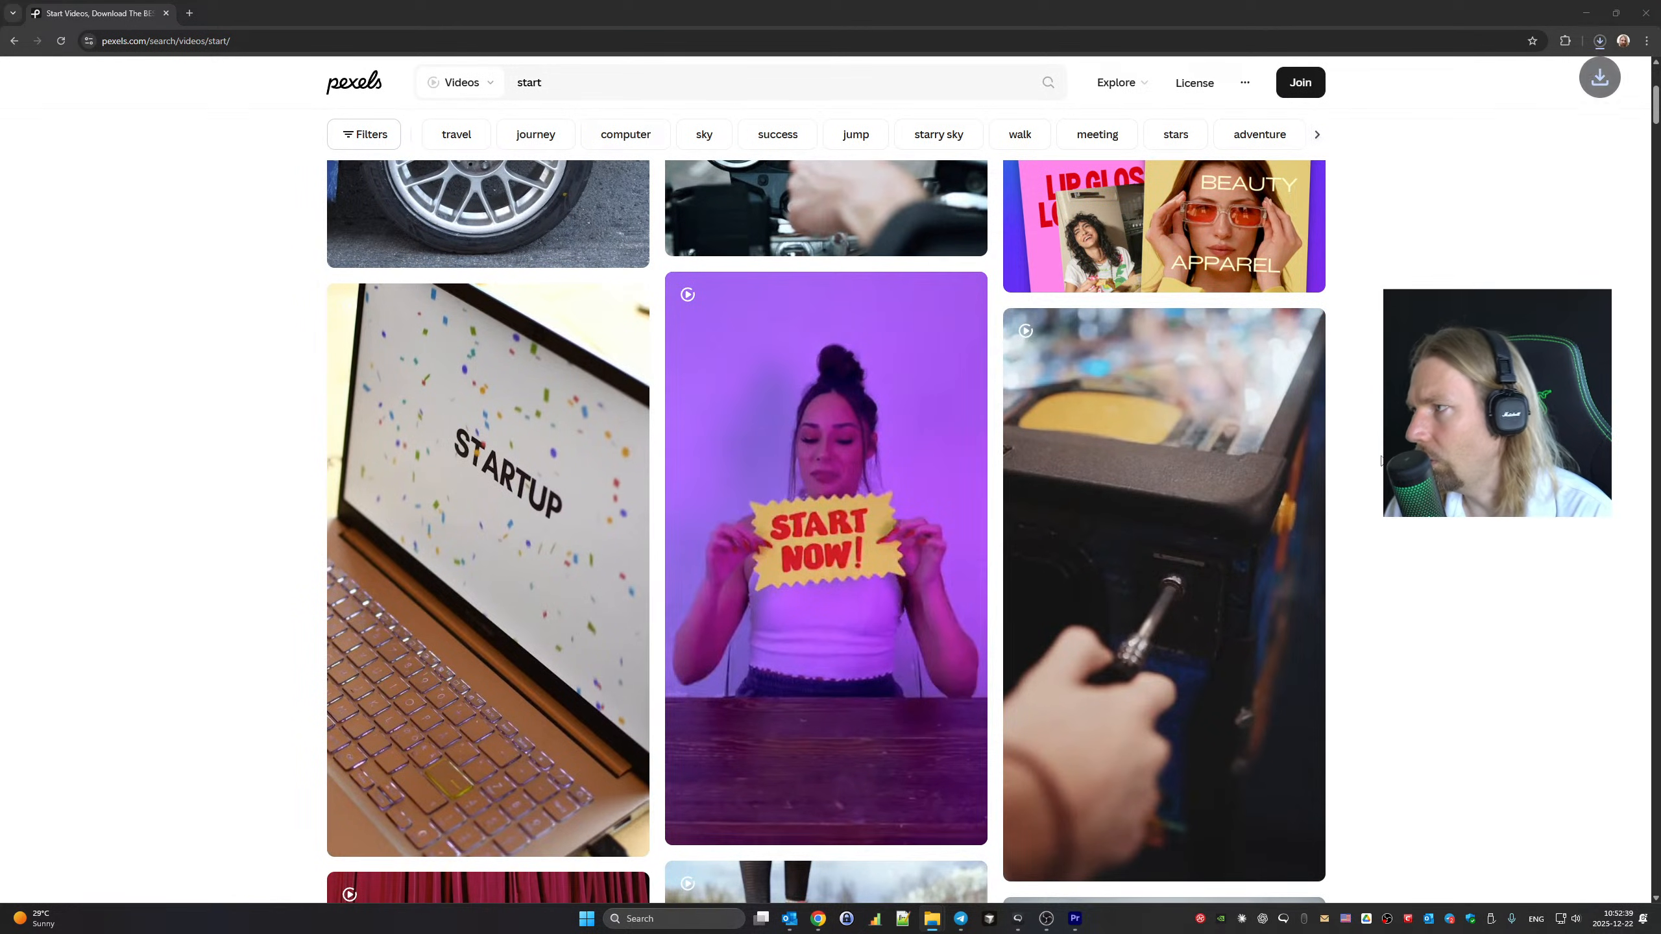
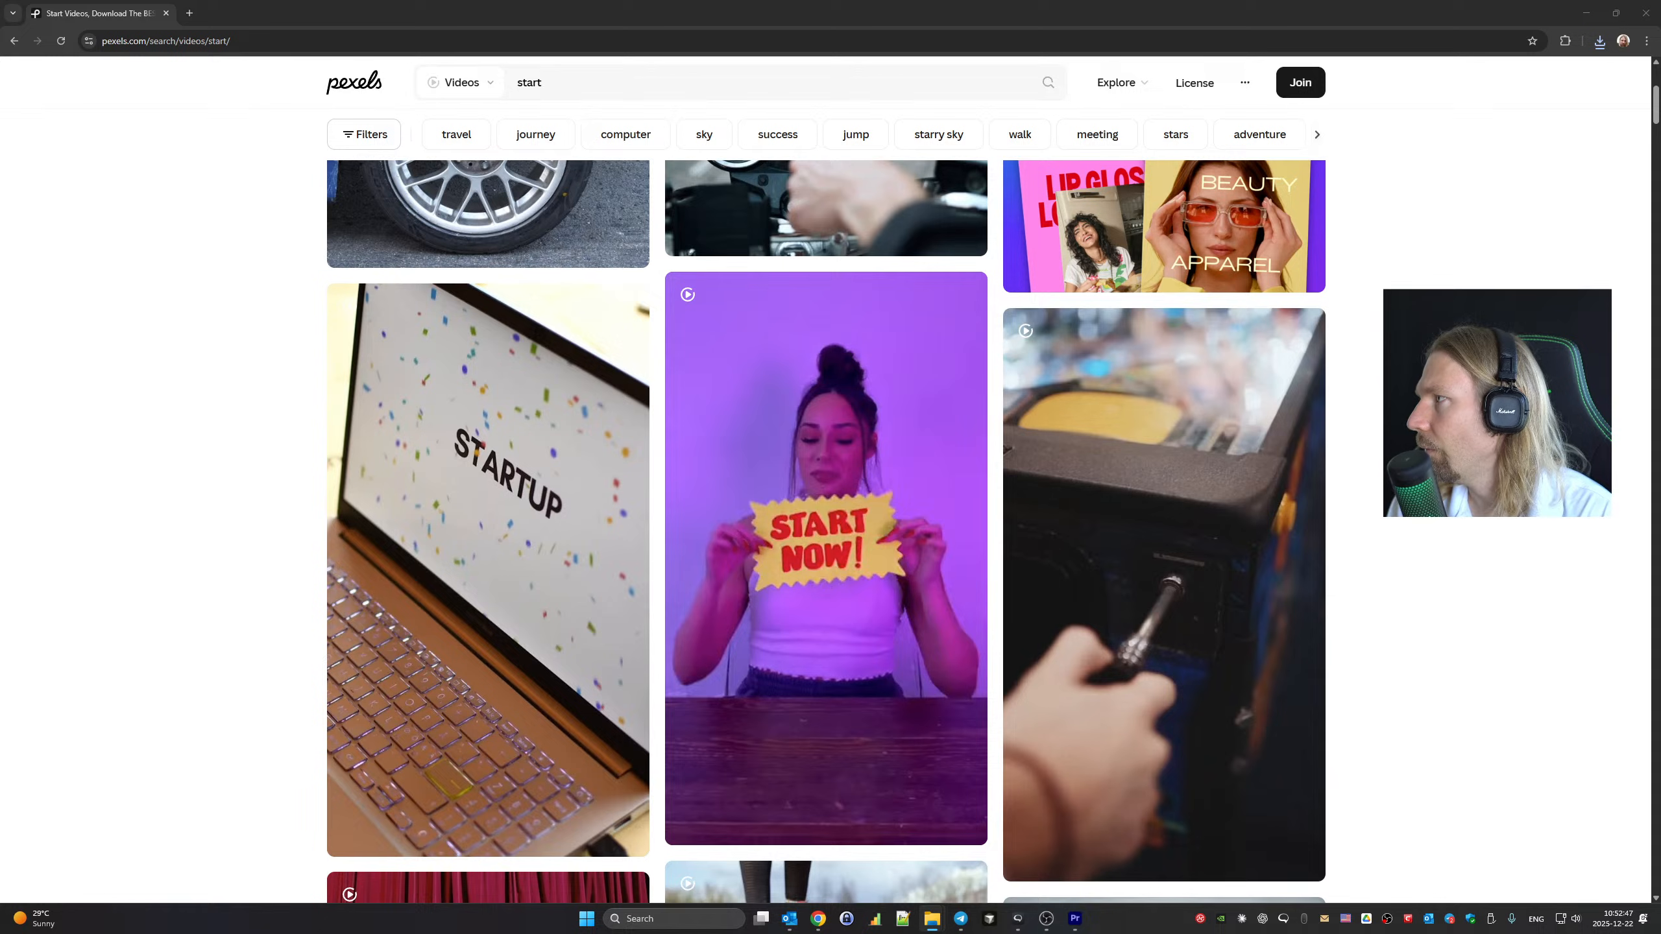
left_click(1074, 918)
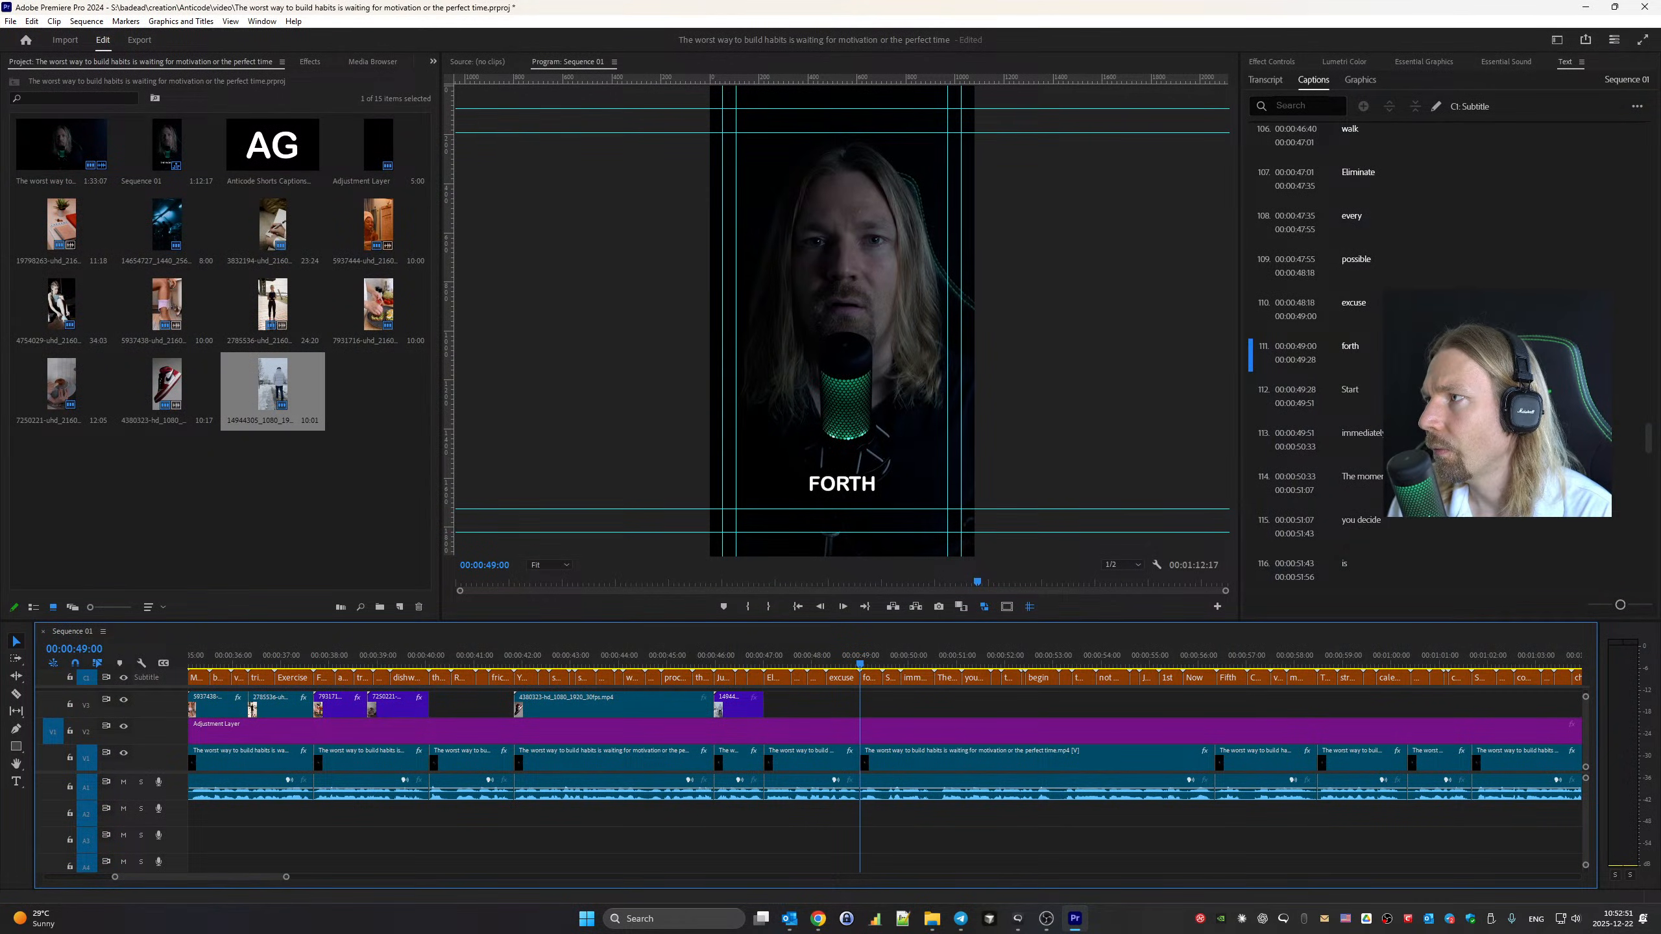
left_click_drag(1158, 680, 864, 701)
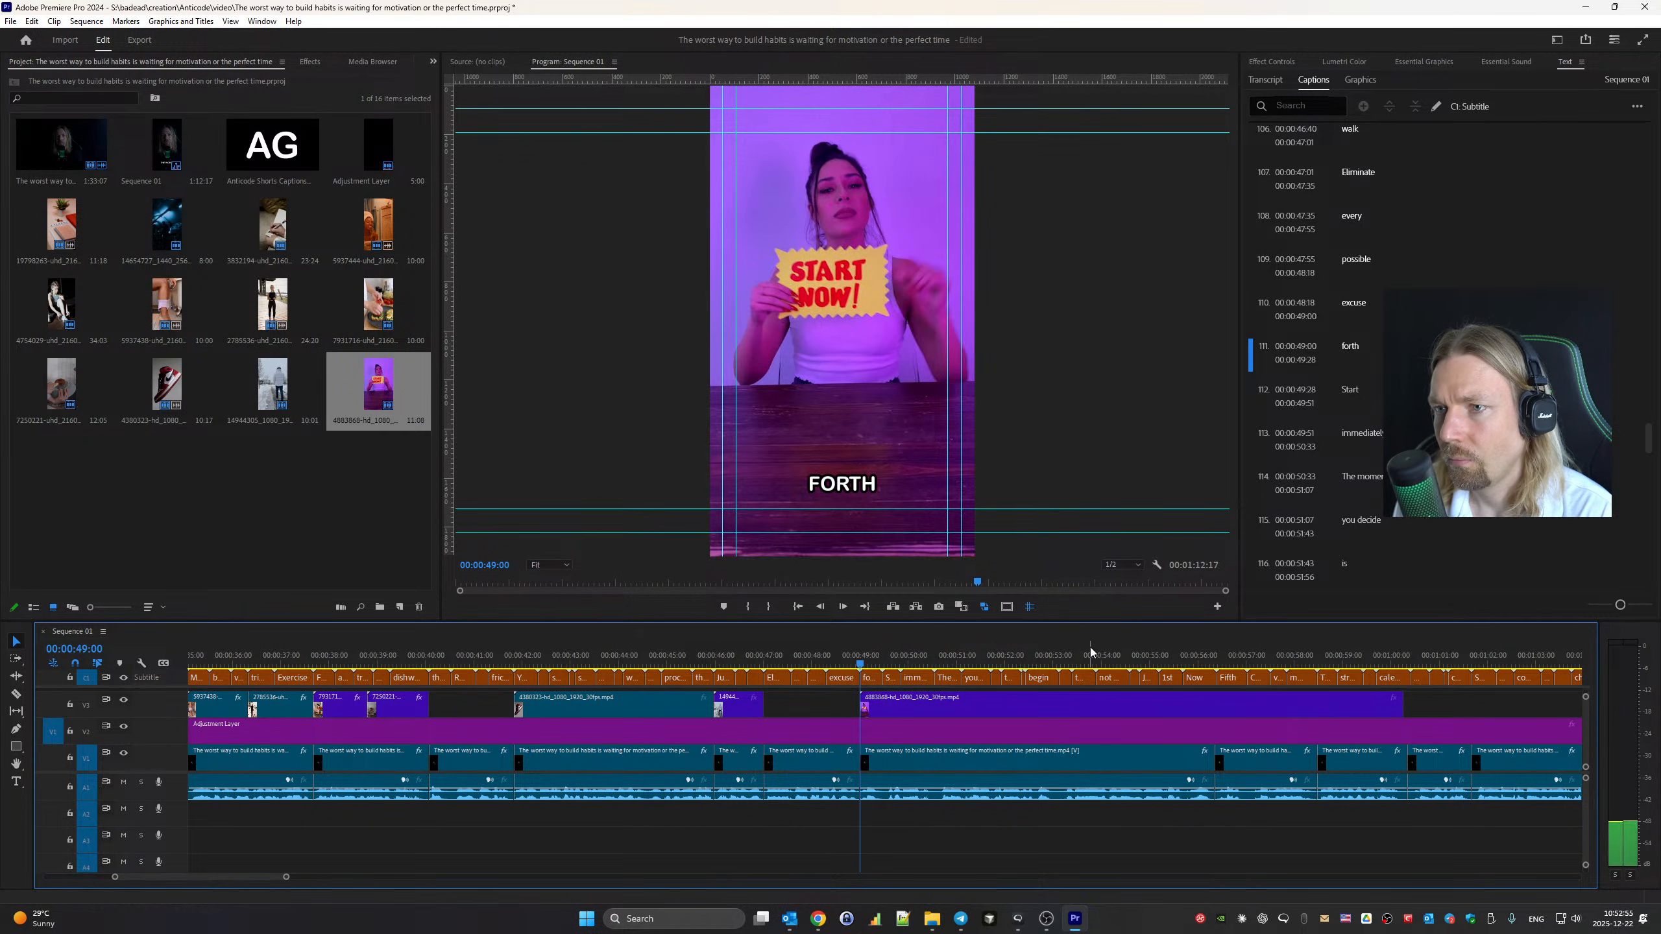
Cut the "START NOW!" clip at 00:00:50:33, where "The moment" begins, and delete the remainder
key("space")
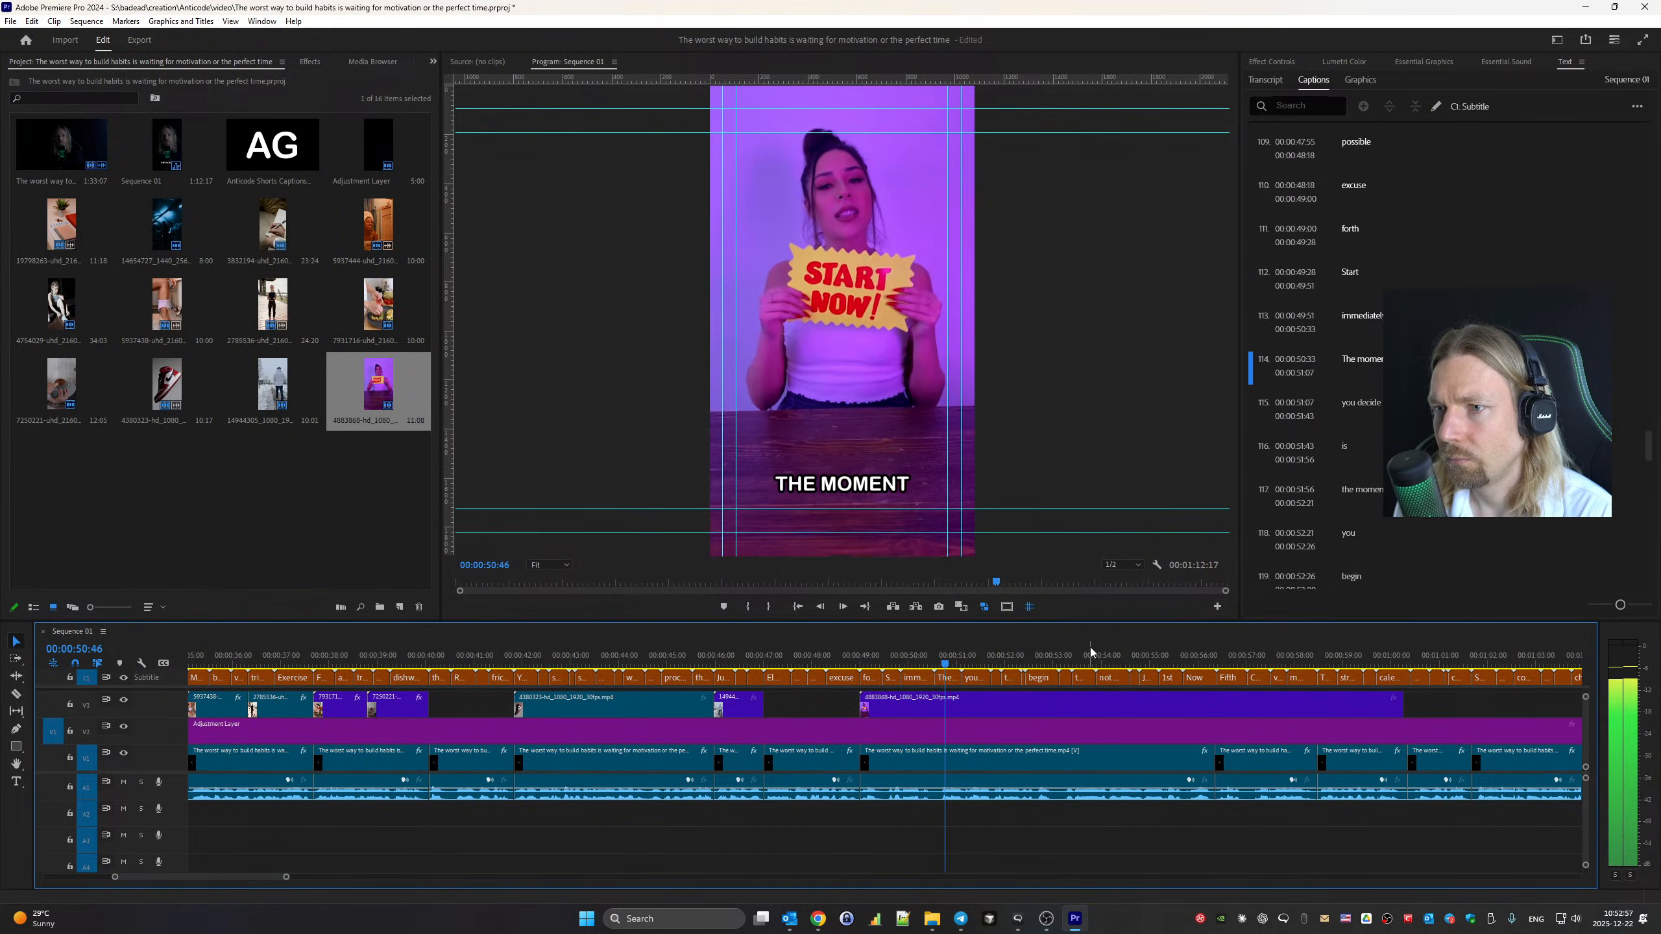
key("space")
left_click(962, 665)
key("Up")
key("Up")
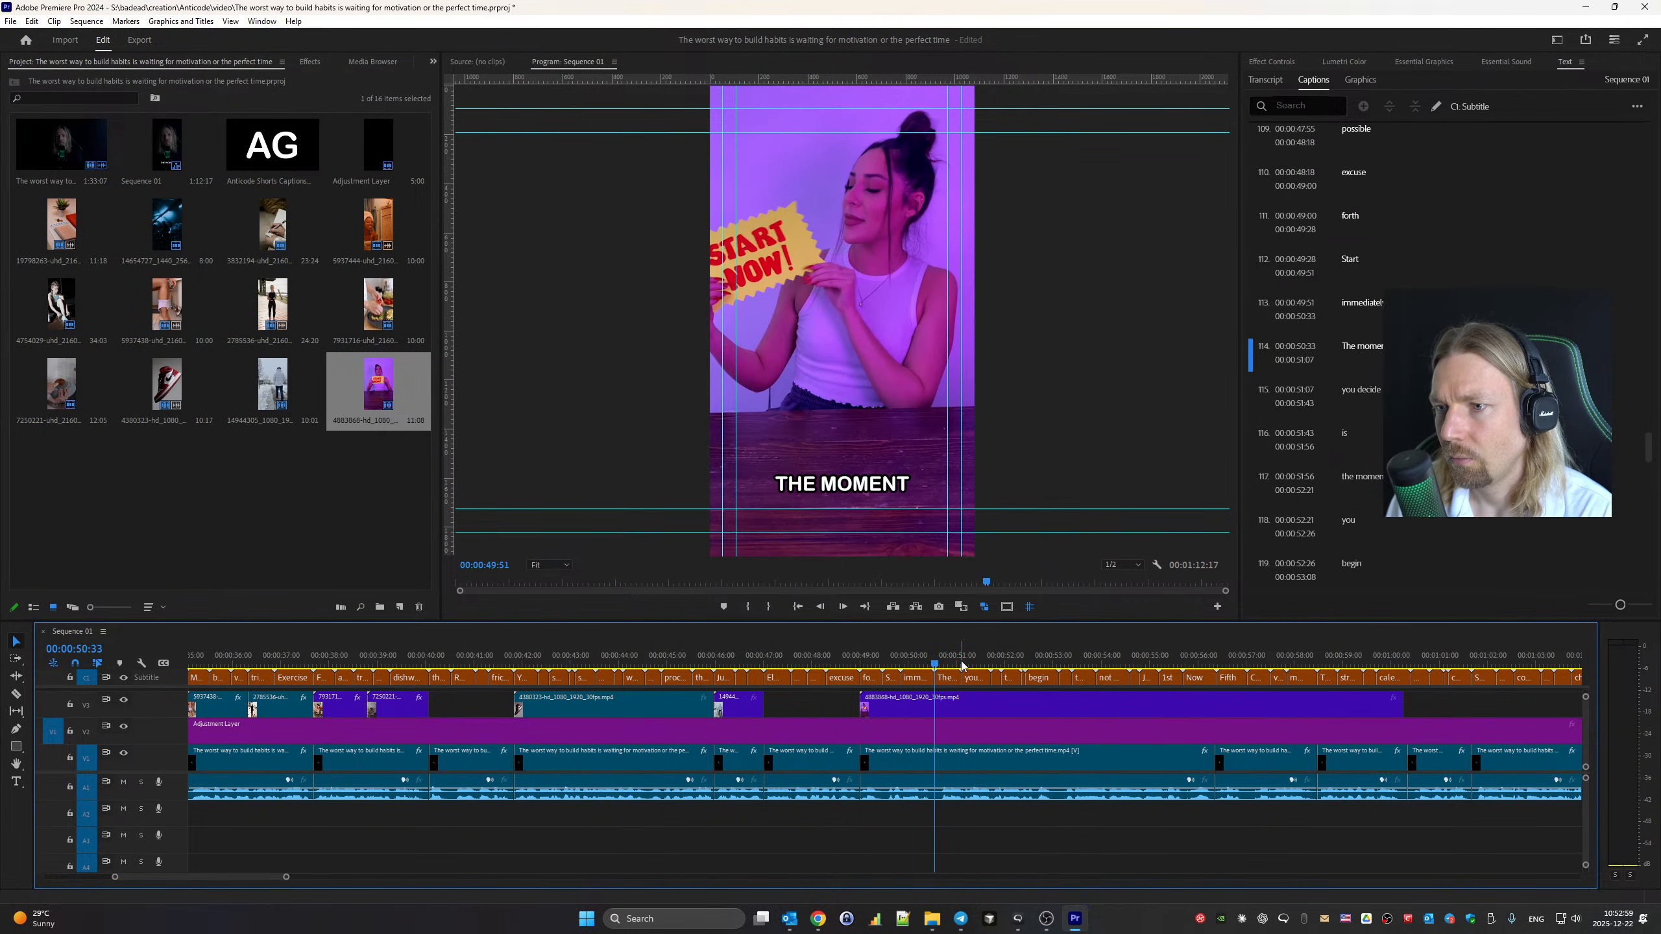
key("Down")
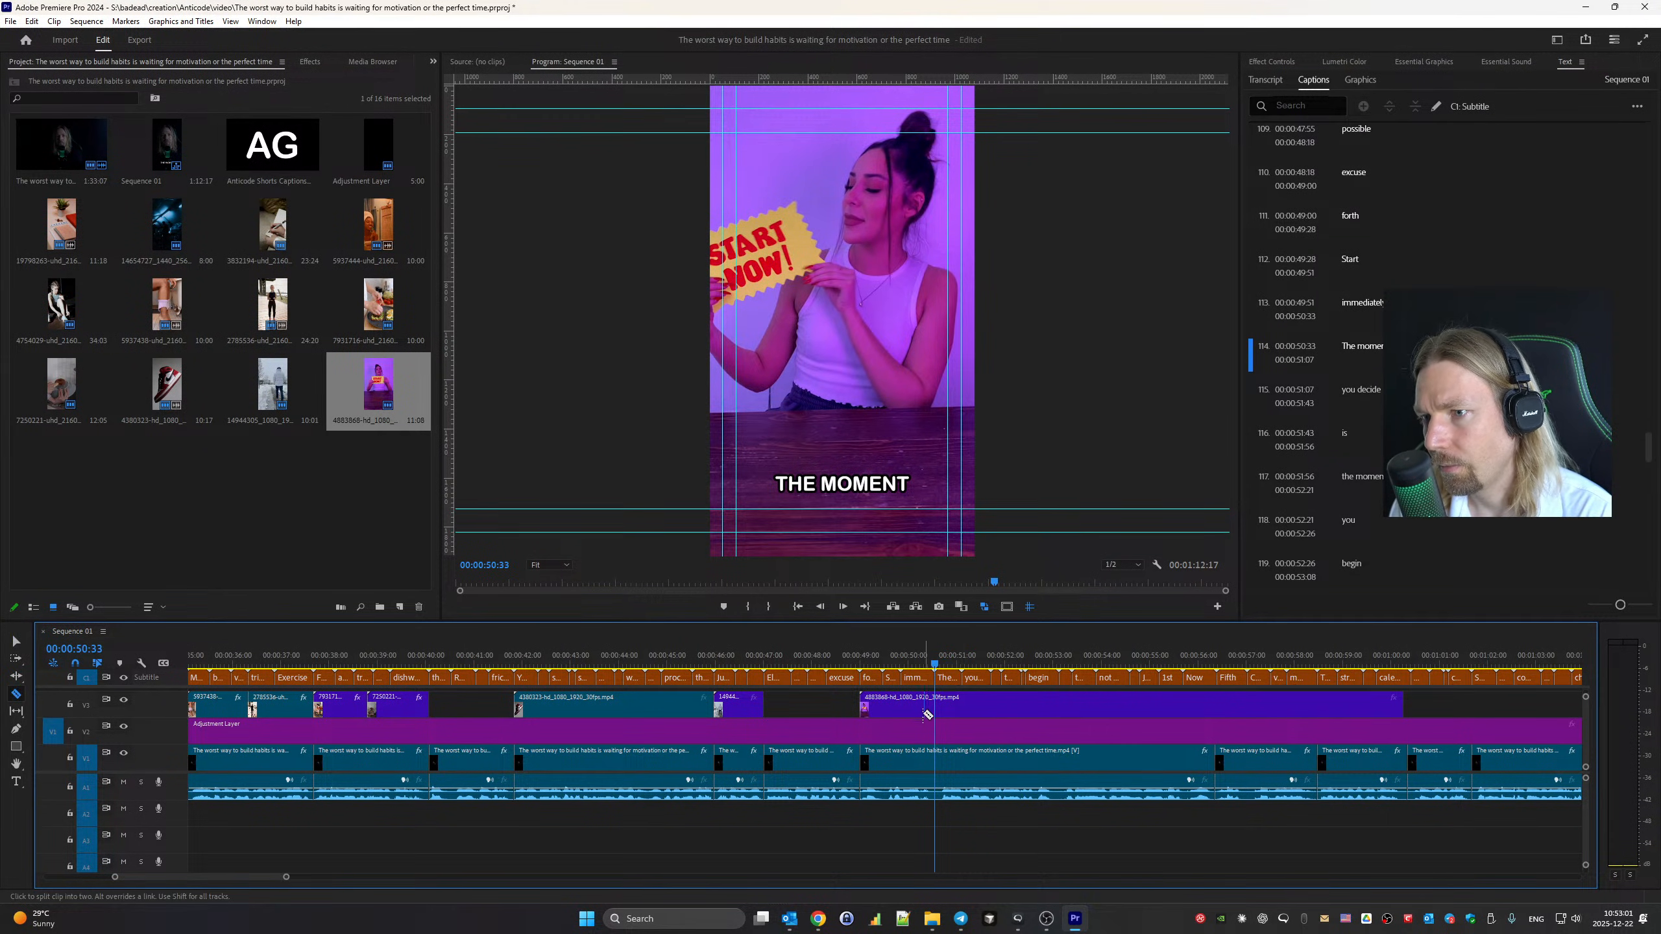
left_click(962, 713)
key("Delete")
Play back the narration from "The moment" to "Track", and replay the part from "you begin" up to "Fifth"
key("space")
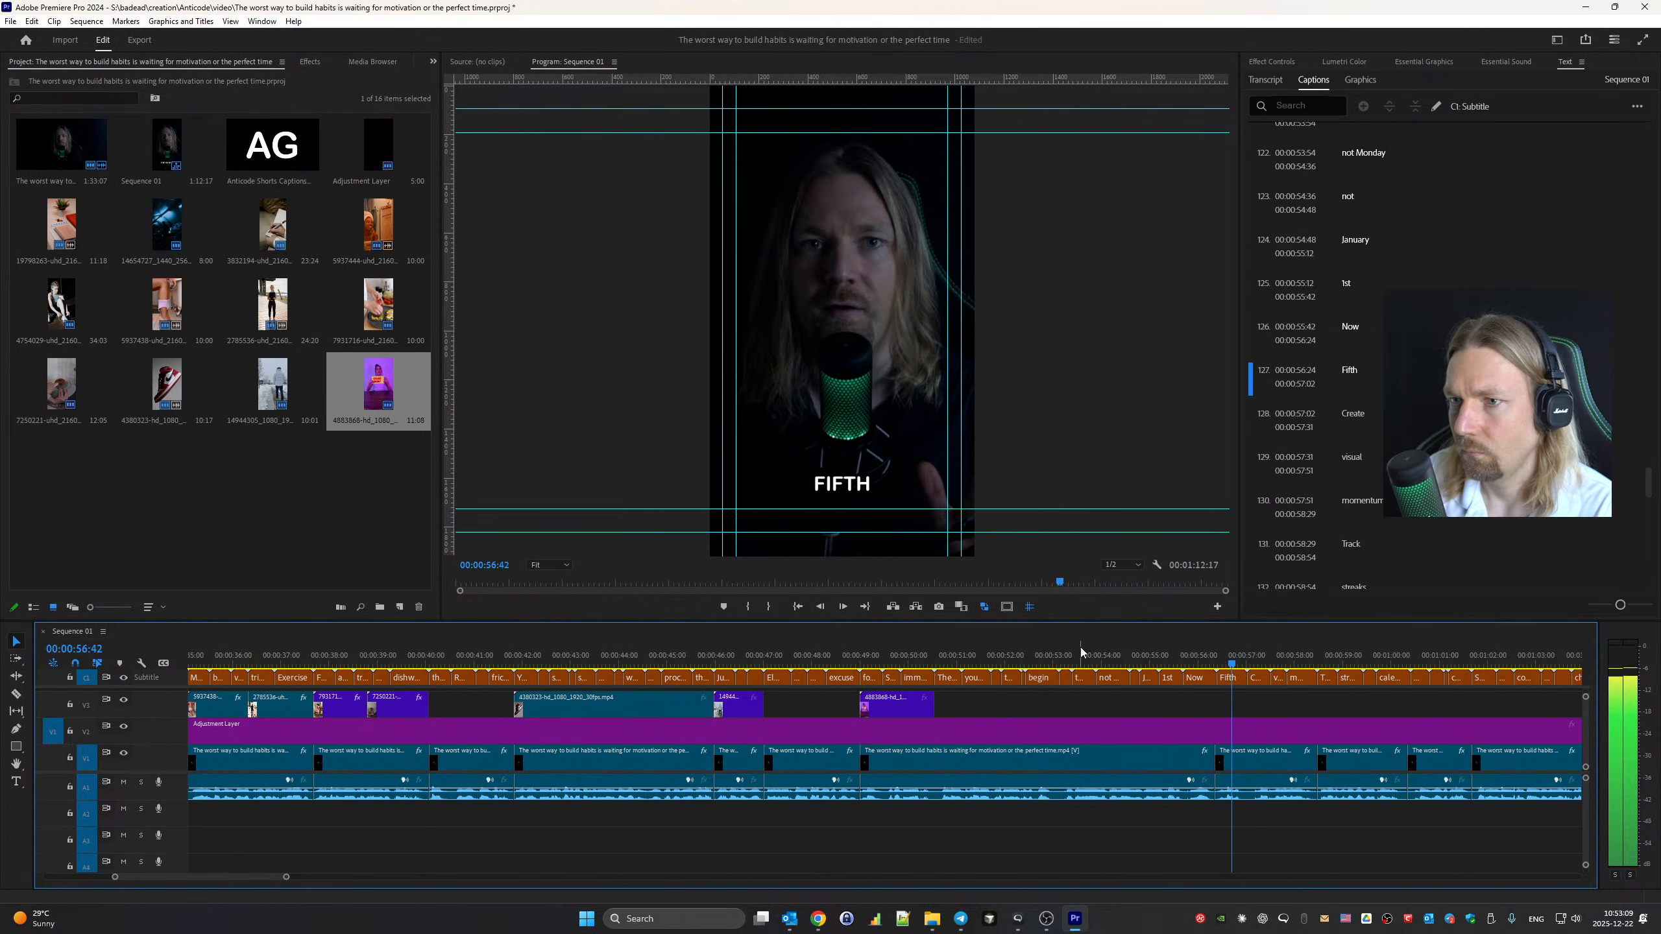
key("space")
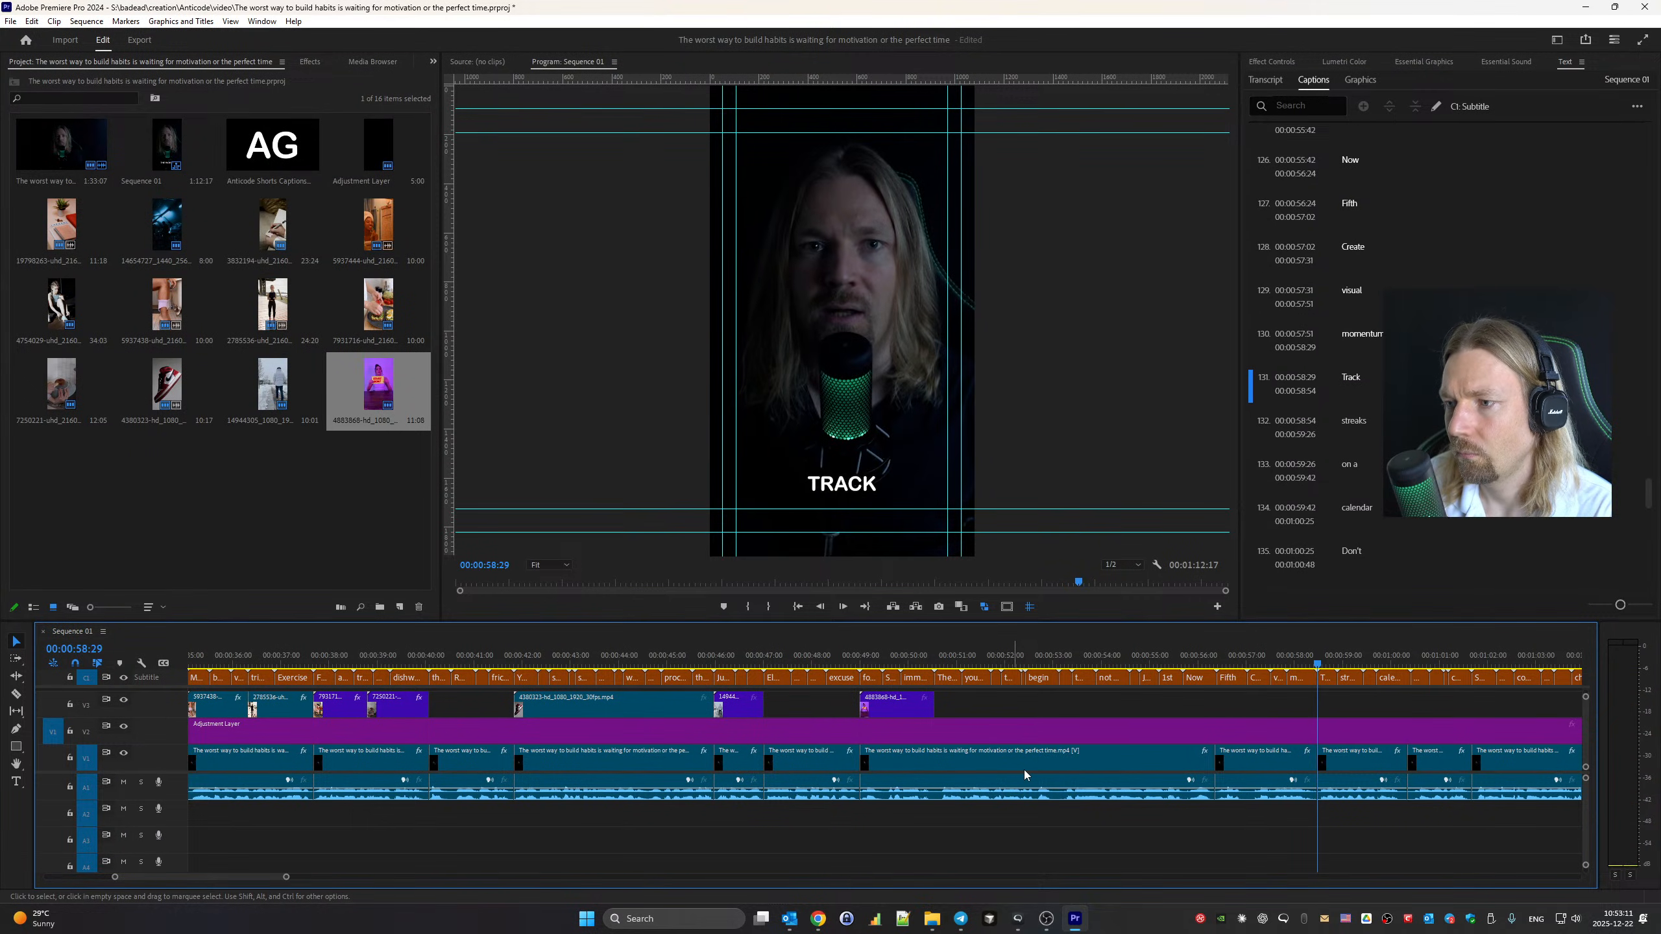
scroll(1027, 775, "down", 7)
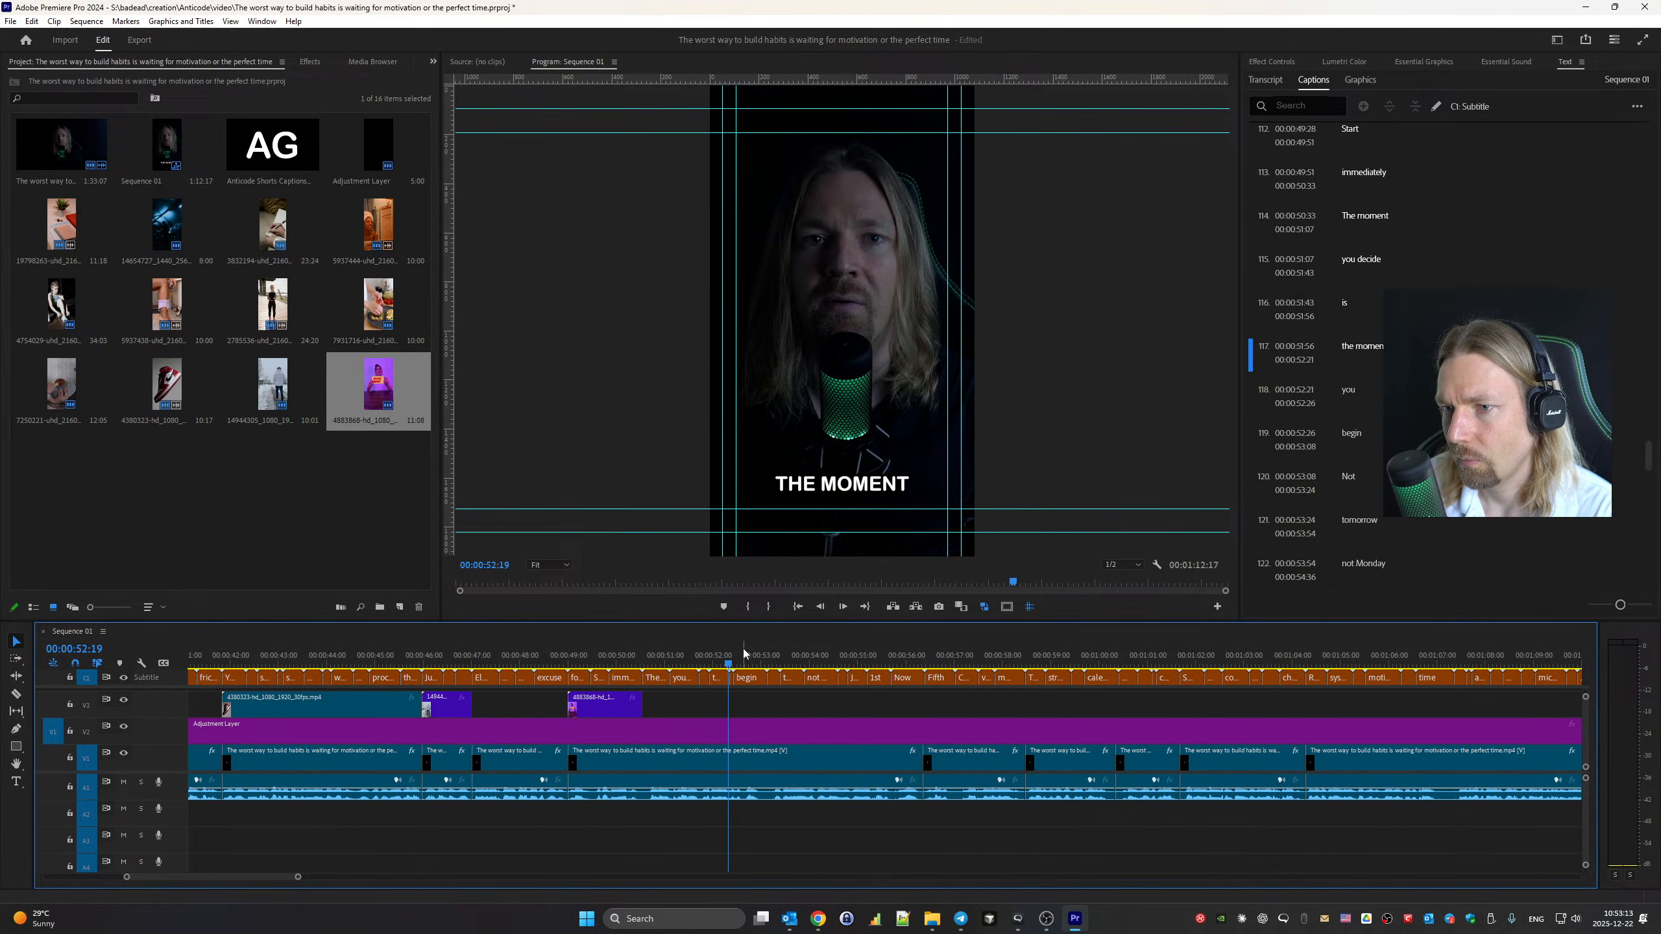
key("space")
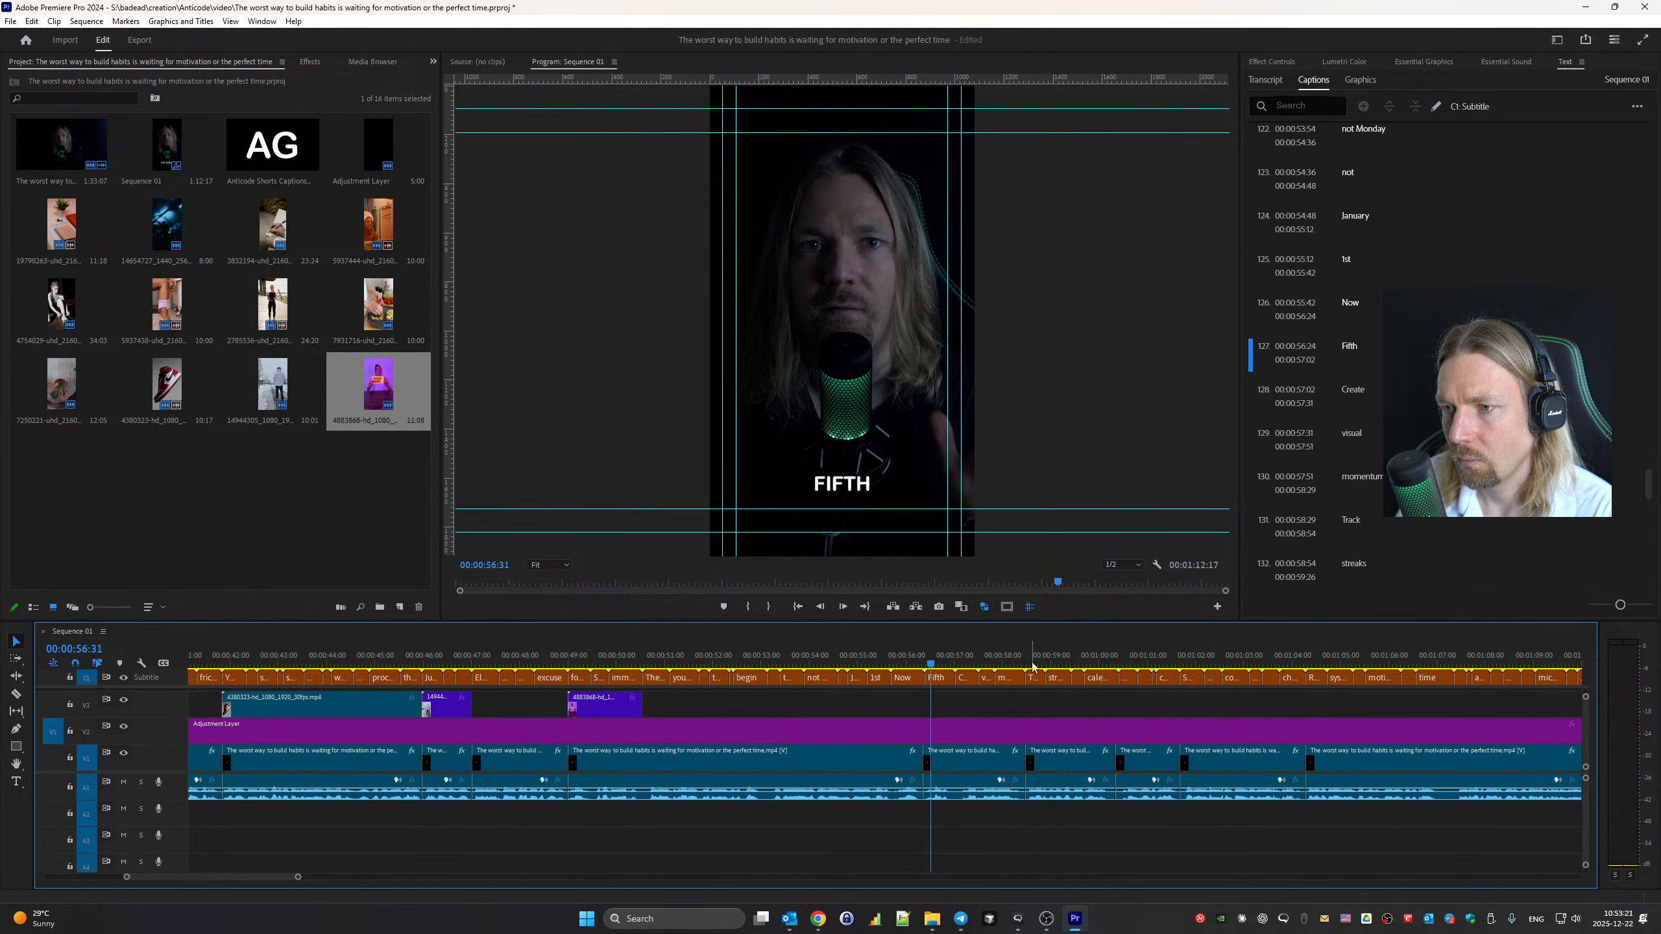
Replay the narration from "begin" to "not" before "January", and switch to the Pexels video results in Chrome
left_click(745, 649)
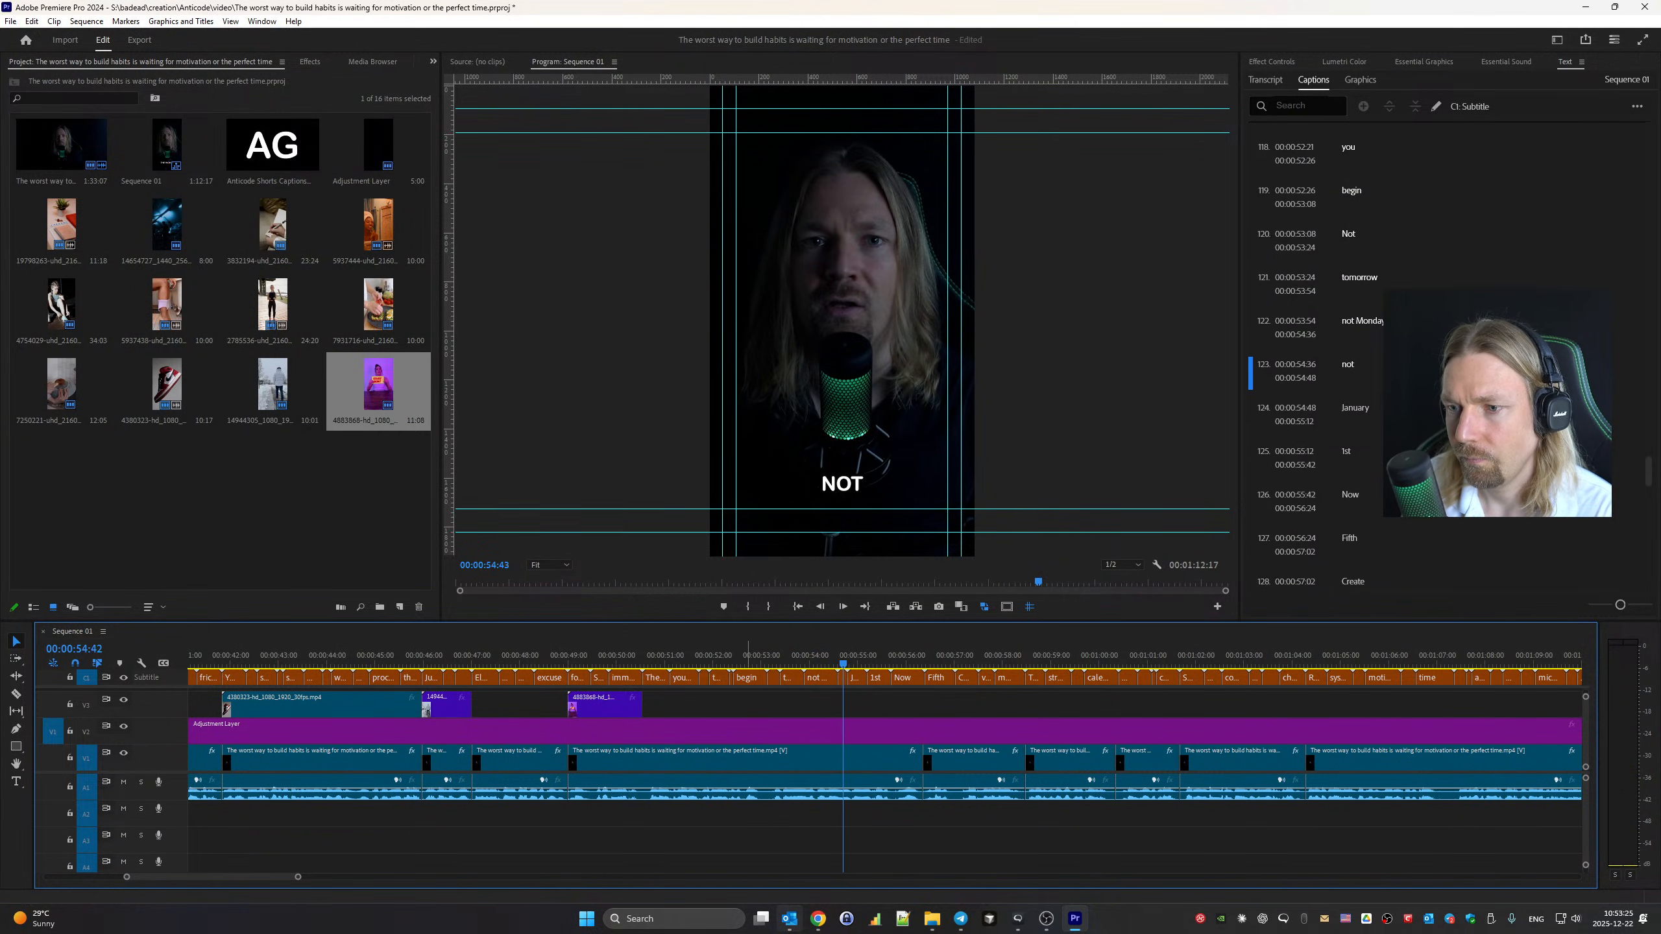
mouse_move(819, 915)
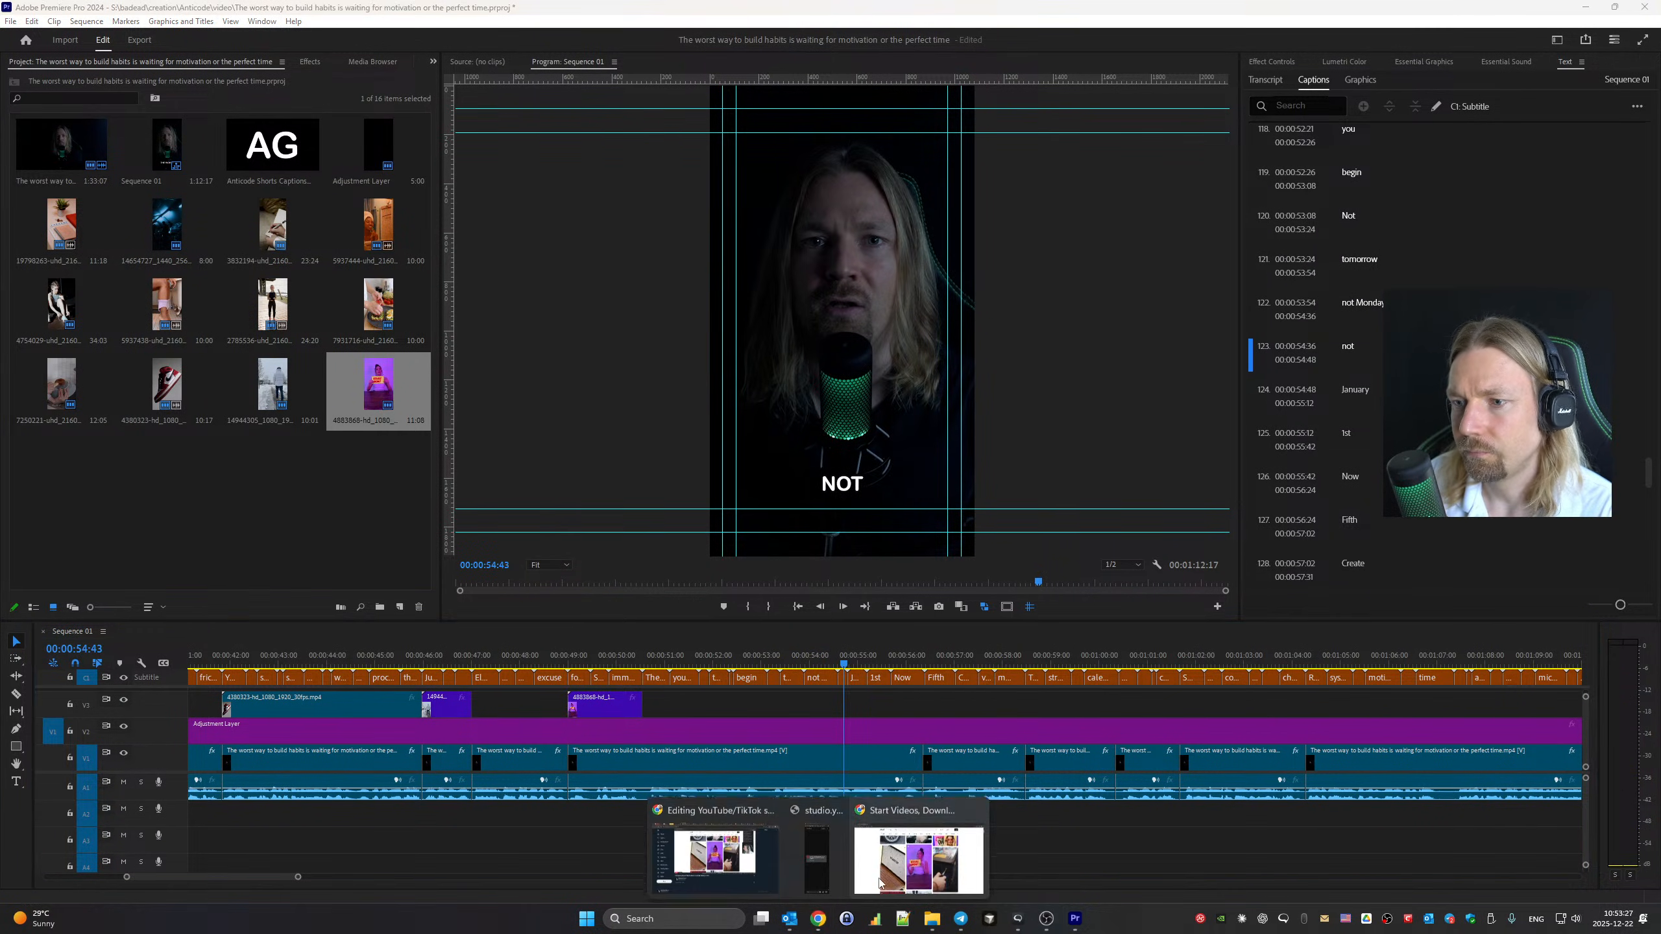
left_click(921, 850)
scroll(920, 571, "down", 10)
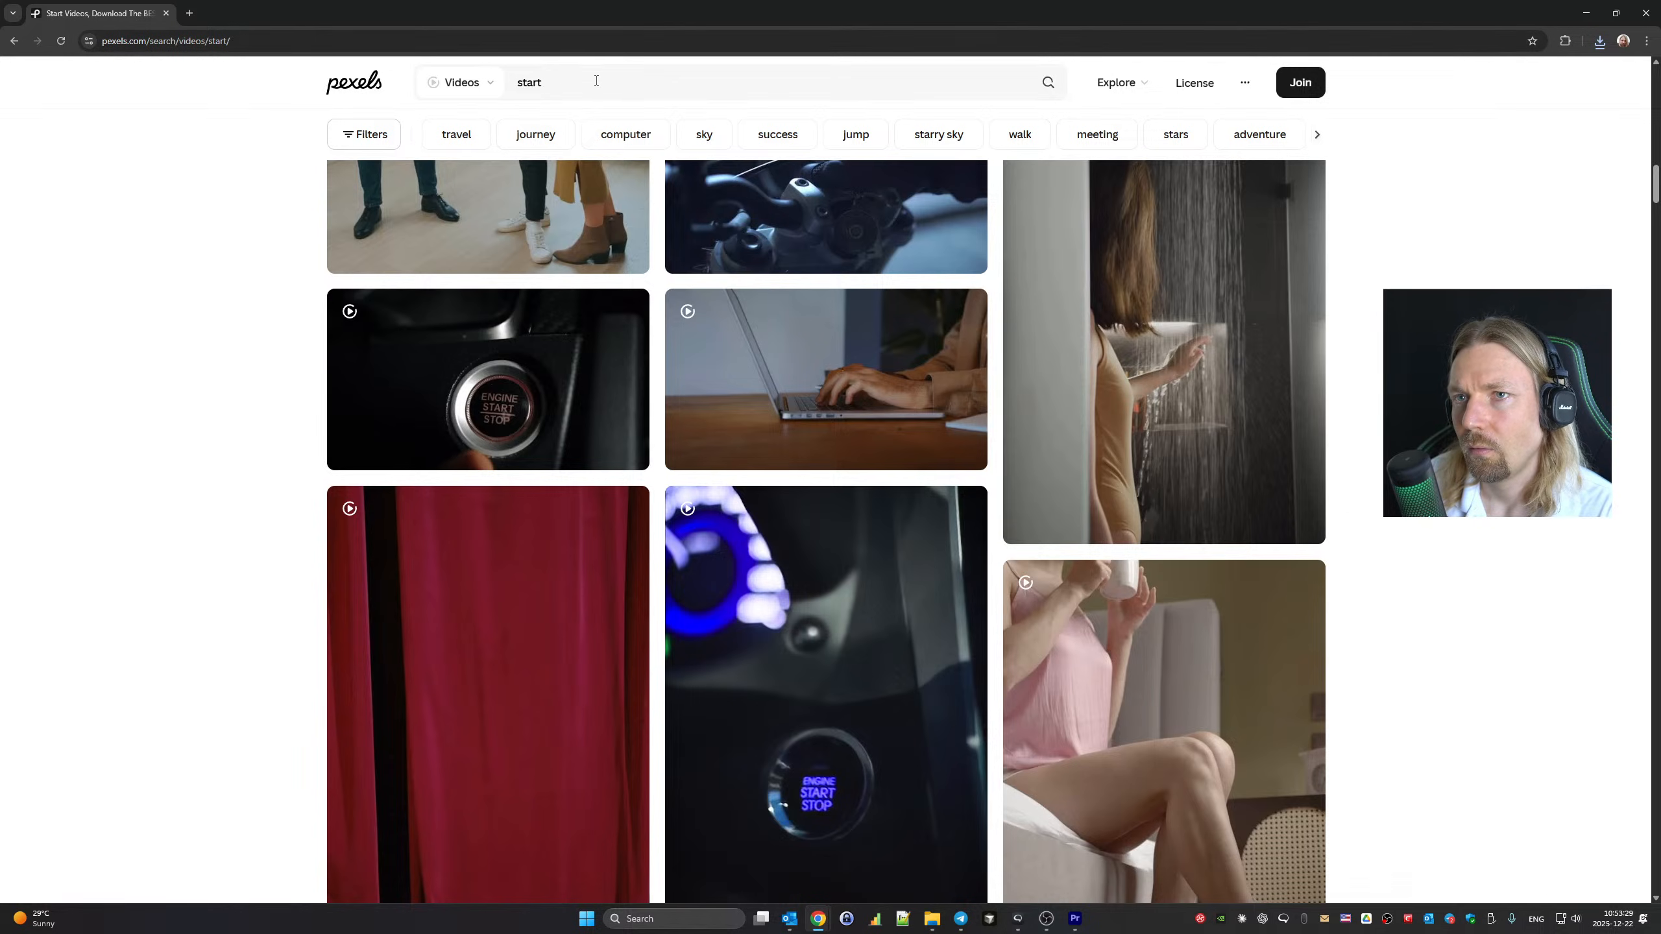
Search Pexels videos for "procrastination" and look through the results for a suitable vertical clip
left_click(435, 83)
type("po")
key("BackSpace")
key("BackSpace")
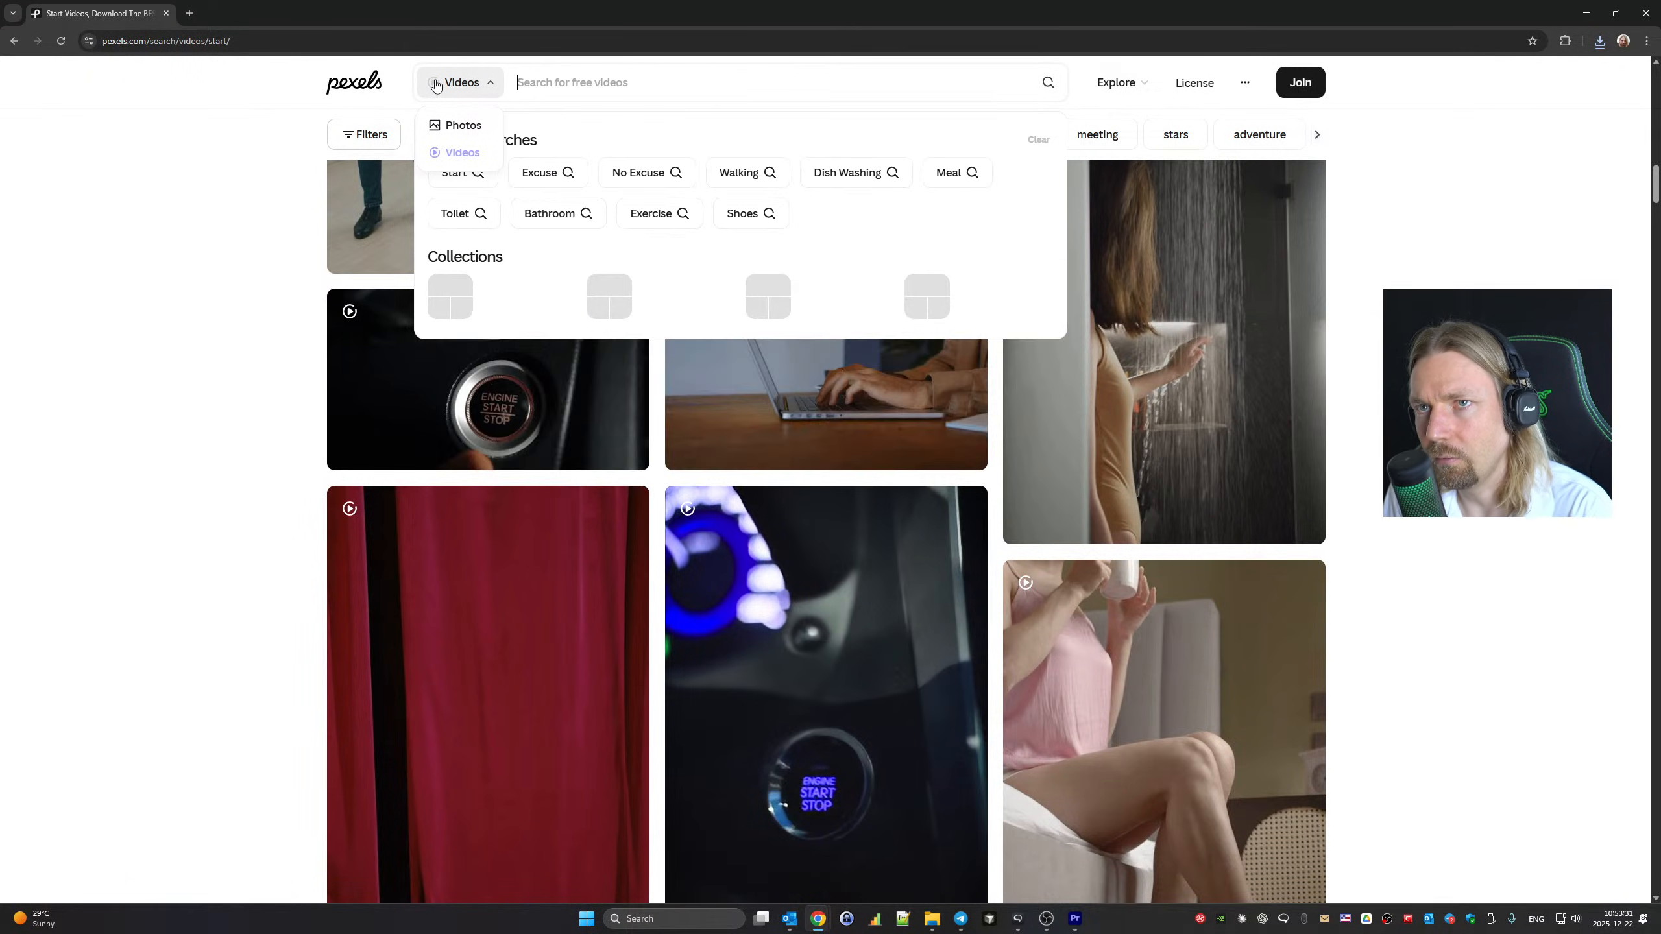
type("proc")
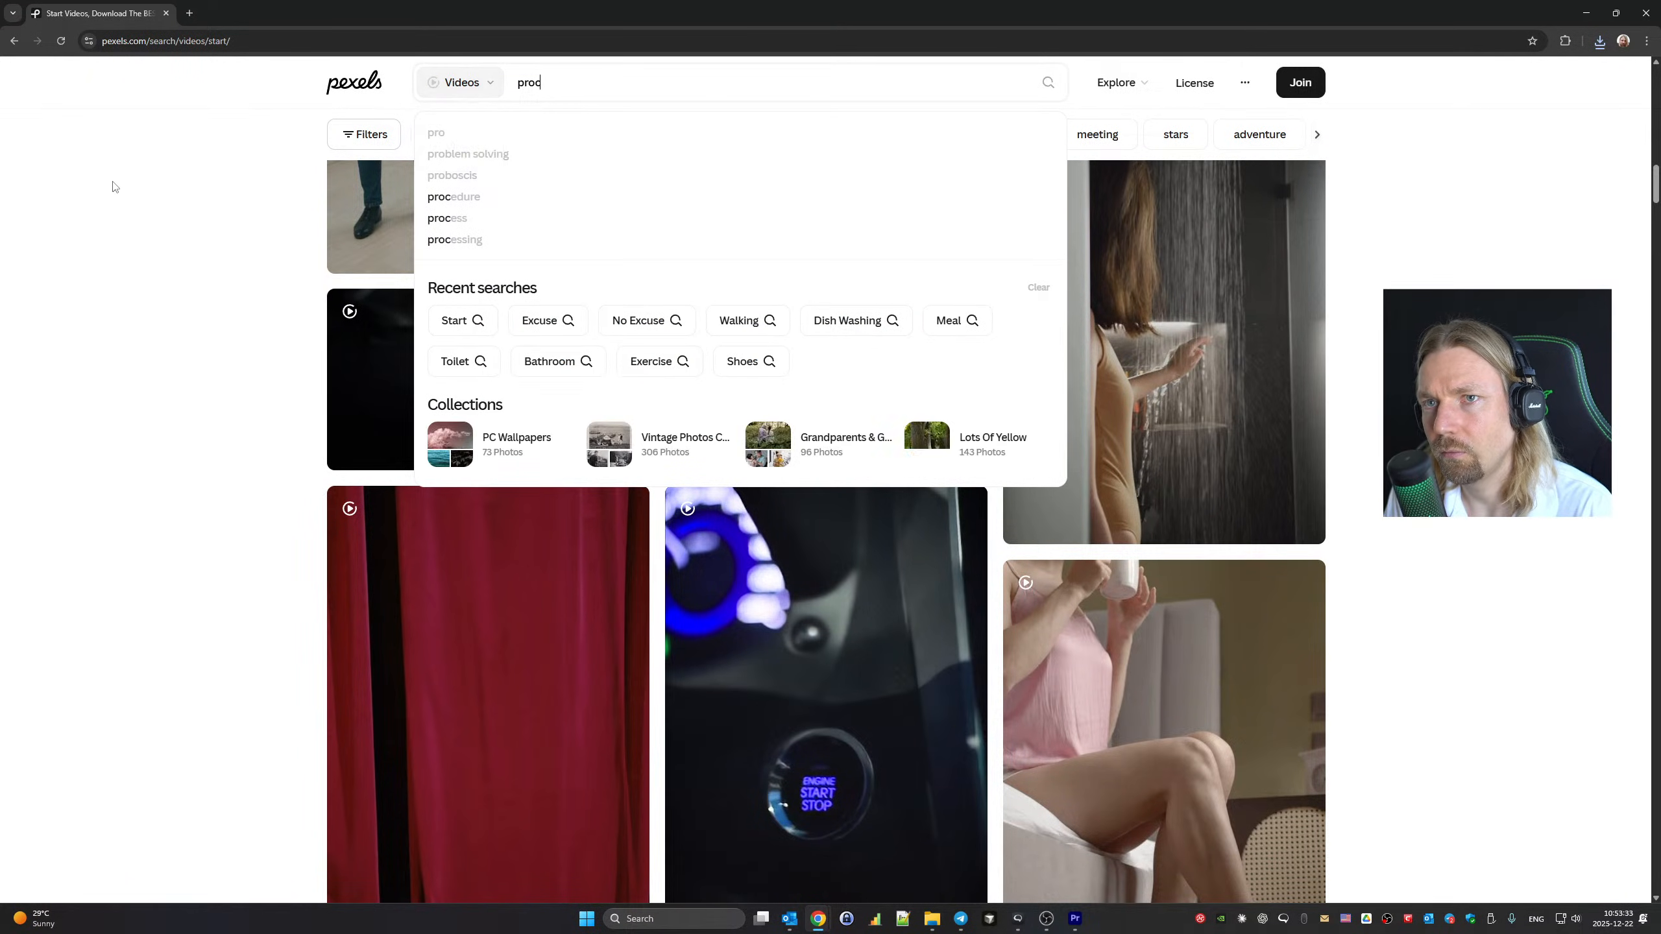
type("ra")
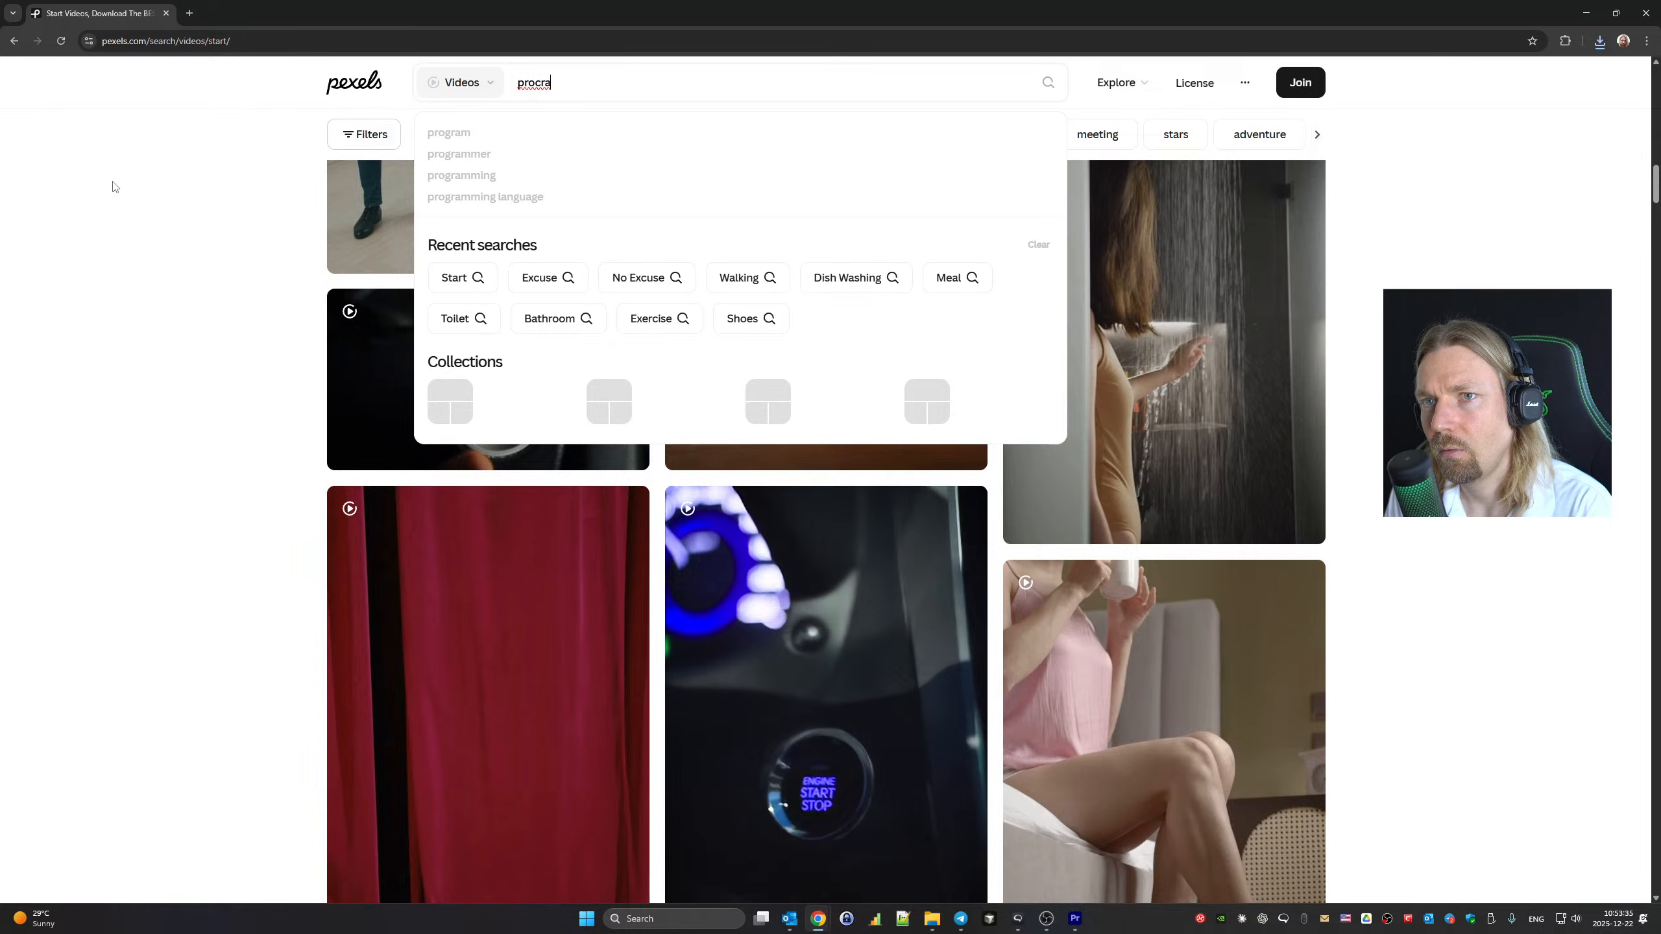
type("stination")
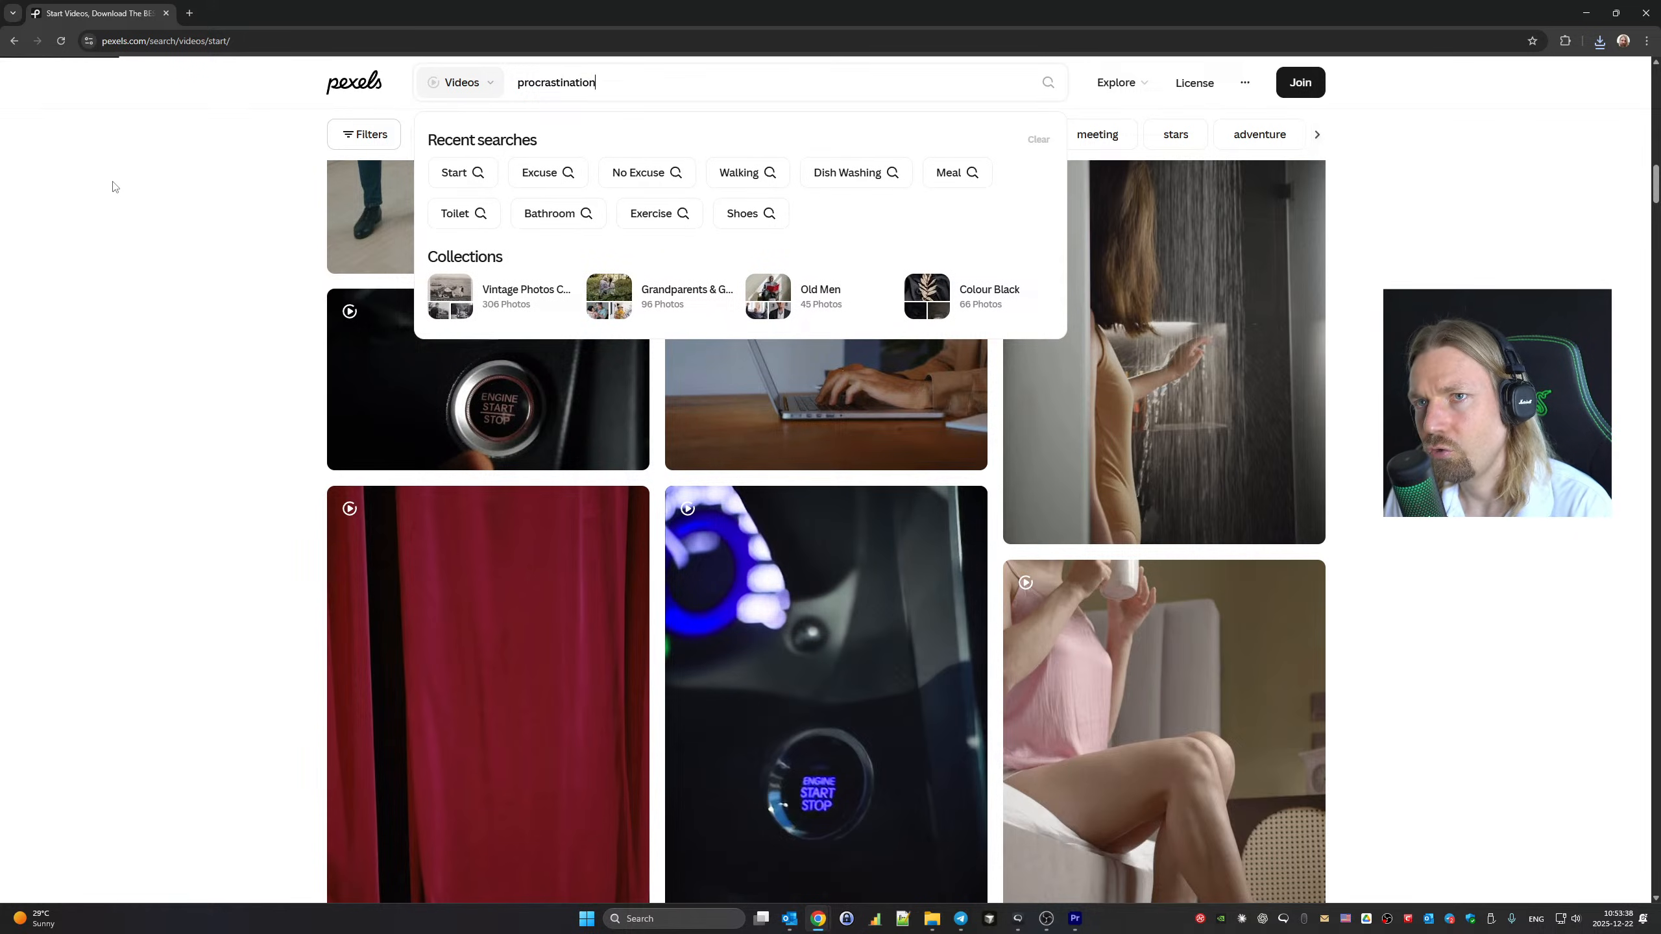
key("Return")
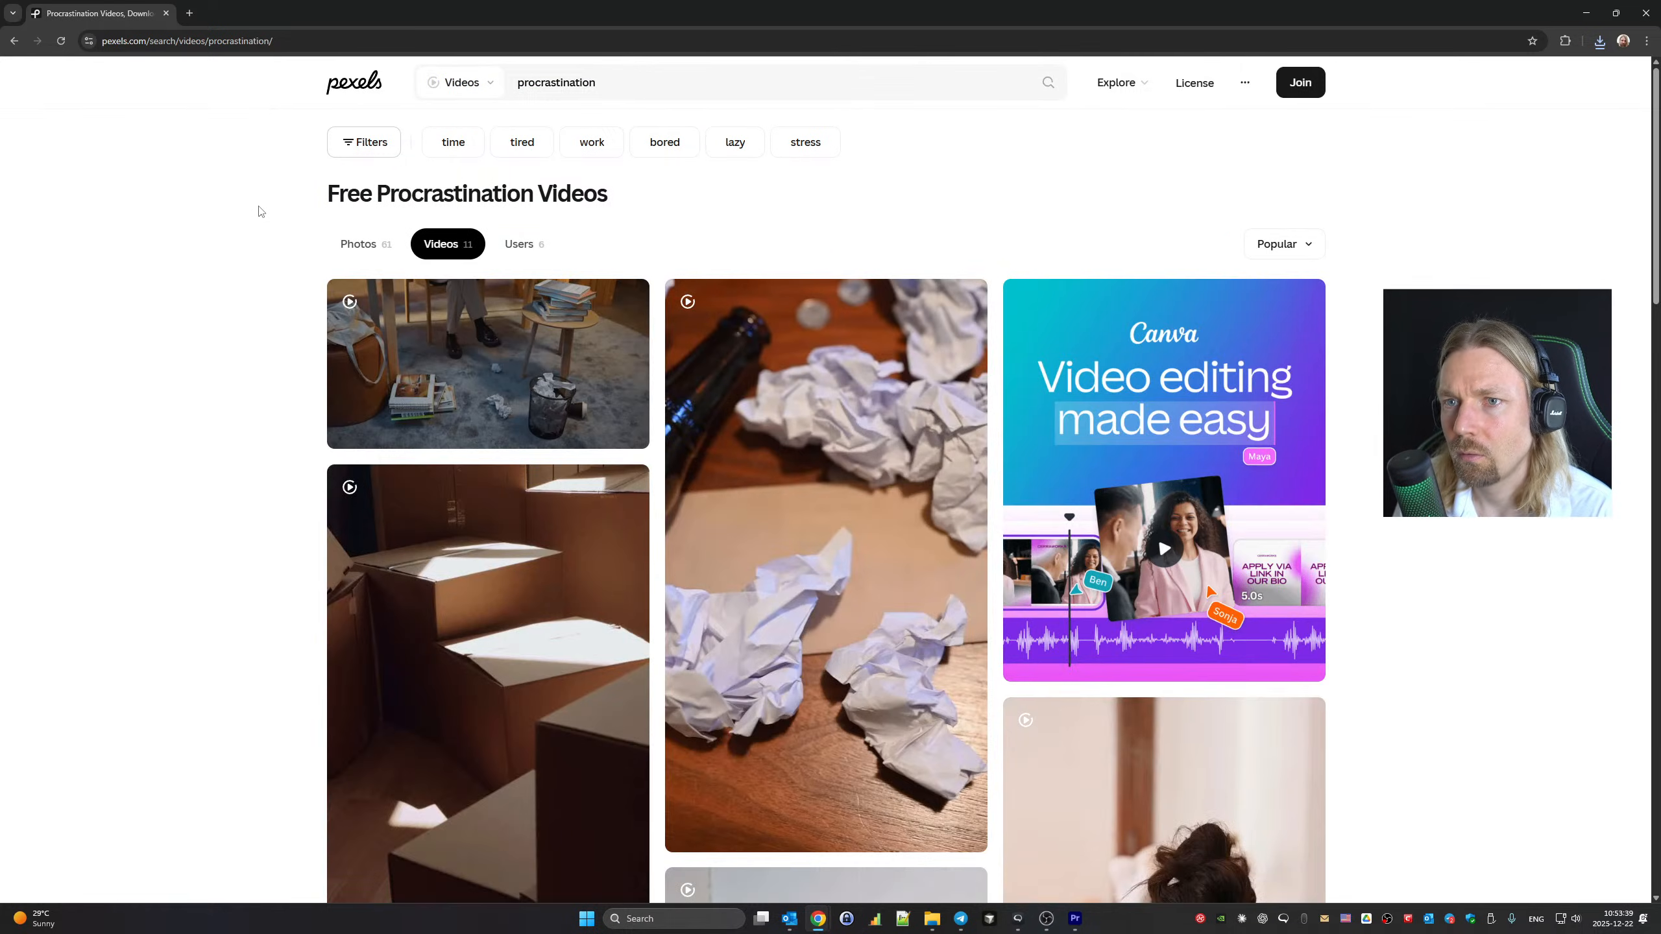
scroll(464, 286, "down", 15)
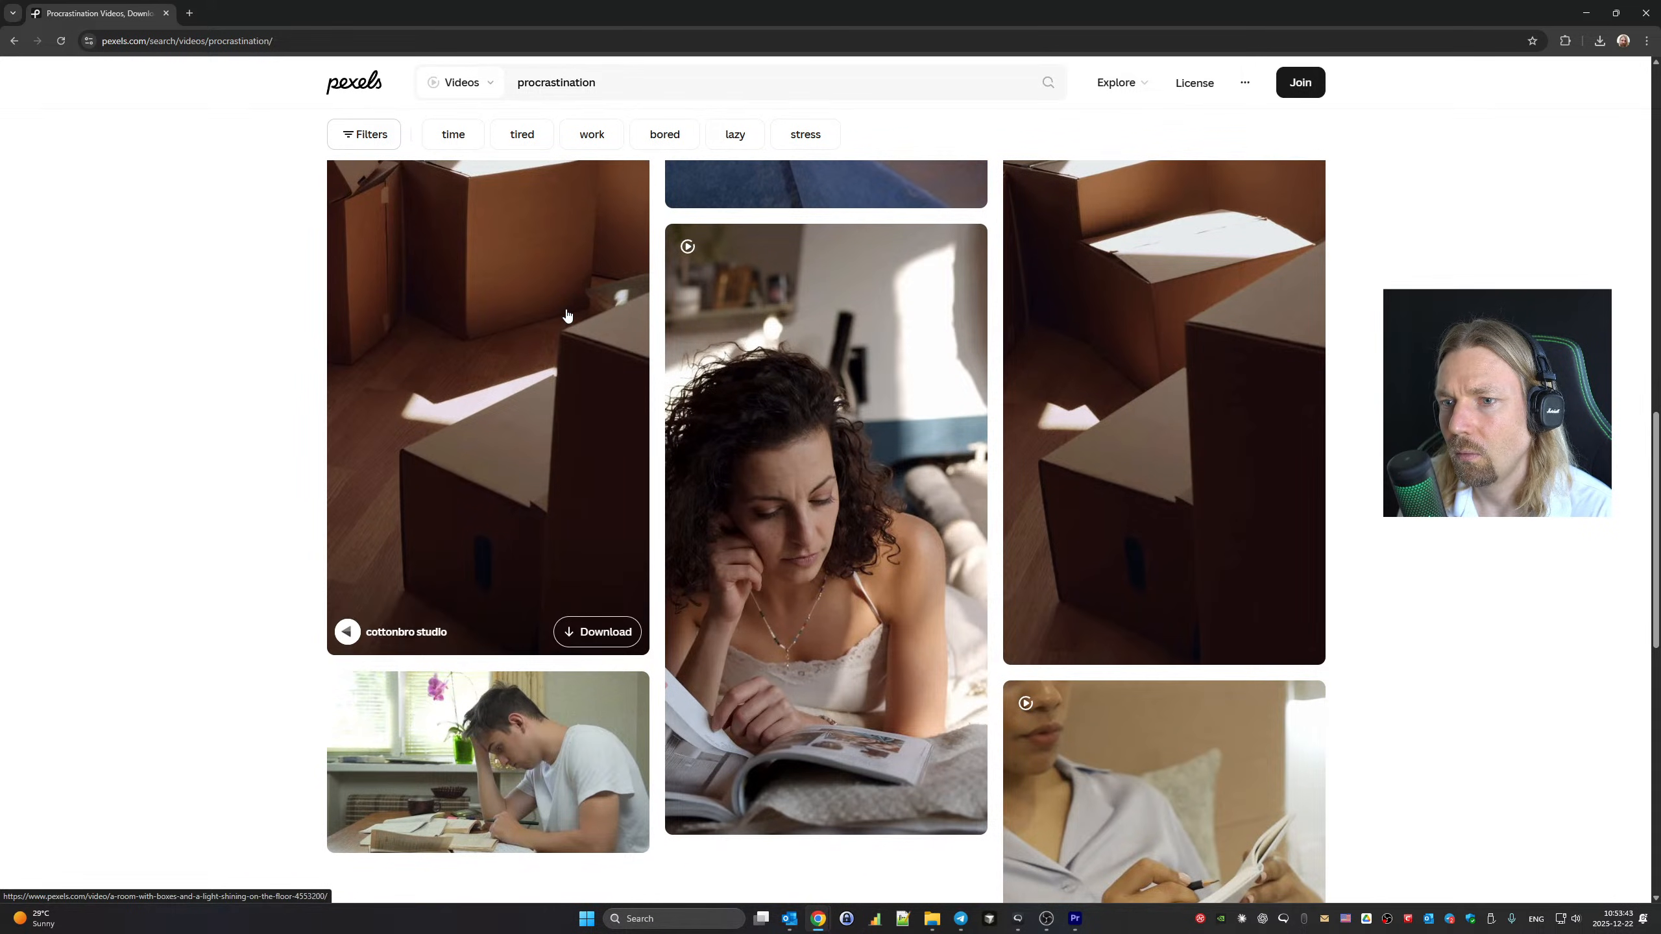
scroll(567, 316, "down", 5)
scroll(576, 261, "up", 20)
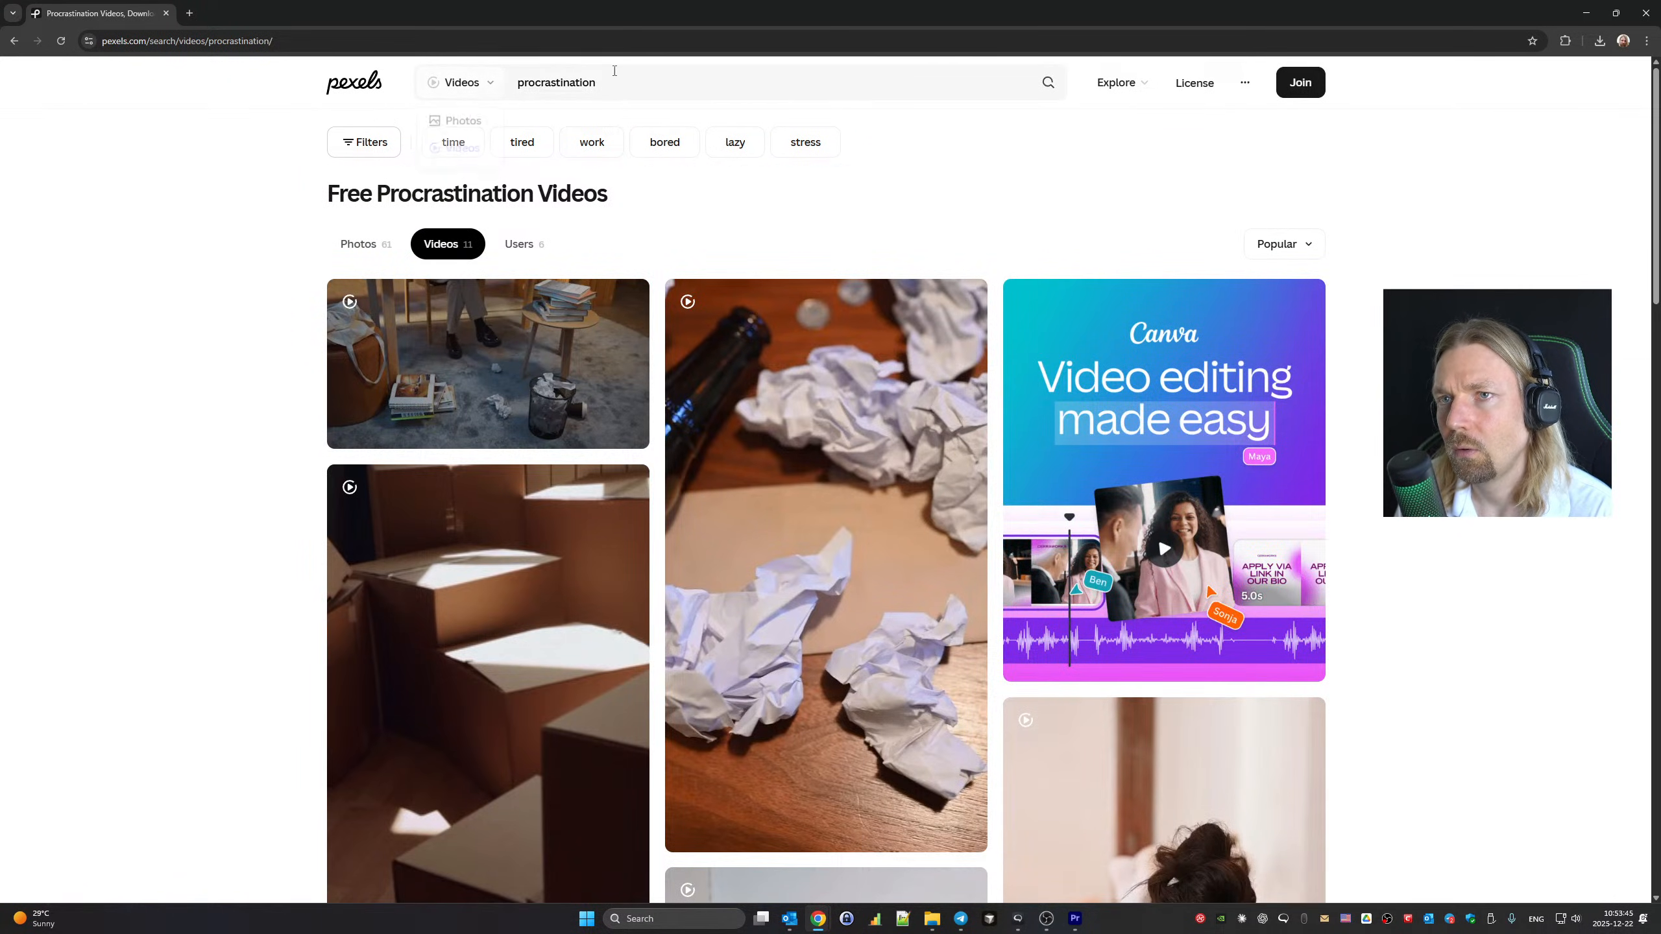
Search Pexels videos for "calendar"
type("caledn")
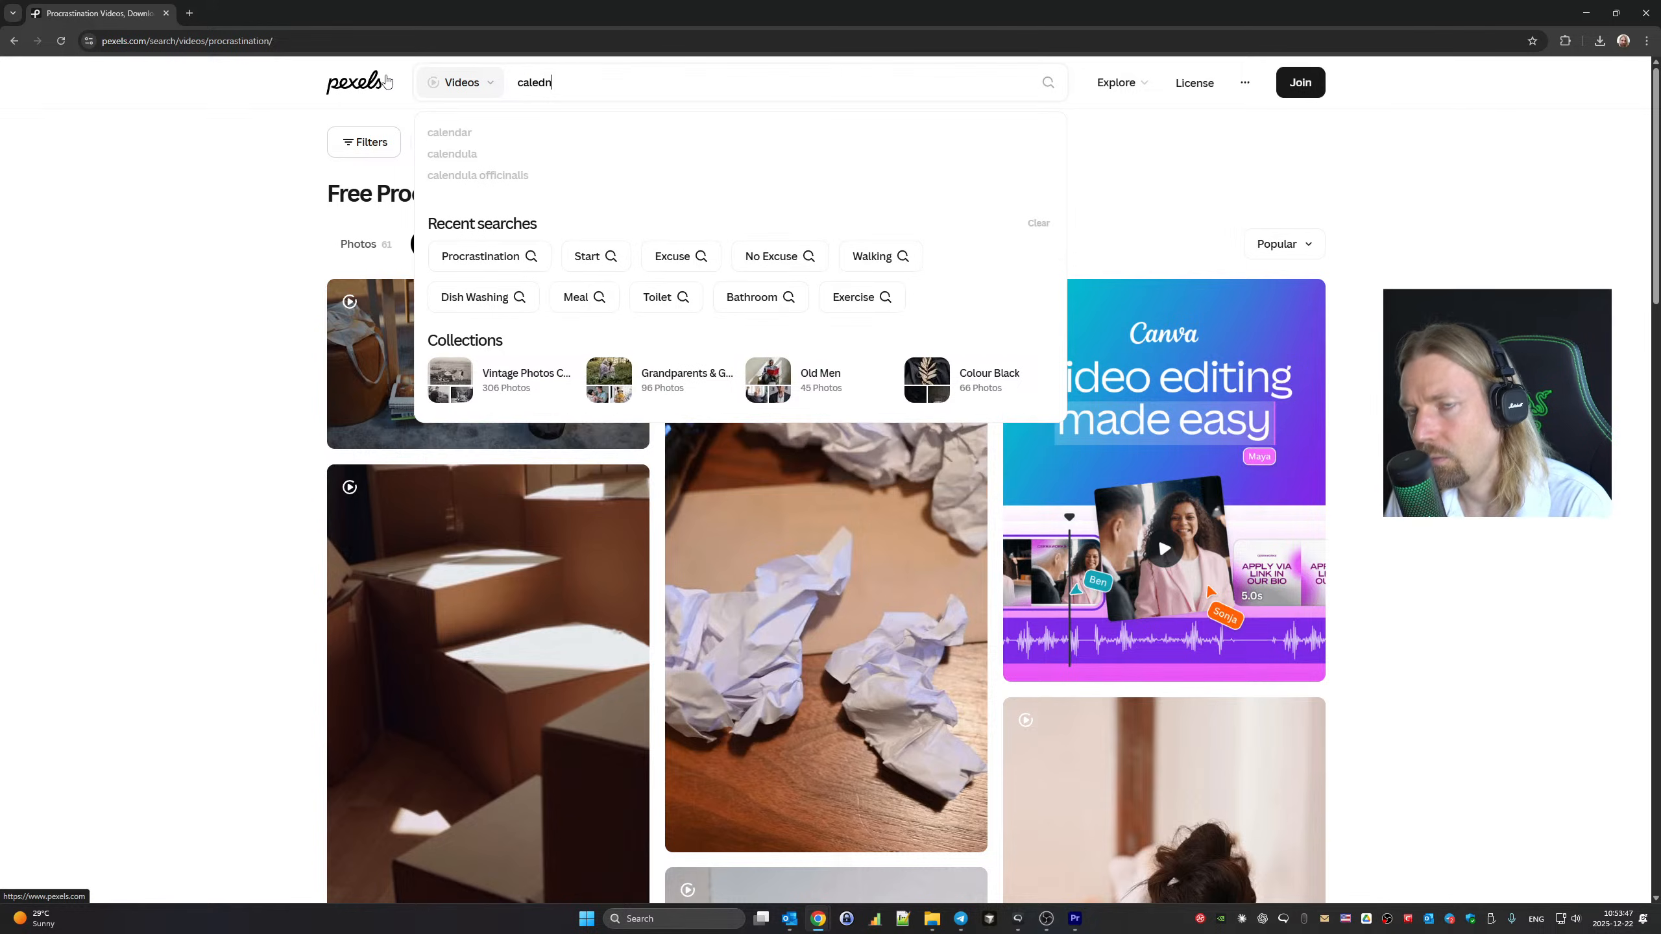
key("BackSpace")
key("BackSpace")
type("nda")
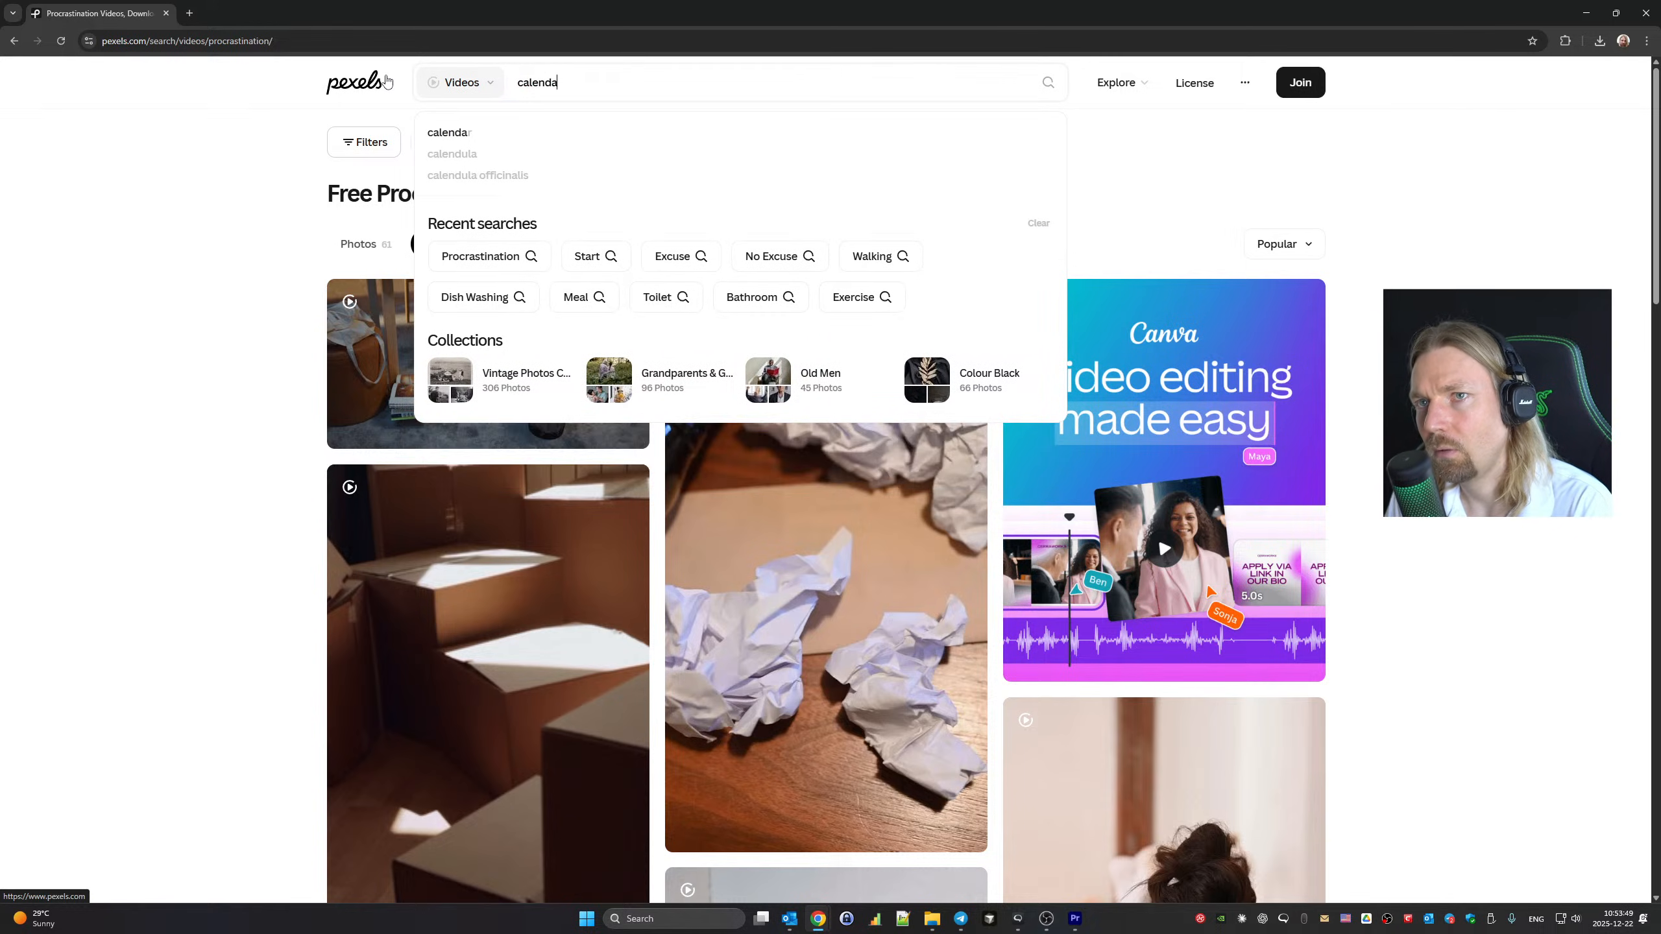
key("Return")
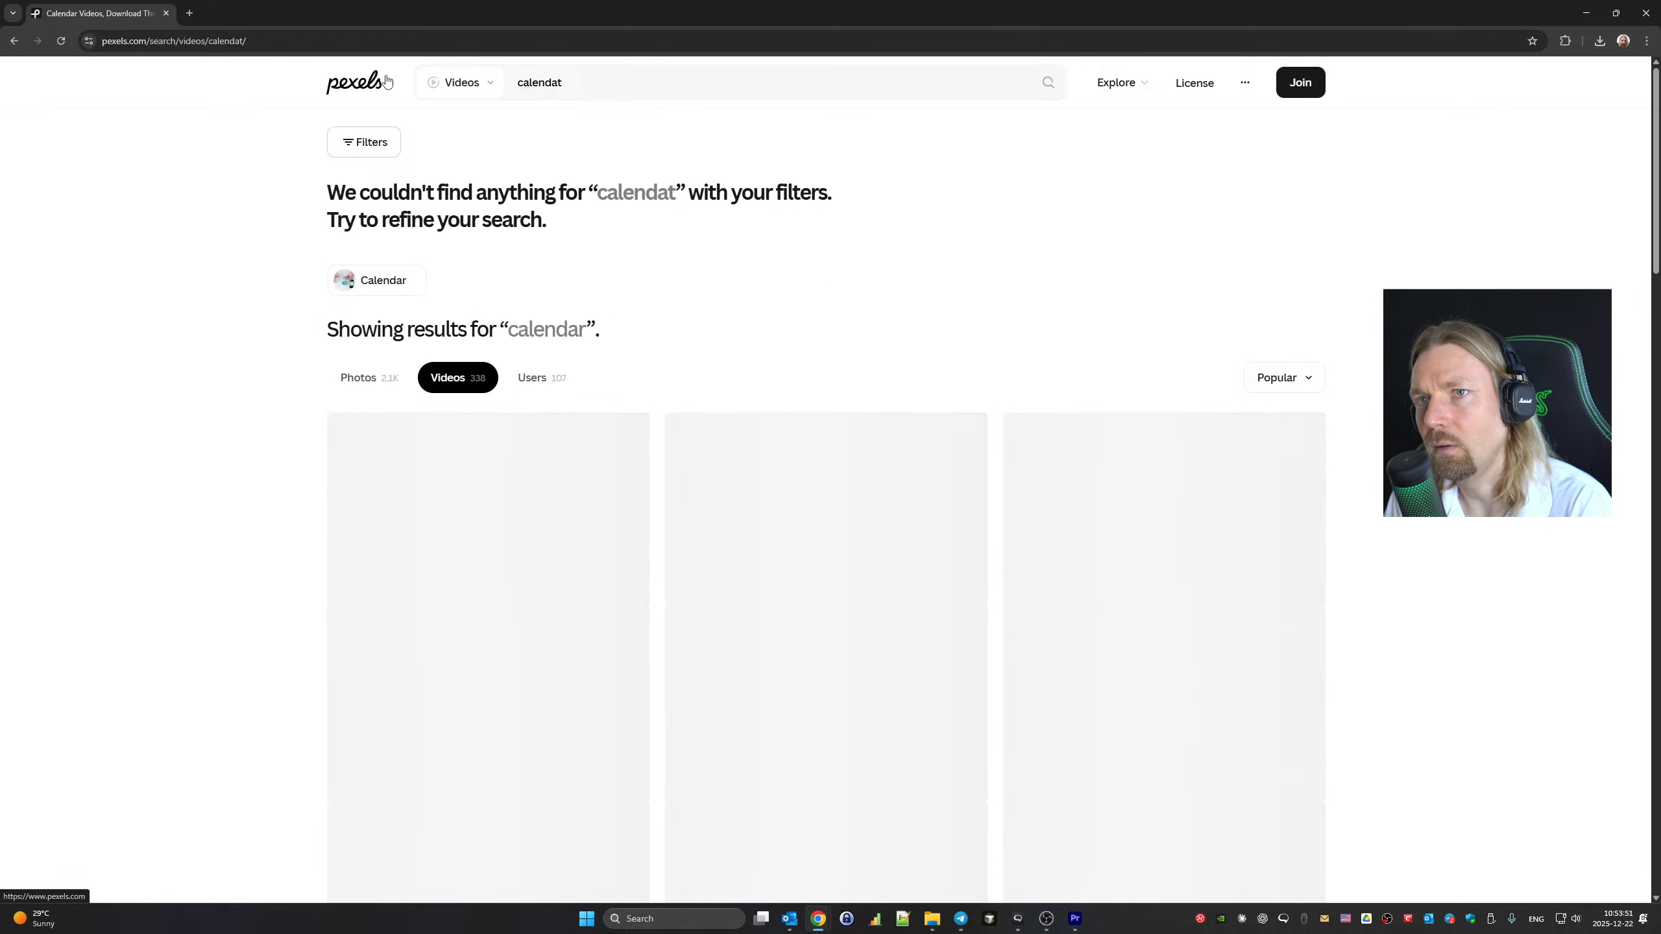
key("BackSpace")
type("r")
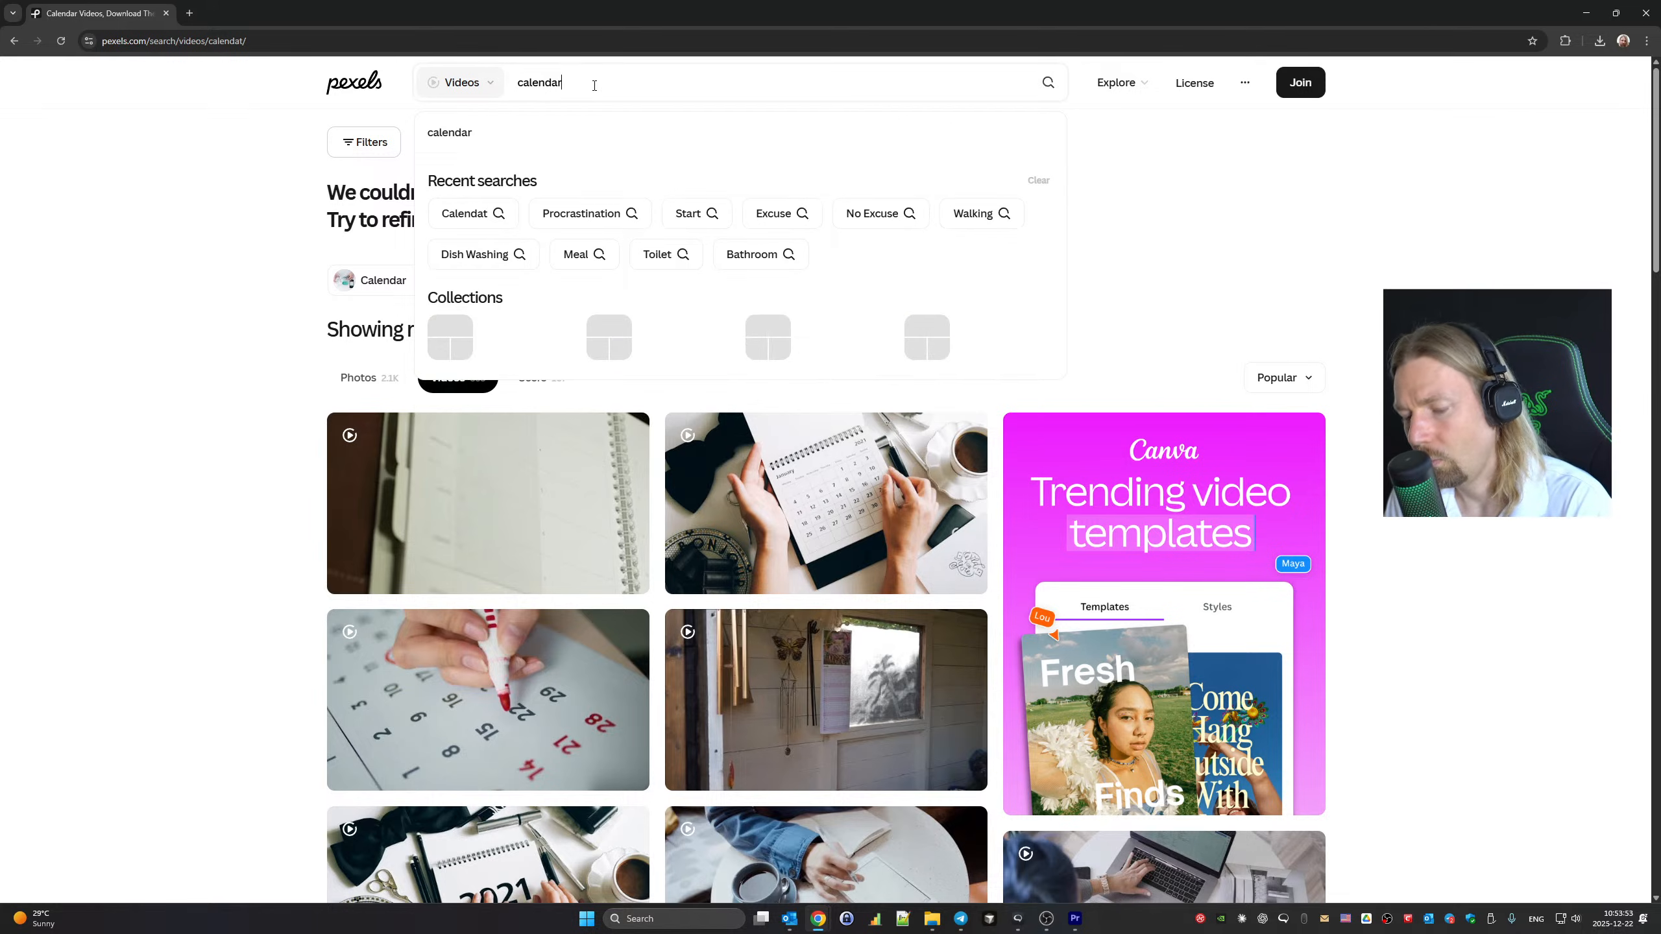
key("Return")
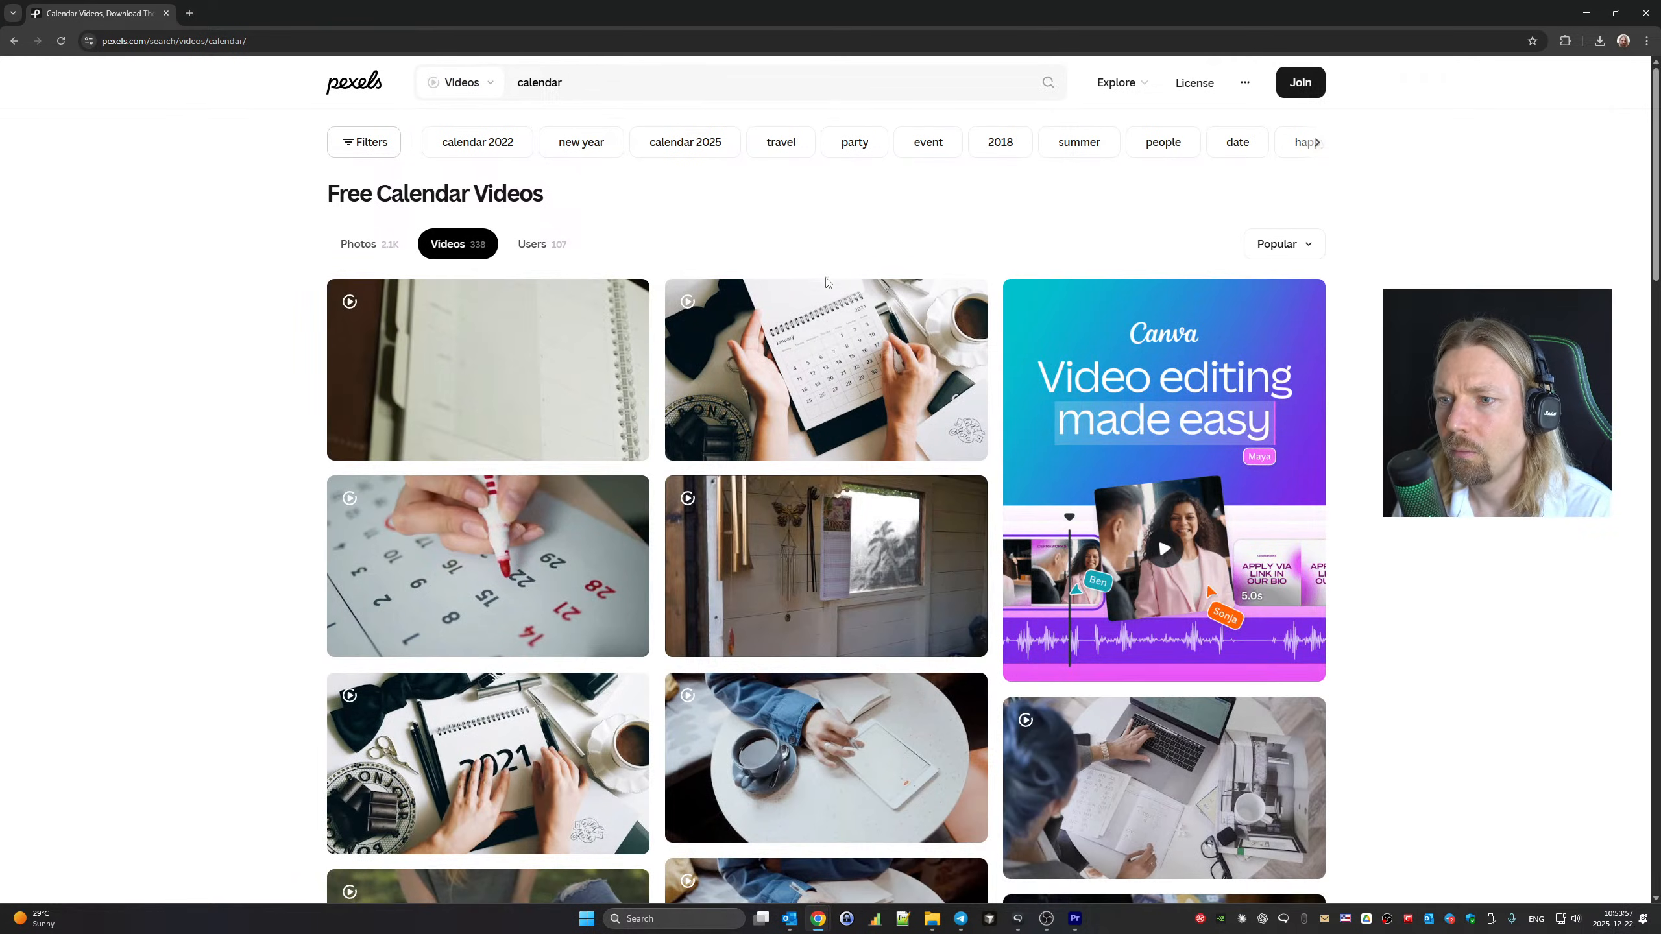
Download the vertical clip of a pencil encircling a calendar date and place it above the adjustment layer at 00:00:53:08 in Premiere Pro
scroll(826, 283, "down", 4)
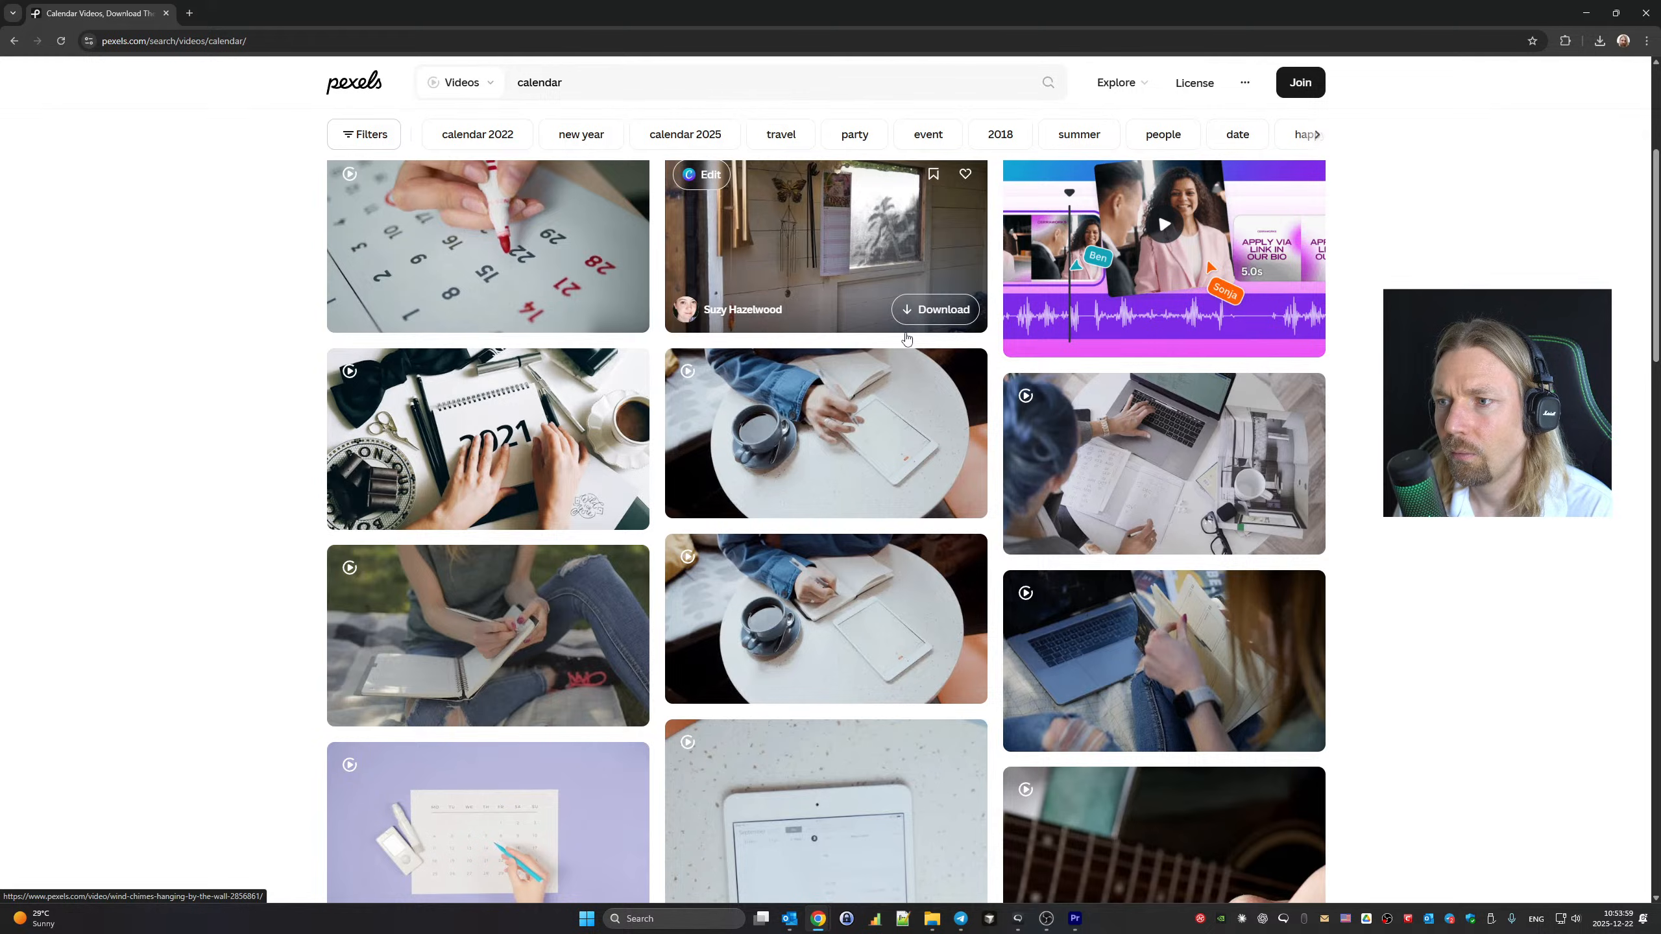
scroll(906, 337, "down", 7)
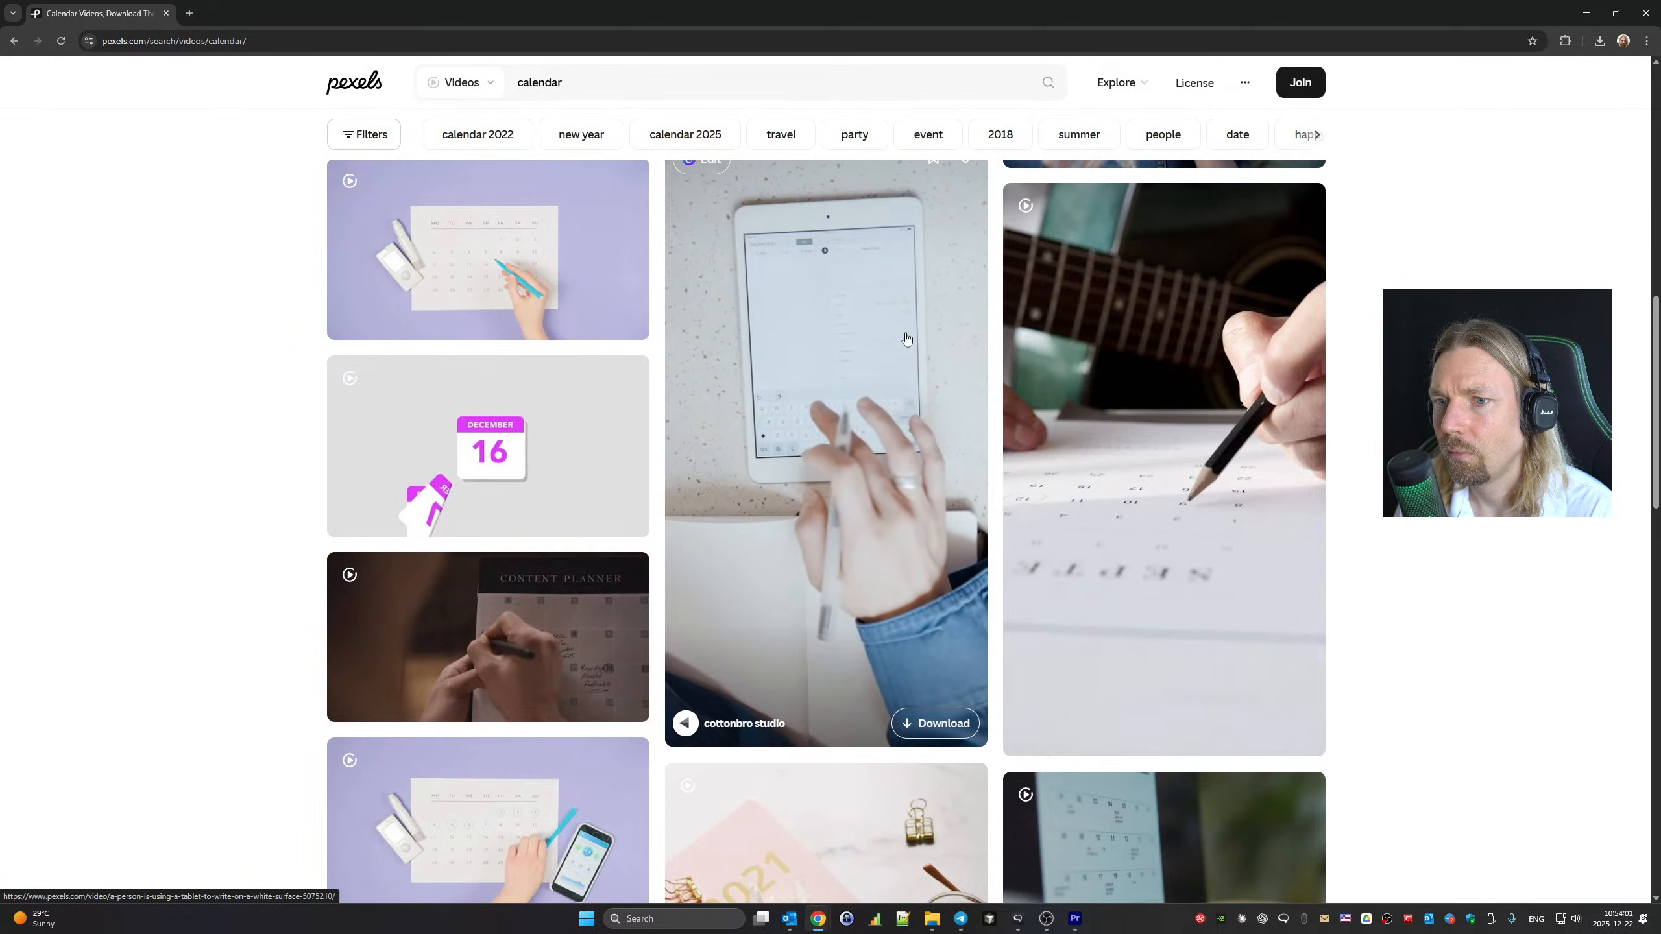
scroll(906, 338, "down", 4)
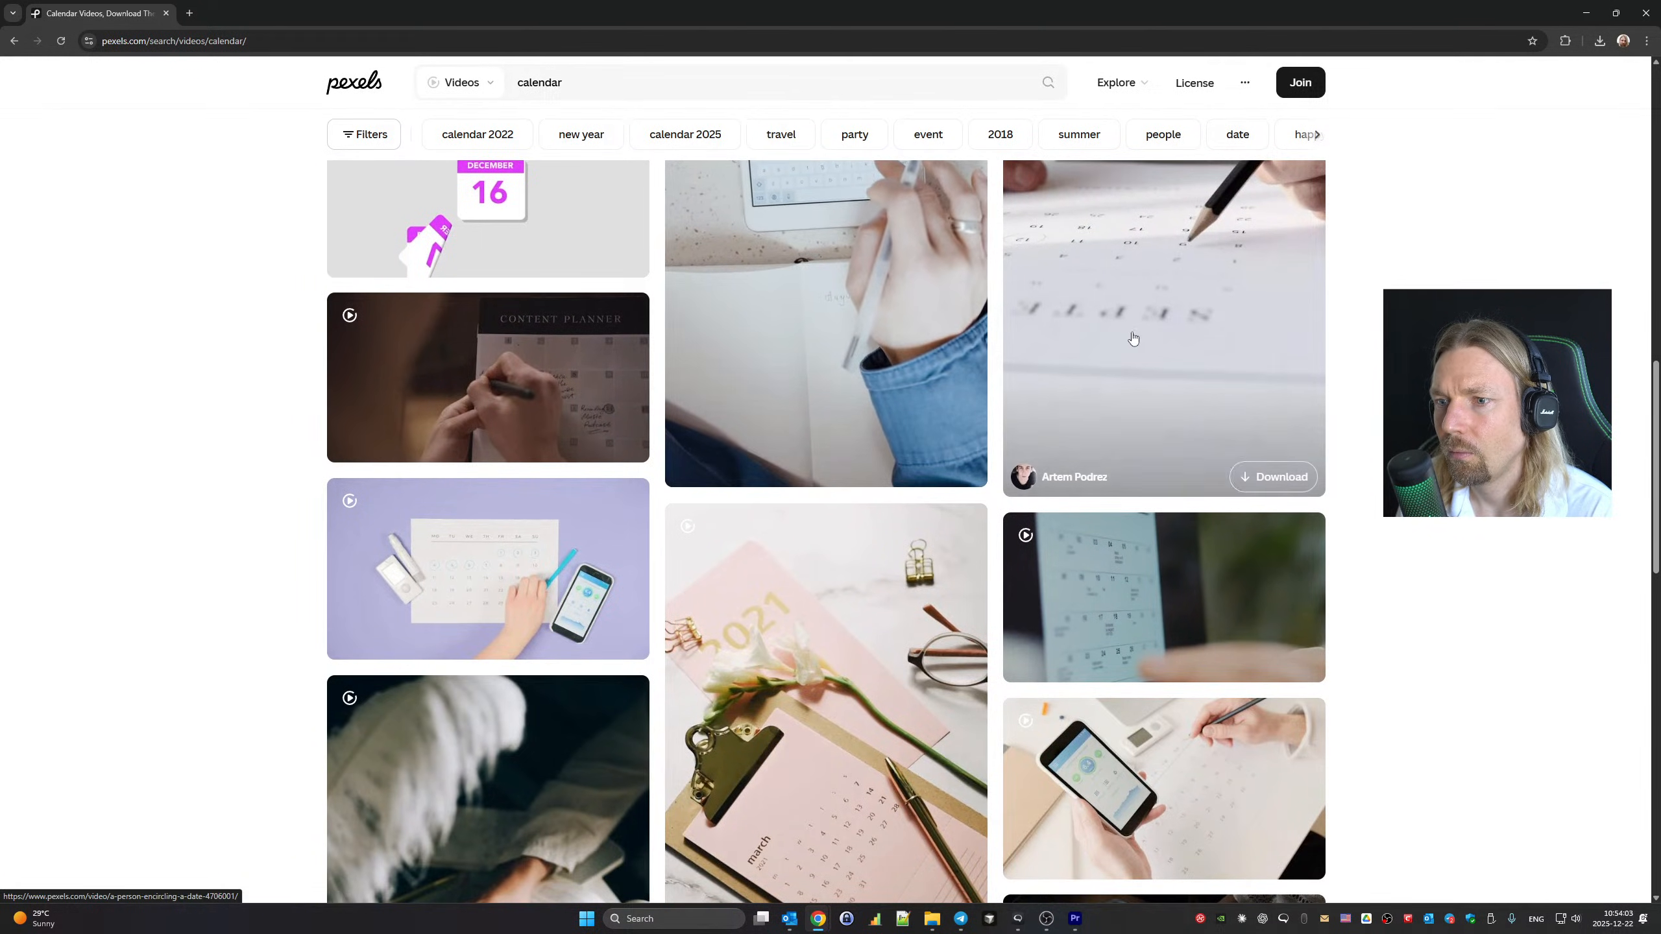
scroll(1206, 332, "up", 3)
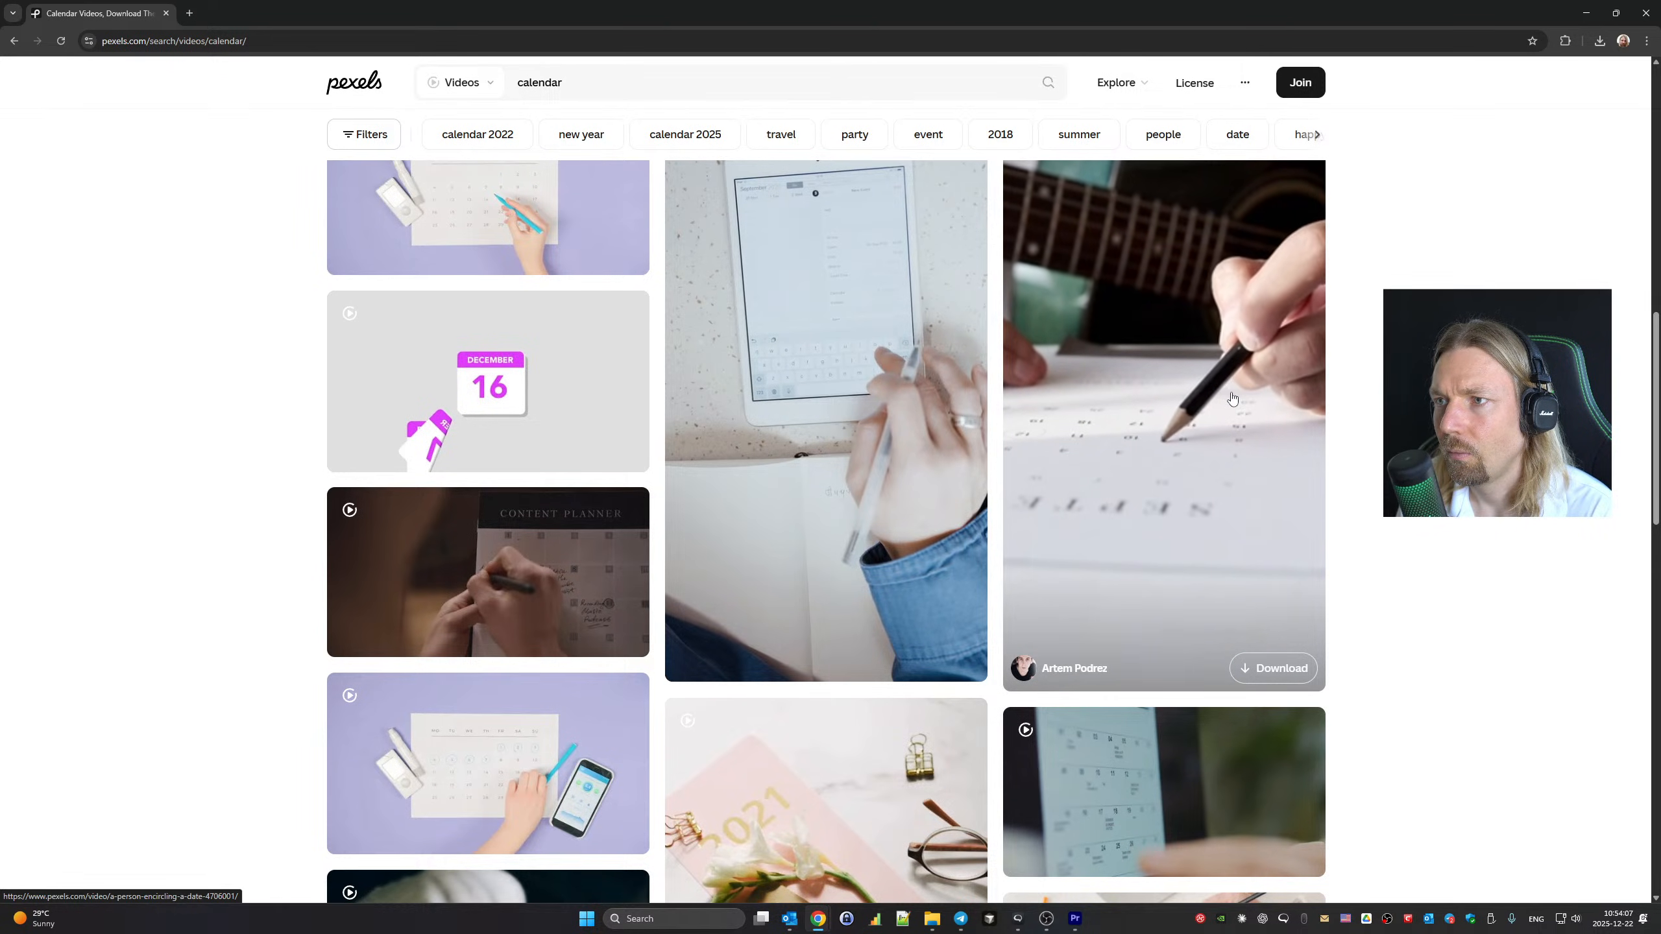
left_click(1282, 668)
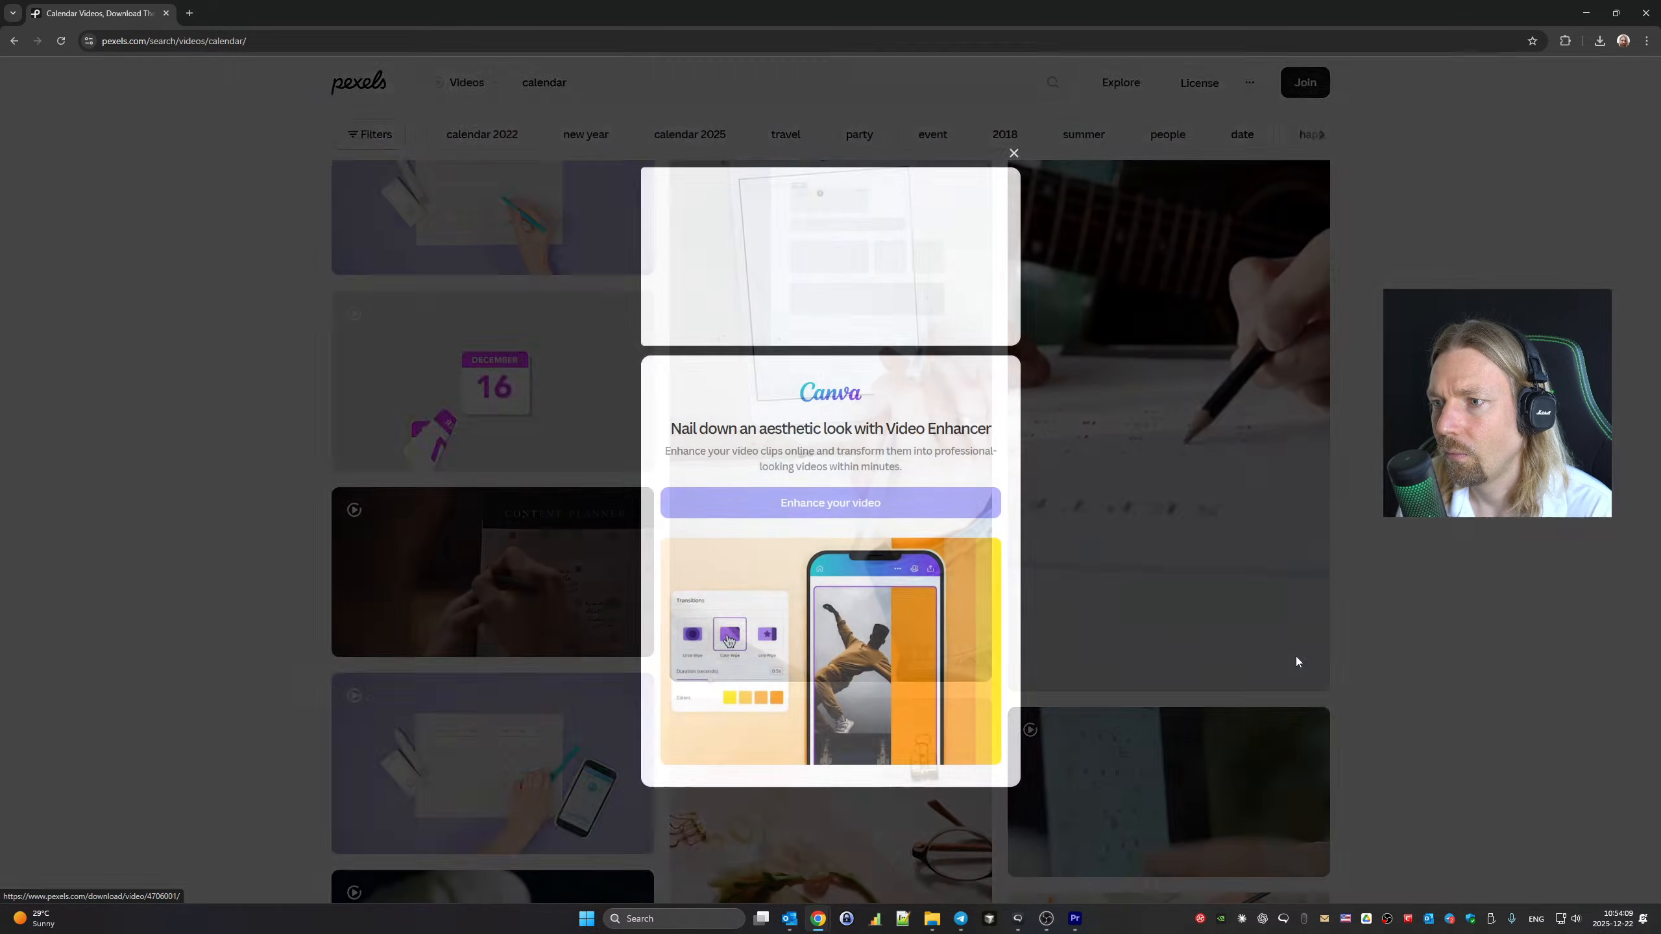
left_click(1261, 485)
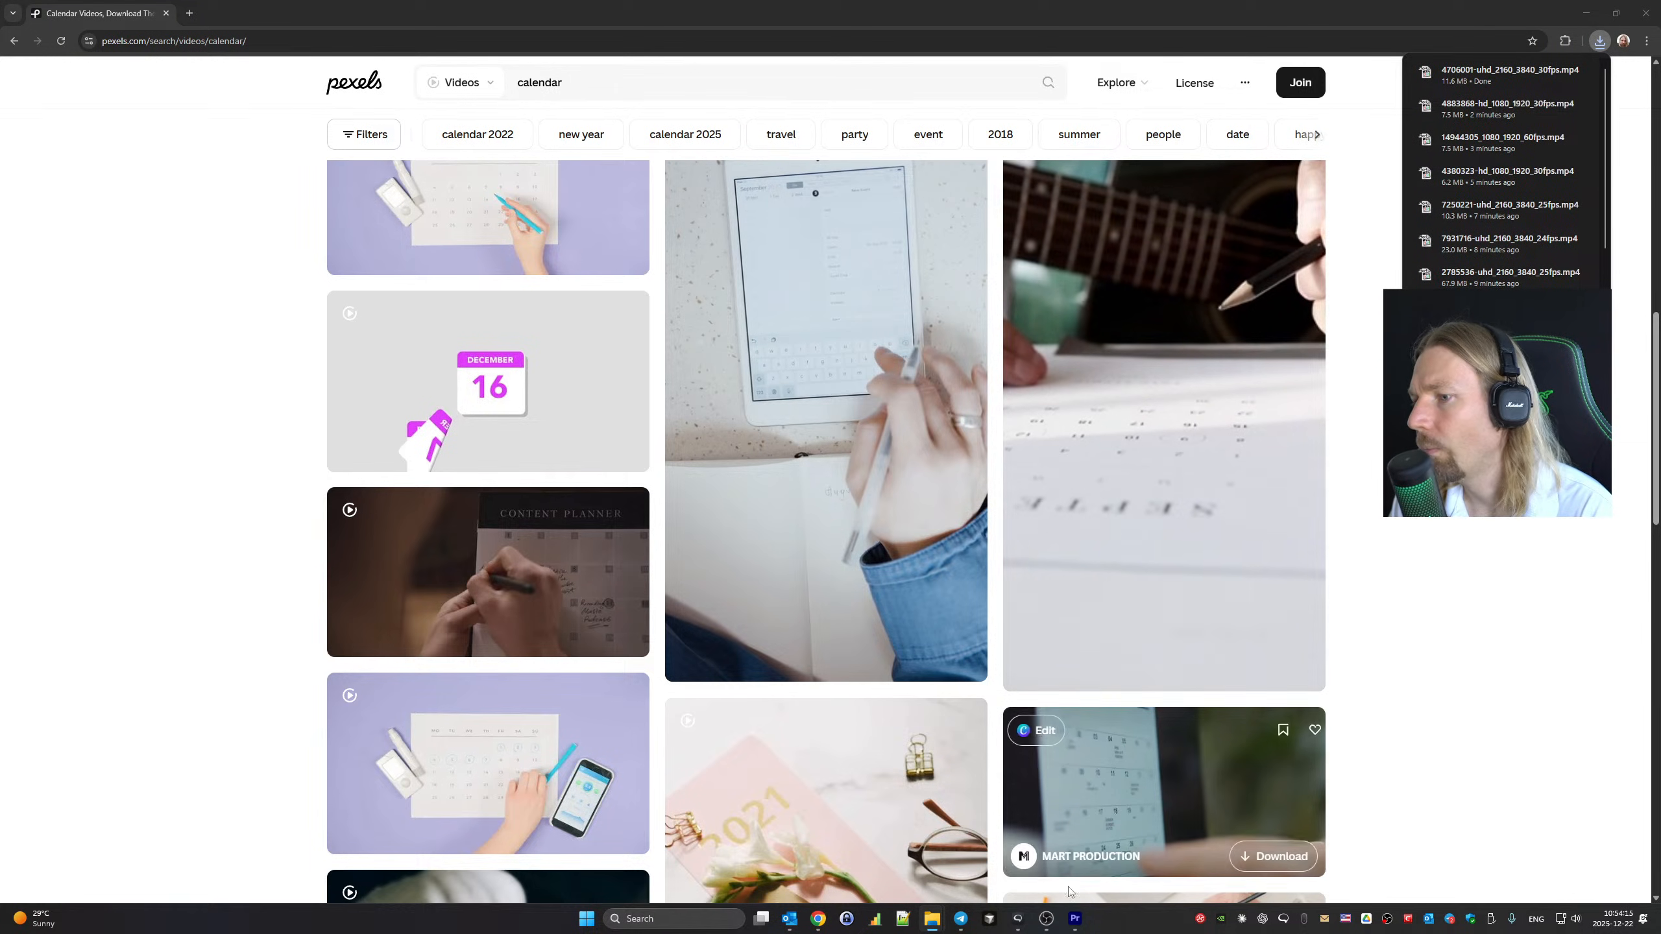
left_click(1070, 923)
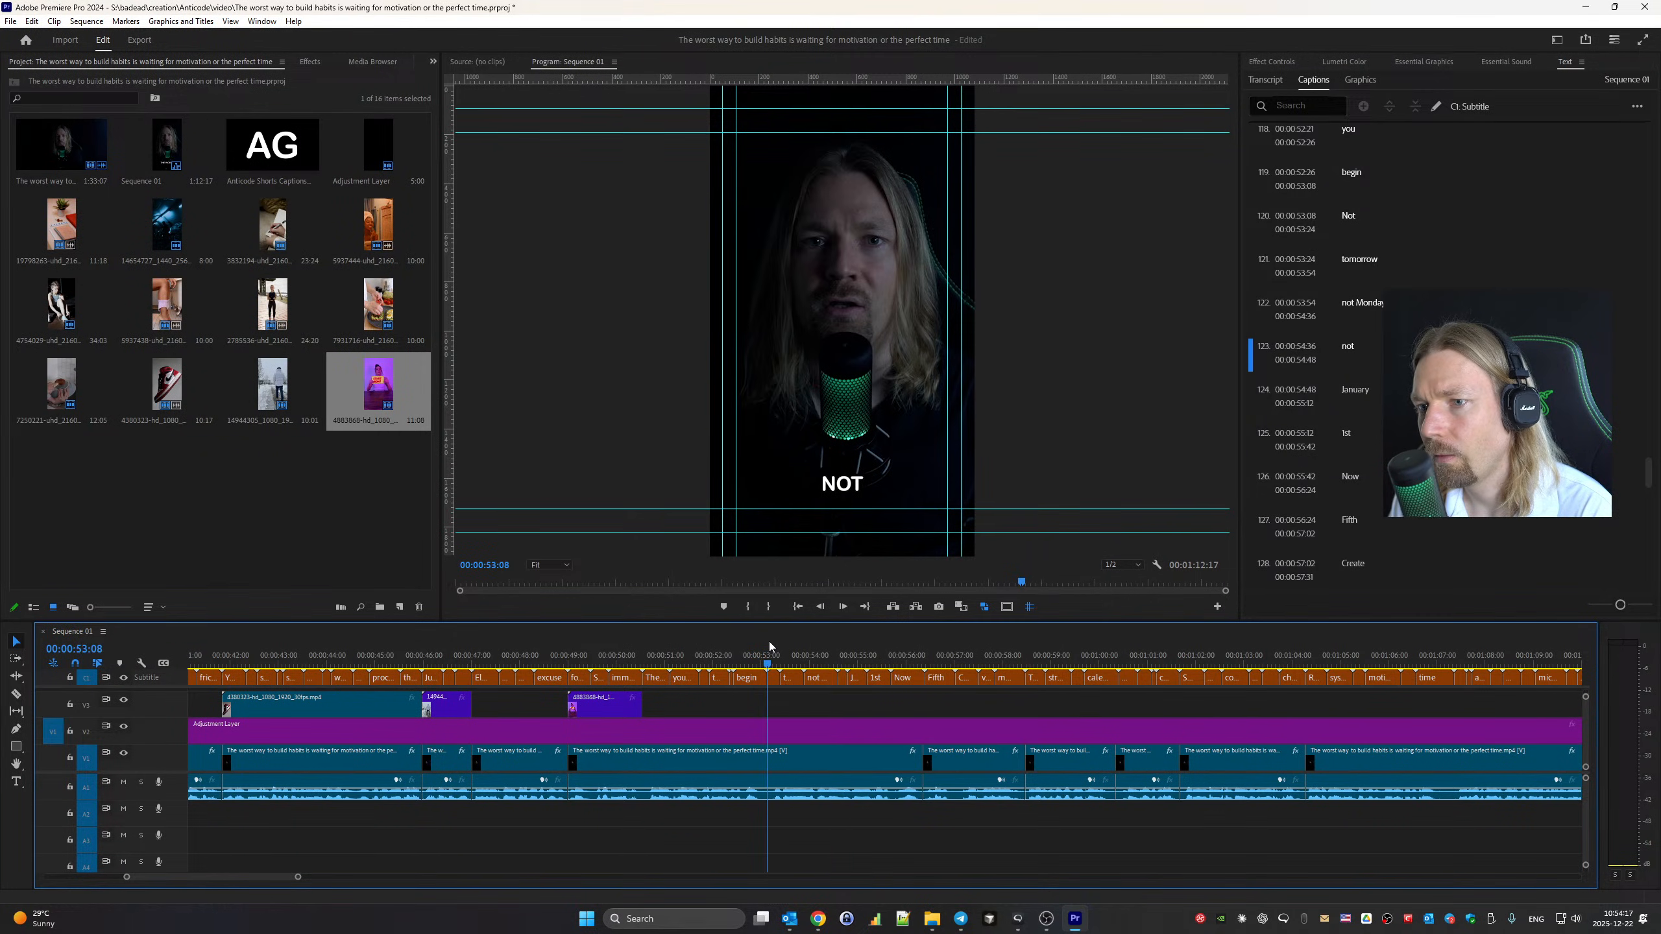
left_click_drag(769, 647, 769, 703)
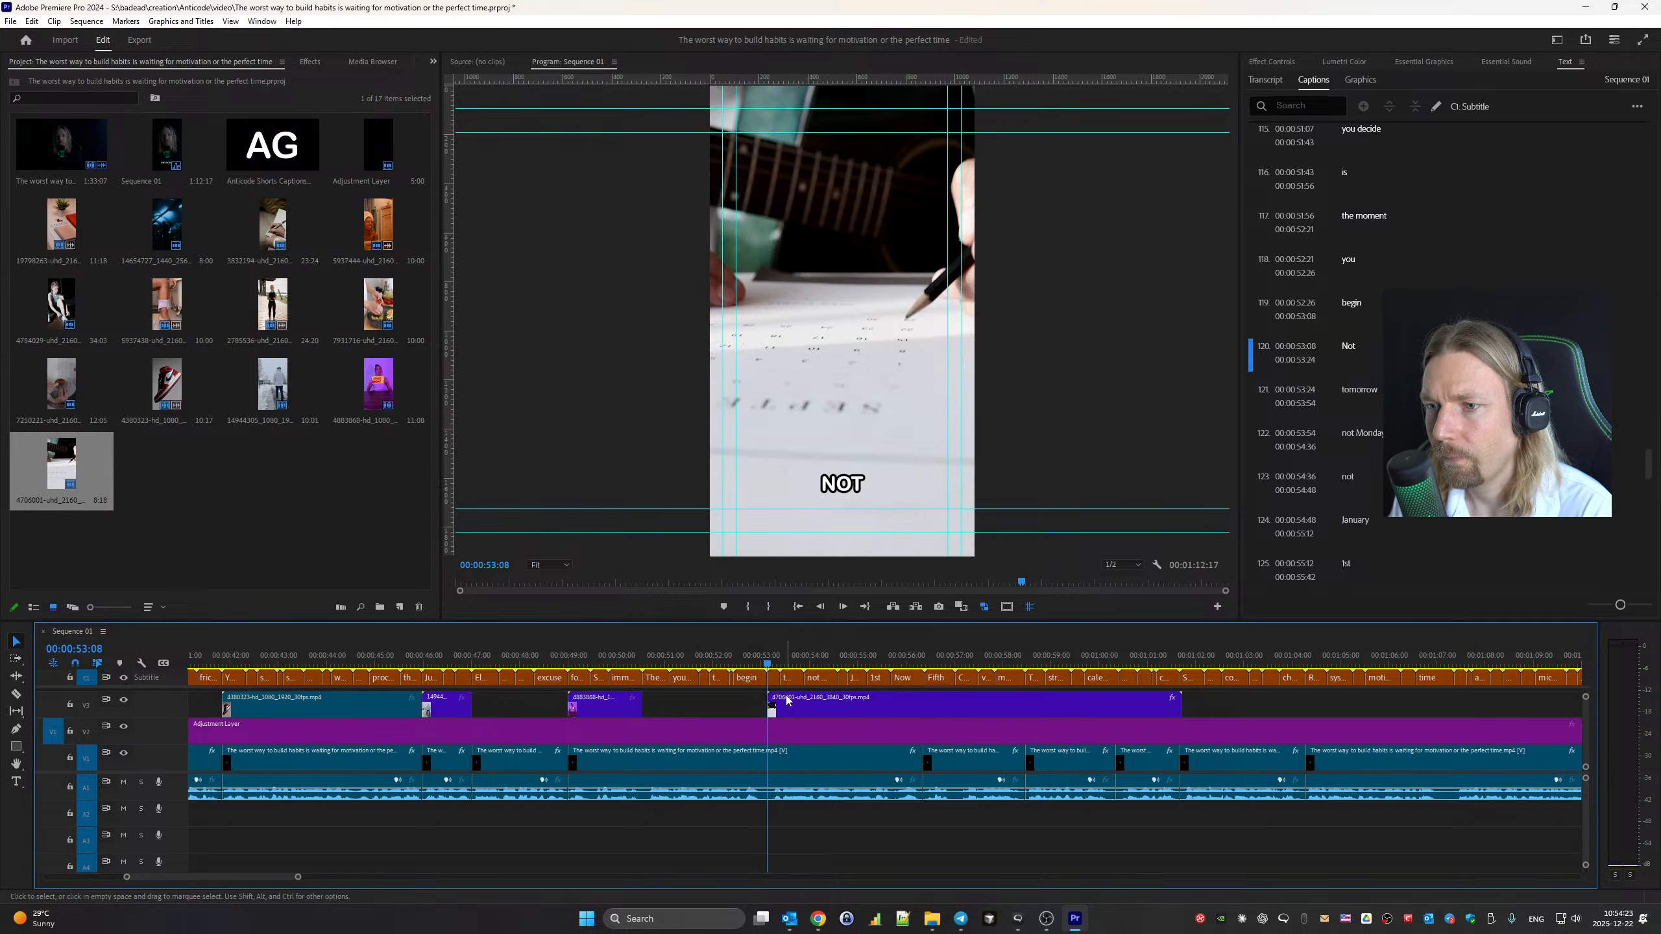
Cut the calendar clip at 00:00:56:21, just before "Fifth", and delete the remainder
key("space")
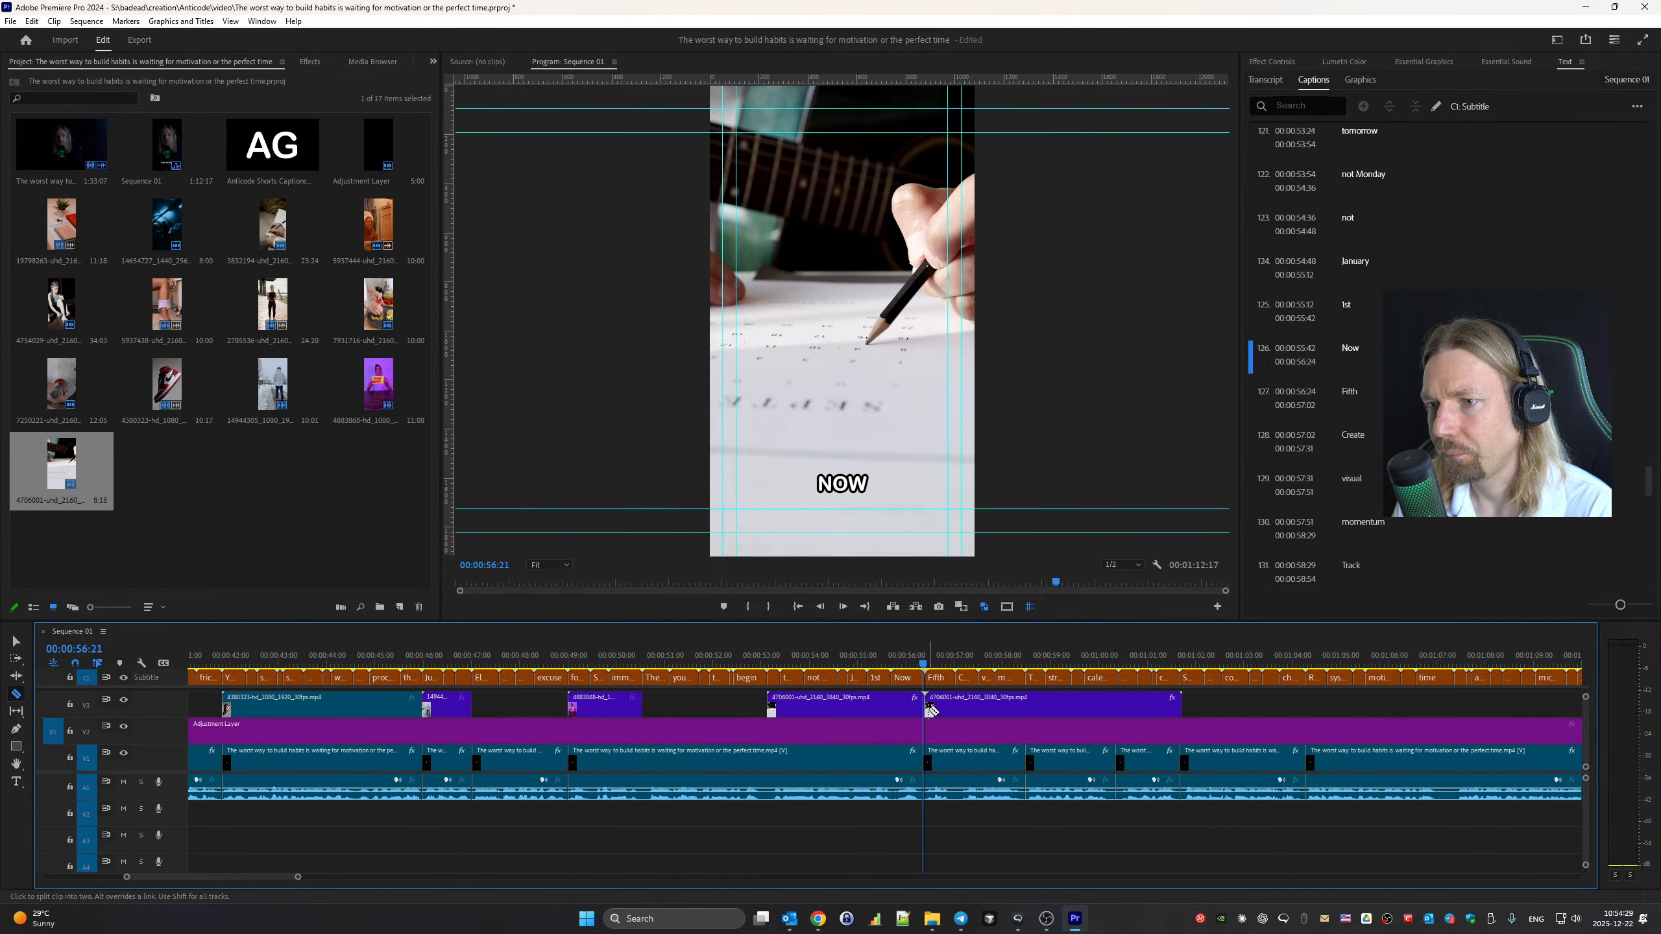
key("ctrl+z")
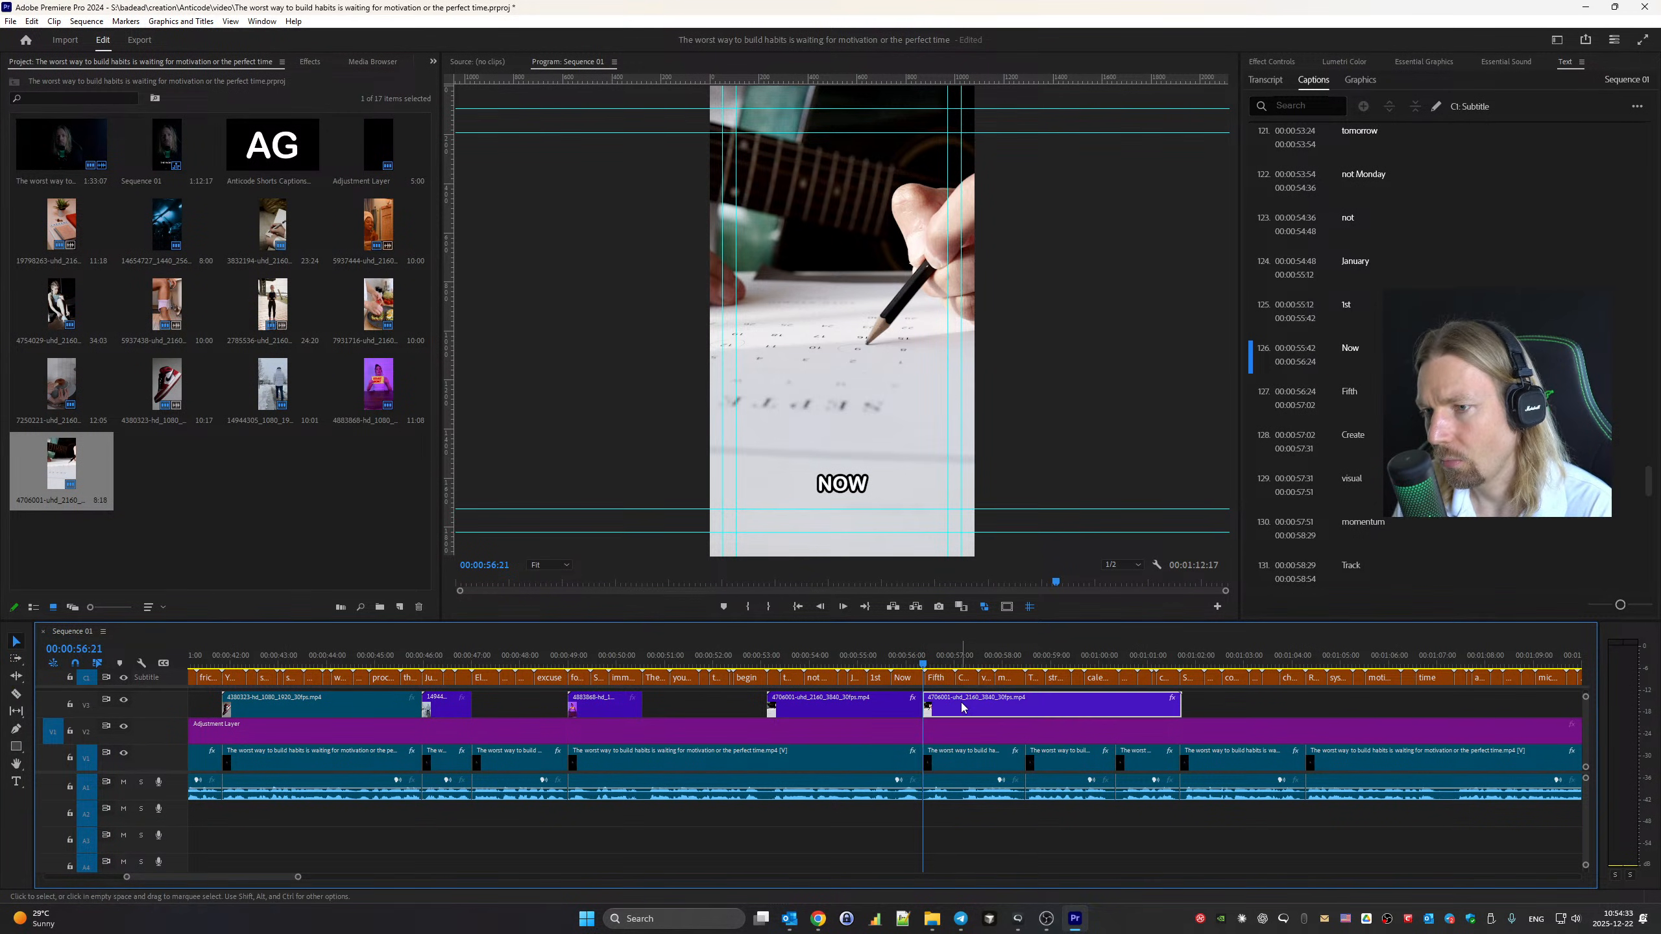
key("Delete")
Play back the narration from "Fifth" to "calendar" and move the playhead to 00:00:58:29, where "Track" begins
key("space")
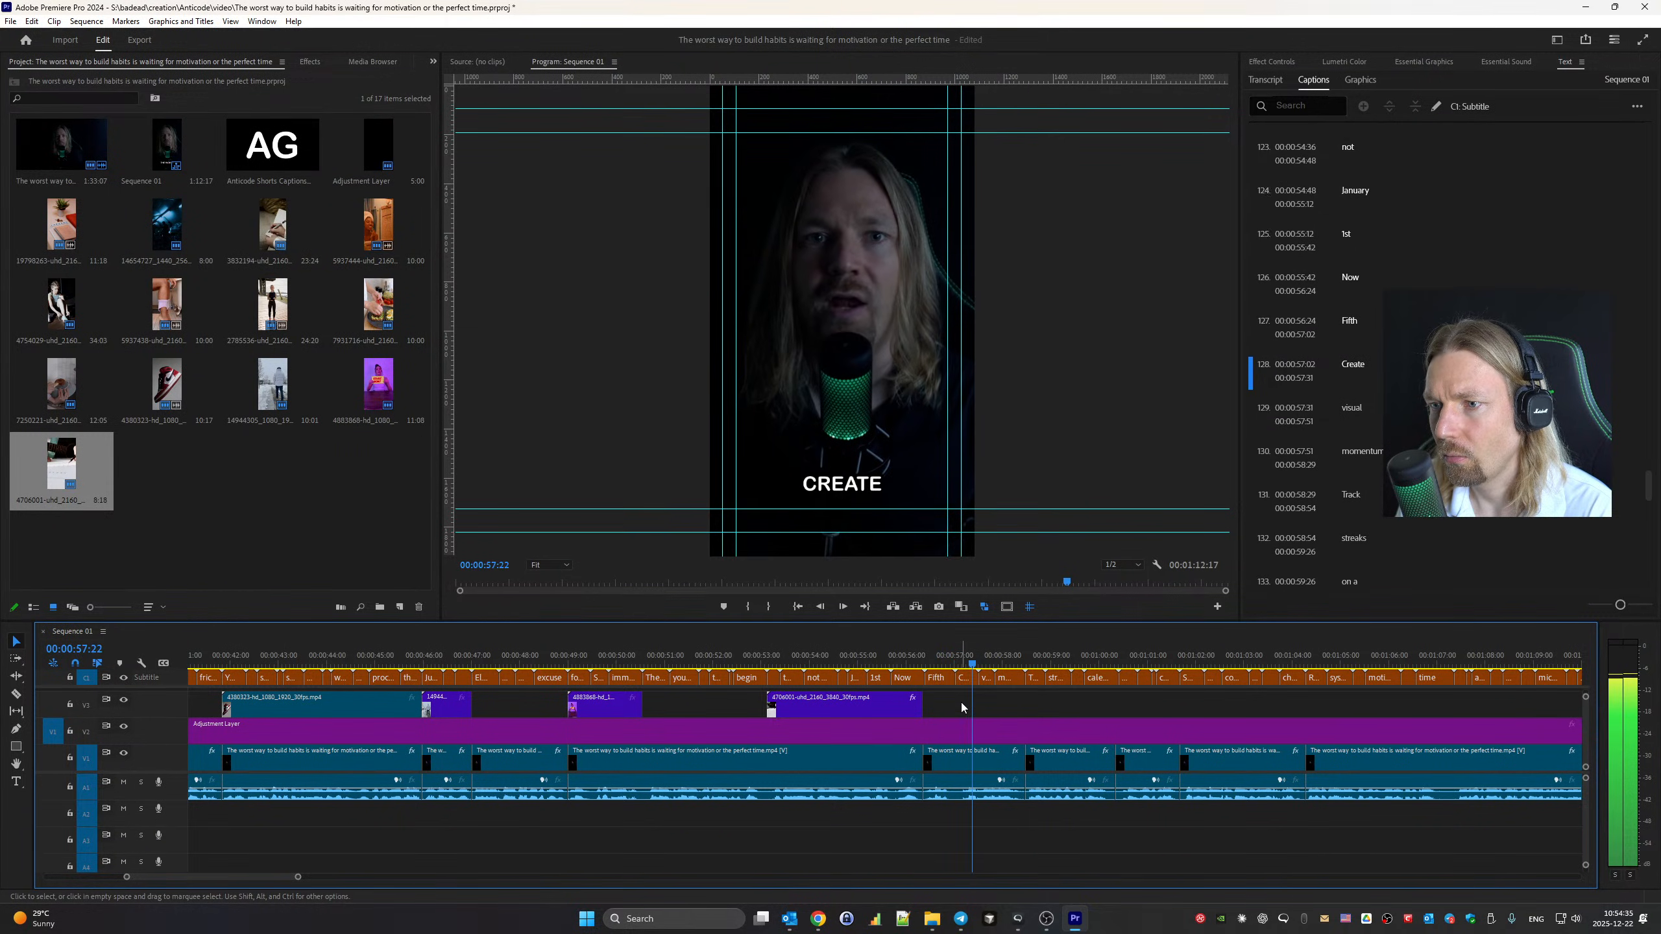
left_click(879, 645)
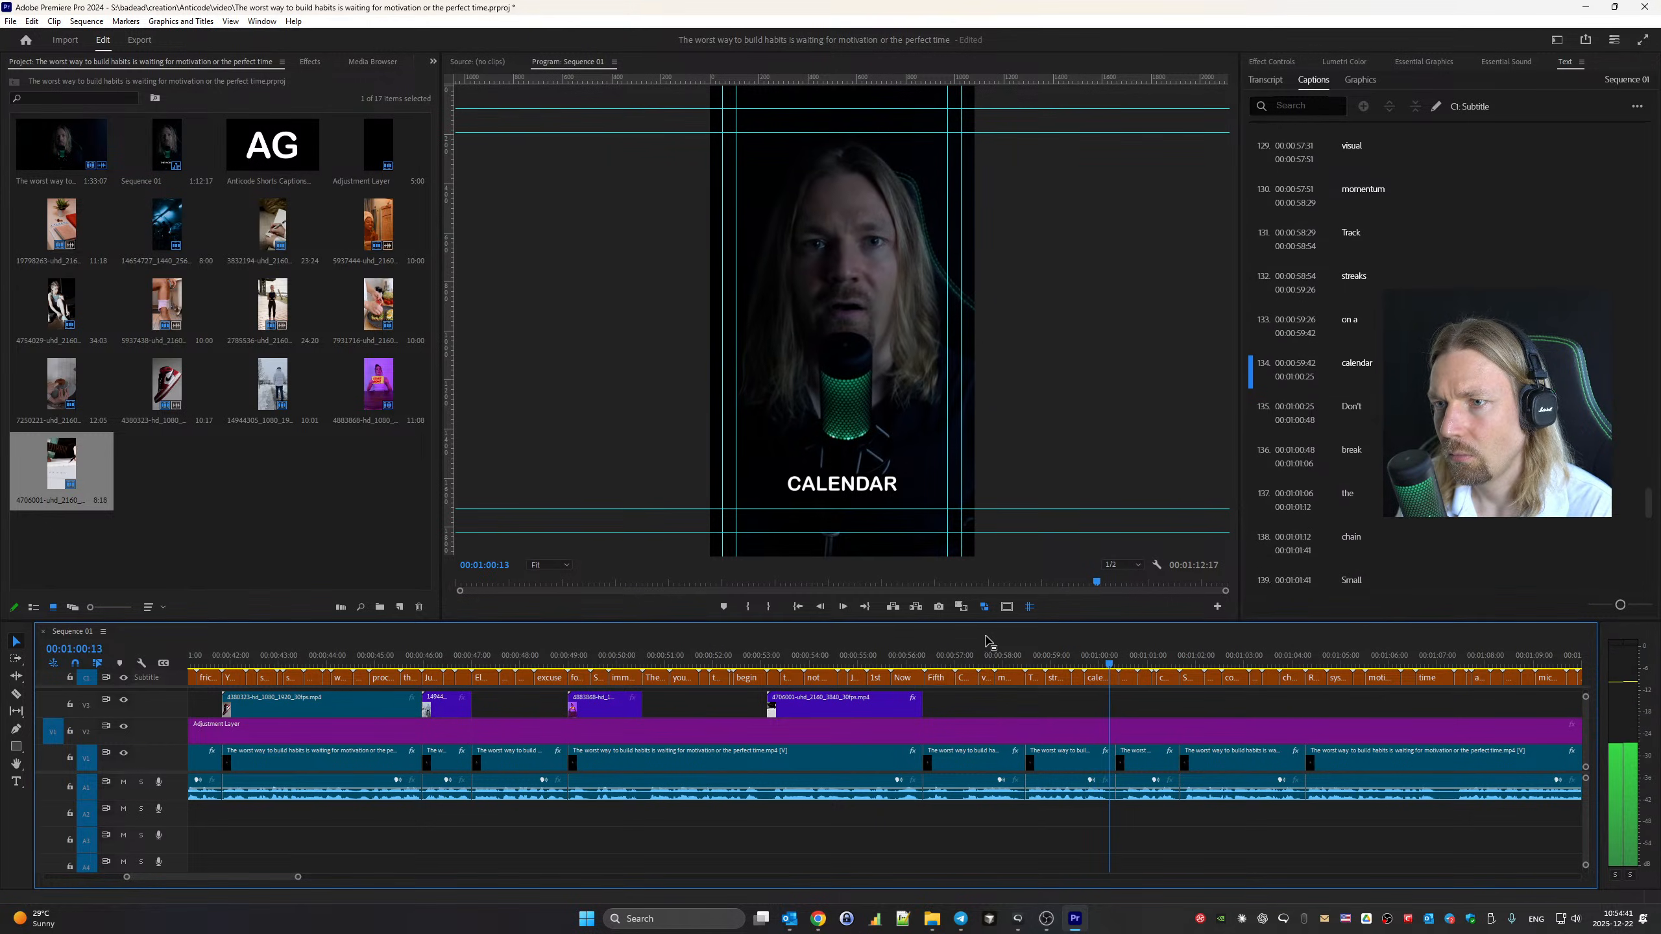
left_click(1024, 648)
Switch to Pexels and browse the calendar video results for a vertical clip matching "Track streaks on a calendar"
mouse_move(817, 917)
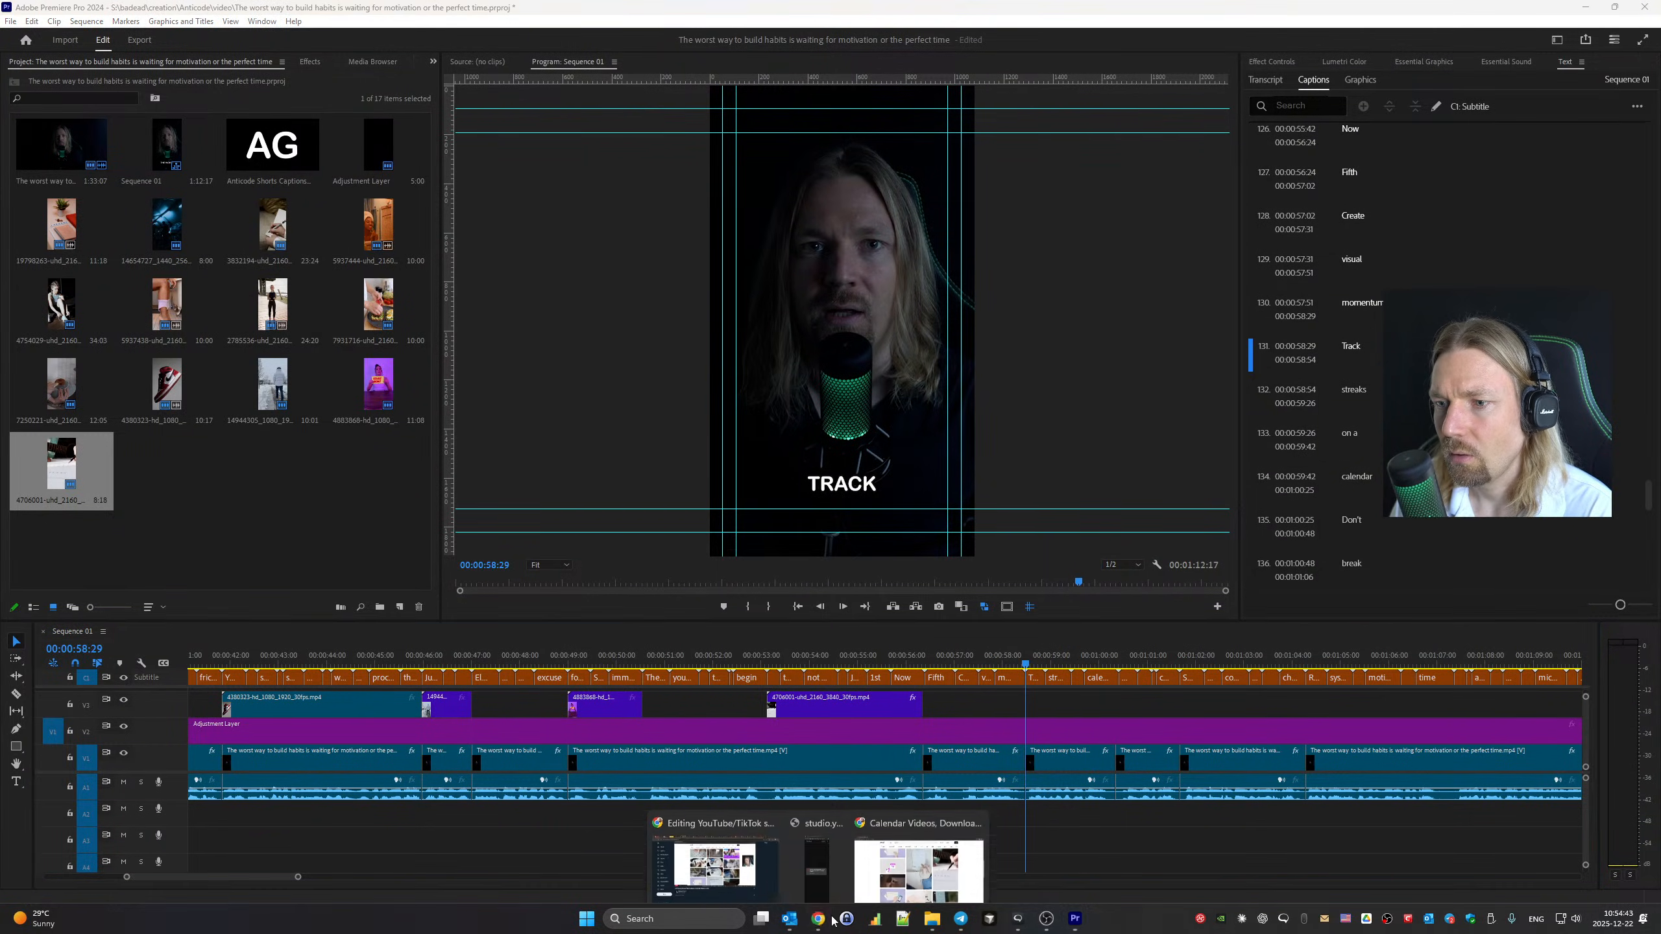
left_click(883, 864)
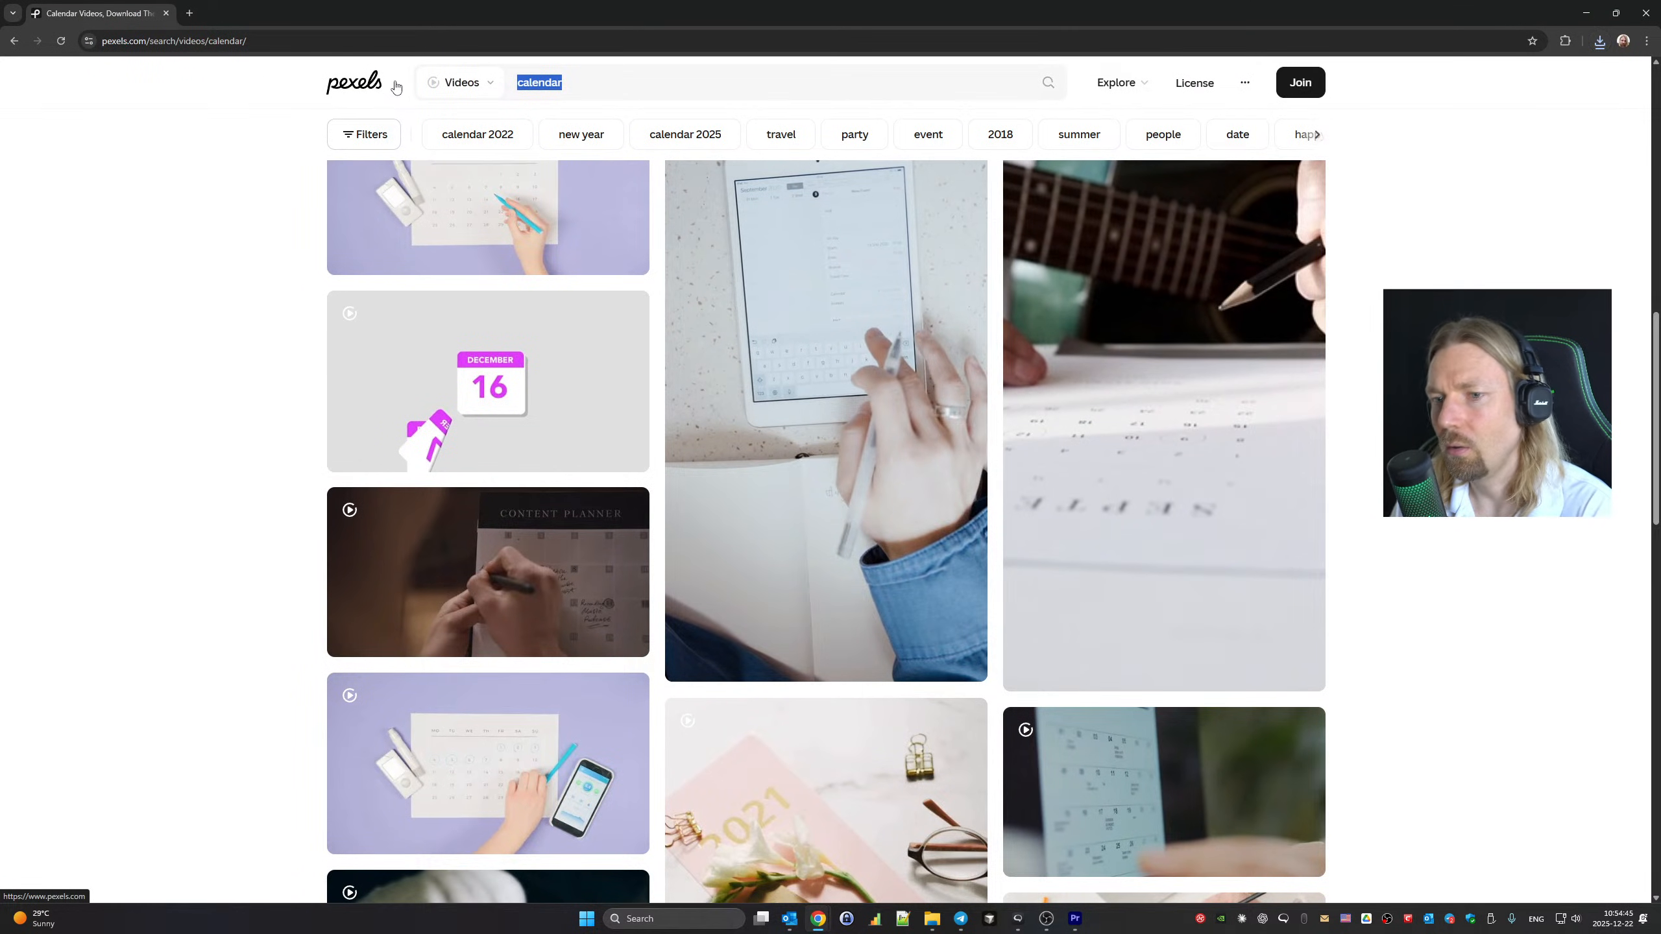
scroll(588, 295, "down", 4)
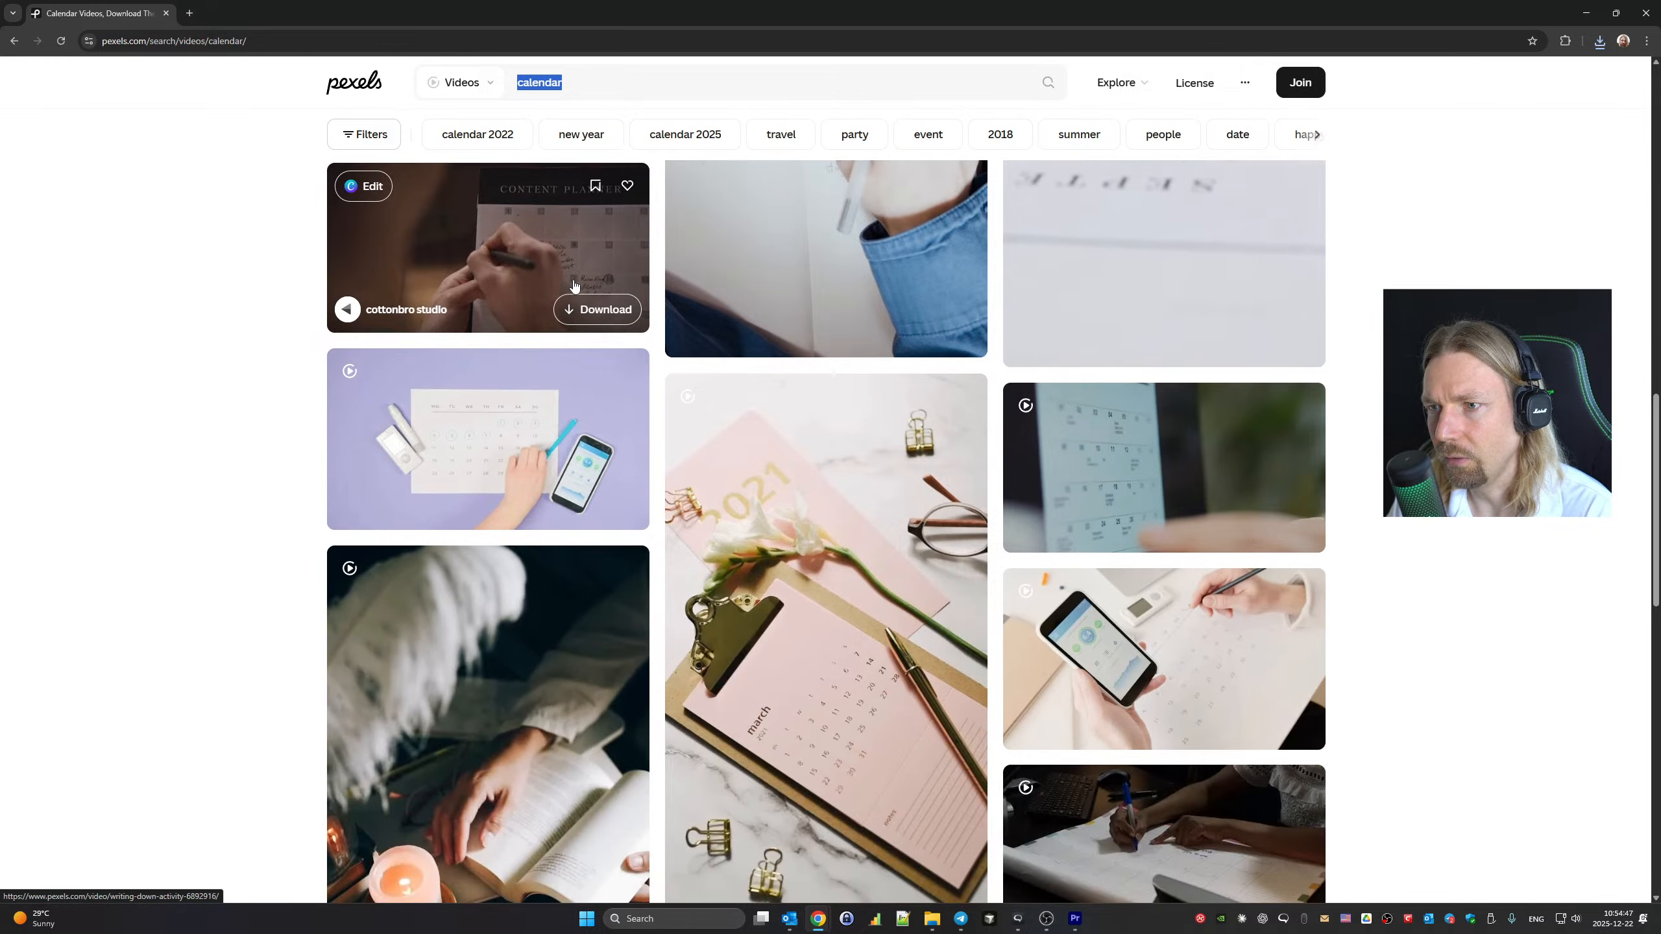
scroll(641, 366, "up", 6)
scroll(663, 384, "up", 5)
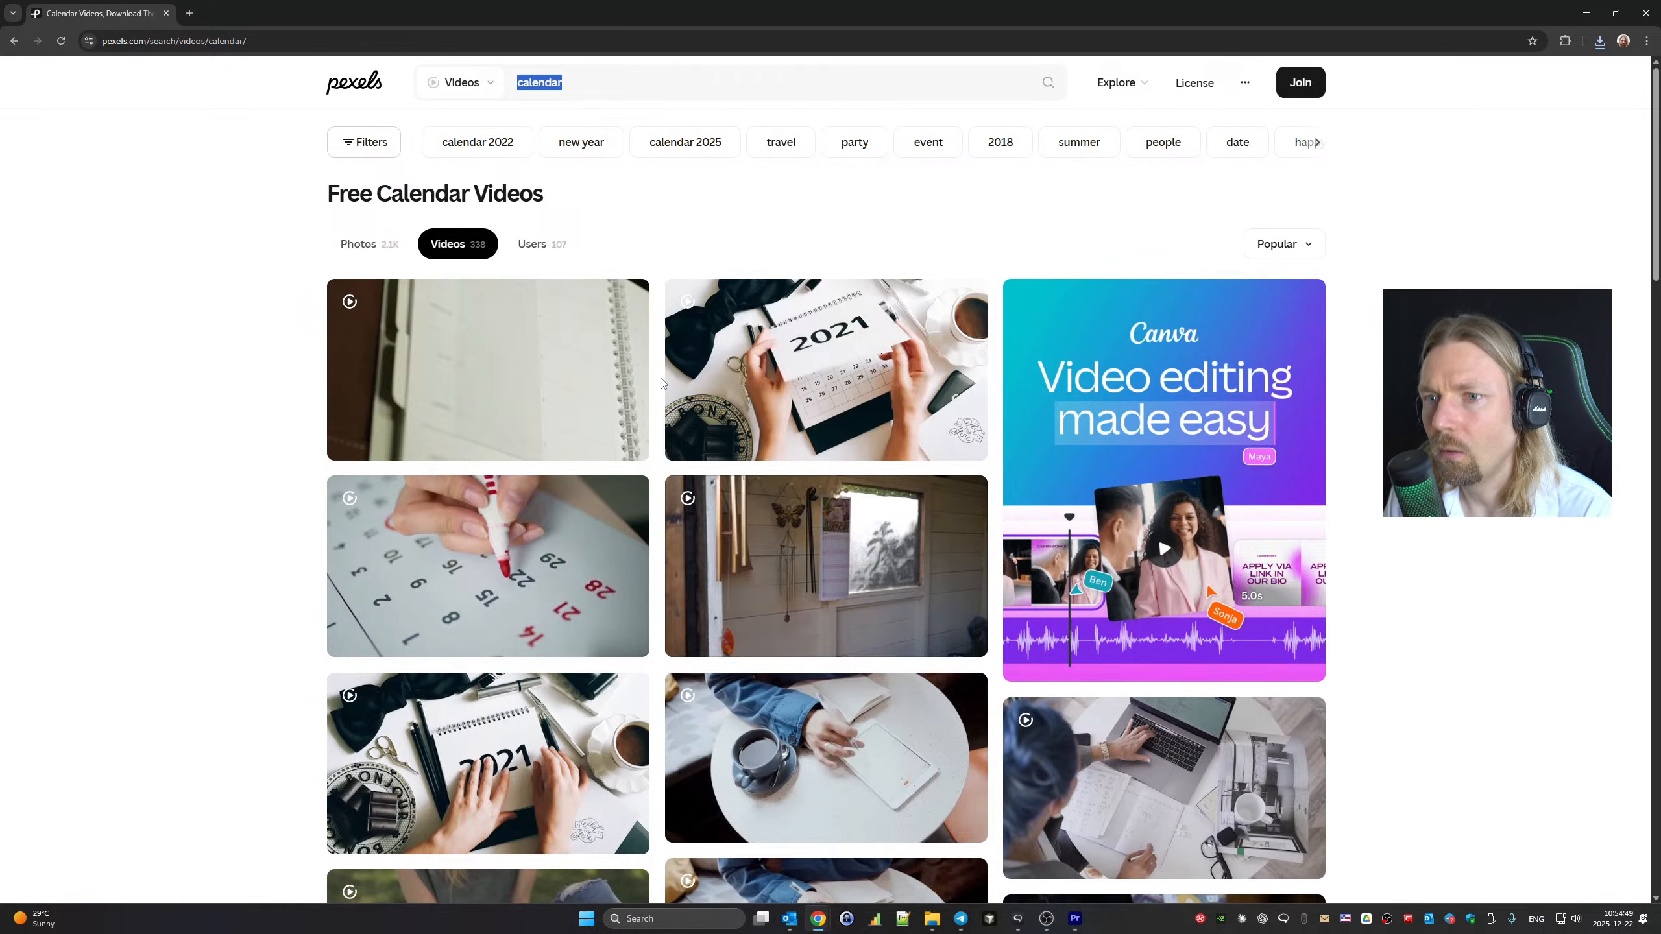
mouse_move(507, 564)
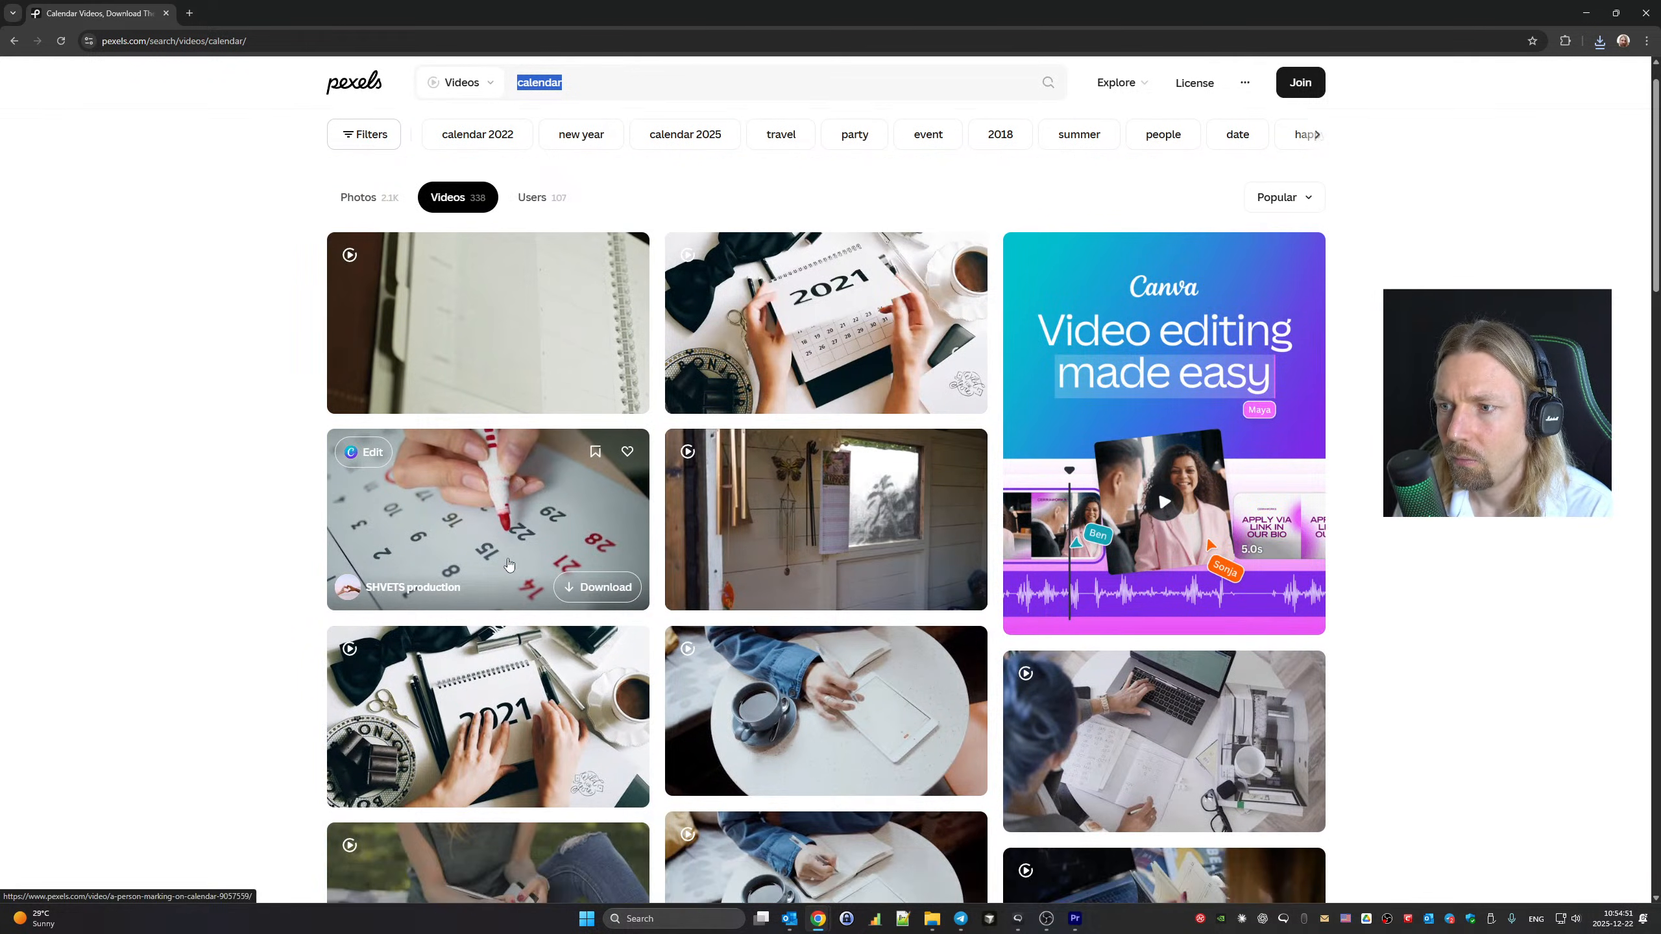
scroll(508, 562, "down", 10)
scroll(766, 554, "down", 10)
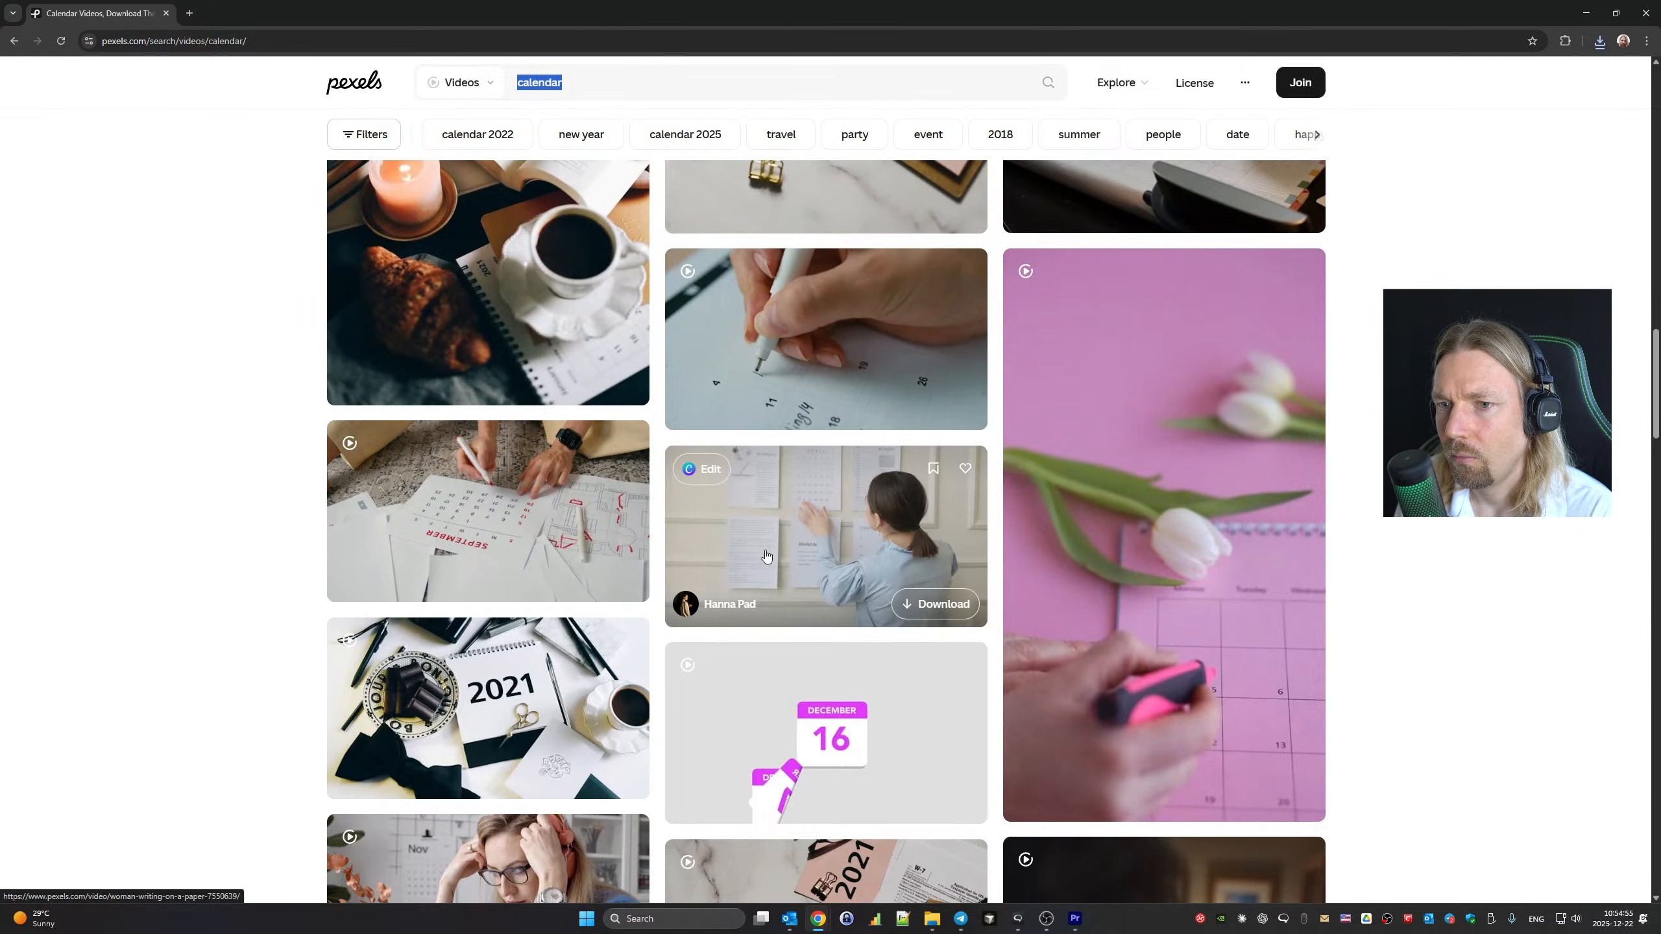
scroll(766, 555, "down", 10)
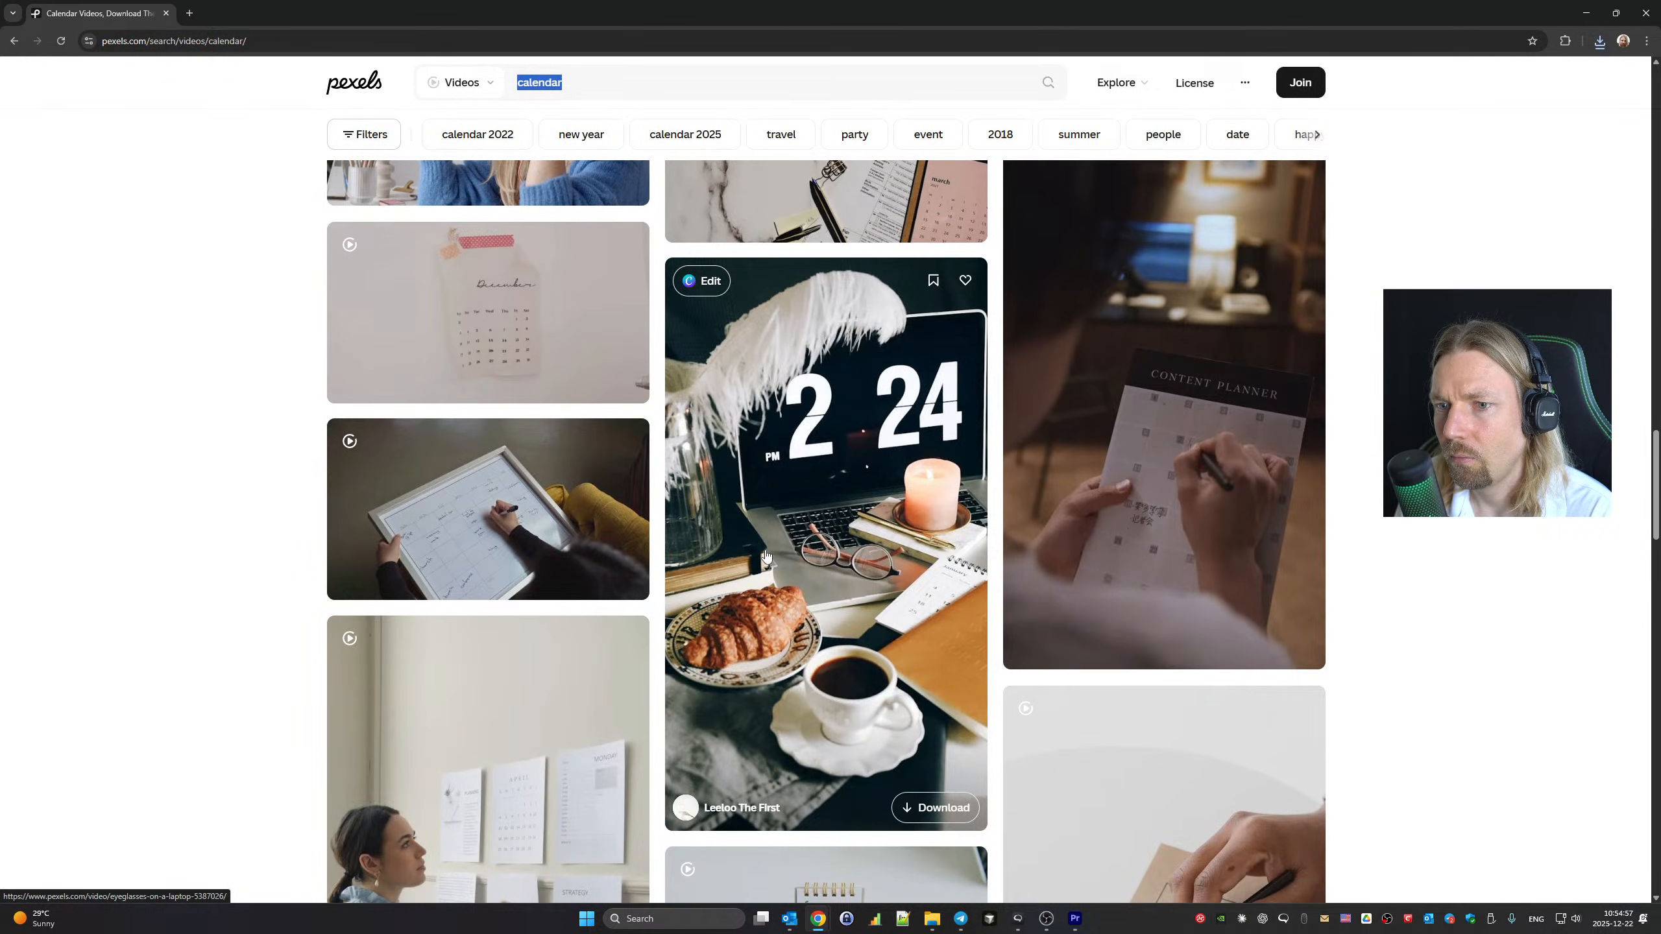
scroll(767, 554, "down", 5)
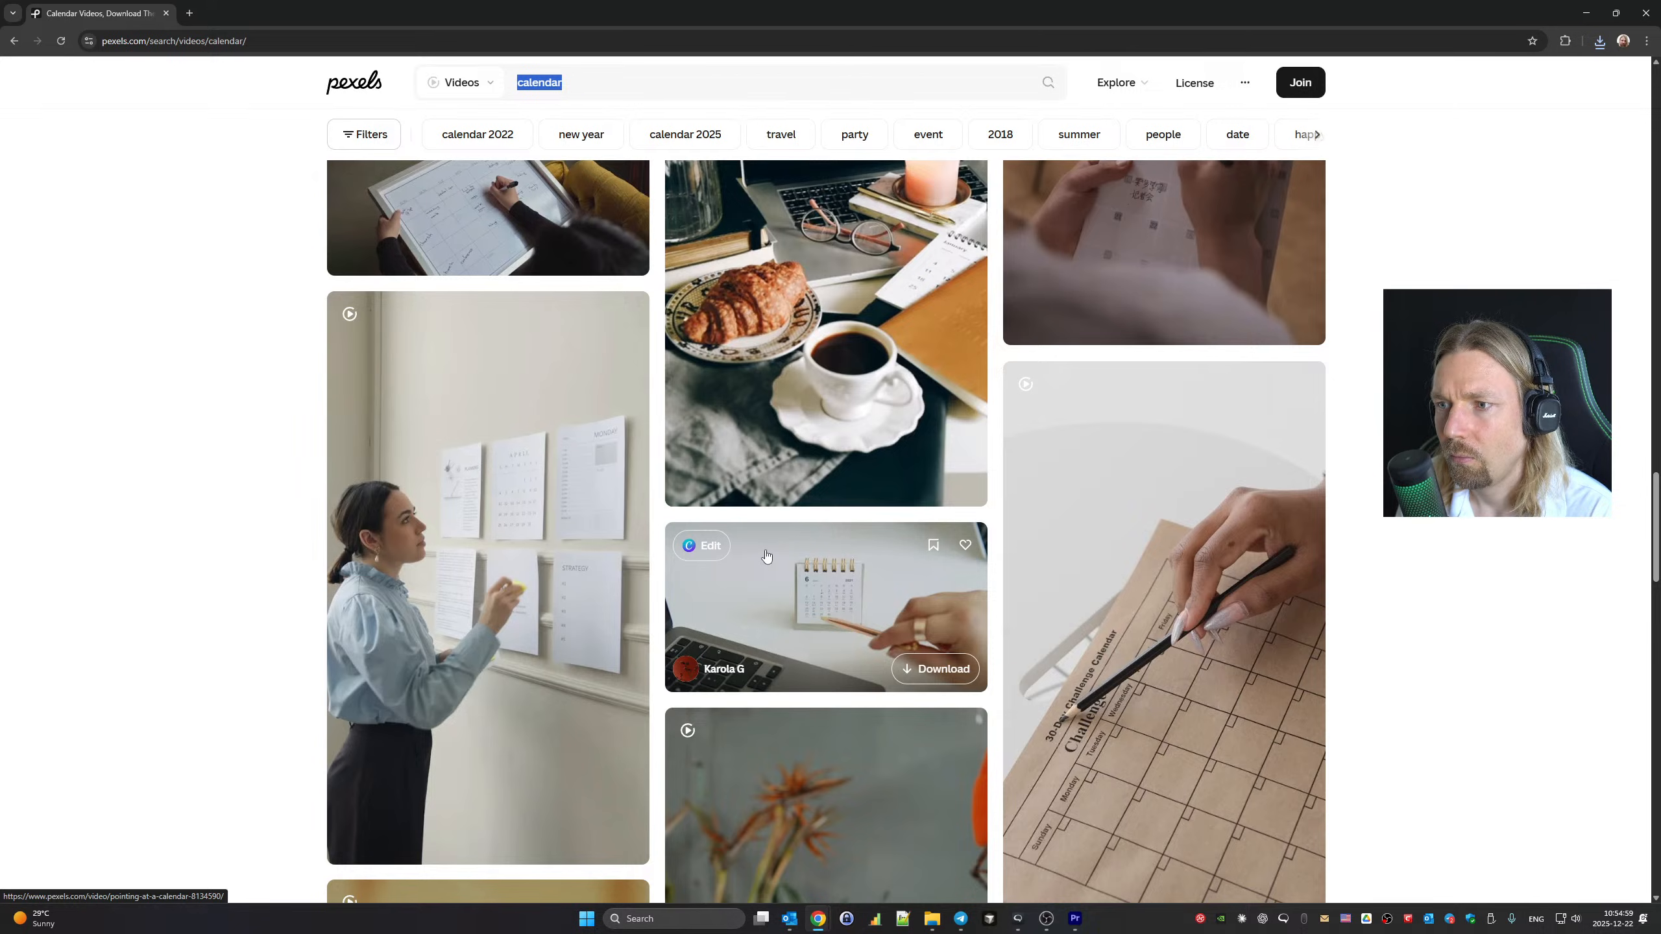
scroll(1229, 639, "down", 2)
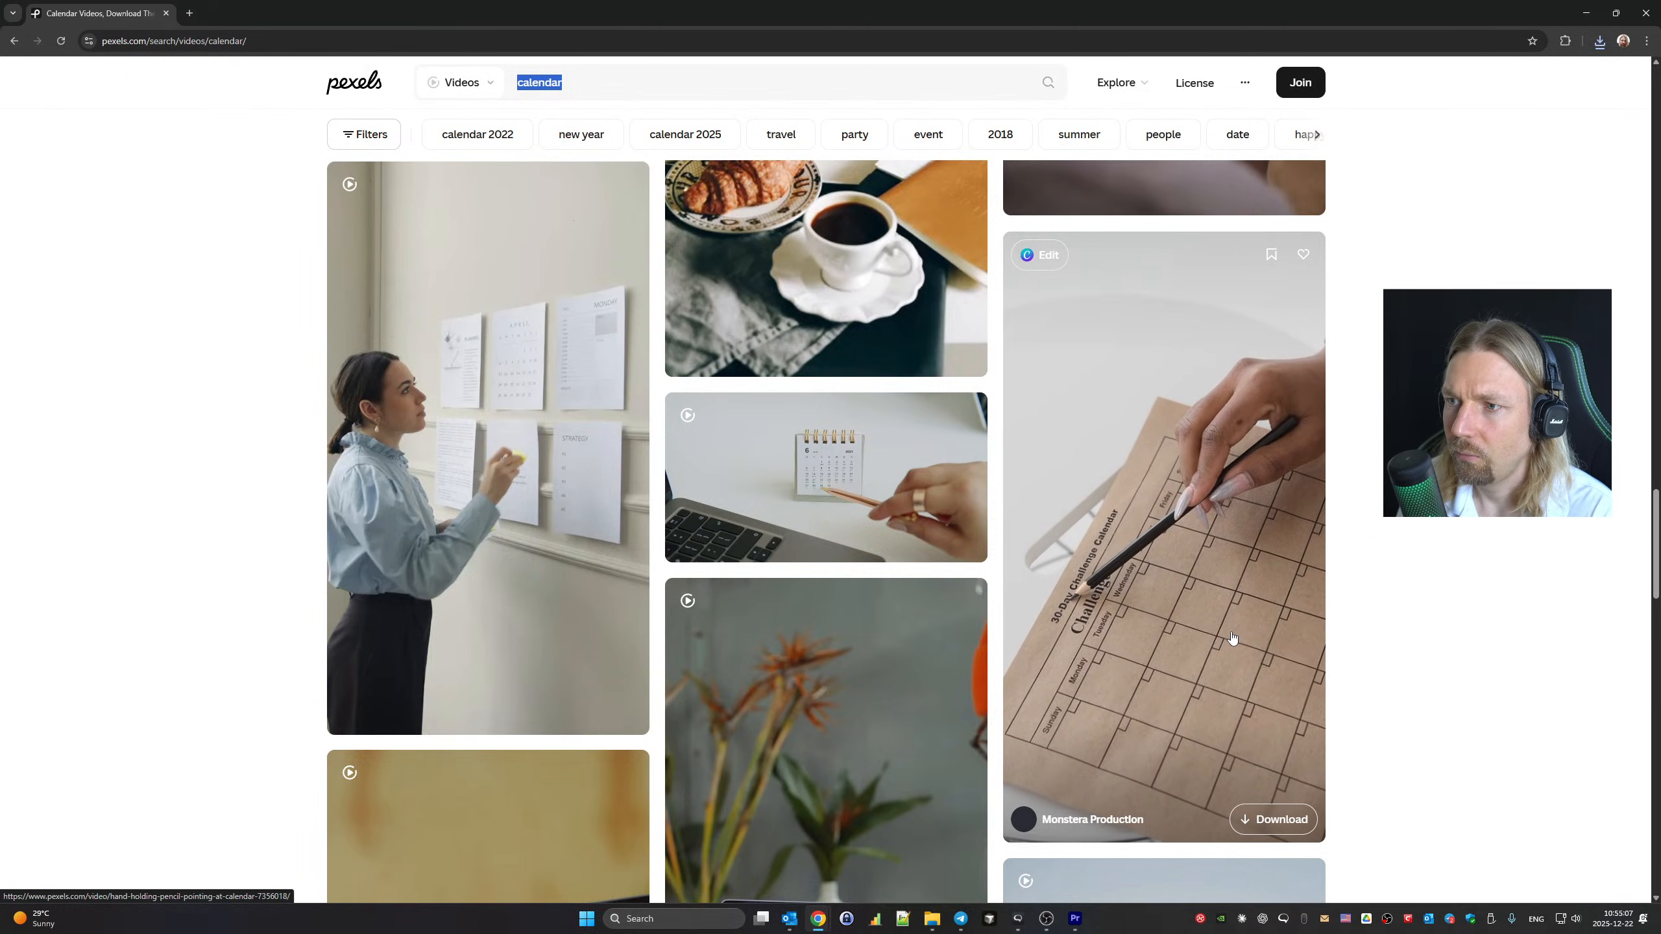
Open the vertical clip of a hand pointing a pencil at a 30-day challenge calendar, browse its similar clips and preview its footage
left_click(1171, 582)
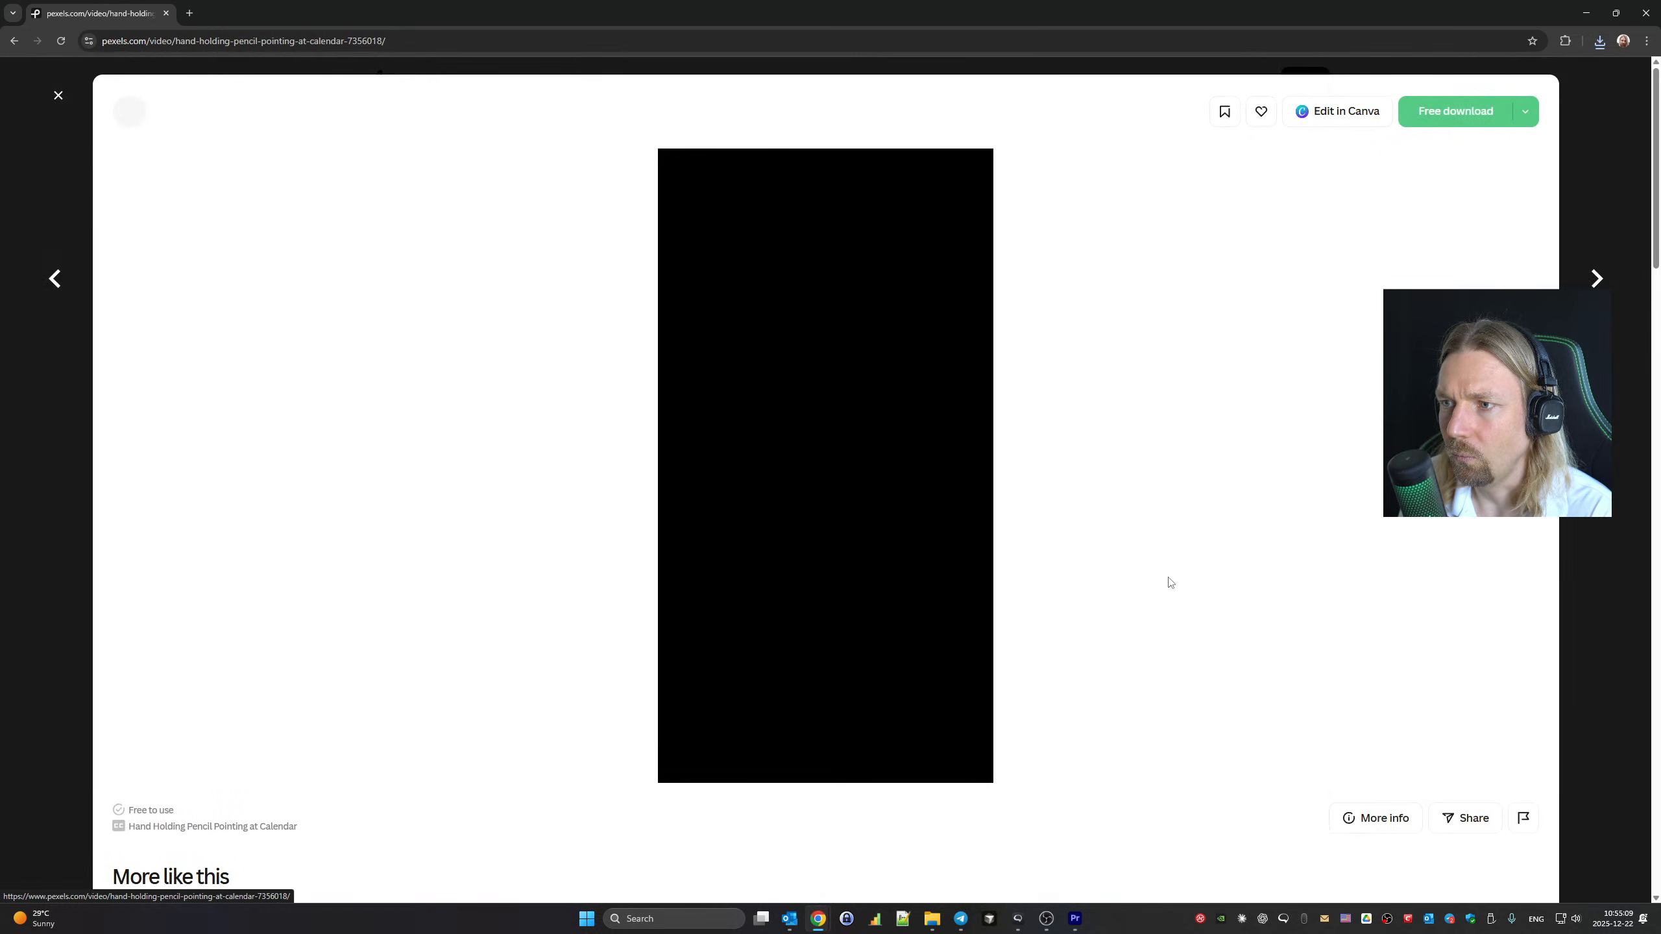
scroll(612, 537, "down", 10)
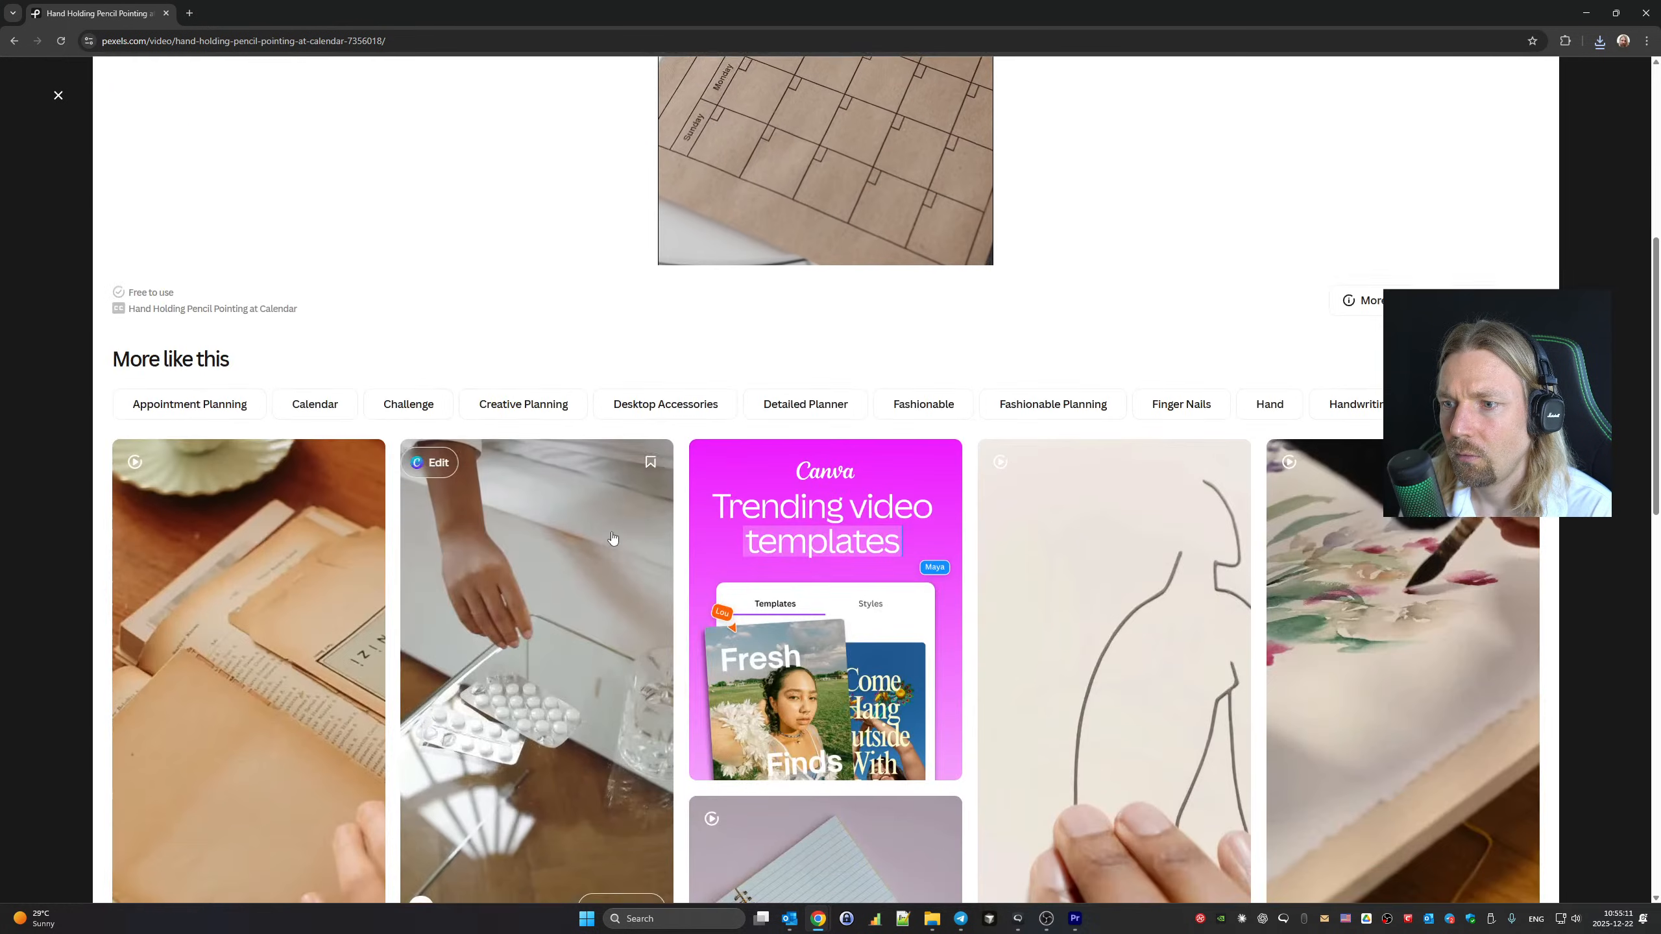
scroll(613, 538, "down", 15)
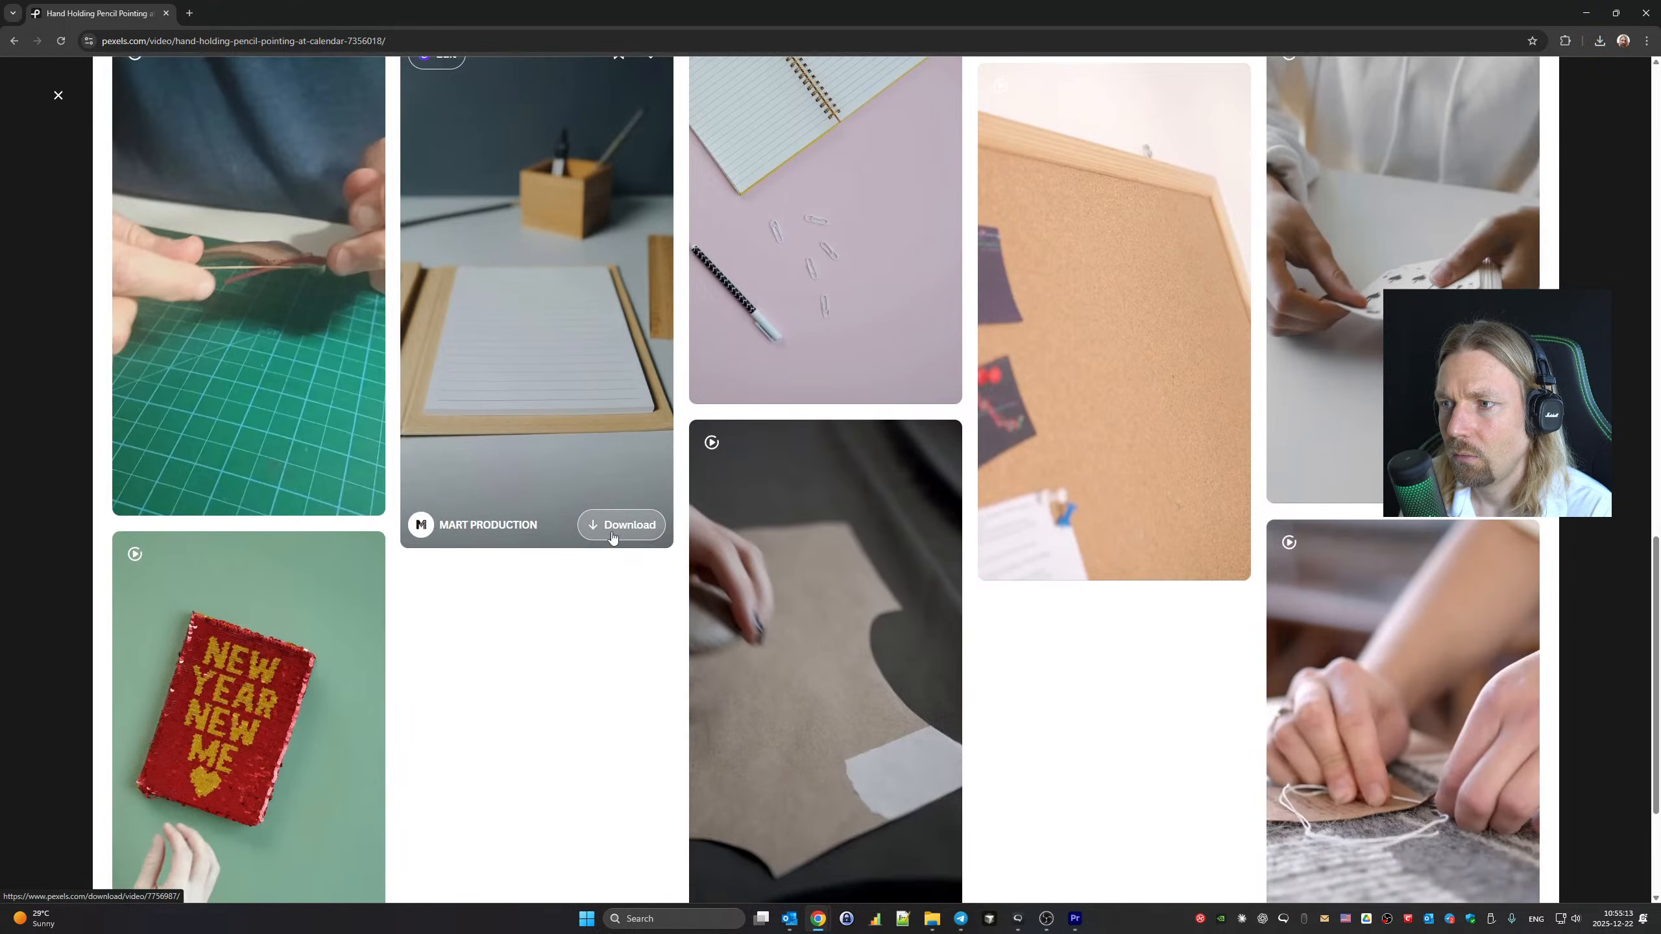
scroll(613, 538, "down", 20)
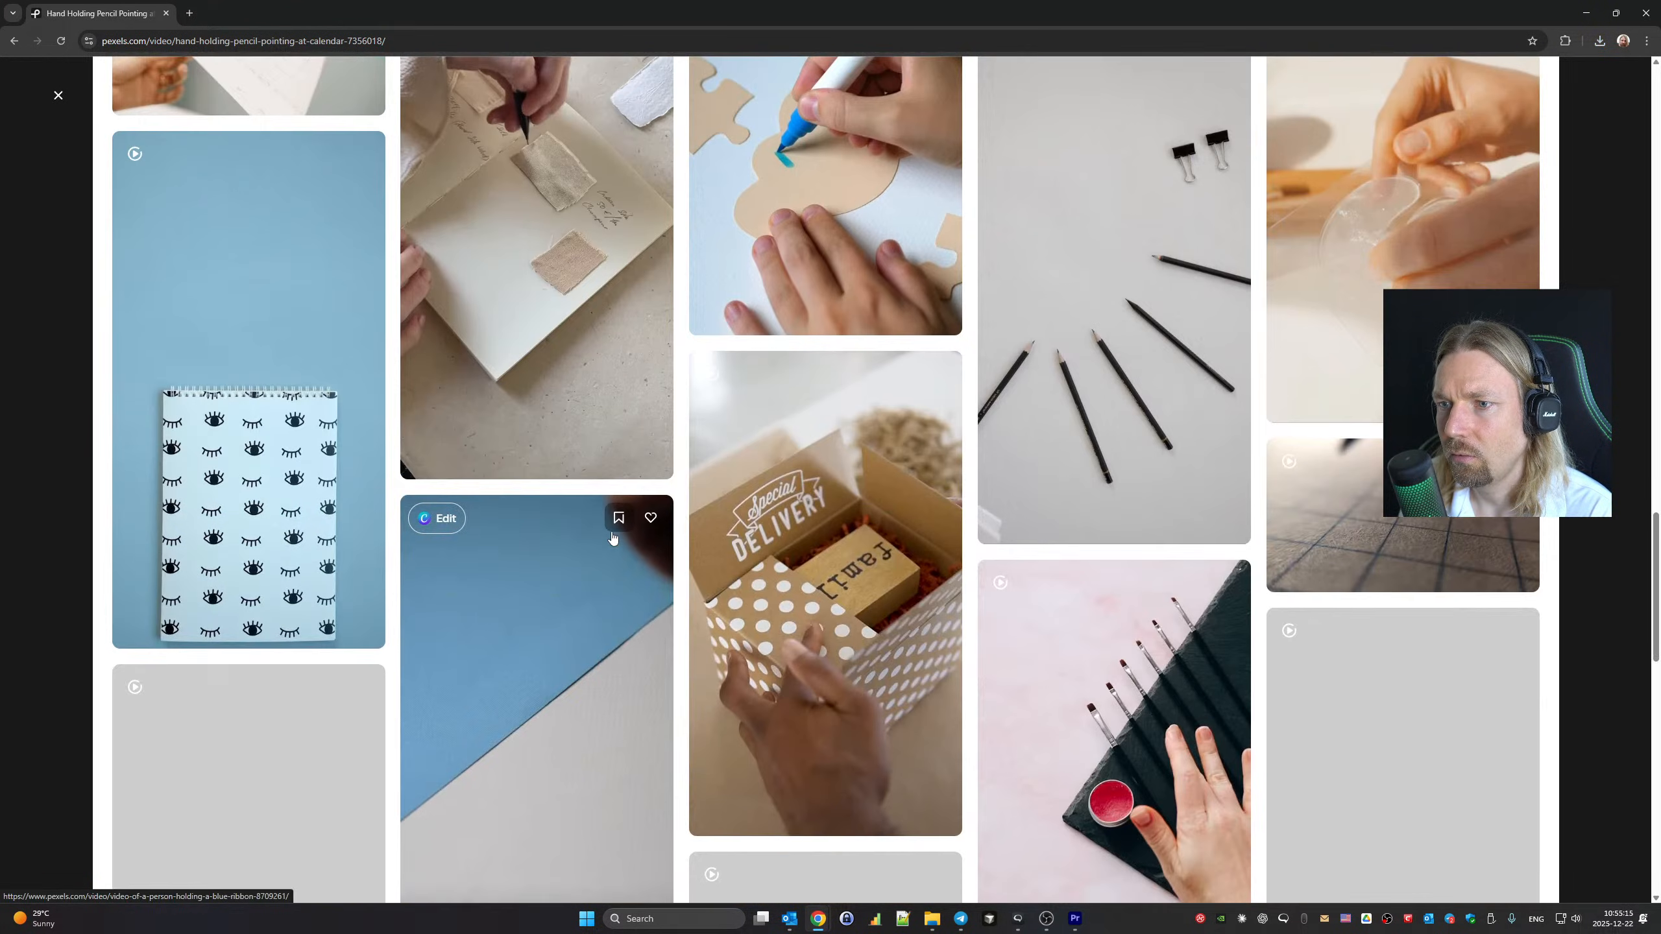
scroll(613, 537, "up", 20)
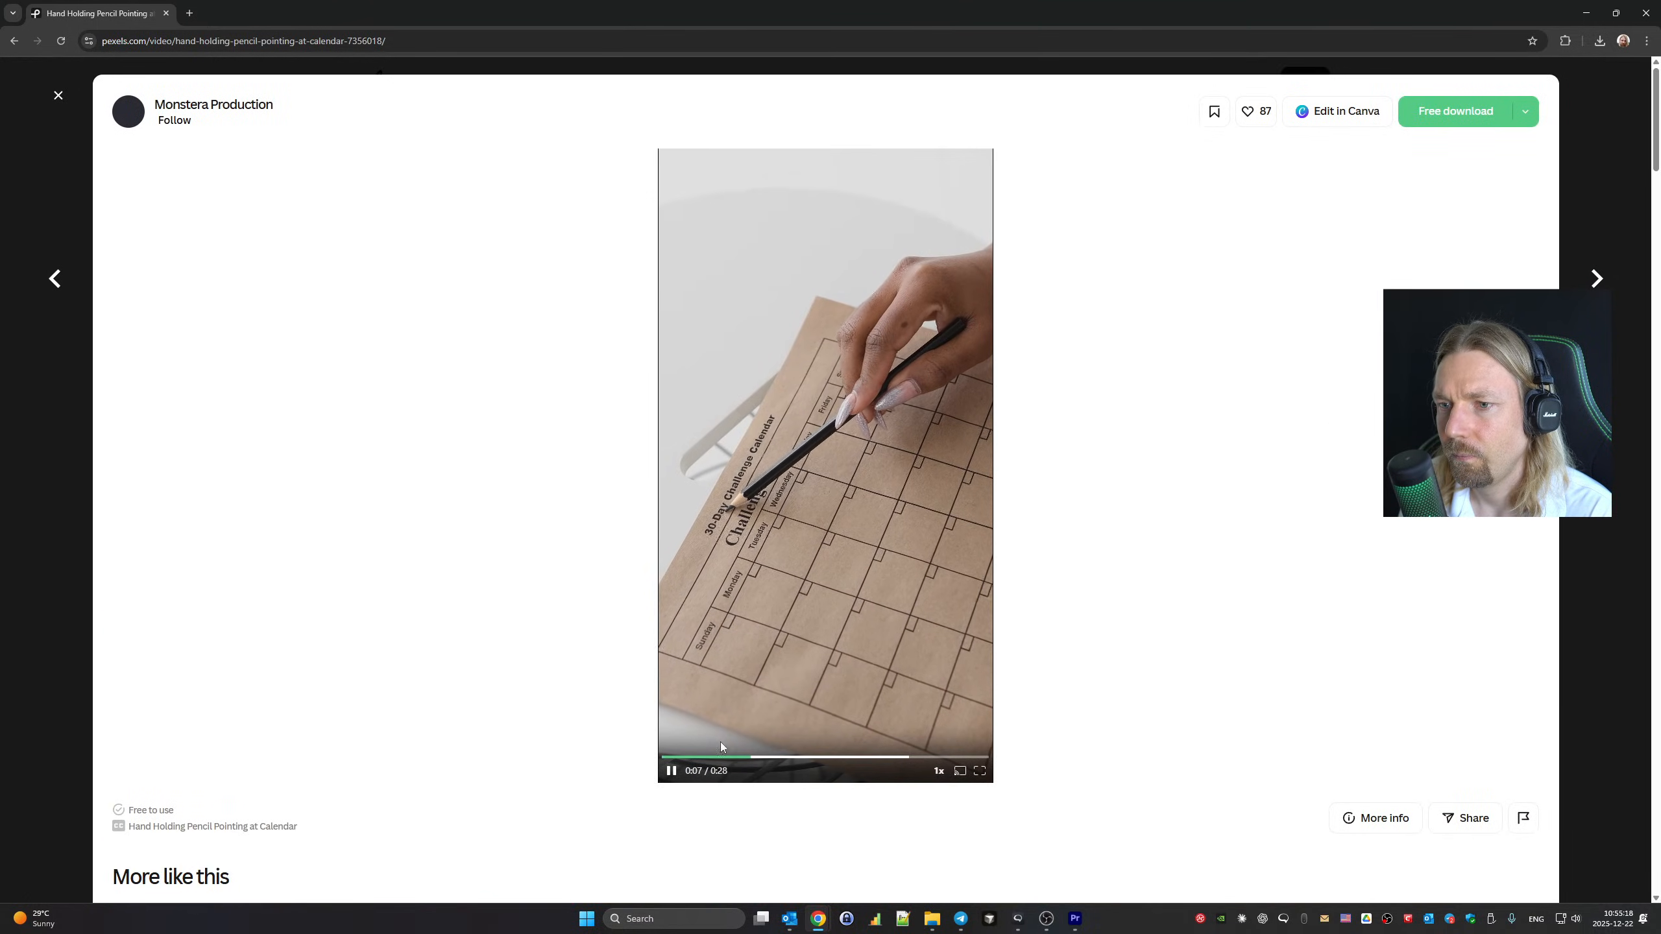
left_click(815, 757)
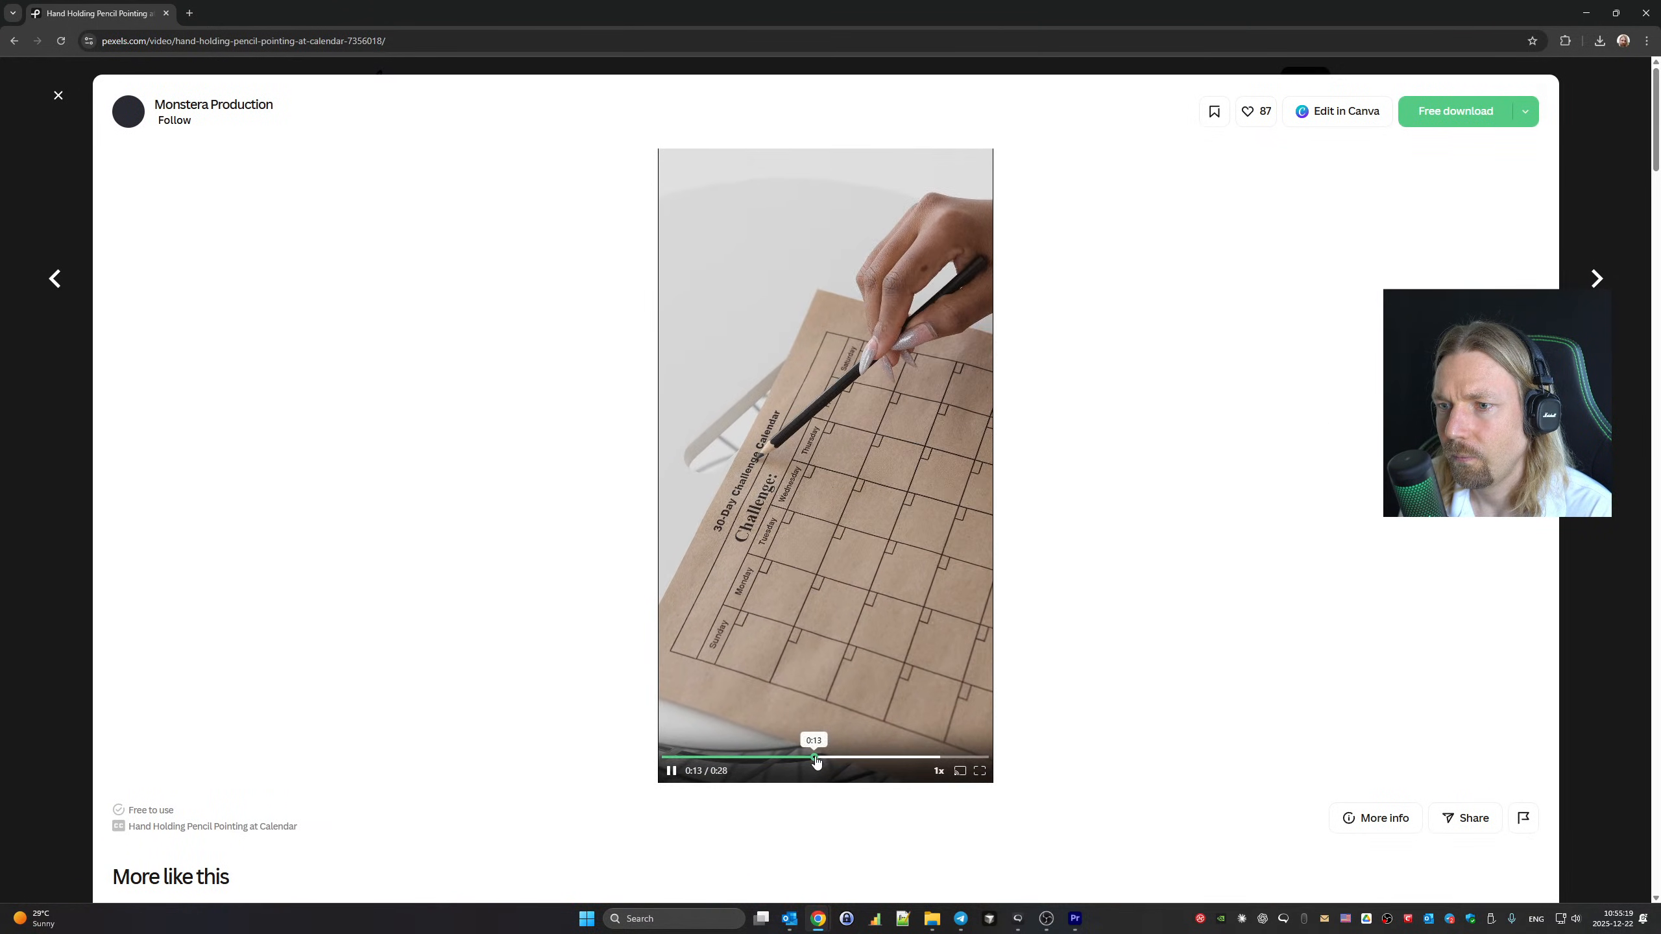
left_click(878, 758)
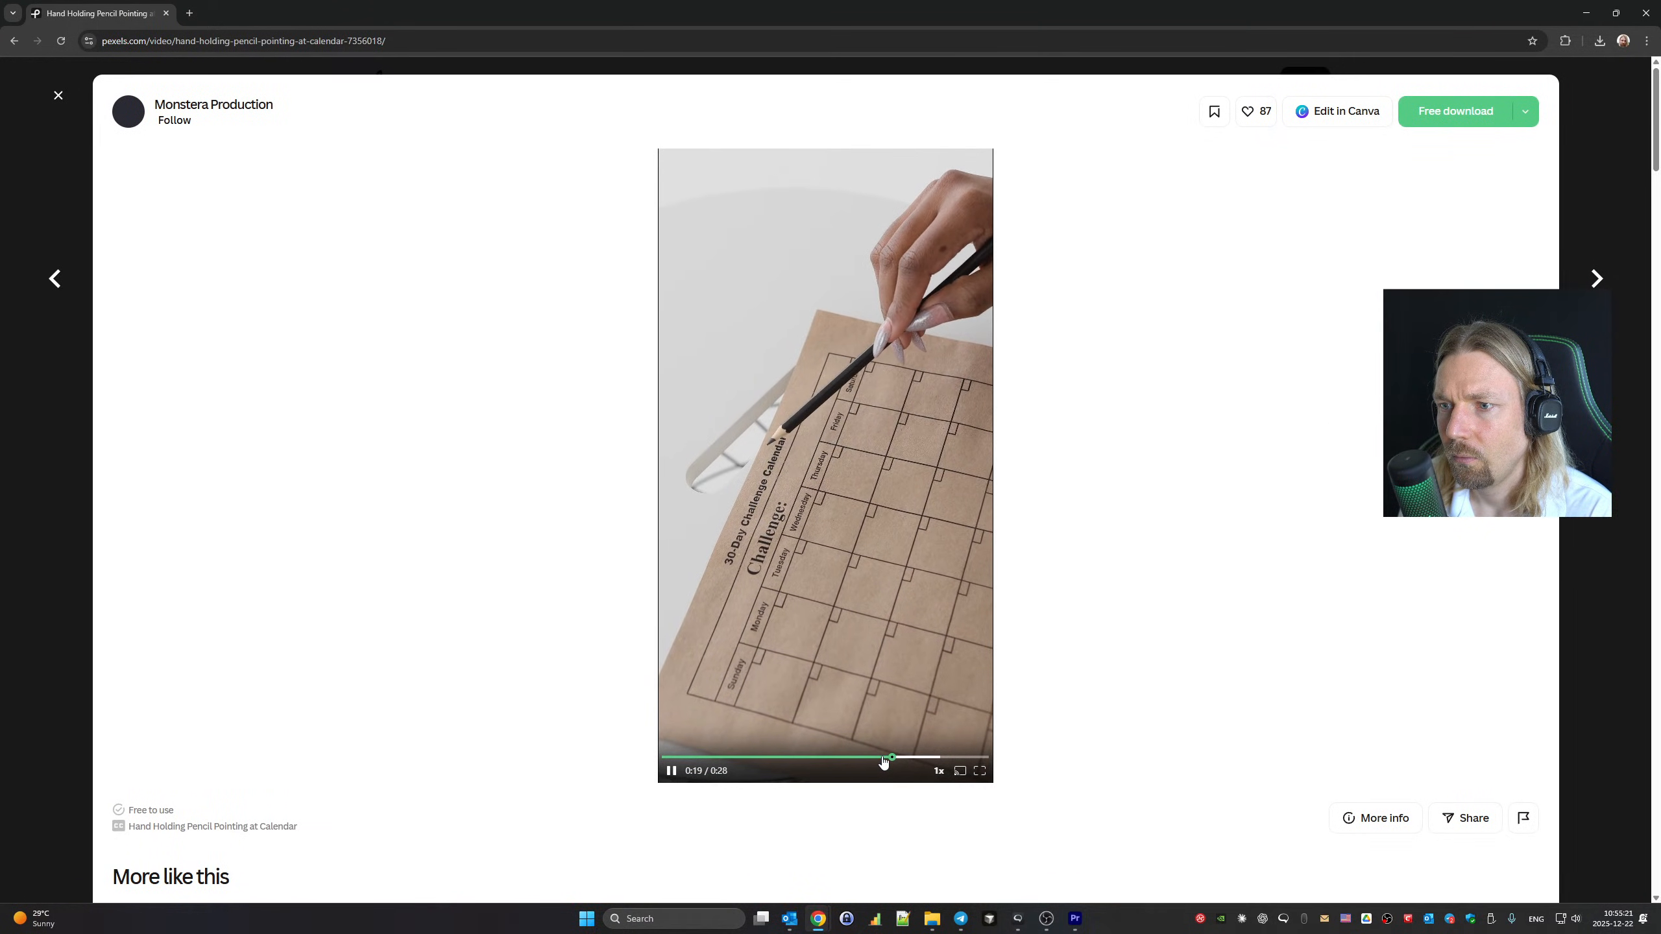
left_click(928, 757)
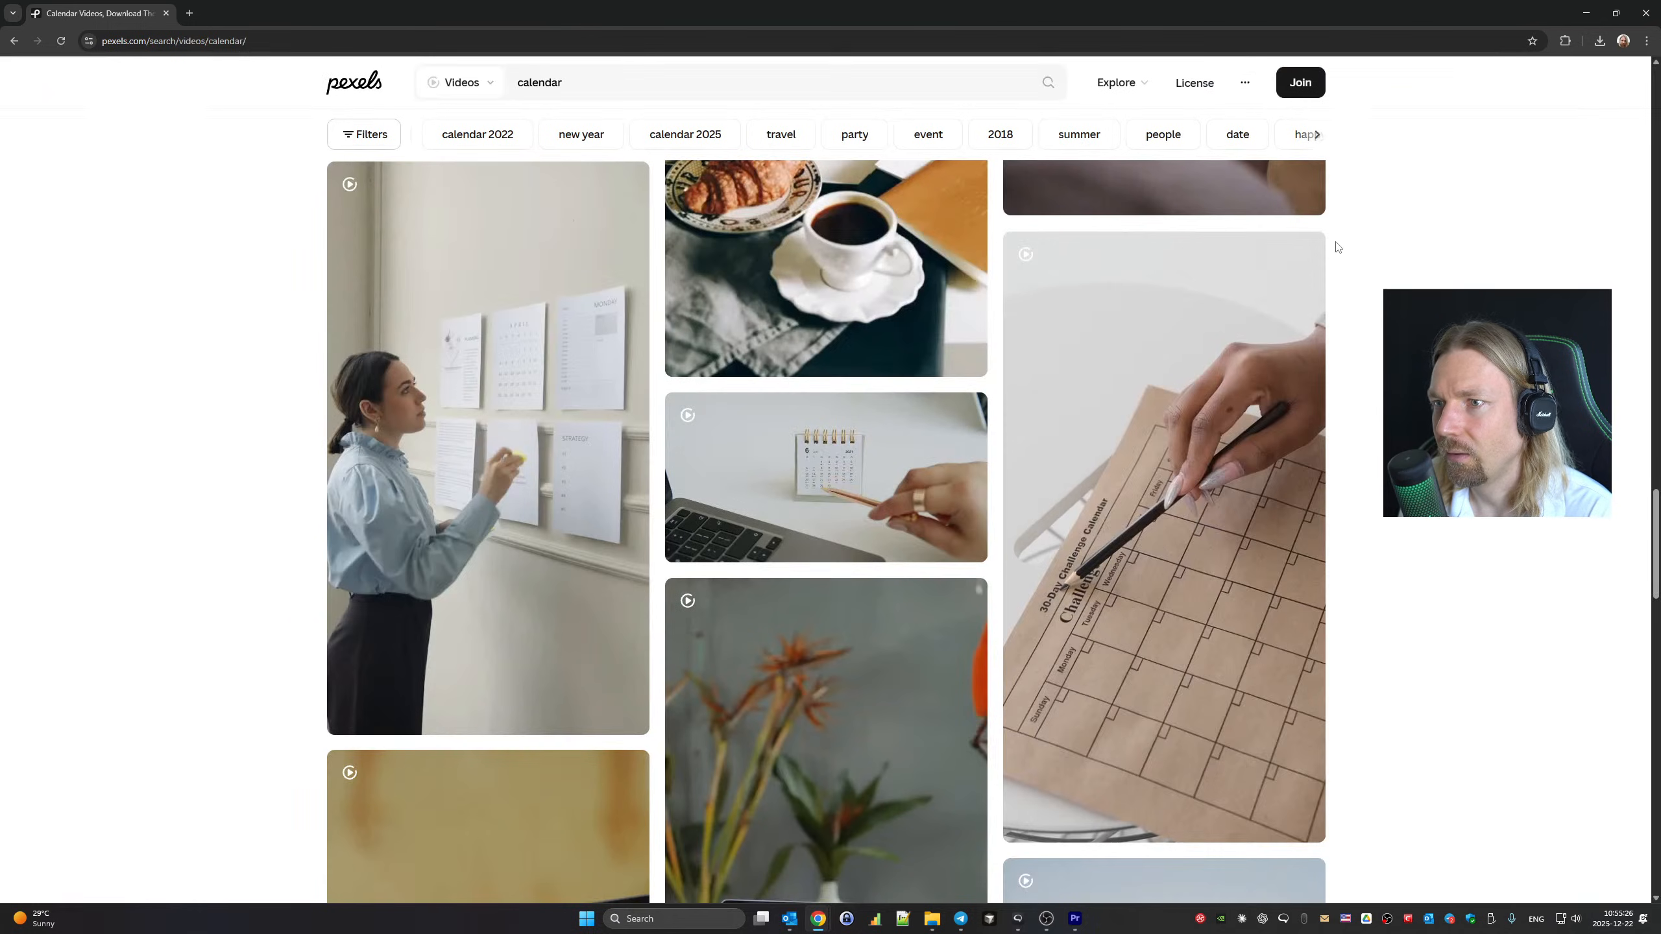
Return to the calendar results and download the vertical 30-day challenge calendar clip, 7356018-uhd_2160_4096_30fps.mp4
left_click(1614, 124)
left_click(1265, 820)
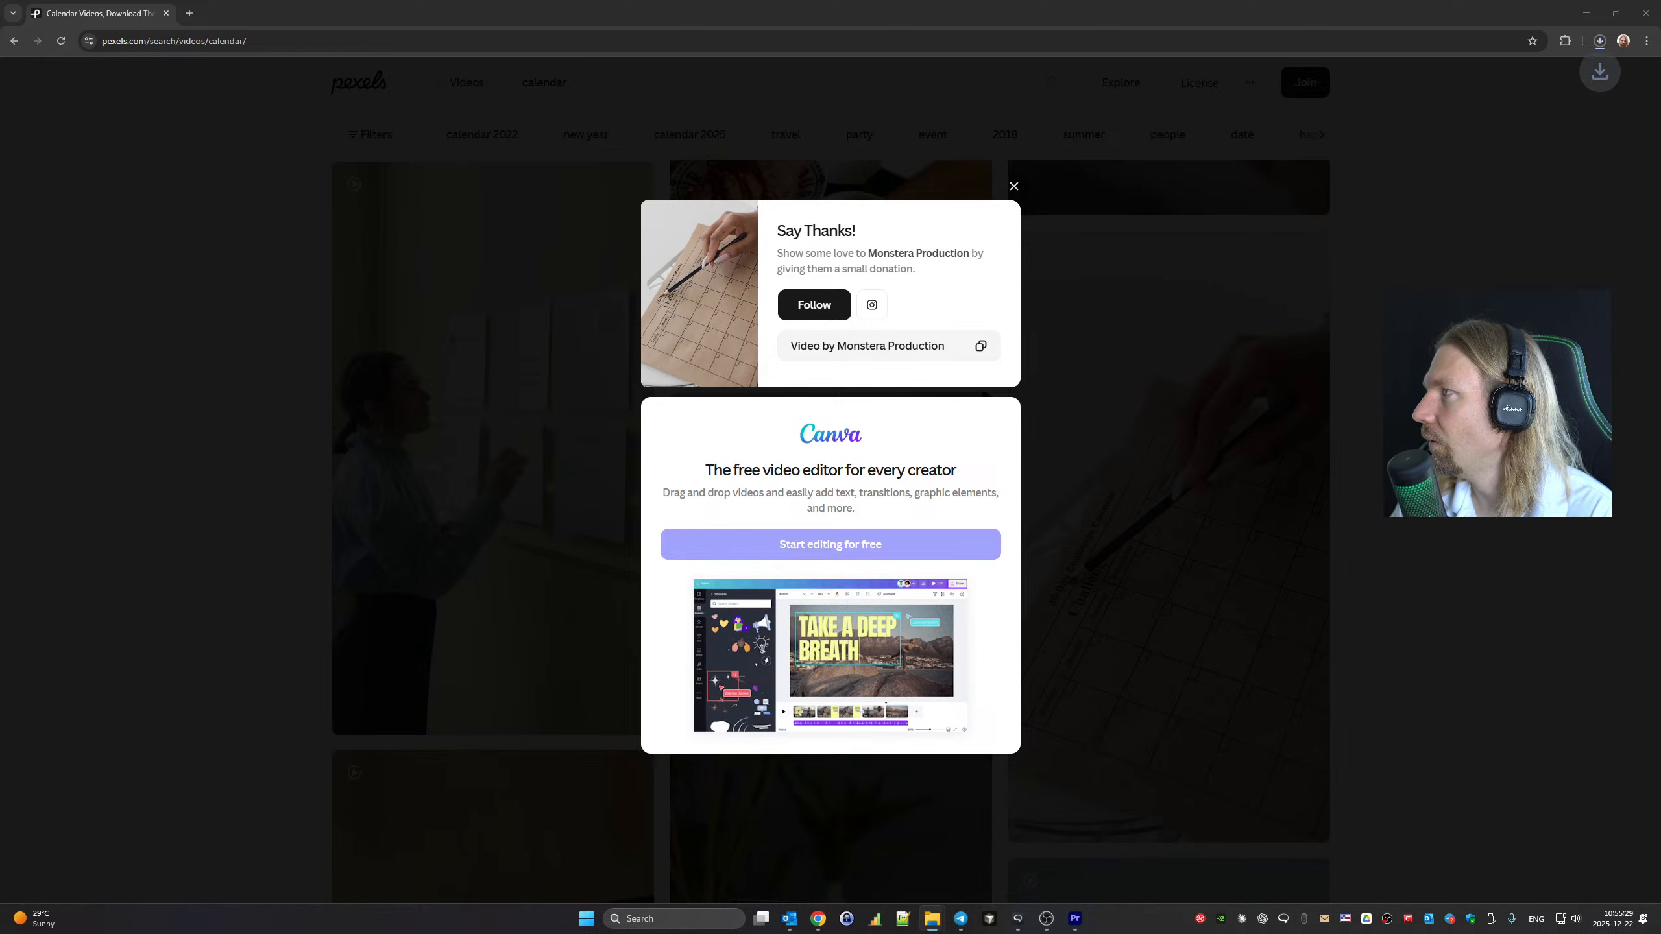
left_click(1341, 406)
scroll(753, 418, "down", 10)
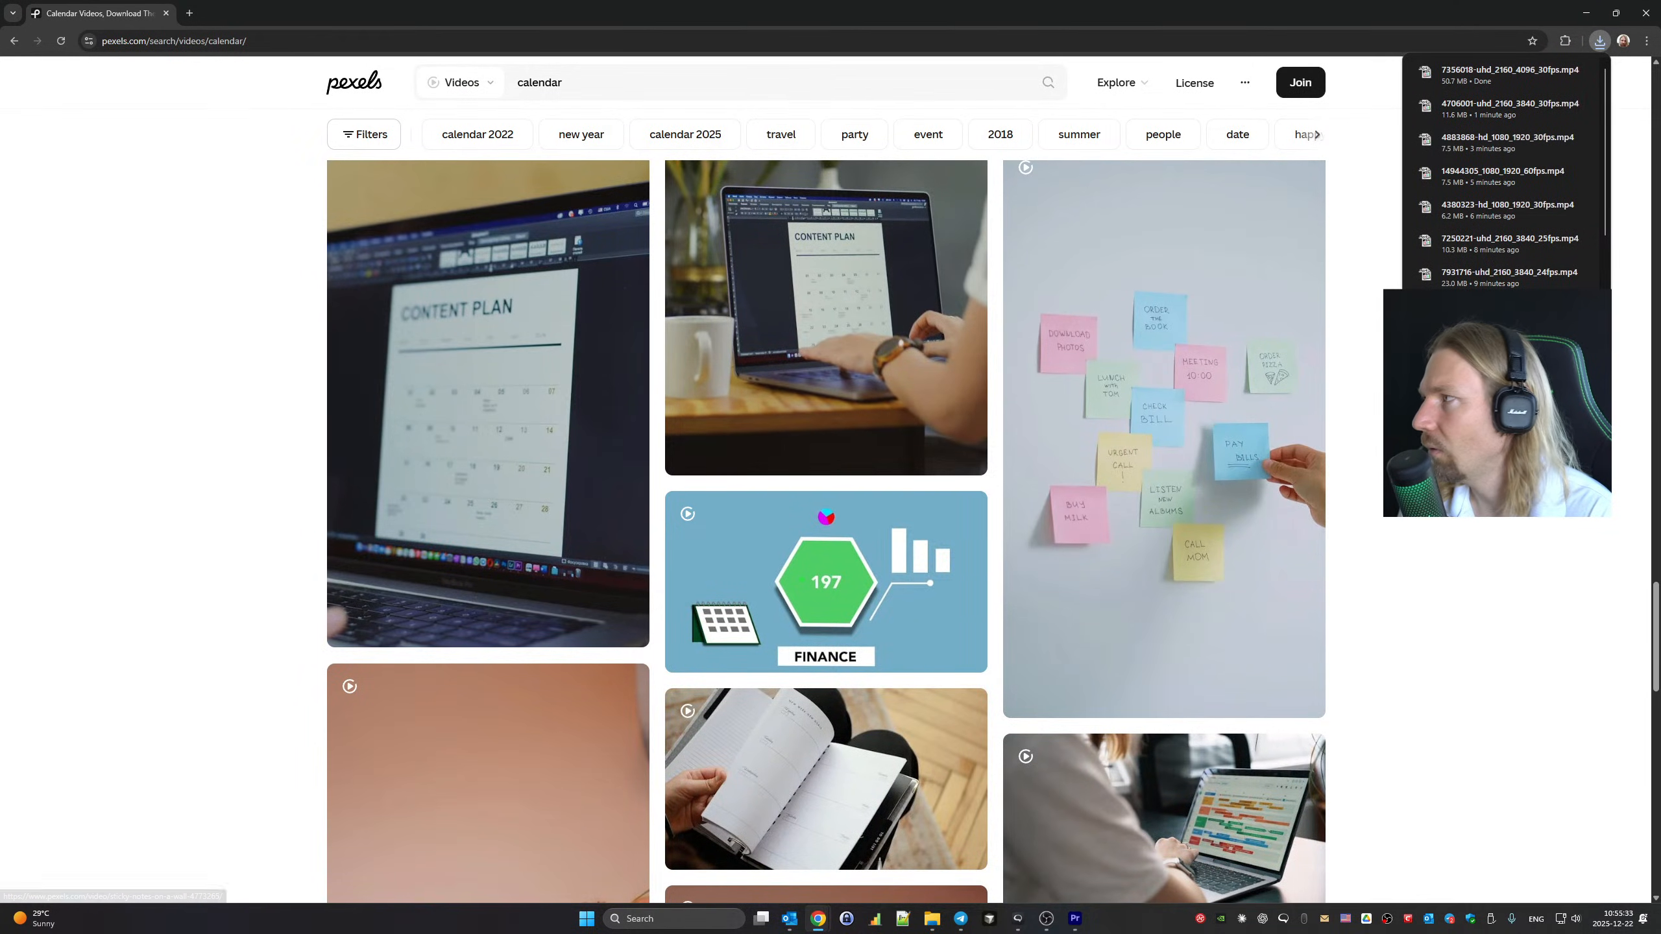
left_click(1554, 72)
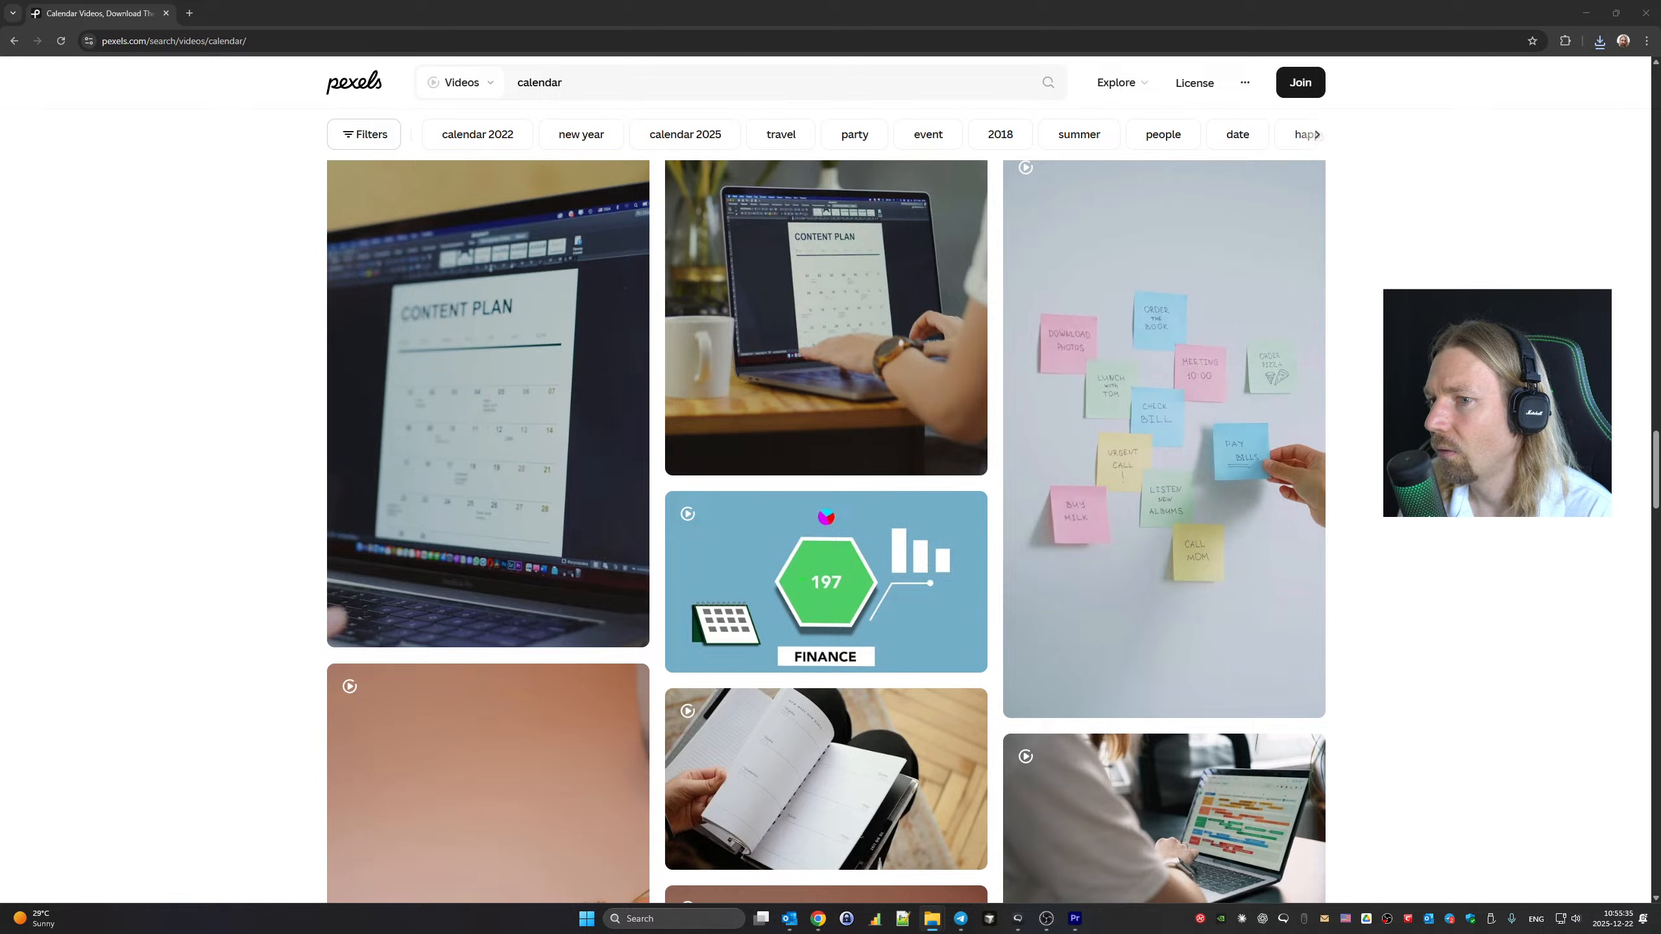
left_click(1377, 492)
Browse further down the Pexels calendar video results for other suitable vertical clips
scroll(1377, 492, "down", 10)
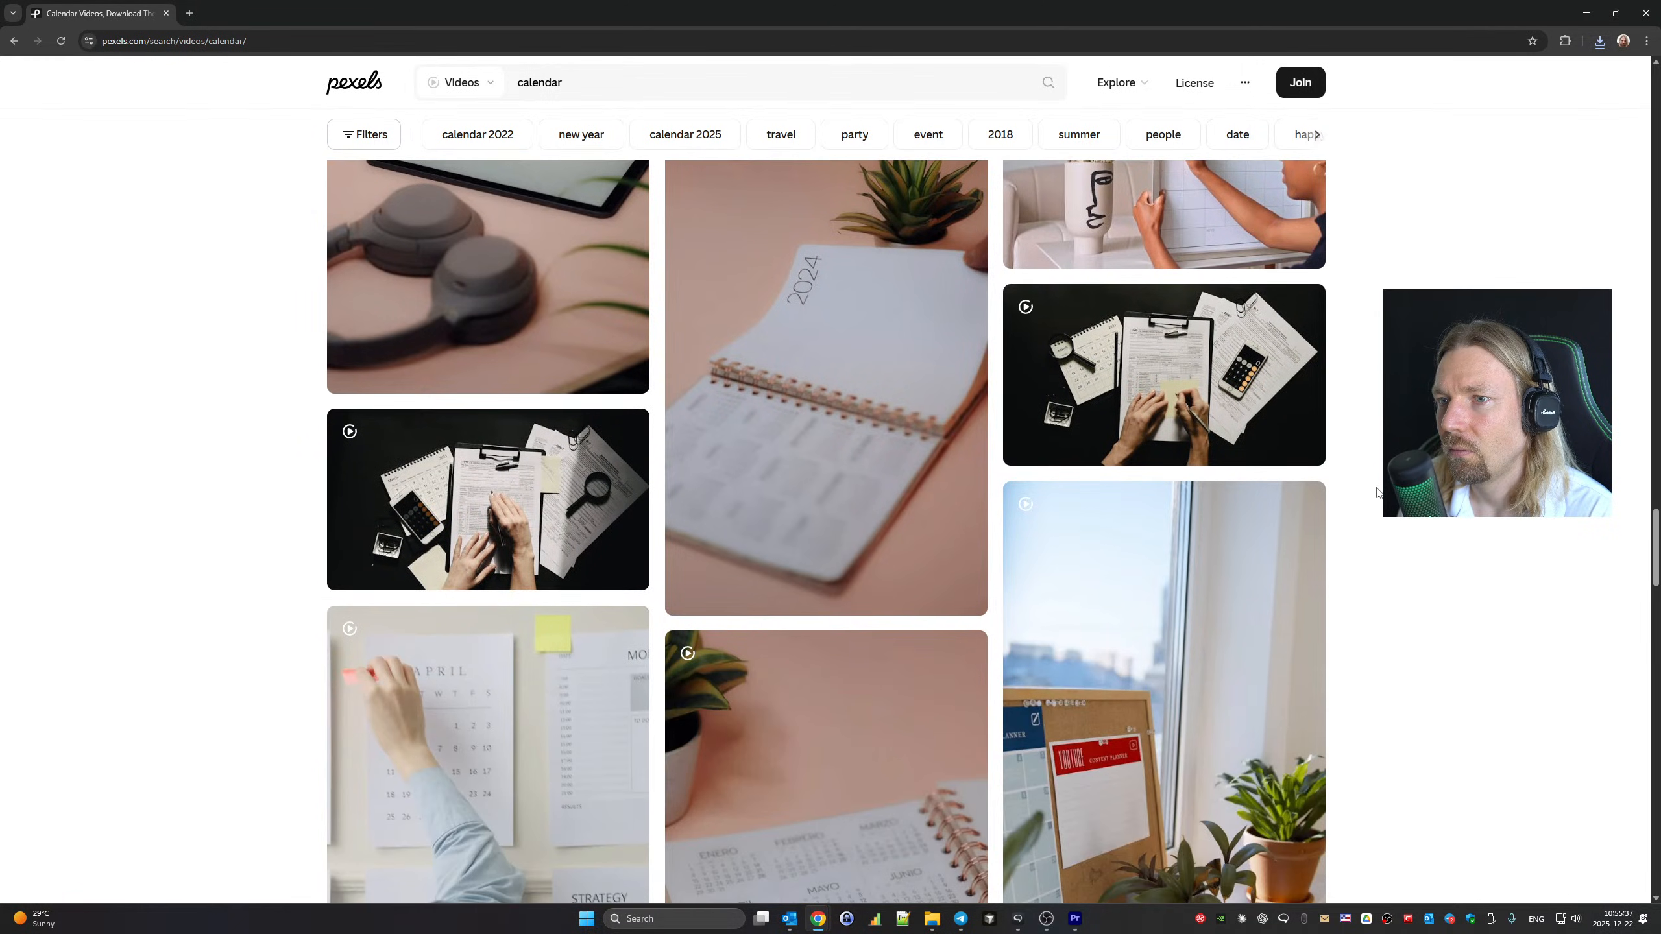
scroll(1376, 492, "down", 15)
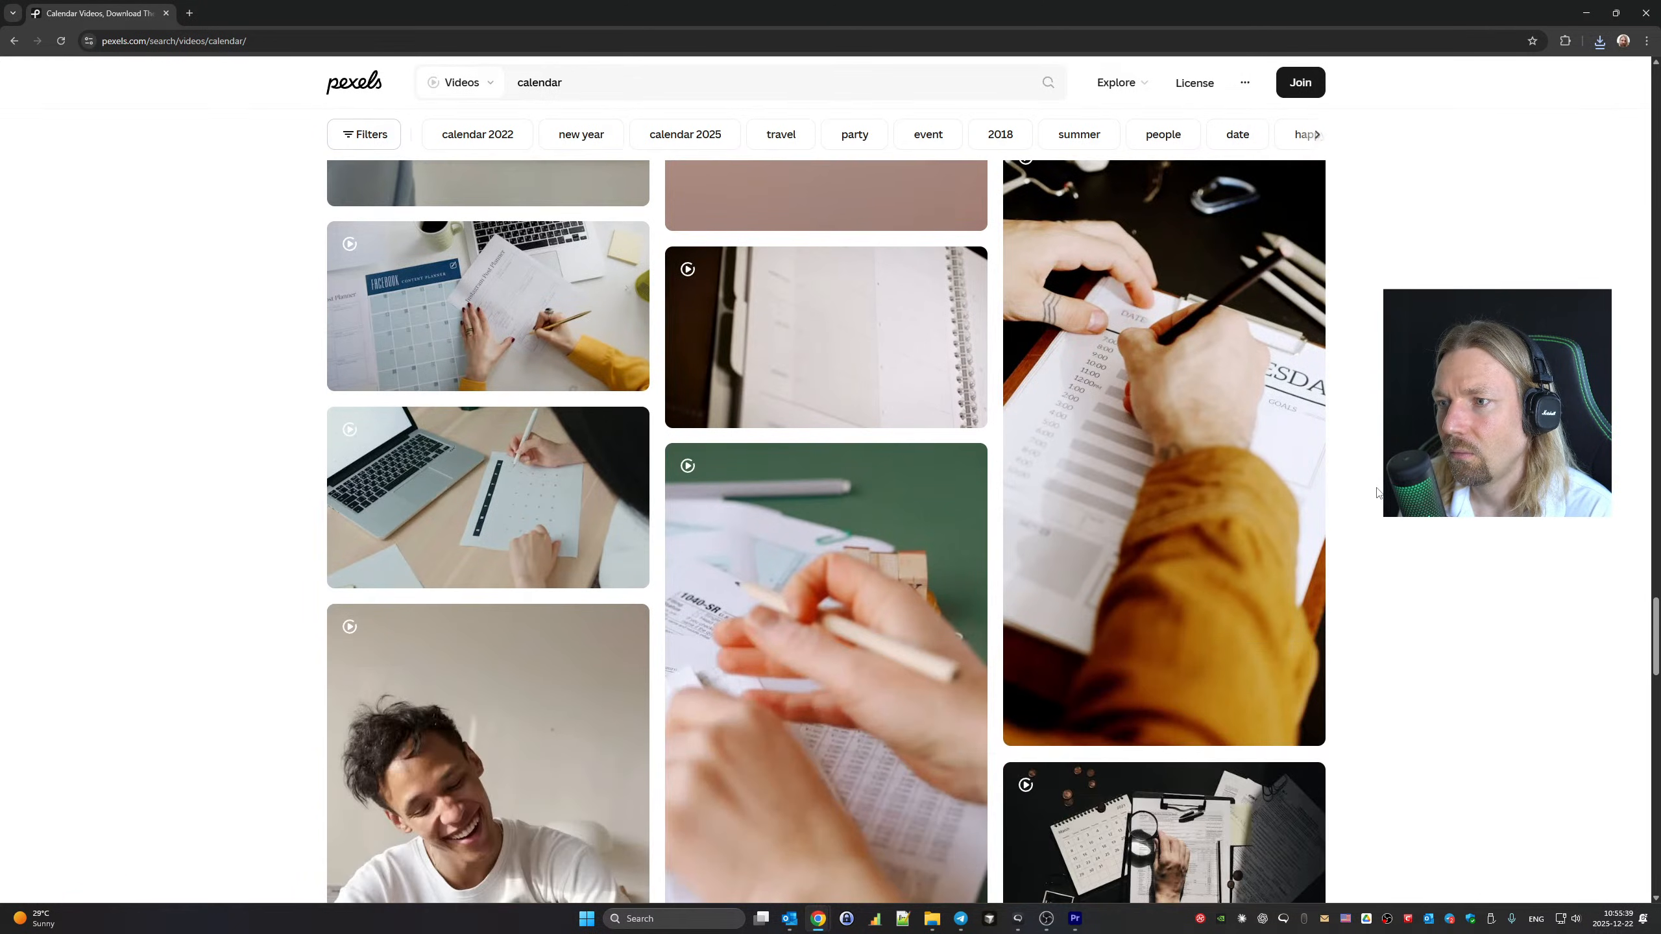
mouse_move(1269, 495)
scroll(1269, 494, "down", 10)
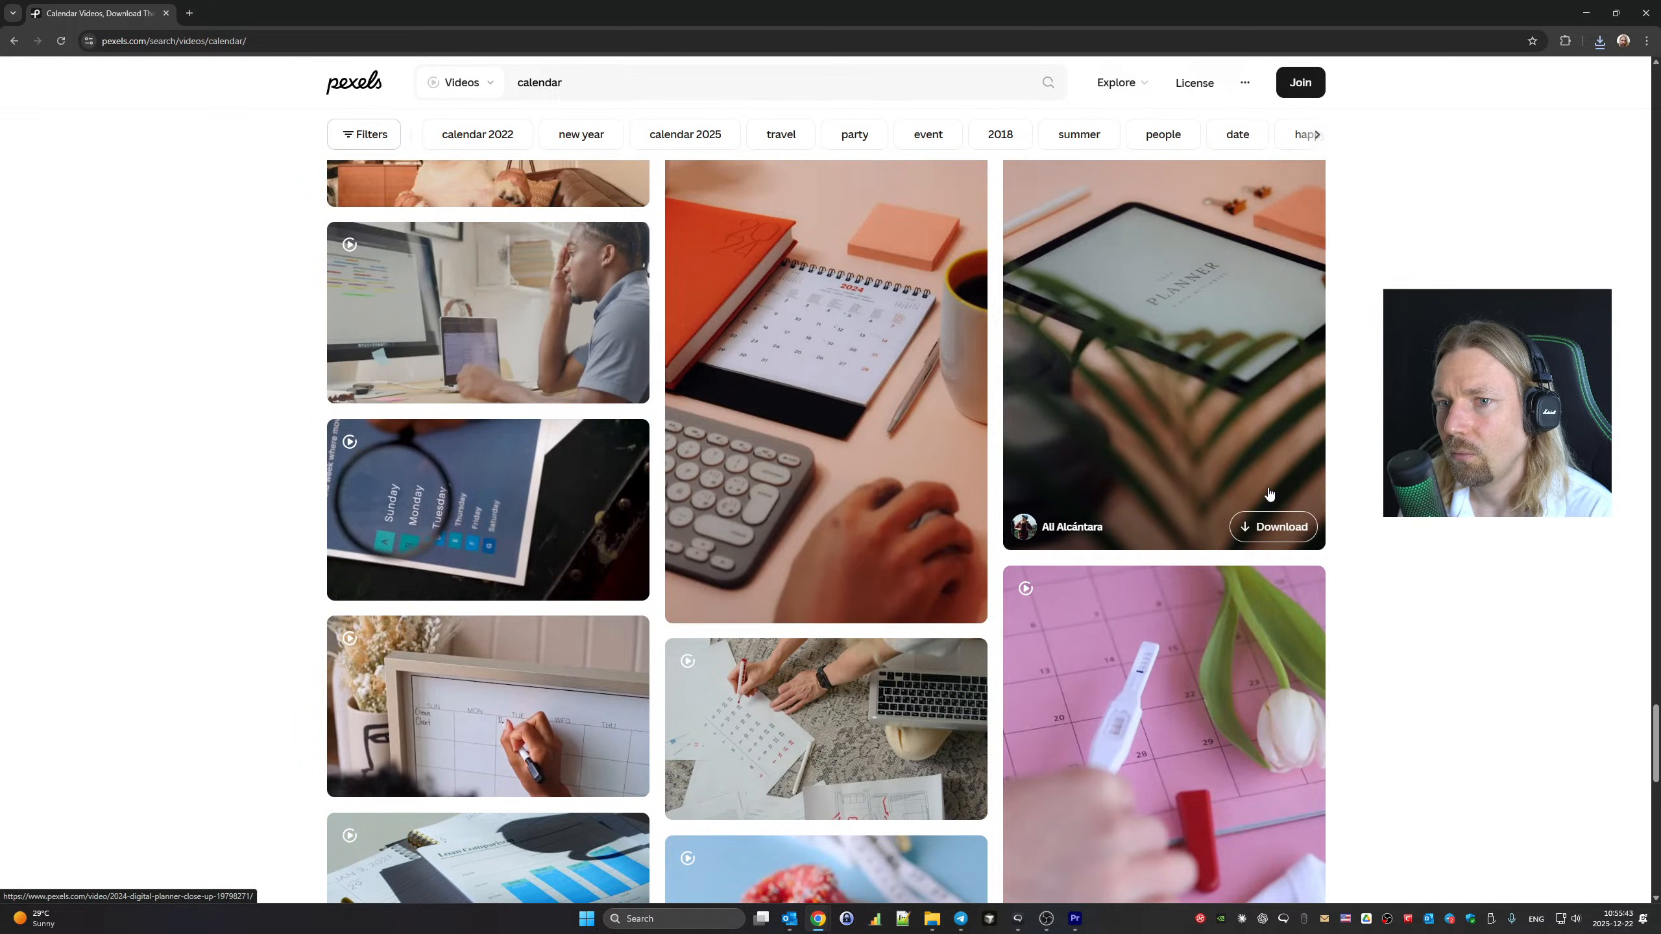
scroll(1269, 494, "down", 10)
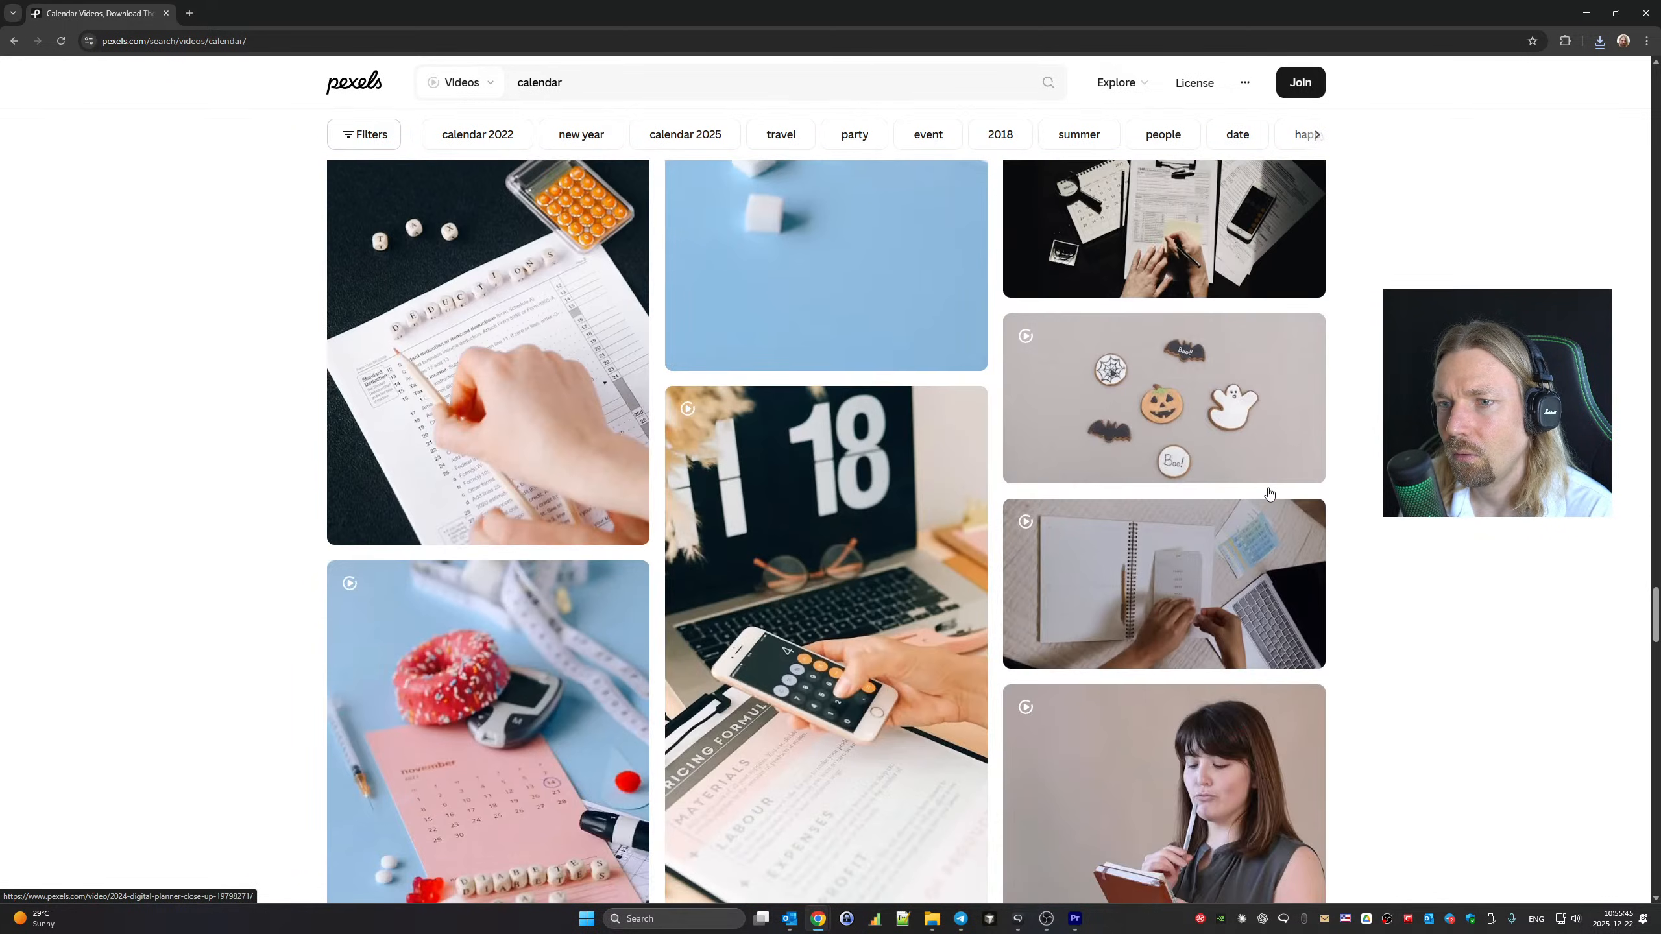
scroll(1268, 492, "down", 10)
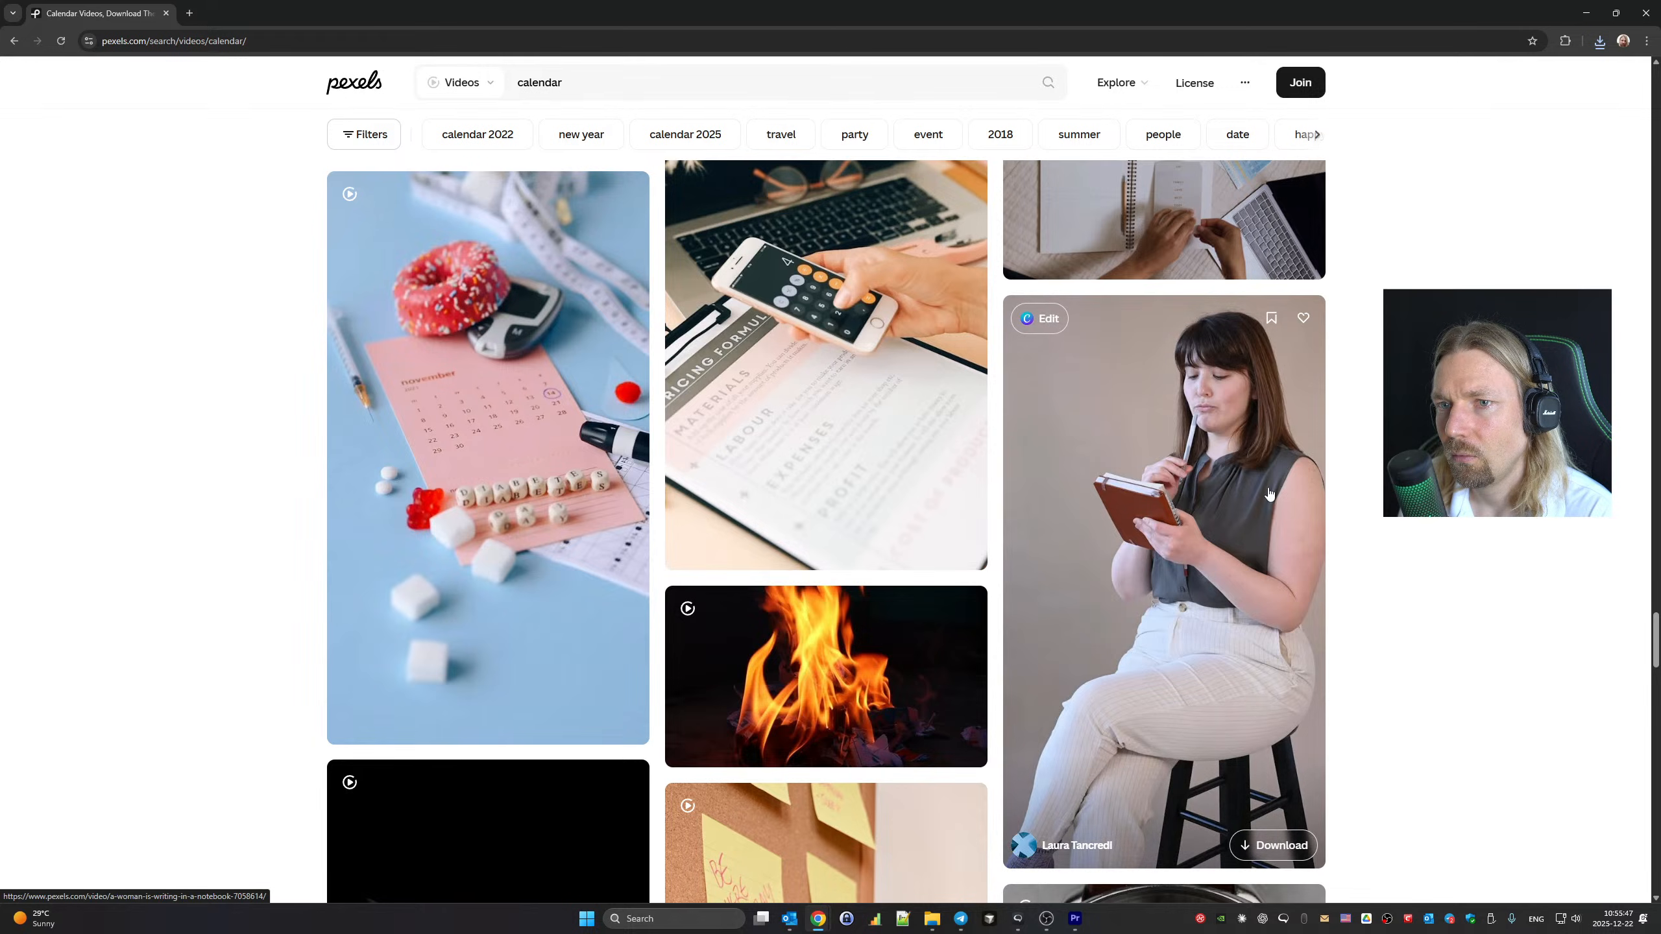
scroll(1270, 494, "down", 15)
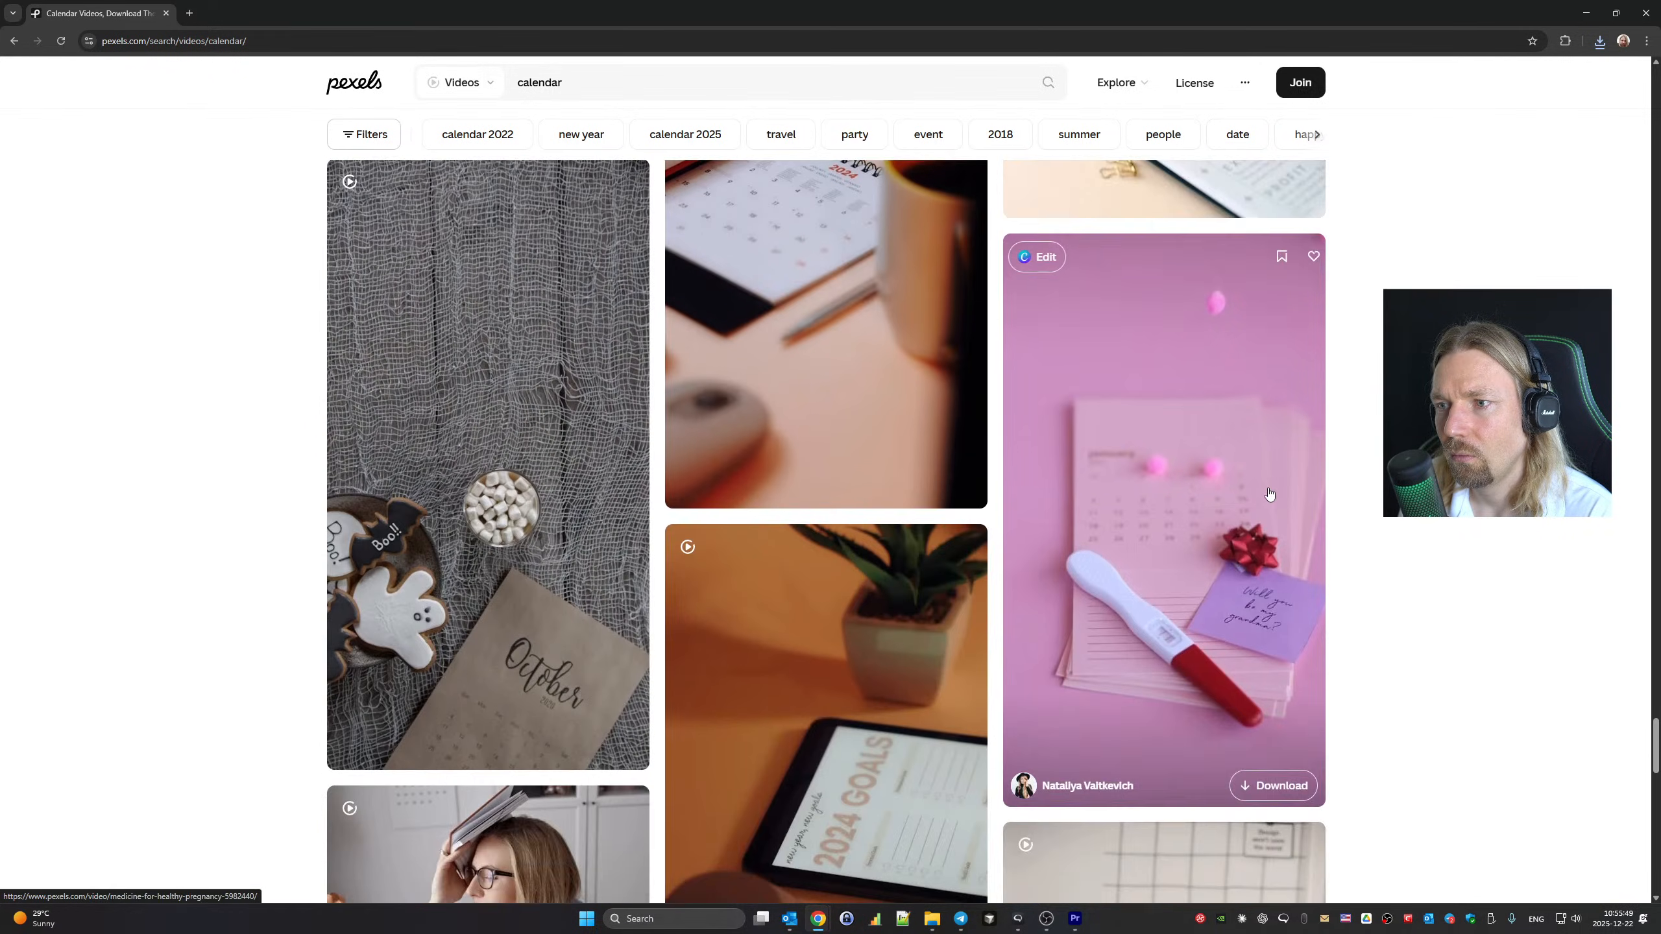
scroll(1269, 494, "down", 2)
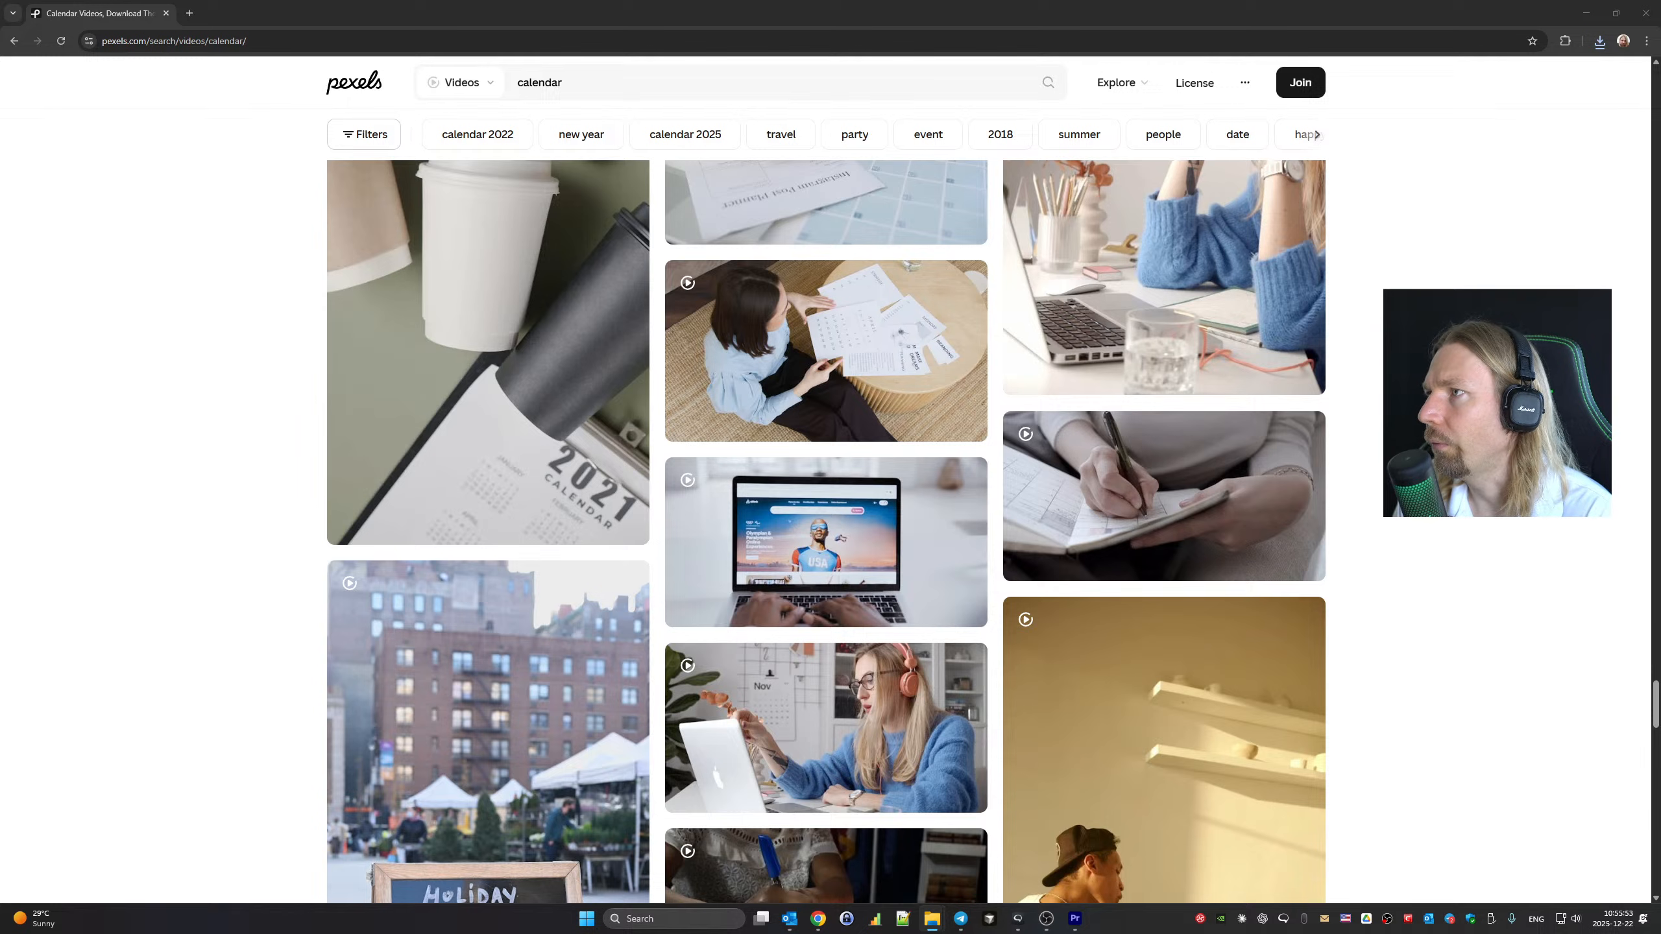
Place the challenge calendar clip above the adjustment layer at 00:00:58:29 in Premiere Pro and set its scale to 50
key("alt+Tab")
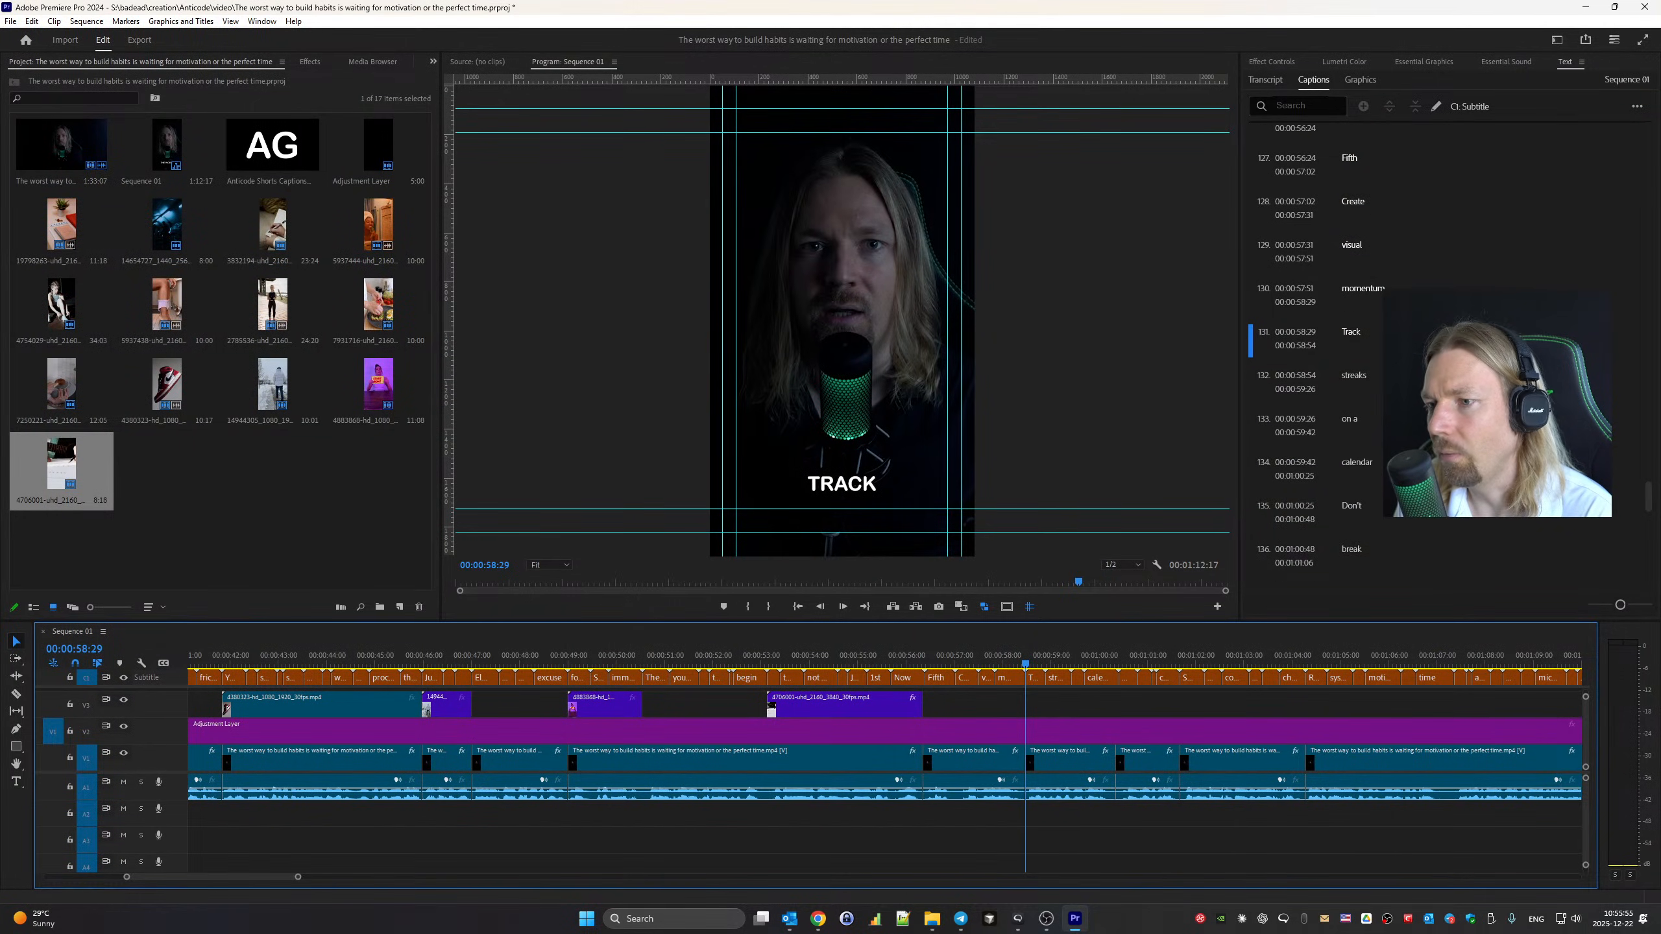
key("alt+Tab")
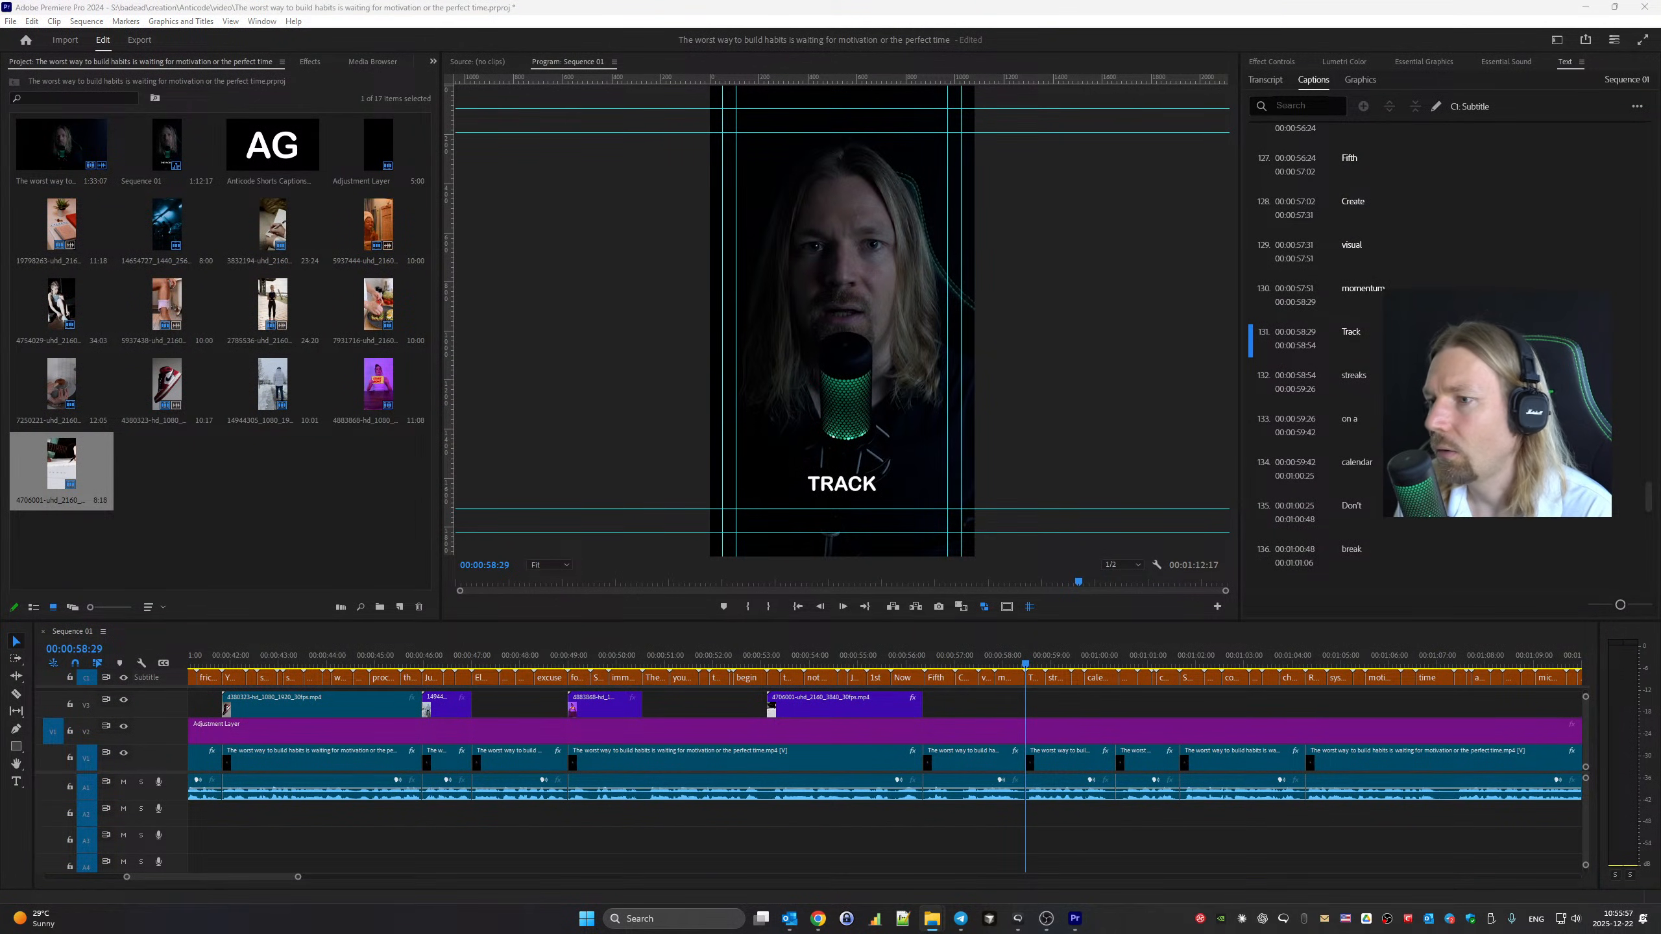
left_click_drag(1047, 722, 1043, 694)
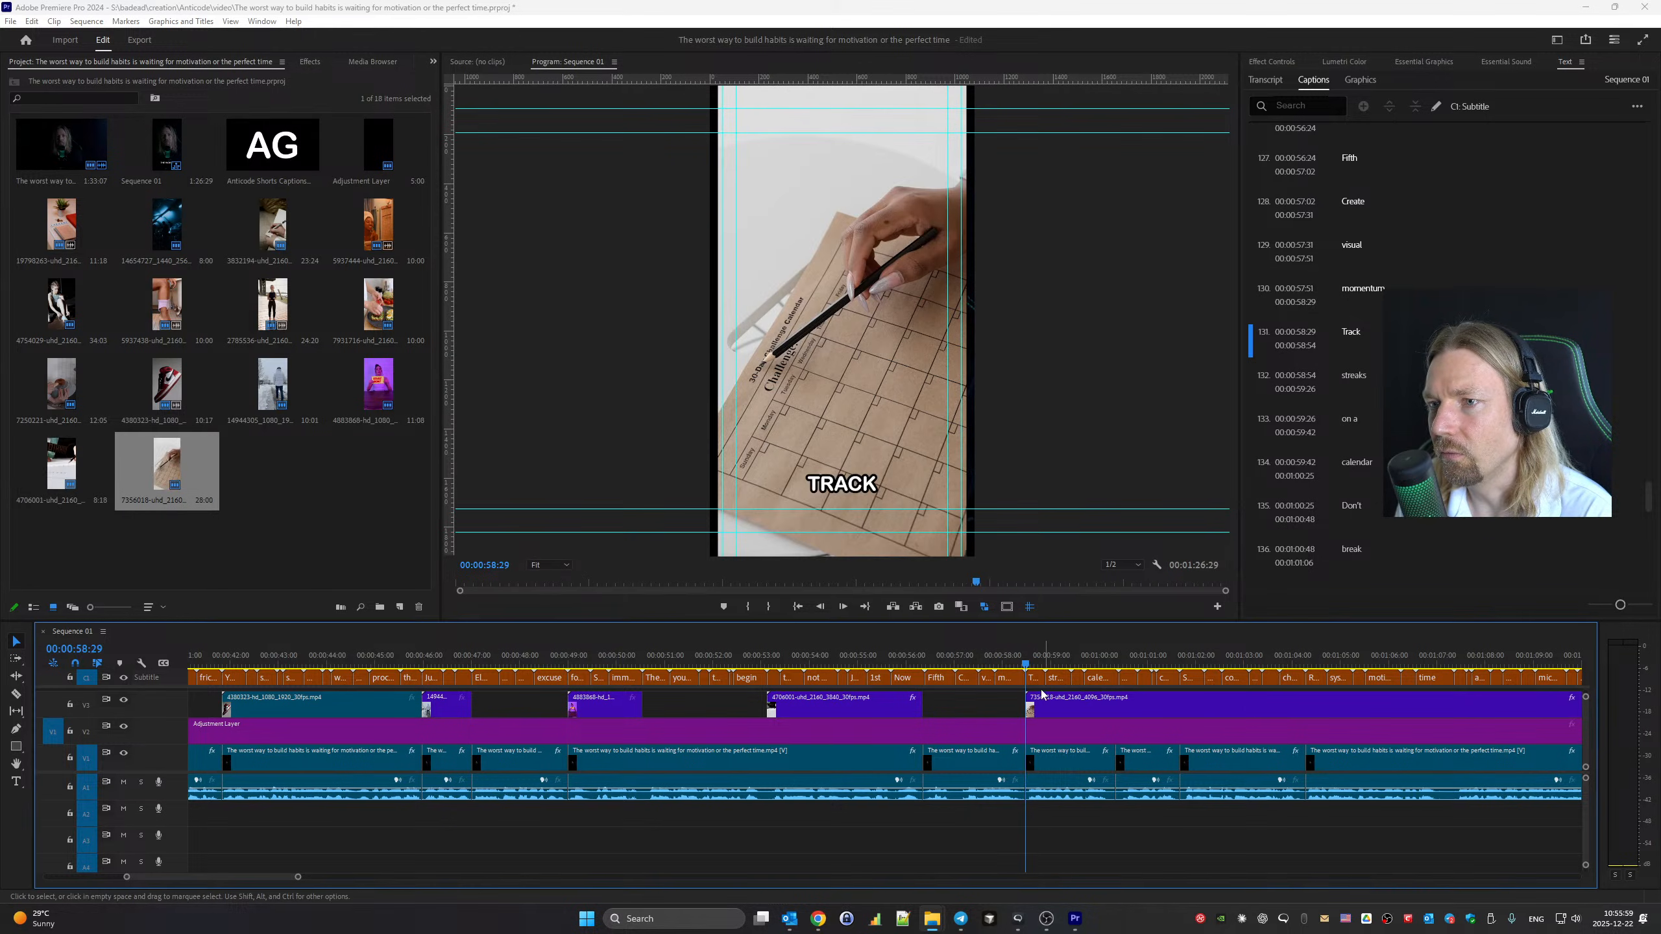
left_click(1091, 695)
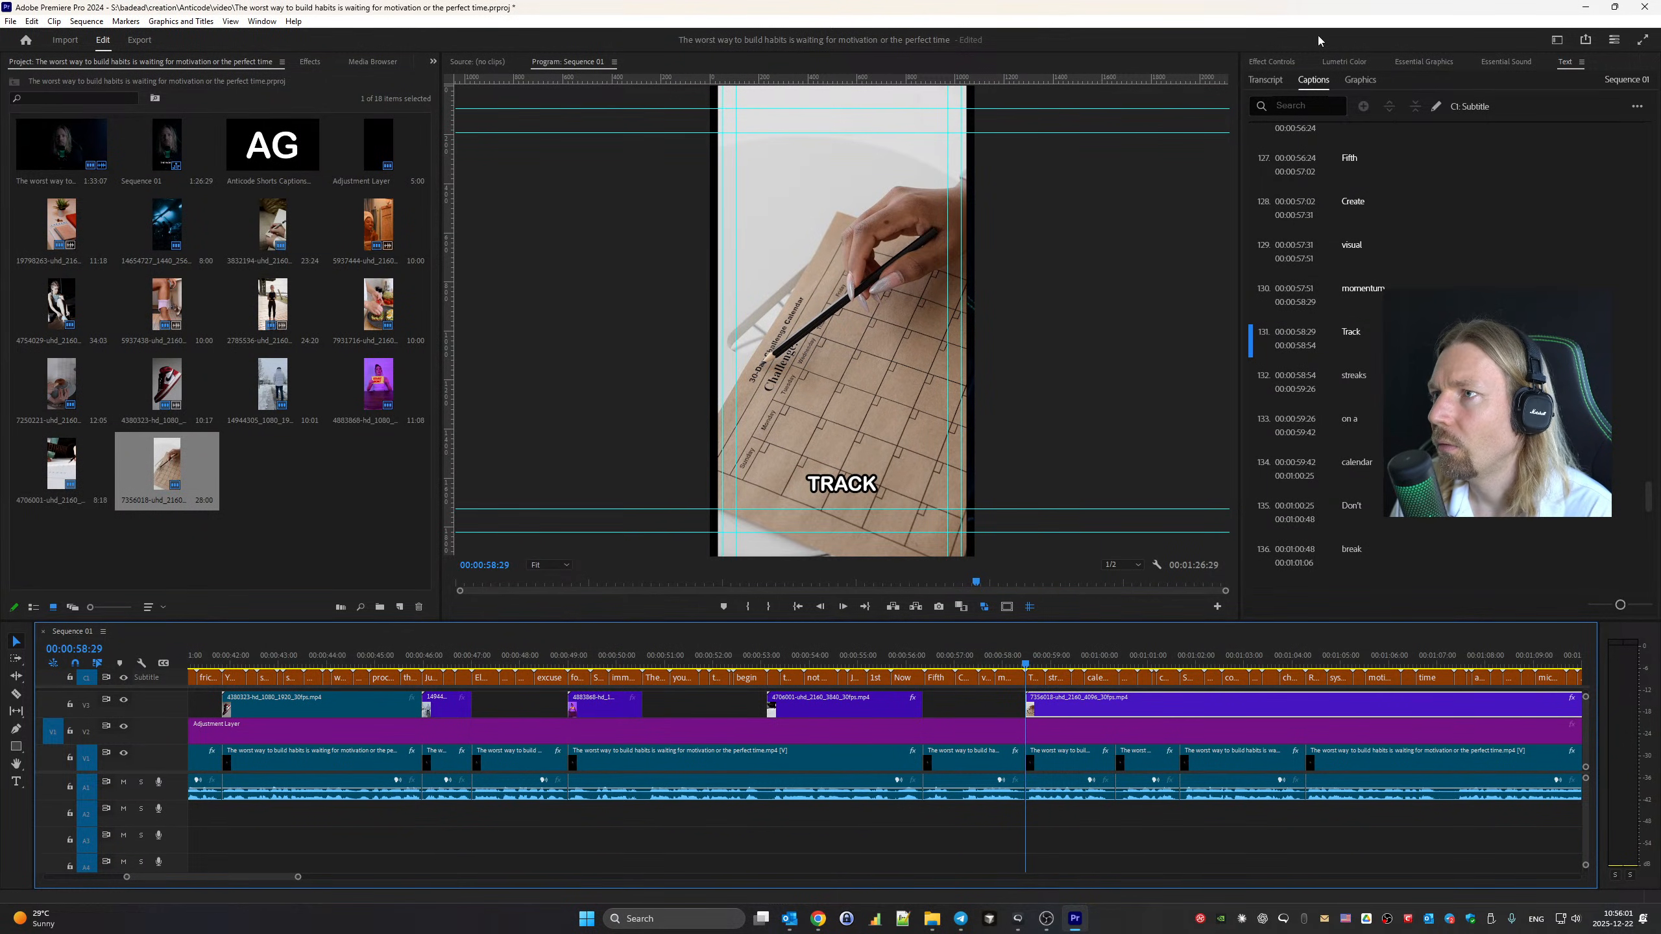
left_click(1272, 62)
key("Return")
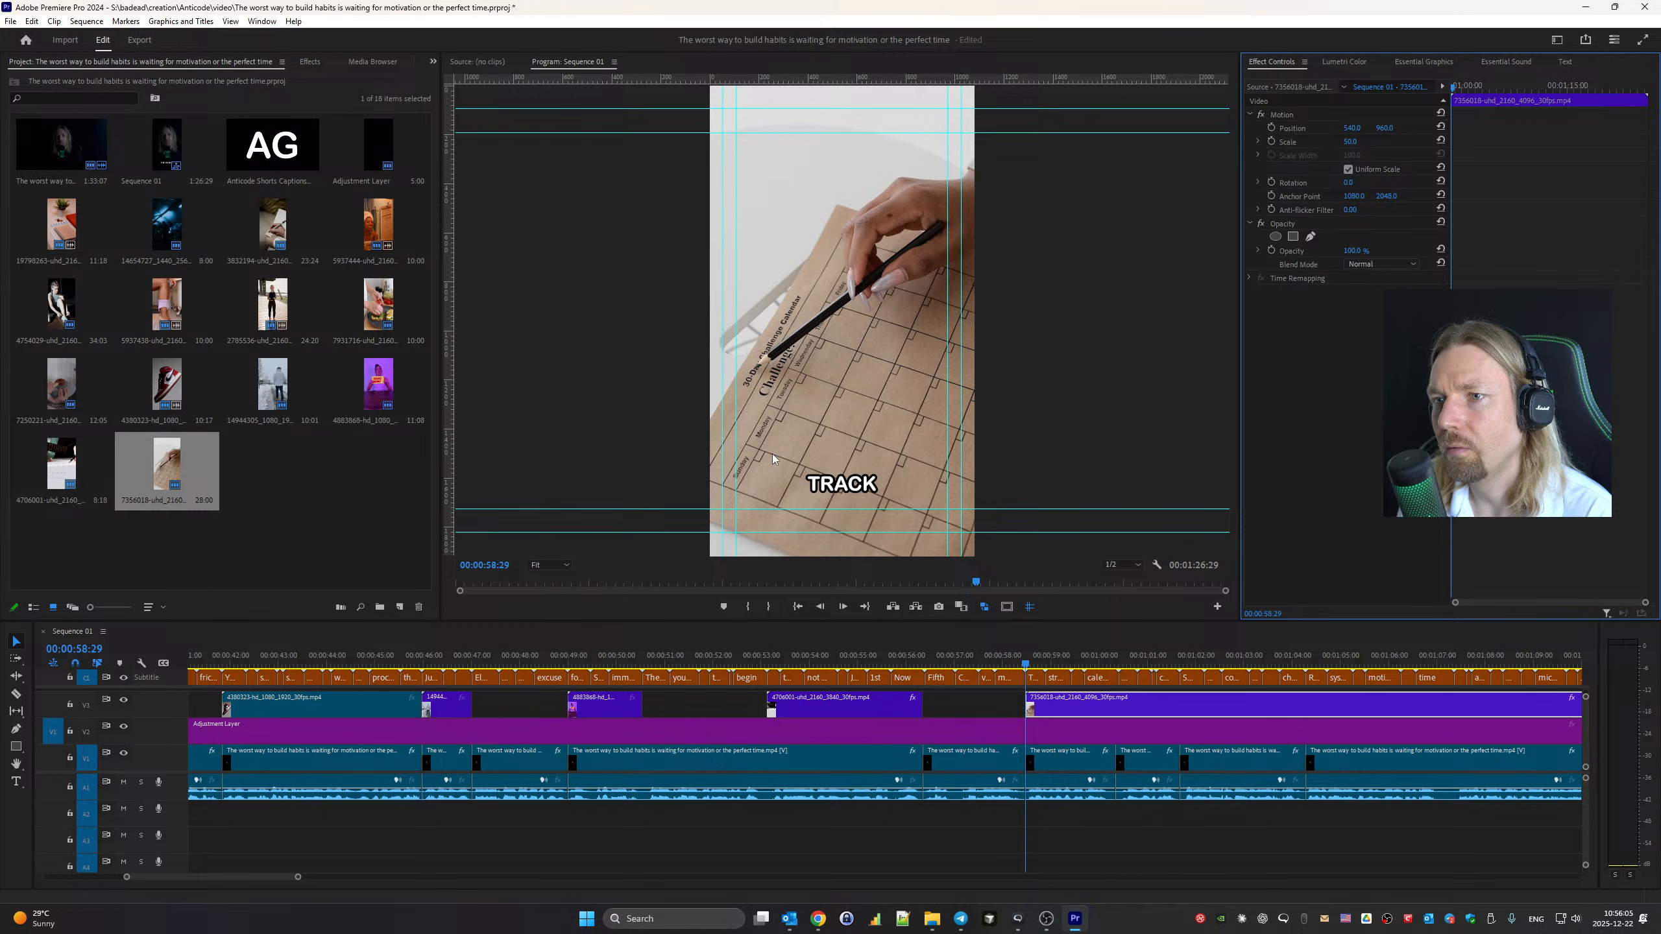
Cut the challenge calendar clip at 00:01:00:21, at the end of "calendar", delete the remainder and continue playing the narration
key("space")
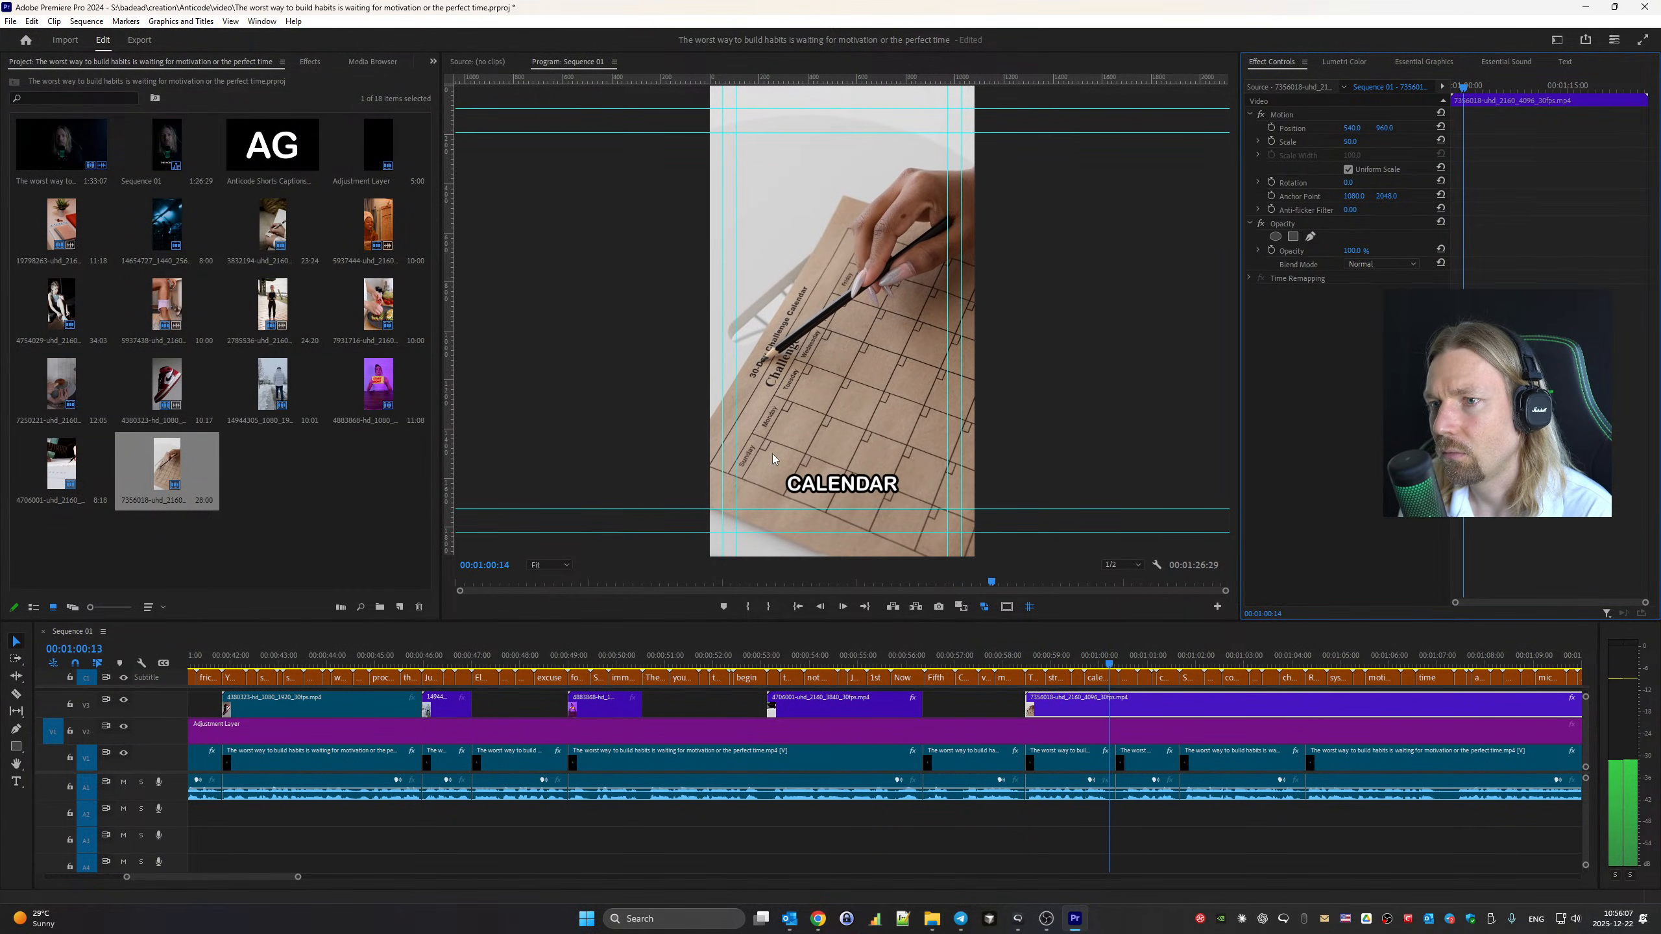
key("space")
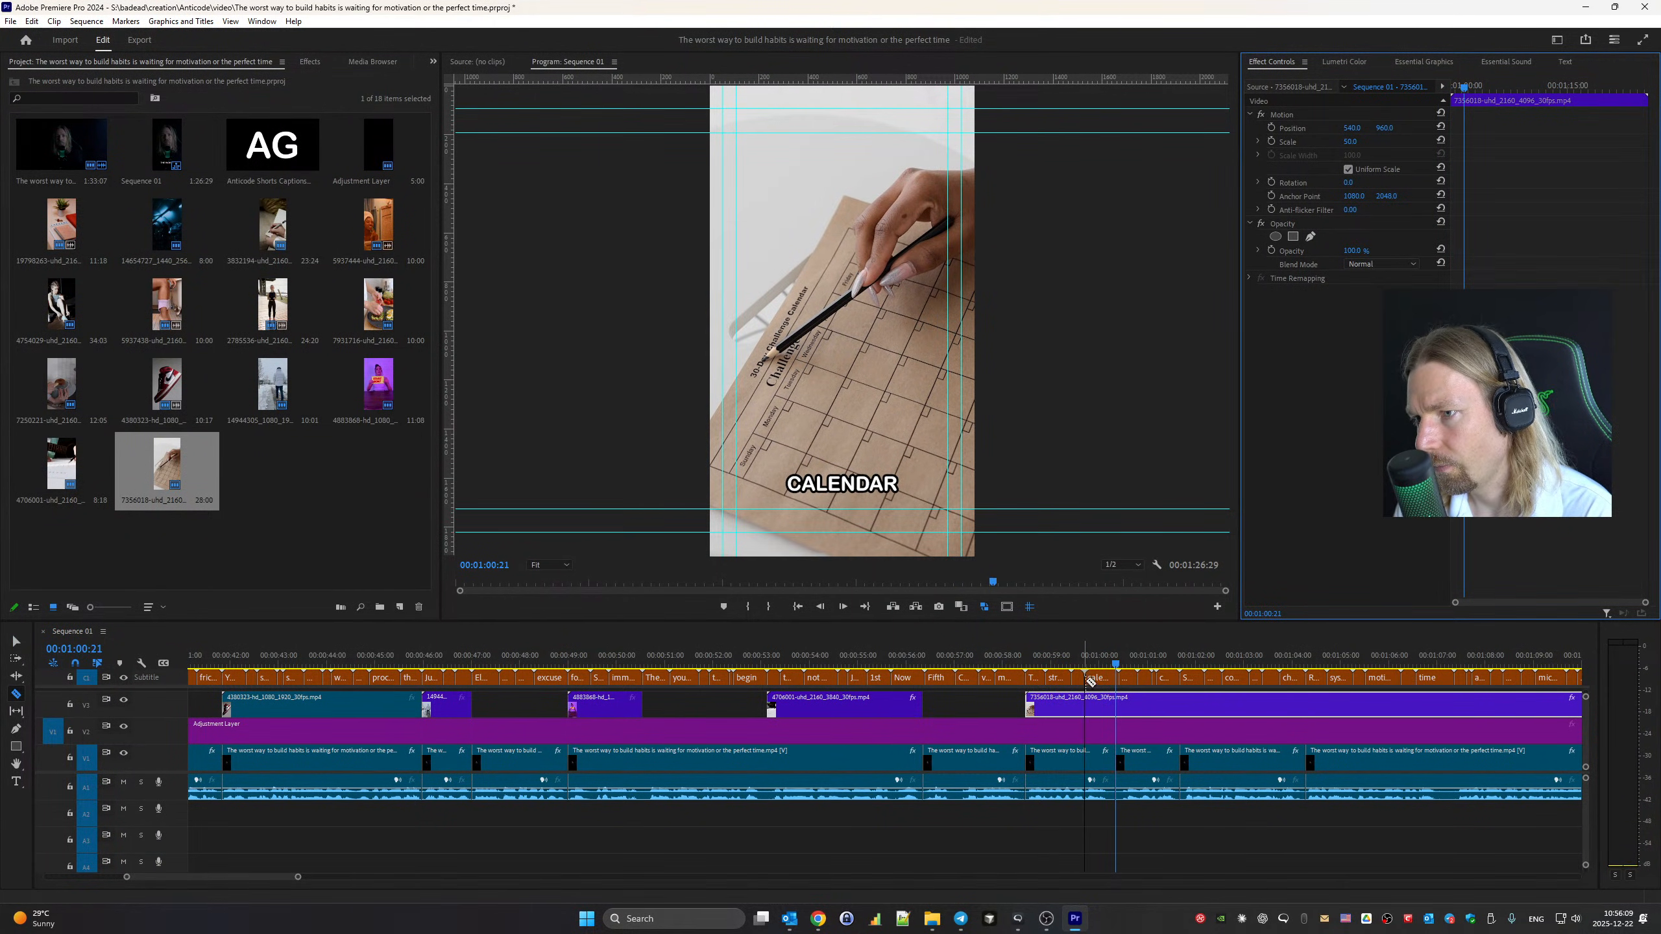
left_click(1116, 700)
key("v")
left_click(1146, 707)
key("Delete")
key("space")
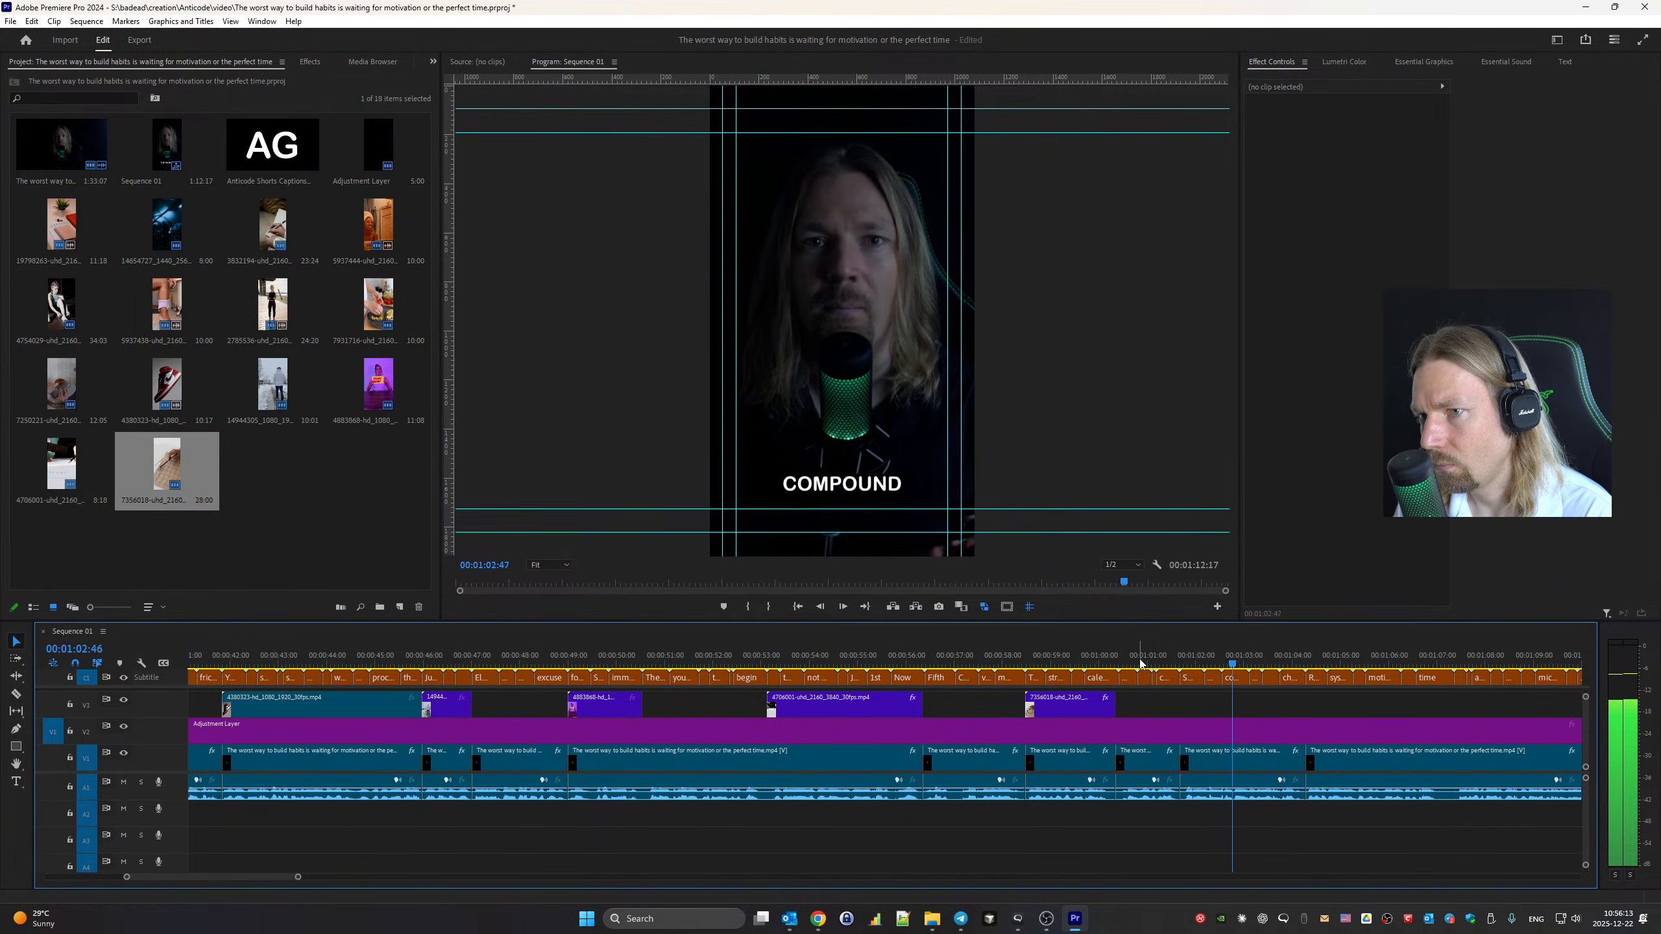
Correct the caption "wheels" at 00:01:02:11 to "wins" and play the sentence from "Small"
left_click(1212, 666)
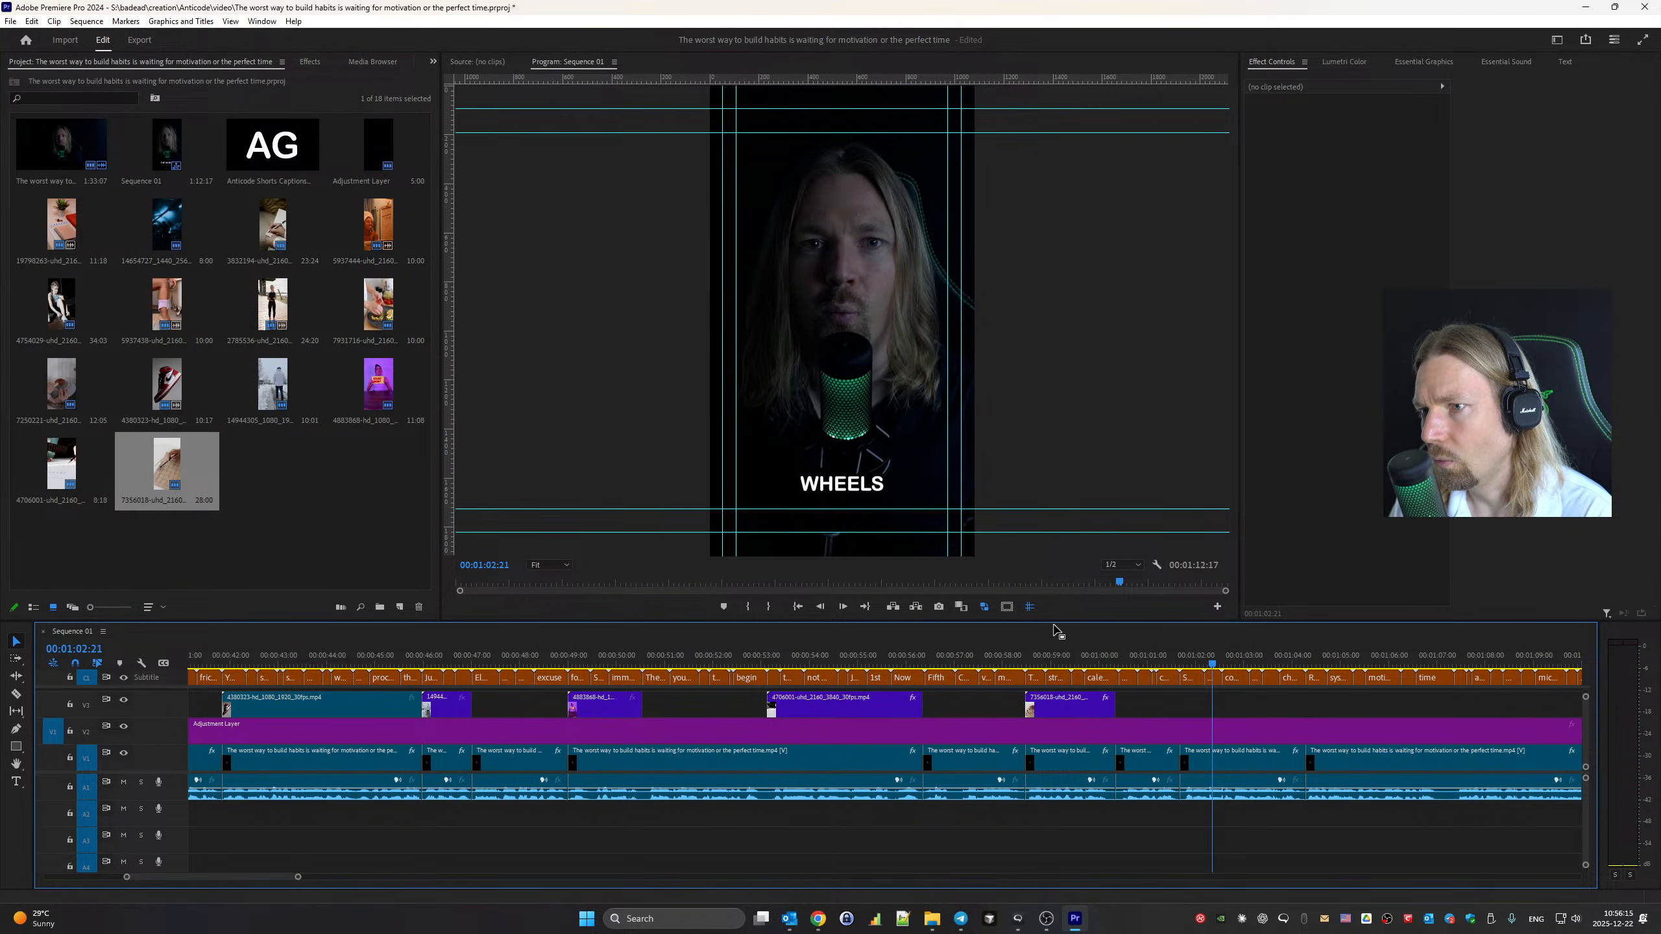
left_click(1573, 62)
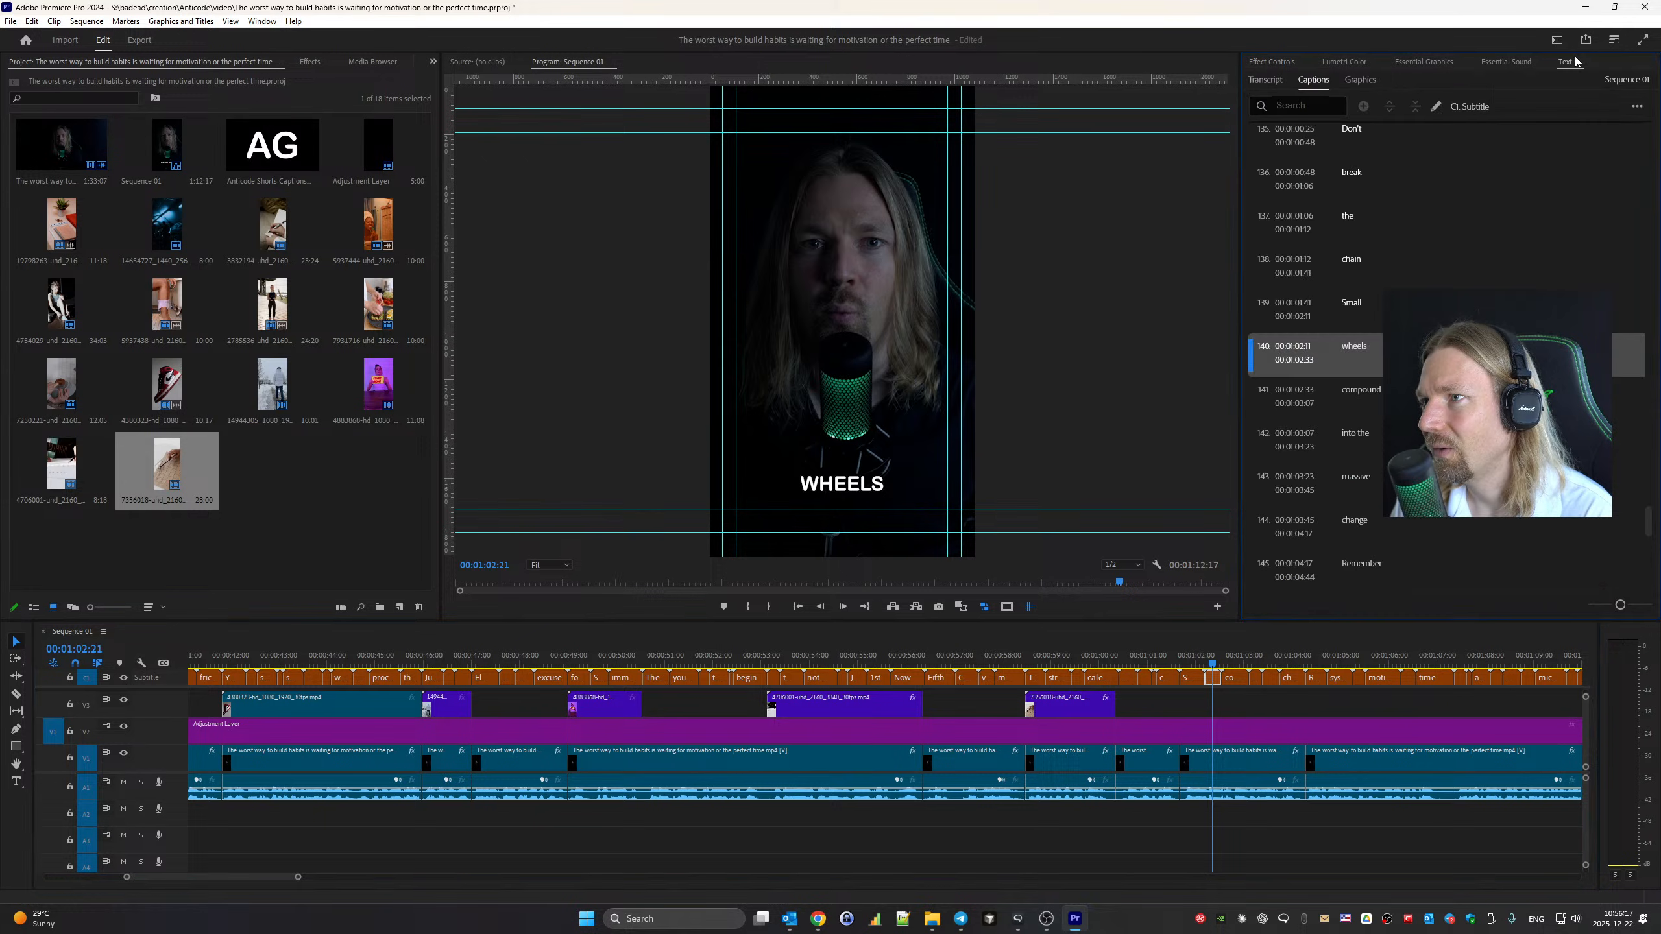
double_click(1352, 347)
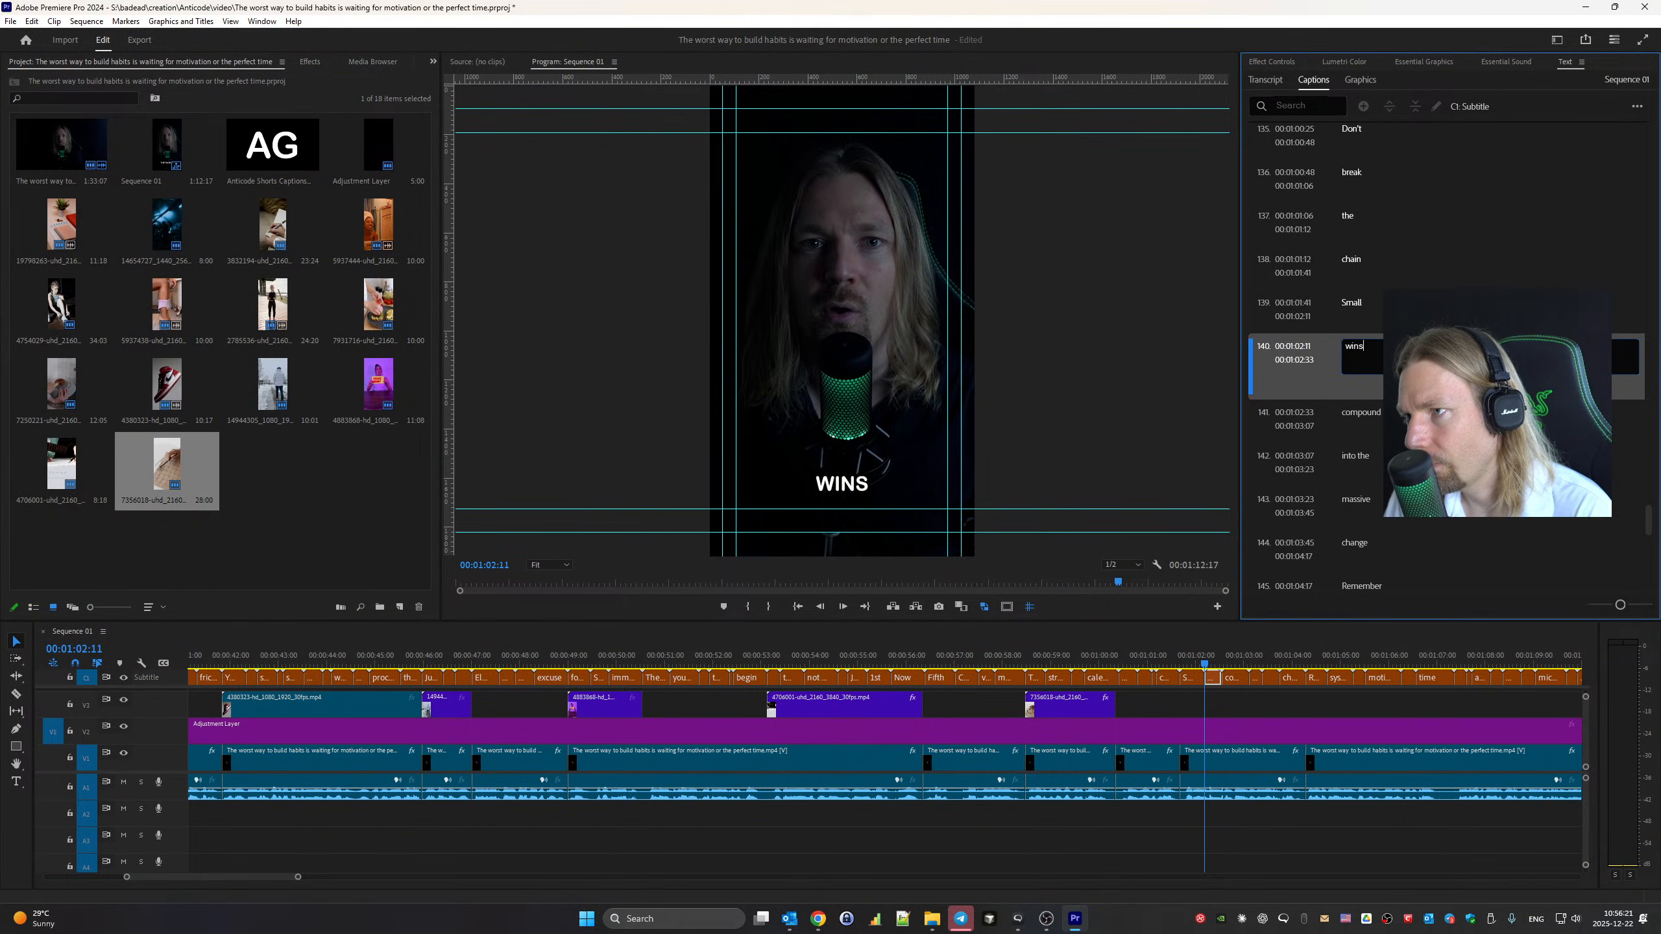
left_click(1368, 316)
key("space")
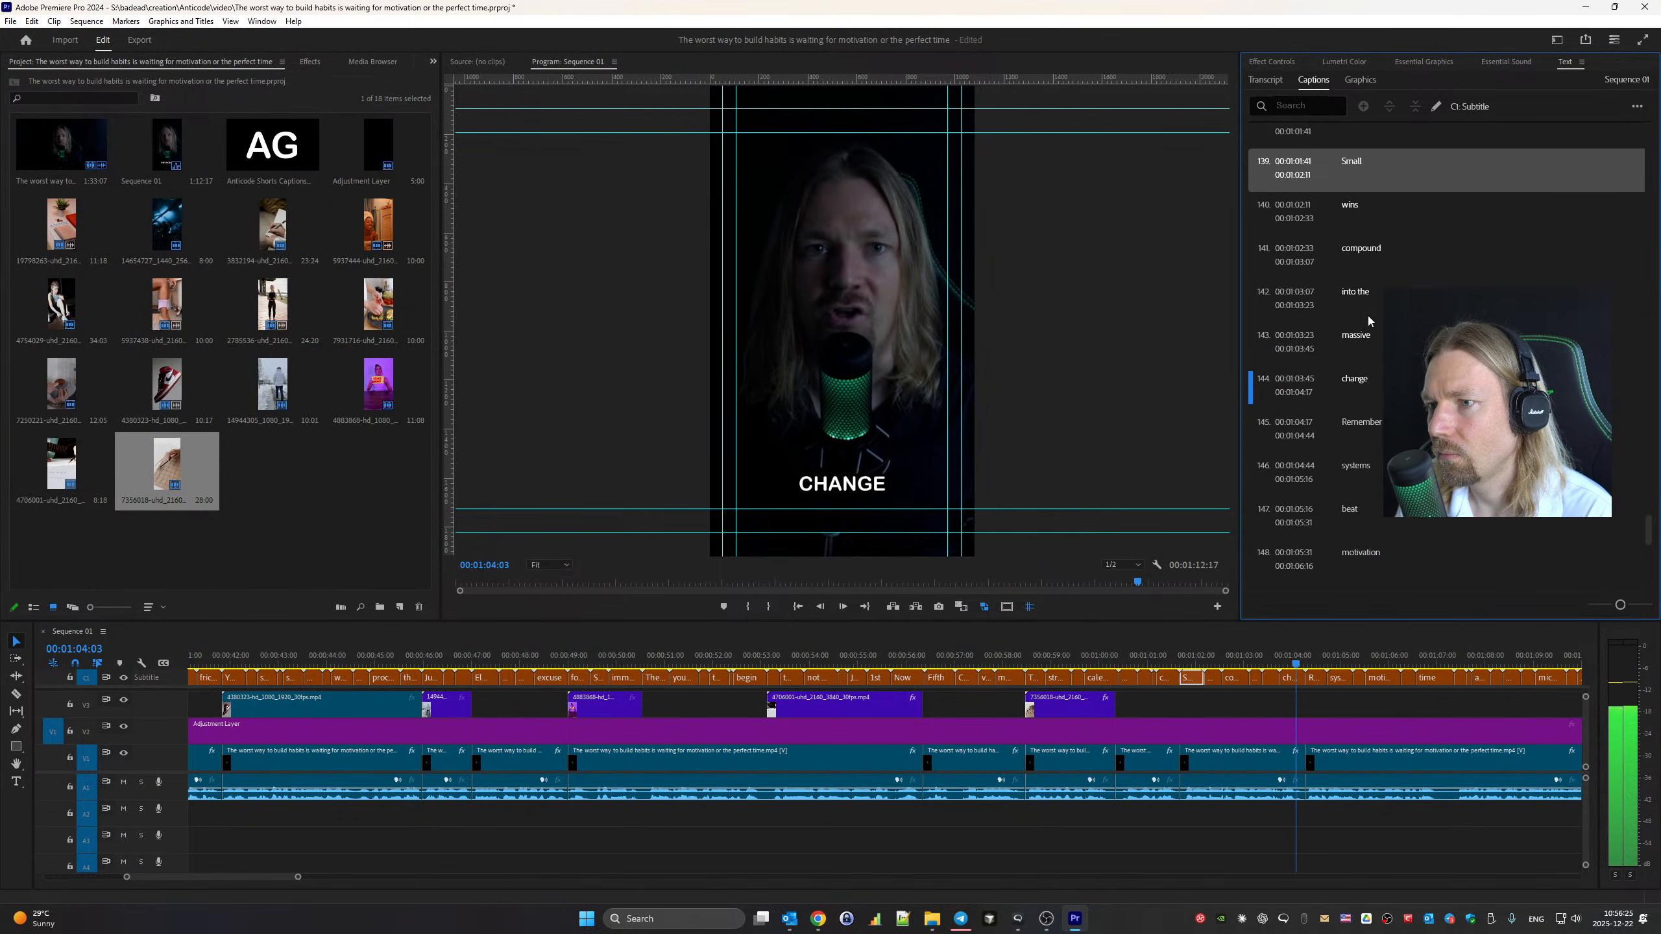
Replay the "Small wins compound into the massive change" narration and park the playhead at 00:01:01:40, at the end of "chain"
left_click(1199, 655)
key("Up")
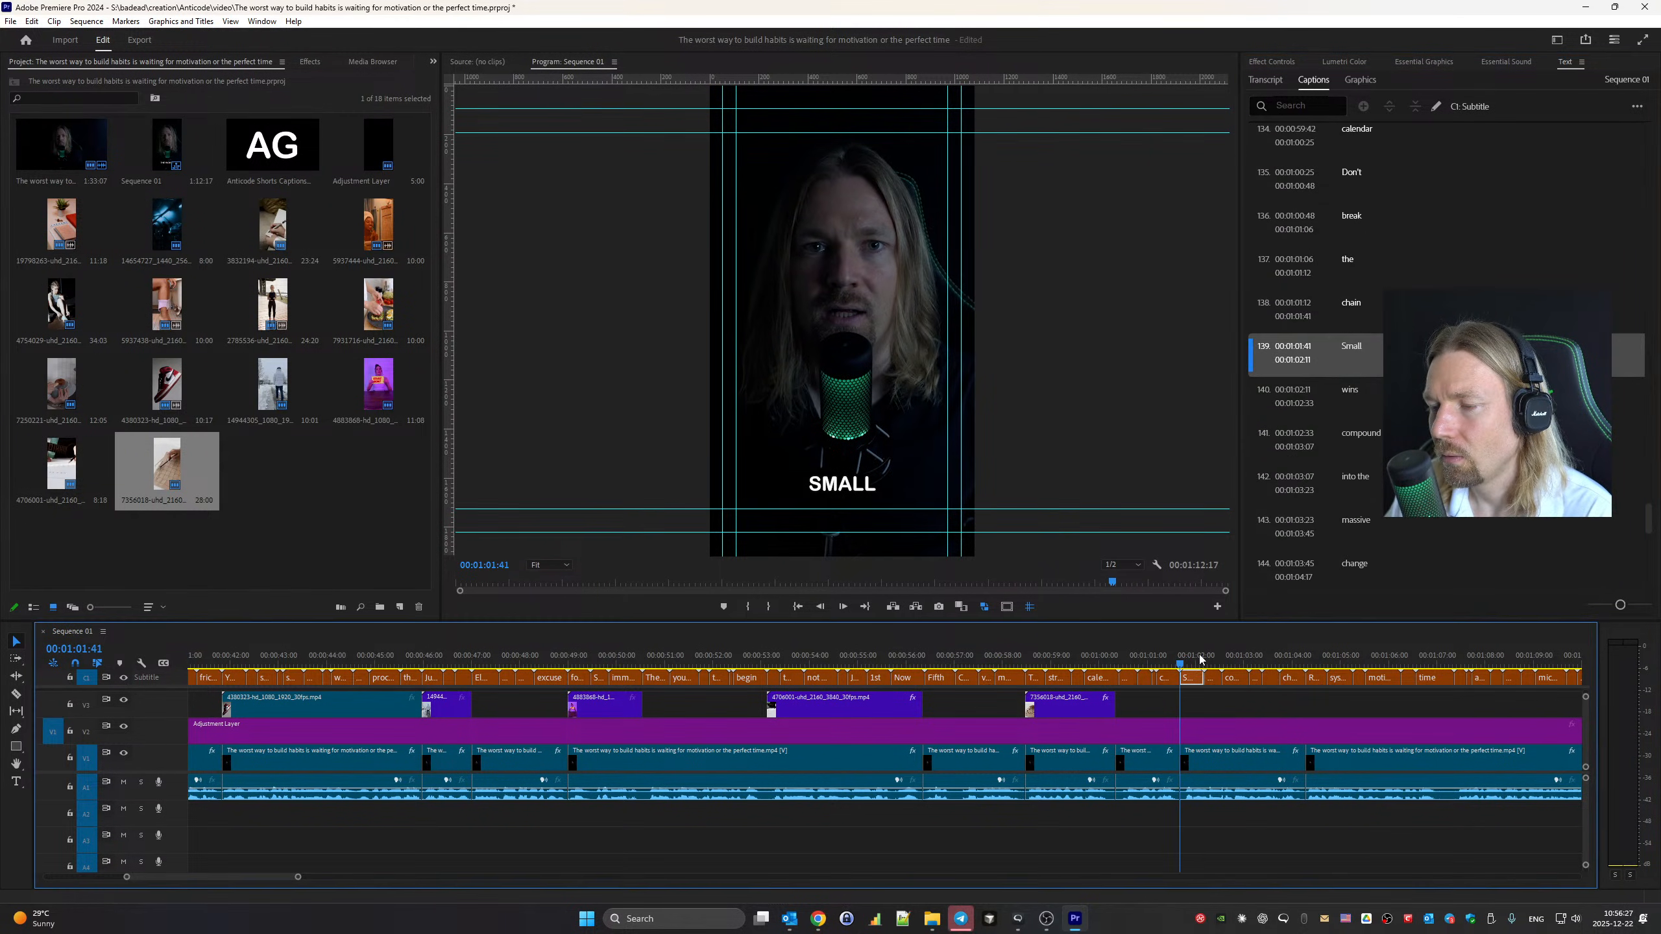
key("space")
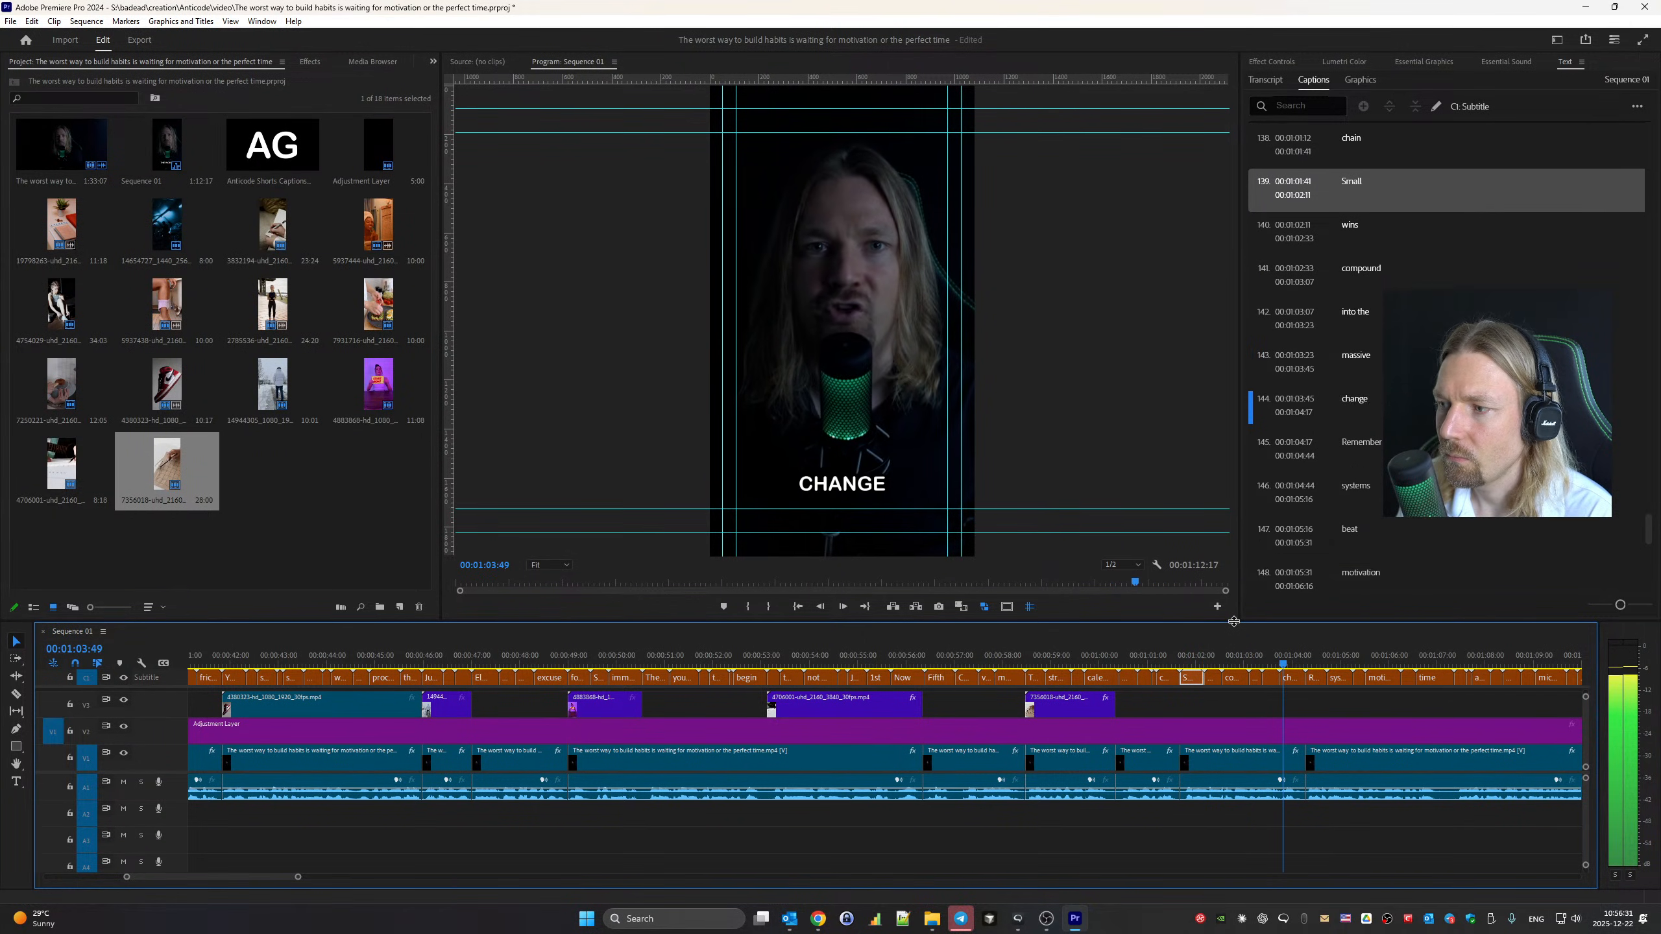
left_click(1181, 654)
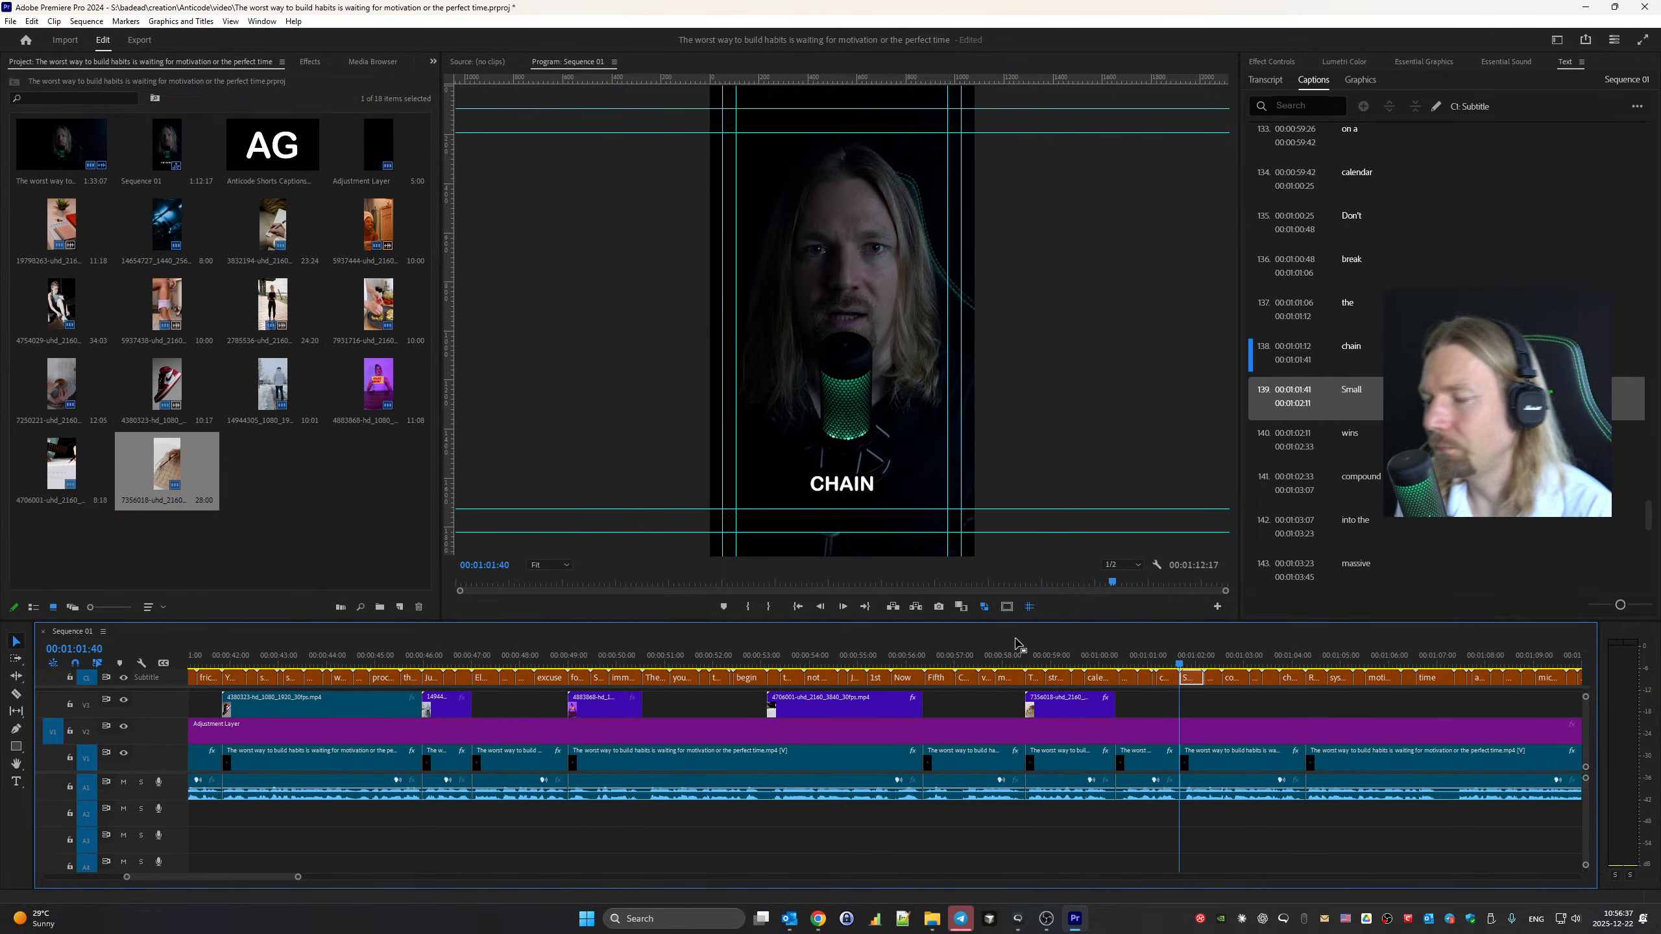
Switch to Pexels in the browser, search its videos for "small win" and browse the results for a suitable vertical clip
left_click(922, 858)
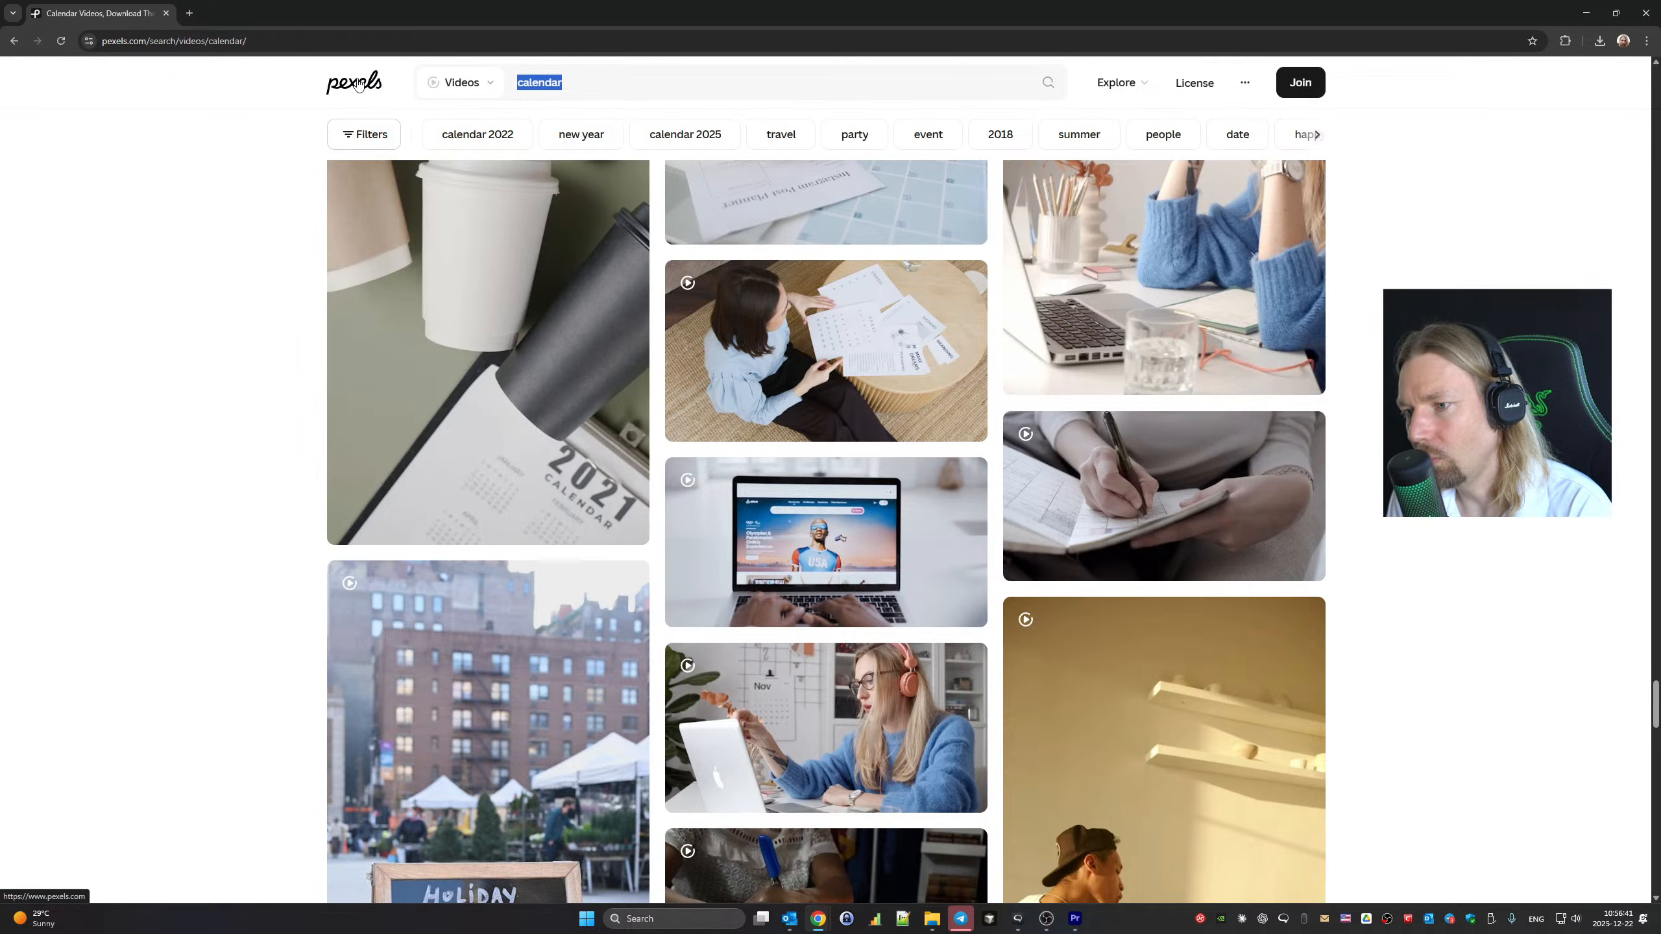
type("small win")
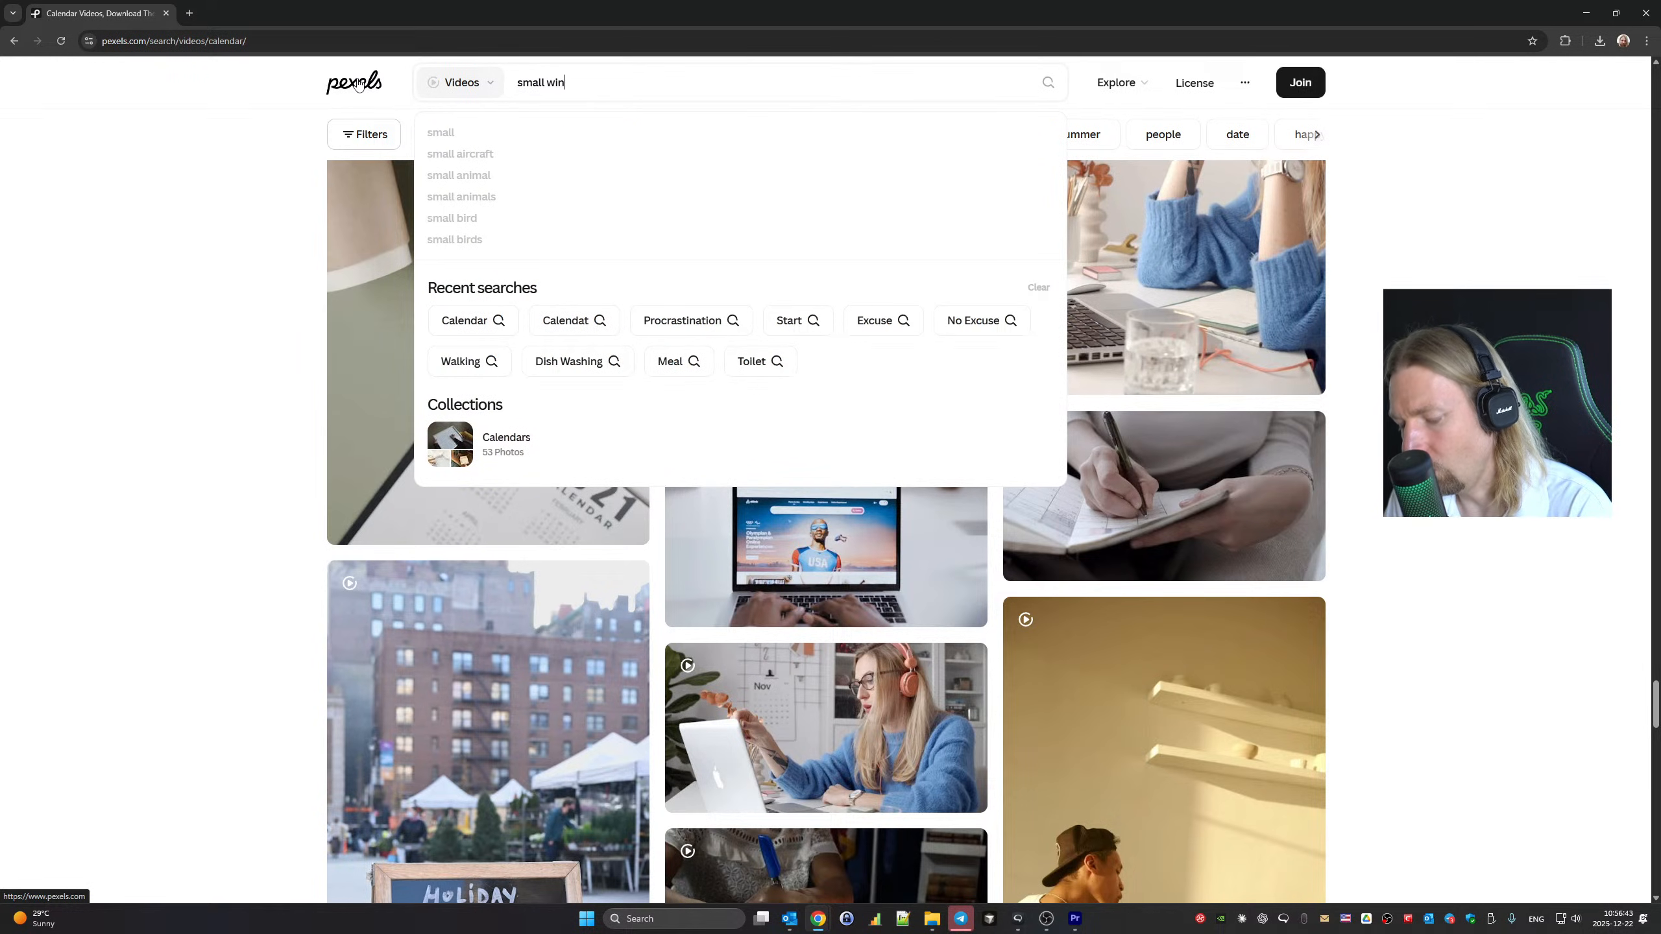
key("Return")
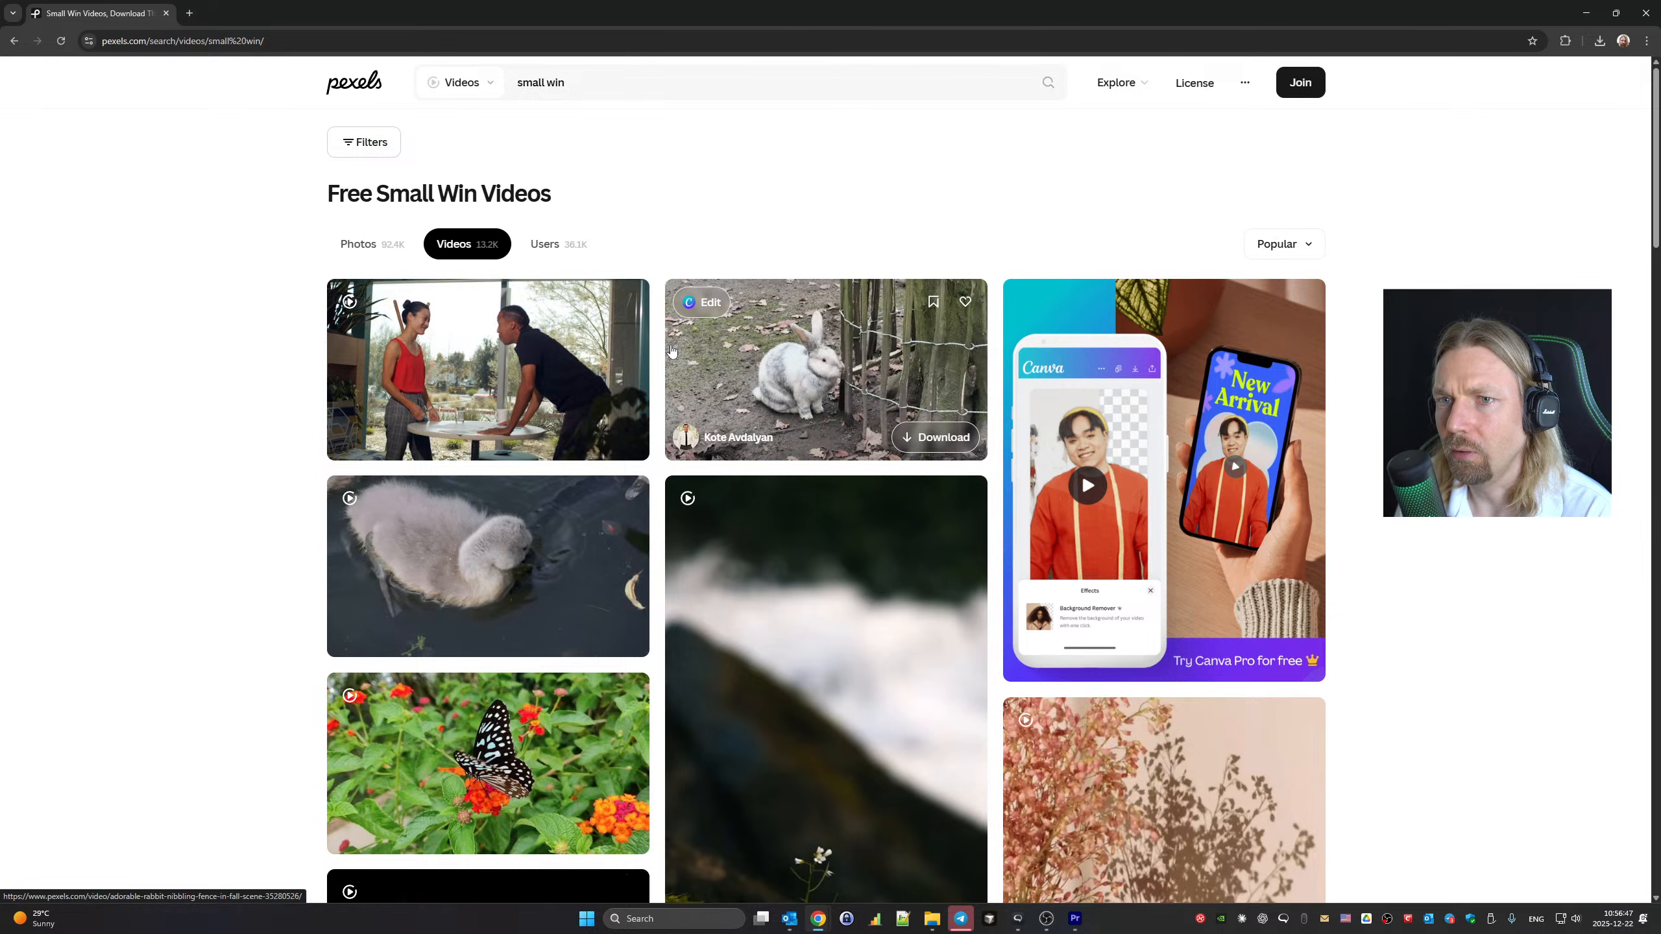
scroll(744, 391, "down", 12)
scroll(747, 392, "up", 3)
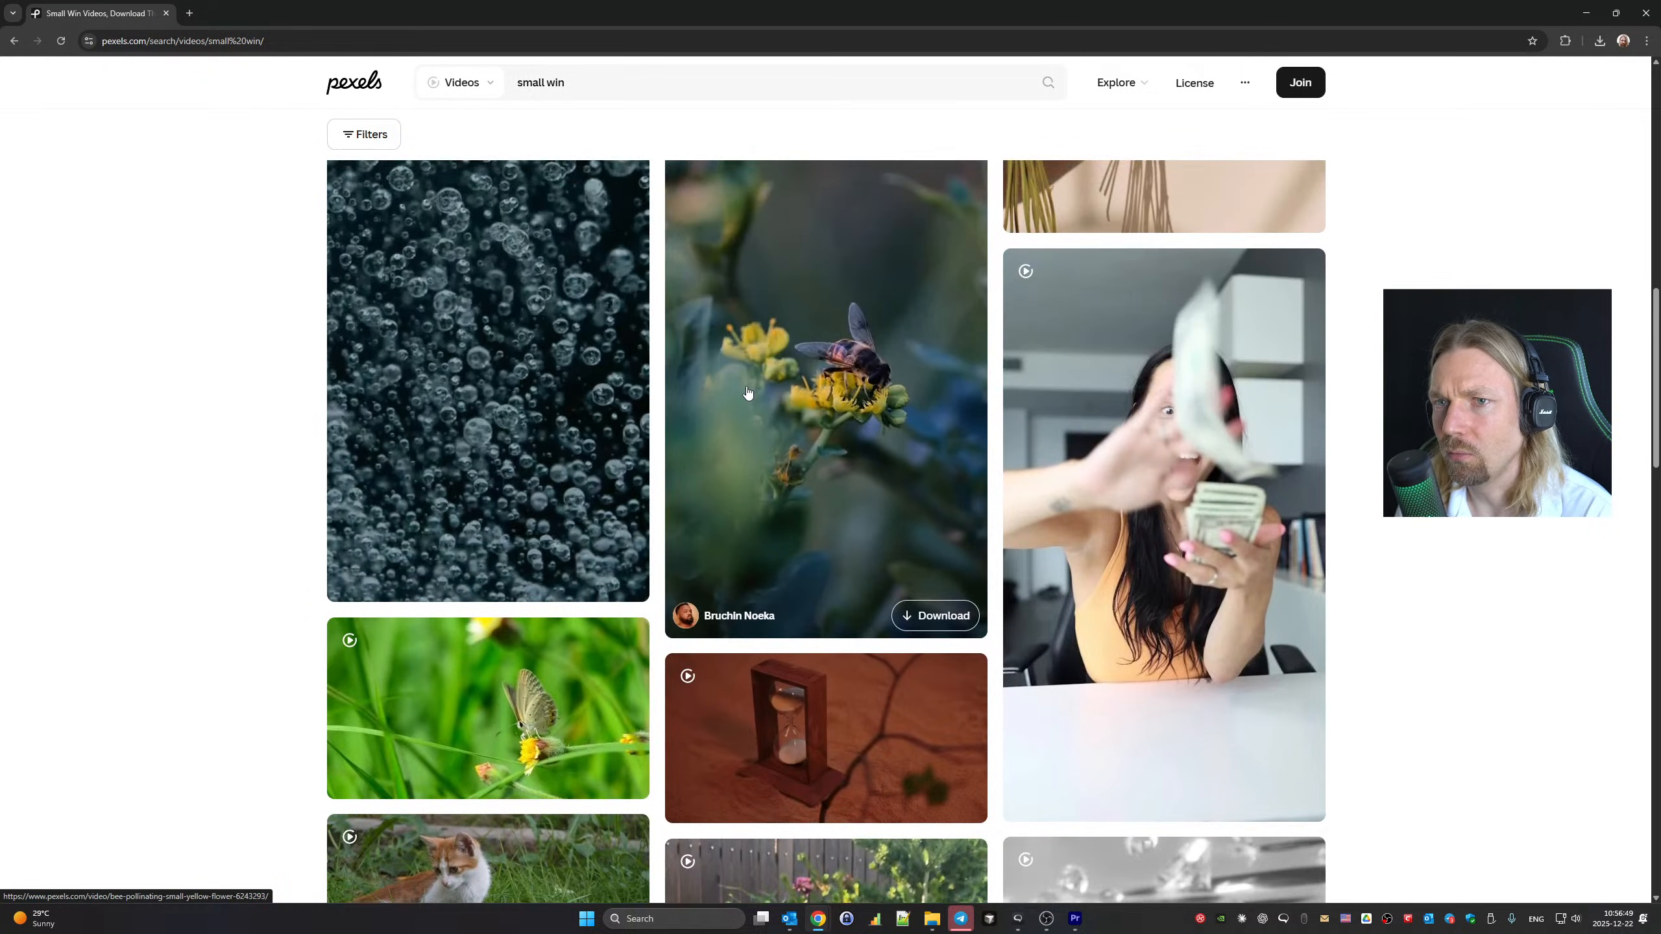
scroll(748, 393, "down", 13)
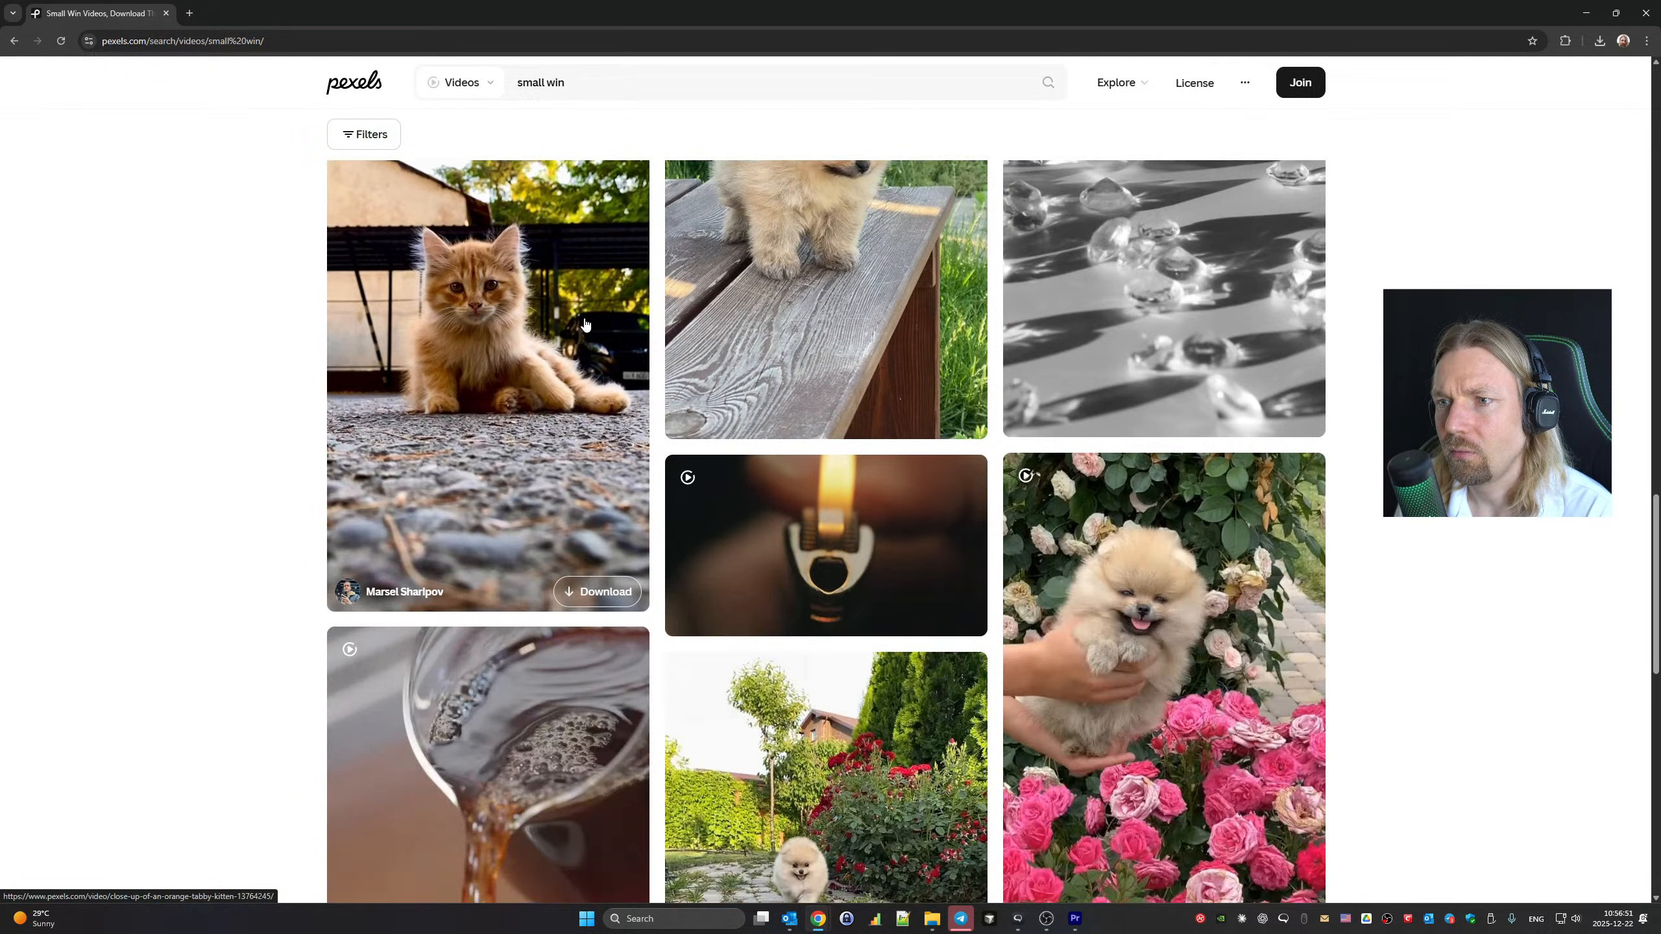
Search the Pexels videos for "wins" and look through the results for a vertical clip
triple_click(524, 79)
type("wins")
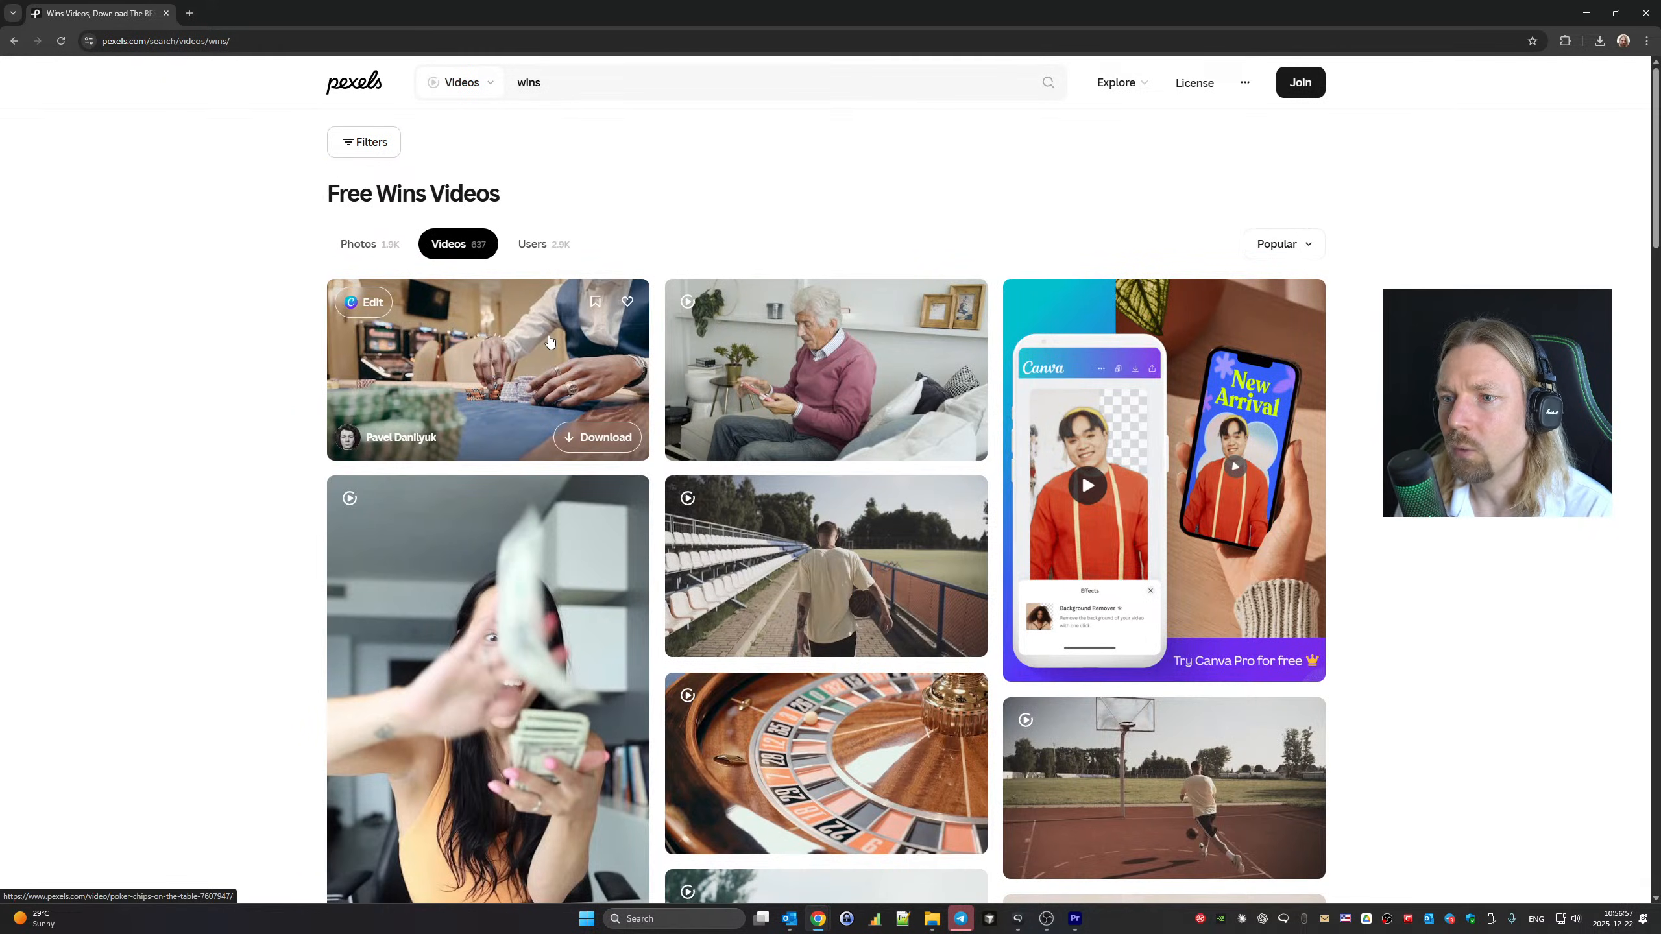
scroll(748, 384, "down", 10)
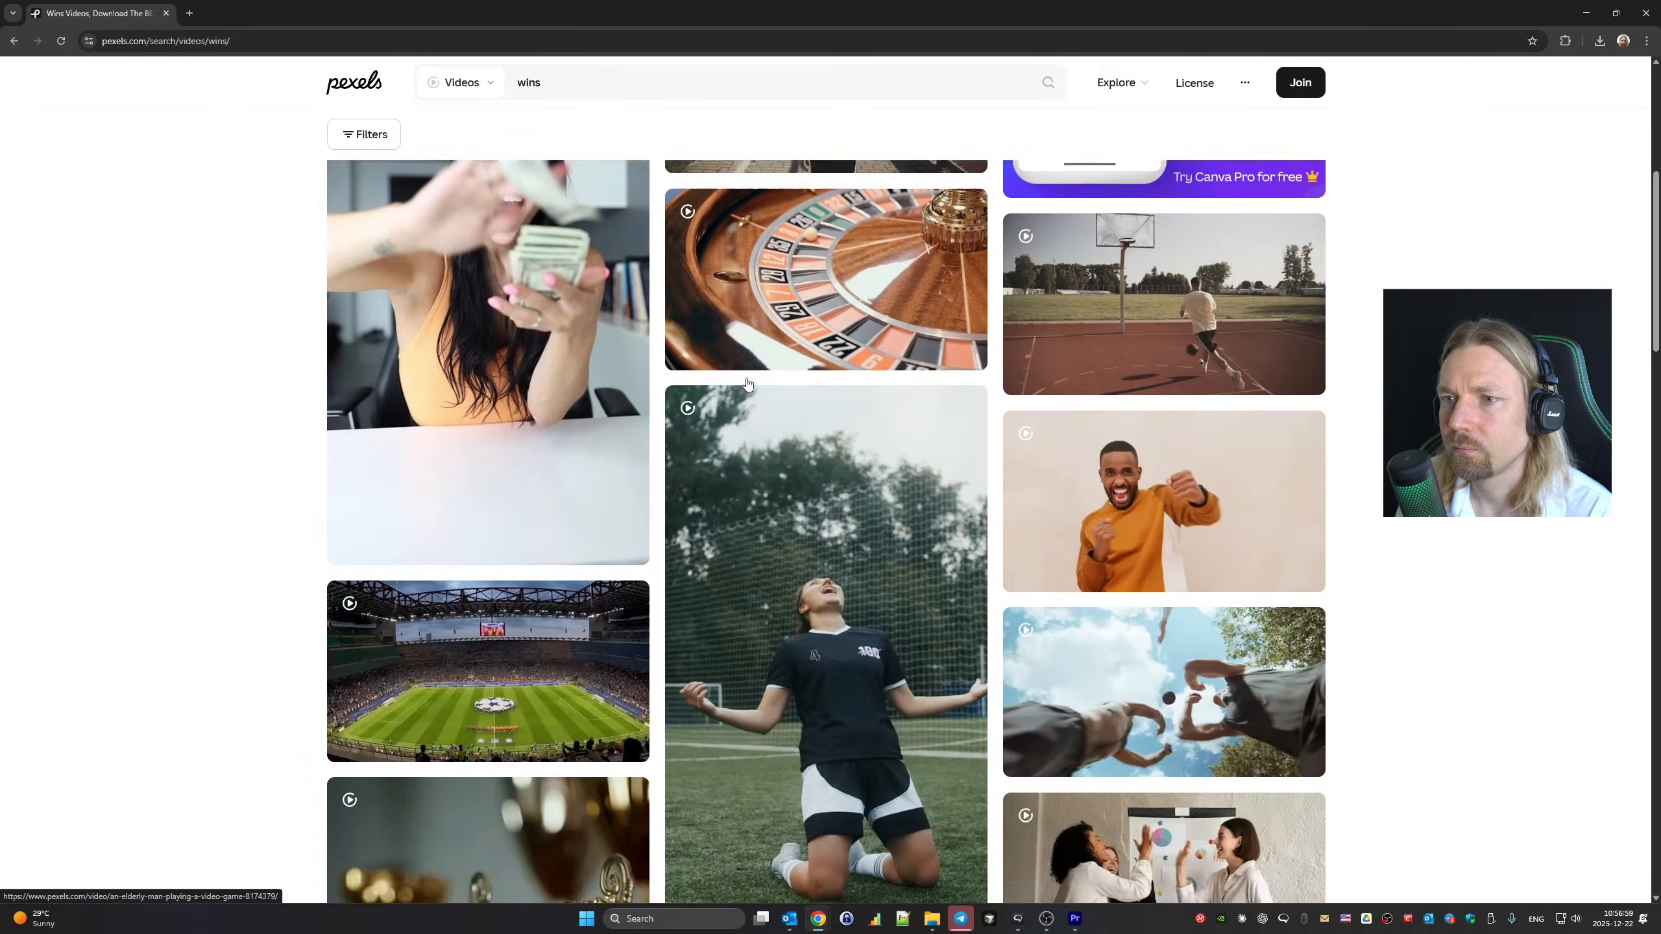
scroll(747, 384, "down", 12)
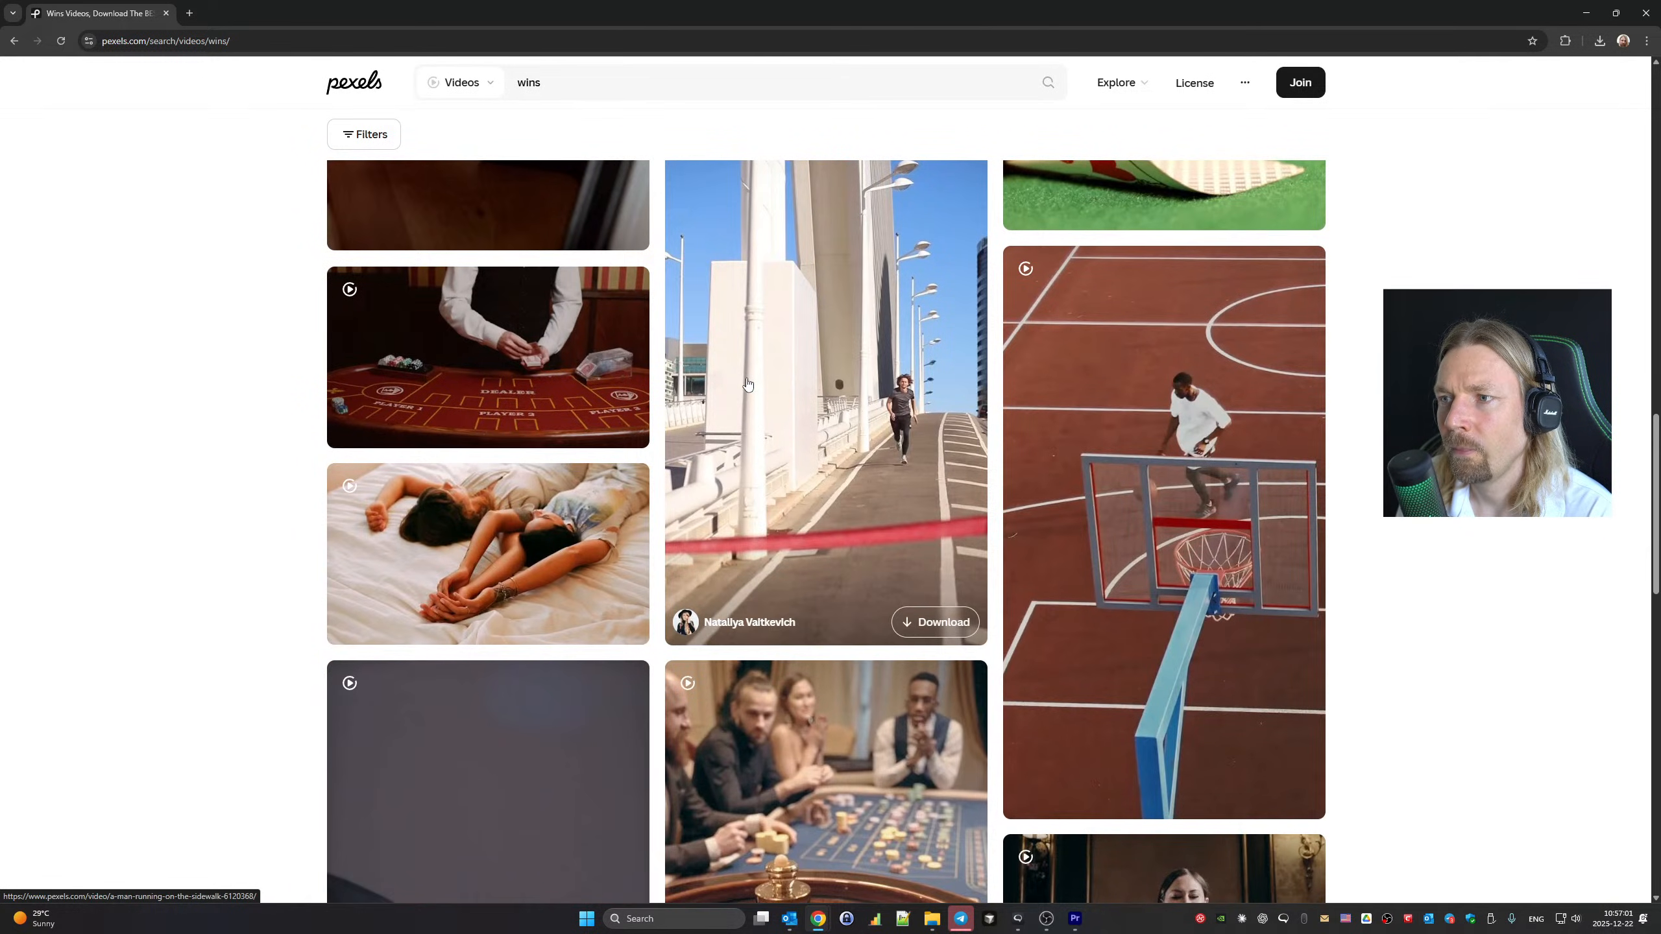
scroll(747, 384, "down", 4)
scroll(850, 426, "up", 15)
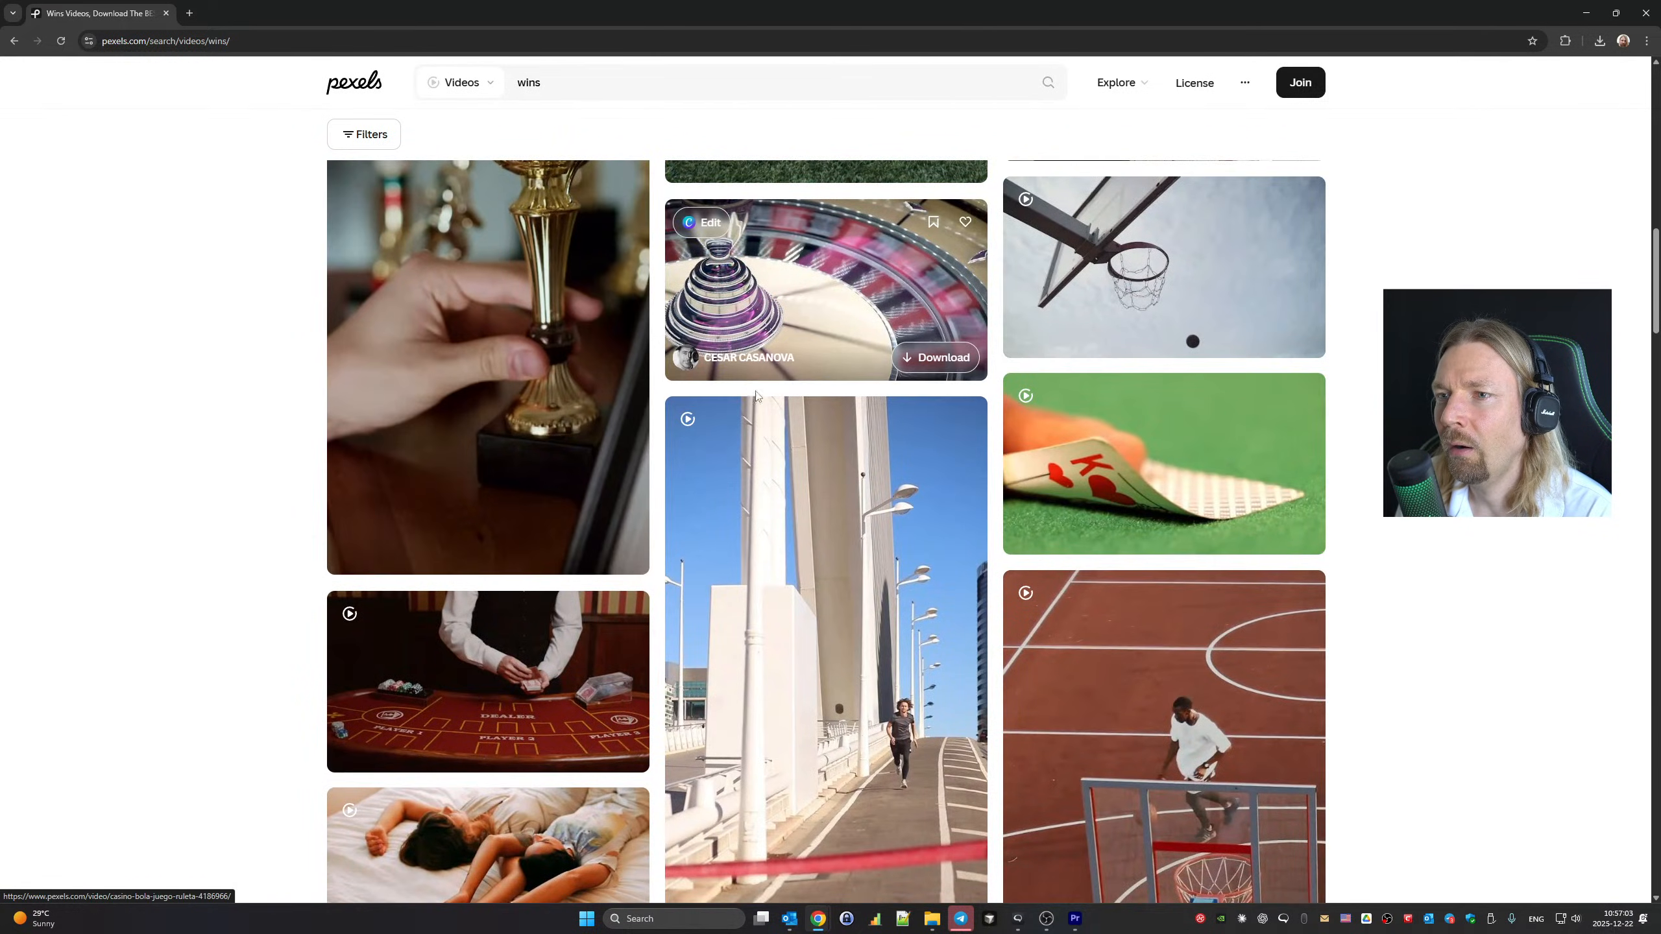
Download the vertical high-angle clip of a man scoring in basketball, 5586712-hd_1080_1920_25fps.mp4, and close the Canva pop-up
scroll(895, 454, "down", 4)
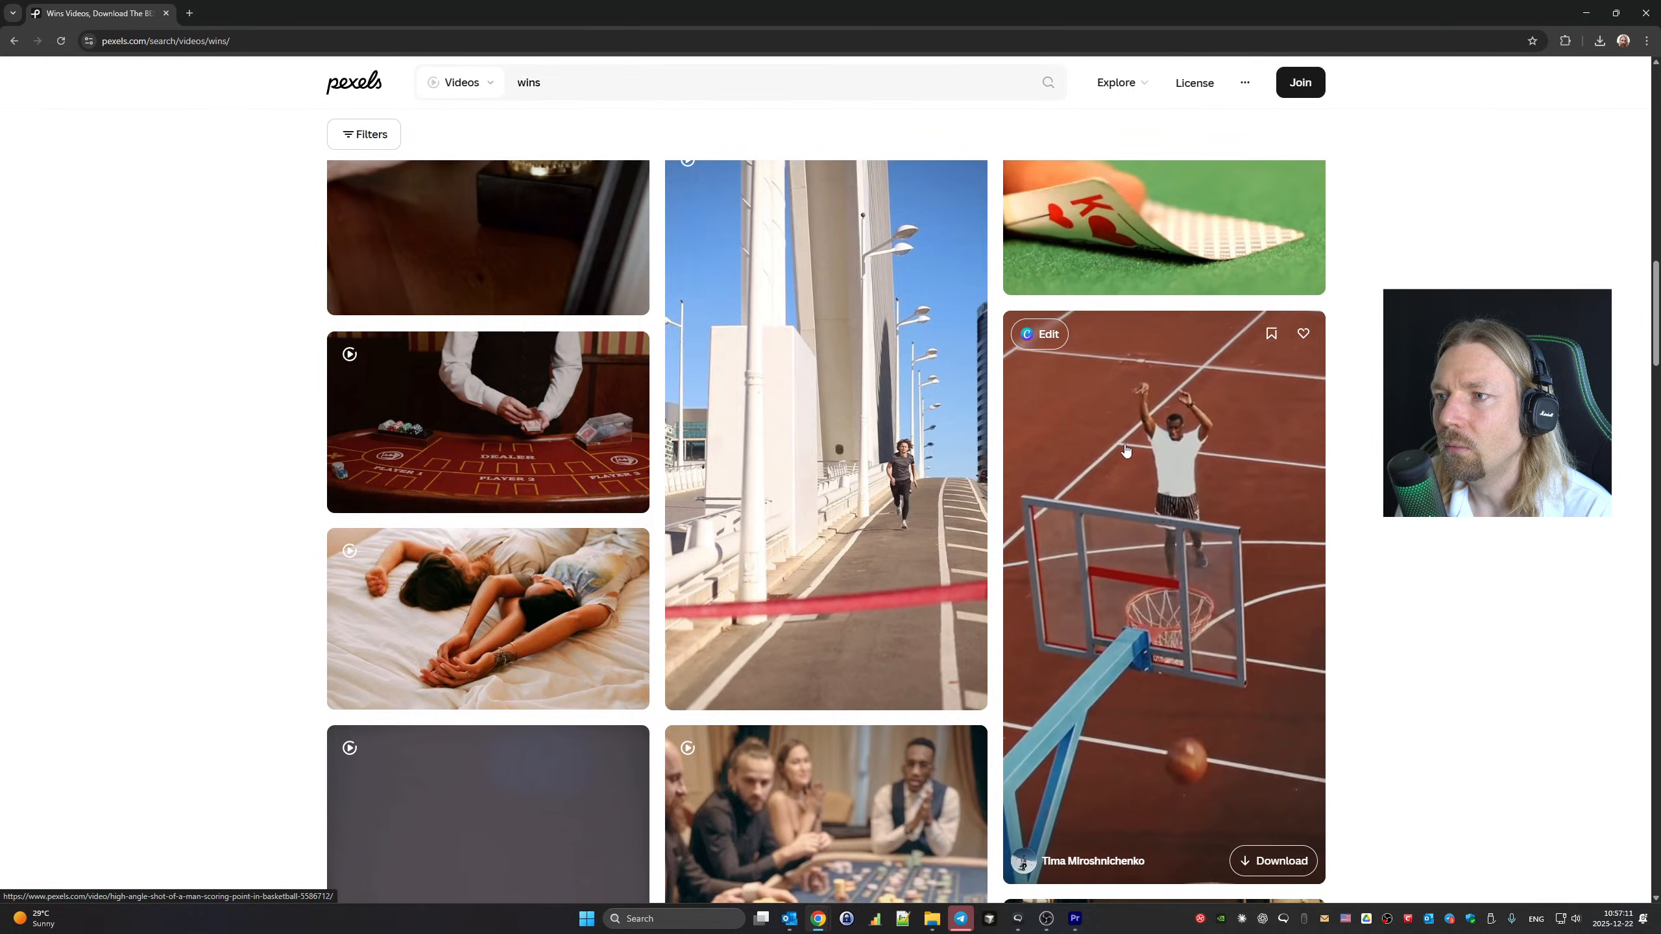
scroll(1125, 450, "down", 5)
left_click(1275, 403)
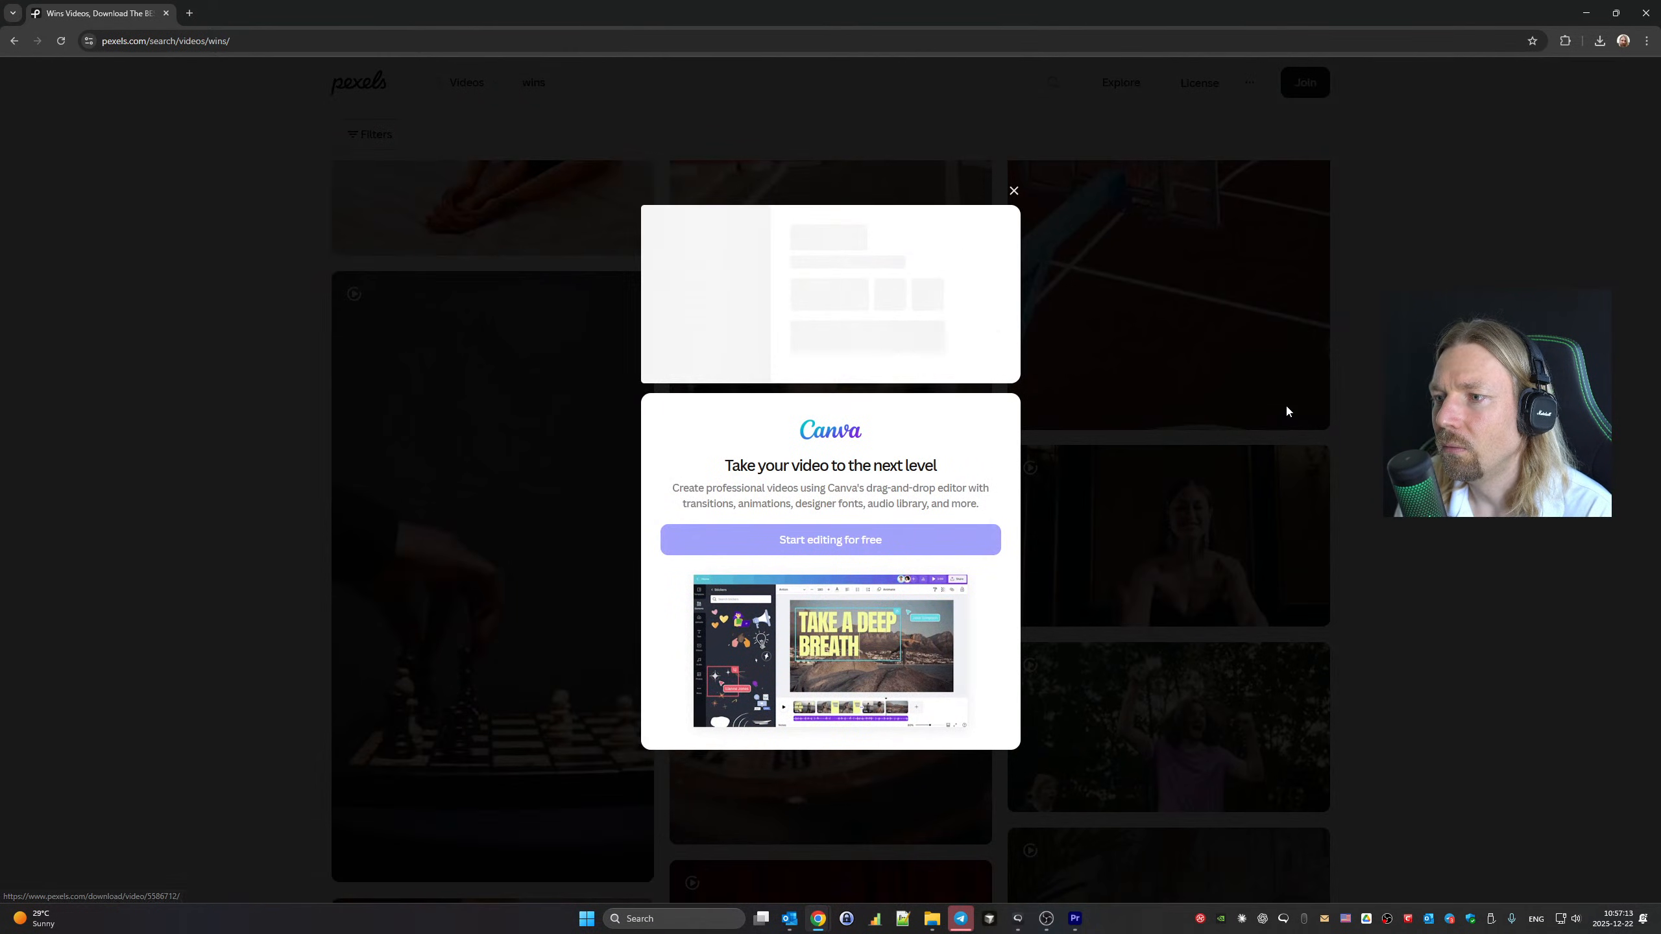
left_click(1285, 402)
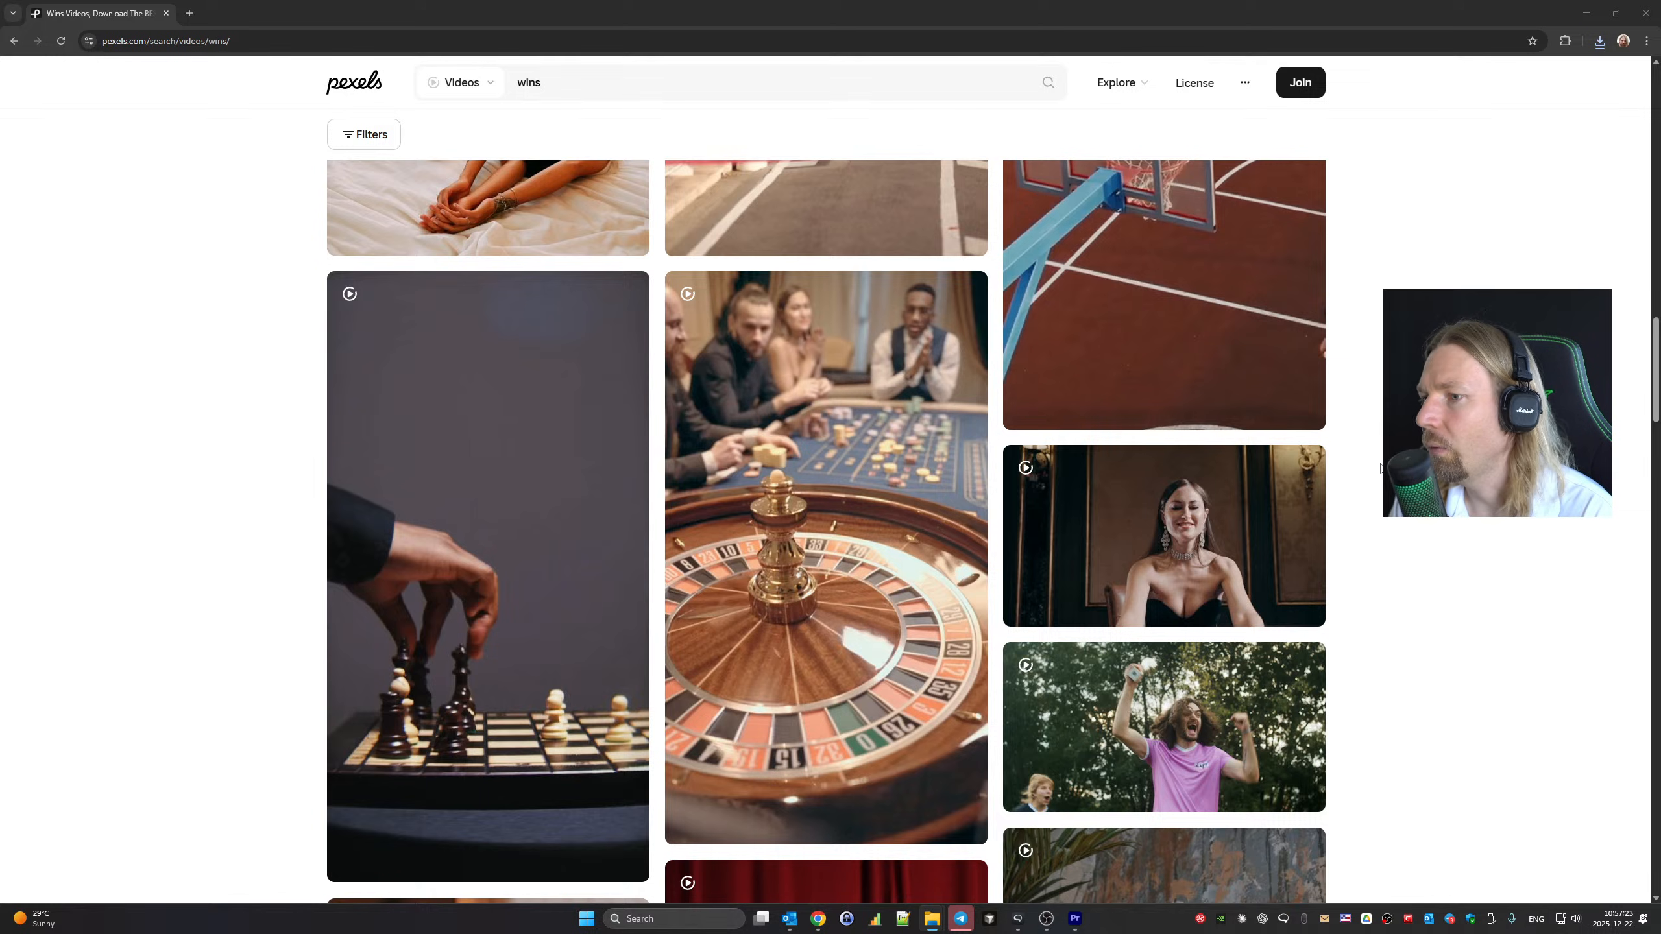
Browse further down the Pexels wins video results for other suitable vertical clips
scroll(1380, 468, "down", 8)
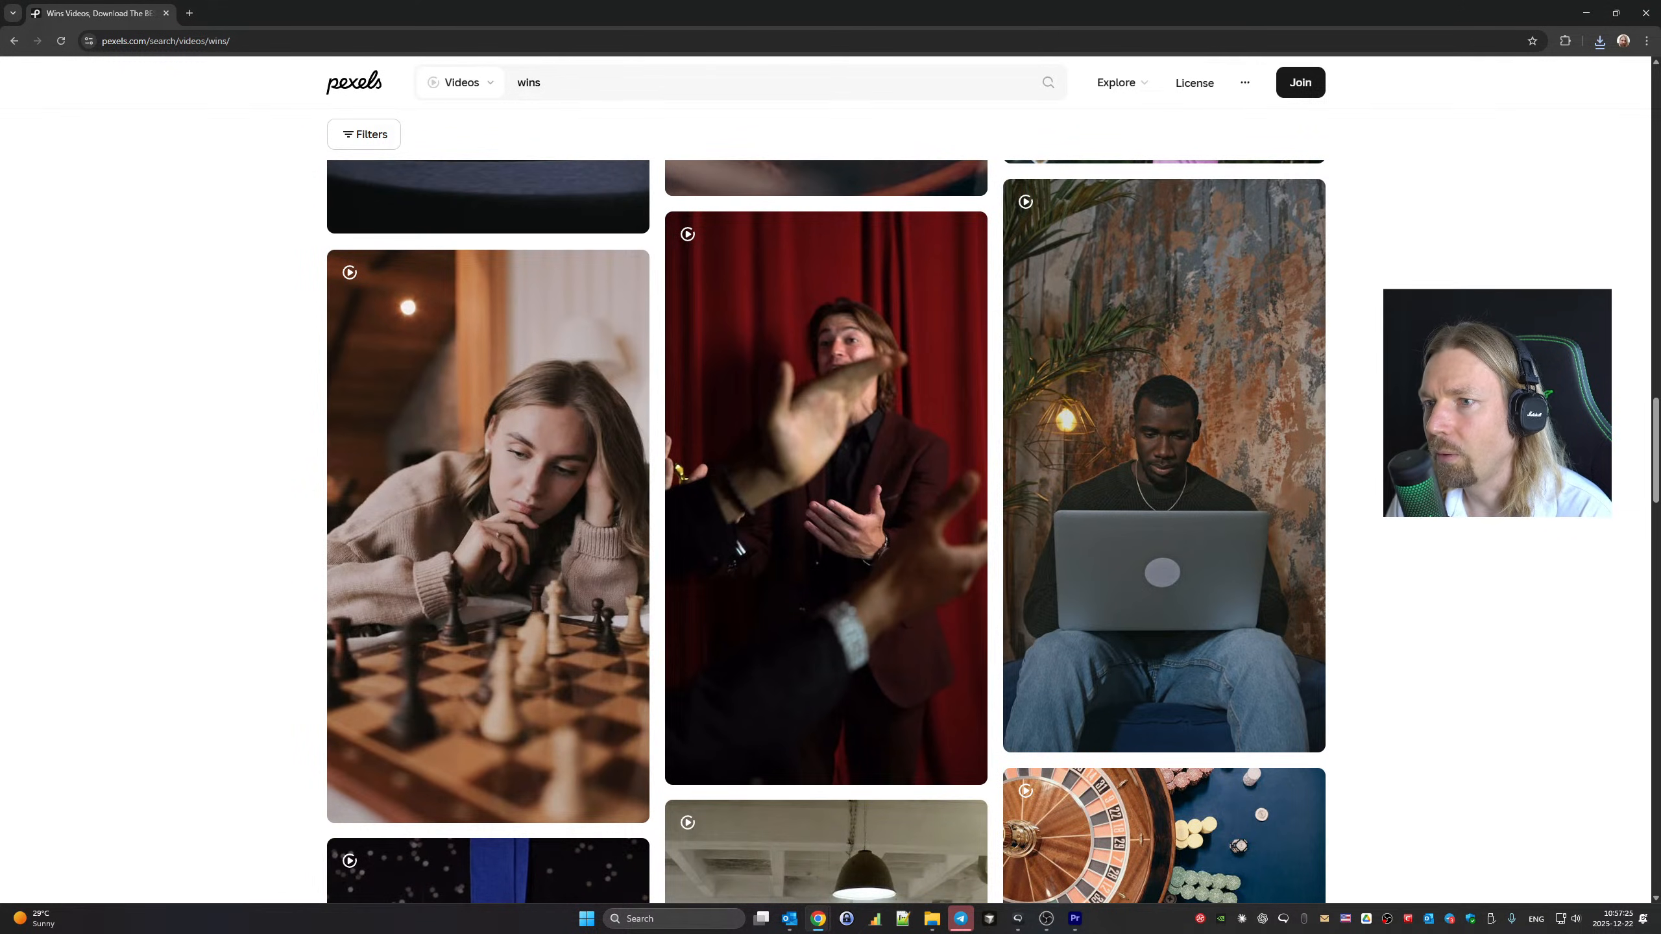
scroll(827, 530, "down", 7)
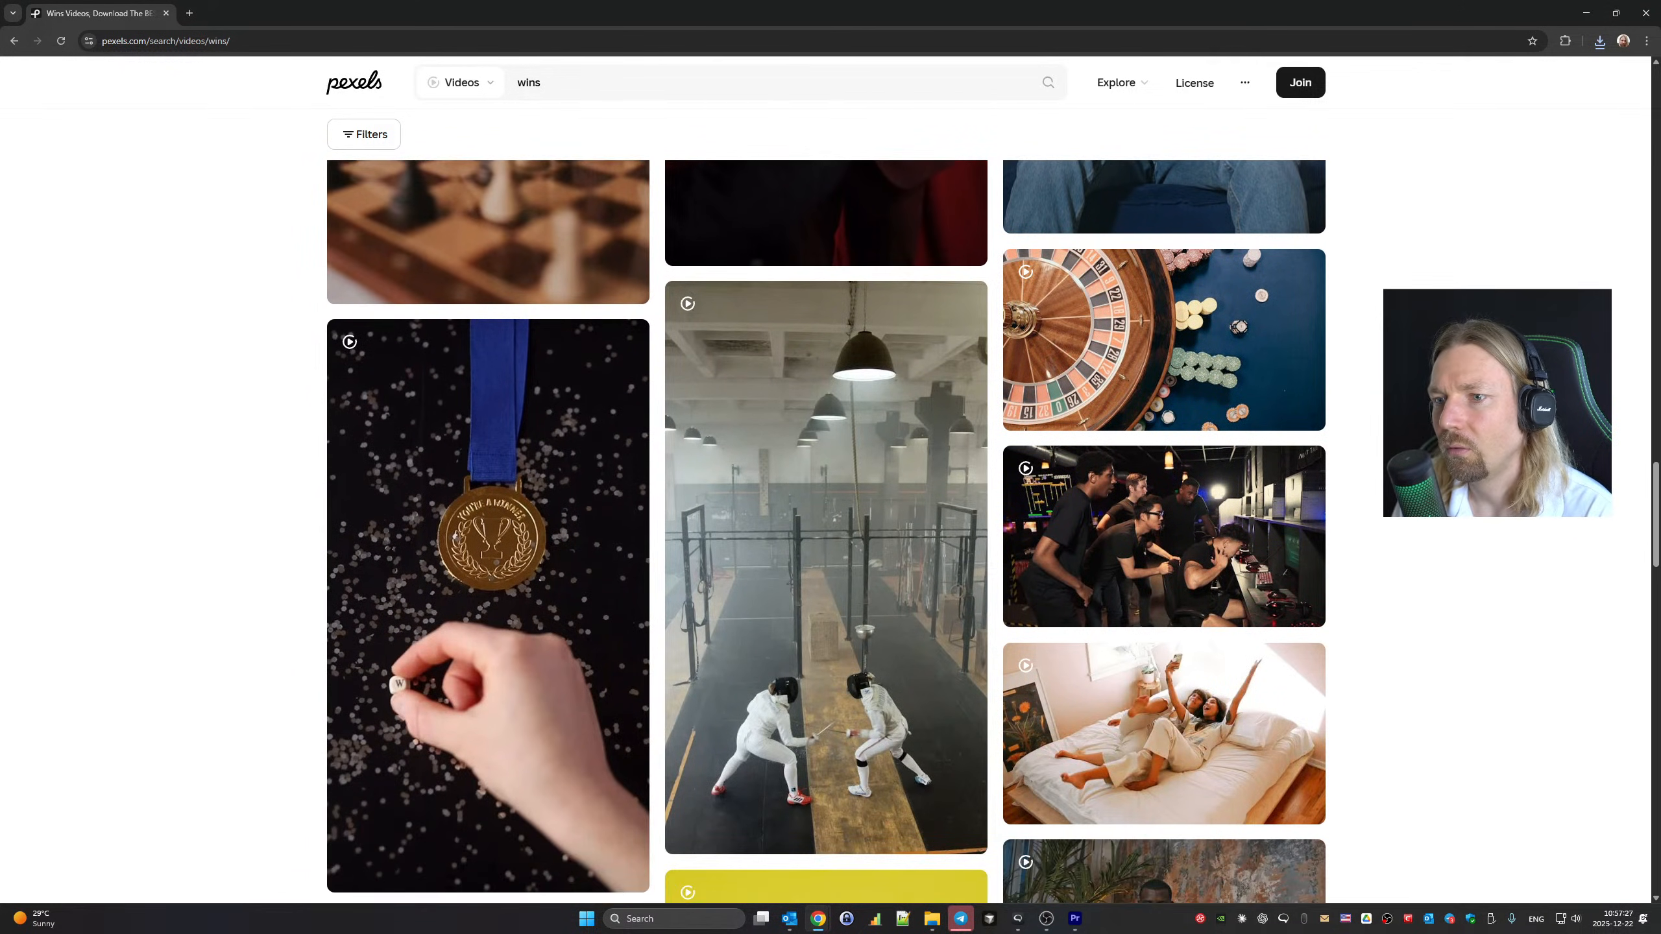
scroll(826, 531, "down", 5)
scroll(827, 530, "down", 7)
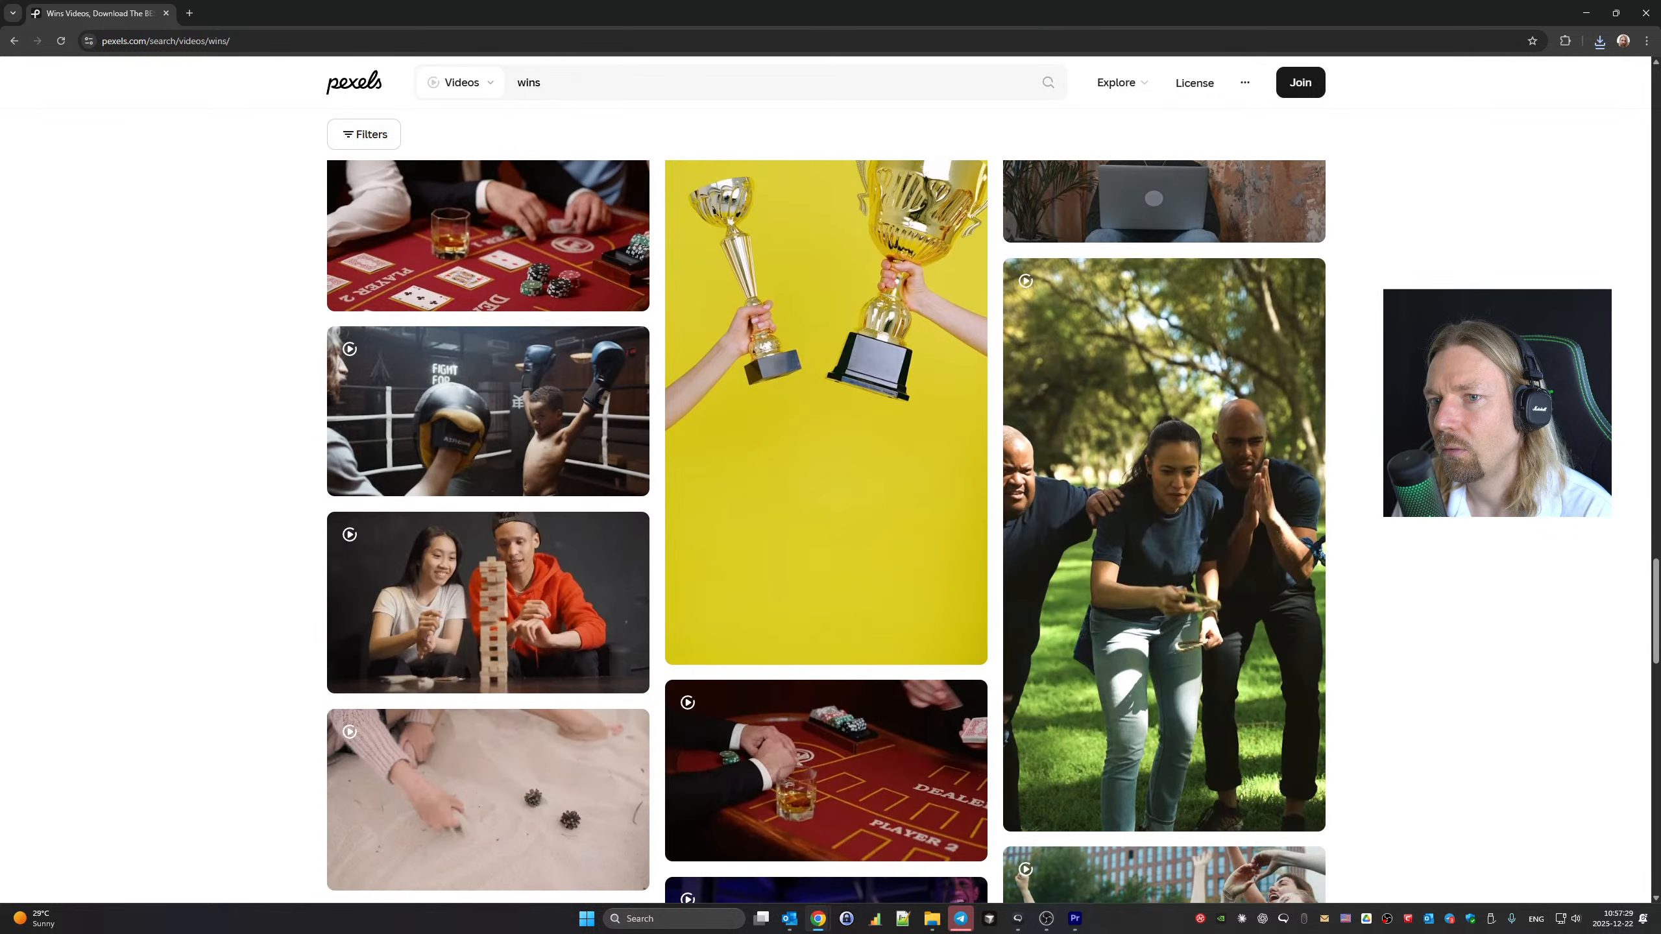
scroll(827, 531, "down", 11)
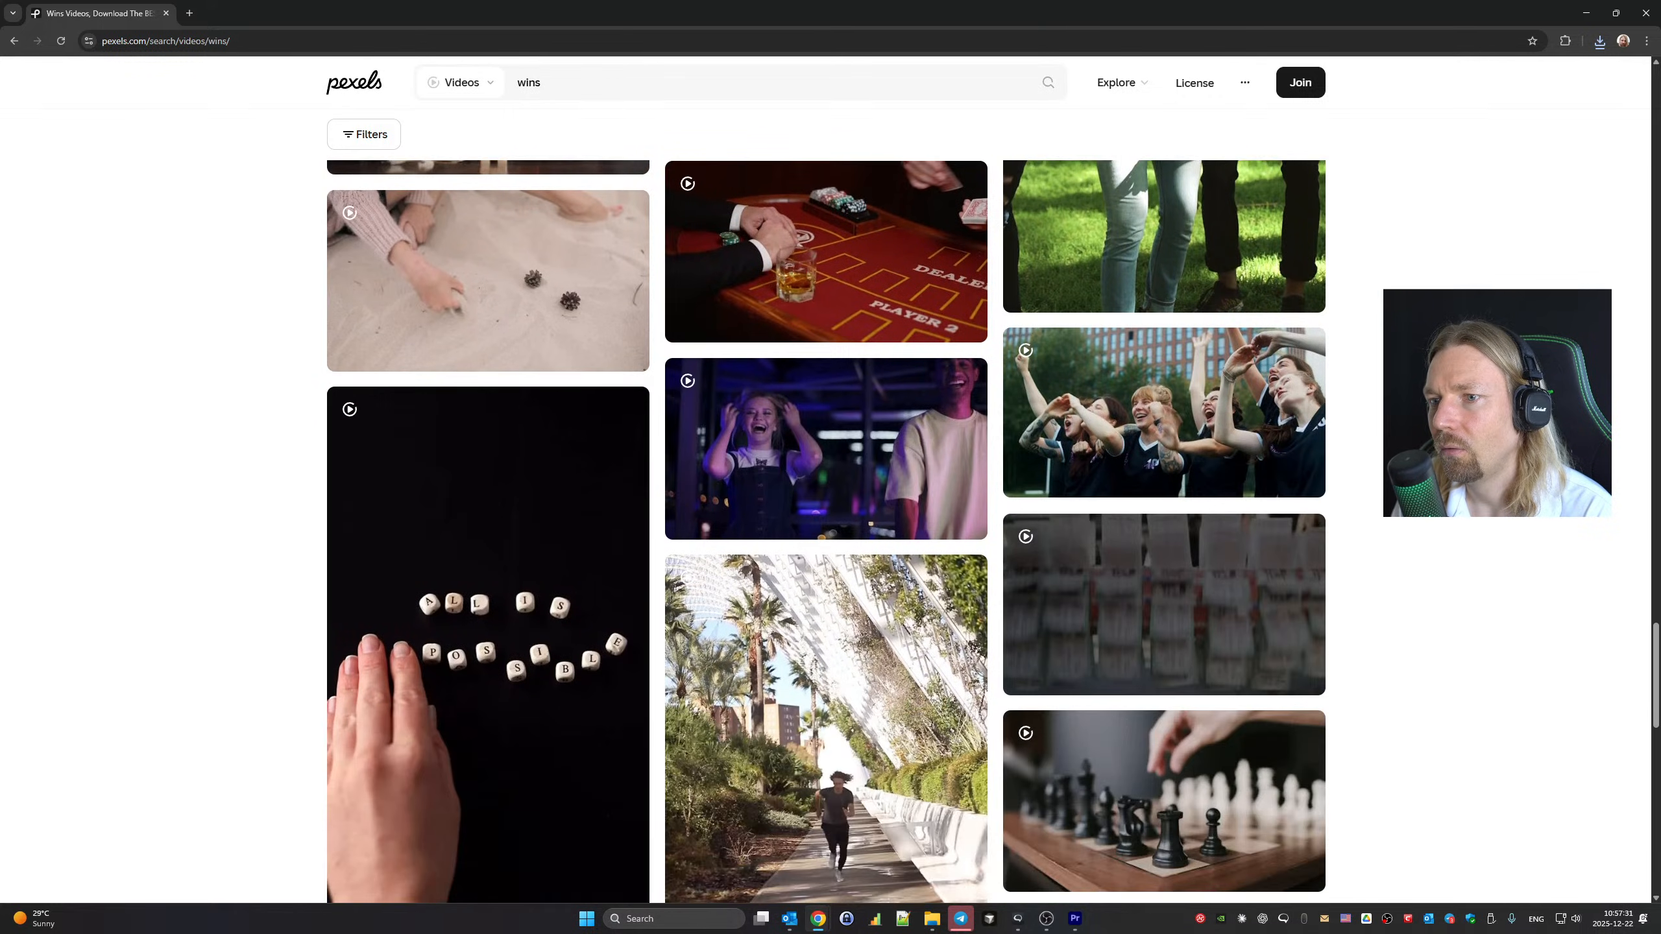
scroll(827, 530, "down", 6)
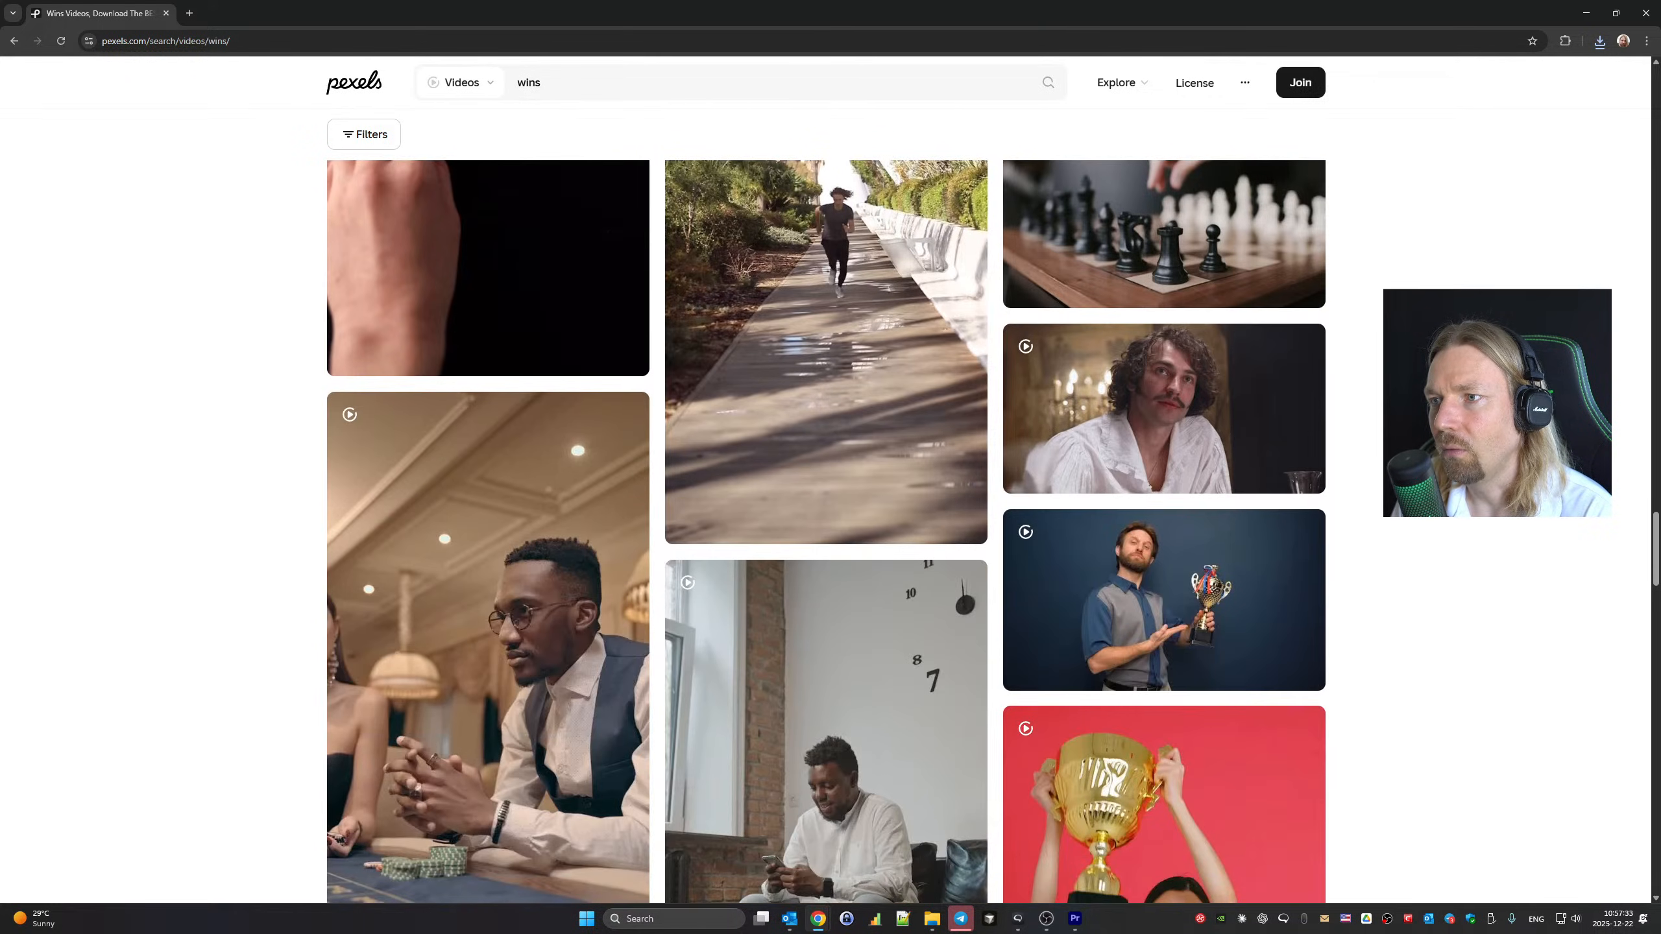
scroll(827, 530, "down", 8)
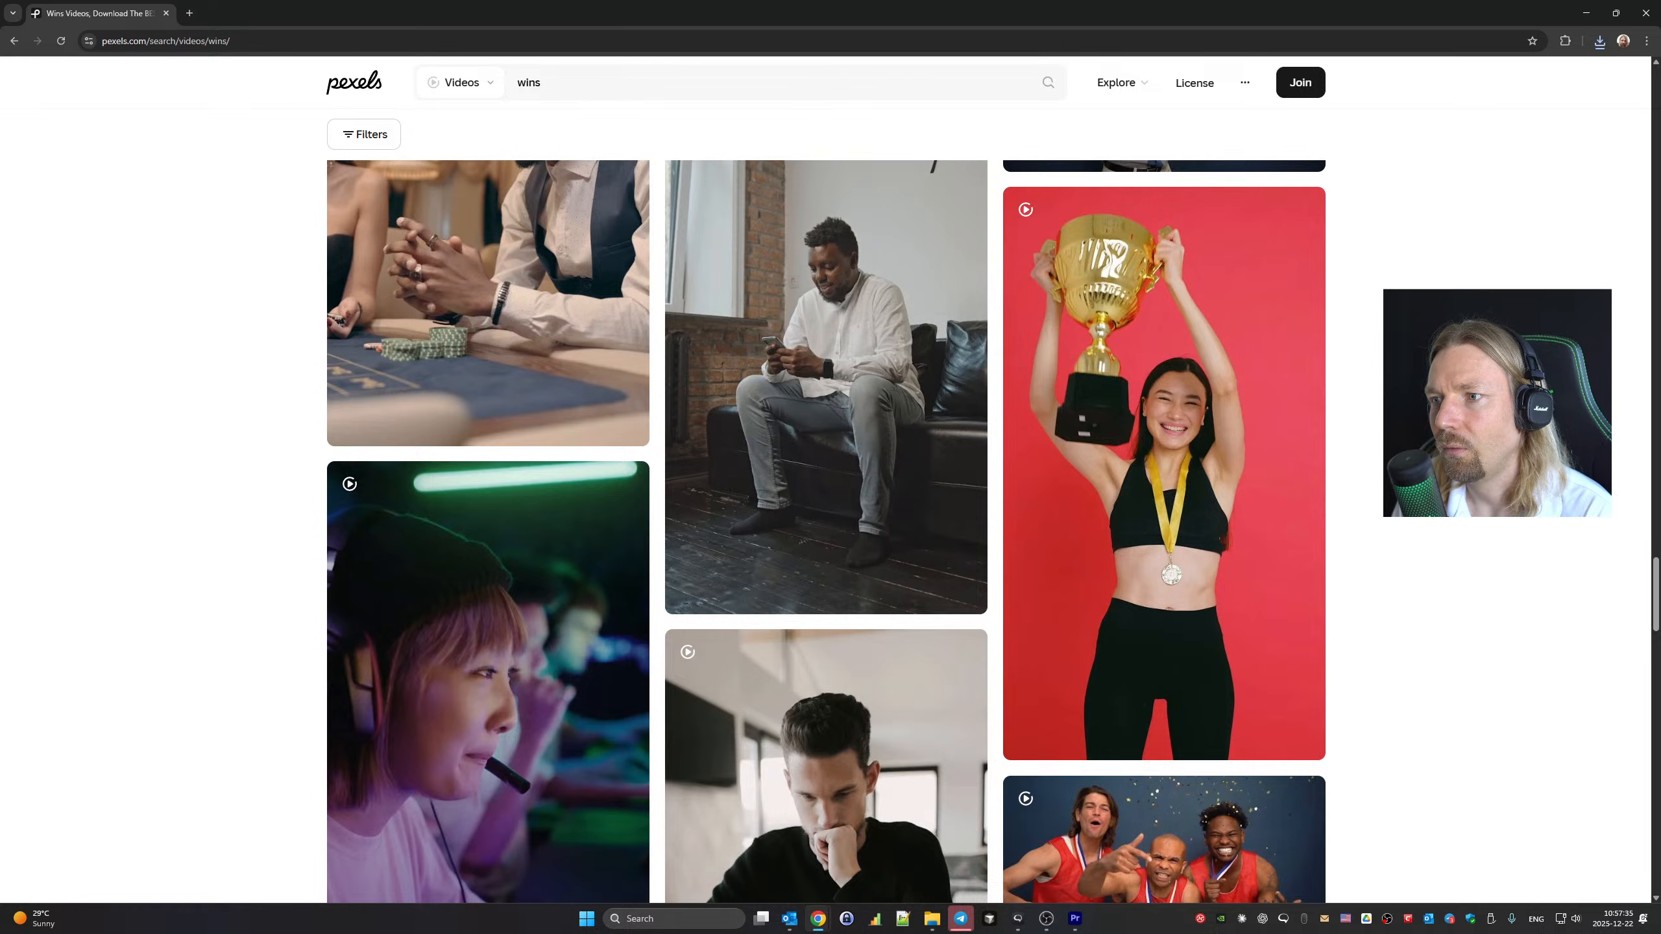
scroll(827, 530, "down", 6)
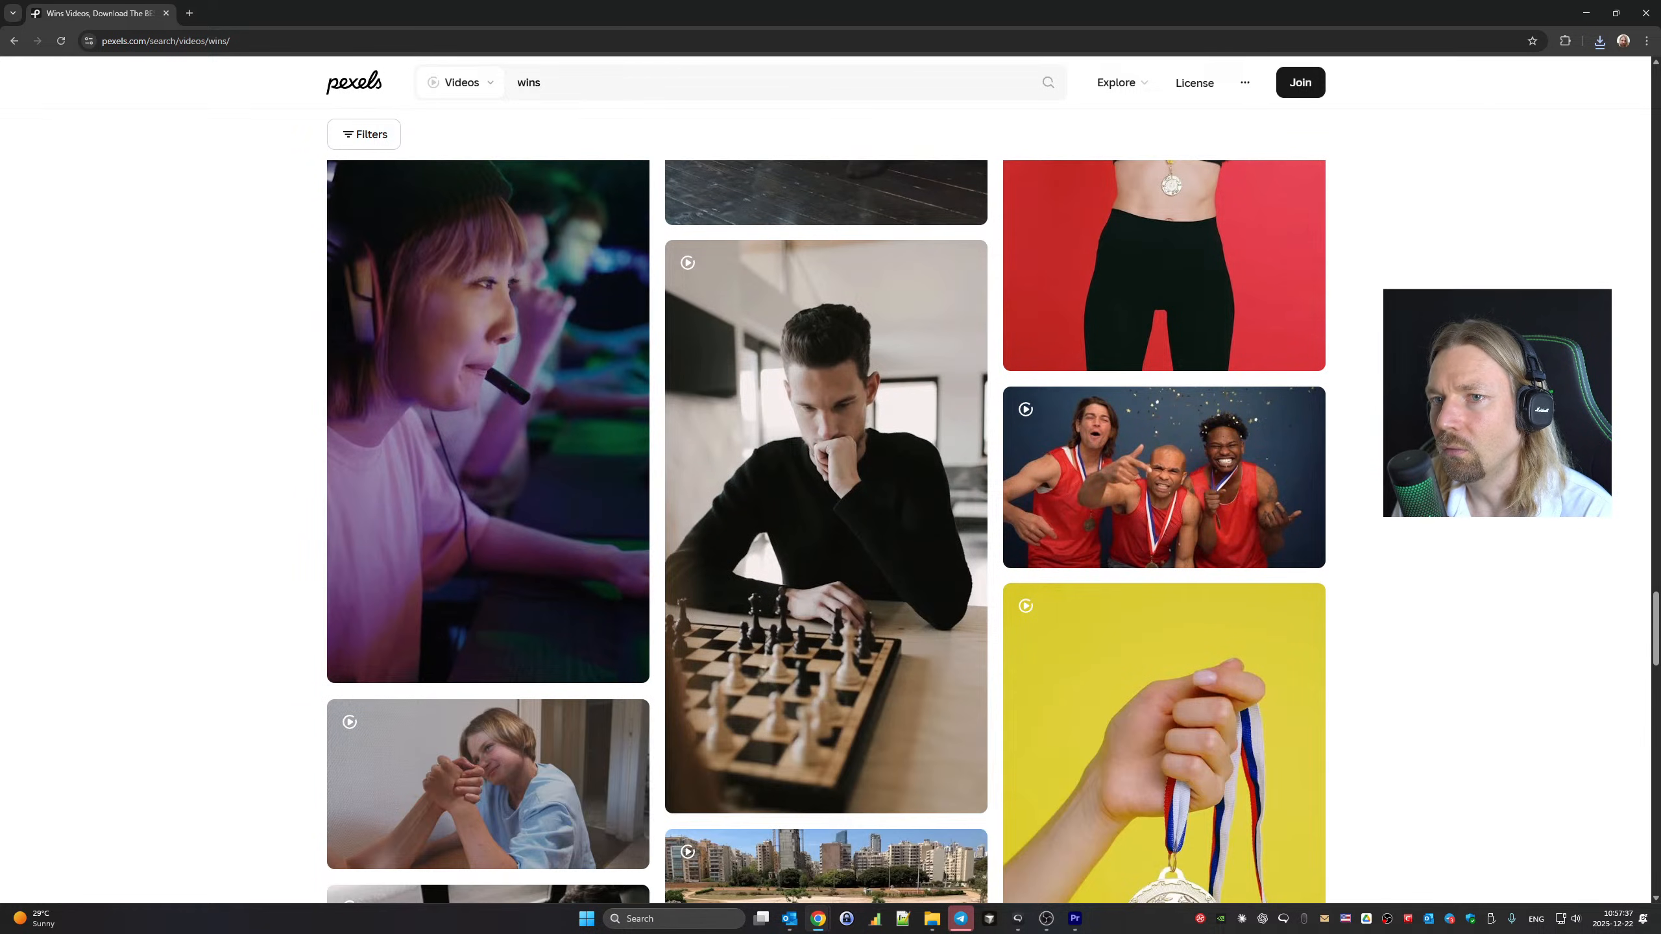
scroll(1064, 795, "down", 19)
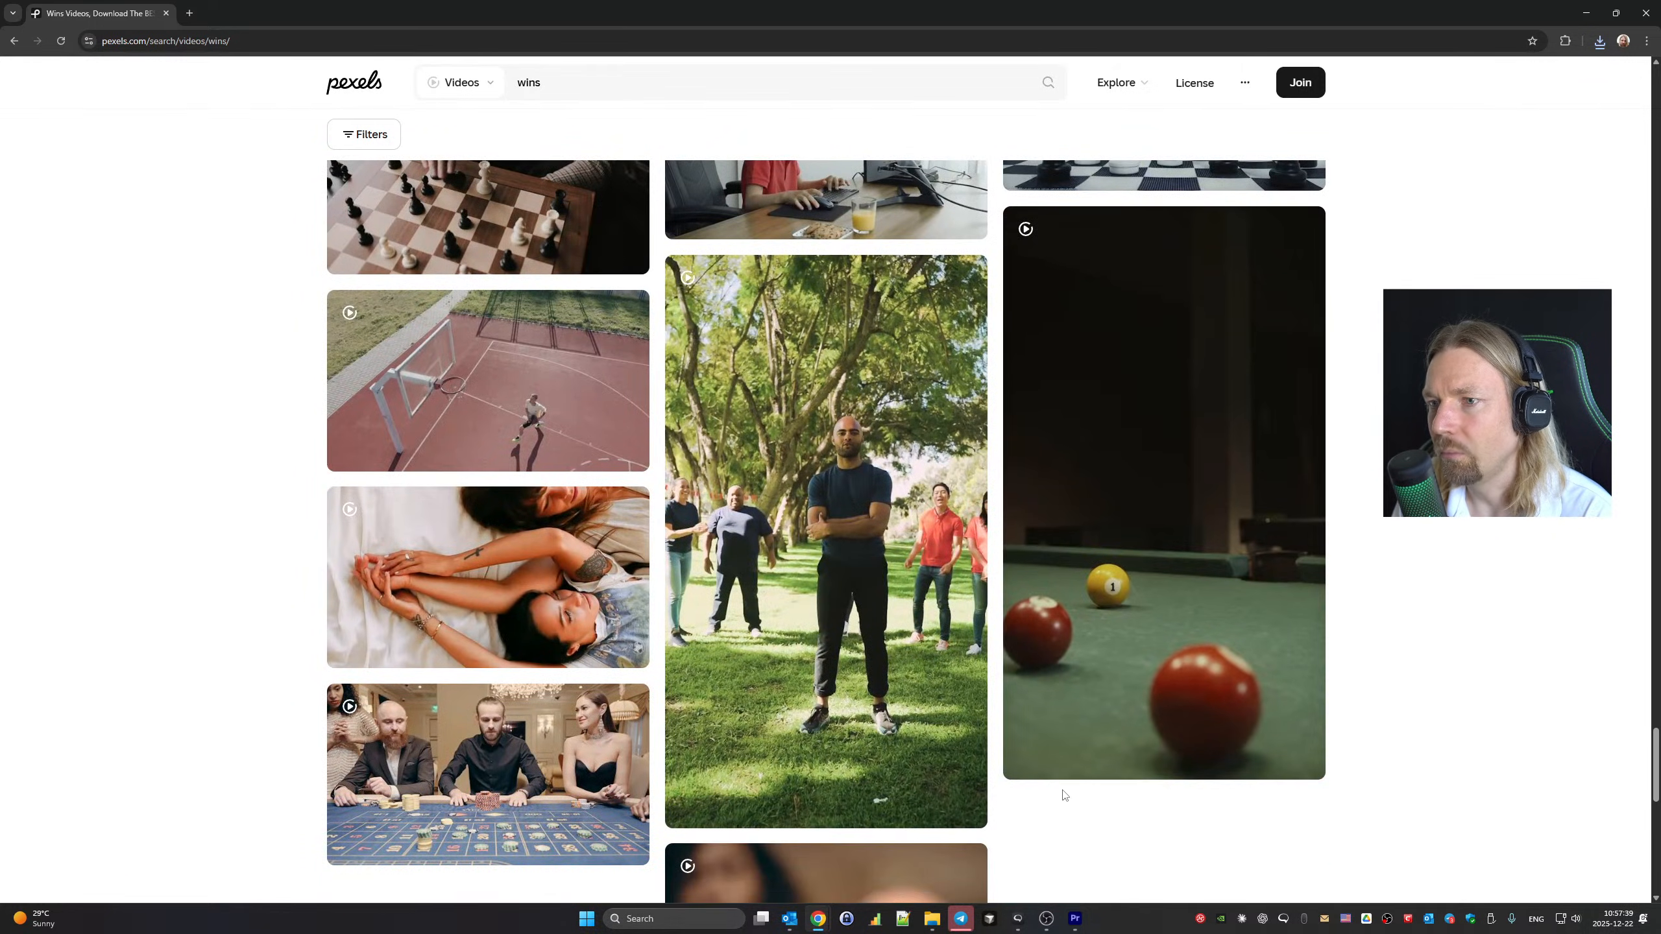
Switch to Premiere Pro, place the basketball clip above the adjustment layer at 00:01:01:40 and play it
left_click(1076, 918)
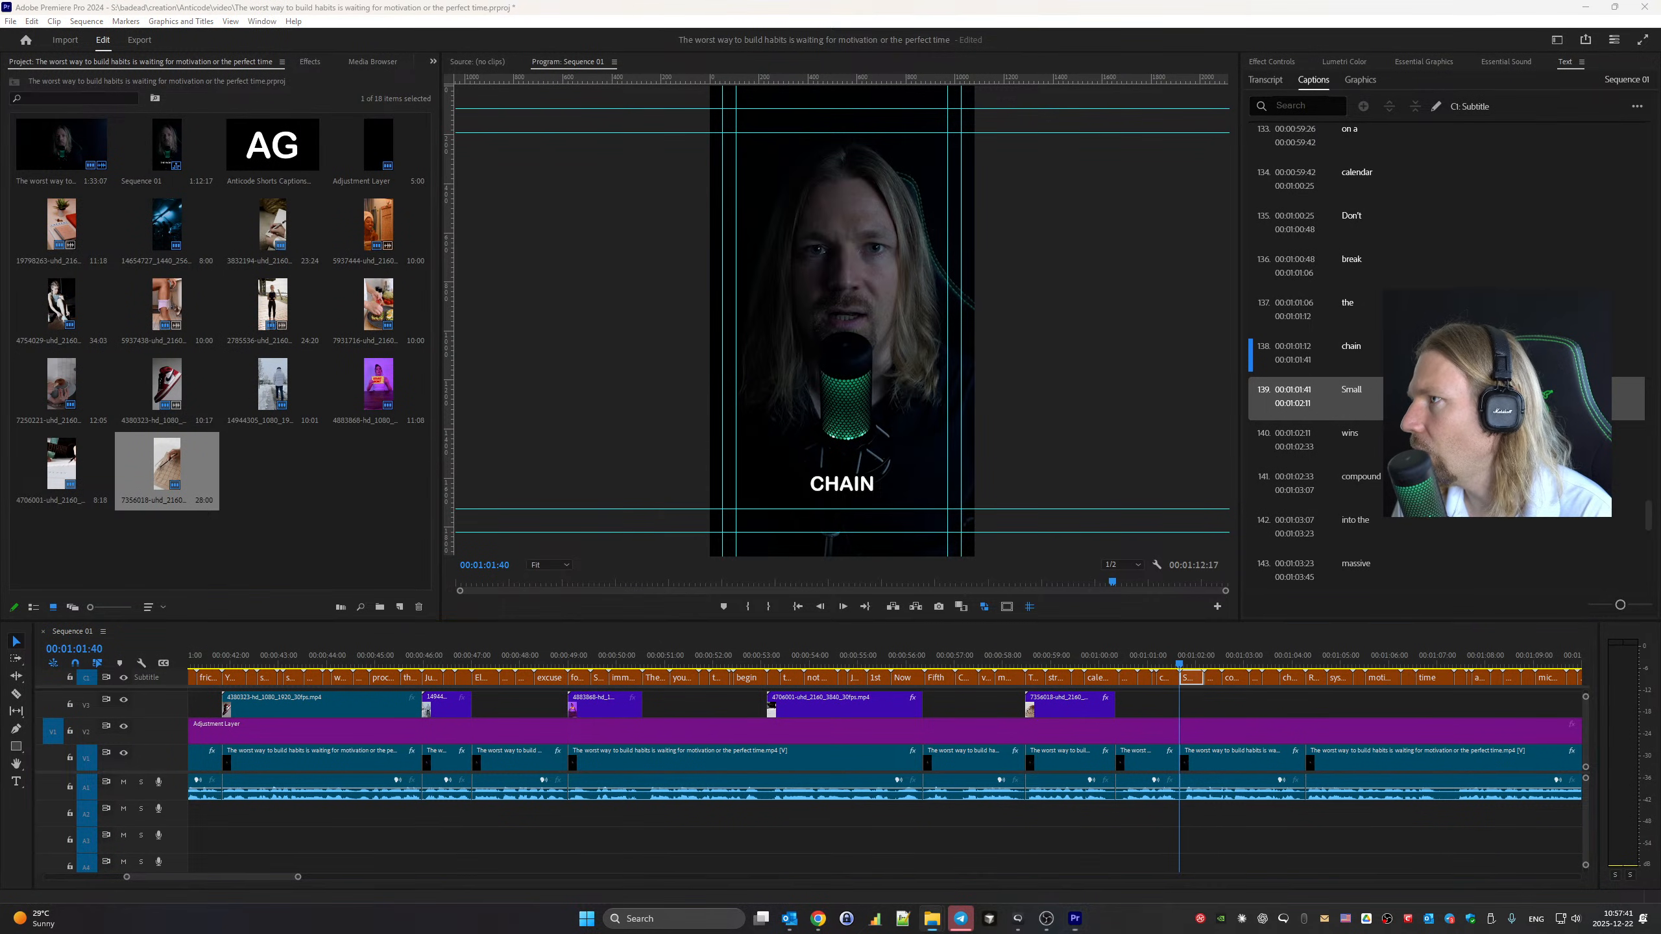
left_click_drag(1618, 264, 1203, 695)
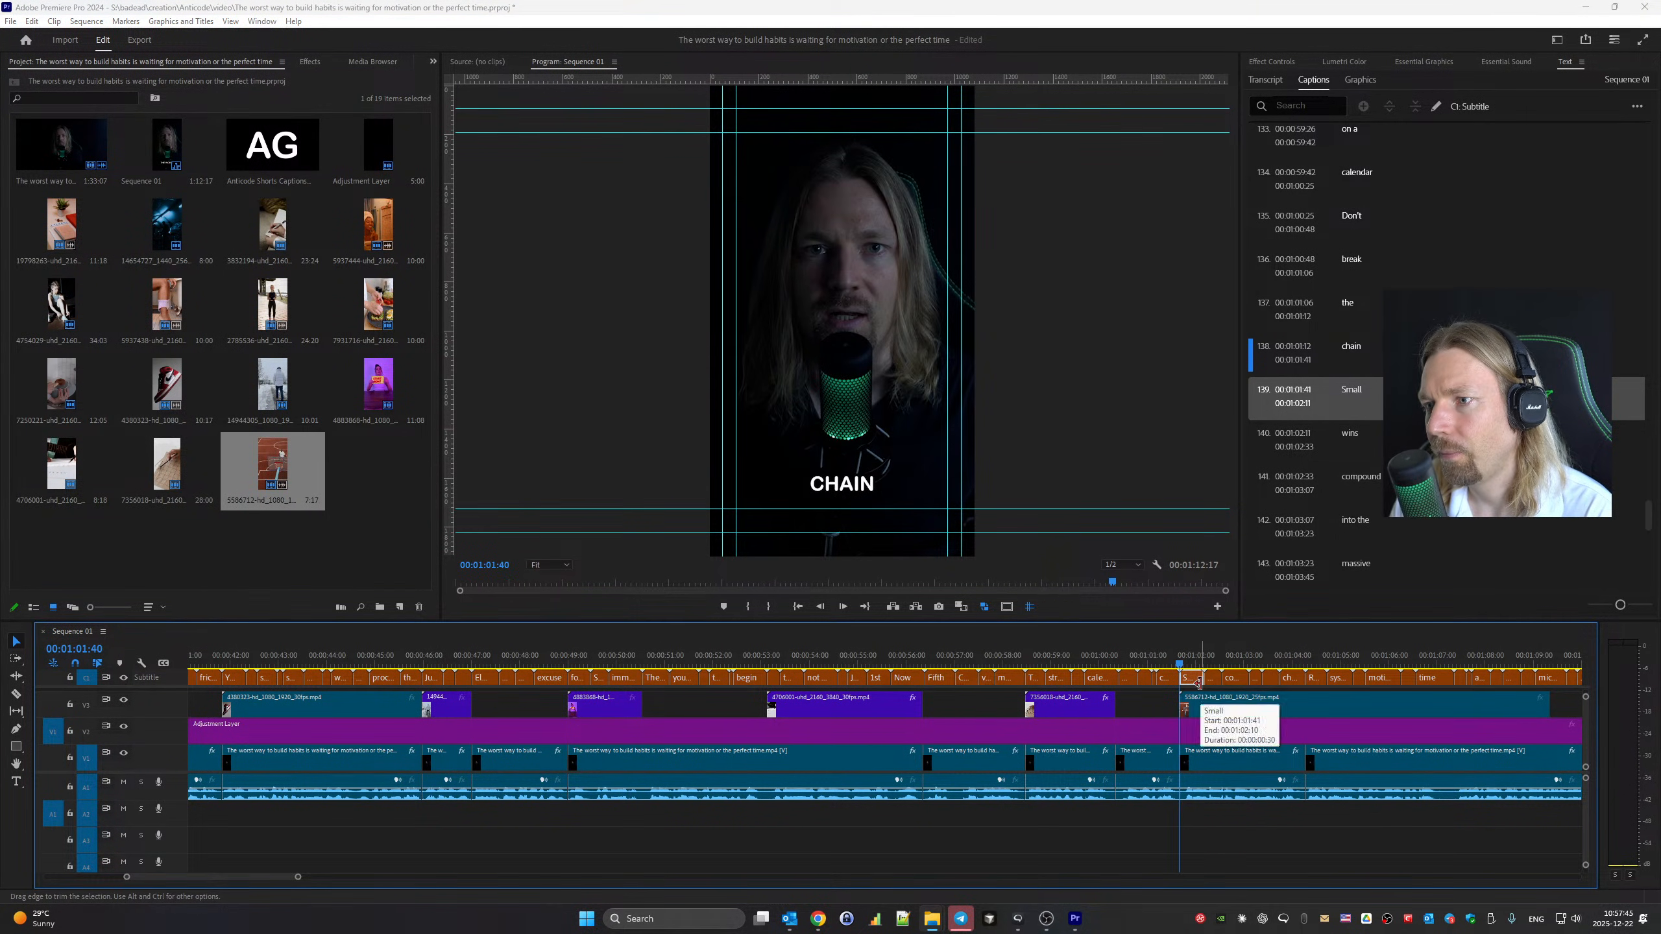
key("space")
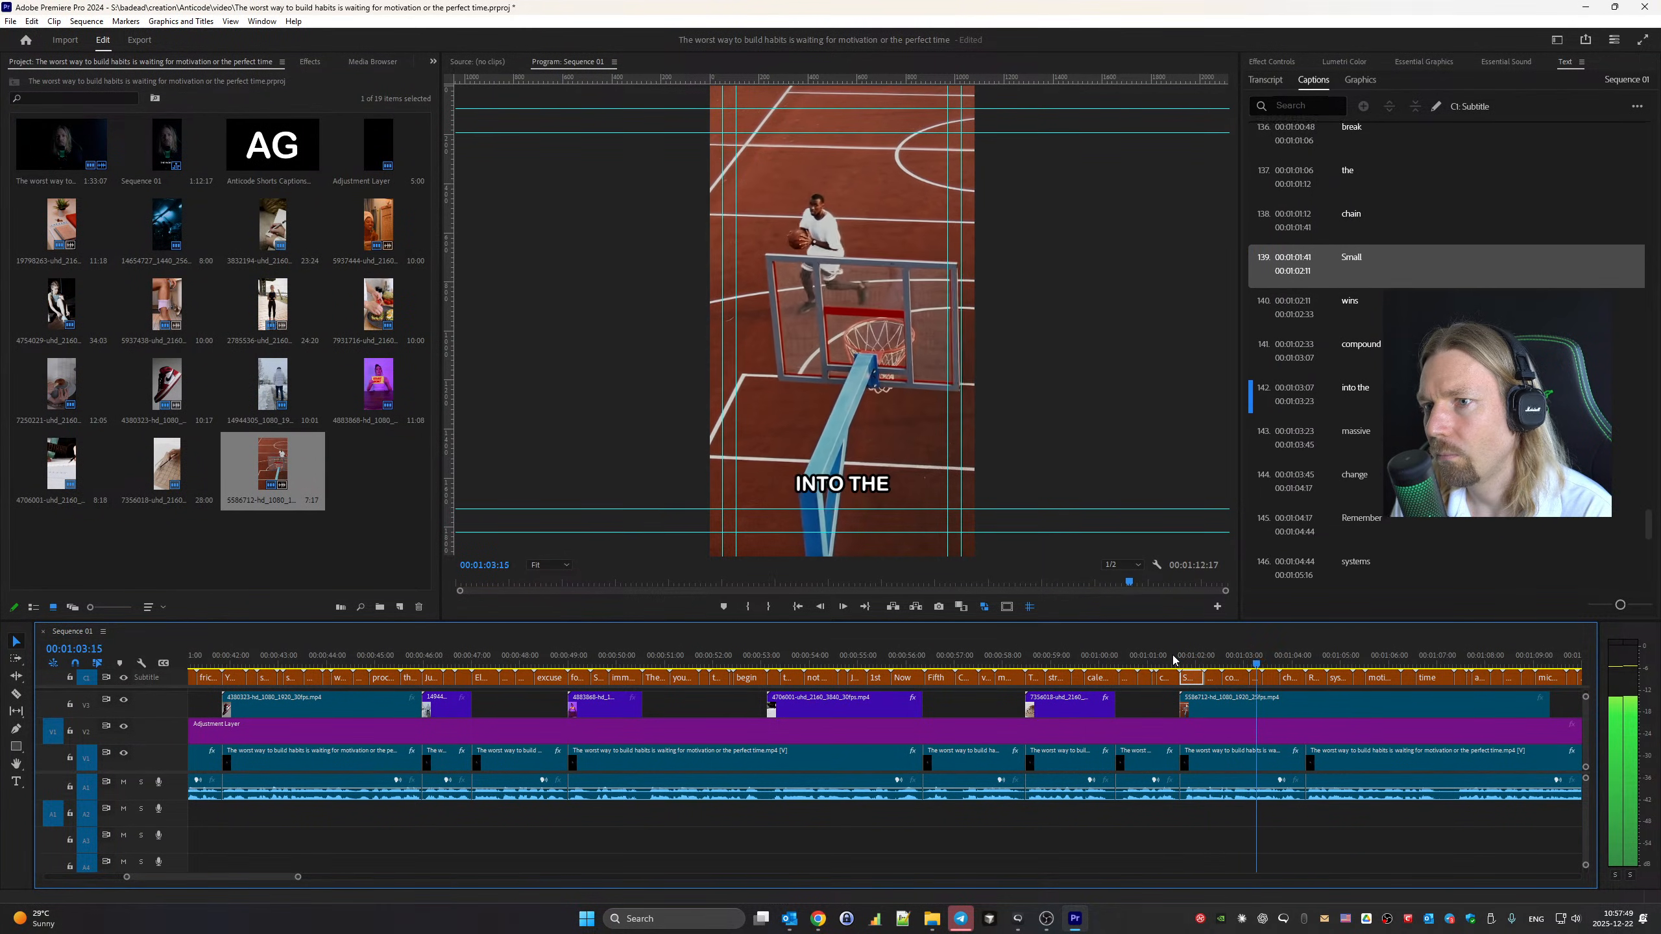
Trim the opening of the basketball clip so the throw comes sooner, keep its start at 00:01:01:40, and replay it
left_click_drag(1194, 651, 1286, 659)
left_click_drag(1185, 701, 1207, 710)
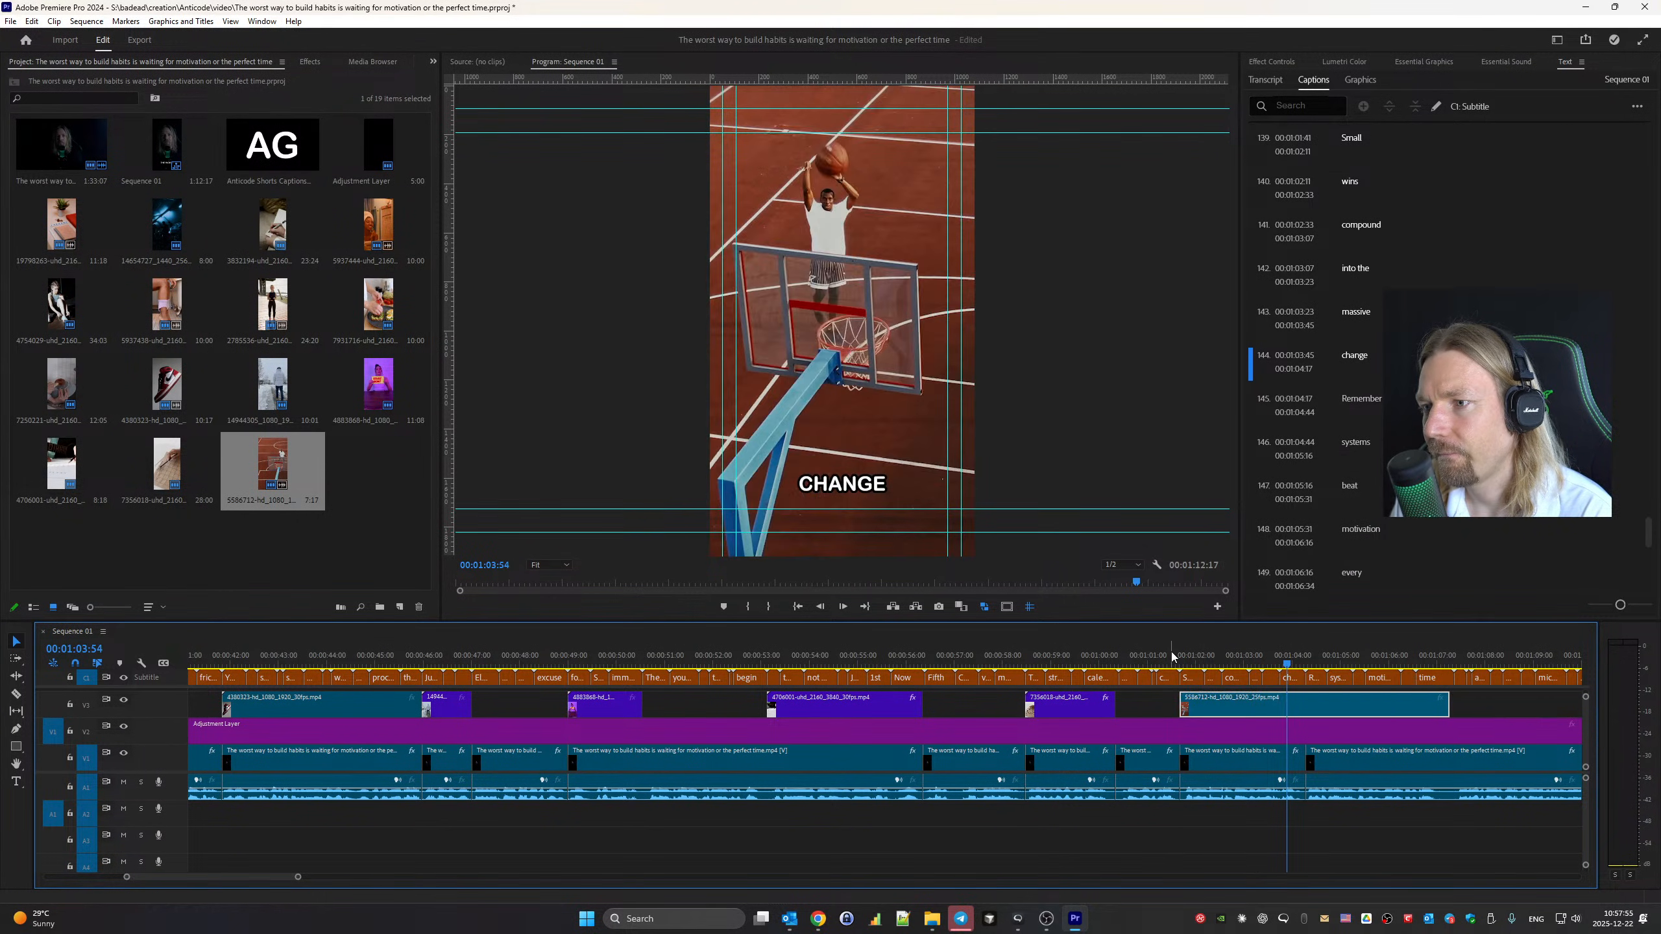
left_click(1172, 654)
key("space")
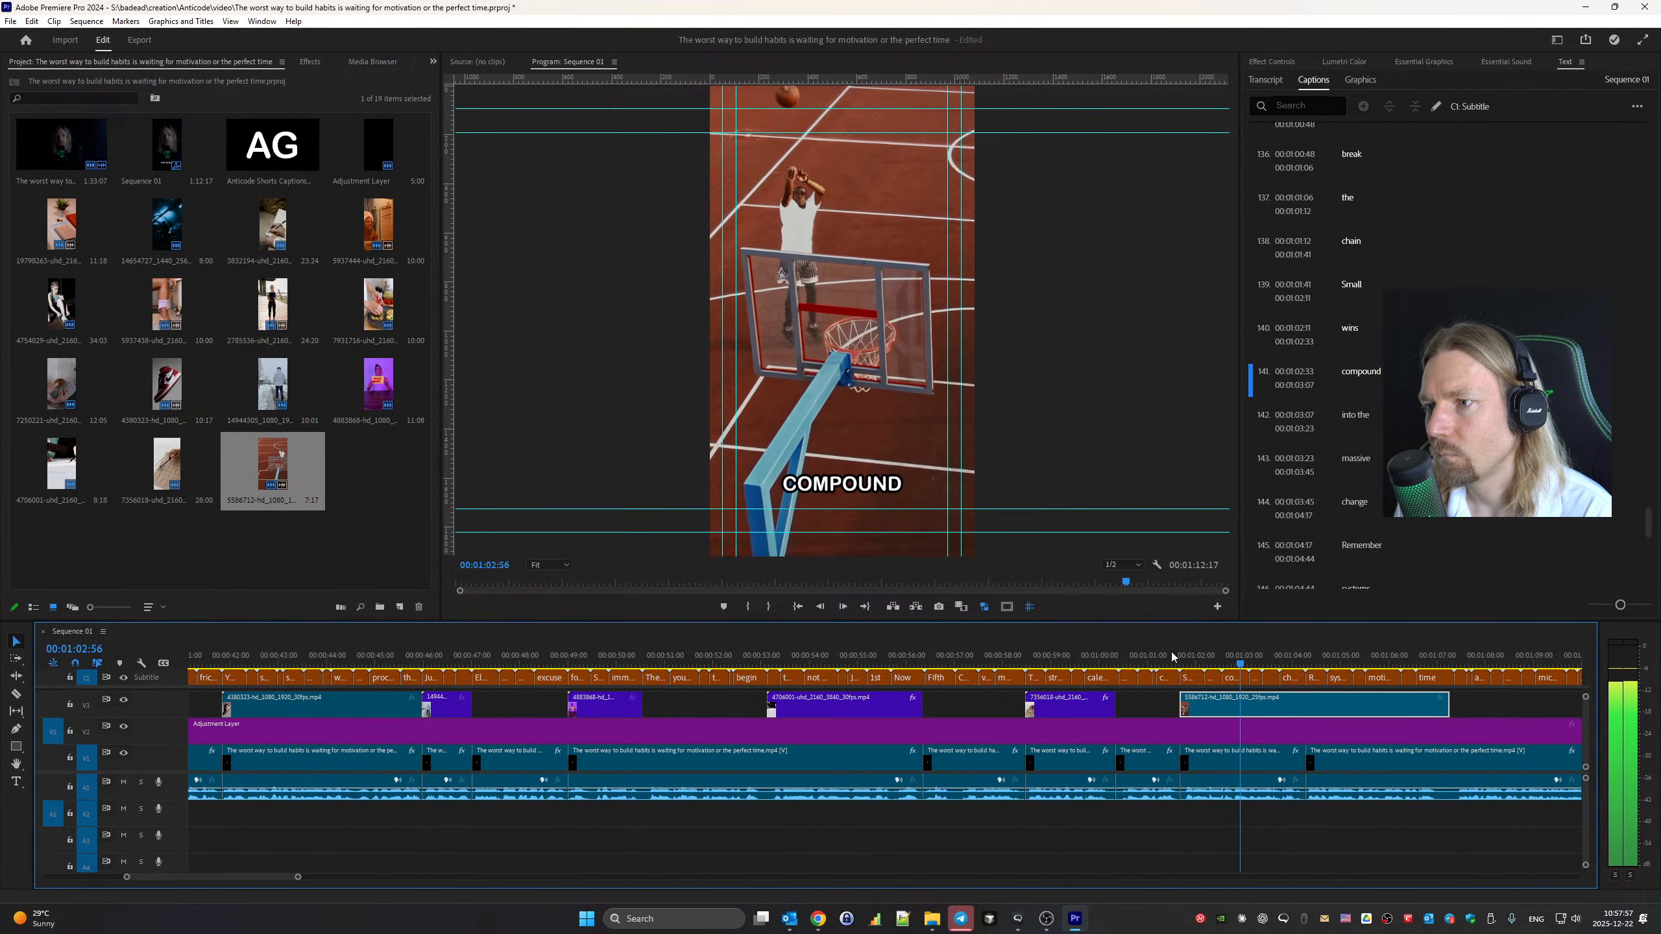
Shorten the end of the basketball clip to 00:01:04:17, where "Remember" starts, play on and return the playhead to 00:01:07:22
key("space")
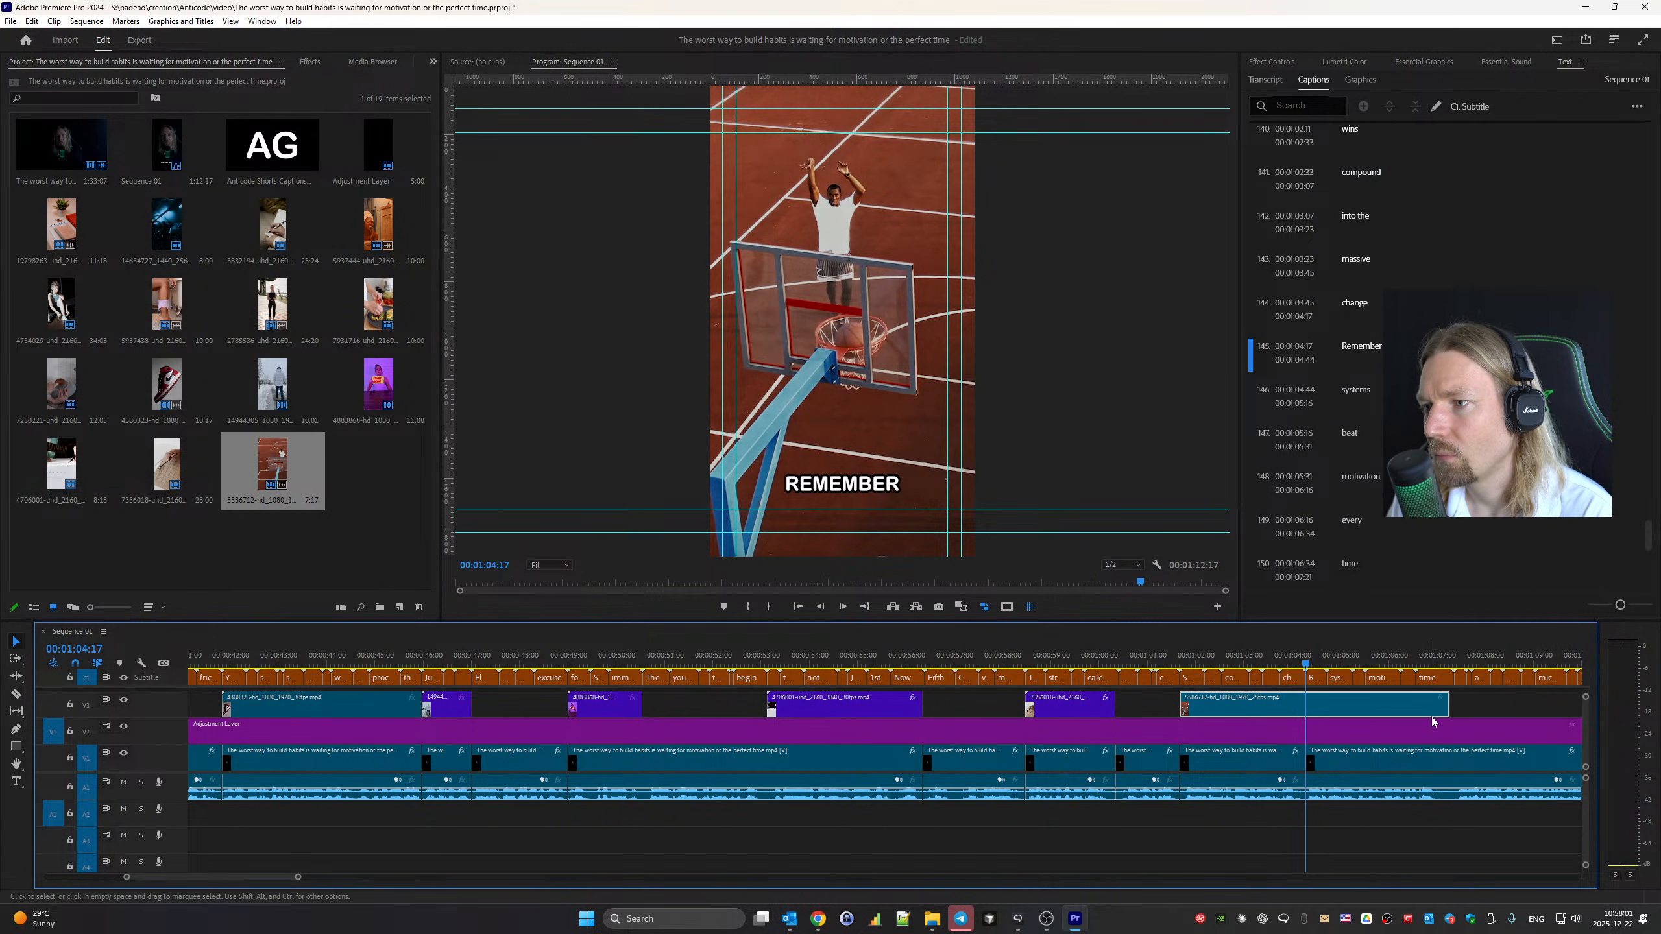
left_click_drag(1447, 707, 1301, 713)
key("space")
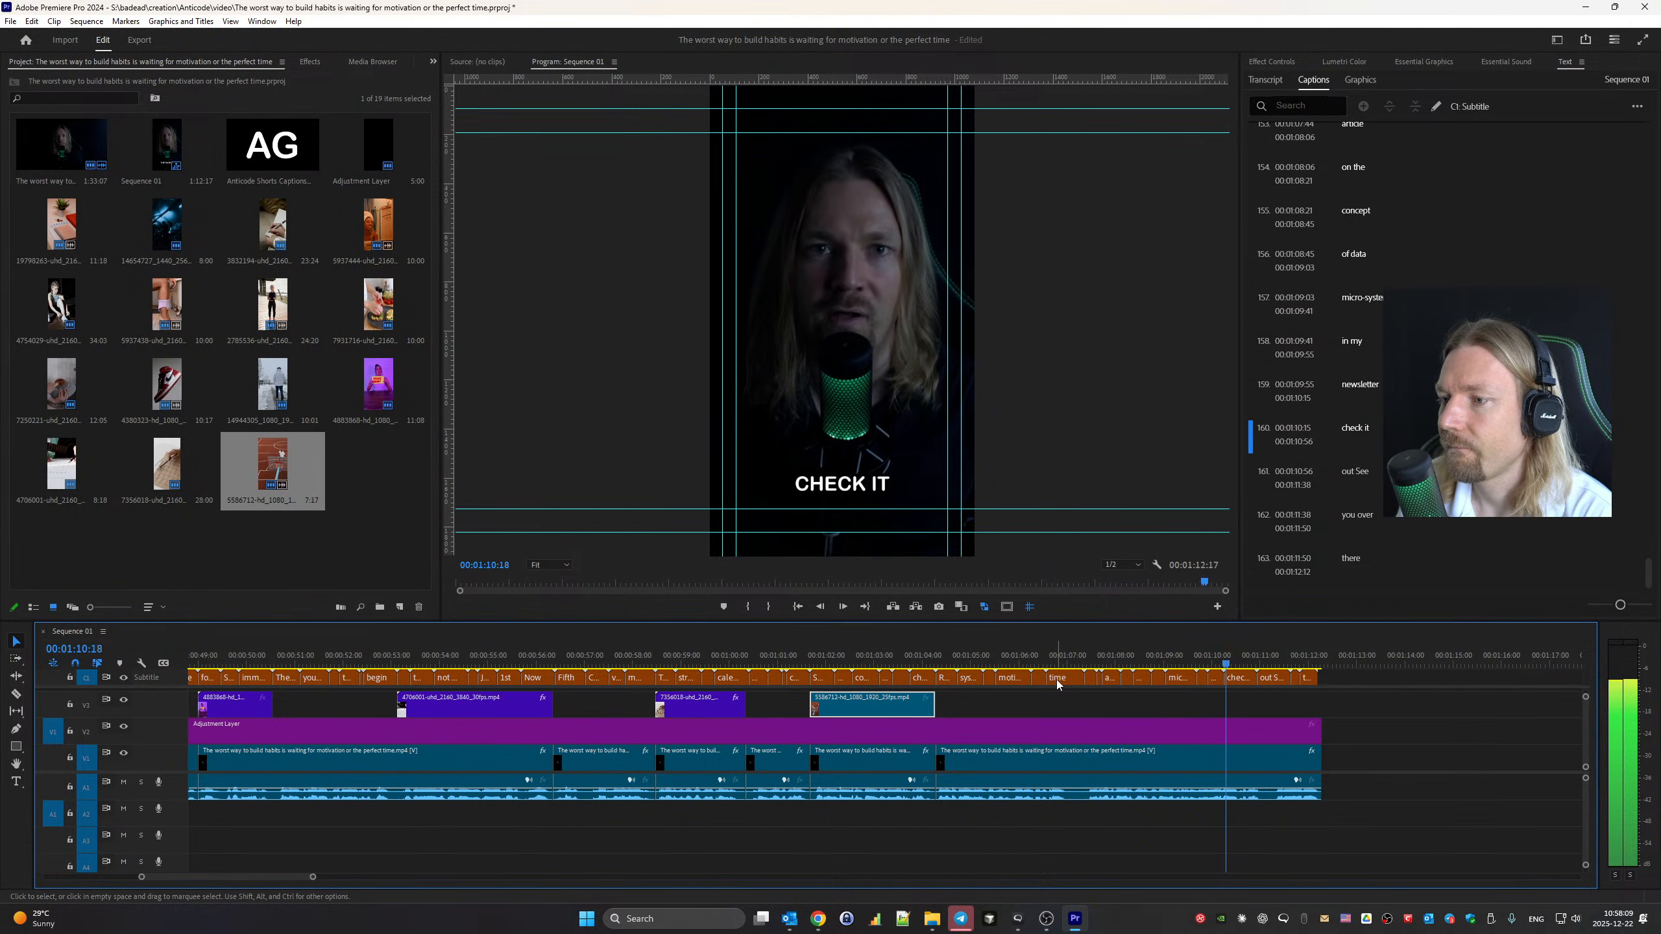
left_click(1061, 653)
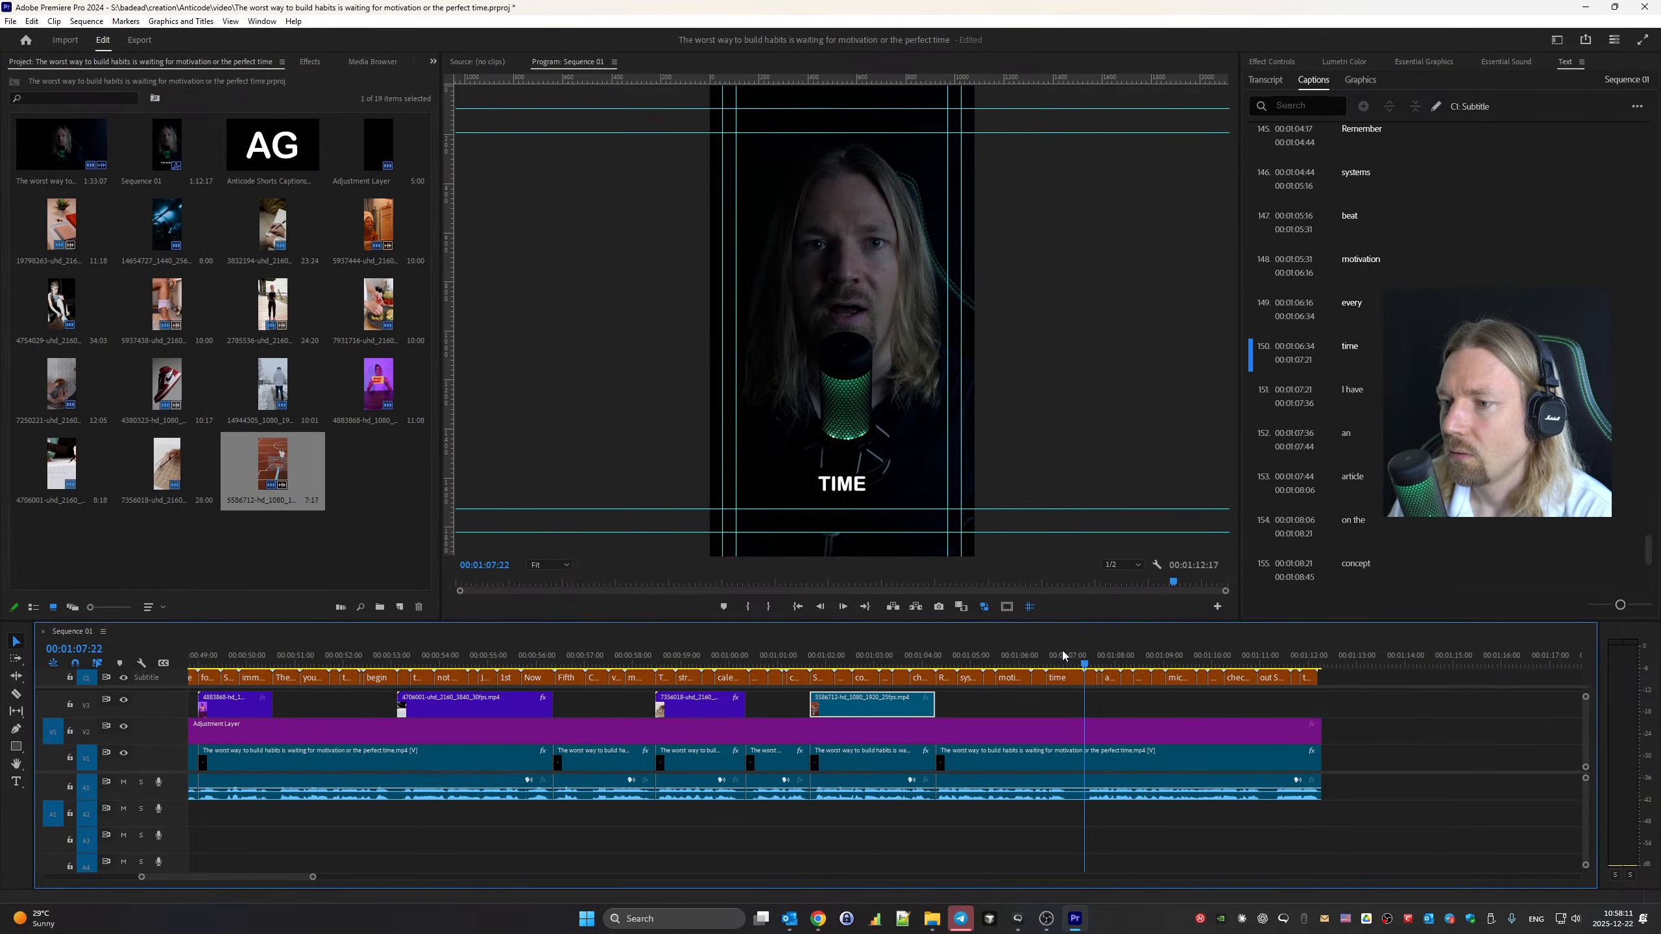
Replay the narration around the word "time" and set the playhead to 00:01:06:56
left_click(1047, 652)
key("space")
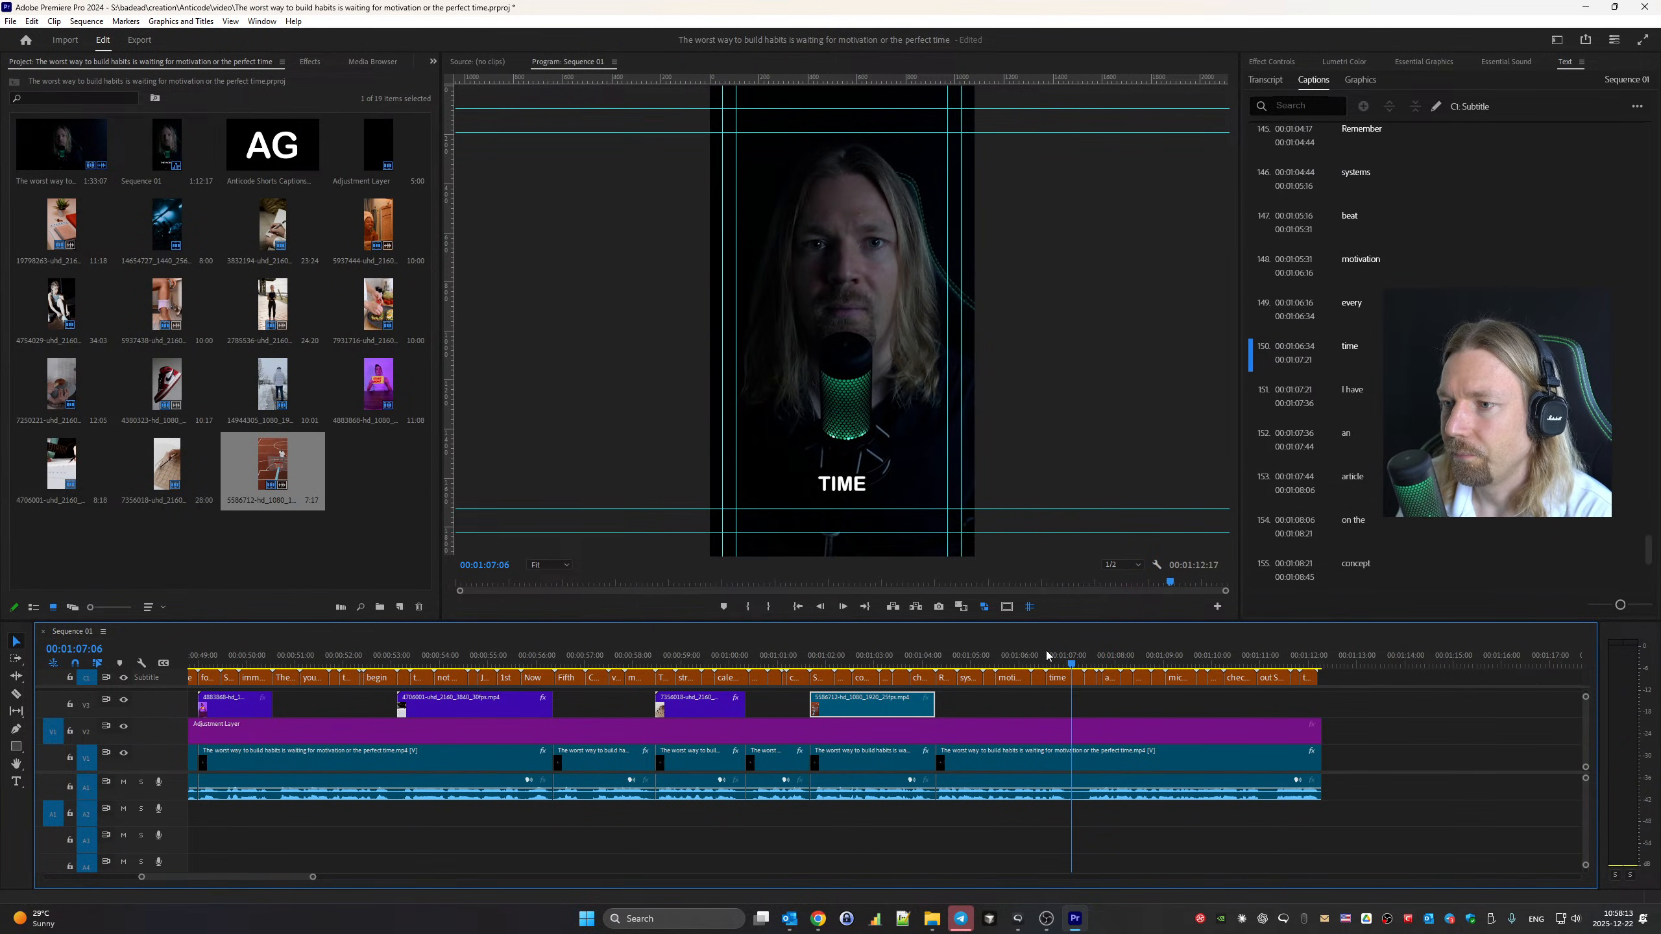
left_click_drag(1055, 659, 1065, 664)
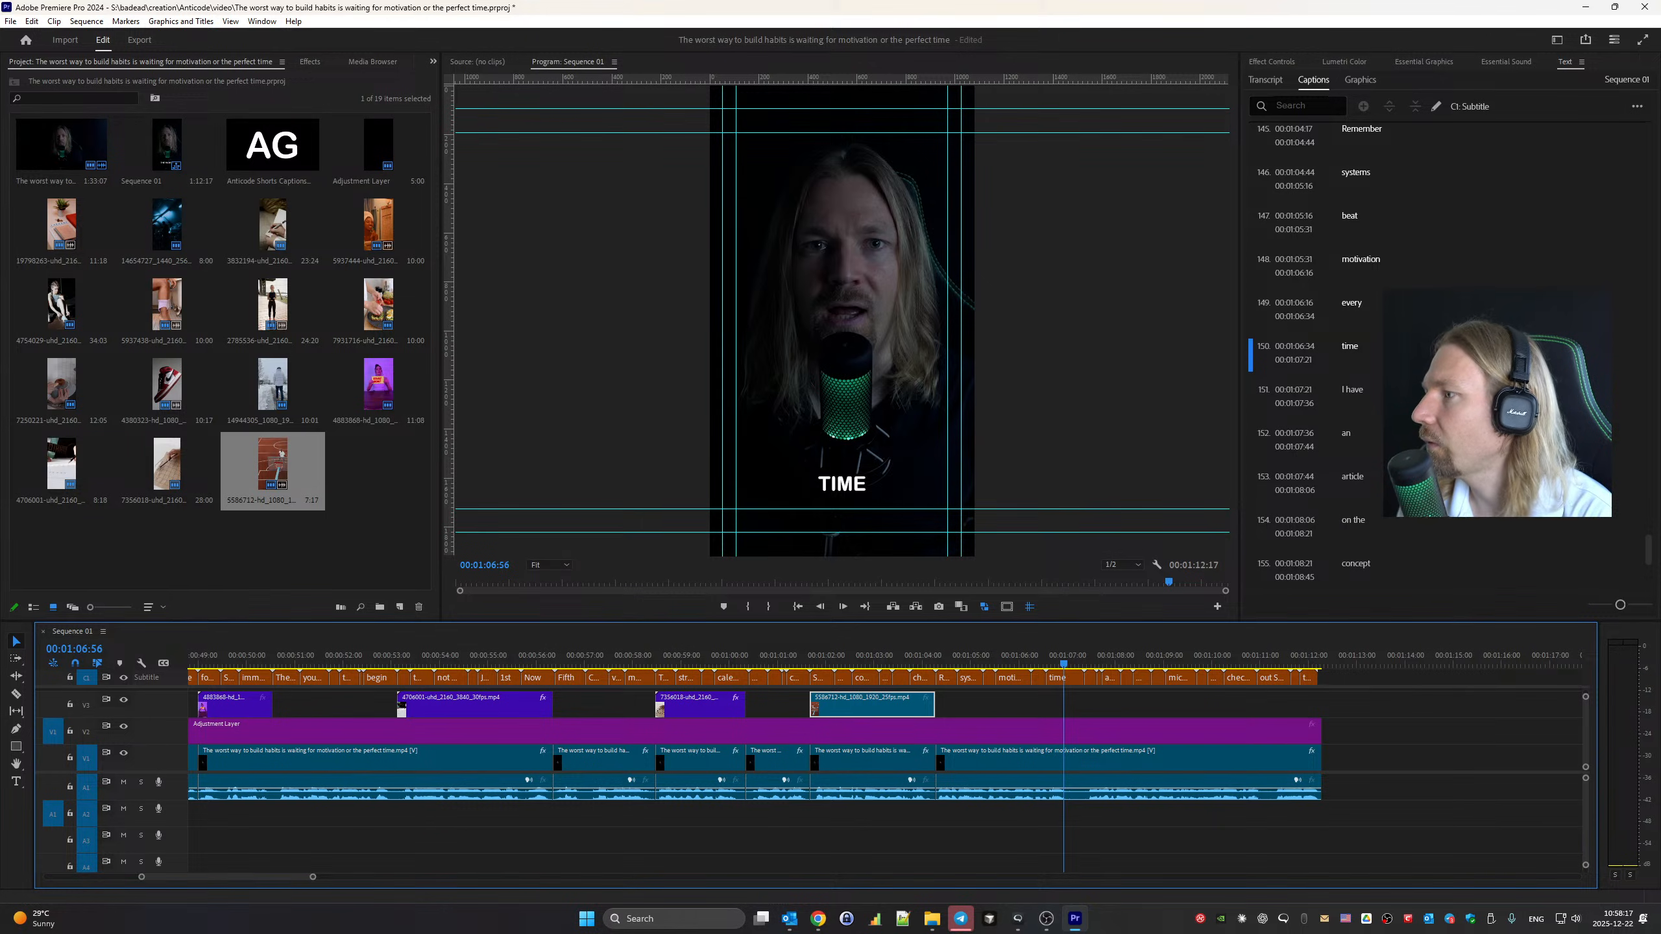
Switch to the browser and open the published Substack article "Micro-Systems: How Daily Habits Create More Flexibility, Not Less [Part 1]"
key("alt+Tab")
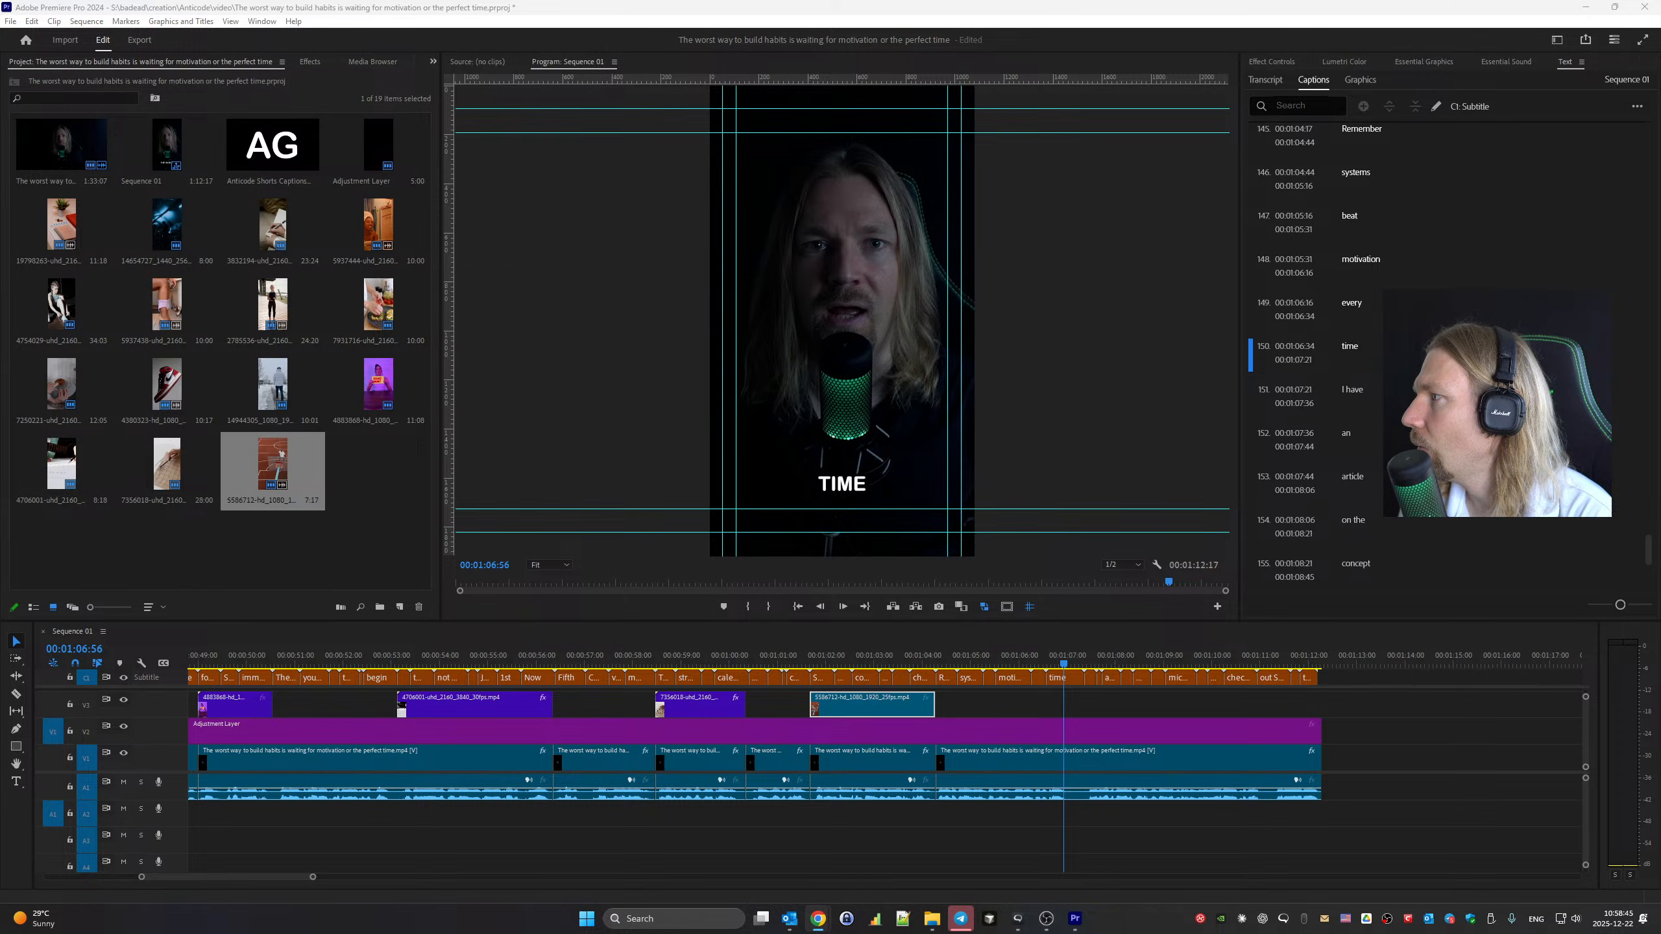
left_click_drag(1660, 261, 1091, 4)
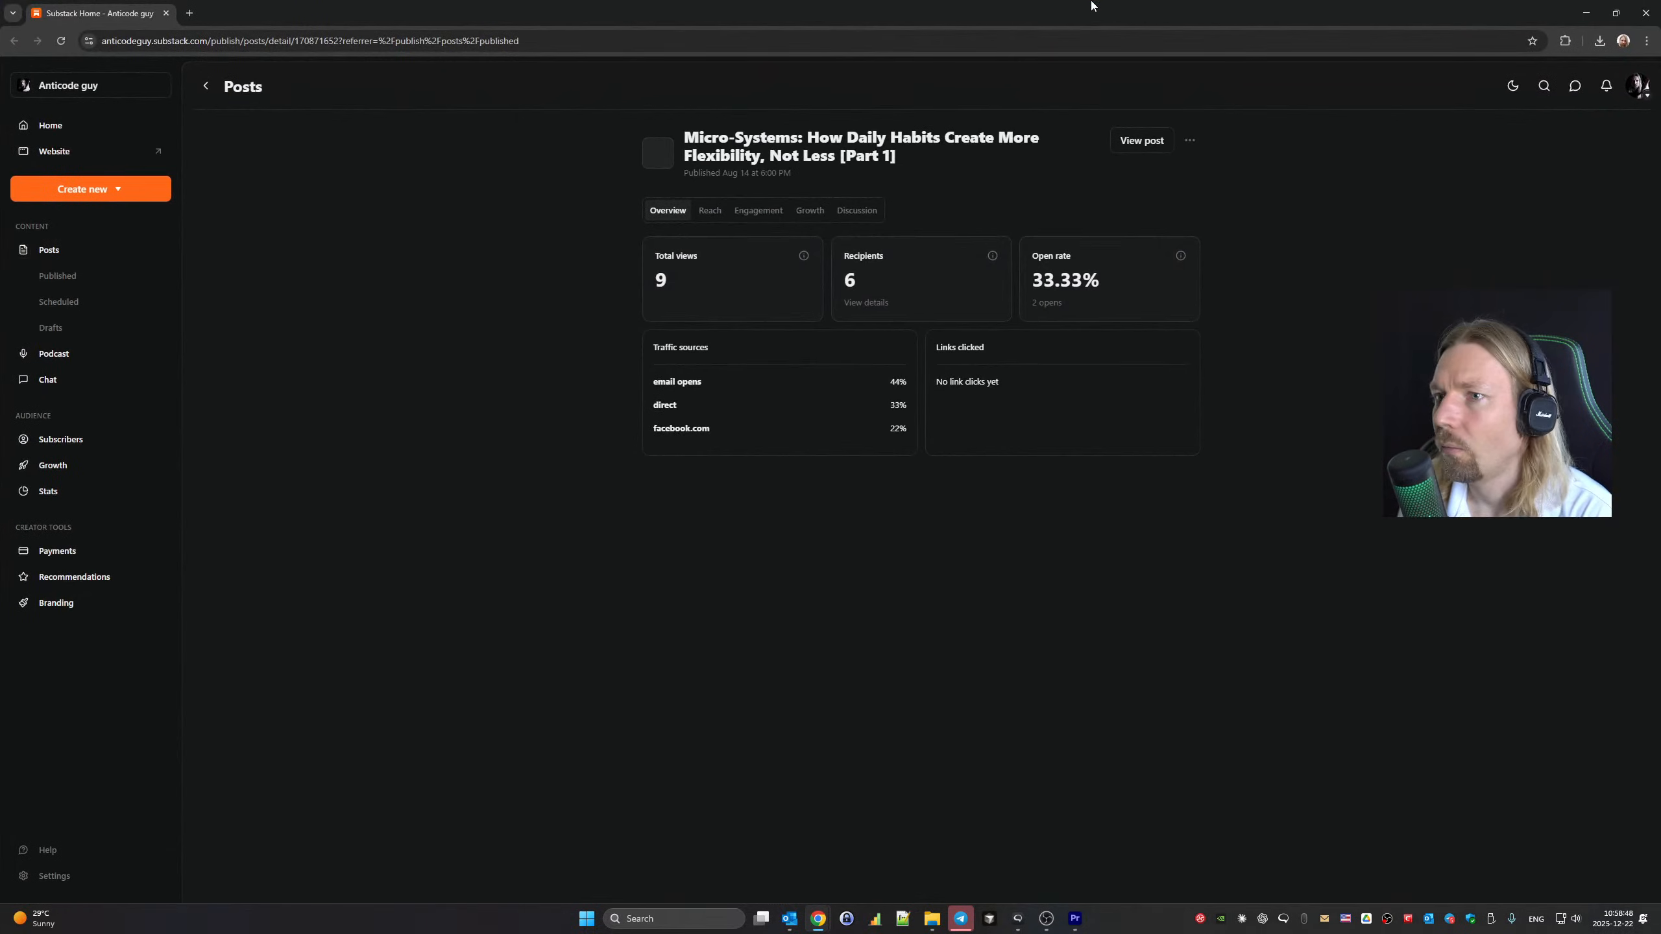
left_click(877, 143)
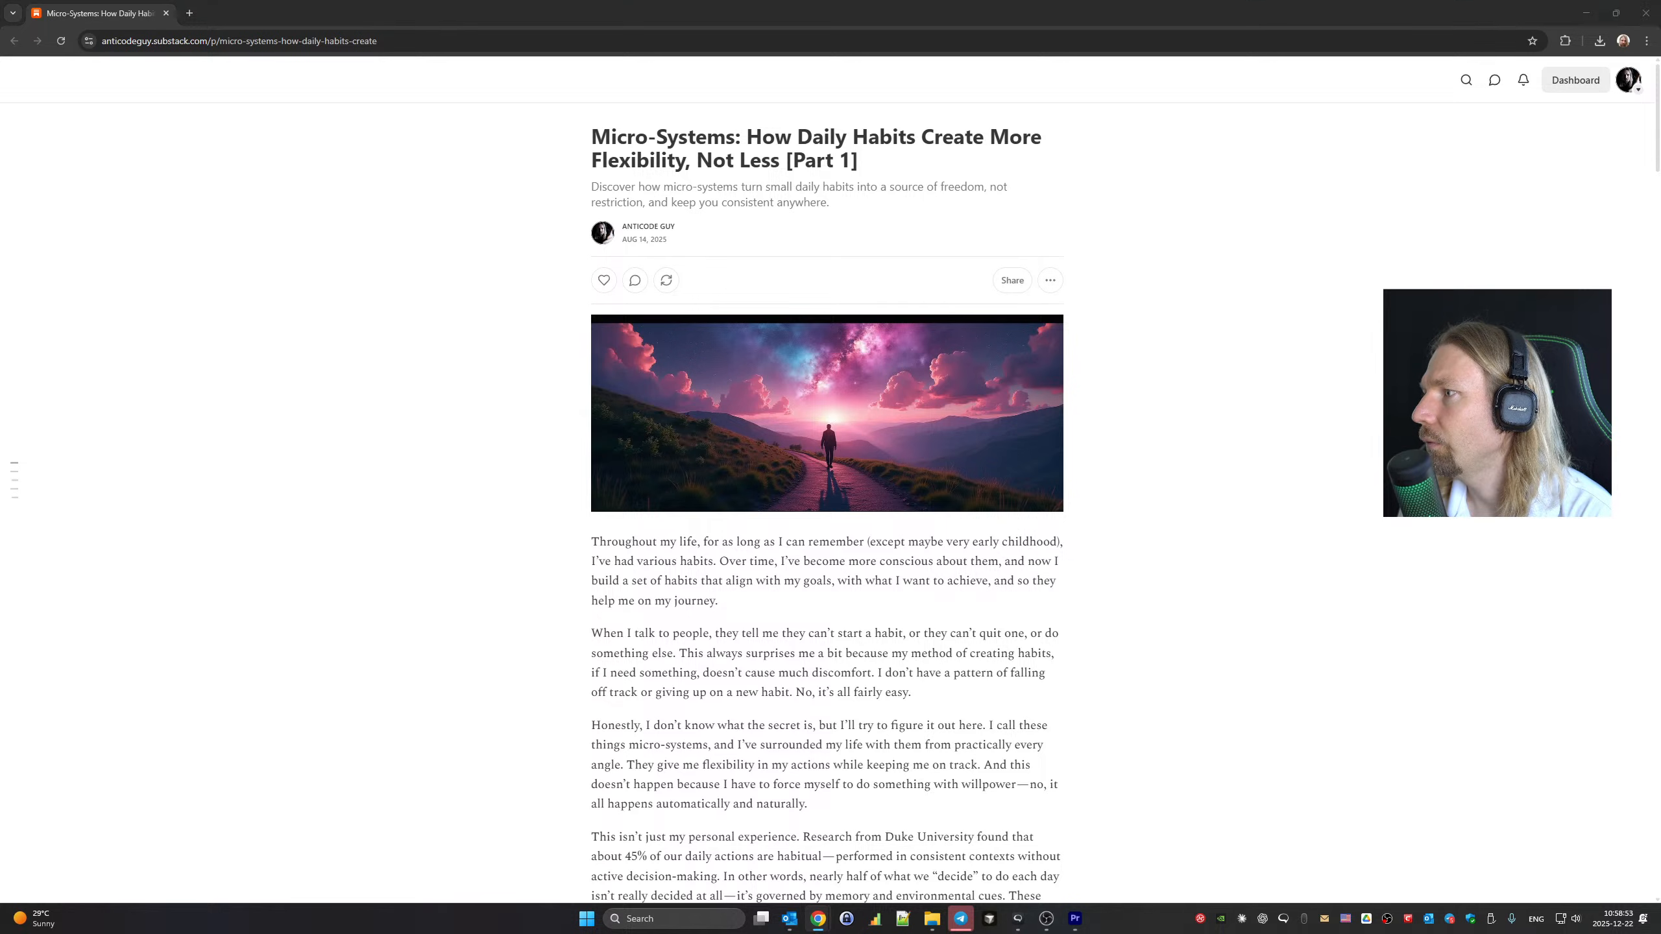
mouse_move(818, 919)
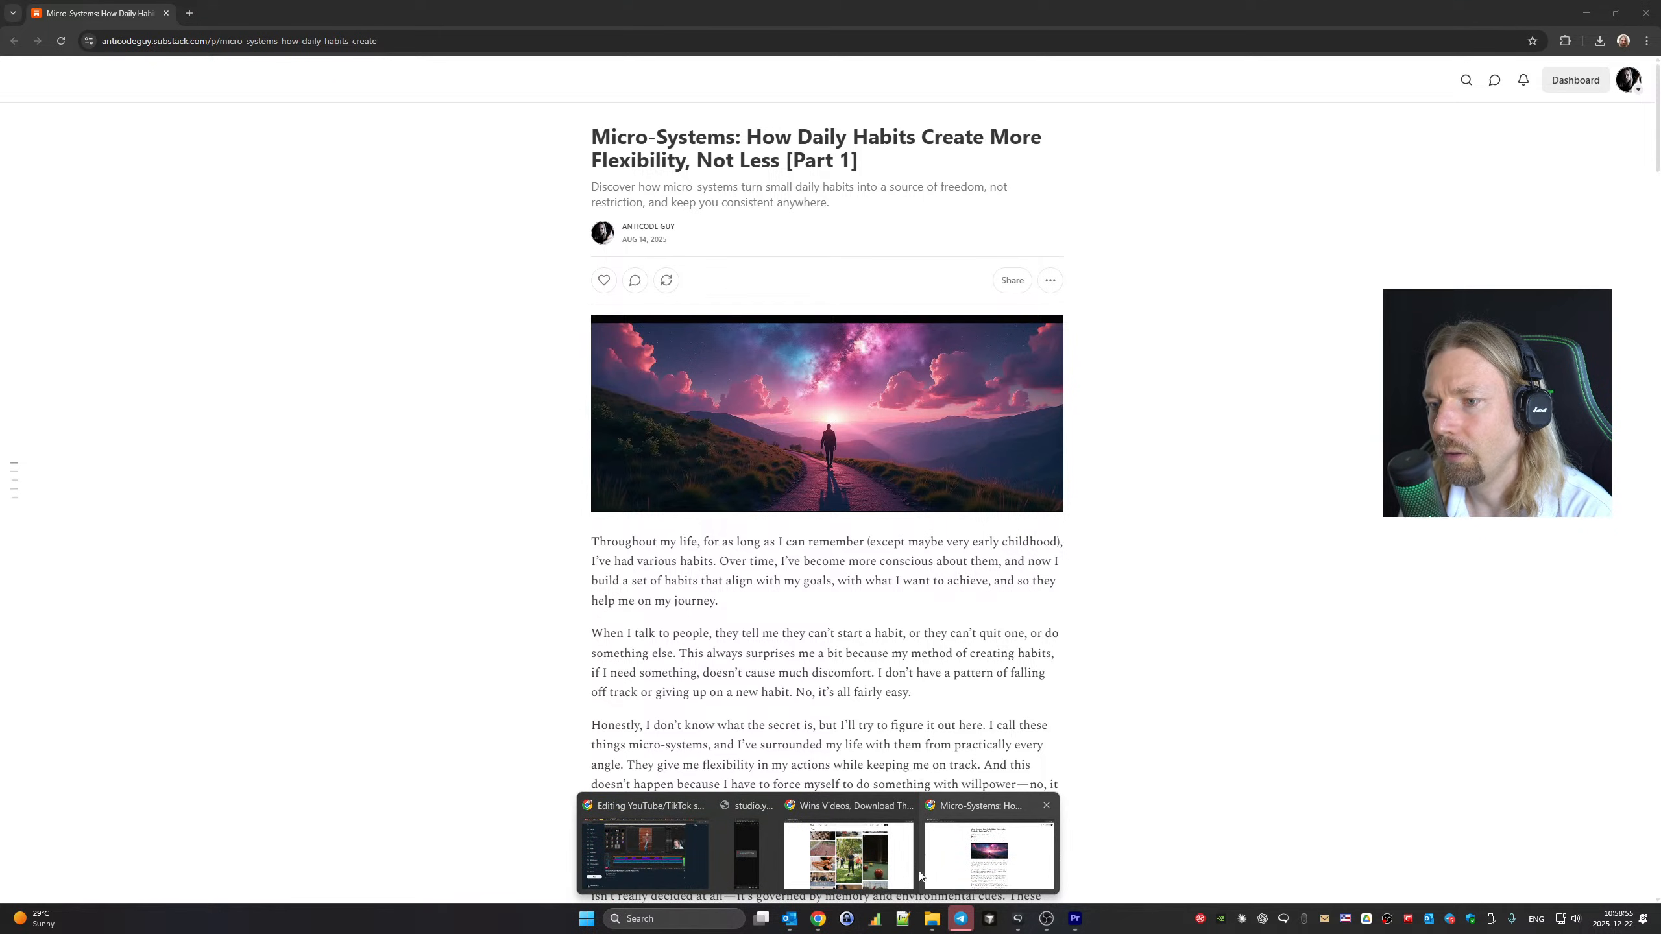
left_click(769, 860)
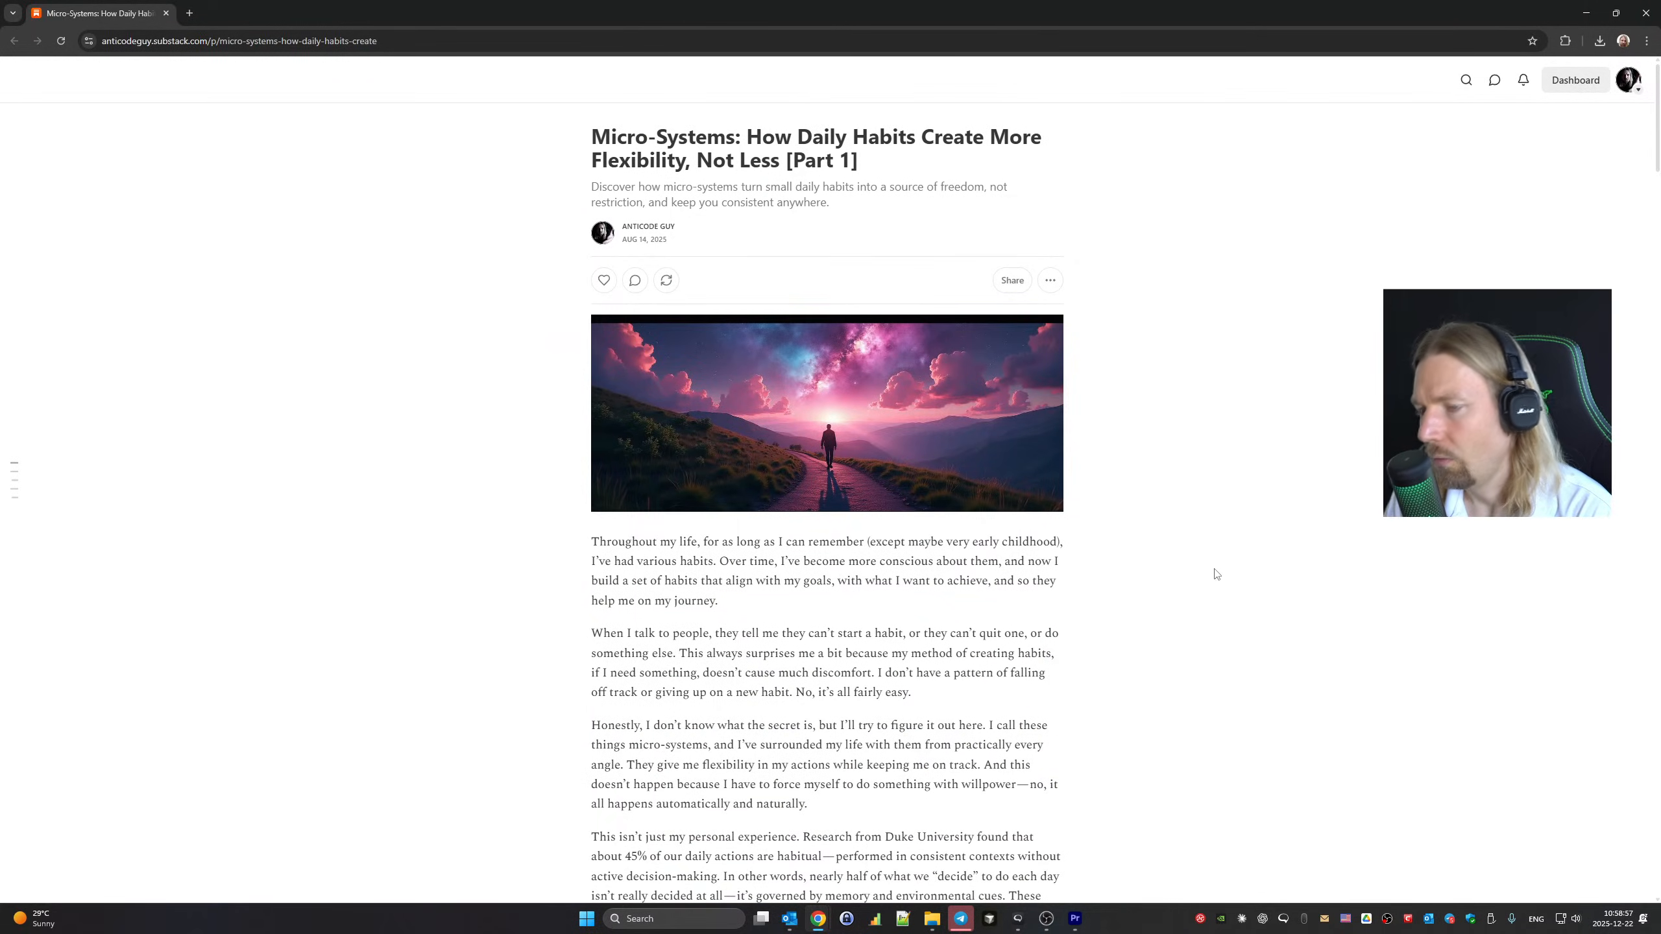
Save a full size screenshot of the article page with the developer tools' capture command
key("F12")
left_click(1632, 66)
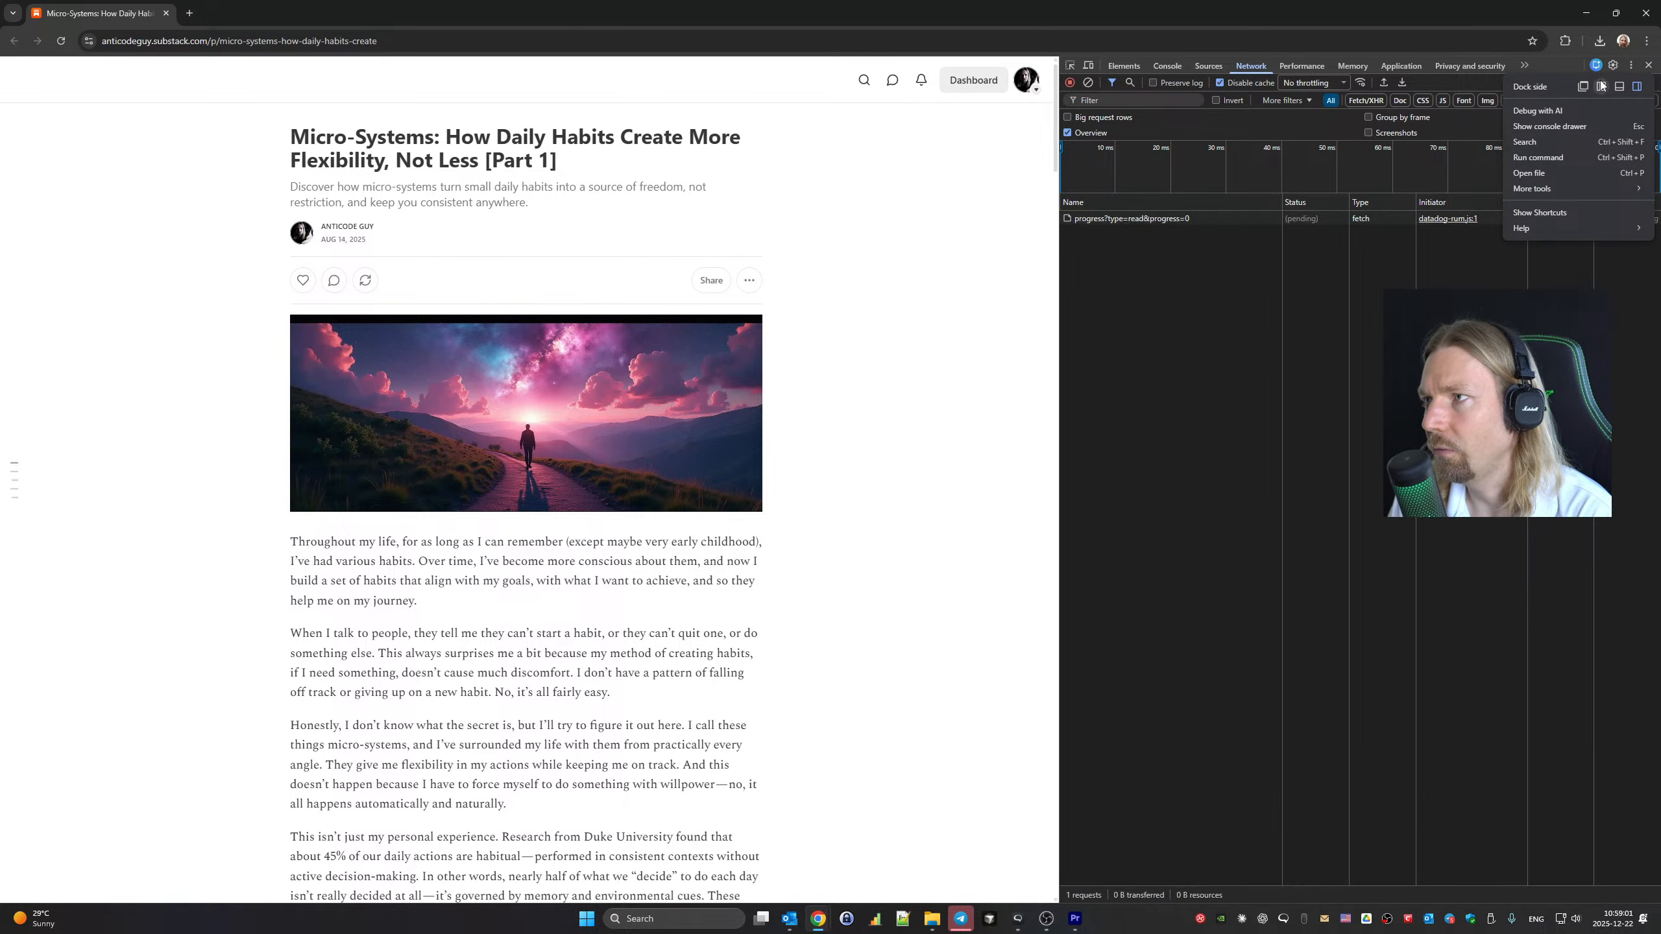
left_click(1567, 157)
type("full")
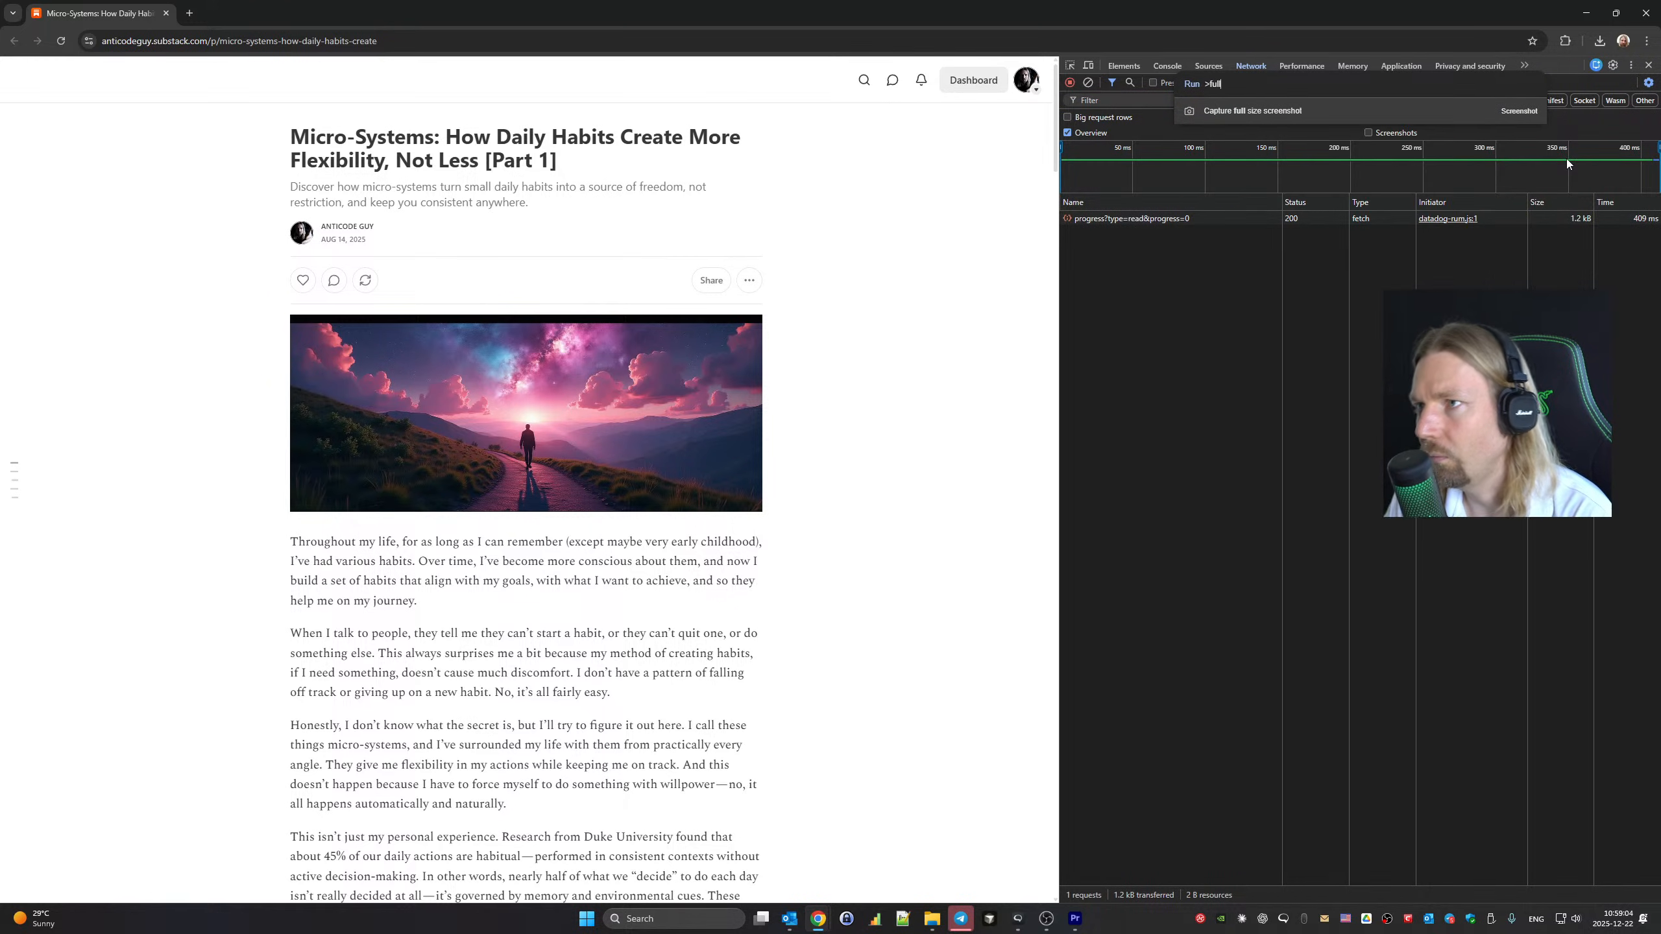
key("Return")
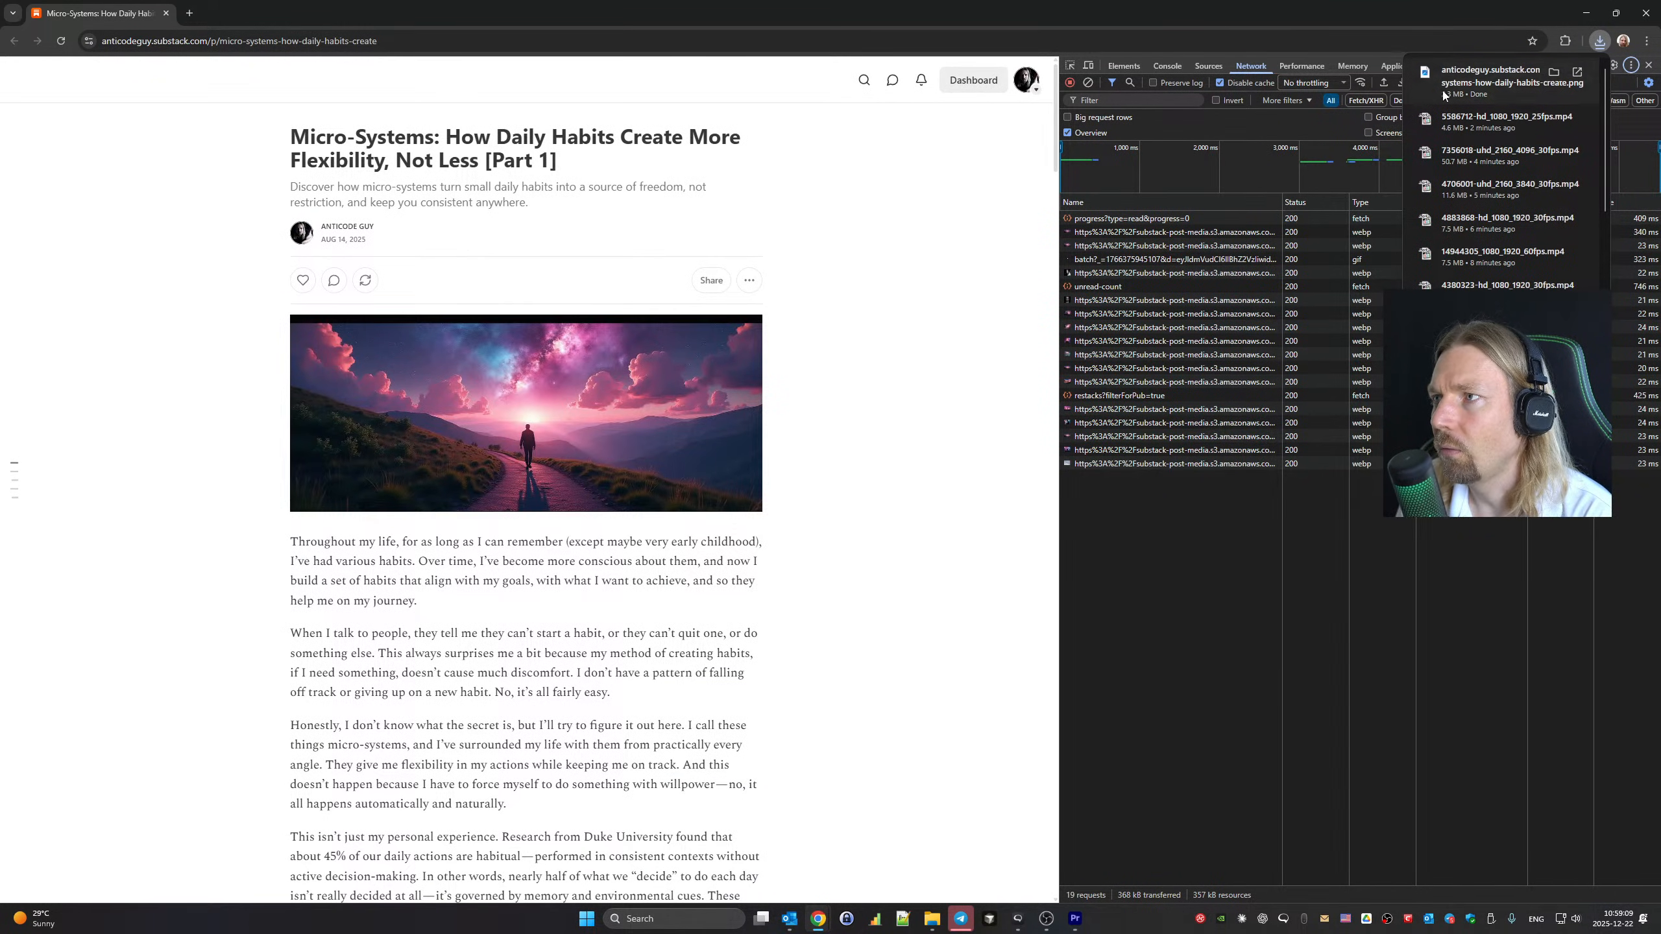
Check the saved screenshot for missing images, close it, and go down through the article and back to its beginning
left_click(1550, 76)
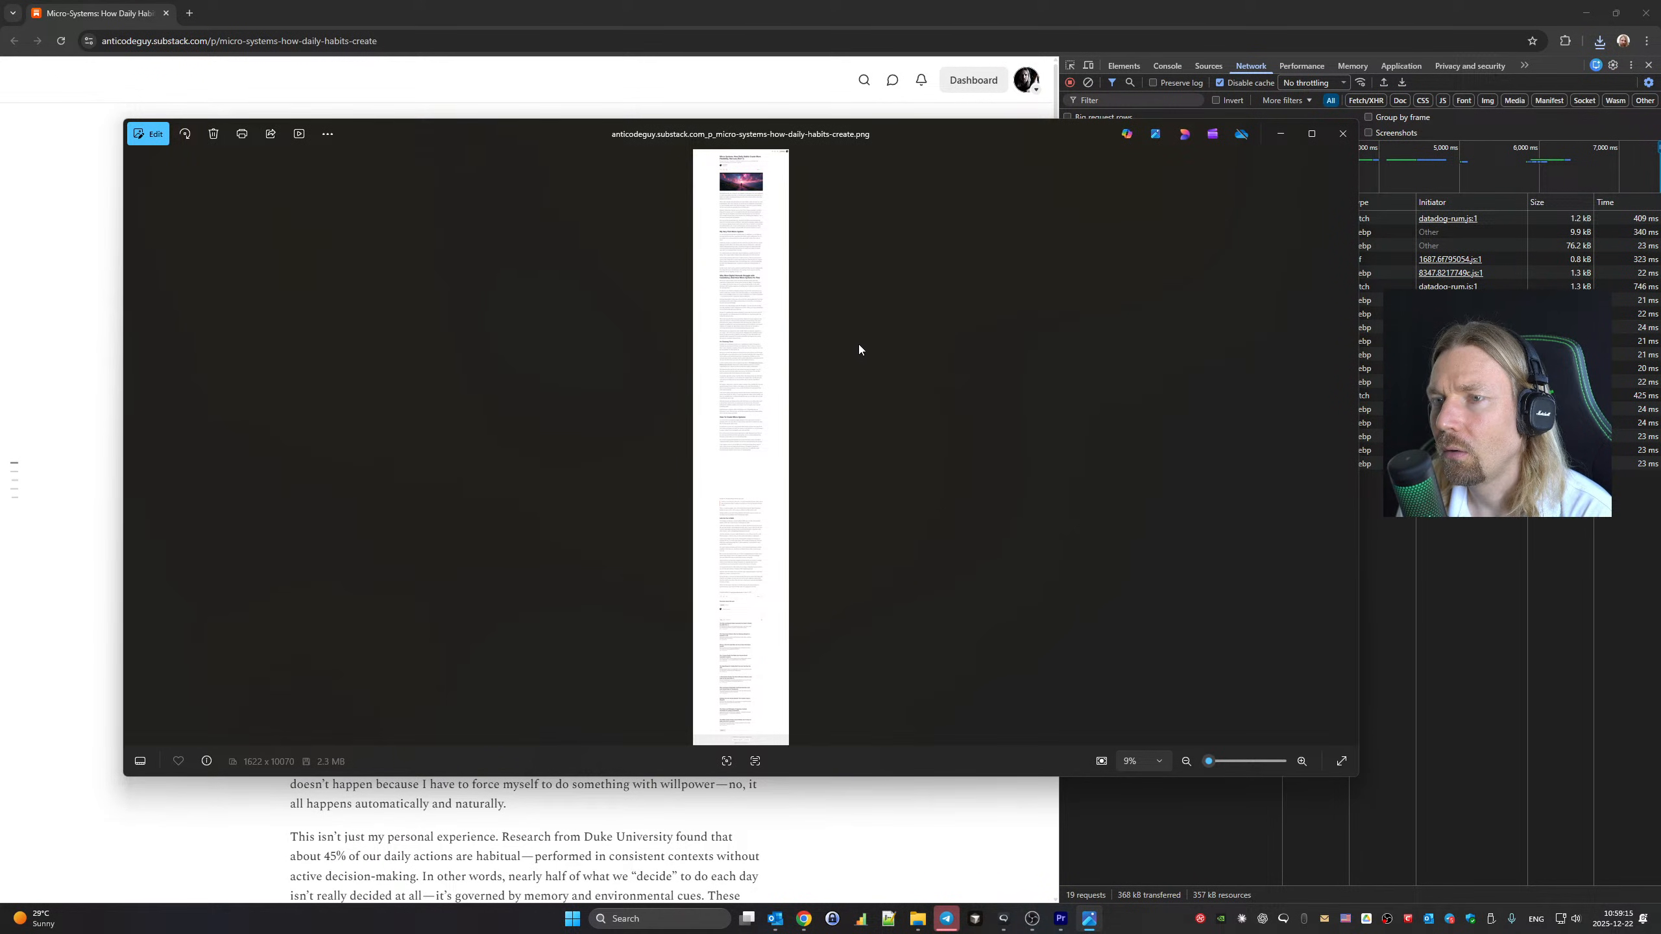
left_click(1340, 132)
scroll(879, 375, "down", 20)
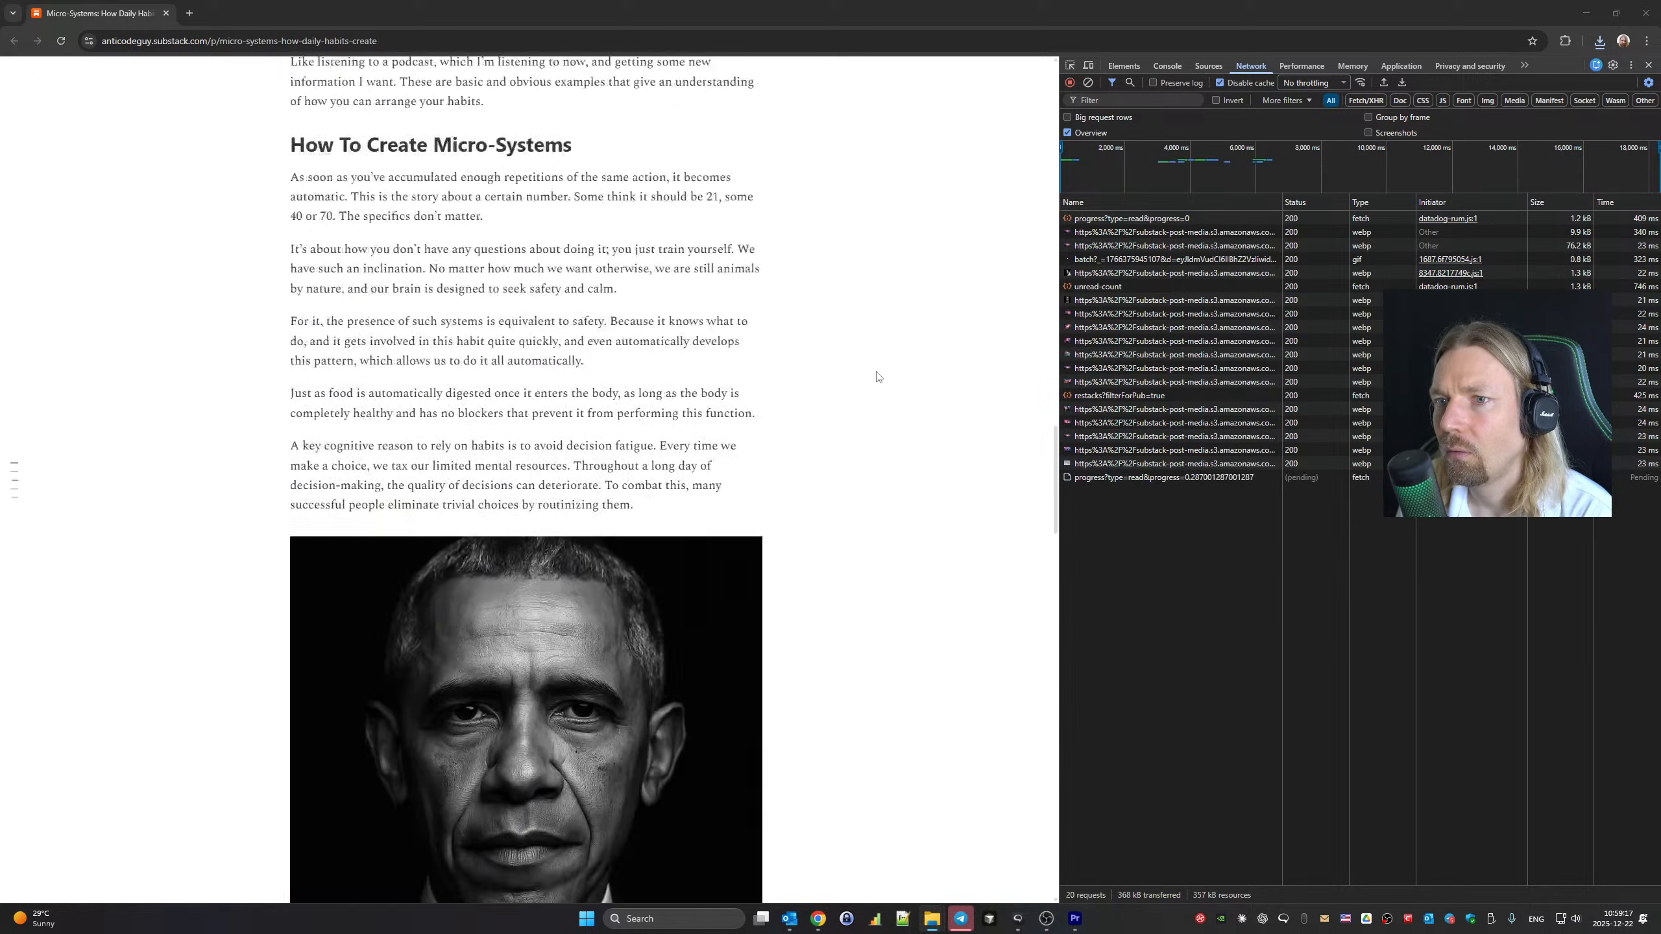
key("Home")
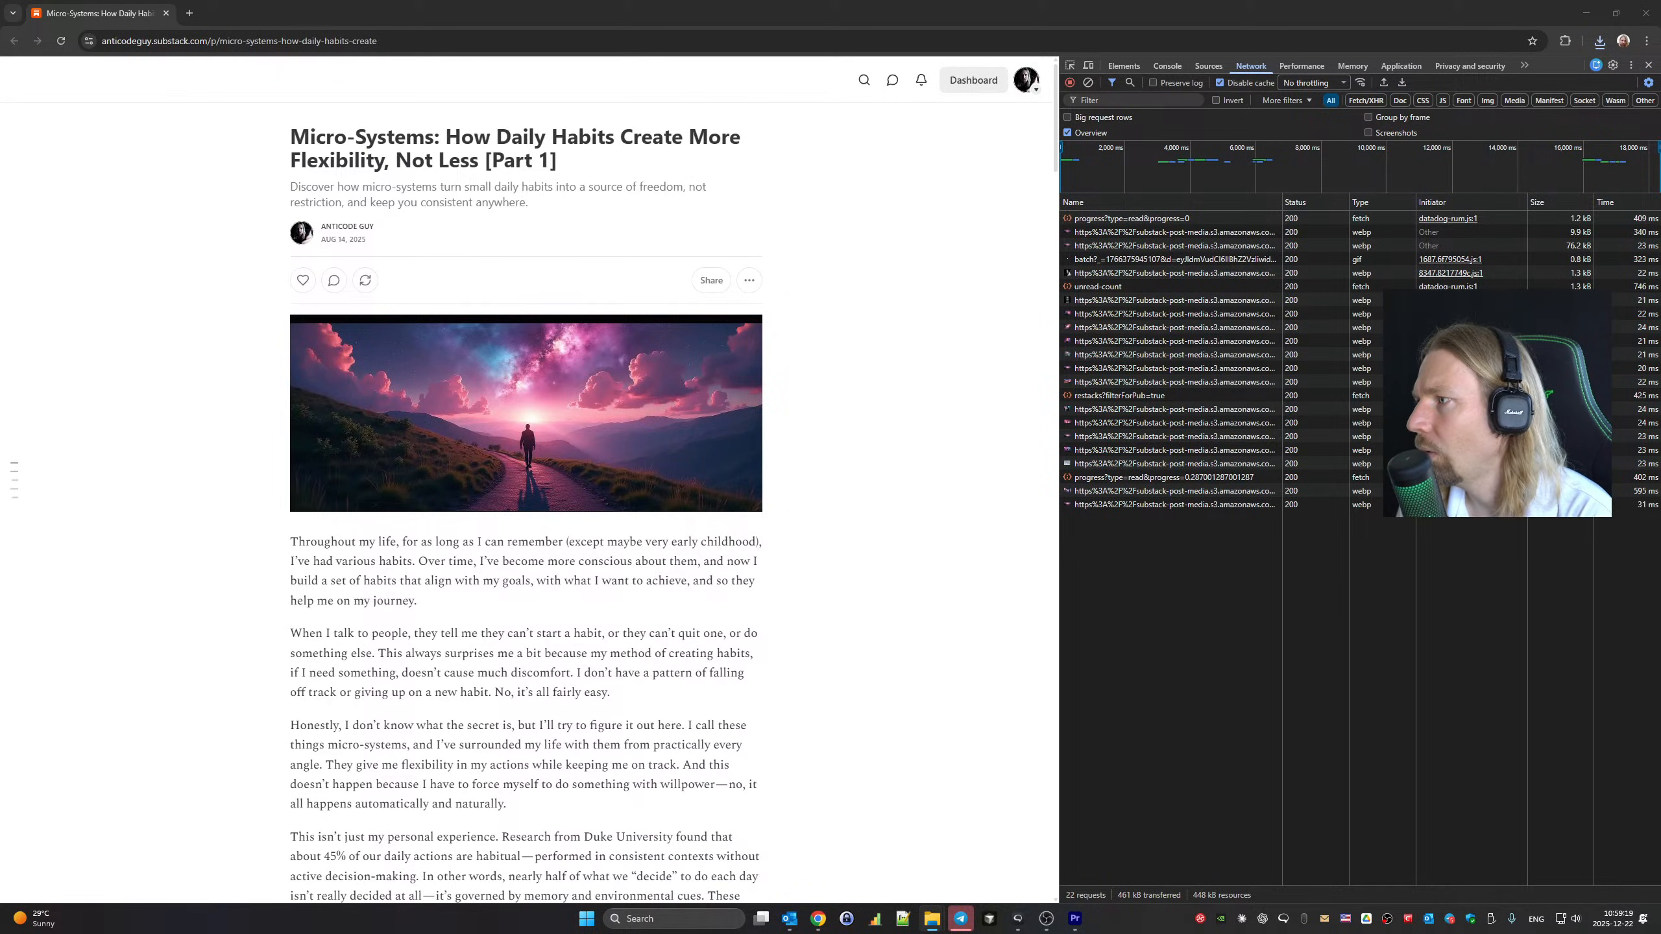
Open File Explorer for the saved article screenshot, close the image viewer, and switch to Premiere Pro
left_click(904, 921)
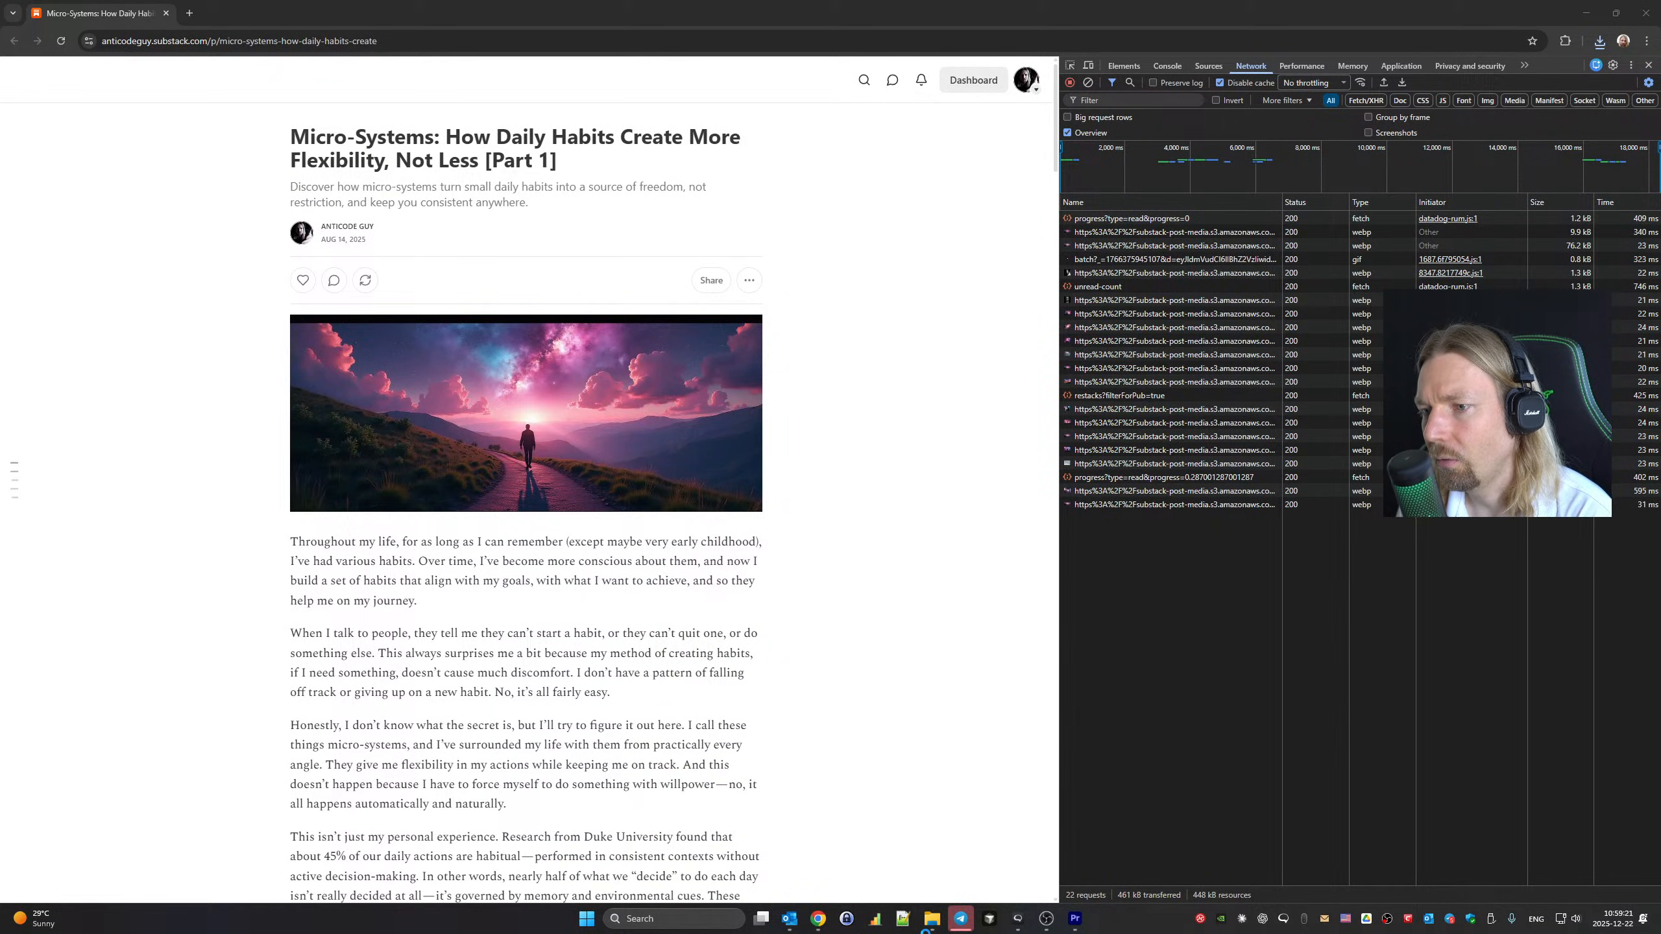
mouse_move(930, 927)
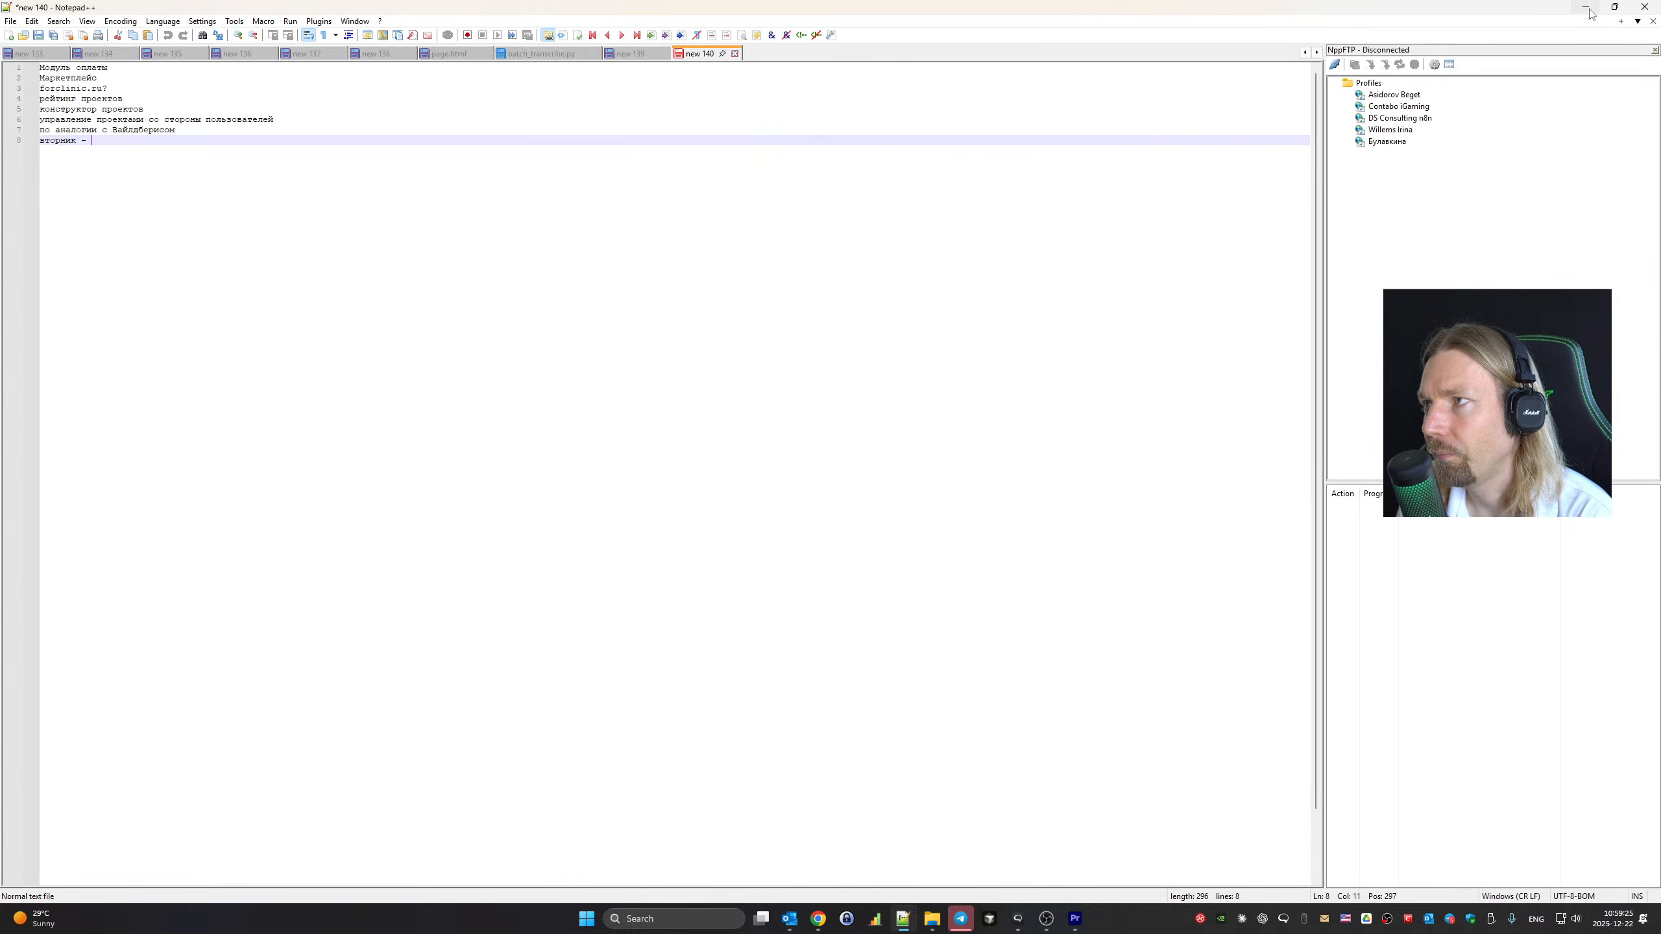
left_click(1586, 7)
mouse_move(932, 919)
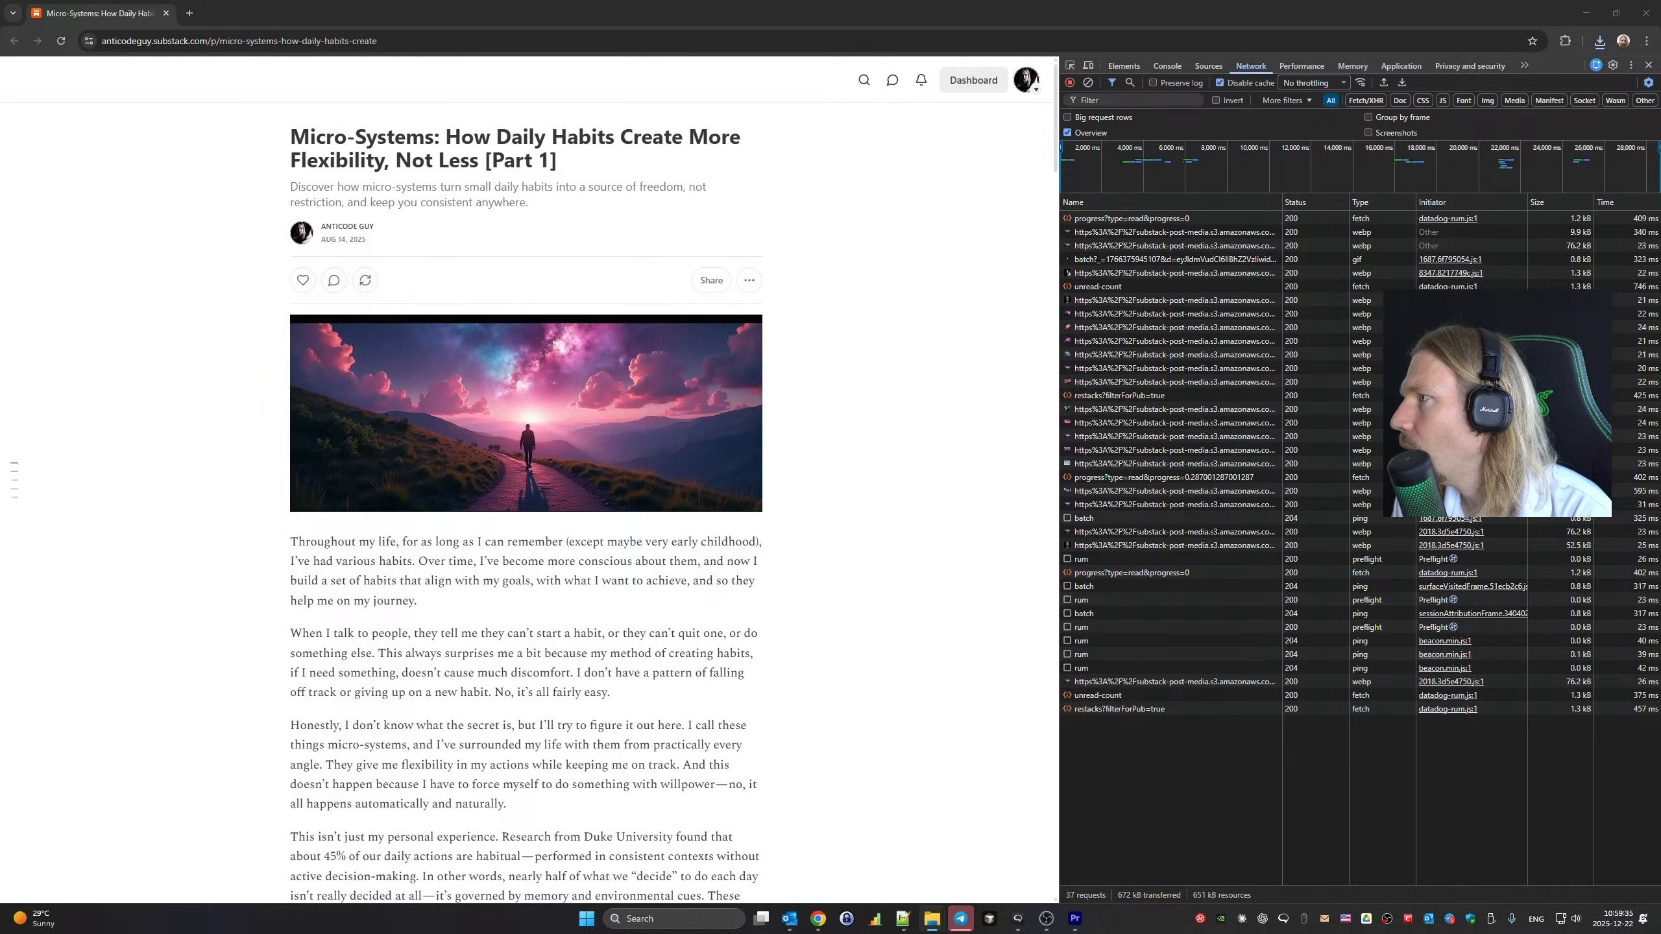
key("super+e")
left_click(1344, 136)
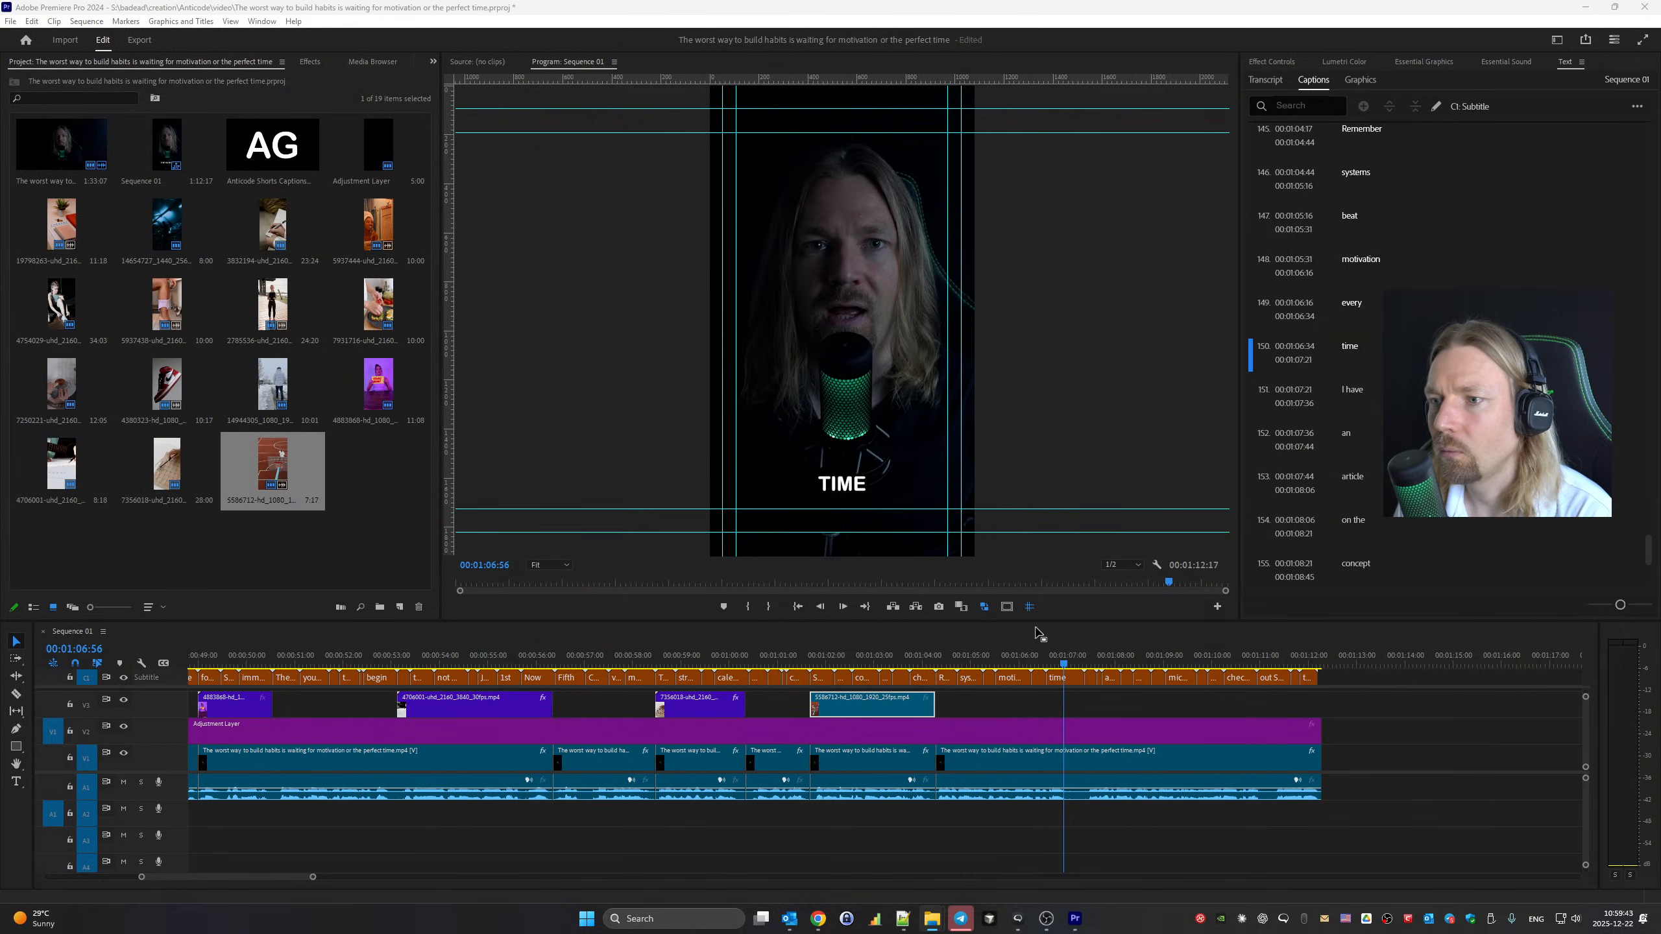
Place the article screenshot above the adjustment layer with its start at 00:01:06:56
left_click_drag(1036, 628, 908, 708)
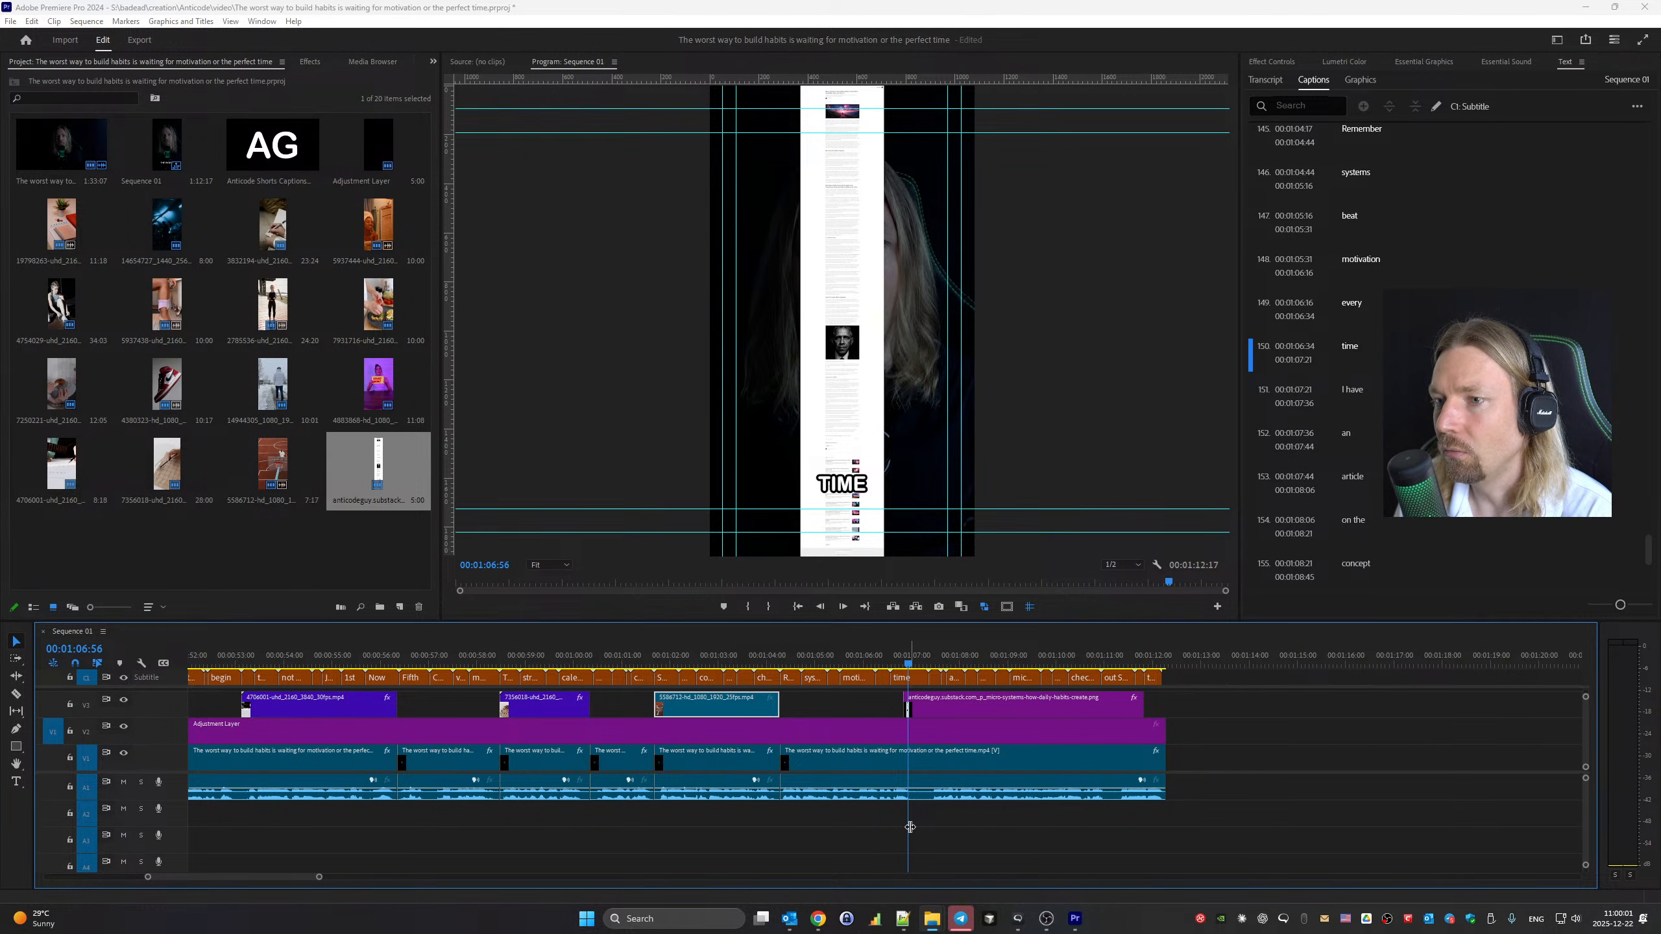
left_click_drag(935, 709, 939, 709)
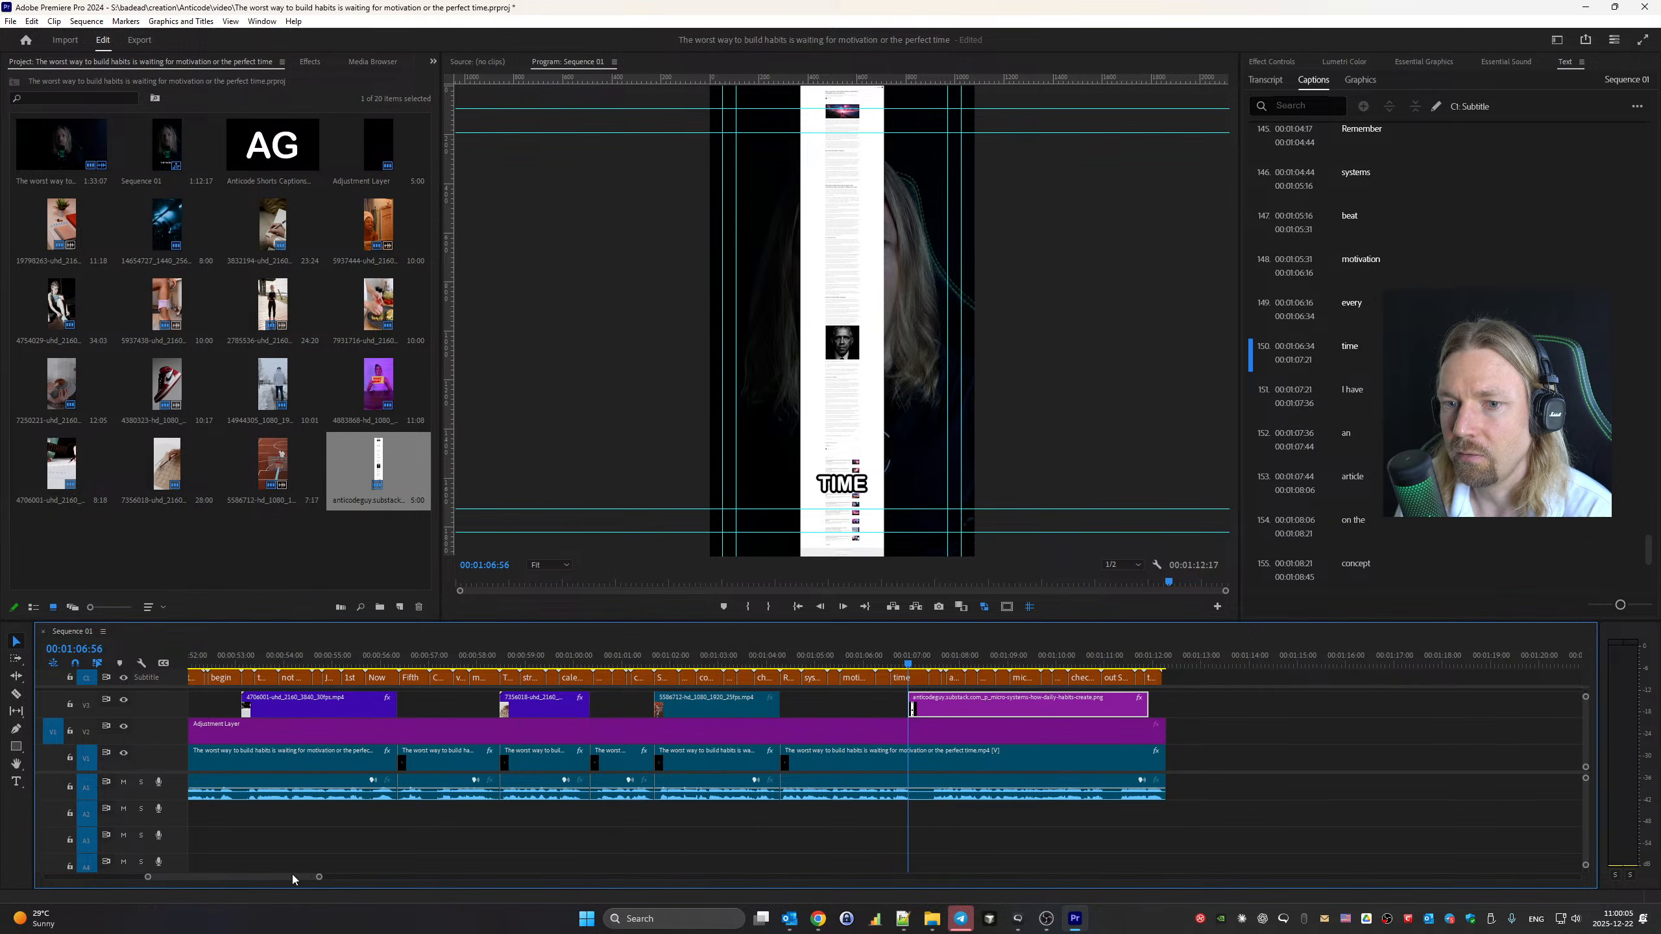
left_click_drag(293, 875, 291, 875)
left_click(1048, 920)
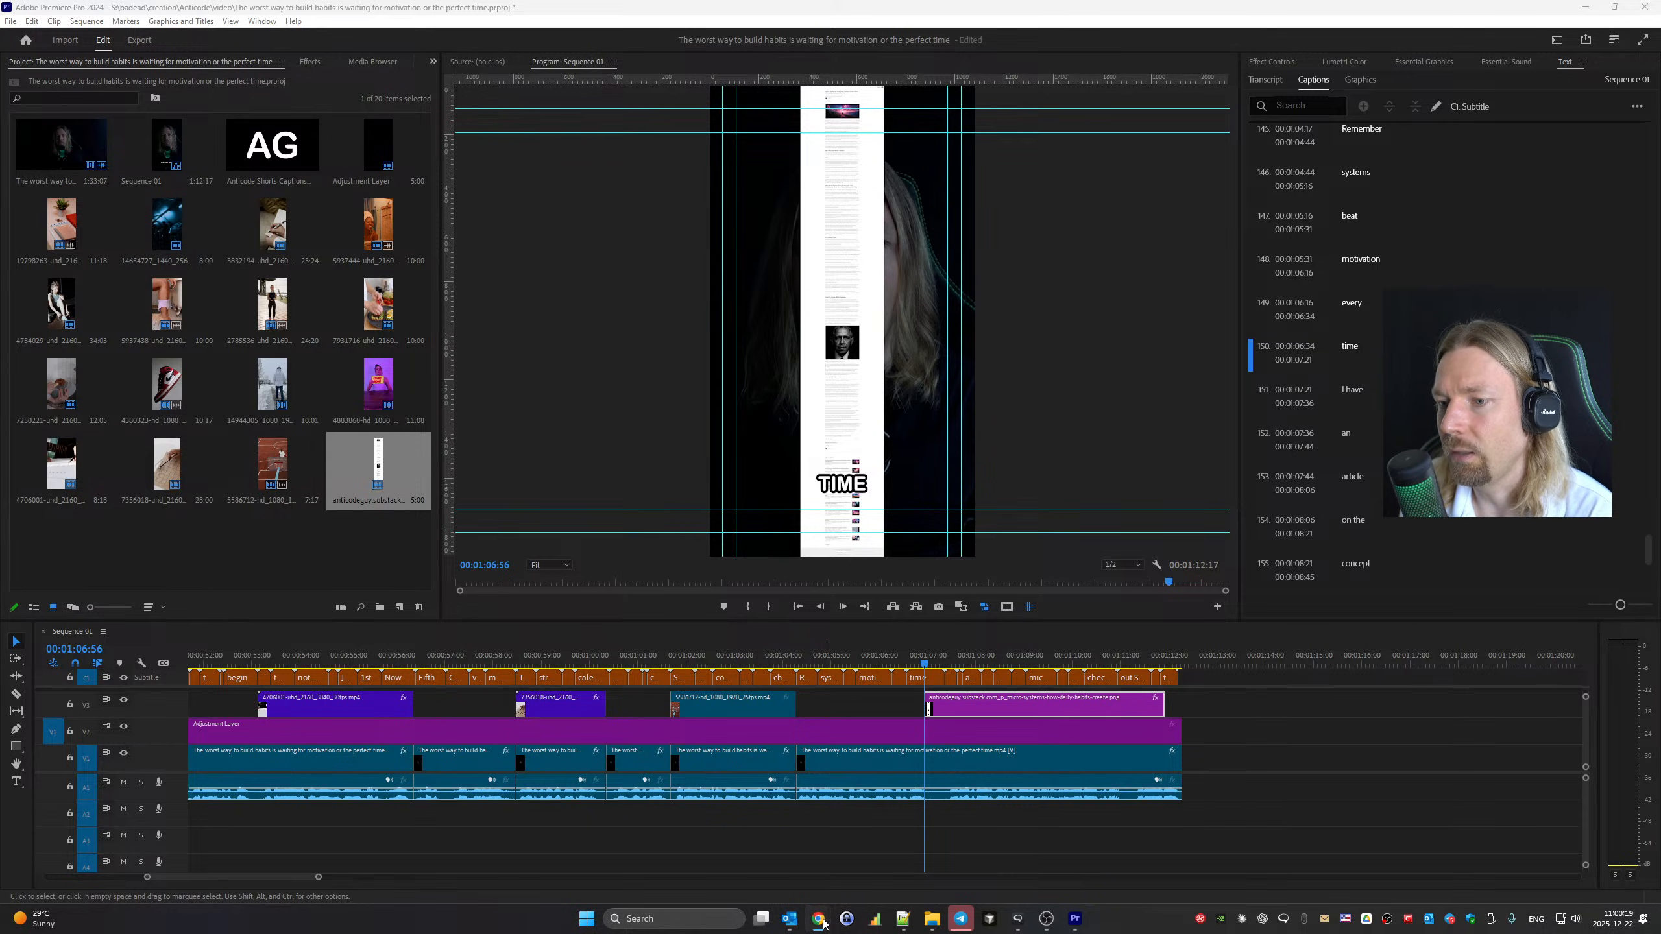
mouse_move(818, 918)
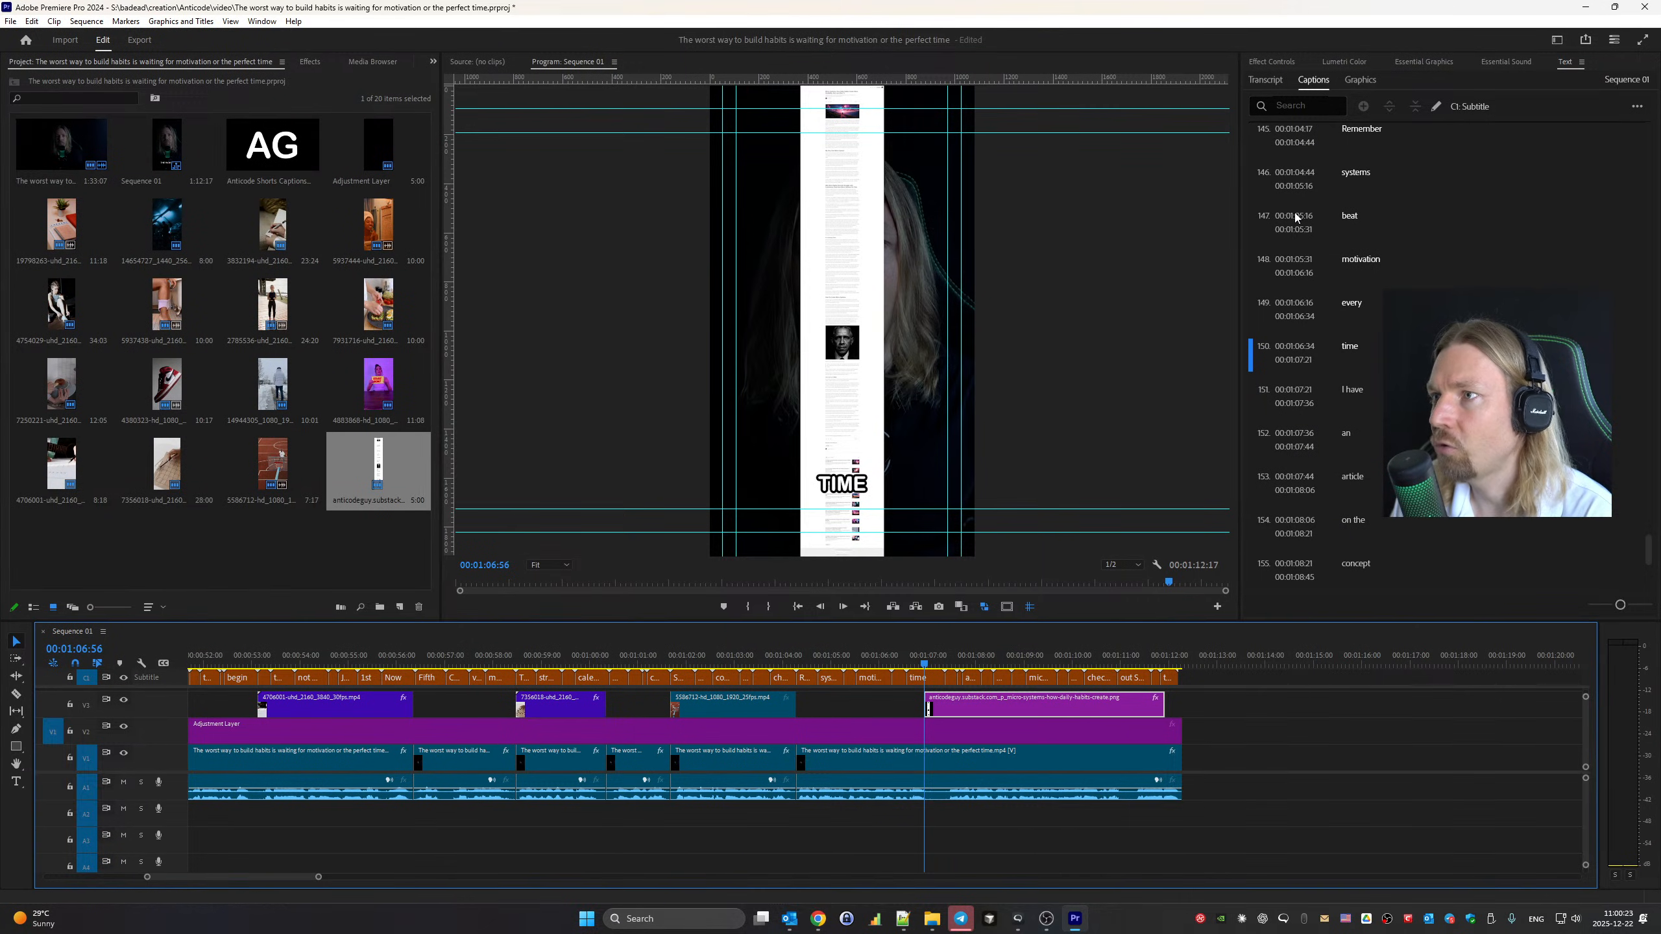
Enlarge the article screenshot to a scale of 130 so the page fills the frame's width
left_click(1265, 79)
left_click(1275, 63)
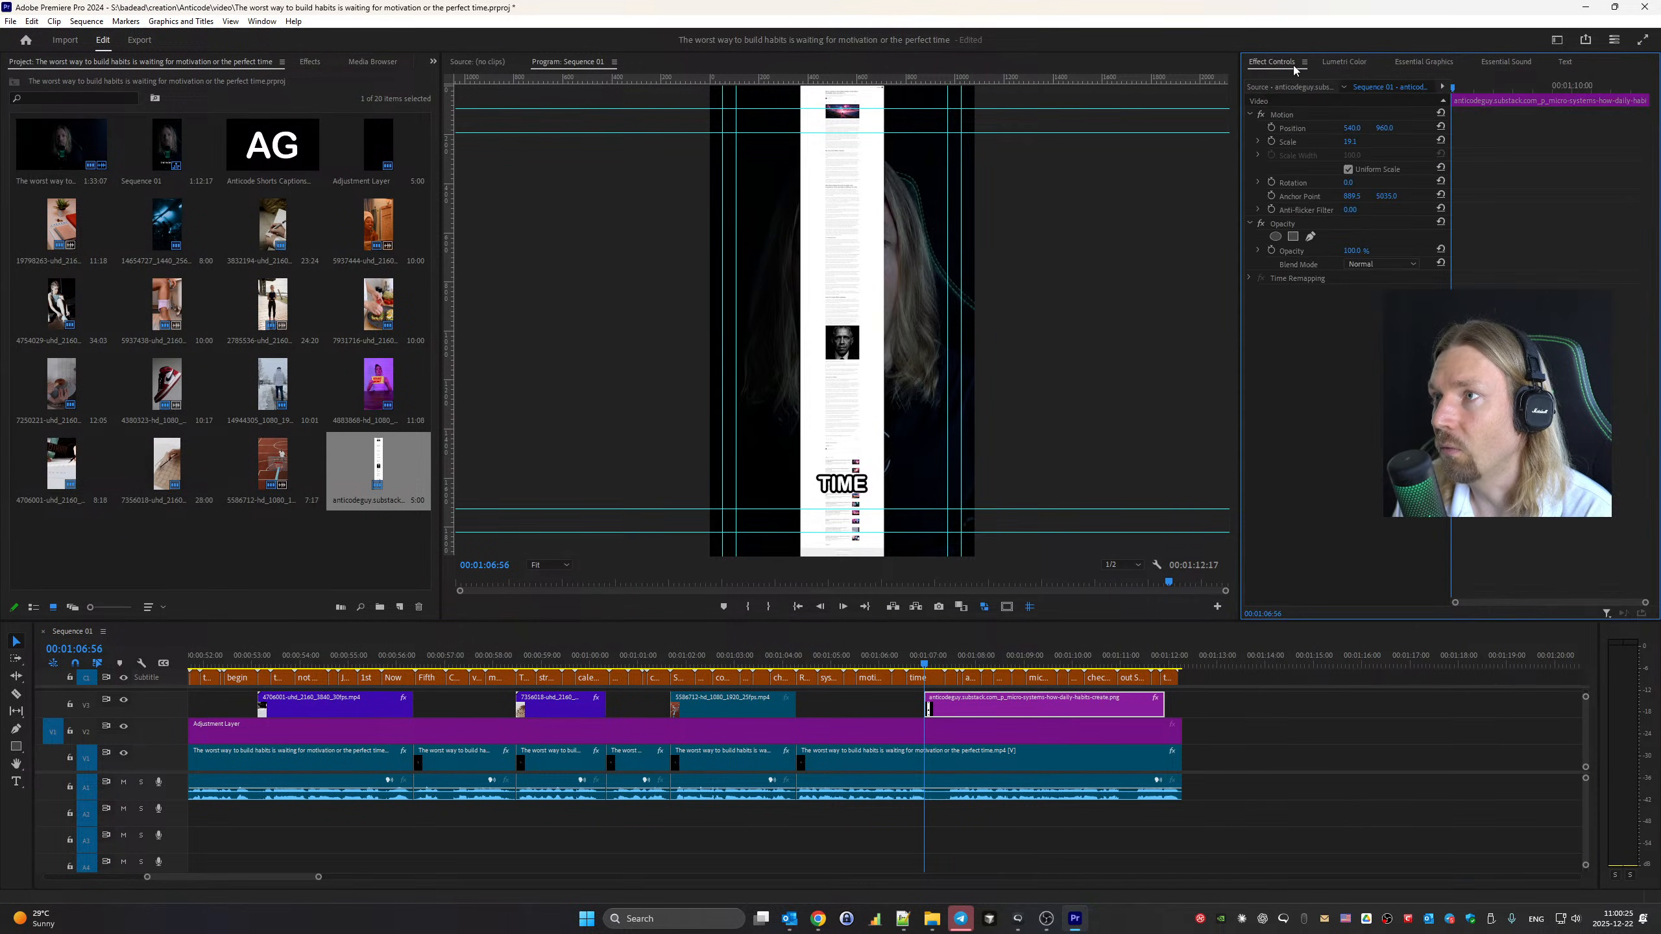
left_click(1359, 140)
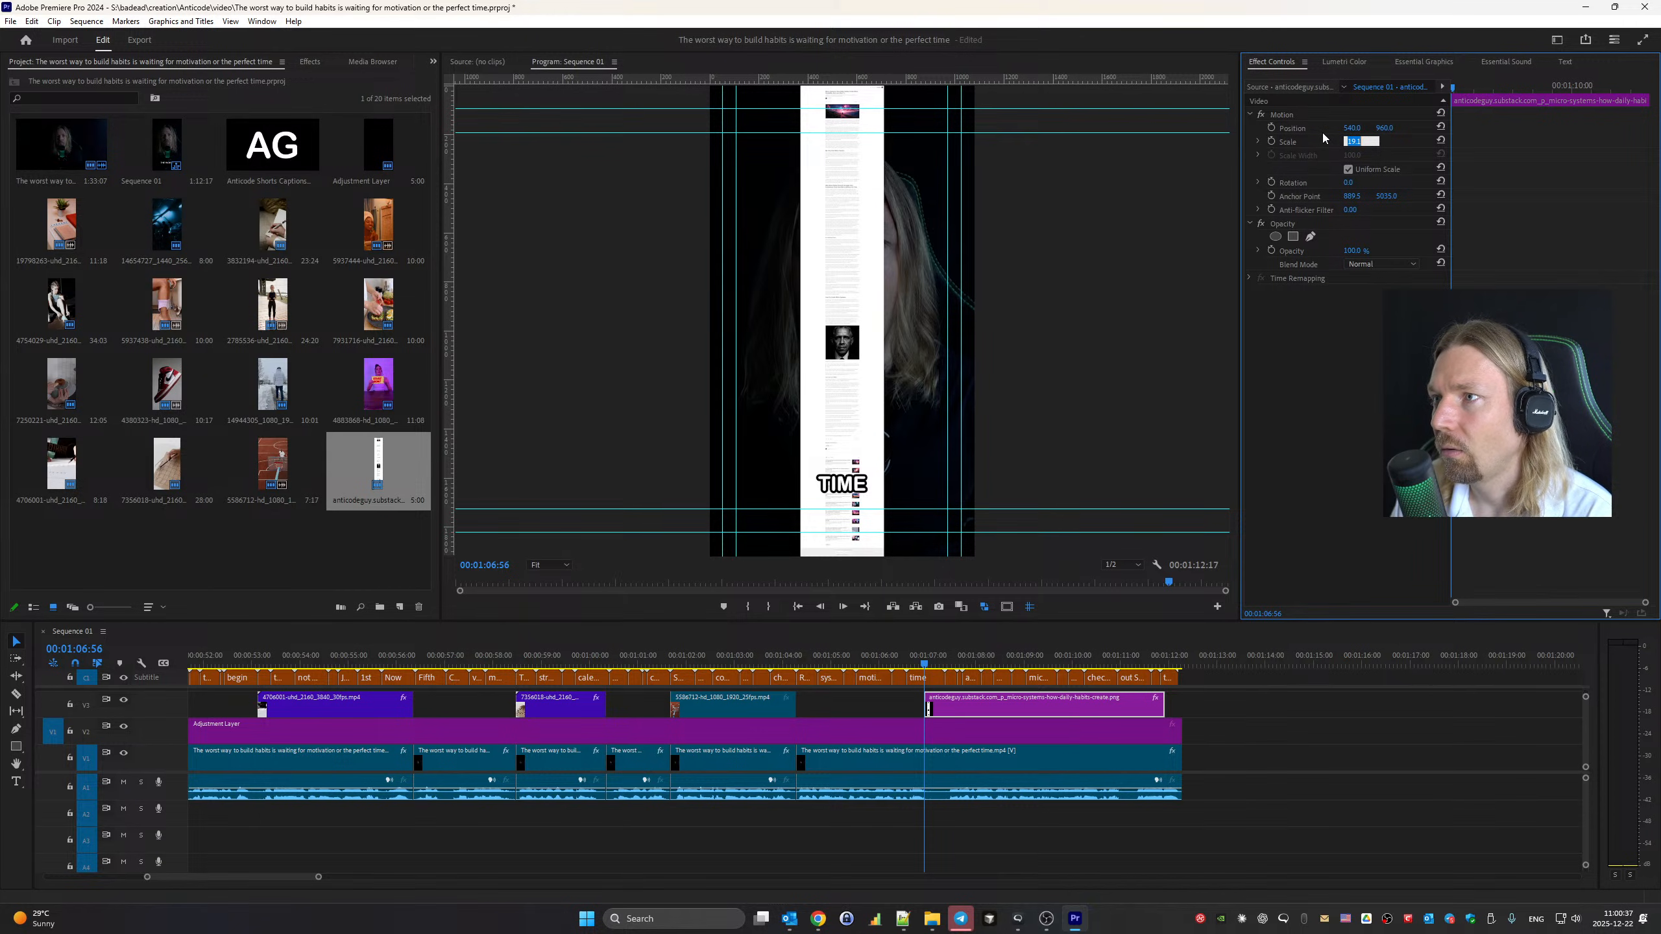
type("50")
key("Return")
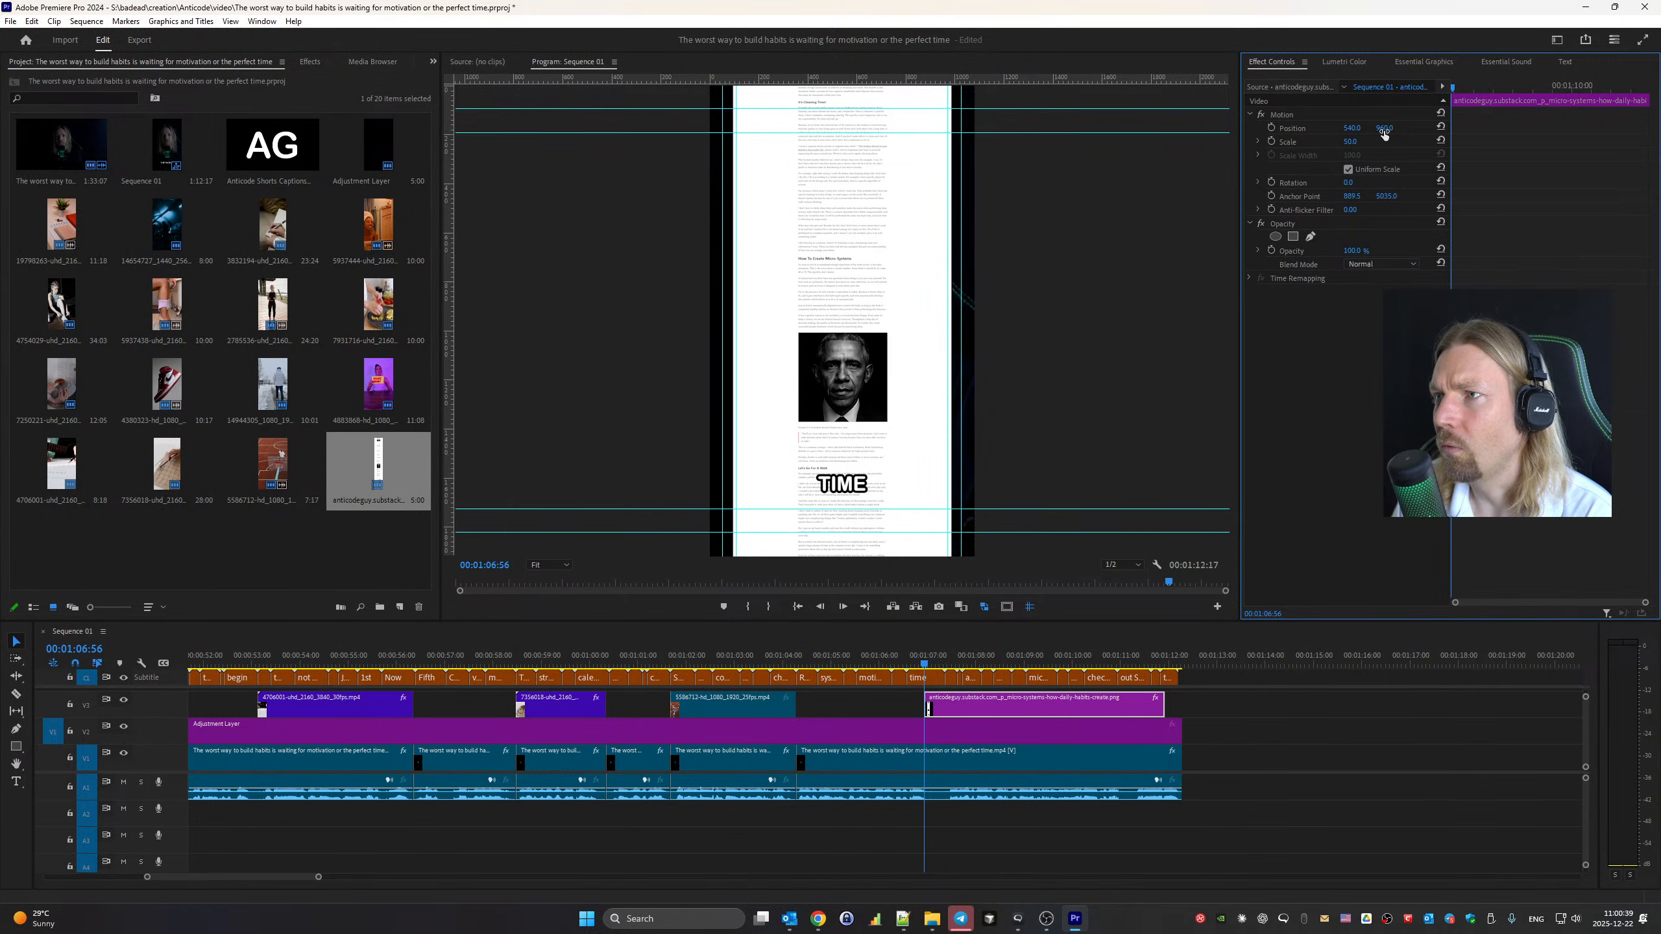
key("shift+Up")
key("shift+Up")
key("shift+Up")
key("shift+Up")
key("shift+Up")
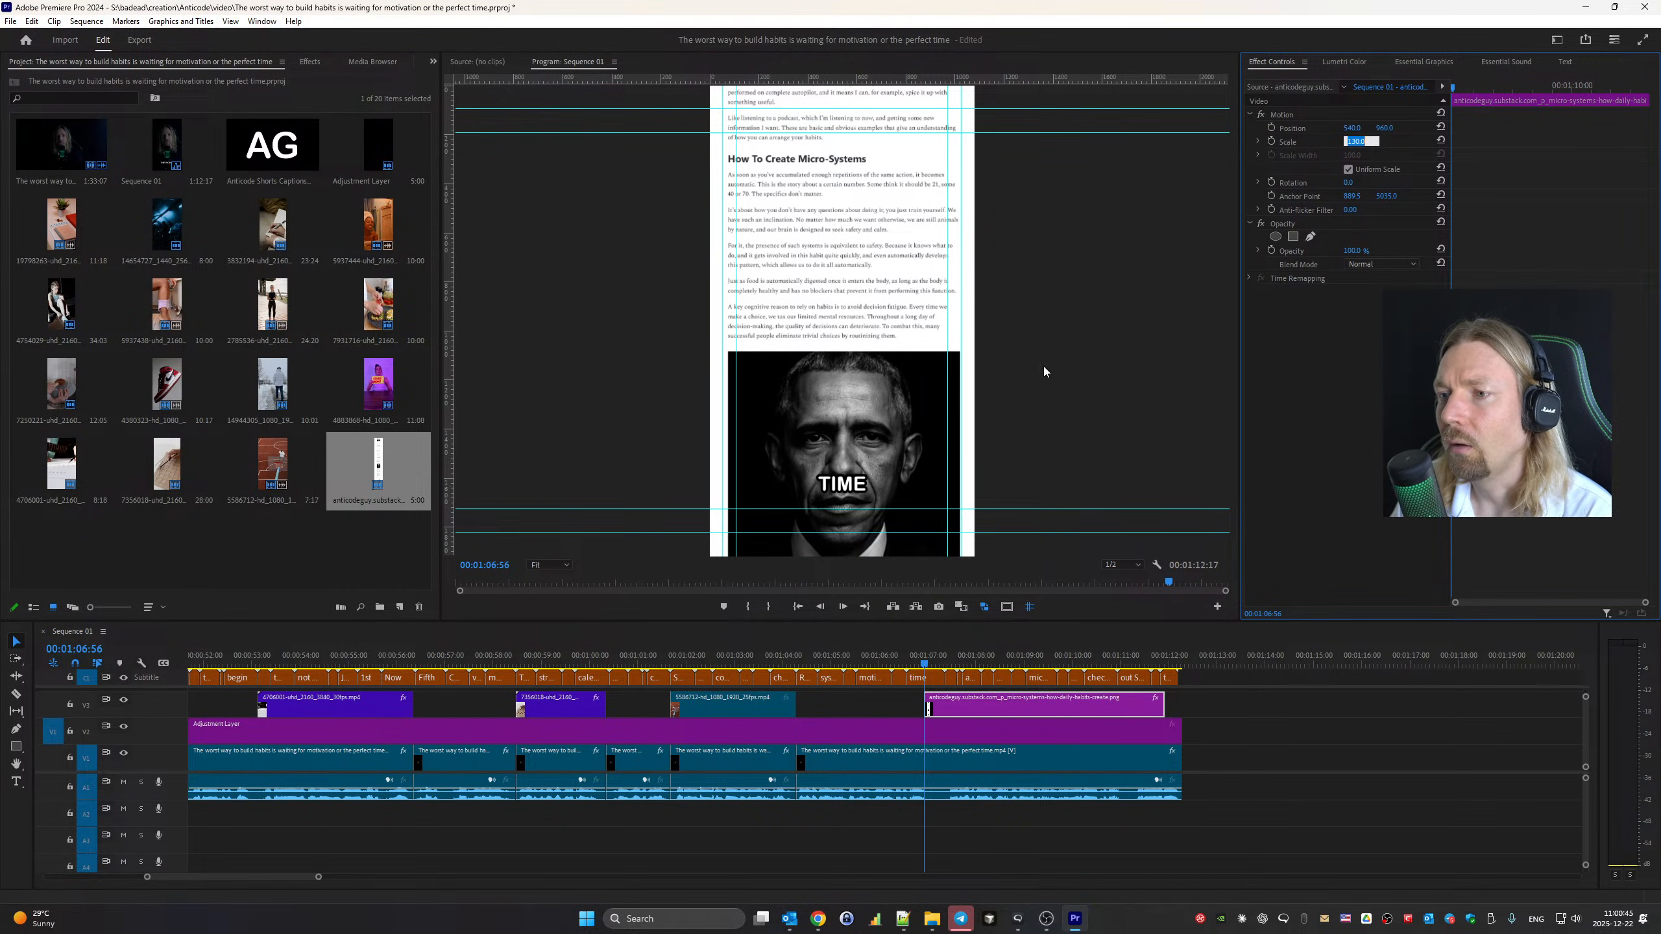
key("Return")
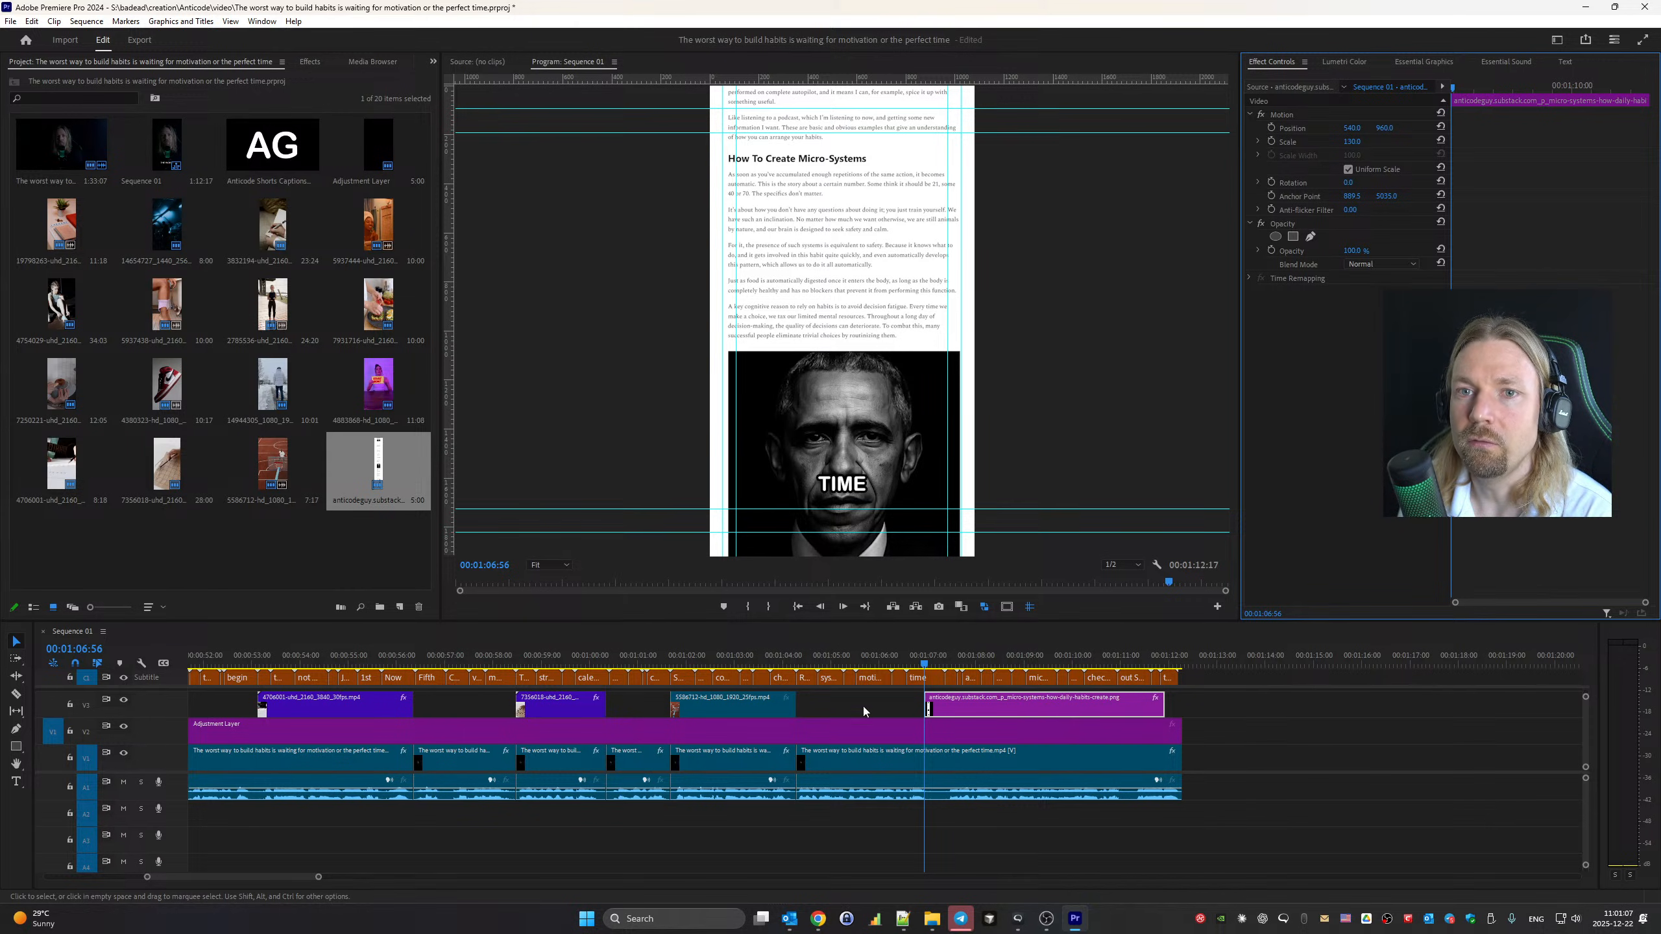
Try to bring the beginning of the article into the frame with a vertical position of 10871
mouse_move(289, 874)
left_mouse_down()
mouse_move(163, 876)
mouse_move(298, 876)
left_mouse_up()
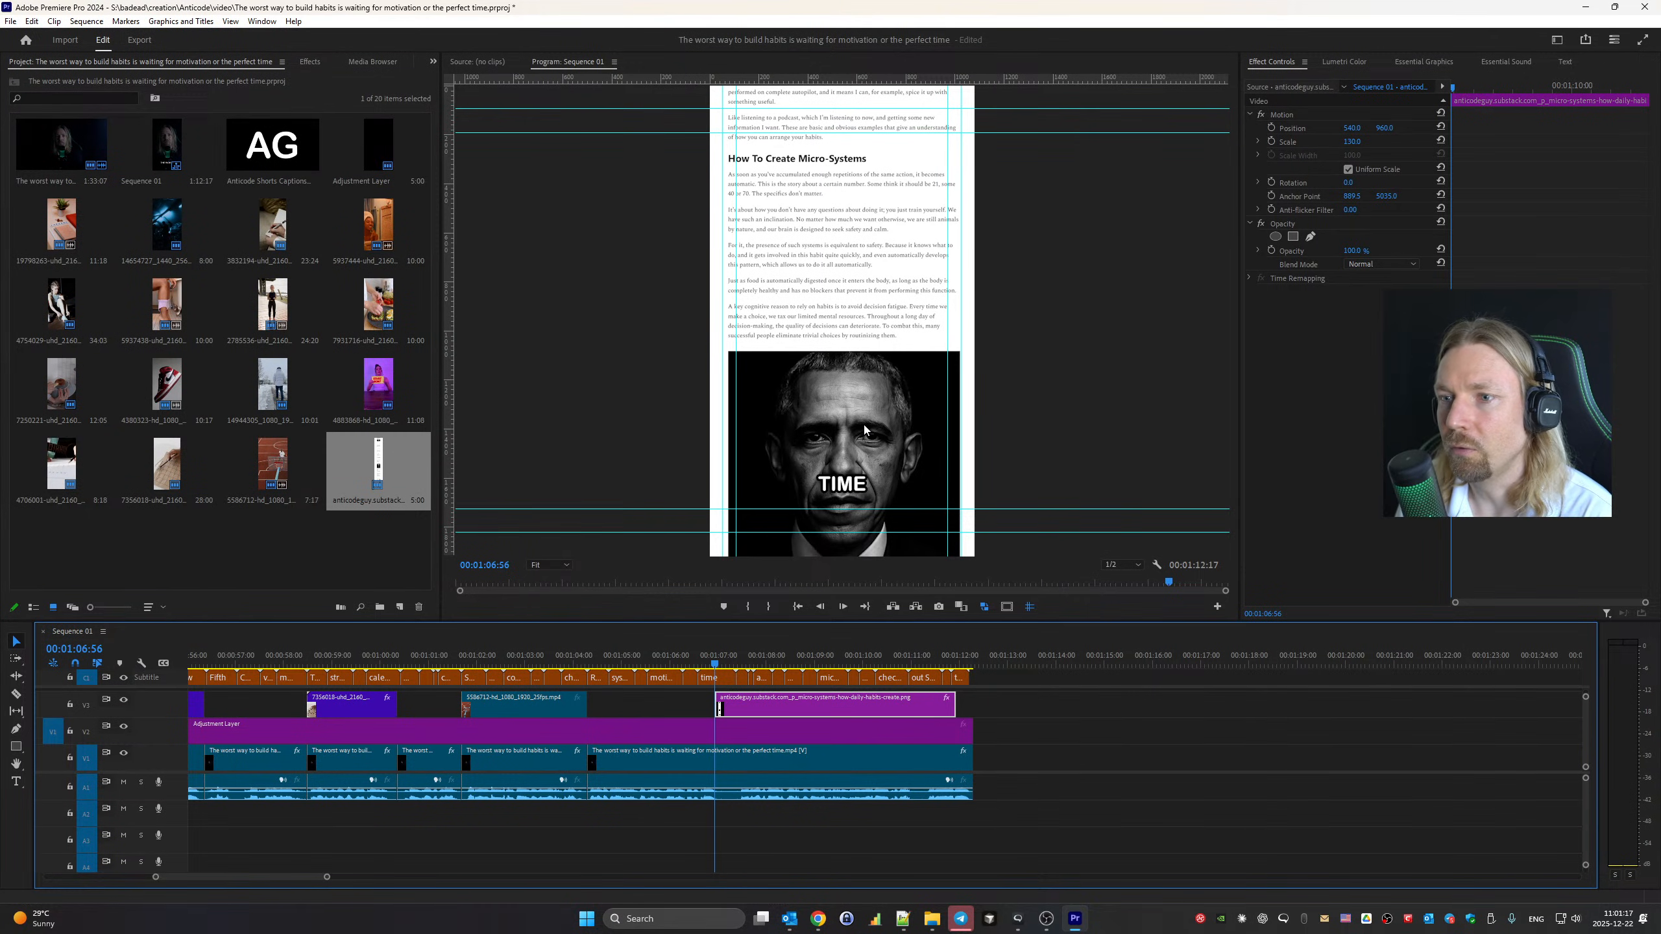
scroll(771, 753, "up", 1)
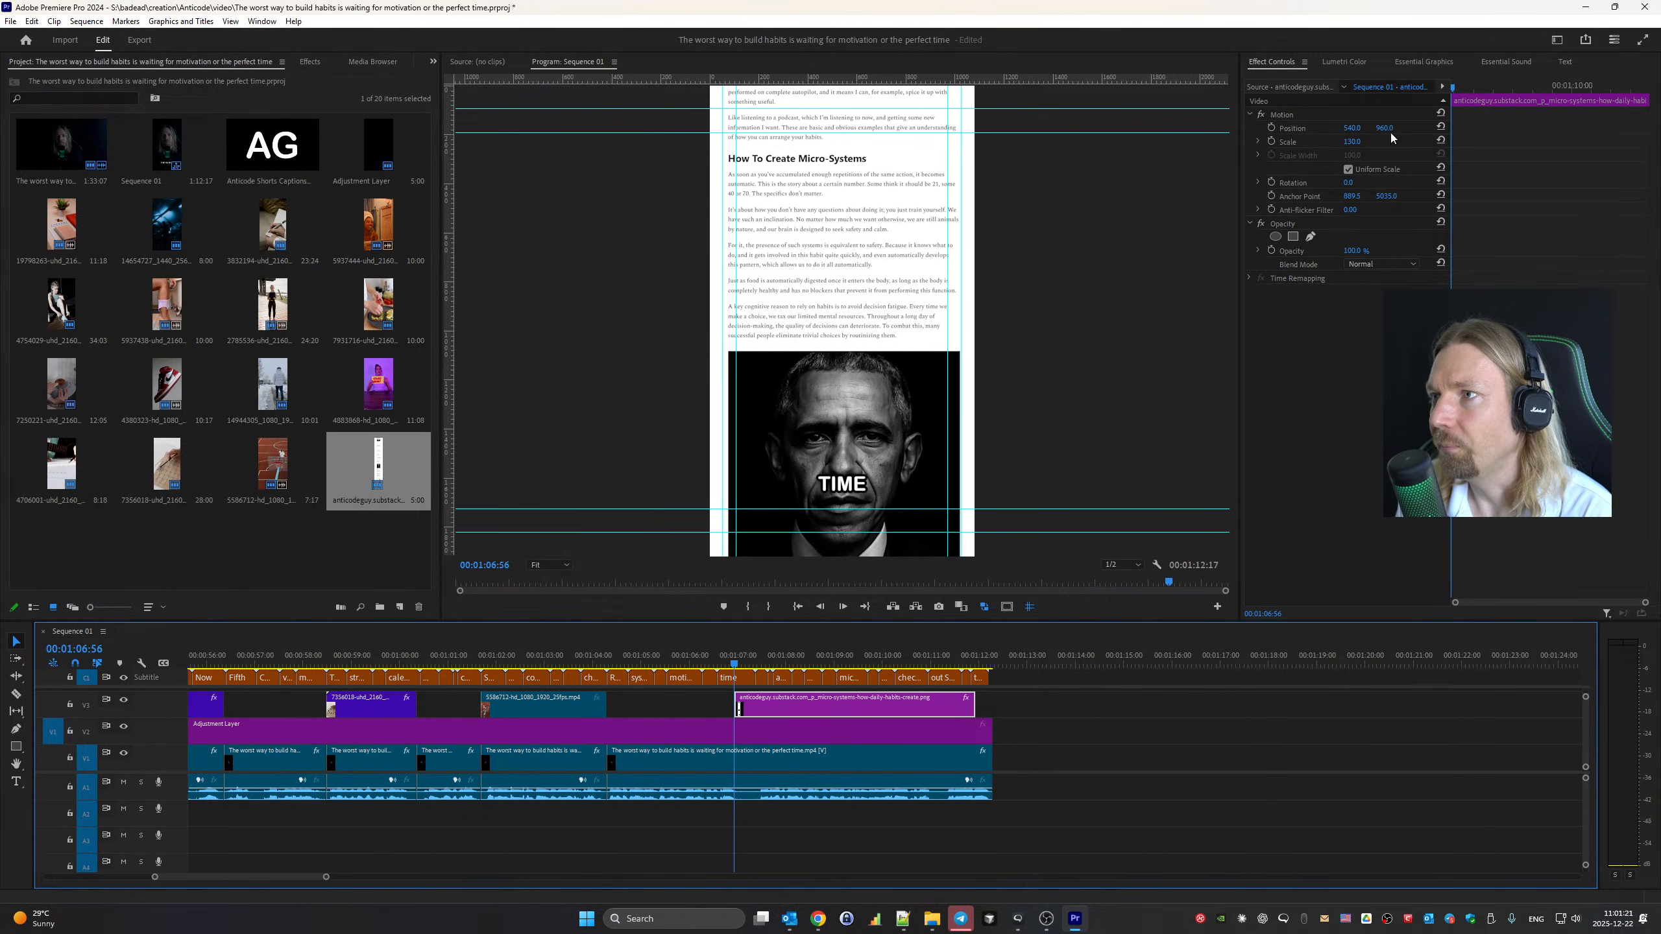
left_click_drag(1387, 129, 1392, 128)
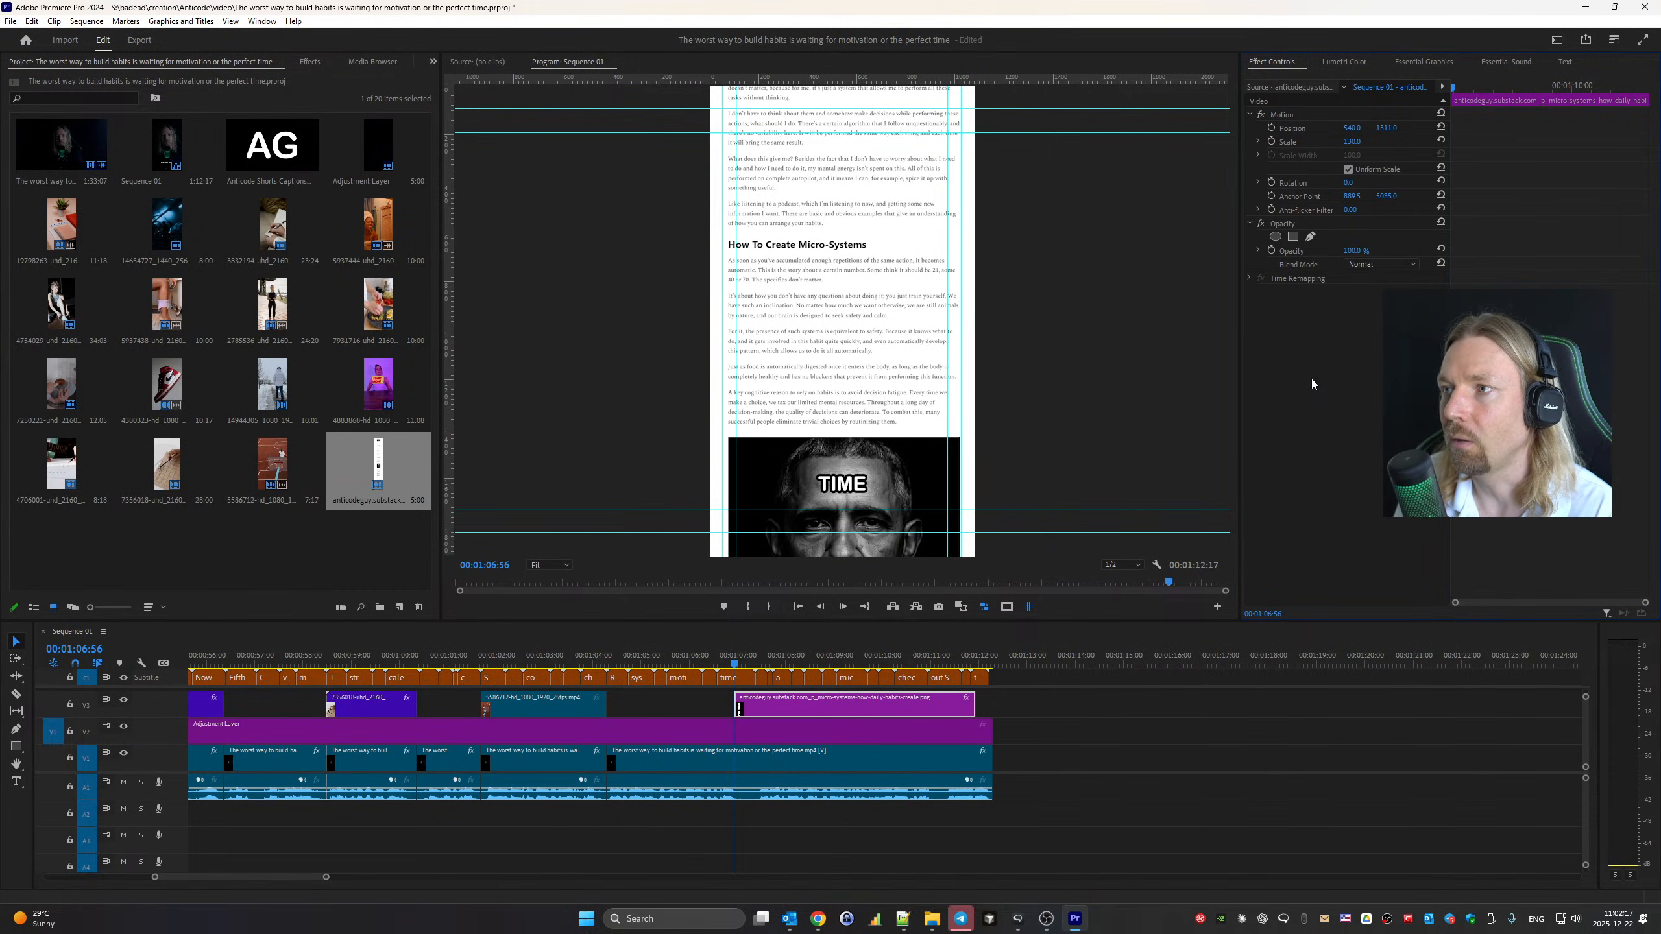
left_click_drag(1451, 393, 1478, 392)
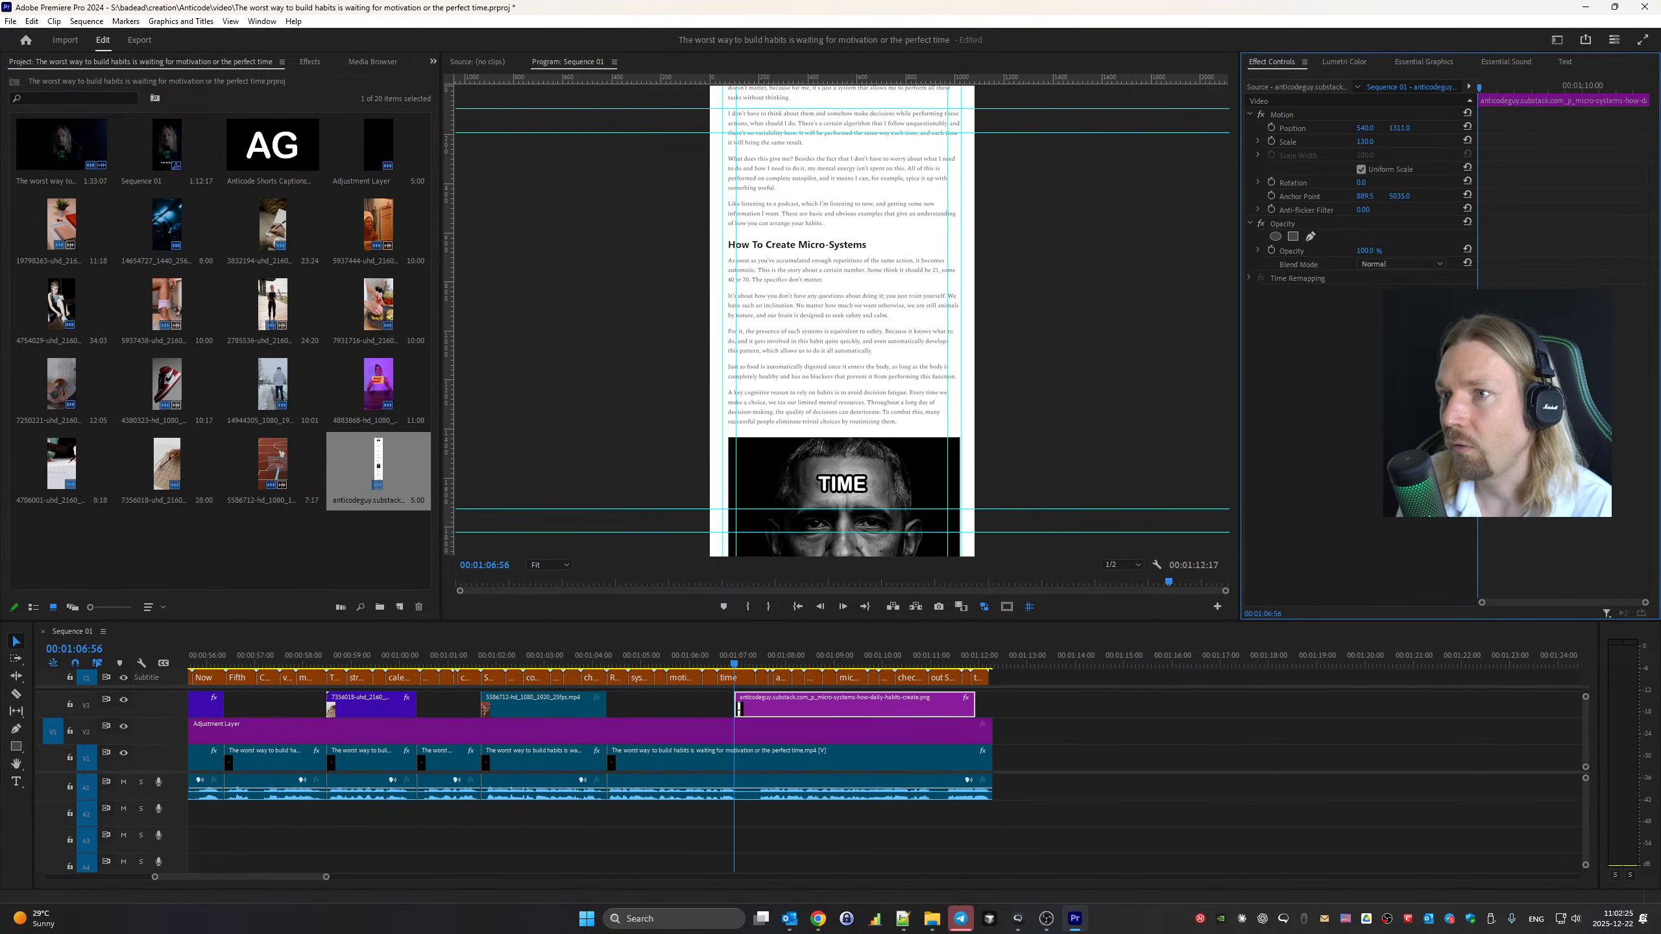
left_click_drag(1394, 131, 1430, 136)
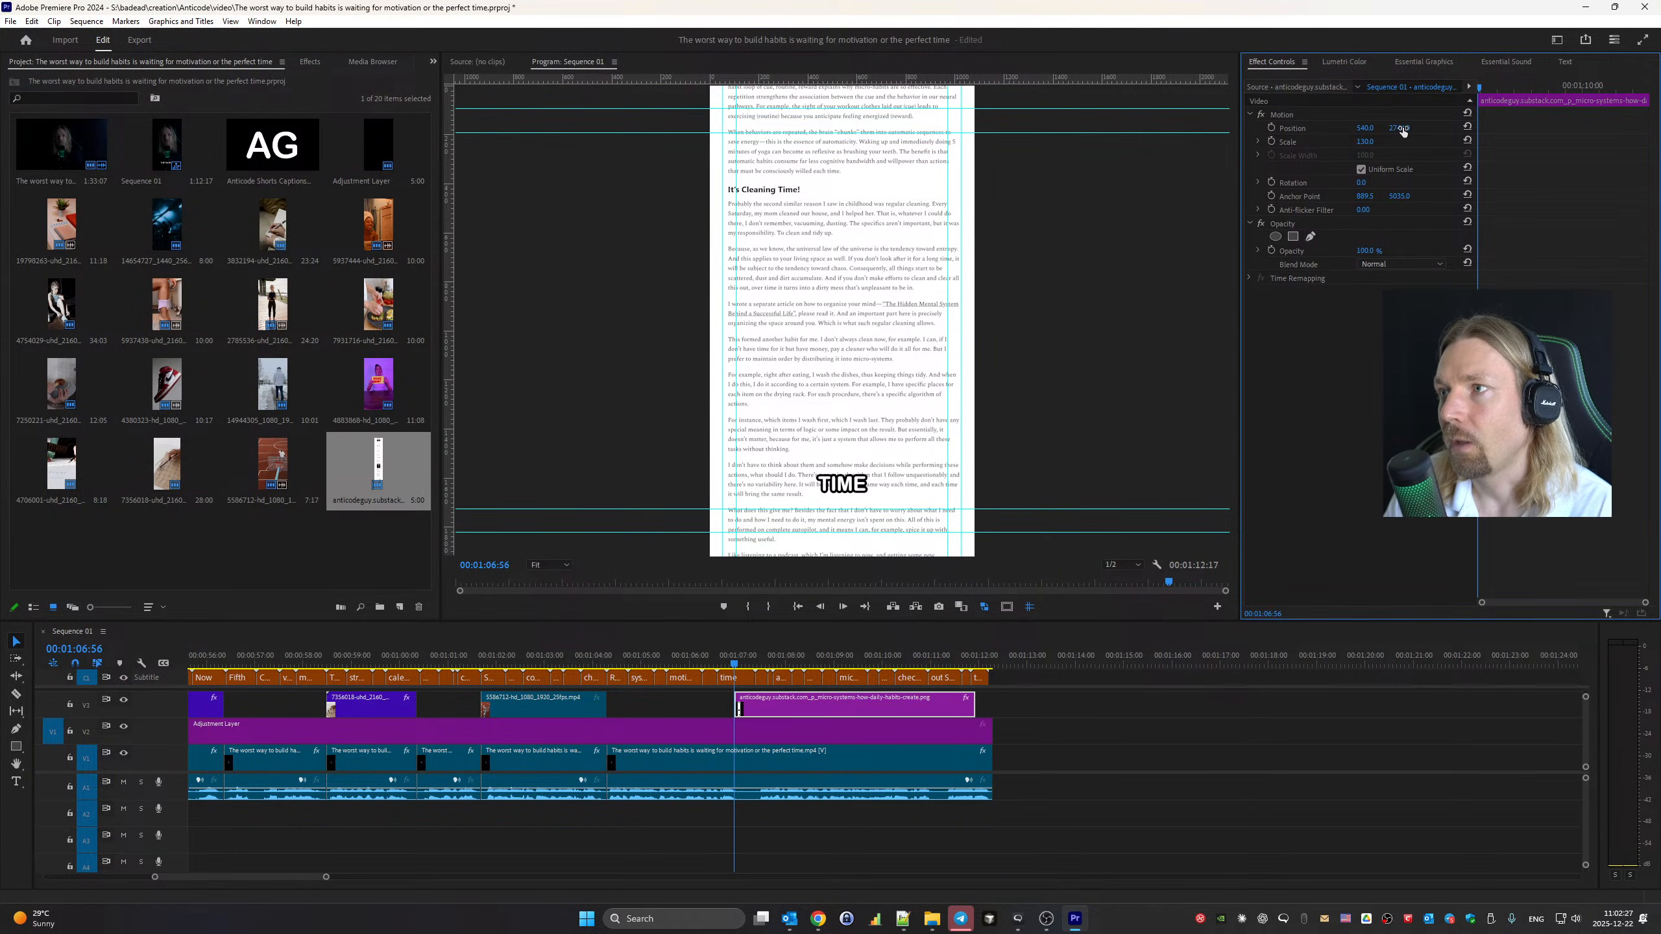
left_click(1404, 127)
type("10871")
key("Return")
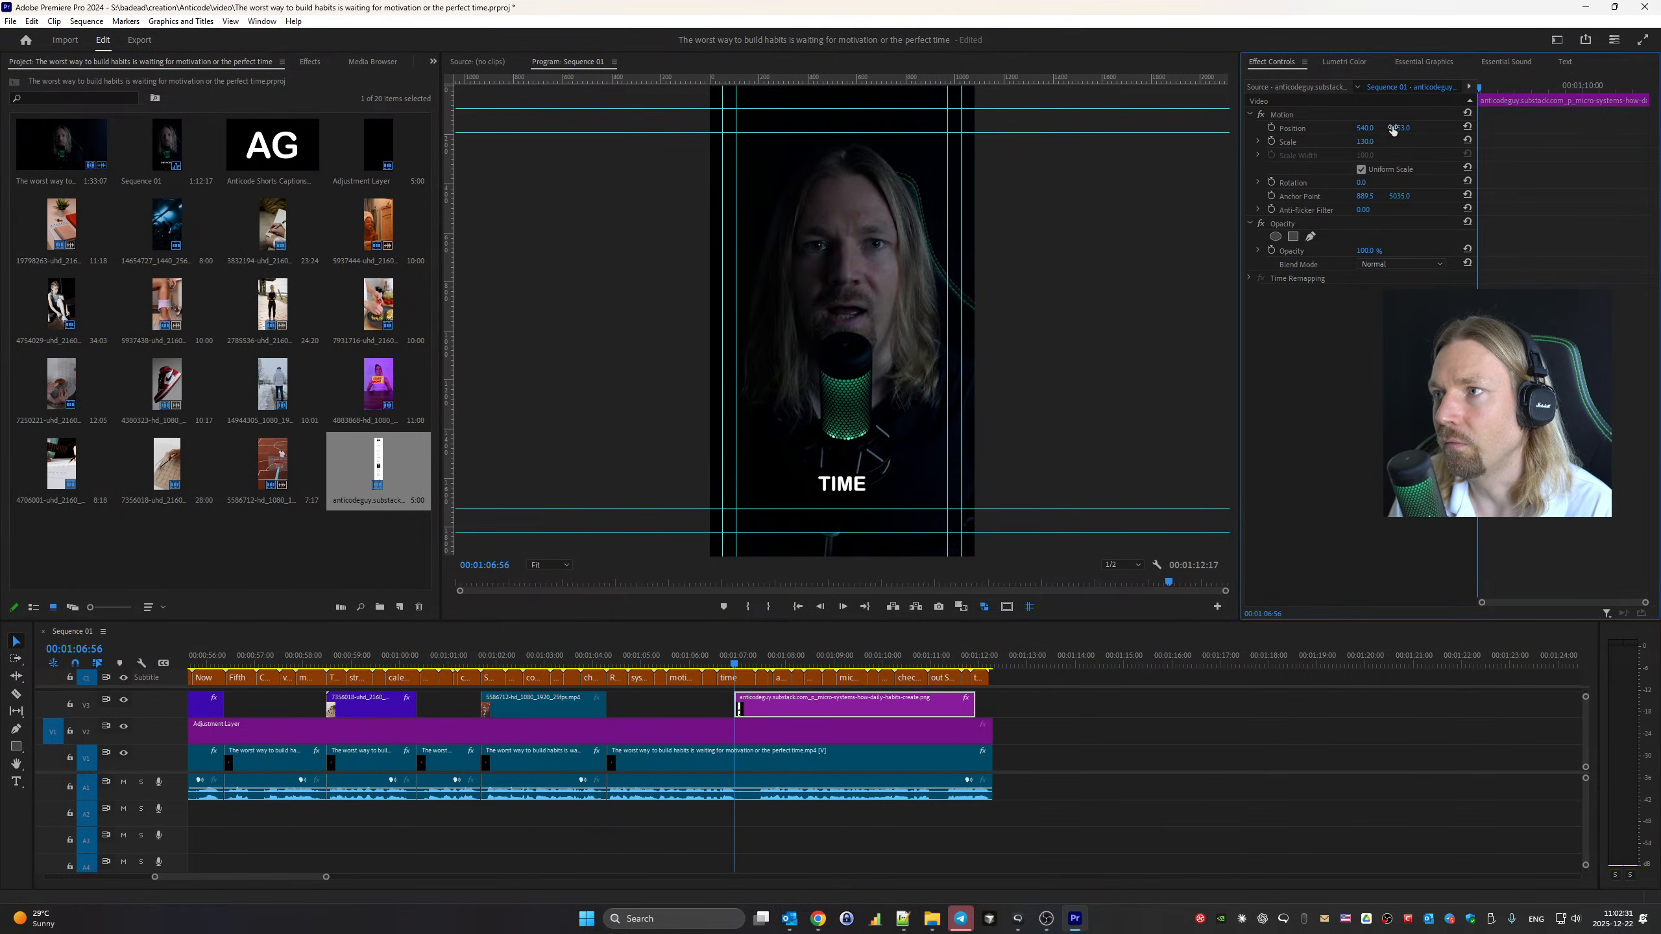
Set the article image's vertical position to 6449, keyframe Position at 00:01:06:56, and play on to 00:01:07:57
left_click_drag(1399, 129, 1075, 148)
left_click_drag(1400, 129, 970, 128)
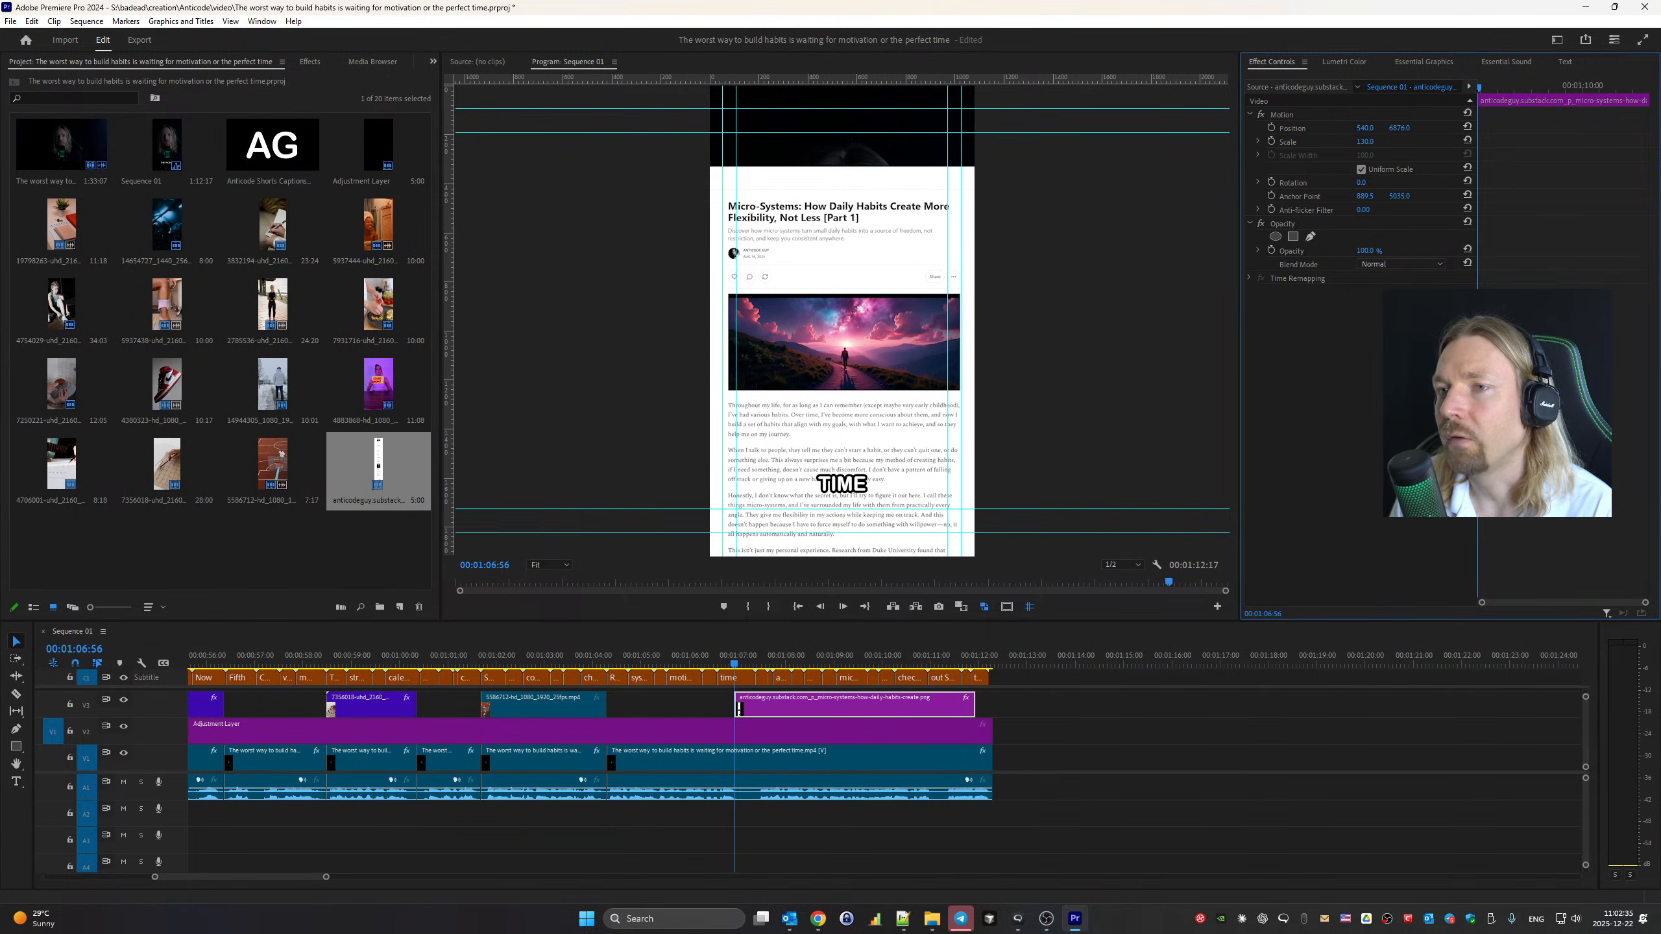
left_click_drag(1399, 129, 1318, 128)
left_click(1272, 129)
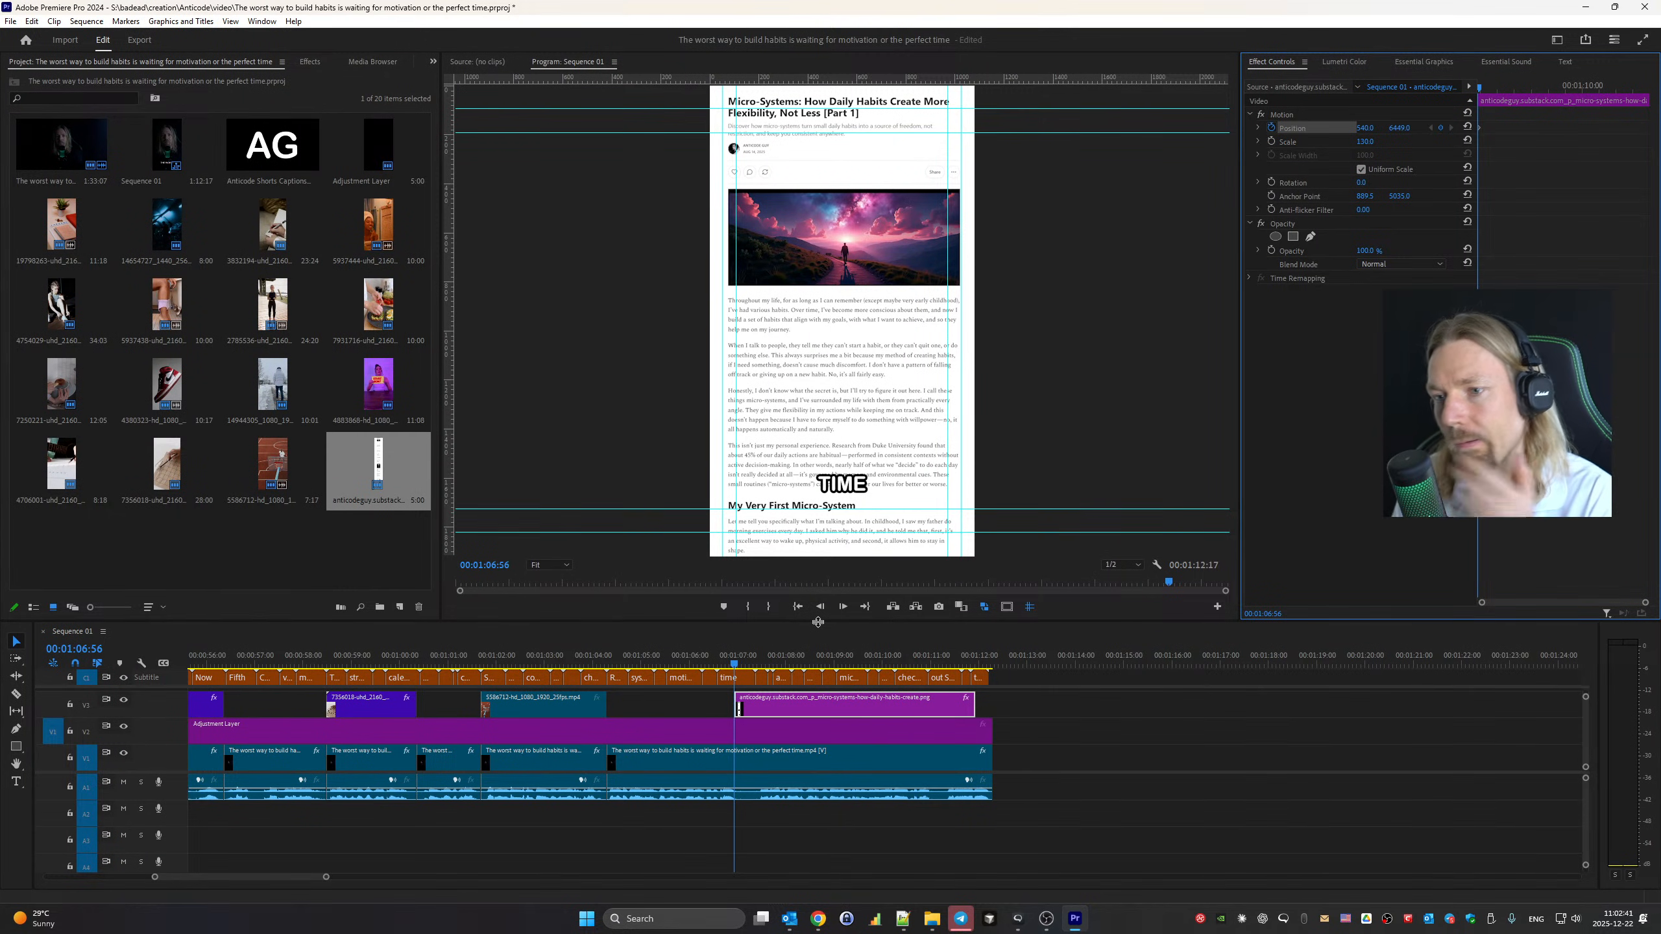
key("space")
key("space")
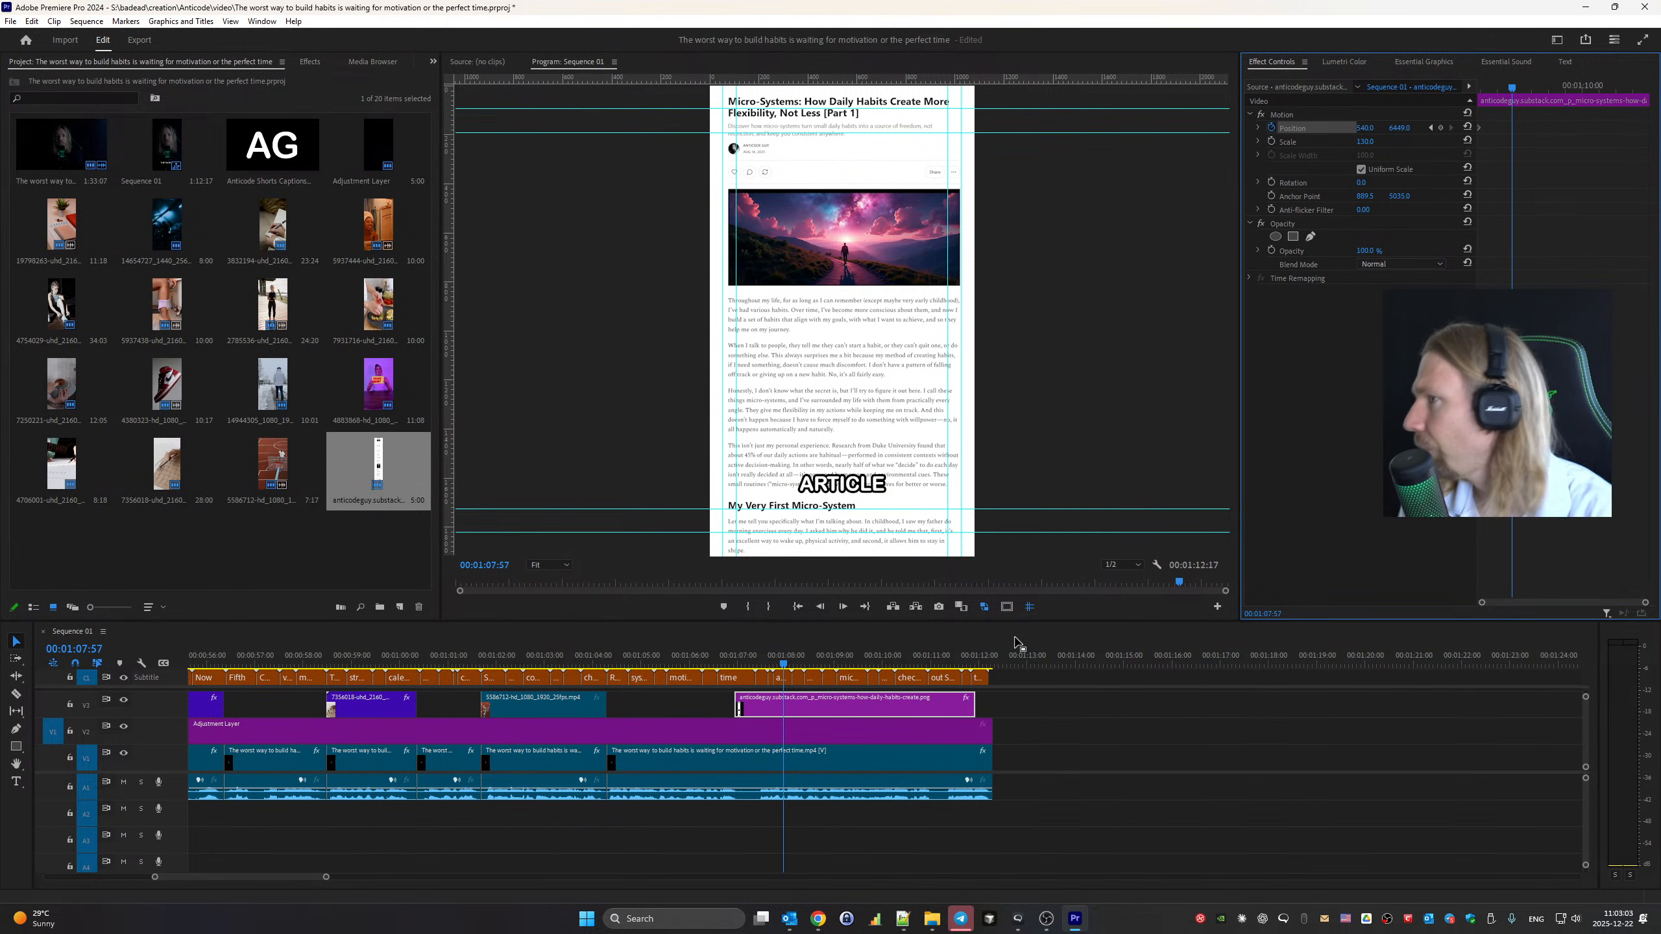
Play on to 00:01:10:15 and set the article image's vertical position to -79 there, adding a second Position keyframe
key("space")
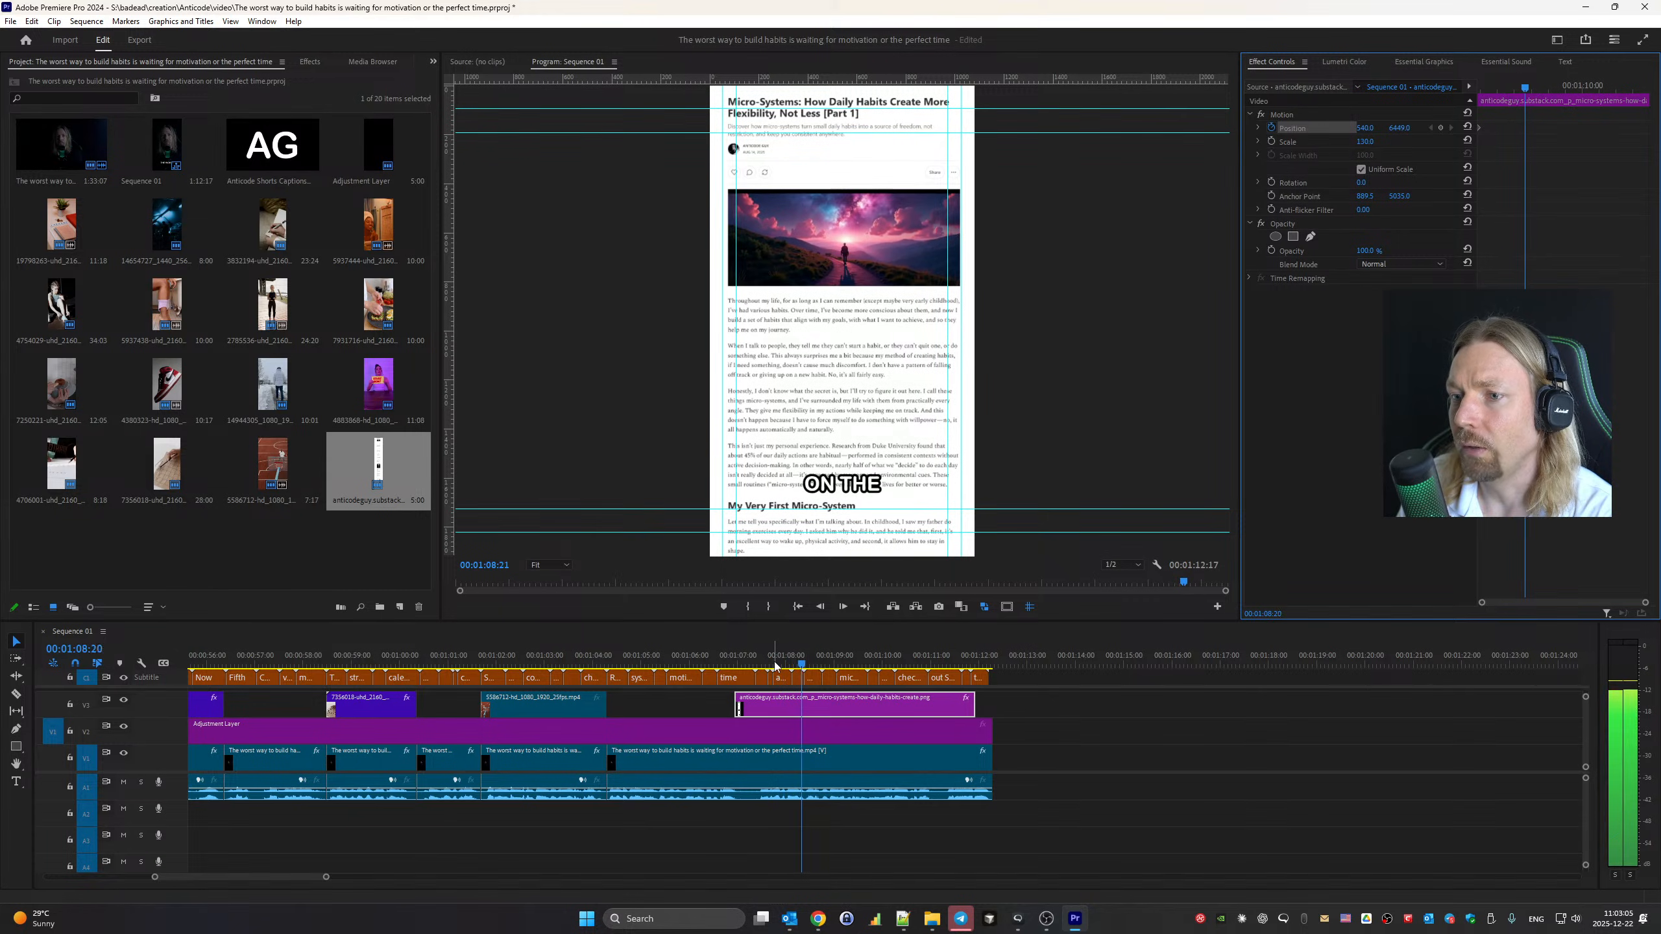
left_click(856, 656)
key("space")
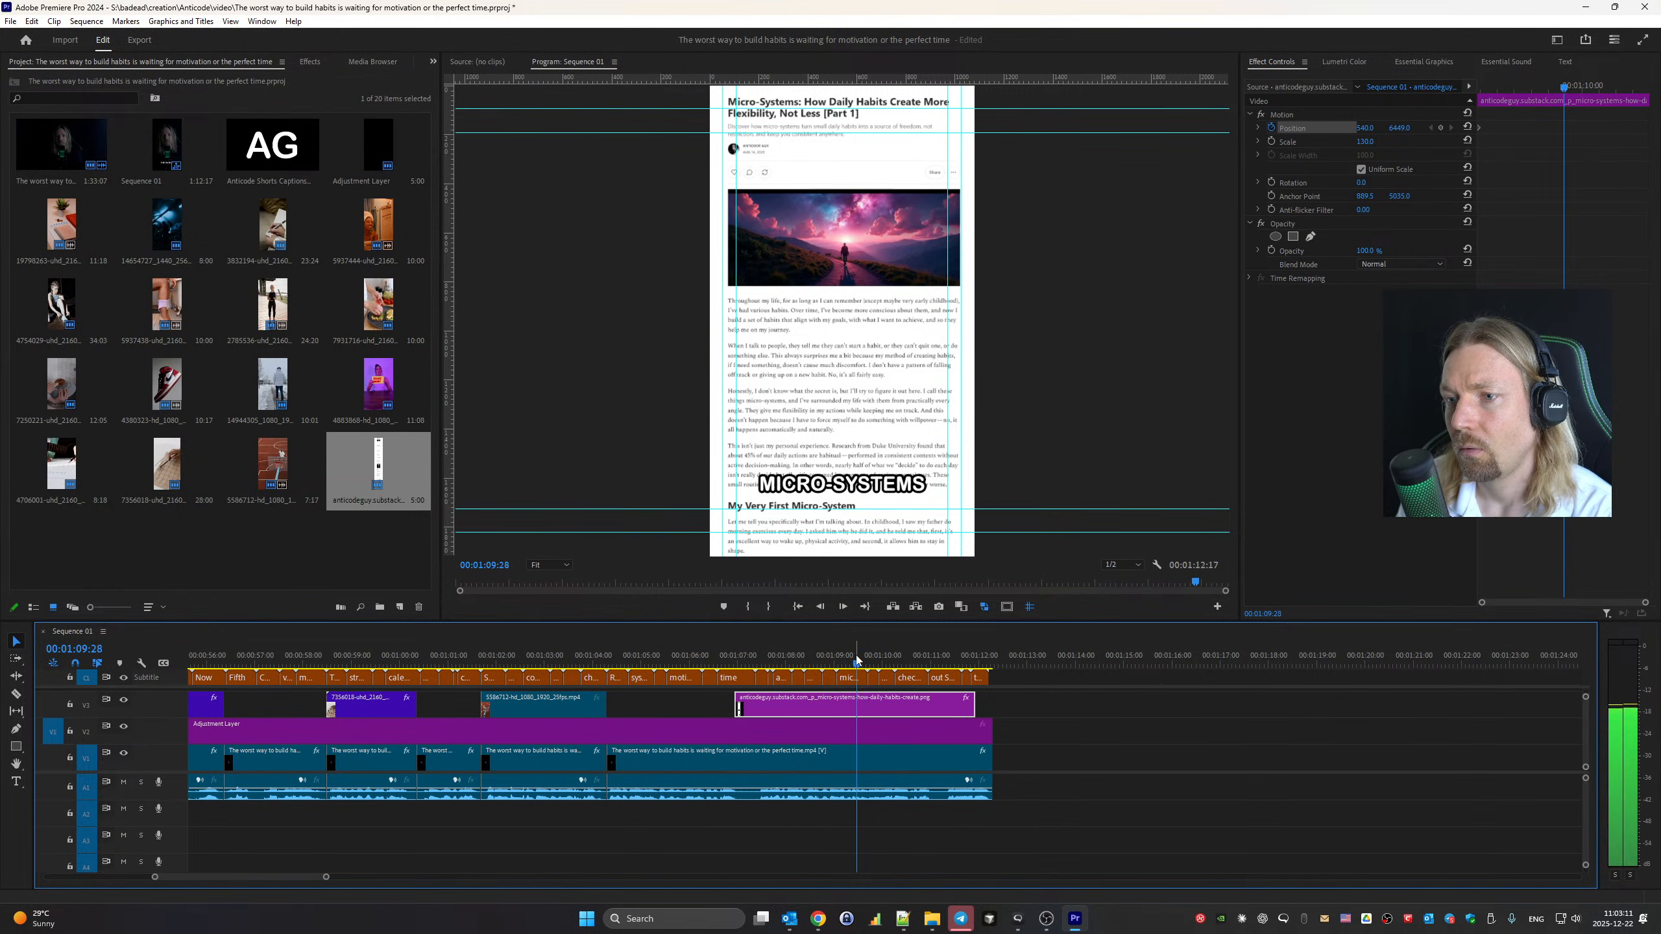
left_click(872, 657)
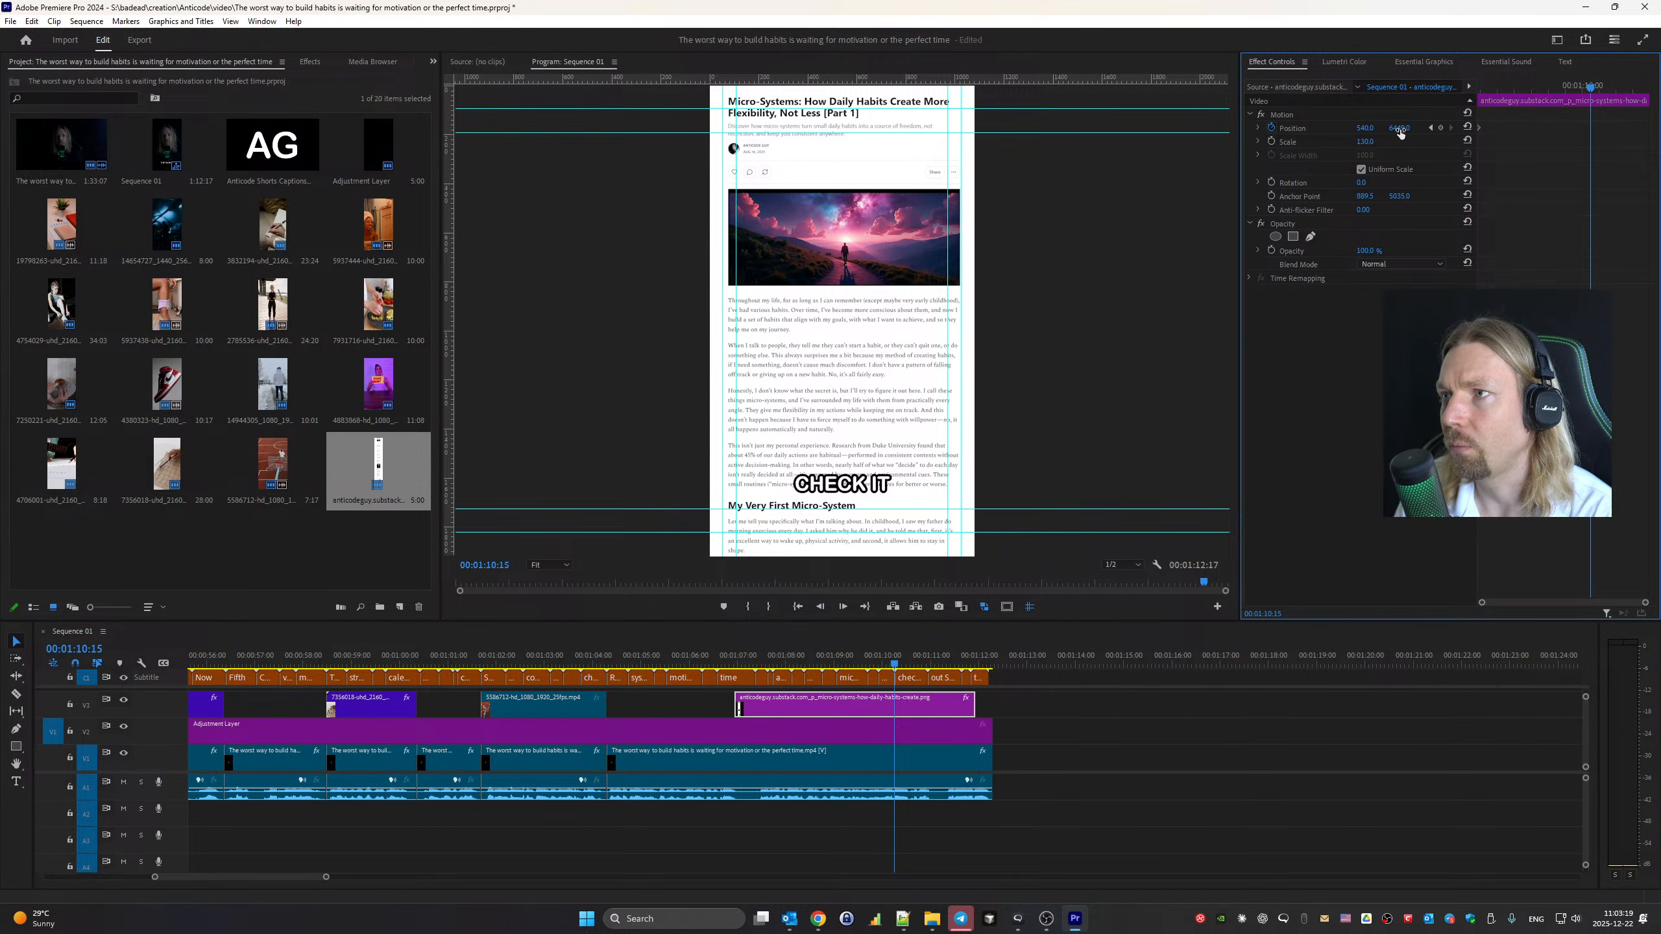
left_click_drag(1400, 129, 1363, 131)
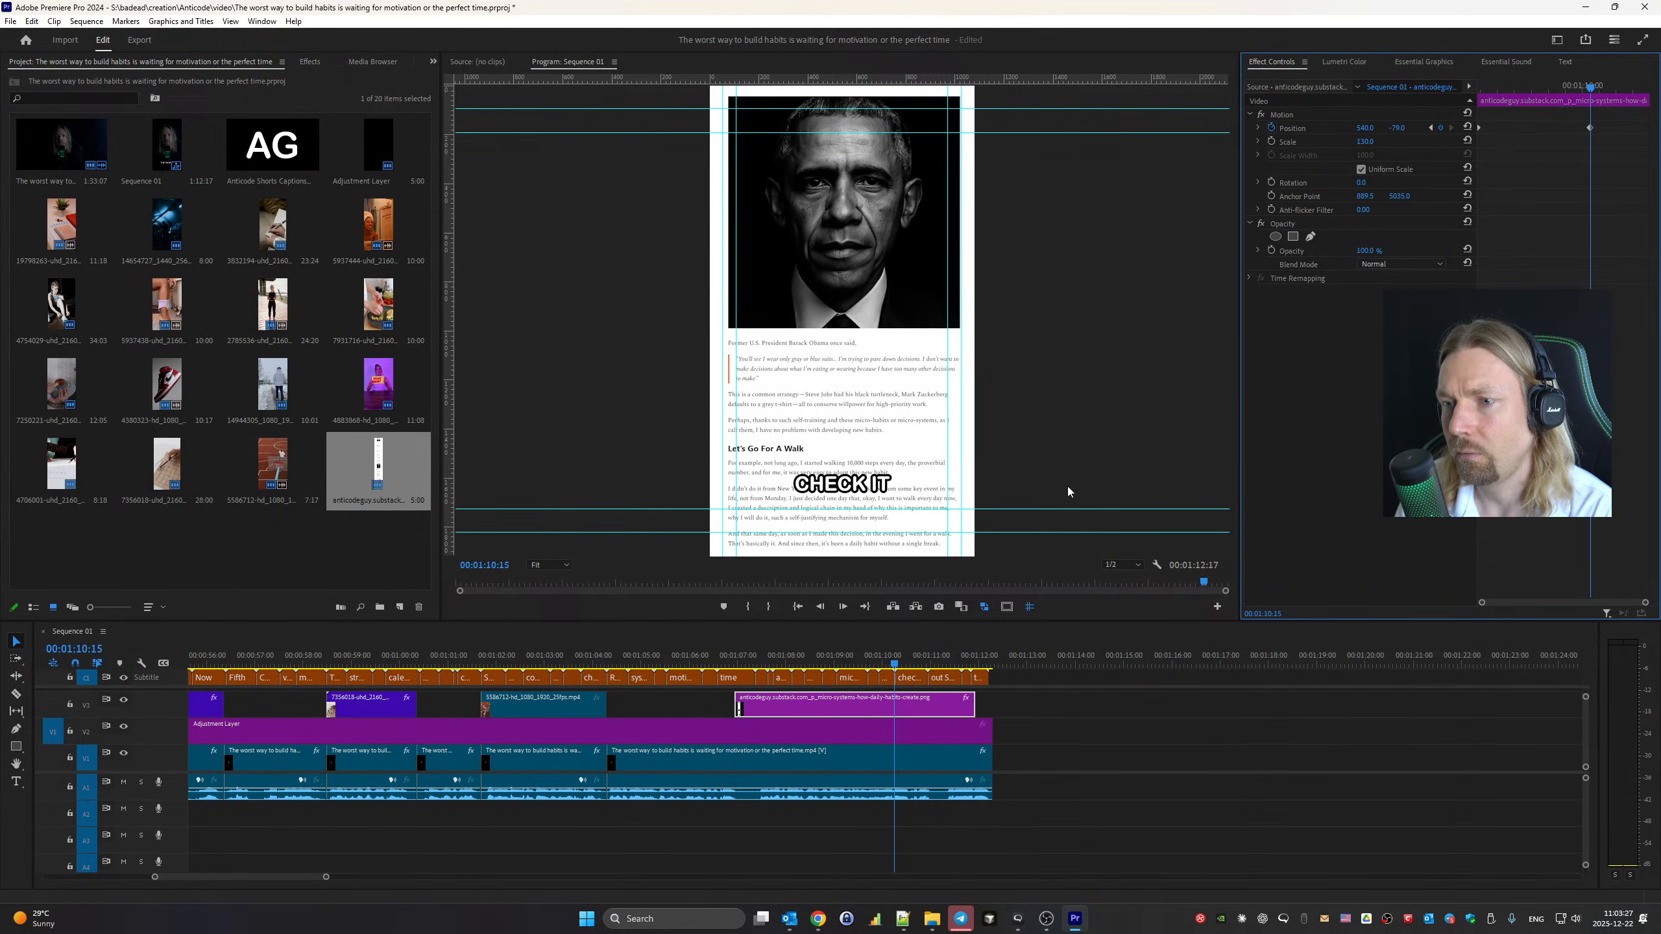
Switch both Position keyframes to Bezier temporal interpolation and reshape the velocity curve so the scroll starts slowly and speeds up
left_click(1258, 128)
right_click(1591, 129)
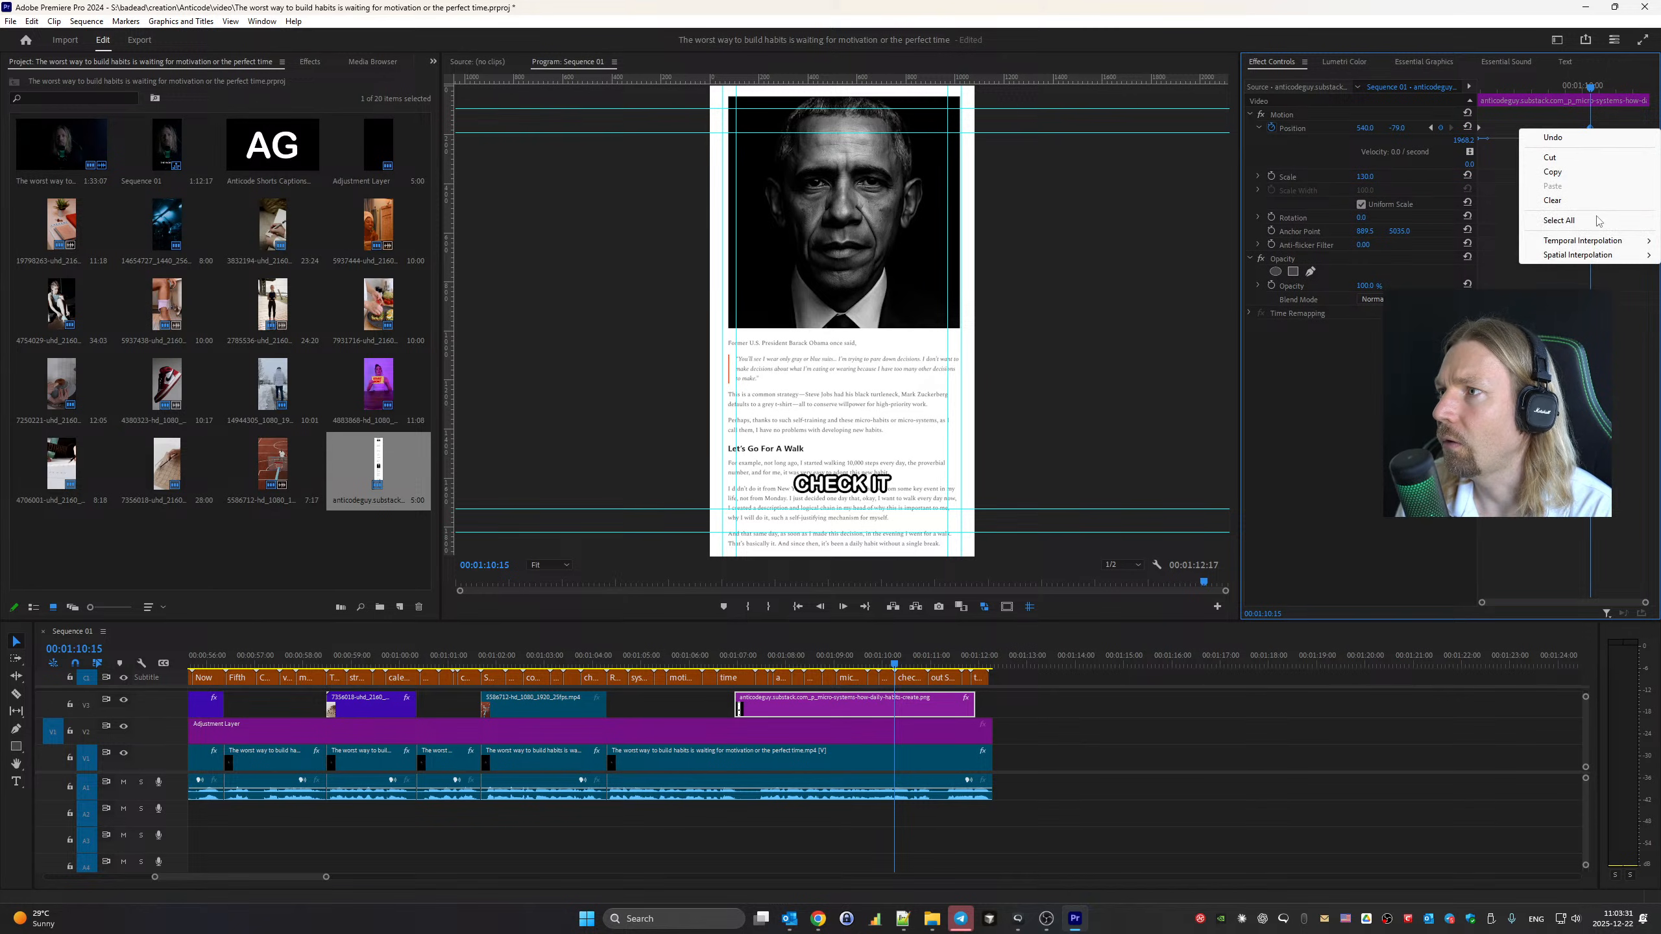
mouse_move(1583, 240)
left_click(1429, 254)
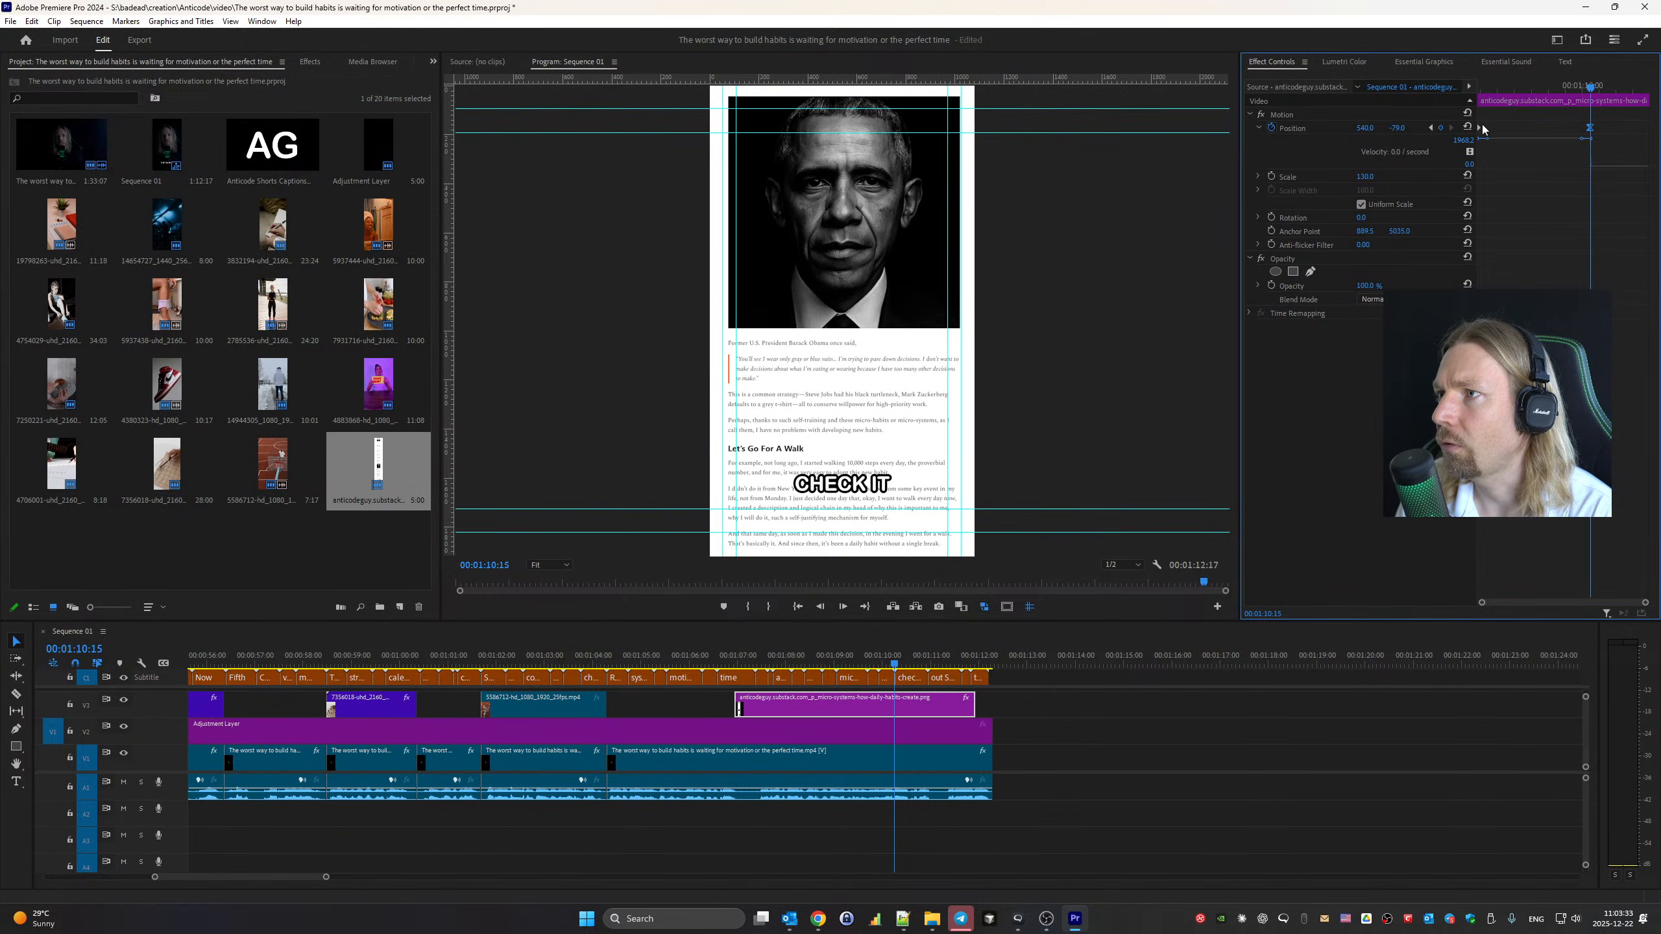
right_click(1481, 132)
mouse_move(1530, 242)
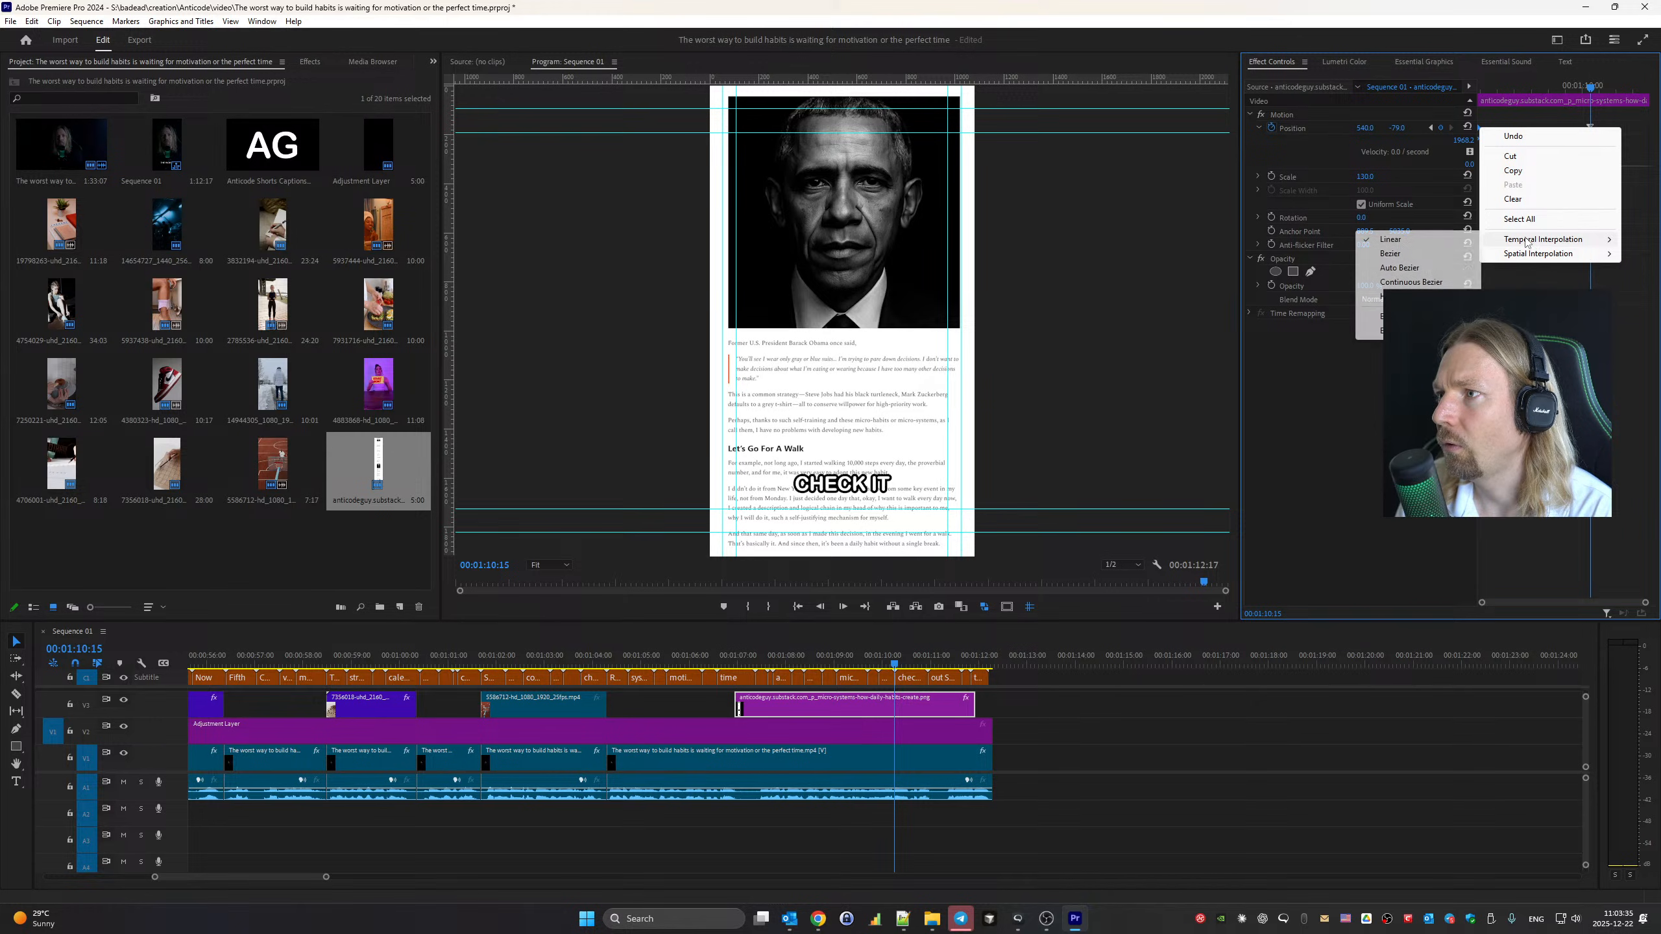
left_click(1391, 253)
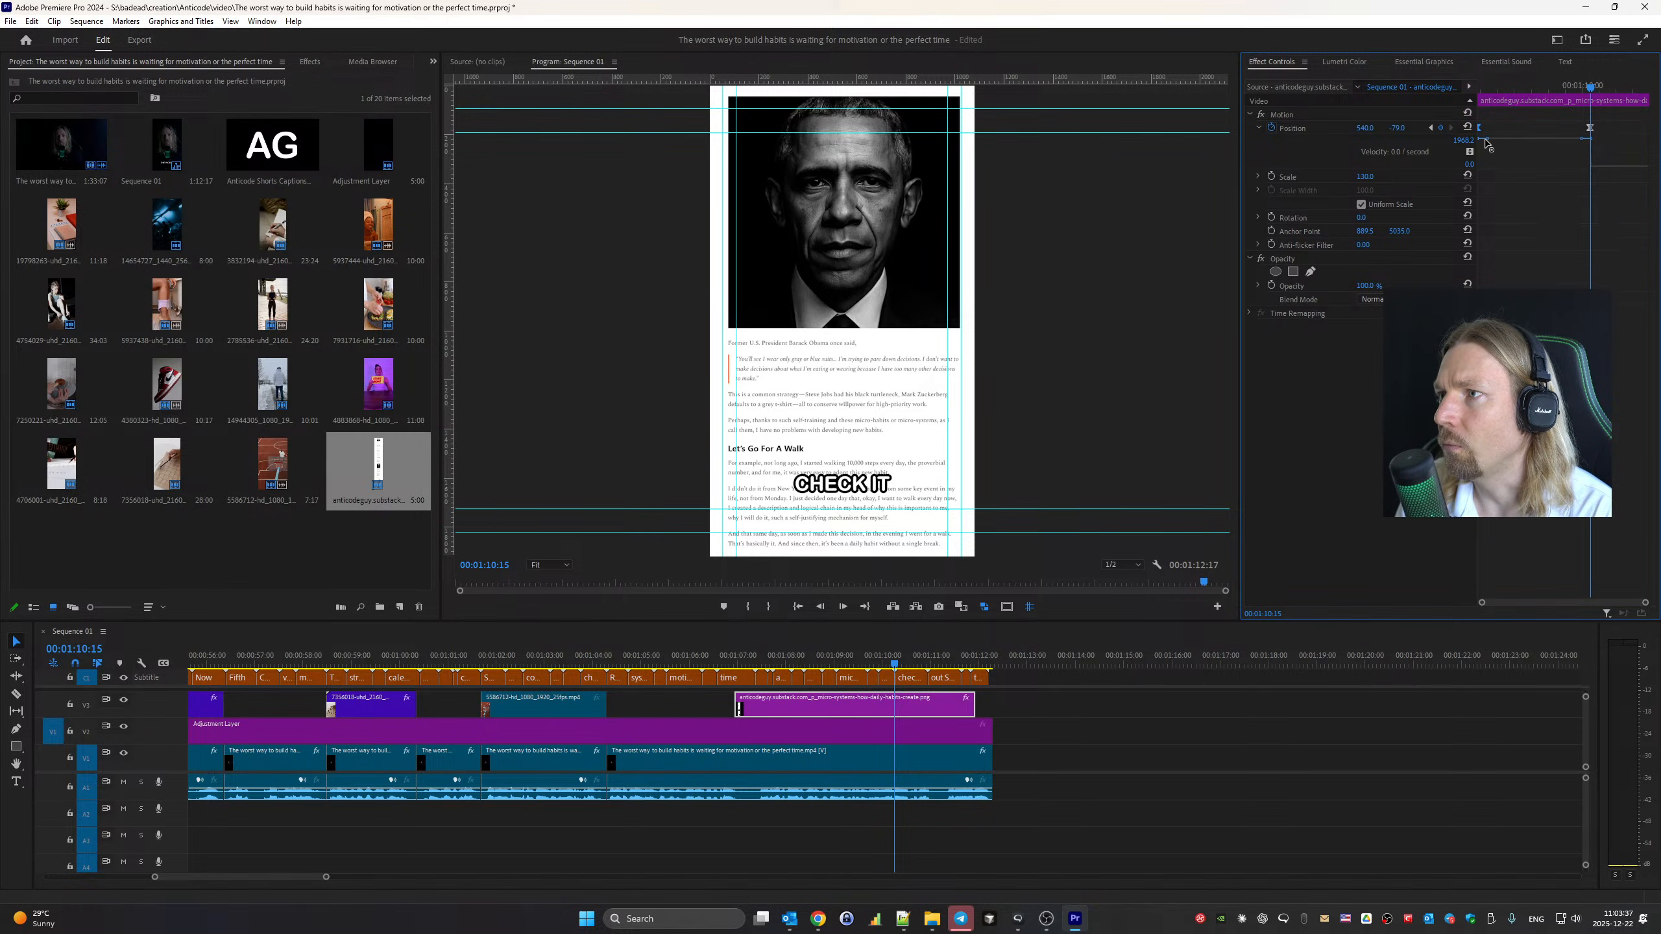
left_click_drag(1486, 143, 1523, 173)
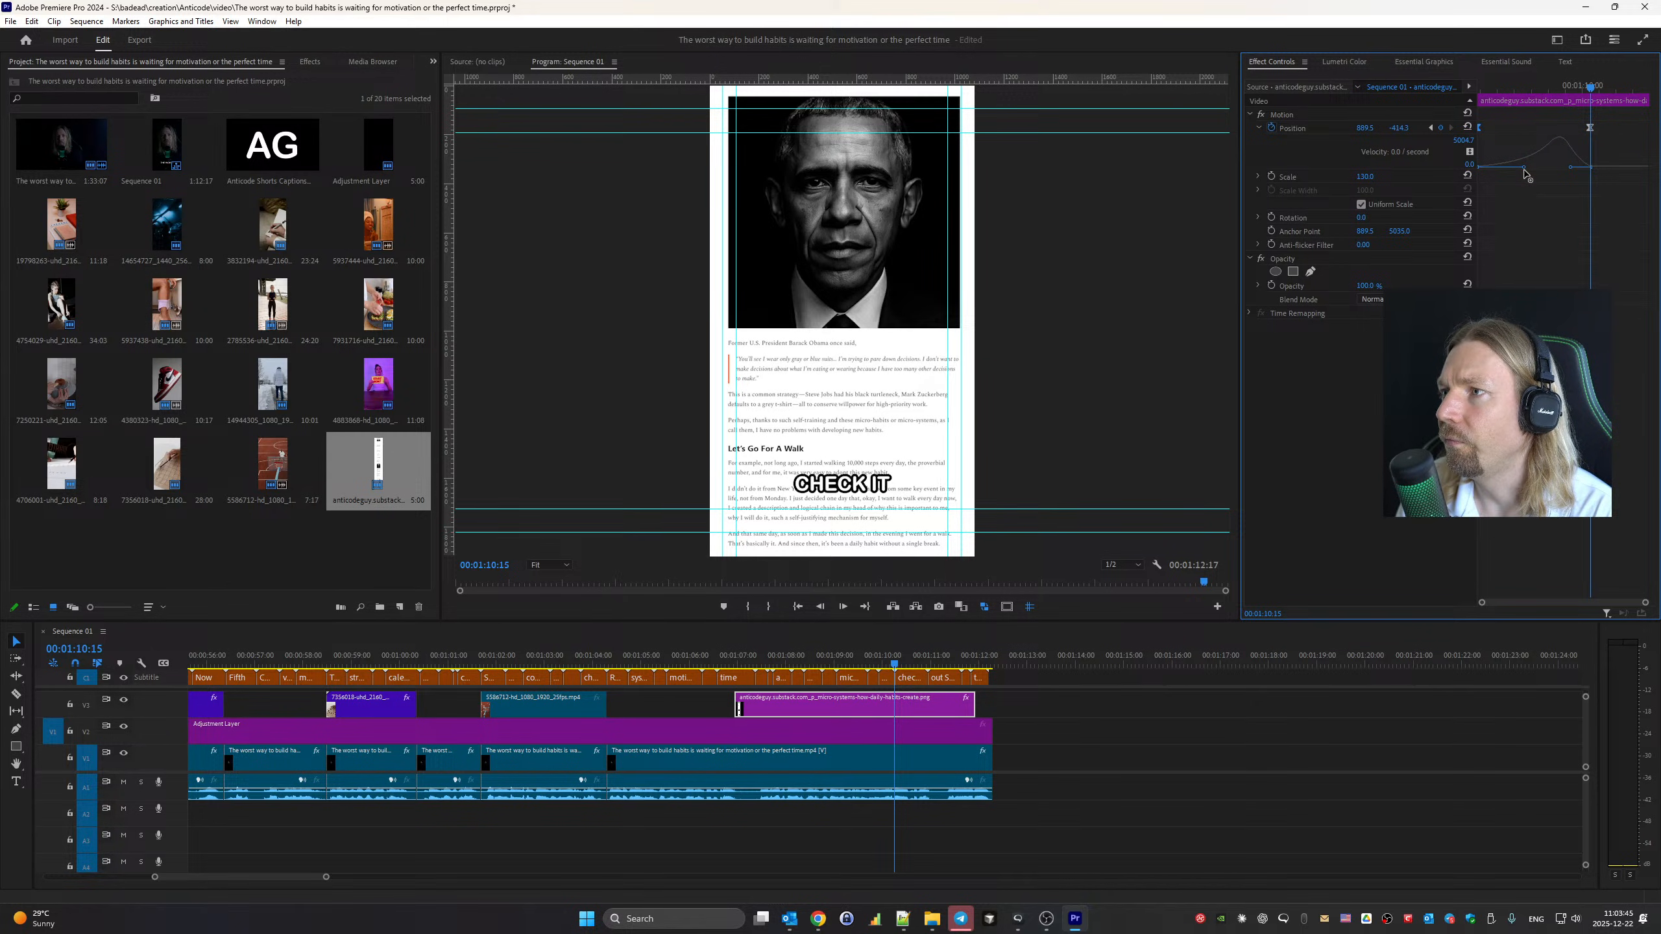
Trim the end of the article clip back to 00:01:10:15 and play back the scrolling section
left_click_drag(974, 705, 894, 705)
left_click(684, 655)
key("space")
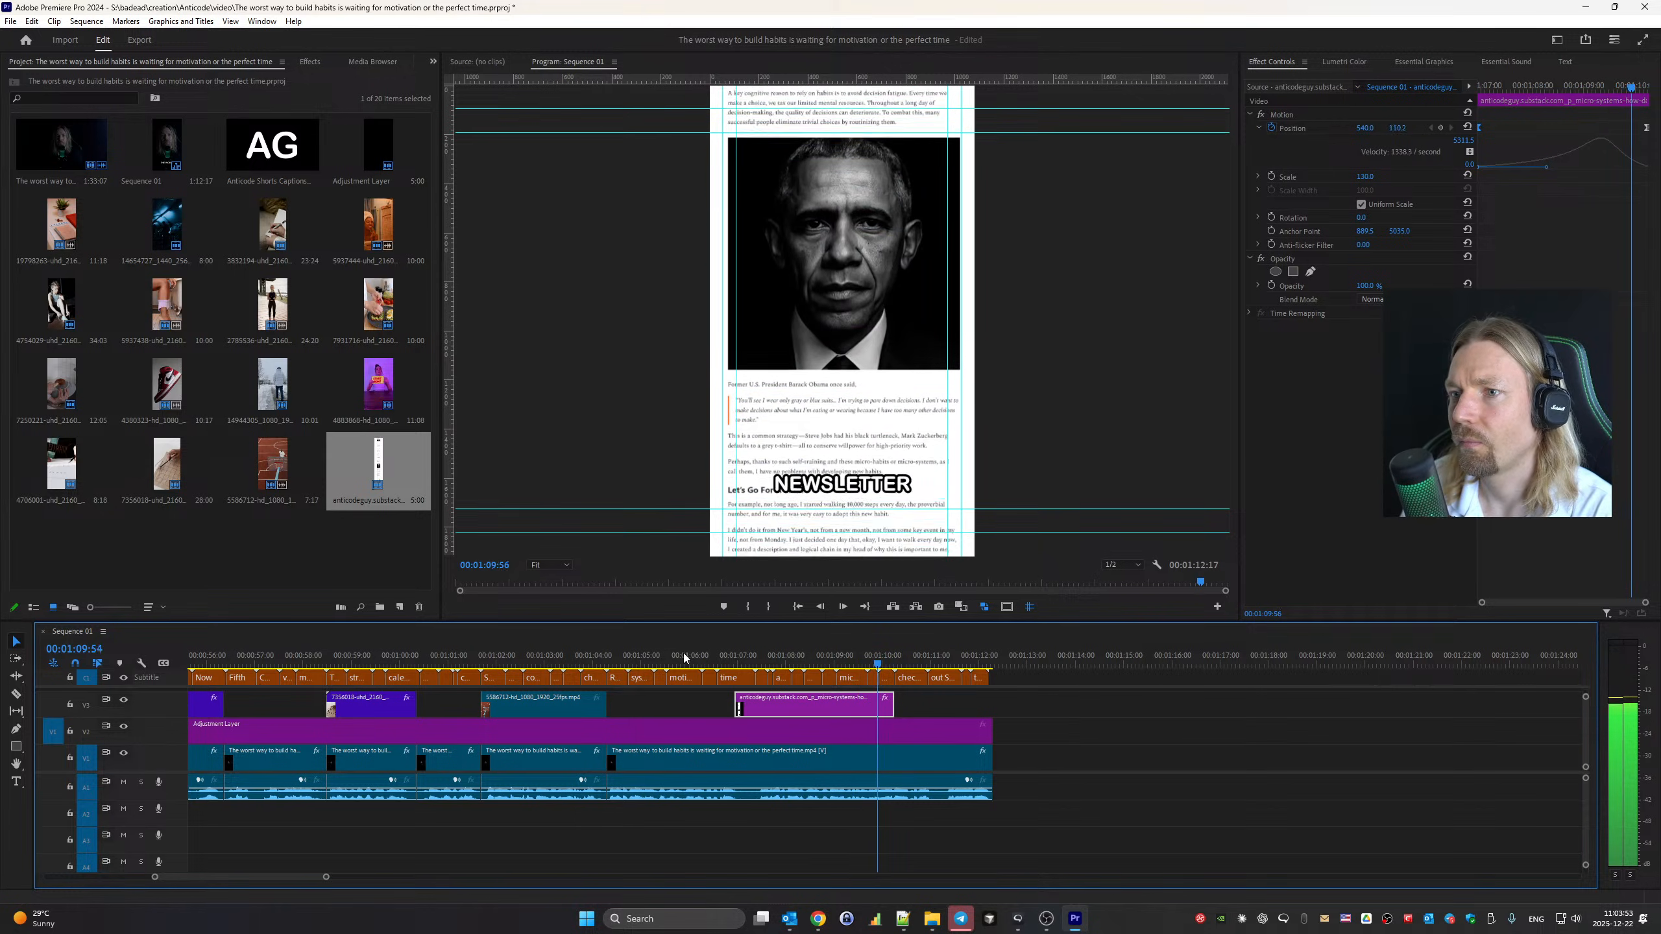
left_click(844, 651)
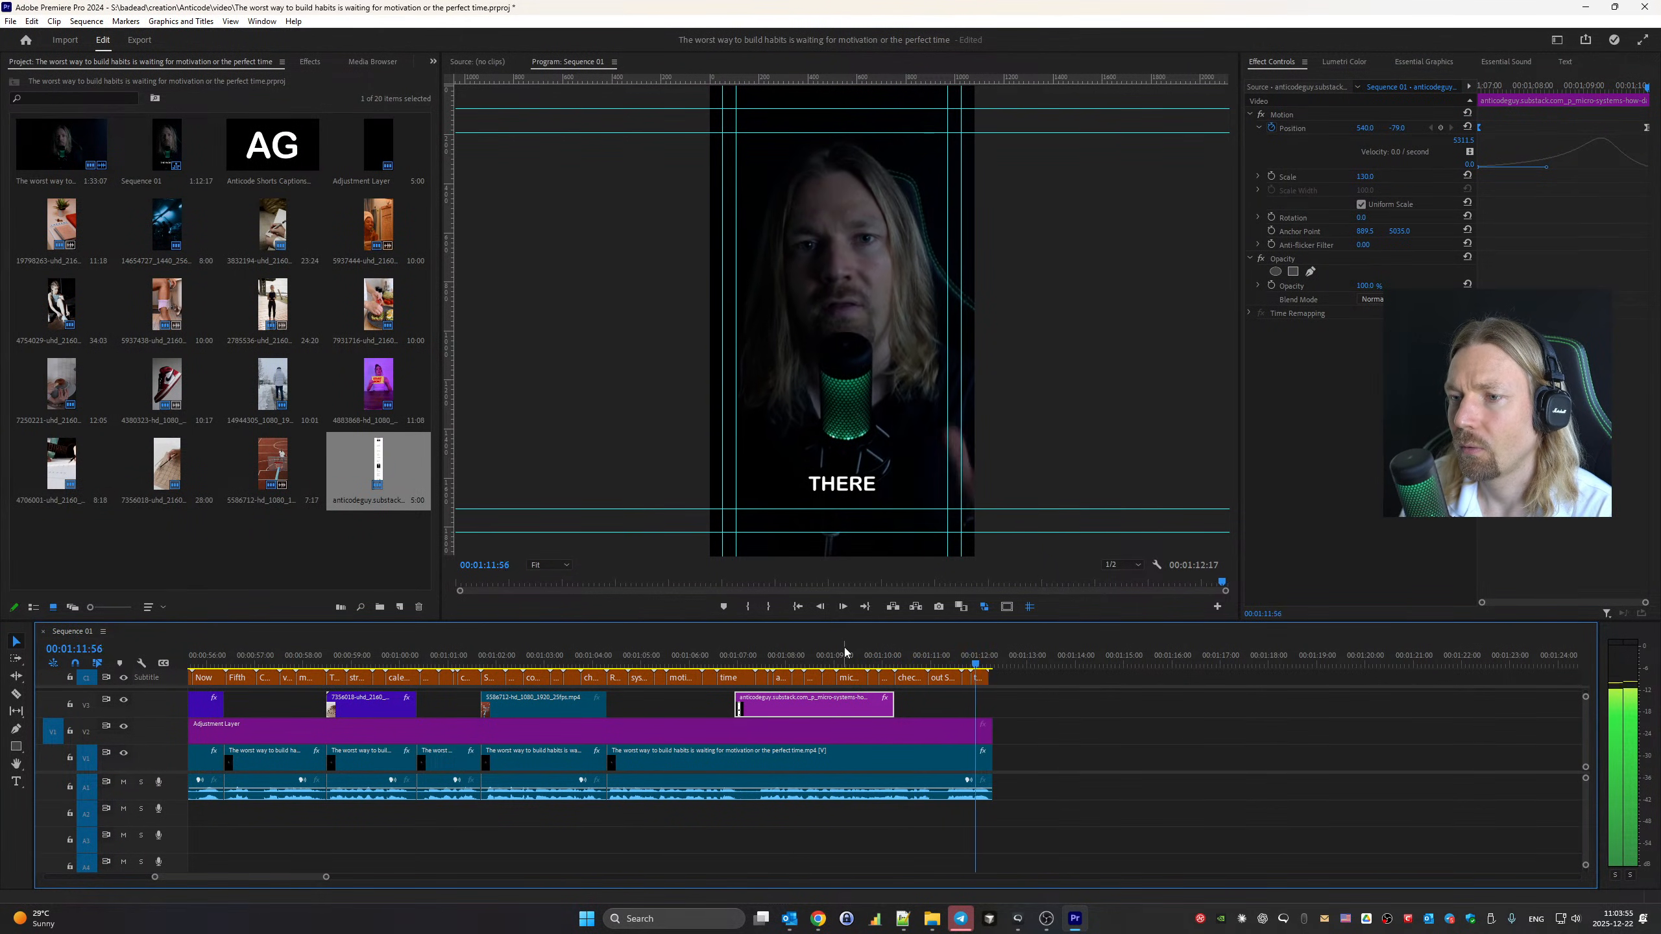
Find the "of data" caption at 00:01:08:45 and correct its text to "of daily"
left_click_drag(846, 651, 807, 656)
key("space")
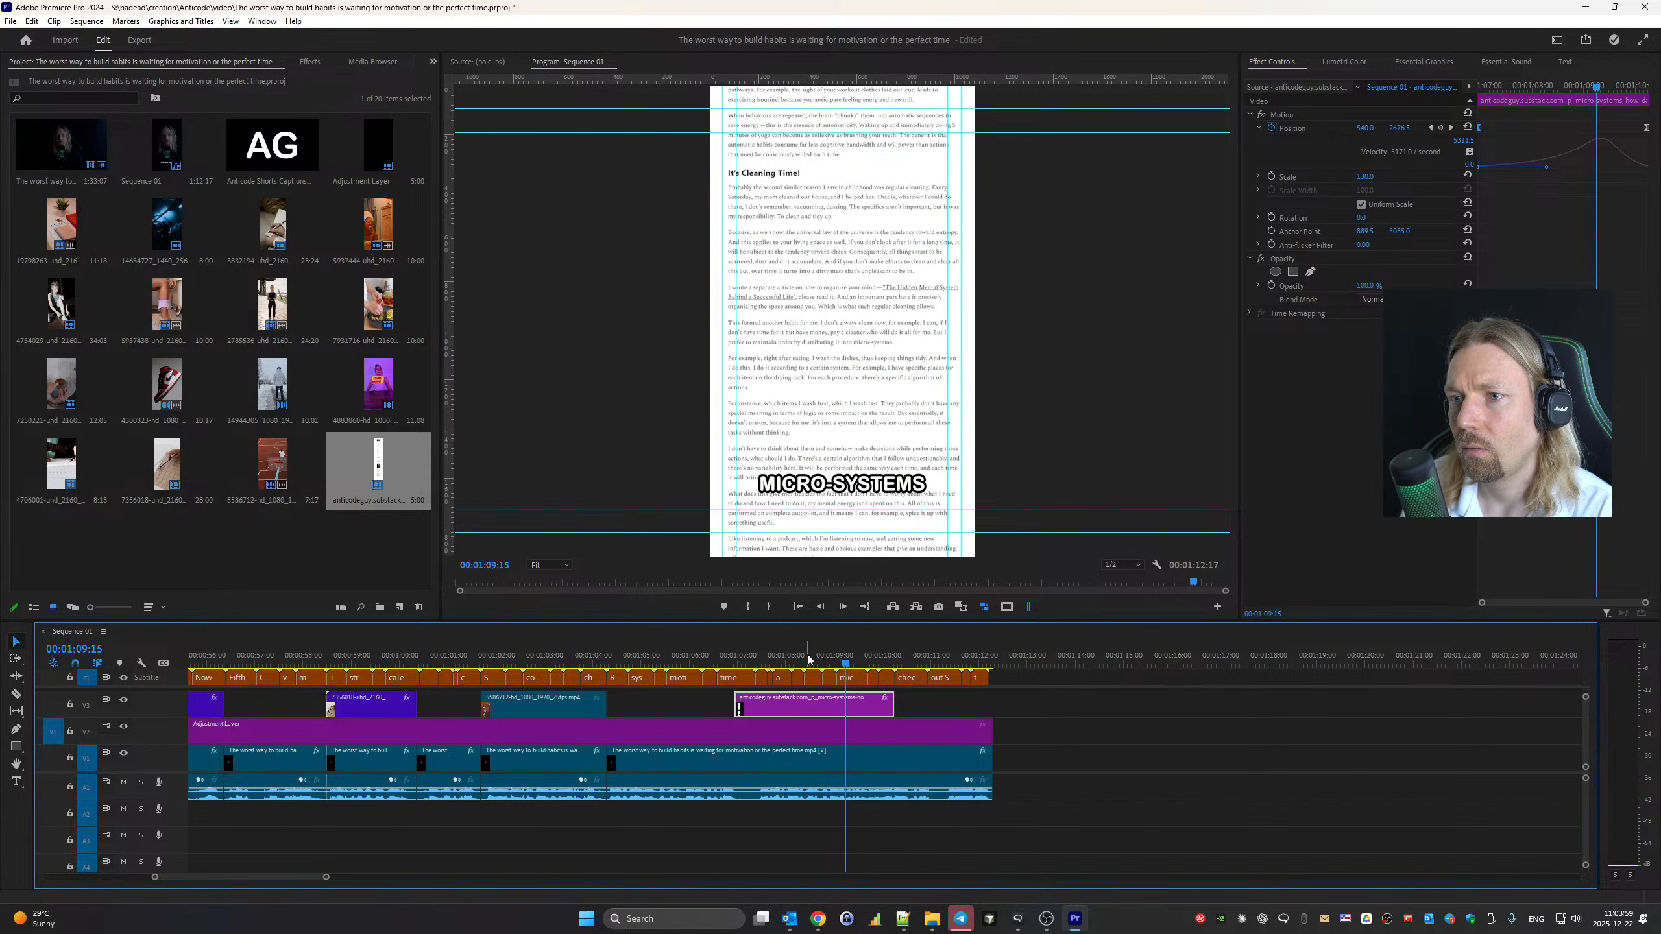
left_click(832, 658)
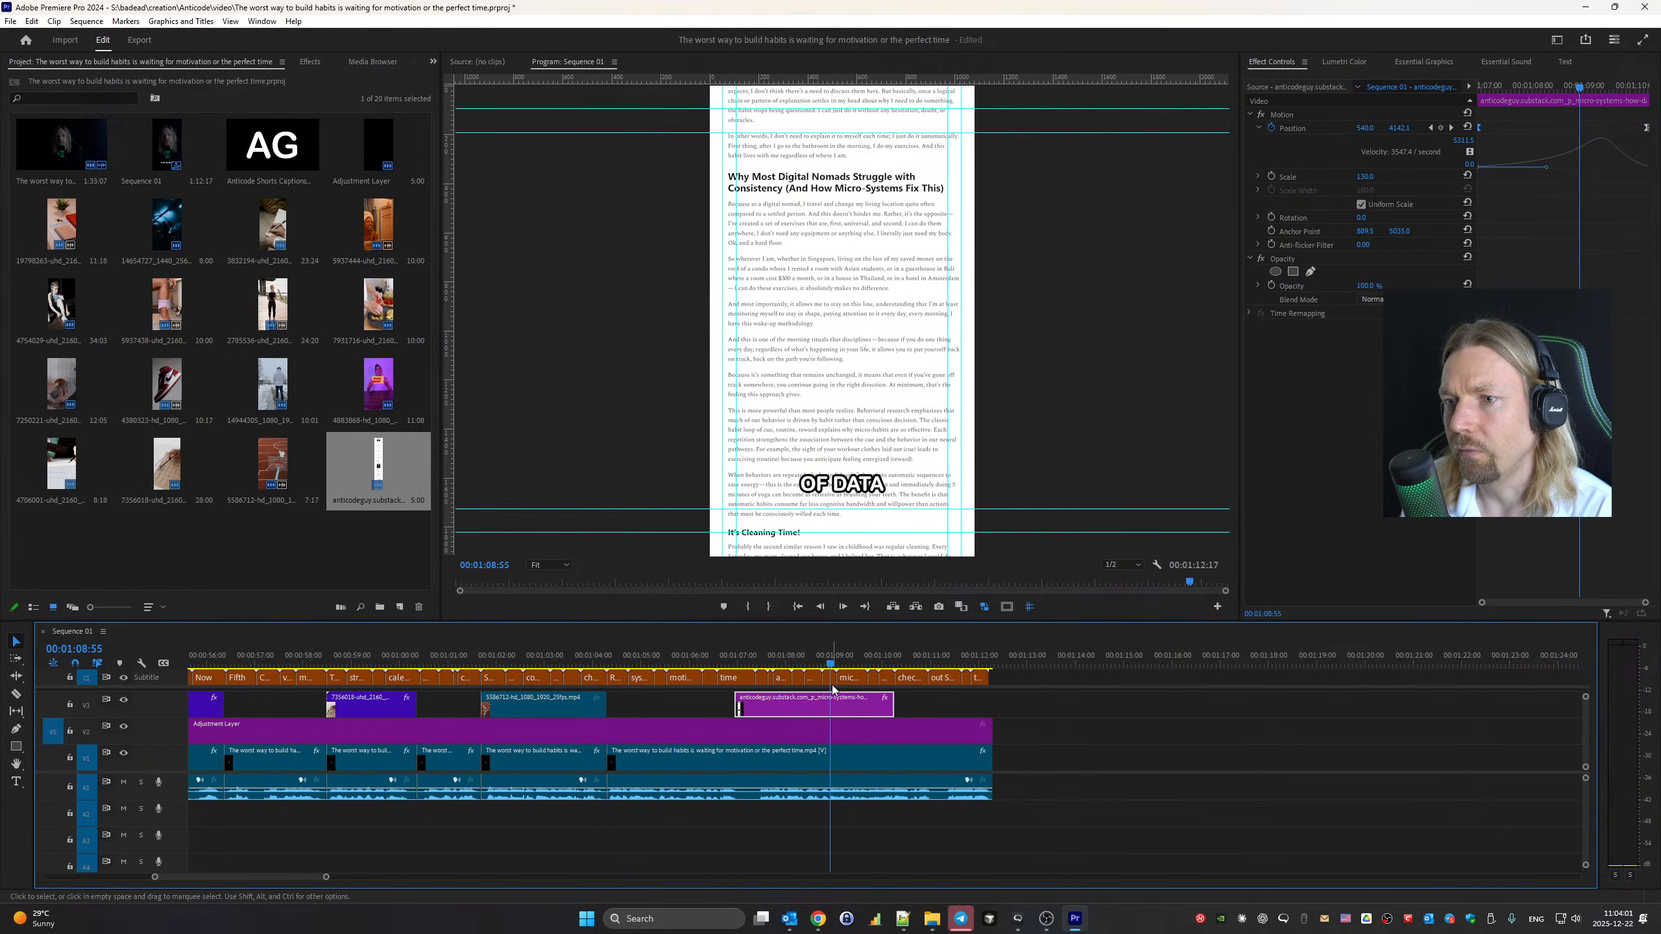
left_click(826, 677)
left_click(1565, 61)
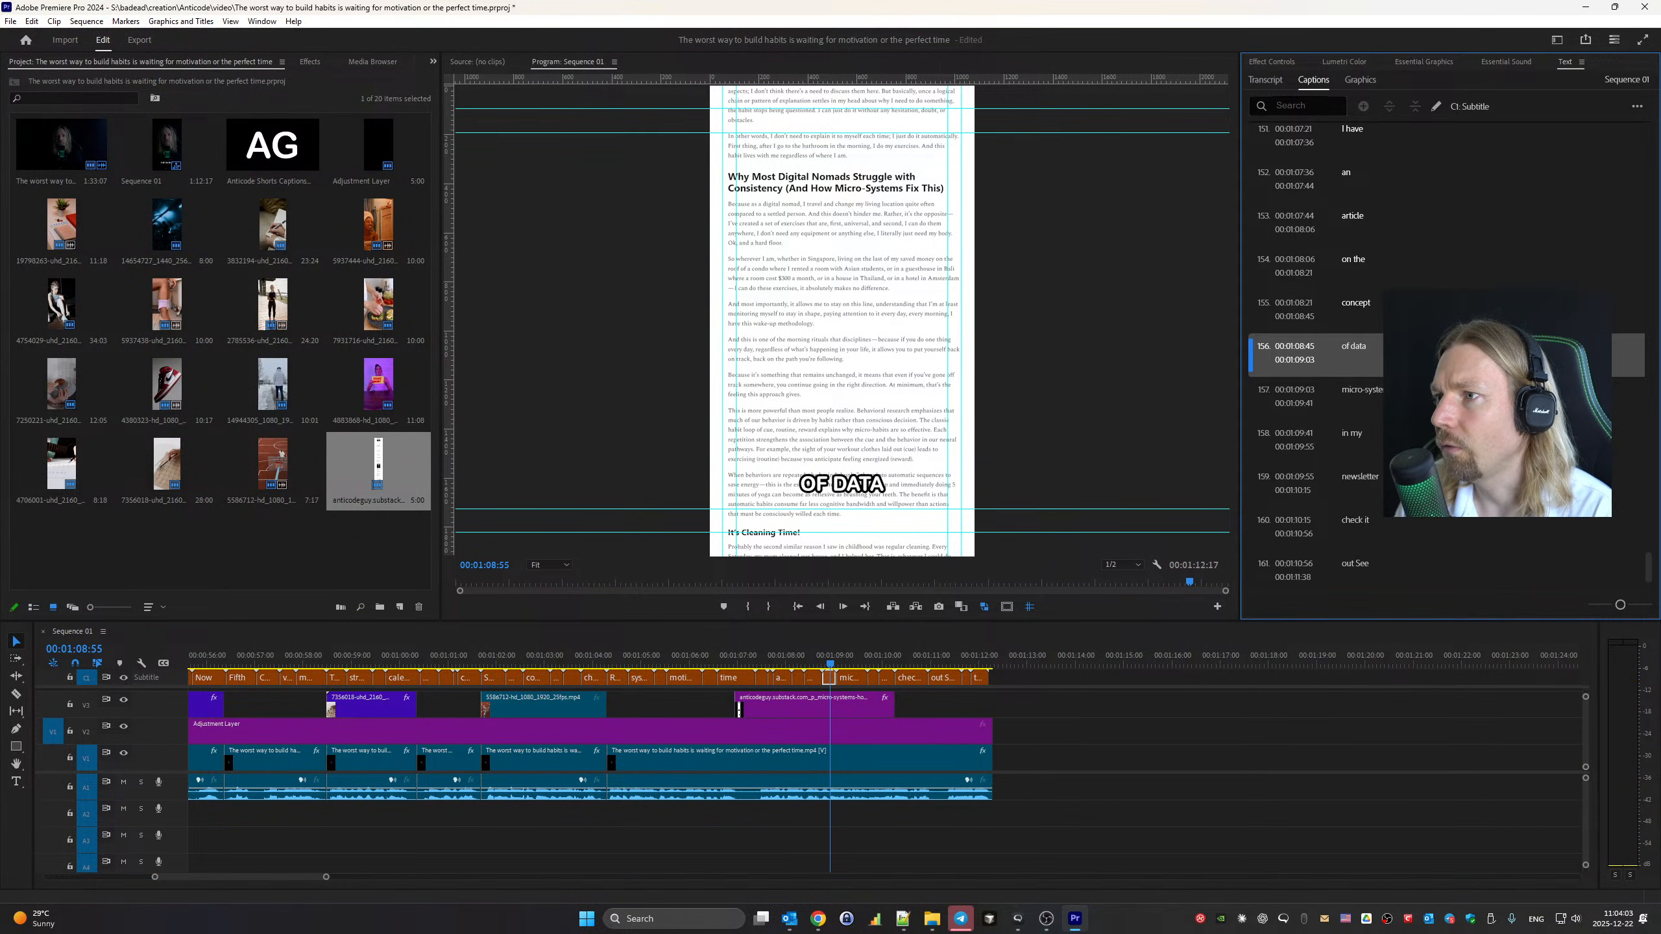
left_click(1363, 355)
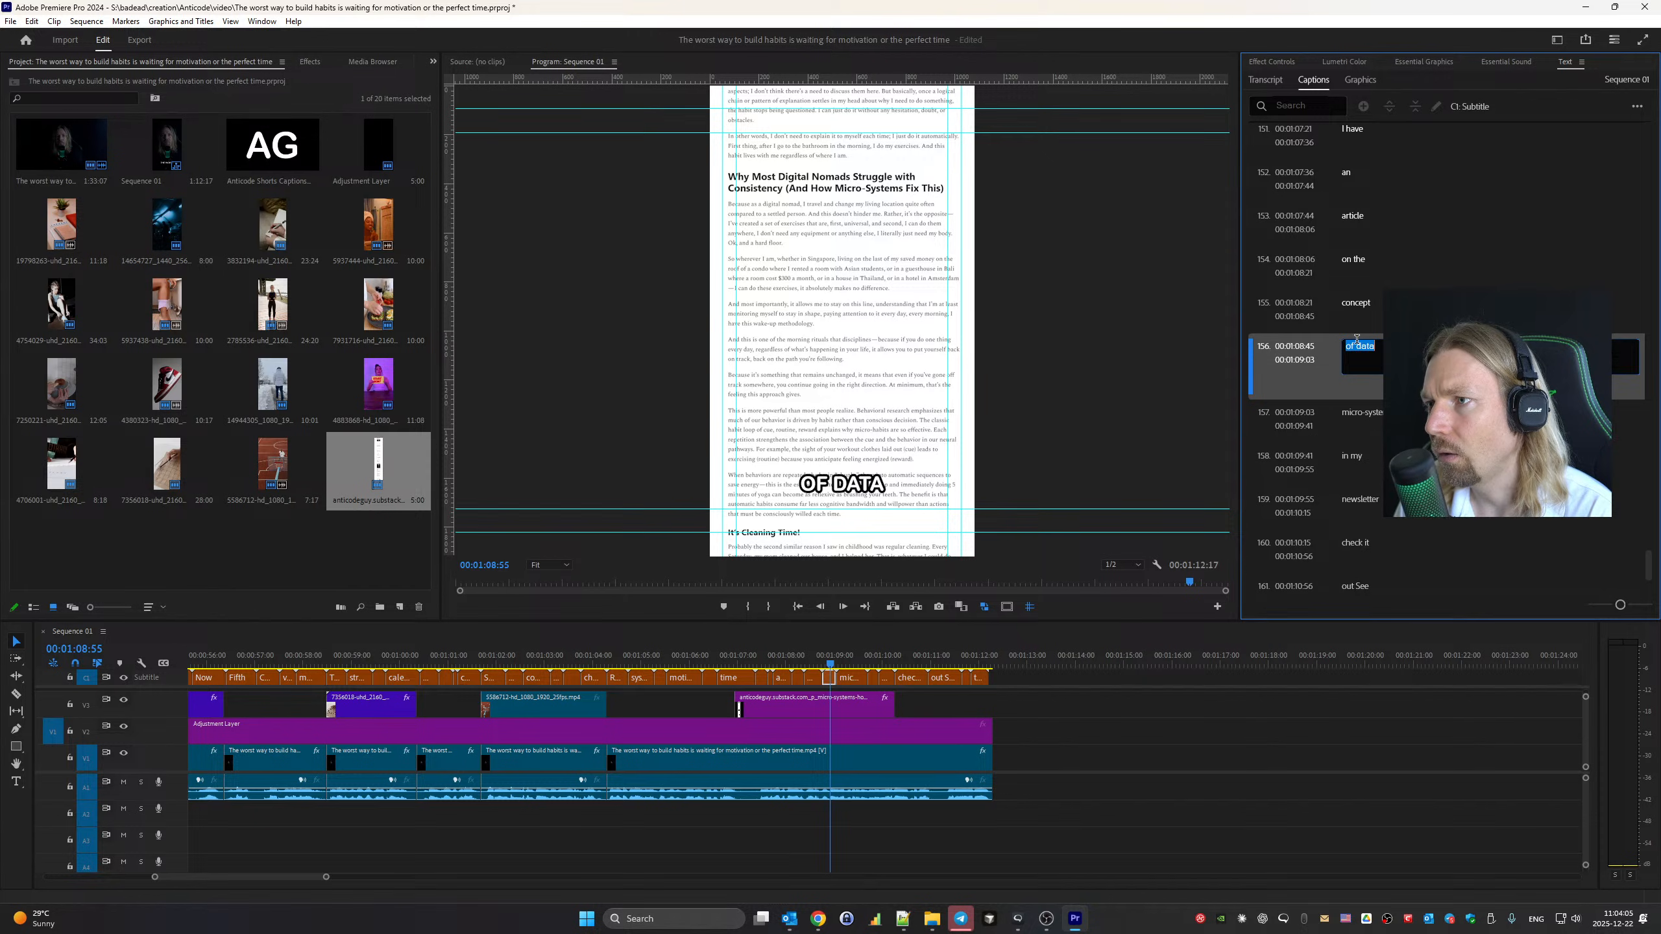
key("BackSpace")
key("BackSpace")
type("ily")
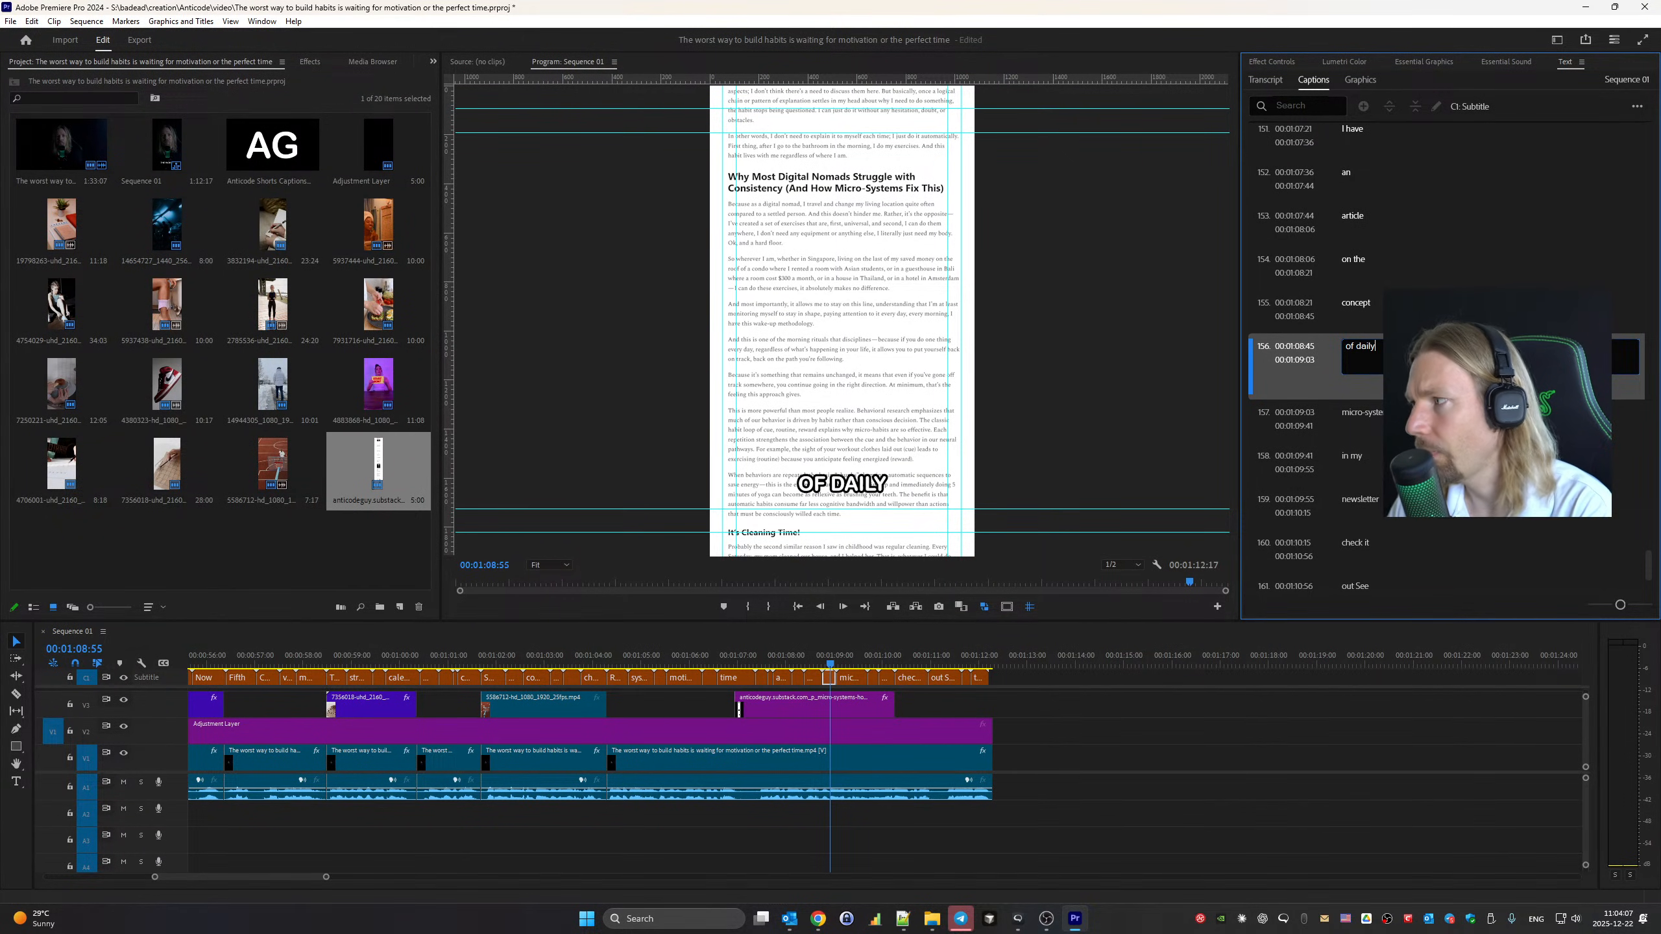
key("Return")
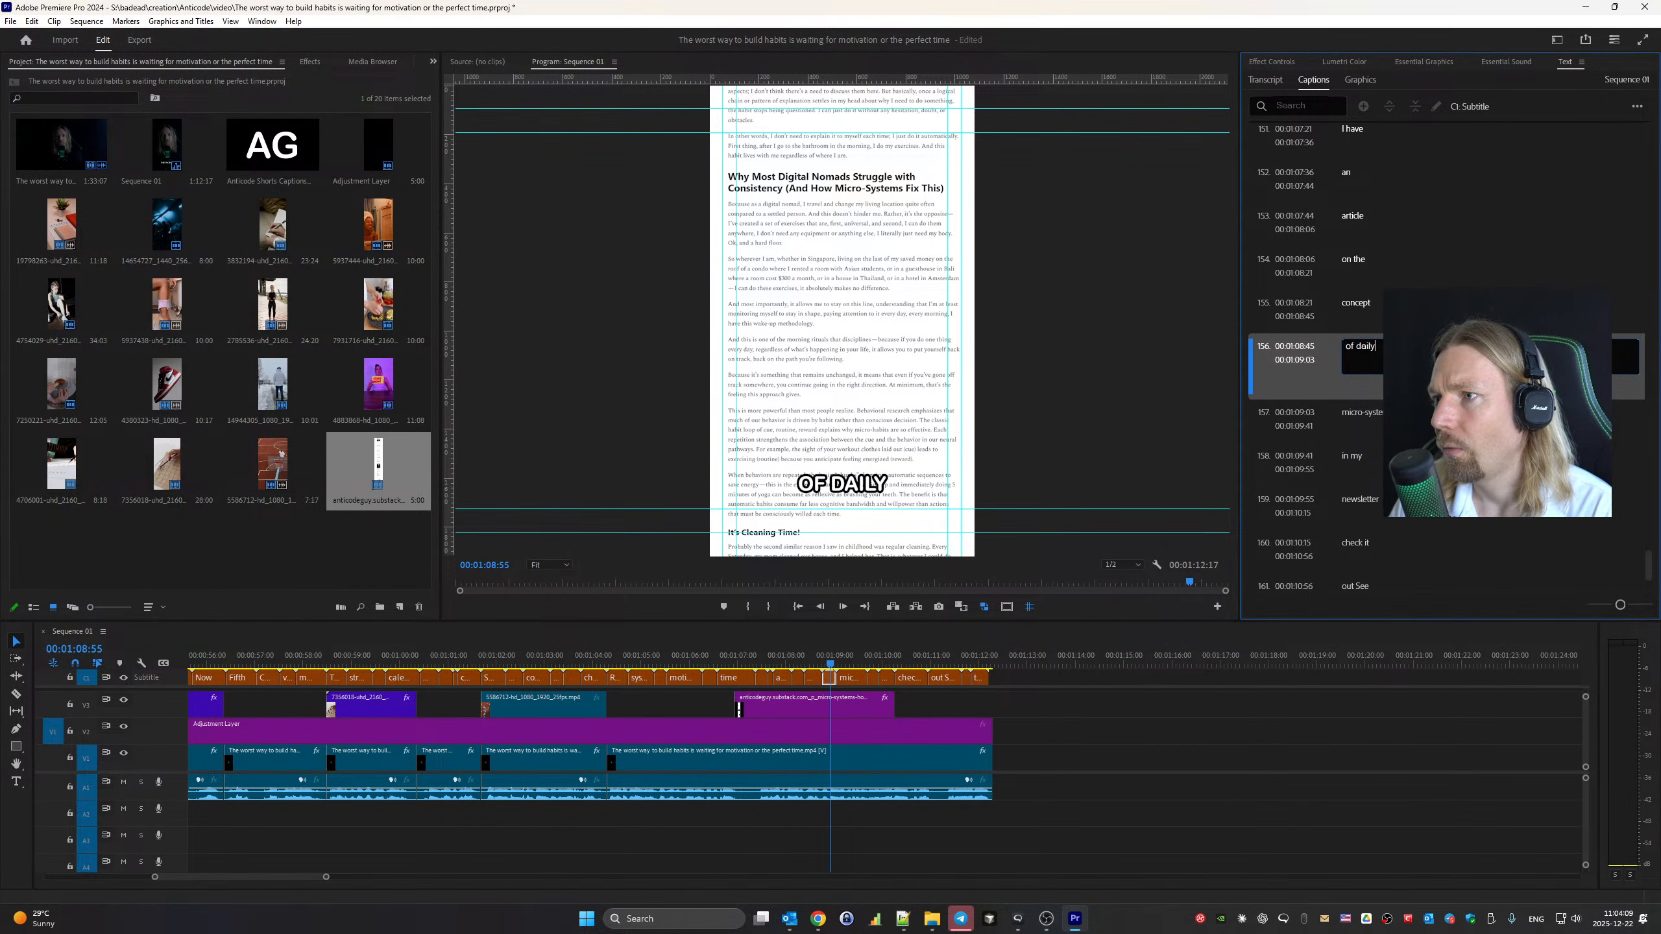
left_click(1373, 316)
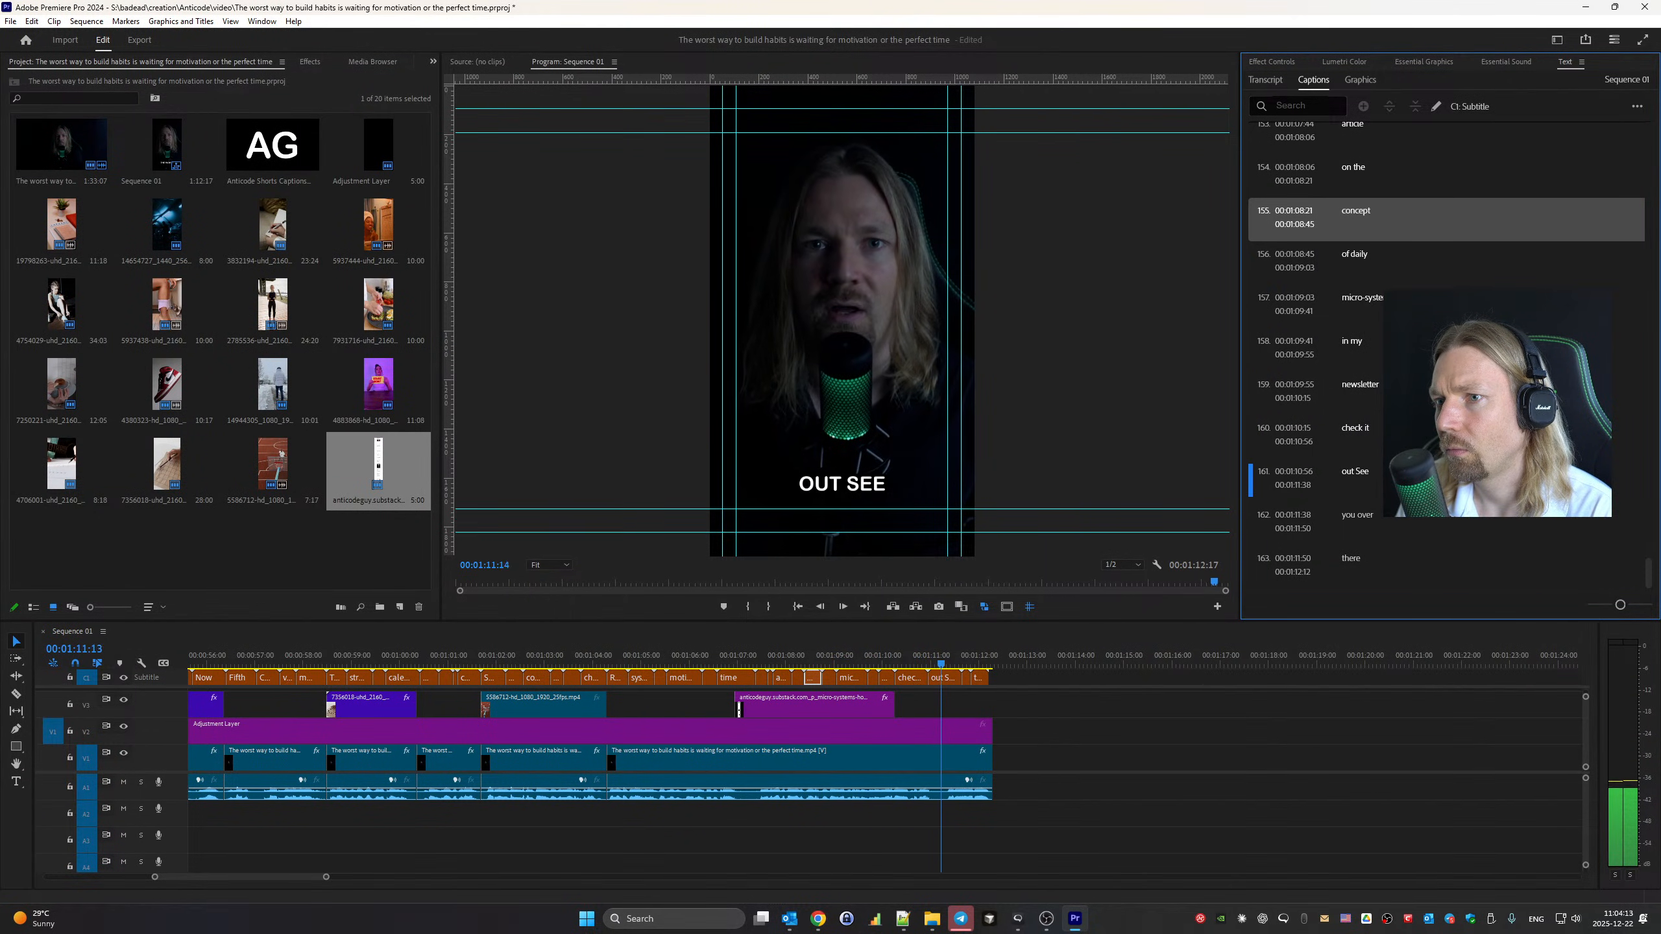
Extend the "check it" caption at 00:01:10:15 to read "check it out"
key("space")
left_click(1397, 261)
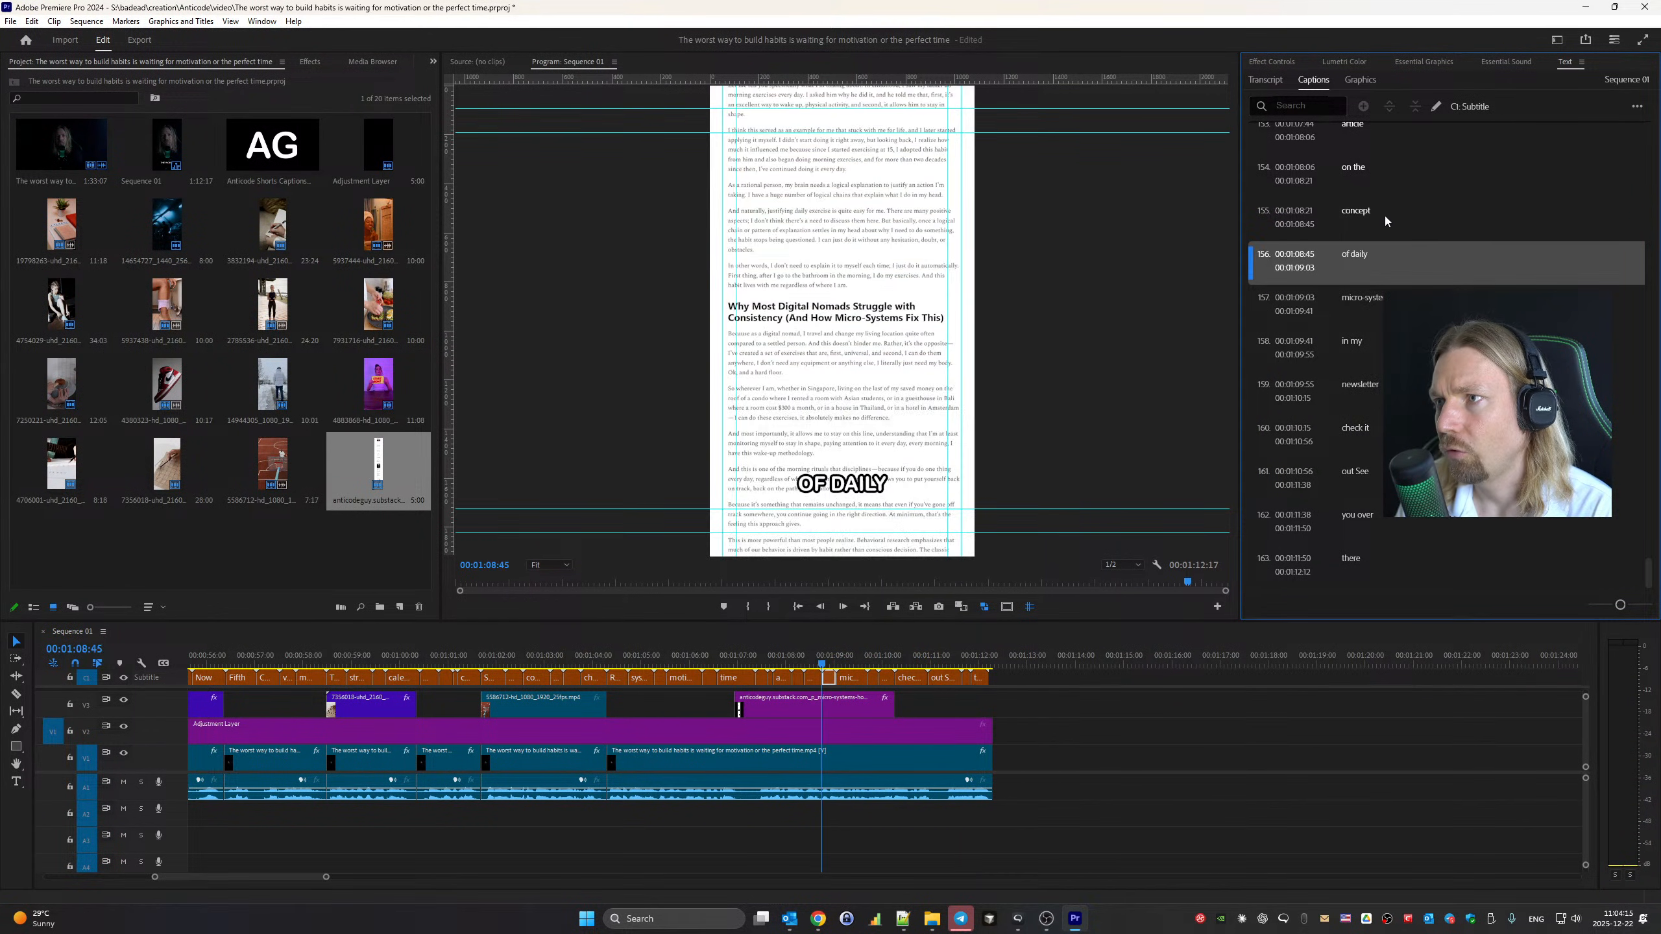
left_click(914, 681)
left_click(914, 681)
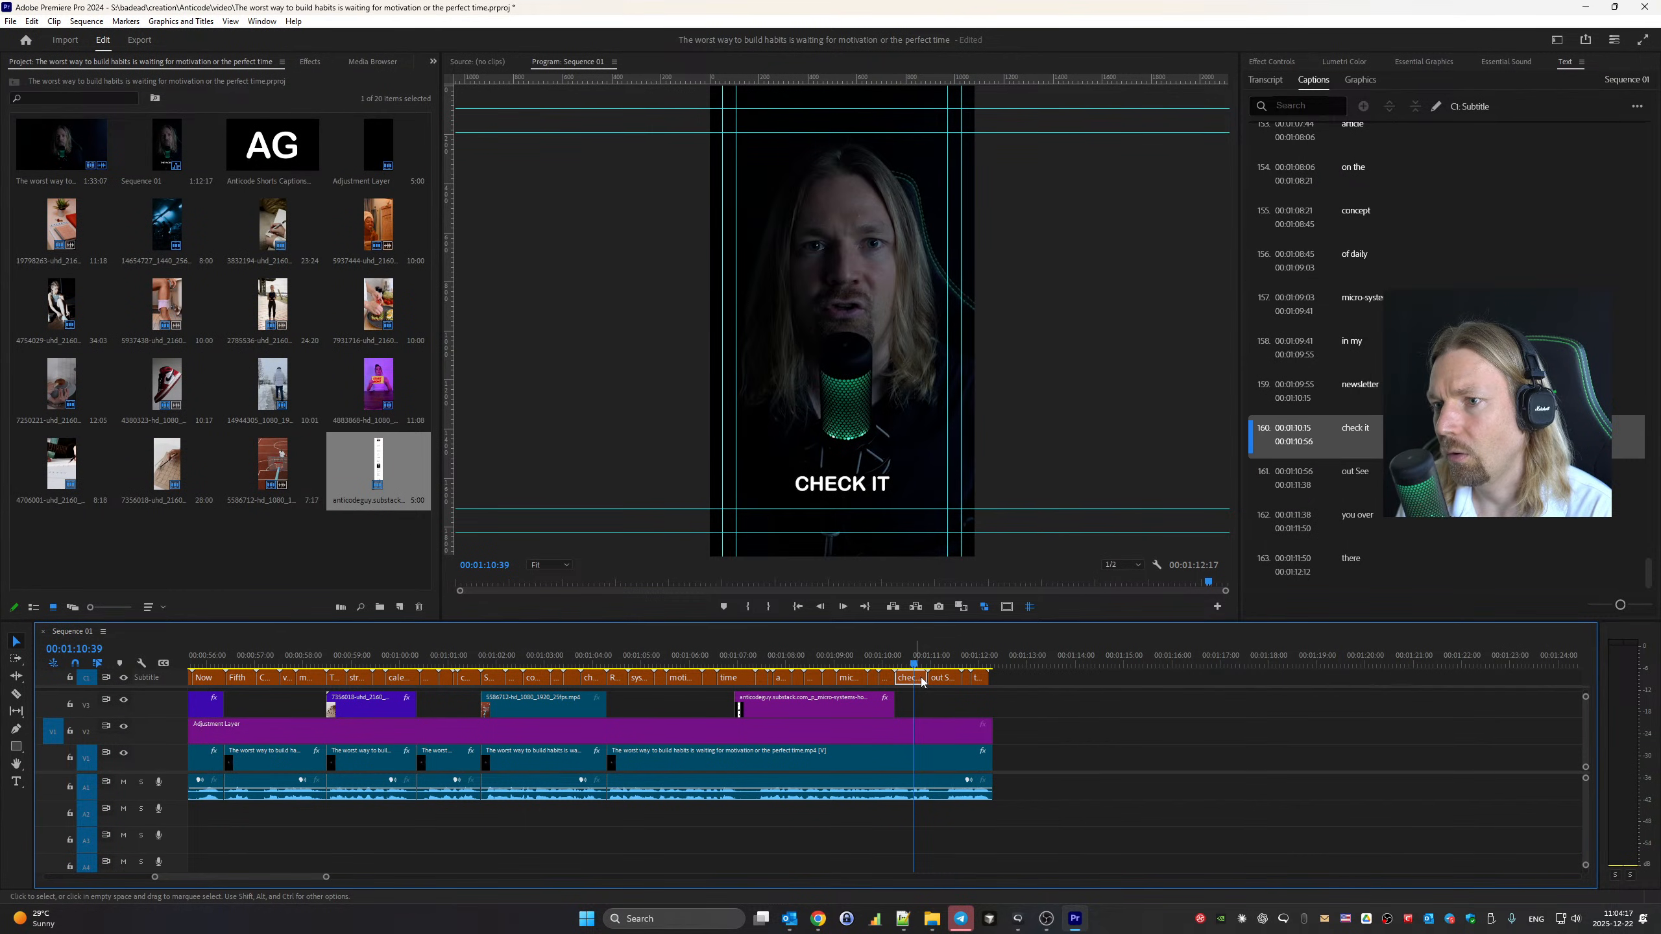
left_click(1292, 447)
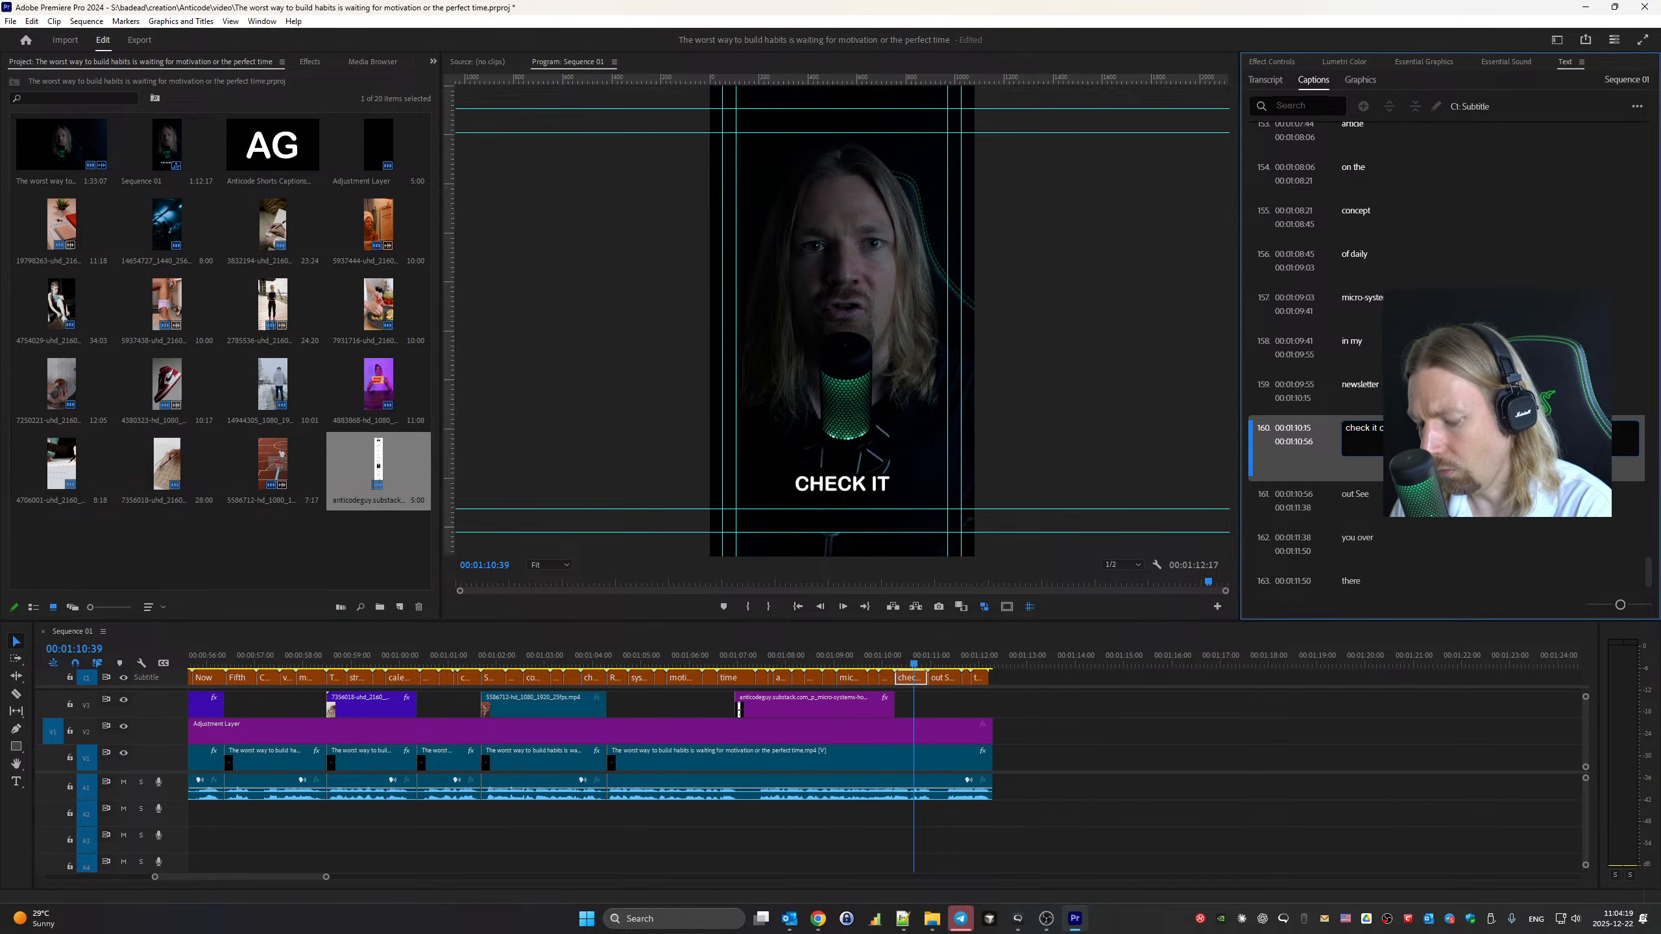
type("out")
left_click(1413, 396)
Play on to 00:01:11:05 and move the boundary between the "check it out" and "out See" captions there
key("space")
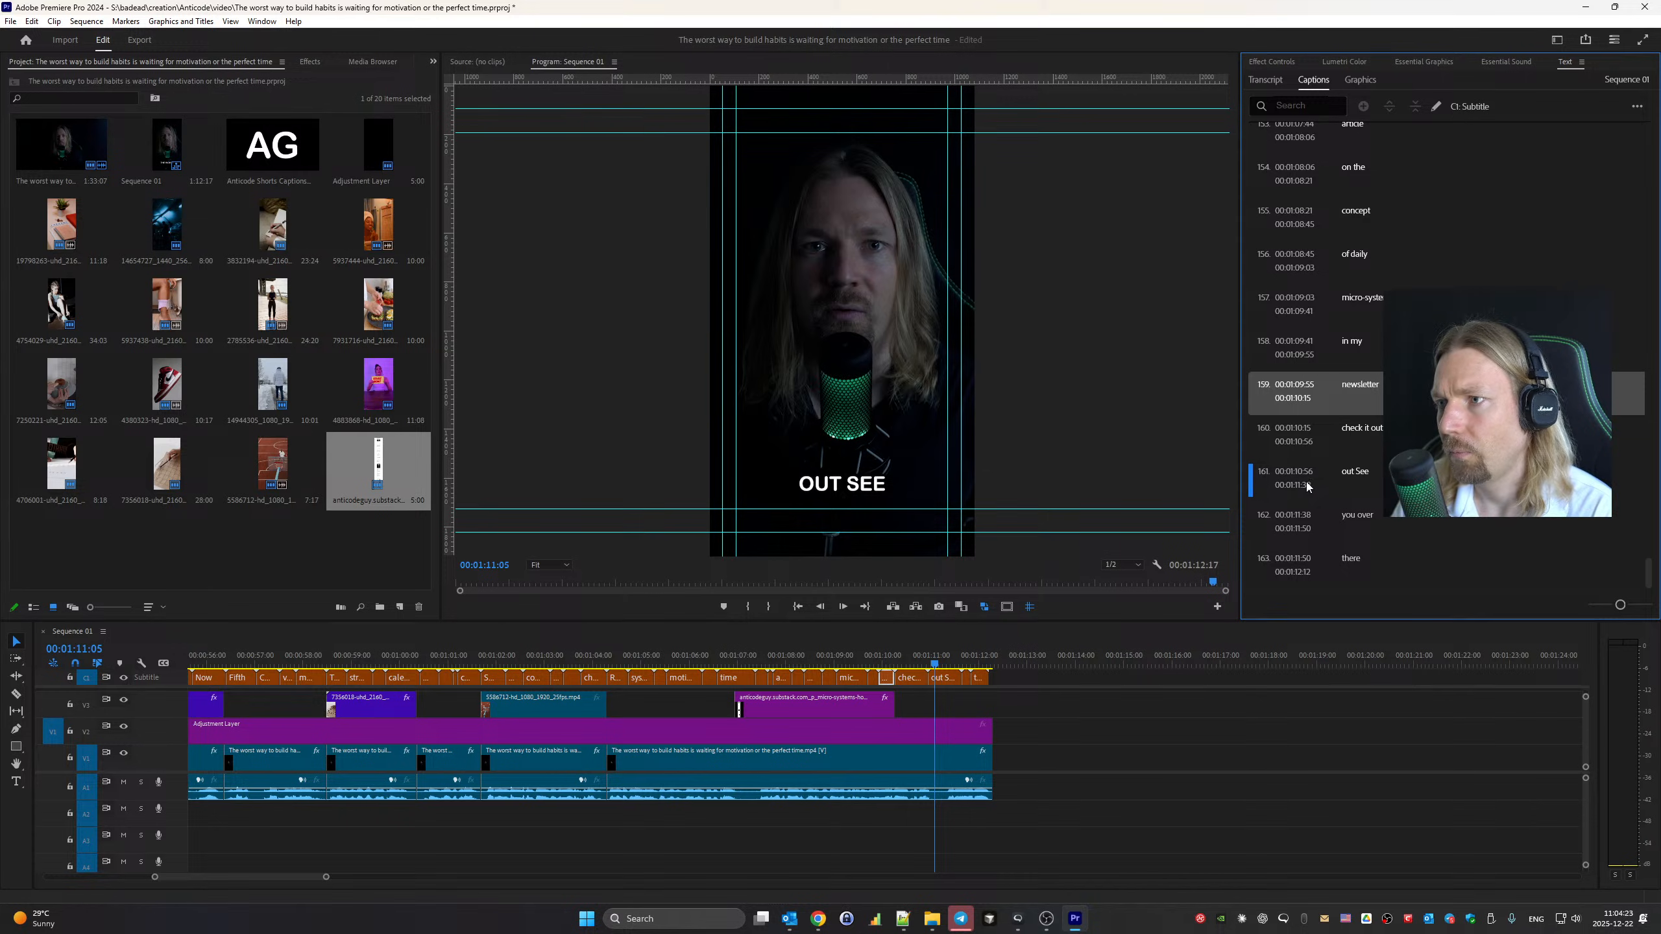
left_click_drag(329, 878, 250, 877)
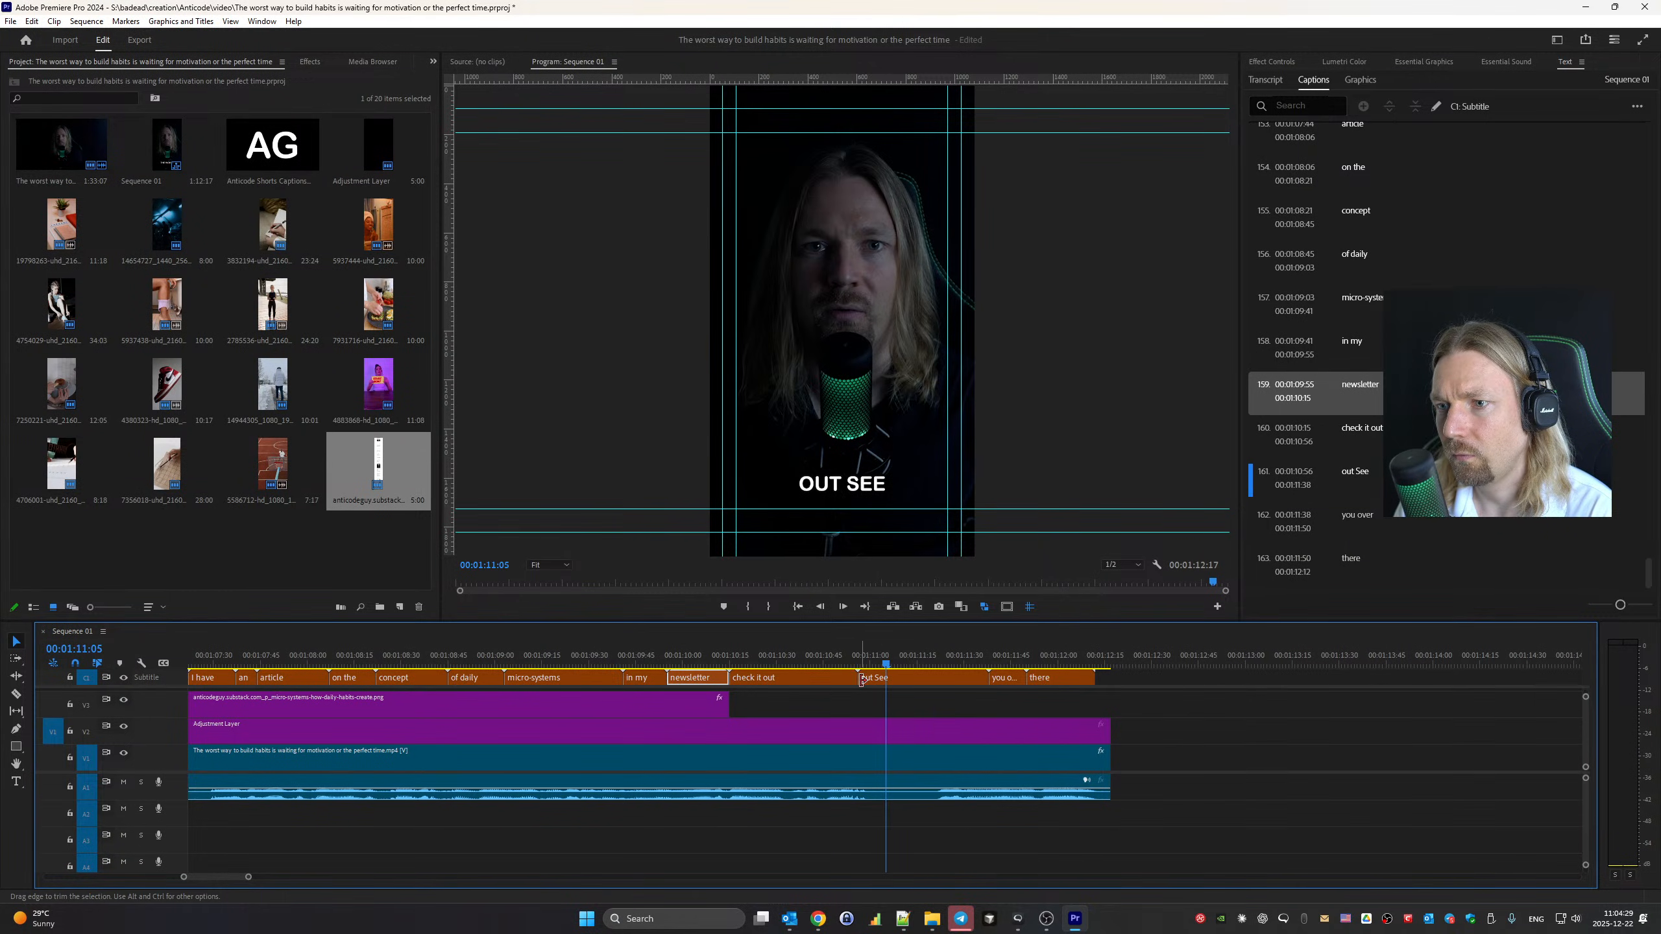
left_click_drag(858, 678, 887, 682)
Remove the word "out" from the "out See" caption so it reads "See"
left_click(926, 684)
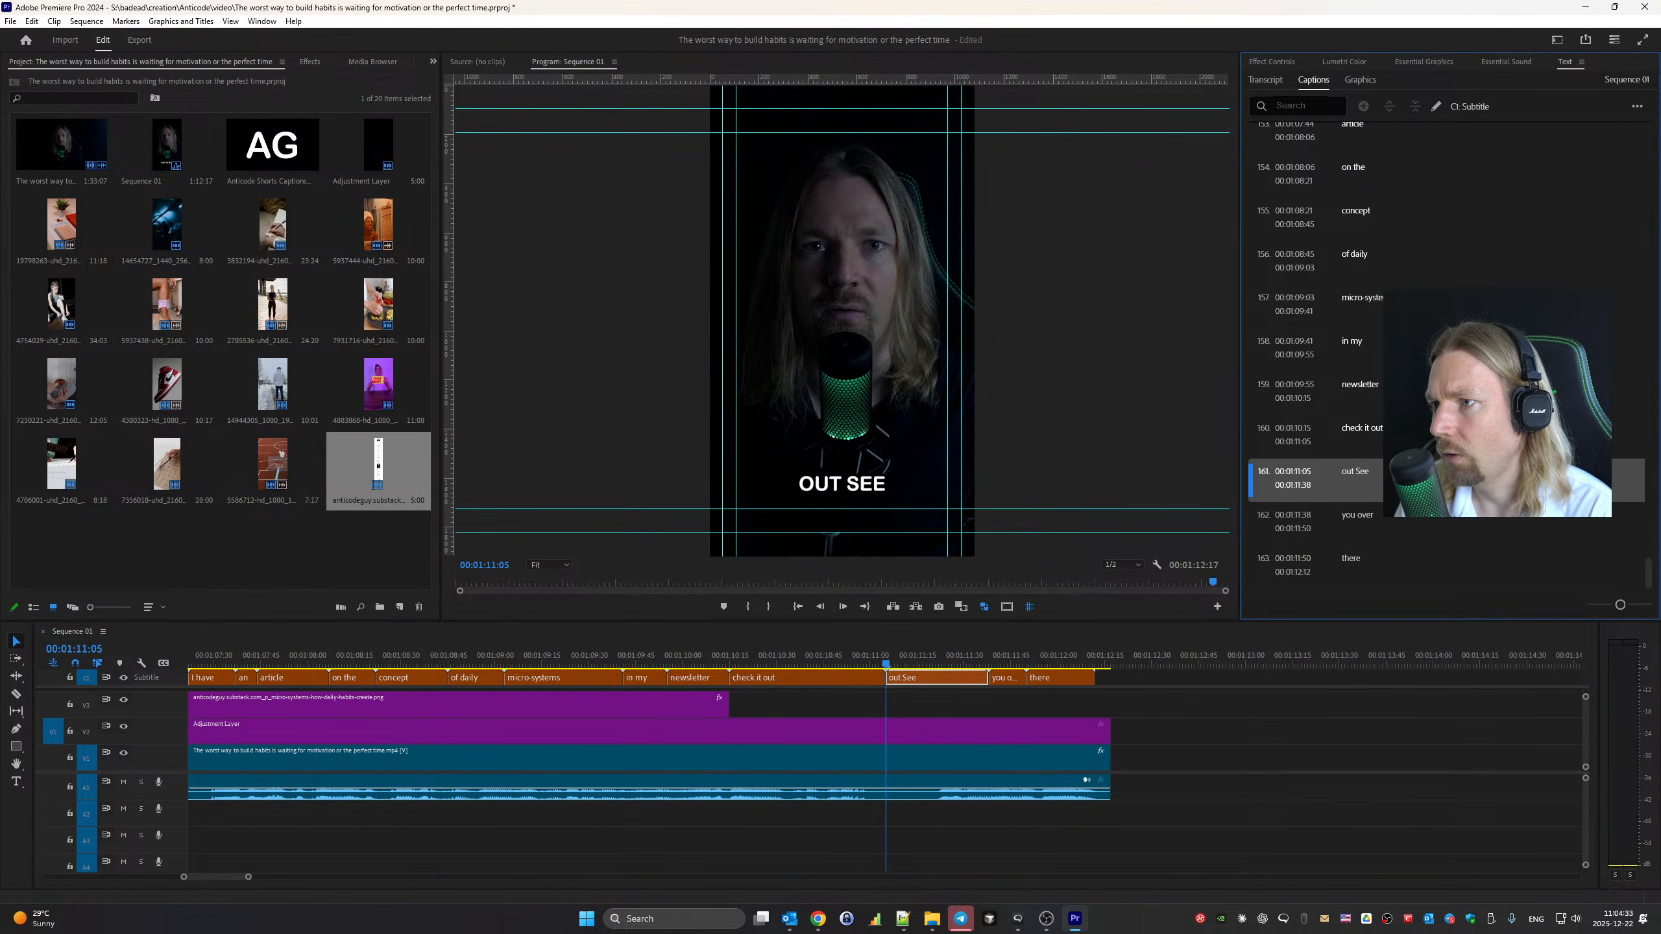
left_click(1360, 478)
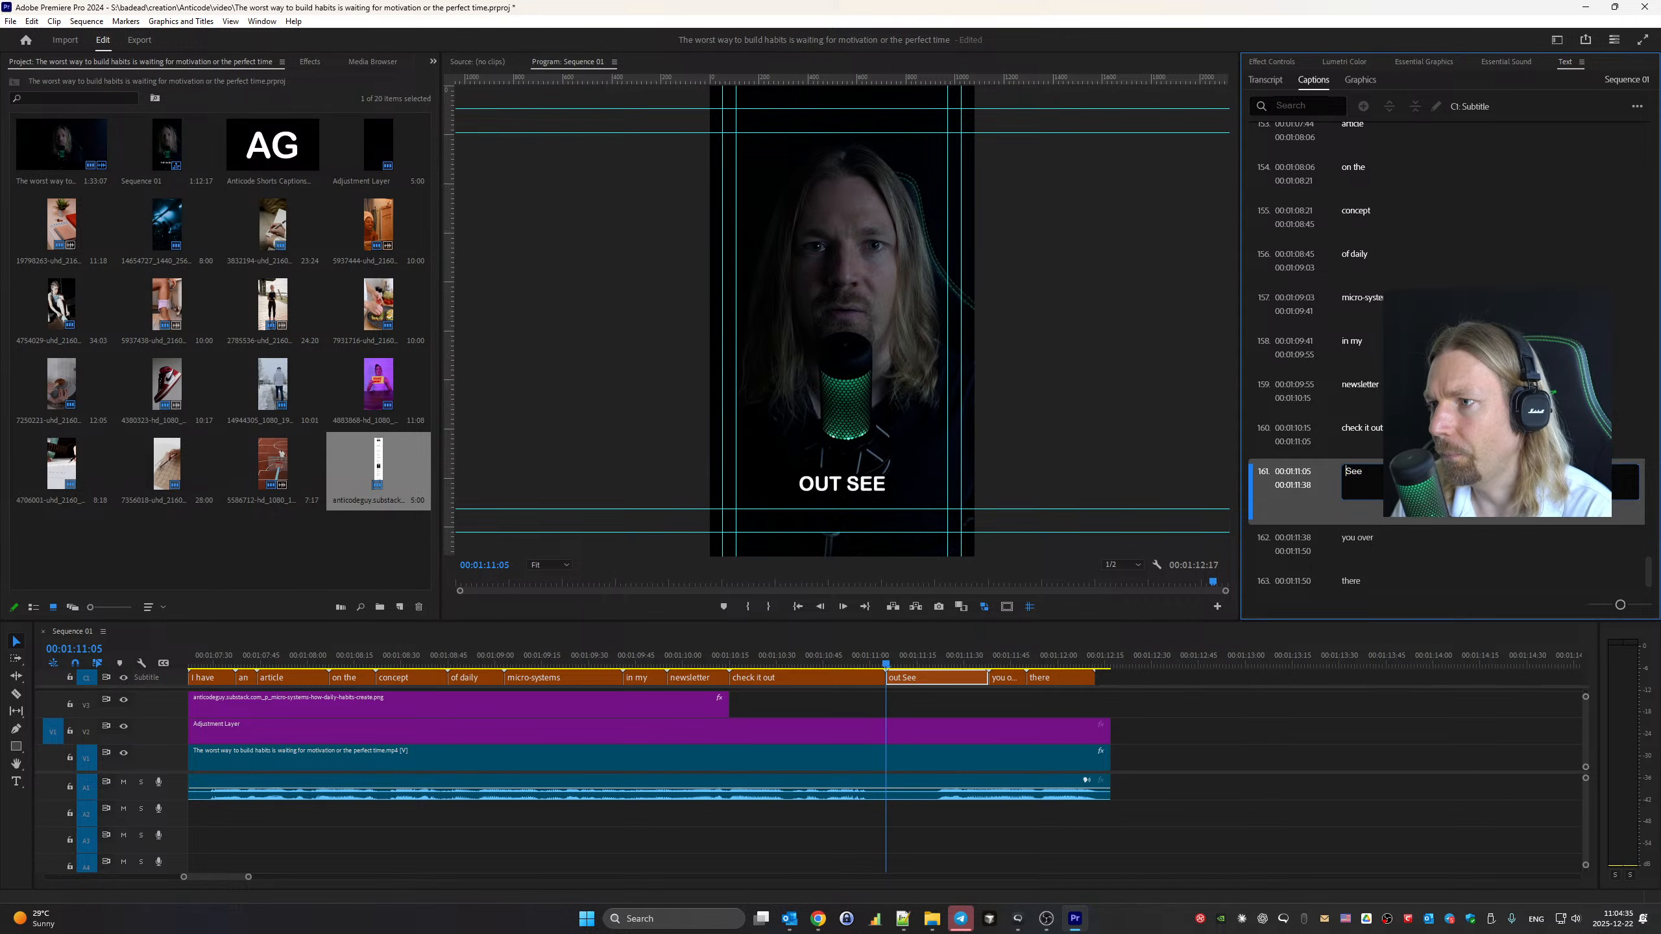
key("Delete")
key("Delete")
key("Delete")
key("Delete")
left_click(1375, 435)
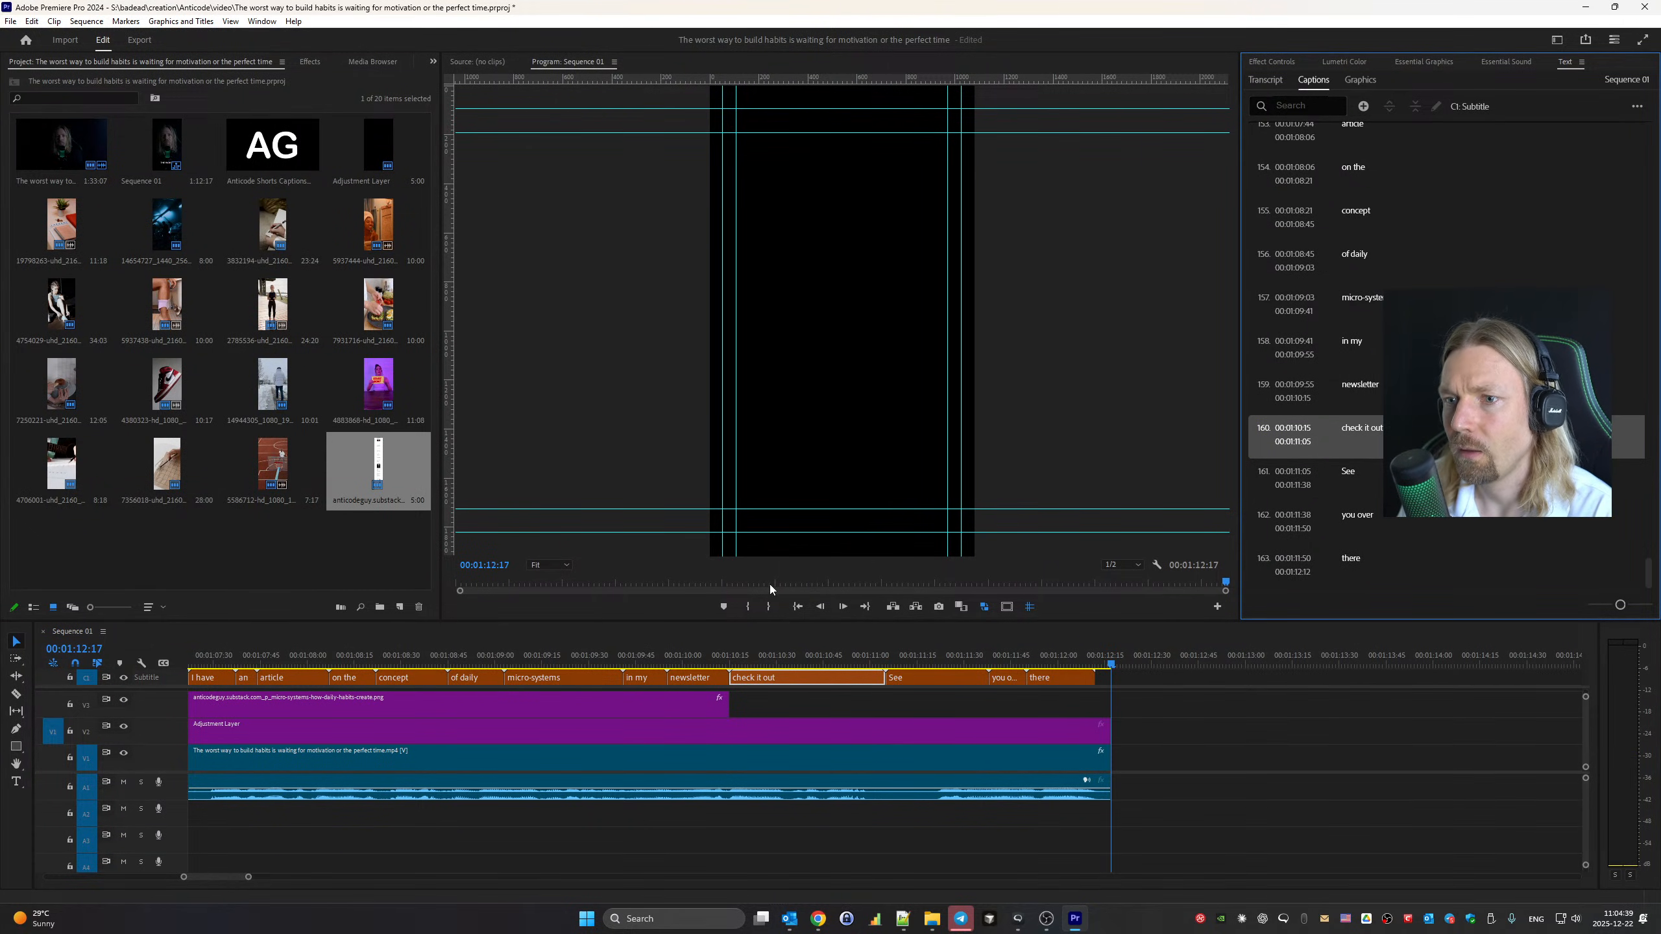
Return the playhead to the start of the sequence and fit the whole sequence into the timeline view
key("Up")
key("Up")
left_click(330, 662)
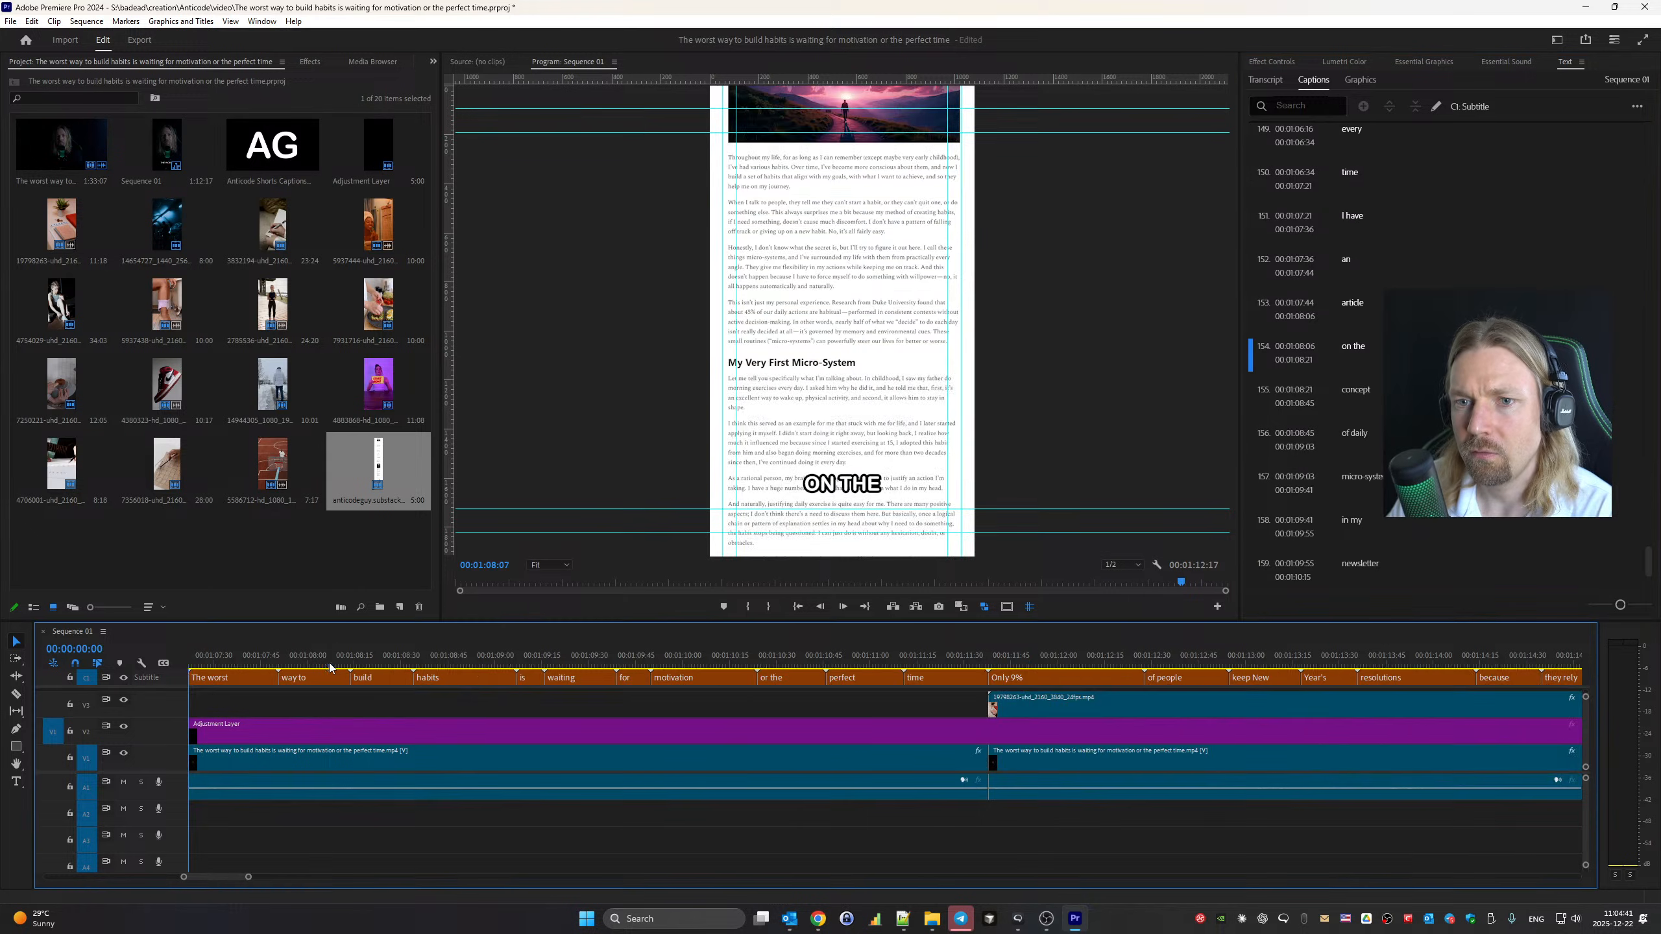
key("Home")
left_click_drag(114, 879, 458, 879)
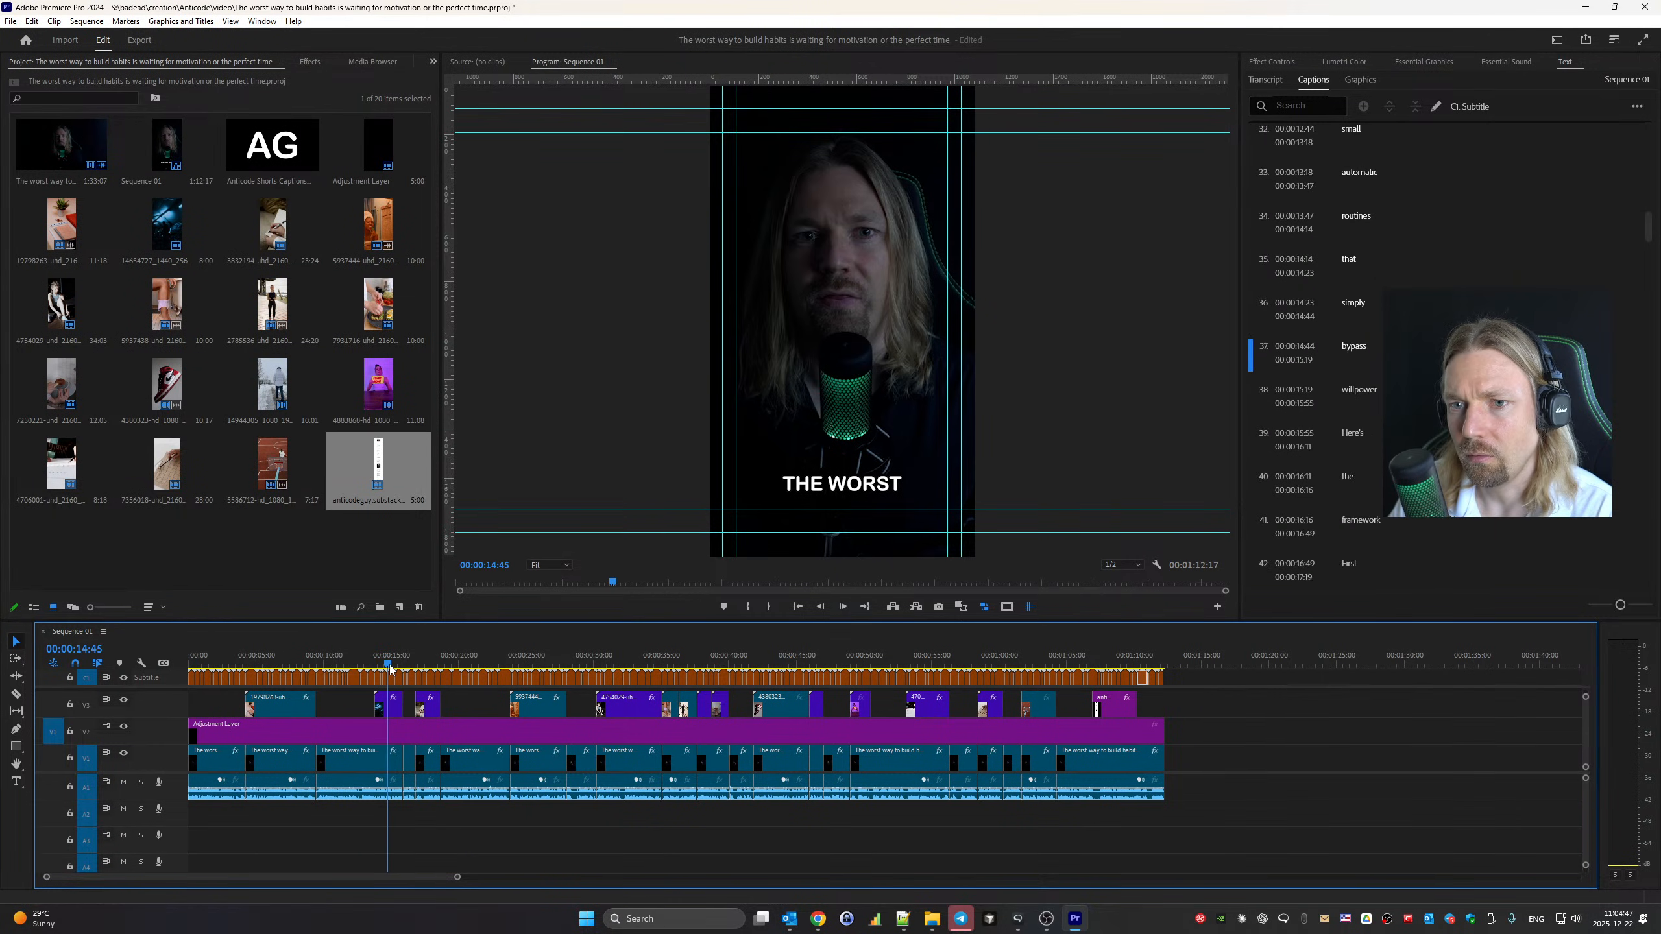
left_click_drag(457, 877, 422, 878)
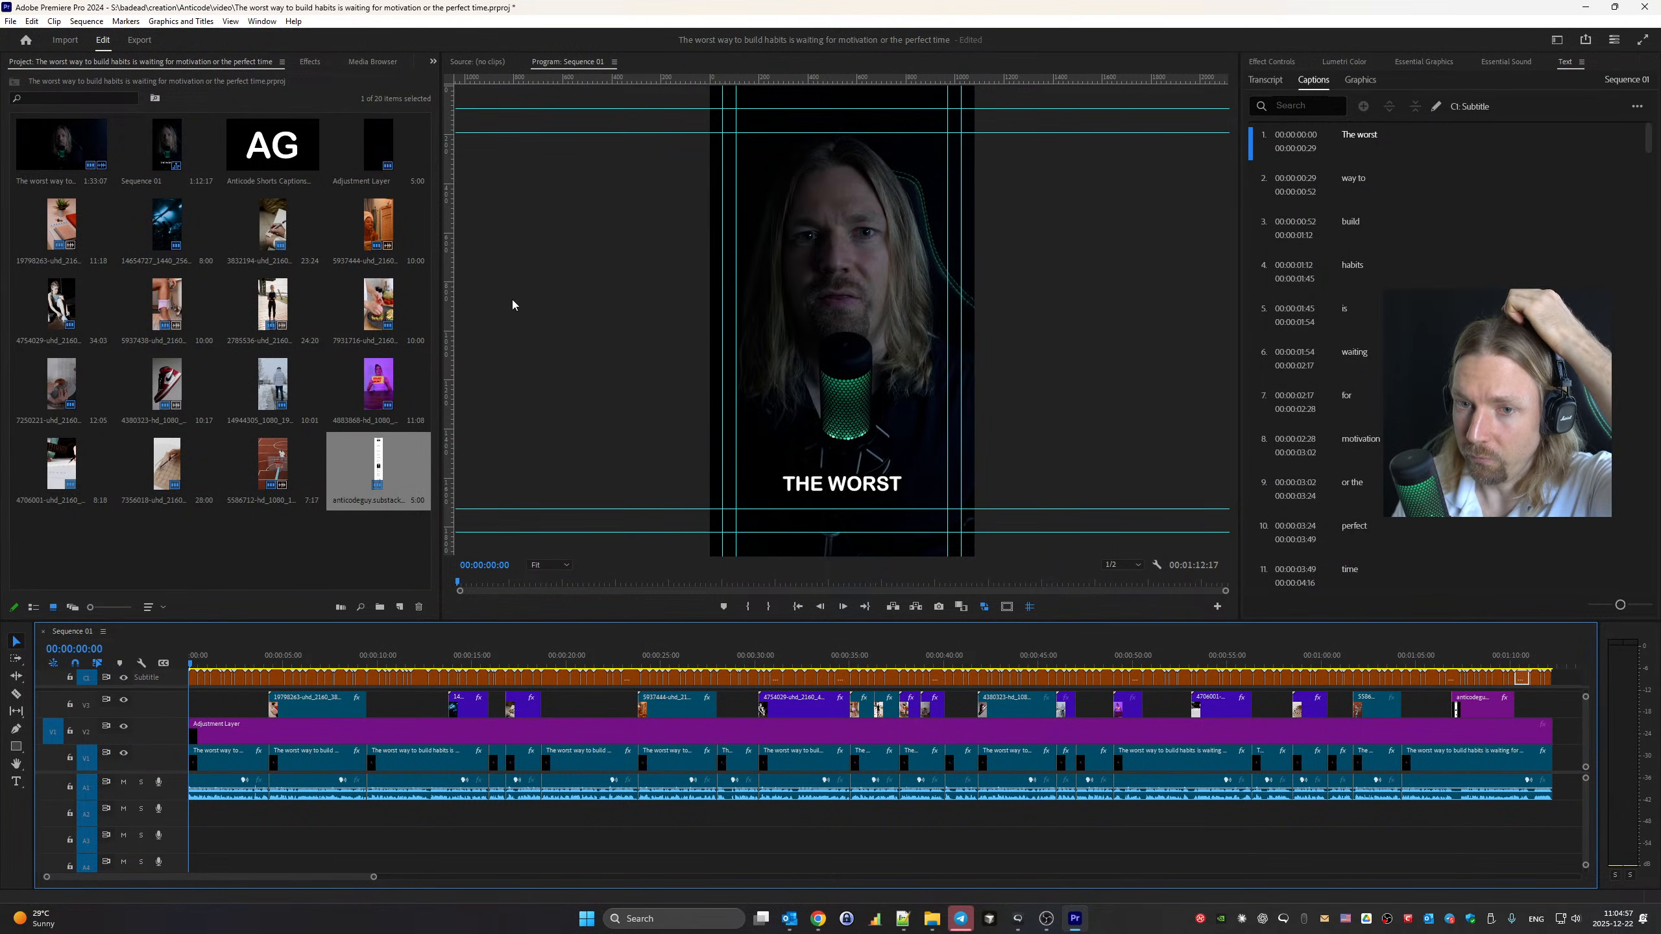
Show the effect slots in the Audio Track Mixer and add the Loudness Meter effect to the Mix track
scroll(329, 62, "down", 5)
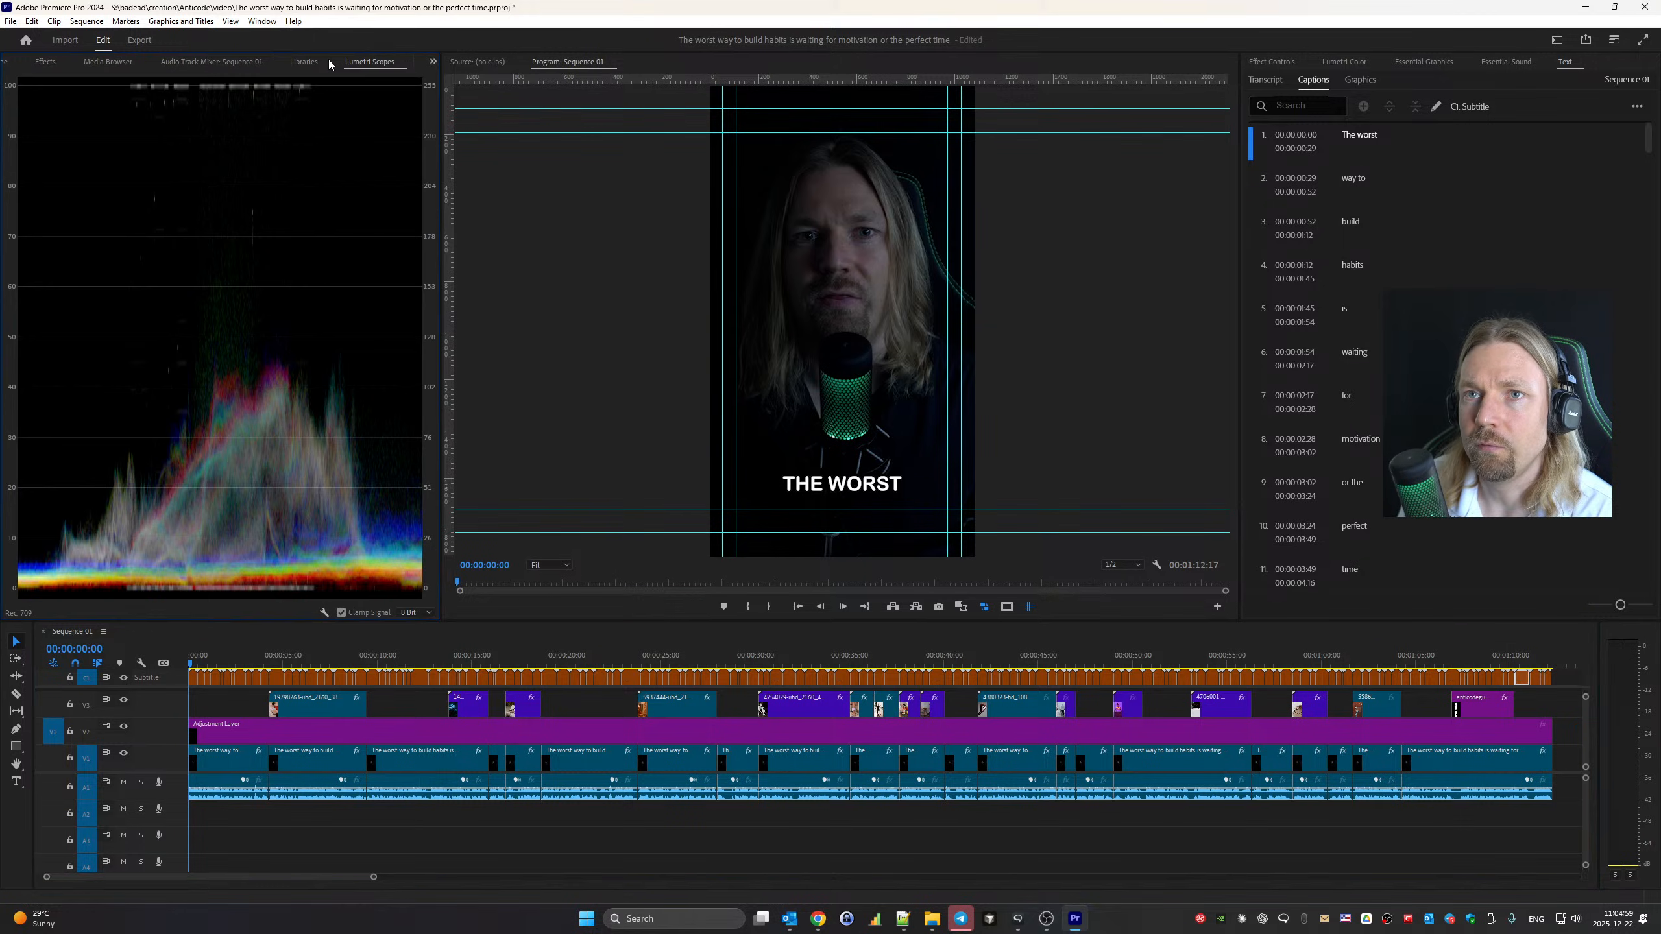
left_click(213, 63)
left_click(359, 63)
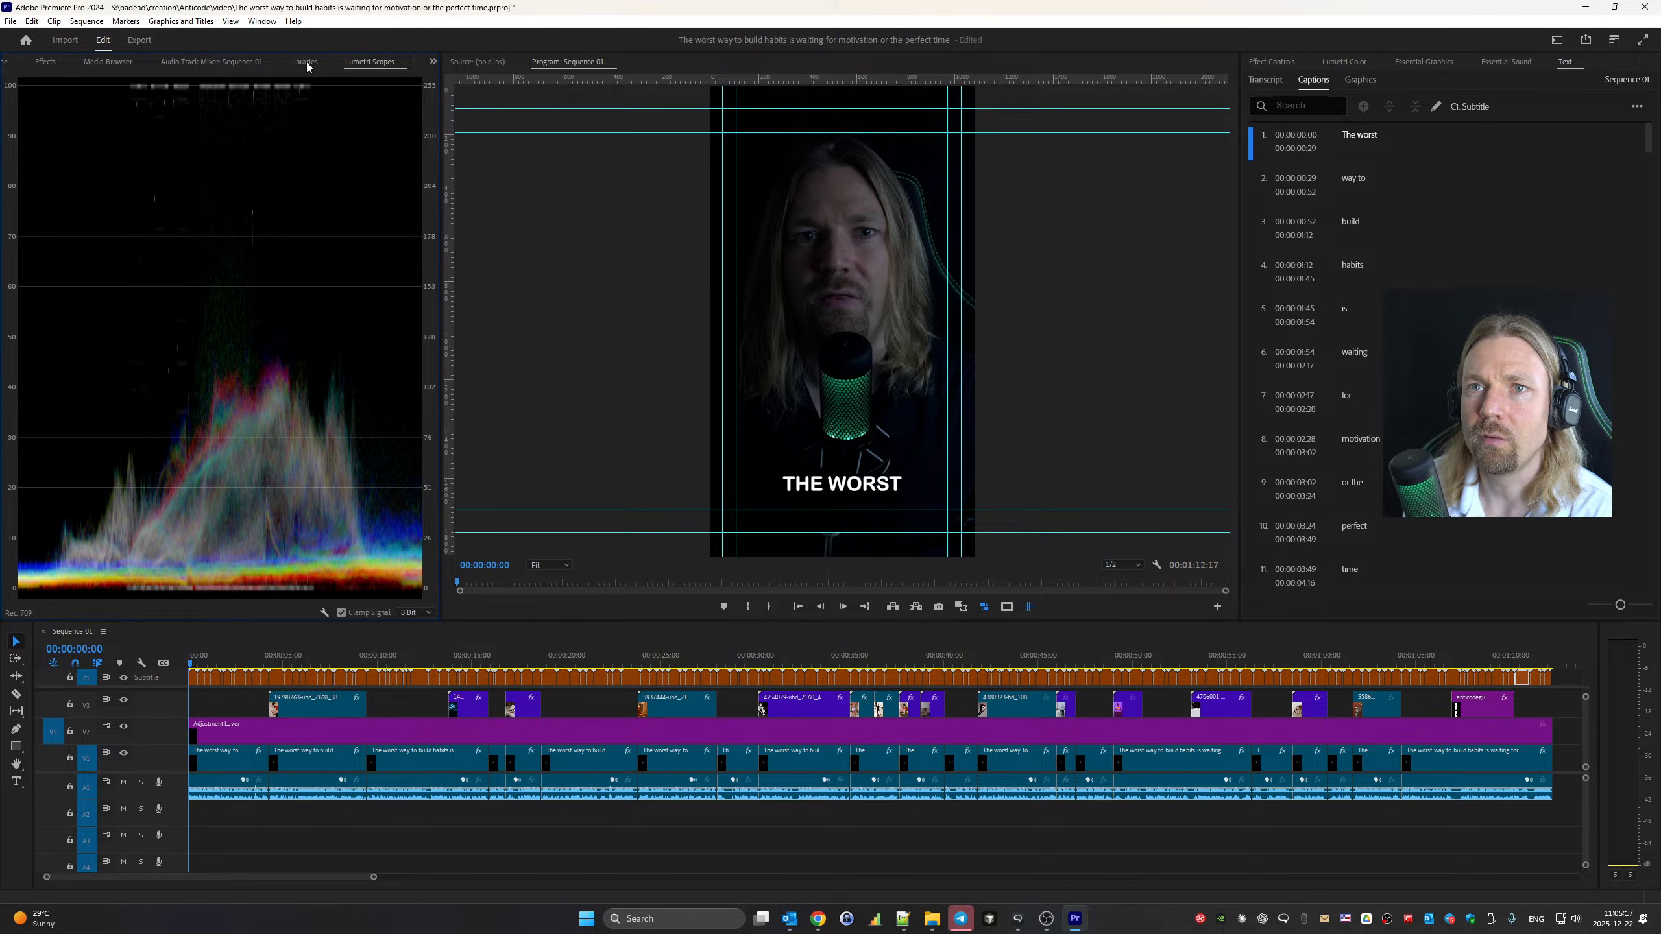
left_click(234, 61)
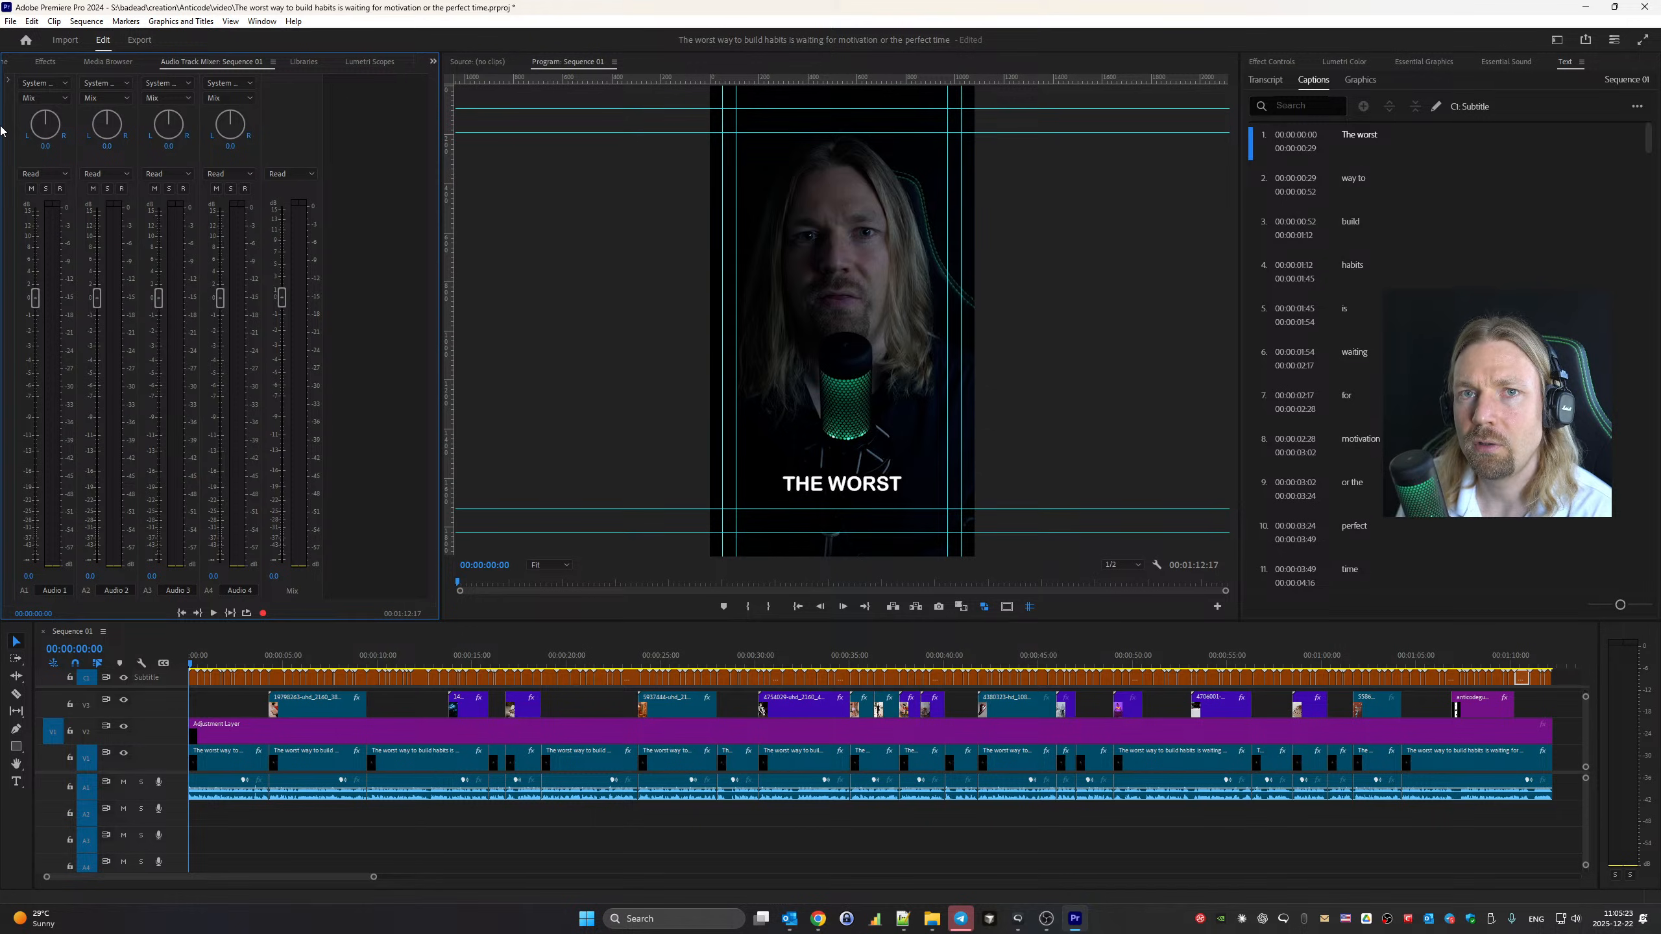
left_click(10, 82)
left_click(315, 84)
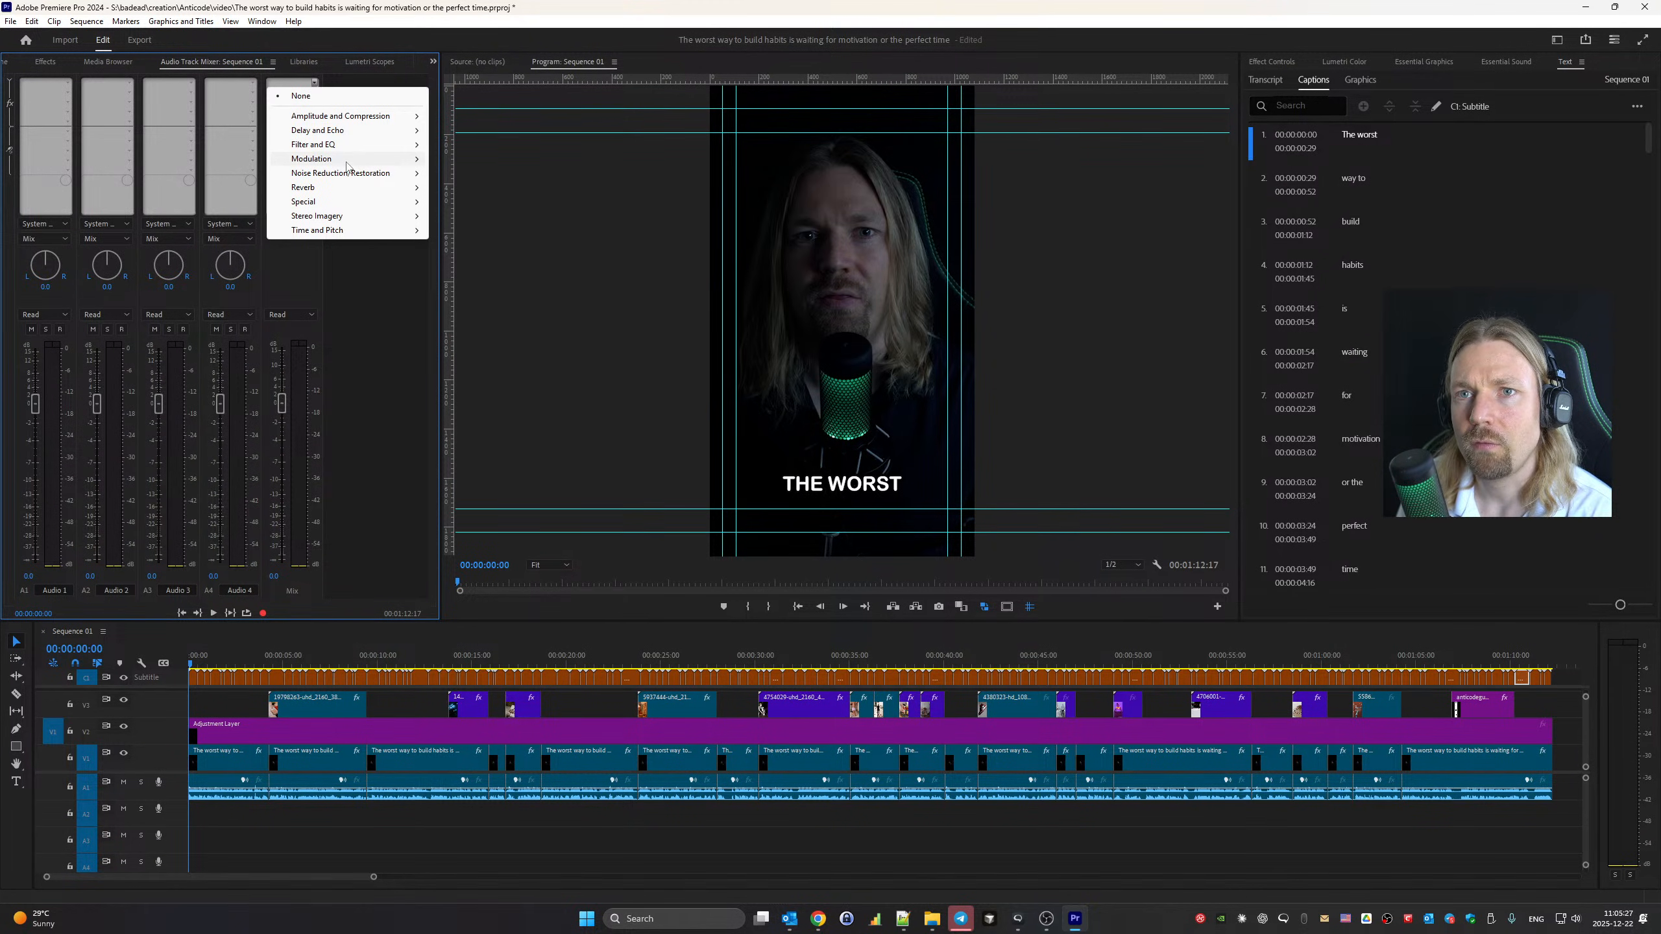
mouse_move(366, 219)
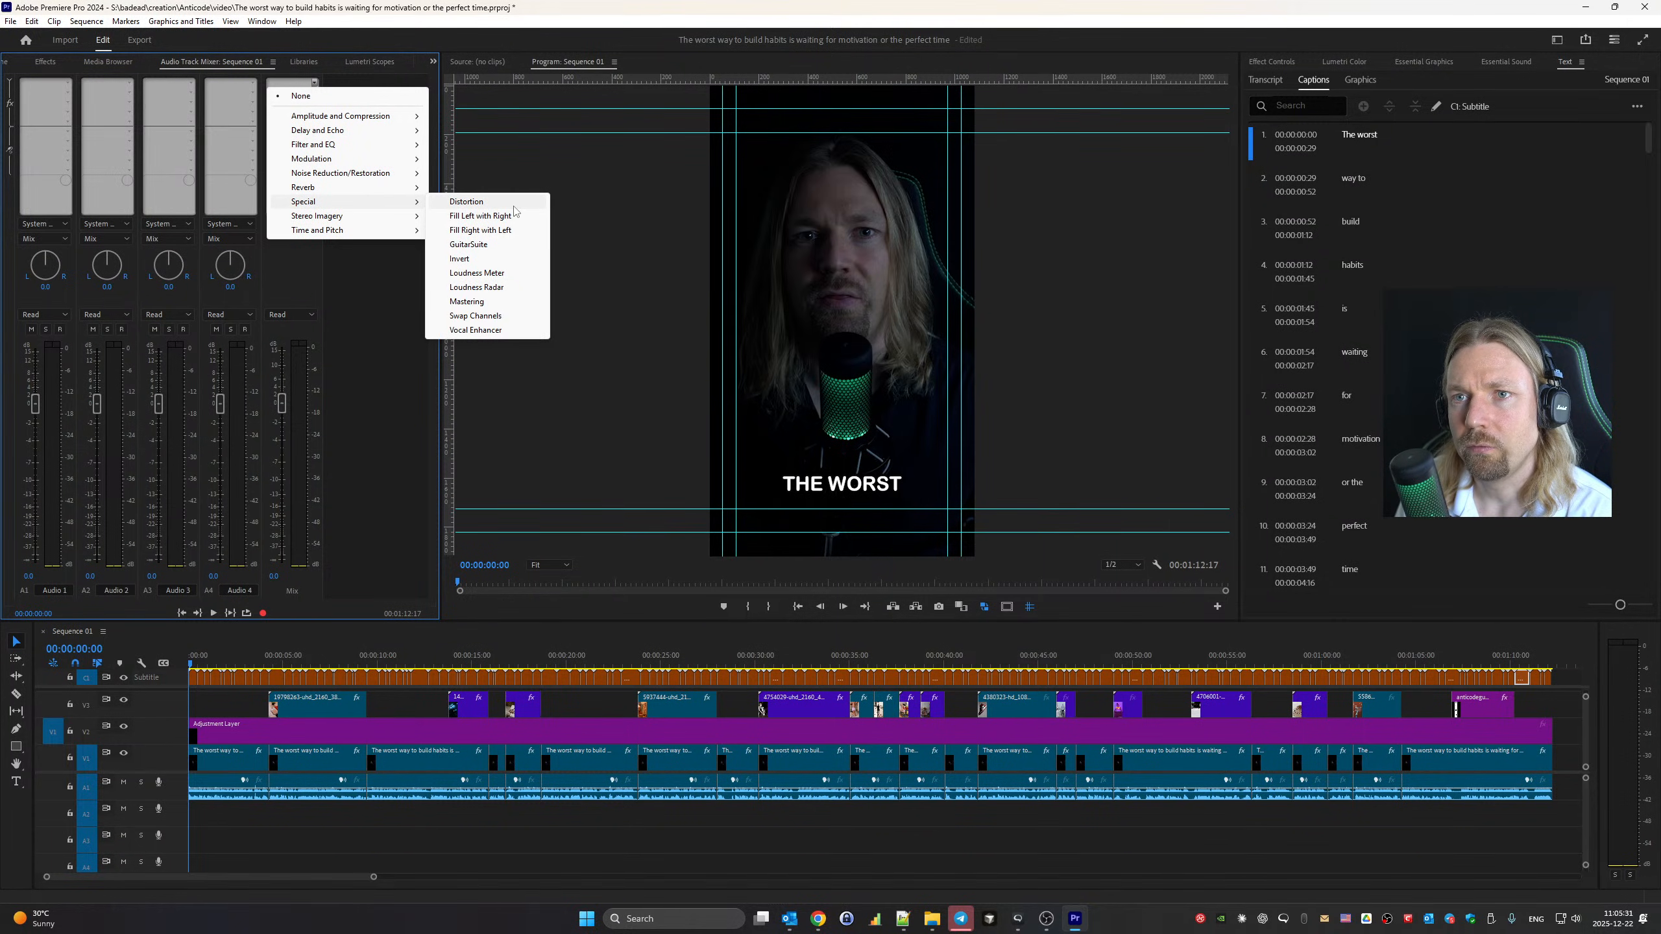
left_click(477, 273)
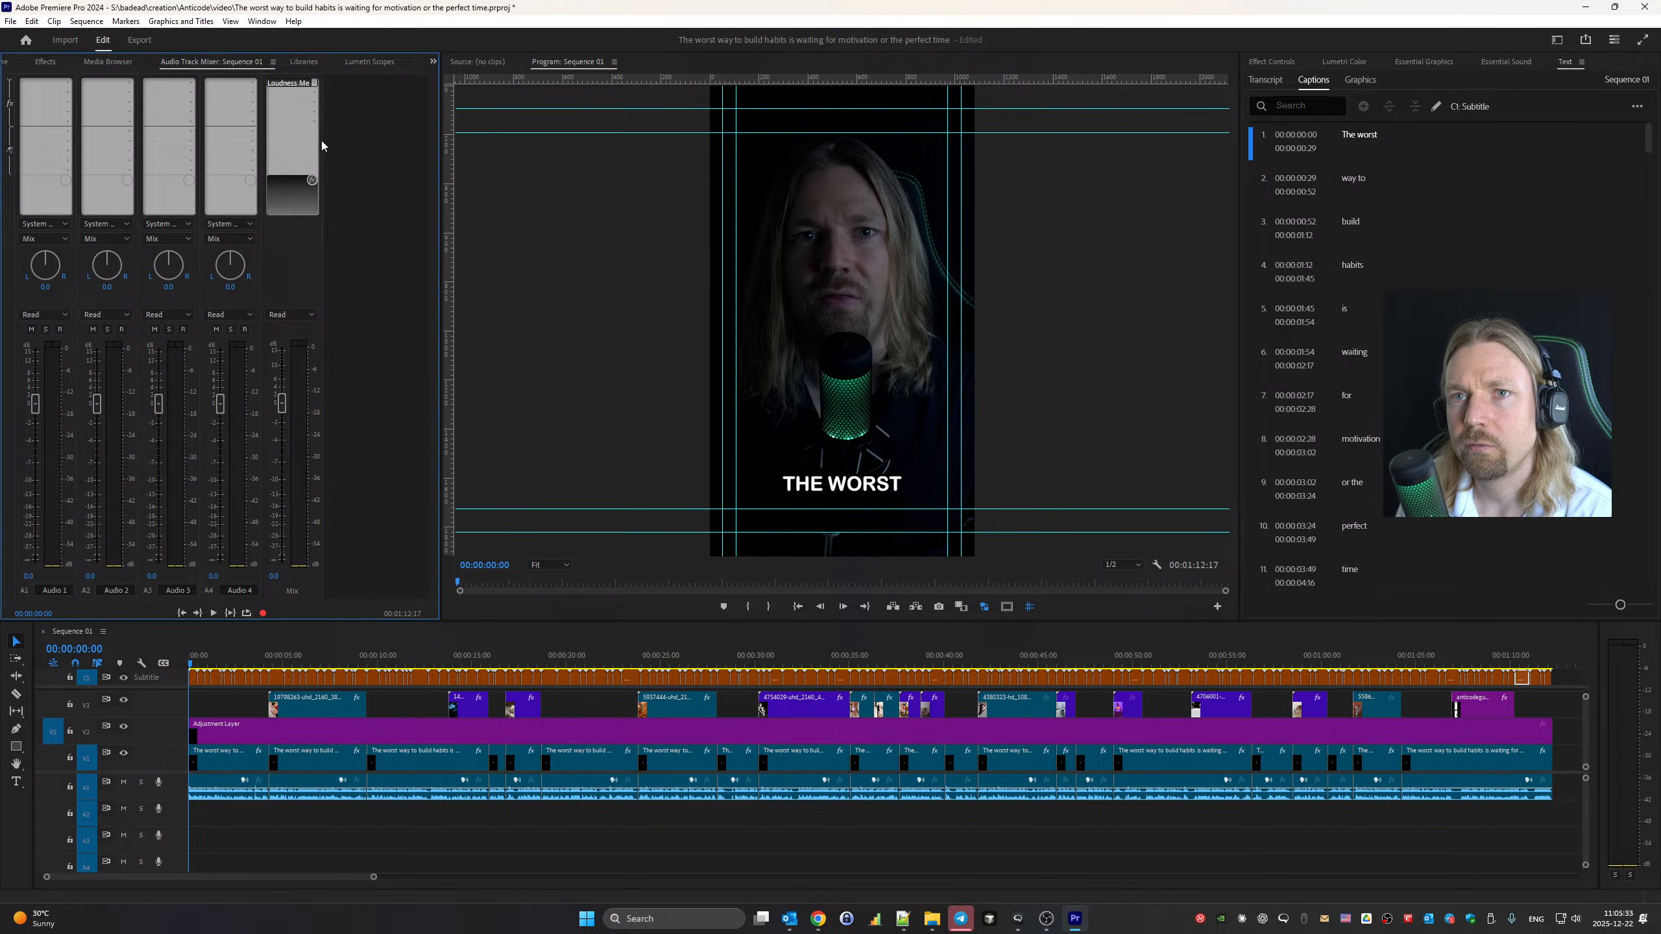
Apply the YouTube preset to the Mix track's Loudness Meter and play the opening seconds to measure the loudness
double_click(289, 83)
left_click(847, 357)
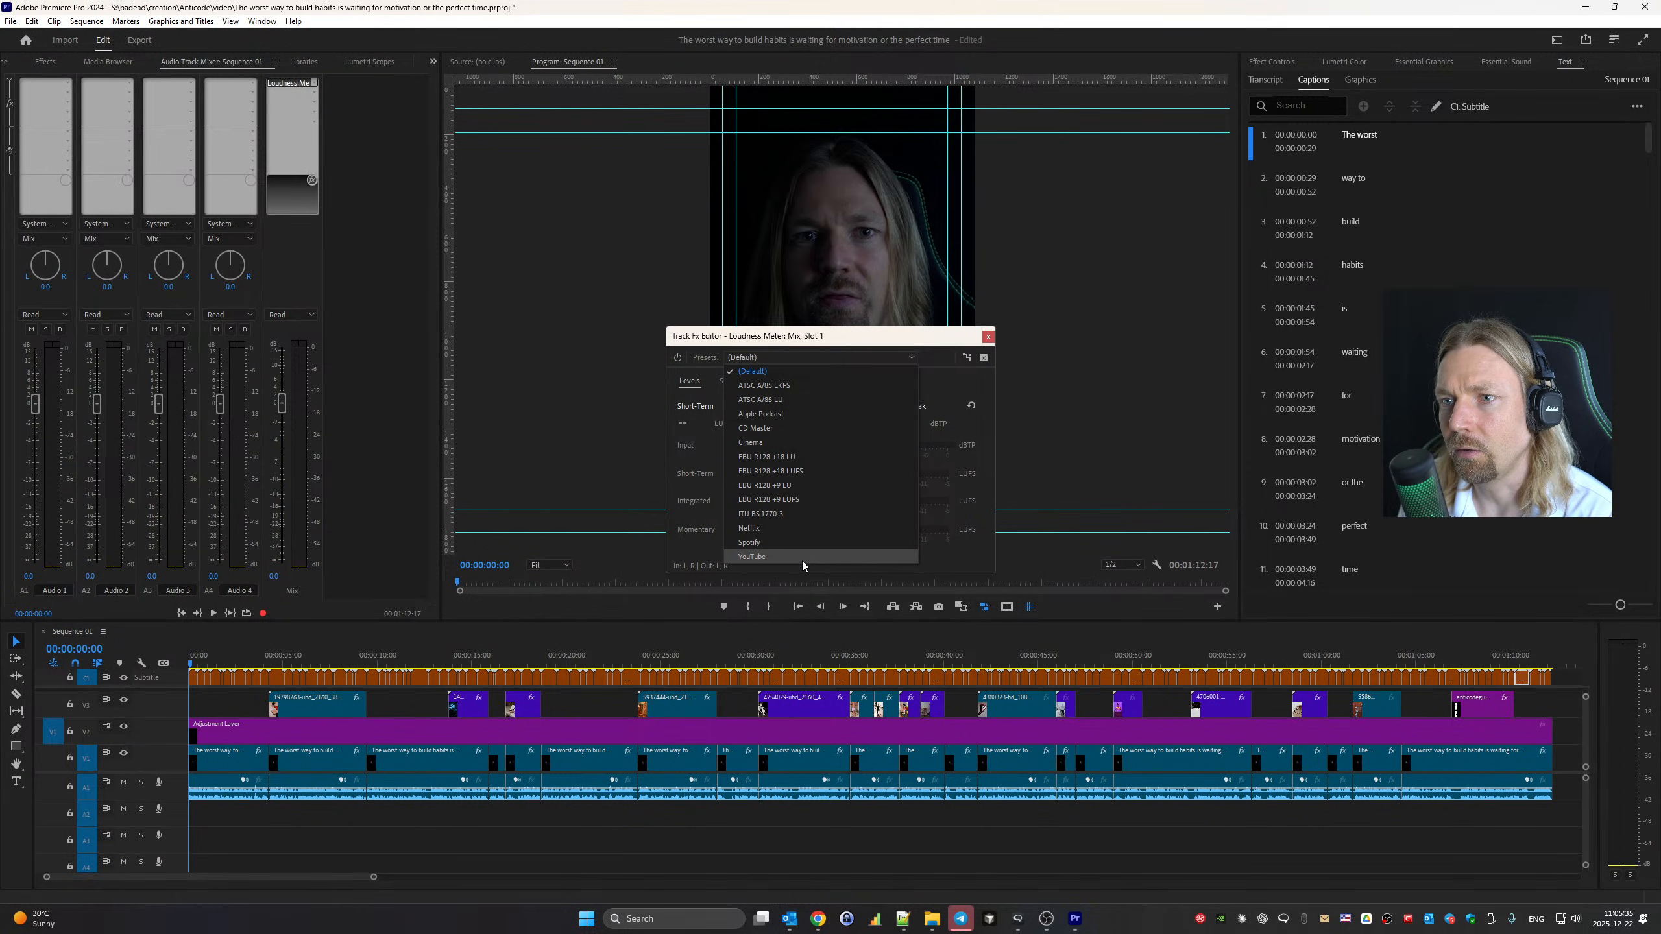
left_click(843, 556)
left_click_drag(828, 340, 857, 347)
key("space")
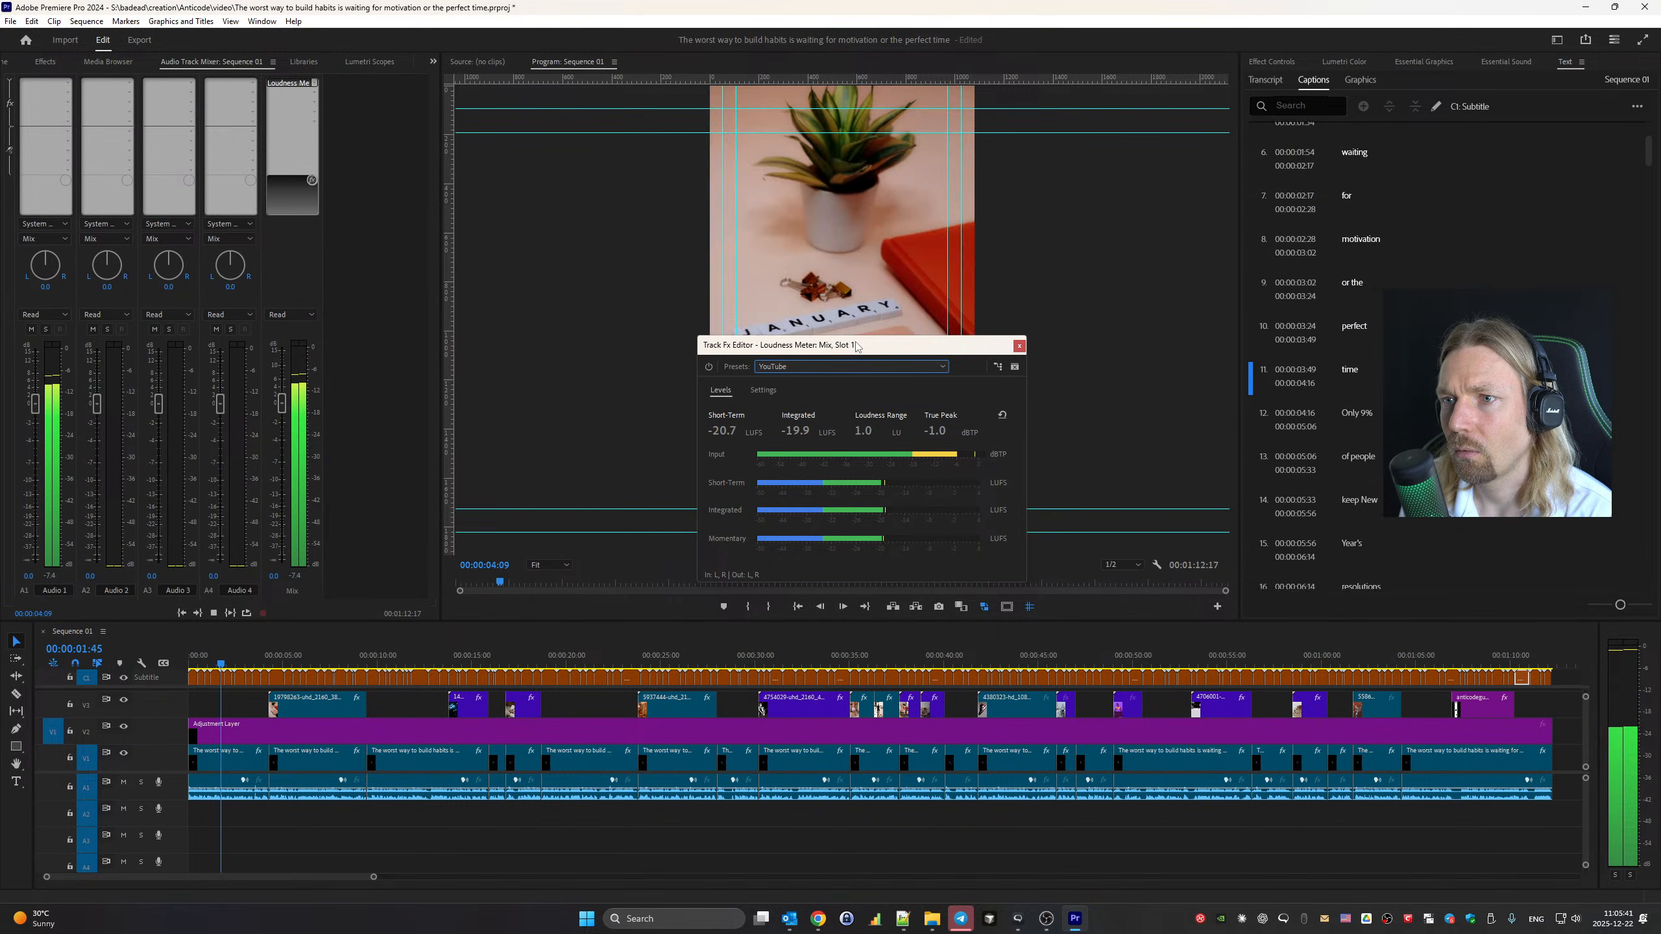
key("space")
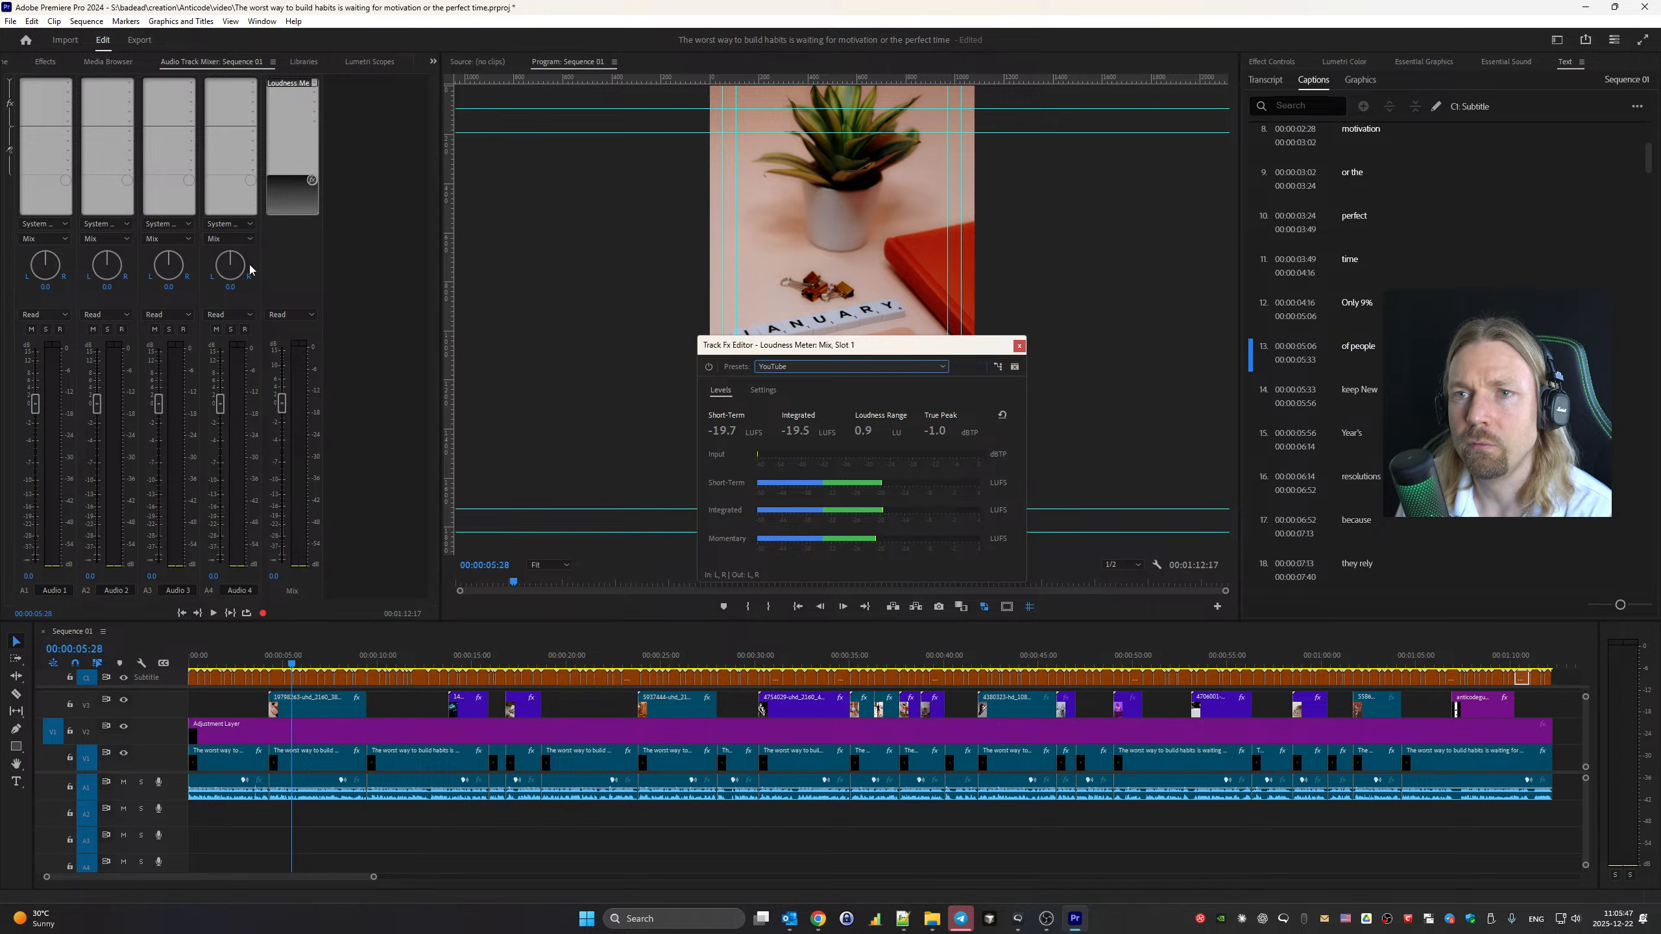
Add a DeNoise effect to the Audio 1 track, set its amount to 10% and raise its gain
left_click(68, 84)
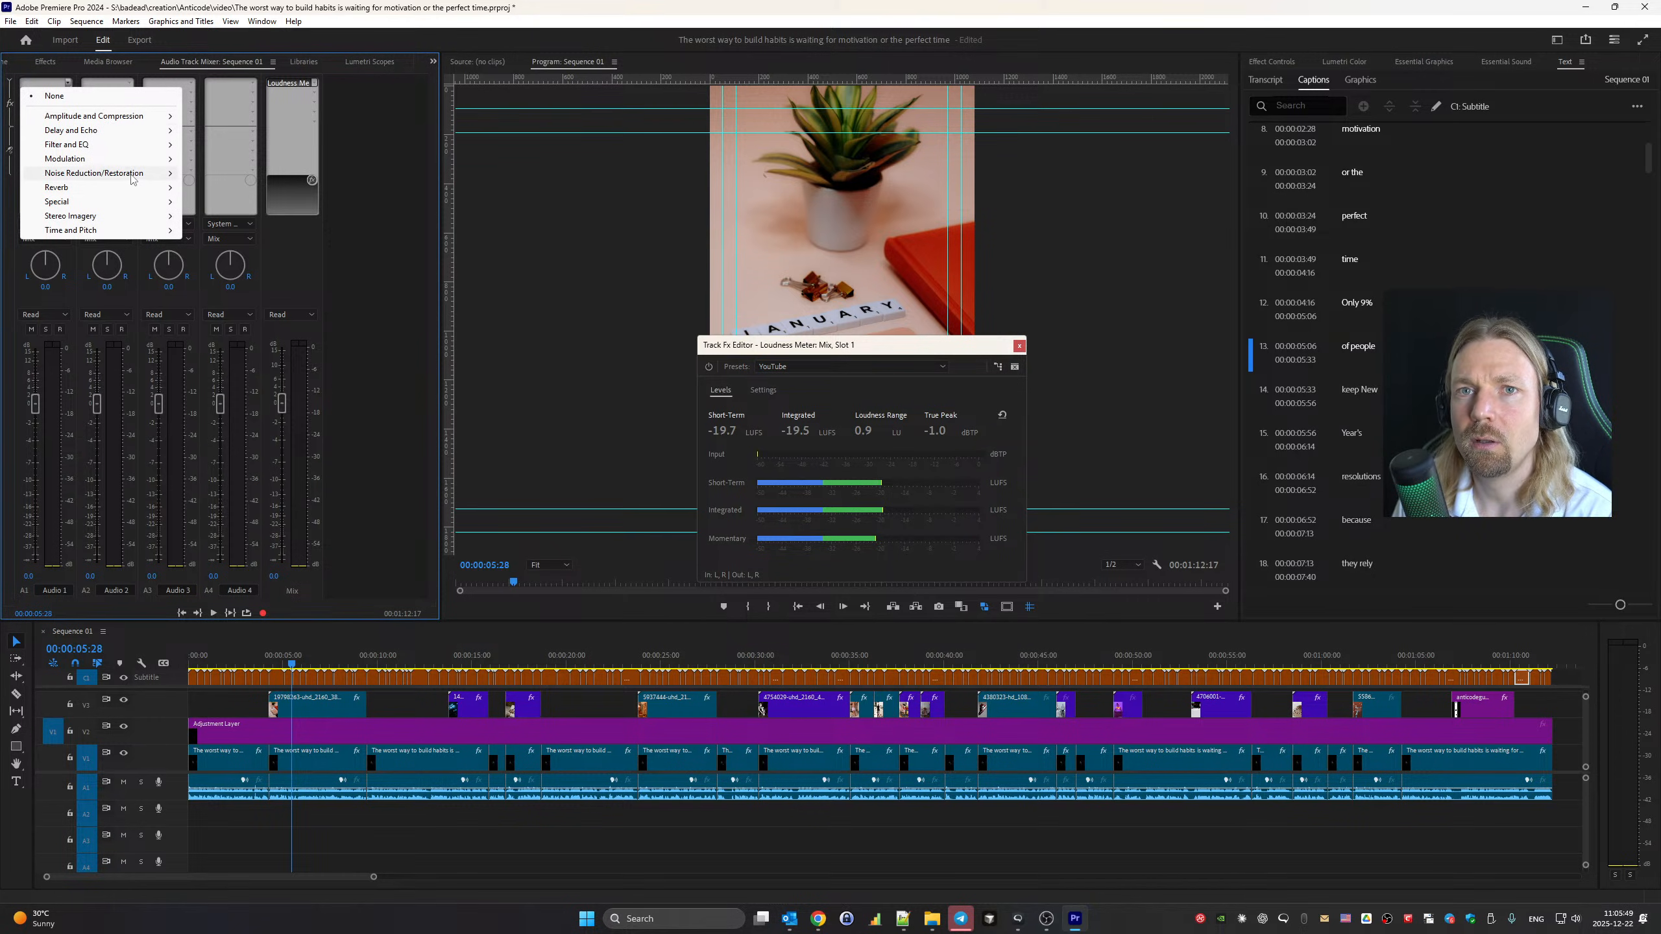
mouse_move(131, 173)
left_click(232, 205)
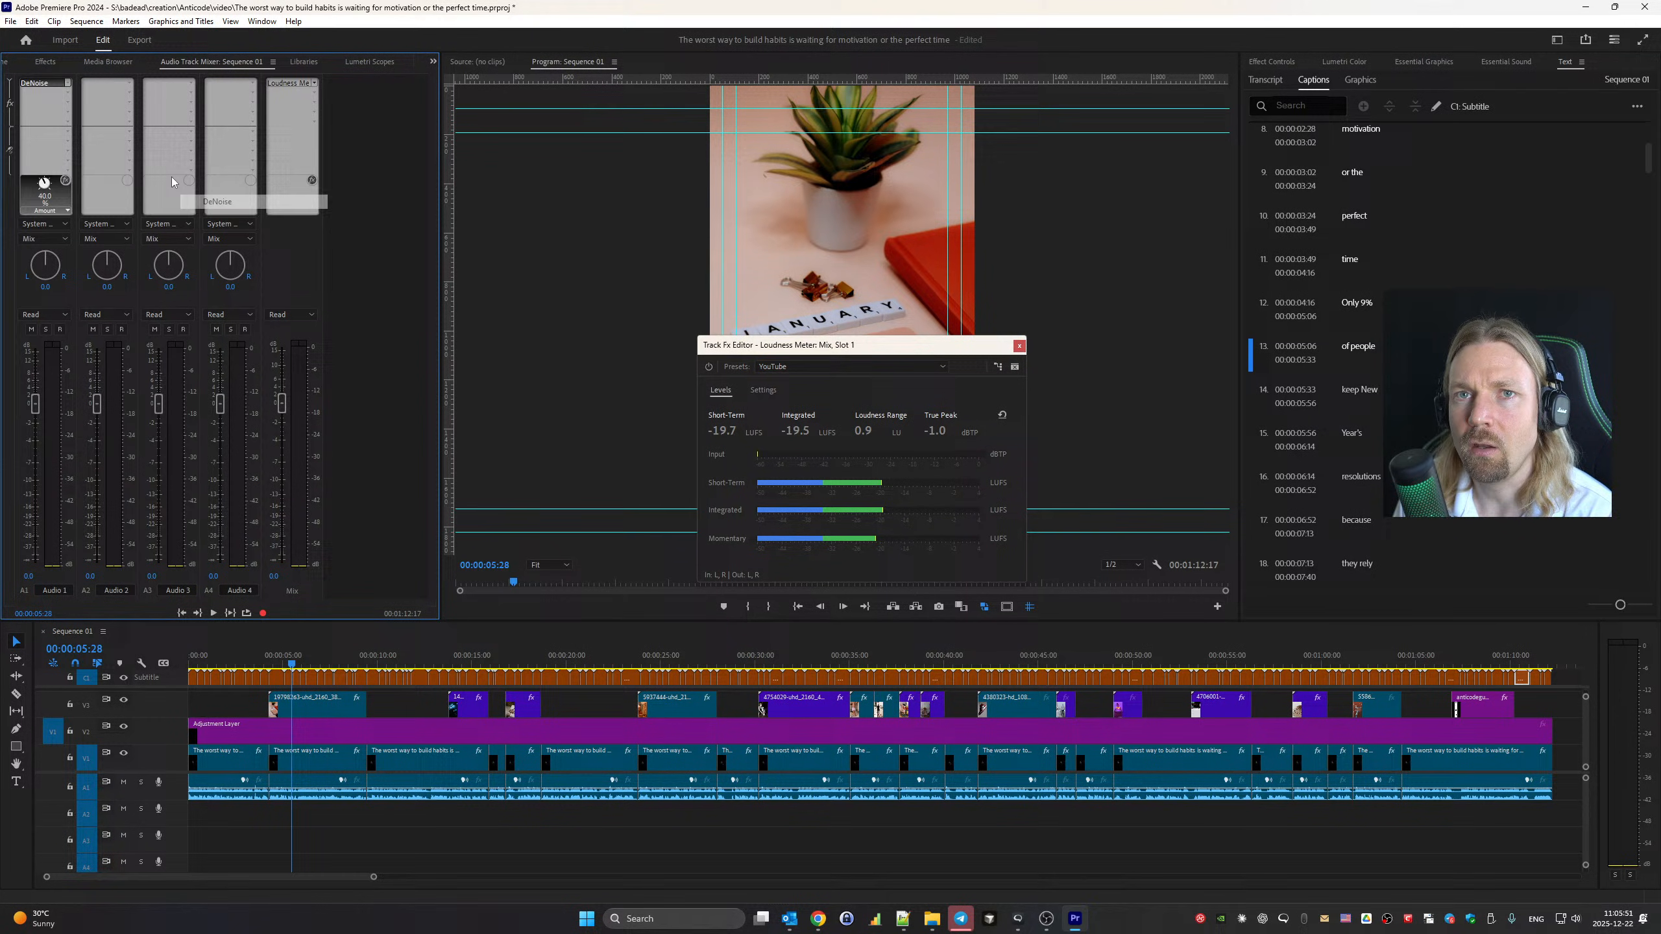
double_click(44, 83)
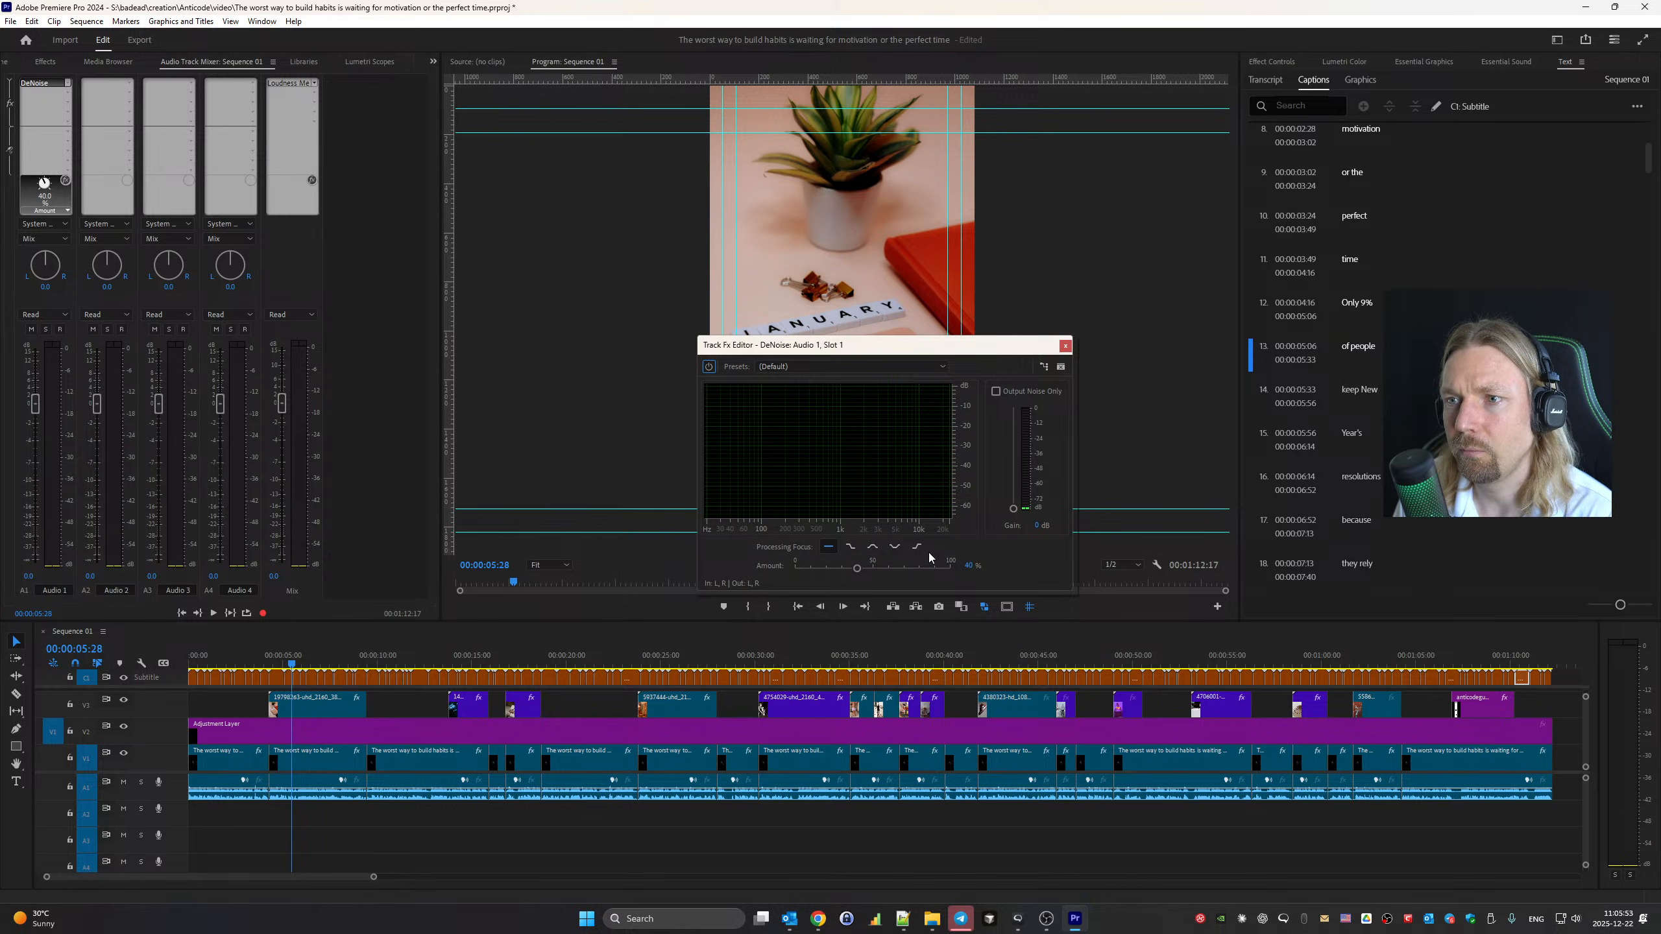
left_click(1035, 526)
key("Return")
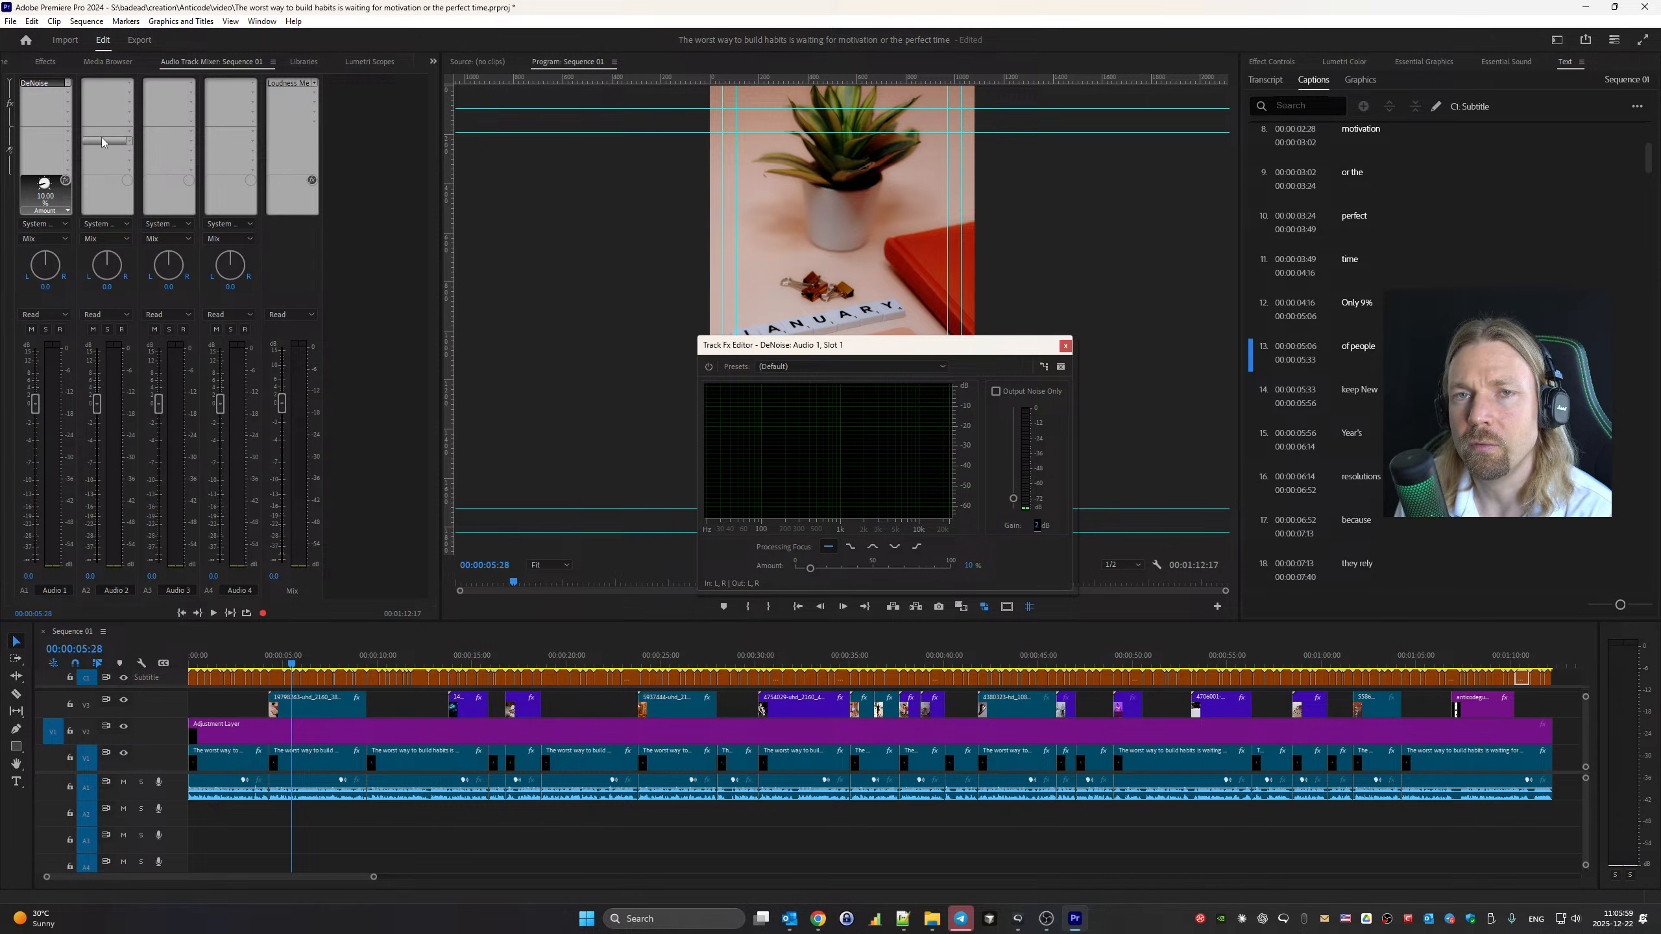
Add a Highpass filter to the second effect slot of the Audio 1 track
left_click(67, 91)
mouse_move(97, 184)
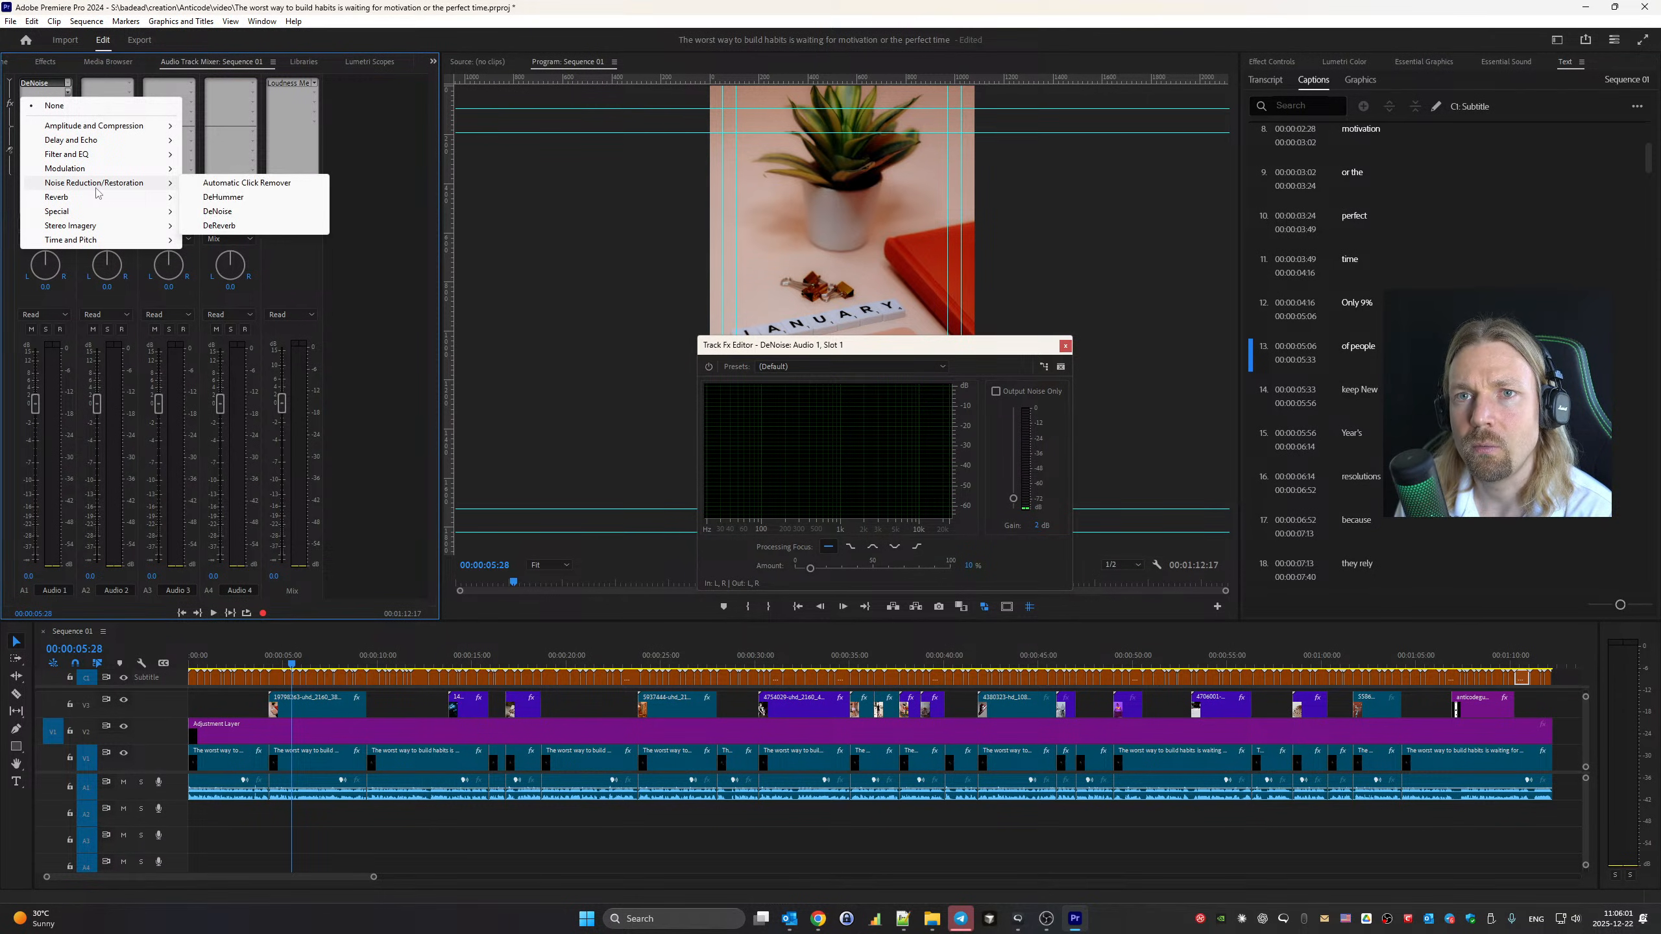
mouse_move(94, 124)
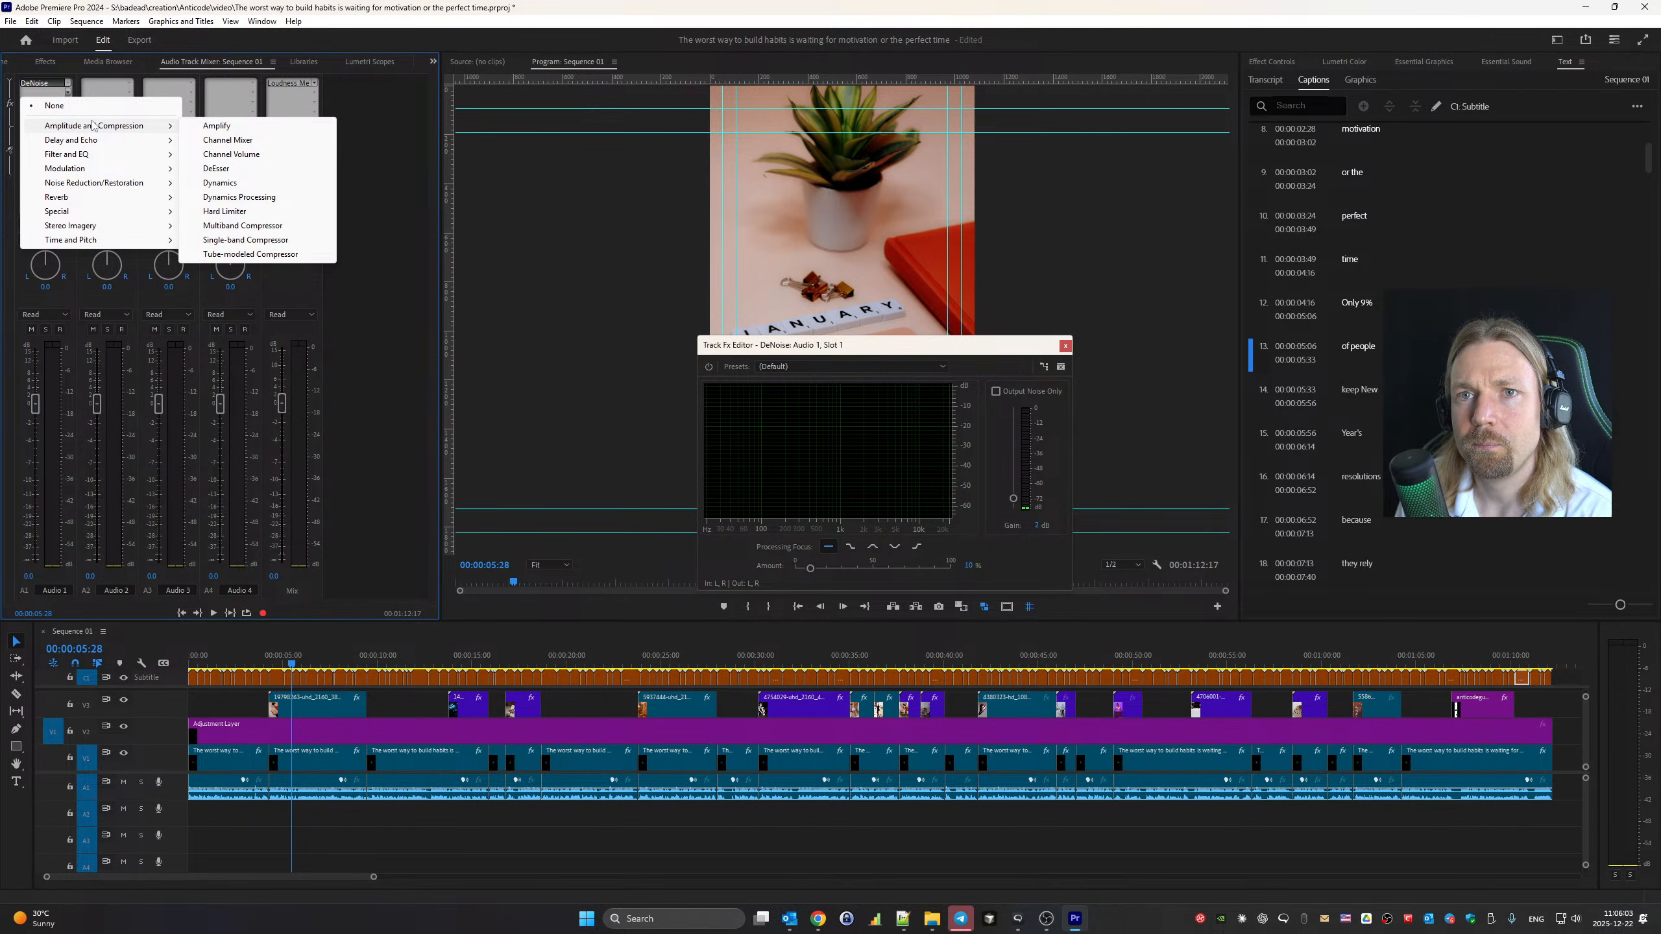
mouse_move(129, 156)
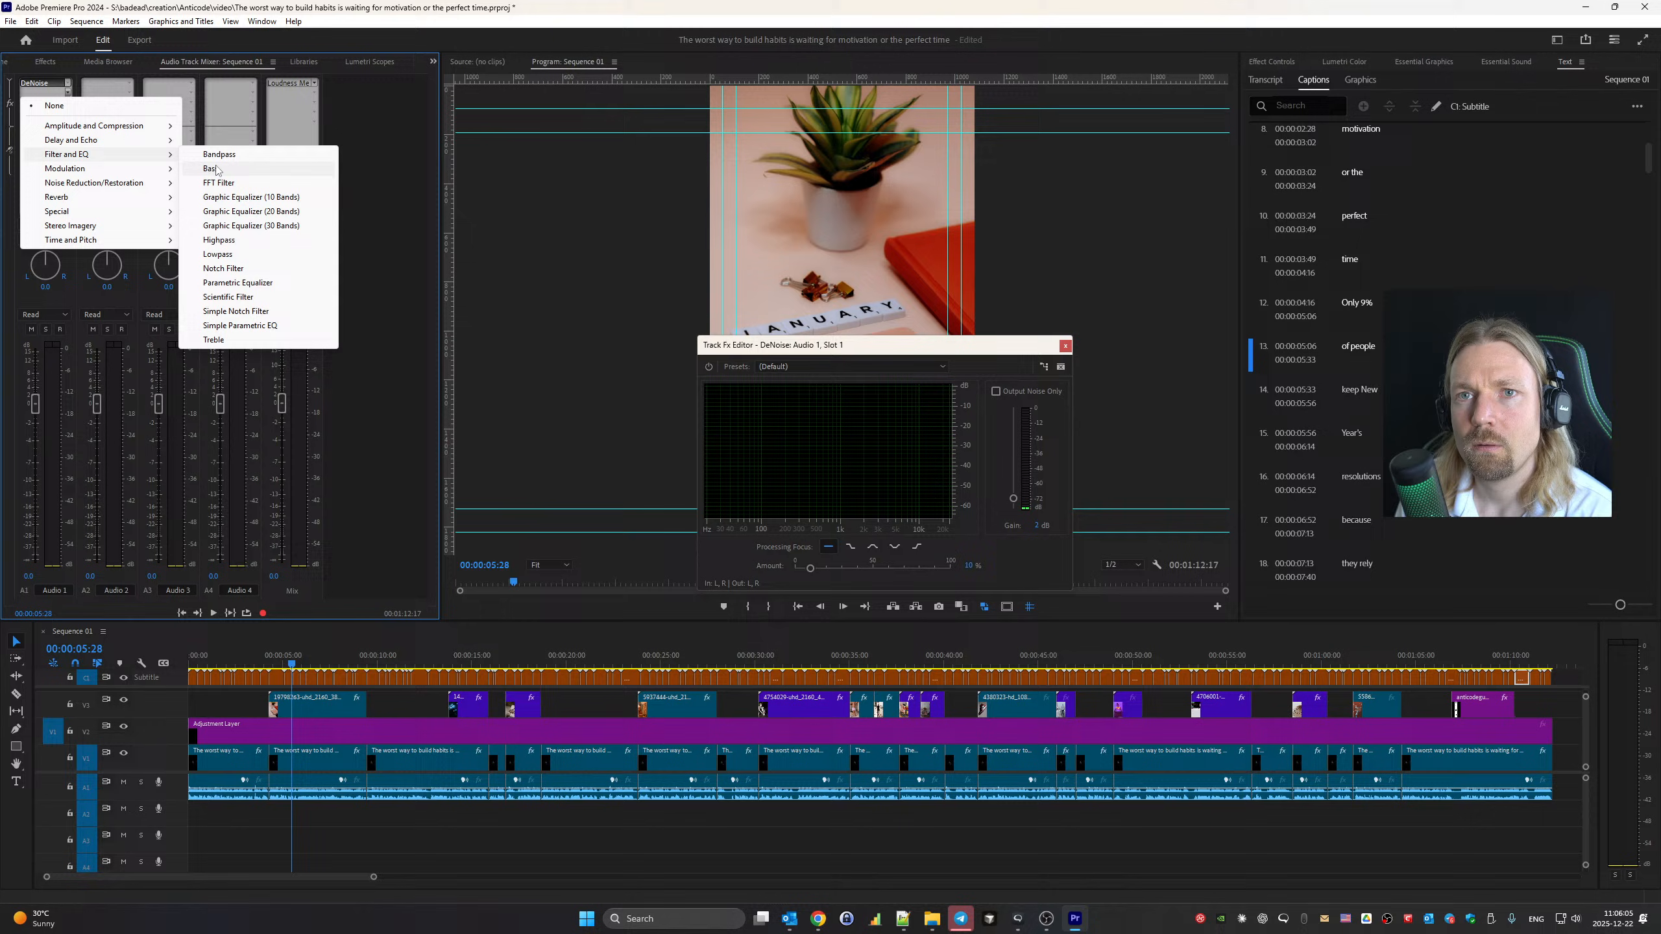
left_click(261, 240)
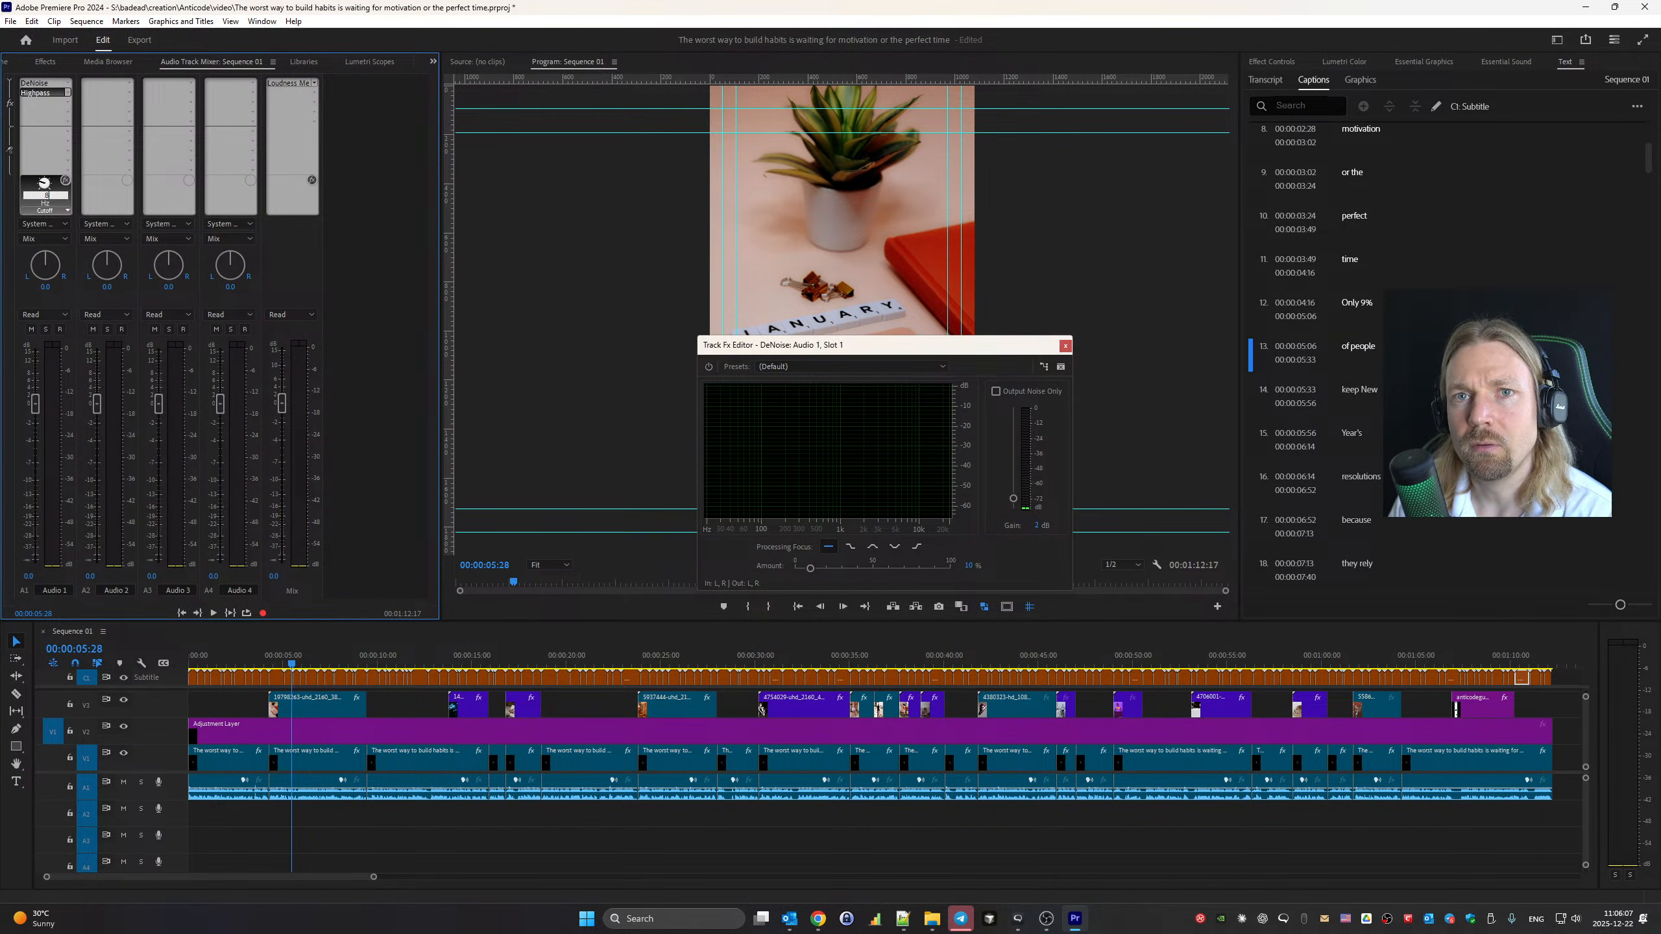
Add a Parametric Equalizer to Audio 1, apply the Vocal Enhancer preset and raise its master gain
left_click(43, 102)
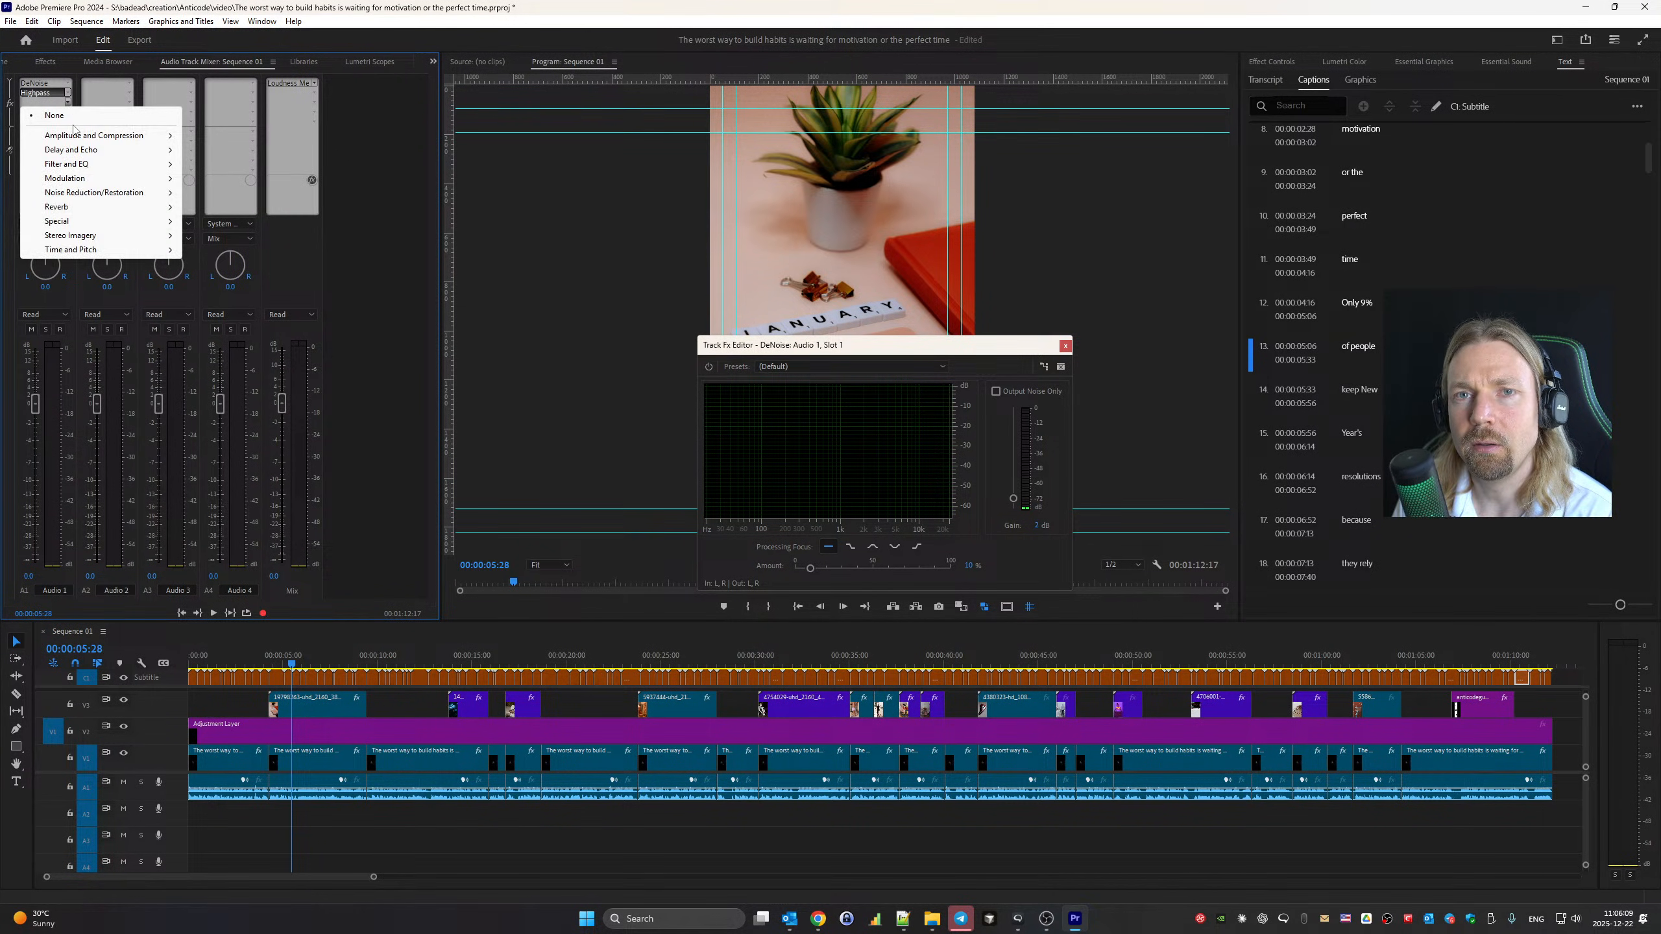
mouse_move(99, 170)
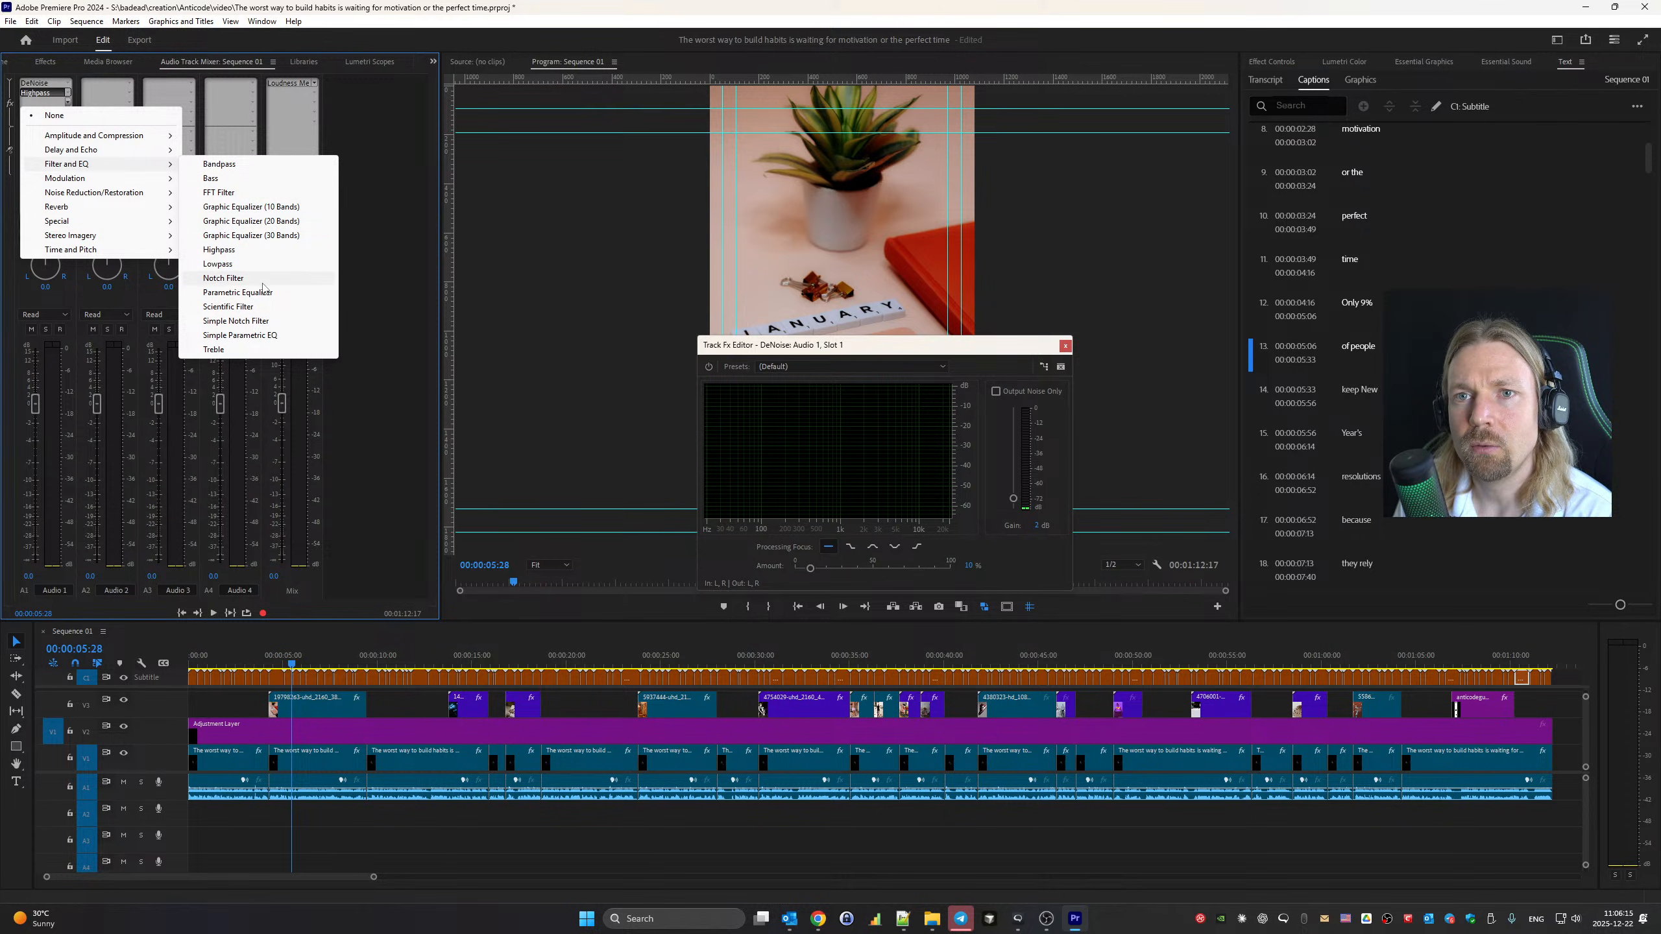
left_click(238, 293)
double_click(50, 104)
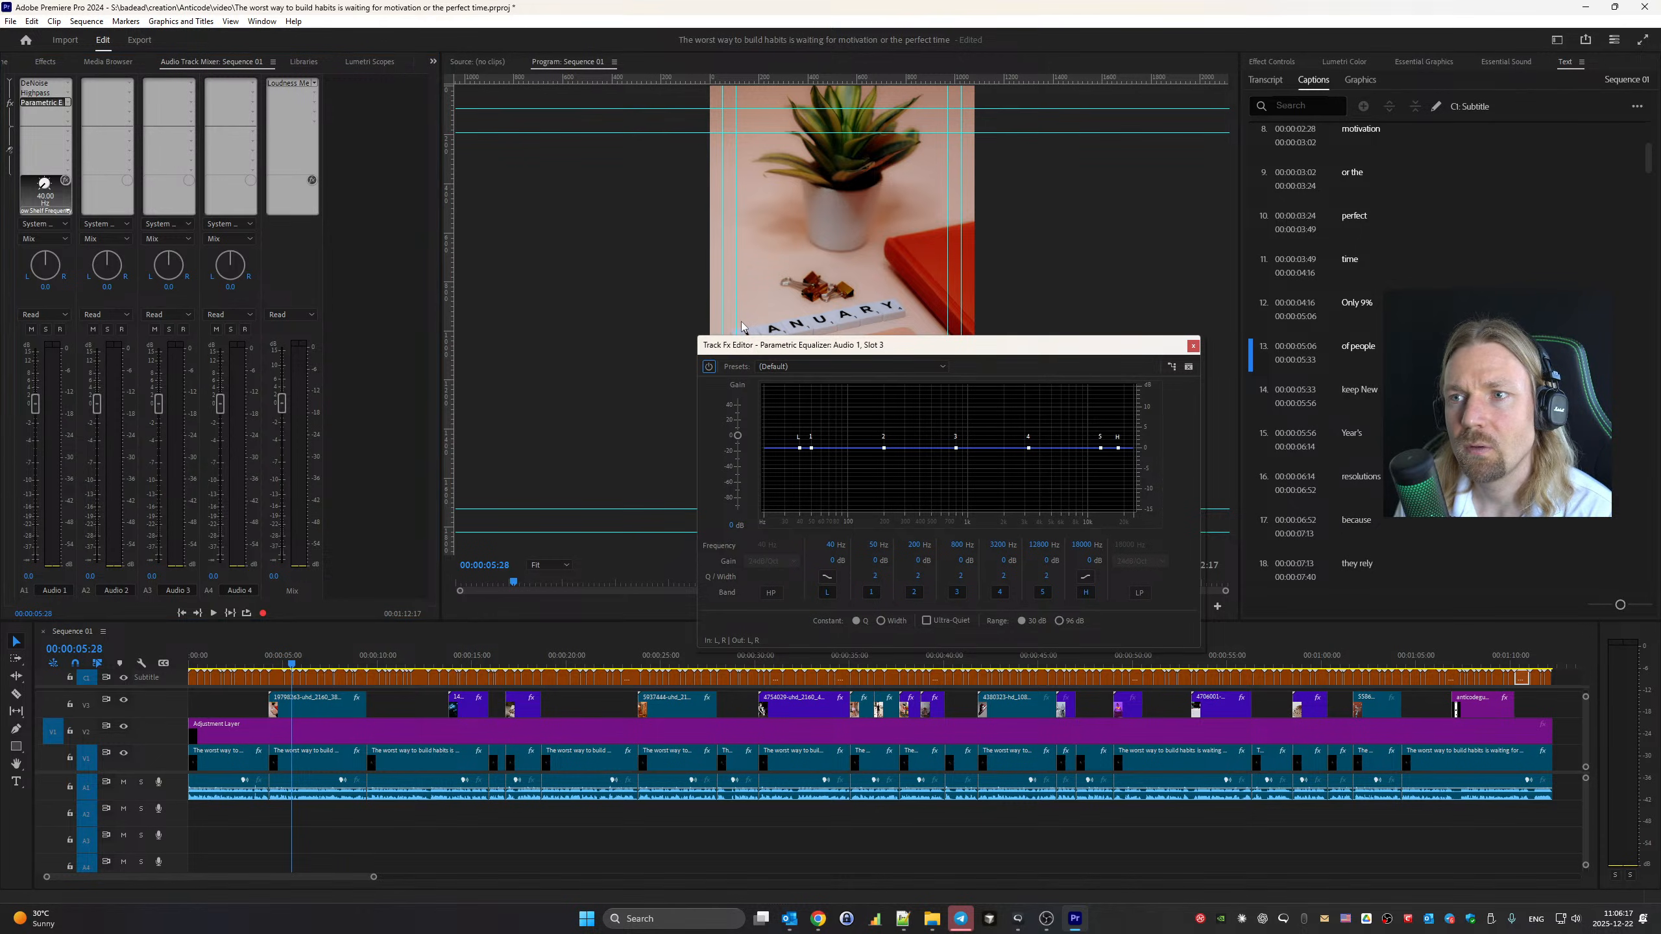
left_click(850, 367)
left_click(806, 536)
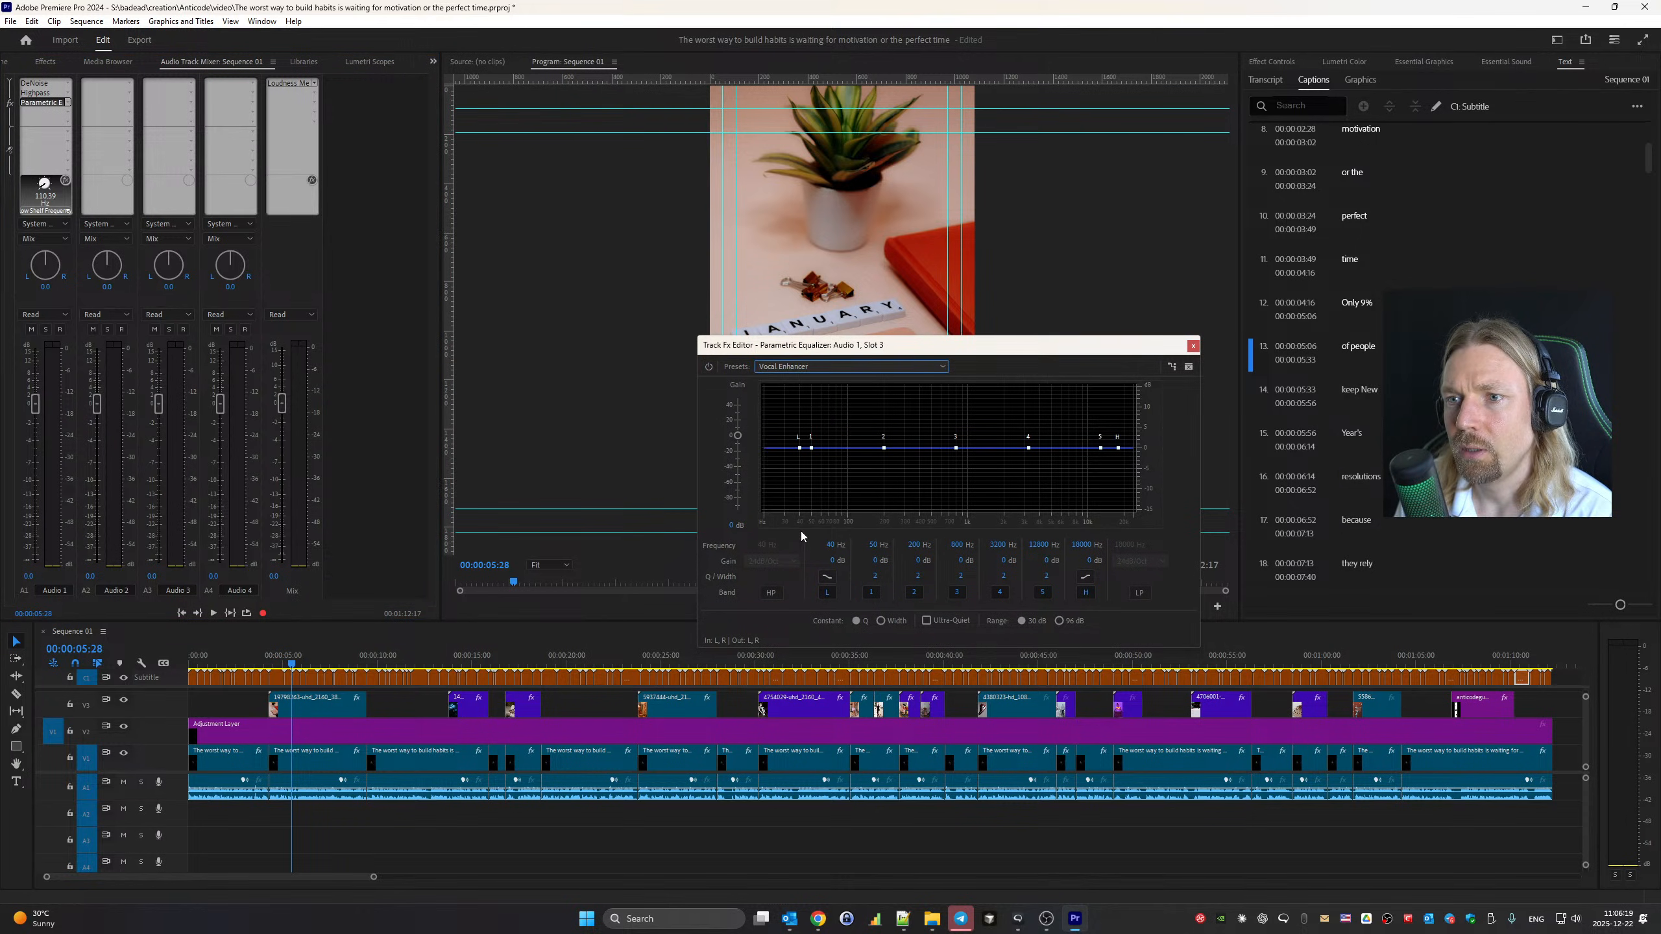
left_click(738, 527)
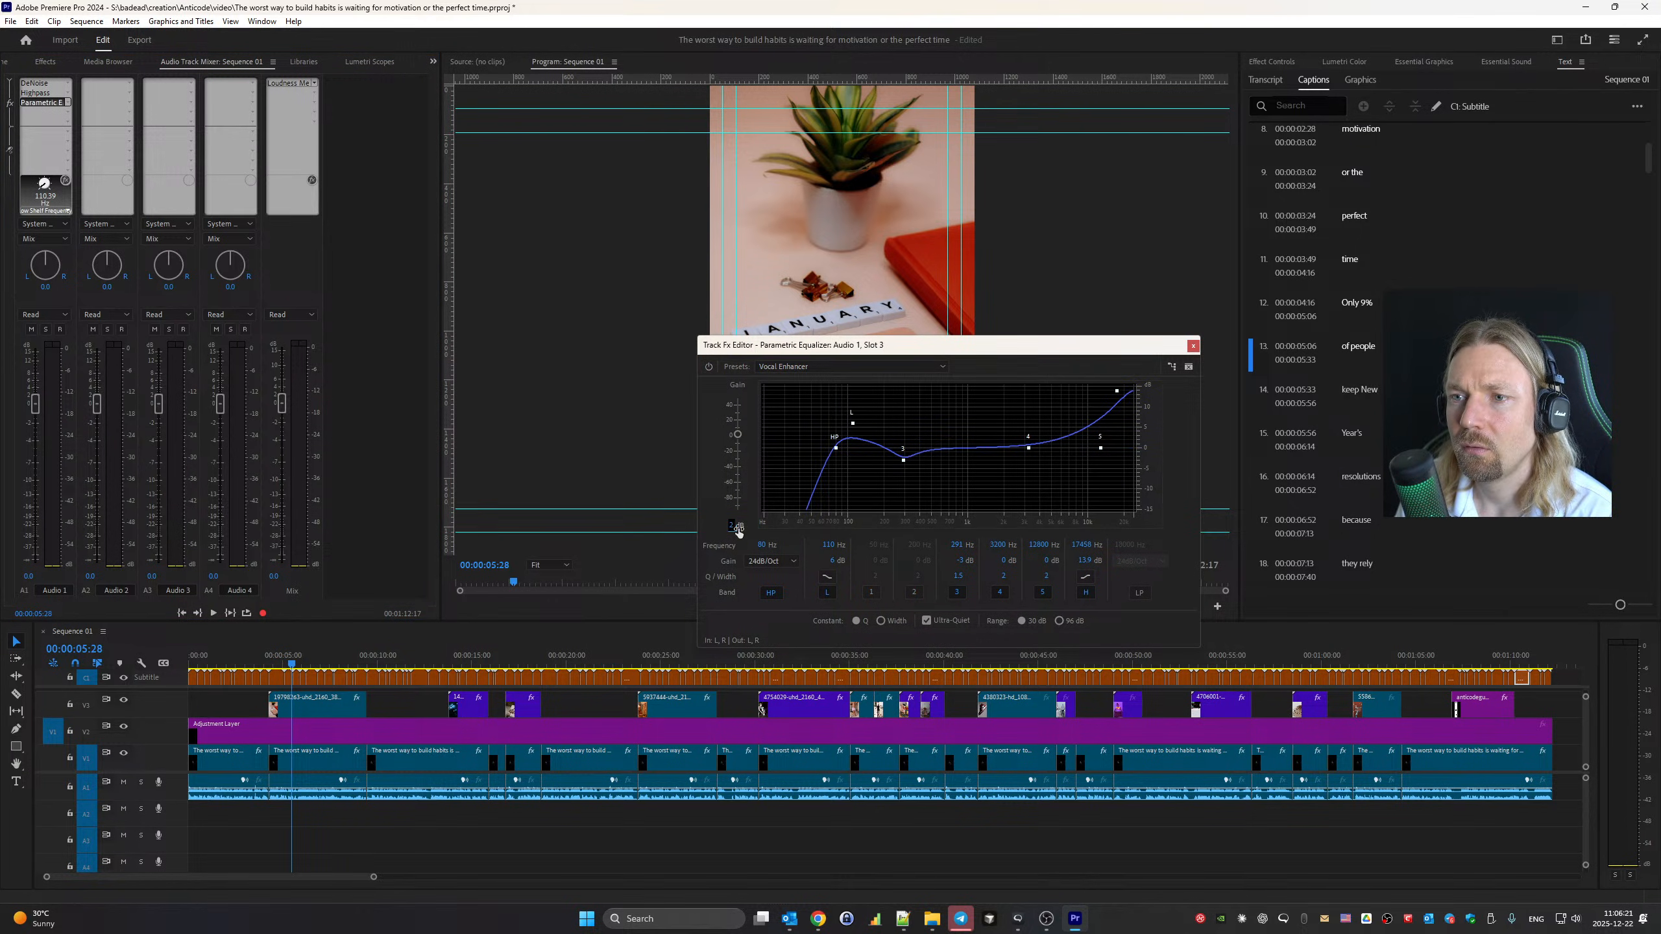
Add a Dynamics effect to the Audio 1 track and enable its Compressor
left_click(70, 108)
mouse_move(82, 150)
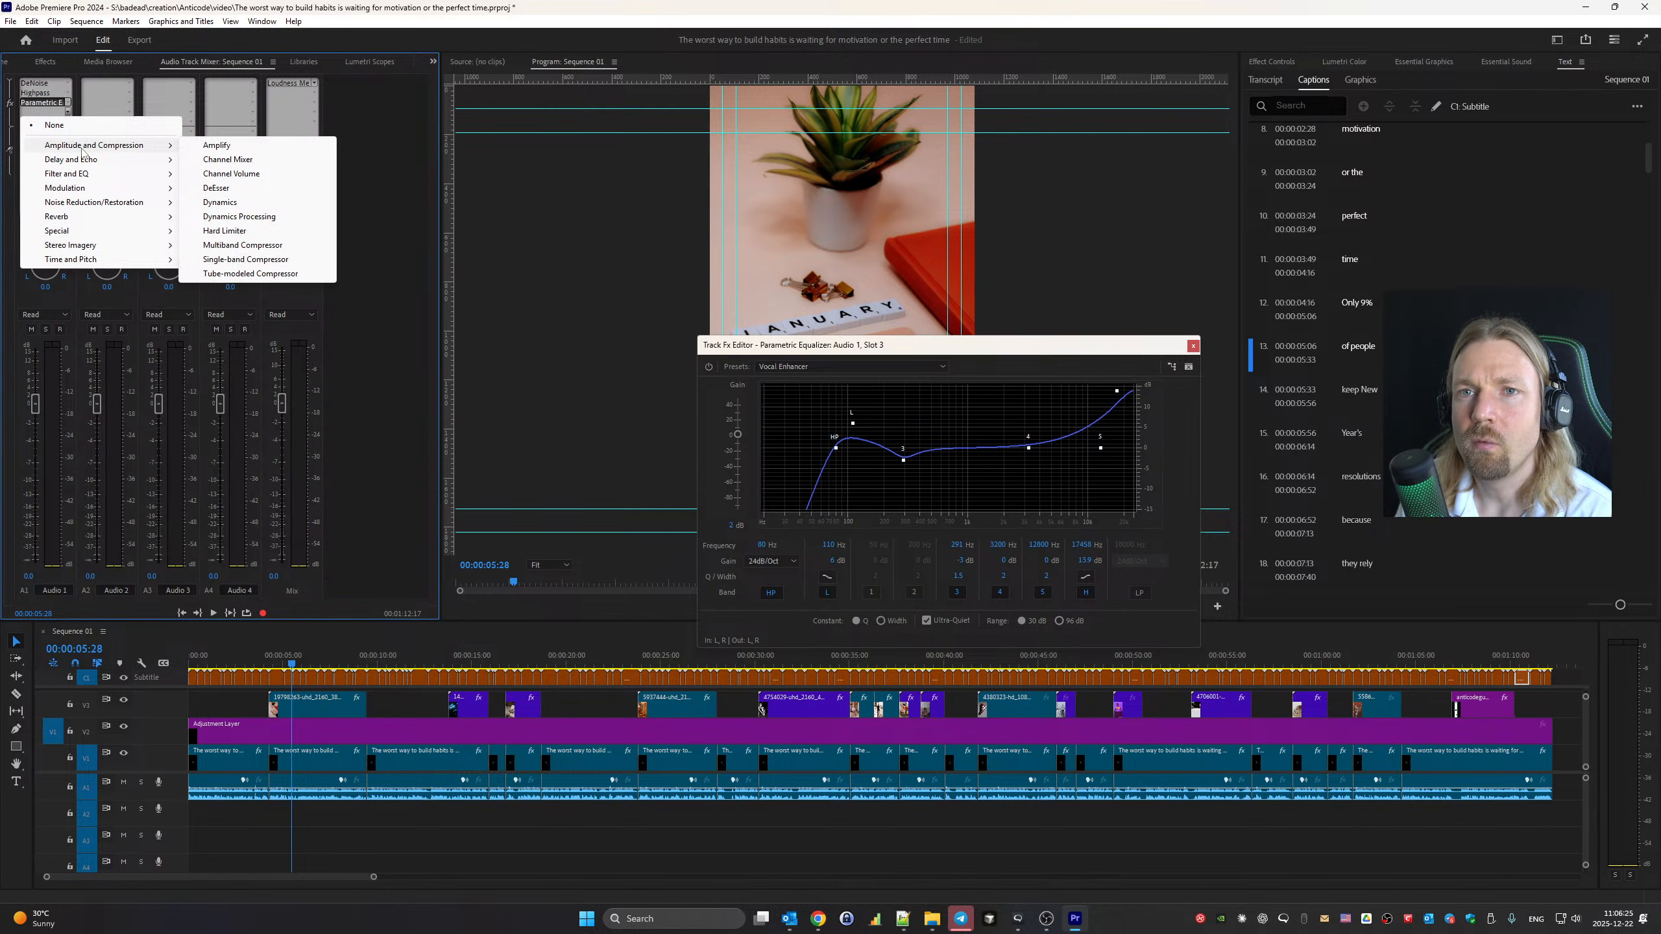
left_click(220, 202)
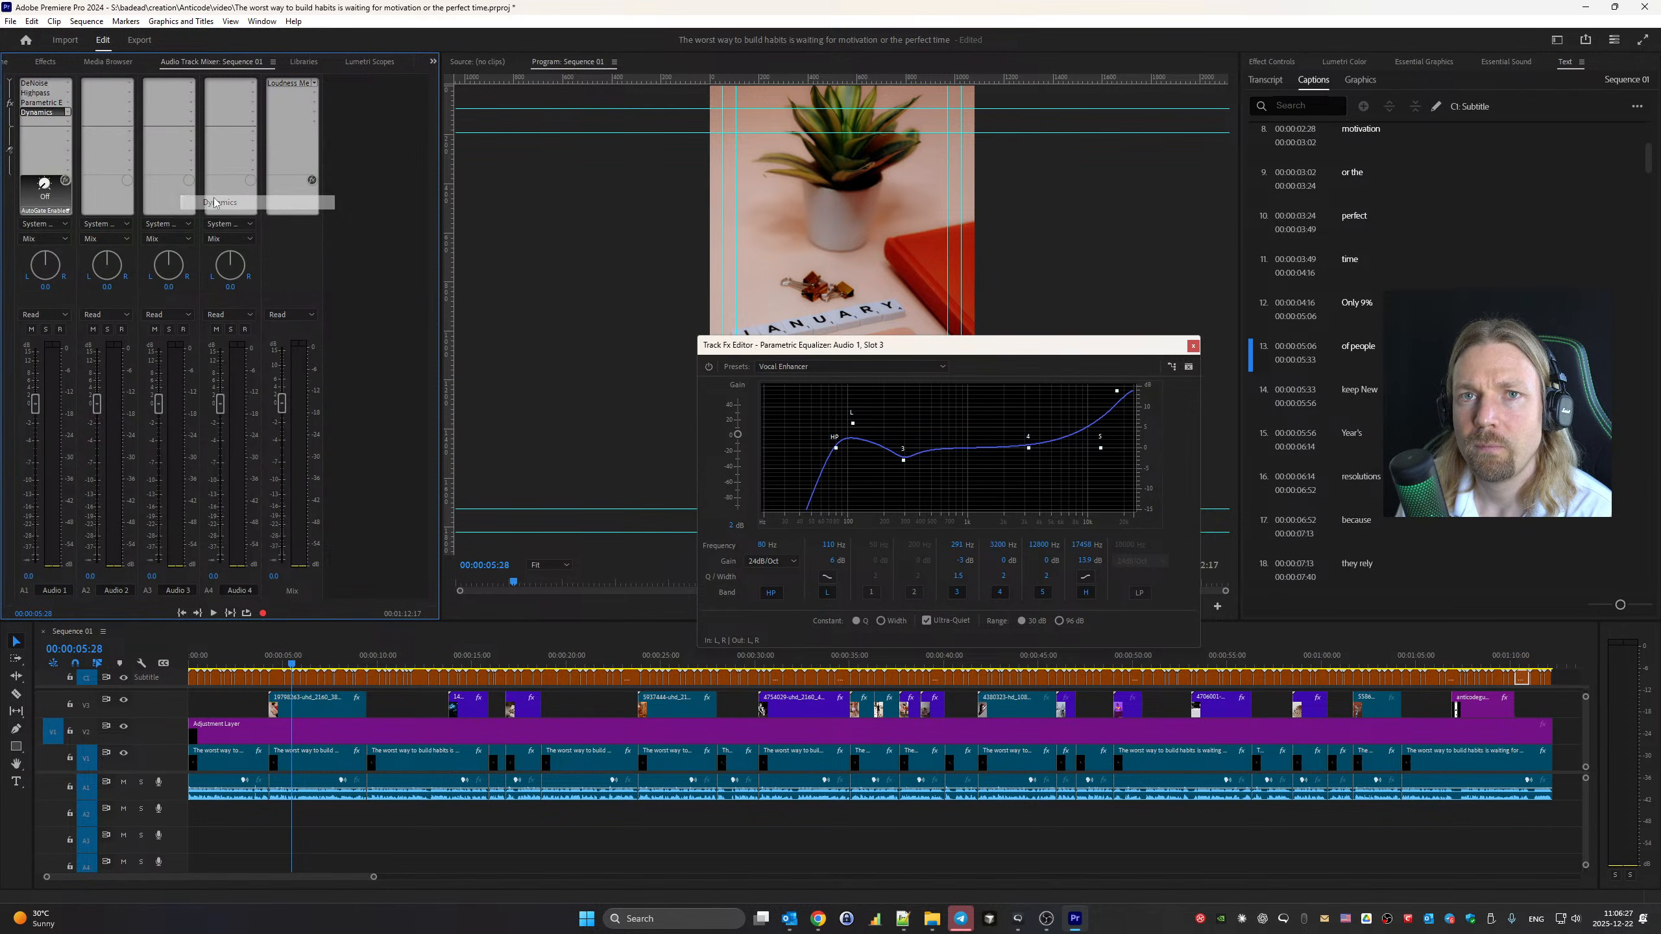
left_click(829, 385)
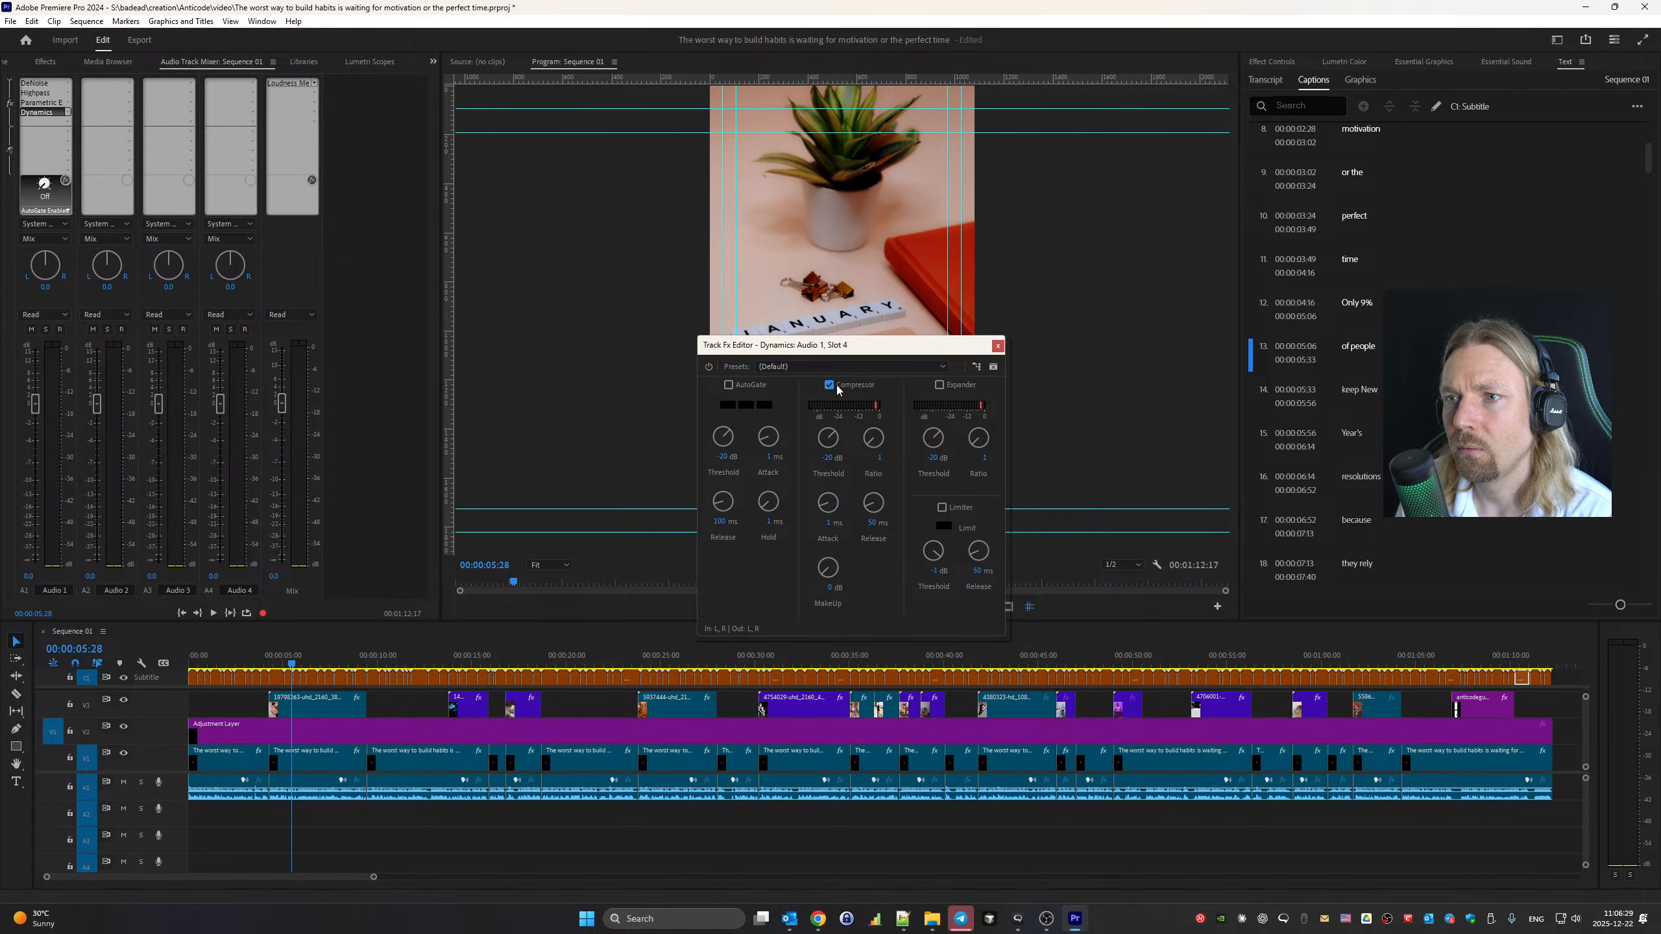
While playing from about 00:00:02:10, set the compressor's threshold to -18 dB, raise its ratio and set MakeUp to 2 dB
left_click(230, 665)
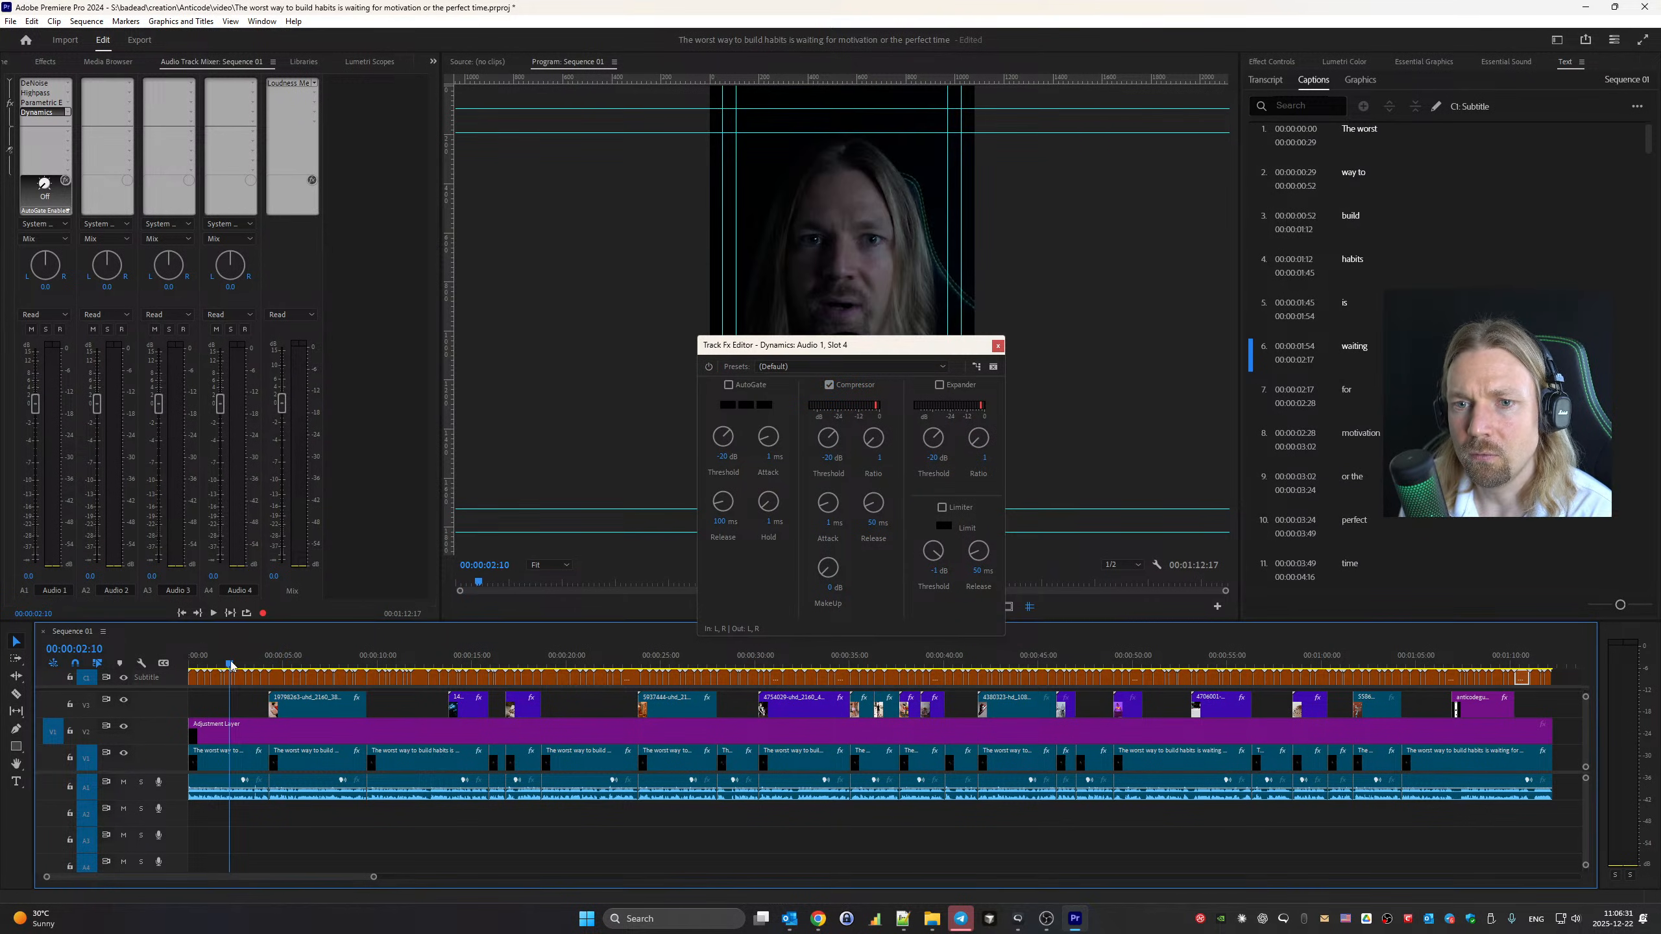
key("space")
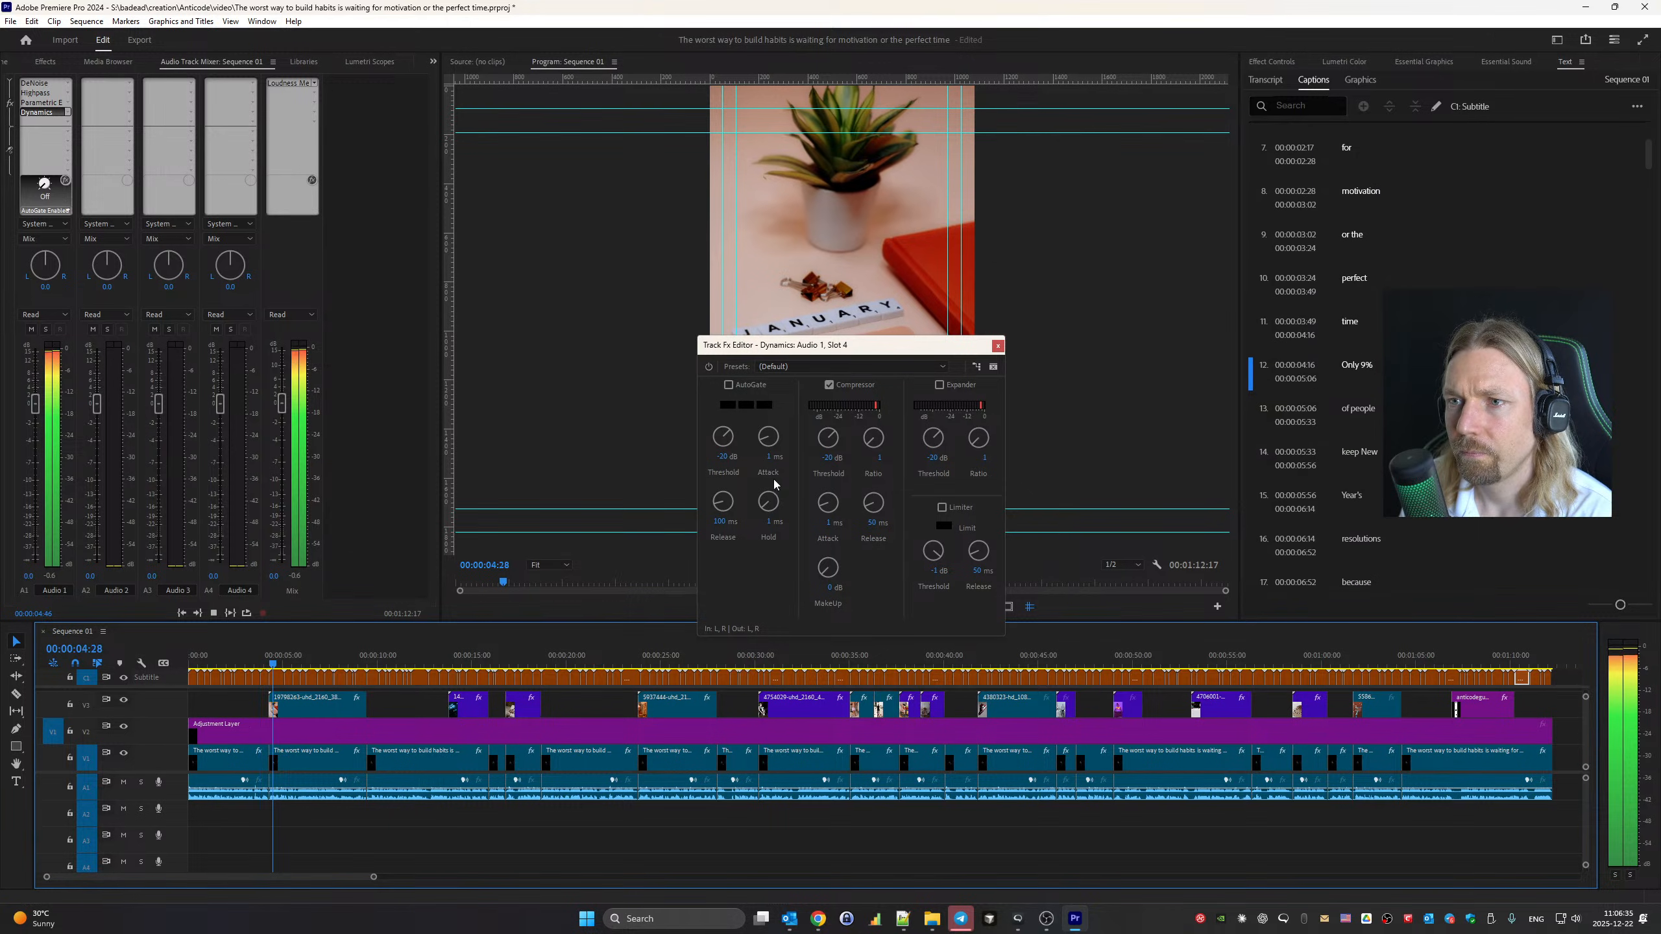
left_click_drag(828, 438, 797, 400)
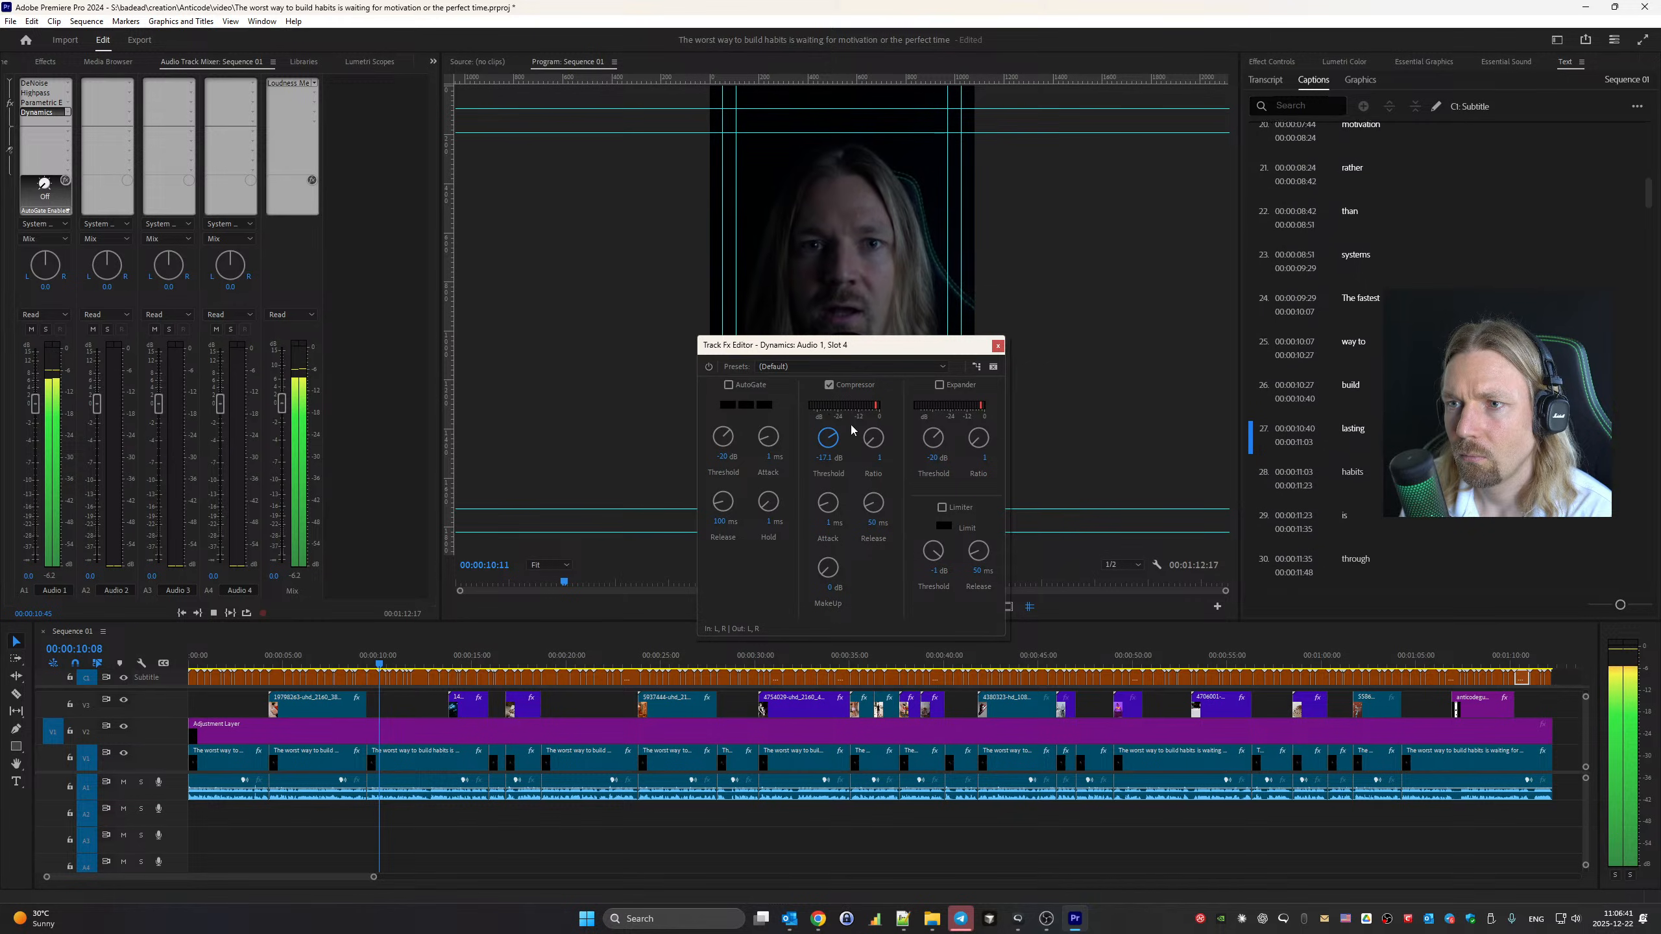
left_click_drag(875, 442, 841, 399)
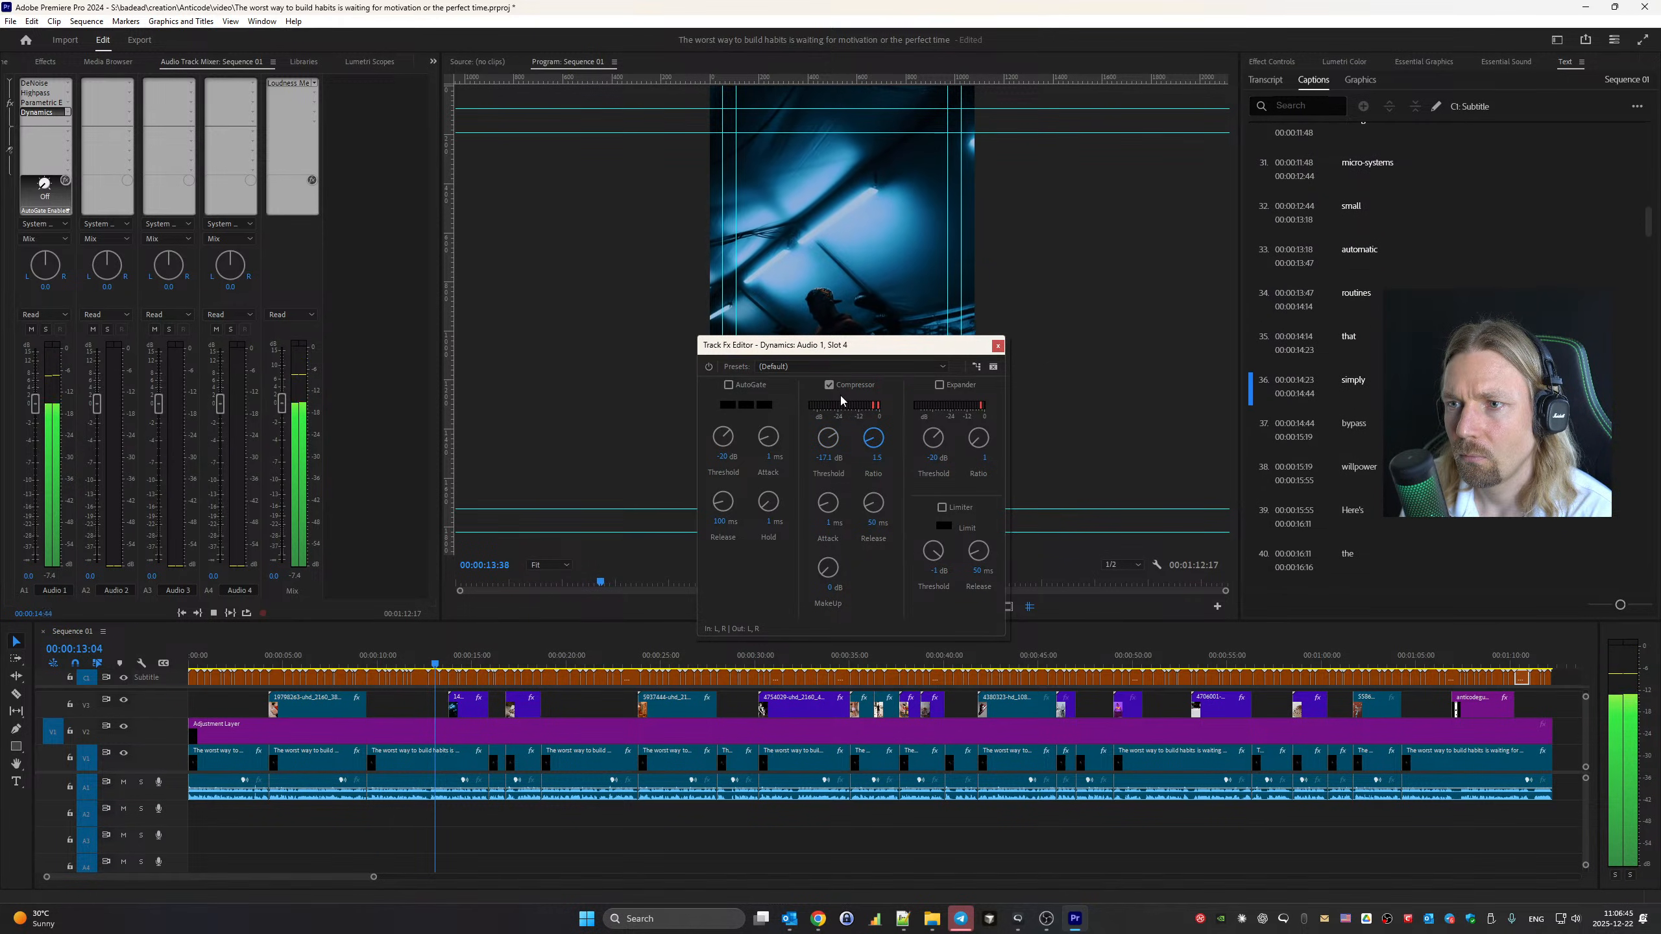
left_click(828, 587)
type("2")
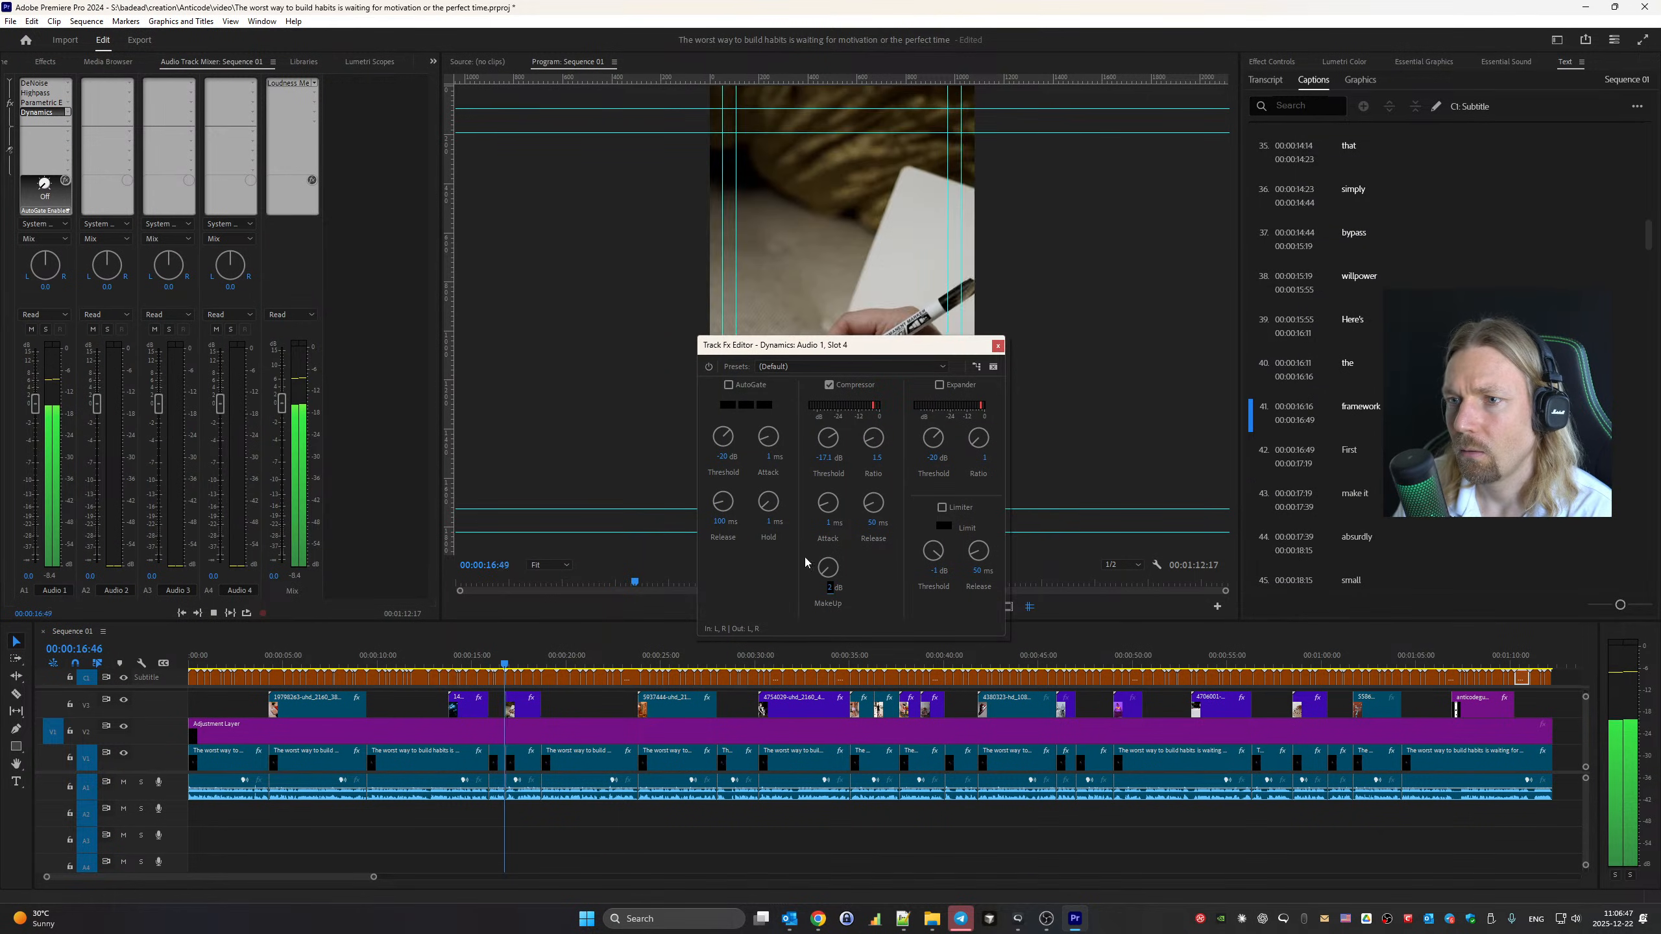
key("space")
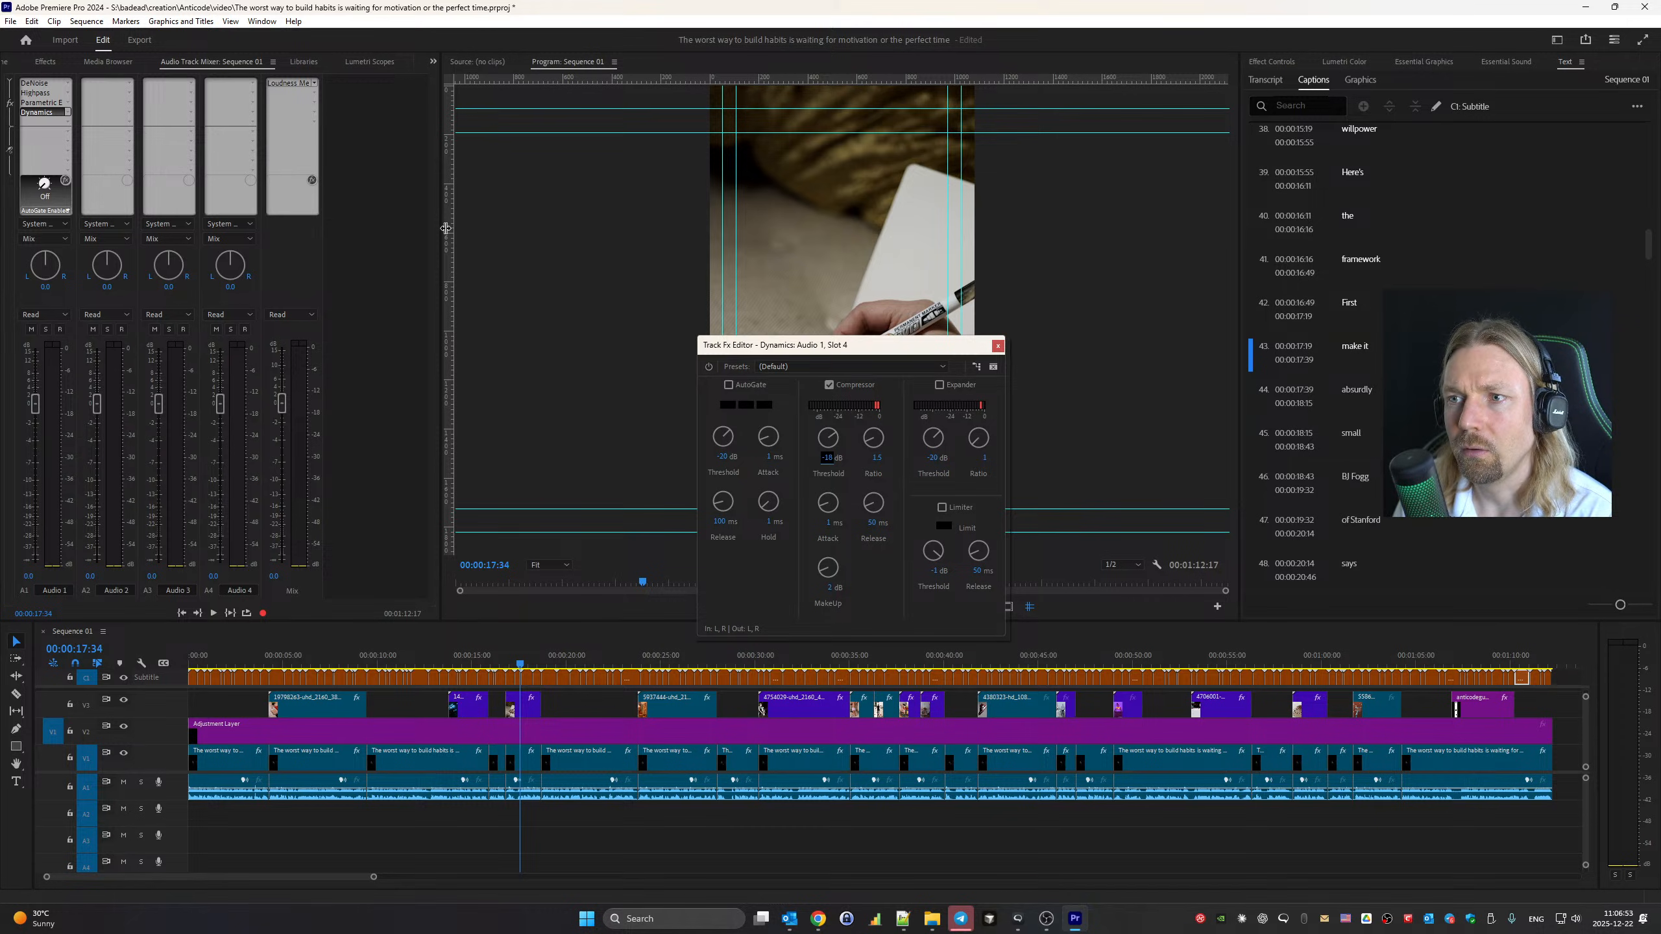
Add a Hard Limiter to Audio 1 with a maximum amplitude of -1 dB and a look-ahead time of 5 ms
left_click(67, 124)
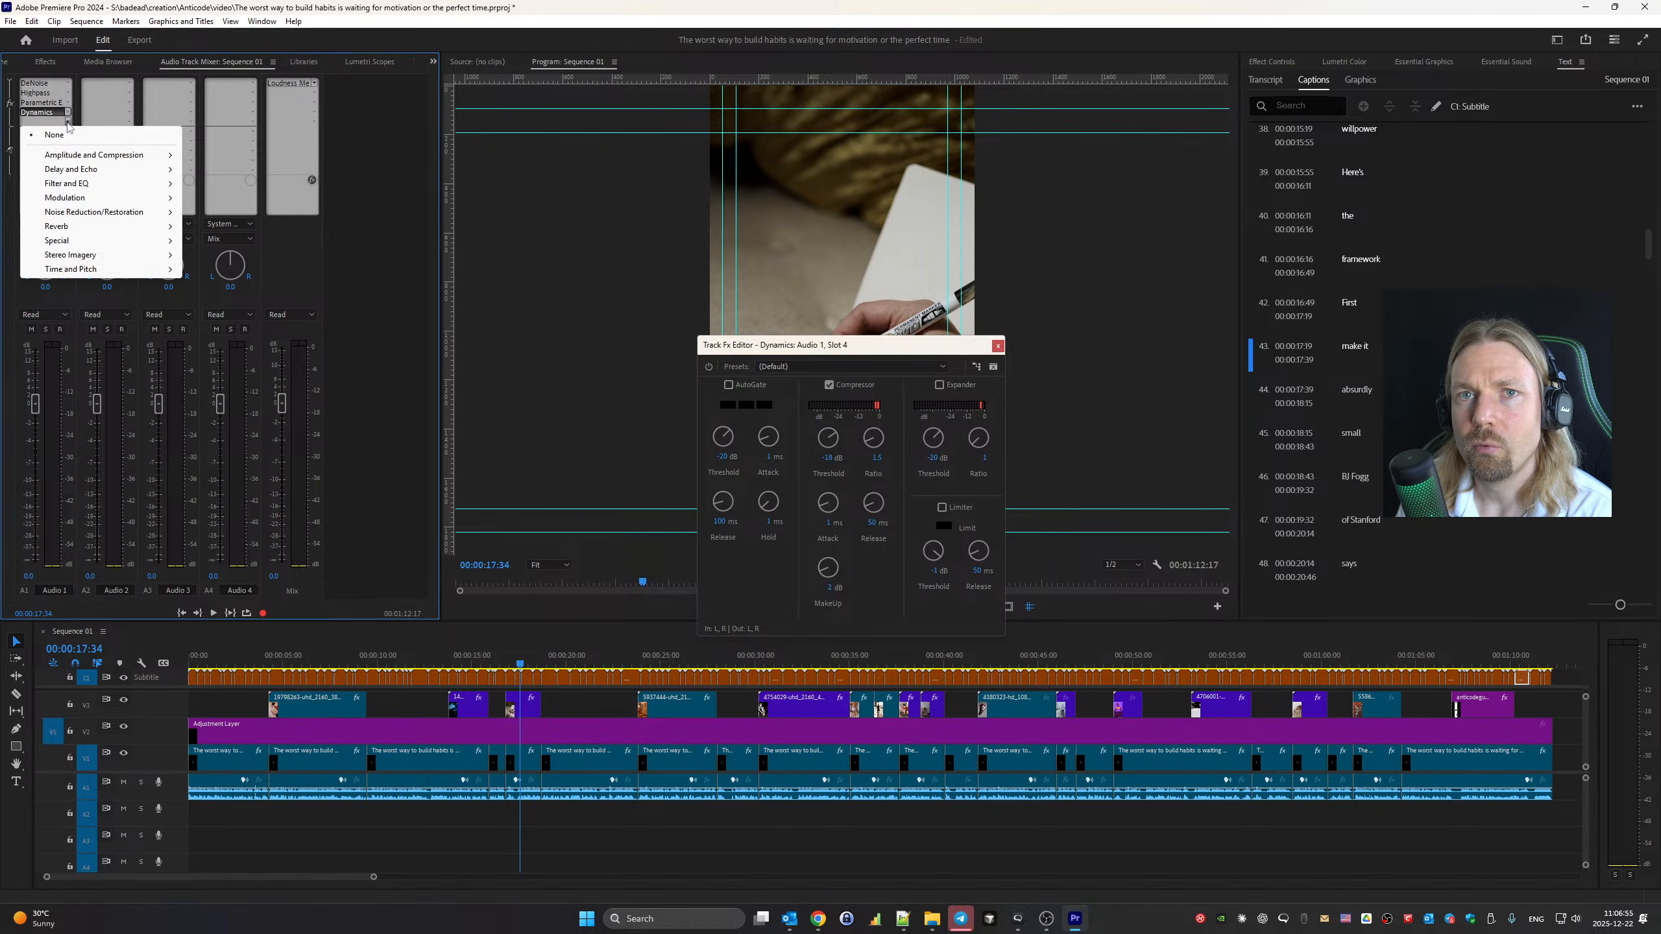
mouse_move(106, 160)
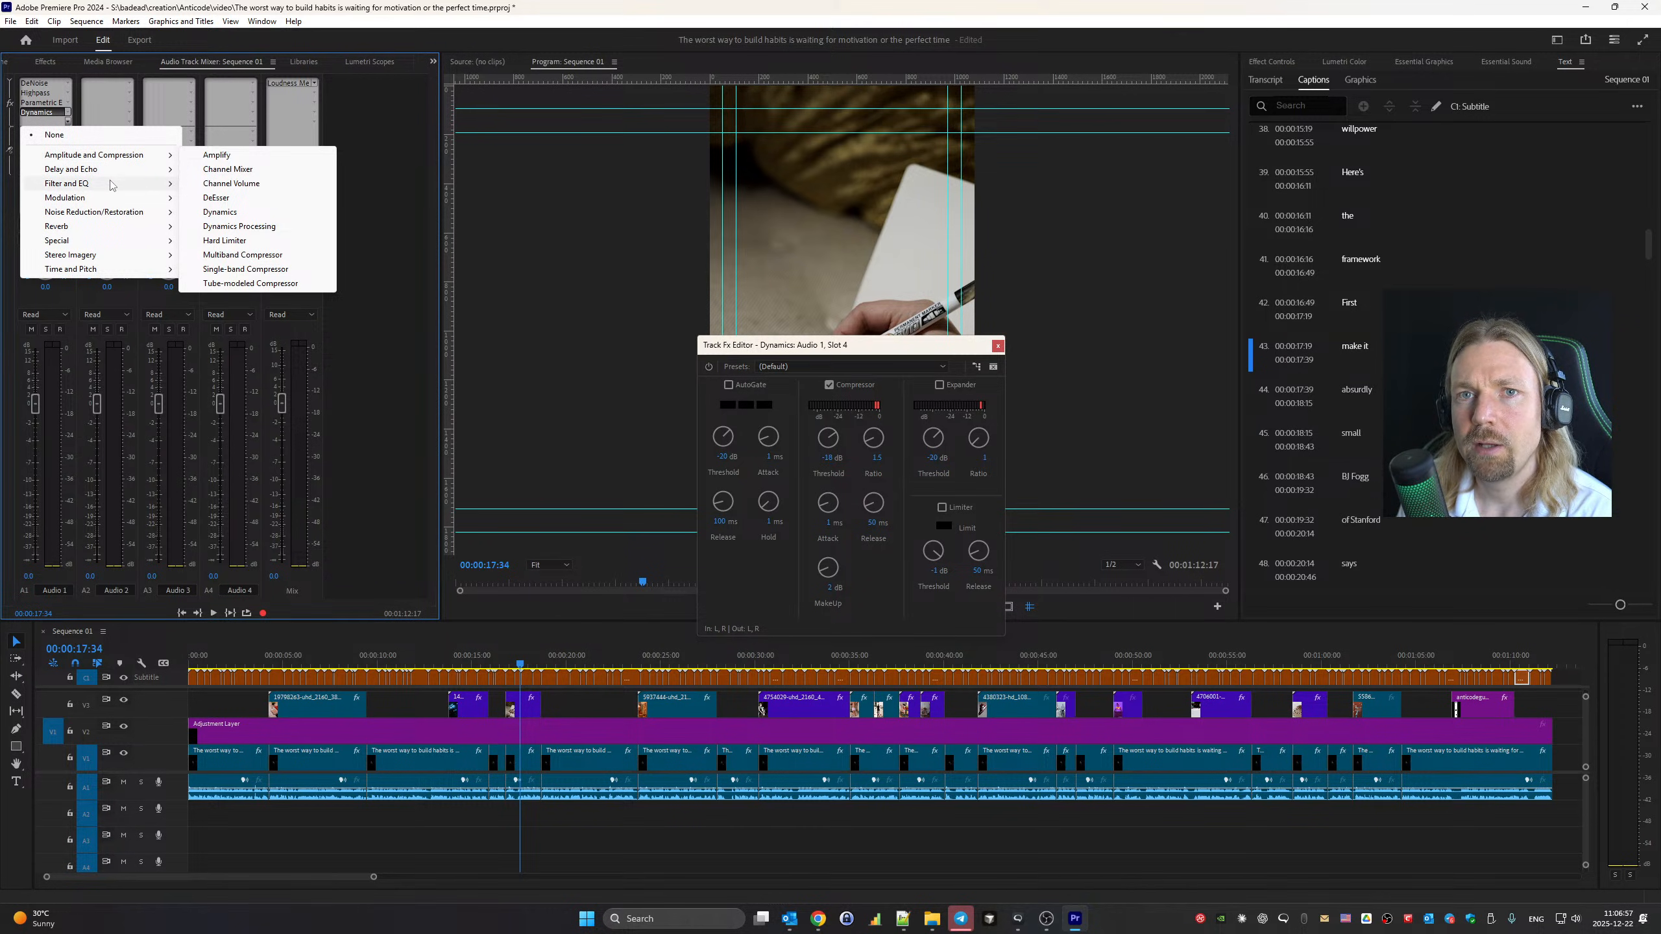
left_click(225, 241)
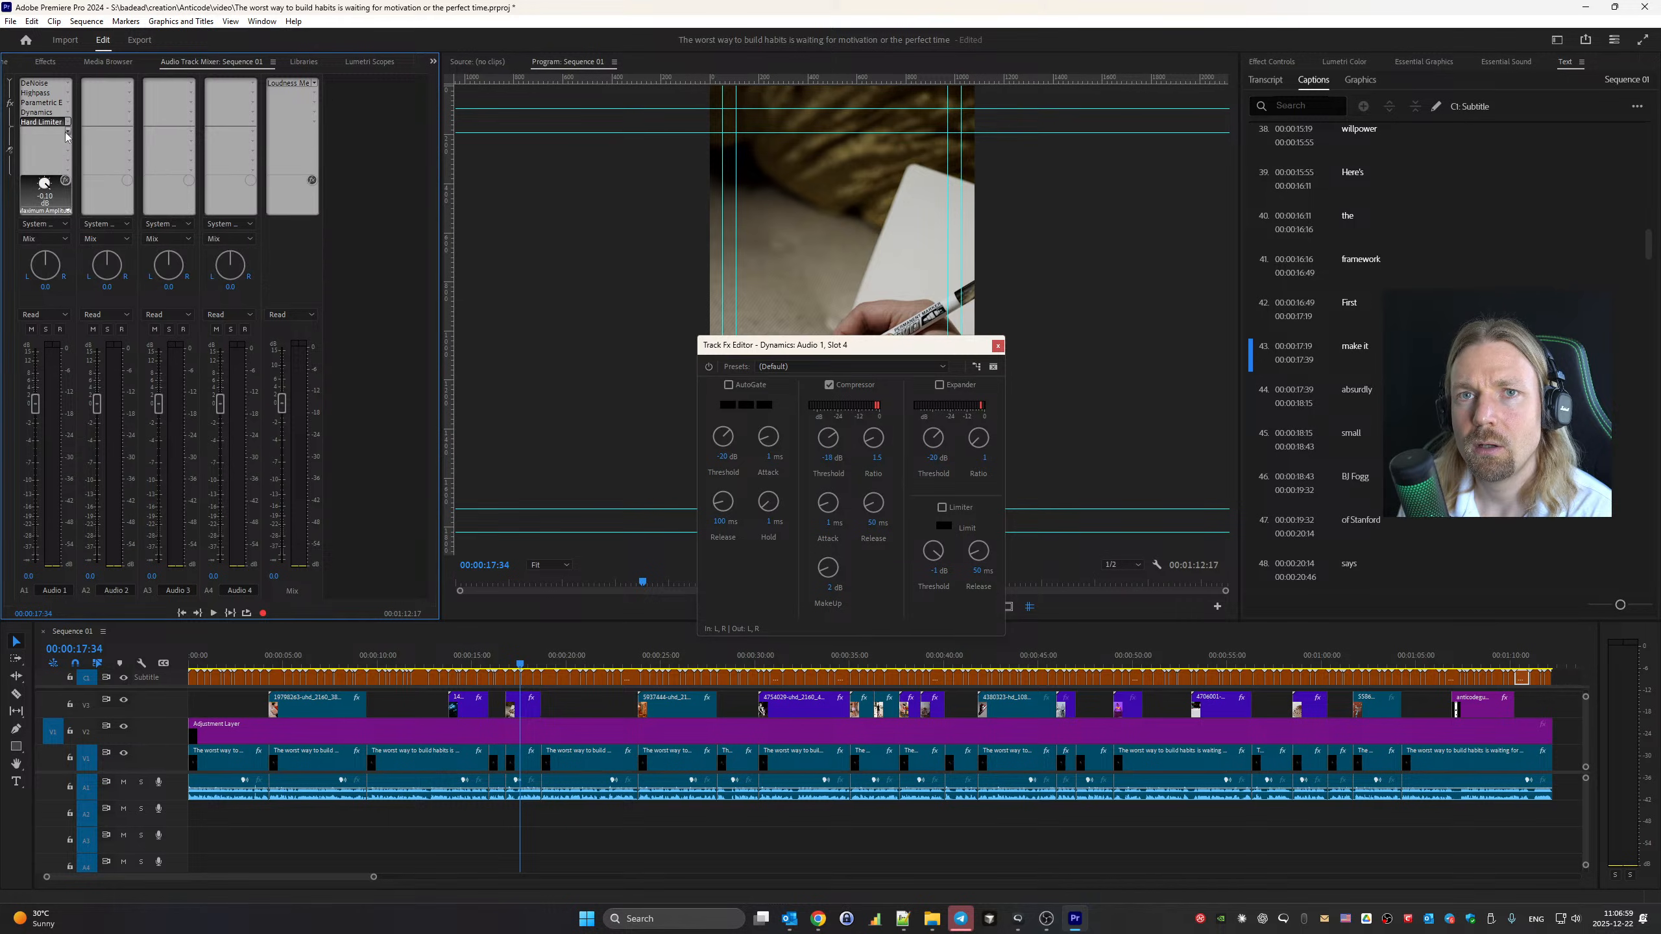
double_click(53, 124)
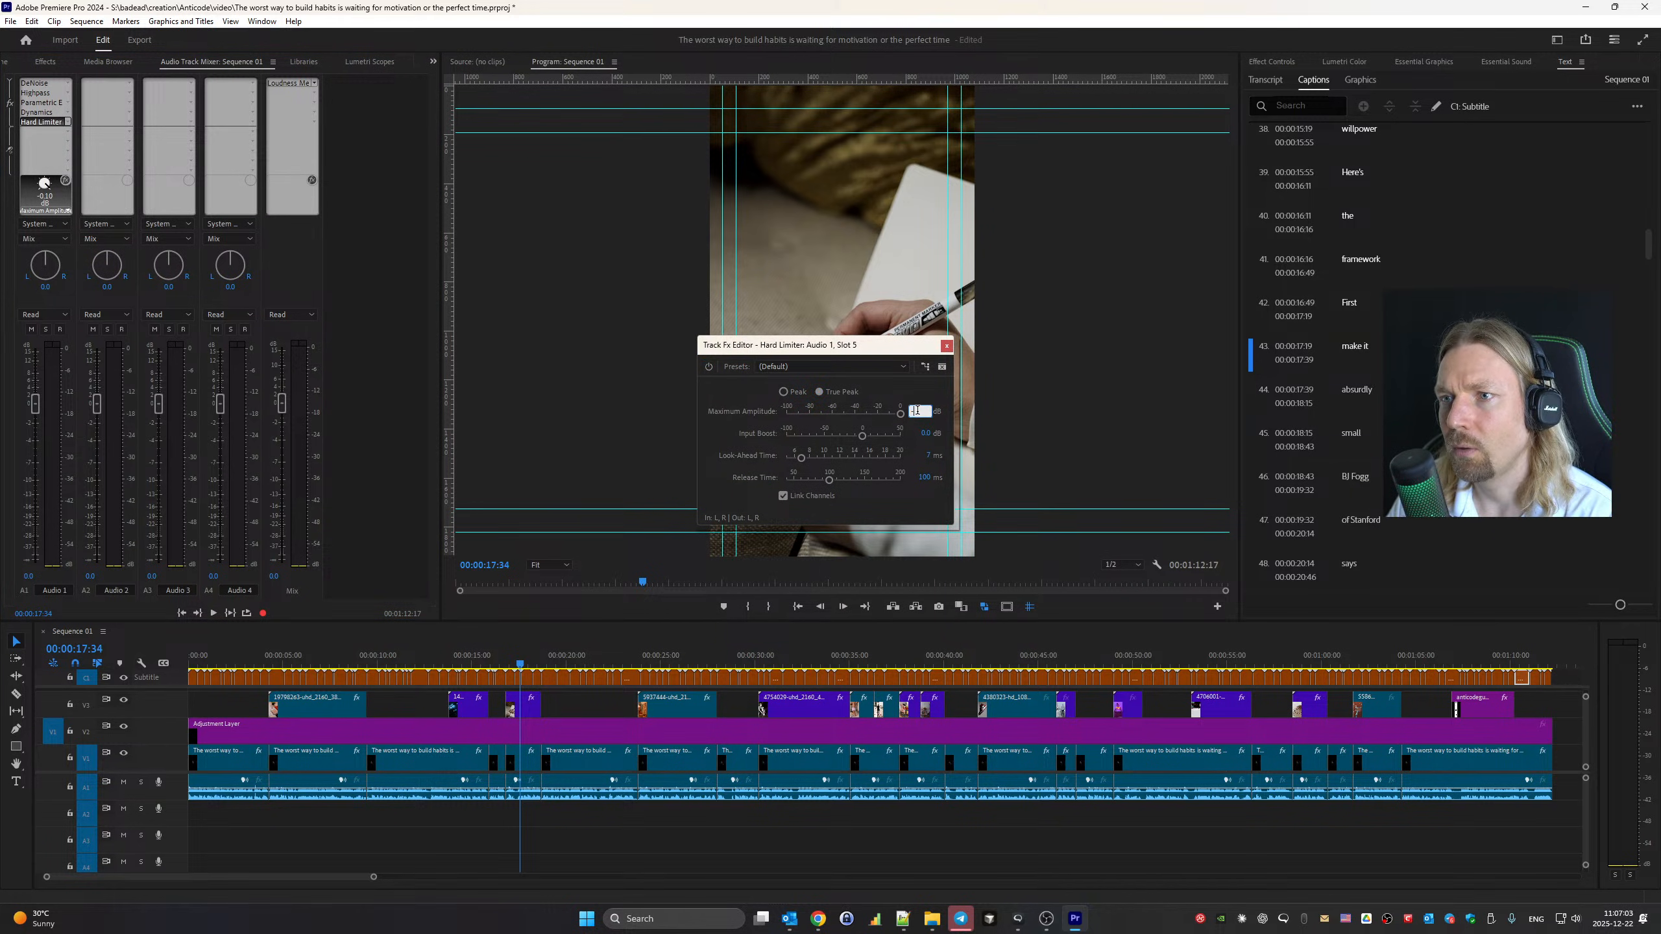
key("Return")
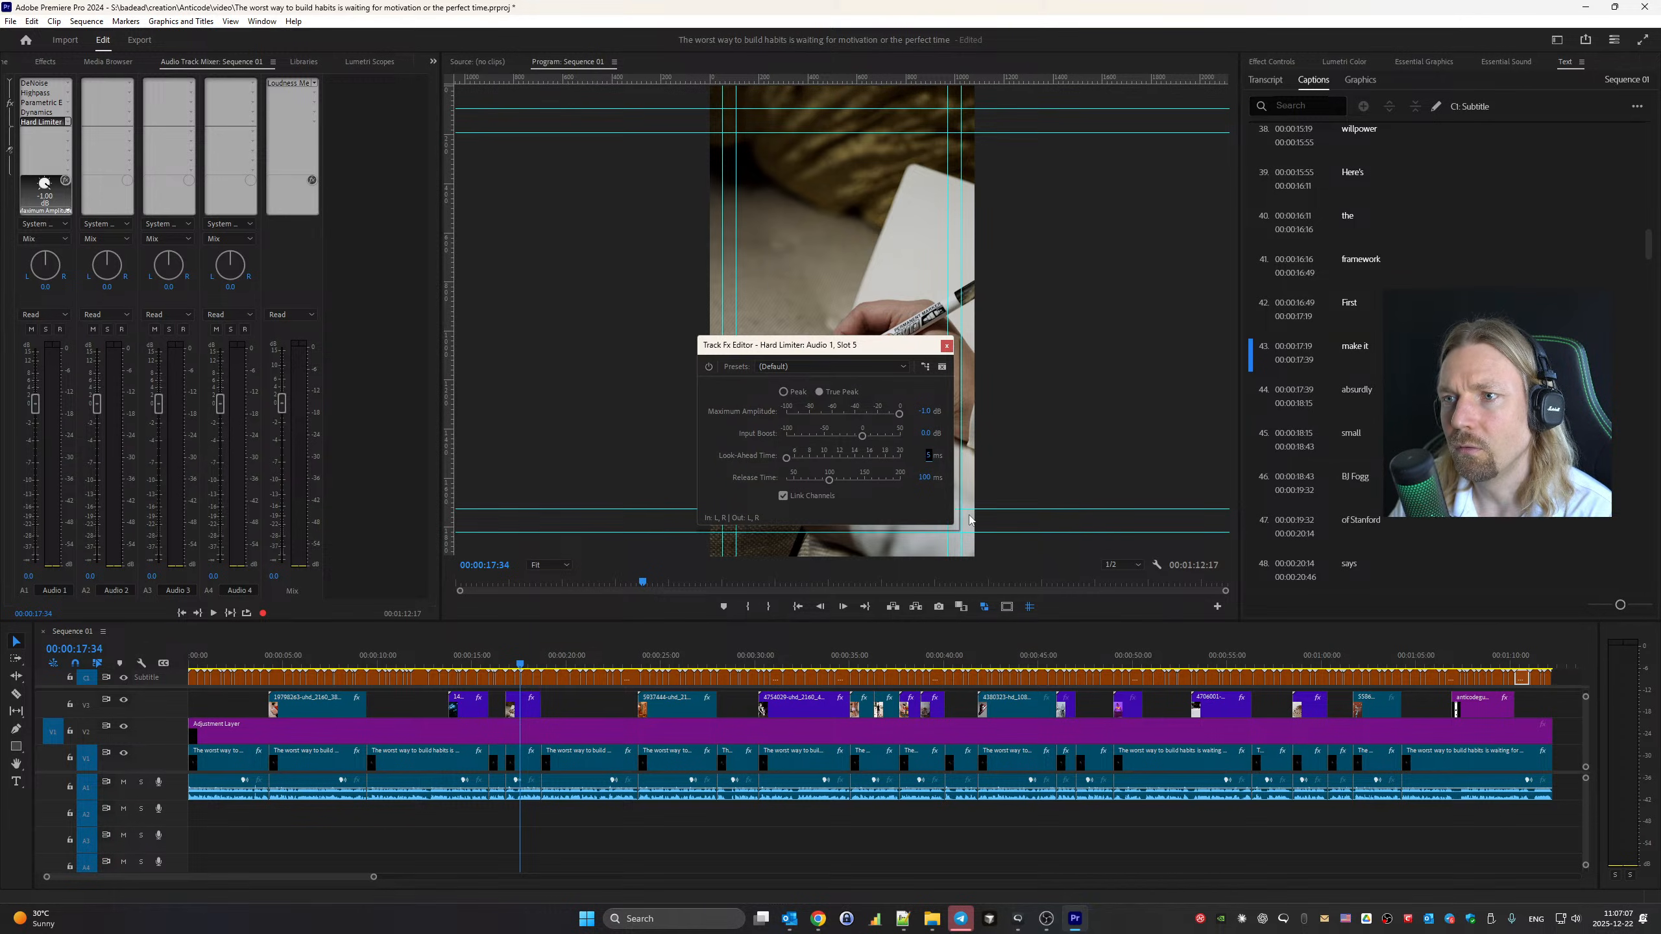
left_click(945, 346)
Reset the Mix track's Loudness Meter and measure the loudness again from the start of the sequence
key("Home")
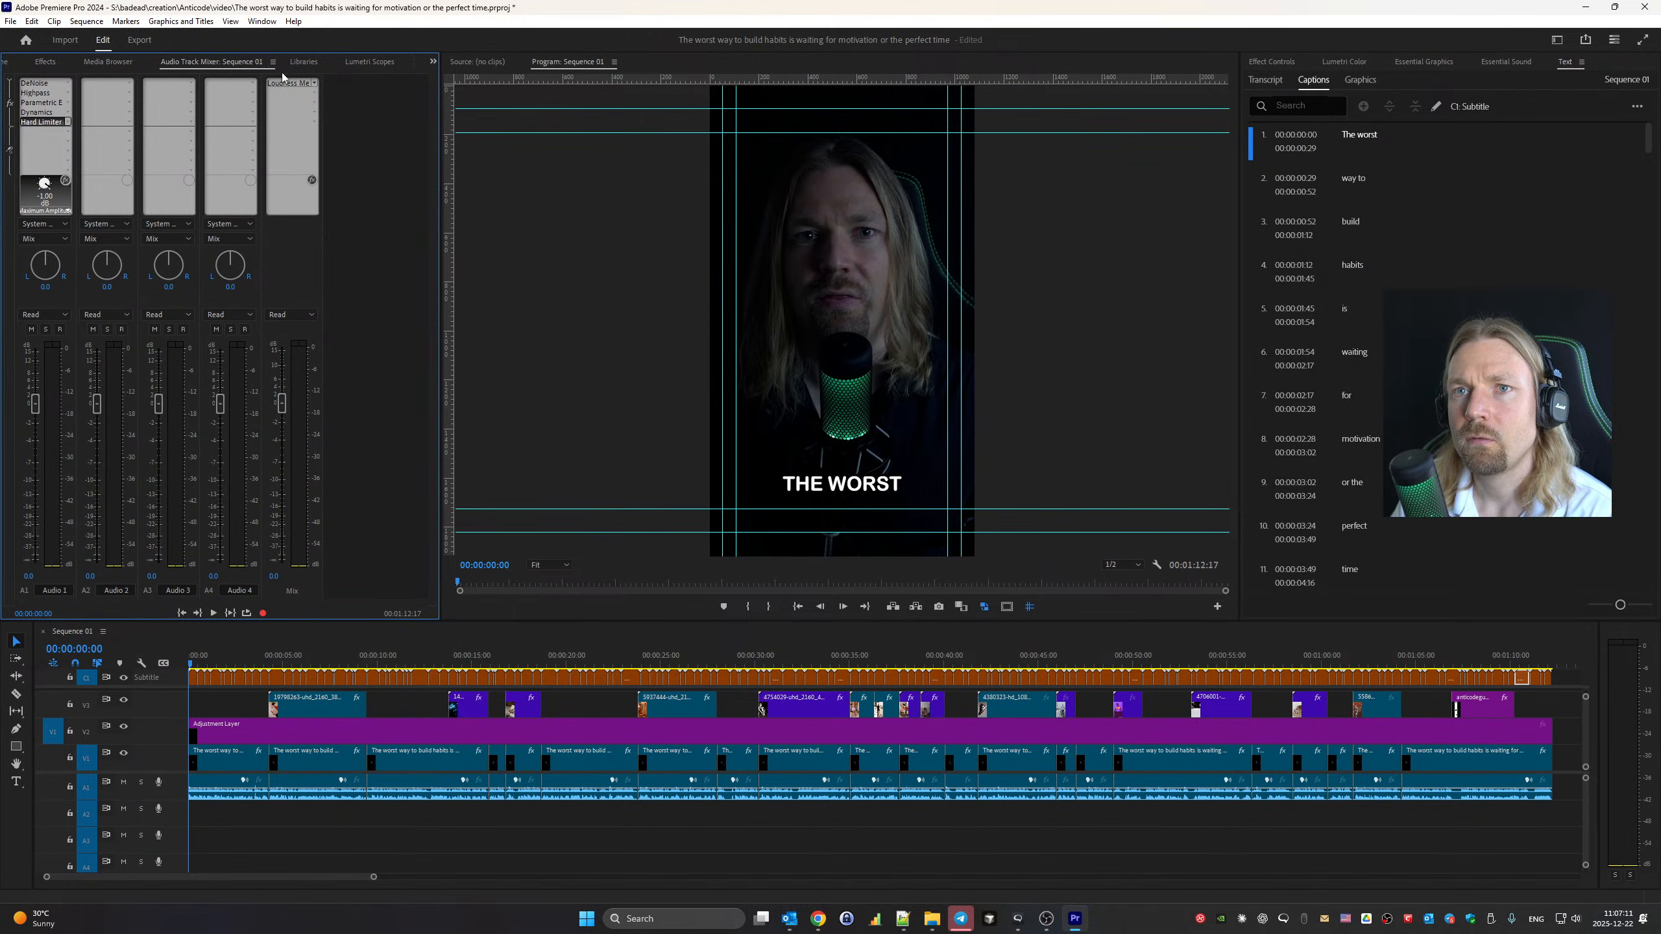
double_click(285, 82)
left_click(971, 405)
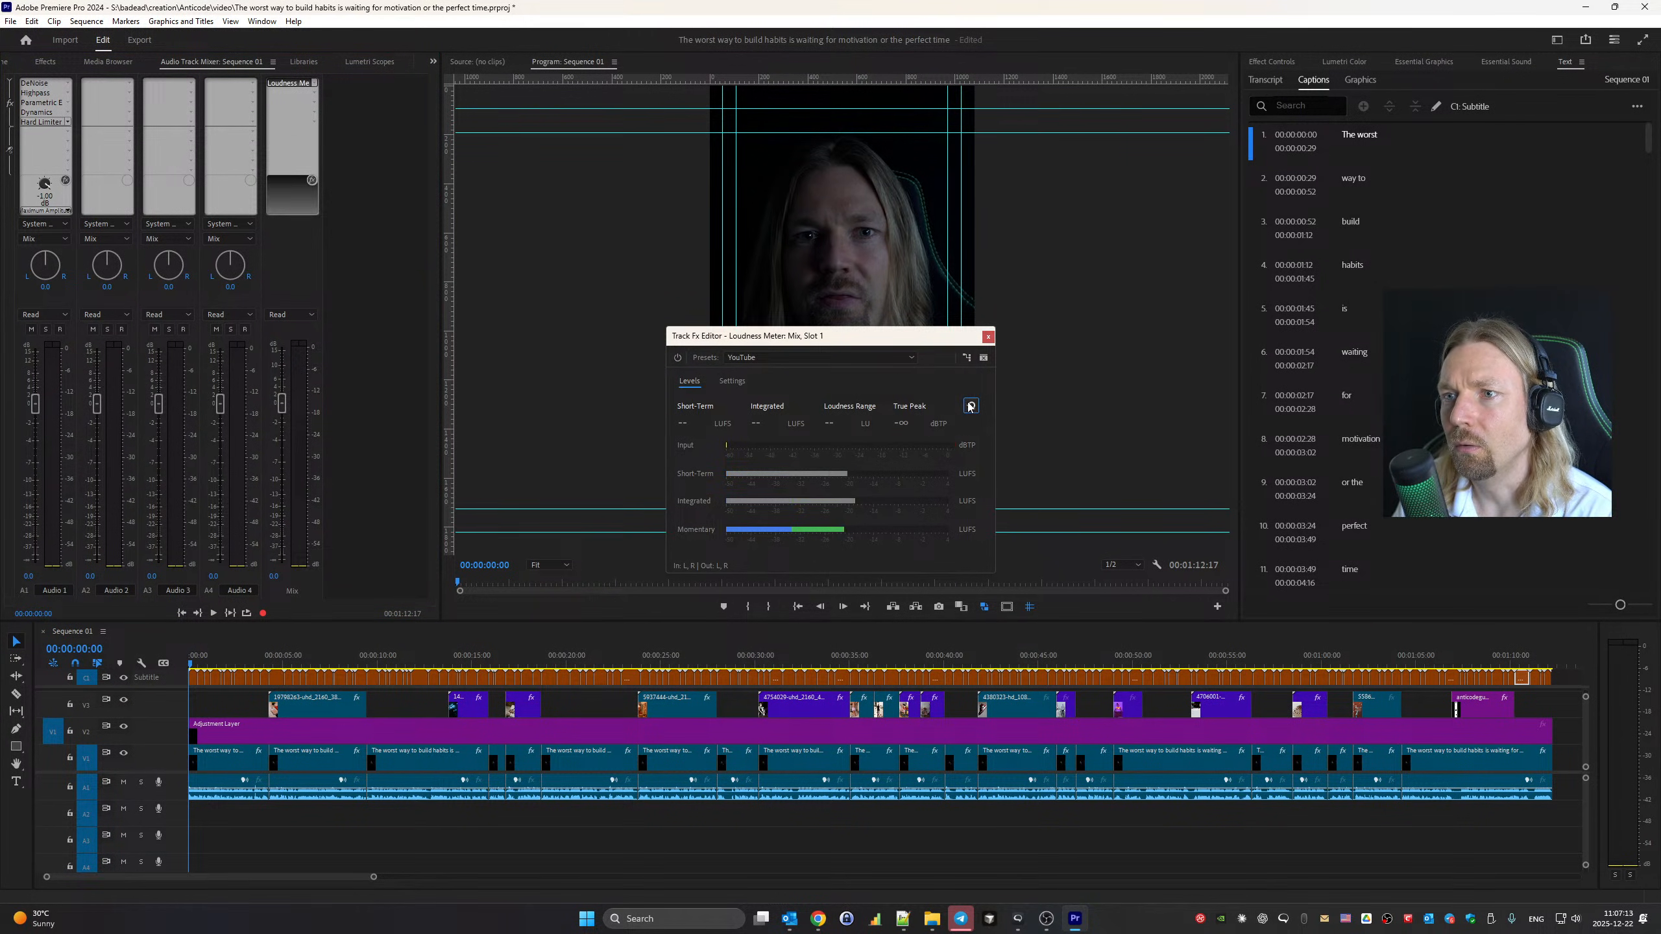
key("space")
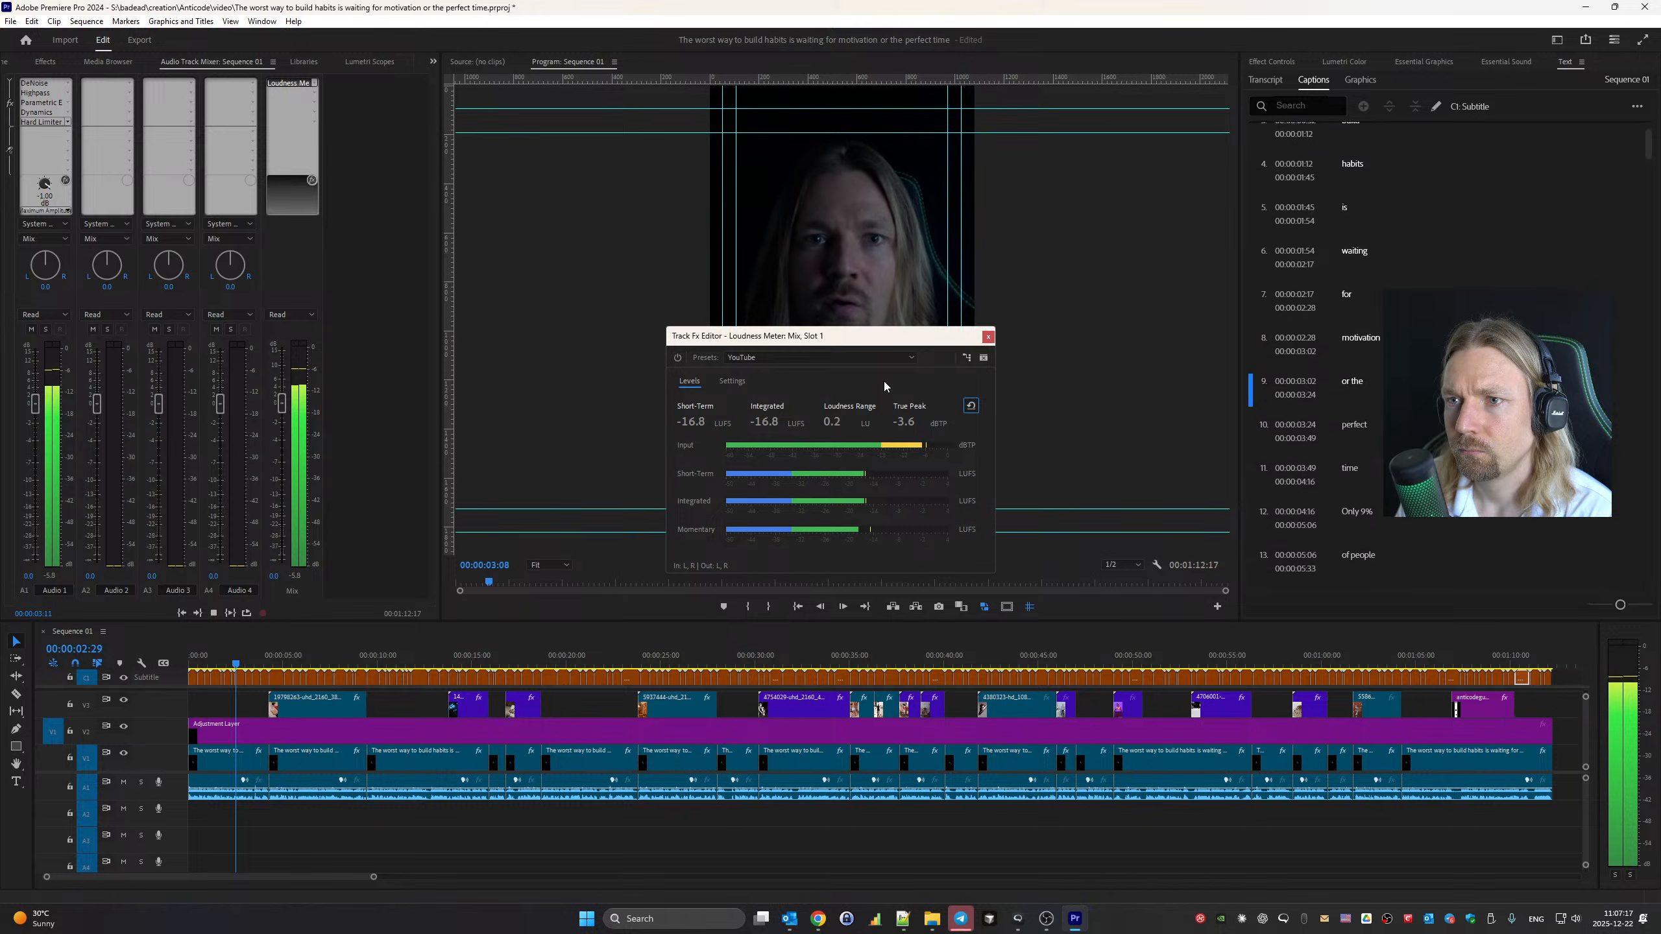
key("space")
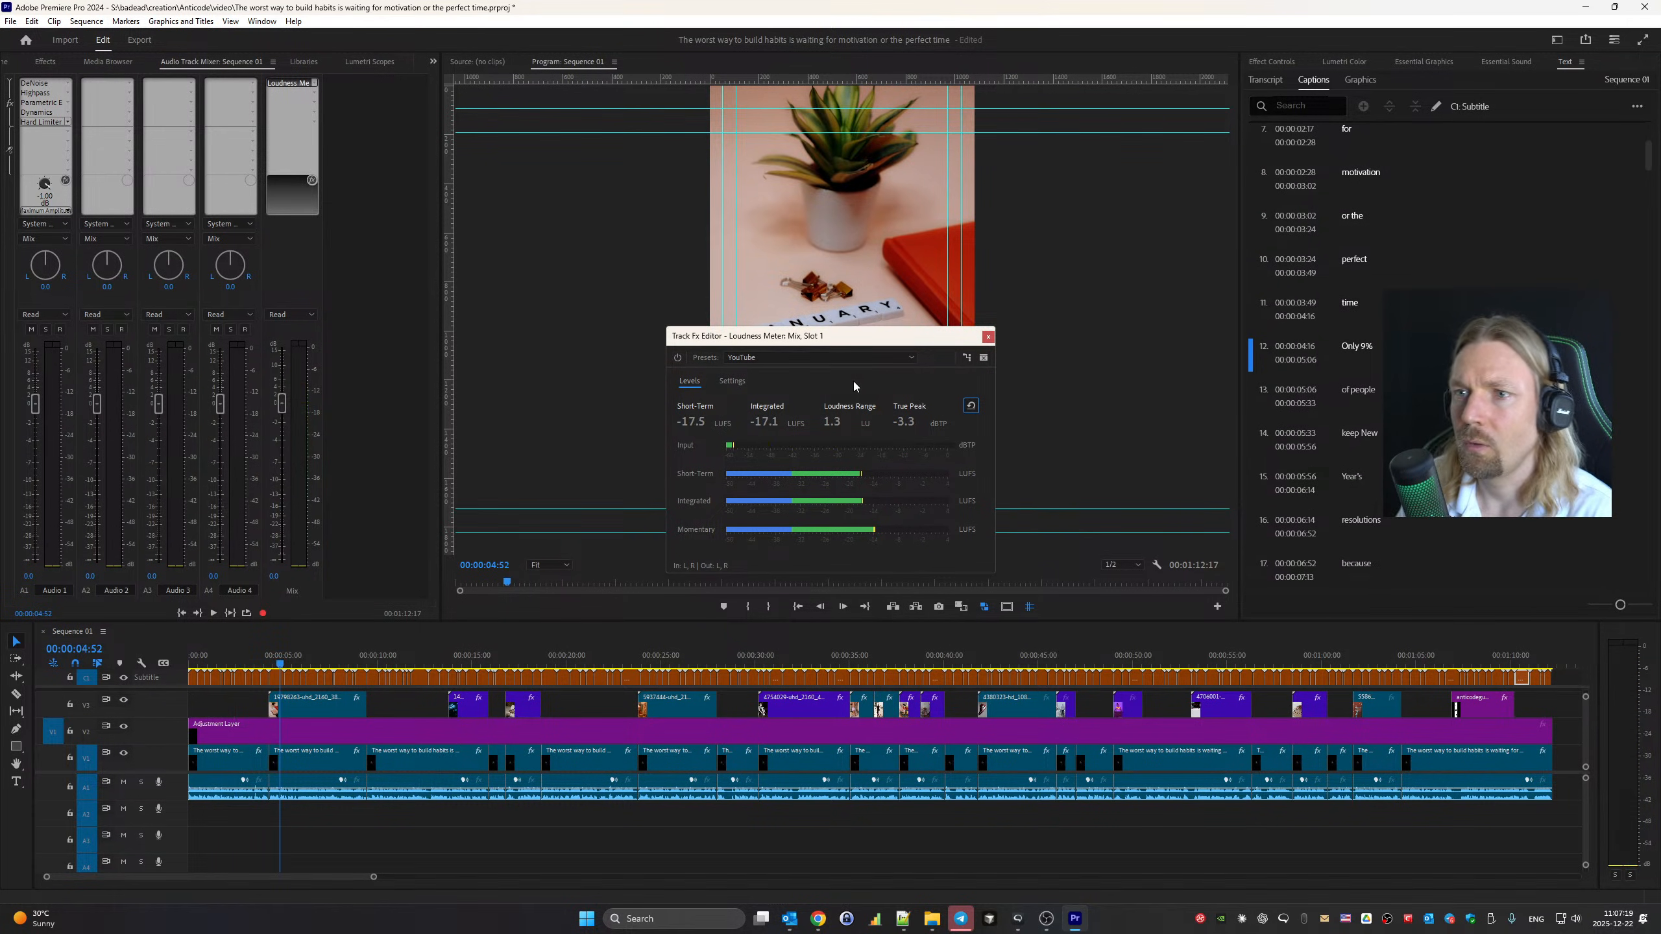
Reopen the Dynamics and Parametric Equalizer settings on Audio 1 and raise the gain of its DeNoise effect
double_click(53, 112)
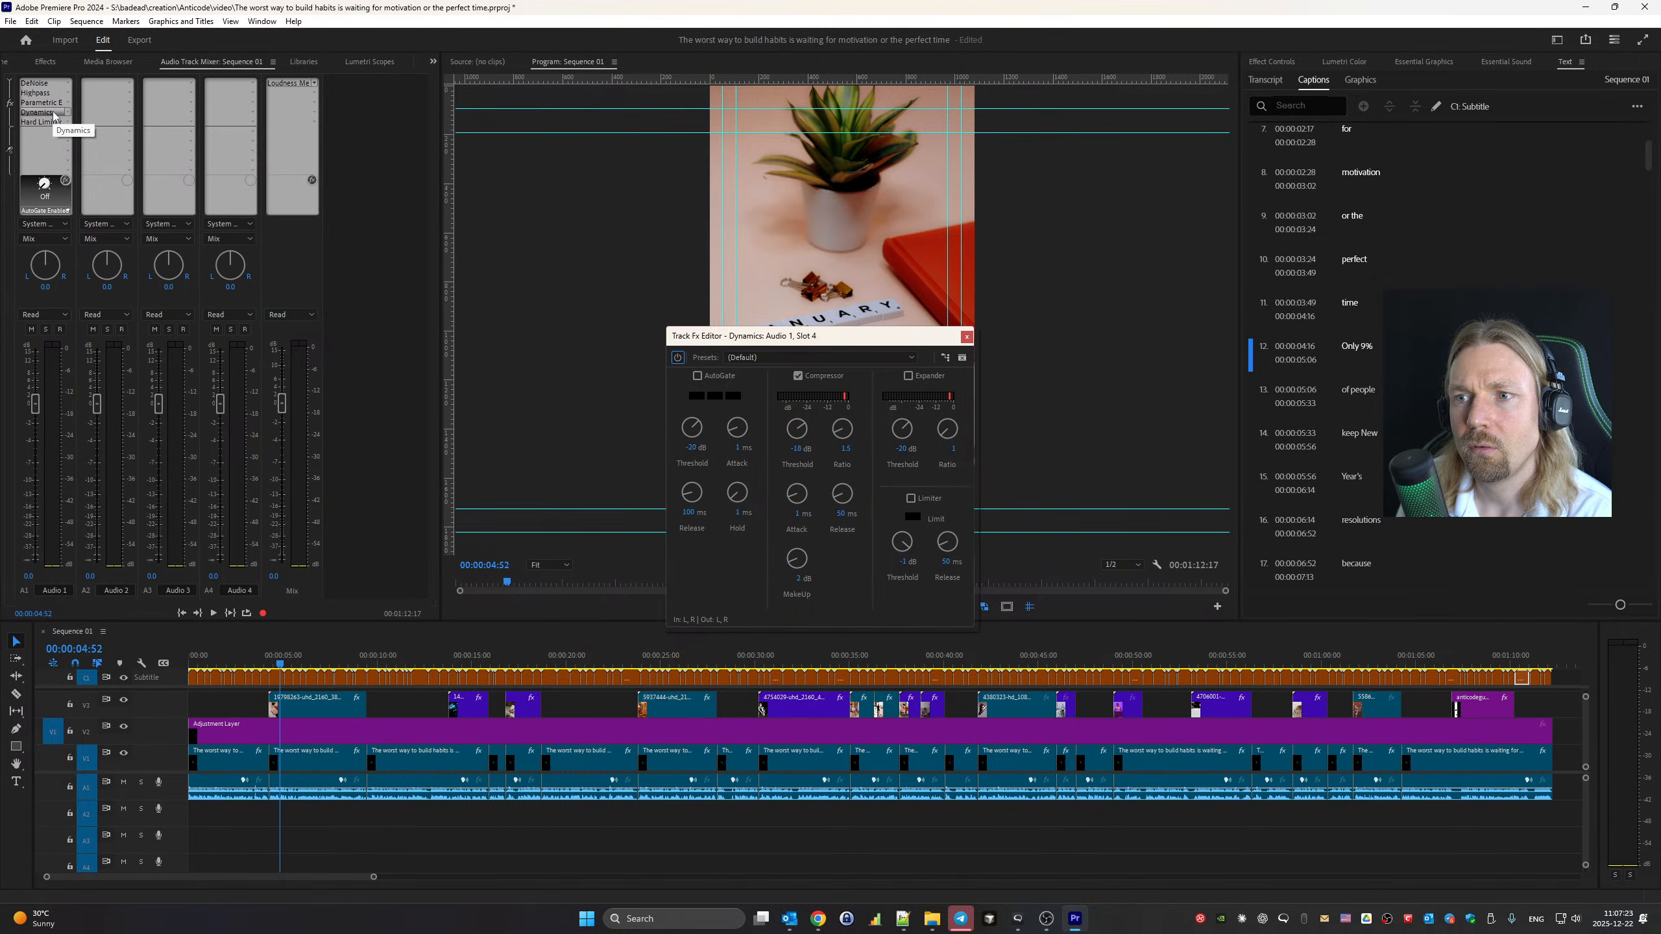
double_click(50, 103)
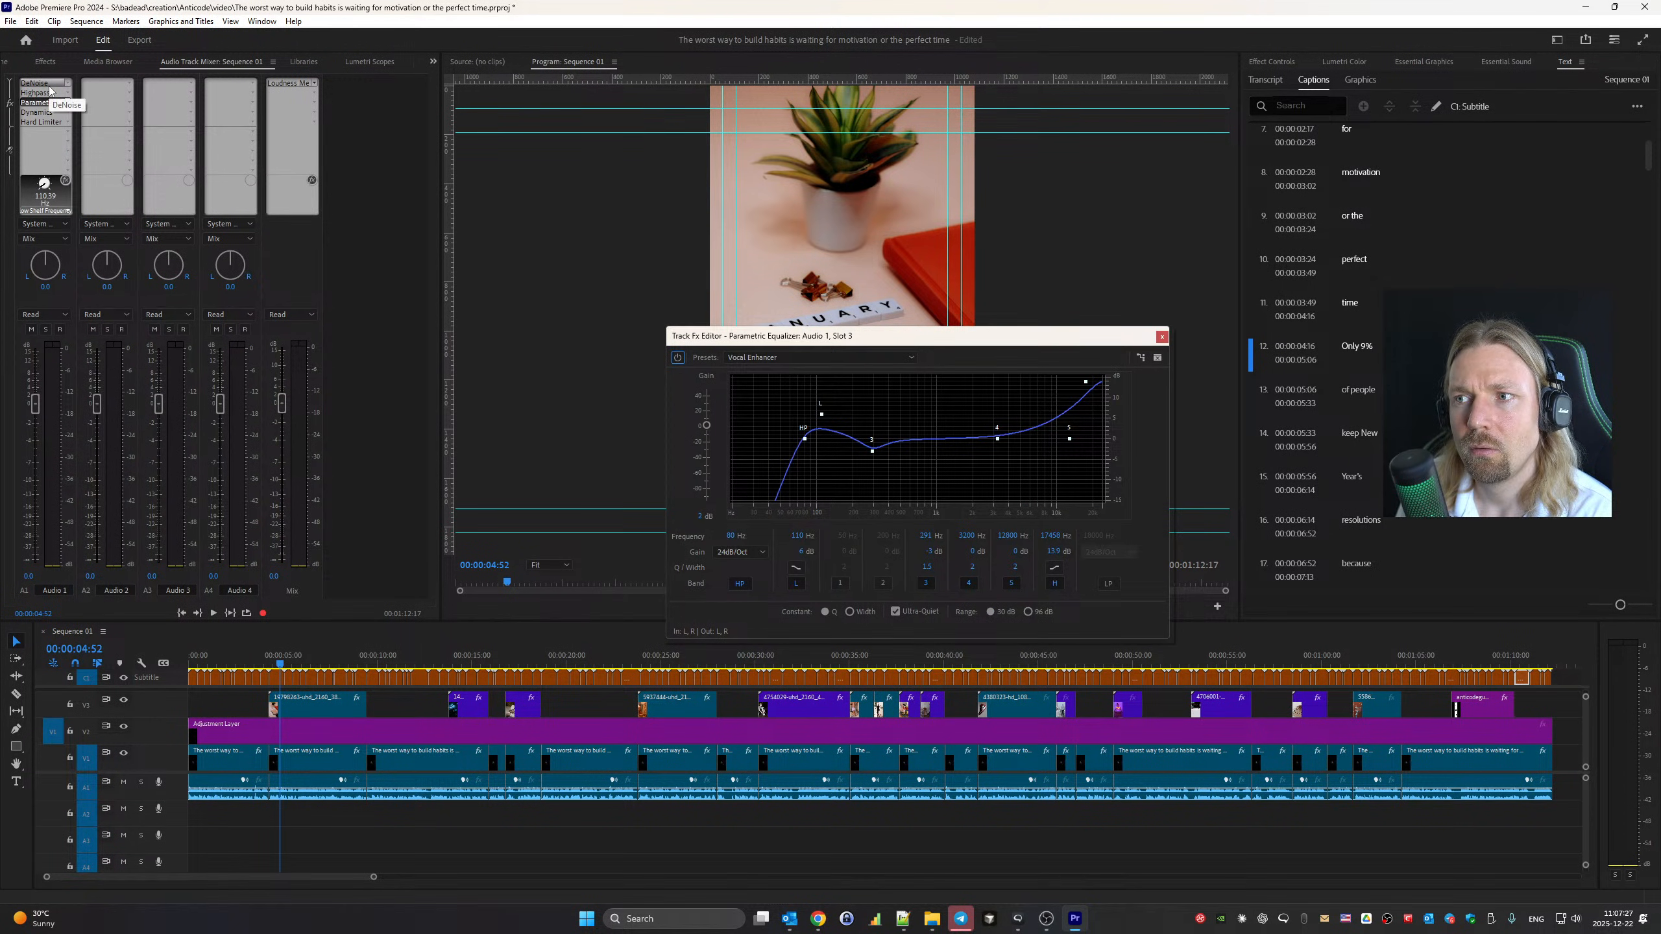
double_click(50, 85)
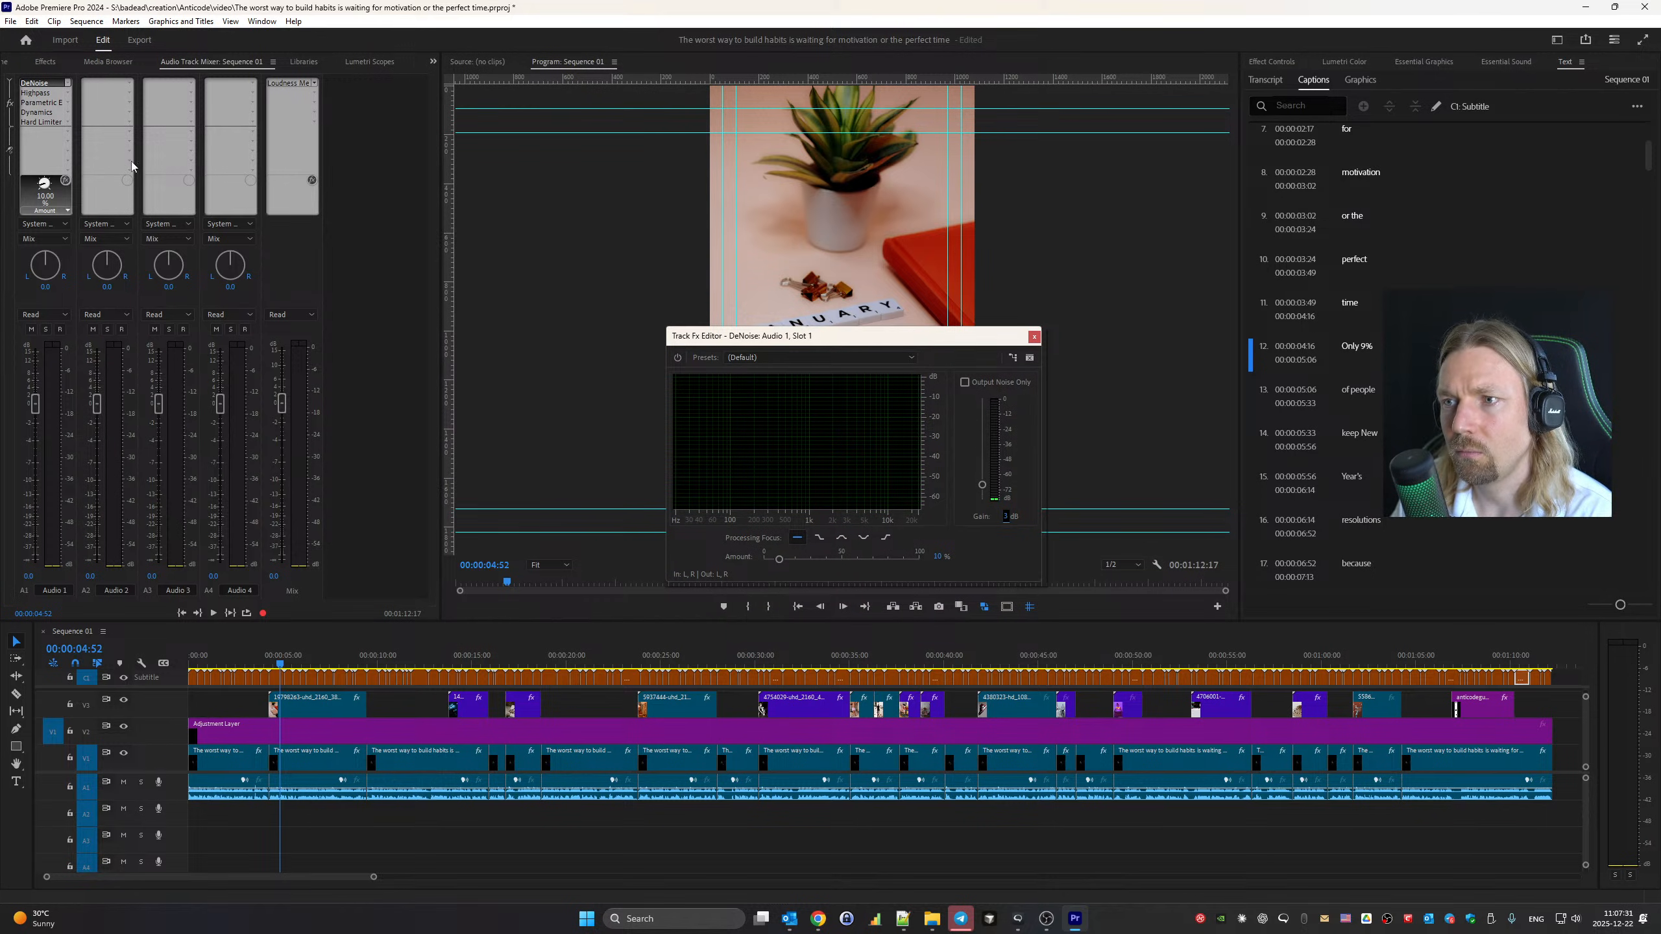
On Audio 1, set the Parametric Equalizer's master gain to 3 dB and the Dynamics compressor's makeup gain to 3 dB
left_click(39, 92)
double_click(45, 103)
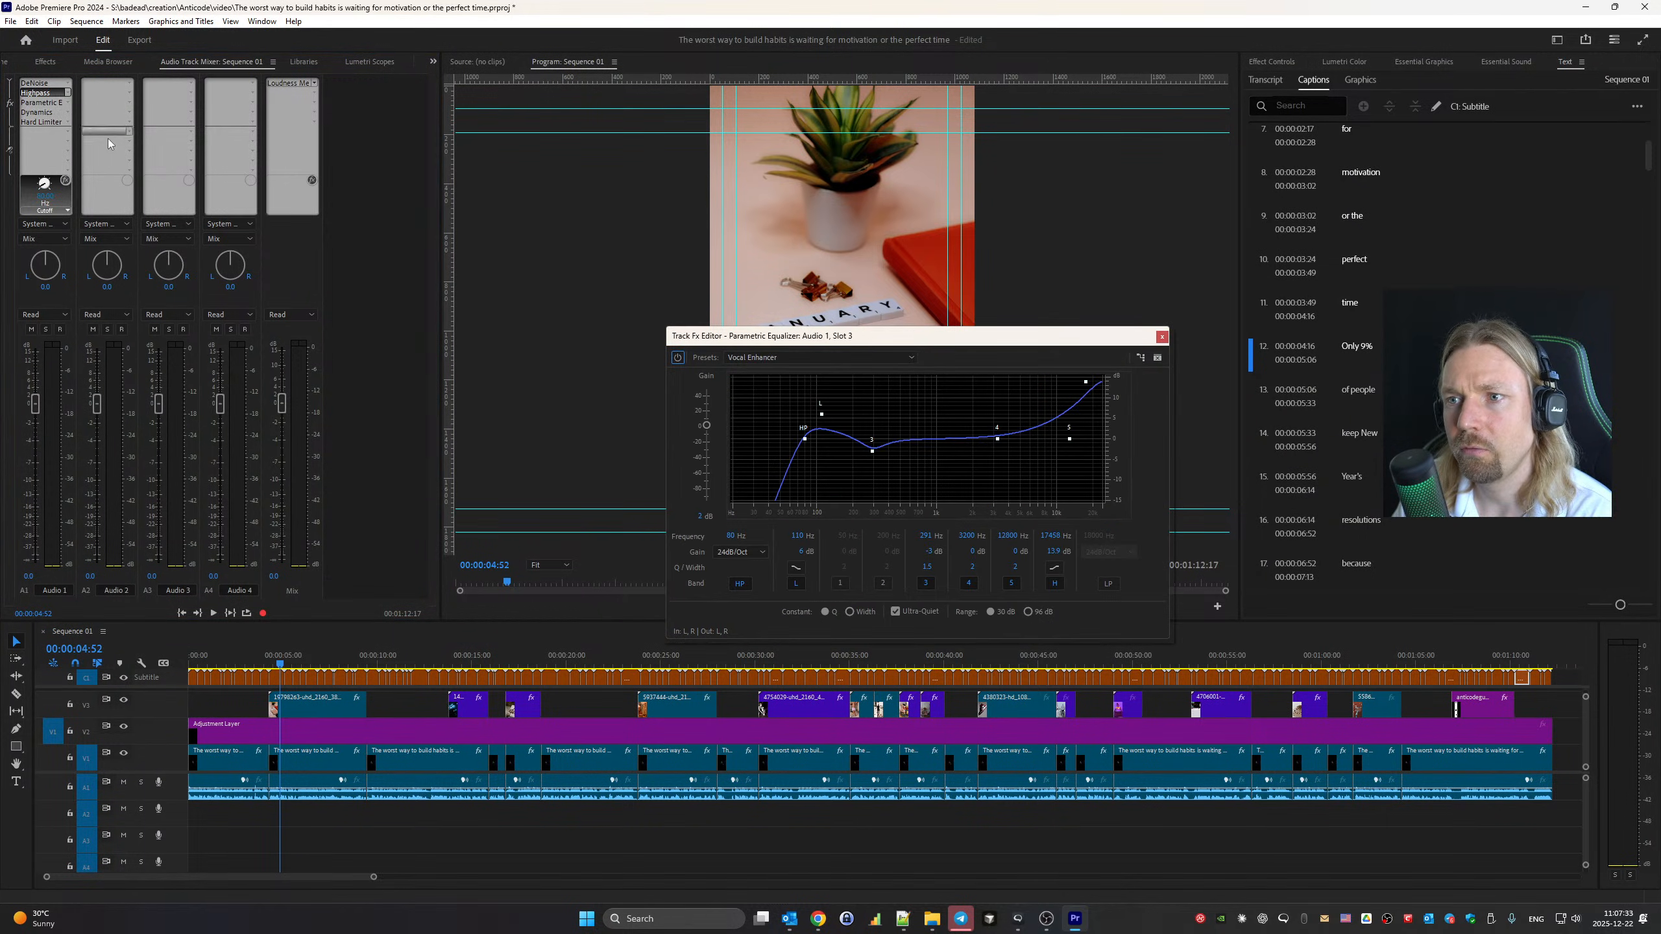
type("3")
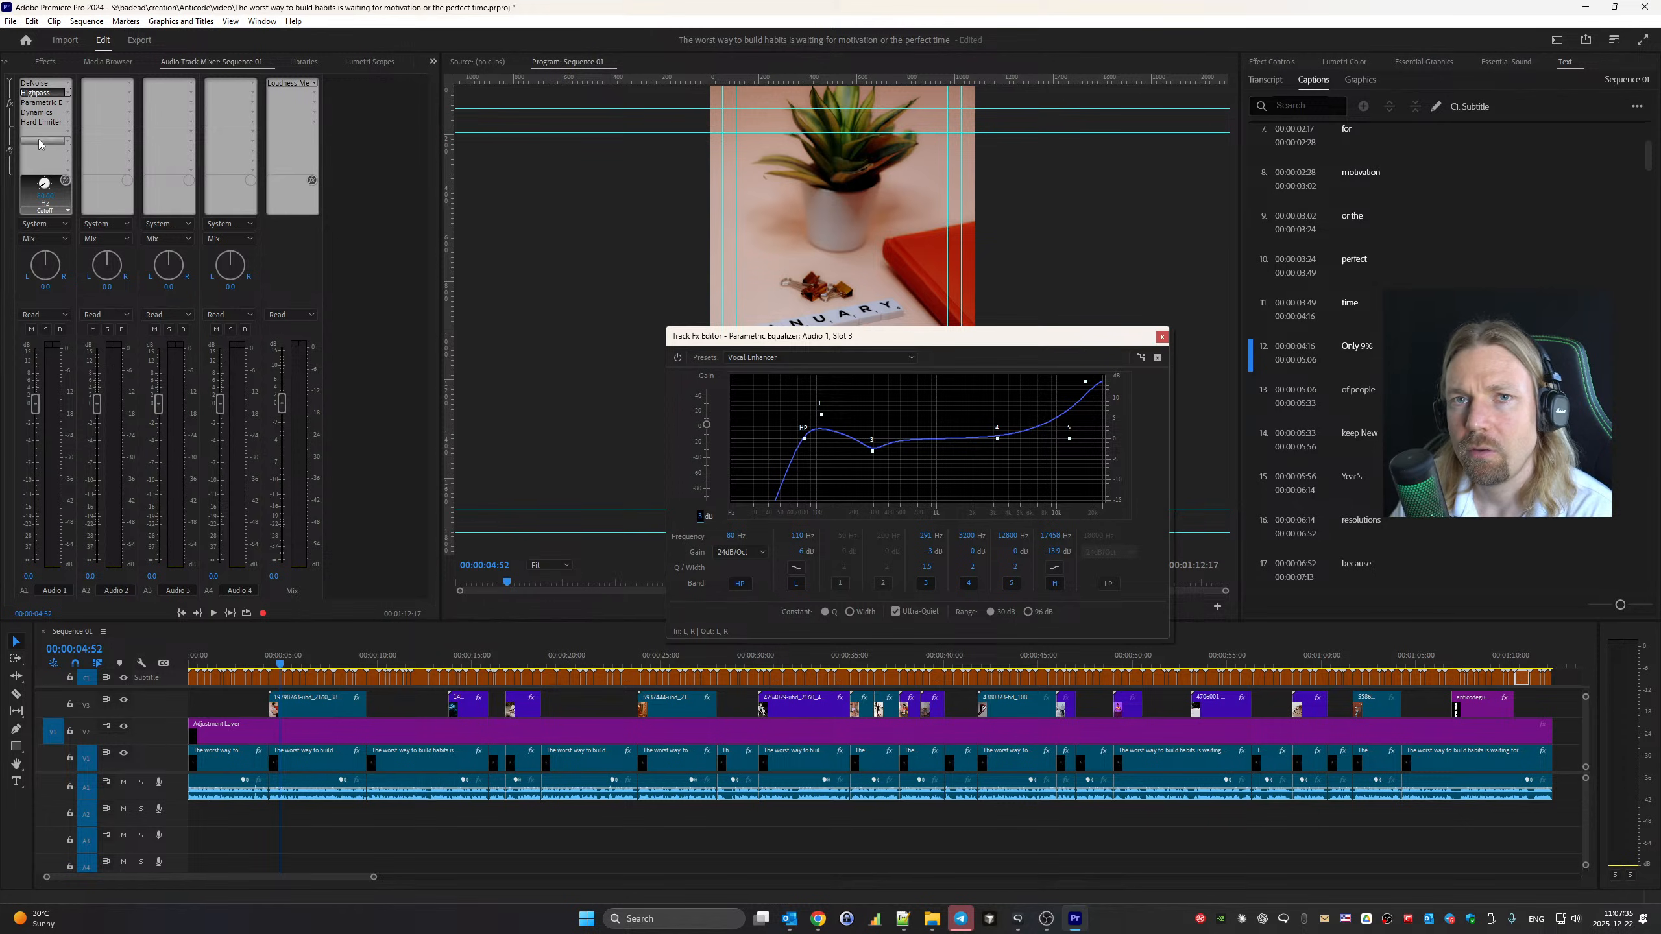
double_click(45, 103)
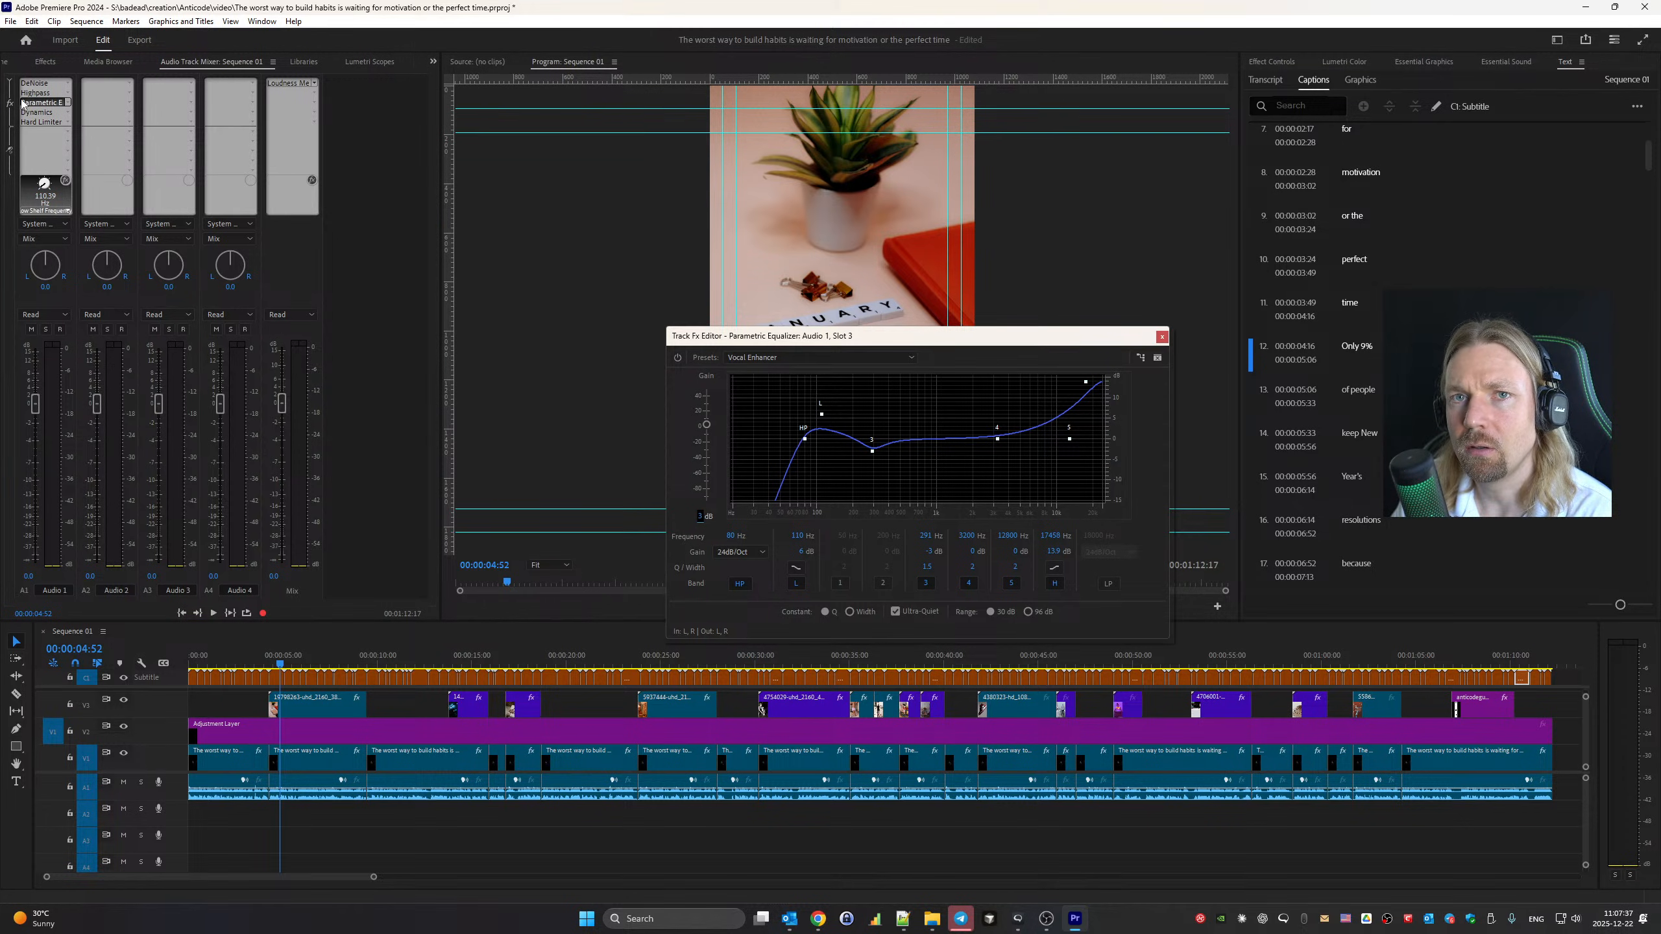
double_click(43, 113)
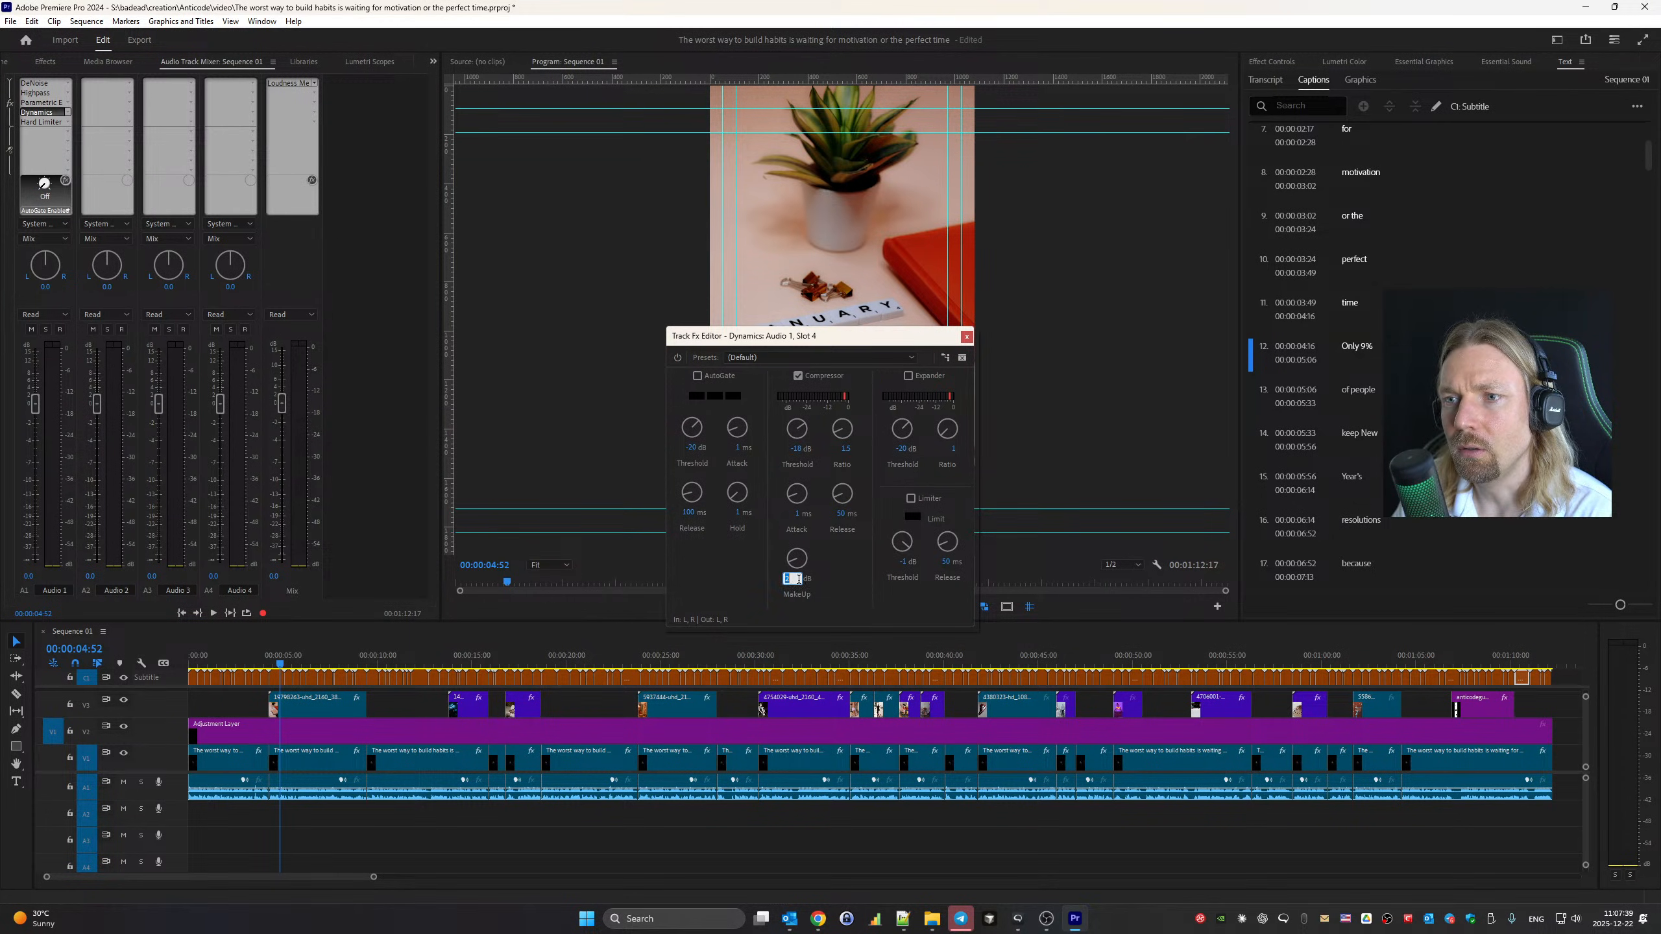
type("3")
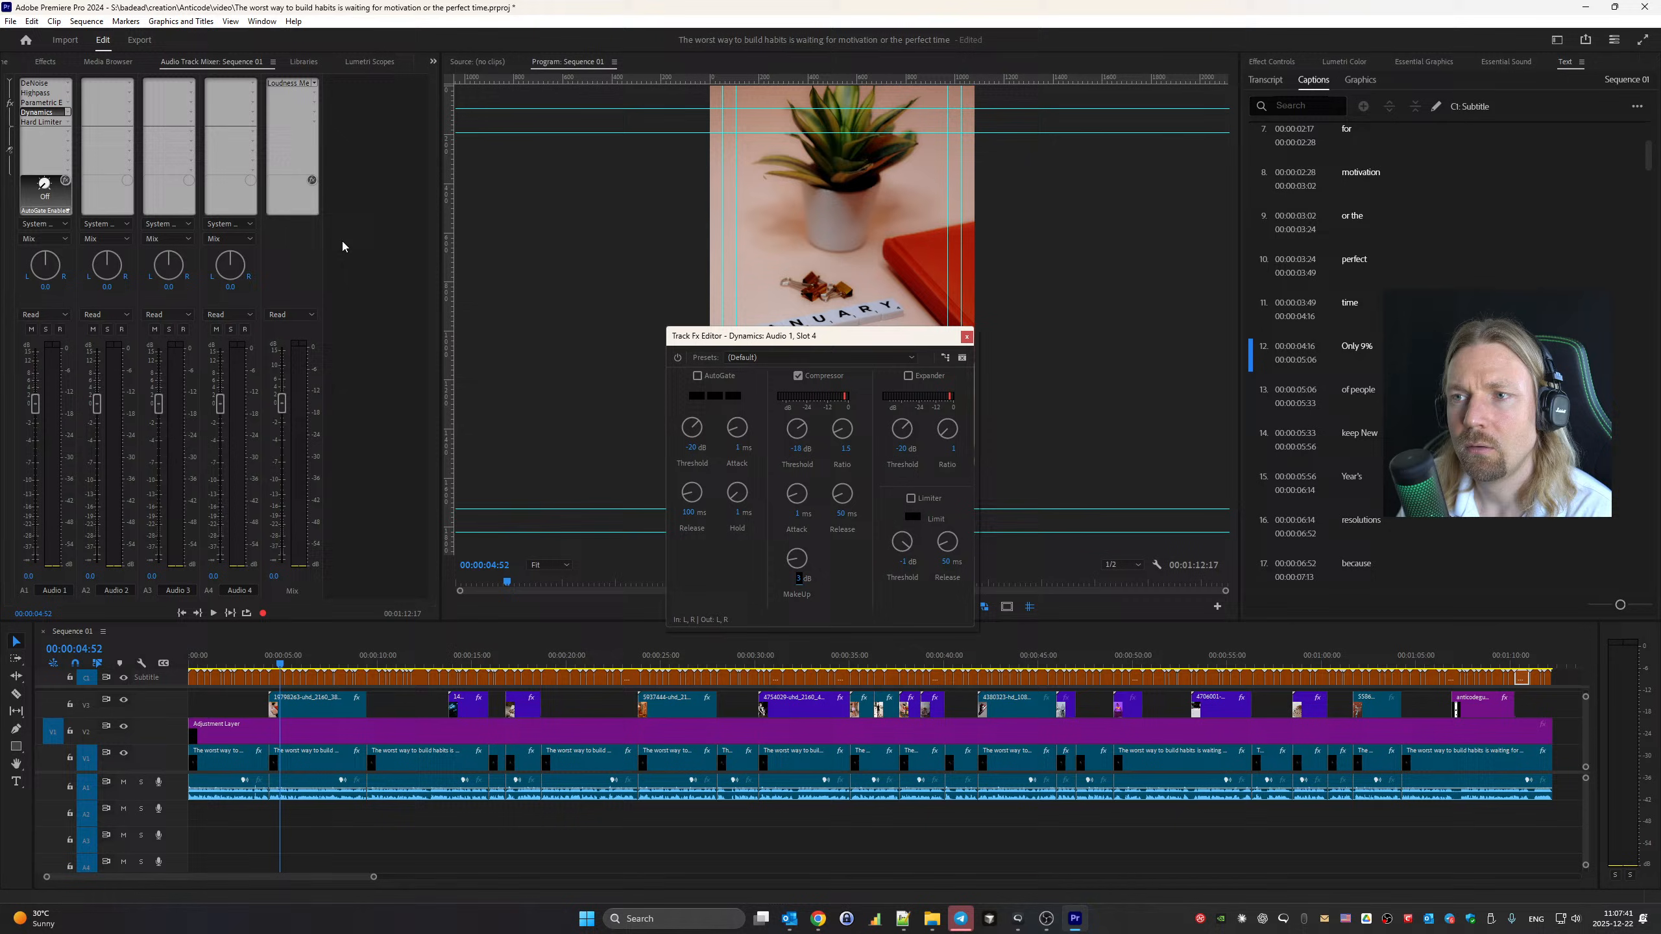
Reset the Mix track's Loudness Meter and play the sequence from the start to measure its loudness
left_click(280, 82)
double_click(279, 83)
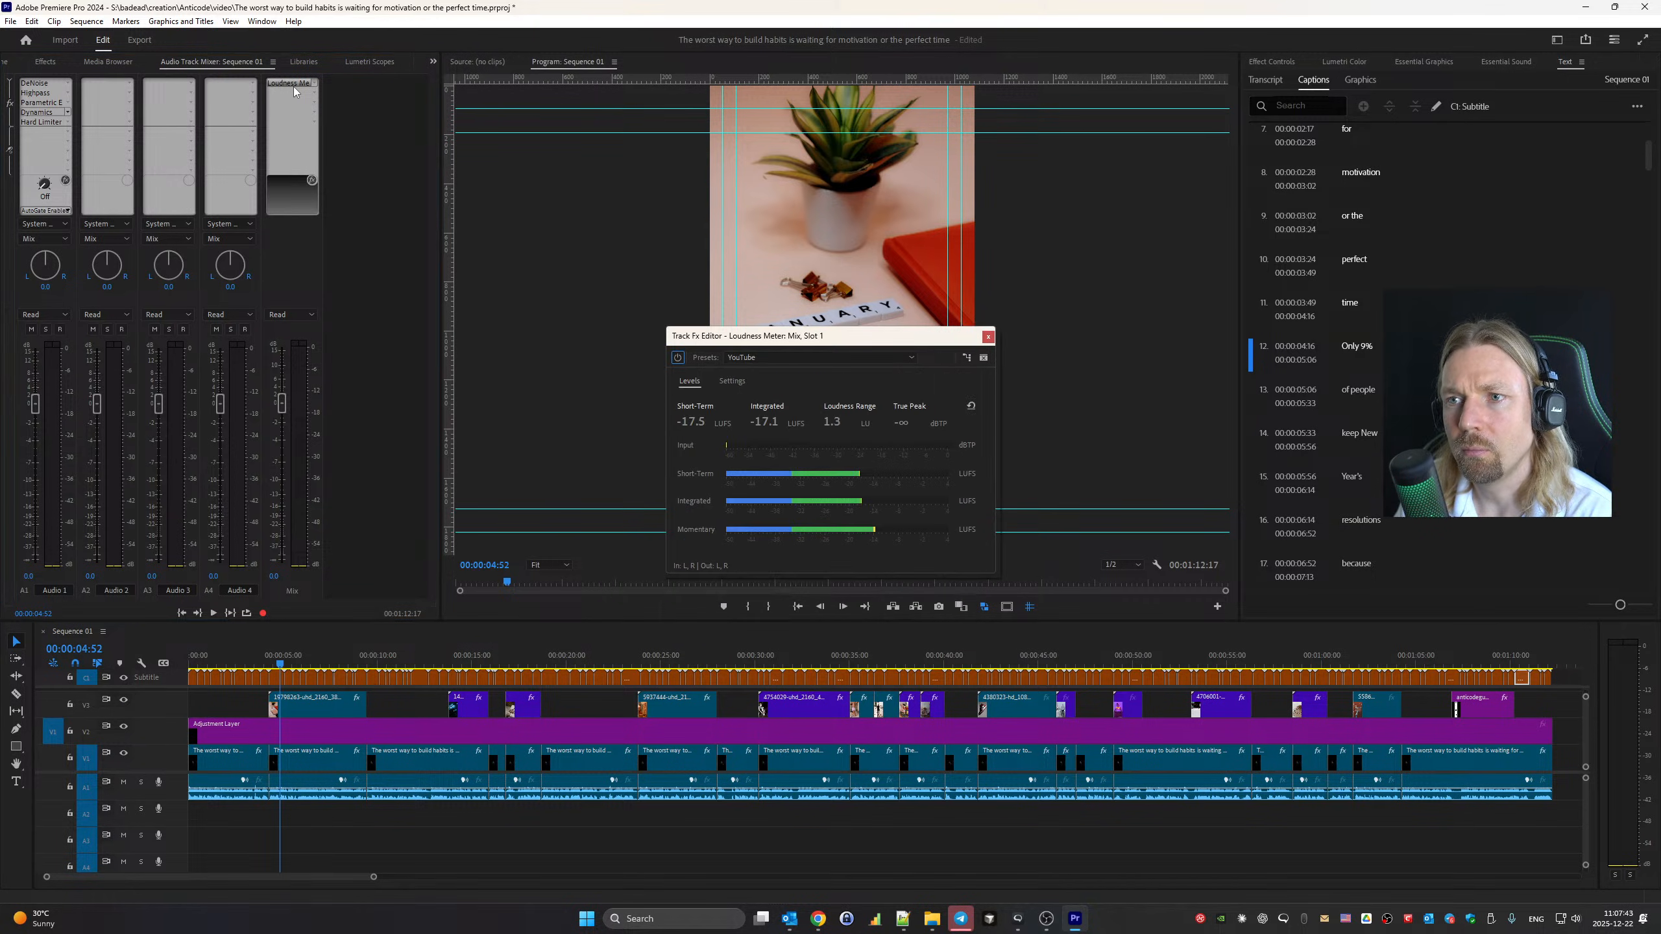
key("Home")
left_click(971, 406)
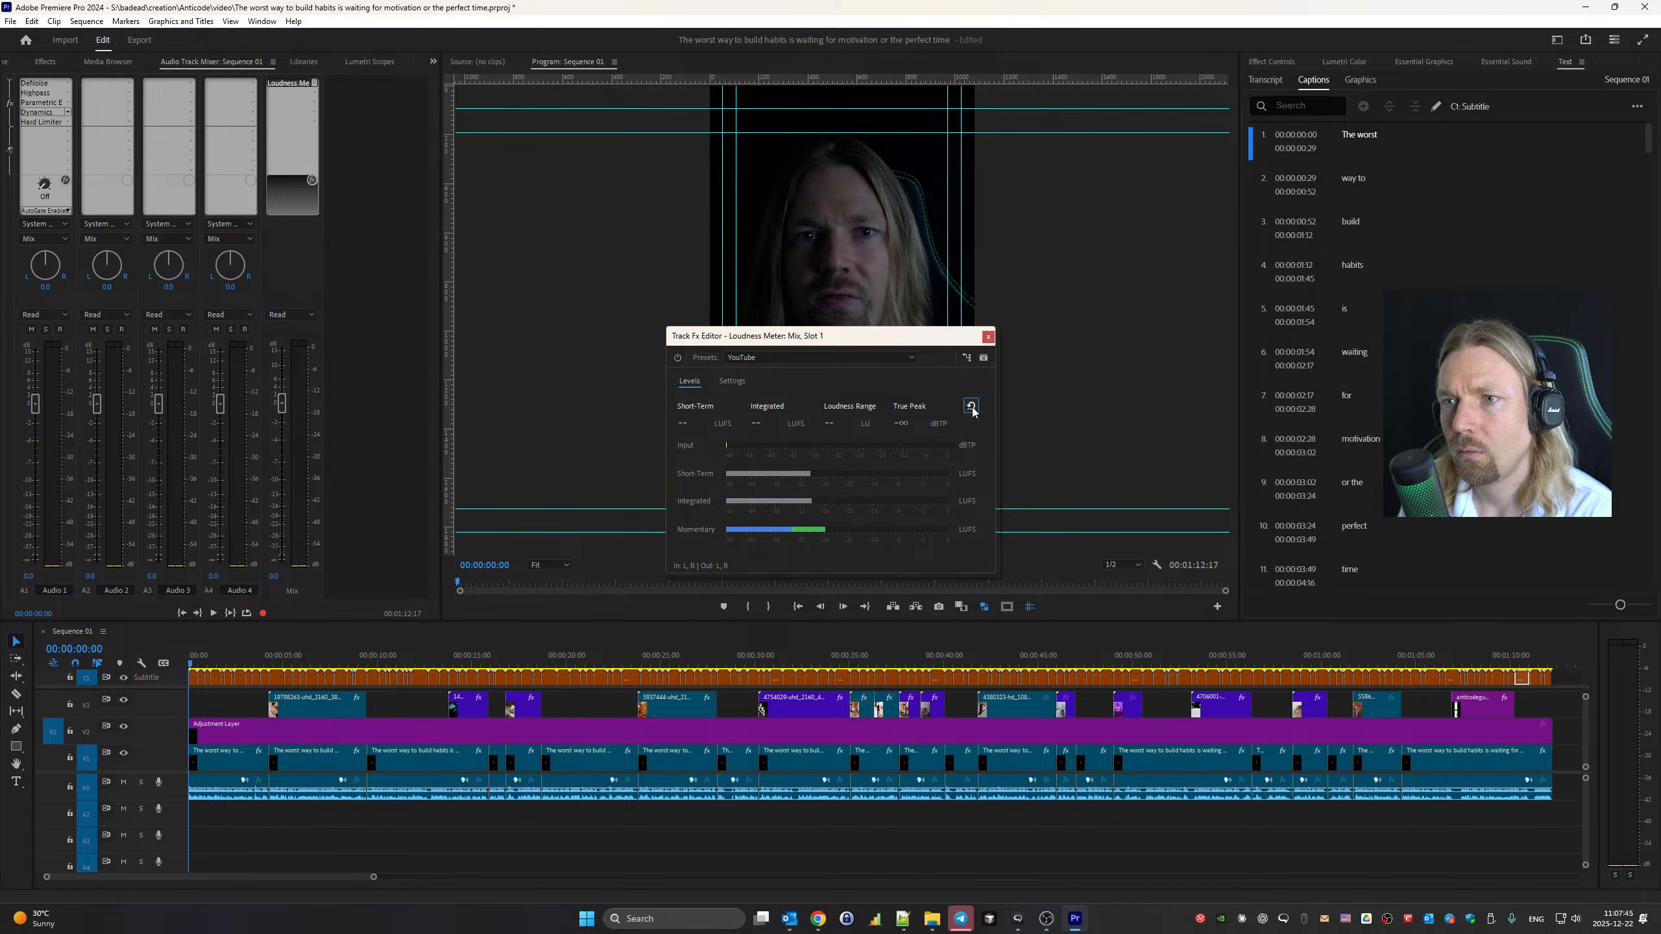
key("space")
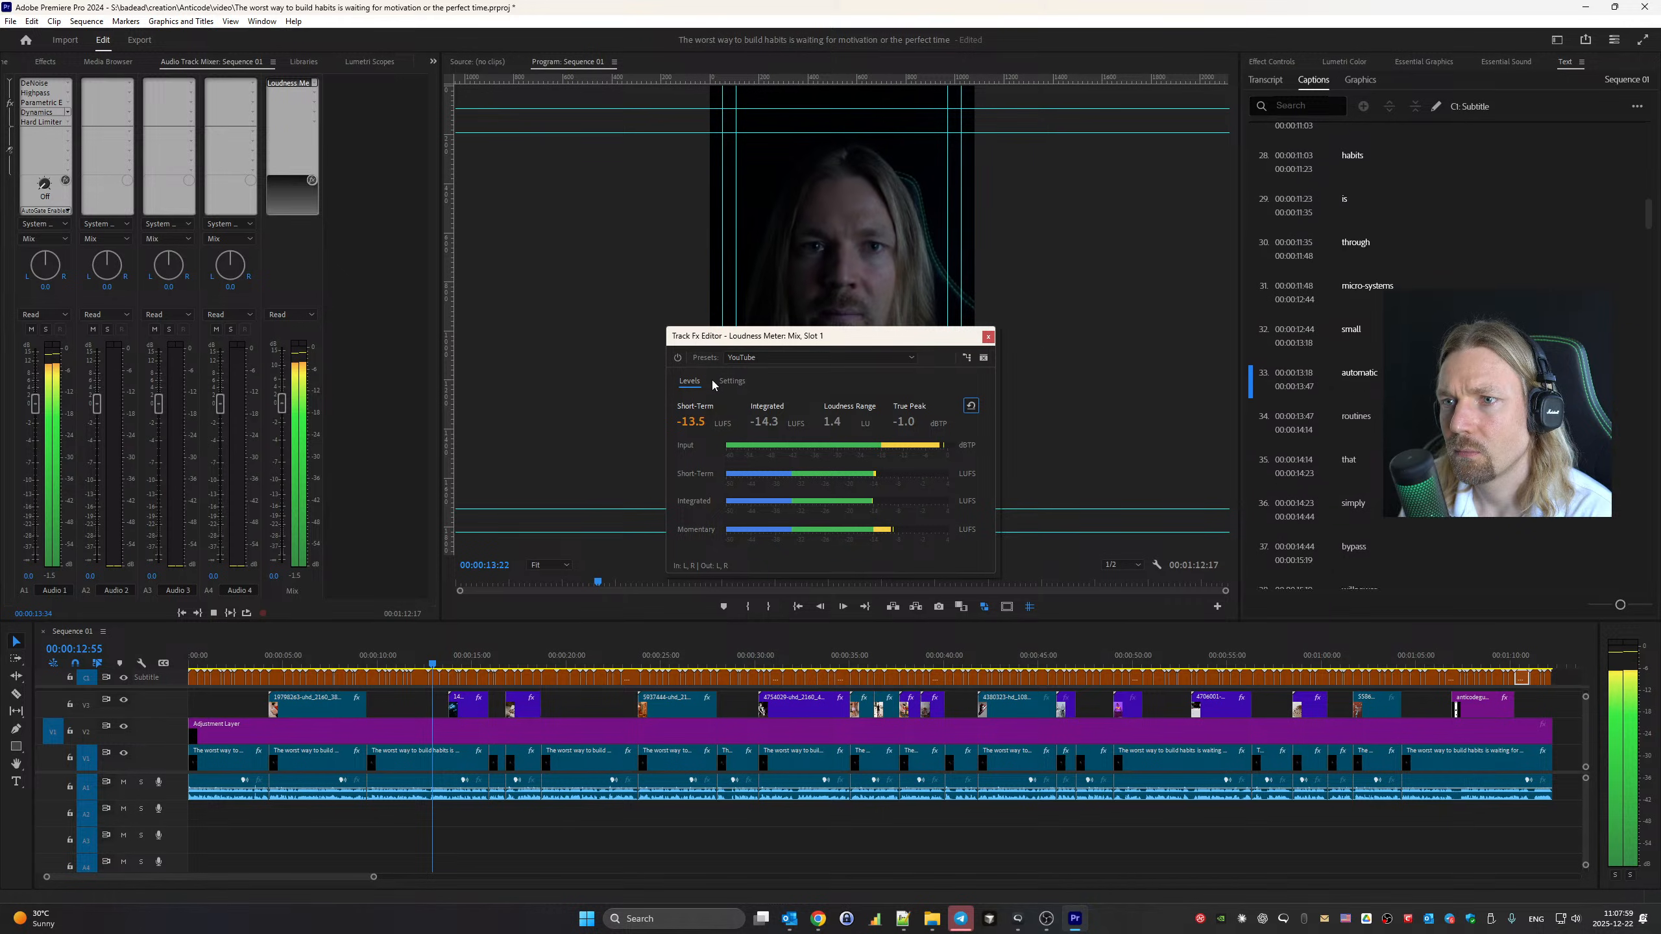
key("space")
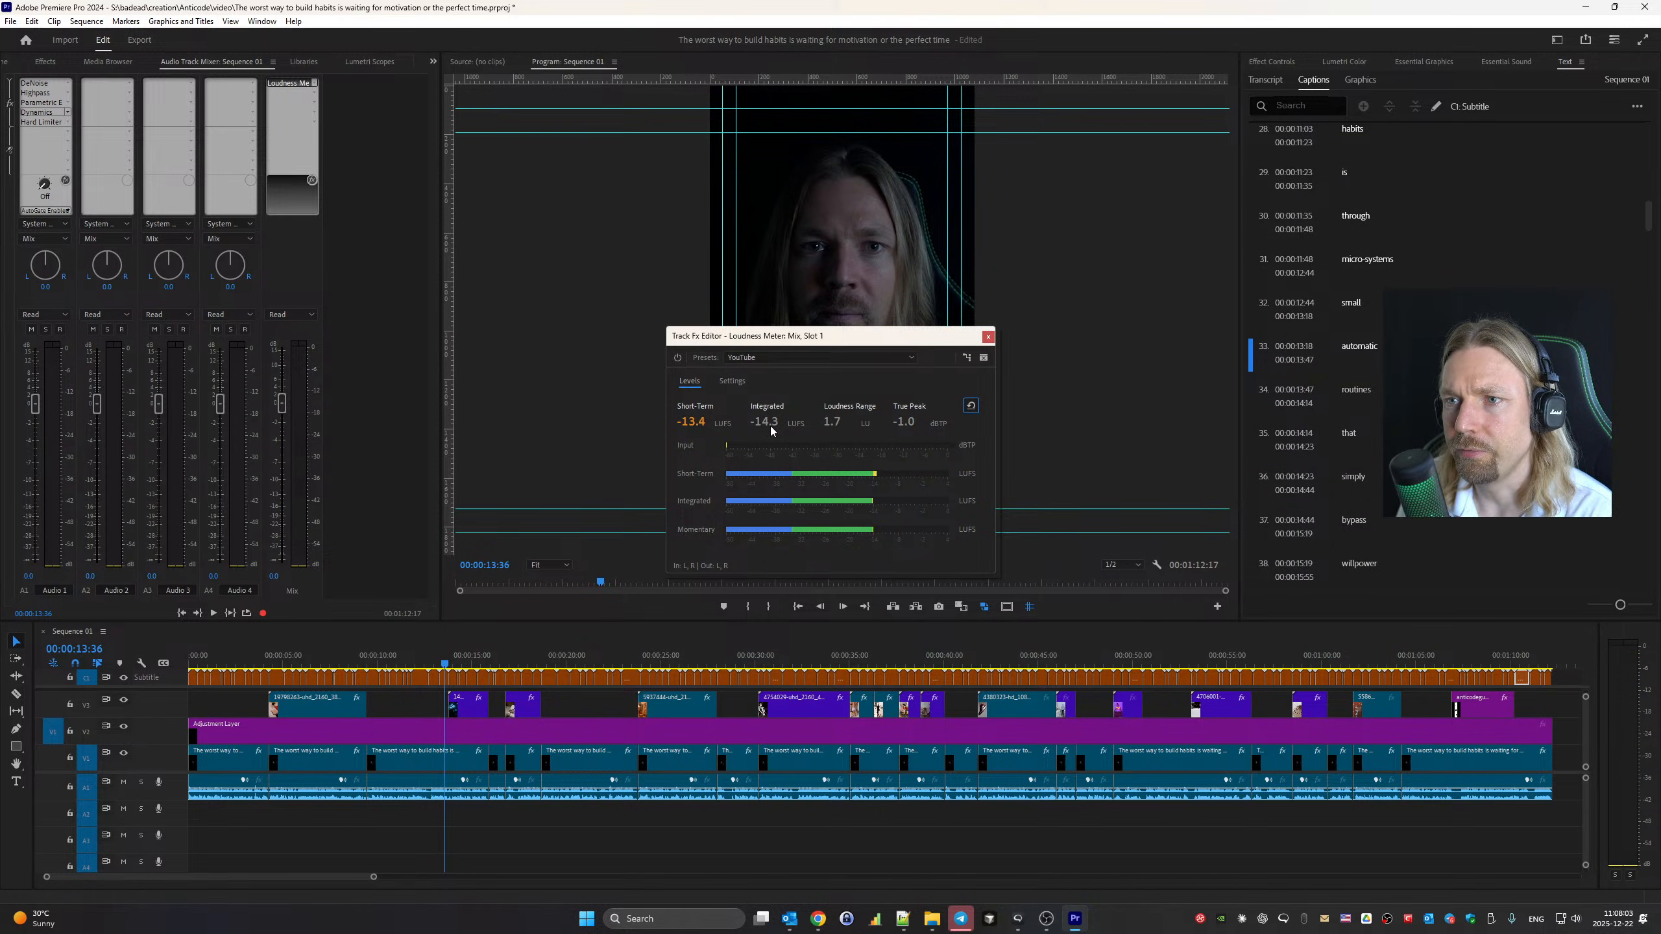
Adjust the input boost of the Hard Limiter on Audio 1 and close its editor
double_click(54, 123)
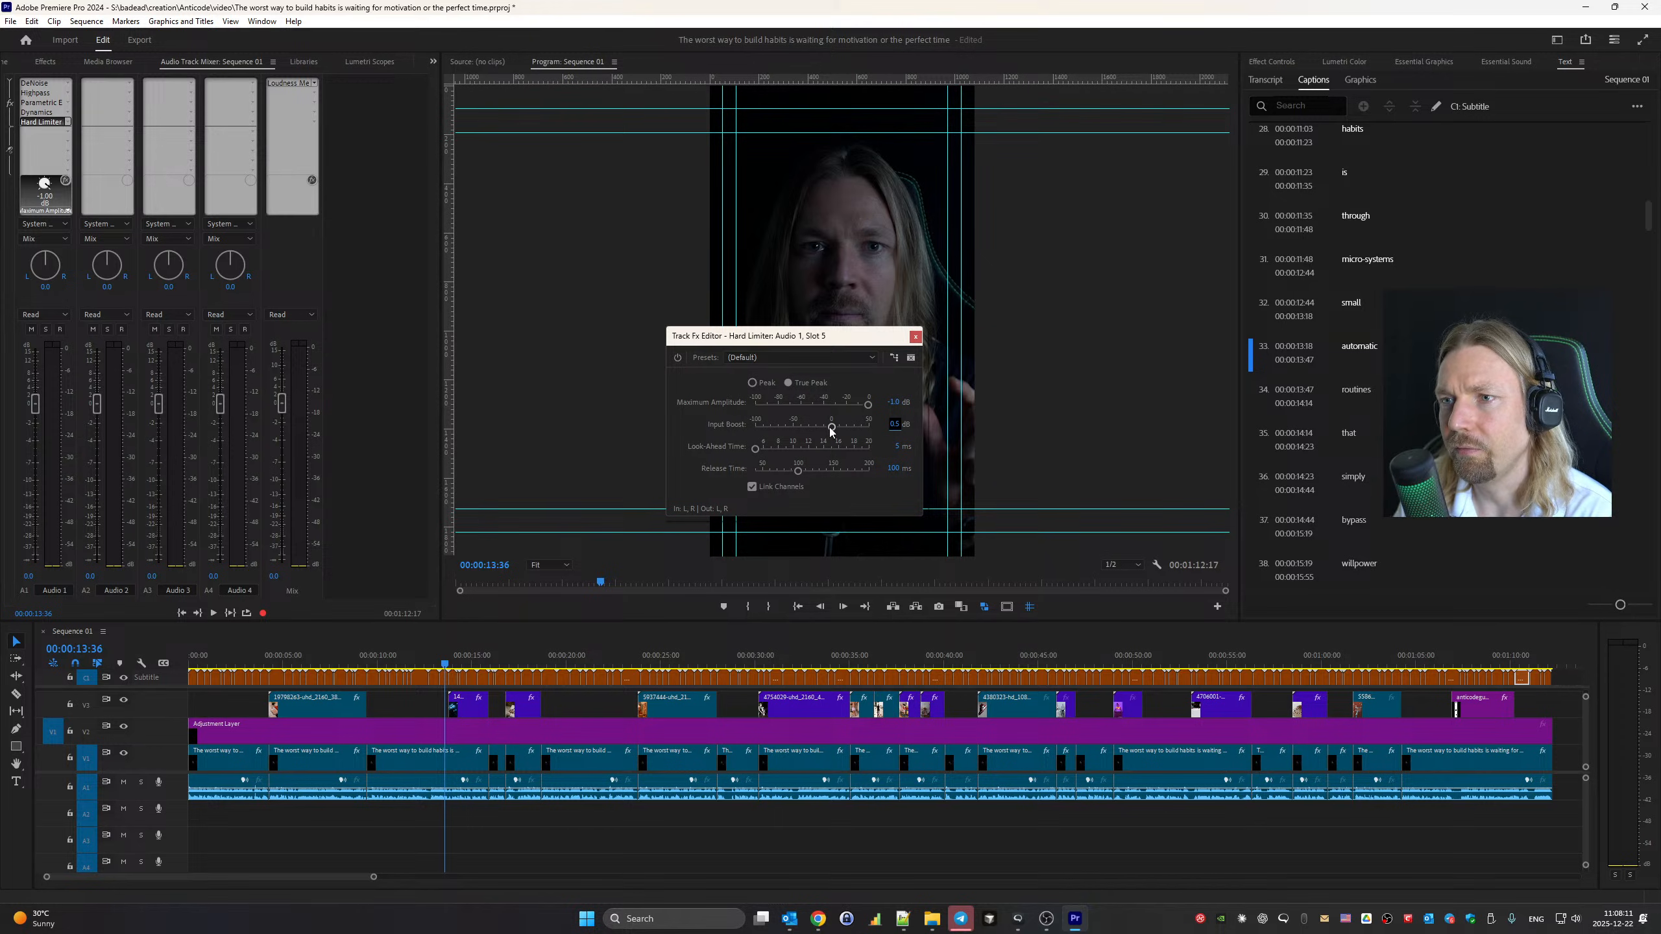
scroll(643, 349, "down", 1)
left_click(914, 337)
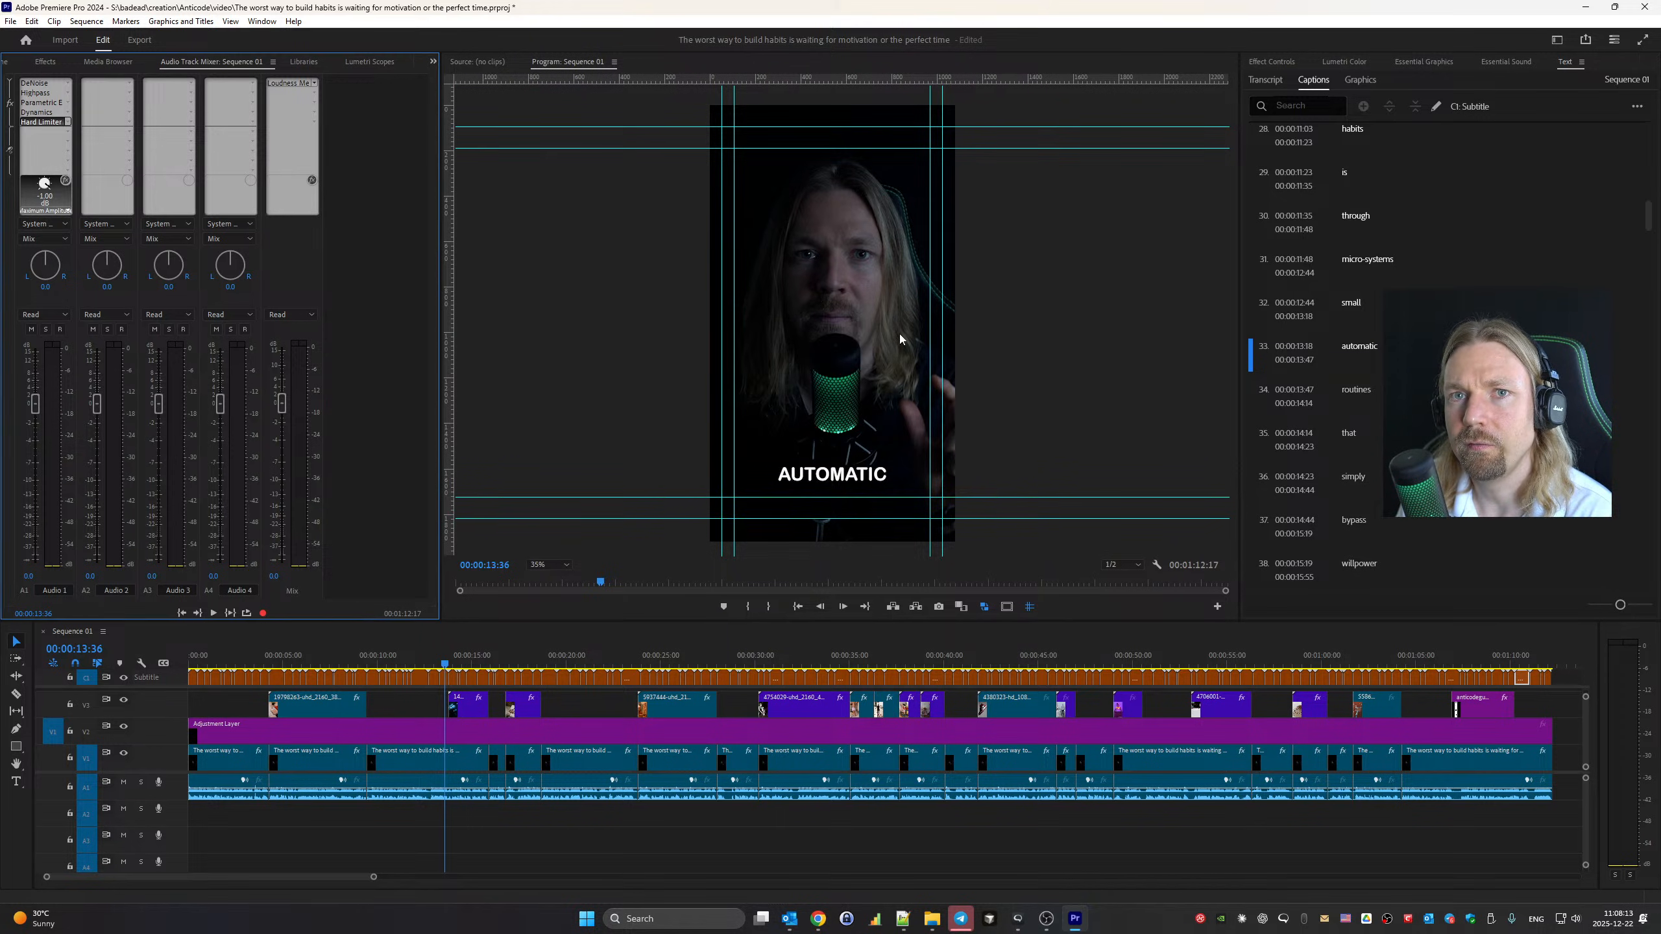
Measure the mix loudness again from the sequence start with a reset Loudness Meter, and close the meter
double_click(298, 101)
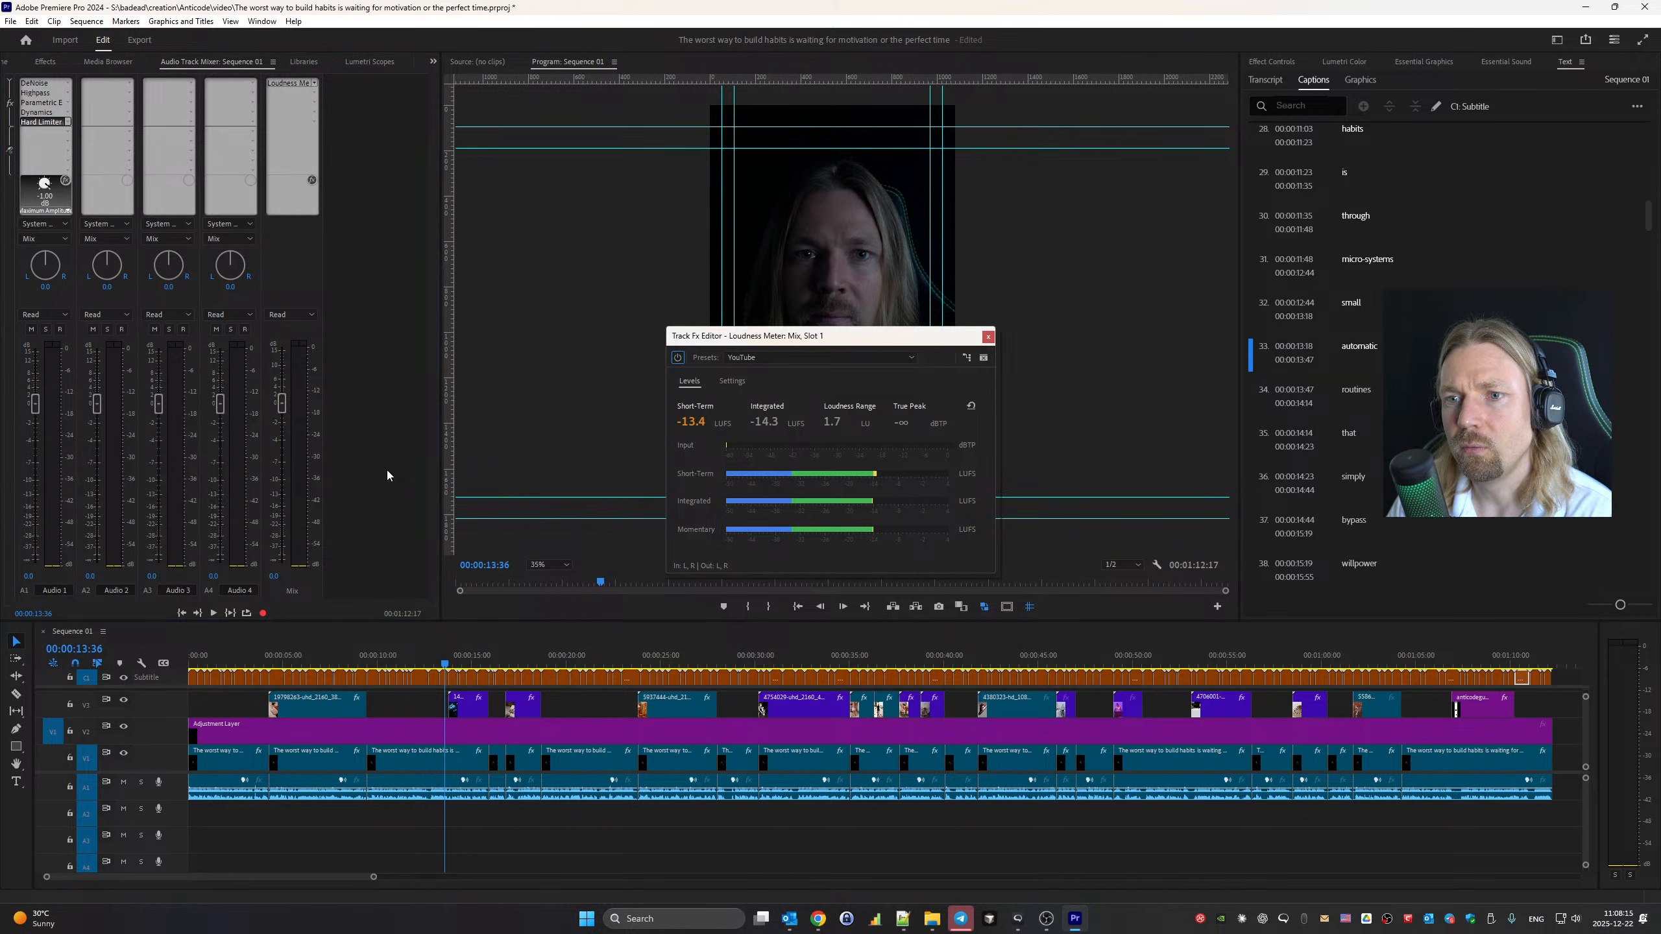
left_click(480, 643)
key("Home")
left_click(972, 408)
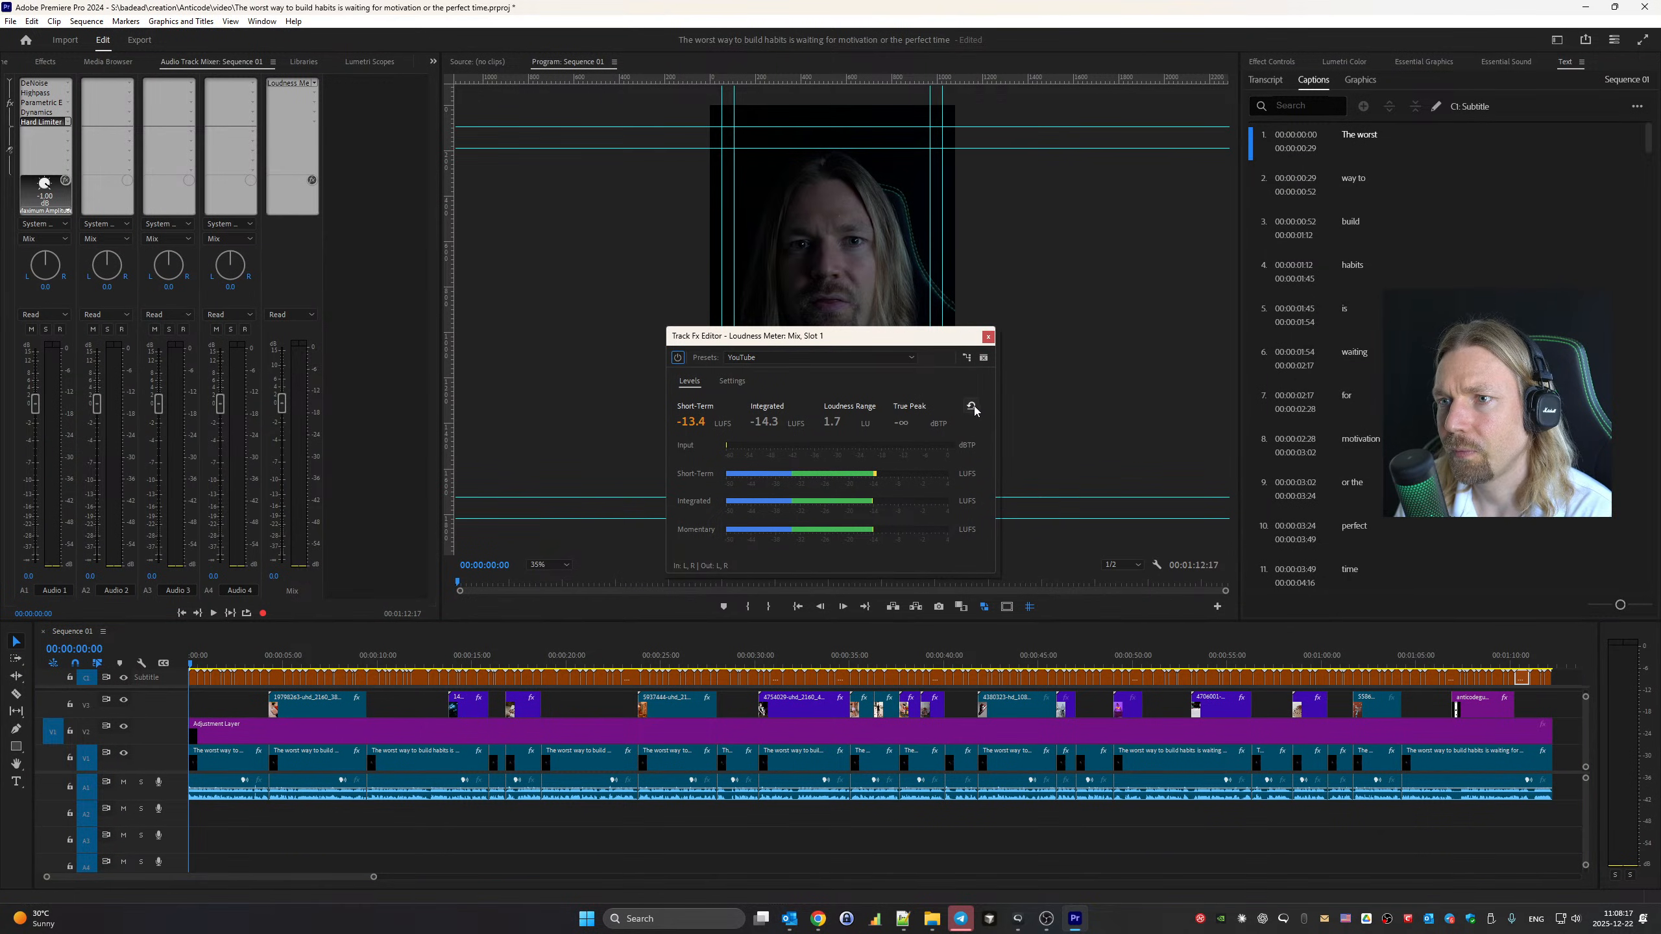
key("space")
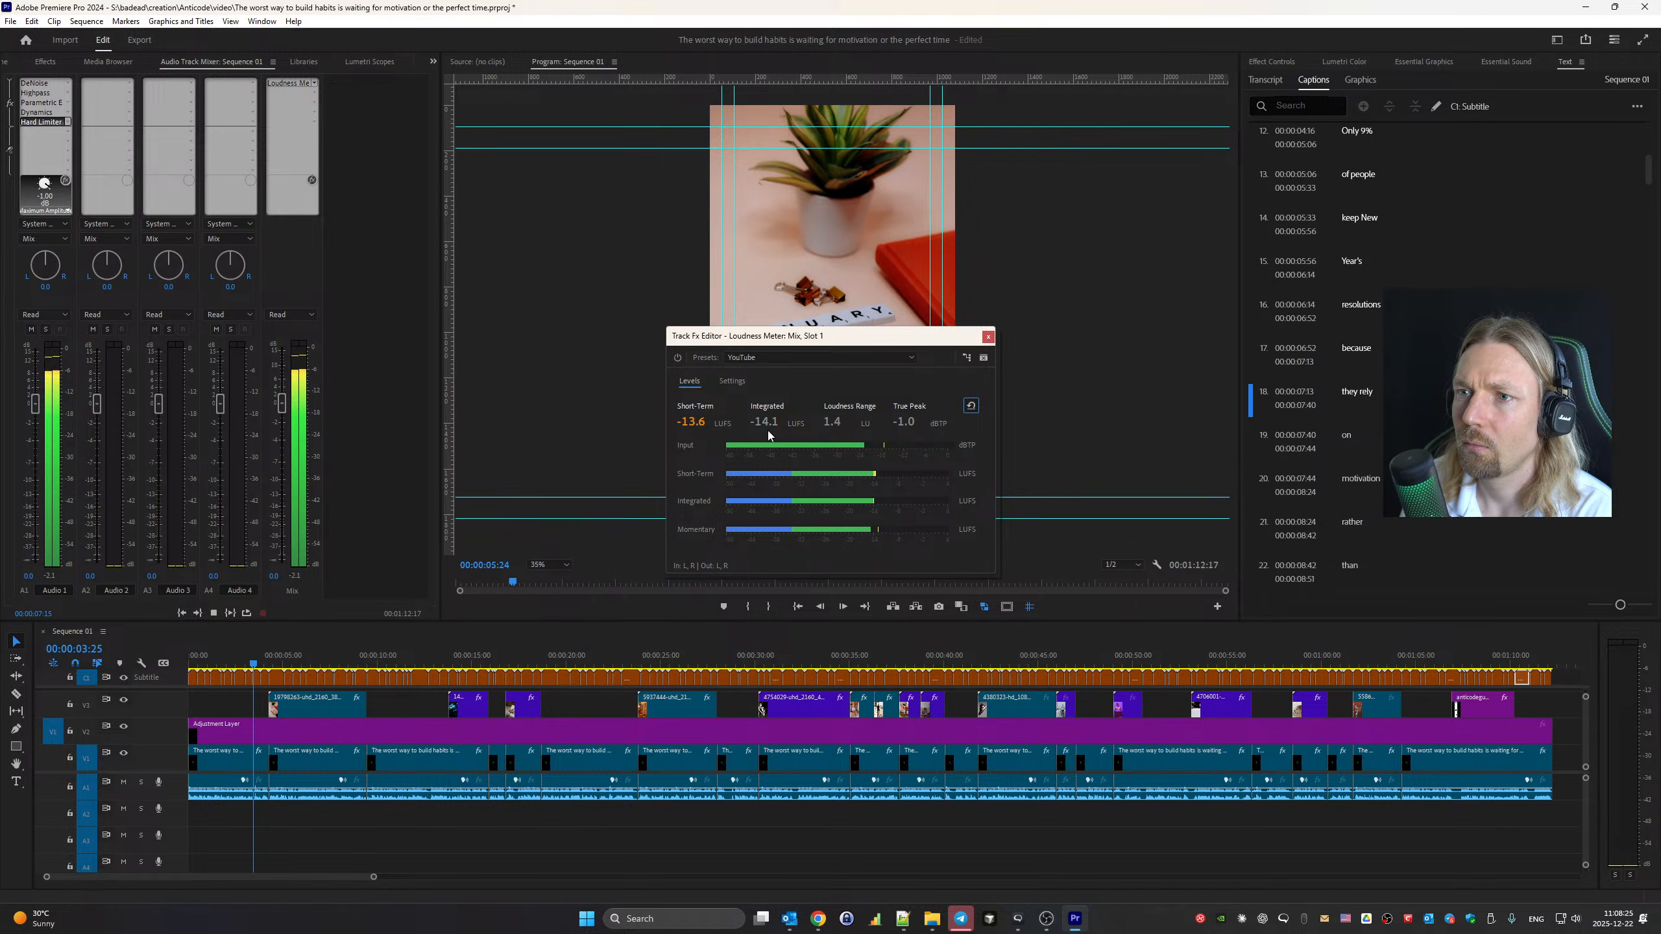
key("space")
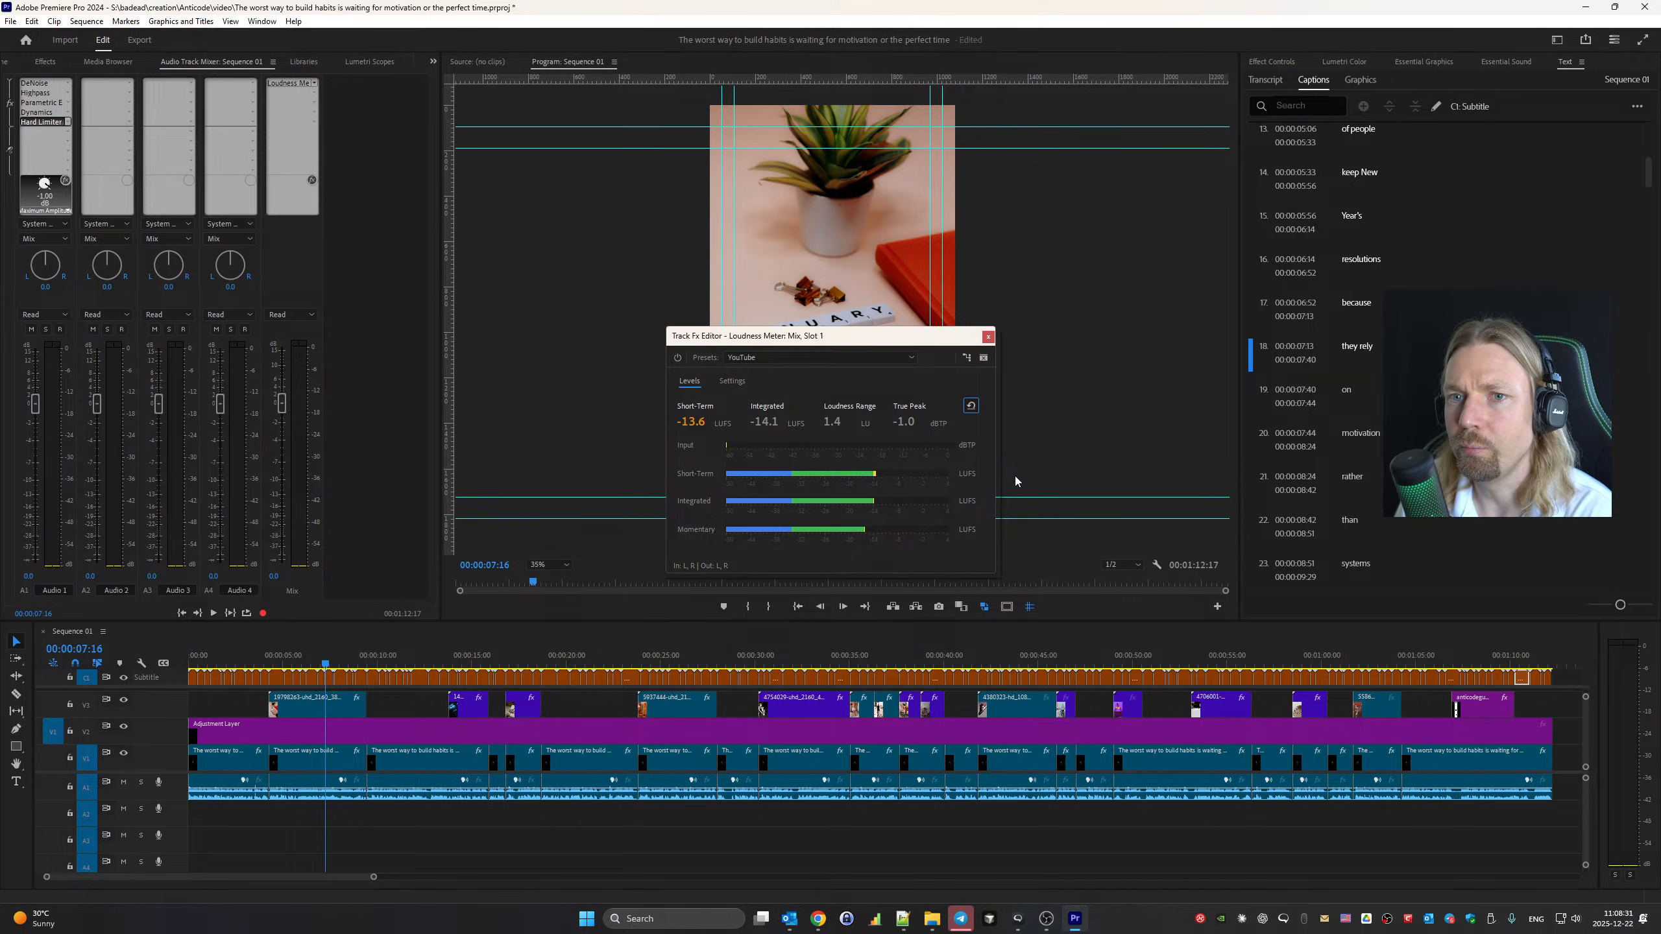
left_click(988, 337)
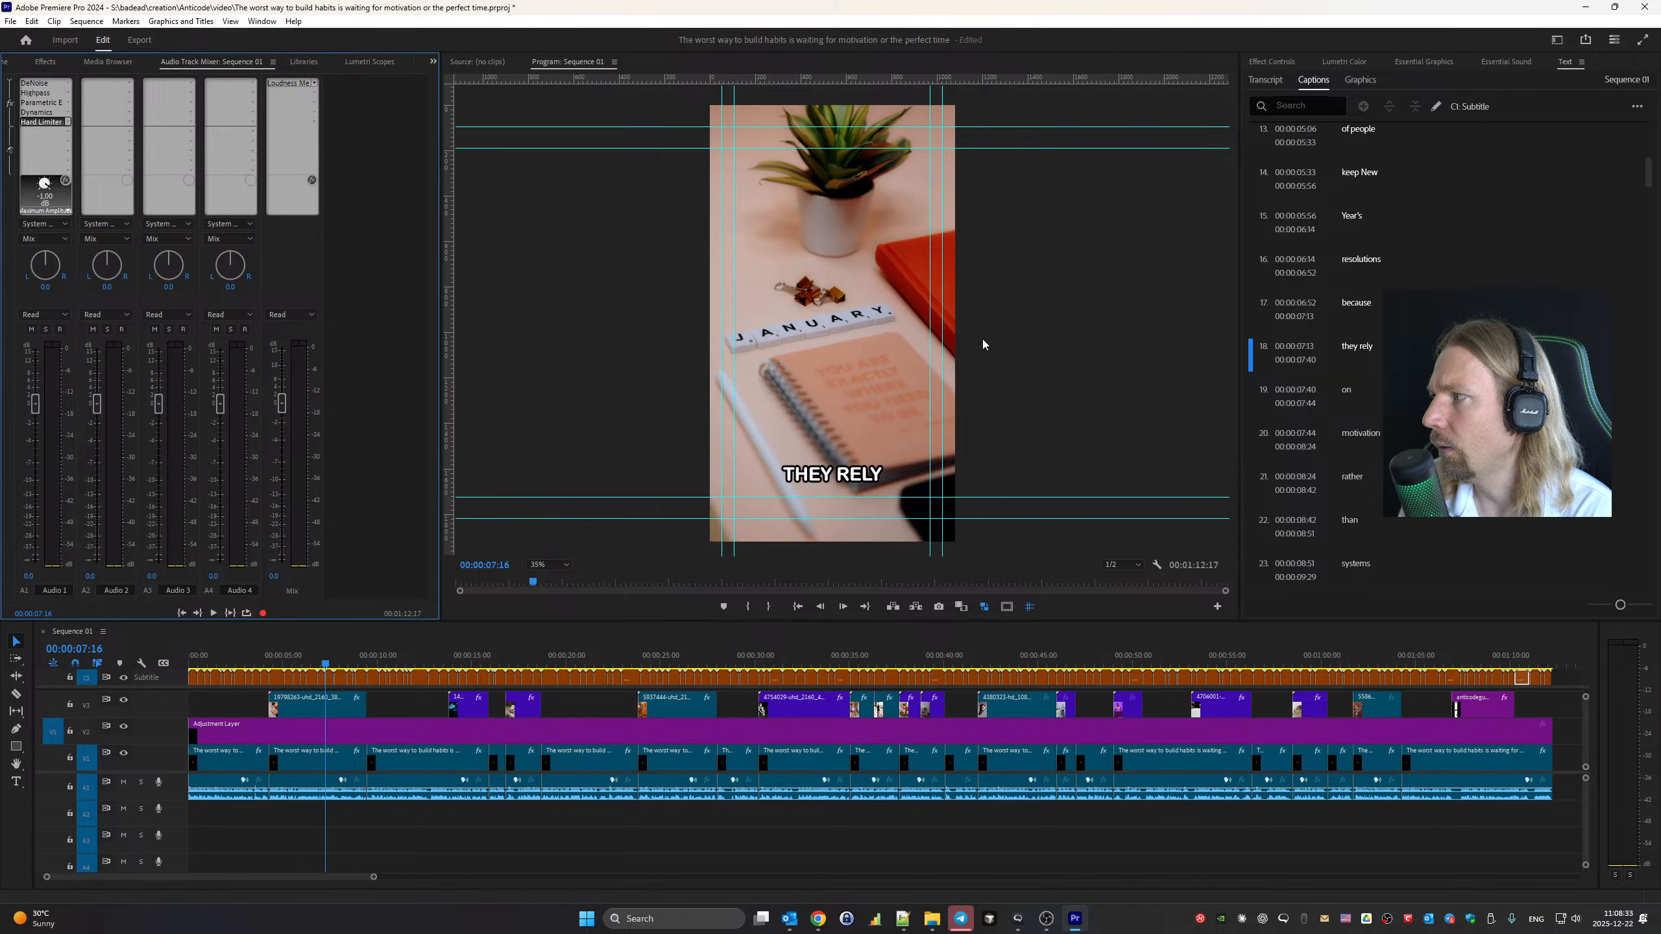
Add the background music file to Audio 2 at the sequence start and trim about 18 frames off its beginning
mouse_move(940, 924)
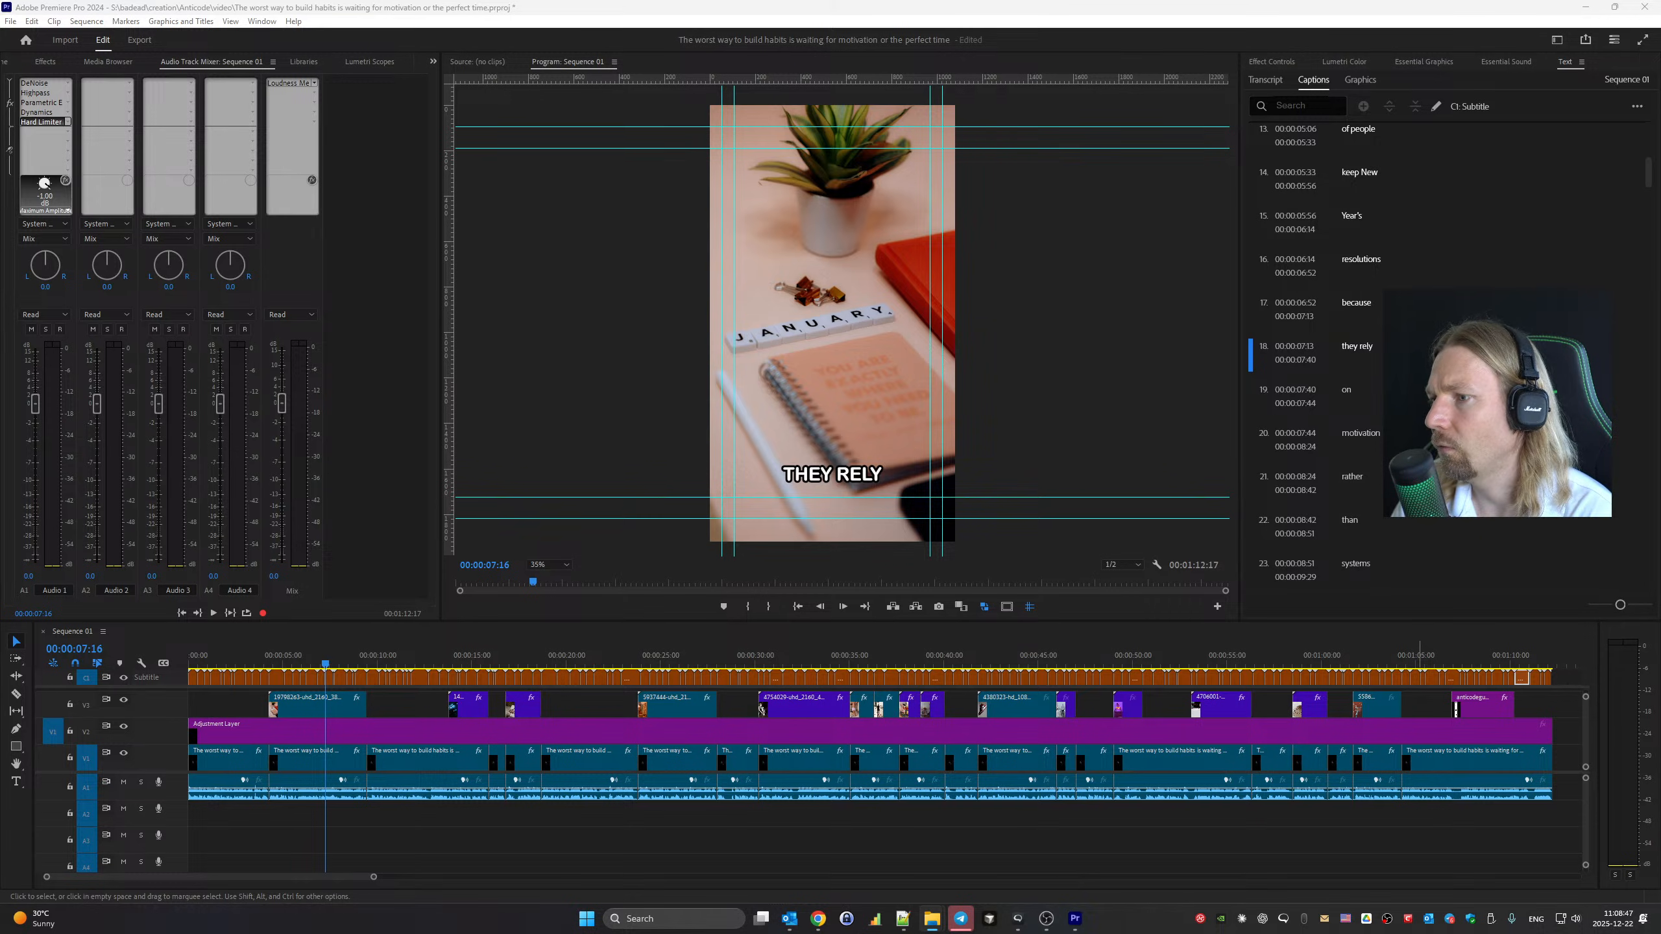
left_click_drag(1261, 605, 176, 830)
key("Home")
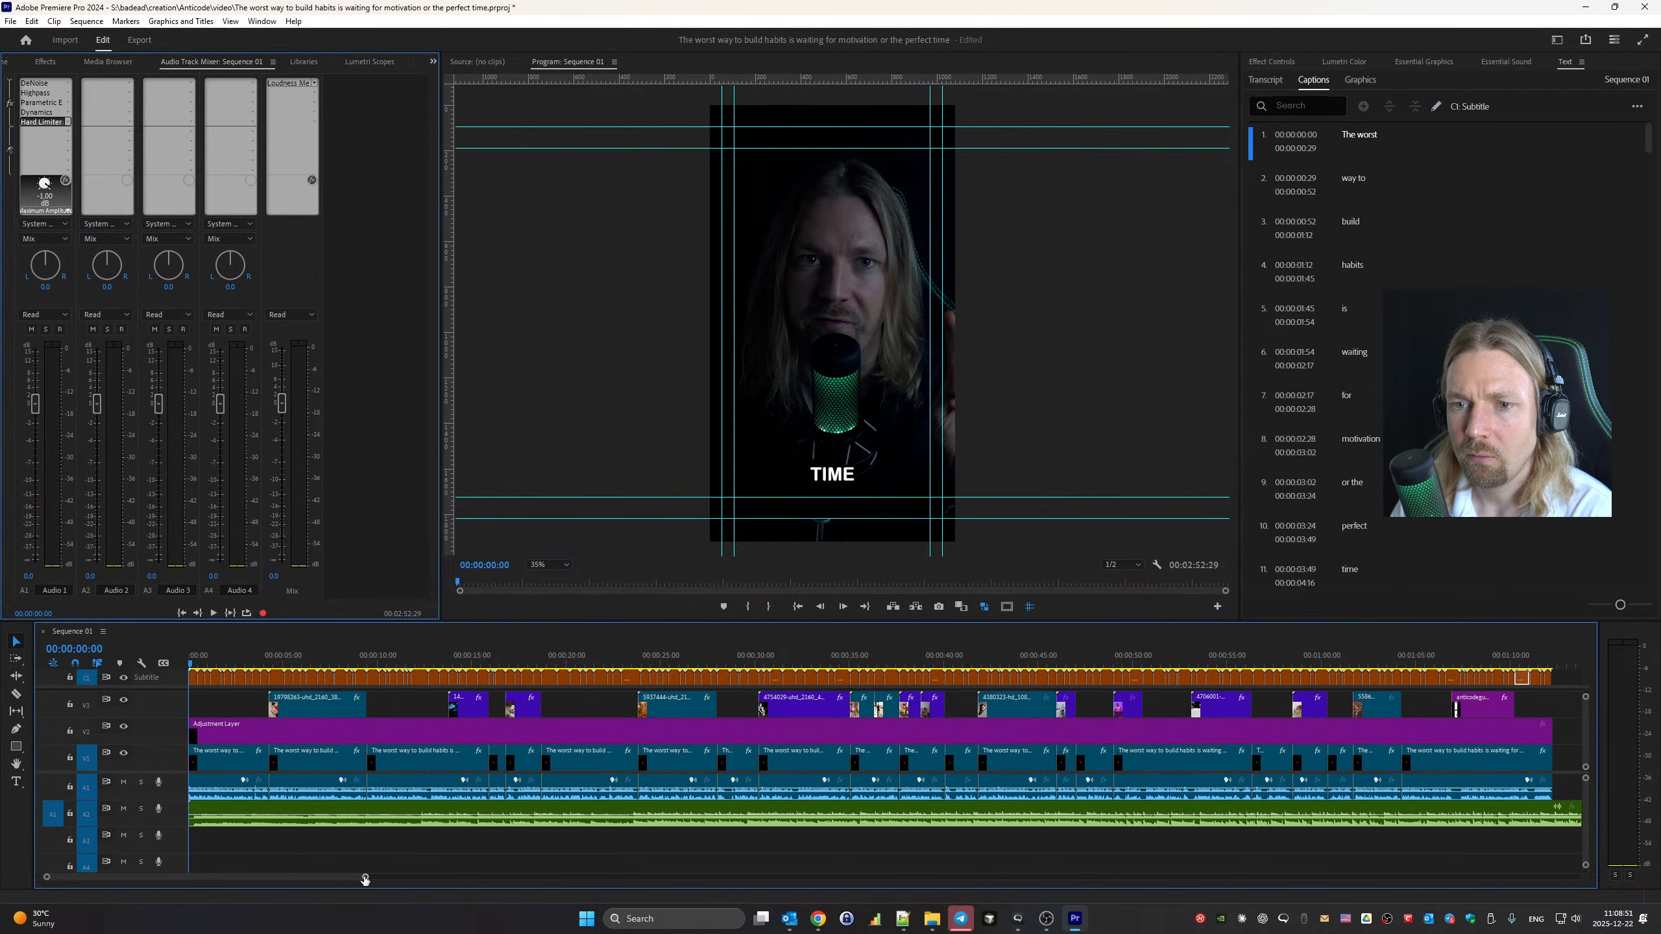
left_click_drag(365, 878, 61, 877)
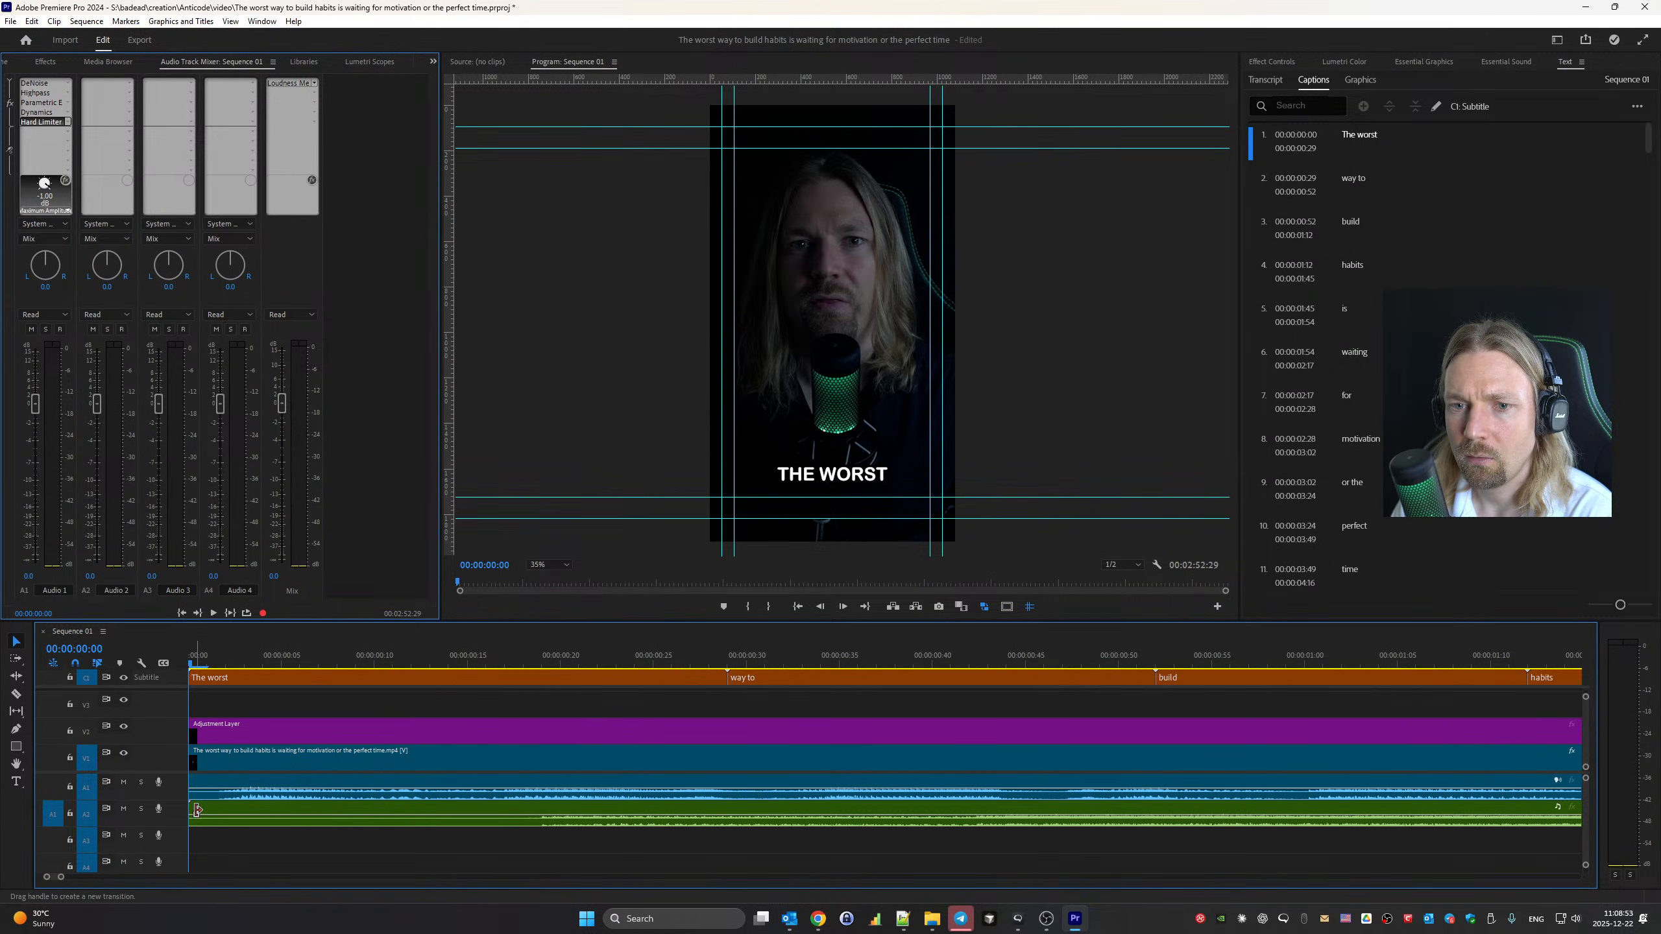
mouse_move(197, 810)
left_mouse_down()
mouse_move(523, 861)
mouse_move(538, 842)
mouse_move(371, 814)
mouse_move(209, 814)
left_mouse_up()
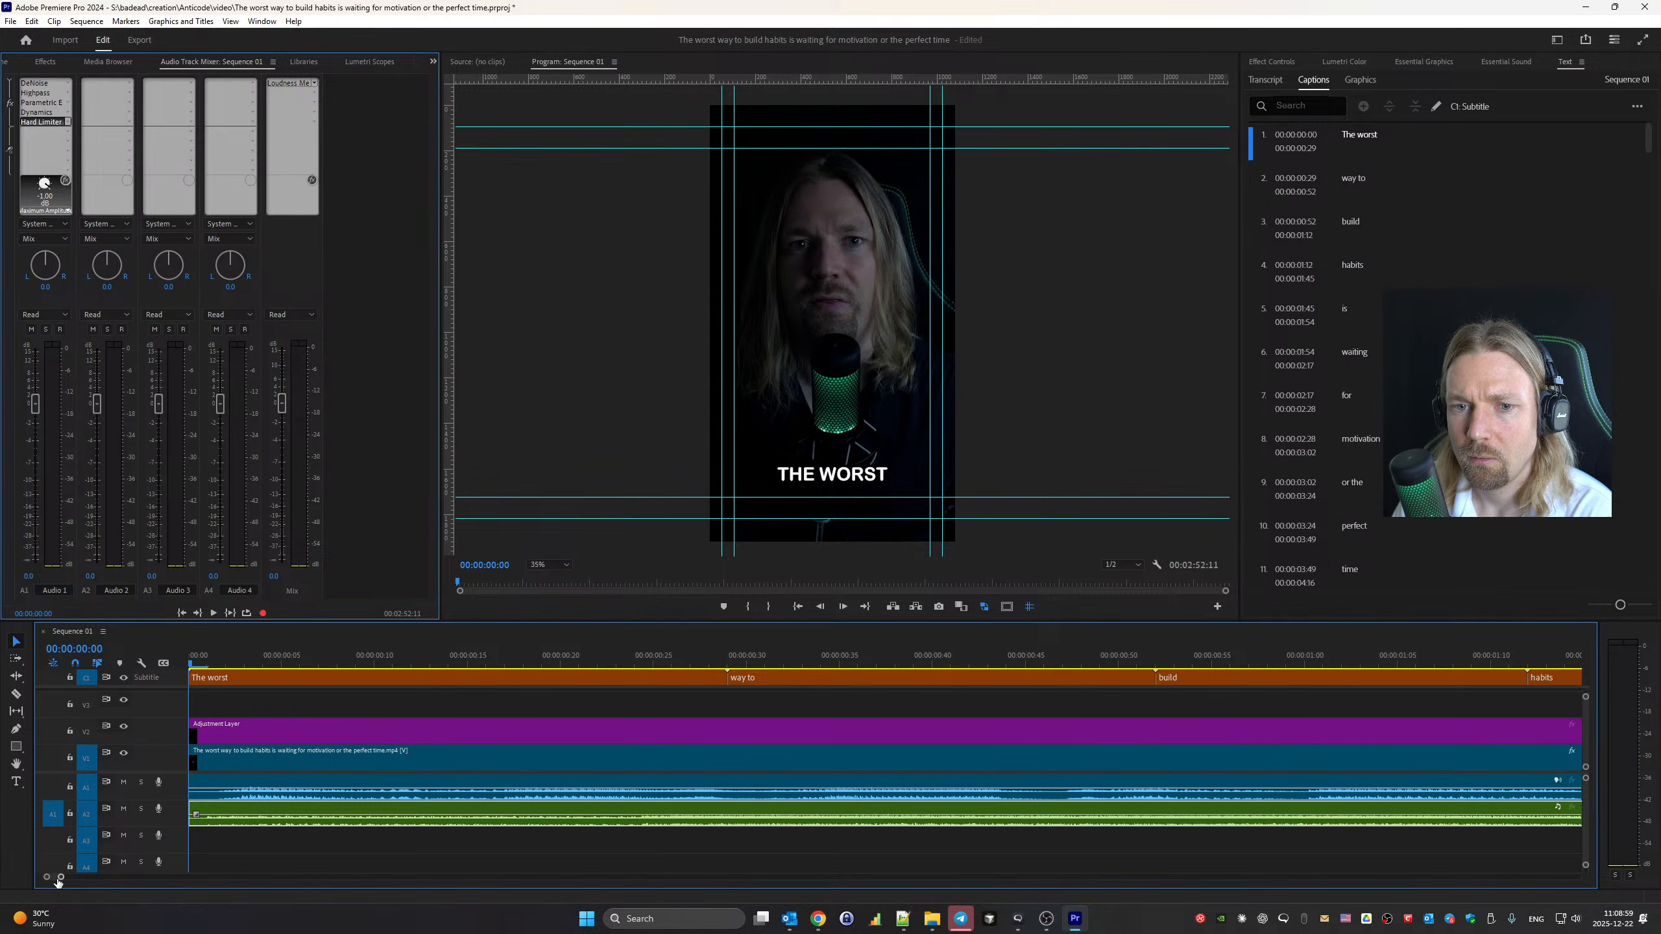
Set the Audio 2 track volume to -20 dB in the track mixer
left_click(88, 576)
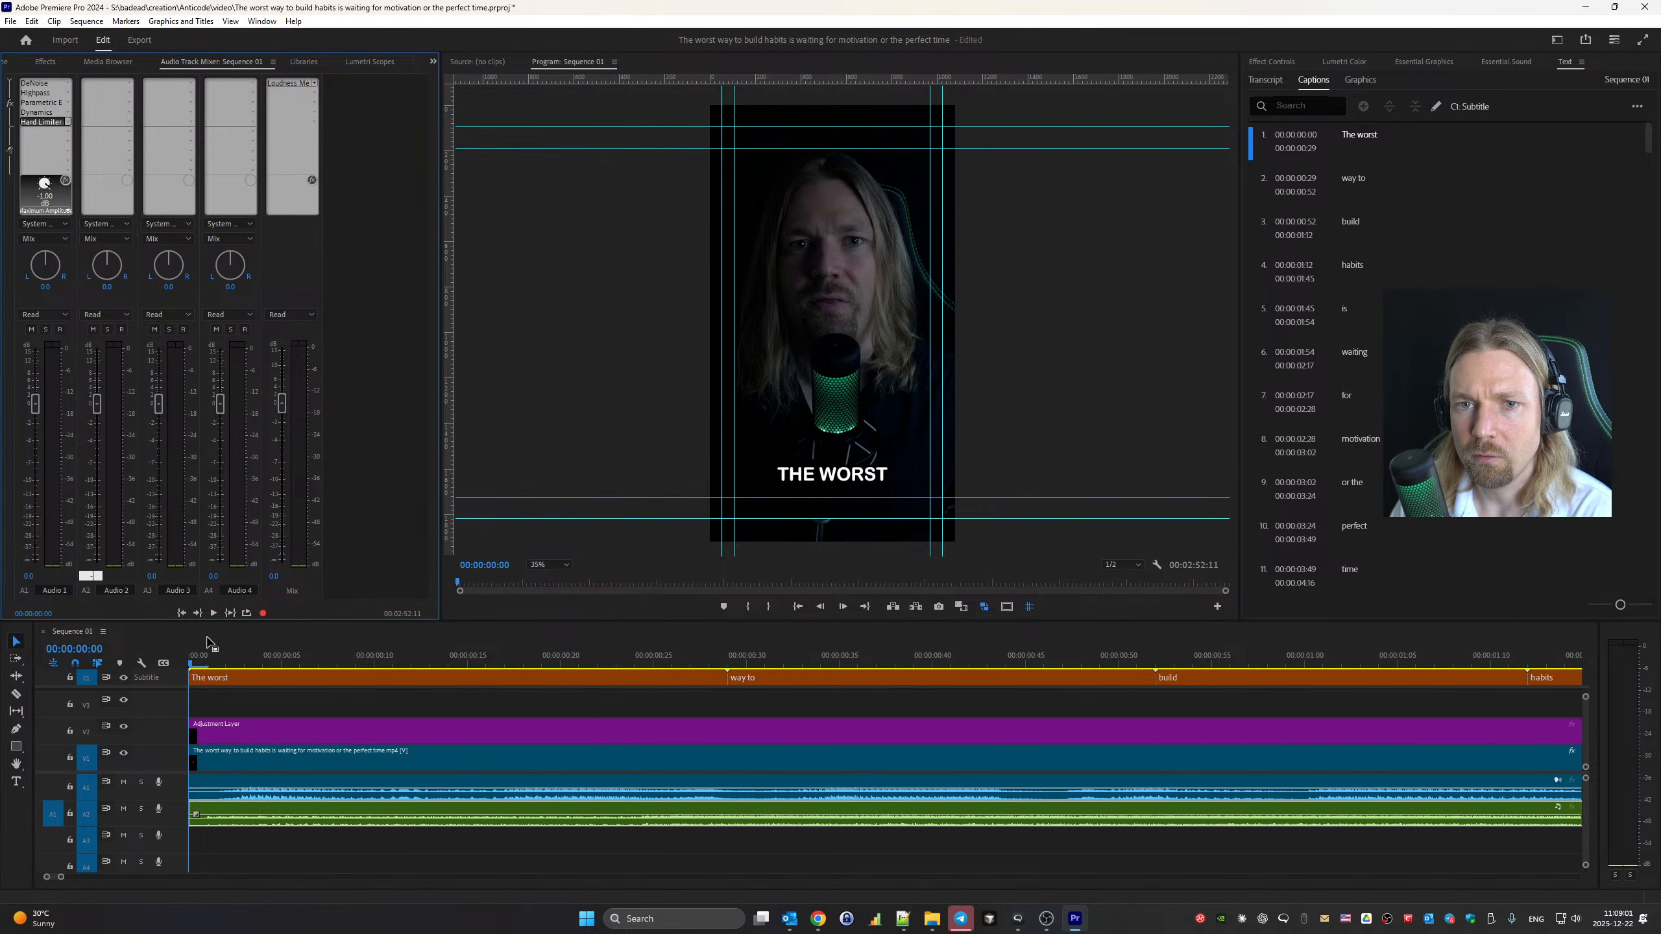
type("-20")
key("Return")
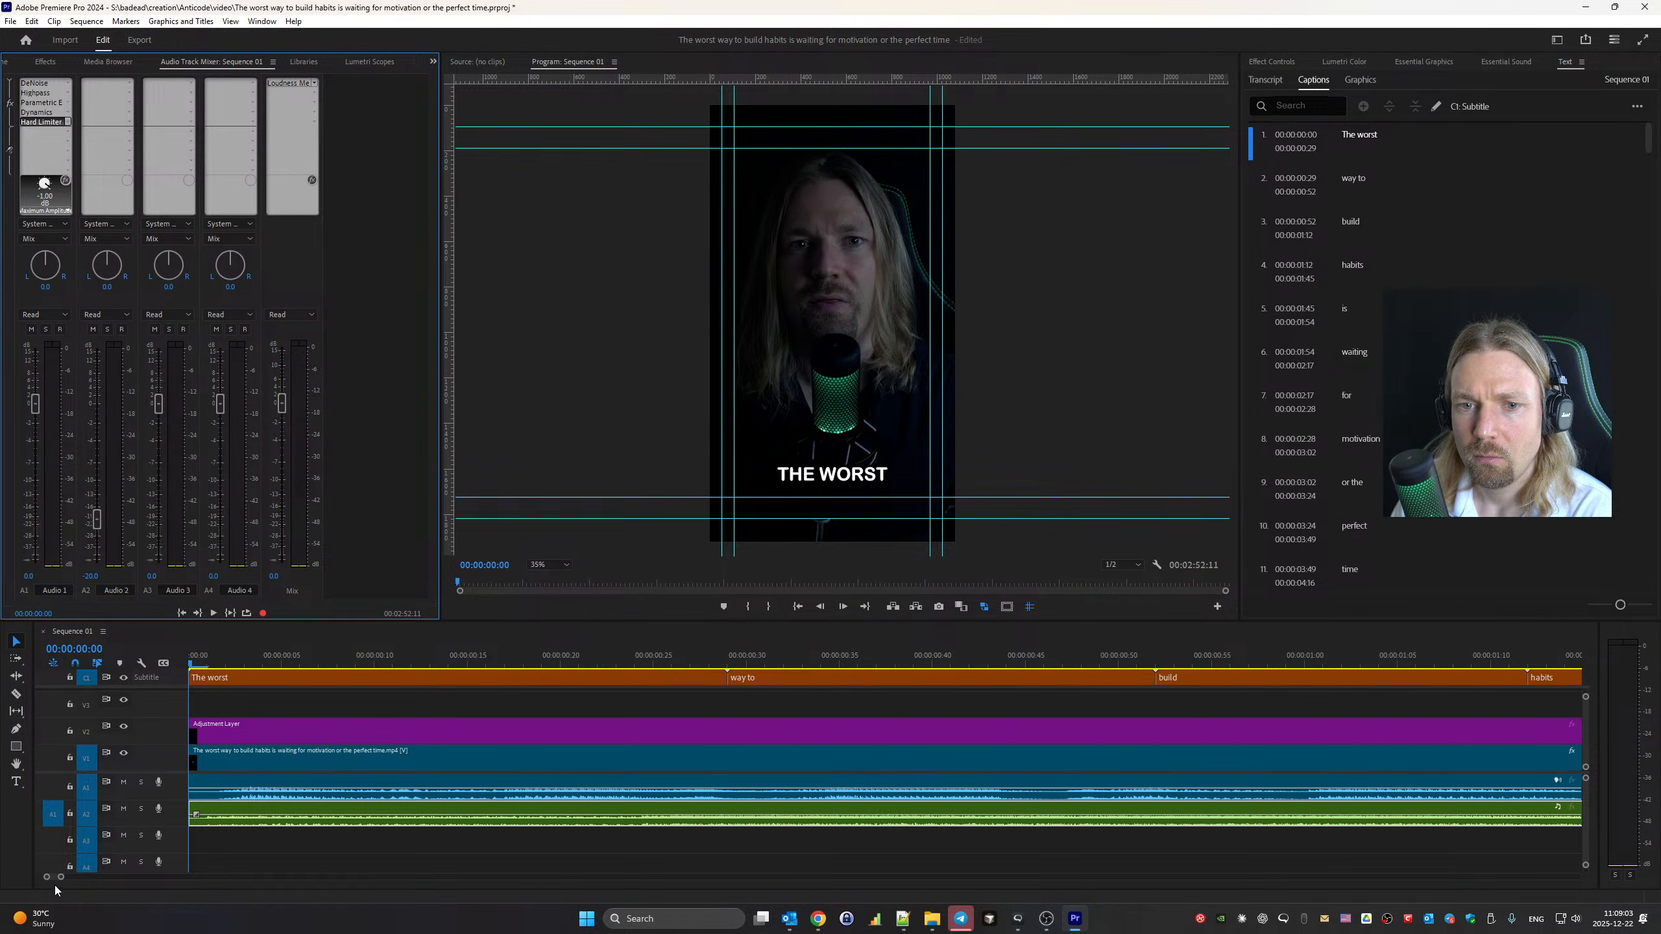
Cut the music clip on Audio 2 where the video ends and delete the excess part
left_click_drag(61, 877, 421, 889)
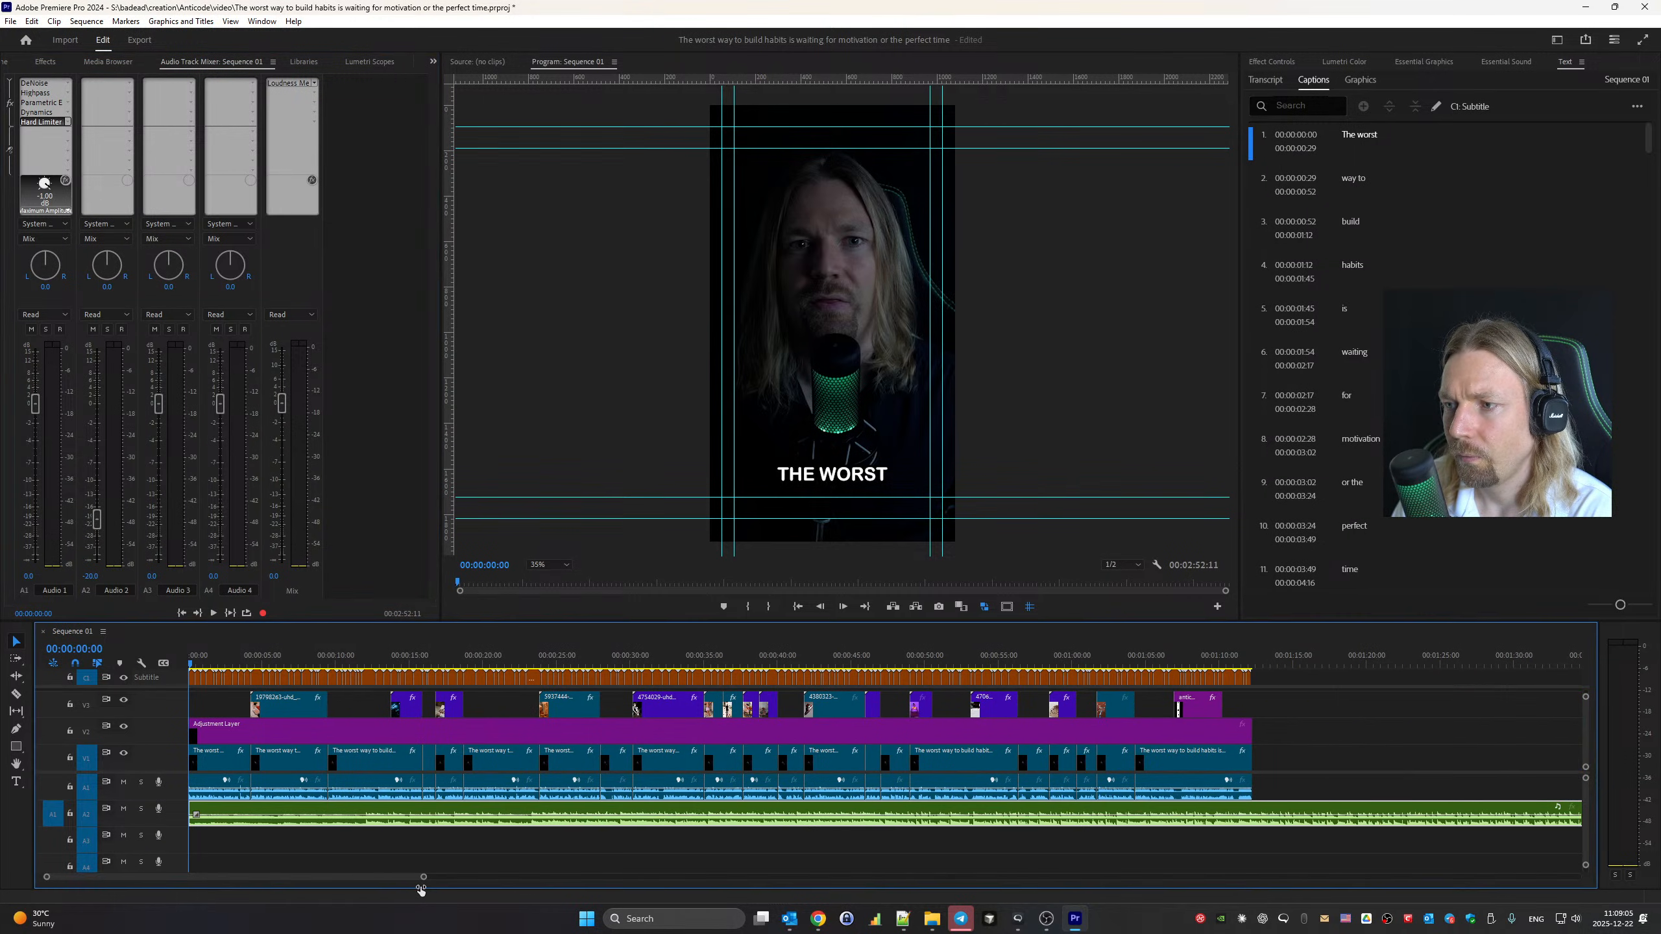
key("c")
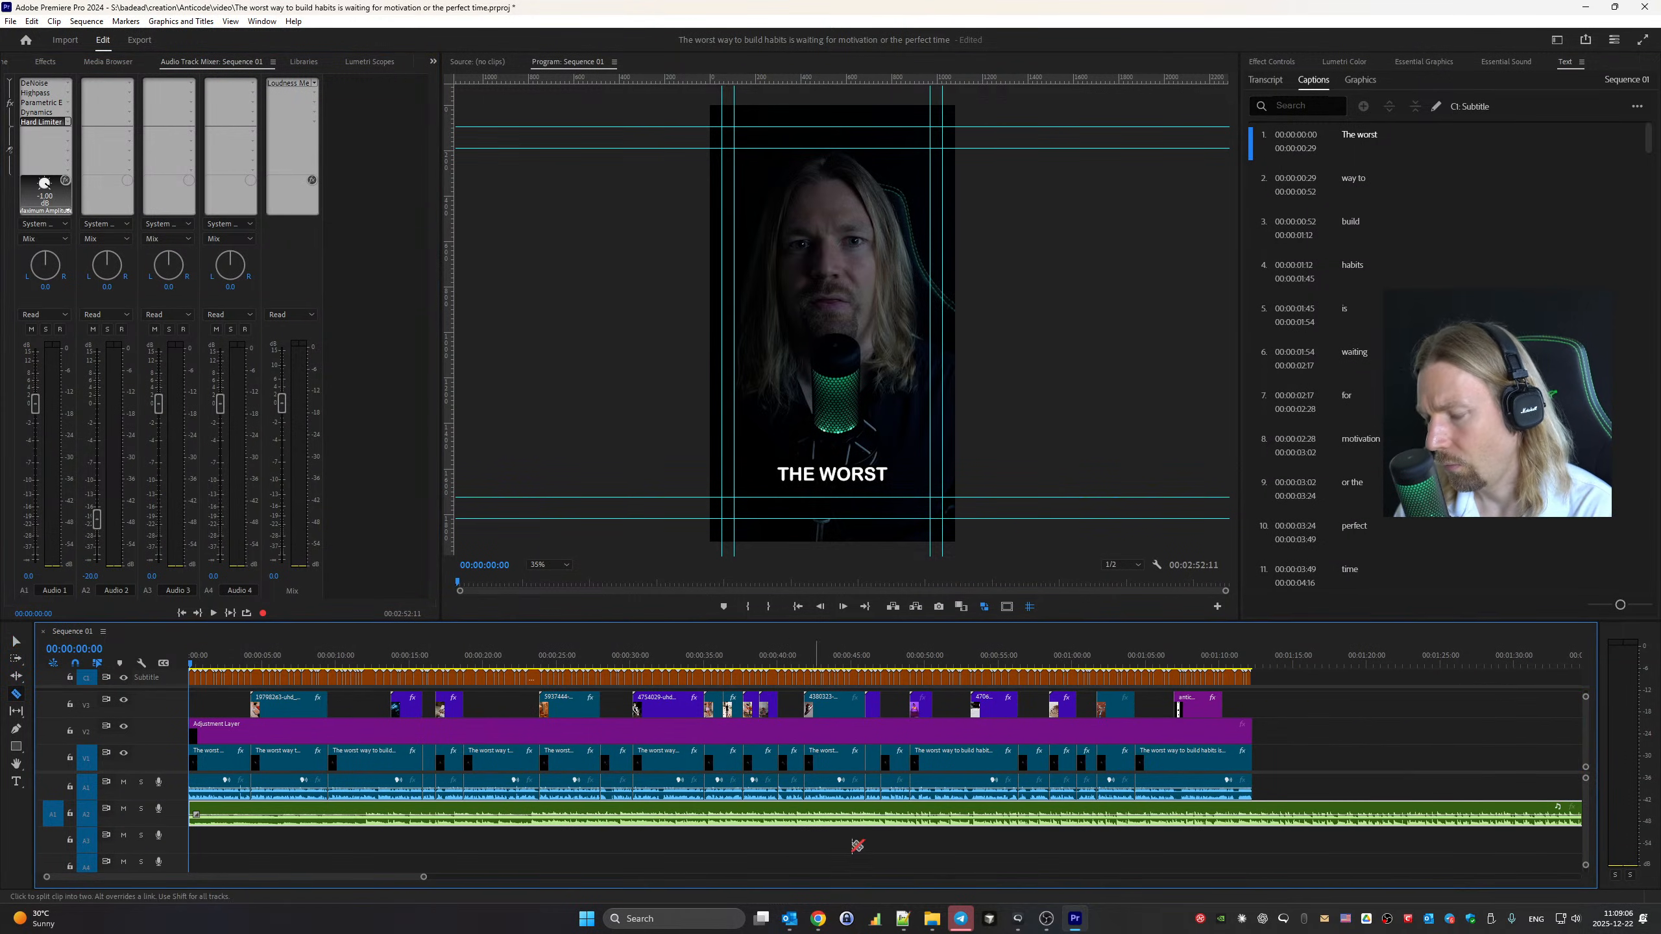
left_click(1255, 808)
key("v")
left_click(1303, 807)
key("Delete")
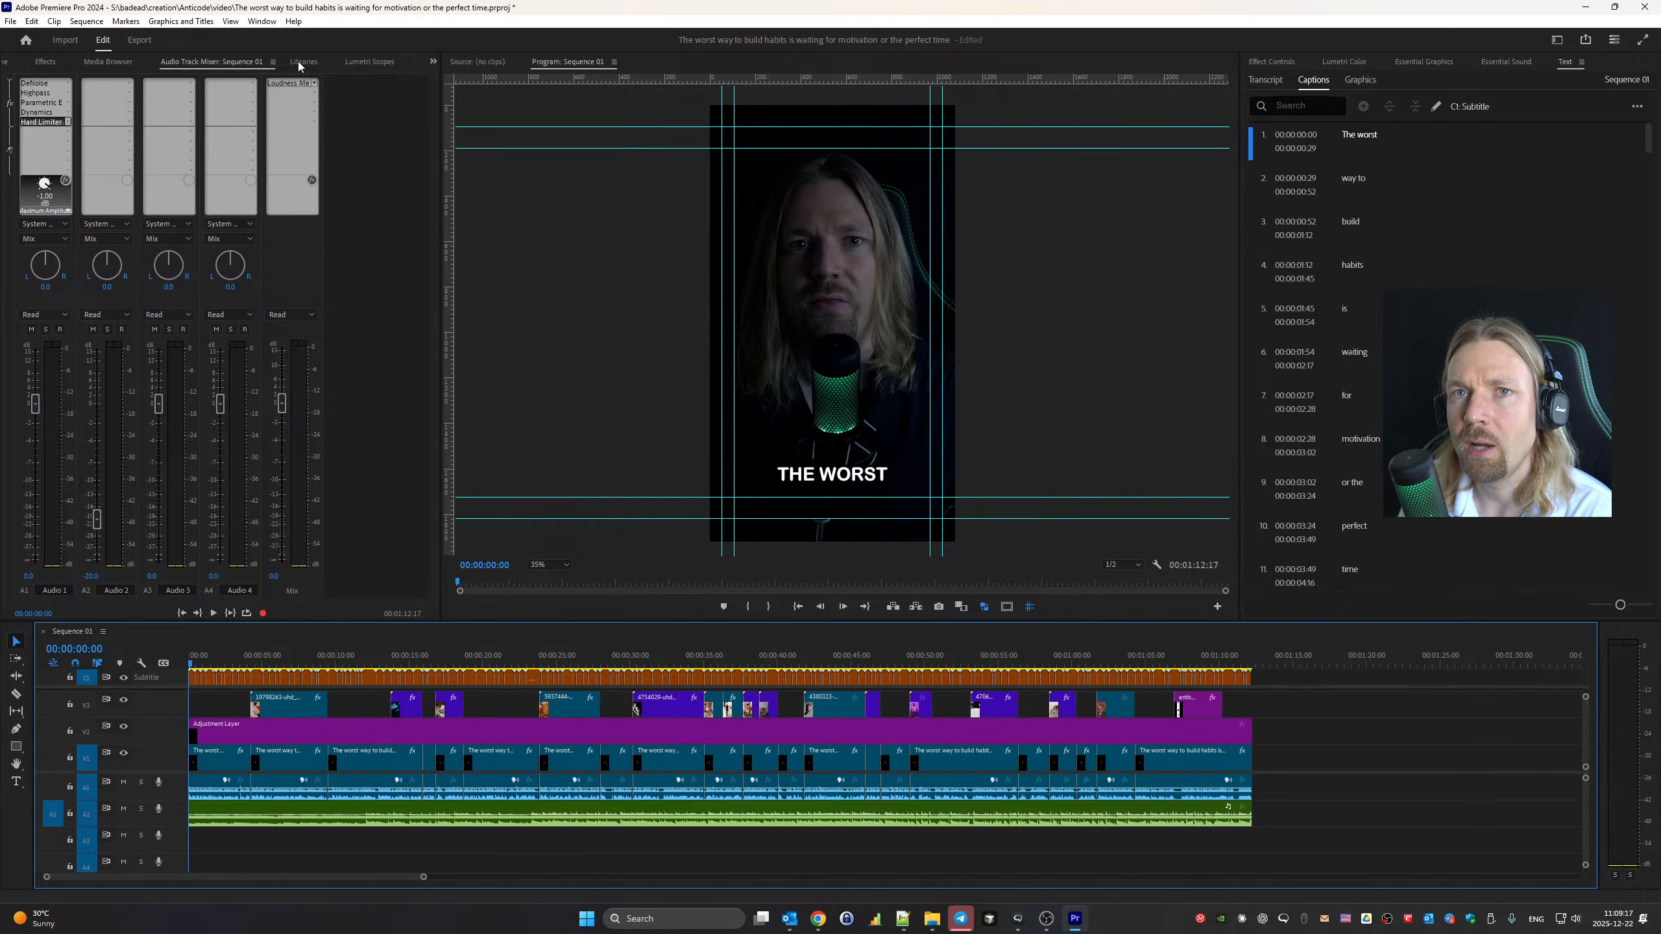
Play the sequence and apply a Dip to Black transition to the end of the last talking-head clip
key("space")
left_click(46, 62)
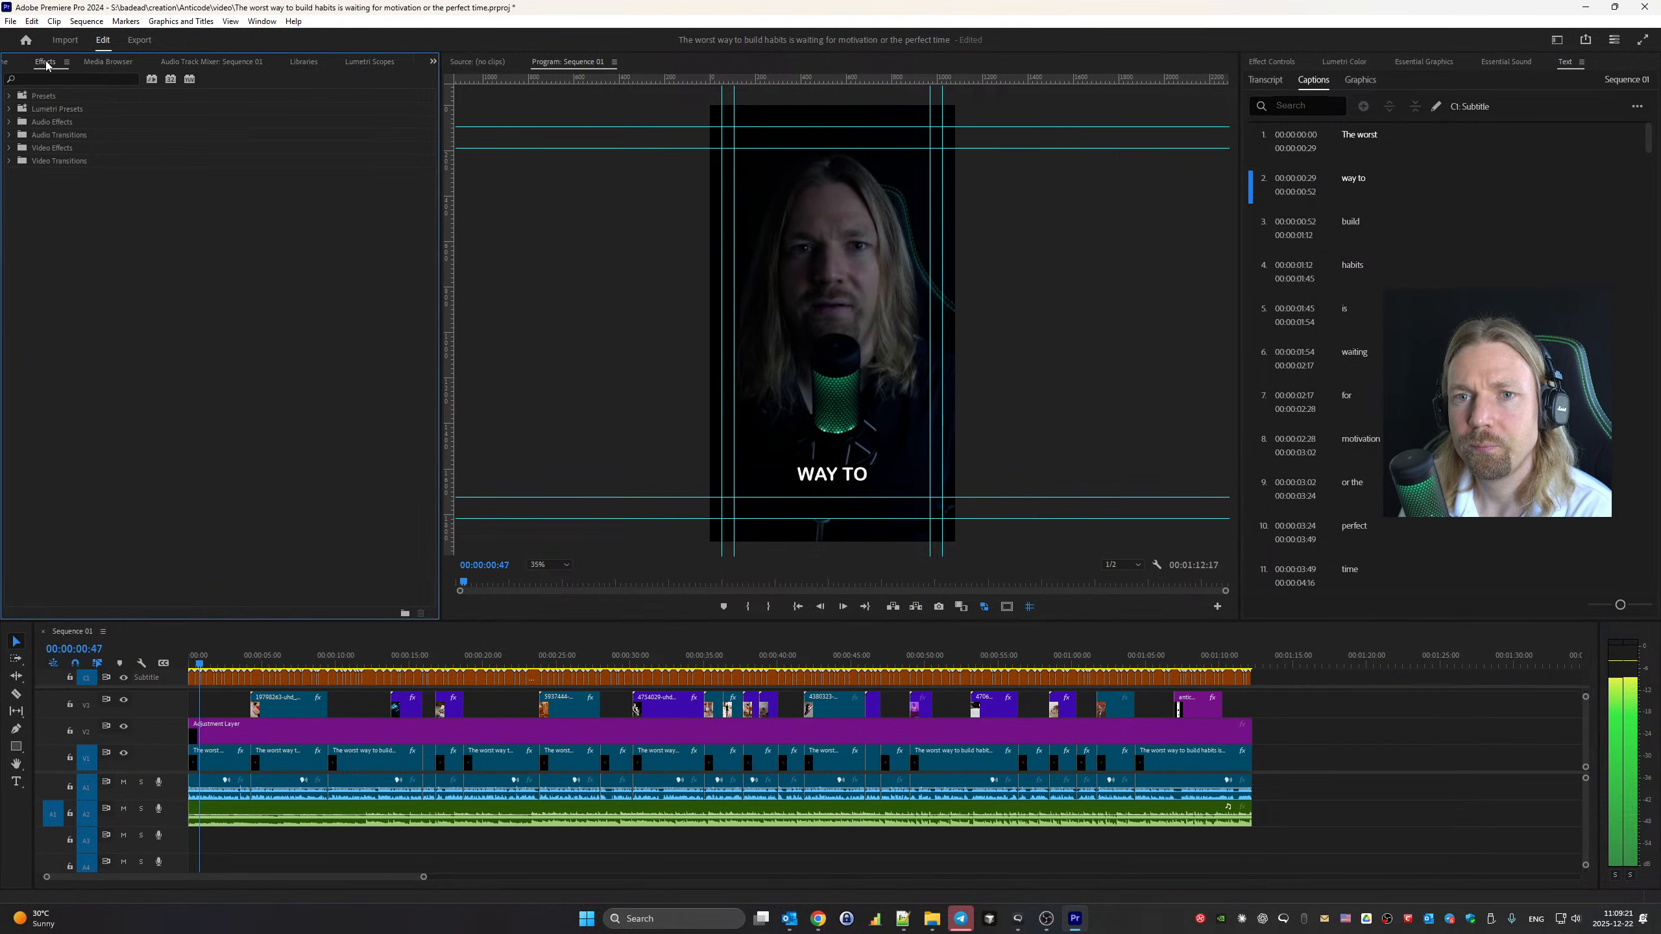
left_click(9, 160)
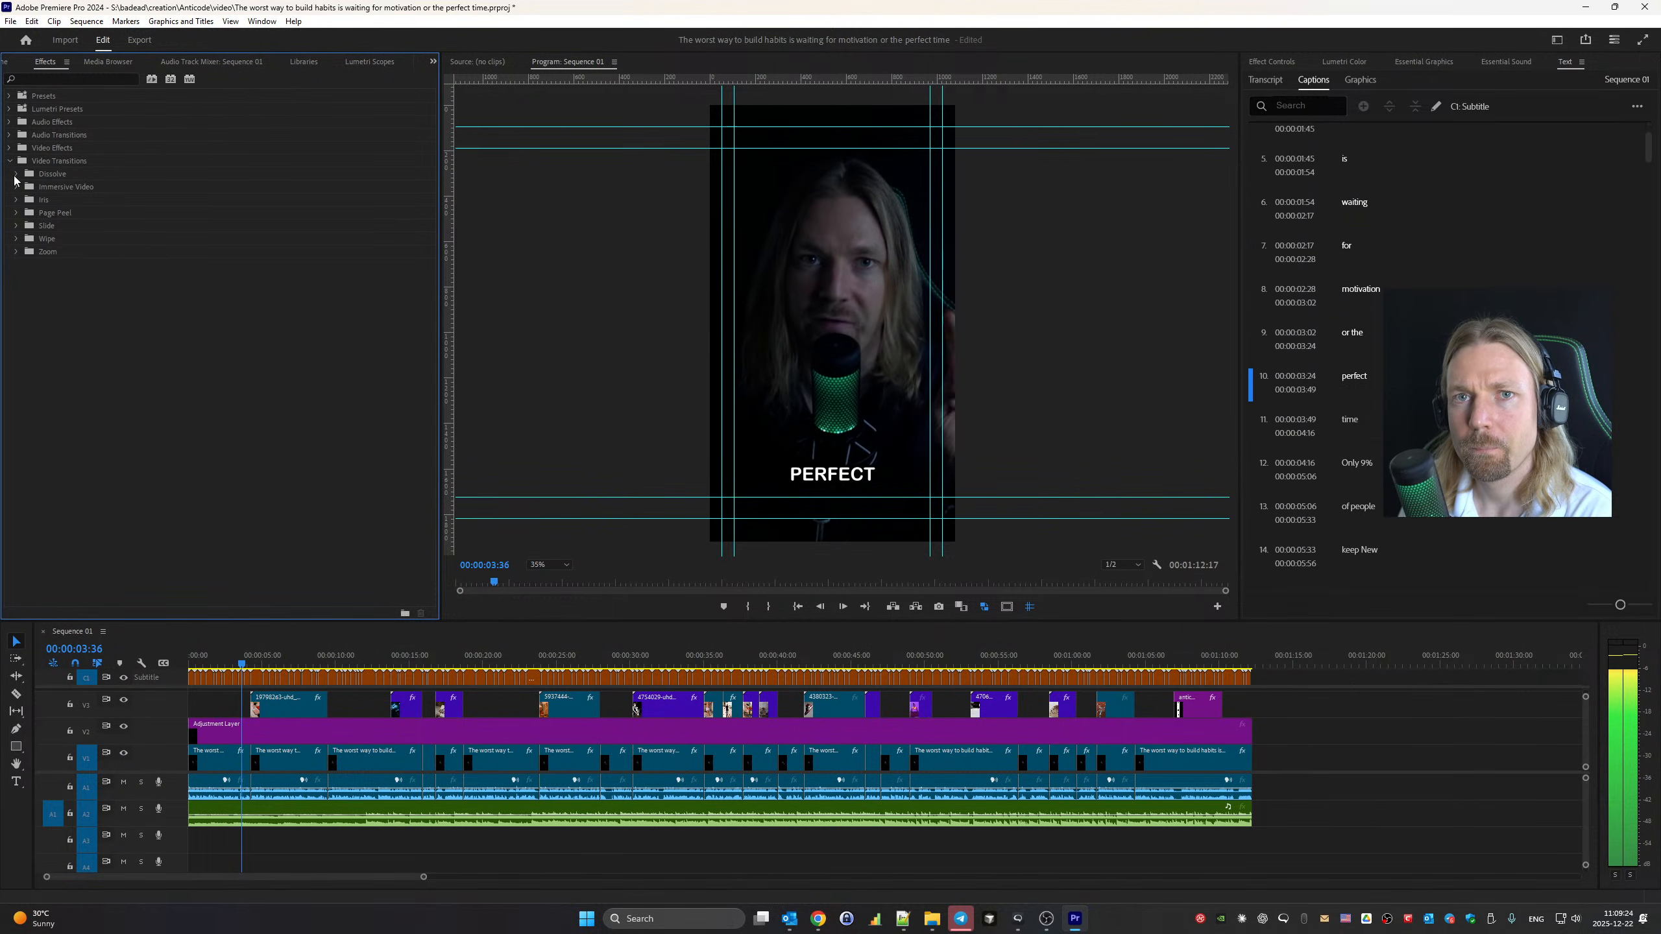
left_click(15, 174)
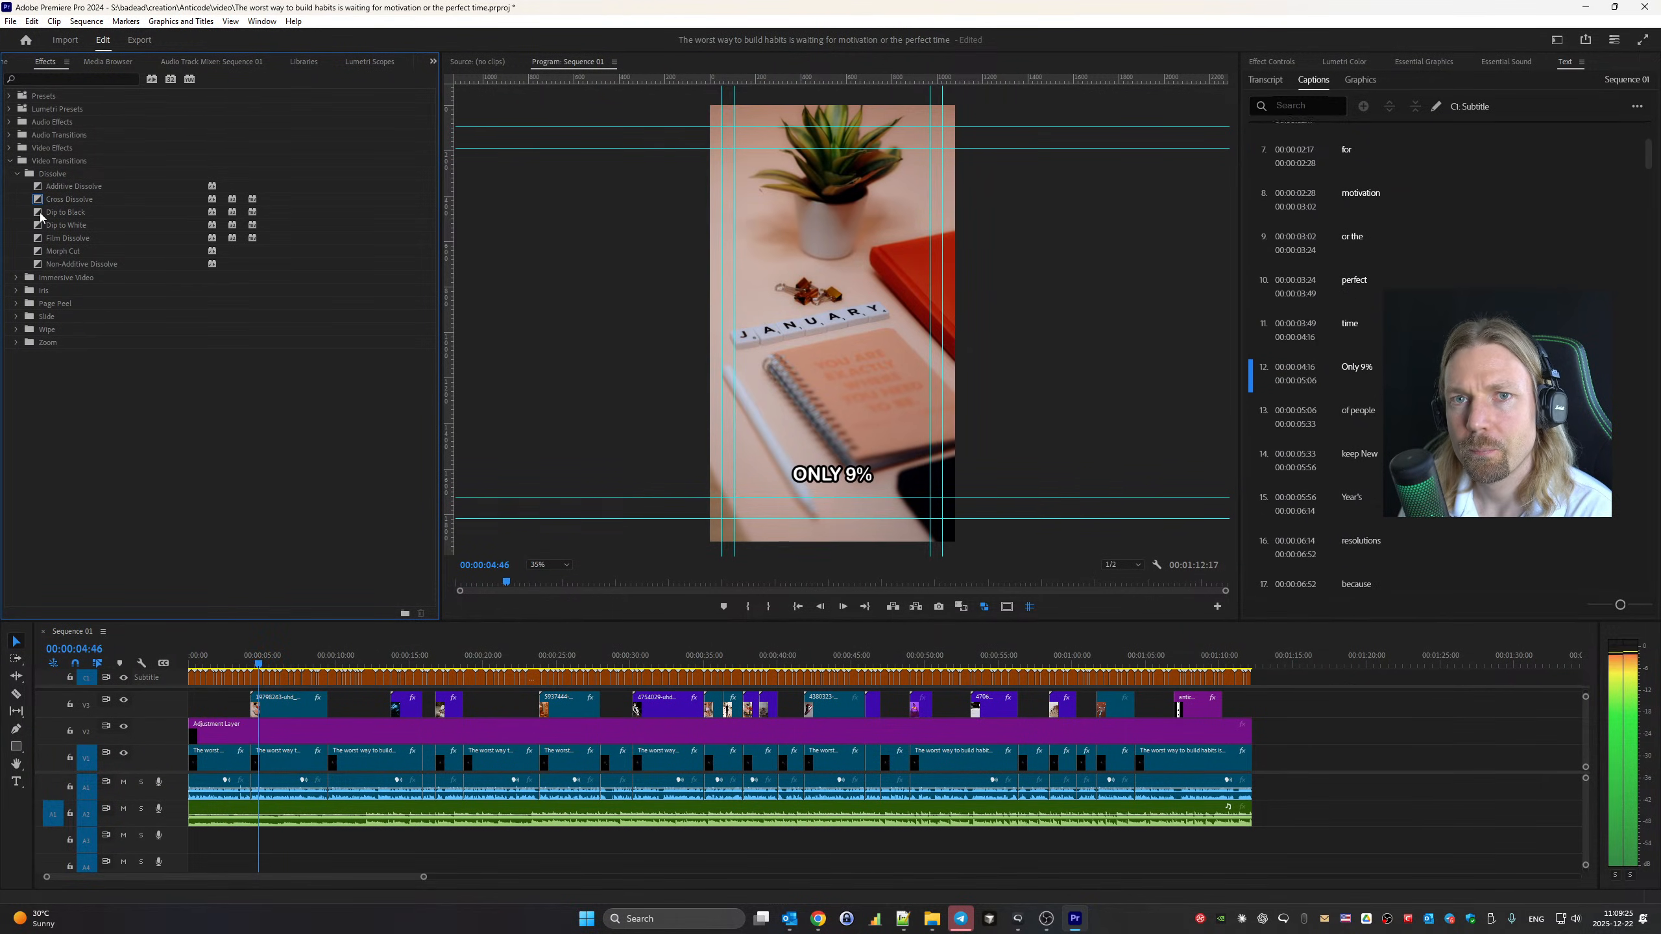
mouse_move(66, 212)
left_mouse_down()
mouse_move(654, 524)
mouse_move(1262, 780)
mouse_move(1251, 765)
left_mouse_up()
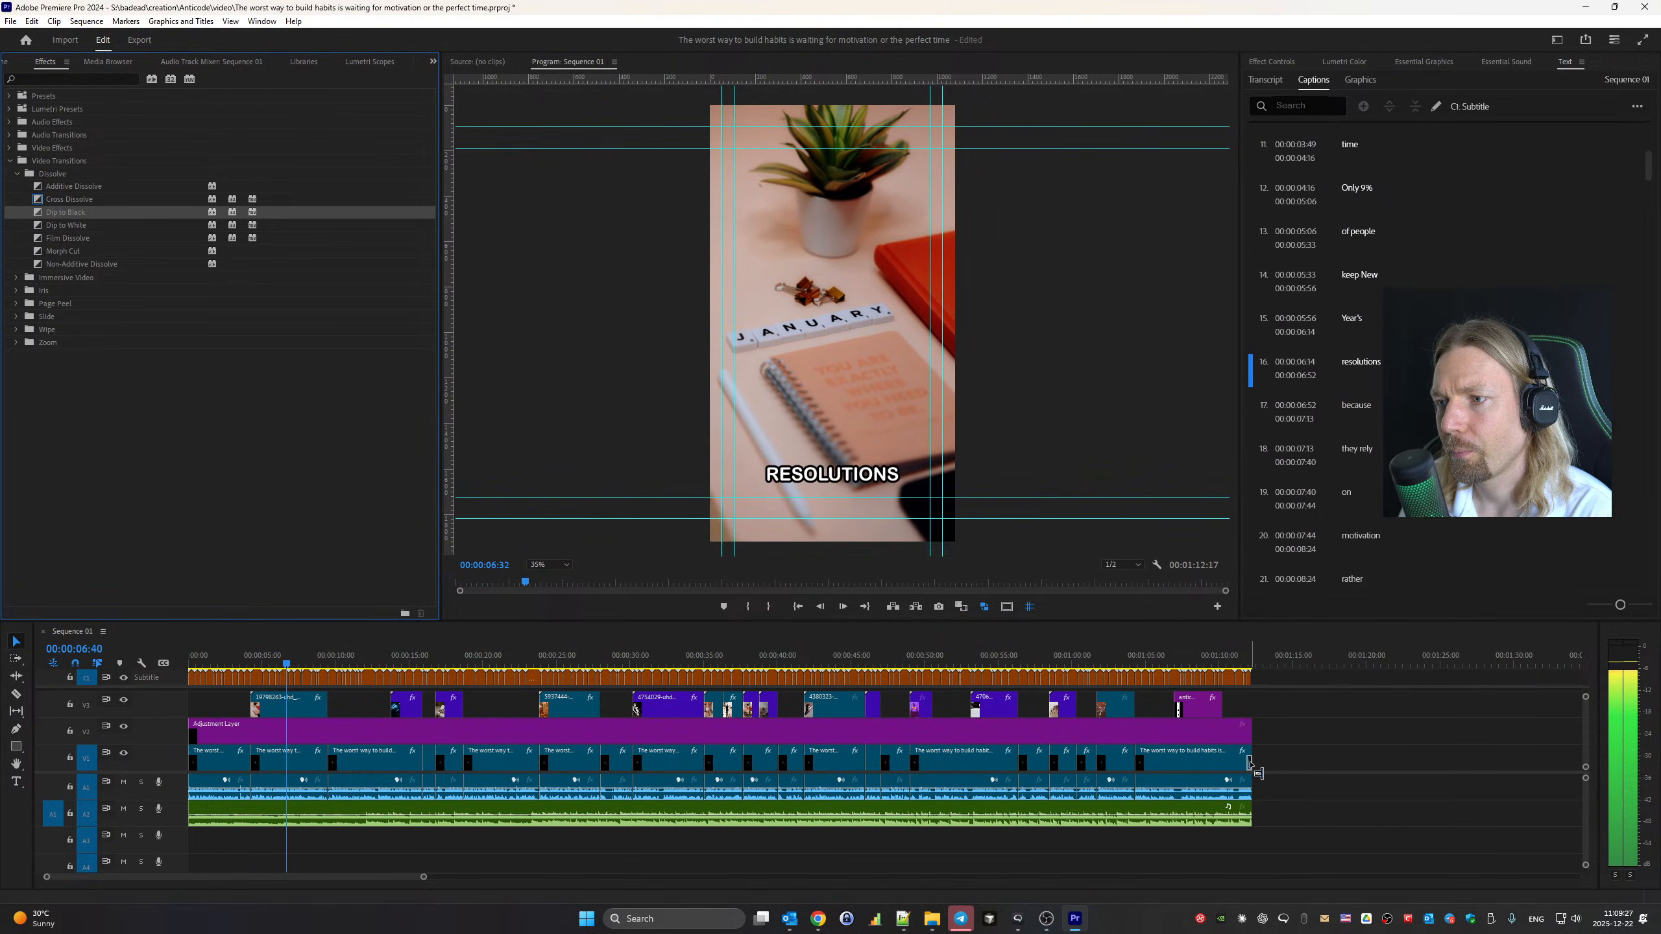
Apply a Constant Power crossfade to the end of the music clip on Audio 2
left_click(9, 135)
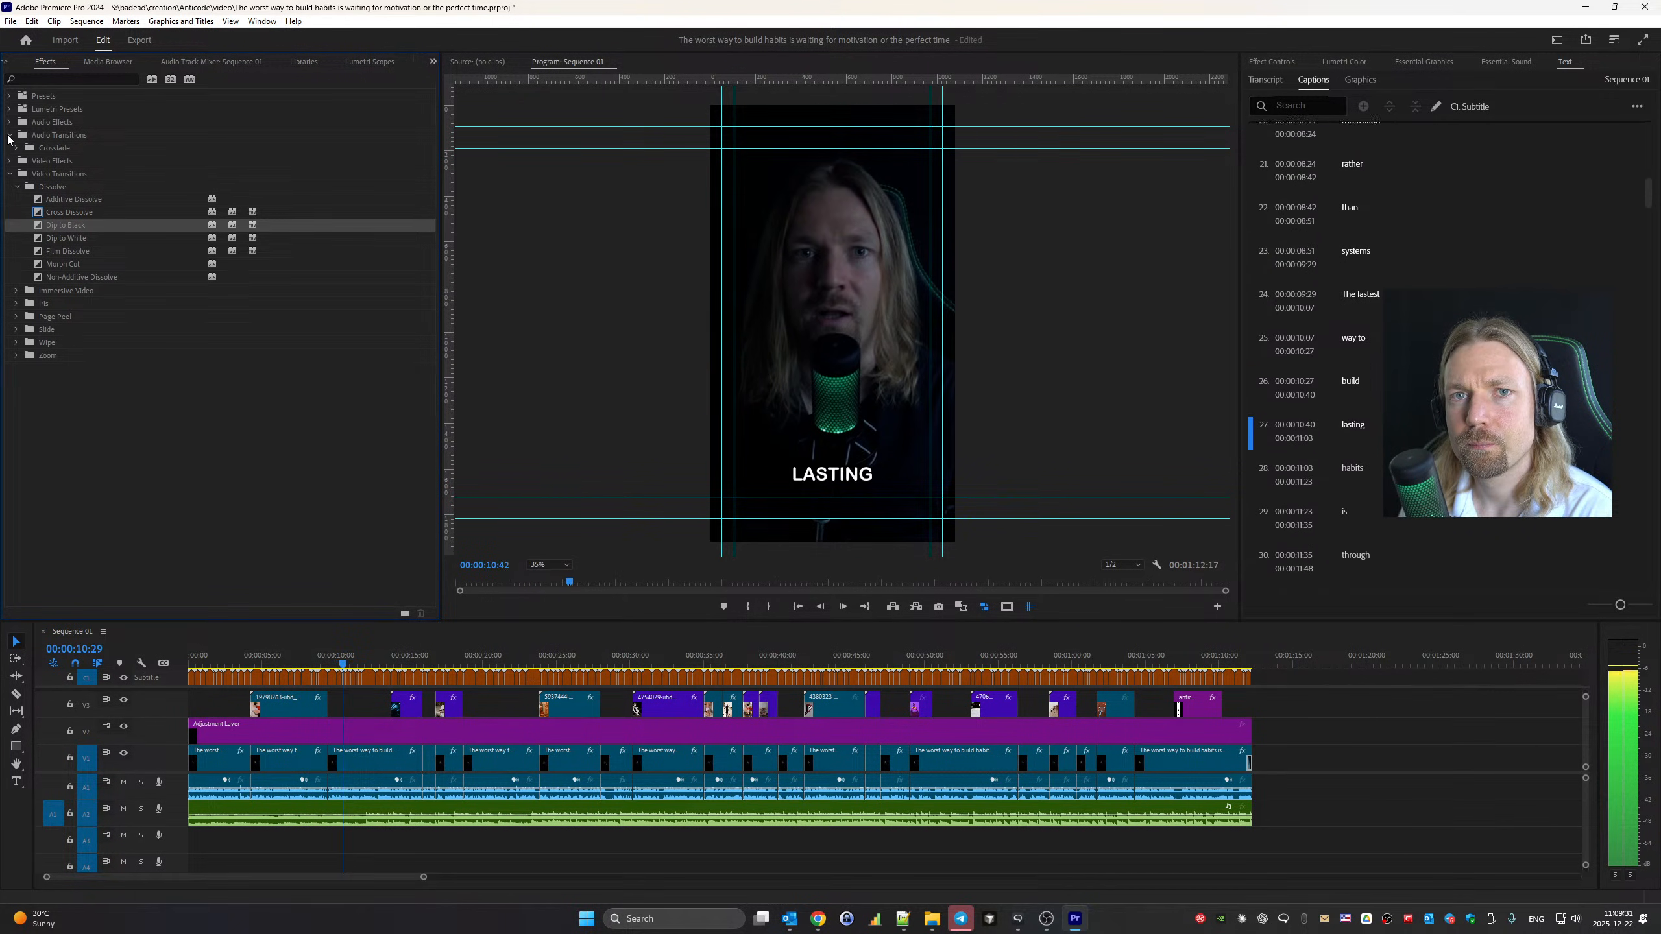
left_click(17, 148)
left_click_drag(46, 173, 1246, 819)
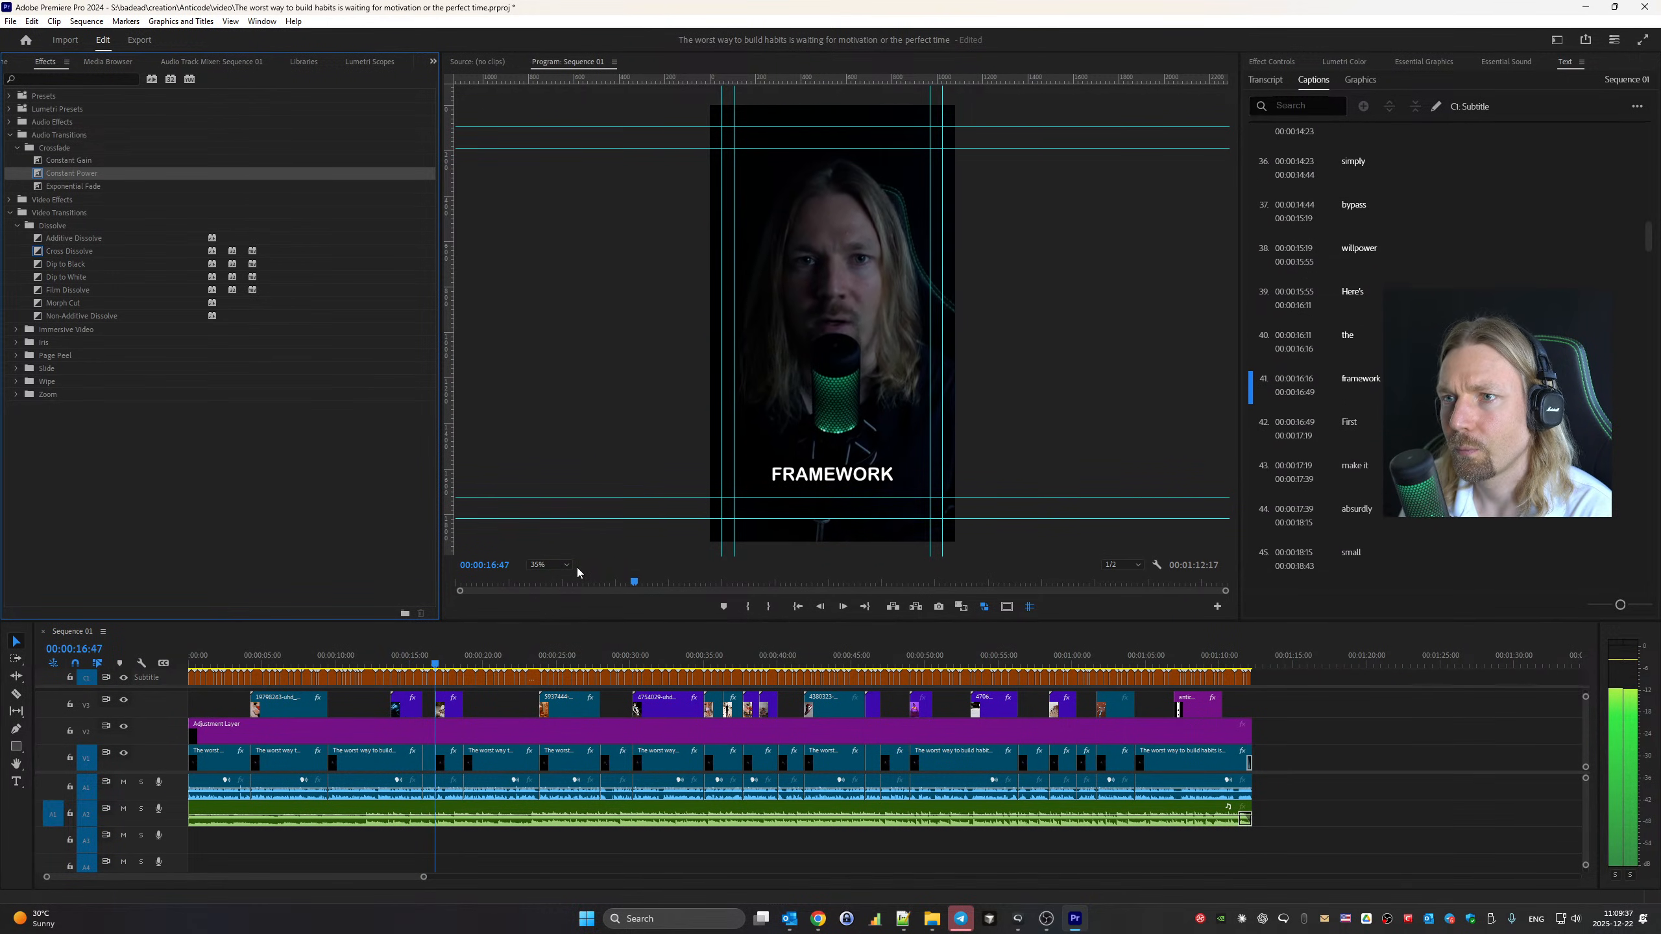
Show the adjustment layer's Lumetri Color controls and the Lumetri Scopes, with the program preview zoom set to Fit
left_click(526, 731)
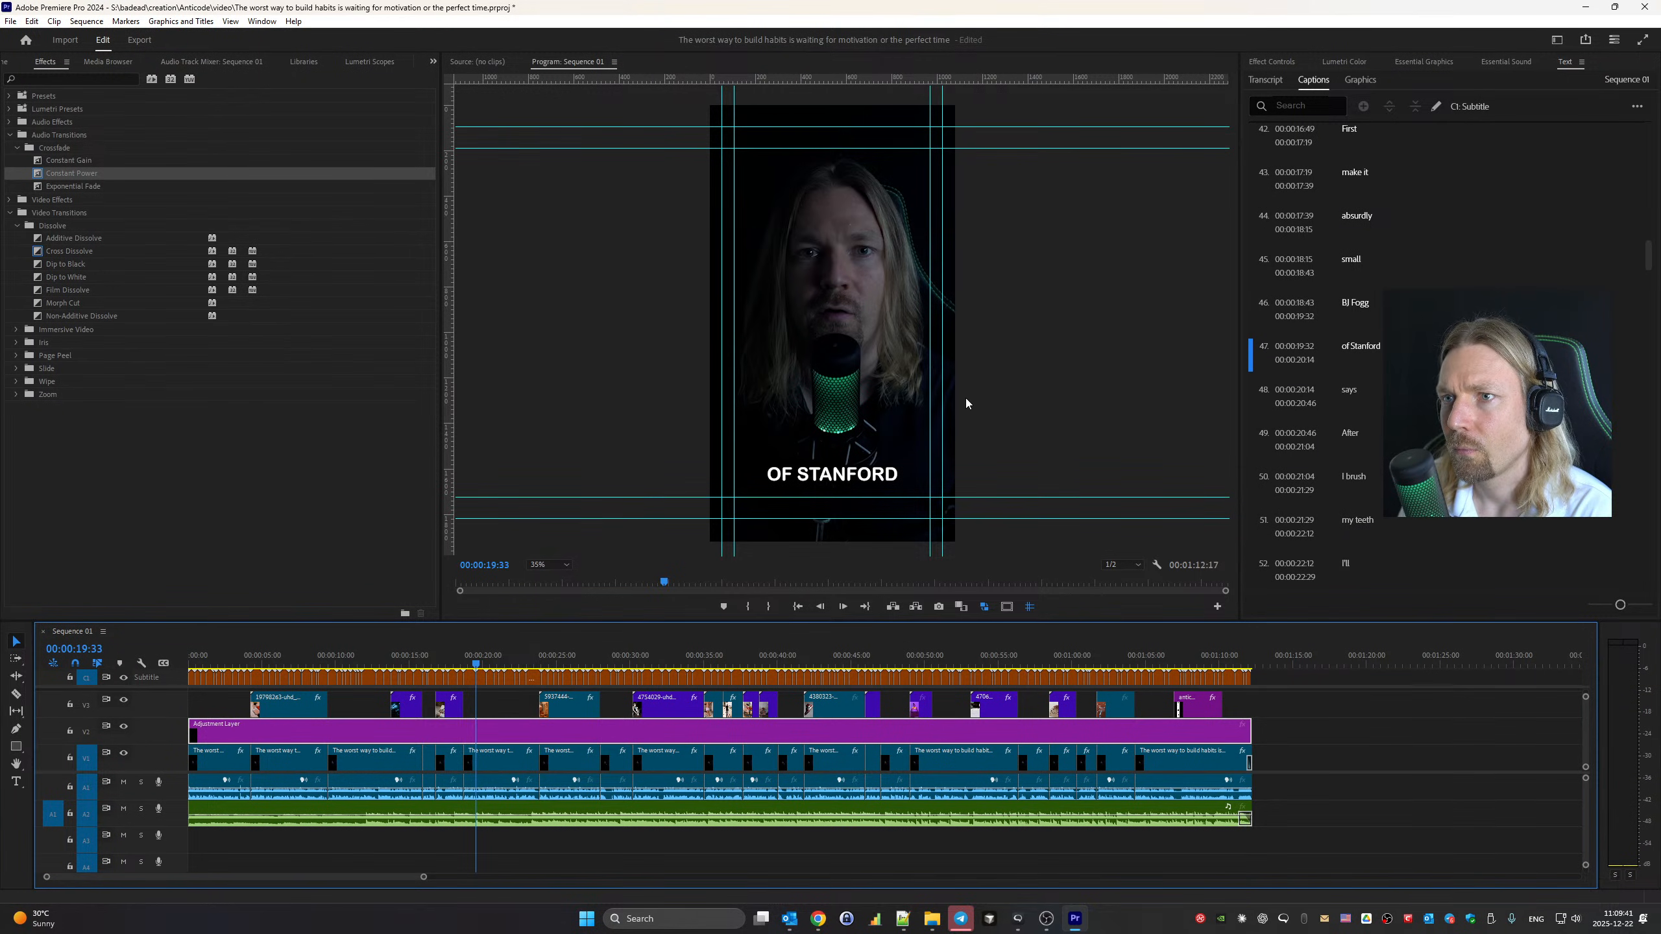
left_click(563, 565)
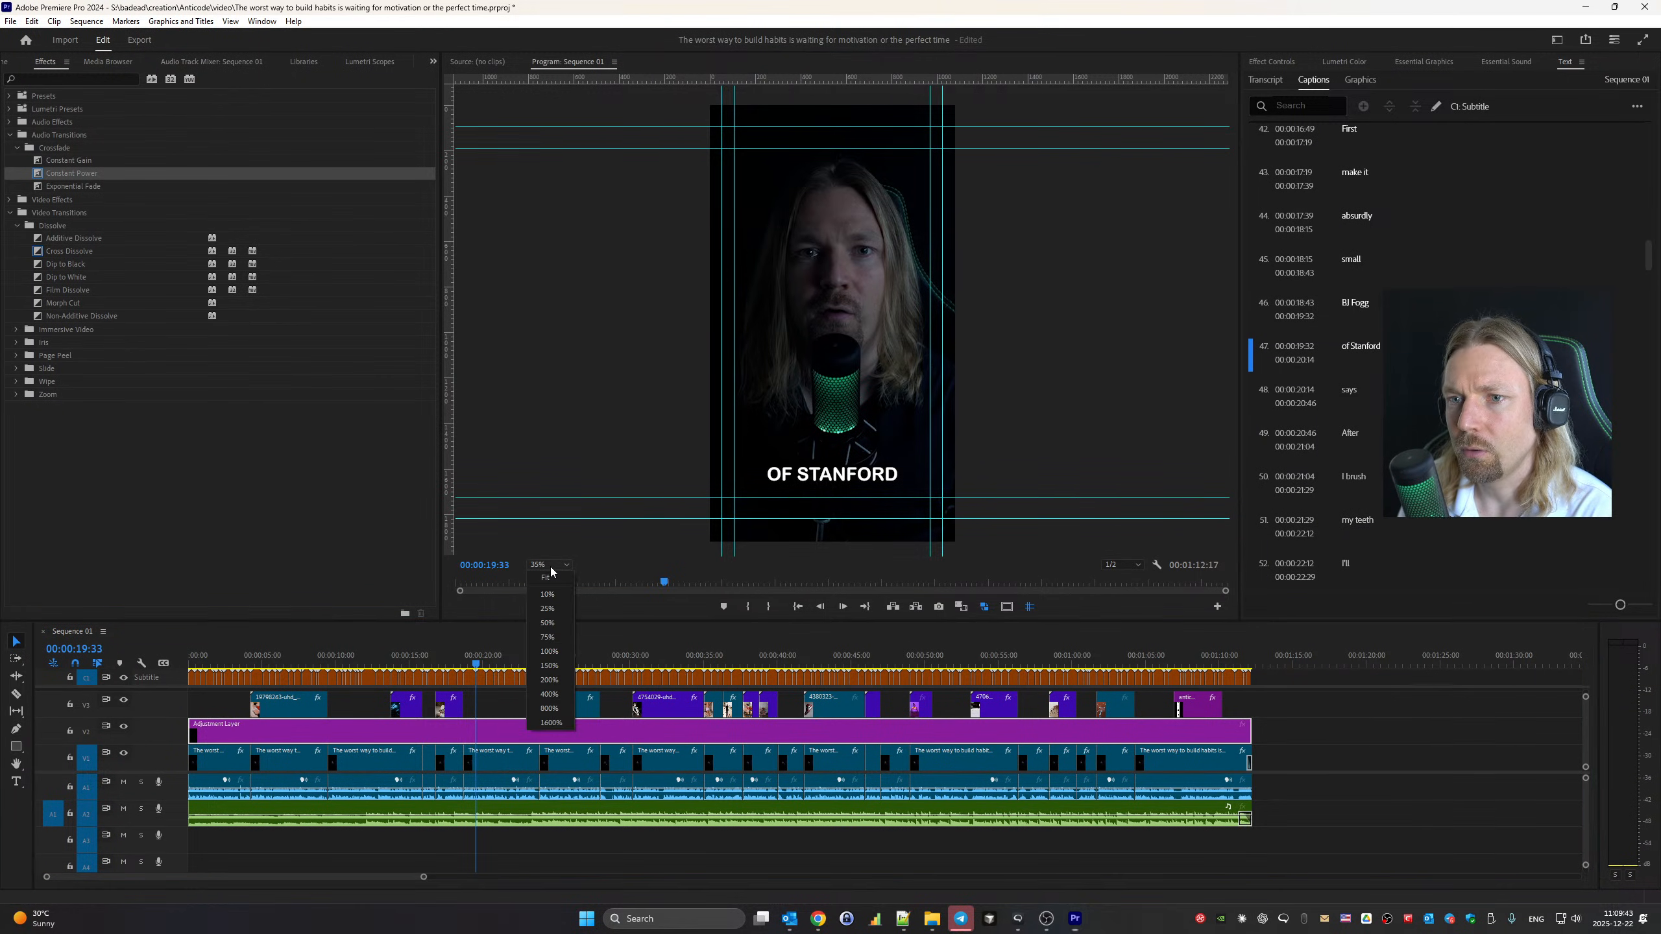
left_click(555, 586)
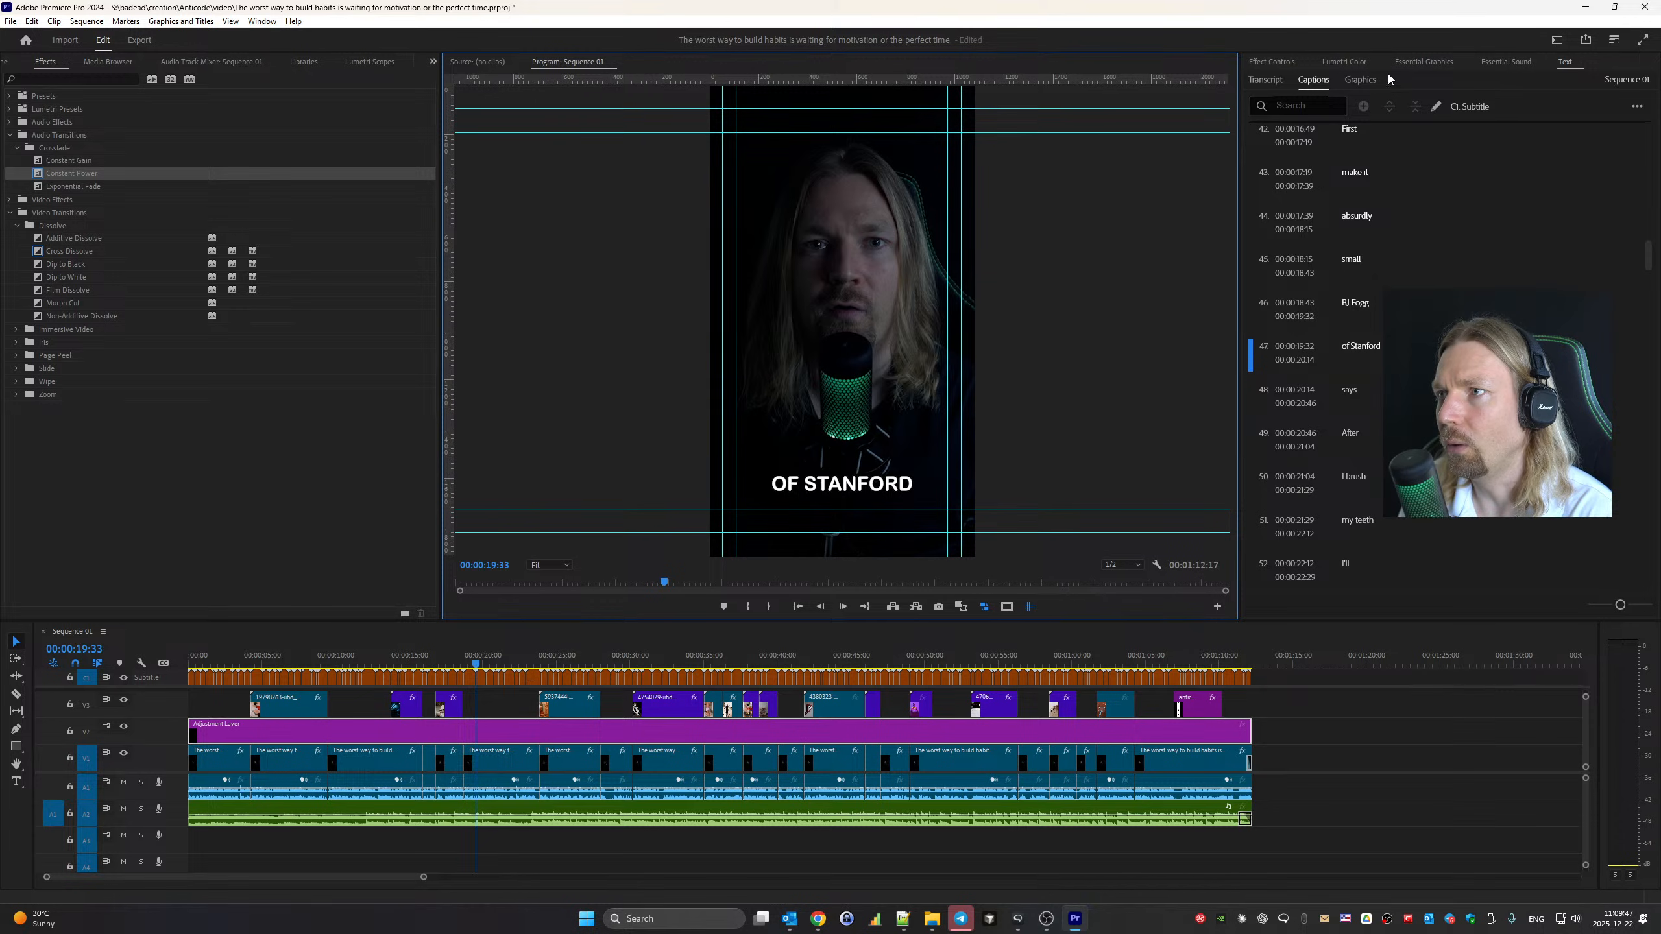
left_click(1344, 62)
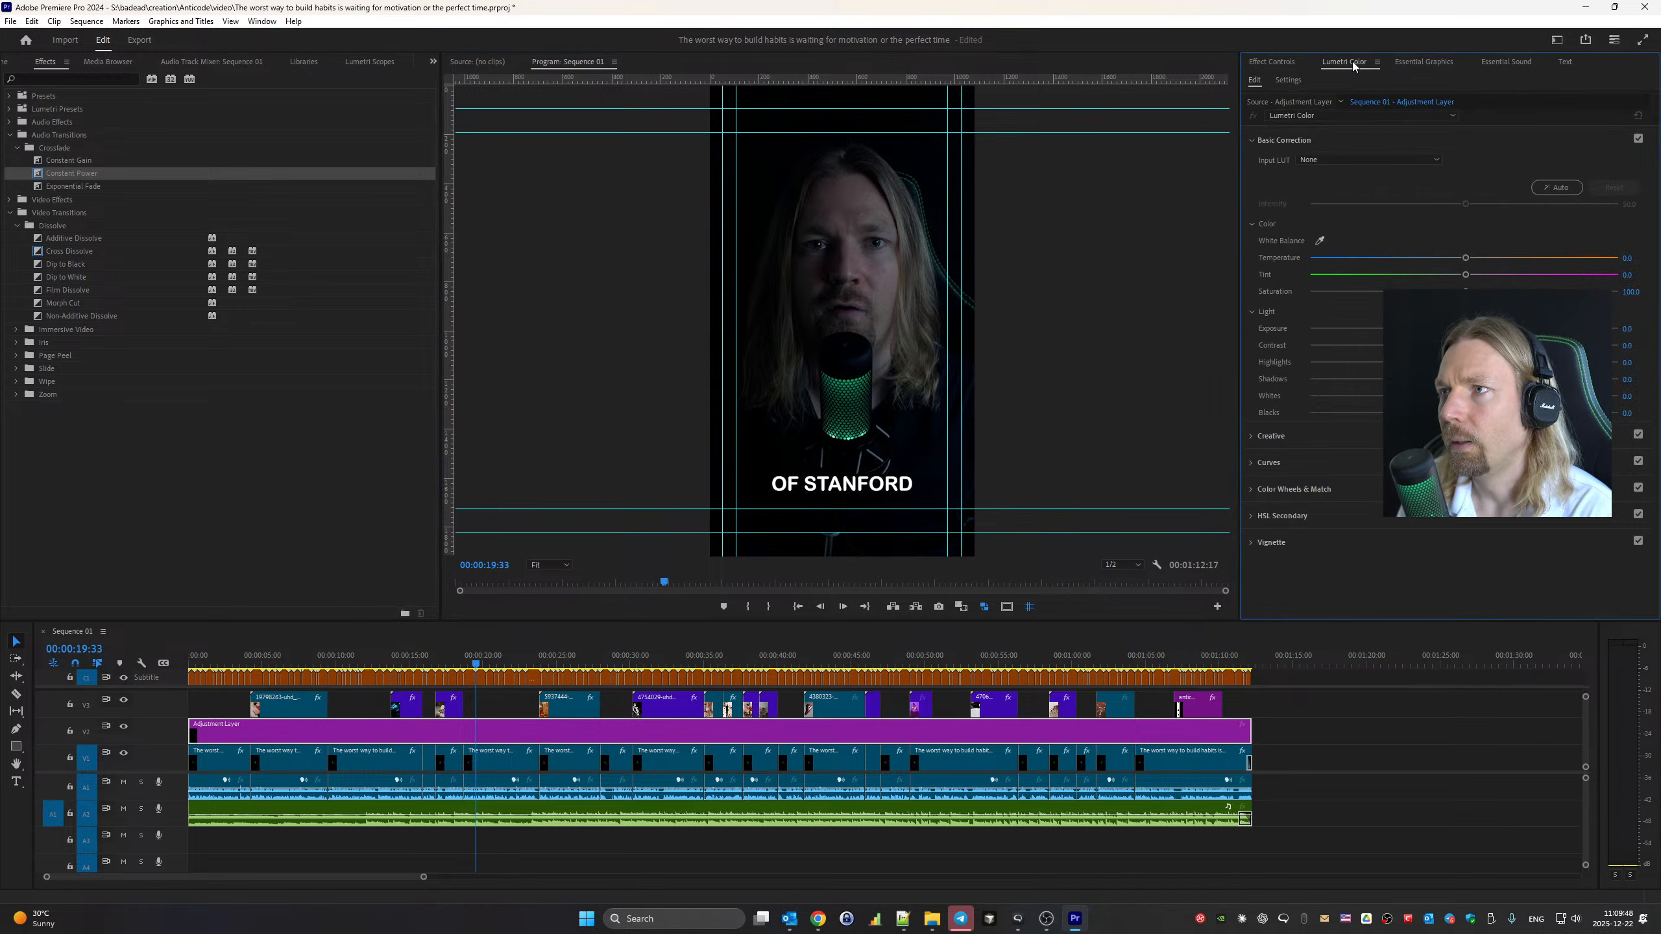
left_click(367, 62)
left_click(319, 63)
left_click(366, 63)
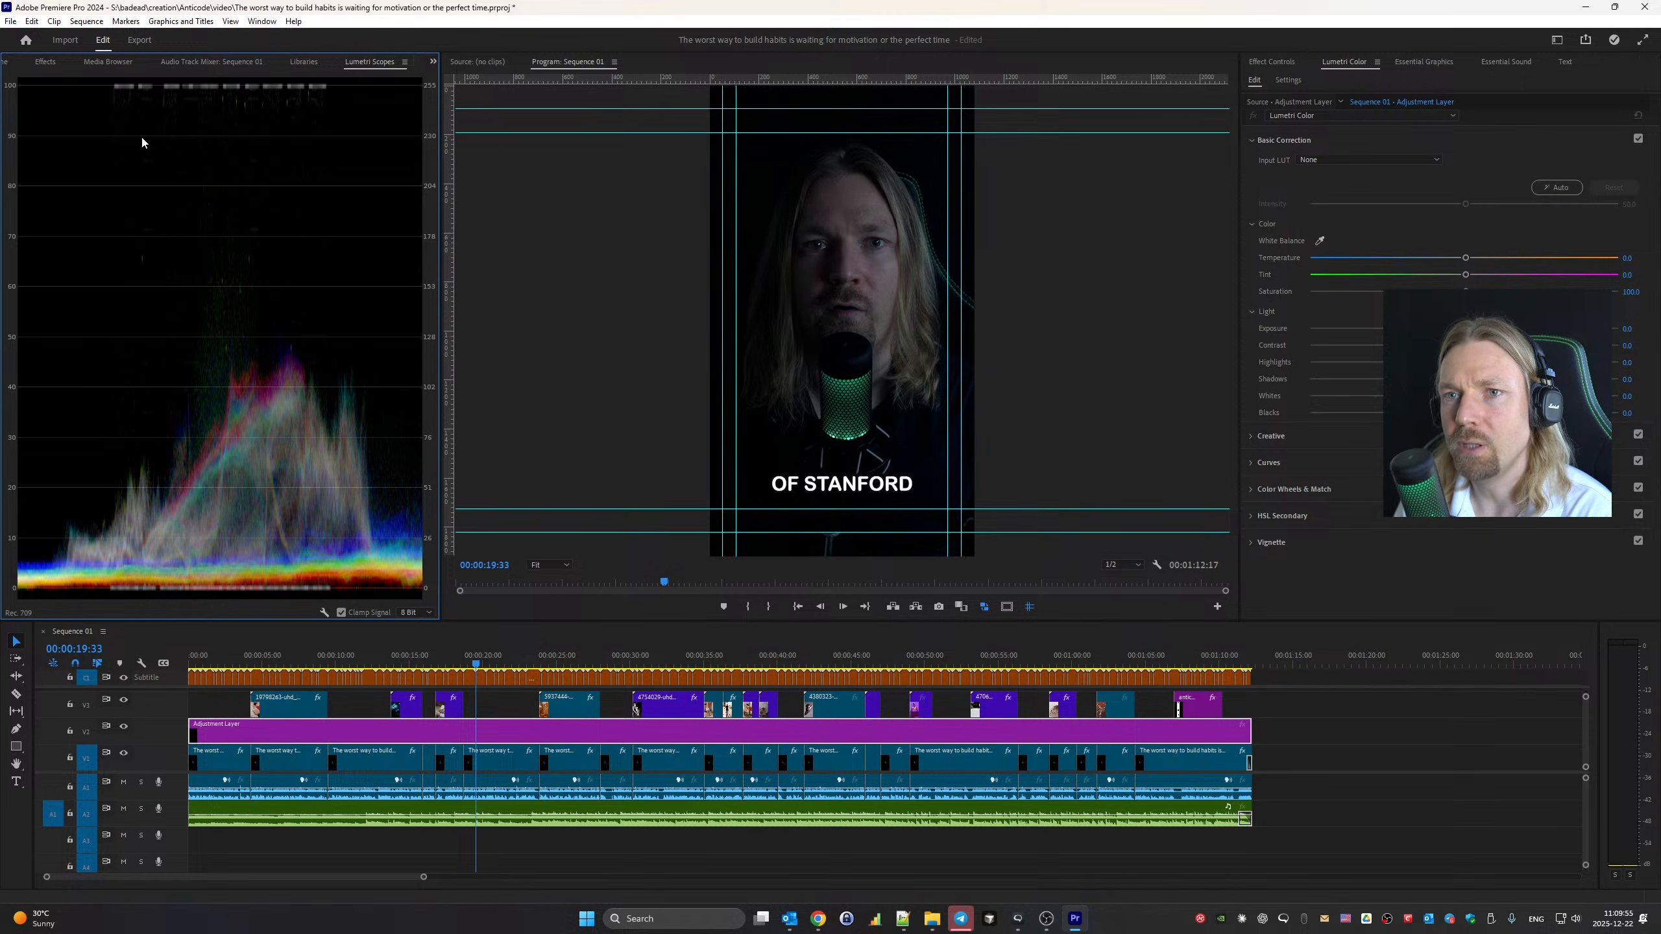
scroll(545, 361, "up", 1)
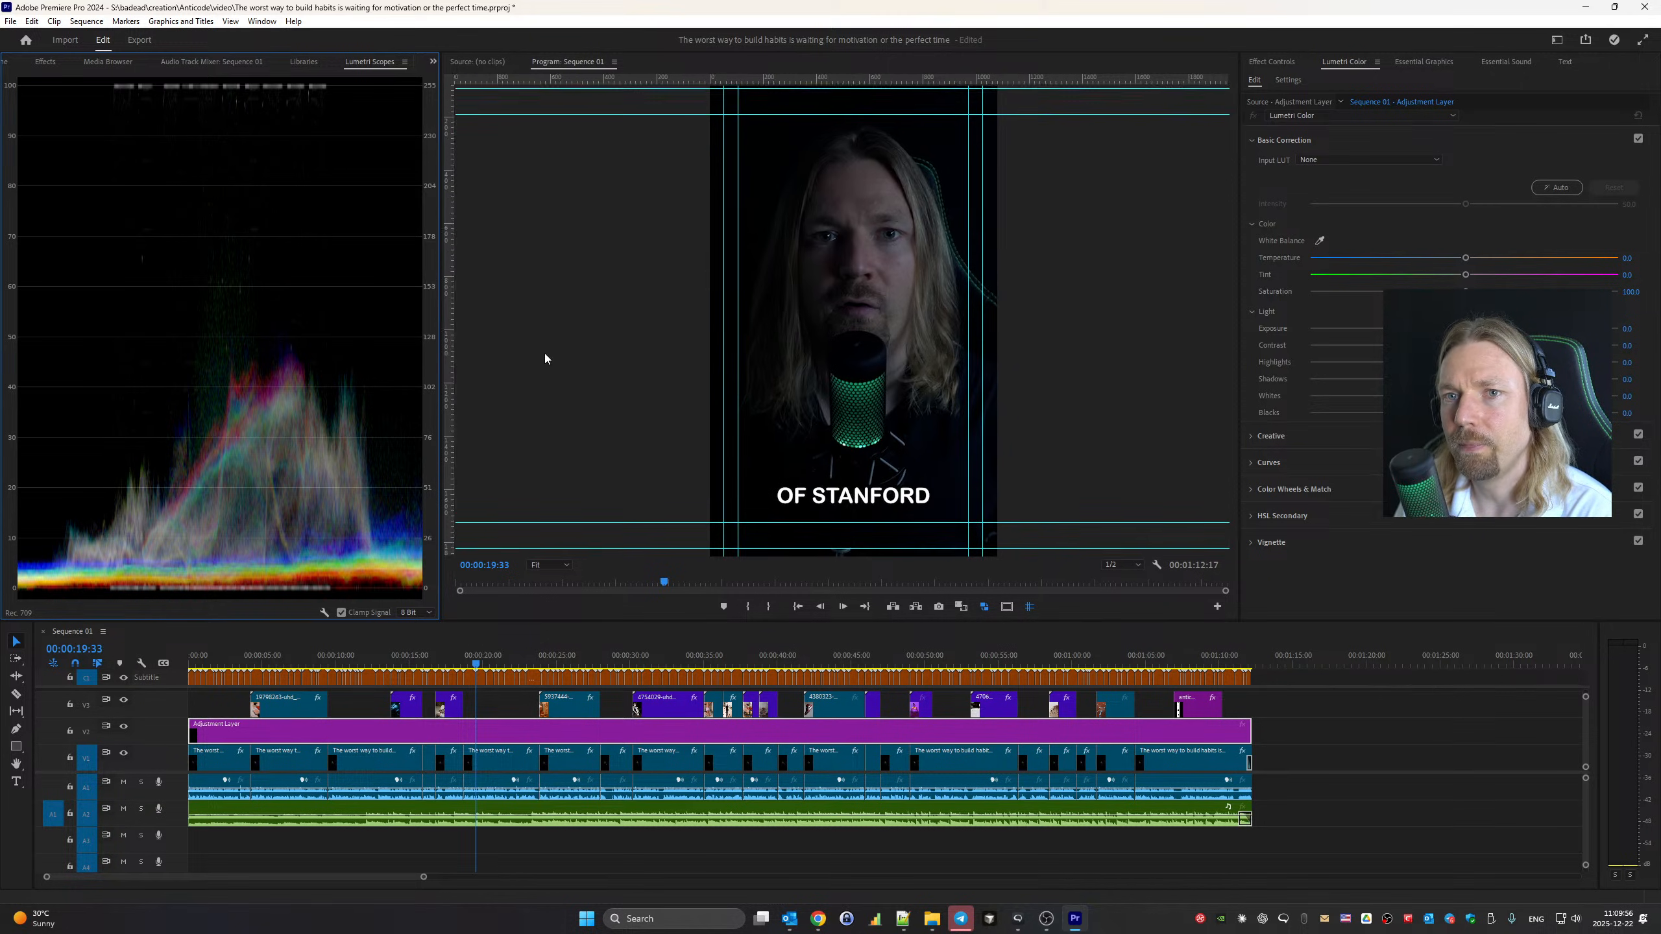
left_click(542, 566)
left_click(540, 582)
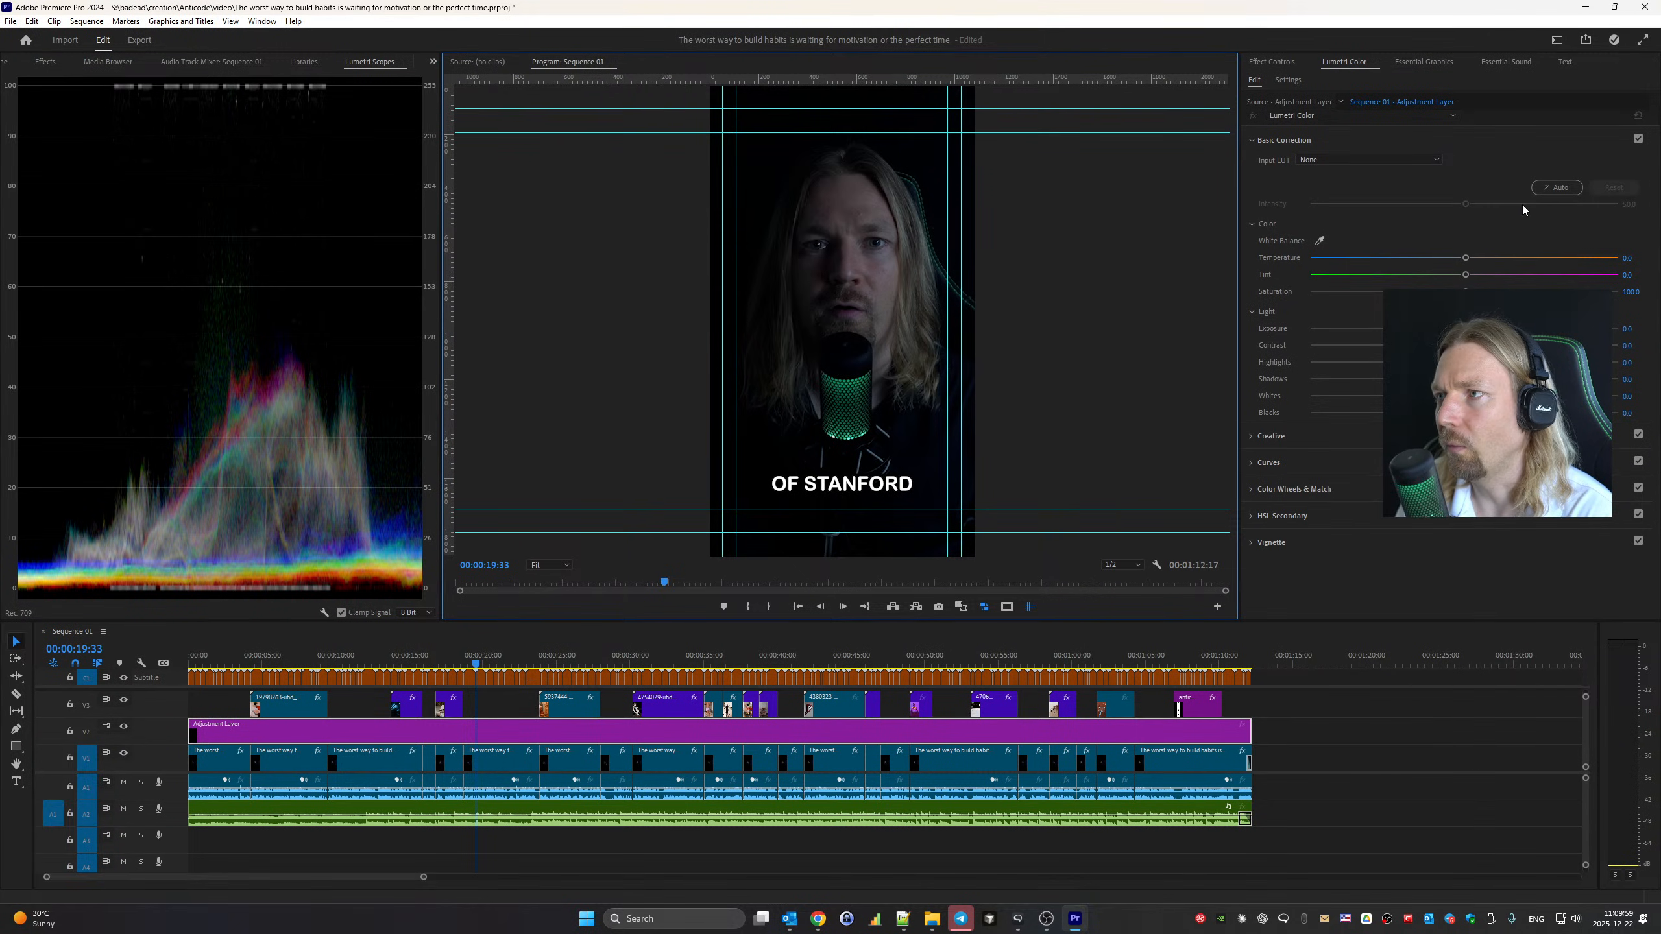
Apply the automatic basic colour correction to the adjustment layer and raise its temperature to 42.9
left_click(1556, 189)
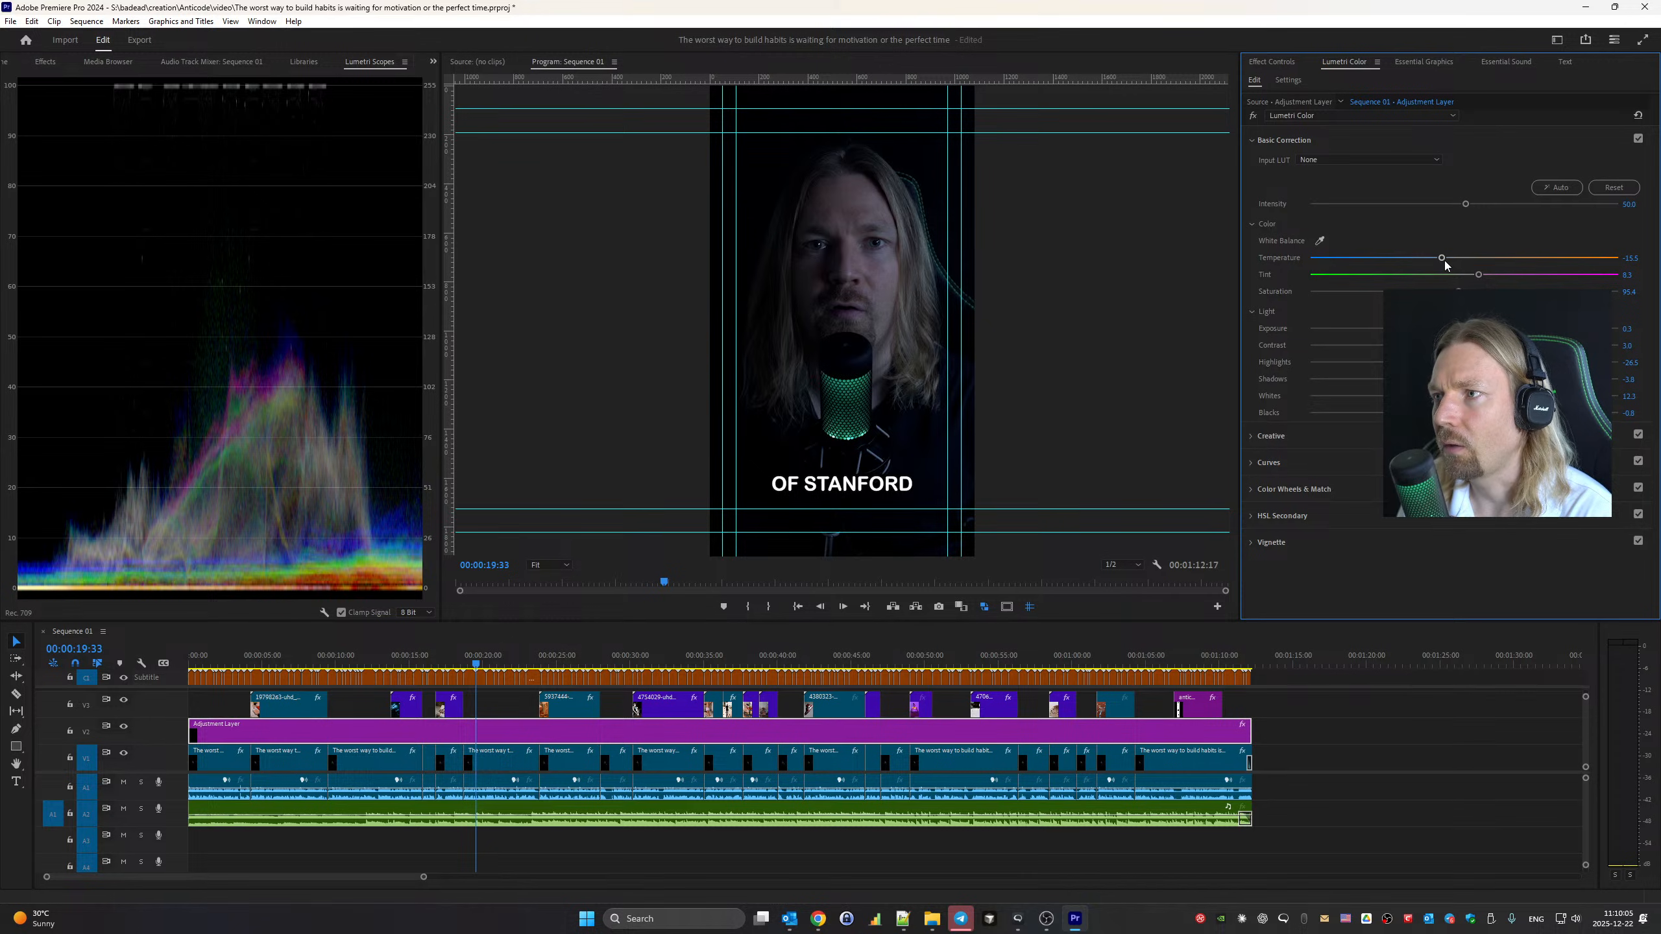
left_click_drag(1441, 258, 1530, 260)
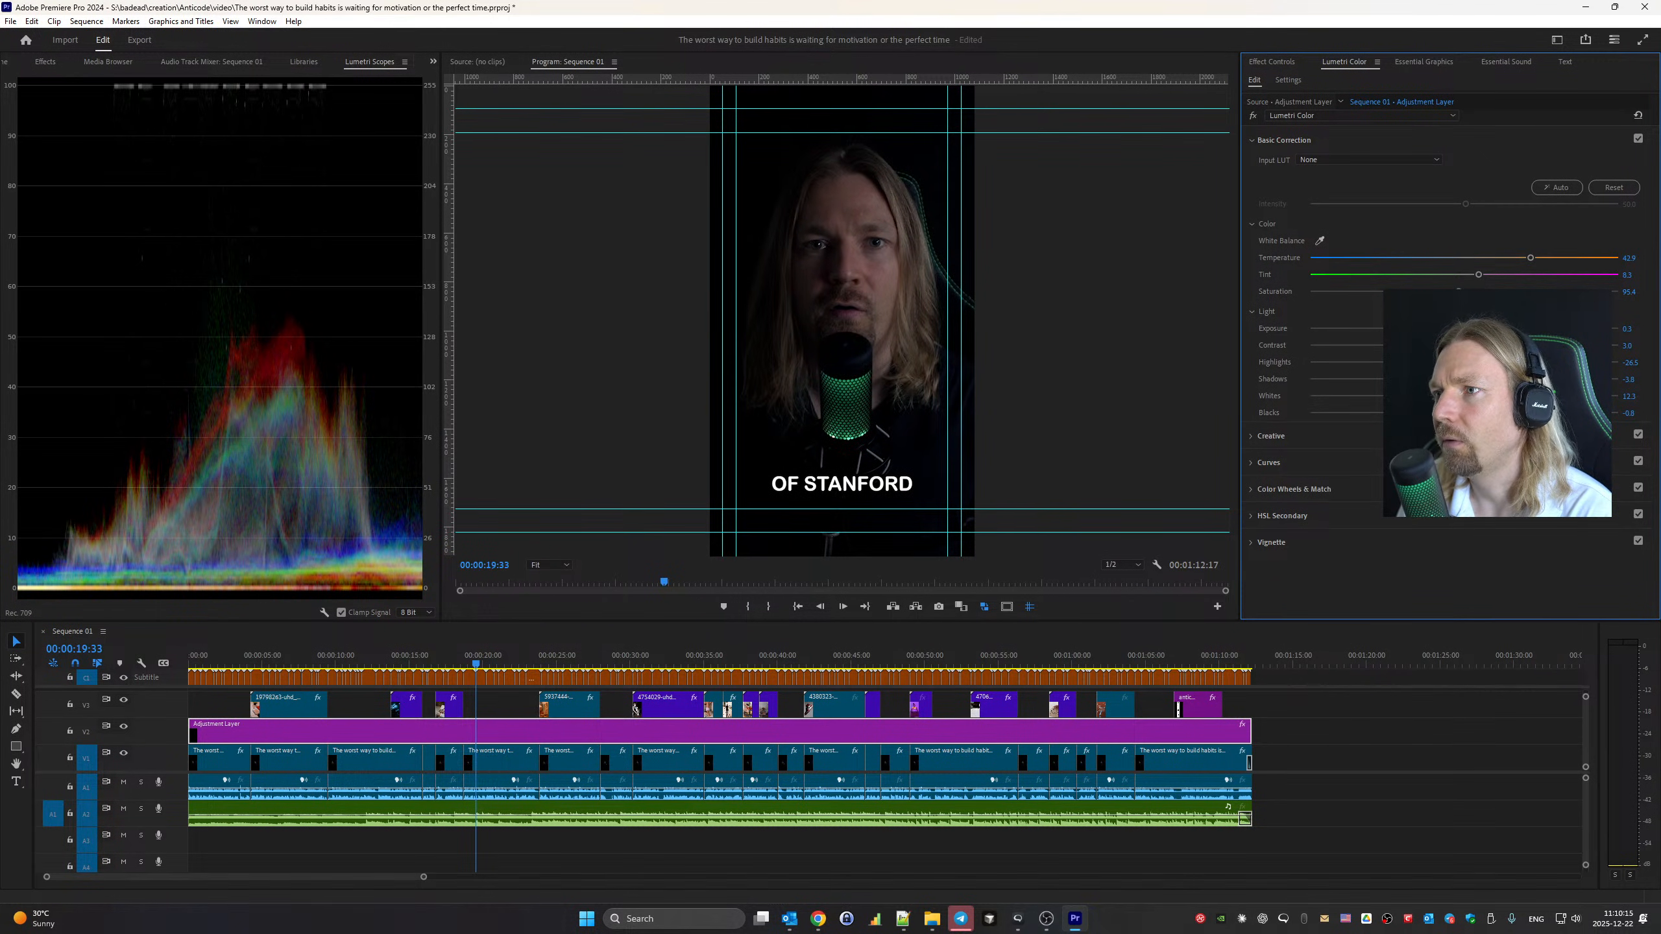
Set the adjustment layer's basic light corrections to exposure 2.5, contrast 1.3 and shadows 4.2
left_click_drag(1474, 328, 1539, 328)
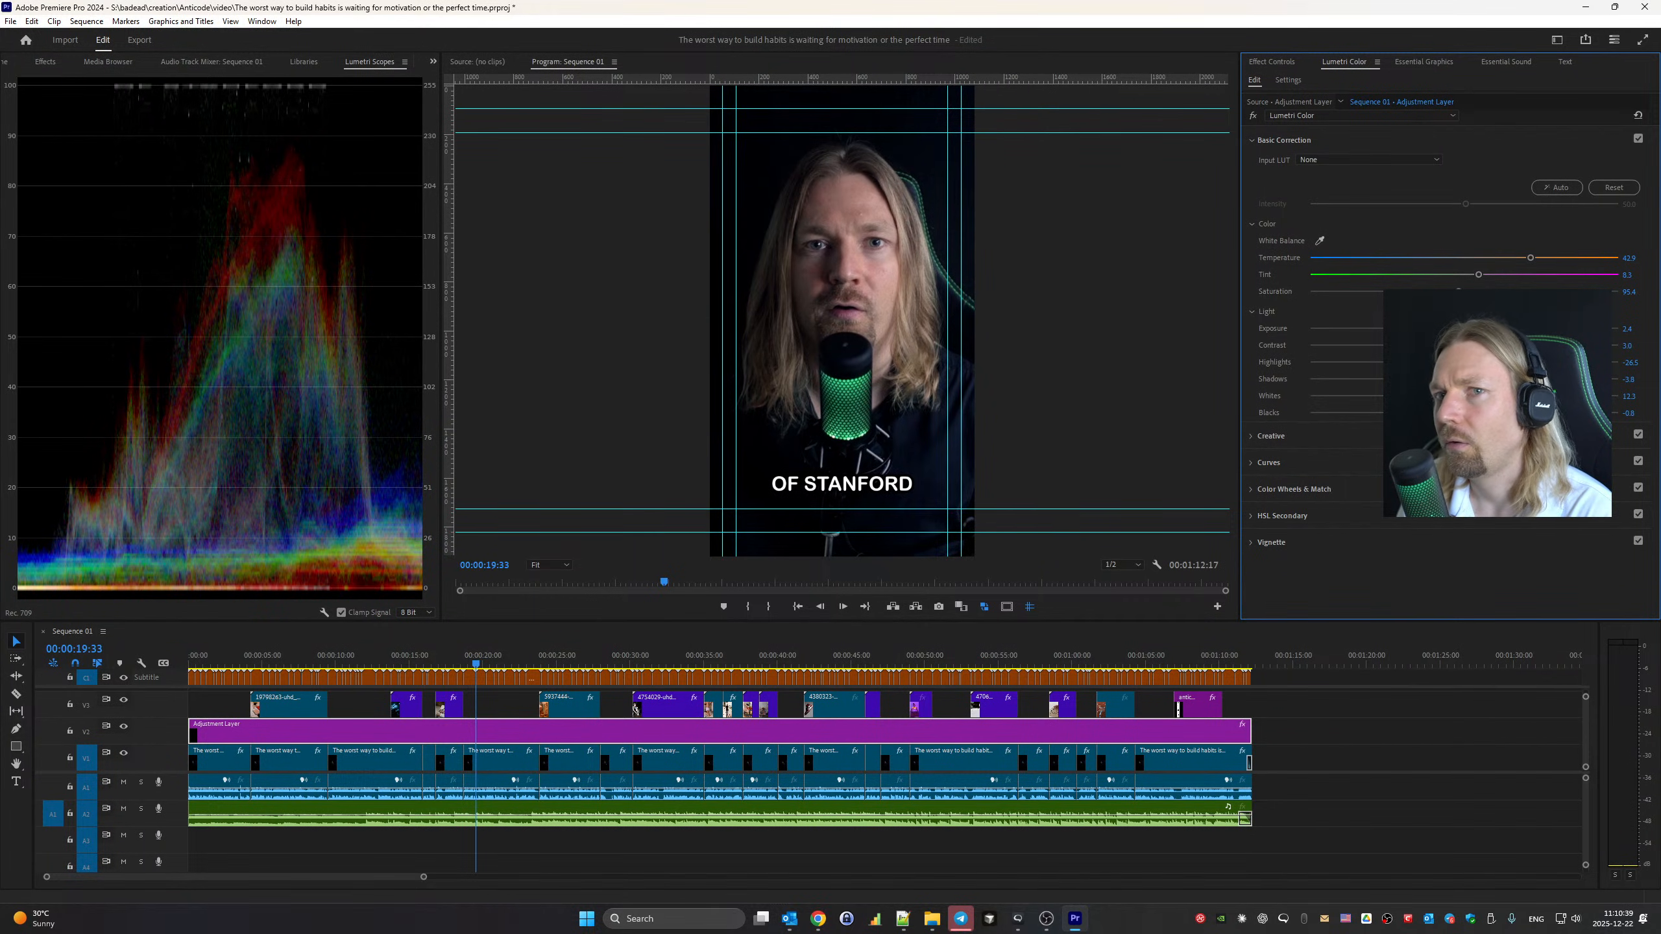
left_click_drag(1539, 328, 1542, 328)
left_click_drag(1542, 328, 1547, 328)
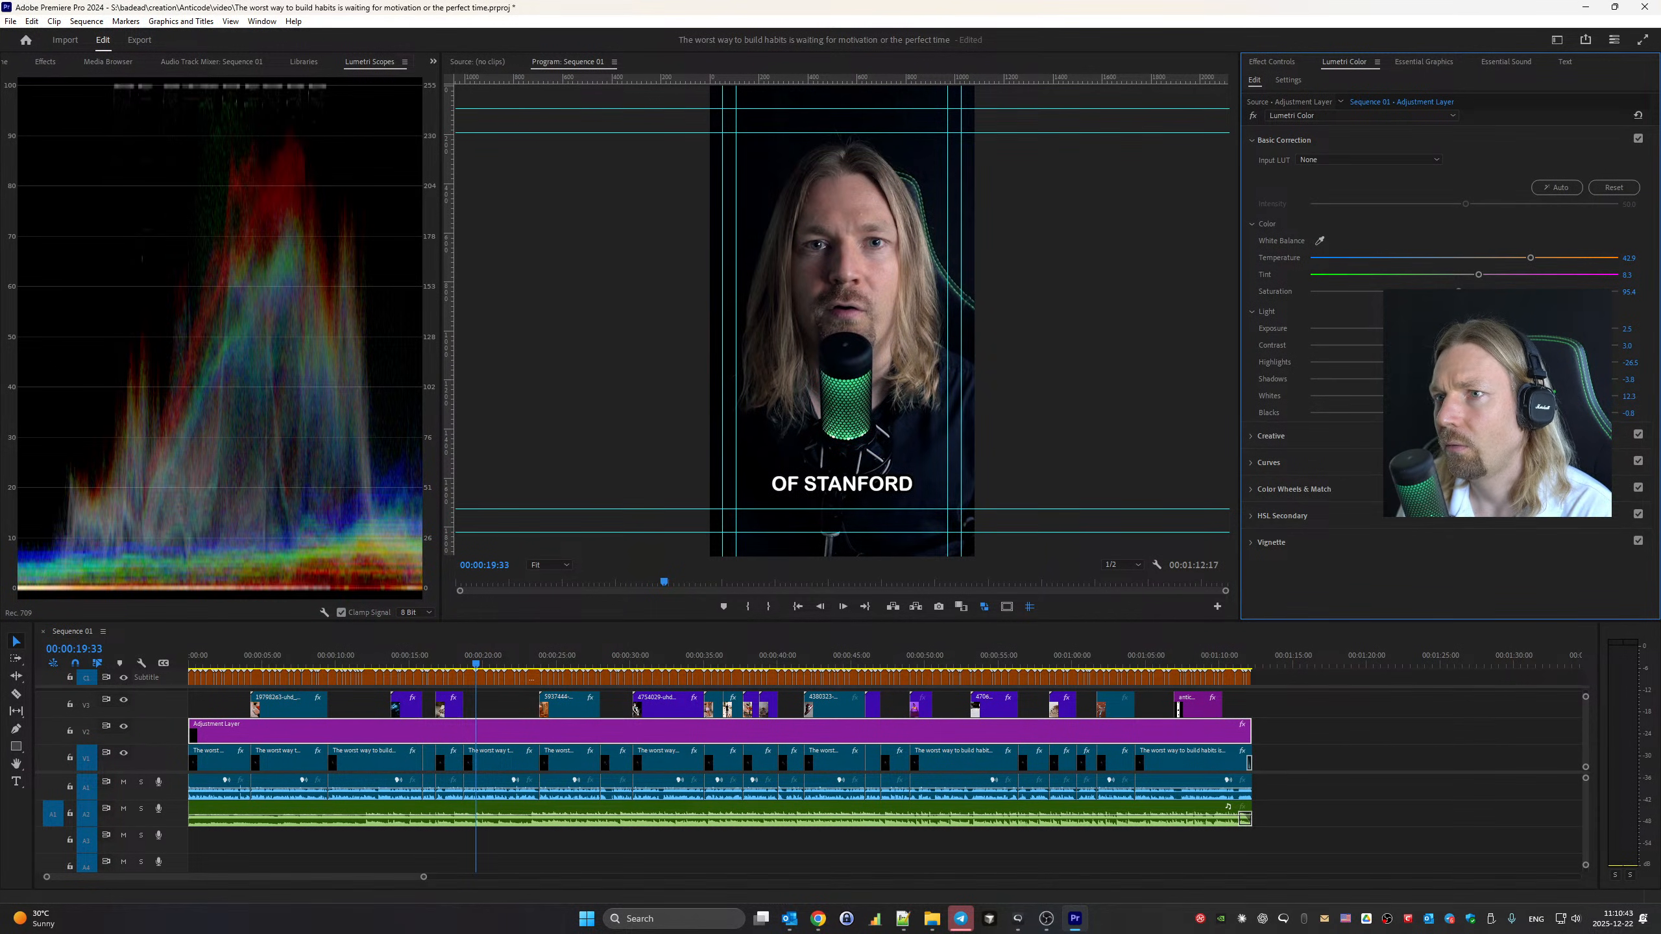
left_click_drag(1470, 345, 1467, 345)
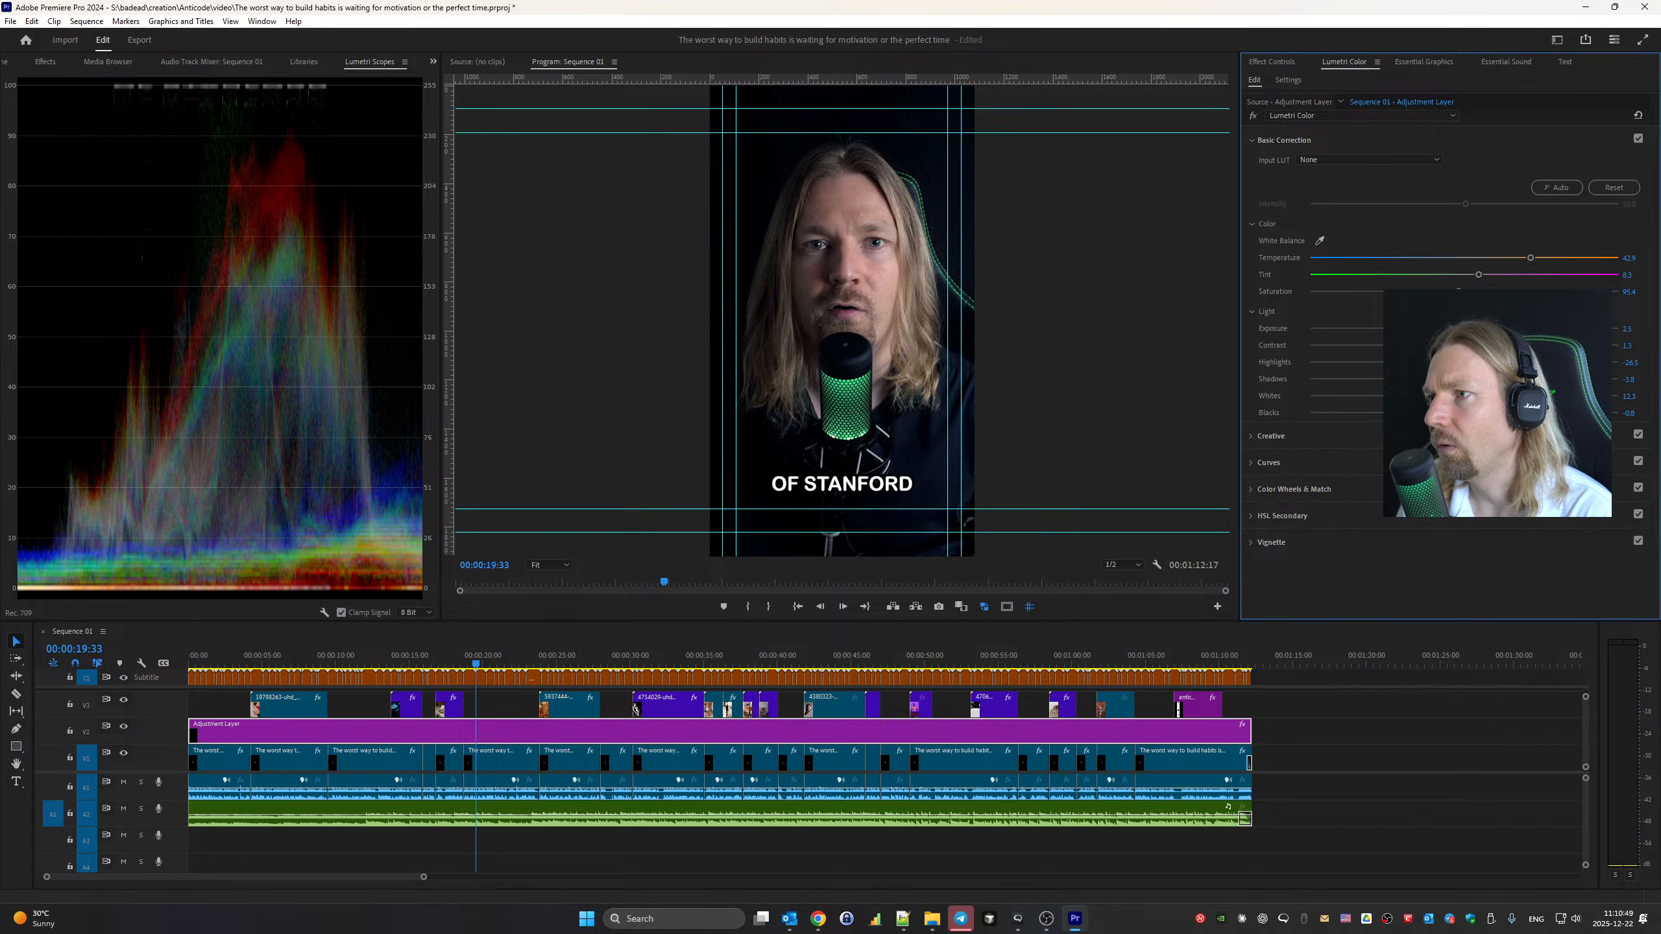
left_click_drag(1467, 379, 1473, 379)
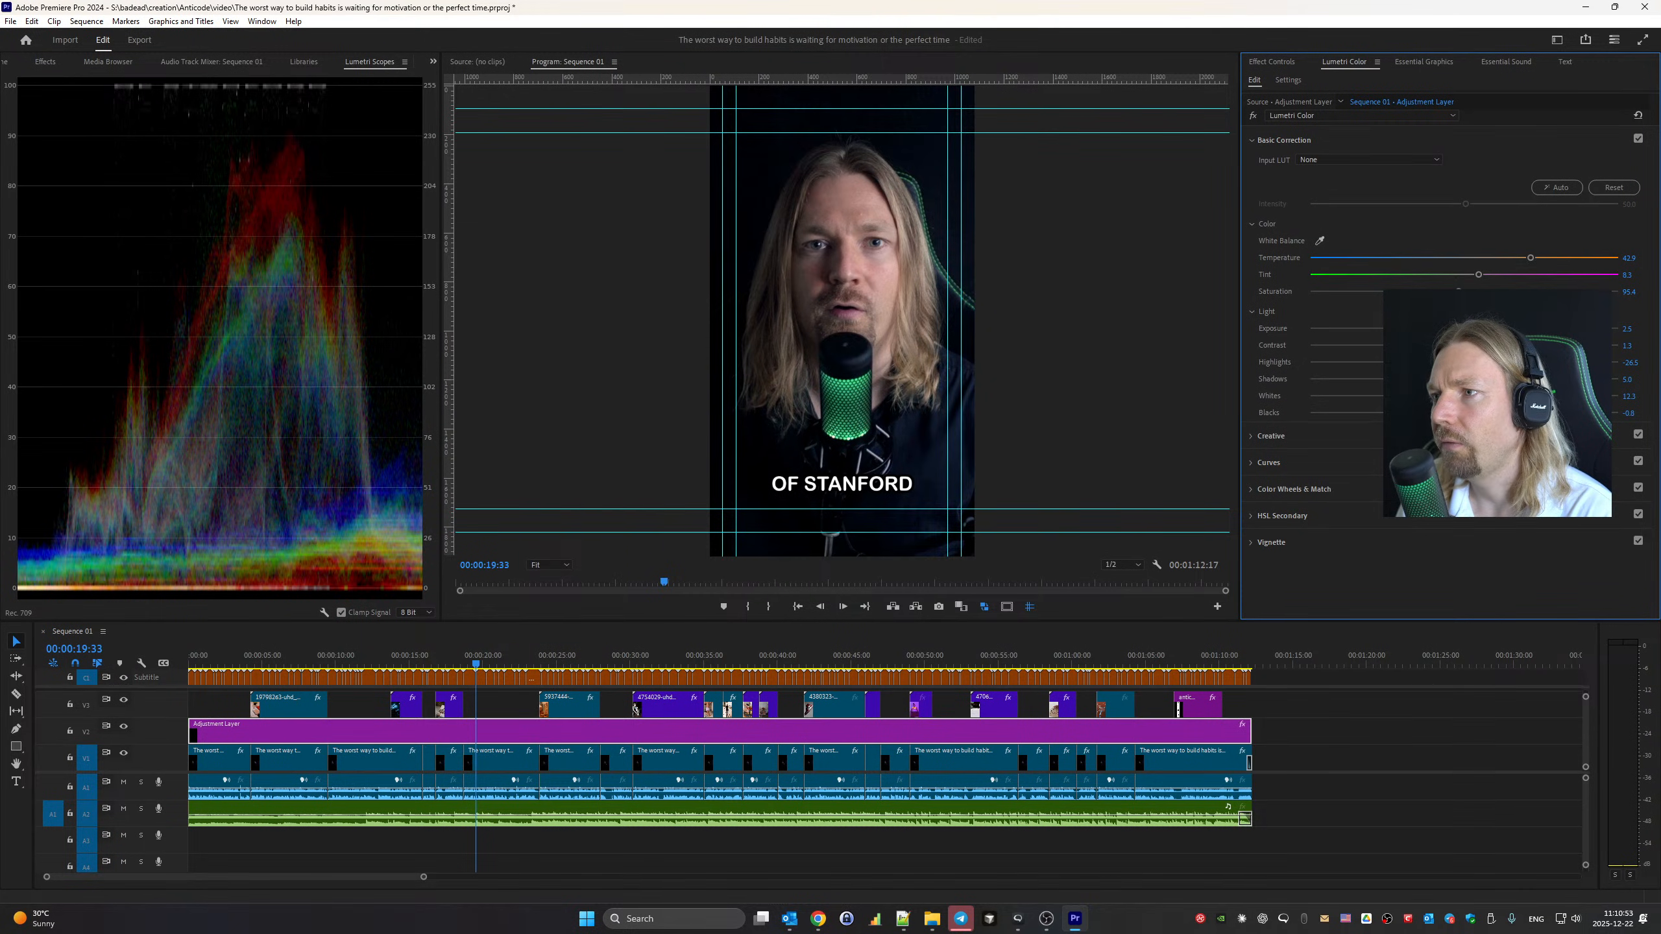
left_click_drag(1473, 379, 1471, 379)
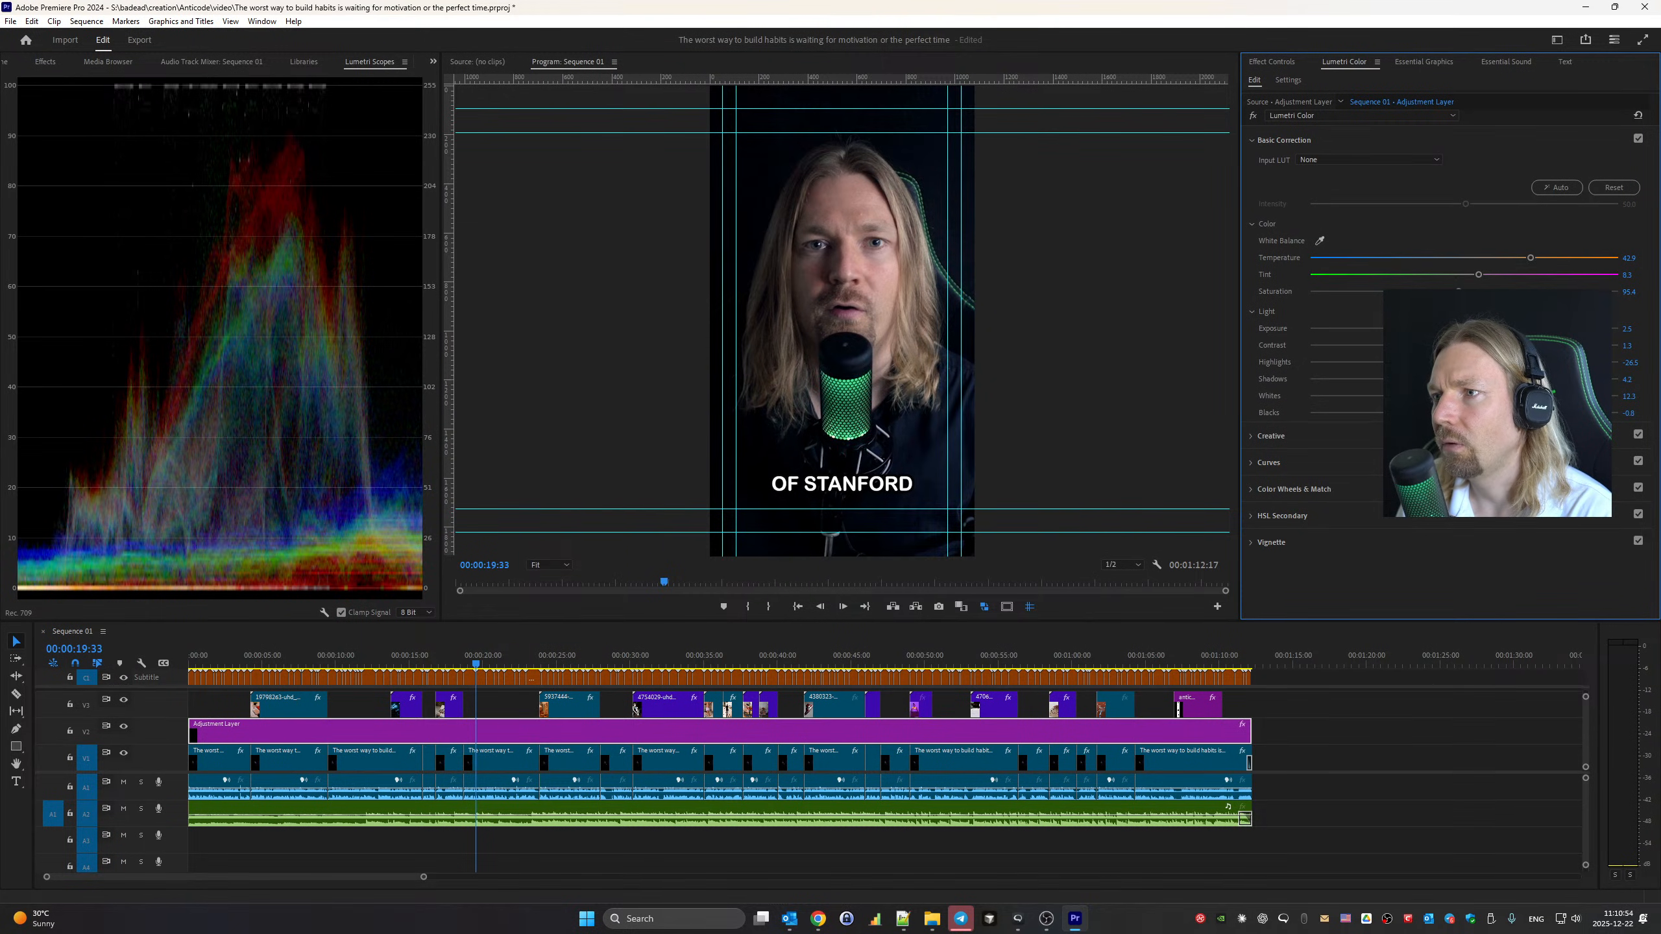
Try a slightly higher creative saturation and a temperature of 57.1 on the adjustment layer
left_click(1272, 437)
left_click_drag(1466, 493, 1481, 493)
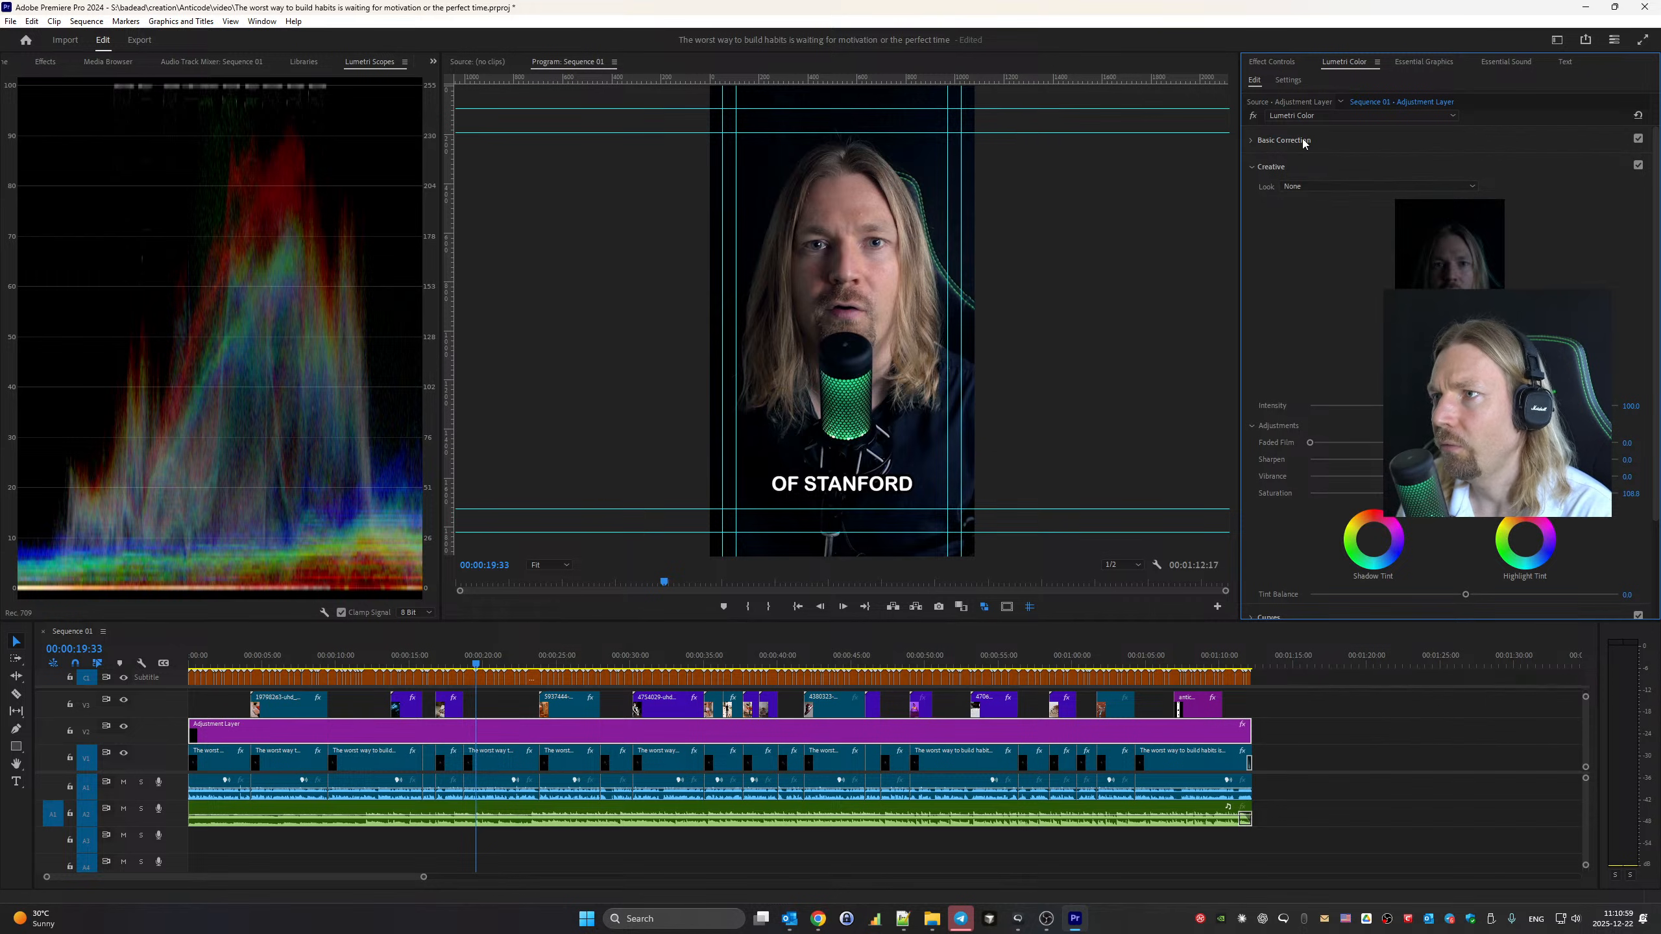
left_click(1282, 140)
mouse_move(1530, 260)
left_mouse_down()
mouse_move(1594, 261)
mouse_move(1553, 261)
left_mouse_up()
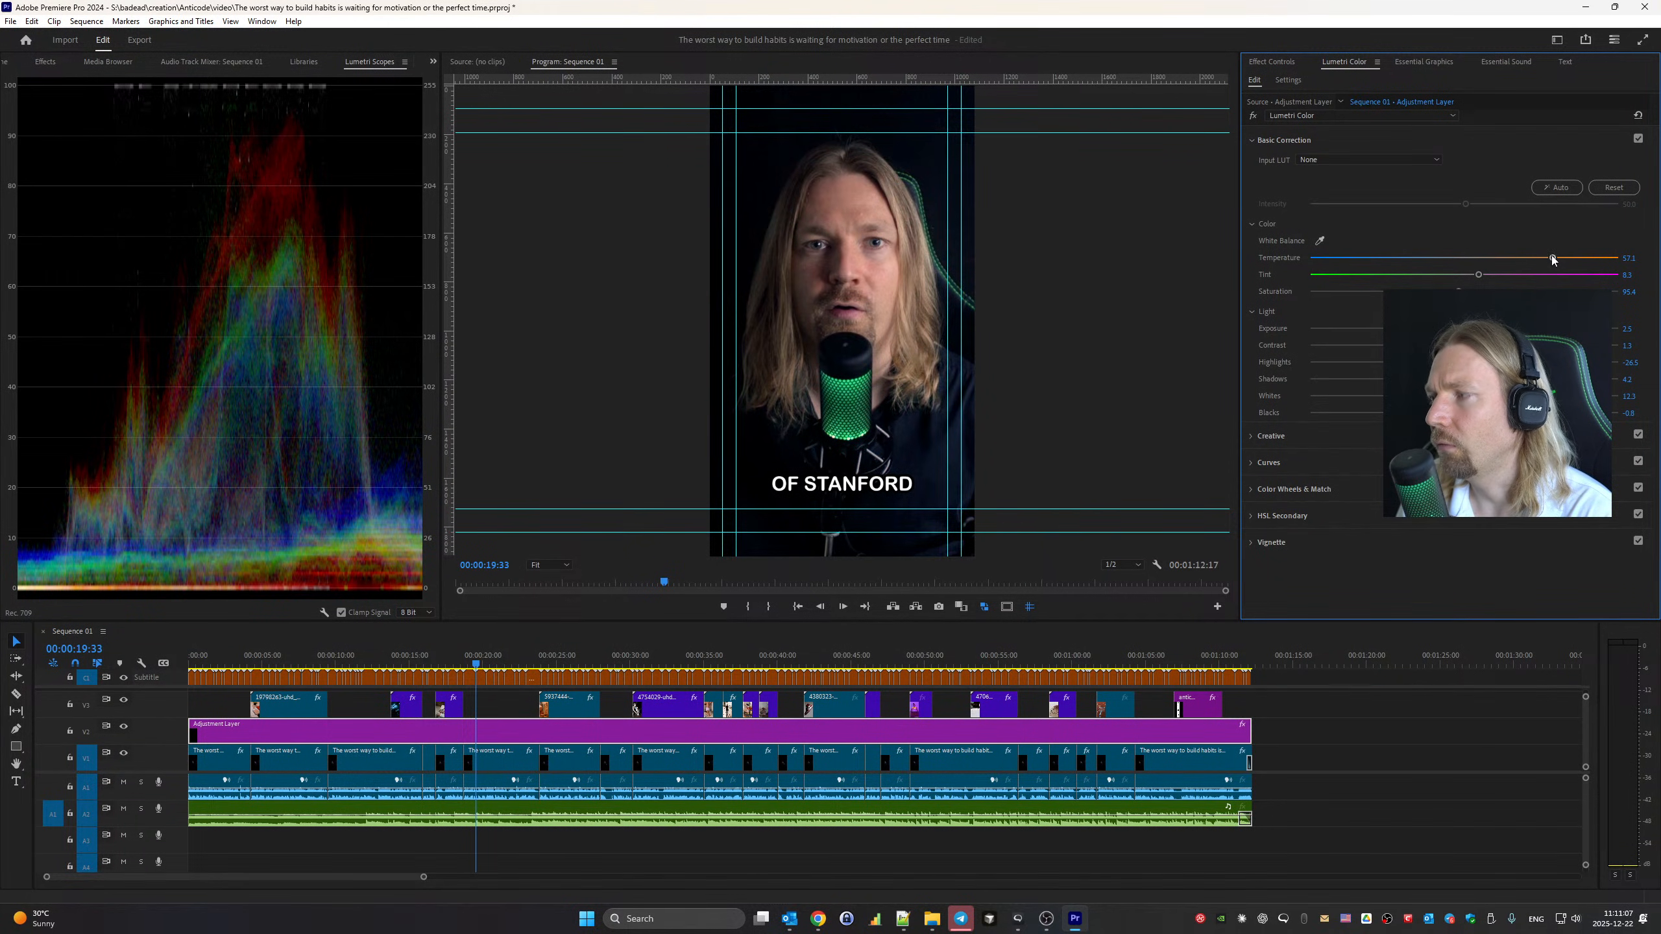
Shape the adjustment layer's RGB curve with slightly raised midtones and slightly lowered shadows, and play the sequence to check it
left_click(1268, 462)
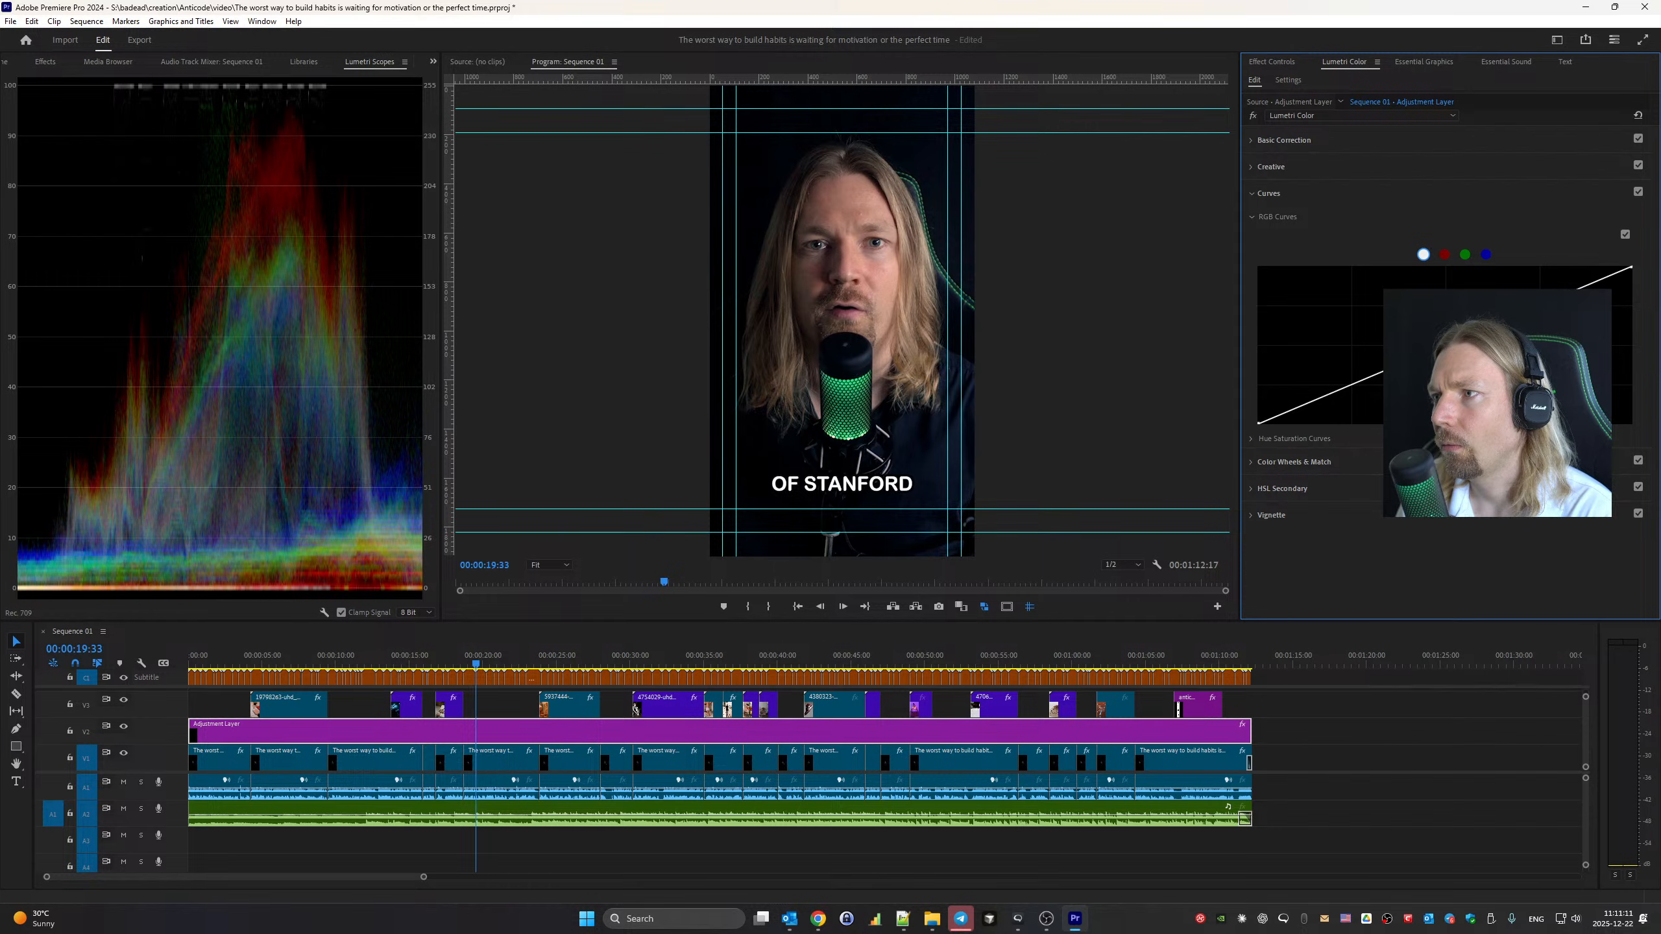
left_click_drag(1456, 341, 1454, 333)
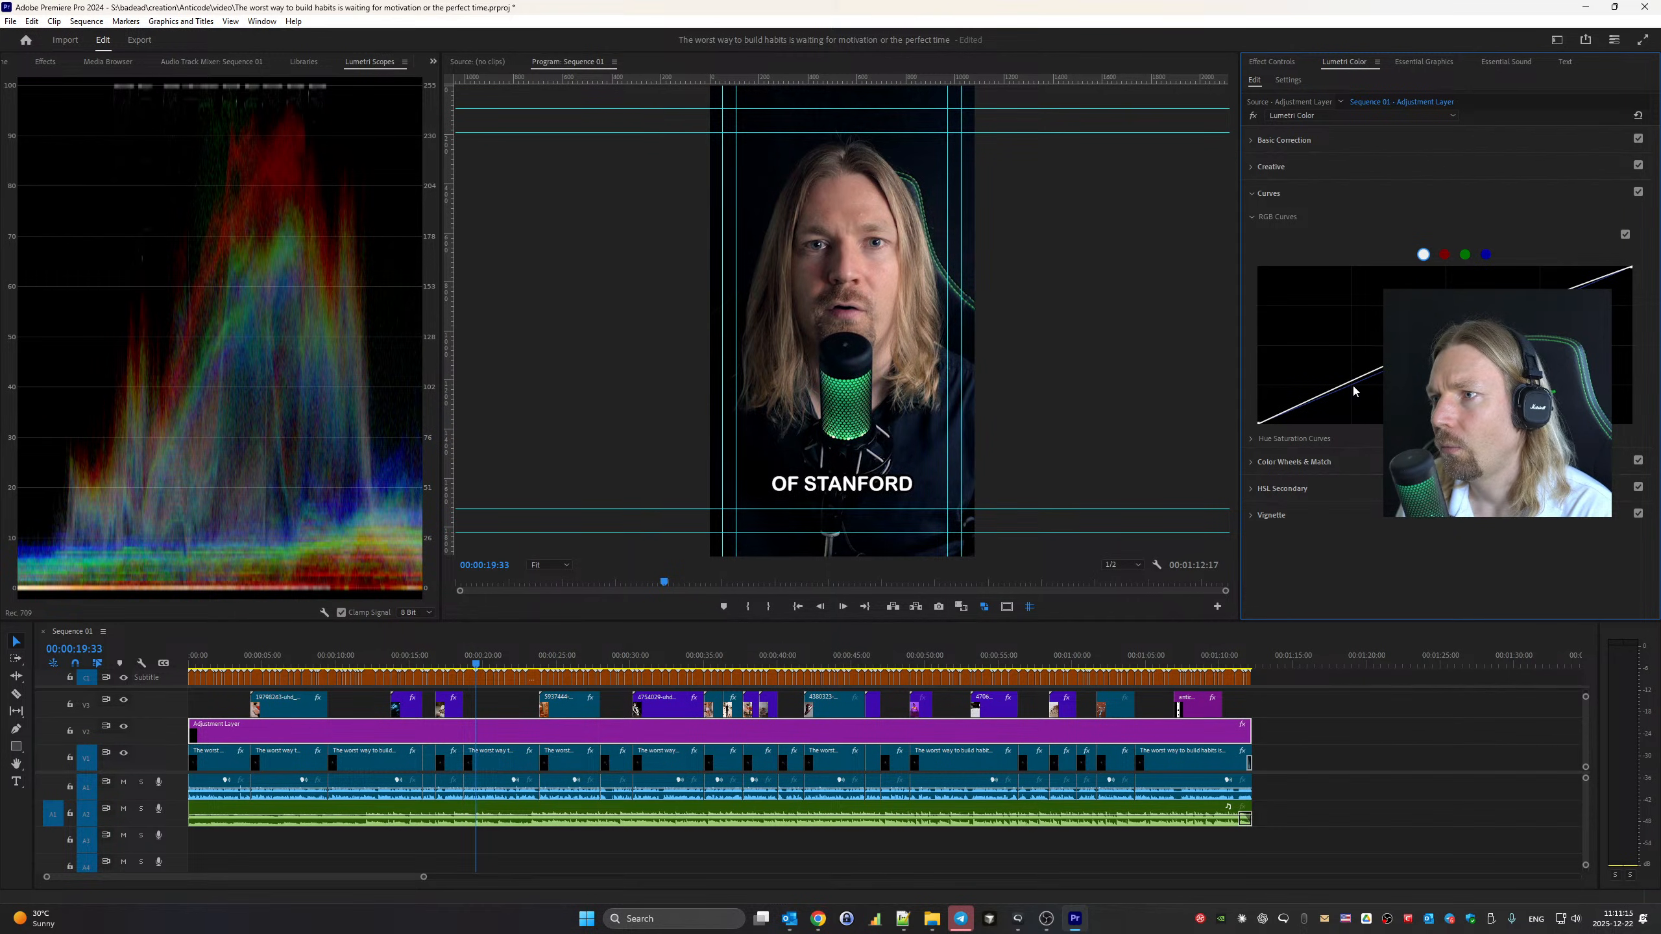
left_click_drag(1351, 387, 1352, 391)
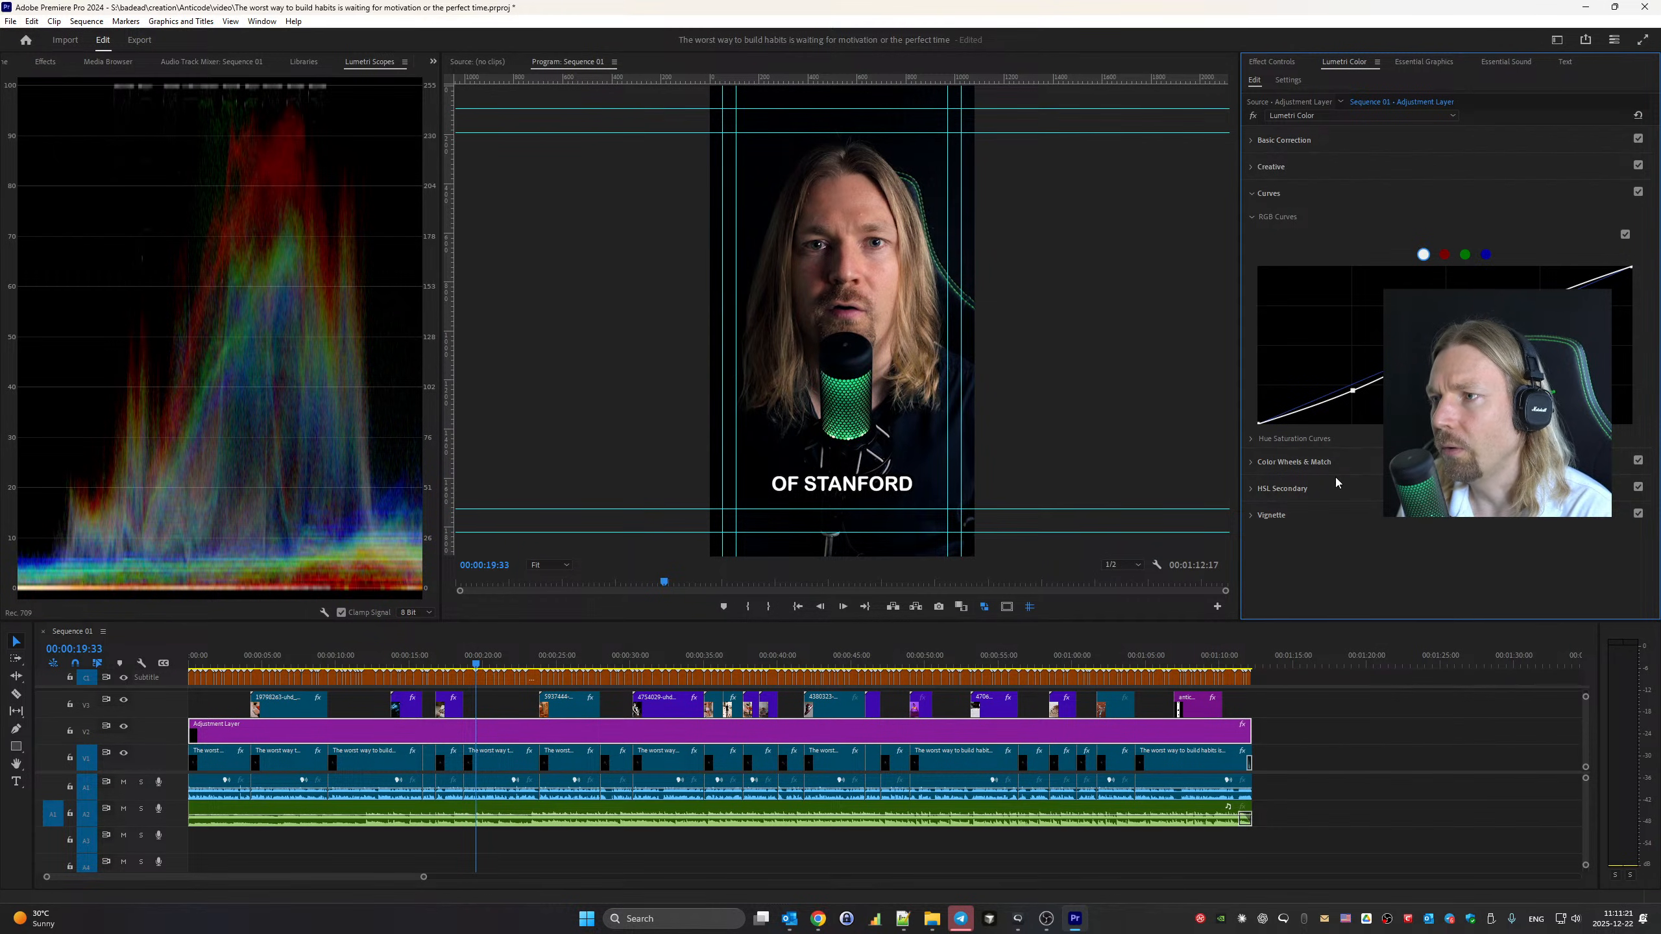
key("space")
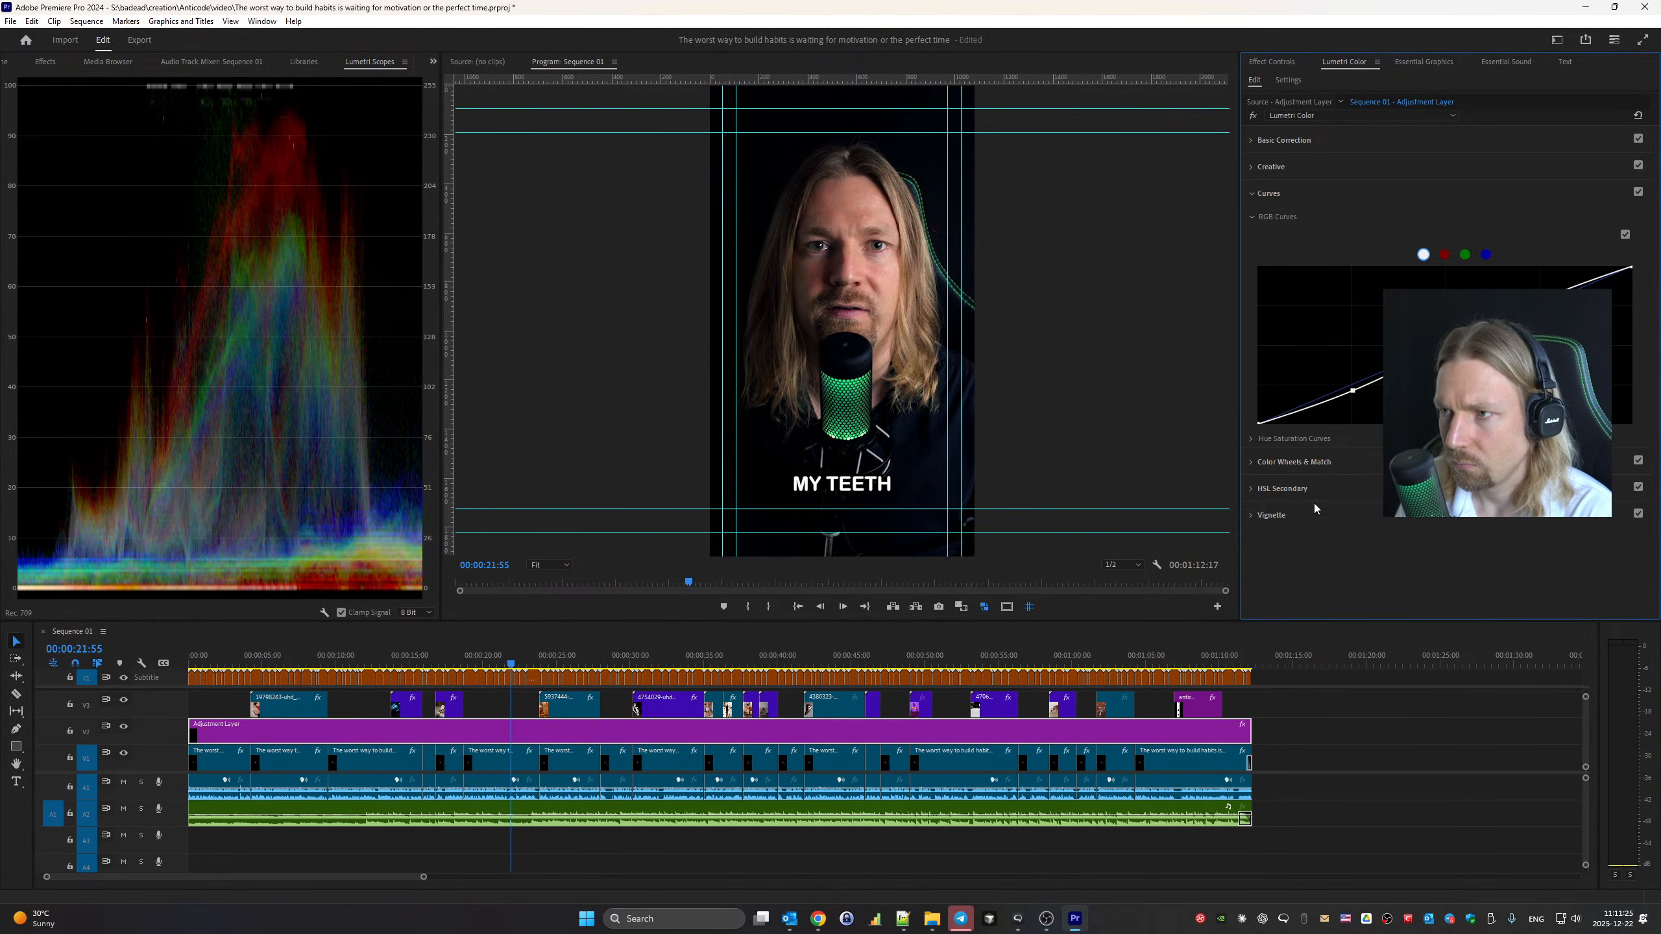
Set the adjustment layer's vignette amount to -3.0 and preview the result in playback
left_click(1282, 514)
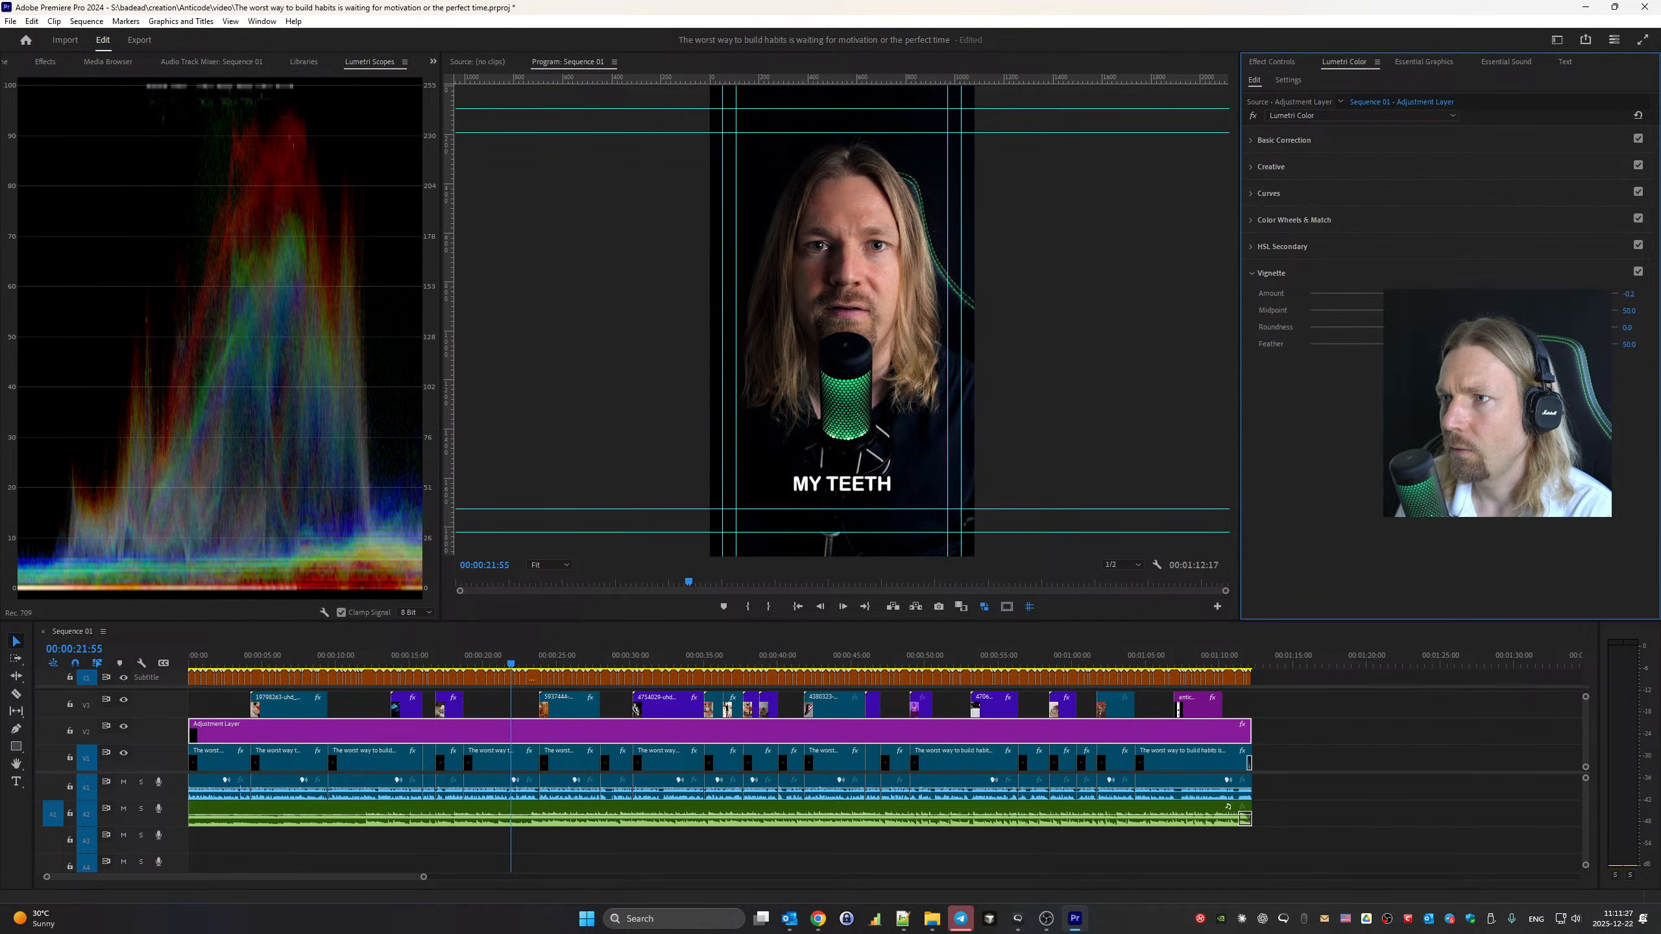
left_click_drag(1463, 293, 1287, 296)
key("space")
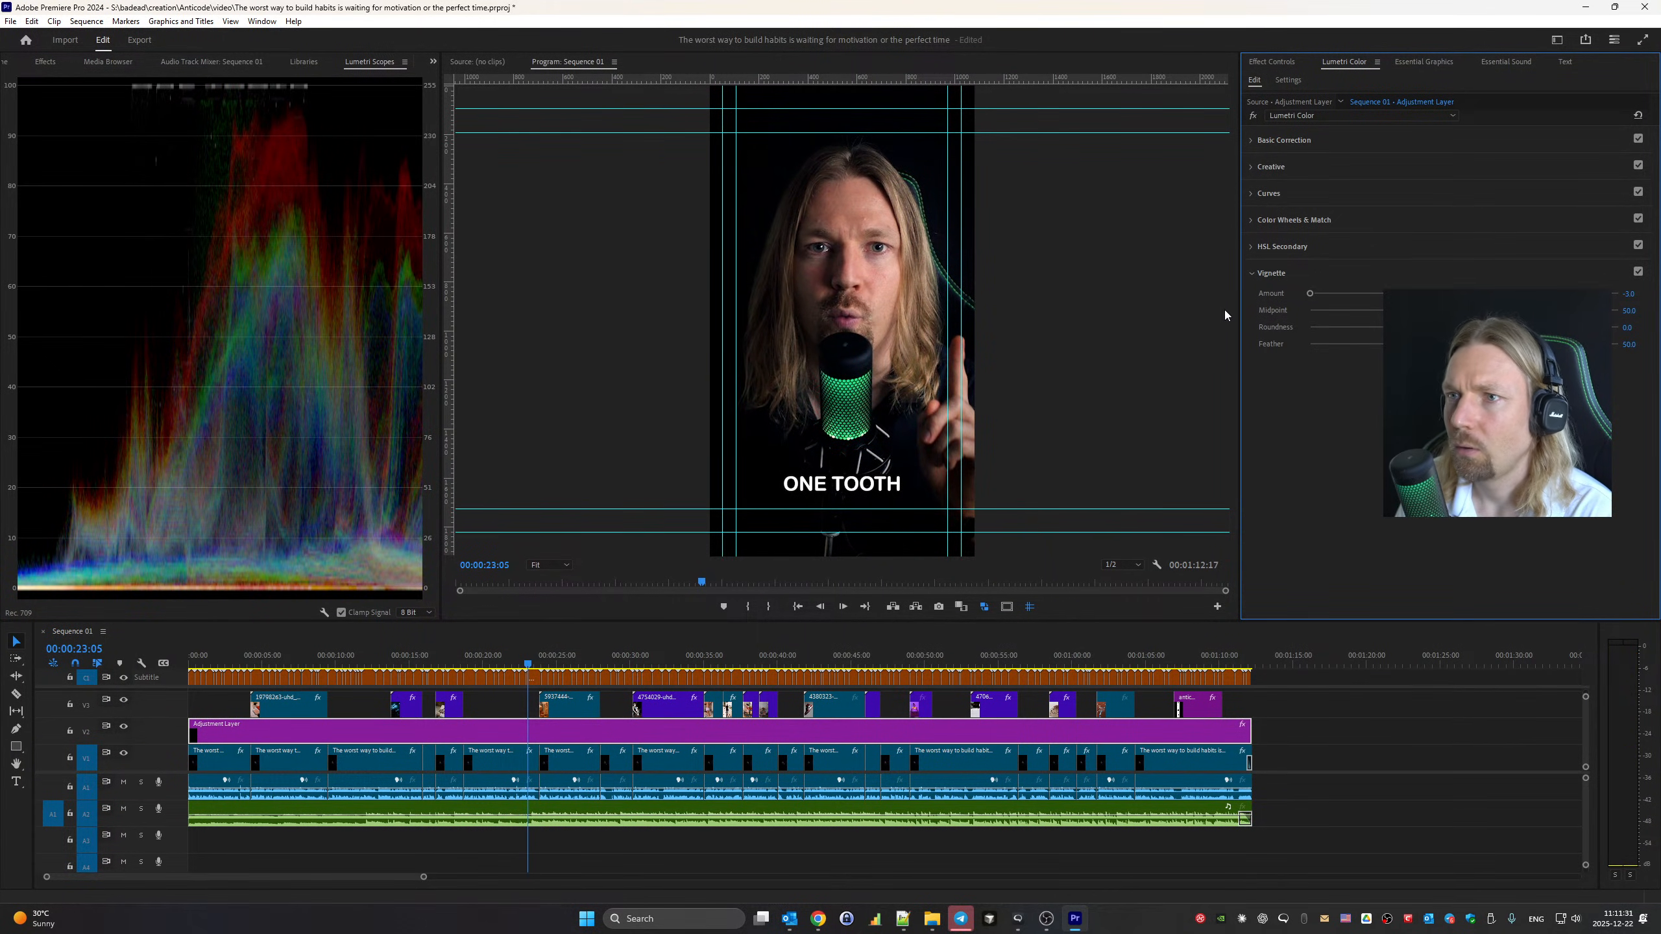
Set the adjustment layer's temperature to 45.0, and save the project after checking the playback
left_click(1283, 140)
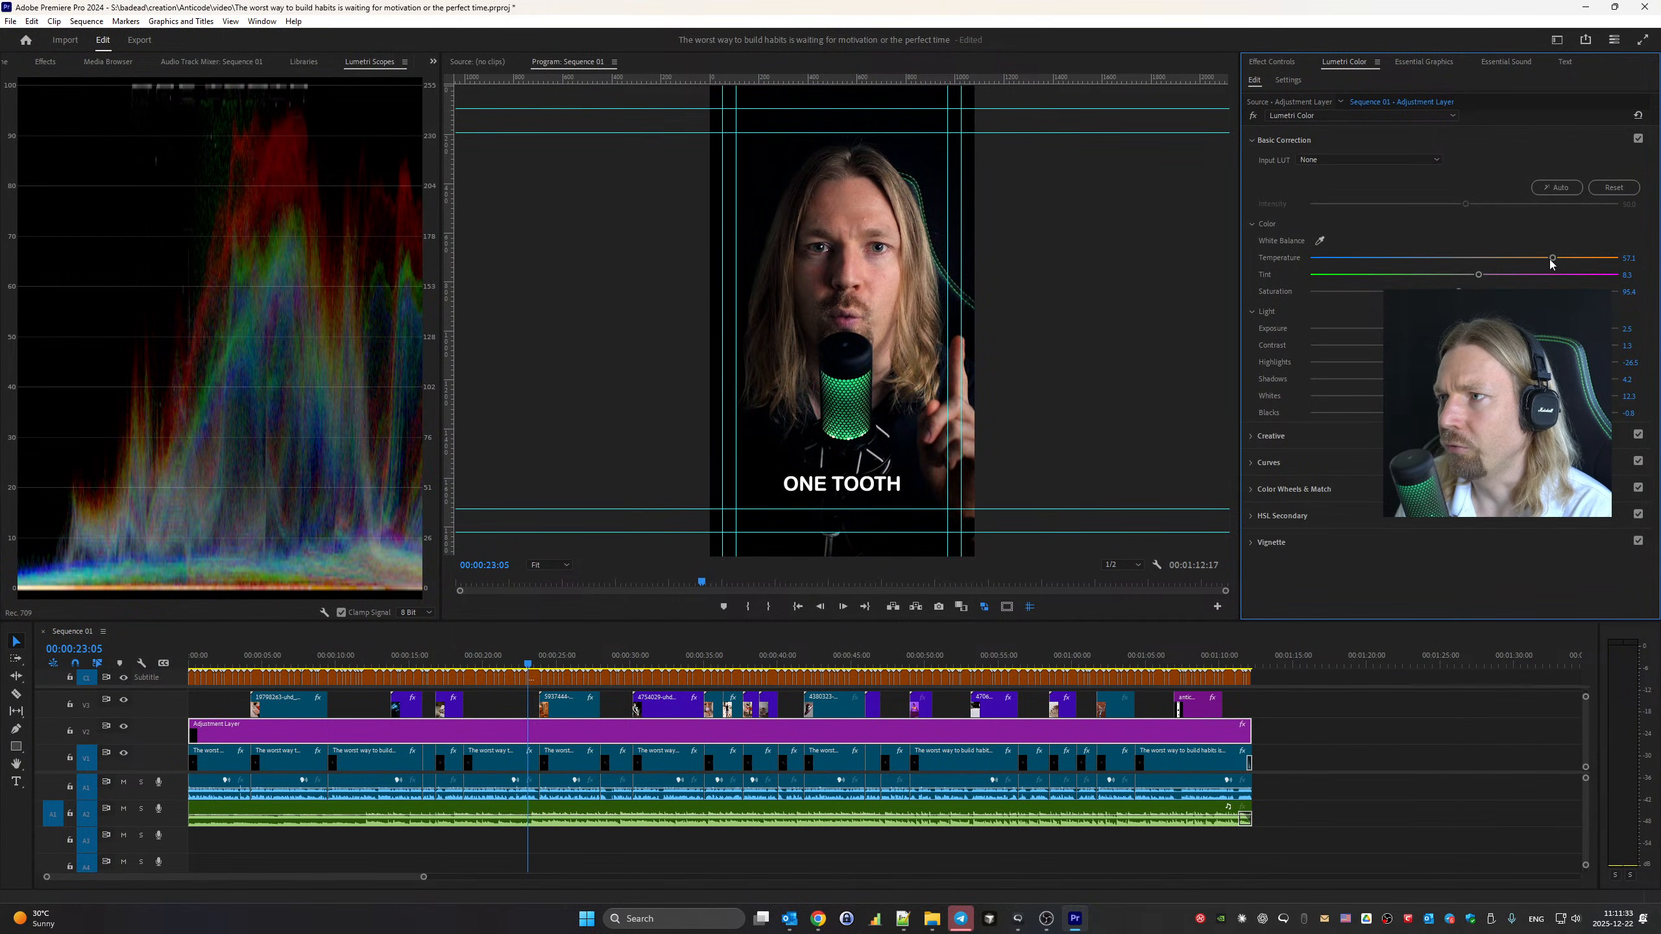
left_click_drag(1552, 258, 1534, 260)
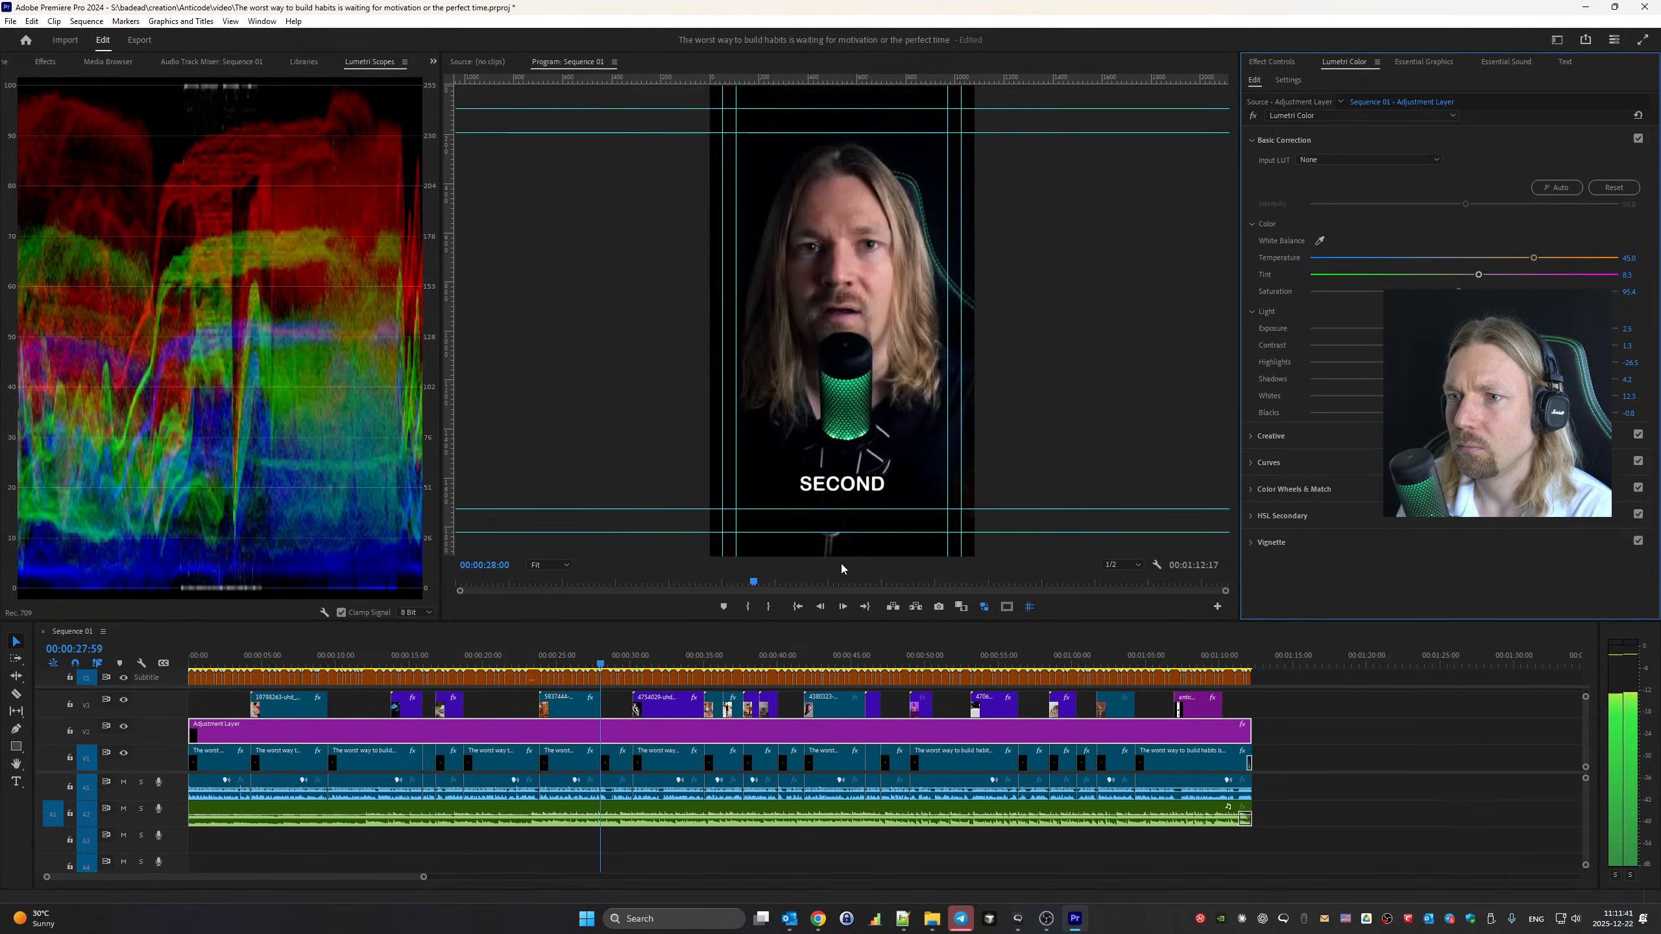
key("space")
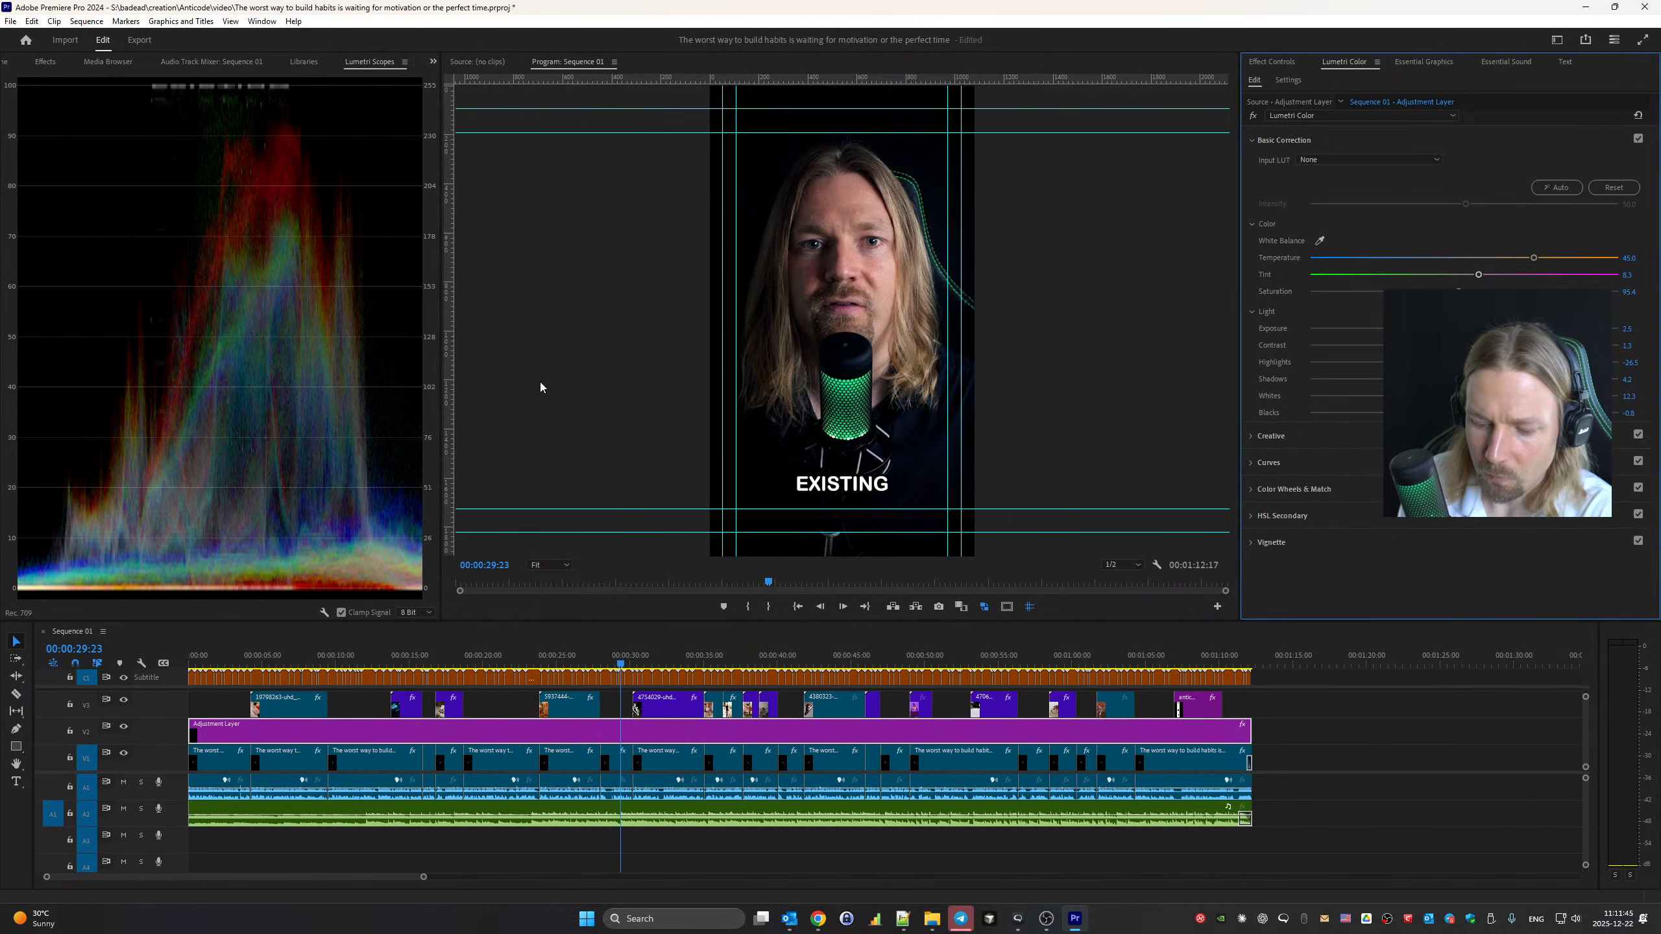
key("ctrl+s")
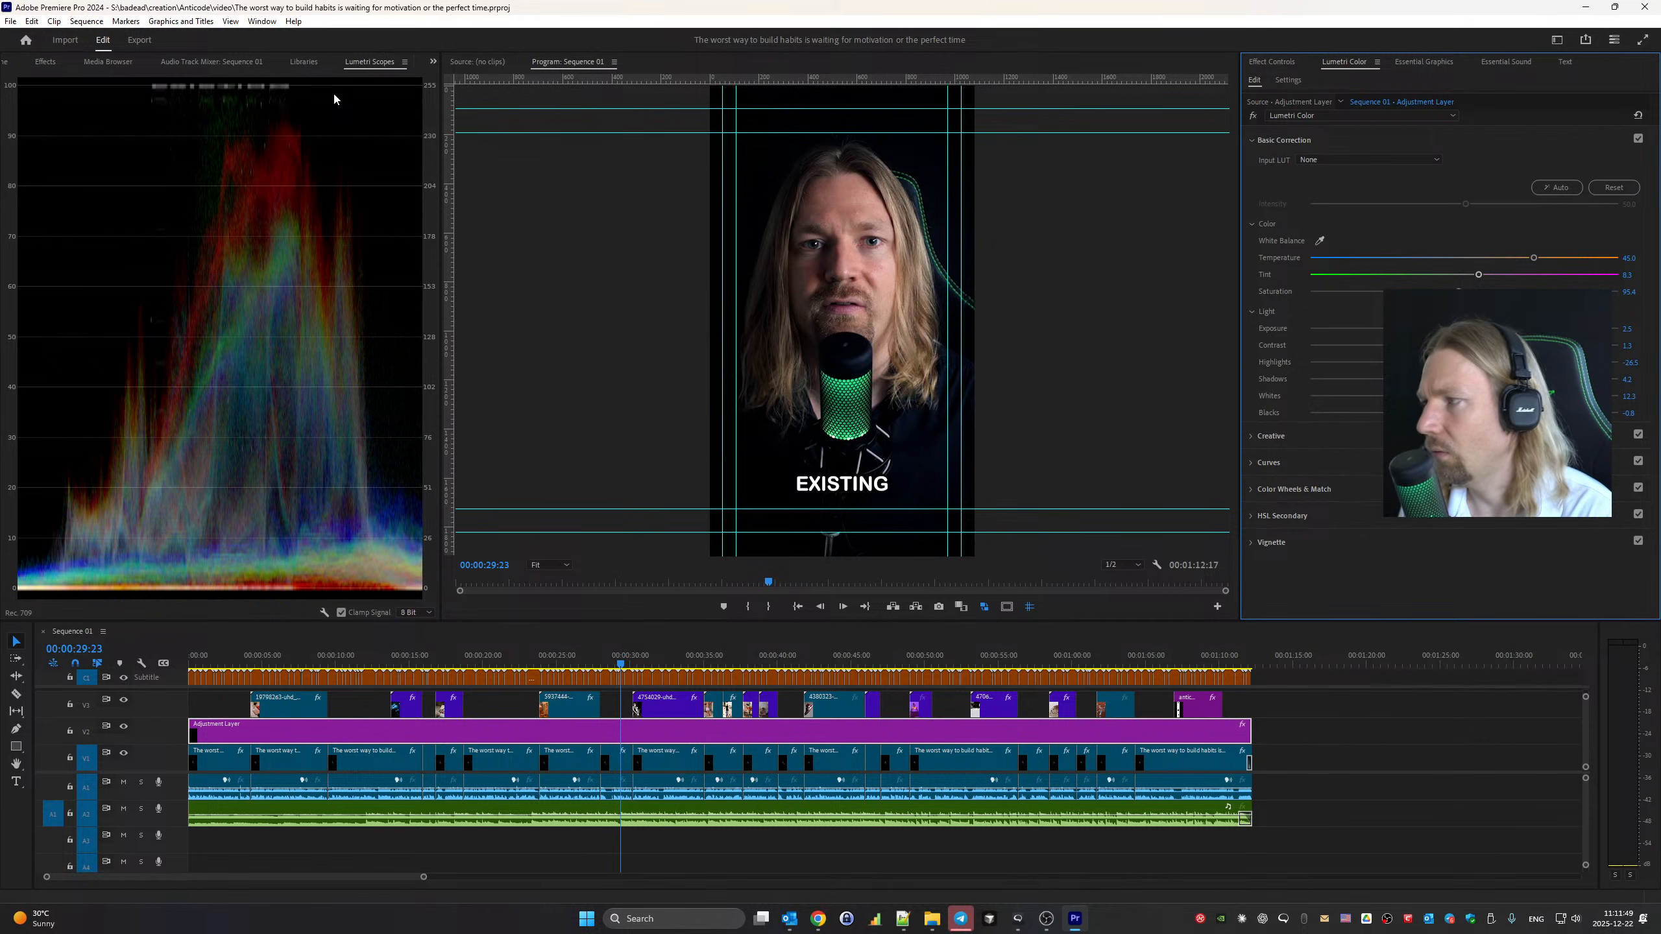
In the export settings, name the output file "The worst way to build habits is waiting for motivation or the perfect time.mp4"
left_click(138, 44)
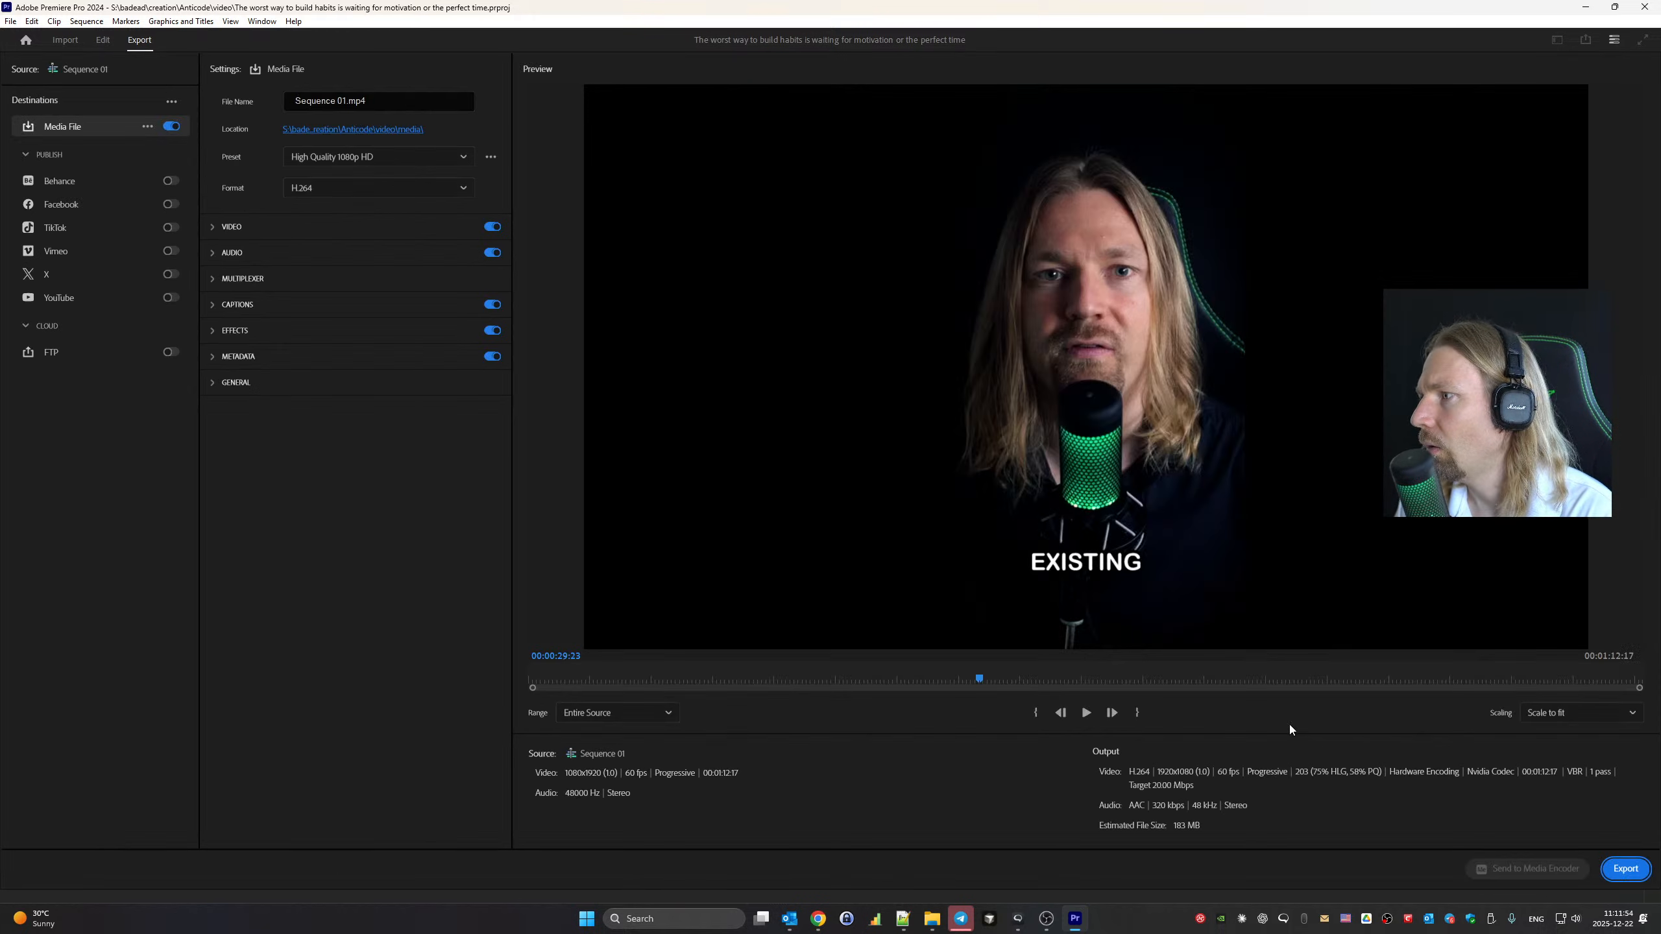
left_click(1018, 921)
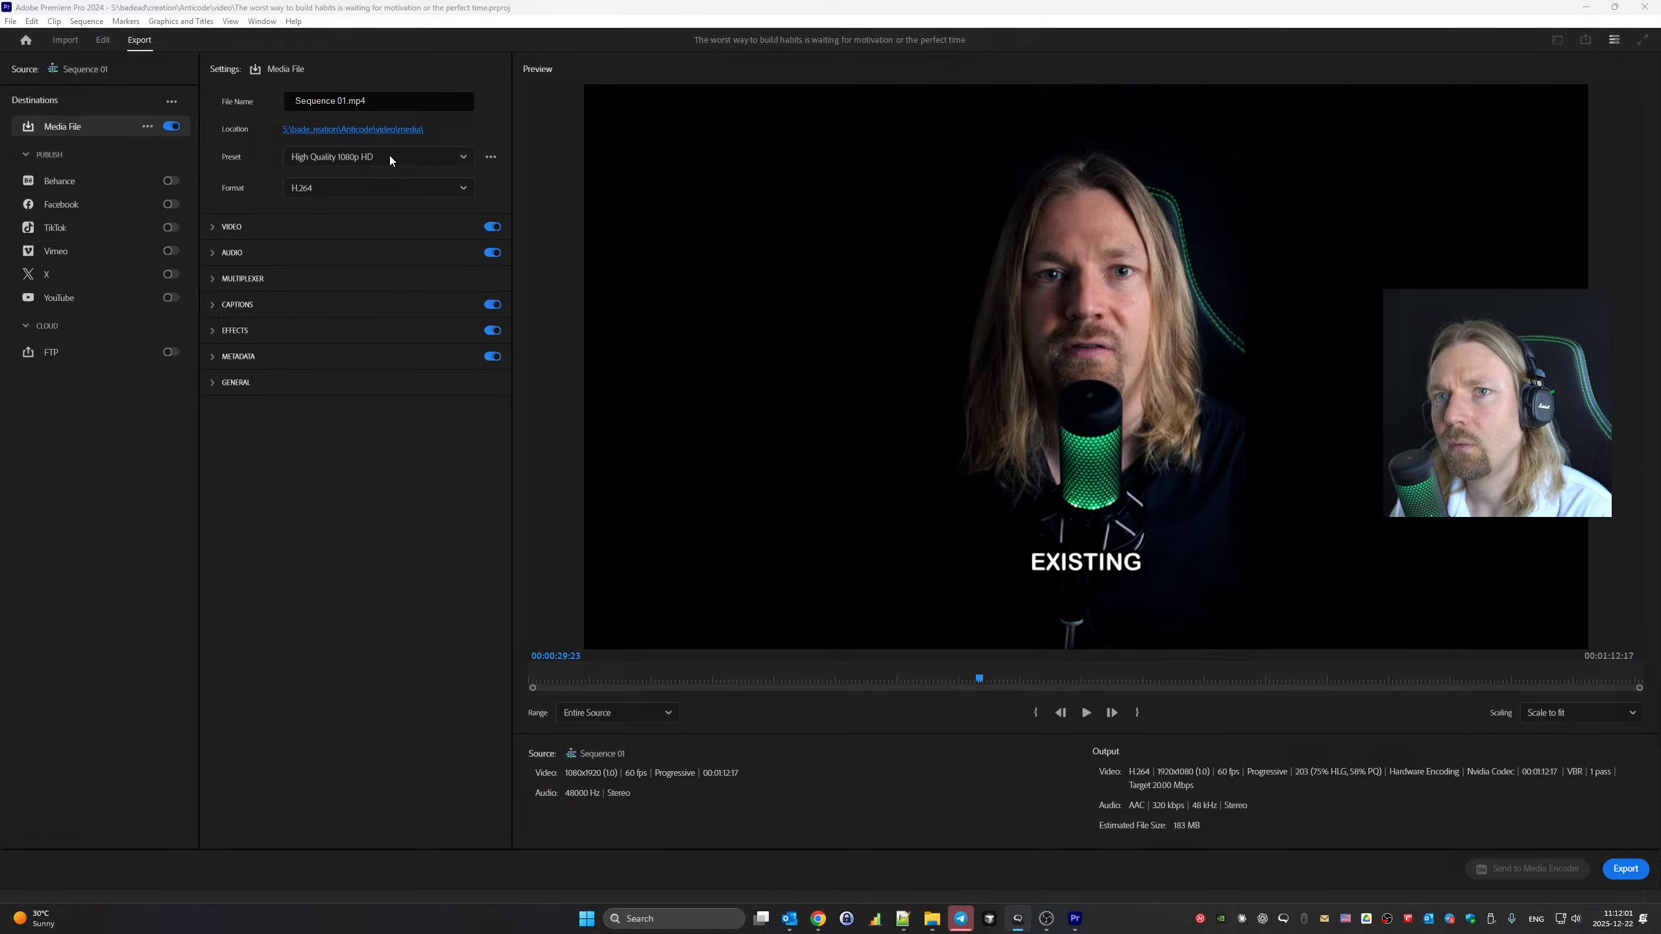
left_click(346, 100)
key("ctrl+a")
key("ctrl+v")
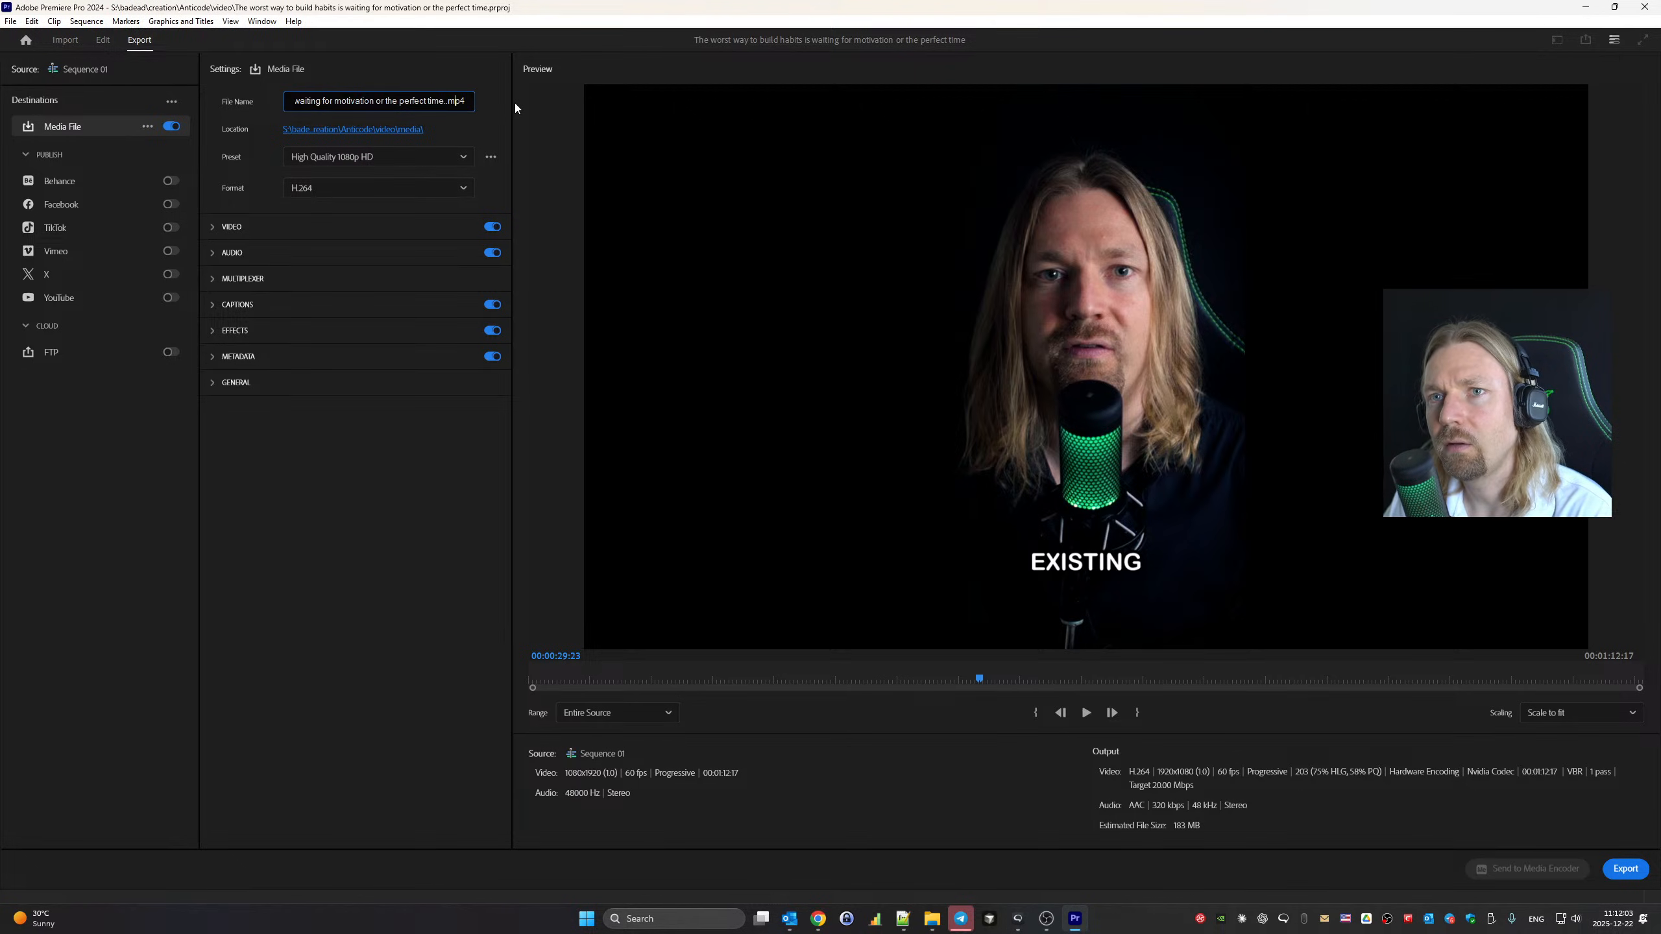
key("Left")
key("Left")
key("BackSpace")
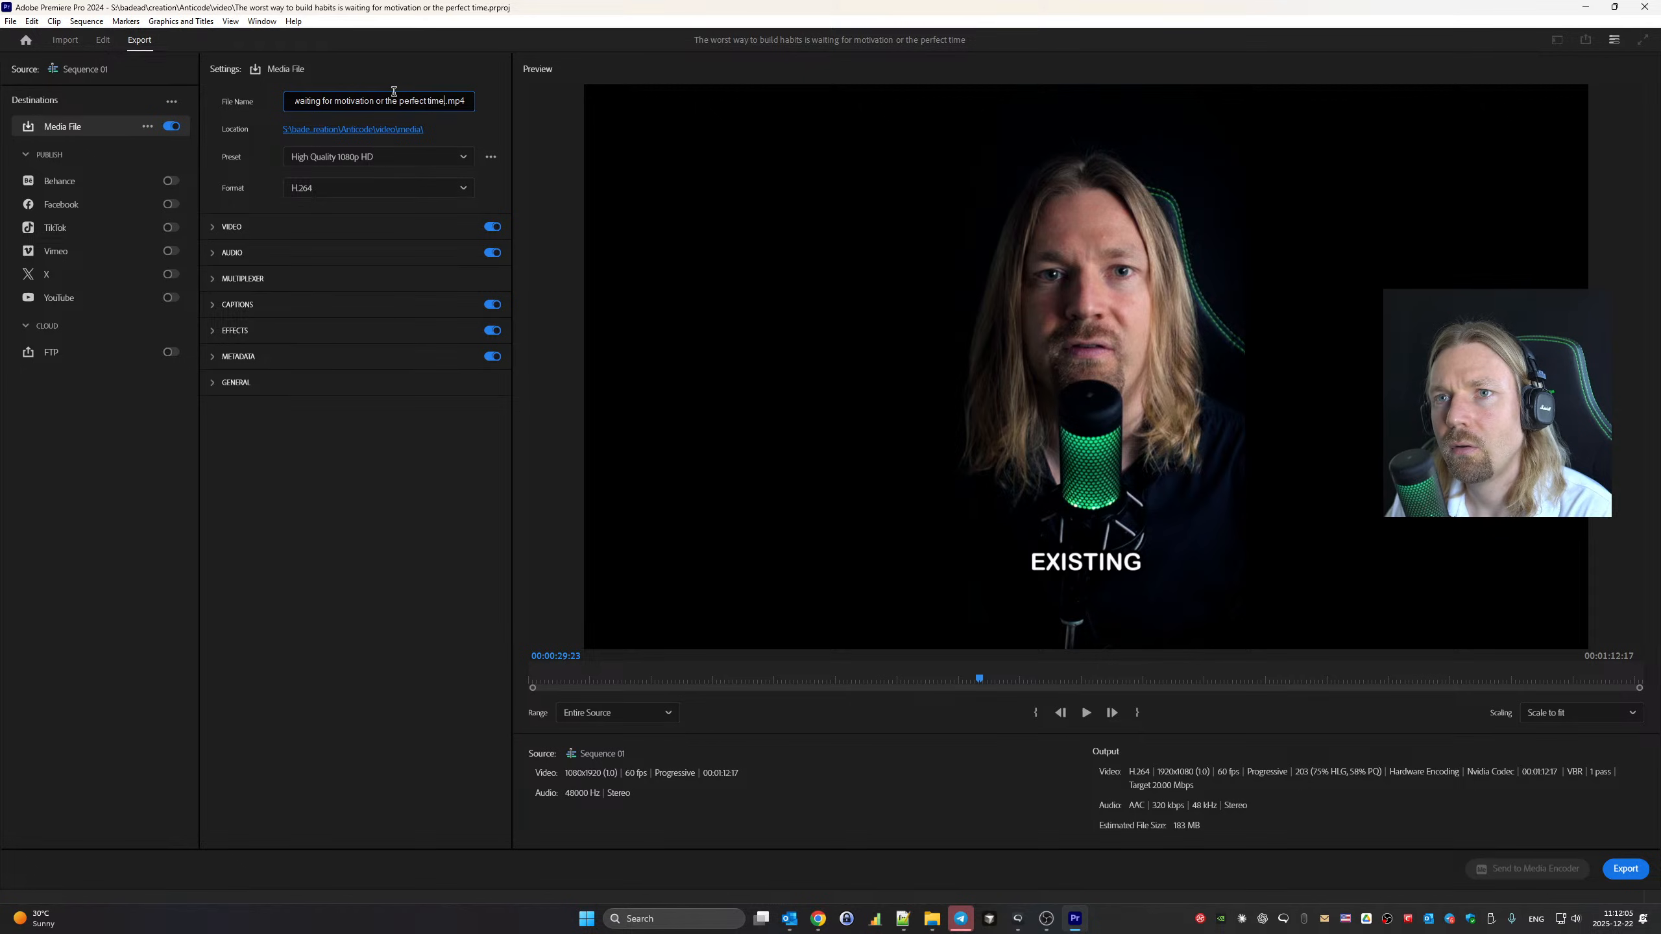
key("Delete")
key("Home")
key("End")
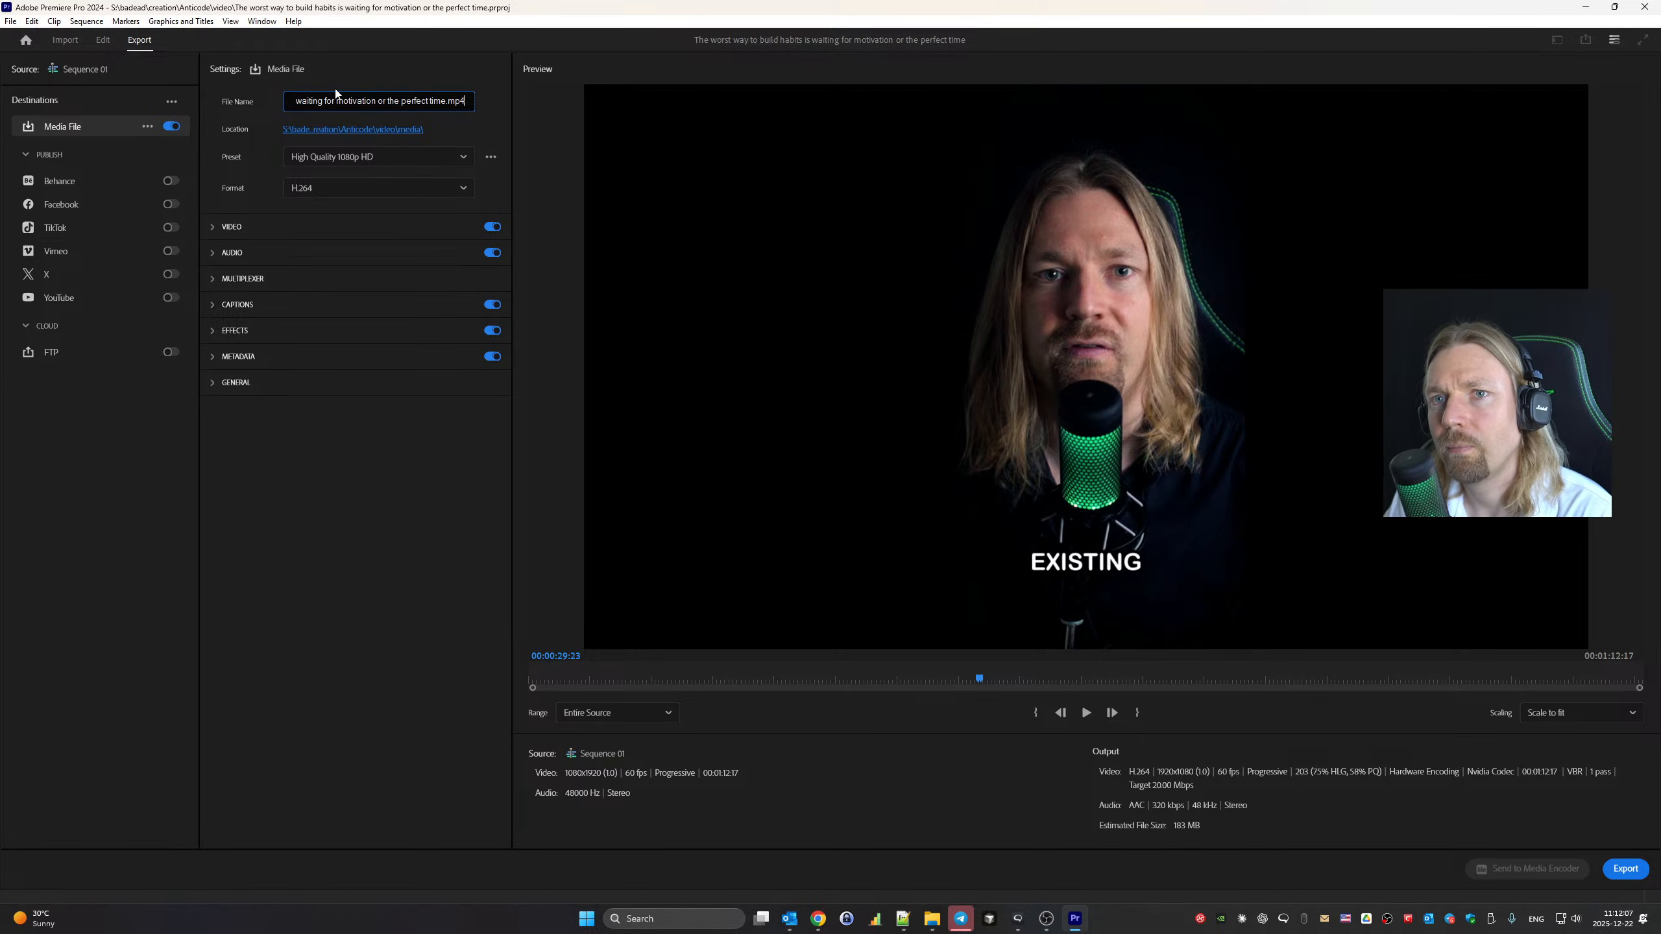
Apply the "Shorts default" preset and export the entire sequence as an H.264 media file
left_click(327, 157)
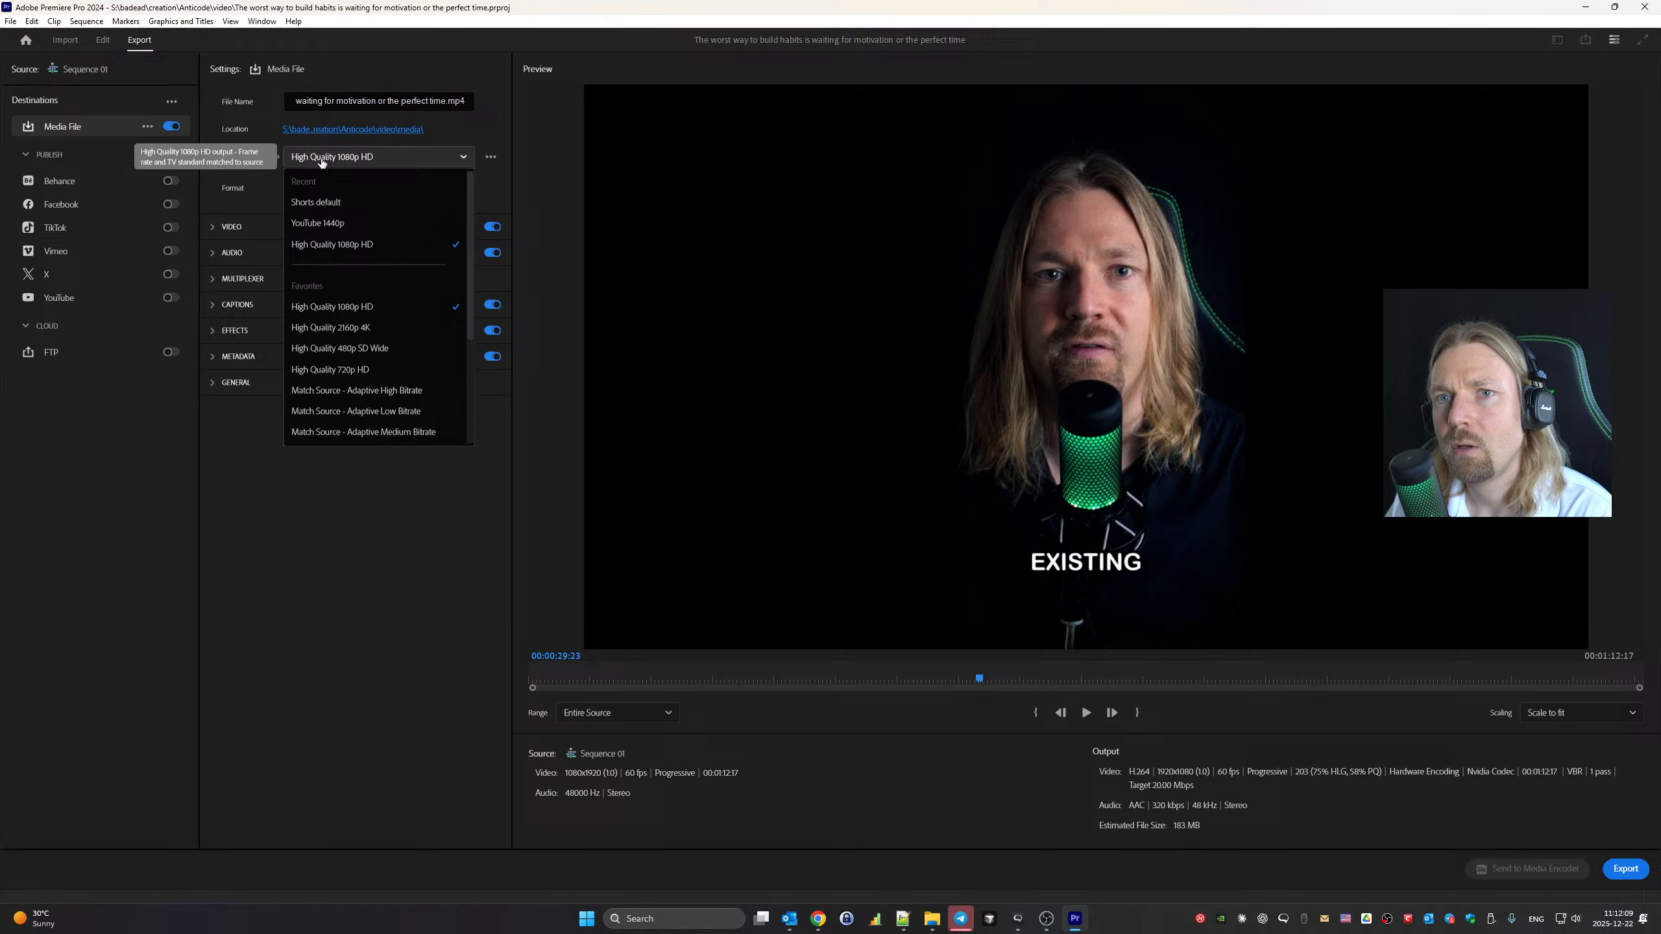
left_click(332, 209)
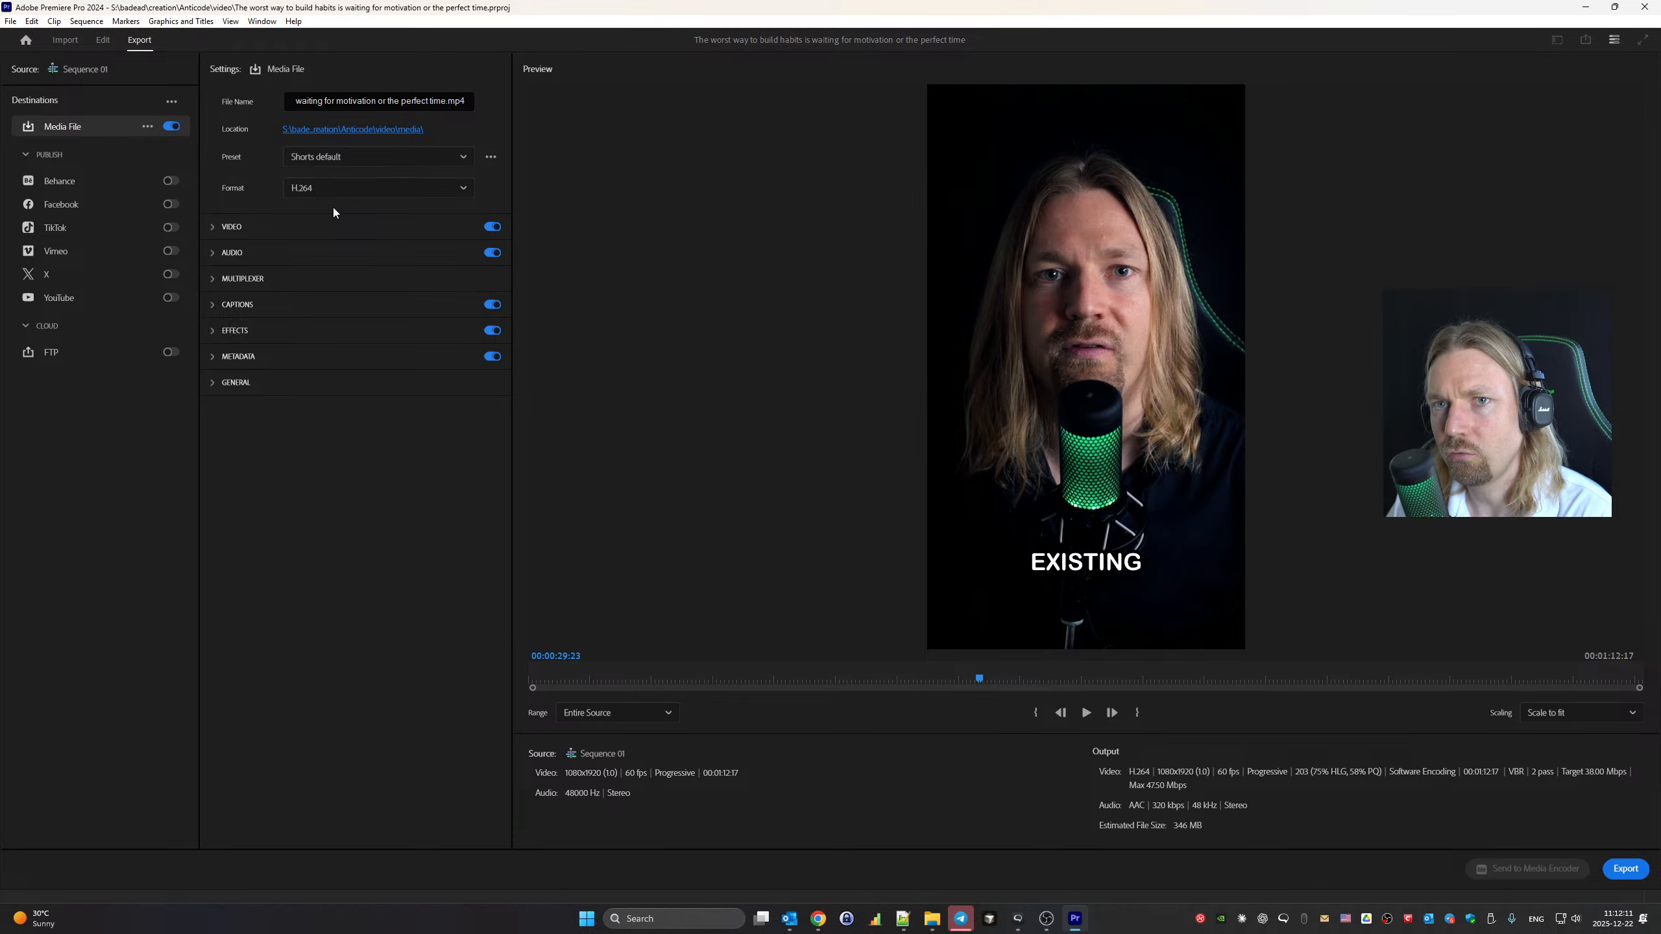
left_click(1626, 870)
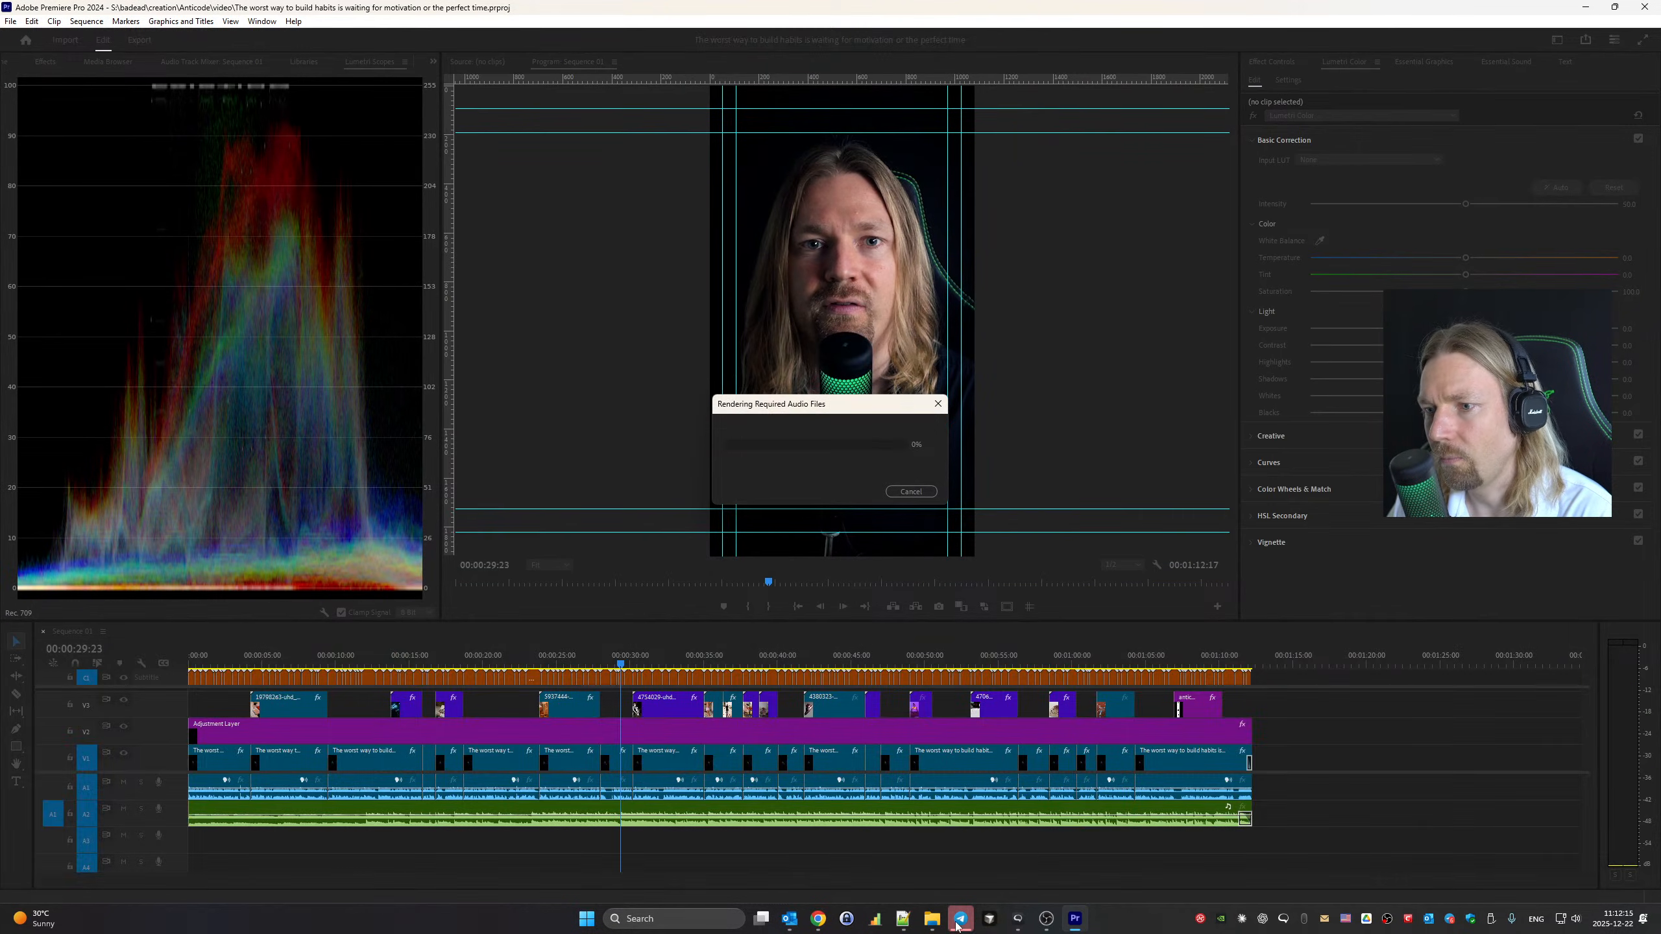
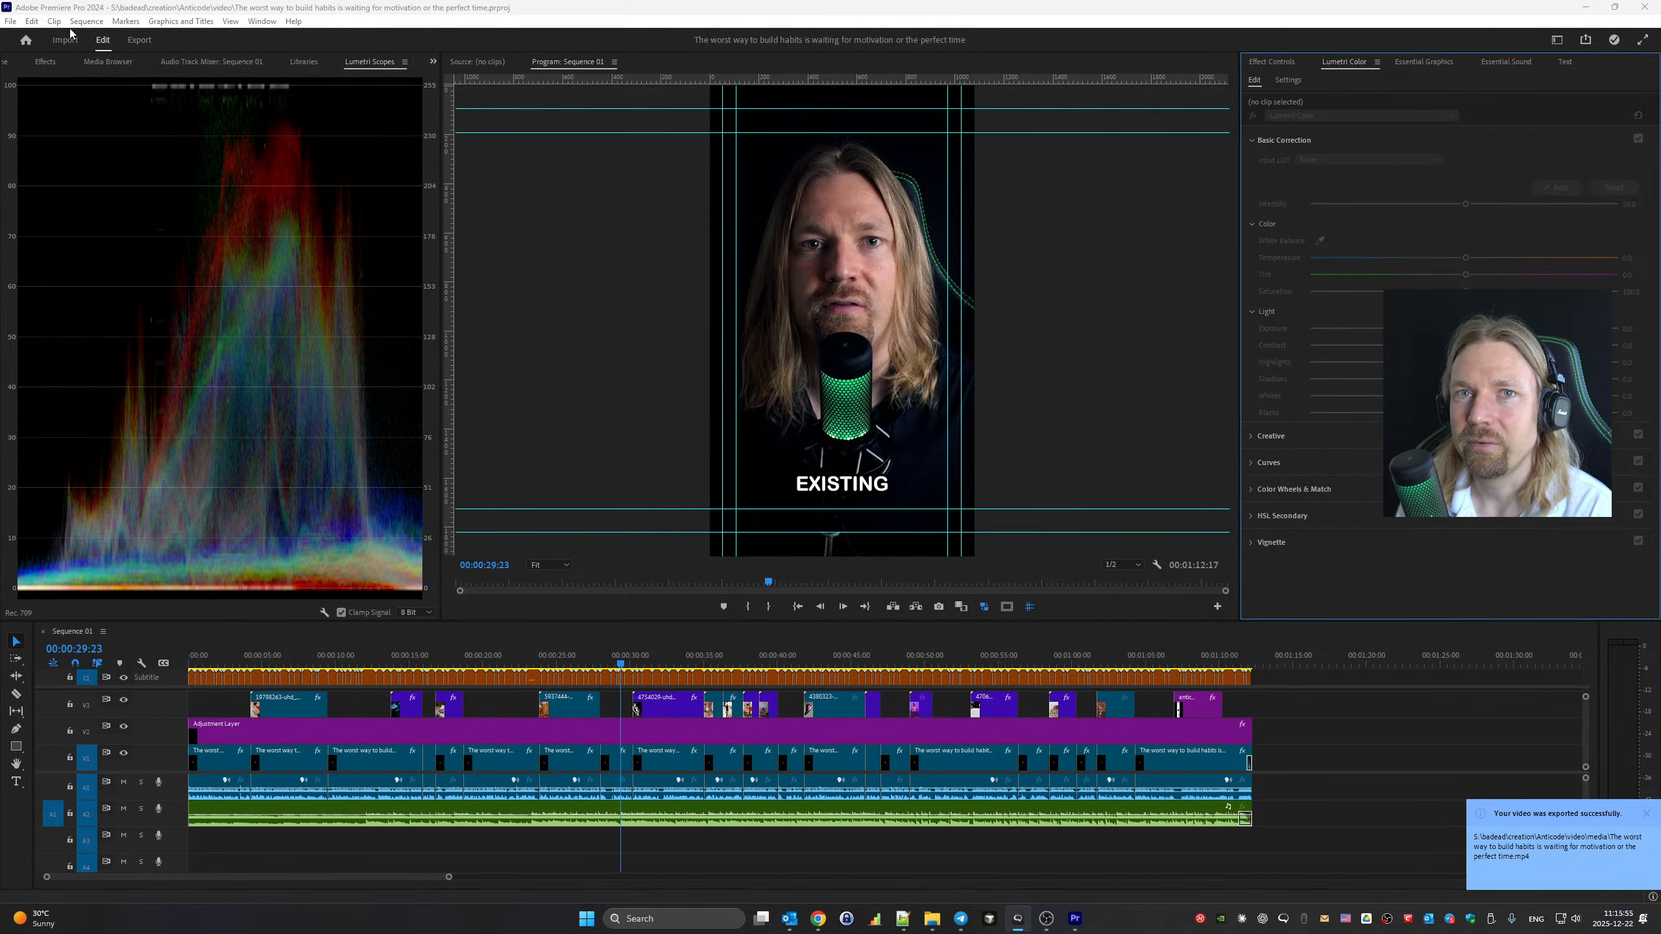
Close the exported habits project and start a new project
left_click(11, 20)
left_click(72, 142)
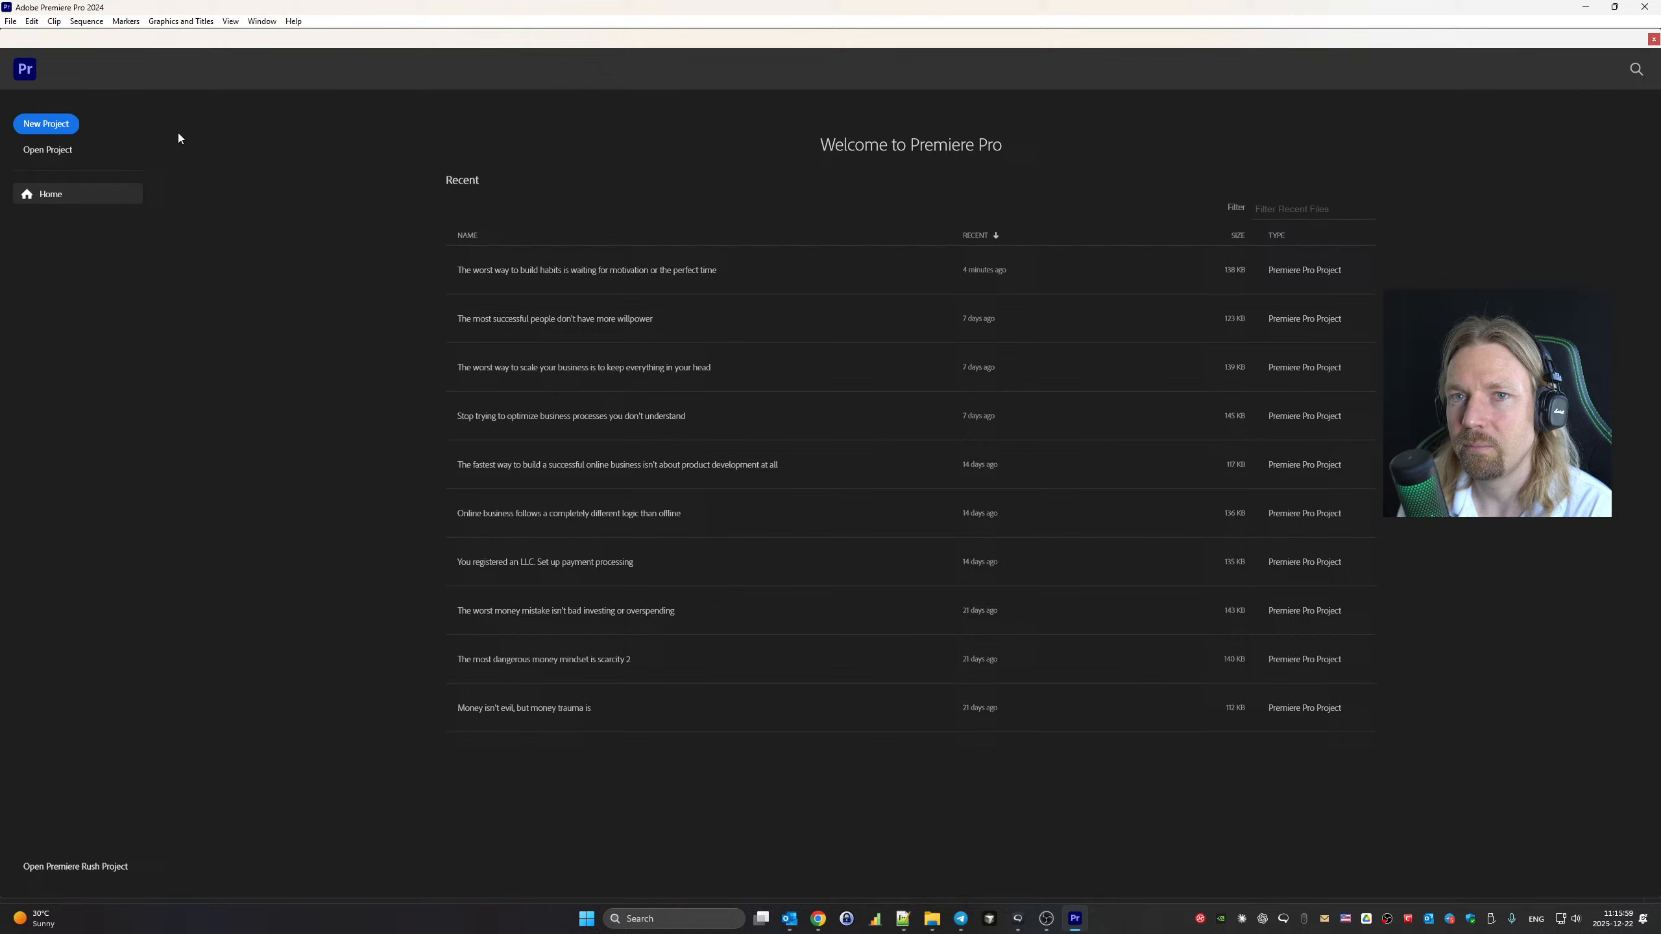
left_click(66, 127)
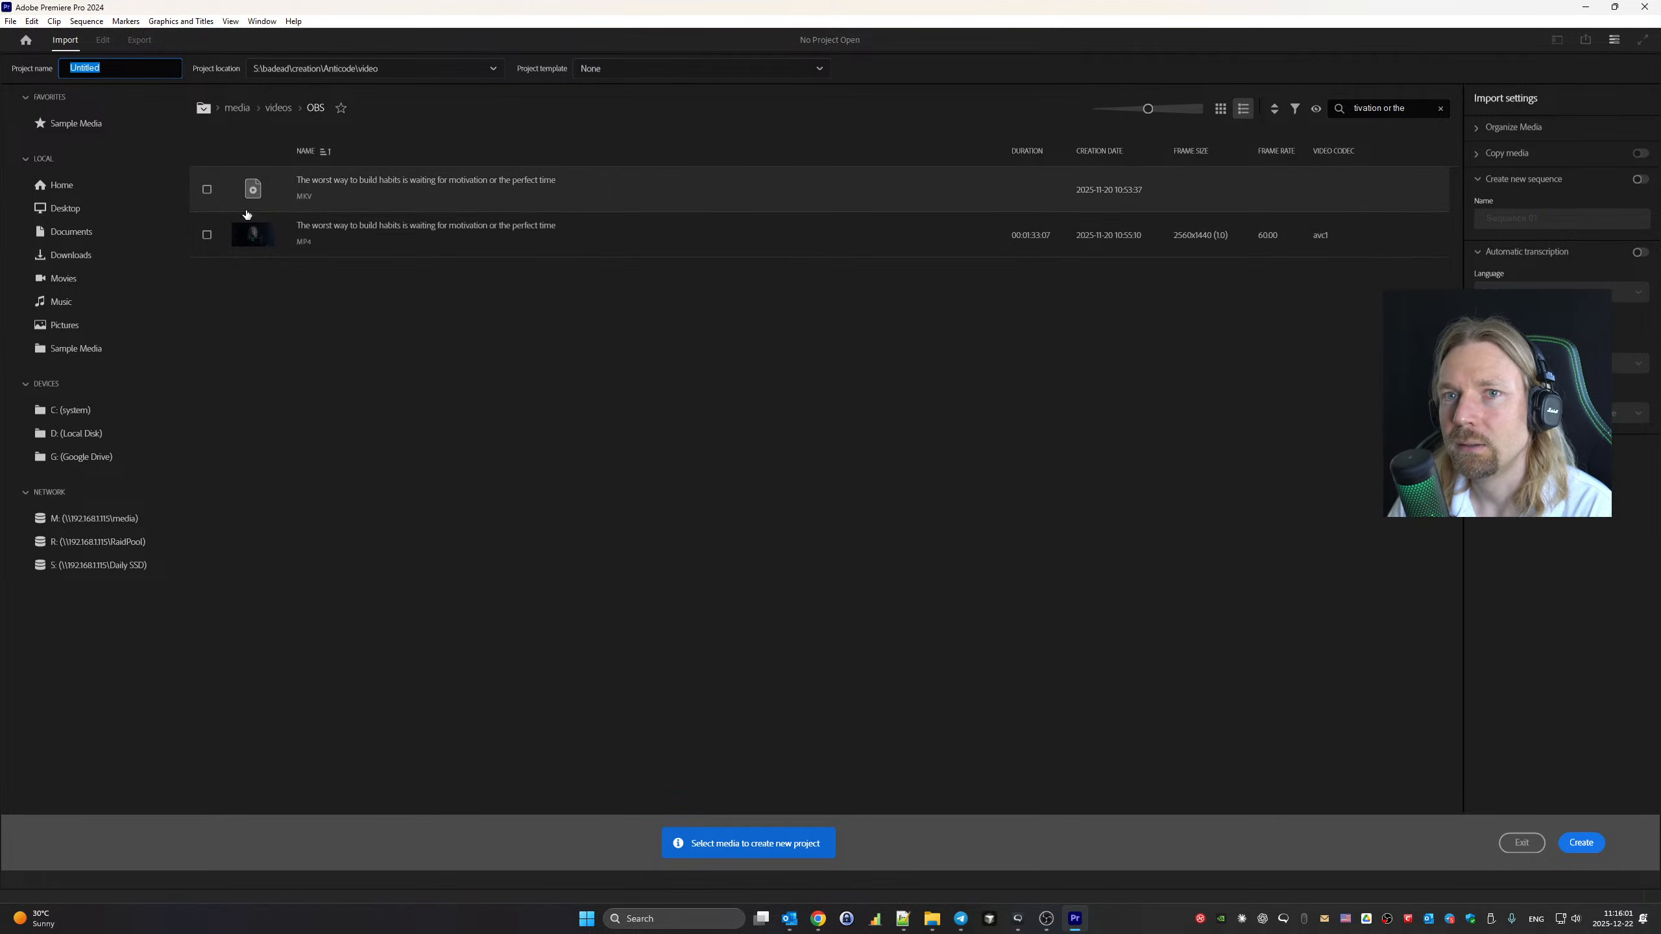
left_click(1445, 113)
left_click(1440, 109)
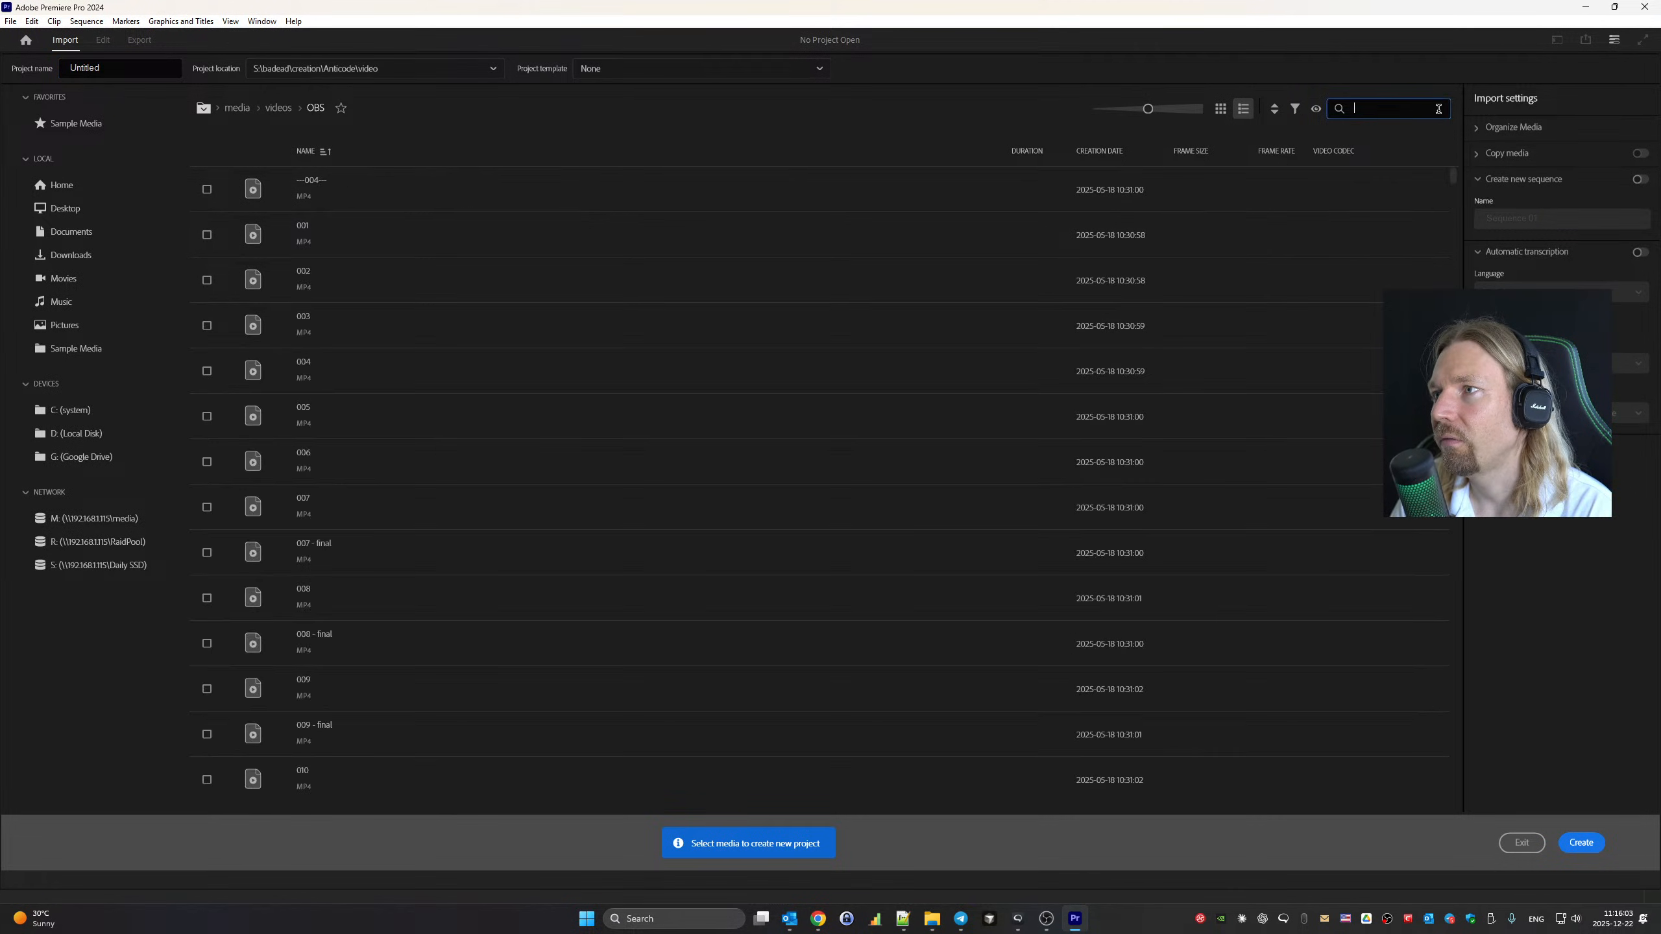
key("ctrl+v")
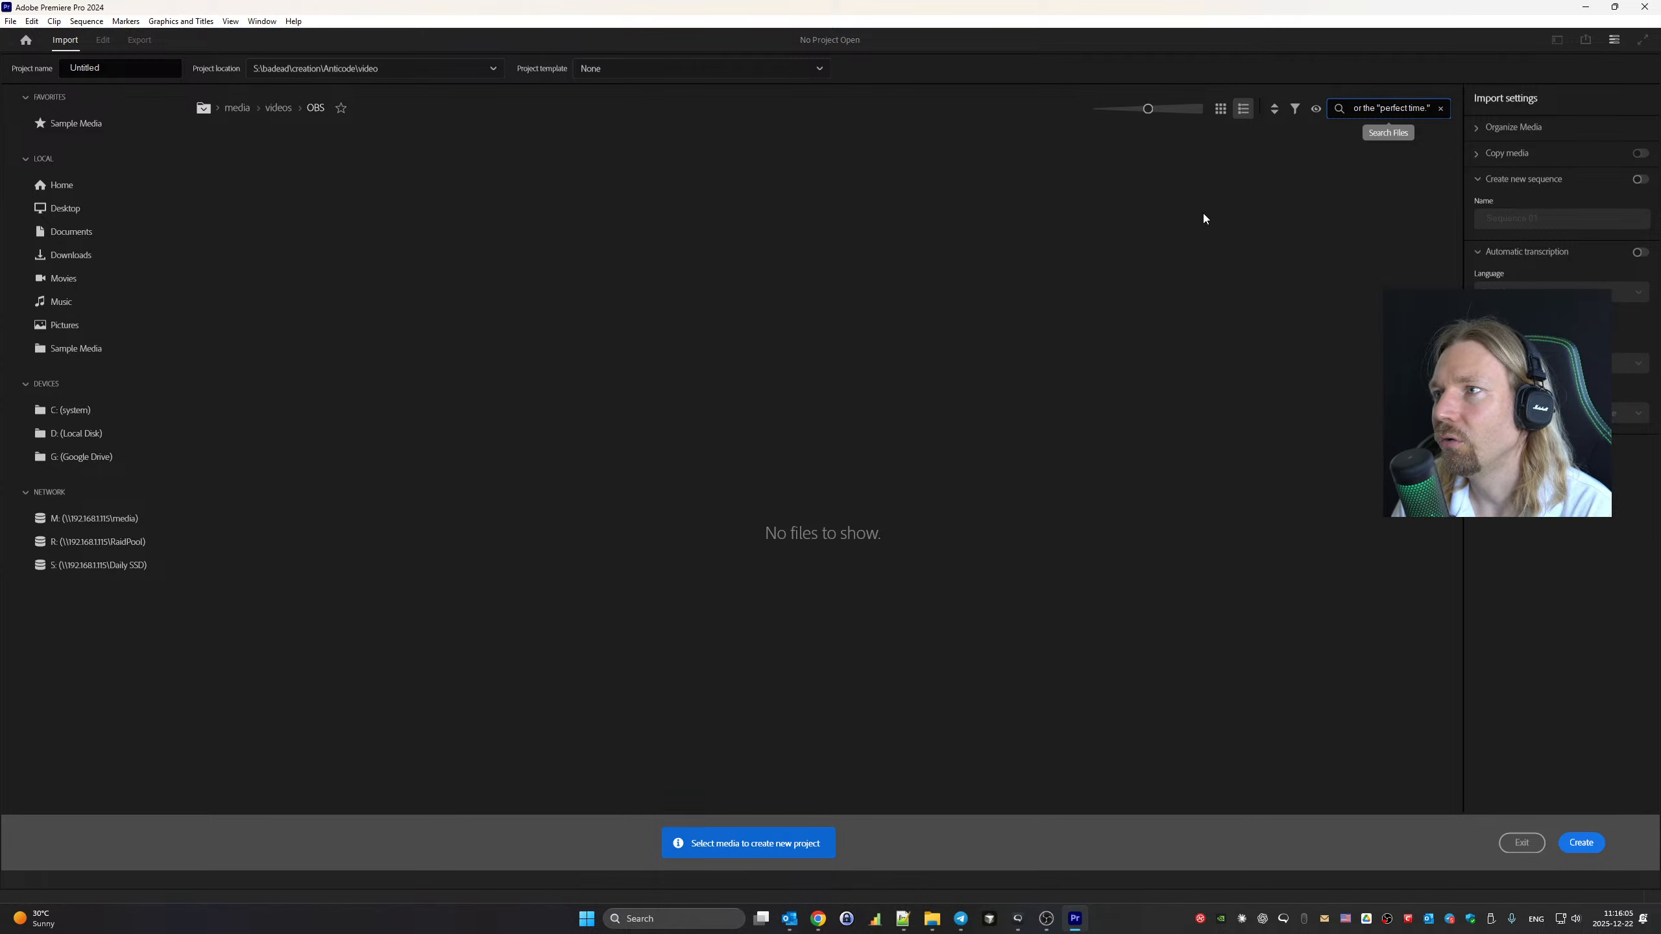
Search the OBS folder for the digital nomad consistency recording and select its MP4 version for import
key("alt+Tab")
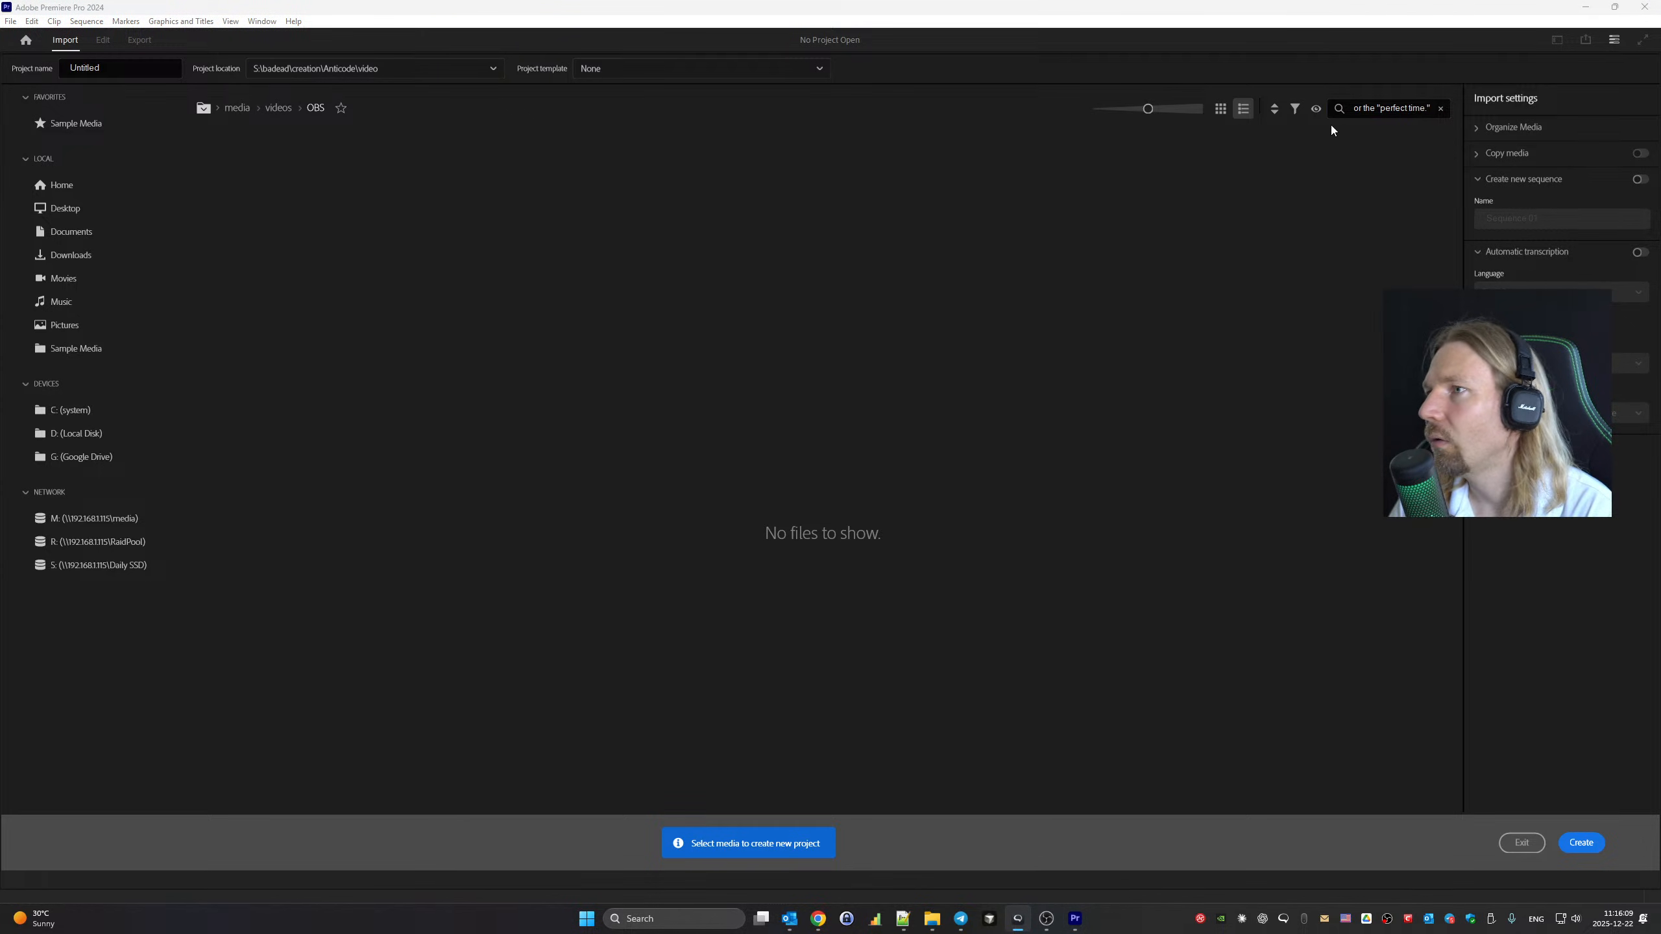
left_click(1439, 109)
key("ctrl+v")
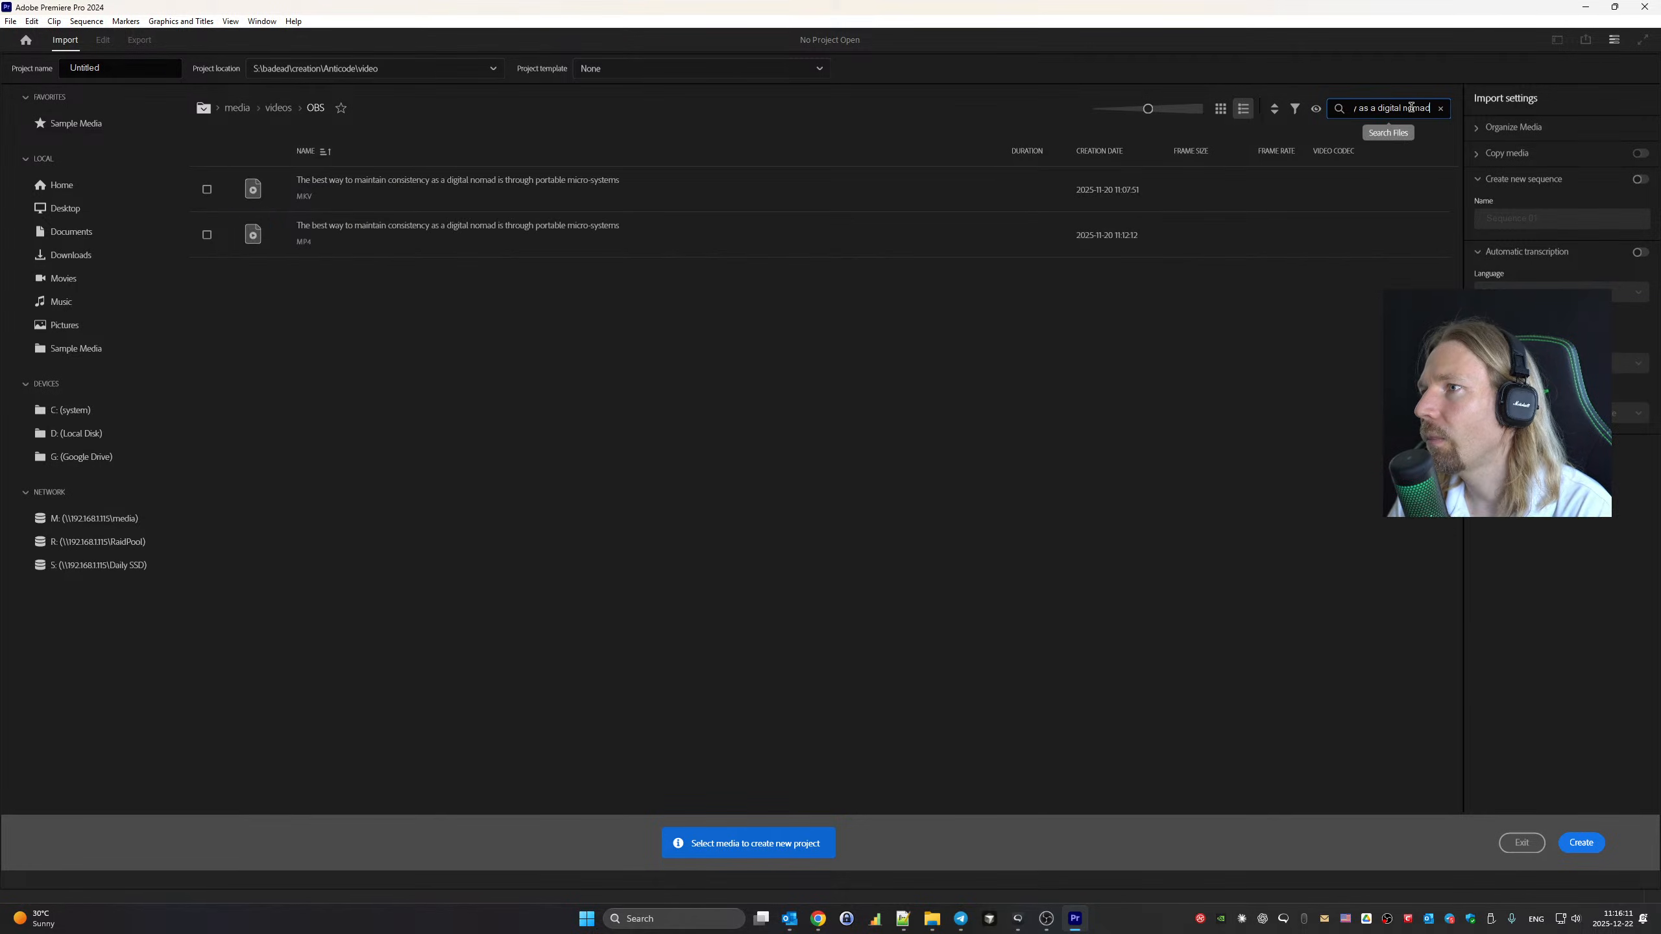
left_click(207, 234)
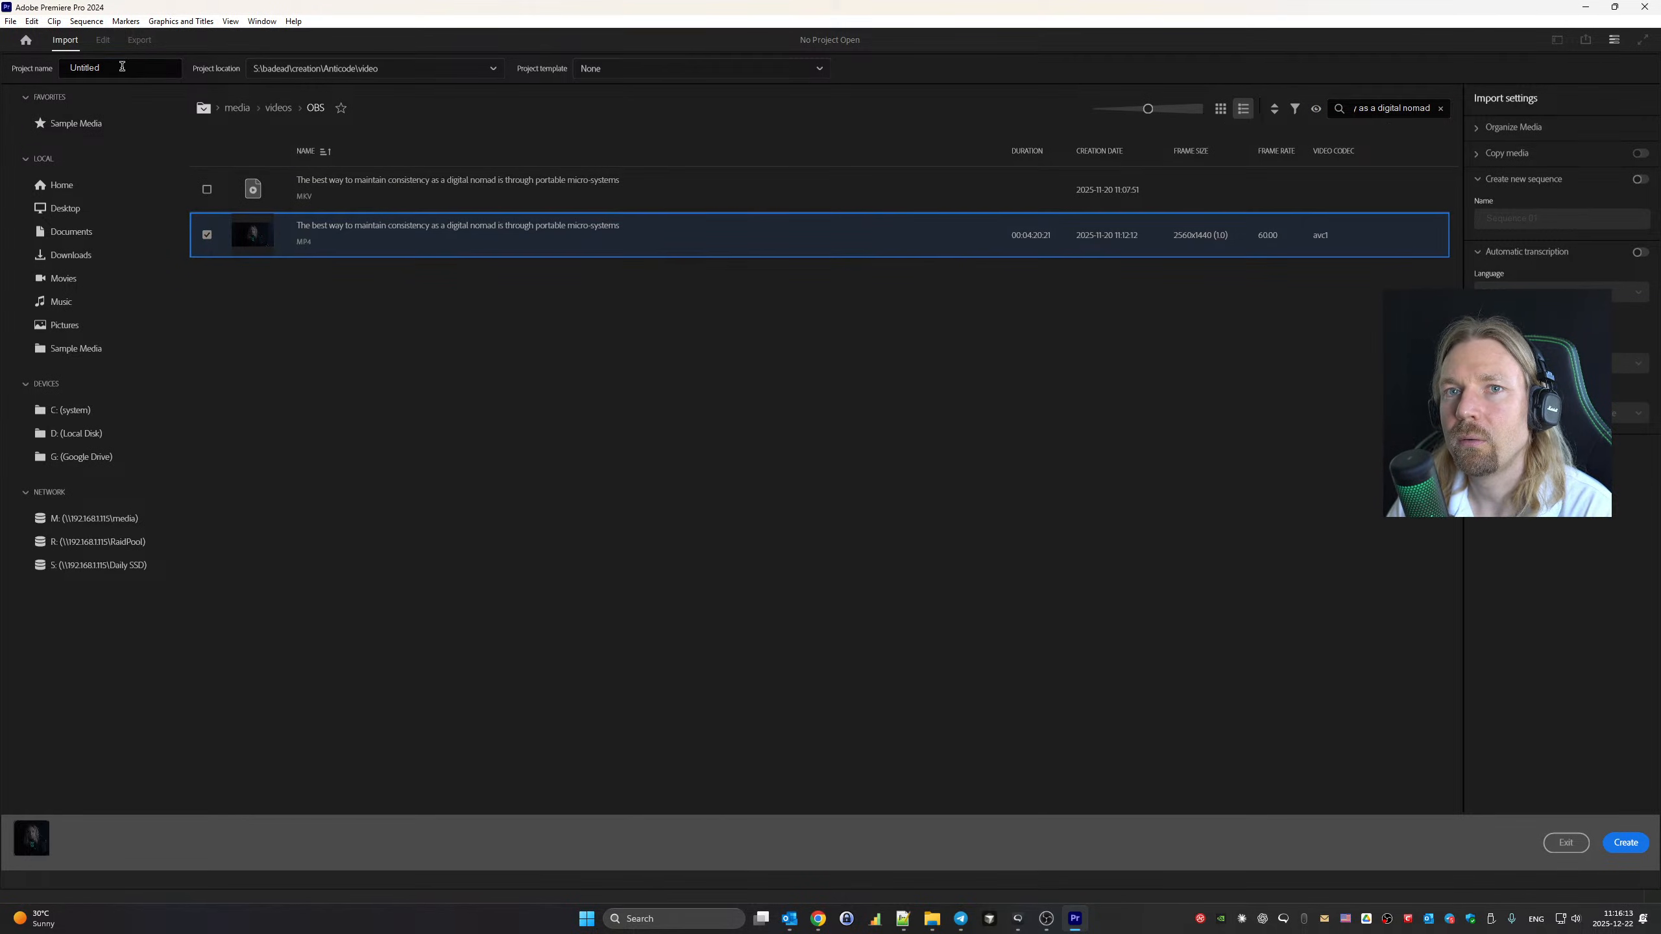
Name the project "The best way to maintain consistency as a digital nomad" and create it
left_click(121, 66)
key("ctrl+v")
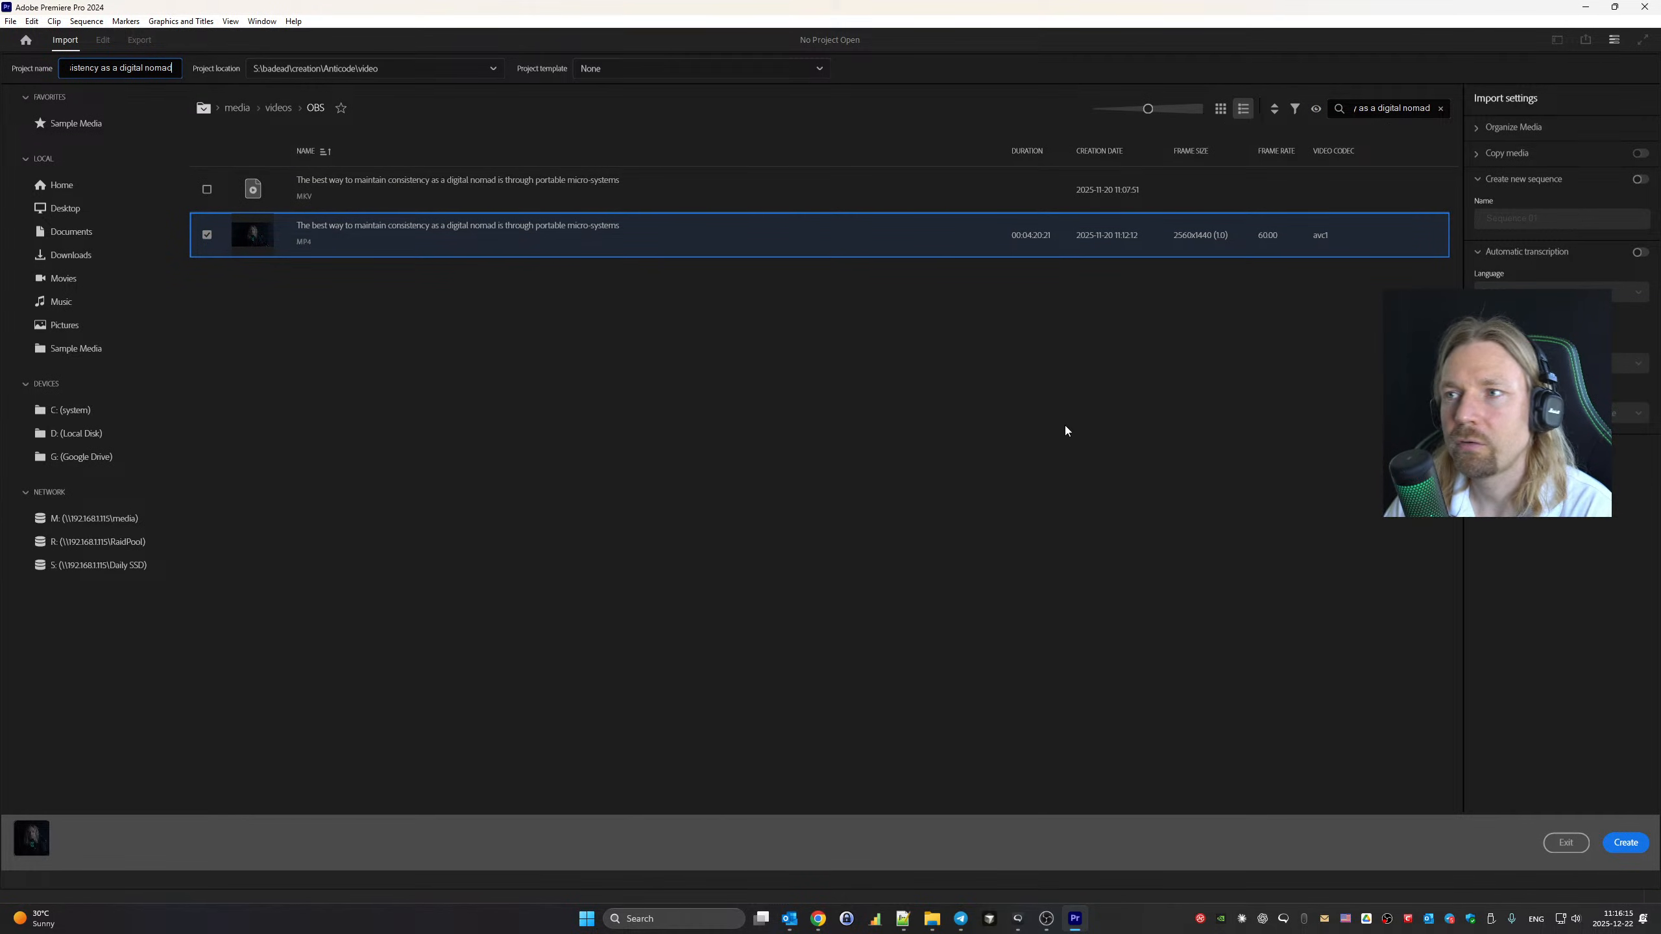
left_click(1611, 843)
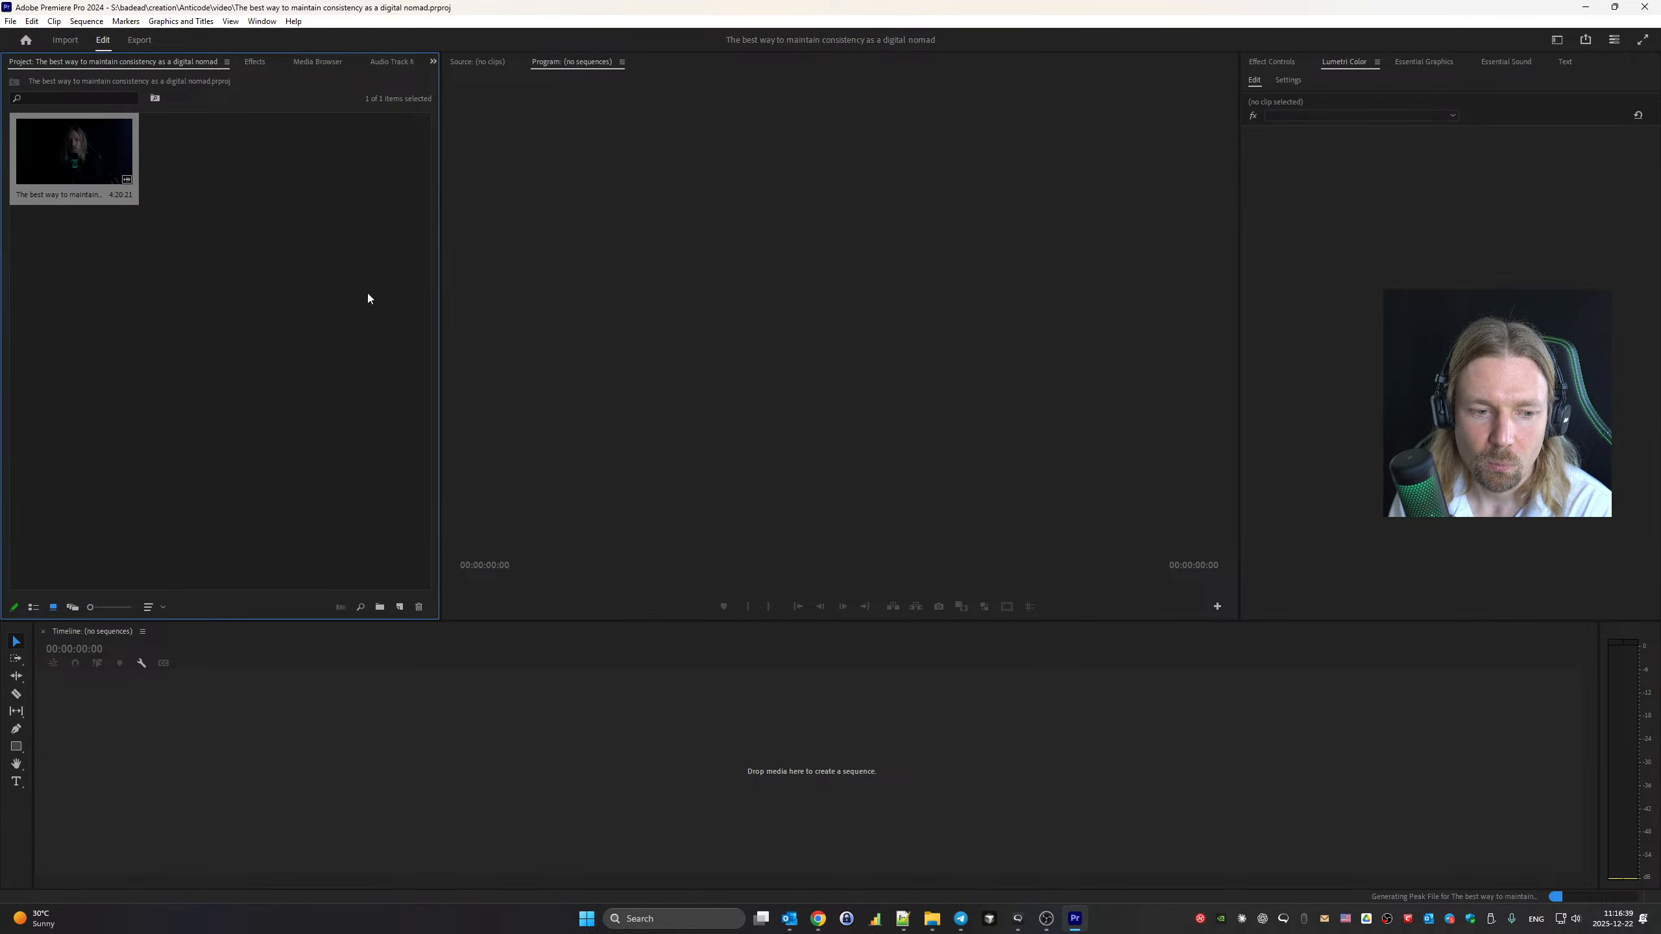
Create a sequence with the custom Shorts OBS preset and place the recording at its start, keeping the existing sequence settings
right_click(316, 220)
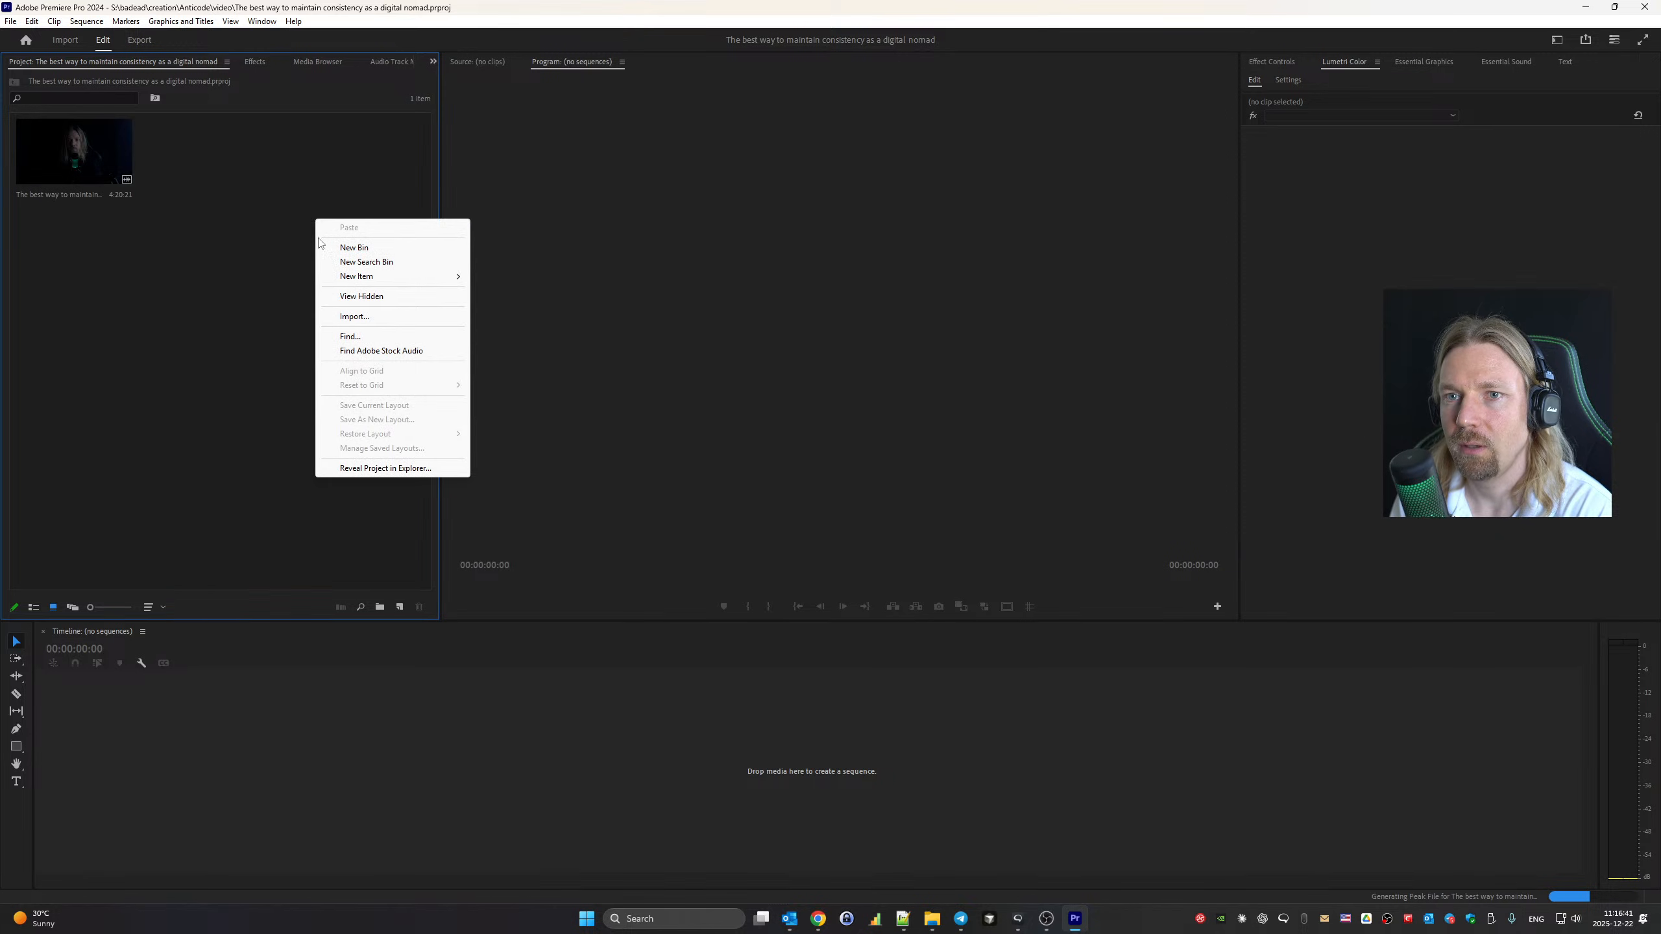
mouse_move(419, 276)
left_click(521, 280)
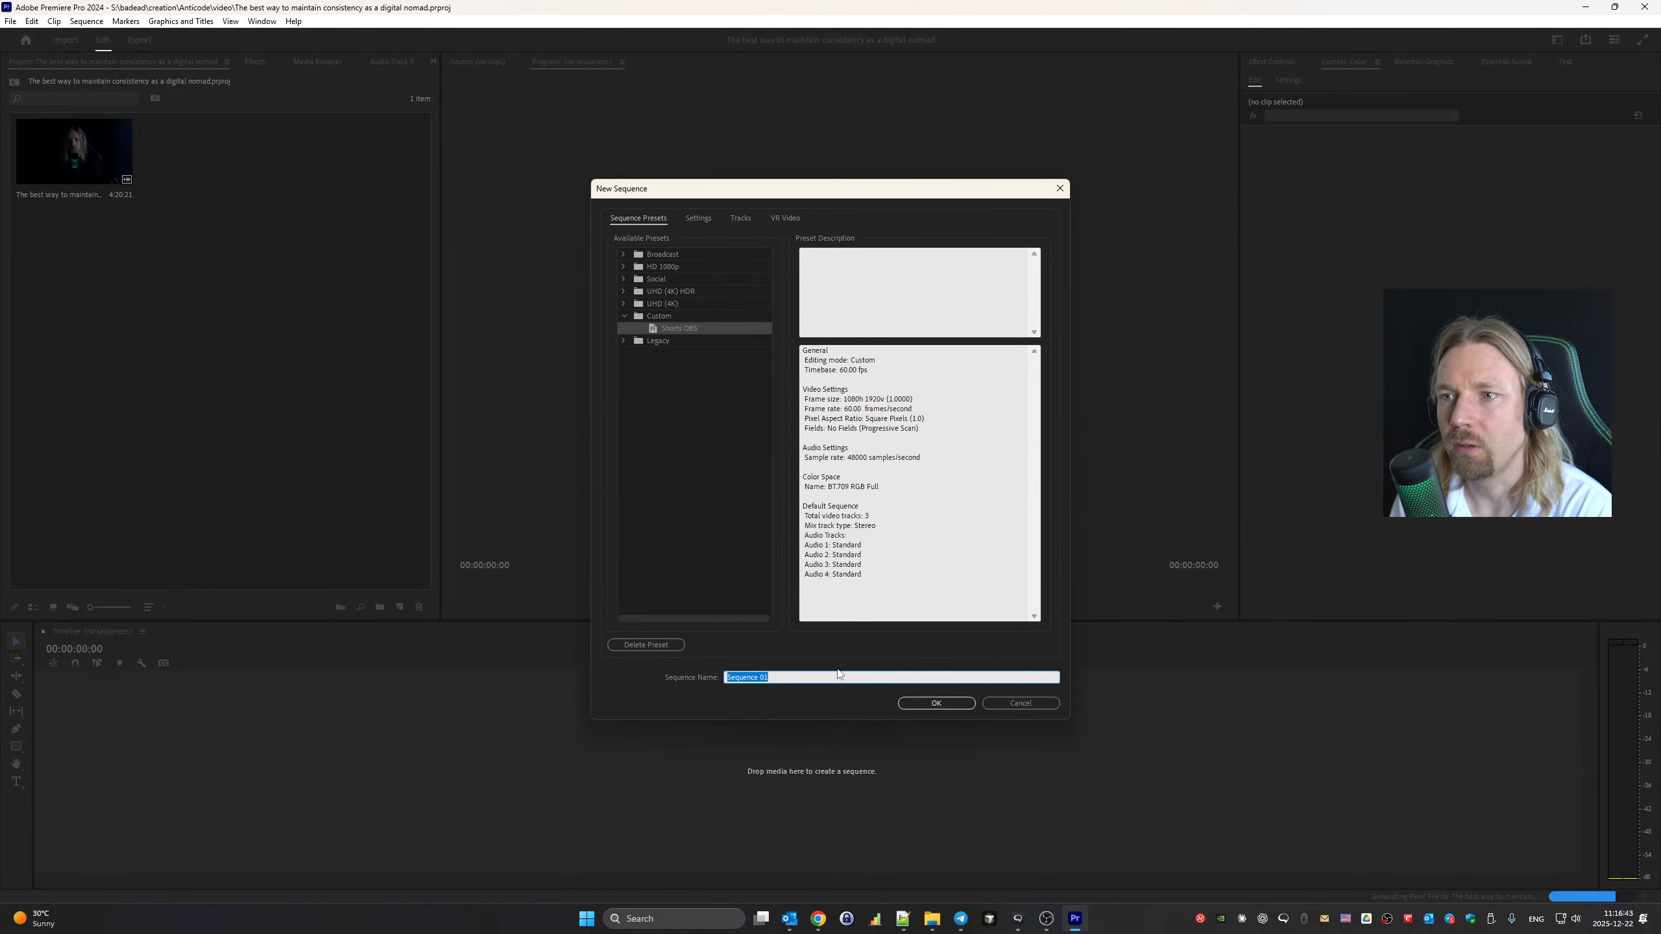
left_click(936, 703)
left_click_drag(74, 151, 178, 761)
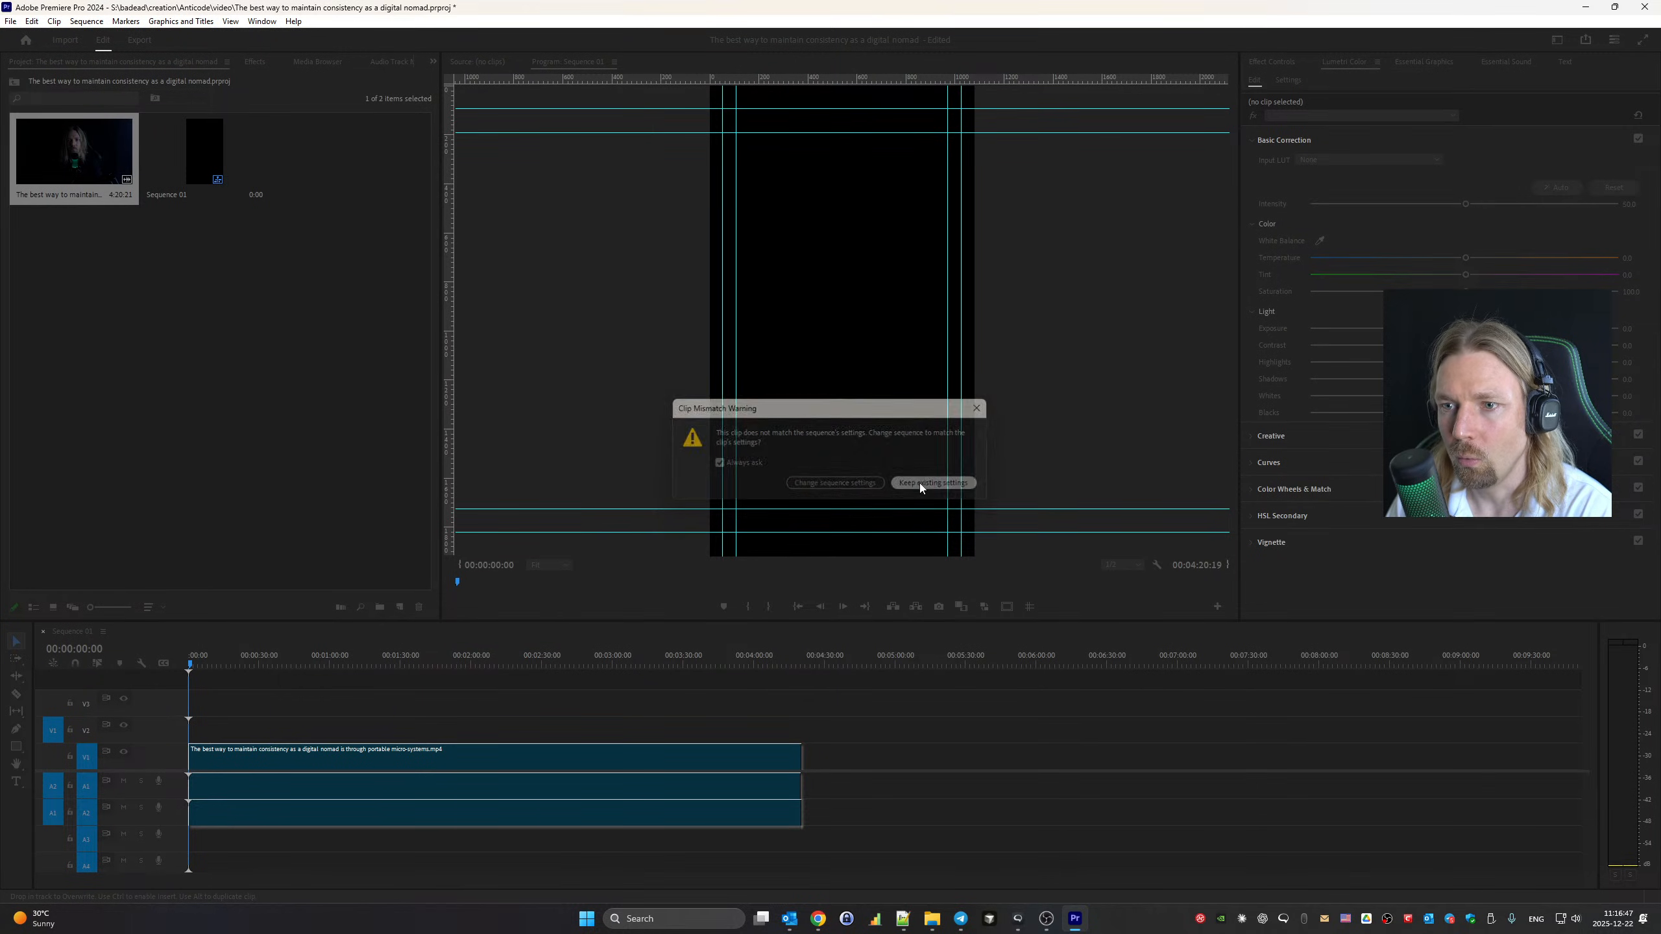
left_click(919, 482)
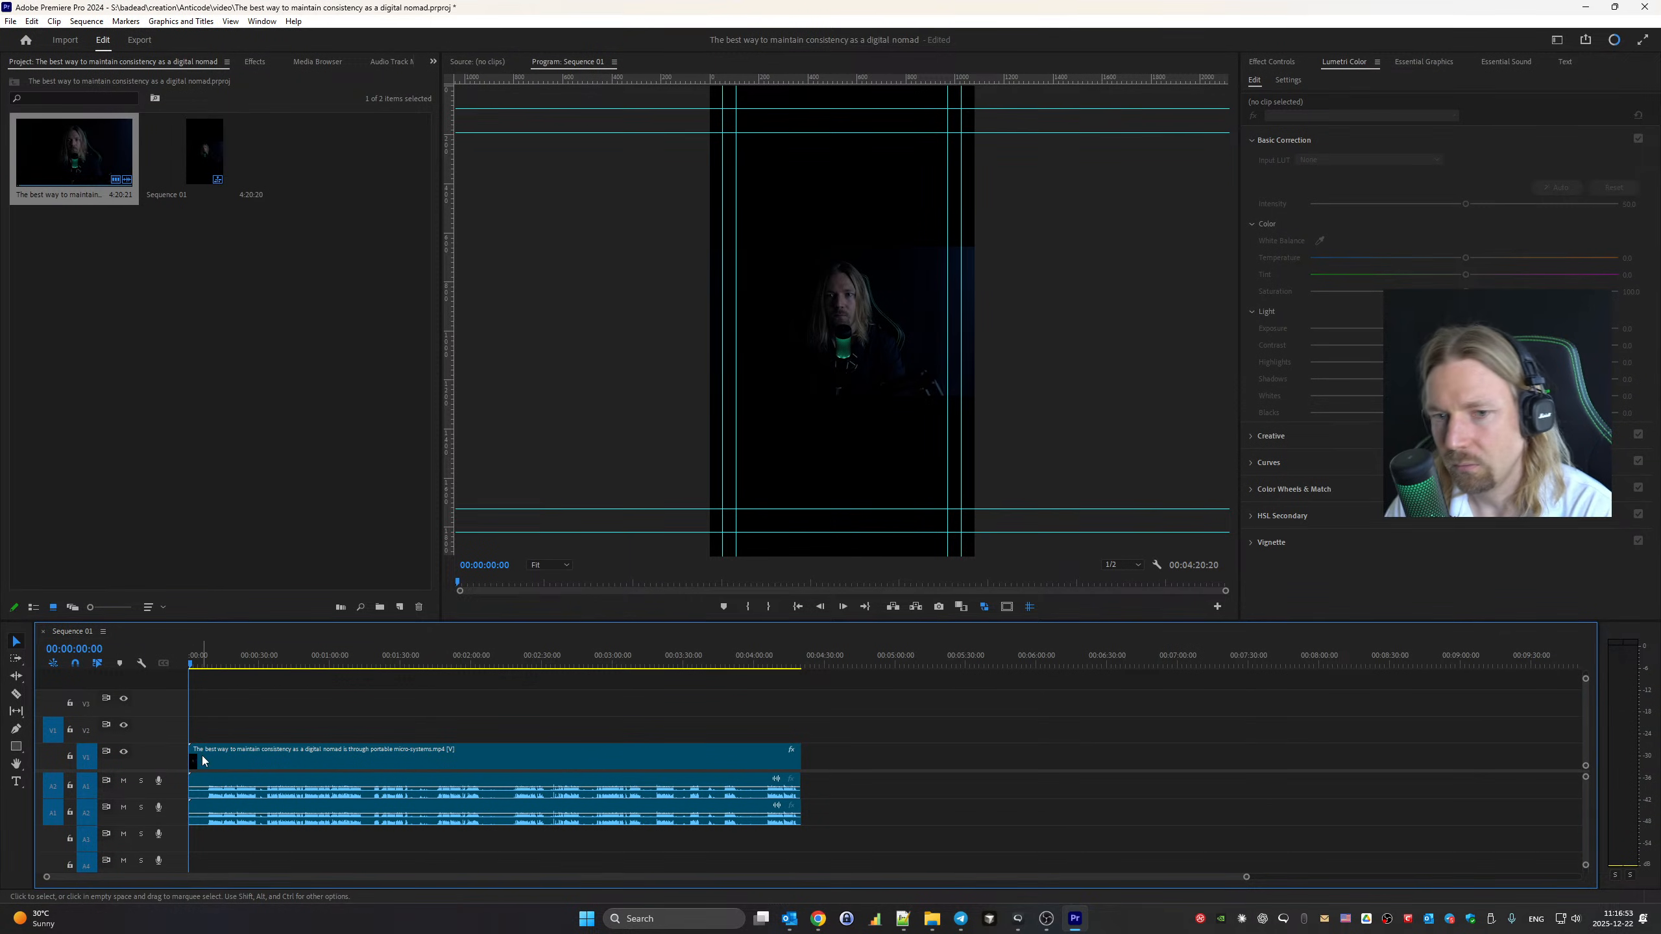
Ripple-trim about 5 seconds off the start of the recording on the timeline
key("b")
left_click_drag(193, 756, 203, 756)
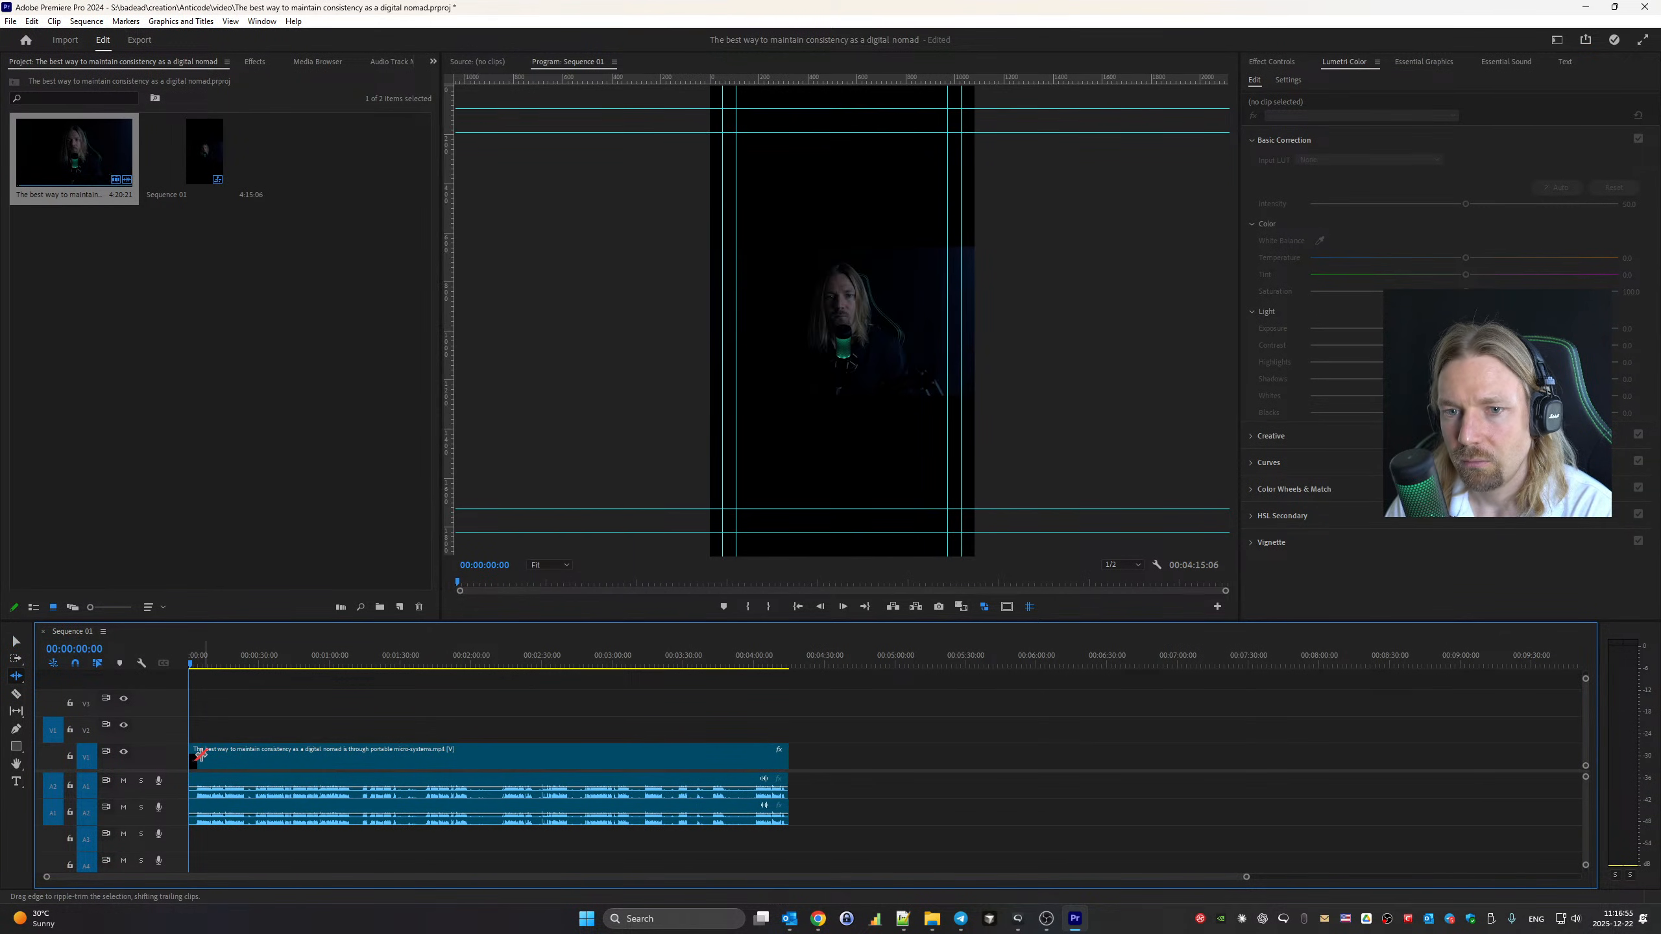
key("v")
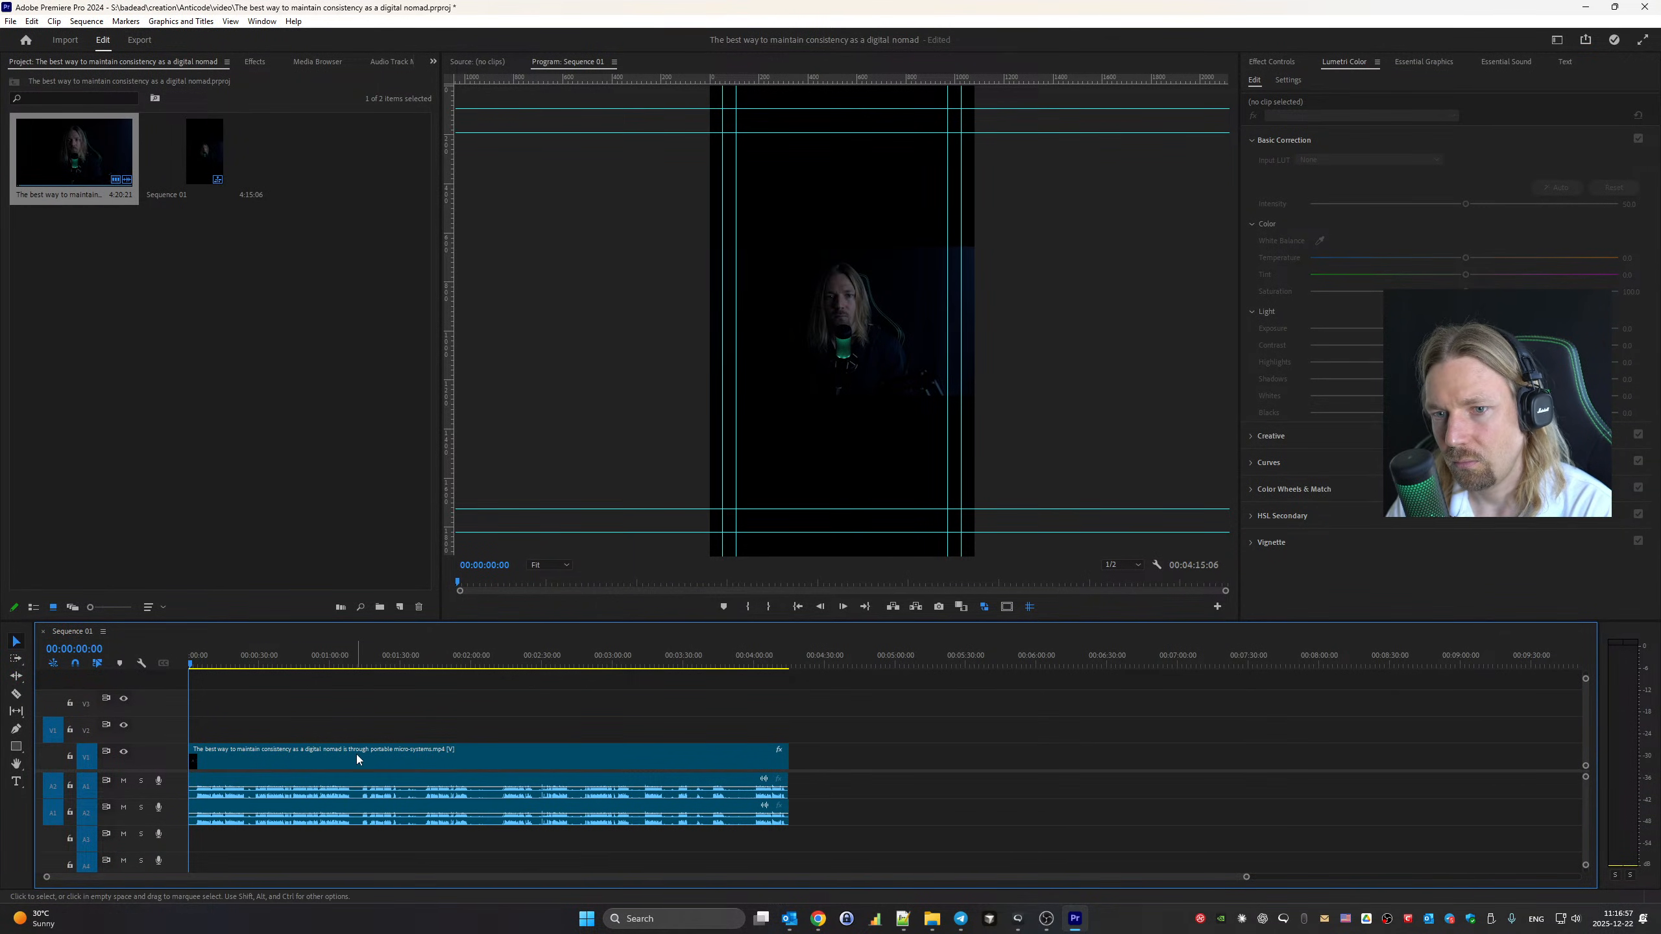
Unlink the clip's video and audio, delete the second audio track's clip, and link the video with the remaining audio
right_click(357, 756)
left_click(394, 256)
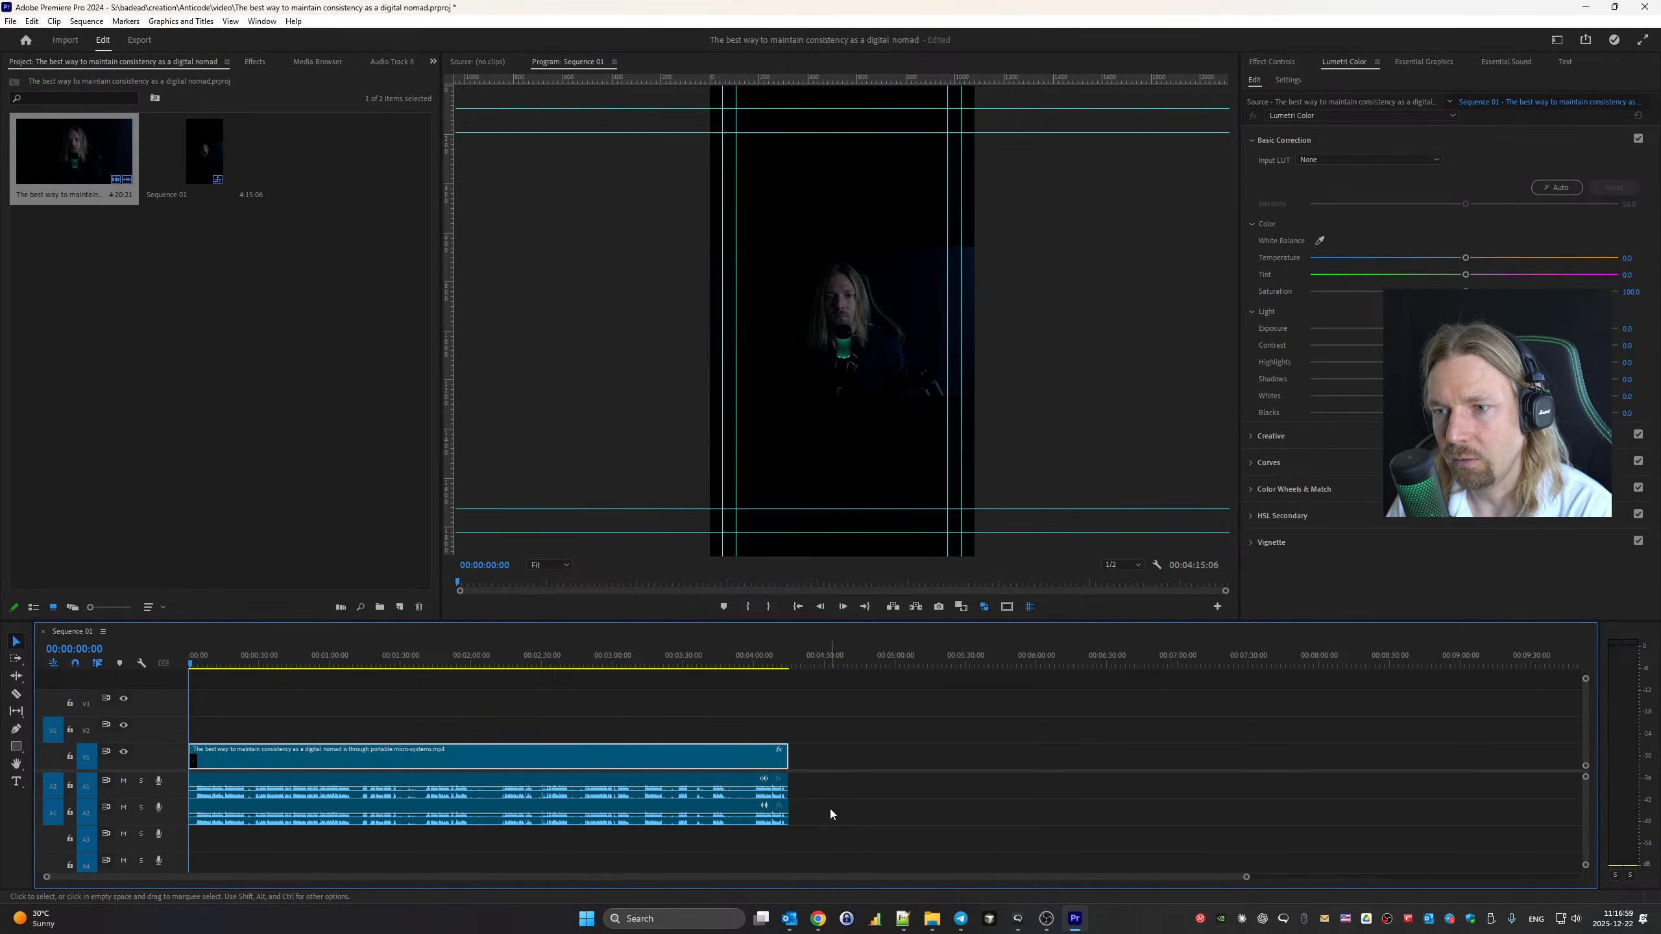
left_click_drag(831, 808, 739, 847)
key("Delete")
left_click_drag(835, 726, 688, 858)
right_click(613, 761)
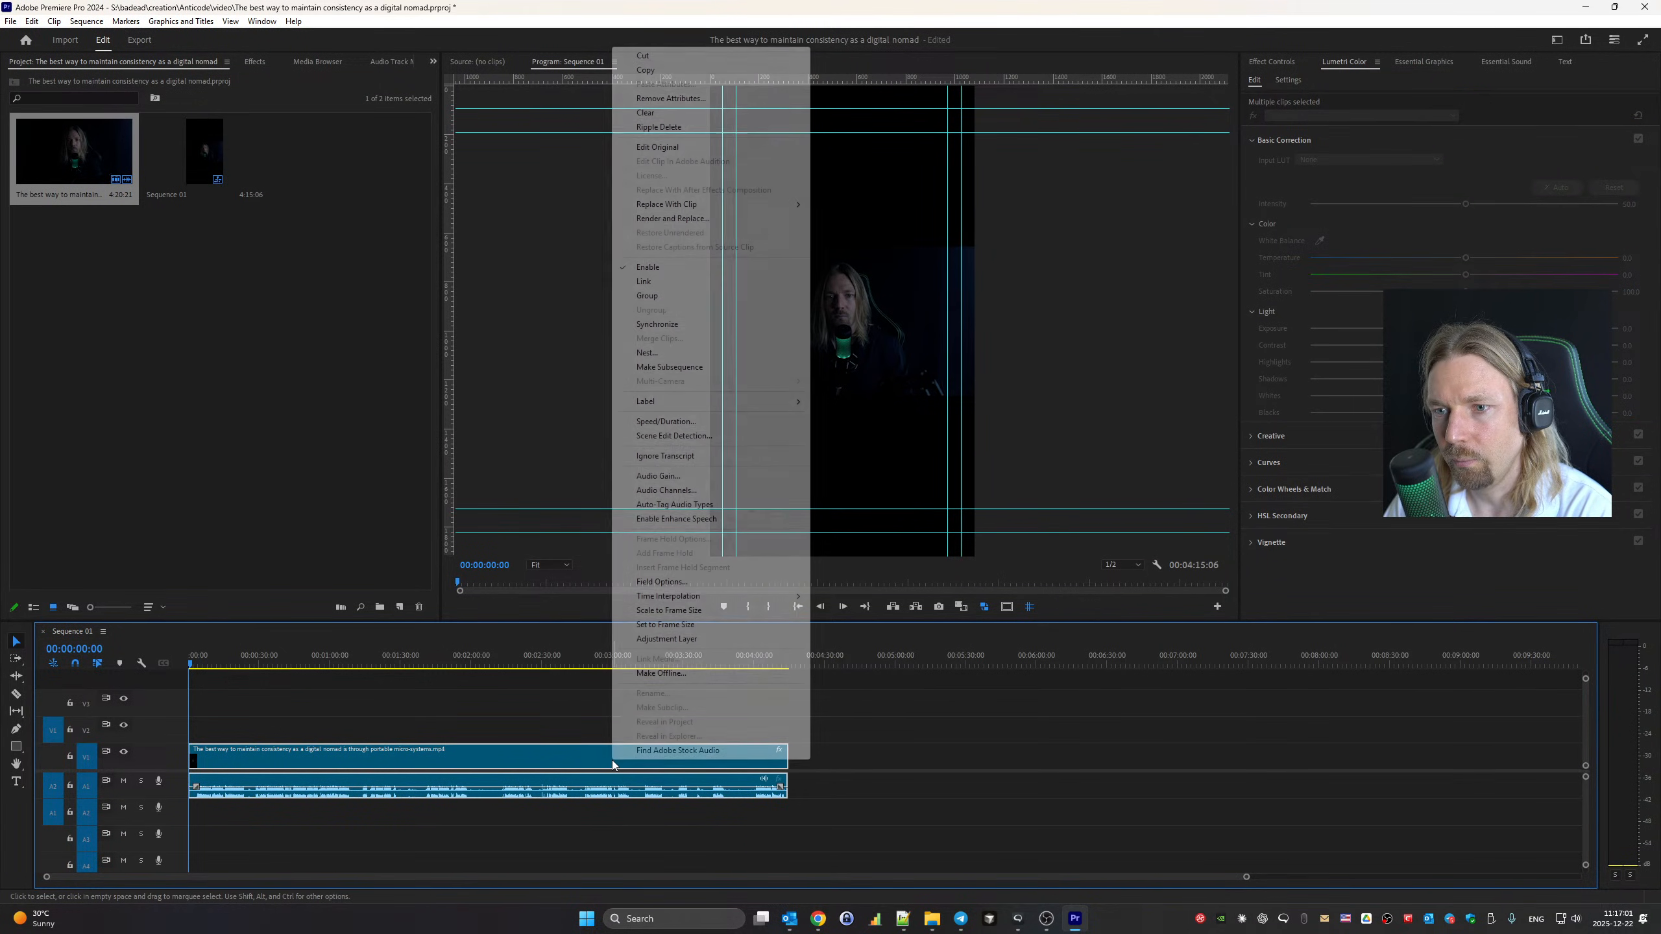
left_click(686, 283)
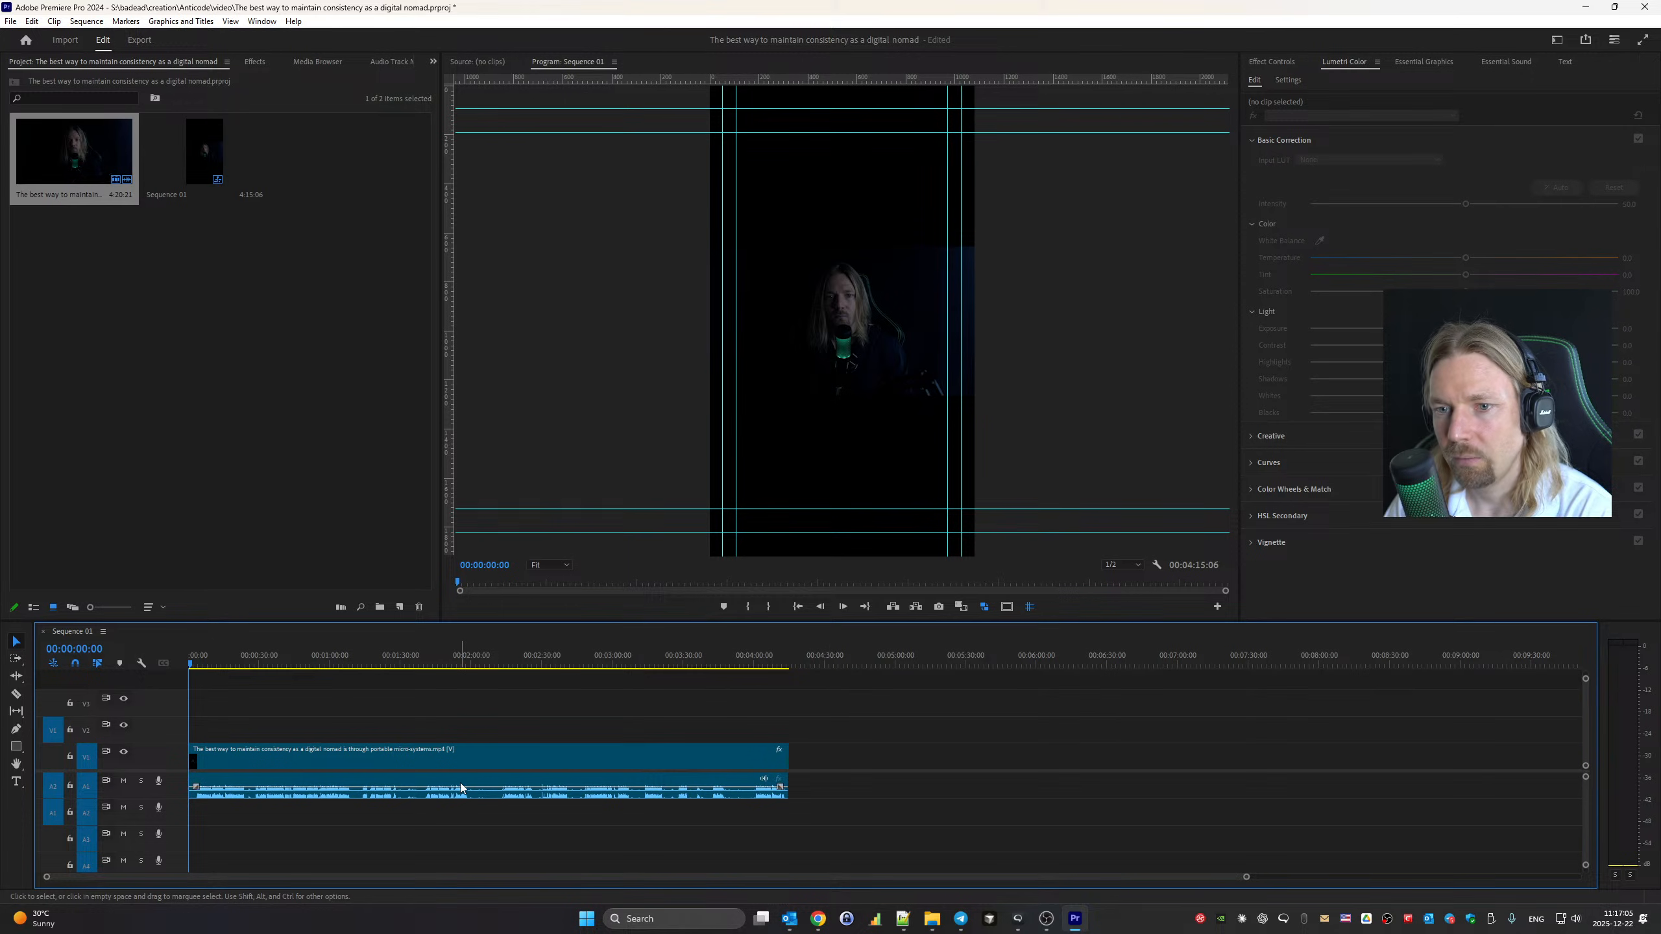
Set the clip's scale to 134 so it fills the vertical frame
left_click(588, 744)
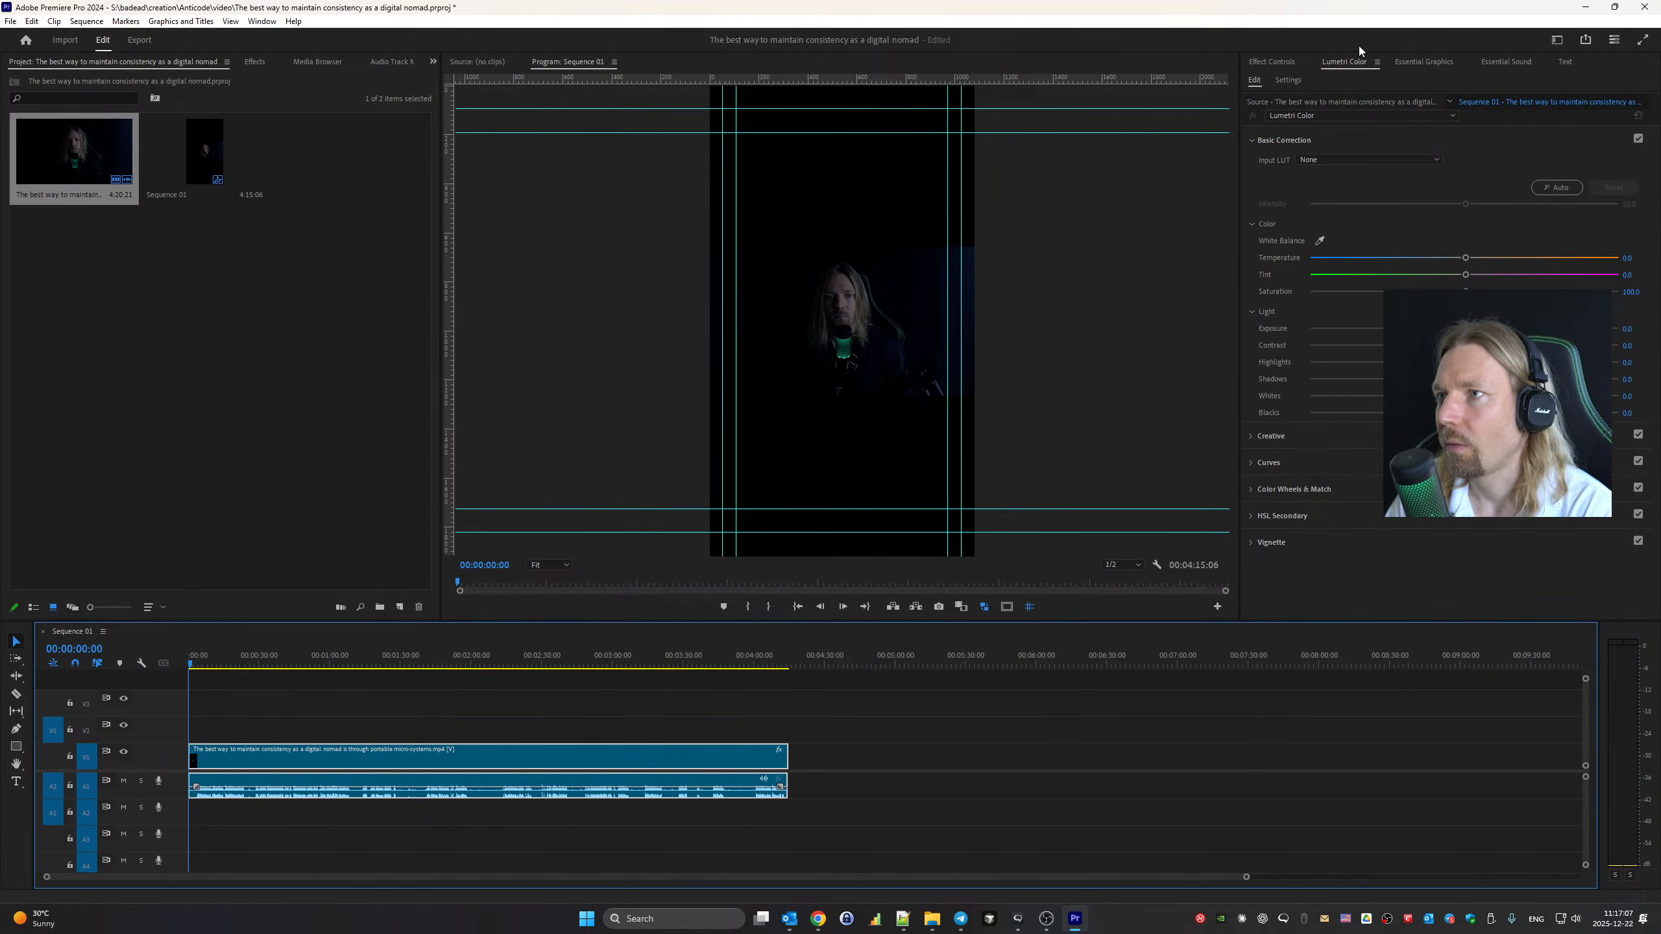
left_click(1271, 61)
left_click(1362, 140)
type("134")
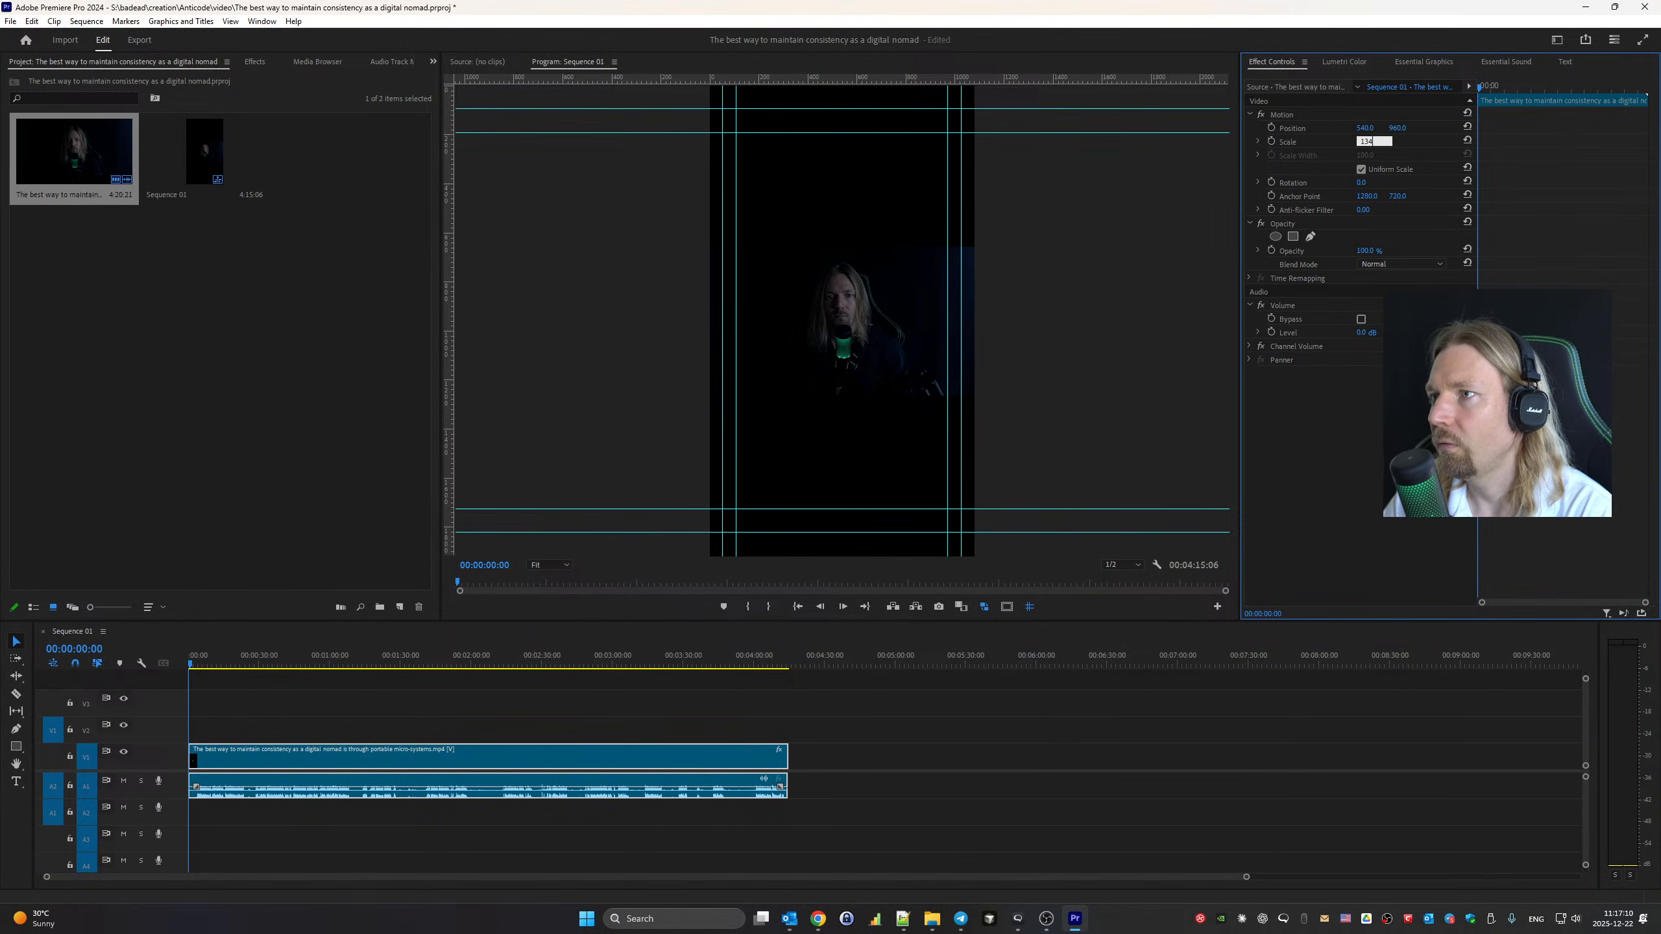
key("Return")
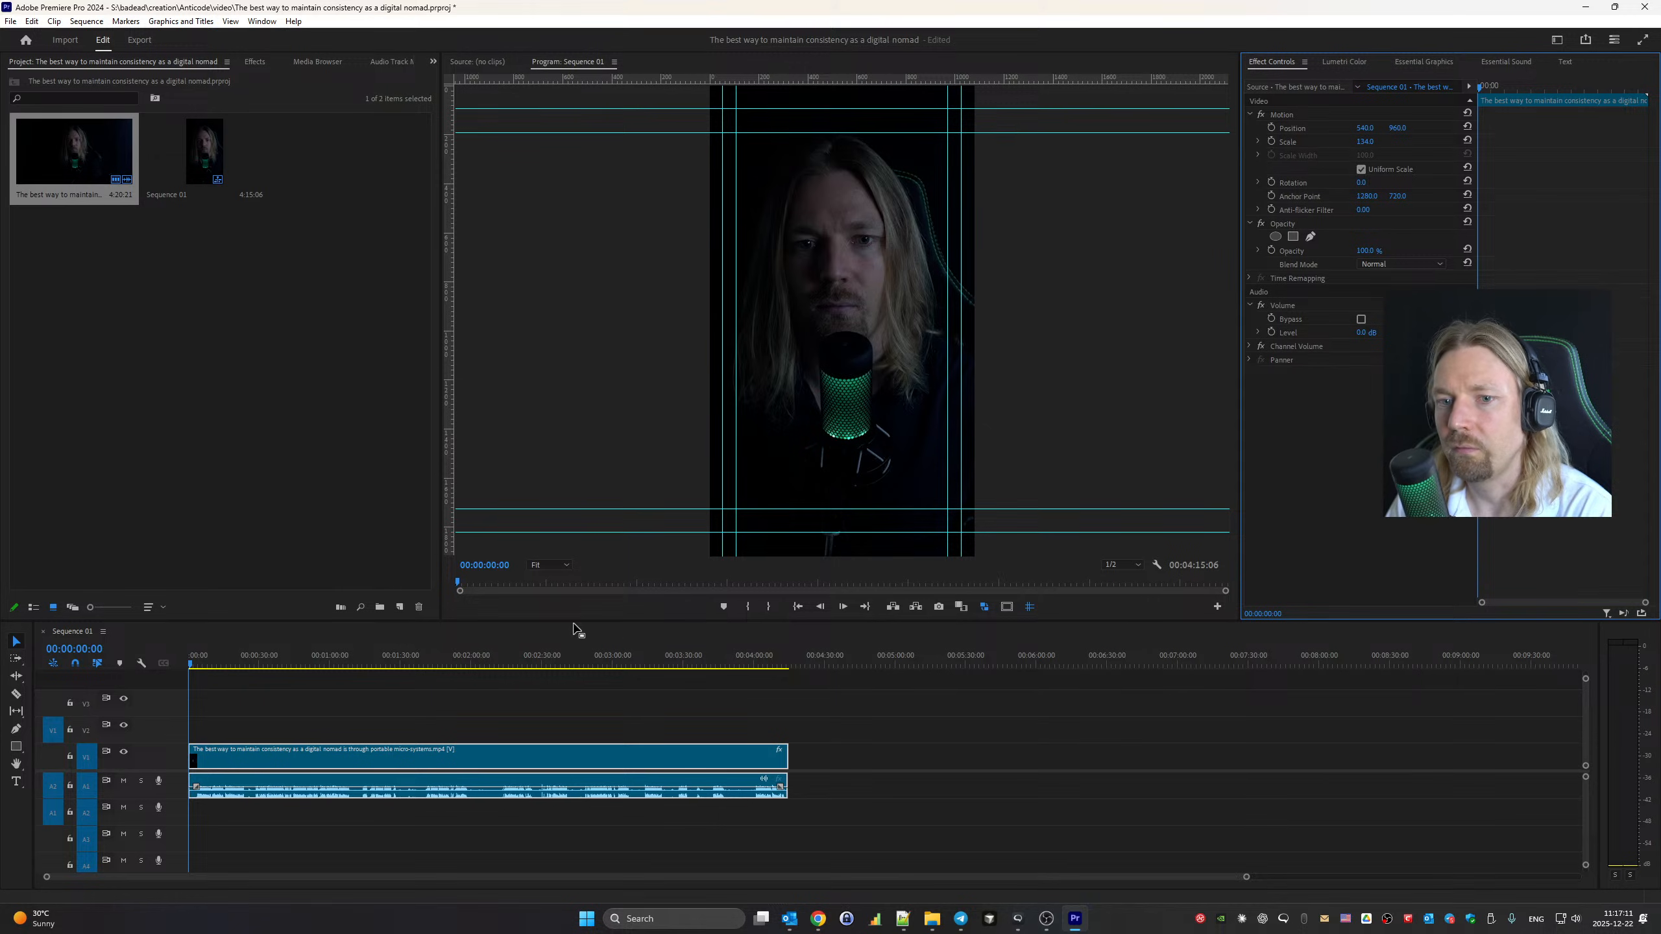
Ripple-trim another 3.5 seconds or so off the clip's start, up to where the speech begins in the waveform
left_click(296, 673)
left_click_drag(293, 648, 205, 655)
key("Home")
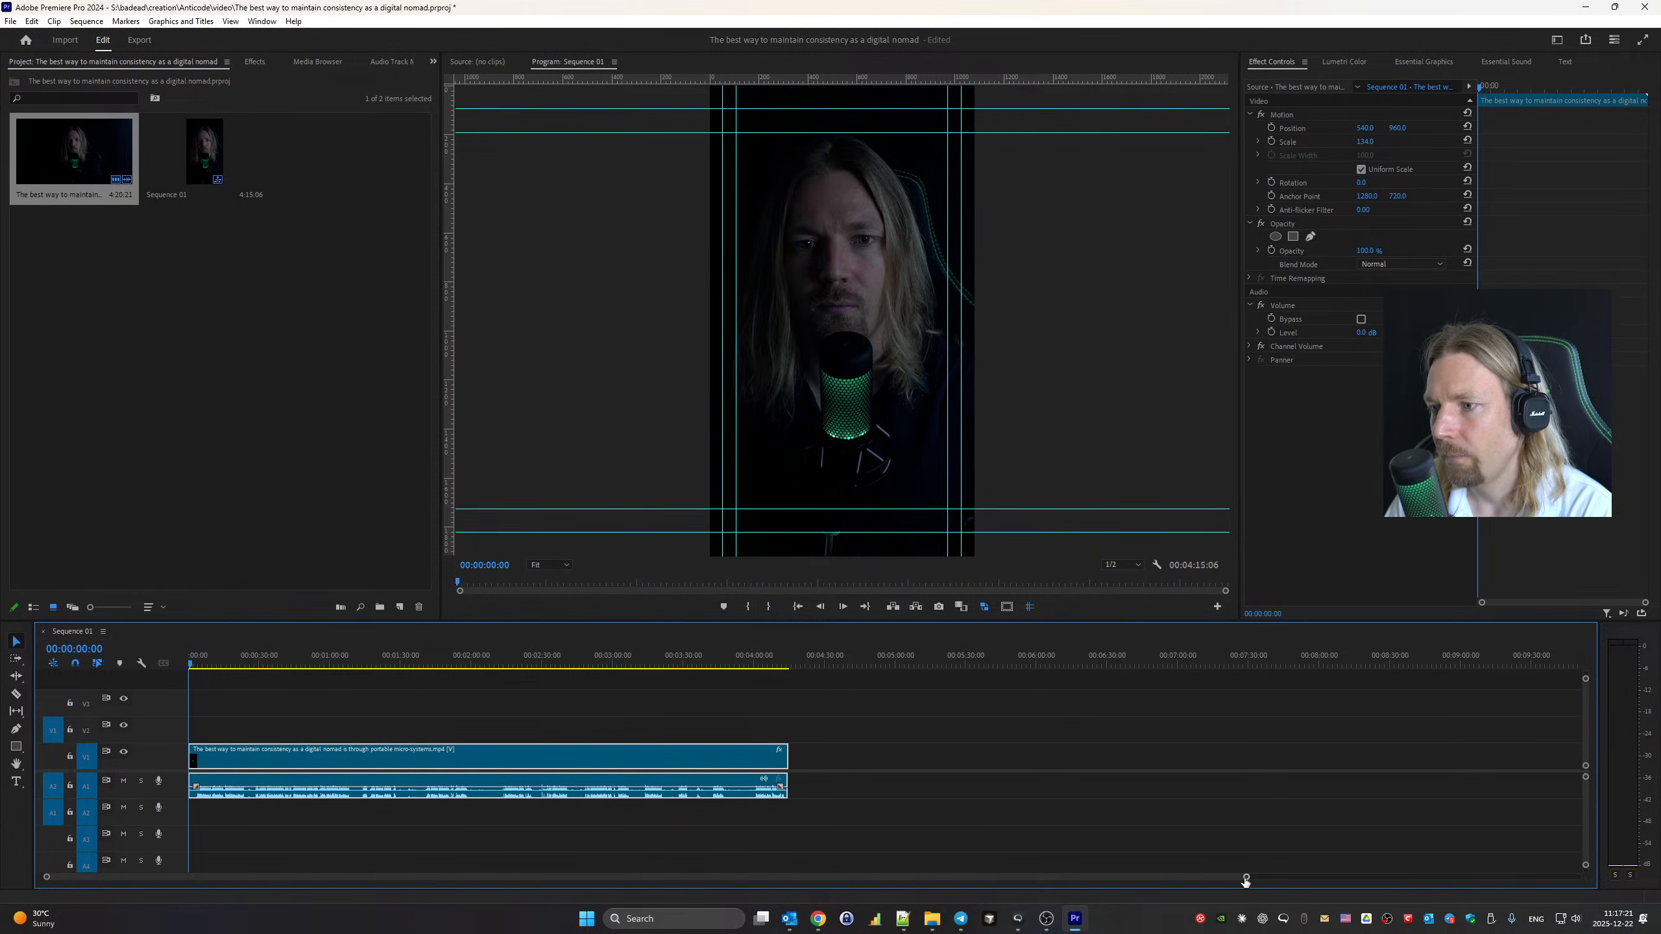
left_click_drag(1246, 878, 754, 880)
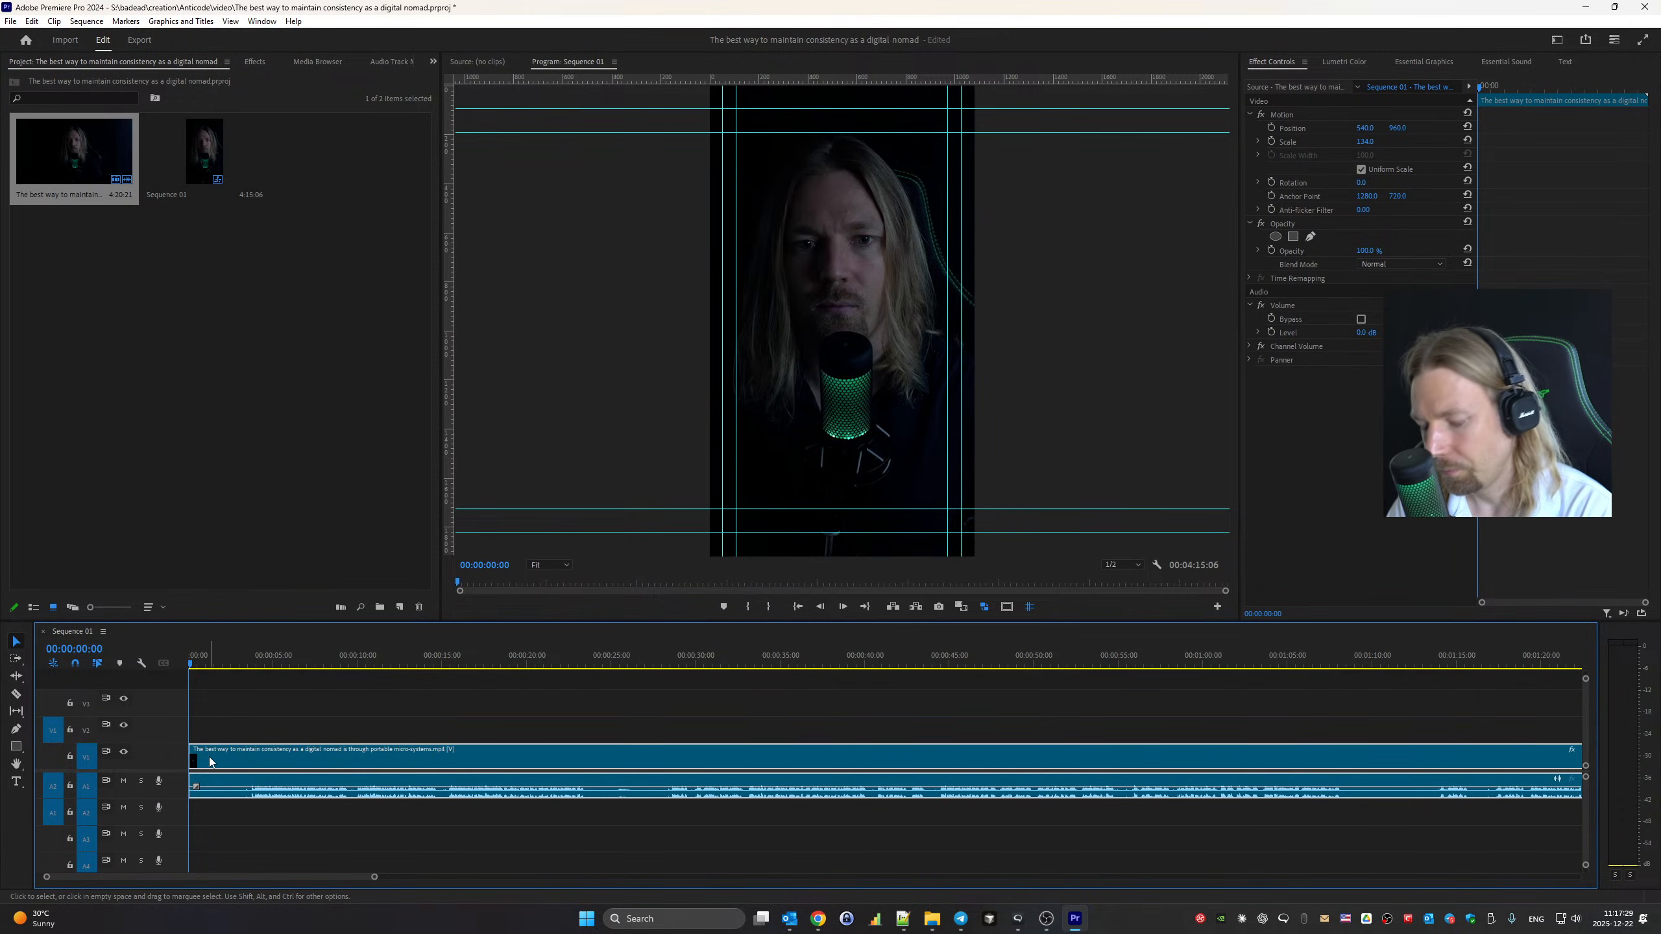
left_click_drag(198, 750, 251, 760)
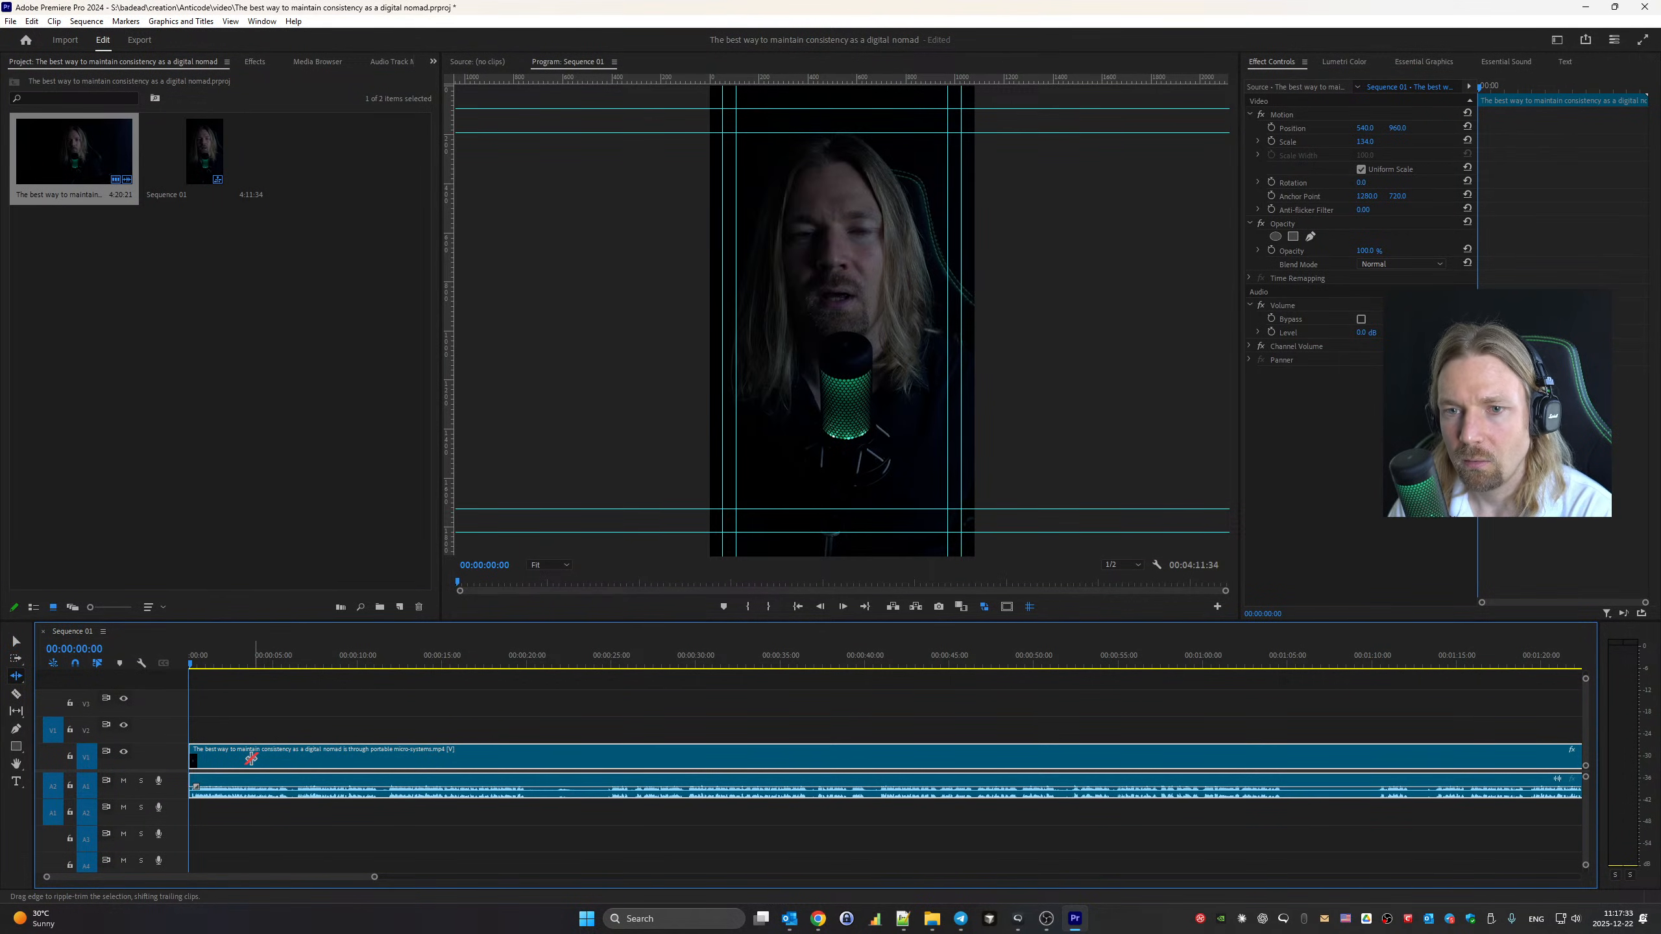
Play the sequence from the start and split the clip at about 6, 11.5 and 20 seconds
key("space")
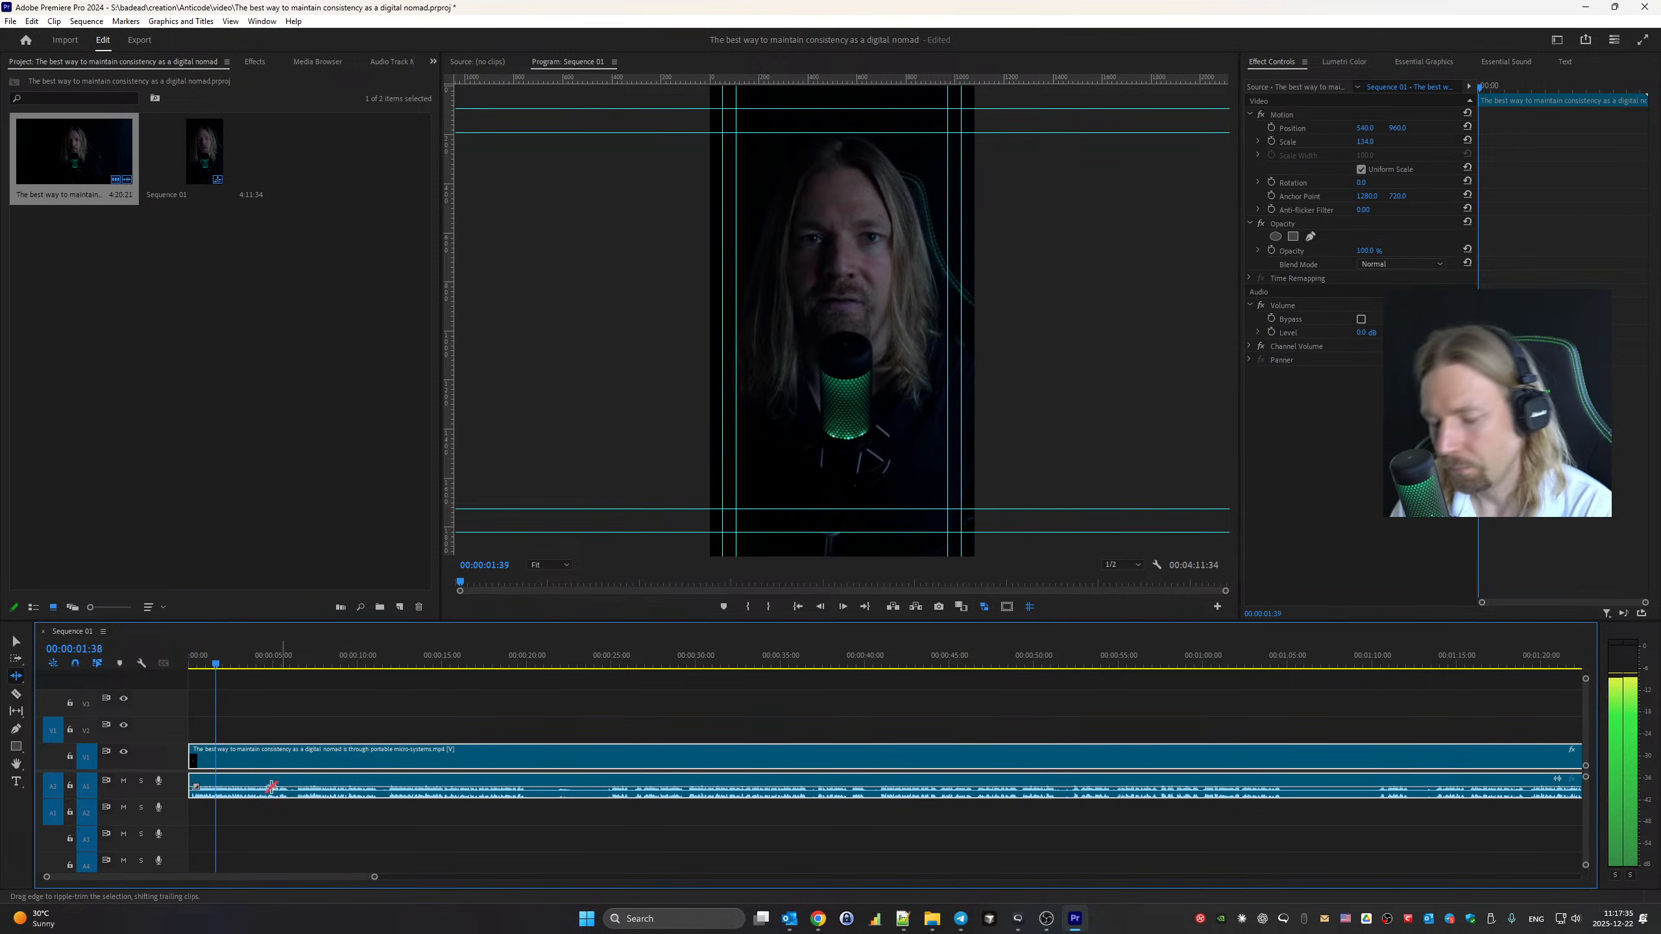
key("c")
left_click_drag(373, 877, 347, 880)
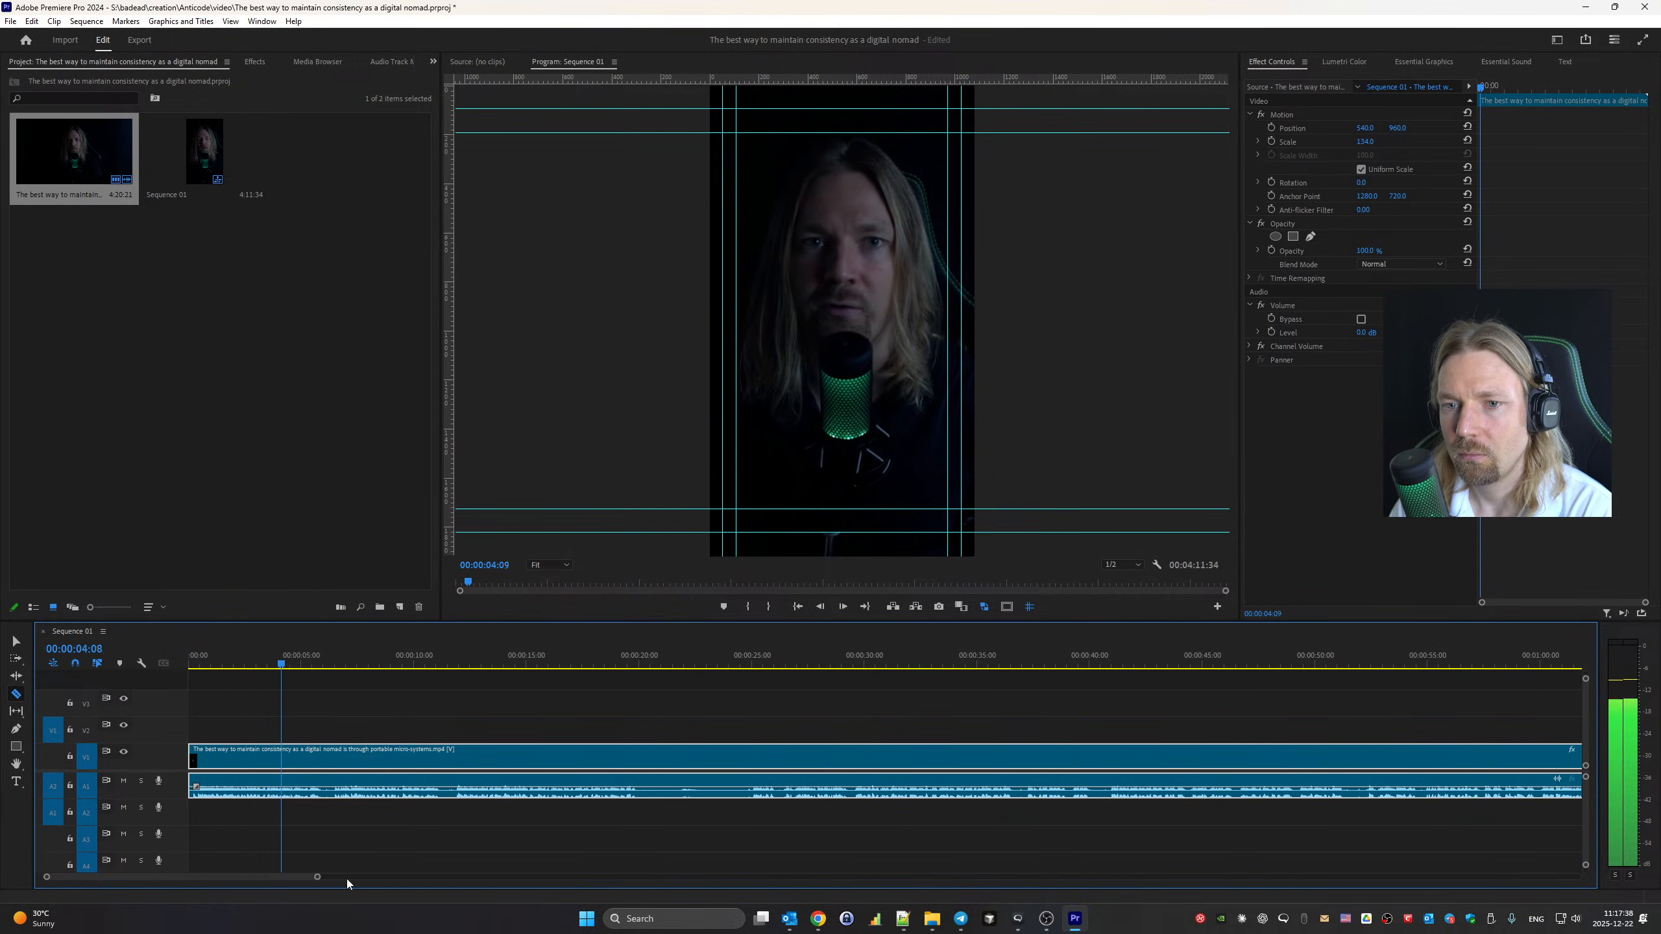
left_click(329, 754)
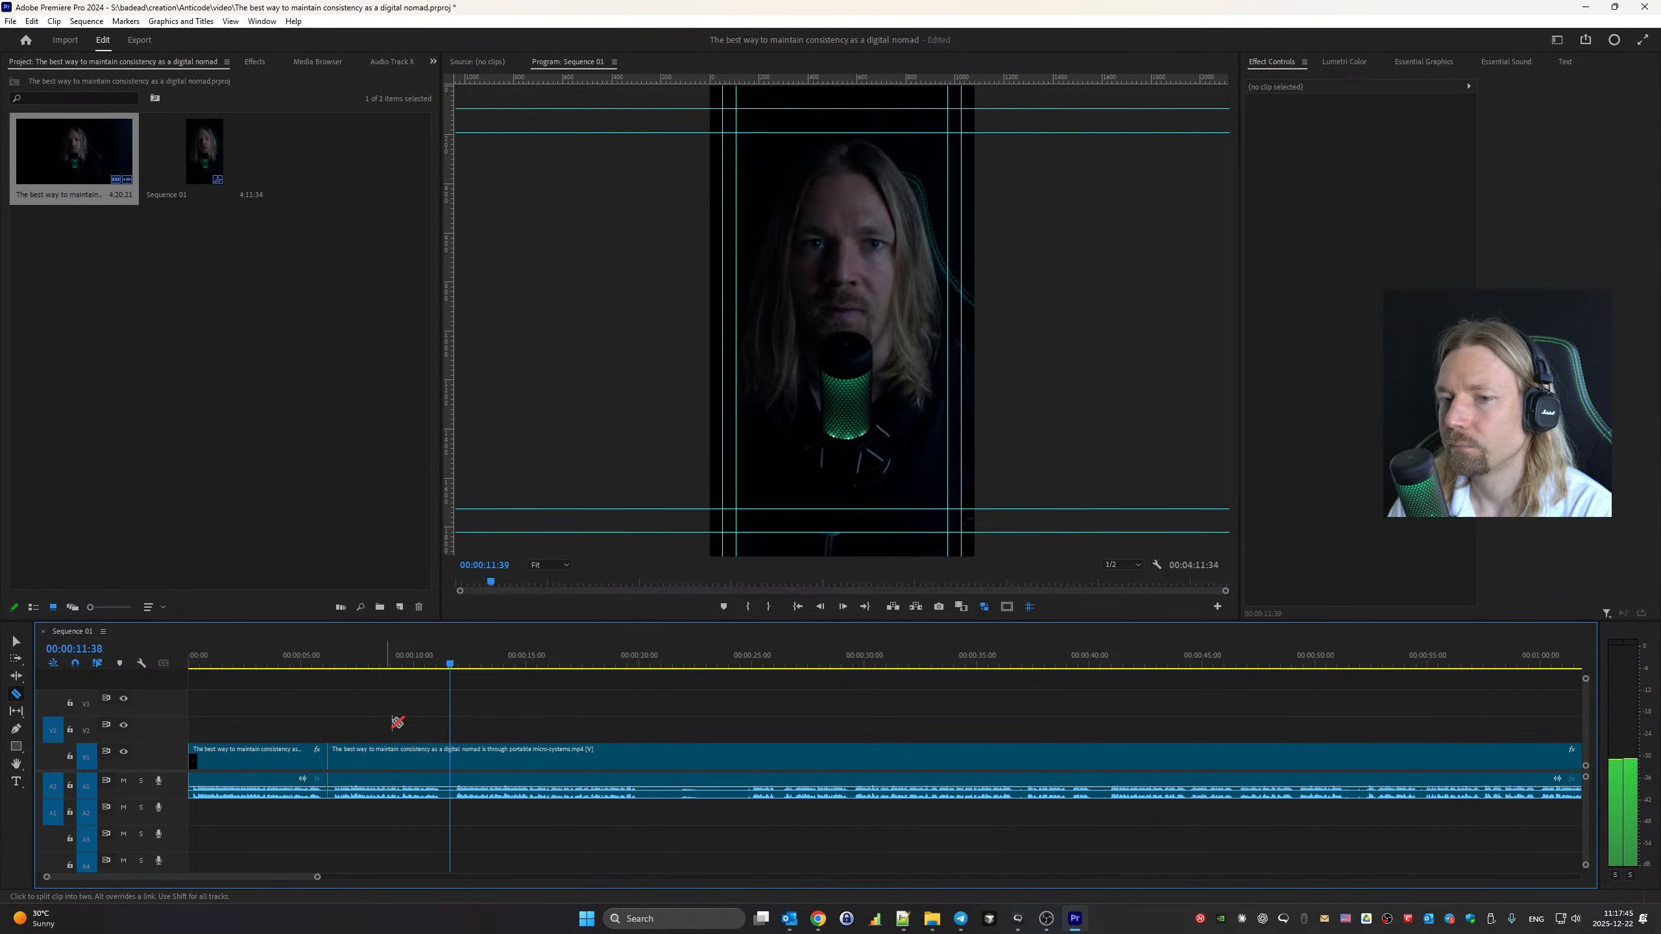
left_click(449, 756)
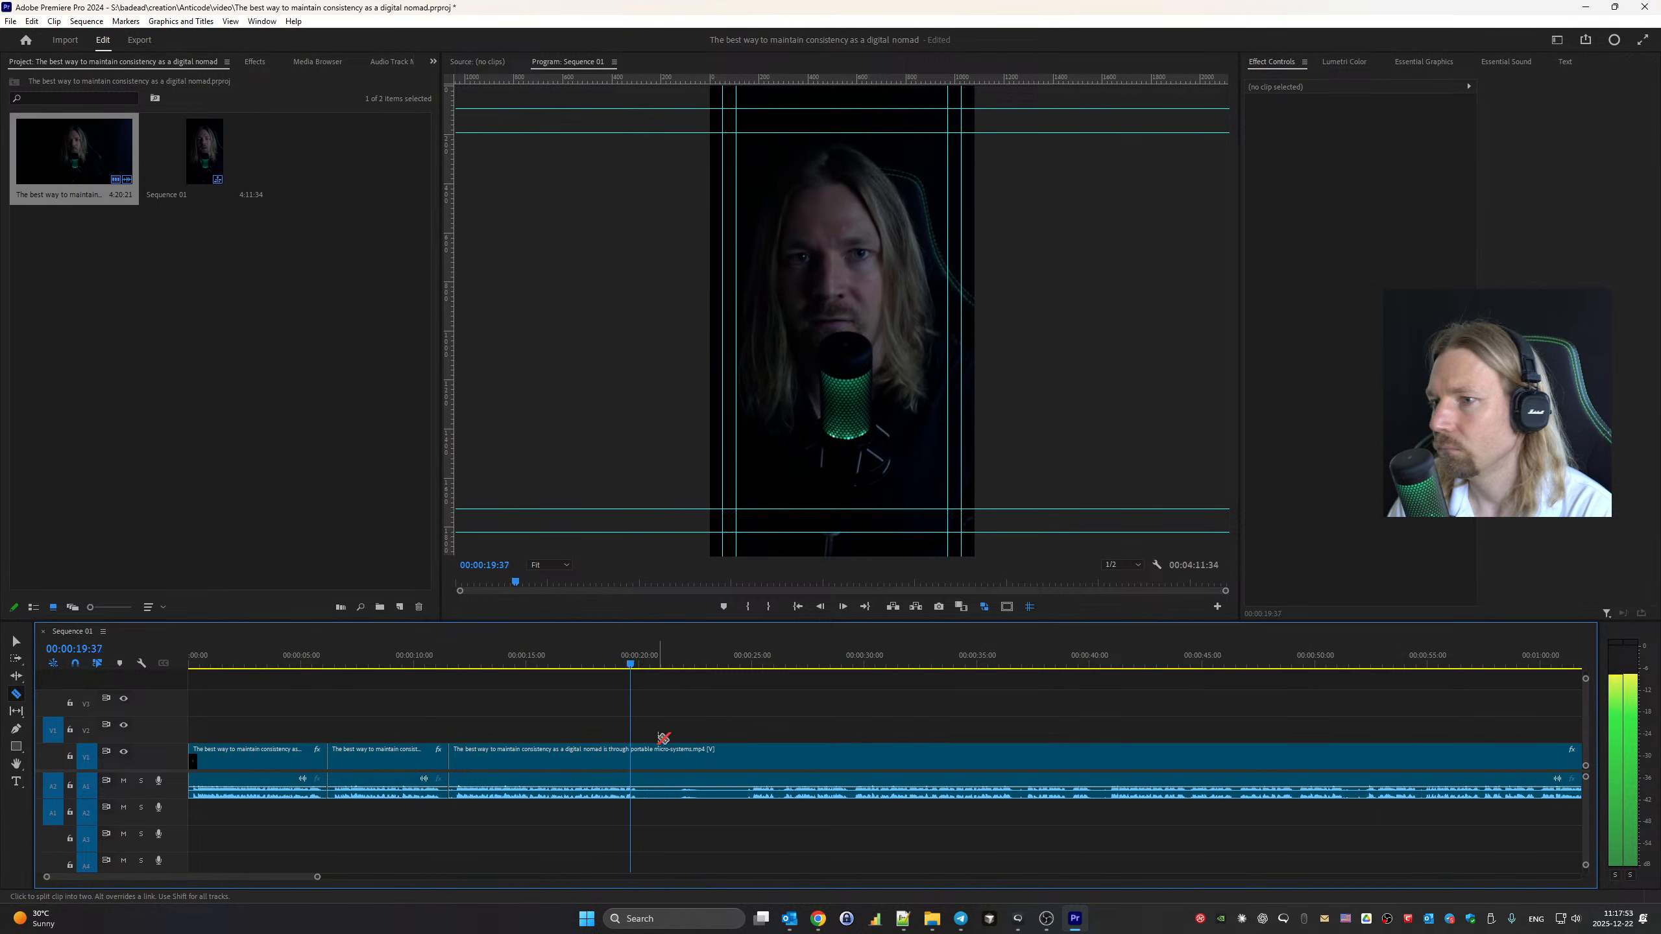
left_click(644, 754)
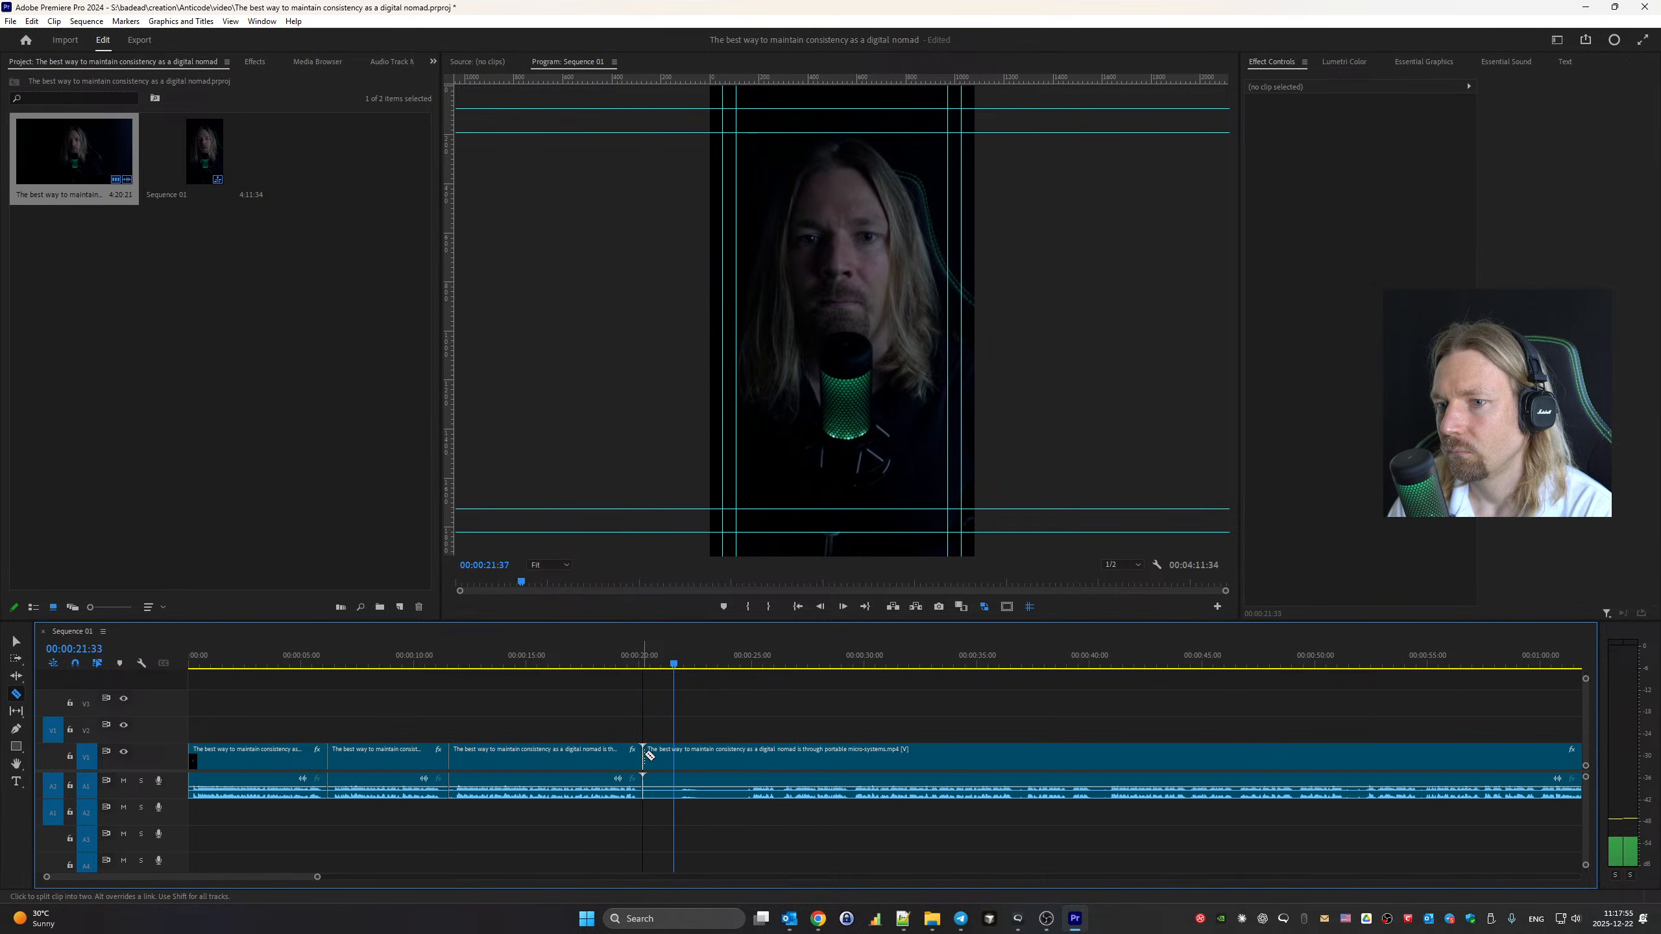
Split the clip at about 25 seconds and ripple delete the segment between 20 and 25 seconds
left_click(739, 664)
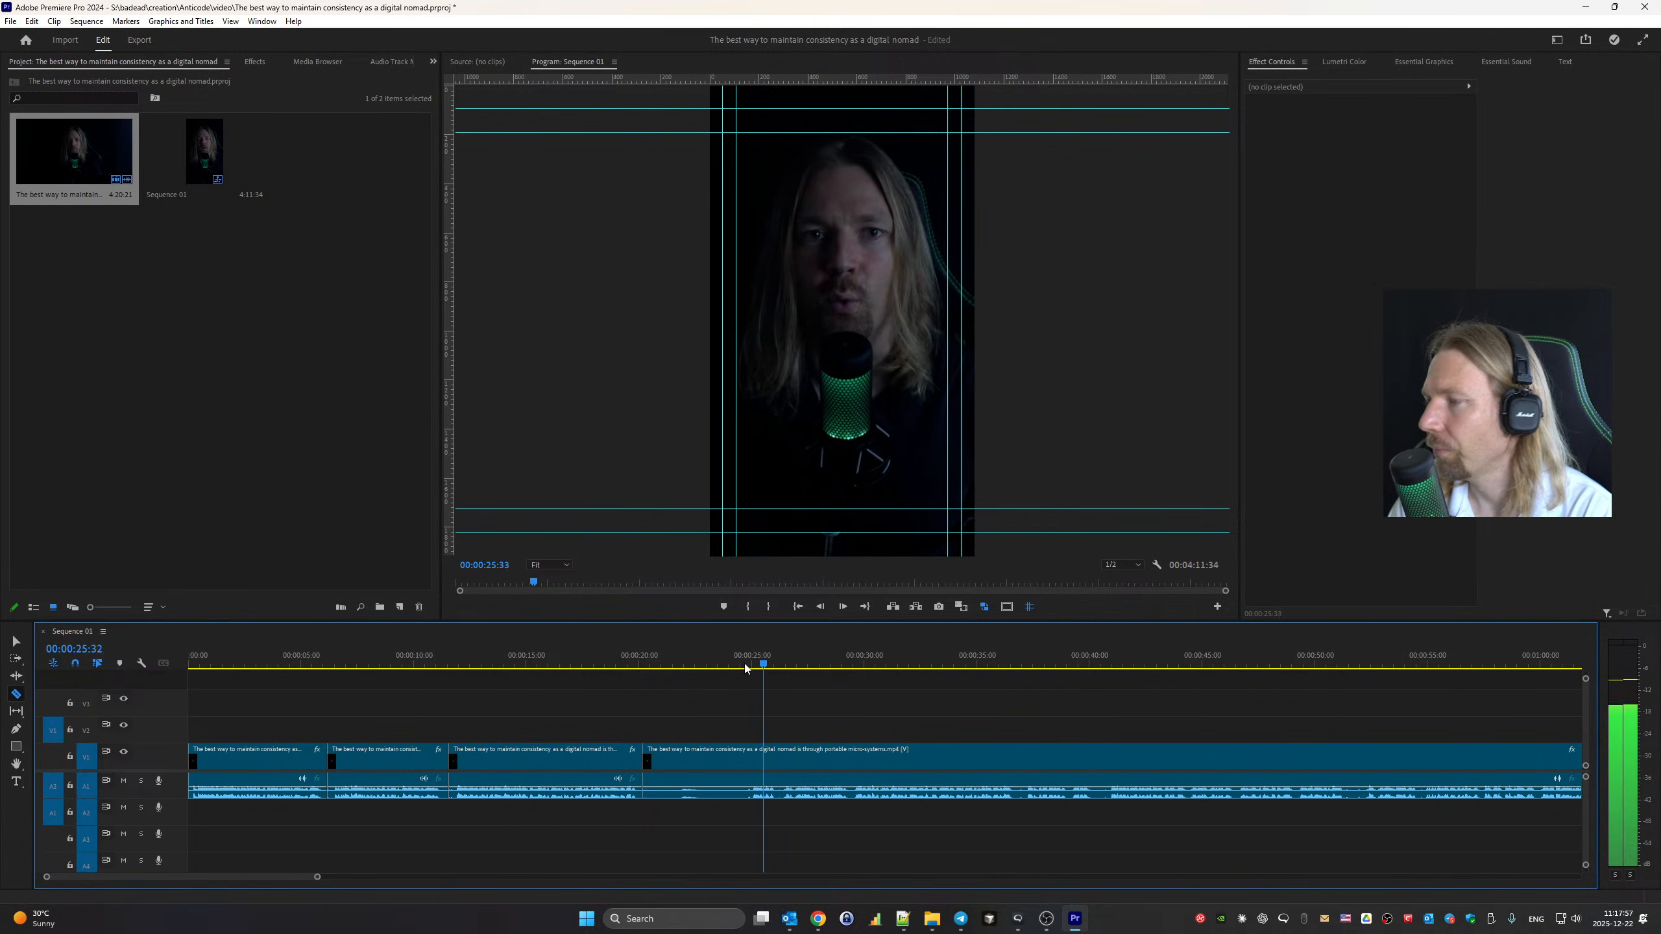
left_click(757, 761)
key("space")
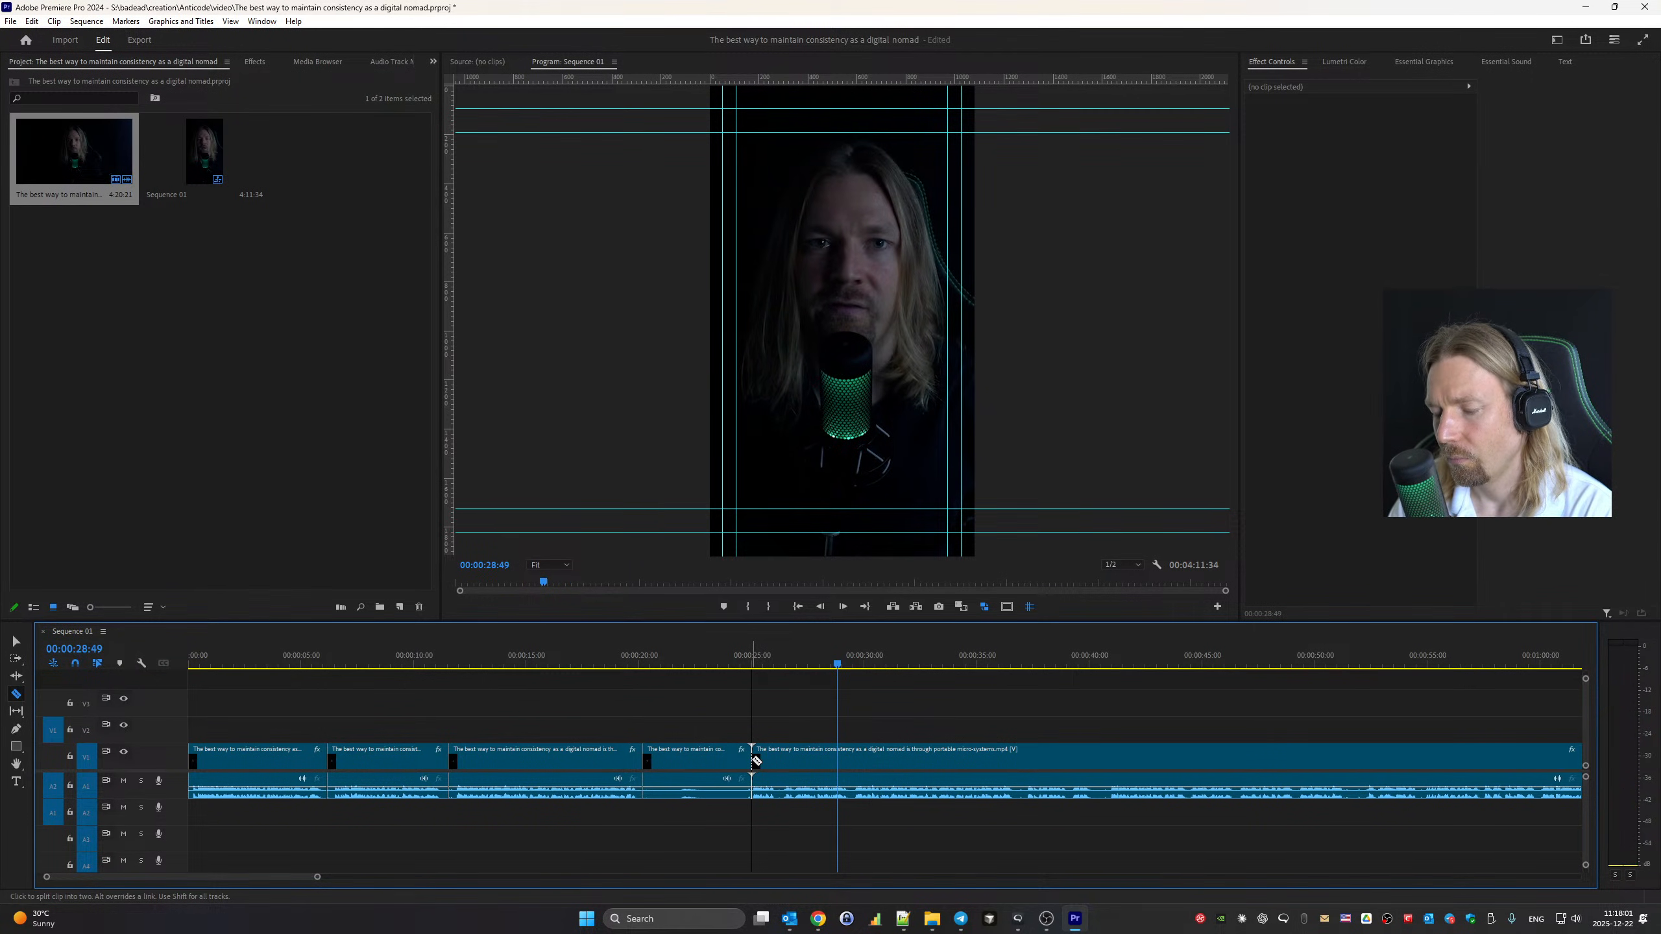
key("v")
left_click(707, 755)
key("shift+Delete")
key("space")
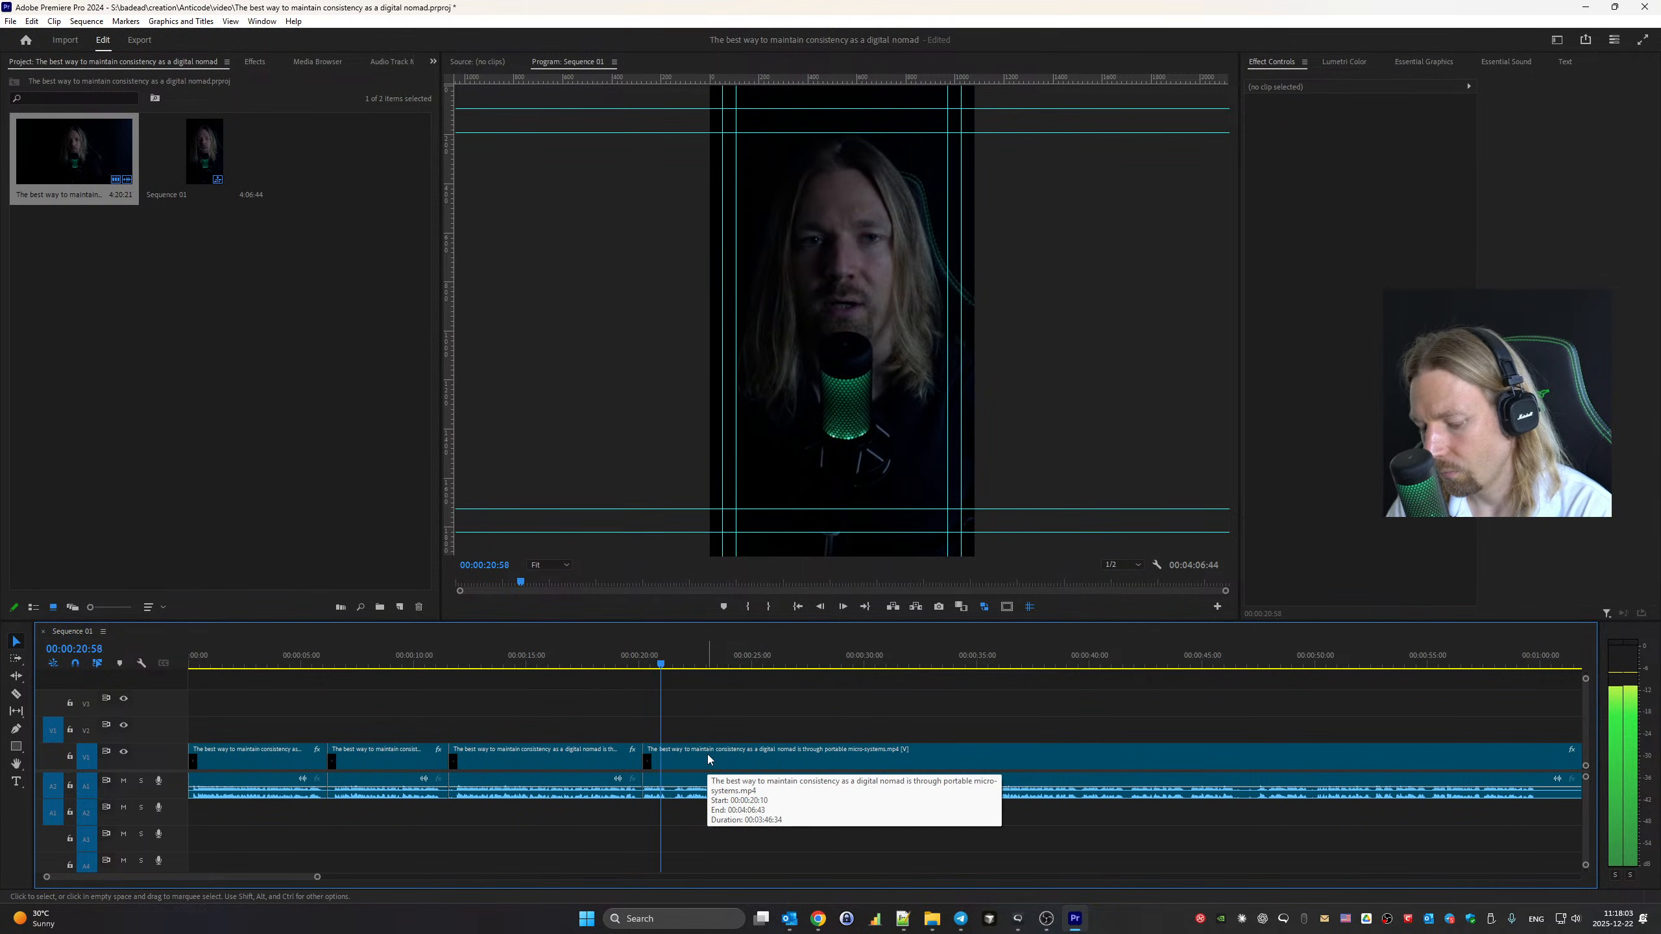
Split the remaining clip at about 24.5 and 32 seconds during playback
key("c")
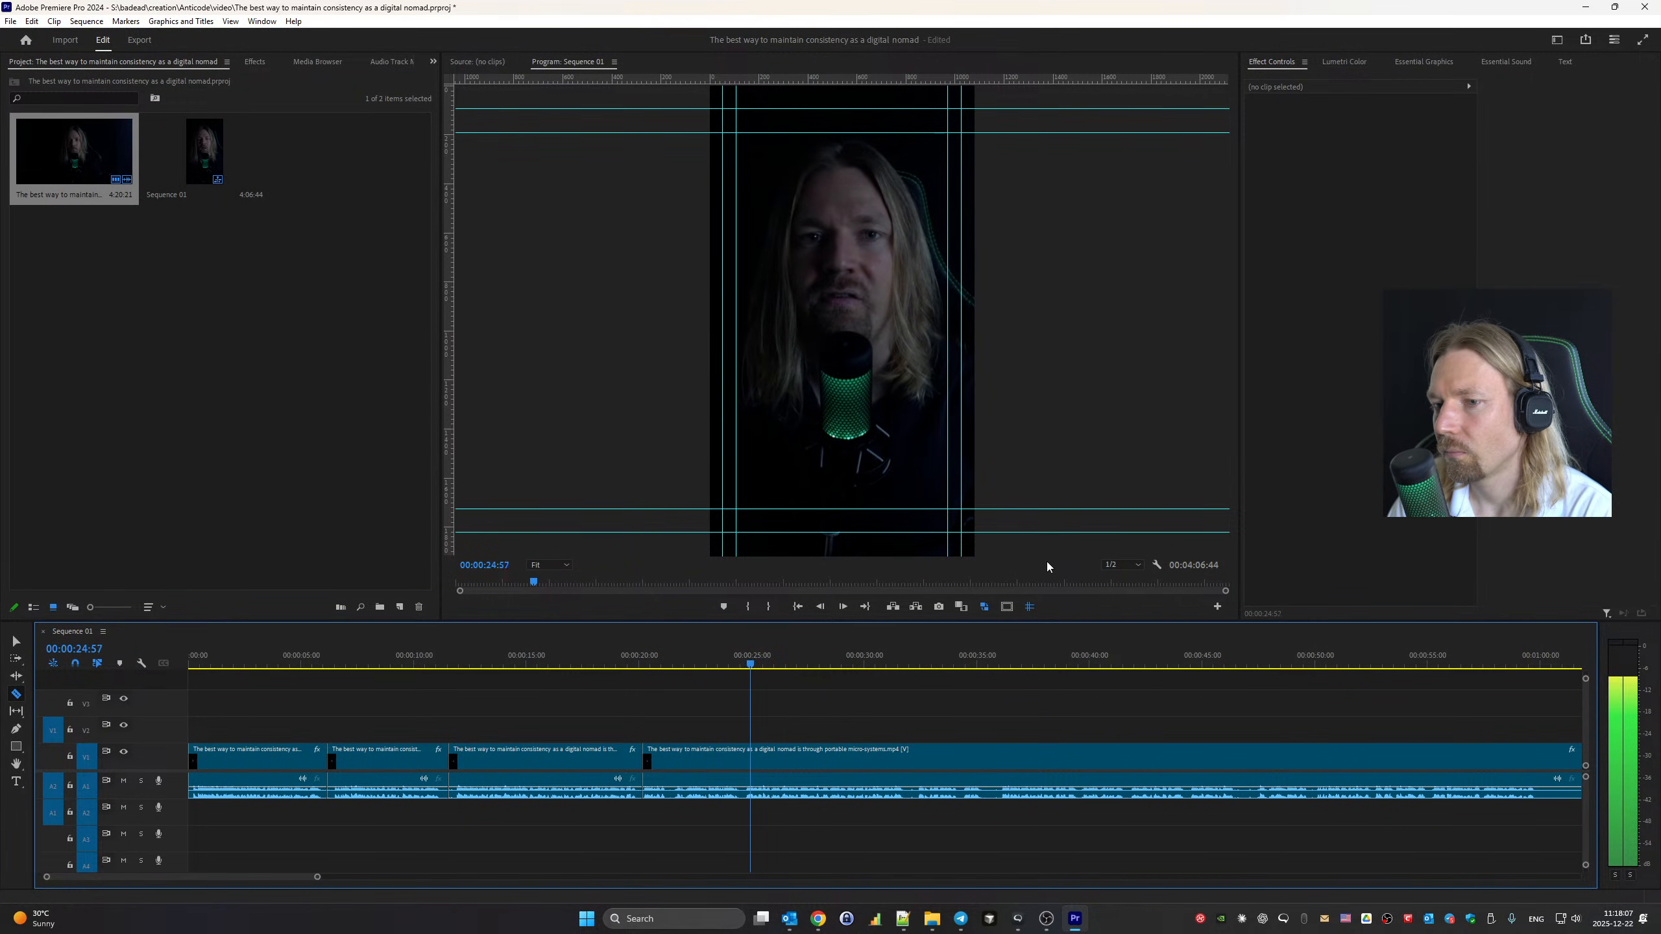
left_click(743, 754)
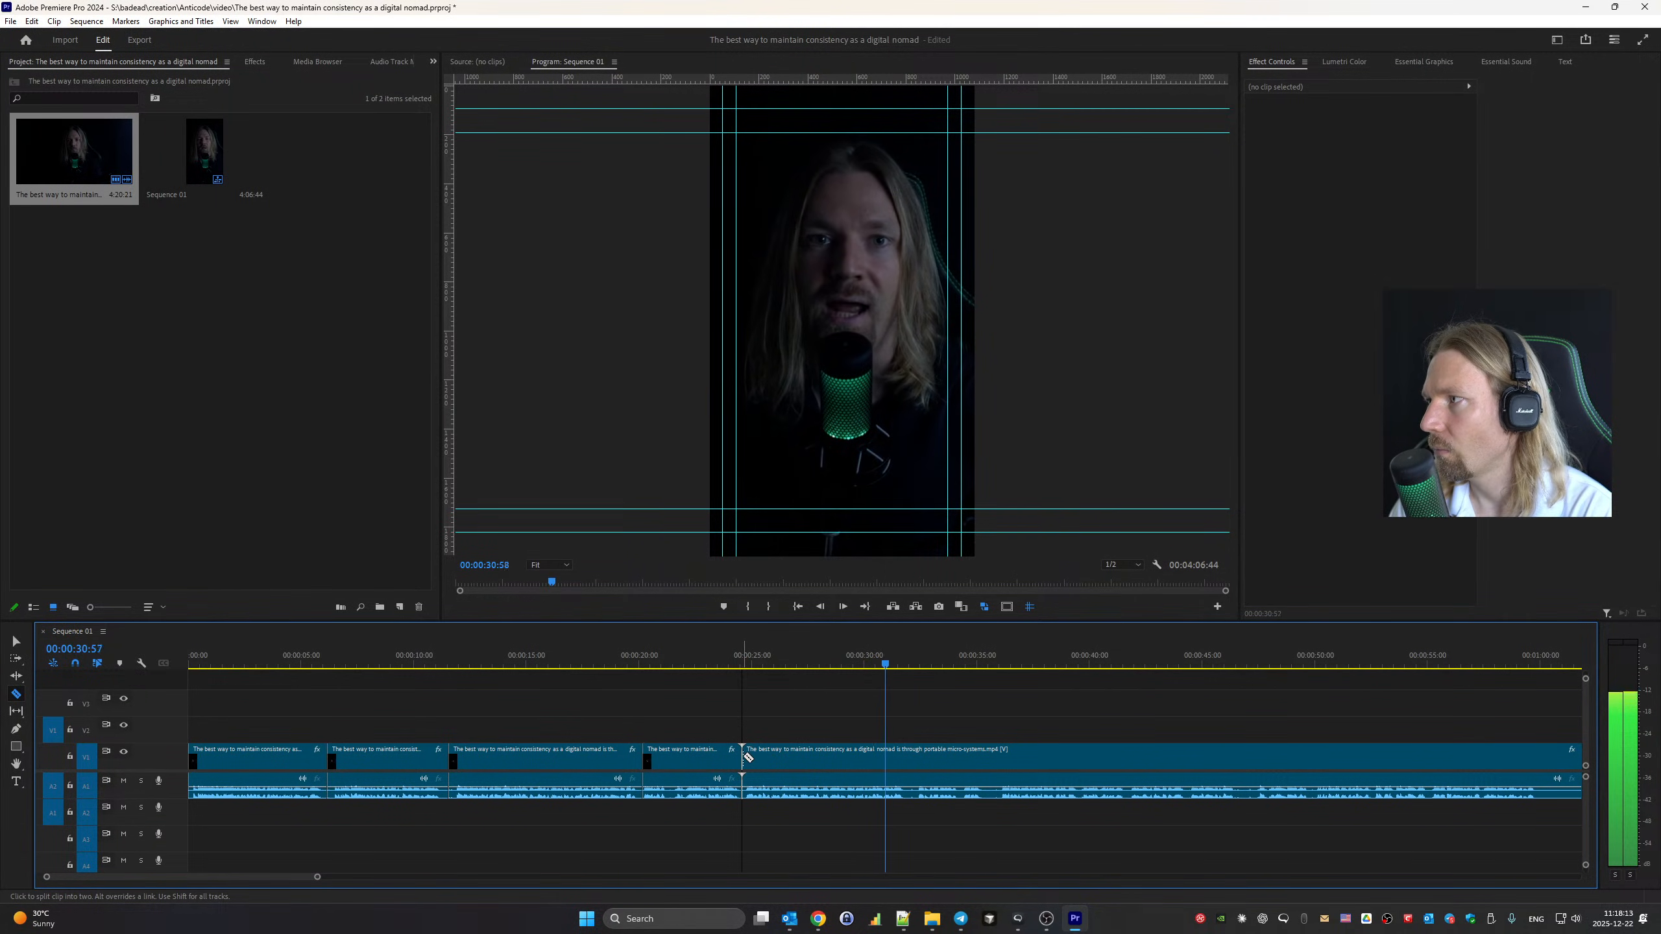
left_click(911, 756)
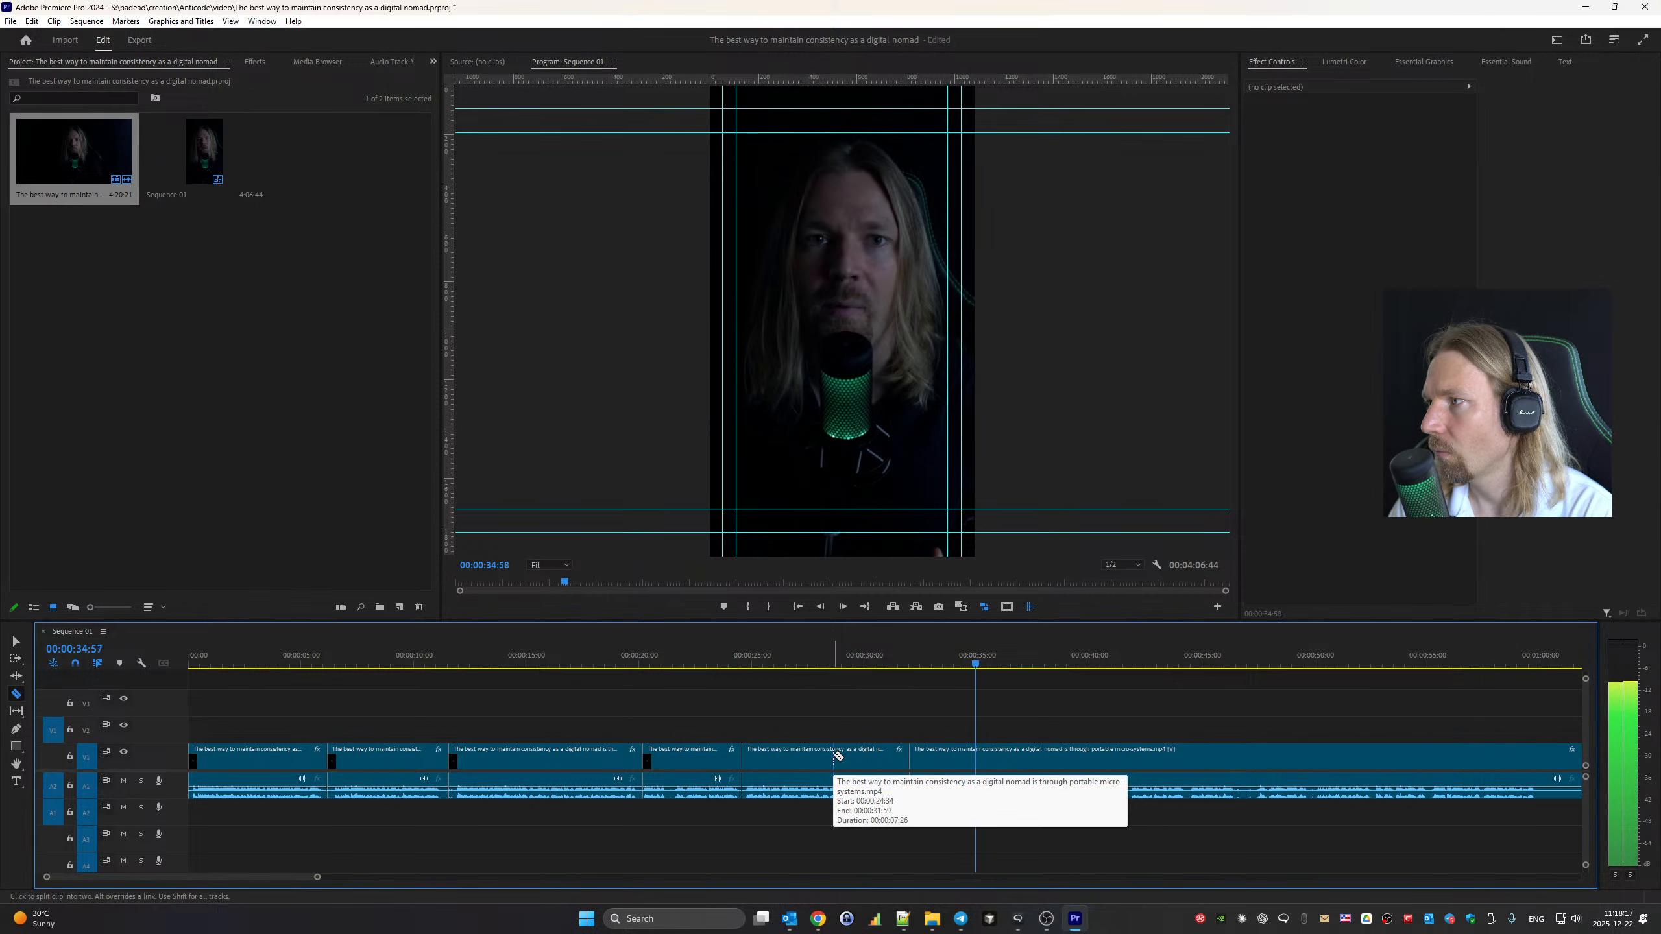
Split the last clip at about 34 and 36 seconds and ripple delete the segment between the two cuts
left_click(961, 756)
left_click(999, 758)
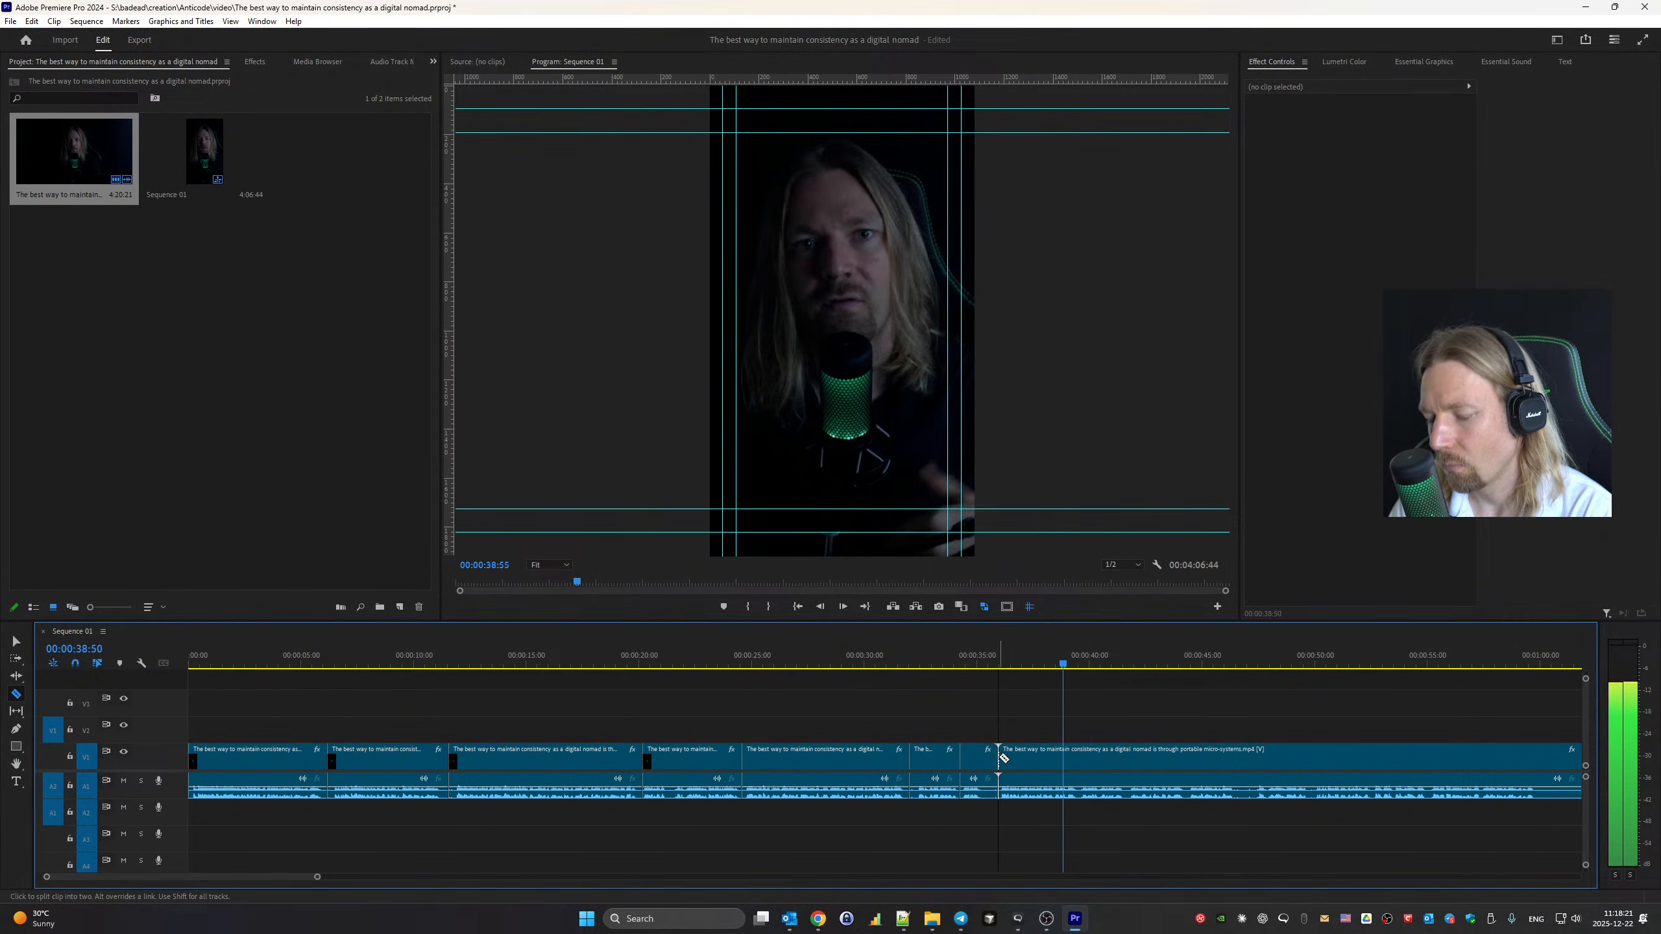
key("space")
key("v")
left_click(972, 756)
key("shift+Delete")
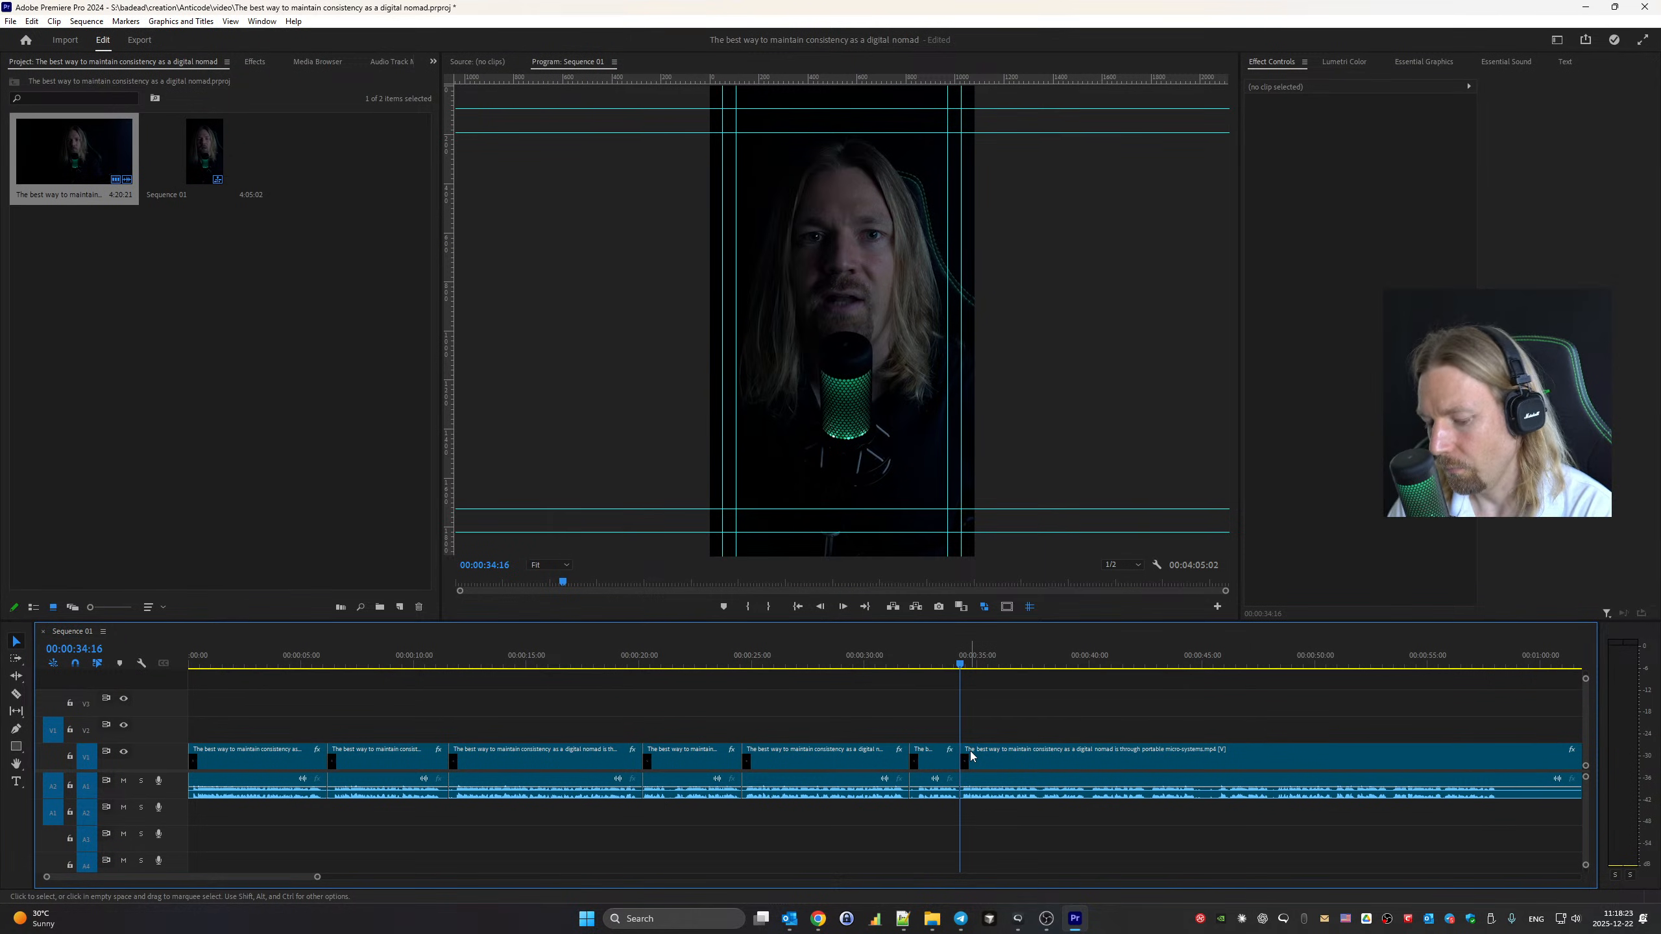
Play on and split the remaining clip at about 40, 42.5, 45 and 48 seconds
key("c")
key("space")
scroll(847, 782, "down", 2)
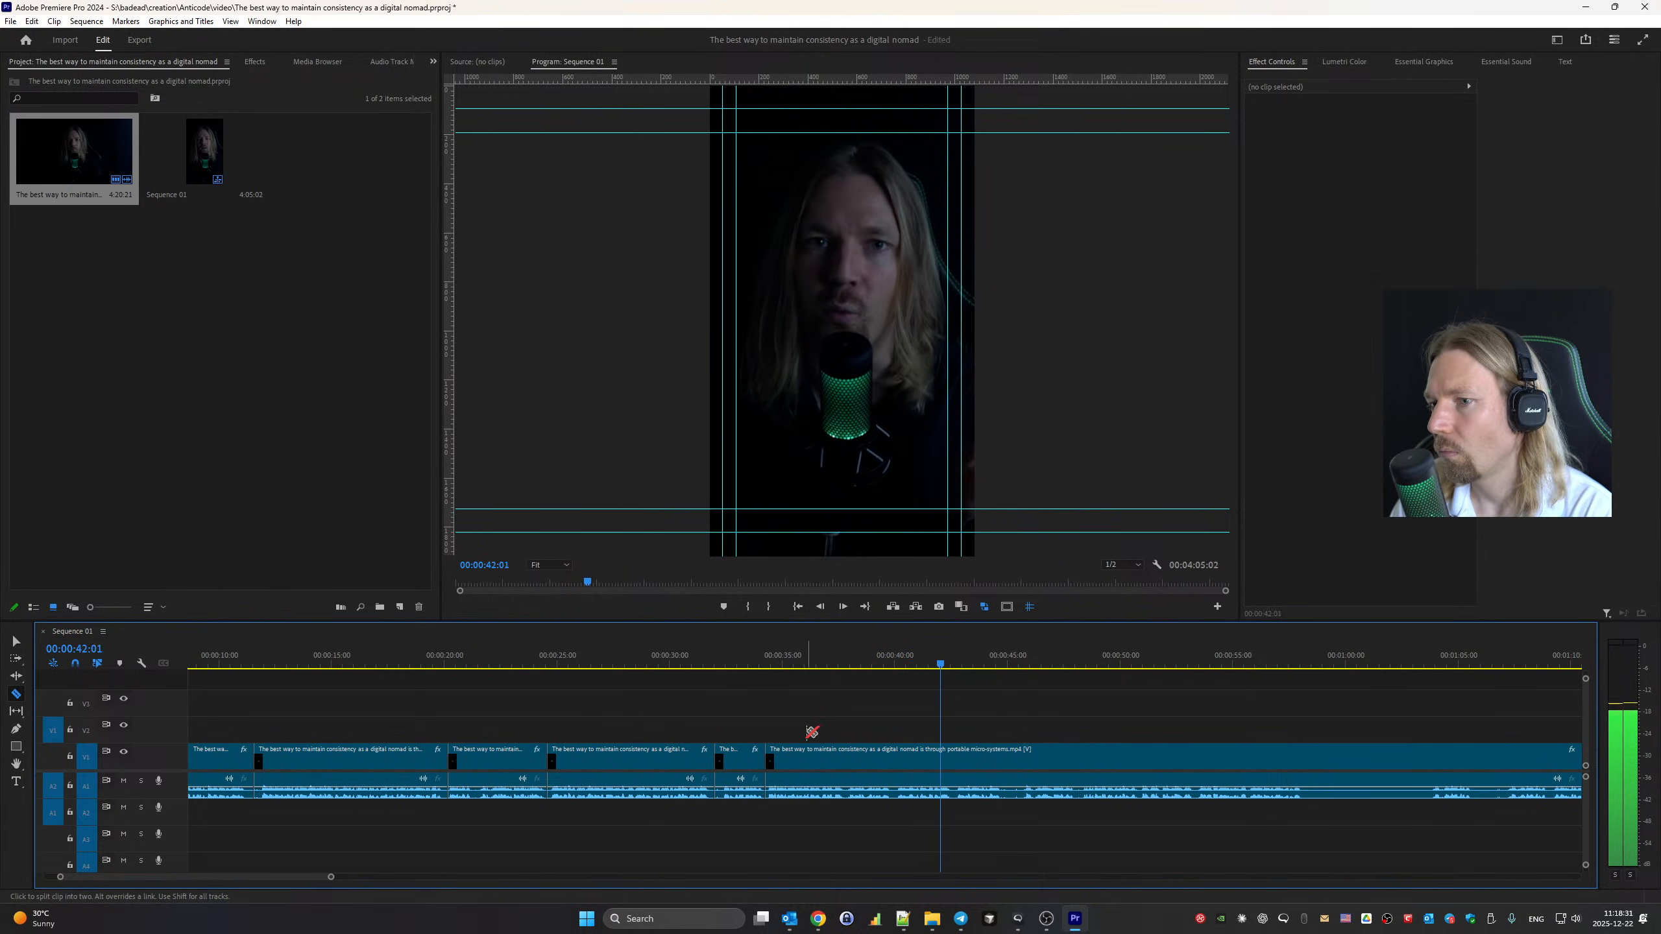
left_click(894, 756)
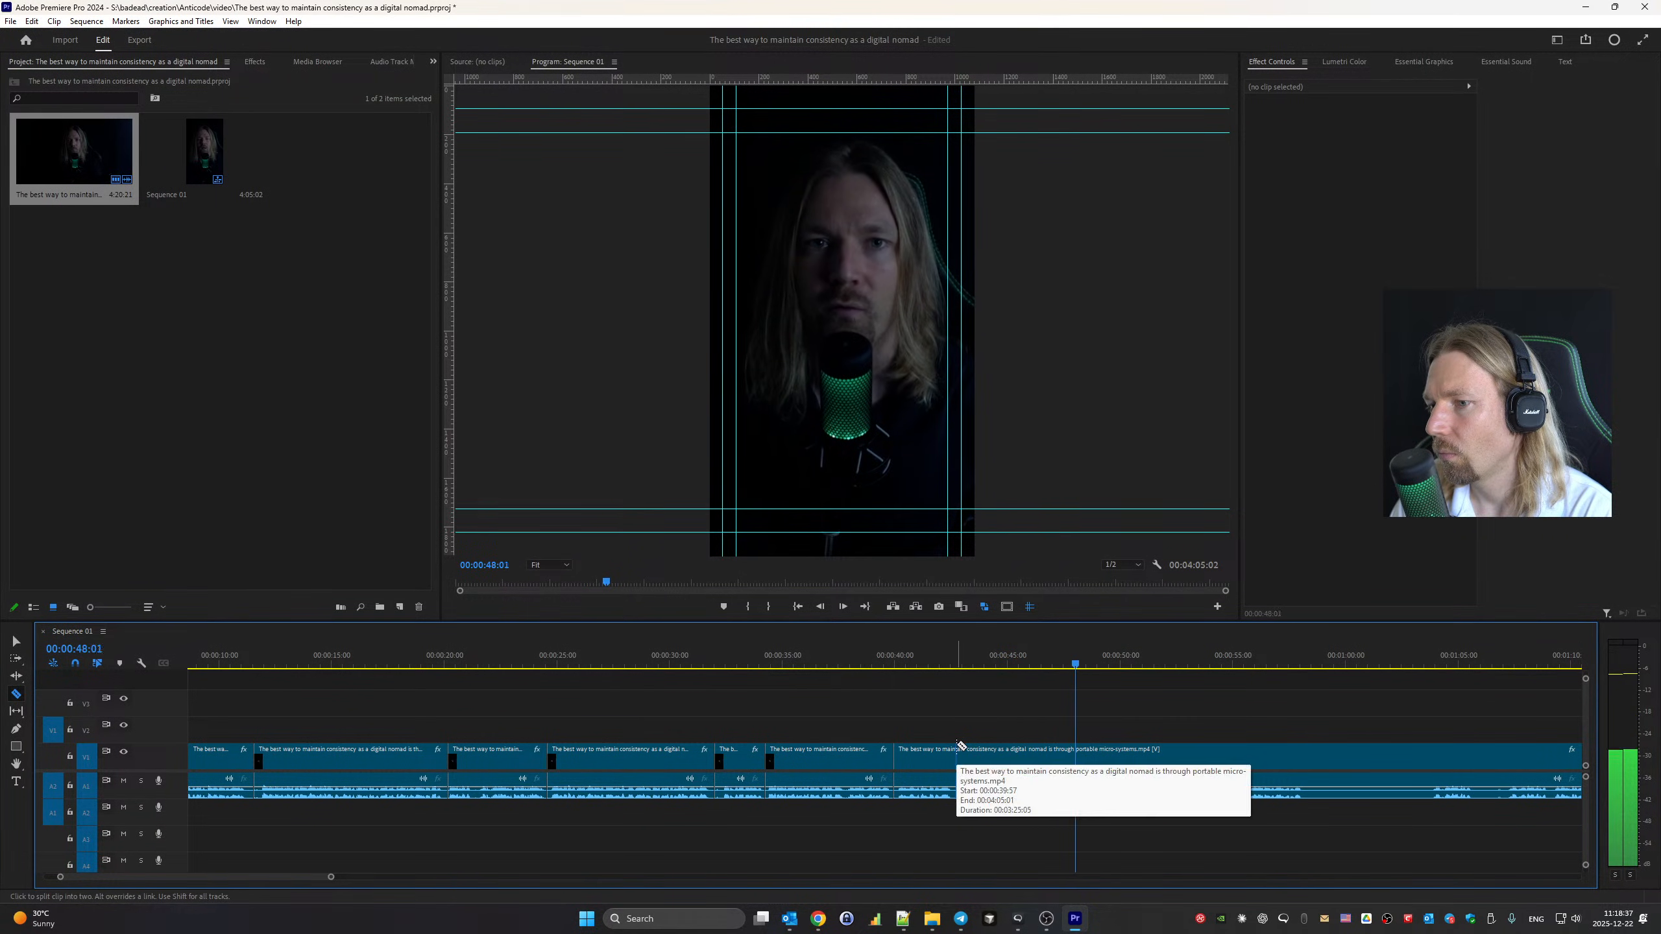
left_click(954, 753)
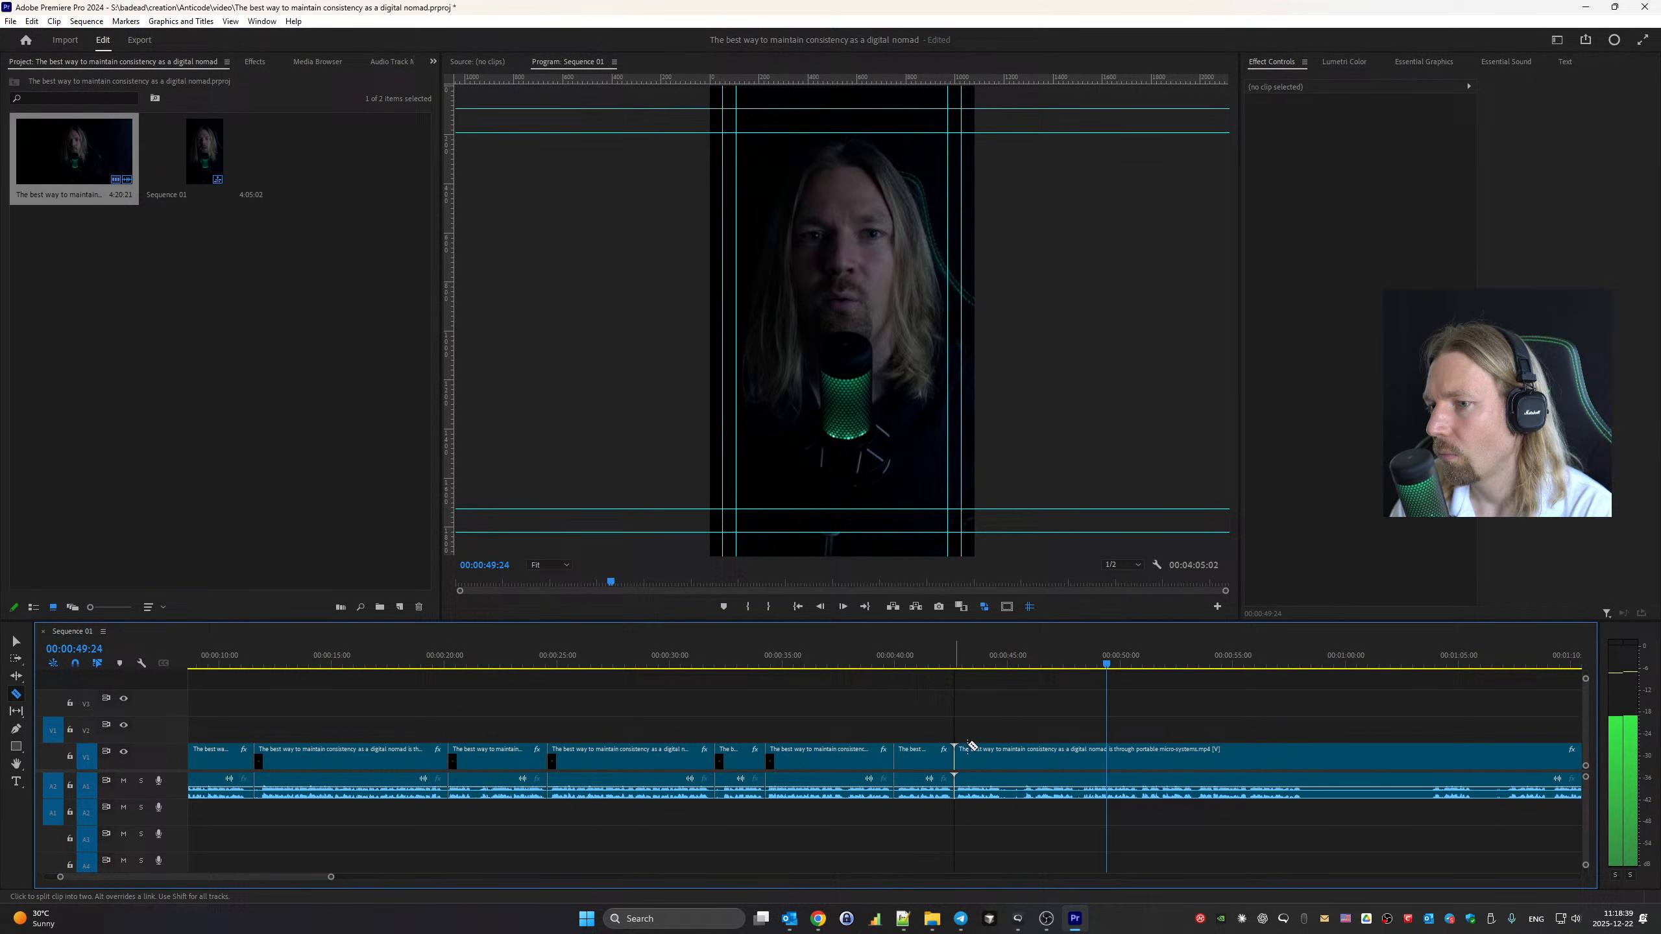
key("space")
left_click(1012, 754)
key("space")
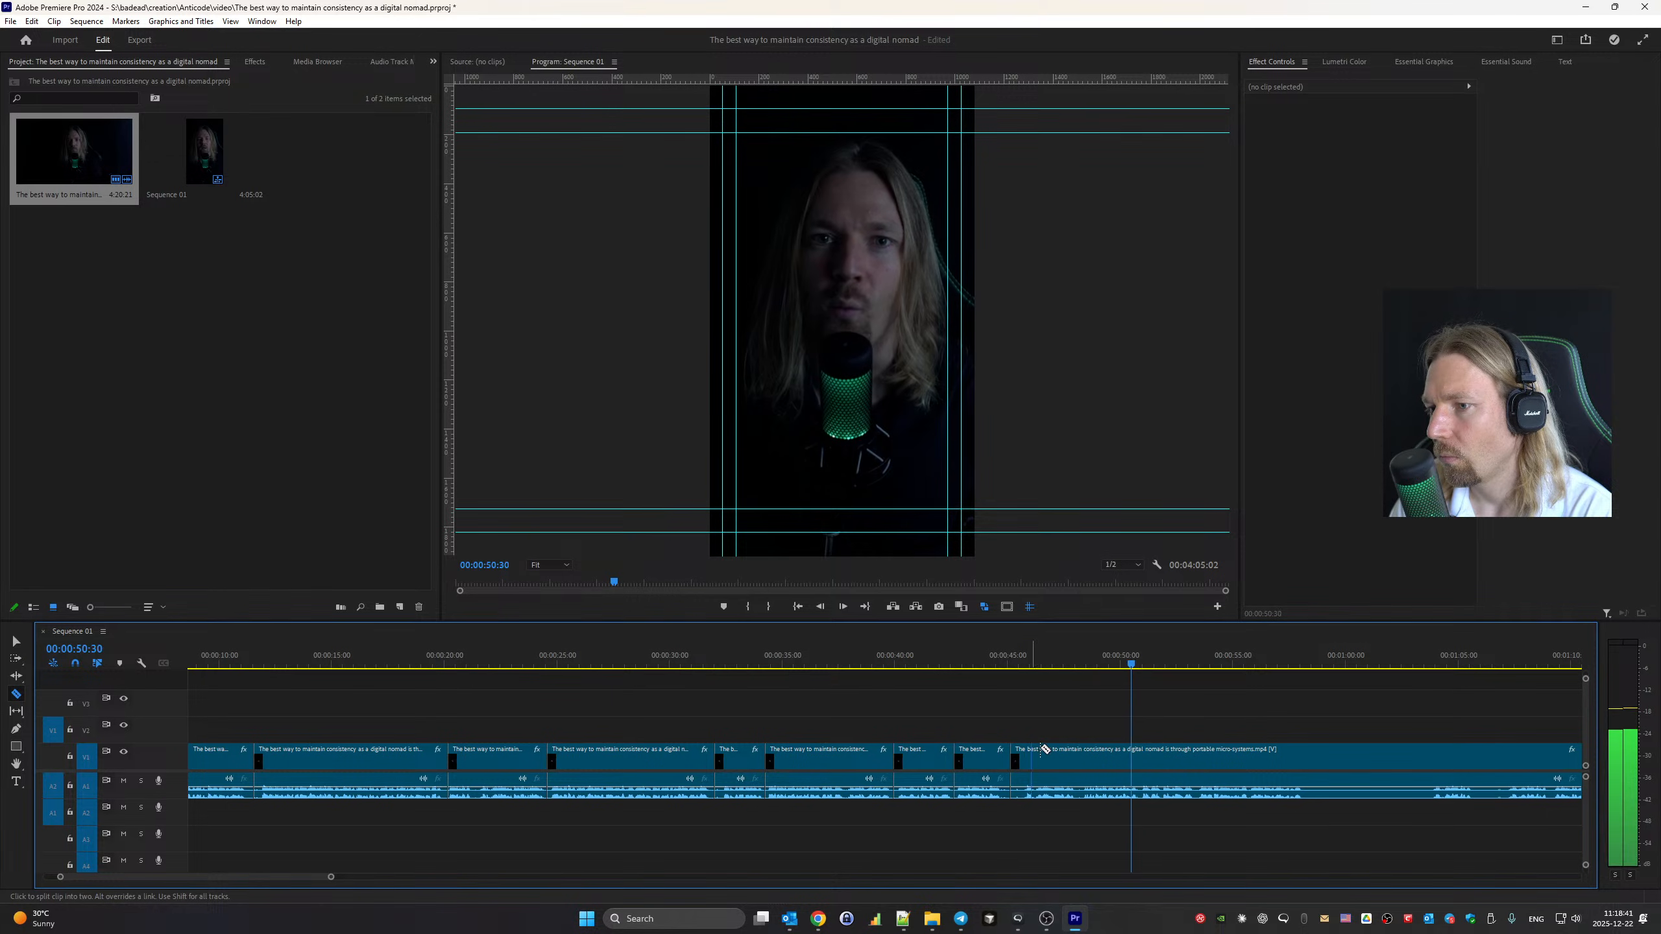
left_click(1079, 752)
Split the clip at about 53.5 seconds, replay the passage around the cut and undo the split
scroll(1047, 746, "down", 4)
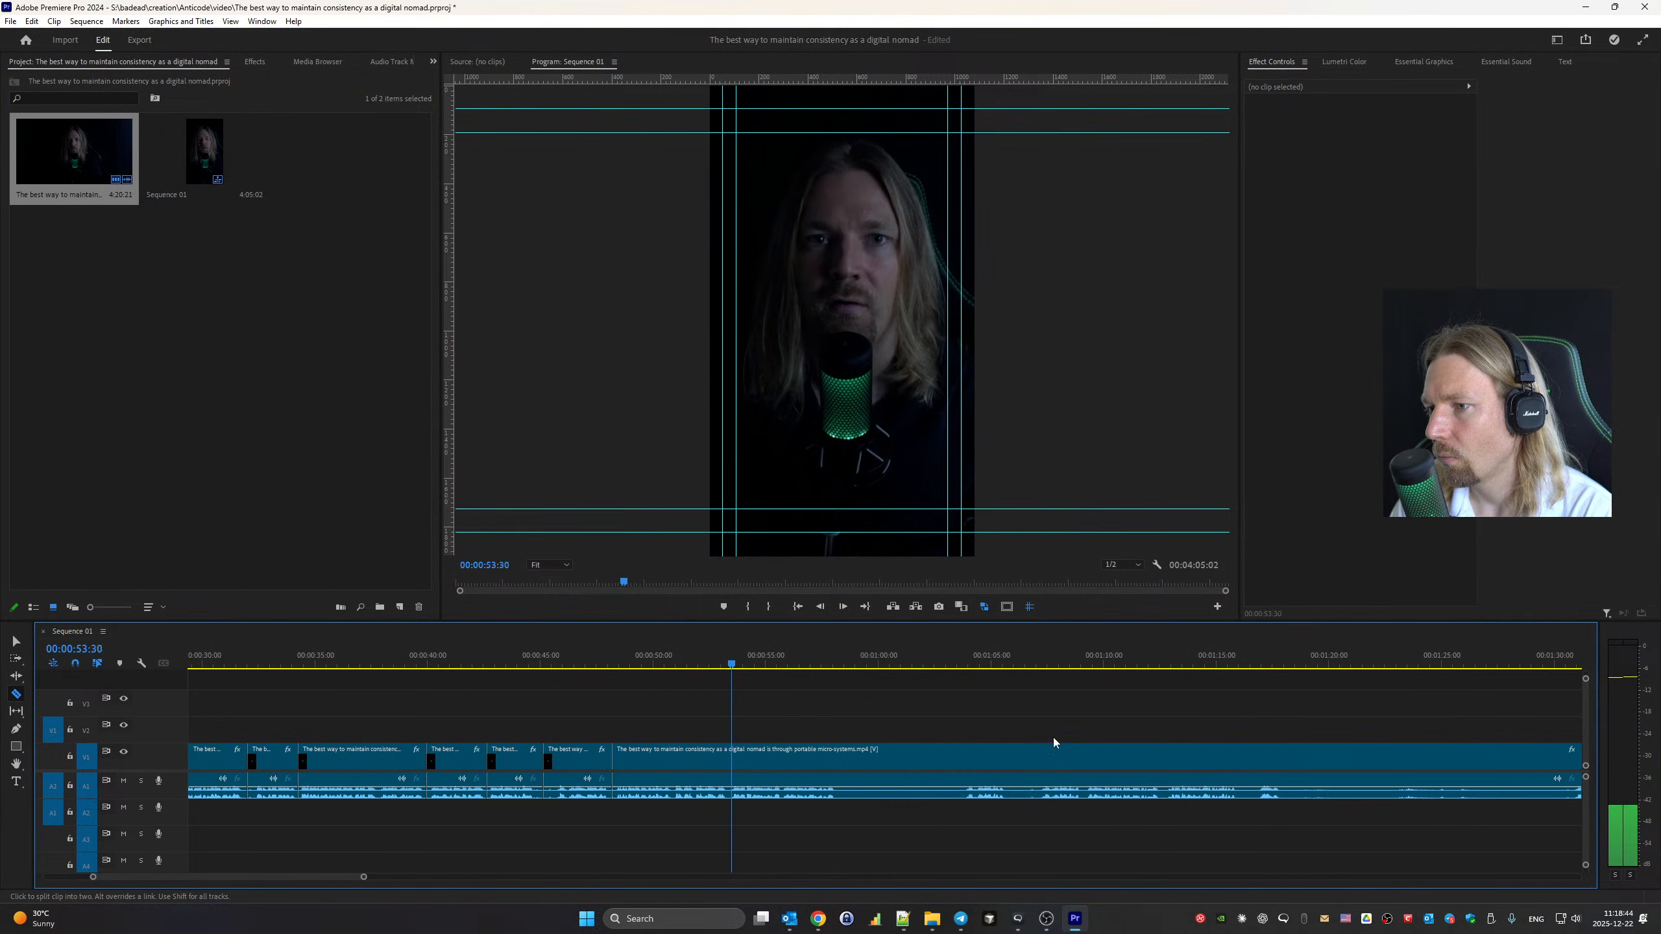
left_click(733, 752)
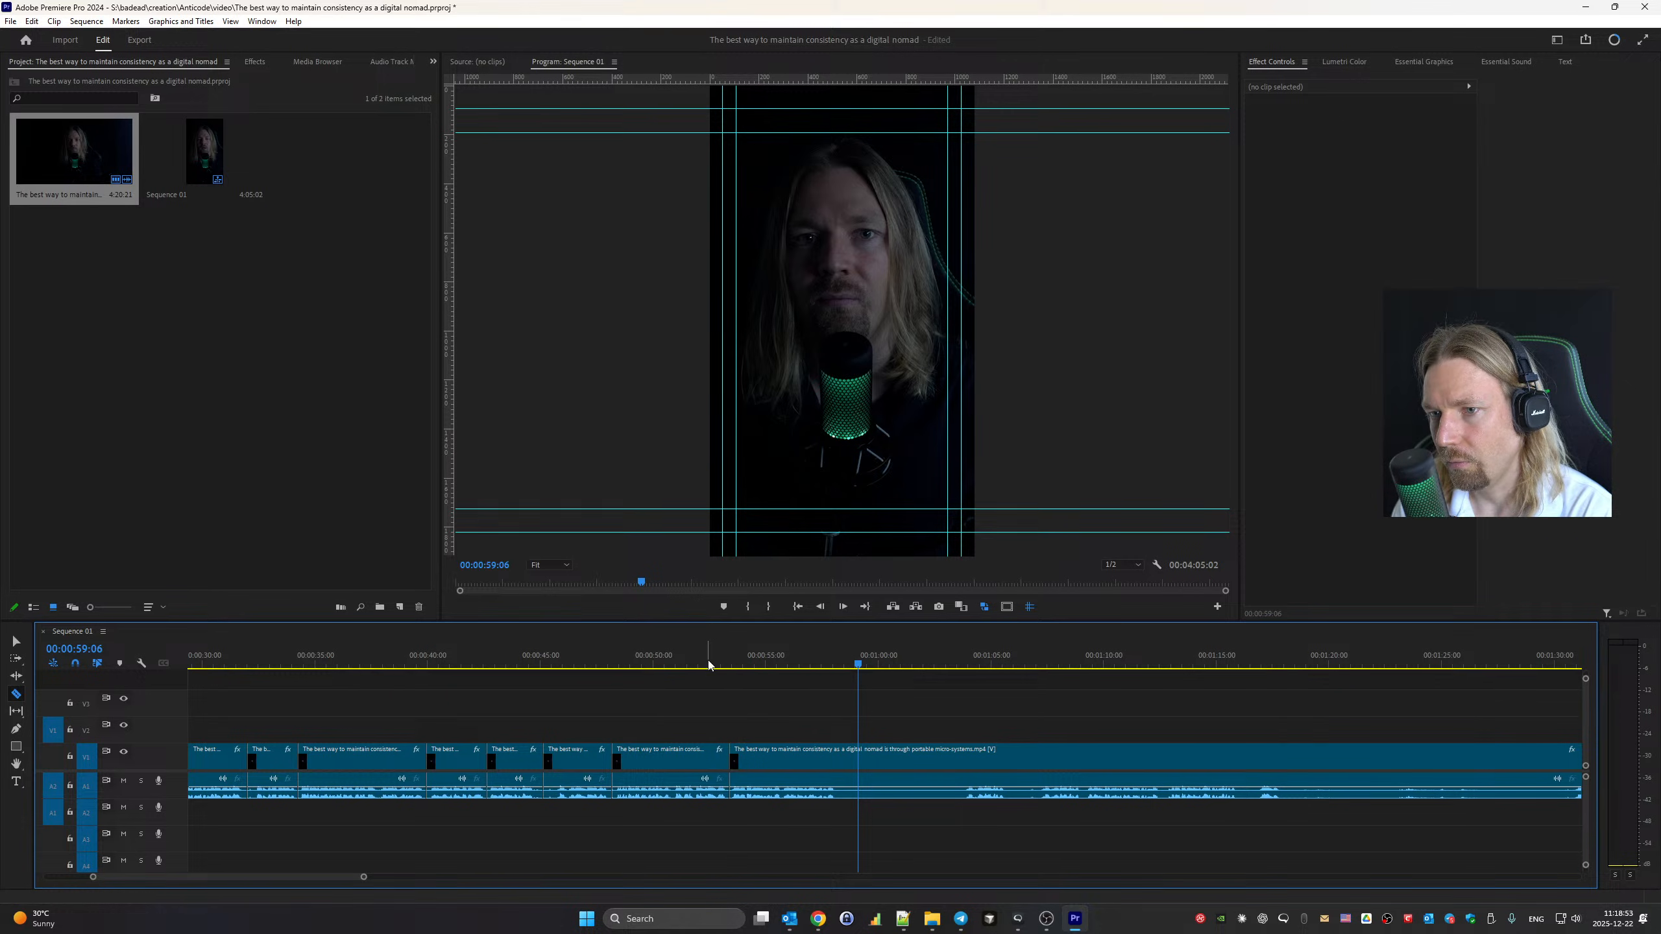
key("space")
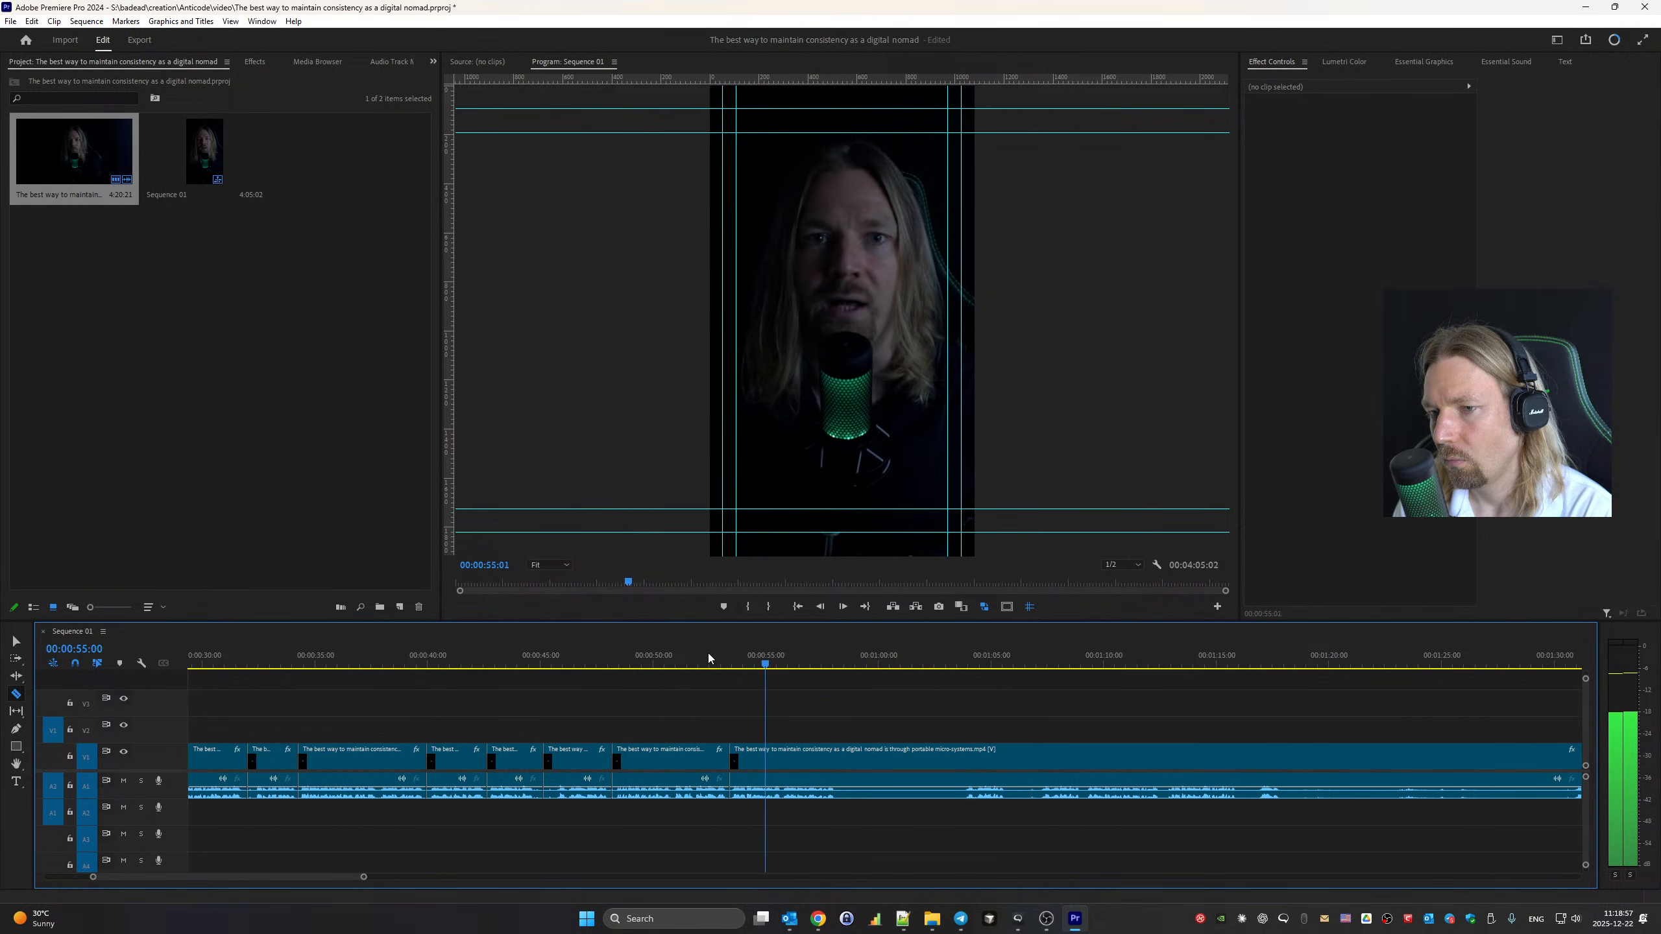
key("space")
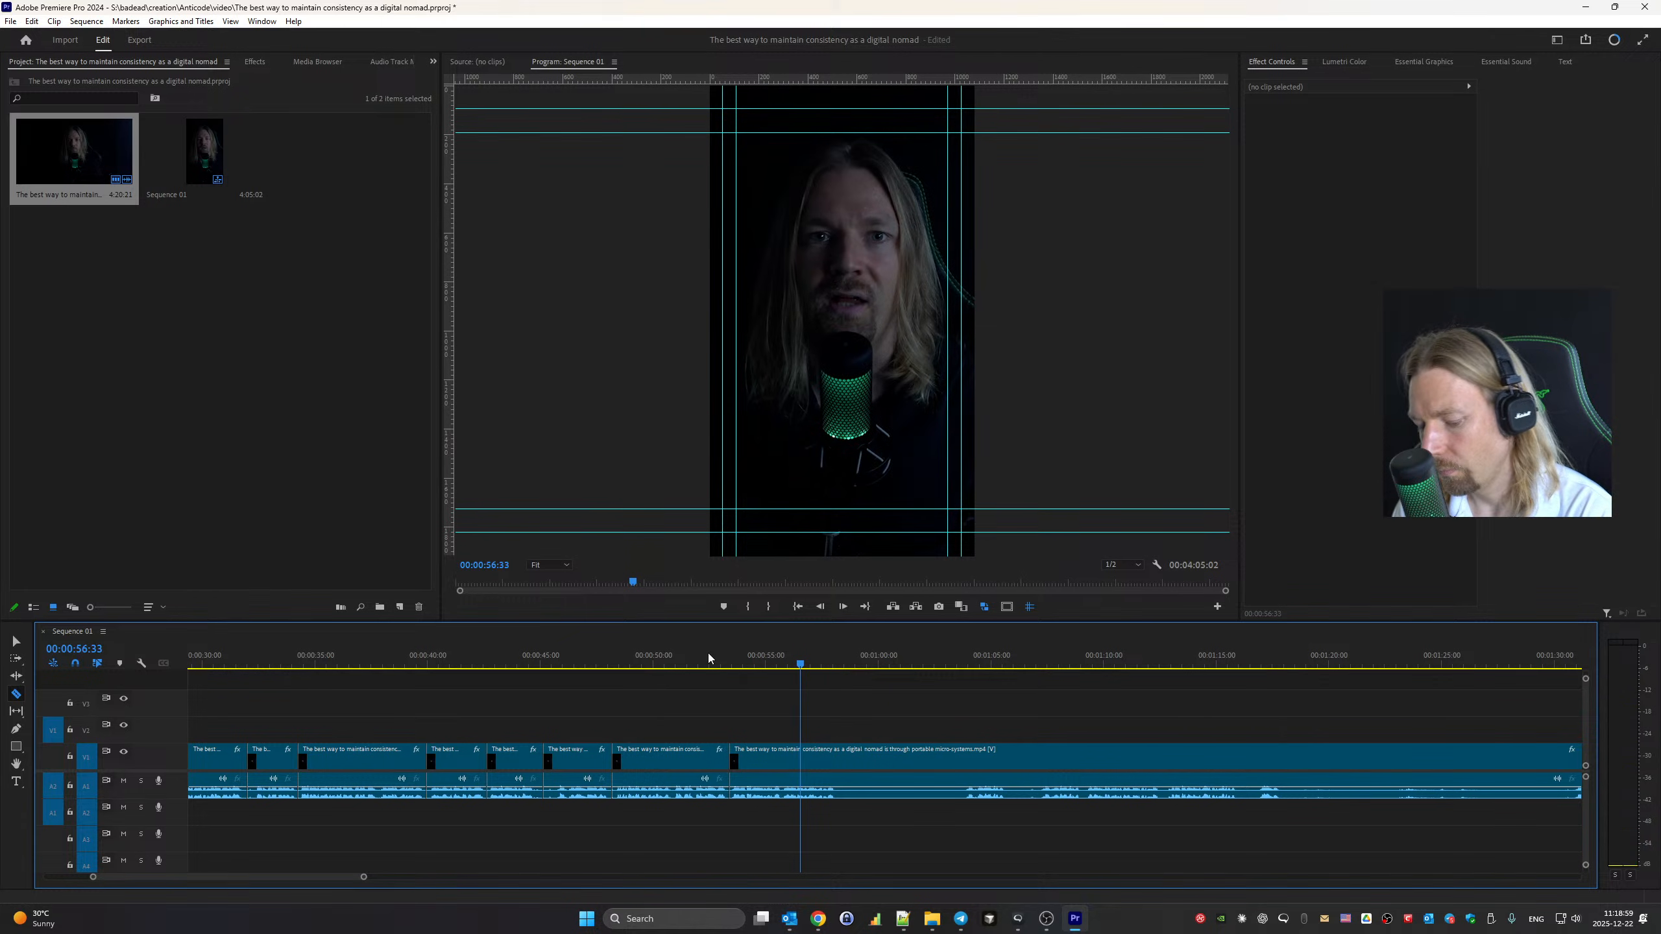
key("ctrl+z")
Split the clip at about 58 seconds and 1:07 and ripple delete the segment between the two cuts
key("space")
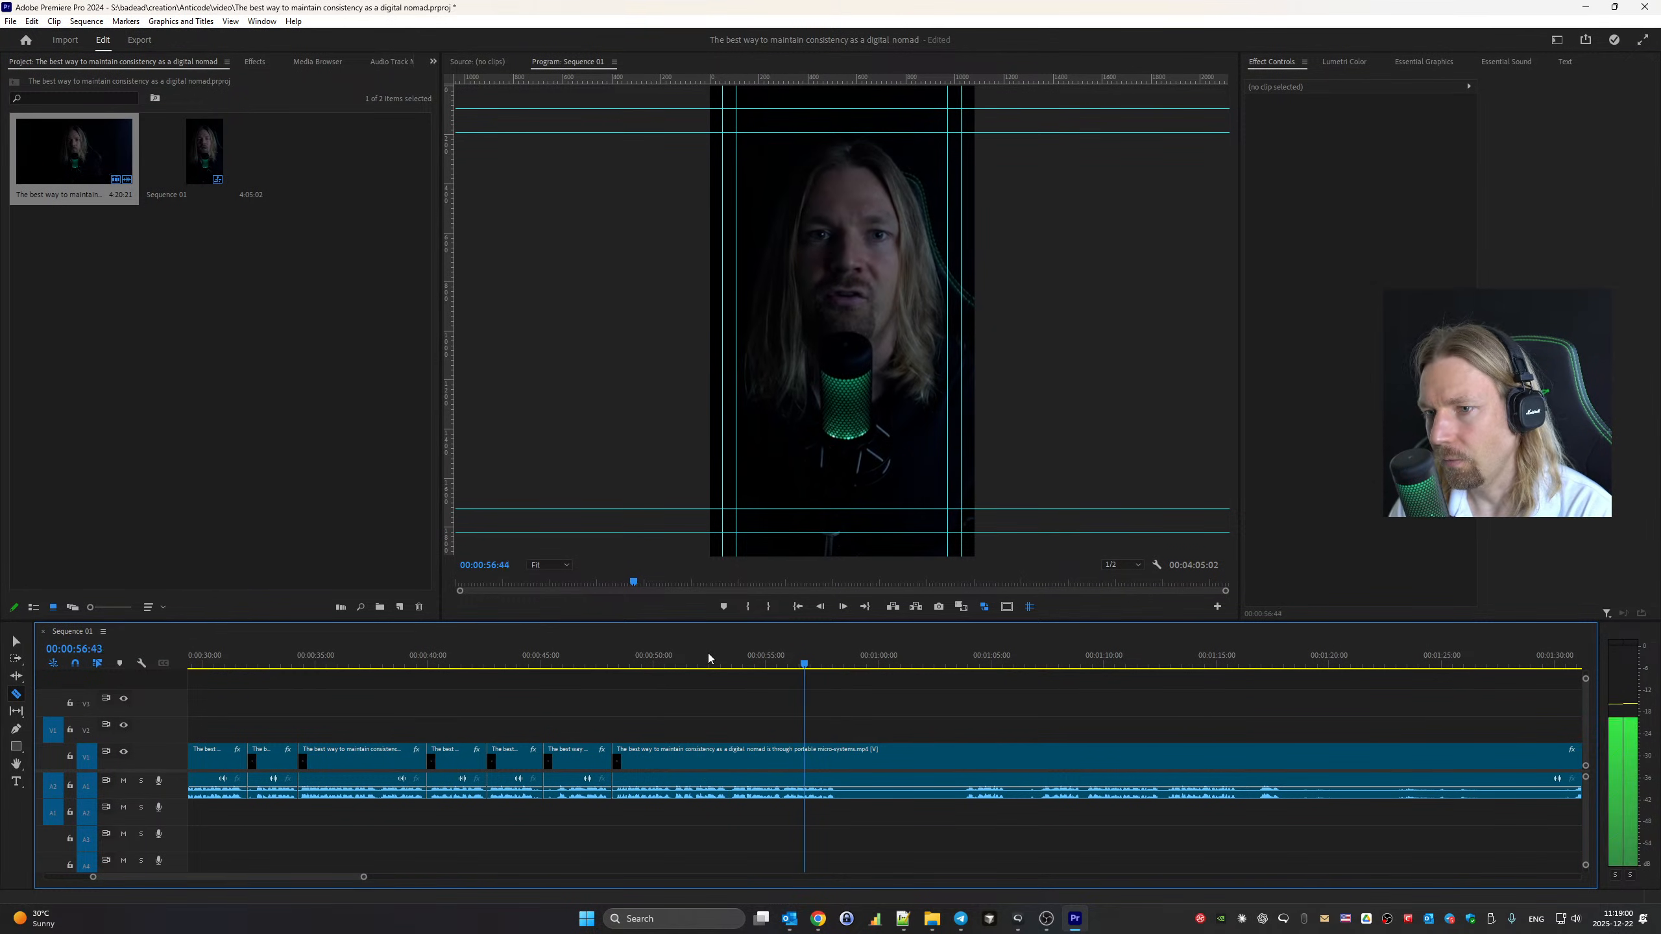
left_click(836, 754)
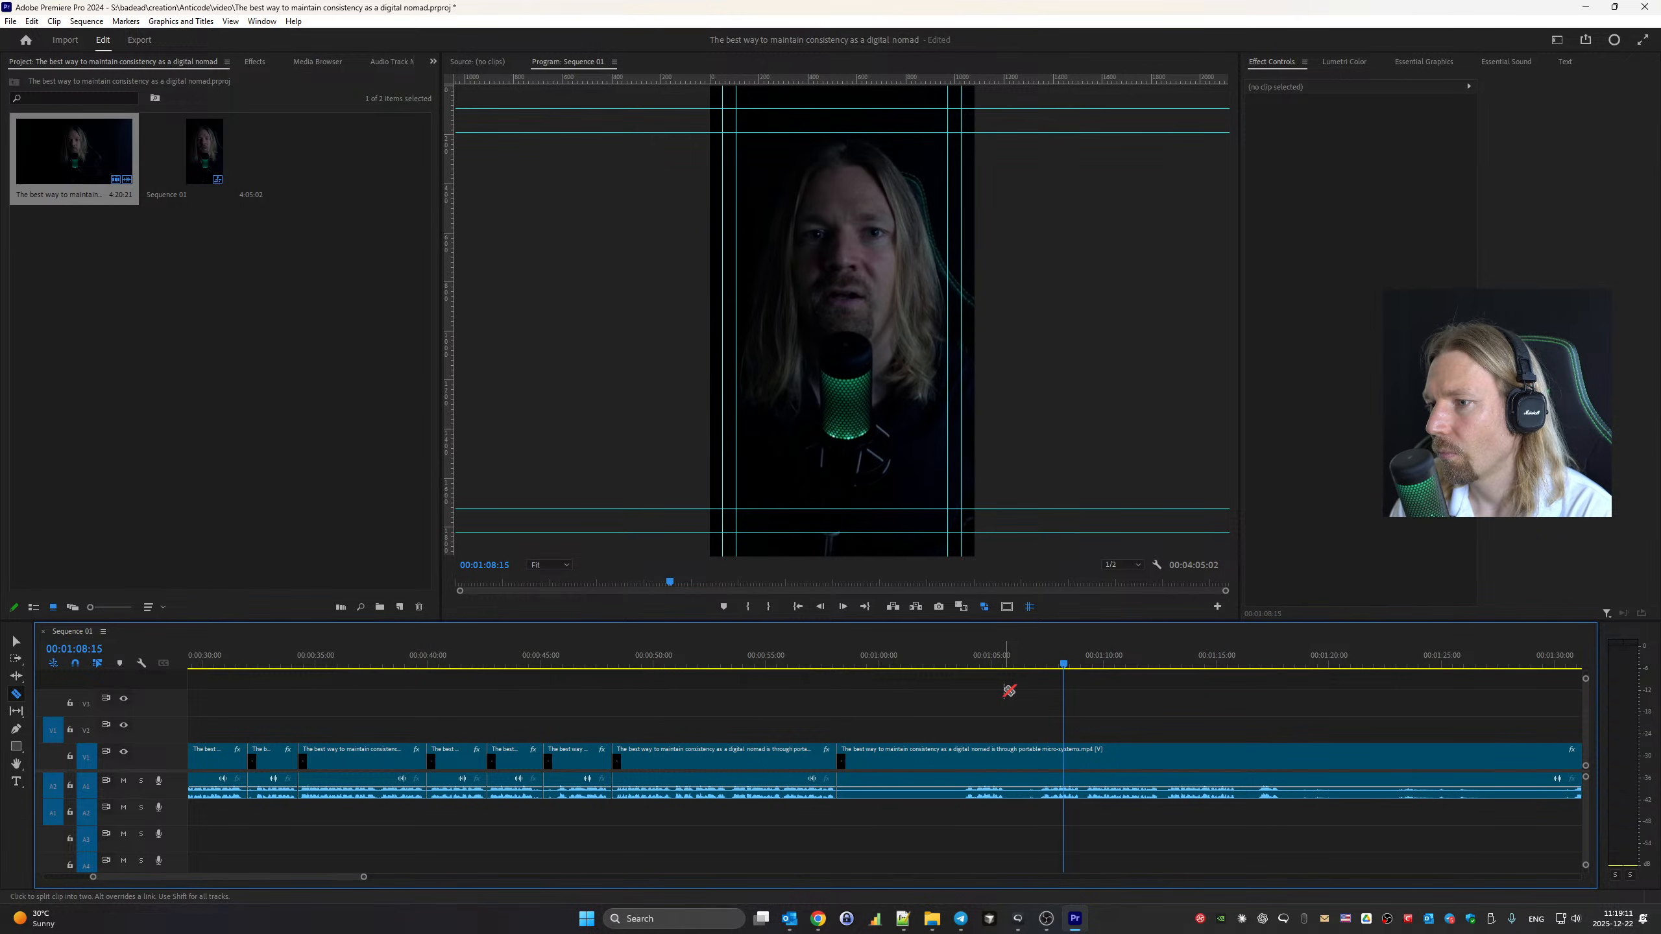
scroll(913, 711, "down", 2)
key("space")
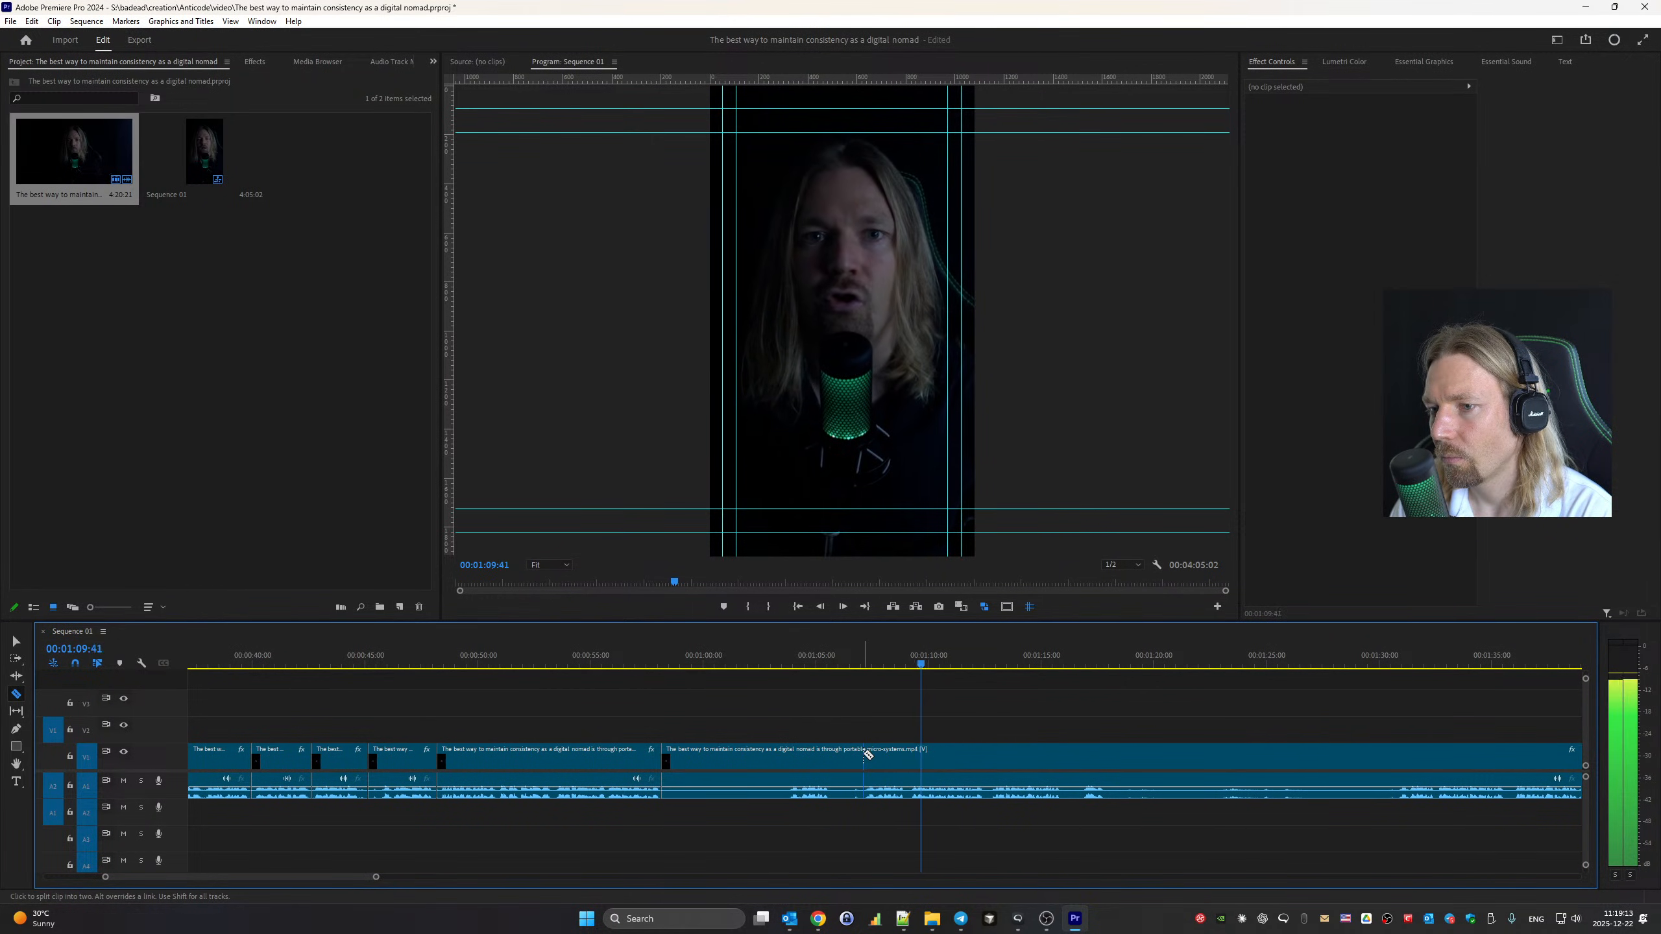
left_click(863, 756)
key("v")
left_click(762, 765)
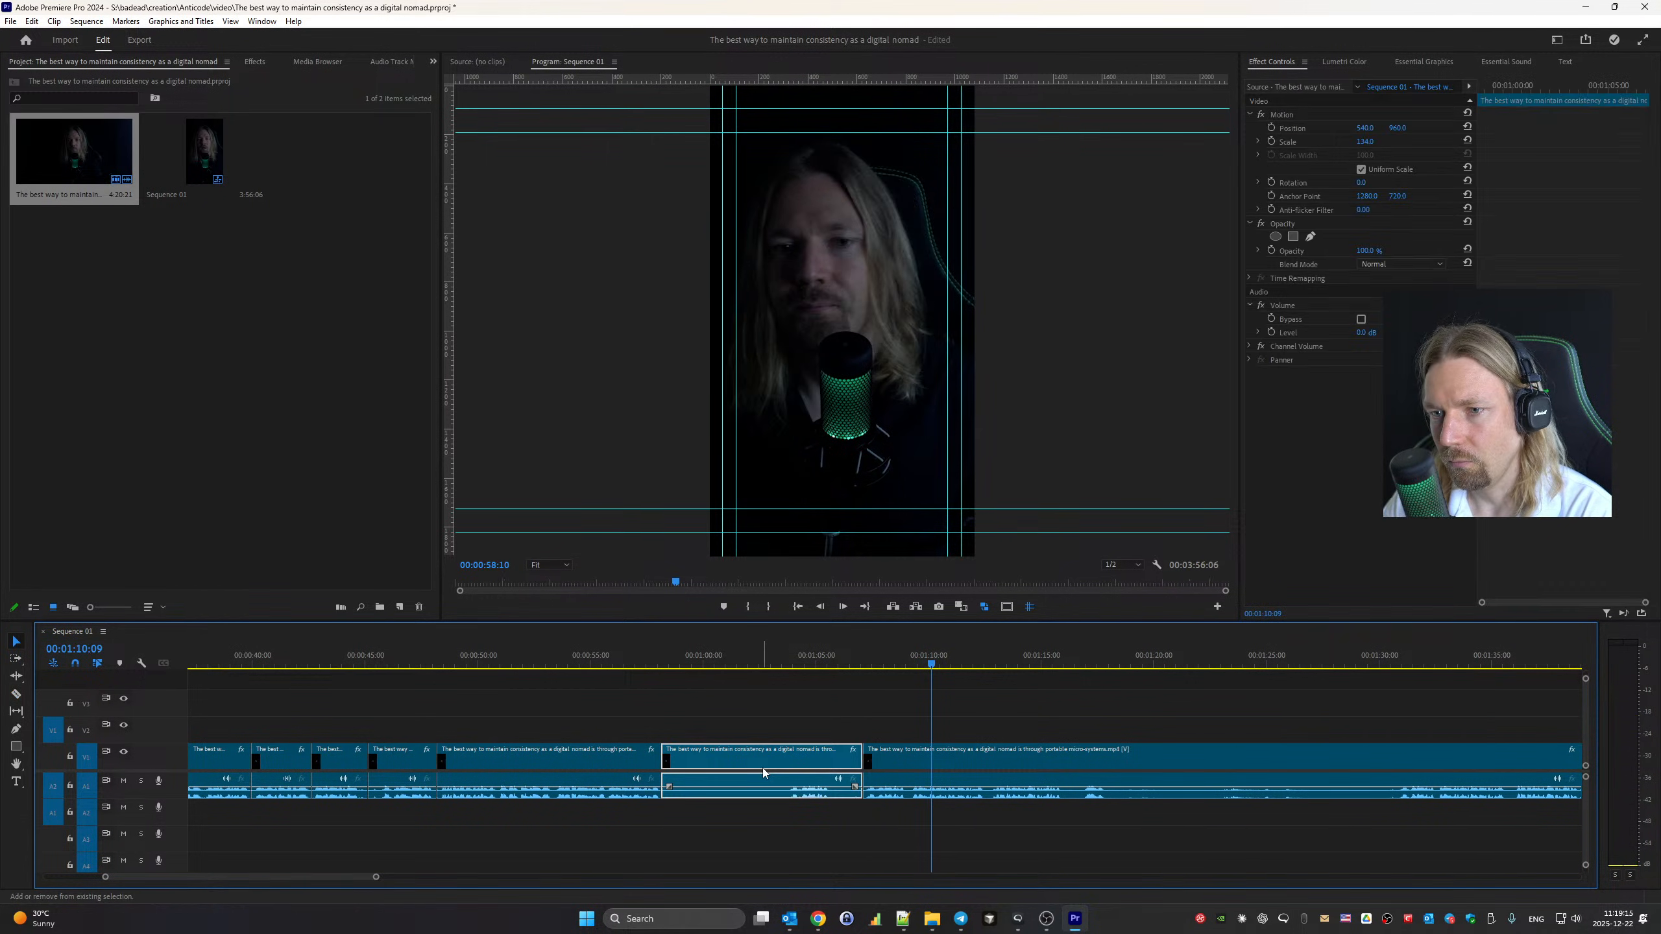
key("shift+Delete")
Listen to the take after the 58-second cut and compare it with the take starting at about 1:22
key("Up")
key("space")
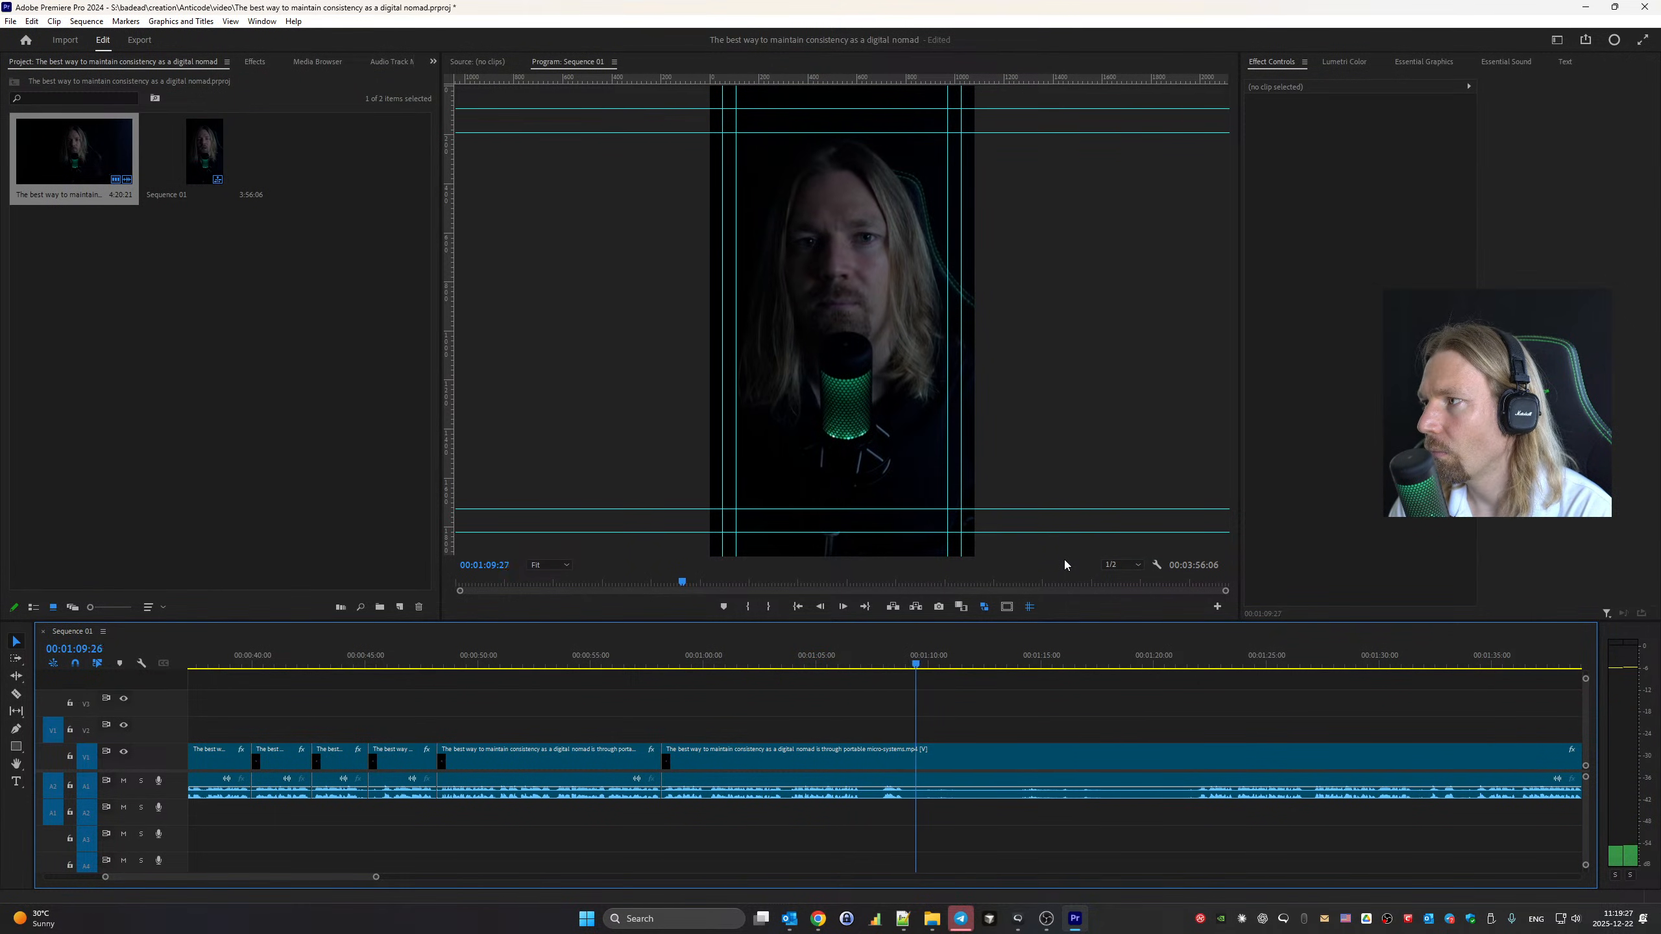
left_click(1200, 663)
key("space")
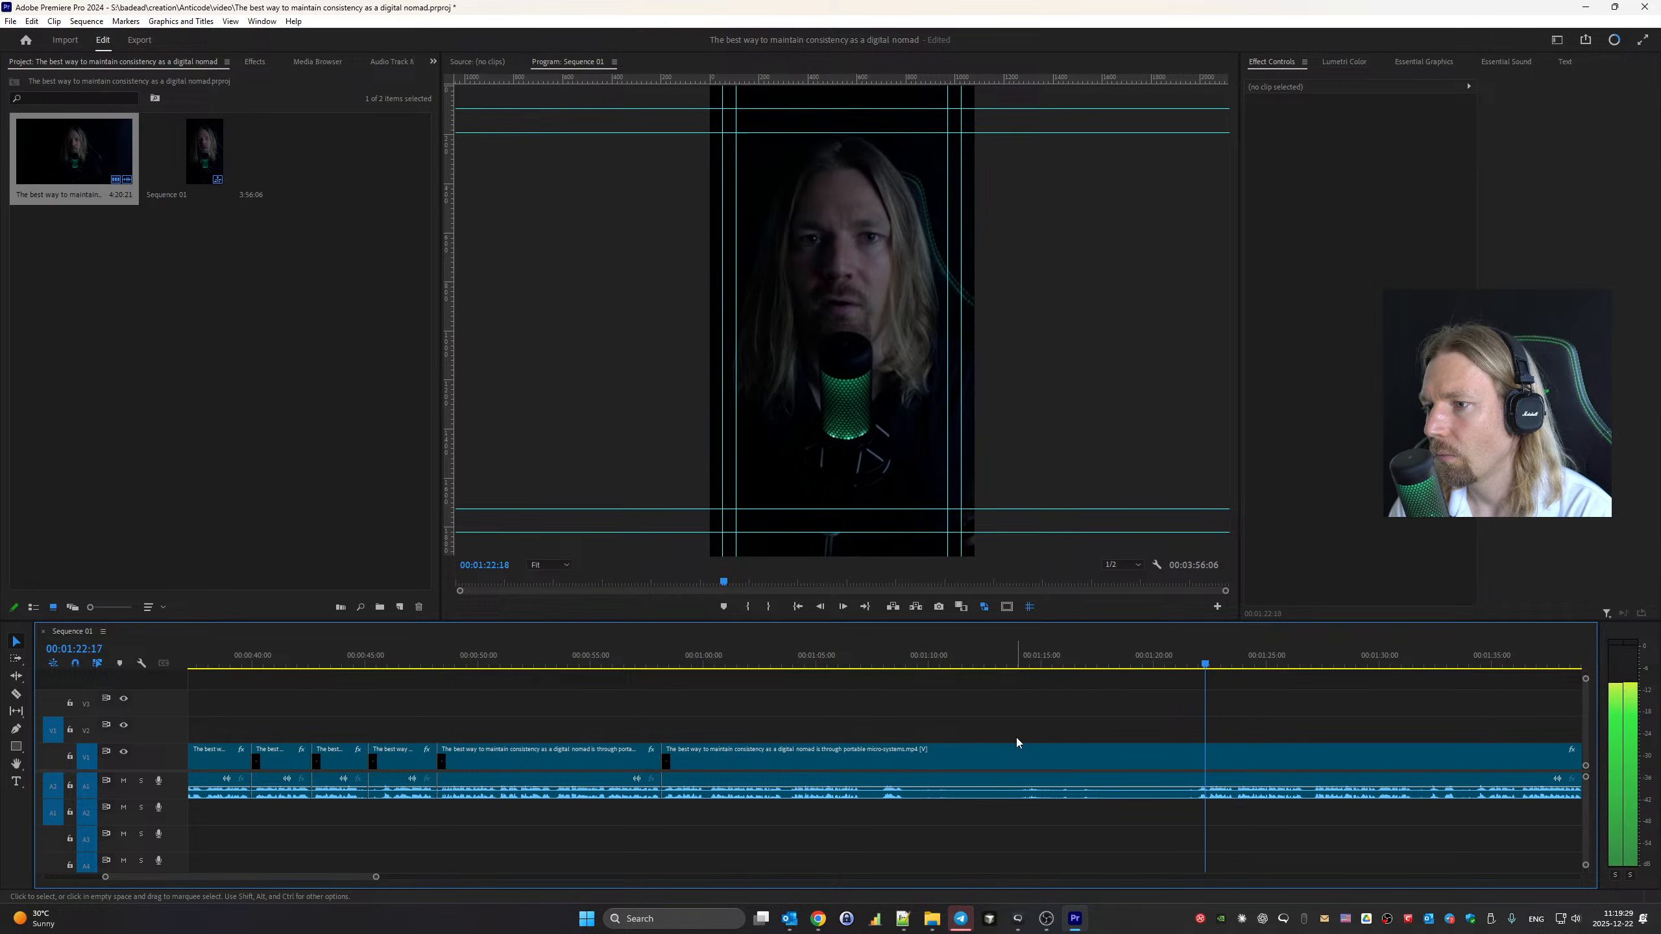
scroll(1016, 737, "down", 4)
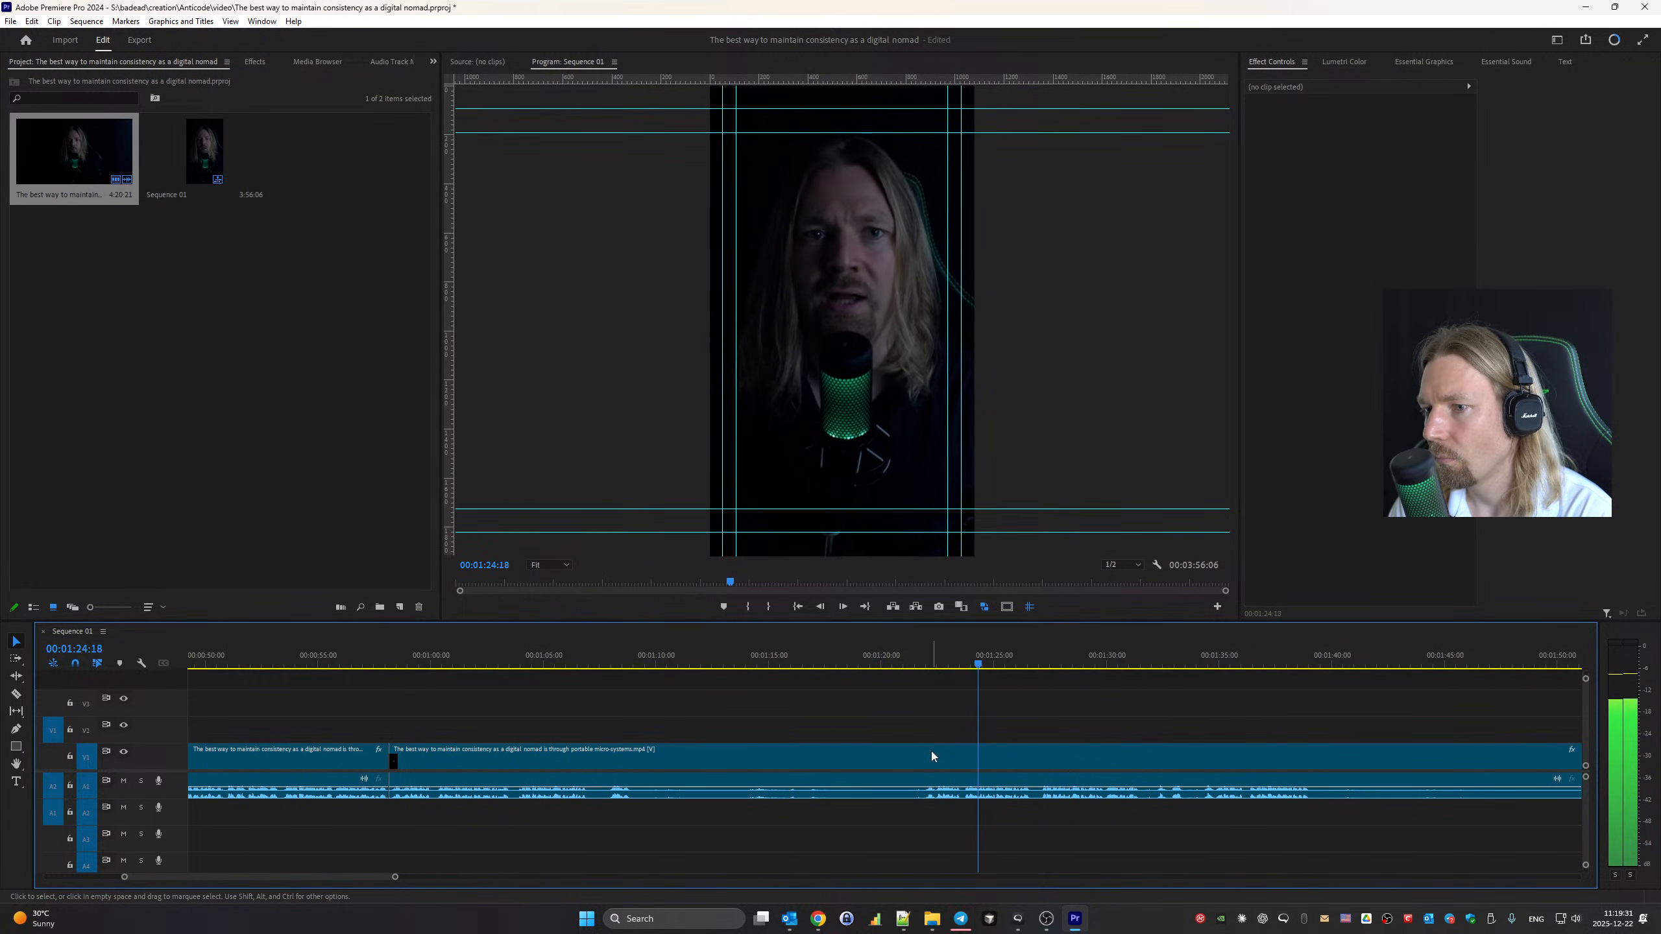
key("space")
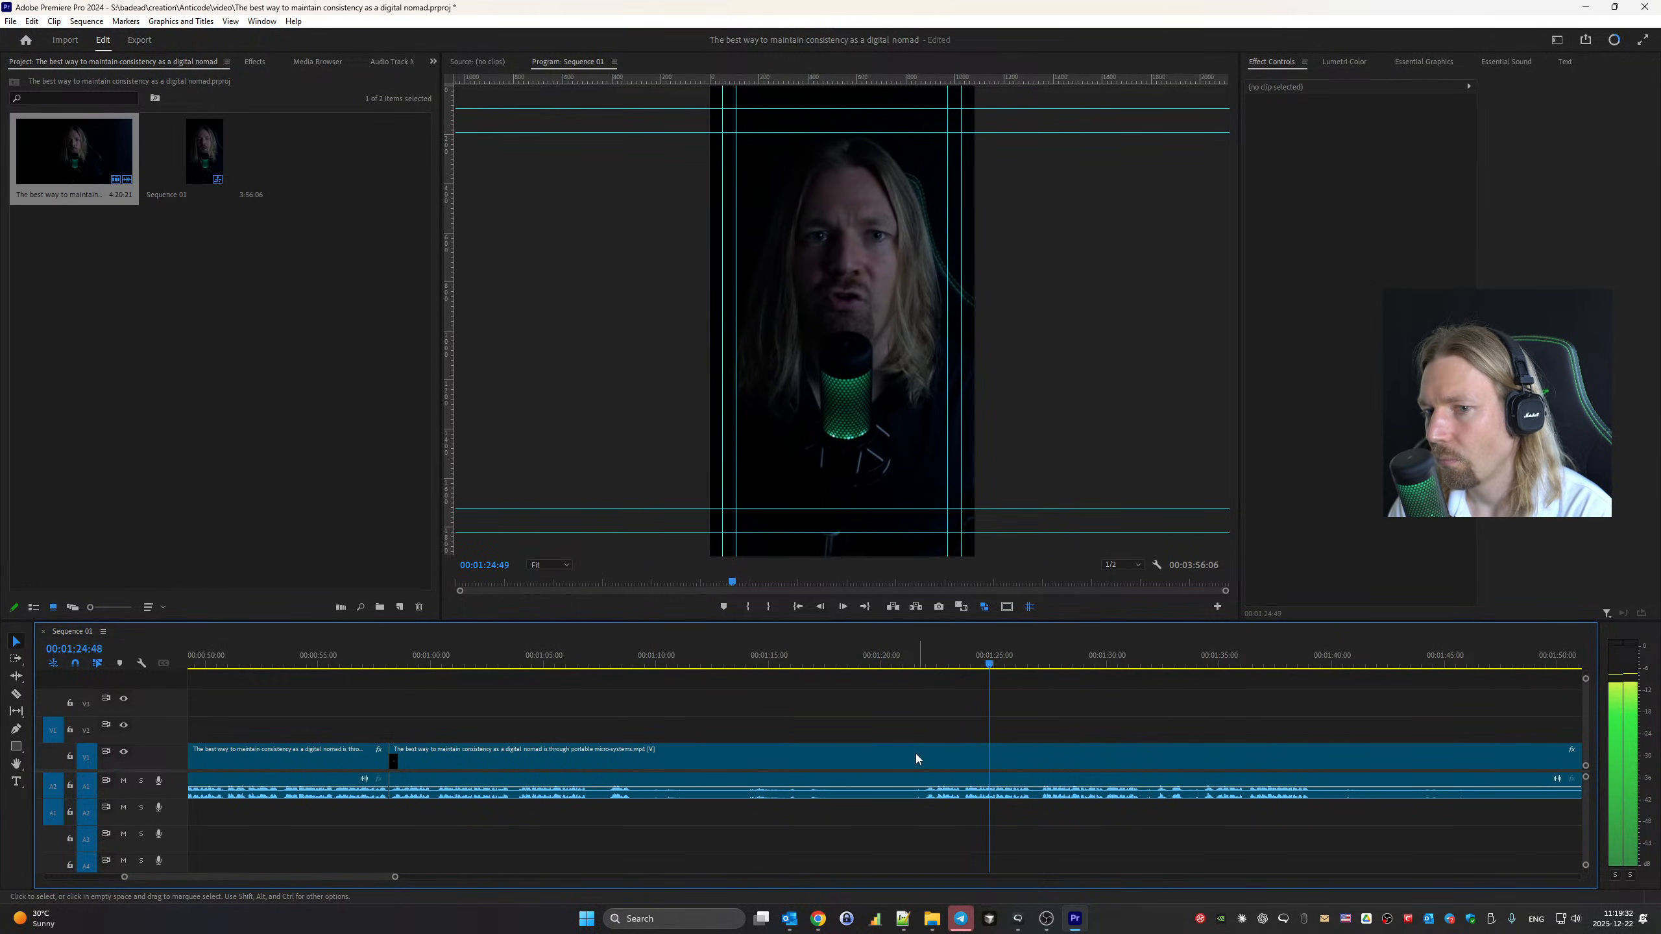
left_click(386, 666)
key("space")
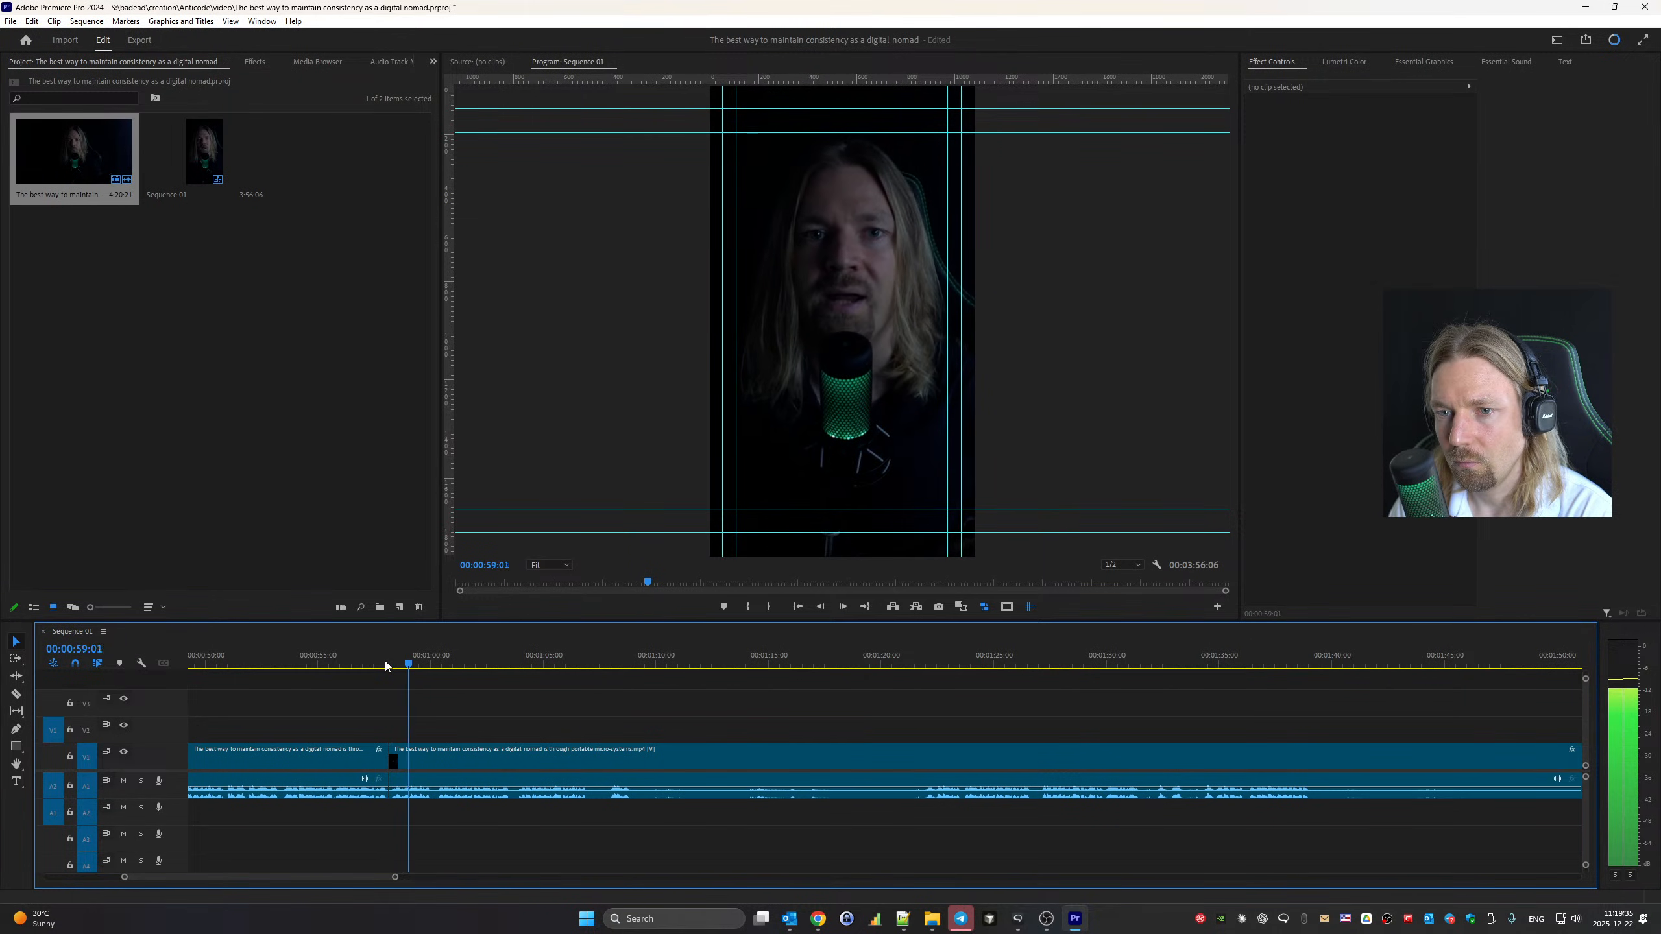
Split the clip at about 1:22 and ripple delete the segment between 0:58 and 1:22
key("space")
key("c")
left_click(924, 754)
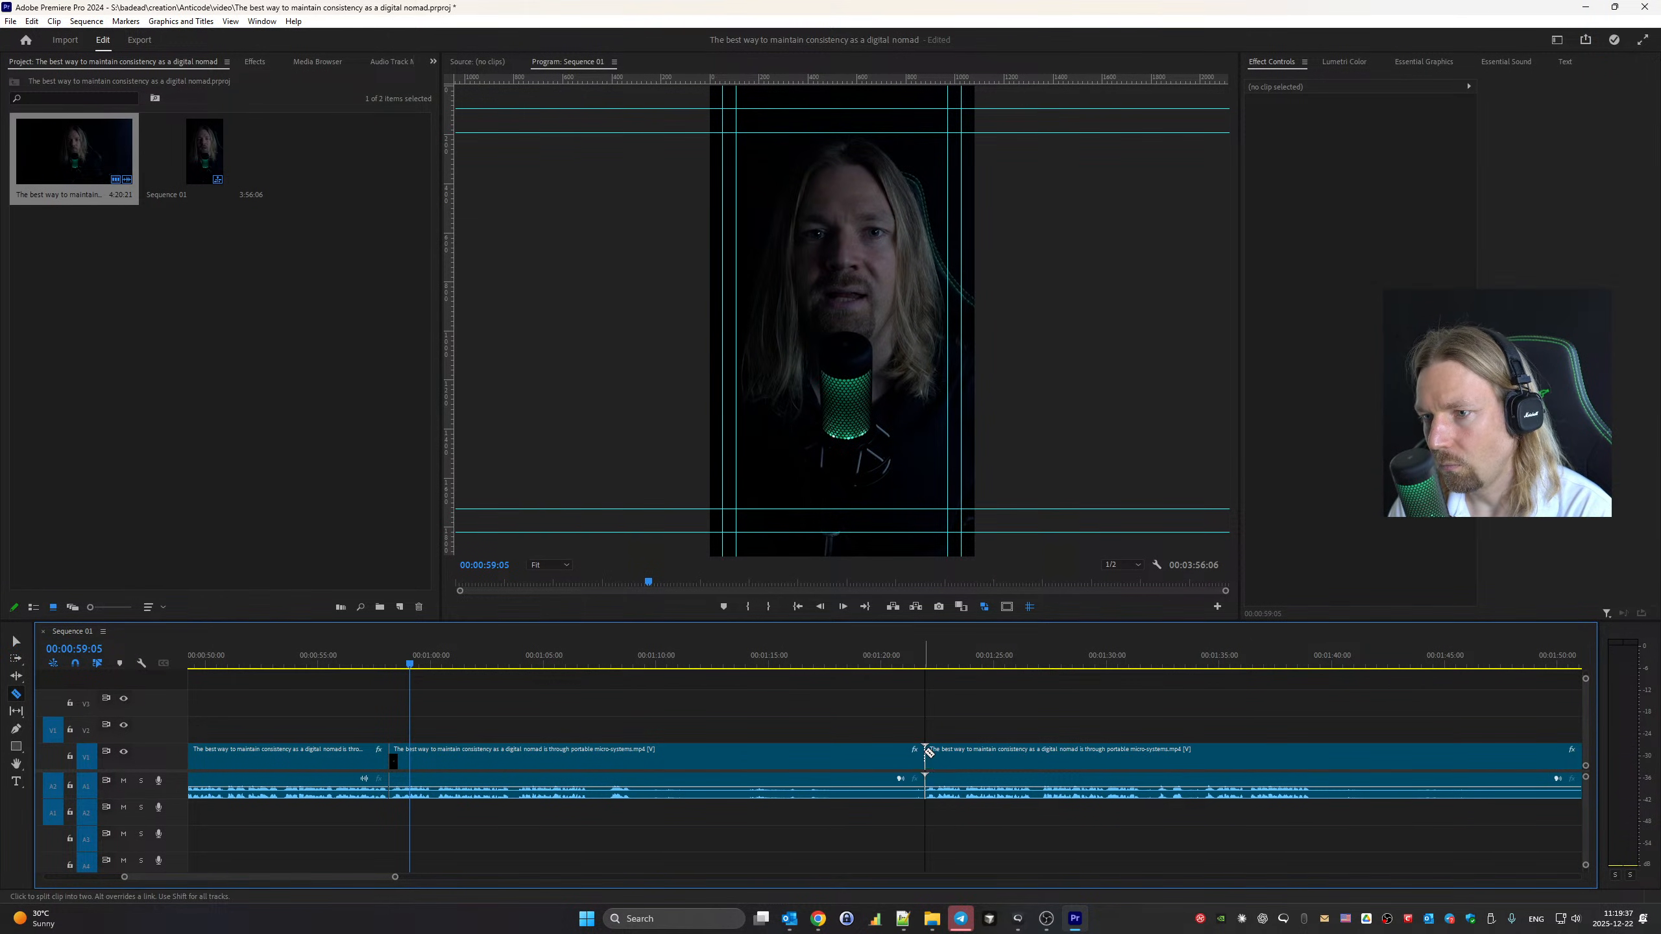
key("v")
left_click(847, 755)
key("shift+Delete")
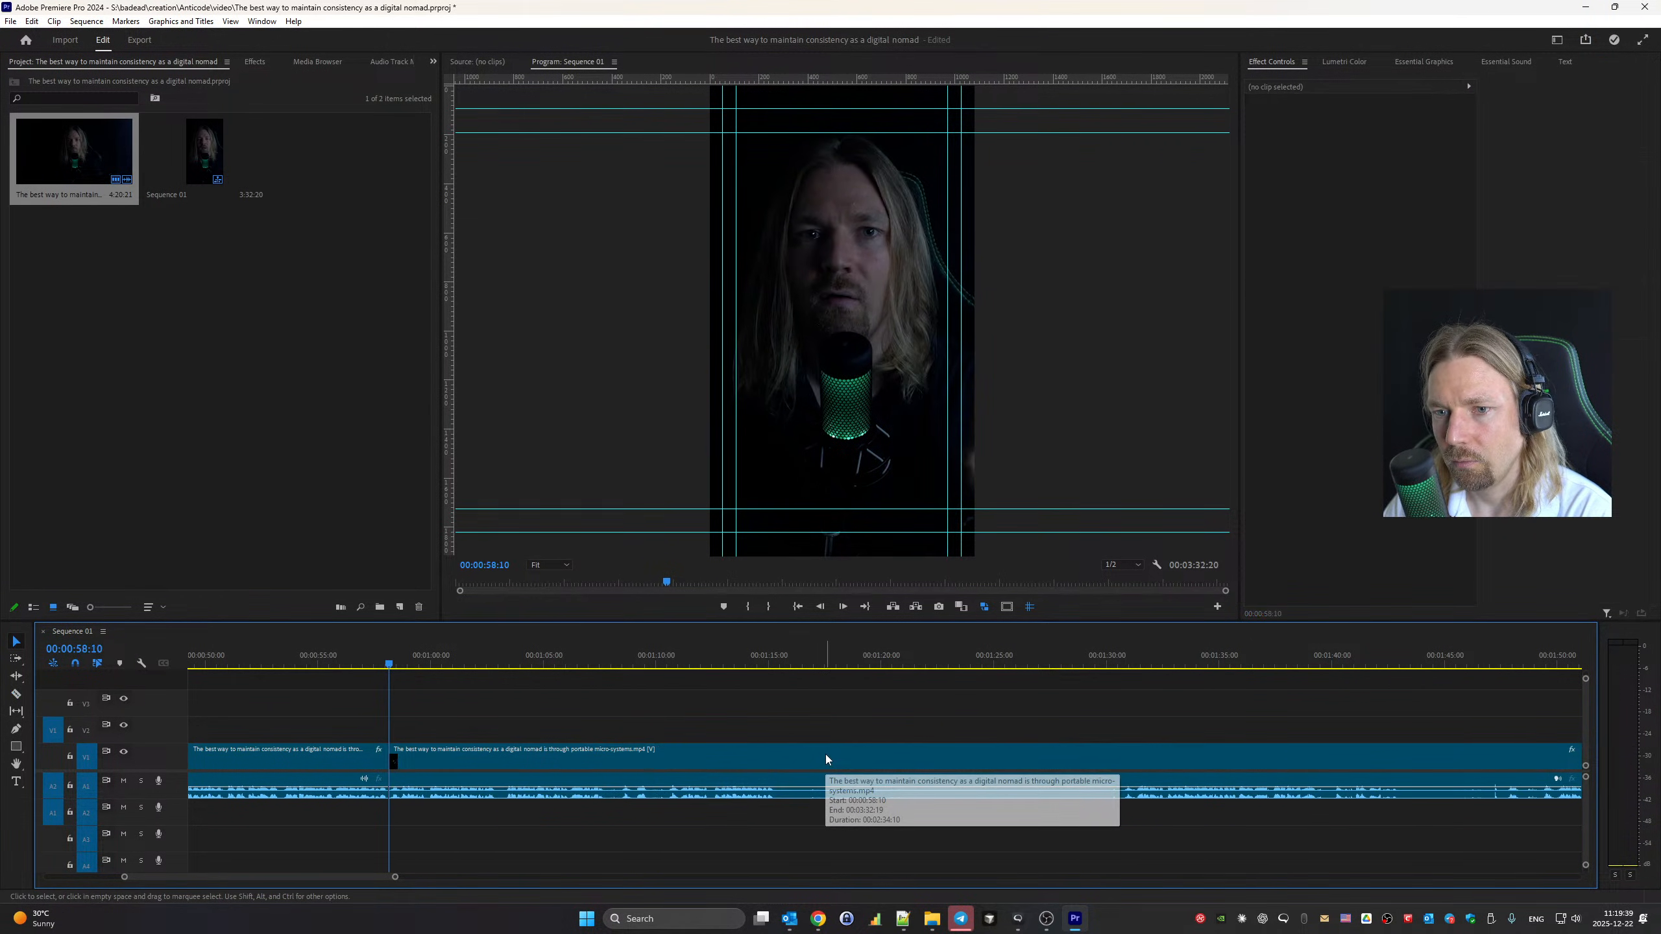
Play on from the 58-second cut and split the remaining clip at about 1:03 and 1:08
key("space")
key("c")
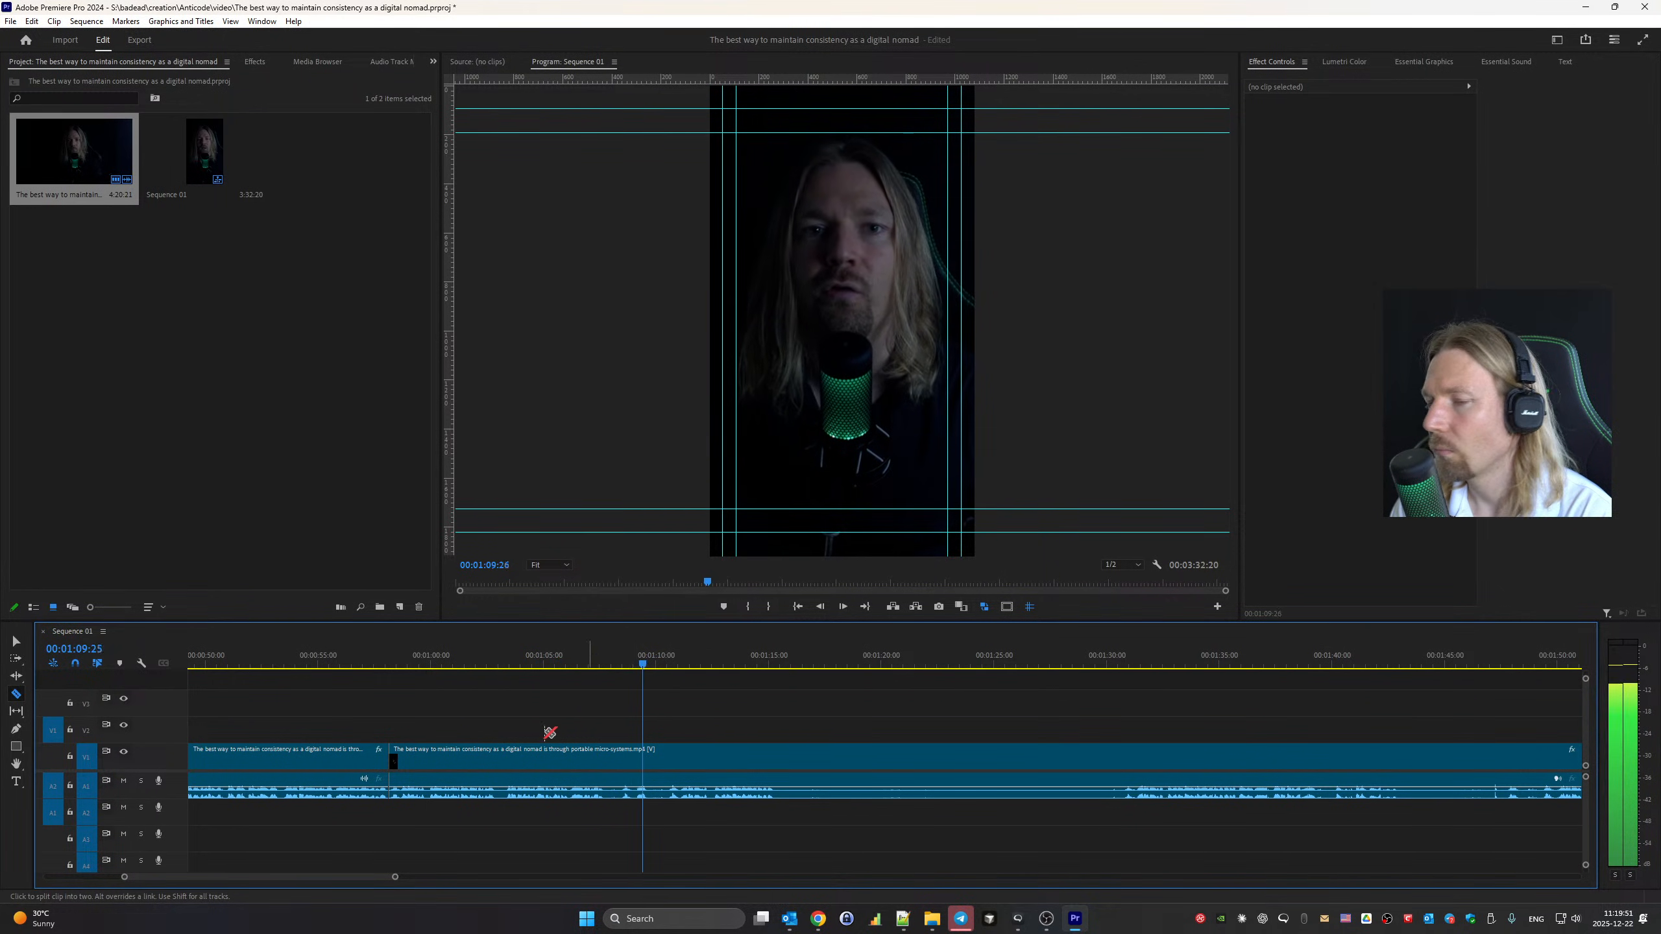
left_click(499, 758)
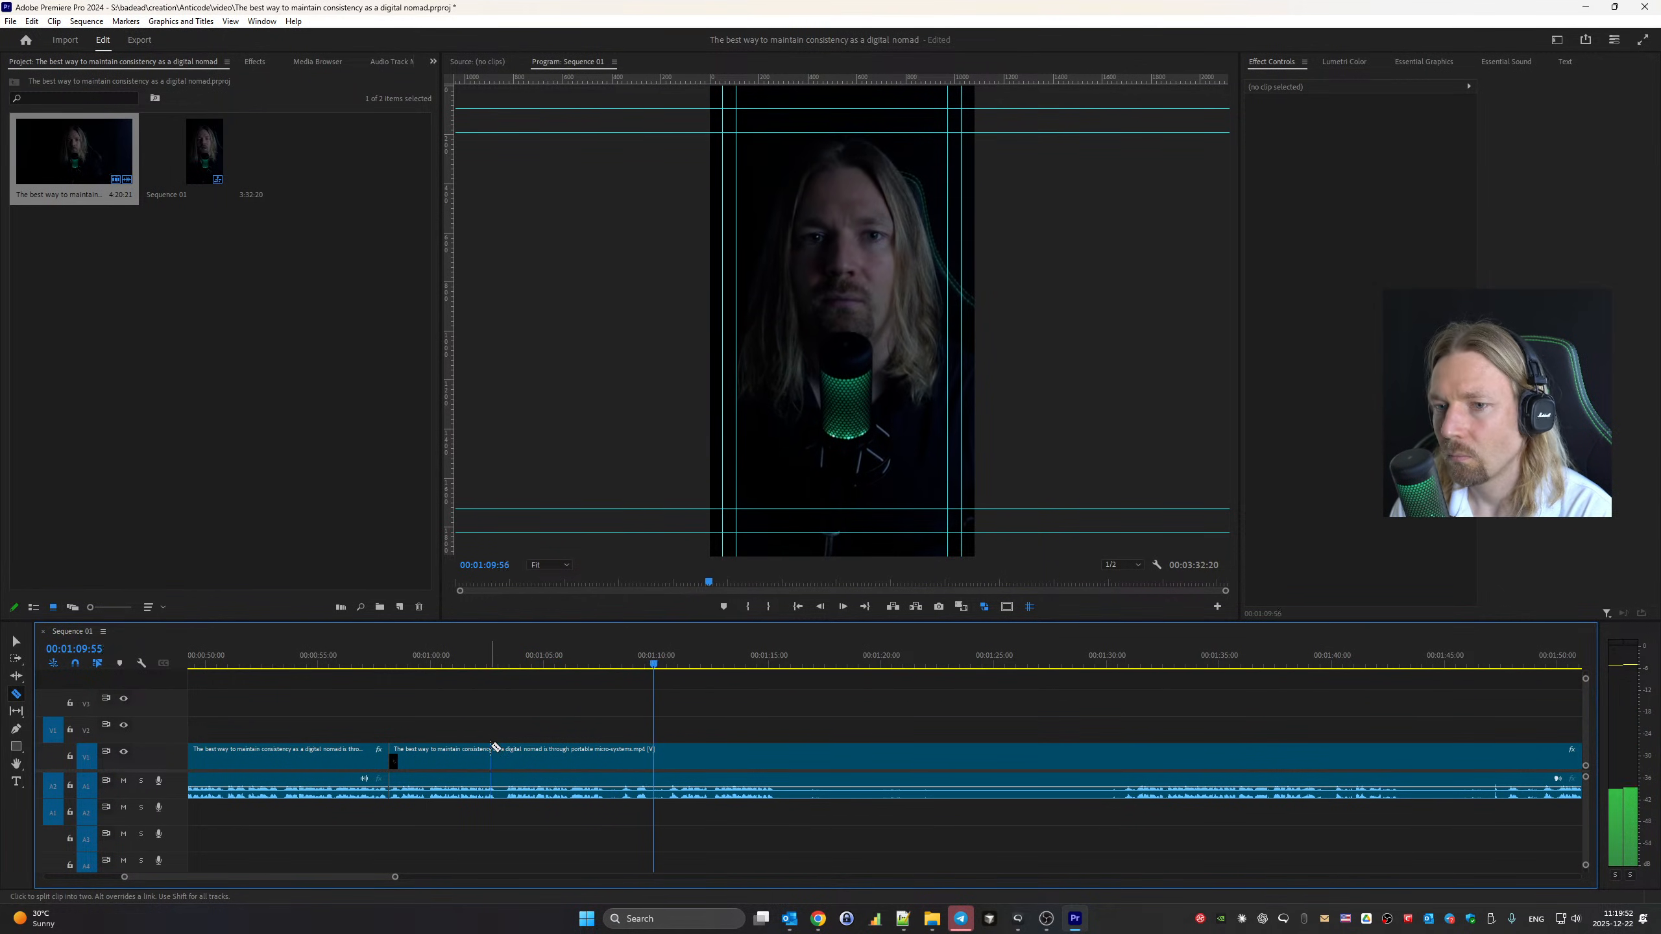
left_click(608, 759)
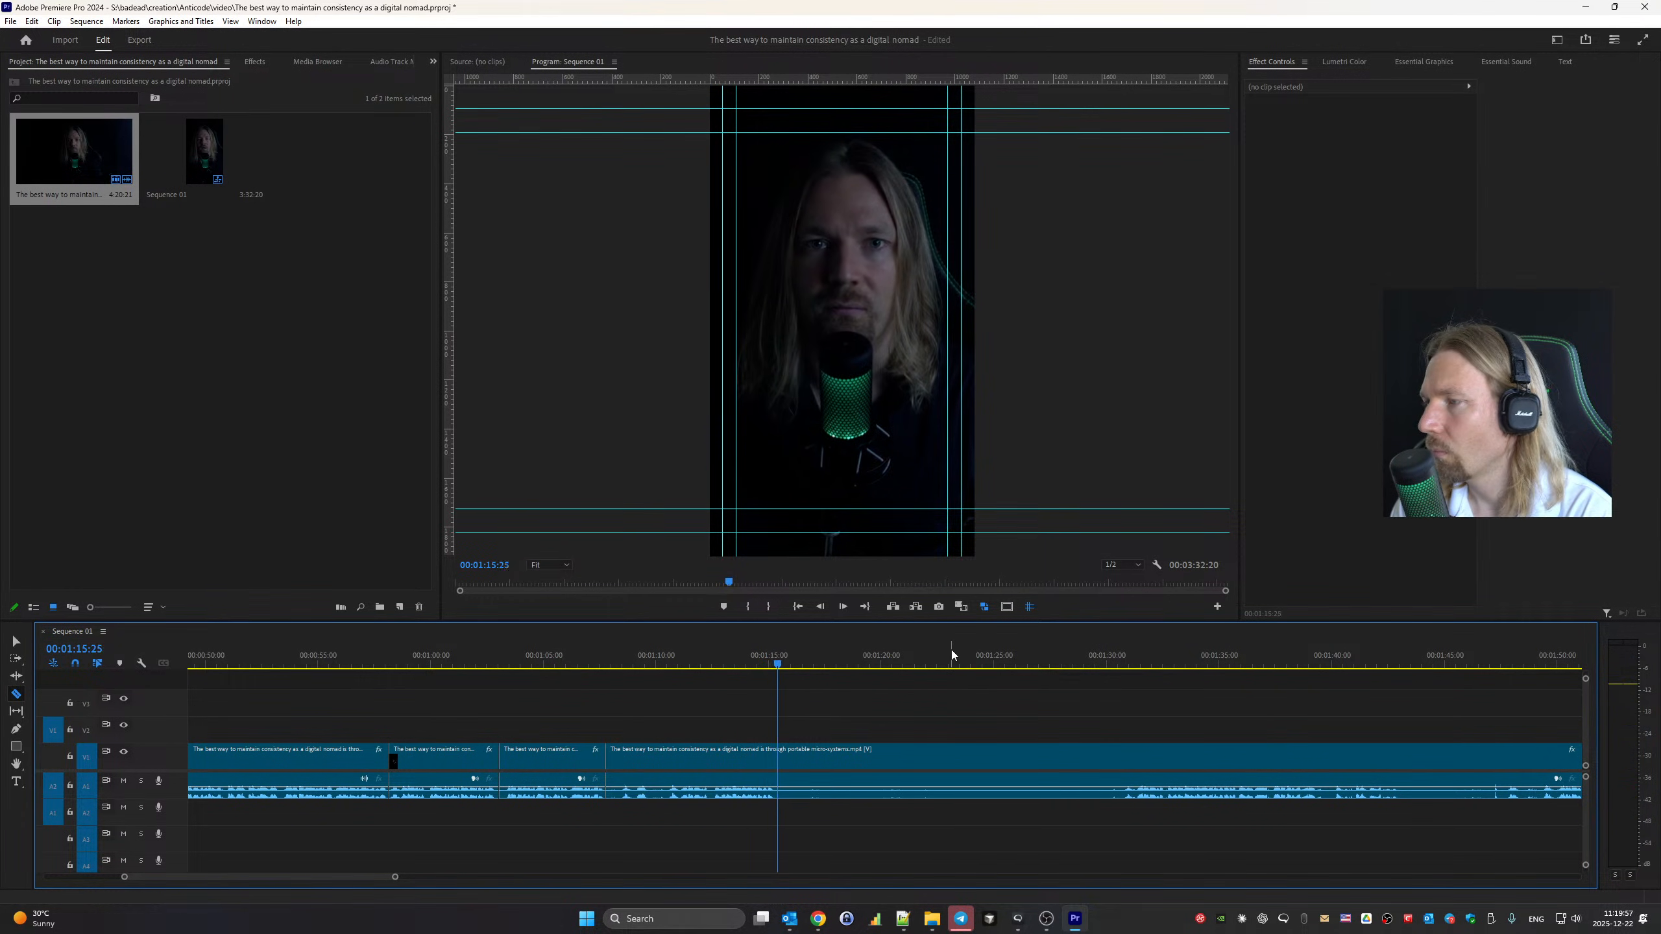
Listen to the repeated takes starting at about 1:15, 1:30, 1:47, 2:06 and 2:30 to compare them
left_click(761, 659)
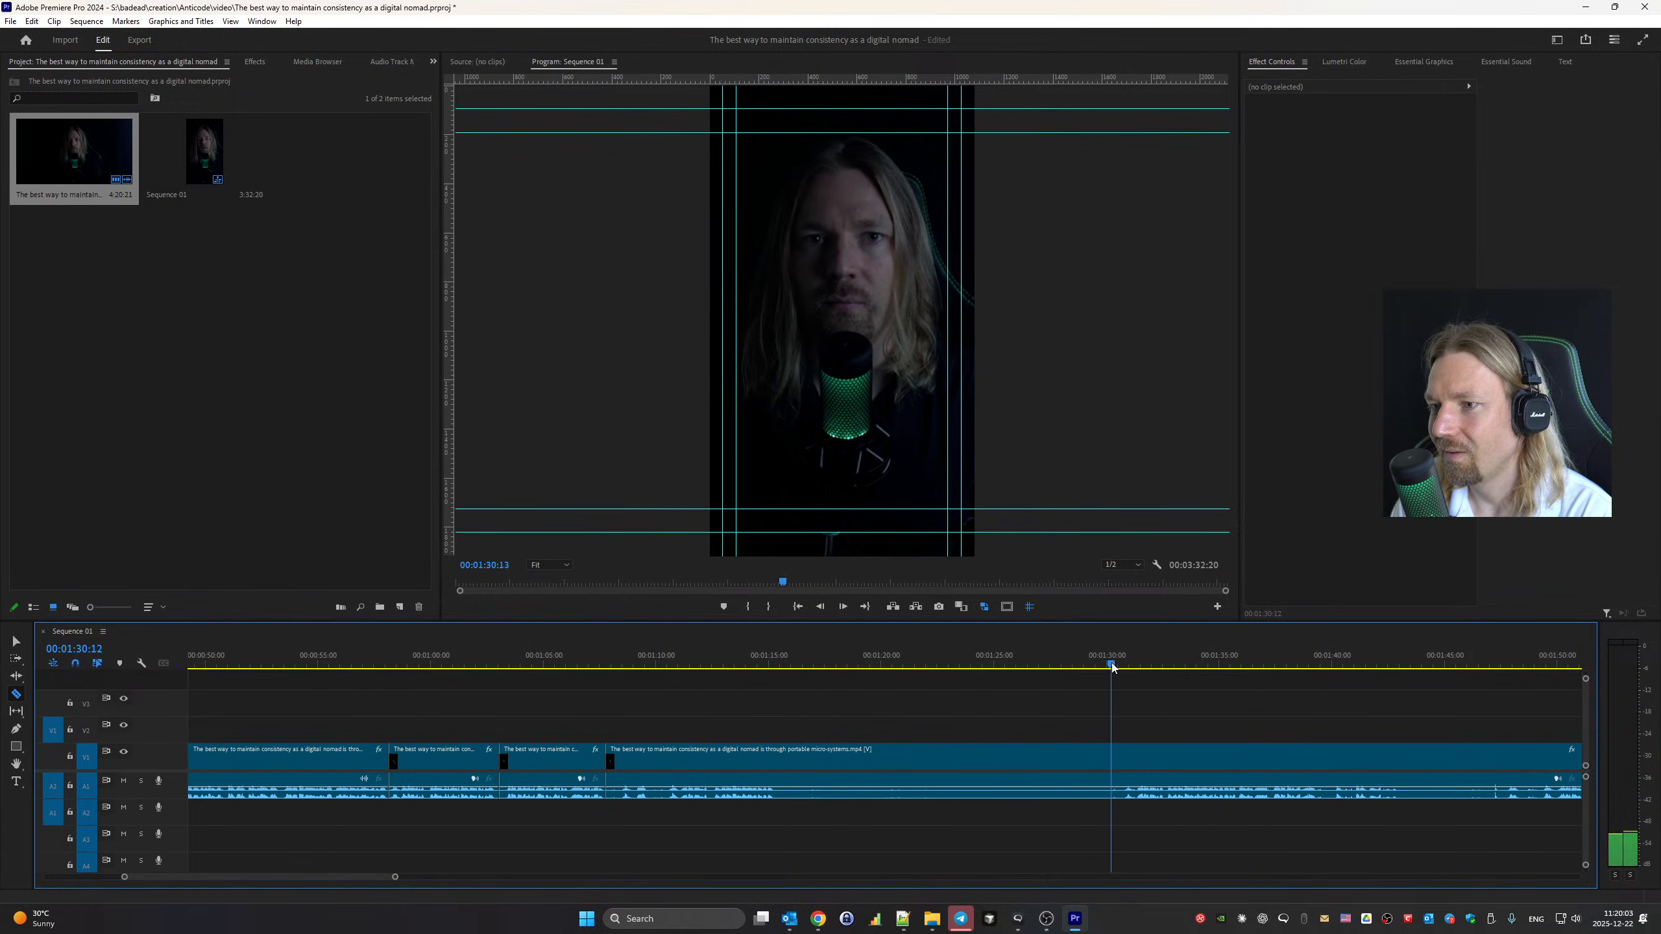
scroll(1001, 730, "down", 5)
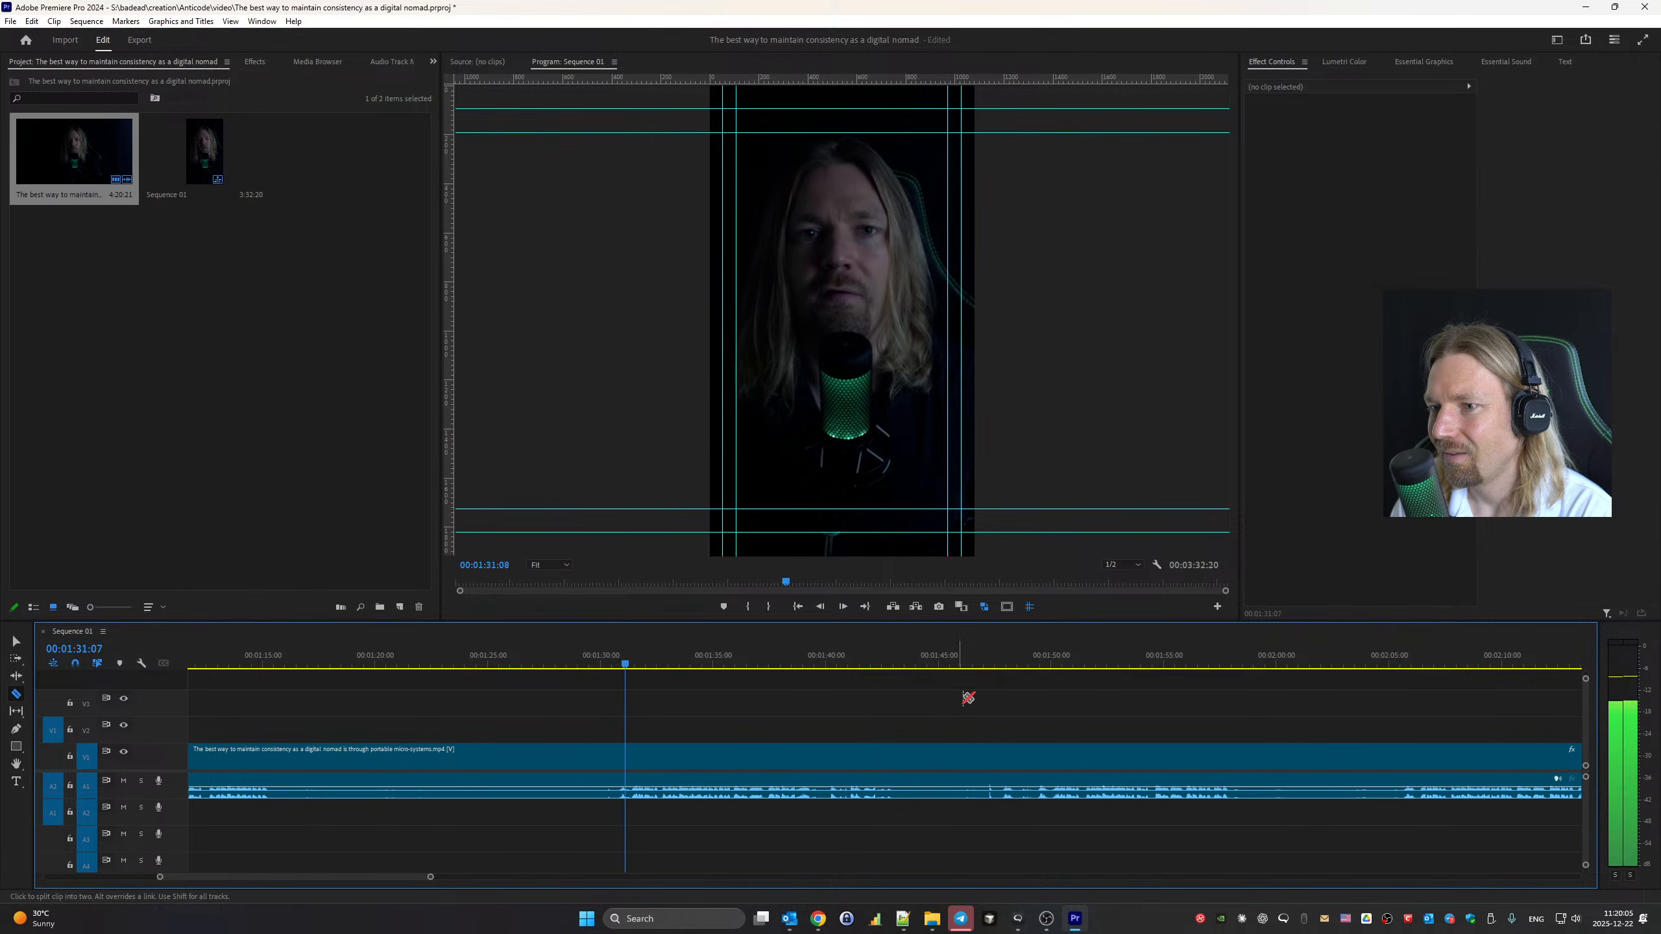
left_click(990, 664)
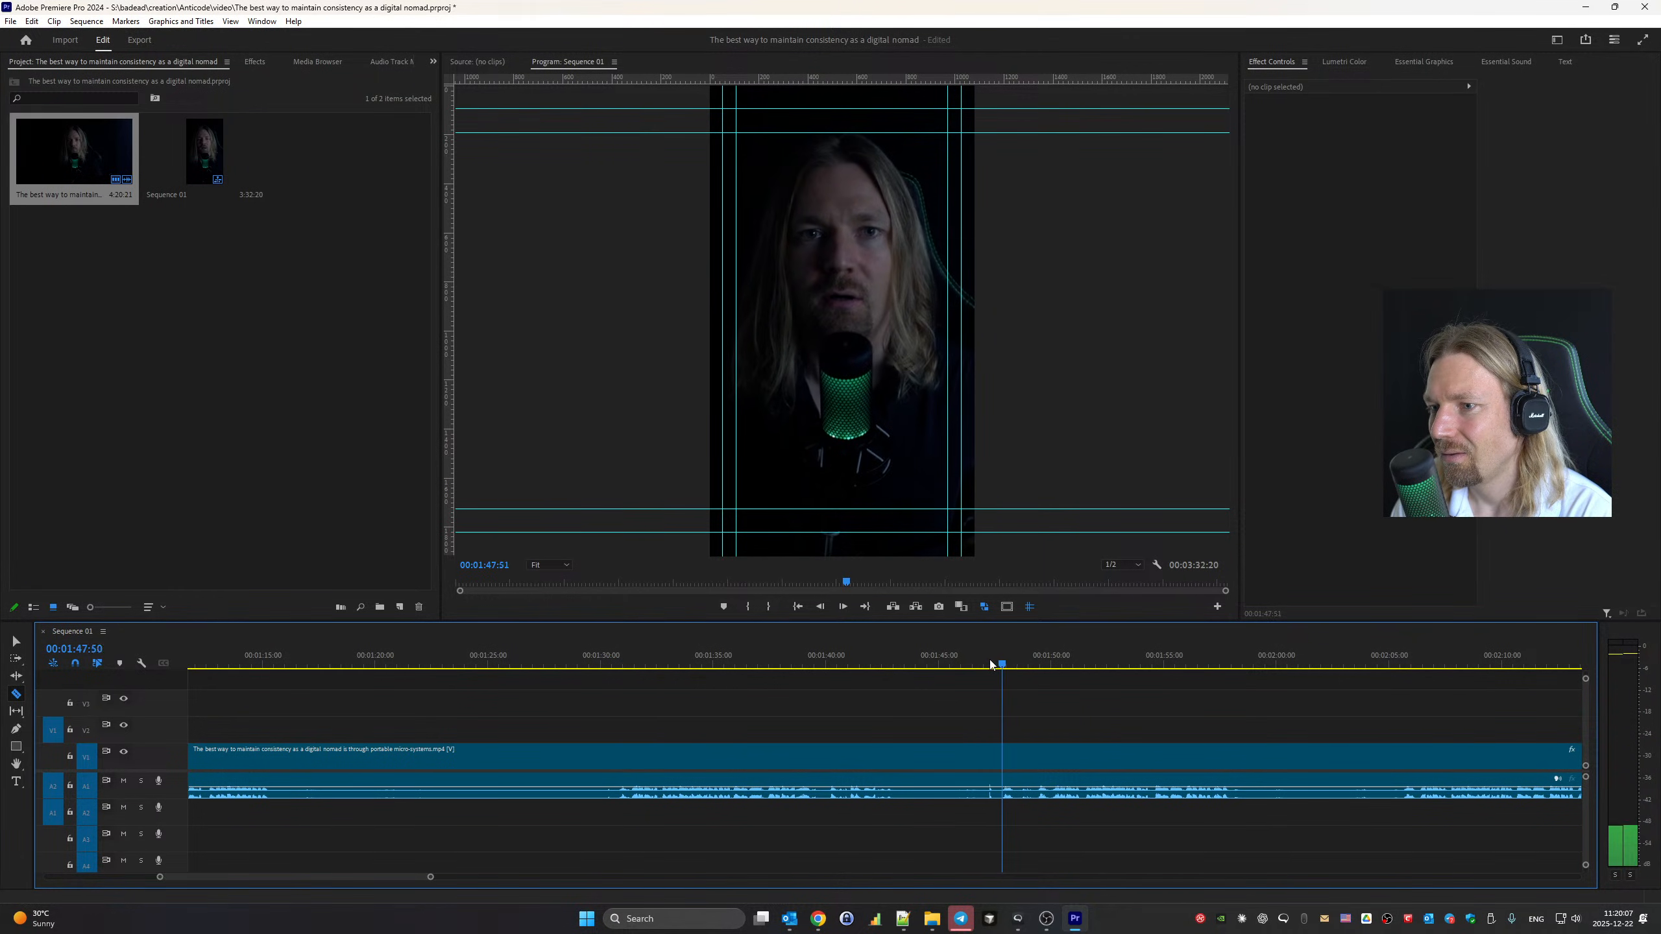
left_click(1404, 655)
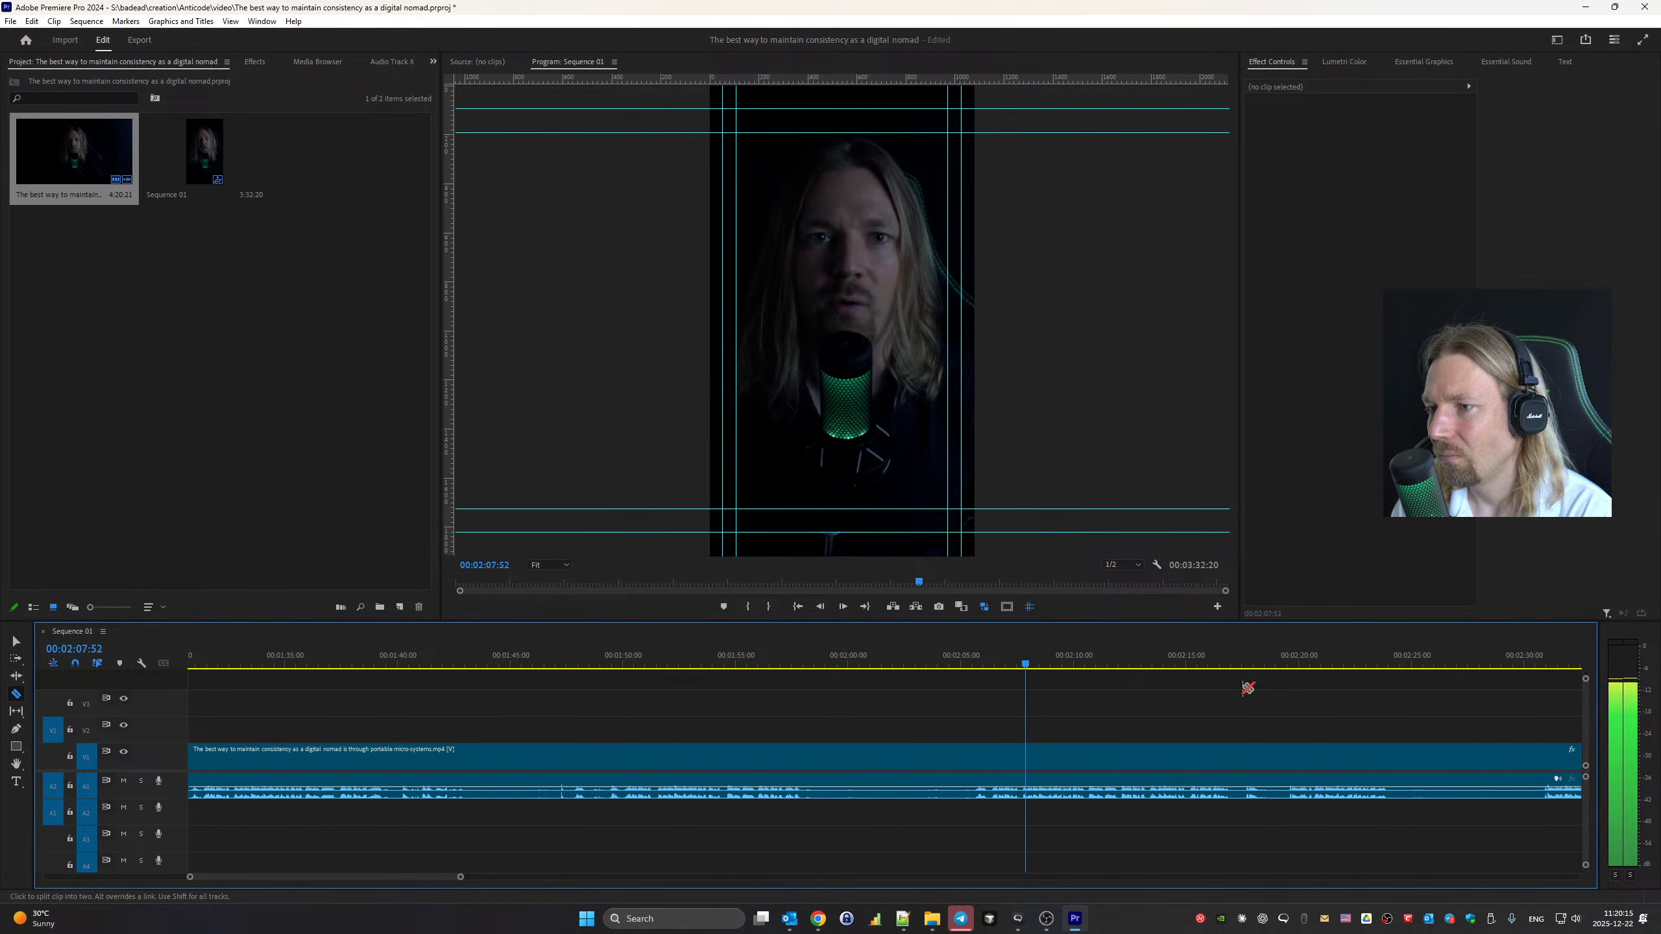
key("space")
scroll(1243, 688, "down", 3)
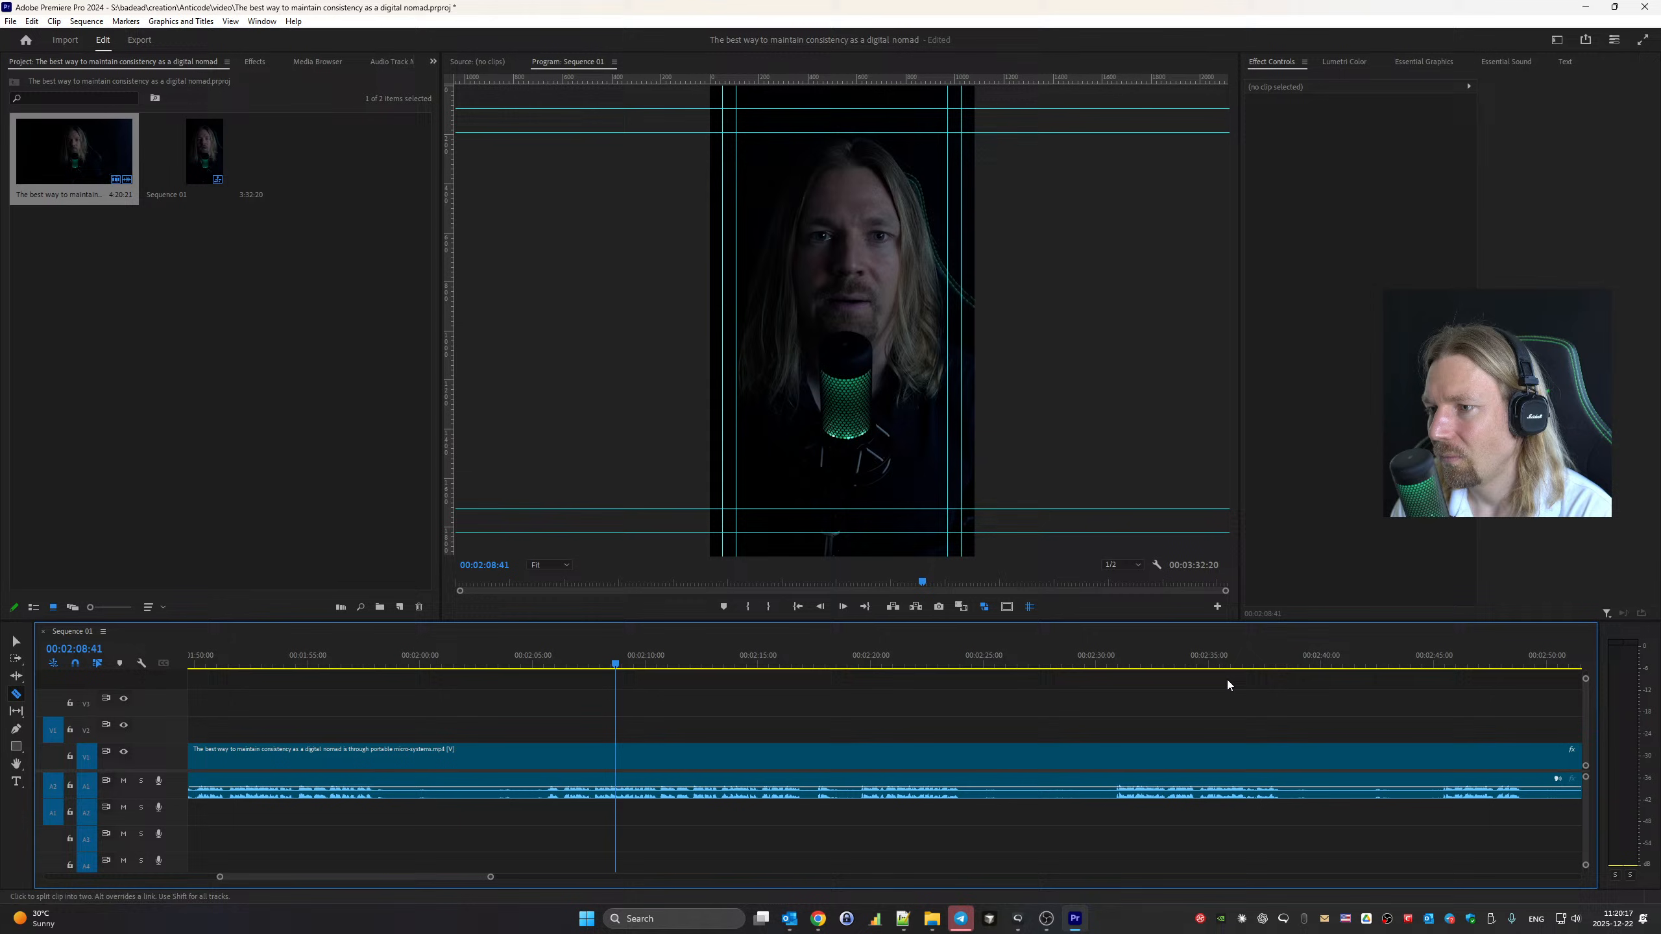
left_click(1106, 667)
key("space")
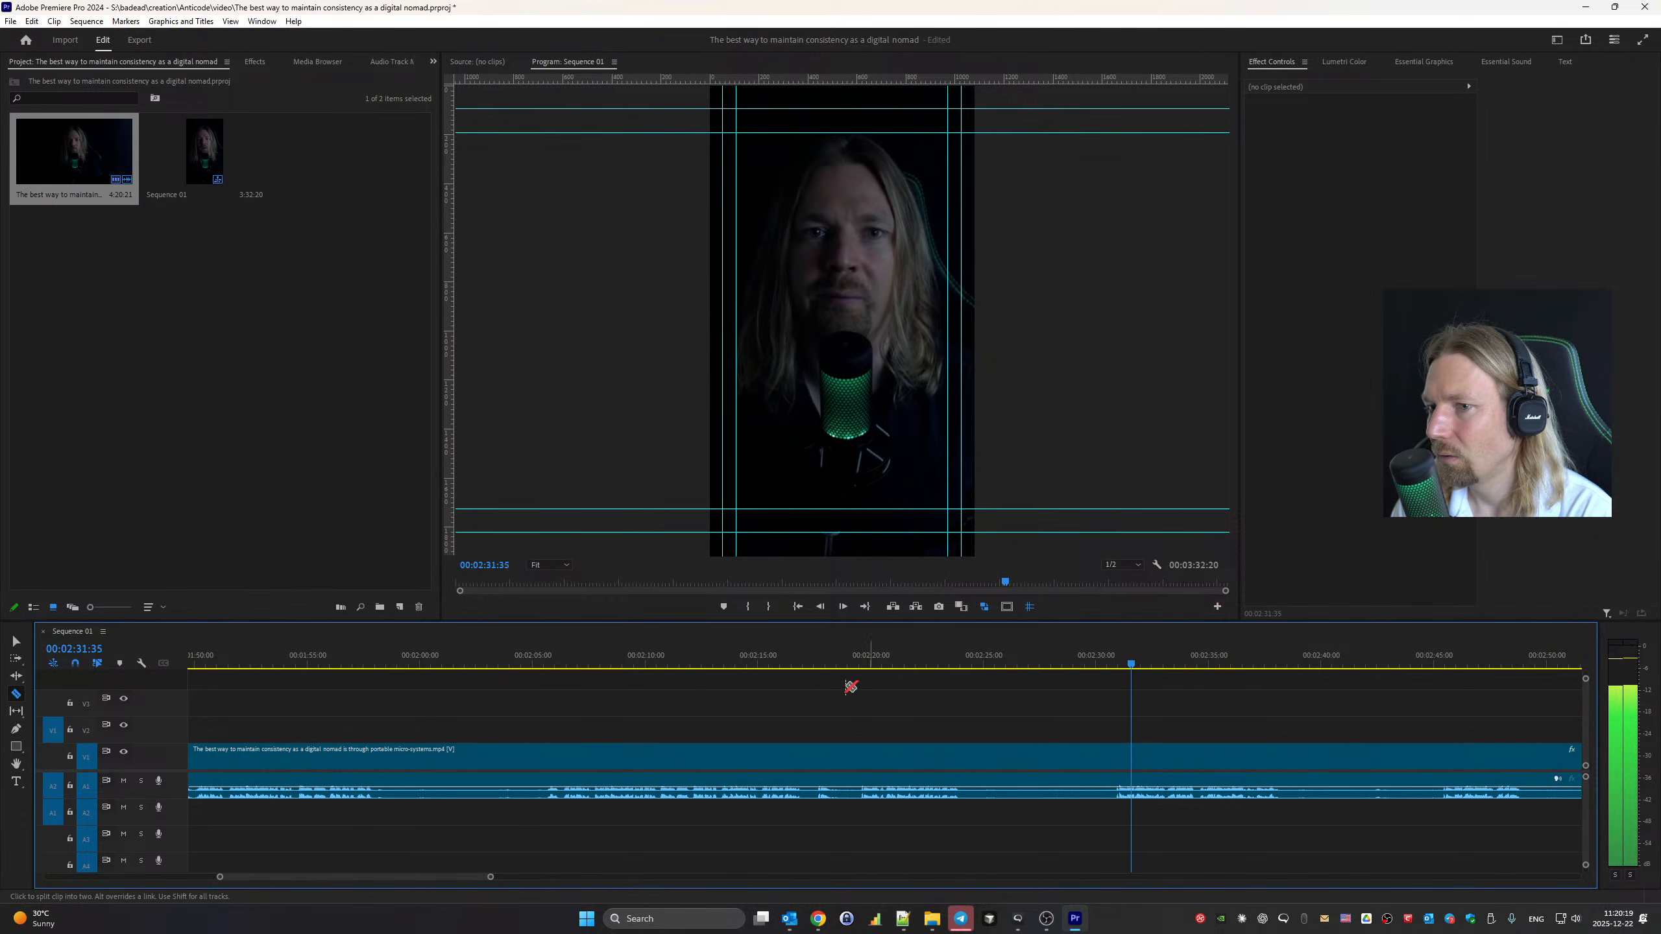
key("space")
key("space")
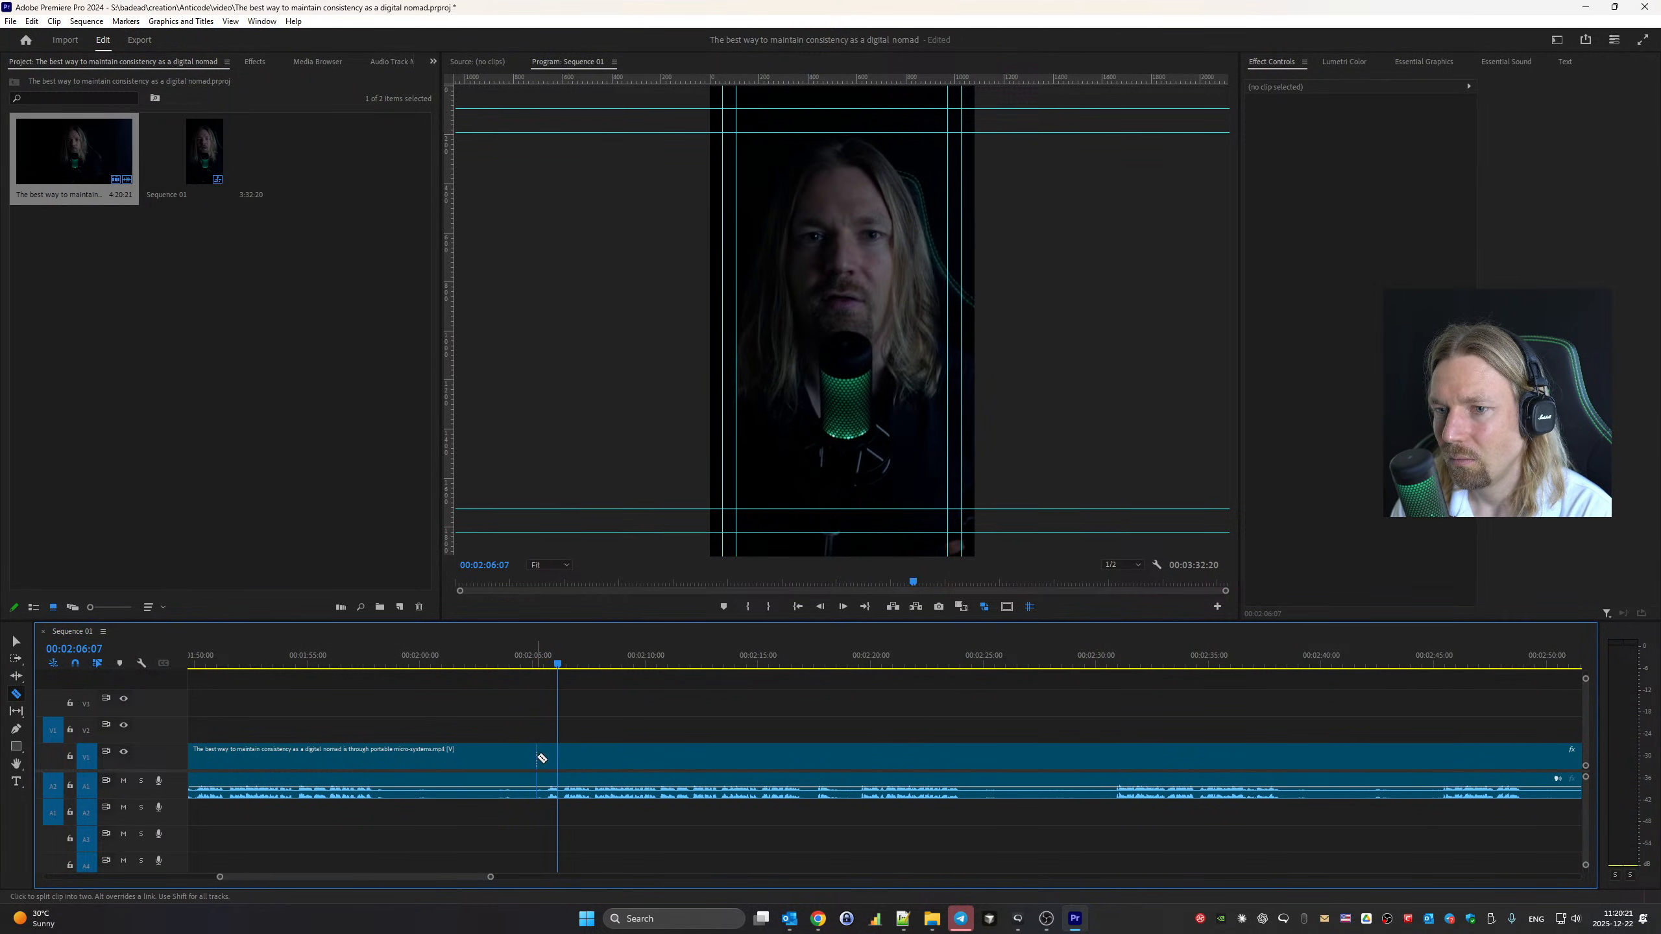
Split the clip just before the take at about 2:06 and ripple delete everything from 1:08 up to that cut
key("v")
scroll(550, 764, "up", 10)
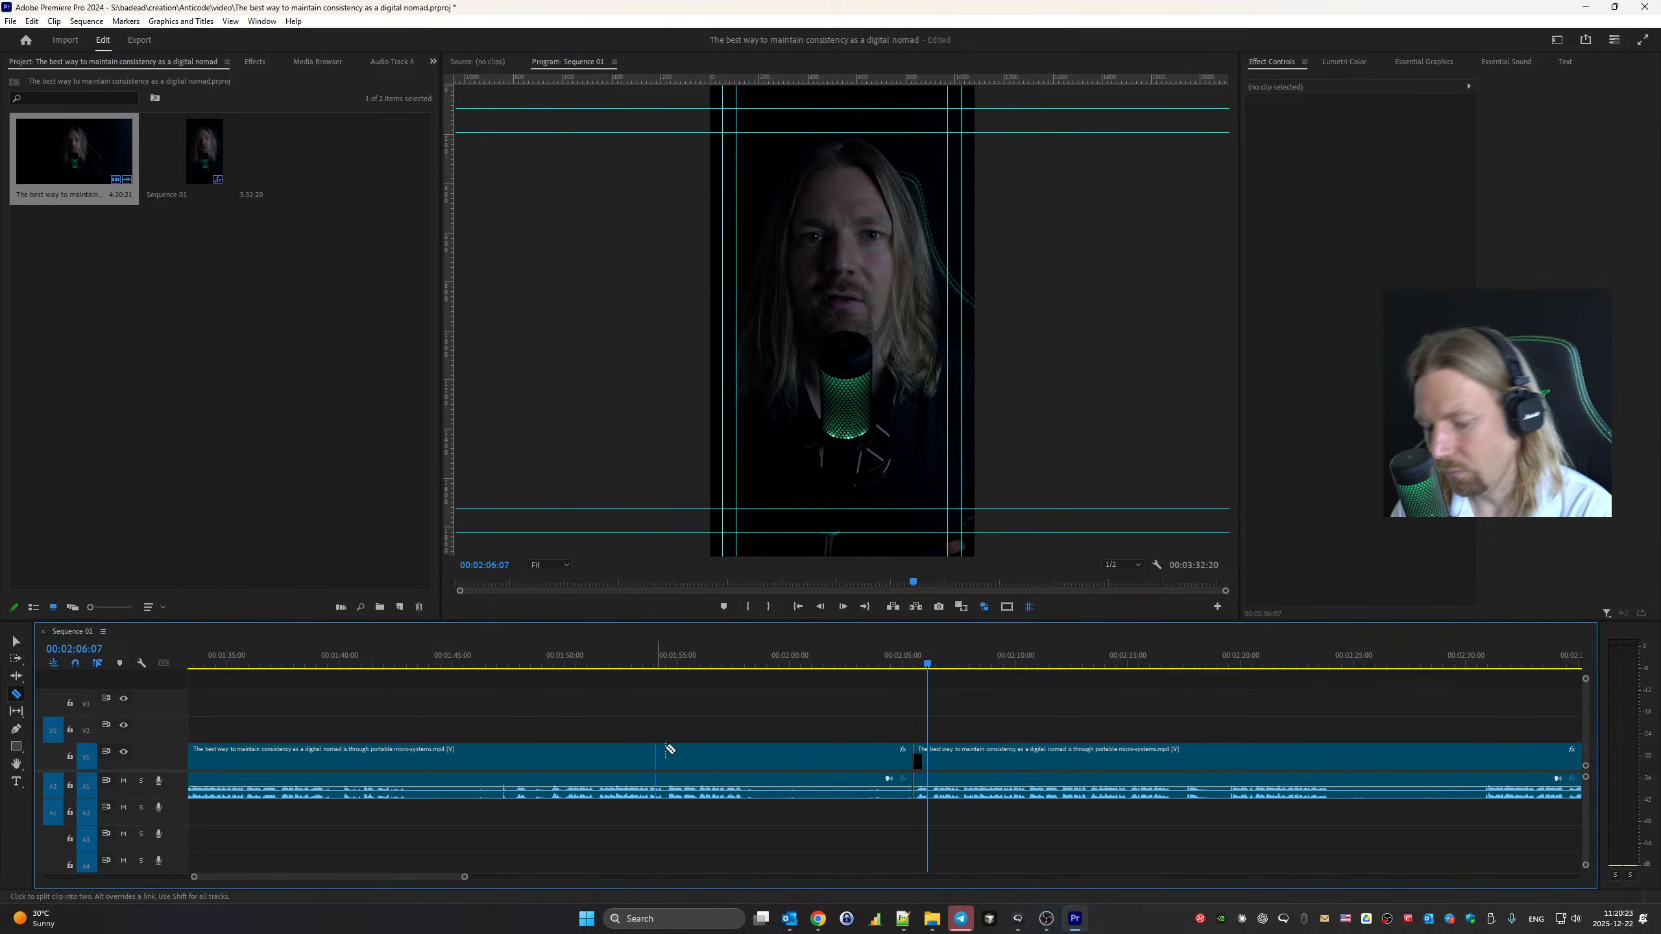
scroll(625, 756, "up", 6)
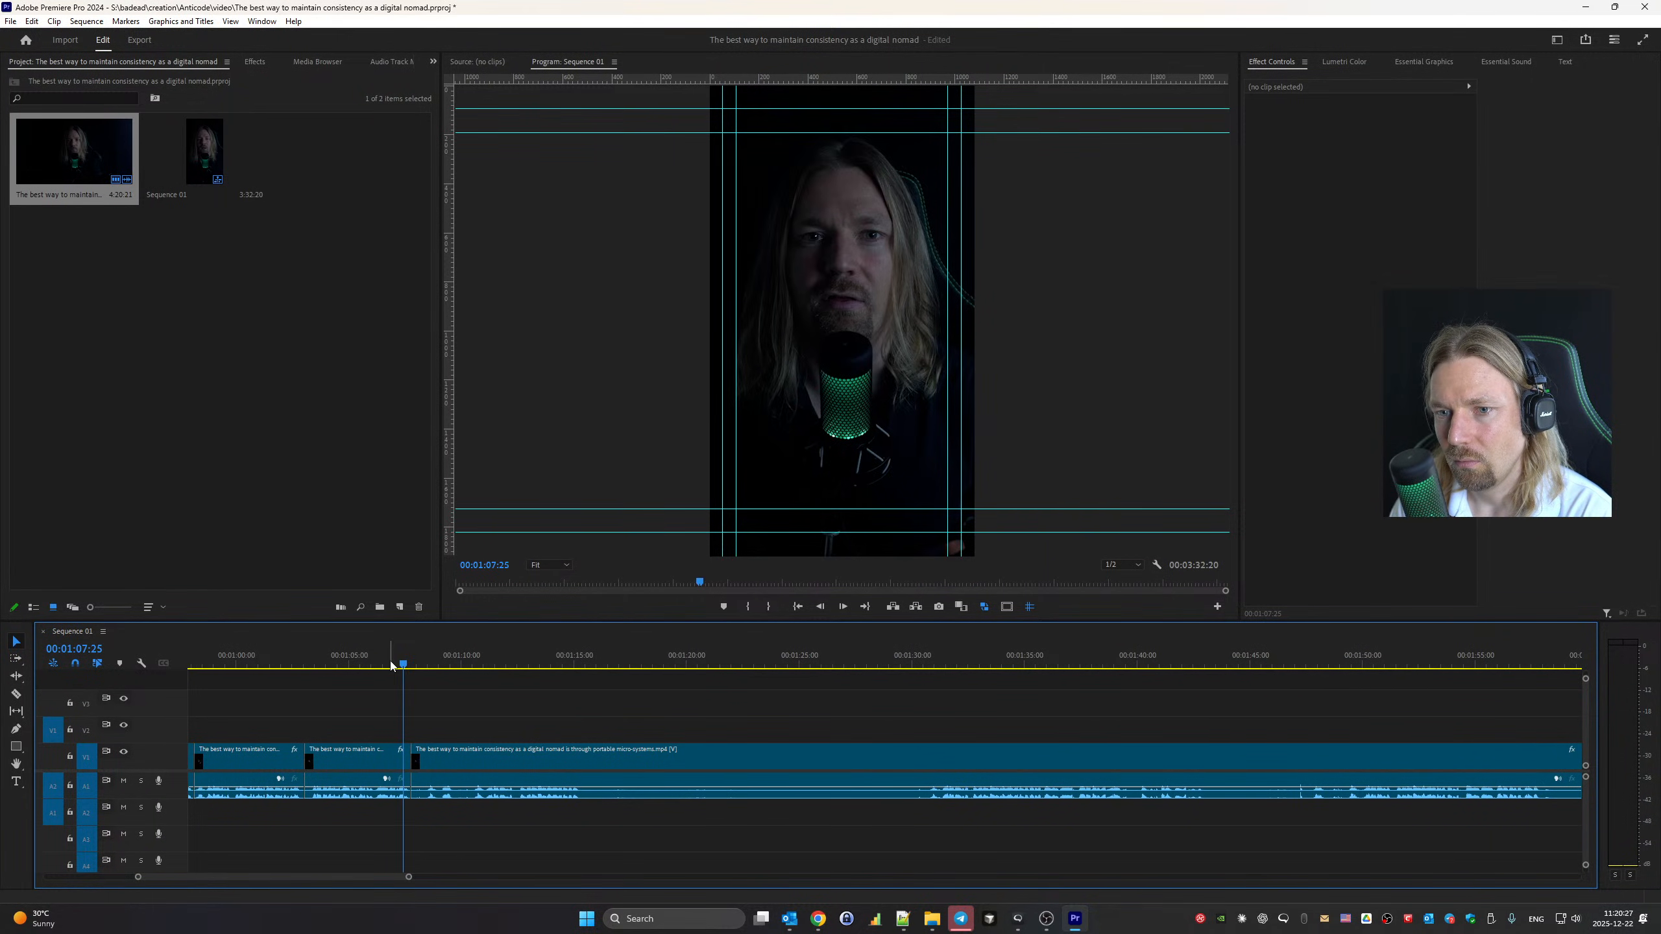
key("space")
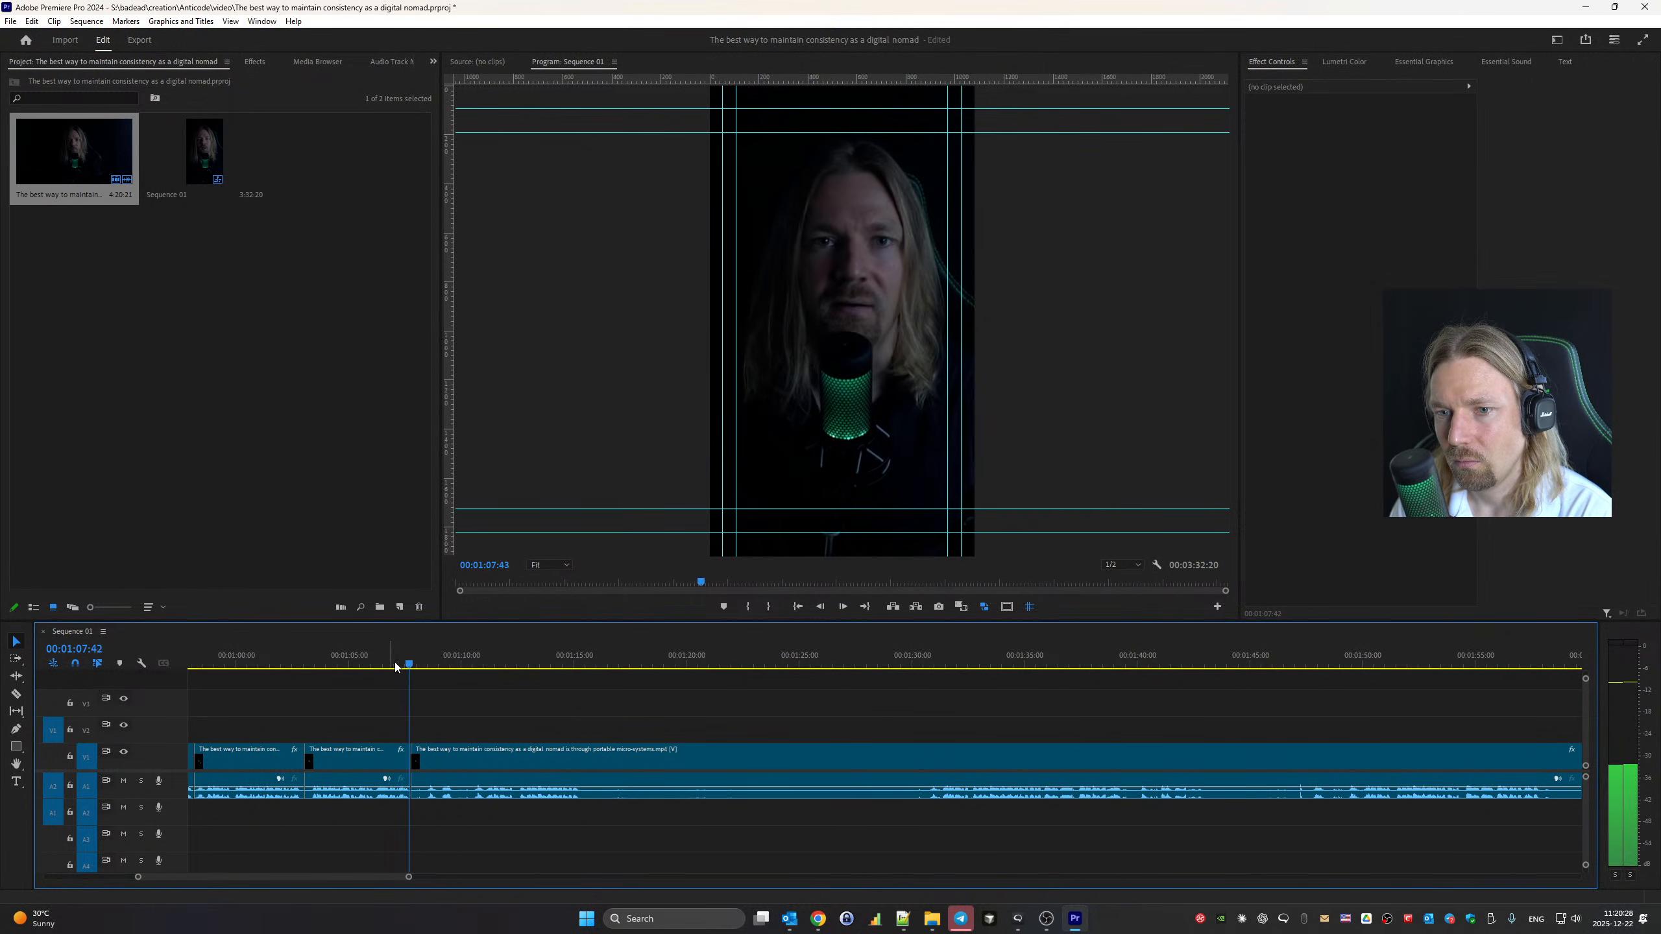
left_click(532, 751)
key("shift+Delete")
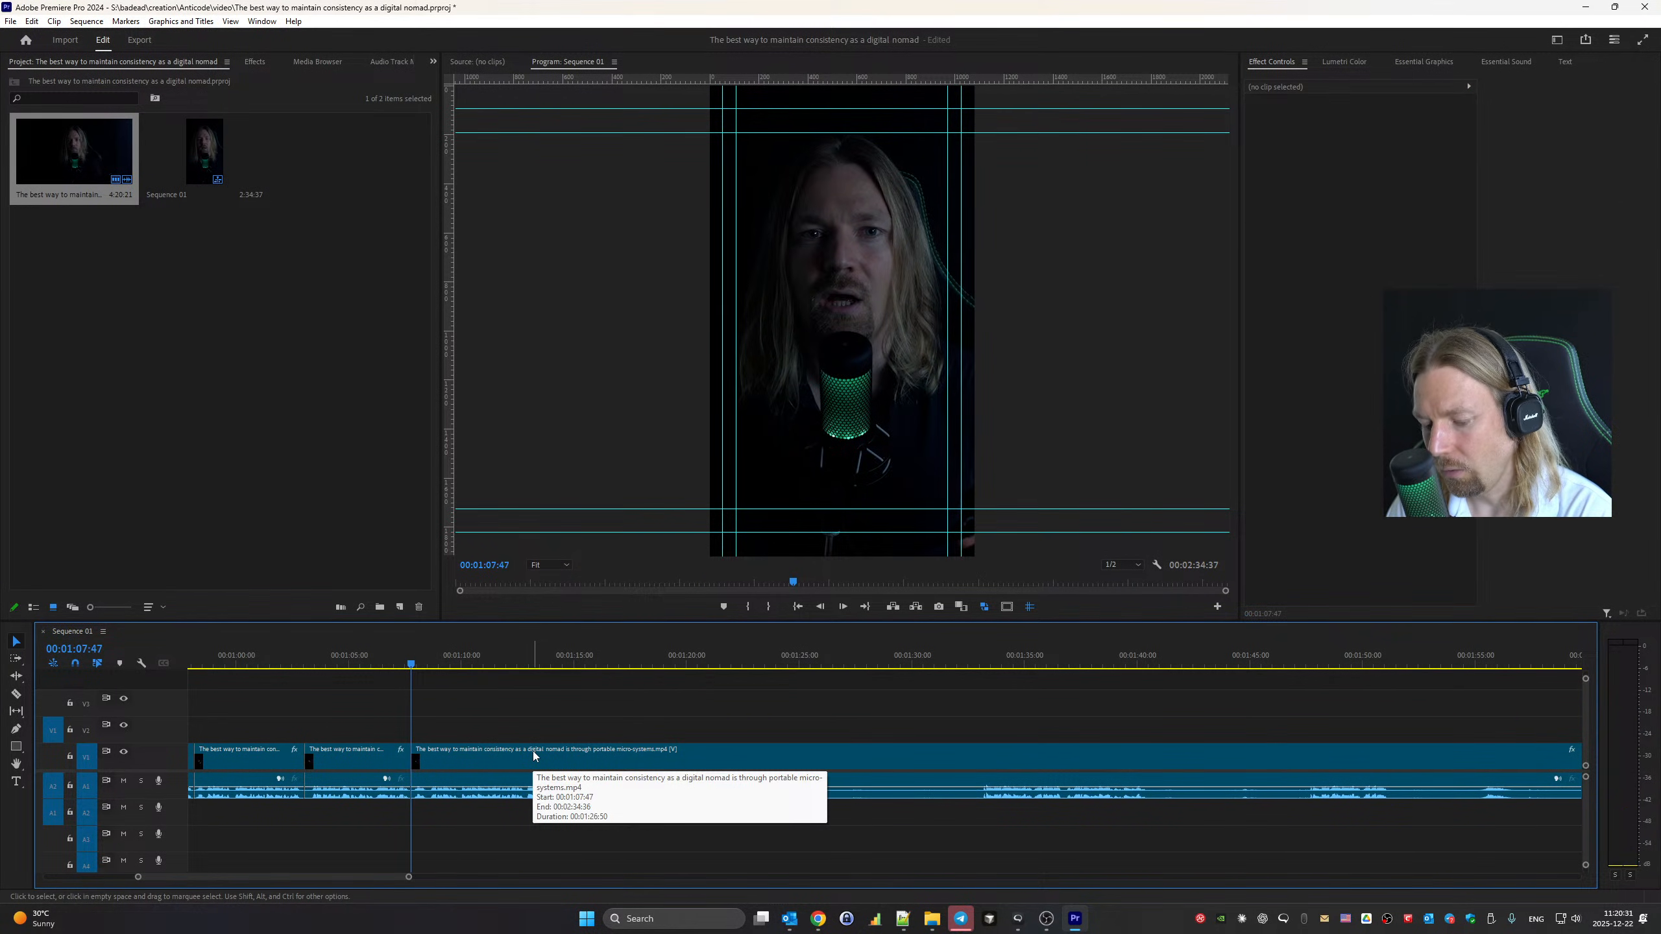
Split the clip at about 1:19, then split around the final take at about 2:20 and 2:32
key("space")
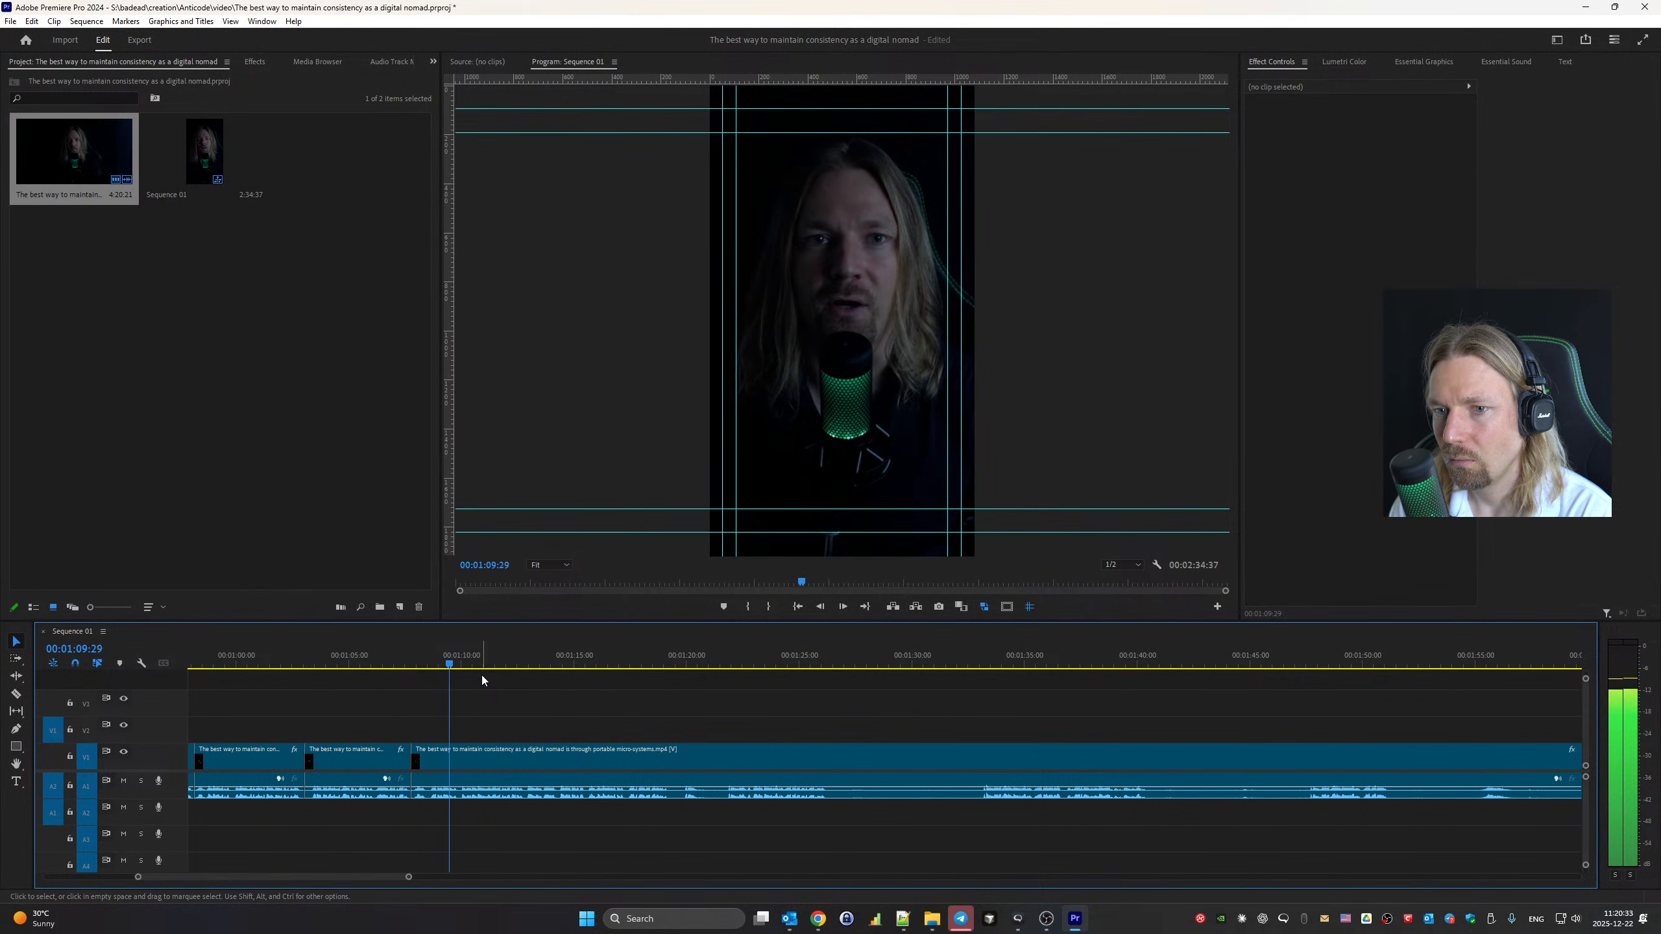
key("c")
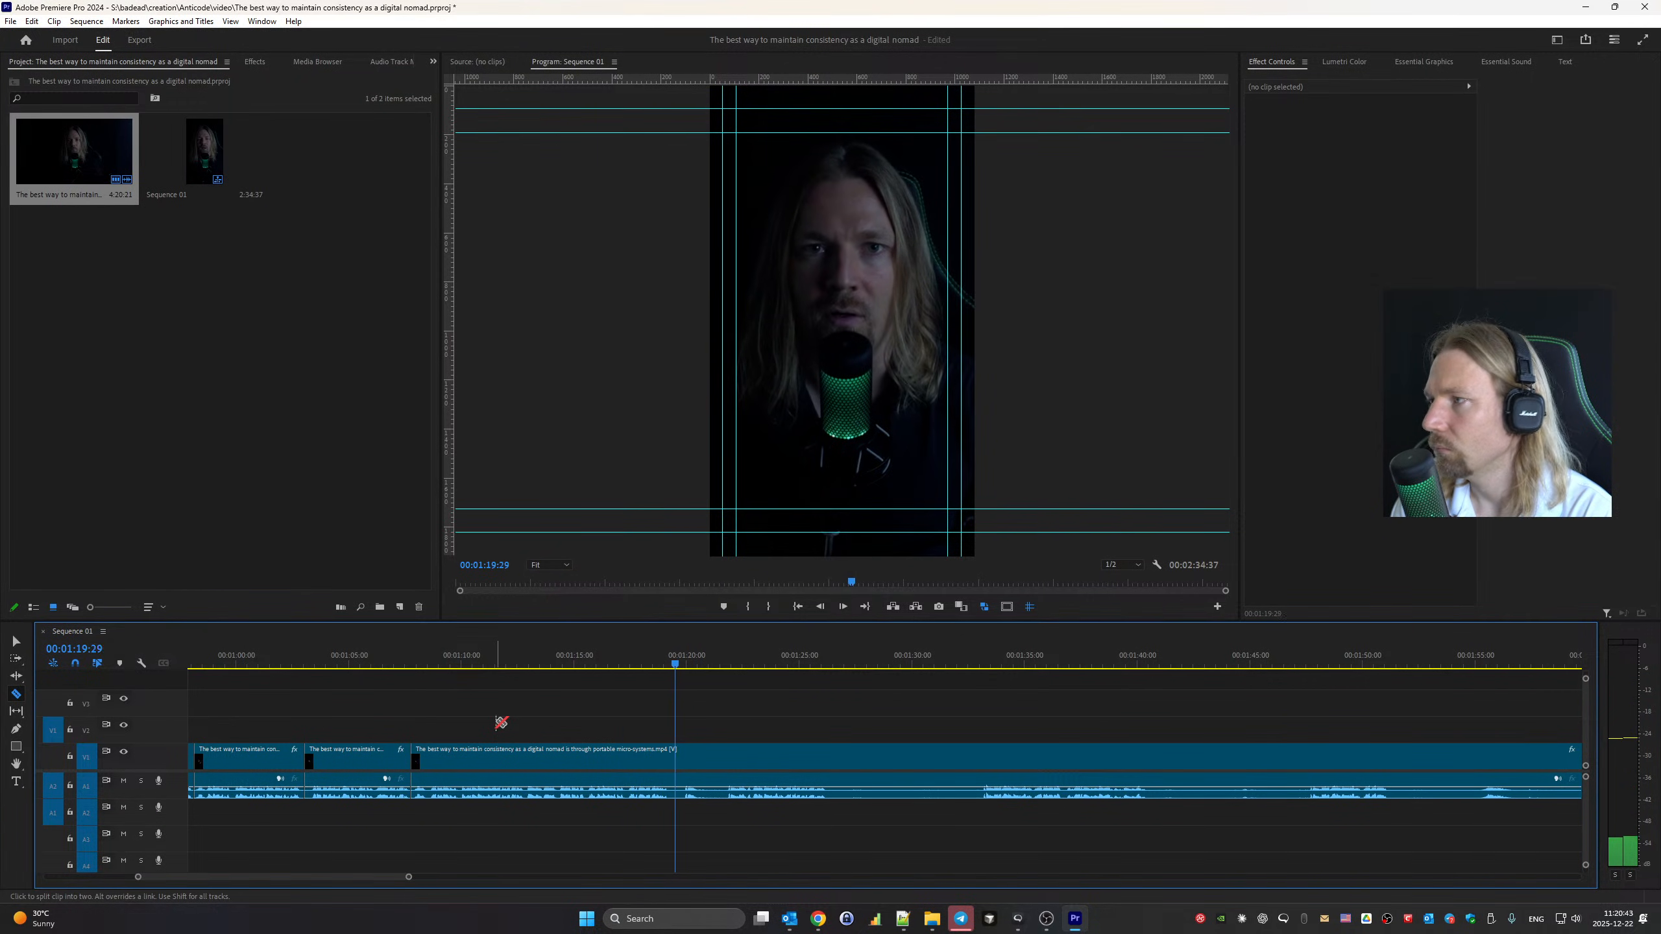
left_click(674, 762)
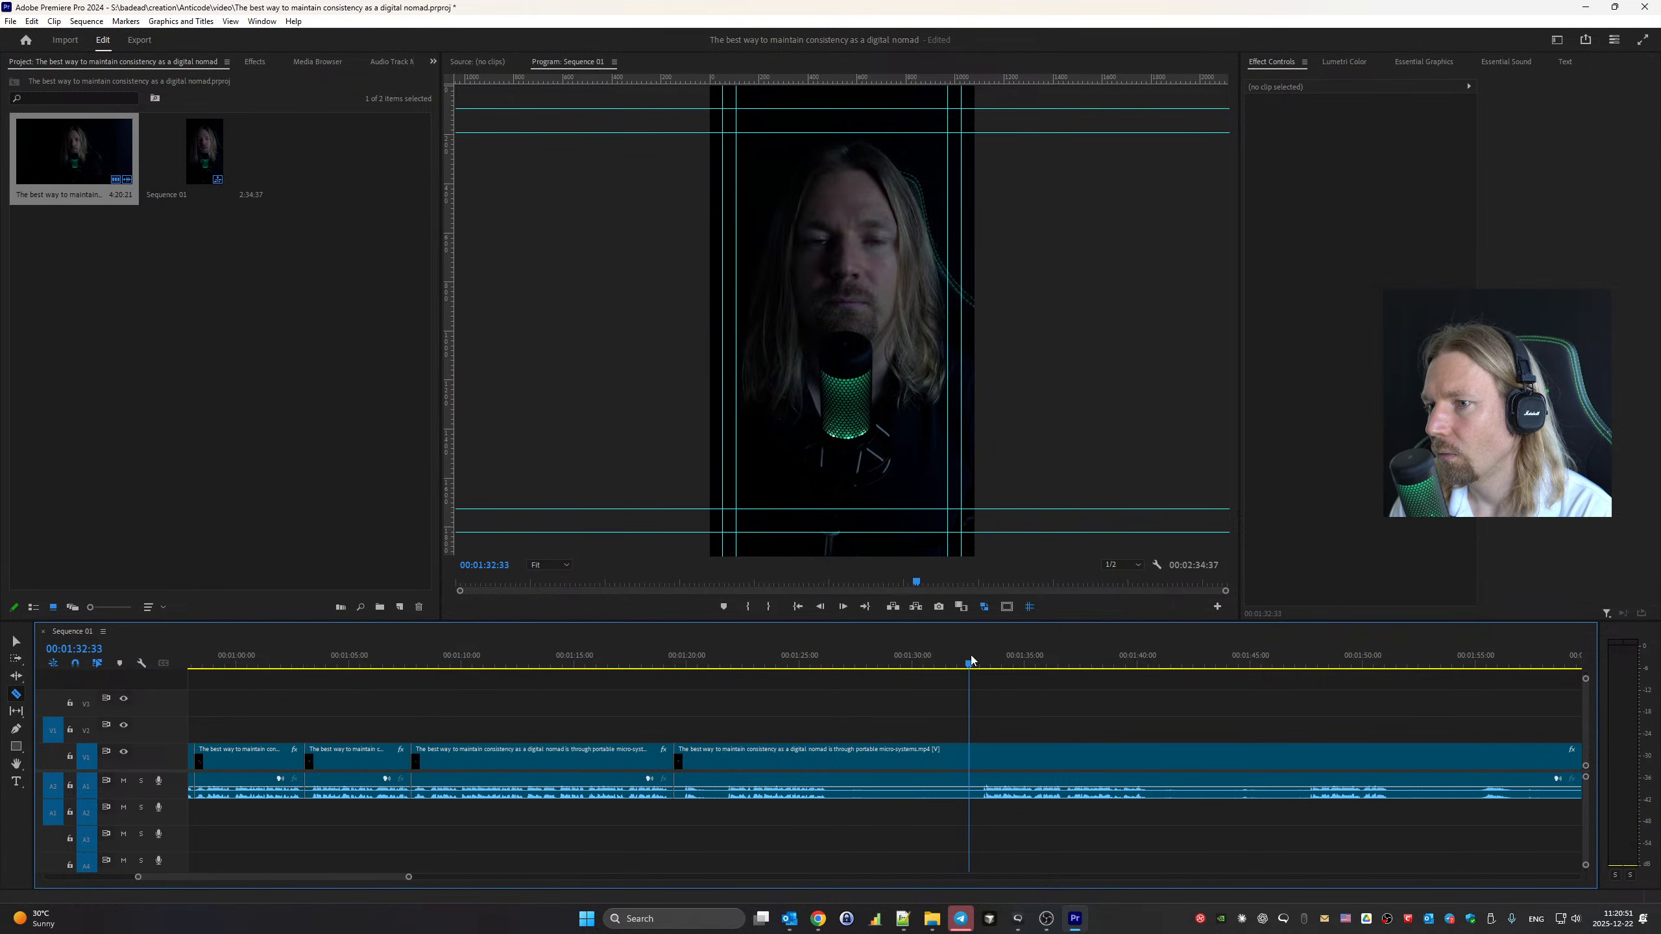
scroll(929, 737, "down", 8)
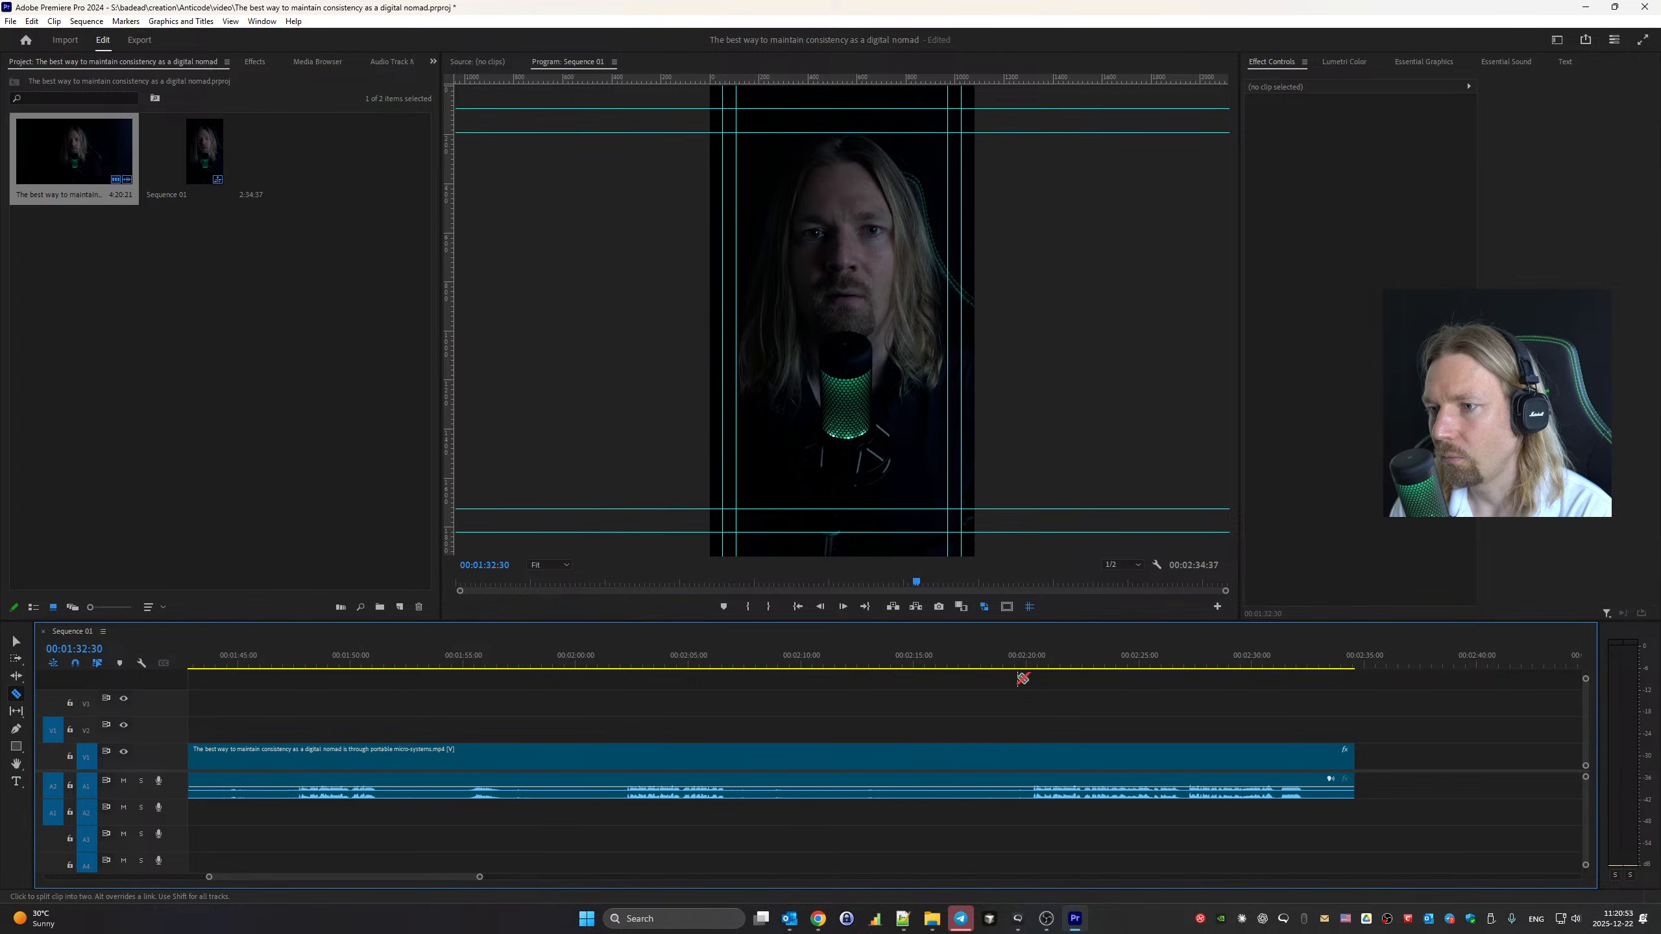
key("space")
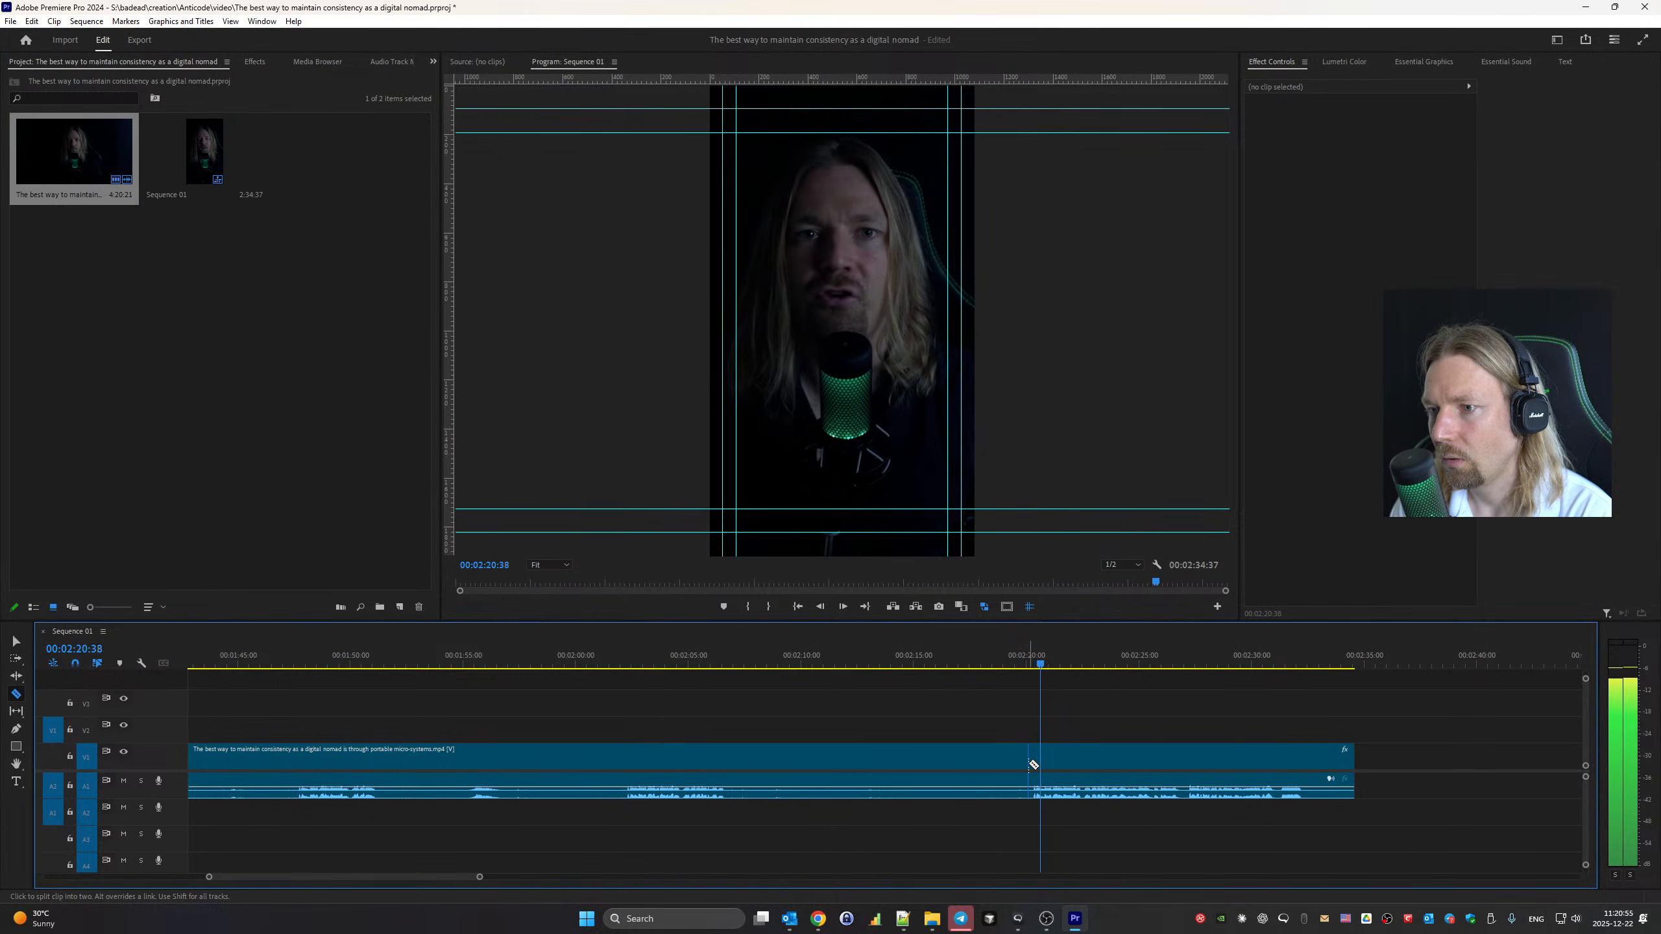
left_click(1030, 760)
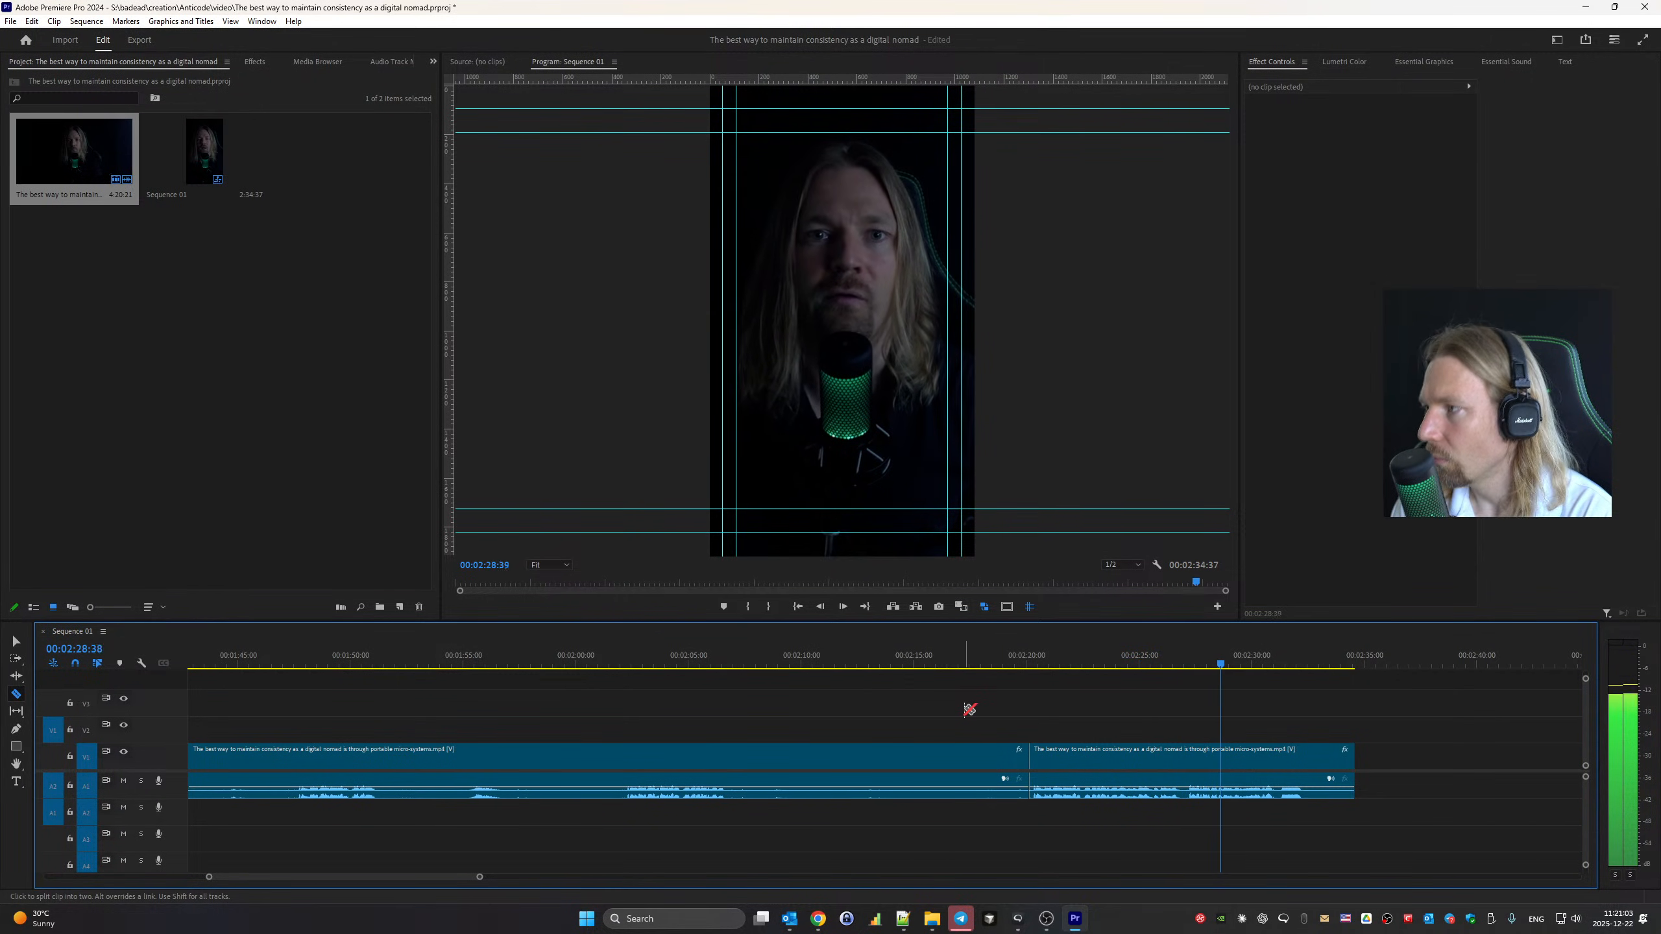
left_click(1310, 753)
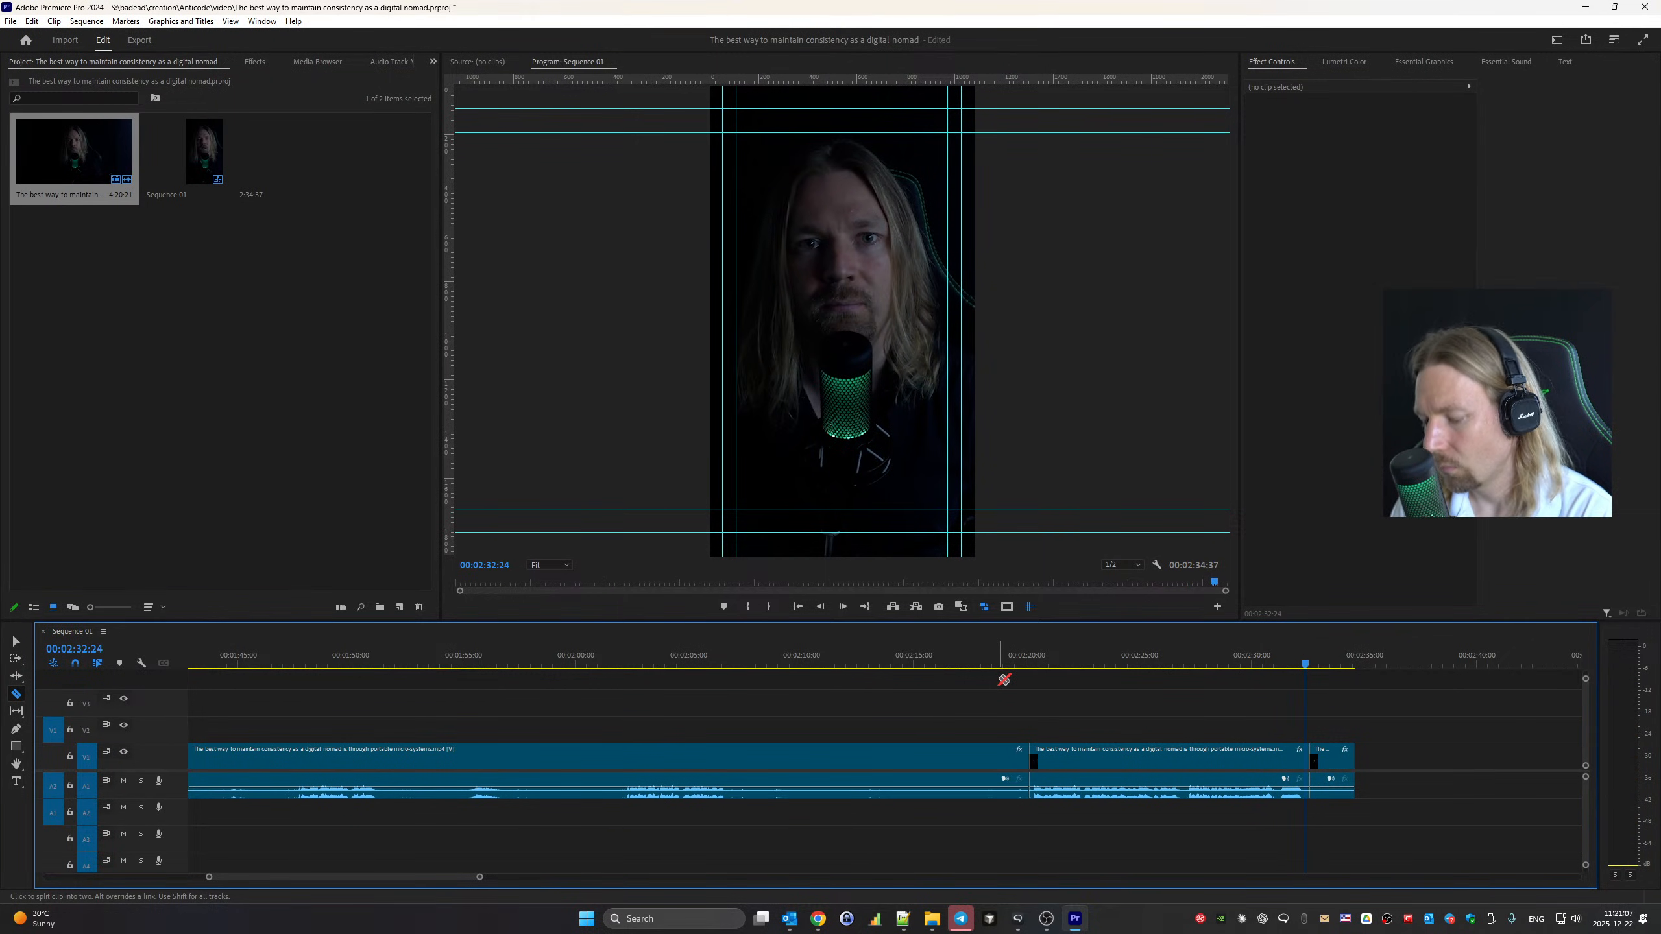
Ripple delete the segment between 1:19 and 2:20 and the leftover tail after the final take
right_click(869, 774)
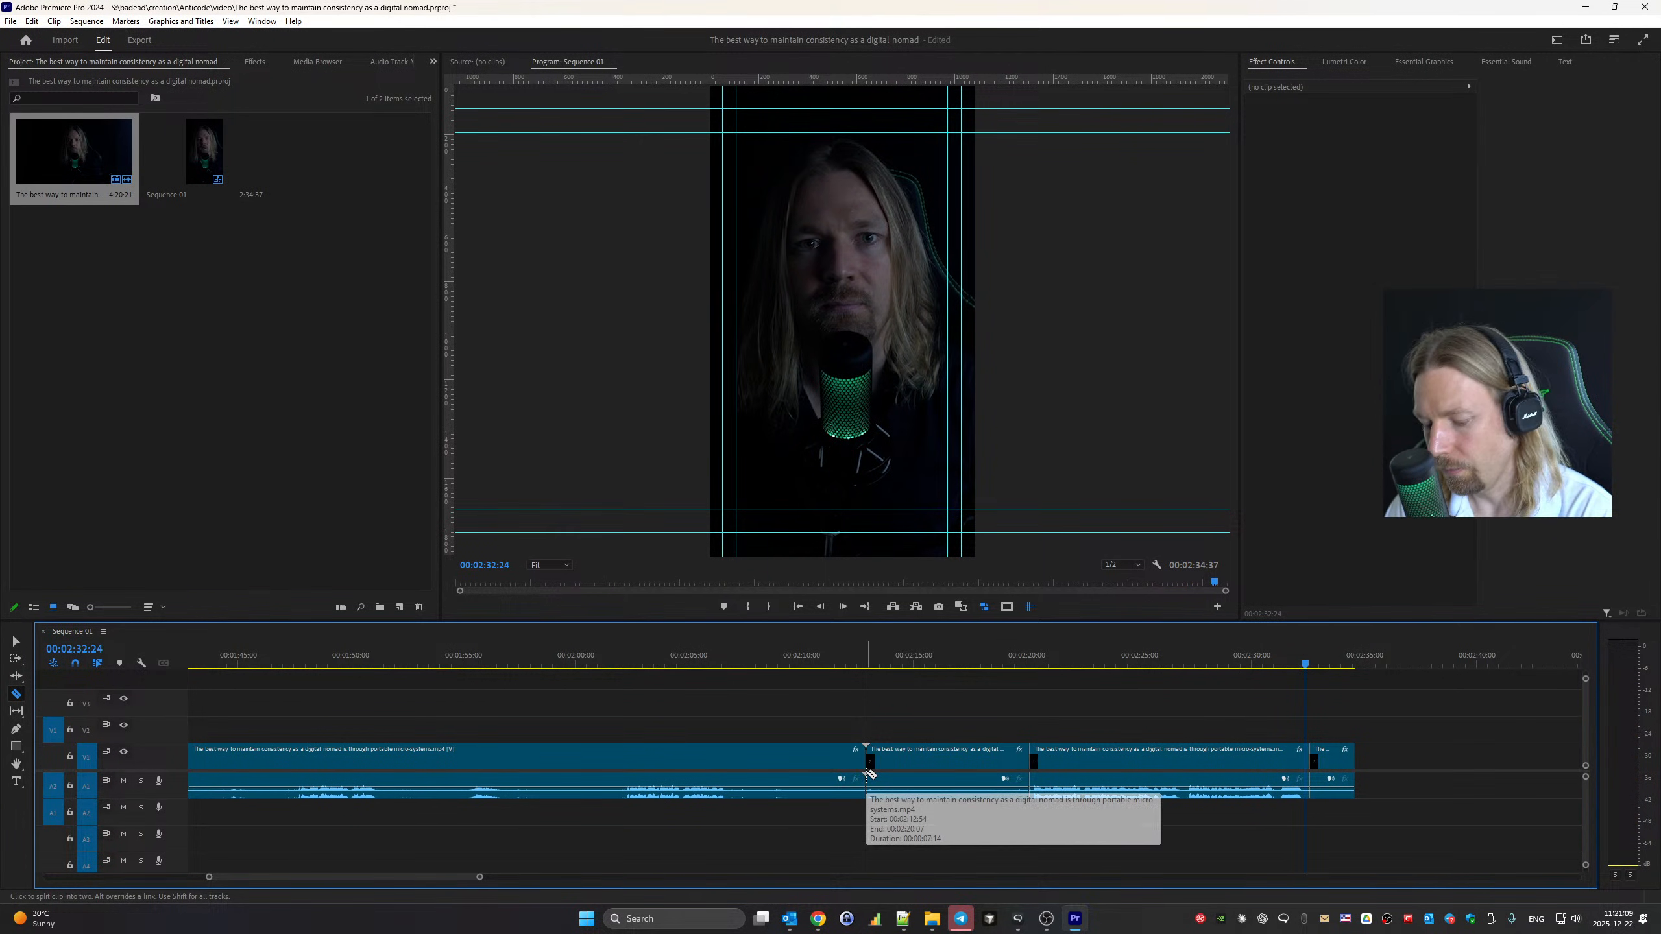
left_click(880, 799)
left_click(880, 764)
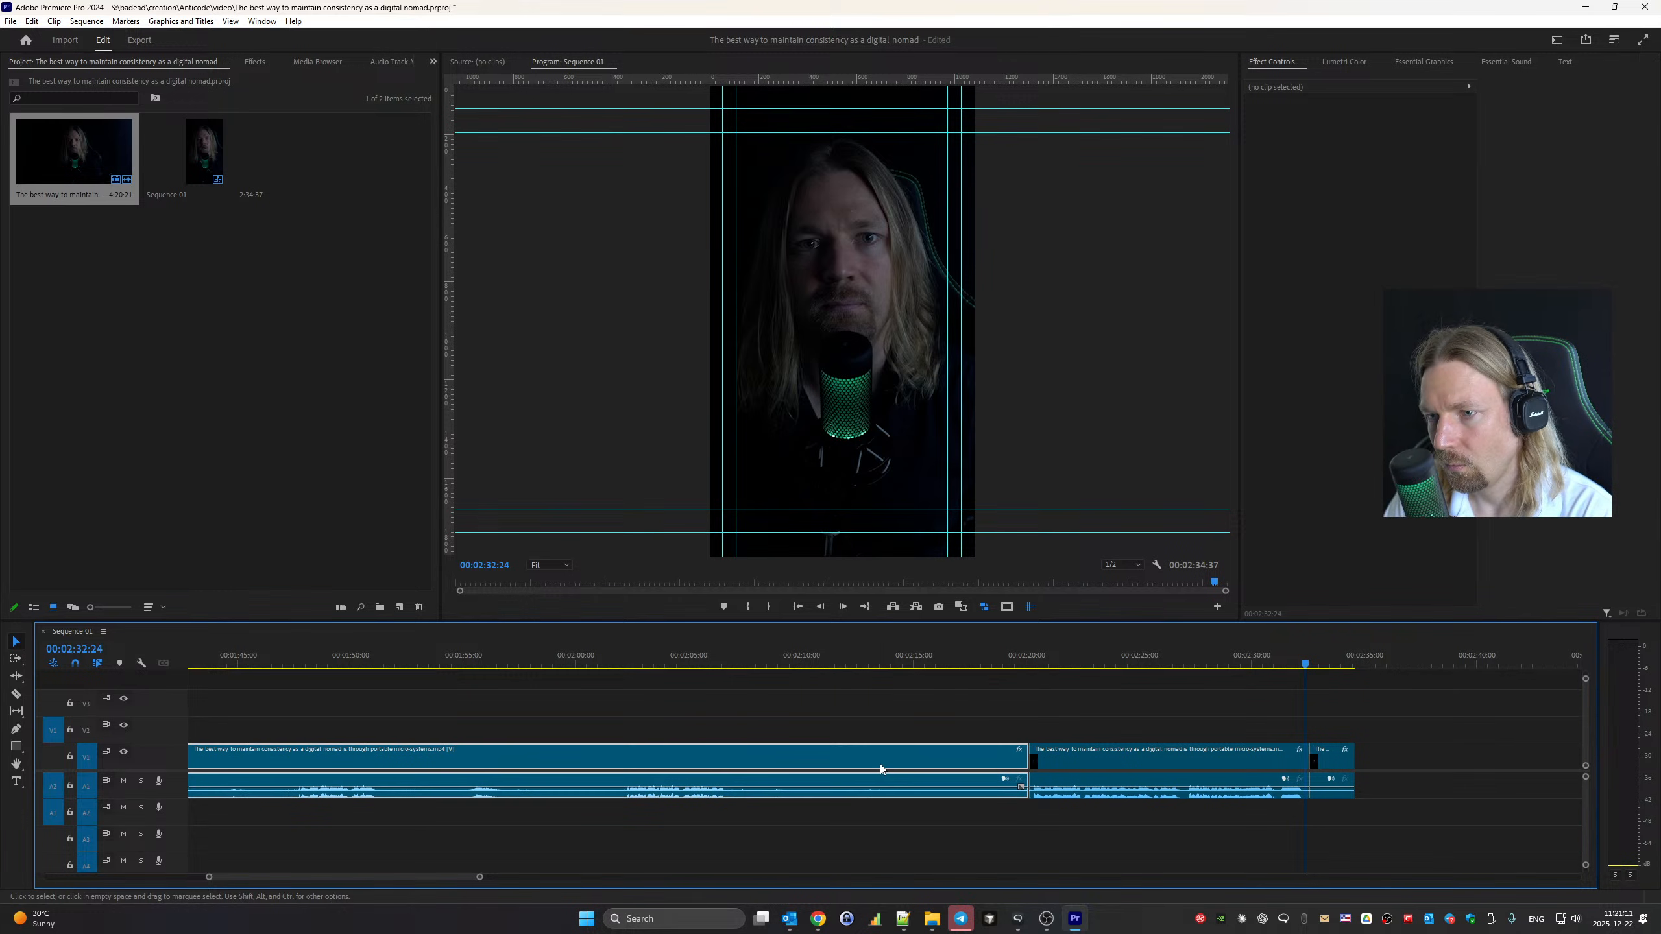
key("shift+Delete")
left_click(1181, 764)
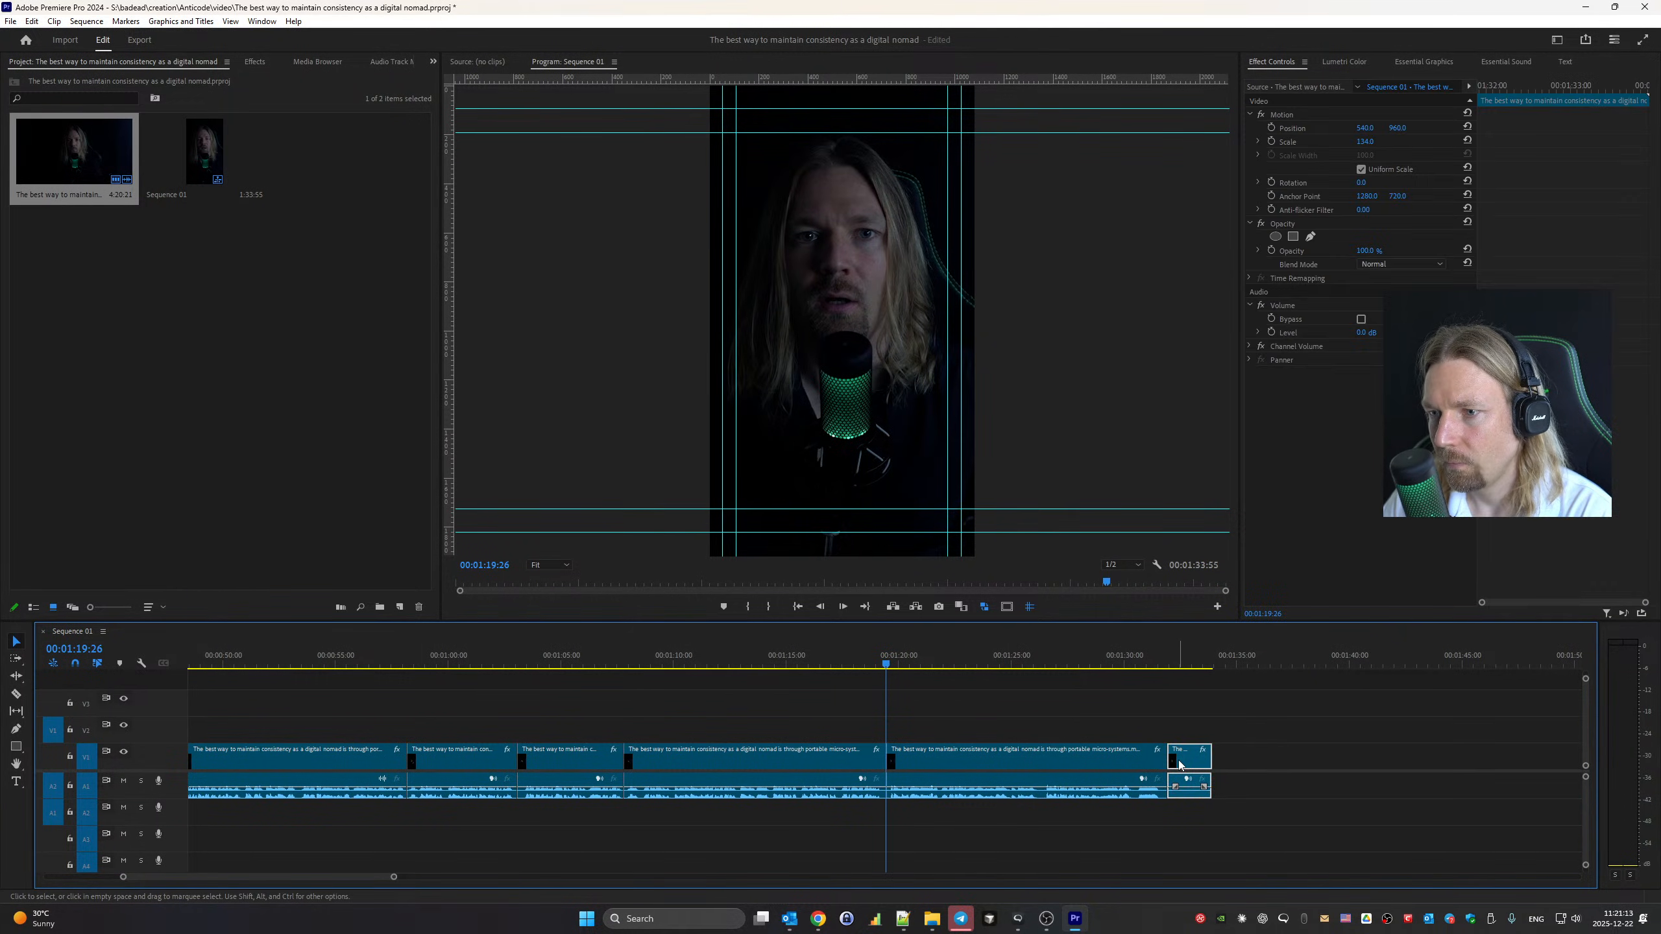
key("shift+Delete")
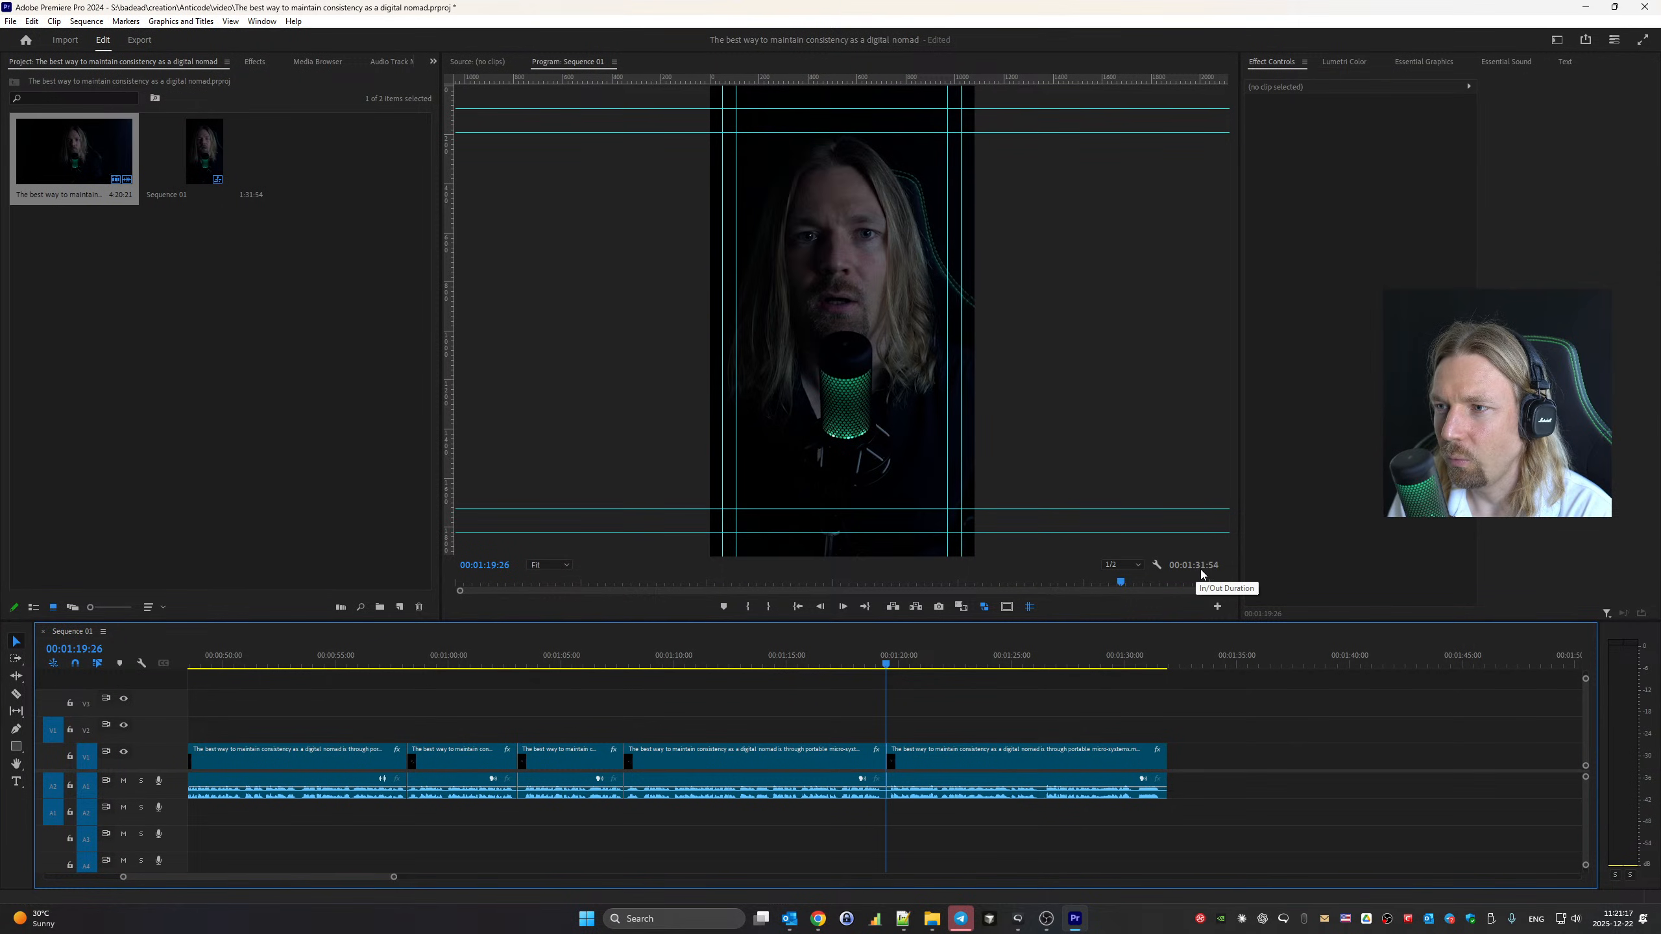
Ripple trim about 14 frames of silence from the start of the first clip and play the opening
key("Home")
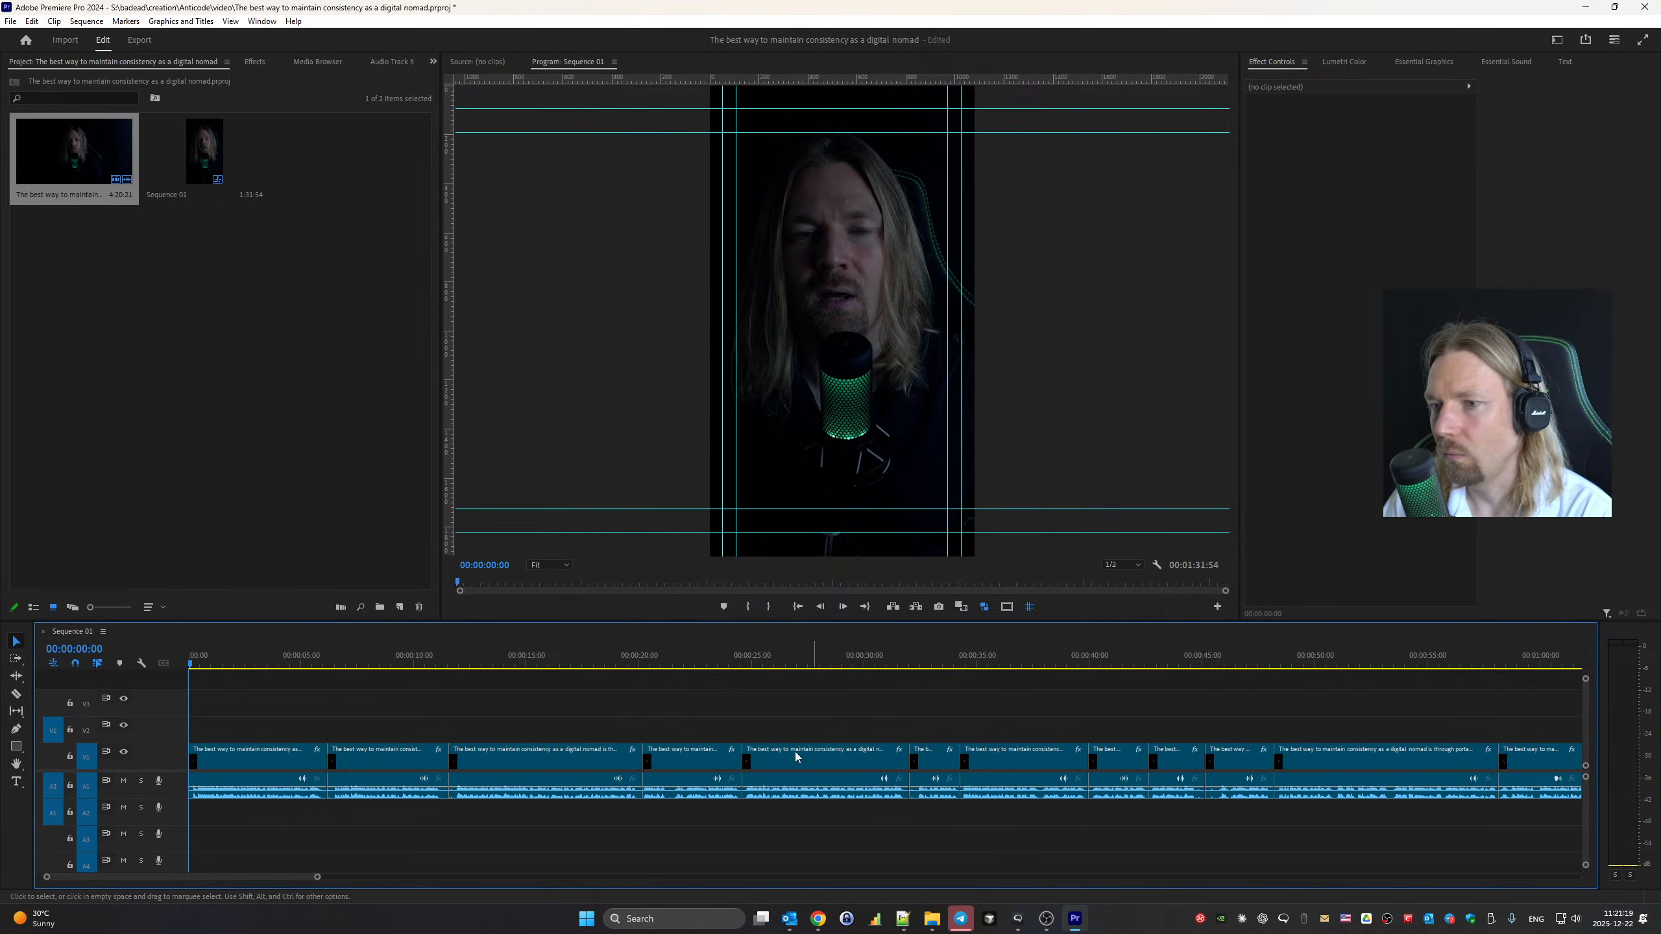
left_click_drag(319, 880, 166, 880)
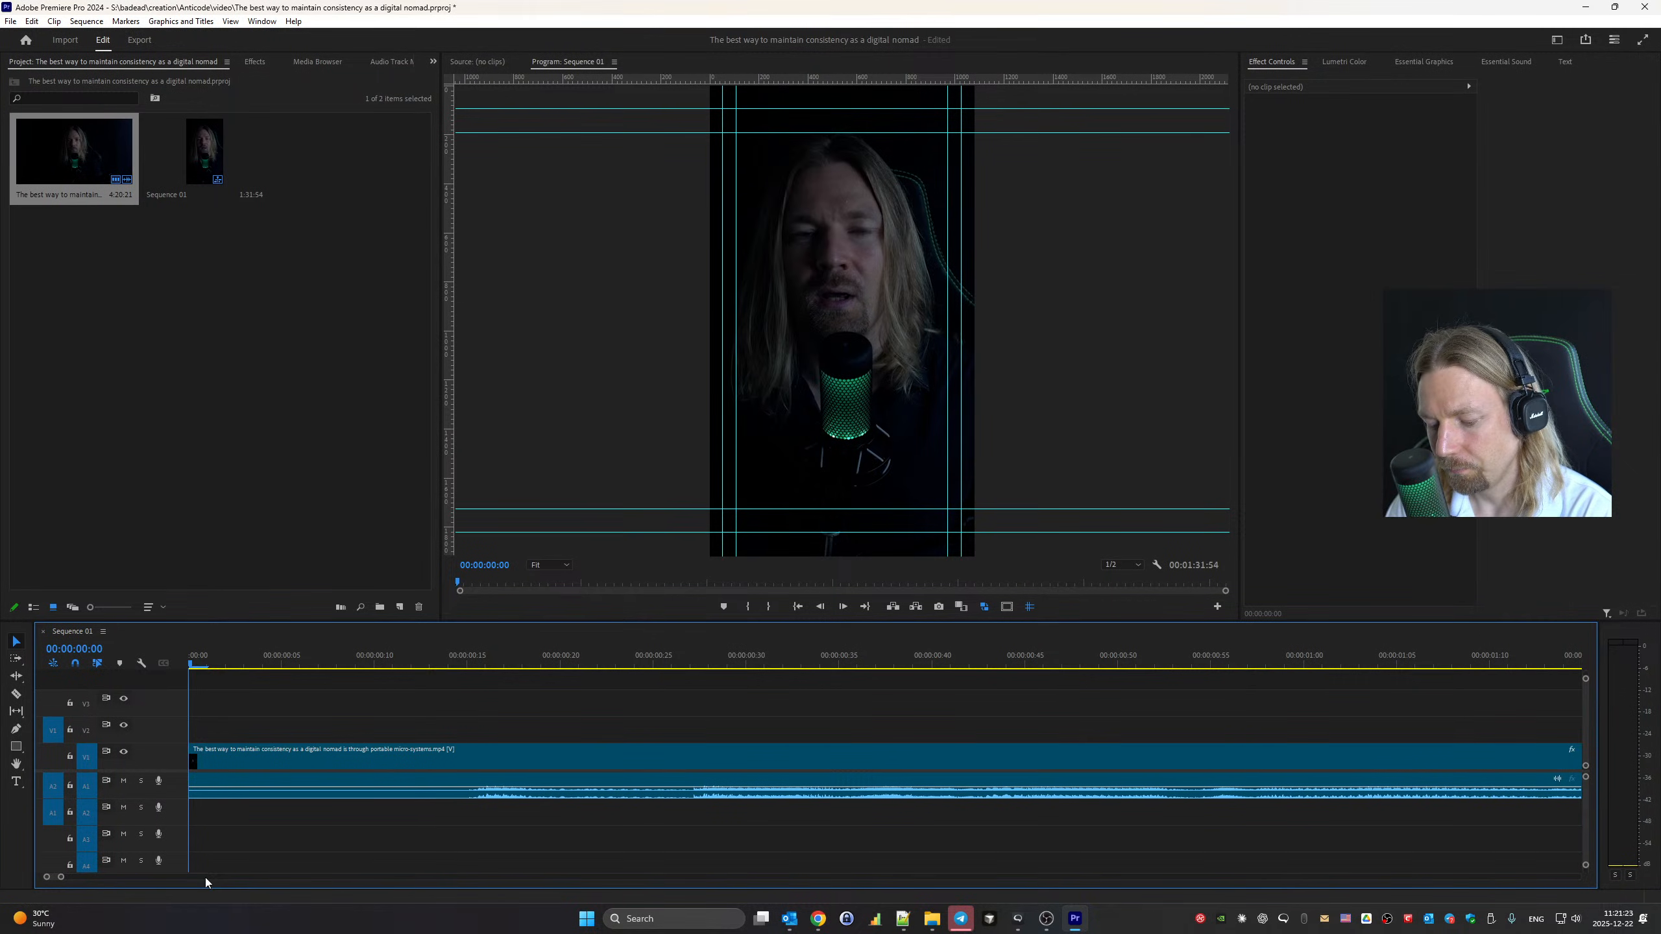
key("b")
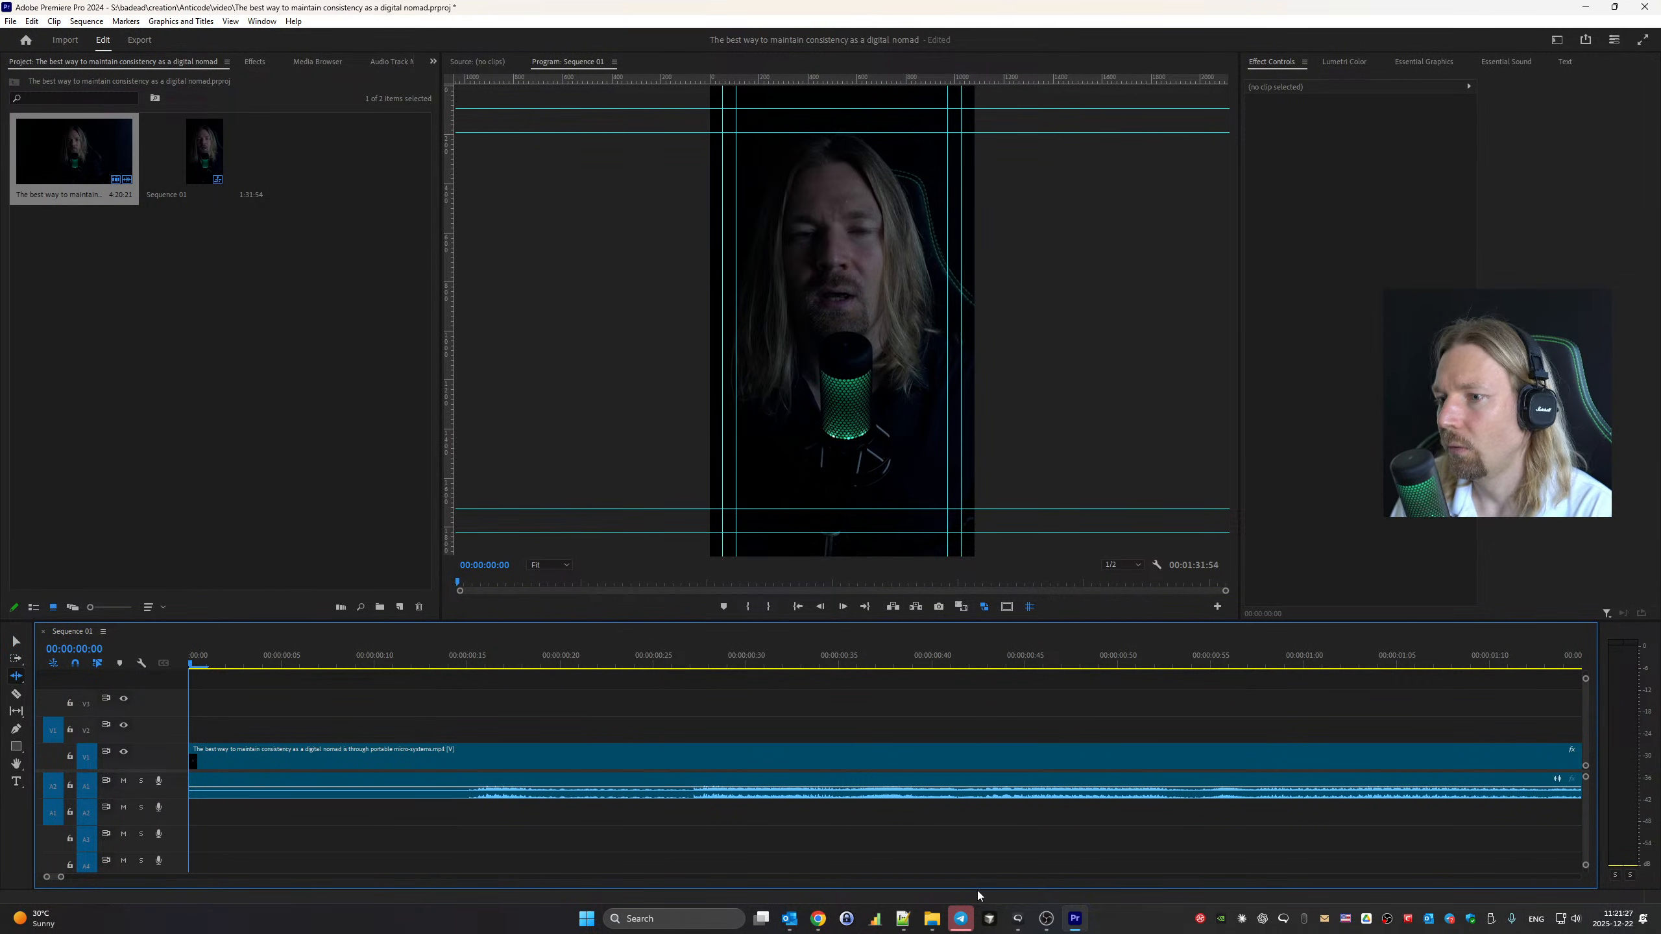
left_click(1047, 924)
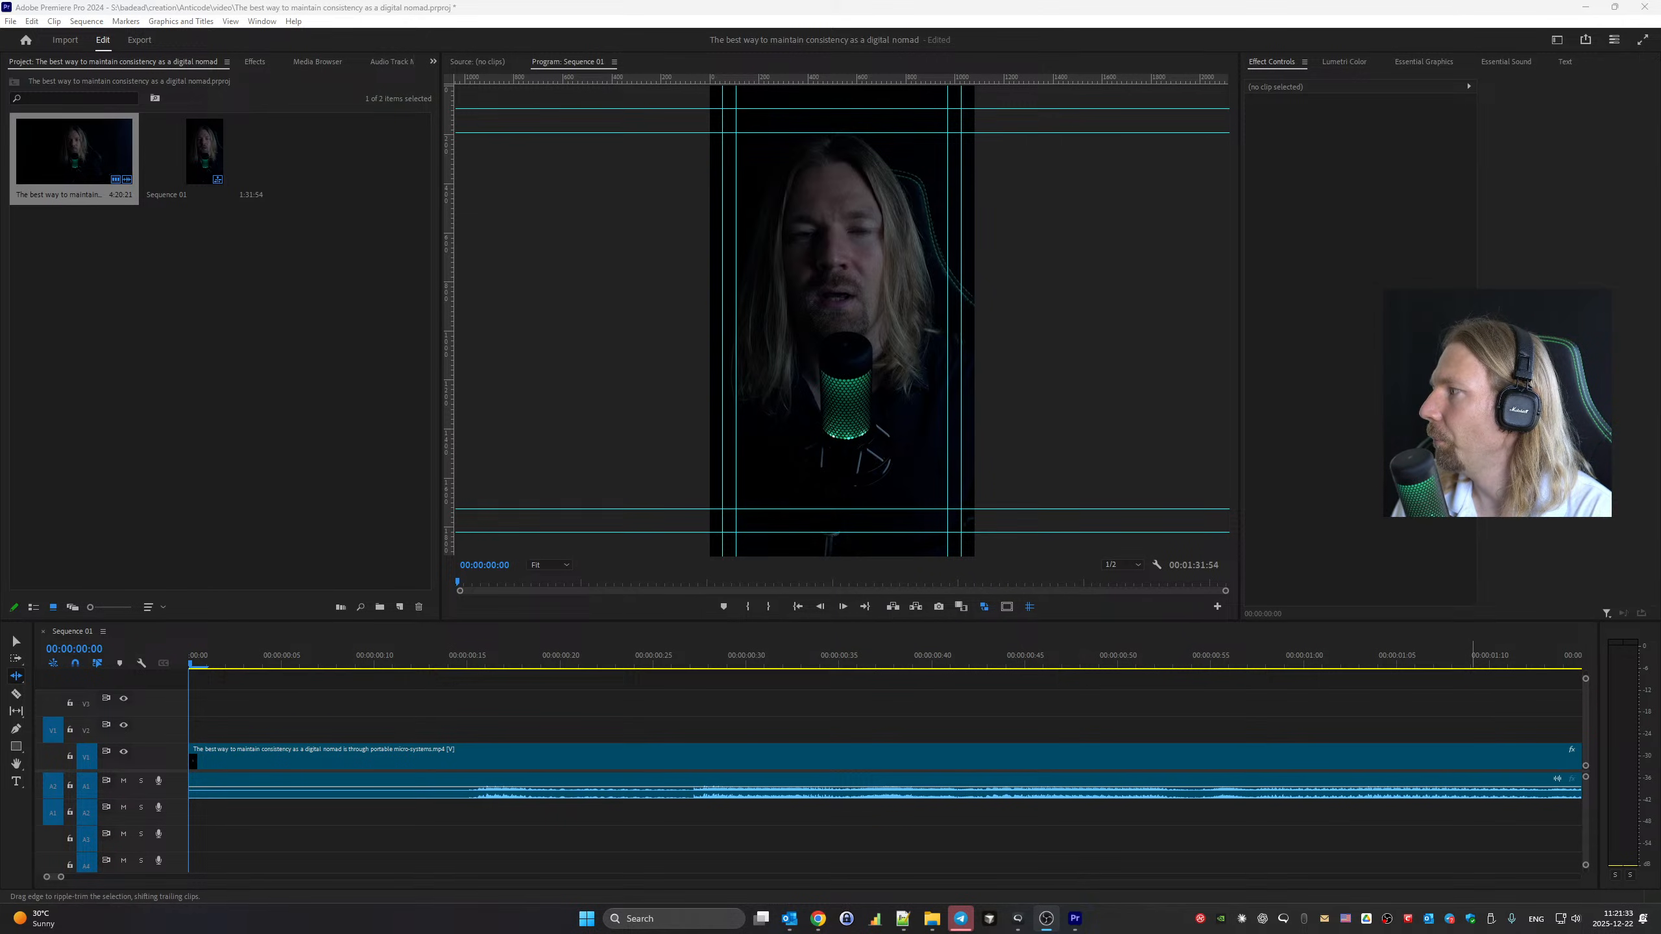
left_click(193, 761)
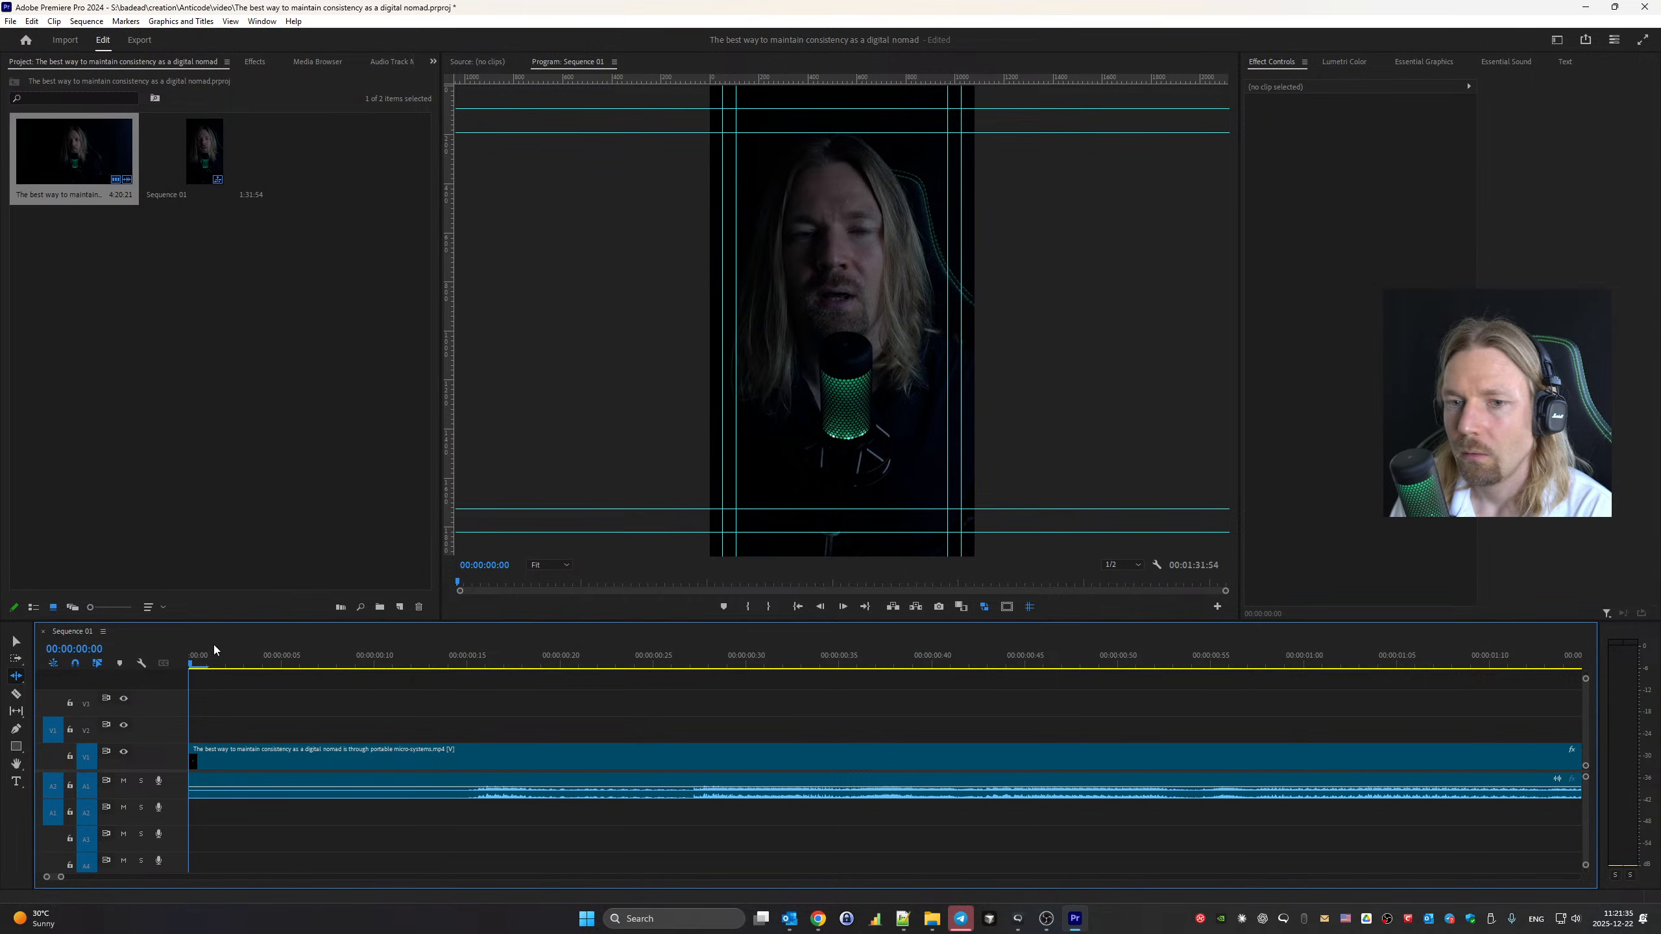
left_click_drag(198, 759, 452, 763)
key("space")
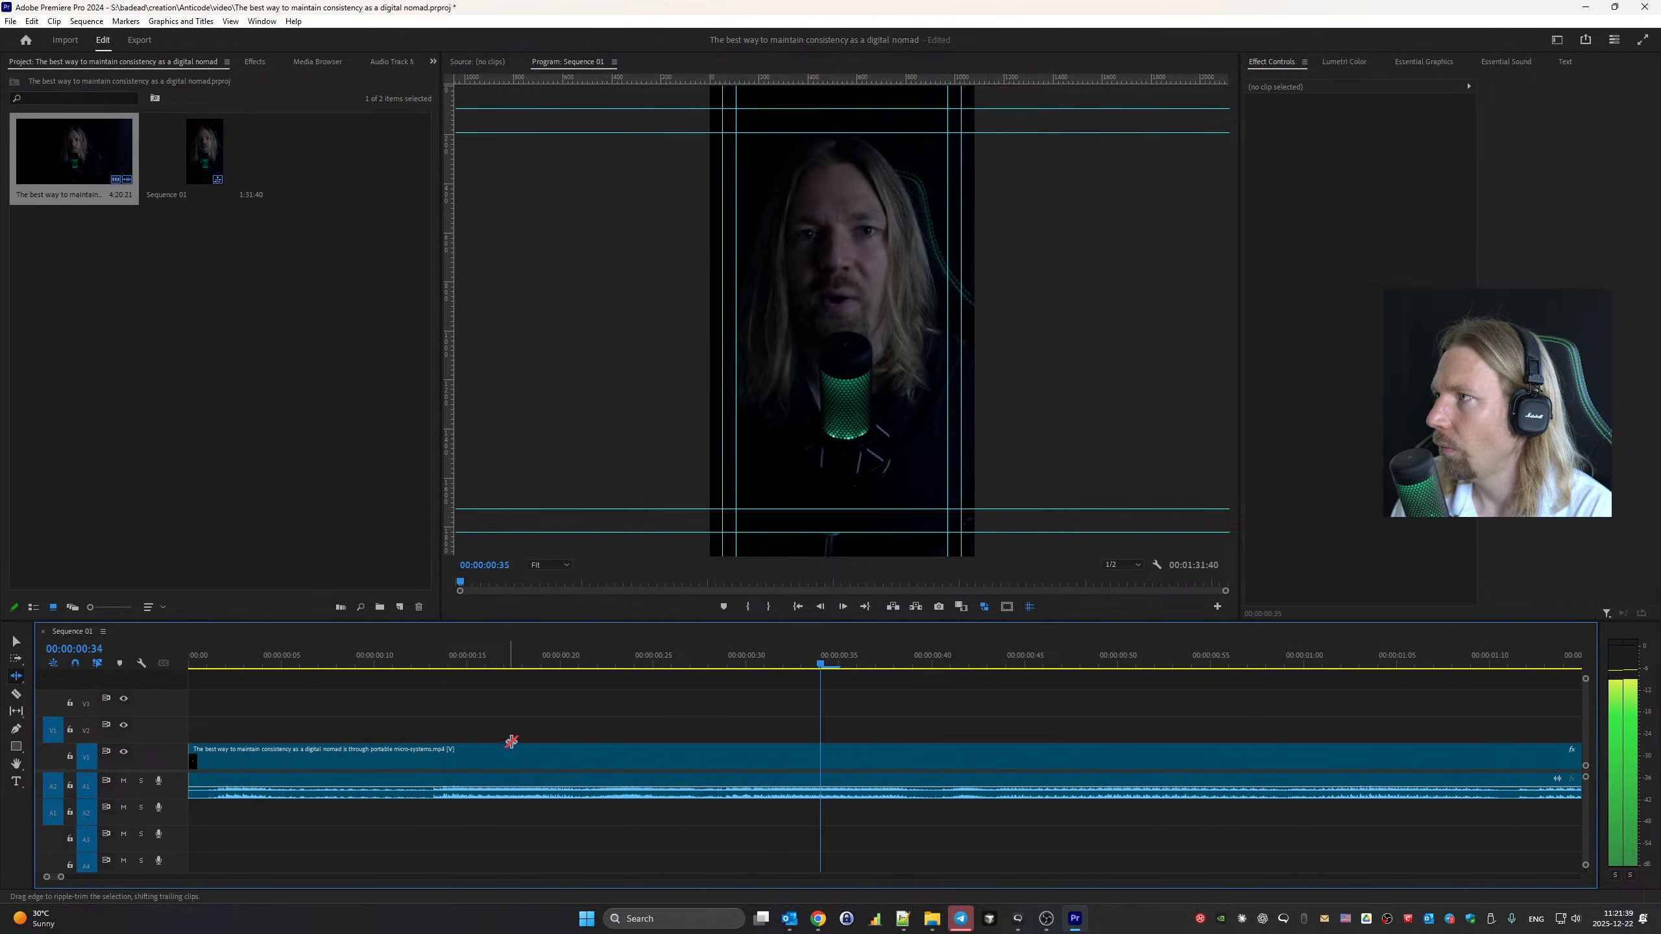
key("space")
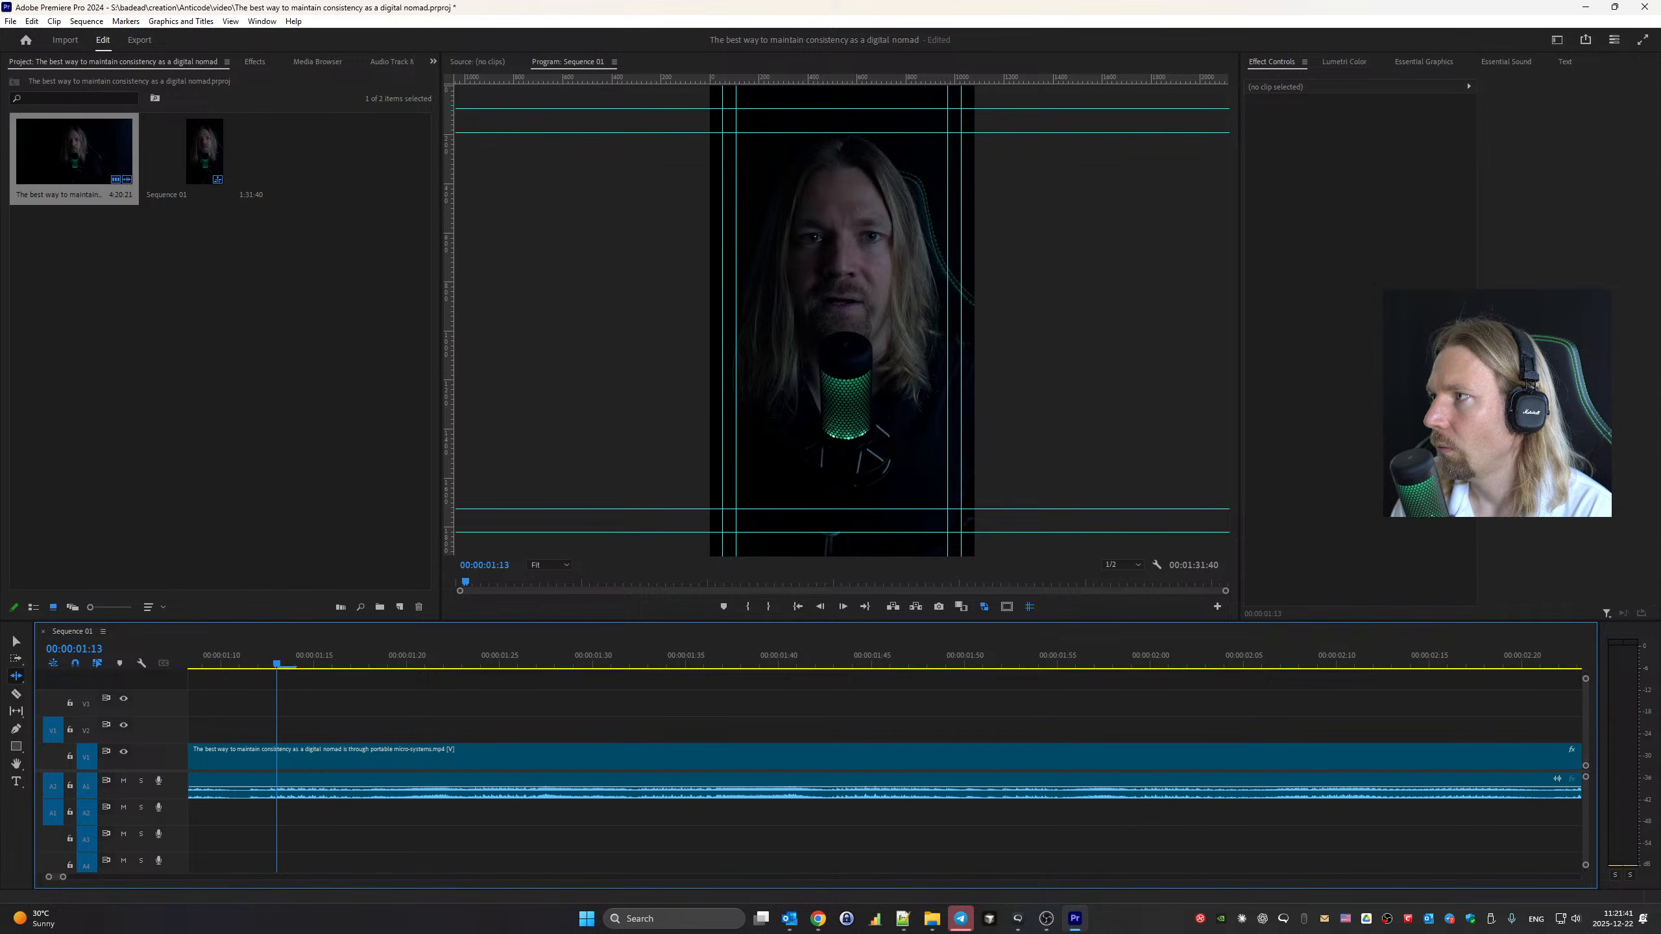
Ripple trim the silence around the cut at 5:56 (seconds:frames) and play across the join
key("Down")
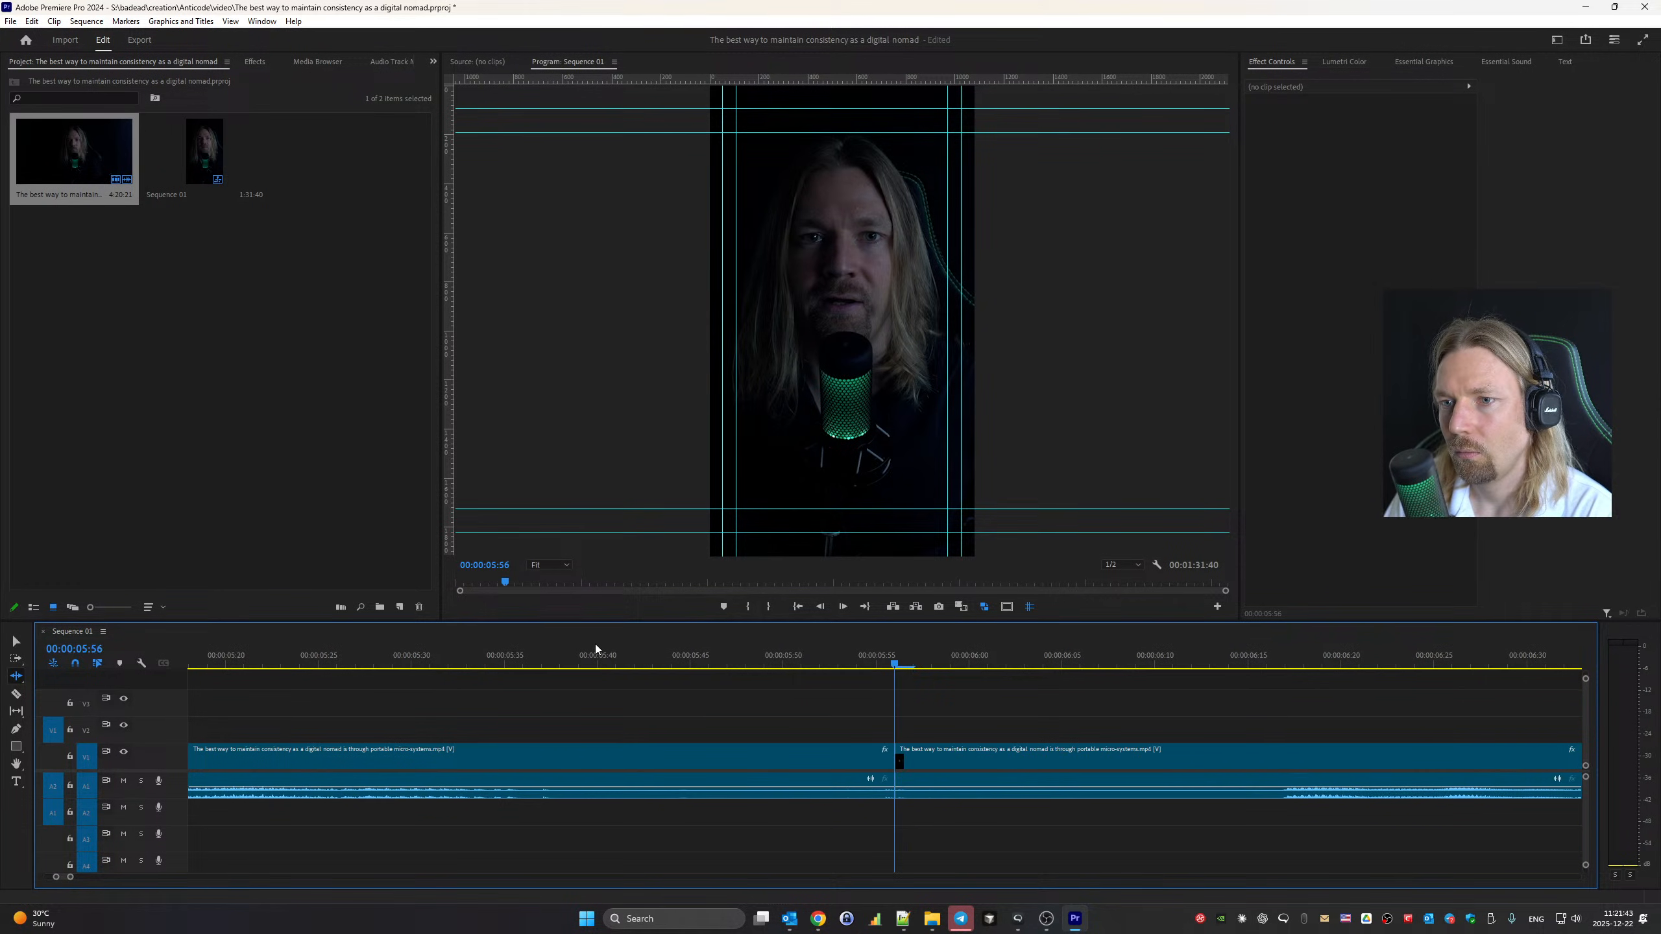
left_click_drag(890, 756, 949, 760)
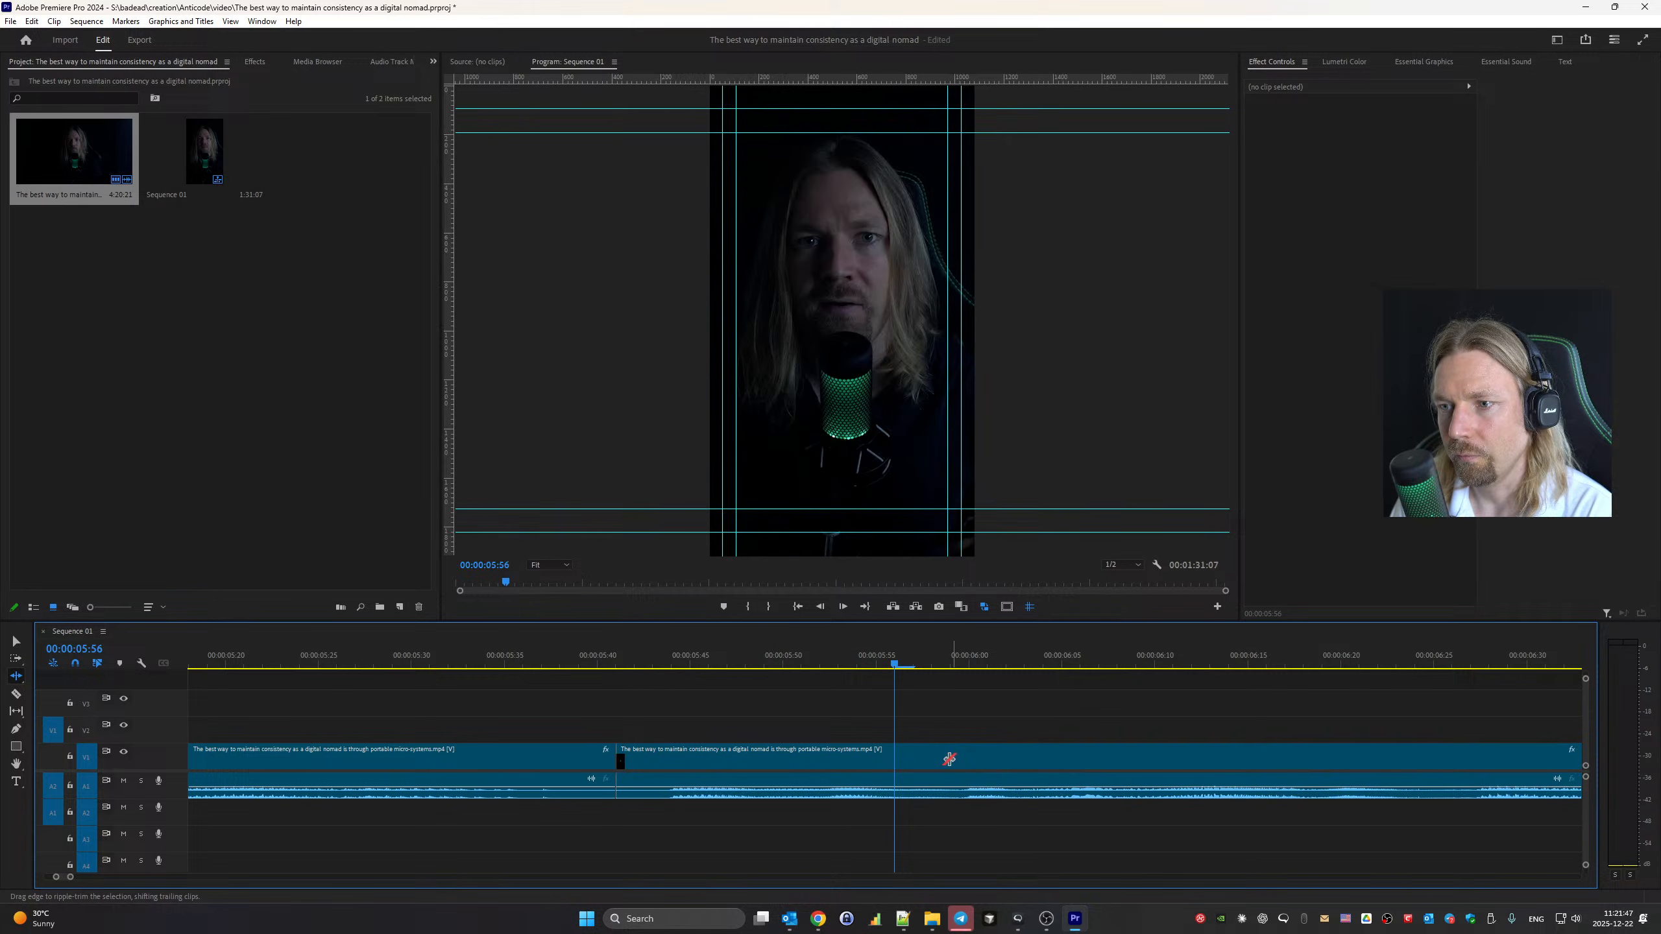
scroll(724, 764, "up", 5)
key("space")
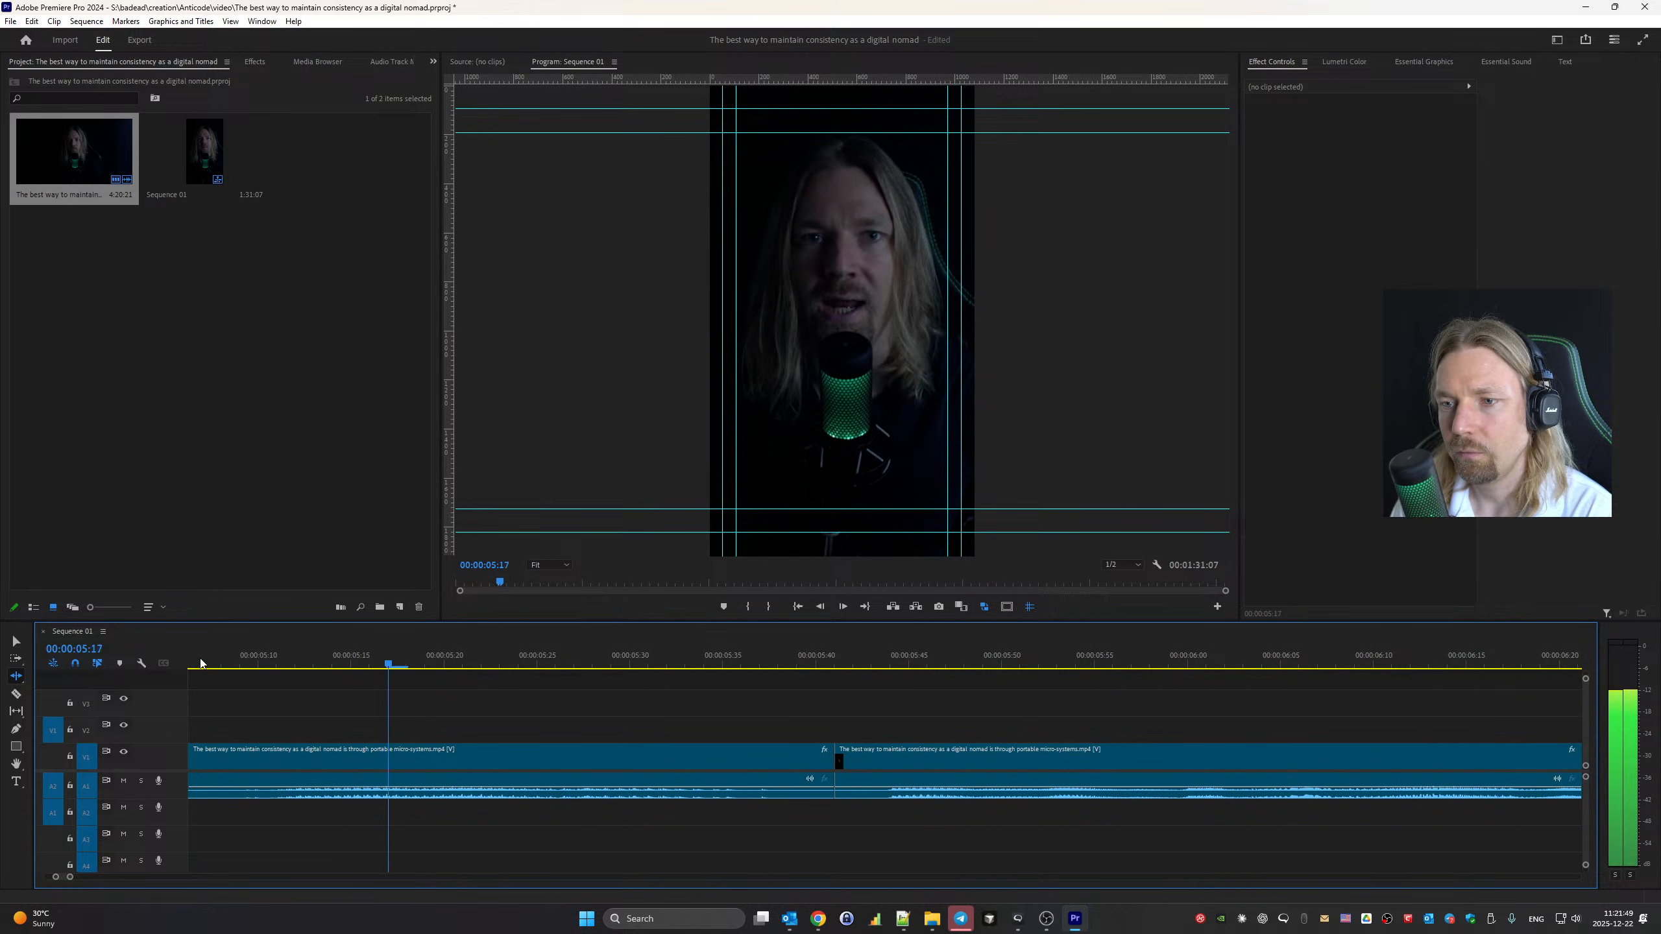
key("space")
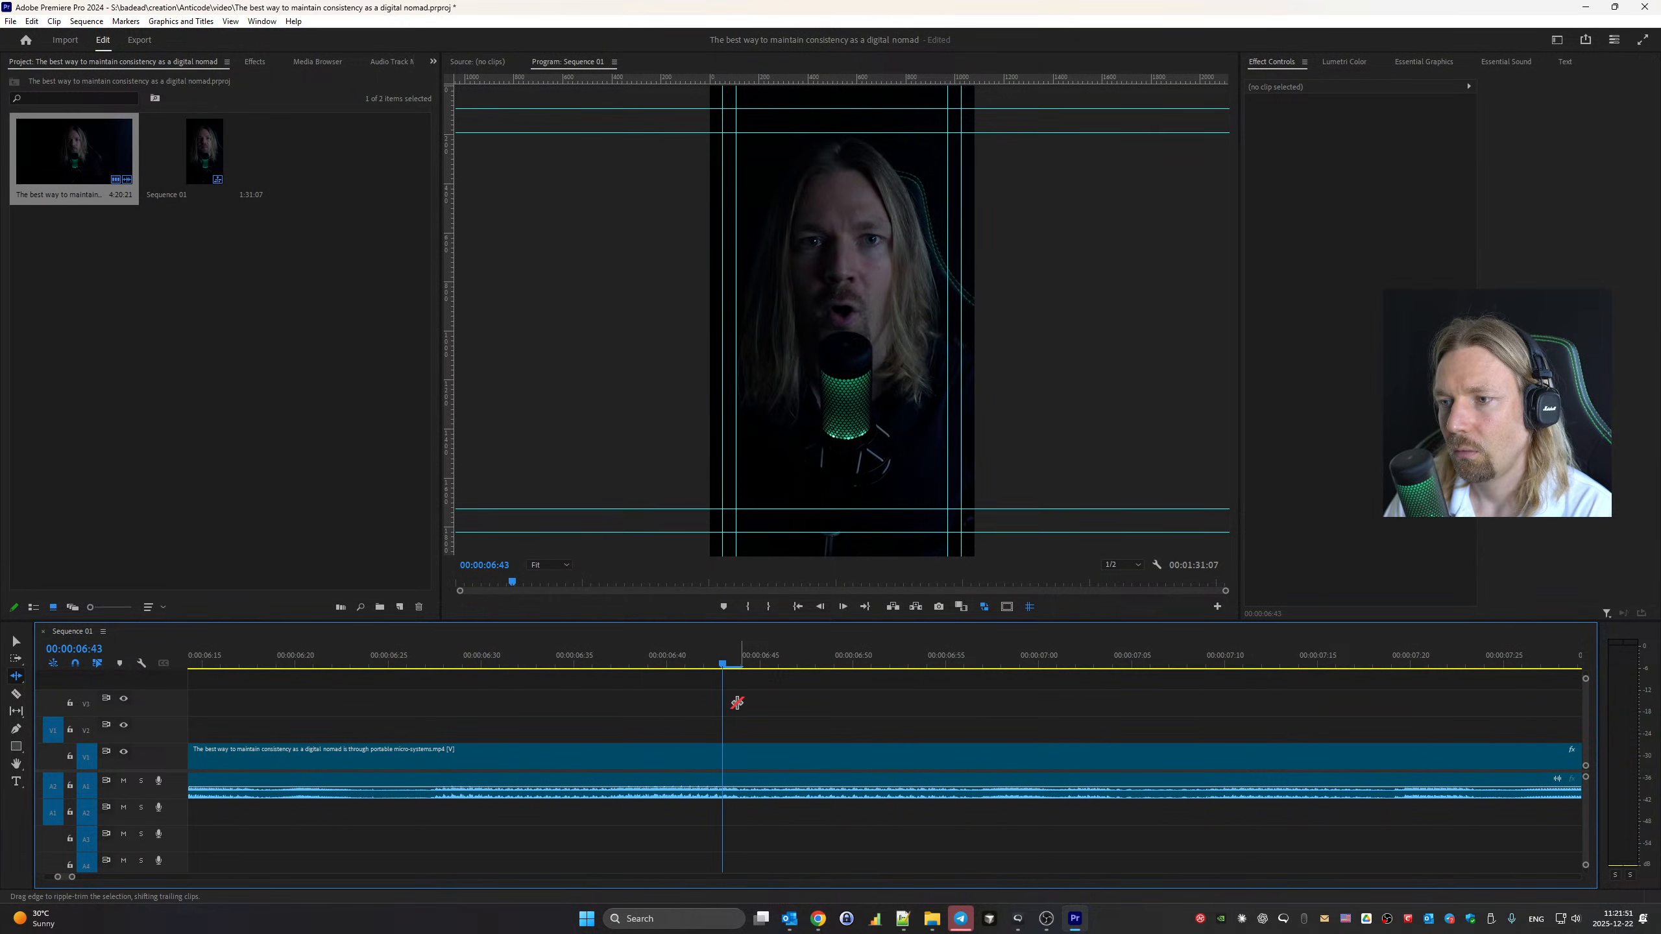
Ripple trim the pause around the cut near 10 seconds and play across the join
key("Down")
left_click_drag(900, 757, 667, 779)
left_click(240, 658)
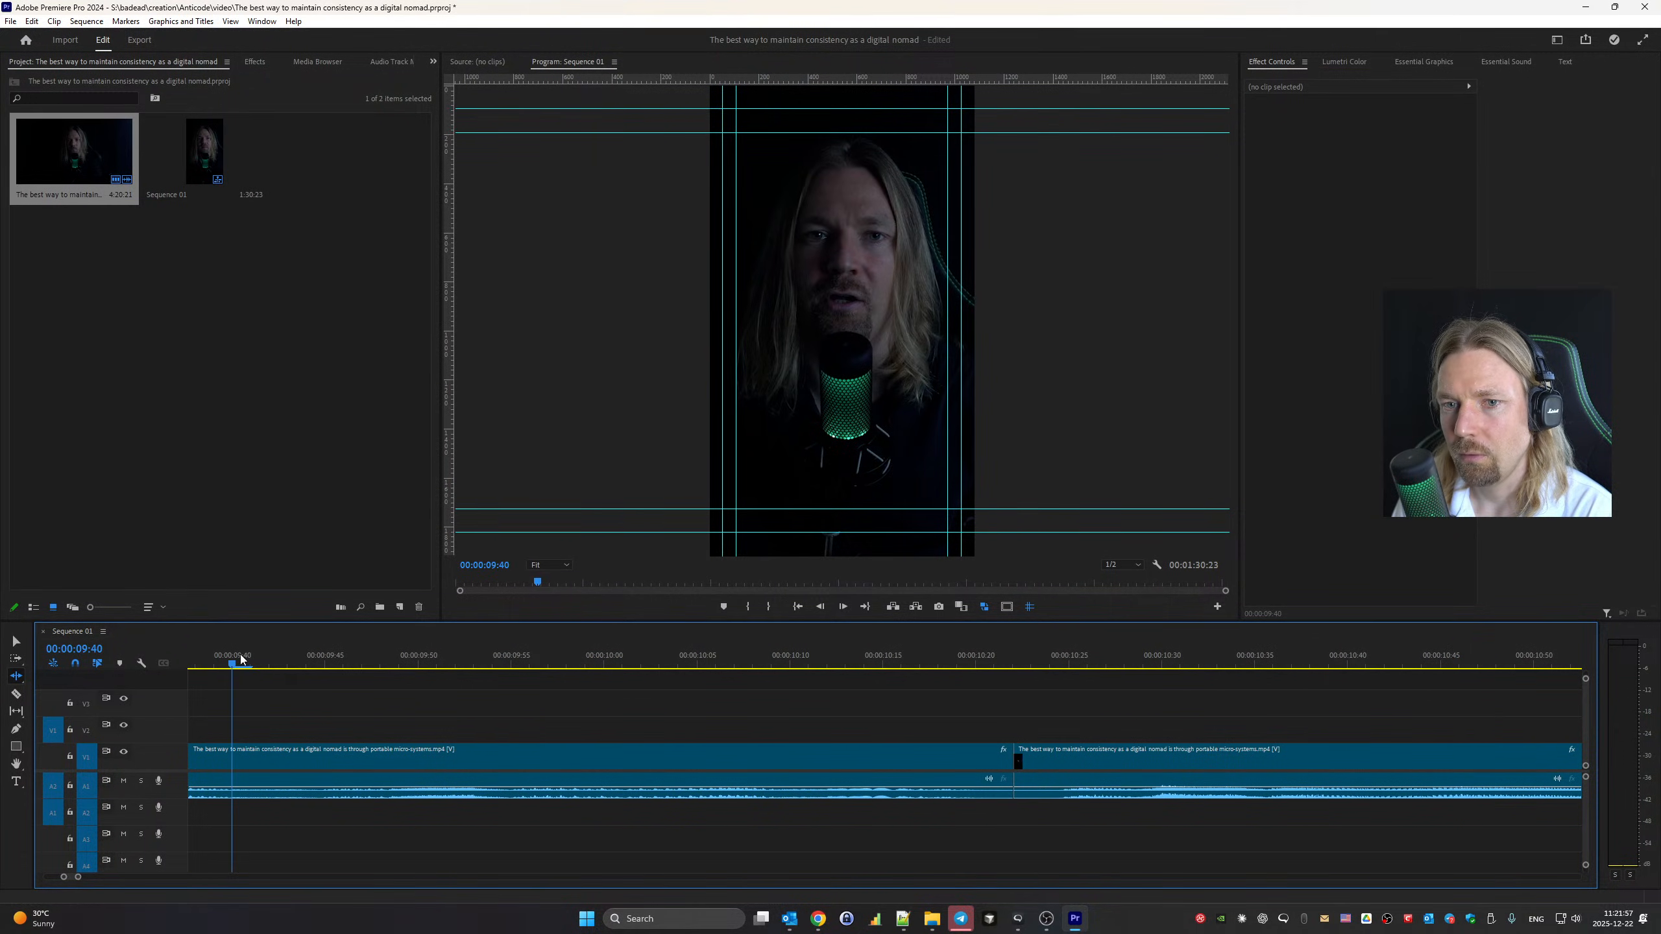
key("space")
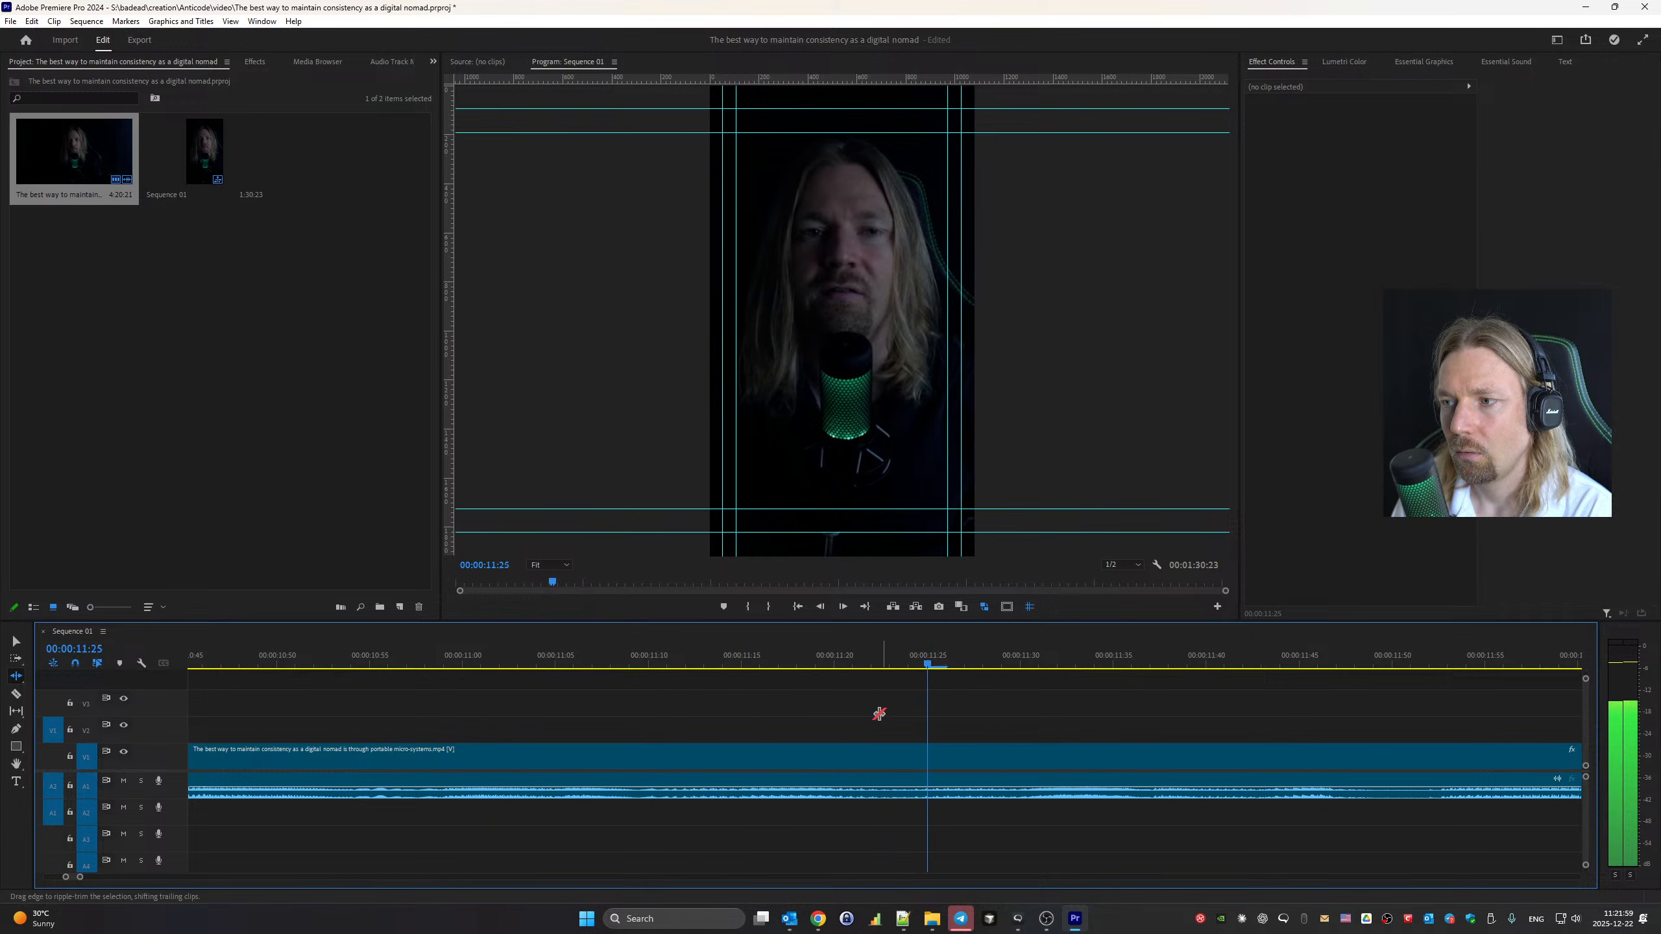
key("space")
Ripple trim the silence around the cut at 18:39 (seconds:frames) and play across the join
key("Down")
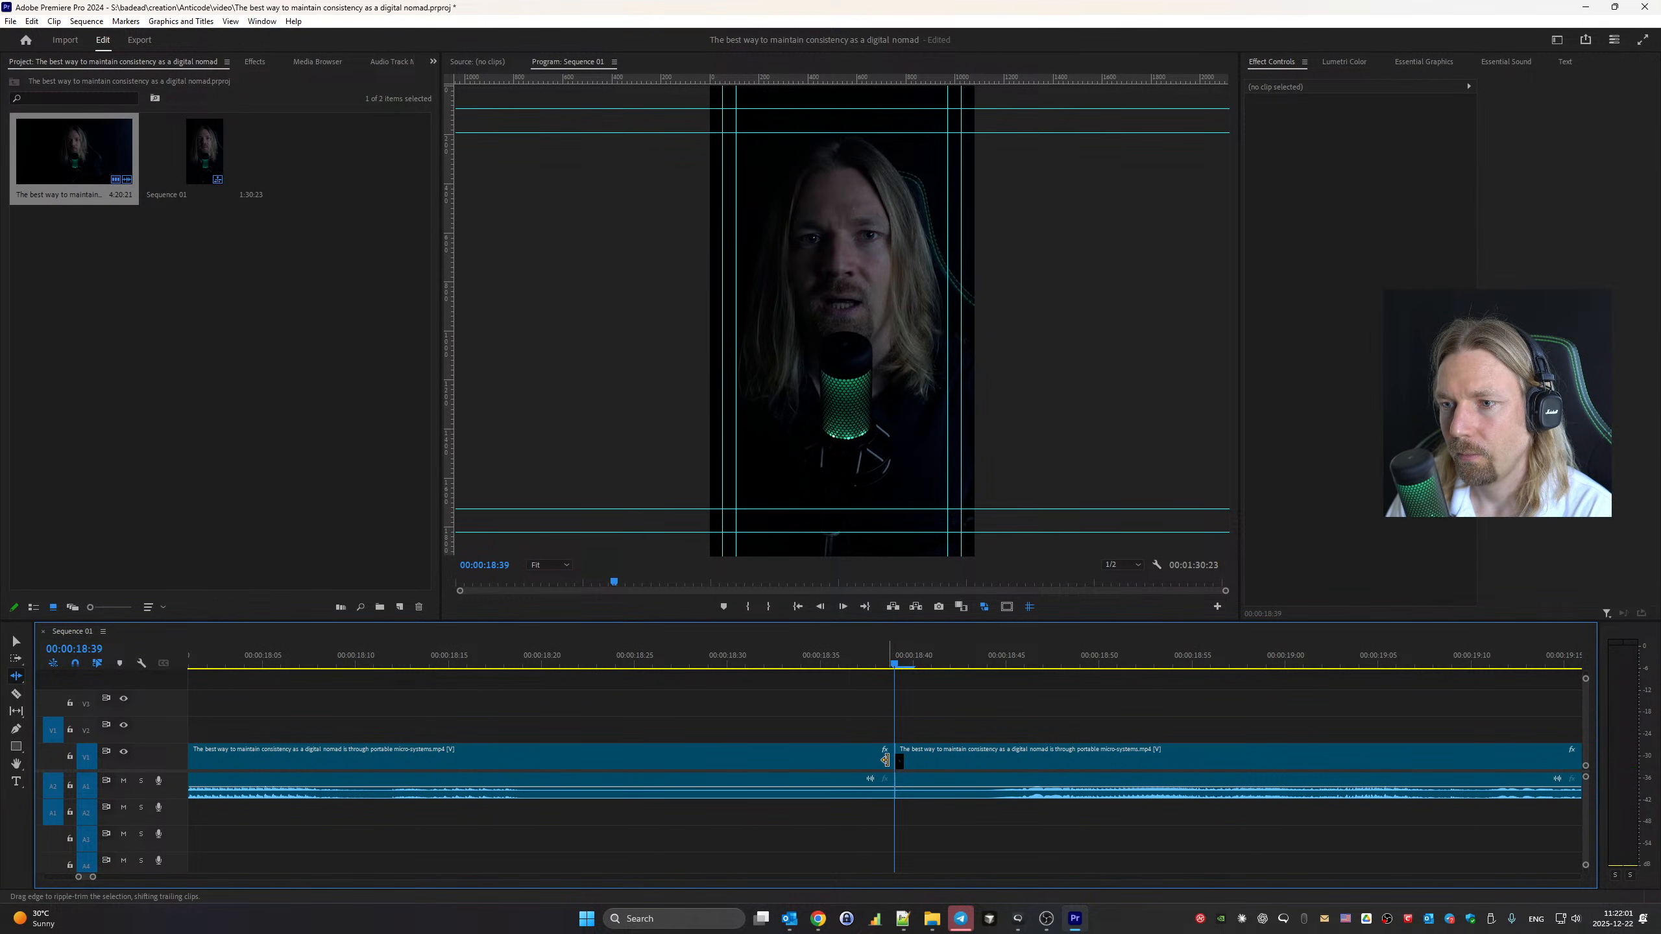
left_click_drag(886, 760, 642, 763)
scroll(833, 784, "up", 4)
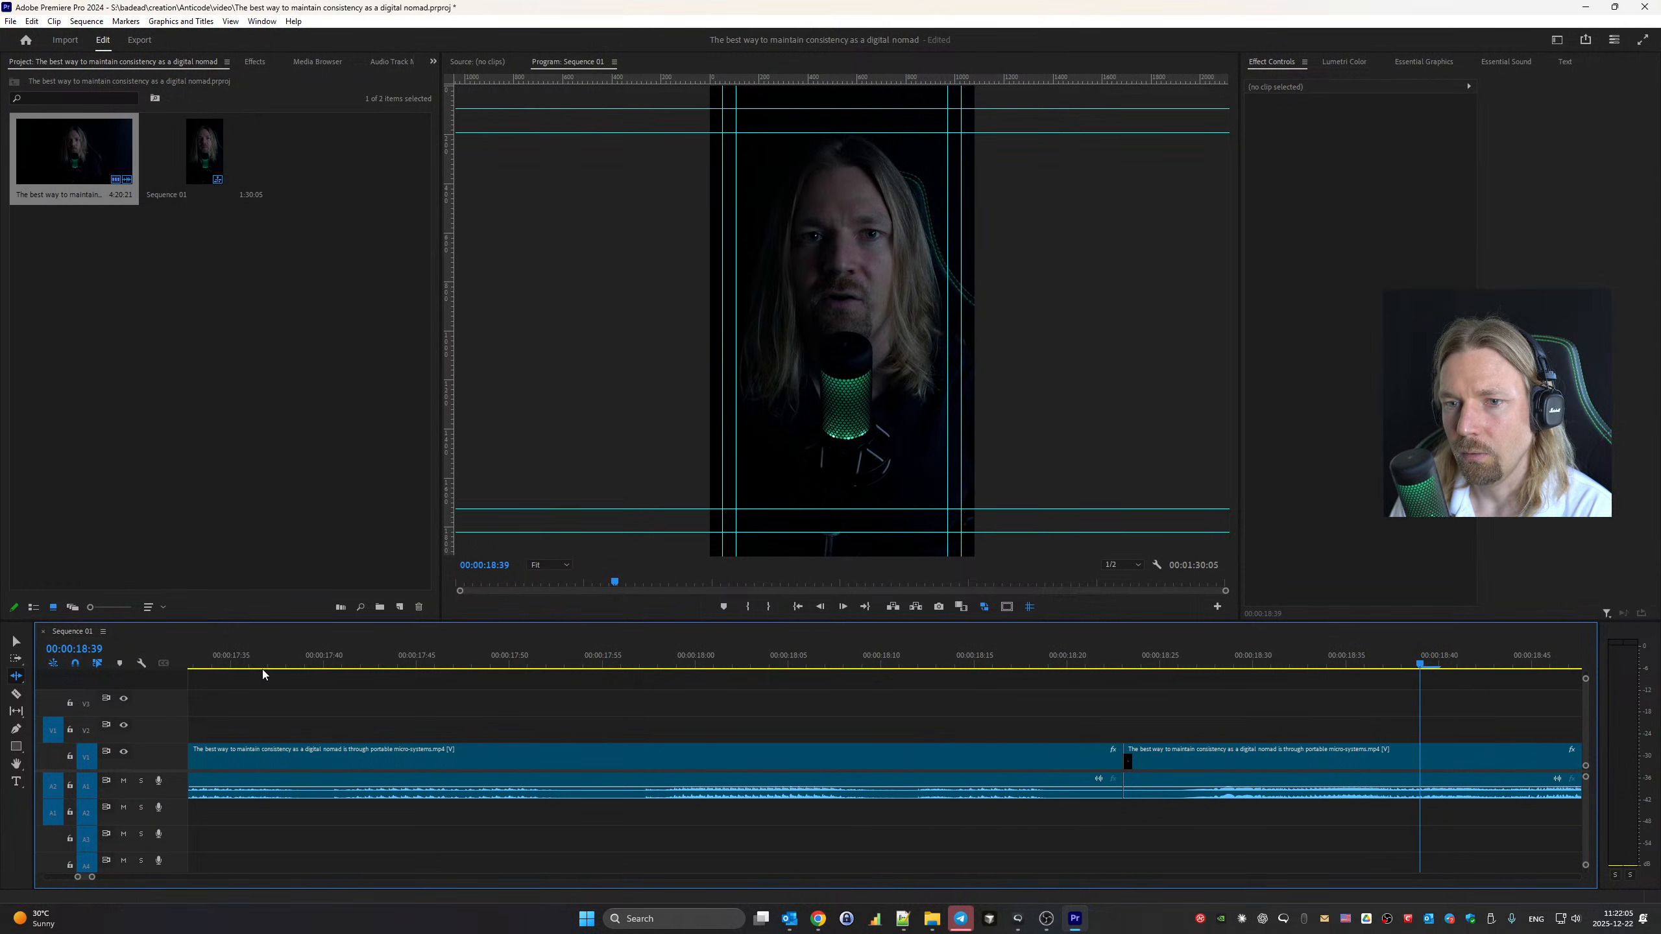
left_click(214, 660)
key("space")
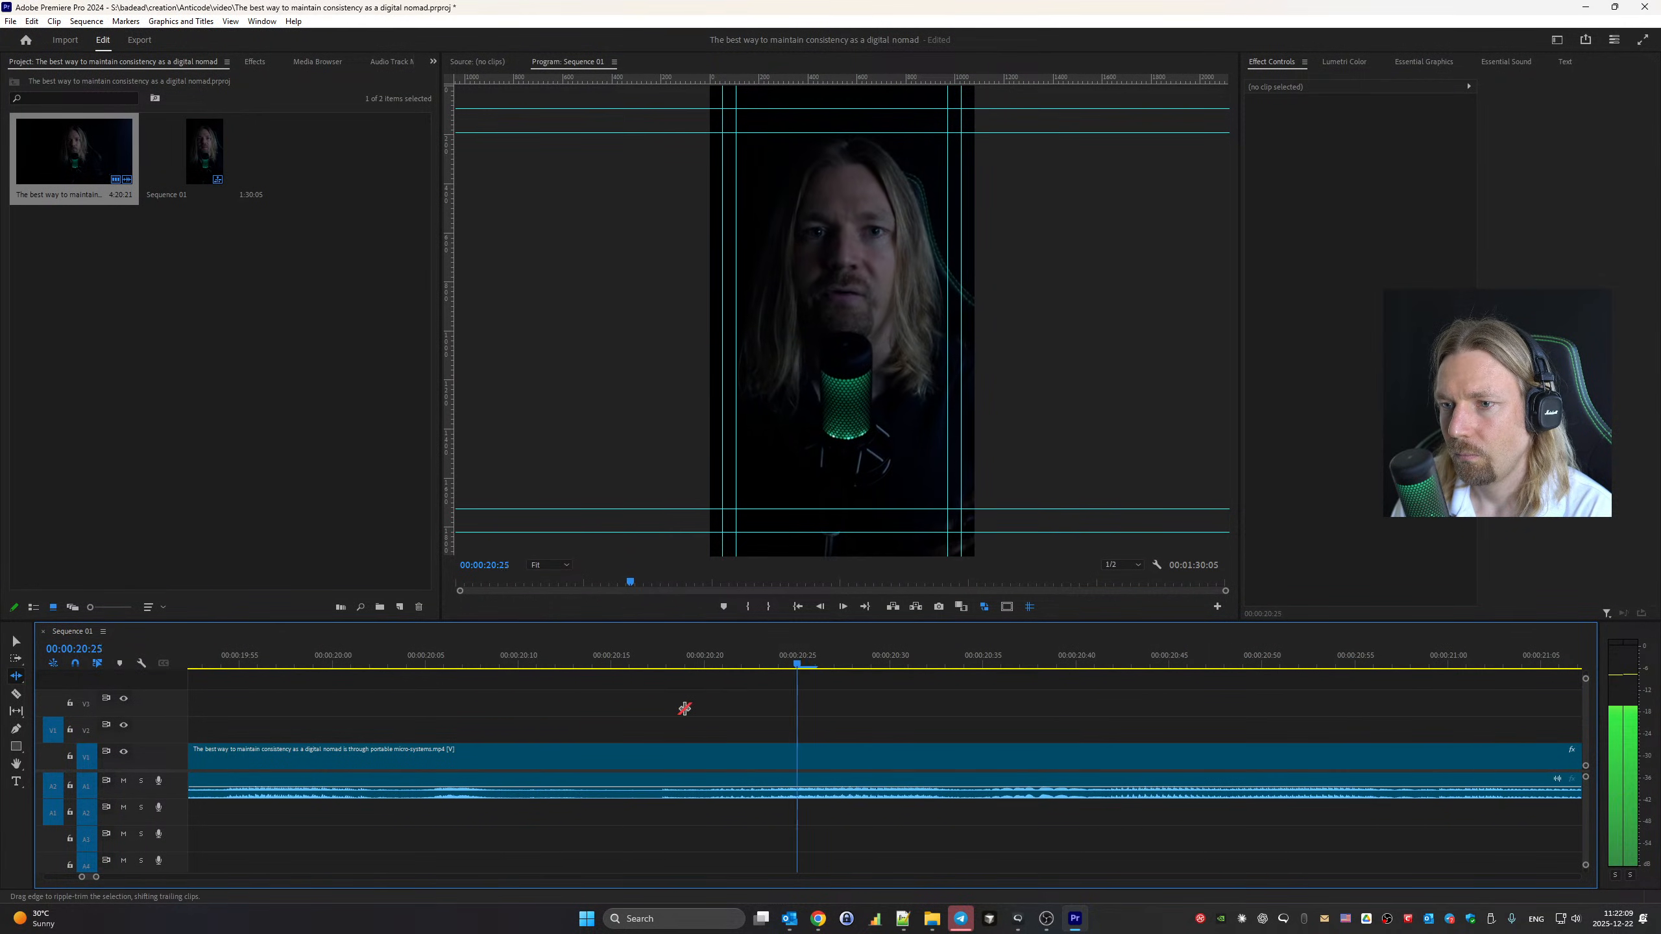
key("space")
Ripple trim both sides of the cut at 22:45 (seconds:frames) and play across the join
key("ctrl+k")
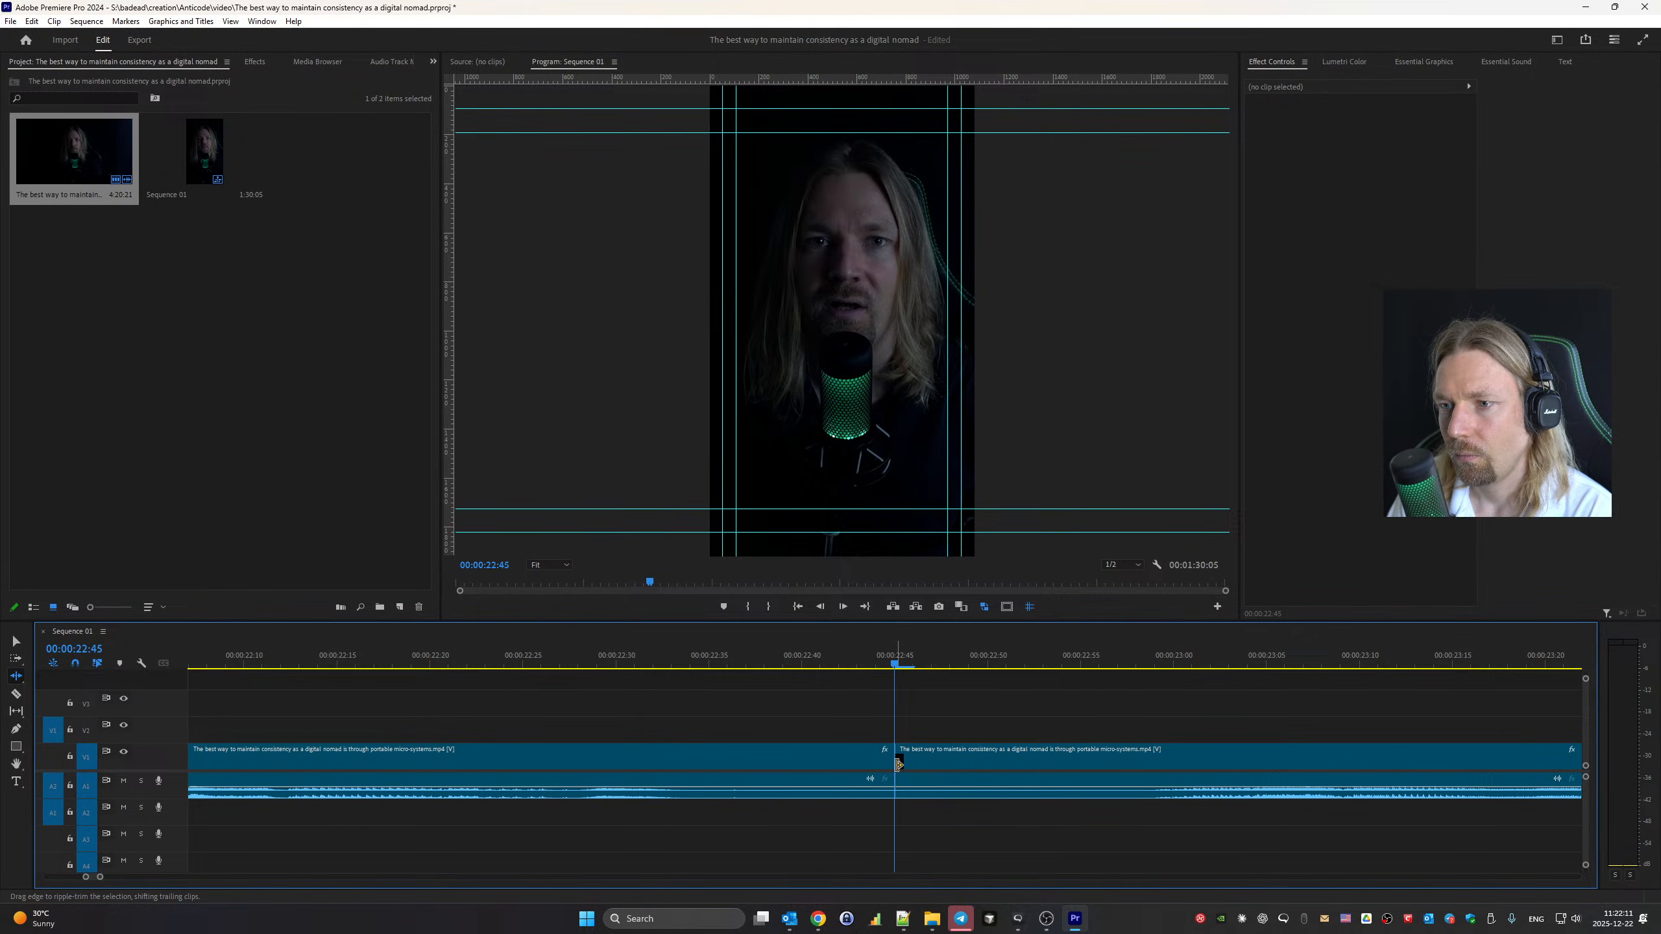
left_click_drag(899, 765, 1076, 762)
left_click_drag(893, 764, 820, 765)
scroll(833, 784, "up", 5)
left_click(331, 667)
key("space")
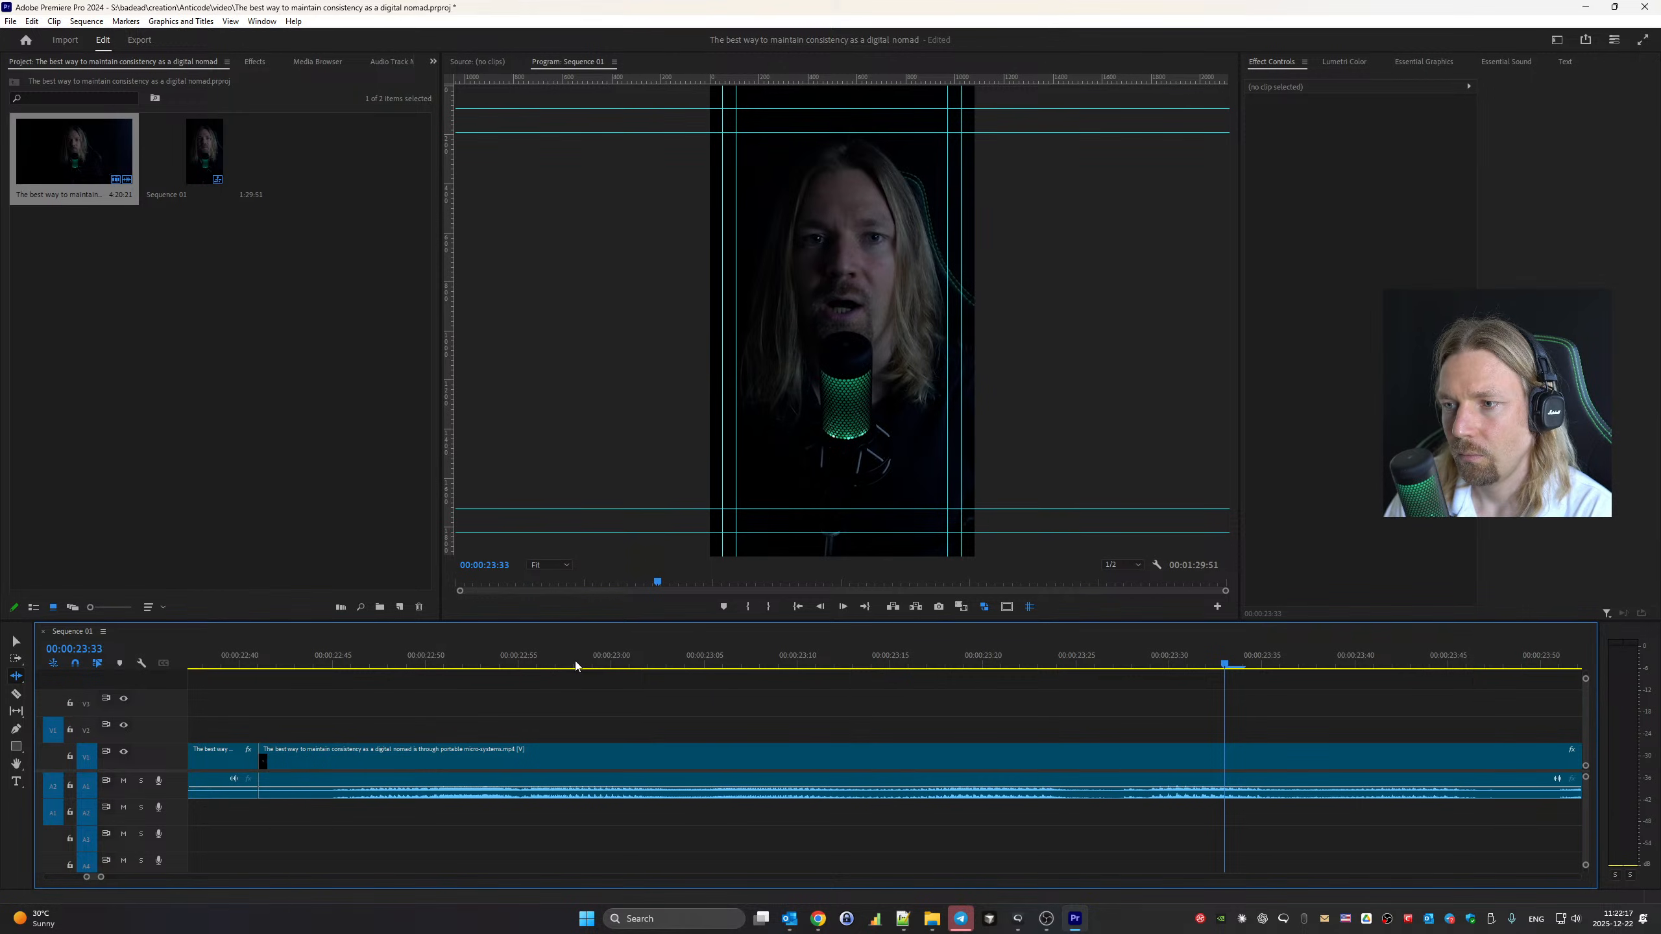
Ripple trim the pause around the cut just before 30 seconds and play across the join
key("Down")
left_click_drag(901, 760, 688, 755)
scroll(877, 751, "up", 5)
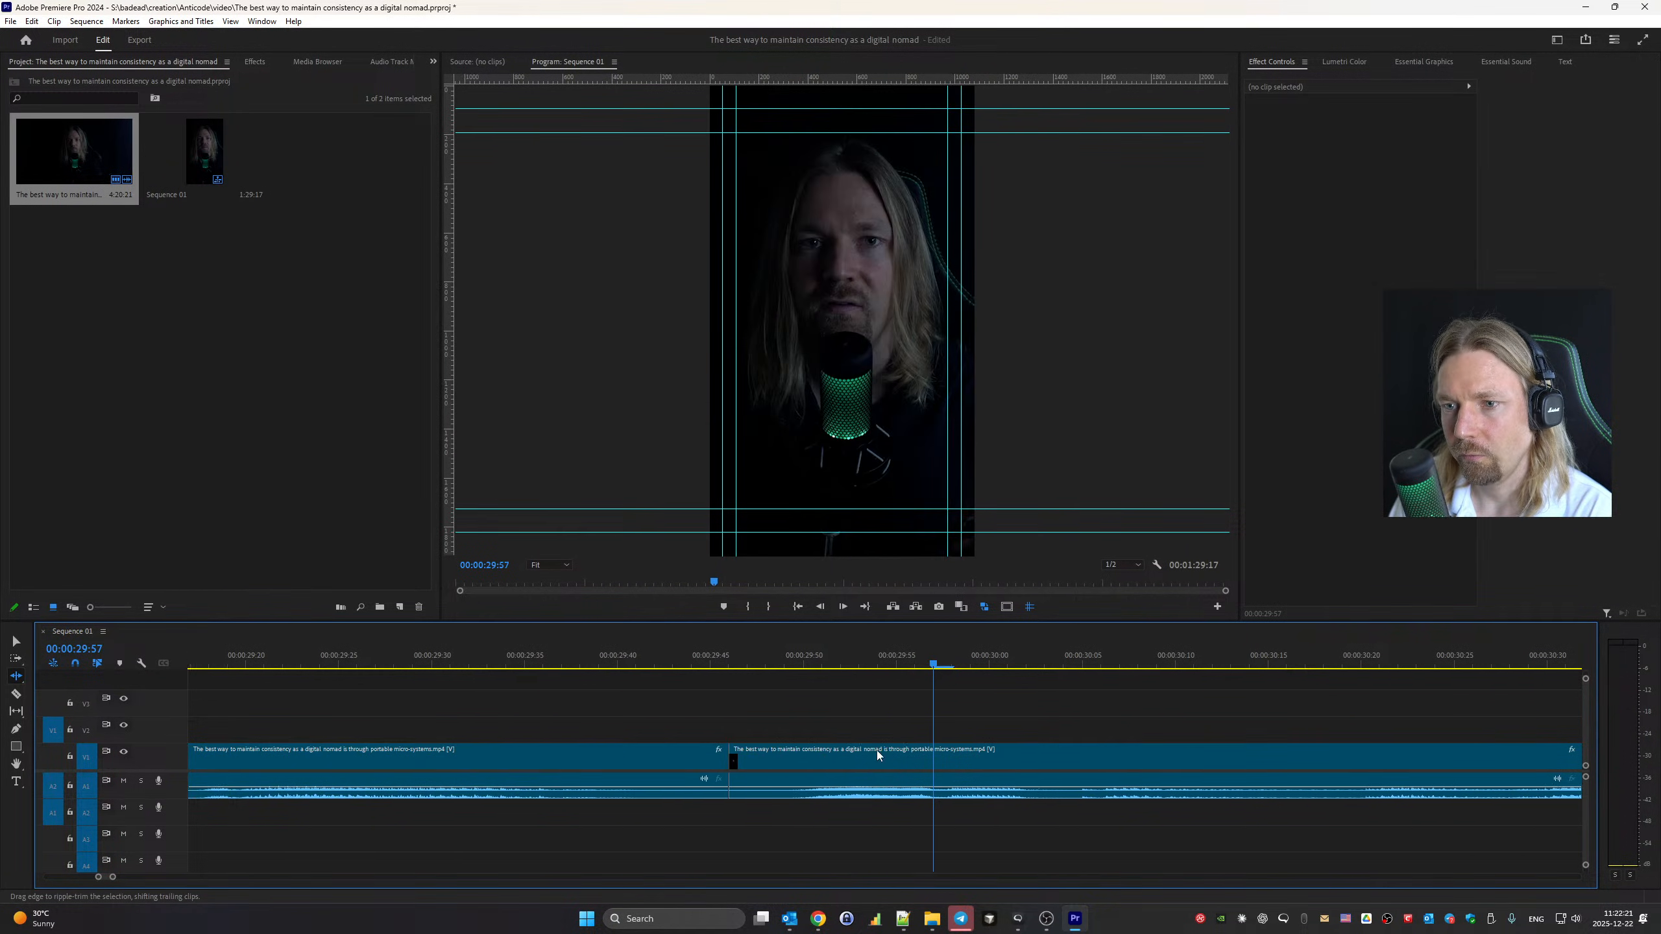
key("space")
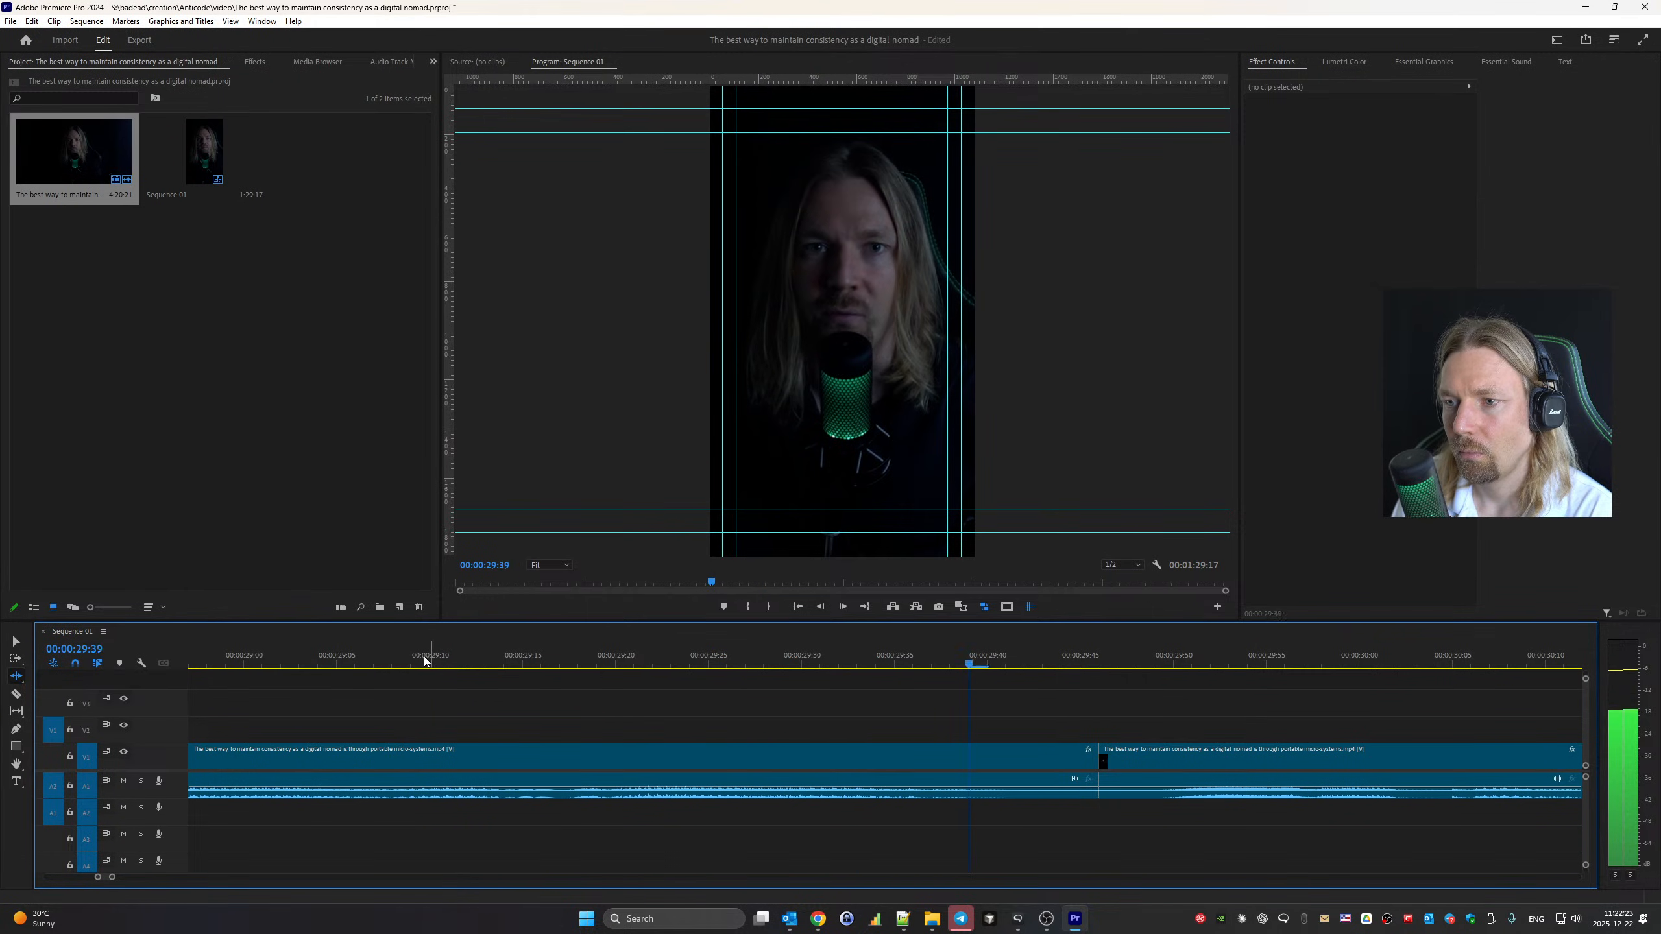
key("space")
Ripple trim both sides of the cut at 31:39 (seconds:frames) and play across the join
key("Down")
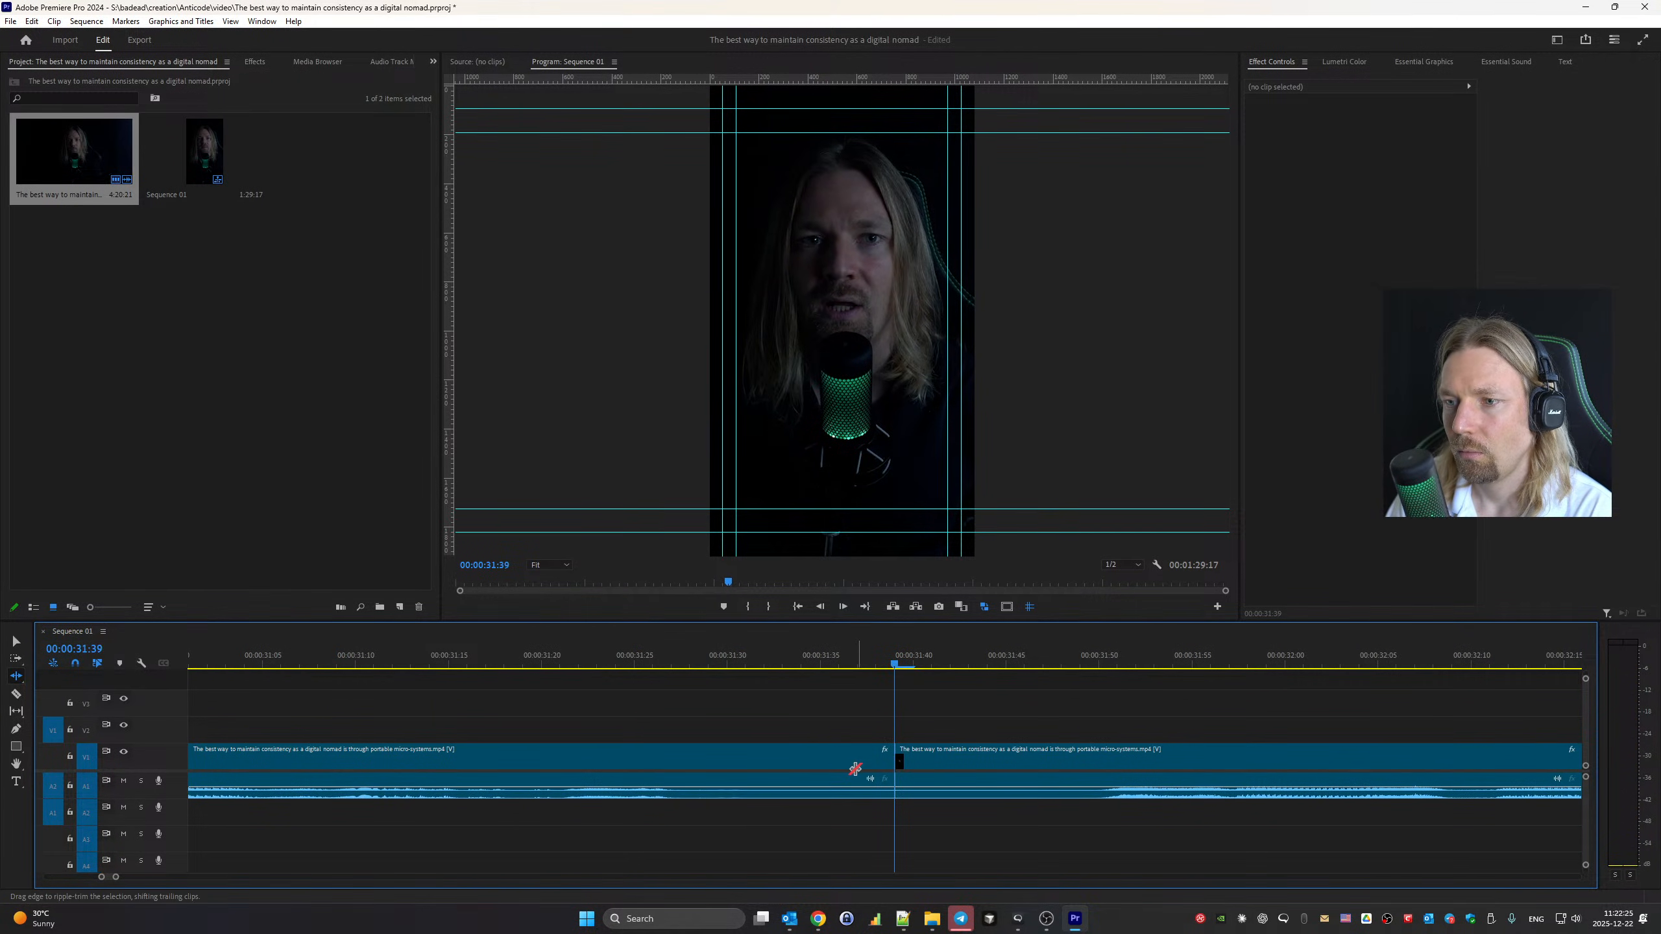
left_click_drag(902, 763, 752, 764)
scroll(884, 826, "up", 4)
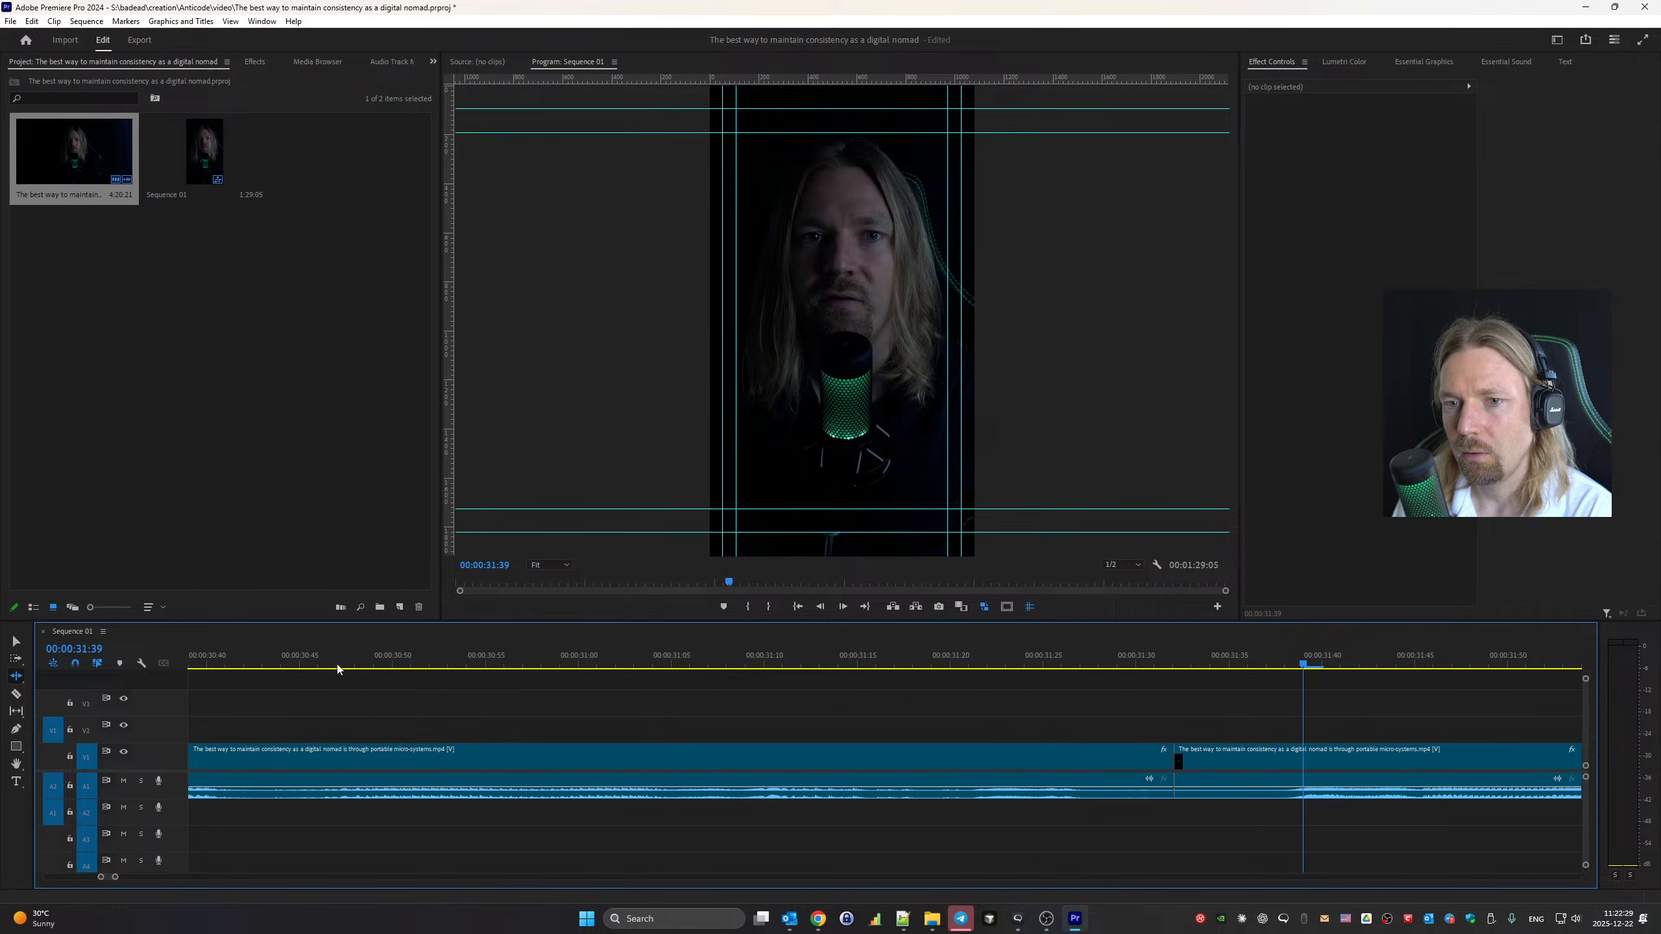
left_click(226, 654)
key("space")
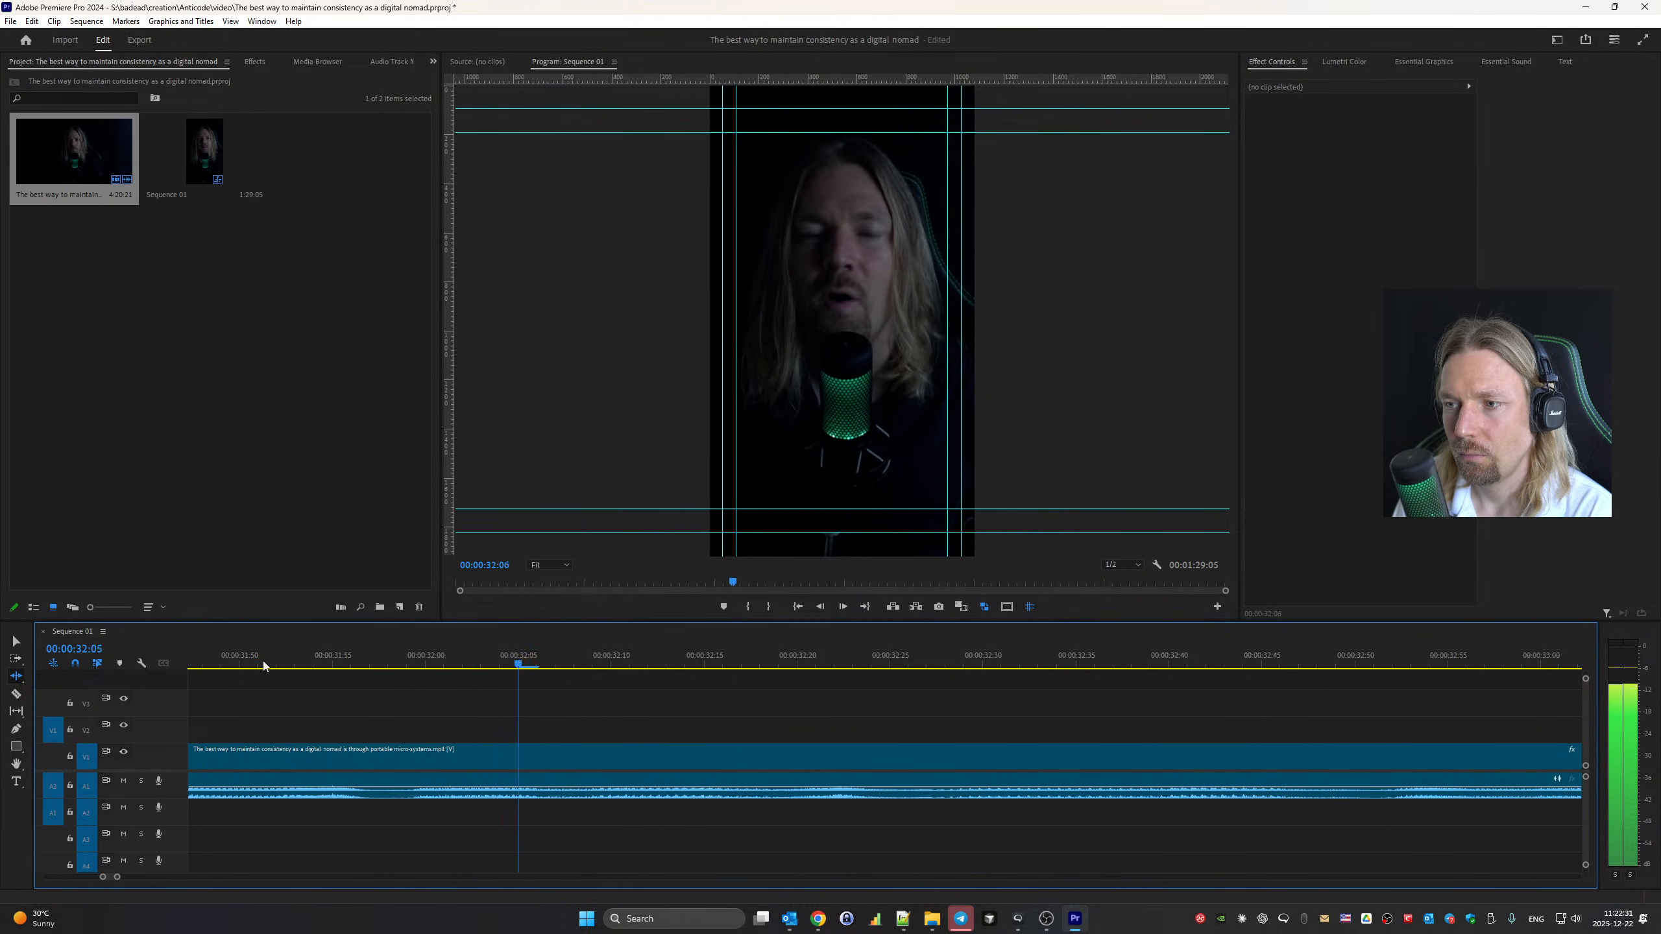
key("space")
Ripple trim two more frames from the start of the incoming clip at 31:32 and play across the join
key("Up")
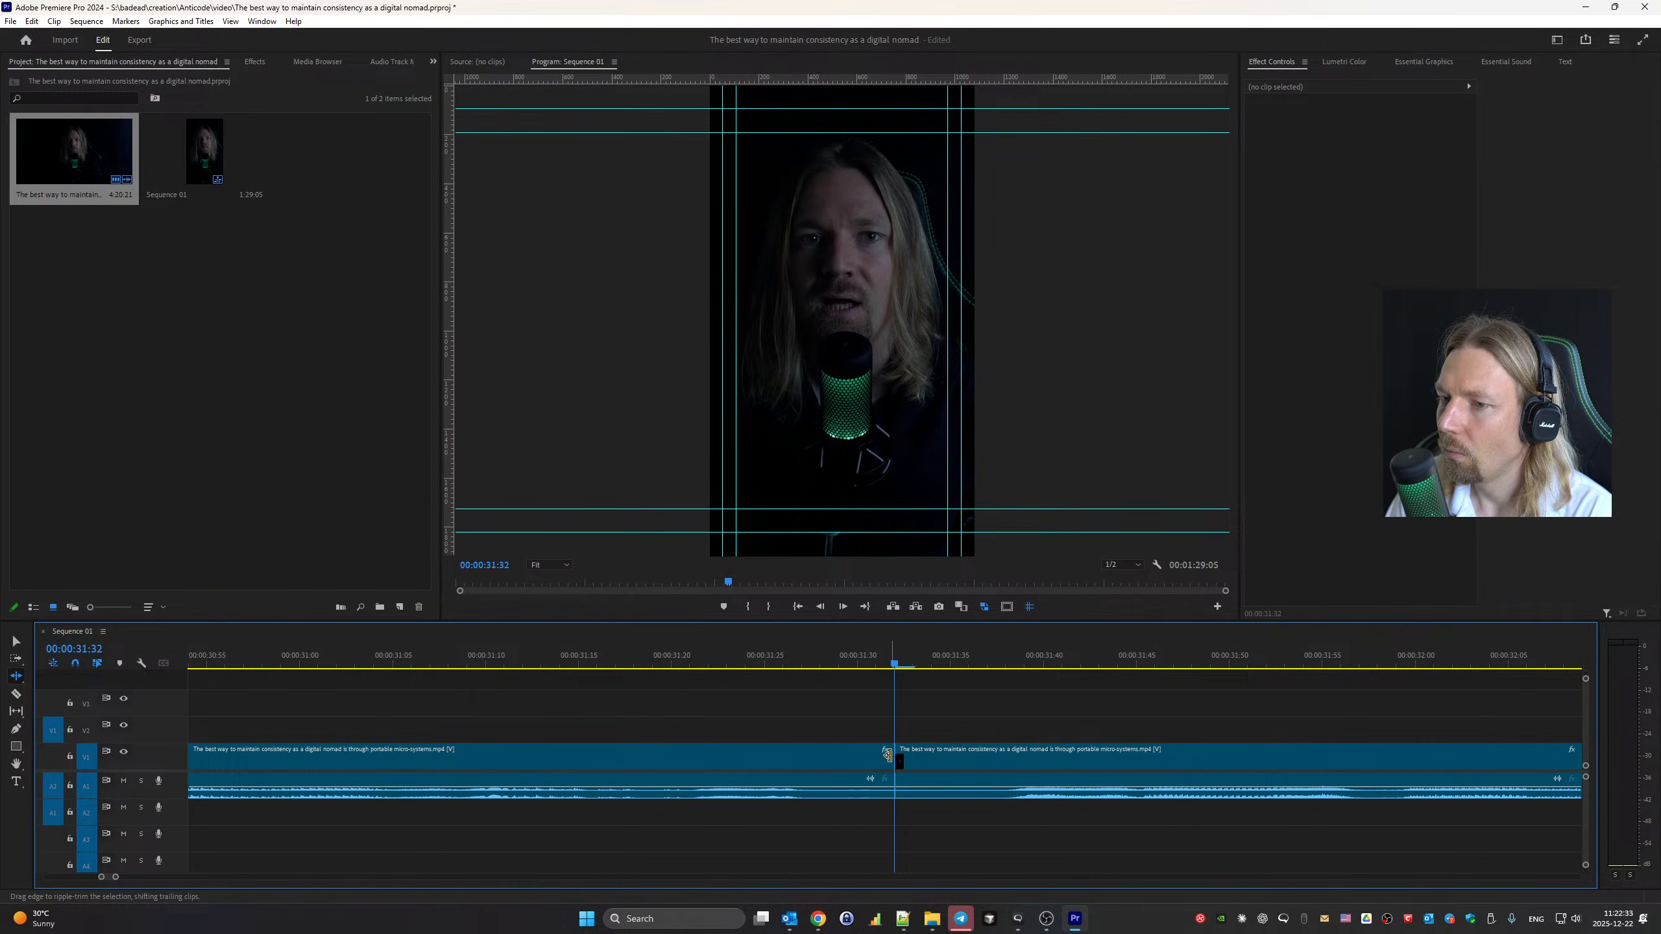
left_click_drag(901, 756, 934, 761)
scroll(955, 777, "up", 3)
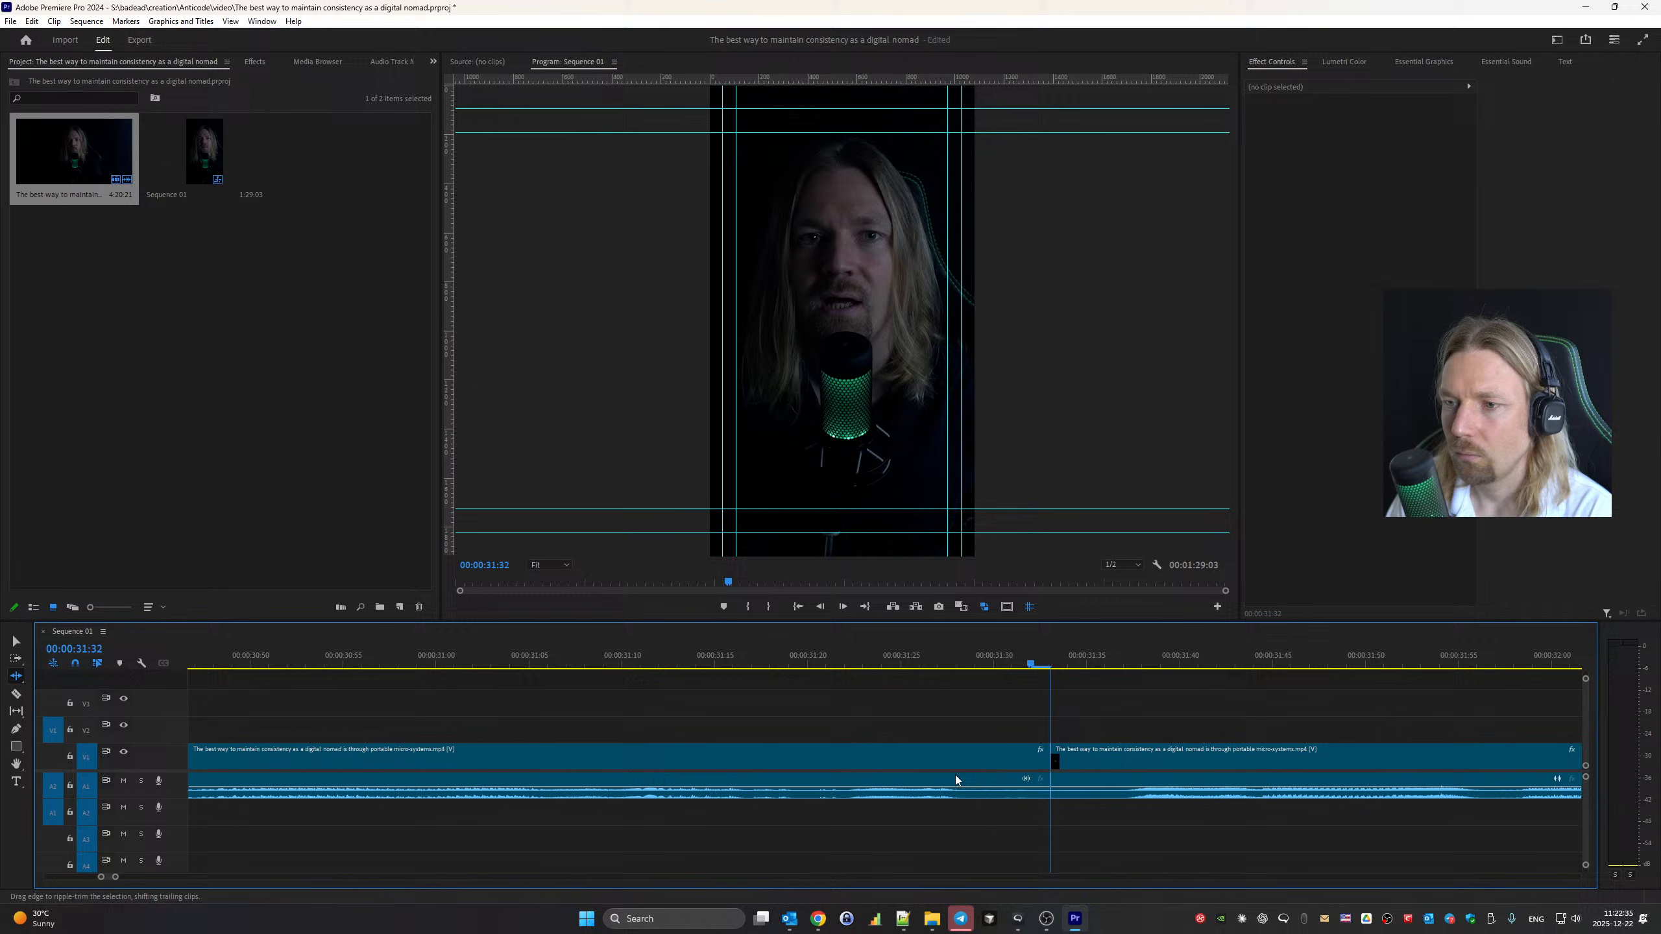
left_click(249, 665)
key("space")
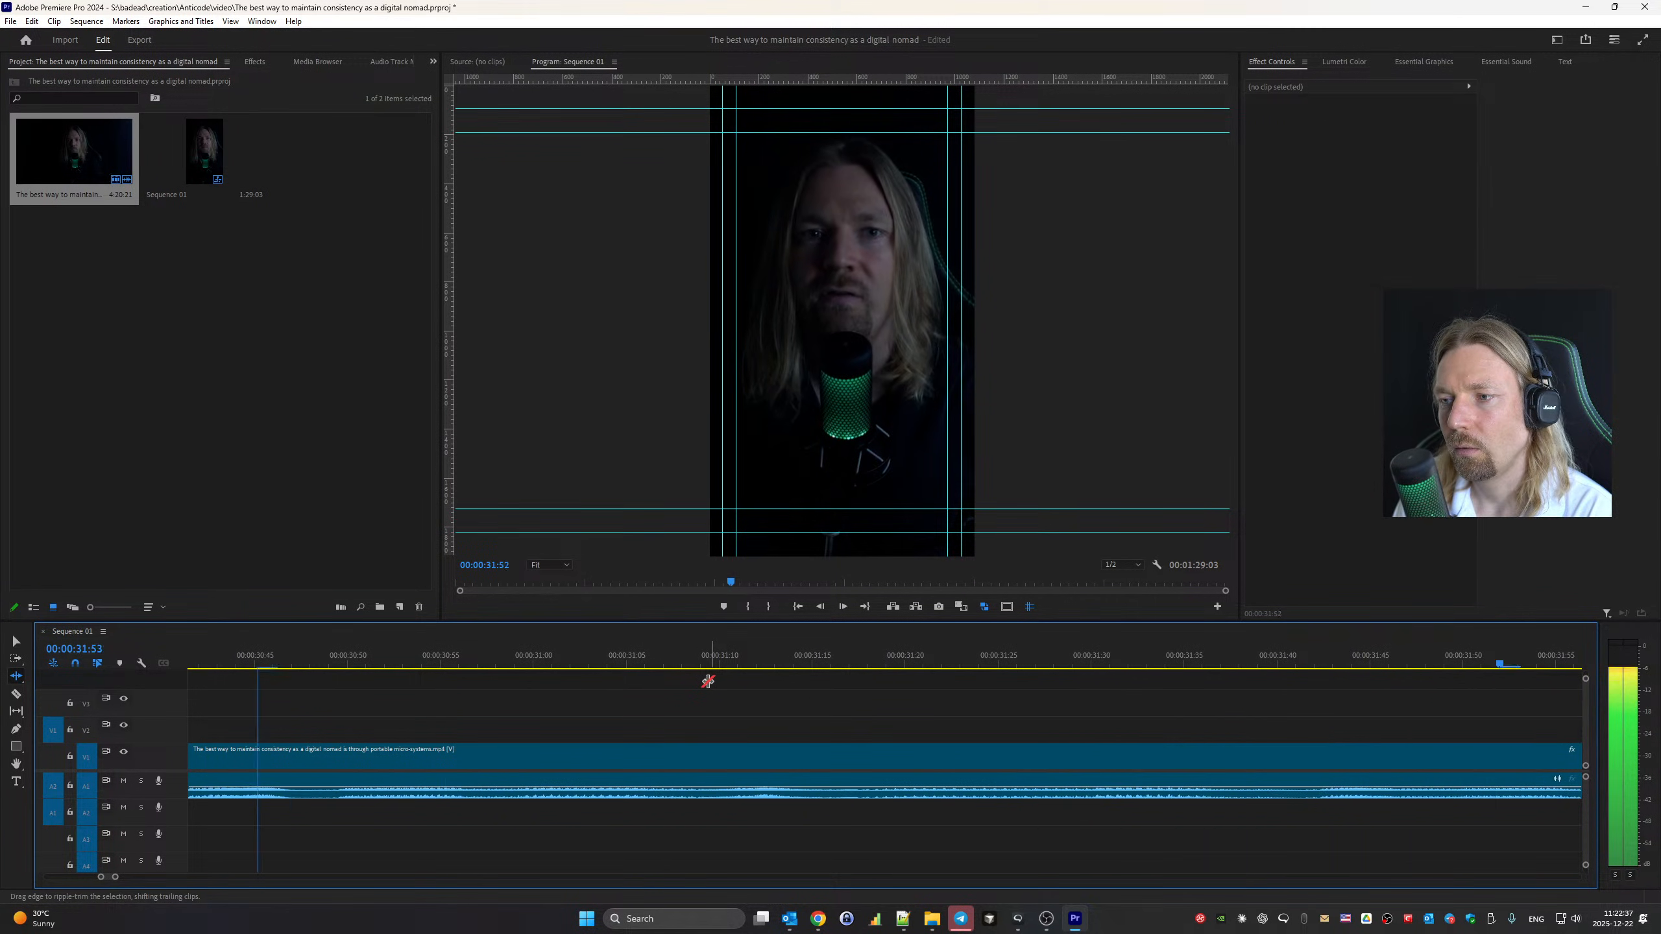
key("space")
Ripple trim the silence on both sides of the cut at 37:06 and play across the join
key("Down")
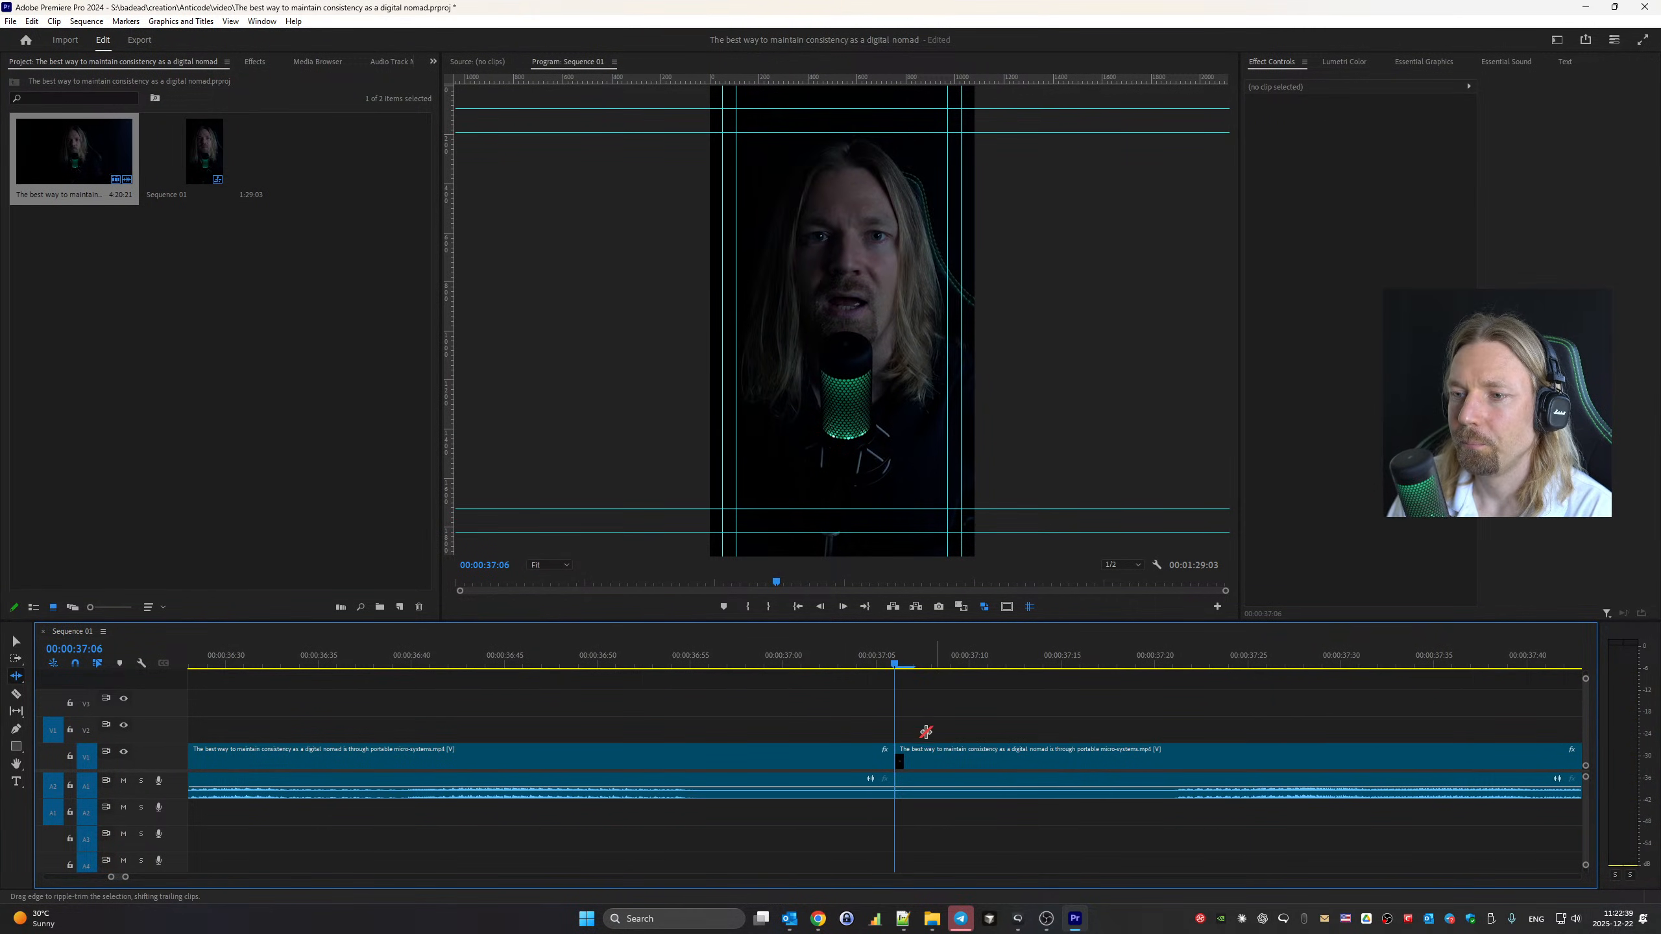
left_click_drag(907, 756, 1129, 757)
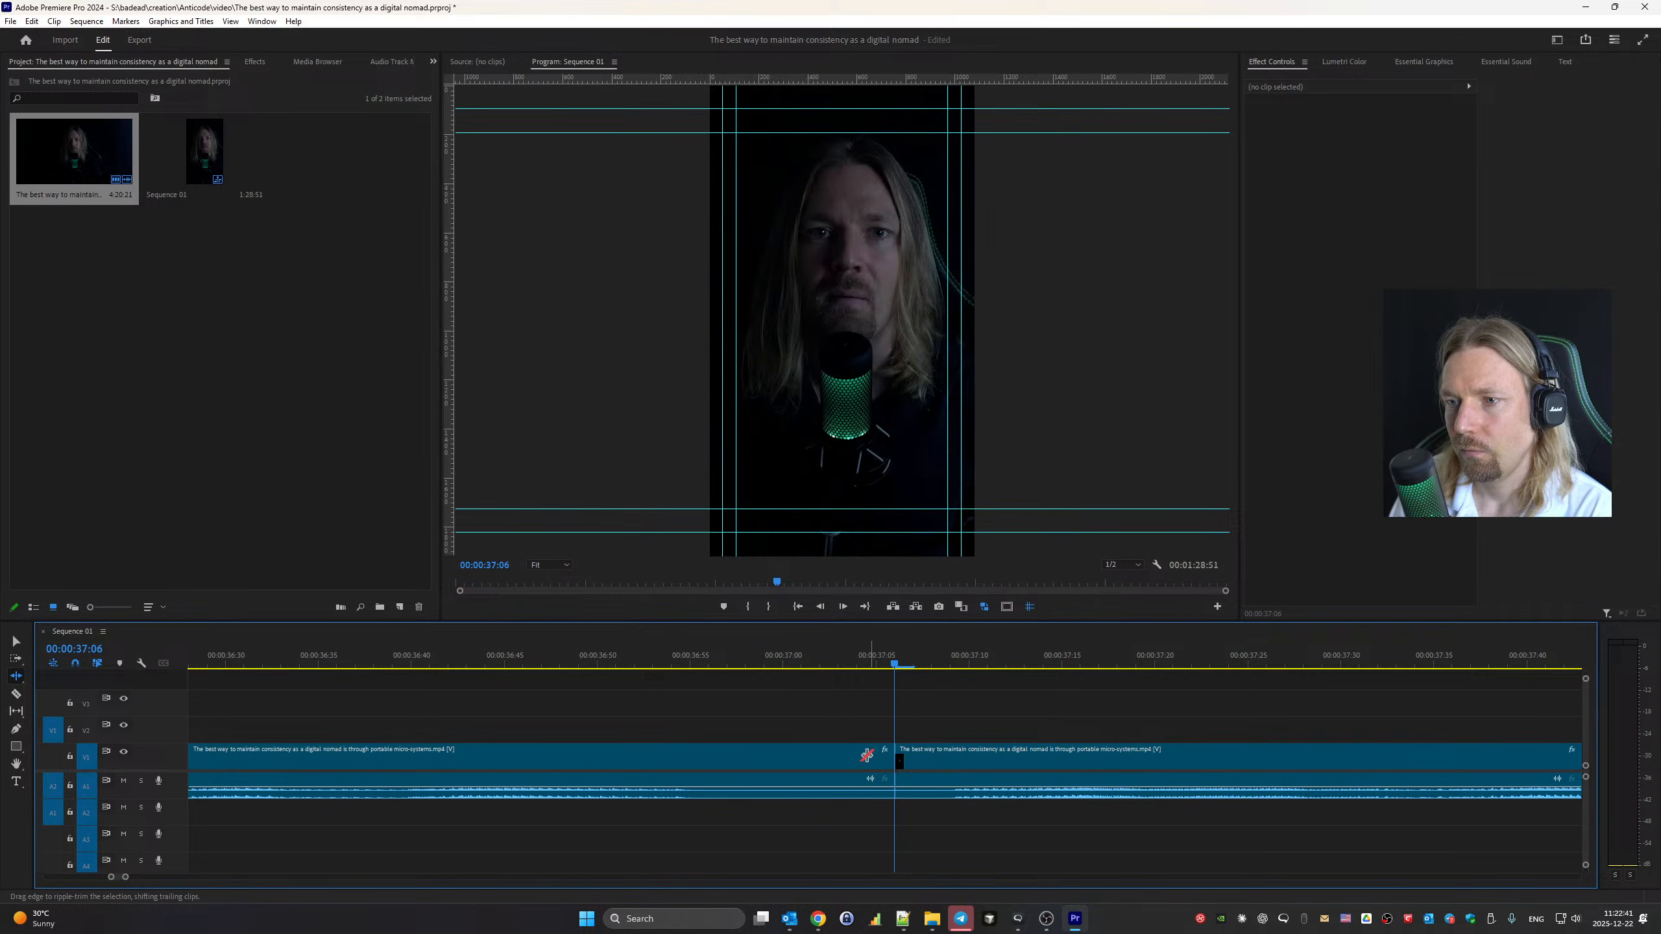
left_click_drag(887, 762, 764, 764)
scroll(1001, 781, "up", 3)
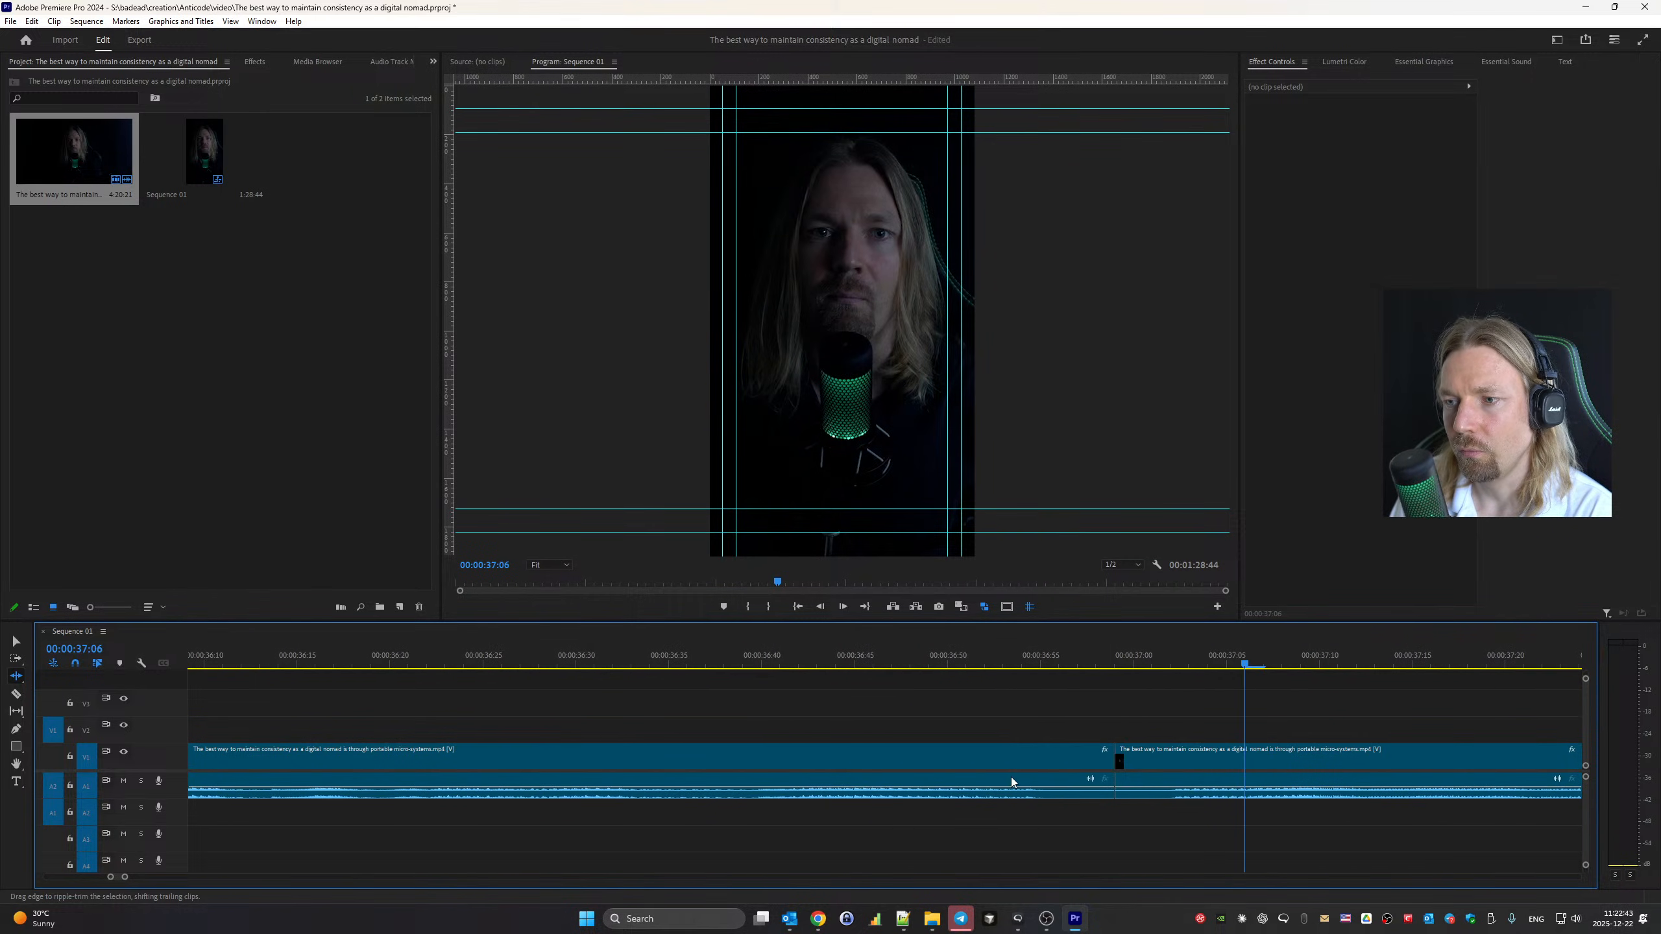
scroll(433, 746, "up", 2)
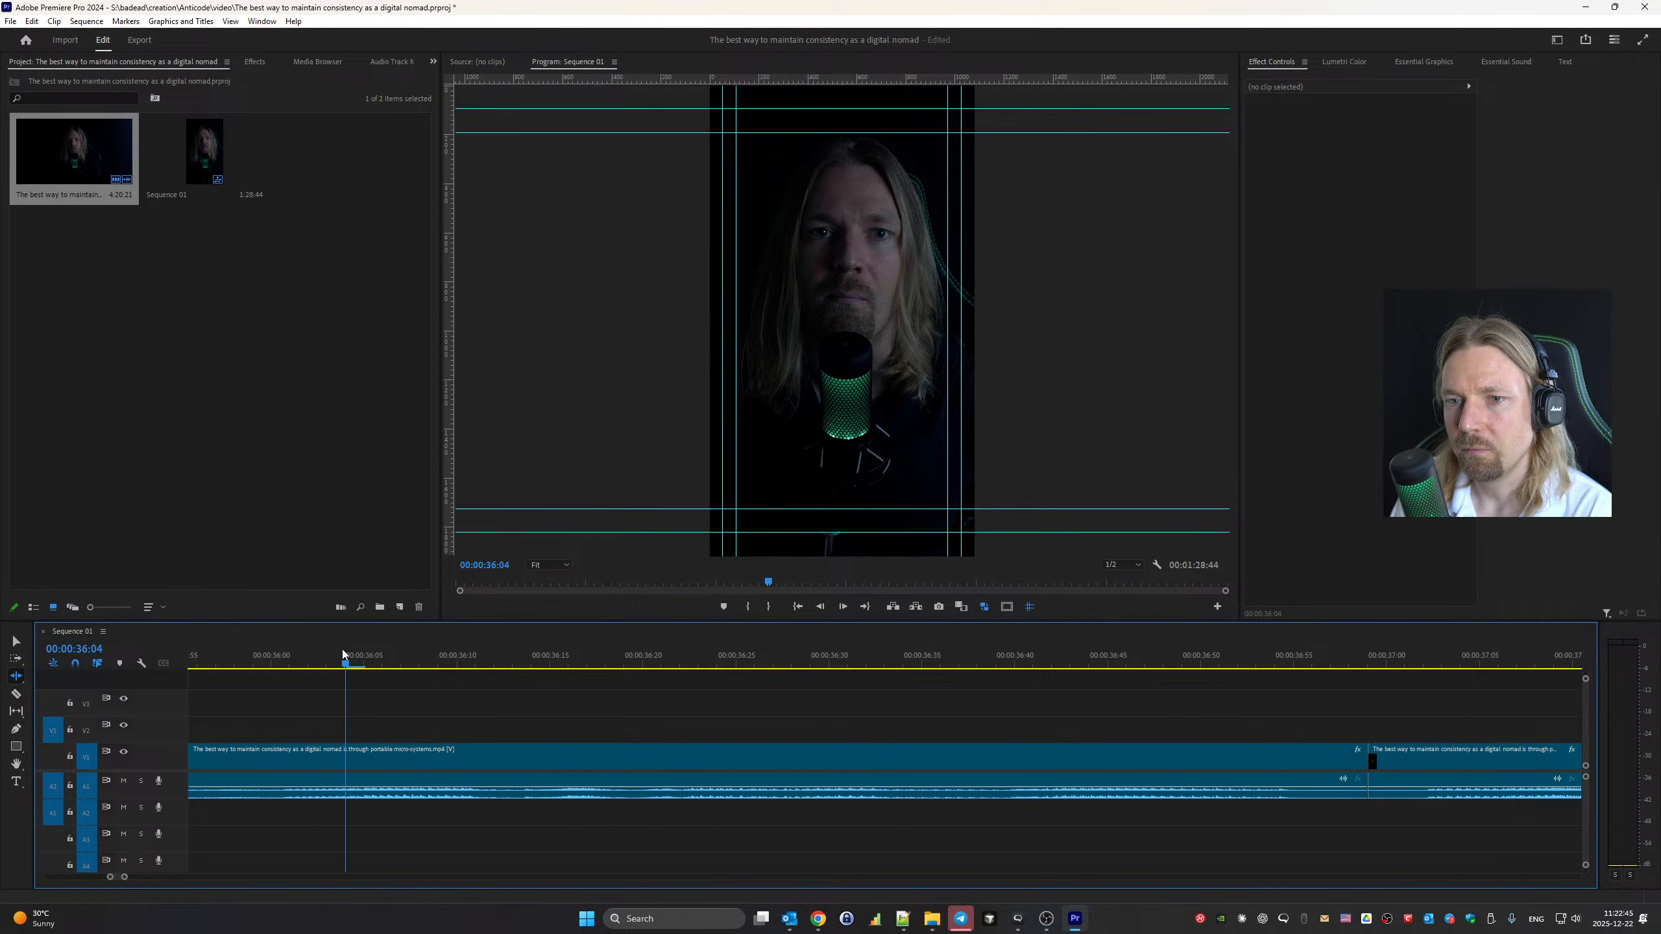
key("space")
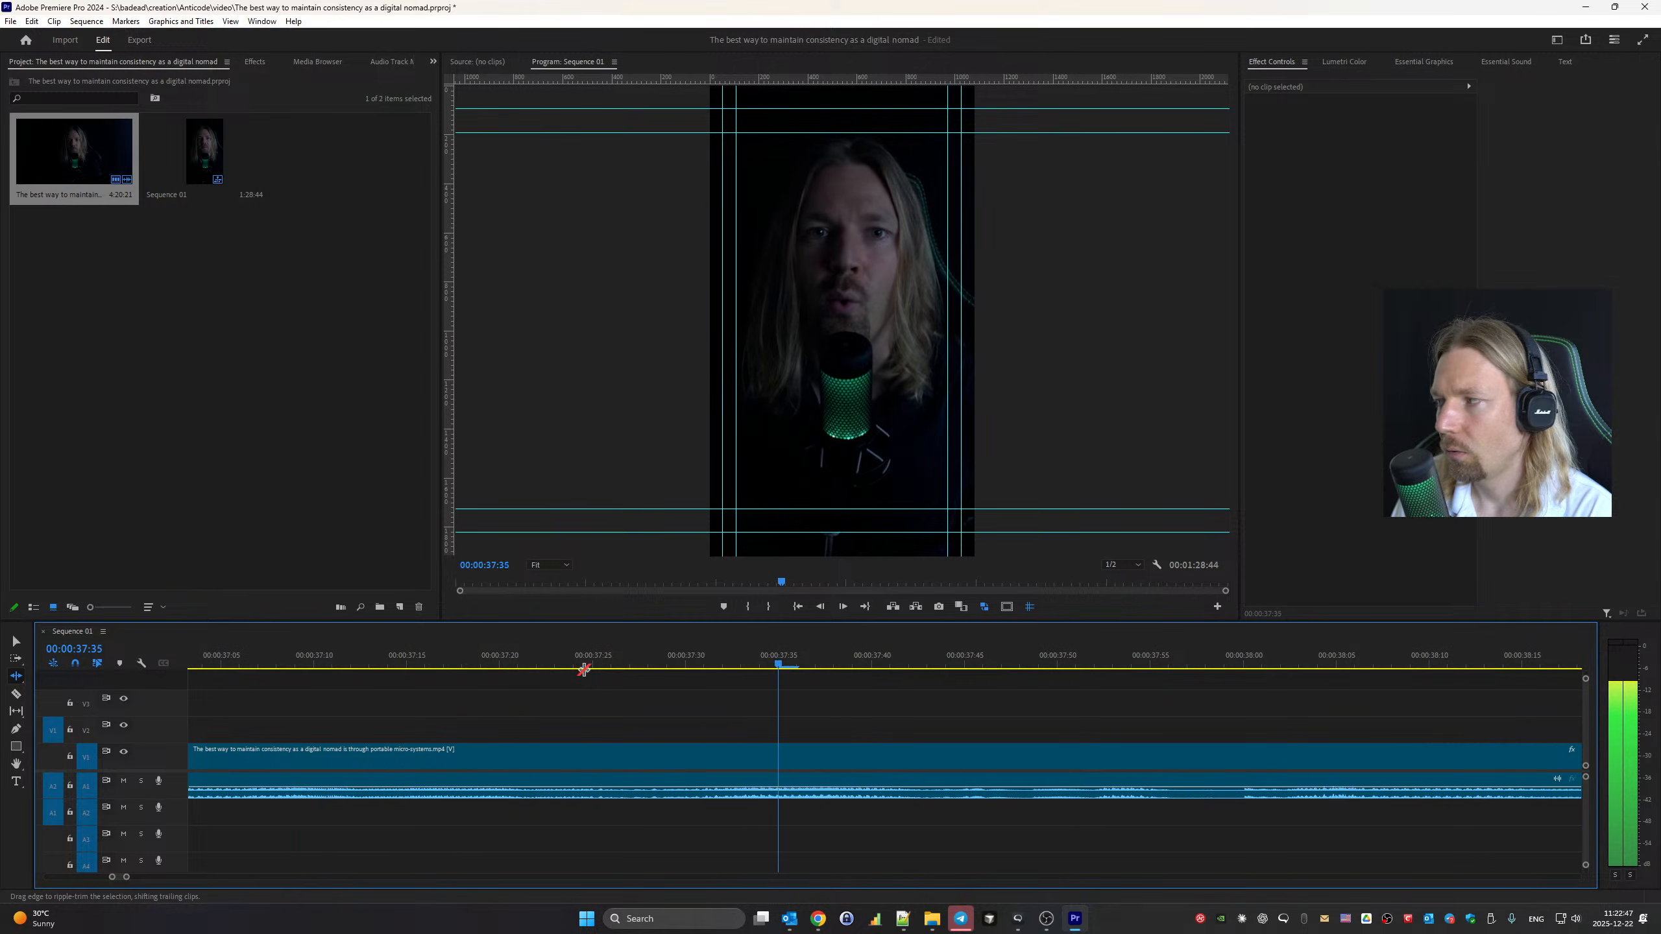
key("space")
Ripple trim the pause around the cut at 39:29 and play across the join
key("ctrl+k")
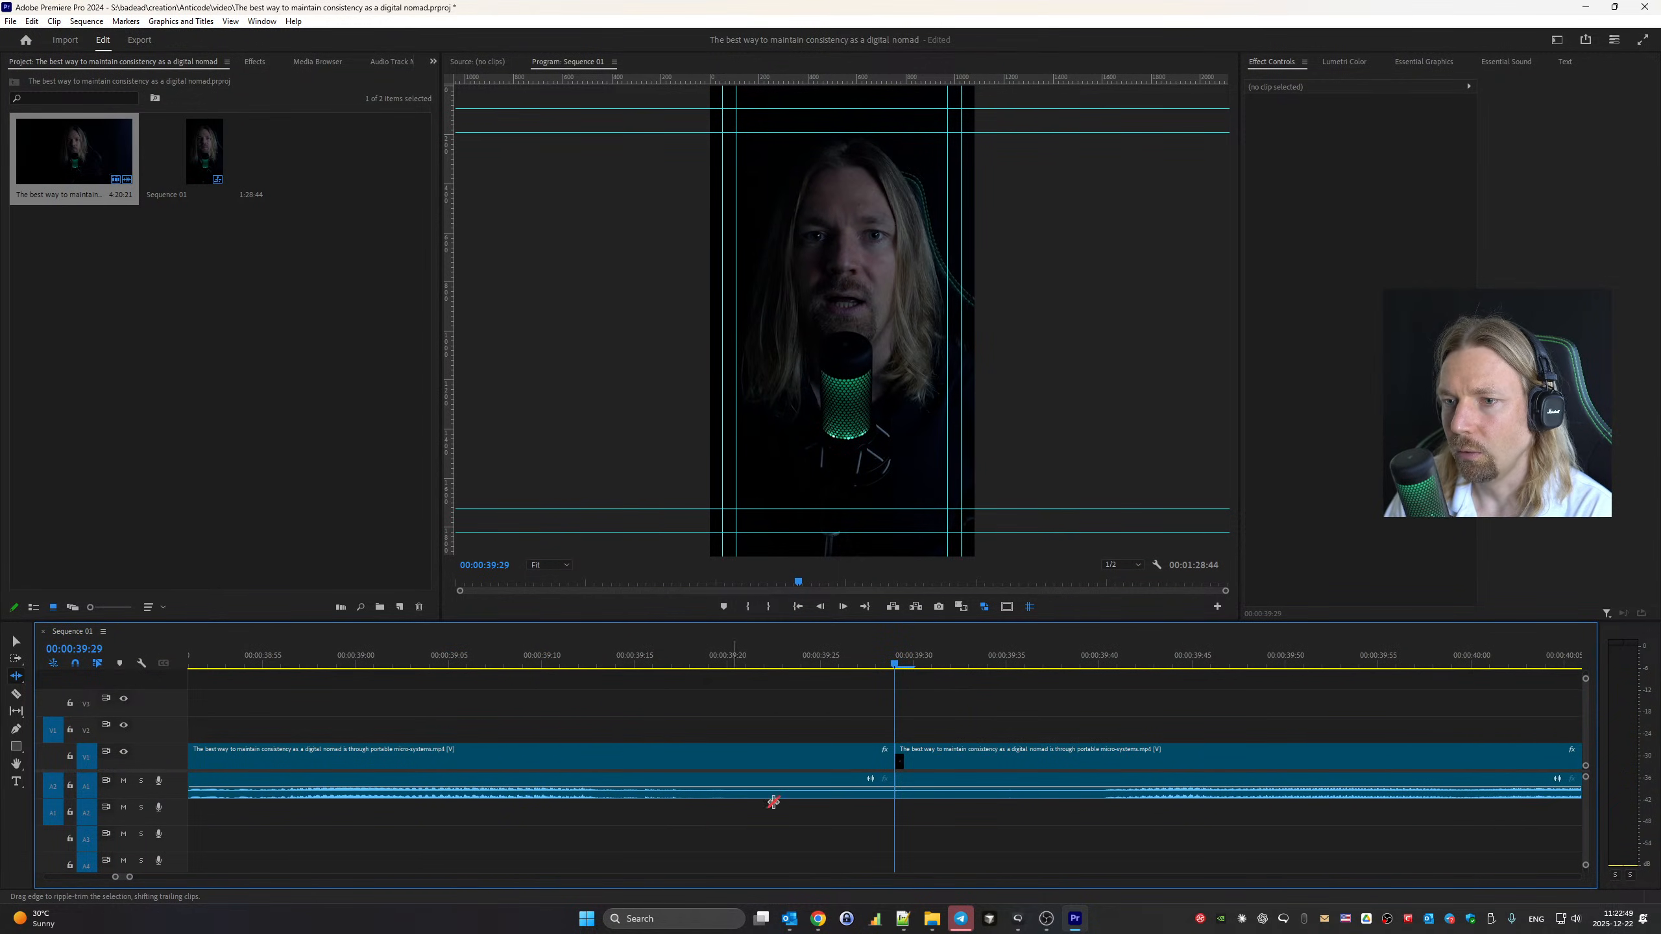
mouse_move(889, 759)
left_mouse_down()
mouse_move(761, 760)
mouse_move(900, 765)
left_mouse_up()
scroll(878, 772, "left", 5)
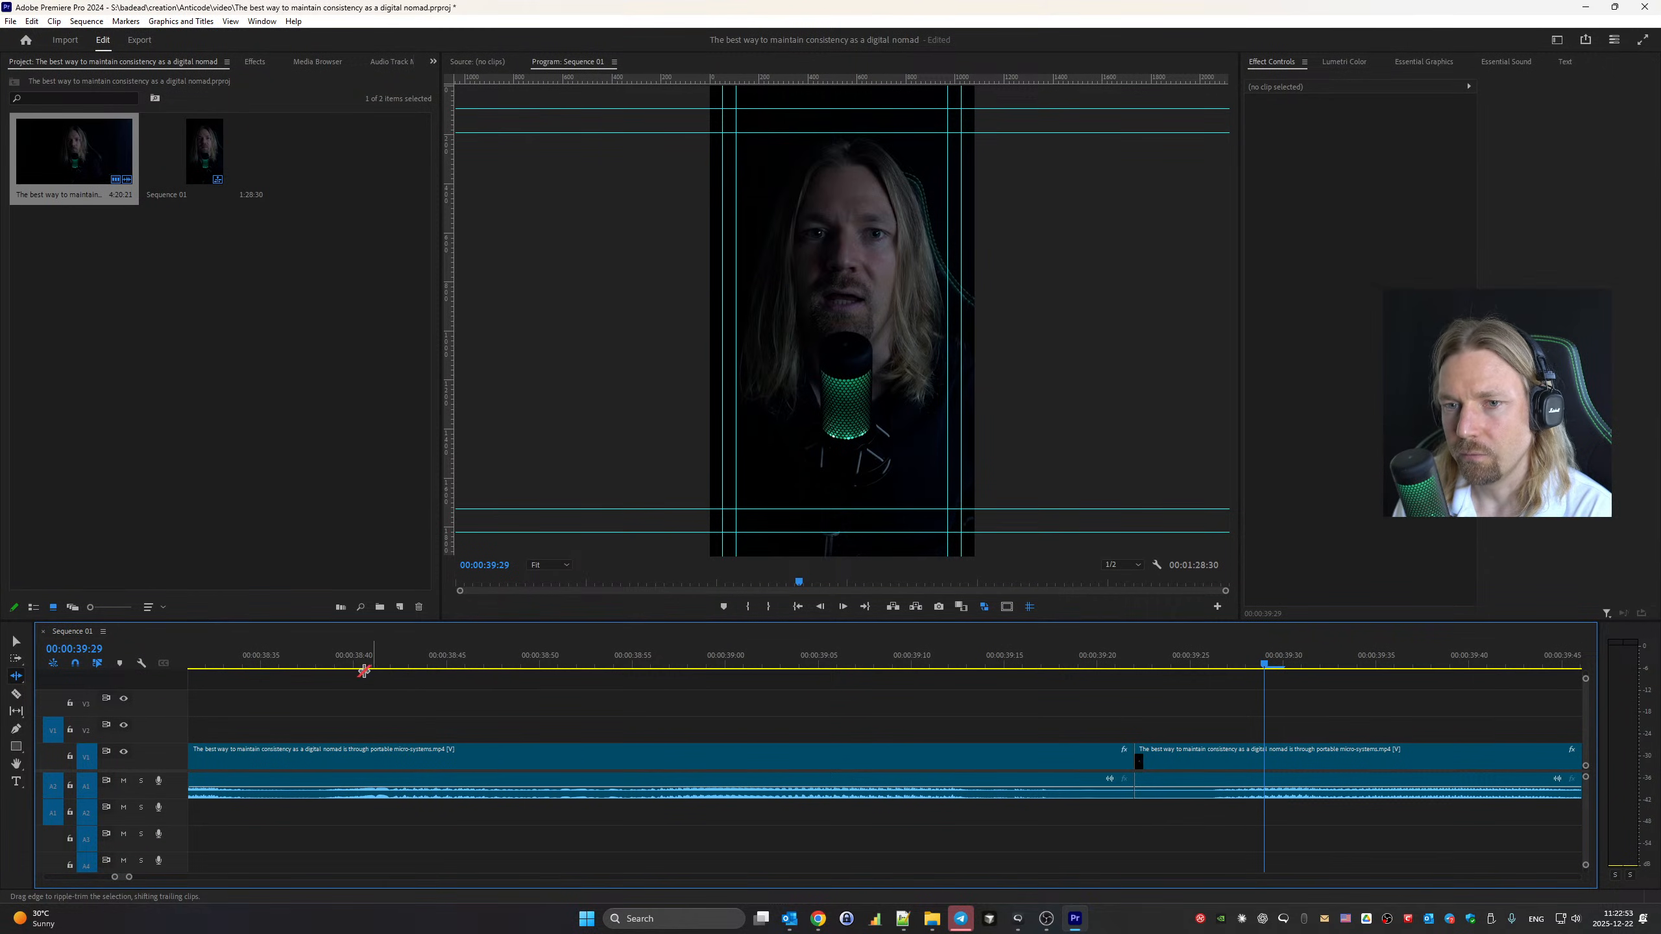
left_click(205, 661)
key("space")
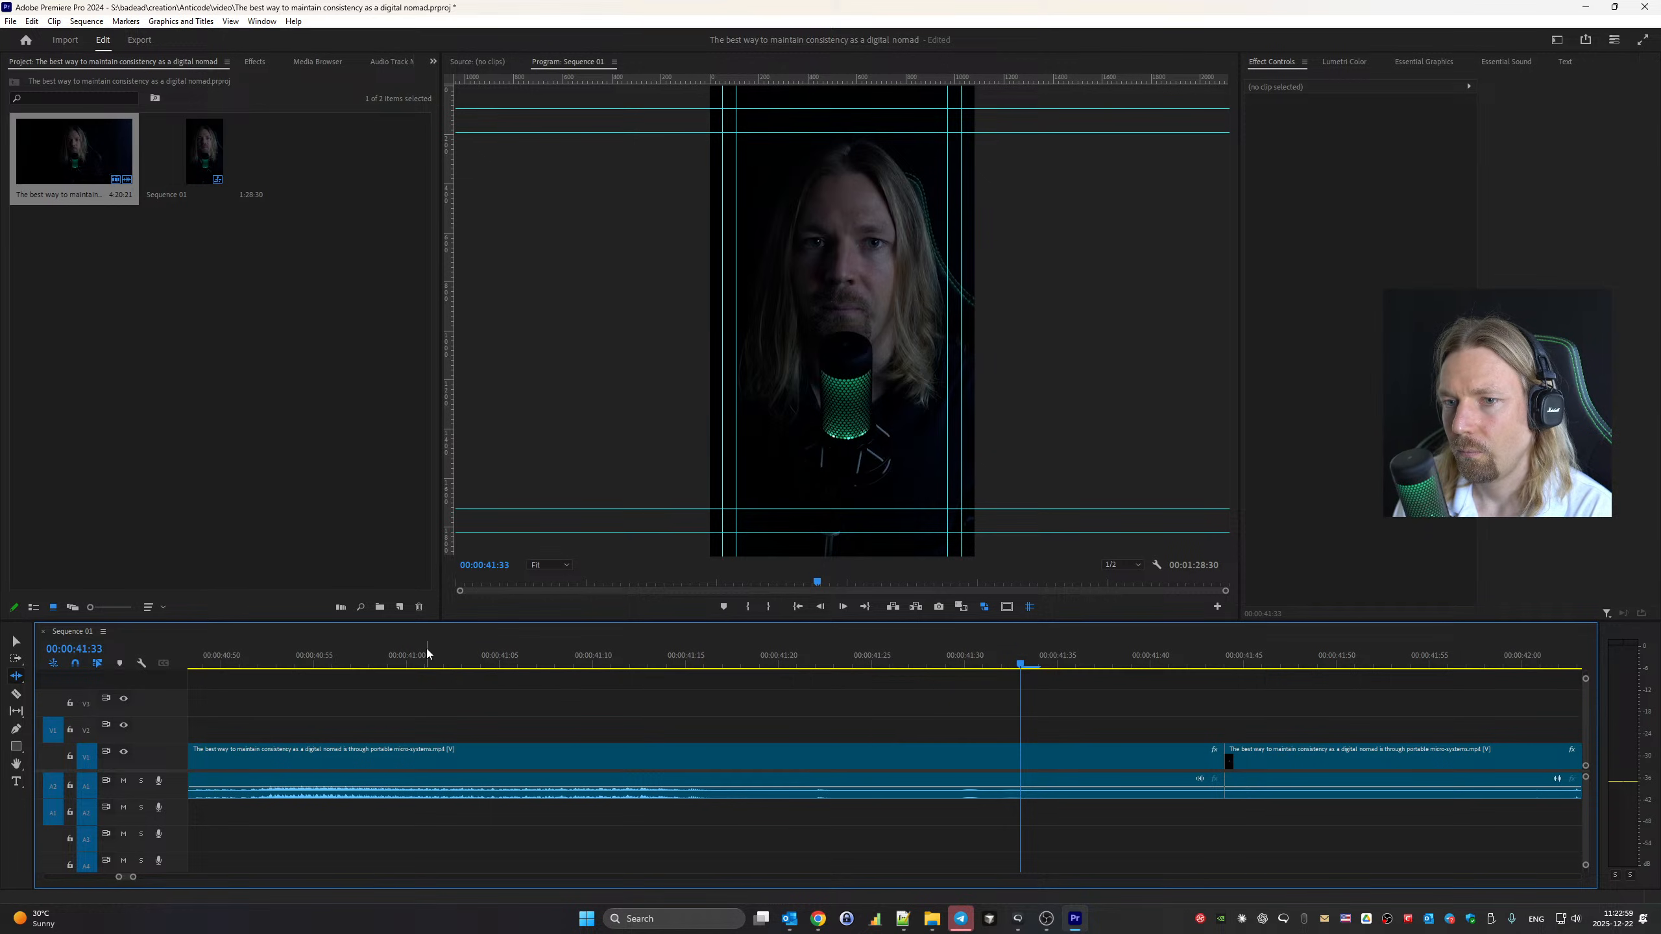
Scrub through the last words before the cut near 41:45 and ripple trim the outgoing clip's end back to 41:24
left_click(327, 649)
left_click(327, 649)
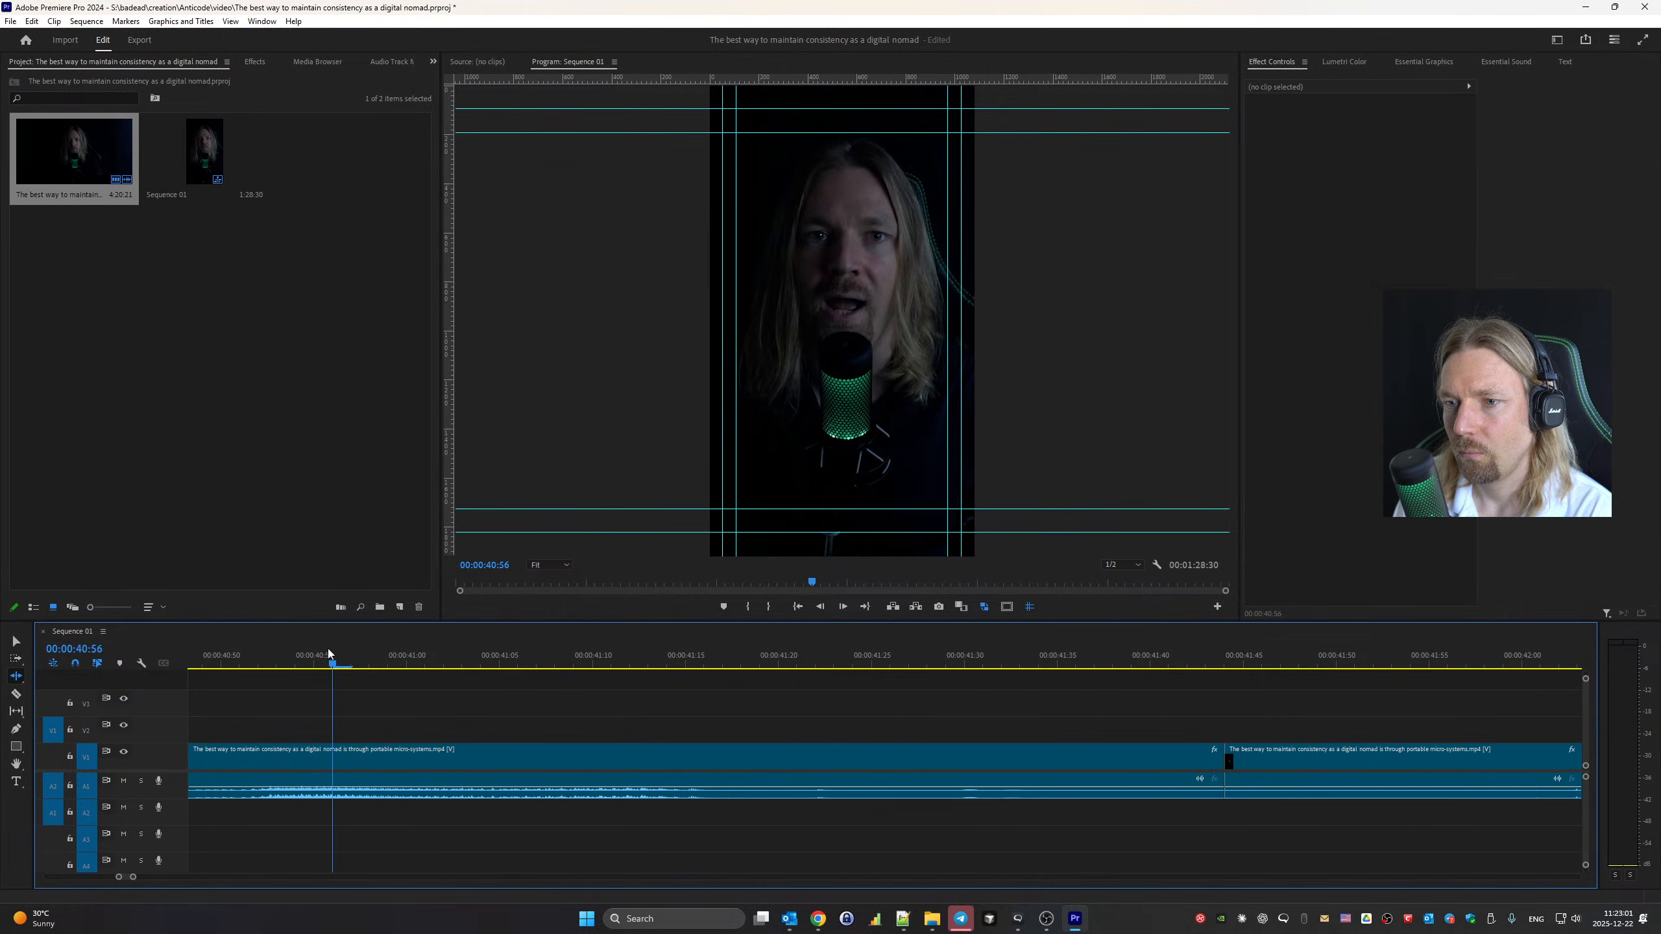
left_click(688, 645)
left_click(689, 645)
left_click(766, 647)
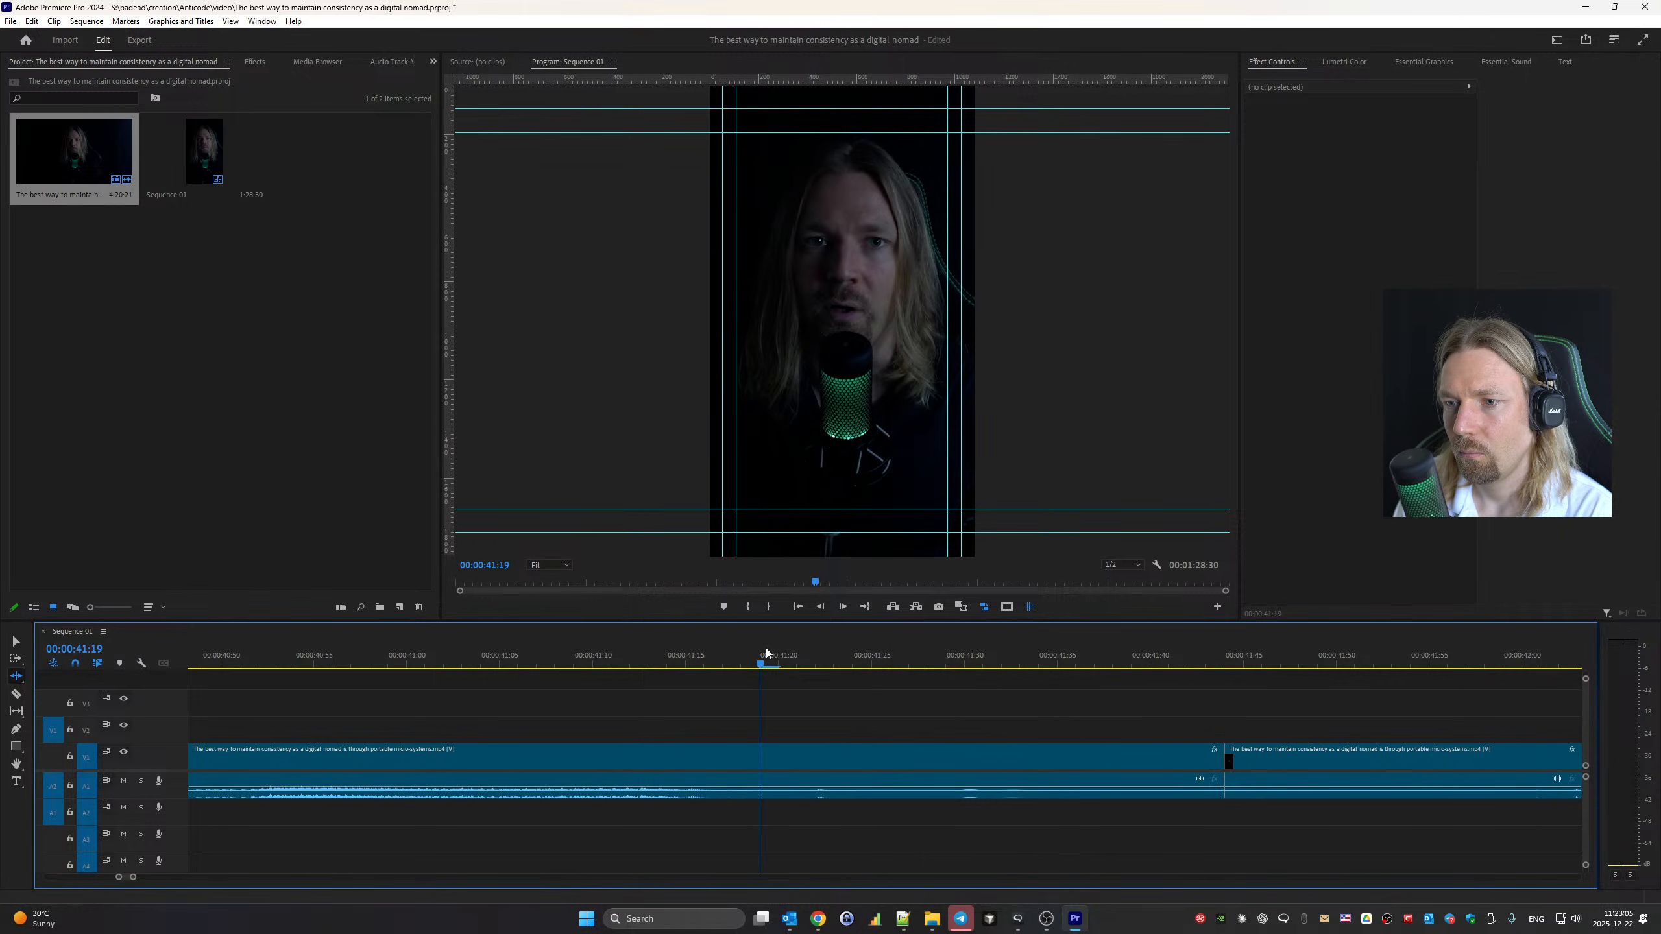
left_click_drag(766, 648, 1251, 641)
left_click_drag(1223, 759, 1288, 731)
Ripple trim the silence from the start of the incoming clip at 41:24 and play across the join
left_click_drag(862, 758, 1082, 758)
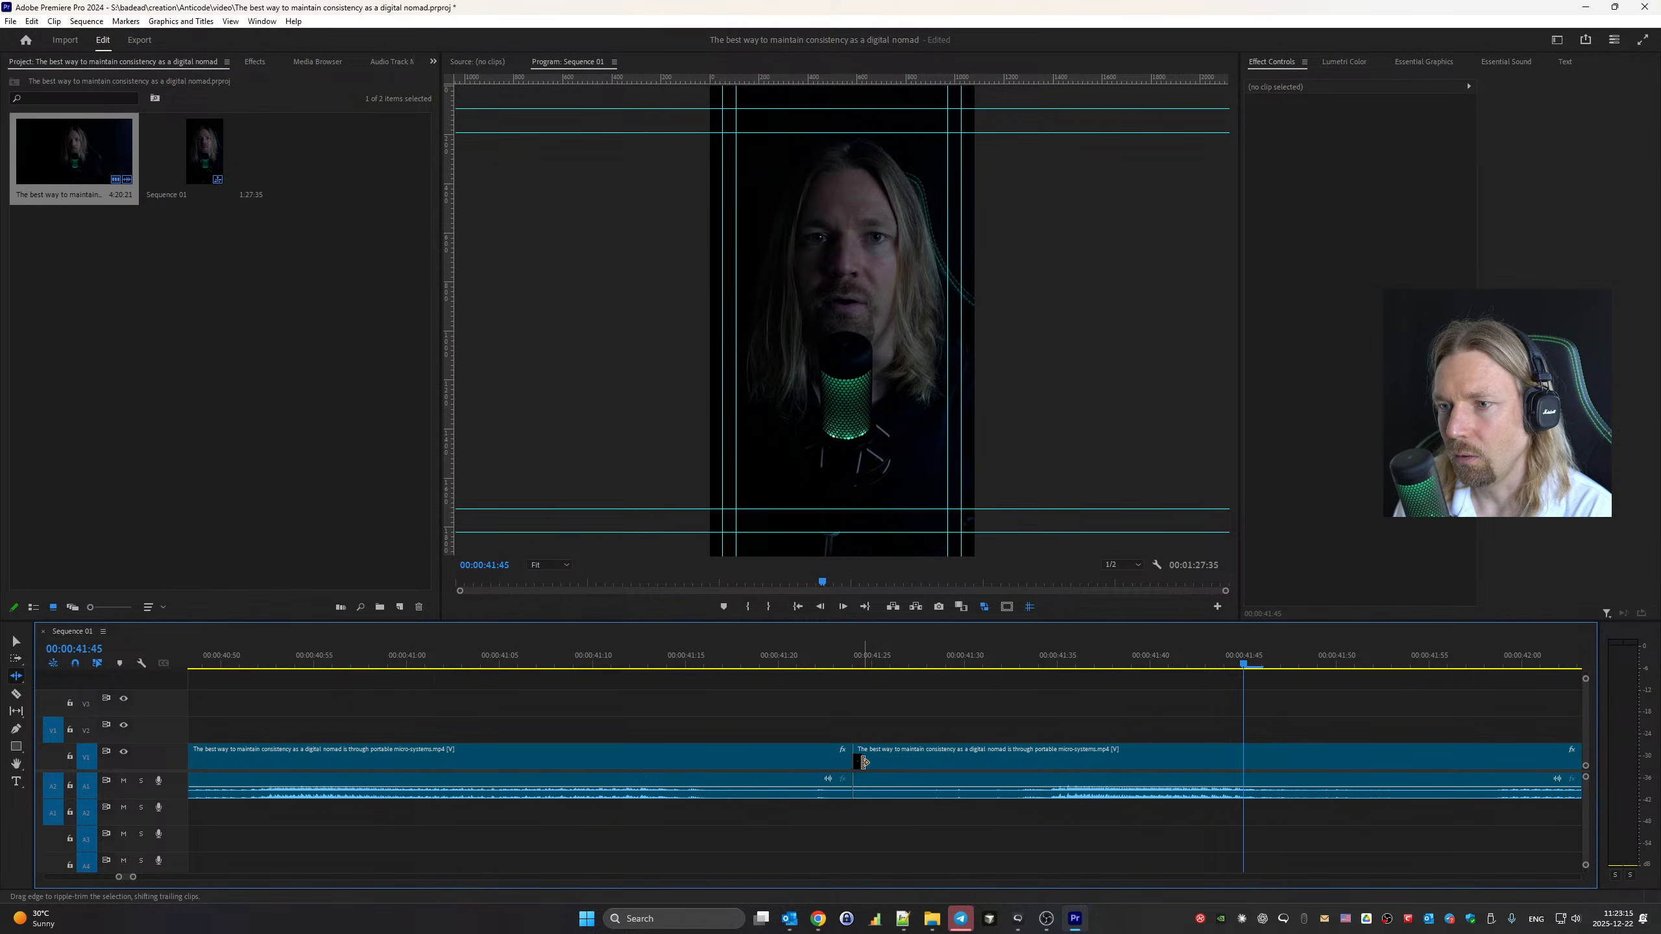
left_click_drag(863, 762, 975, 762)
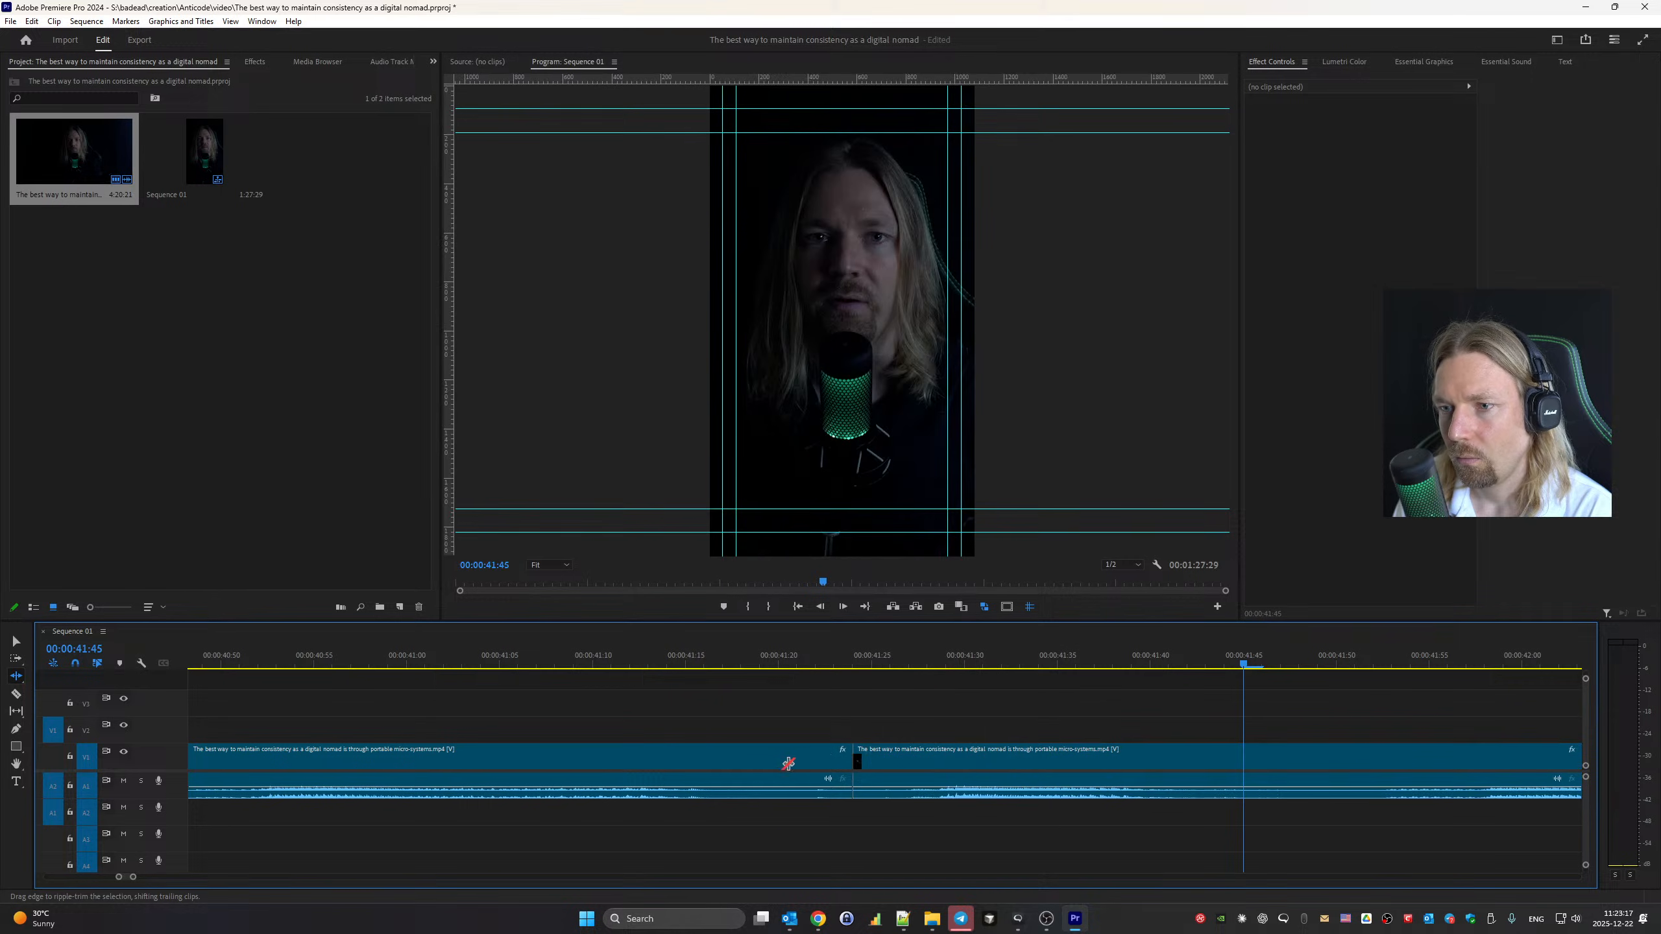
left_click(235, 617)
left_click(248, 661)
key("space")
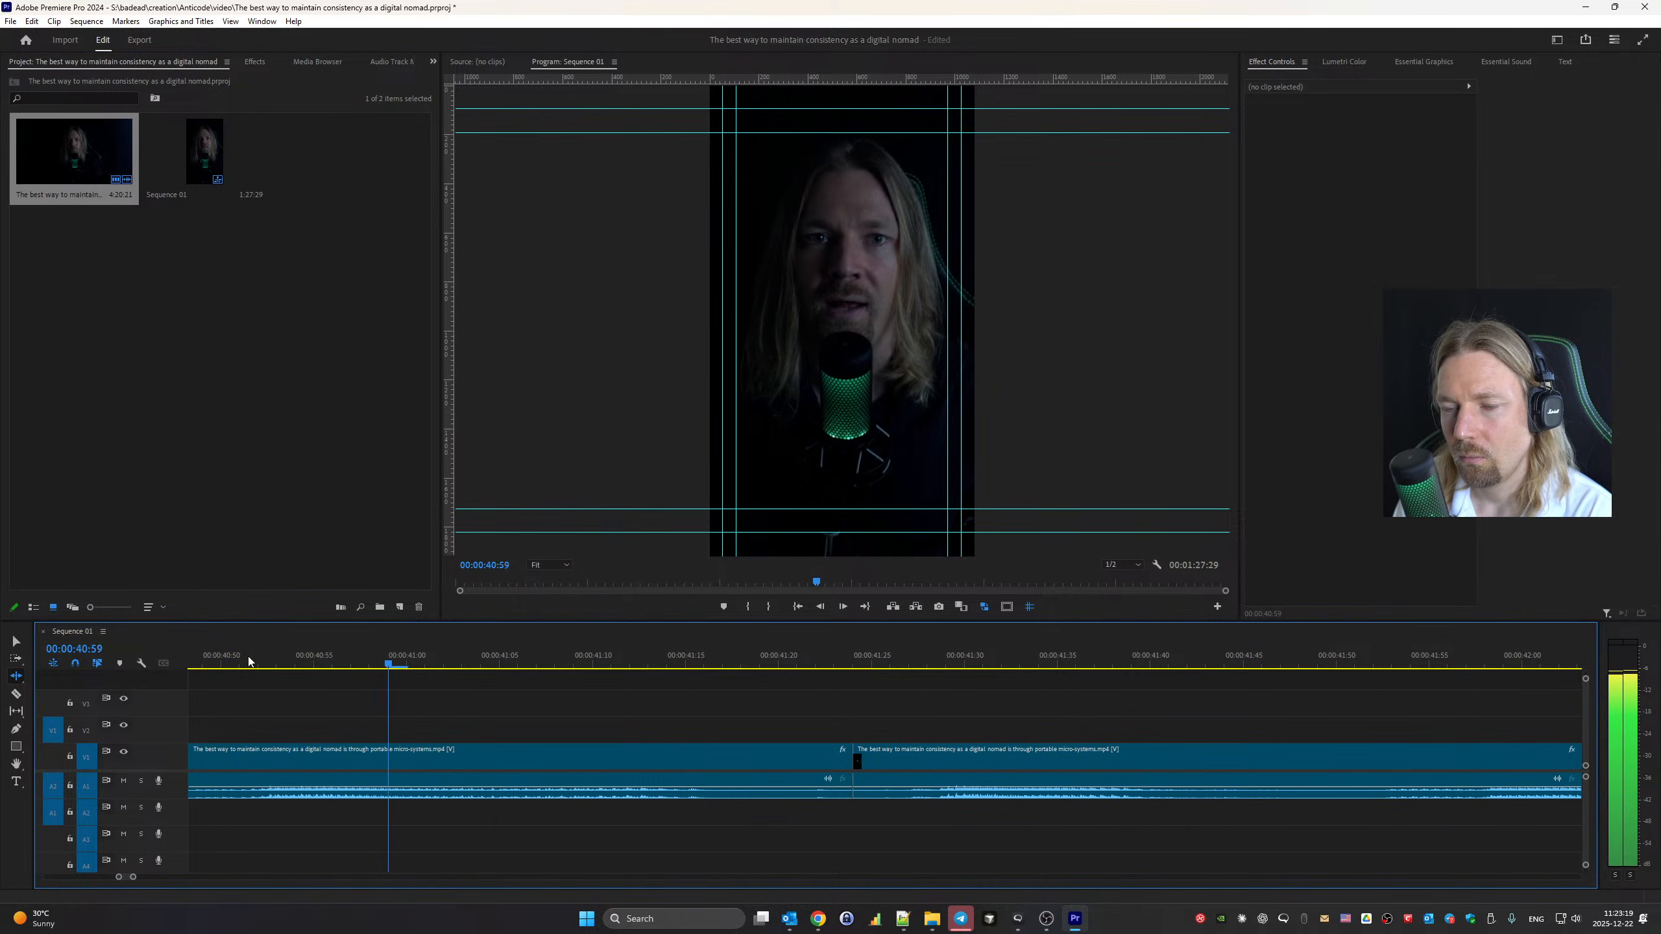
key("space")
Restore five frames at the start of the incoming clip at 41:24 with a ripple edit and replay the join
key("Up")
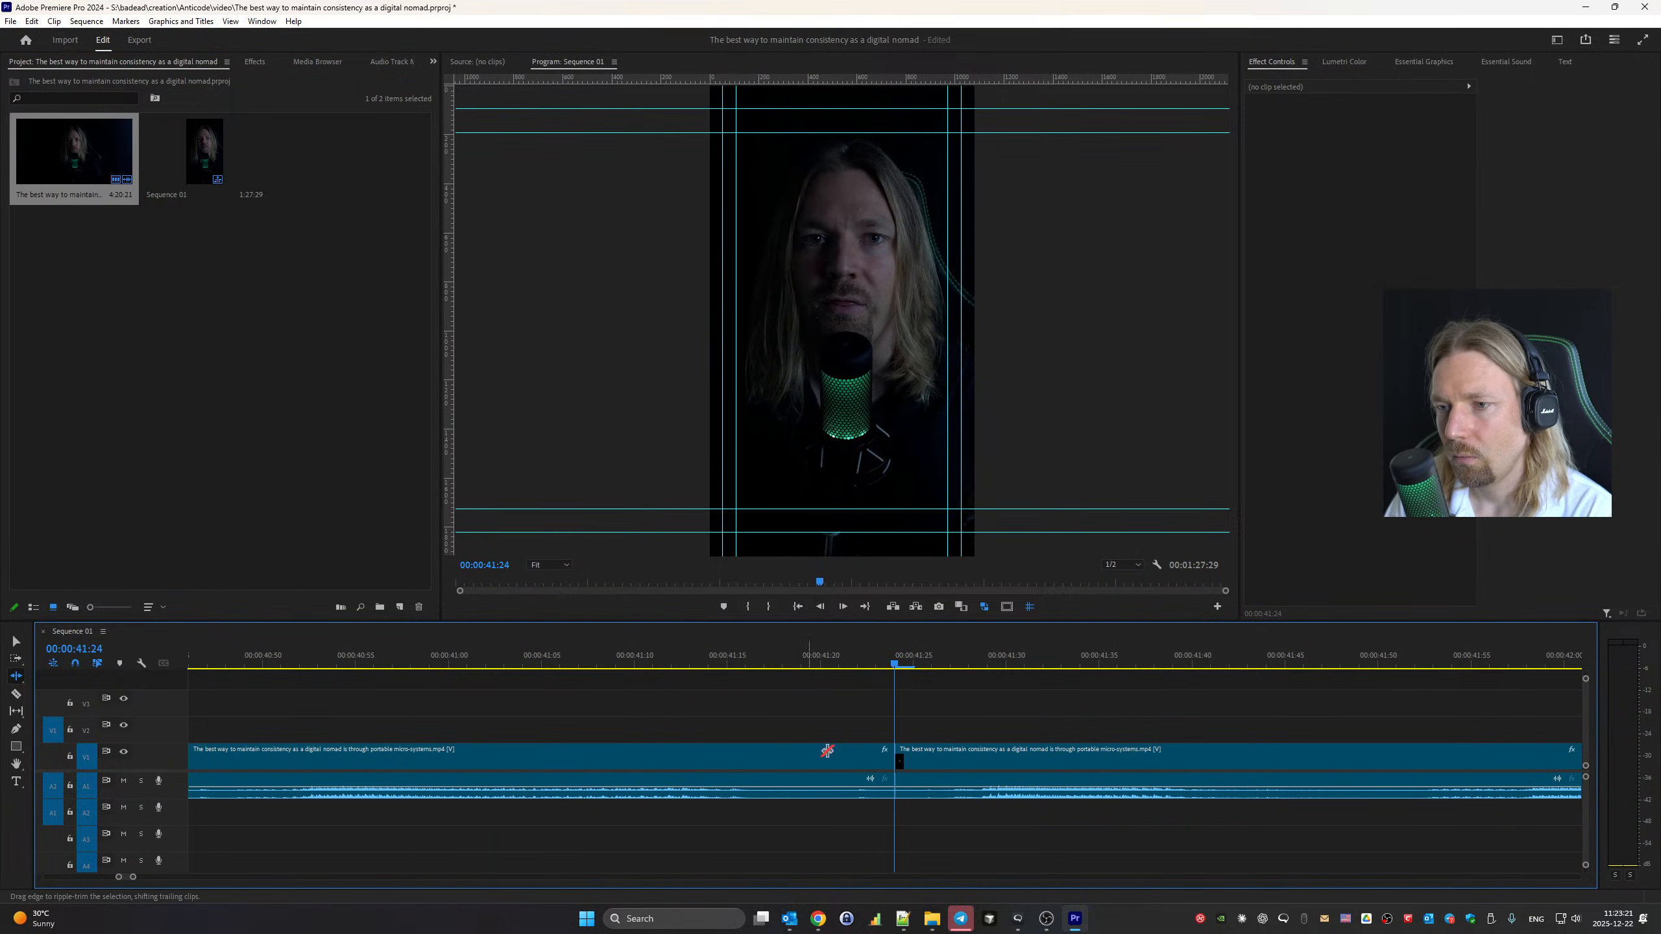
mouse_move(899, 756)
left_mouse_down()
mouse_move(827, 756)
mouse_move(888, 758)
left_mouse_up()
key("space")
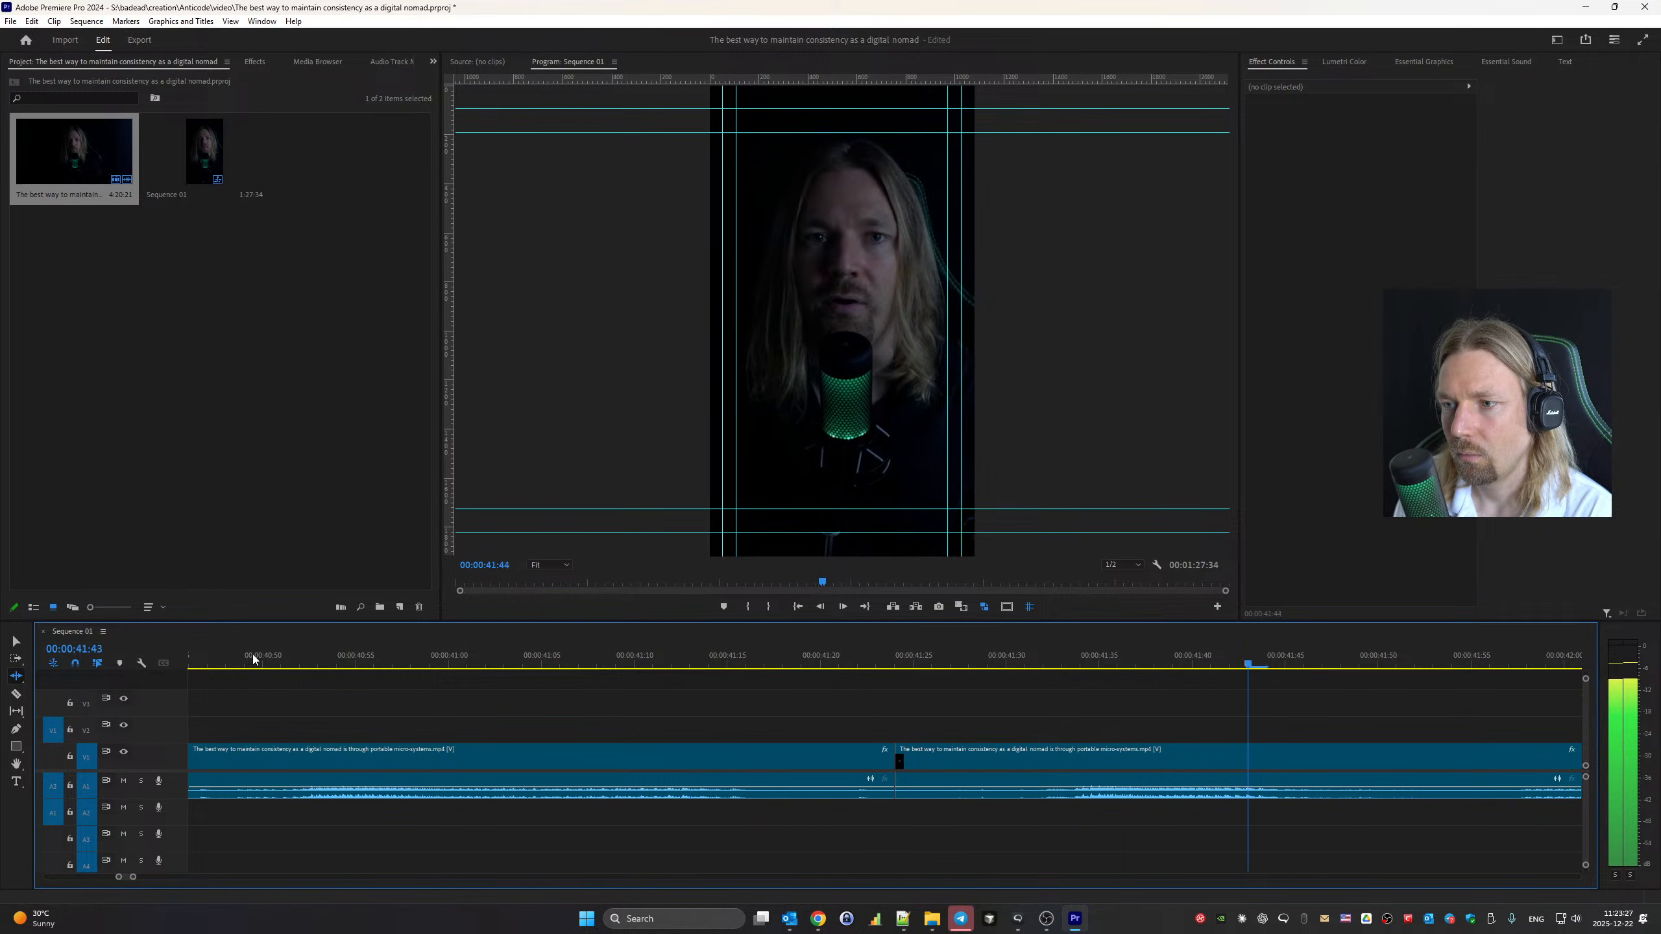
Ripple extend the end of the outgoing clip at 41:24 by four frames and play across the join
key("Up")
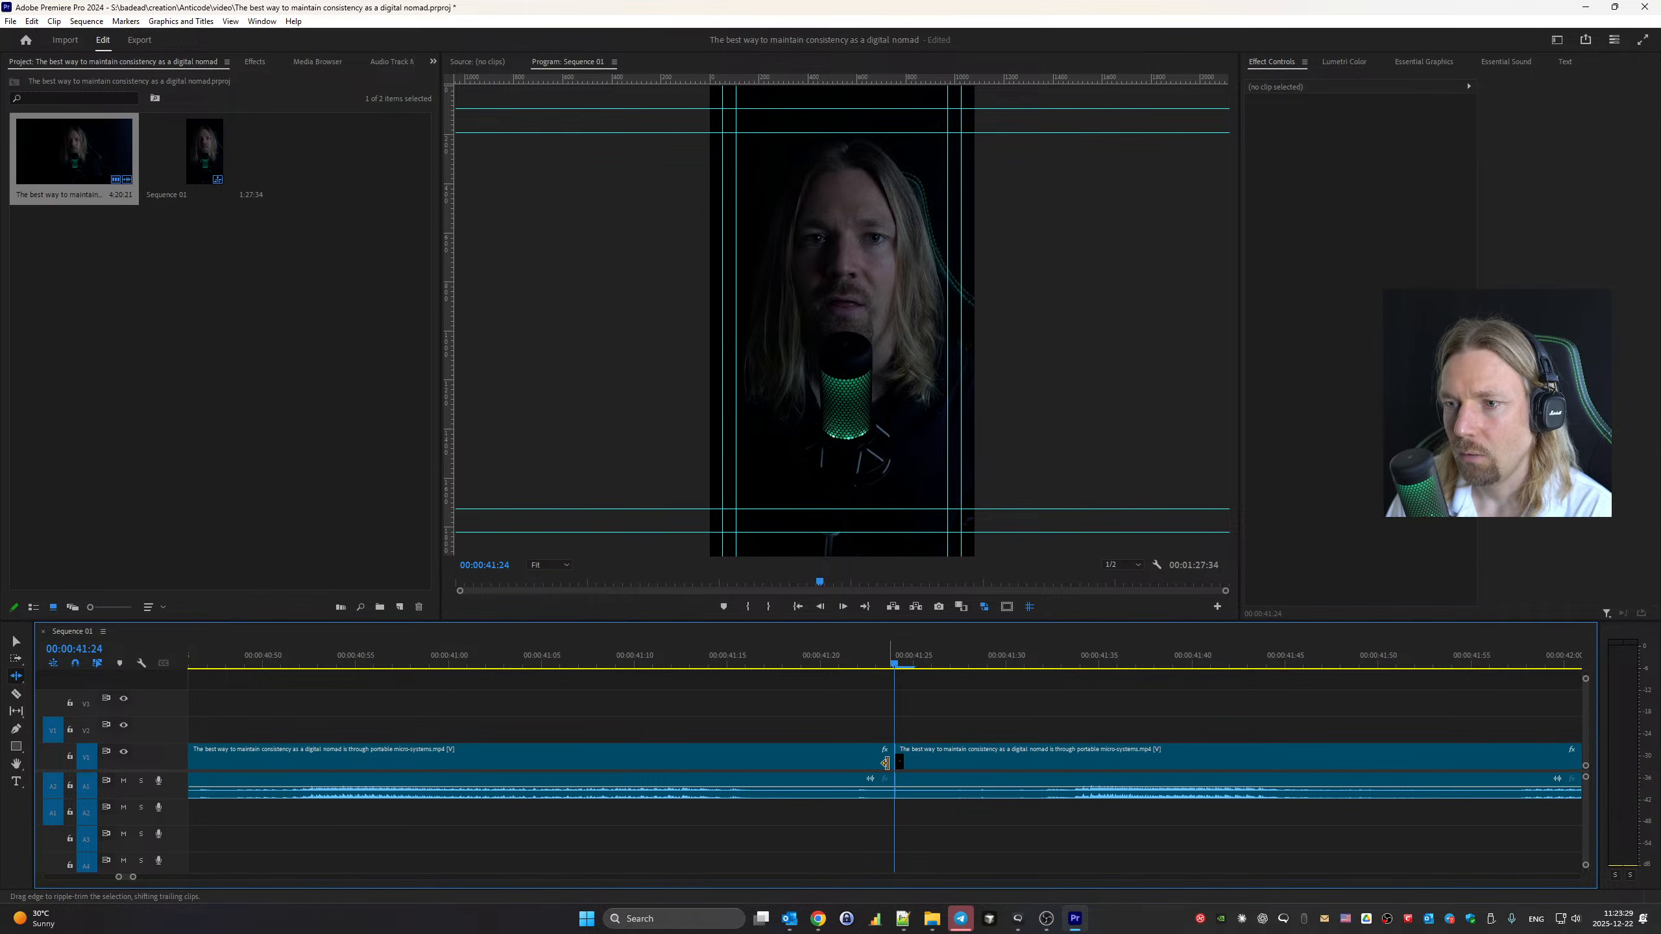
left_click_drag(886, 763, 969, 761)
left_click(226, 664)
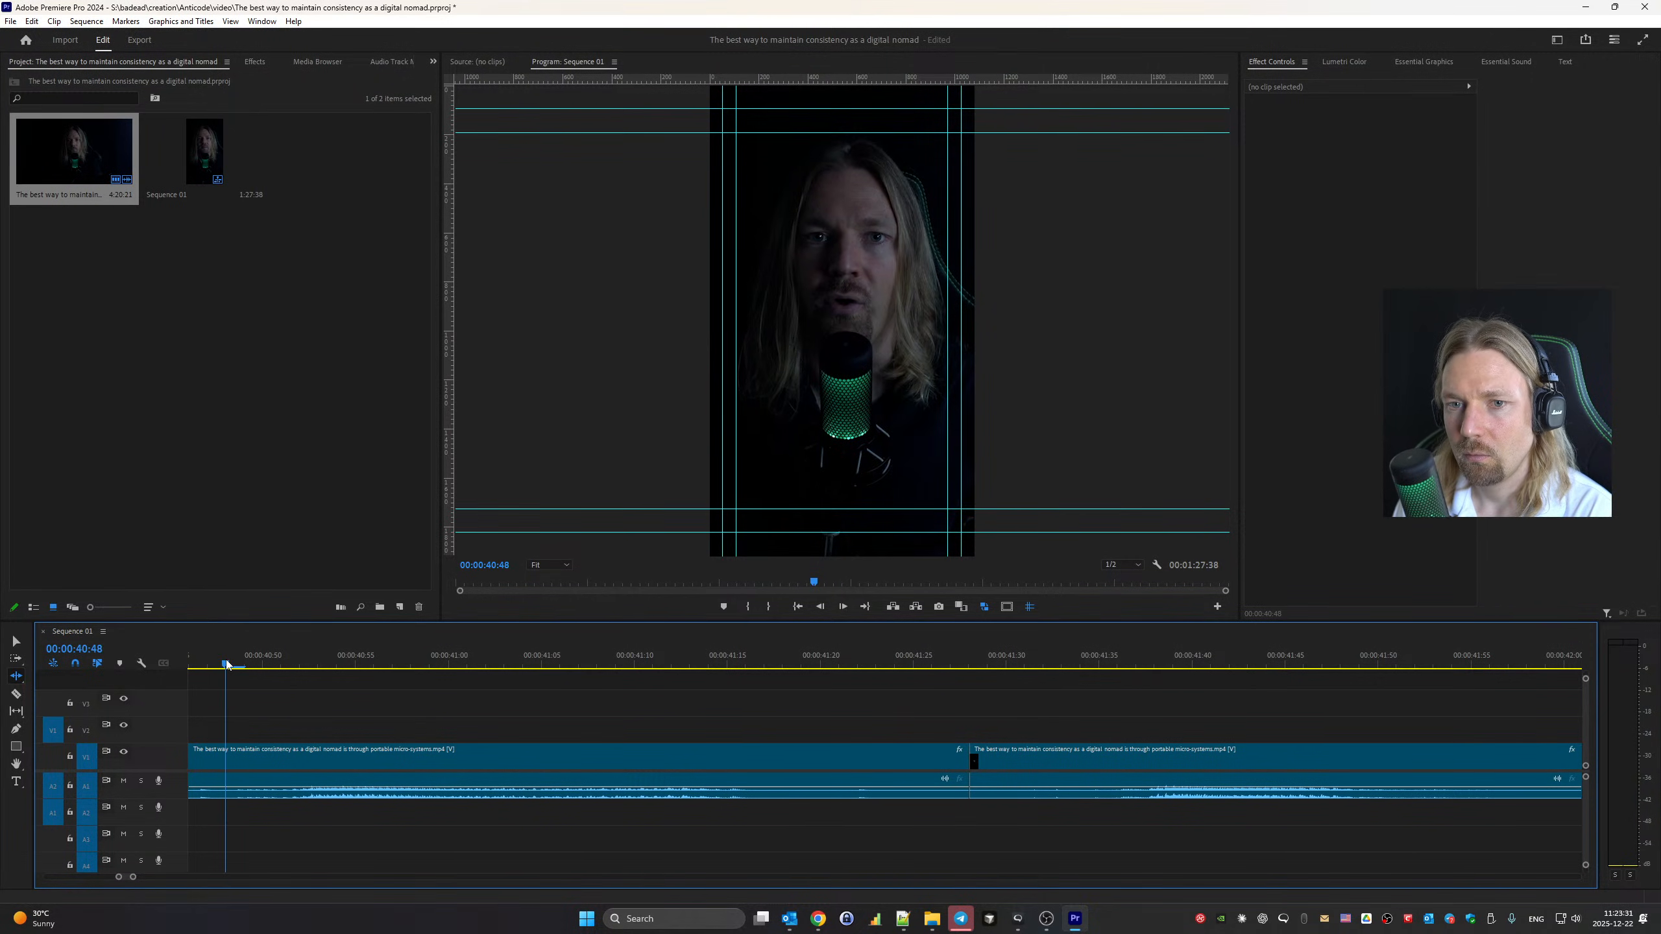
key("space")
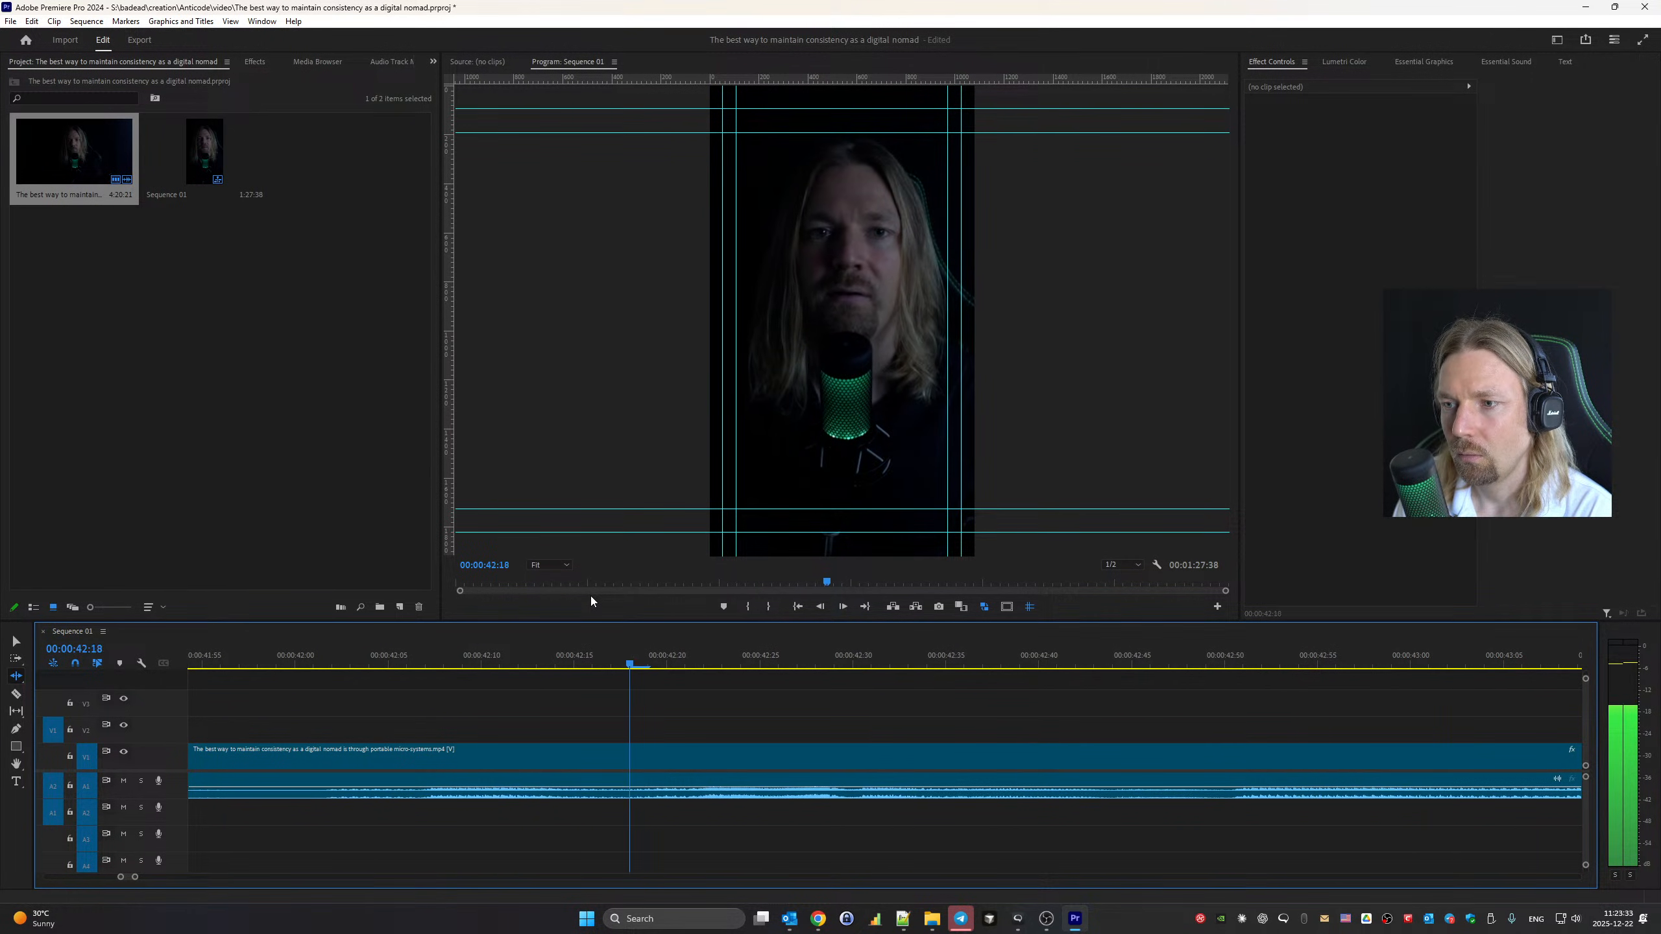
Ripple trim the silence on both sides of the cut at 43:55 and play across the join
key("Down")
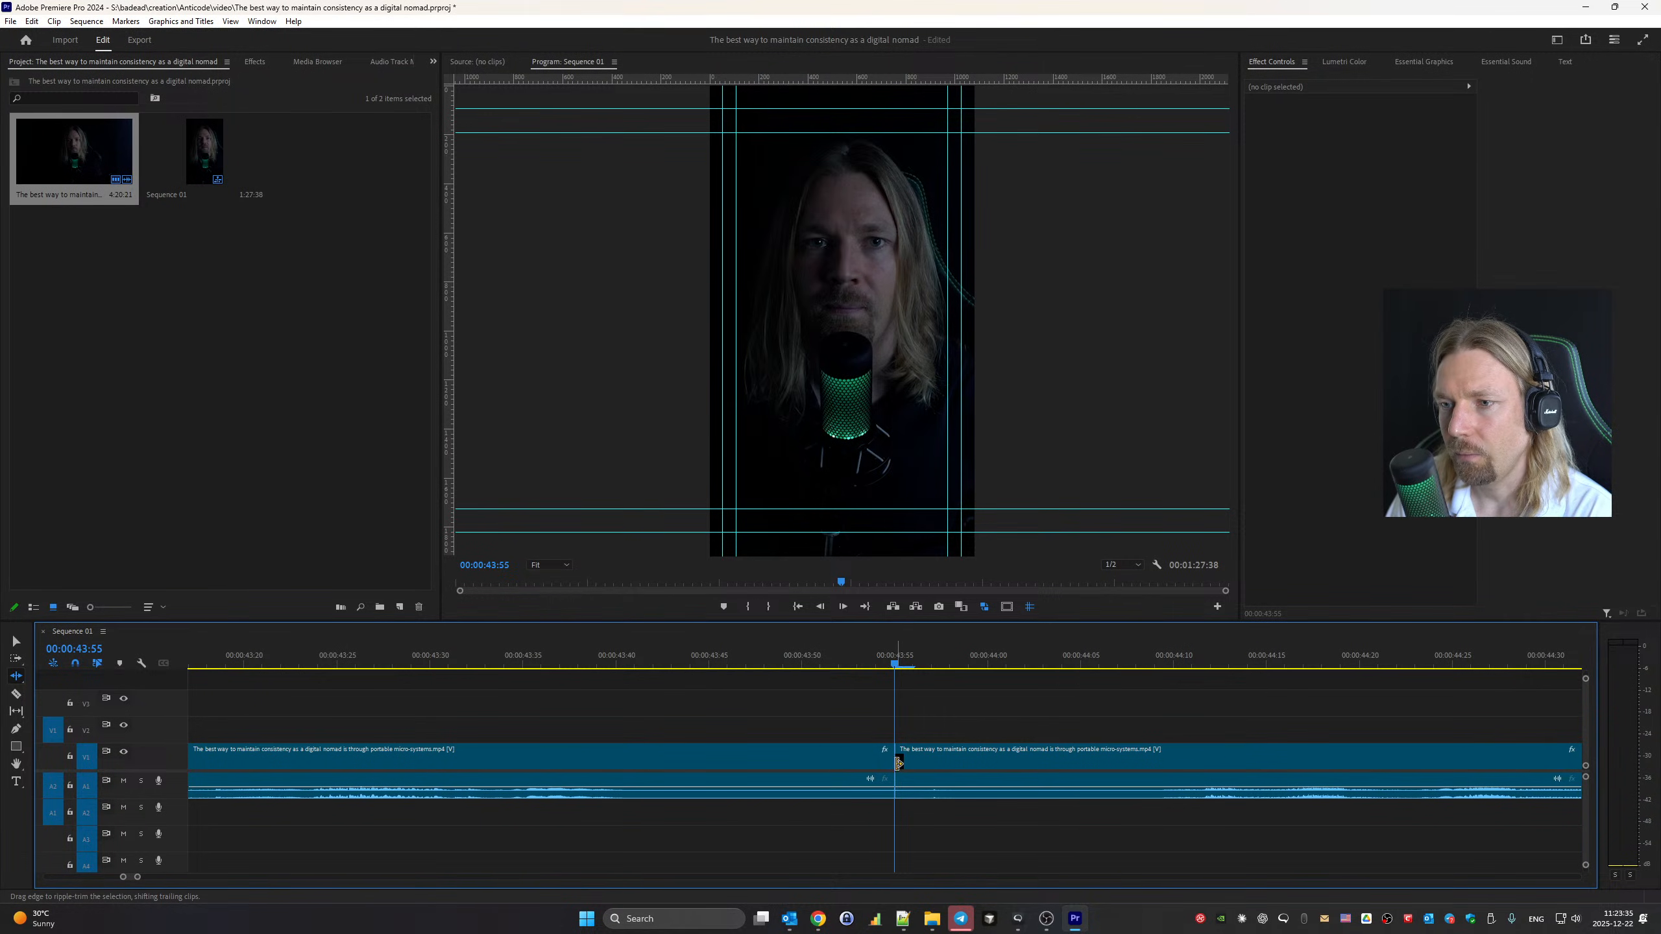
left_click_drag(898, 763, 1024, 764)
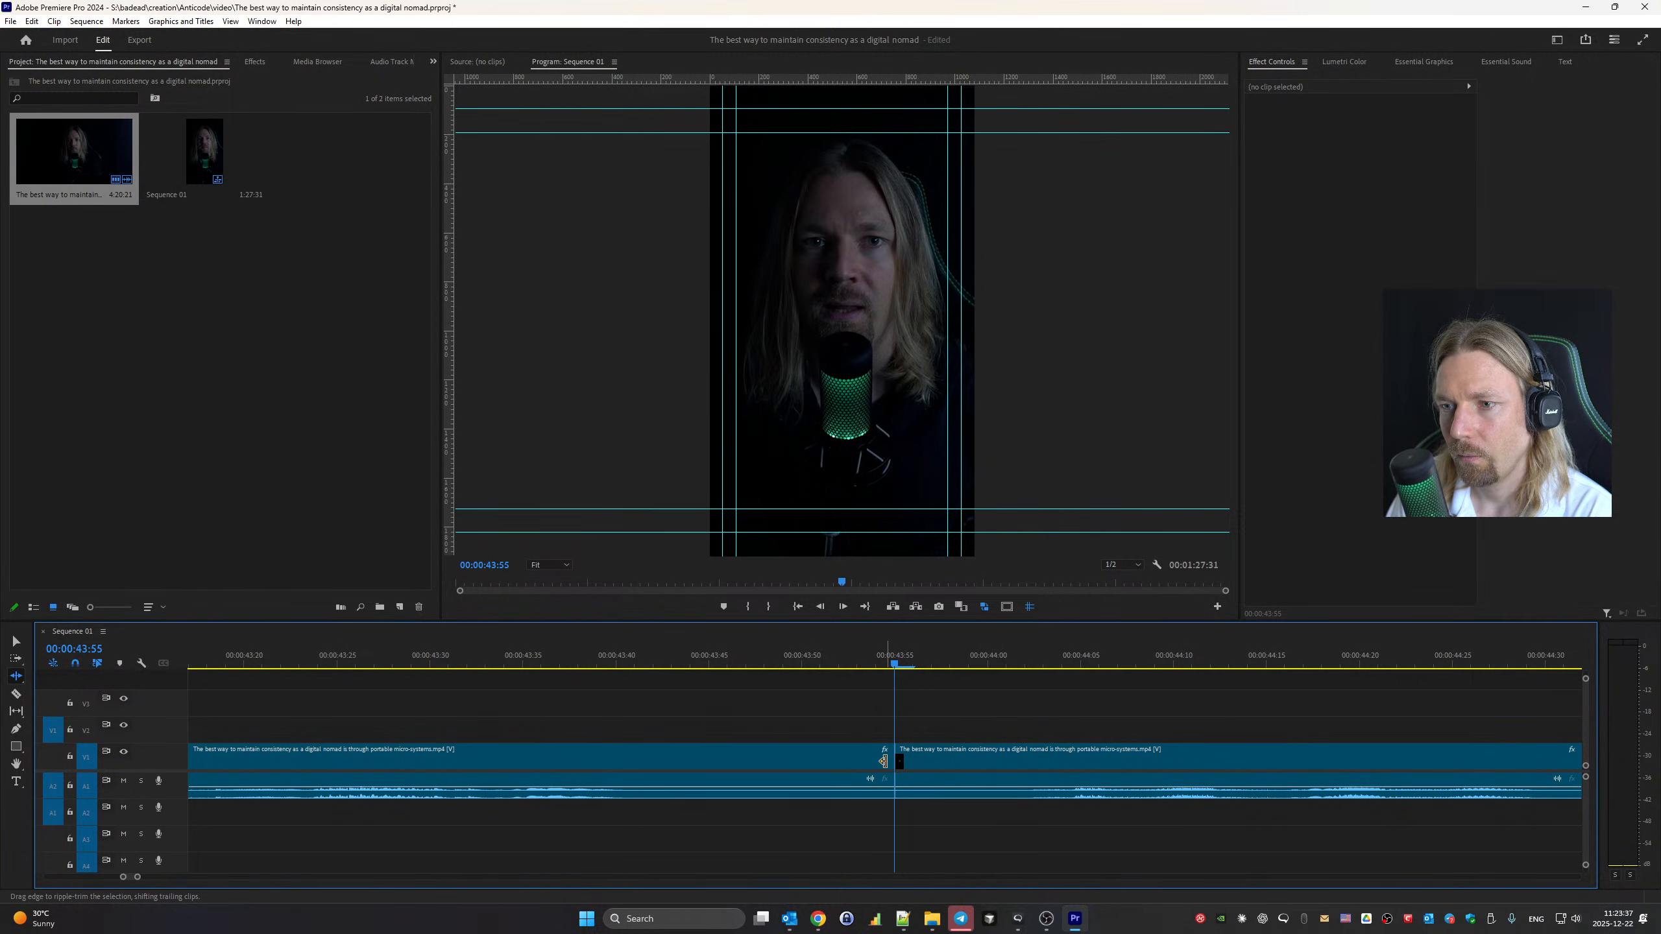
left_click_drag(883, 761, 712, 761)
scroll(640, 748, "up", 5)
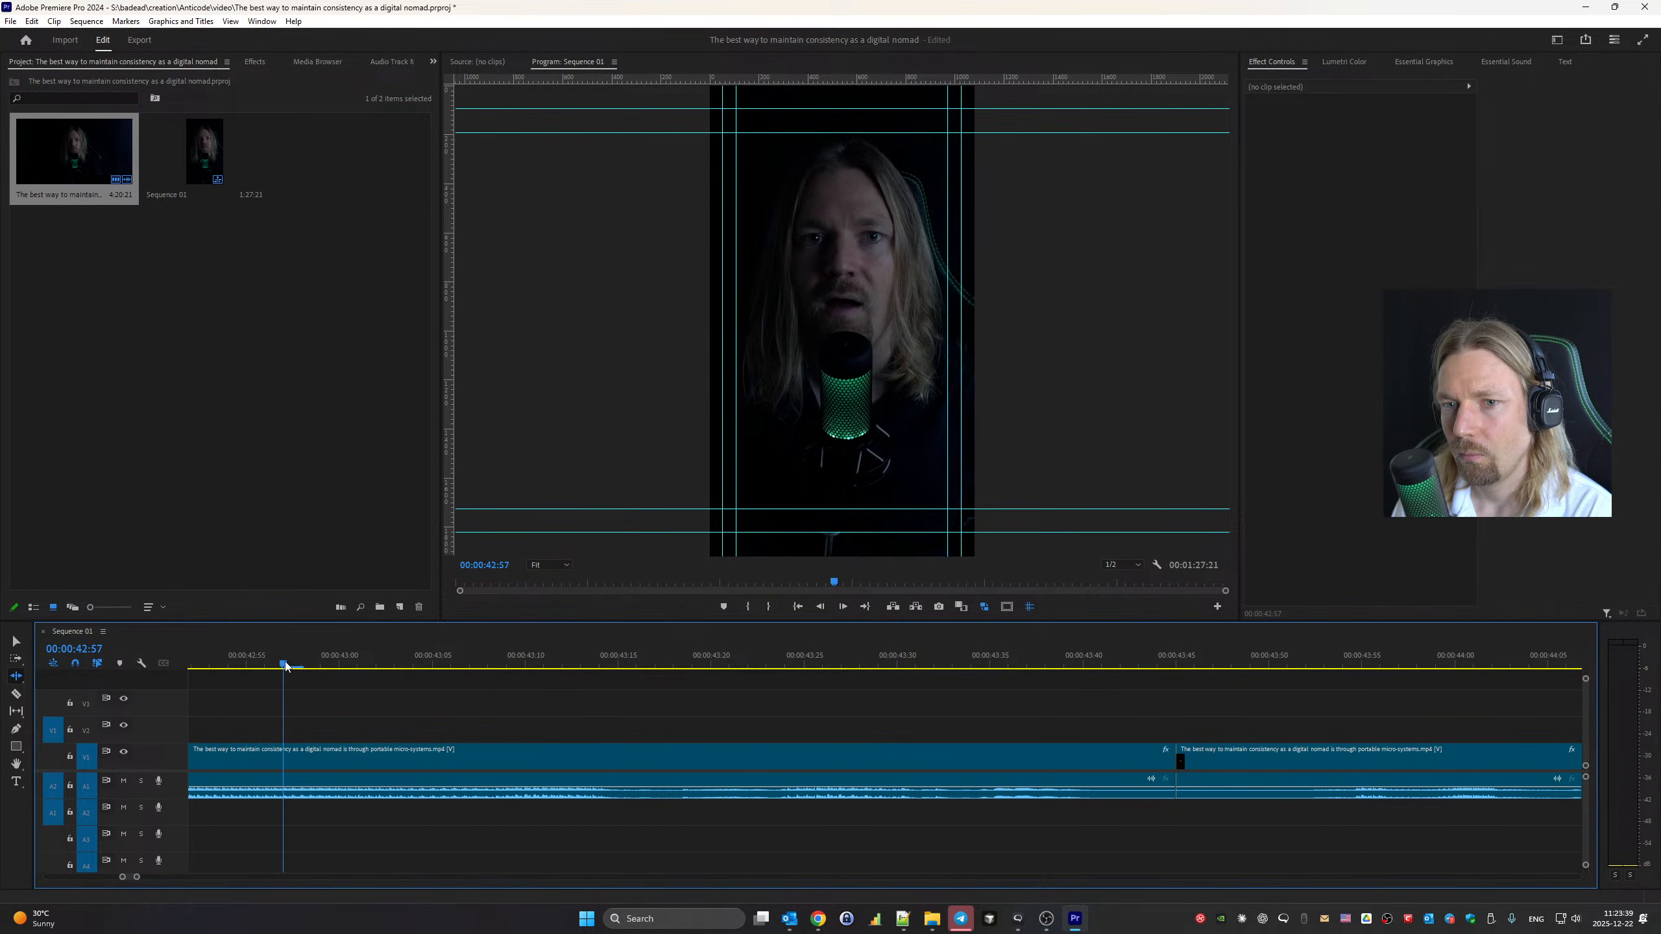
key("space")
key("space")
Ripple trim three more frames from the start of the incoming clip at 43:45 and play across the join
key("Up")
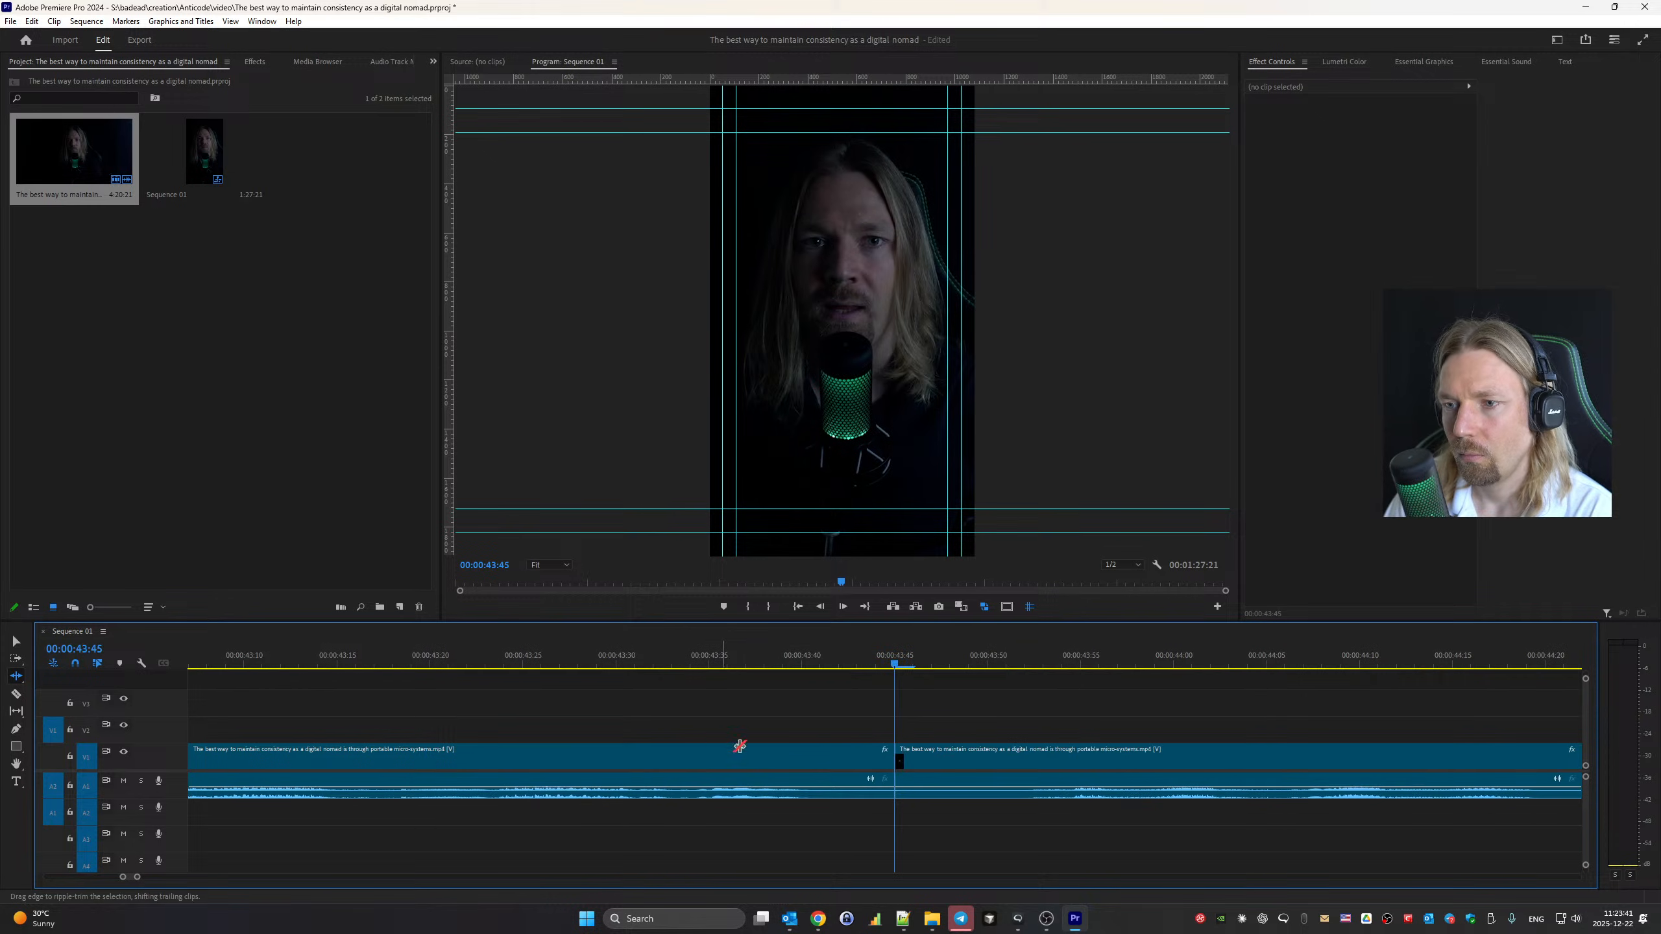
left_click_drag(904, 763, 905, 762)
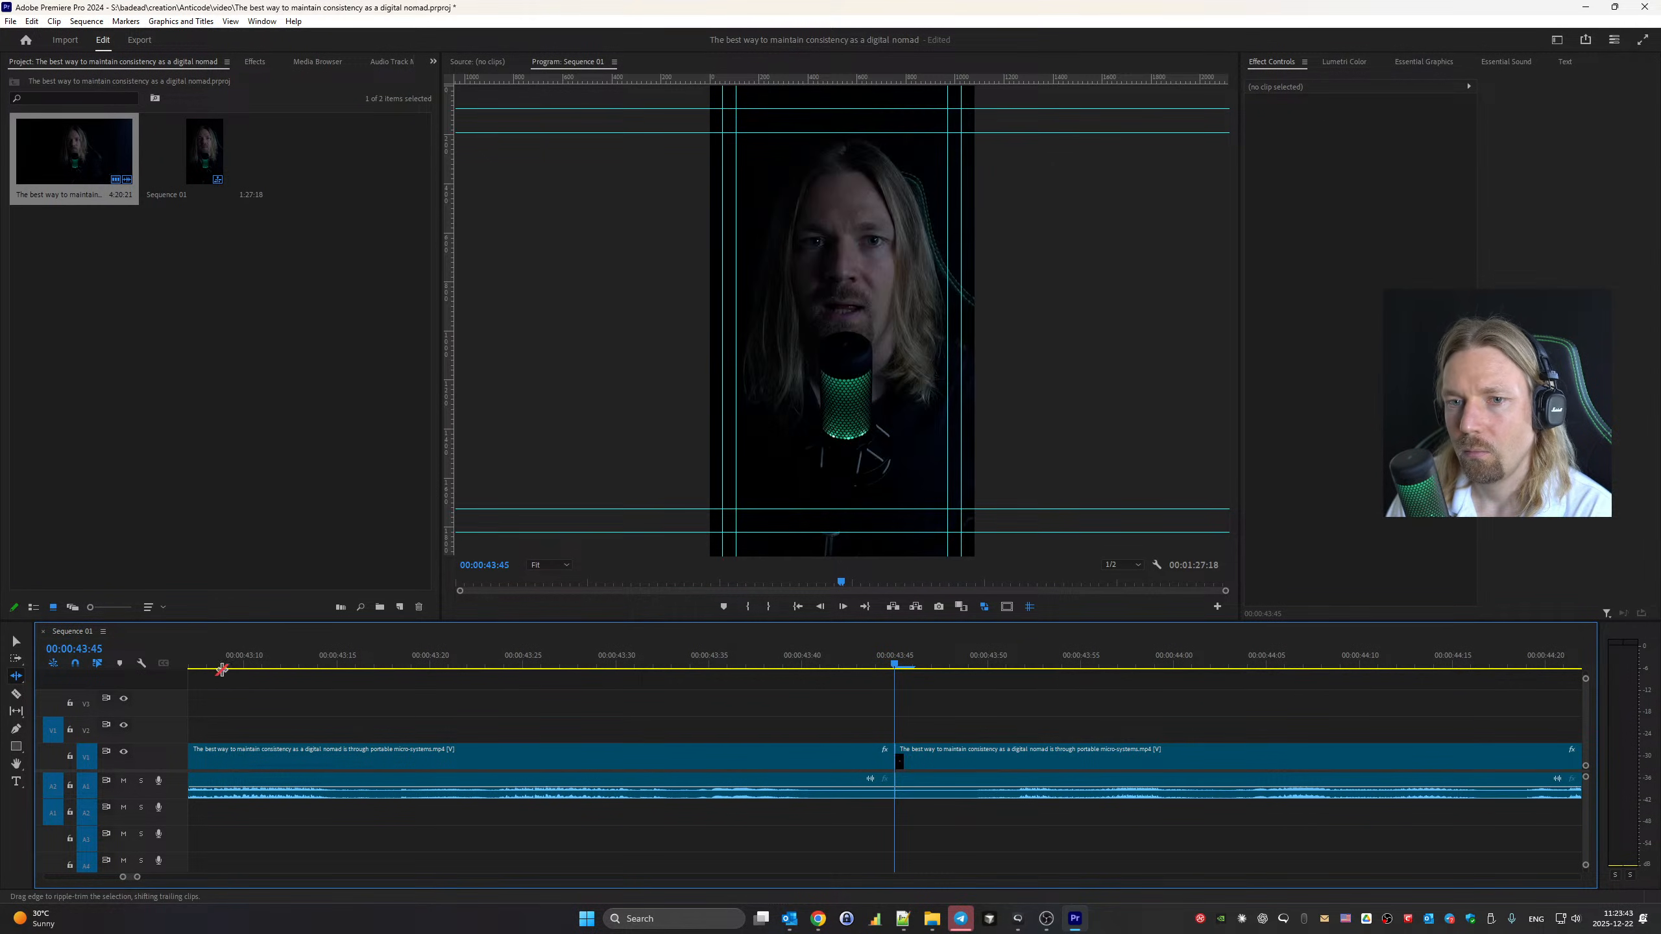
left_click(216, 666)
key("space")
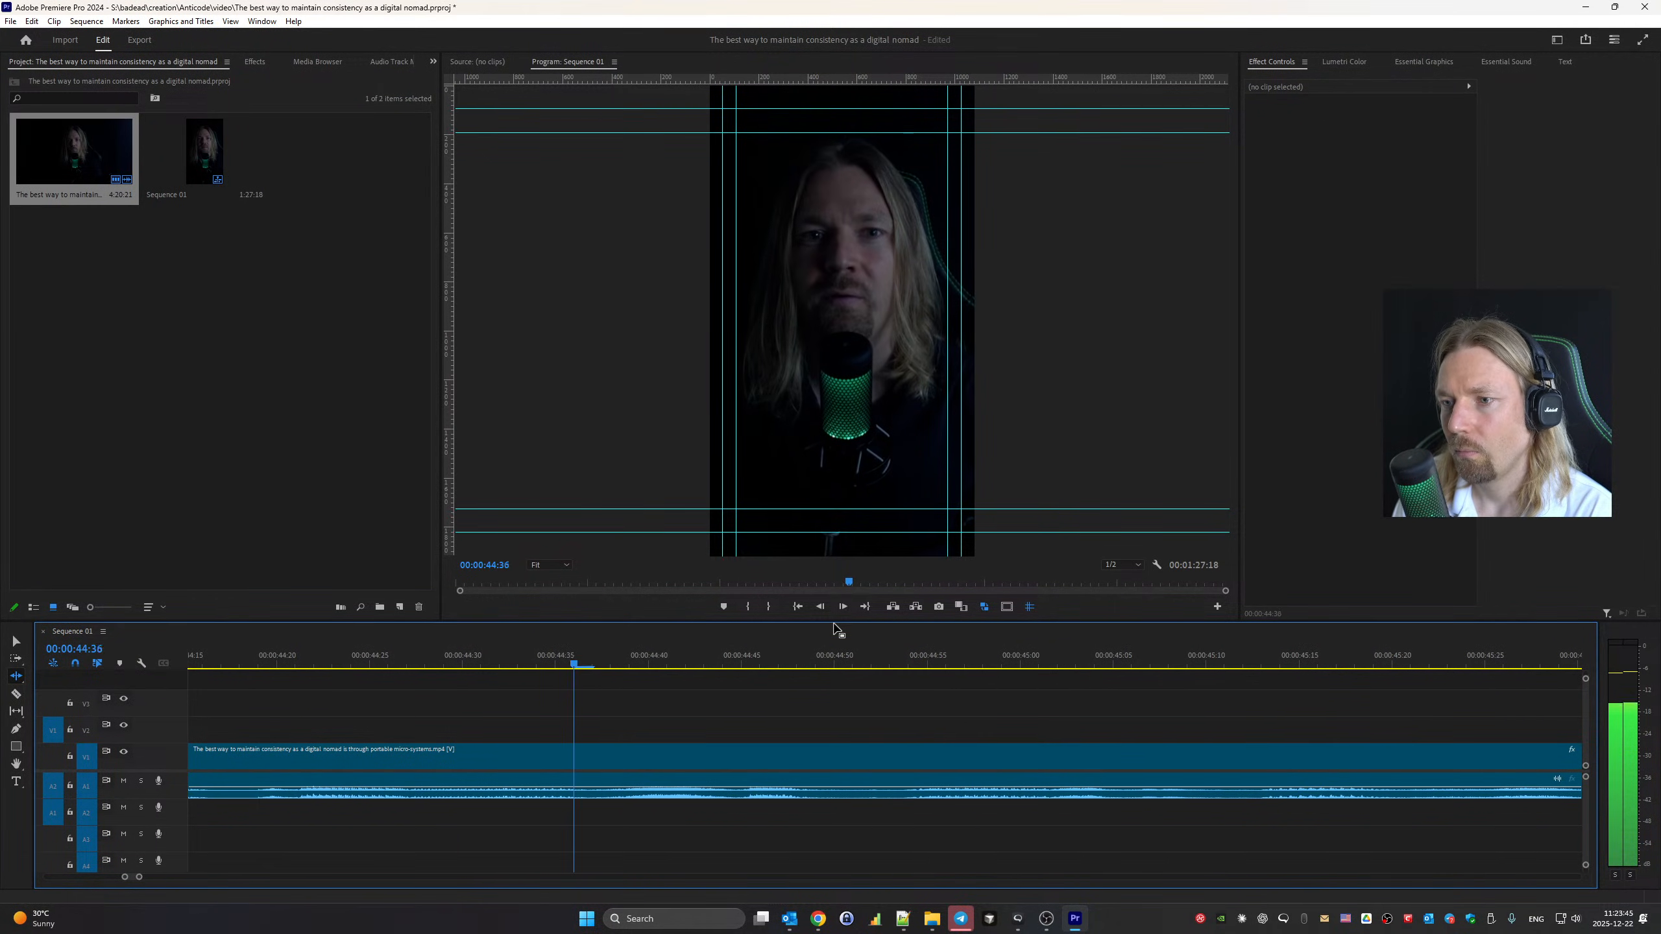
Ripple trim the pause around the cut at 53:34 and play across the join
key("Down")
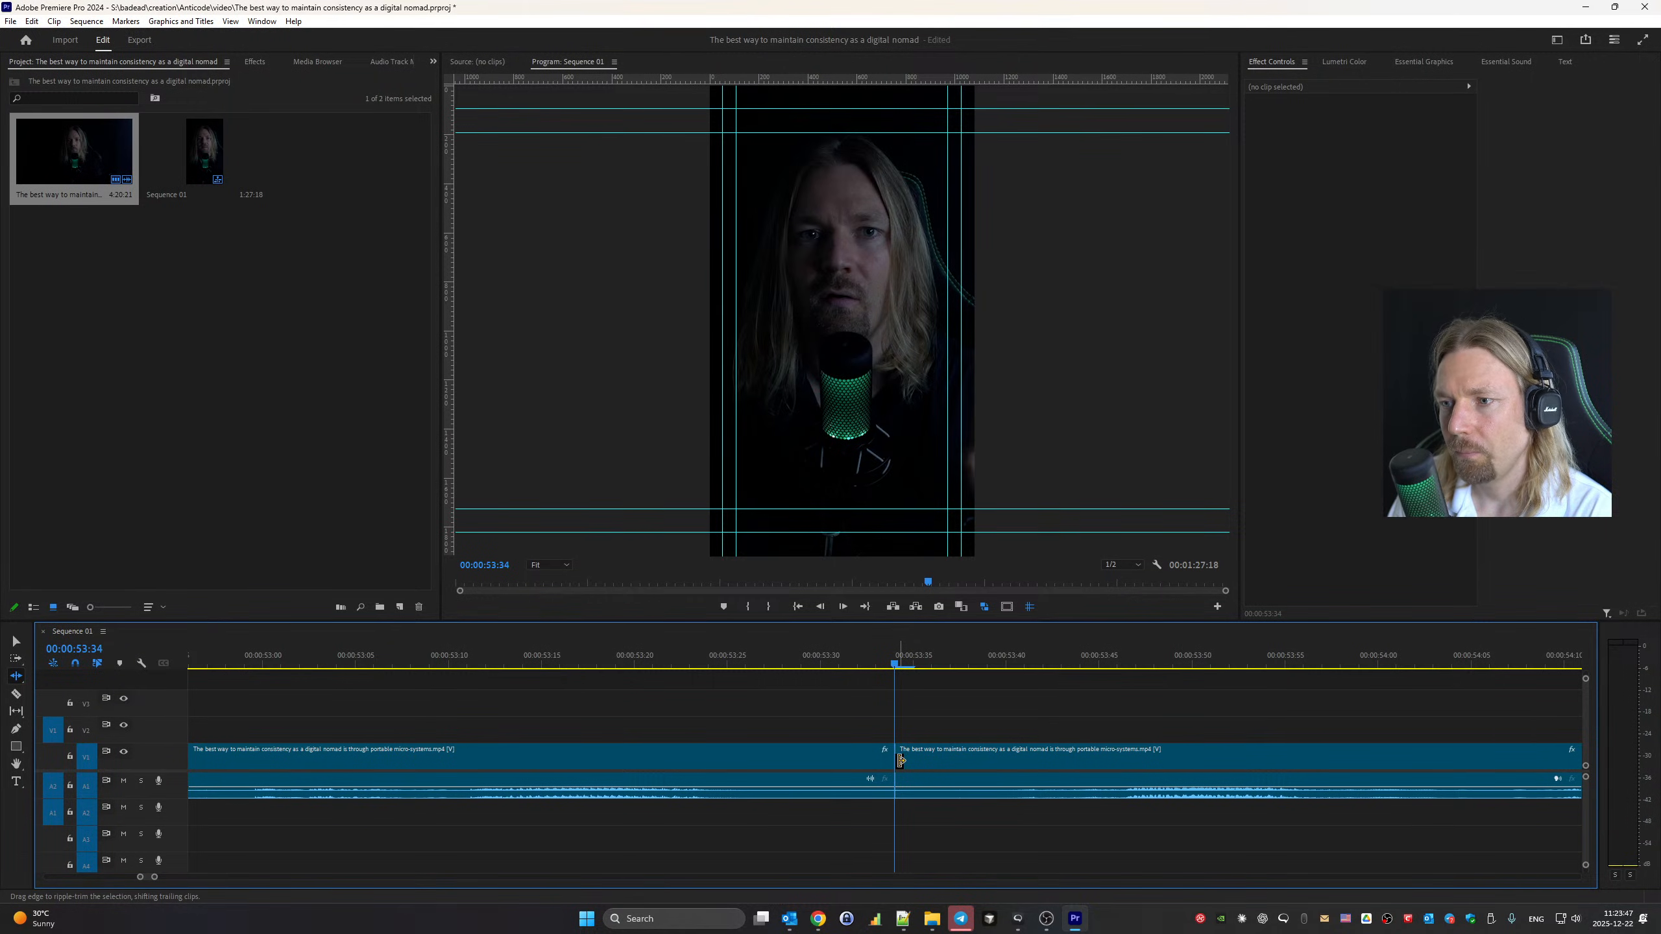
left_click_drag(900, 760, 756, 761)
scroll(566, 730, "up", 3)
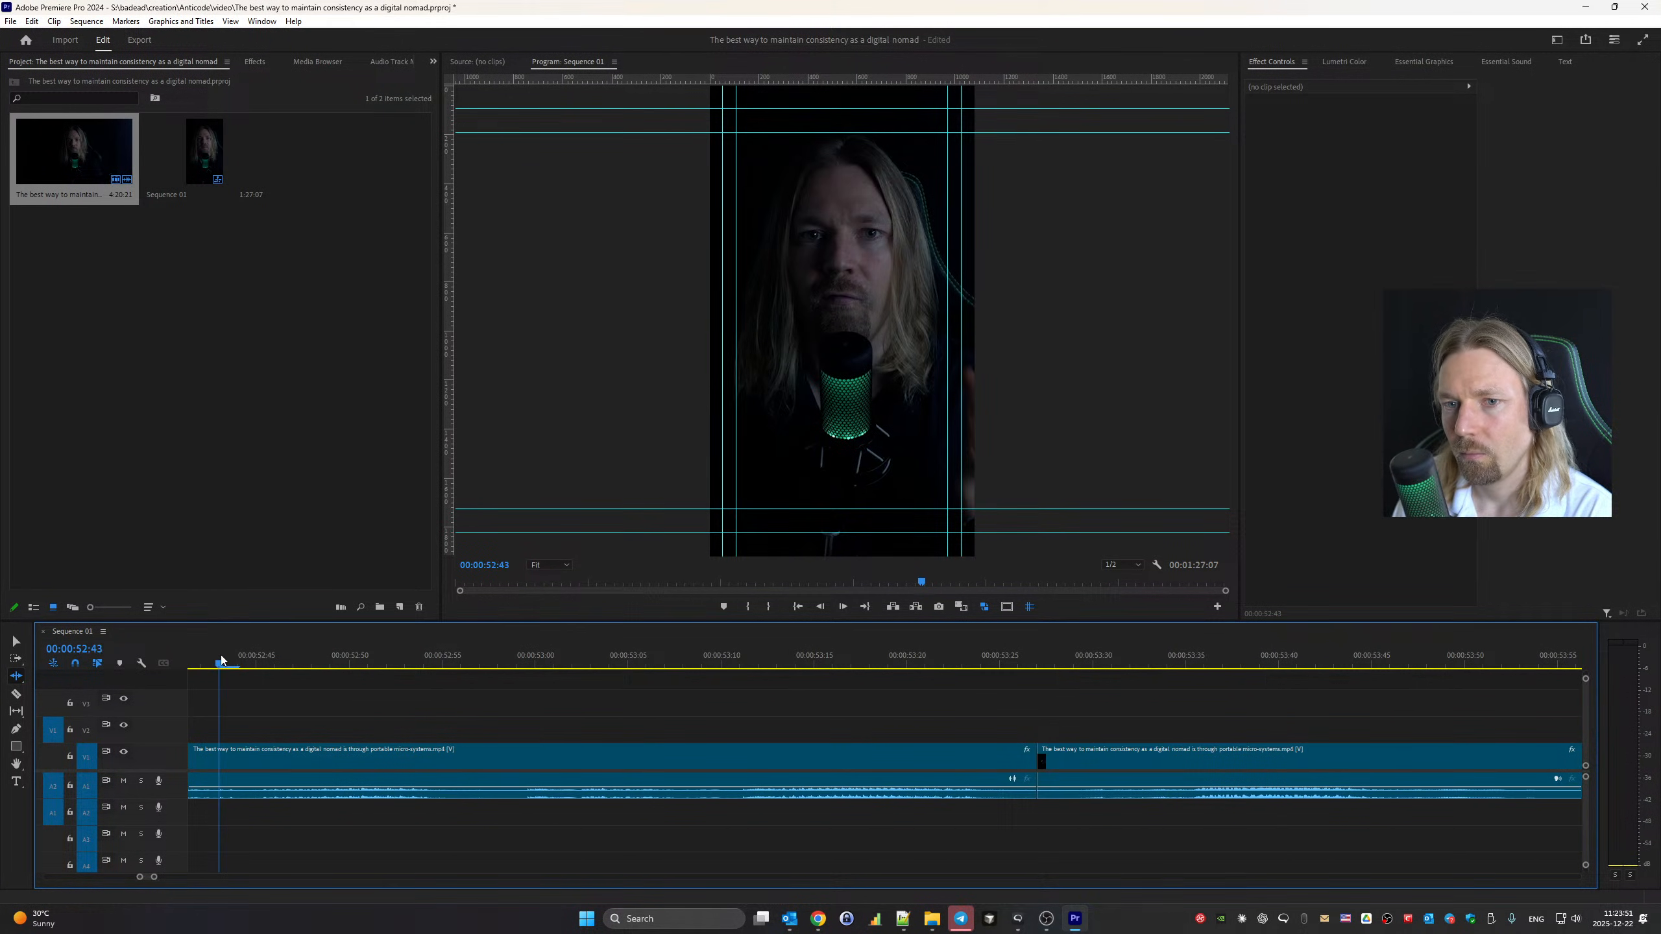
key("space")
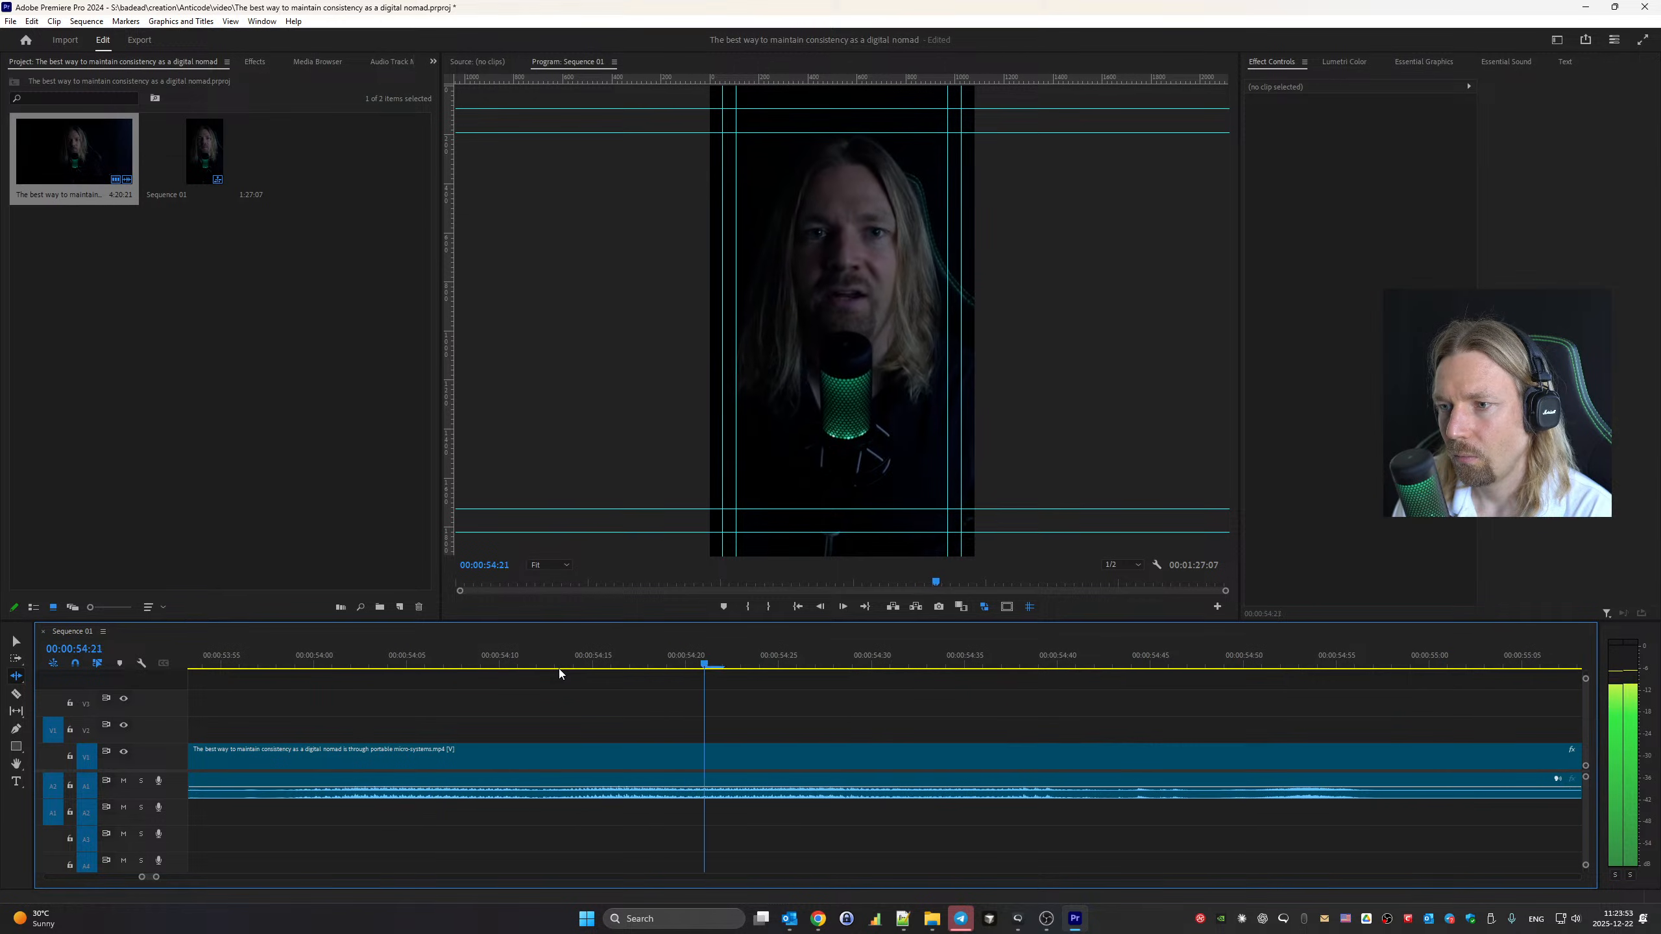
key("space")
Ripple extend the end of the outgoing clip at 53:27 by three frames
key("Up")
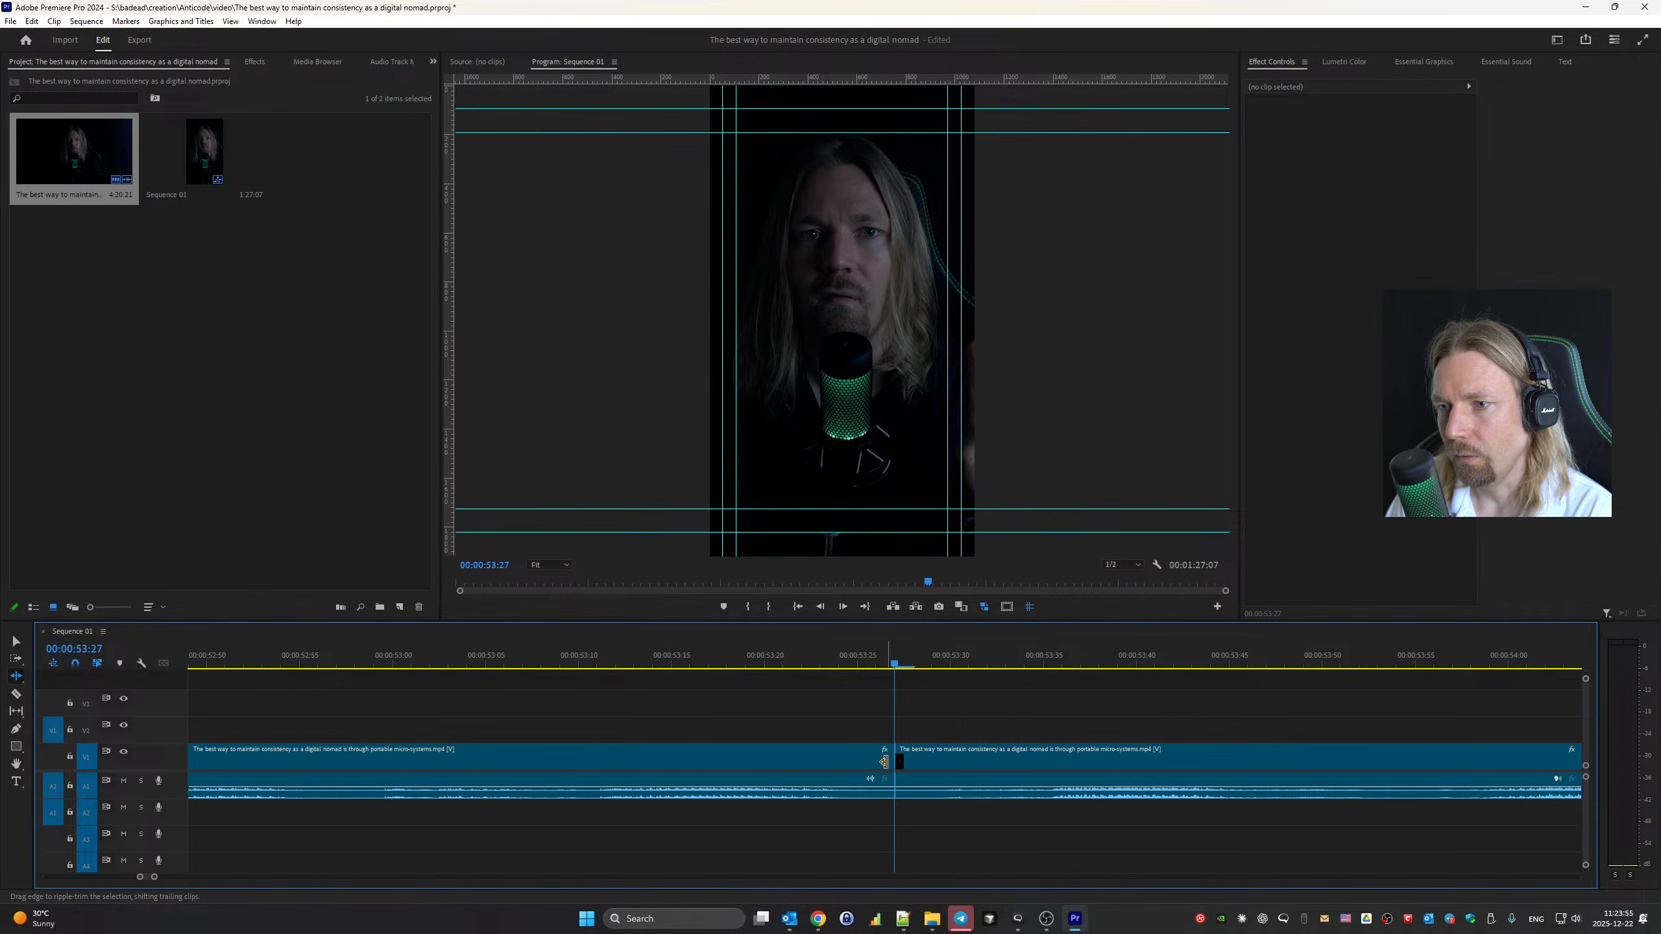
left_click_drag(884, 761, 947, 761)
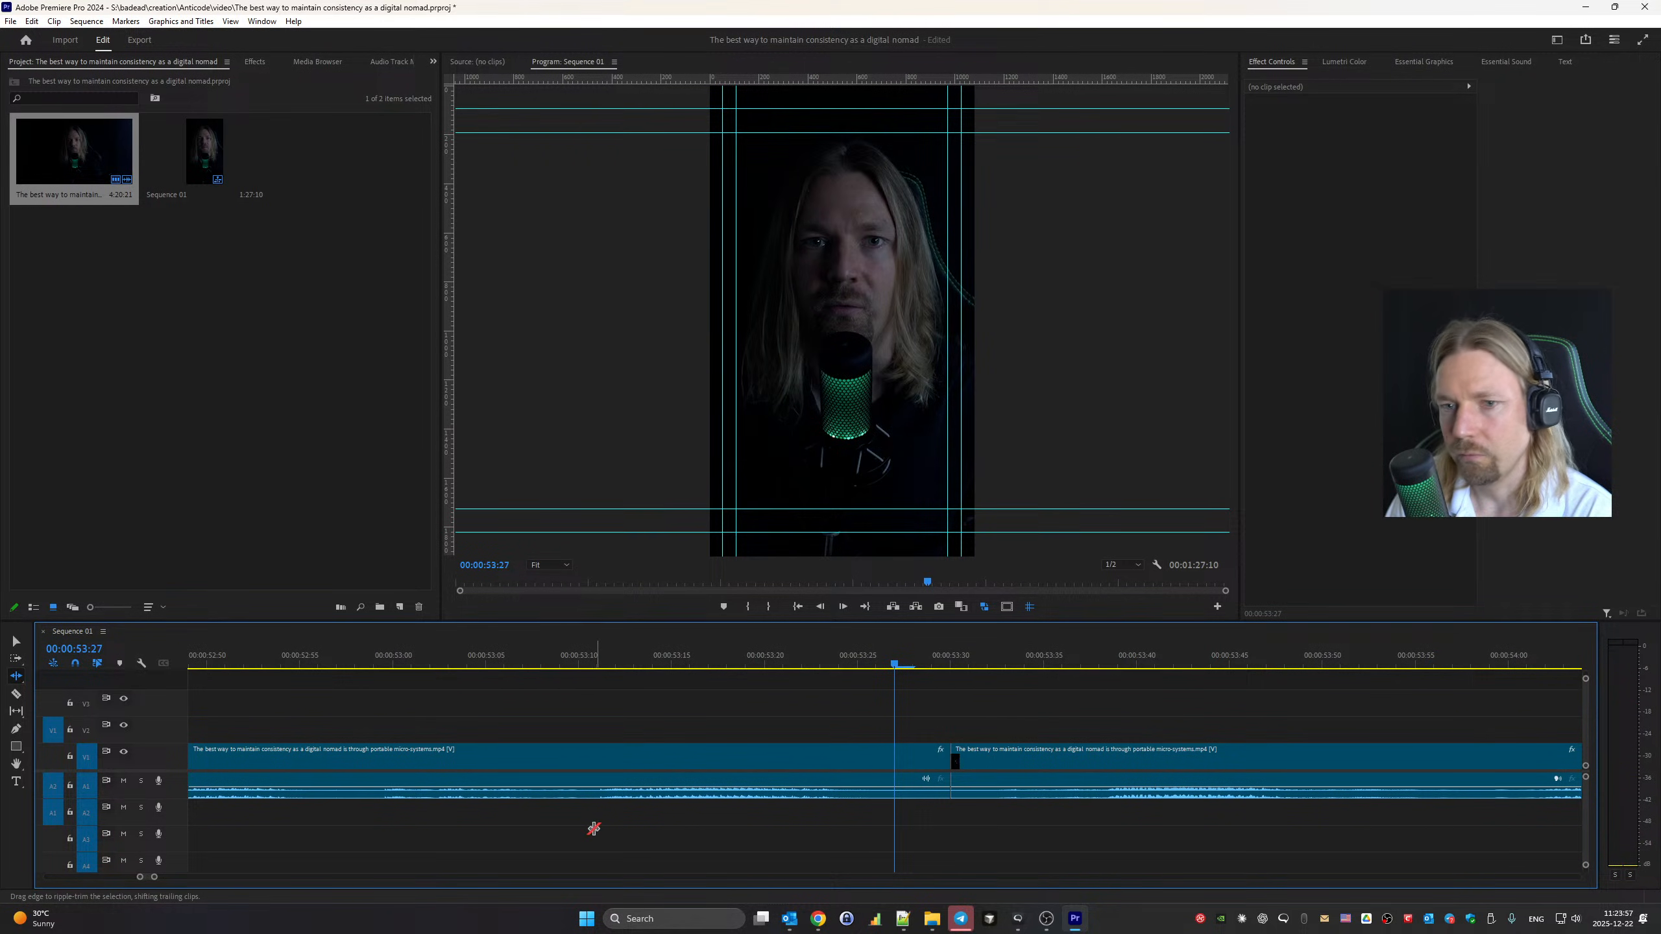
Ripple extend the start of the incoming clip at 53:30 by two frames and play across the join
key("space")
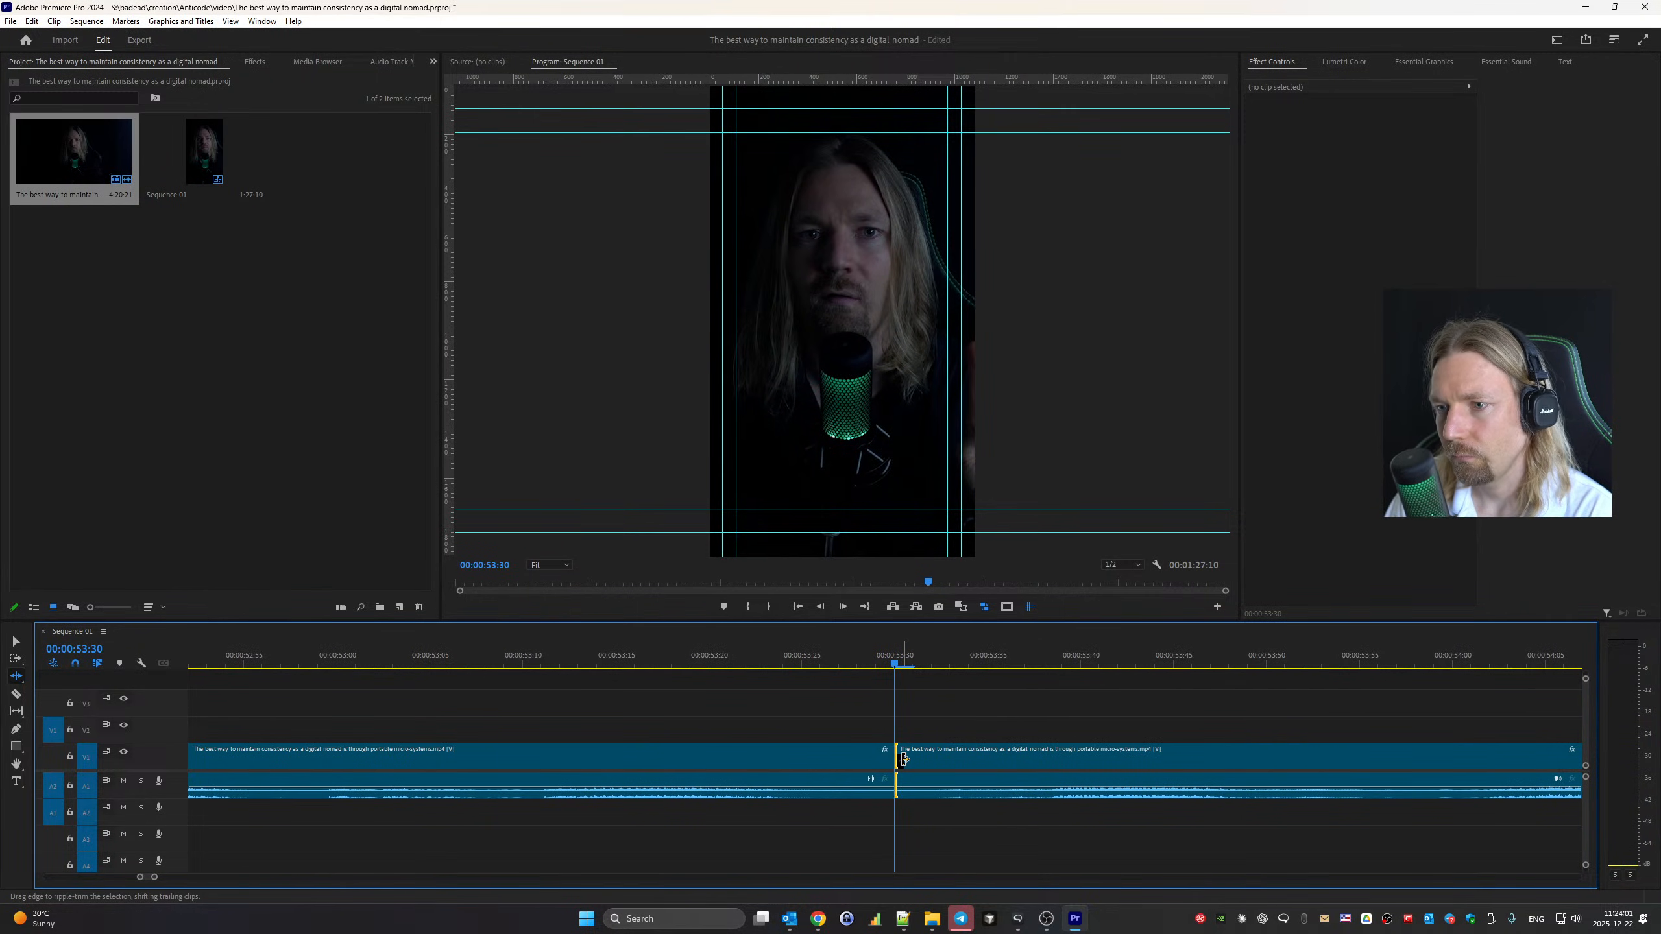
left_click_drag(904, 759, 909, 760)
key("space")
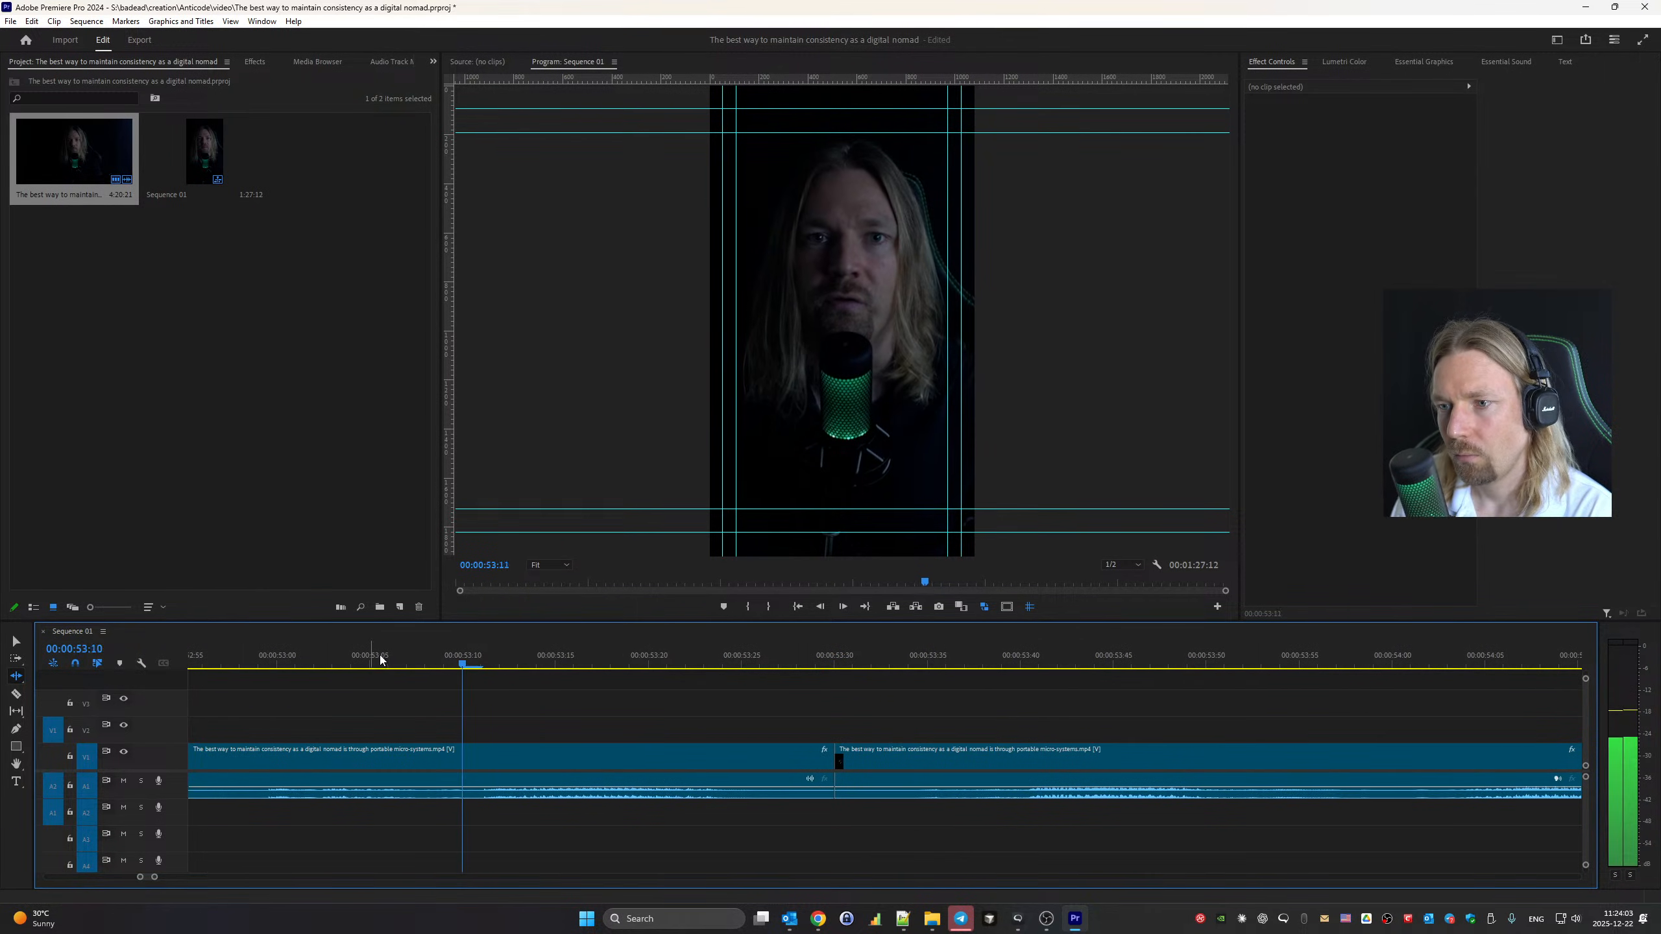
key("space")
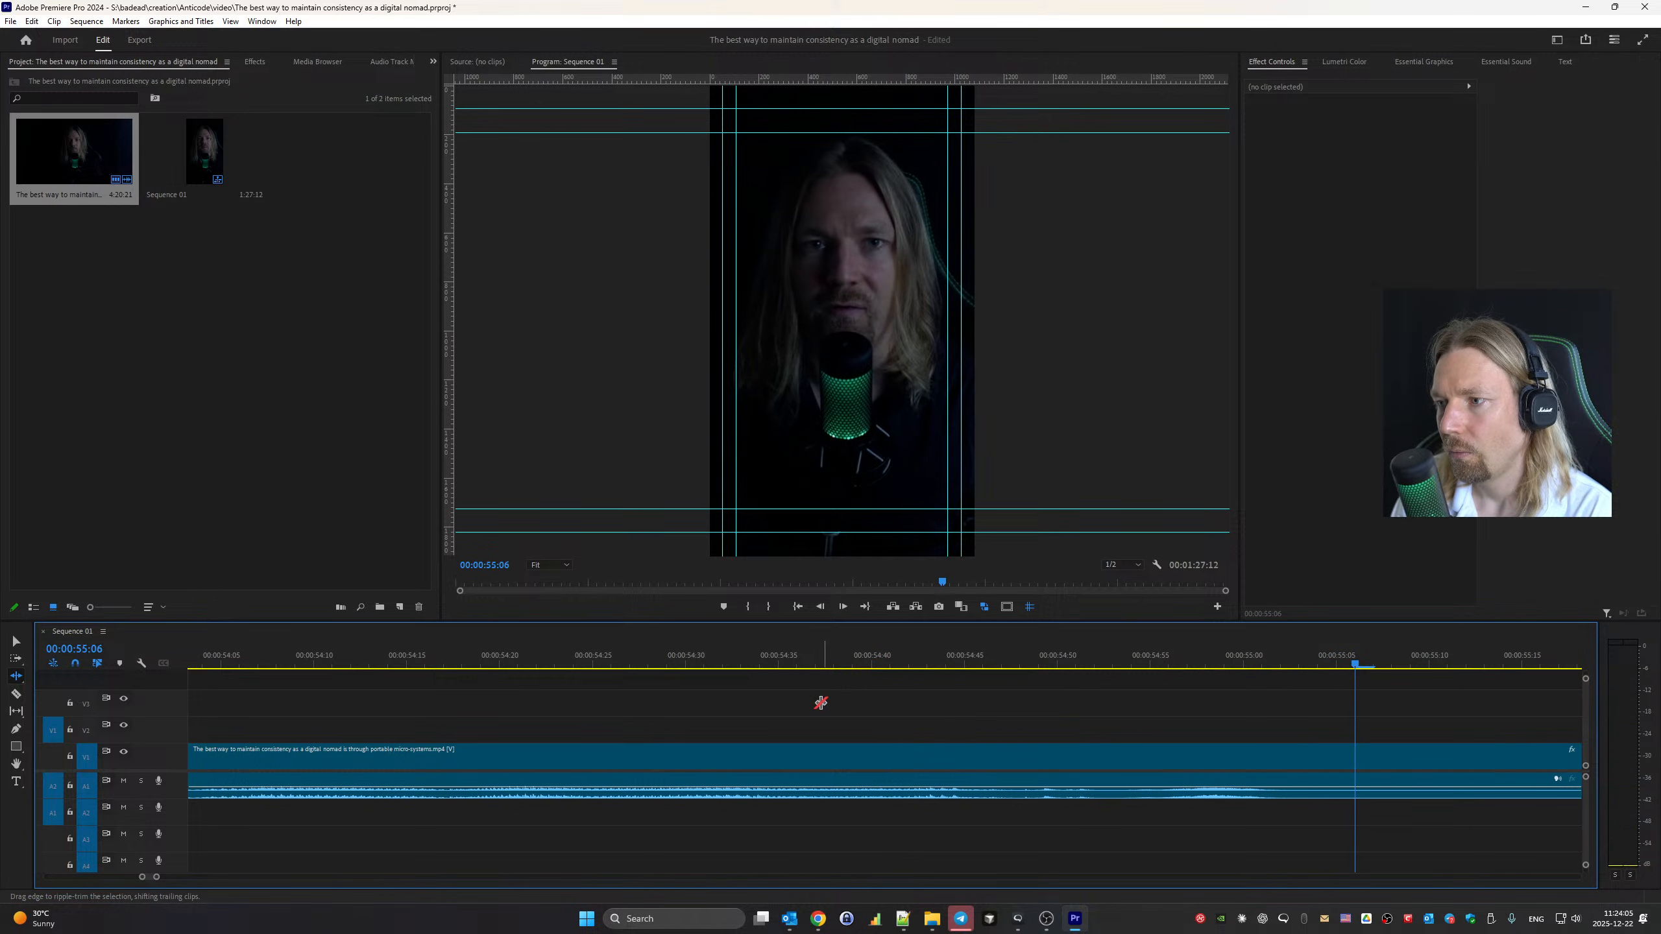
Ripple trim the silence on both sides of the cut at 58:22 and play across the join
key("Down")
left_click_drag(905, 759, 1218, 763)
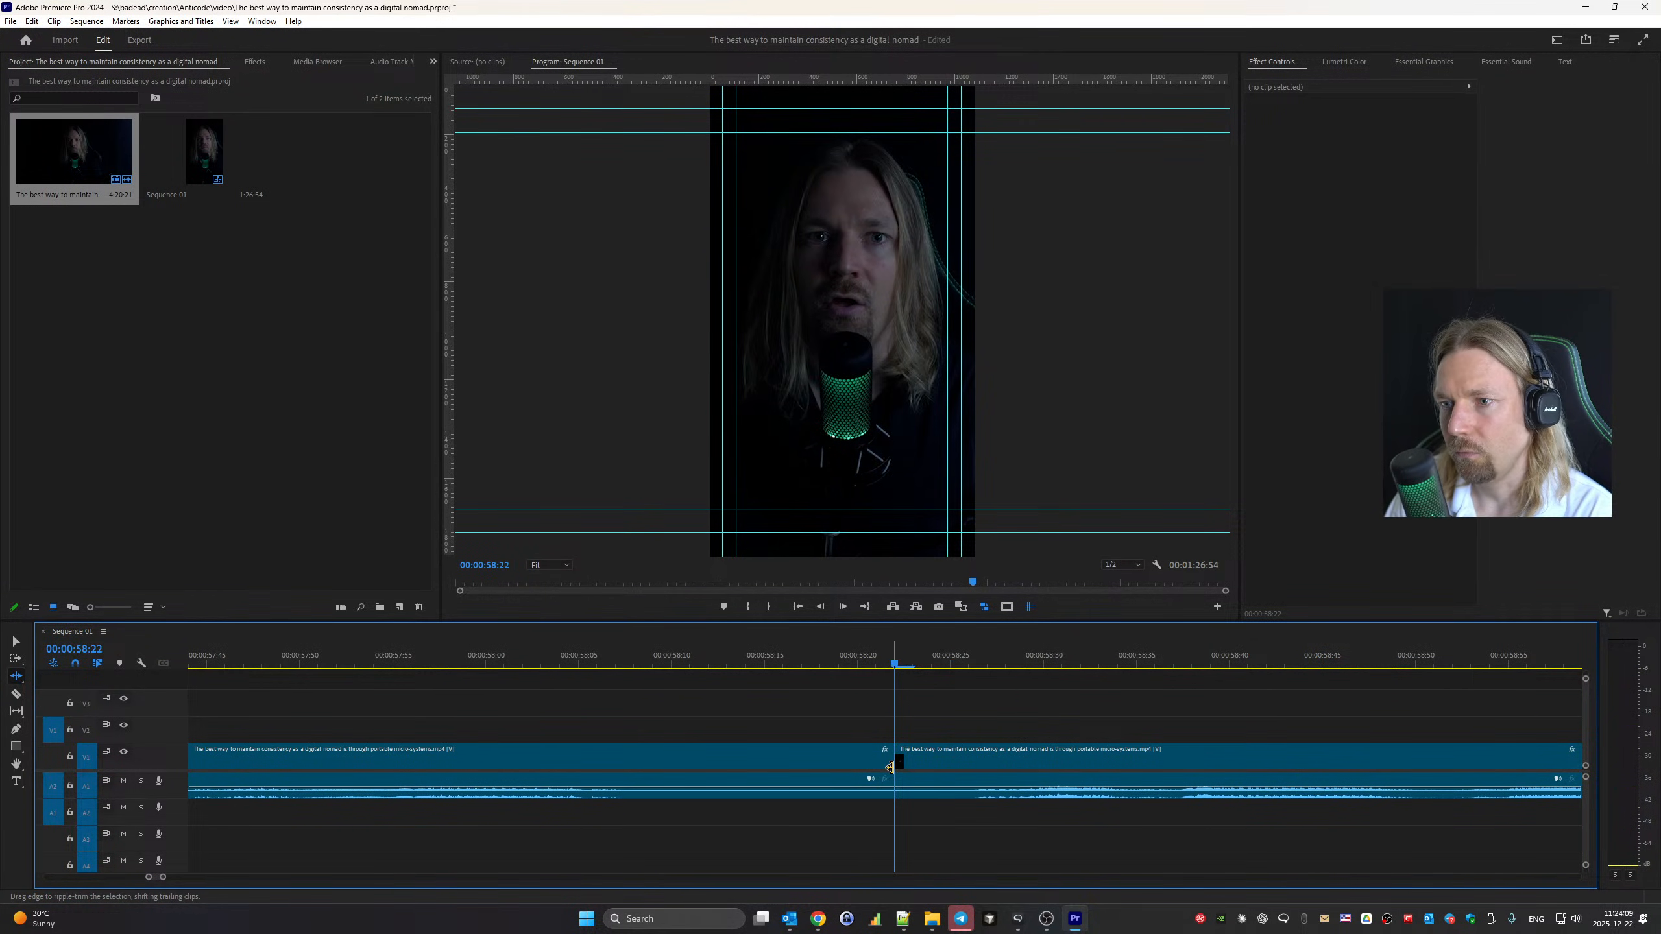
left_click_drag(890, 768, 694, 761)
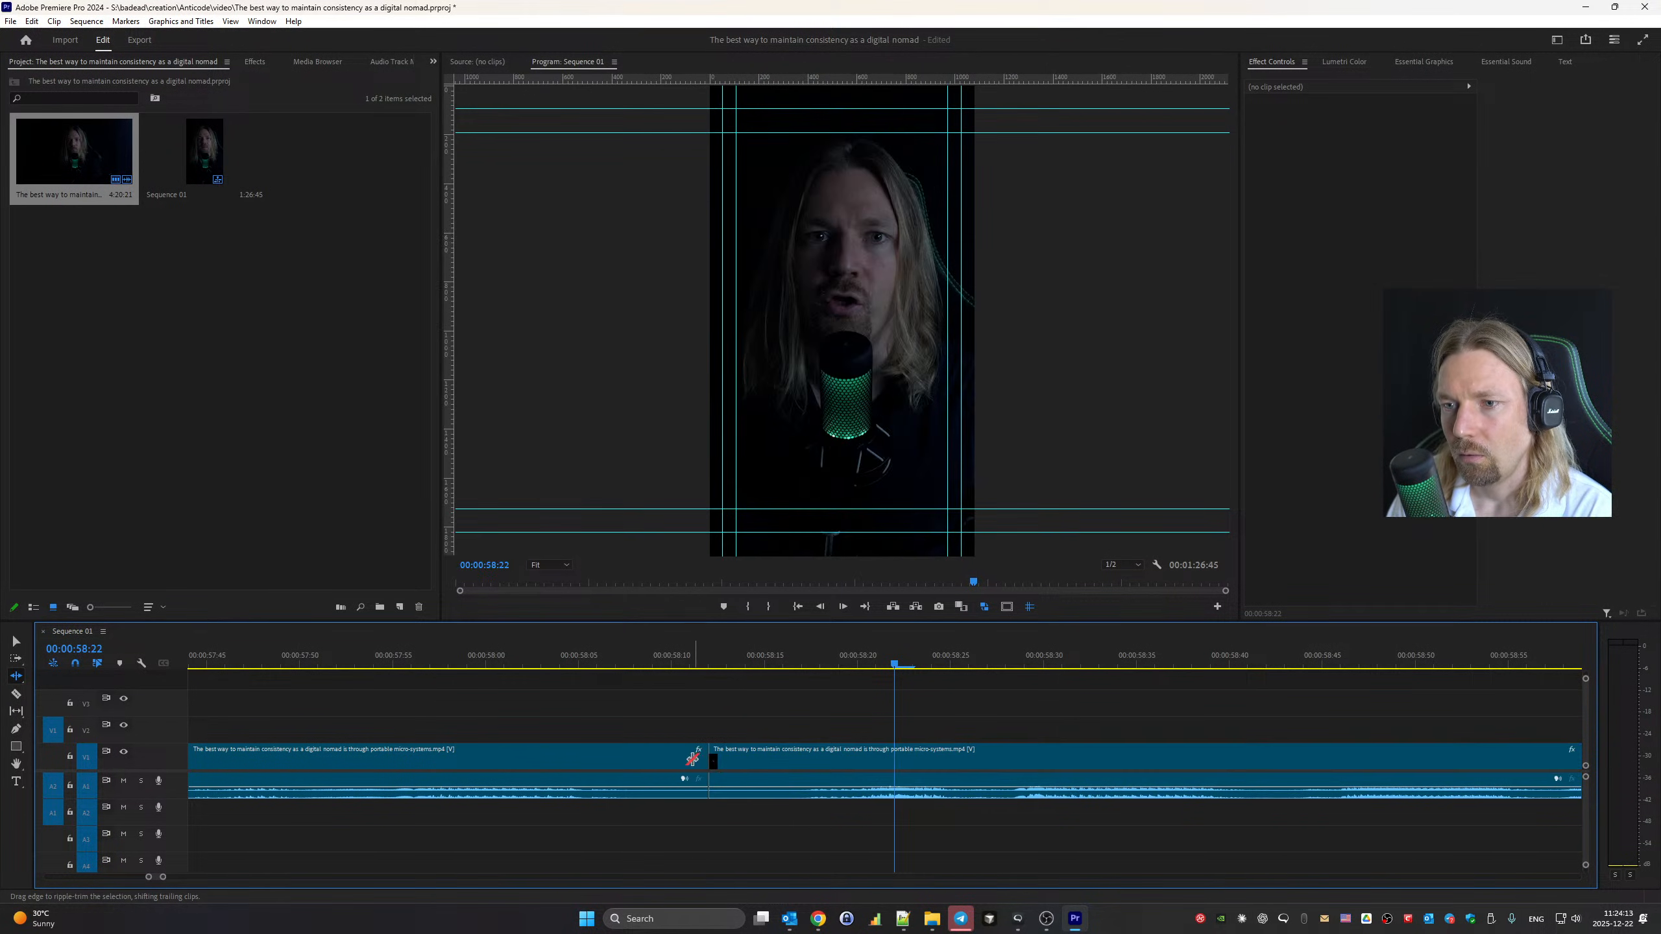
scroll(846, 809, "up", 5)
scroll(507, 737, "up", 3)
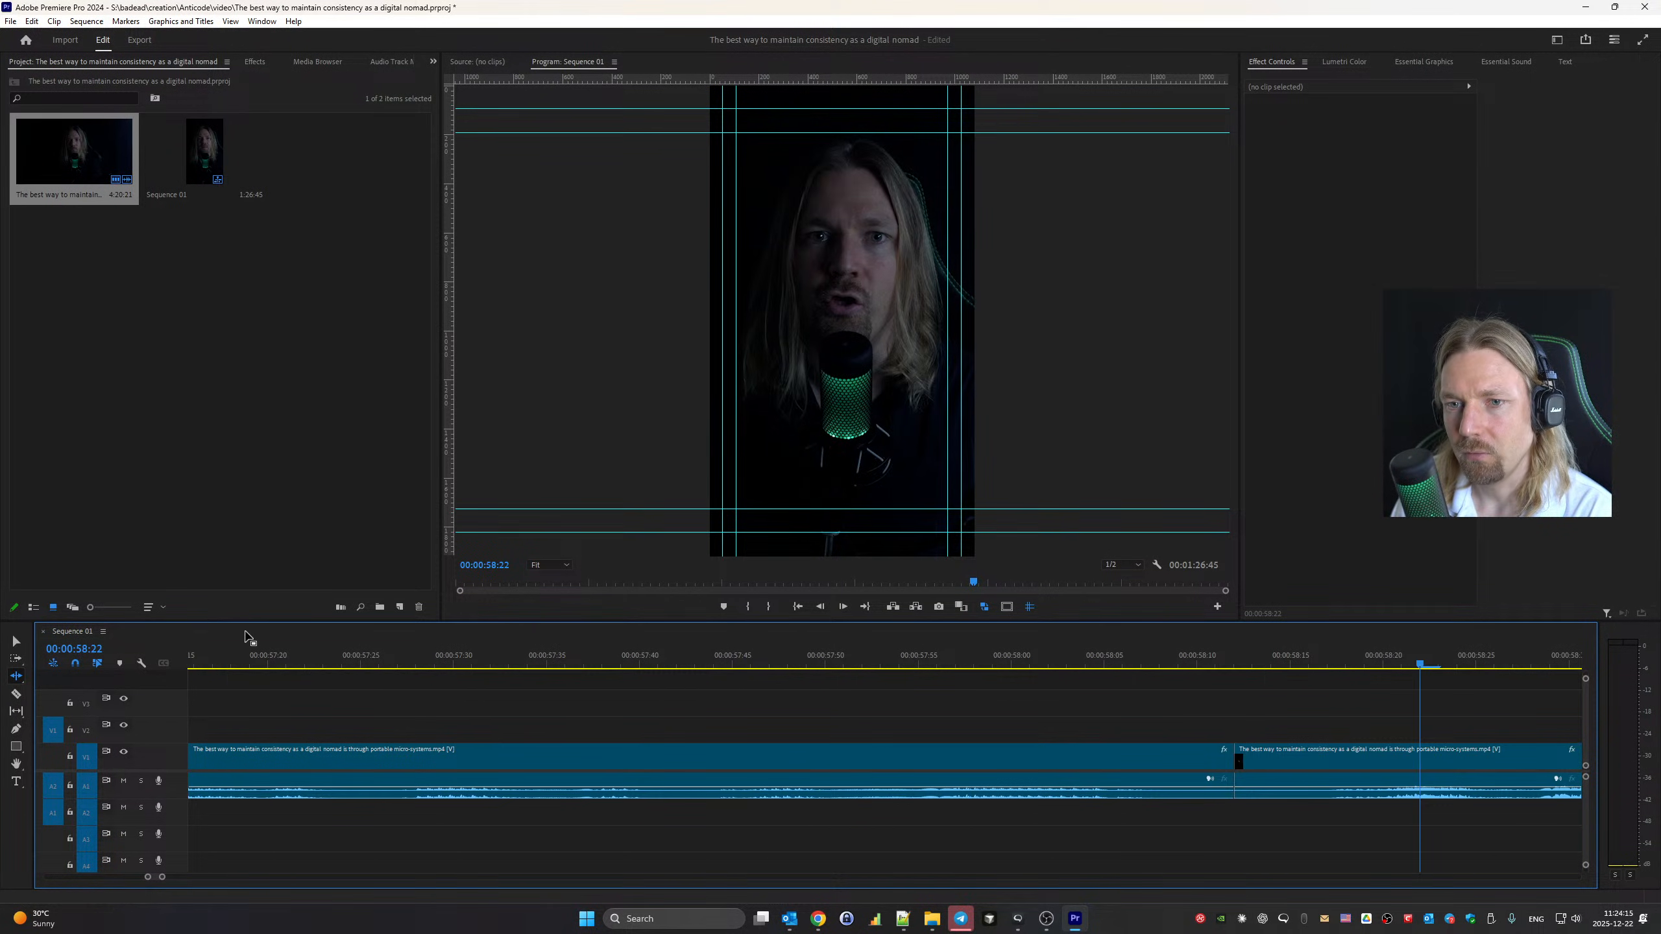
left_click(249, 659)
key("space")
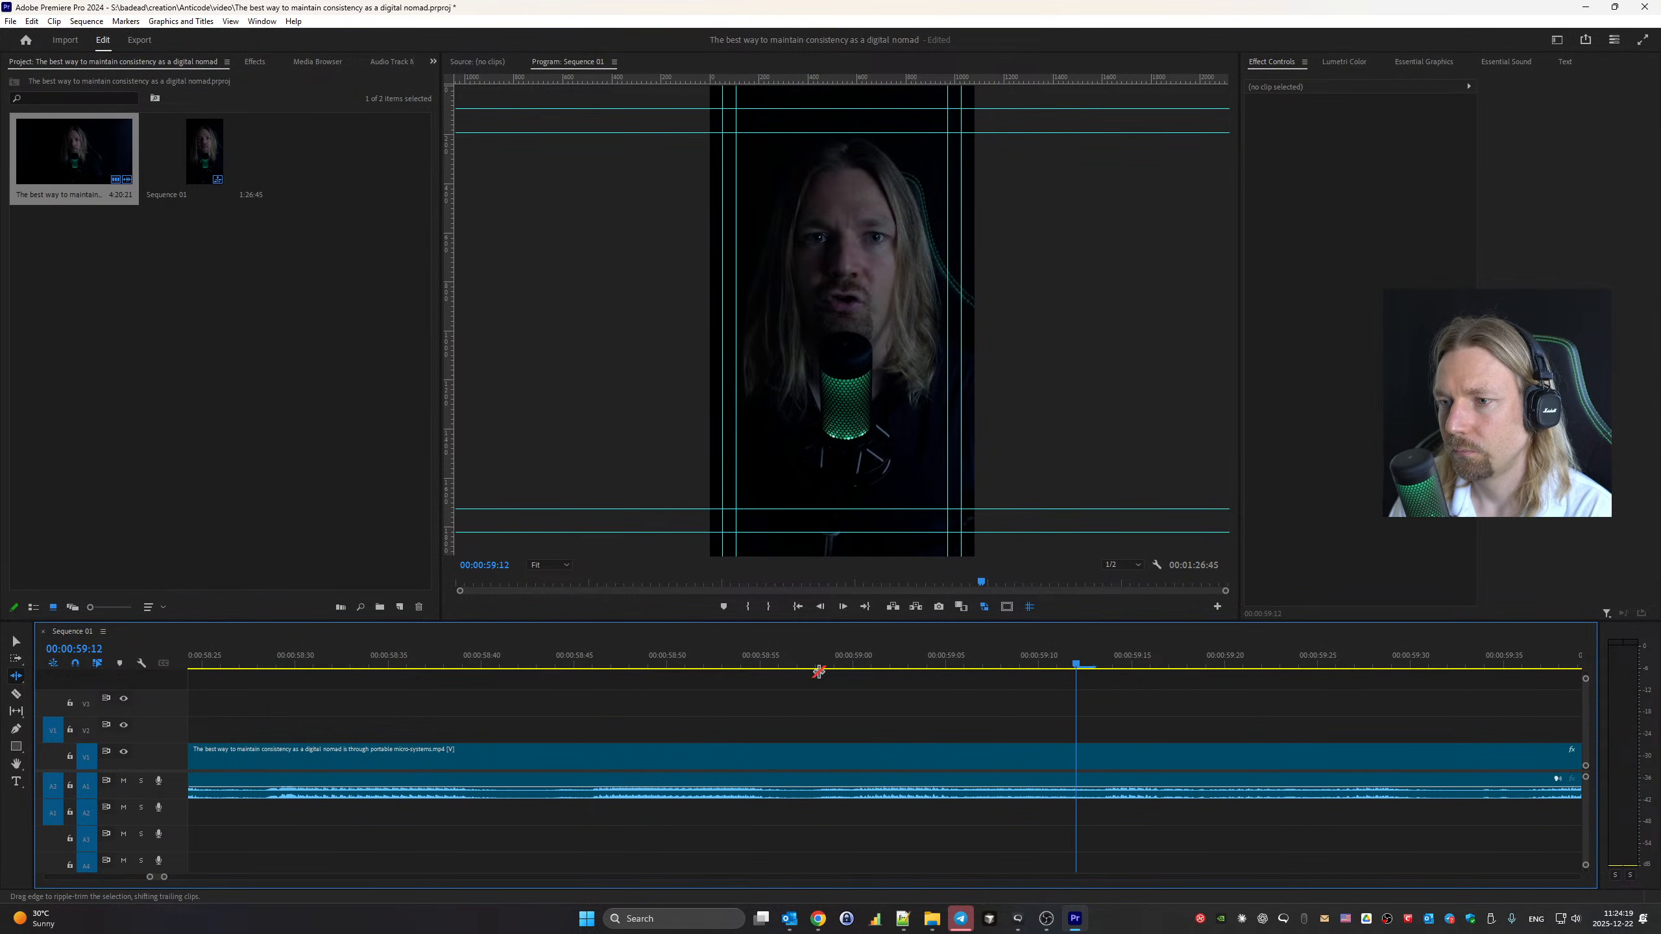
Ripple trim the pause on both sides of the cut at 1:02:38 and play across the join
key("ctrl+k")
mouse_move(903, 761)
left_mouse_down()
mouse_move(948, 760)
mouse_move(883, 759)
left_mouse_up()
scroll(946, 795, "up", 5)
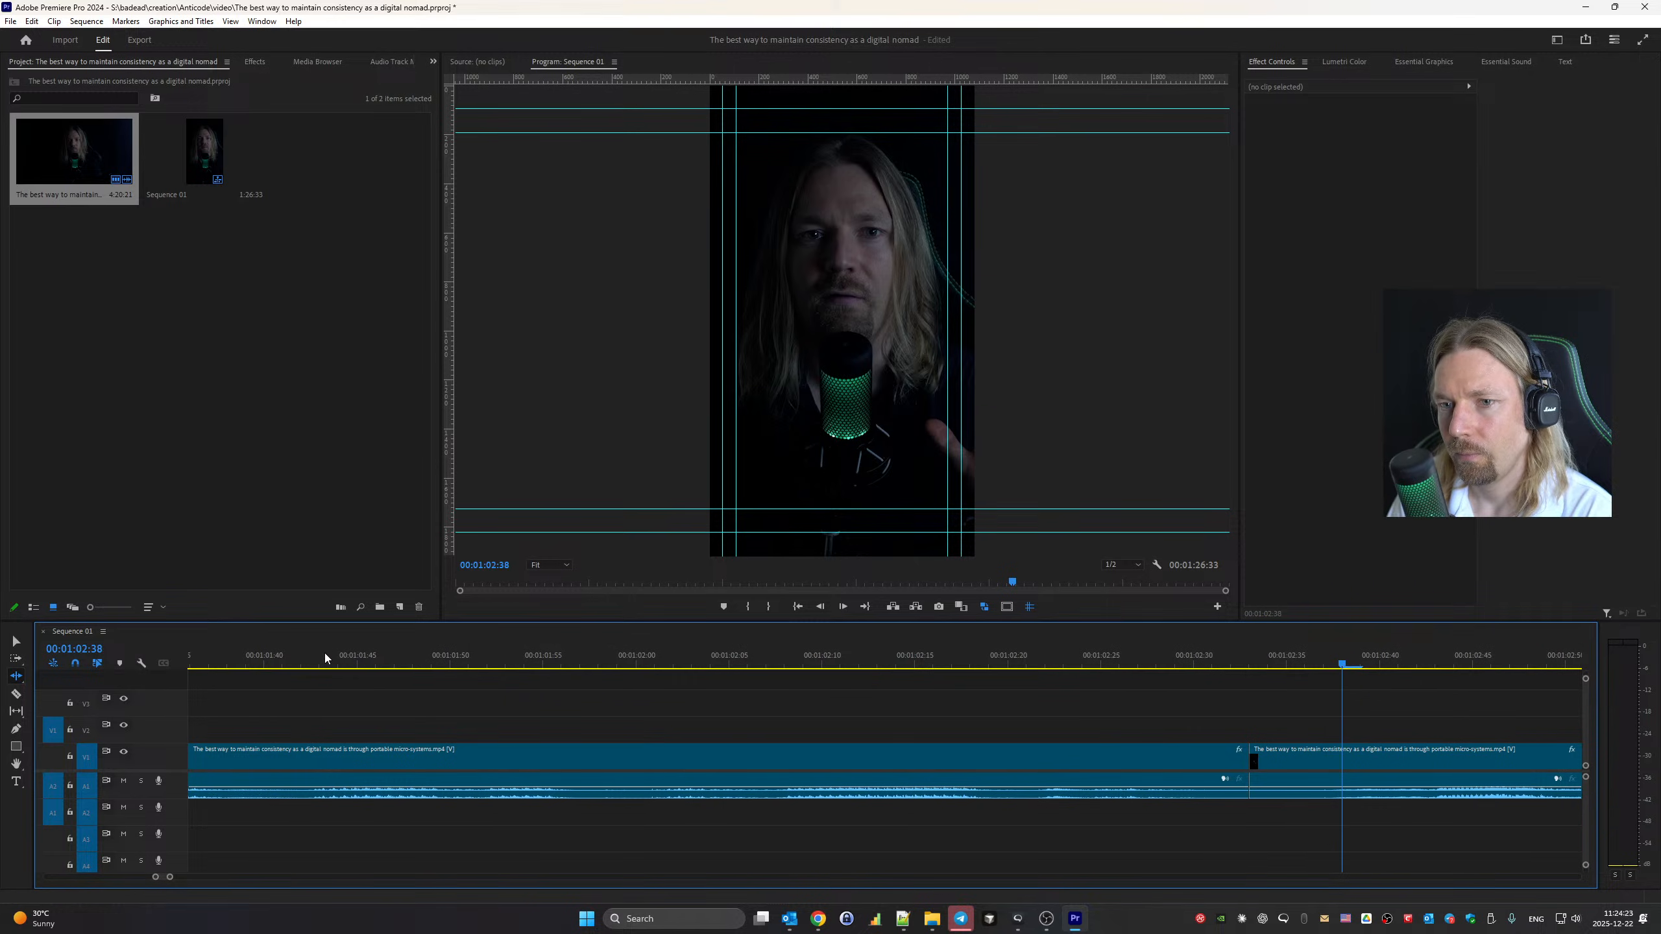
left_click(283, 664)
key("space")
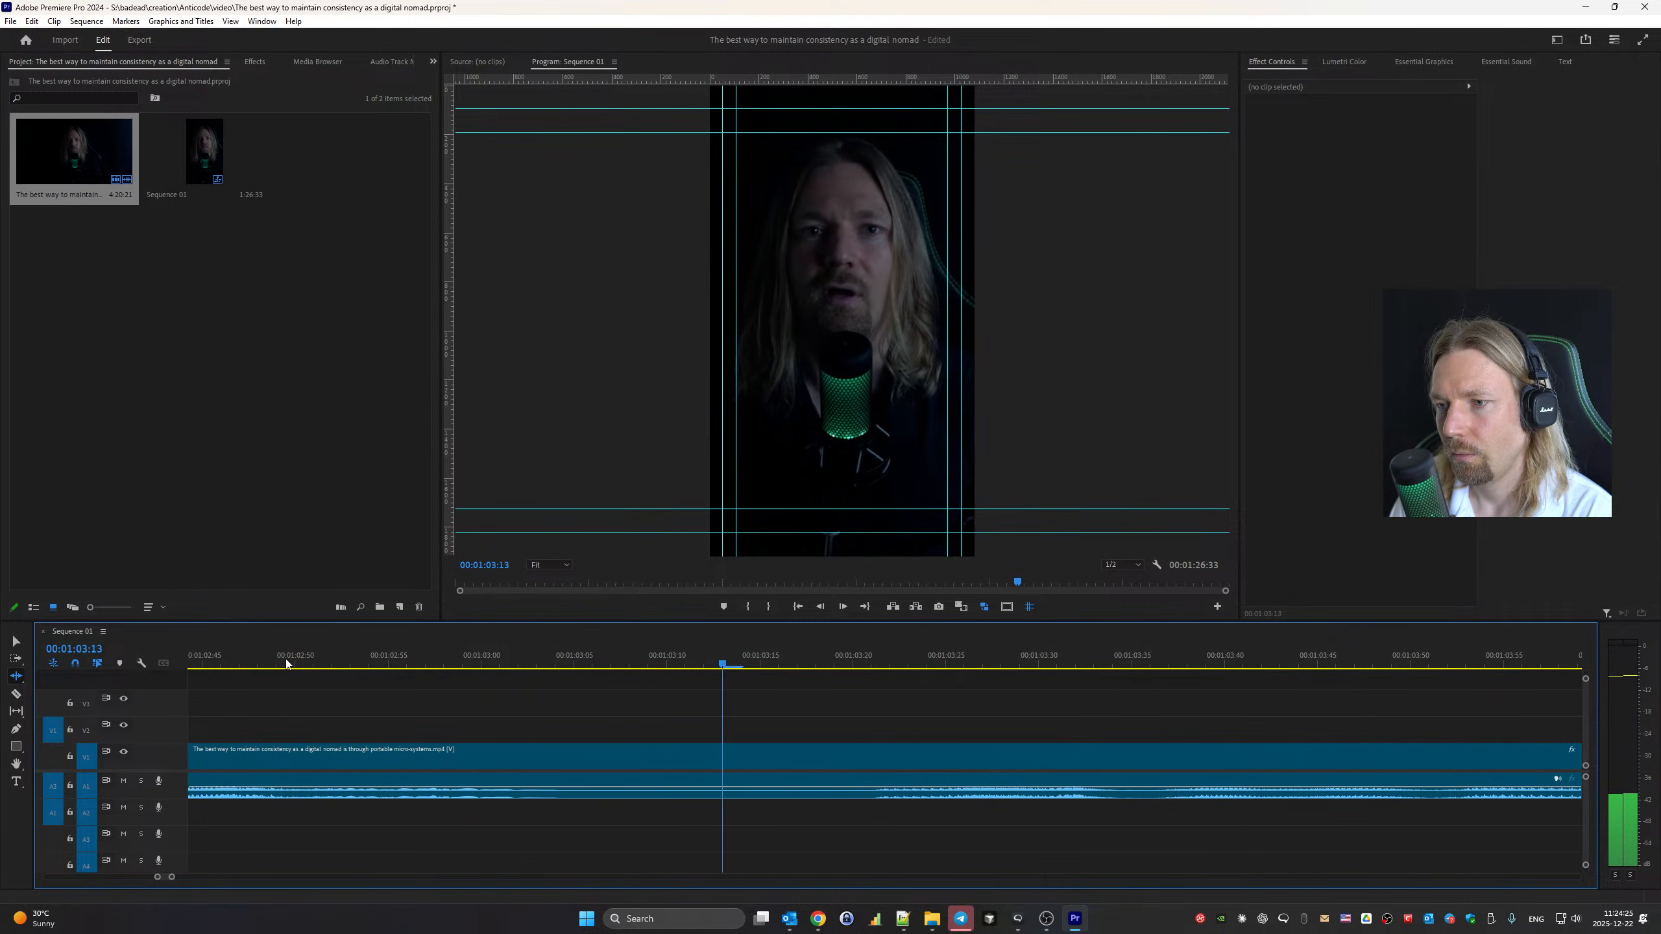
Ripple trim the silence on both sides of the cut at 1:14:05 and play across the join
key("Down")
left_click_drag(888, 764, 815, 760)
scroll(819, 774, "up", 5)
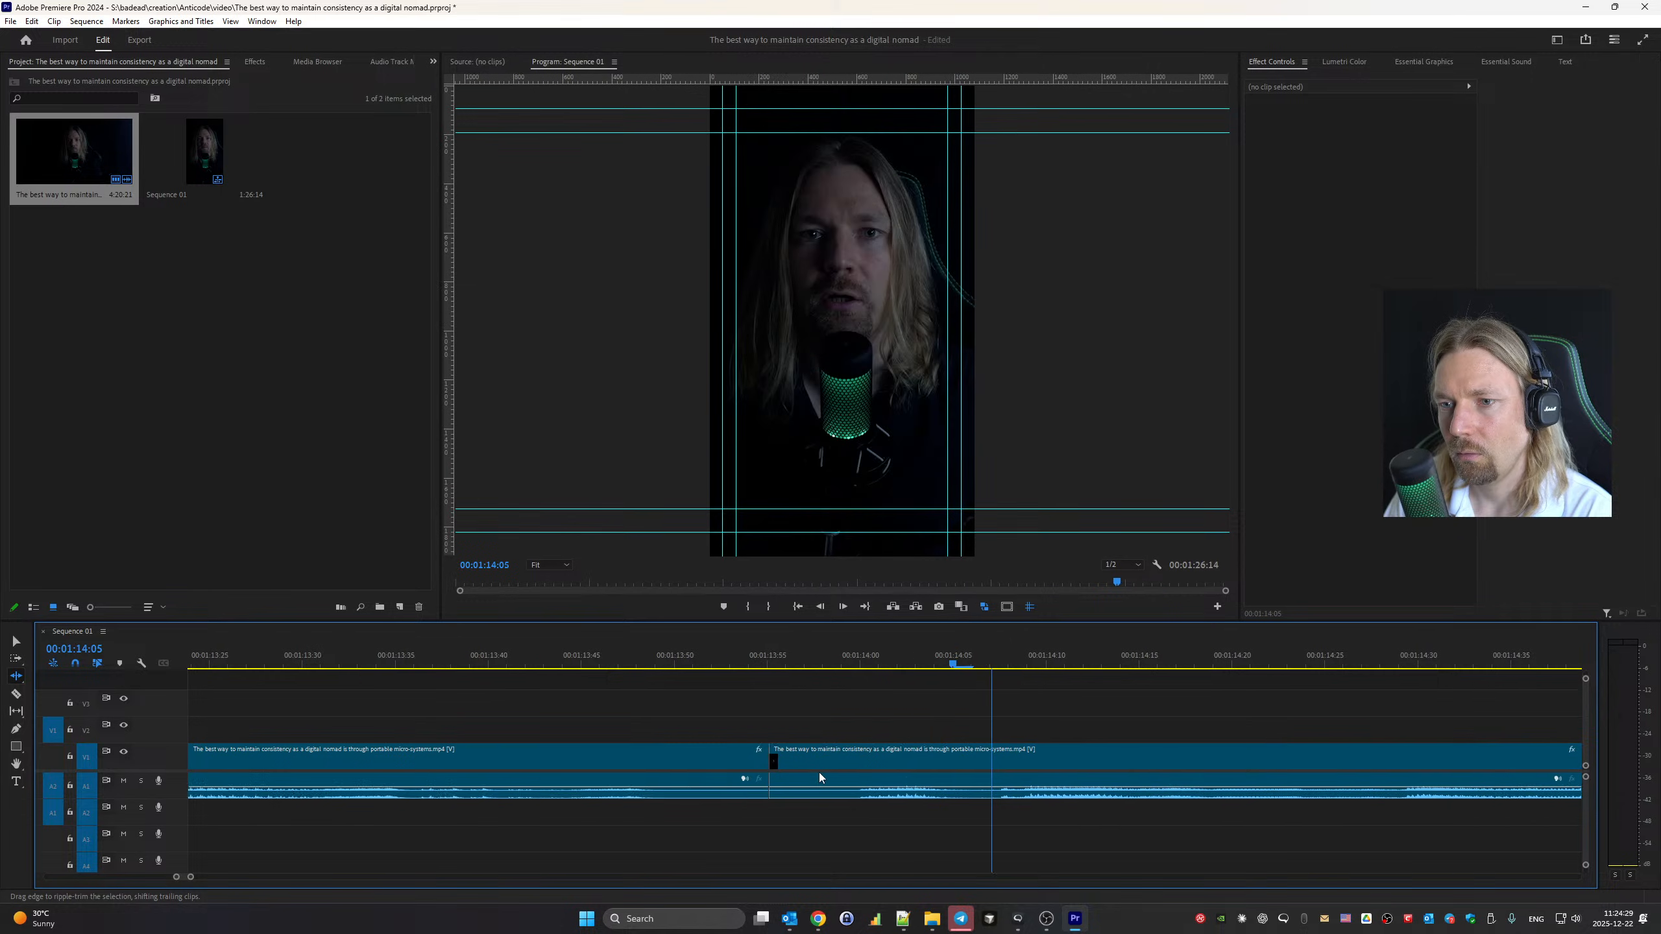
left_click(215, 666)
key("space")
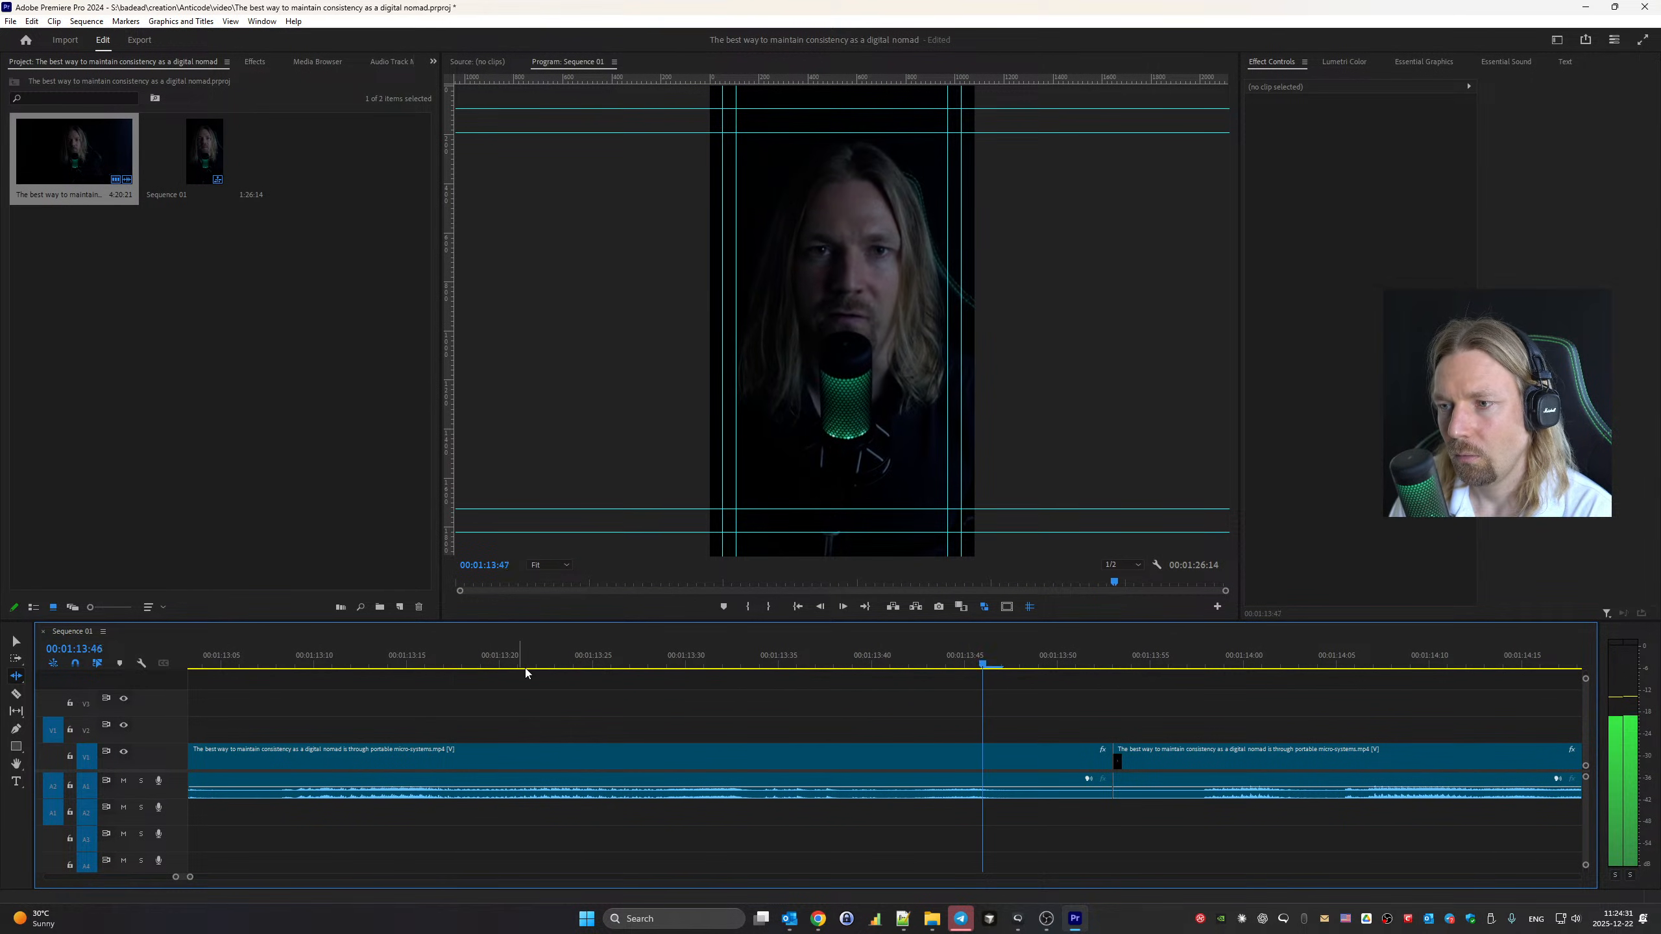
key("space")
Ripple trim two more frames from the end of the outgoing clip at 1:13:53 and play across the join
key("Up")
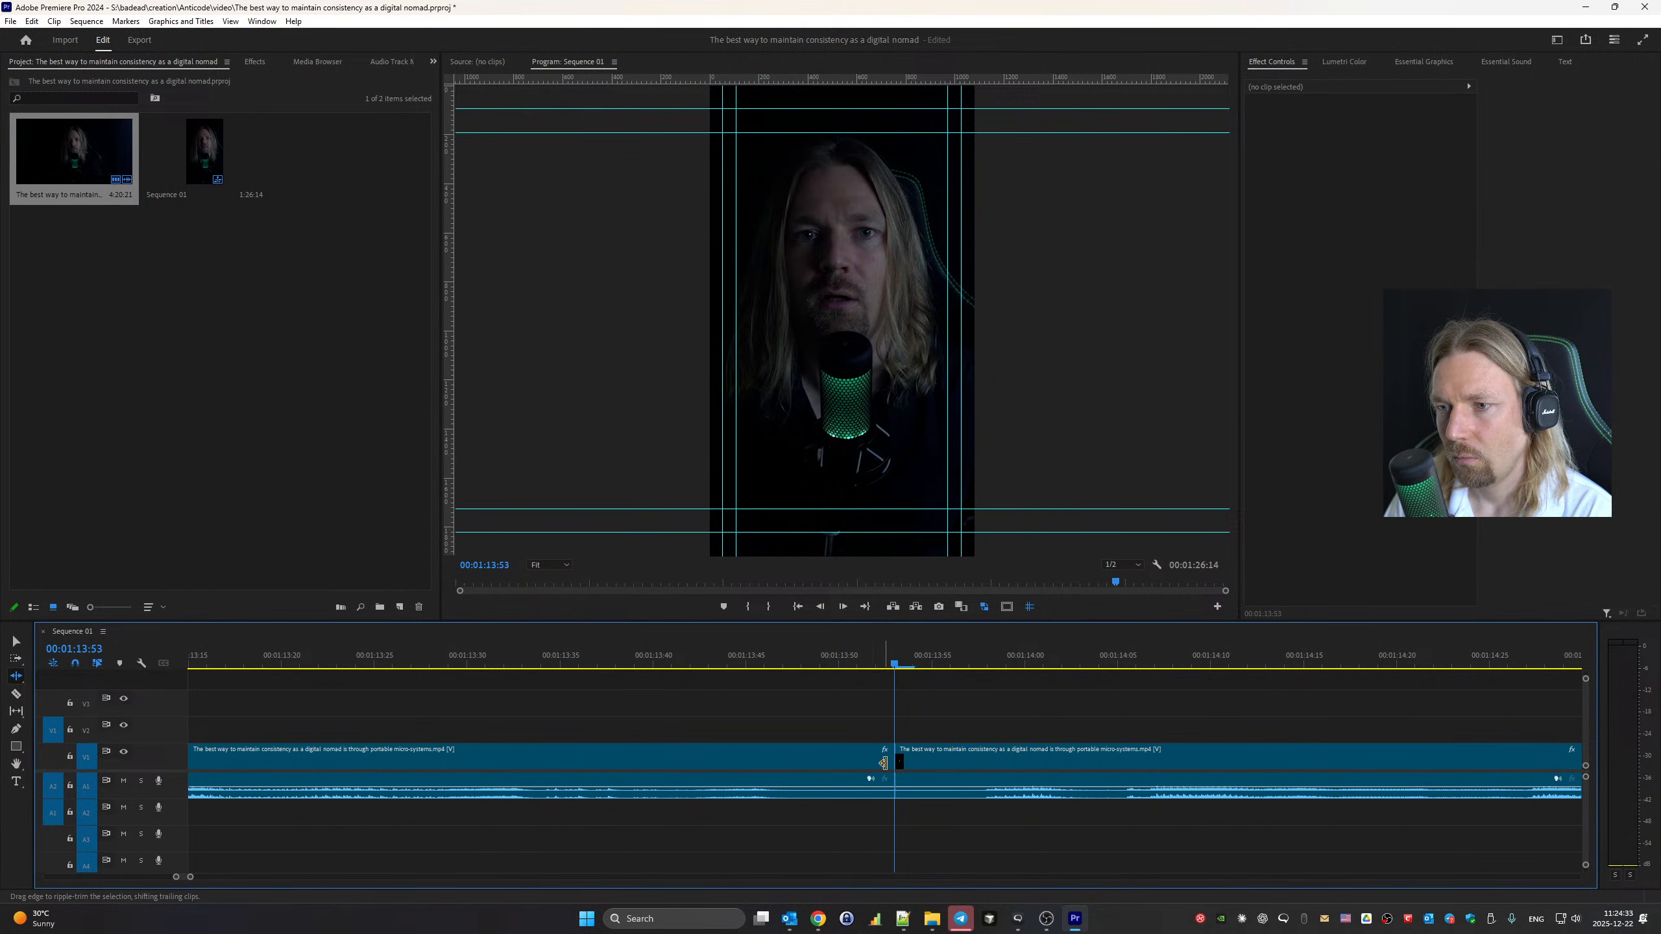
left_click_drag(884, 763, 851, 766)
scroll(851, 767, "up", 5)
left_click(236, 662)
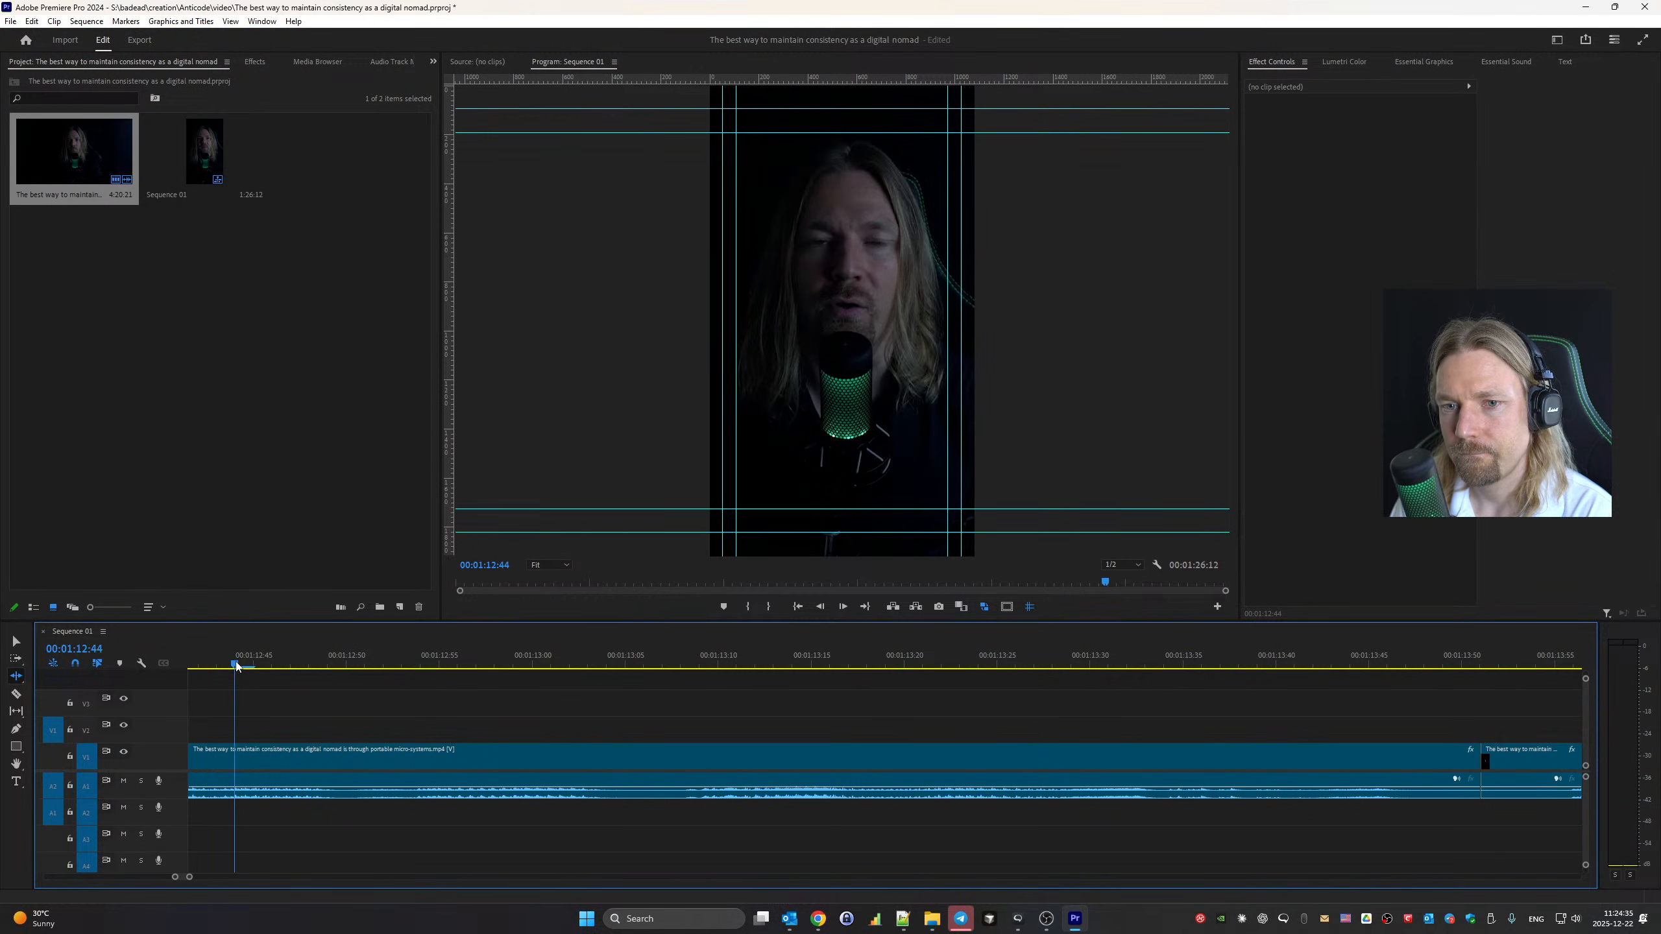
key("space")
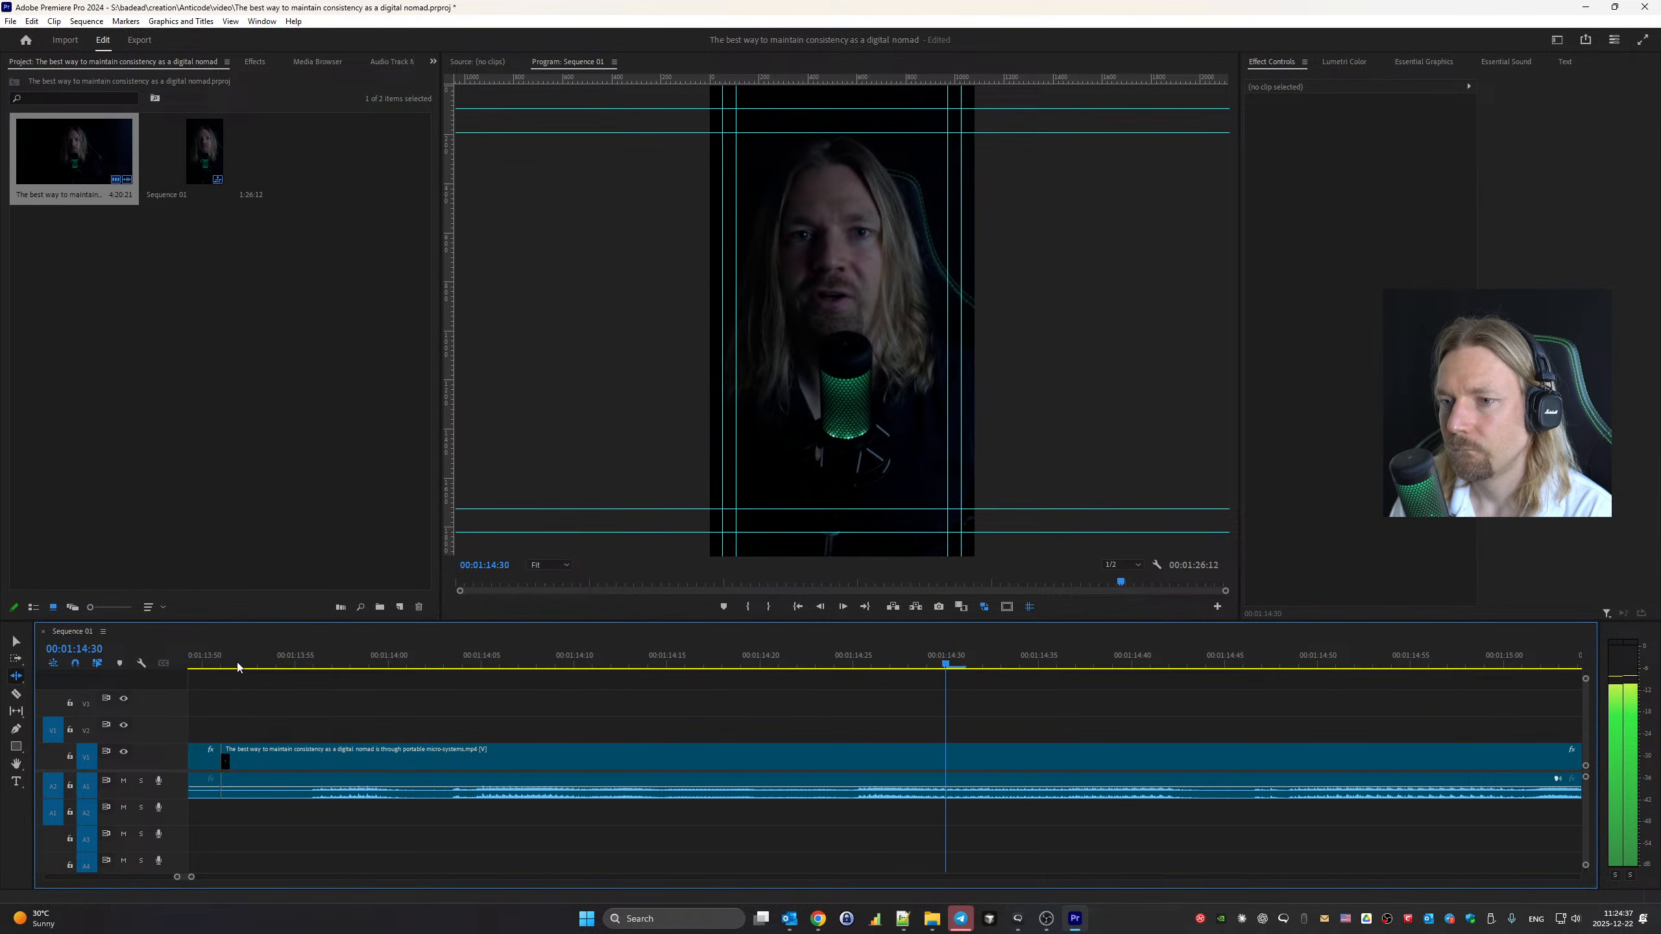
Trim the silent tail of the last clip so the sequence ends at 1:26:00
key("End")
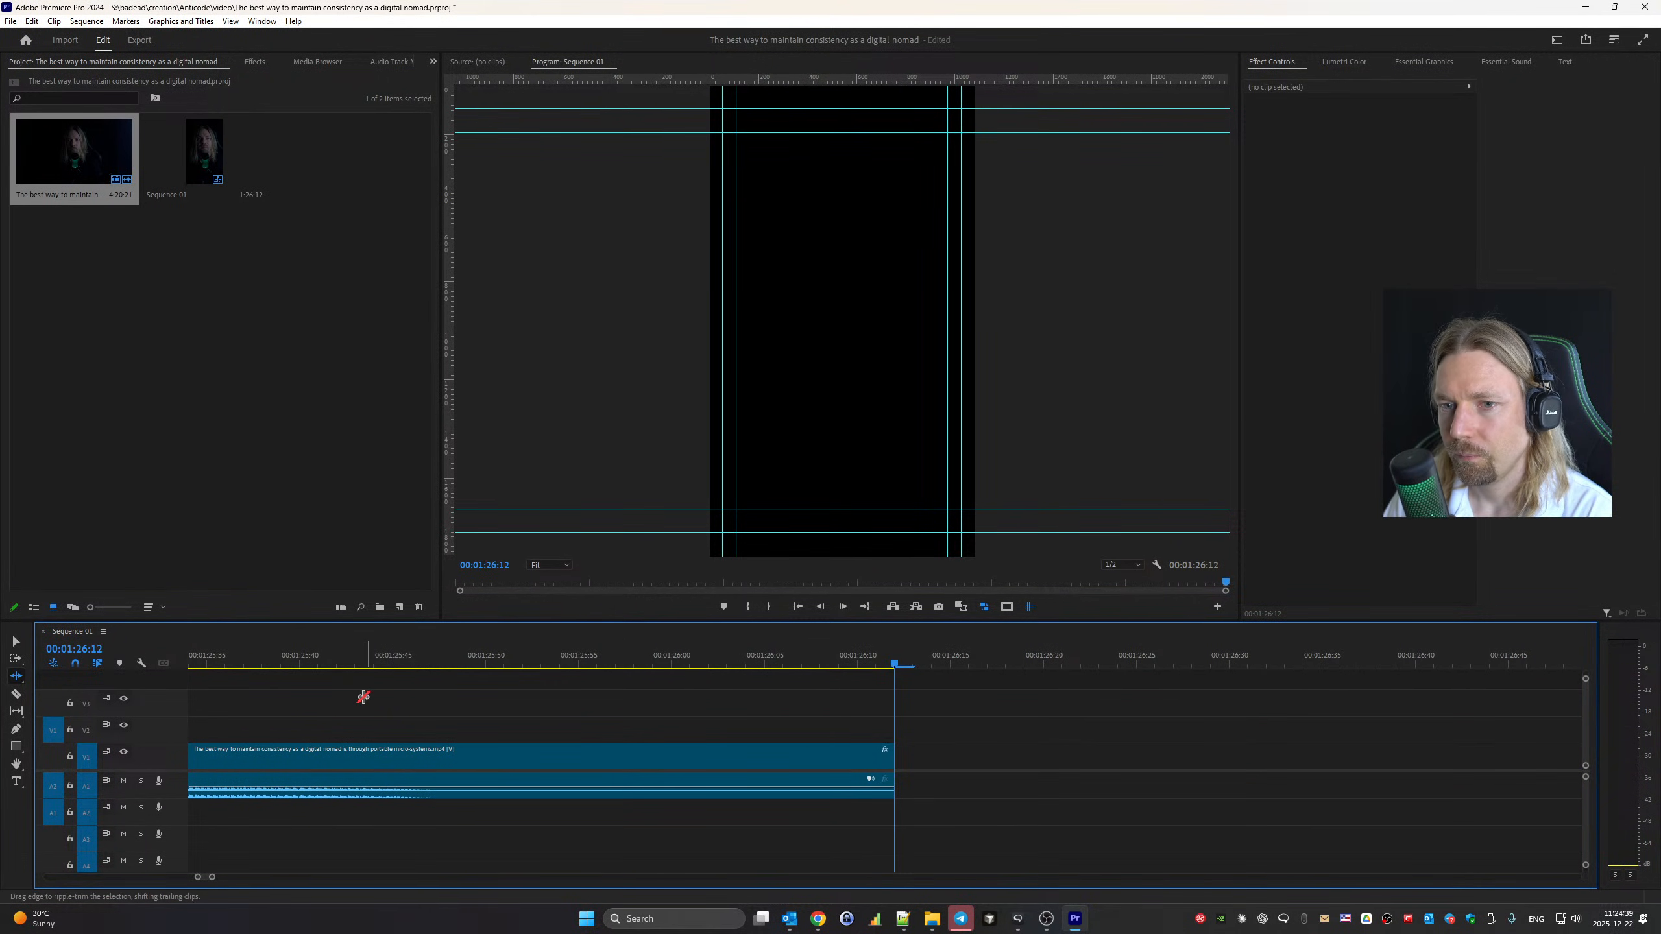
scroll(363, 697, "up", 1)
left_click_drag(347, 661, 412, 665)
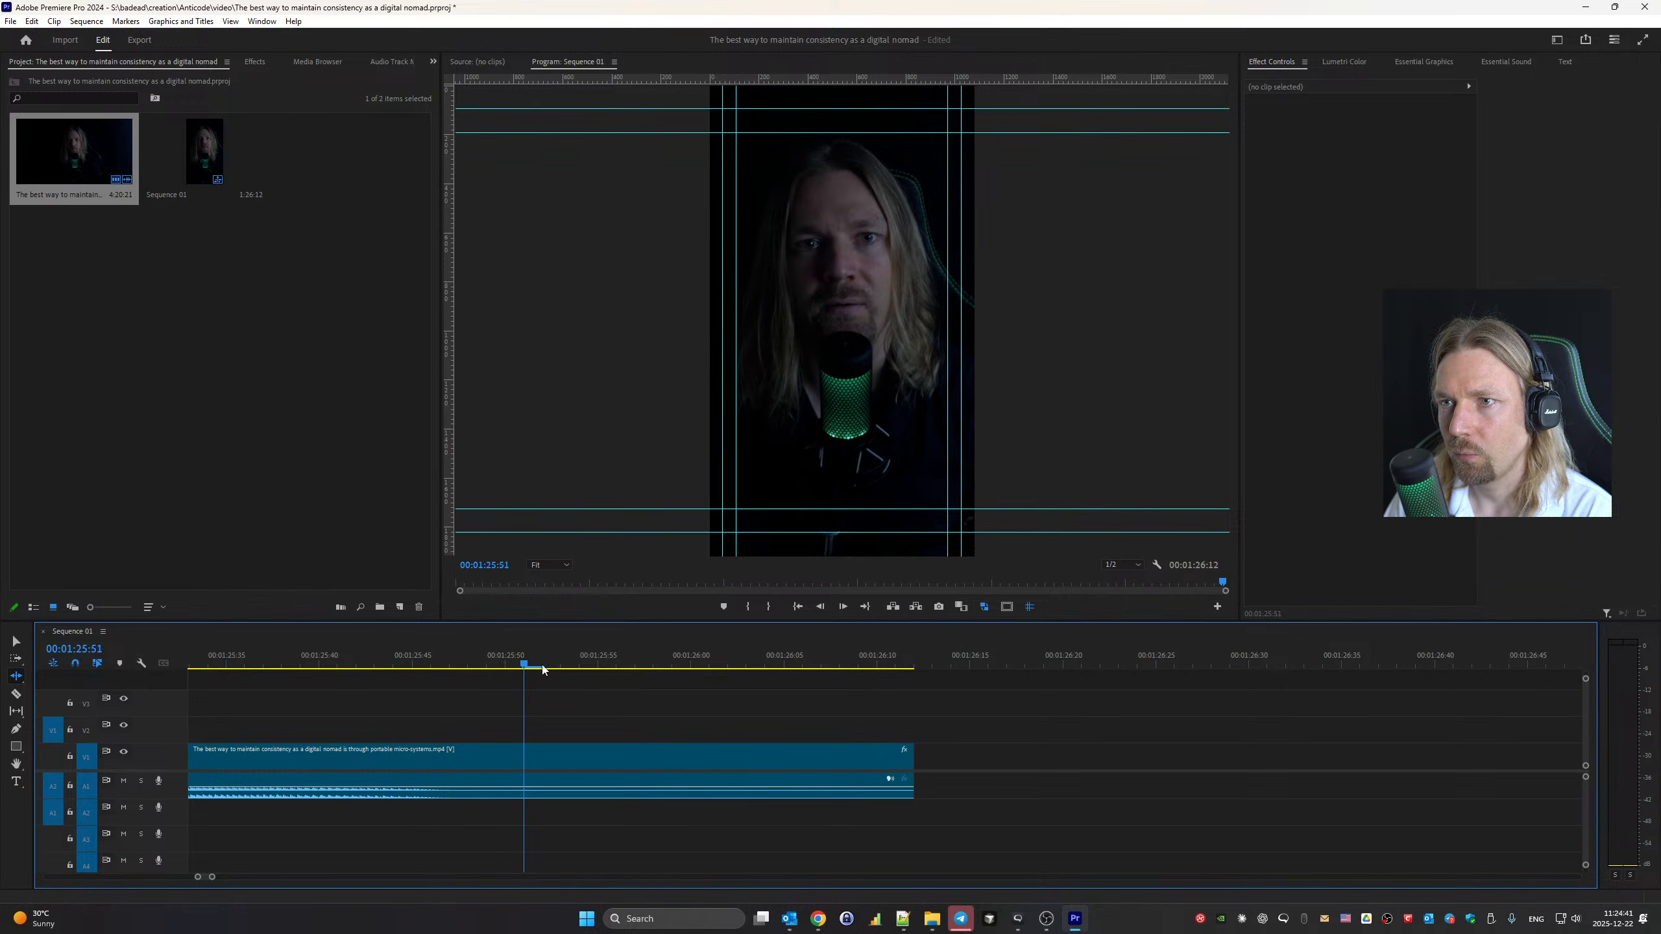
left_click_drag(543, 668, 661, 669)
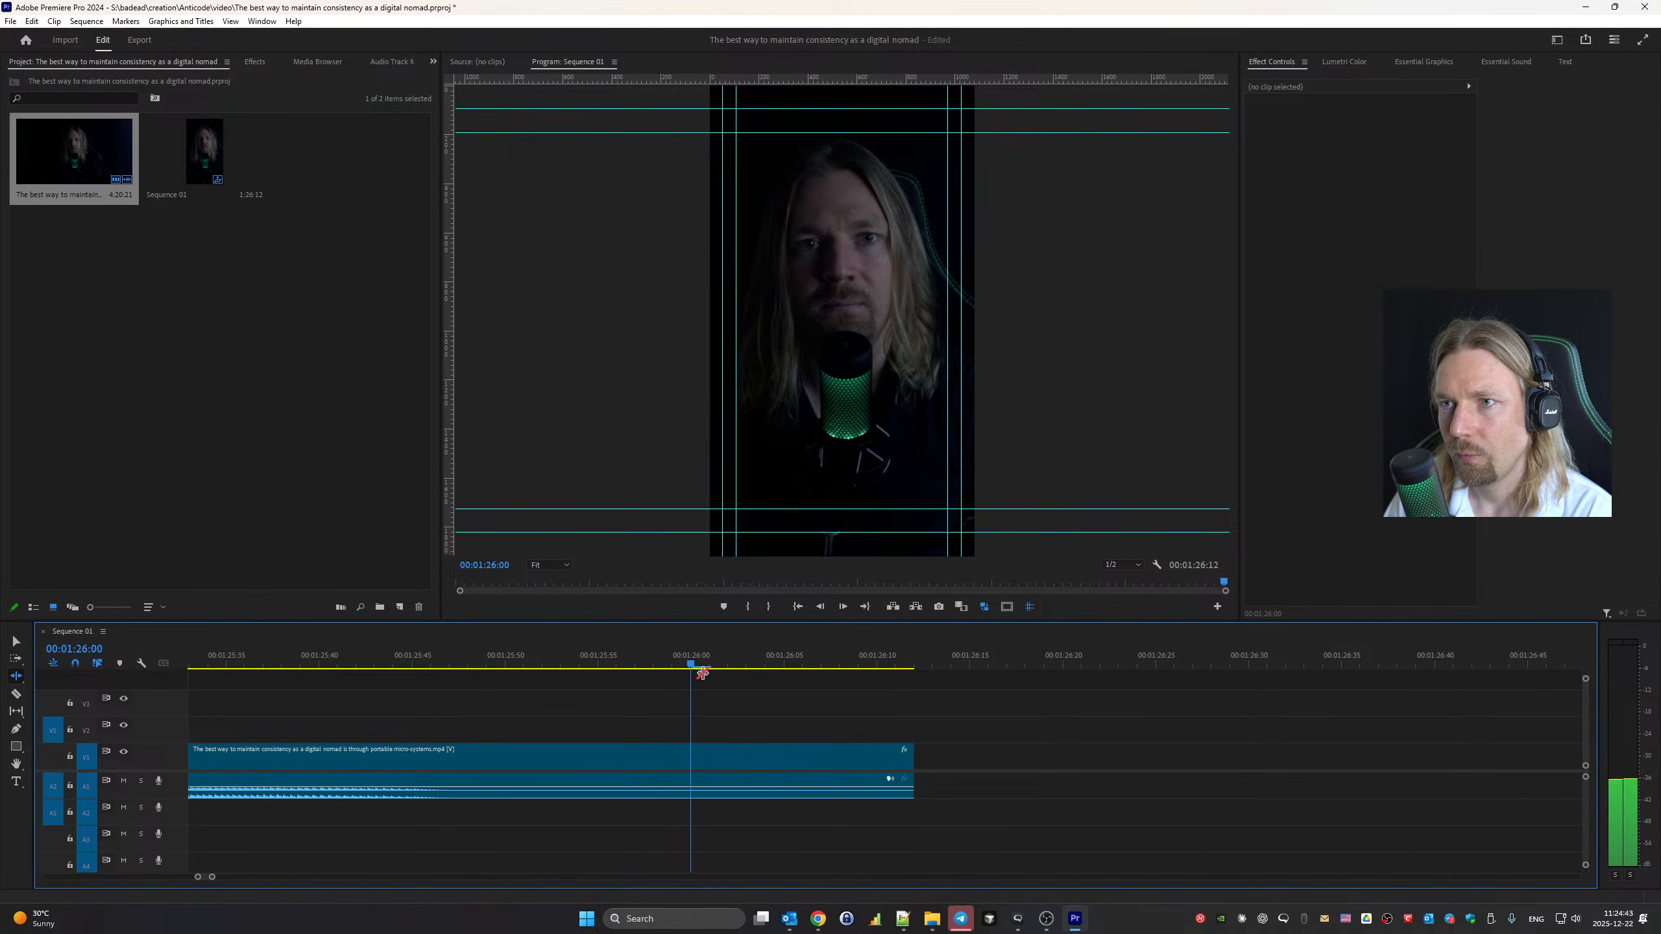
left_click_drag(911, 758, 690, 758)
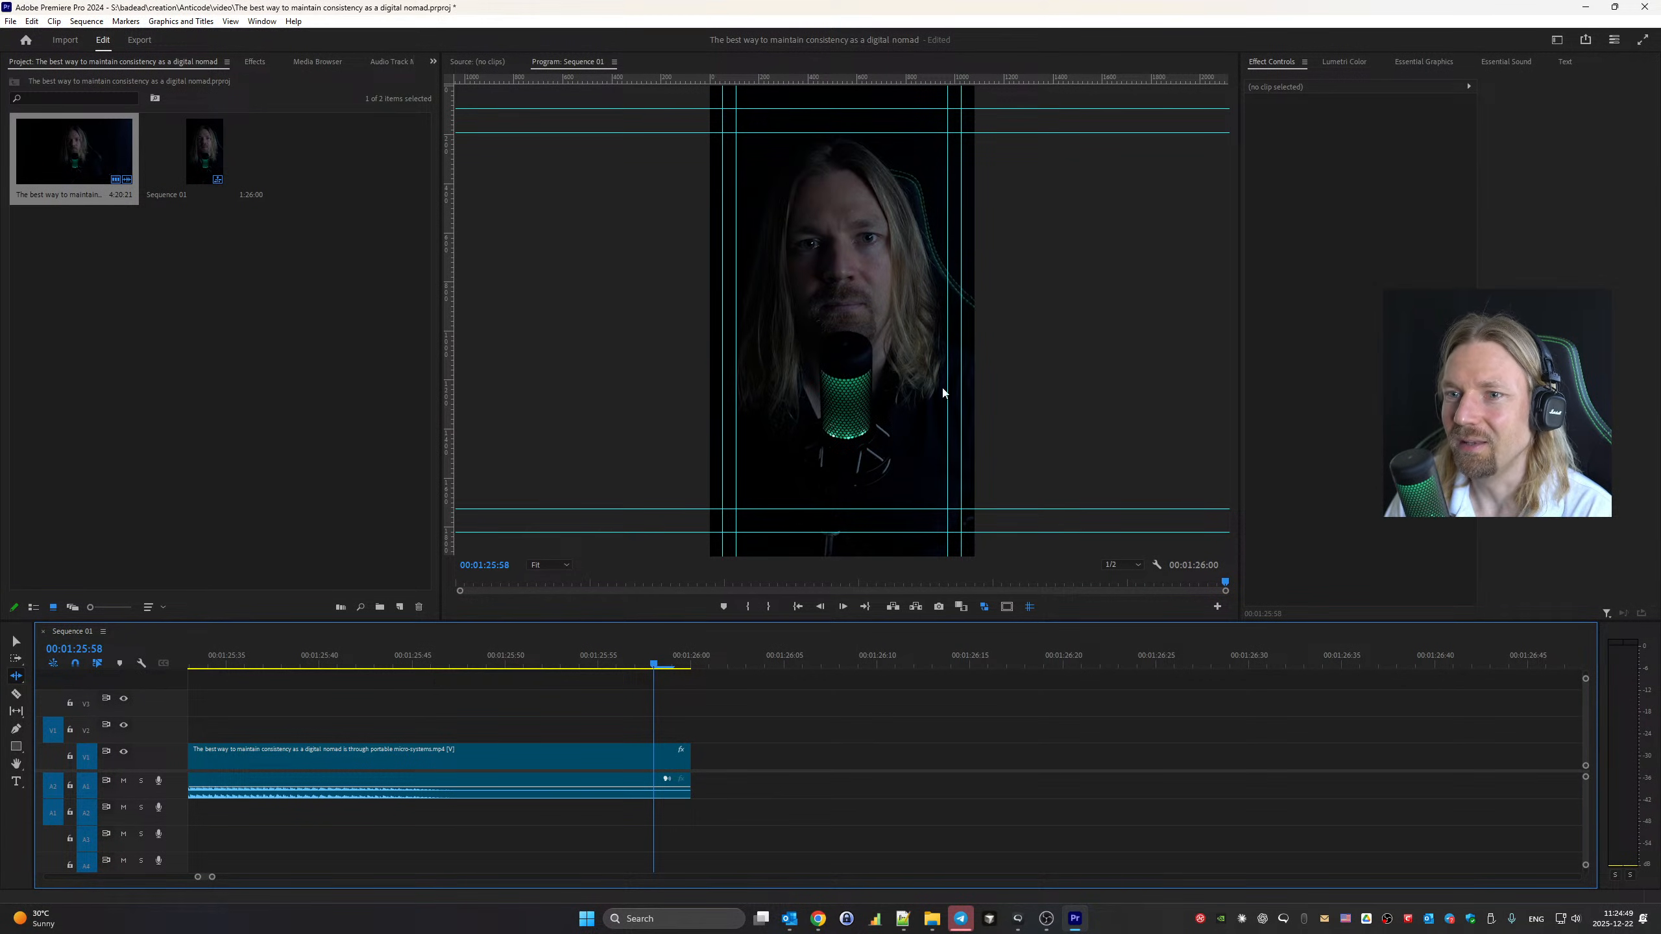
Return to the sequence start, fit all clips in the timeline and generate a transcript of the sequence
key("Home")
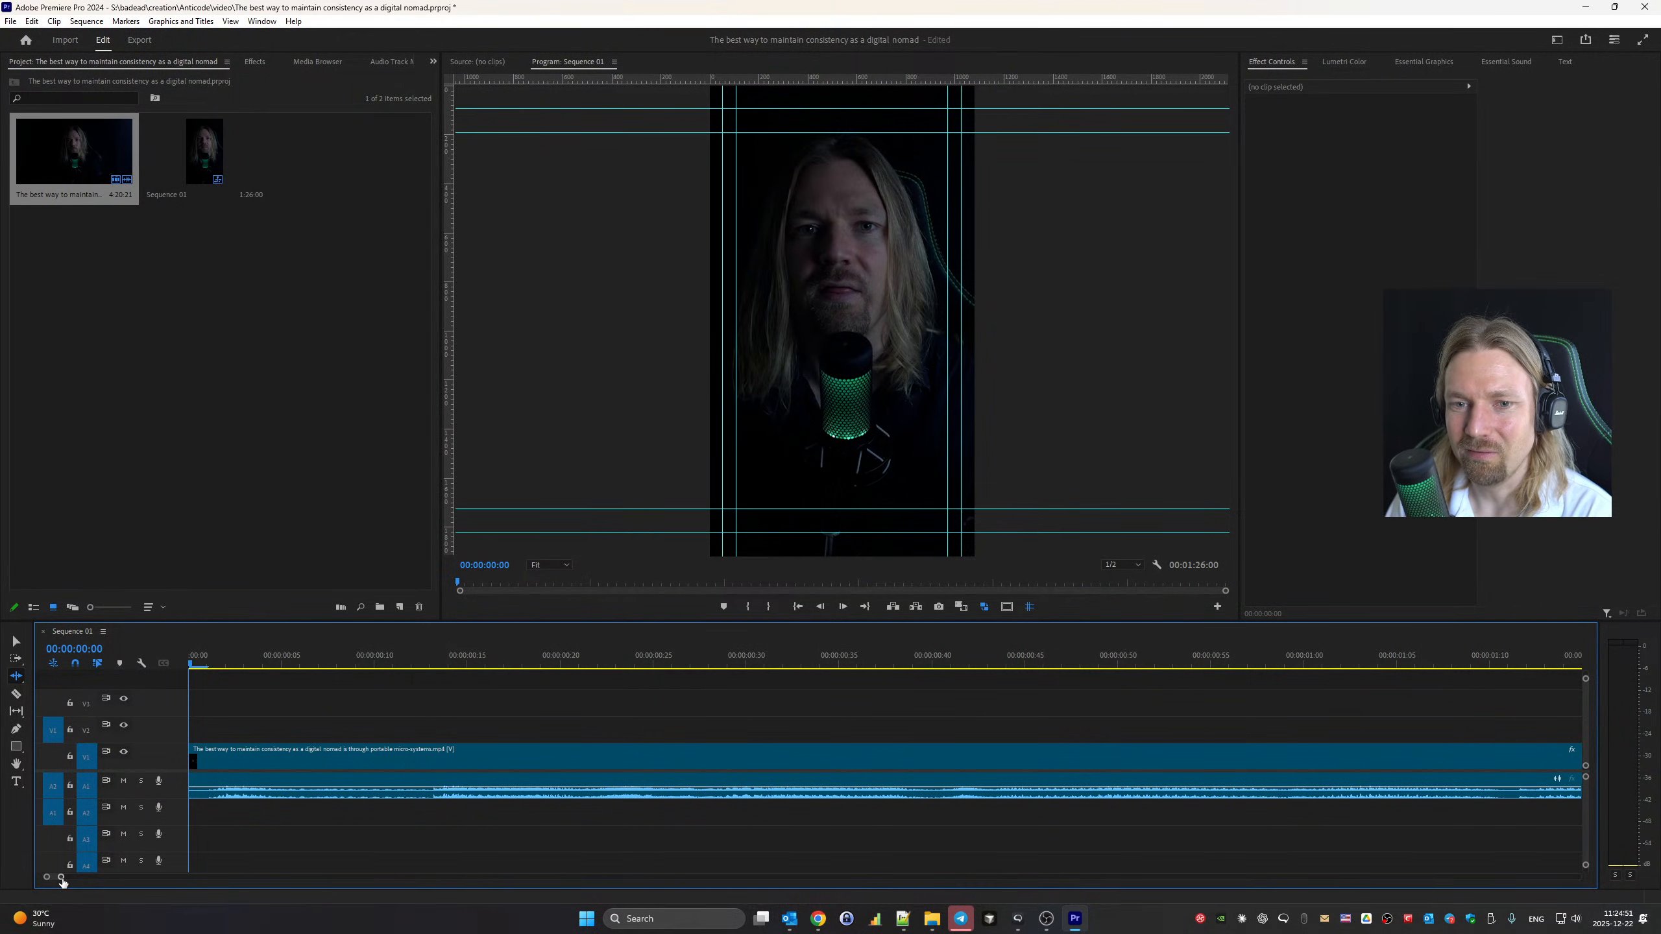
left_click_drag(61, 877, 391, 932)
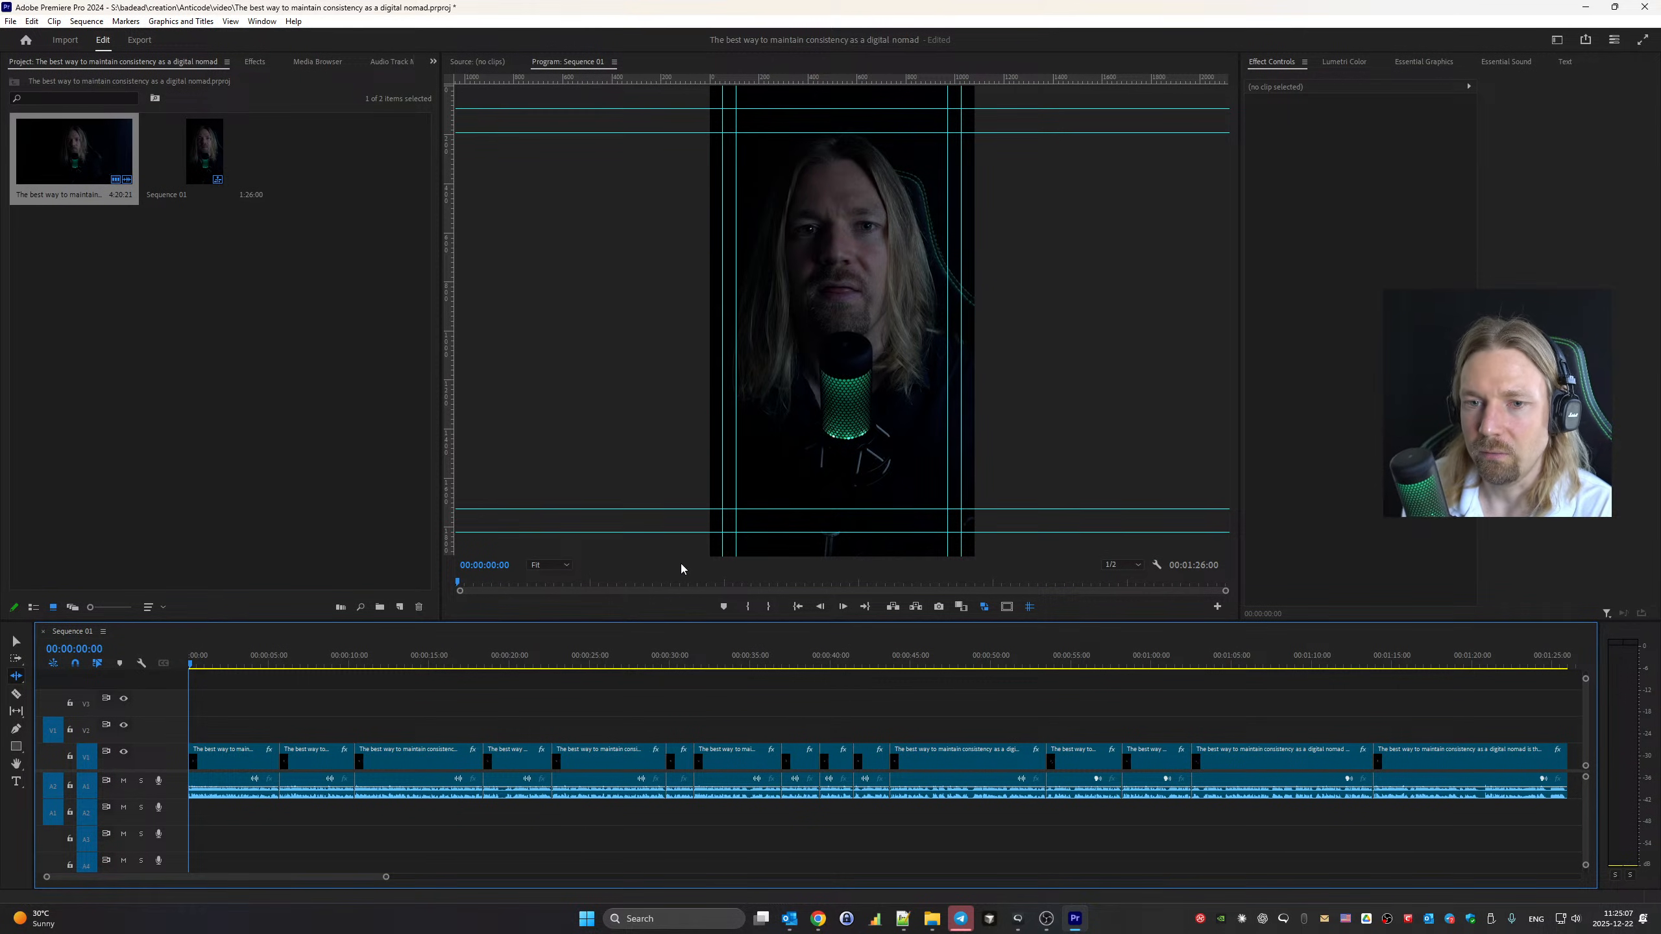
left_click(1565, 62)
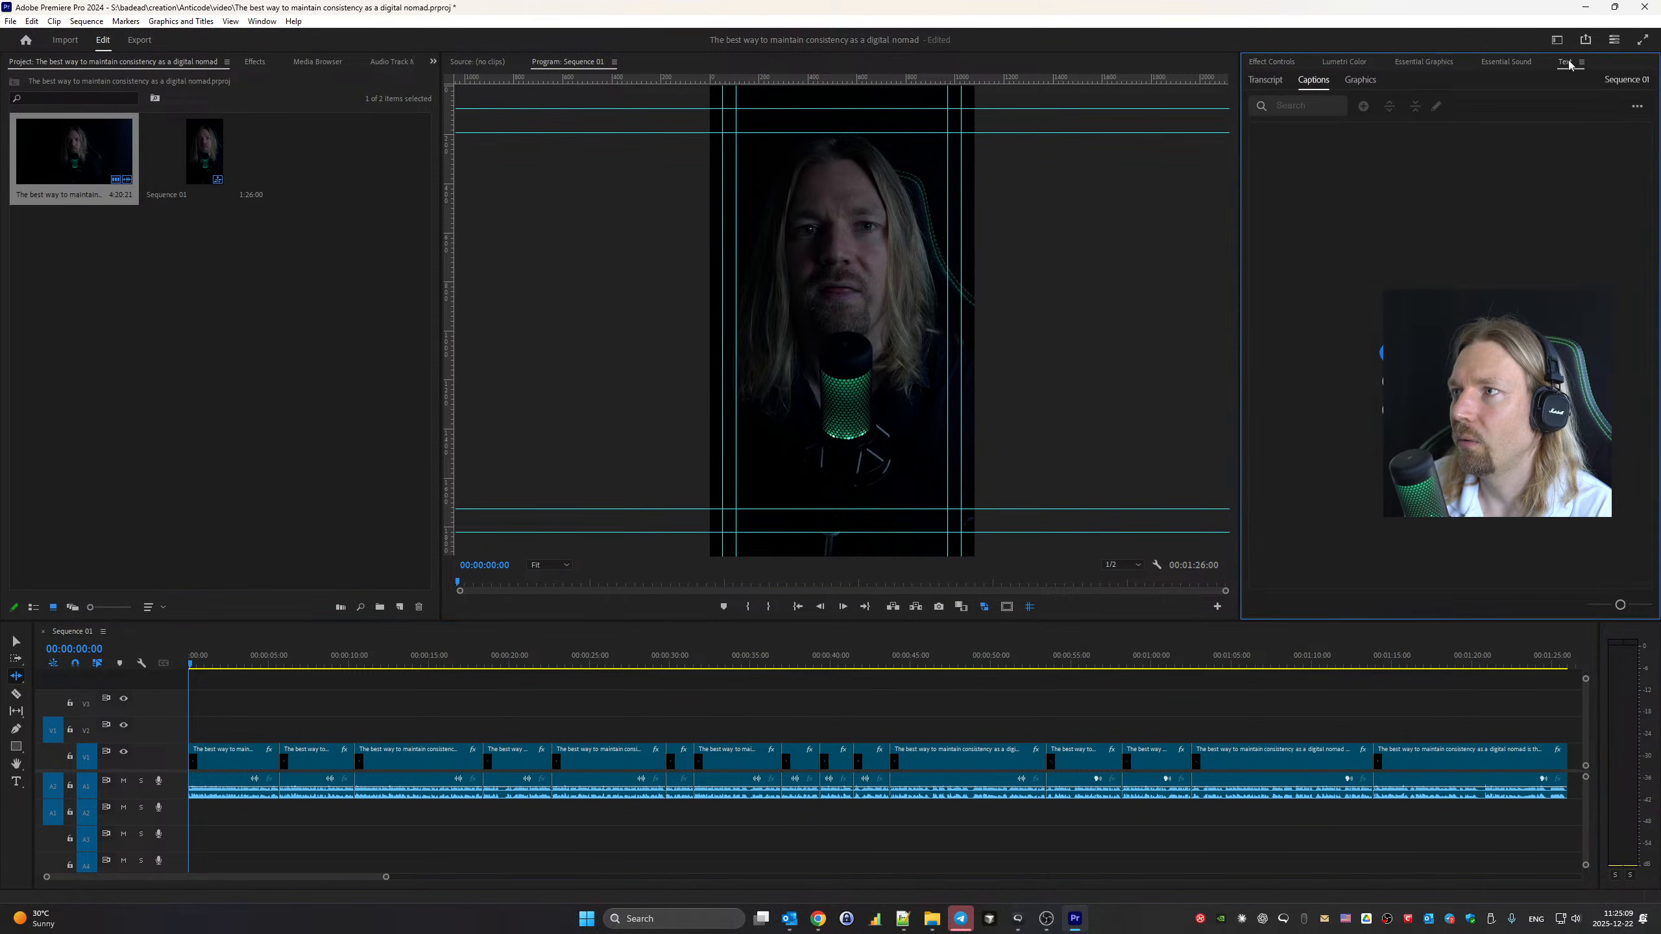
left_click(1264, 82)
left_click(1620, 148)
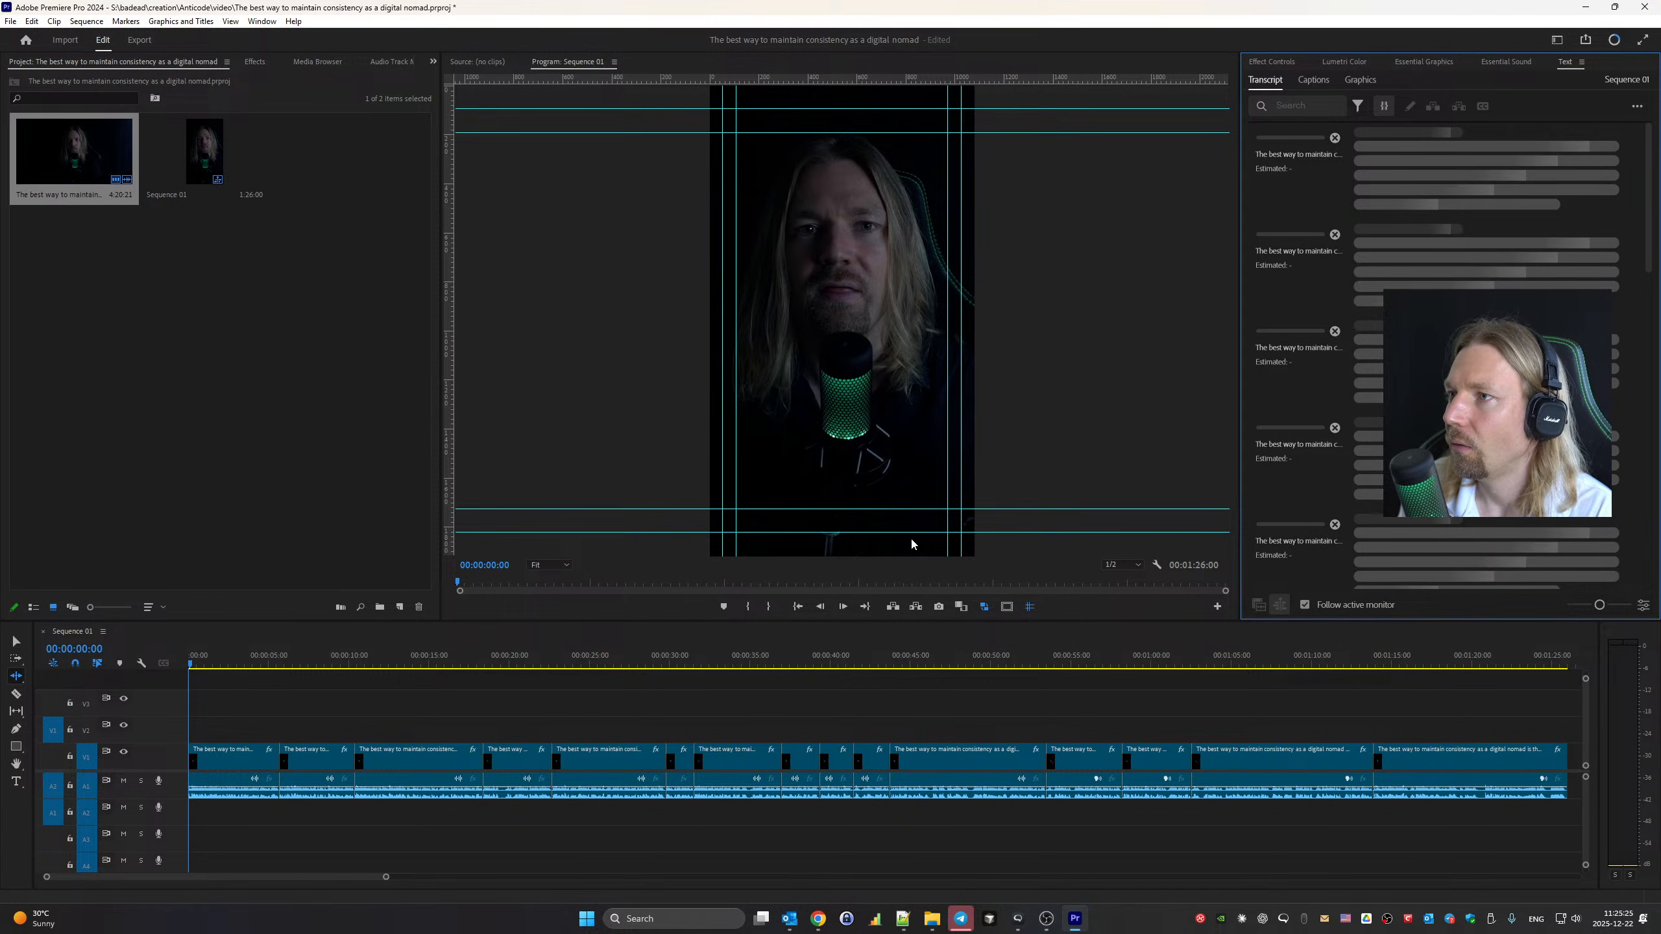
Ripple extend the start of the first clip by one frame to recover the opening word
left_click_drag(386, 877, 222, 879)
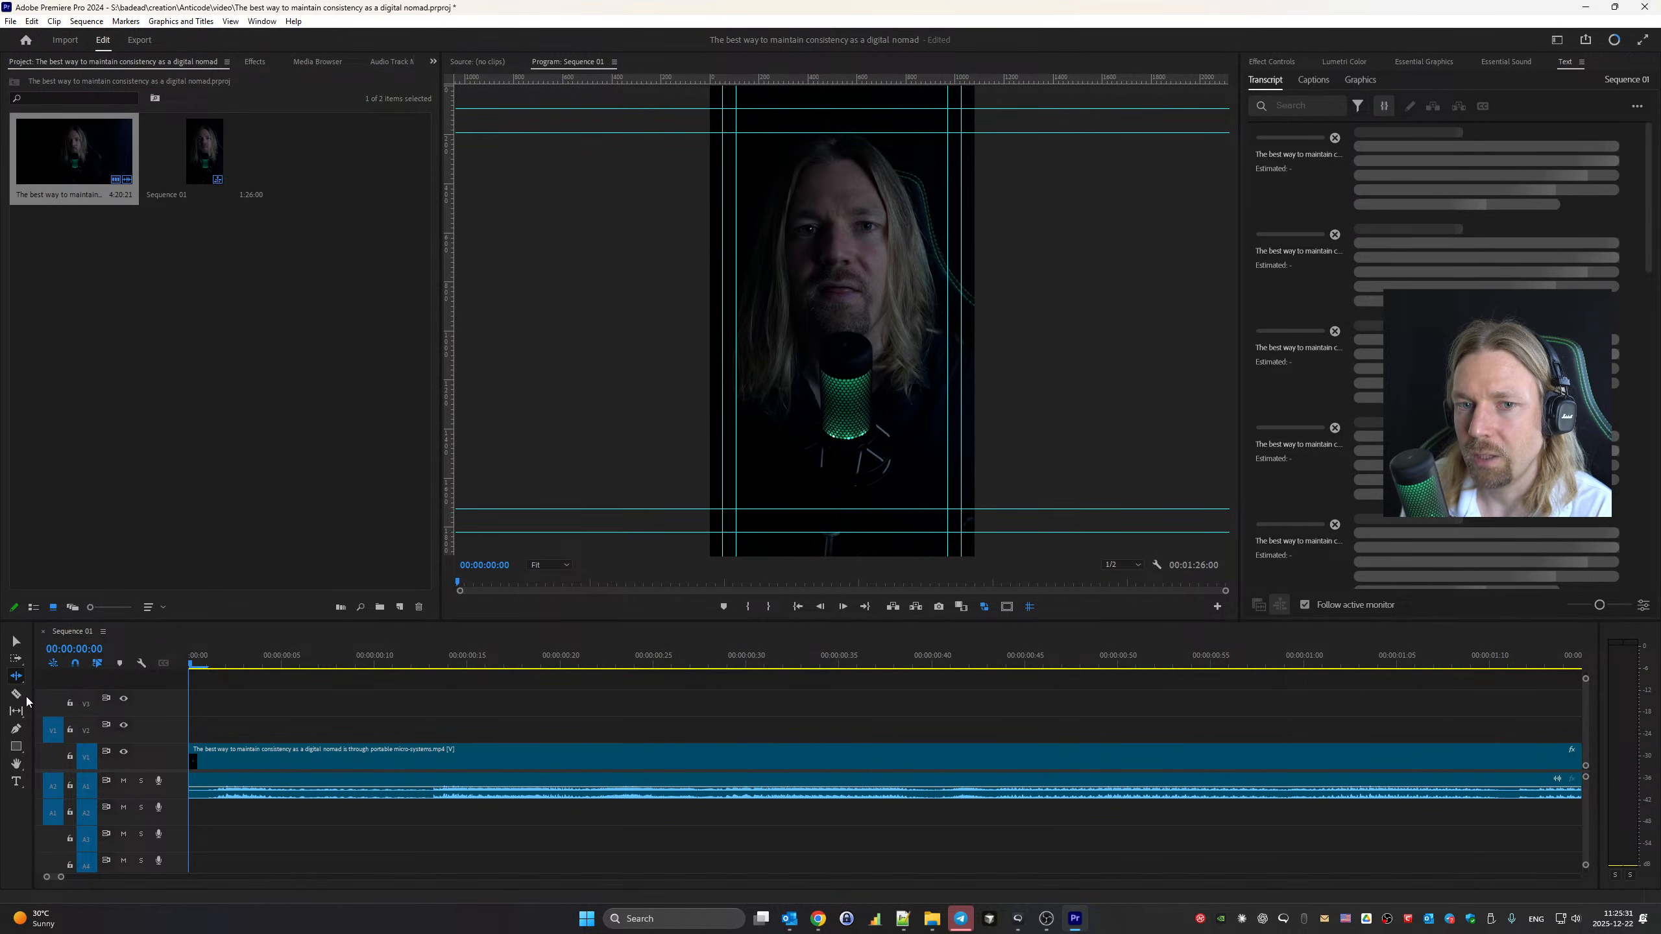
left_click(127, 698)
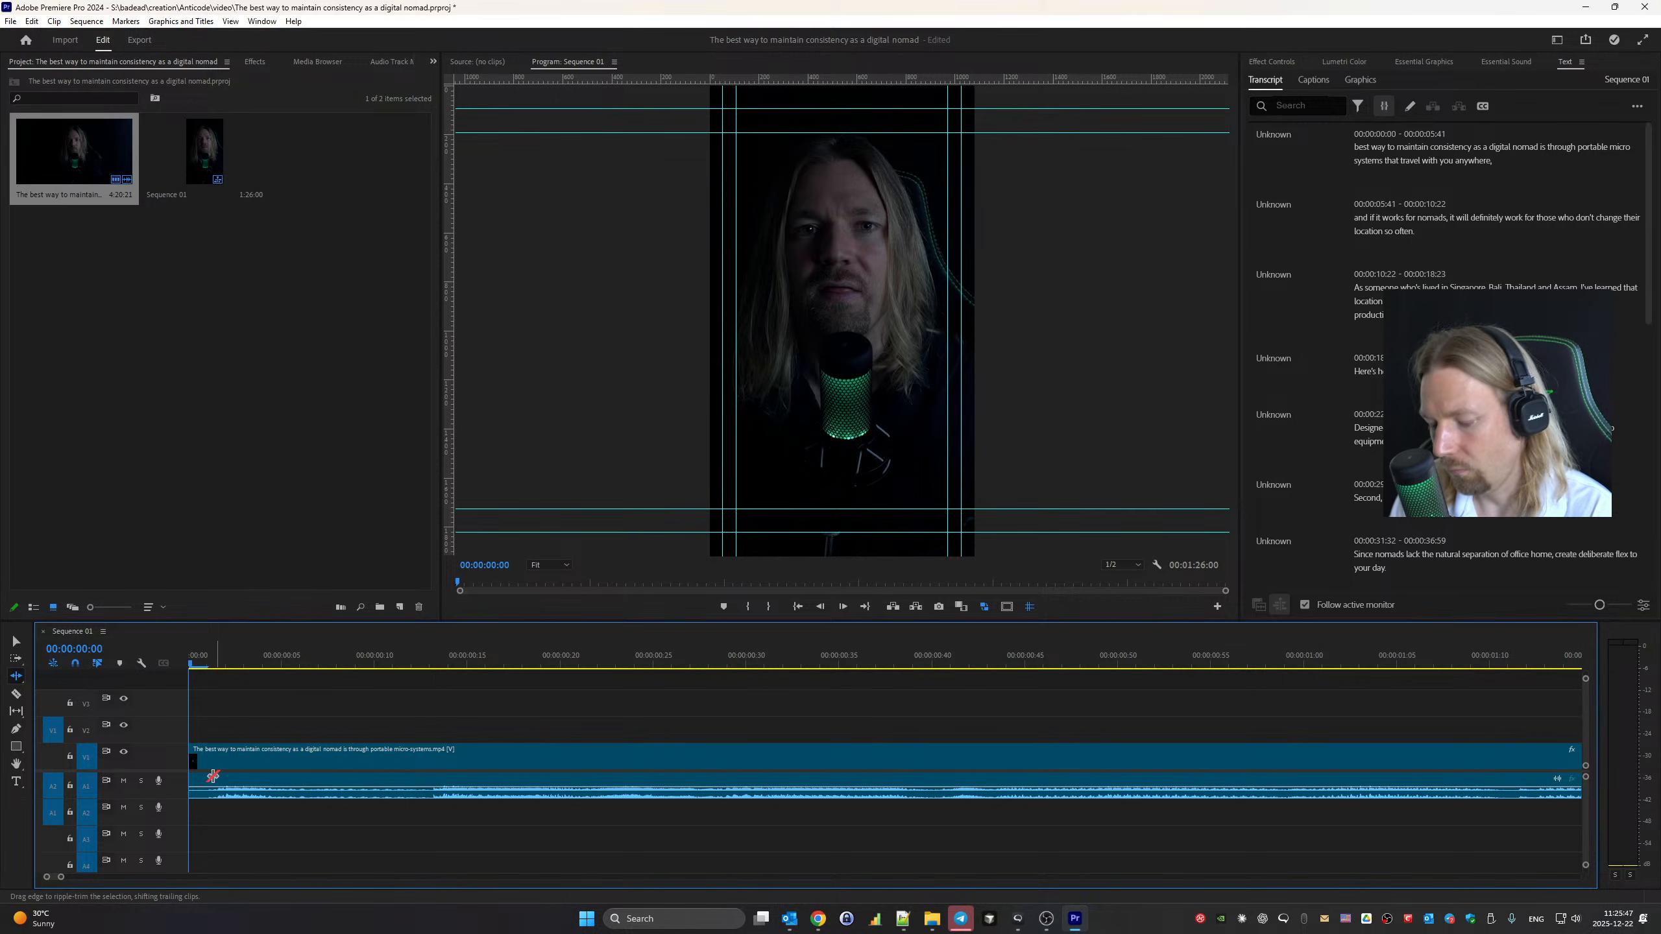
left_click_drag(196, 759, 183, 761)
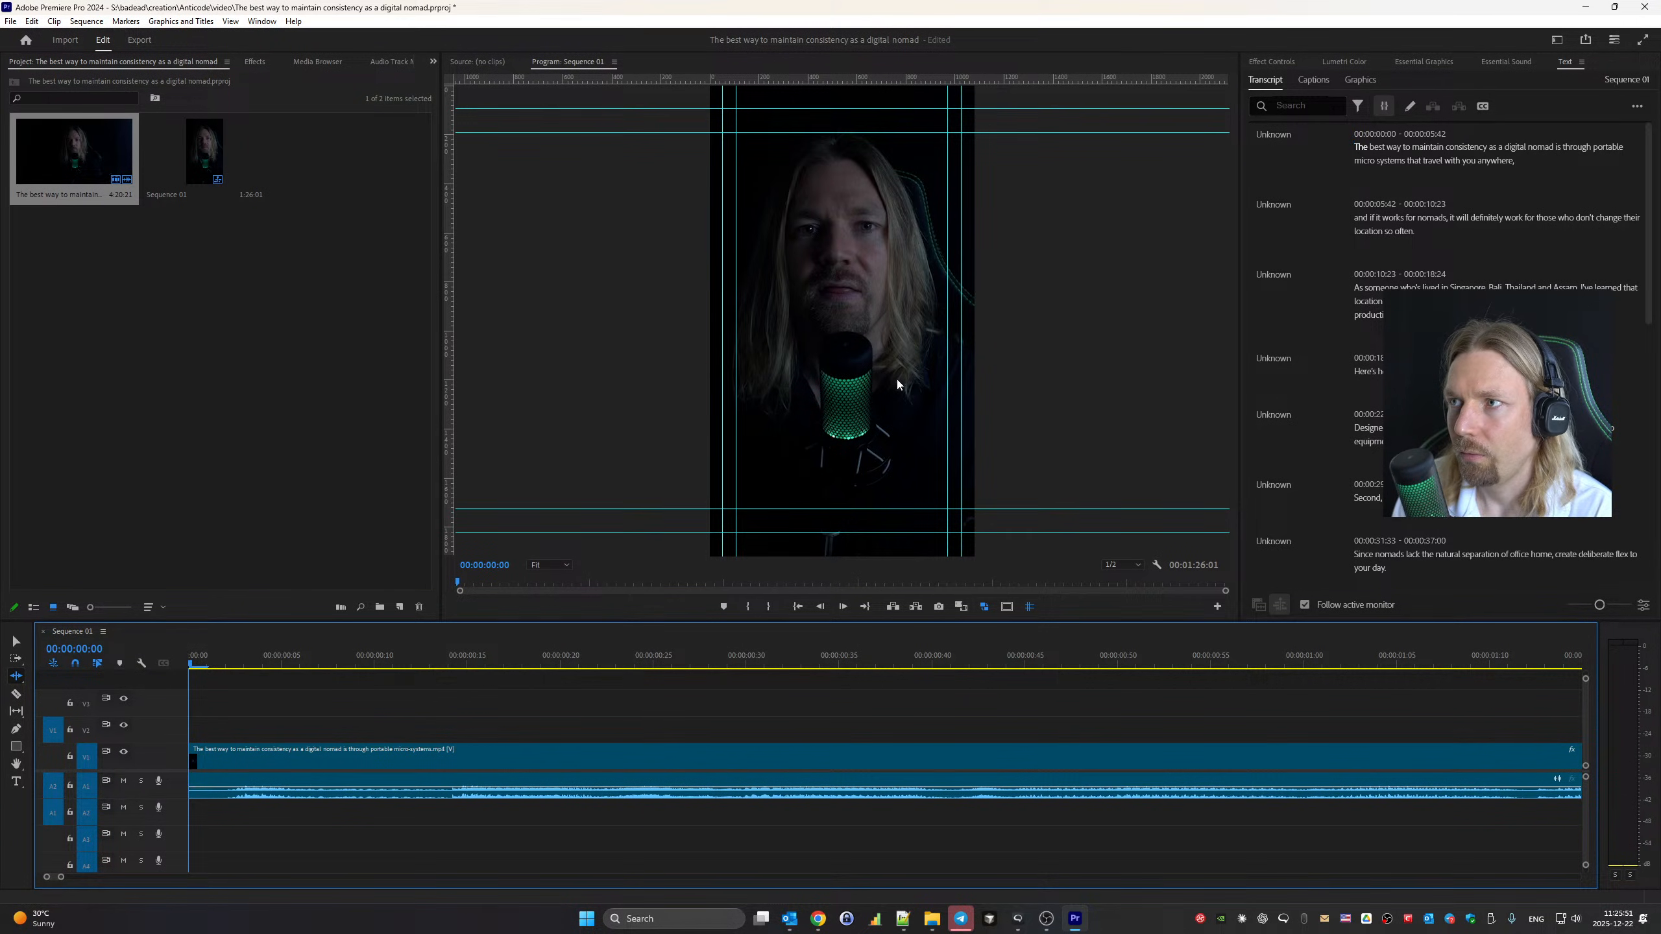
Play the opening and correct "micro systems" to "micro-systems" in the first transcript segment
key("space")
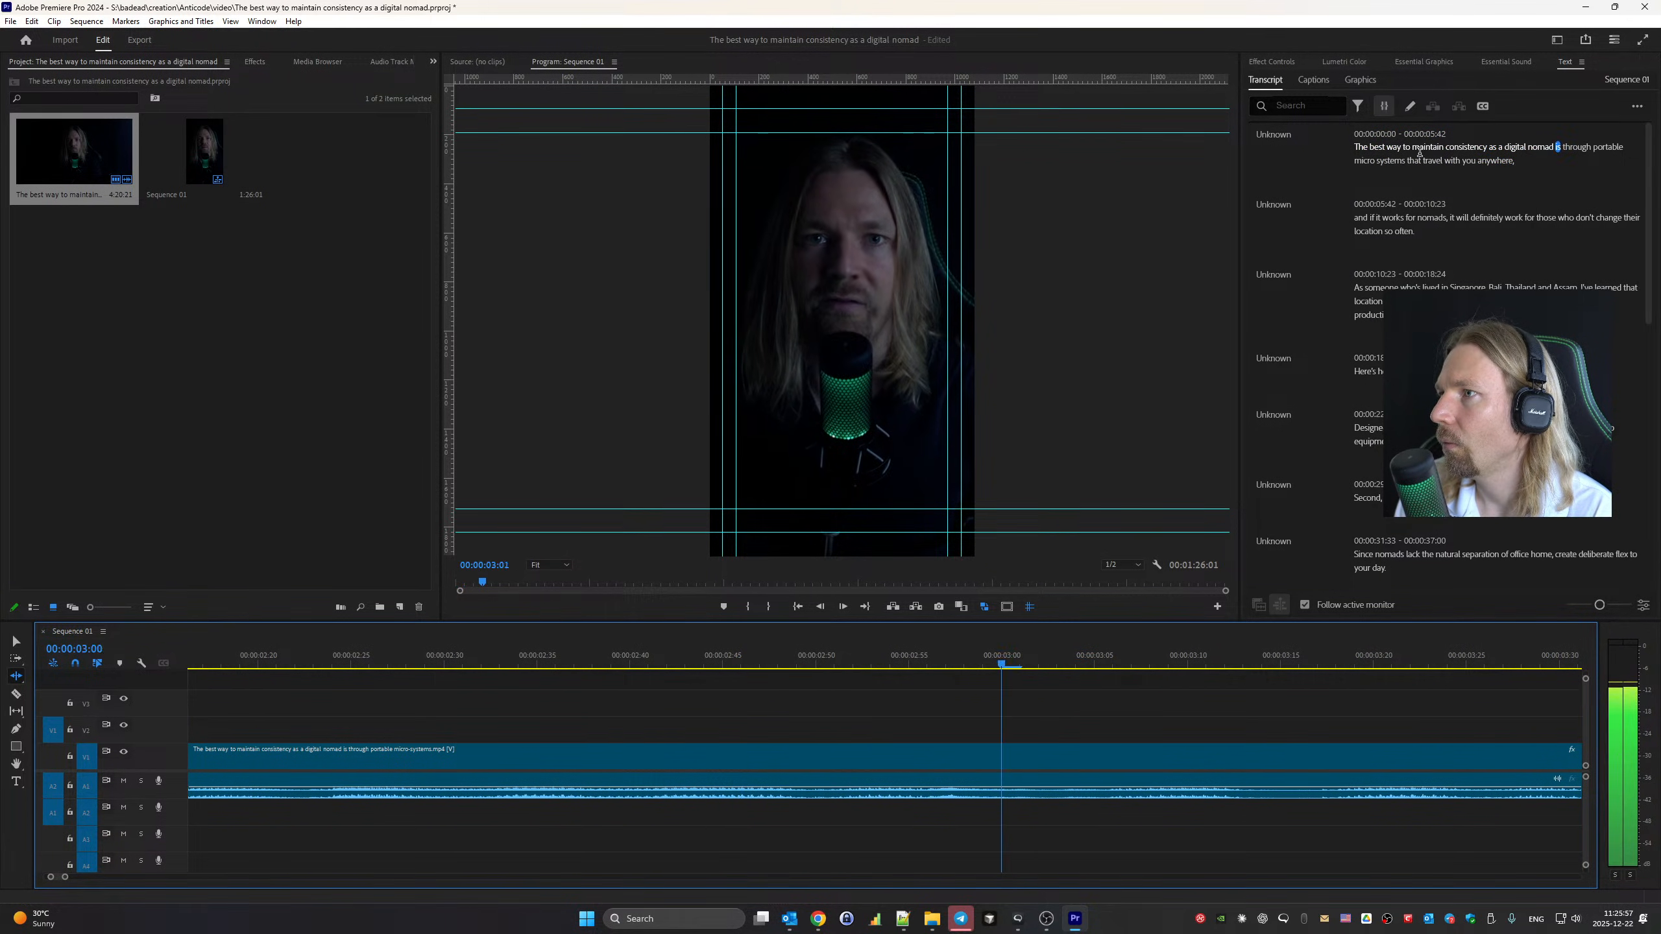
key("space")
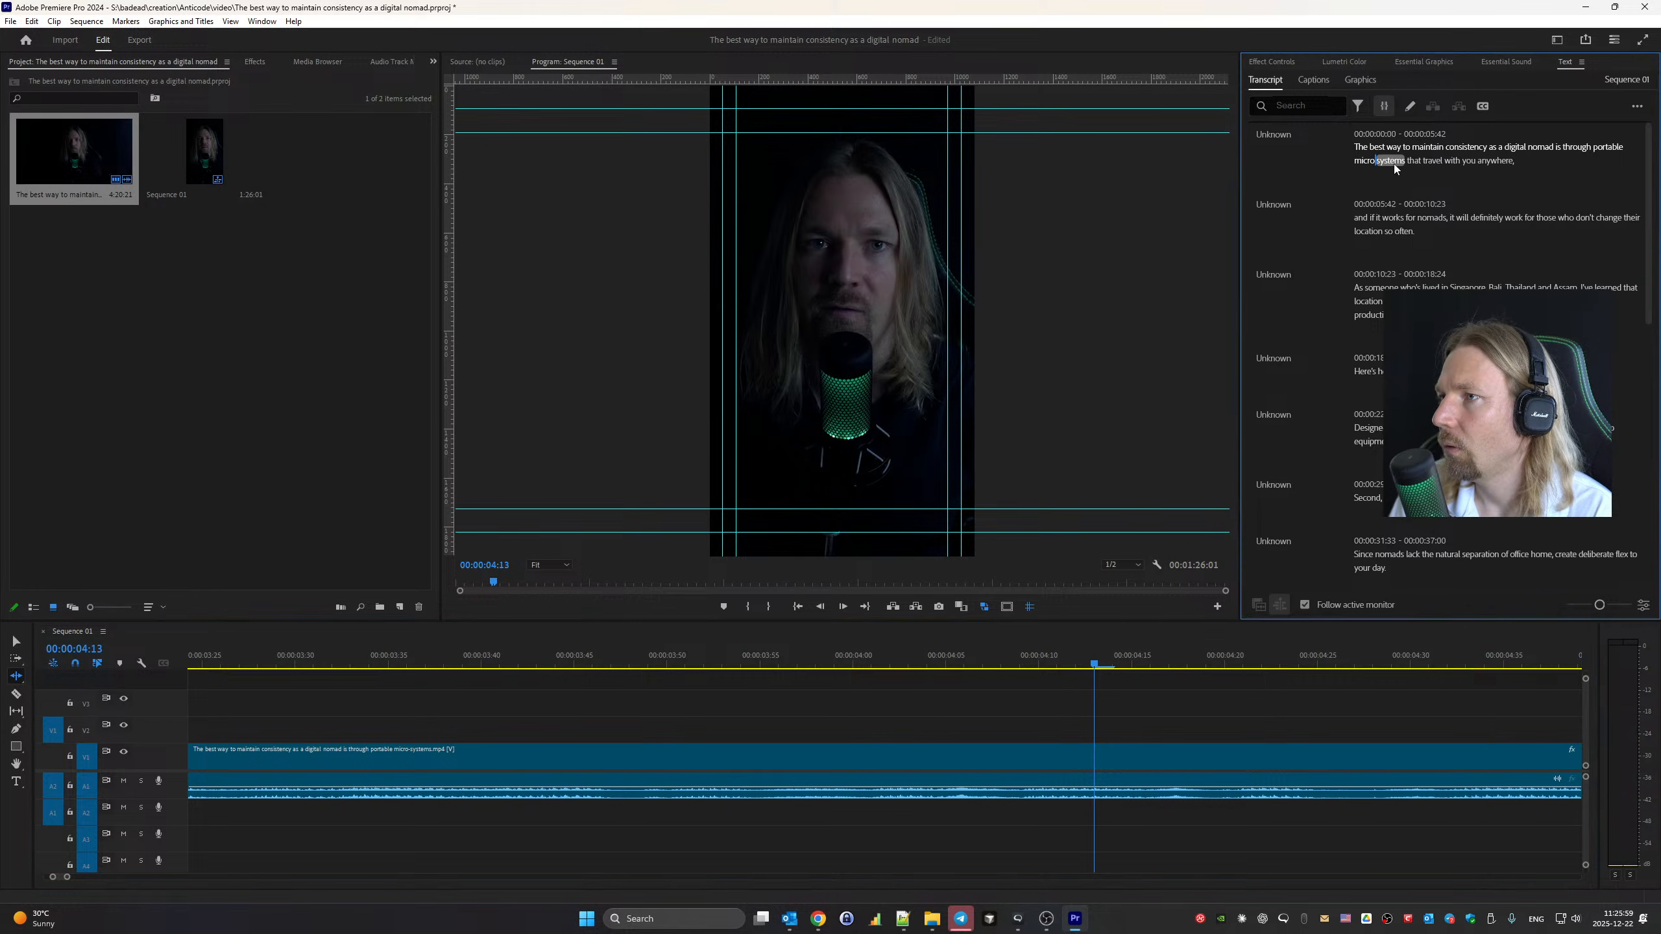
double_click(1386, 161)
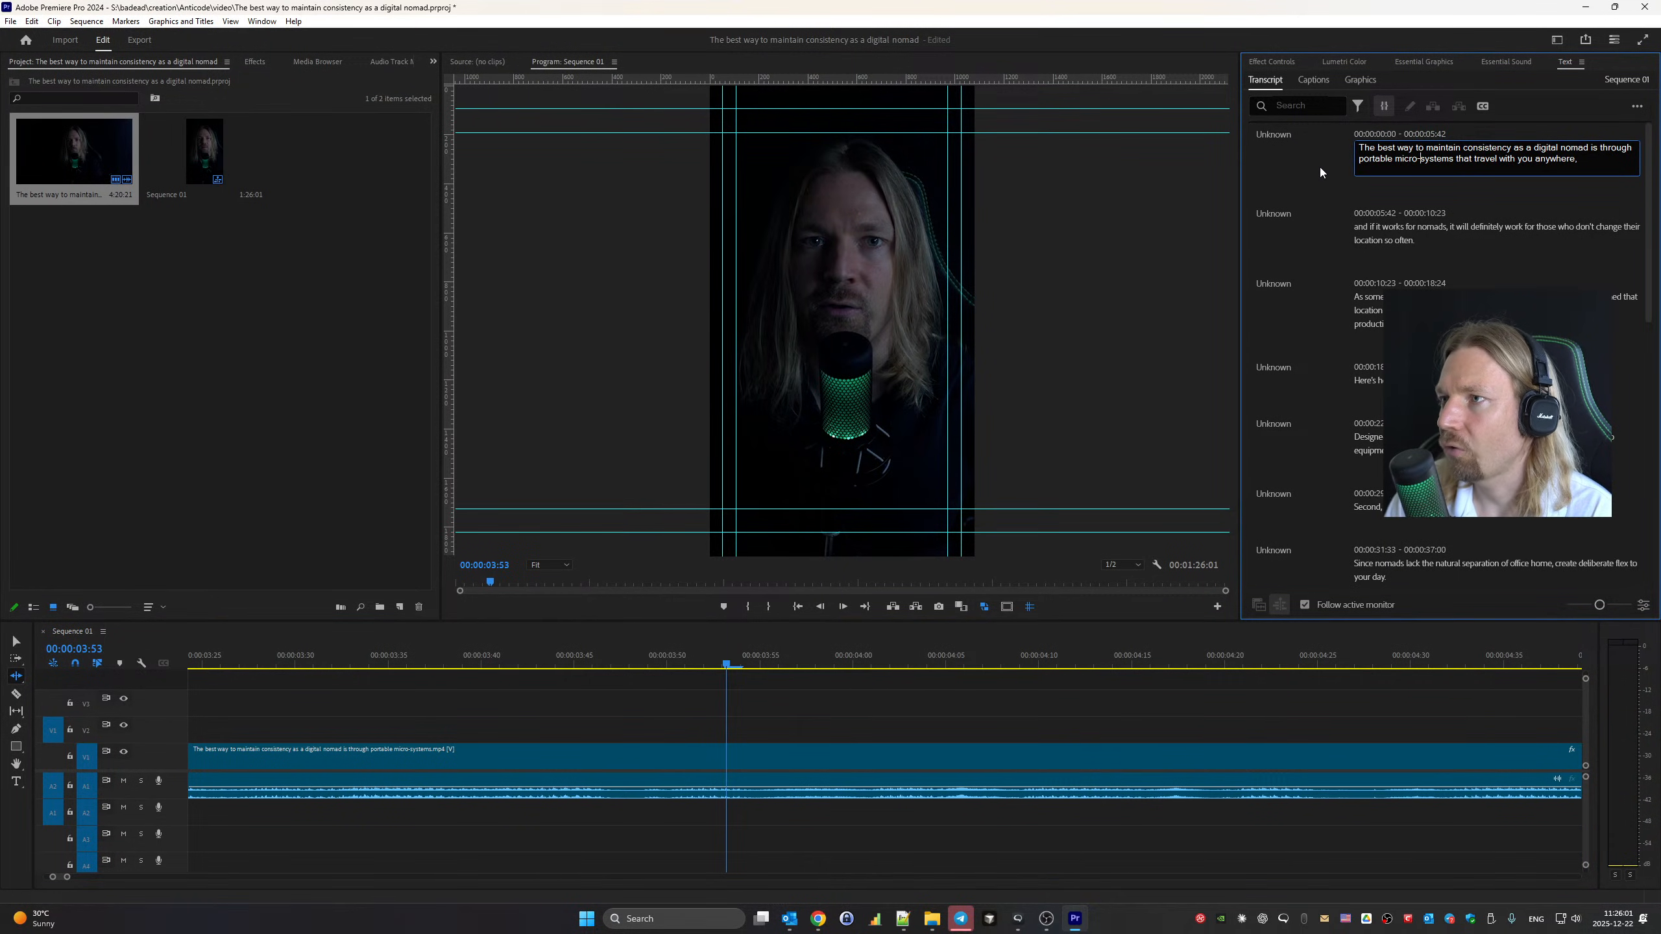
key("Escape")
Play on from the first transcript segment and correct the place name after "Thailand and" to "Amsterdam" in the third segment
key("space")
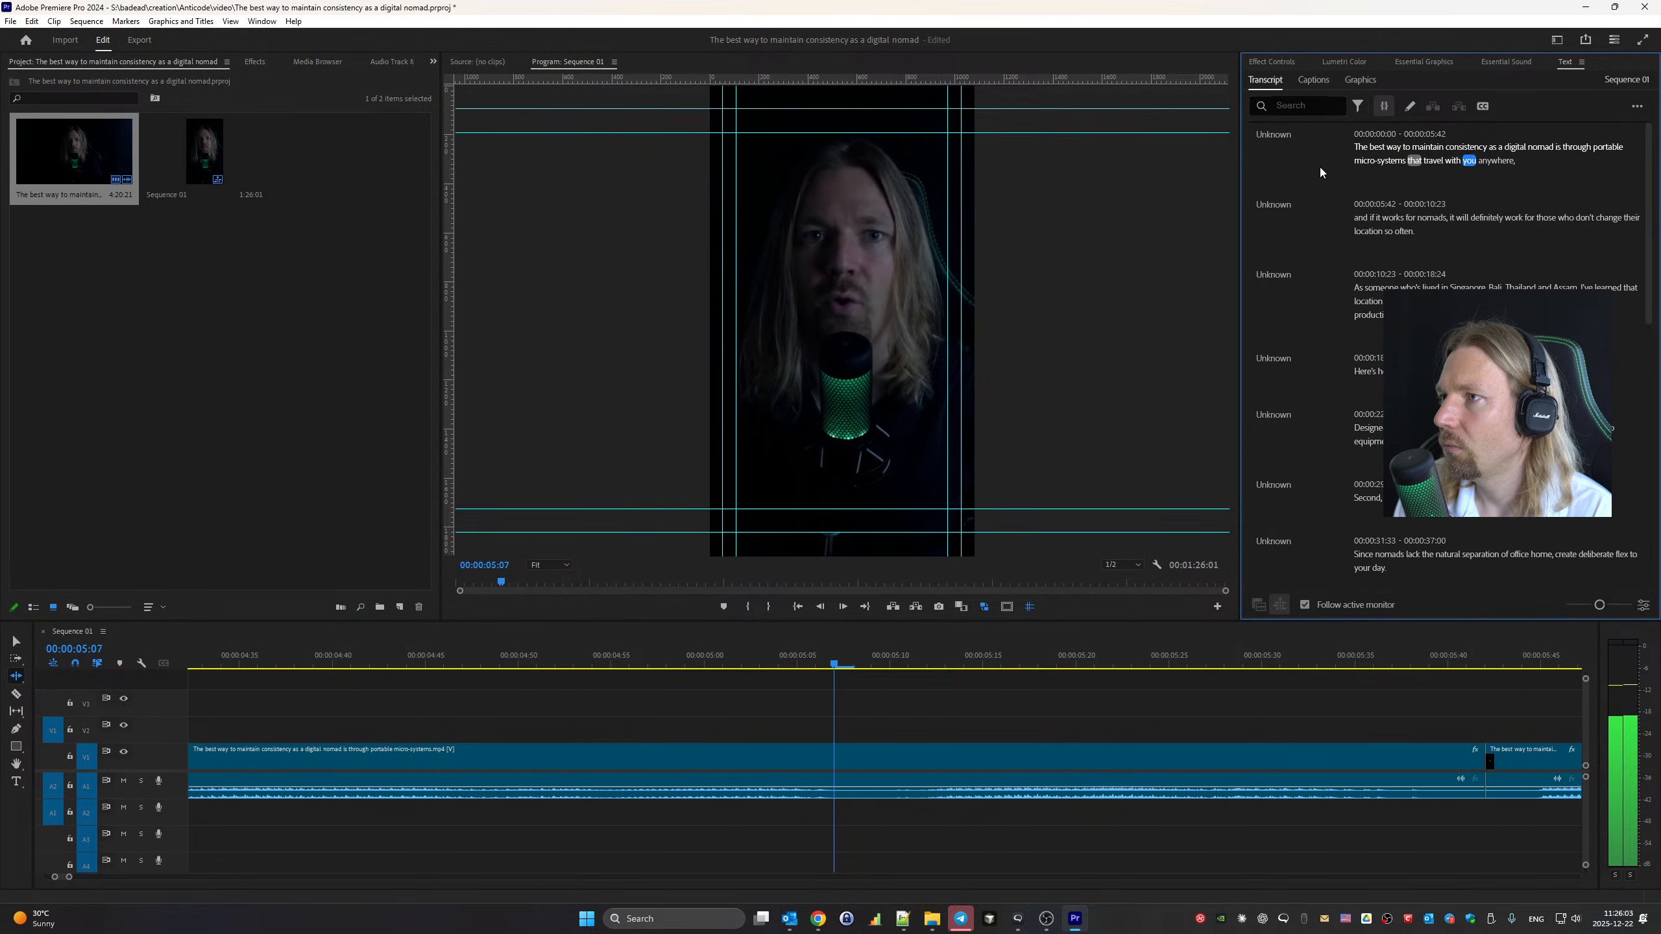
key("space")
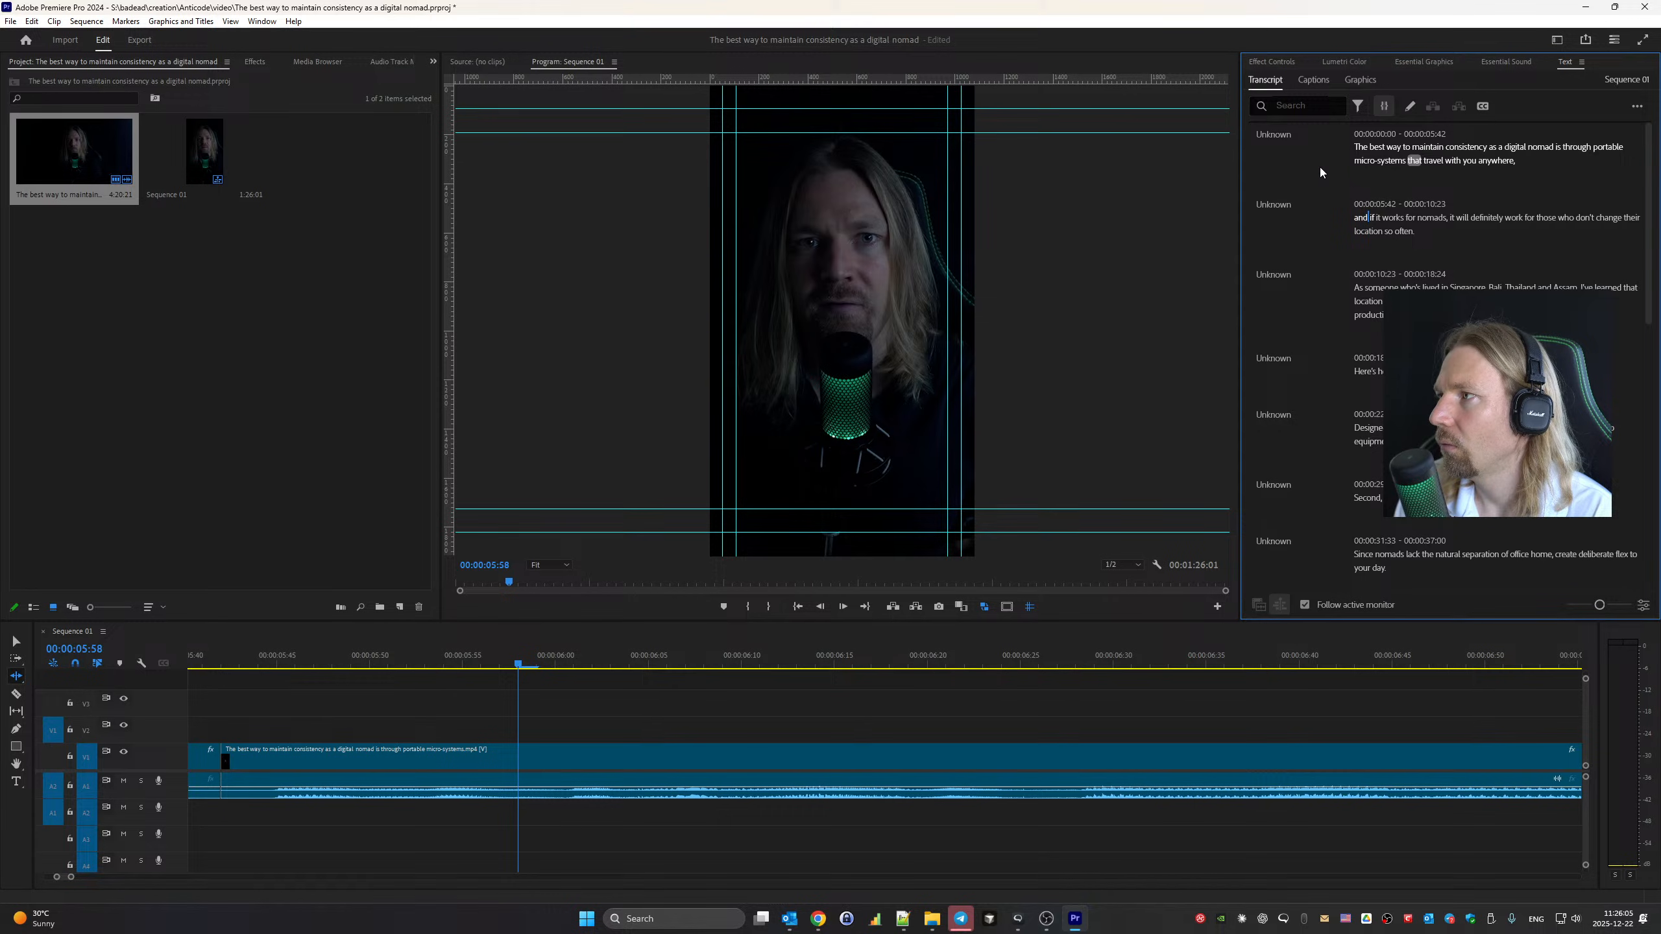
key("space")
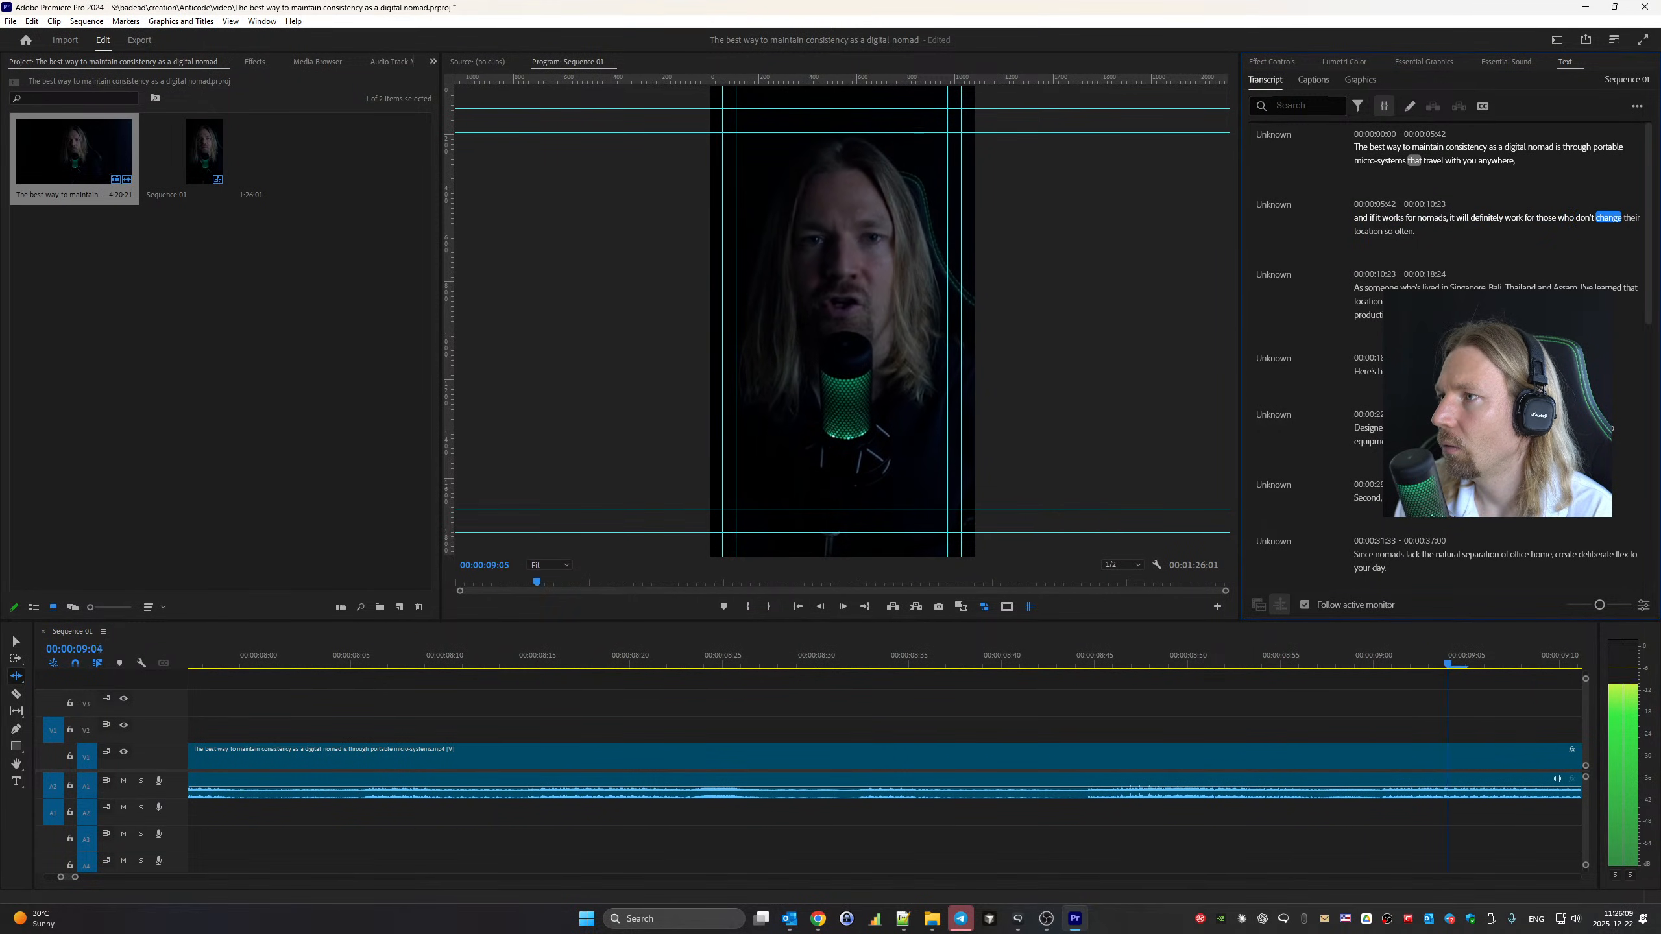
key("space")
key("space")
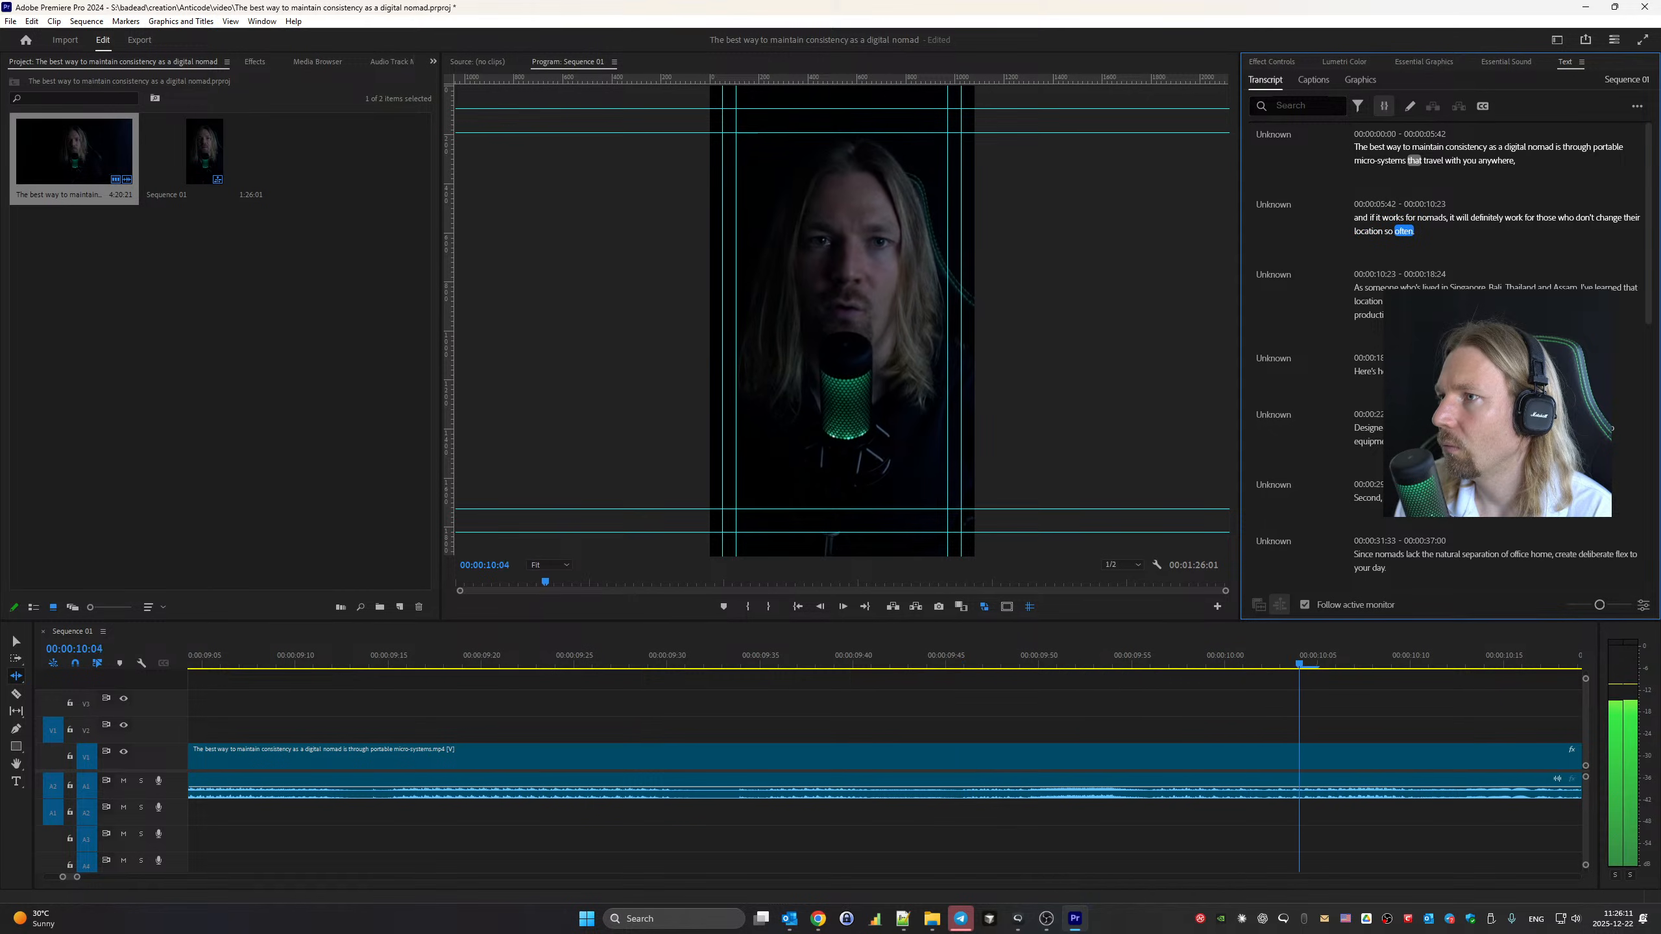
key("ctrl+k")
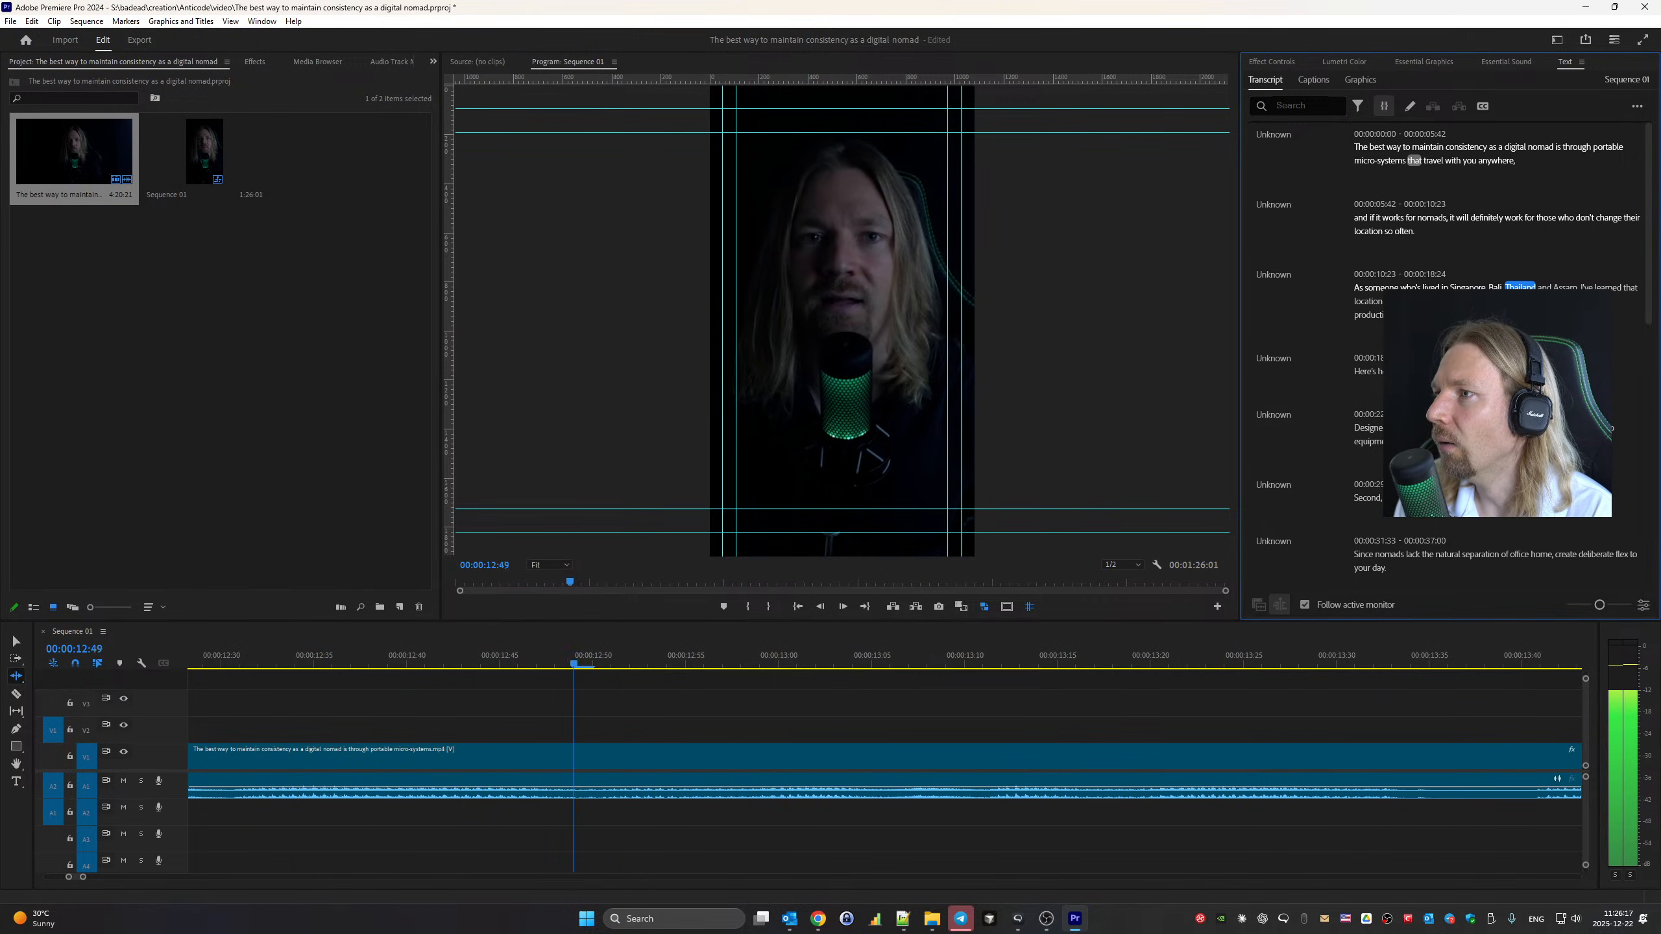
double_click(1550, 285)
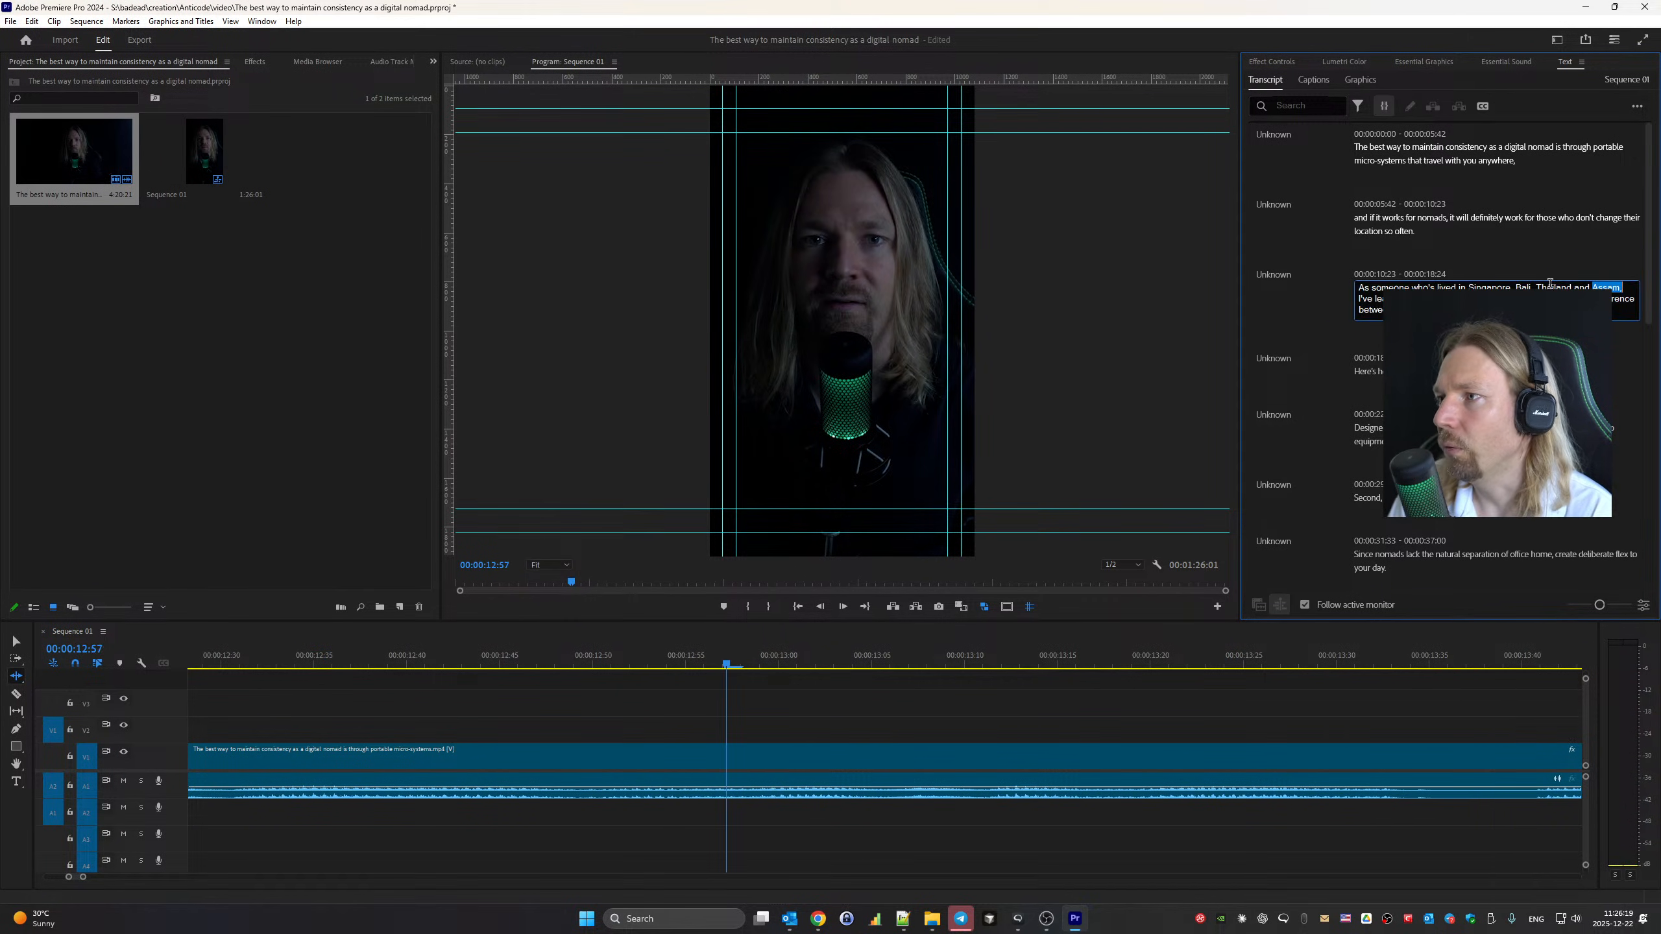
type("Am")
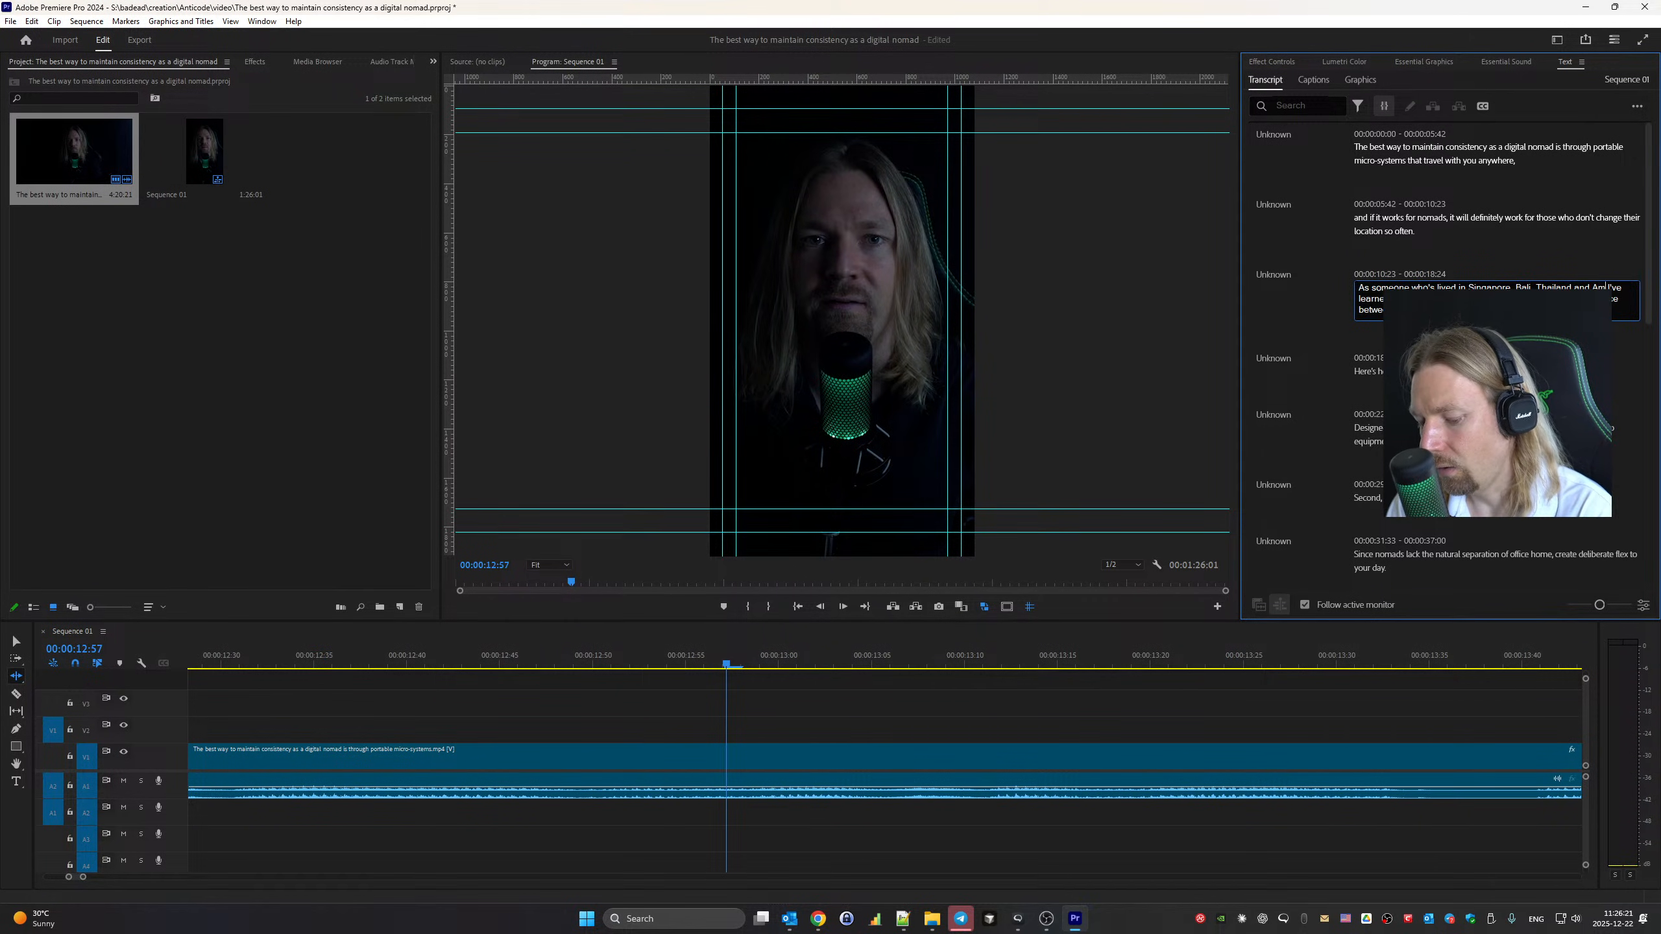
type("ster")
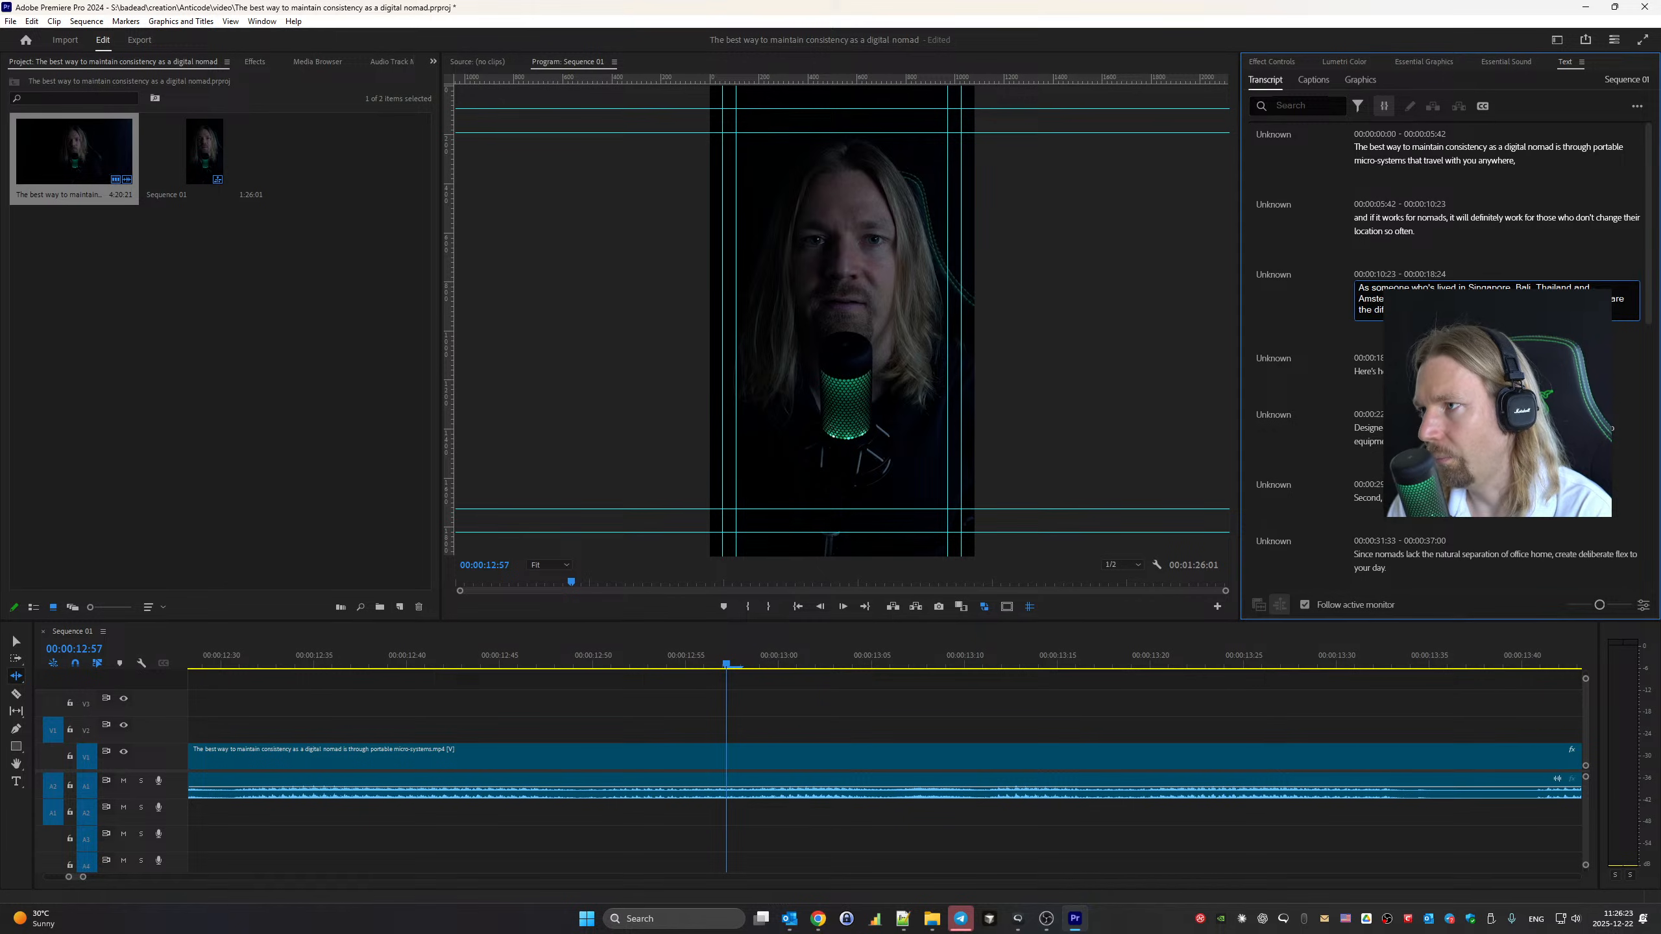
left_click(1266, 291)
Continue playback and hyphenate "location-independent" in the third transcript segment
key("space")
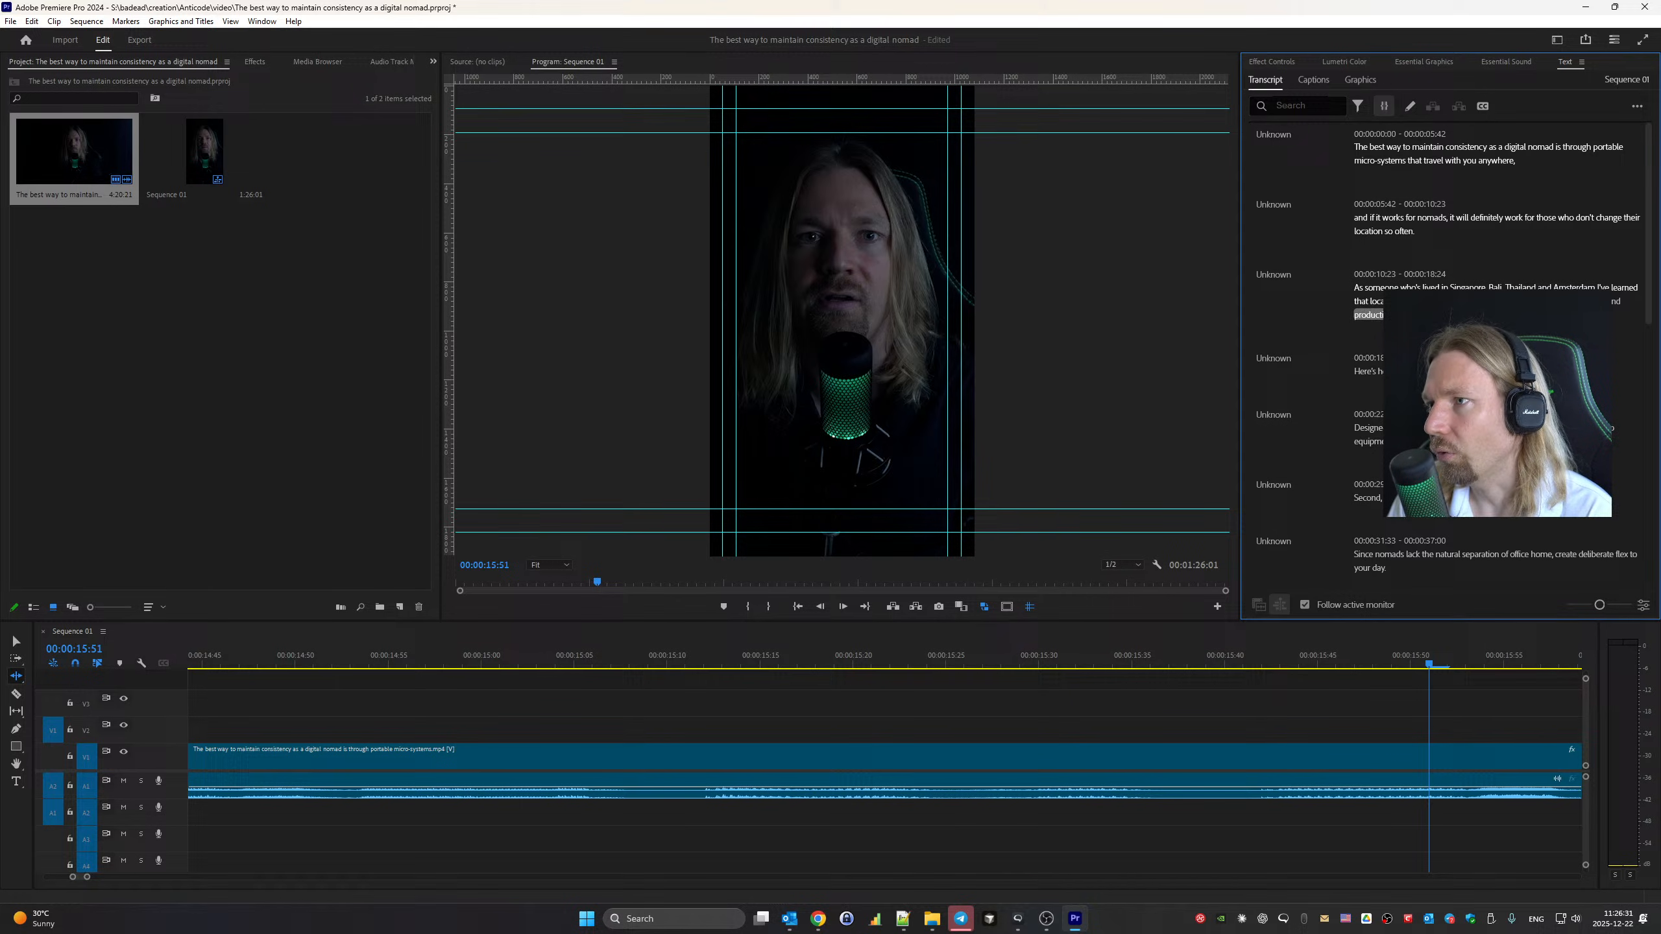
left_click(1377, 302)
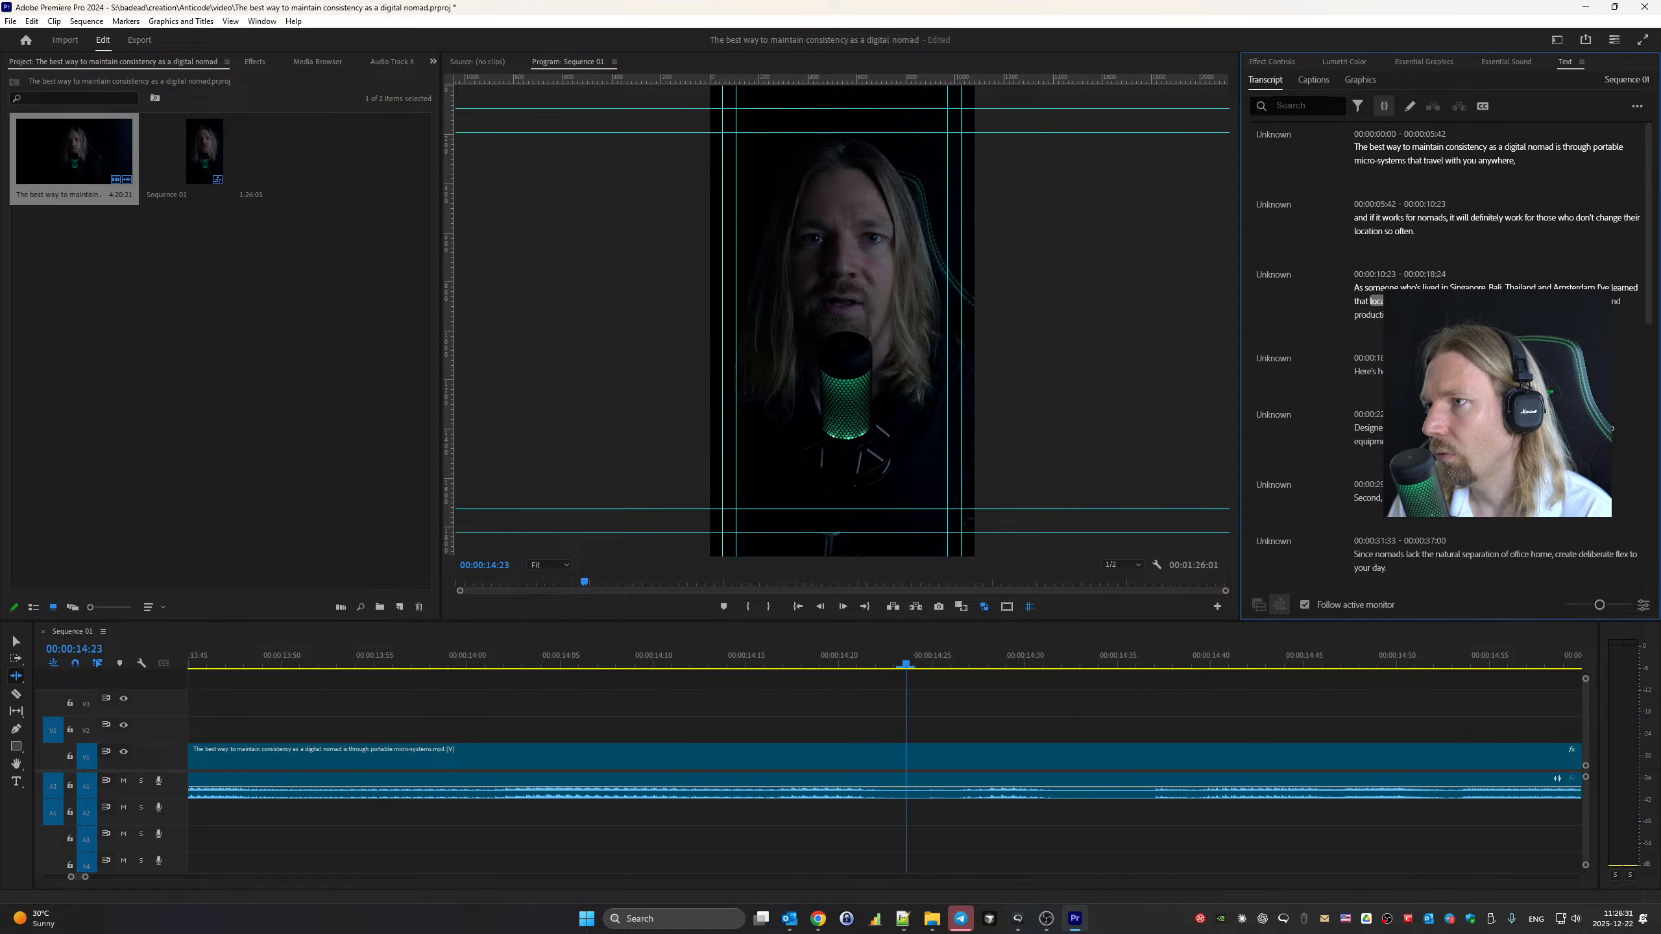
double_click(1386, 301)
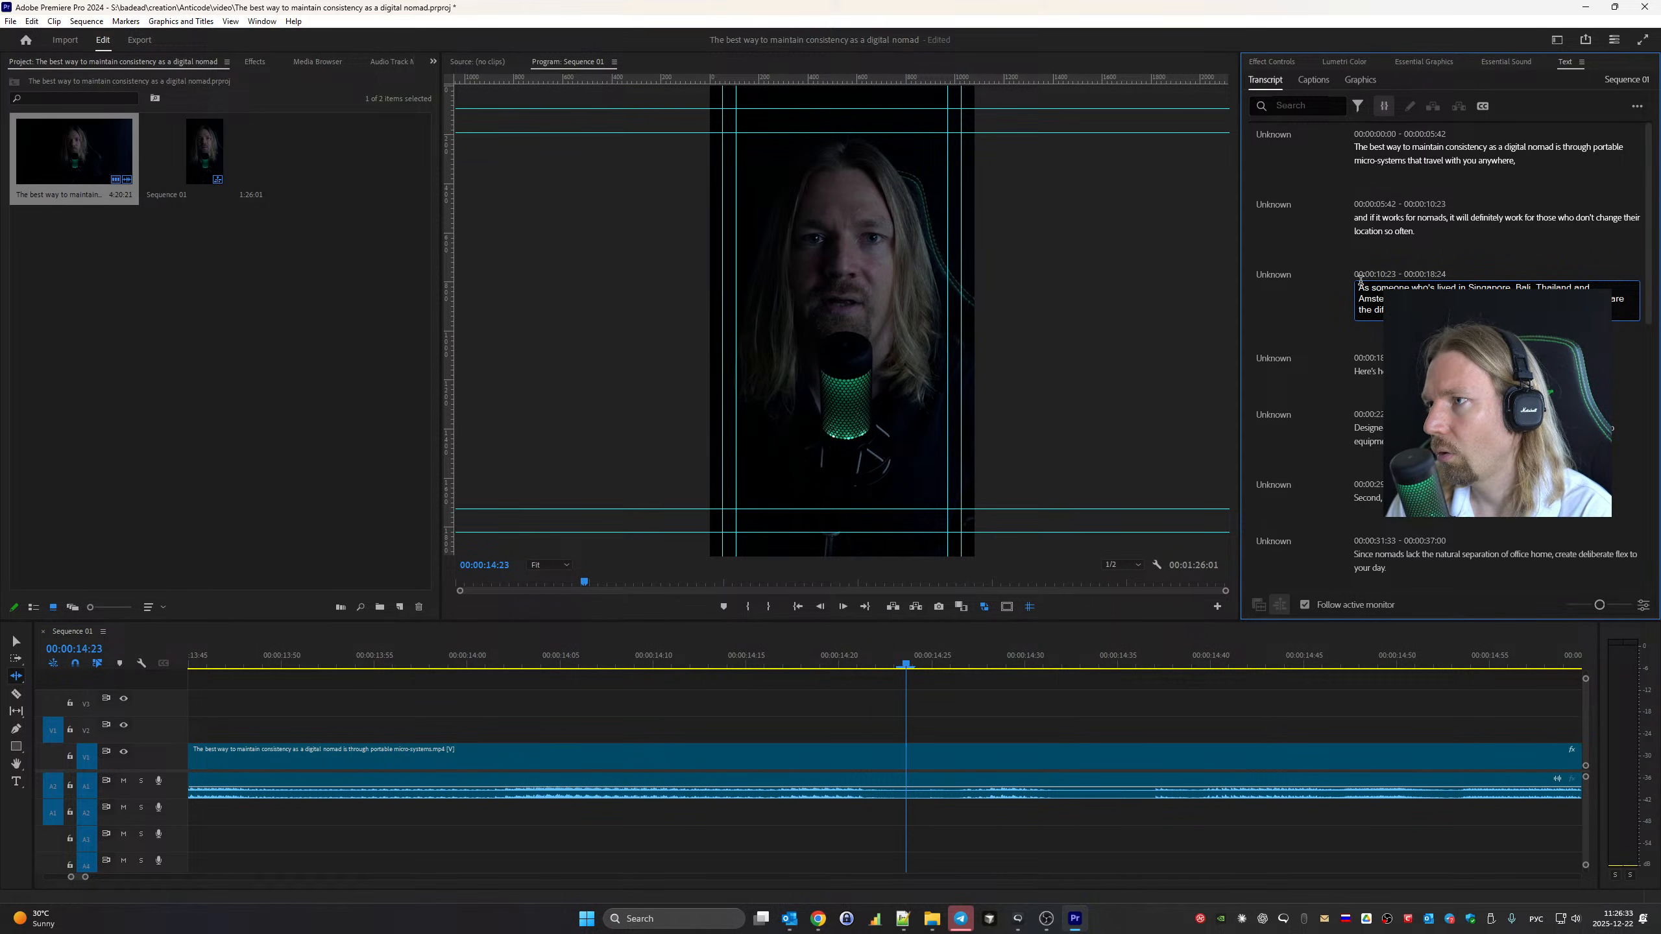
key("BackSpace")
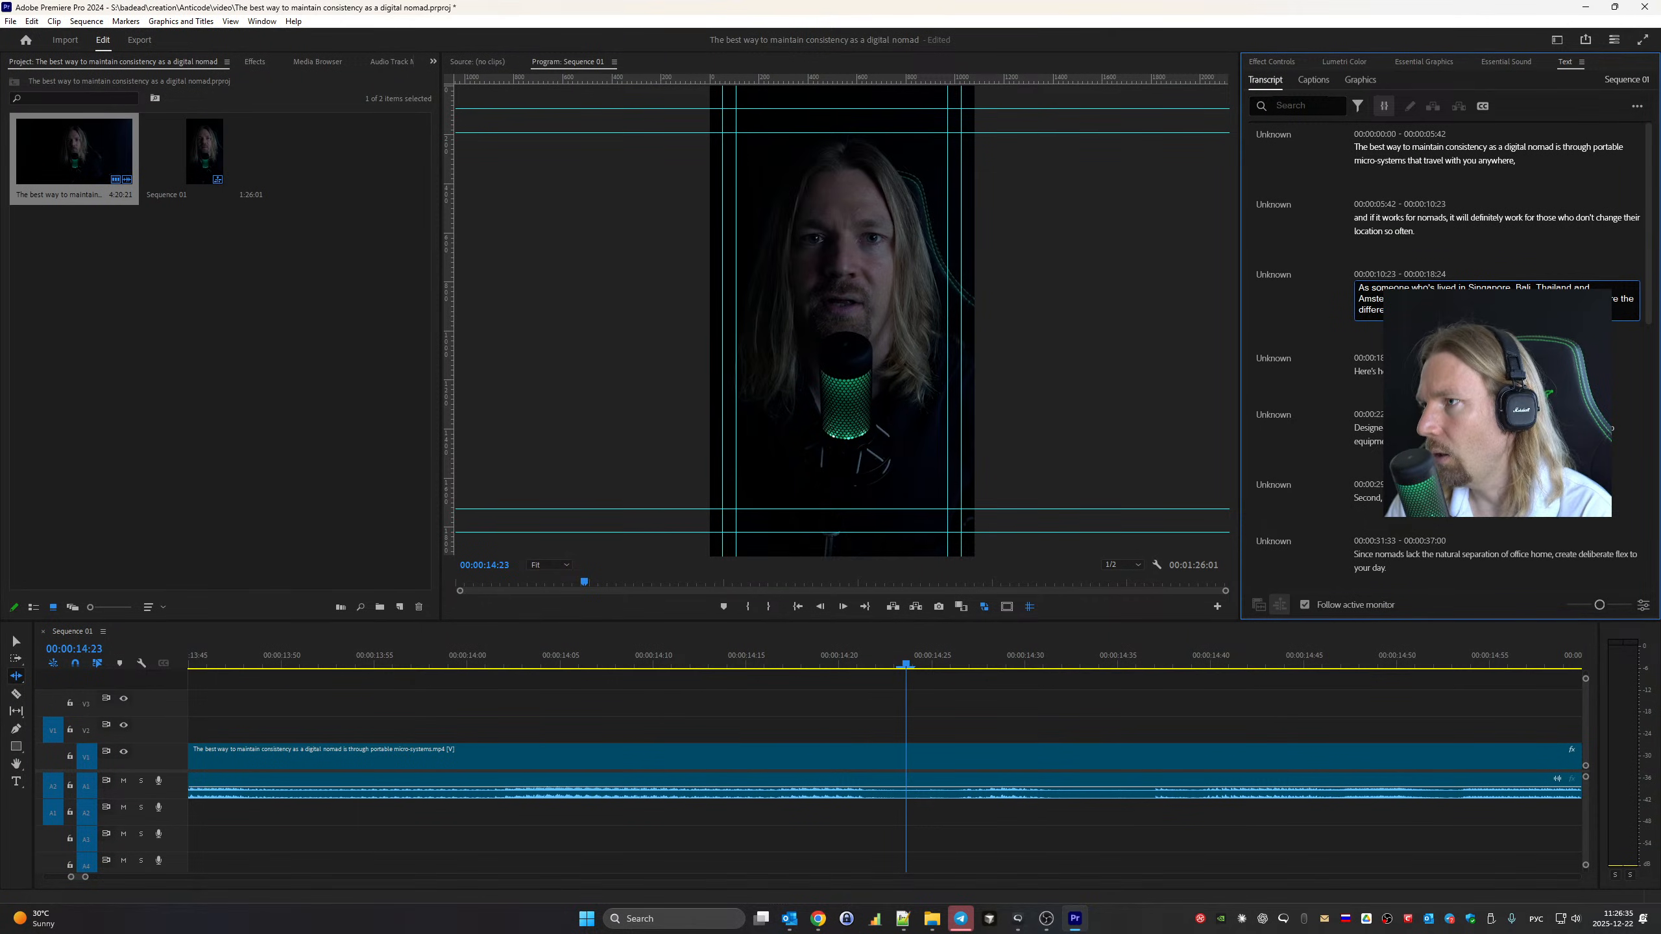
left_click(1346, 325)
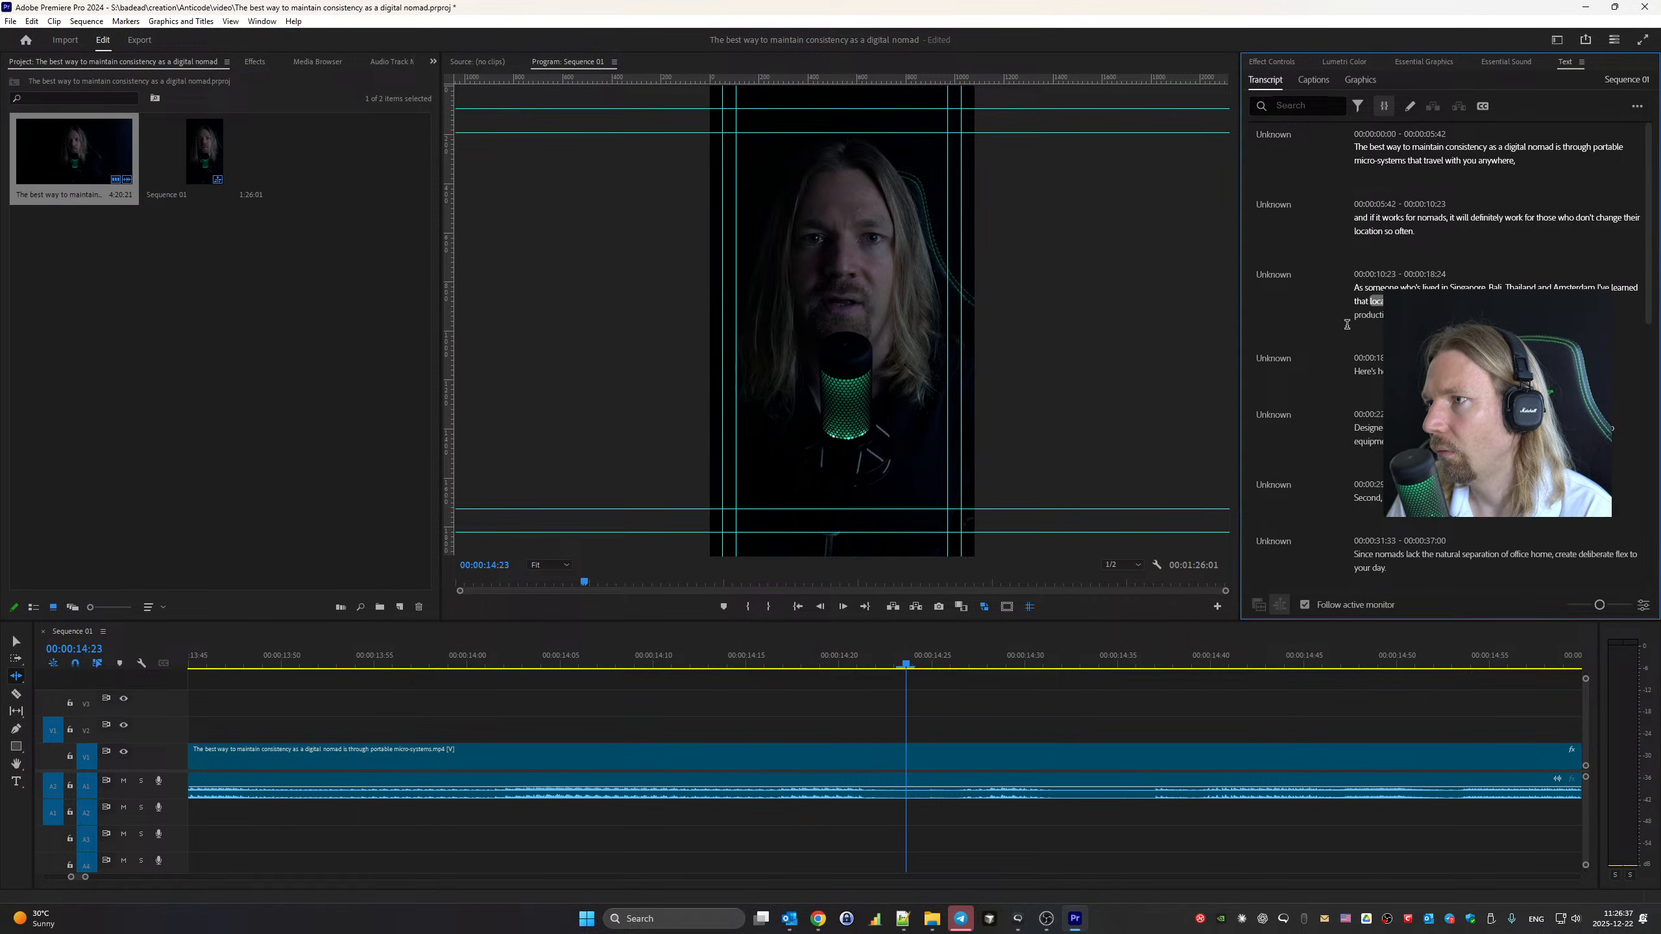
Play the fourth transcript segment and correct its wording to "hardware-independent set of exercises"
key("space")
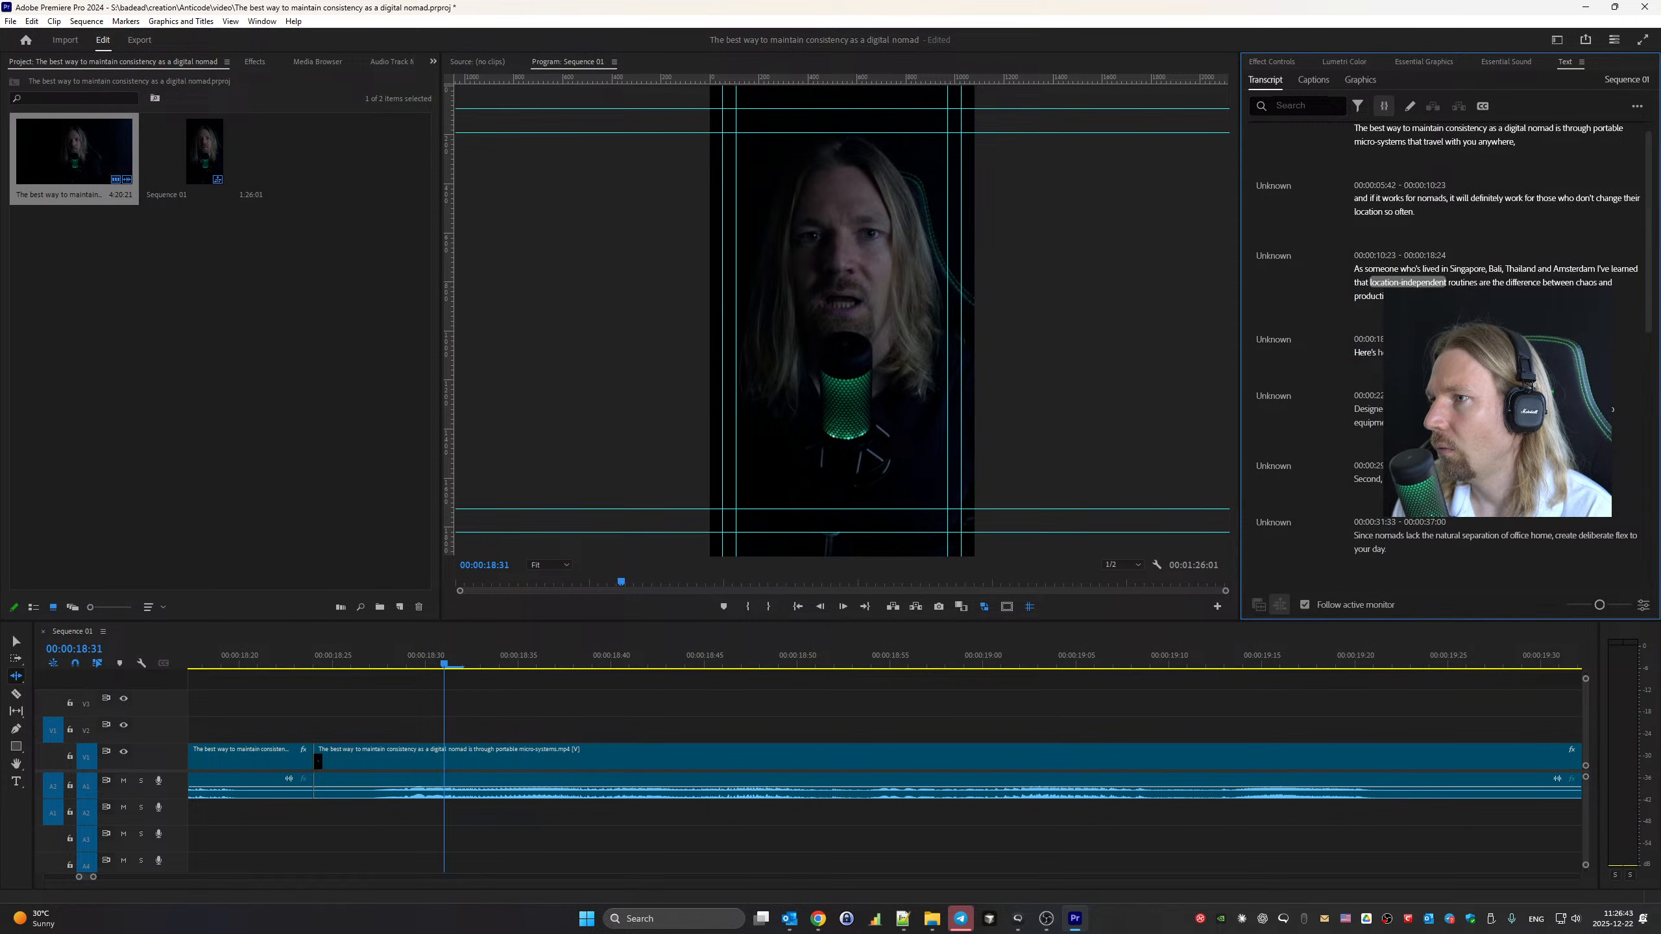
left_click(1369, 354)
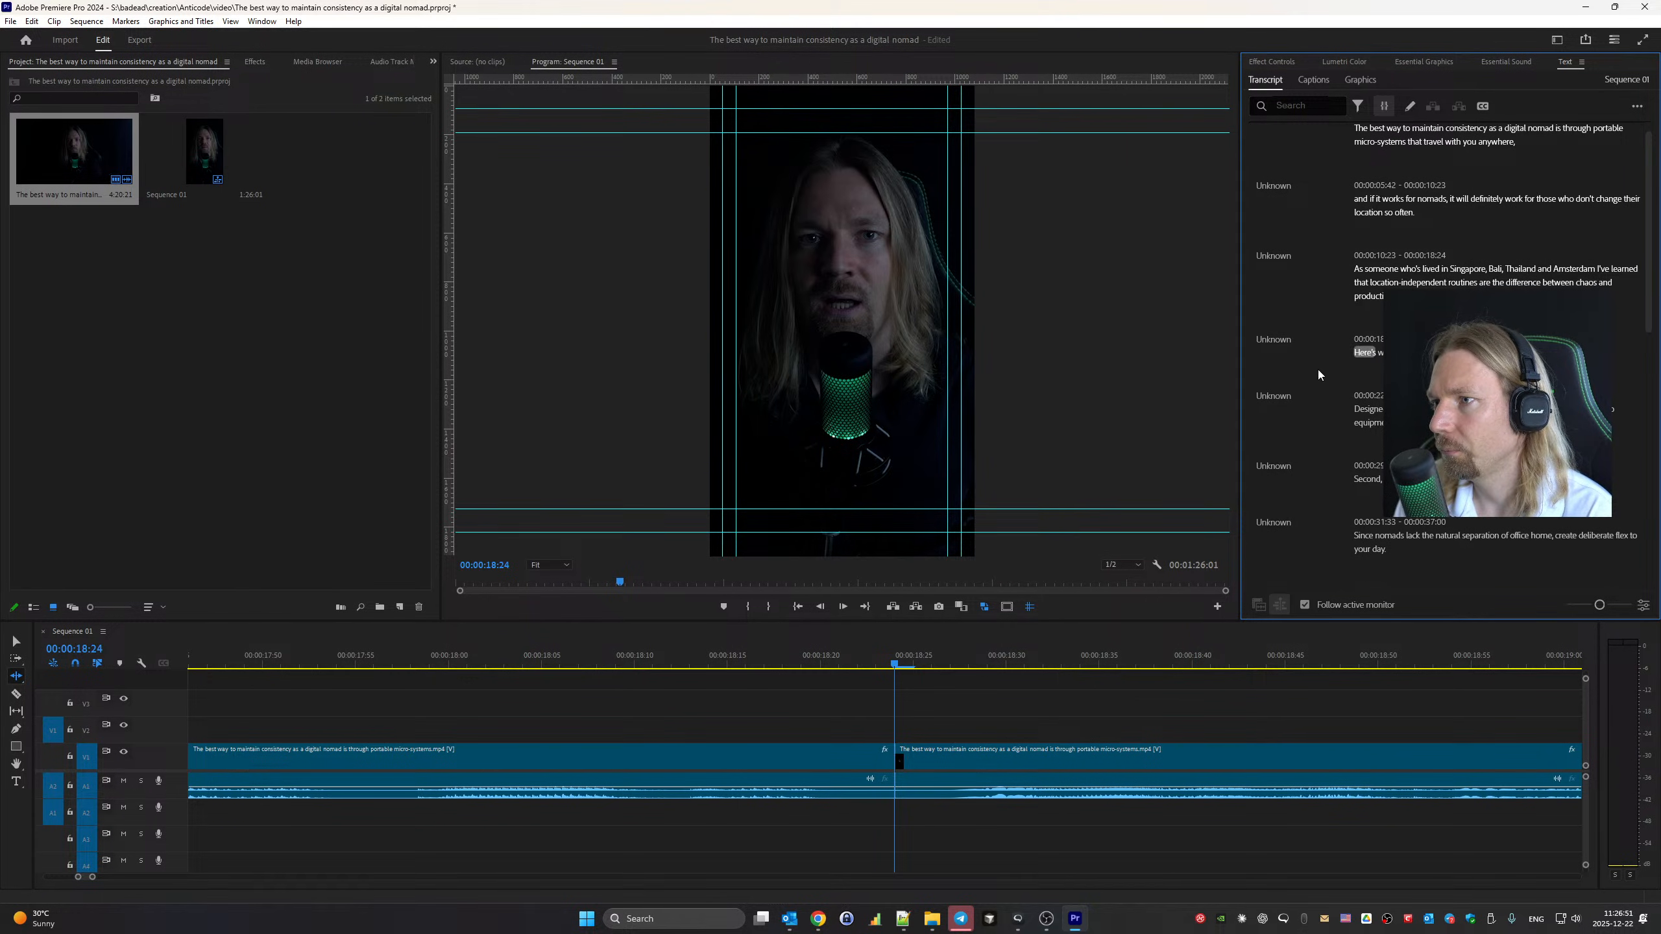
key("space")
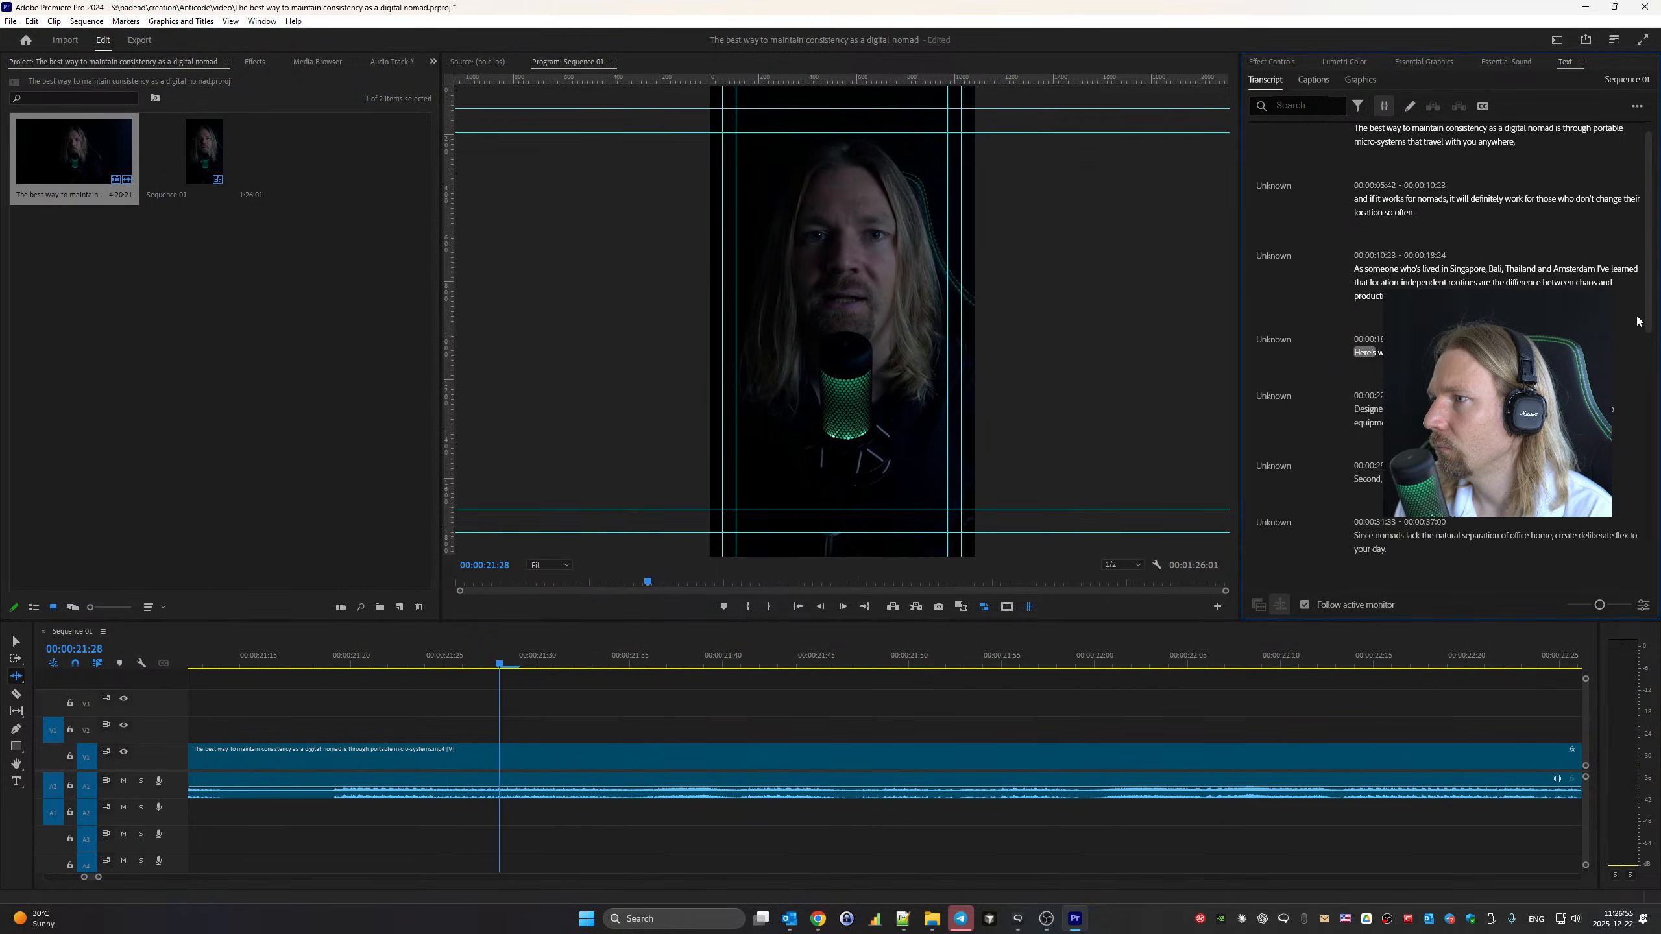
left_click(1589, 268)
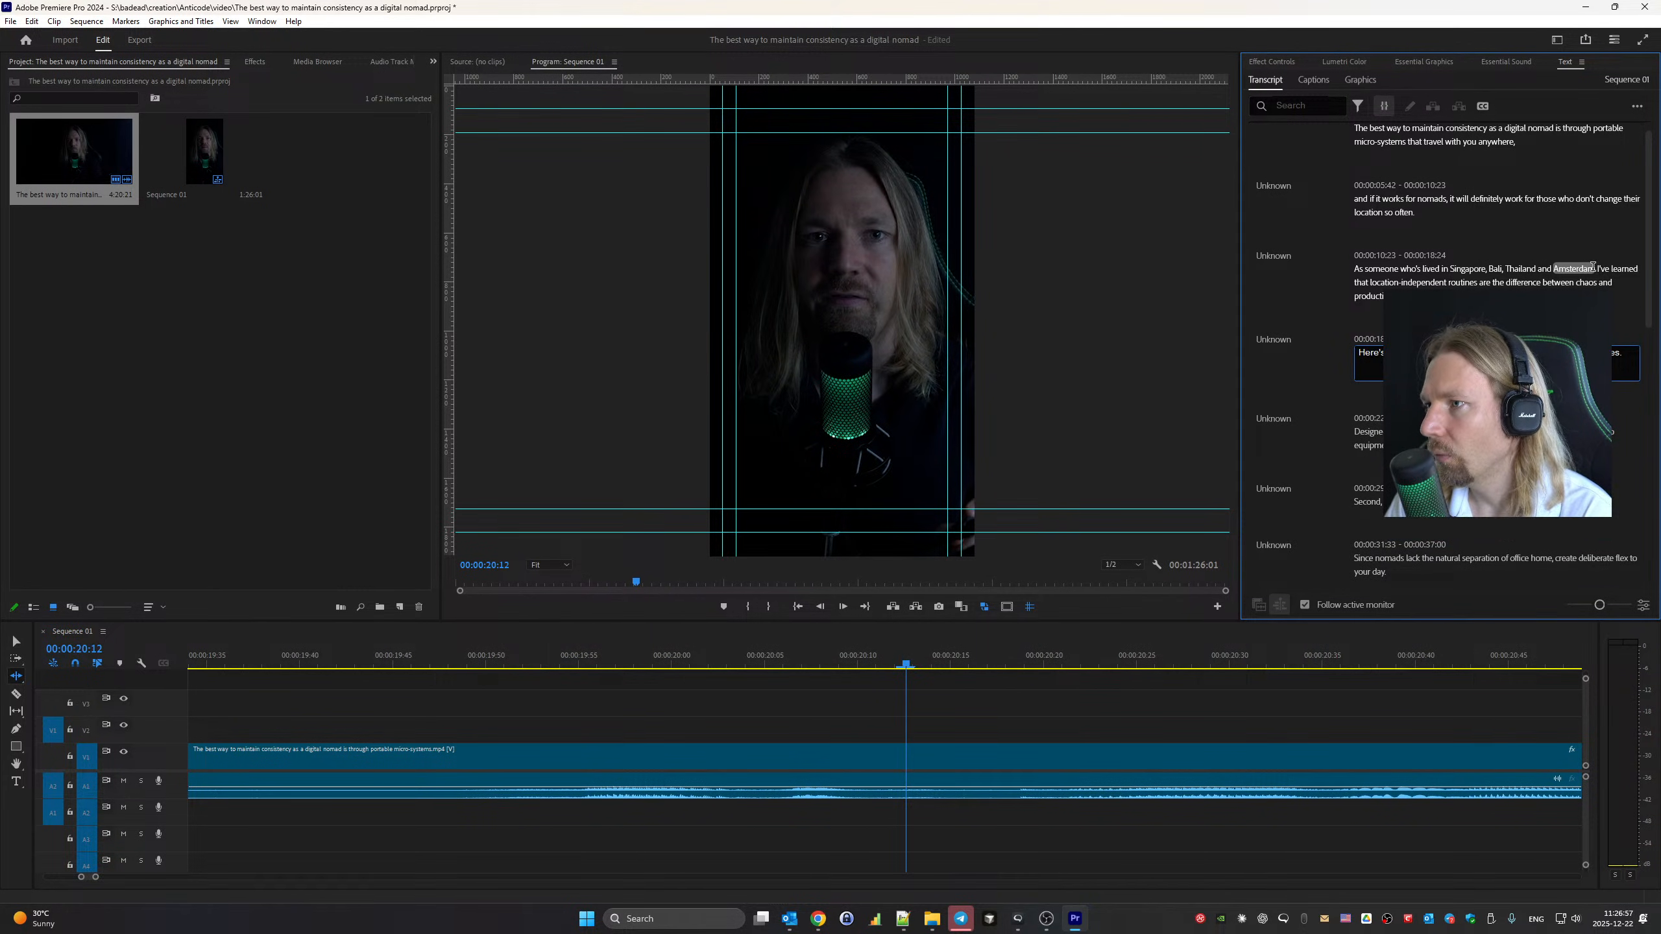
type(":")
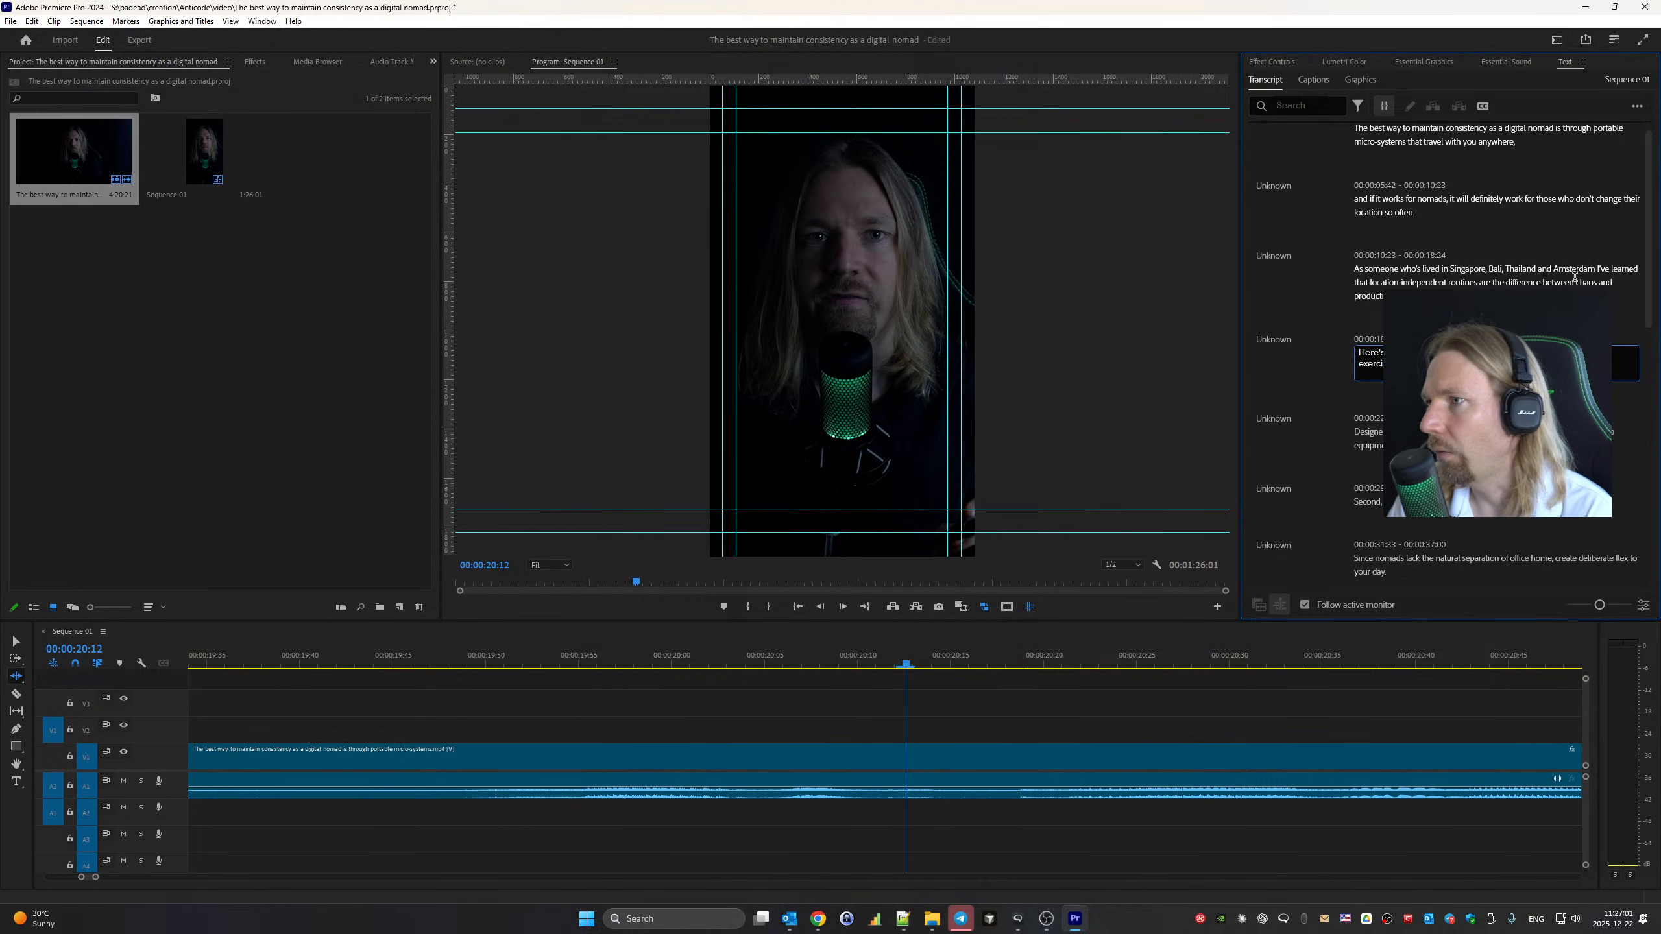
key("Escape")
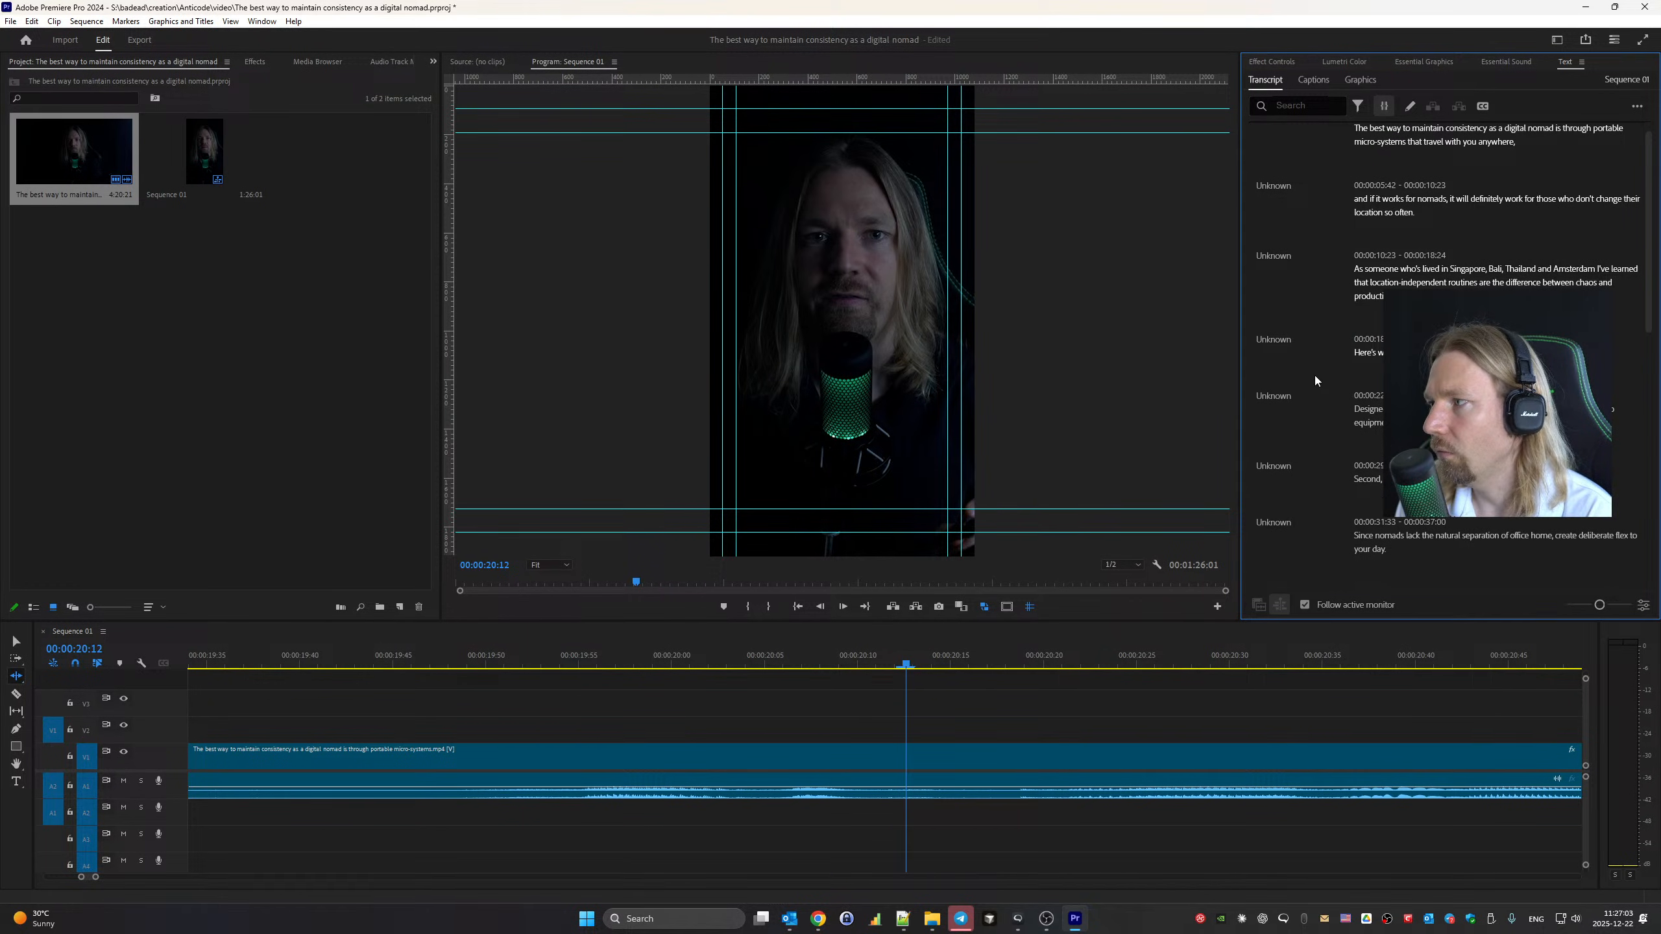
Play into the fifth transcript segment and correct its opening word to "Design"
key("space")
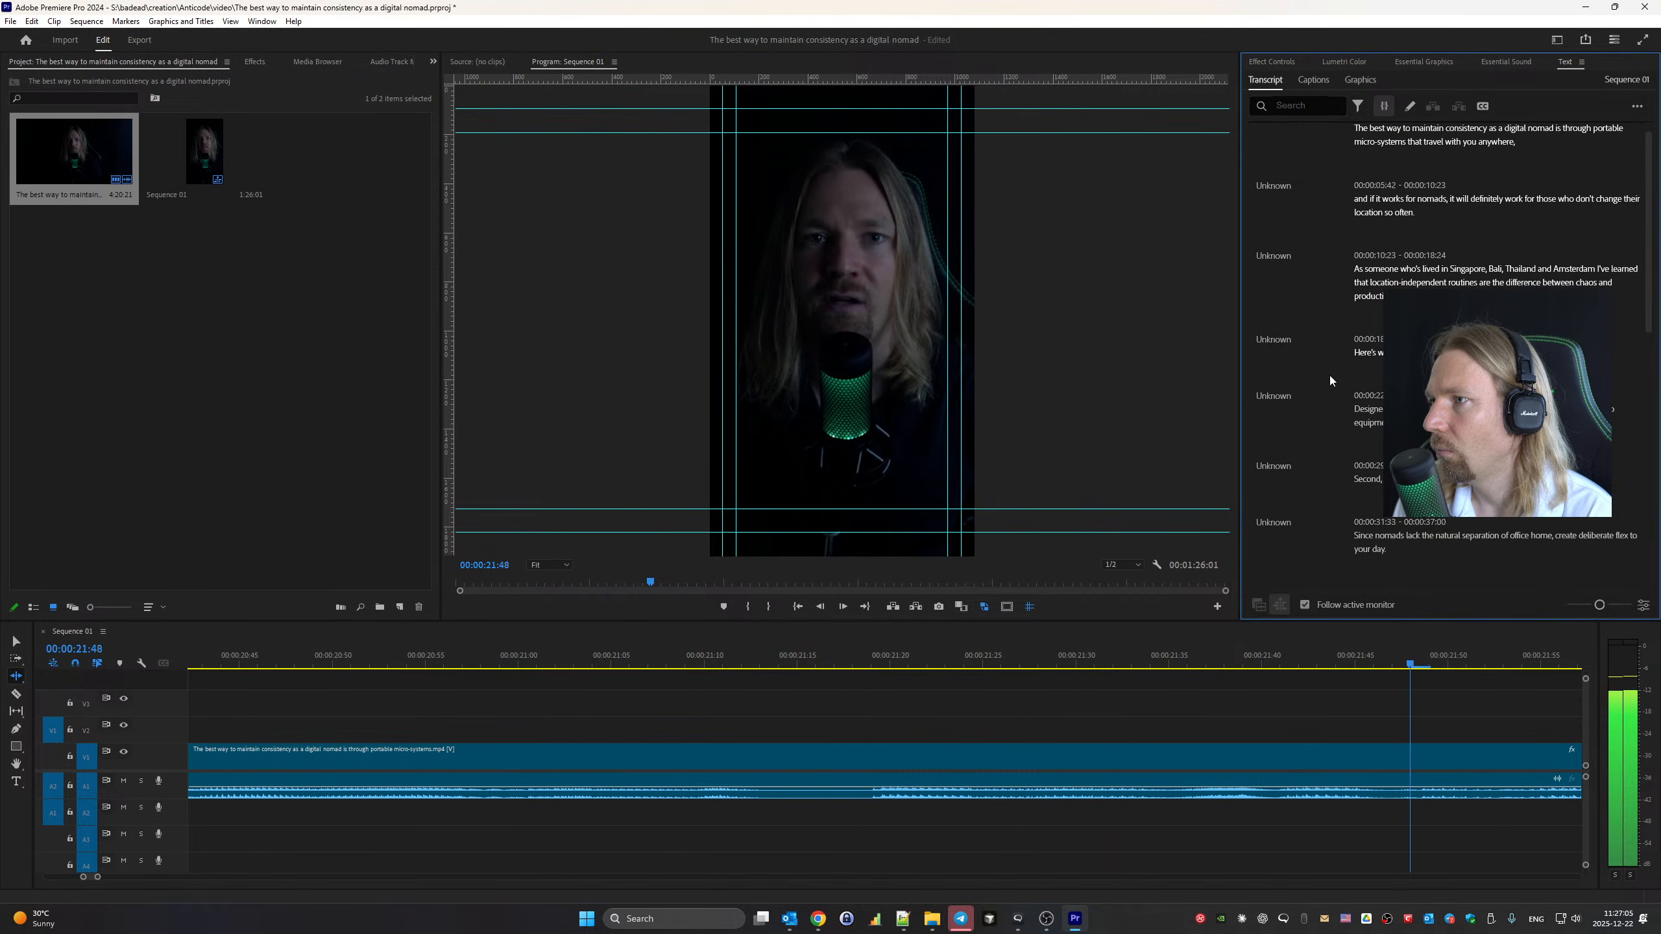
key("space")
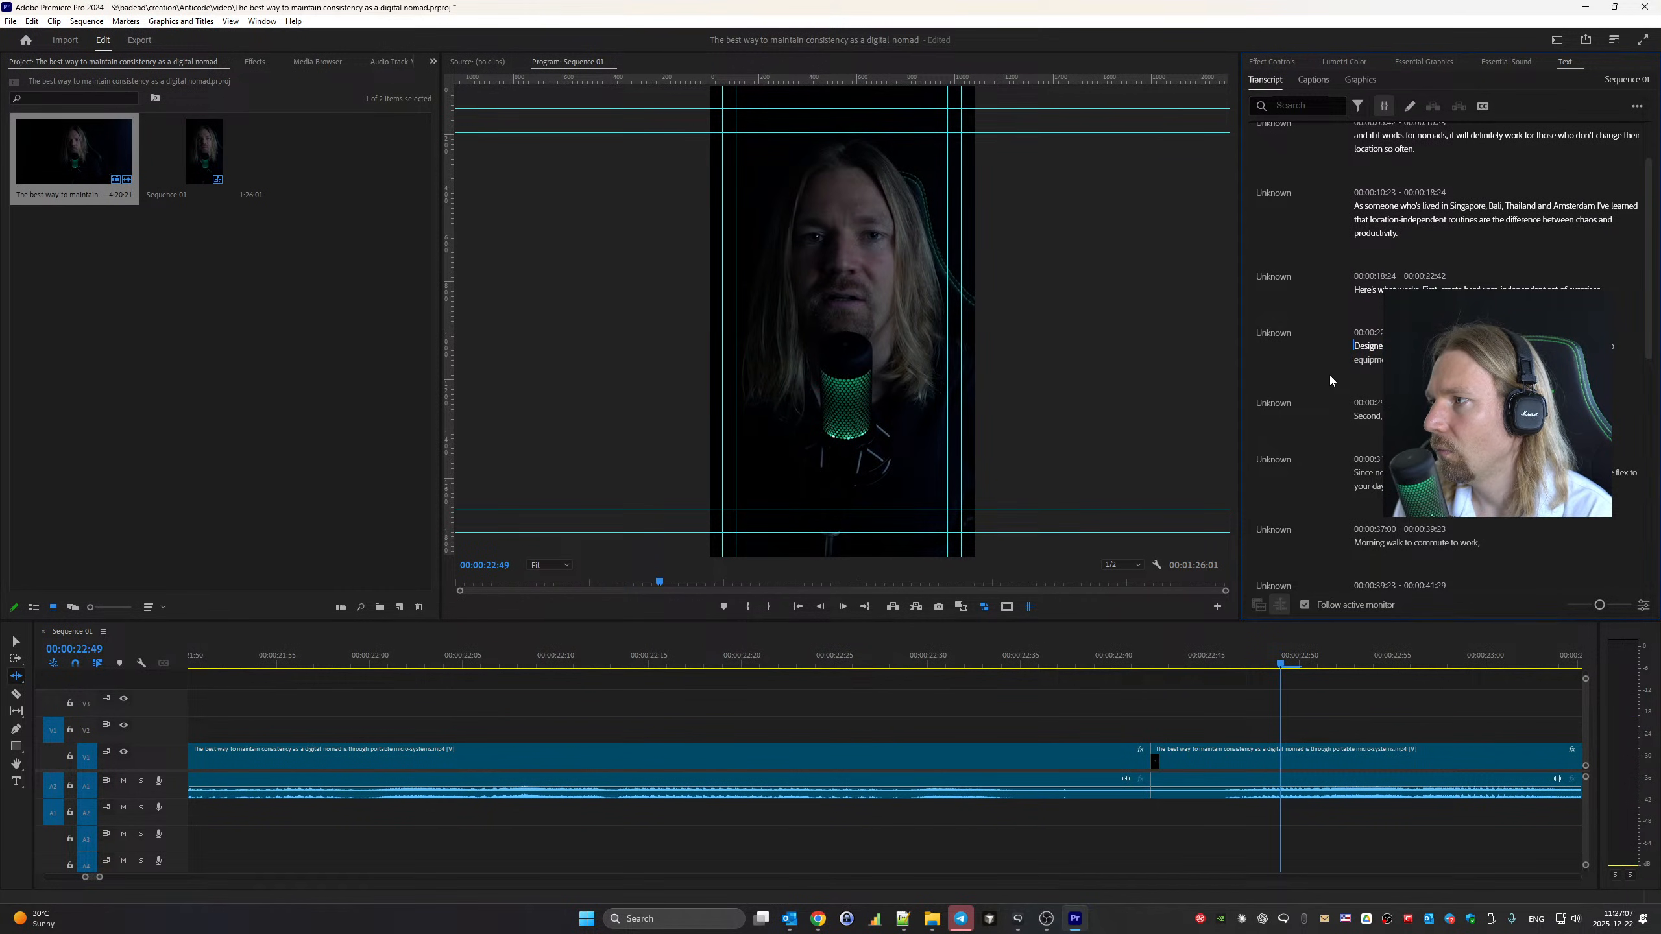
key("space")
key("space")
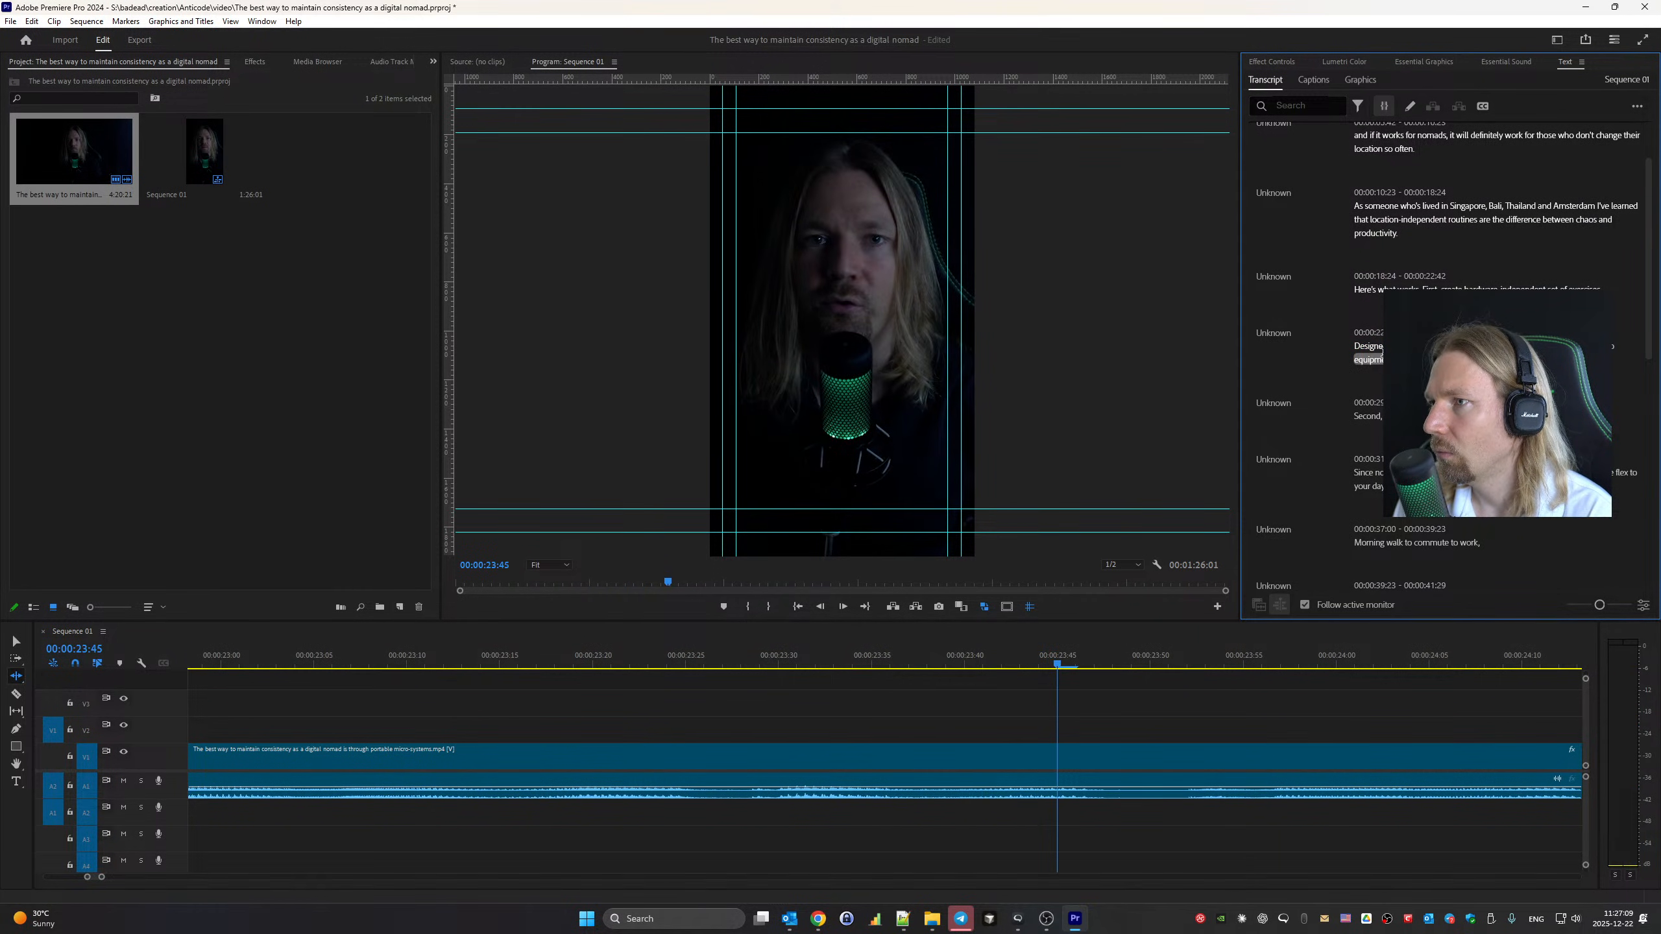
left_click(1380, 347)
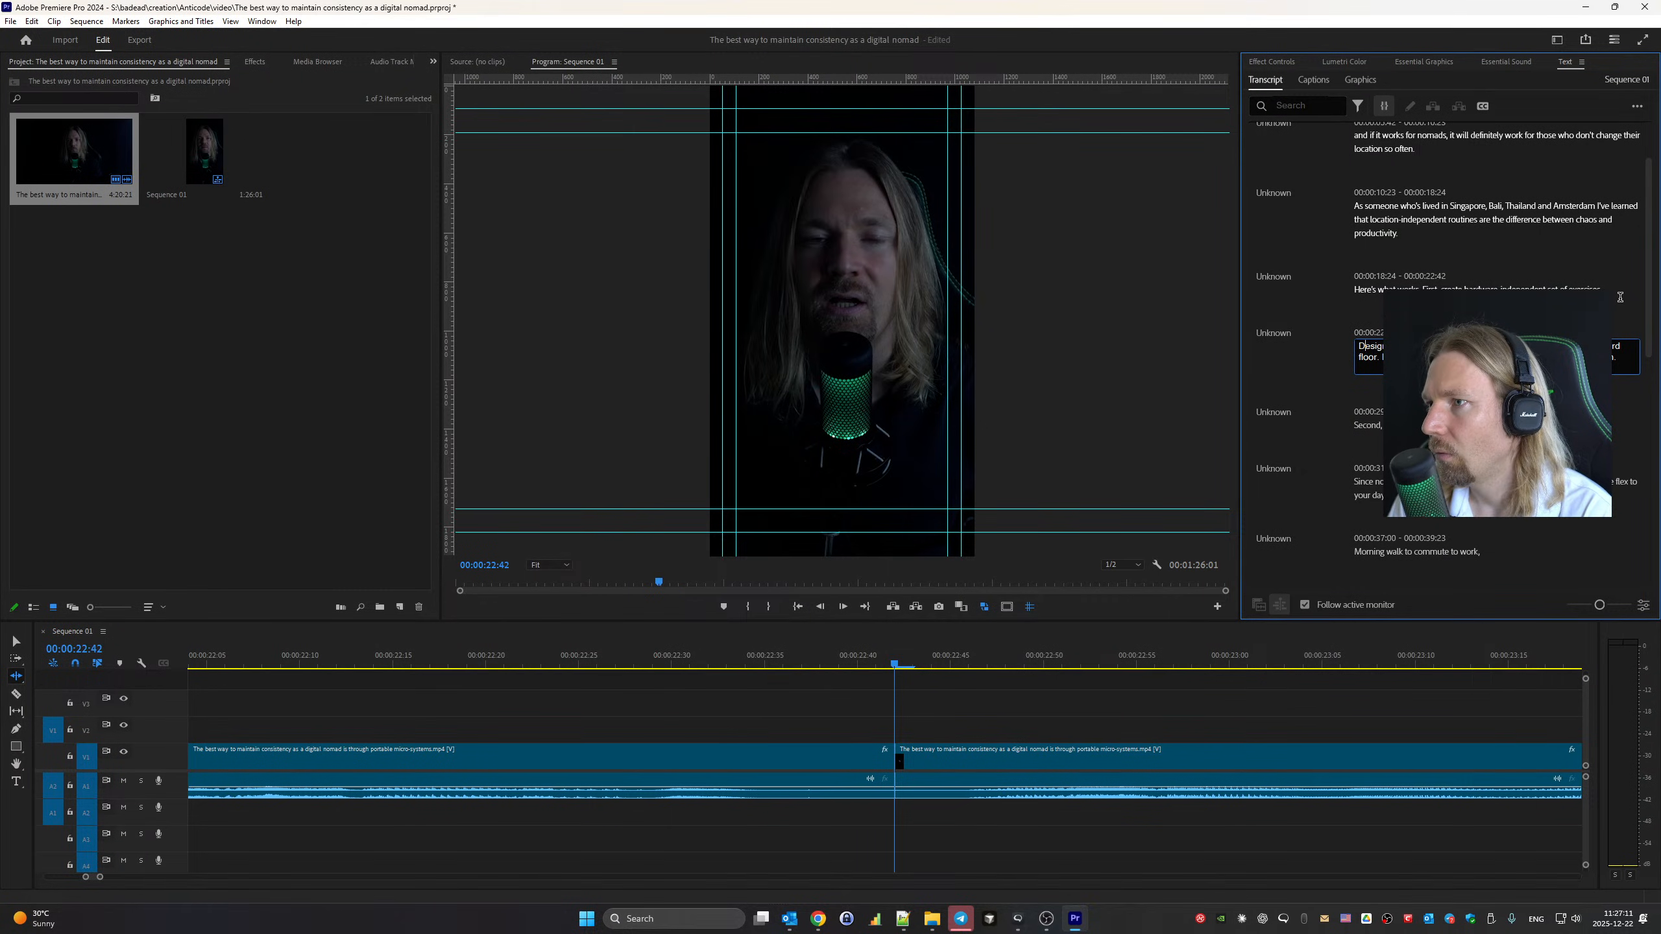
left_click(1295, 364)
Play the workout-routine segment and the following "Second" segment, checking the transcript wording against the speech
key("space")
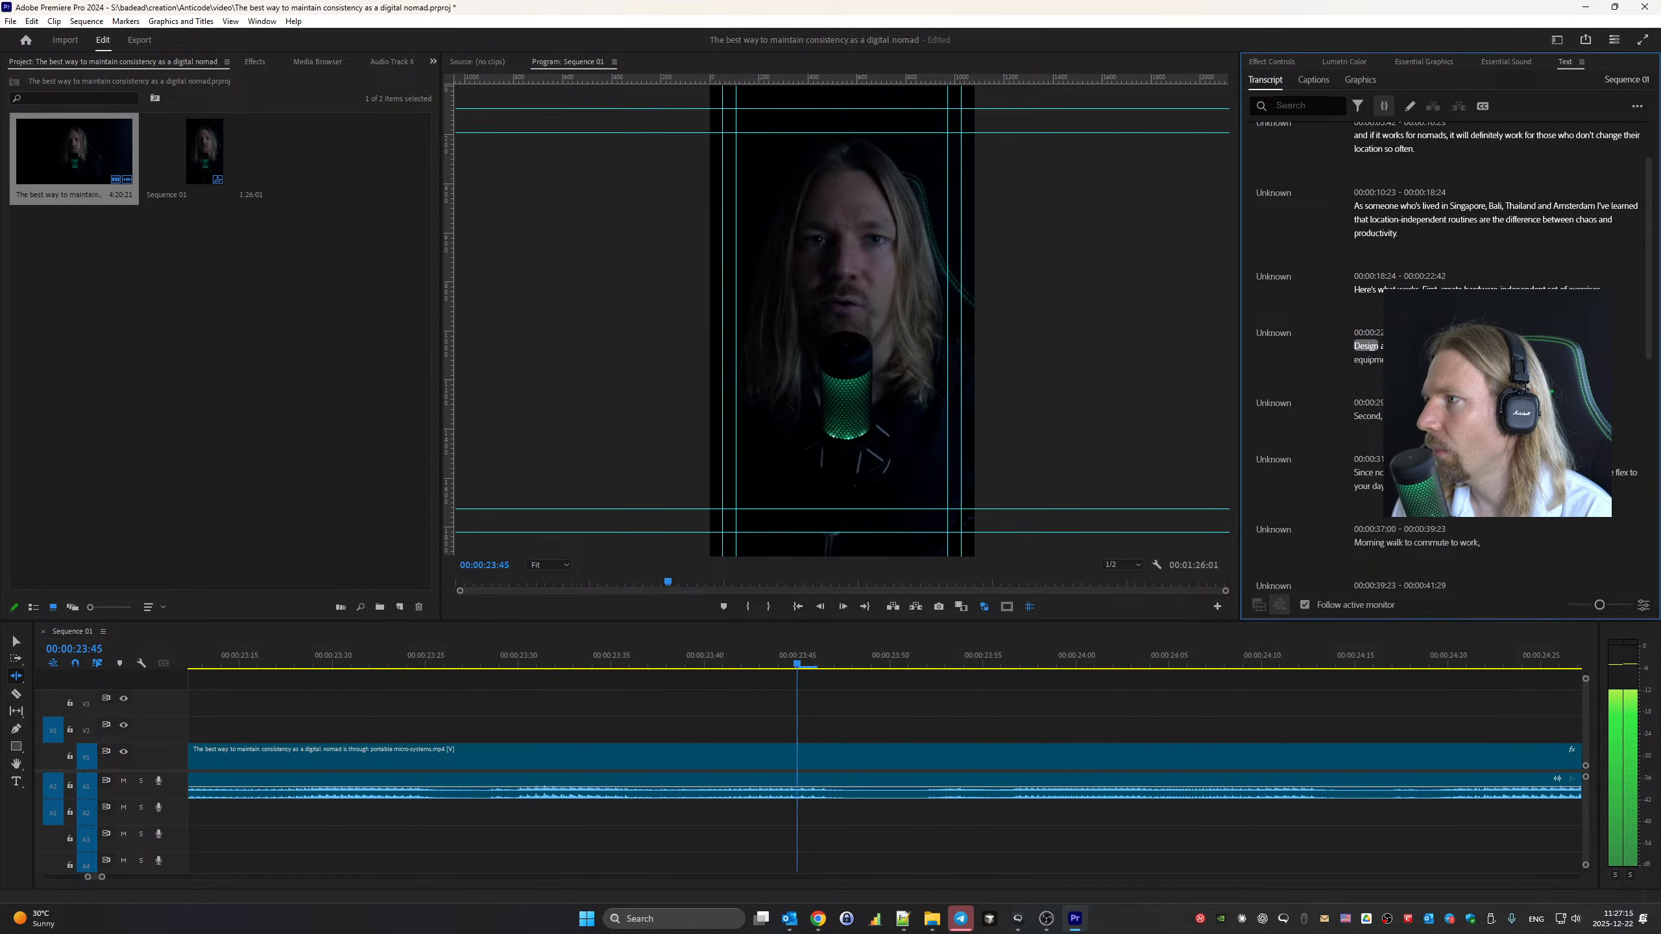
key("space")
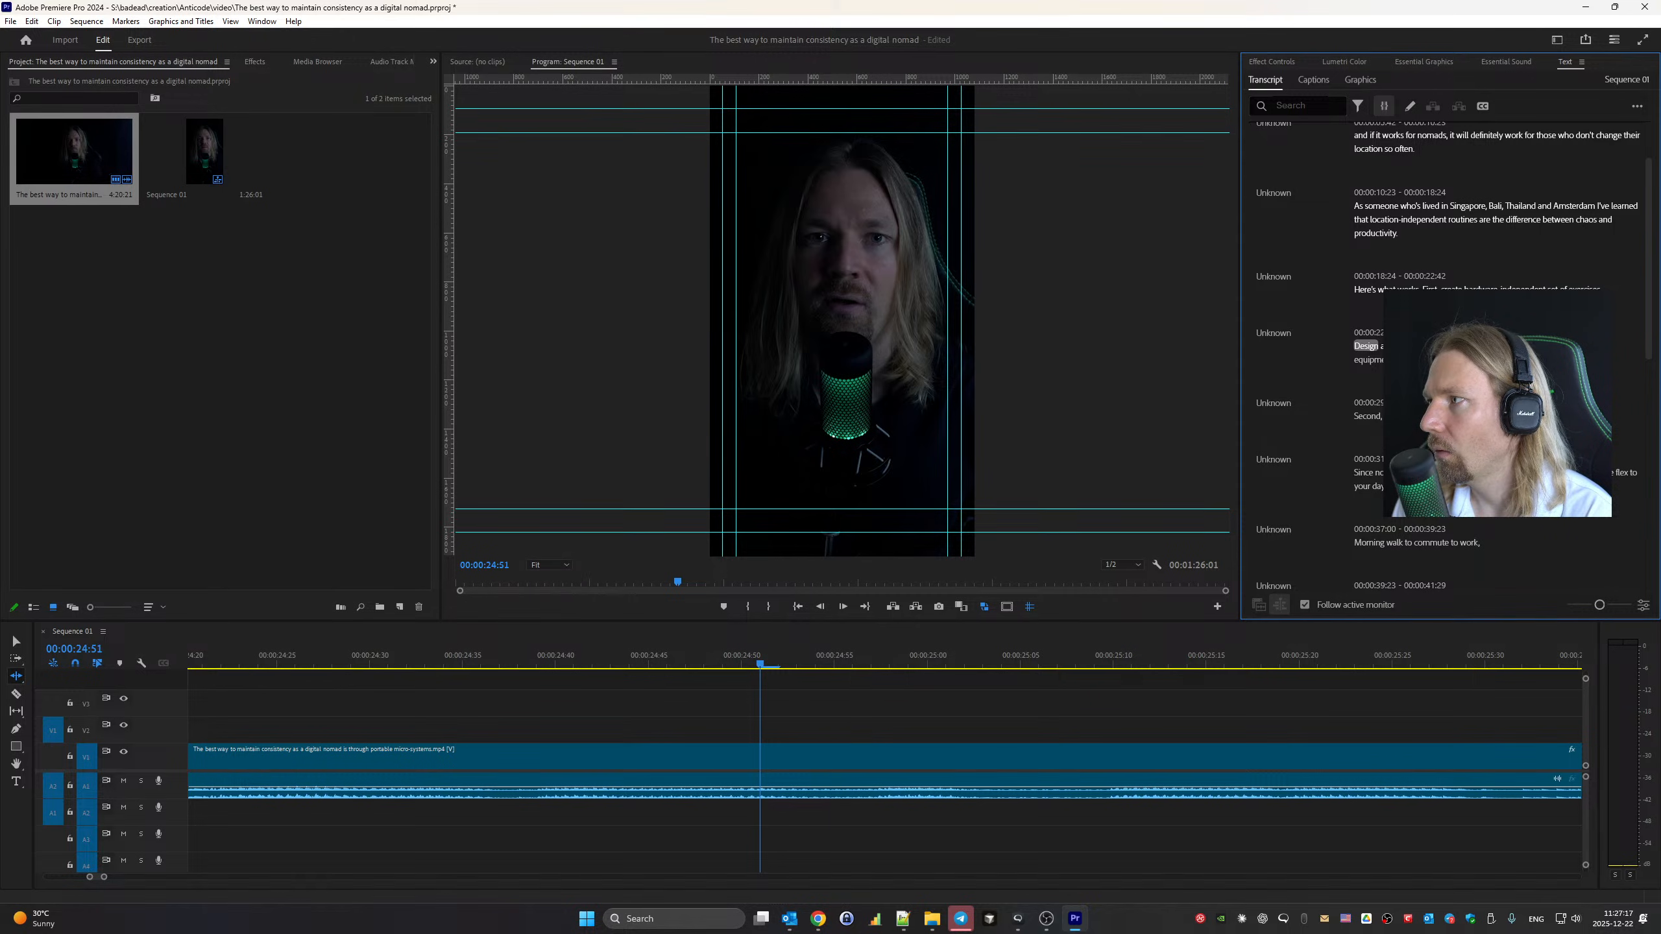
key("space")
key("space")
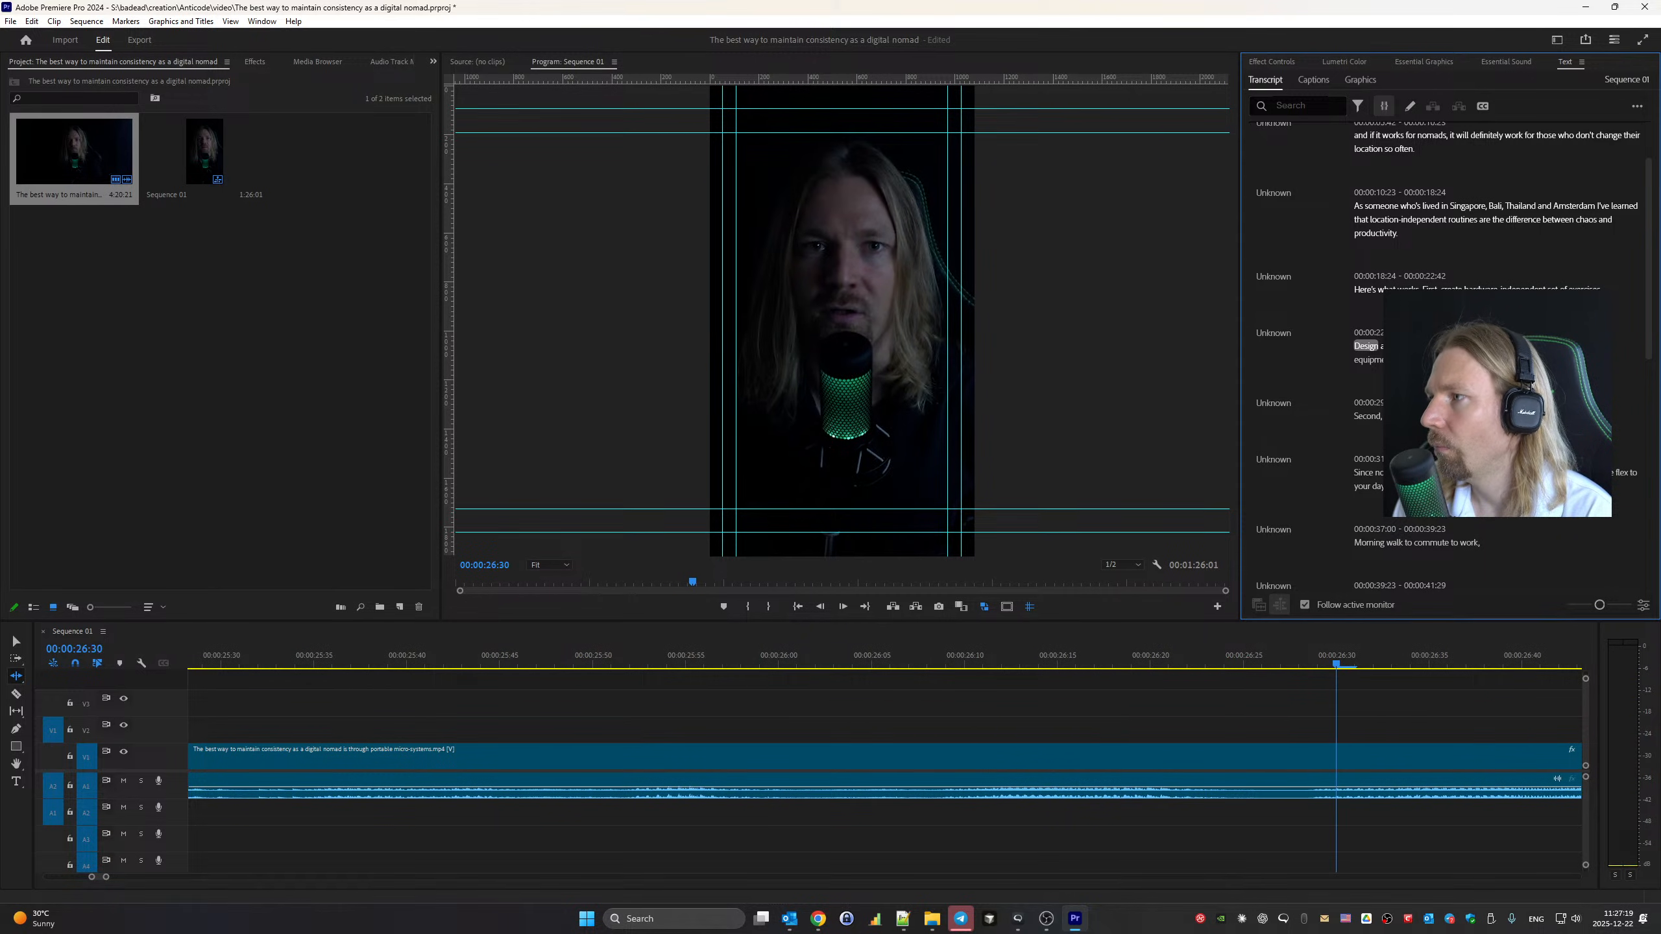
key("space")
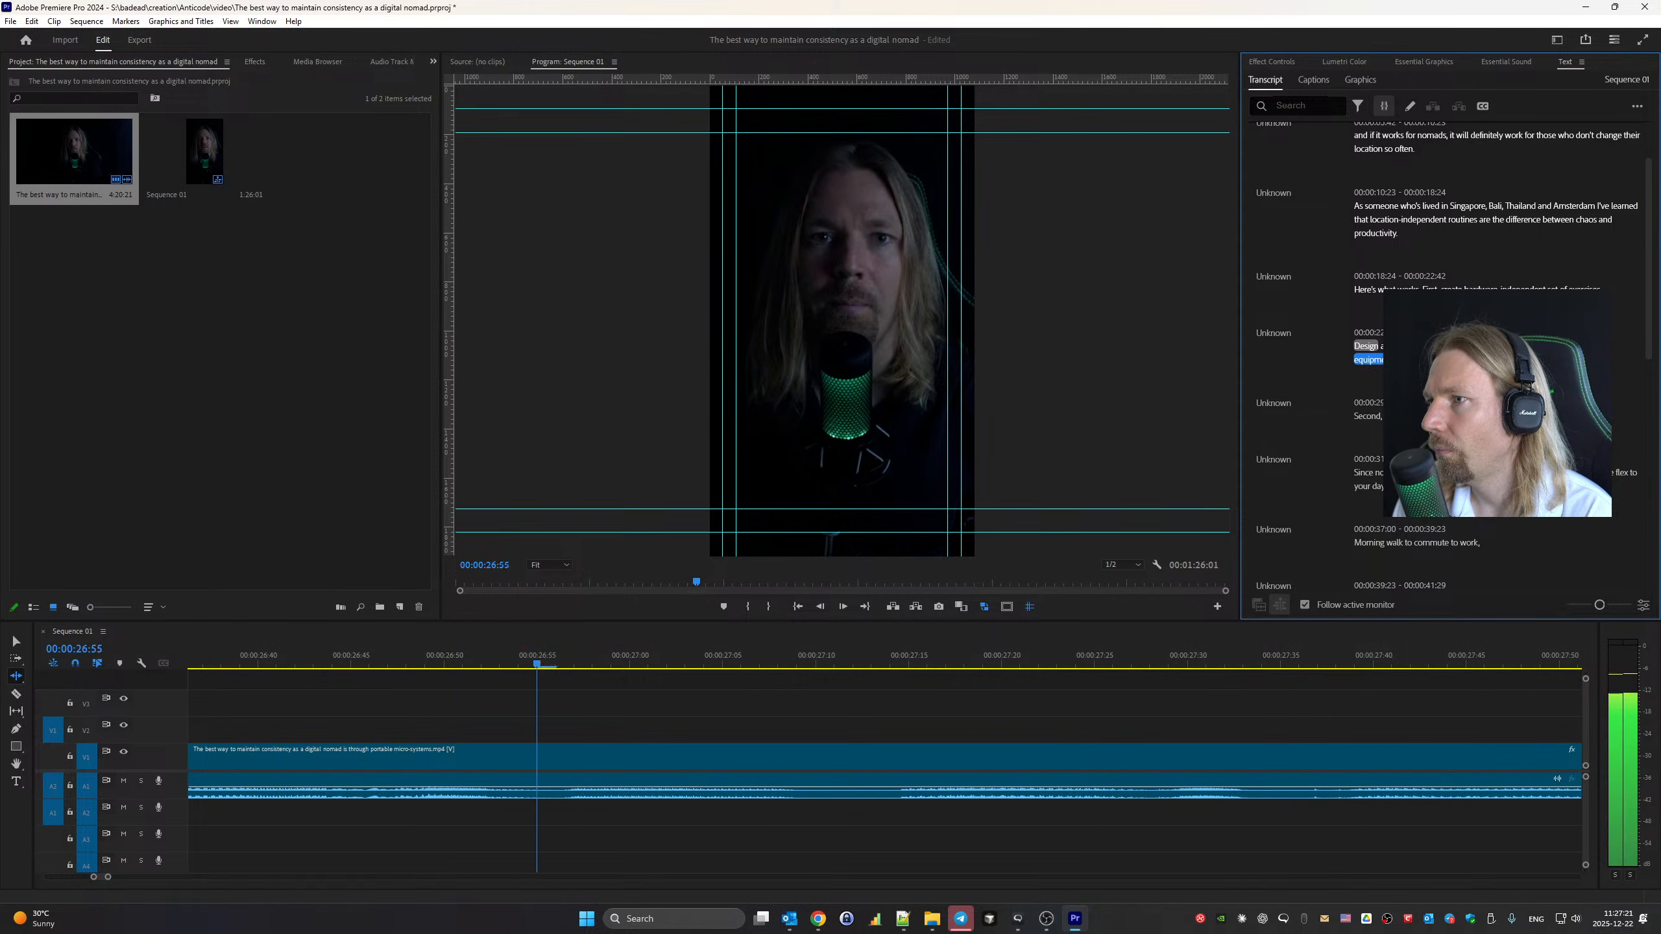
key("space")
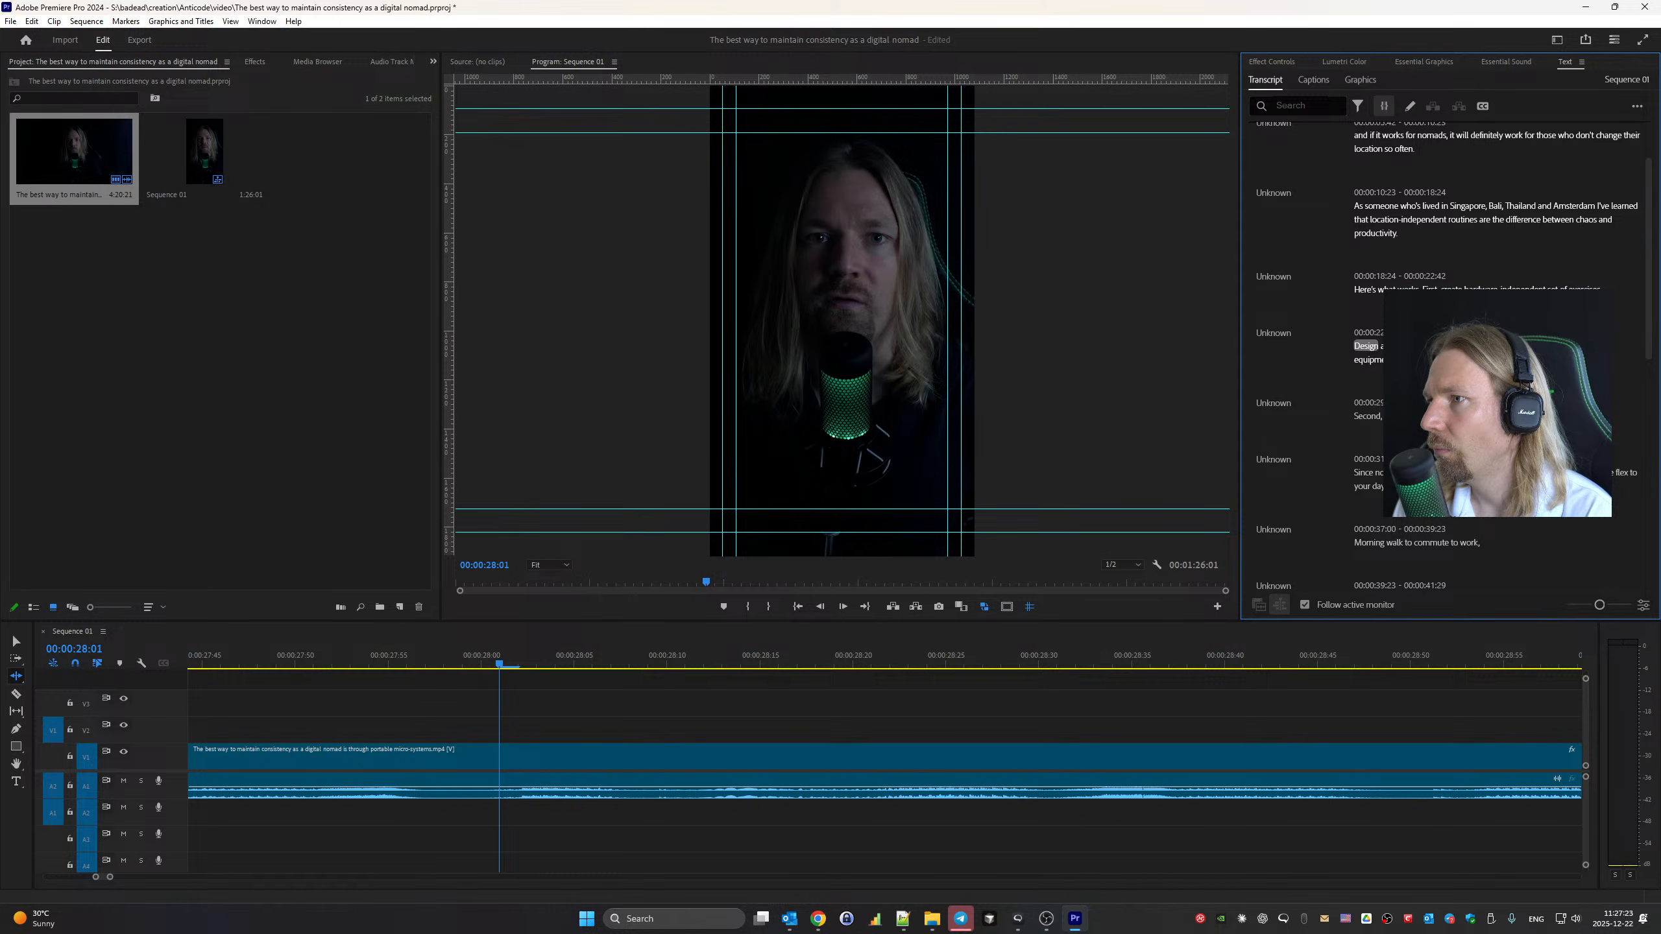
key("space")
key("ctrl+k")
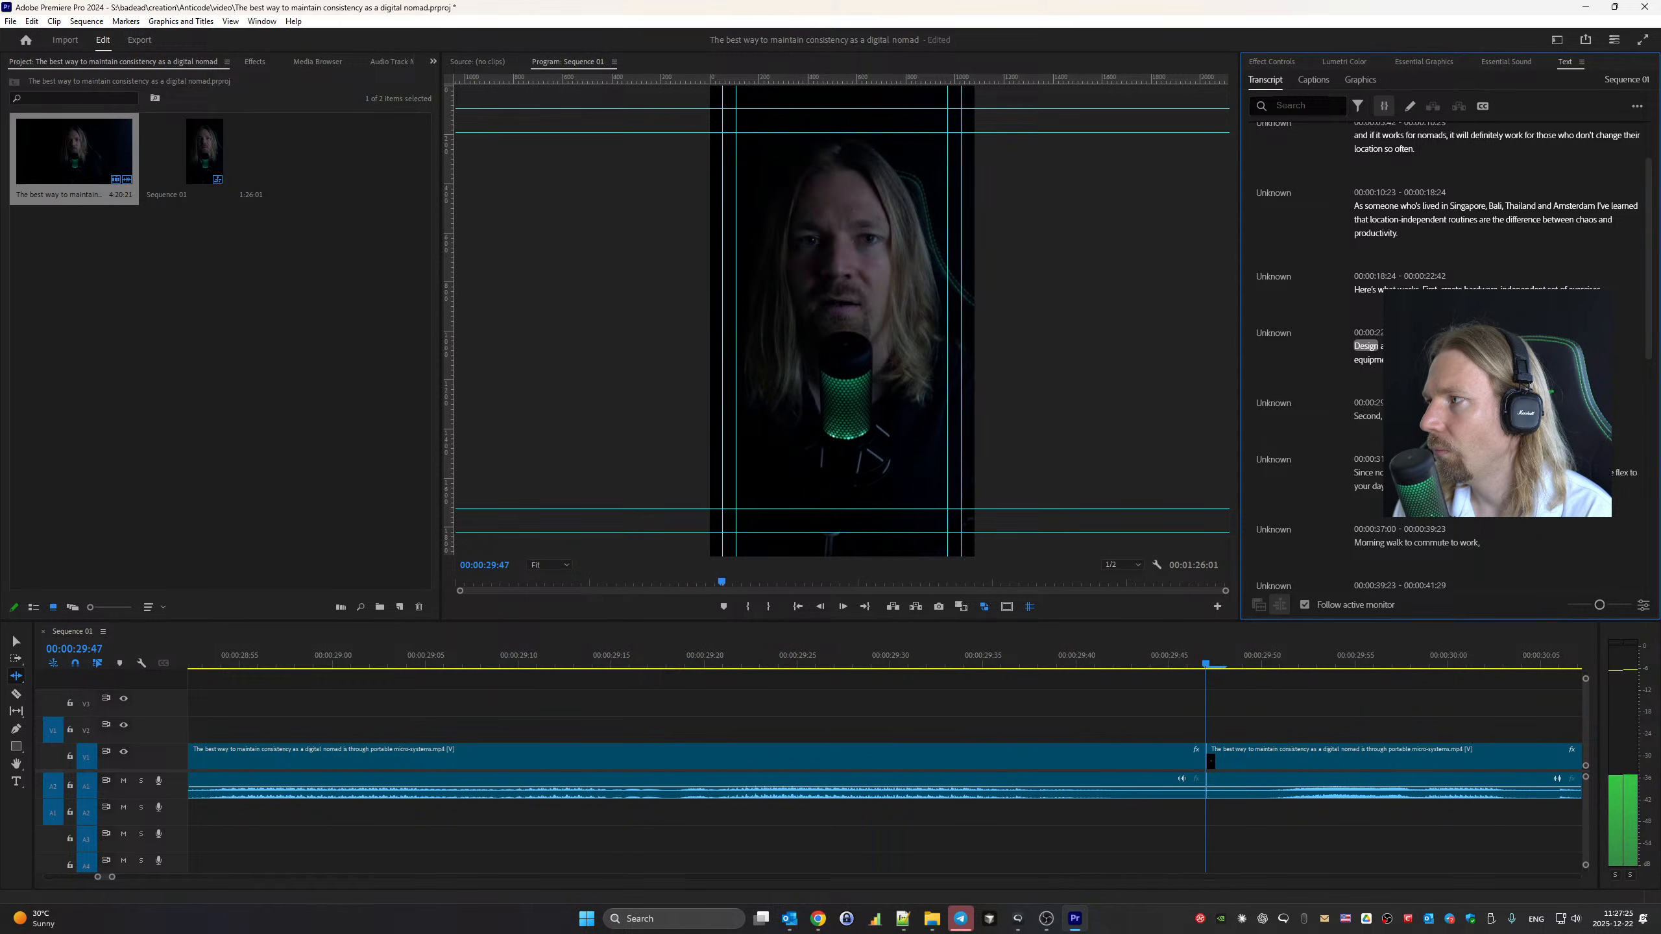
key("space")
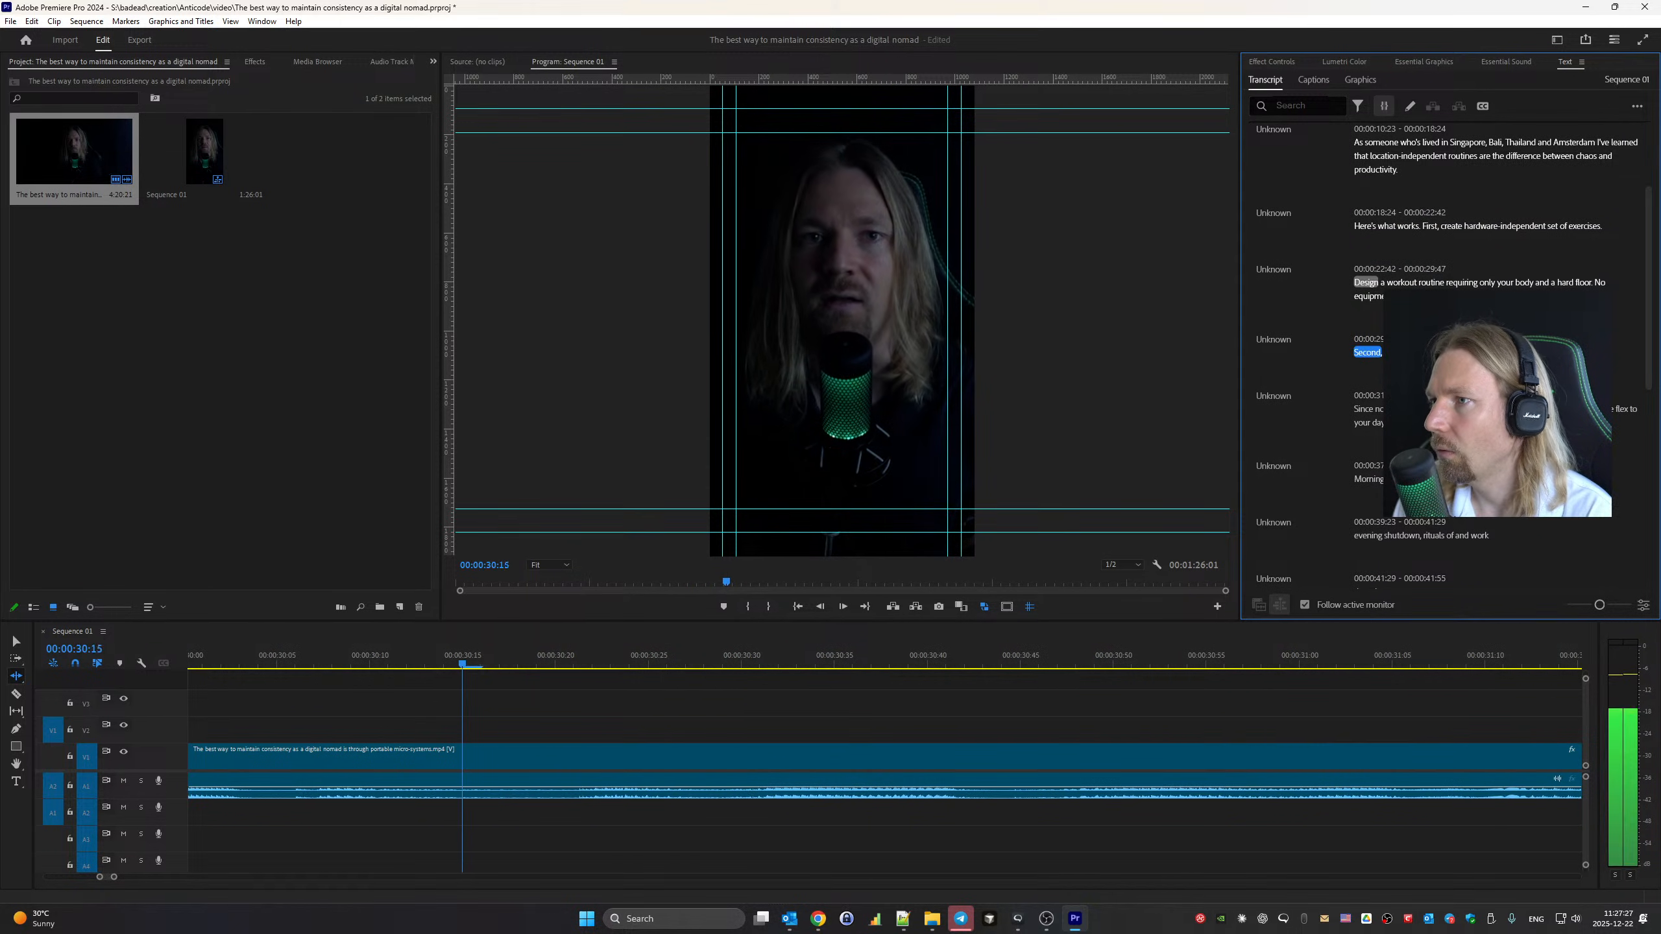
key("ctrl+k")
key("space")
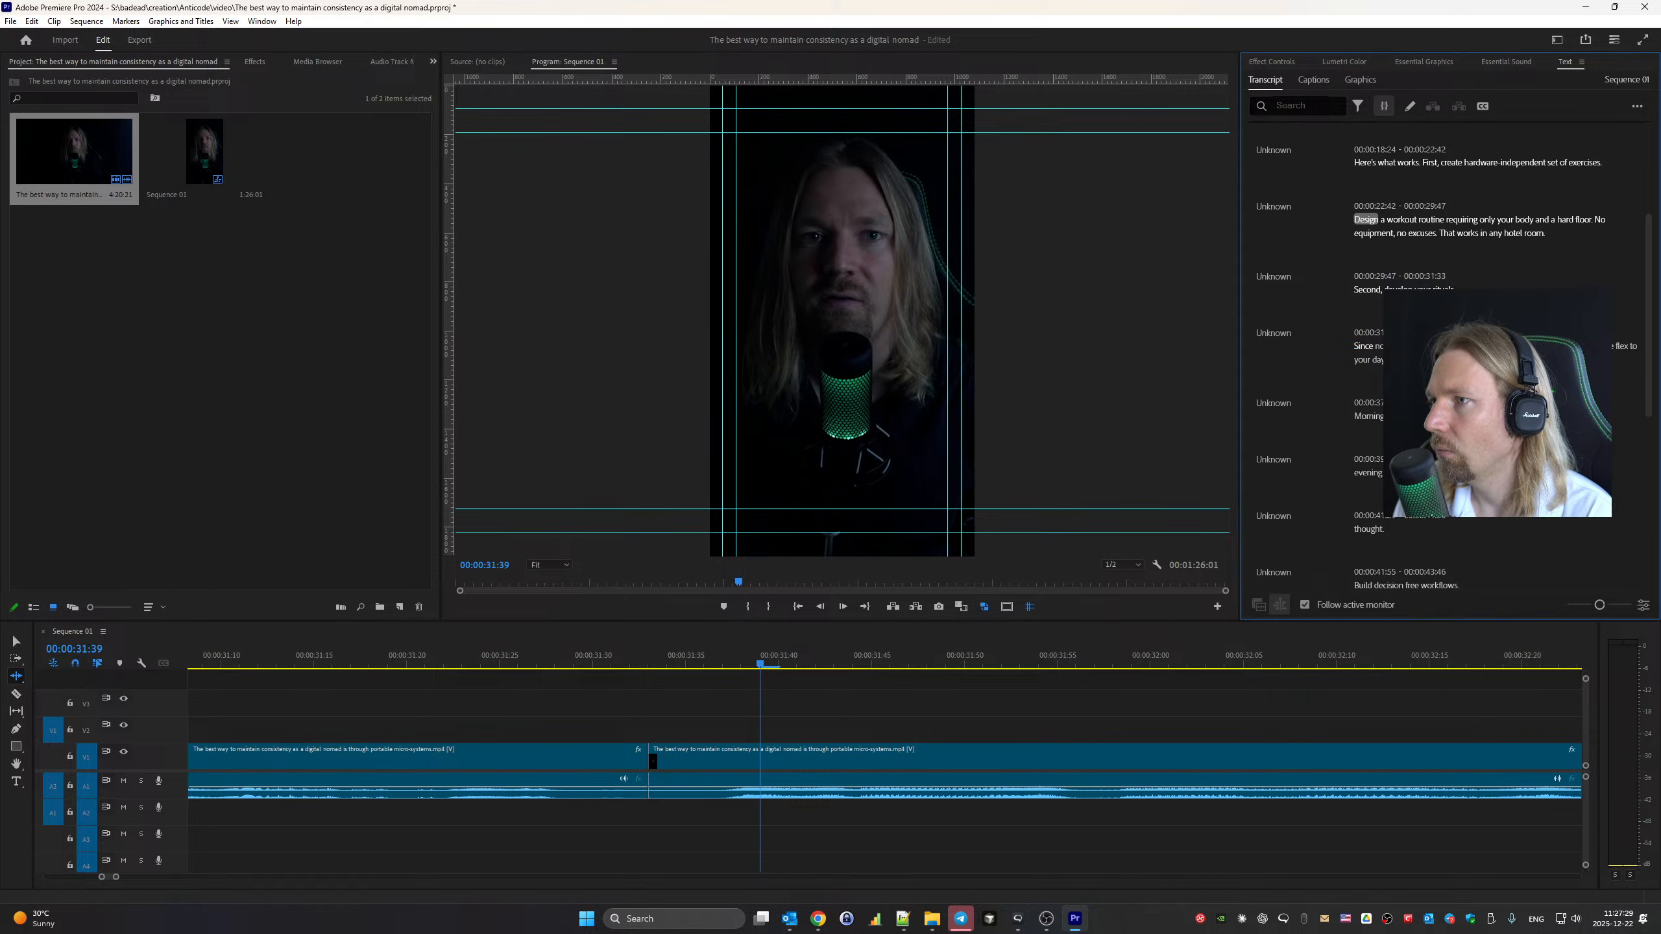
Edit the wording around "separation of office home" in the segment starting "Since nomads lack" and resume playback
key("space")
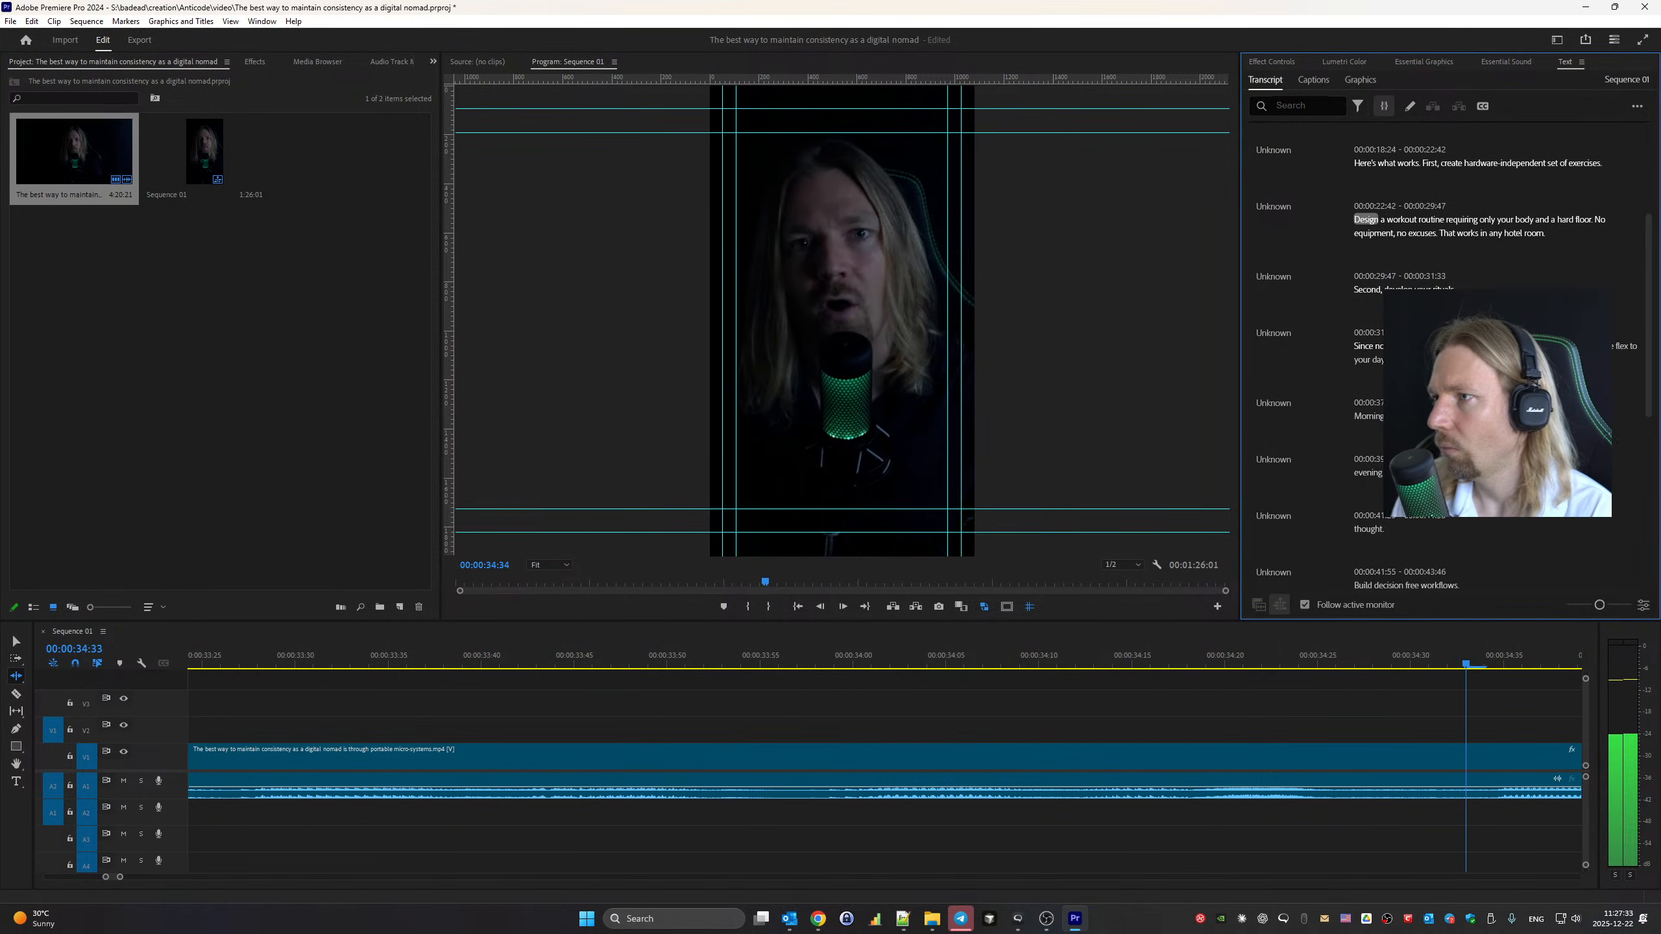
double_click(1483, 346)
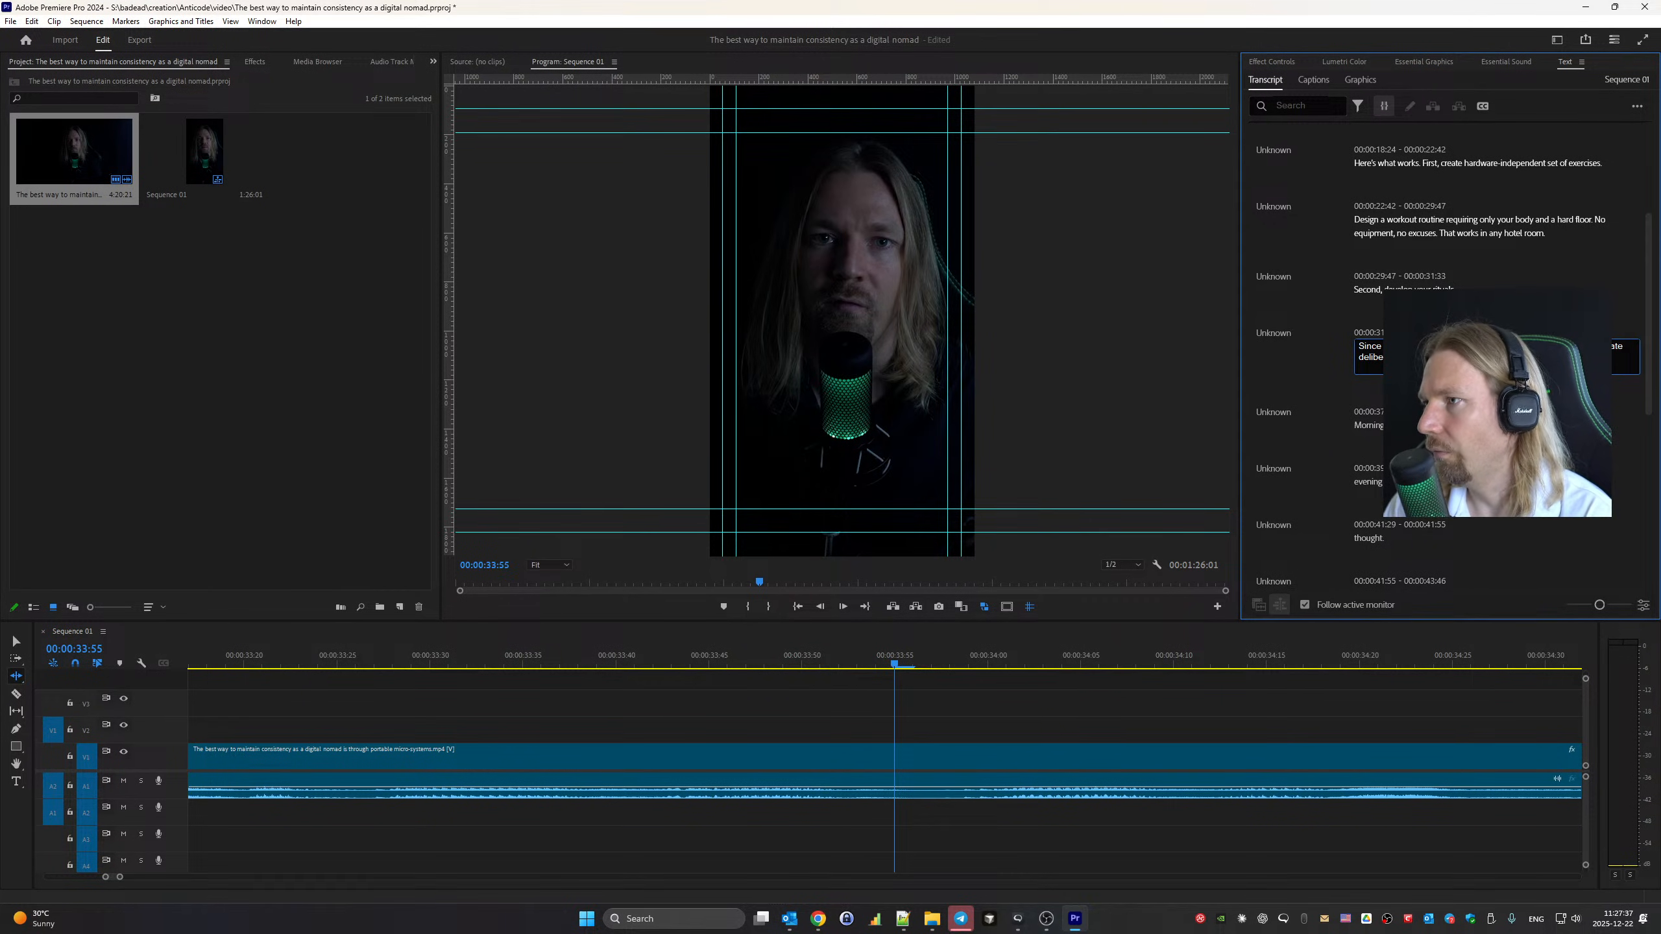
left_click(1305, 358)
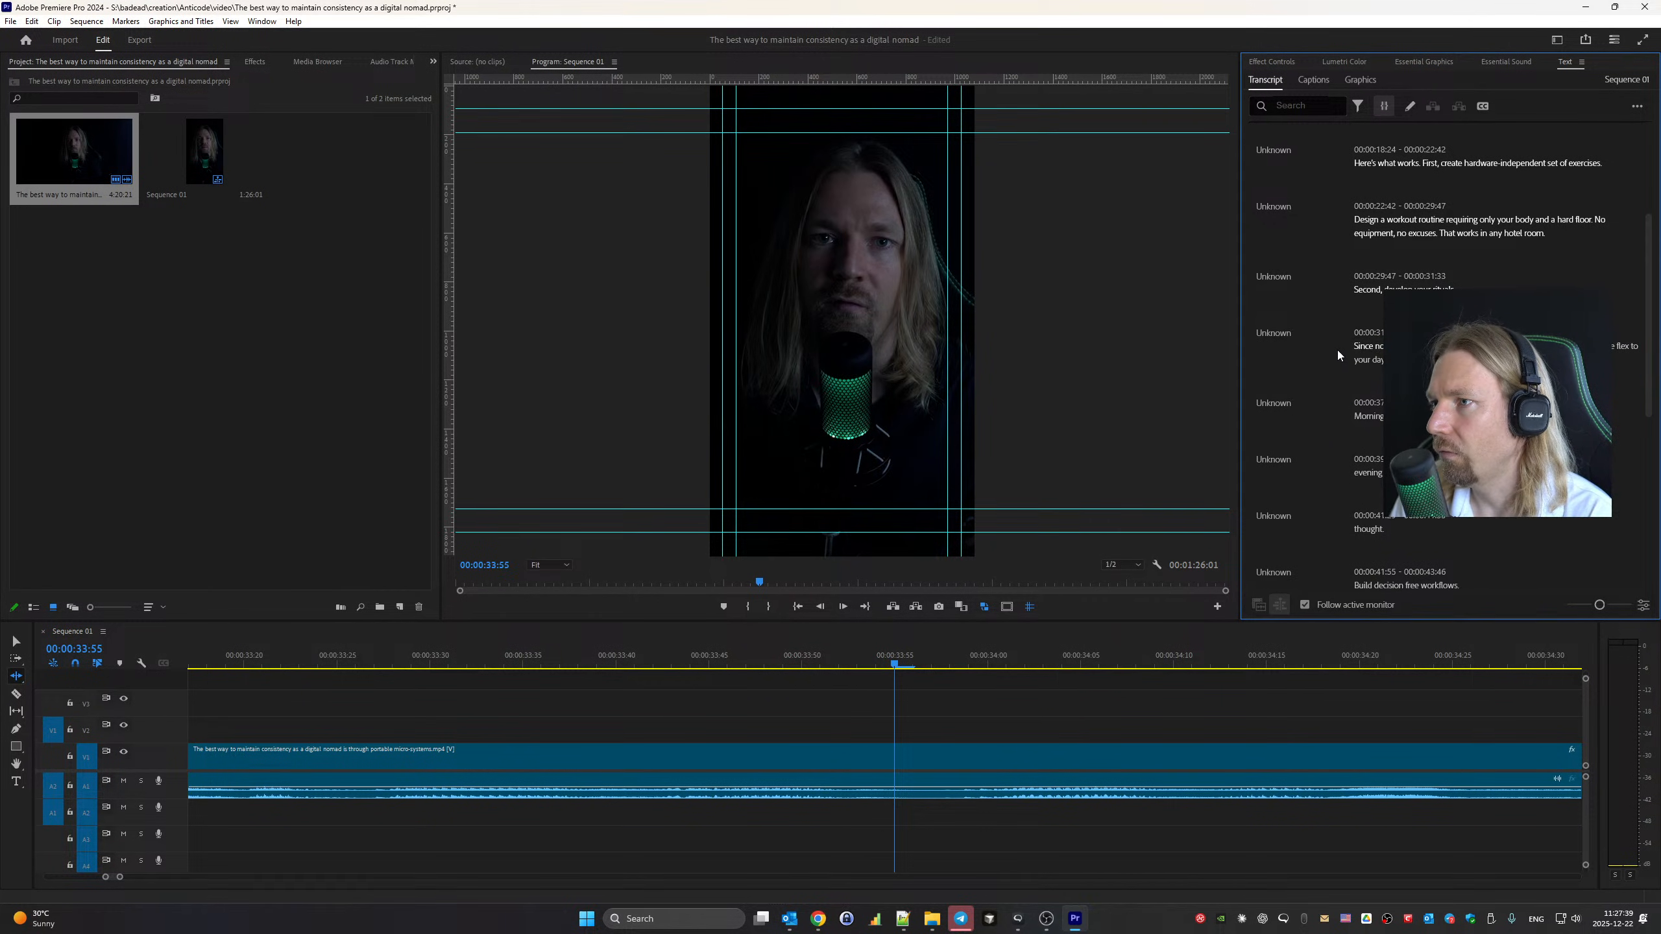
key("space")
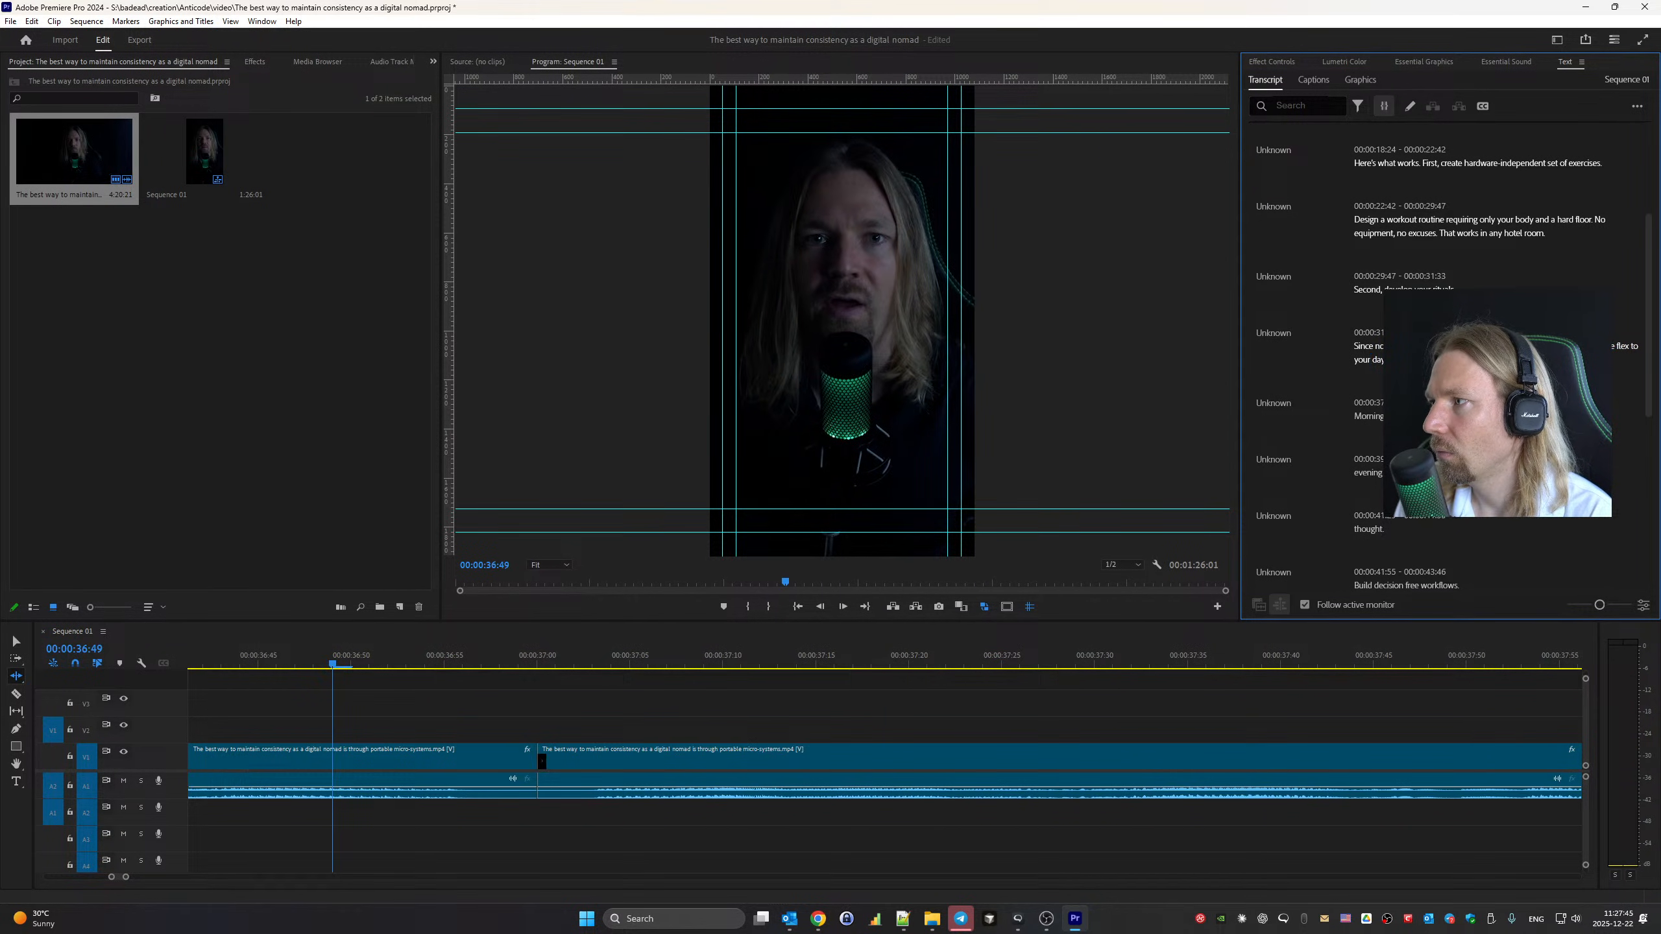
Correct the end of the "Since nomads lack" segment to "create deliberate flags to your day" and resume playback
left_click(1623, 346)
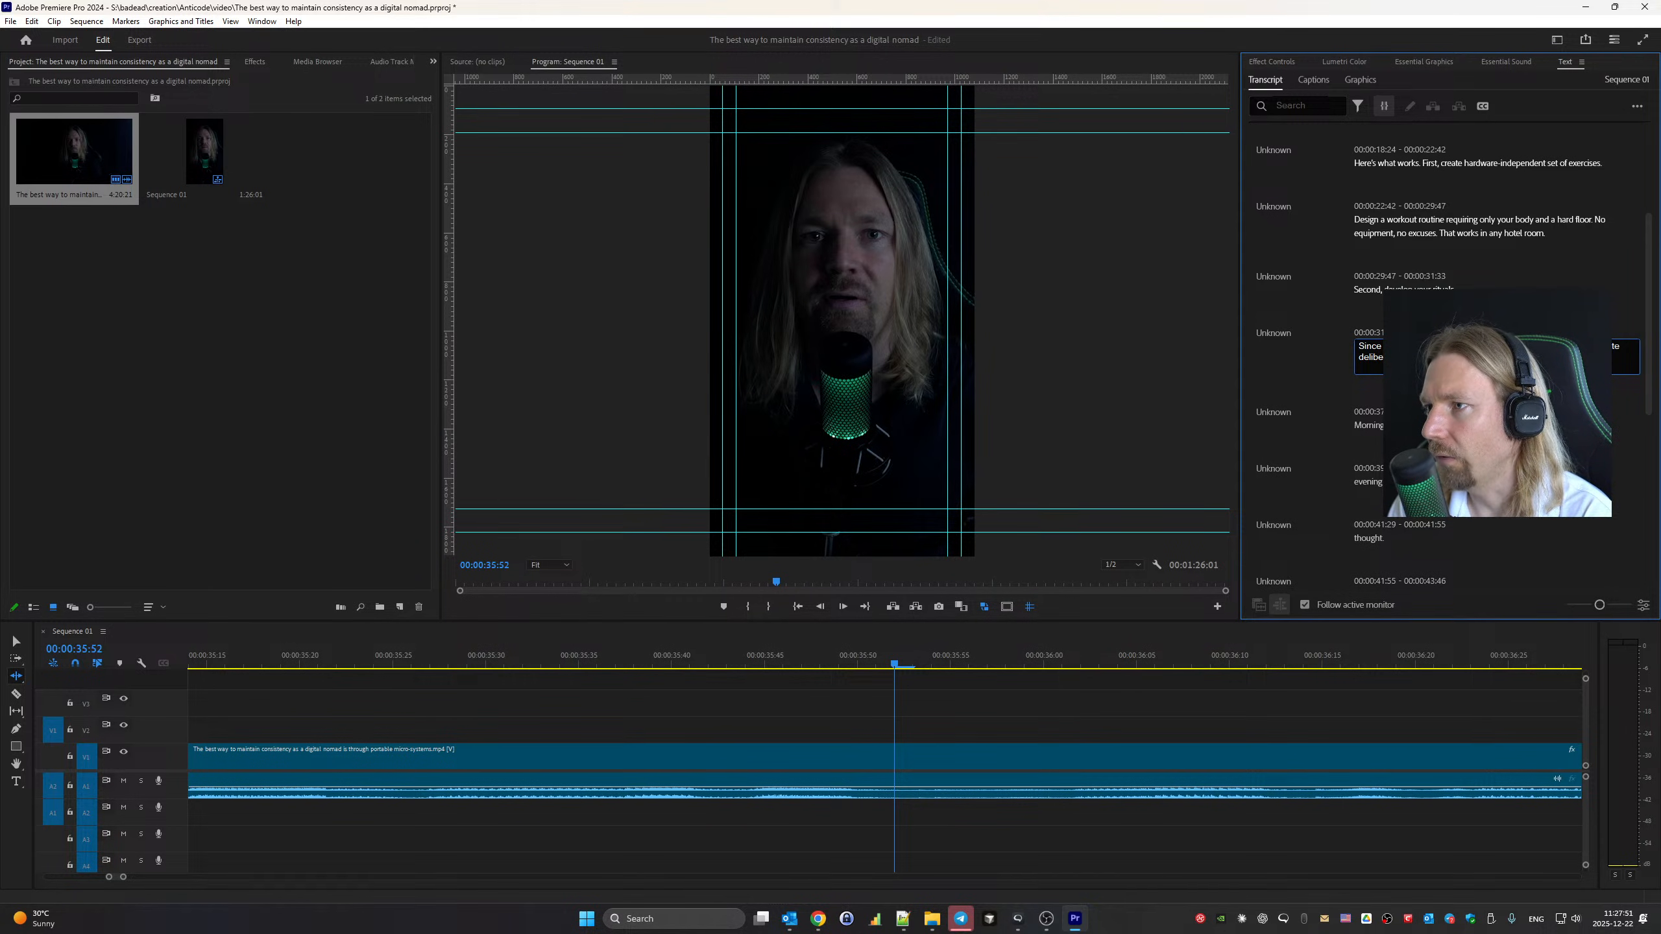
left_click(1337, 360)
key("space")
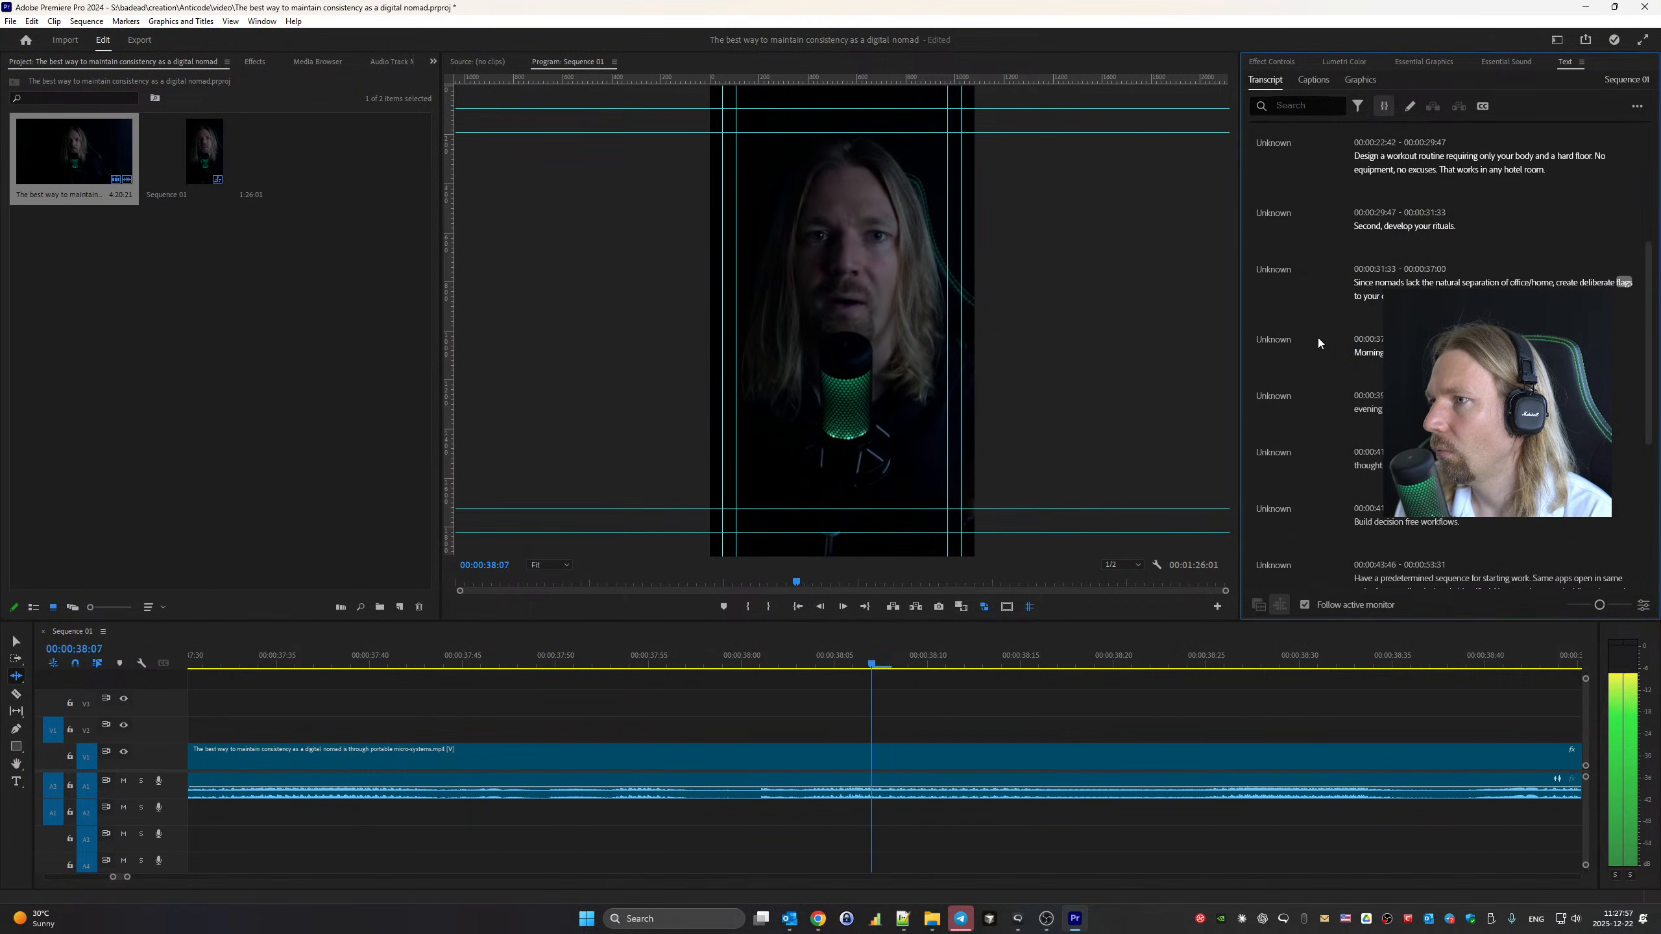
Edit the "Morning walk" segment to read Morning walk to "commute" to work, and play on through the evening segment
double_click(1462, 353)
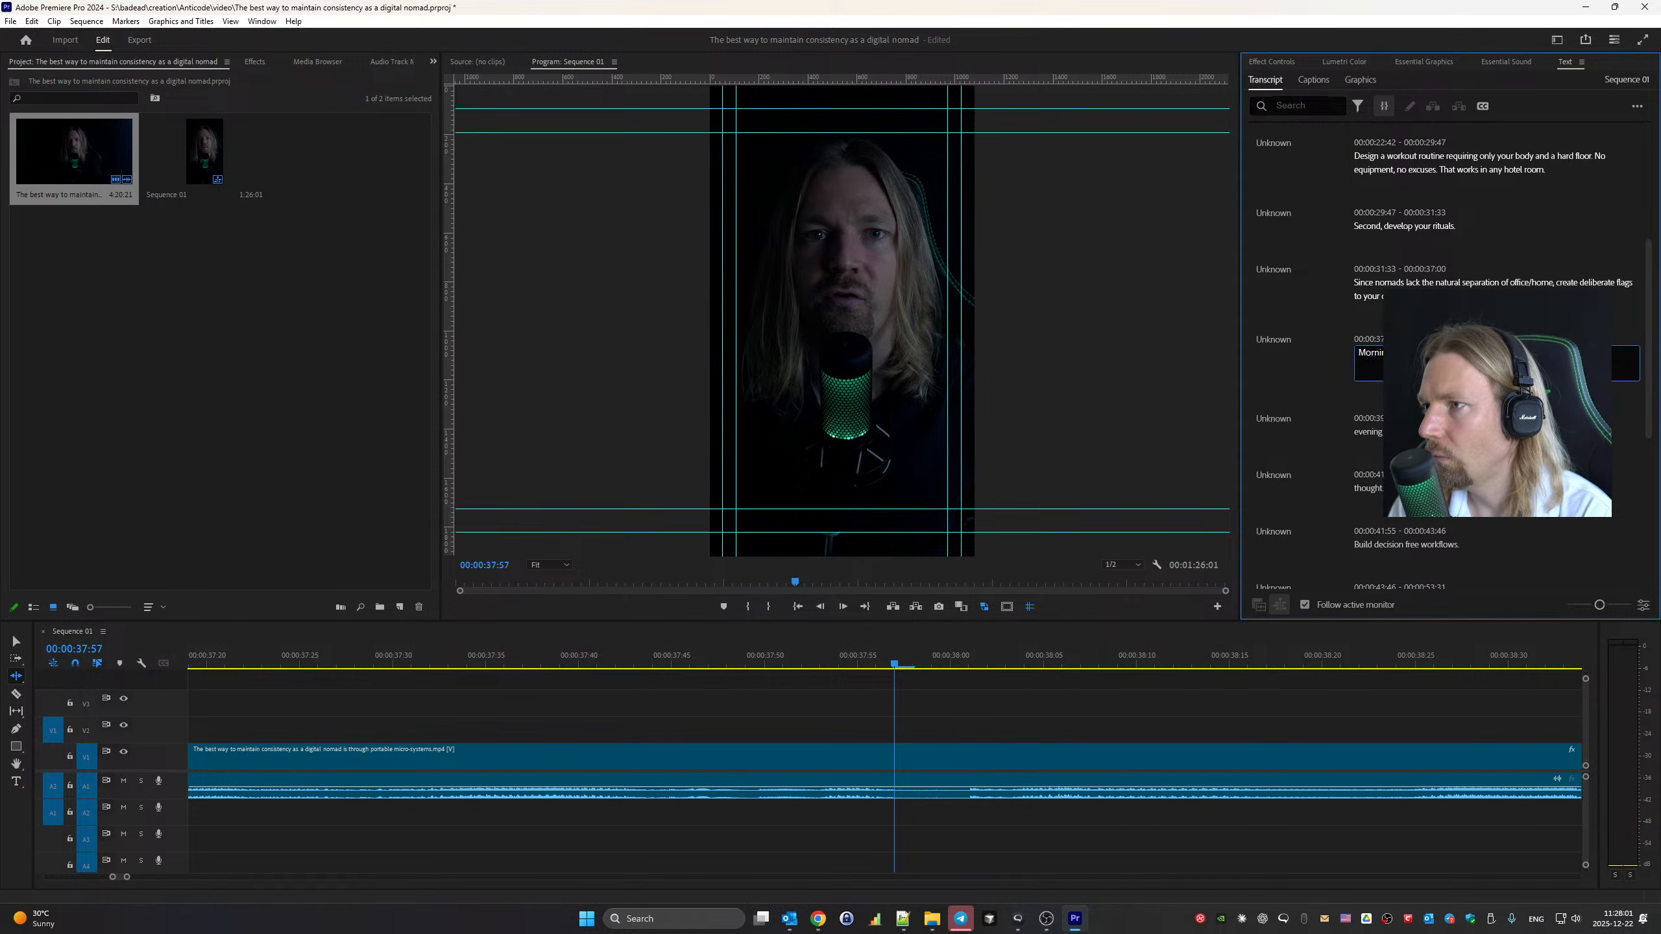
left_click(1316, 351)
key("space")
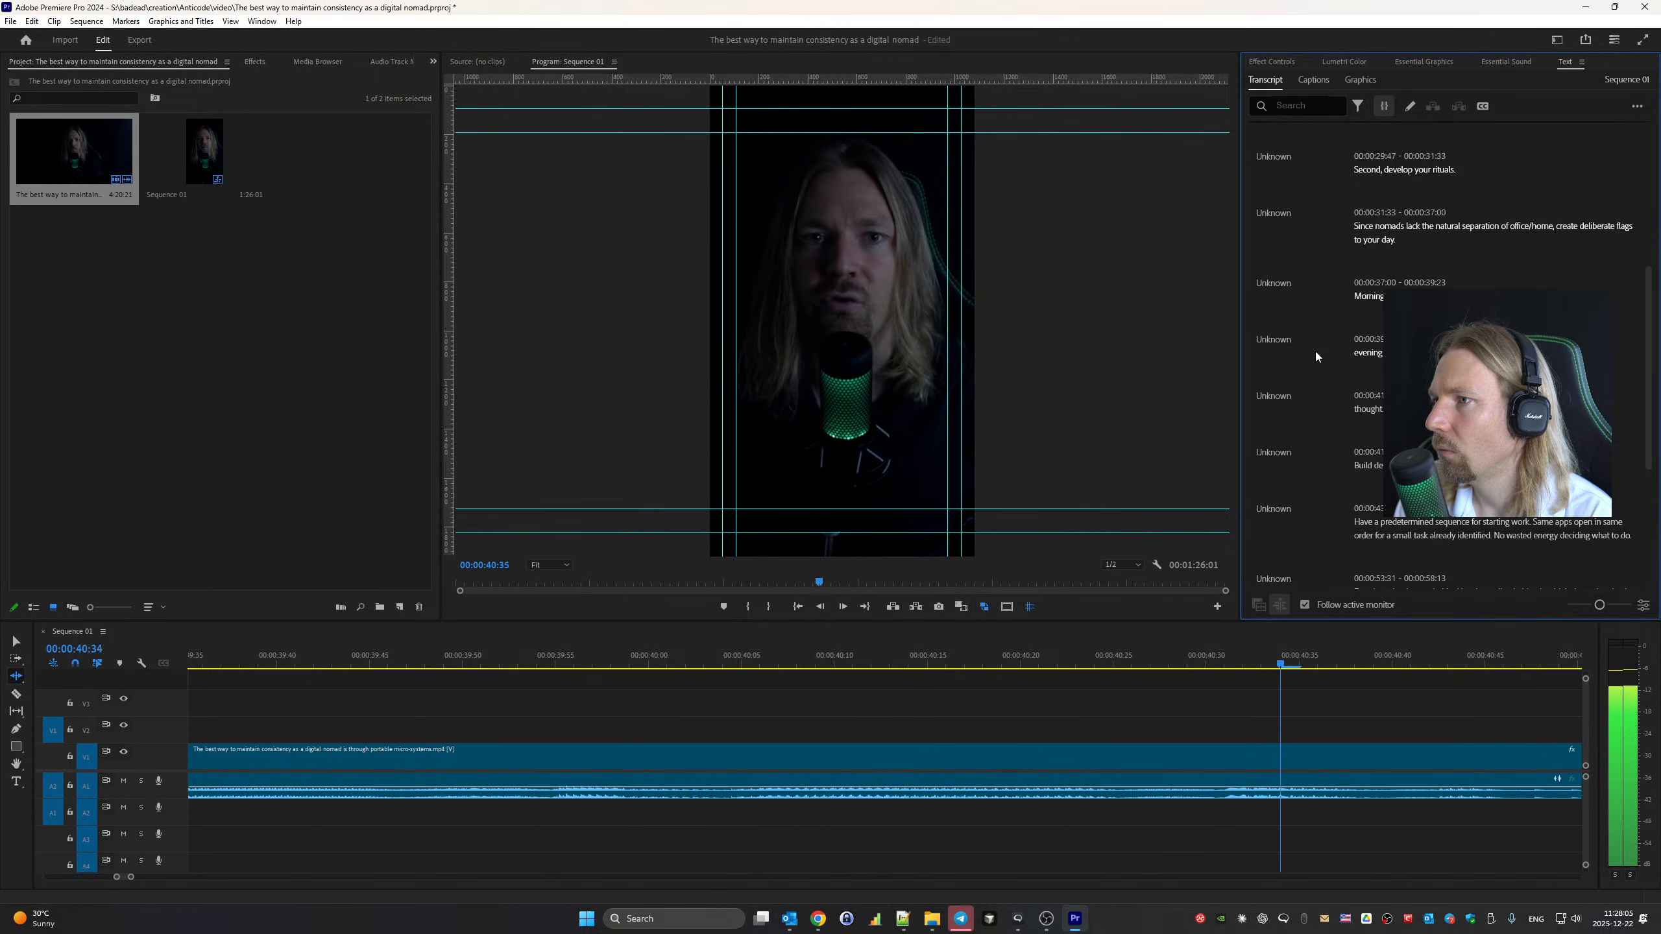
key("space")
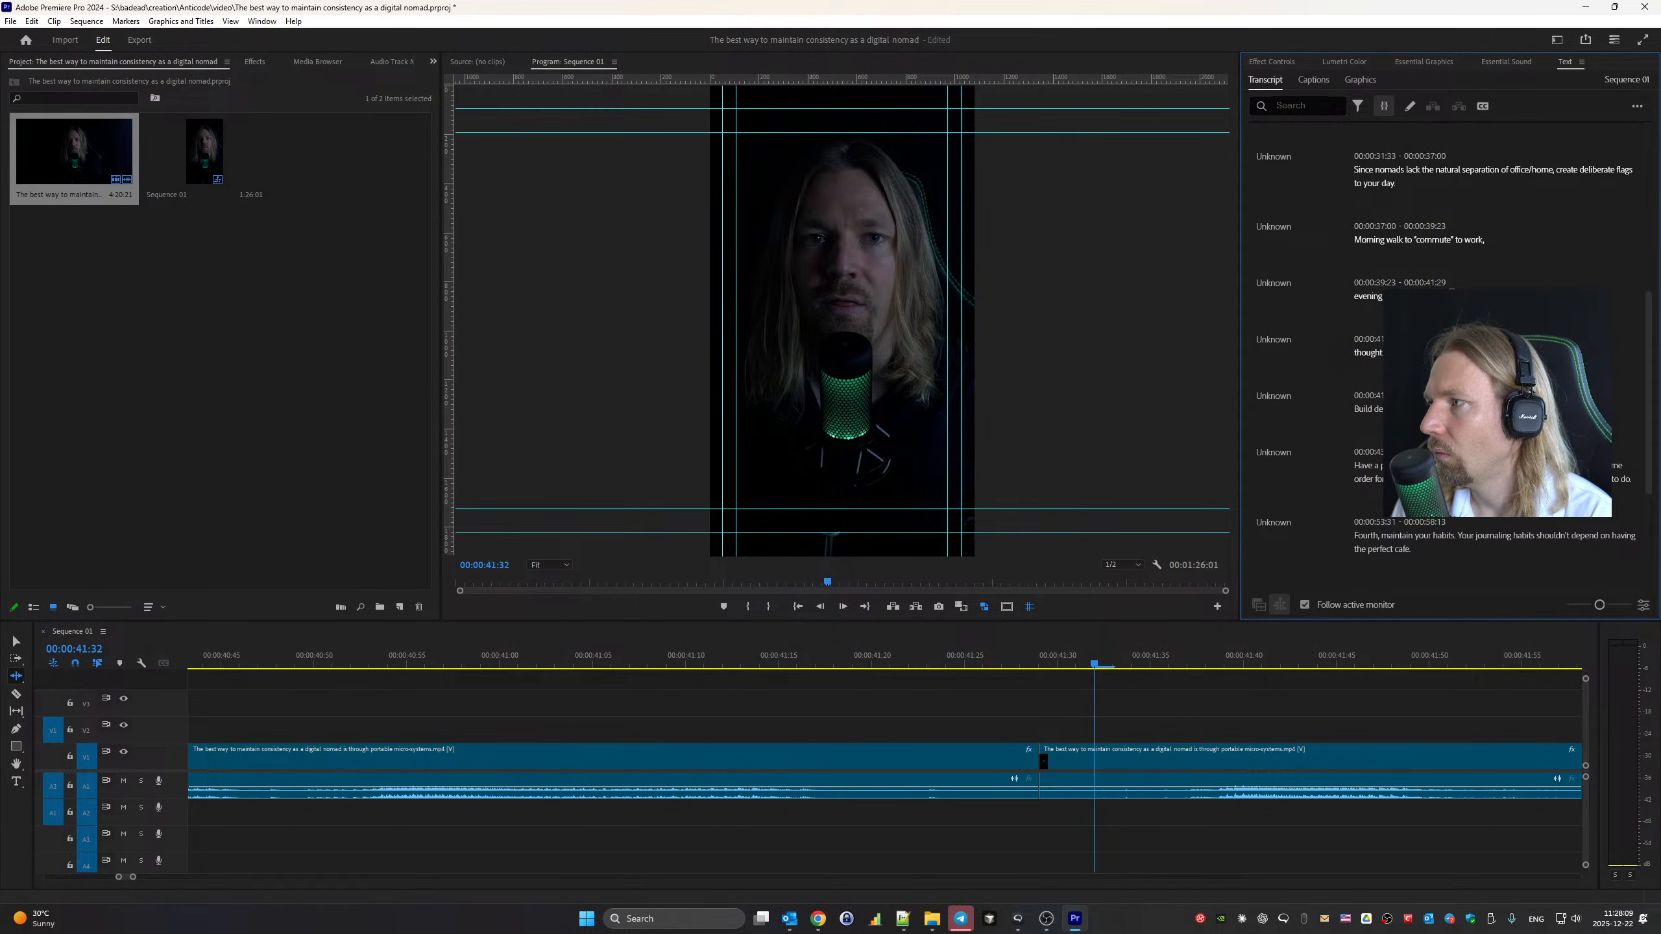
Edit the evening segment's wording to "evening shutdown, ritual to end work" and resume playback
double_click(1452, 294)
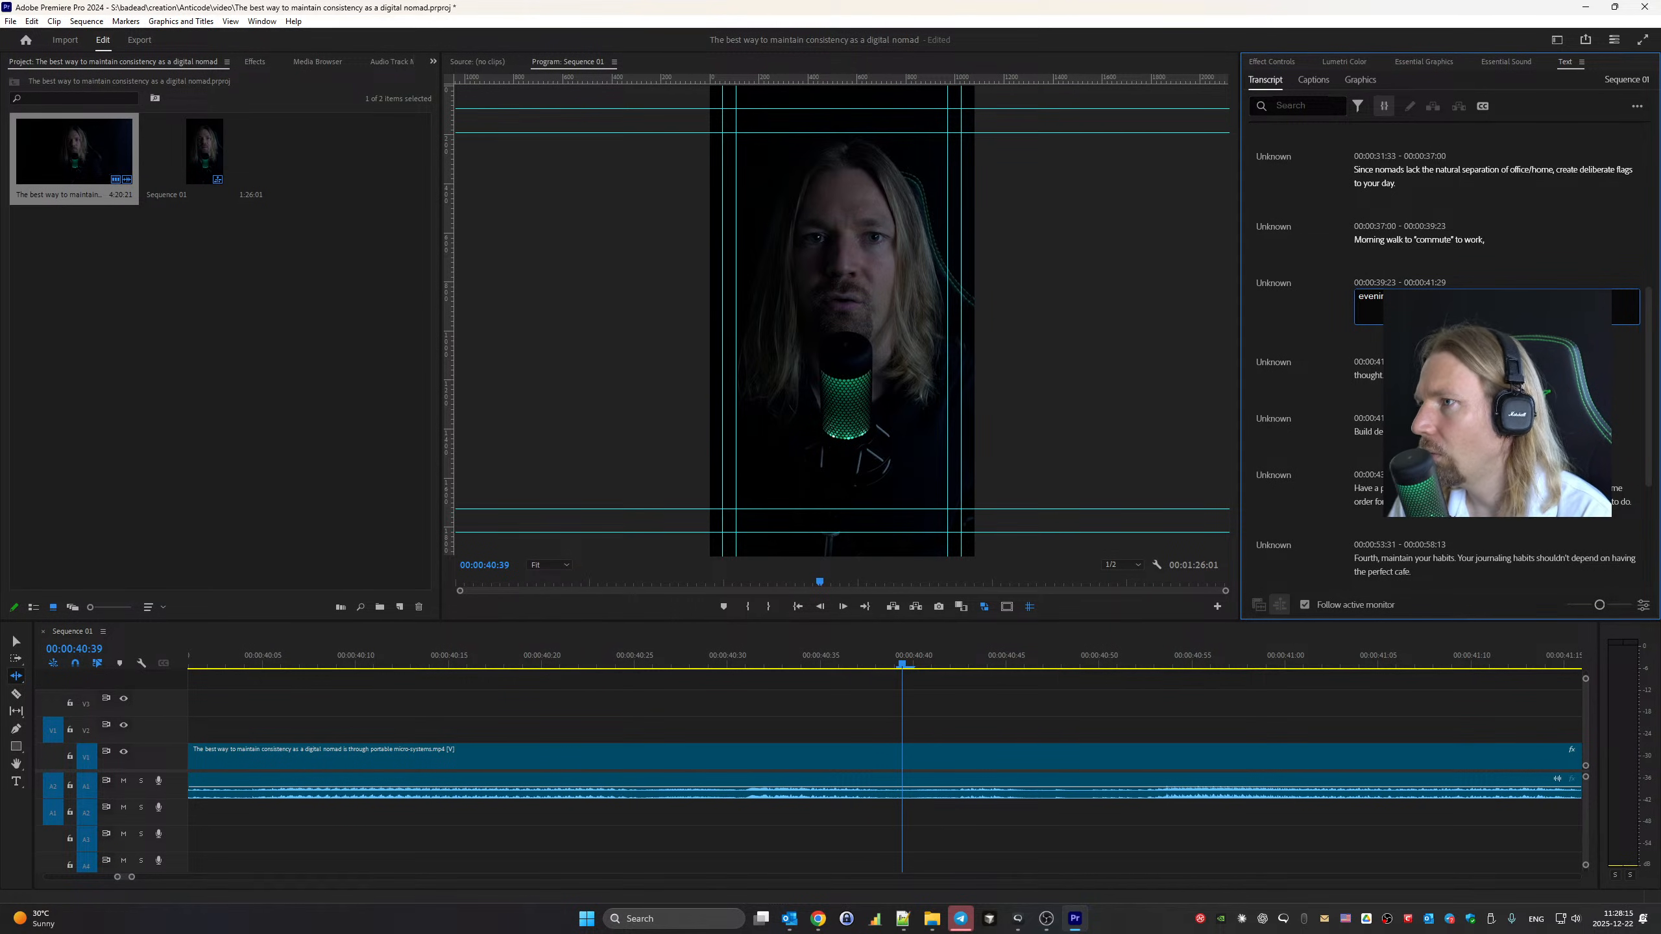
left_click(1312, 290)
key("space")
key("ctrl+k")
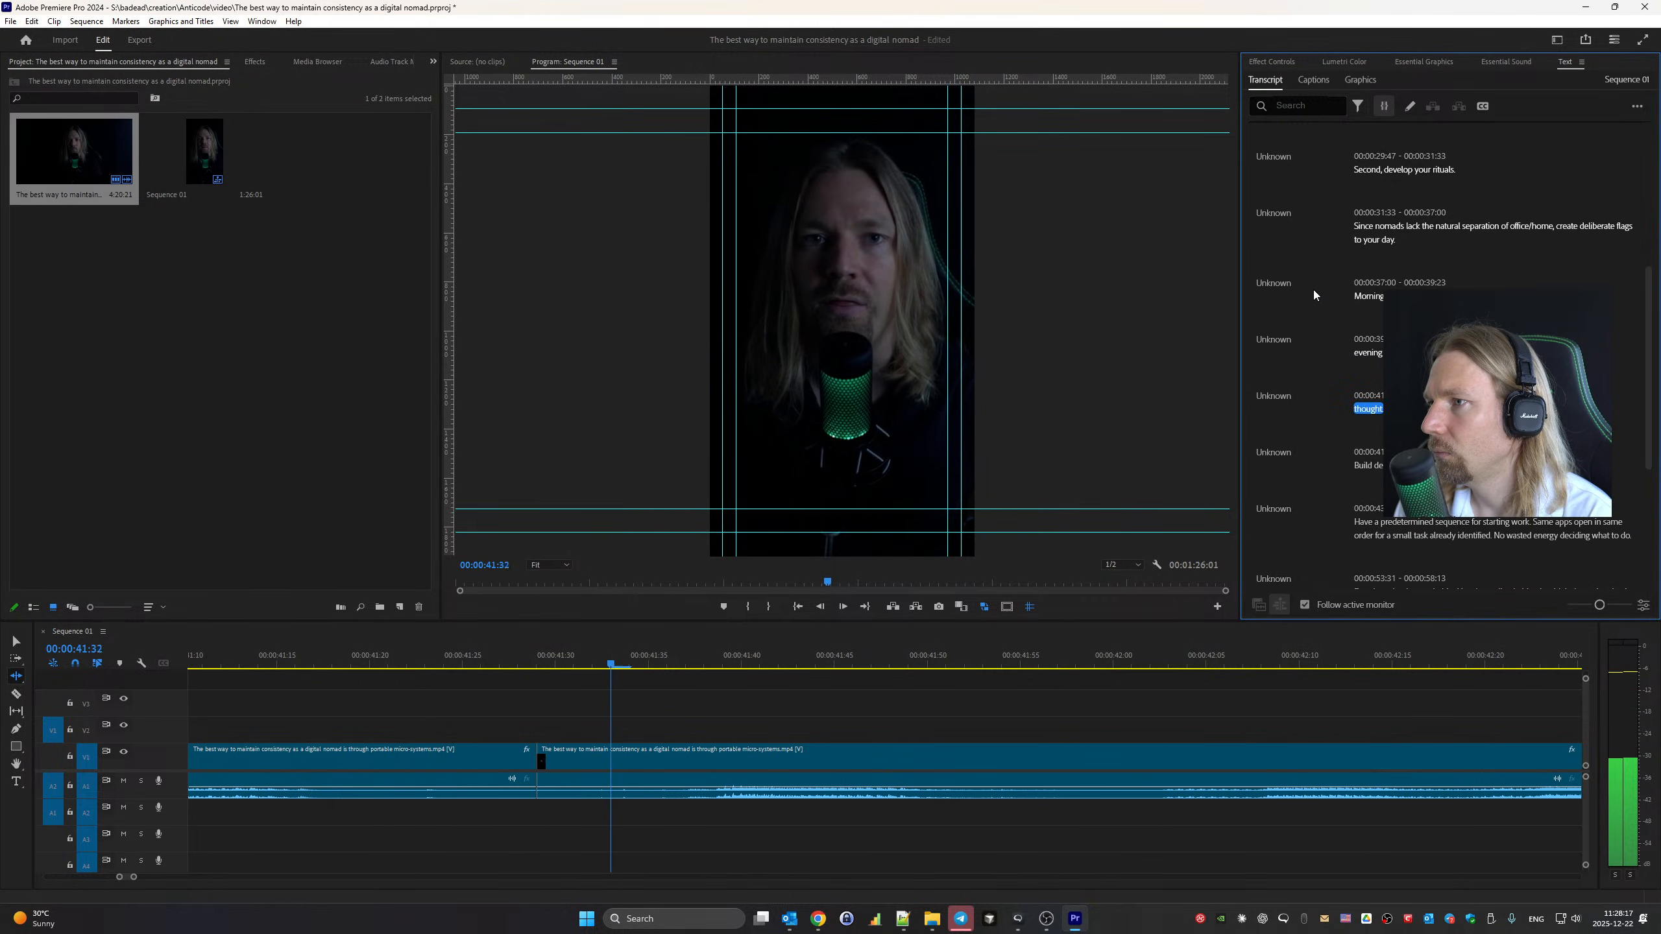
Listen to the one-word segment "thought", replace its text with "third", and resume playback
key("space")
key("space")
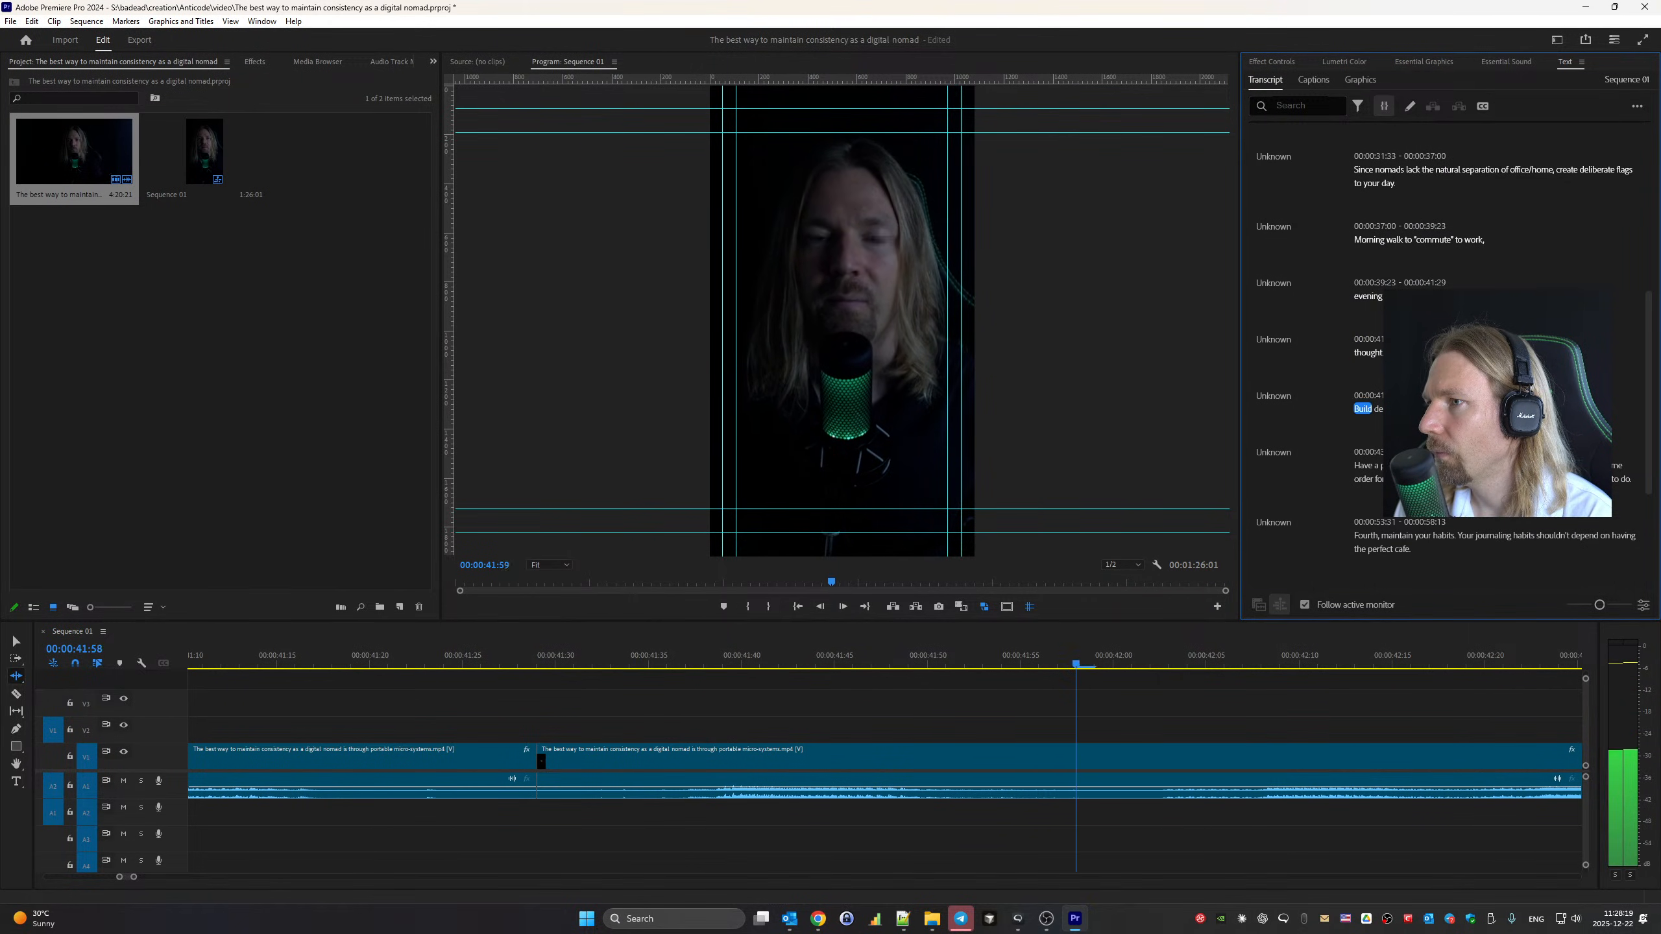
key("space")
left_click(1368, 293)
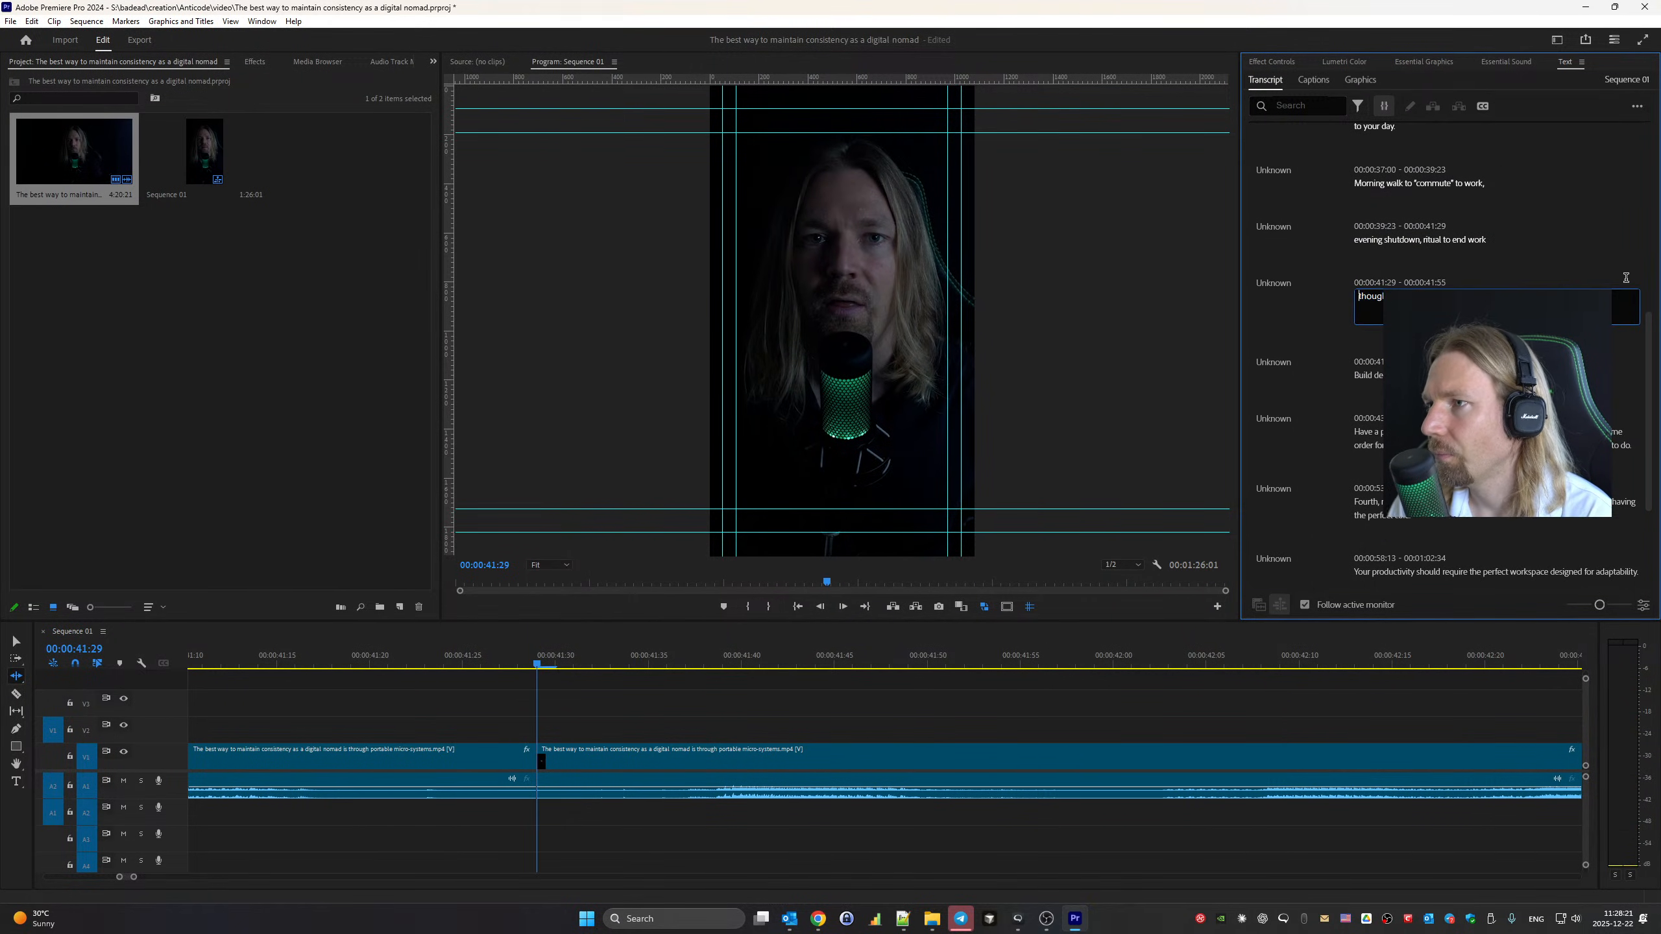
type("ird")
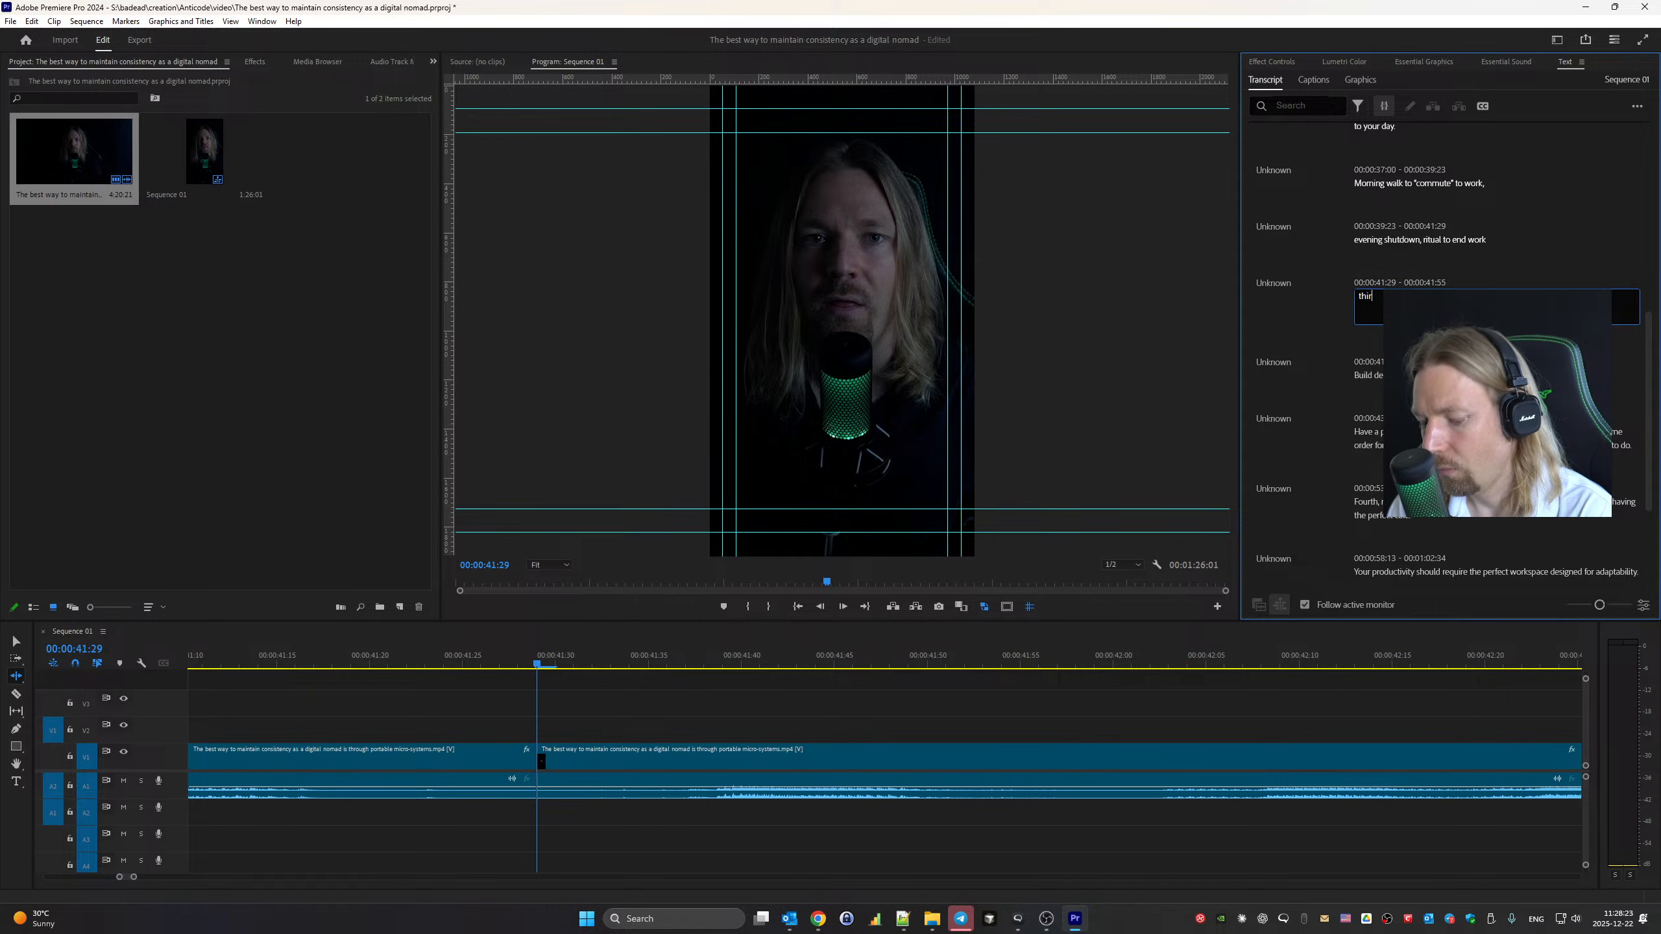
left_click(1336, 311)
key("space")
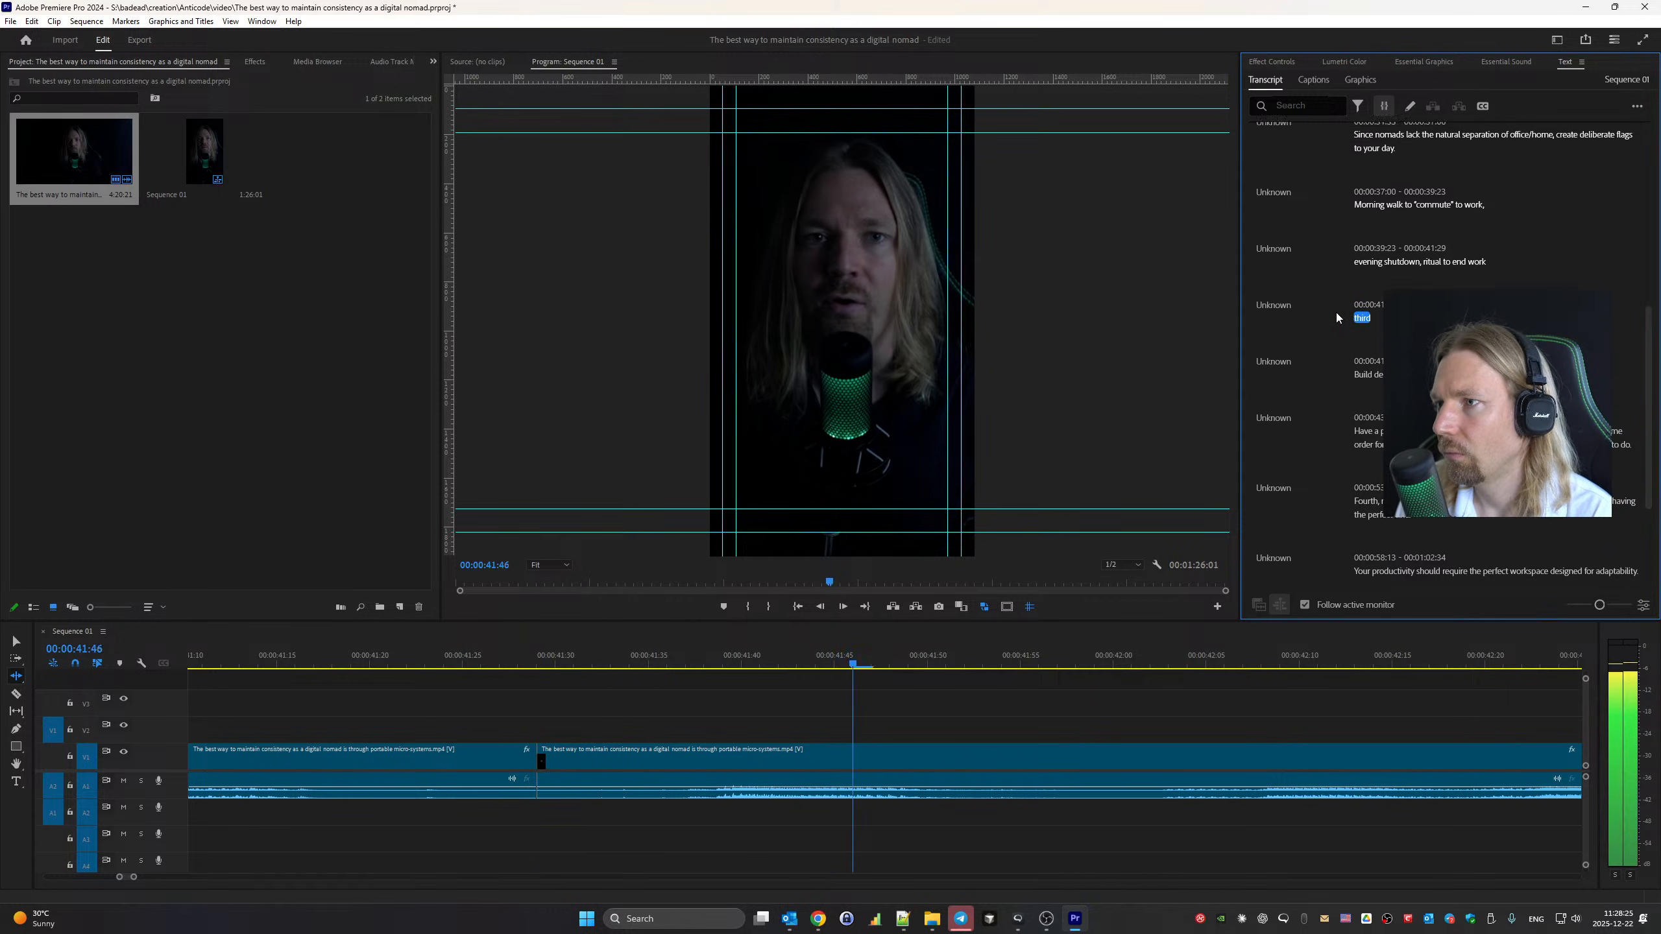
Hyphenate the workflow segment's wording to "Build decision-free workflows." and resume playback
key("space")
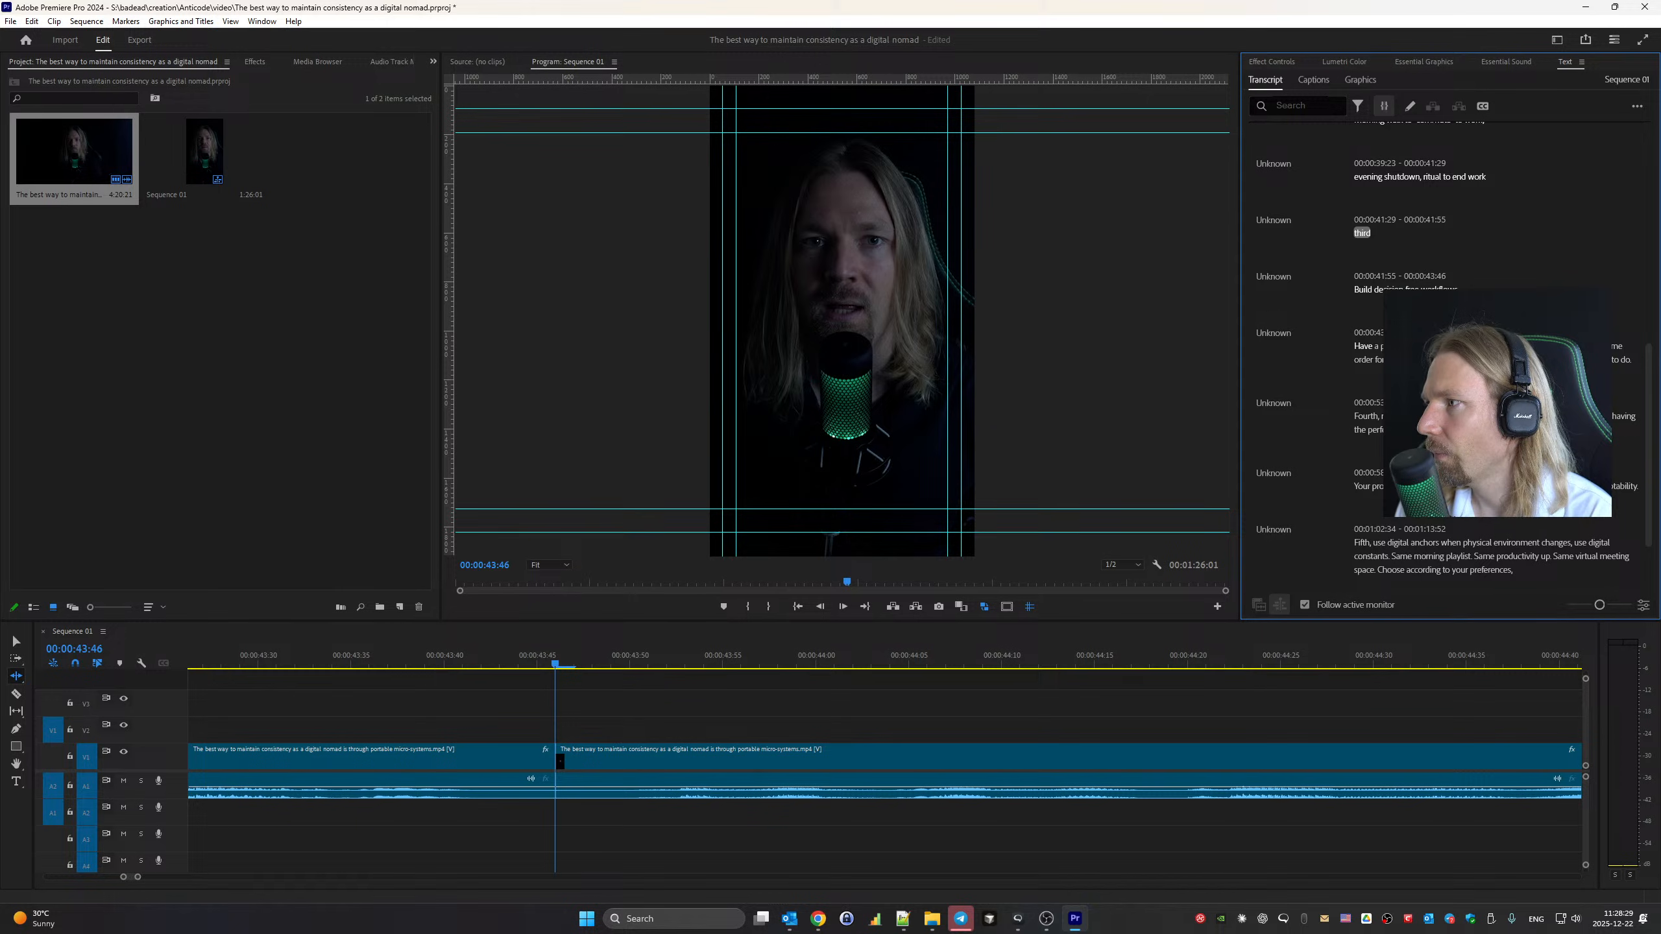
double_click(1380, 288)
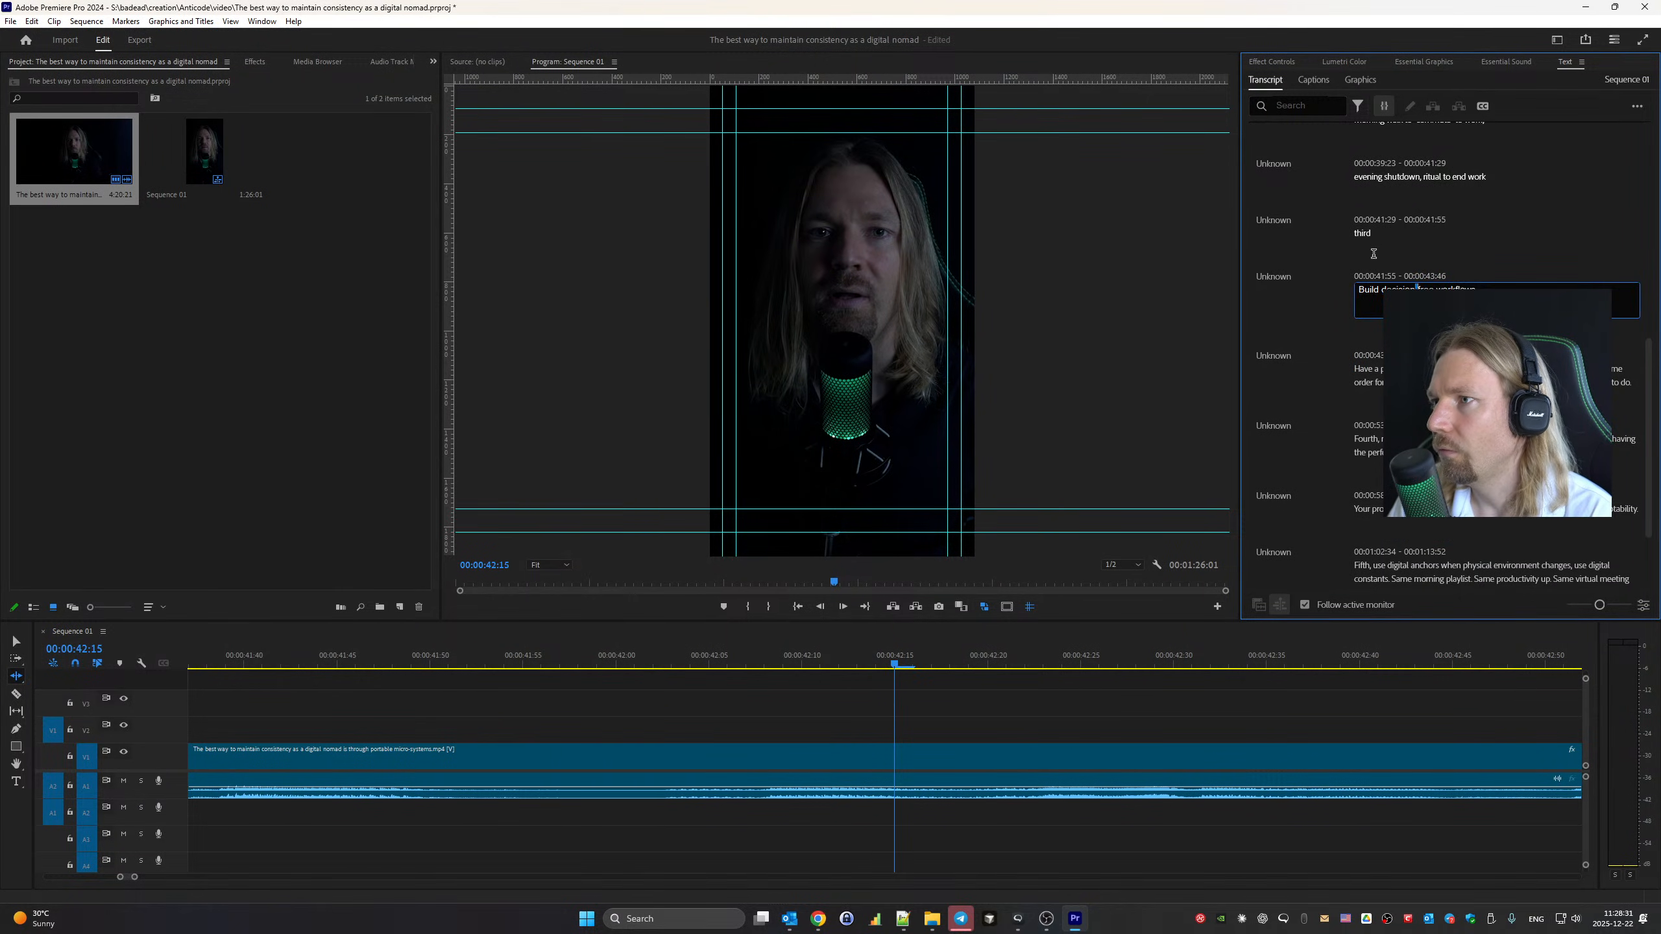
left_click(1316, 313)
key("space")
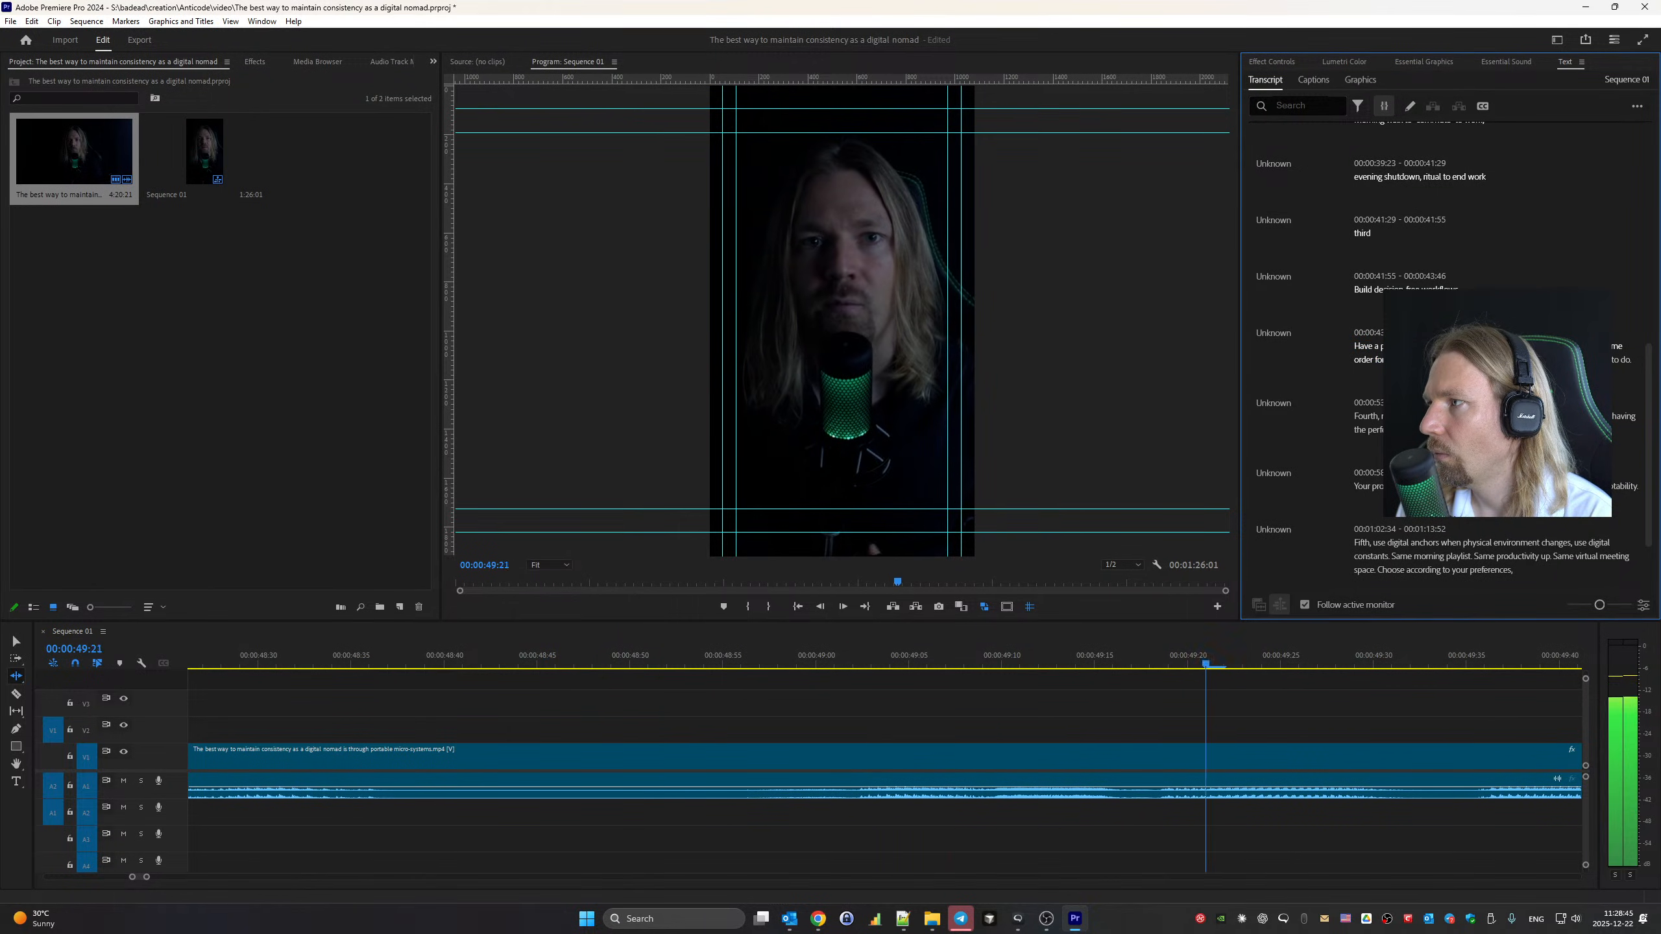
Replace "for a" with "first" before "small task" in the predetermined-sequence segment and play on through the "Fourth" segment
left_click(1379, 360)
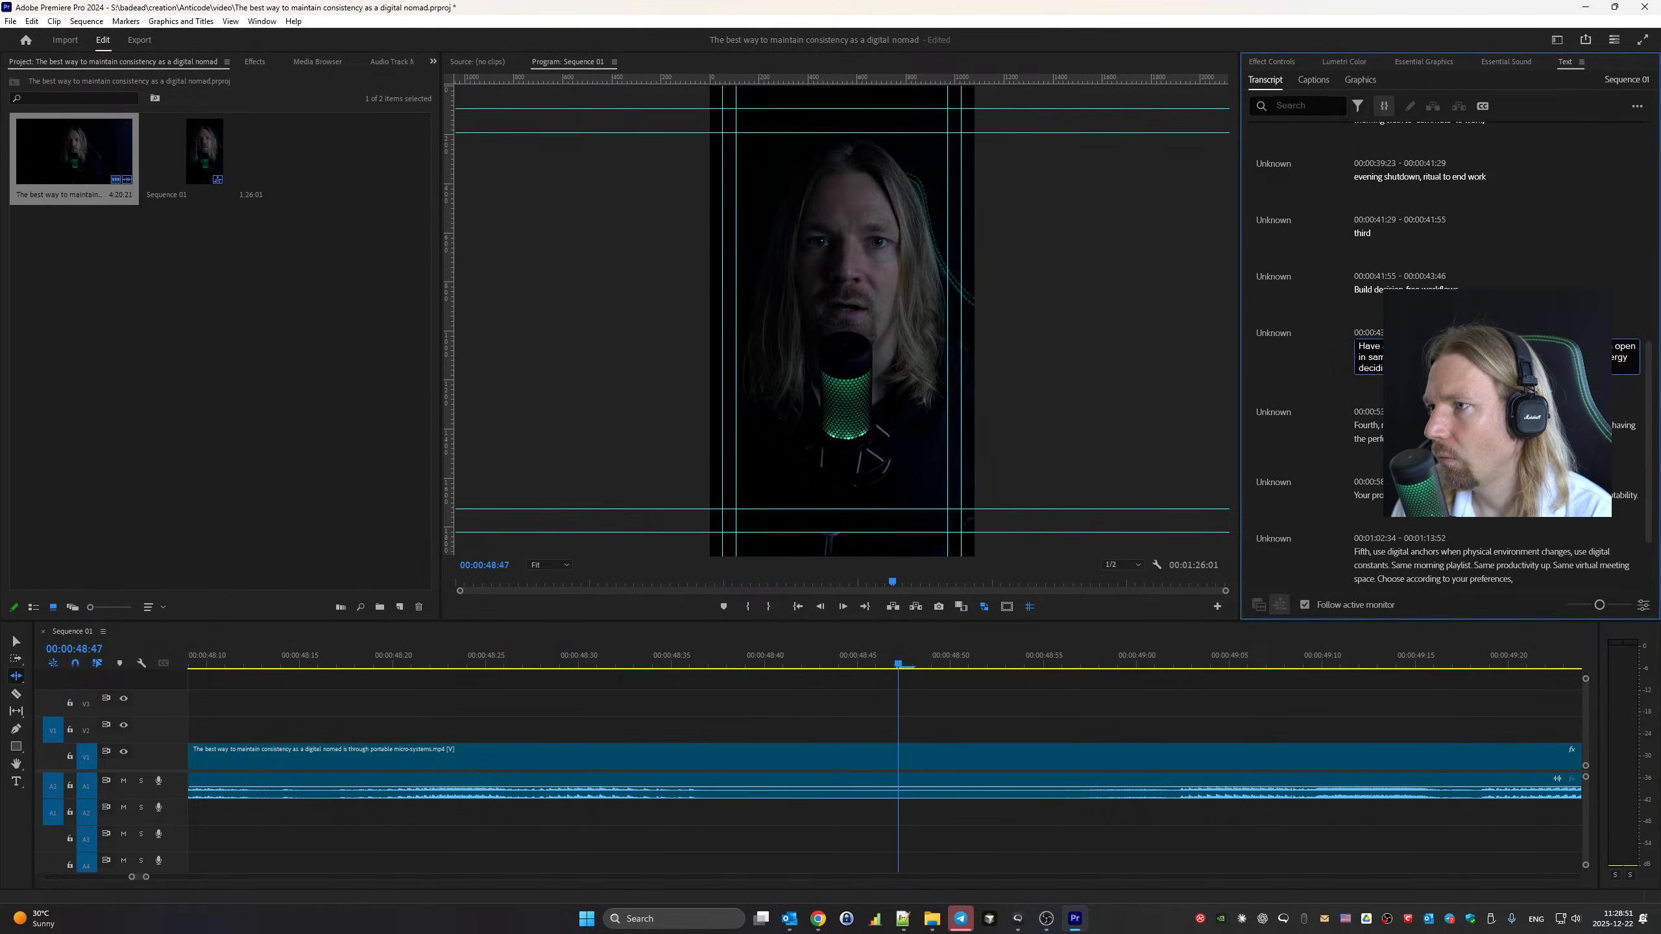
key("space")
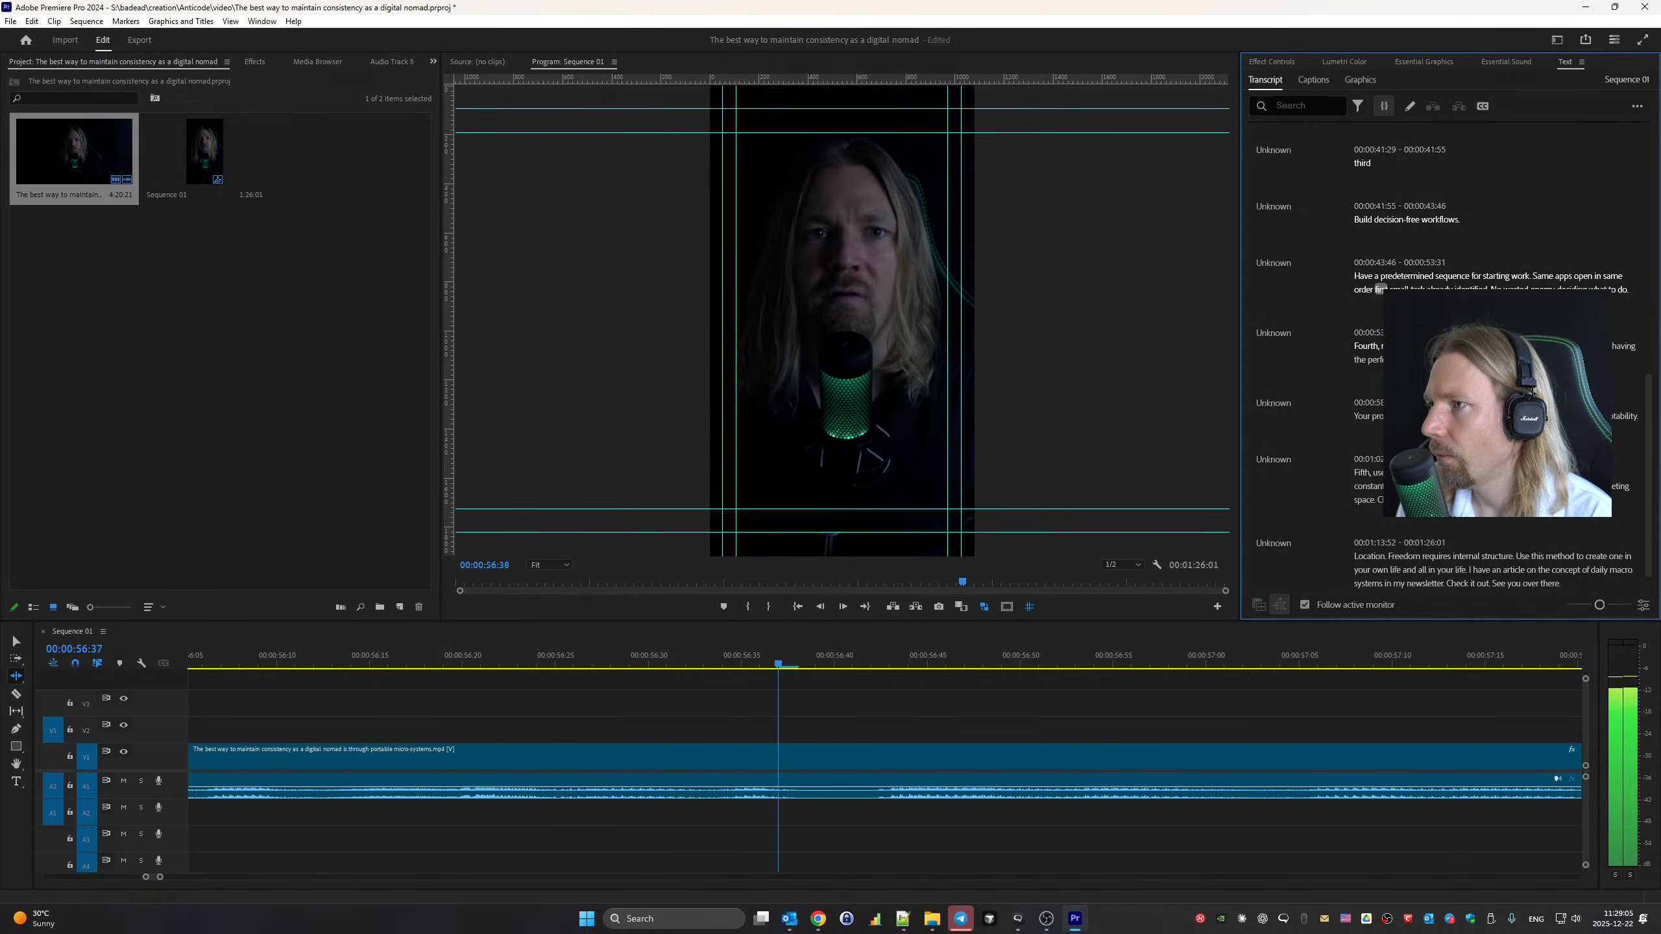
key("space")
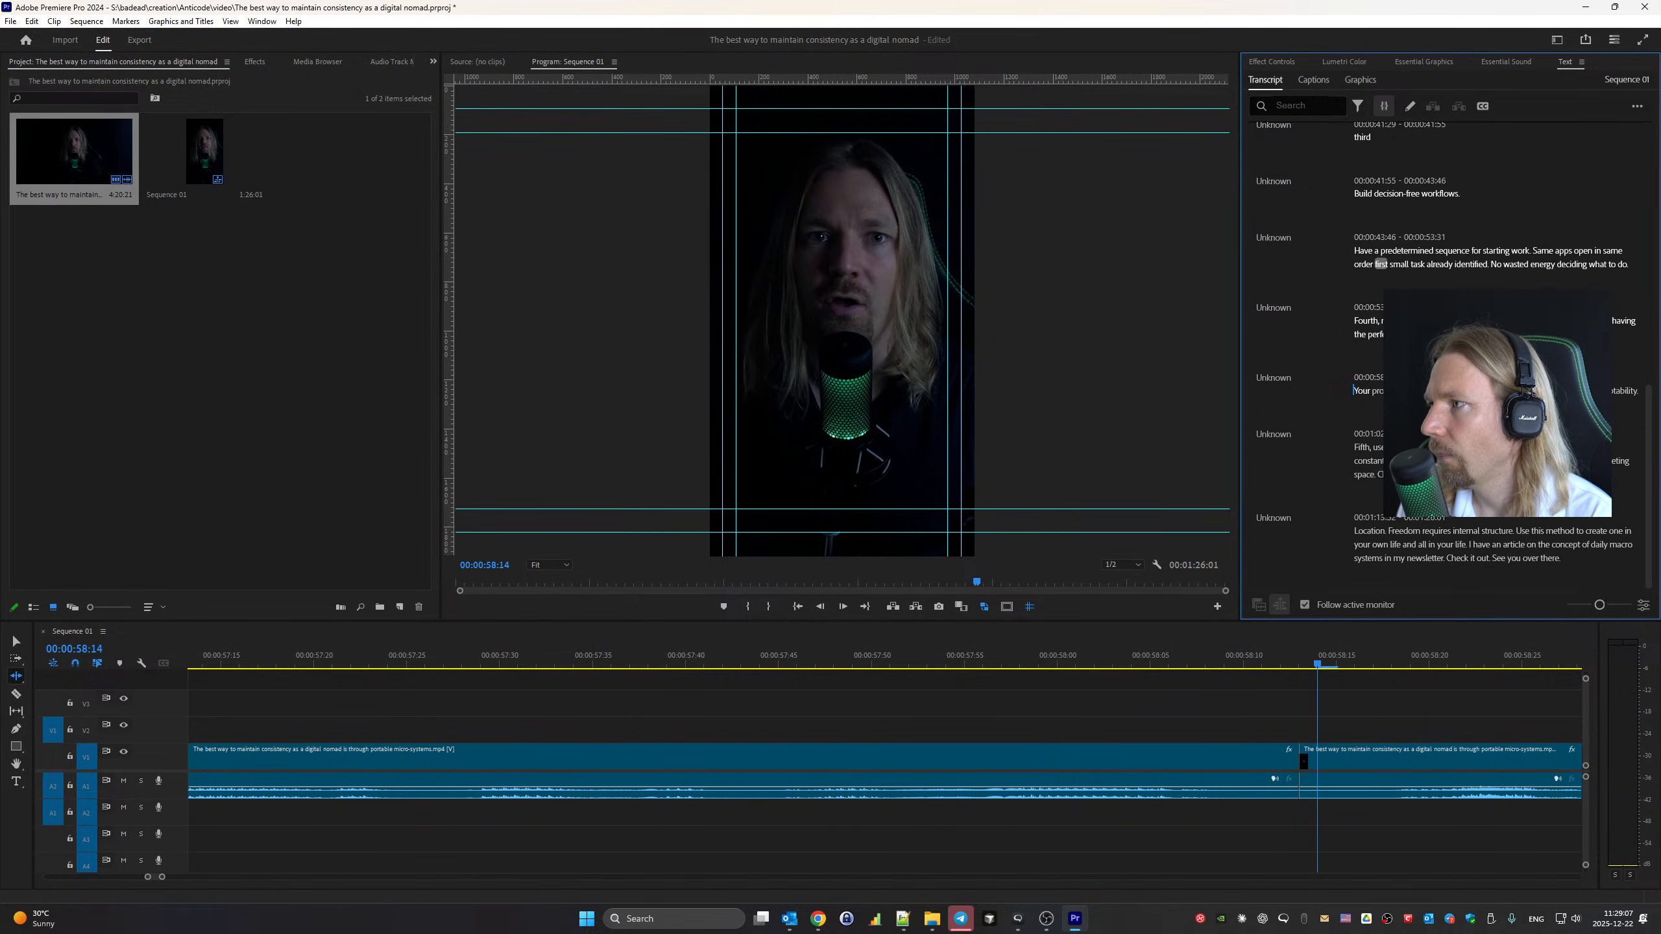
Play the "Your productivity" segment, adjust its wording before "designed for adaptability", and return the playhead to recheck it
key("space")
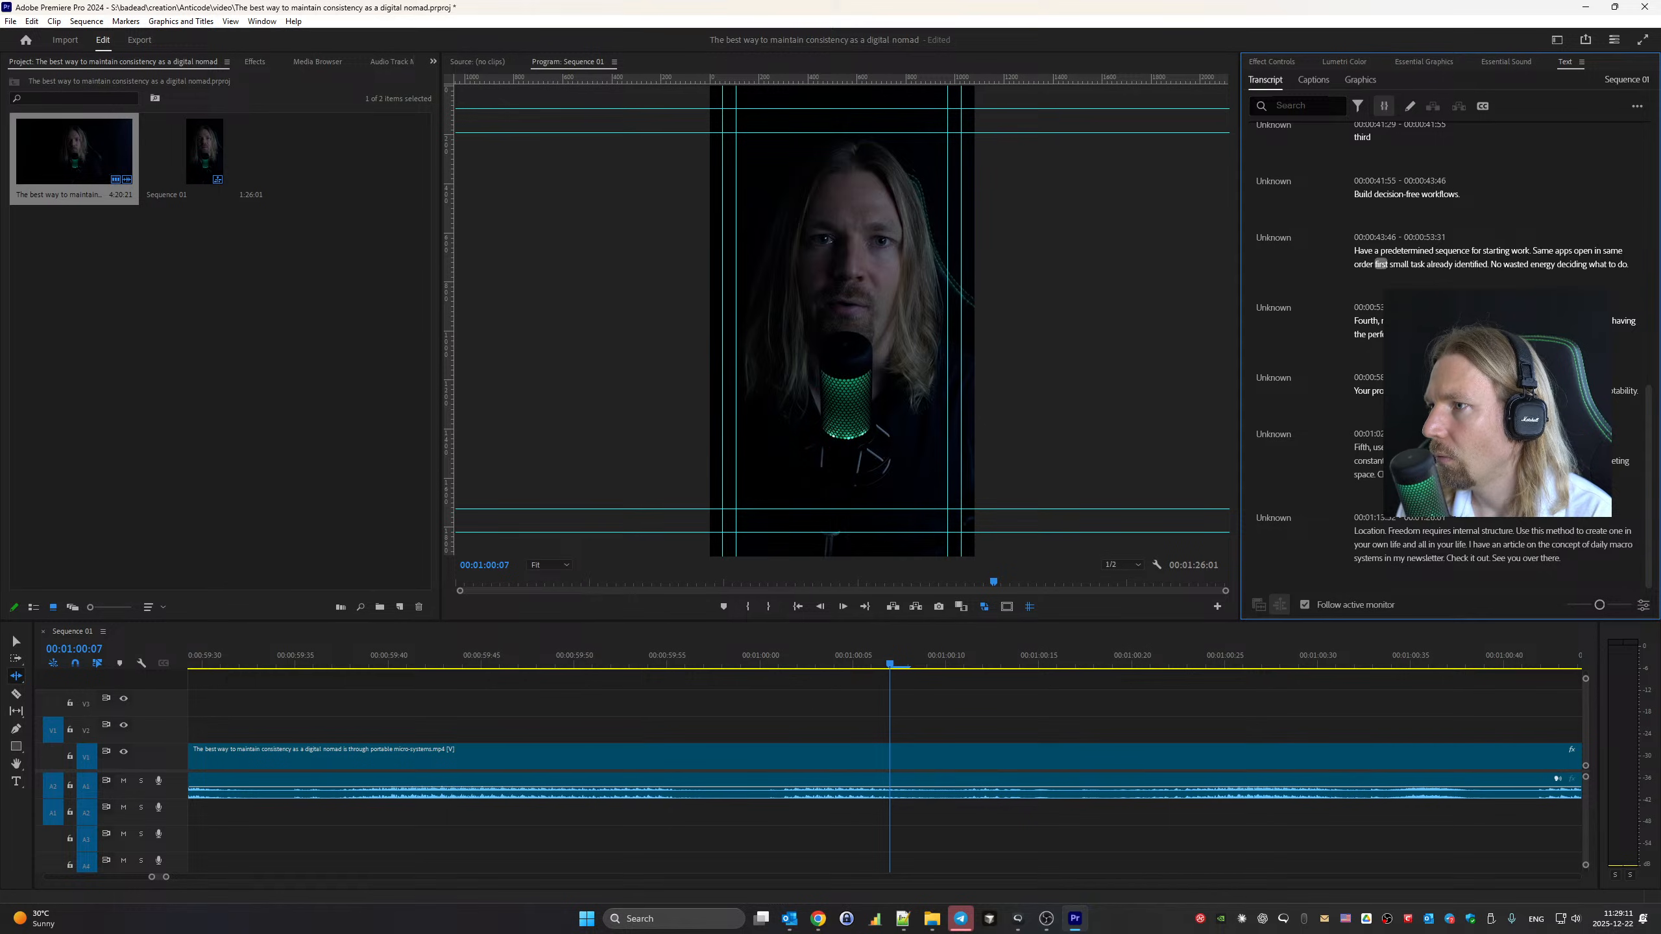
double_click(1498, 392)
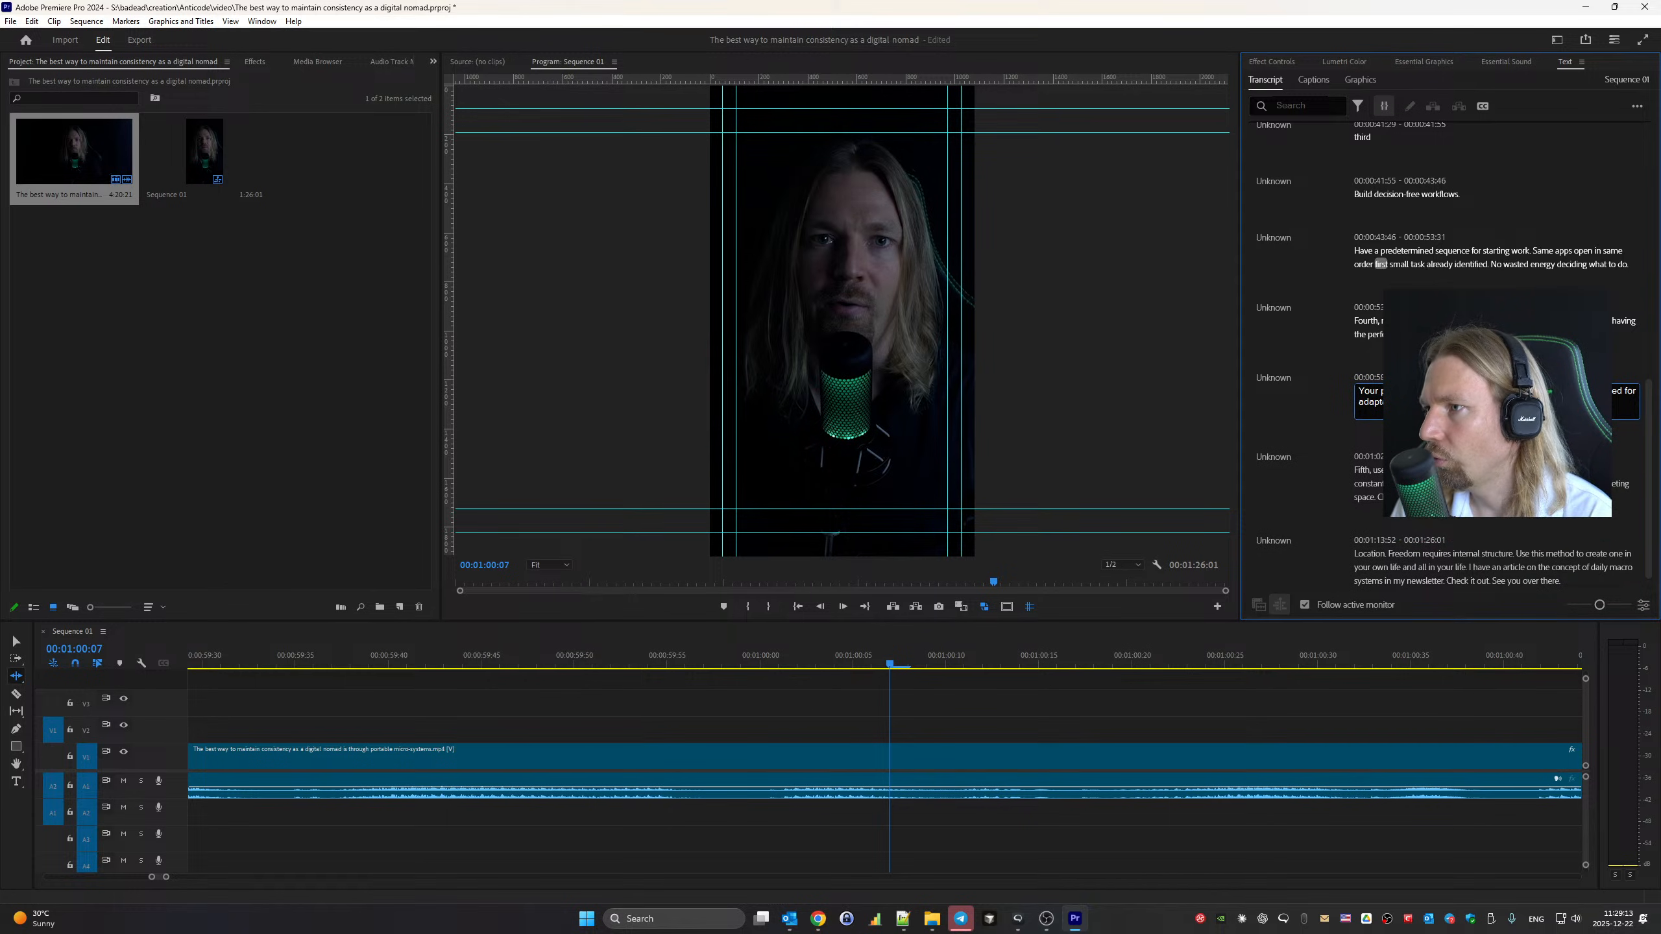
type("is")
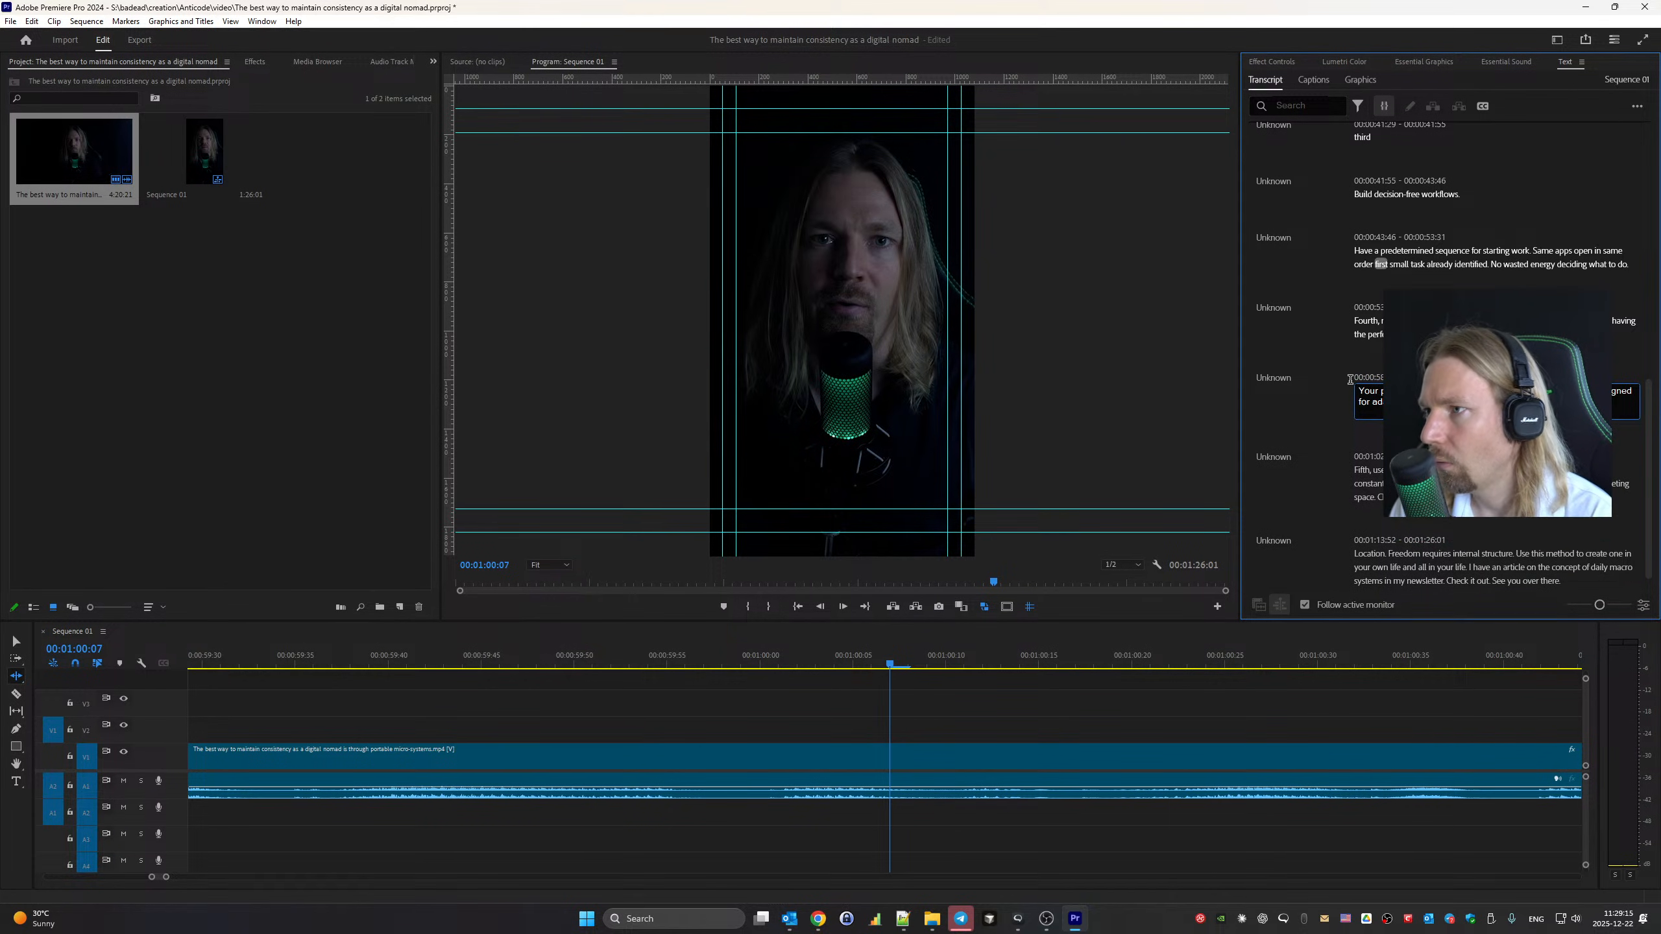
left_click(1310, 400)
key("space")
key("space")
left_click(1428, 377)
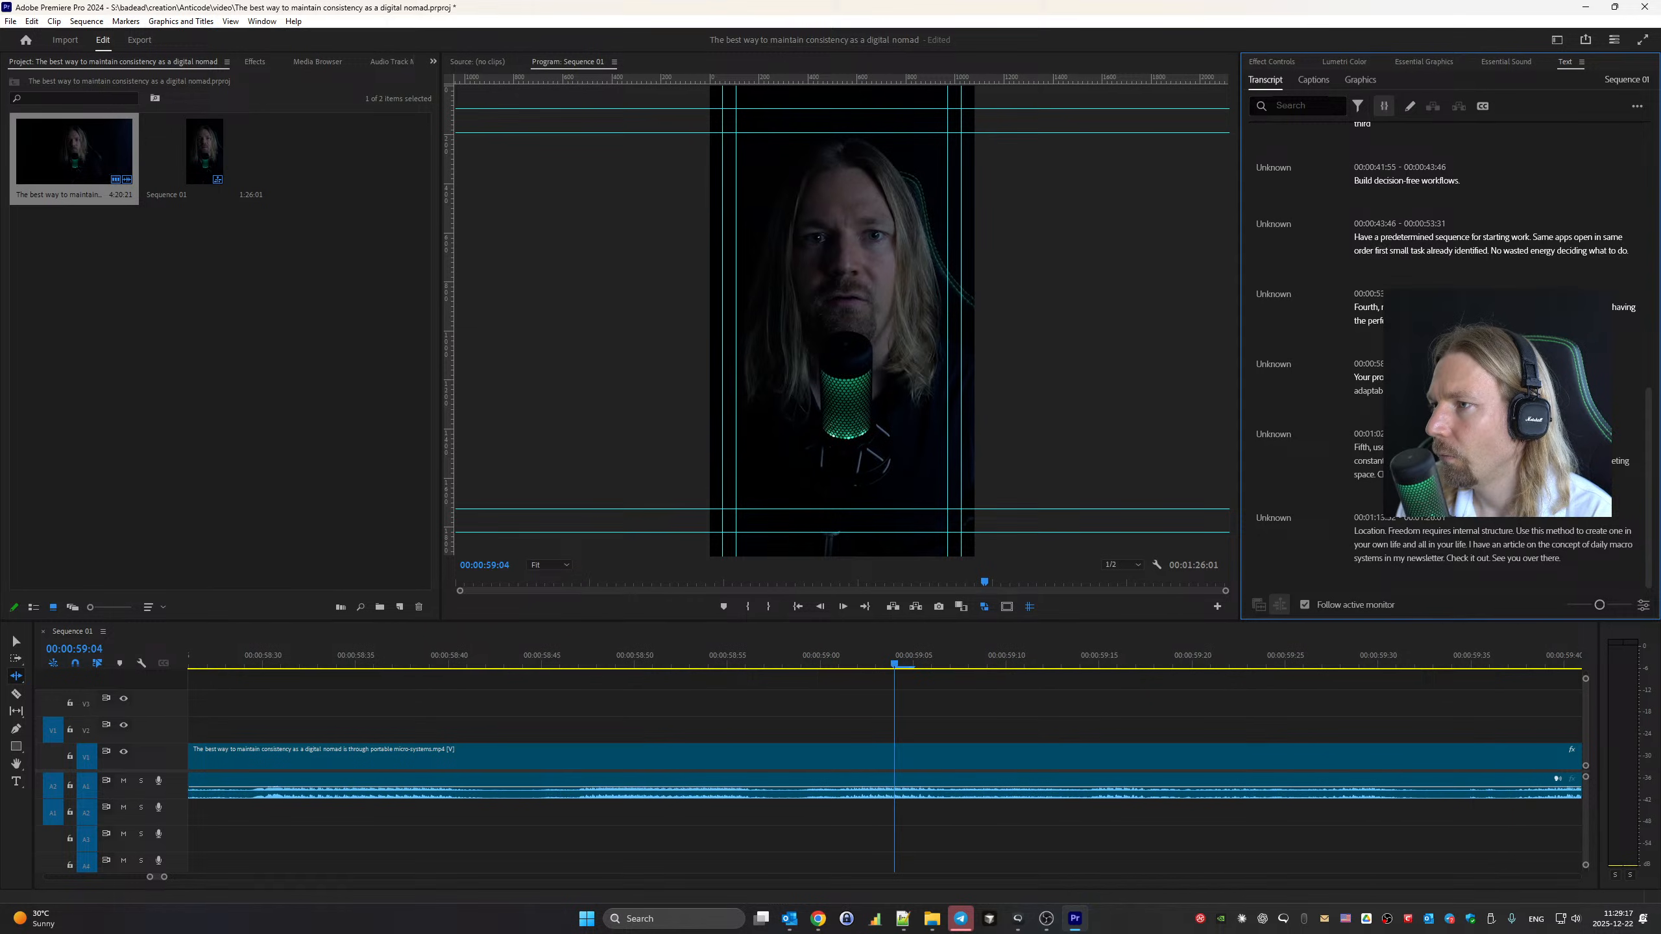
Replay the "Your productivity" segment, edit the wording around "designed", and continue playback into the "Fifth" segment
key("space")
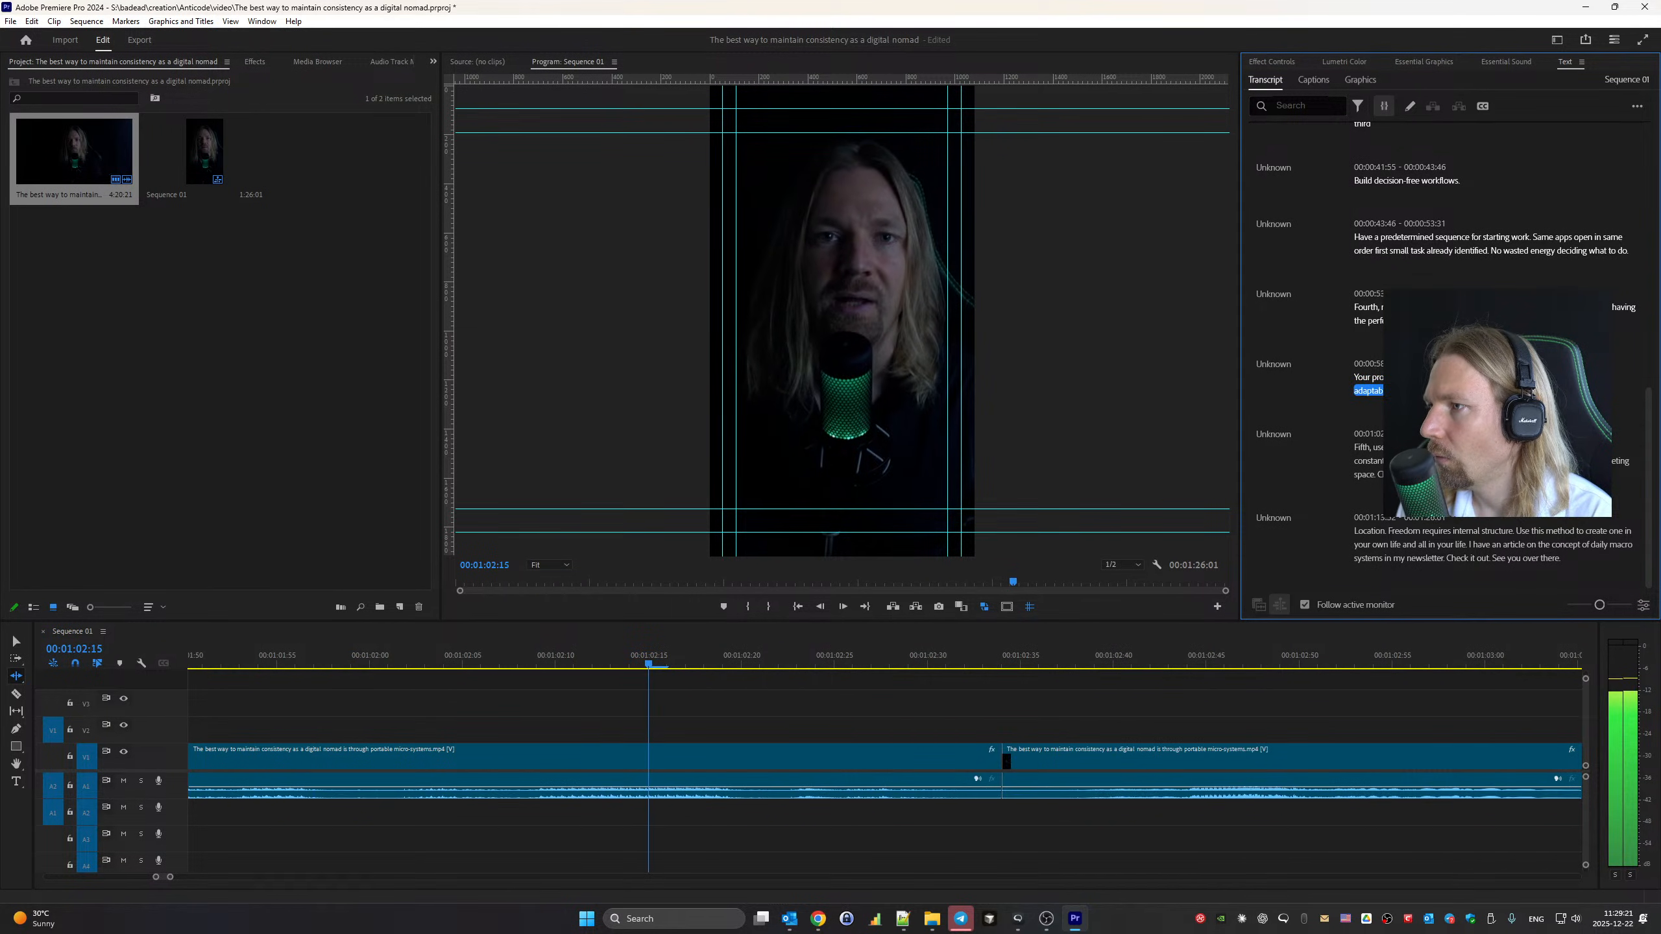
key("space")
double_click(1584, 378)
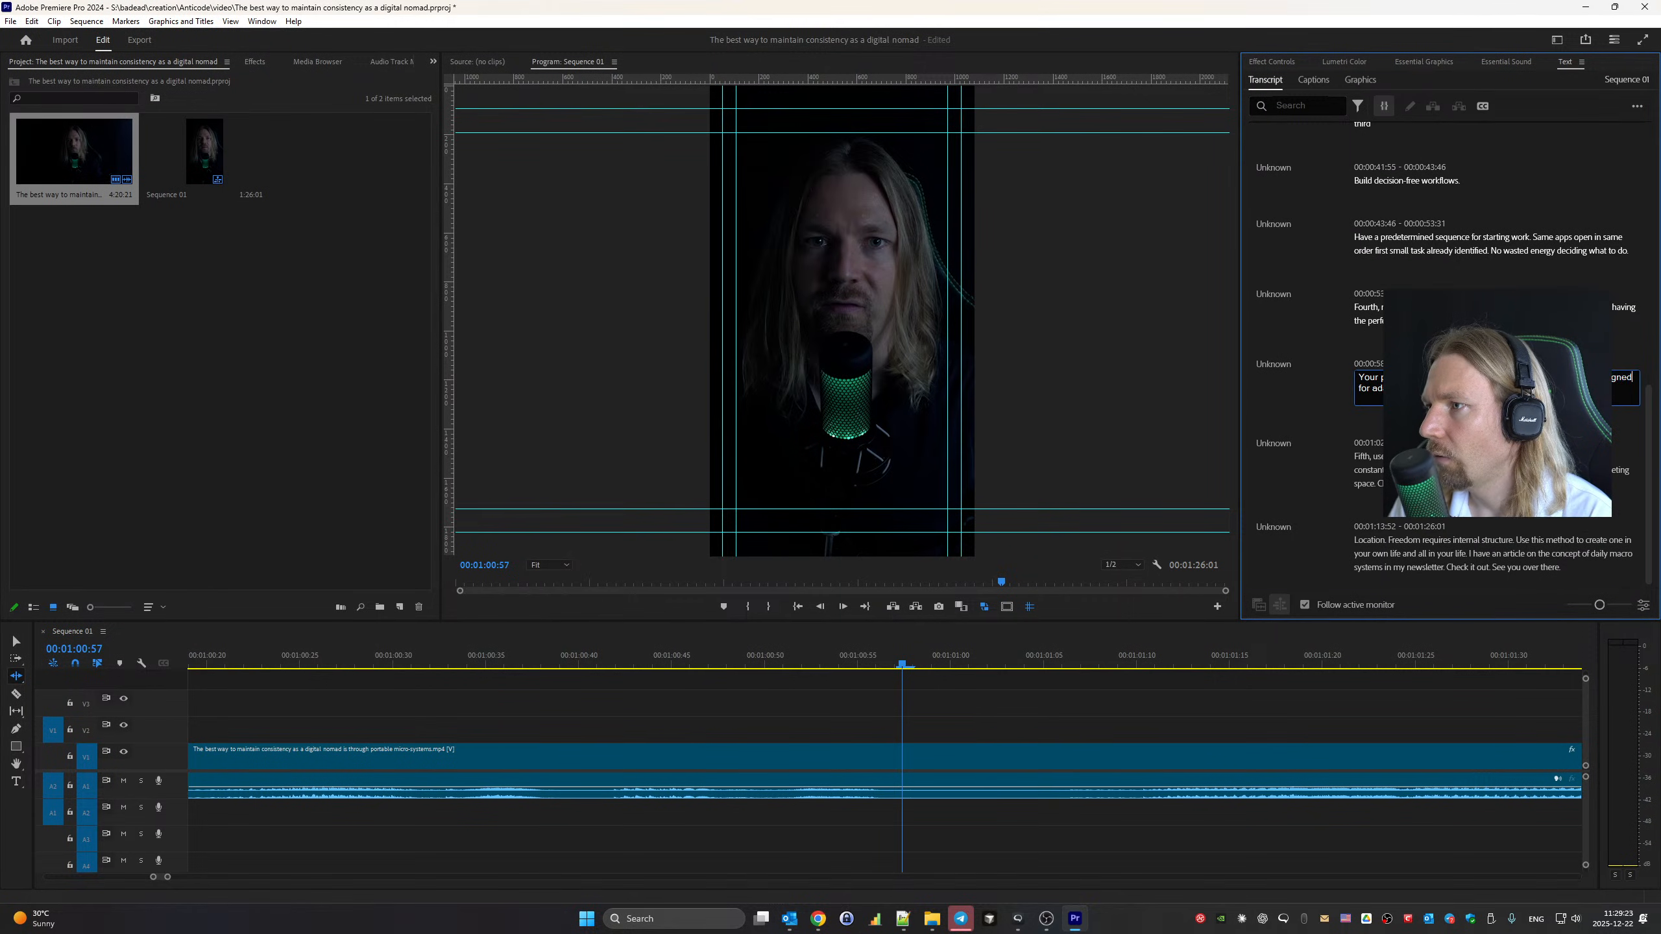
left_click(1323, 390)
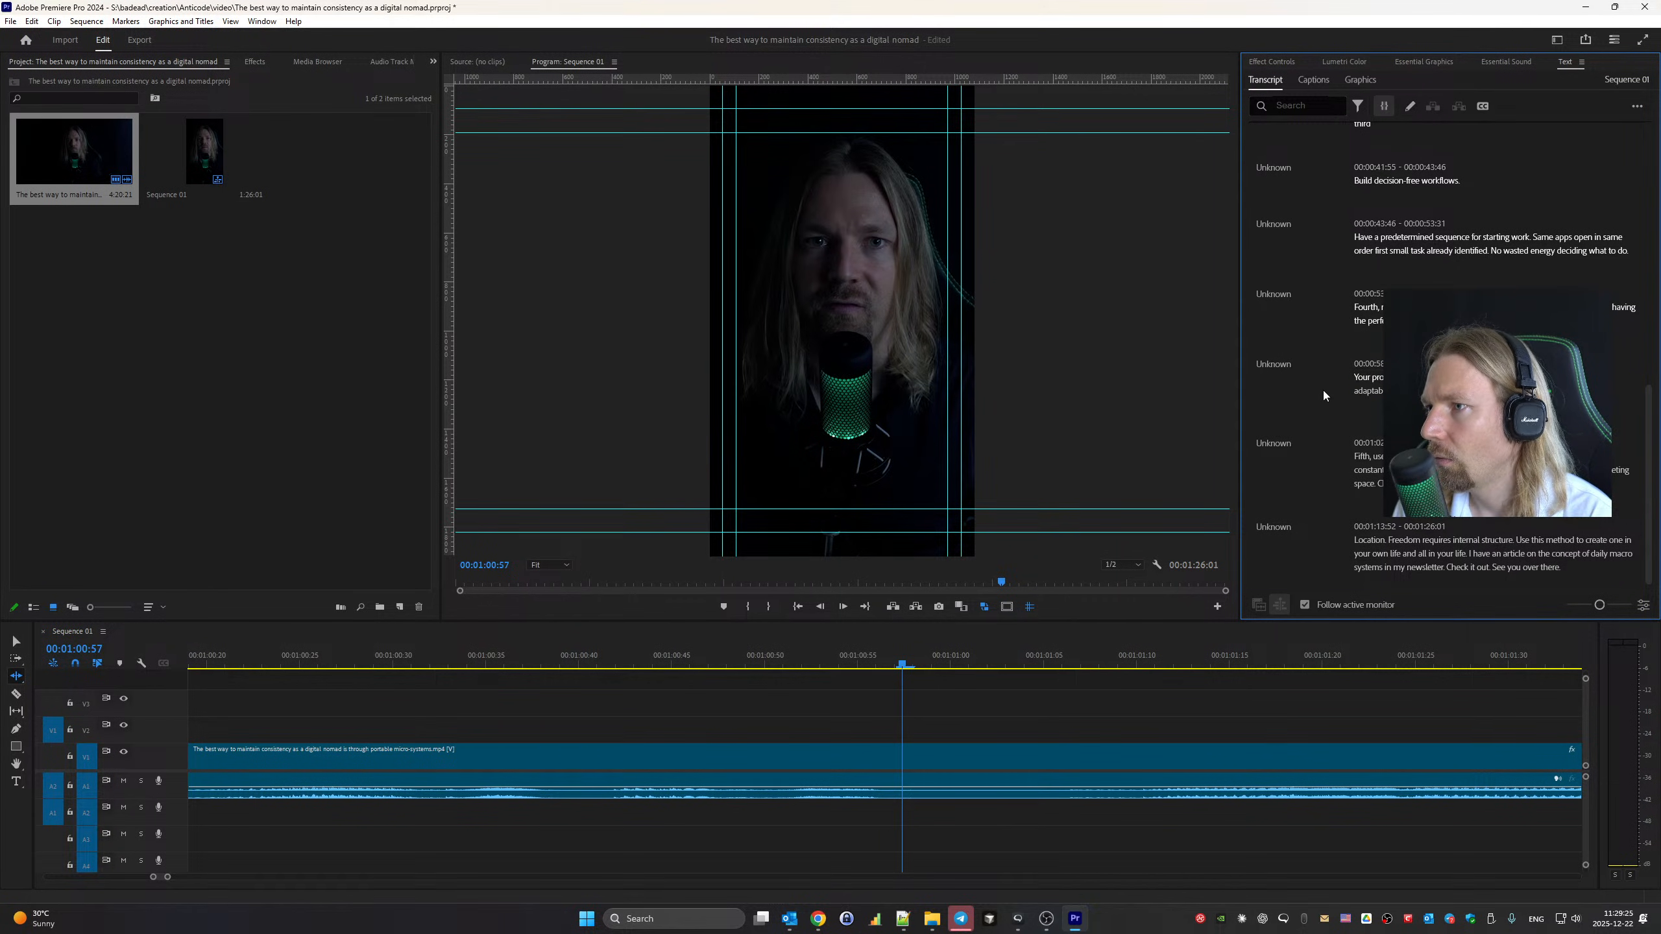
key("space")
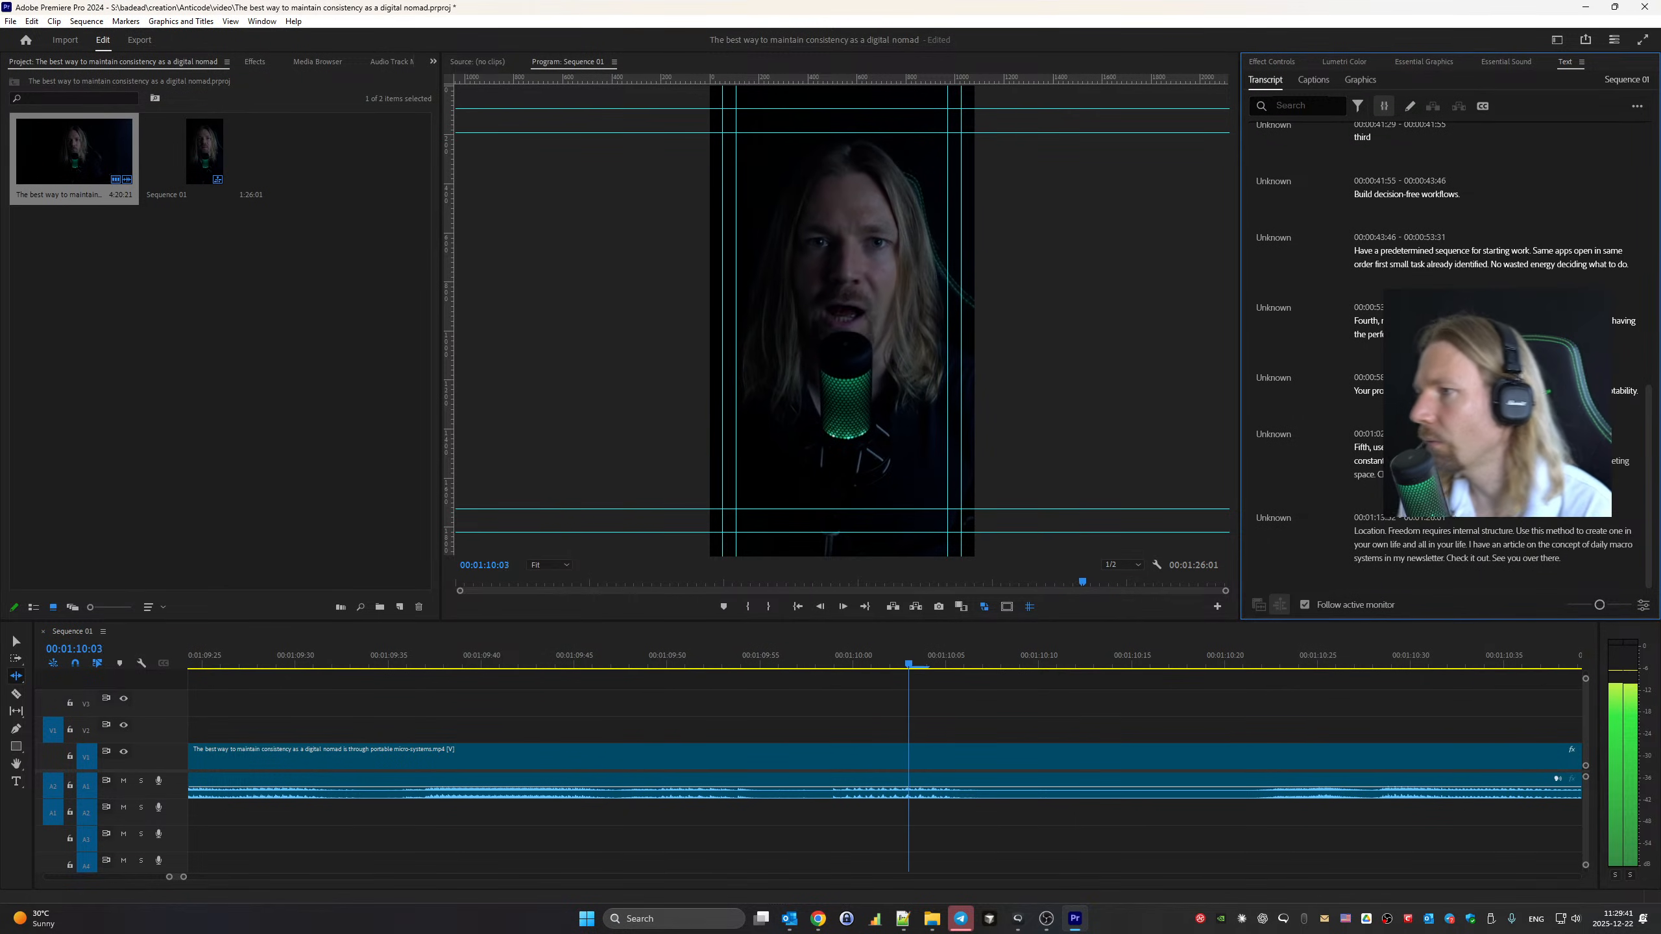
Replace "up" with "app" after "Same productivity" in the "Fifth" segment and resume playback
key("space")
double_click(1512, 460)
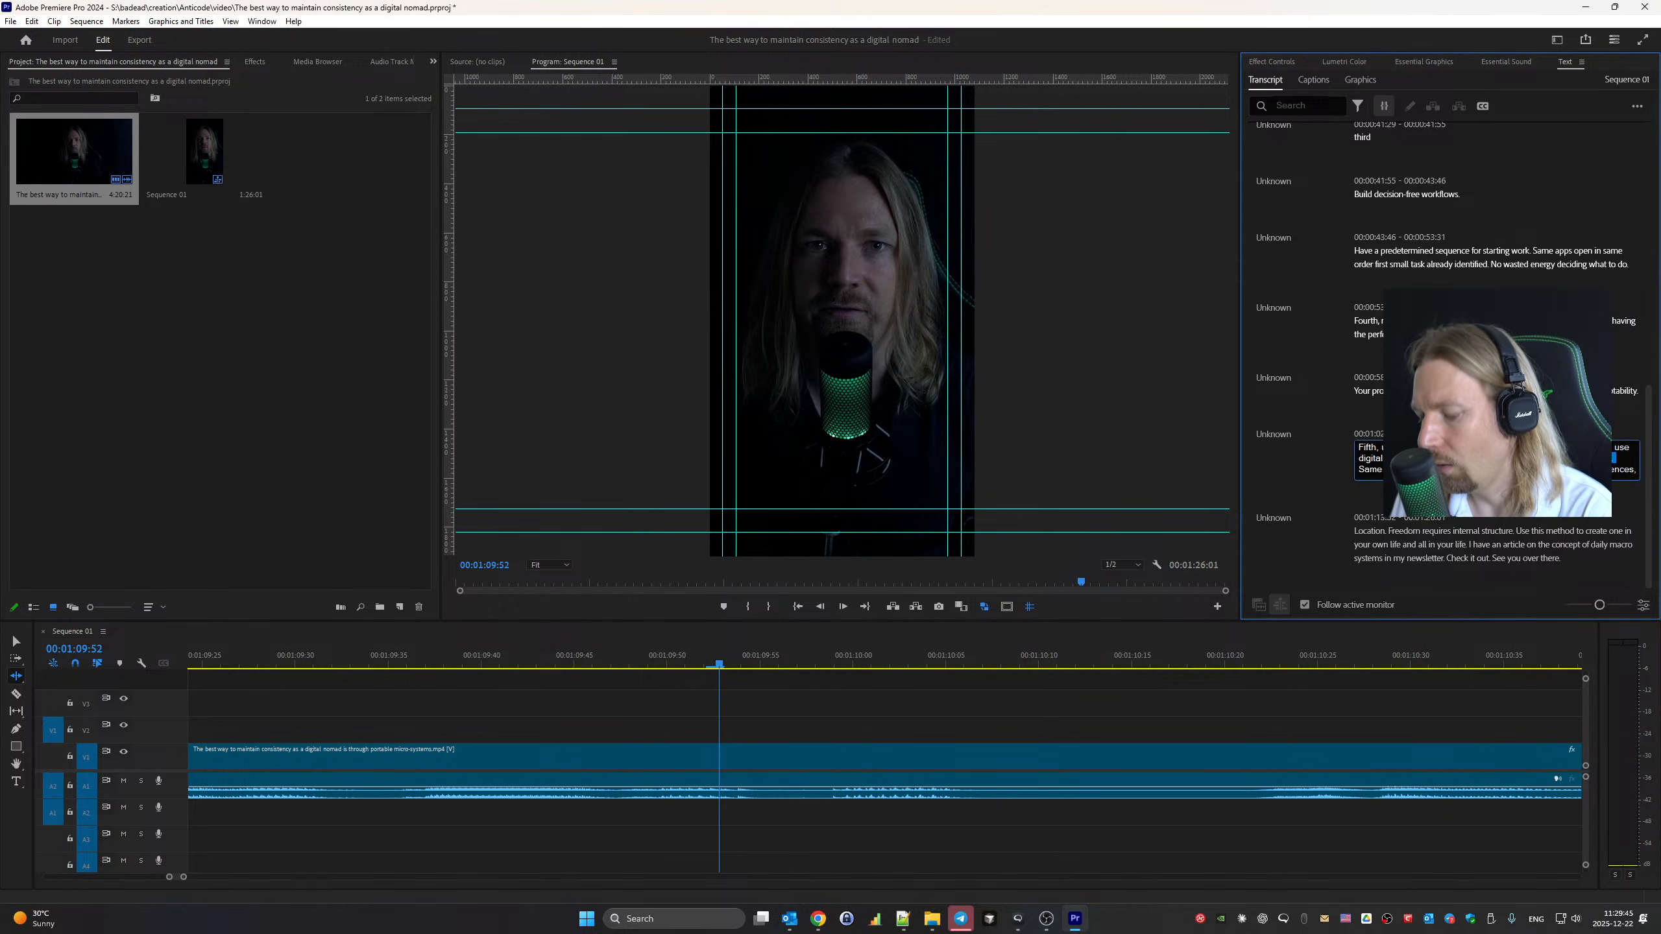
type("app S")
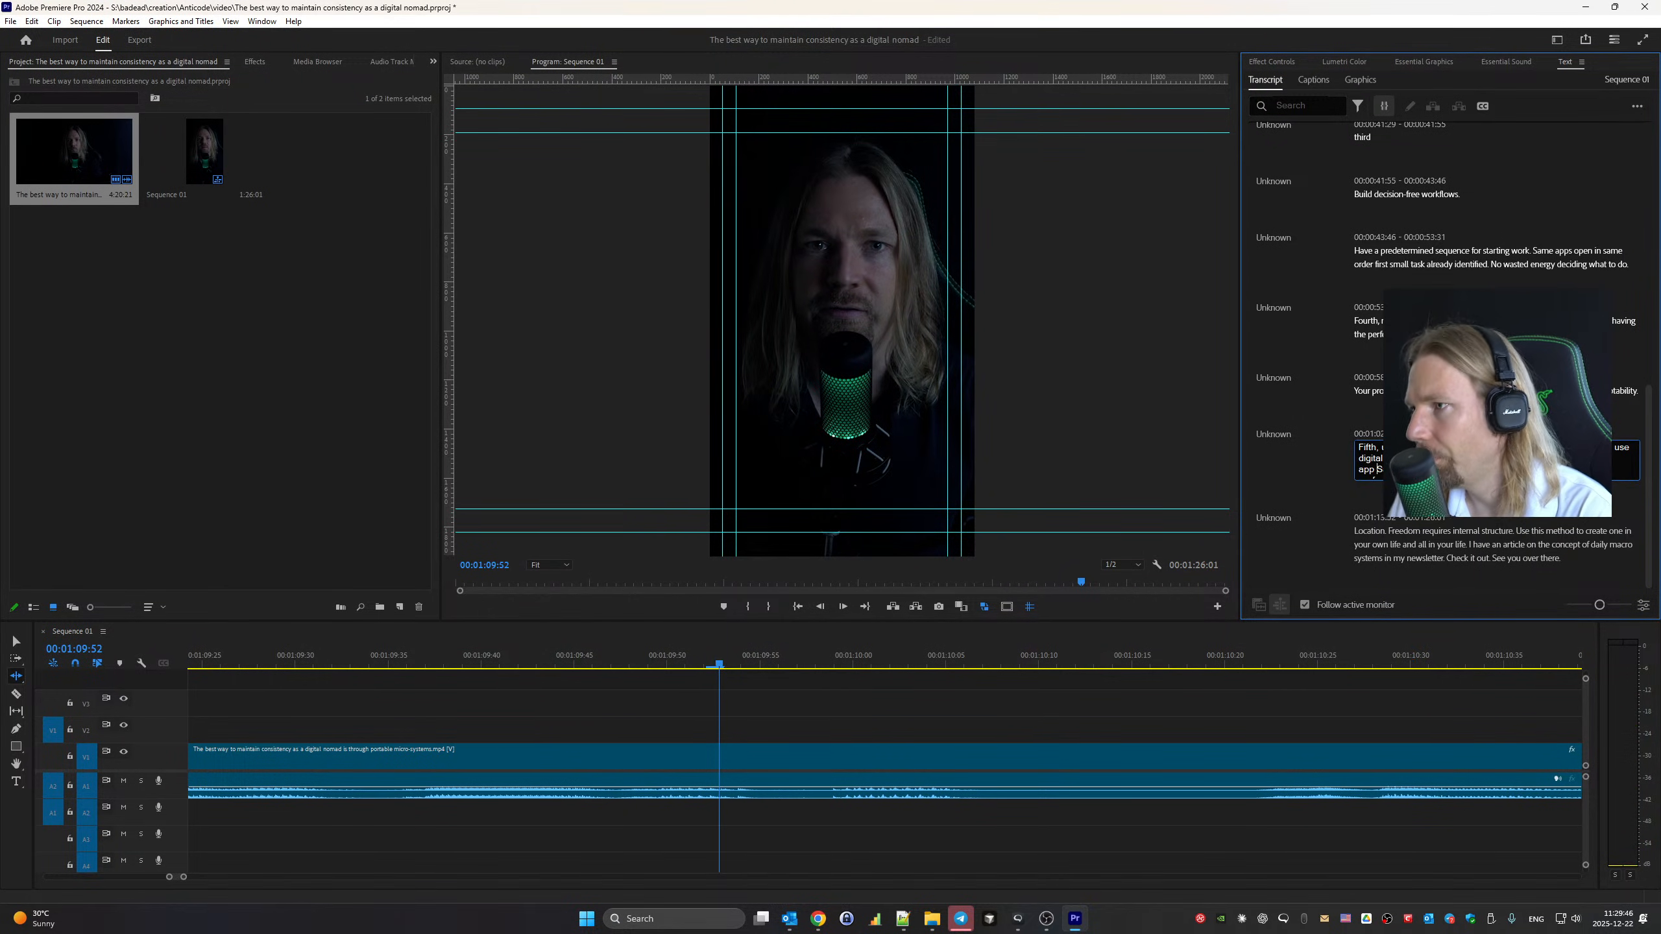
left_click(1303, 483)
key("space")
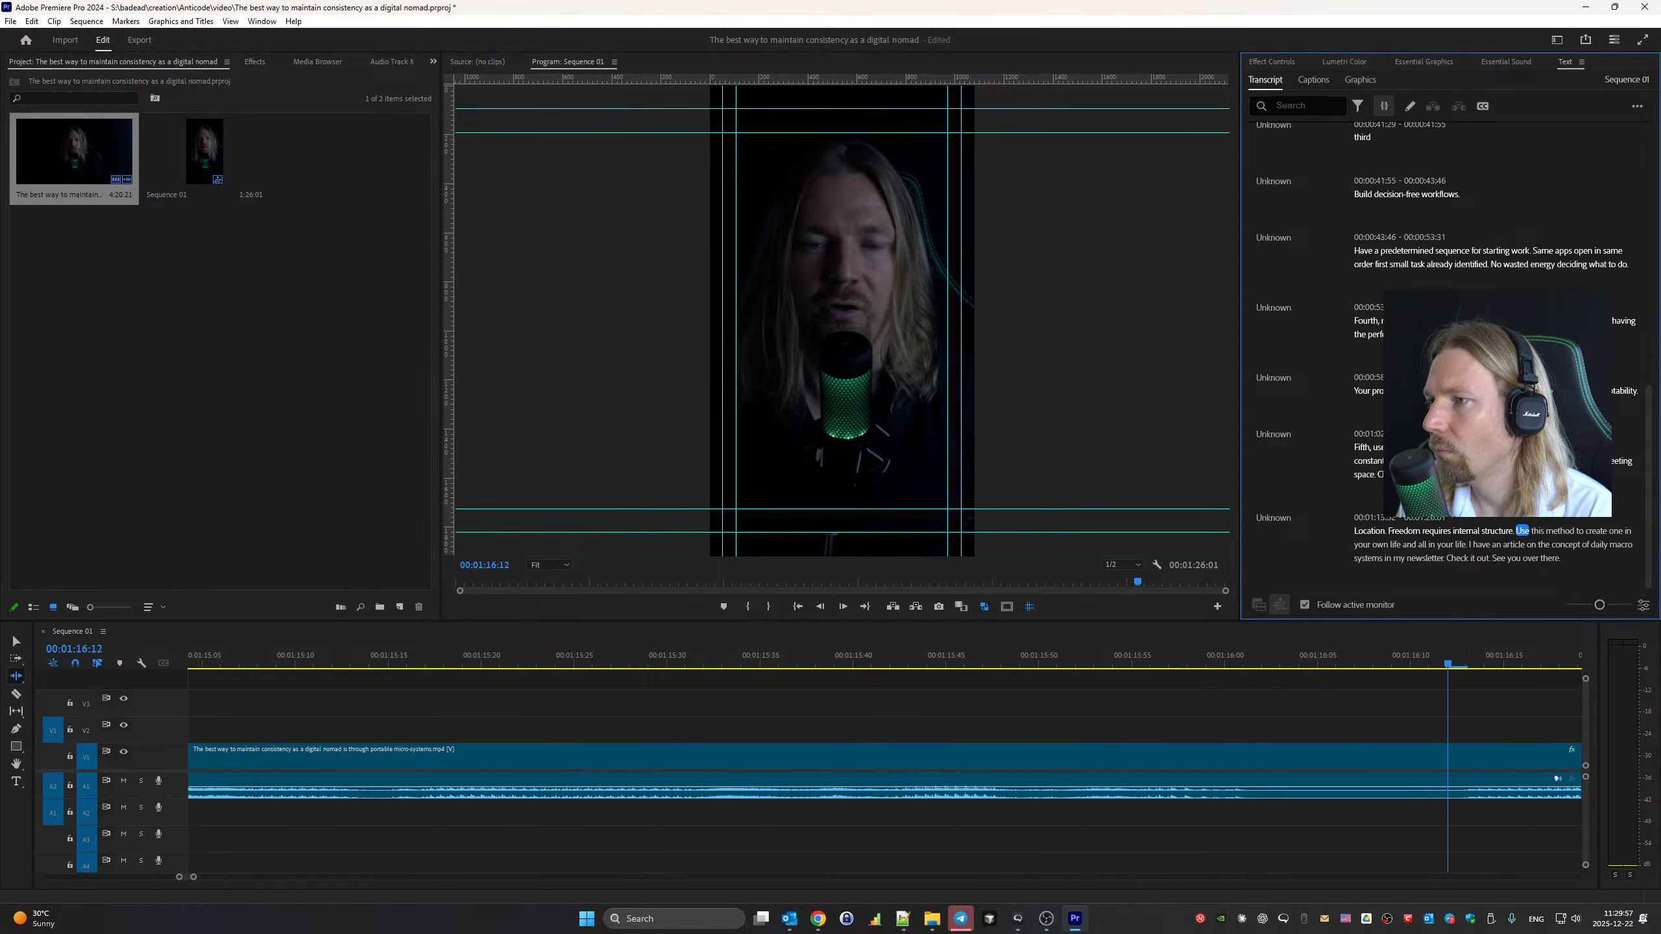
Correct "this method" to "these methods" in the closing transcript segment and replay that sentence against the speech
key("space")
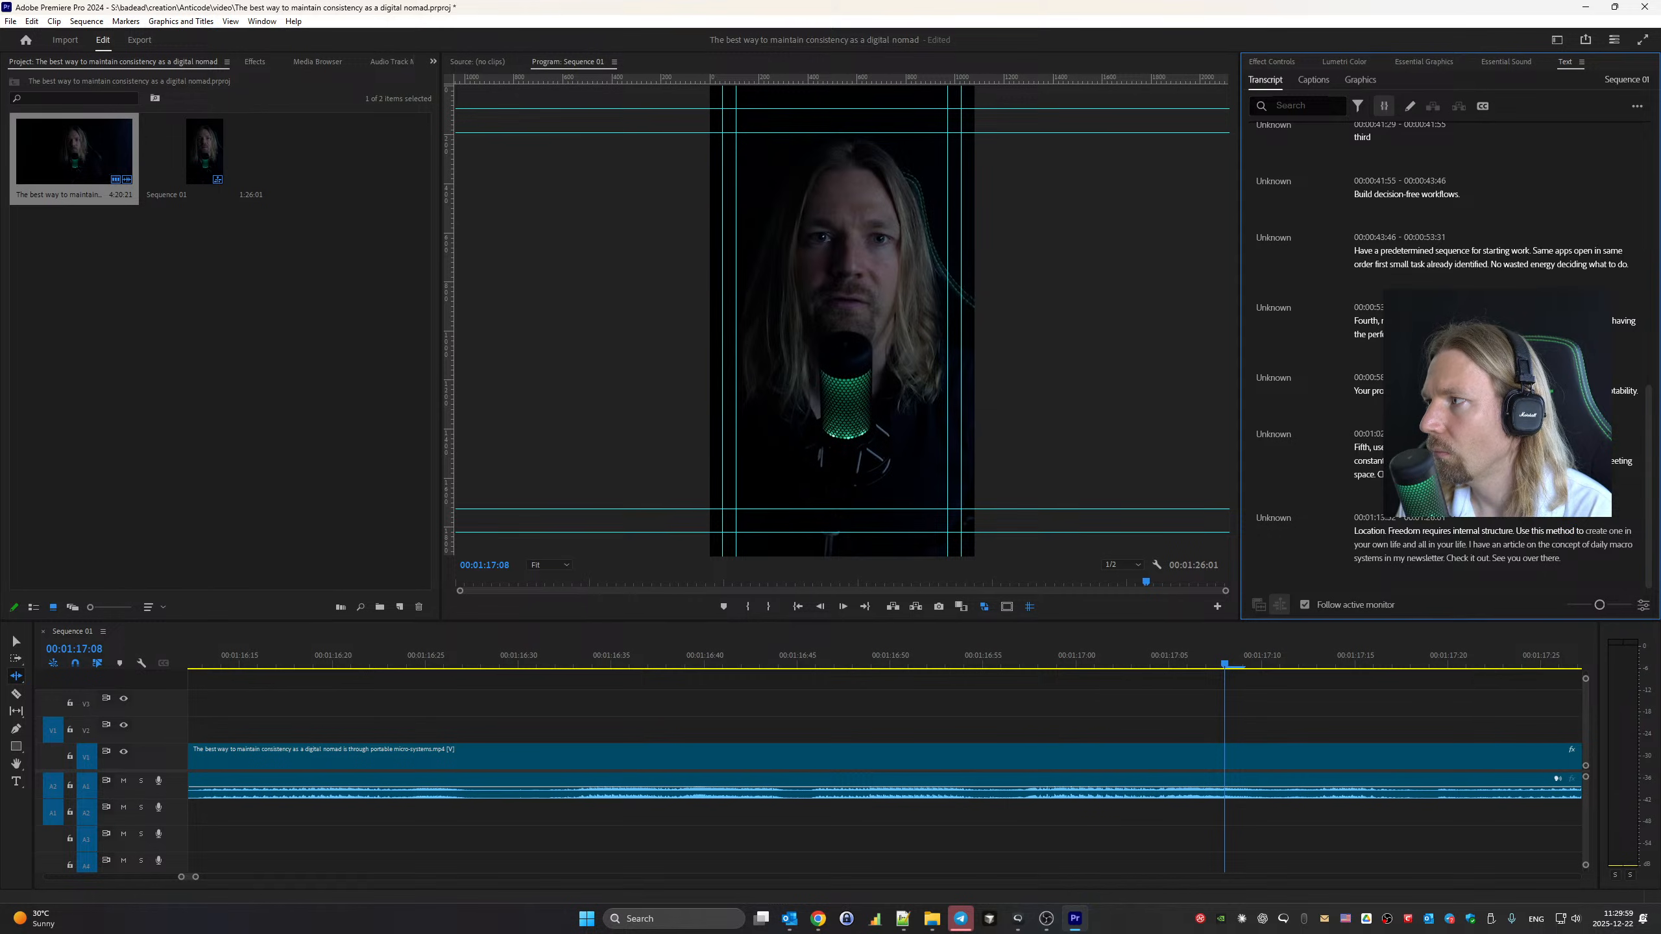
left_click(1533, 533)
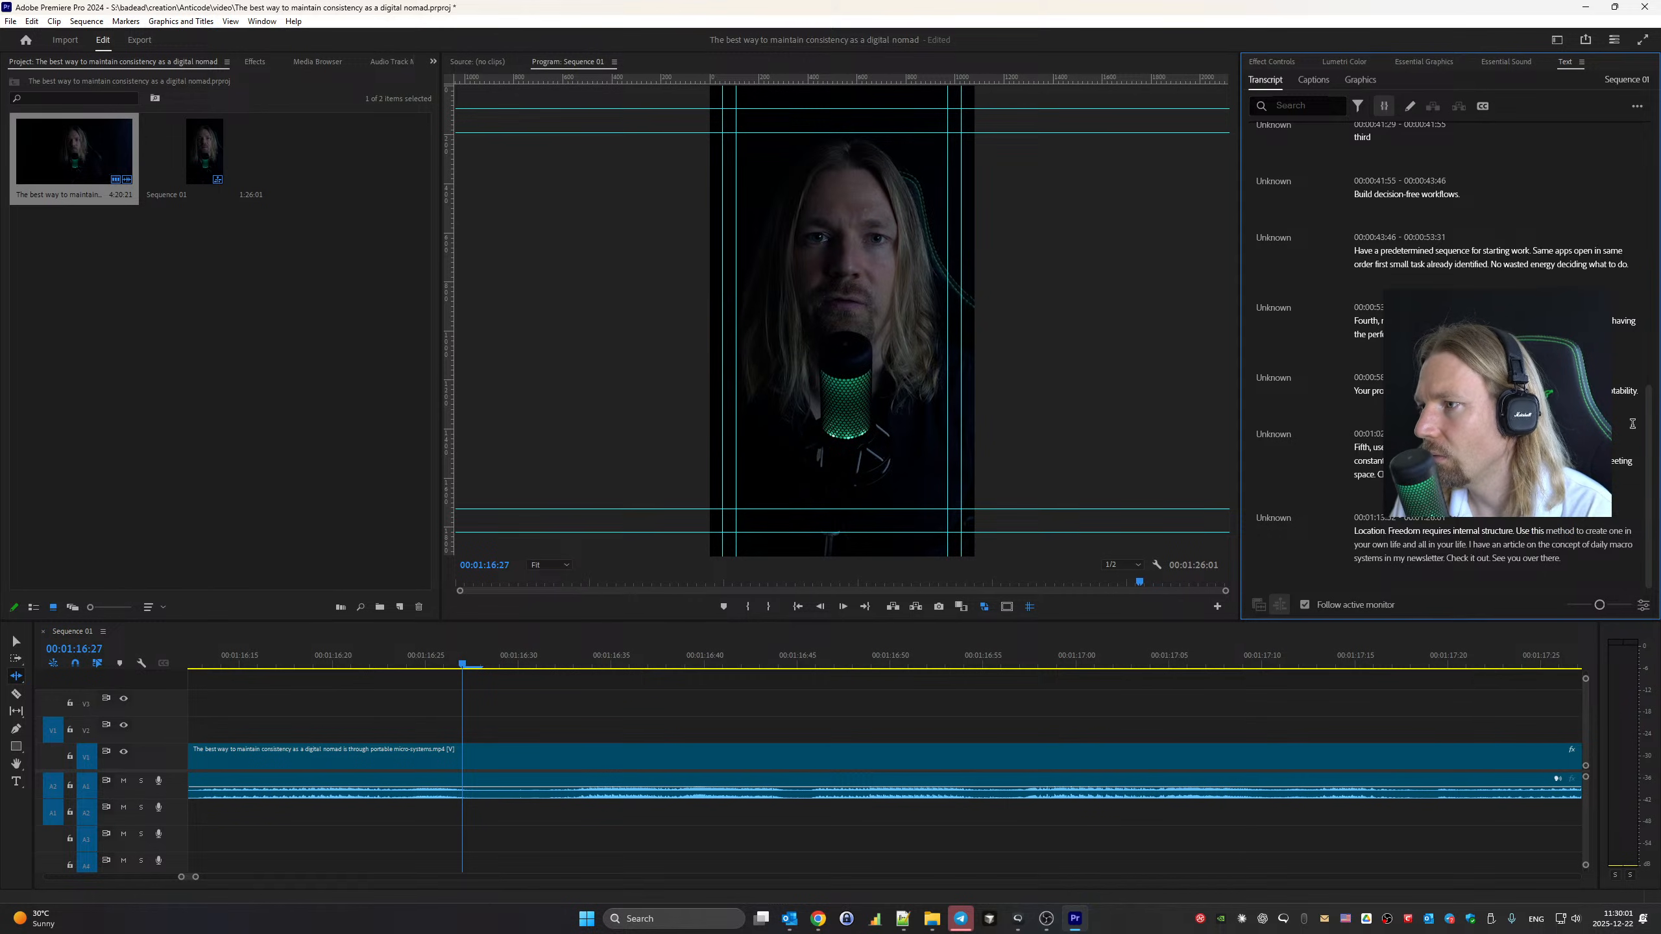
double_click(1543, 544)
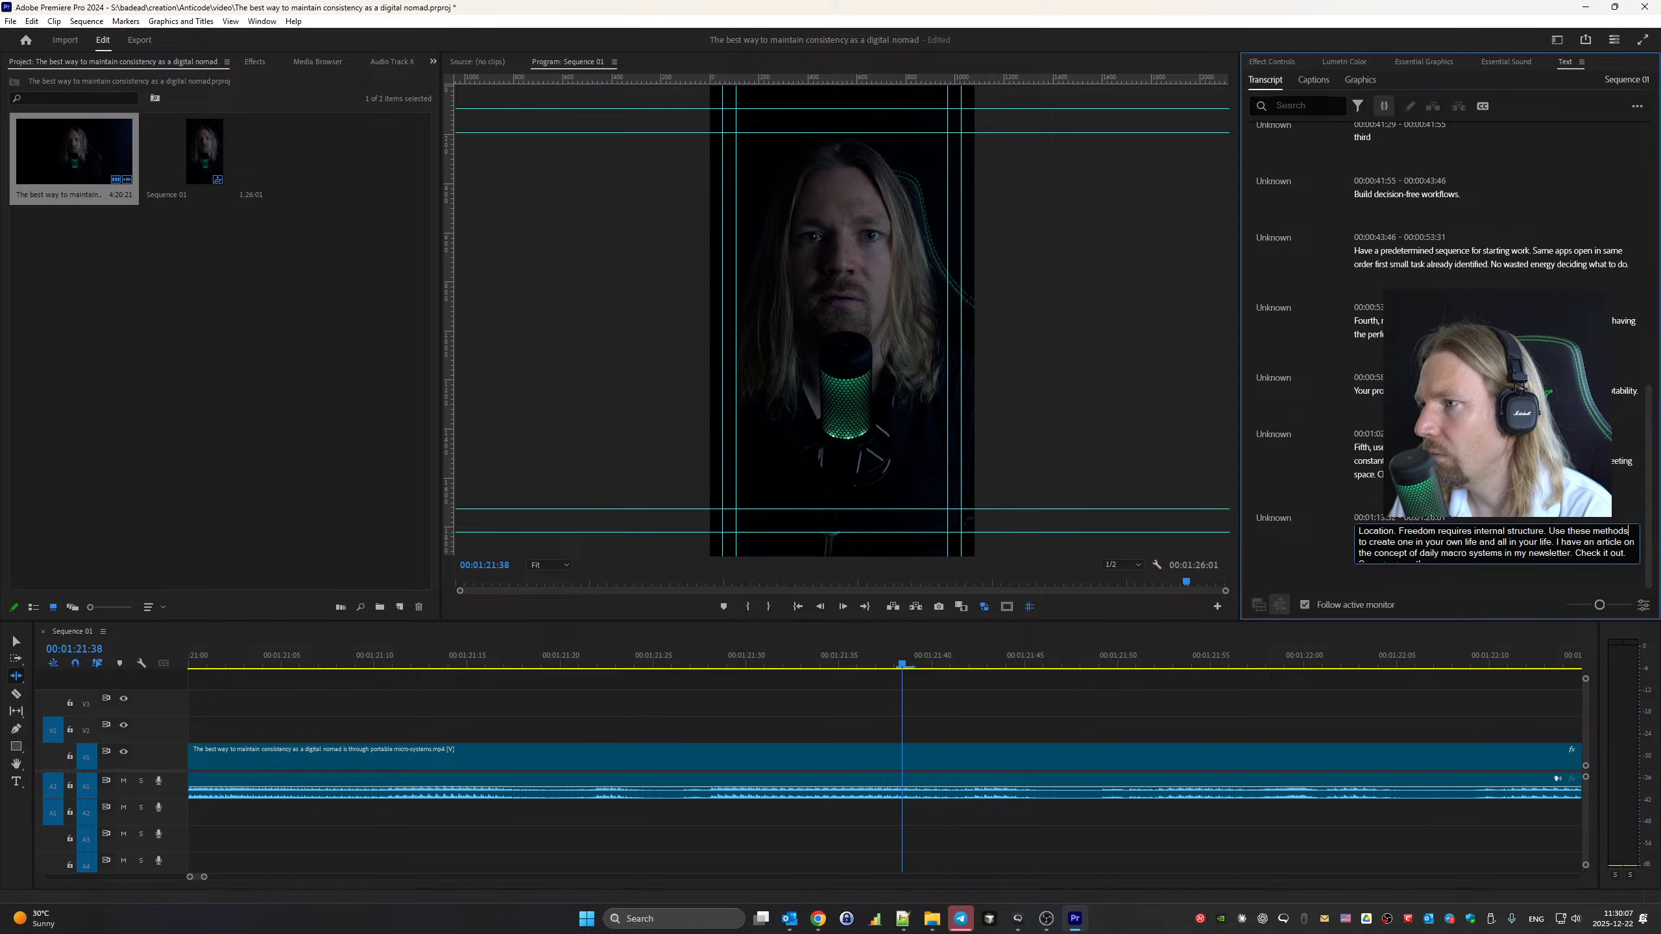
left_click(1338, 550)
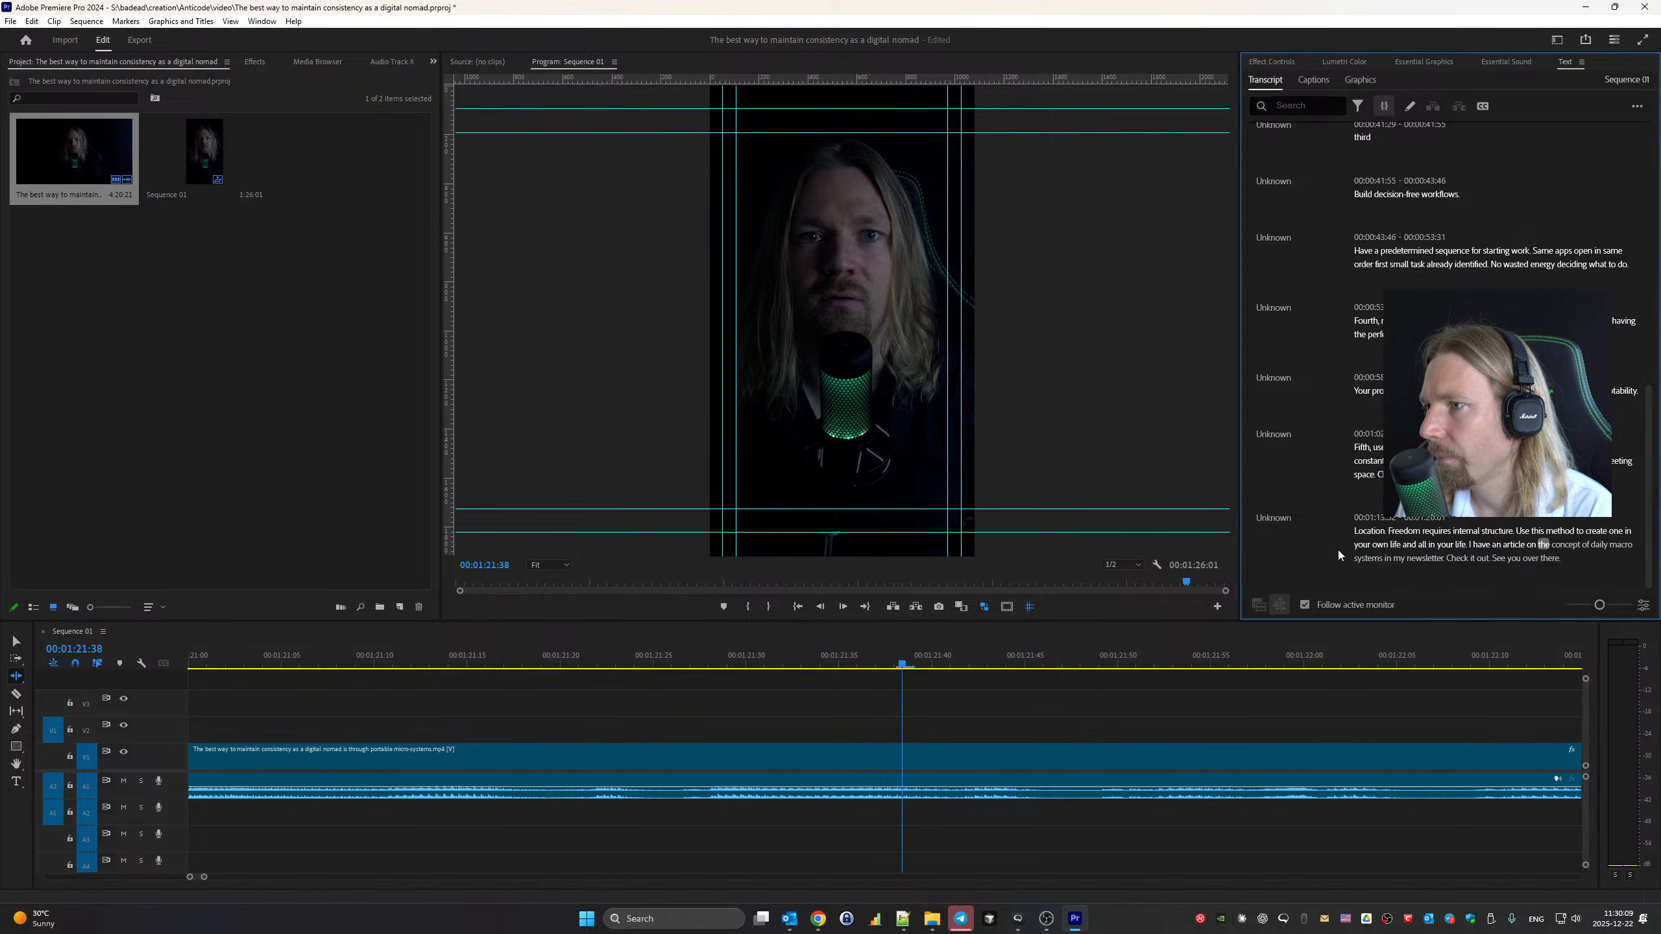
left_click(1518, 533)
key("space")
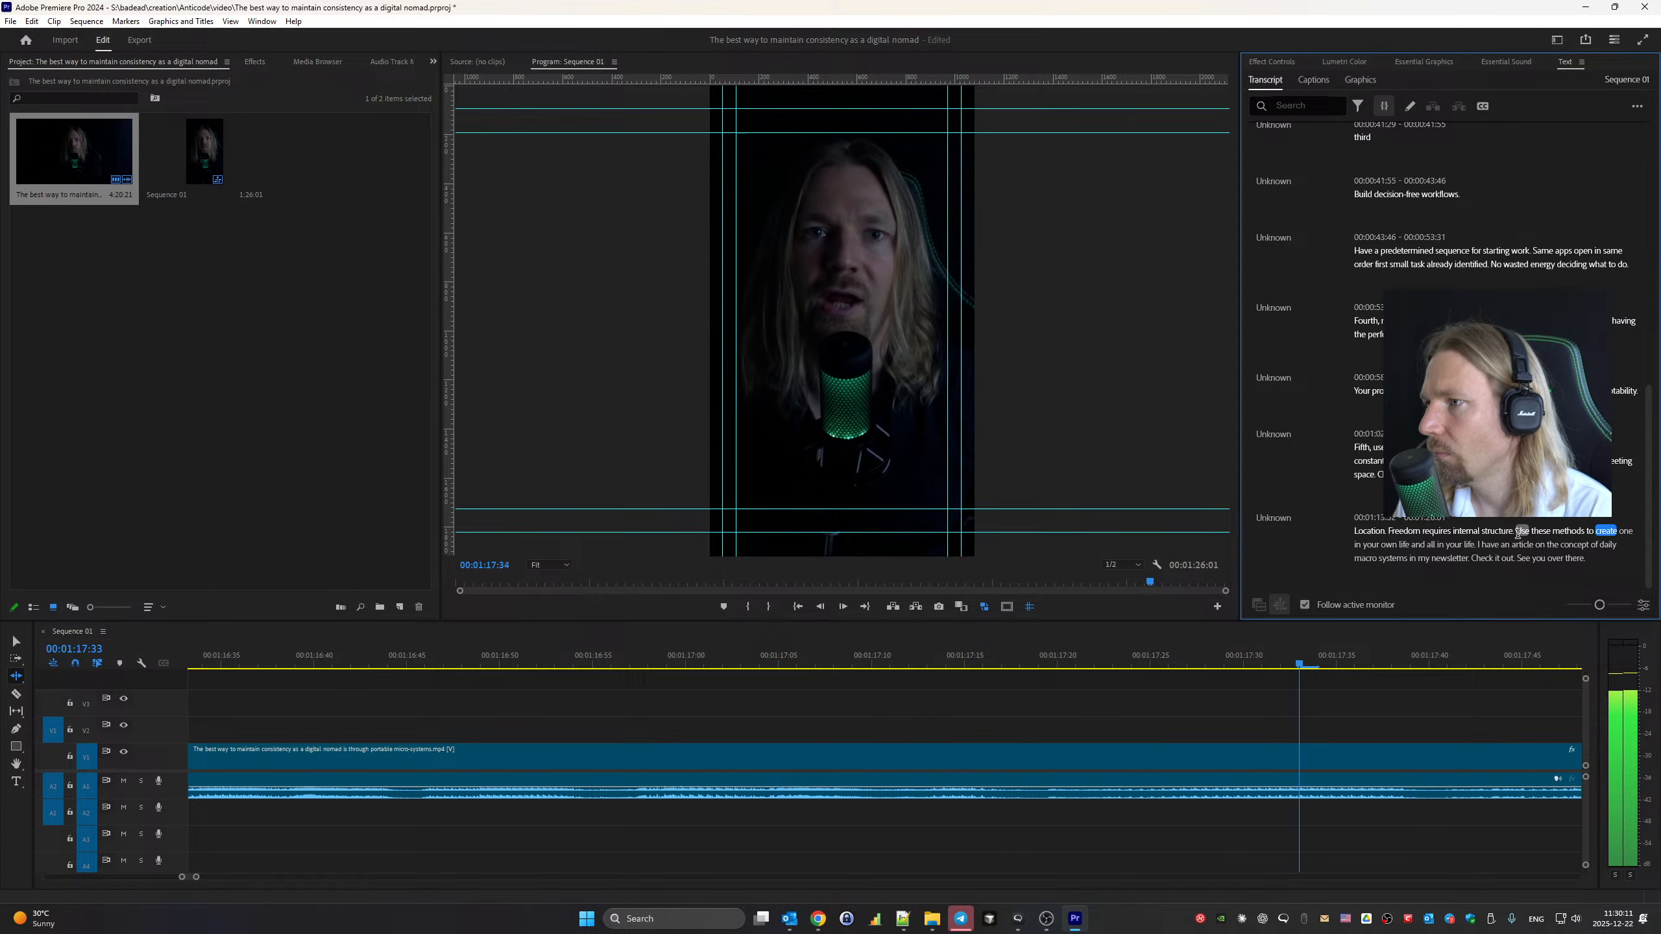
key("space")
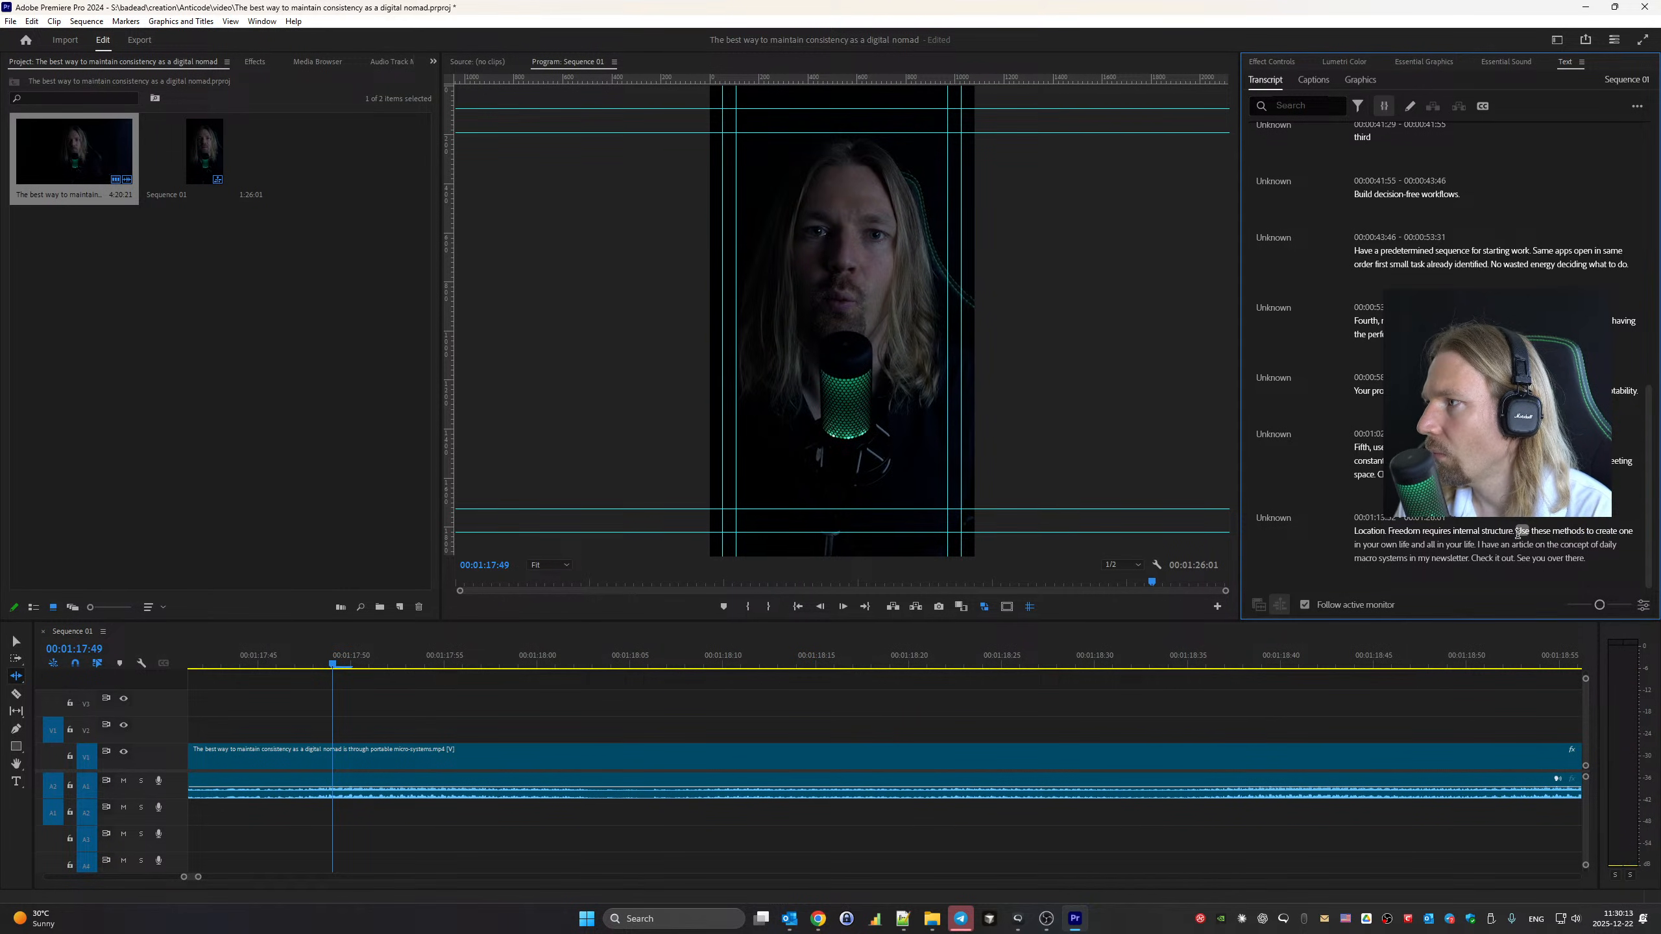
key("space")
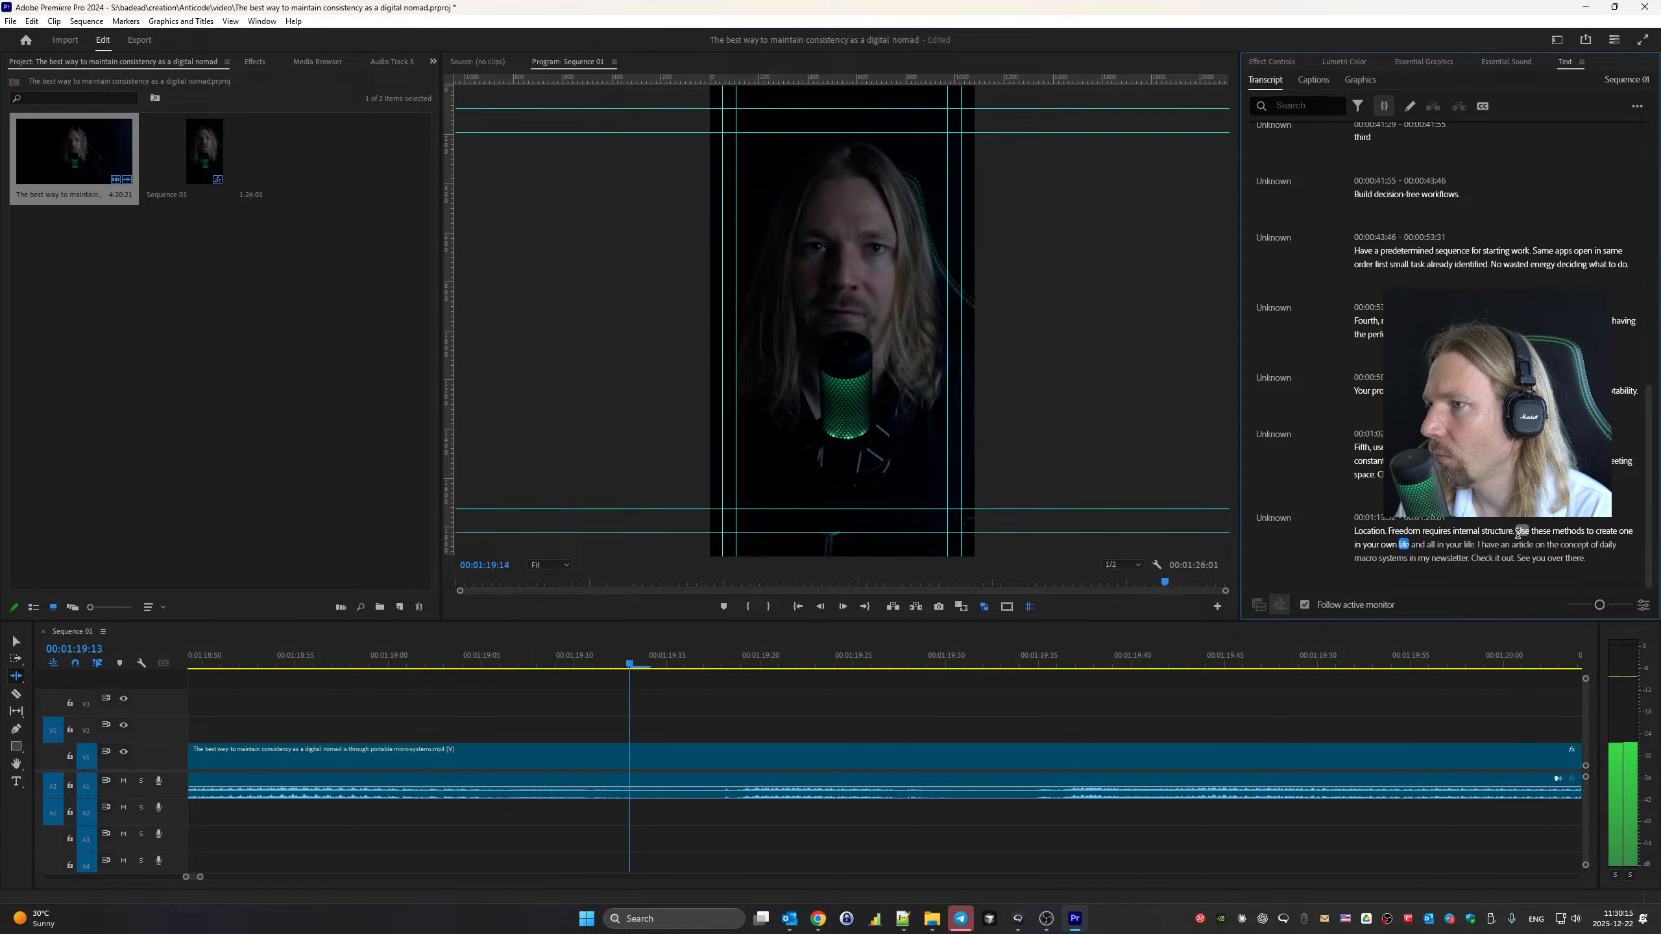
Correct "and all in your life" to "and own your life" in the closing transcript segment and resume playback
double_click(1418, 544)
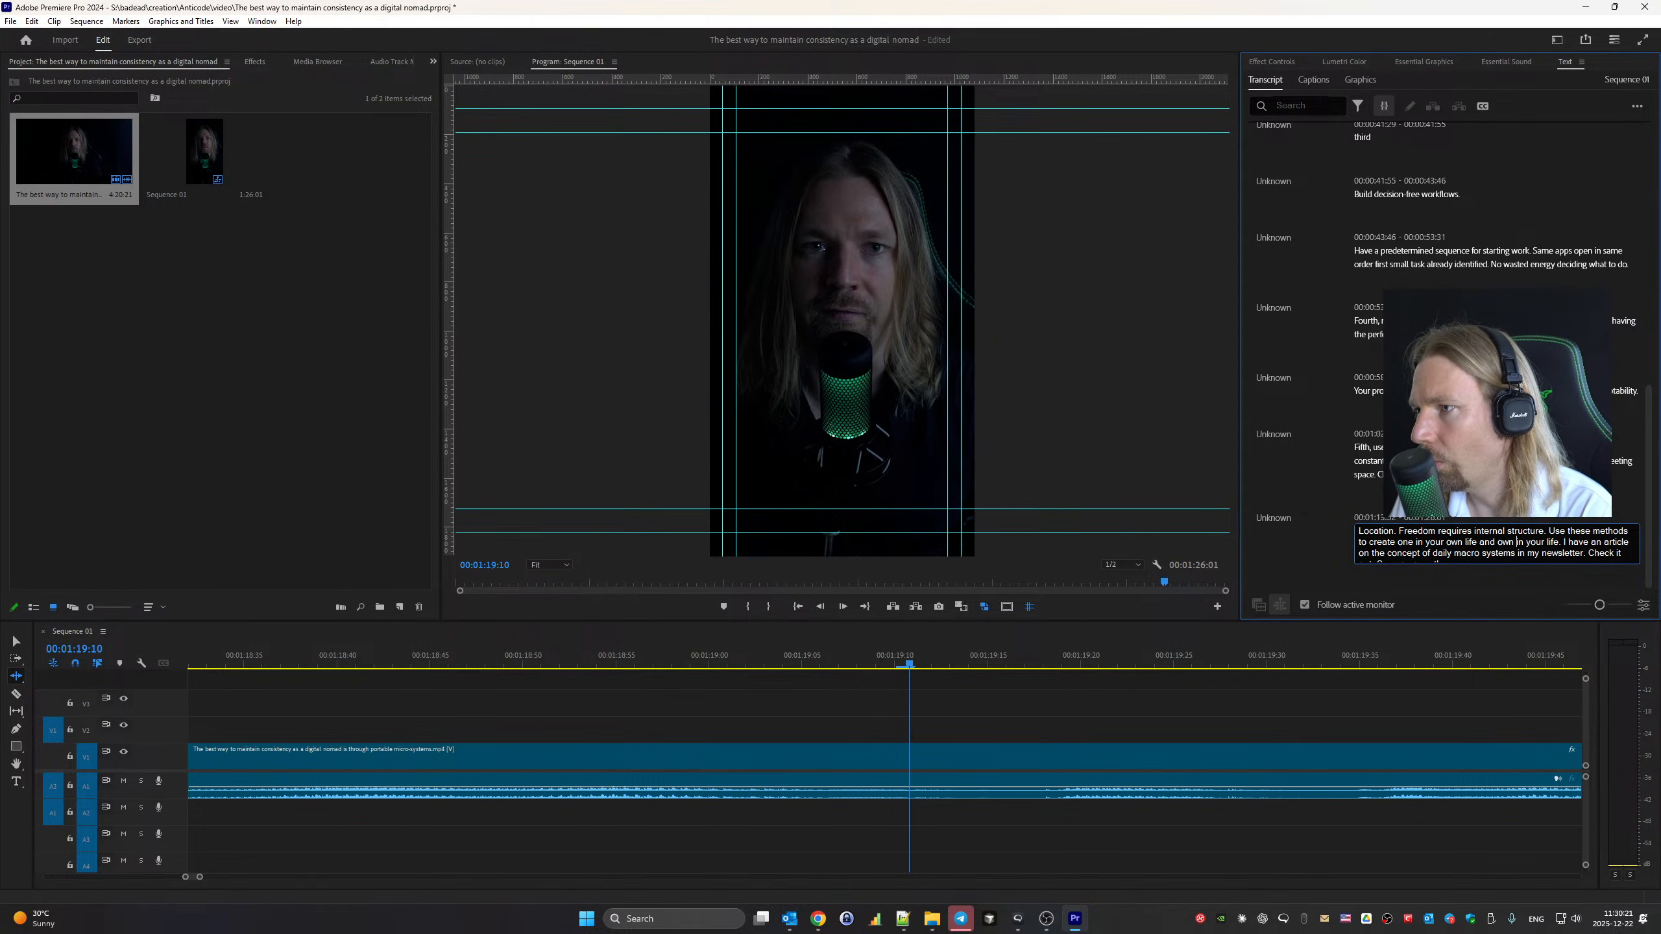
key("Escape")
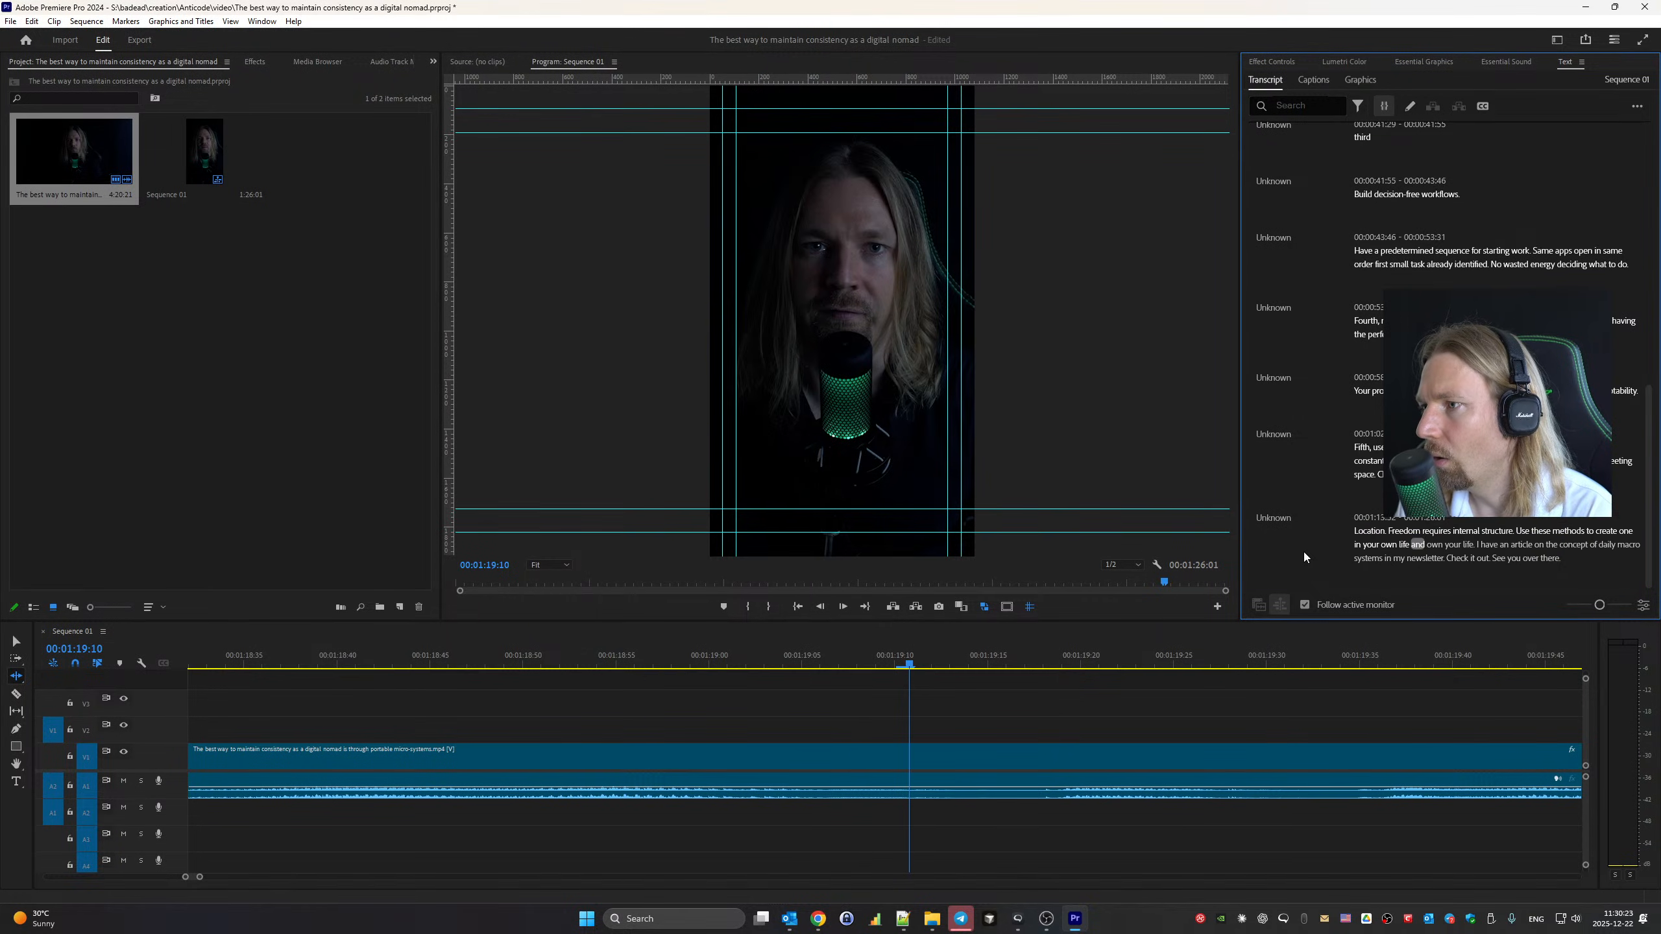
key("space")
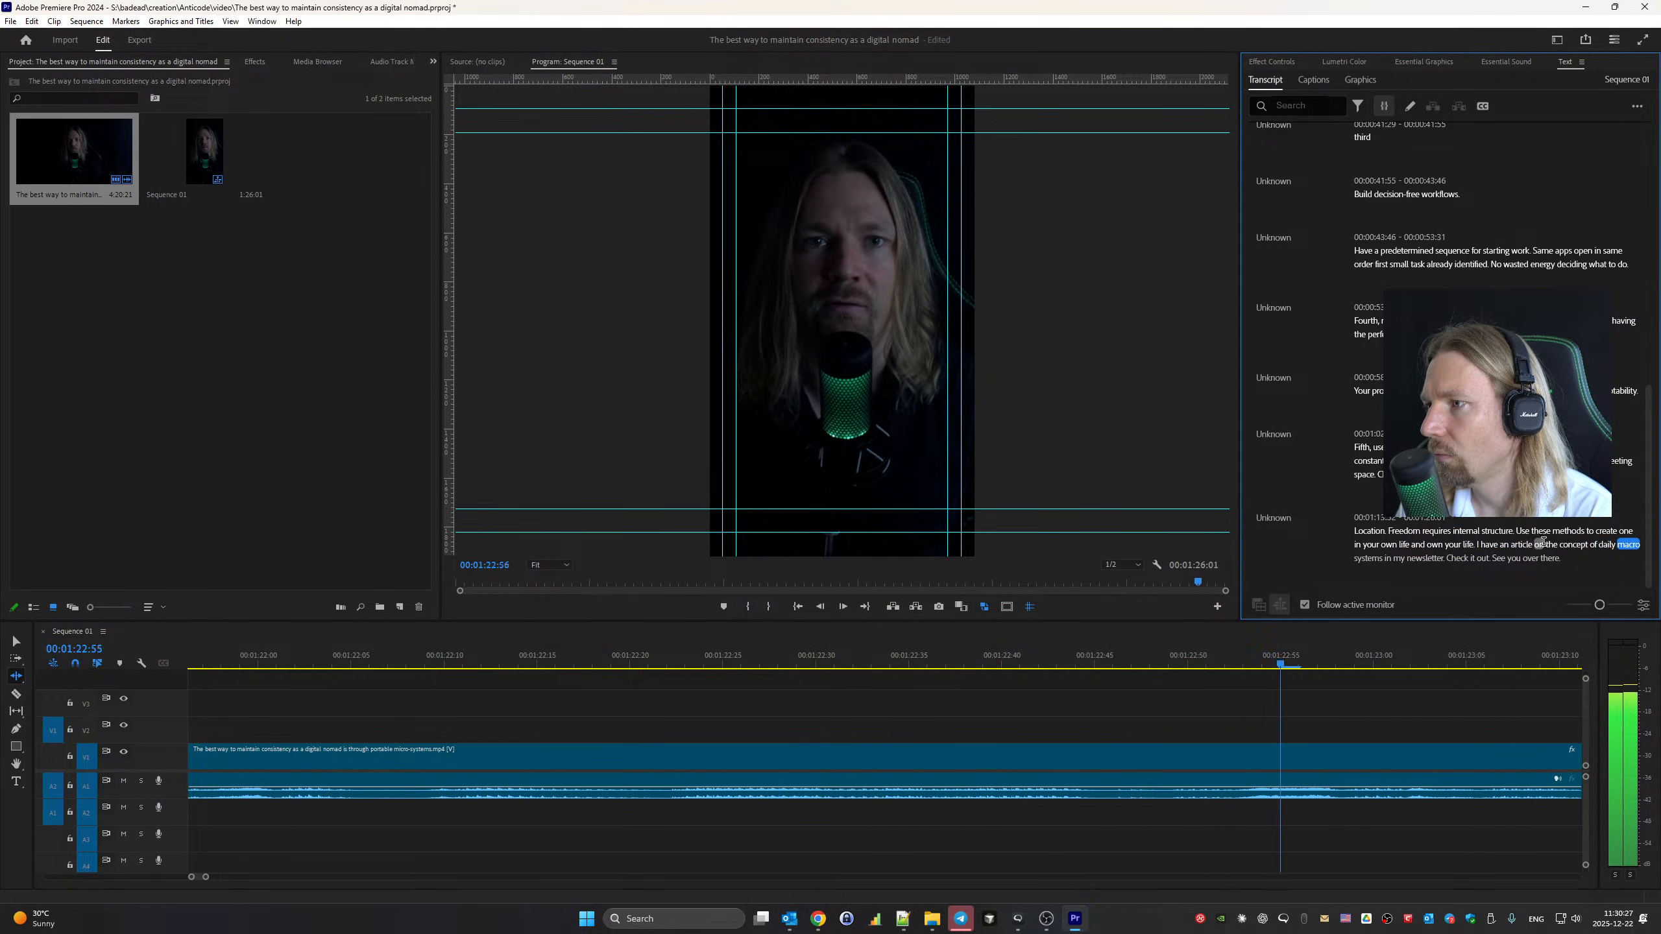
Change "macro systems" to "micro-systems" in the closing transcript segment and play the remaining speech to the end
key("space")
double_click(1612, 545)
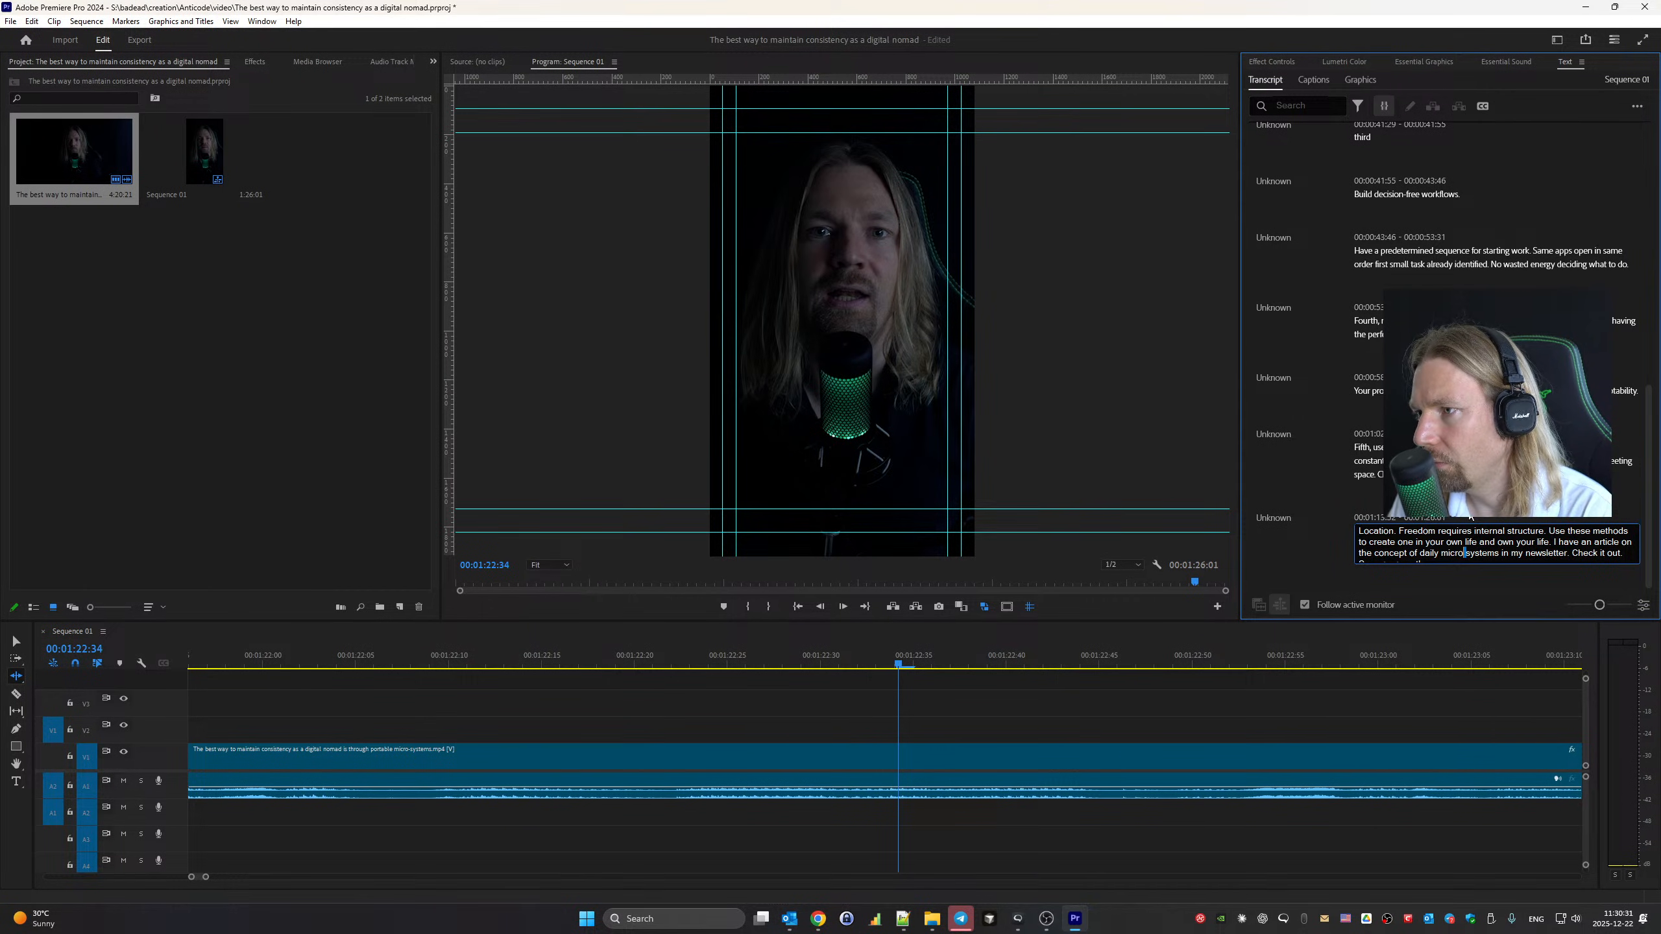
key("Escape")
key("space")
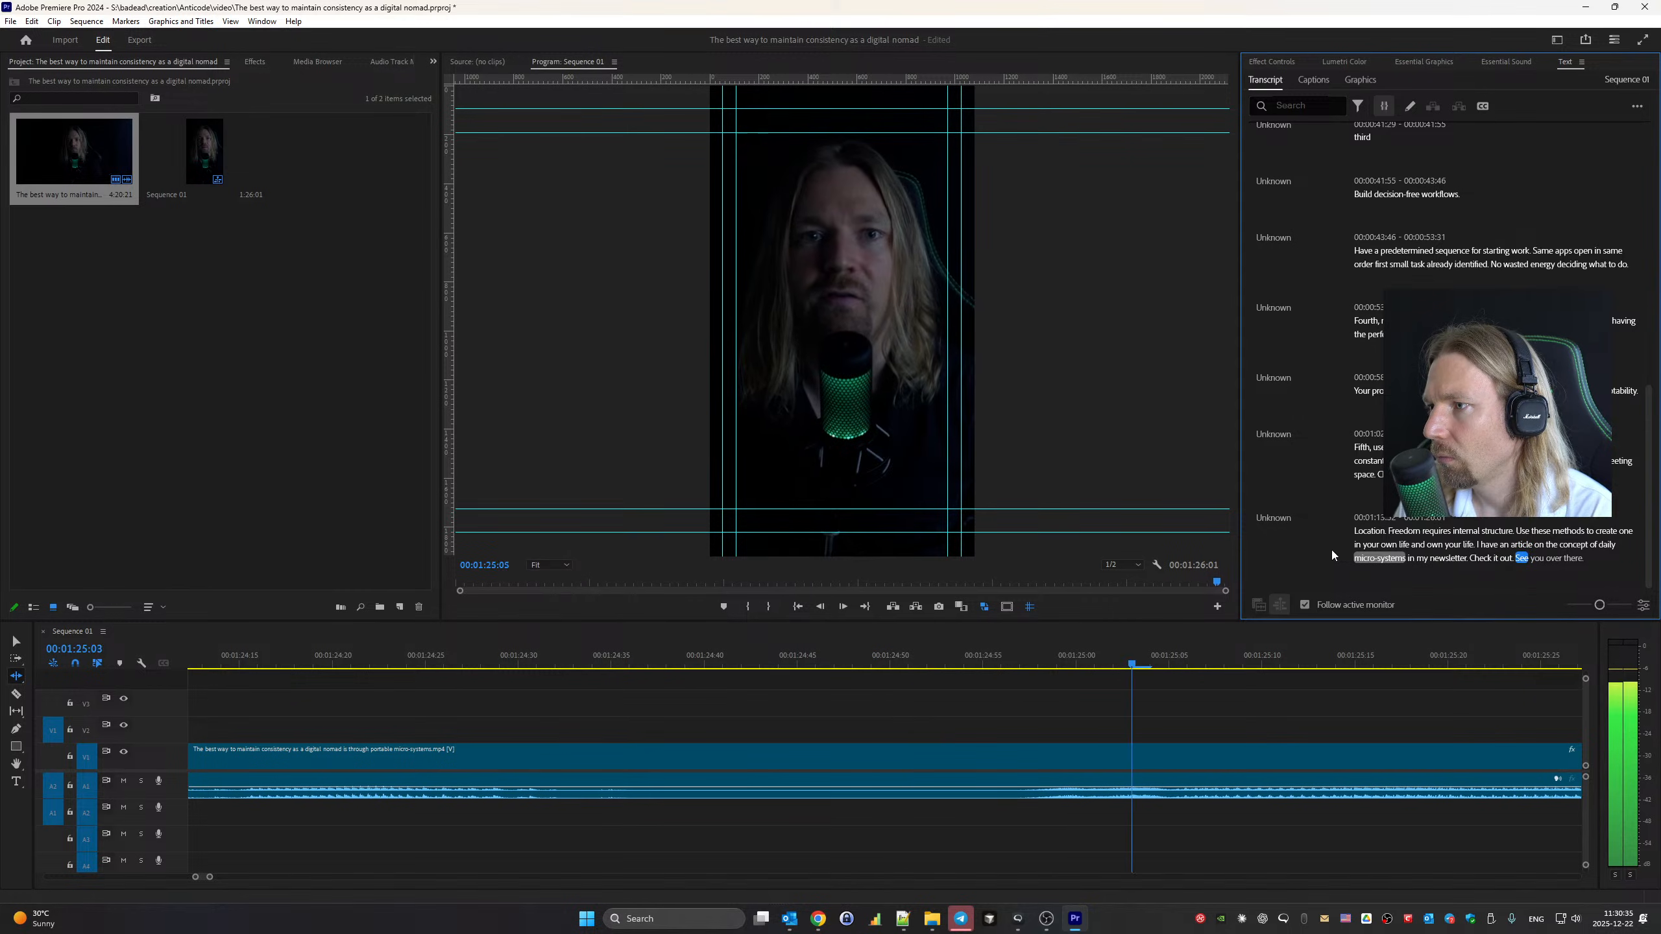
key("space")
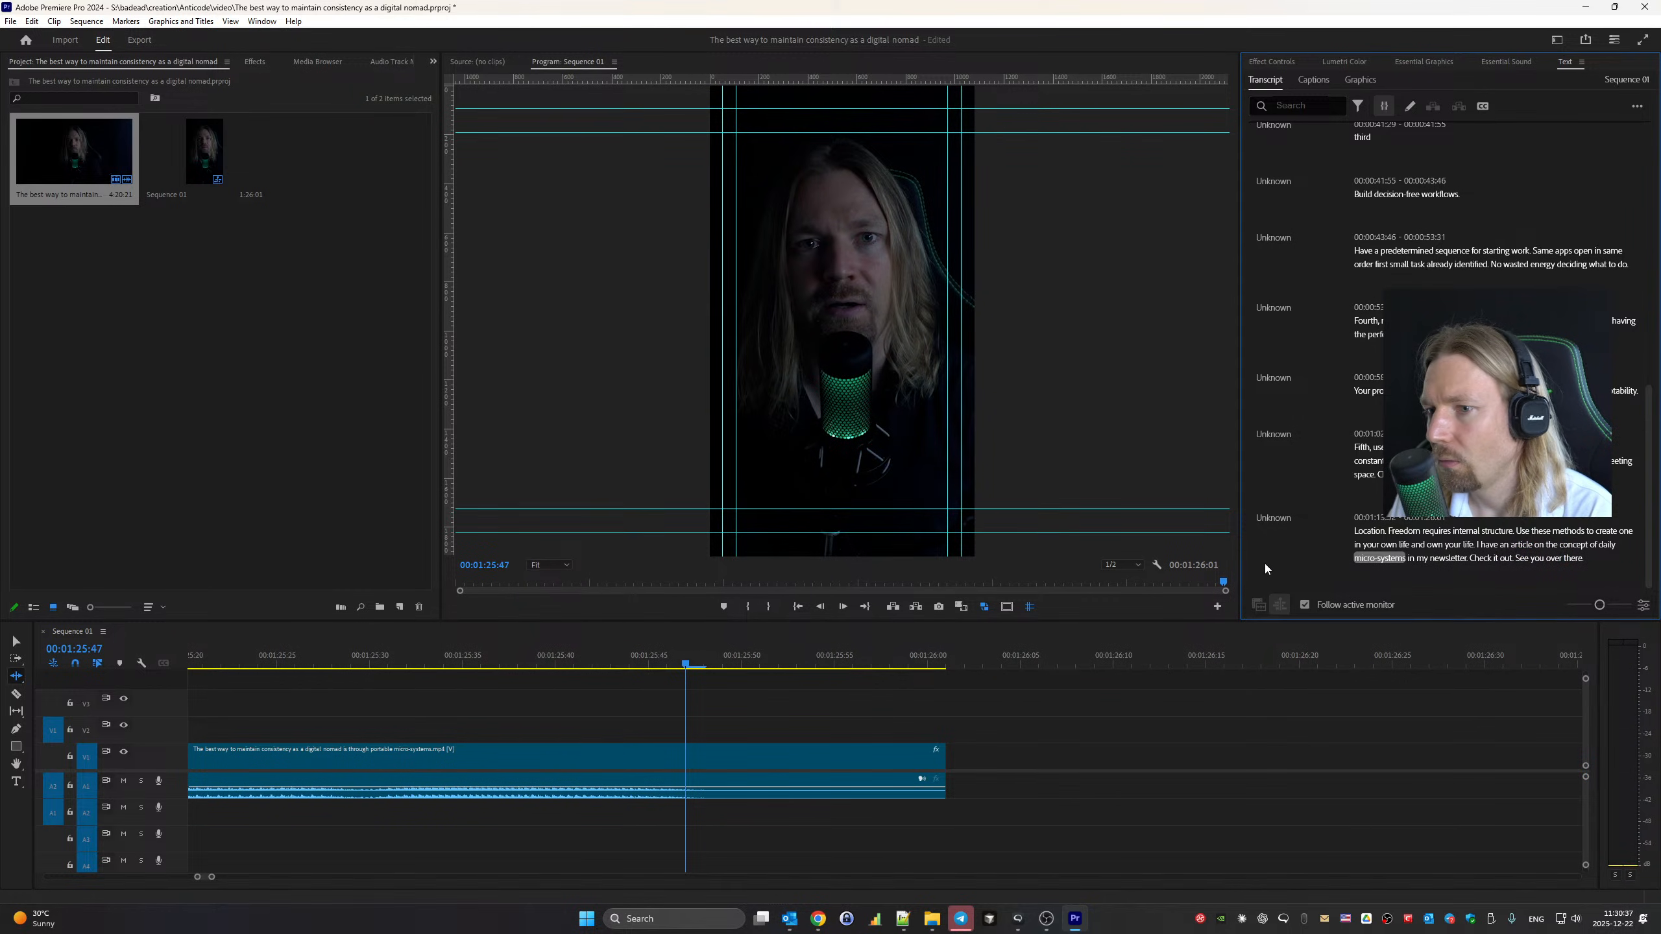
Return the playhead to the start of the sequence and save the project
key("Up")
left_click(718, 649)
key("Home")
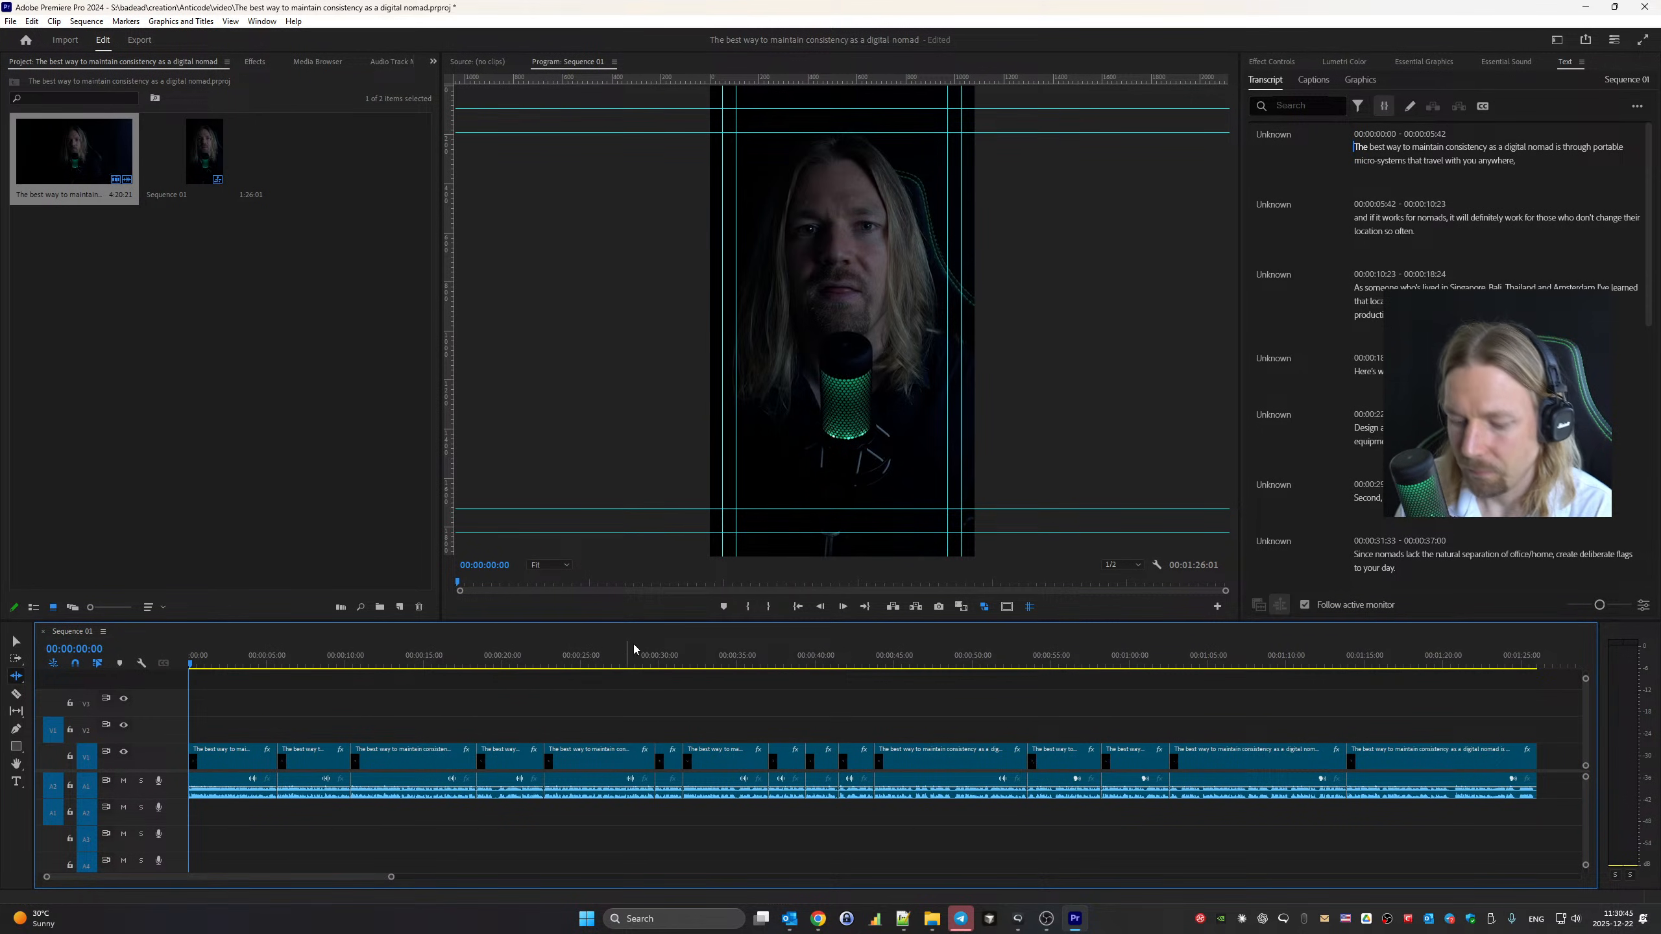
key("ctrl+s")
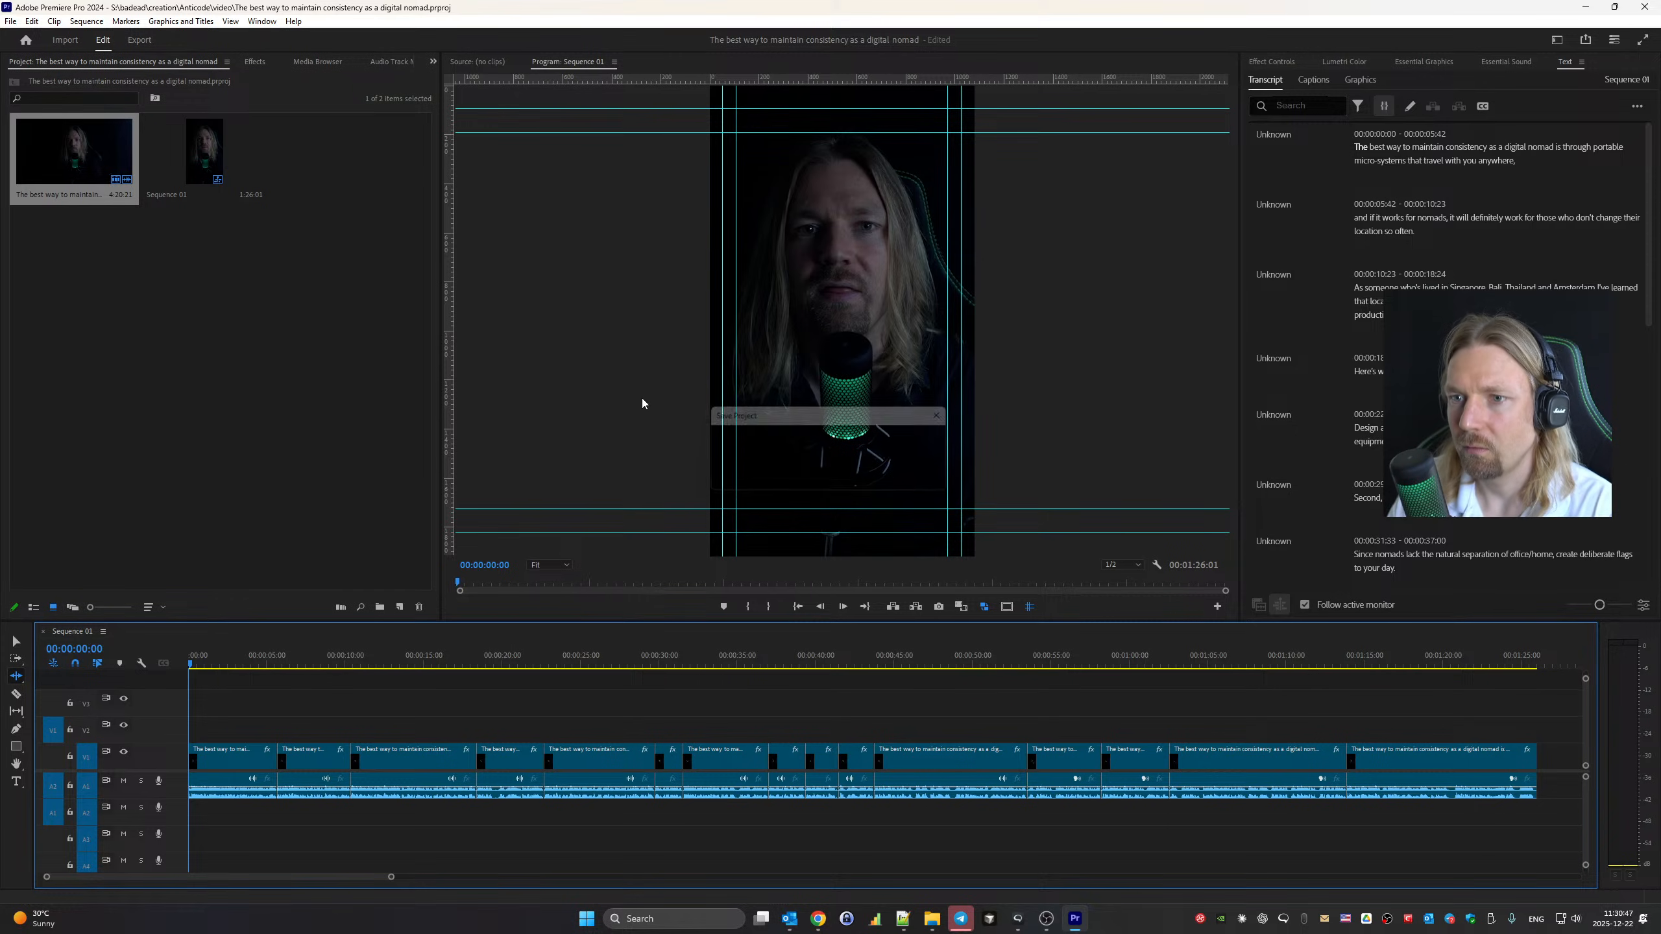